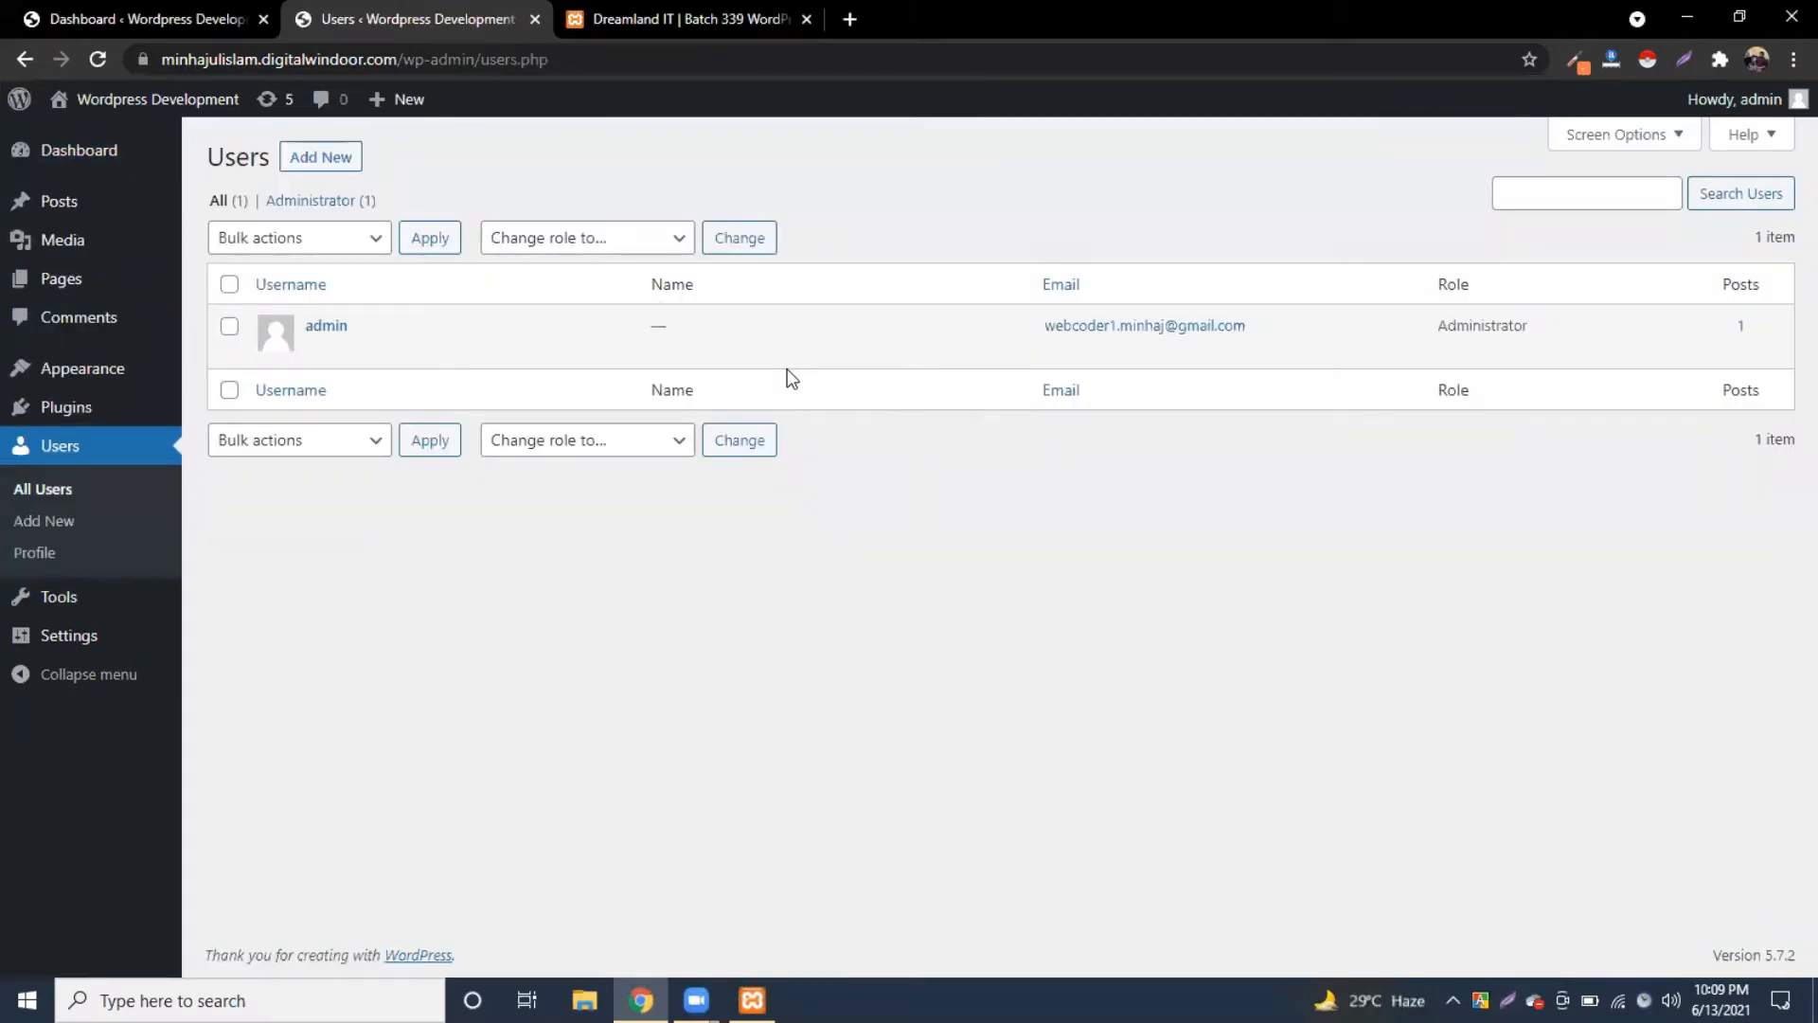
Step: Open the Add New User form and look it over without adding anyone
{"action": "mouse_move", "coordinate": [822, 331]}
{"action": "left_click", "coordinate": [316, 159]}
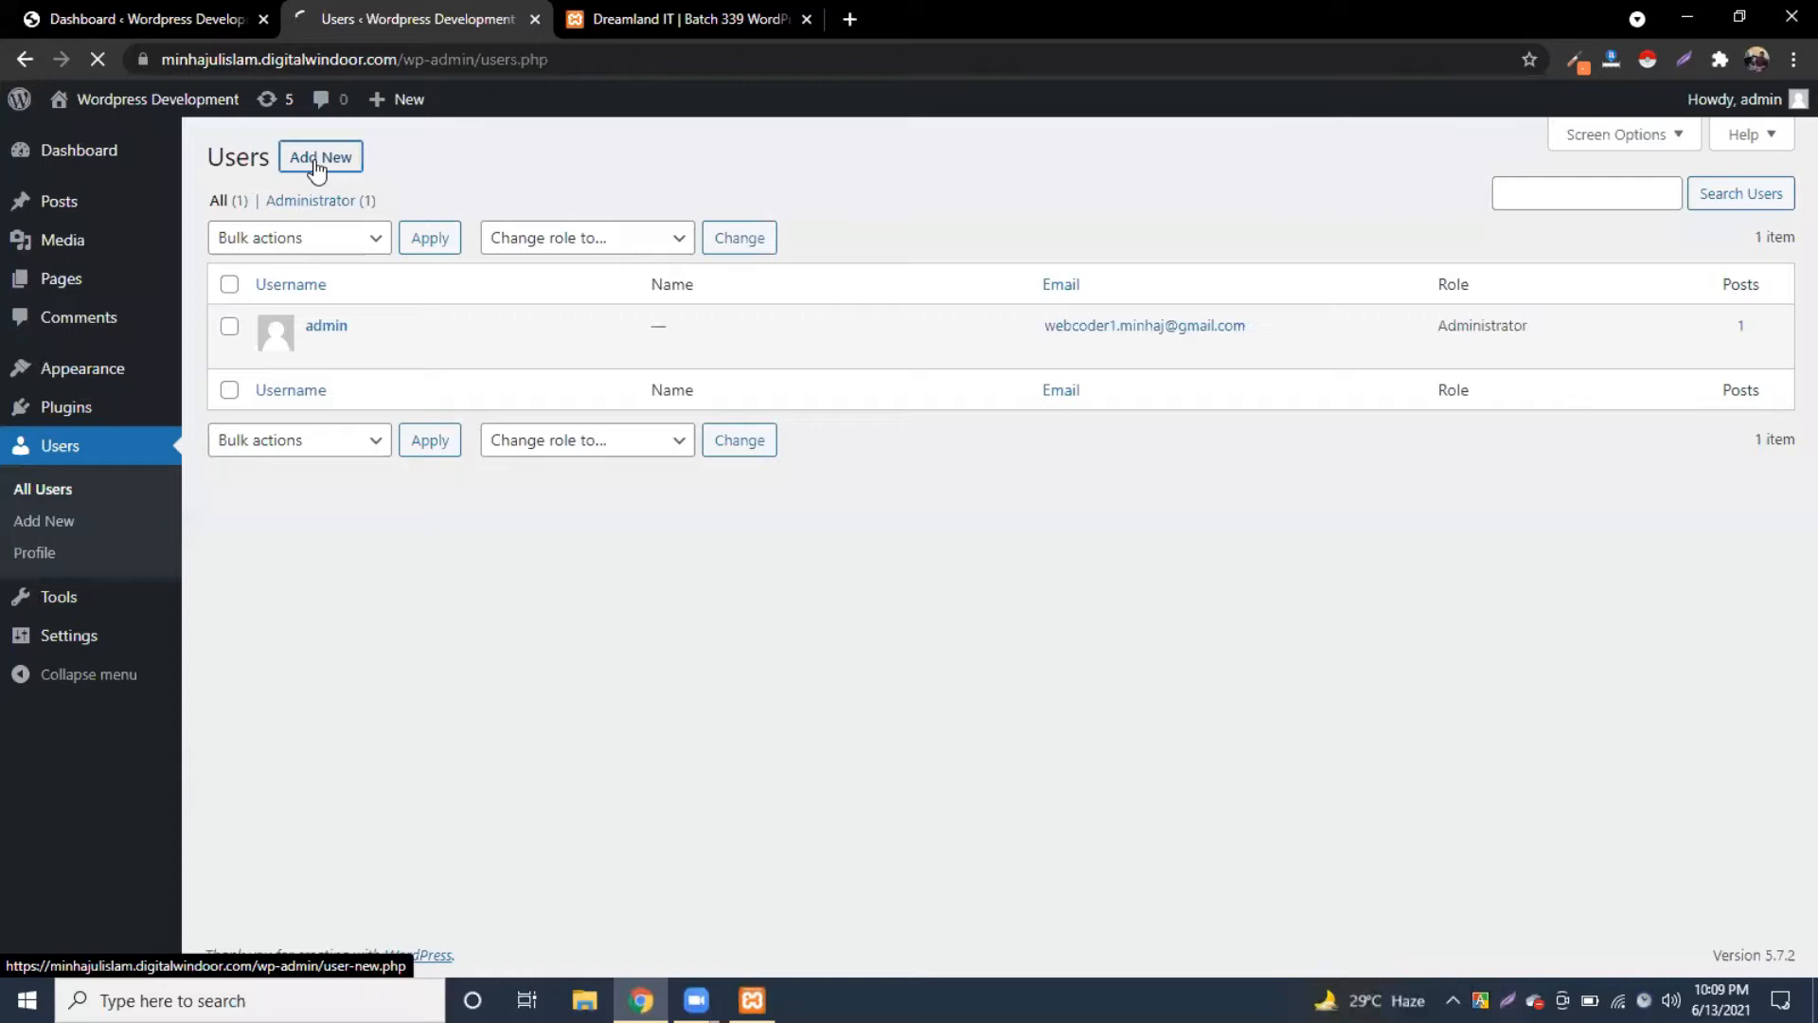
{"action": "left_click", "coordinate": [530, 258]}
{"action": "left_click", "coordinate": [1100, 175]}
{"action": "scroll", "coordinate": [856, 575], "scroll_direction": "down", "scroll_amount": 1}
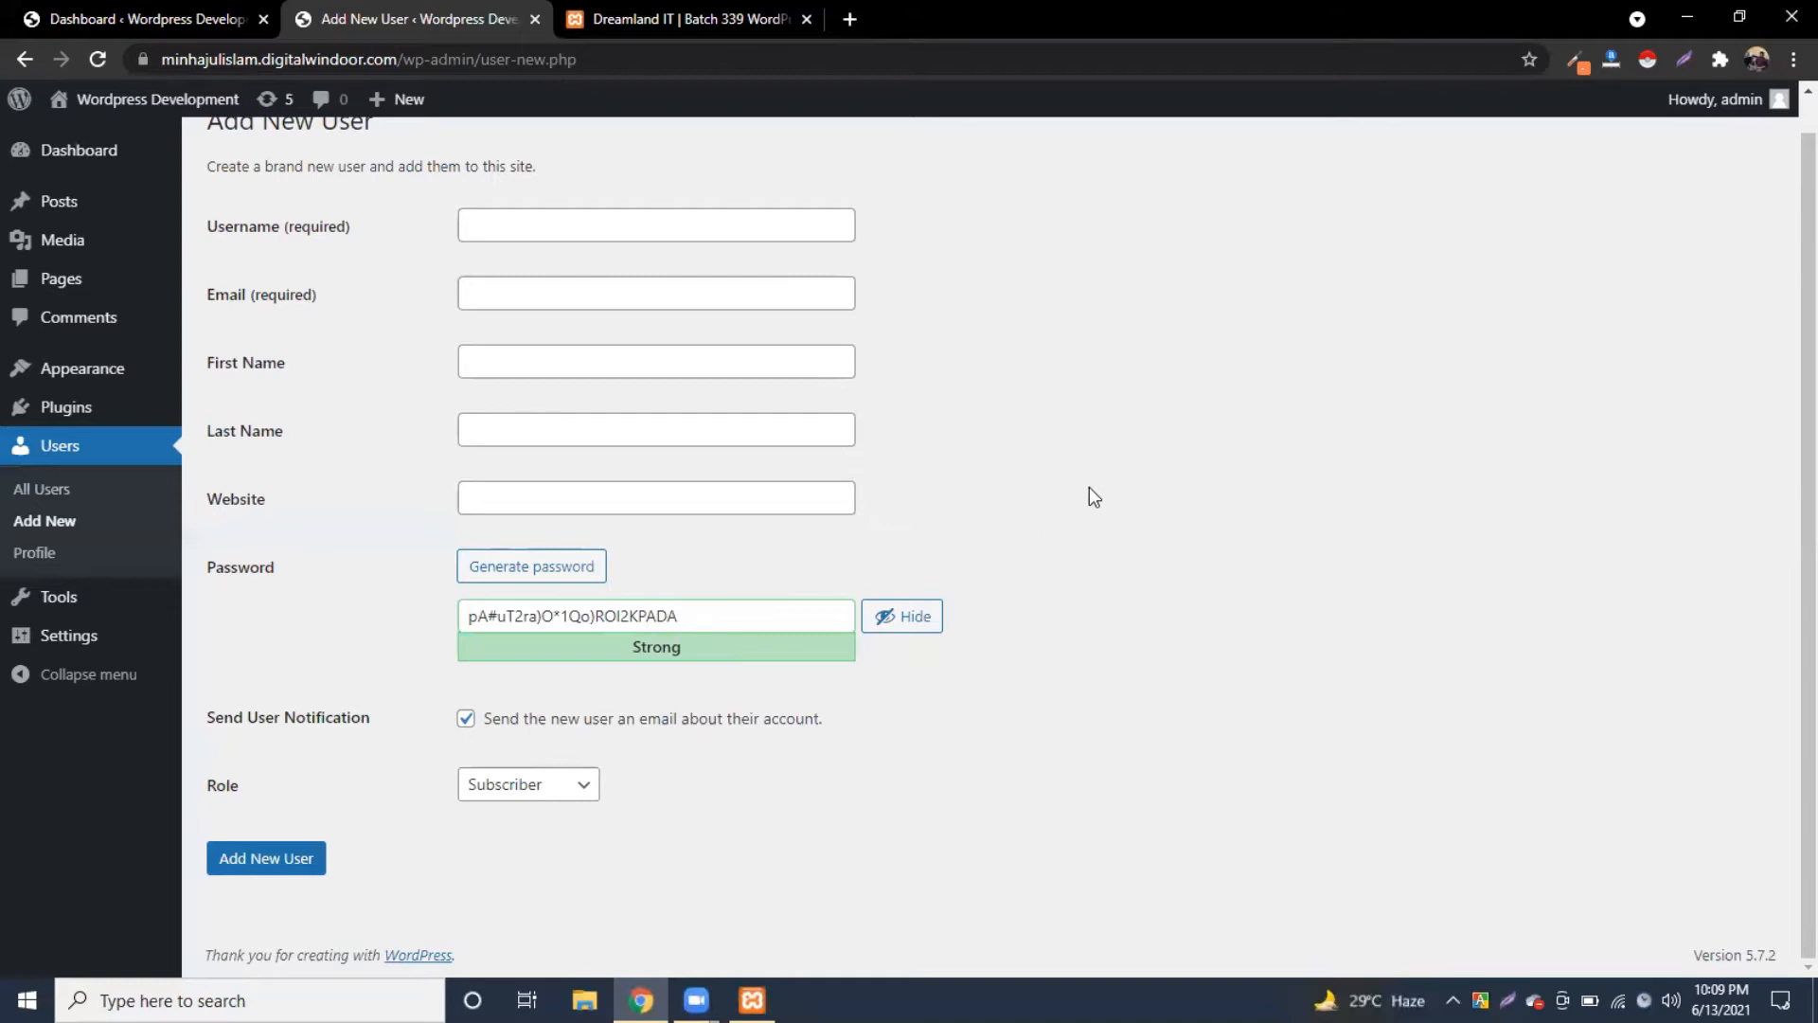
{"action": "scroll", "coordinate": [1089, 486], "scroll_direction": "up", "scroll_amount": 1}
Step: Return to the All Users list, then switch to the Dreamland IT | Batch 339 tab
{"action": "mouse_move", "coordinate": [133, 109]}
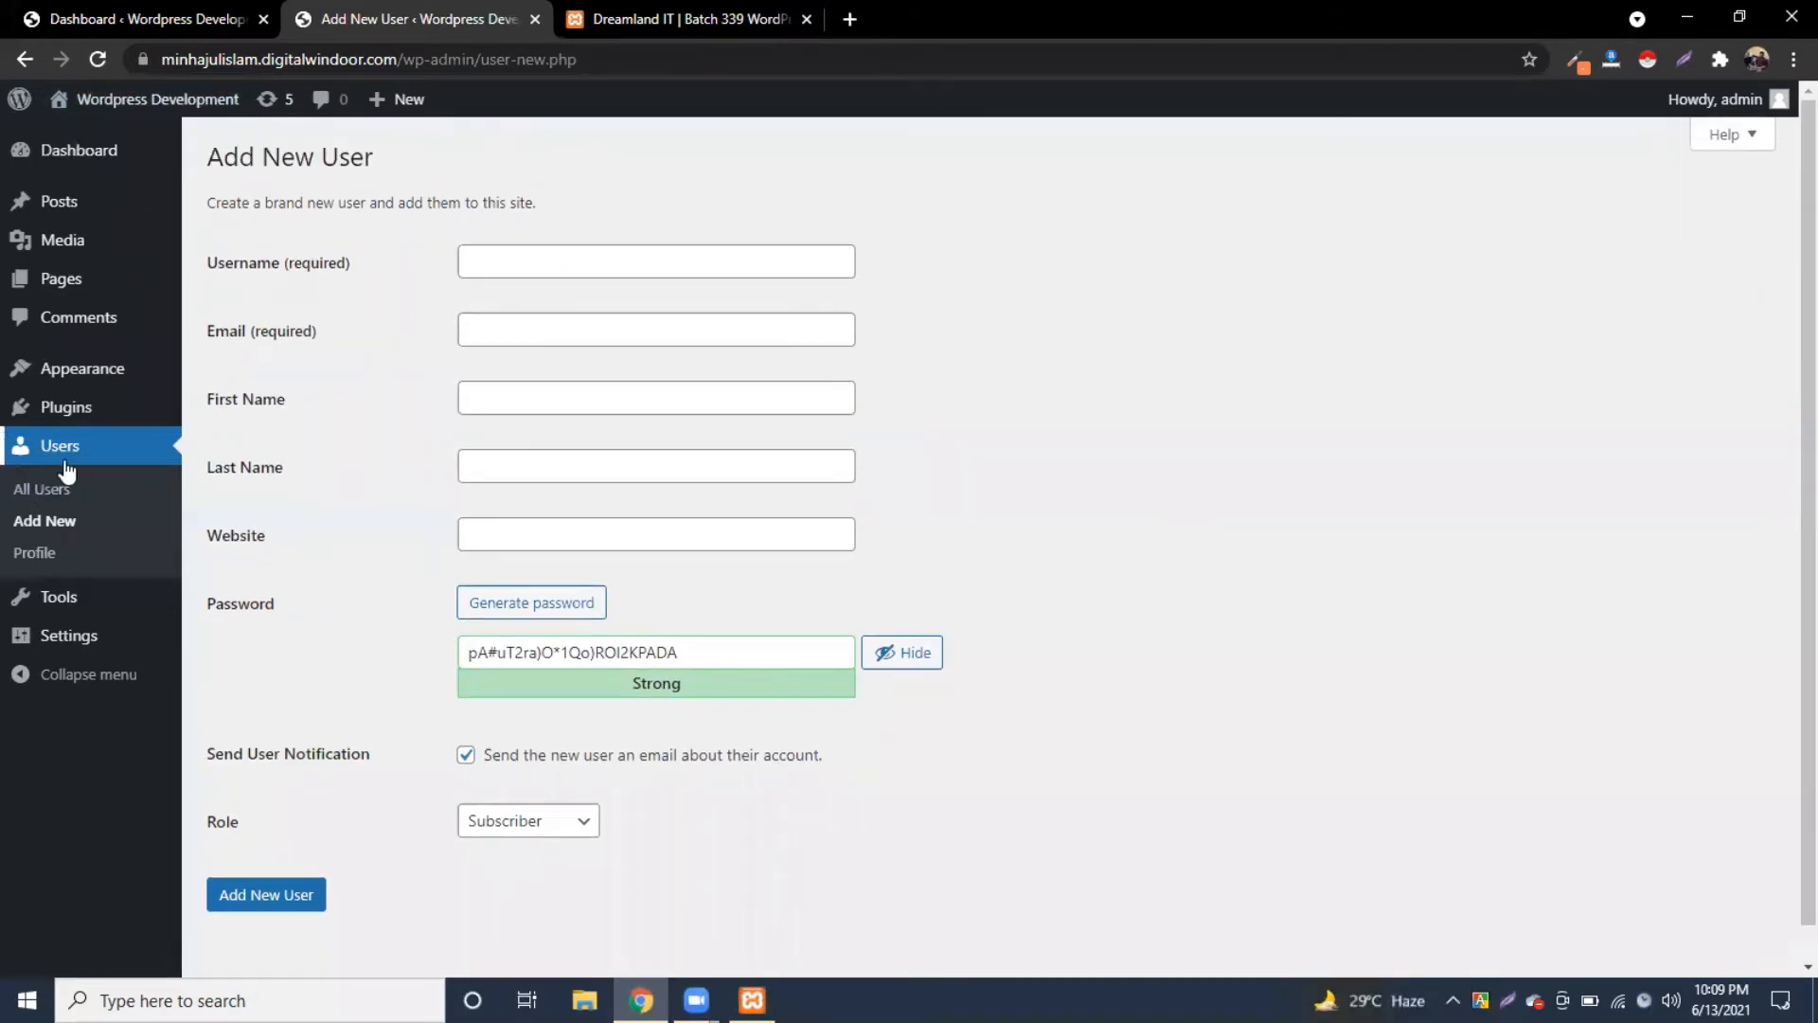
{"action": "left_click", "coordinate": [42, 491]}
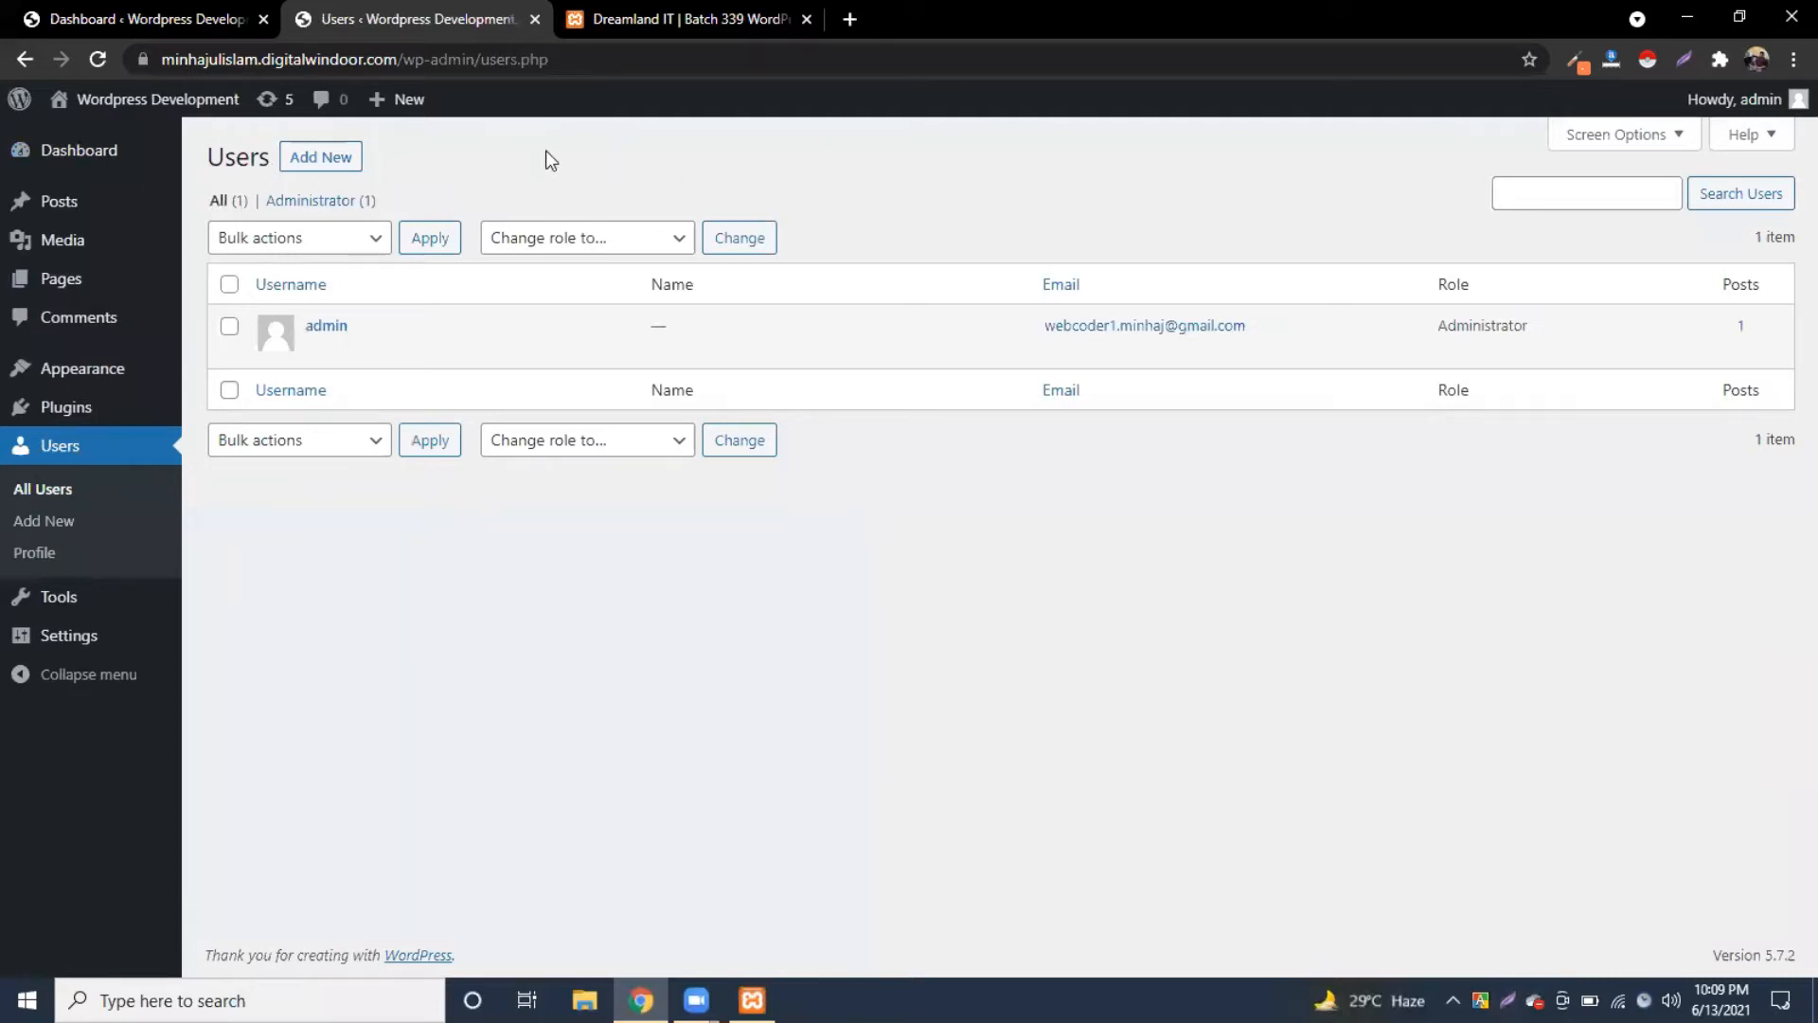
{"action": "left_click", "coordinate": [627, 26]}
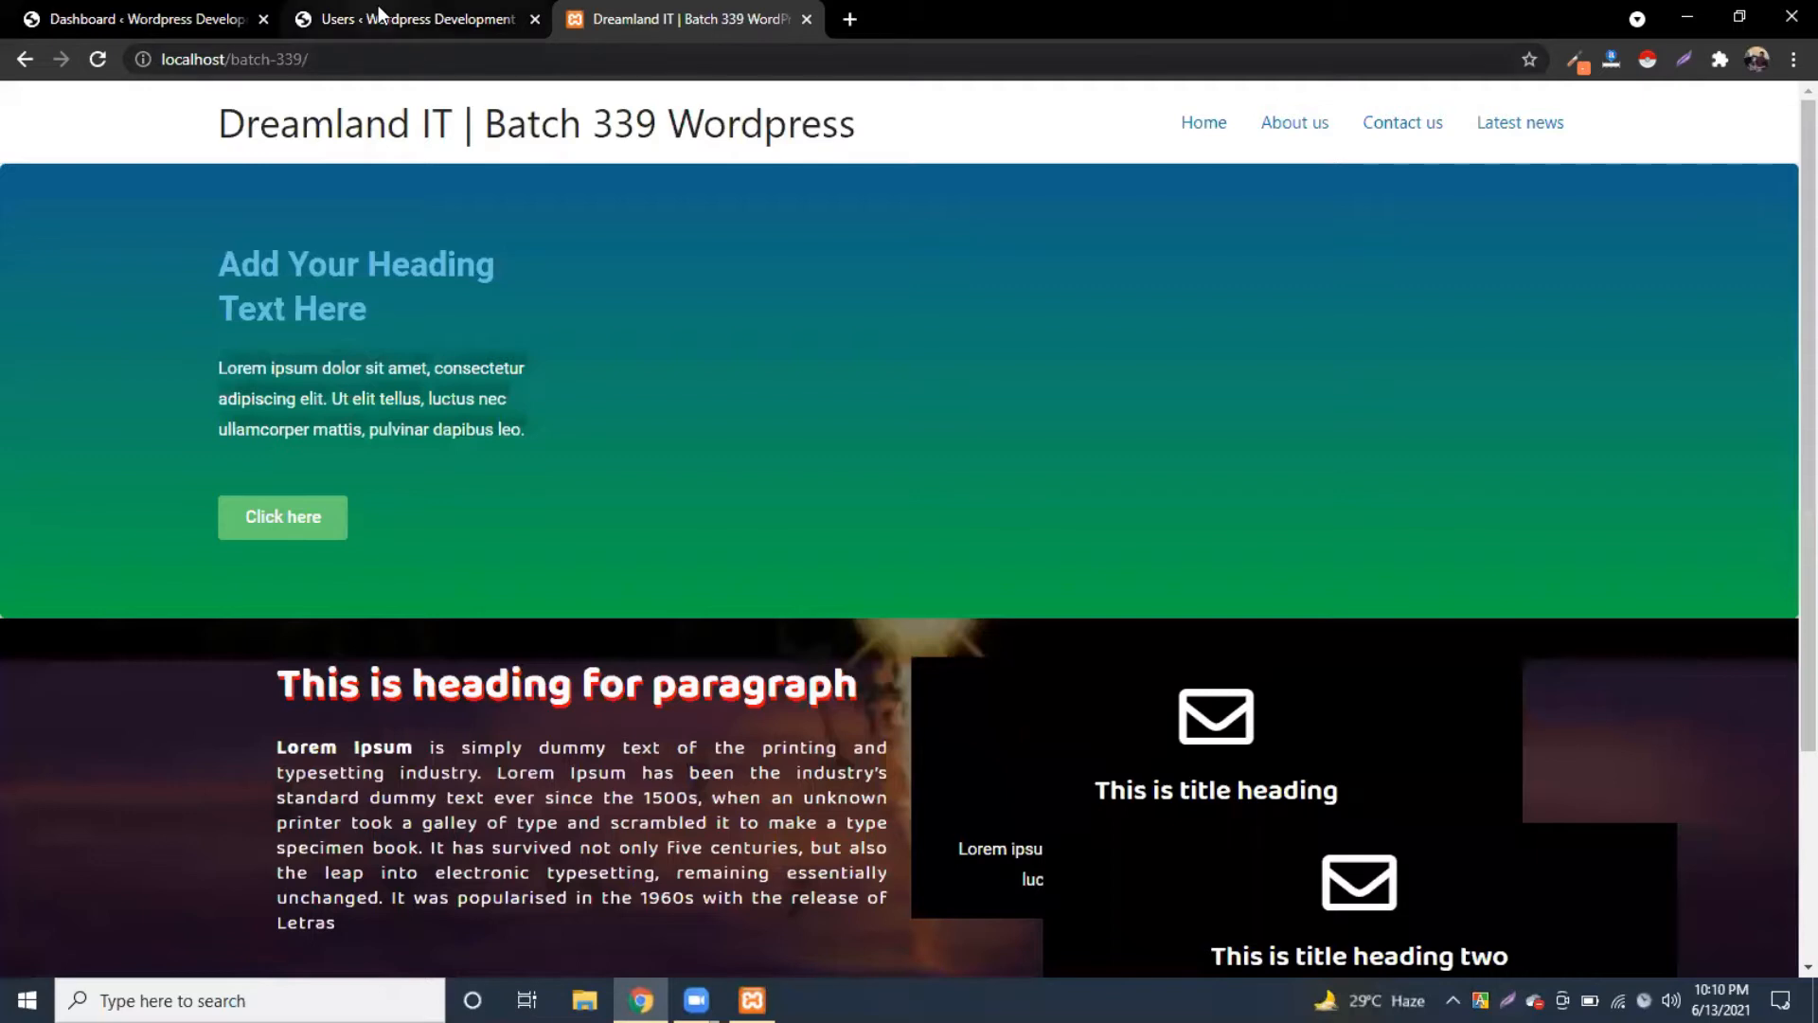
Step: Append wp-admin to the localhost/batch-339 address to reach the admin login
{"action": "left_click", "coordinate": [379, 13]}
{"action": "key", "text": "ctrl+Tab"}
{"action": "scroll", "coordinate": [758, 694], "scroll_direction": "down", "scroll_amount": 3}
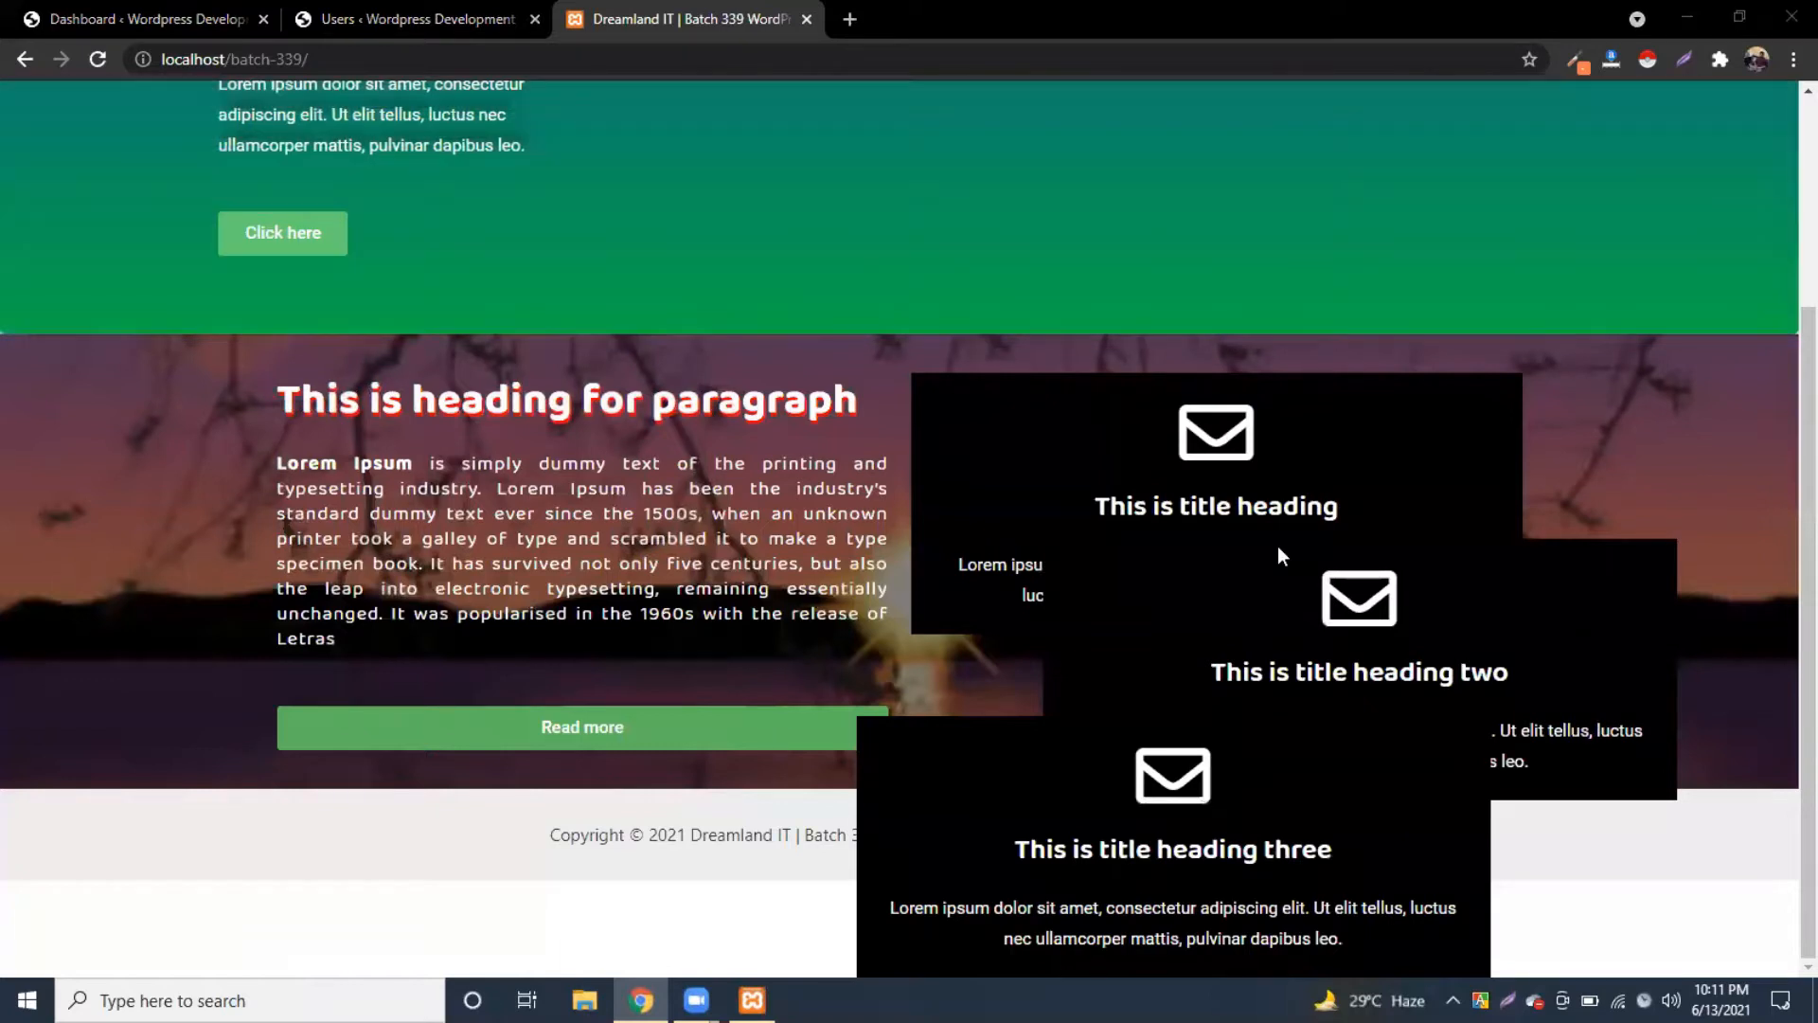
{"action": "scroll", "coordinate": [764, 486], "scroll_direction": "up", "scroll_amount": 3}
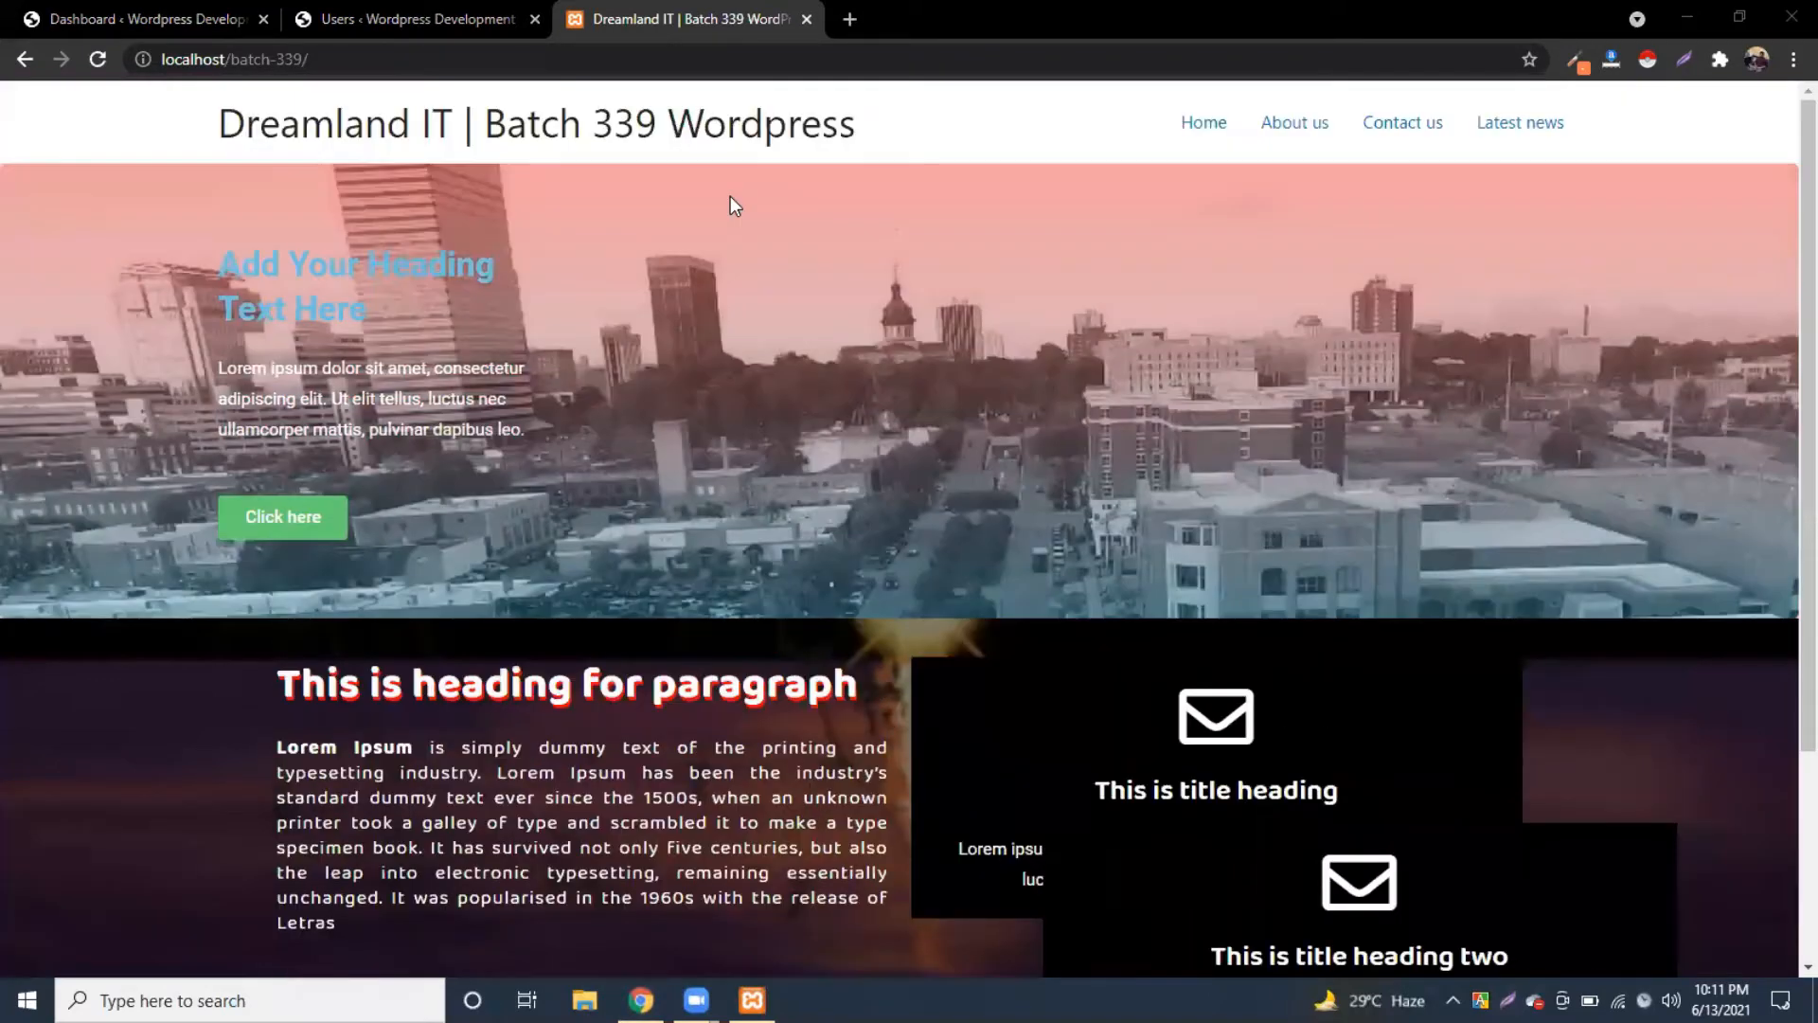
{"action": "left_click", "coordinate": [366, 62]}
{"action": "left_click", "coordinate": [375, 62]}
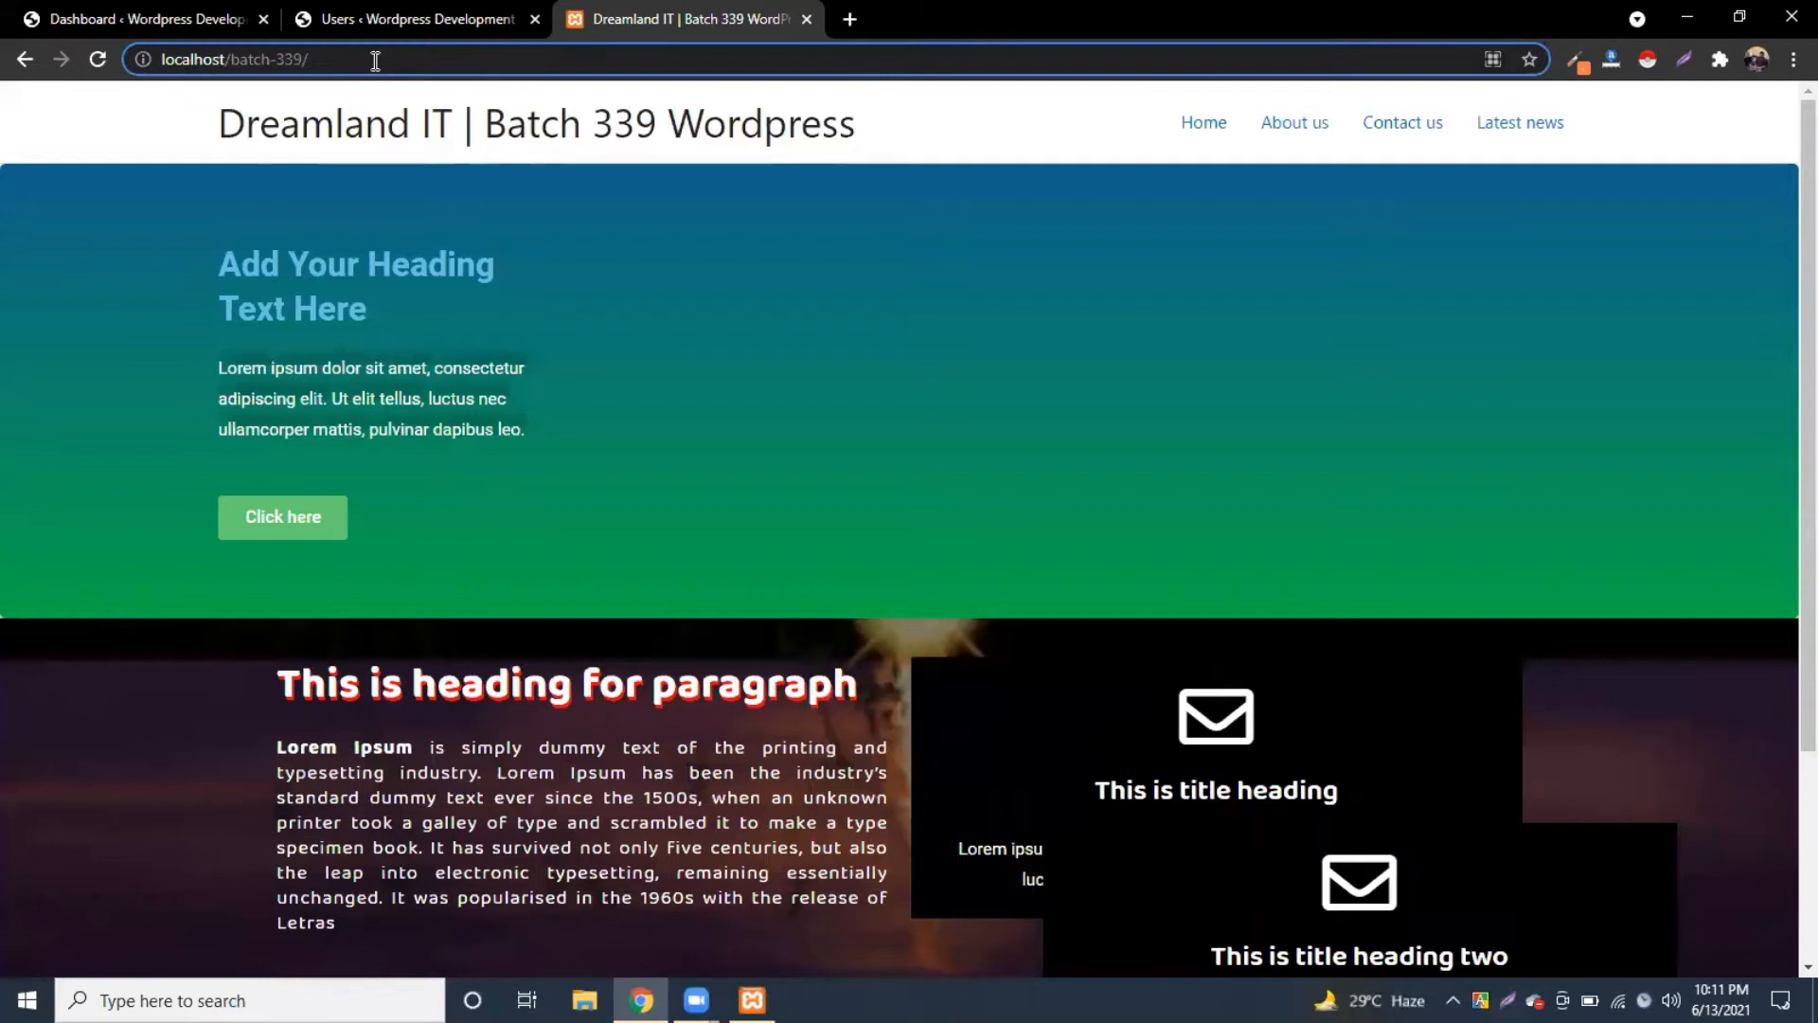
{"action": "type", "text": "wp-admin"}
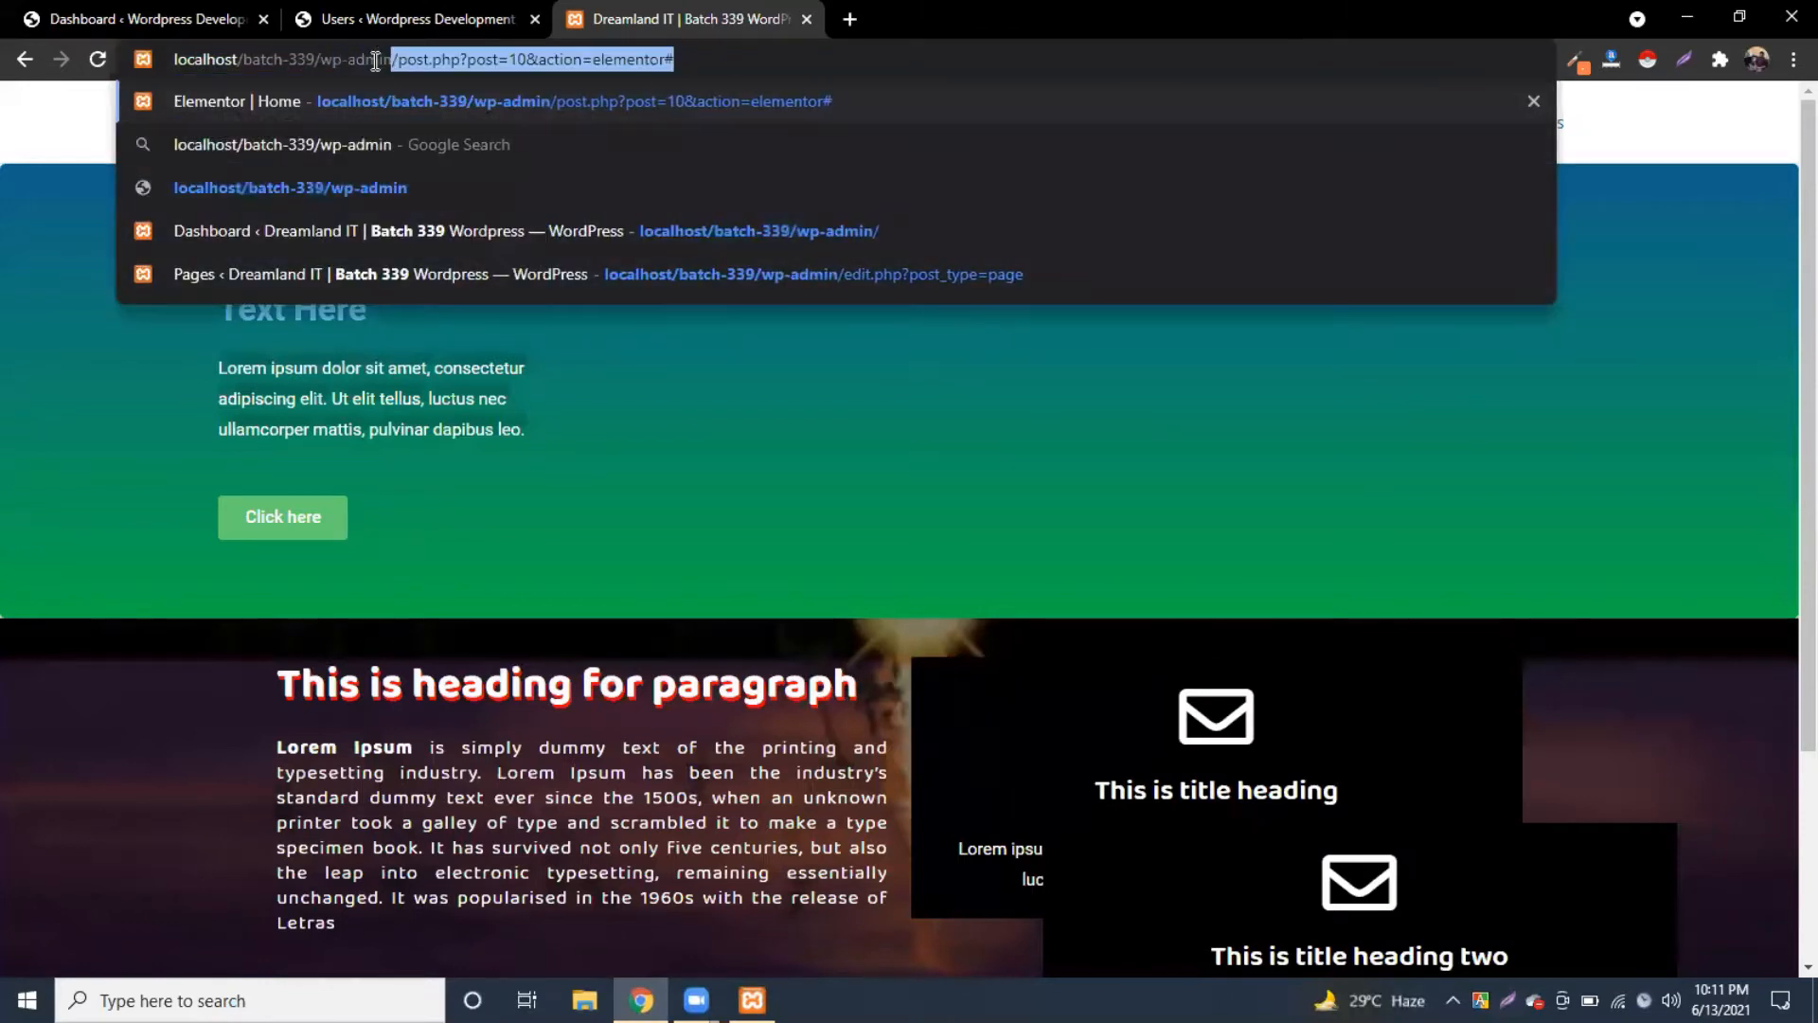
{"action": "key", "text": "Return"}
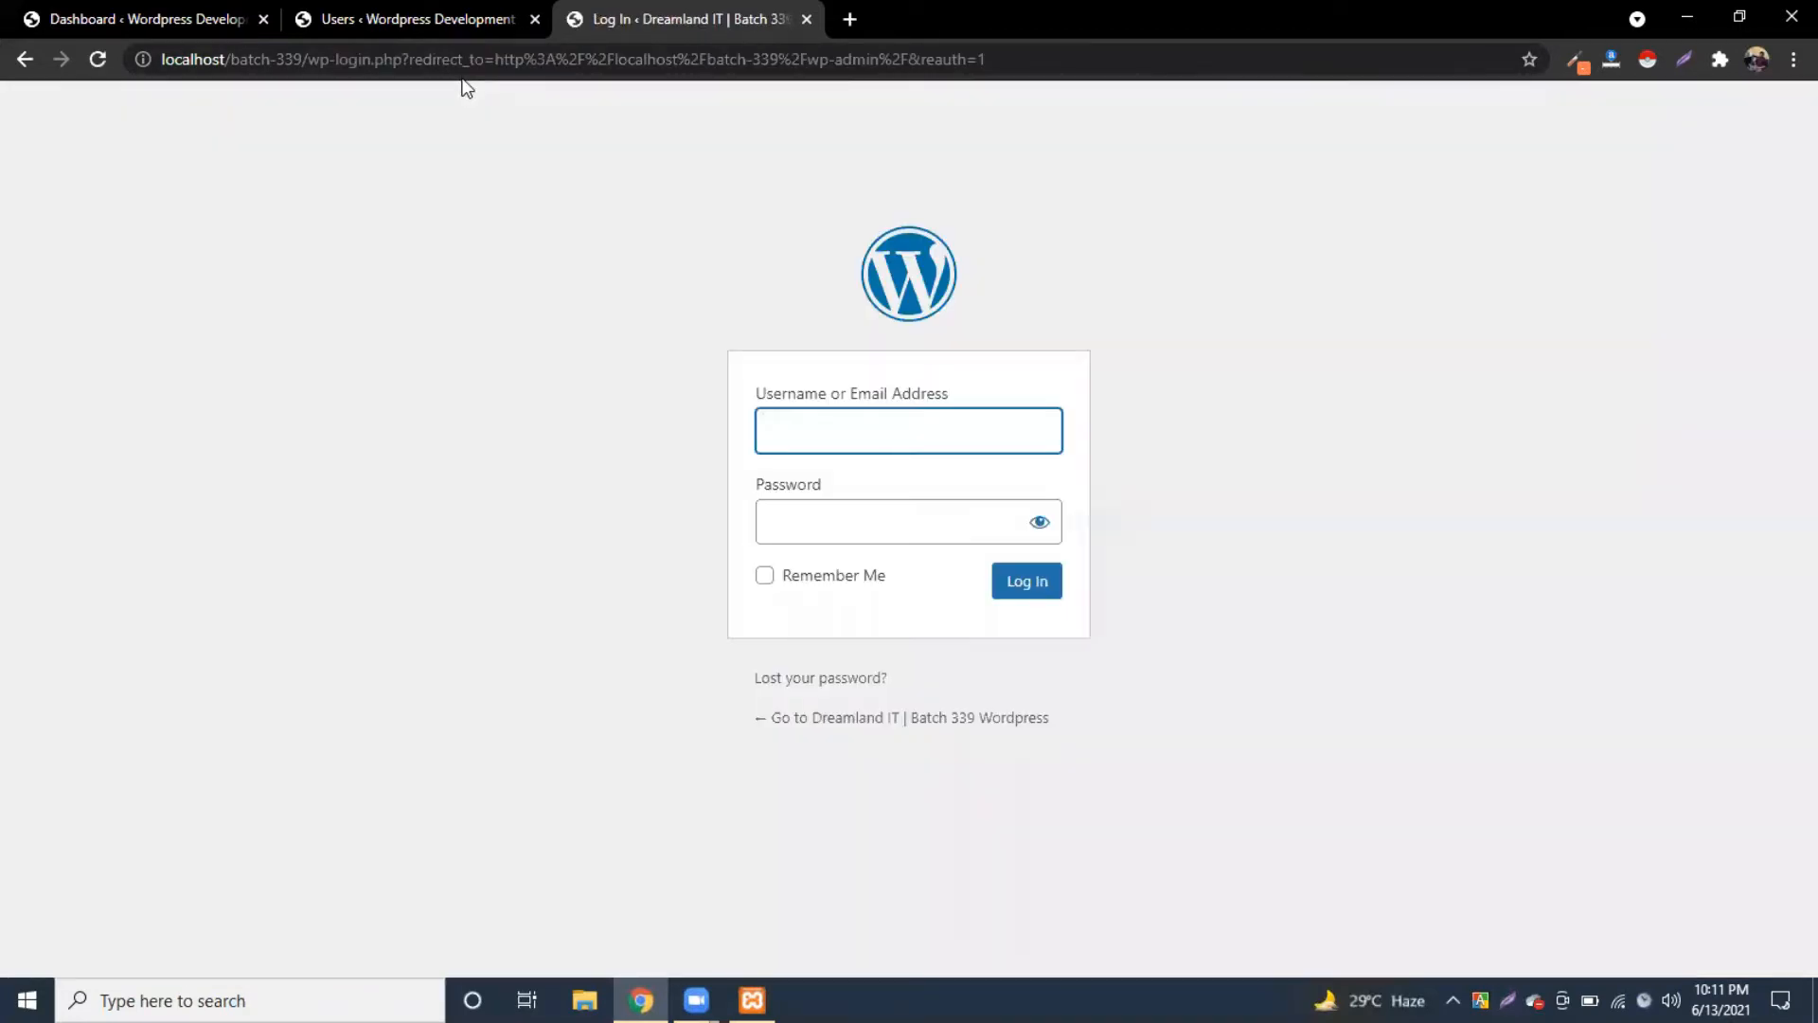
Step: Log in with the saved admin username and its password, then check the dashboard tab
{"action": "left_click", "coordinate": [812, 435]}
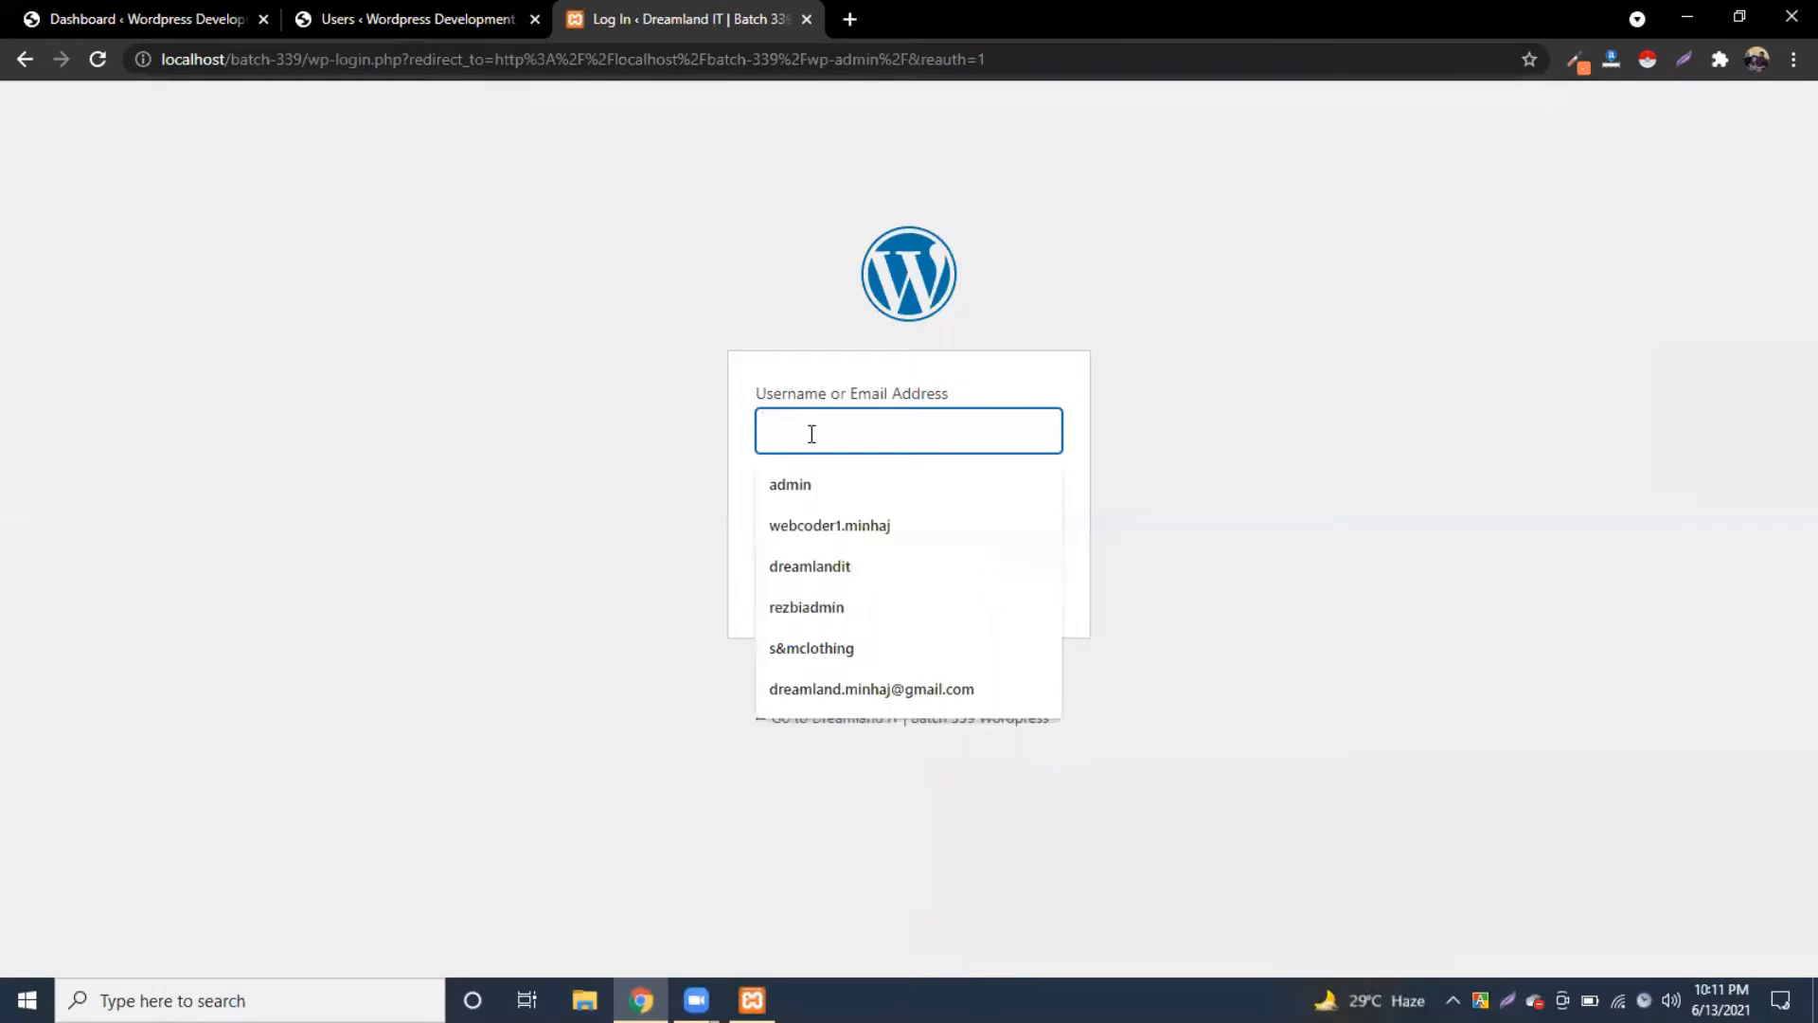
{"action": "left_click", "coordinate": [812, 483]}
{"action": "left_click", "coordinate": [812, 521]}
{"action": "type", "text": "admin"}
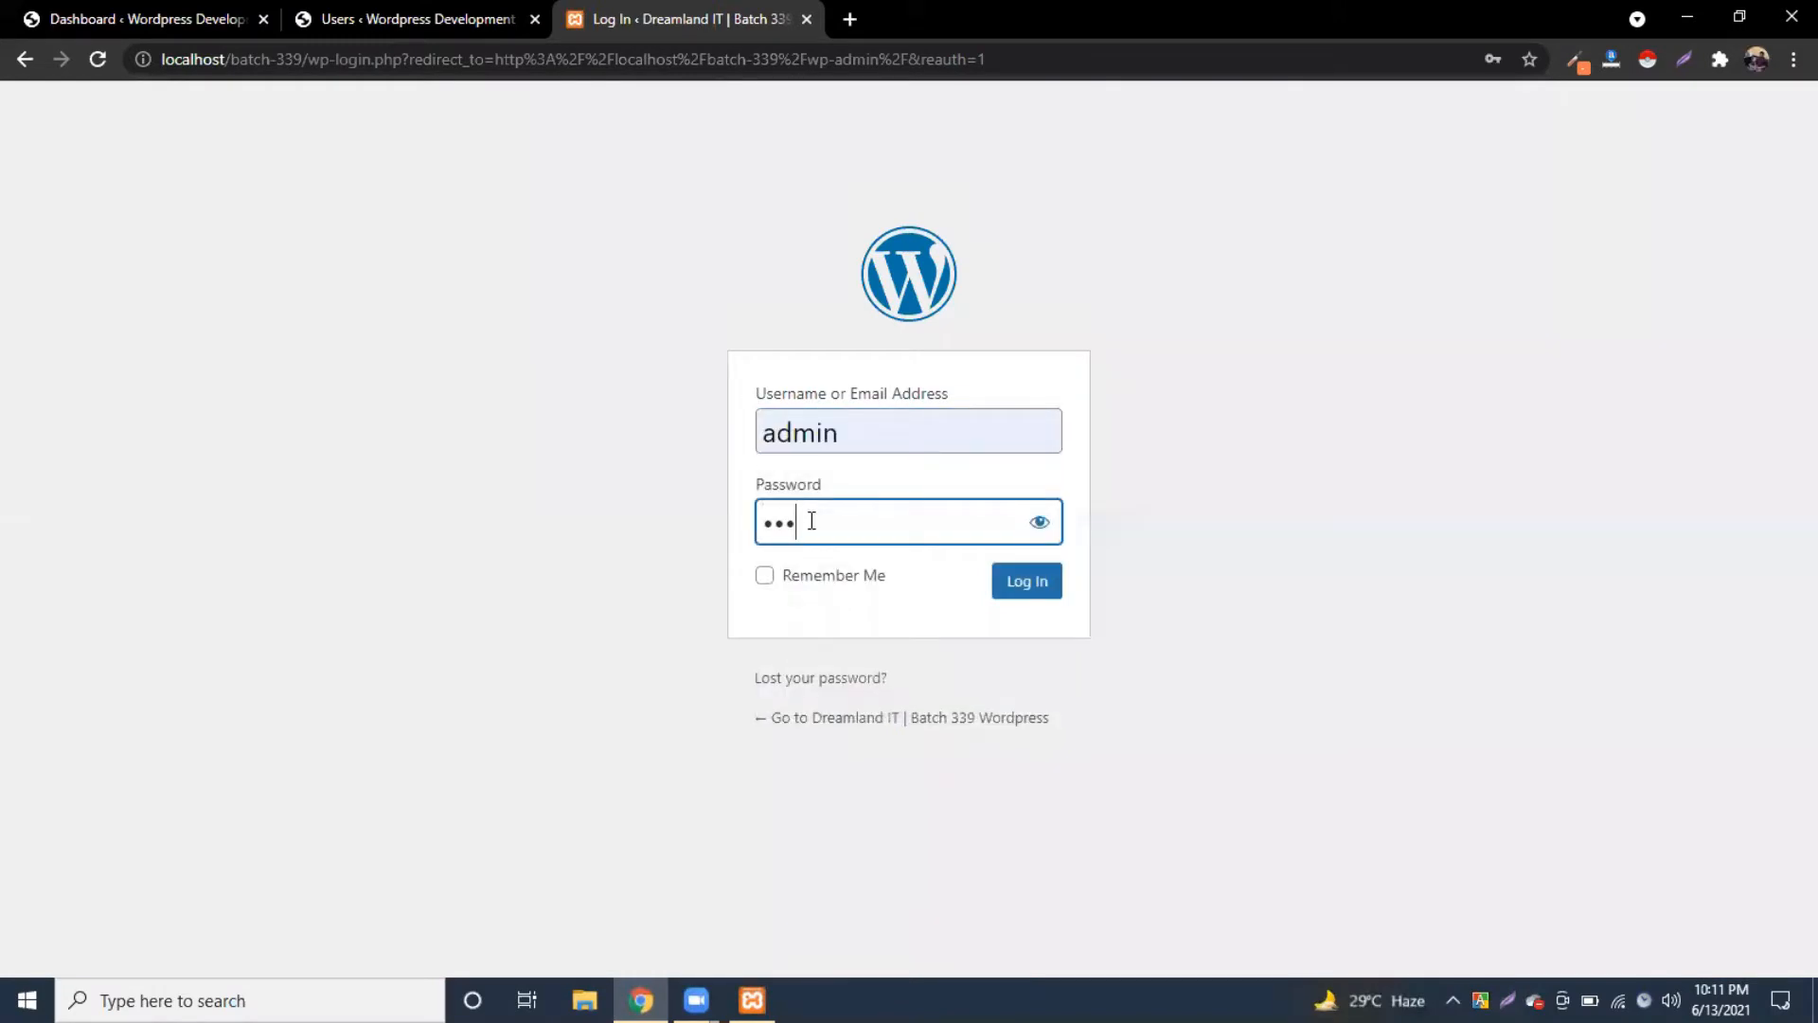
{"action": "key", "text": "Return"}
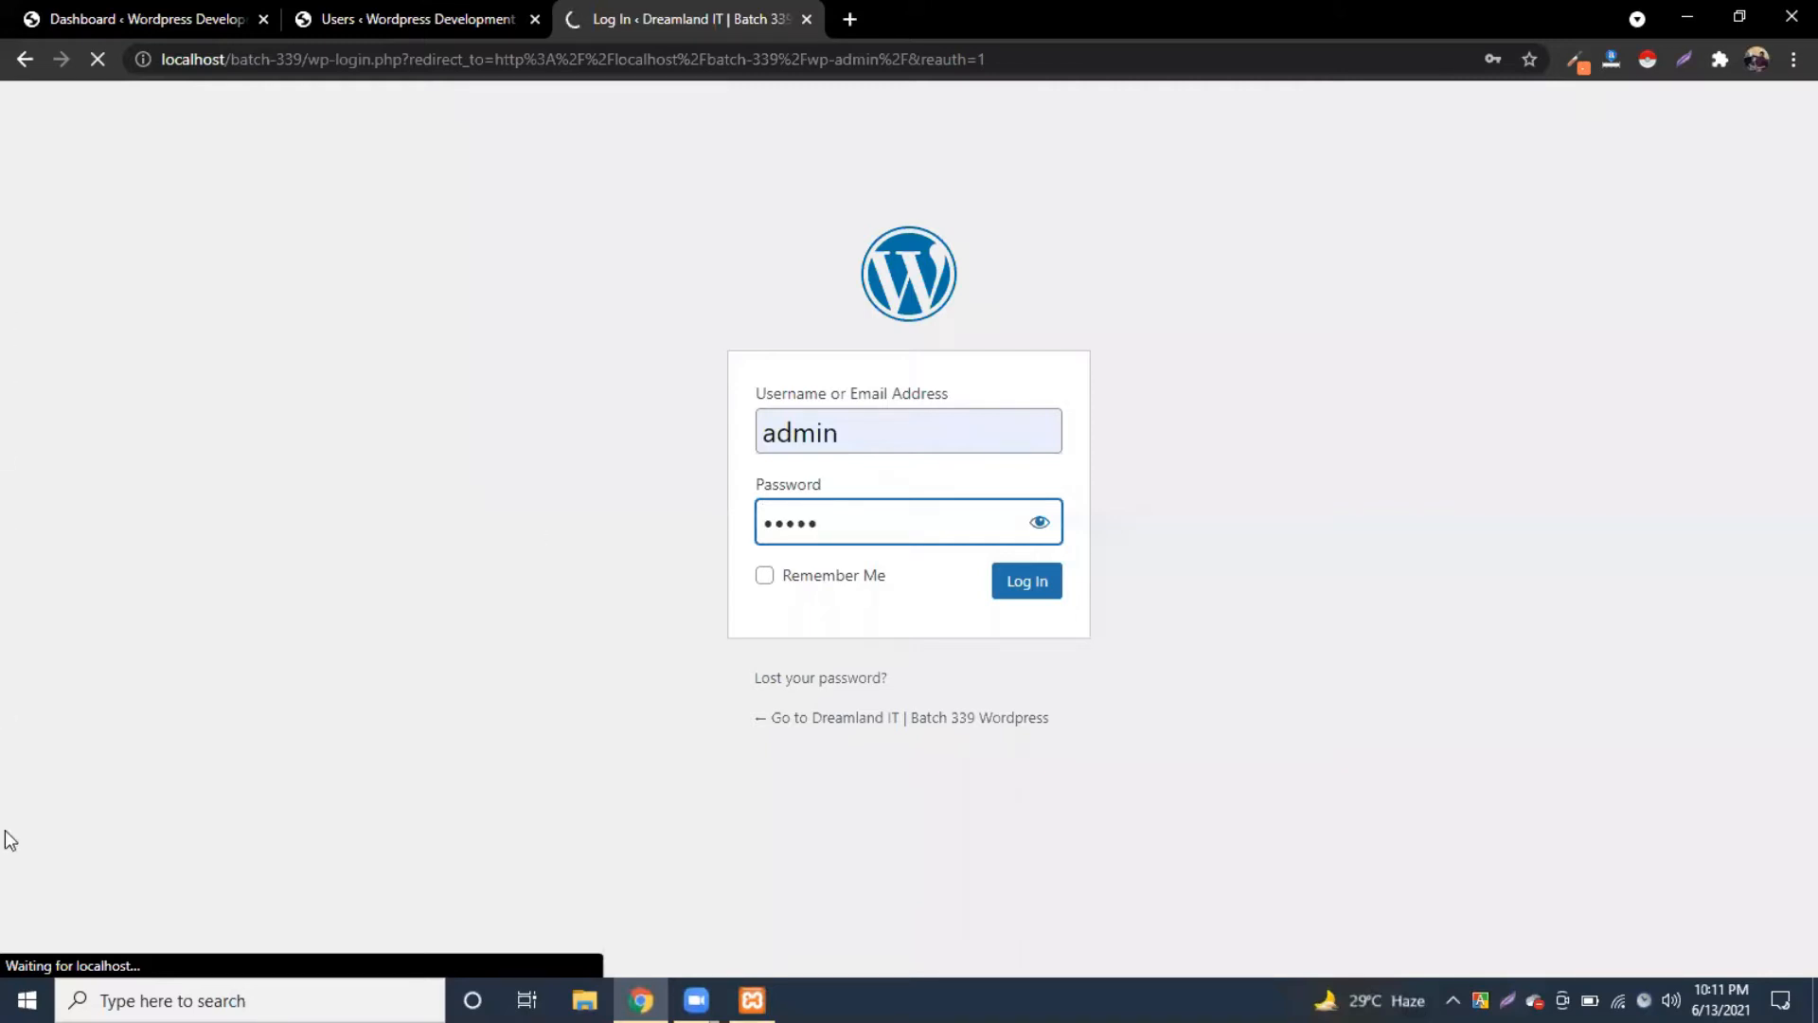
{"action": "left_click", "coordinate": [321, 16]}
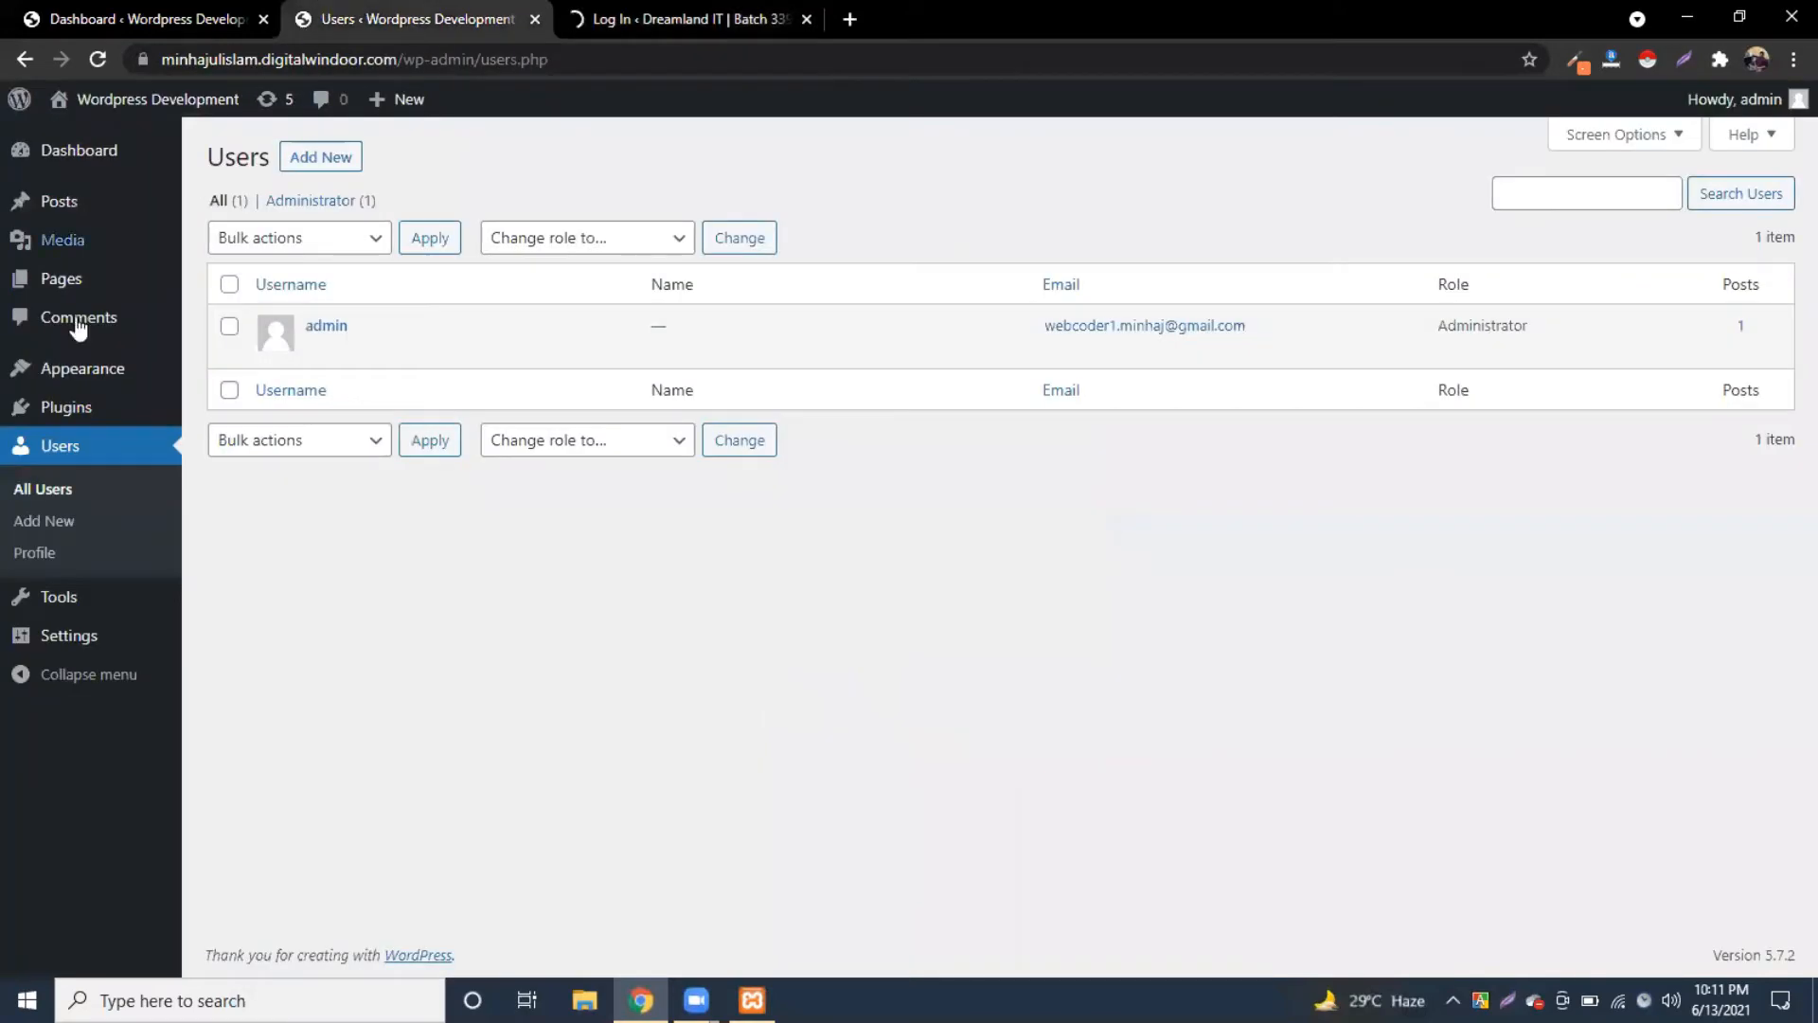
{"action": "left_click", "coordinate": [651, 16]}
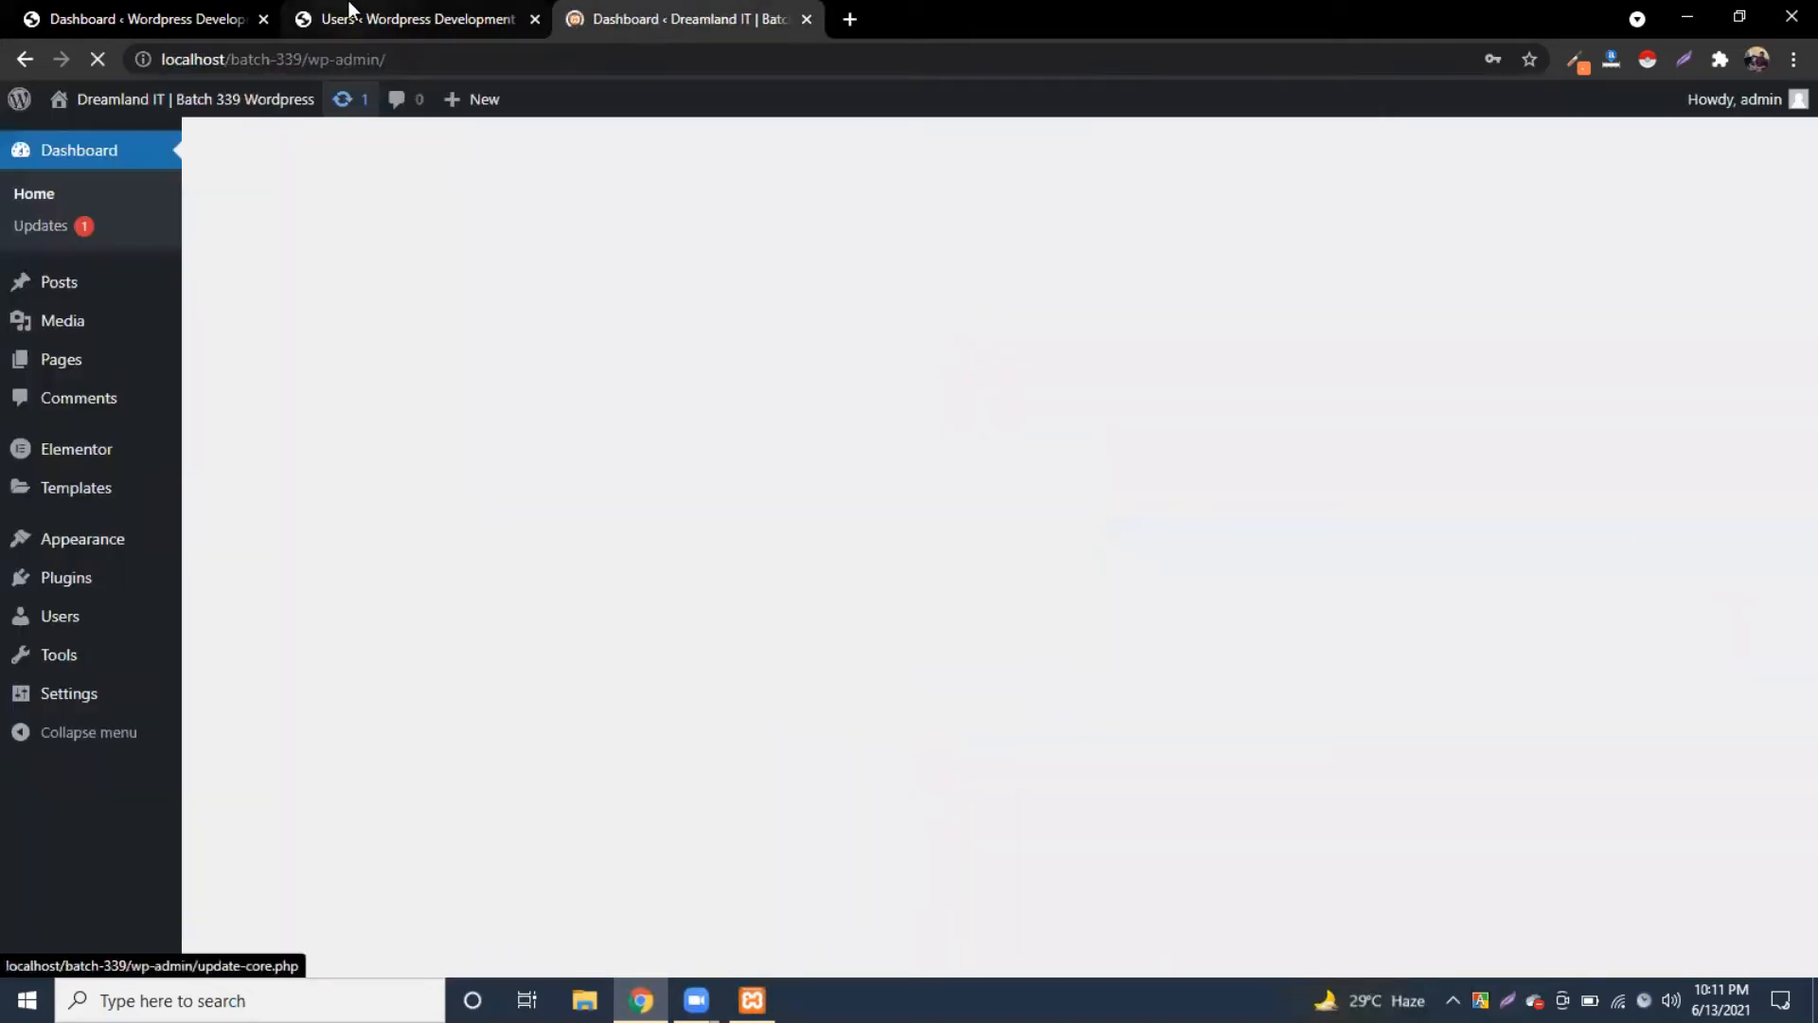
{"action": "left_click", "coordinate": [349, 13]}
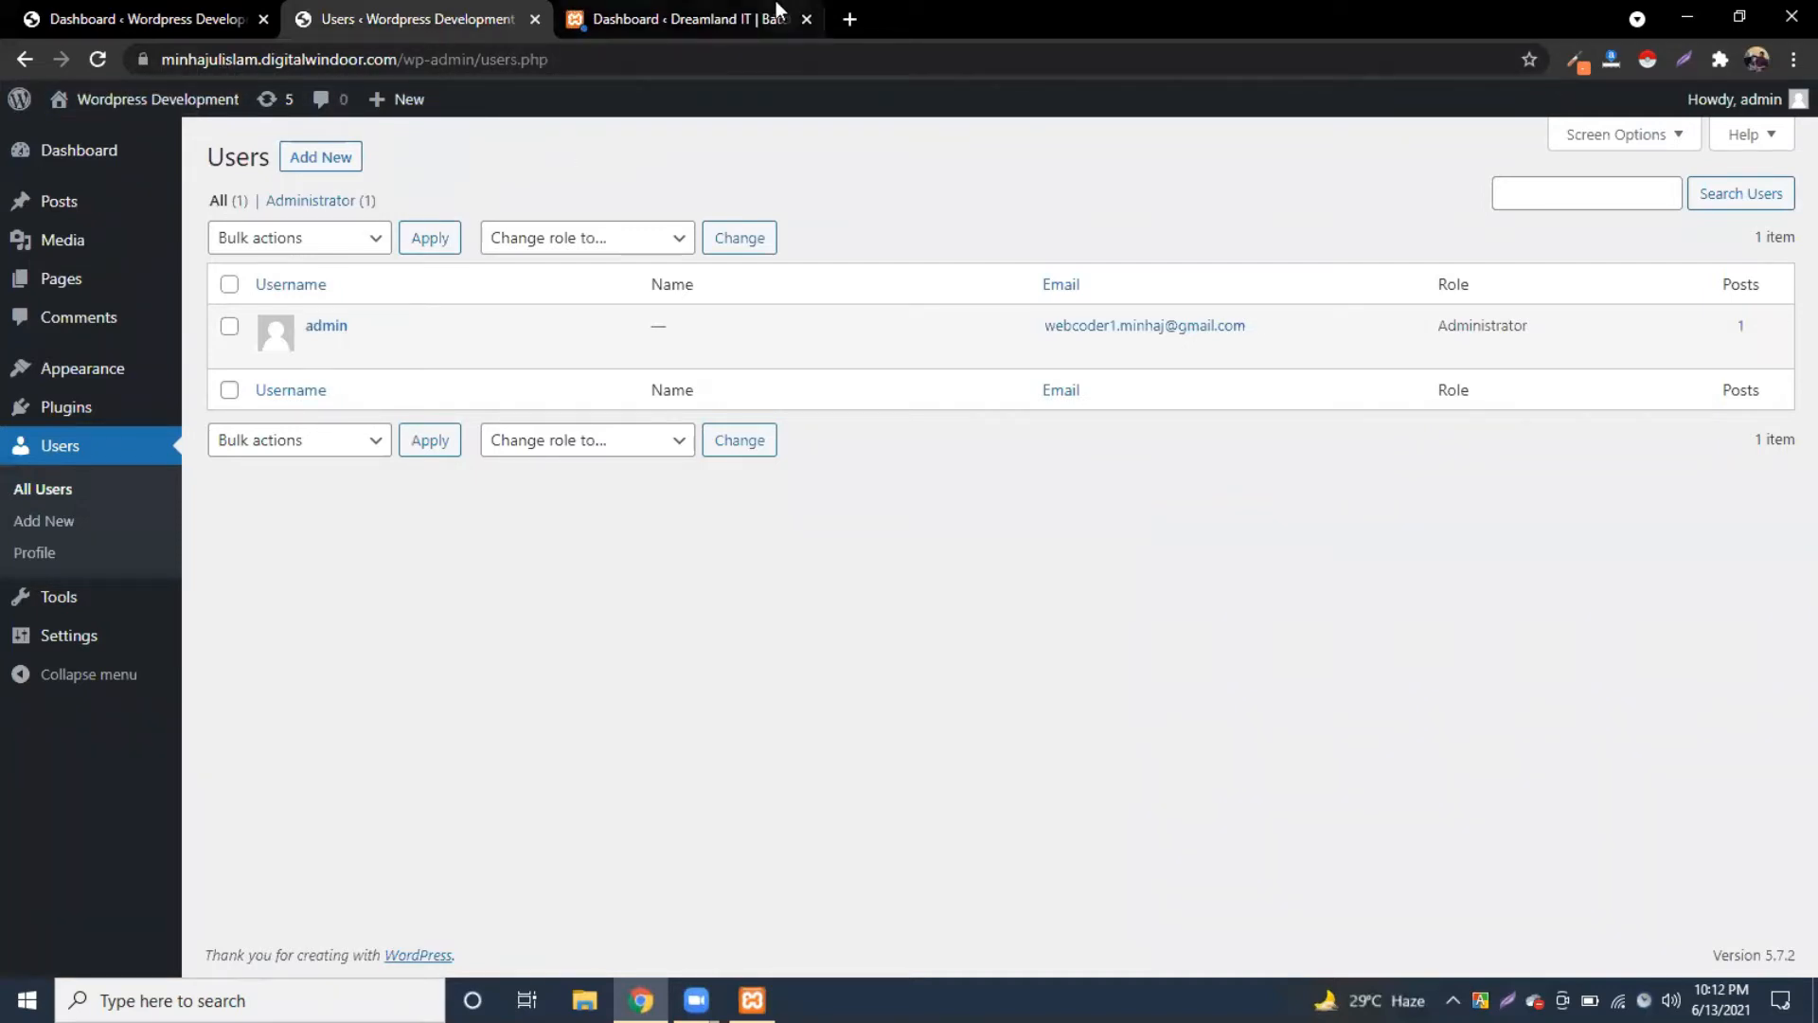
Step: Dismiss Chrome's change-password prompt and close the Dreamland IT dashboard tab
{"action": "left_click", "coordinate": [675, 17]}
{"action": "left_click", "coordinate": [1110, 379]}
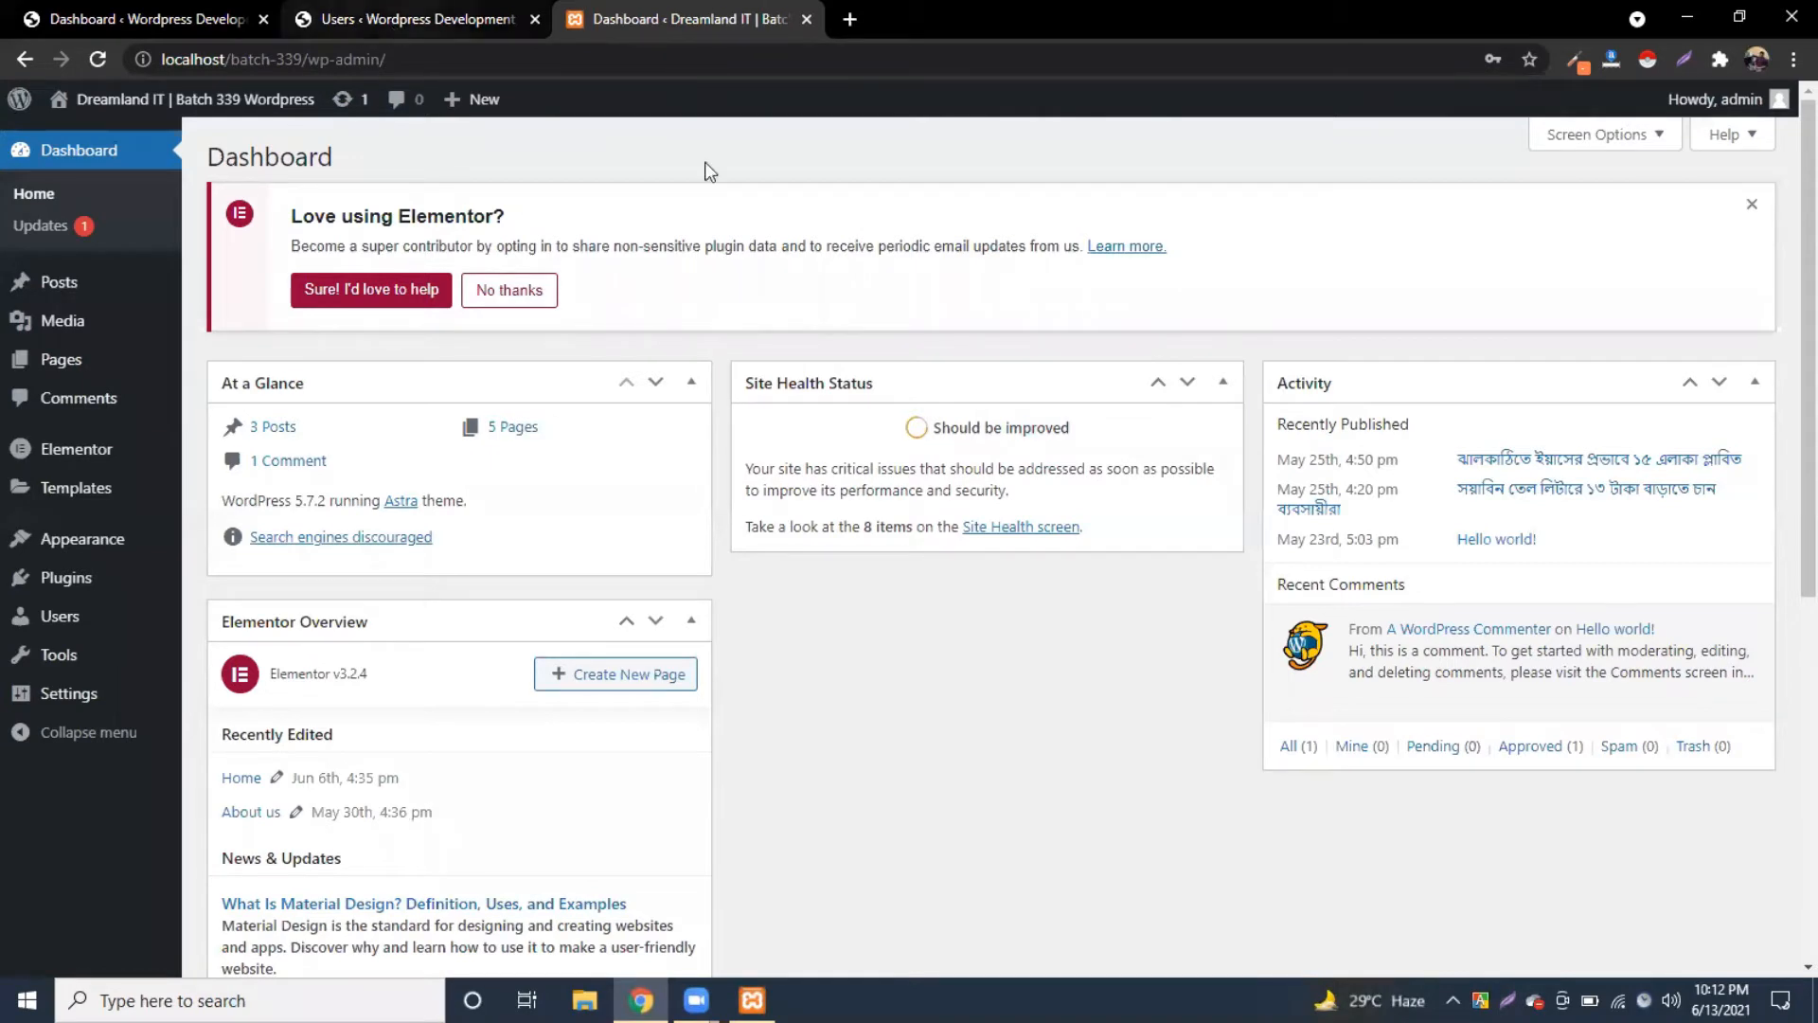
{"action": "left_click_drag", "start_coordinate": [684, 248], "coordinate": [902, 243]}
{"action": "left_click", "coordinate": [806, 19]}
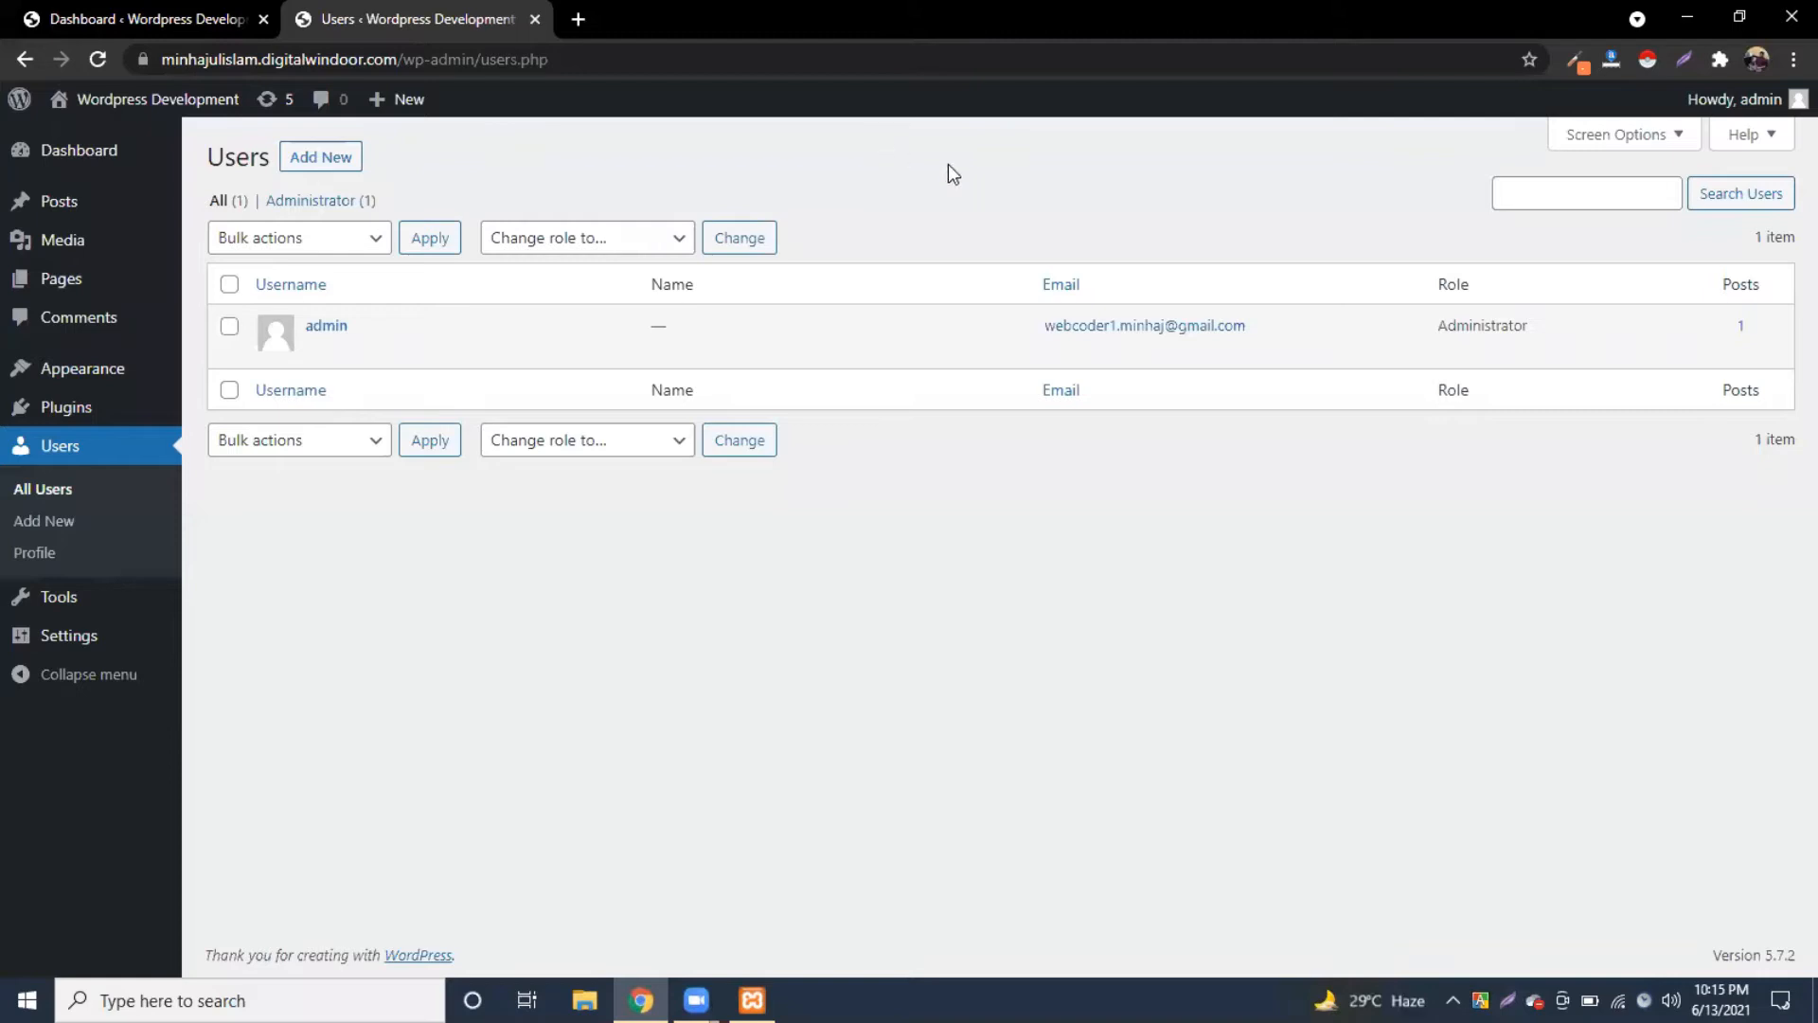
Step: Open several blank tabs, then close the extra ones
{"action": "left_click", "coordinate": [580, 20]}
{"action": "key", "text": "ctrl+t"}
{"action": "key", "text": "ctrl+t"}
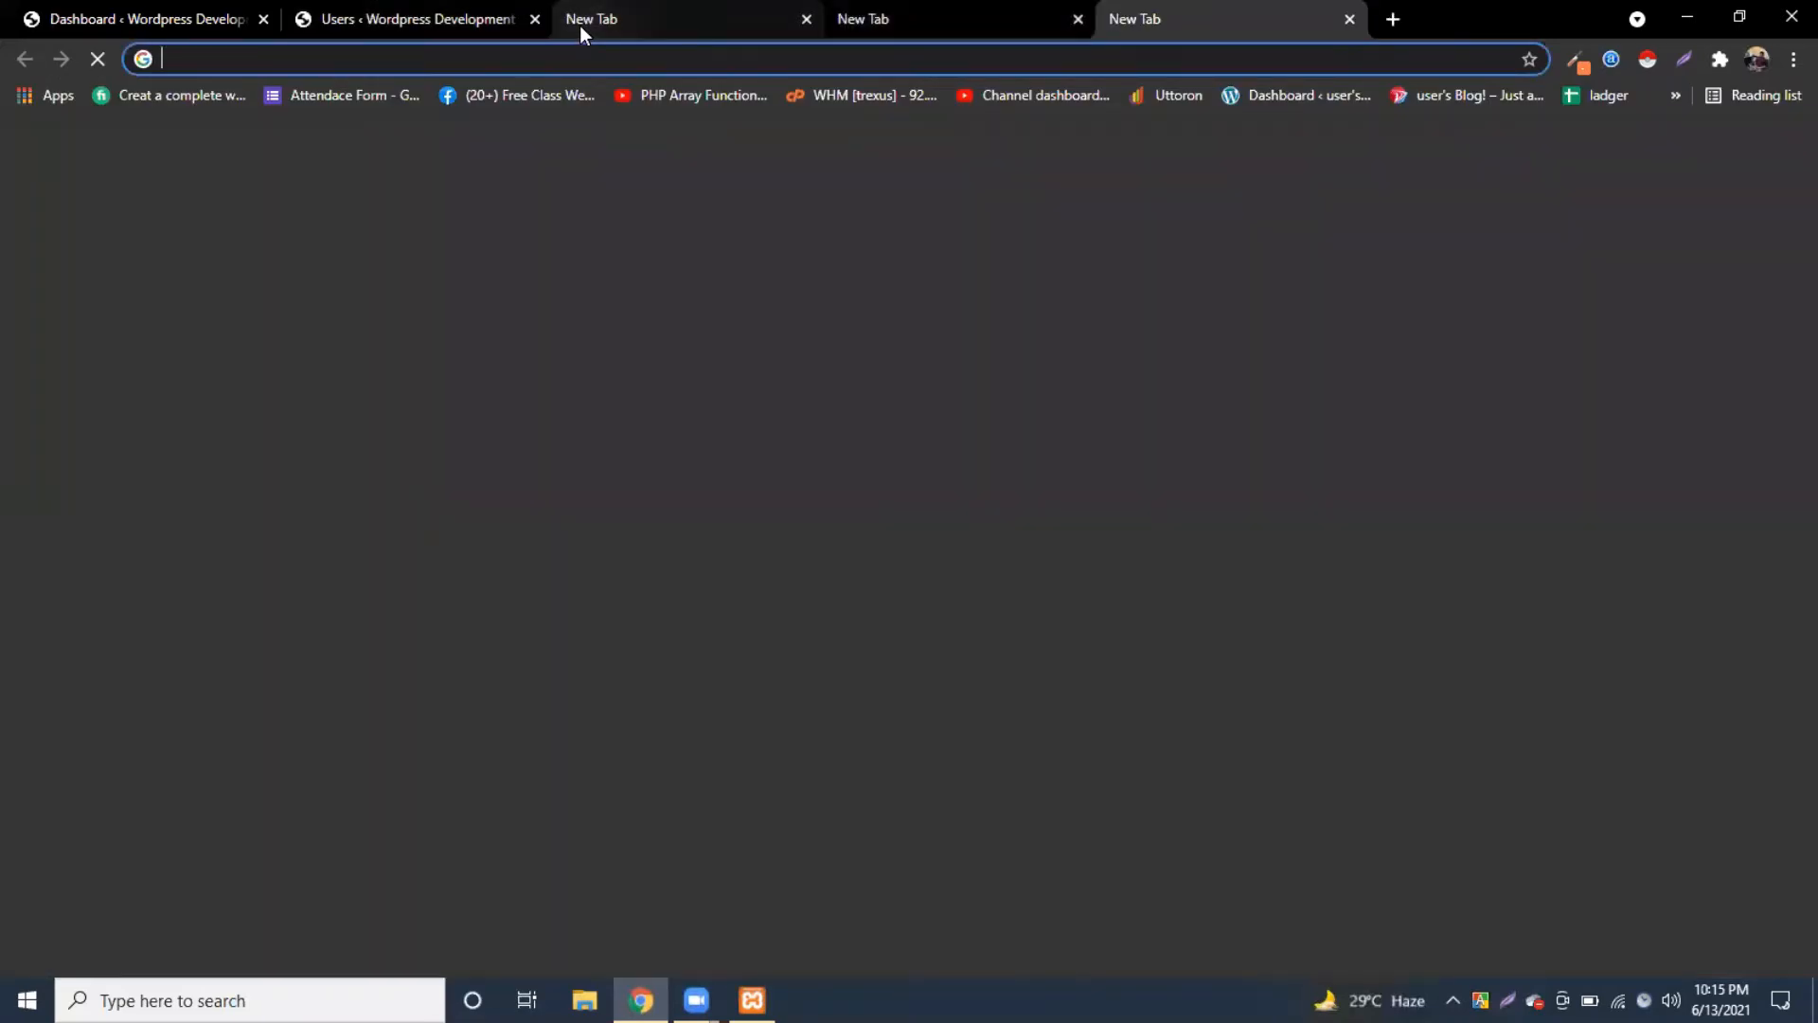
{"action": "key", "text": "ctrl+t"}
{"action": "key", "text": "ctrl+t"}
{"action": "key", "text": "ctrl+t"}
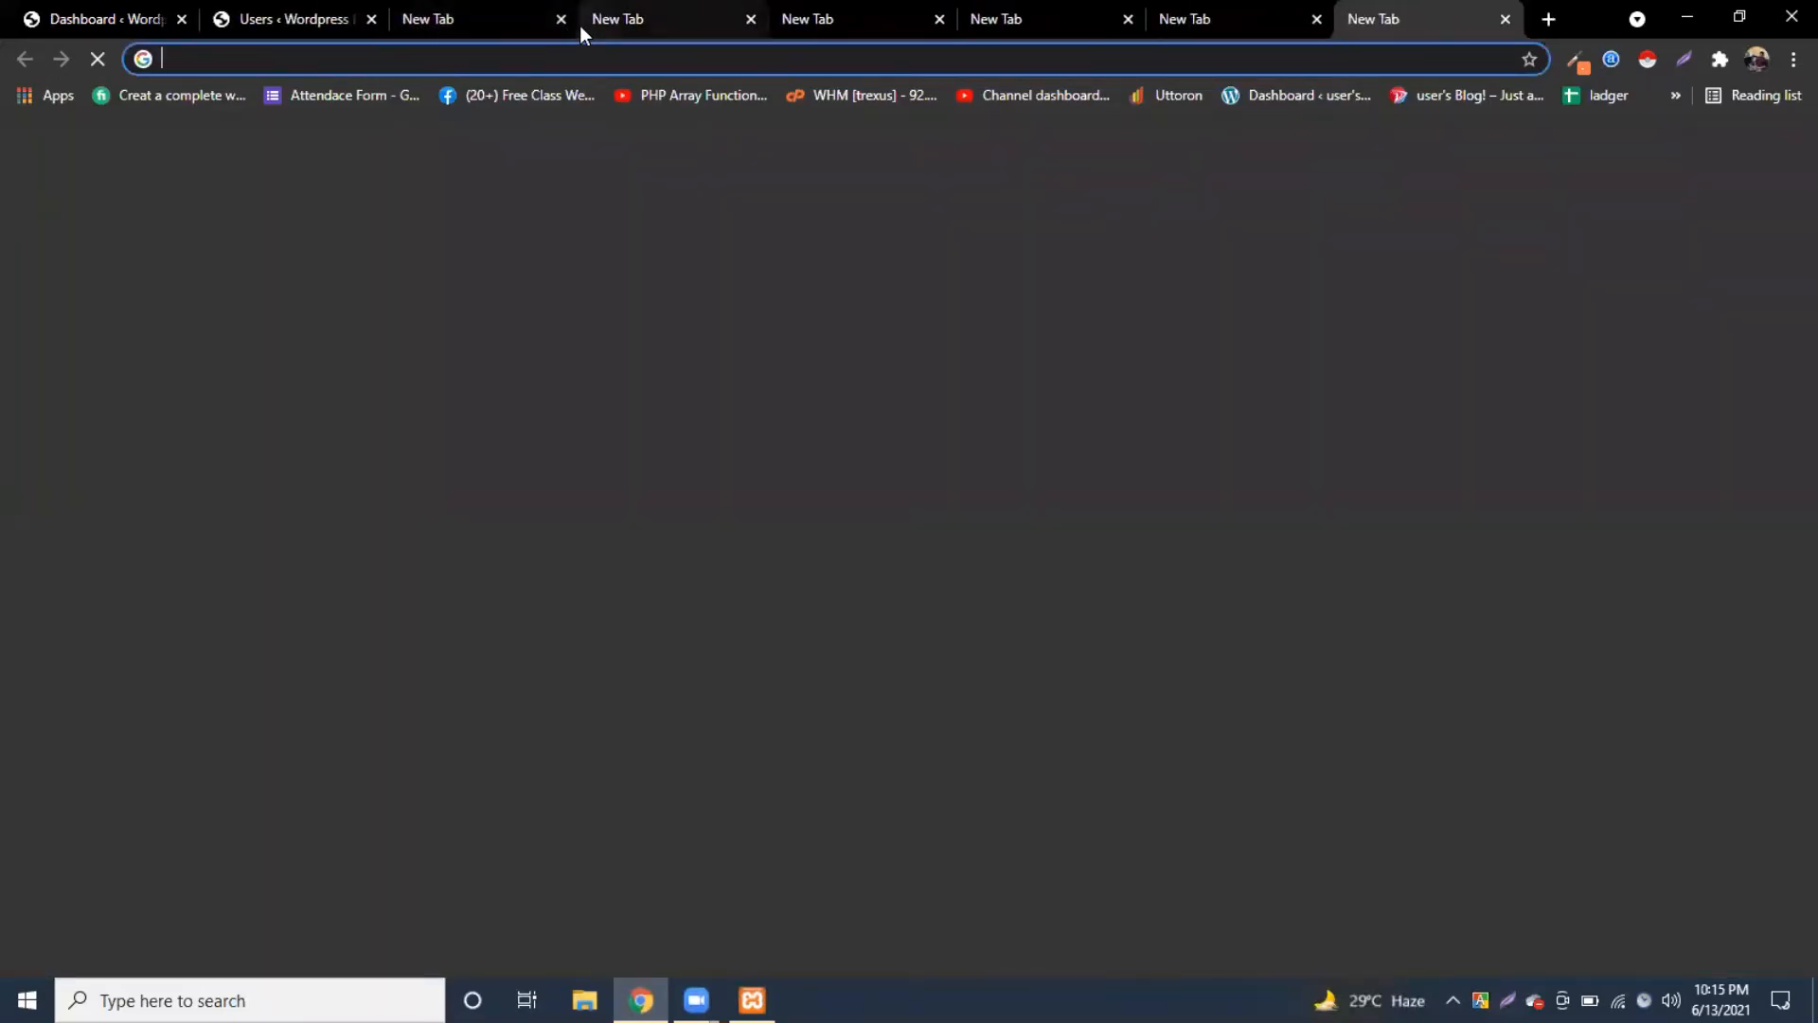
{"action": "left_click", "coordinate": [563, 19]}
{"action": "left_click", "coordinate": [564, 19]}
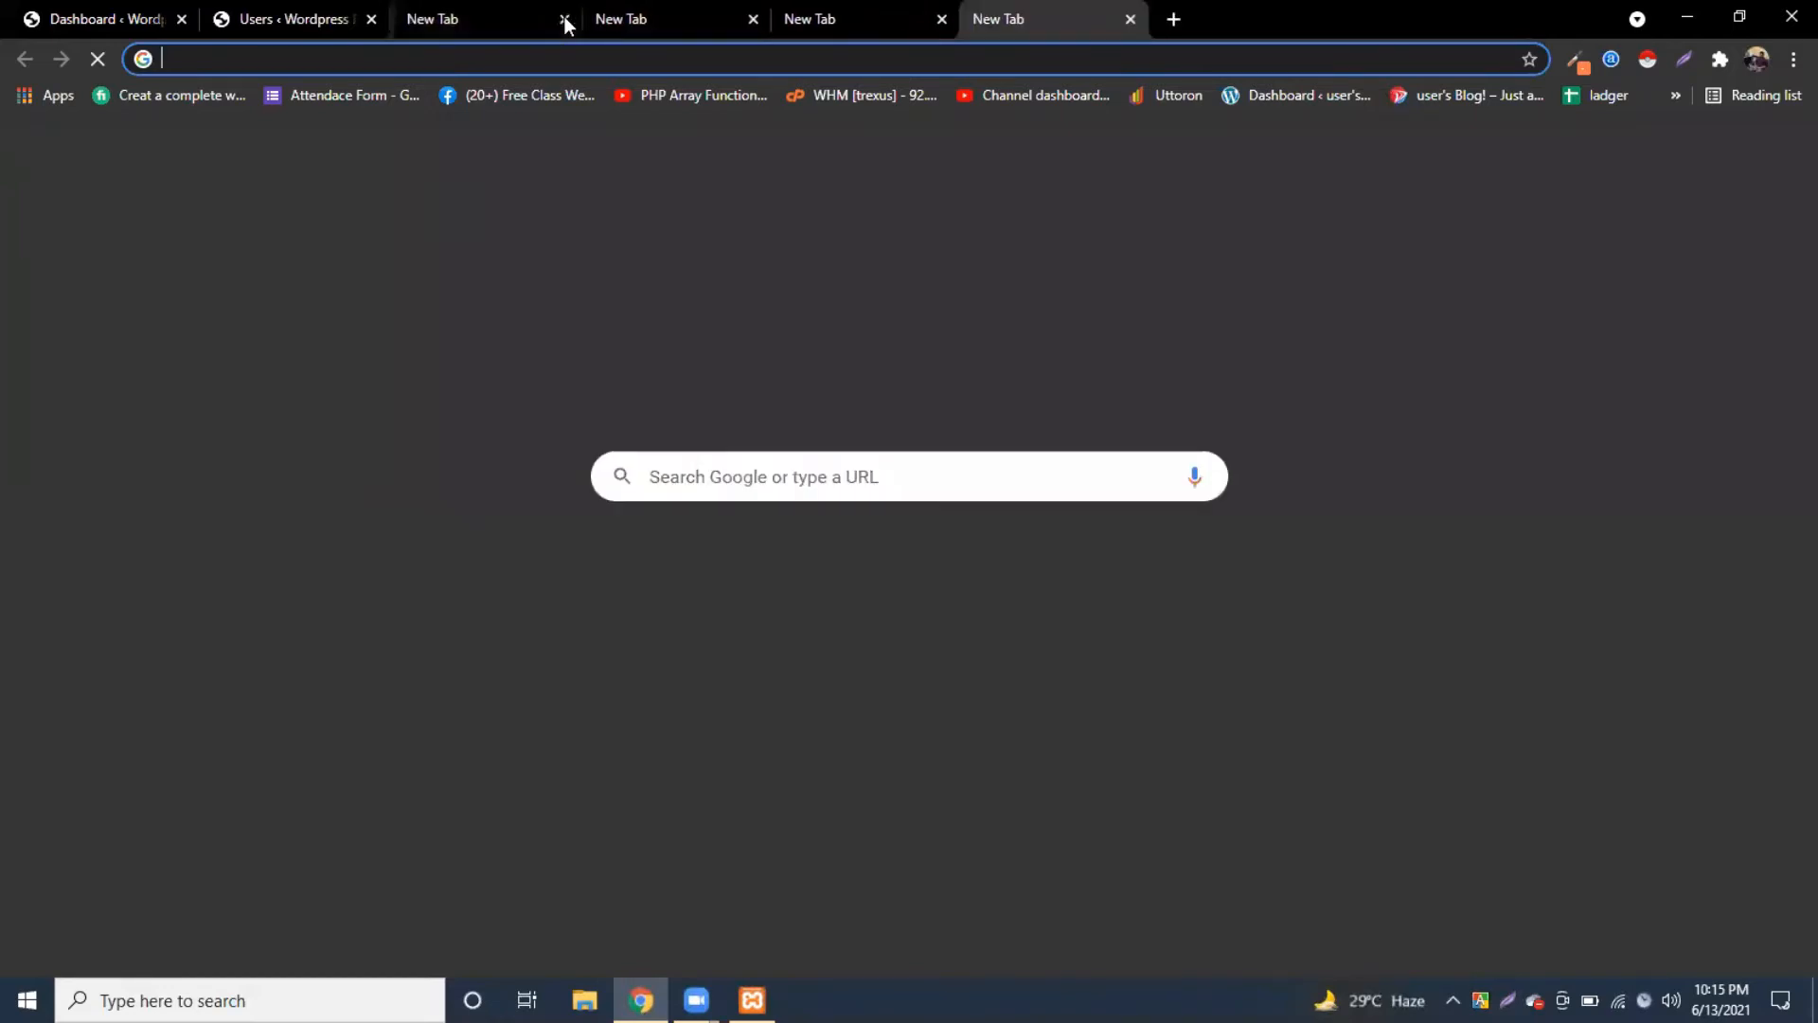
{"action": "left_click", "coordinate": [564, 19]}
{"action": "left_click", "coordinate": [564, 19]}
{"action": "left_click", "coordinate": [565, 19]}
{"action": "left_click", "coordinate": [564, 19]}
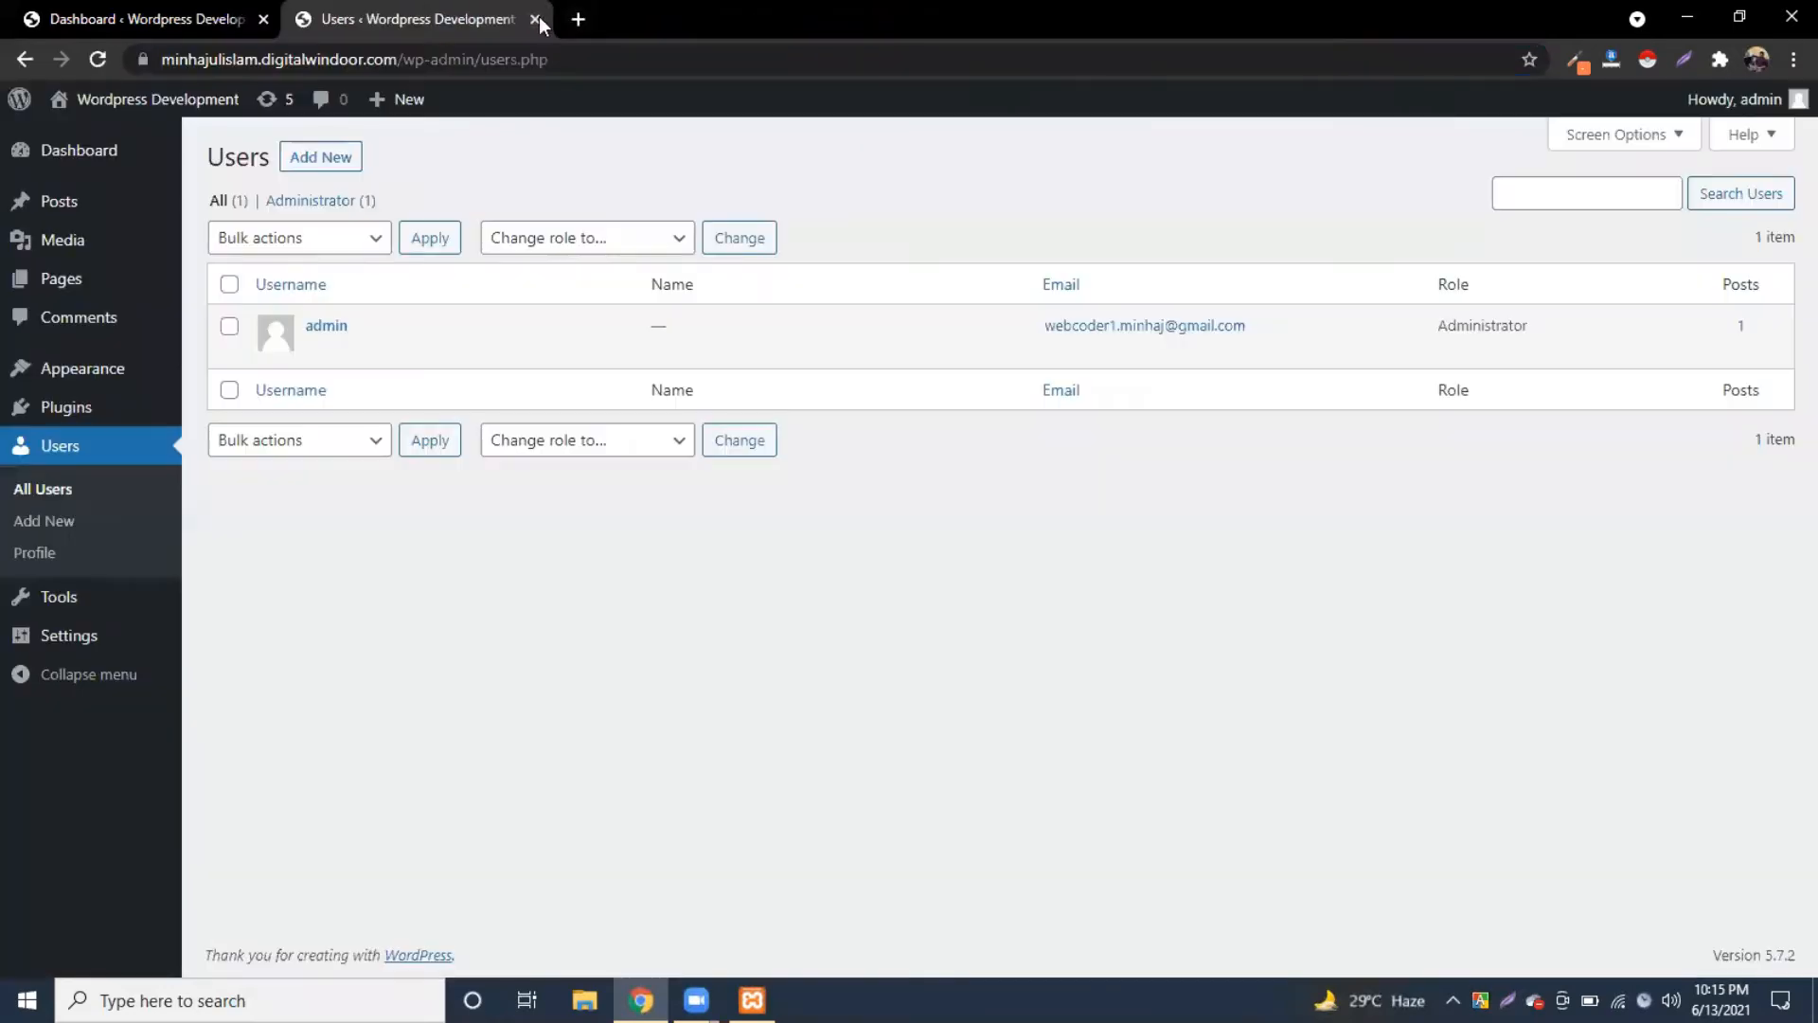
Step: Load localhost/batch-339 in a fresh tab to show the front page
{"action": "left_click", "coordinate": [576, 25]}
{"action": "type", "text": "lo"}
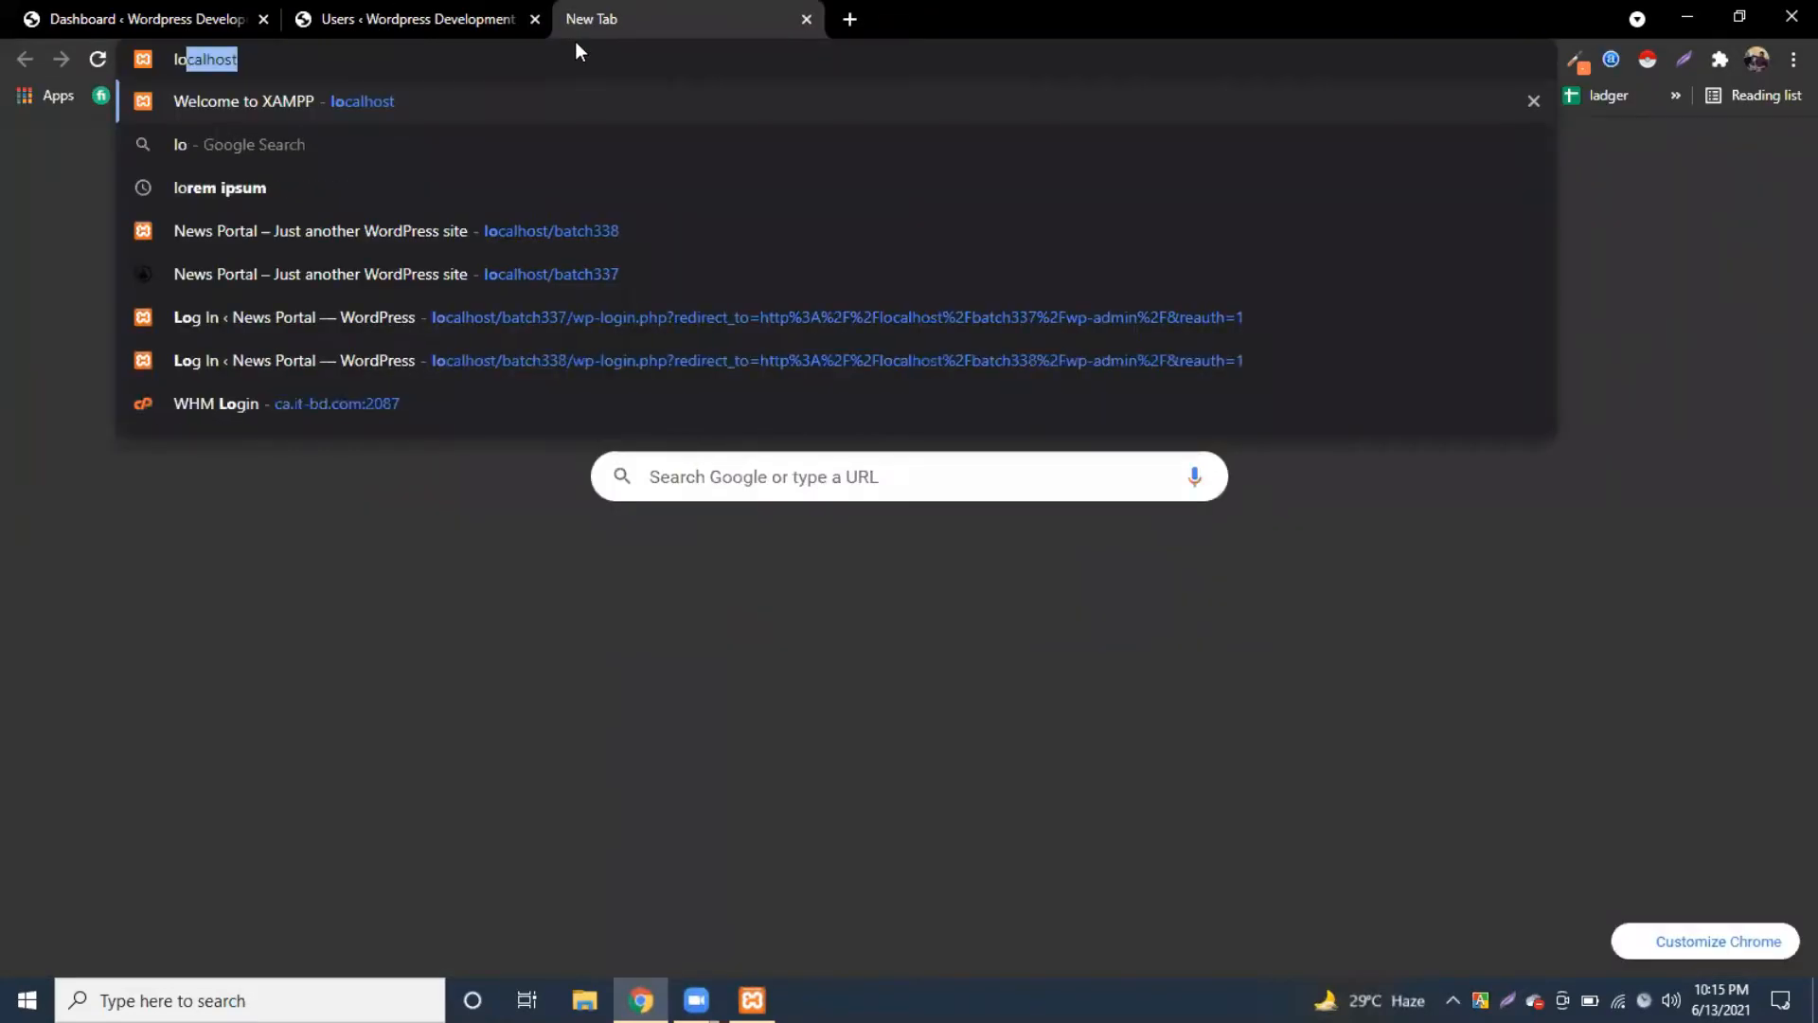
{"action": "type", "text": "calhost/"}
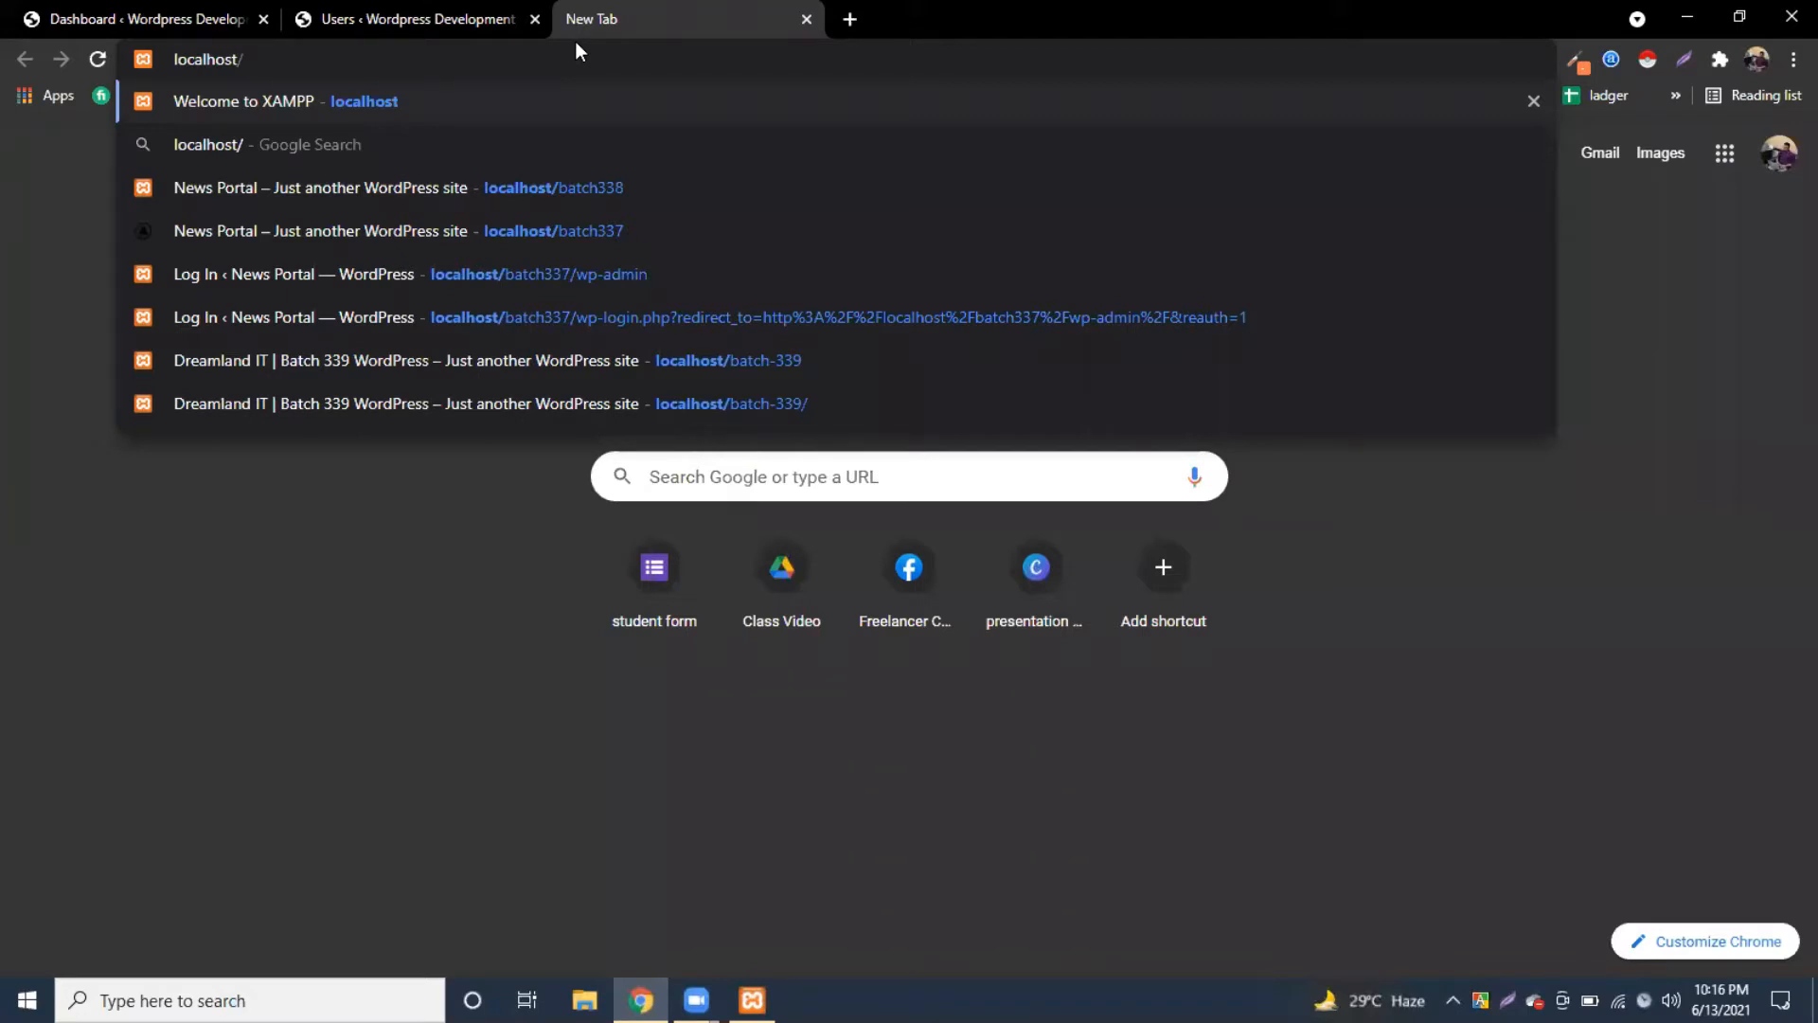
{"action": "type", "text": "batch"}
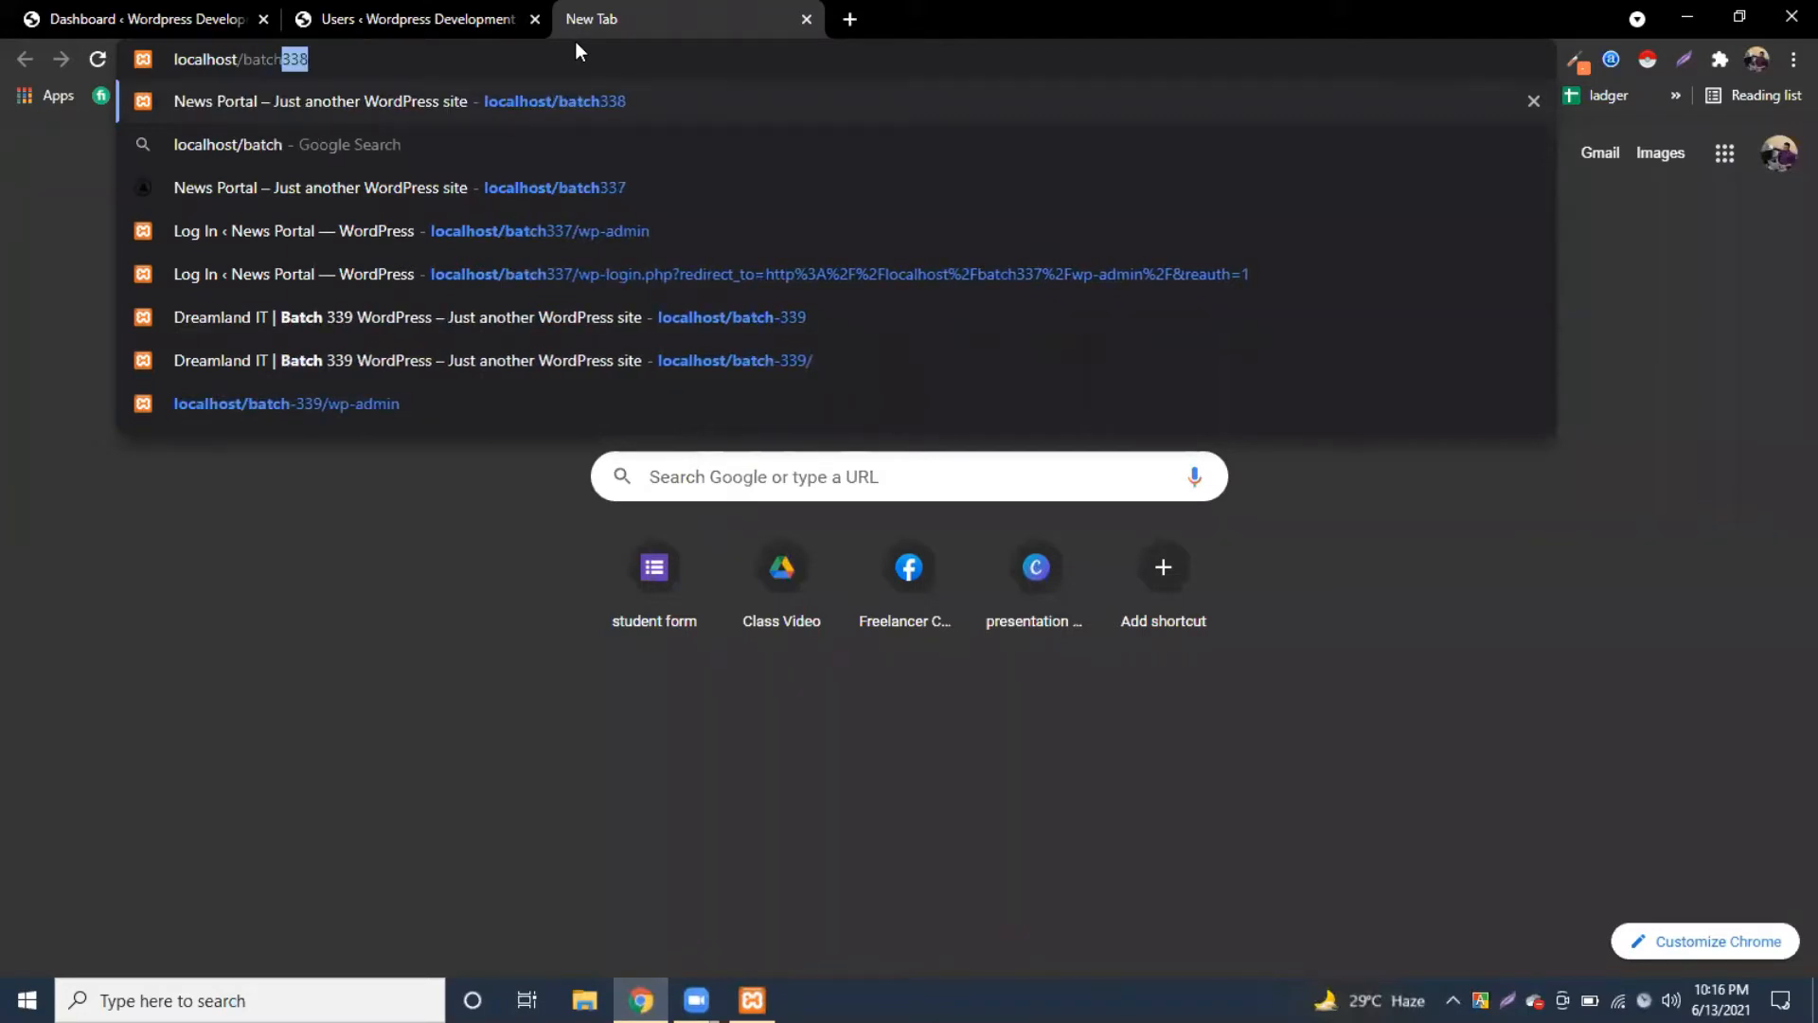
{"action": "type", "text": "-339"}
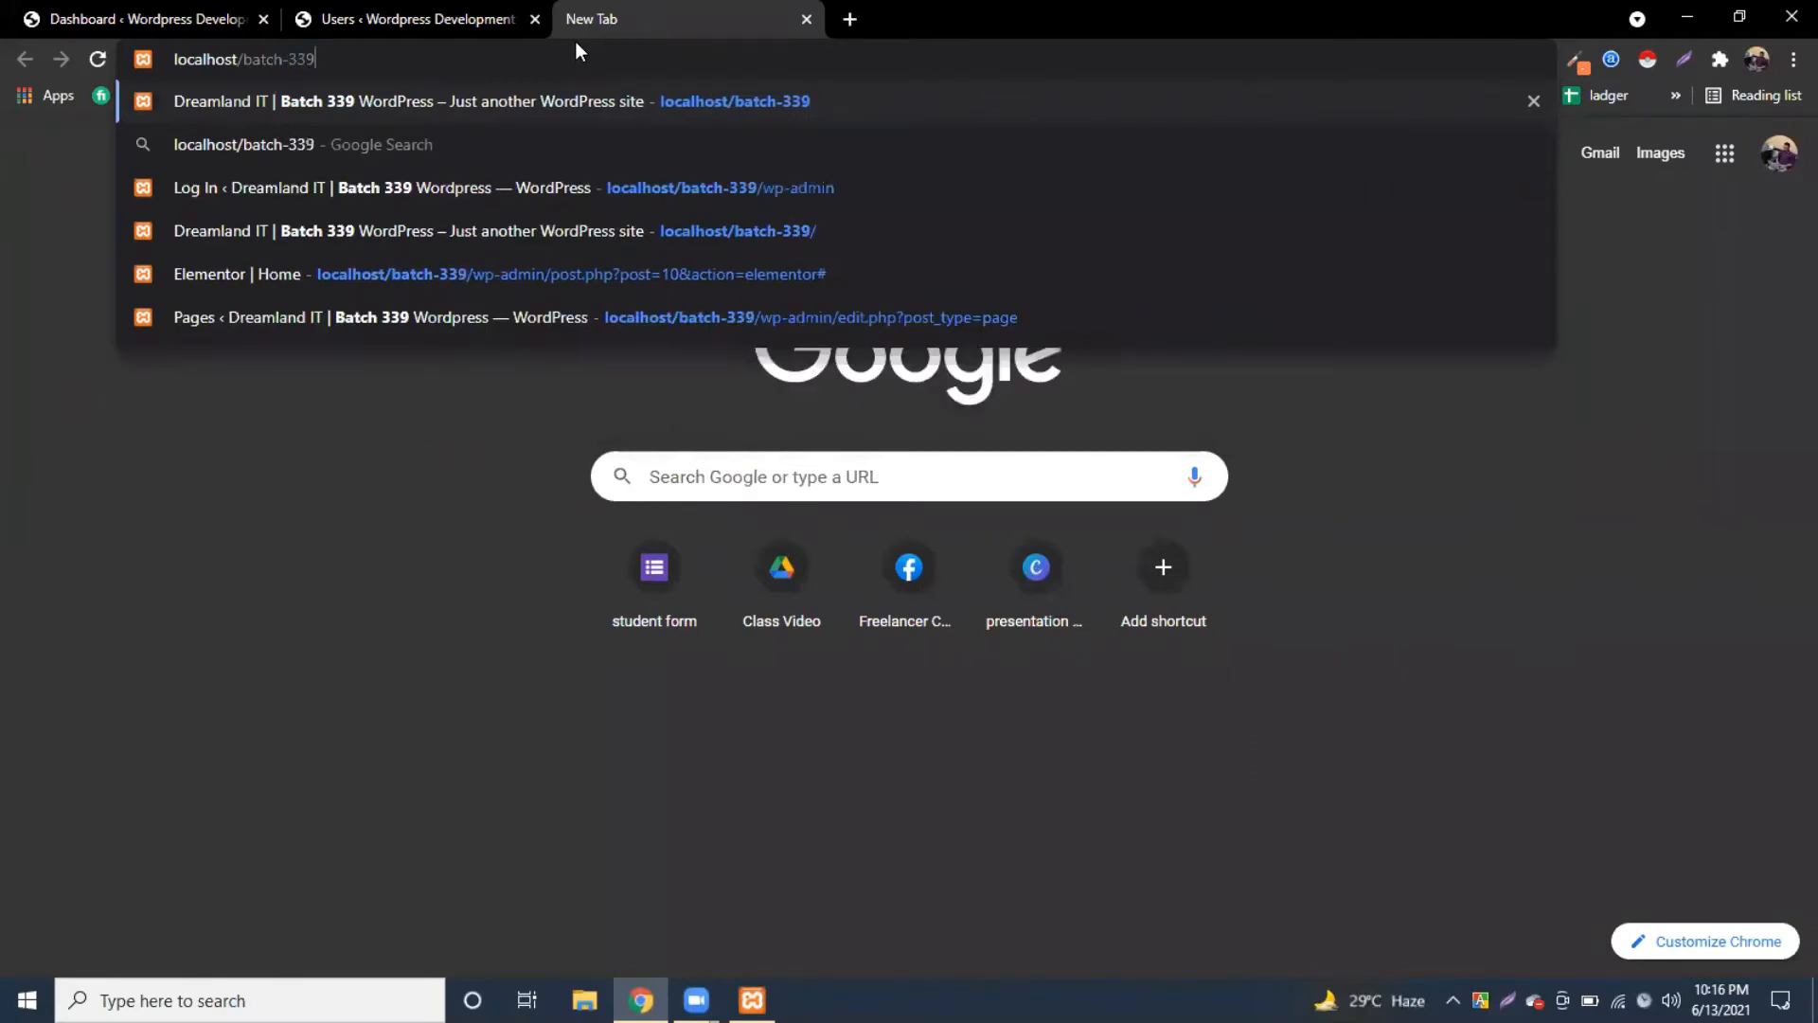
{"action": "key", "text": "Return"}
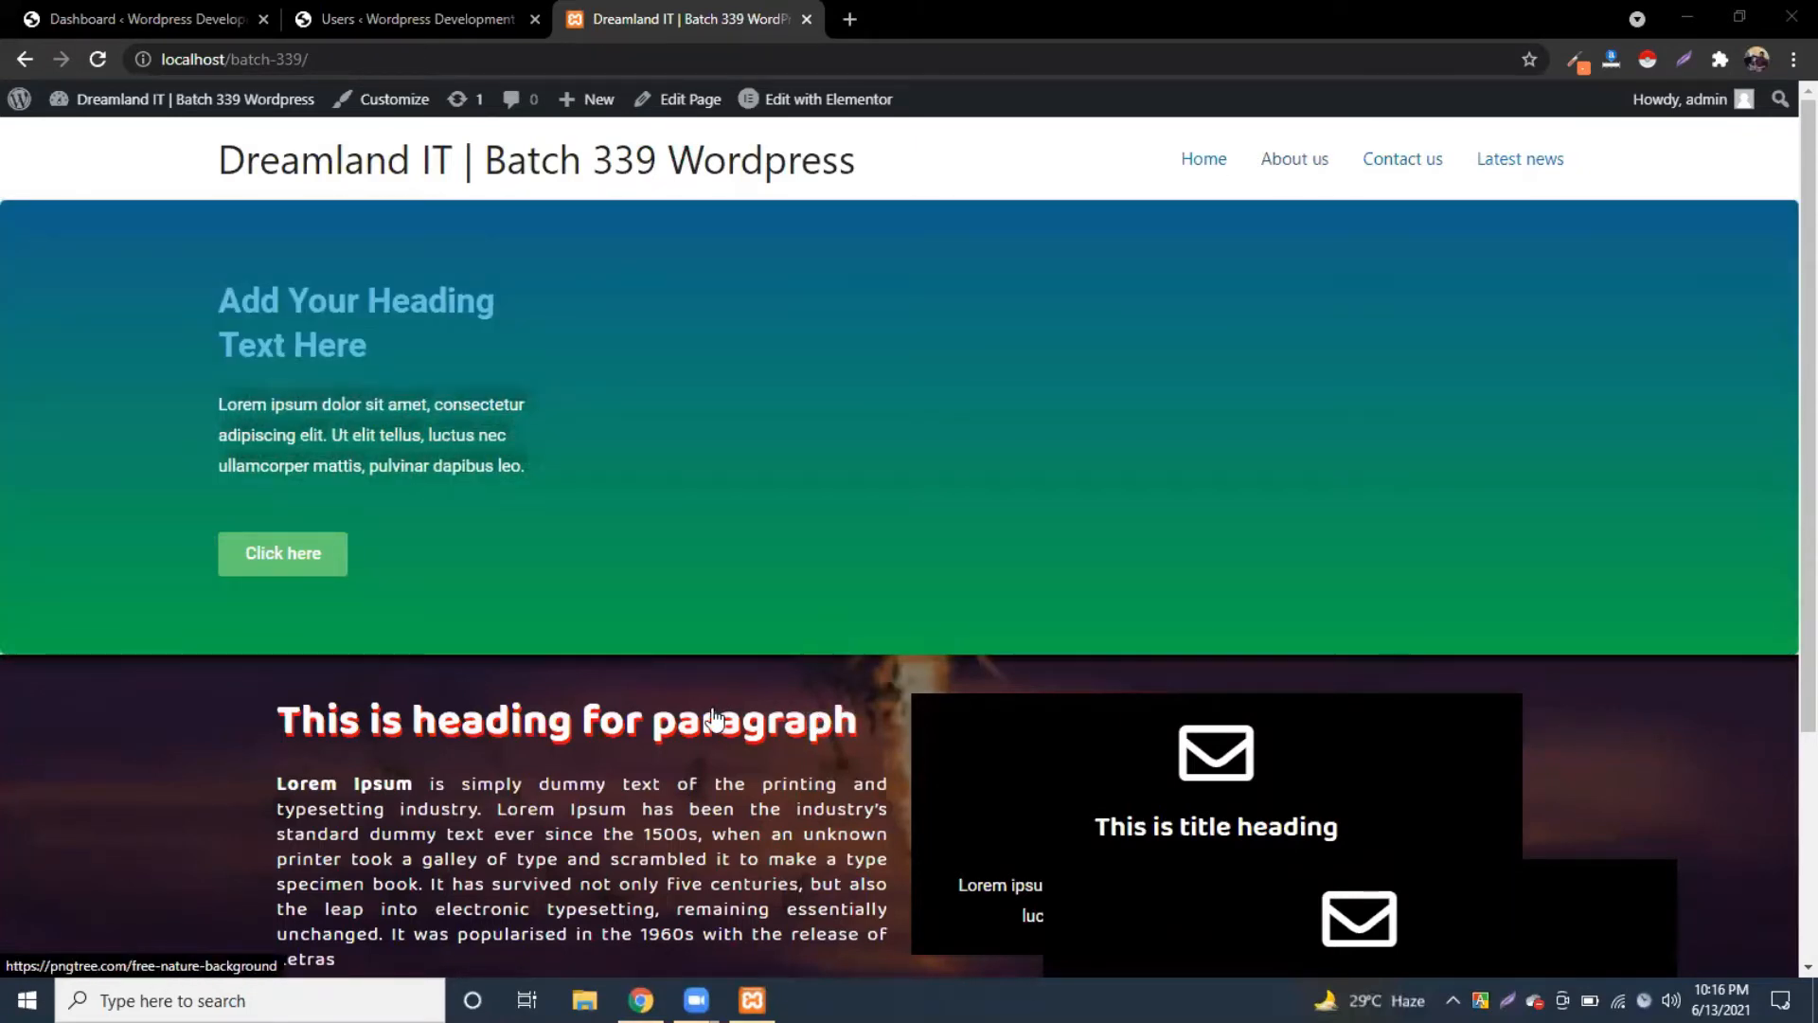
Step: Scroll through the Batch 339 home page, then go to About us from the top menu
{"action": "scroll", "coordinate": [715, 720], "scroll_direction": "down", "scroll_amount": 3}
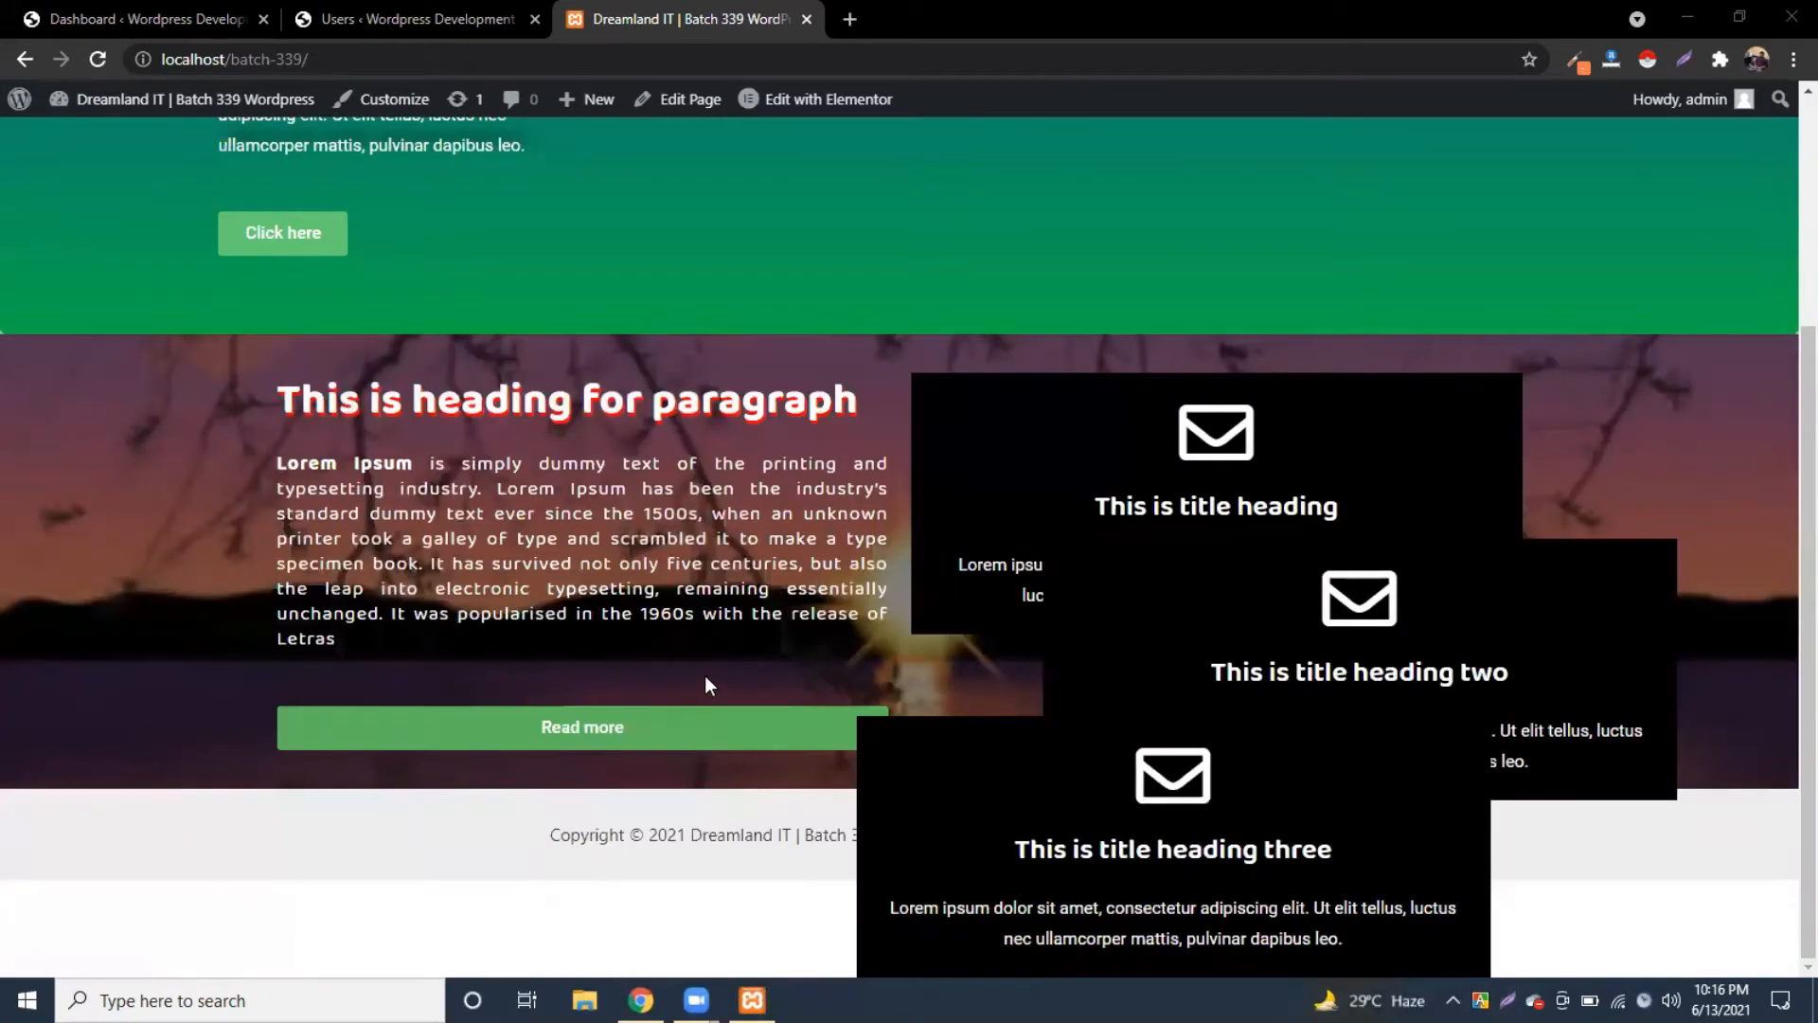
{"action": "scroll", "coordinate": [704, 674], "scroll_direction": "up", "scroll_amount": 3}
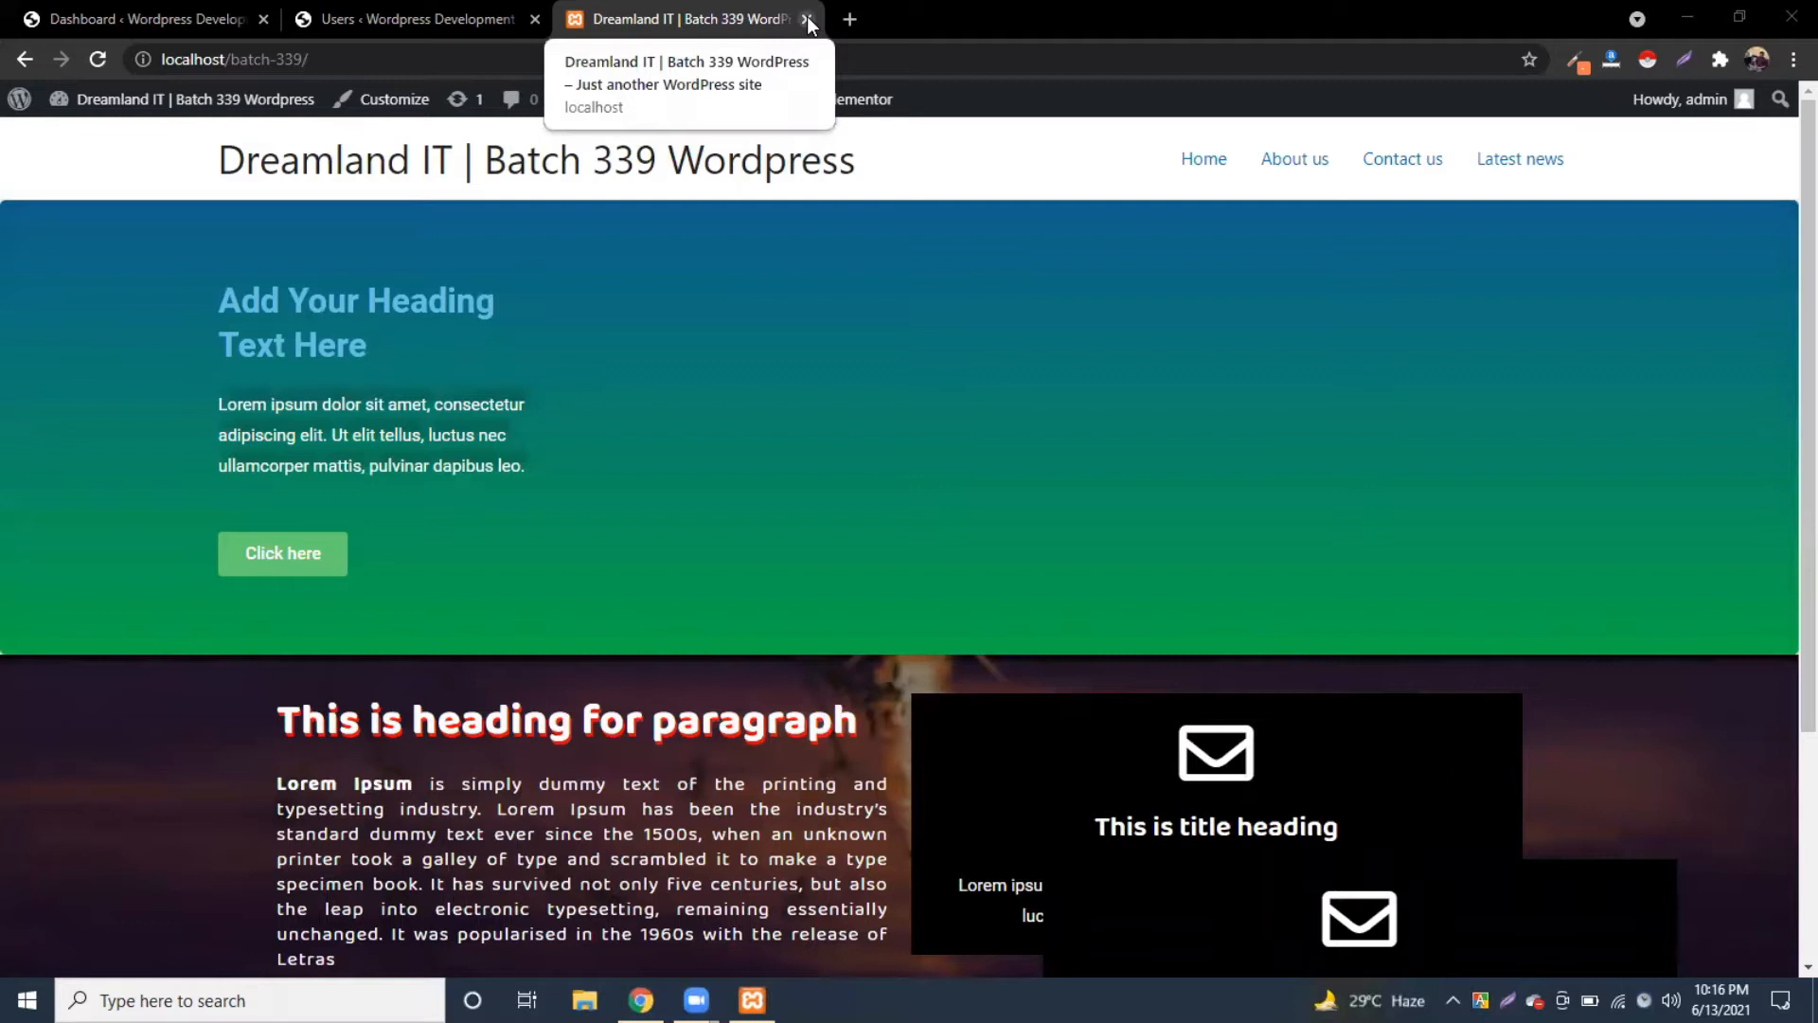
{"action": "left_click_drag", "start_coordinate": [868, 176], "coordinate": [305, 169]}
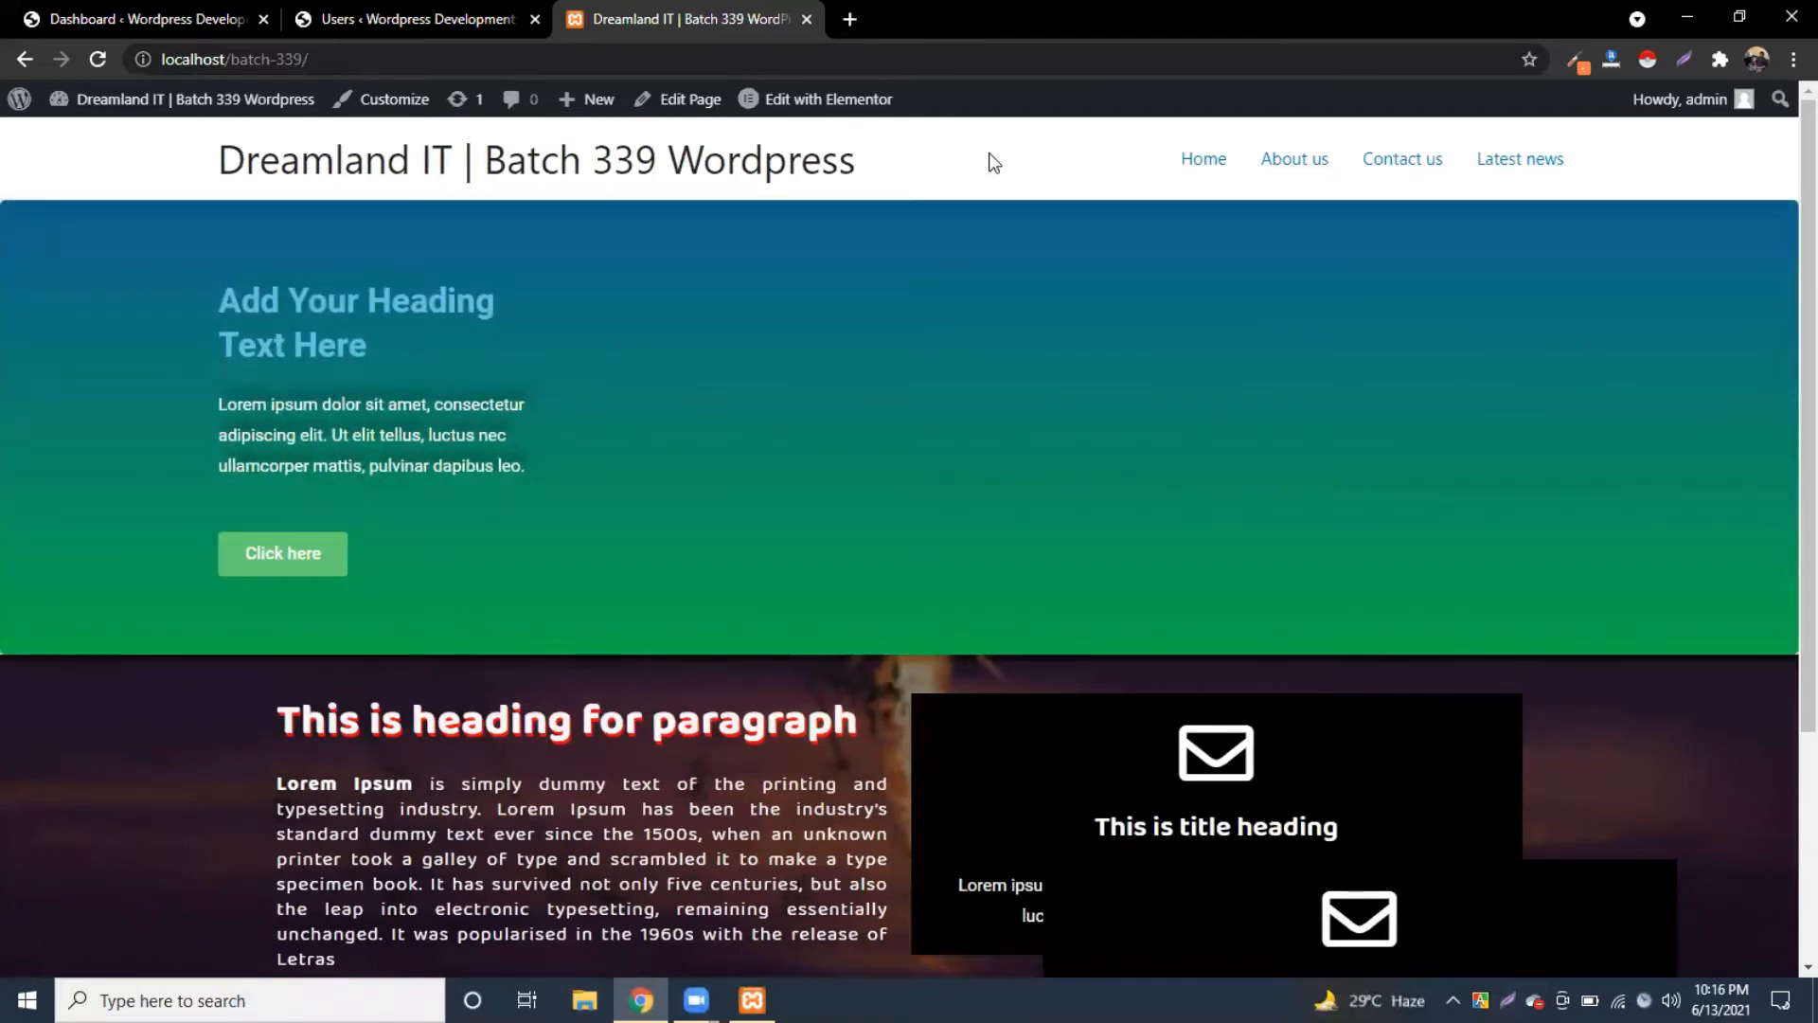
{"action": "scroll", "coordinate": [806, 446], "scroll_direction": "down", "scroll_amount": 3}
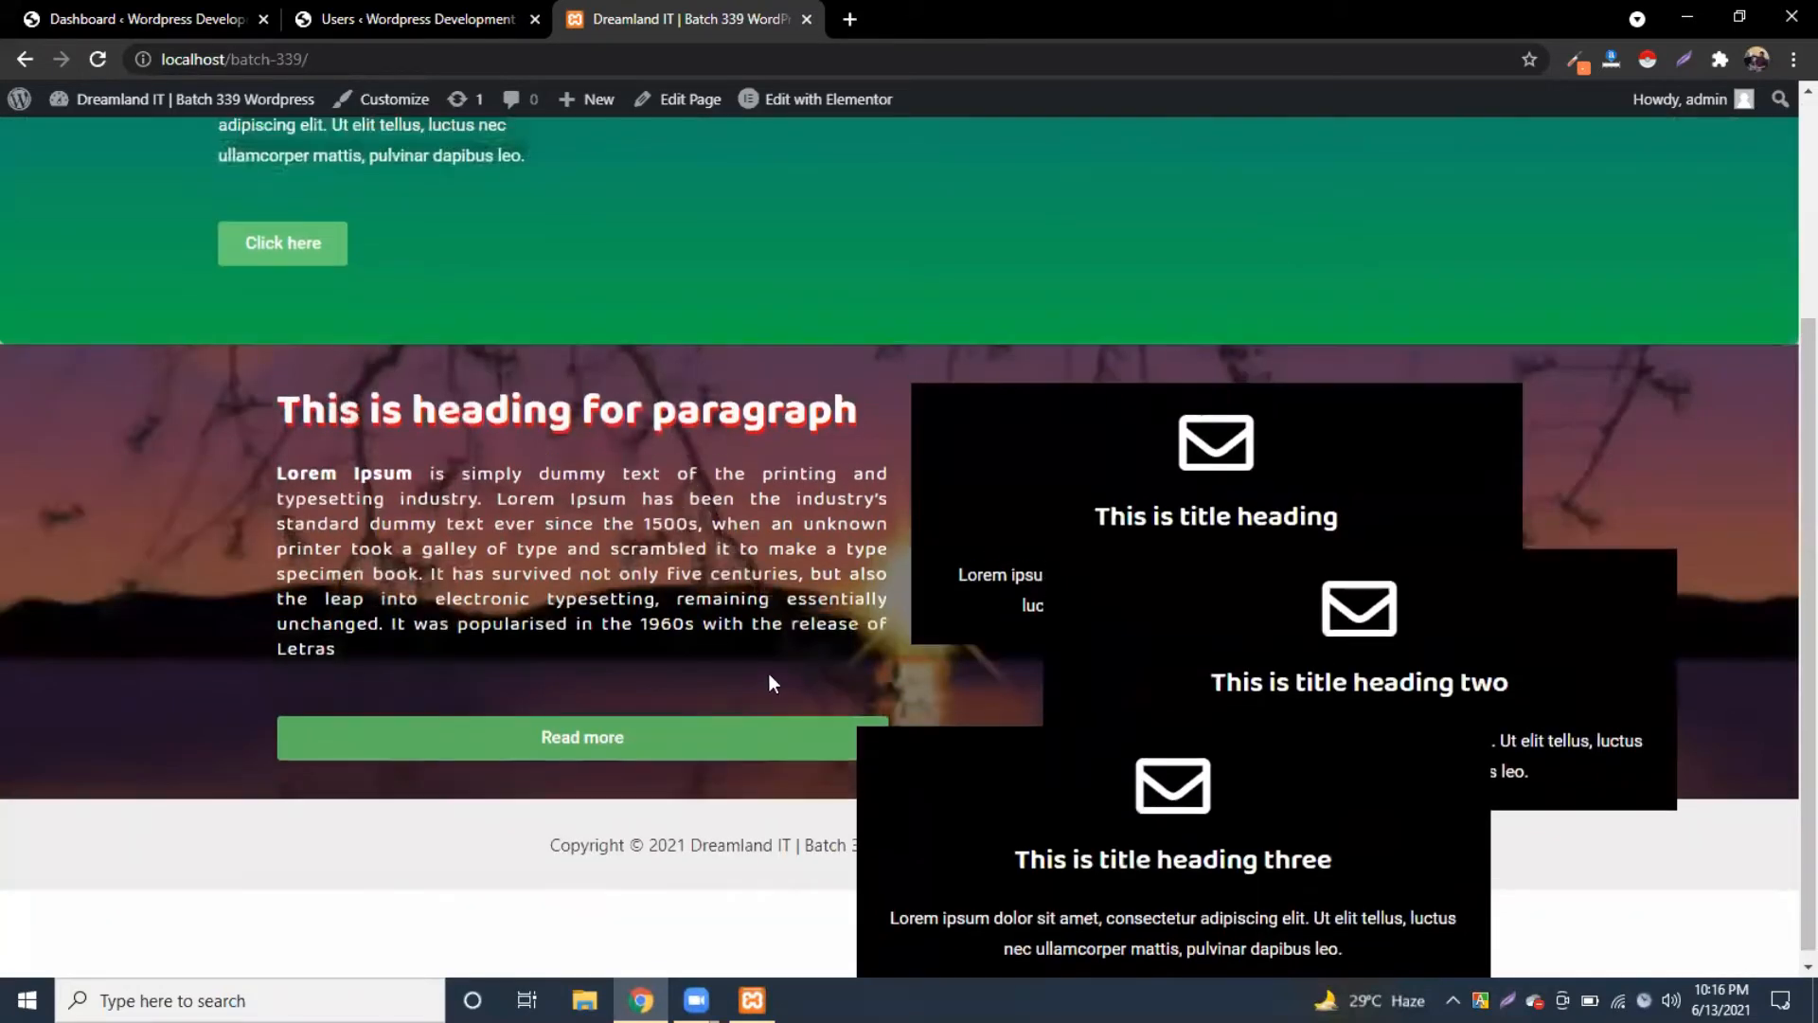
{"action": "scroll", "coordinate": [769, 674], "scroll_direction": "up", "scroll_amount": 2}
{"action": "scroll", "coordinate": [629, 587], "scroll_direction": "down", "scroll_amount": 2}
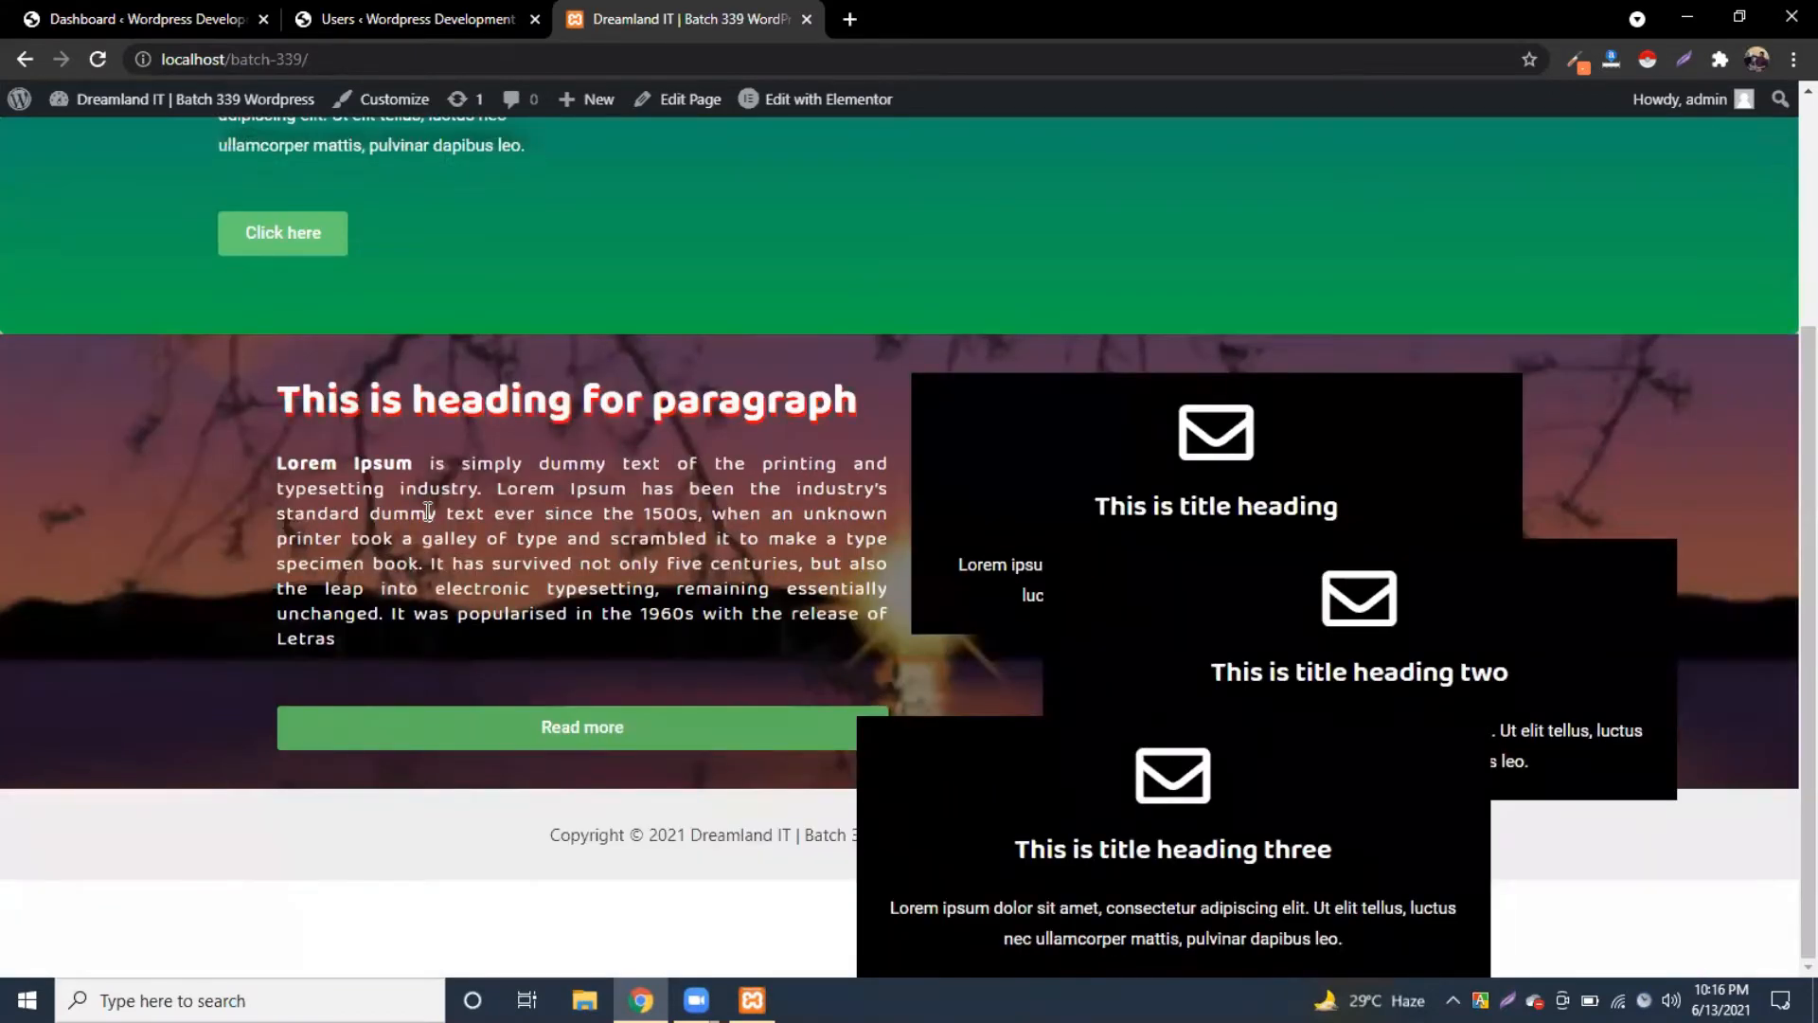
{"action": "scroll", "coordinate": [939, 398], "scroll_direction": "up", "scroll_amount": 3}
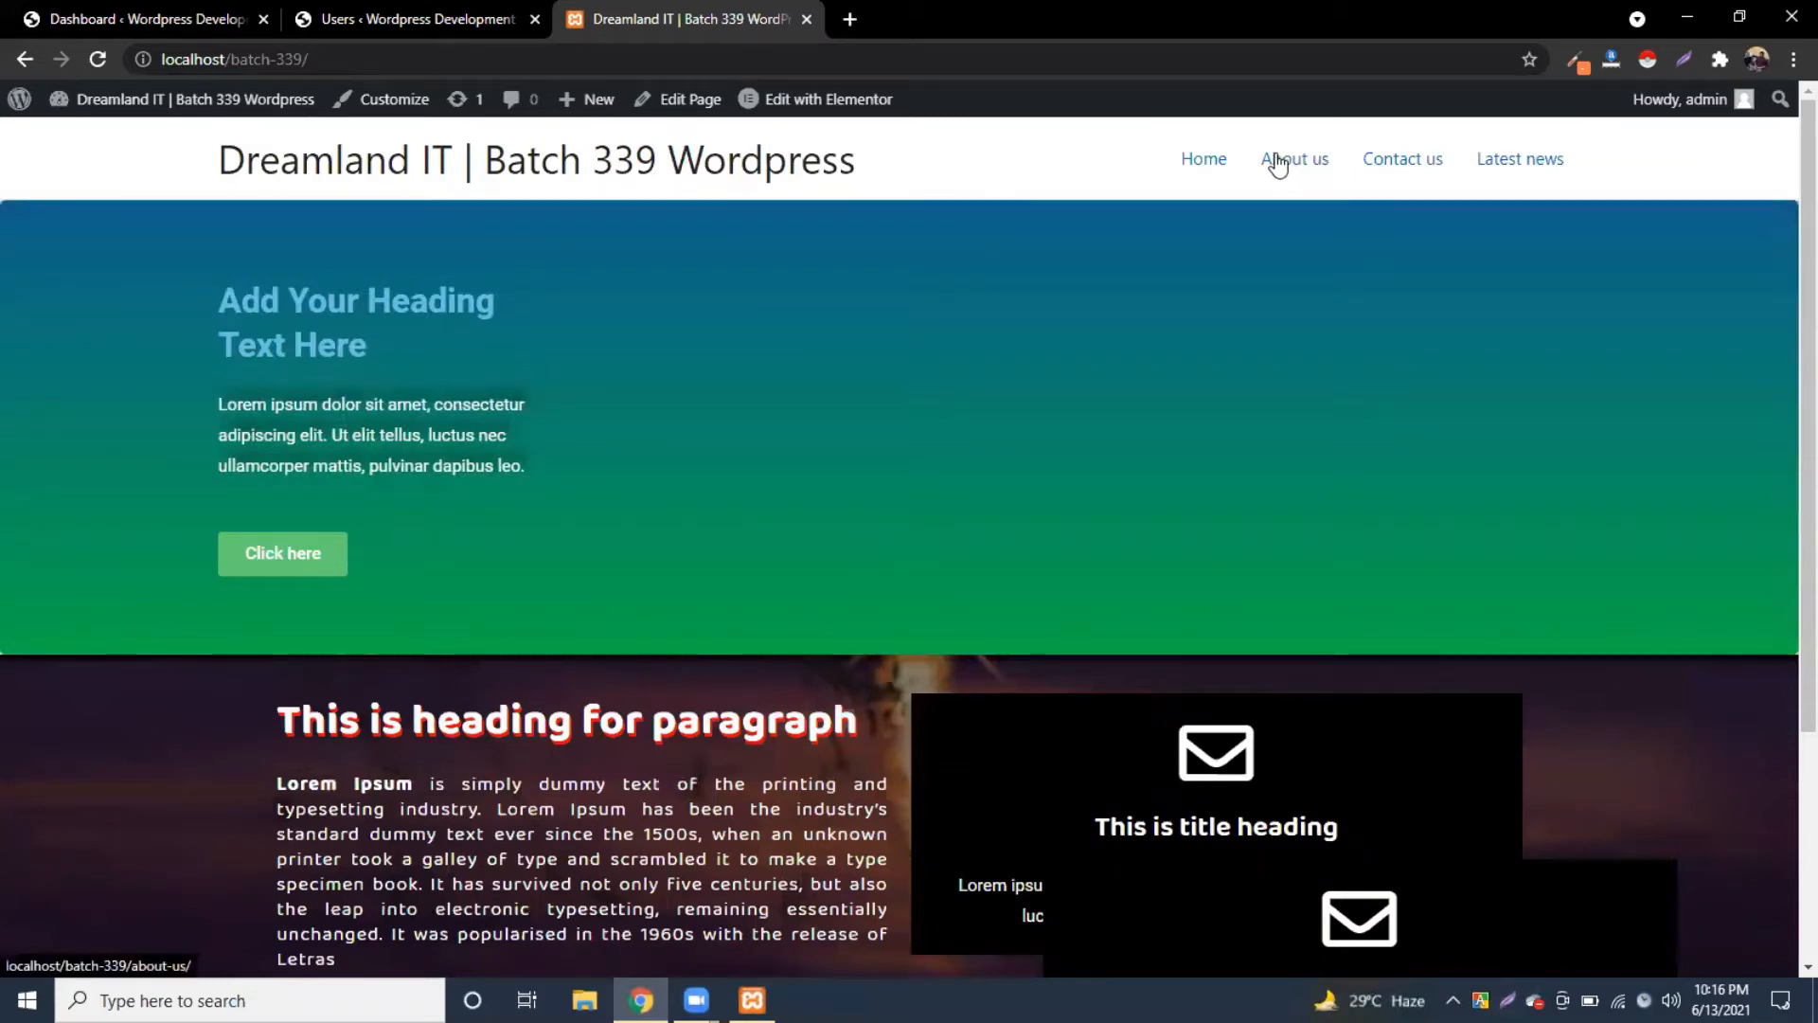
{"action": "left_click", "coordinate": [1277, 163]}
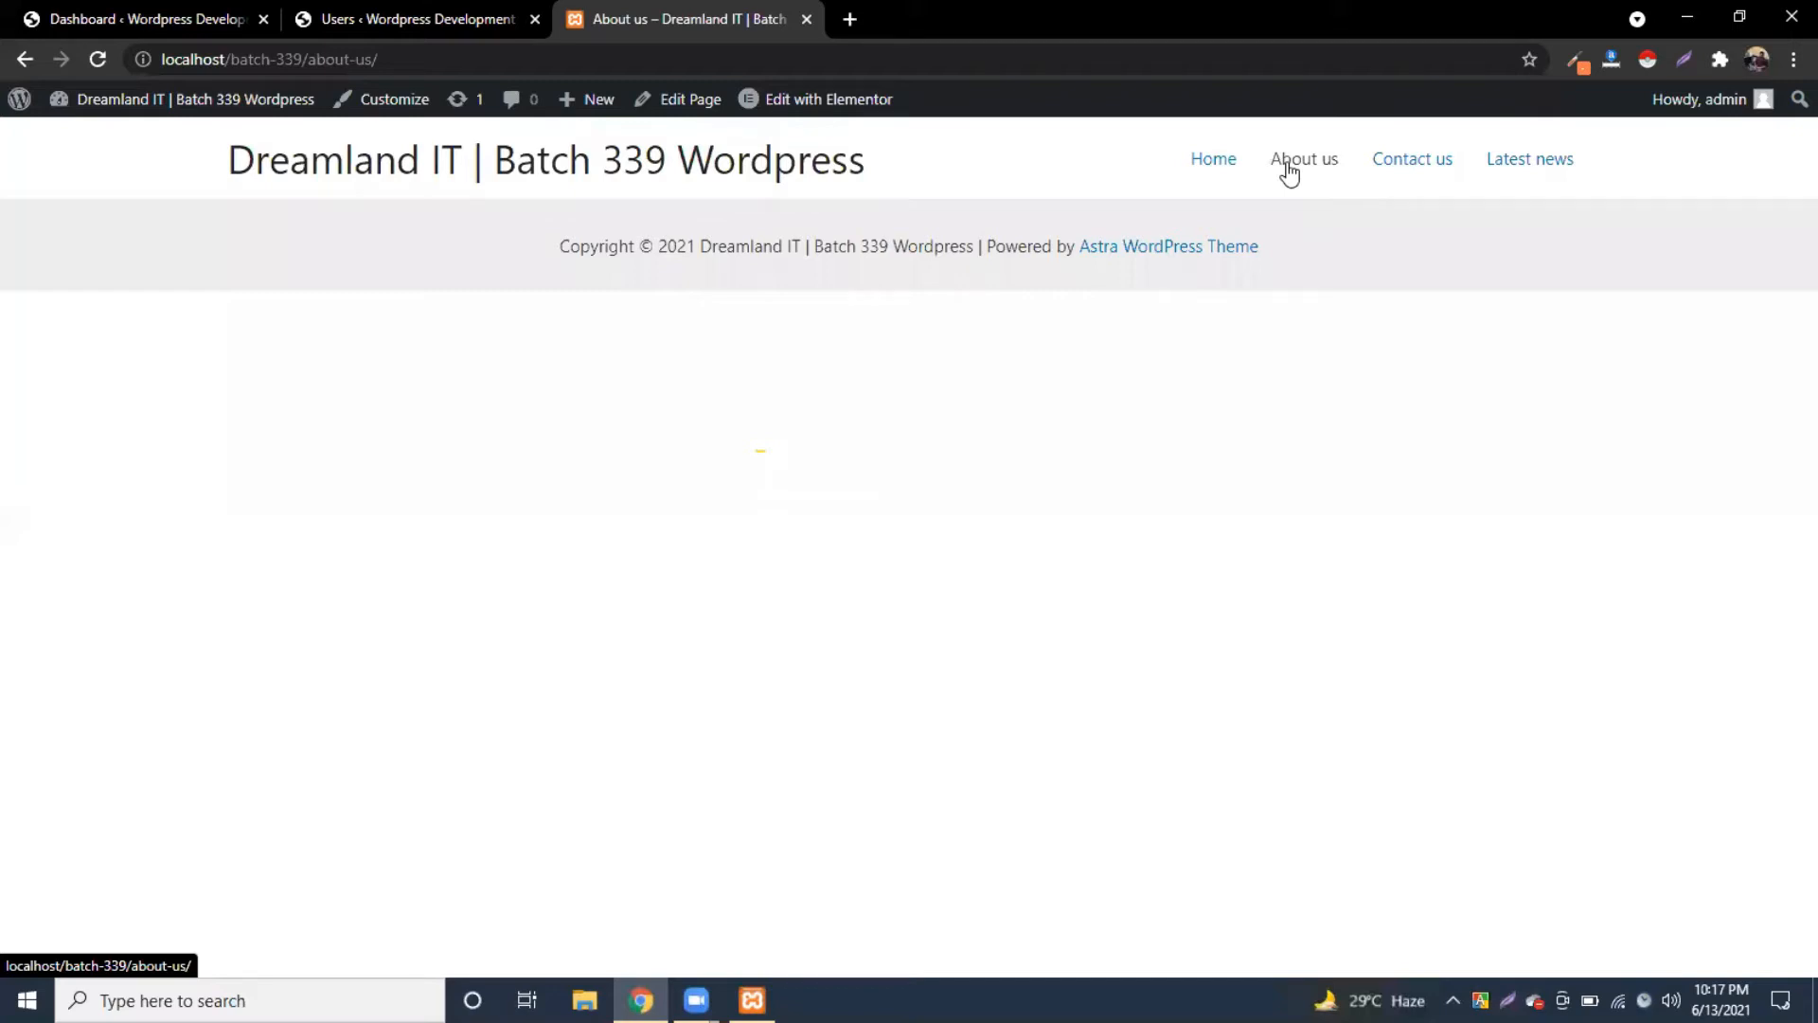
Step: View the Contact us page, then scroll through the Latest news posts
{"action": "left_click", "coordinate": [1417, 165]}
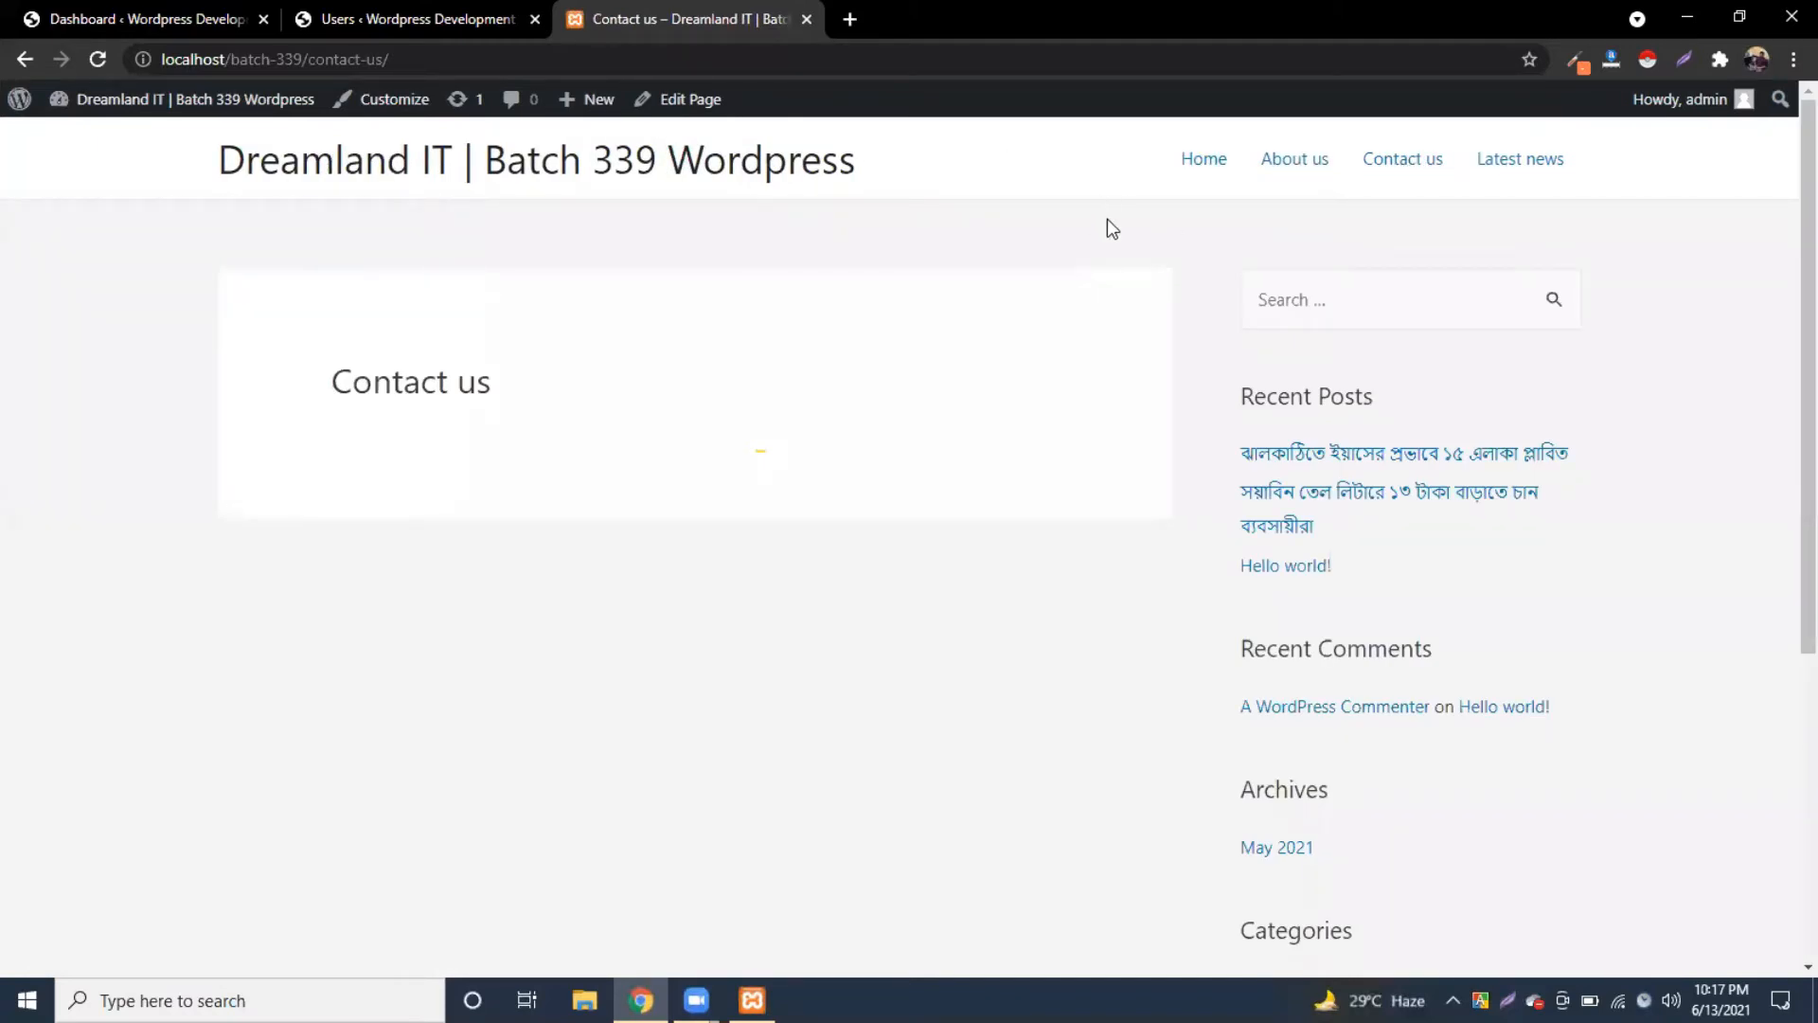
{"action": "left_click", "coordinate": [1524, 164]}
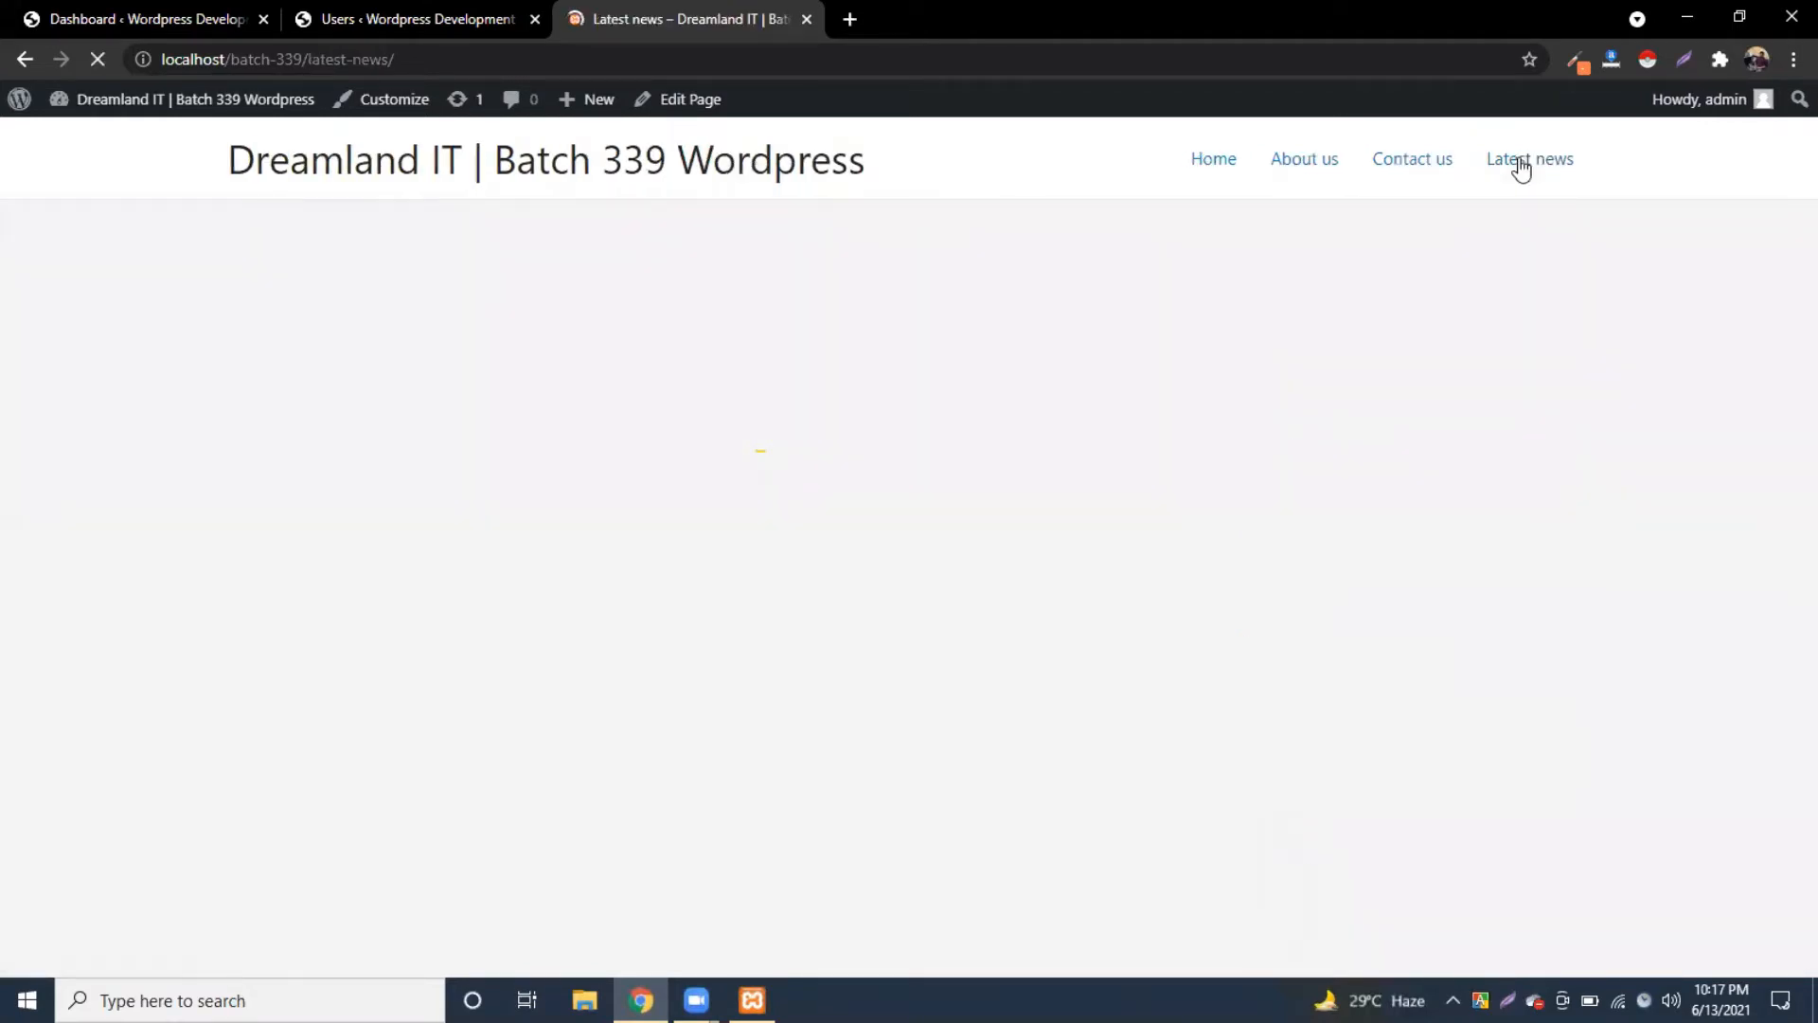
{"action": "scroll", "coordinate": [1119, 365], "scroll_direction": "down", "scroll_amount": 10}
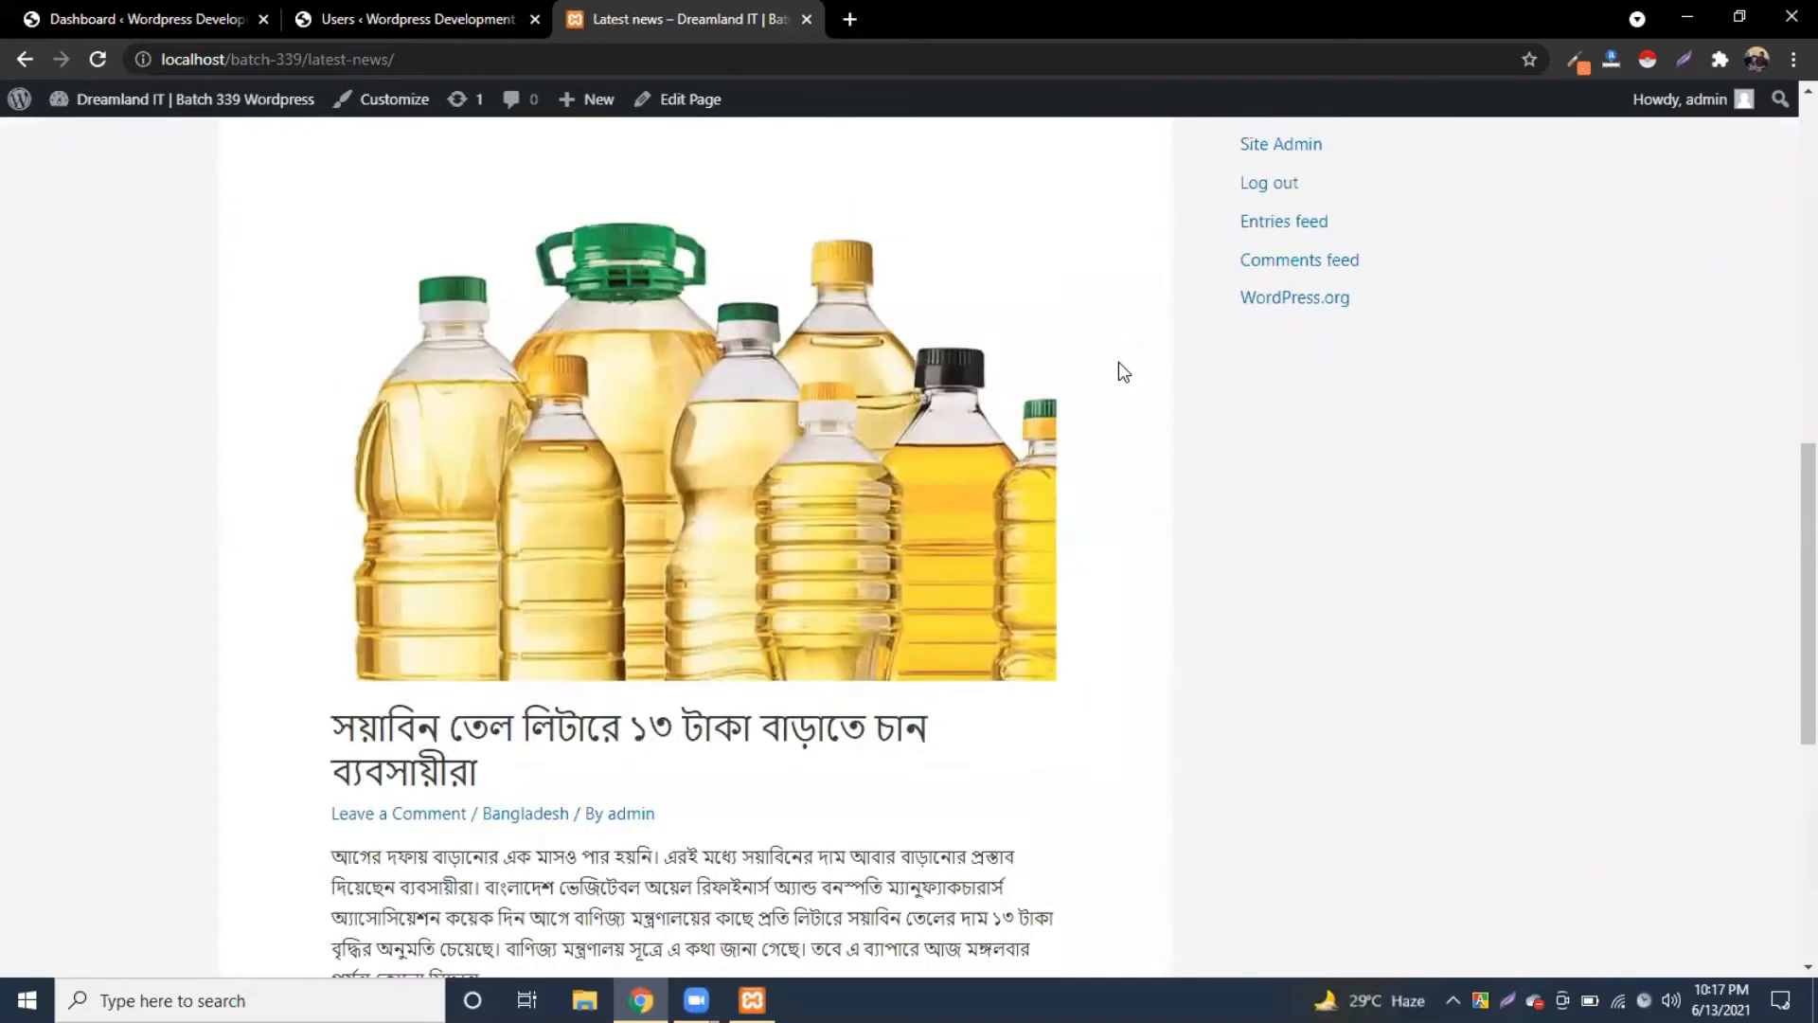
{"action": "scroll", "coordinate": [1122, 371], "scroll_direction": "up", "scroll_amount": 10}
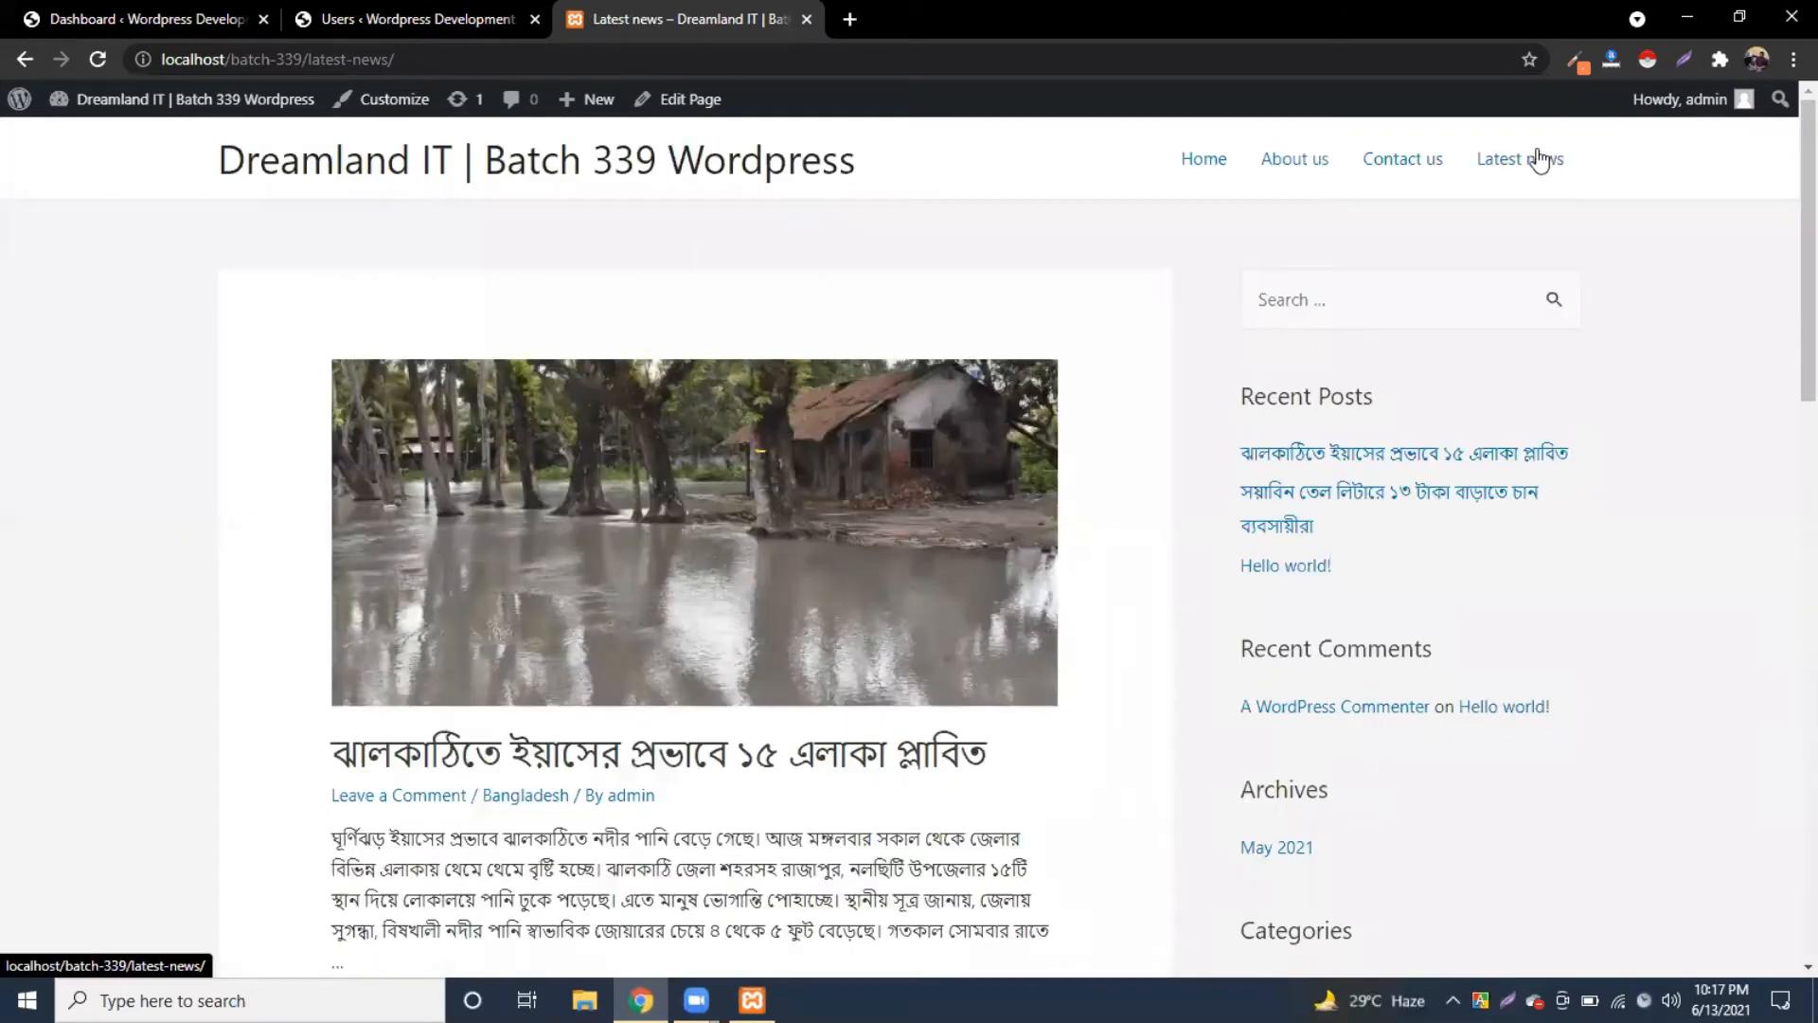
{"action": "scroll", "coordinate": [1113, 418], "scroll_direction": "down", "scroll_amount": 10}
{"action": "scroll", "coordinate": [1121, 423], "scroll_direction": "down", "scroll_amount": 5}
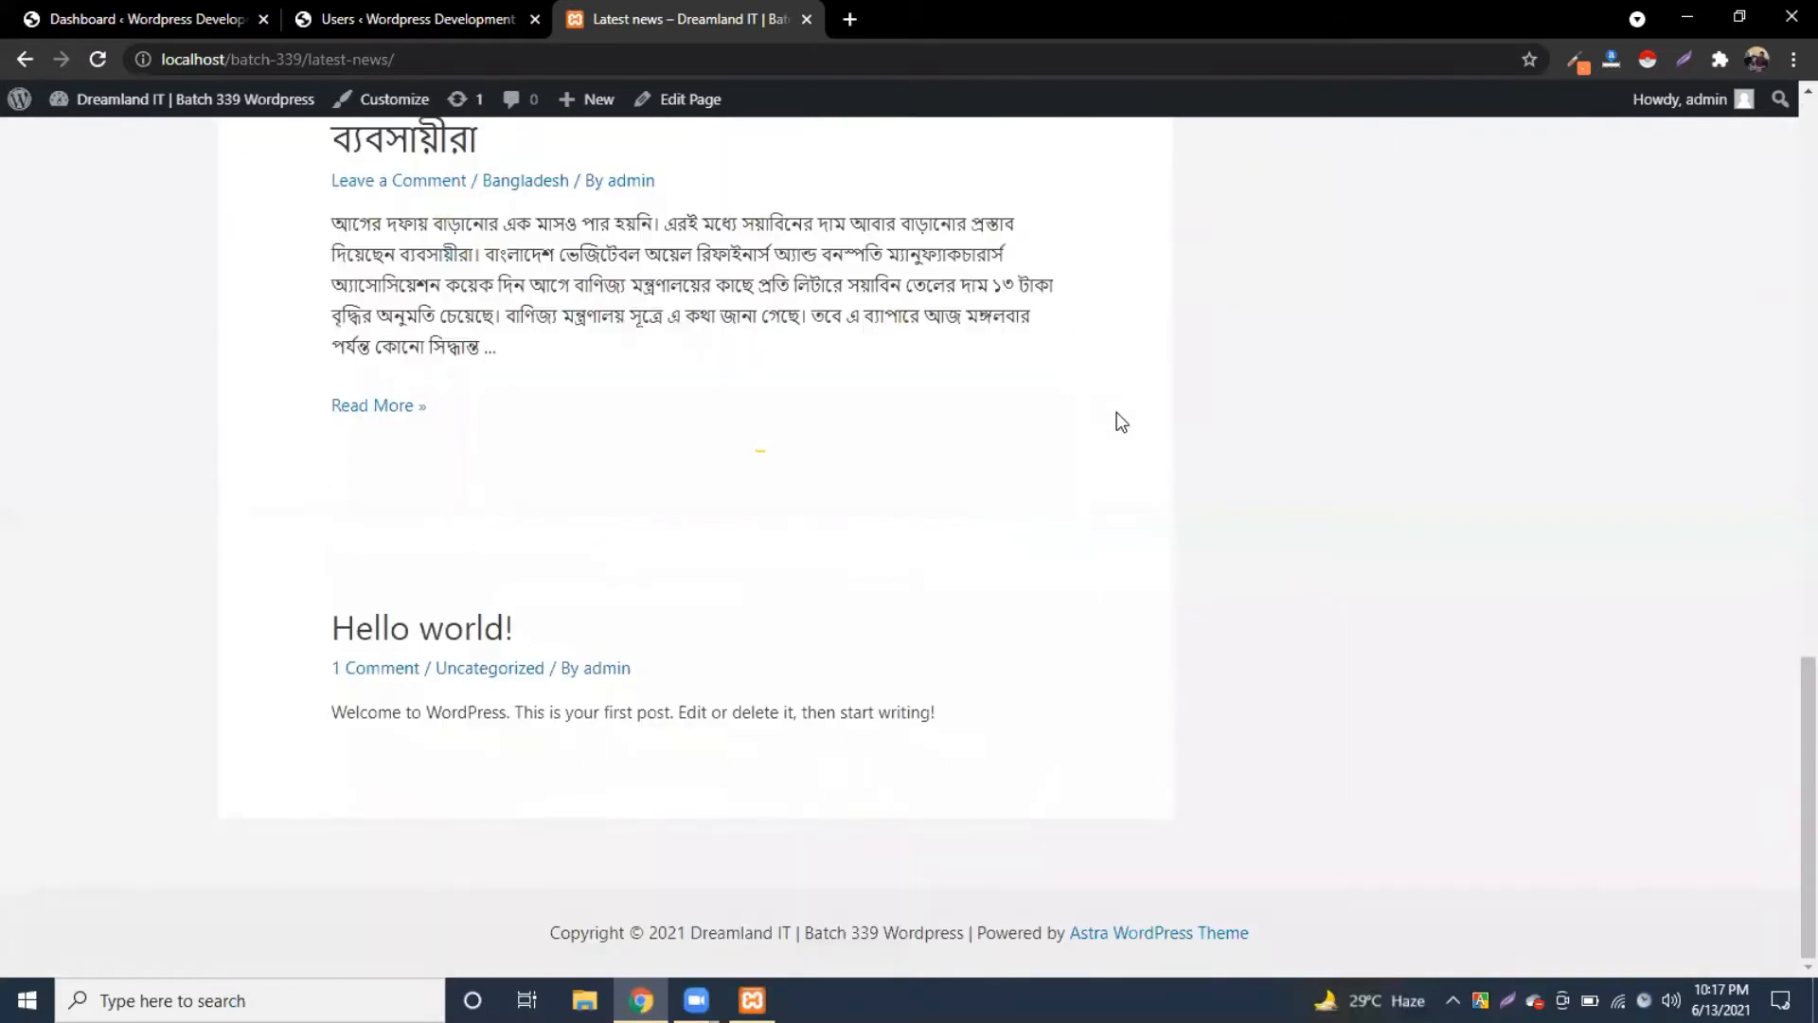
{"action": "scroll", "coordinate": [1117, 415], "scroll_direction": "up", "scroll_amount": 10}
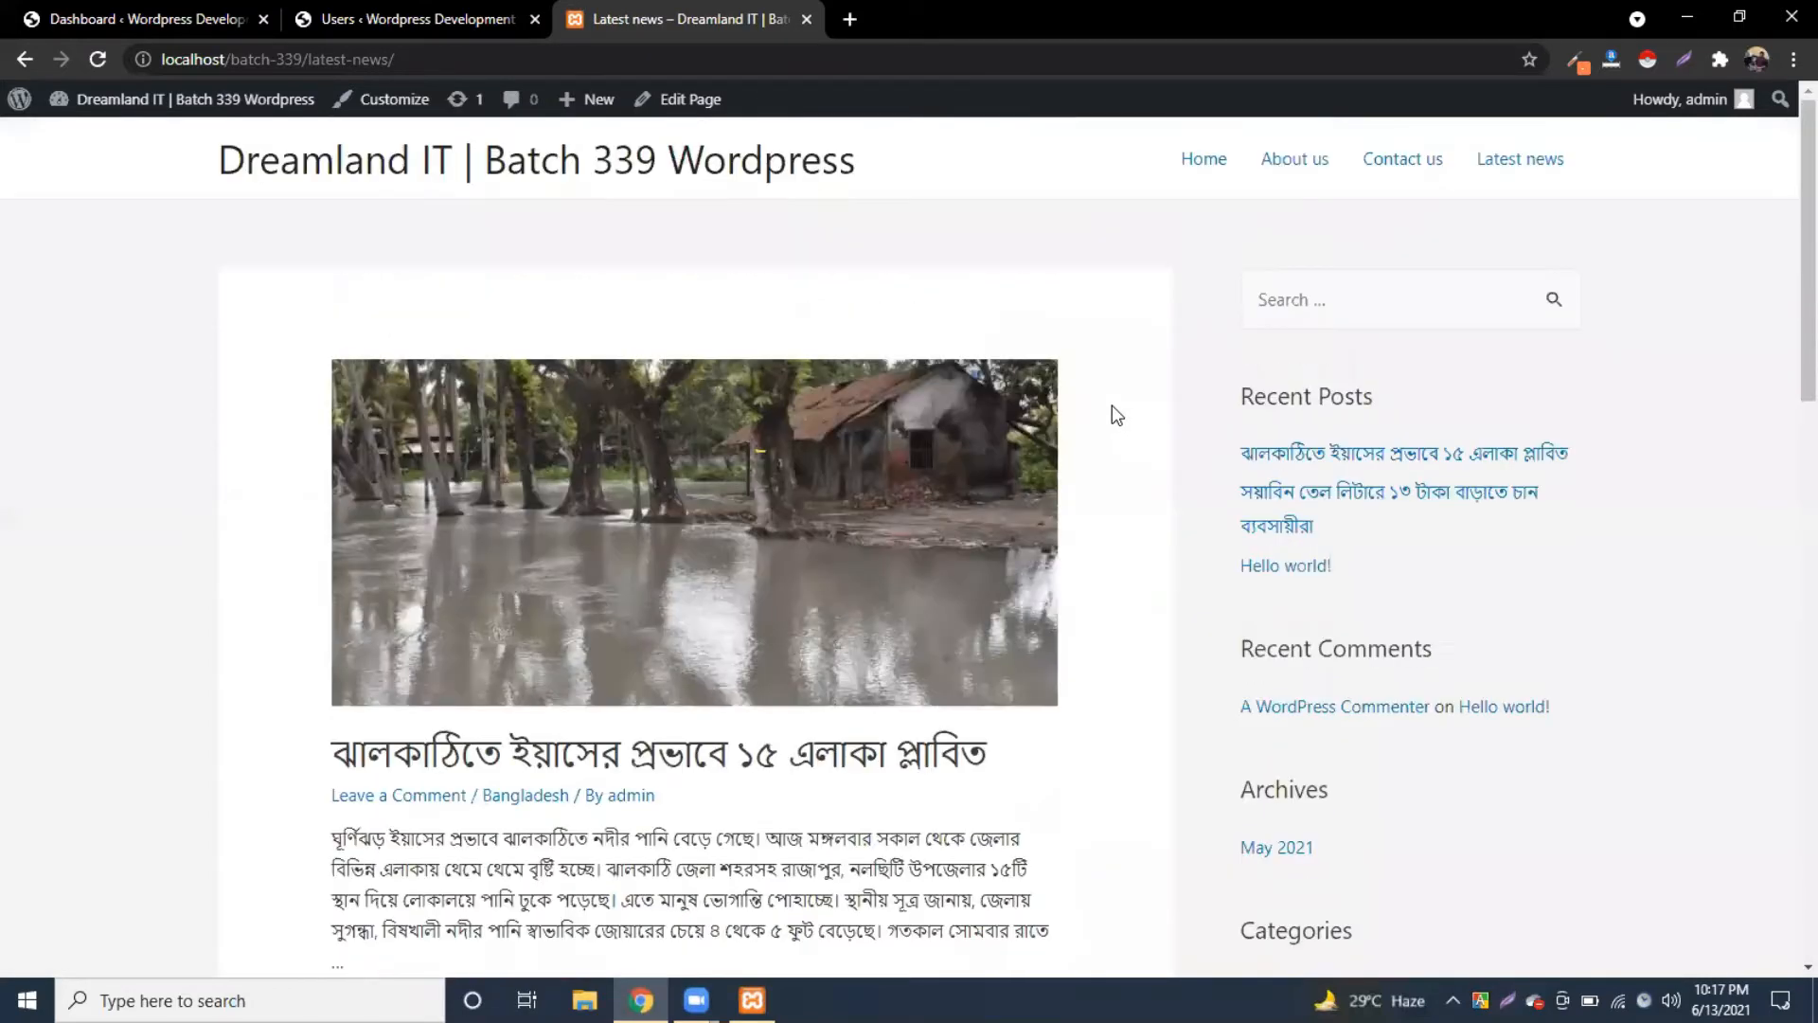
{"action": "scroll", "coordinate": [1112, 406], "scroll_direction": "down", "scroll_amount": 10}
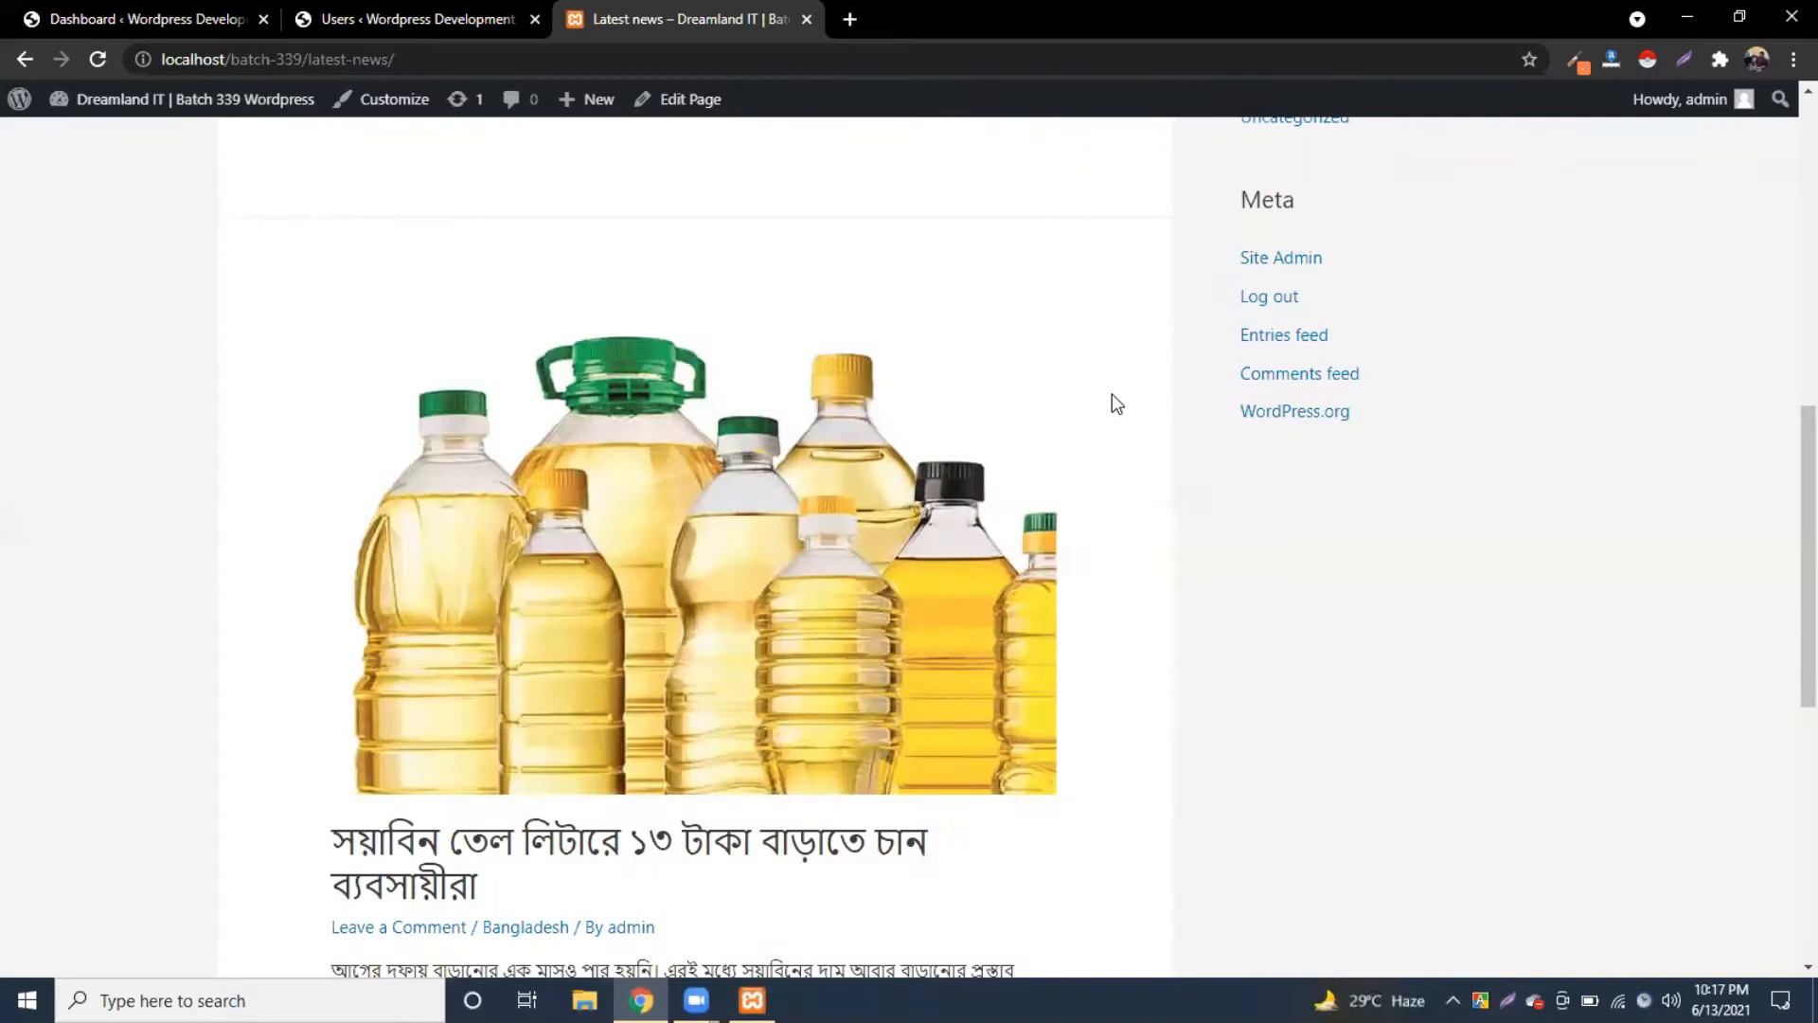
{"action": "scroll", "coordinate": [1112, 404], "scroll_direction": "up", "scroll_amount": 10}
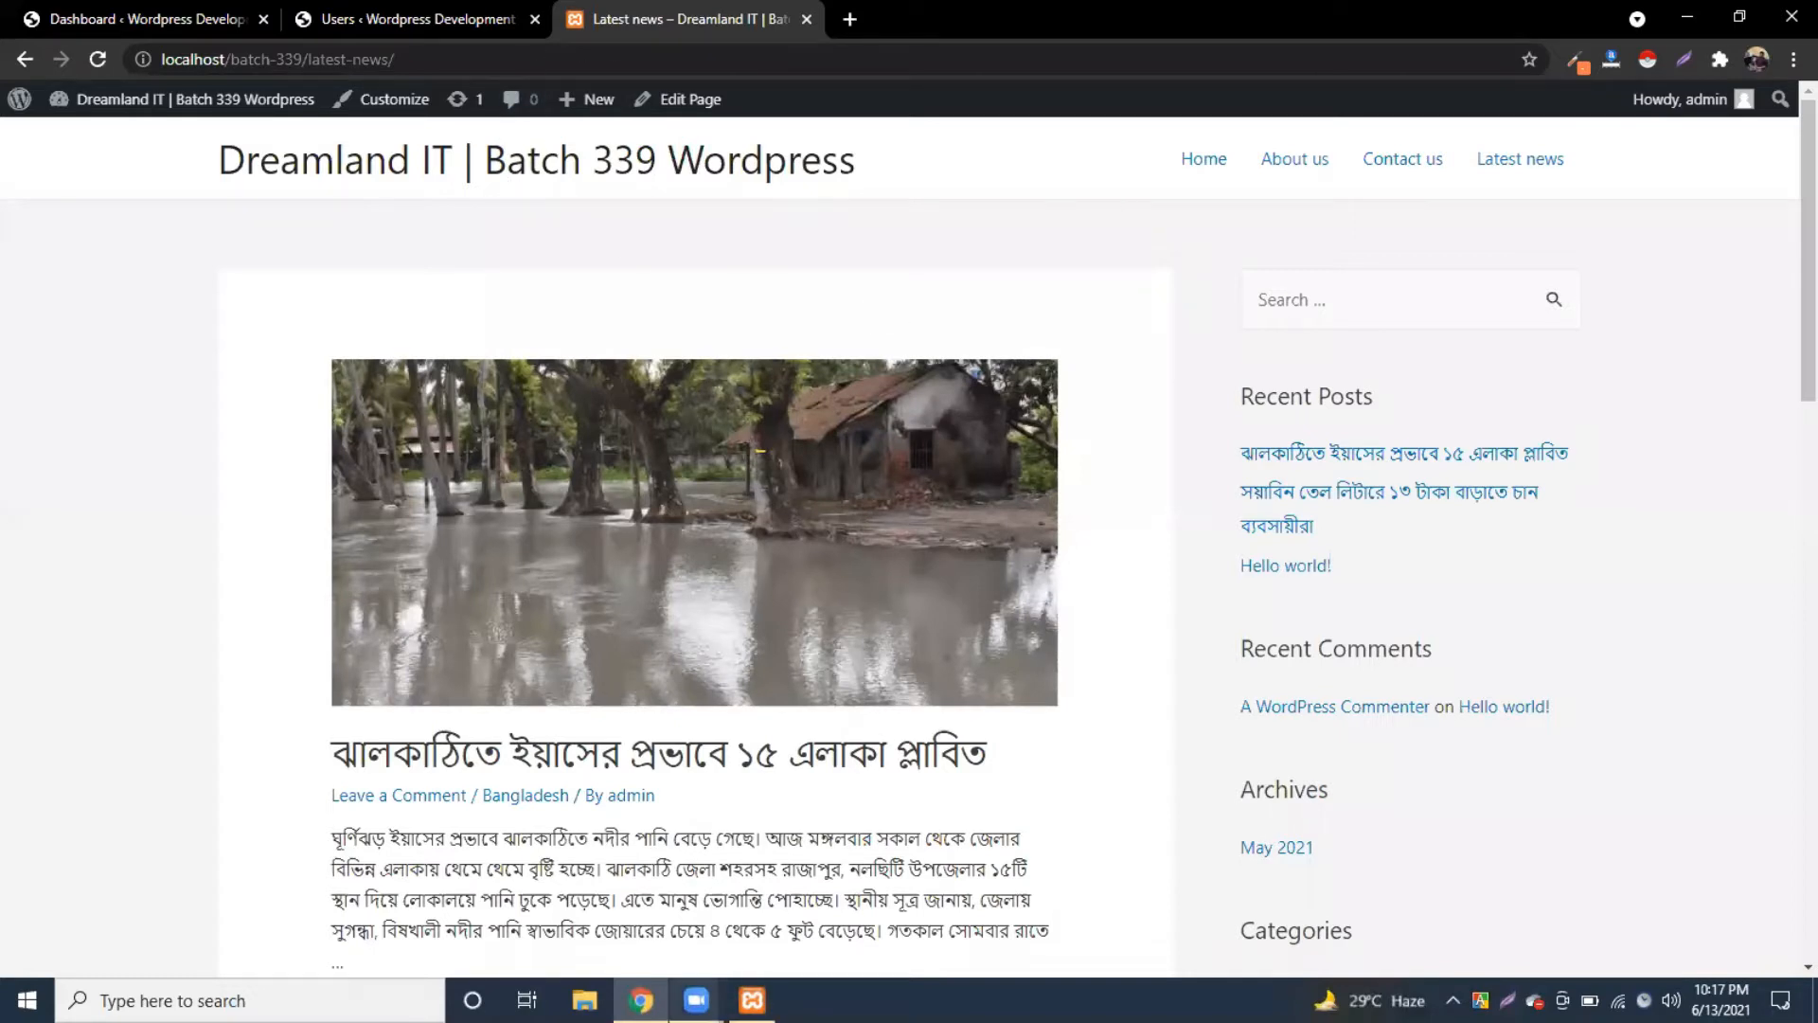
Step: Go back to the Home page from the menu and scroll through it
{"action": "mouse_move", "coordinate": [696, 1000]}
{"action": "left_click", "coordinate": [1195, 168]}
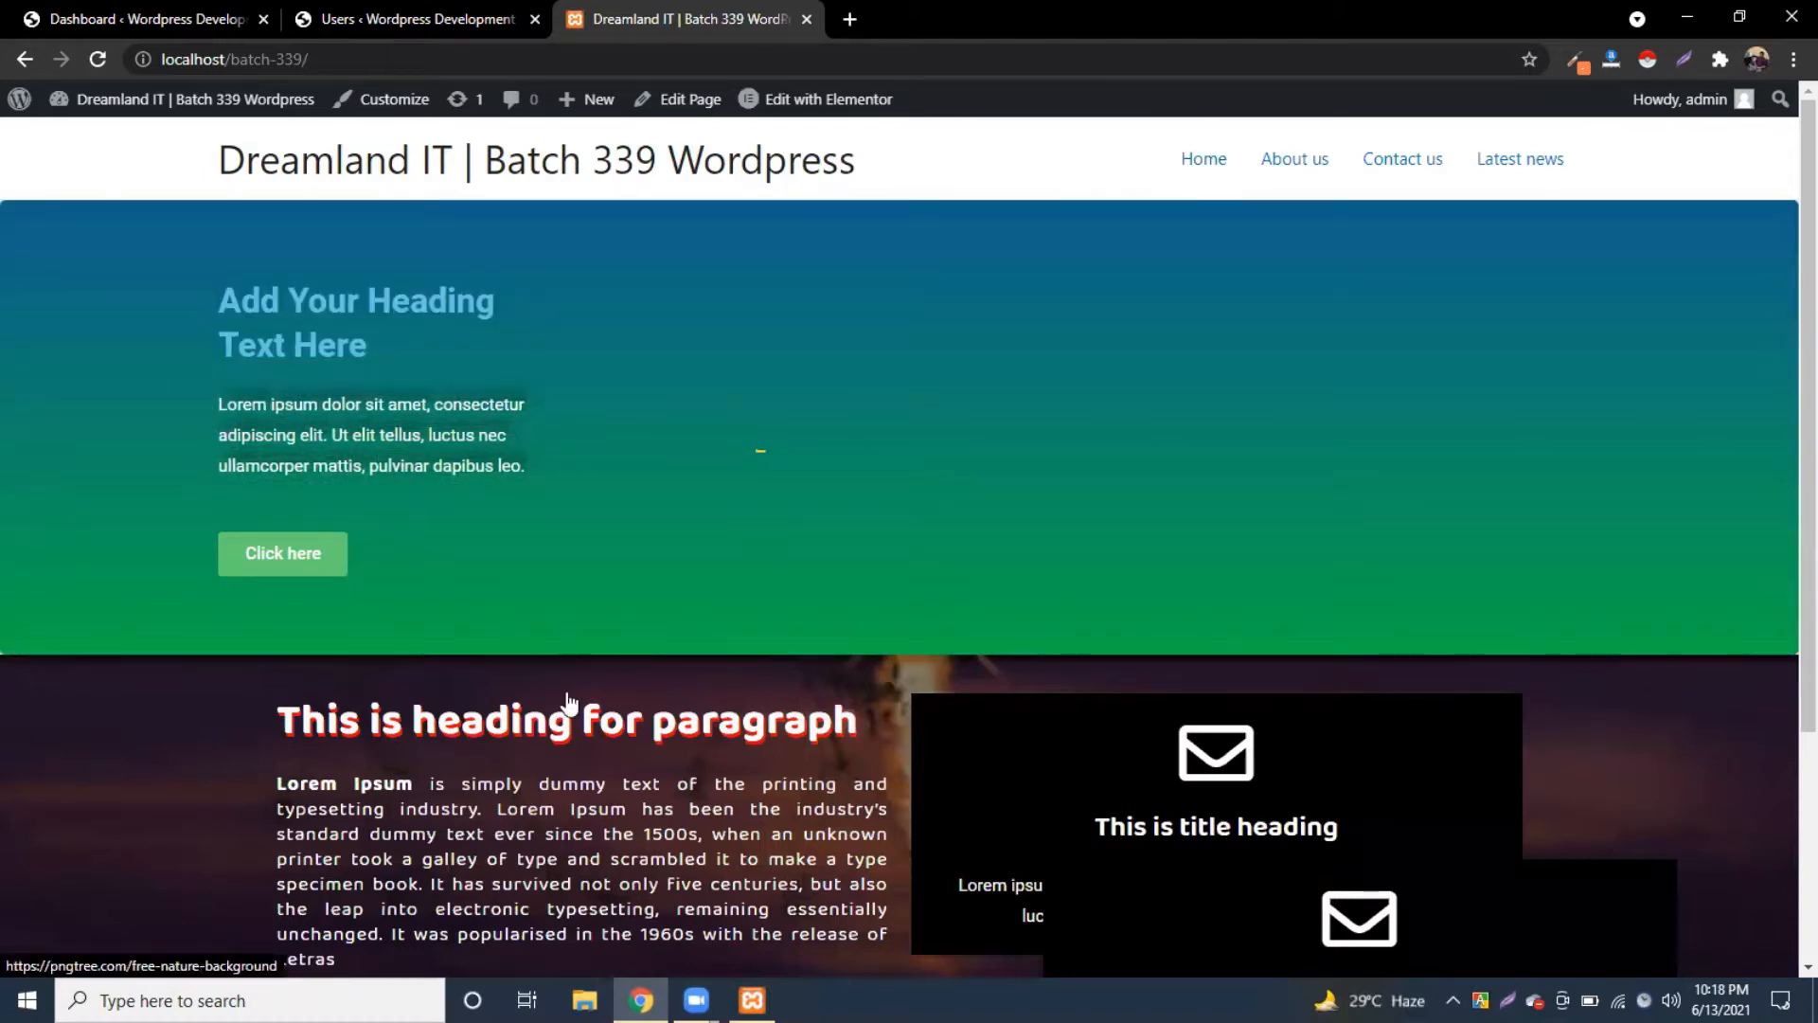
{"action": "scroll", "coordinate": [569, 697], "scroll_direction": "down", "scroll_amount": 3}
{"action": "scroll", "coordinate": [569, 700], "scroll_direction": "up", "scroll_amount": 3}
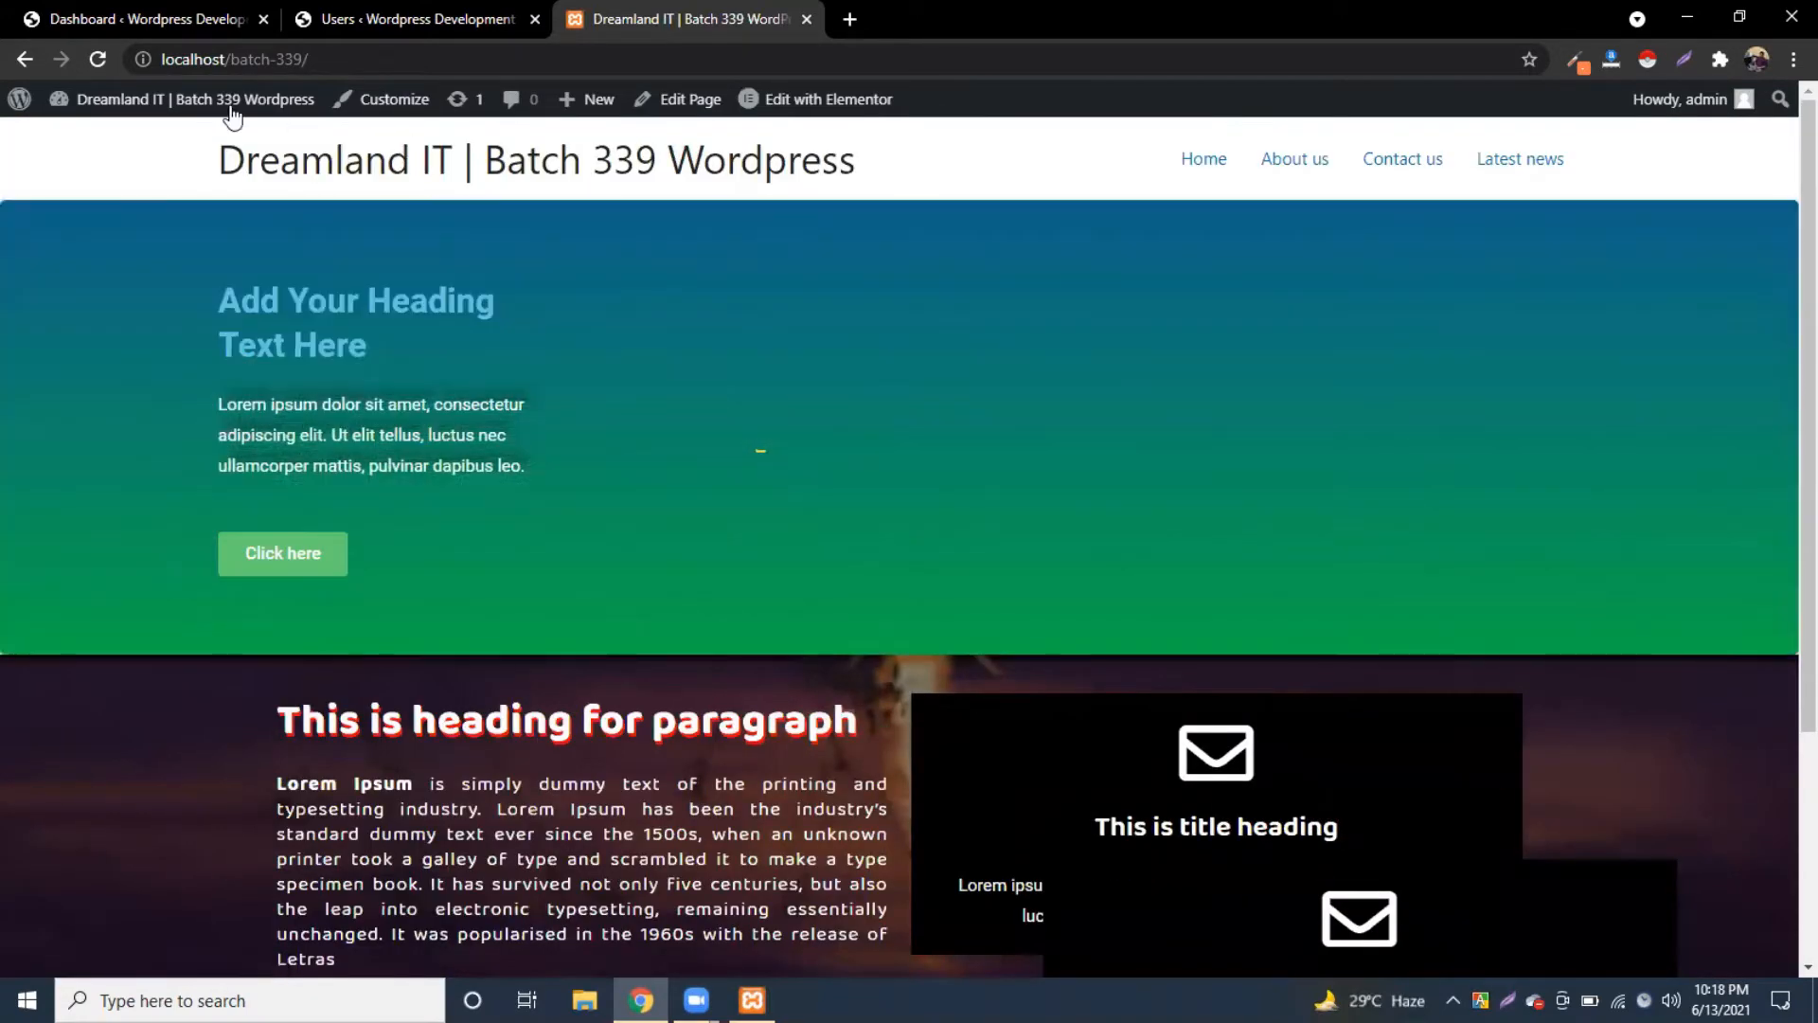
Step: Open the Batch 339 Dashboard from the admin bar, close that tab, and minimize Chrome
{"action": "mouse_move", "coordinate": [83, 106]}
{"action": "left_click", "coordinate": [100, 142]}
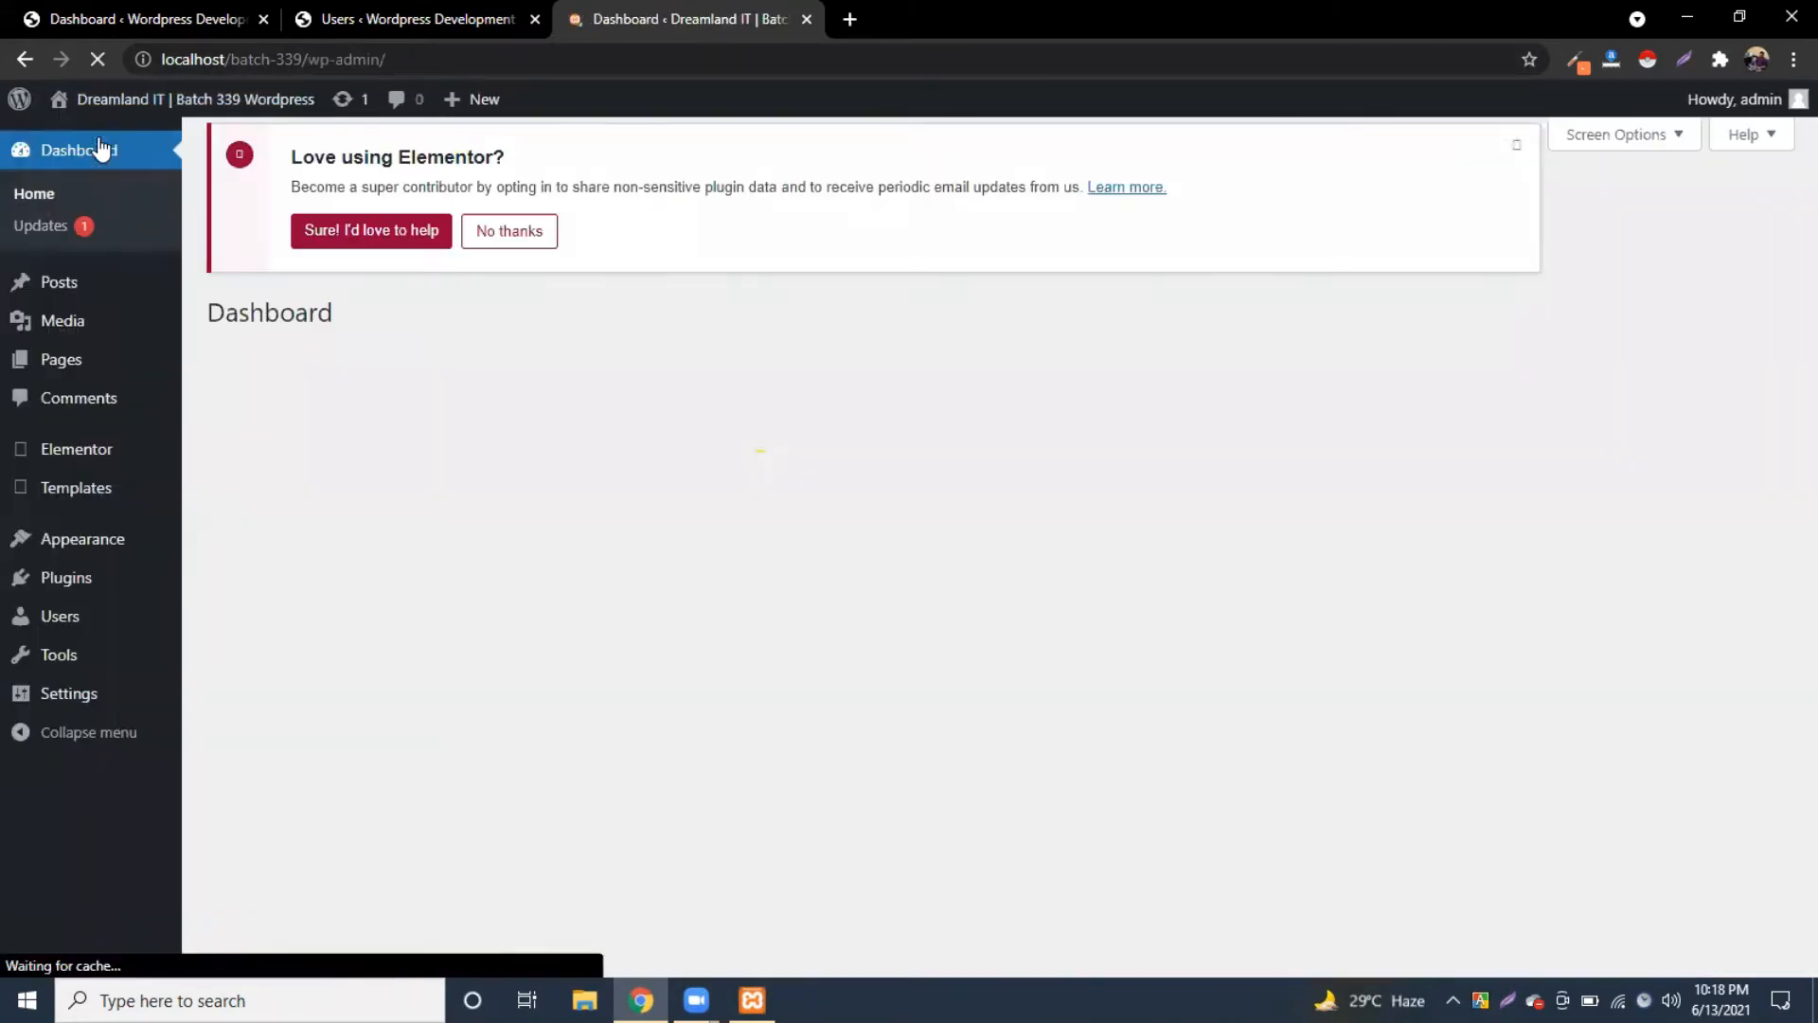
{"action": "mouse_move", "coordinate": [57, 284]}
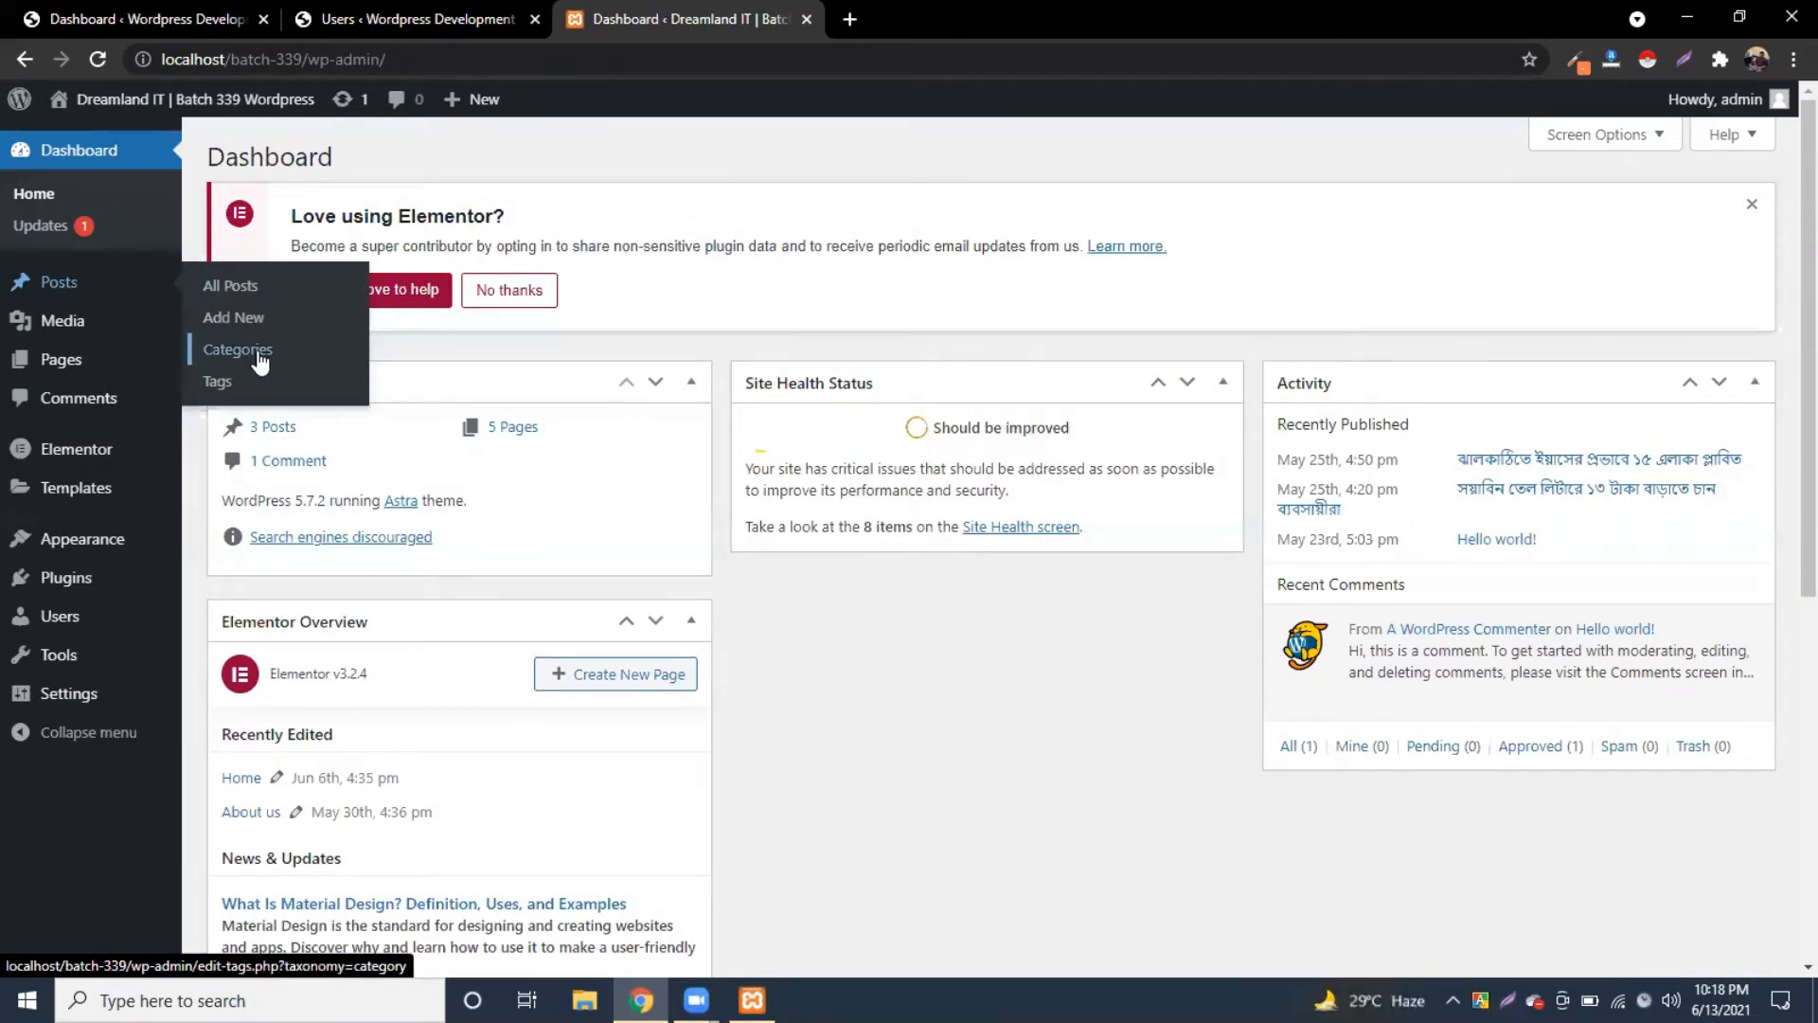
{"action": "left_click", "coordinate": [807, 19]}
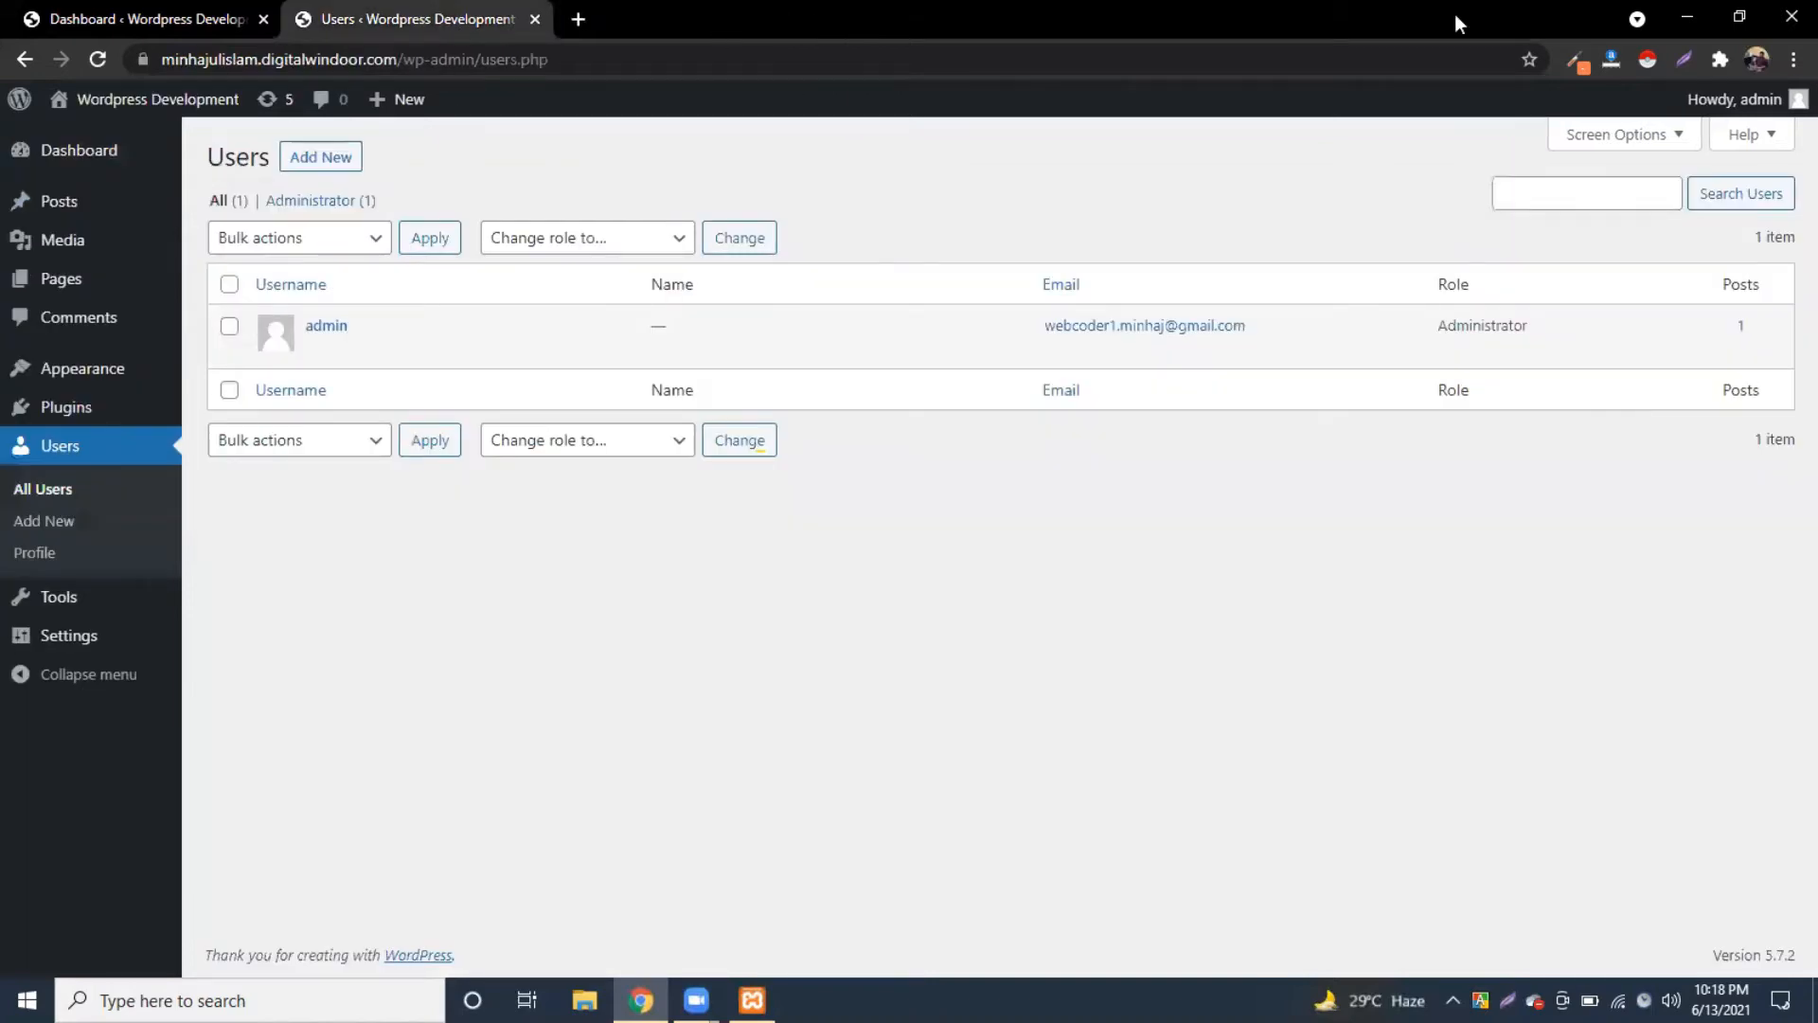
{"action": "left_click", "coordinate": [1687, 18]}
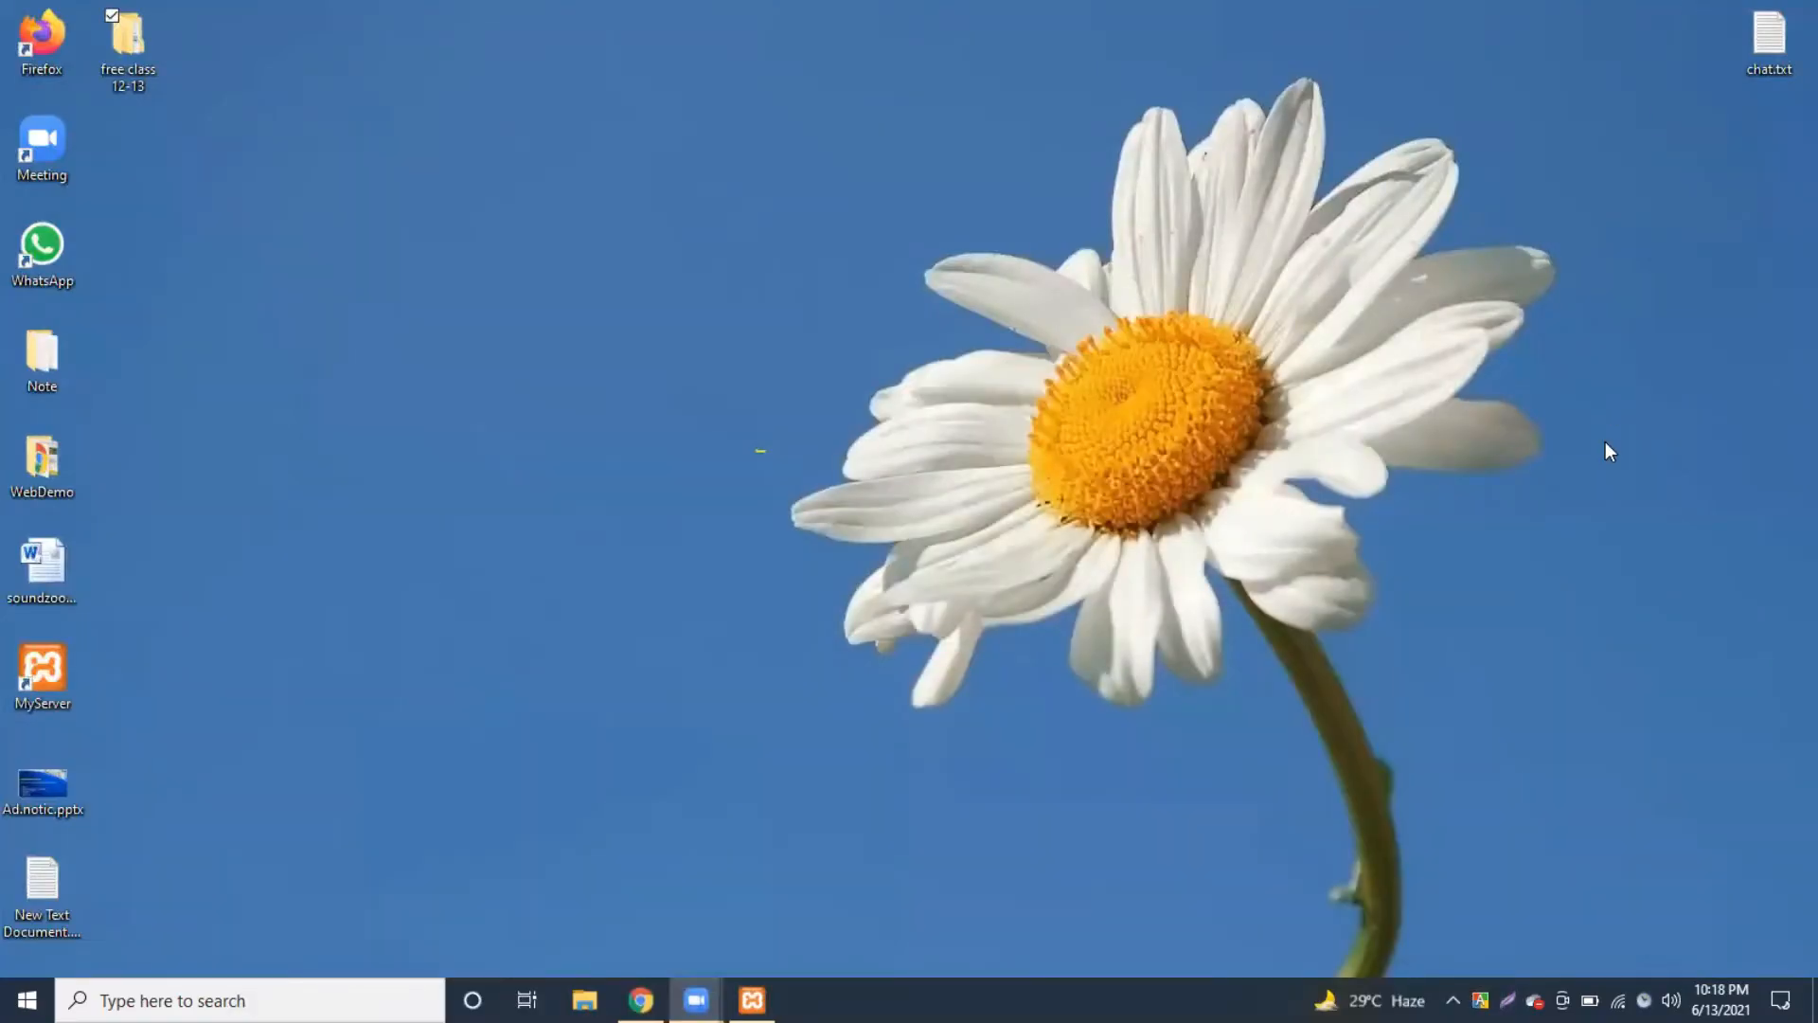
Step: Refresh the desktop, then browse in File Explorer to F:\online class\Batch - 339
{"action": "right_click", "coordinate": [441, 146]}
{"action": "left_click", "coordinate": [481, 216]}
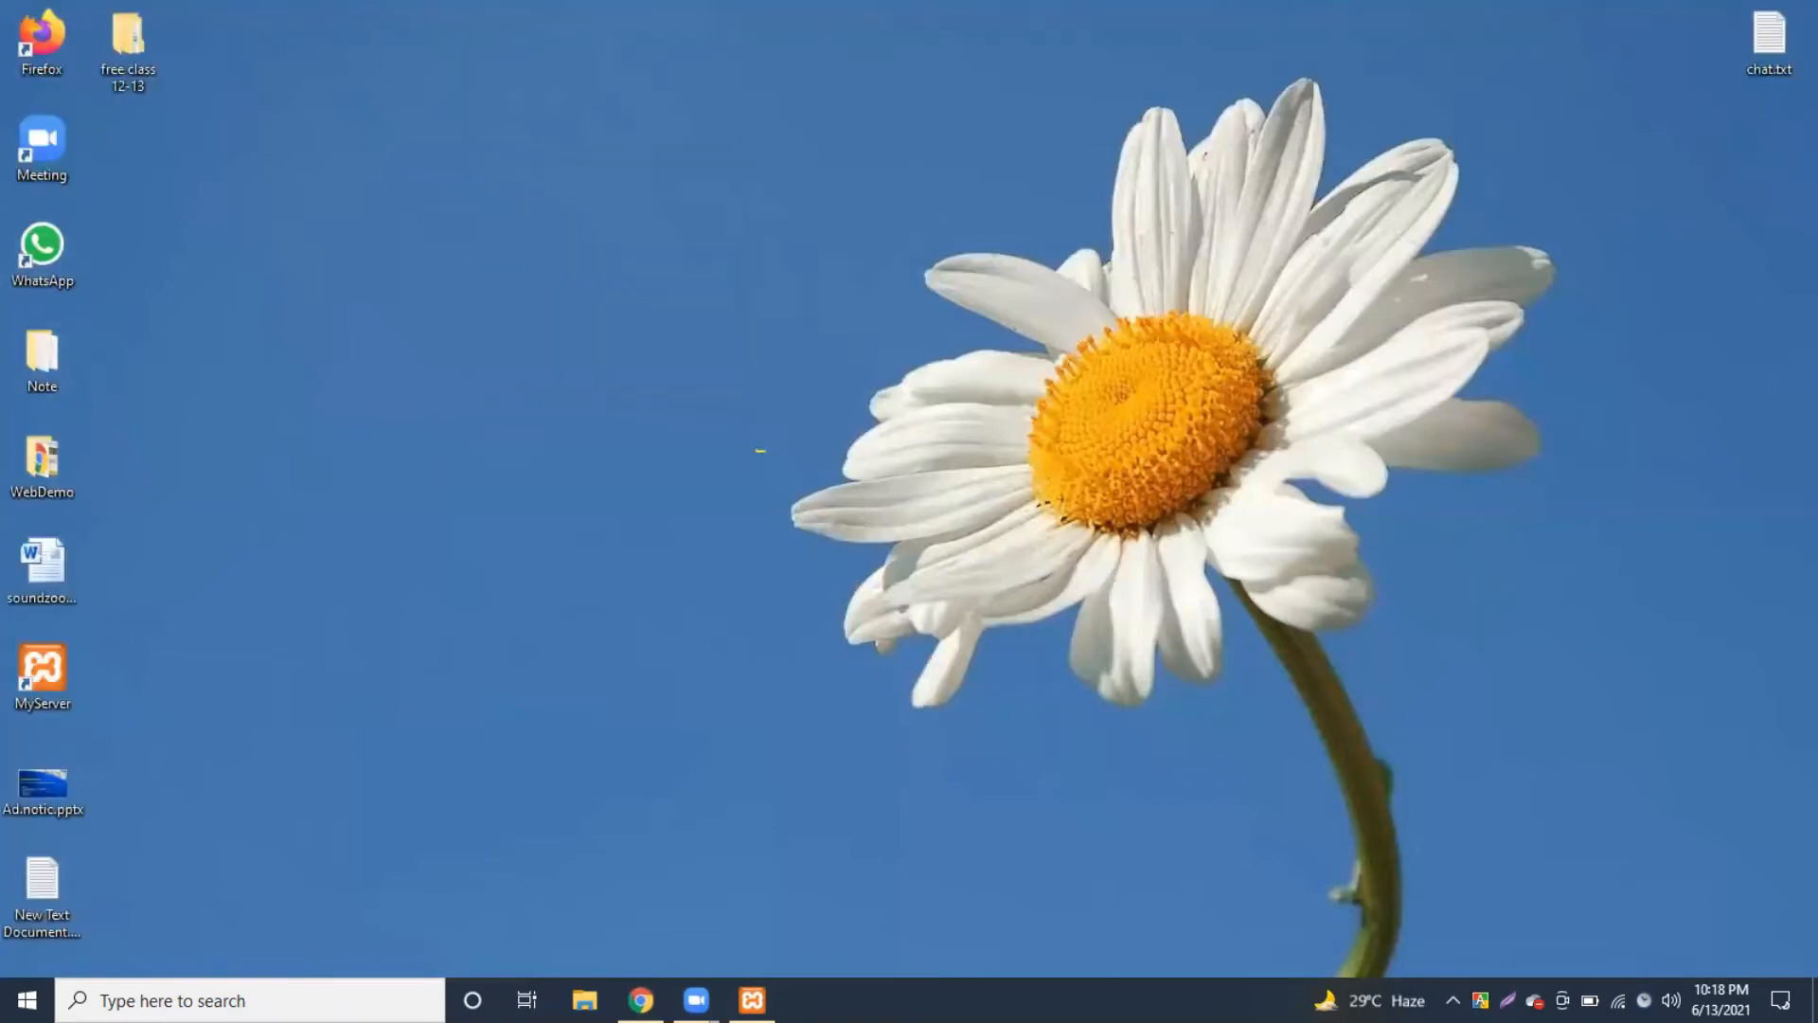
{"action": "left_click", "coordinate": [585, 1000]}
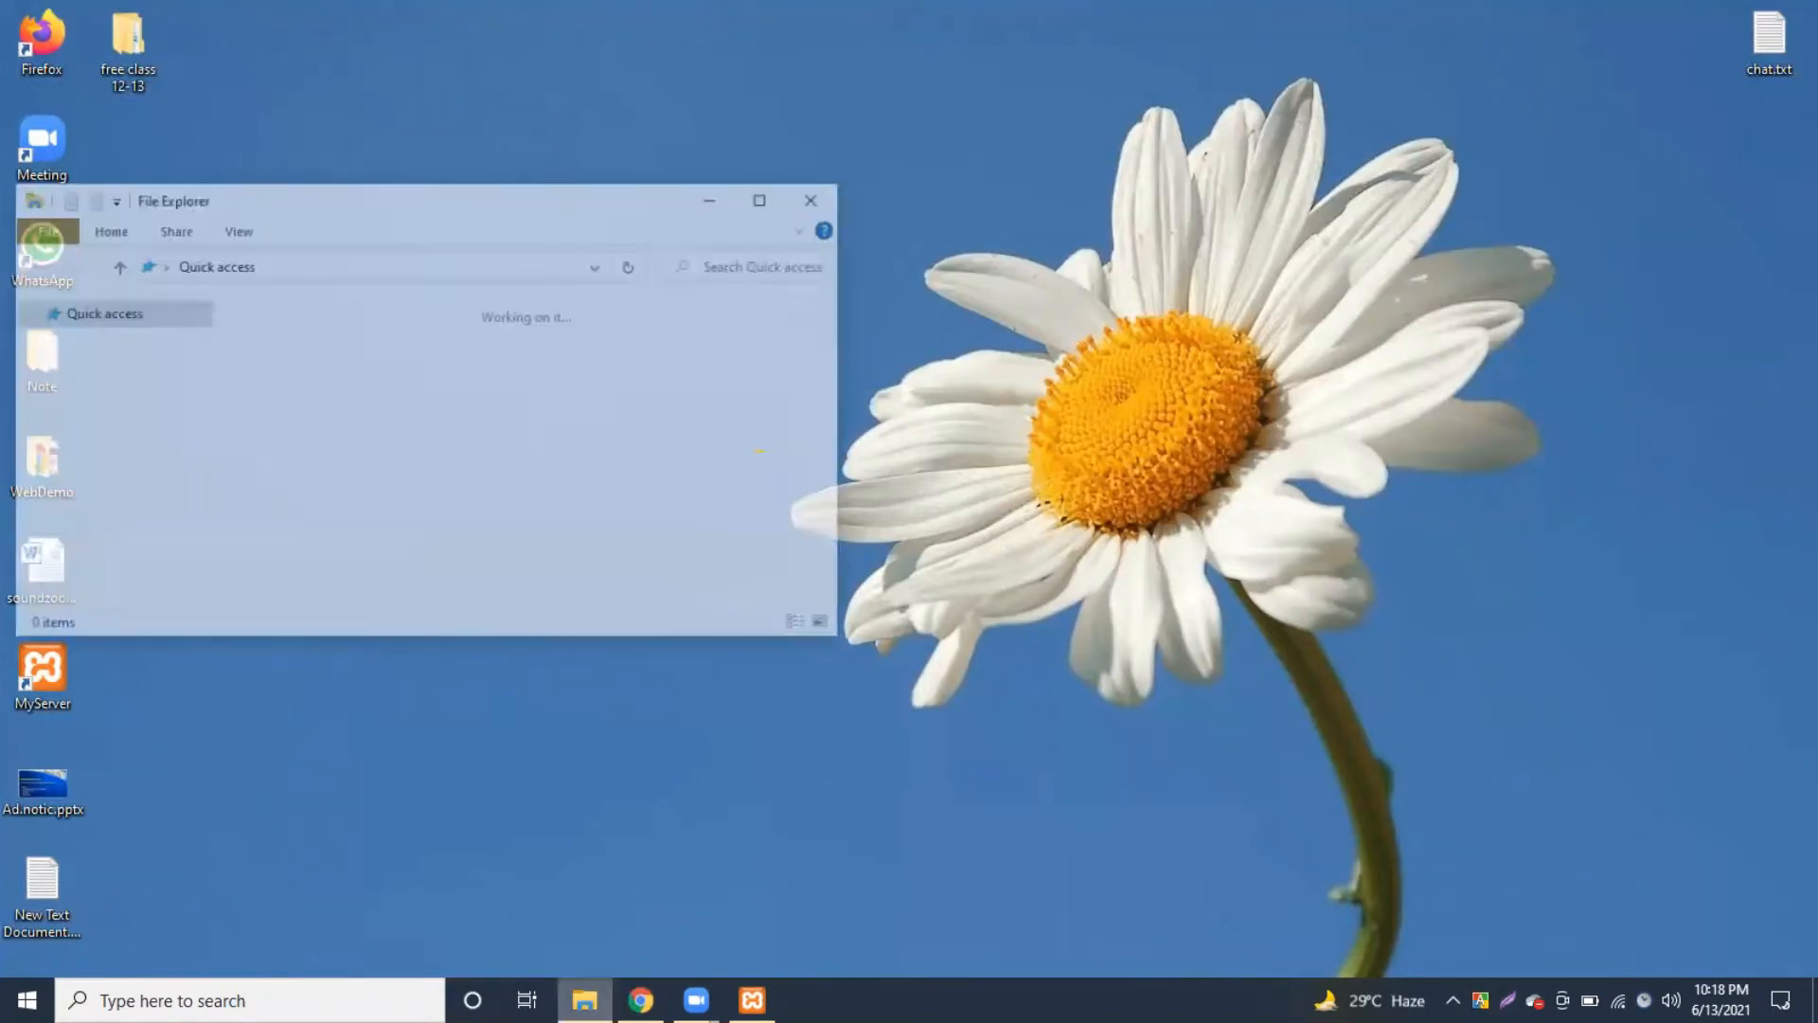
{"action": "scroll", "coordinate": [112, 573], "scroll_direction": "down", "scroll_amount": 1}
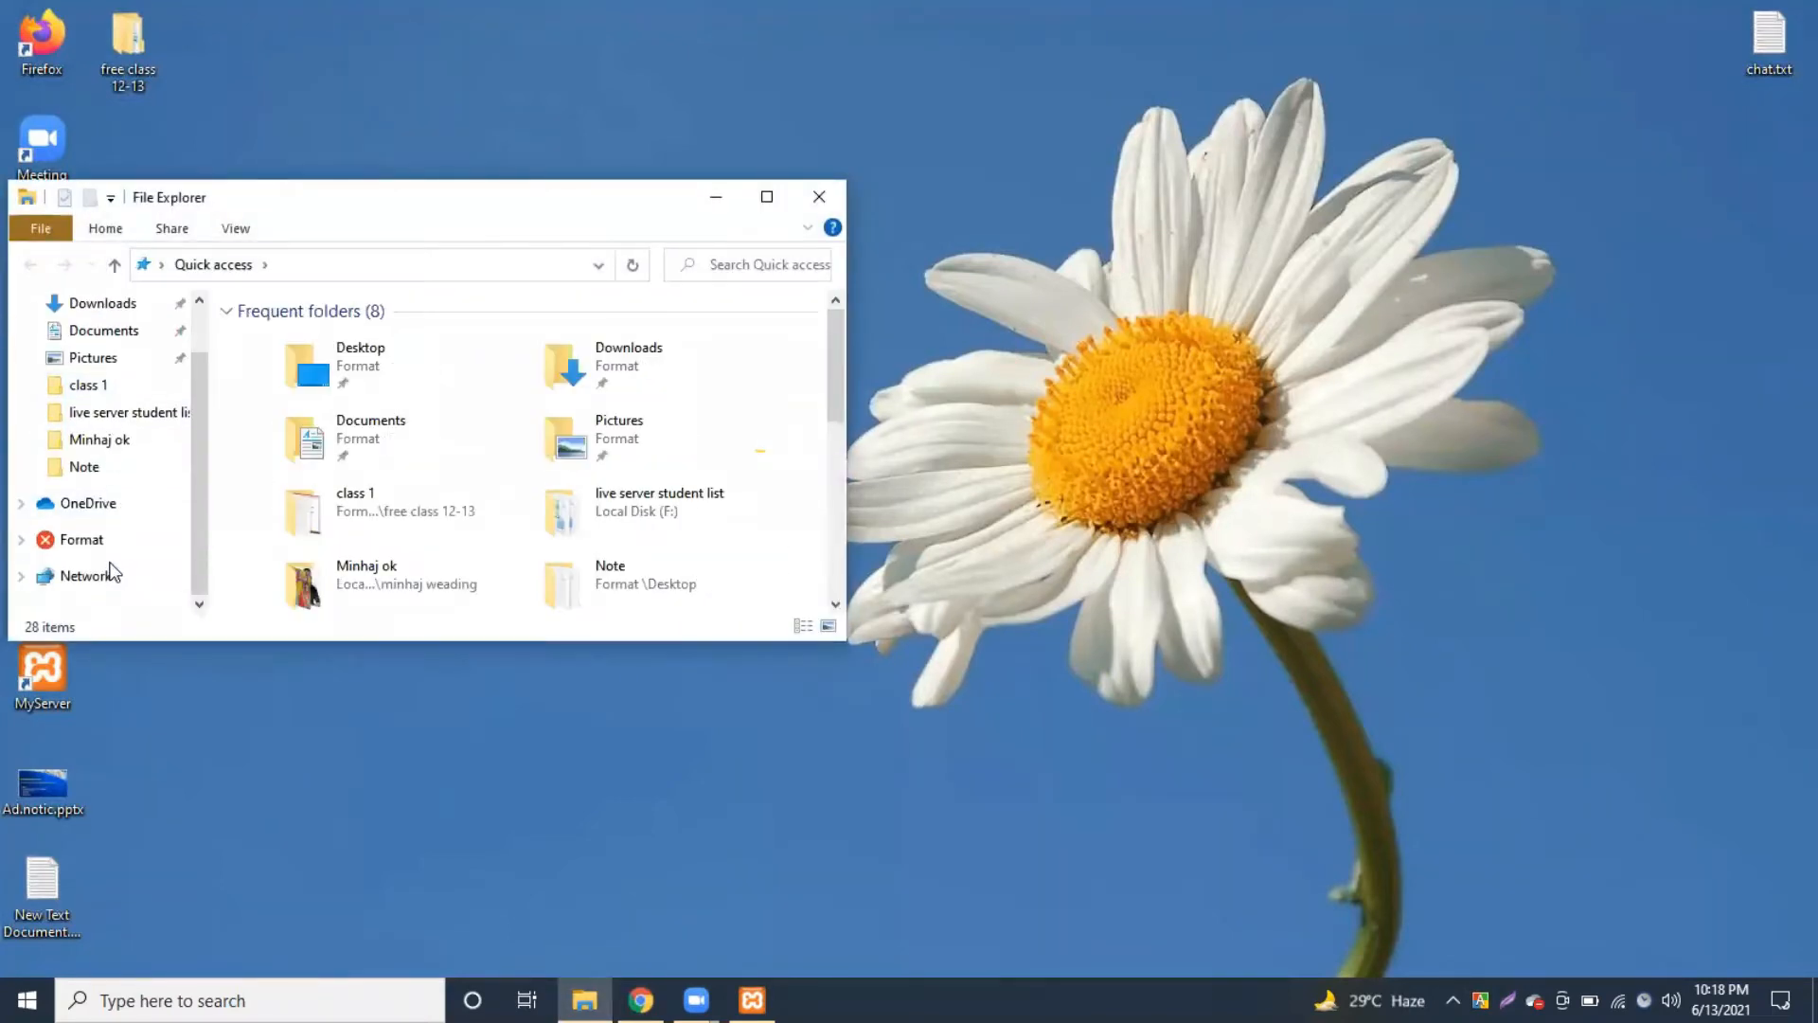
{"action": "left_click", "coordinate": [81, 539]}
{"action": "scroll", "coordinate": [410, 486], "scroll_direction": "down", "scroll_amount": 2}
{"action": "double_click", "coordinate": [443, 575]}
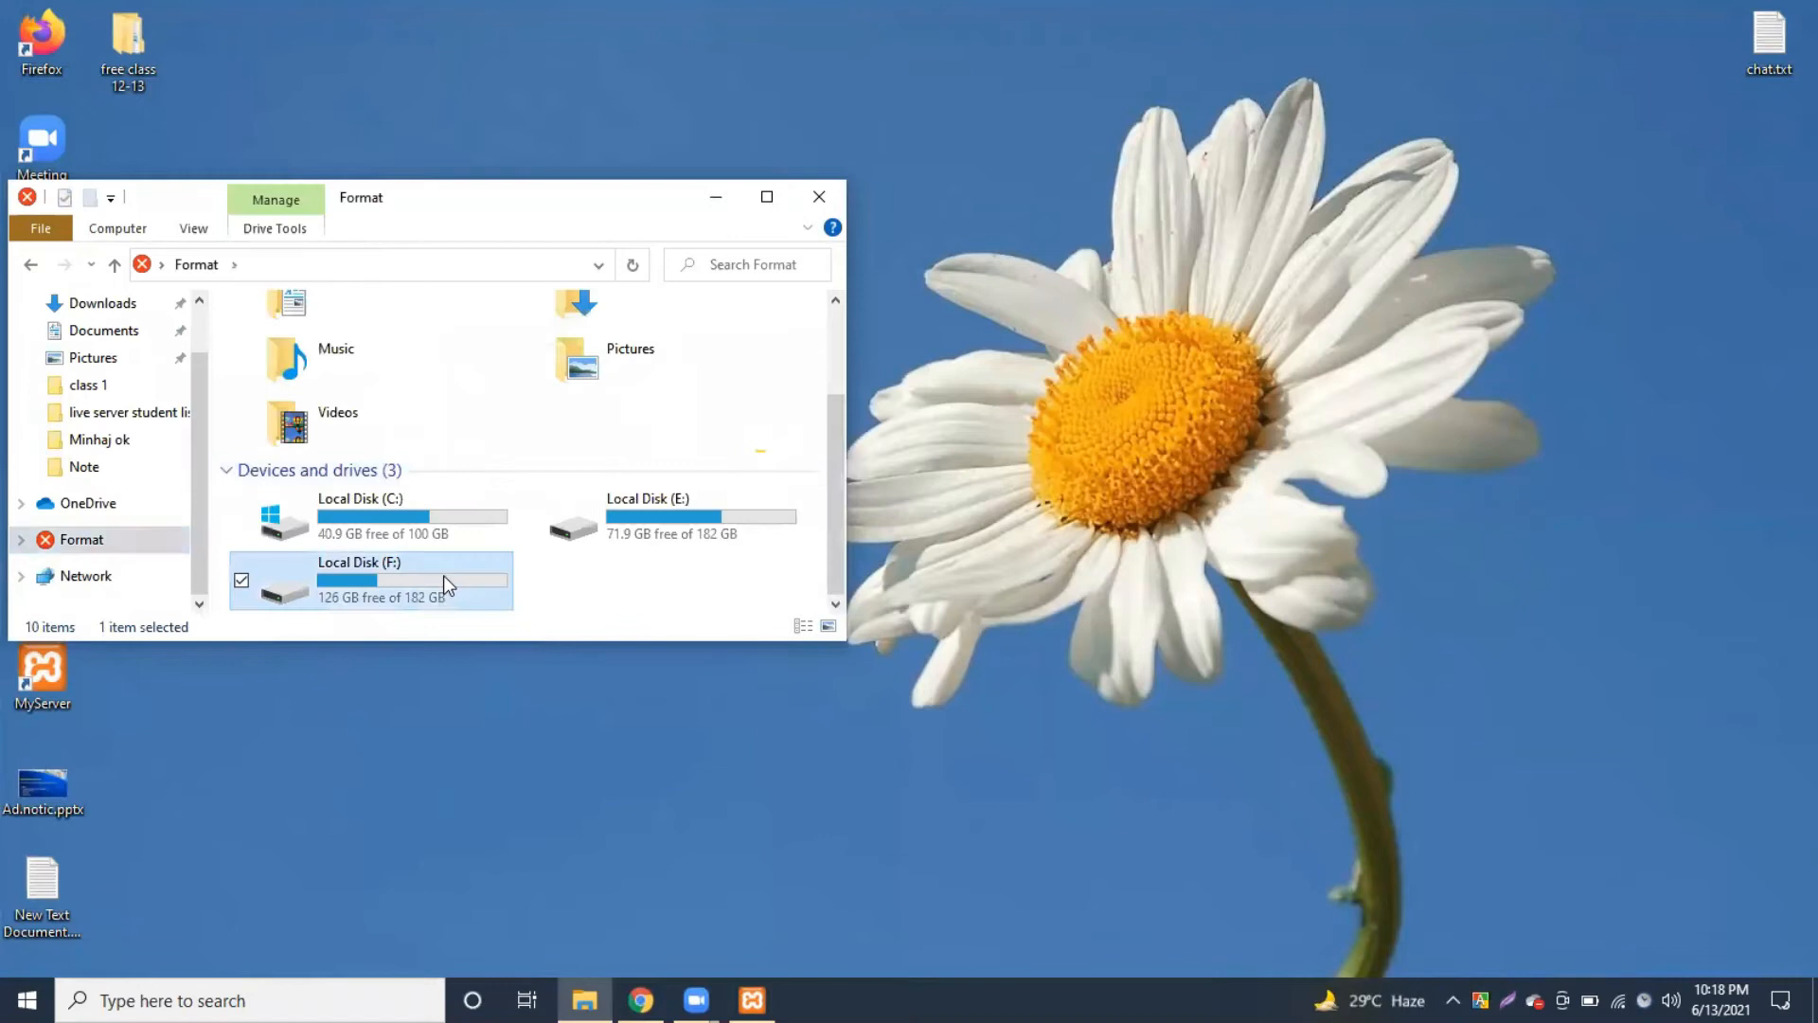
{"action": "scroll", "coordinate": [454, 470], "scroll_direction": "down", "scroll_amount": 2}
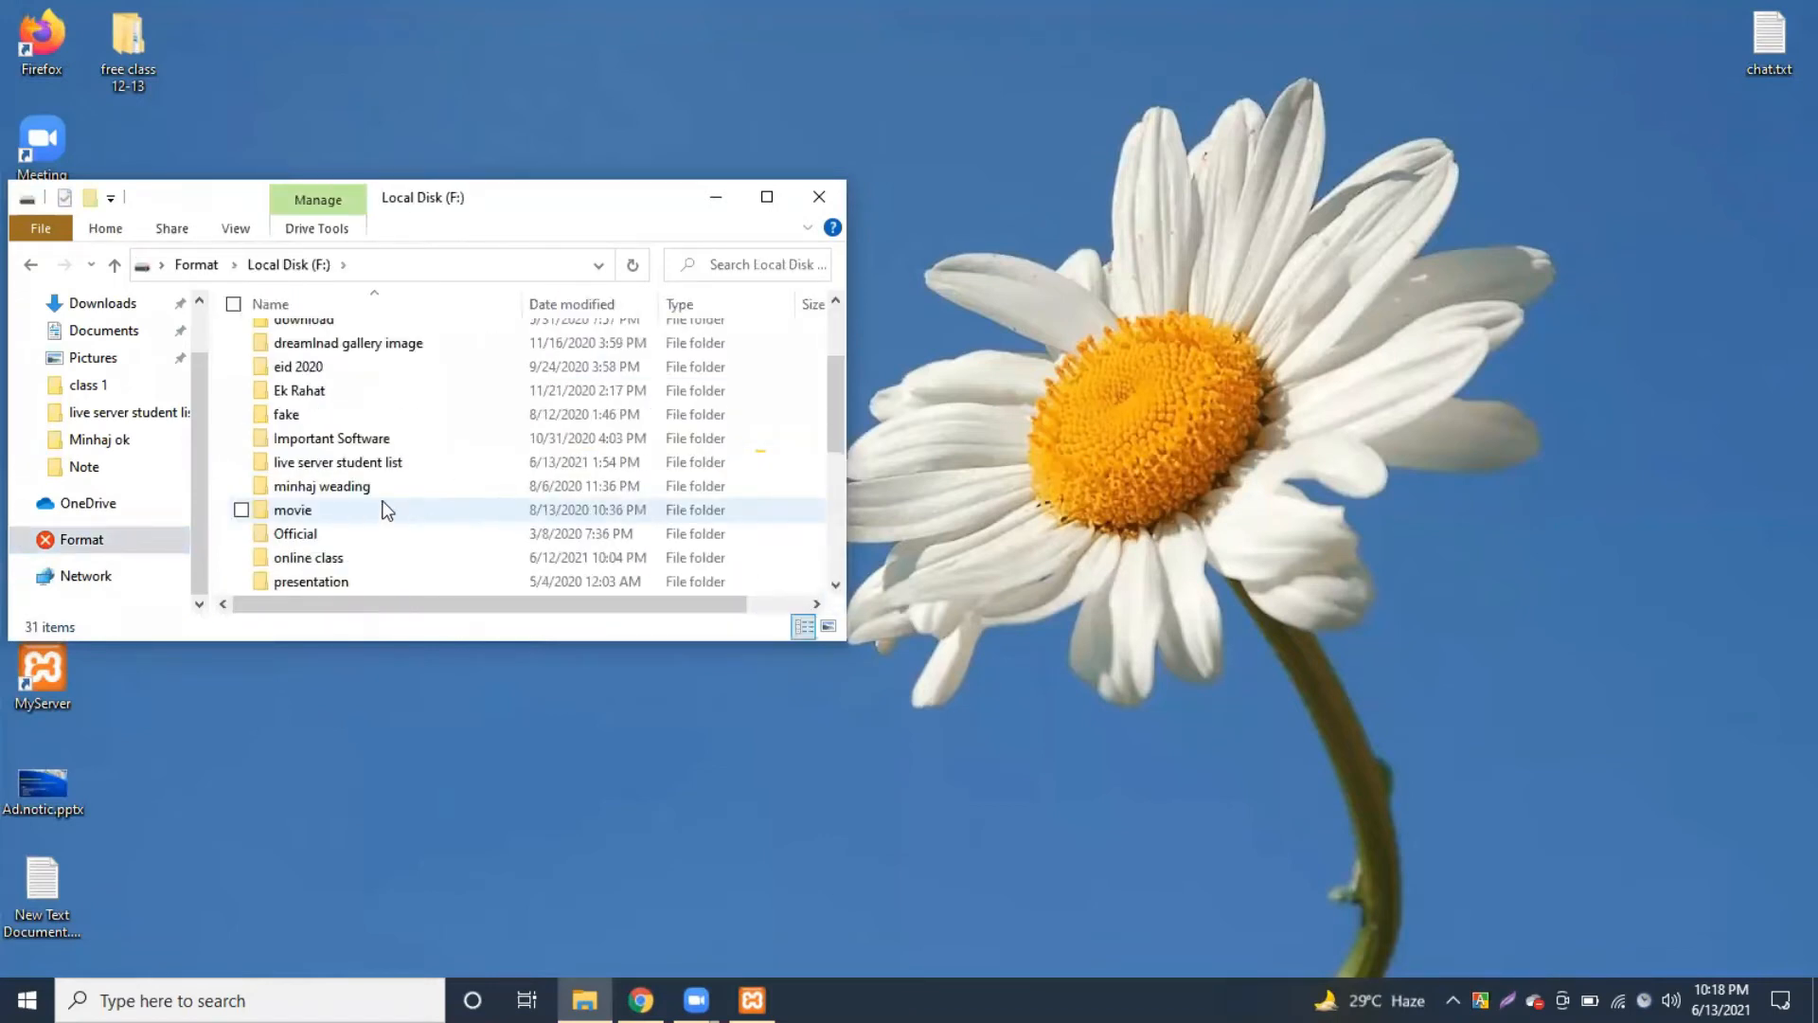
{"action": "double_click", "coordinate": [320, 558]}
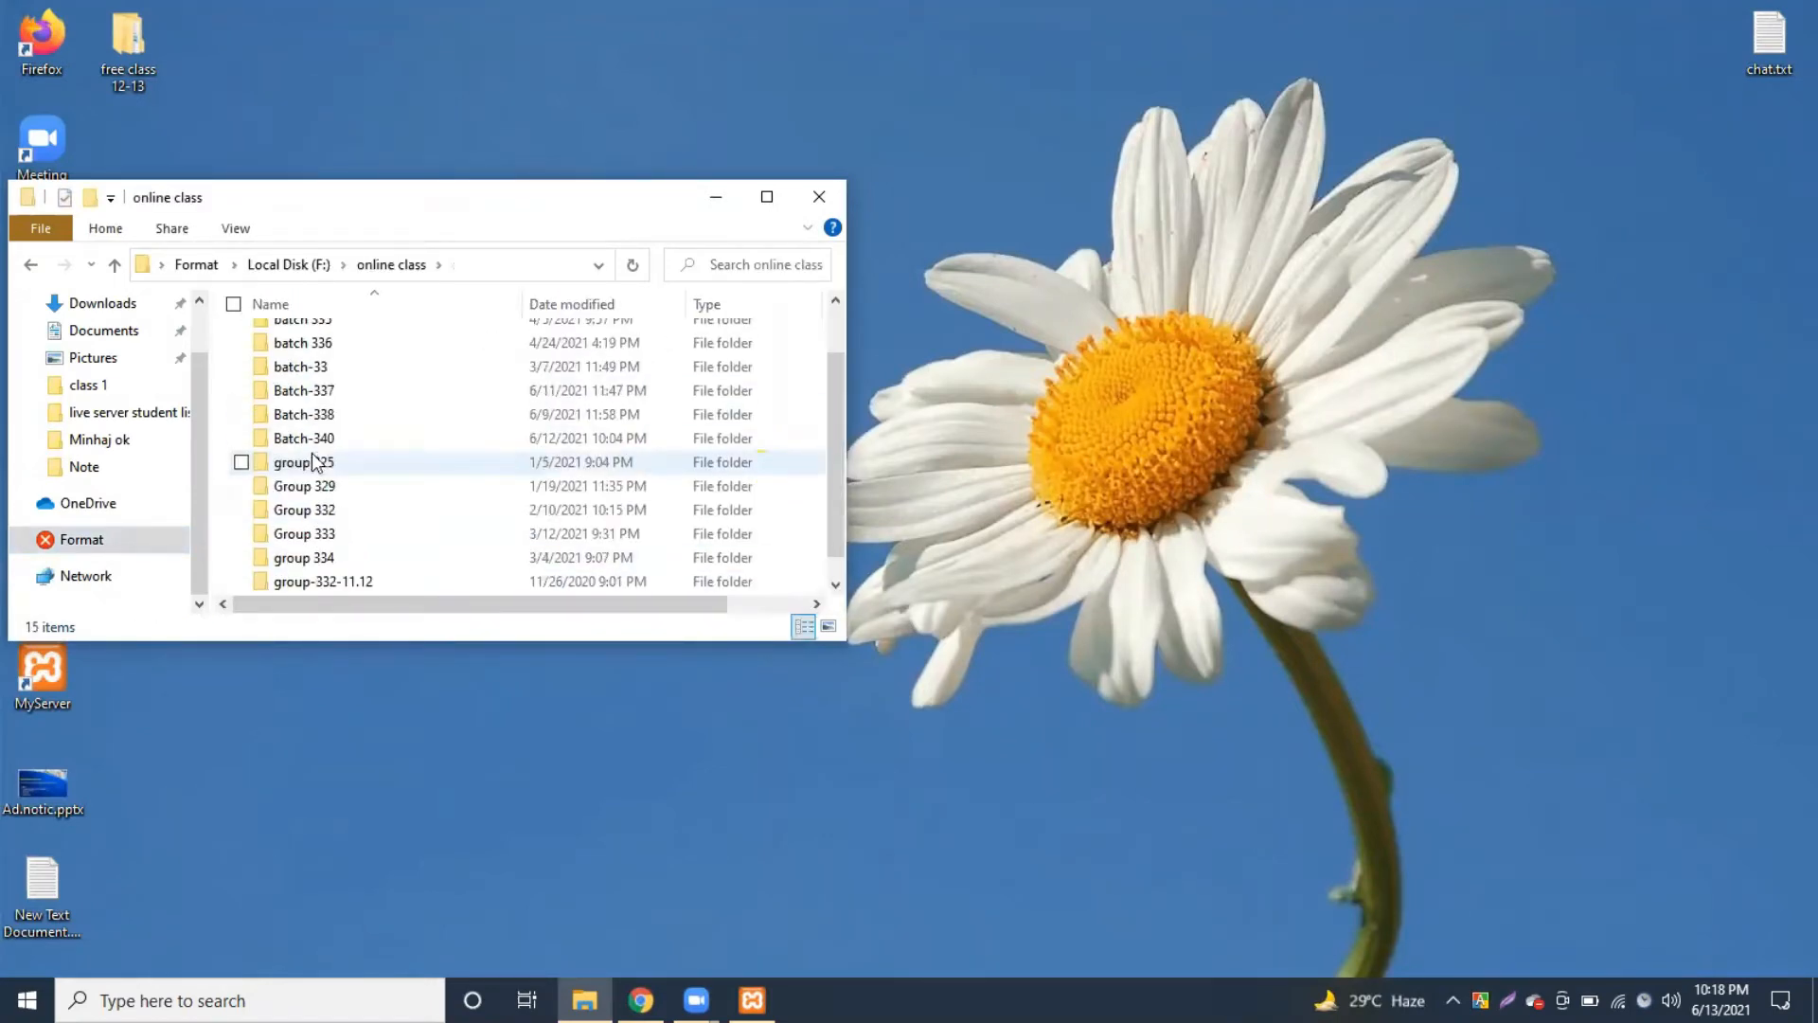
{"action": "left_click", "coordinate": [316, 369]}
{"action": "double_click", "coordinate": [316, 371]}
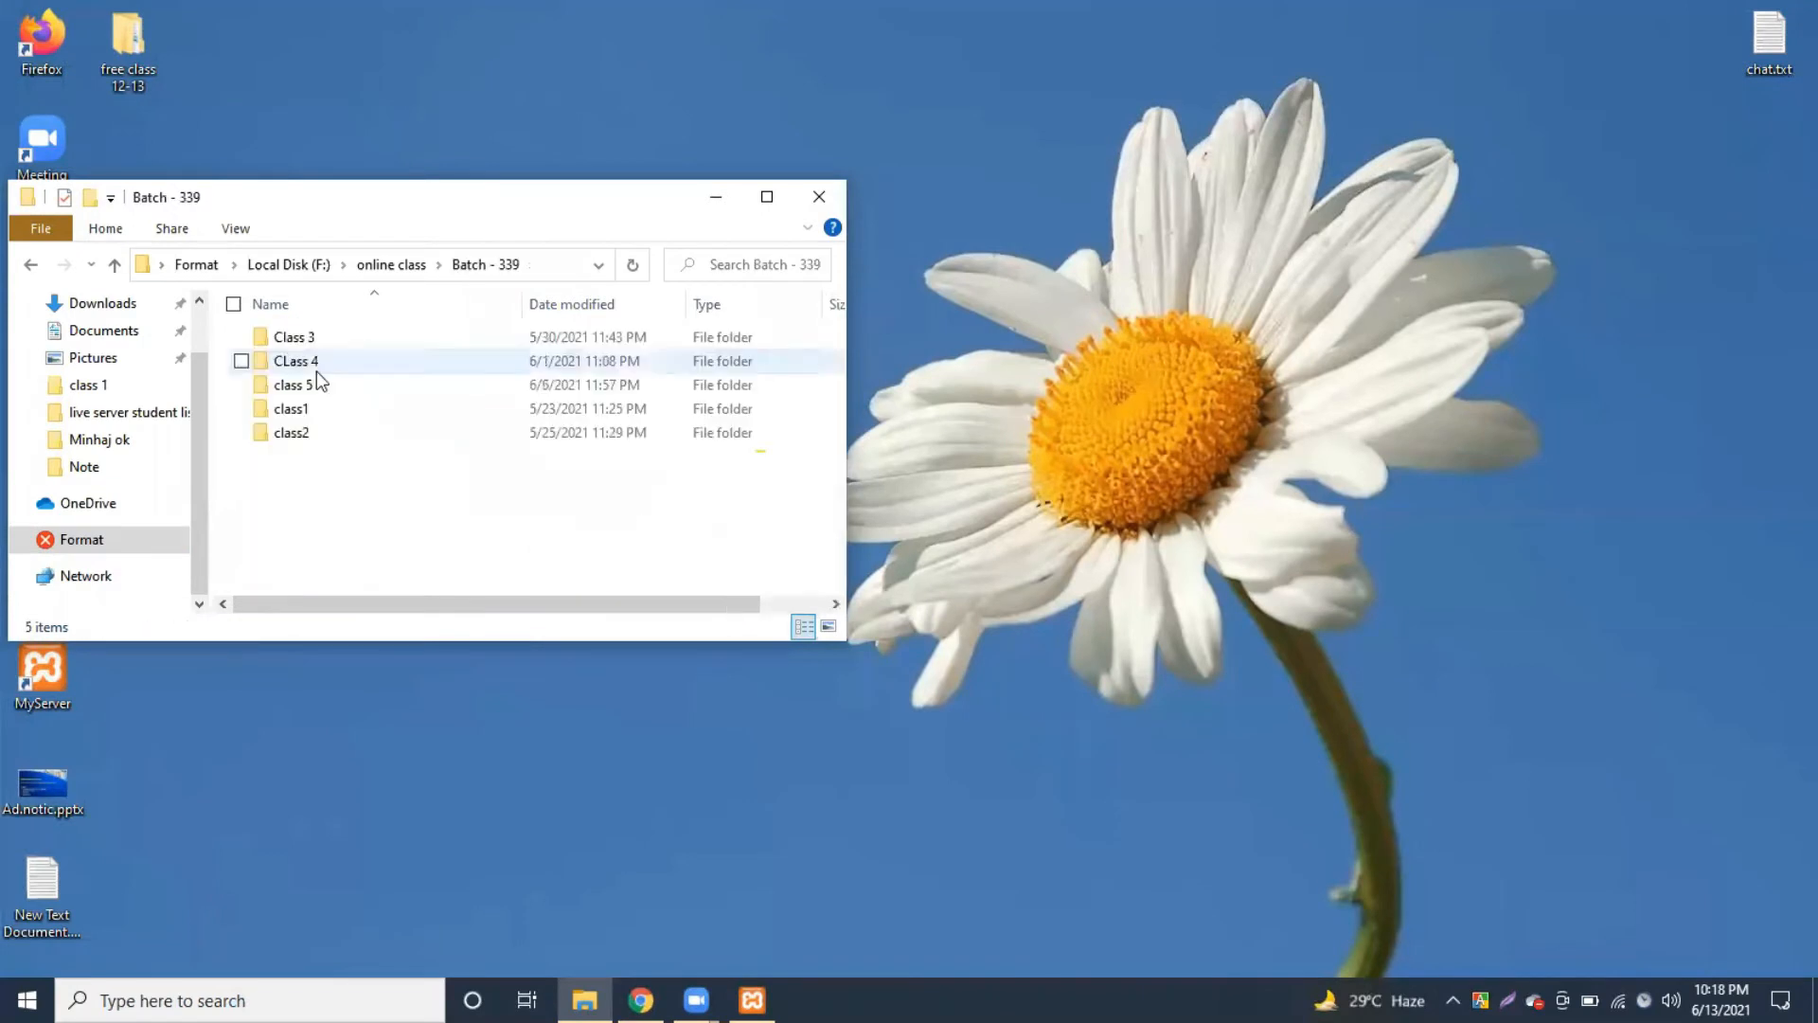
Step: Create a new folder in Batch - 339 and name it 'class 6'
{"action": "right_click", "coordinate": [322, 530]}
{"action": "mouse_move", "coordinate": [443, 473]}
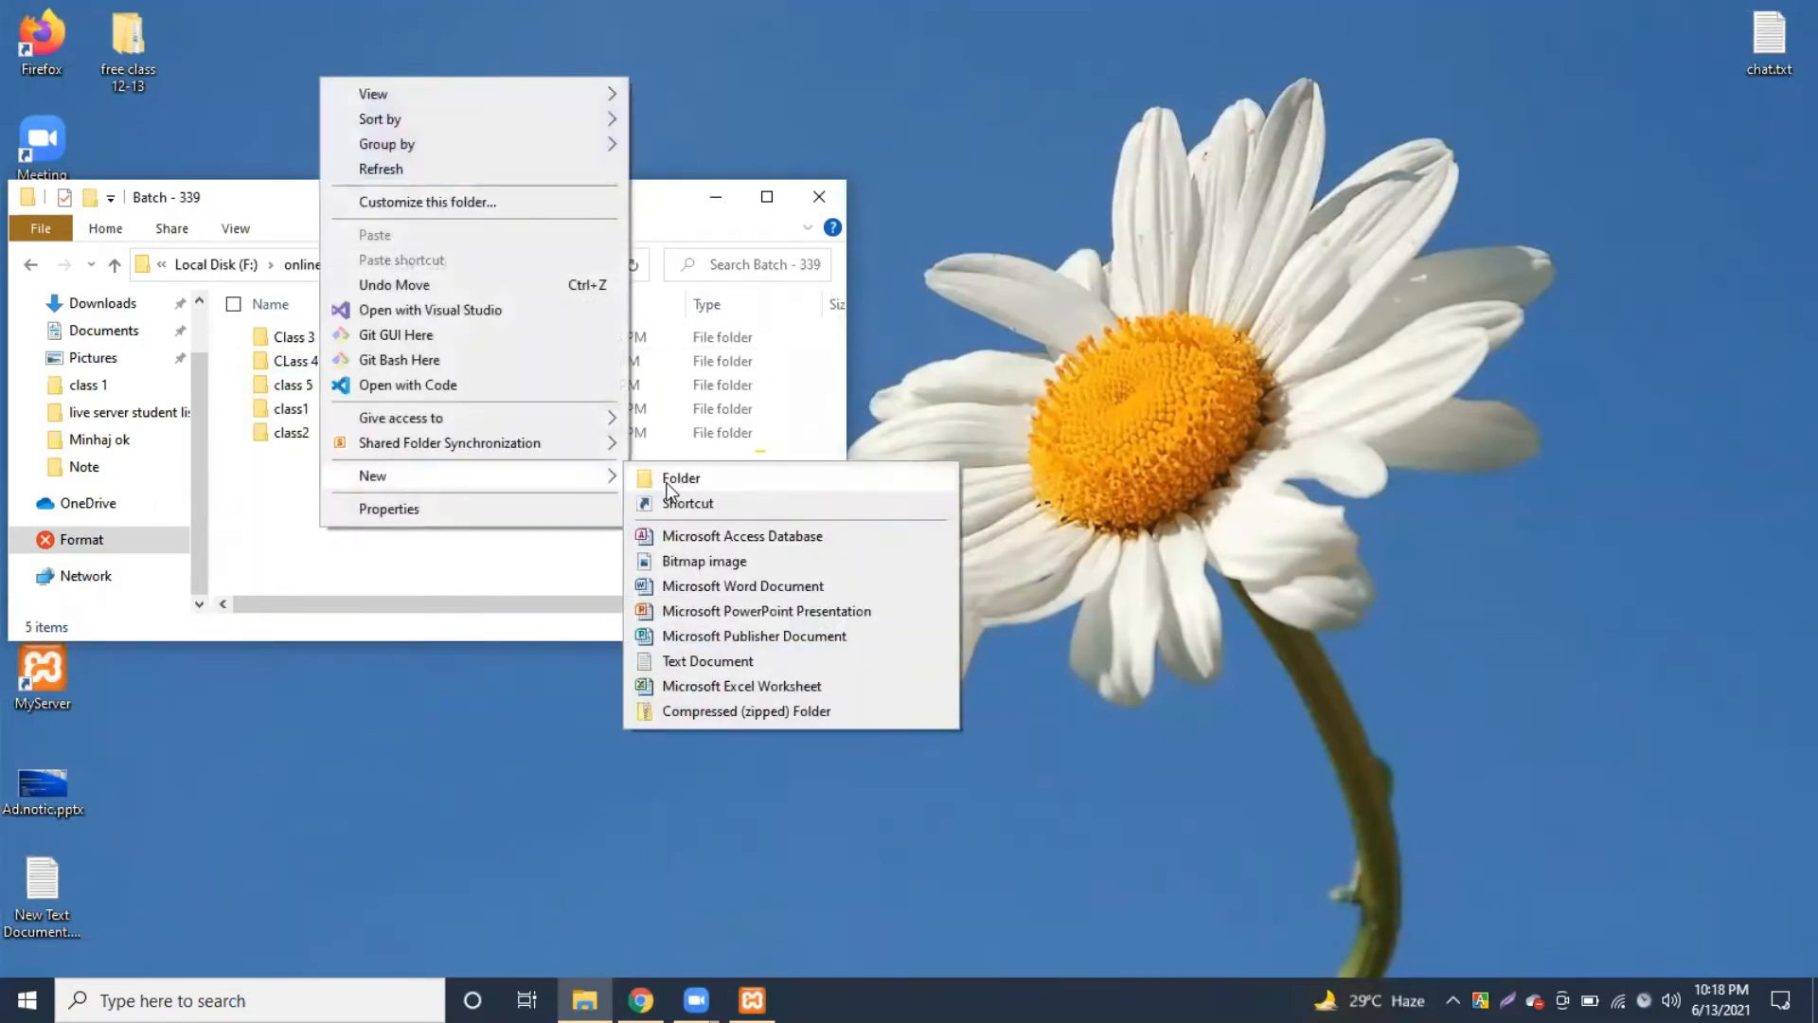
{"action": "left_click", "coordinate": [675, 478]}
{"action": "type", "text": "class 5"}
{"action": "key", "text": "Return"}
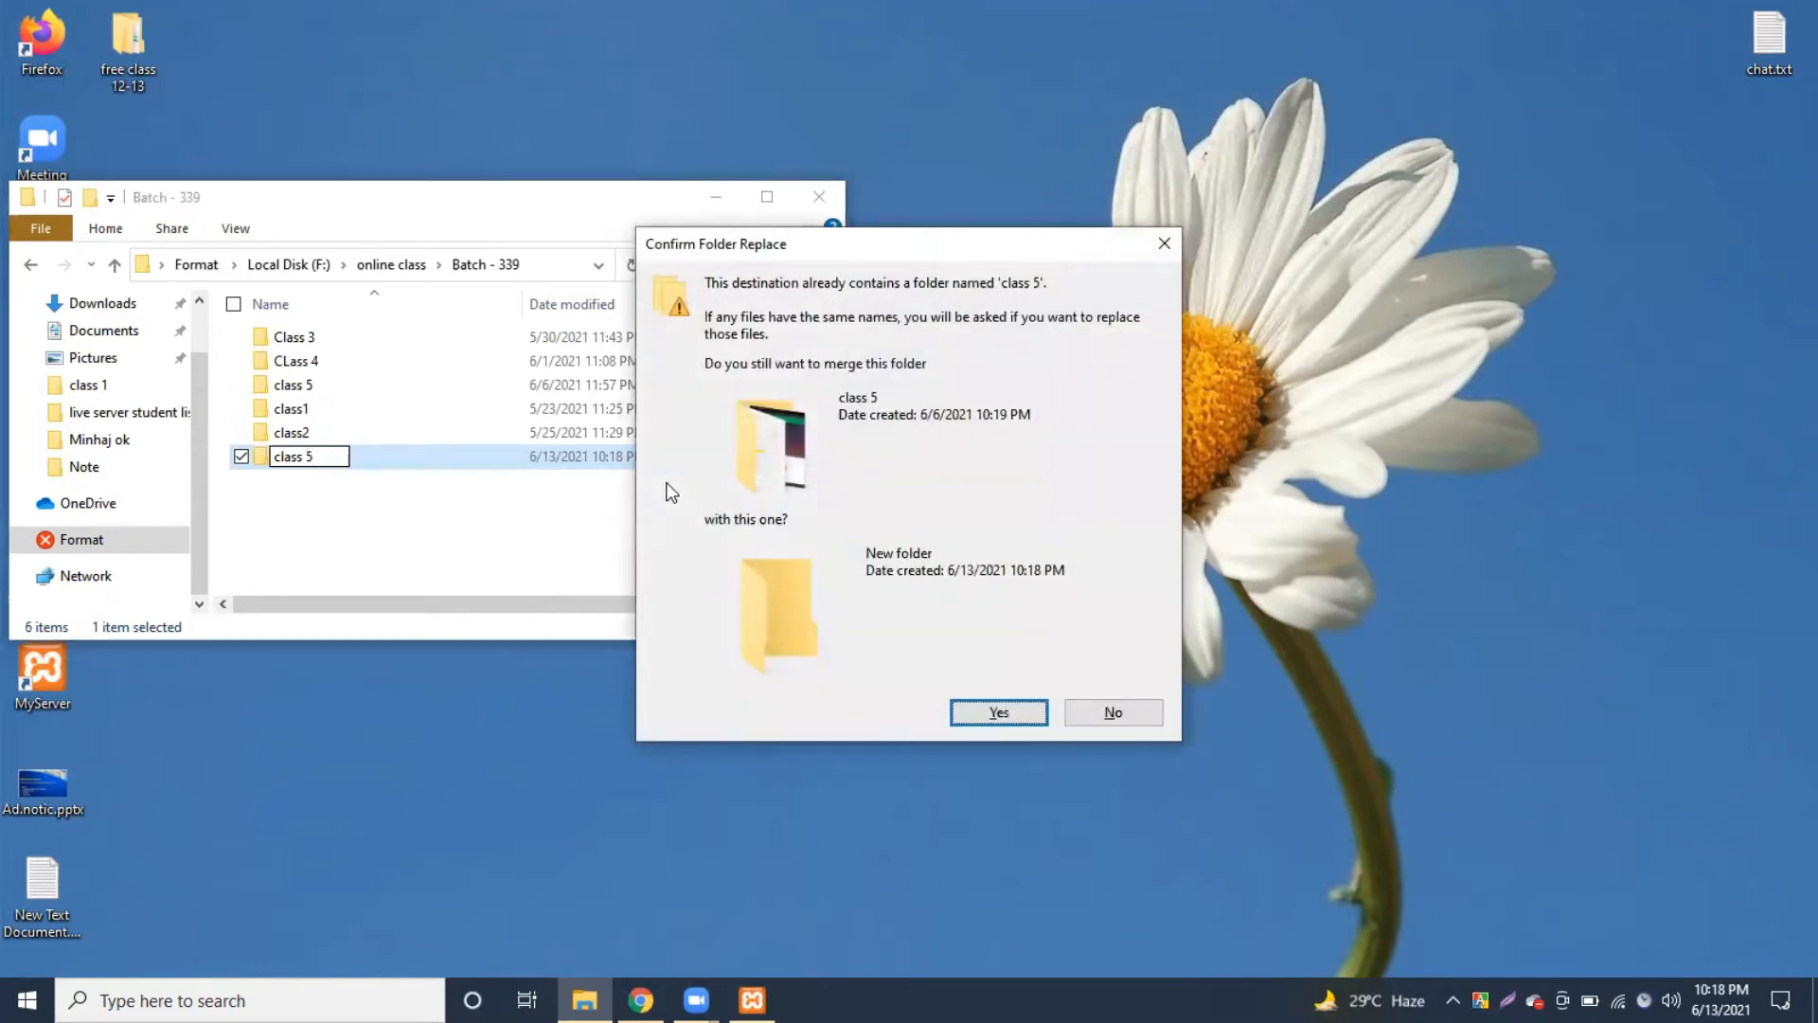
{"action": "left_click", "coordinate": [1107, 713]}
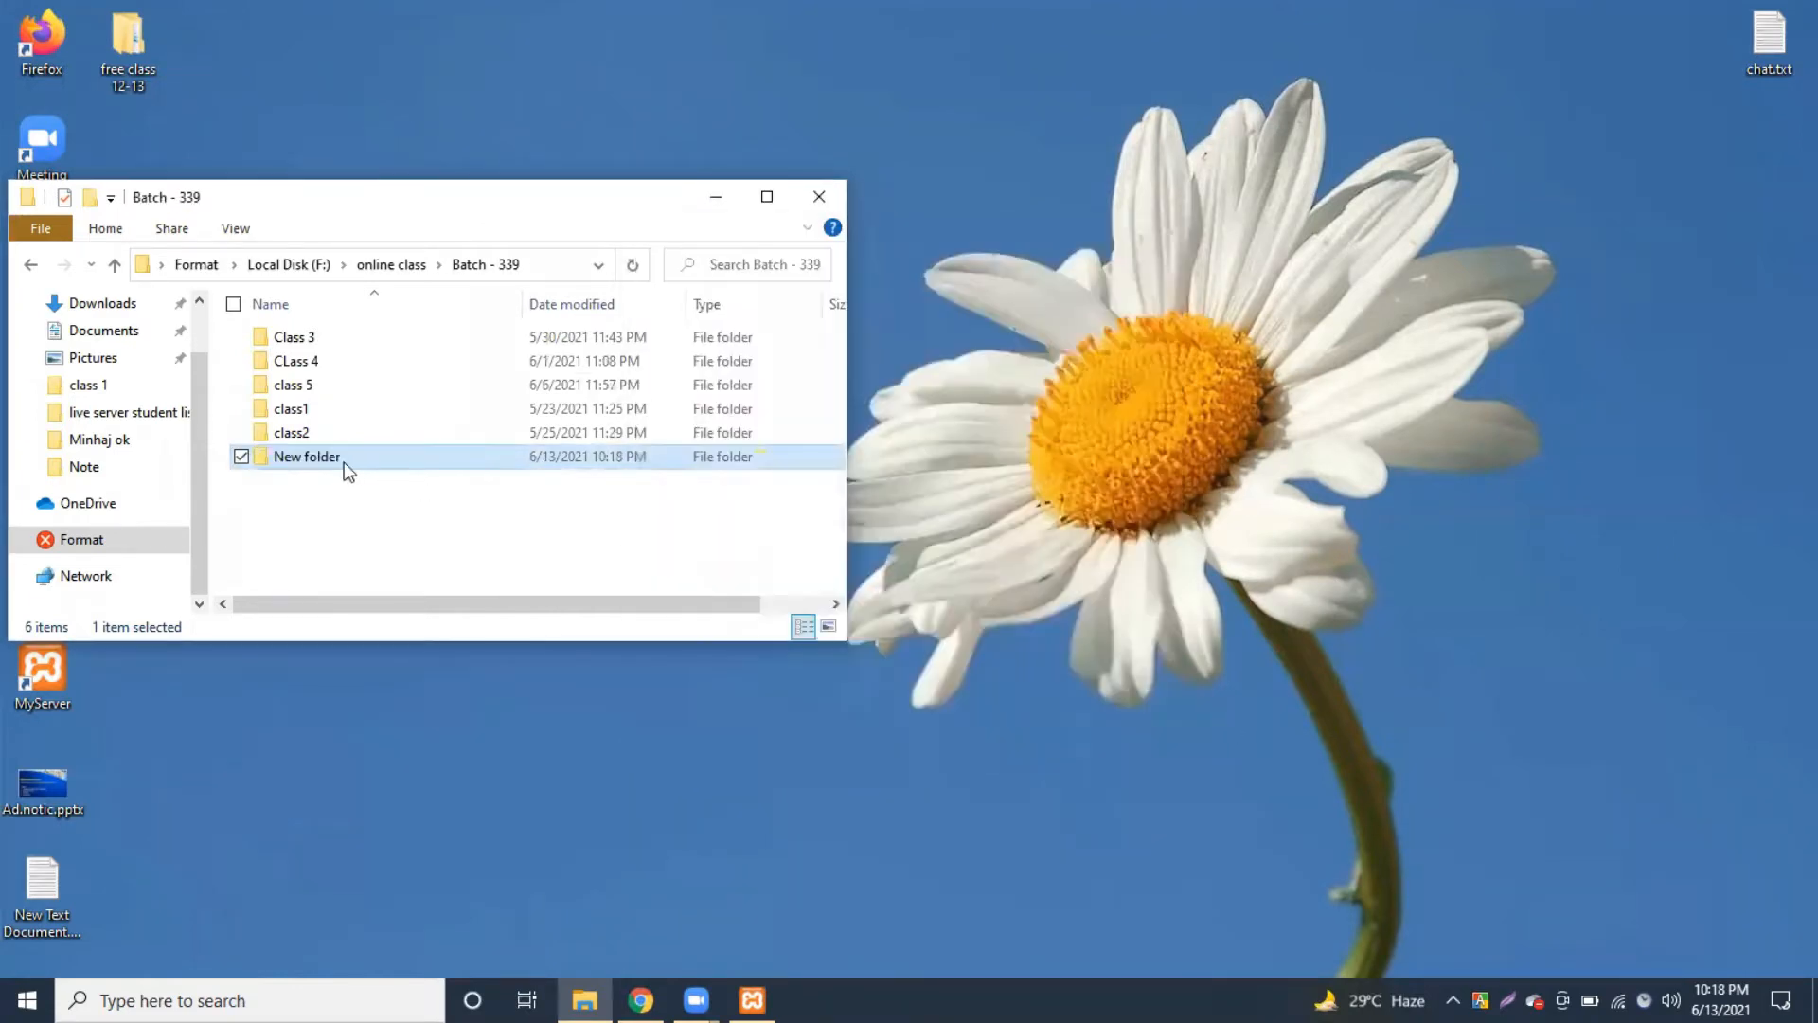
{"action": "left_click", "coordinate": [333, 458]}
{"action": "type", "text": "class 6"}
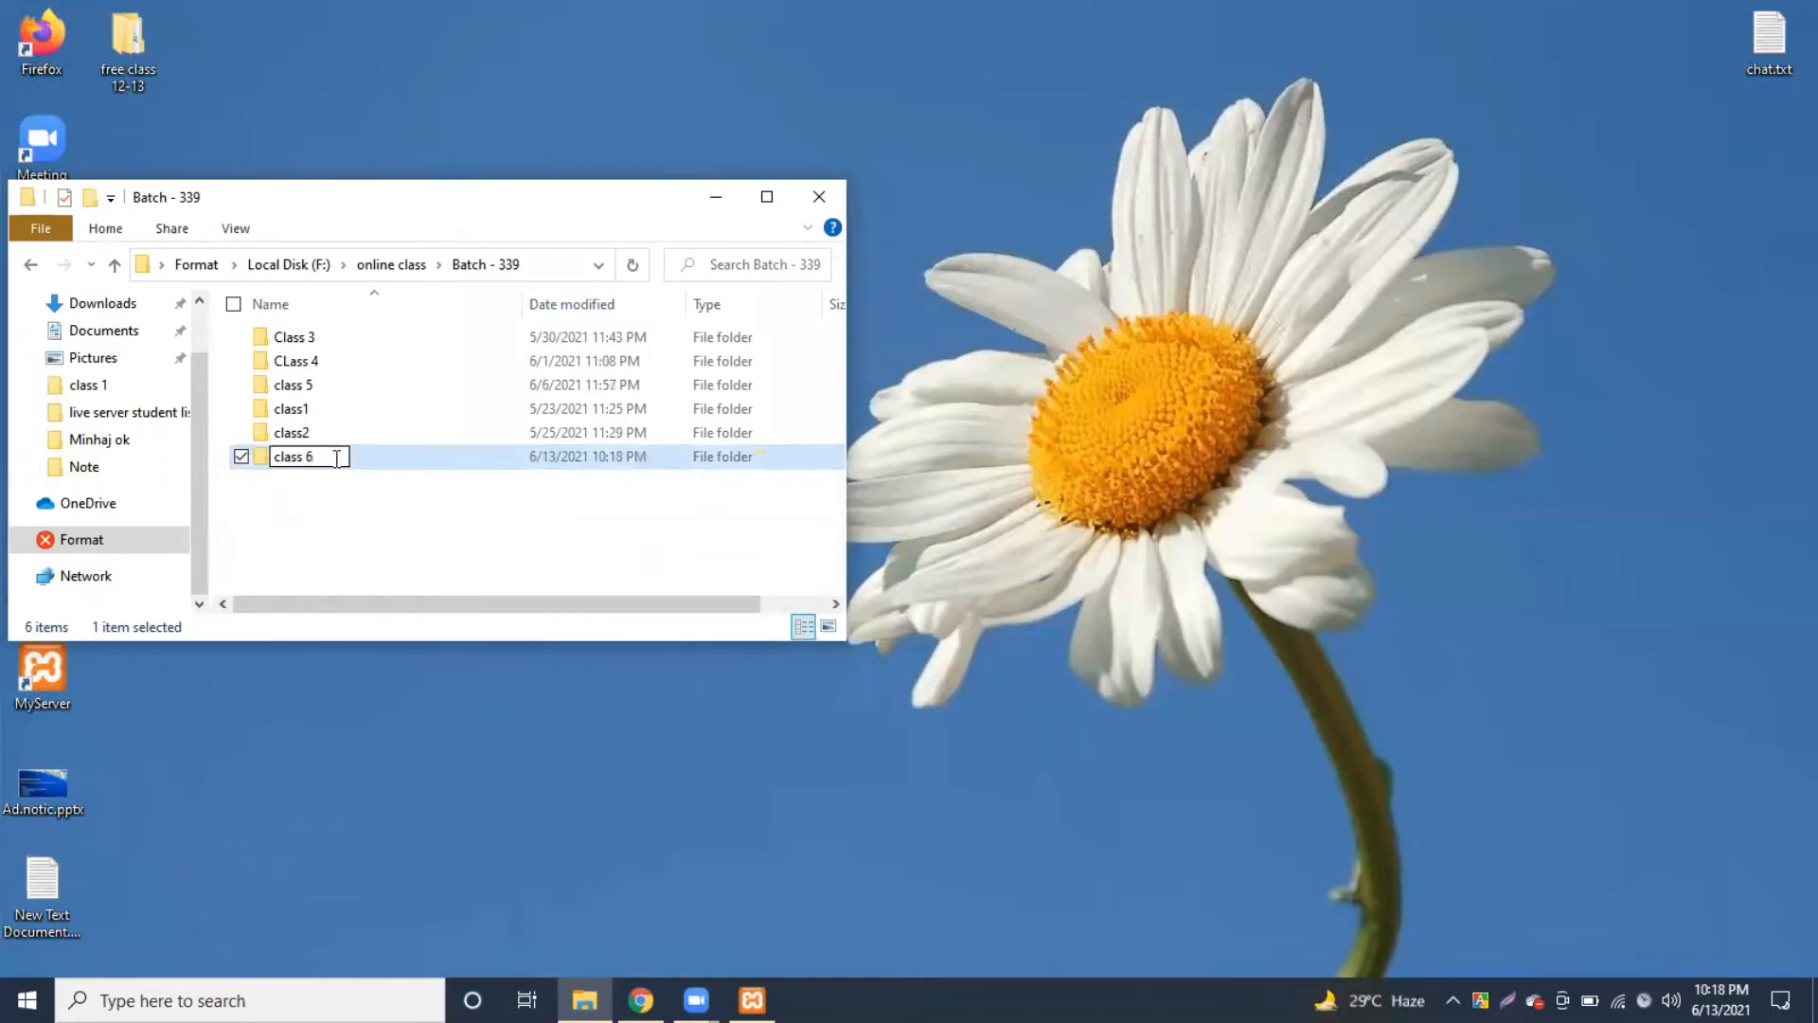
{"action": "key", "text": "Return"}
{"action": "key", "text": "Return"}
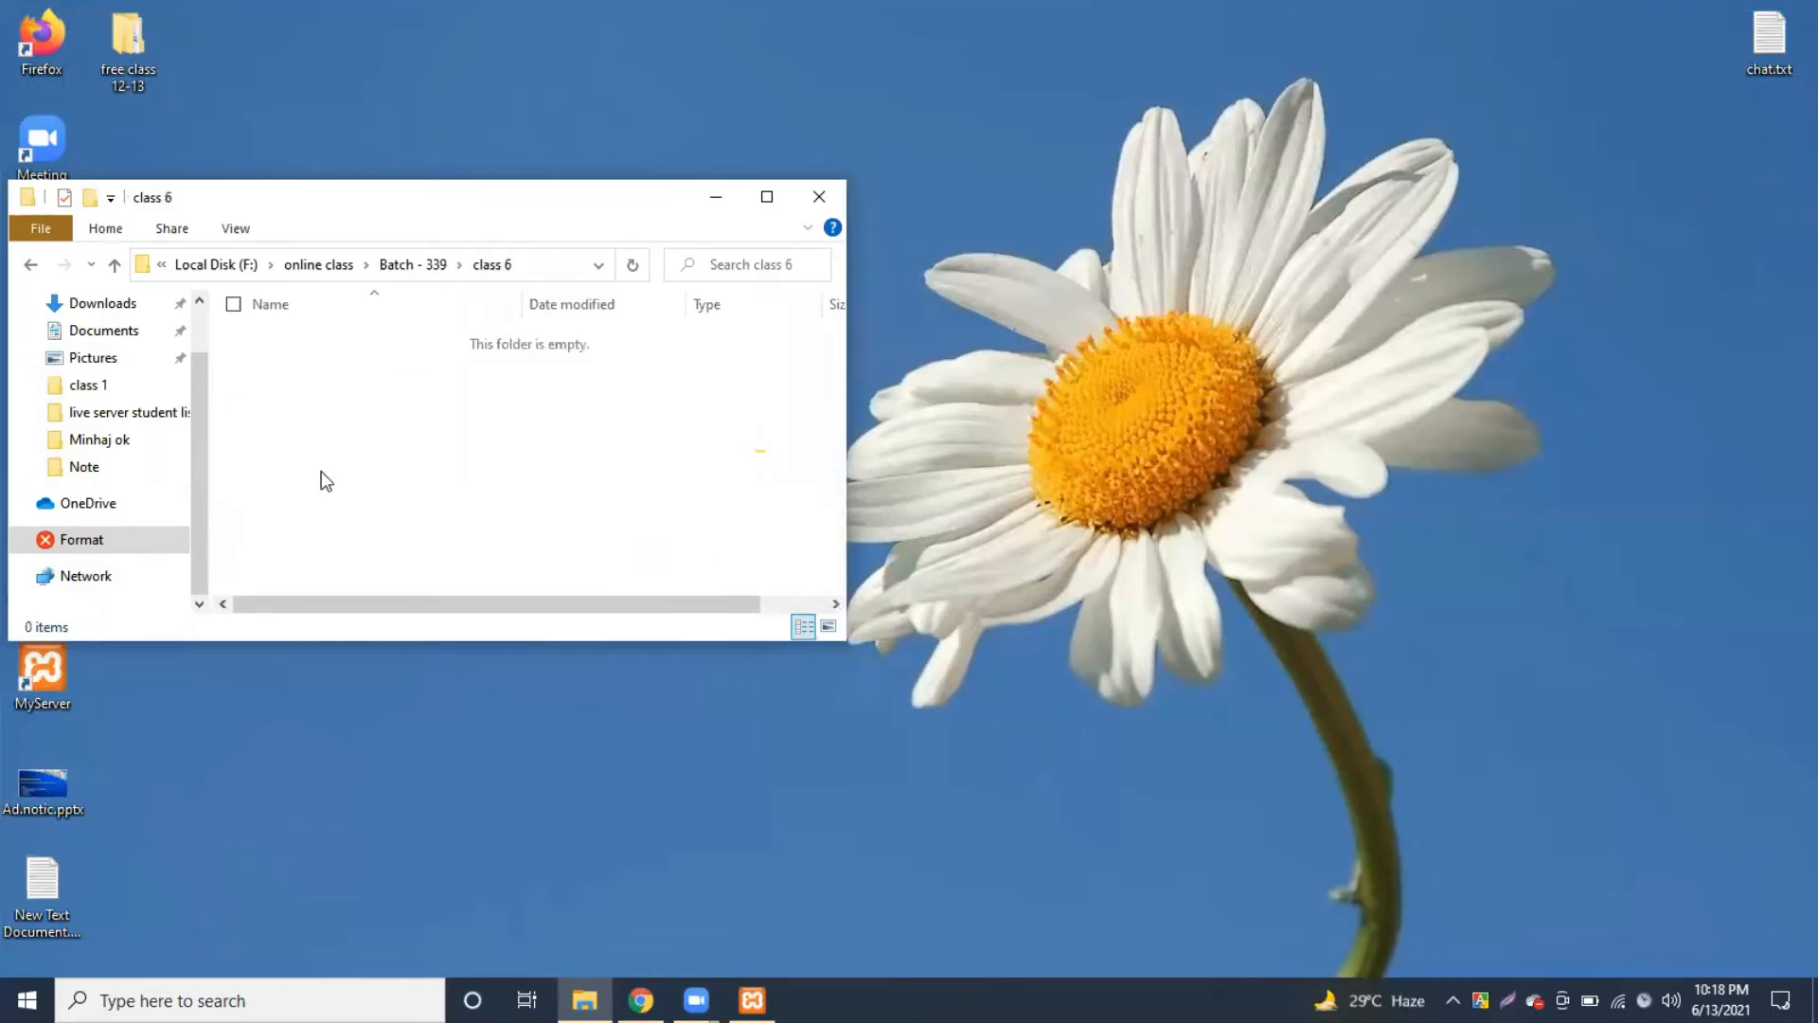
Step: Create a new text document named 'clas note' inside class 6
{"action": "right_click", "coordinate": [333, 335]}
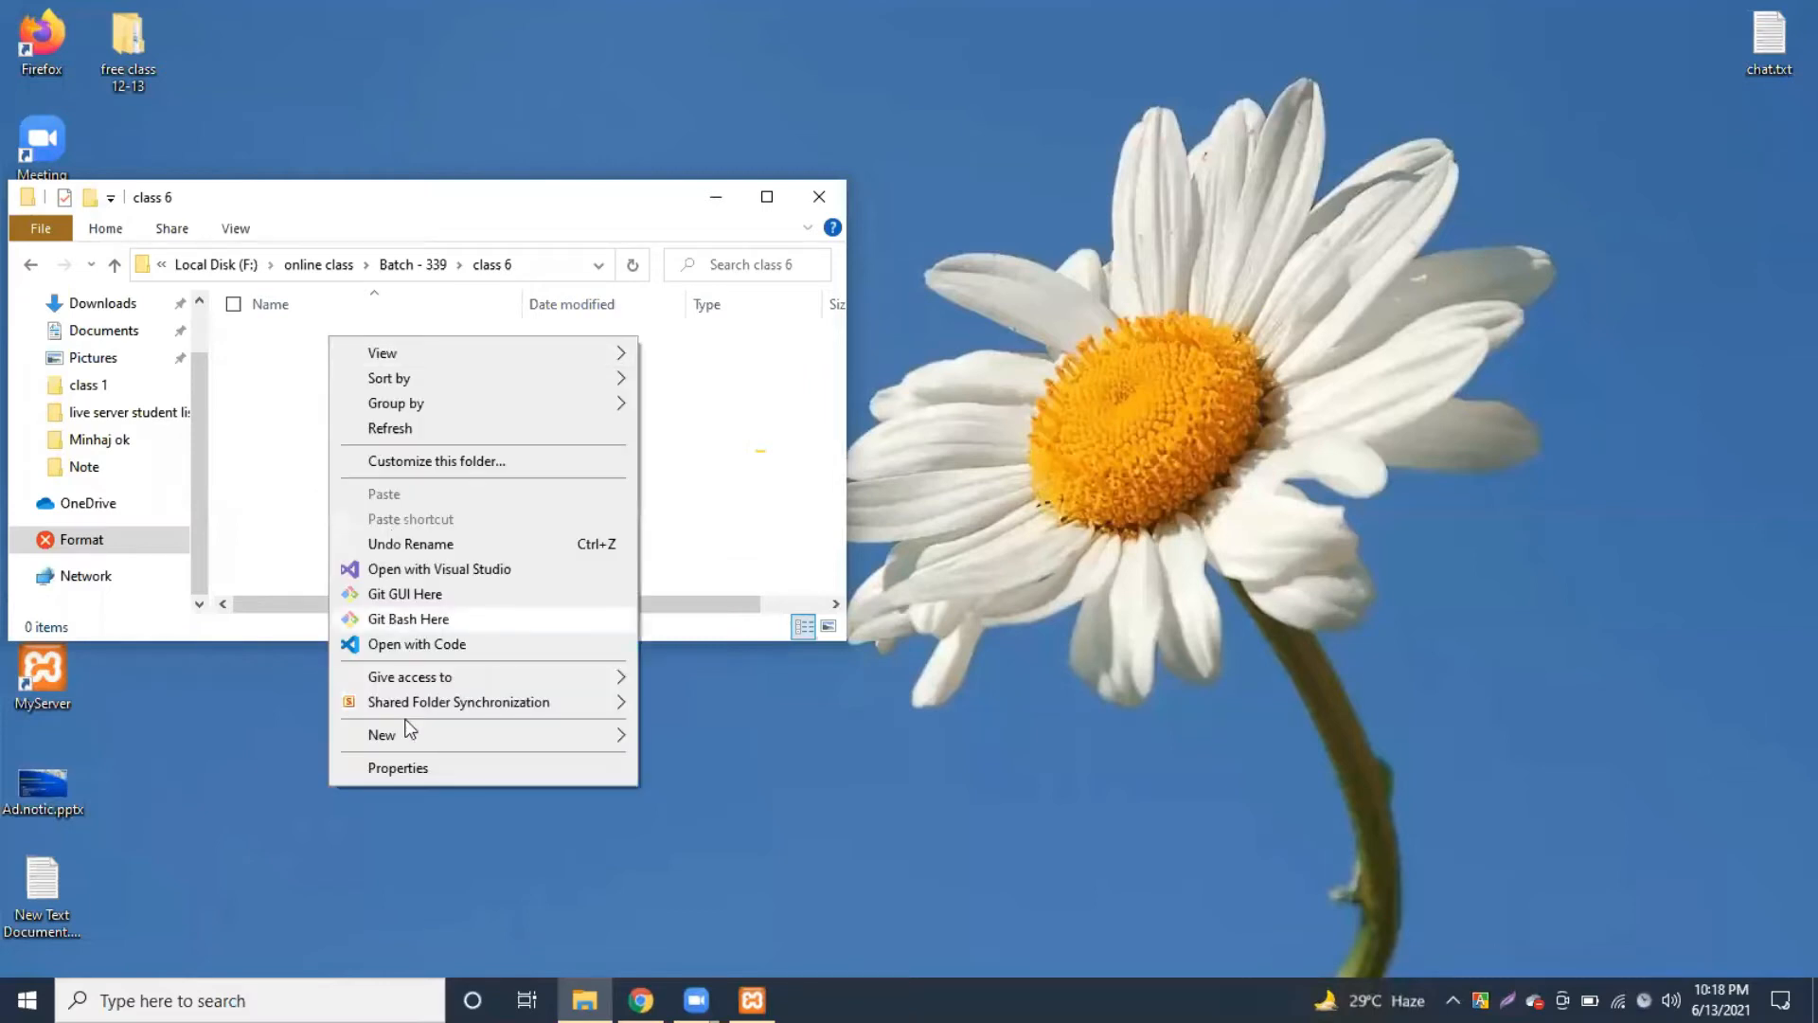
{"action": "mouse_move", "coordinate": [534, 729]}
{"action": "left_click", "coordinate": [704, 921]}
{"action": "type", "text": "cla"}
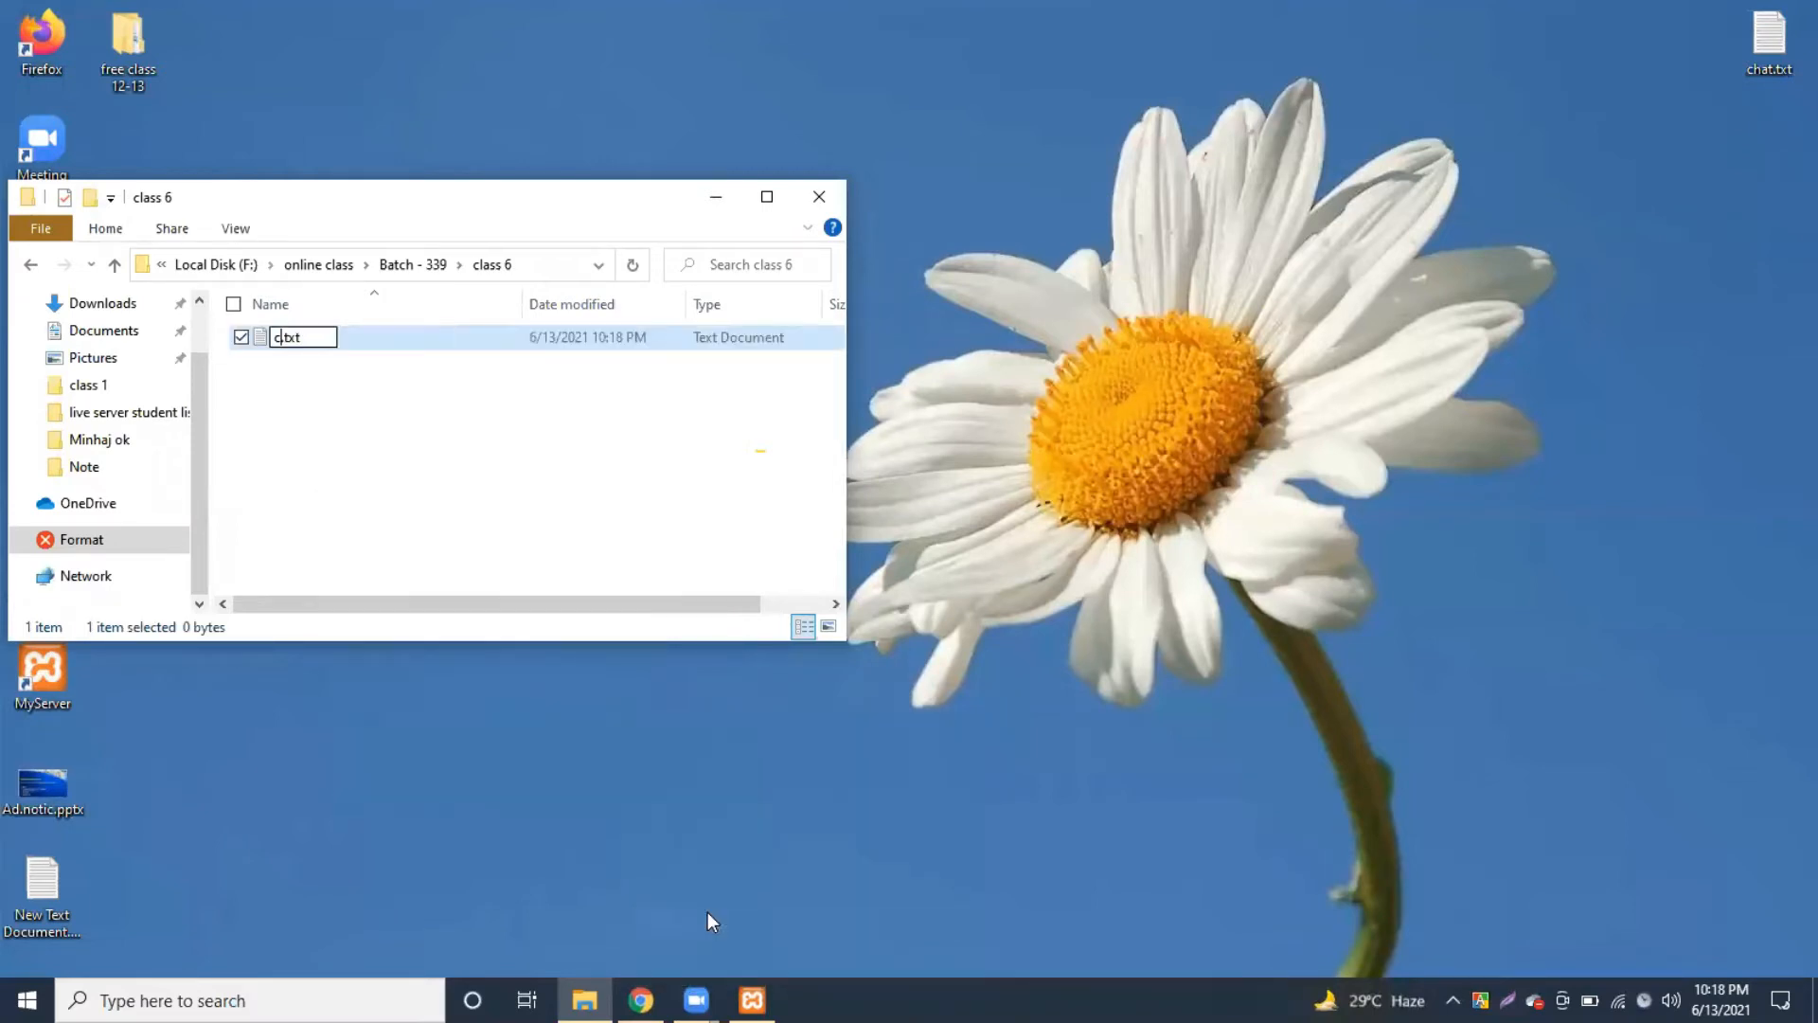
{"action": "type", "text": "s note"}
{"action": "key", "text": "Return"}
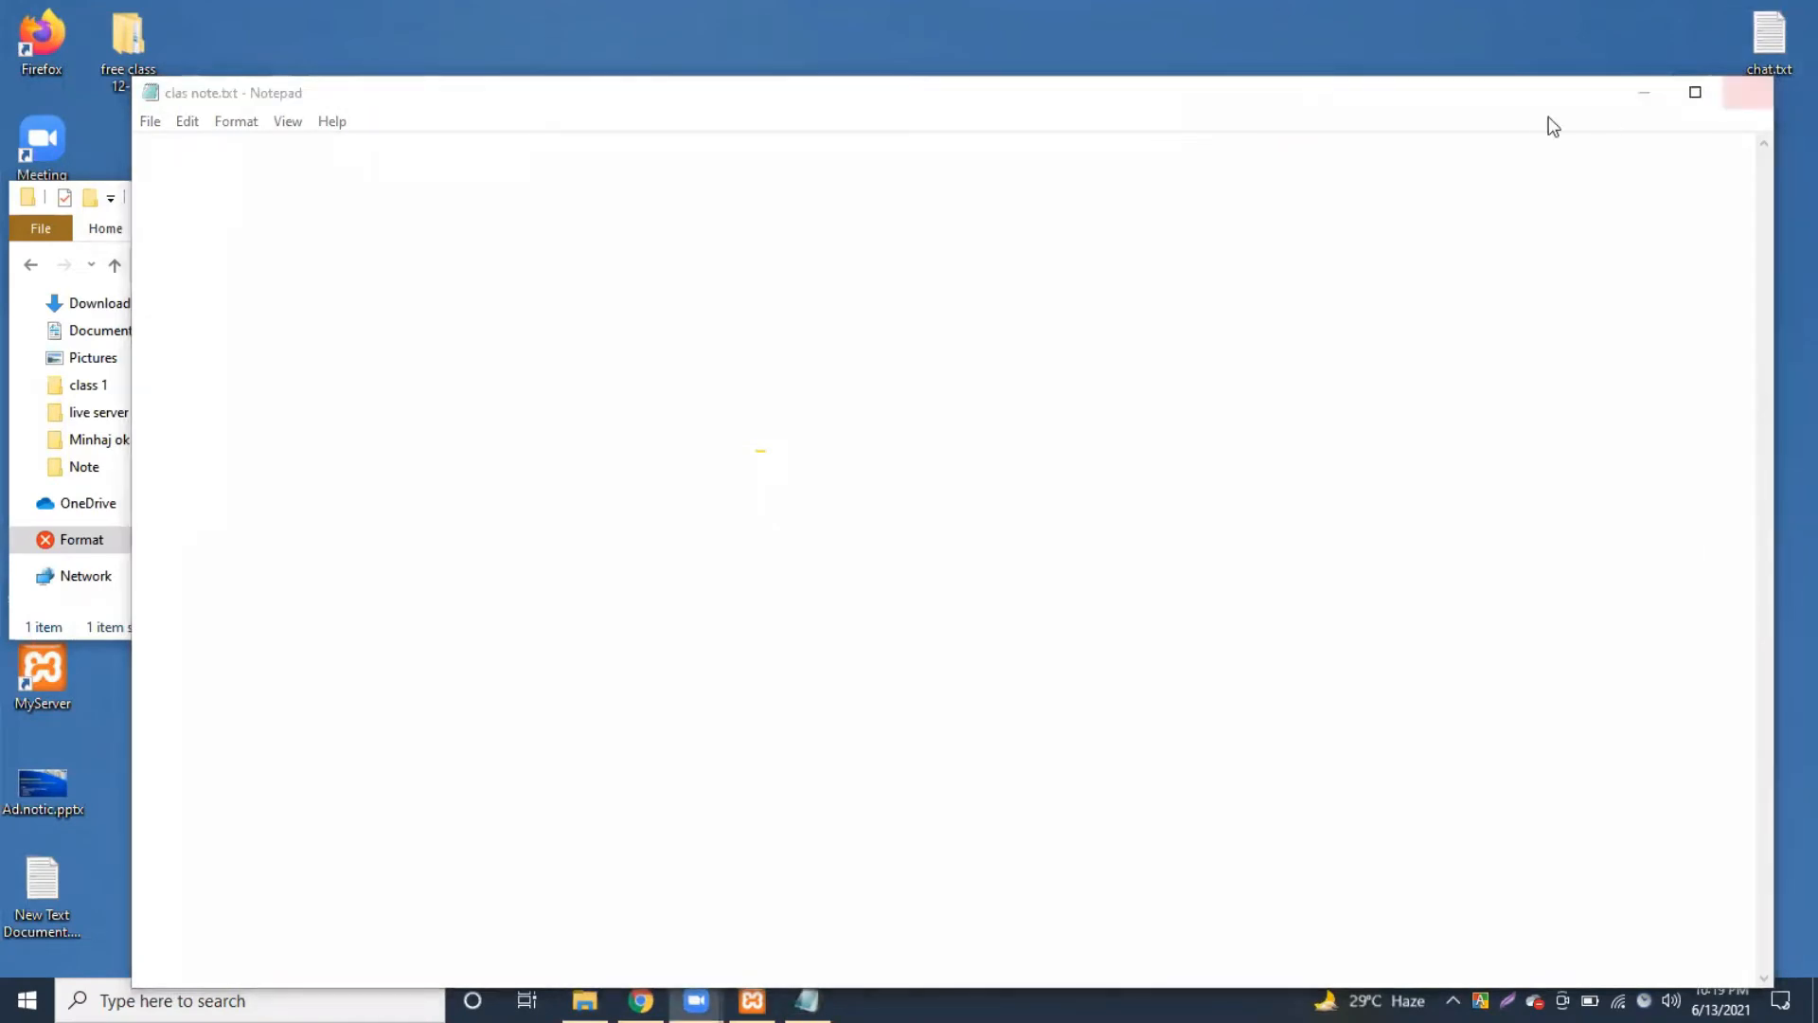
Step: Close the File Explorer window and move the Notepad window up and left
{"action": "left_click", "coordinate": [95, 332]}
{"action": "left_click", "coordinate": [824, 194]}
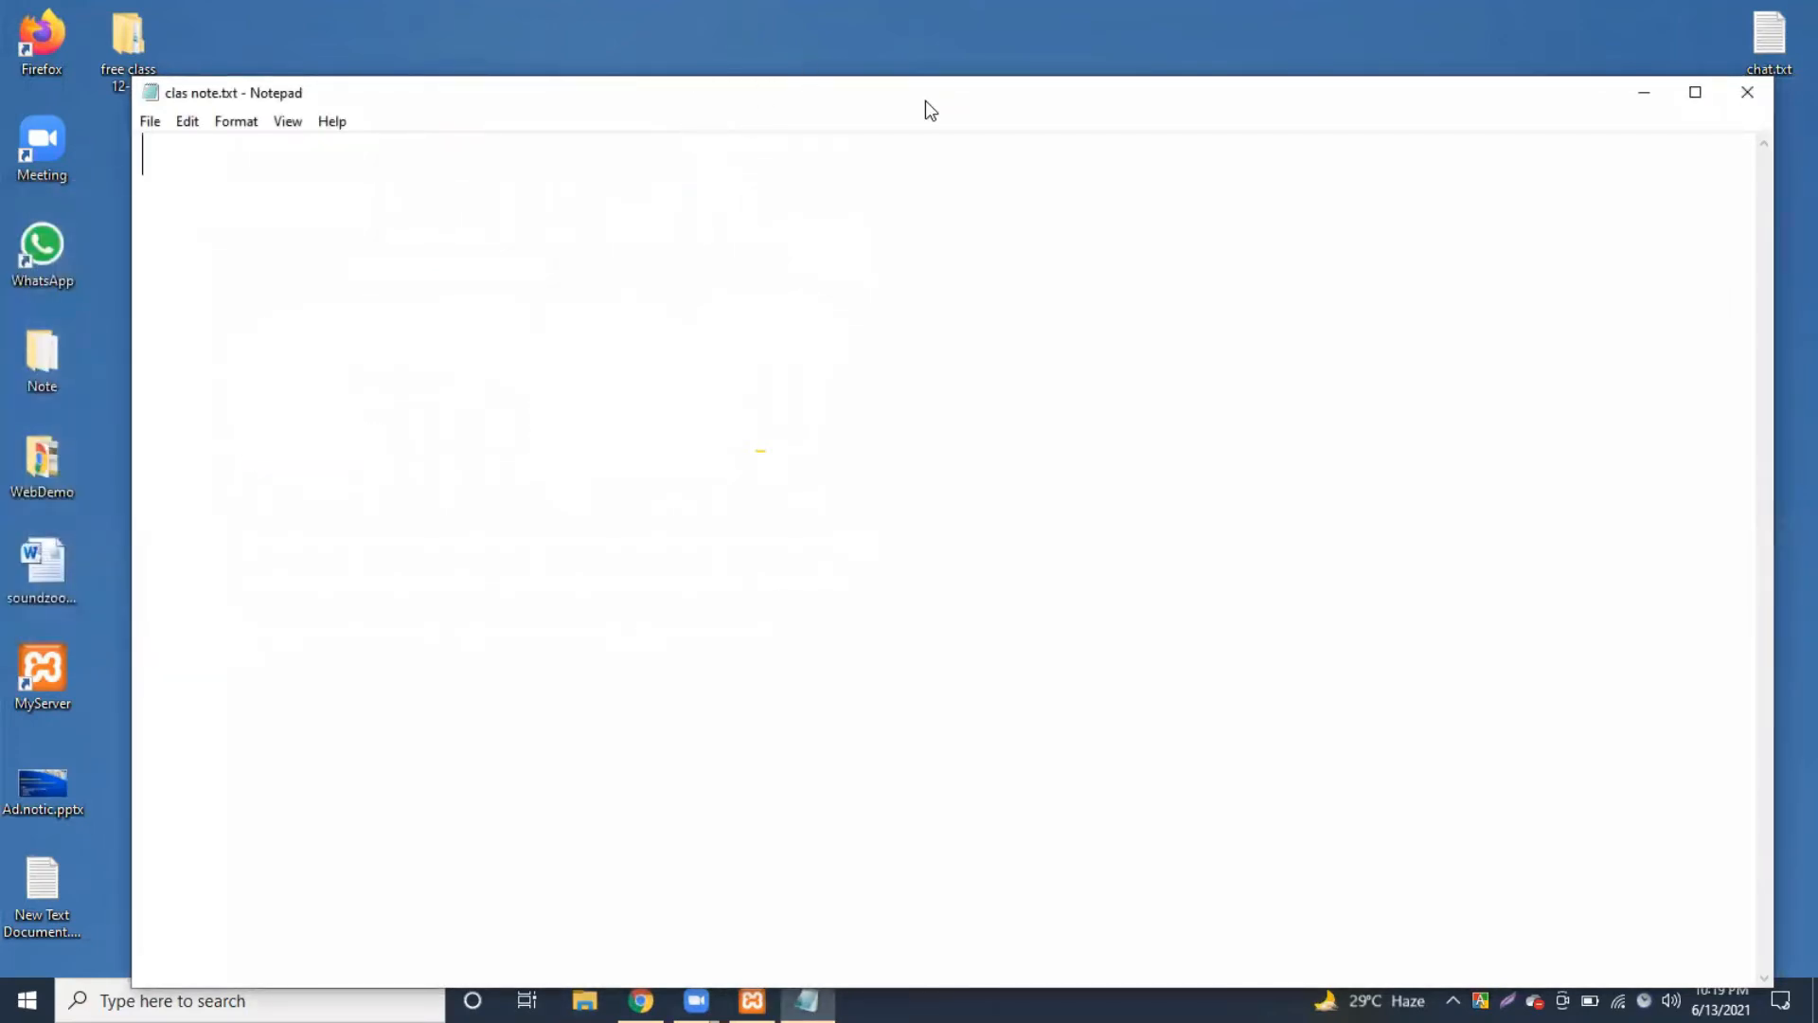
{"action": "left_click_drag", "start_coordinate": [913, 110], "coordinate": [883, 53]}
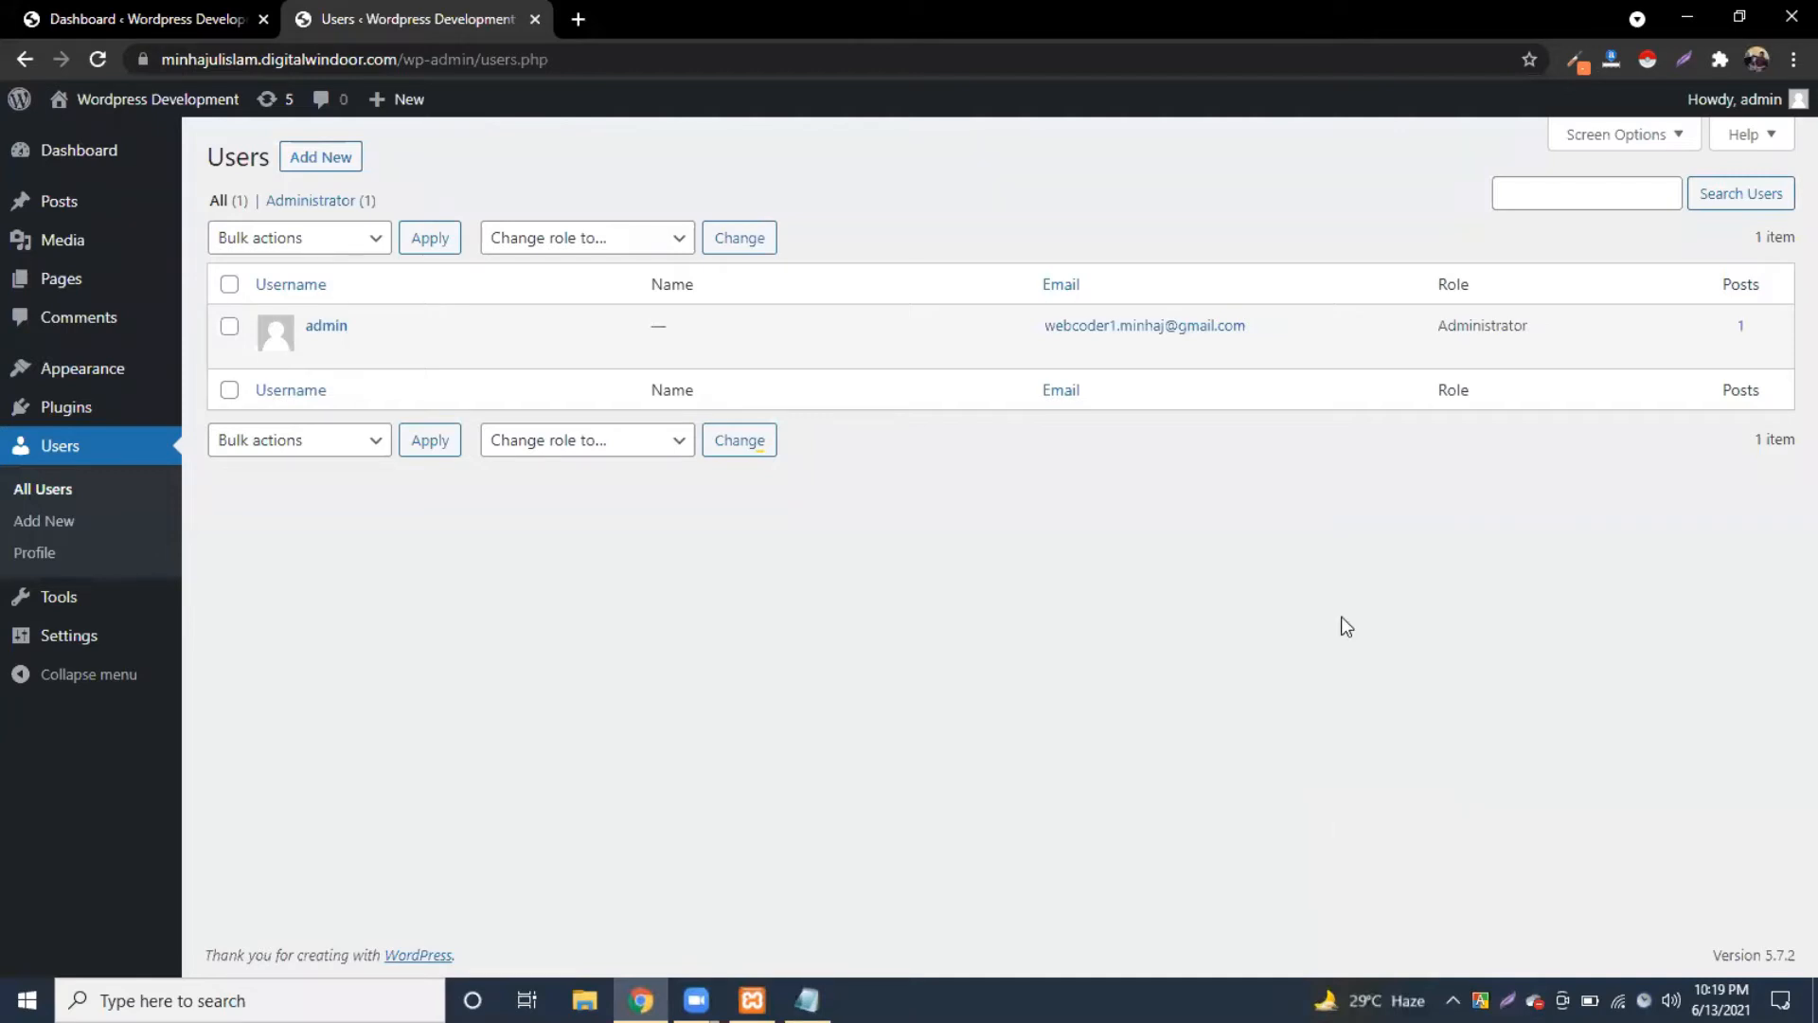
Step: Go to the WordPress admin Dashboard in Chrome, then switch back to the Notepad note
{"action": "left_click", "coordinate": [1741, 19]}
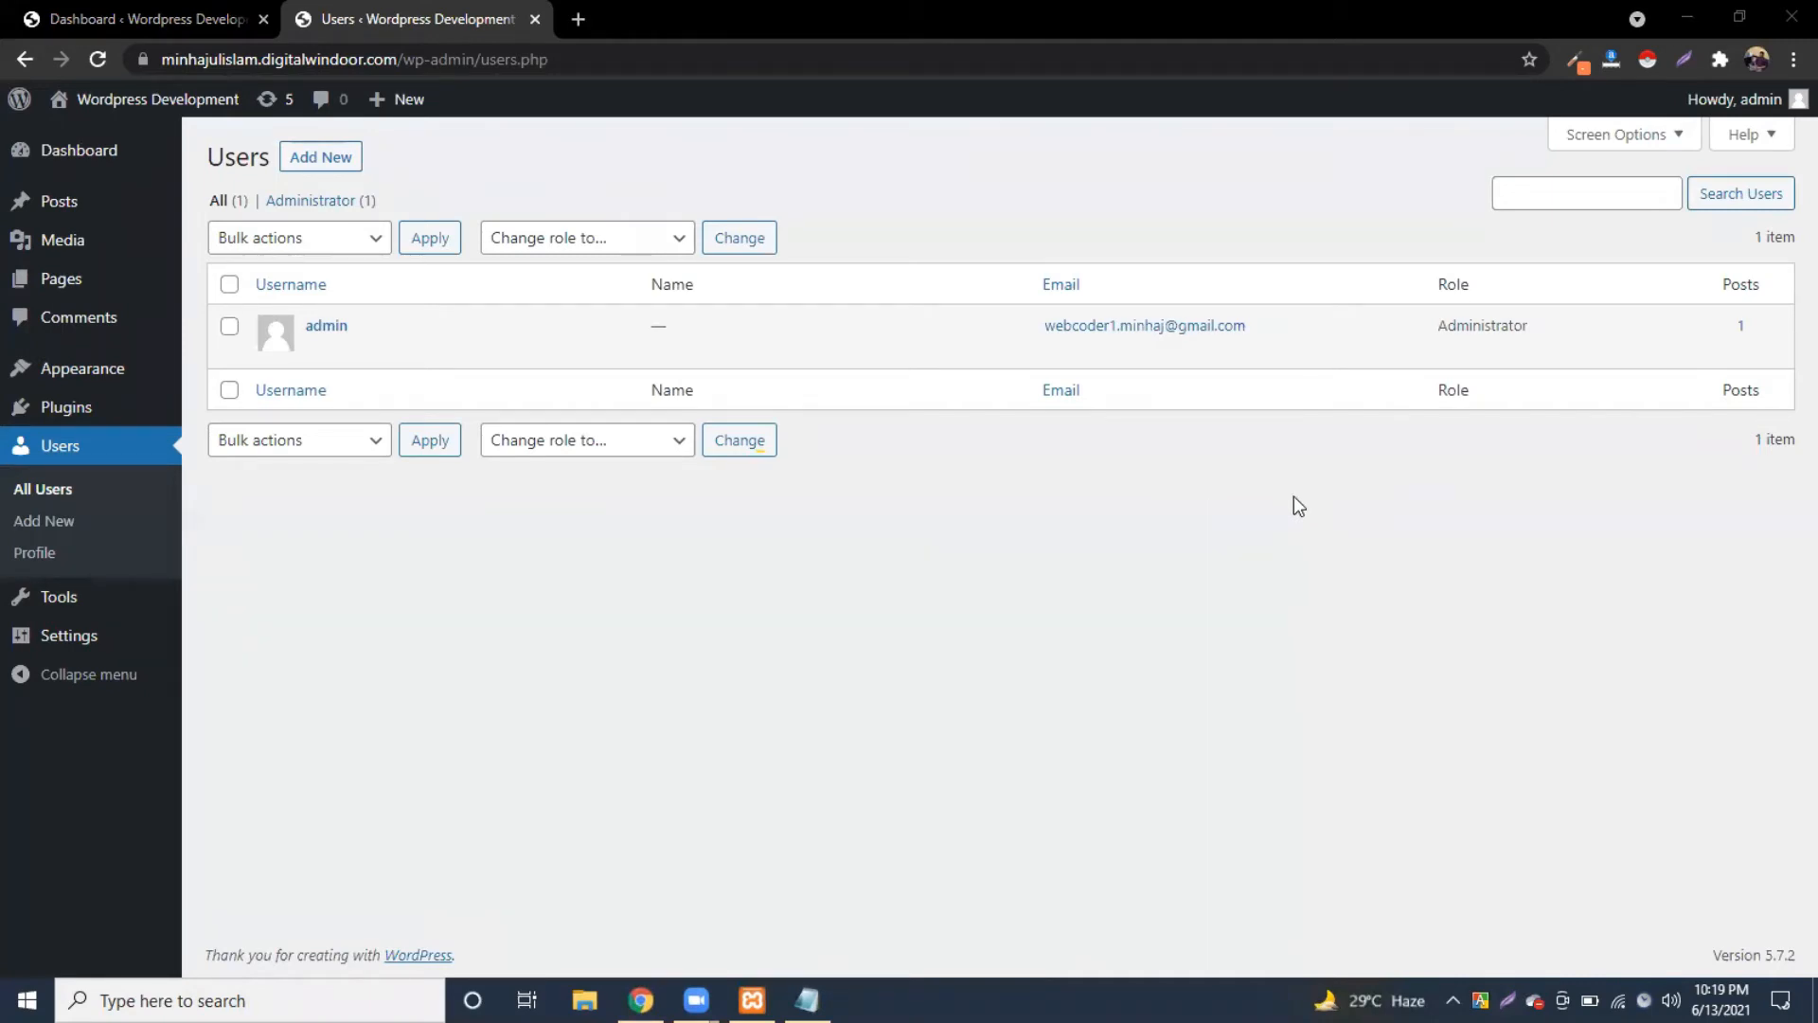
{"action": "left_click", "coordinate": [973, 151]}
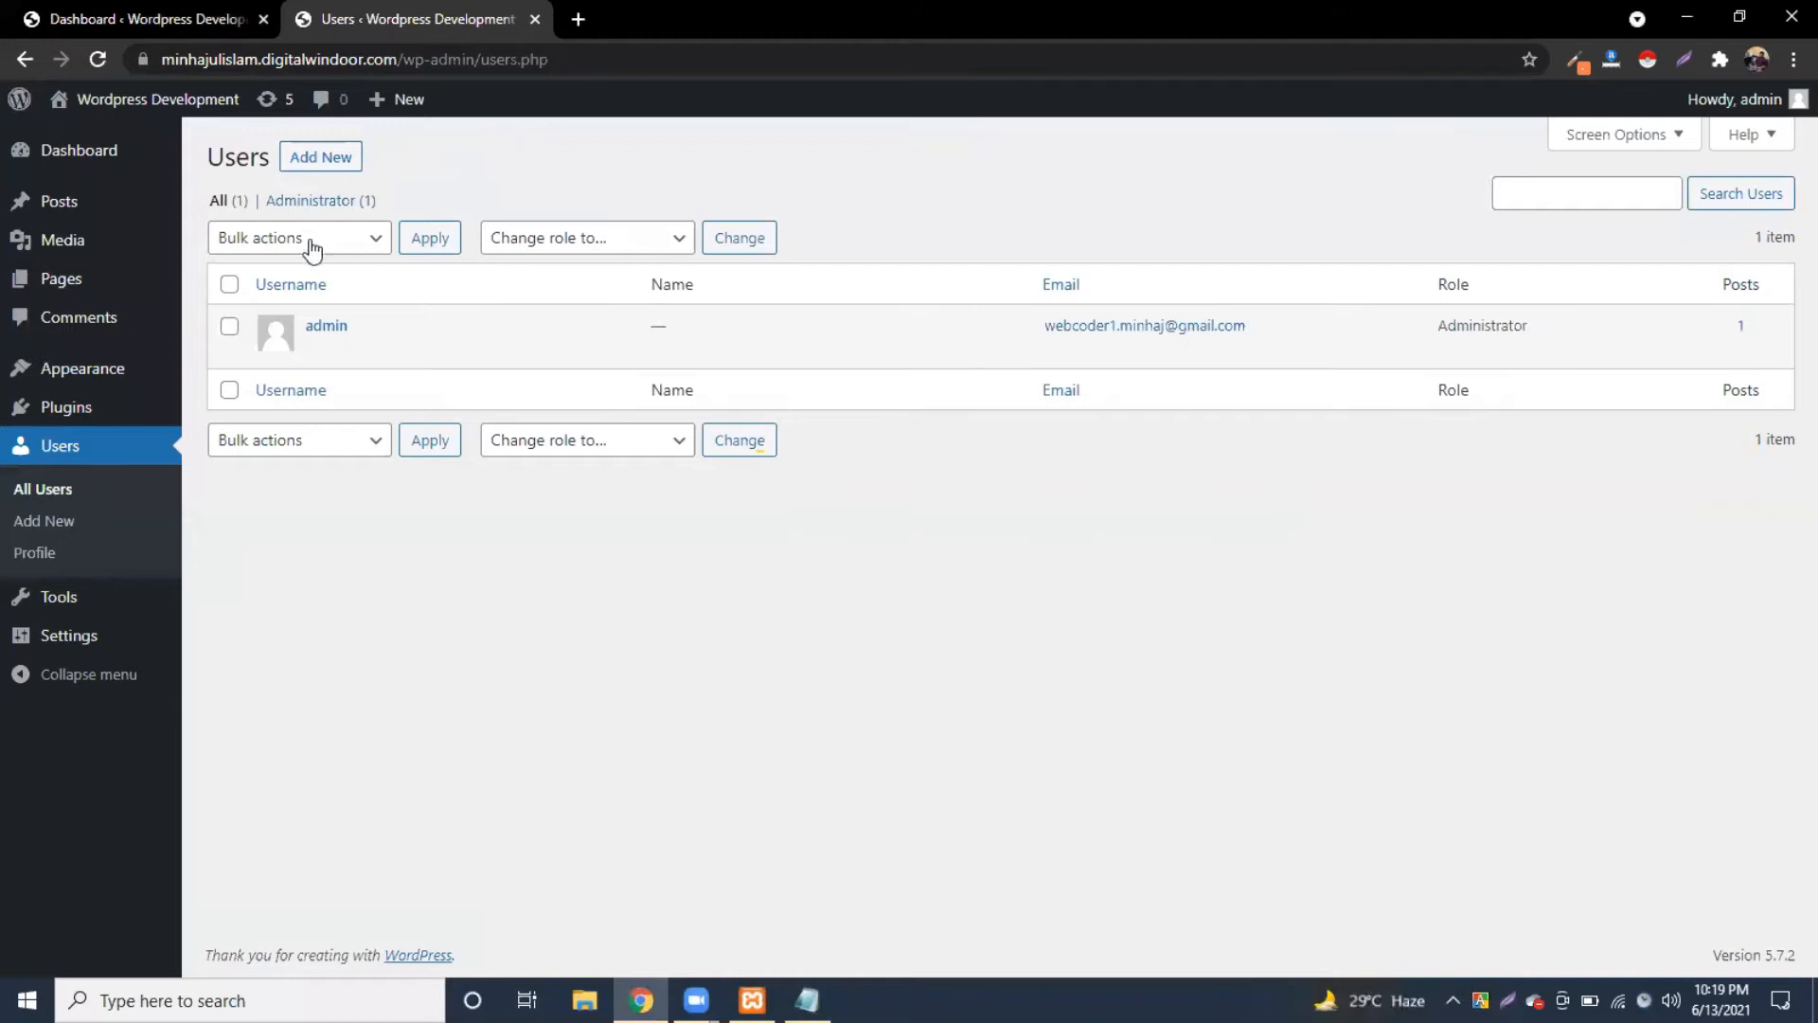
{"action": "left_click", "coordinate": [98, 152]}
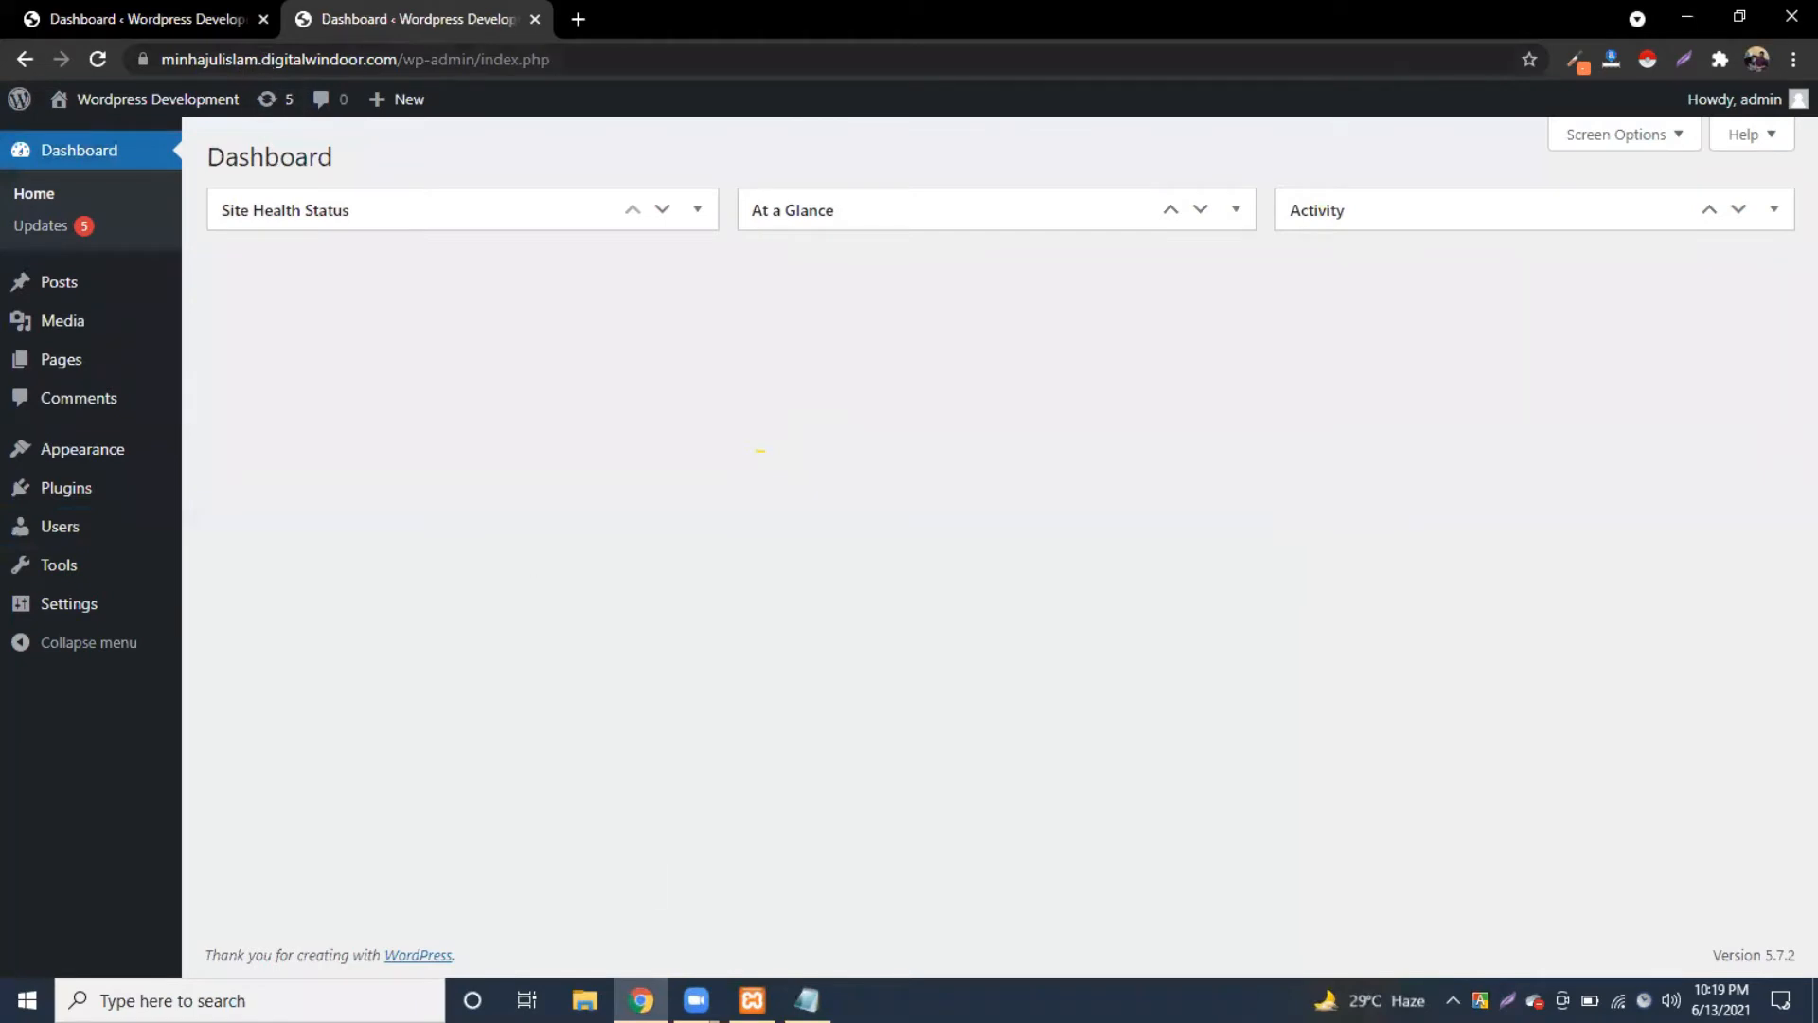
{"action": "key", "text": "alt+Tab"}
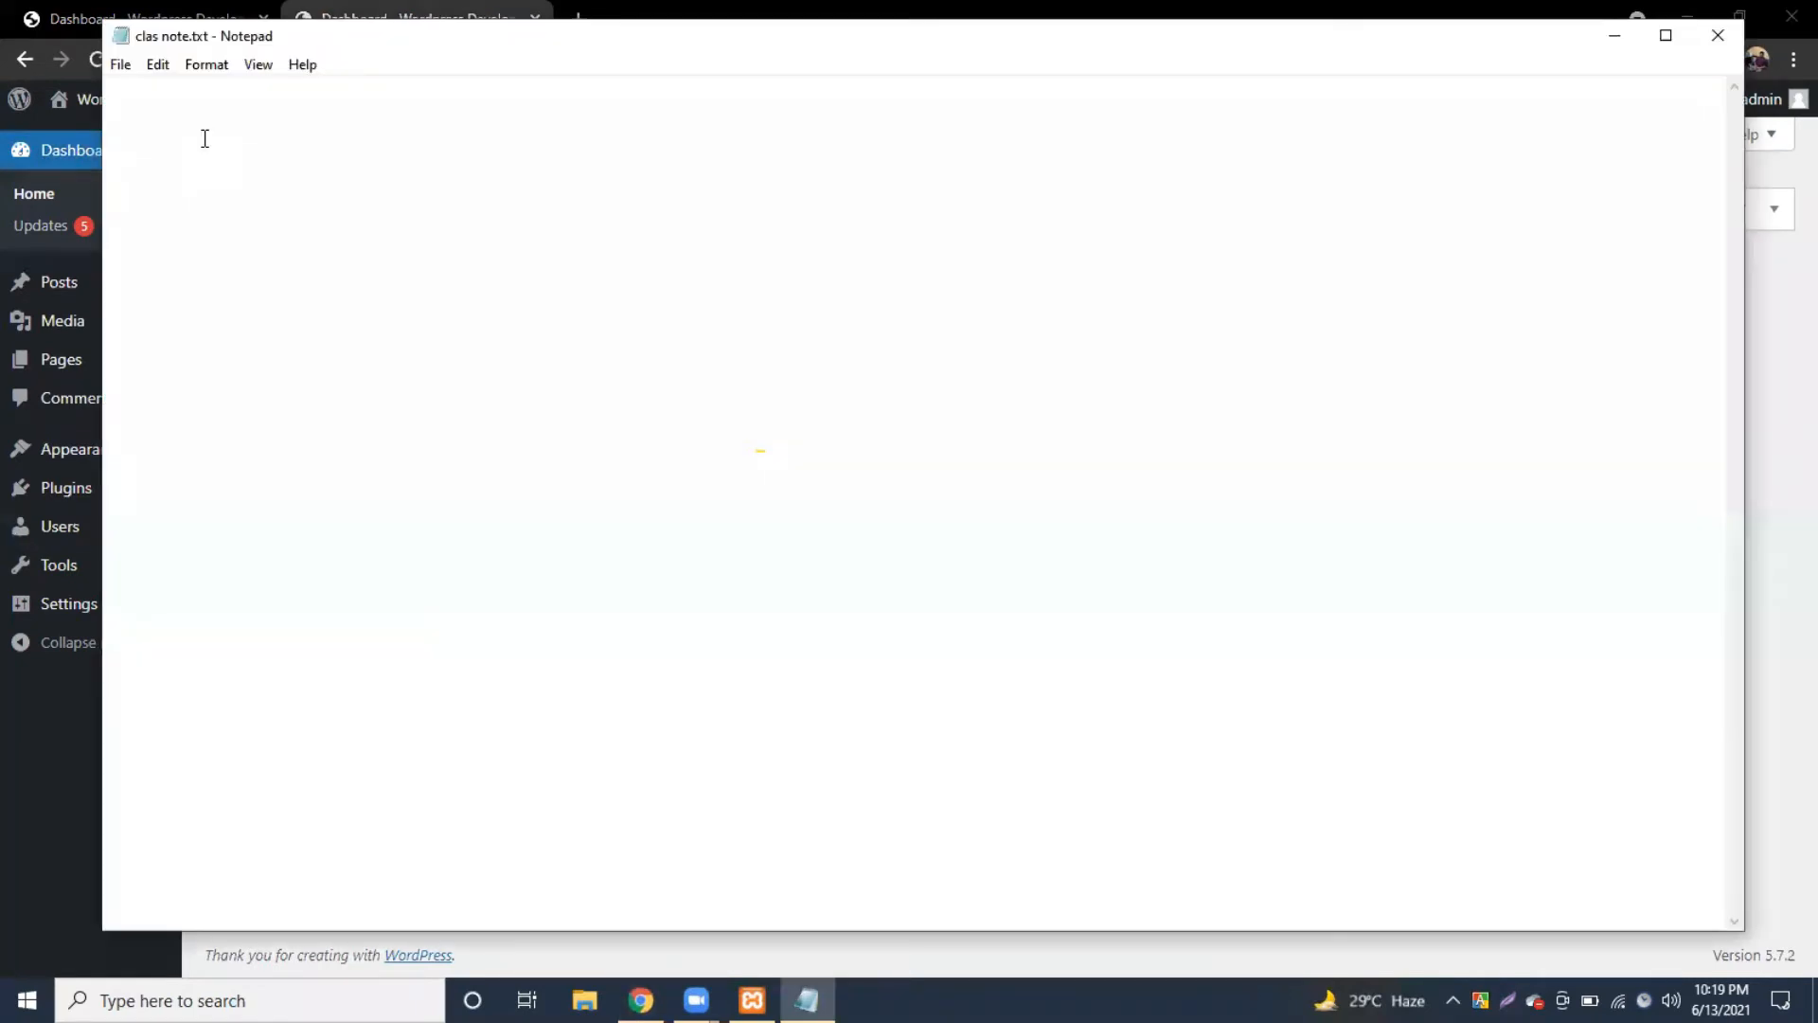
Step: Type the heading 'admin access' in the note and start a new line
{"action": "type", "text": "a"}
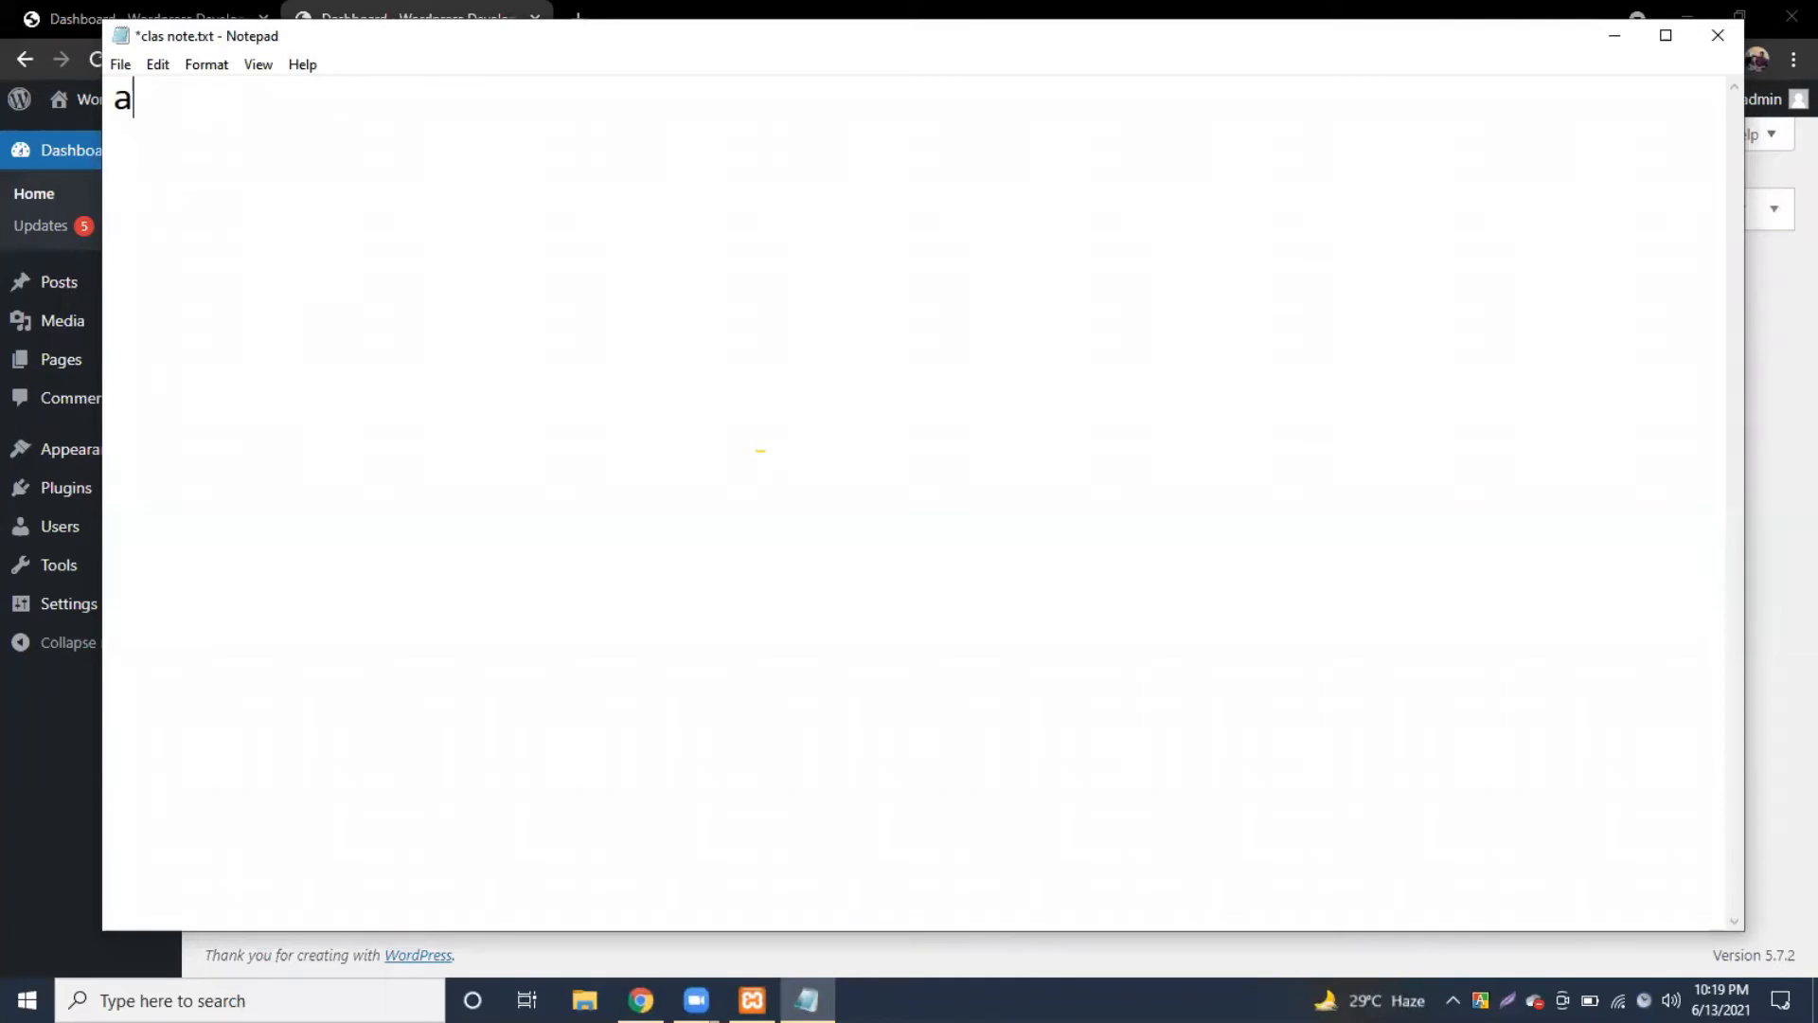
{"action": "type", "text": "dmin access"}
{"action": "key", "text": "Return"}
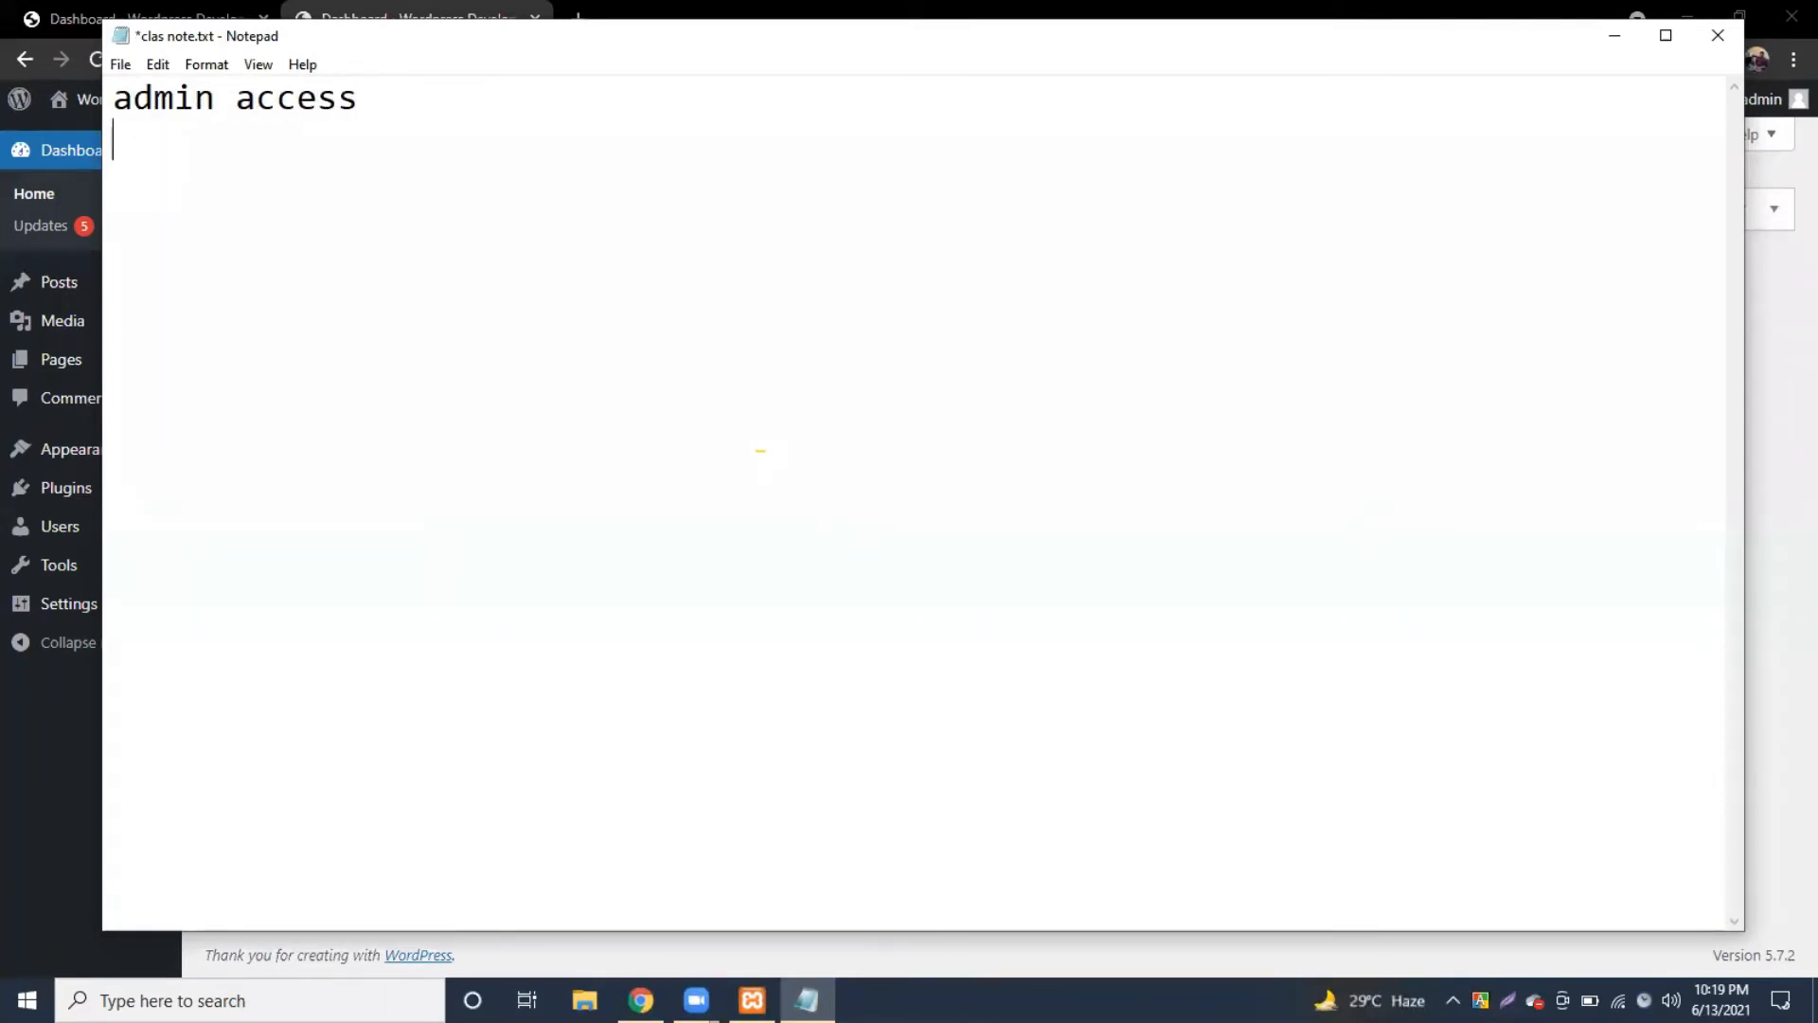
{"action": "type", "text": "D"}
{"action": "key", "text": "BackSpace"}
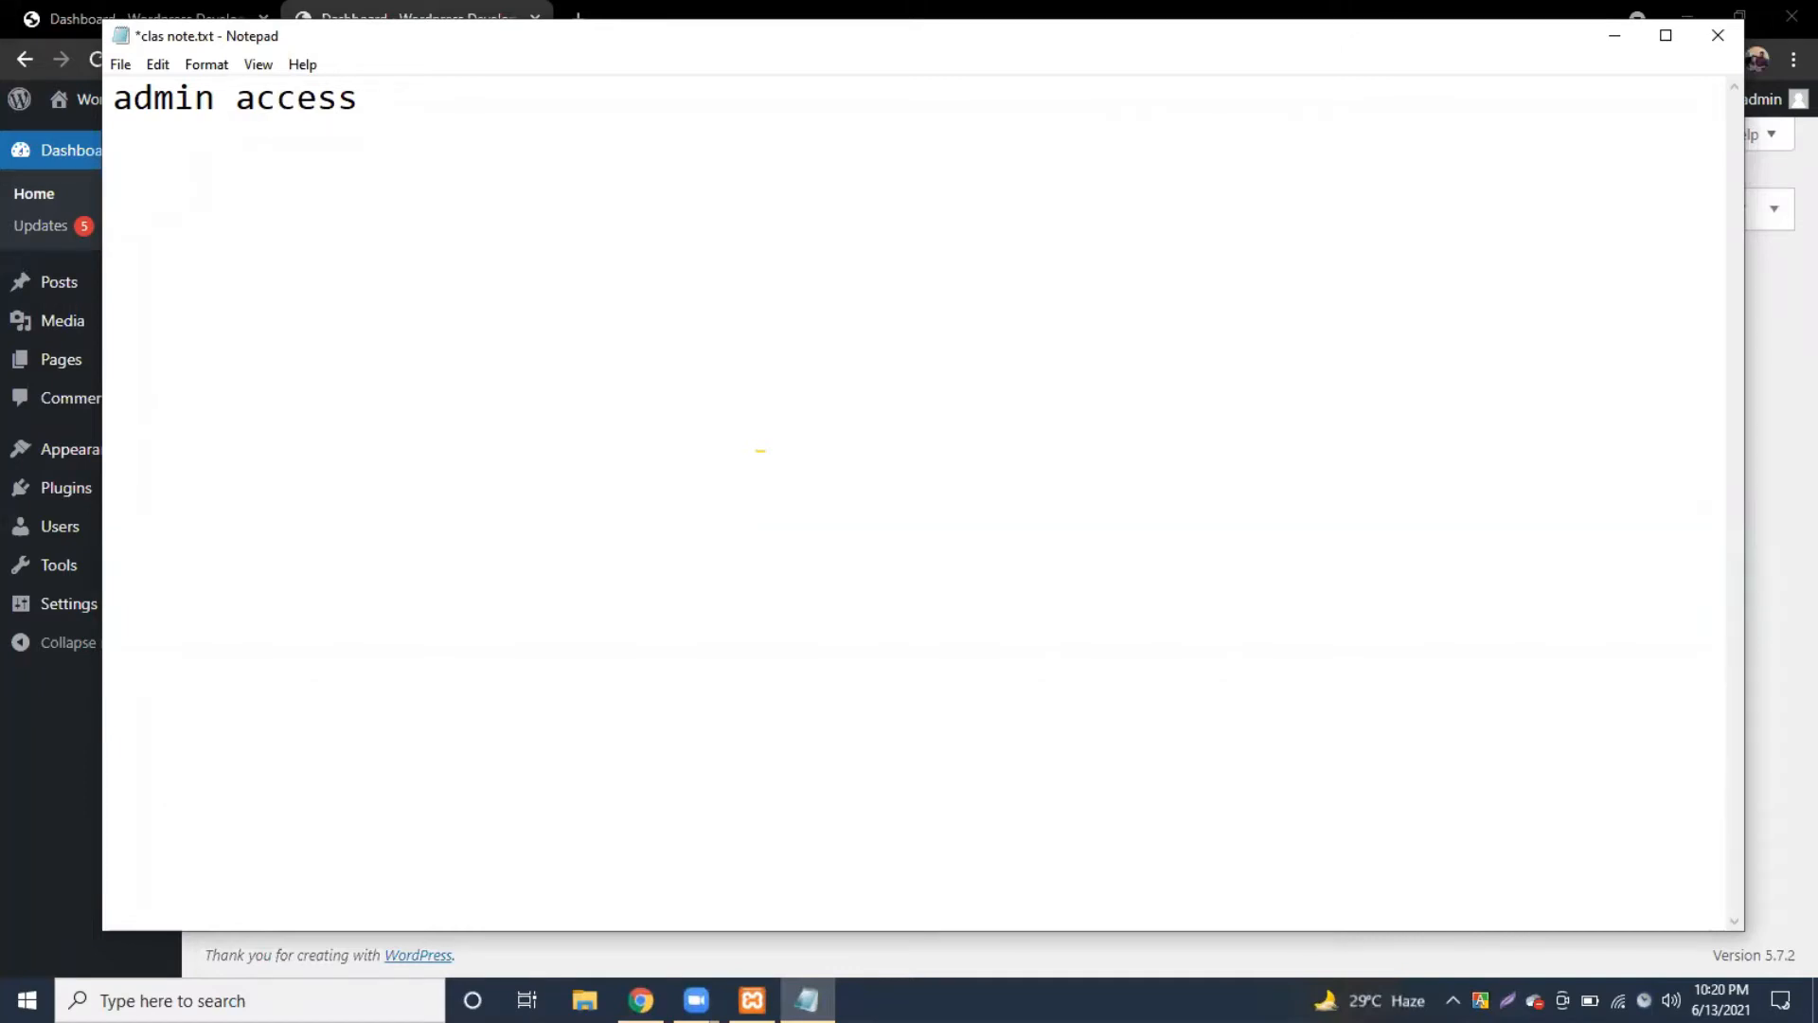
Step: Add the site address from Chrome, trimming off '/wp-admin/index.php'
{"action": "left_click", "coordinate": [1614, 33]}
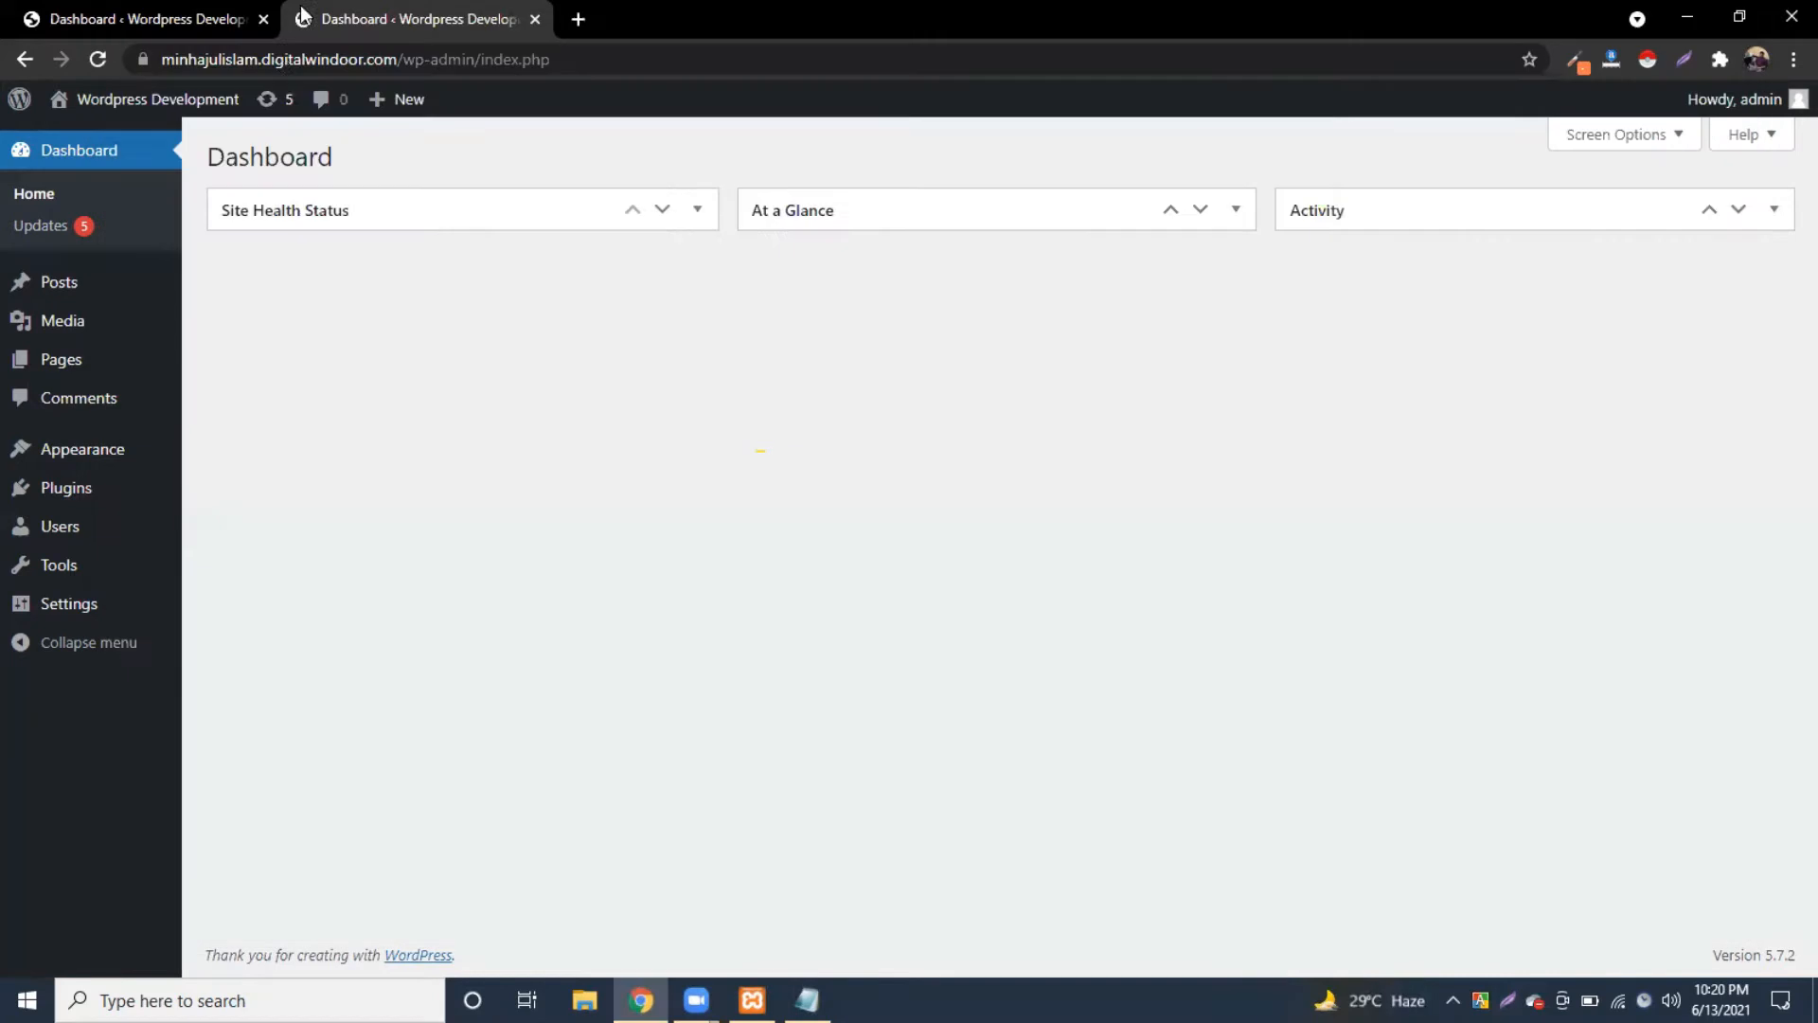
{"action": "left_click", "coordinate": [284, 59]}
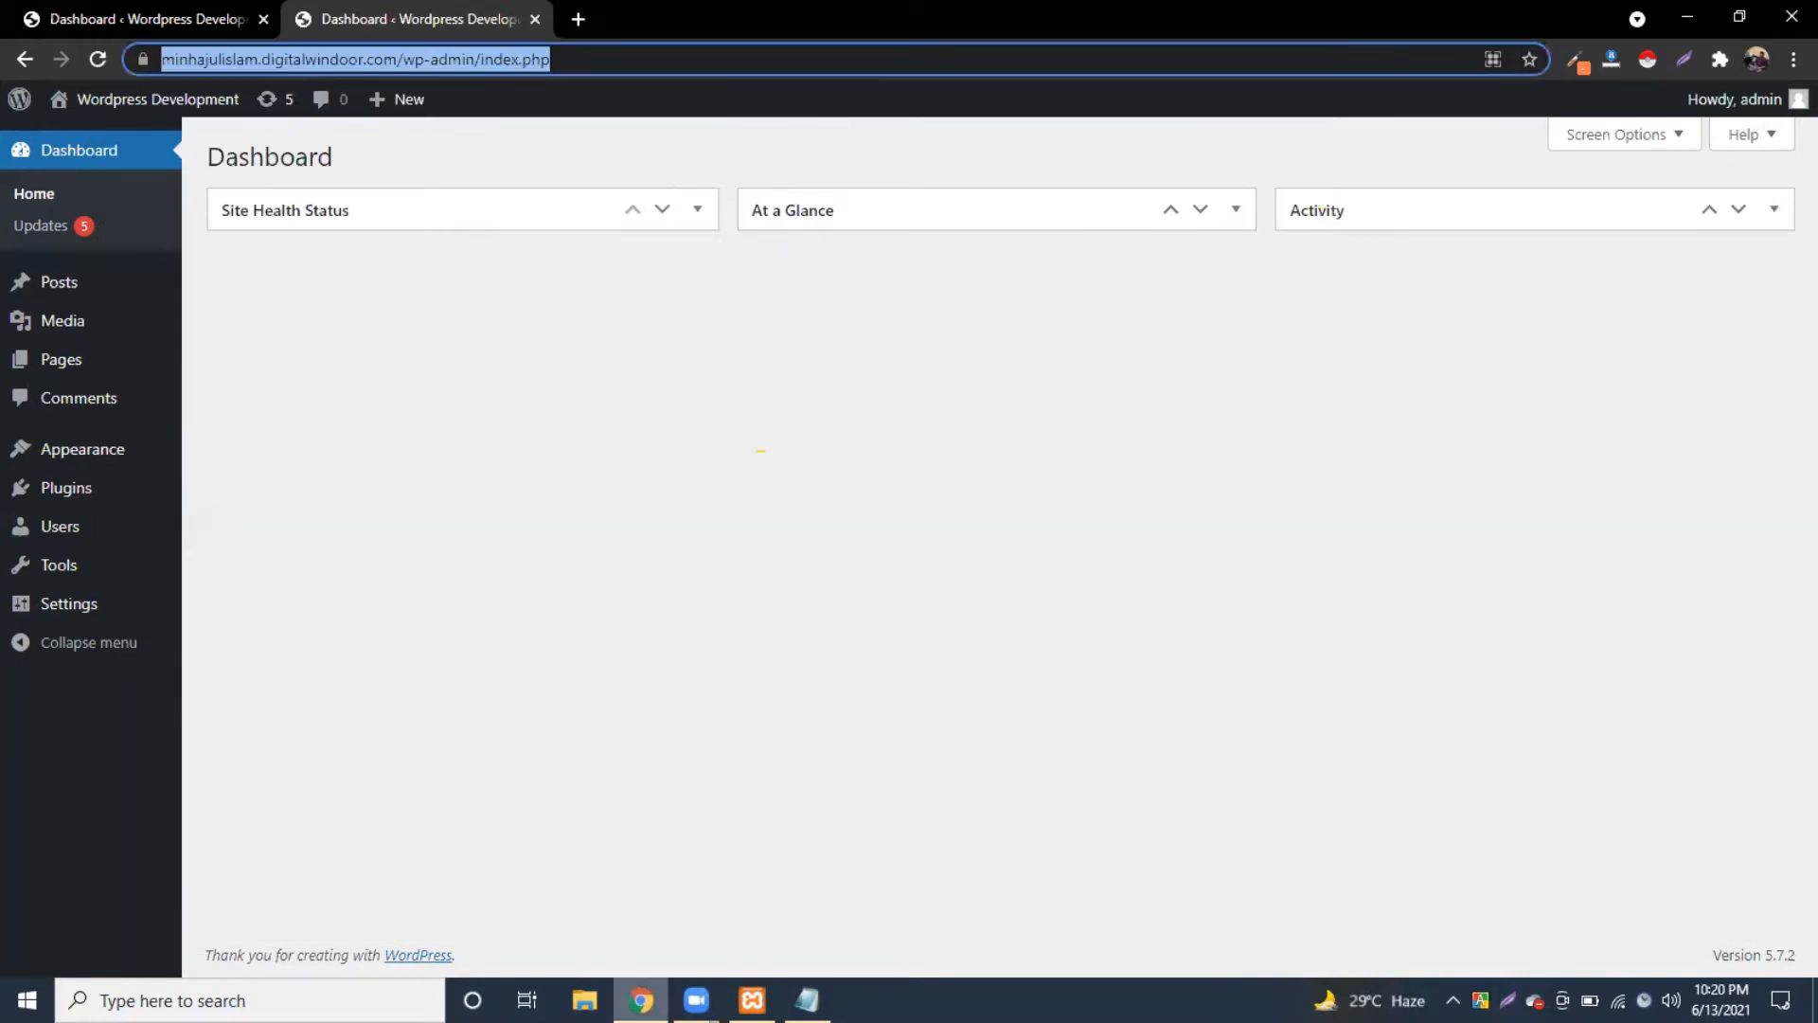
{"action": "left_click", "coordinate": [807, 1000]}
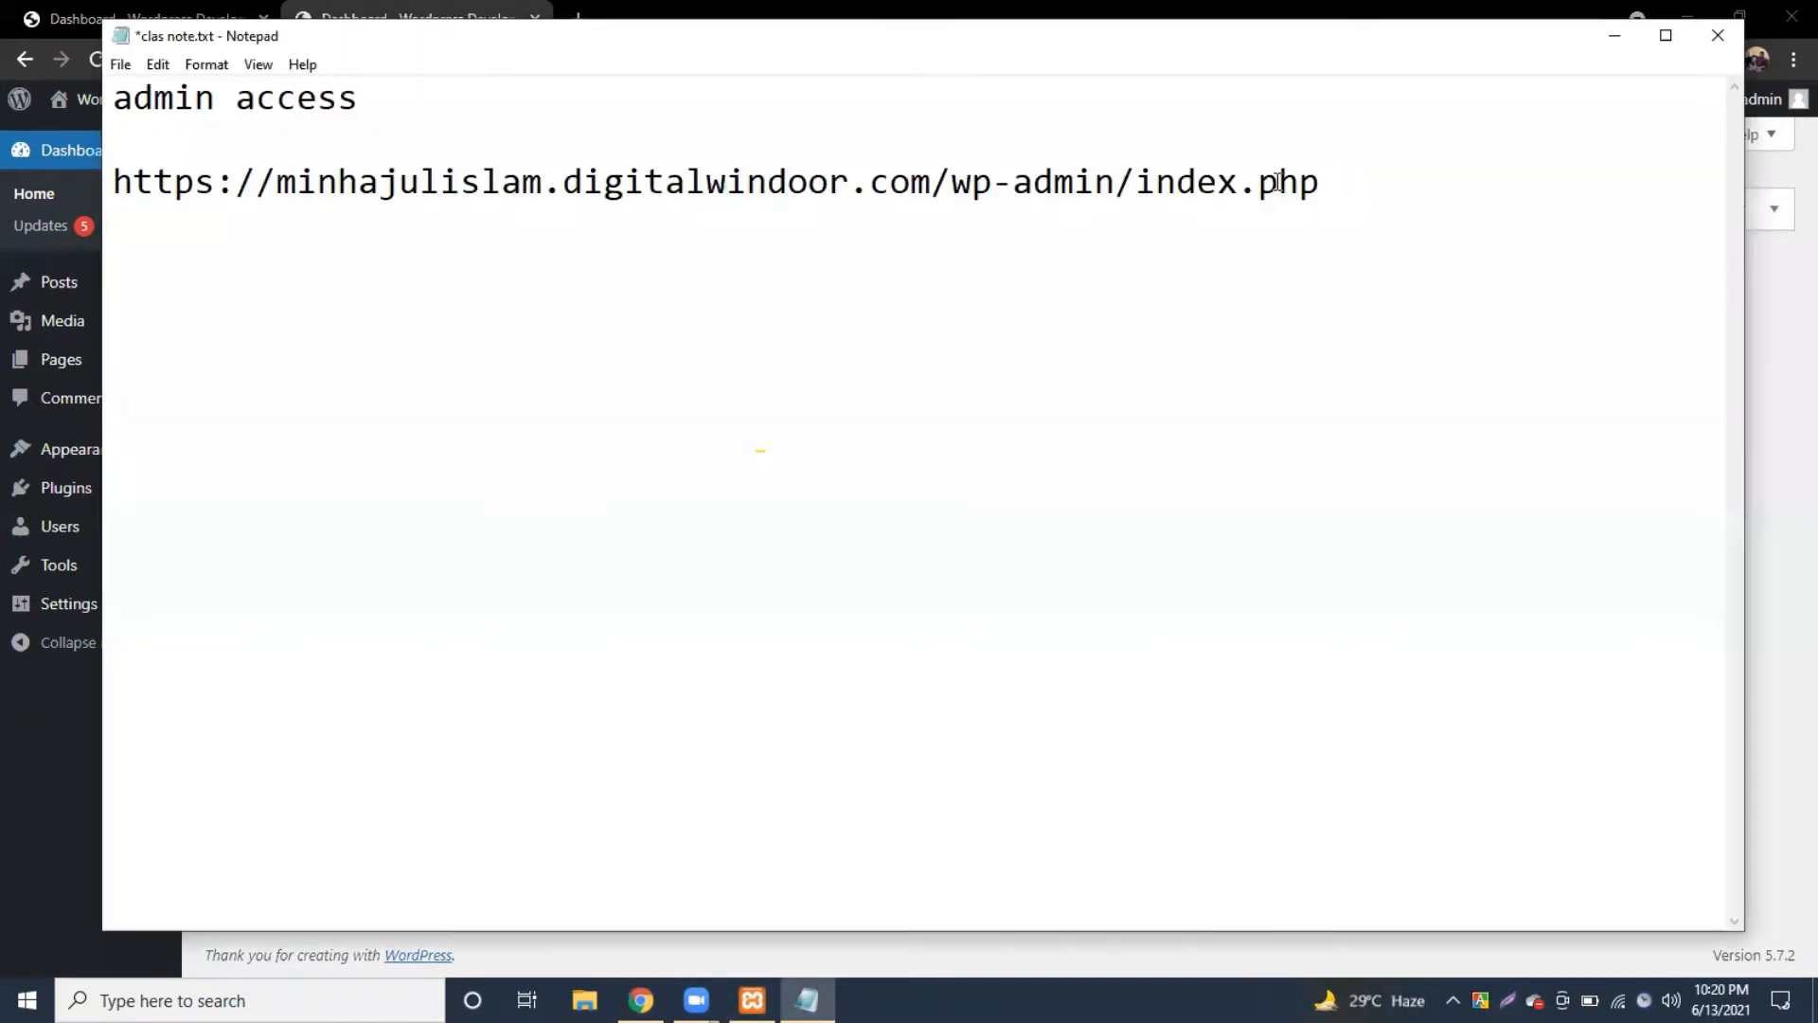
{"action": "left_click_drag", "start_coordinate": [1324, 185], "coordinate": [935, 206]}
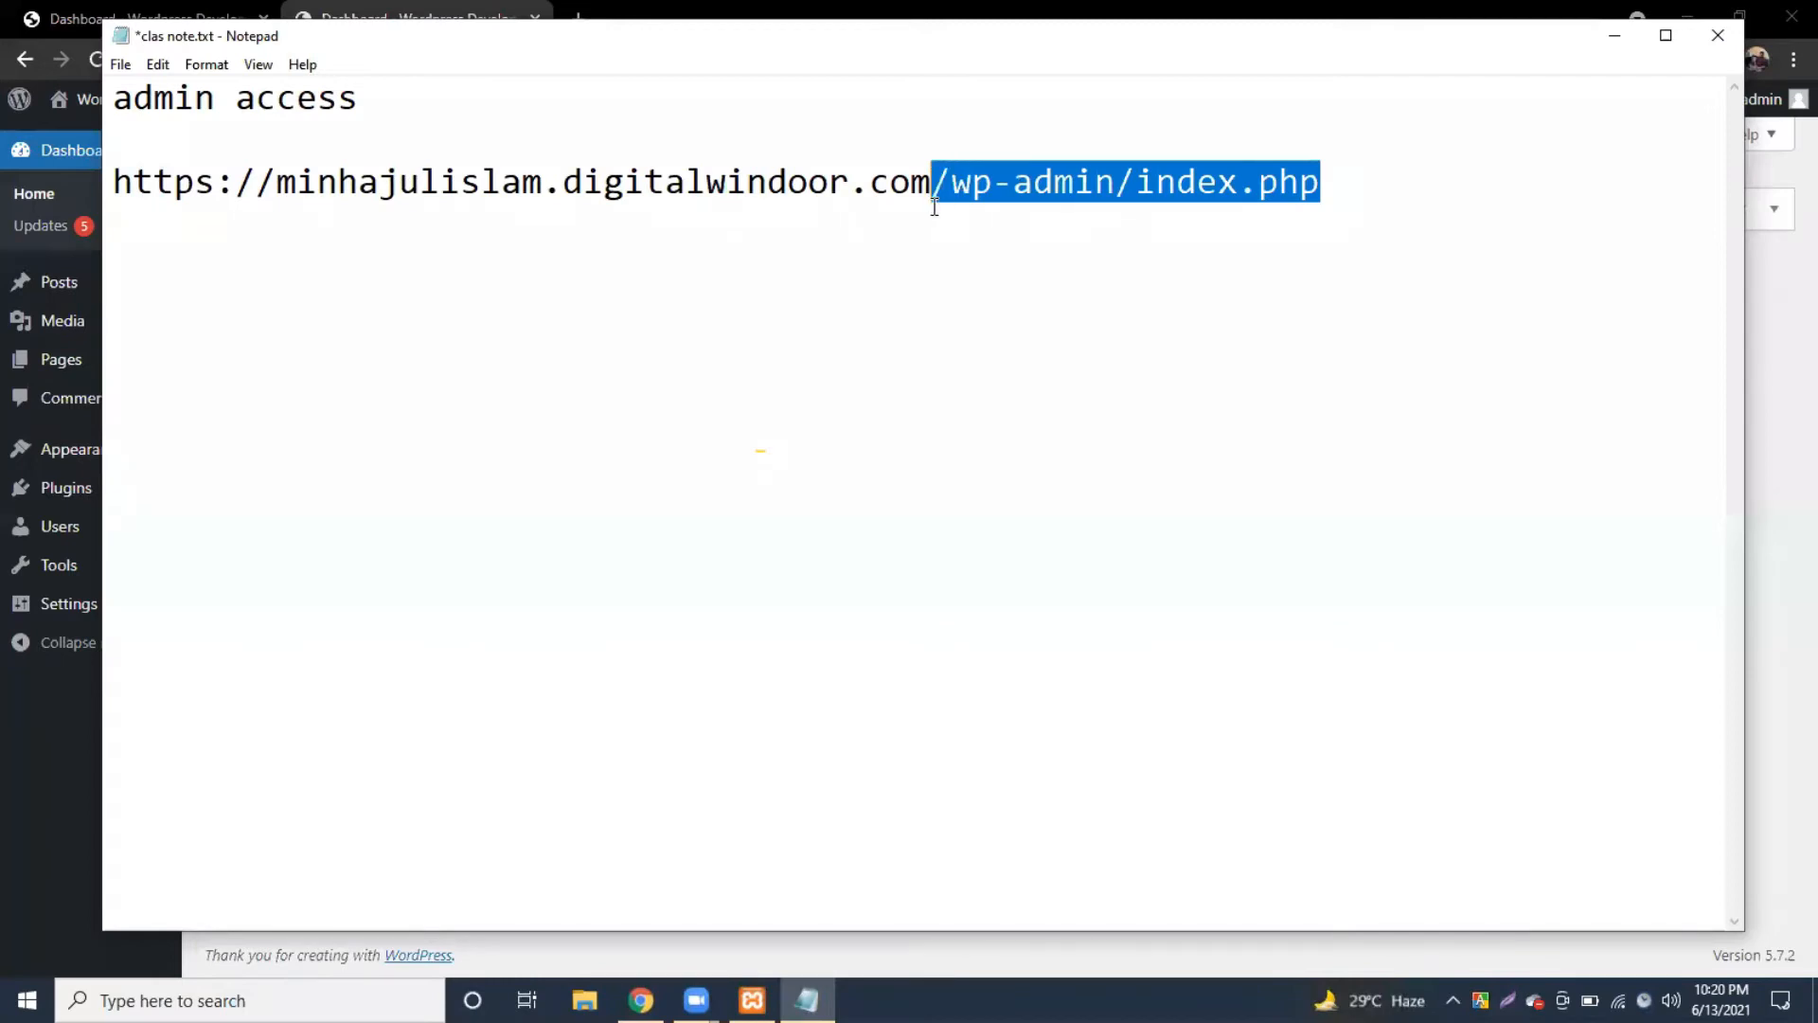
{"action": "key", "text": "BackSpace"}
Step: Add 'username' and 'password' lines, save the note, and open a new Chrome tab
{"action": "type", "text": "username"}
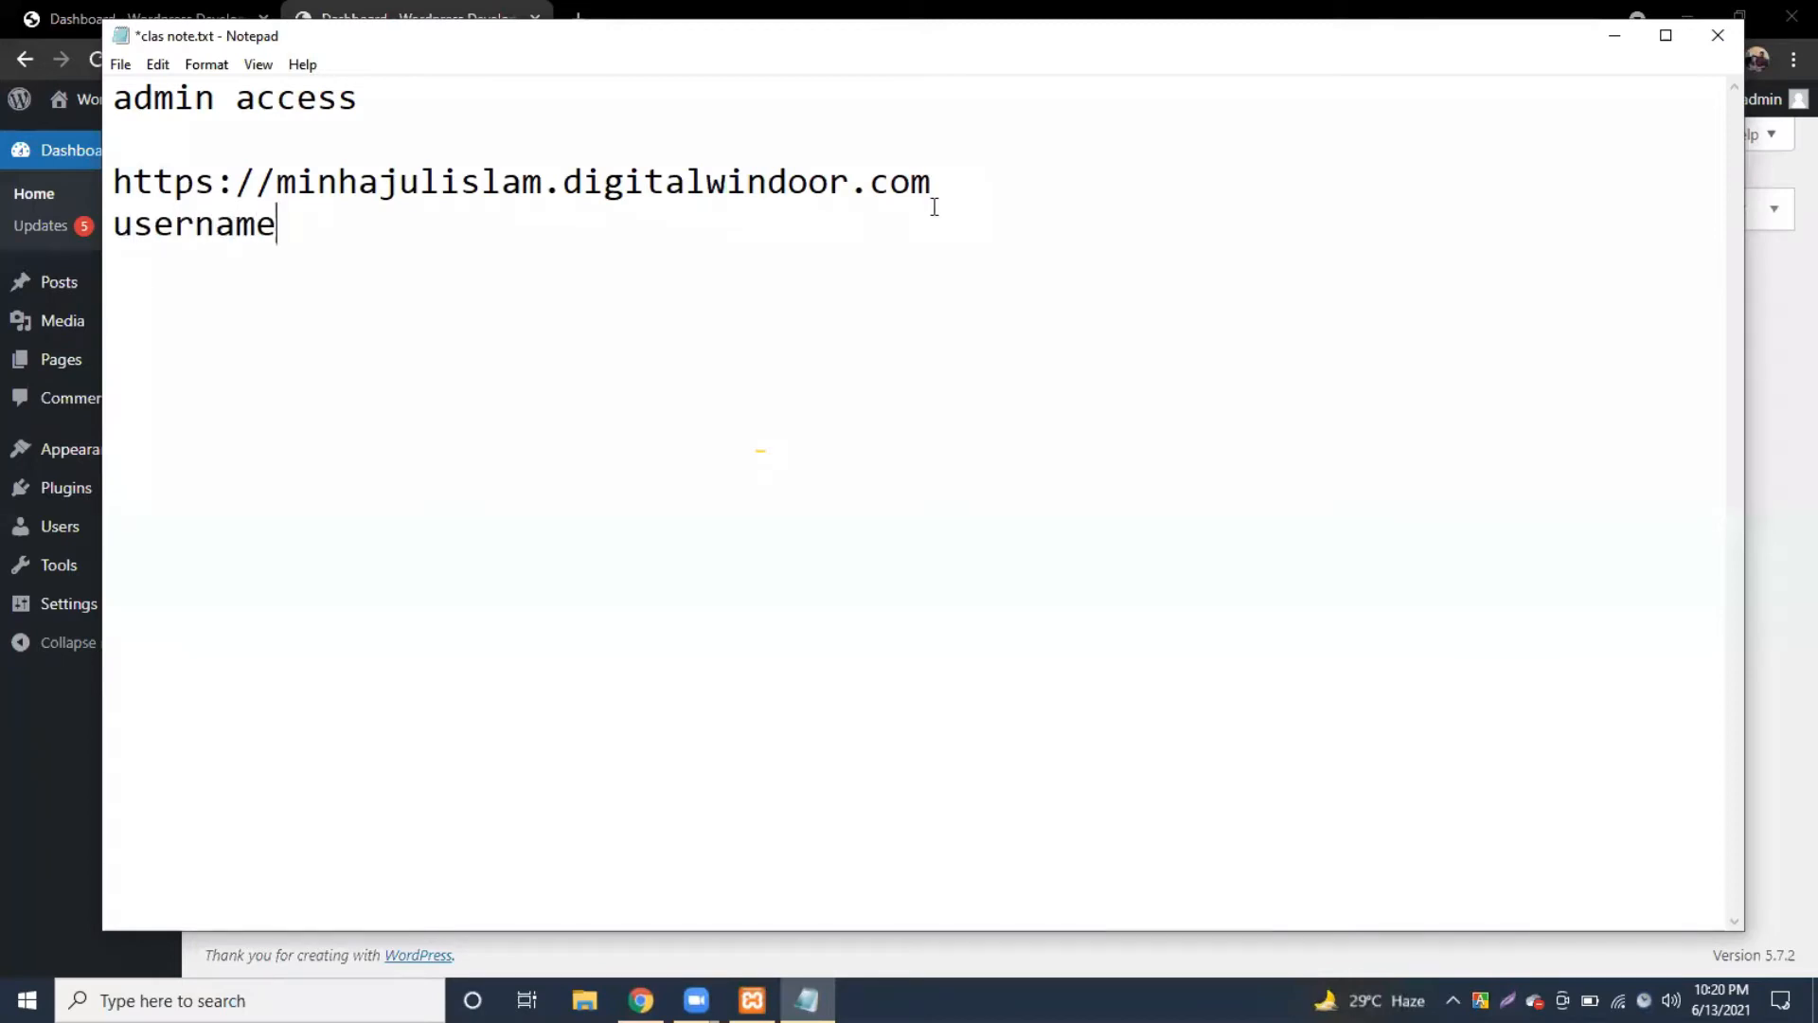
{"action": "key", "text": "Return"}
{"action": "type", "text": "password"}
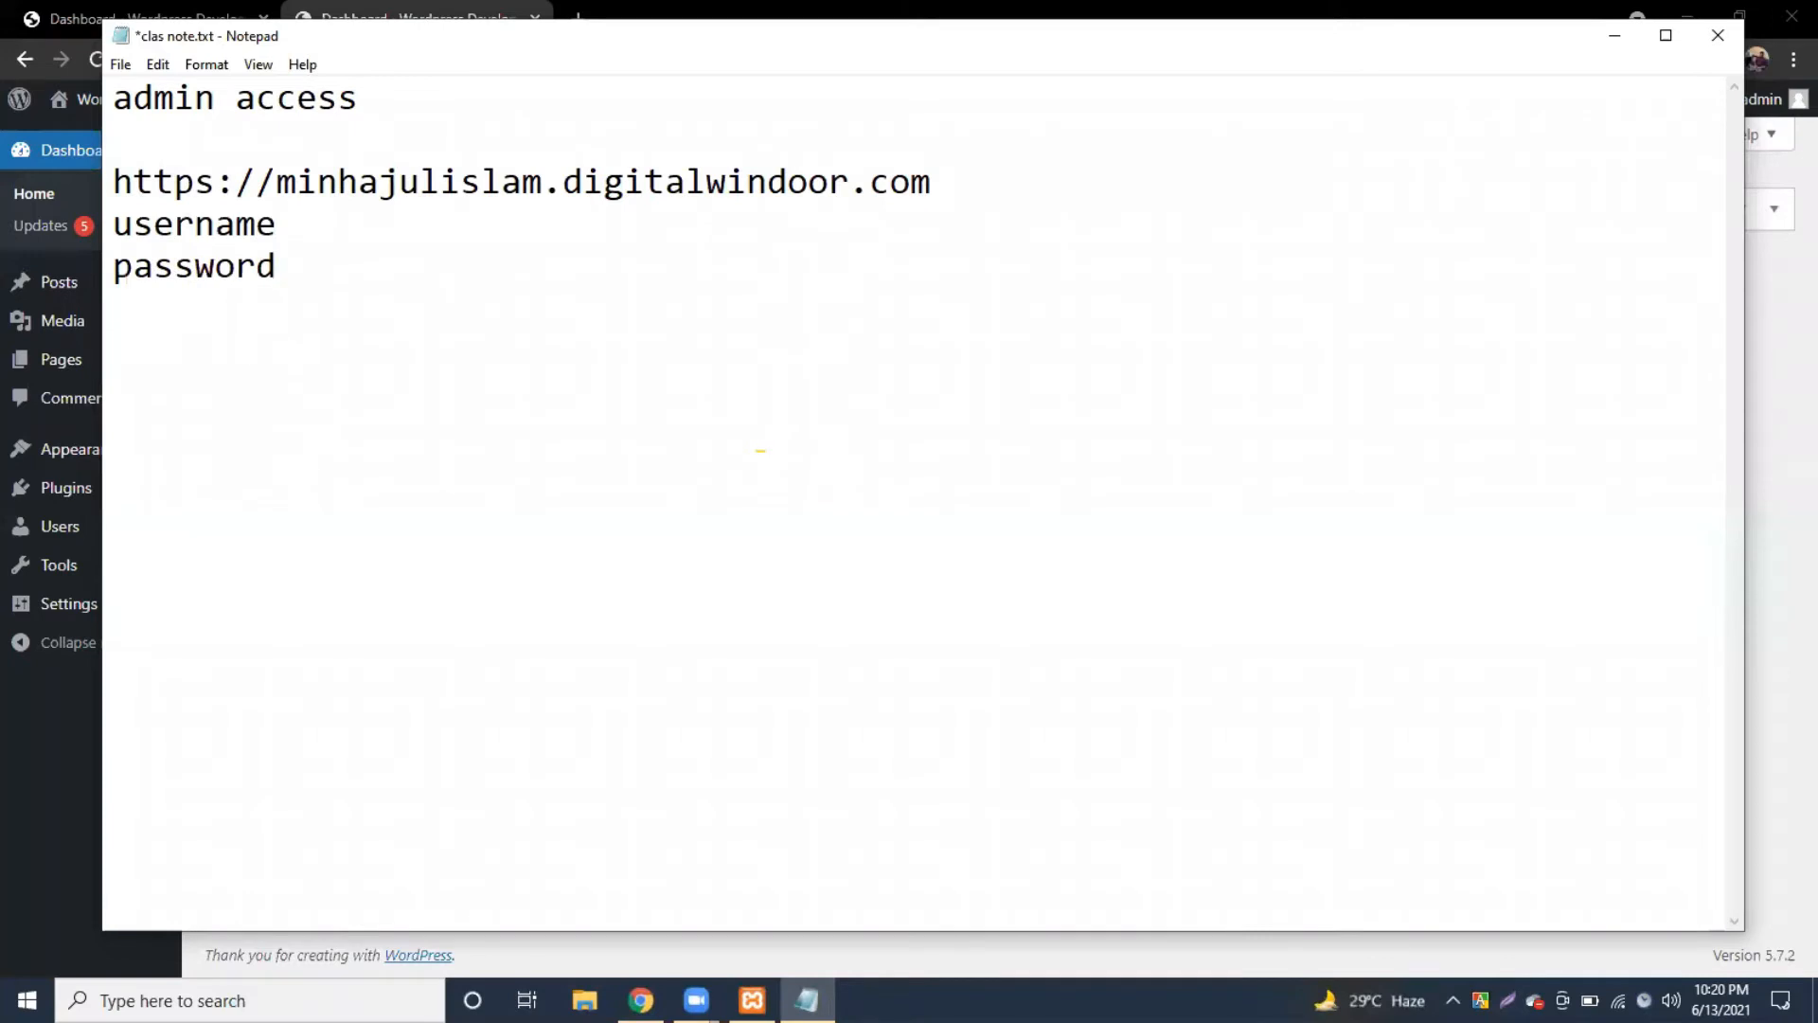
{"action": "key", "text": "ctrl+s"}
{"action": "left_click", "coordinate": [1615, 35]}
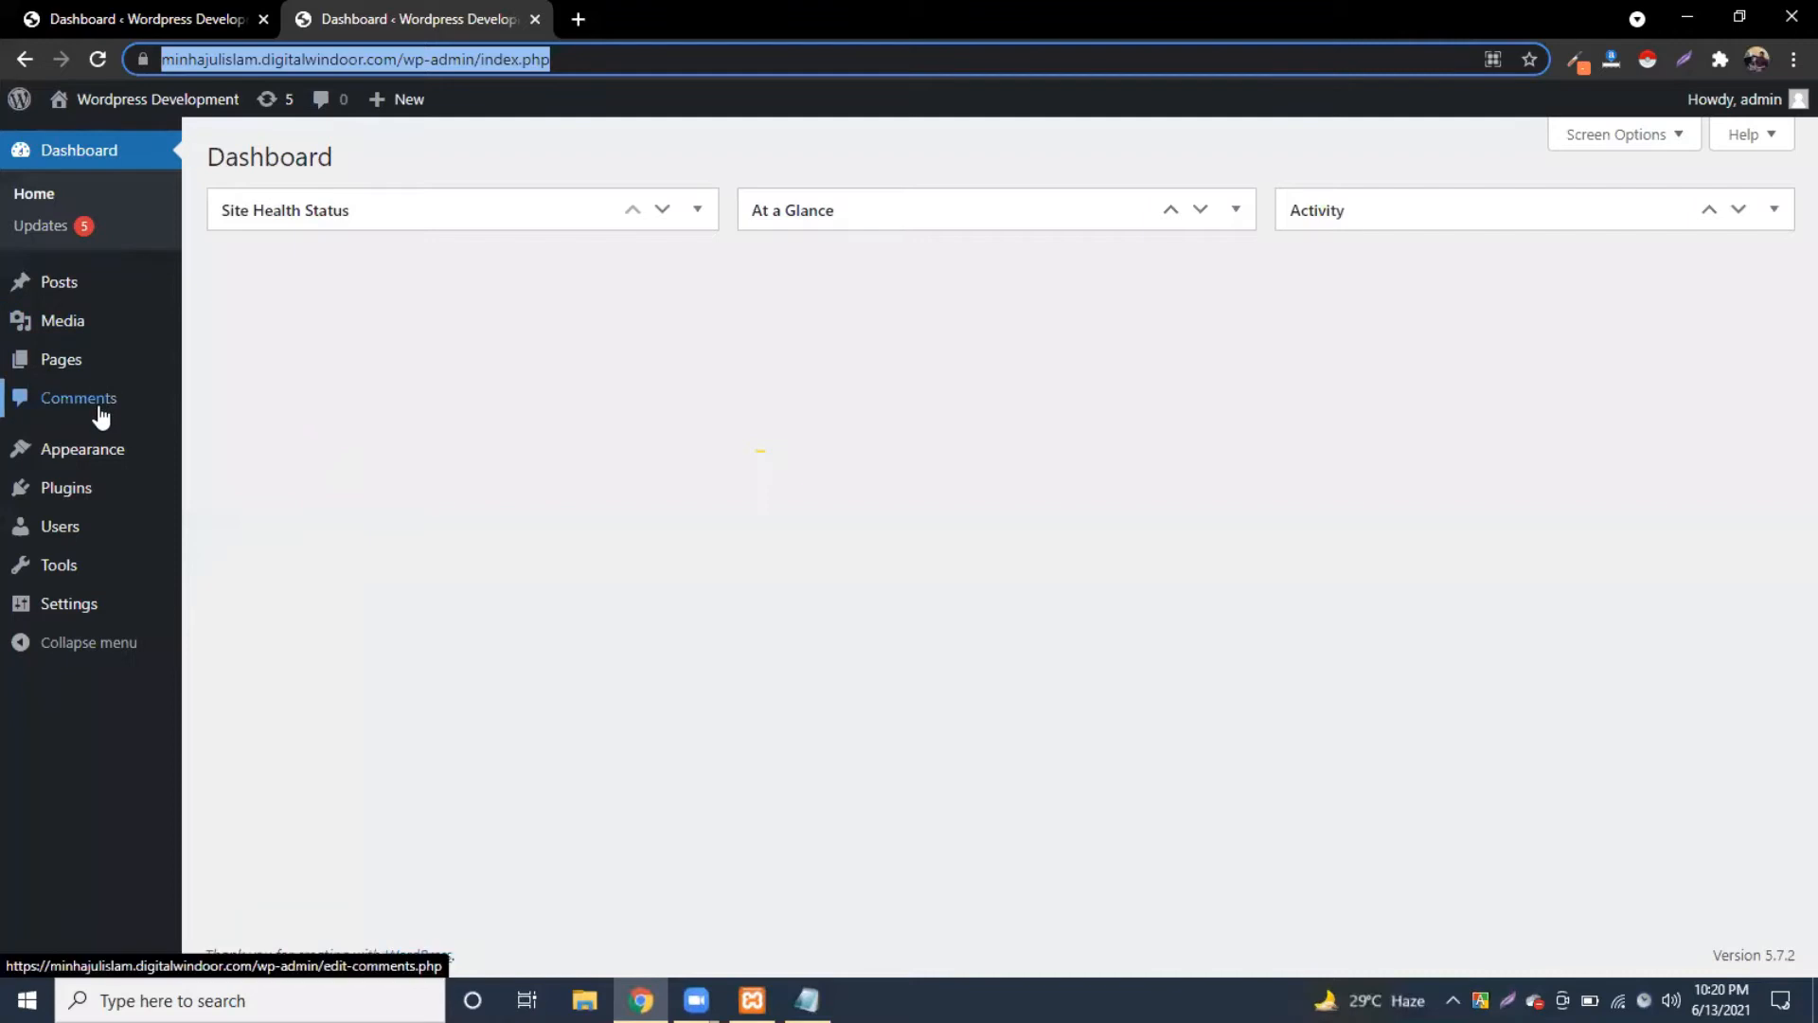
{"action": "mouse_move", "coordinate": [81, 494]}
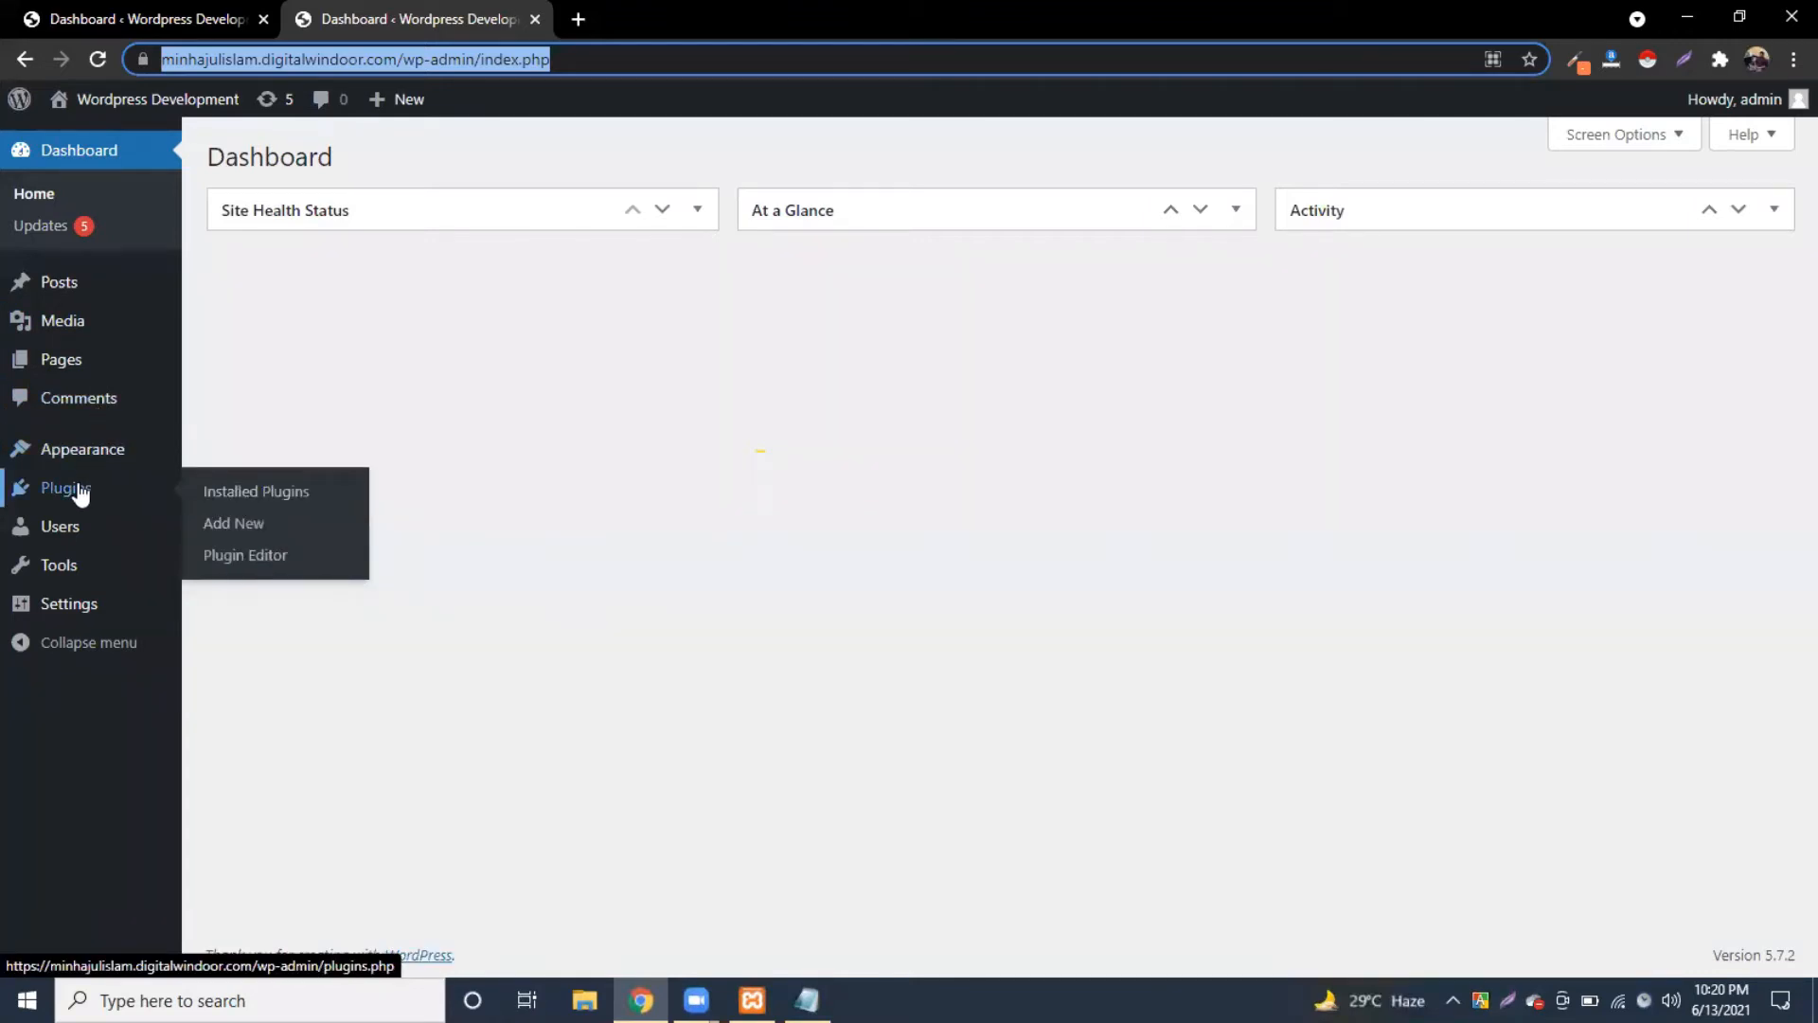
{"action": "left_click", "coordinate": [579, 19]}
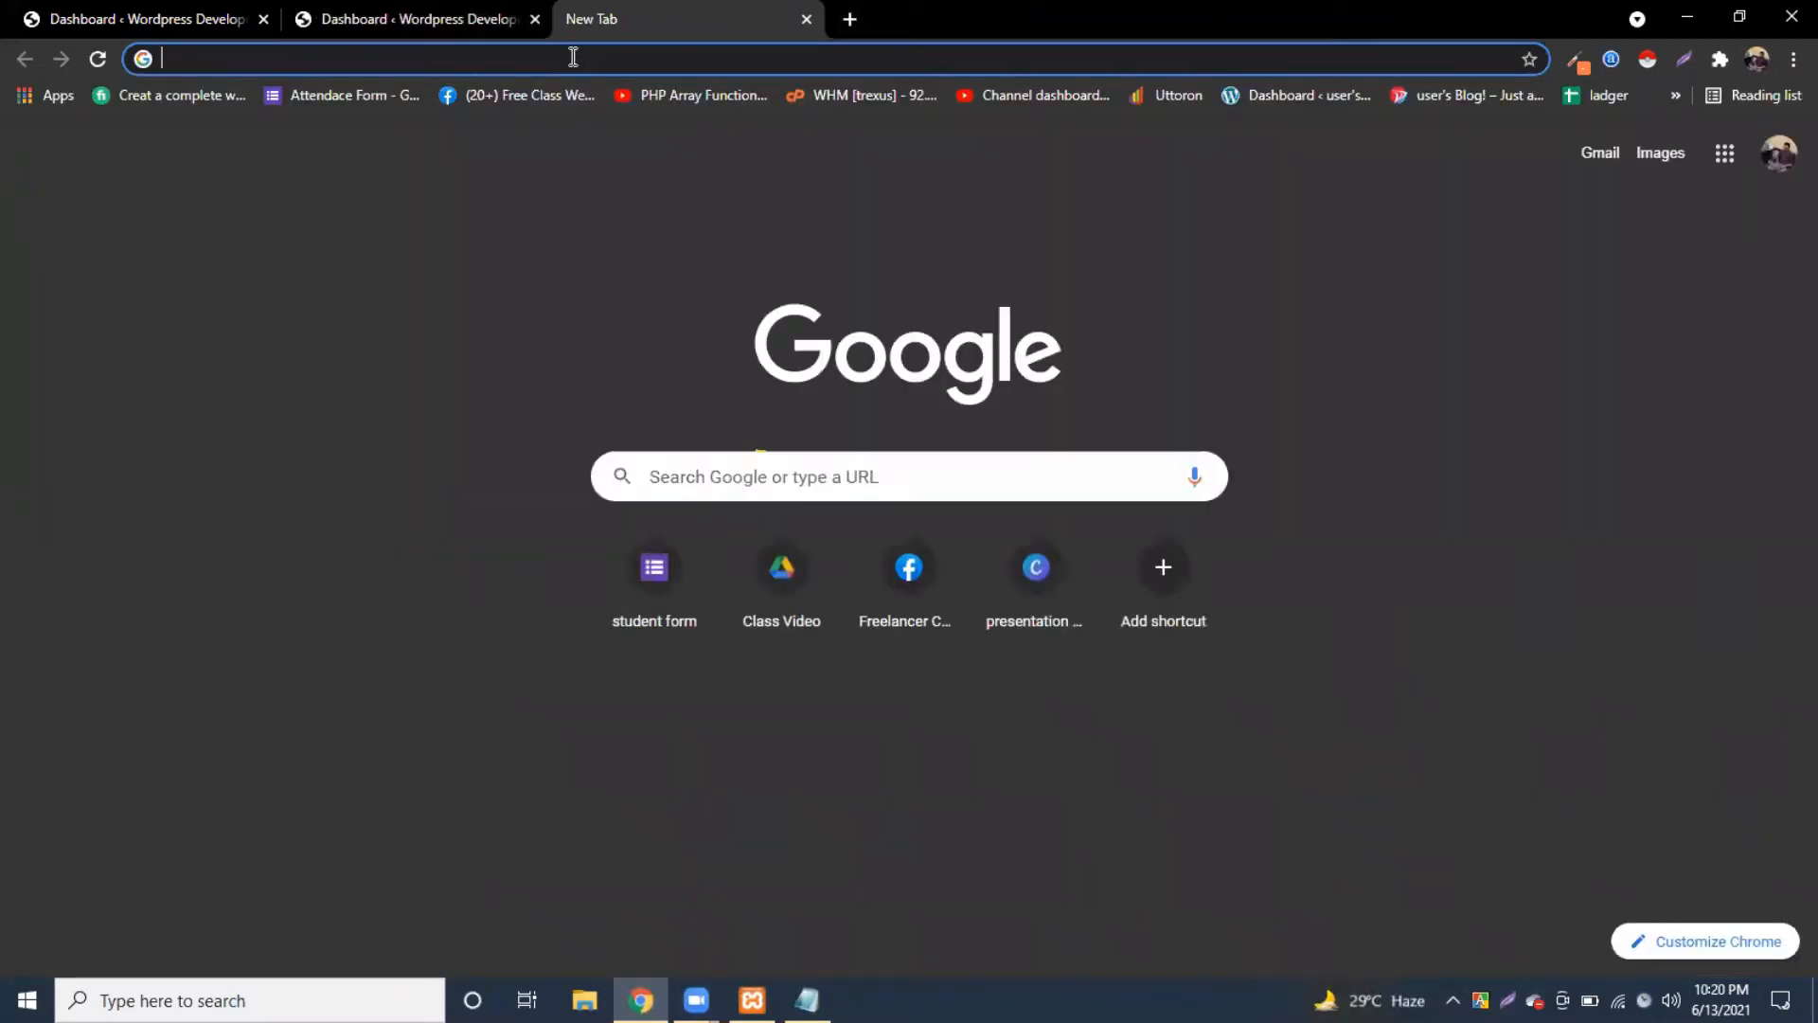
Step: Load prothomalo.com in a new tab, close the Translate prompt and ad, and browse the homepage
{"action": "type", "text": "prothomalo.com"}
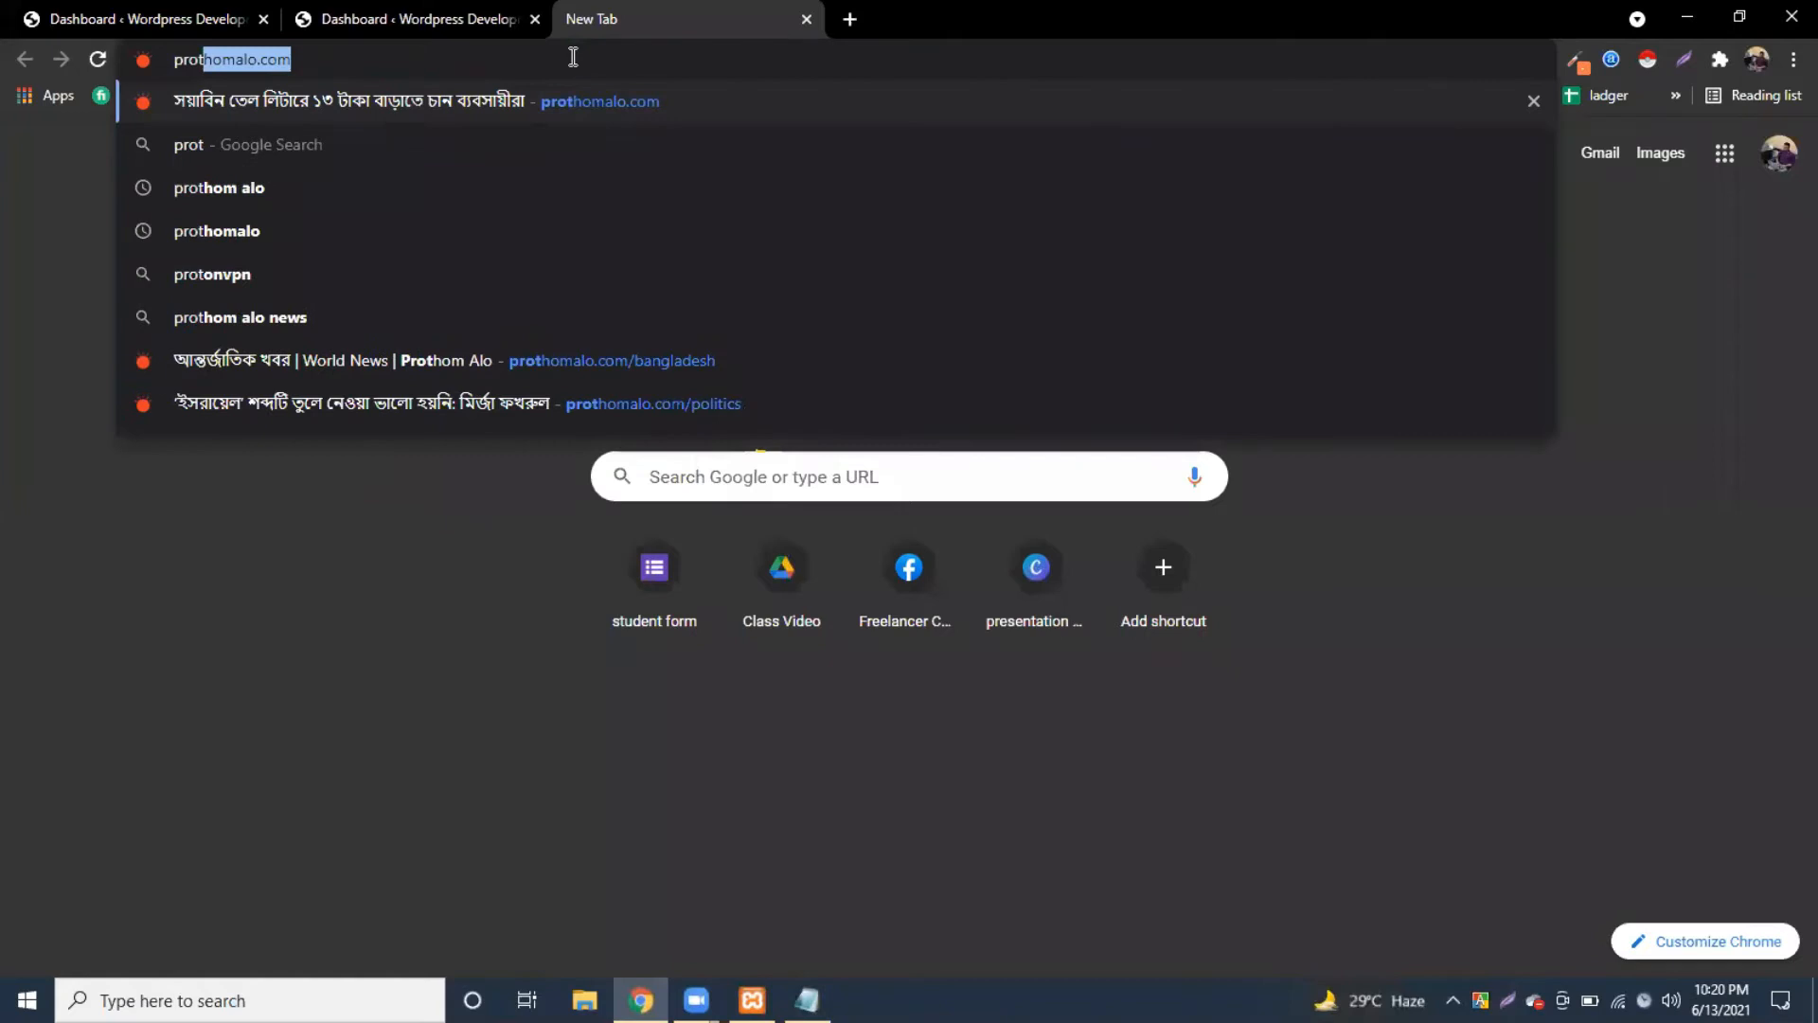
{"action": "key", "text": "Return"}
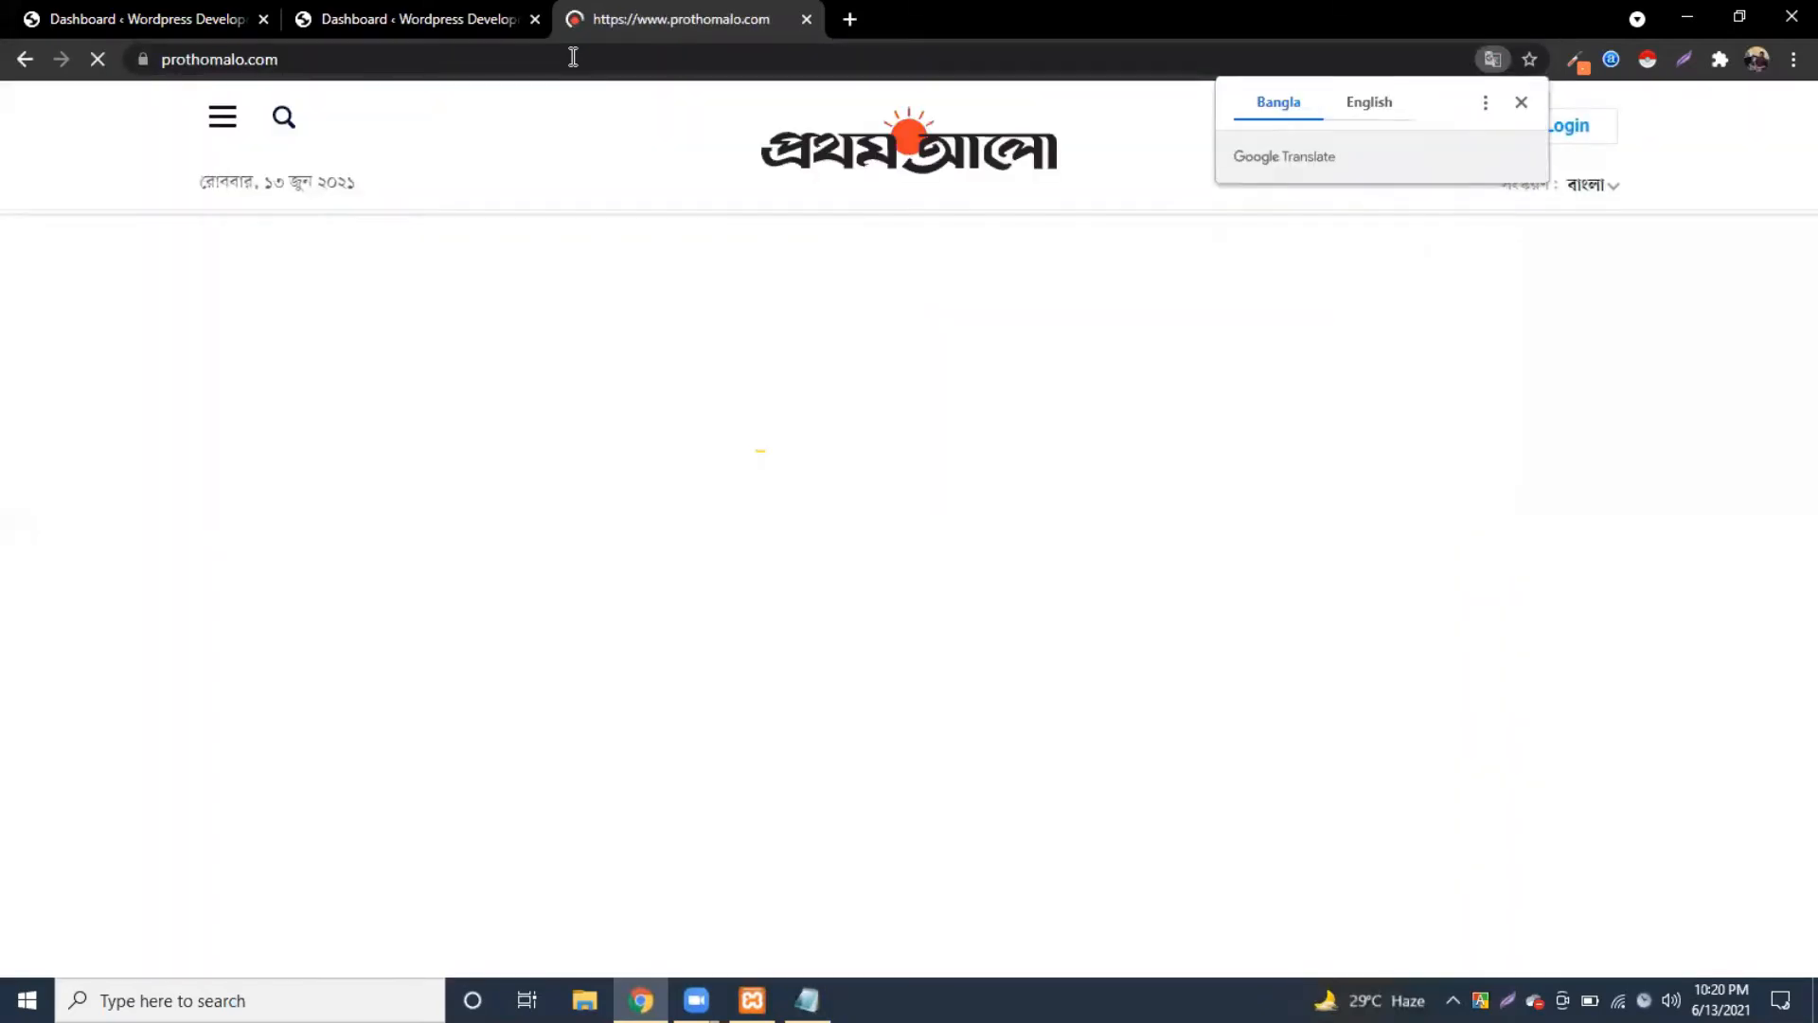
{"action": "left_click", "coordinate": [1520, 103]}
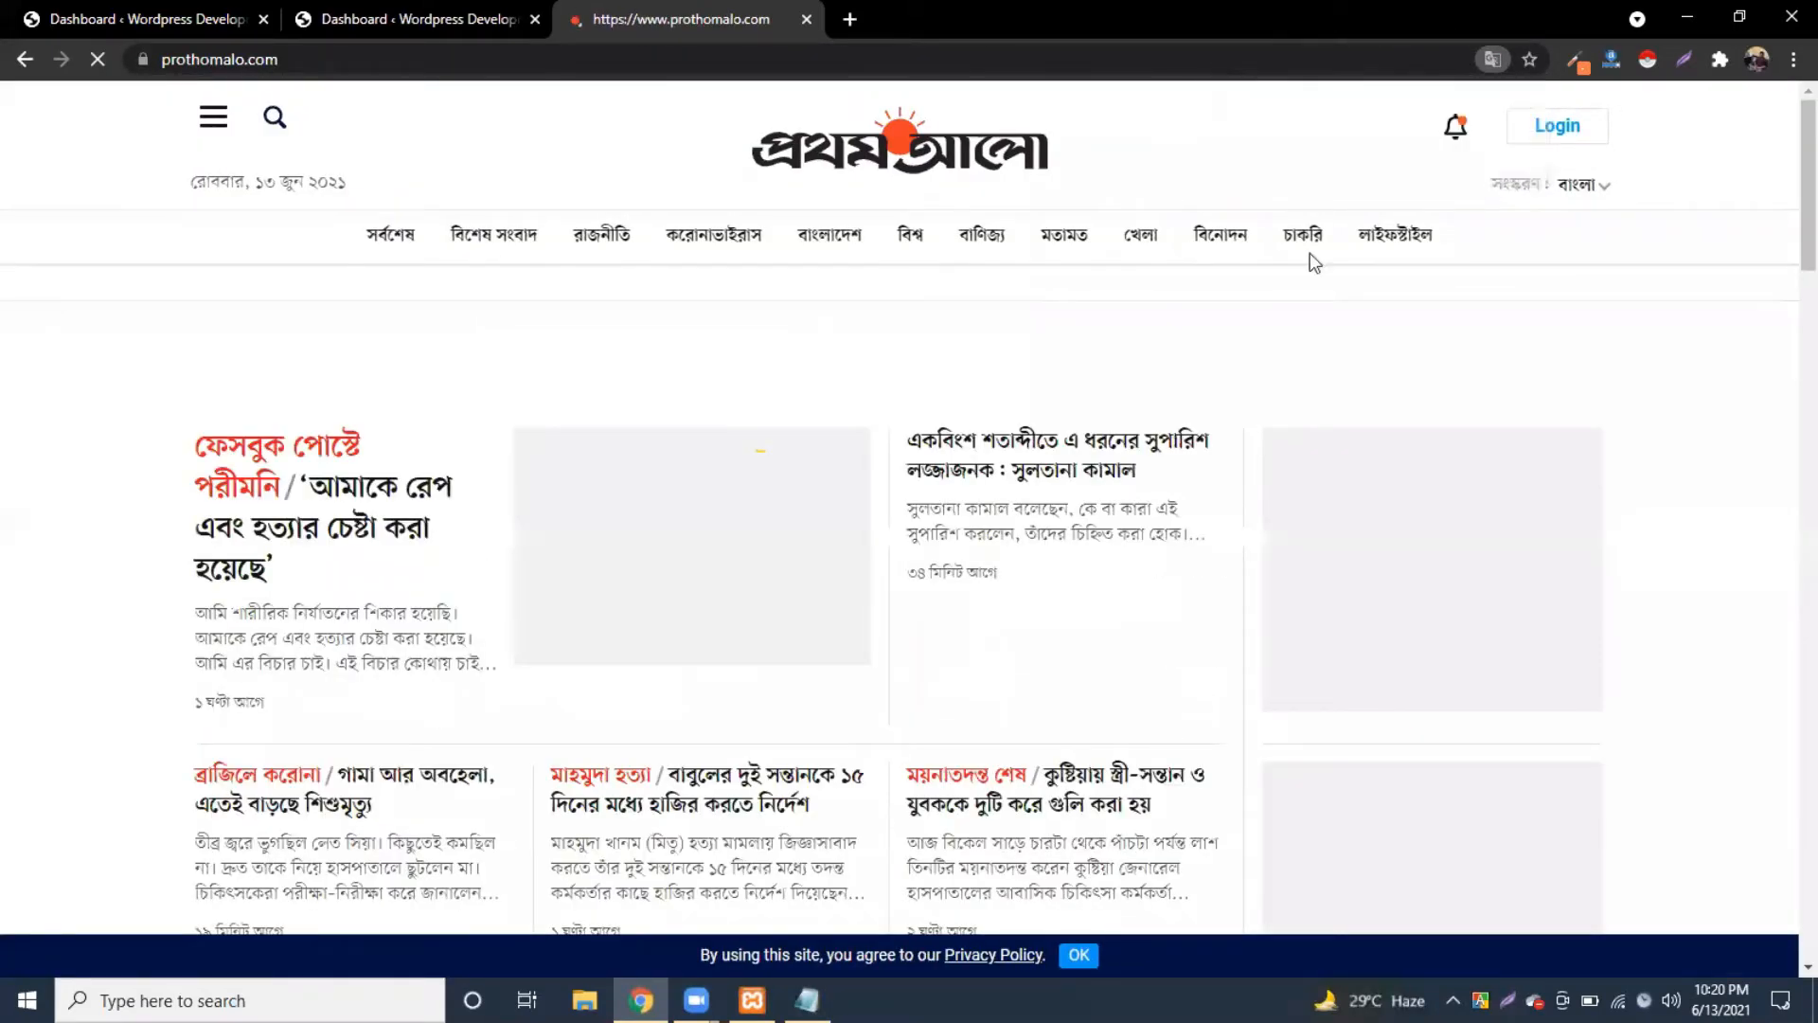
{"action": "left_click", "coordinate": [1272, 254]}
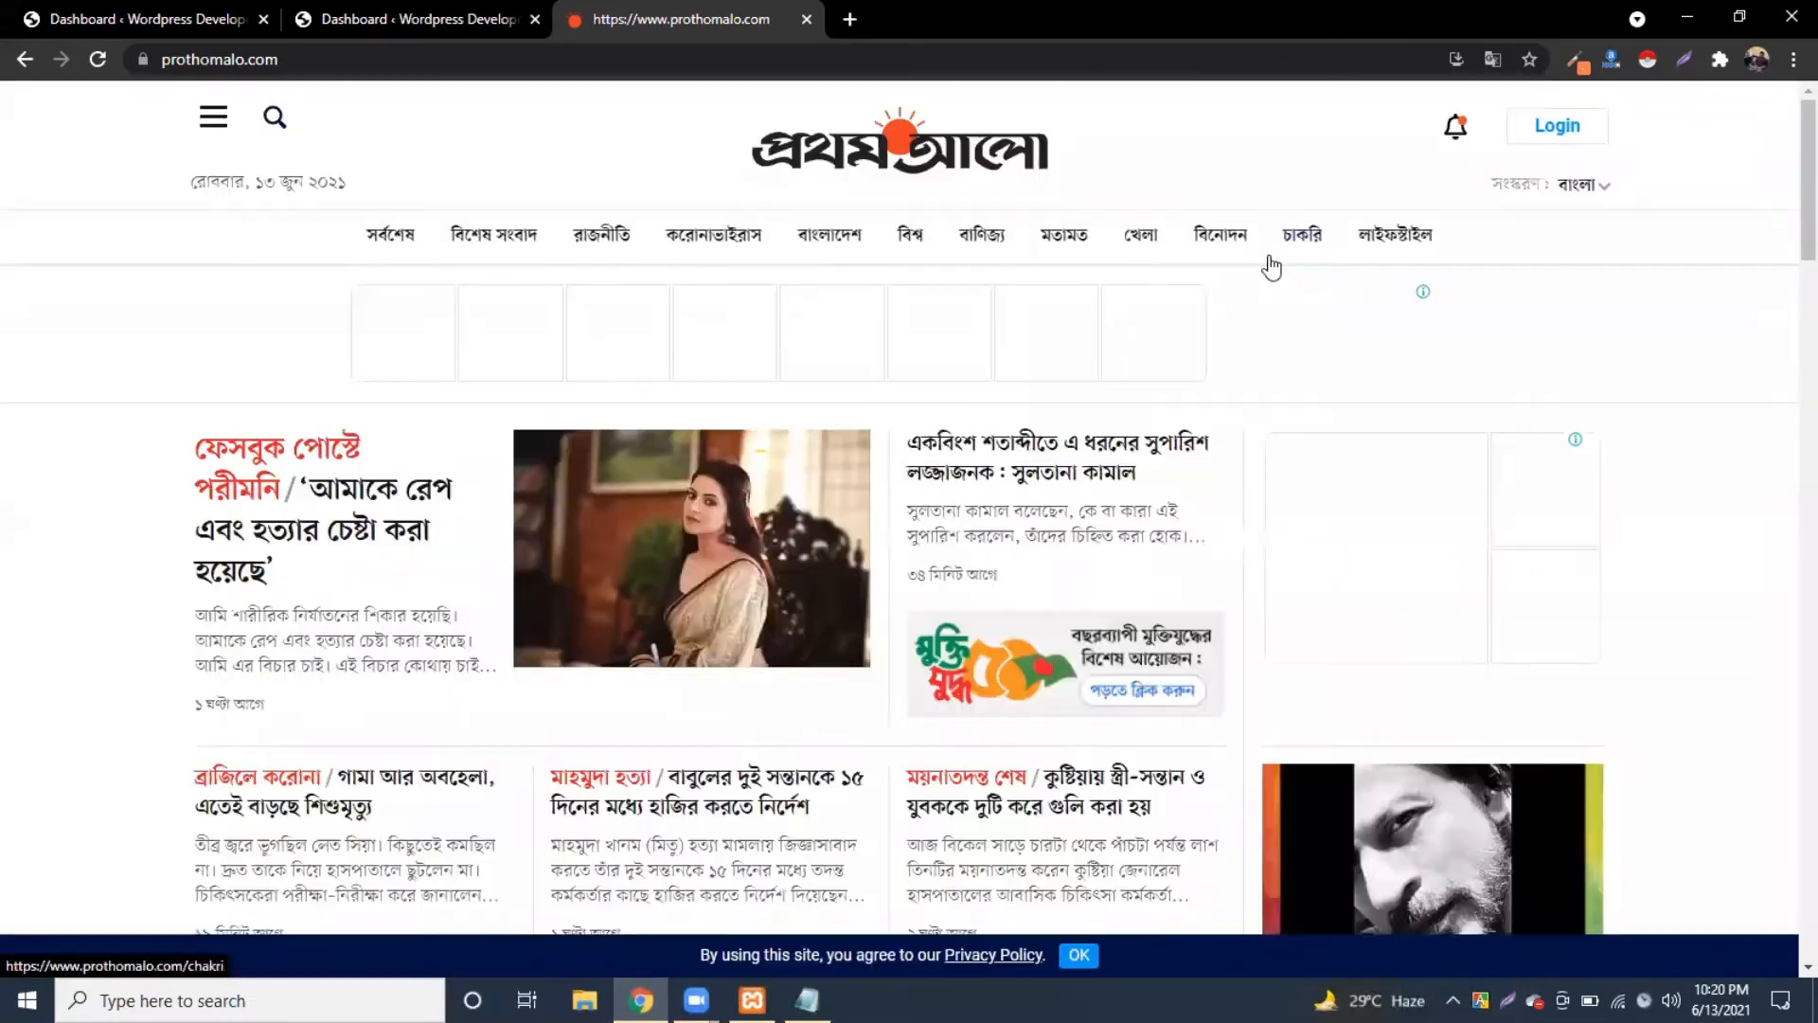
{"action": "scroll", "coordinate": [767, 642], "scroll_direction": "down", "scroll_amount": 1}
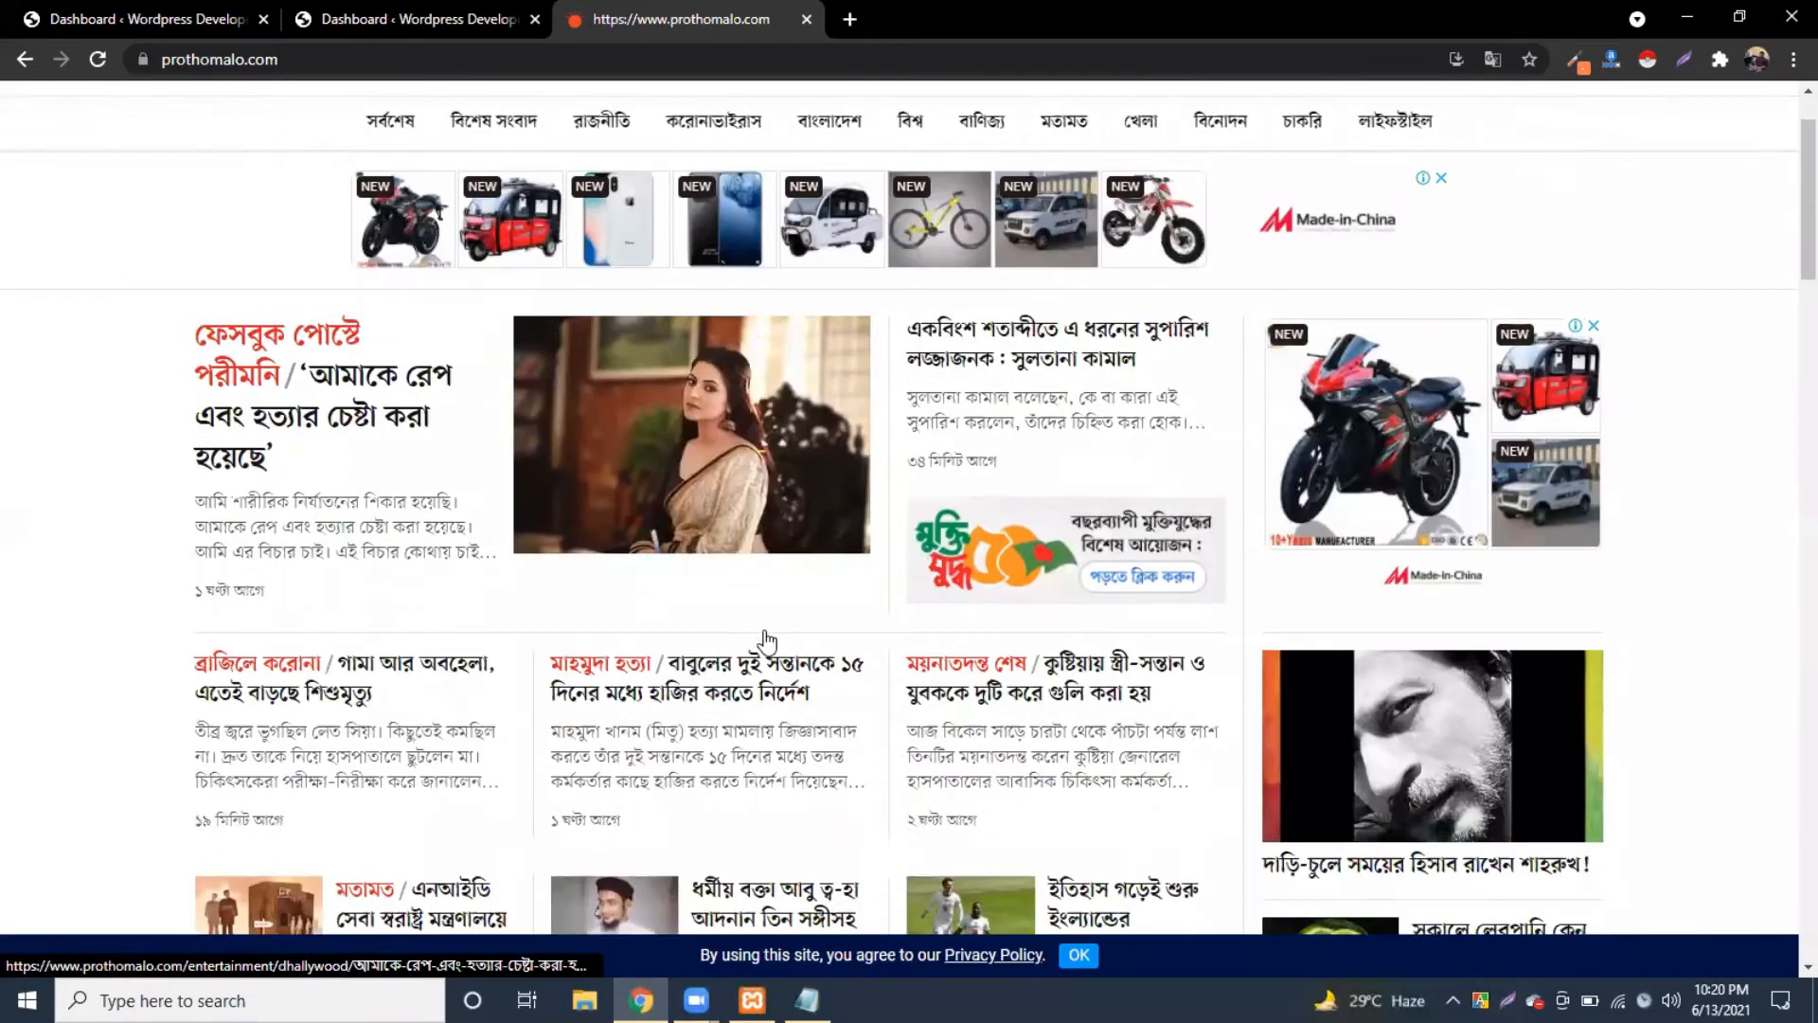
{"action": "scroll", "coordinate": [764, 638], "scroll_direction": "down", "scroll_amount": 2}
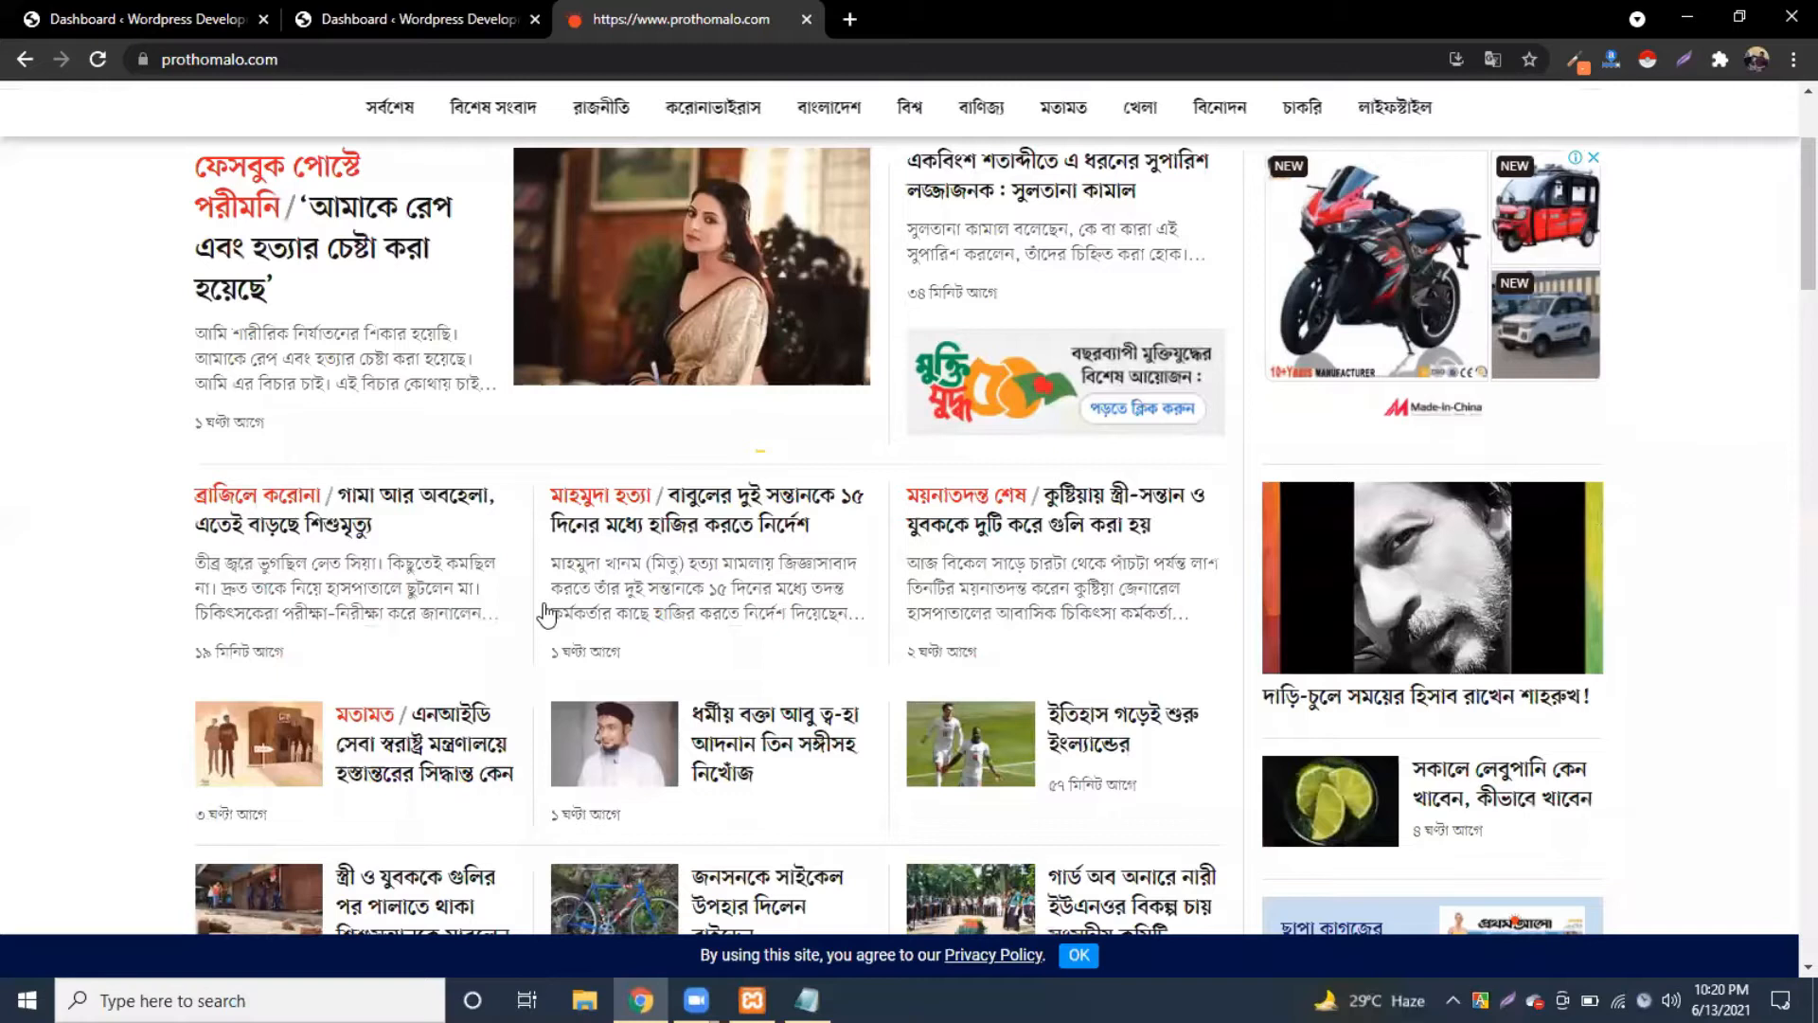
{"action": "scroll", "coordinate": [539, 612], "scroll_direction": "up", "scroll_amount": 3}
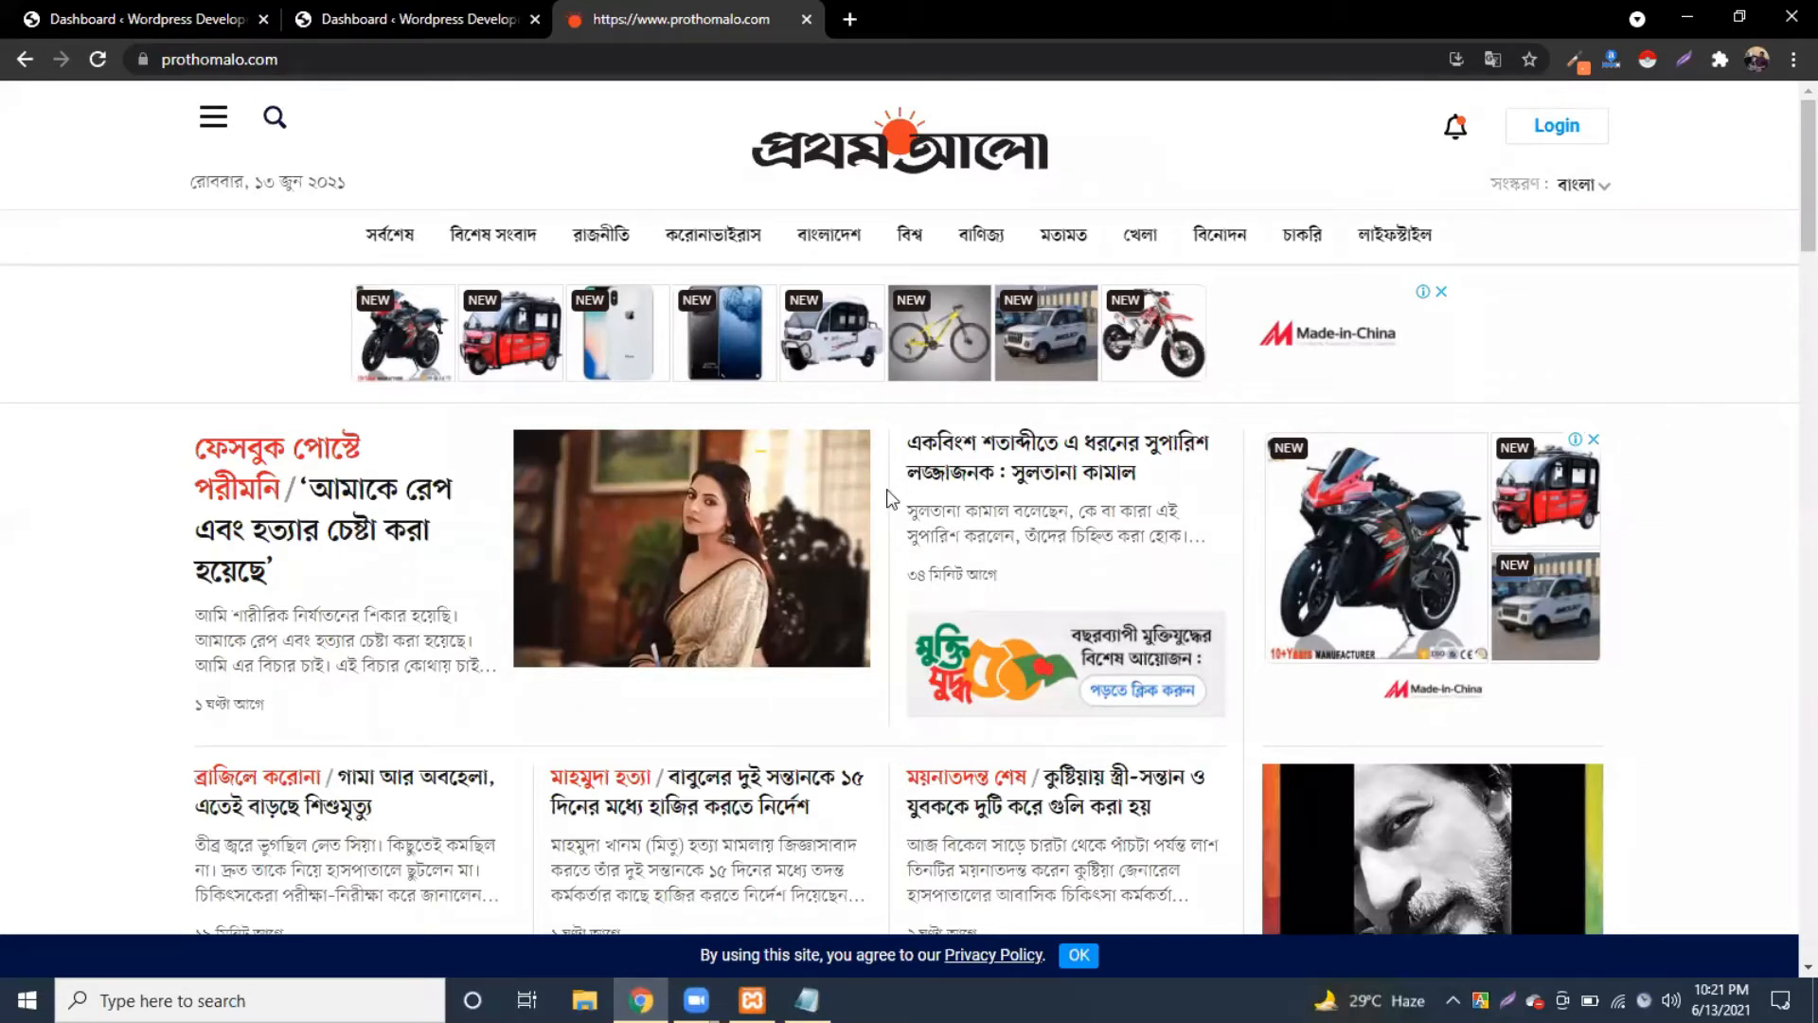
{"action": "scroll", "coordinate": [890, 497], "scroll_direction": "down", "scroll_amount": 3}
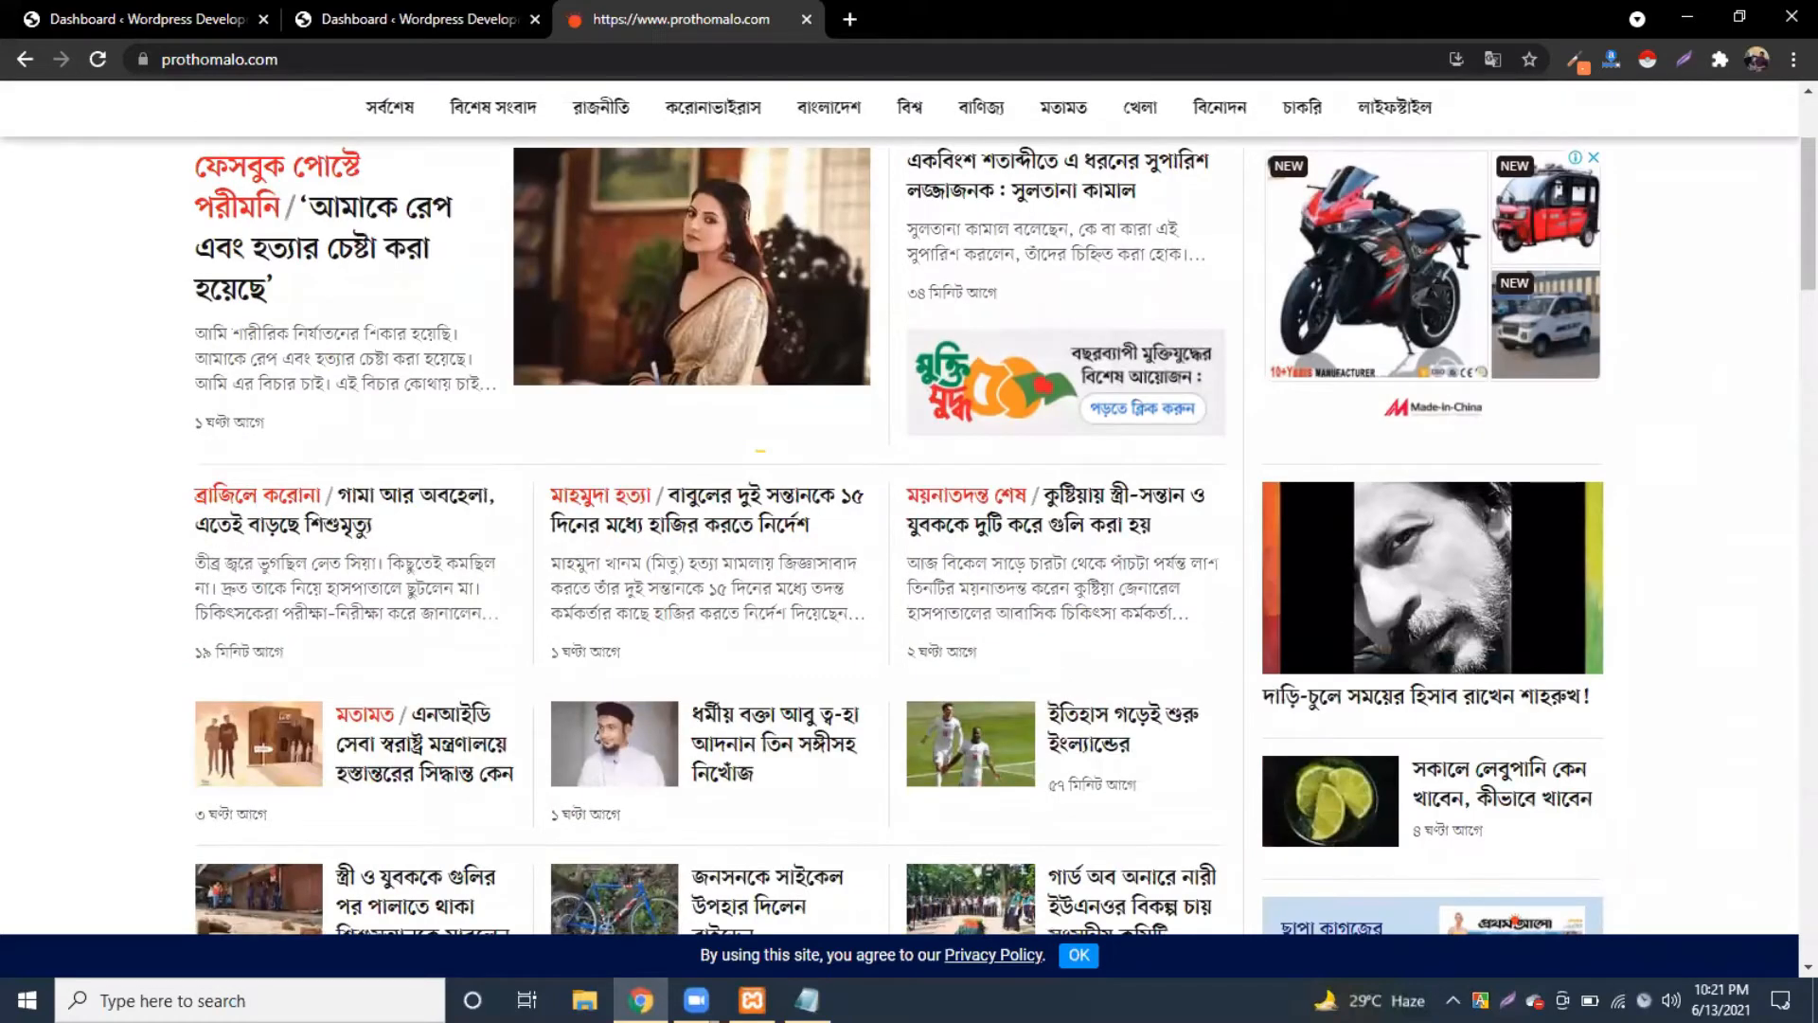
Step: Replace the class note's text with 'News portal' and a '1.post' line
{"action": "key", "text": "alt+Tab"}
{"action": "key", "text": "ctrl+a"}
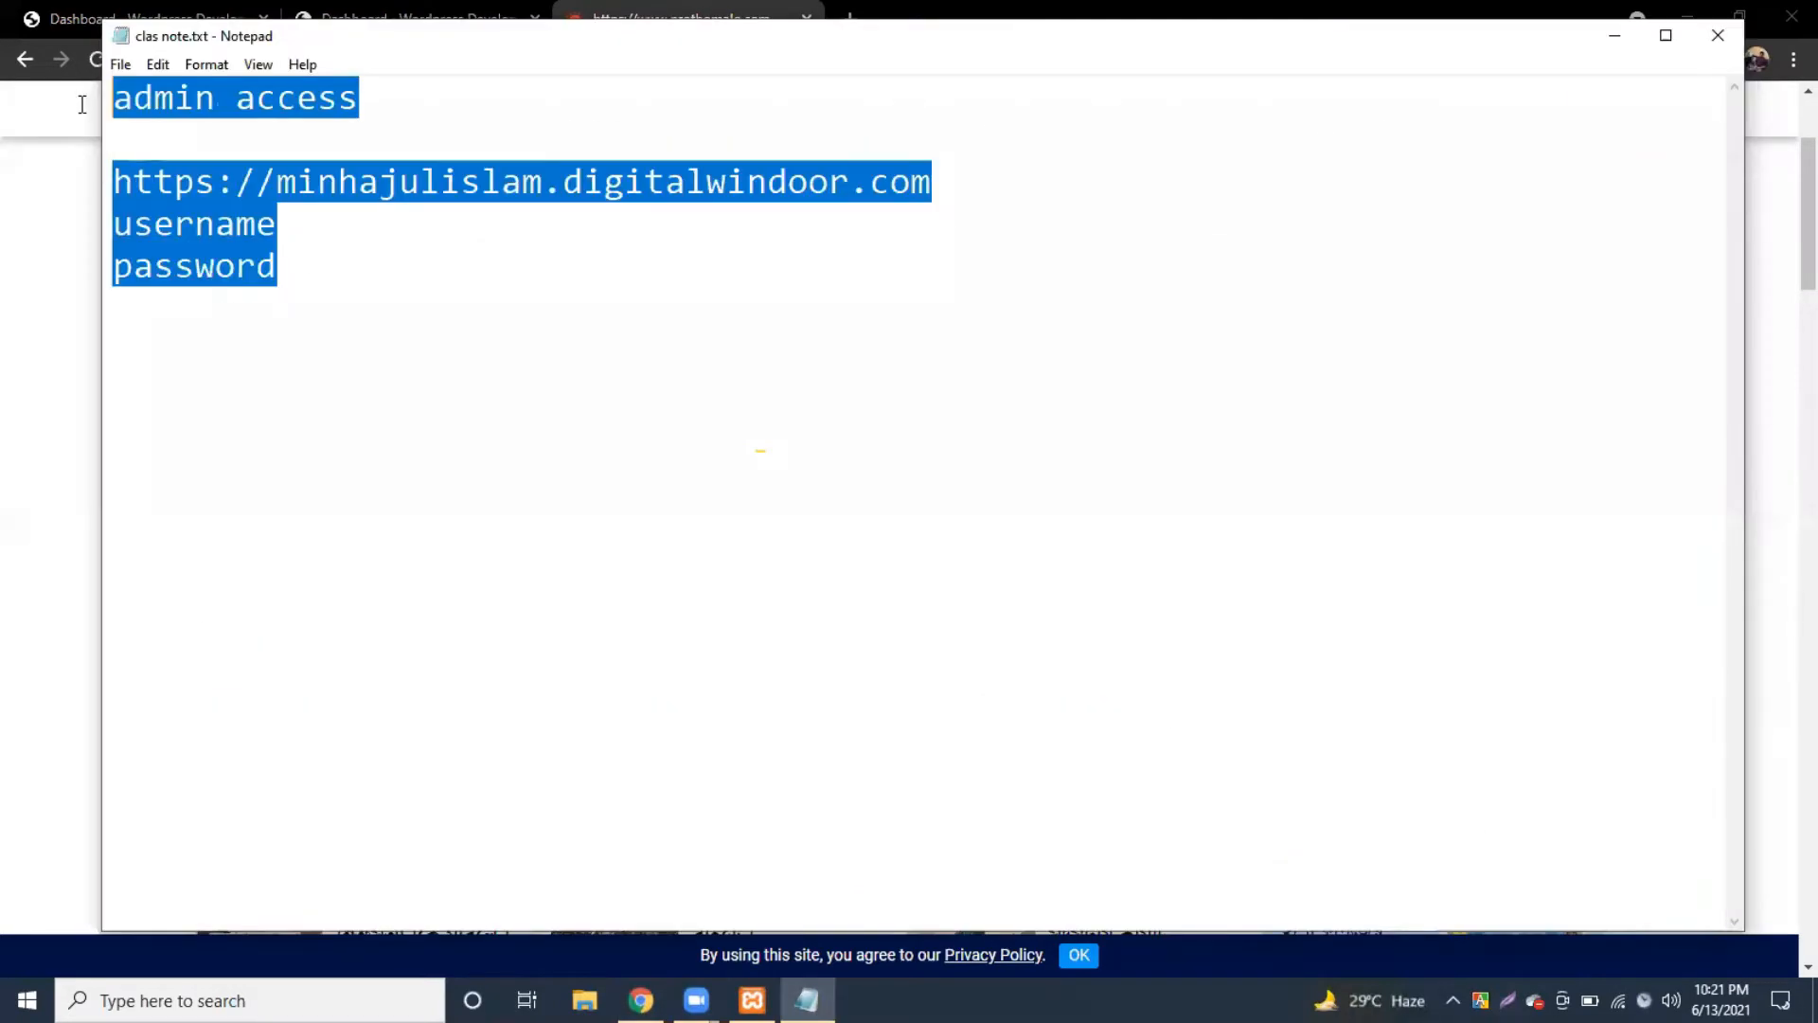
{"action": "key", "text": "BackSpace"}
{"action": "type", "text": "News "}
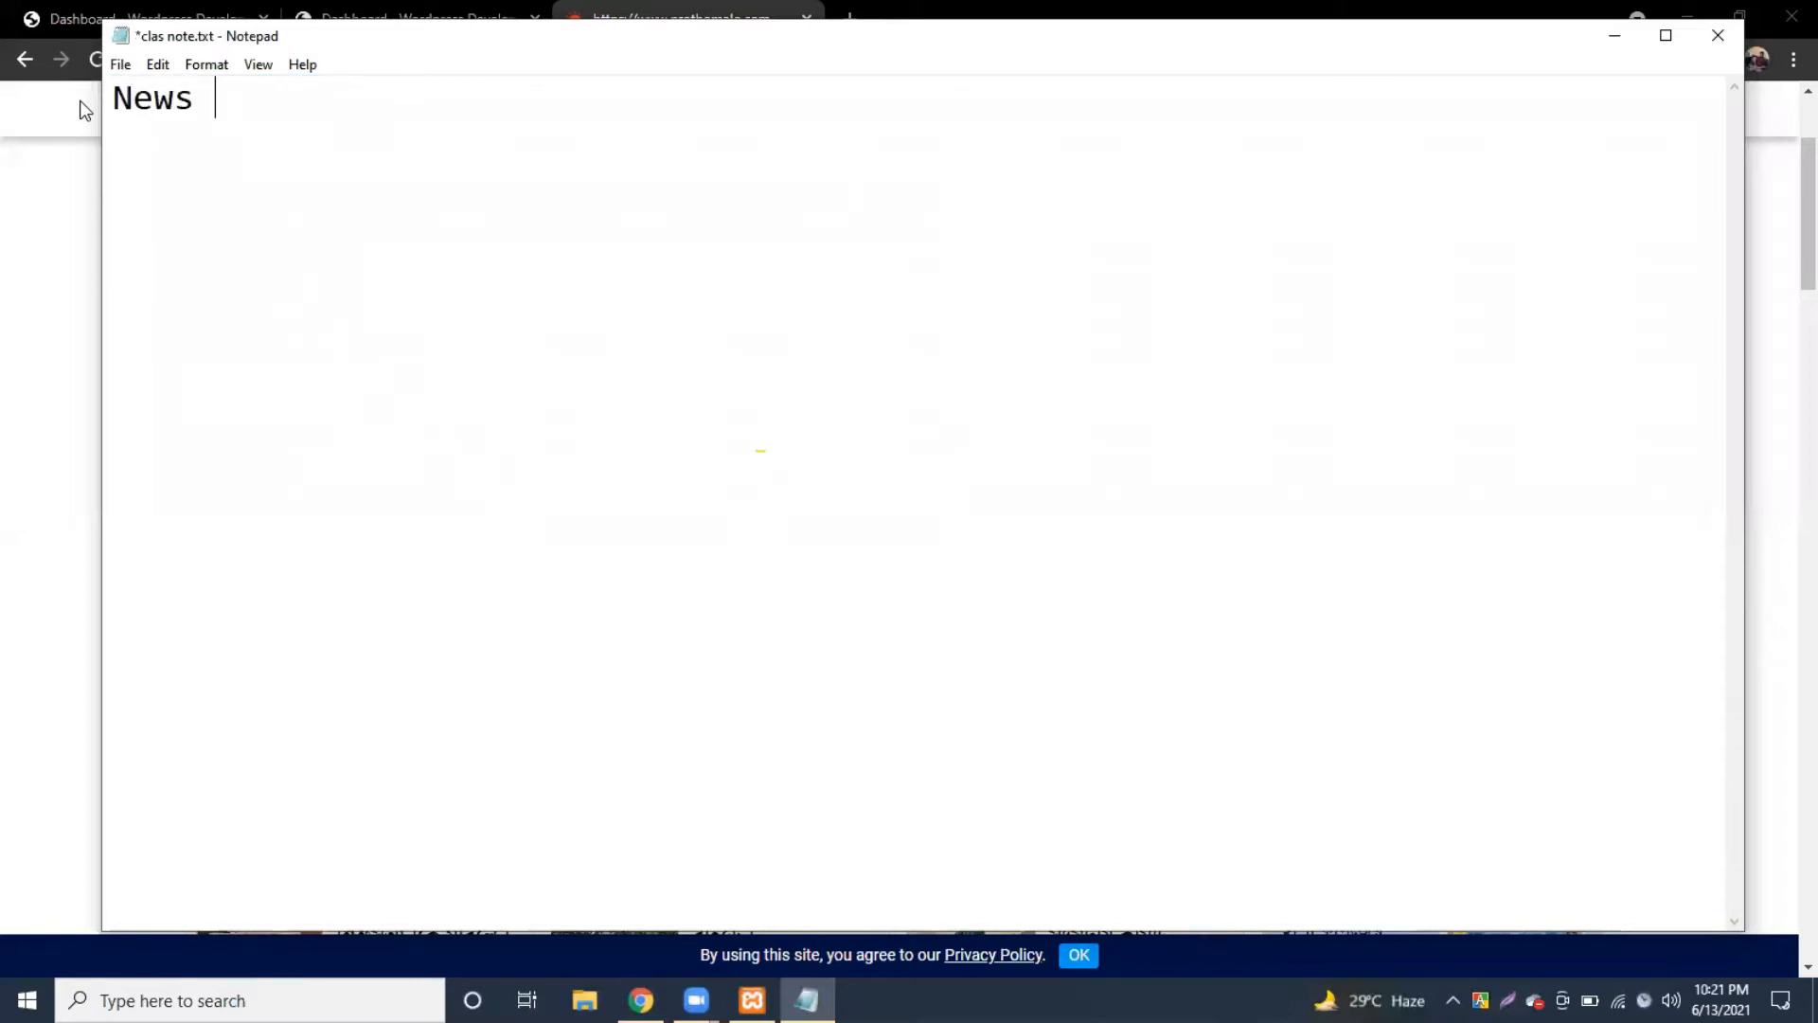
{"action": "type", "text": "portal  "}
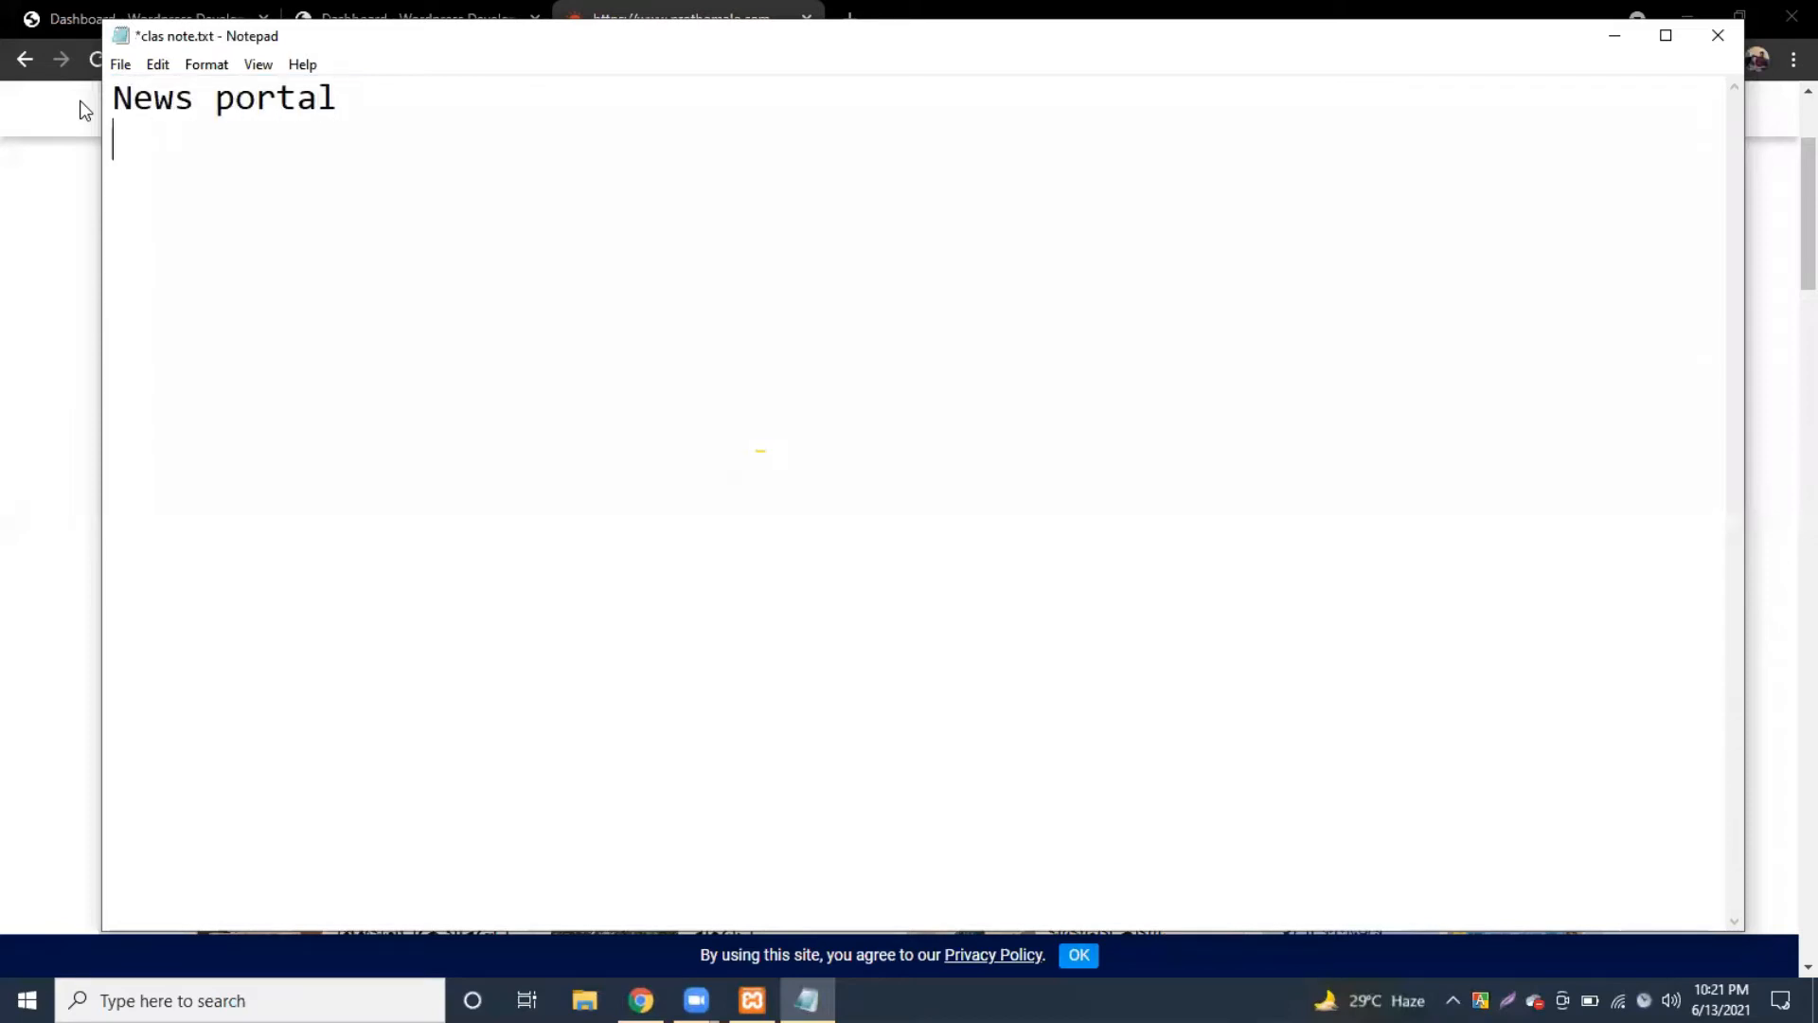
{"action": "type", "text": "1.post"}
{"action": "key", "text": "shift+Left"}
{"action": "key", "text": "shift+Left"}
{"action": "key", "text": "shift+Left"}
{"action": "key", "text": "shift+Left"}
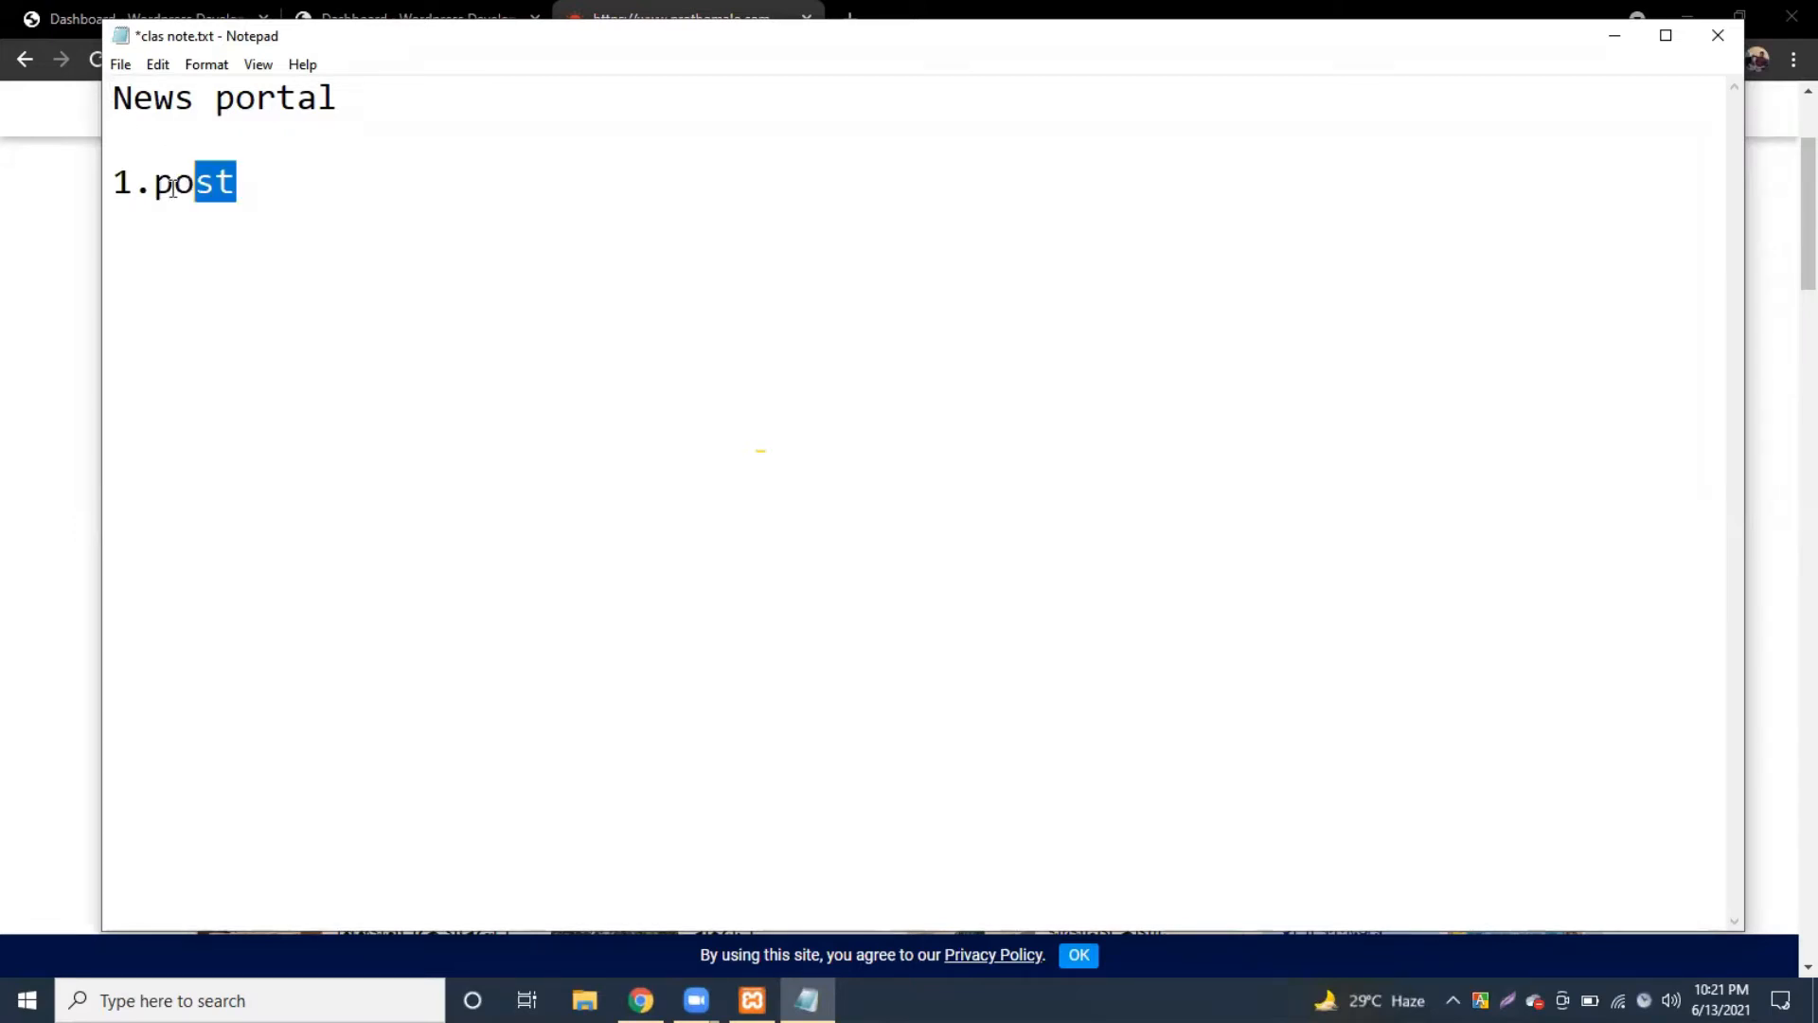
{"action": "left_click", "coordinate": [275, 182]}
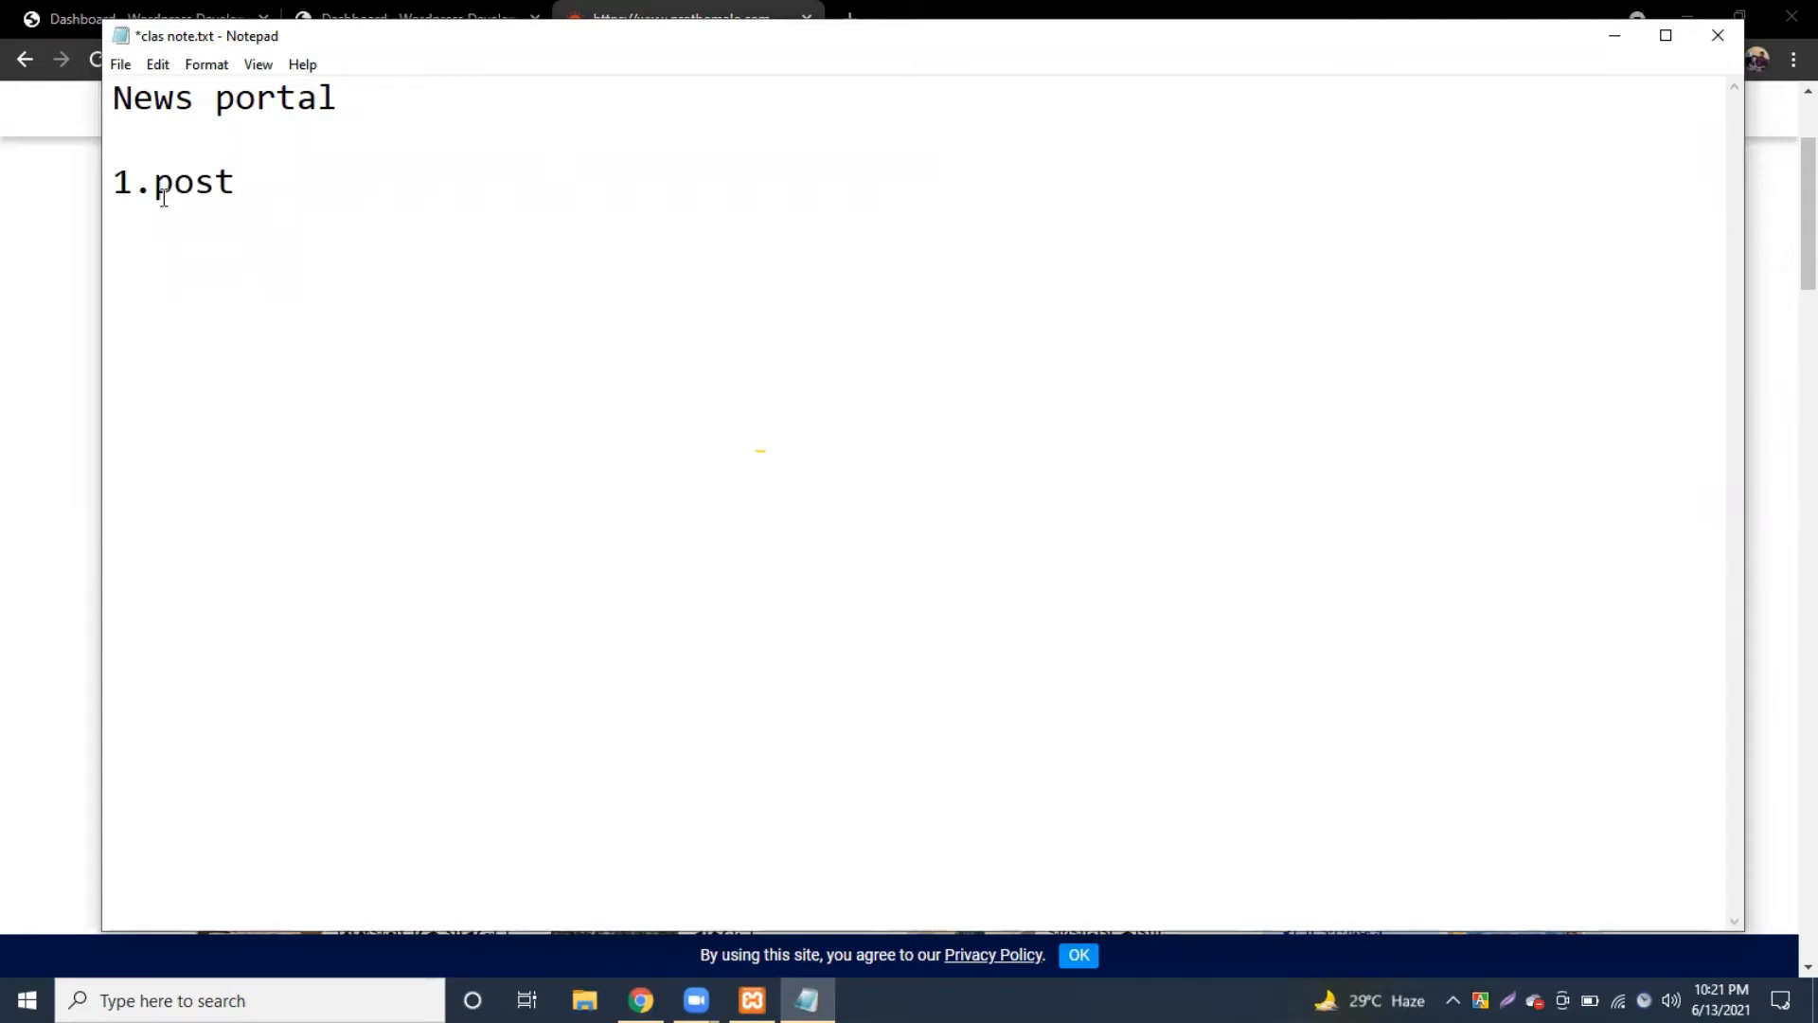
Step: After checking the news site, append '-> category' to the 1.post line and save the note
{"action": "left_click", "coordinate": [45, 251]}
{"action": "scroll", "coordinate": [568, 451], "scroll_direction": "up", "scroll_amount": 3}
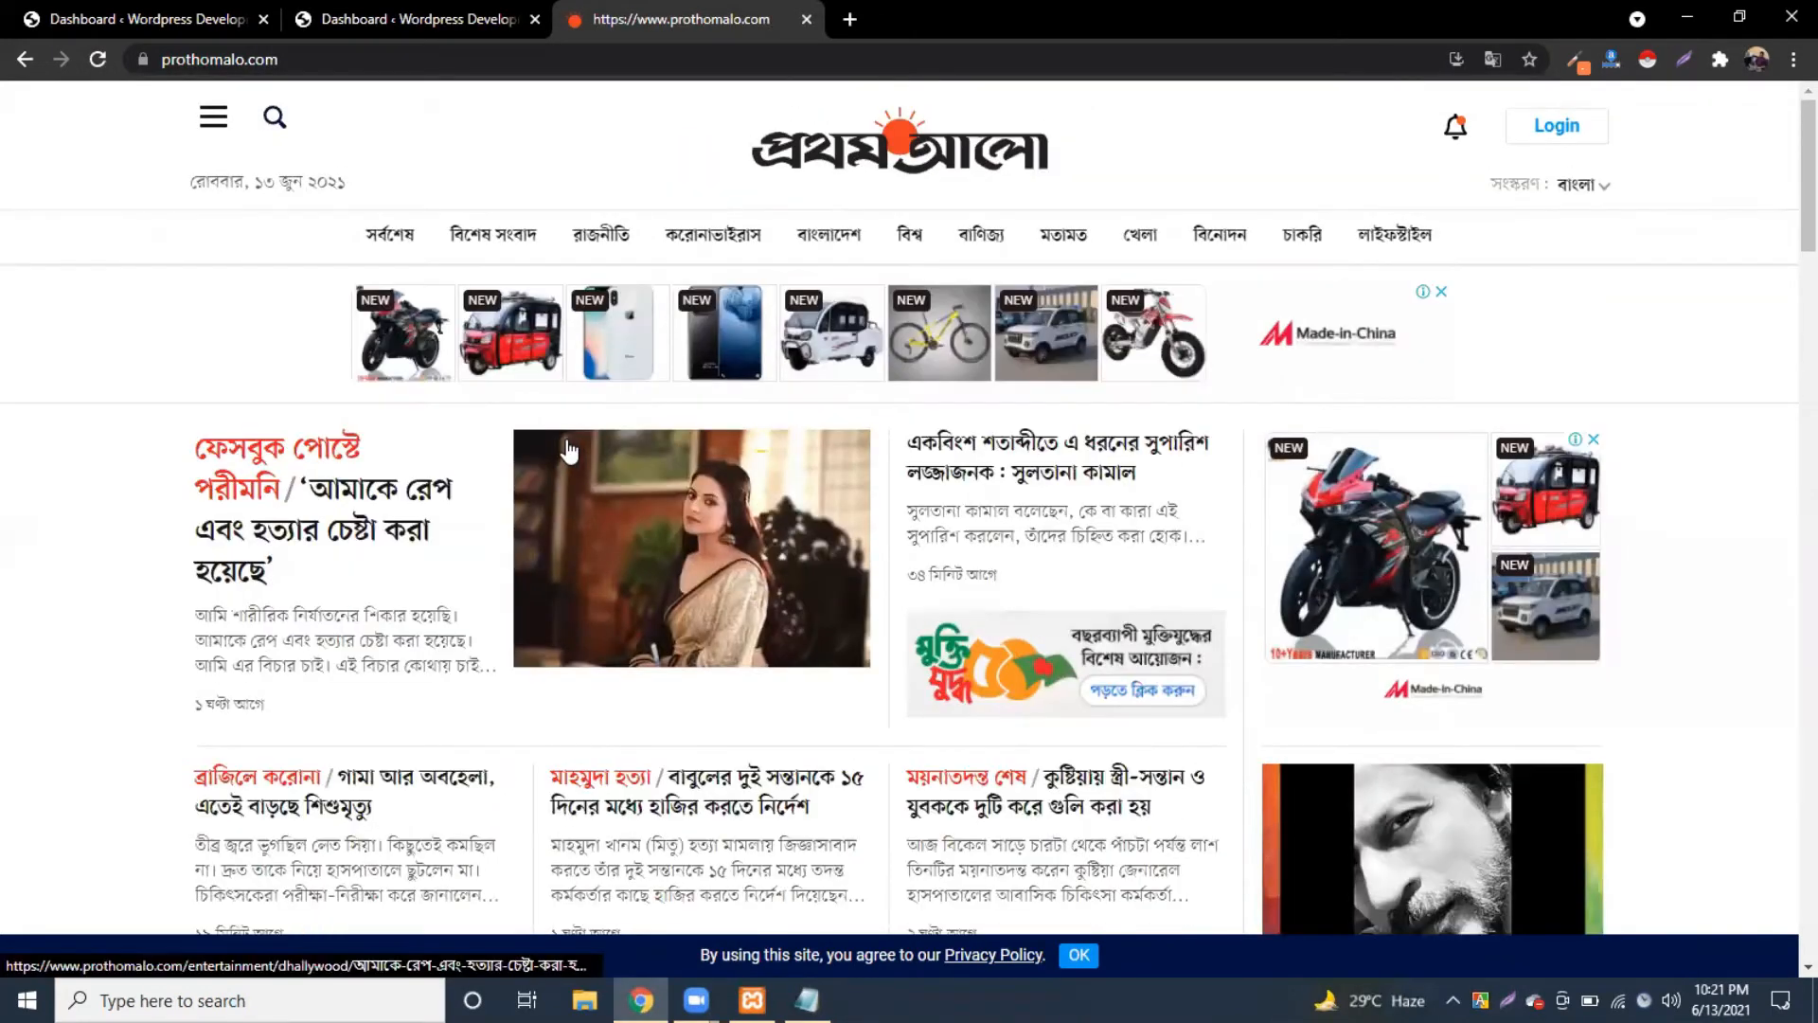
{"action": "scroll", "coordinate": [651, 704], "scroll_direction": "down", "scroll_amount": 3}
{"action": "key", "text": "alt+Tab"}
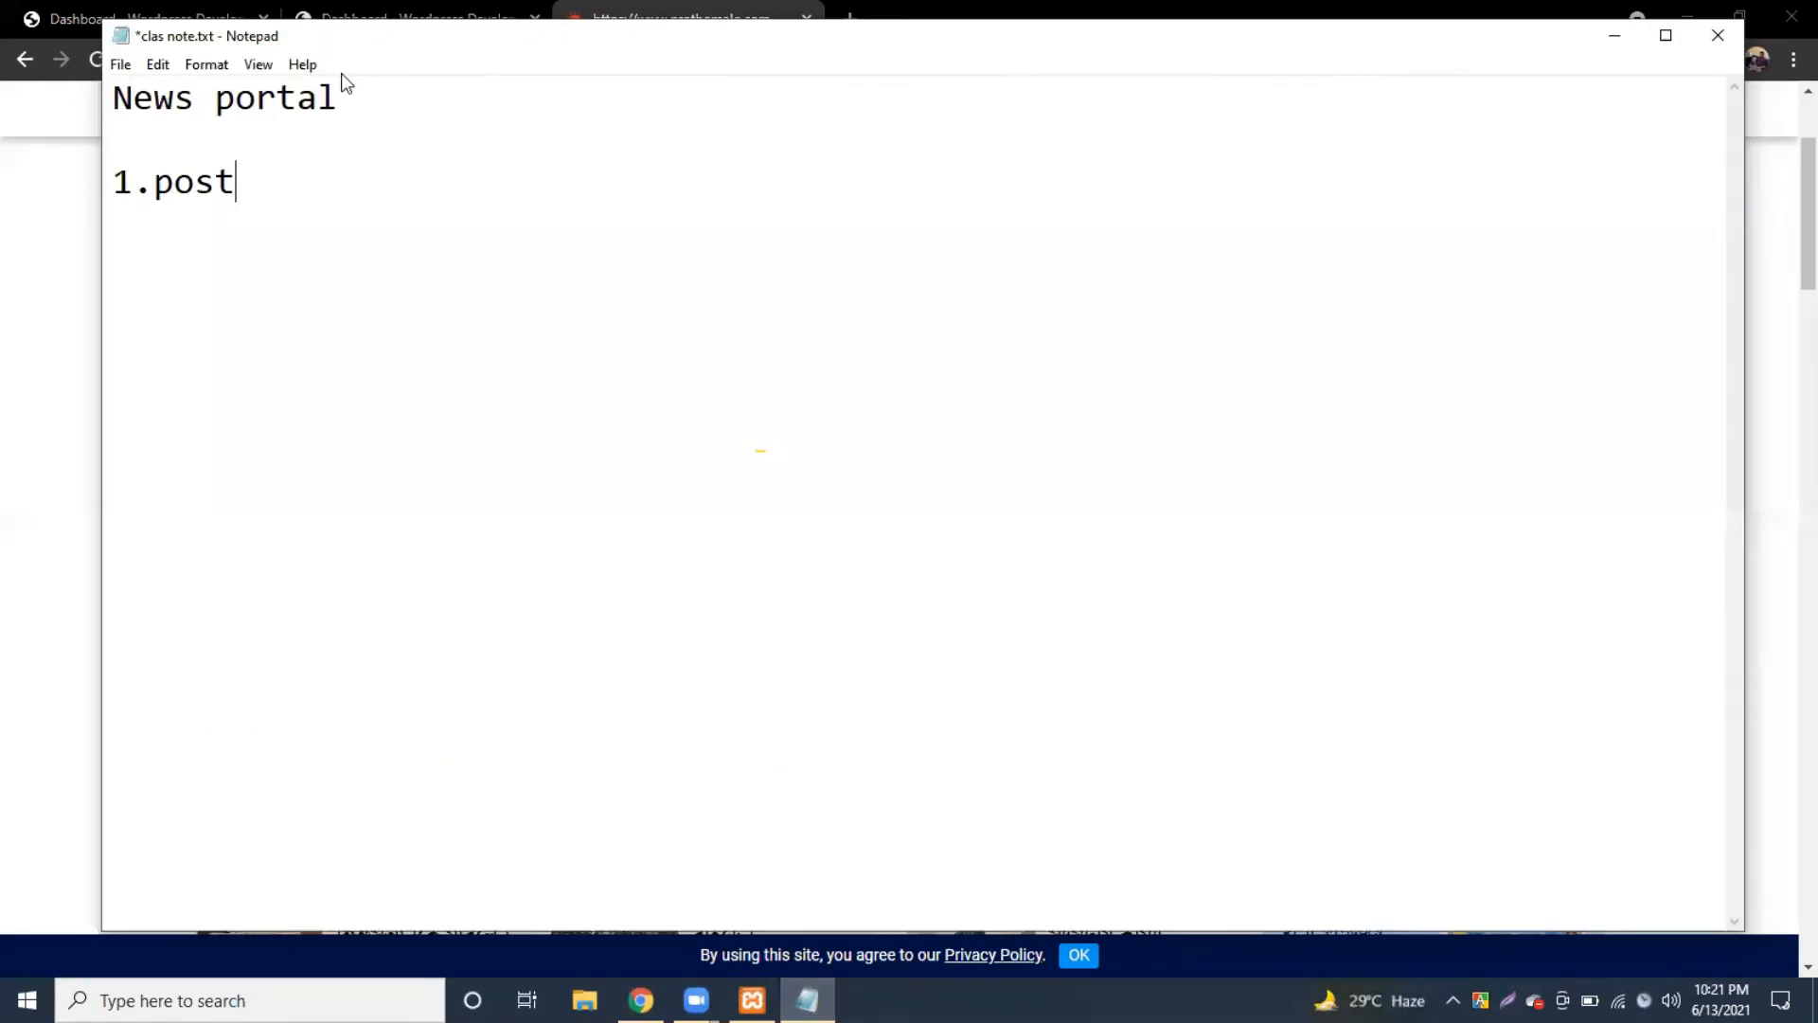
{"action": "type", "text": "-> category"}
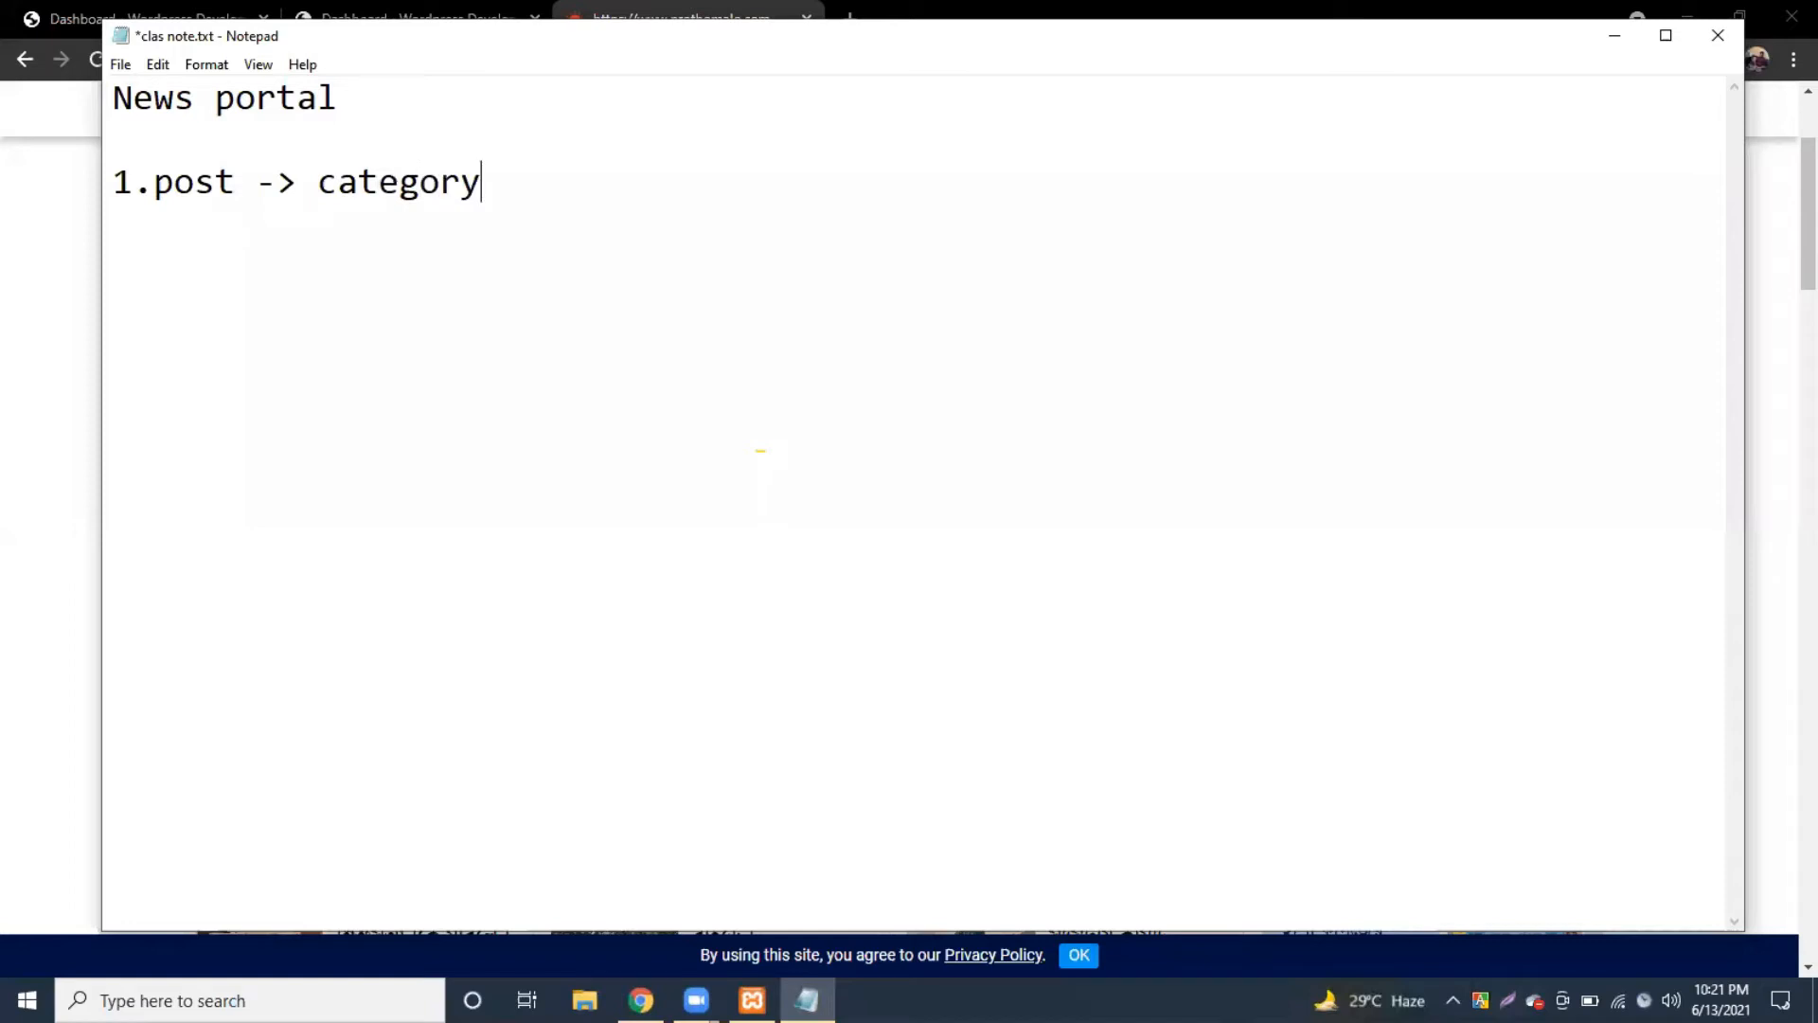
{"action": "key", "text": "ctrl+s"}
{"action": "left_click_drag", "start_coordinate": [323, 187], "coordinate": [507, 188]}
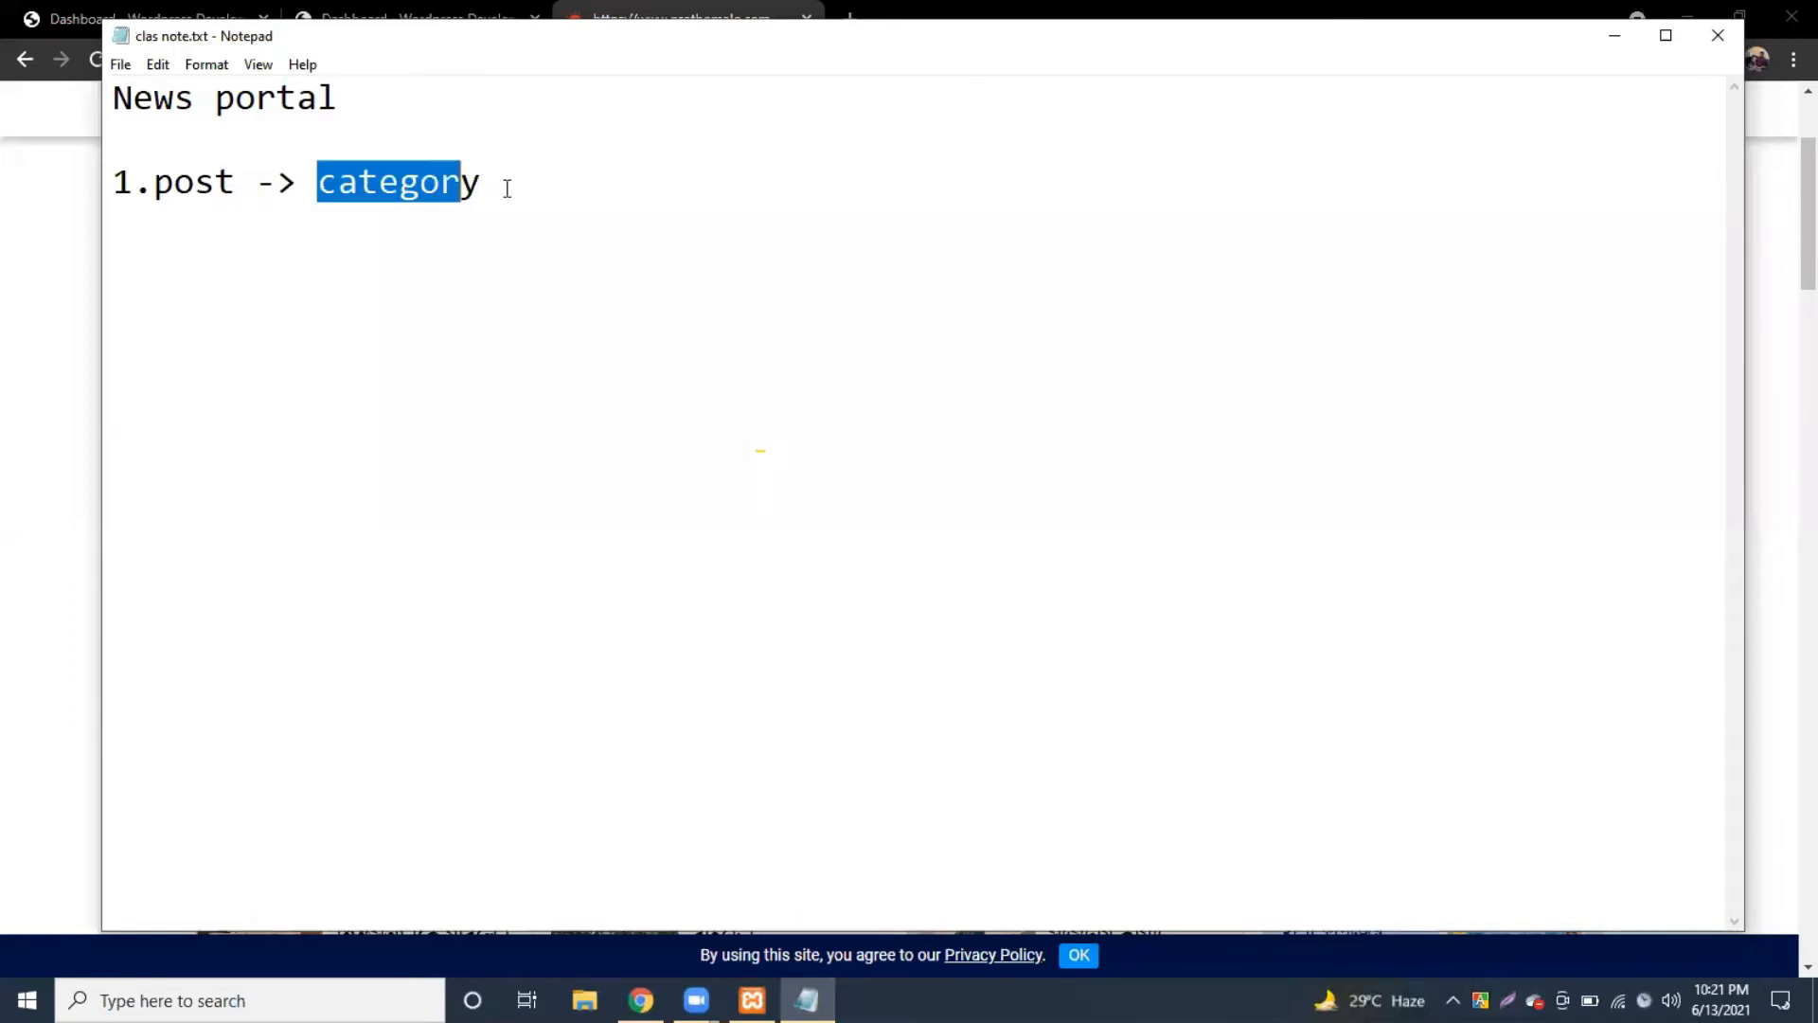
{"action": "left_click", "coordinate": [506, 188]}
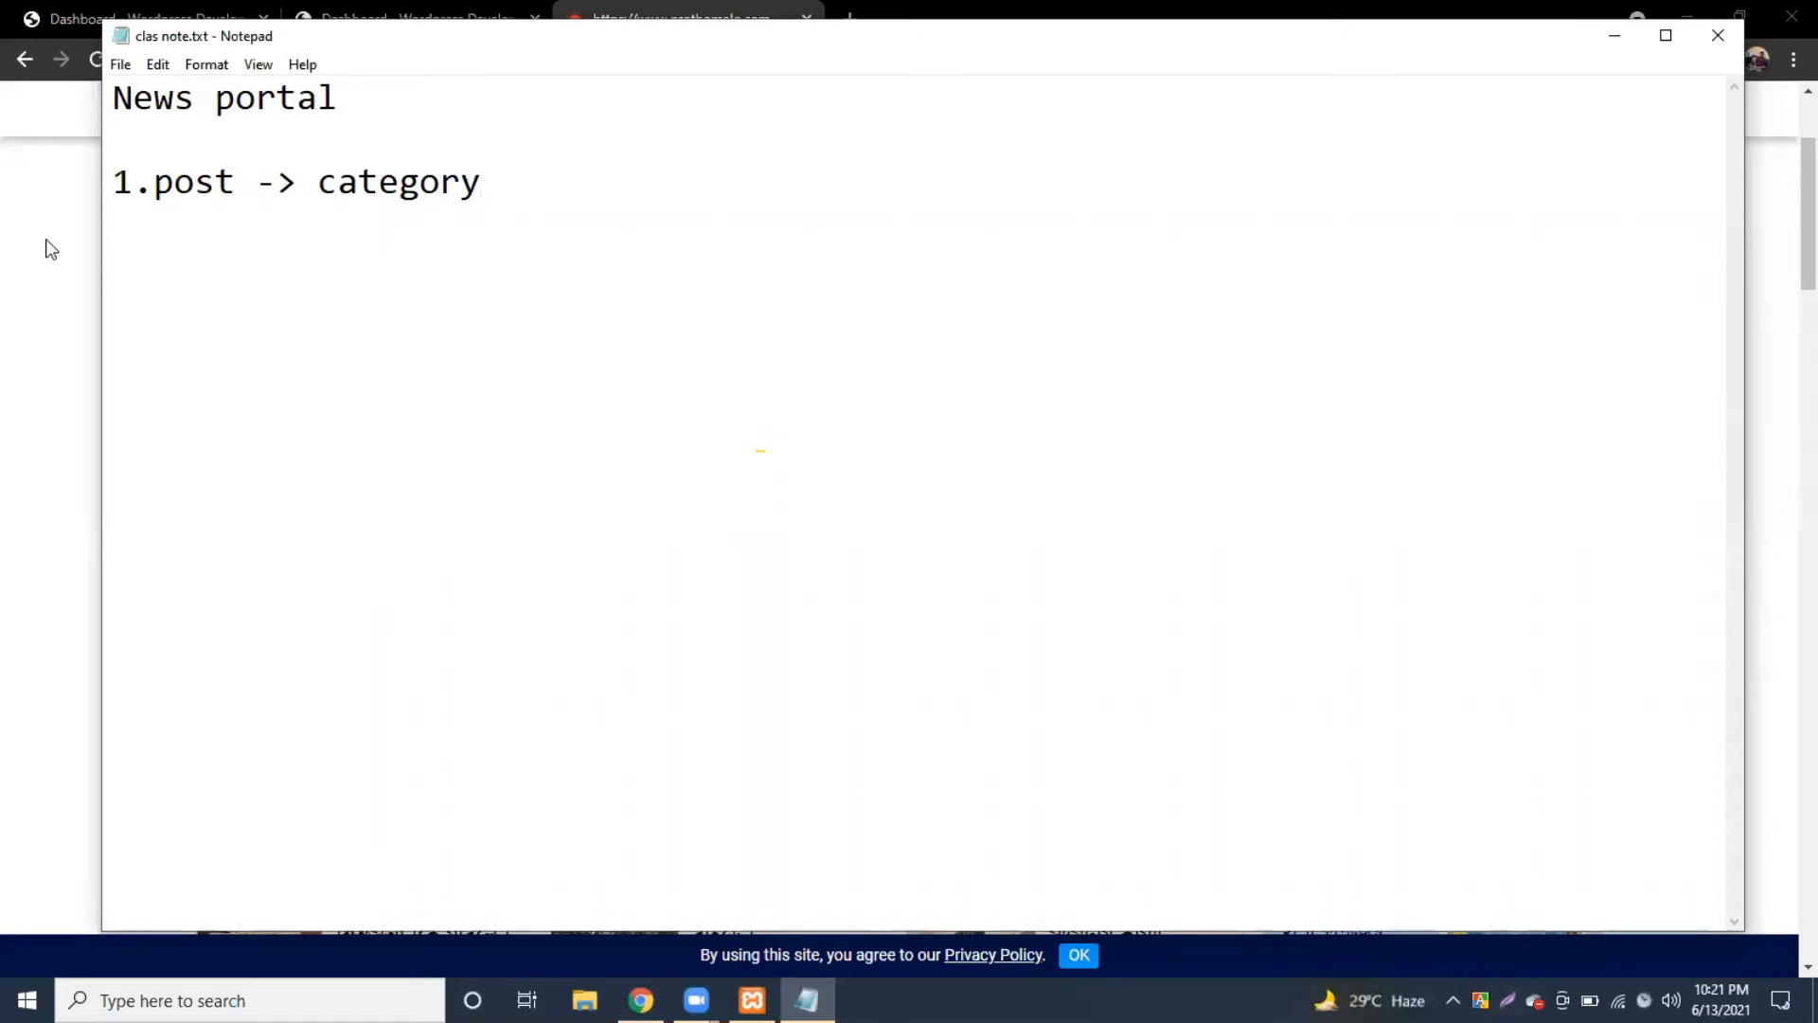
Step: Open Prothom Alo's বাংলাদেশ category and scroll through its articles
{"action": "left_click", "coordinate": [5, 259]}
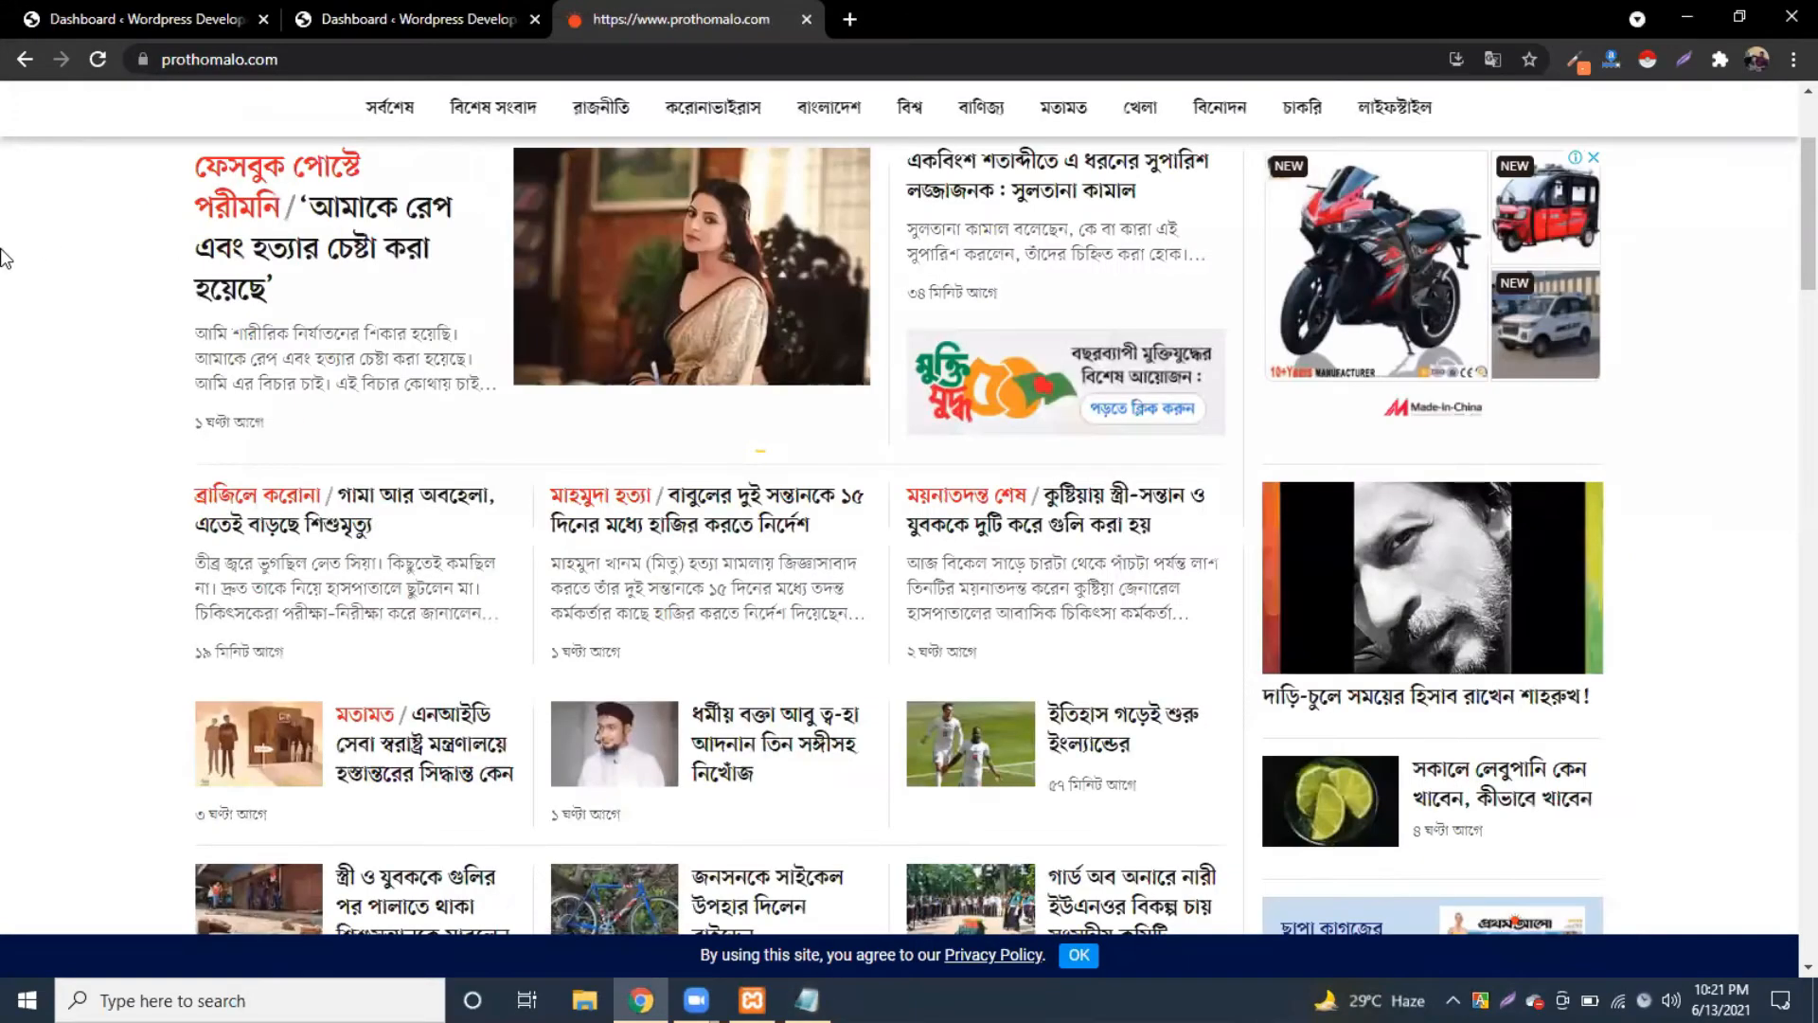
{"action": "scroll", "coordinate": [708, 394], "scroll_direction": "up", "scroll_amount": 3}
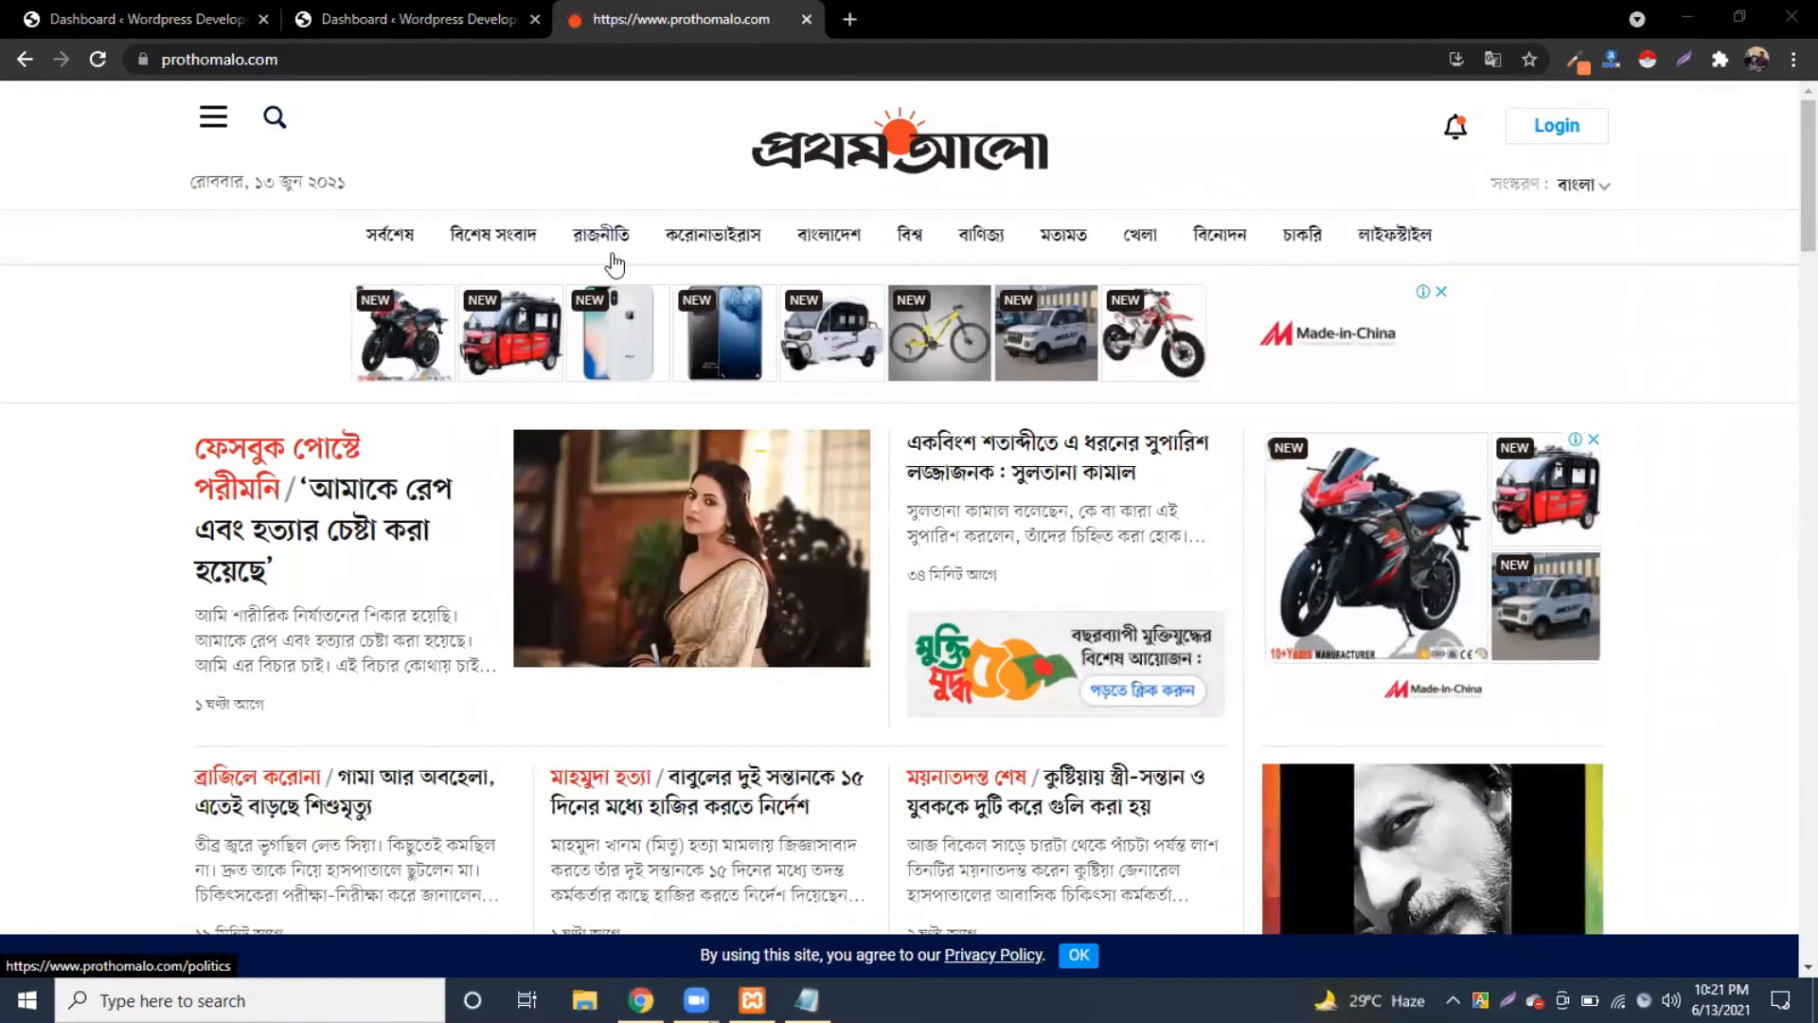
{"action": "left_click", "coordinate": [592, 123]}
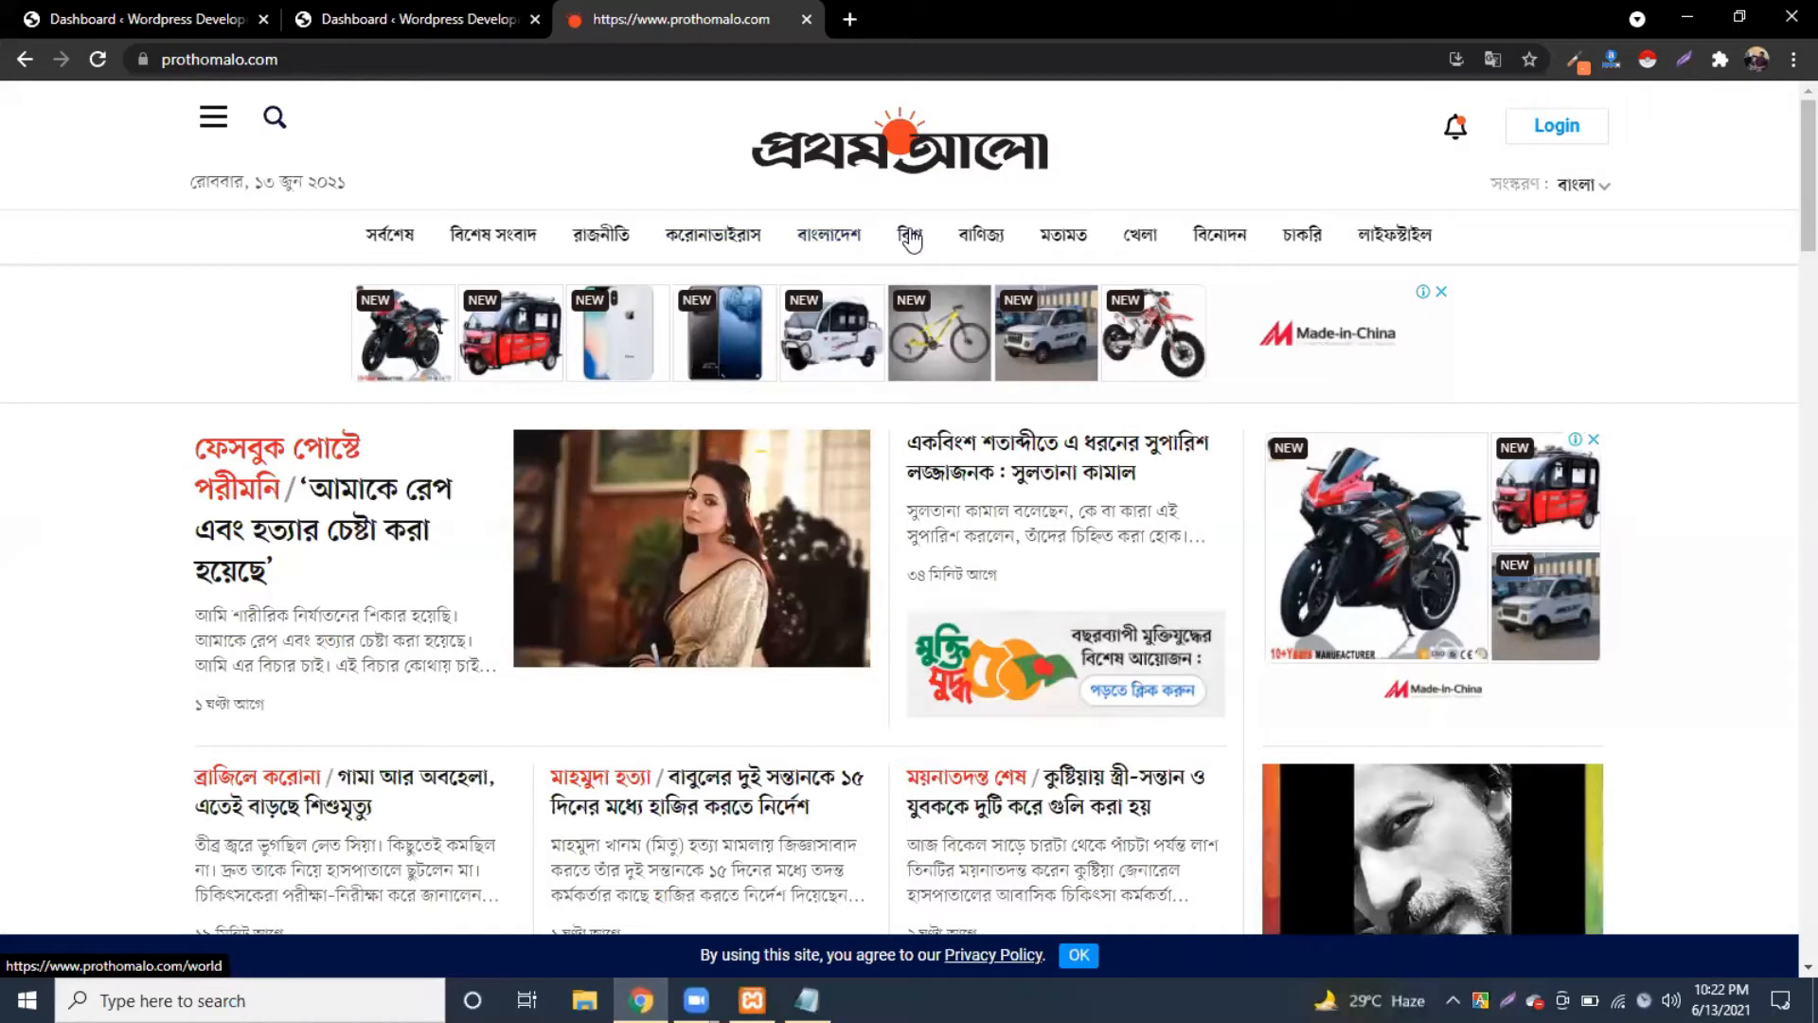
{"action": "left_click", "coordinate": [831, 237]}
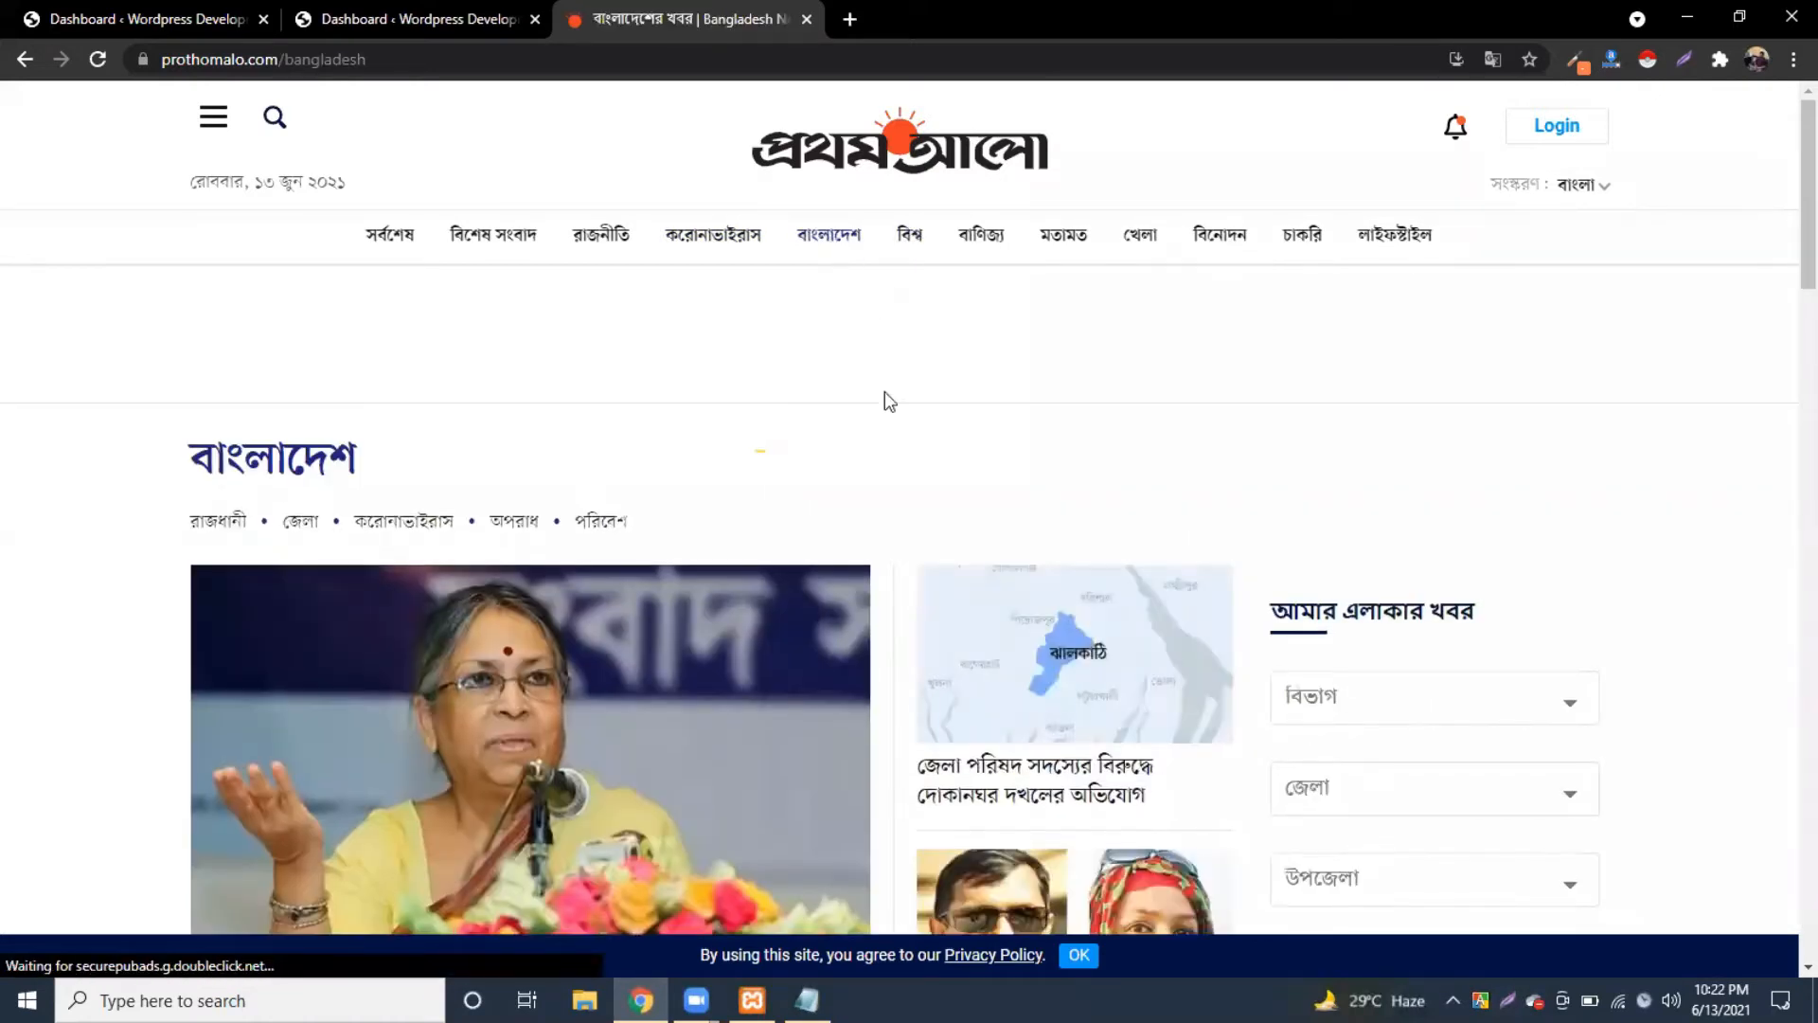
{"action": "scroll", "coordinate": [884, 400], "scroll_direction": "down", "scroll_amount": 3}
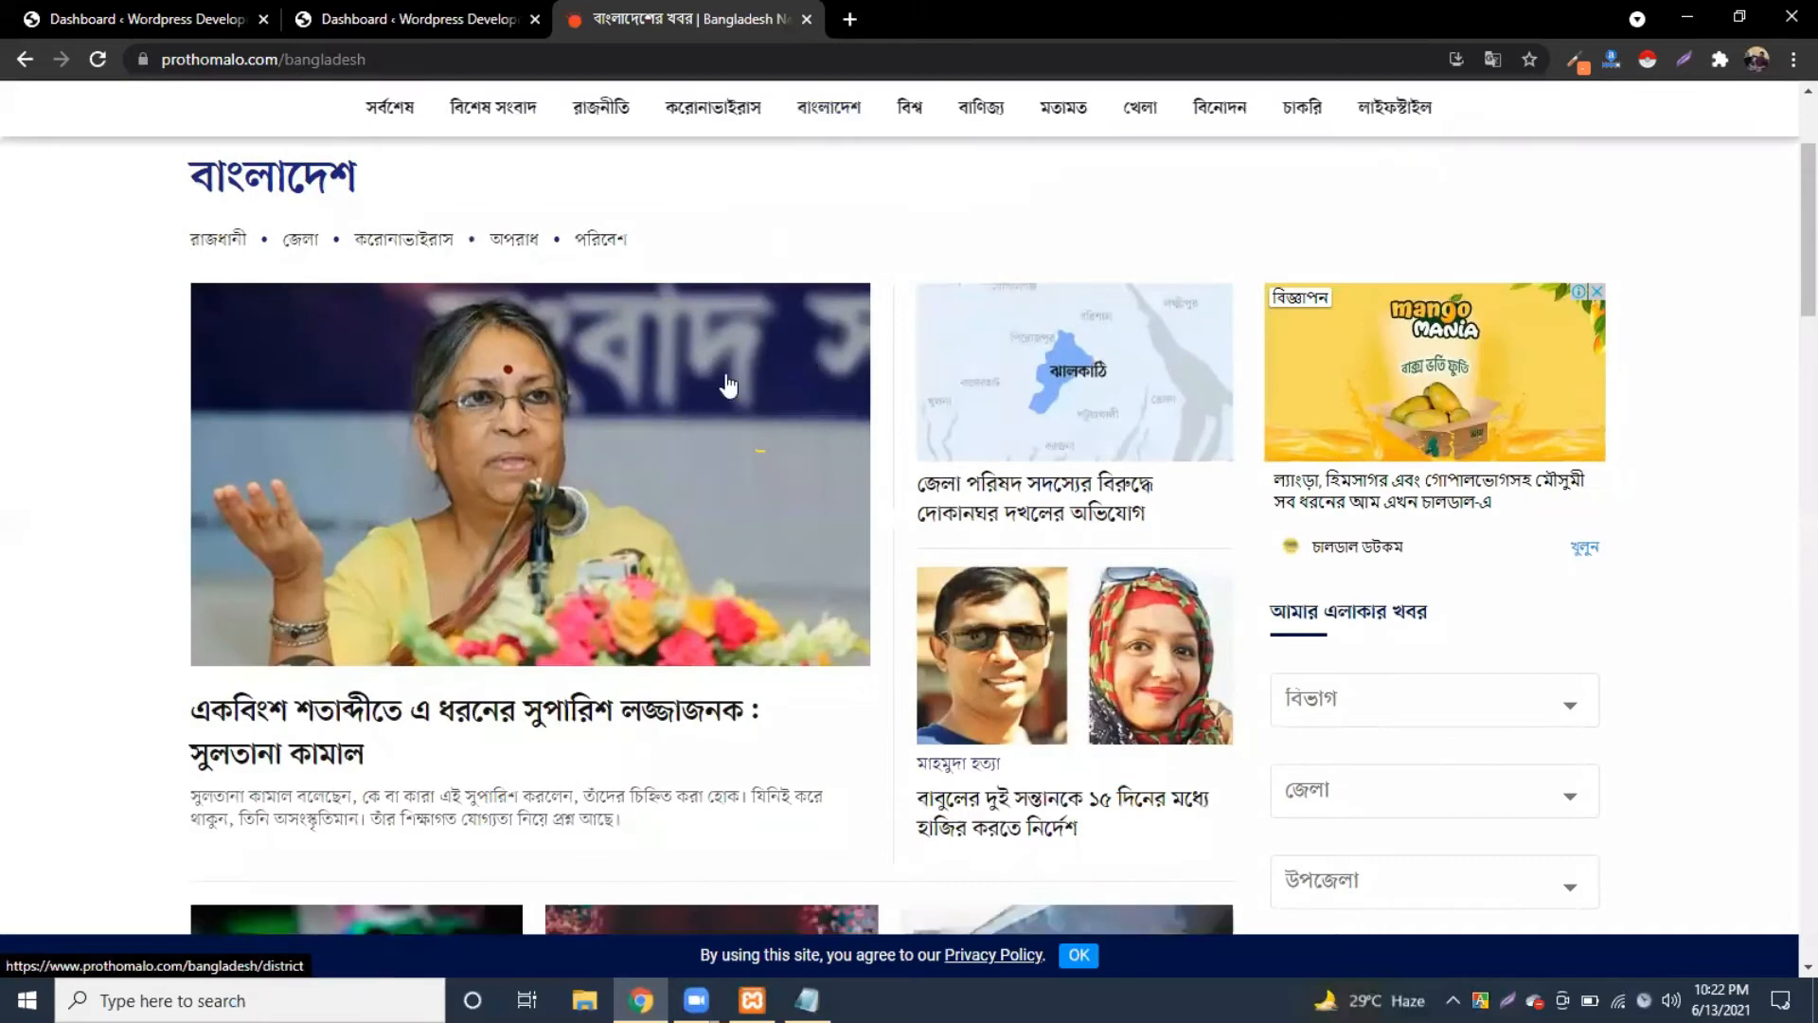
{"action": "scroll", "coordinate": [728, 384], "scroll_direction": "down", "scroll_amount": 5}
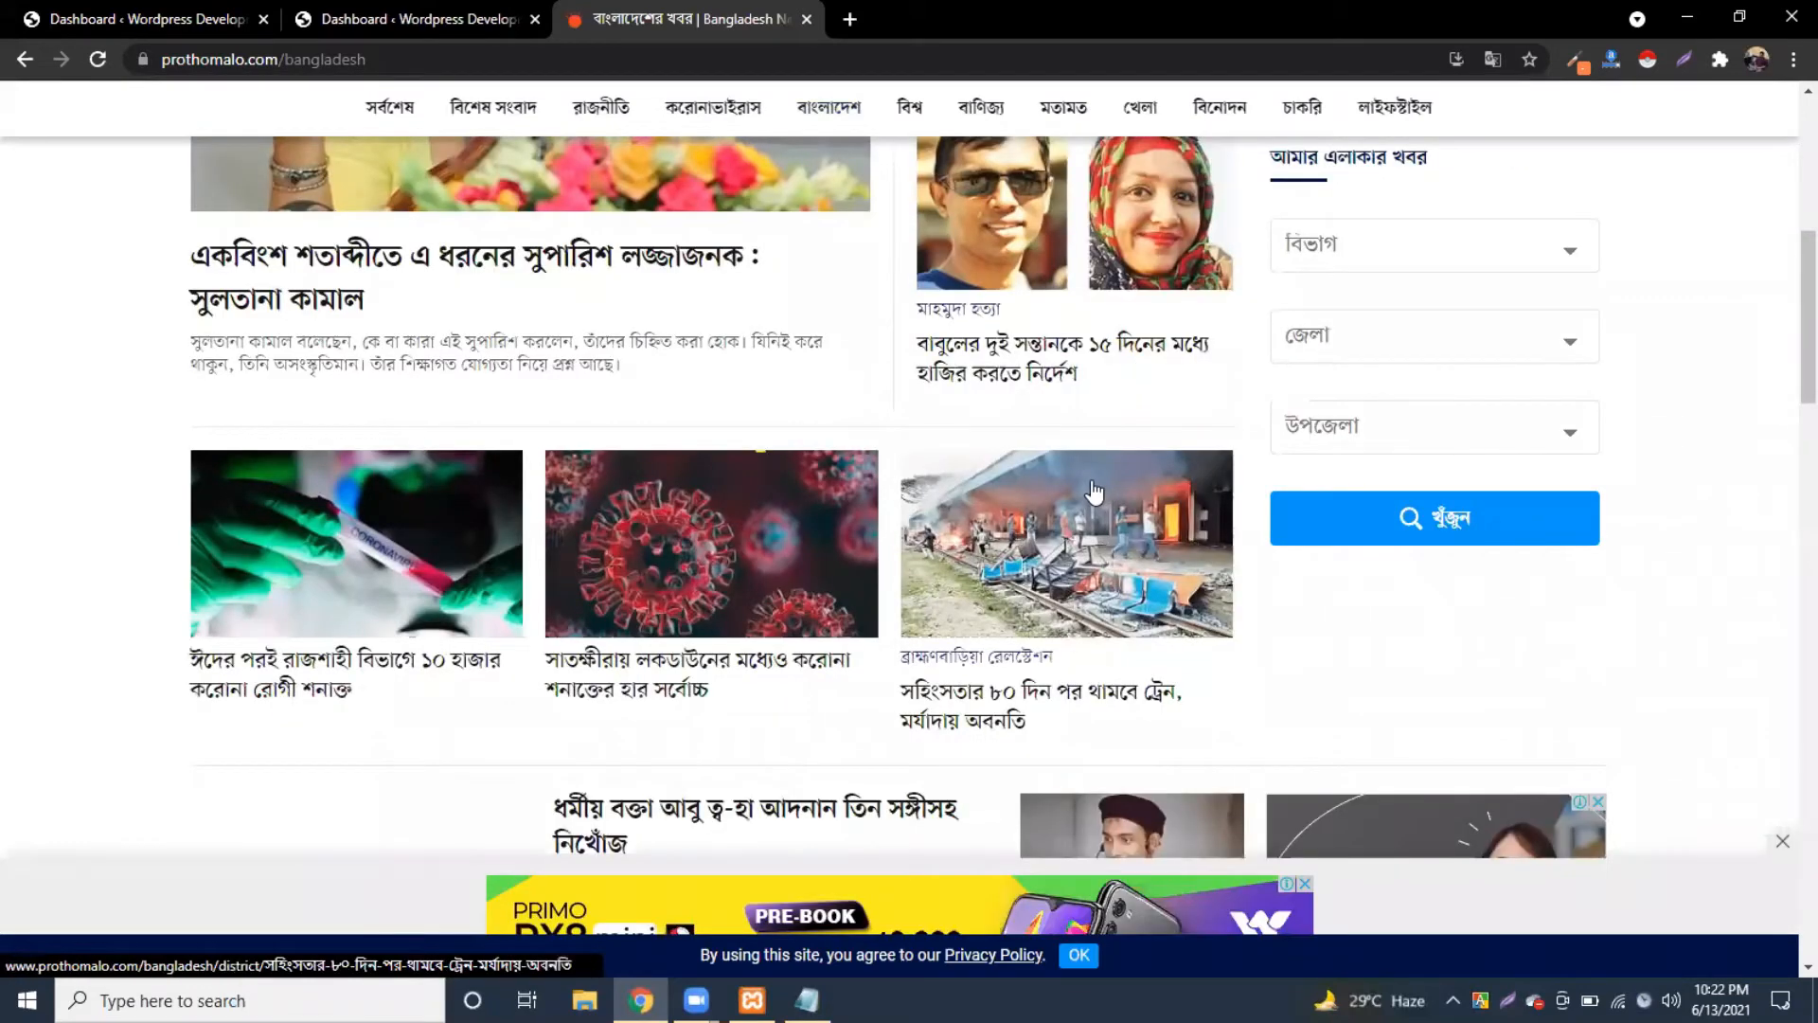
{"action": "scroll", "coordinate": [1094, 492], "scroll_direction": "down", "scroll_amount": 3}
{"action": "scroll", "coordinate": [989, 488], "scroll_direction": "down", "scroll_amount": 4}
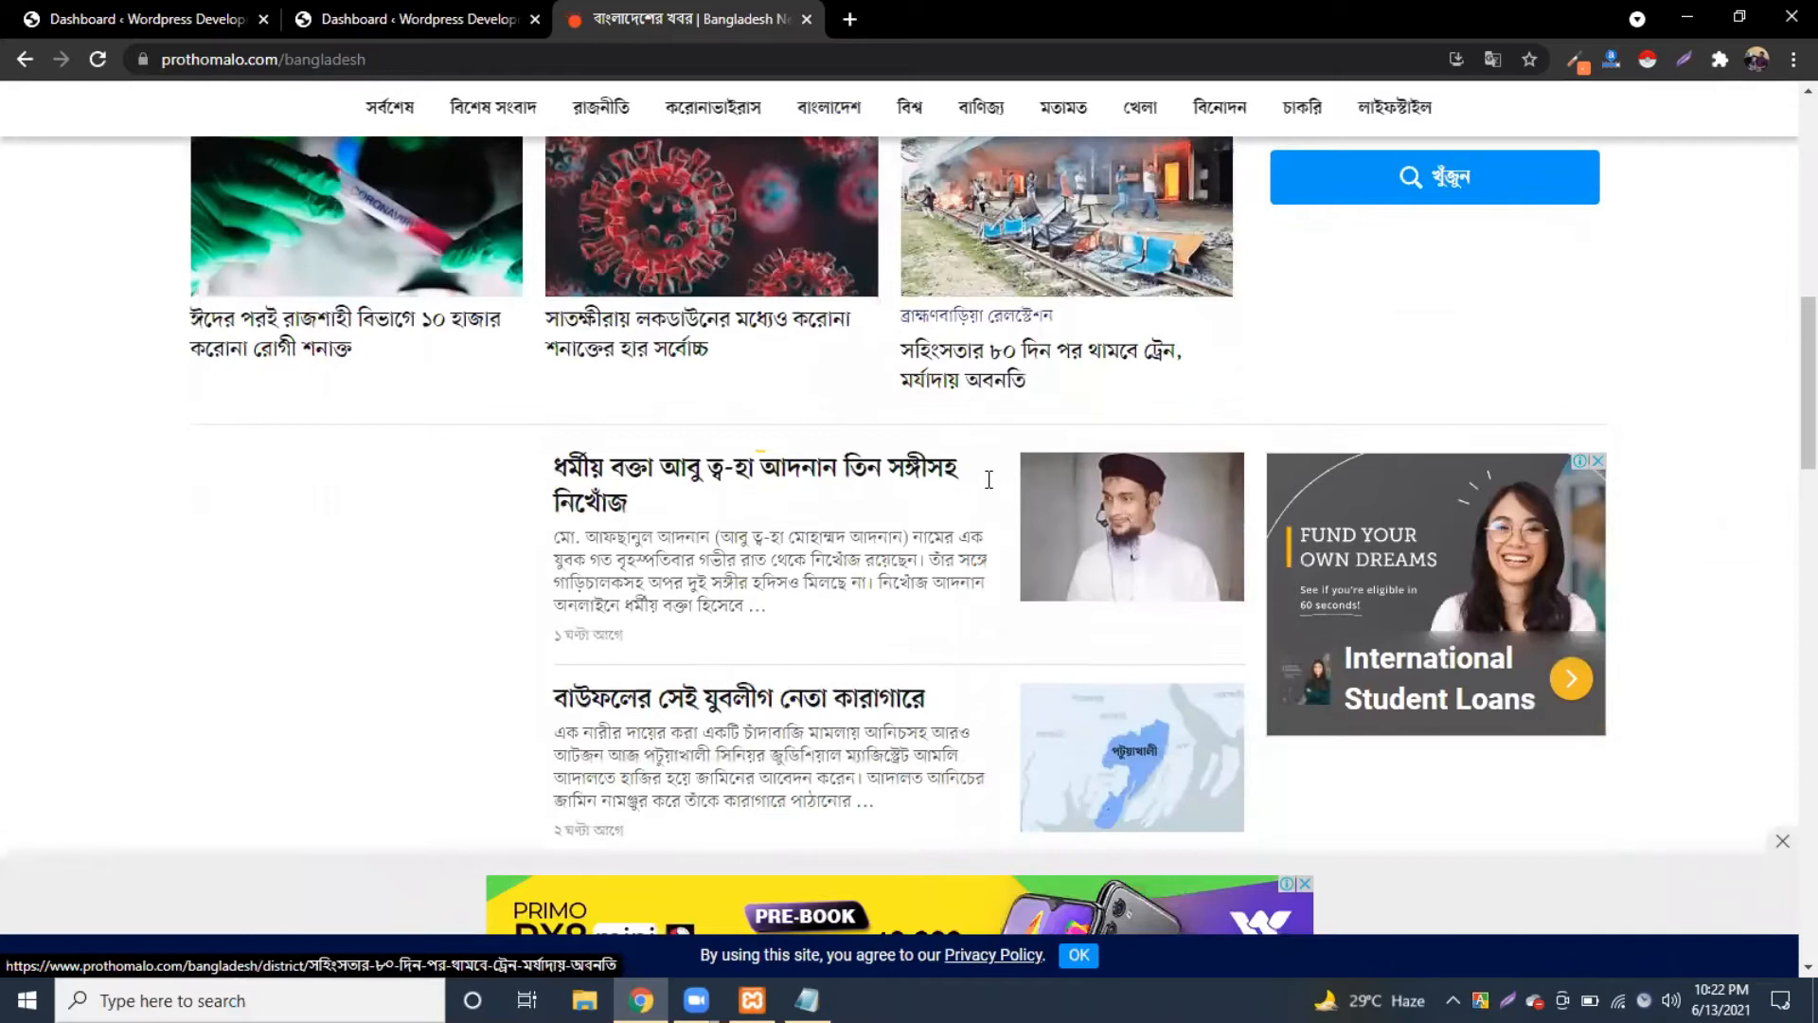
{"action": "scroll", "coordinate": [989, 491], "scroll_direction": "down", "scroll_amount": 15}
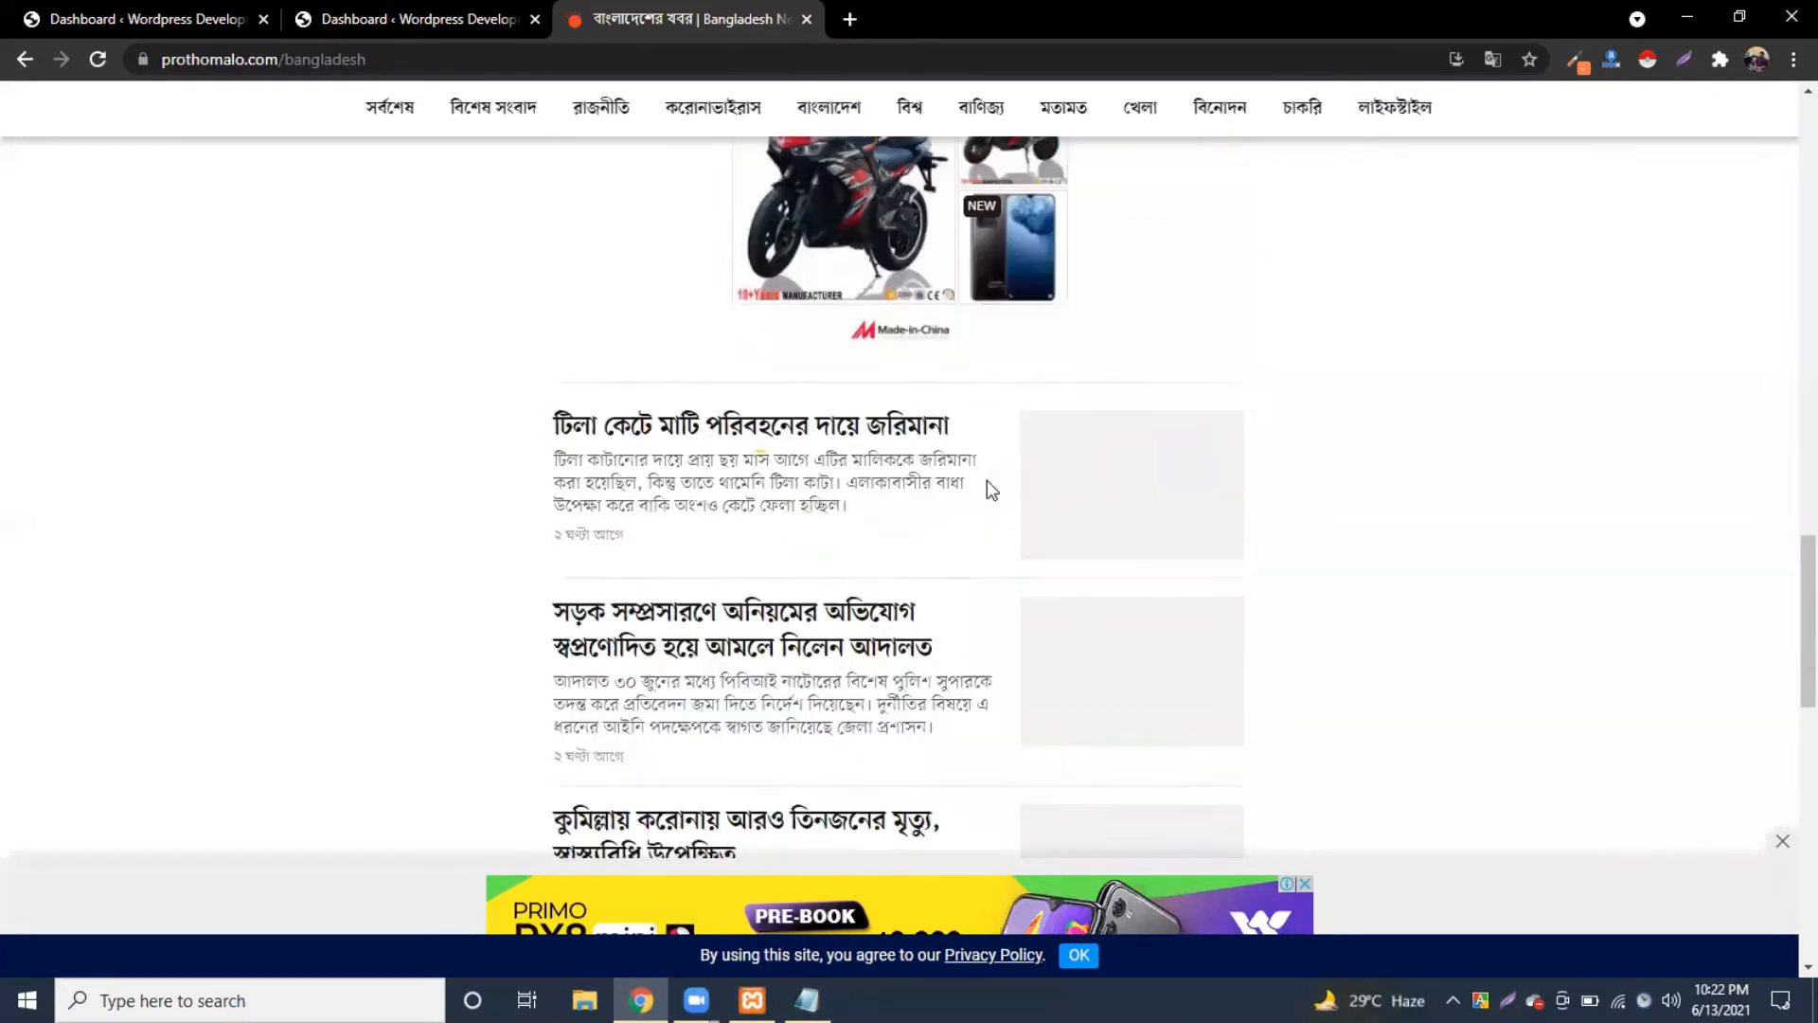
{"action": "scroll", "coordinate": [987, 480], "scroll_direction": "up", "scroll_amount": 20}
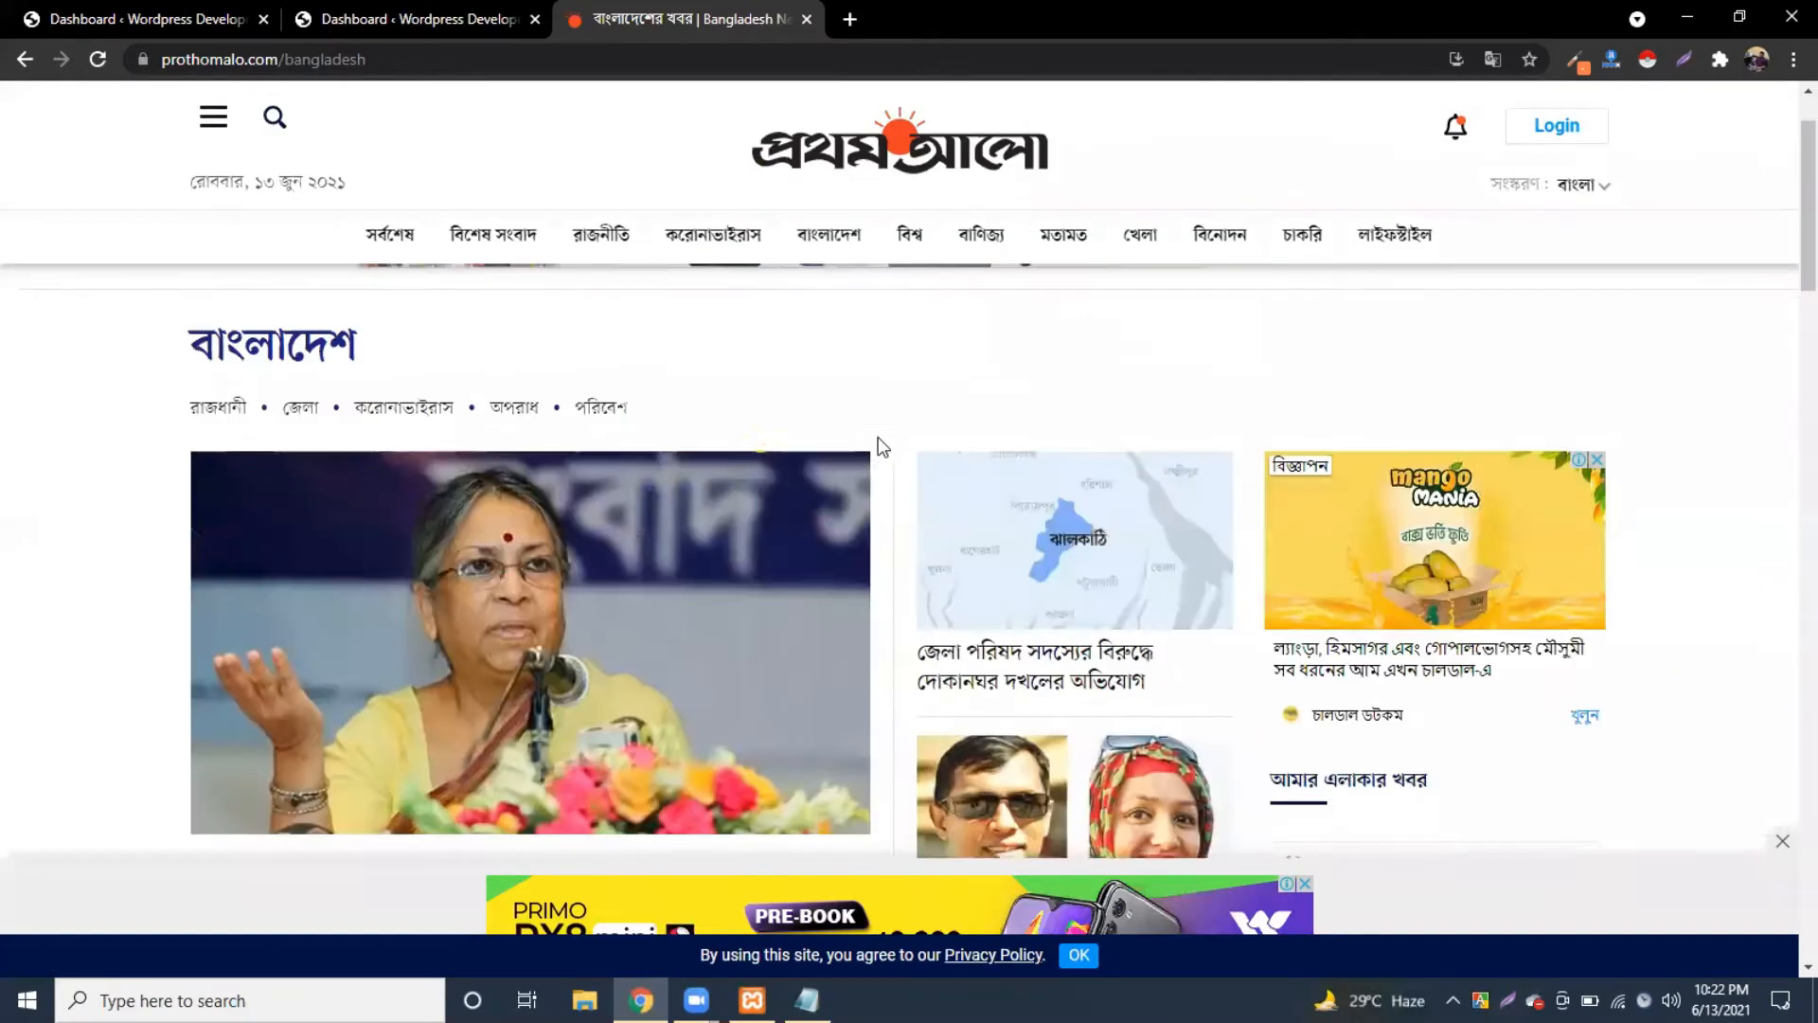
Step: Open the খেলা sports section and scroll through its cricket and football listings
{"action": "left_click", "coordinate": [1140, 234]}
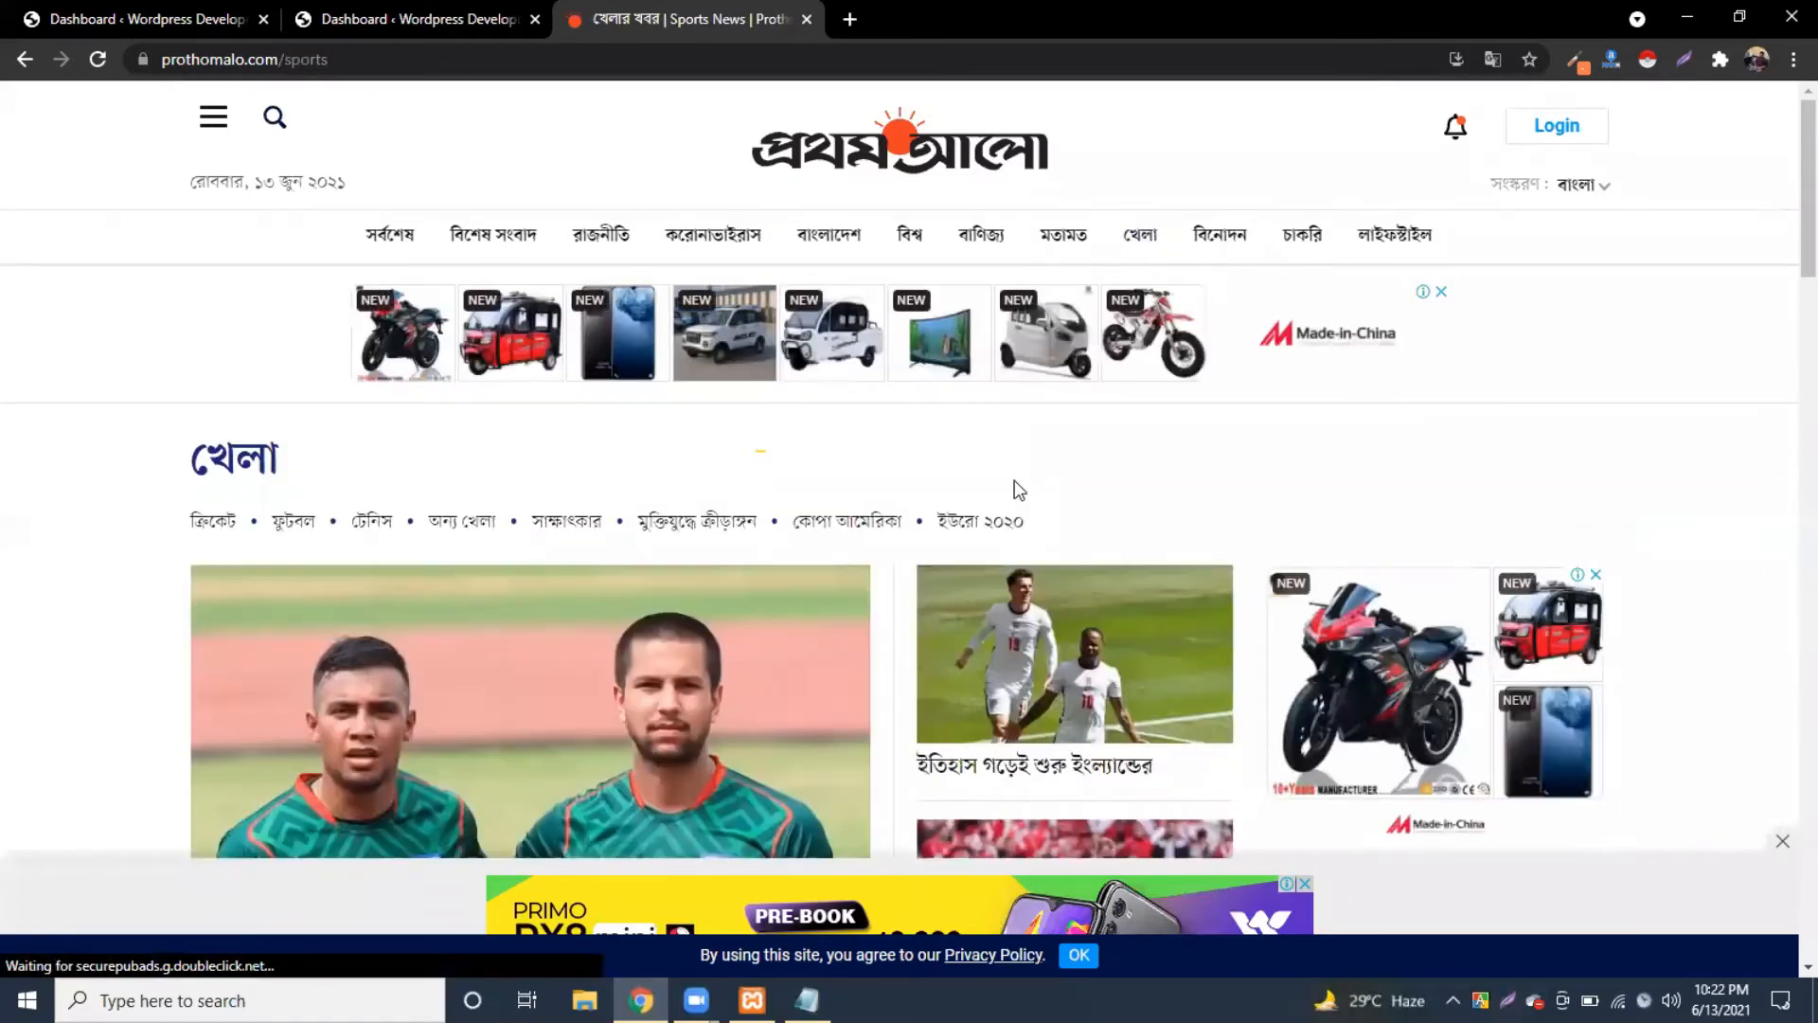
{"action": "scroll", "coordinate": [1018, 491], "scroll_direction": "down", "scroll_amount": 3}
{"action": "scroll", "coordinate": [1004, 490], "scroll_direction": "down", "scroll_amount": 5}
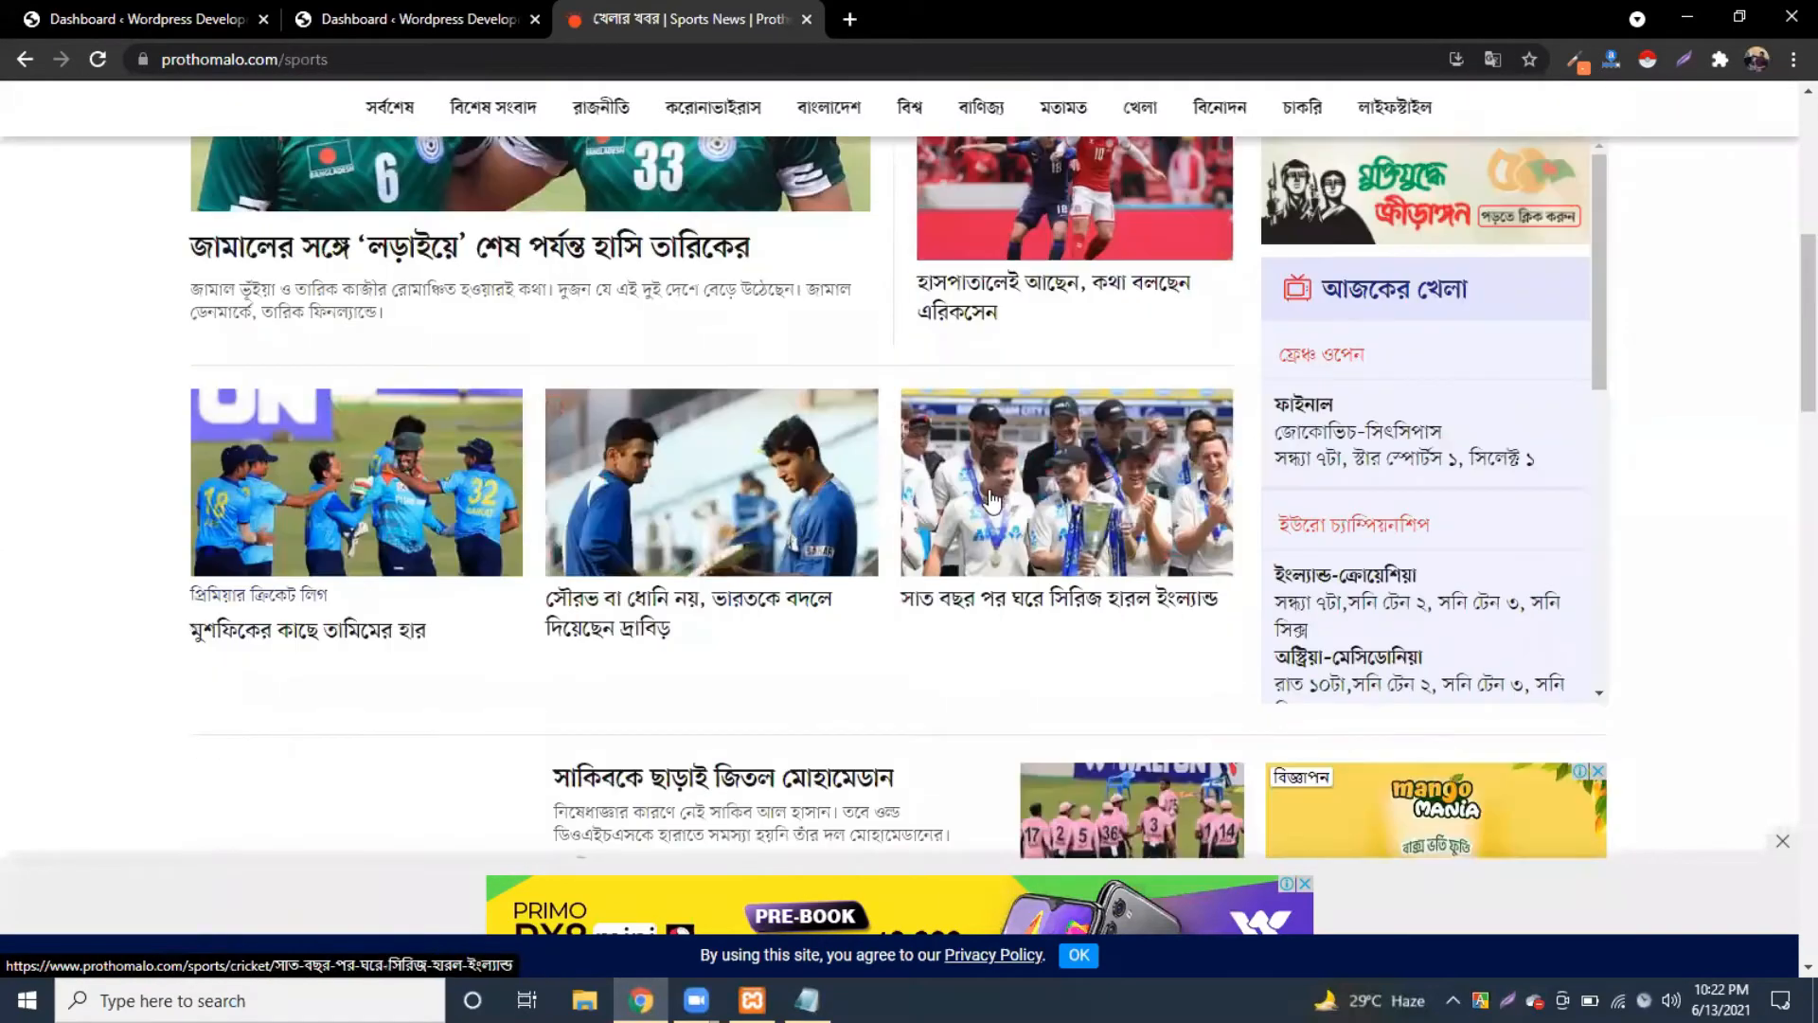
{"action": "scroll", "coordinate": [978, 514], "scroll_direction": "down", "scroll_amount": 3}
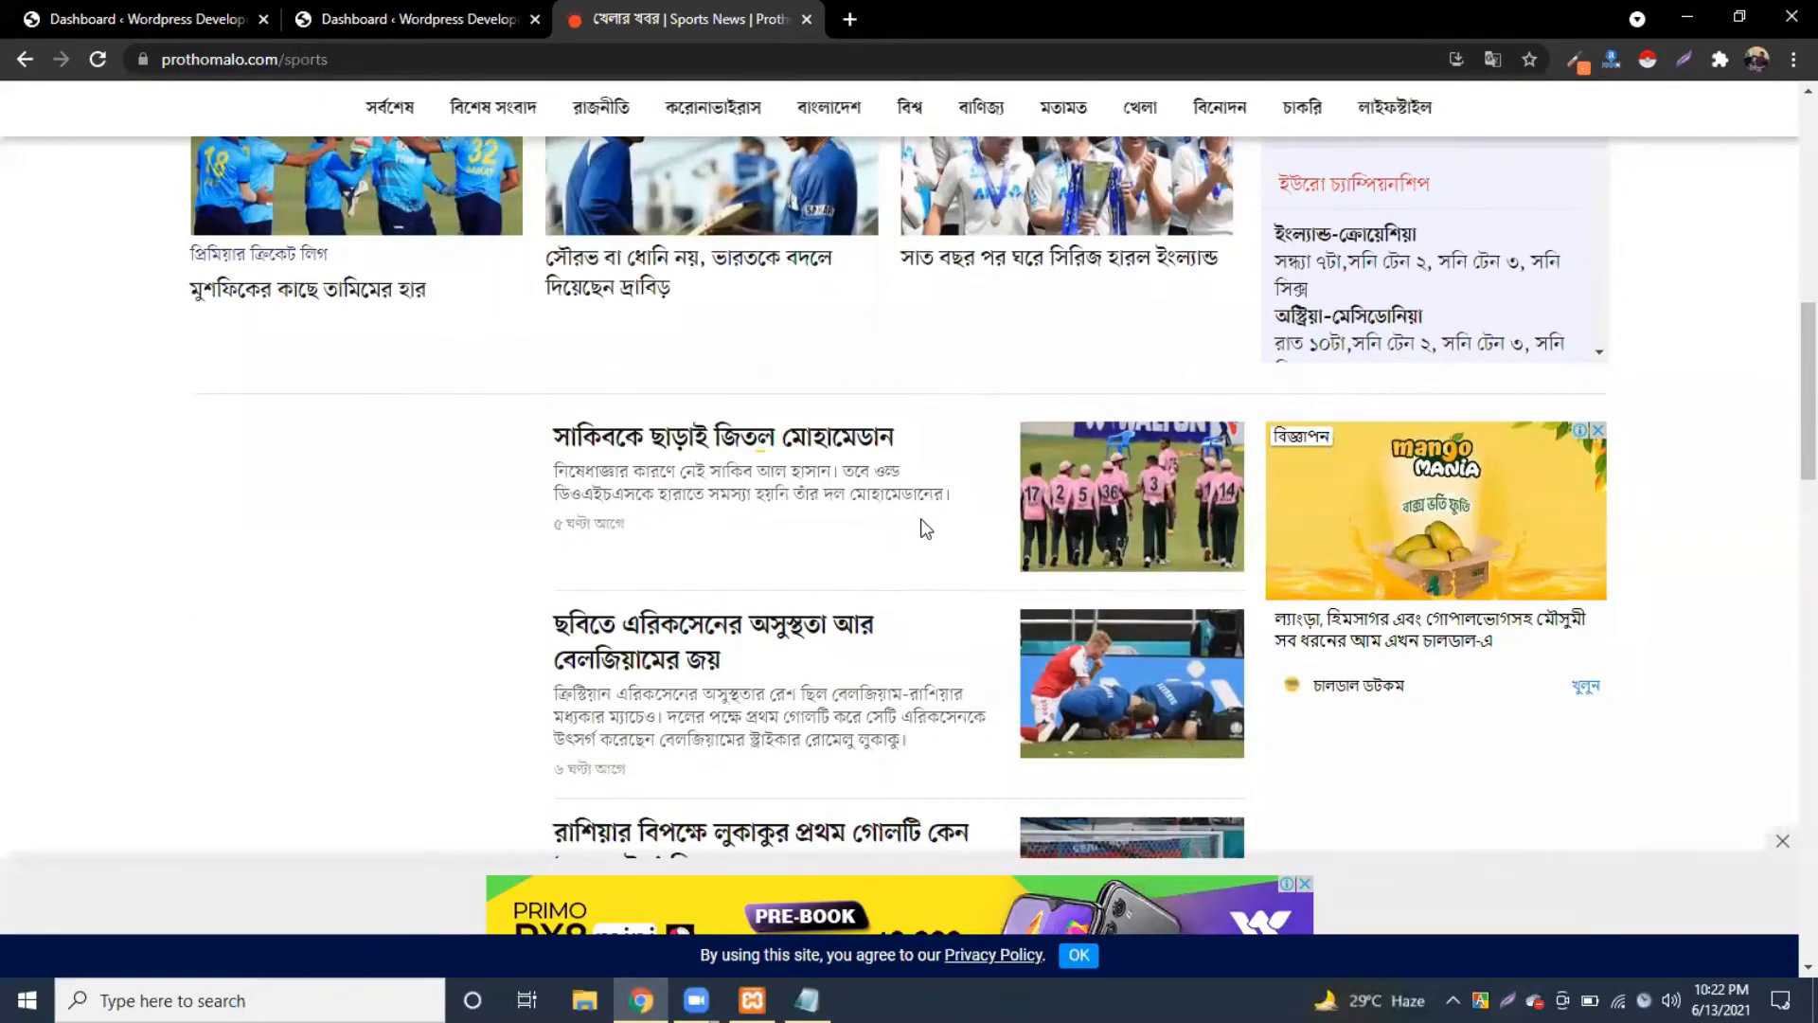
{"action": "scroll", "coordinate": [926, 529], "scroll_direction": "down", "scroll_amount": 8}
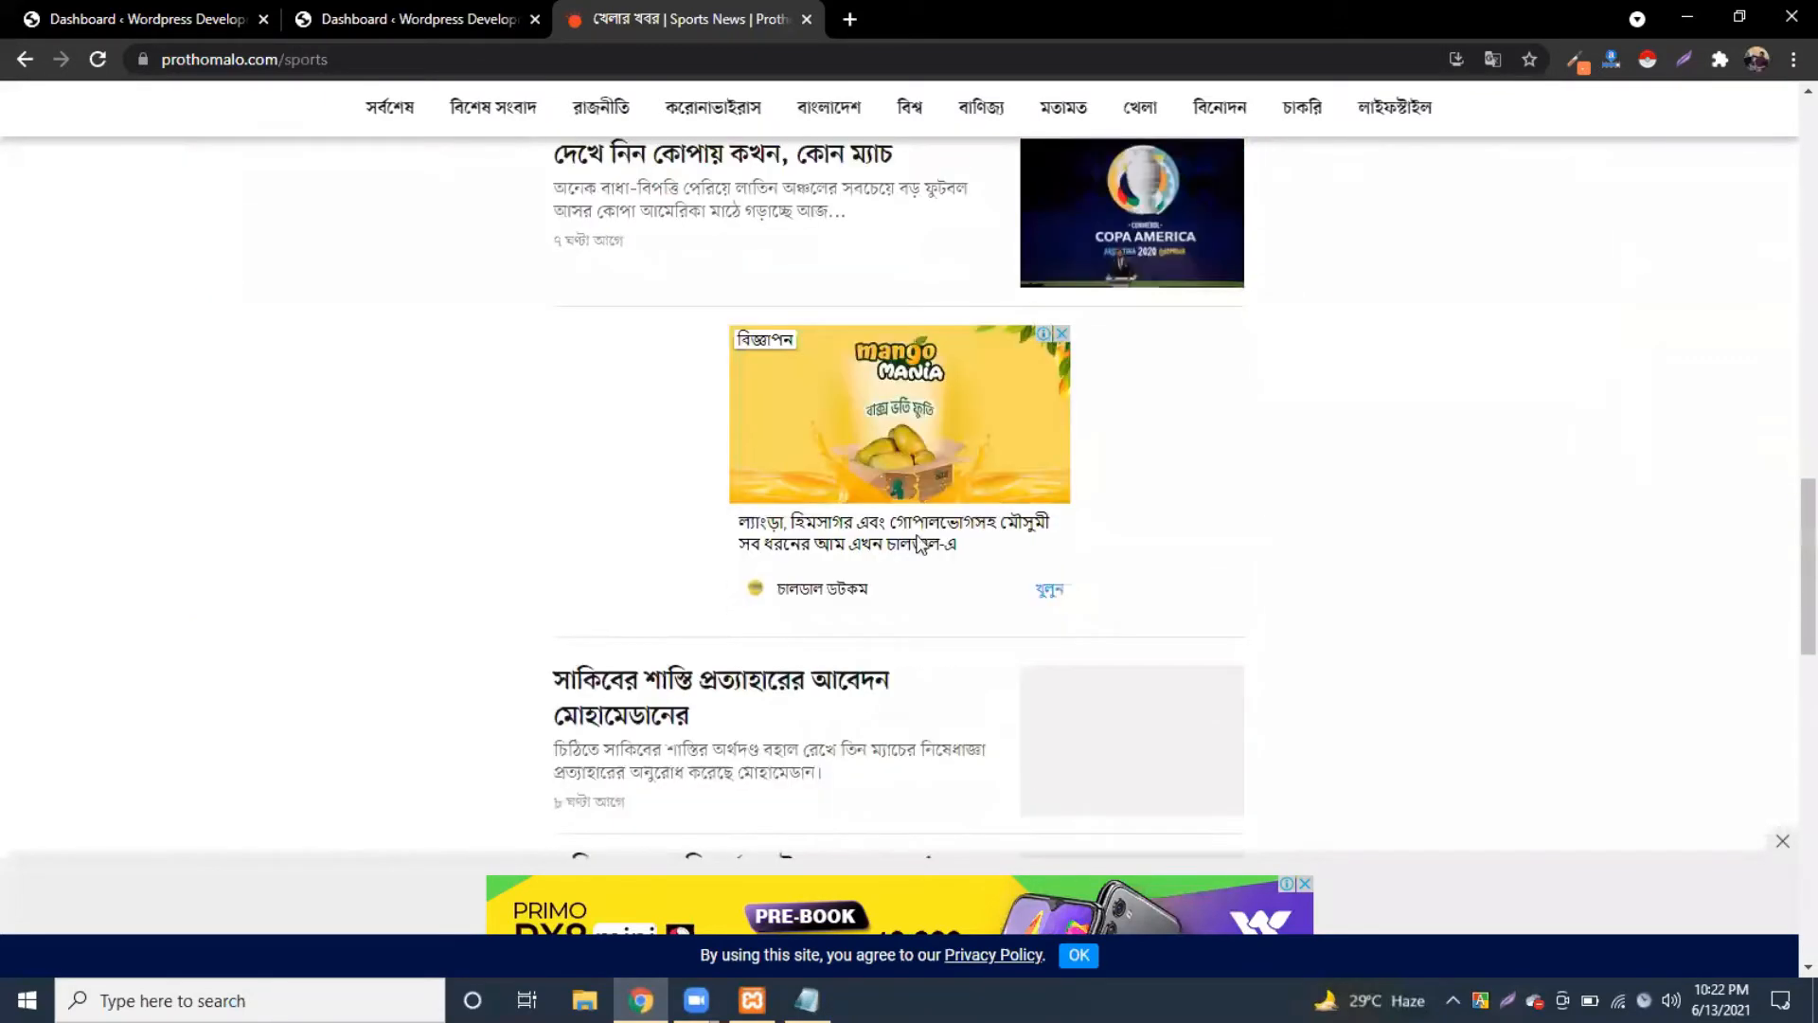
{"action": "scroll", "coordinate": [920, 547], "scroll_direction": "down", "scroll_amount": 12}
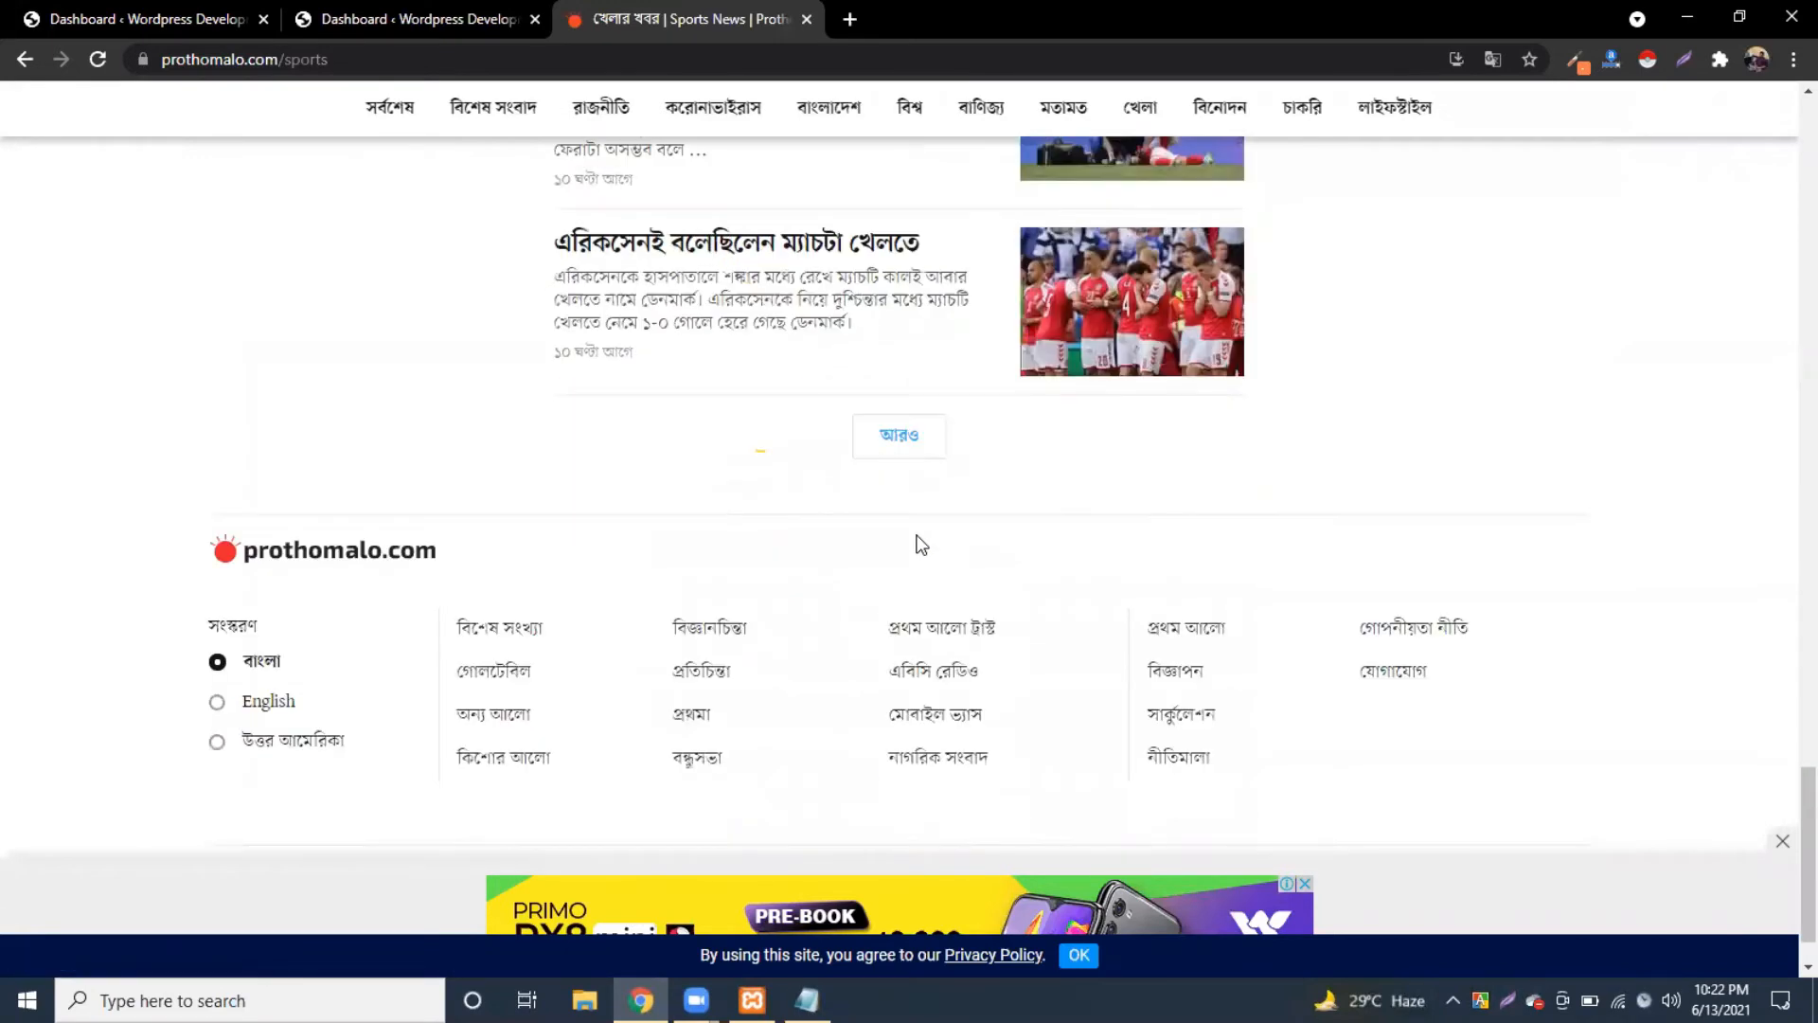
{"action": "scroll", "coordinate": [921, 546], "scroll_direction": "up", "scroll_amount": 15}
{"action": "scroll", "coordinate": [916, 545], "scroll_direction": "down", "scroll_amount": 6}
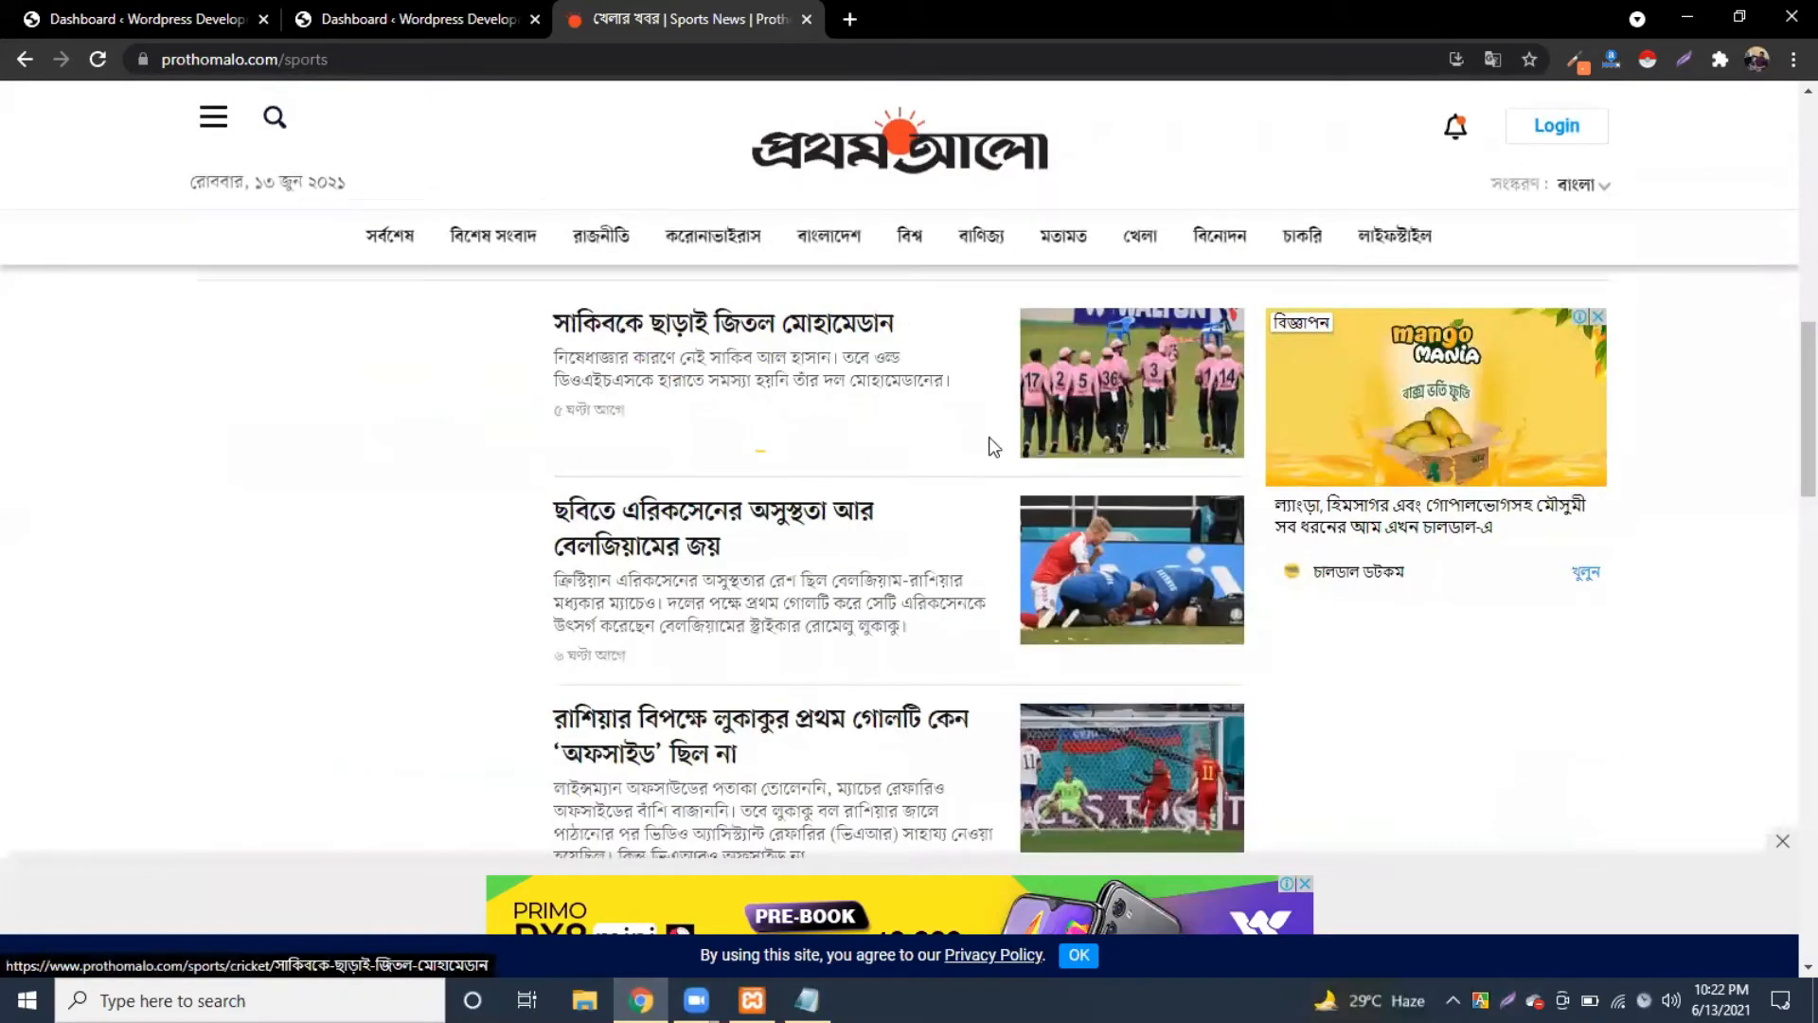
{"action": "scroll", "coordinate": [989, 439], "scroll_direction": "down", "scroll_amount": 10}
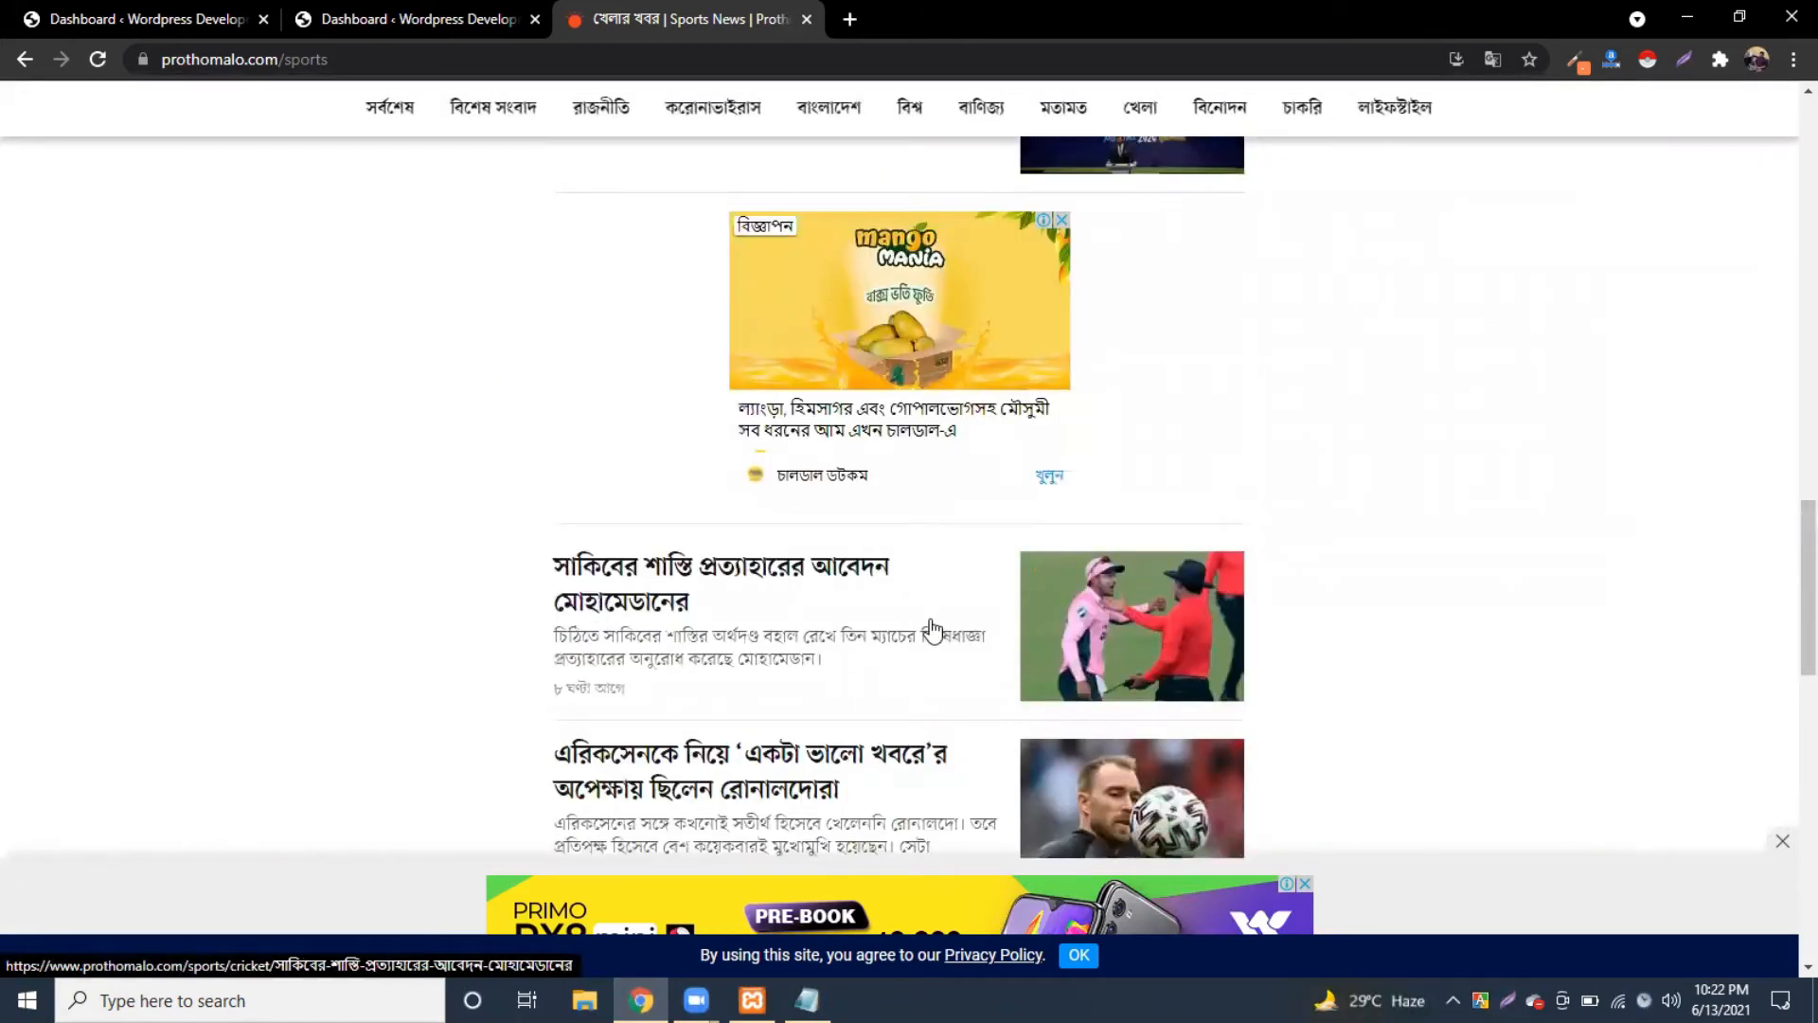
{"action": "scroll", "coordinate": [933, 628], "scroll_direction": "up", "scroll_amount": 1}
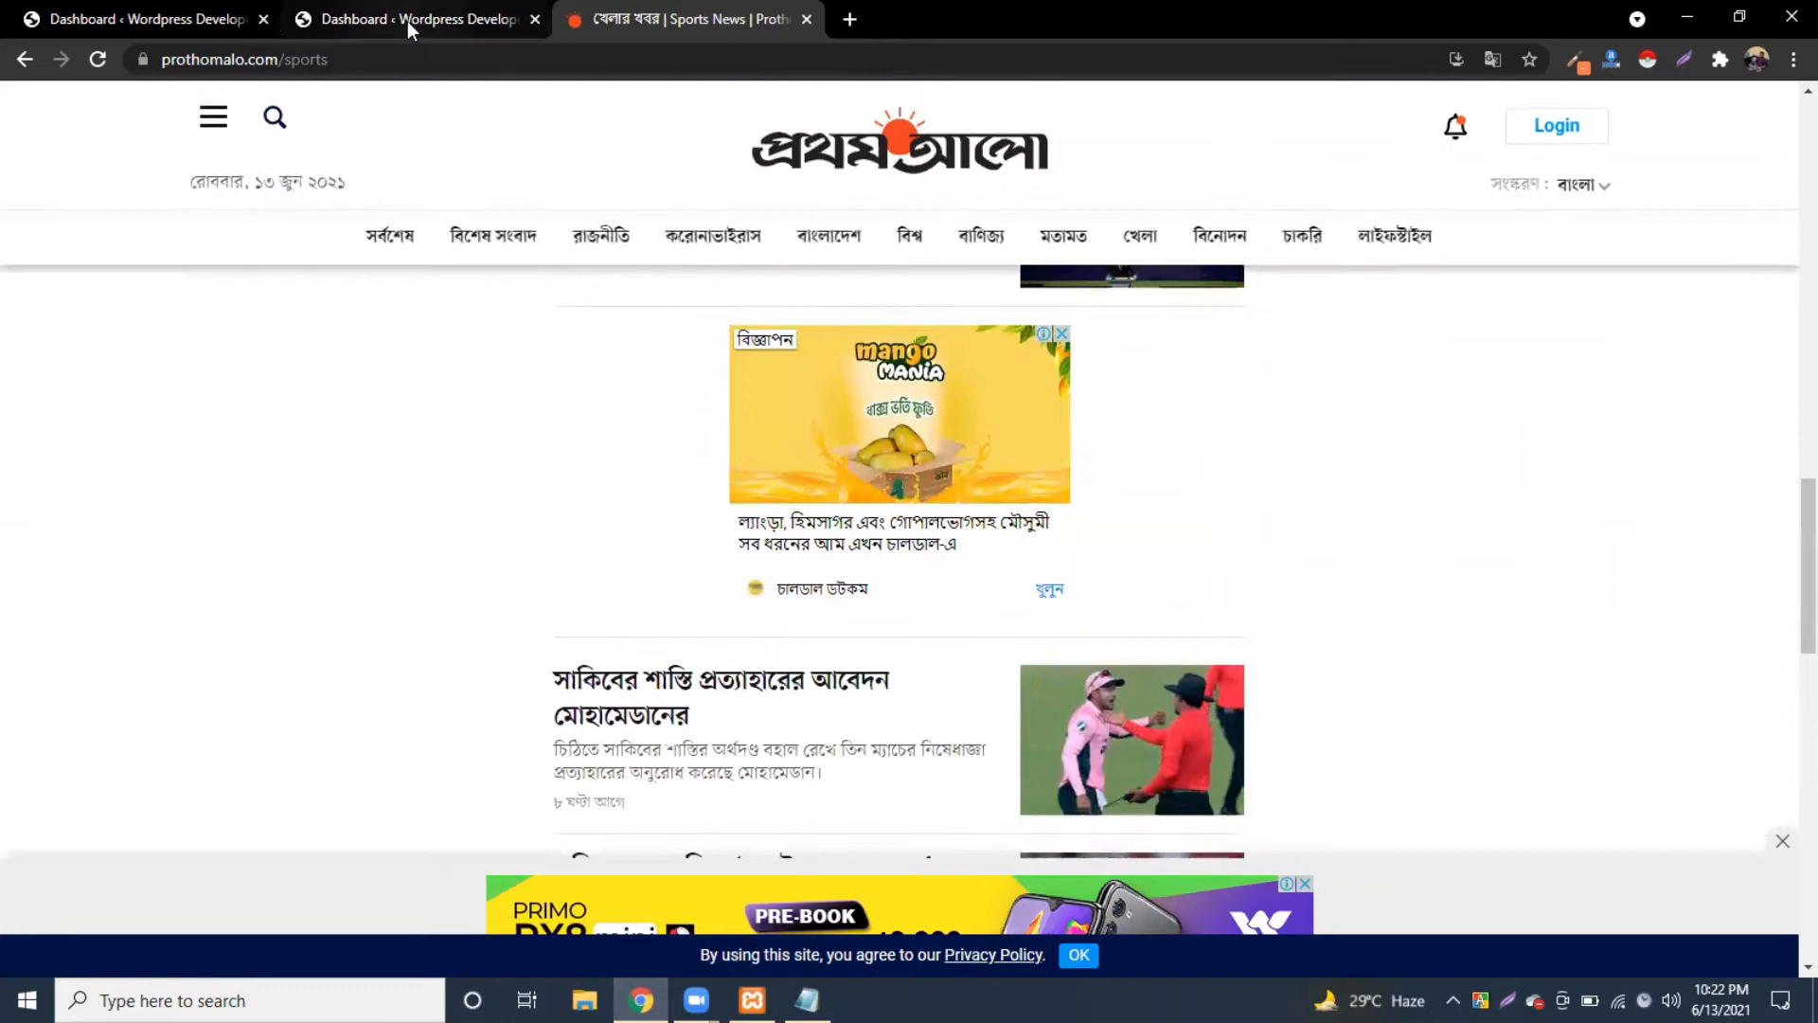
Step: Switch to the WordPress Dashboard, then review the '1.post -> category' line in the class note
{"action": "left_click", "coordinate": [407, 20]}
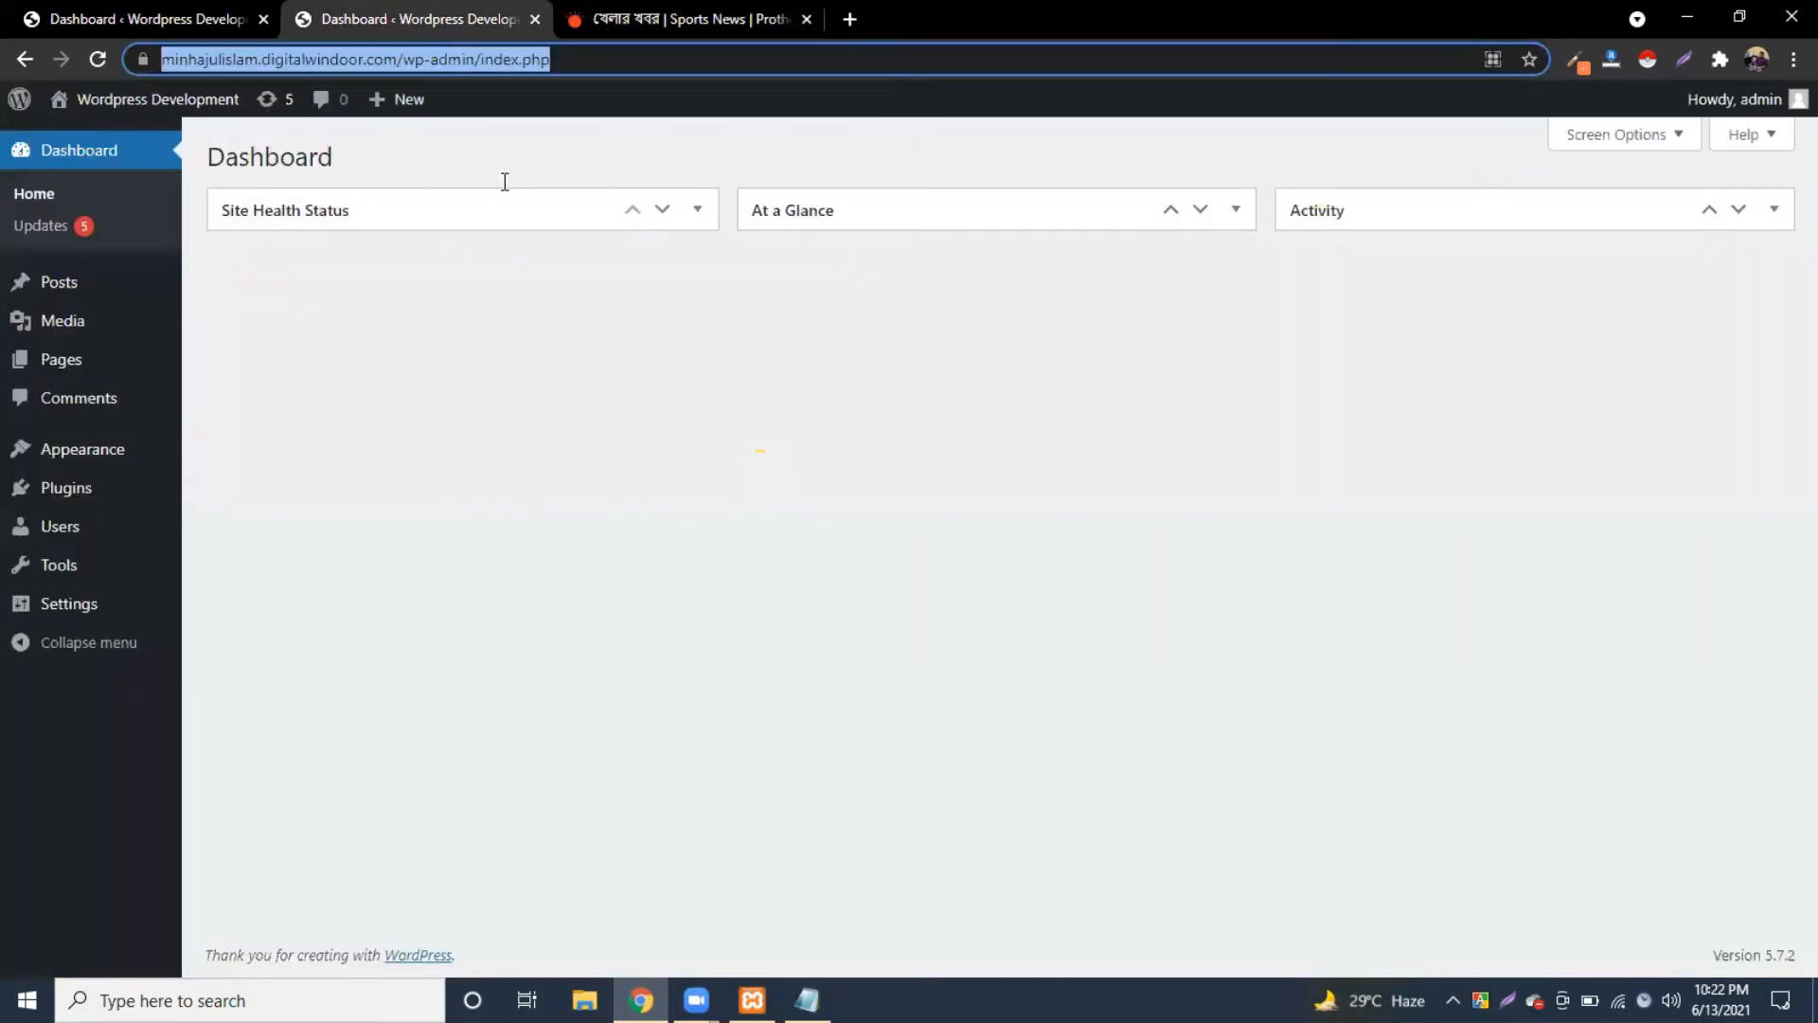
{"action": "key", "text": "alt+Tab"}
{"action": "left_click_drag", "start_coordinate": [560, 179], "coordinate": [523, 188]}
{"action": "left_click", "coordinate": [272, 194]}
{"action": "left_click", "coordinate": [528, 191]}
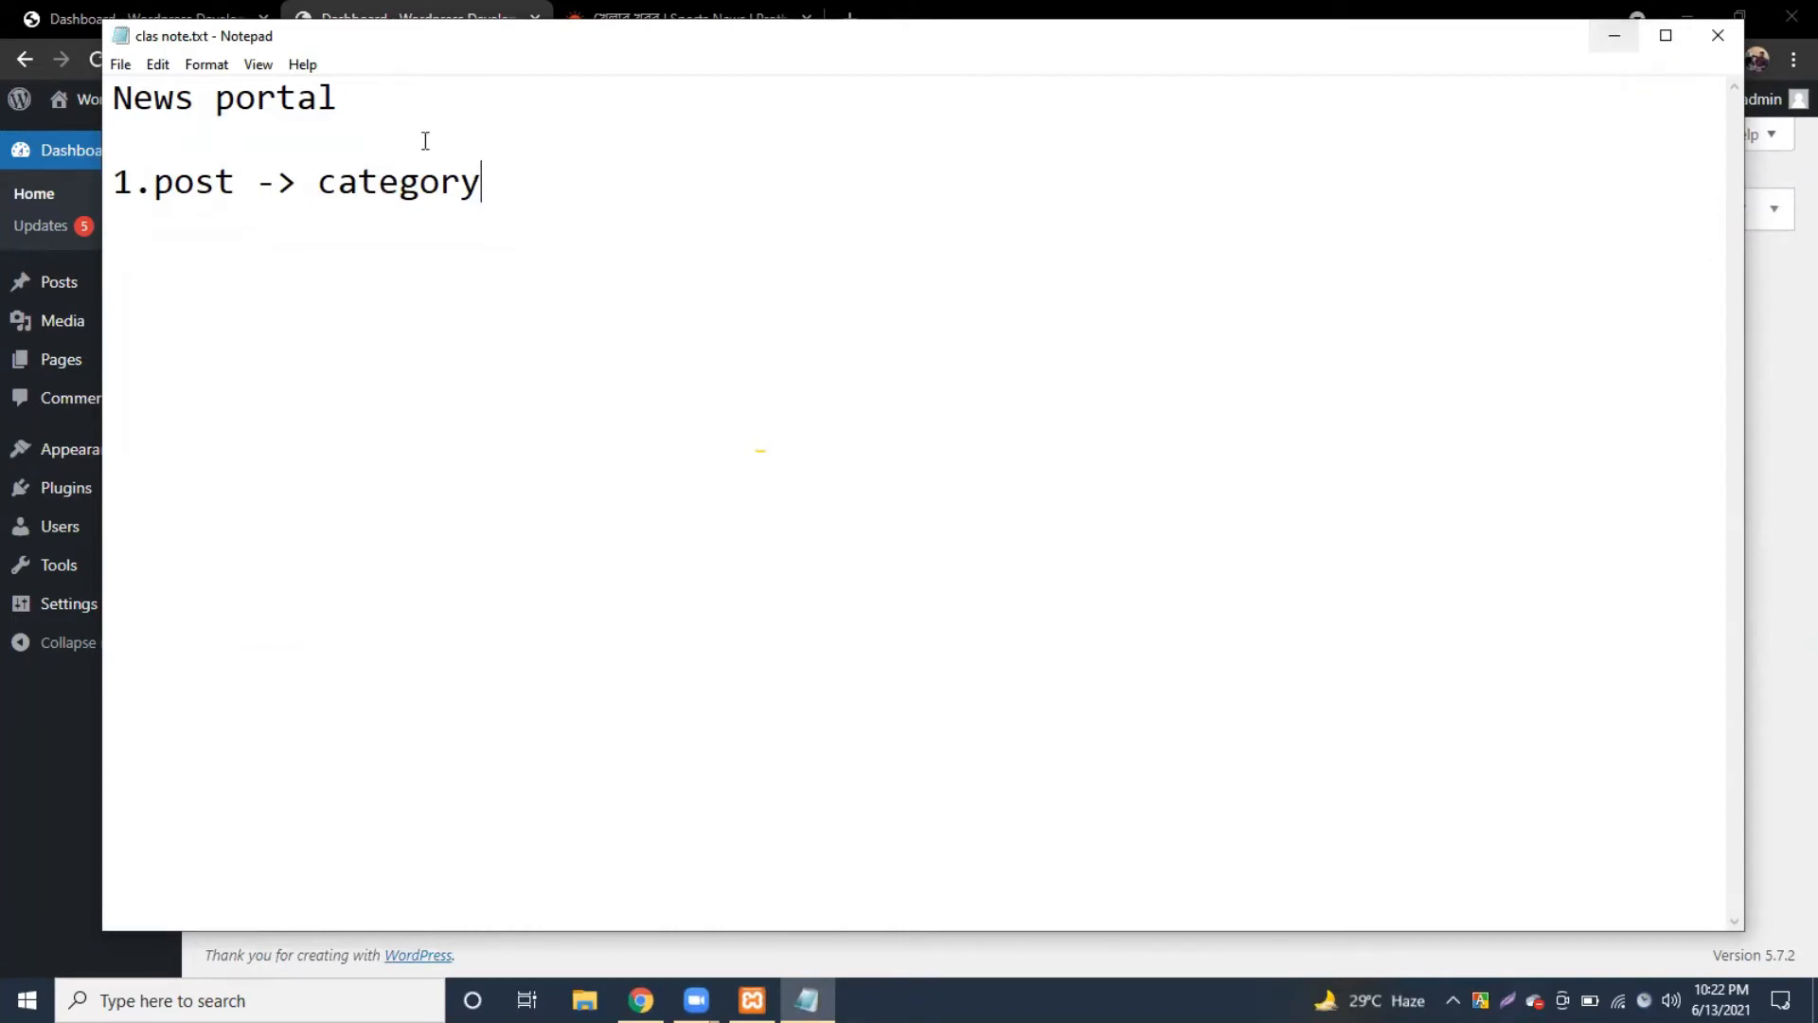
{"action": "left_click", "coordinate": [209, 182]}
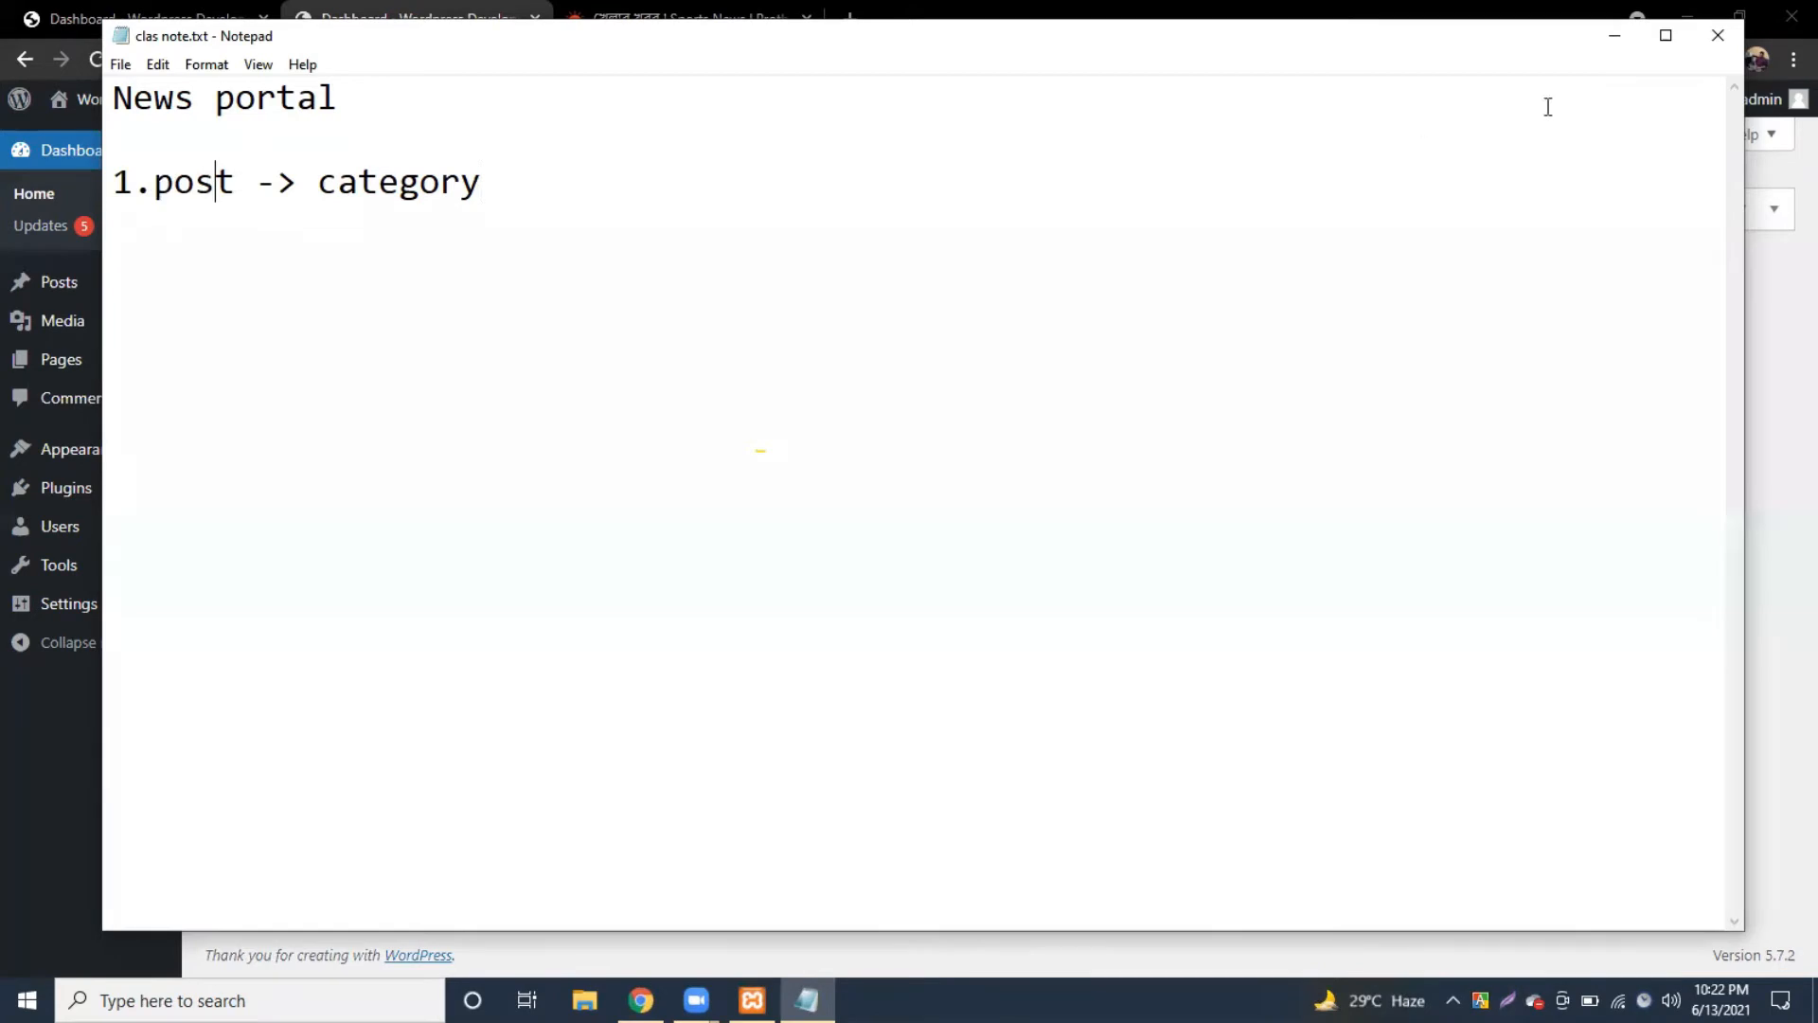
Step: Minimize the note and return to the Prothom Alo homepage via the site logo
{"action": "left_click", "coordinate": [1614, 38]}
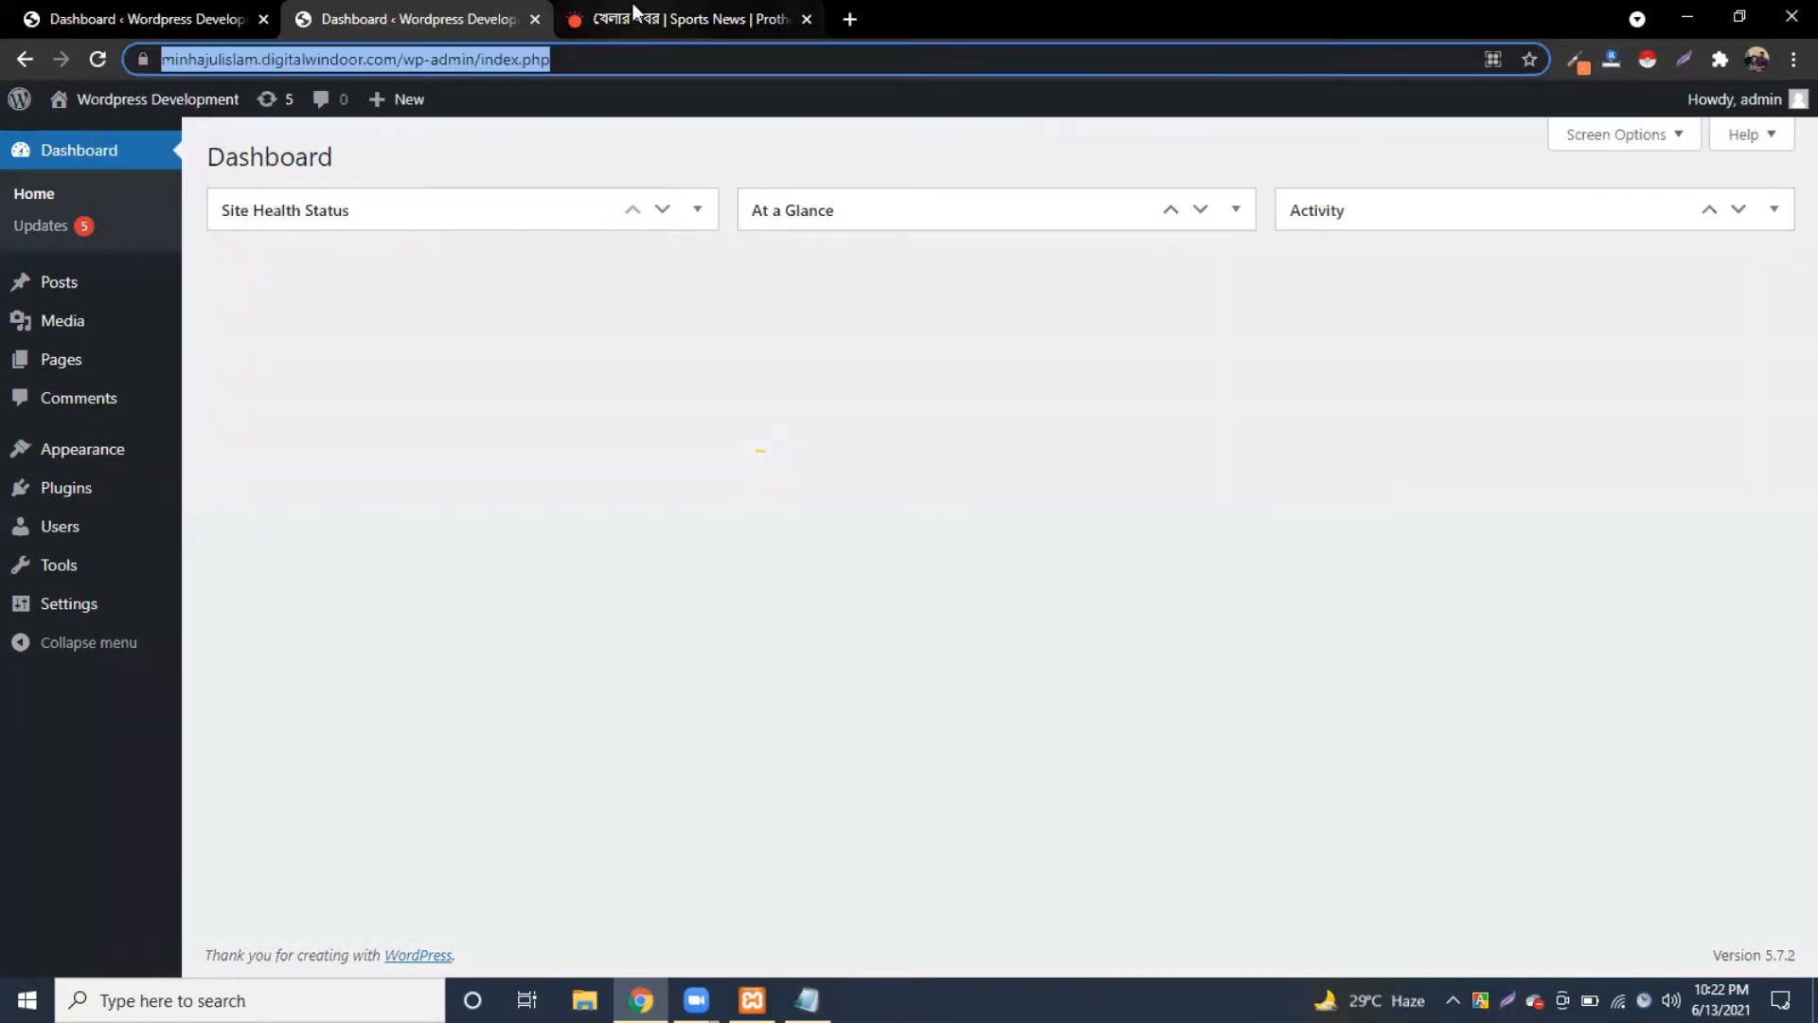
{"action": "left_click", "coordinate": [633, 19]}
{"action": "left_click", "coordinate": [871, 171]}
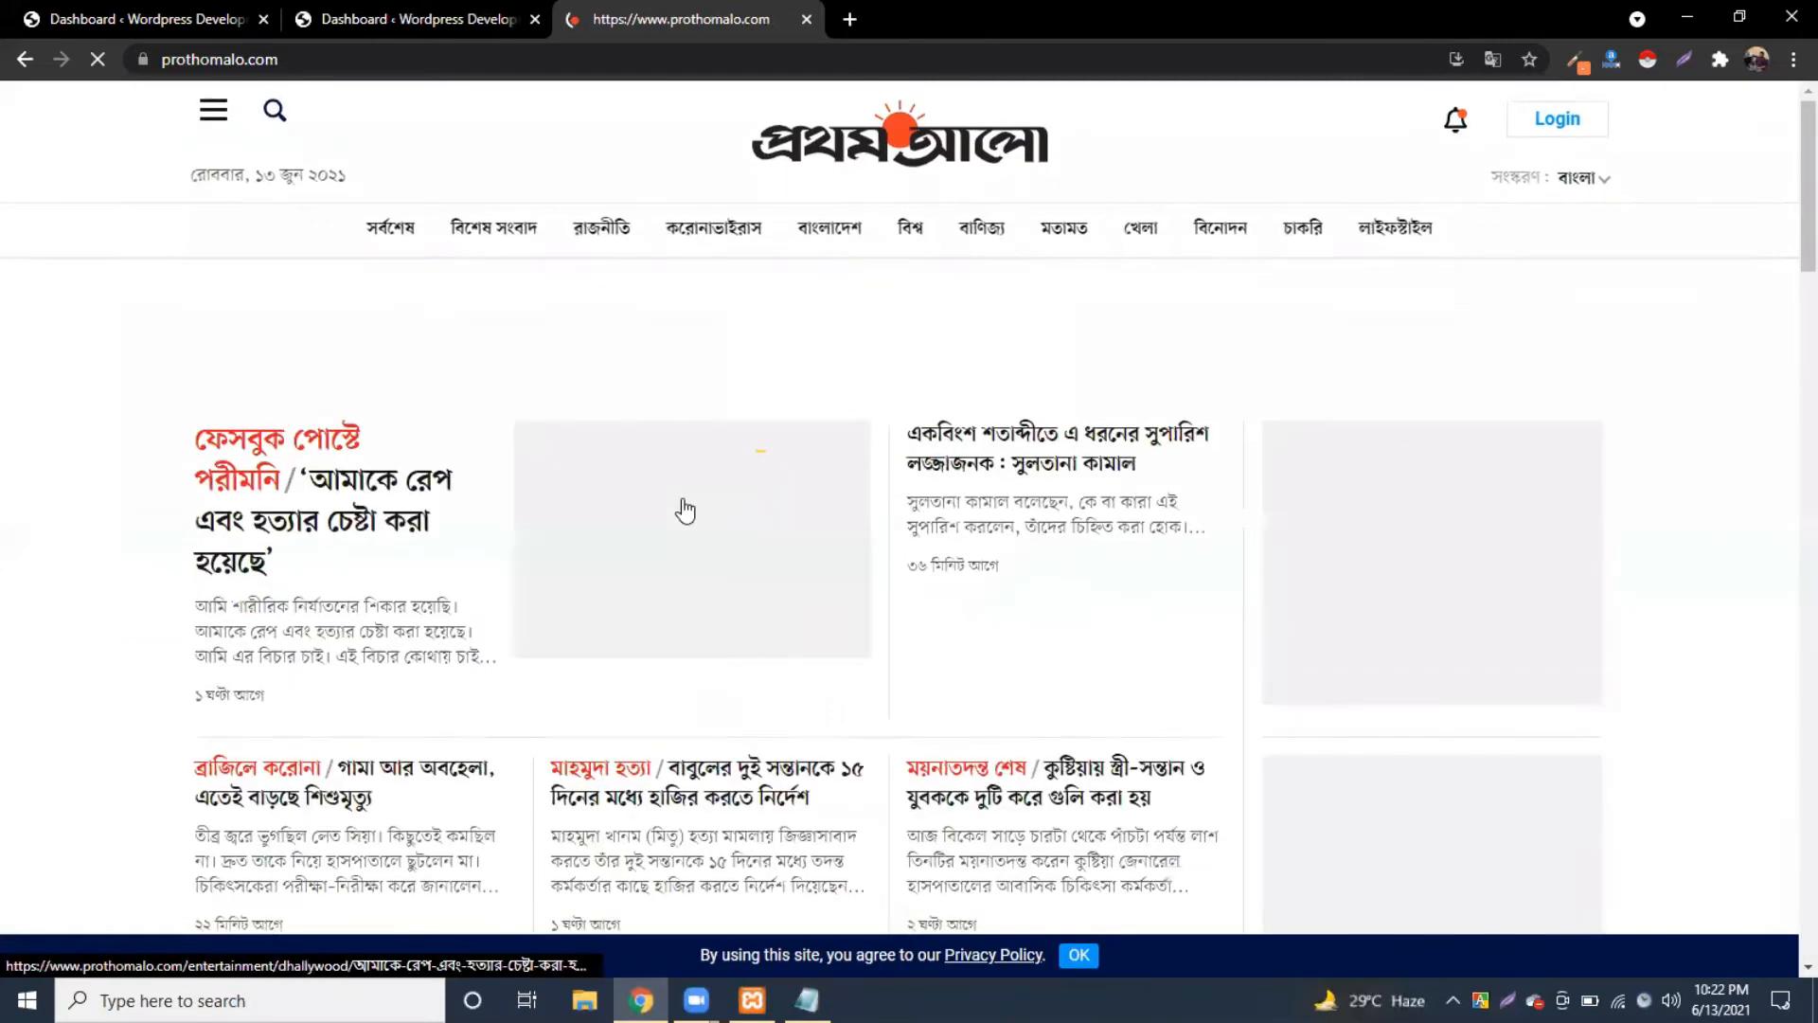
{"action": "scroll", "coordinate": [407, 454], "scroll_direction": "down", "scroll_amount": 2}
{"action": "scroll", "coordinate": [409, 461], "scroll_direction": "down", "scroll_amount": 10}
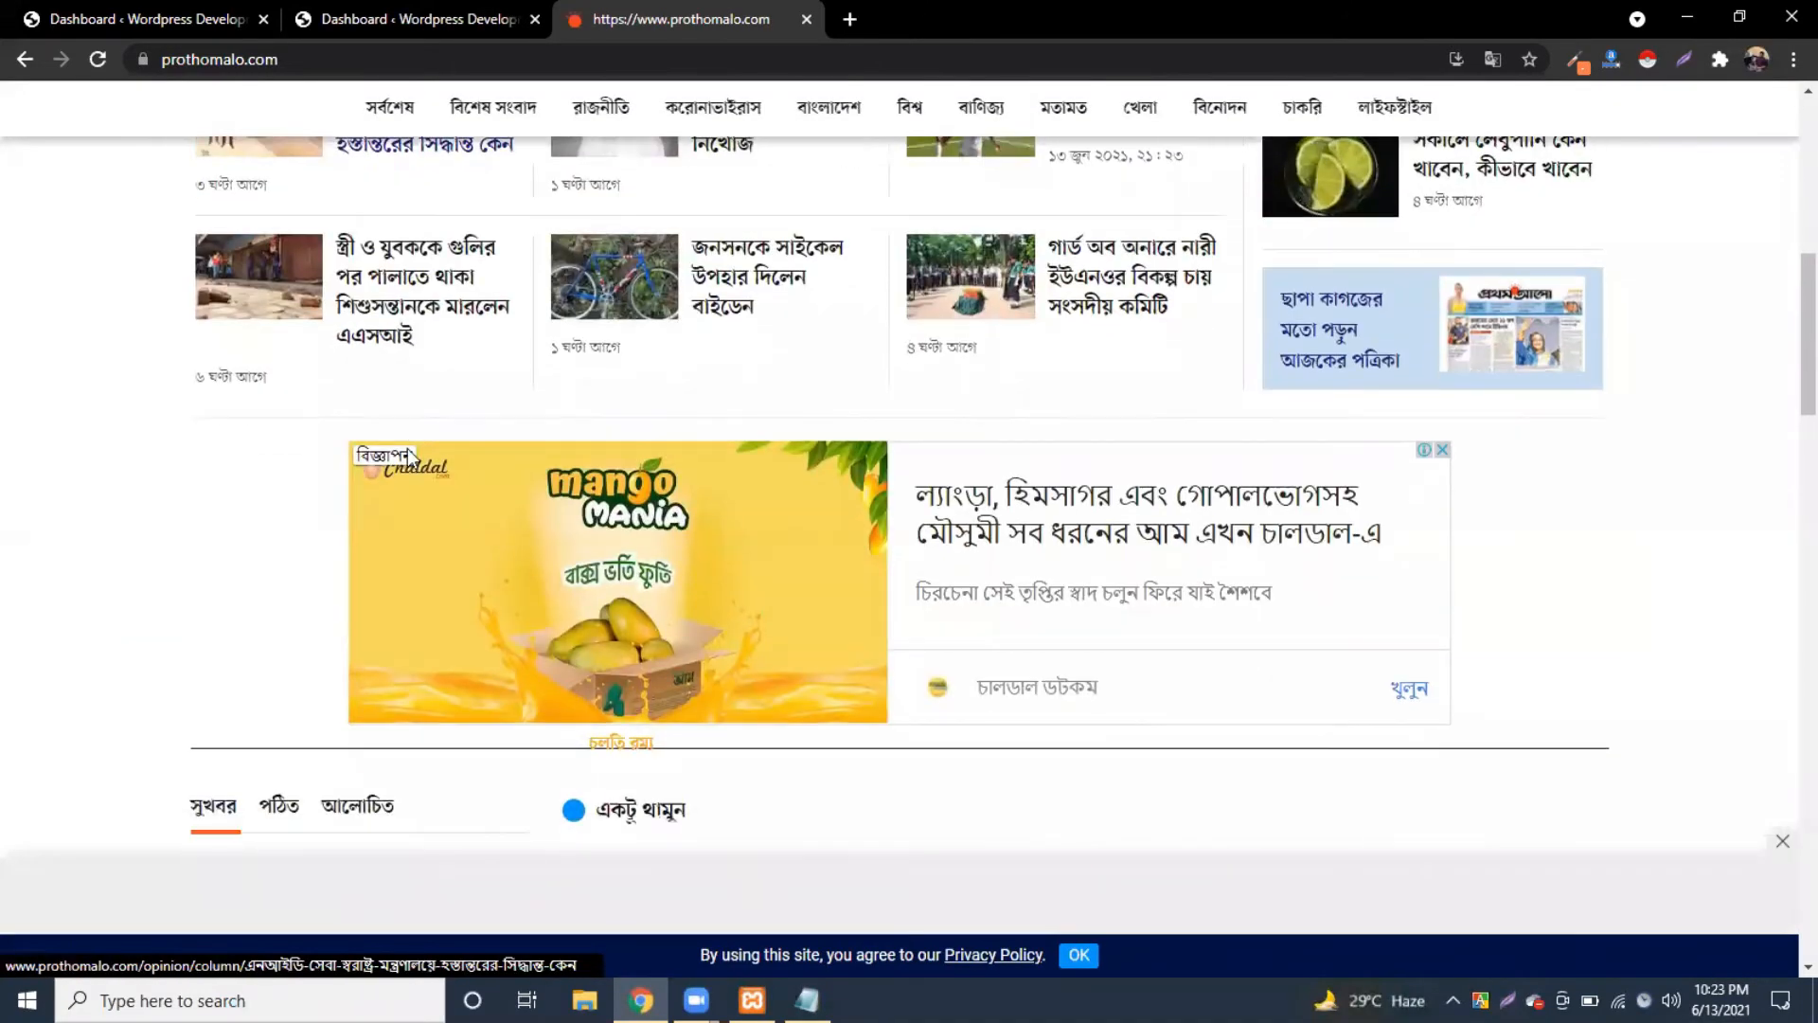
{"action": "scroll", "coordinate": [407, 454], "scroll_direction": "down", "scroll_amount": 10}
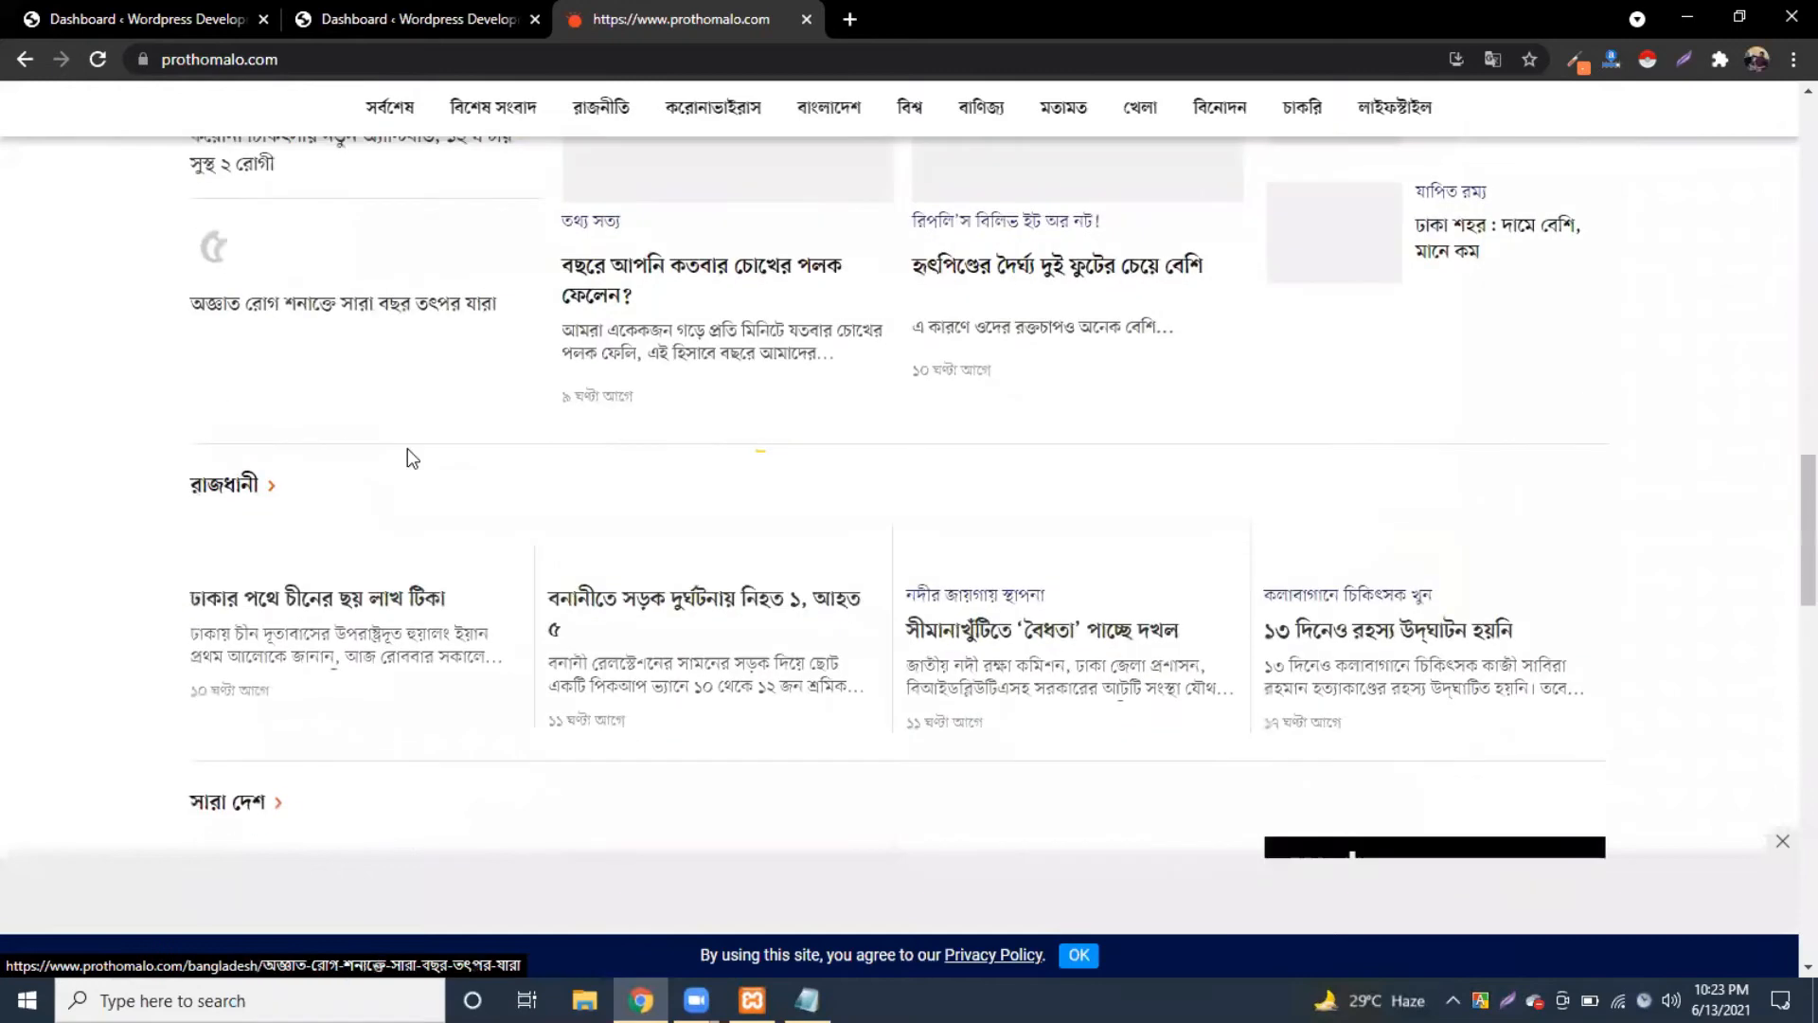
{"action": "left_click_drag", "start_coordinate": [157, 369], "coordinate": [269, 372]}
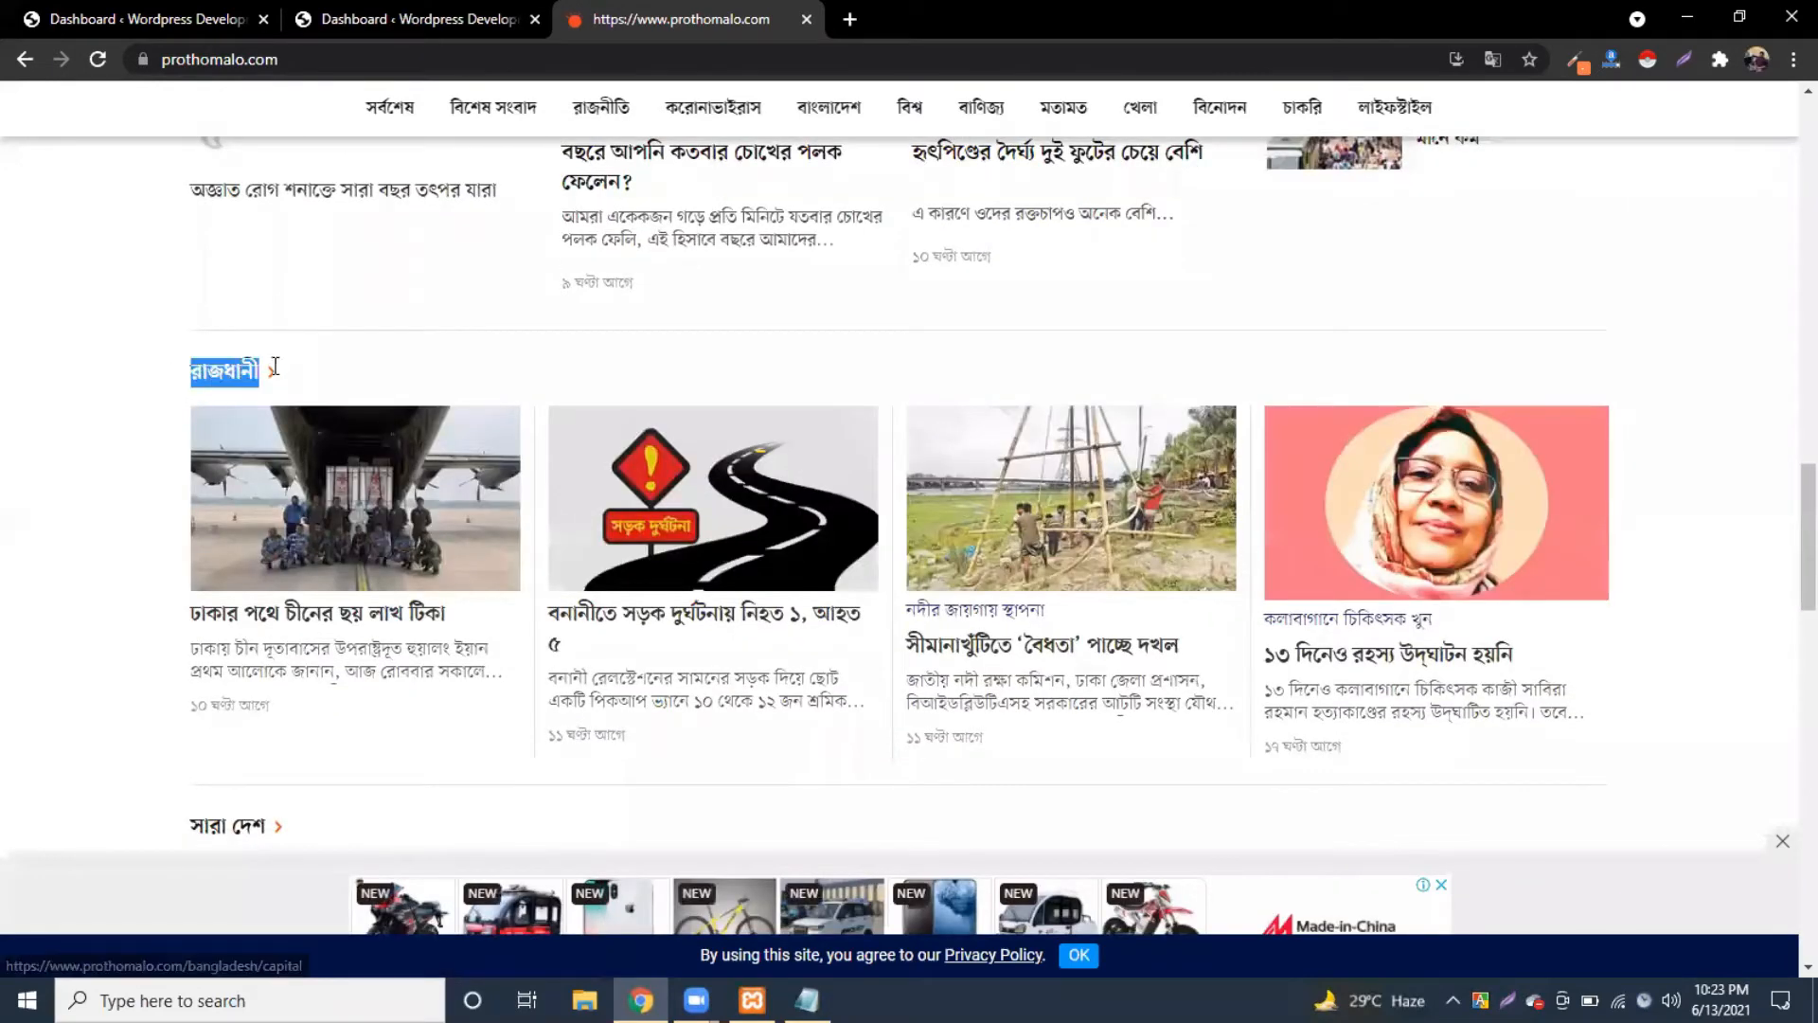
{"action": "left_click", "coordinate": [337, 367]}
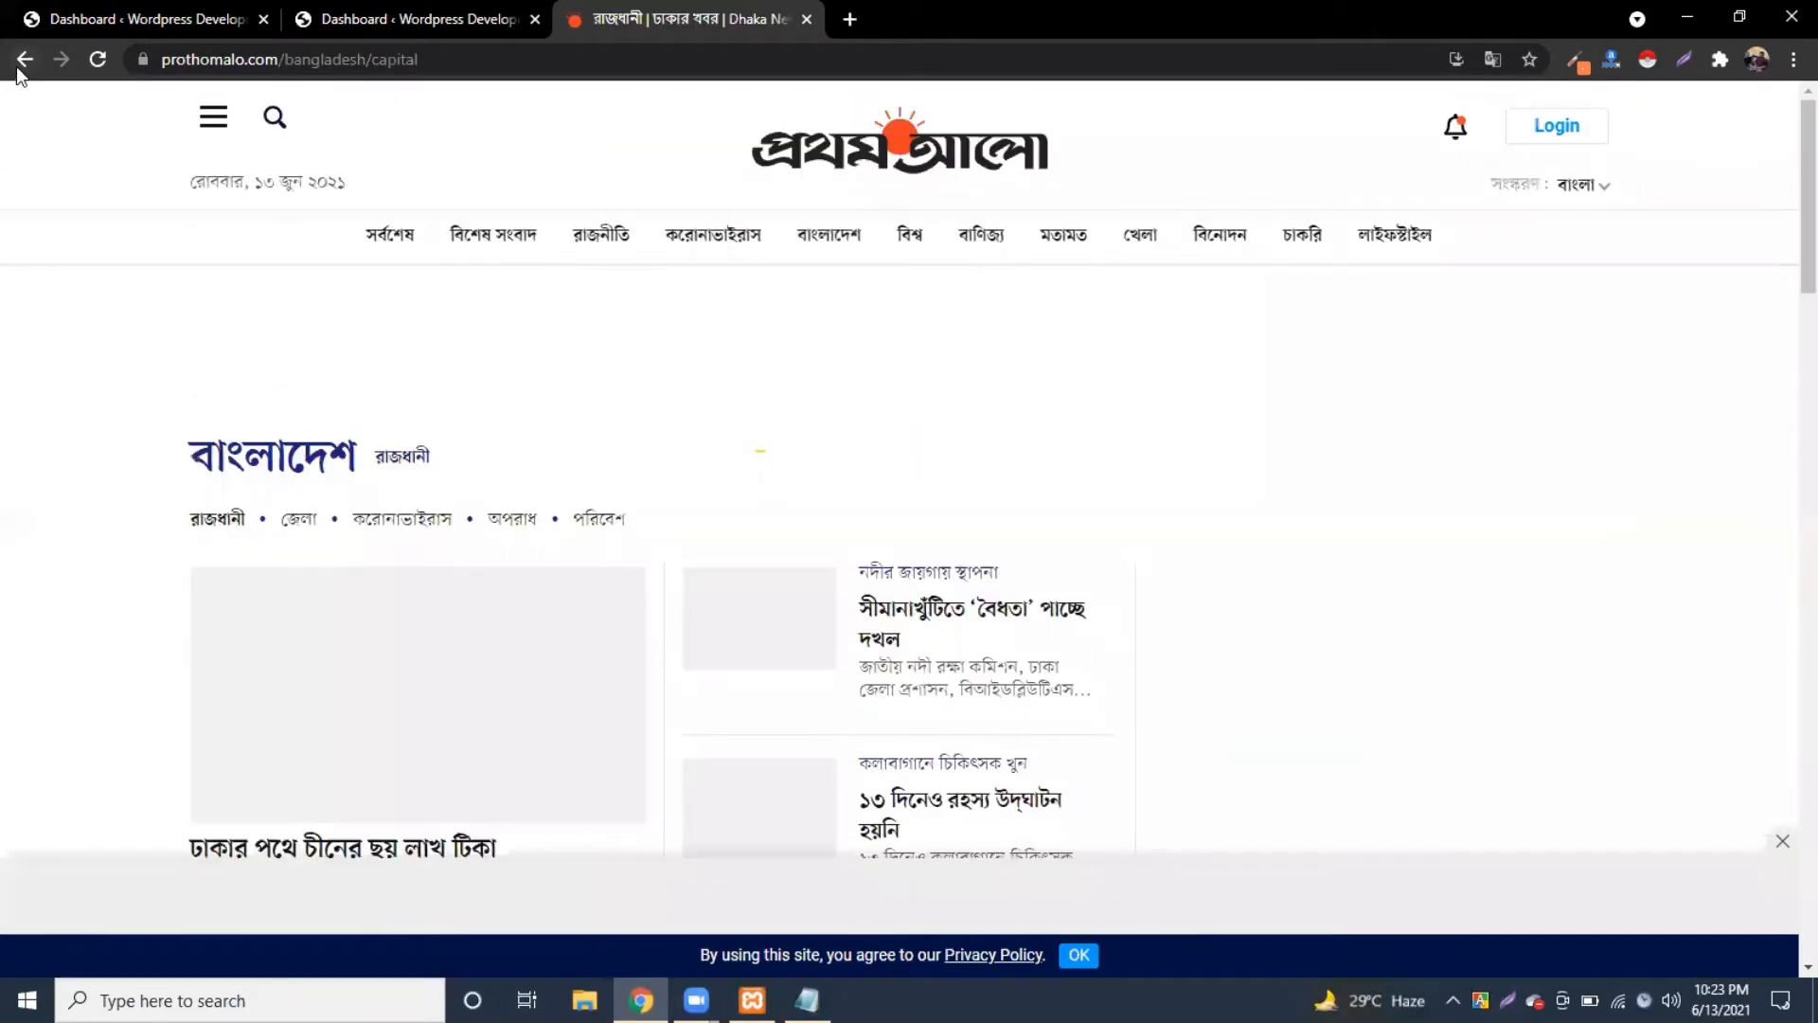
{"action": "left_click", "coordinate": [17, 64]}
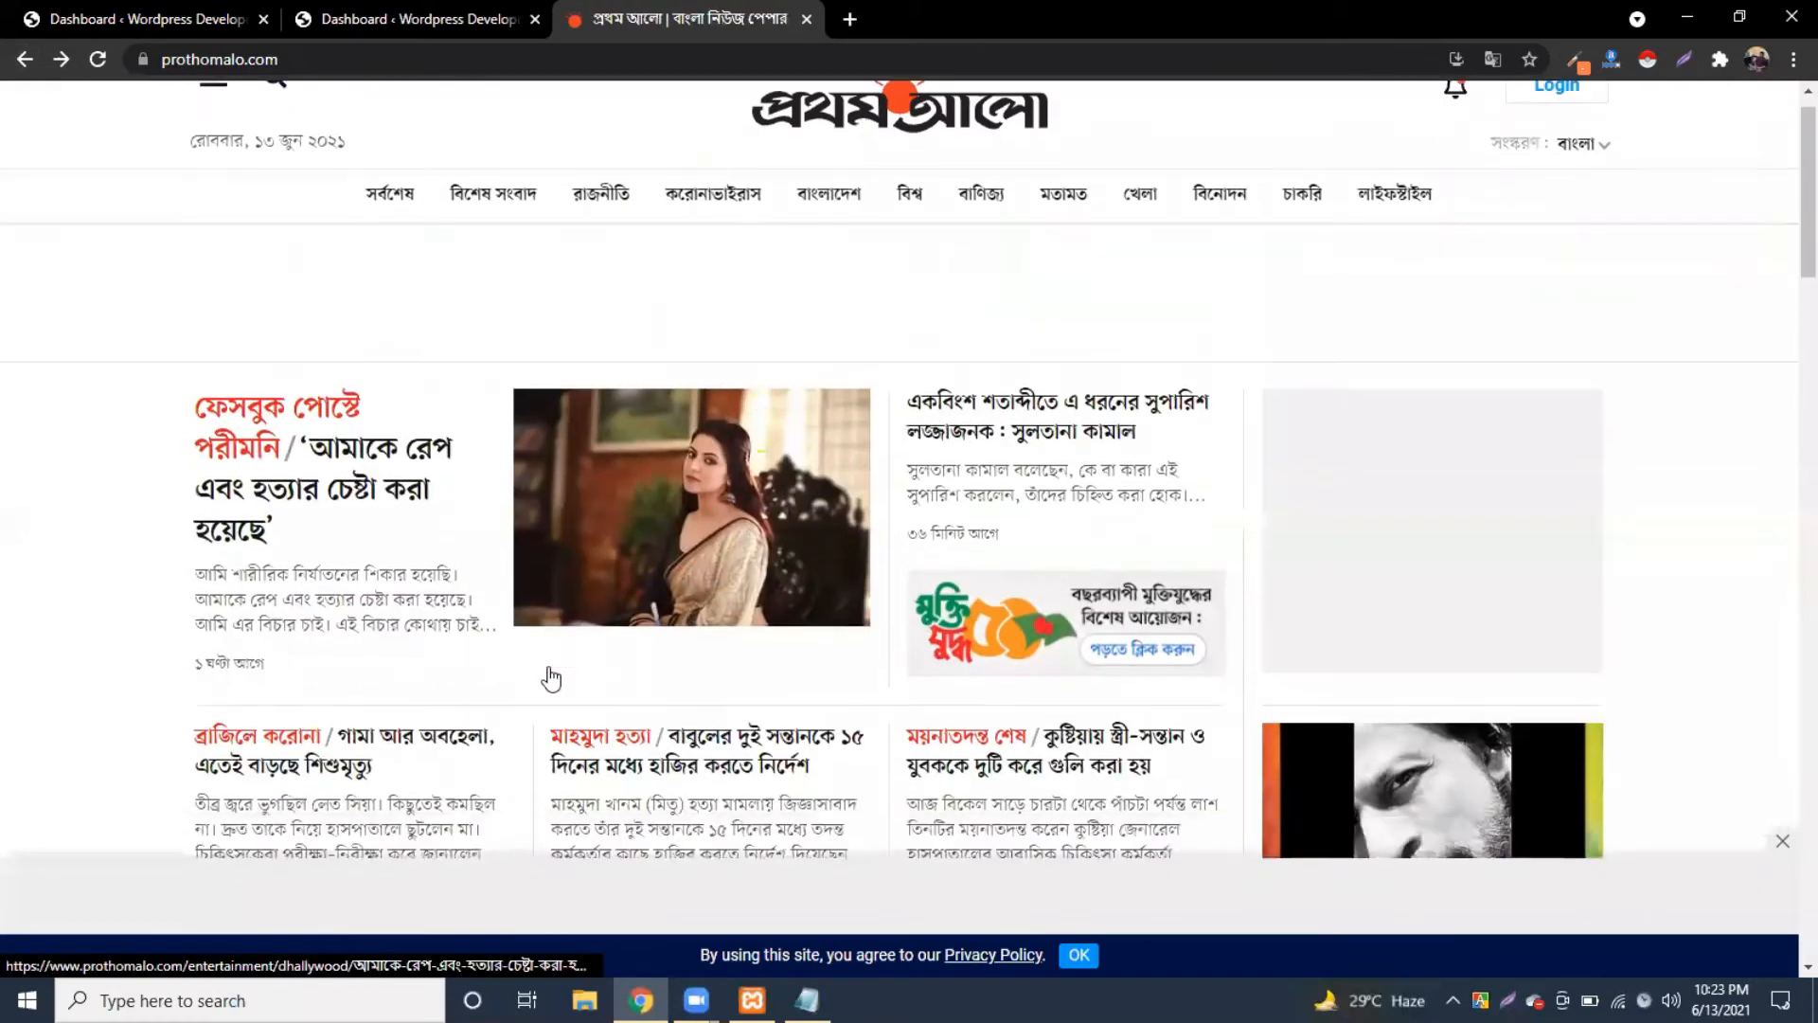
{"action": "scroll", "coordinate": [549, 676], "scroll_direction": "down", "scroll_amount": 5}
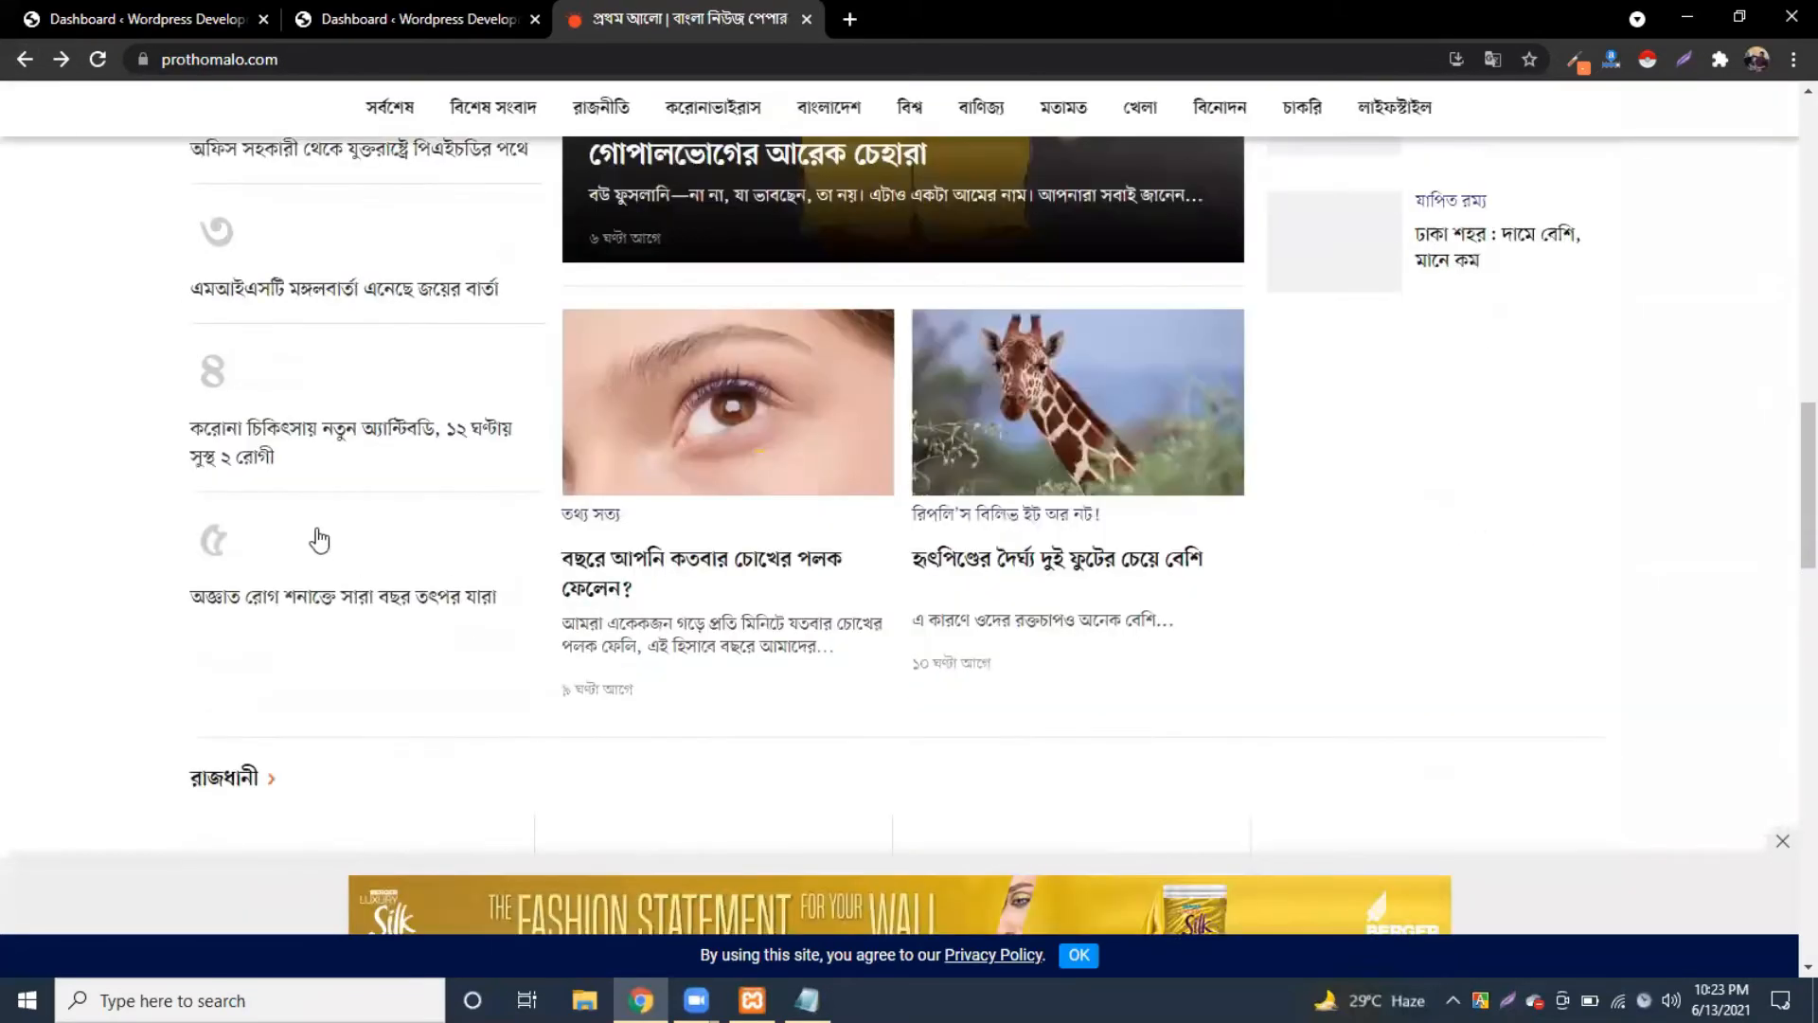
{"action": "scroll", "coordinate": [767, 512], "scroll_direction": "down", "scroll_amount": 9}
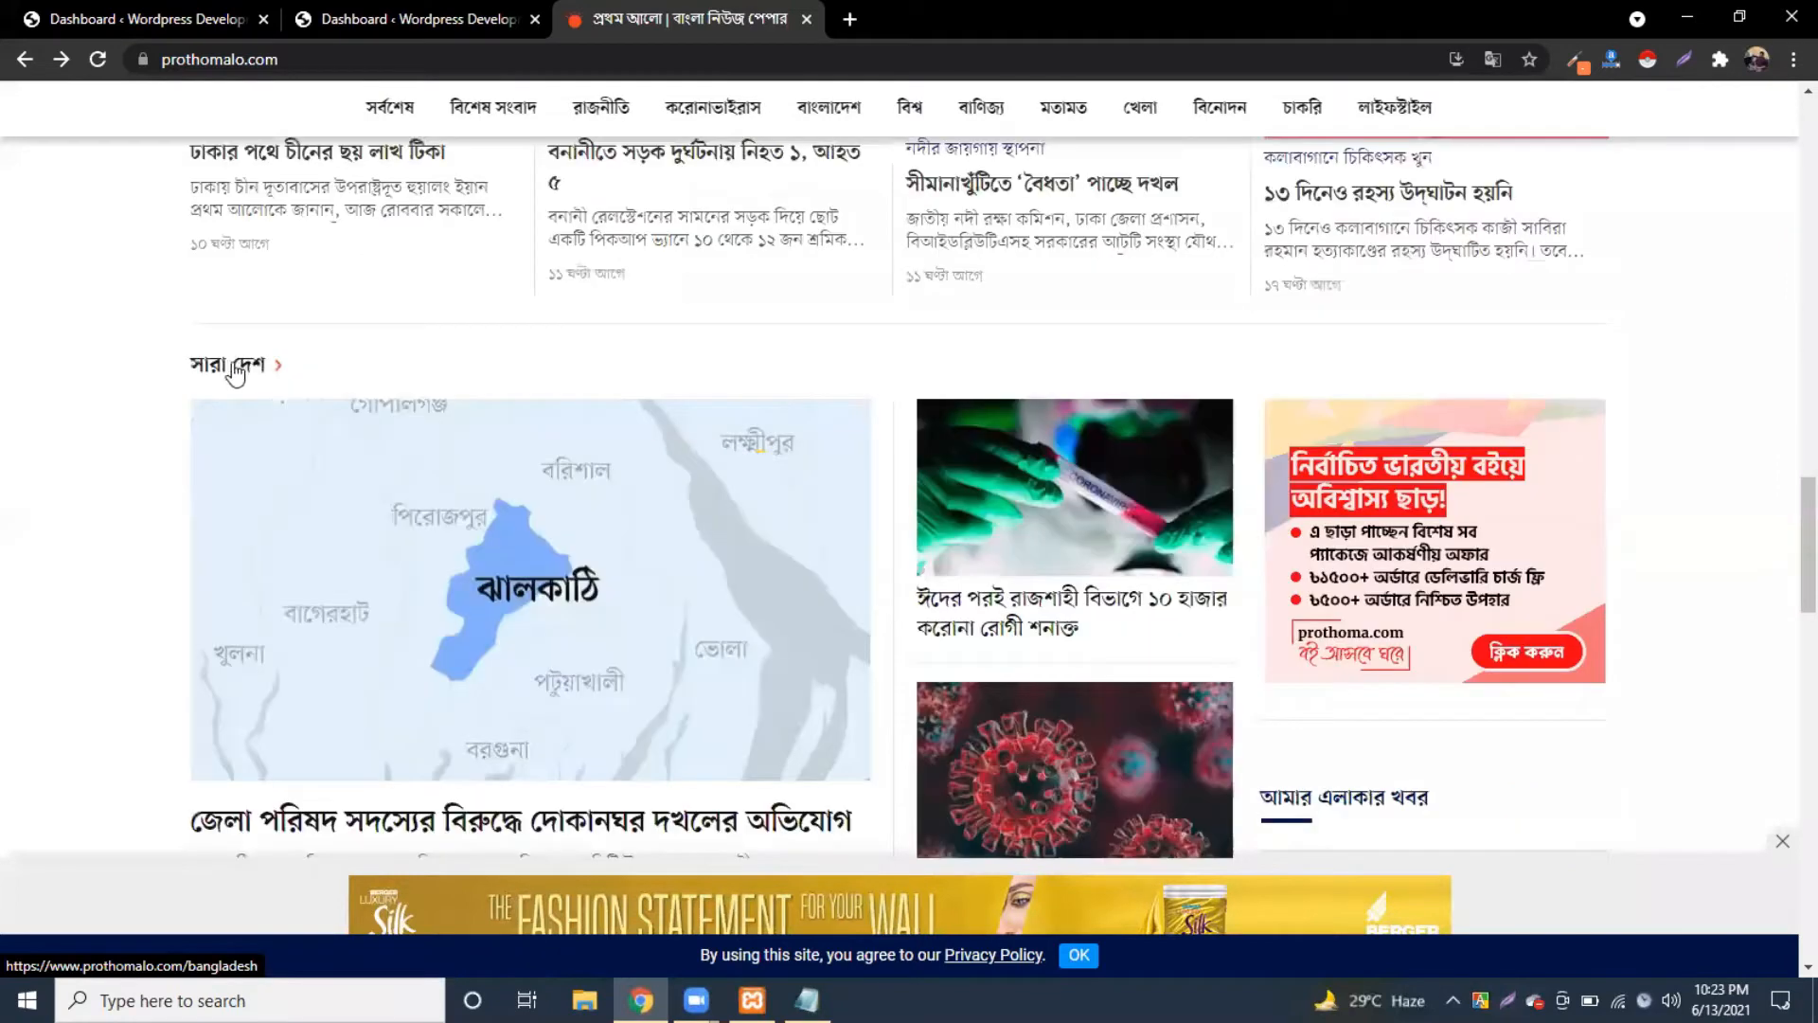
{"action": "scroll", "coordinate": [1114, 574], "scroll_direction": "down", "scroll_amount": 10}
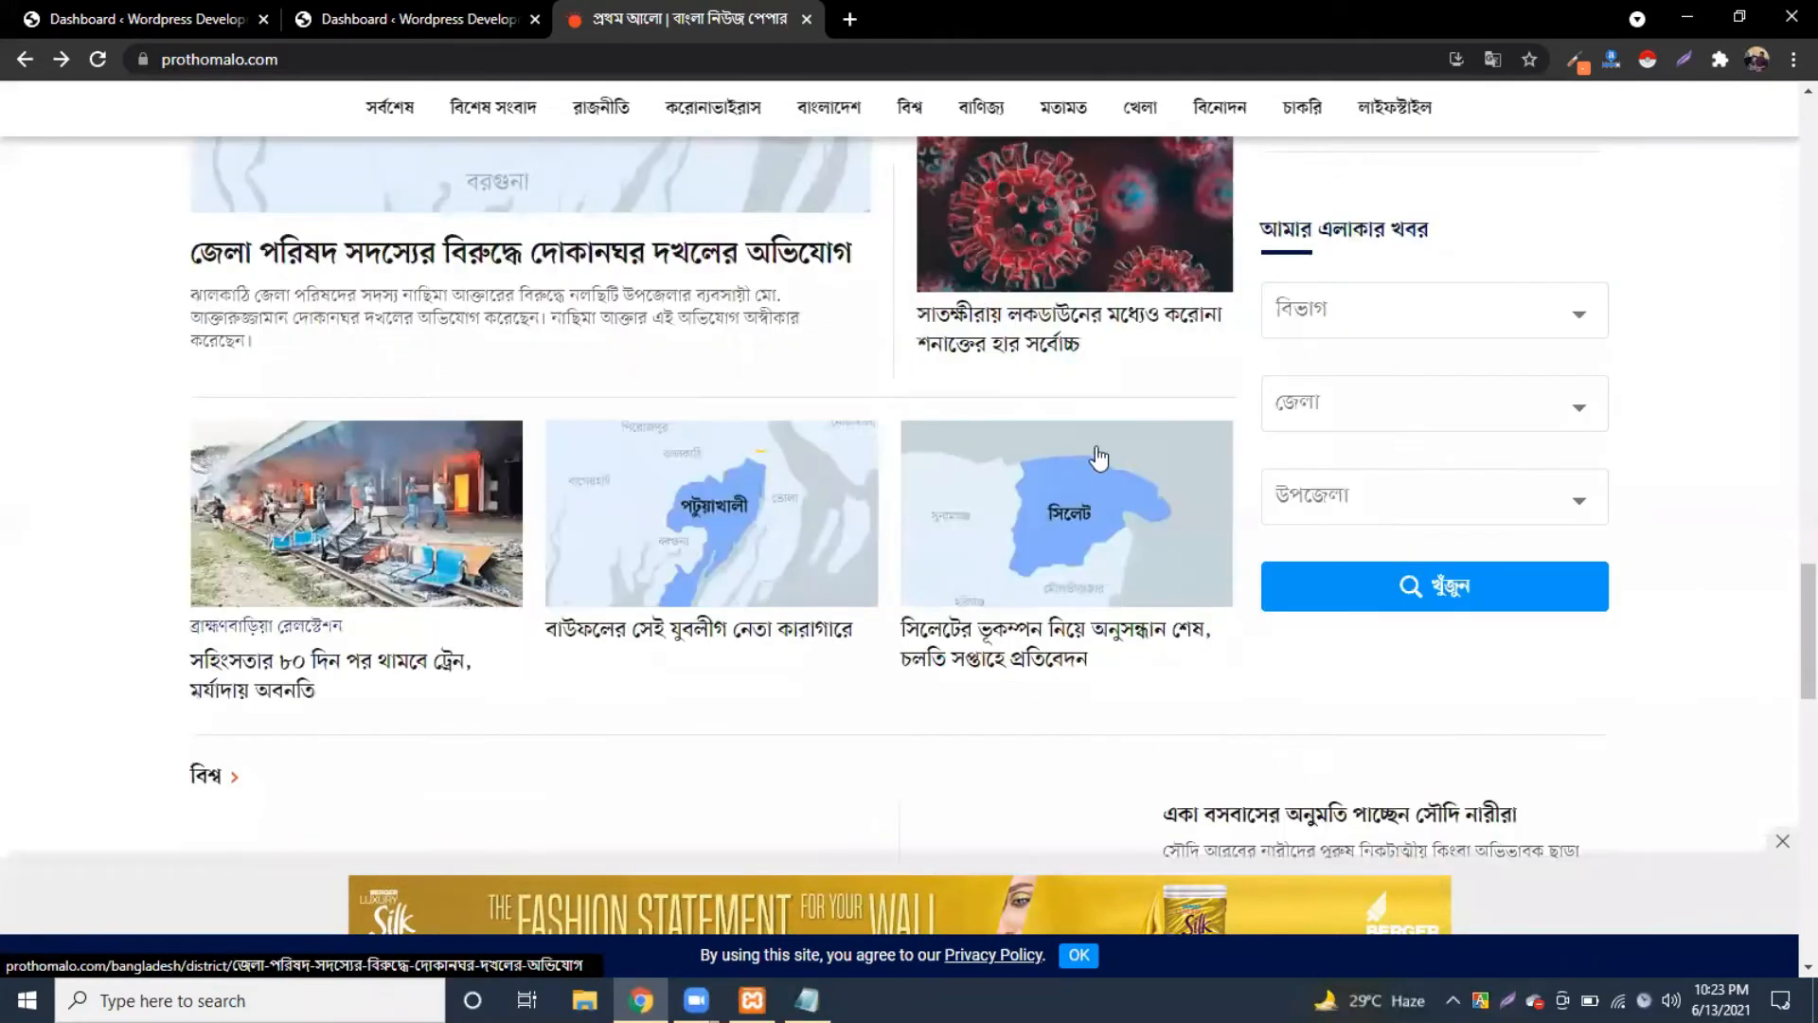
{"action": "scroll", "coordinate": [276, 316], "scroll_direction": "down", "scroll_amount": 1}
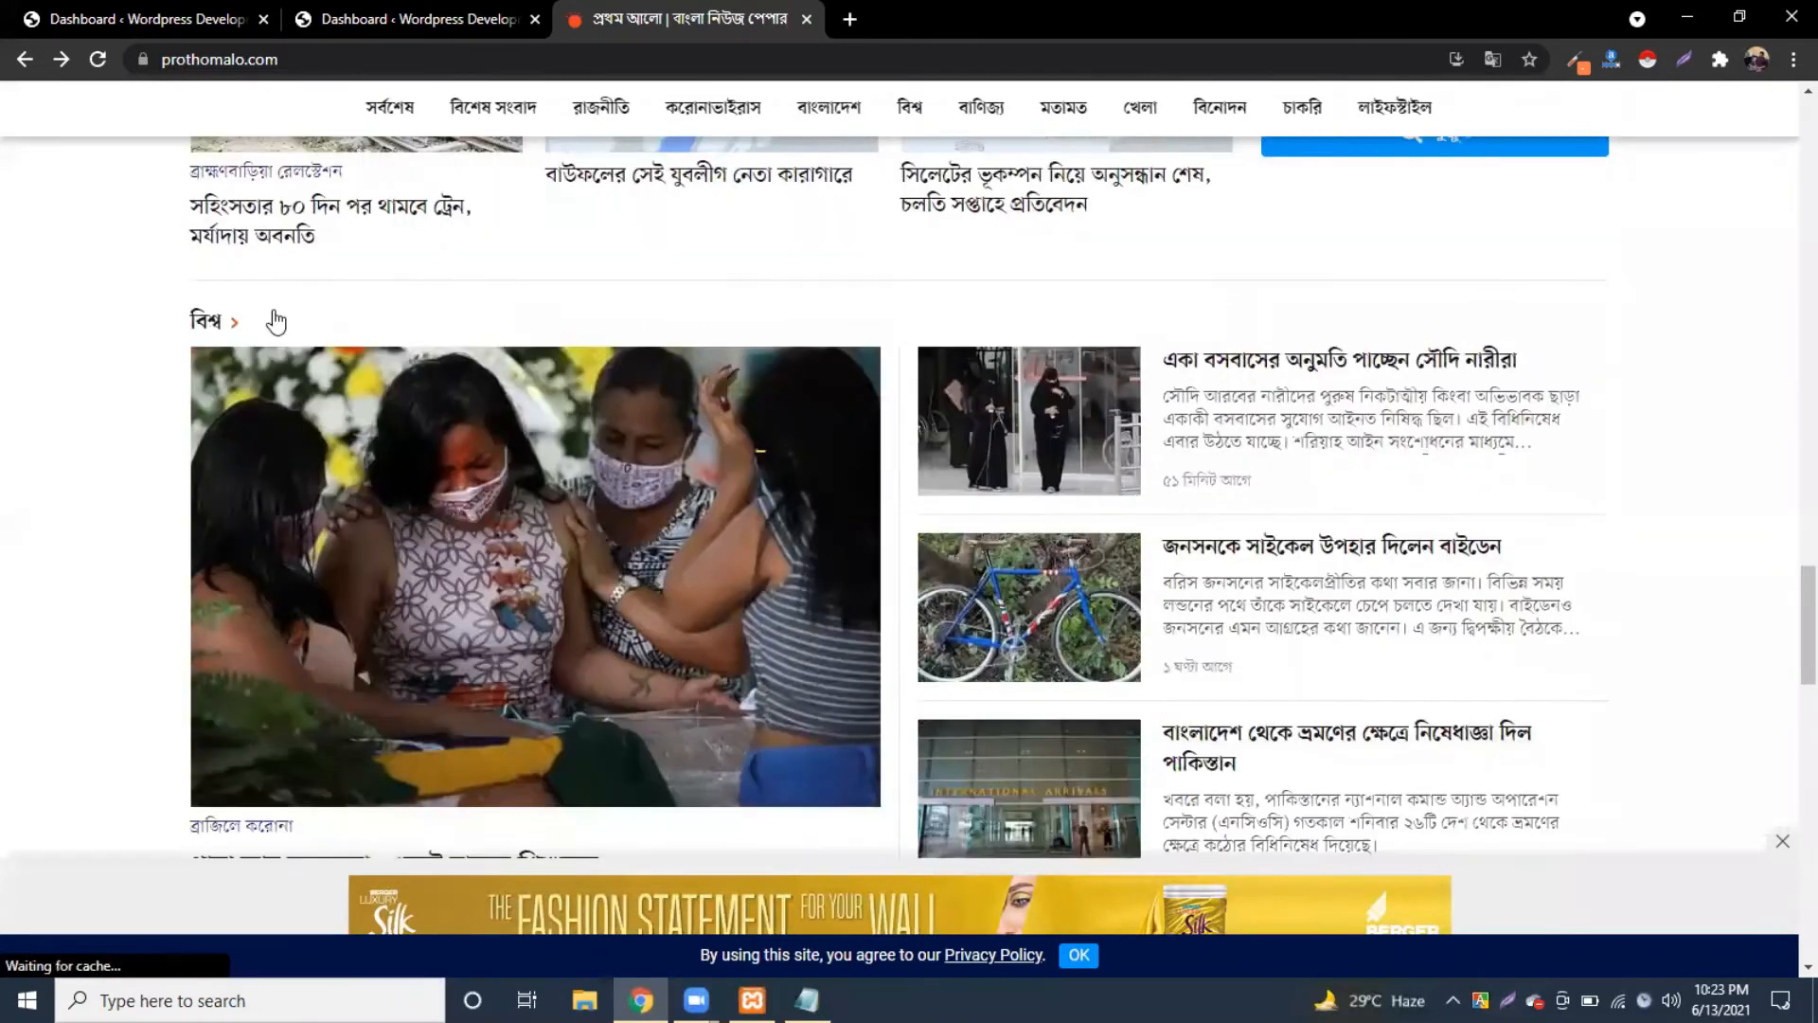
{"action": "scroll", "coordinate": [729, 459], "scroll_direction": "down", "scroll_amount": 1}
{"action": "scroll", "coordinate": [1084, 629], "scroll_direction": "down", "scroll_amount": 5}
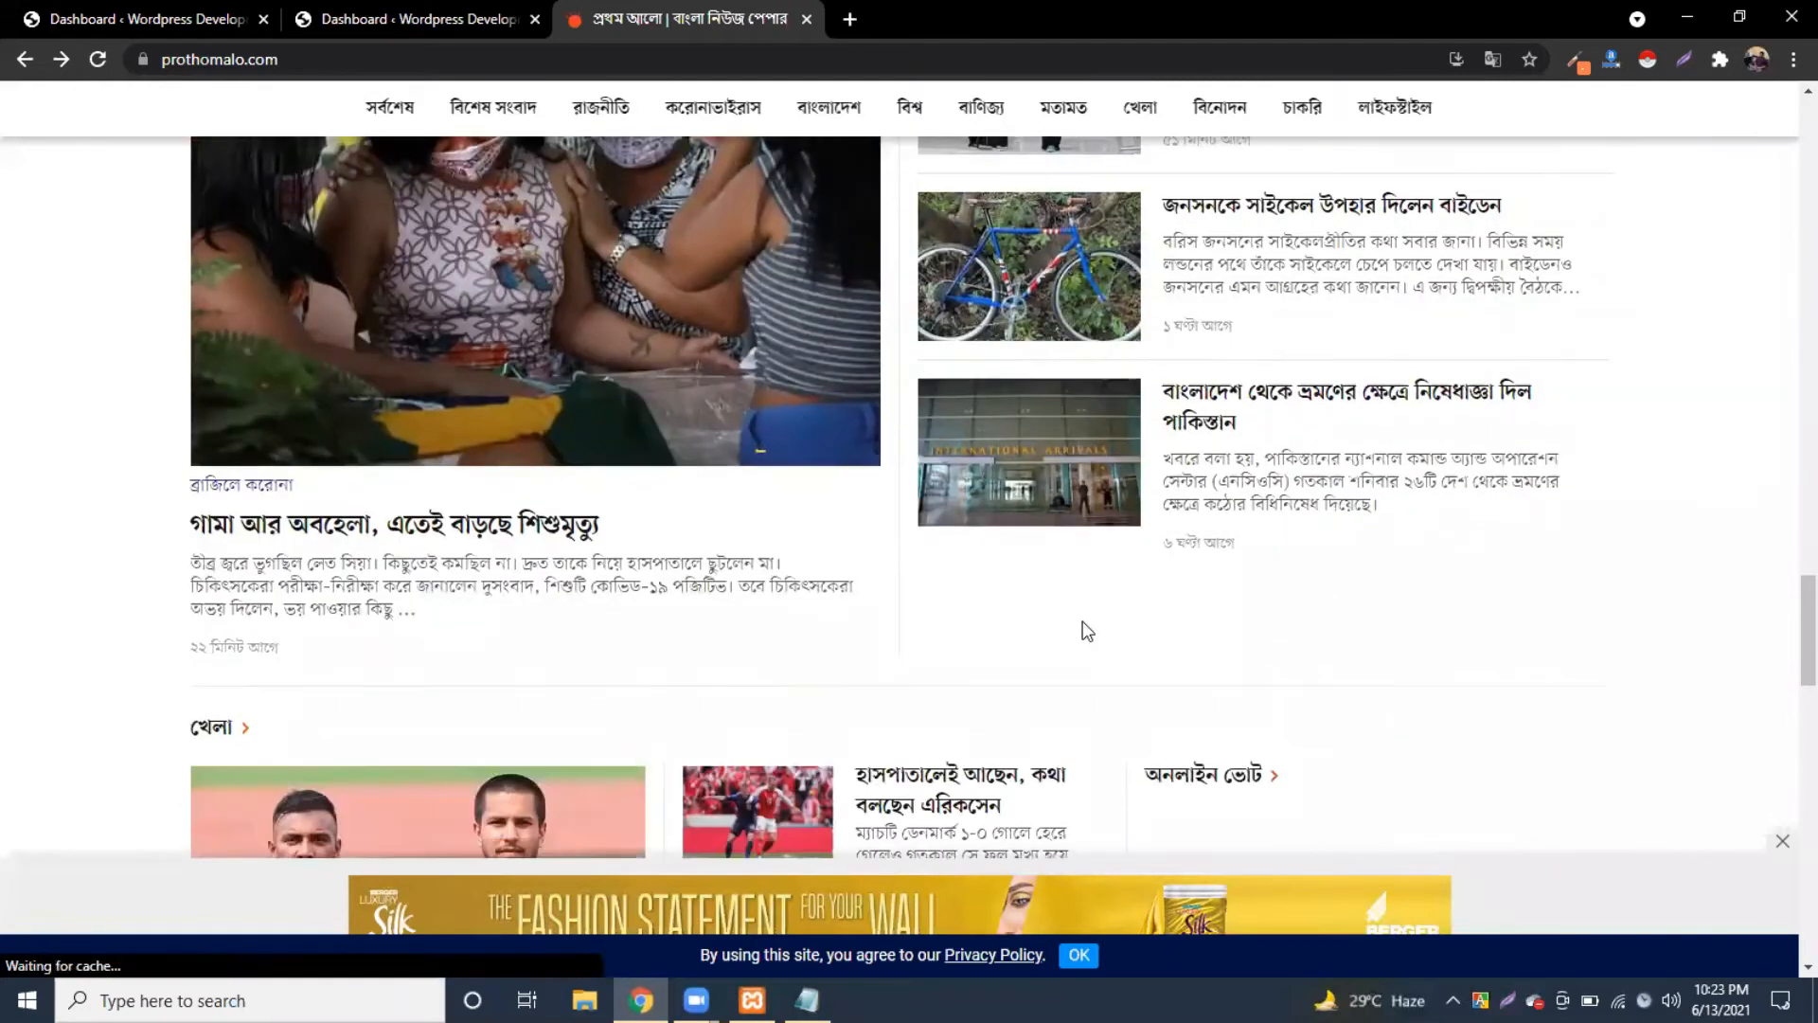
{"action": "scroll", "coordinate": [1083, 629], "scroll_direction": "down", "scroll_amount": 1}
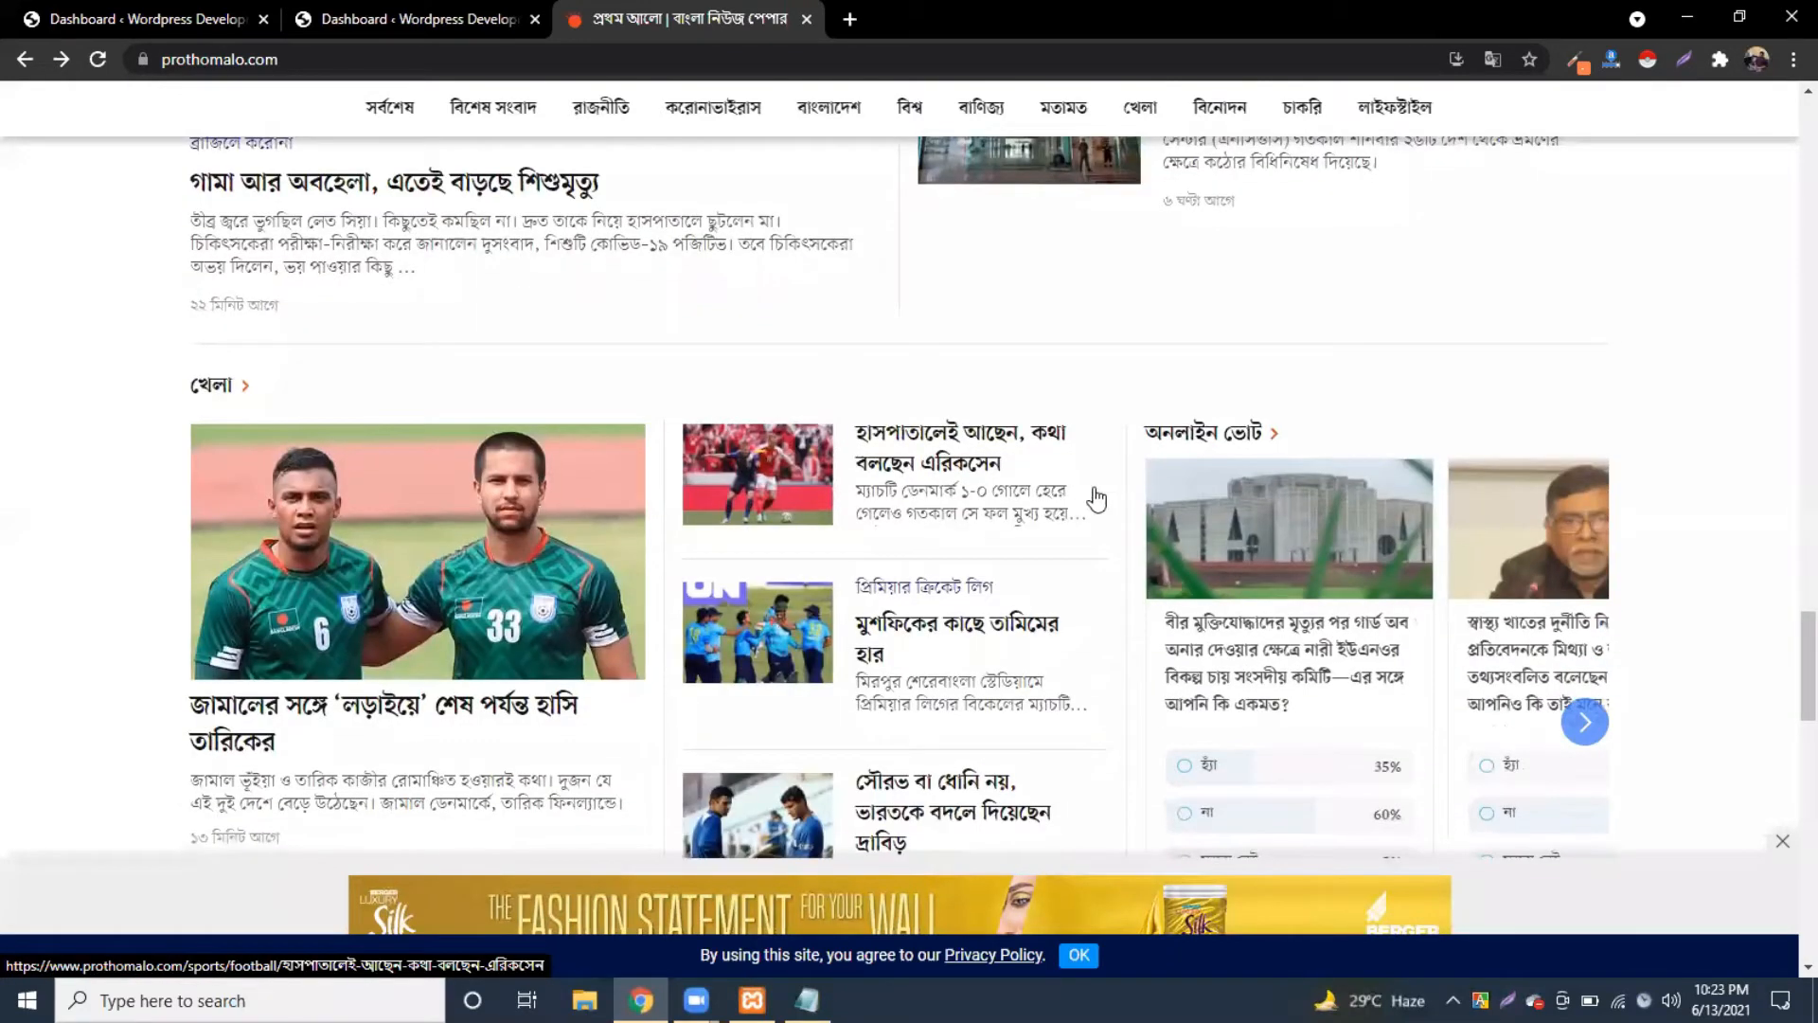
{"action": "scroll", "coordinate": [1010, 491], "scroll_direction": "down", "scroll_amount": 6}
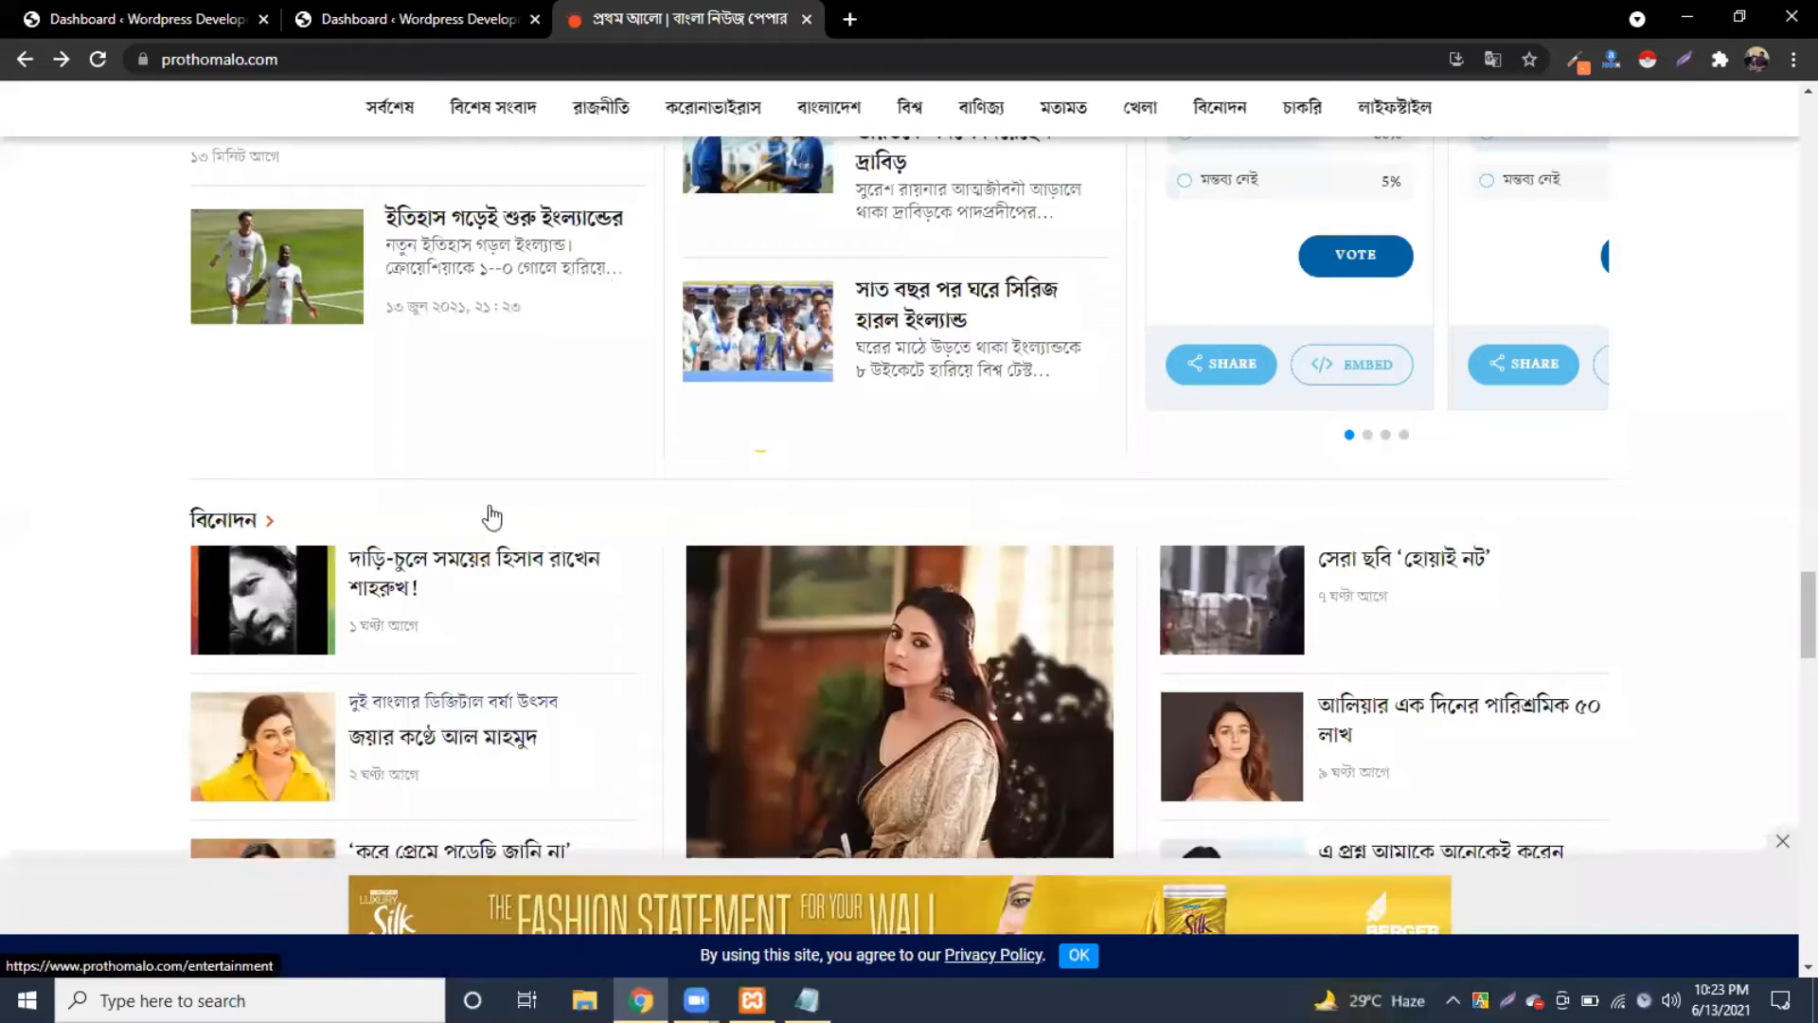
{"action": "scroll", "coordinate": [430, 496], "scroll_direction": "up", "scroll_amount": 5}
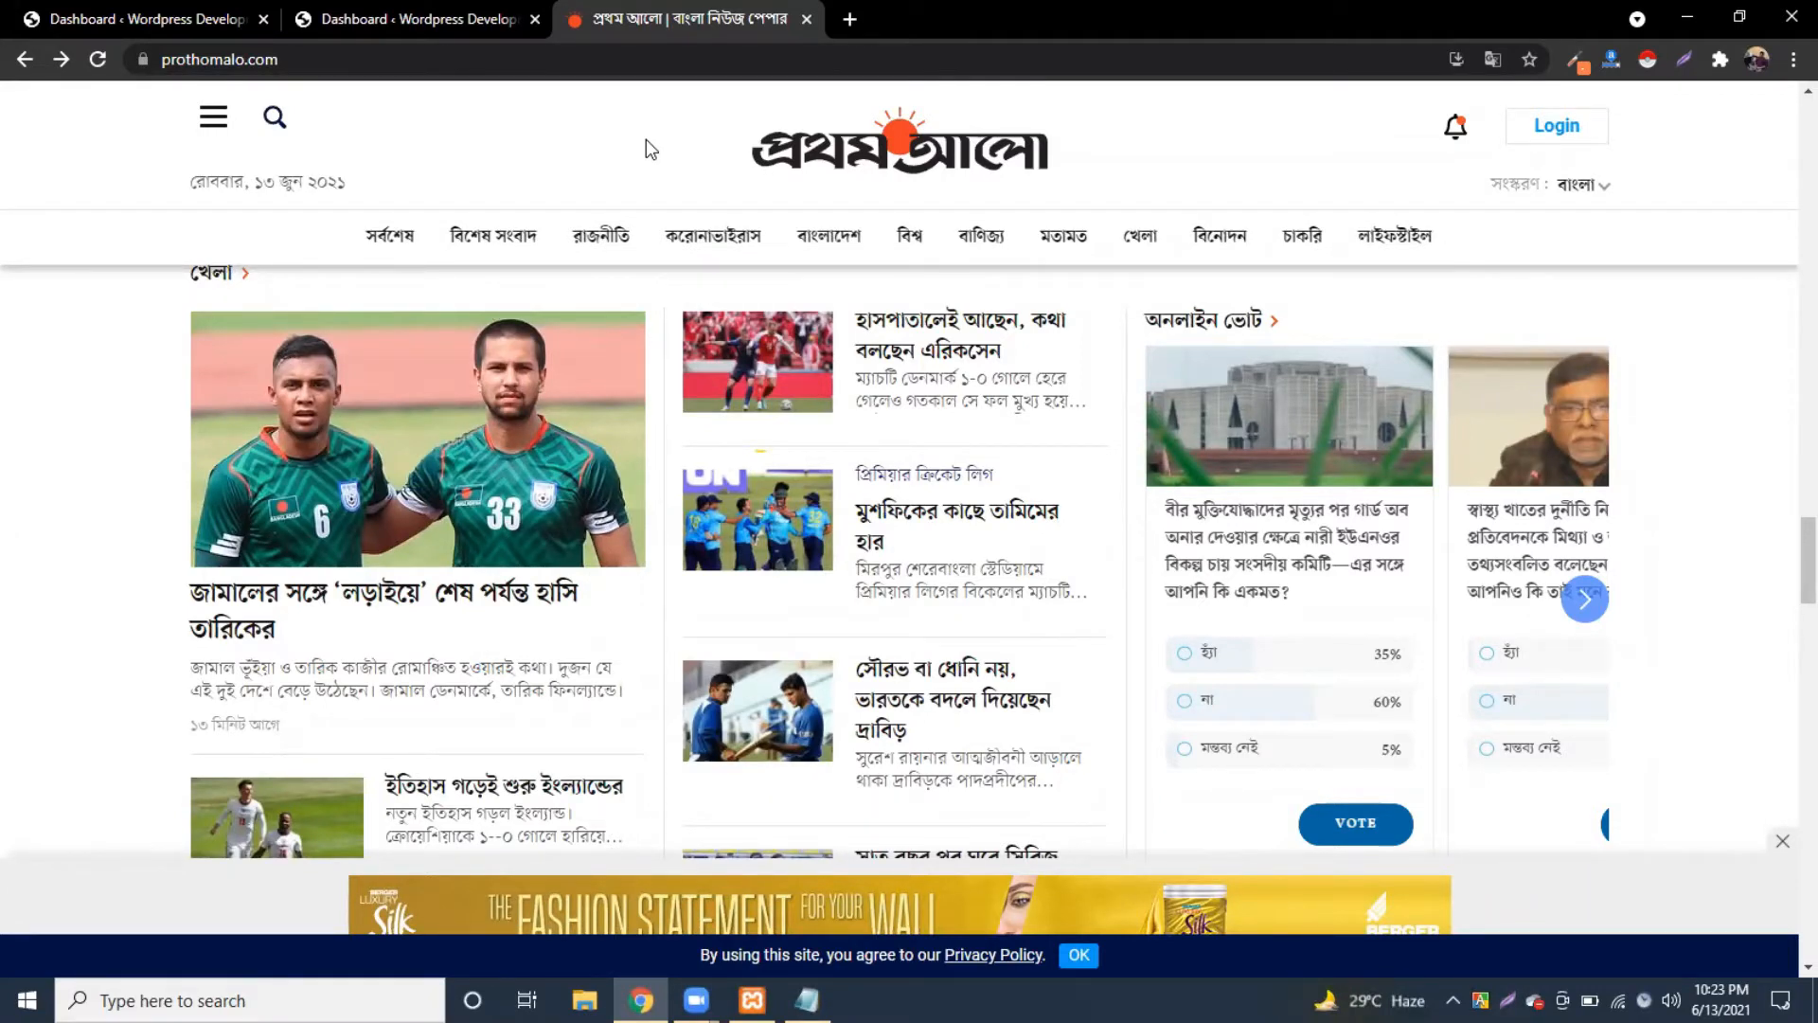
{"action": "scroll", "coordinate": [731, 639], "scroll_direction": "up", "scroll_amount": 4}
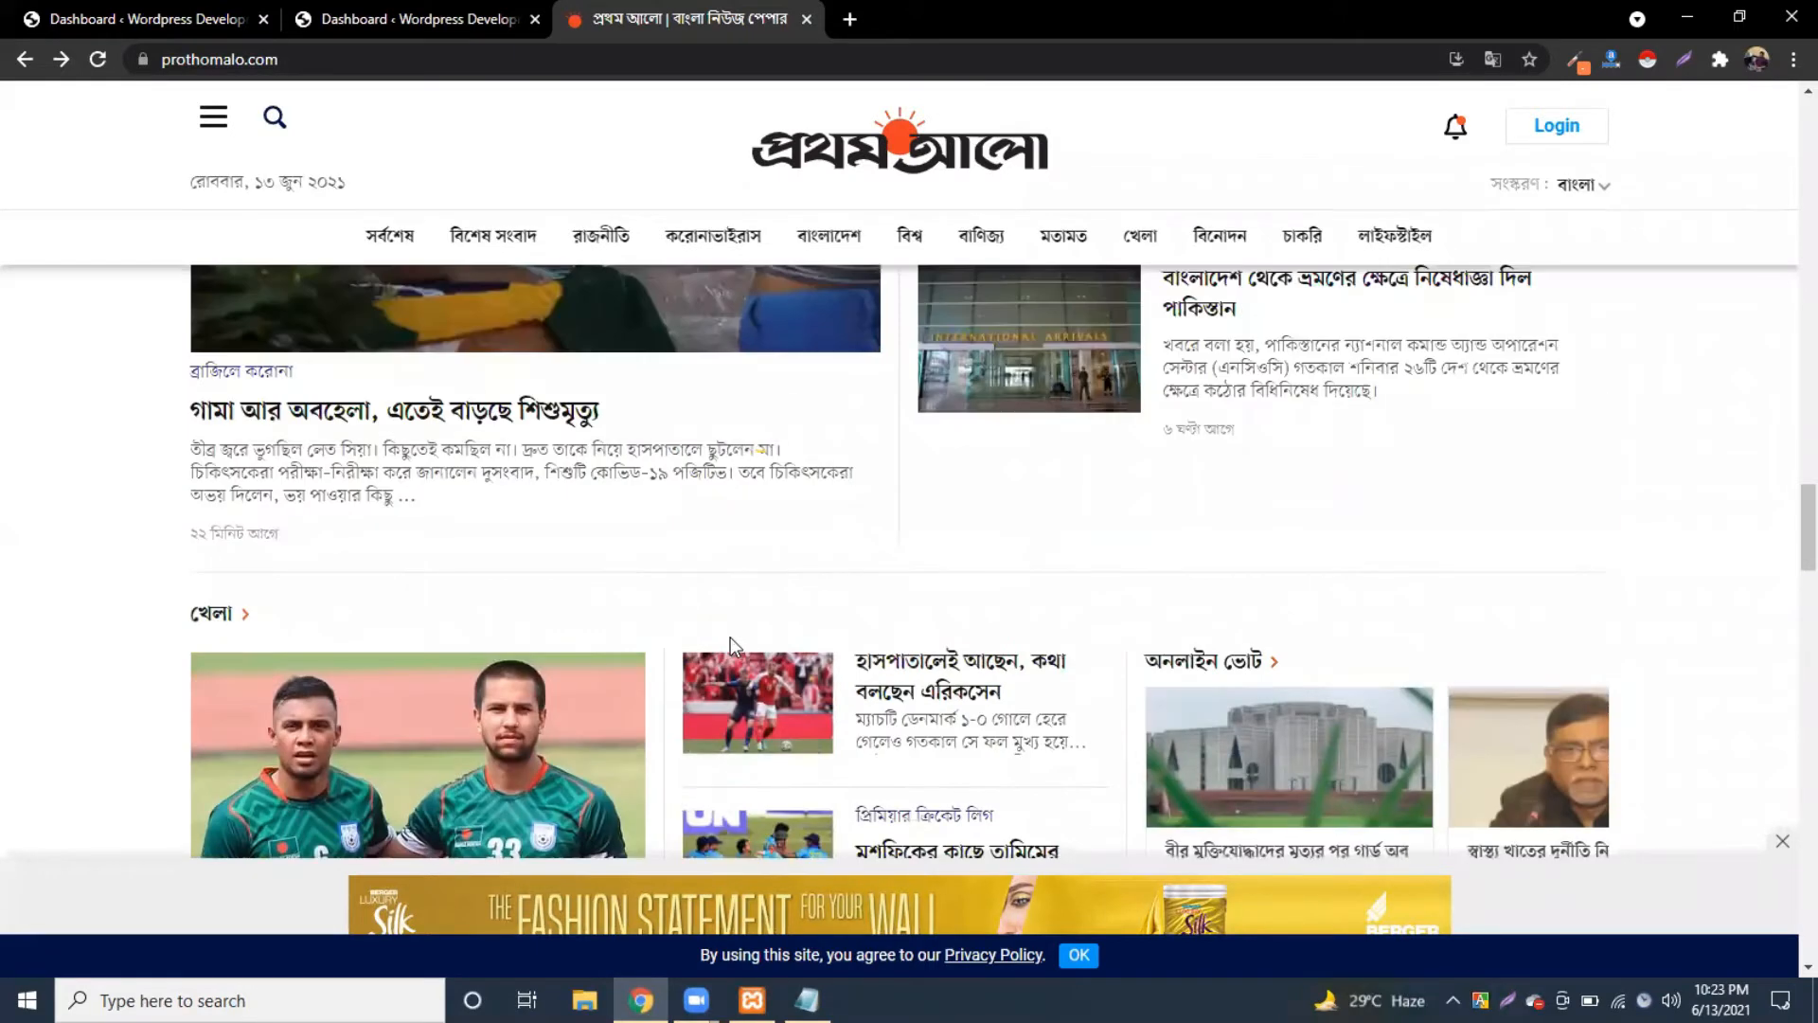
{"action": "scroll", "coordinate": [727, 635], "scroll_direction": "up", "scroll_amount": 6}
{"action": "scroll", "coordinate": [714, 627], "scroll_direction": "up", "scroll_amount": 8}
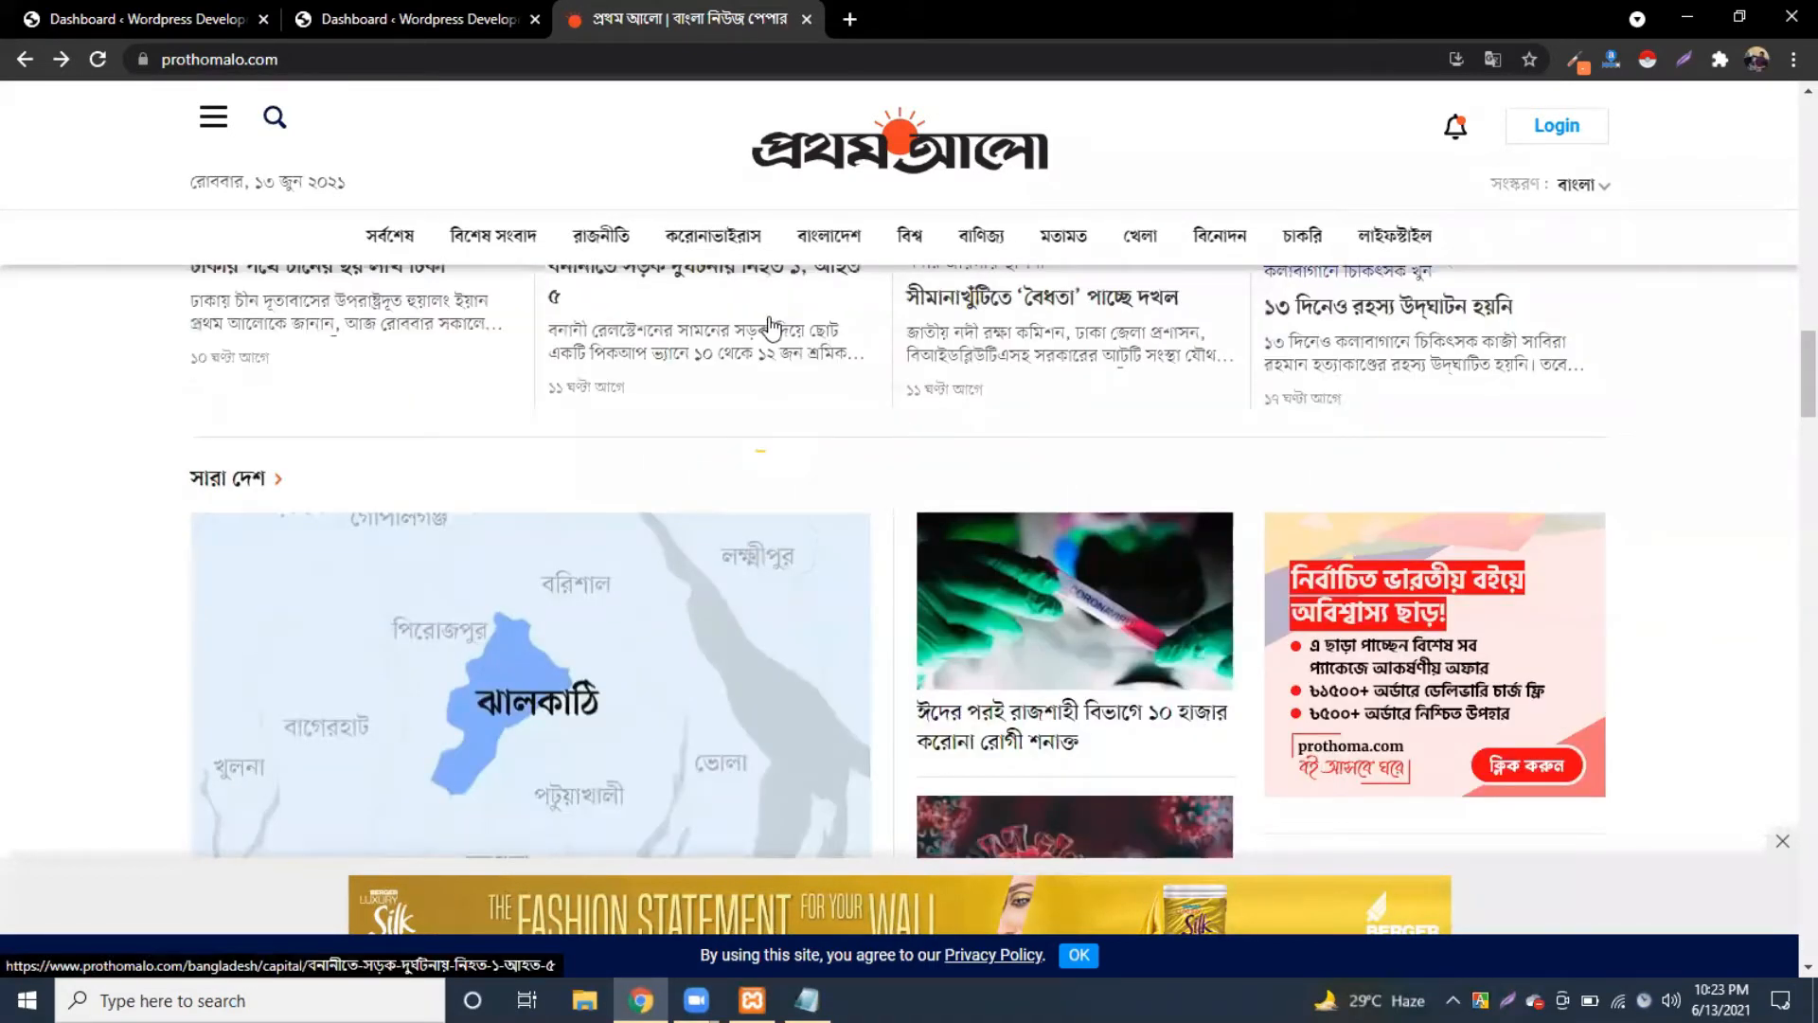
{"action": "scroll", "coordinate": [779, 410], "scroll_direction": "down", "scroll_amount": 1}
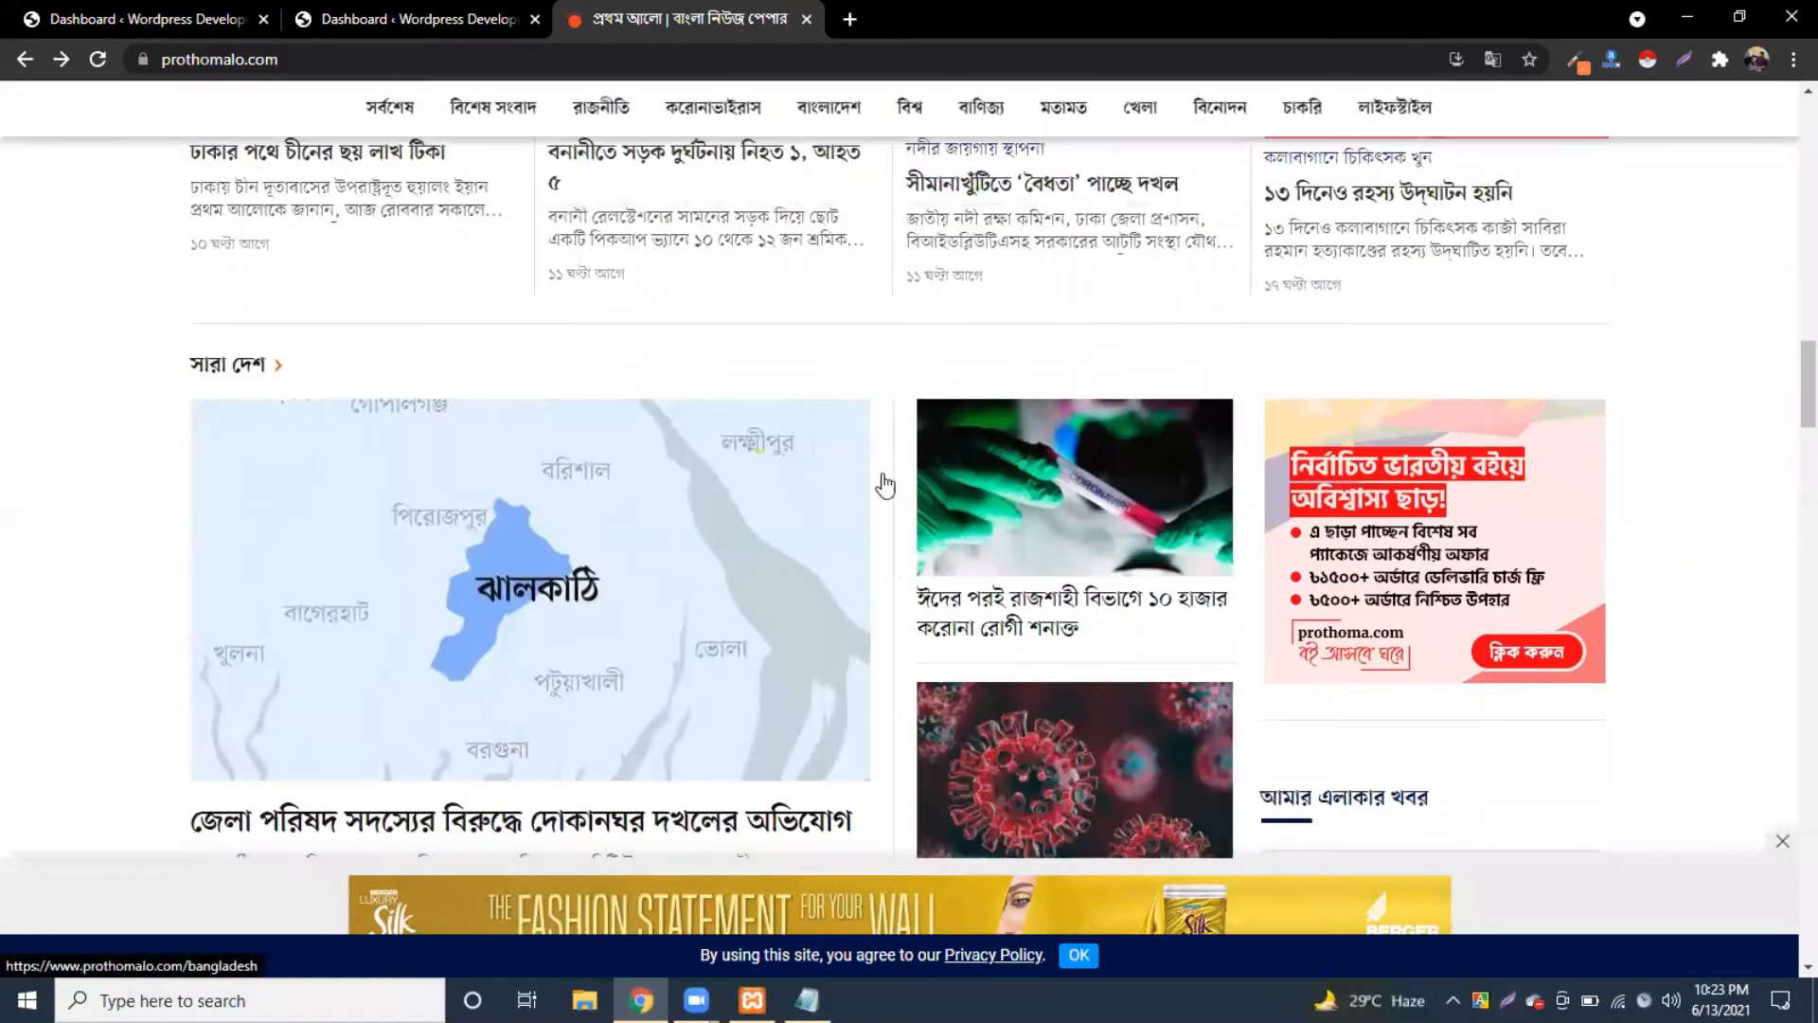
{"action": "scroll", "coordinate": [885, 485], "scroll_direction": "down", "scroll_amount": 3}
{"action": "scroll", "coordinate": [1117, 467], "scroll_direction": "down", "scroll_amount": 7}
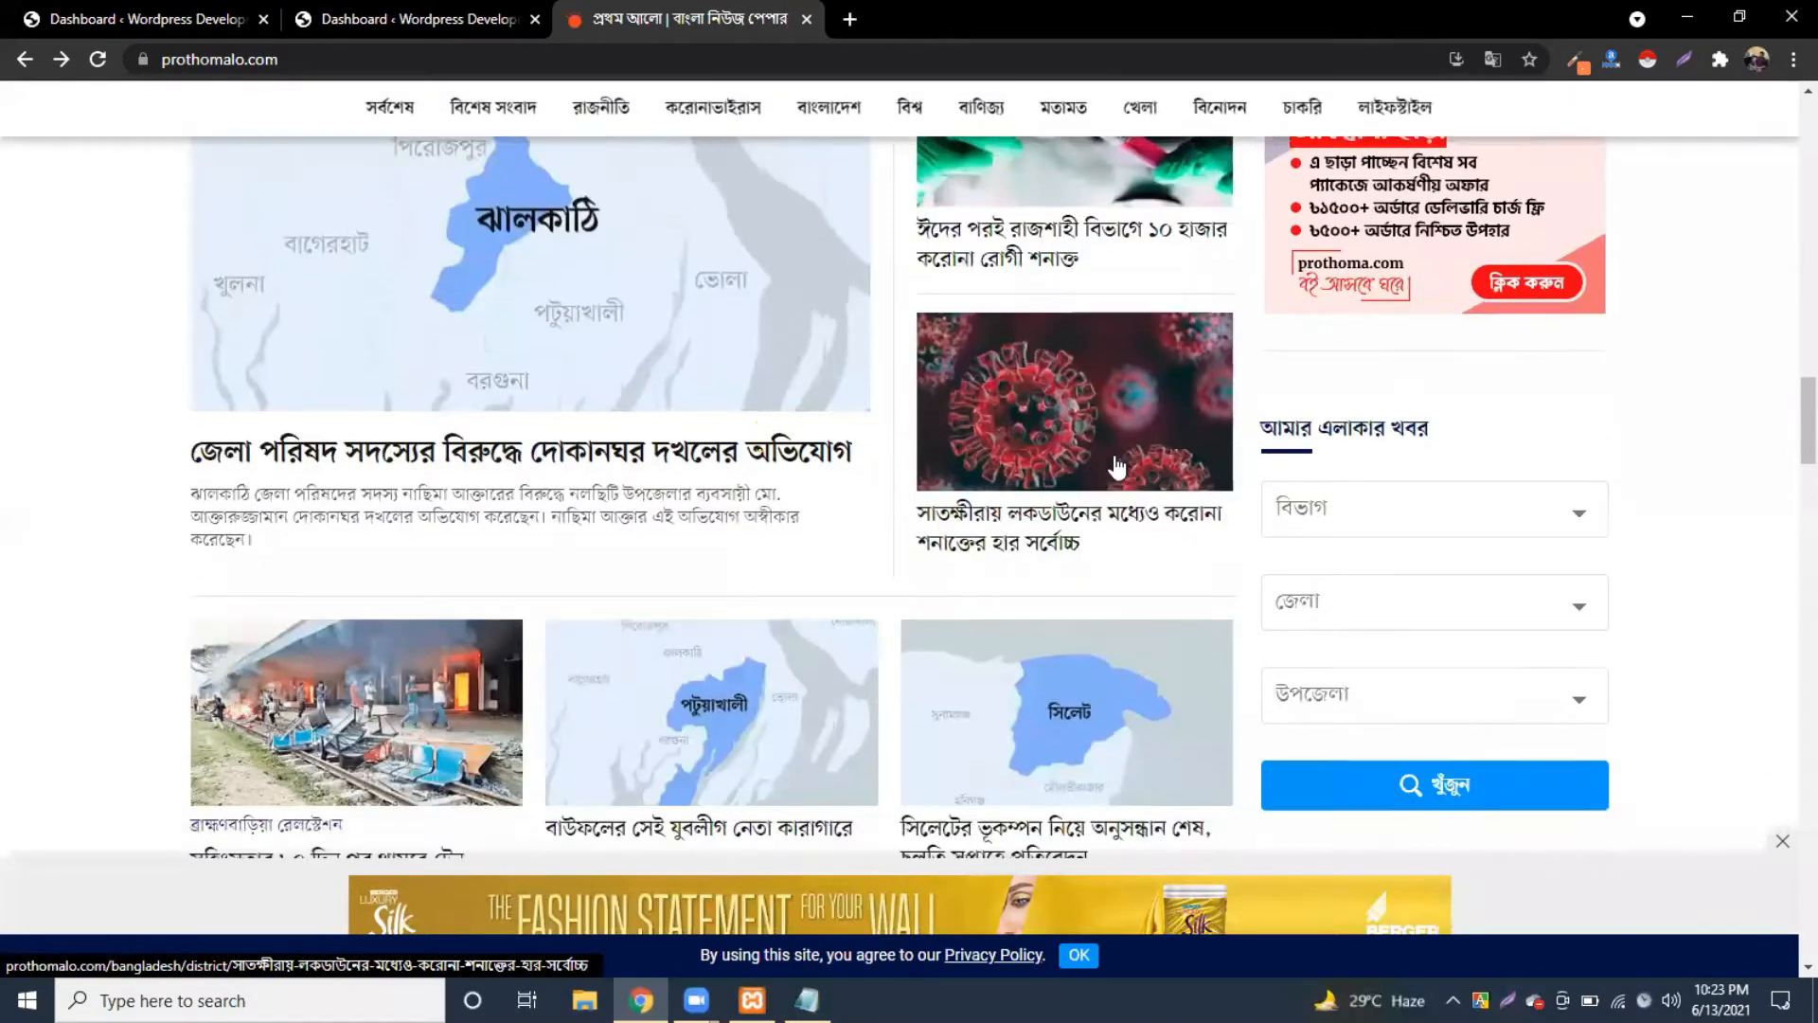
{"action": "scroll", "coordinate": [1306, 417], "scroll_direction": "down", "scroll_amount": 2}
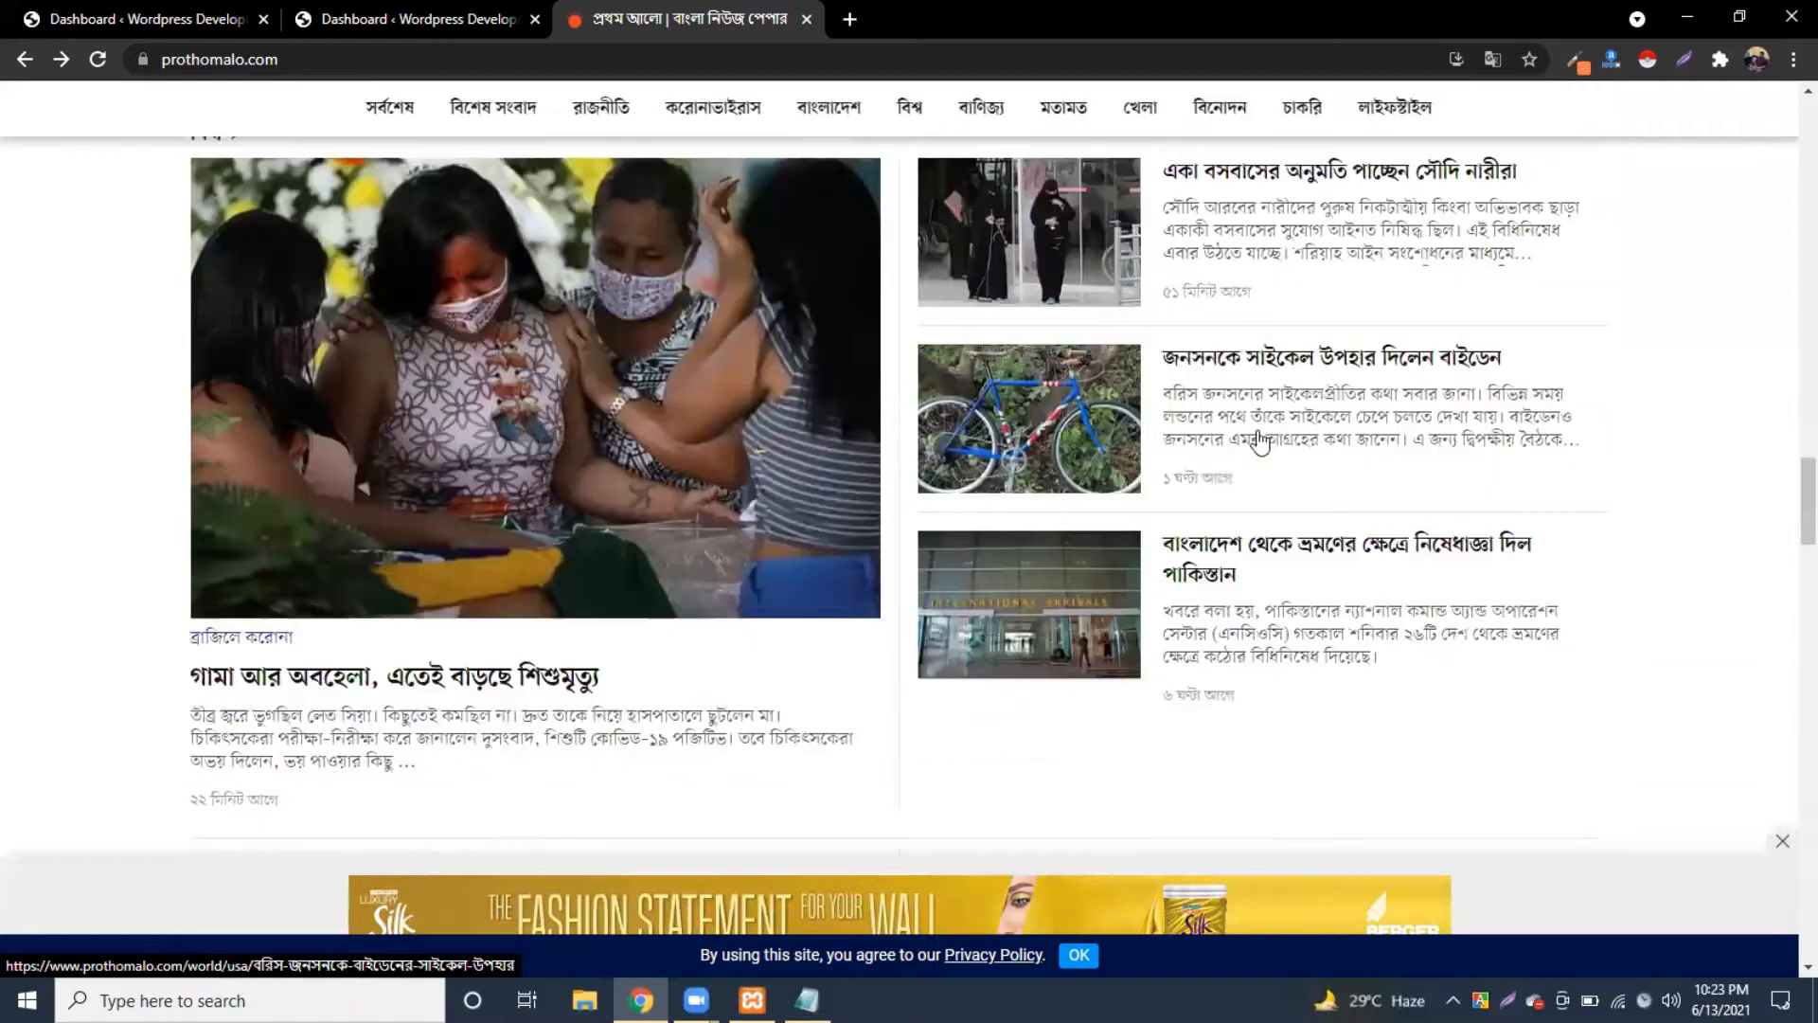
{"action": "scroll", "coordinate": [1221, 473], "scroll_direction": "down", "scroll_amount": 5}
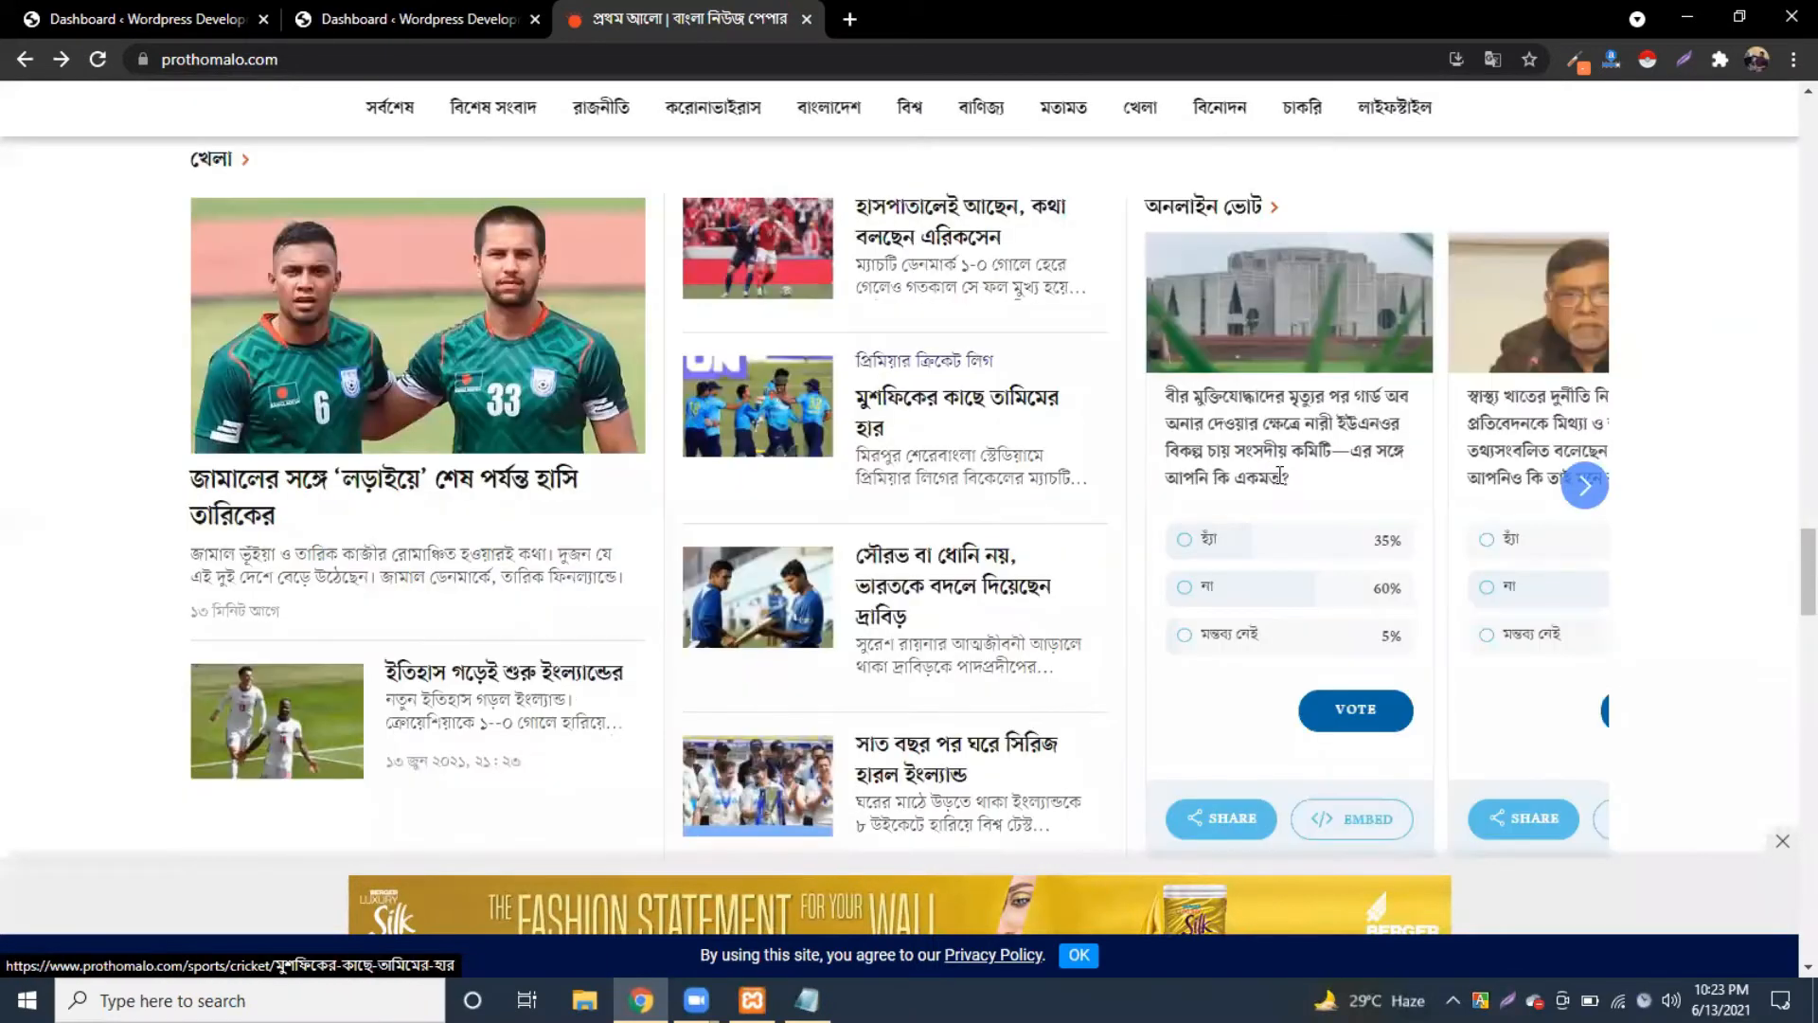
{"action": "scroll", "coordinate": [890, 606], "scroll_direction": "down", "scroll_amount": 12}
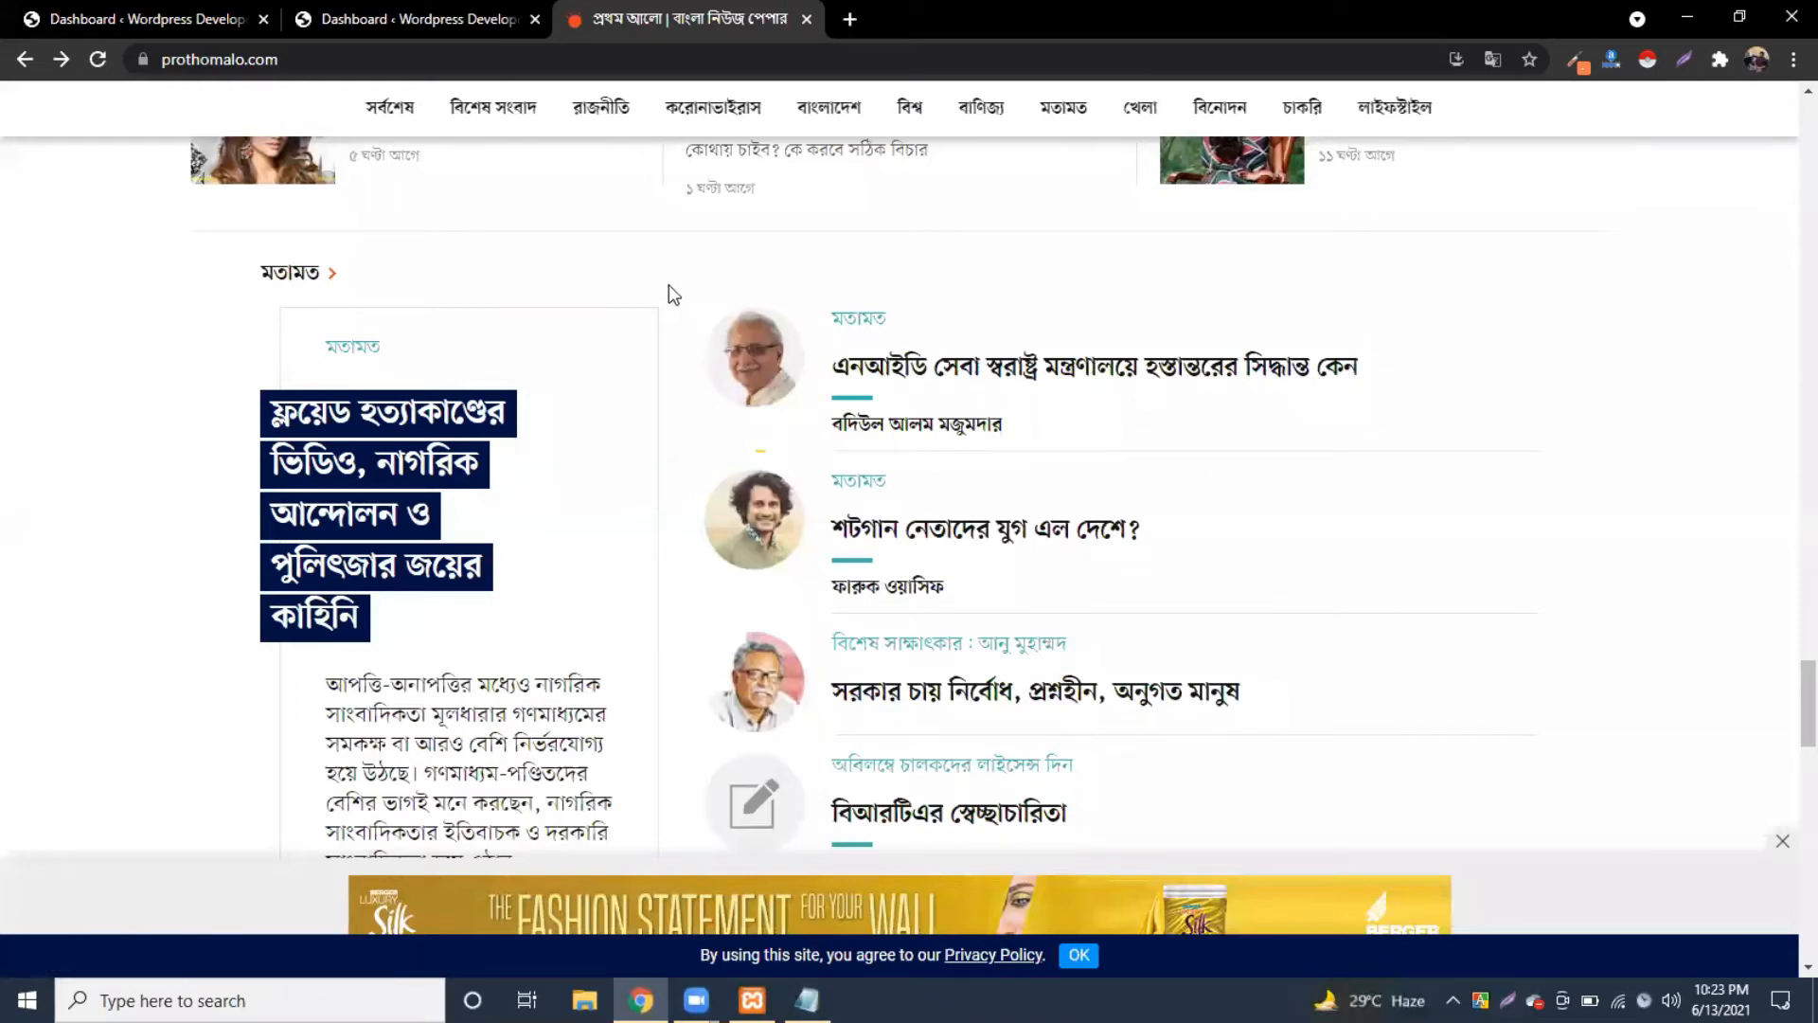
{"action": "scroll", "coordinate": [674, 714], "scroll_direction": "down", "scroll_amount": 6}
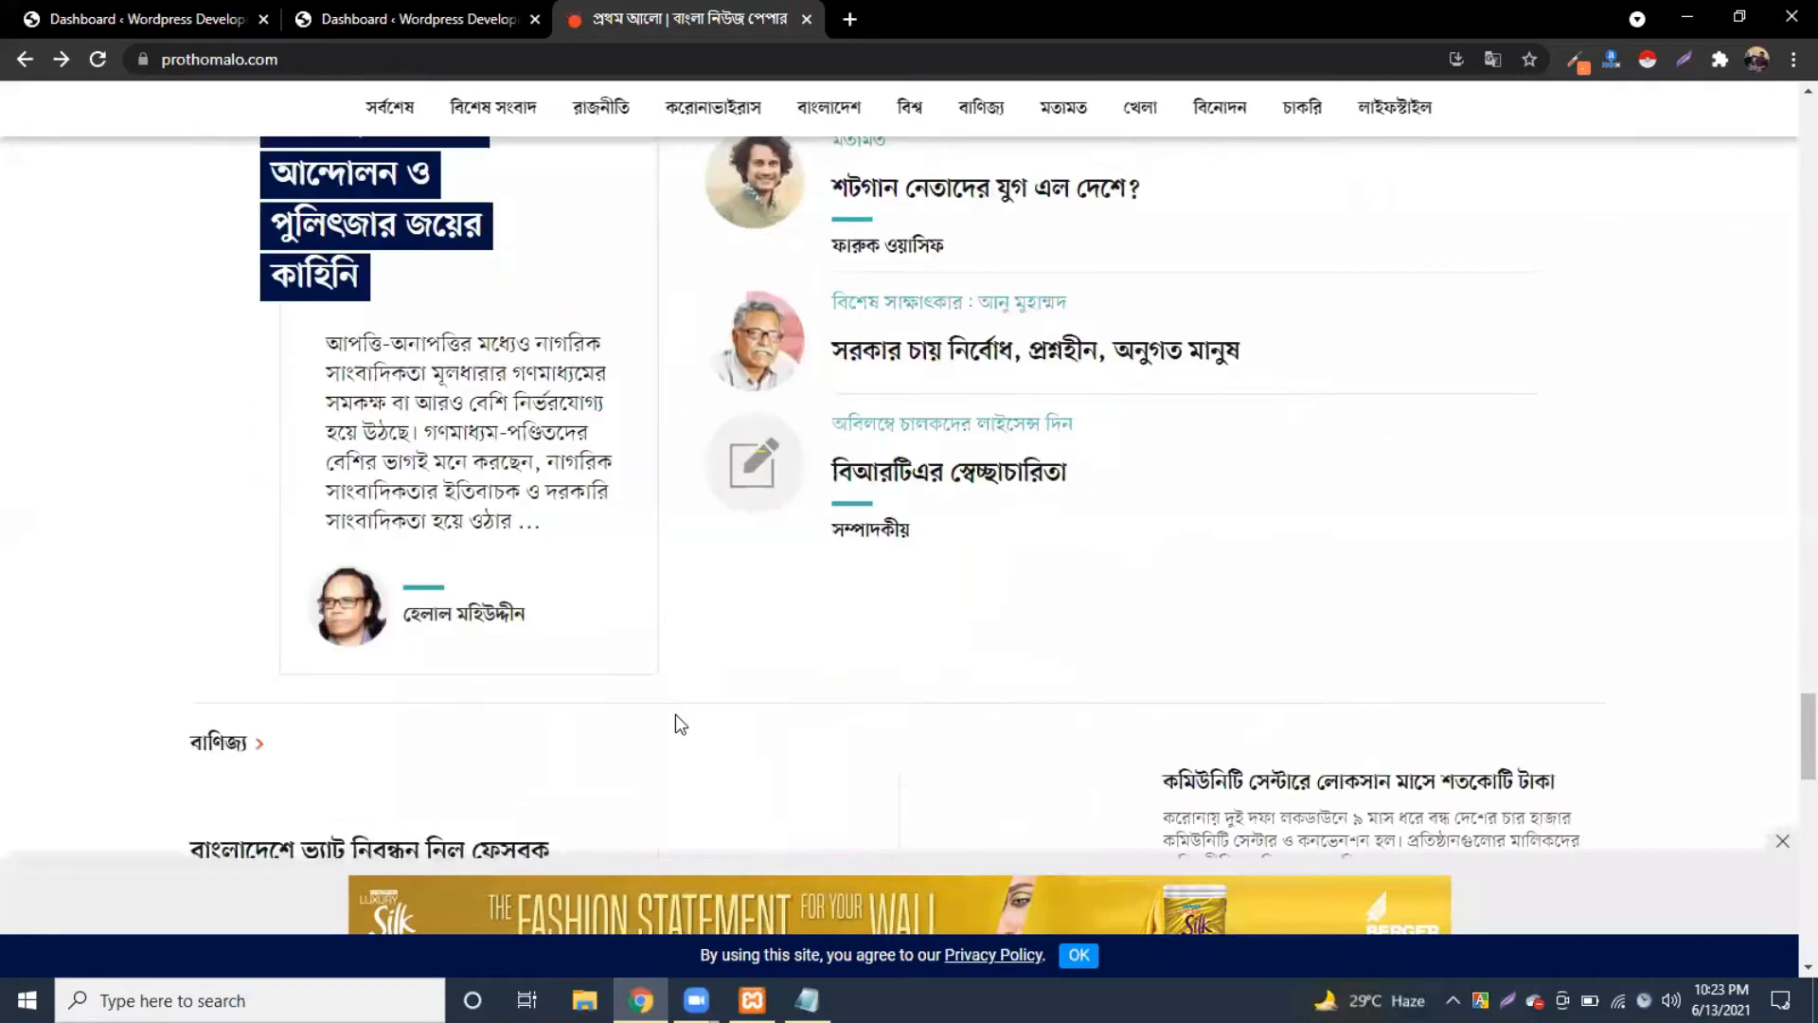
{"action": "scroll", "coordinate": [608, 545], "scroll_direction": "down", "scroll_amount": 1}
Step: Delete the '1.post -> category' line from the class note
{"action": "key", "text": "alt+Tab"}
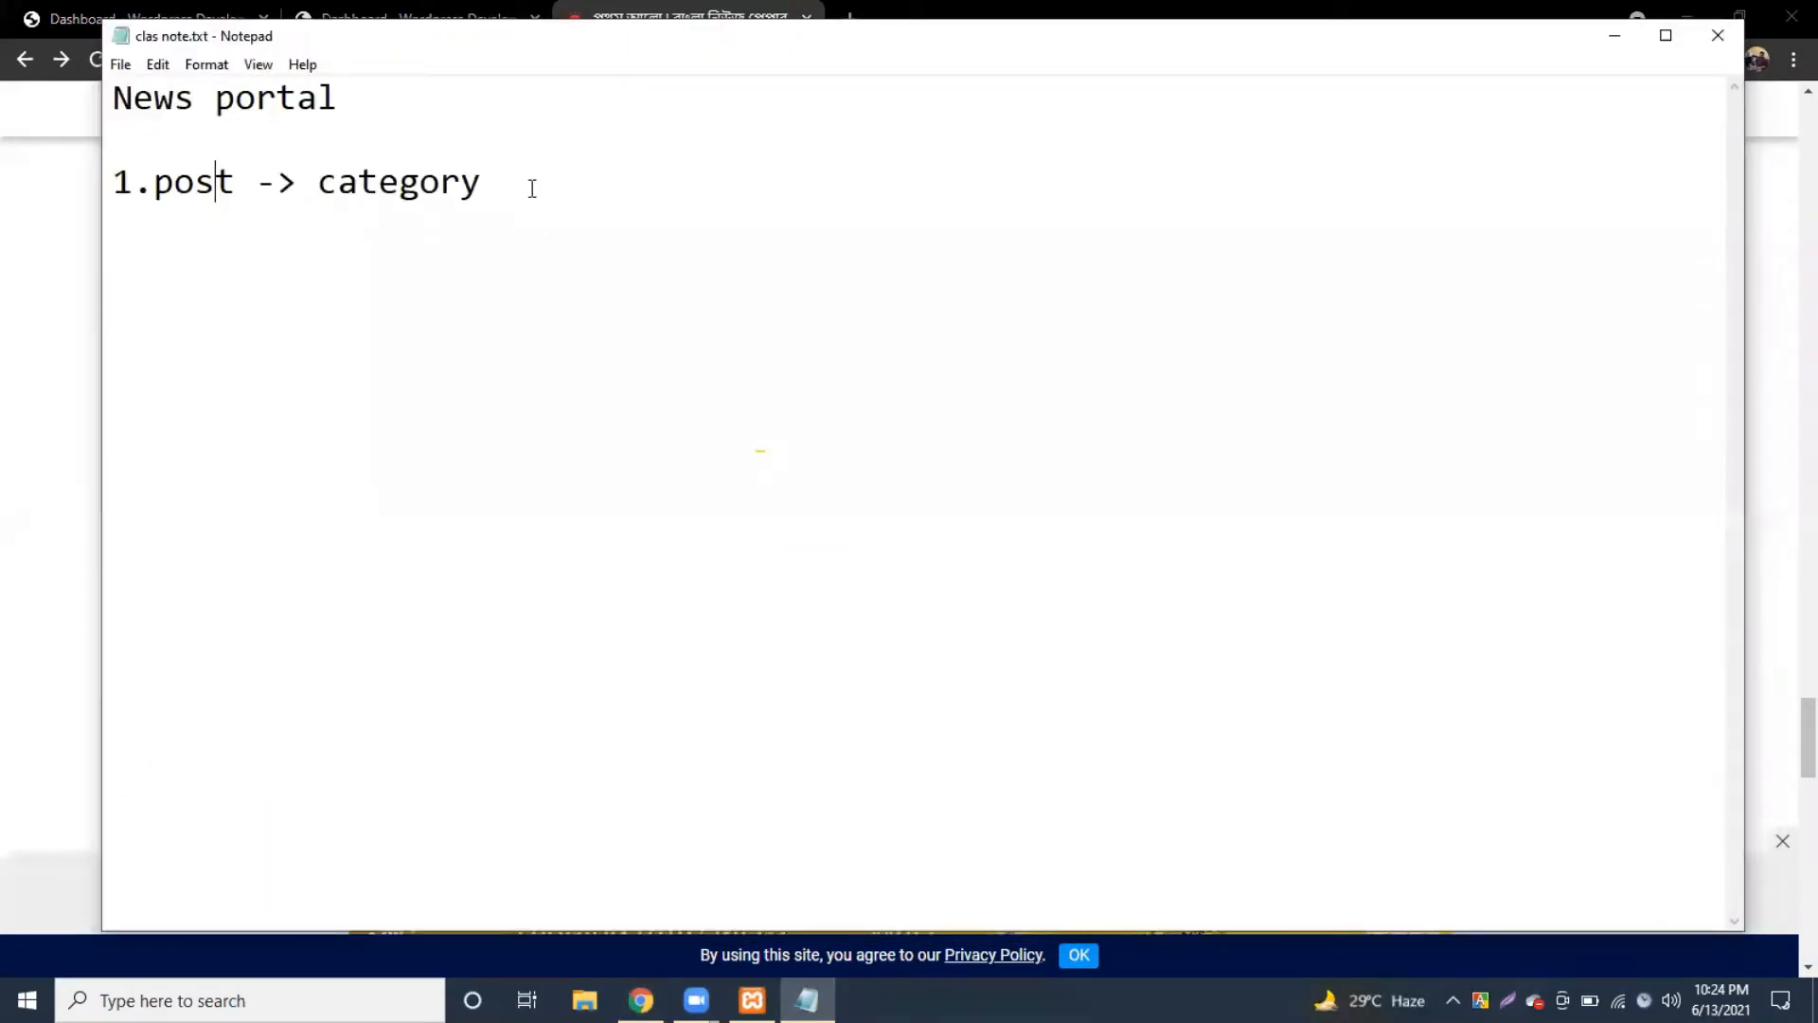
{"action": "key", "text": "ctrl+s"}
{"action": "left_click_drag", "start_coordinate": [530, 187], "coordinate": [84, 161]}
{"action": "key", "text": "BackSpace"}
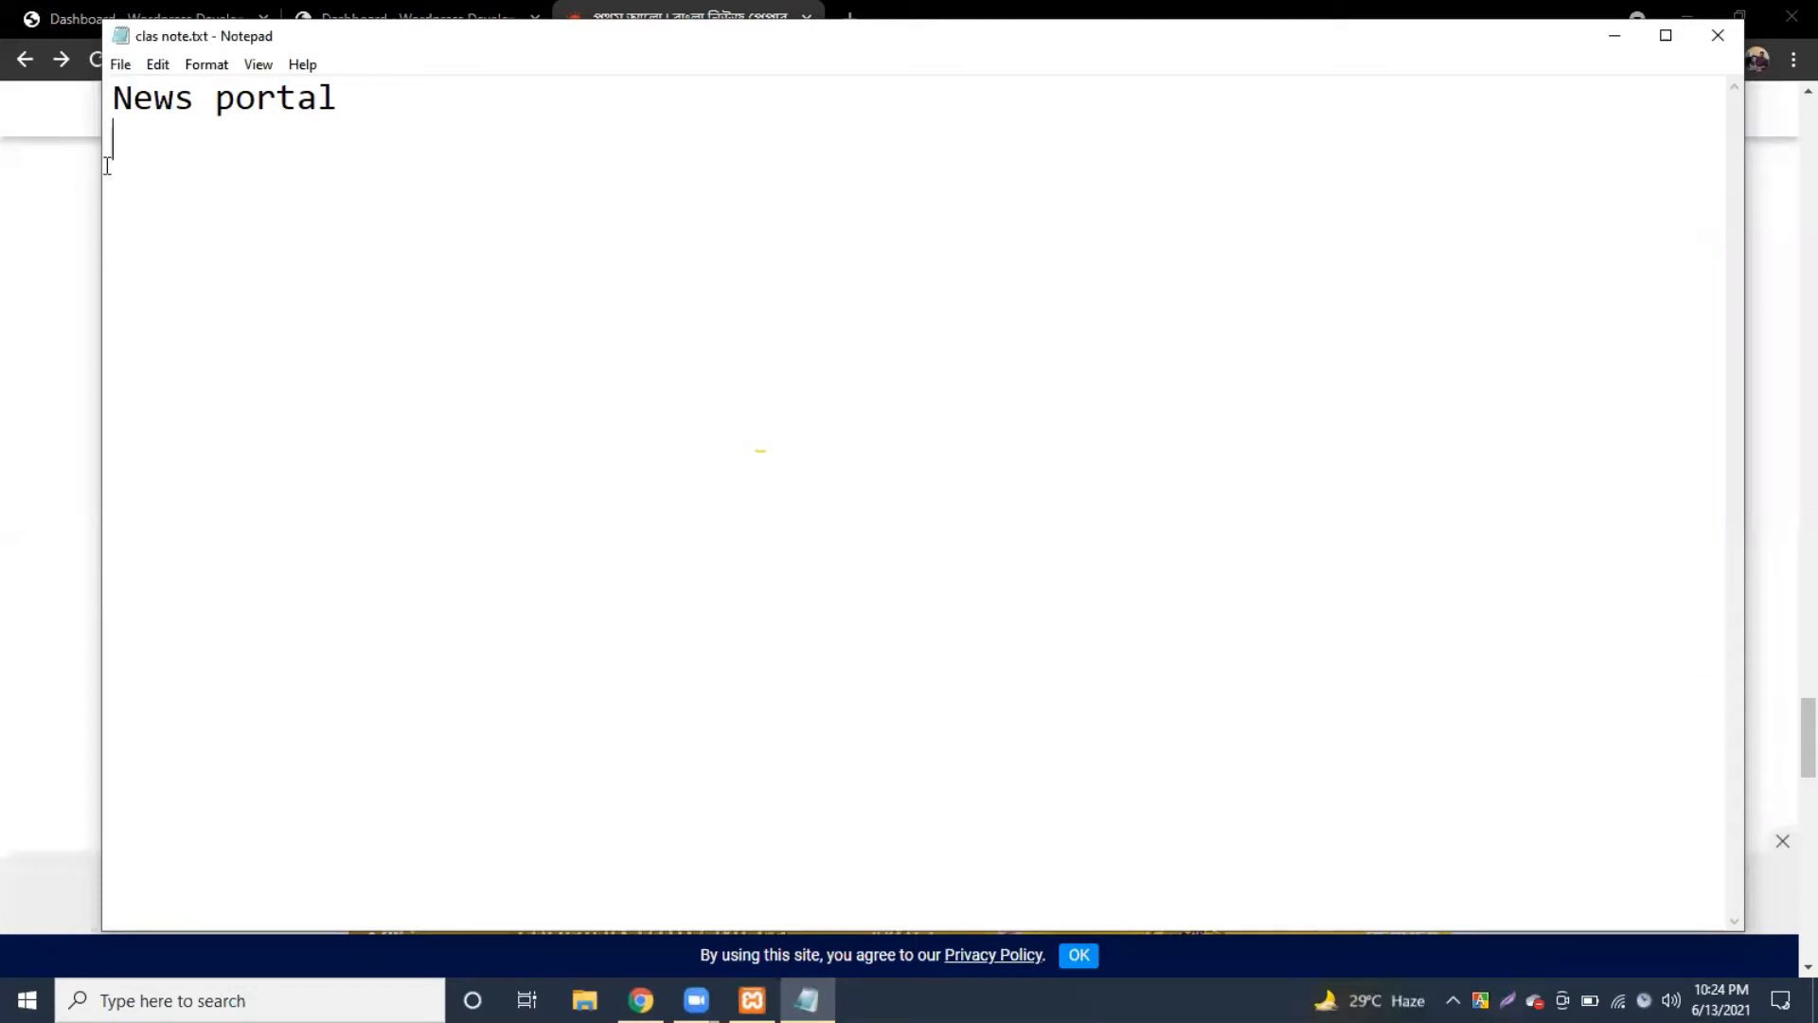
{"action": "left_click", "coordinate": [1613, 38]}
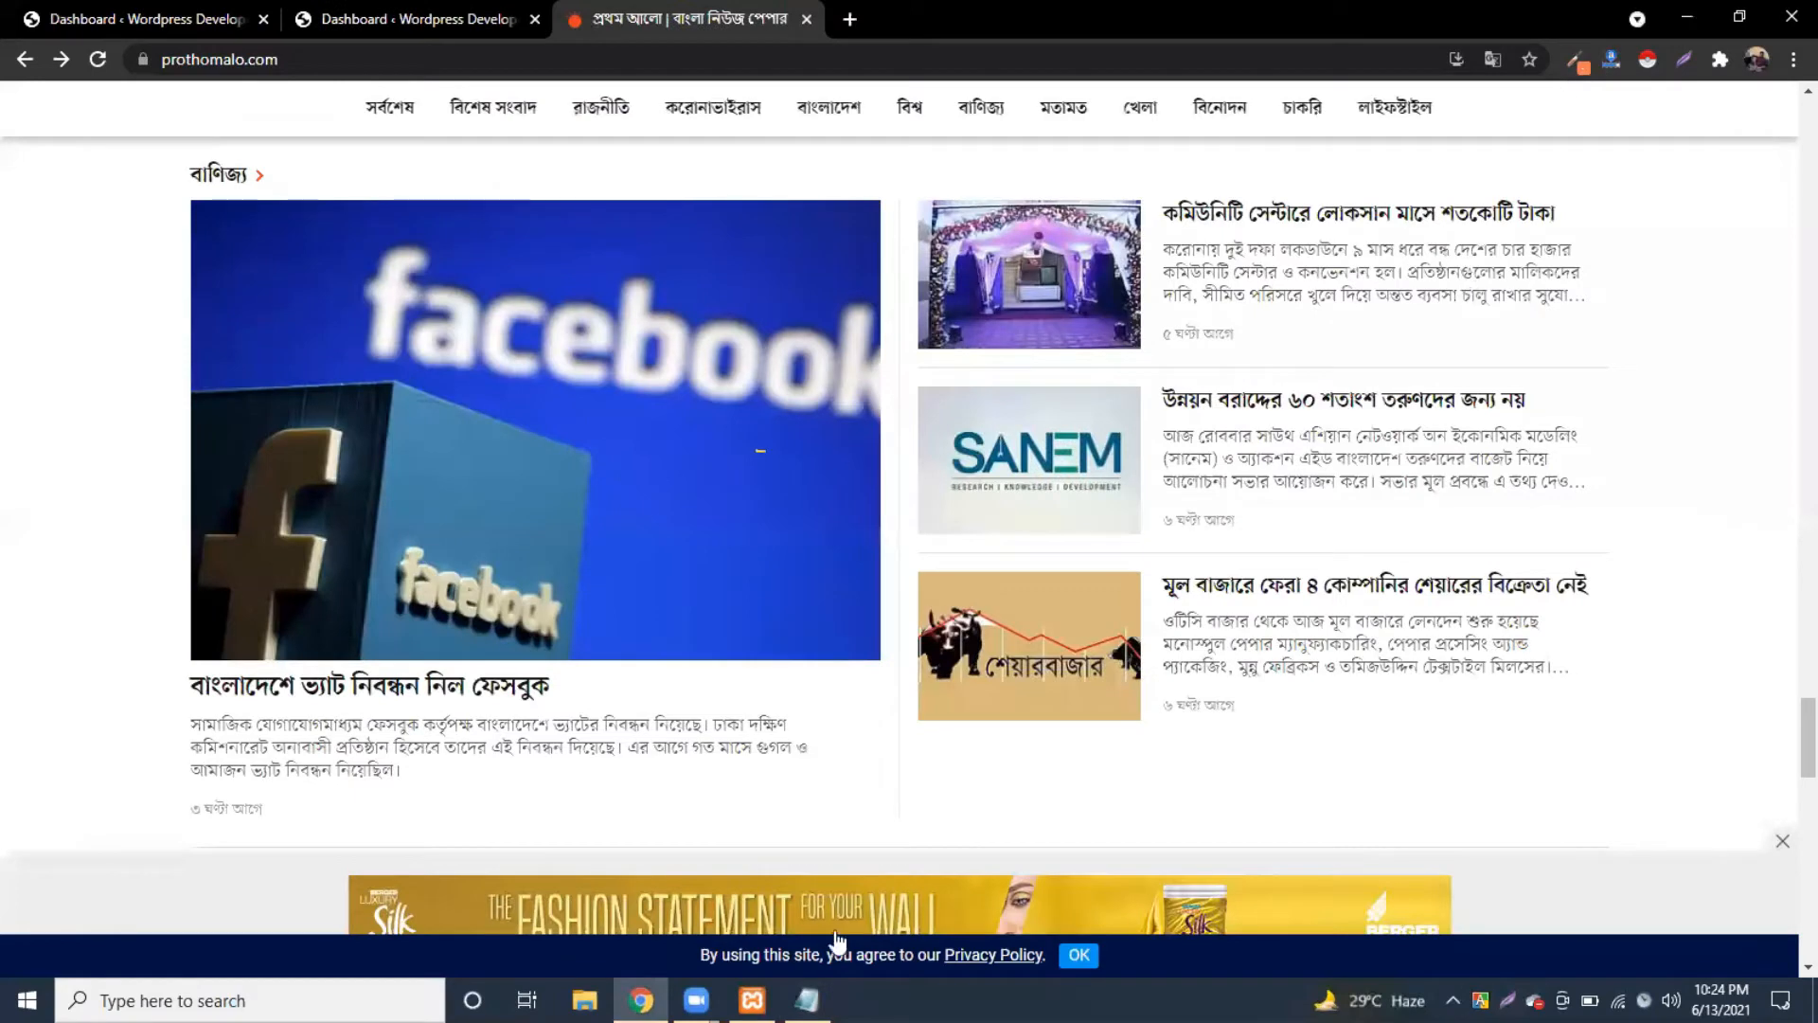
Step: Add '1.News theme' under News portal, save clas note.txt, and bring the news site back
{"action": "key", "text": "alt+Tab"}
{"action": "type", "text": "1.Ne"}
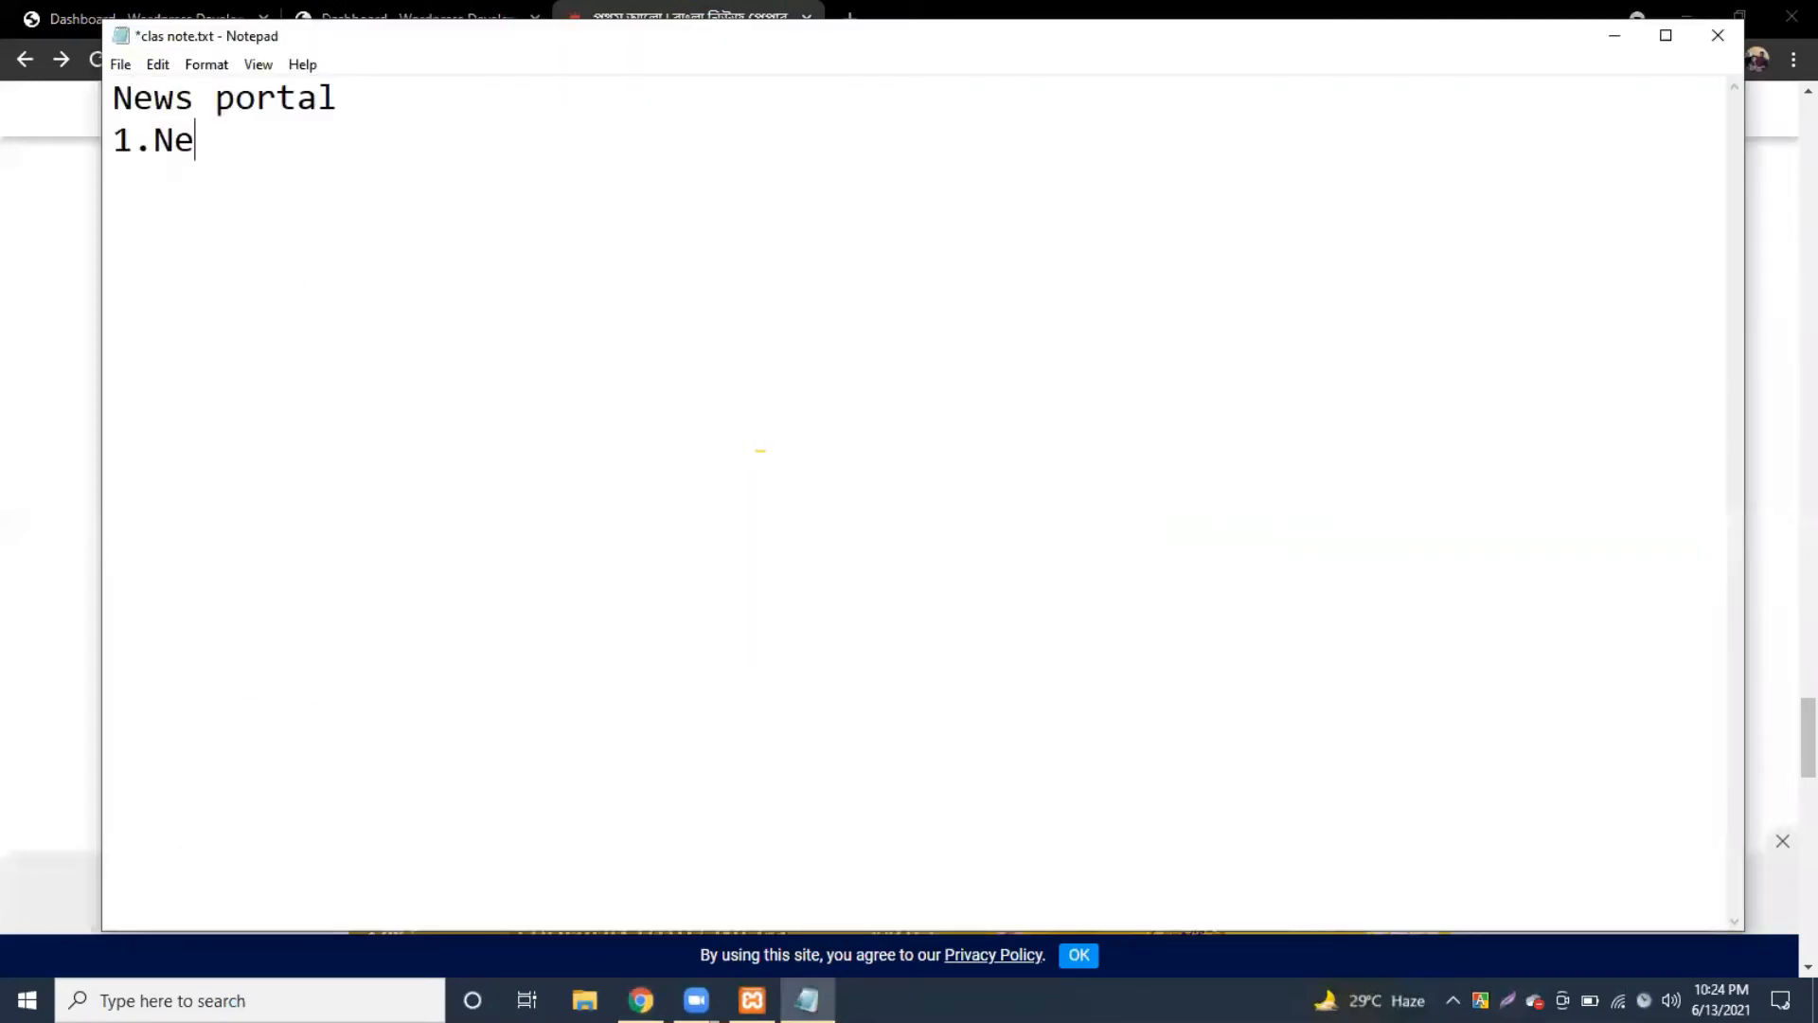
{"action": "type", "text": "ws theme"}
{"action": "key", "text": "Return"}
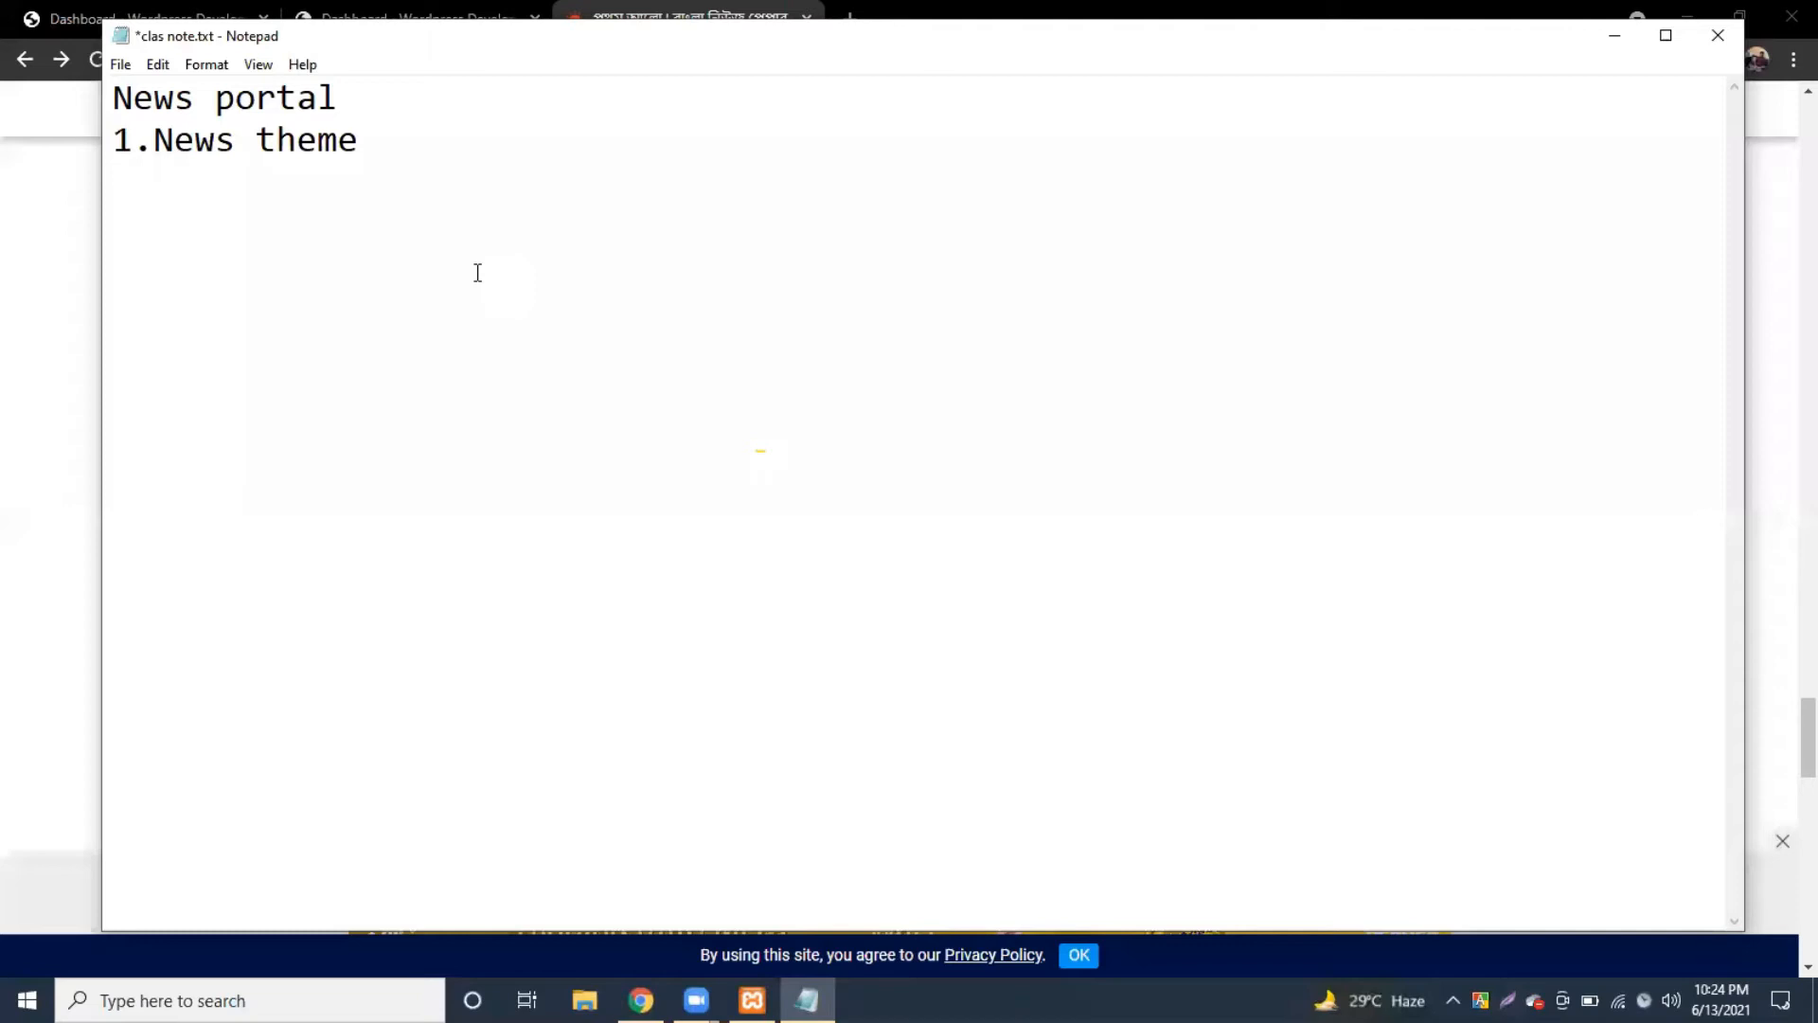
{"action": "key", "text": "ctrl+s"}
{"action": "left_click_drag", "start_coordinate": [155, 142], "coordinate": [414, 144]}
{"action": "left_click", "coordinate": [414, 144]}
{"action": "left_click", "coordinate": [5, 252]}
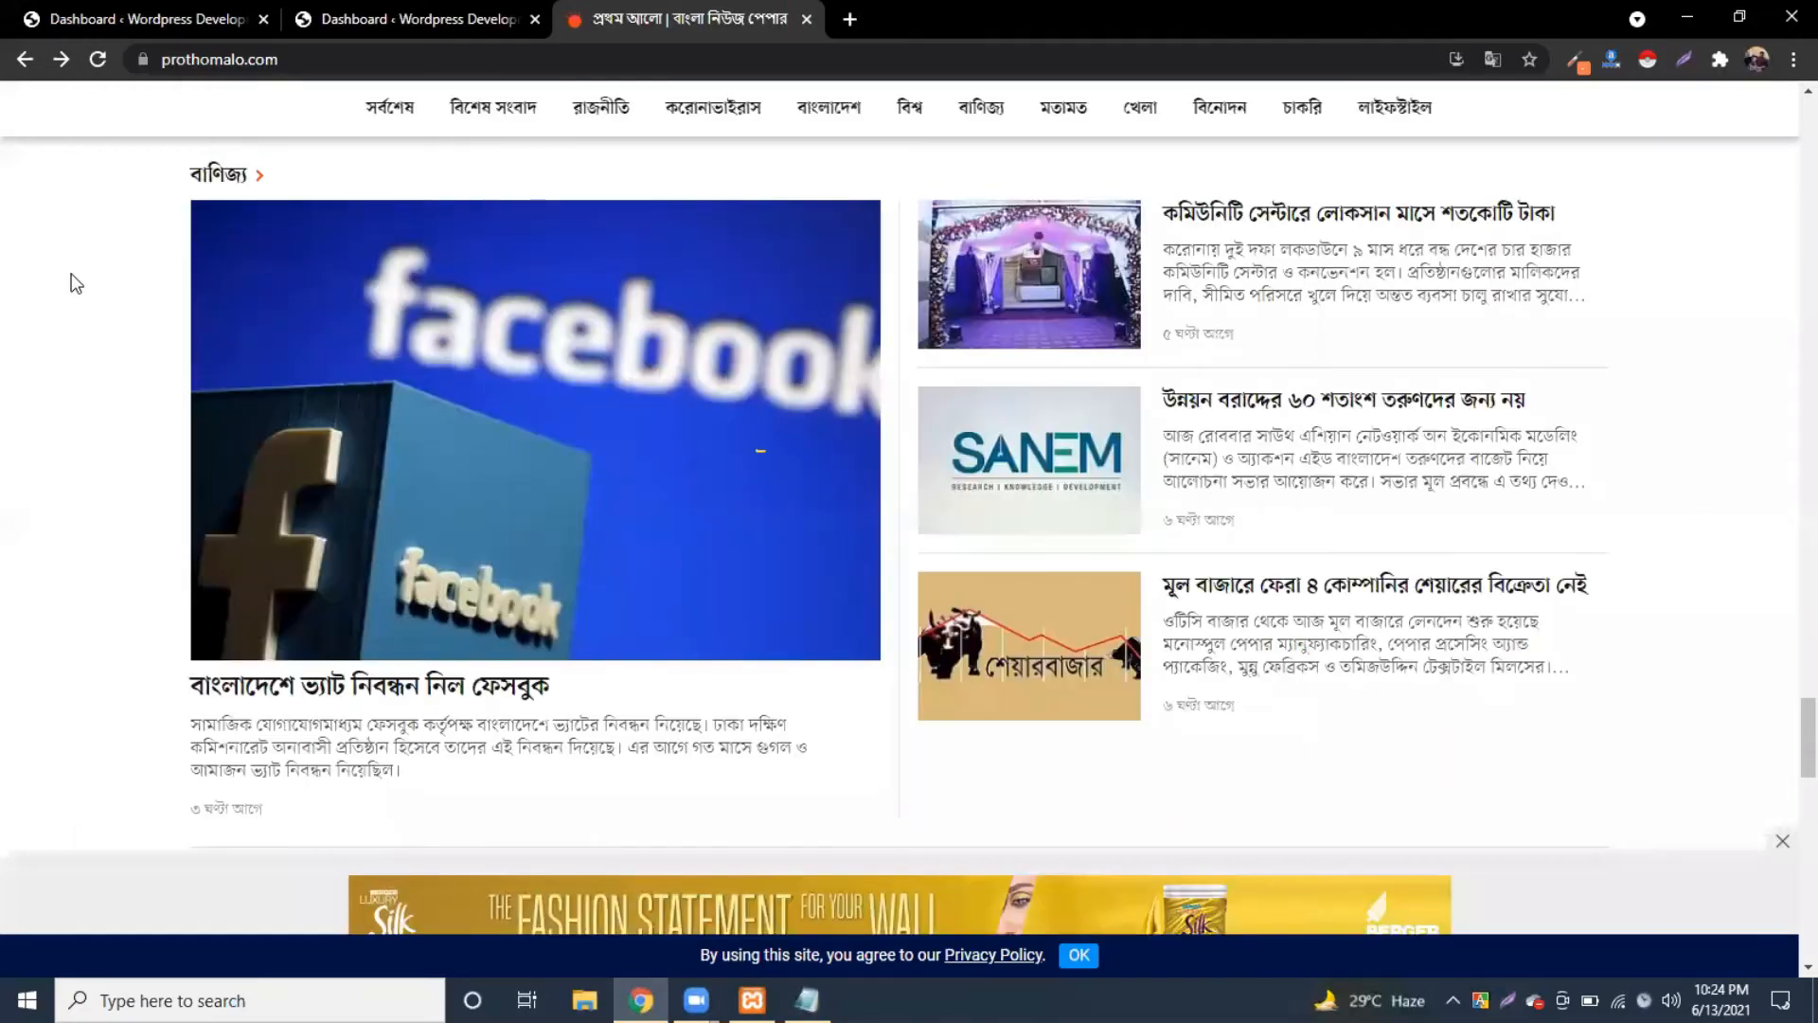
{"action": "scroll", "coordinate": [449, 336], "scroll_direction": "up", "scroll_amount": 5}
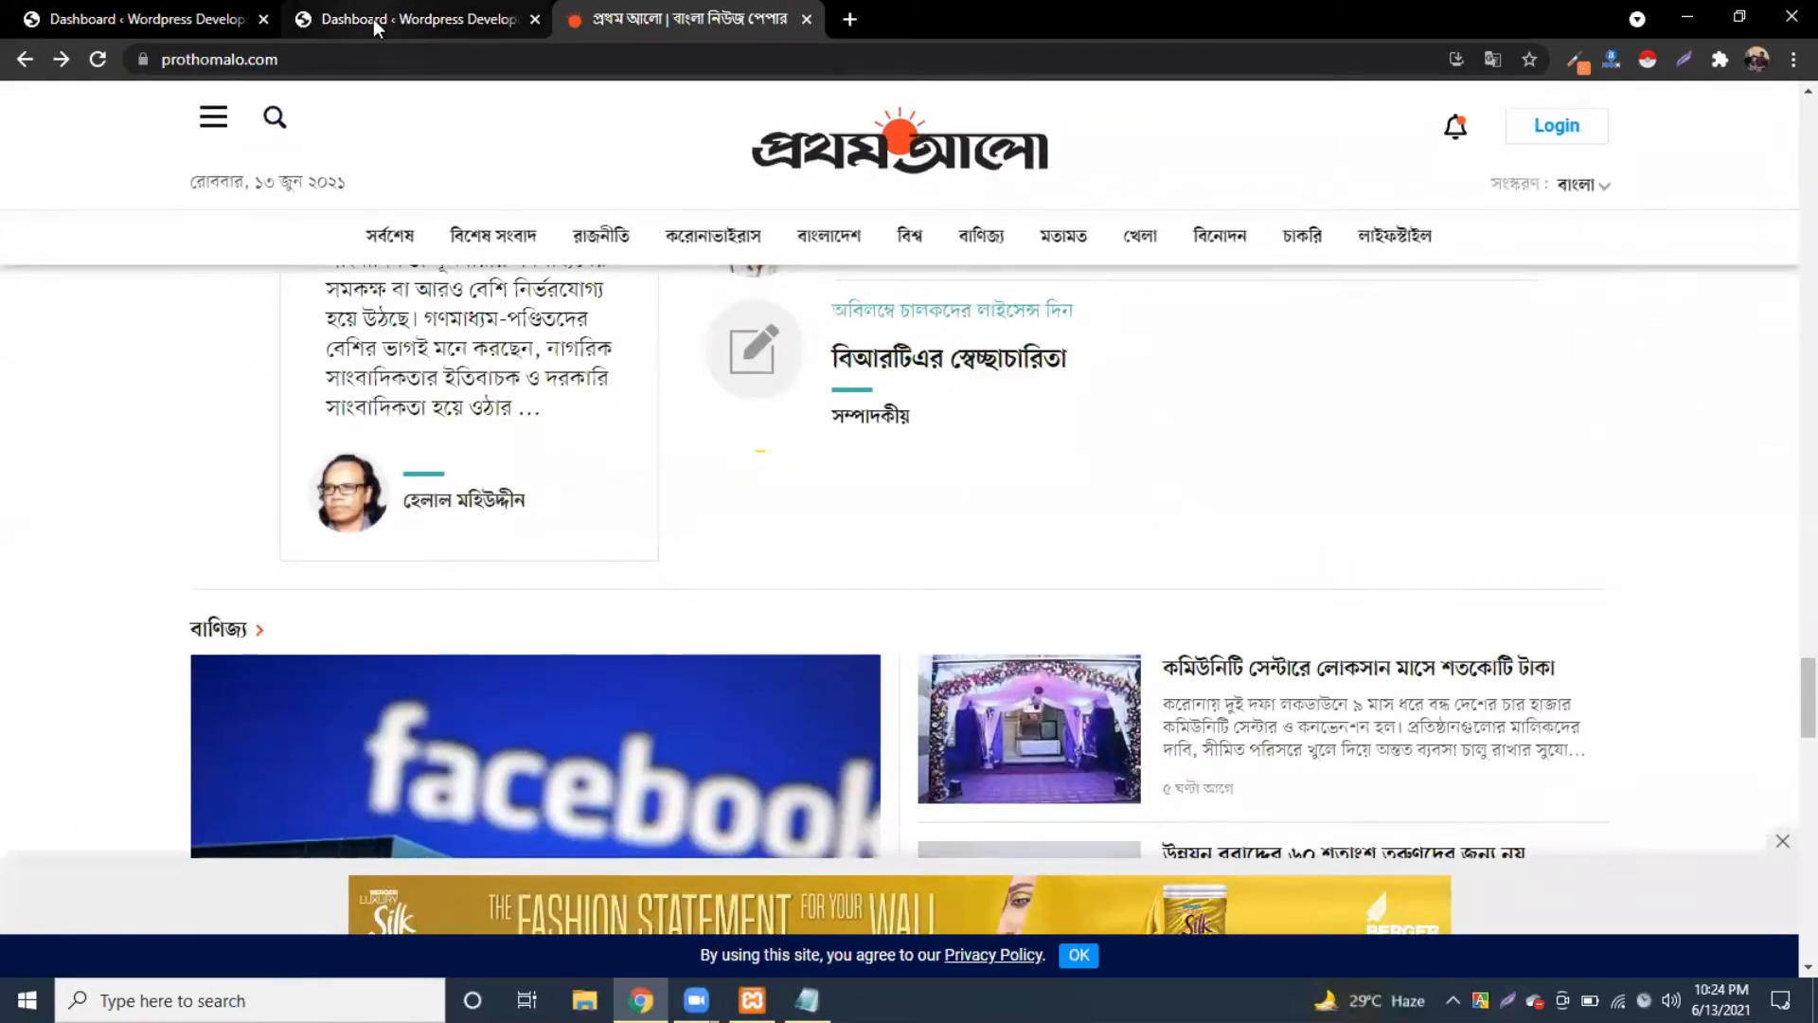
Step: In the WordPress dashboard, go to Appearance > Themes > Add New
{"action": "left_click", "coordinate": [373, 19]}
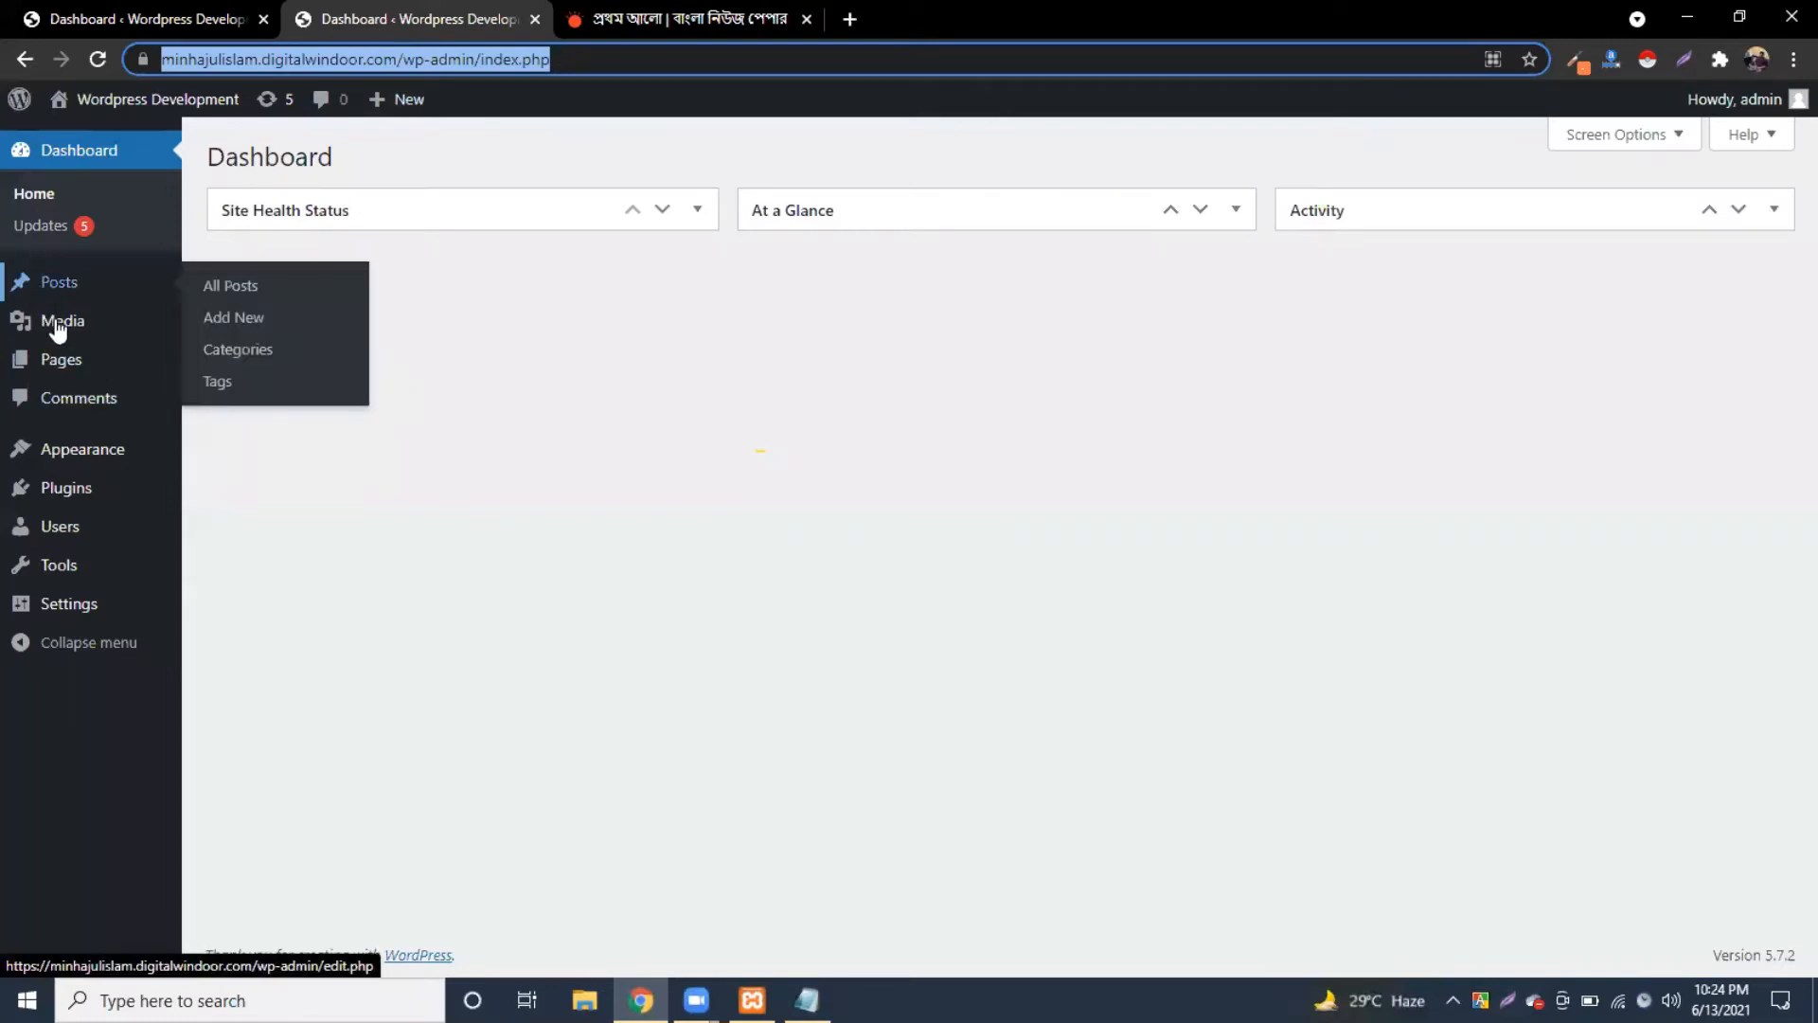
{"action": "mouse_move", "coordinate": [55, 470]}
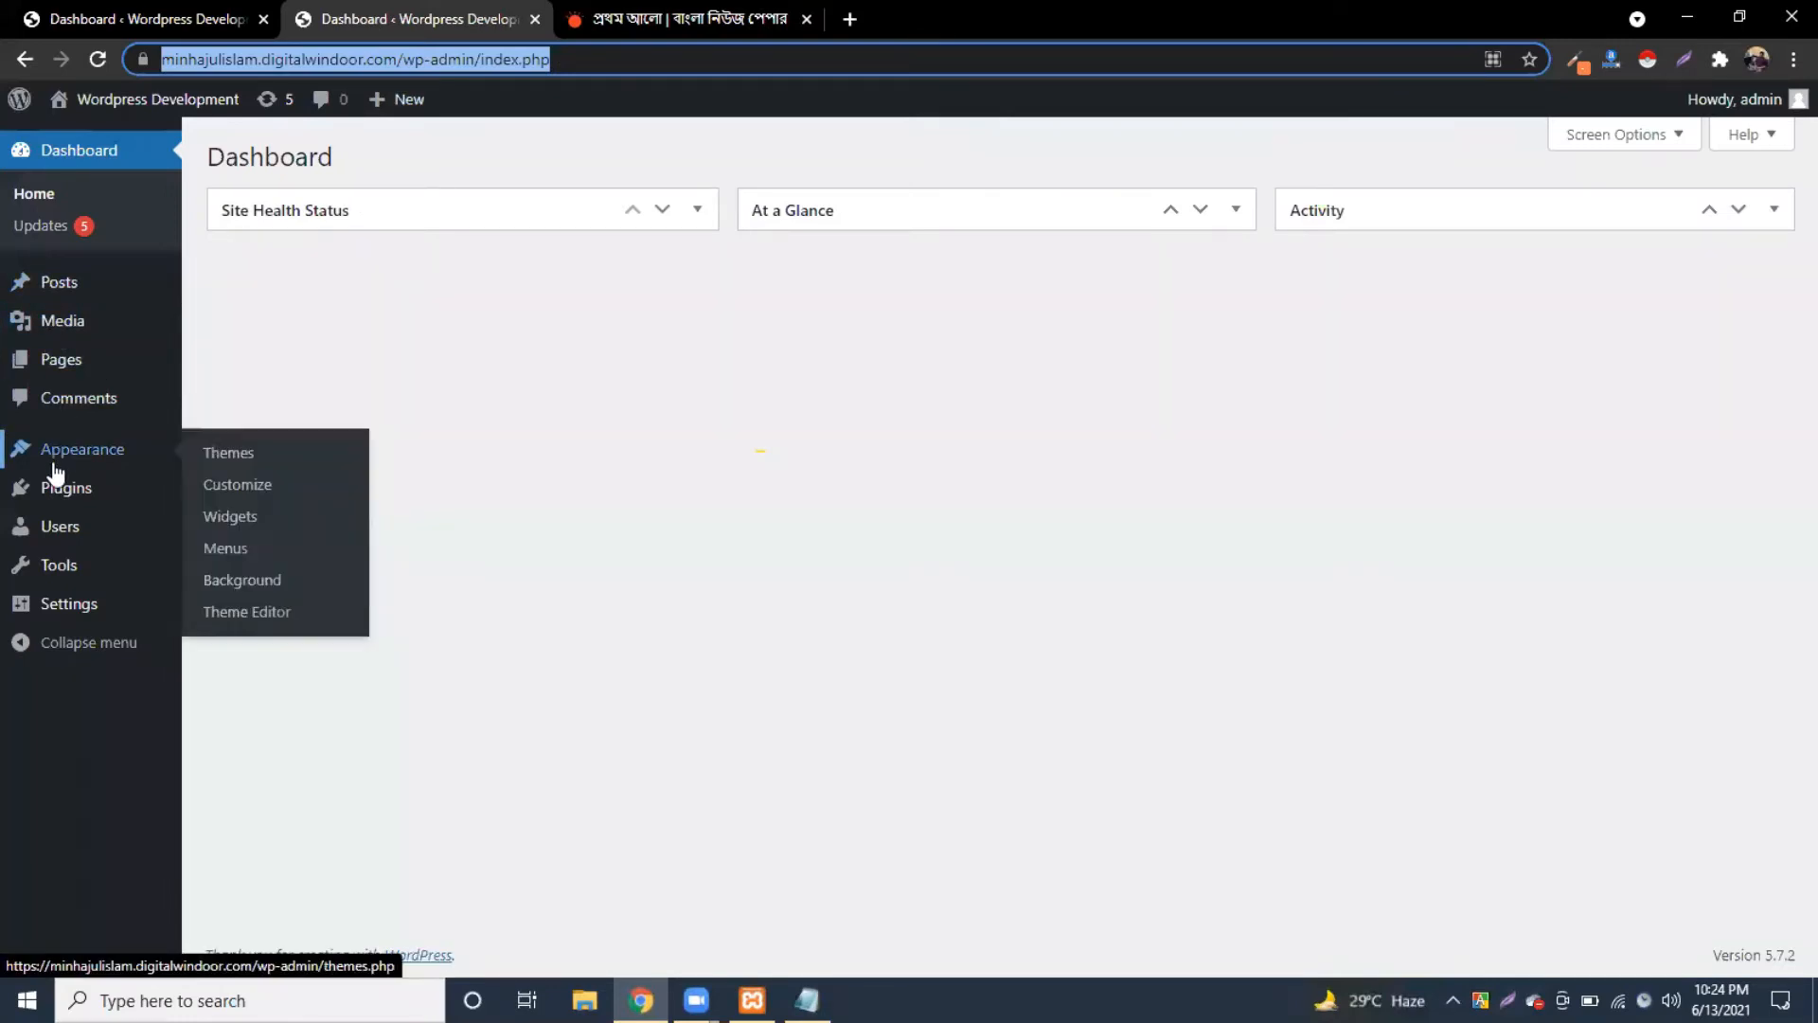
{"action": "left_click", "coordinate": [217, 463]}
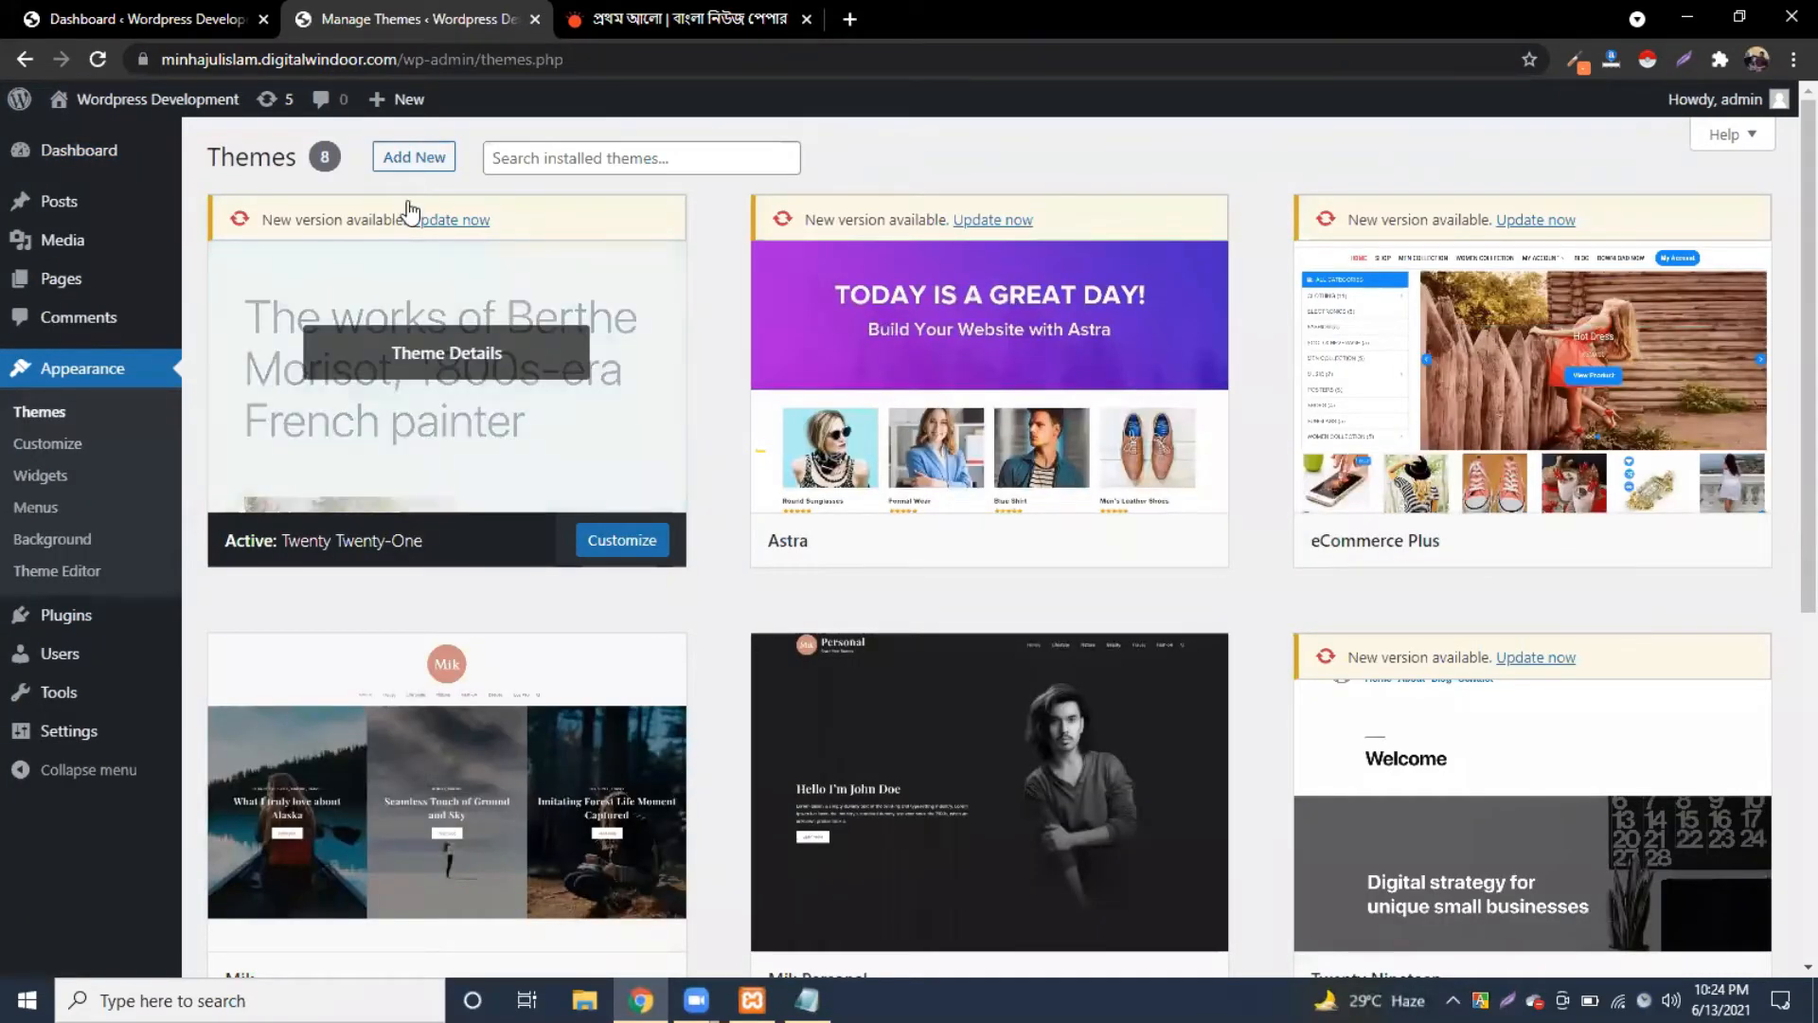
{"action": "left_click", "coordinate": [407, 163]}
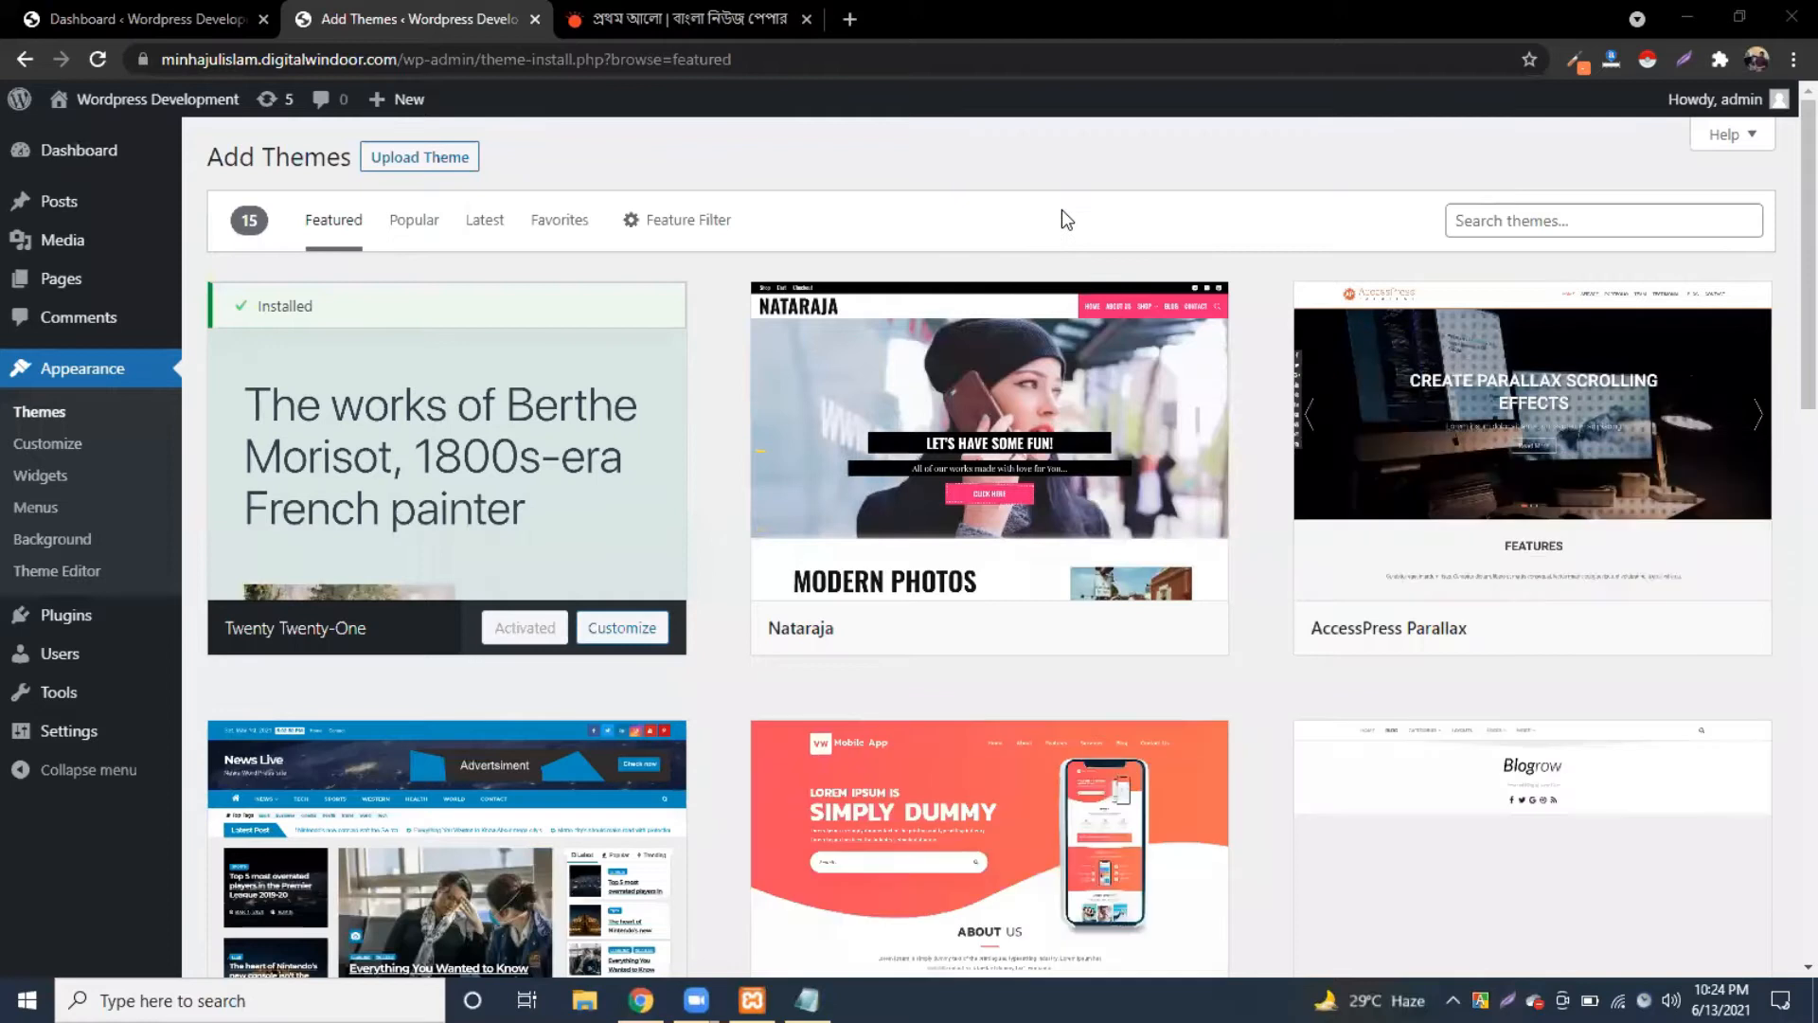
Step: Search themes for 'news' and scroll the results to find EnjoyNews
{"action": "left_click", "coordinate": [1493, 216]}
{"action": "type", "text": "news"}
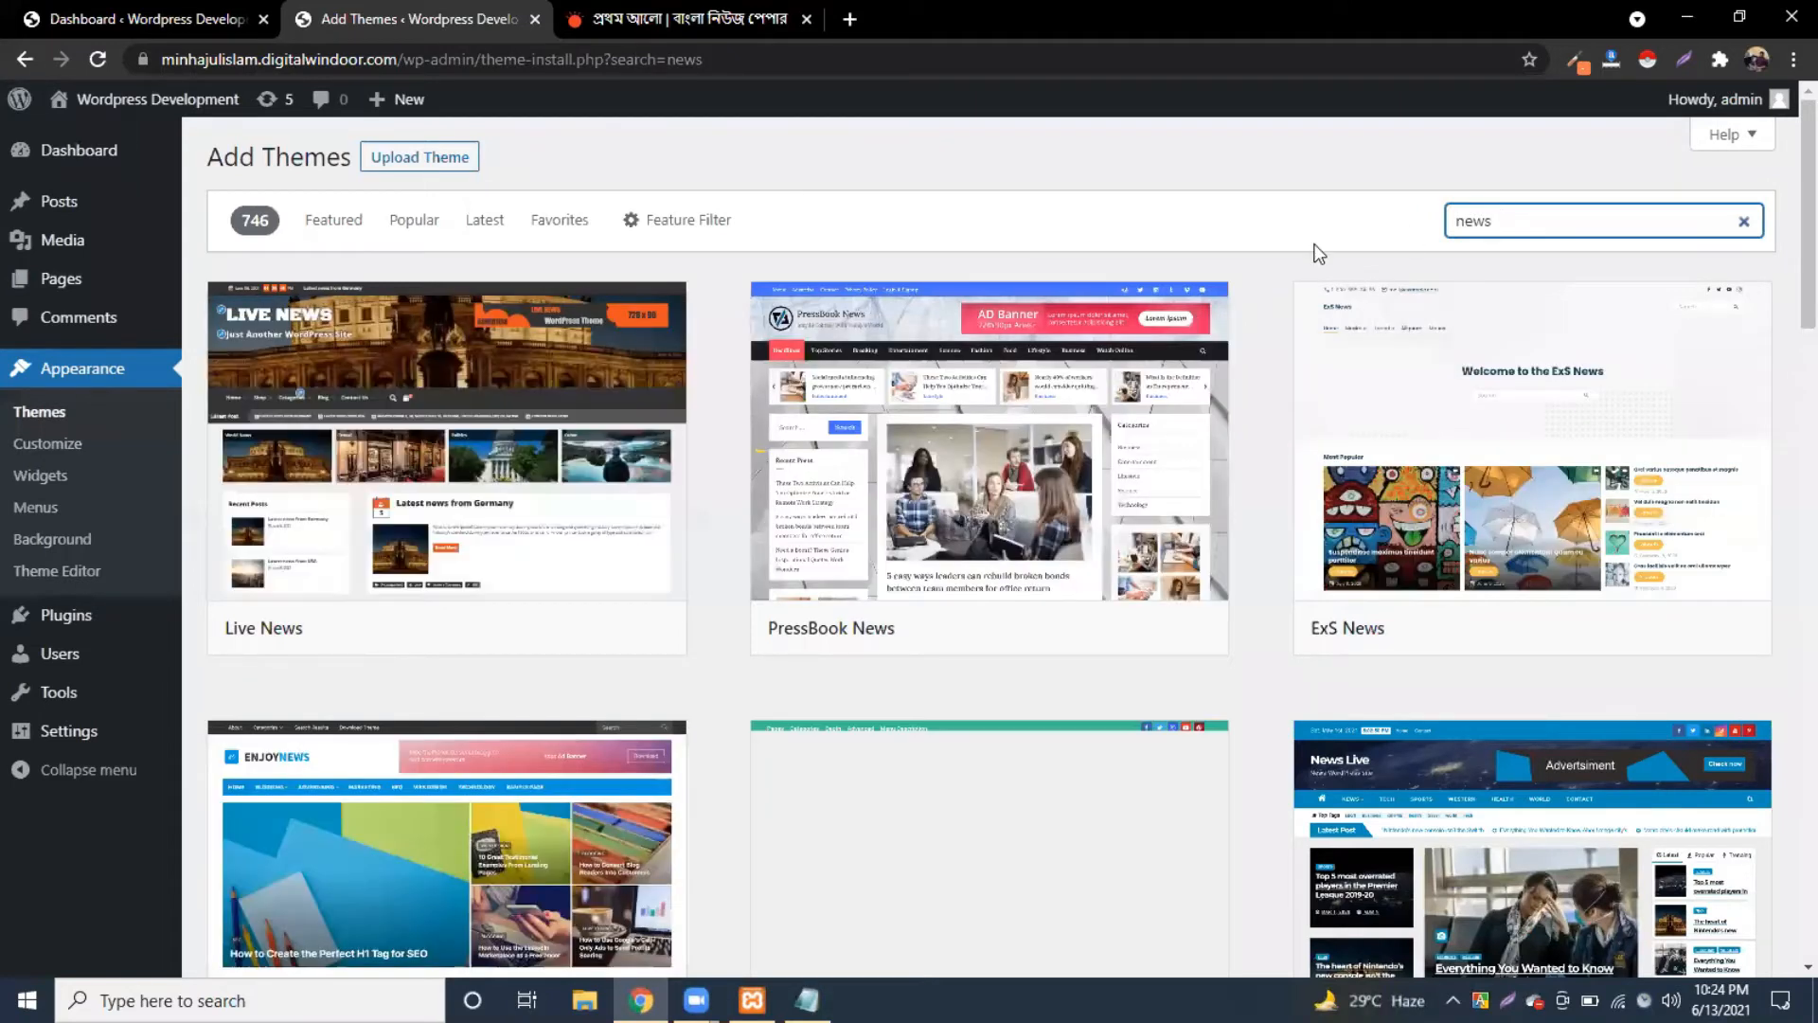
{"action": "scroll", "coordinate": [755, 582], "scroll_direction": "down", "scroll_amount": 5}
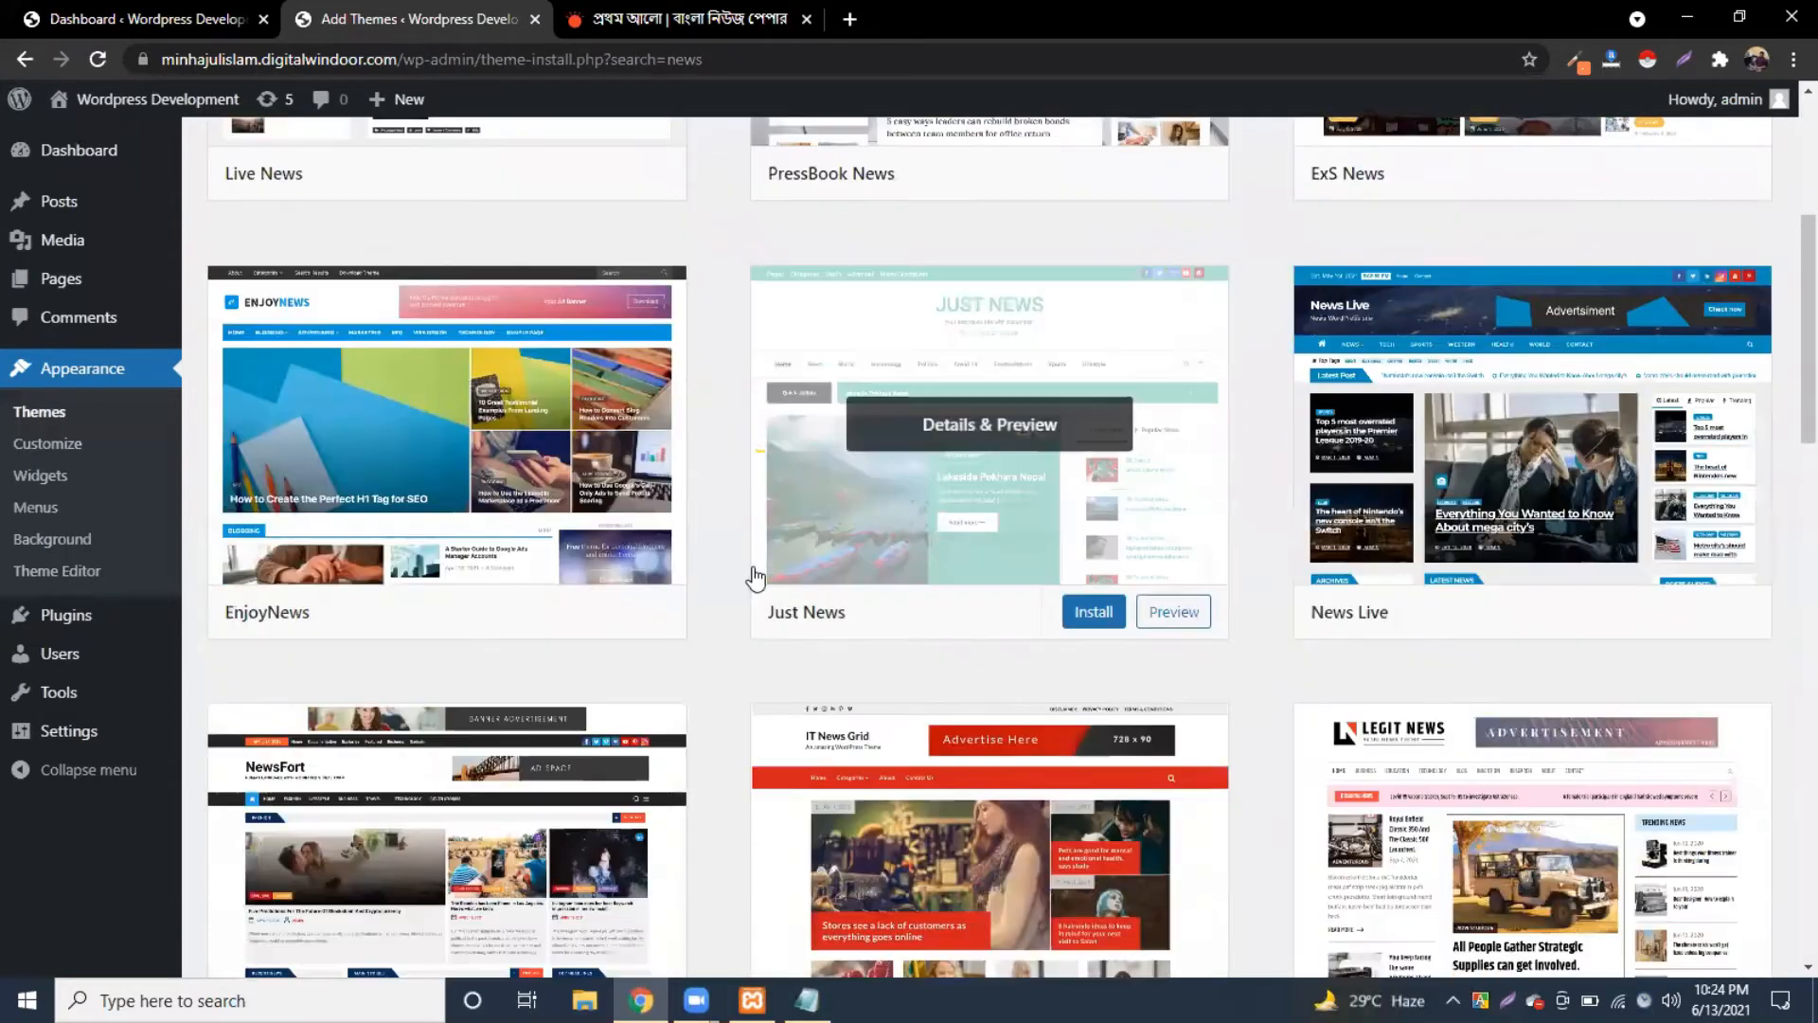
{"action": "scroll", "coordinate": [754, 576], "scroll_direction": "down", "scroll_amount": 4}
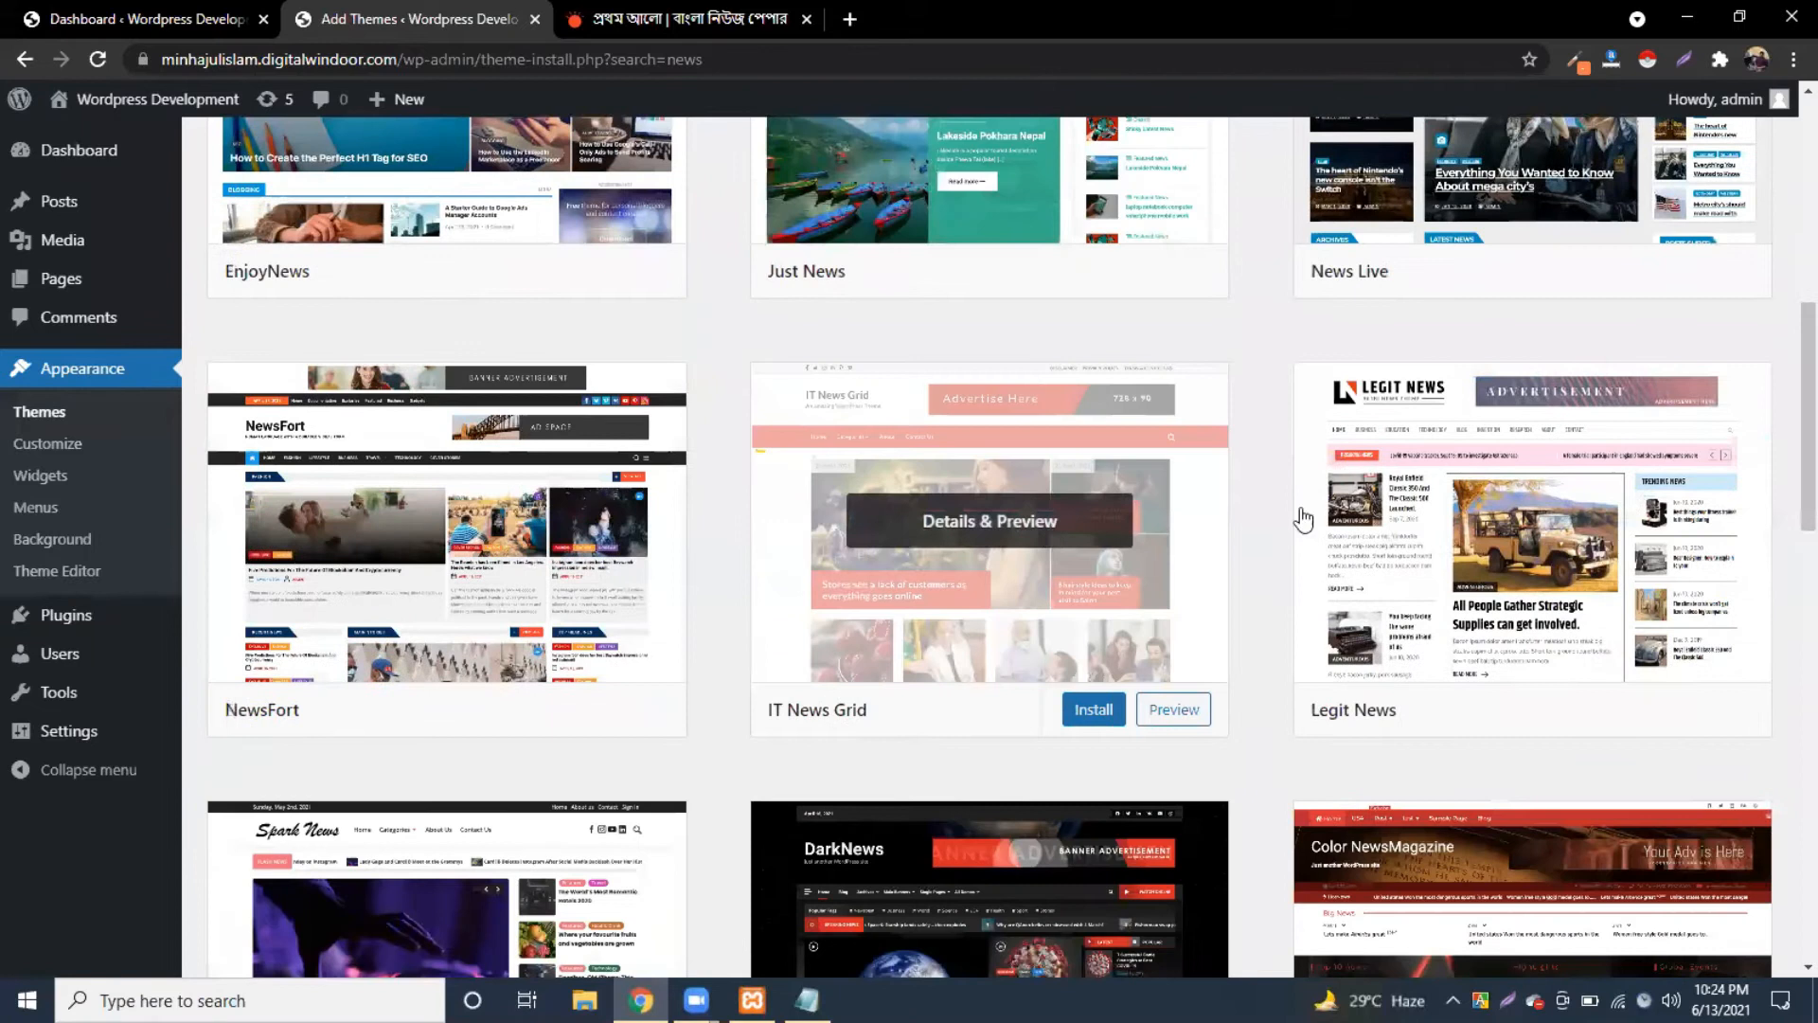
{"action": "scroll", "coordinate": [1249, 382], "scroll_direction": "down", "scroll_amount": 4}
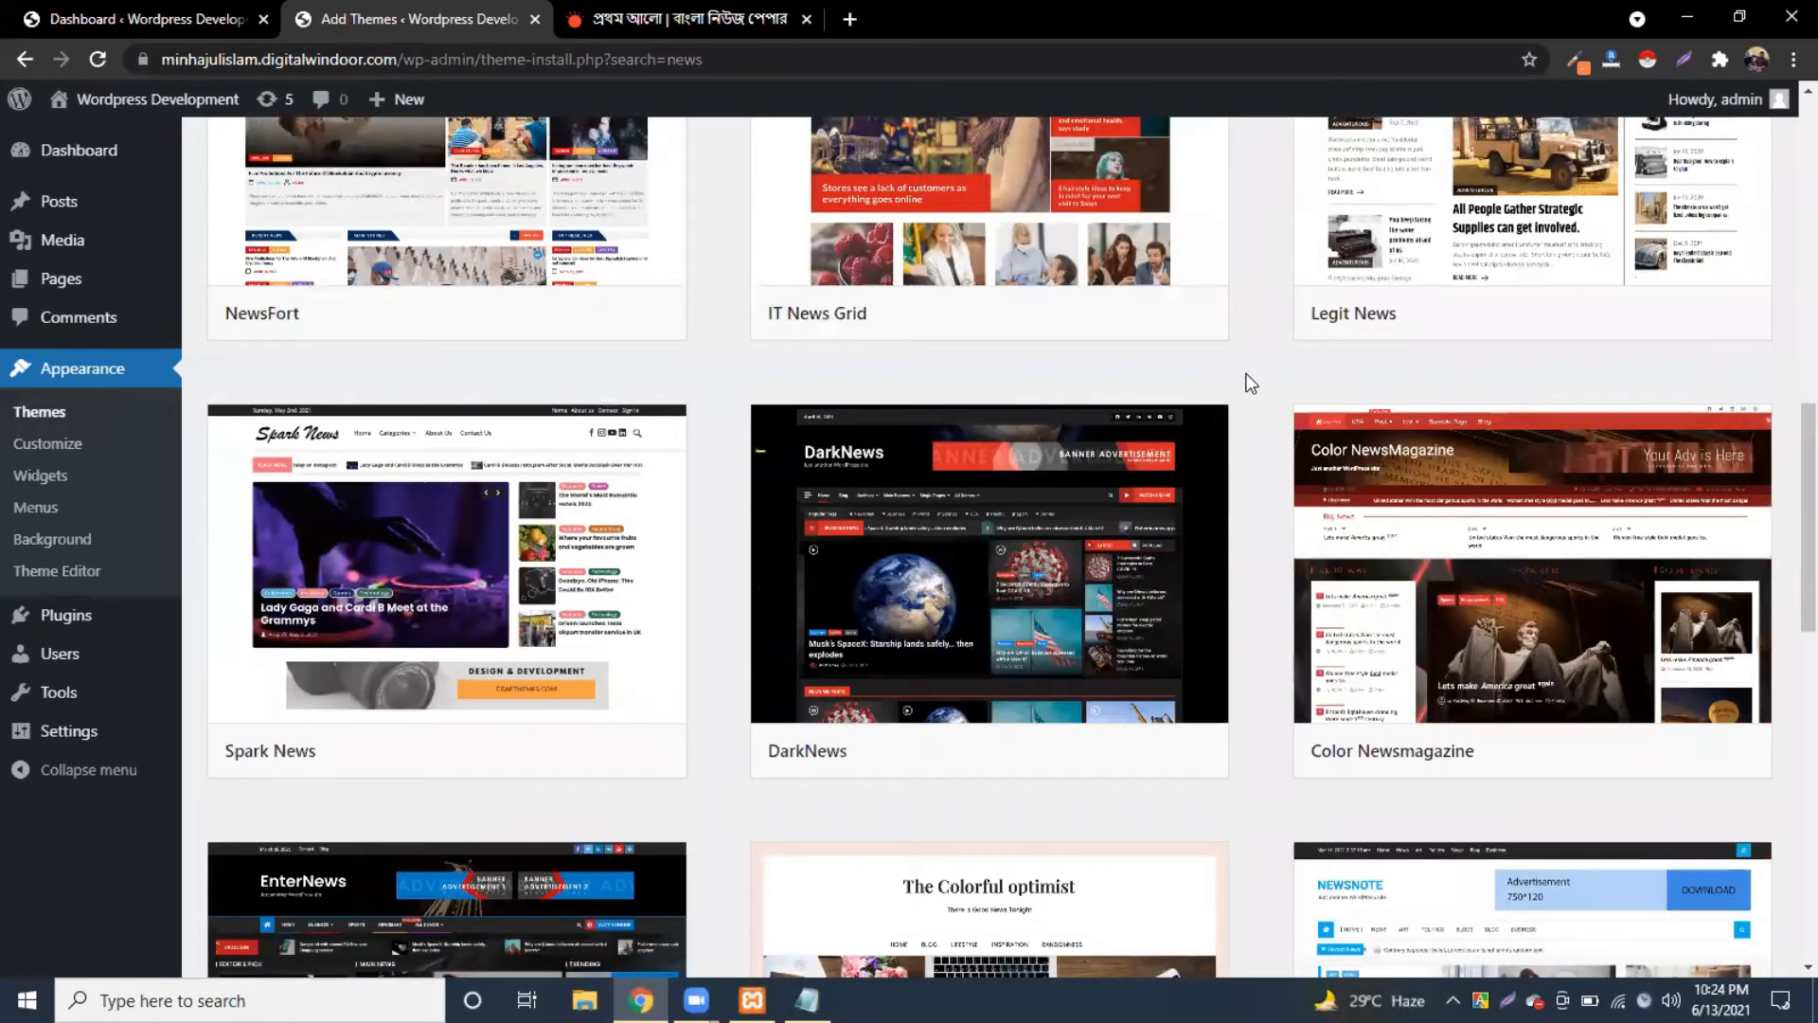
{"action": "scroll", "coordinate": [1250, 382], "scroll_direction": "down", "scroll_amount": 6}
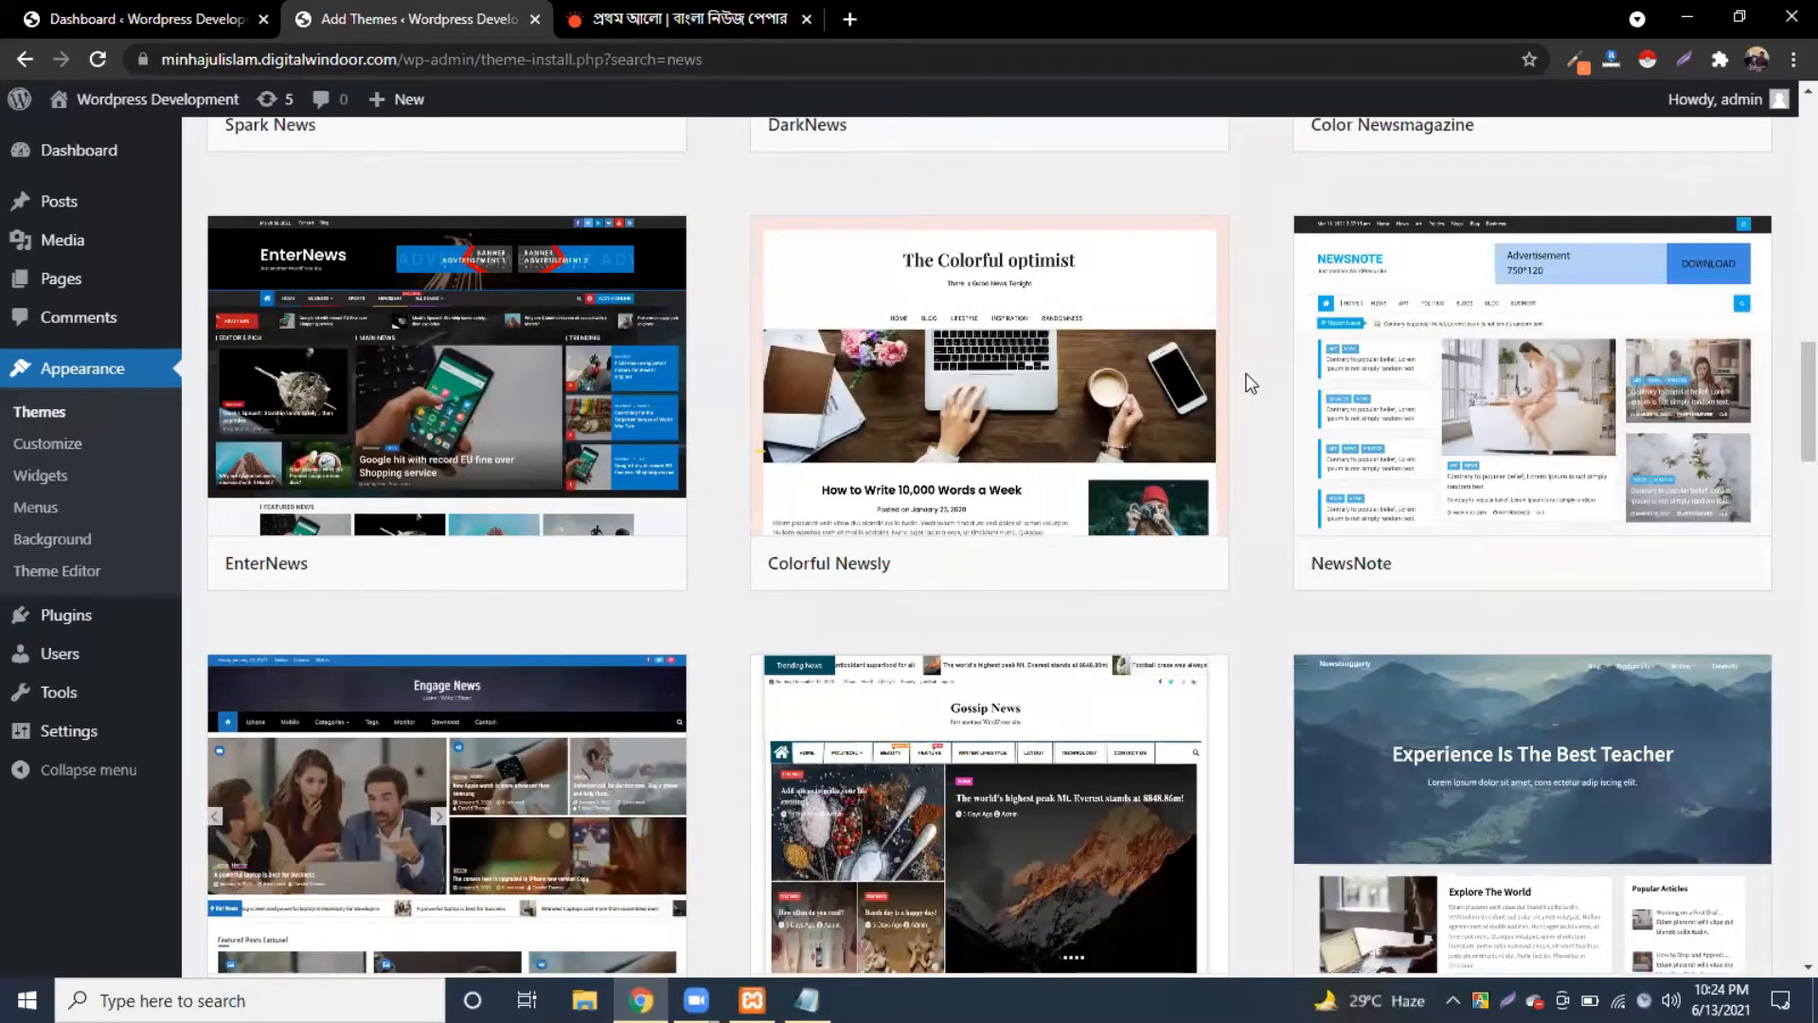
{"action": "scroll", "coordinate": [1249, 382], "scroll_direction": "down", "scroll_amount": 7}
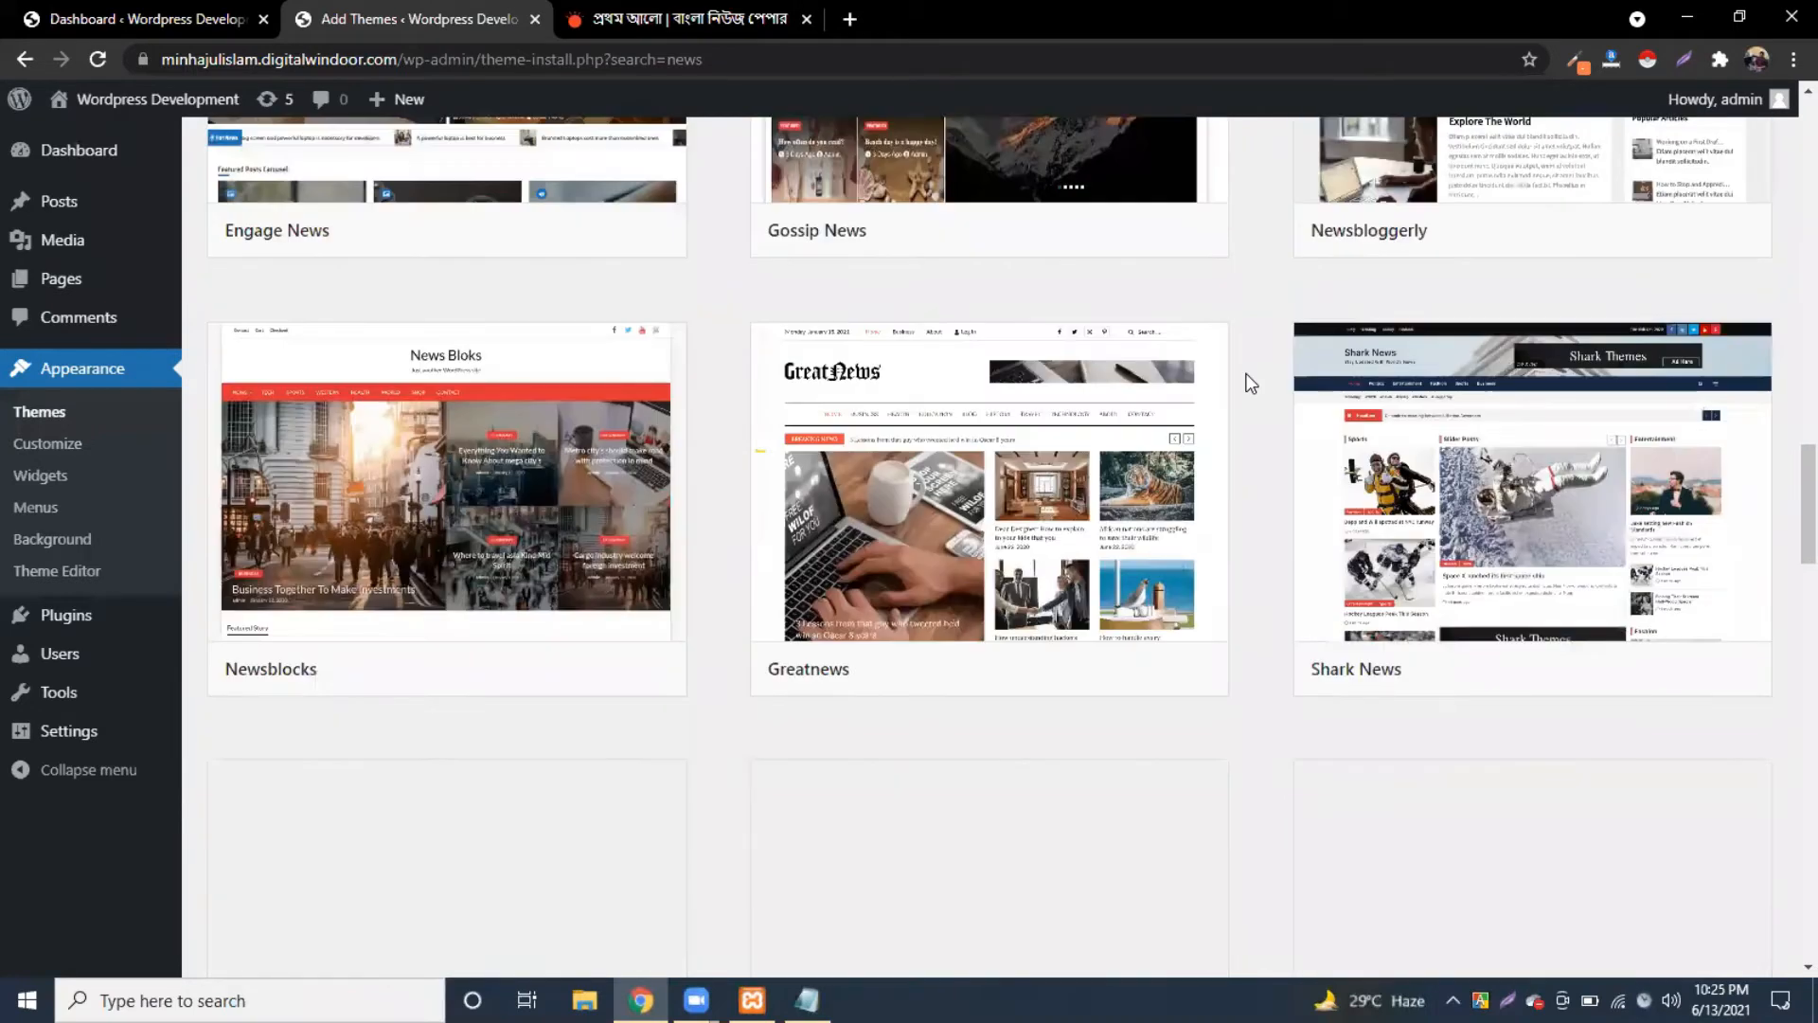
{"action": "scroll", "coordinate": [1250, 383], "scroll_direction": "down", "scroll_amount": 5}
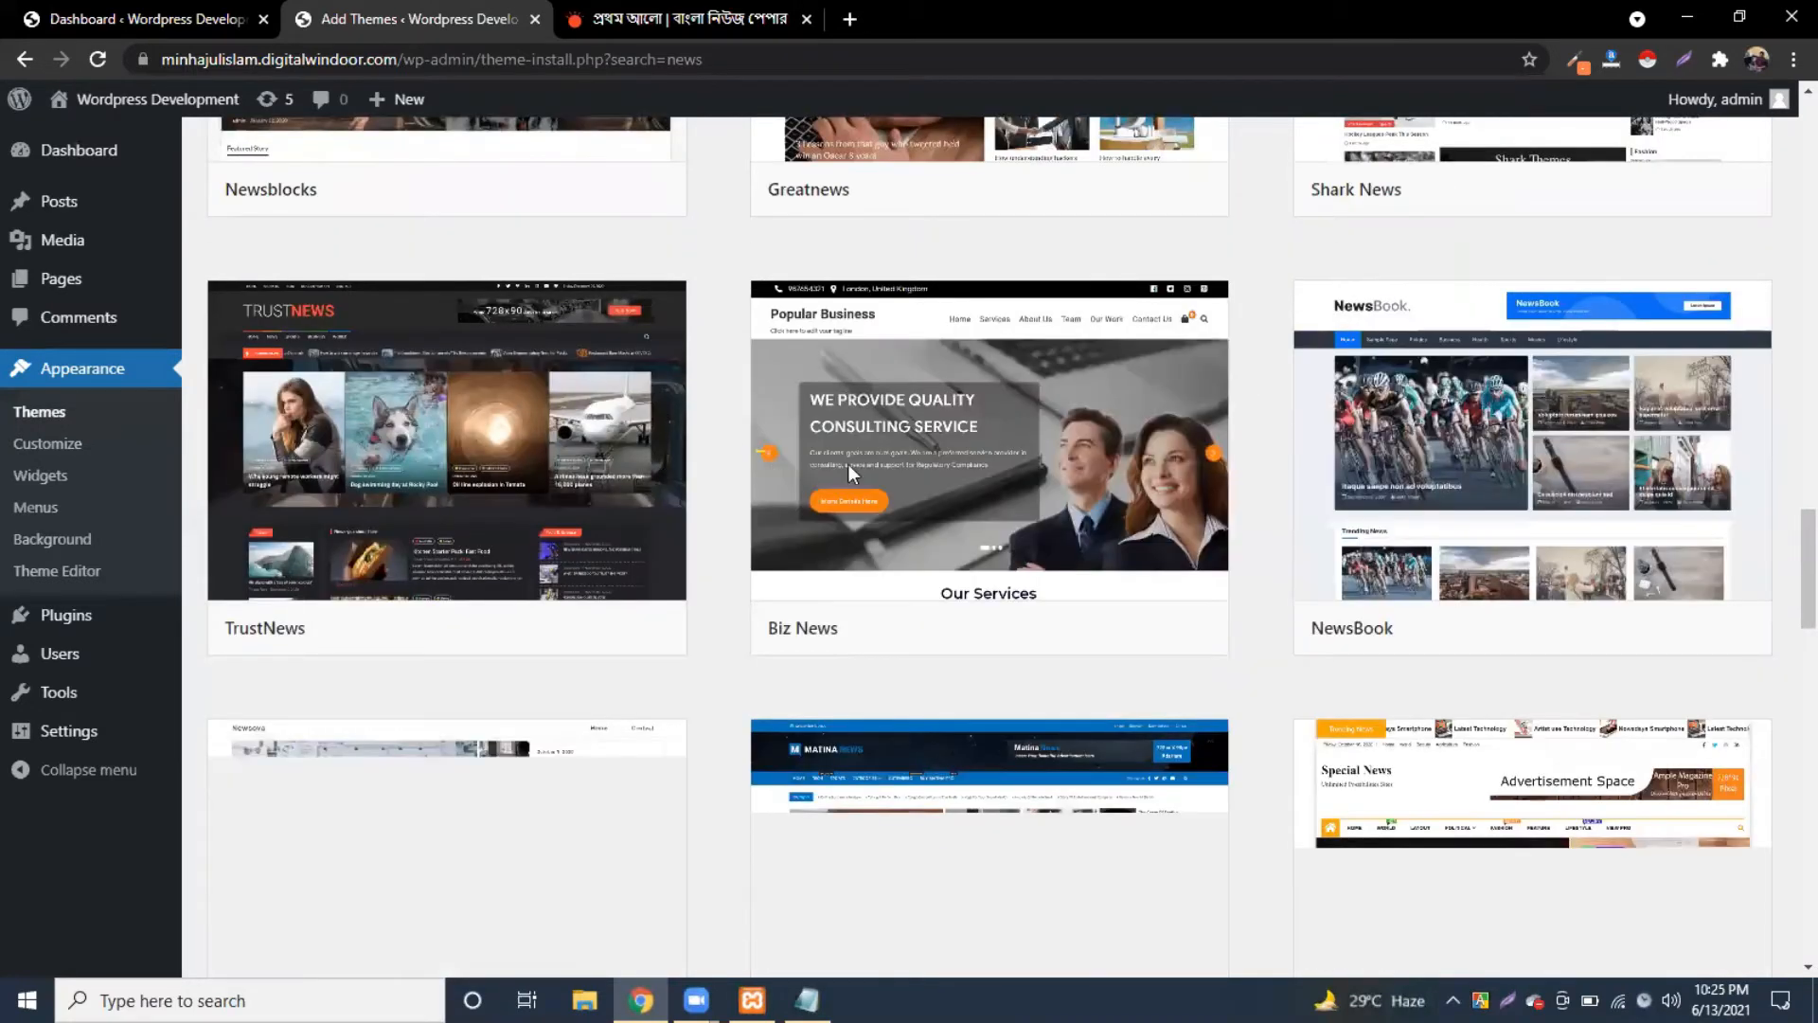
{"action": "scroll", "coordinate": [850, 468], "scroll_direction": "down", "scroll_amount": 3}
{"action": "scroll", "coordinate": [928, 390], "scroll_direction": "down", "scroll_amount": 2}
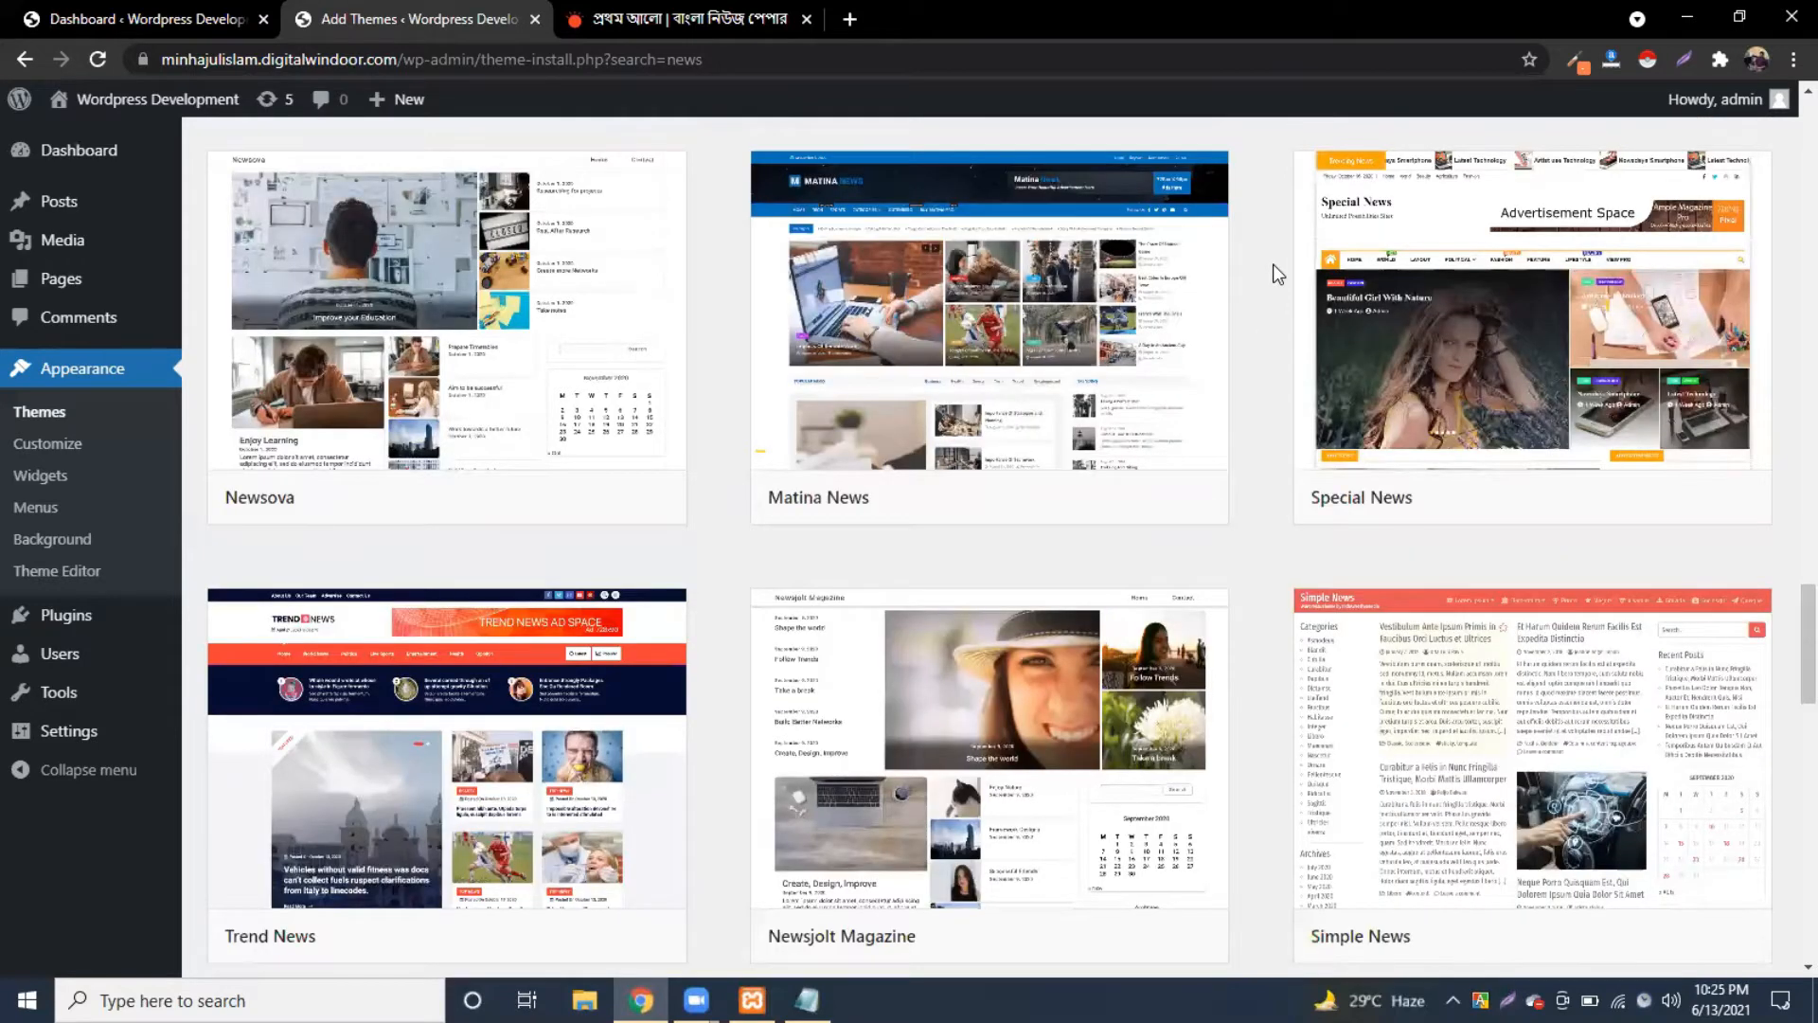
{"action": "scroll", "coordinate": [1278, 273], "scroll_direction": "down", "scroll_amount": 1}
{"action": "scroll", "coordinate": [1277, 273], "scroll_direction": "down", "scroll_amount": 6}
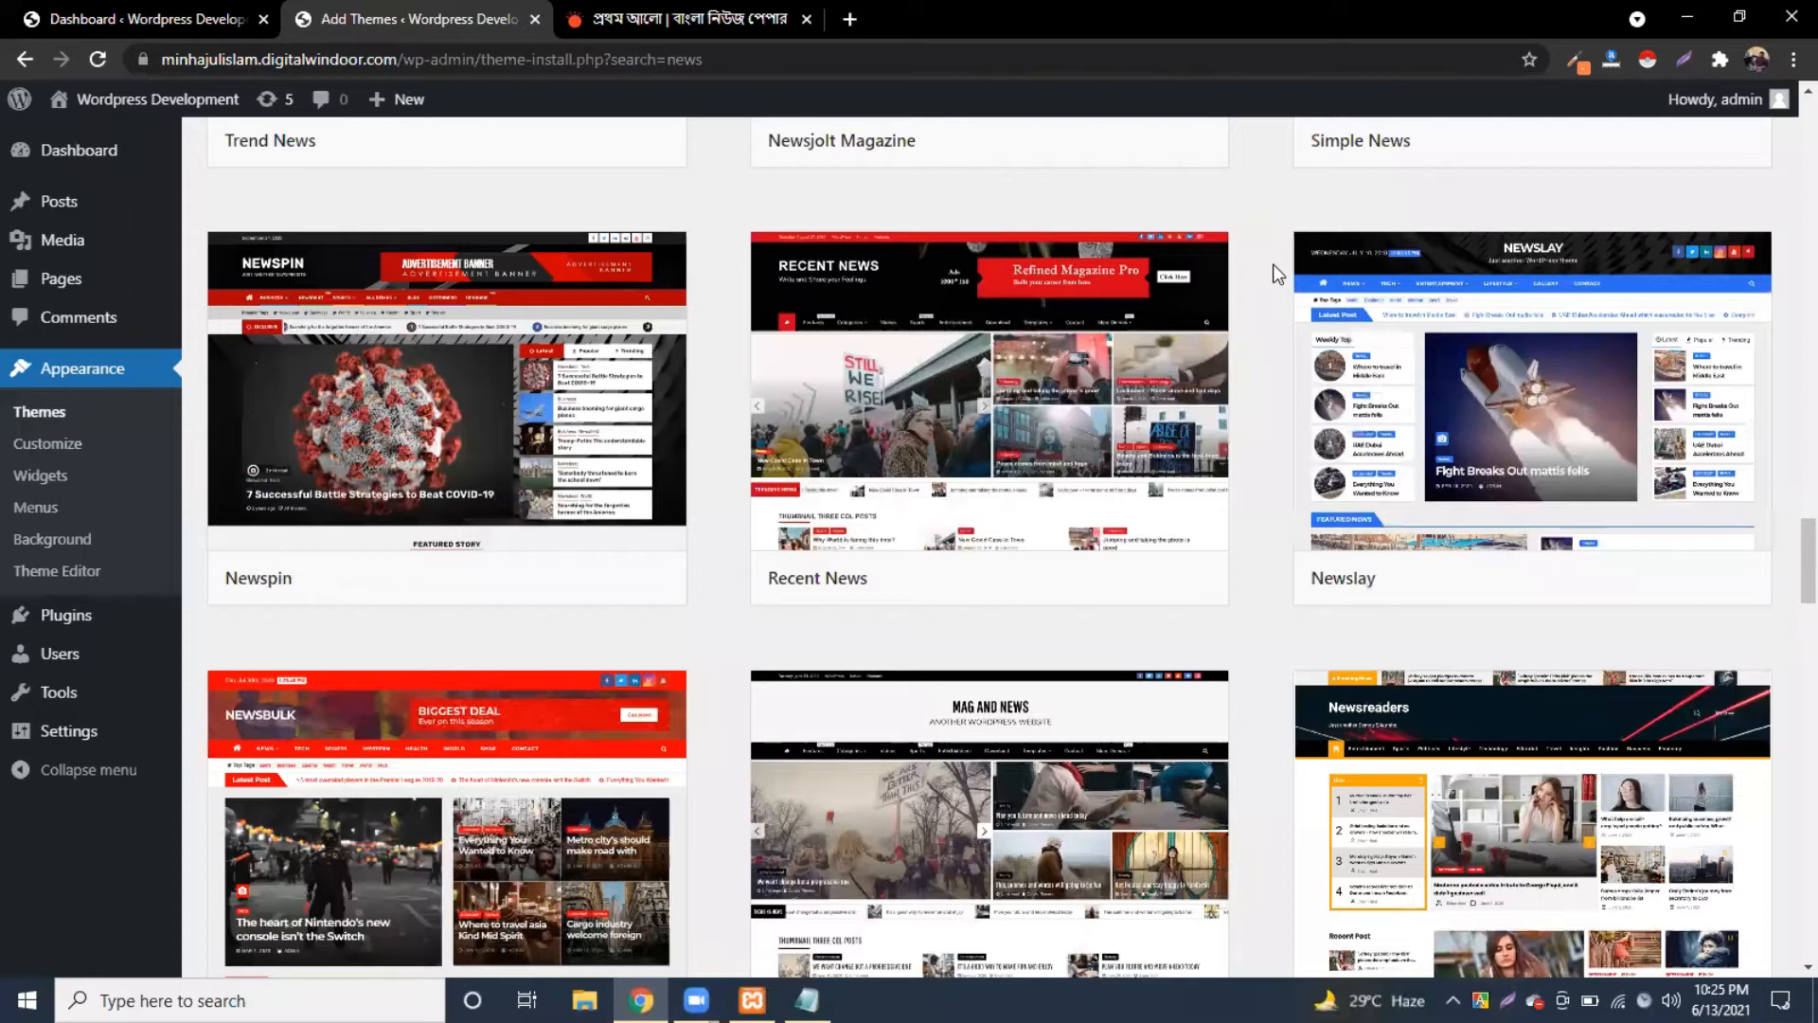
{"action": "scroll", "coordinate": [1259, 274], "scroll_direction": "up", "scroll_amount": 5}
{"action": "scroll", "coordinate": [1242, 272], "scroll_direction": "down", "scroll_amount": 20}
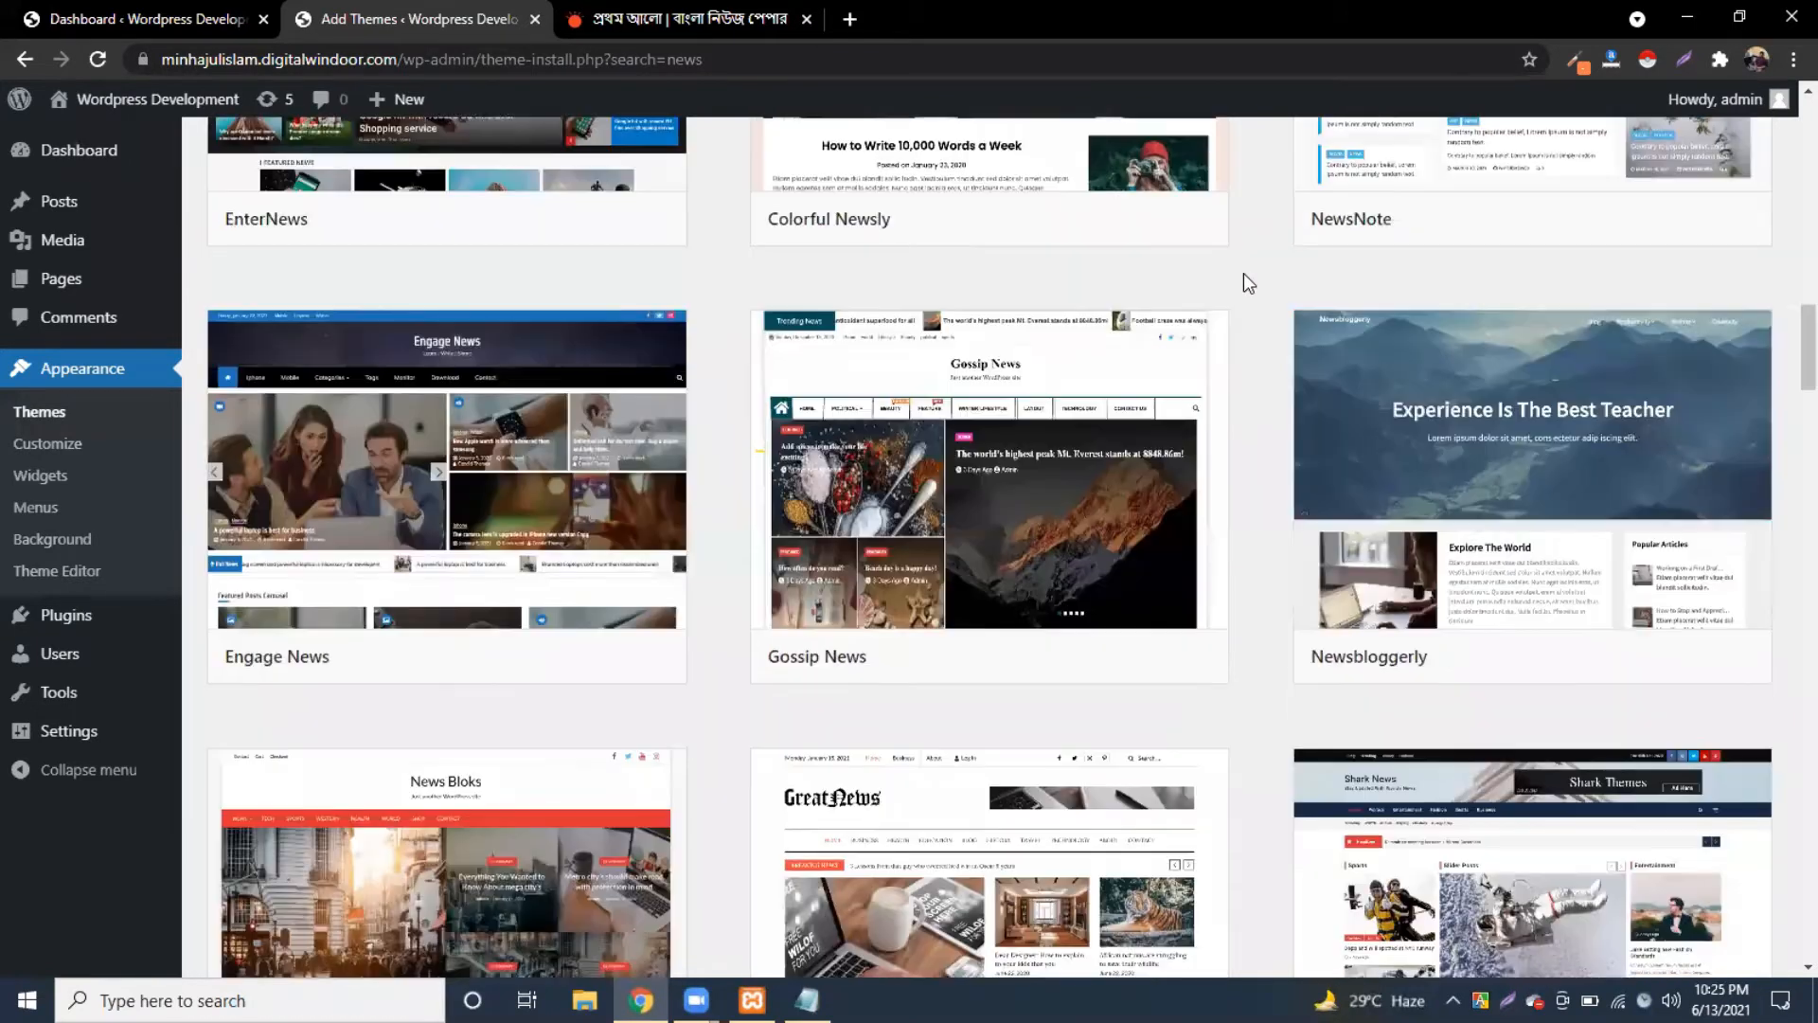
{"action": "scroll", "coordinate": [1243, 273], "scroll_direction": "up", "scroll_amount": 7}
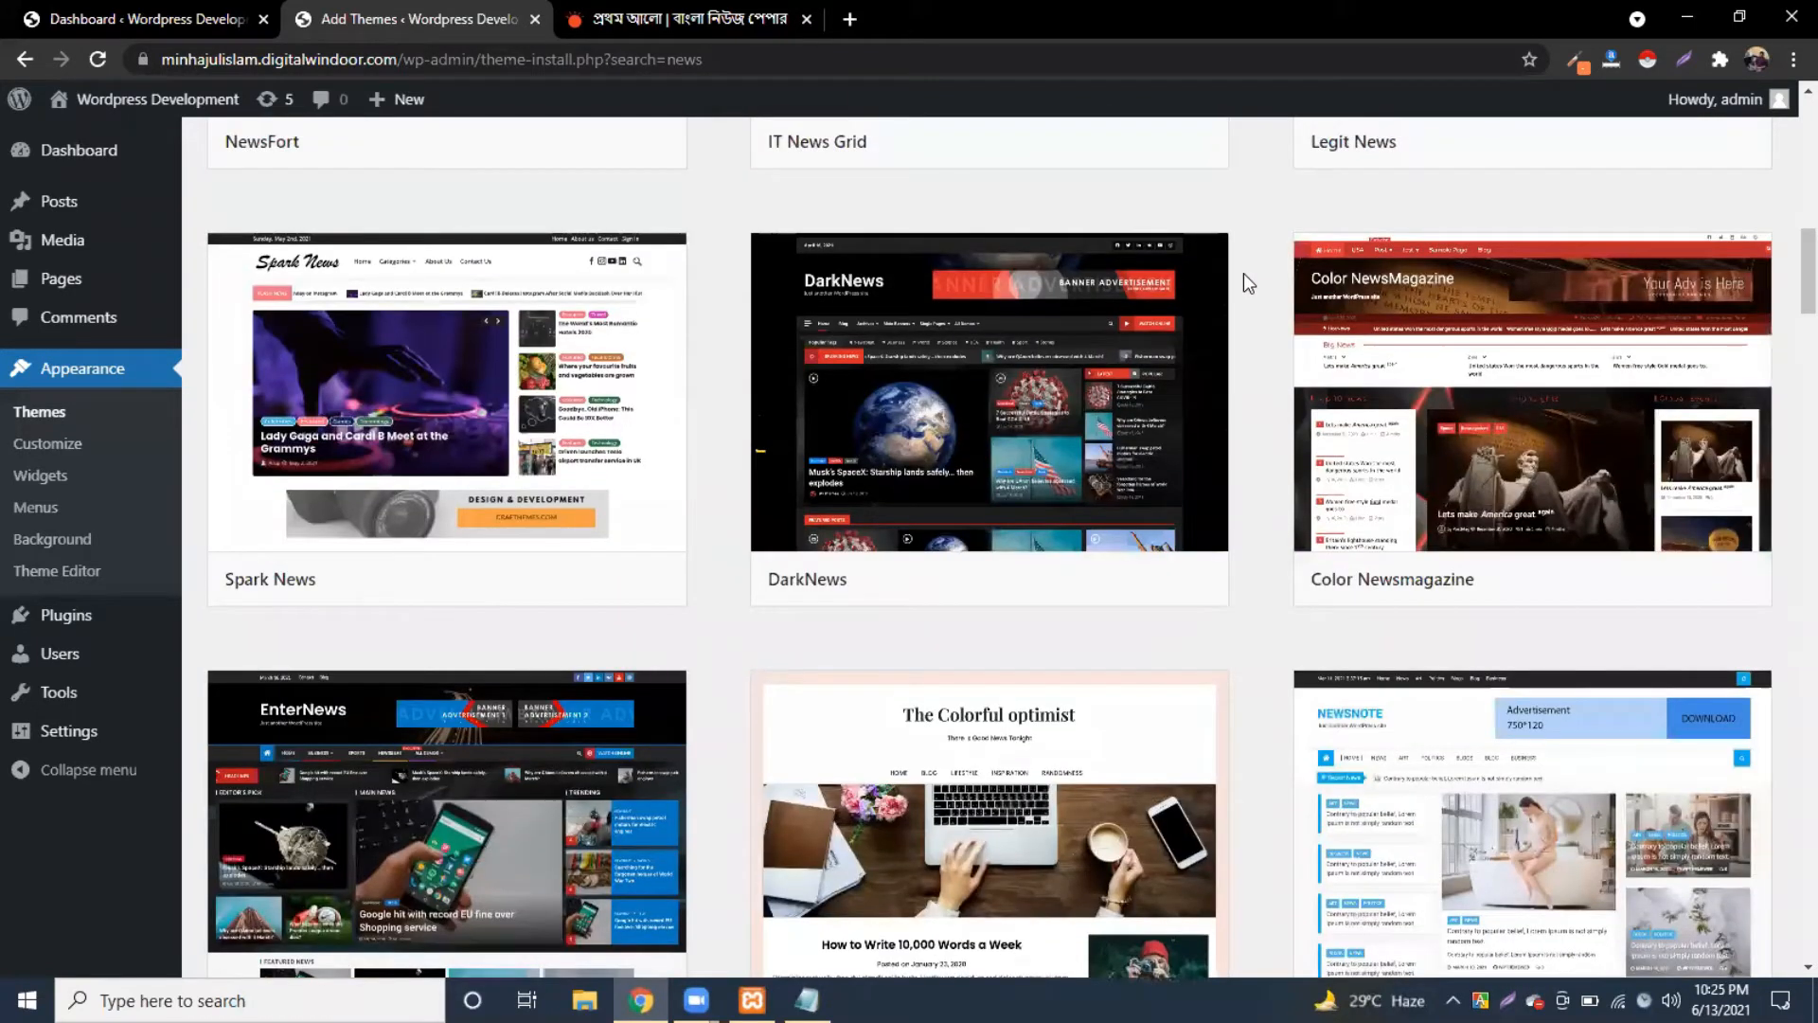
{"action": "scroll", "coordinate": [1242, 273], "scroll_direction": "up", "scroll_amount": 4}
{"action": "scroll", "coordinate": [1243, 273], "scroll_direction": "up", "scroll_amount": 3}
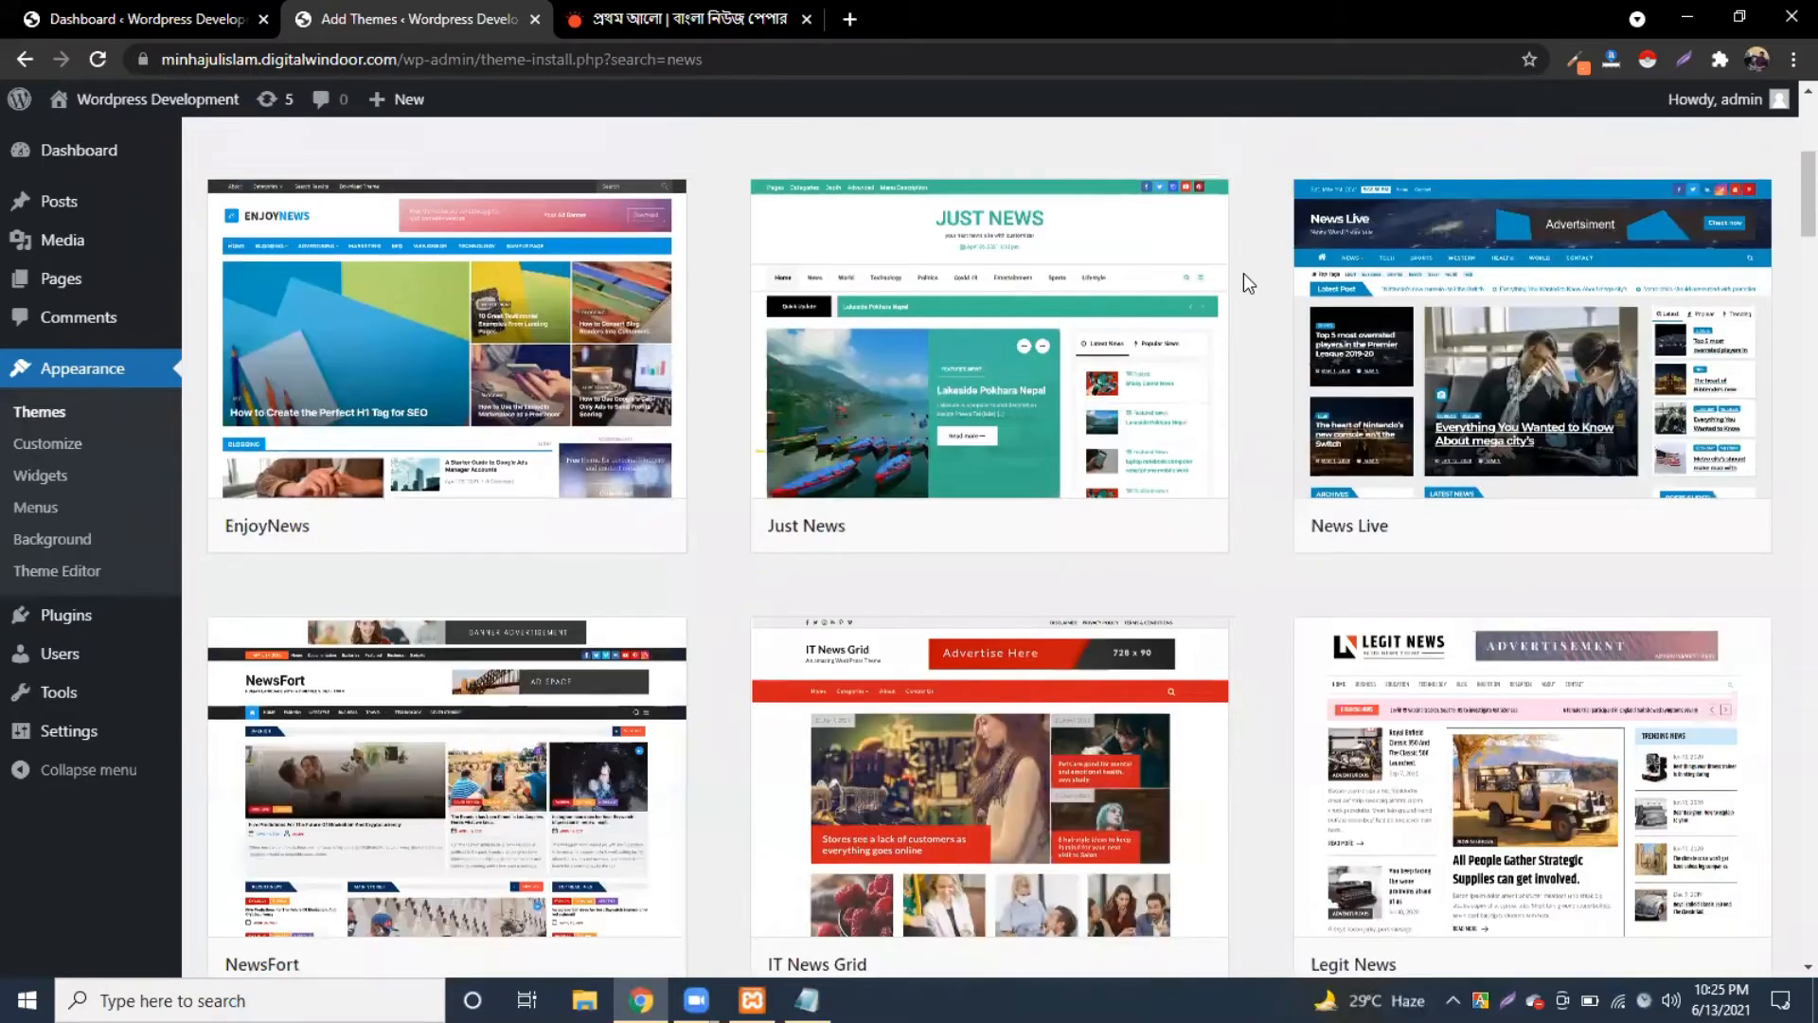
{"action": "scroll", "coordinate": [1242, 273], "scroll_direction": "up", "scroll_amount": 3}
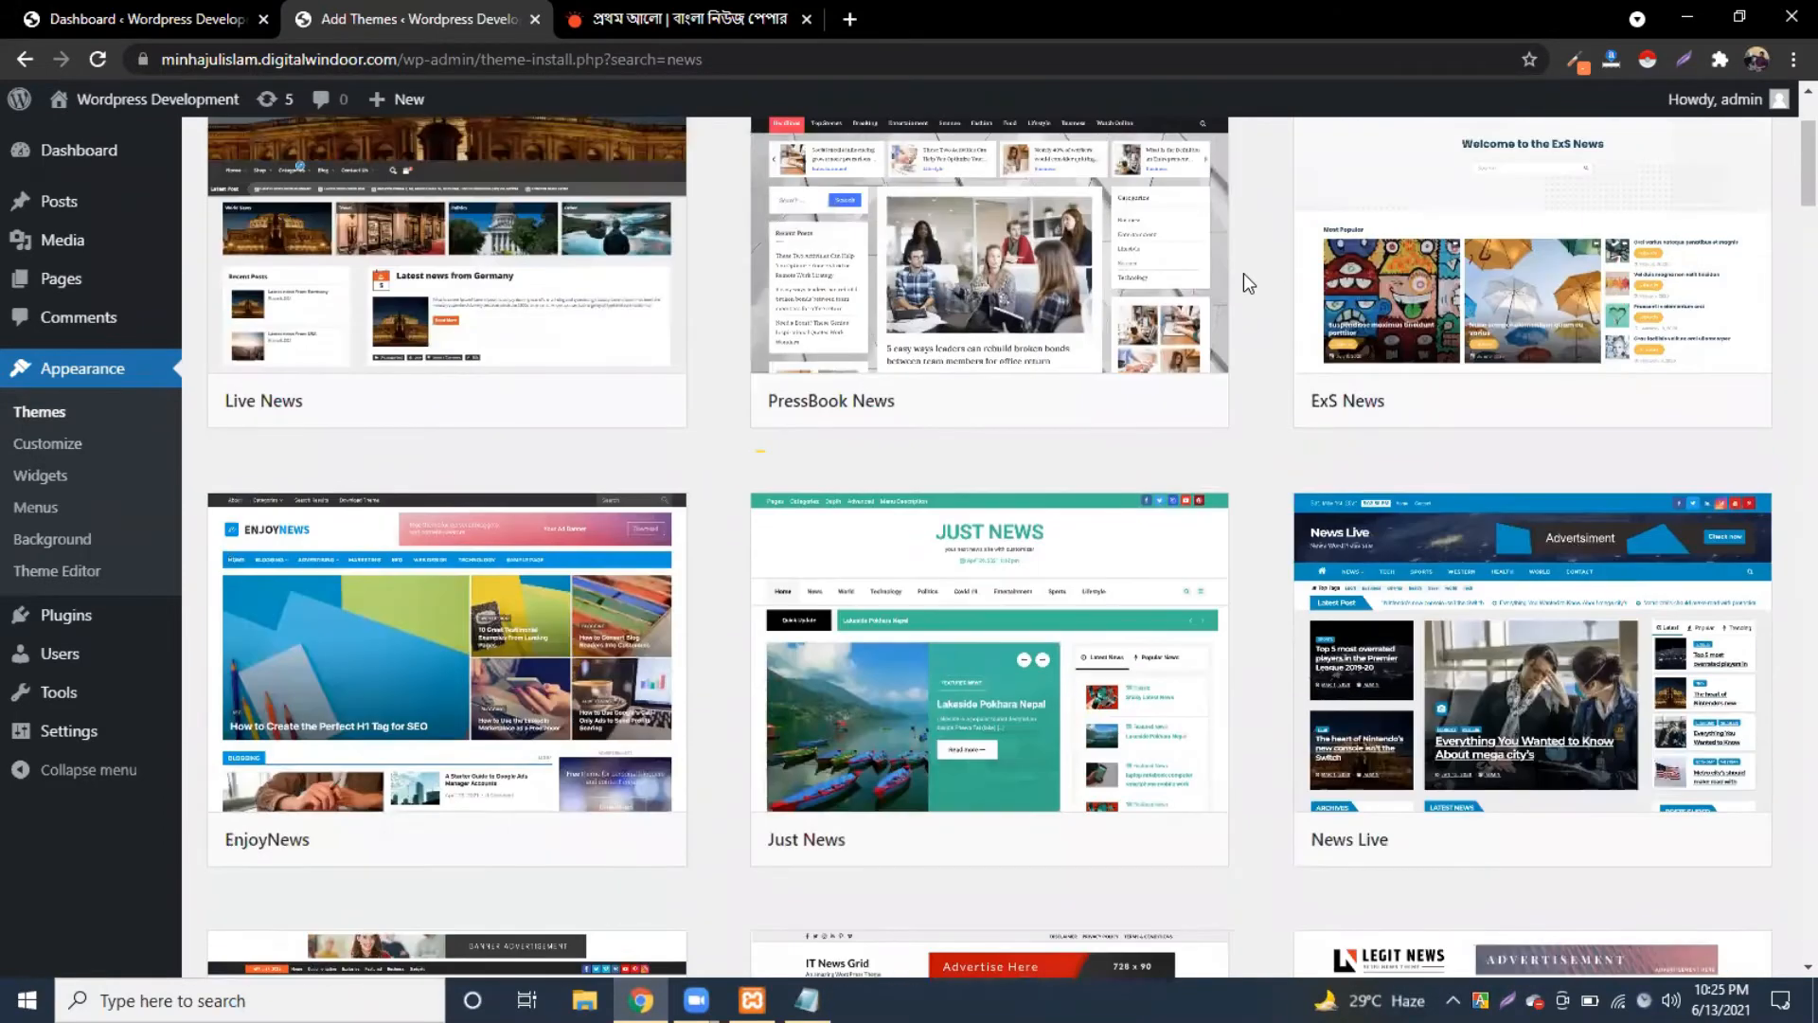
{"action": "scroll", "coordinate": [1242, 273], "scroll_direction": "up", "scroll_amount": 1}
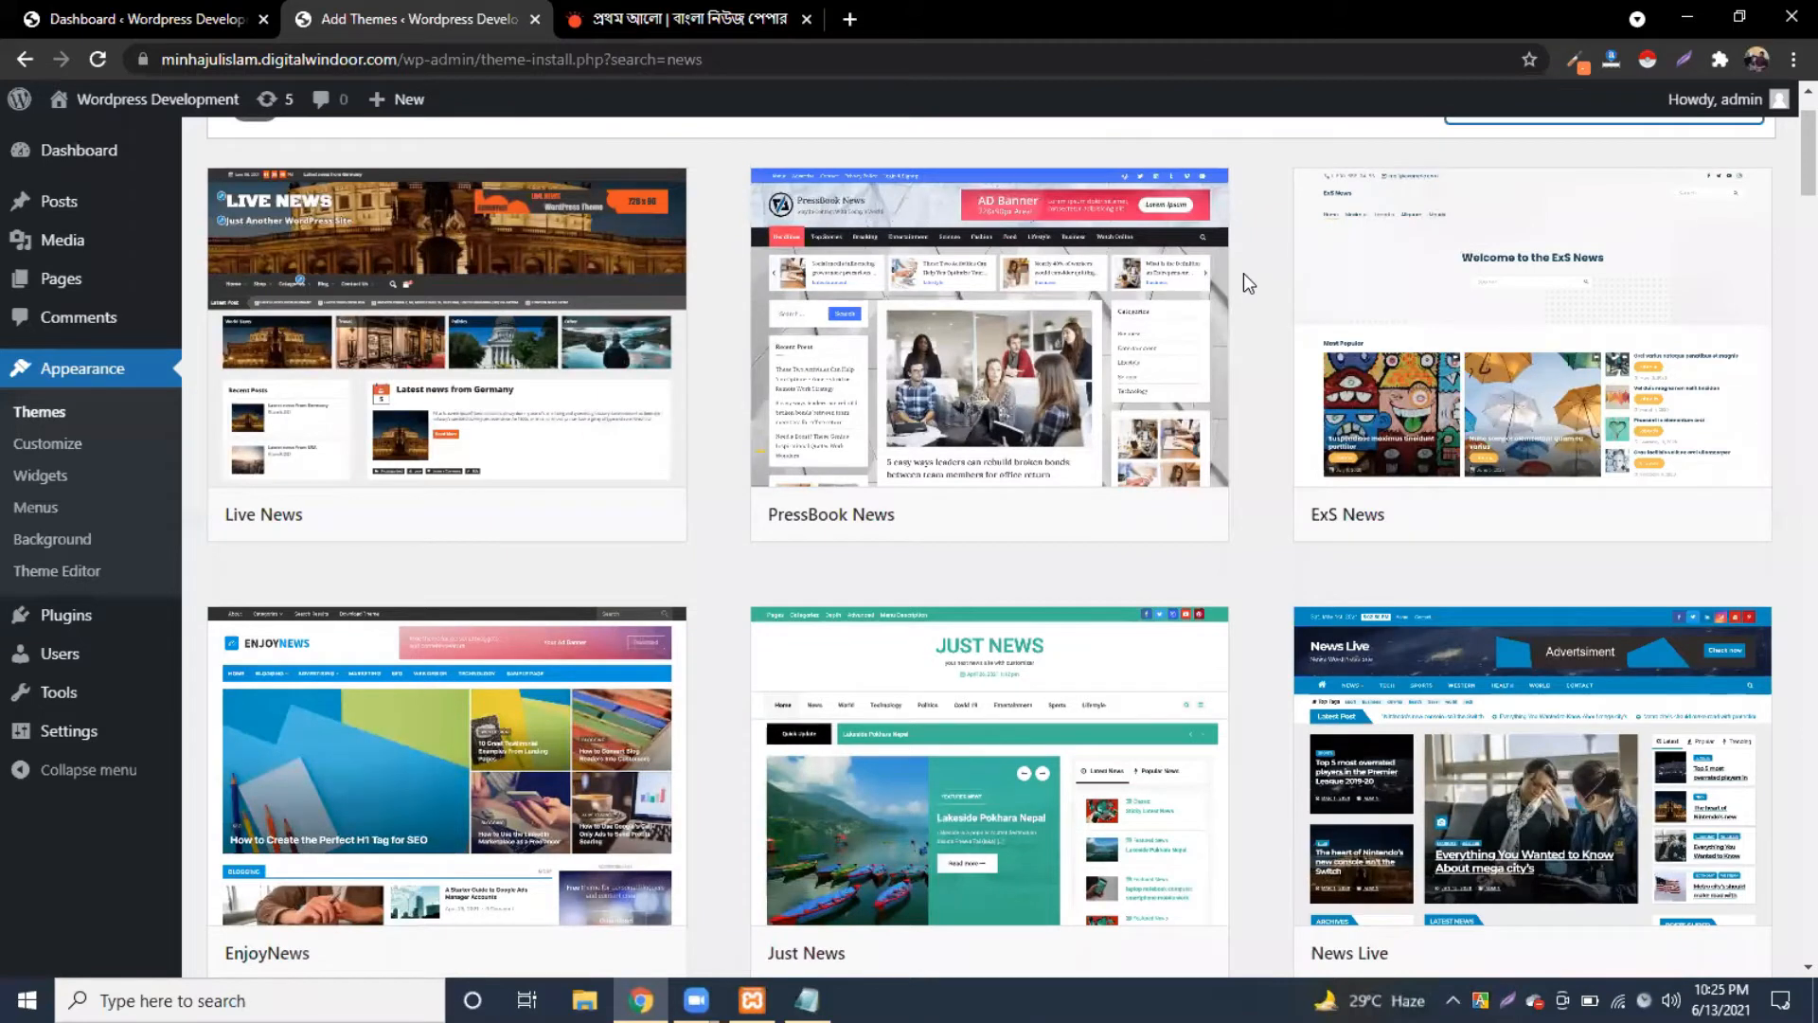
{"action": "scroll", "coordinate": [410, 374], "scroll_direction": "down", "scroll_amount": 3}
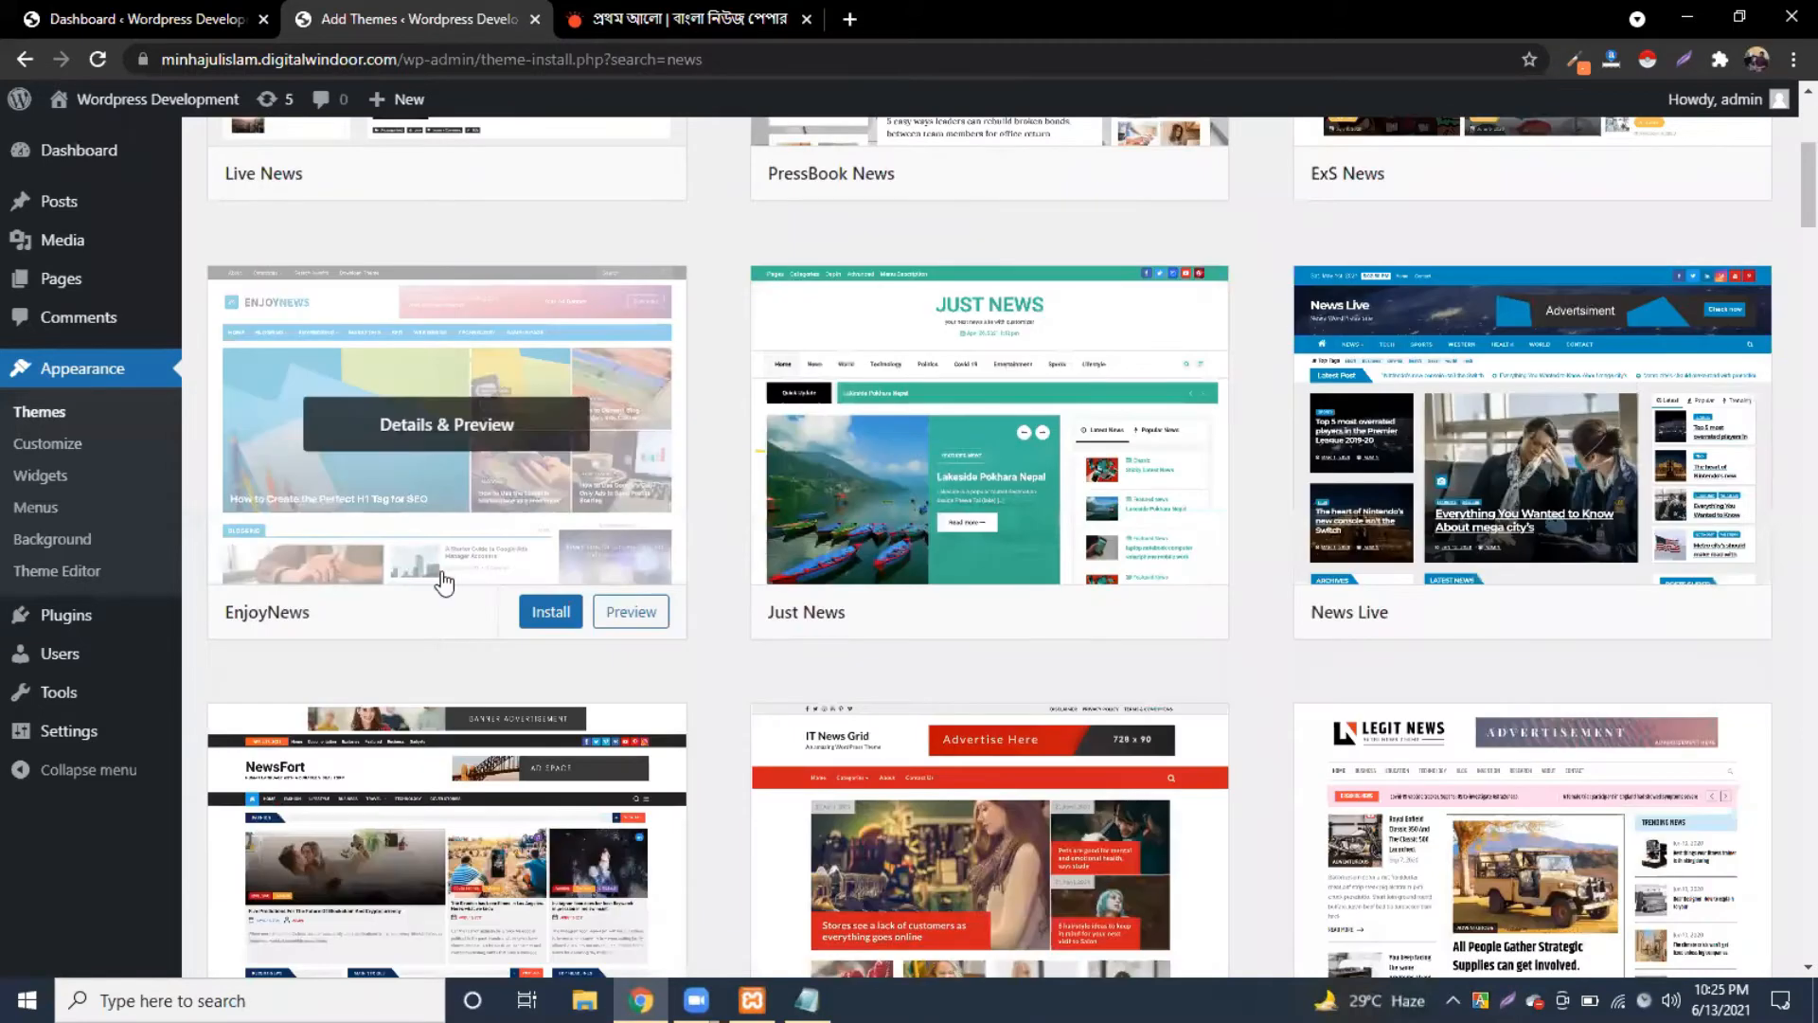
Step: Install the EnjoyNews theme from the search results
{"action": "left_click", "coordinate": [557, 616]}
{"action": "scroll", "coordinate": [506, 479], "scroll_direction": "up", "scroll_amount": 2}
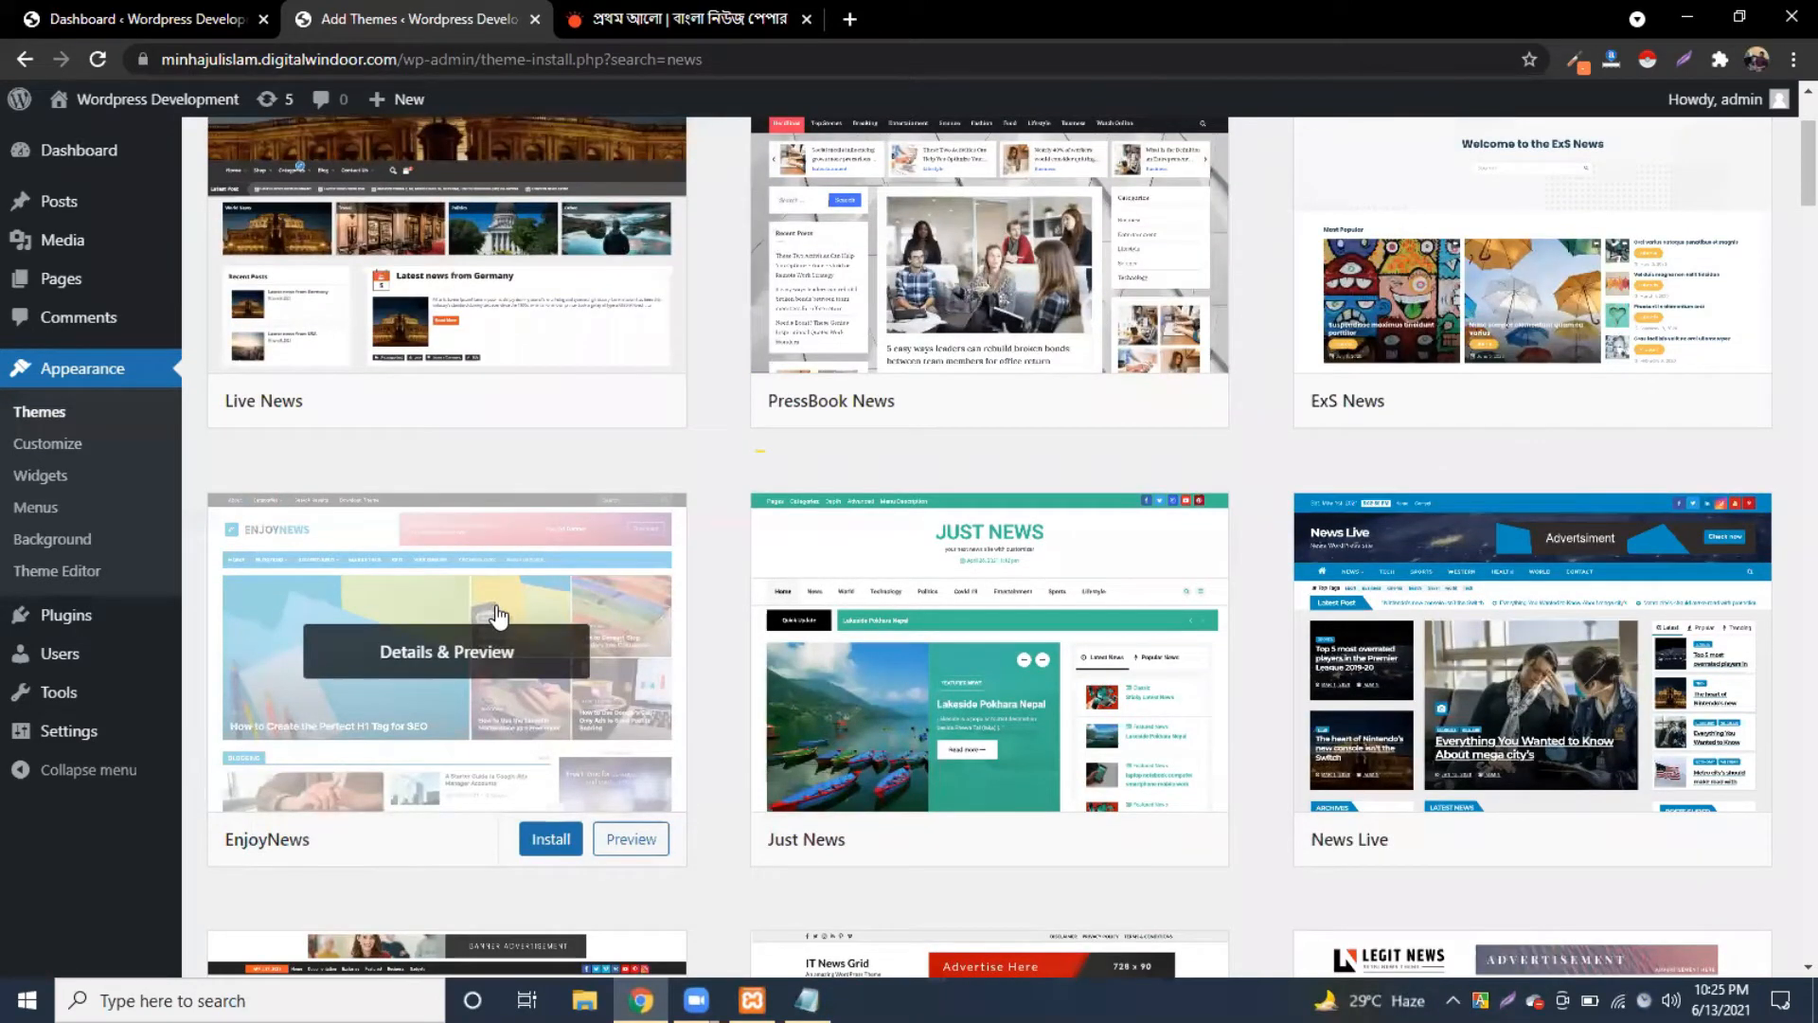
{"action": "scroll", "coordinate": [499, 616], "scroll_direction": "down", "scroll_amount": 2}
{"action": "left_click", "coordinate": [547, 616]}
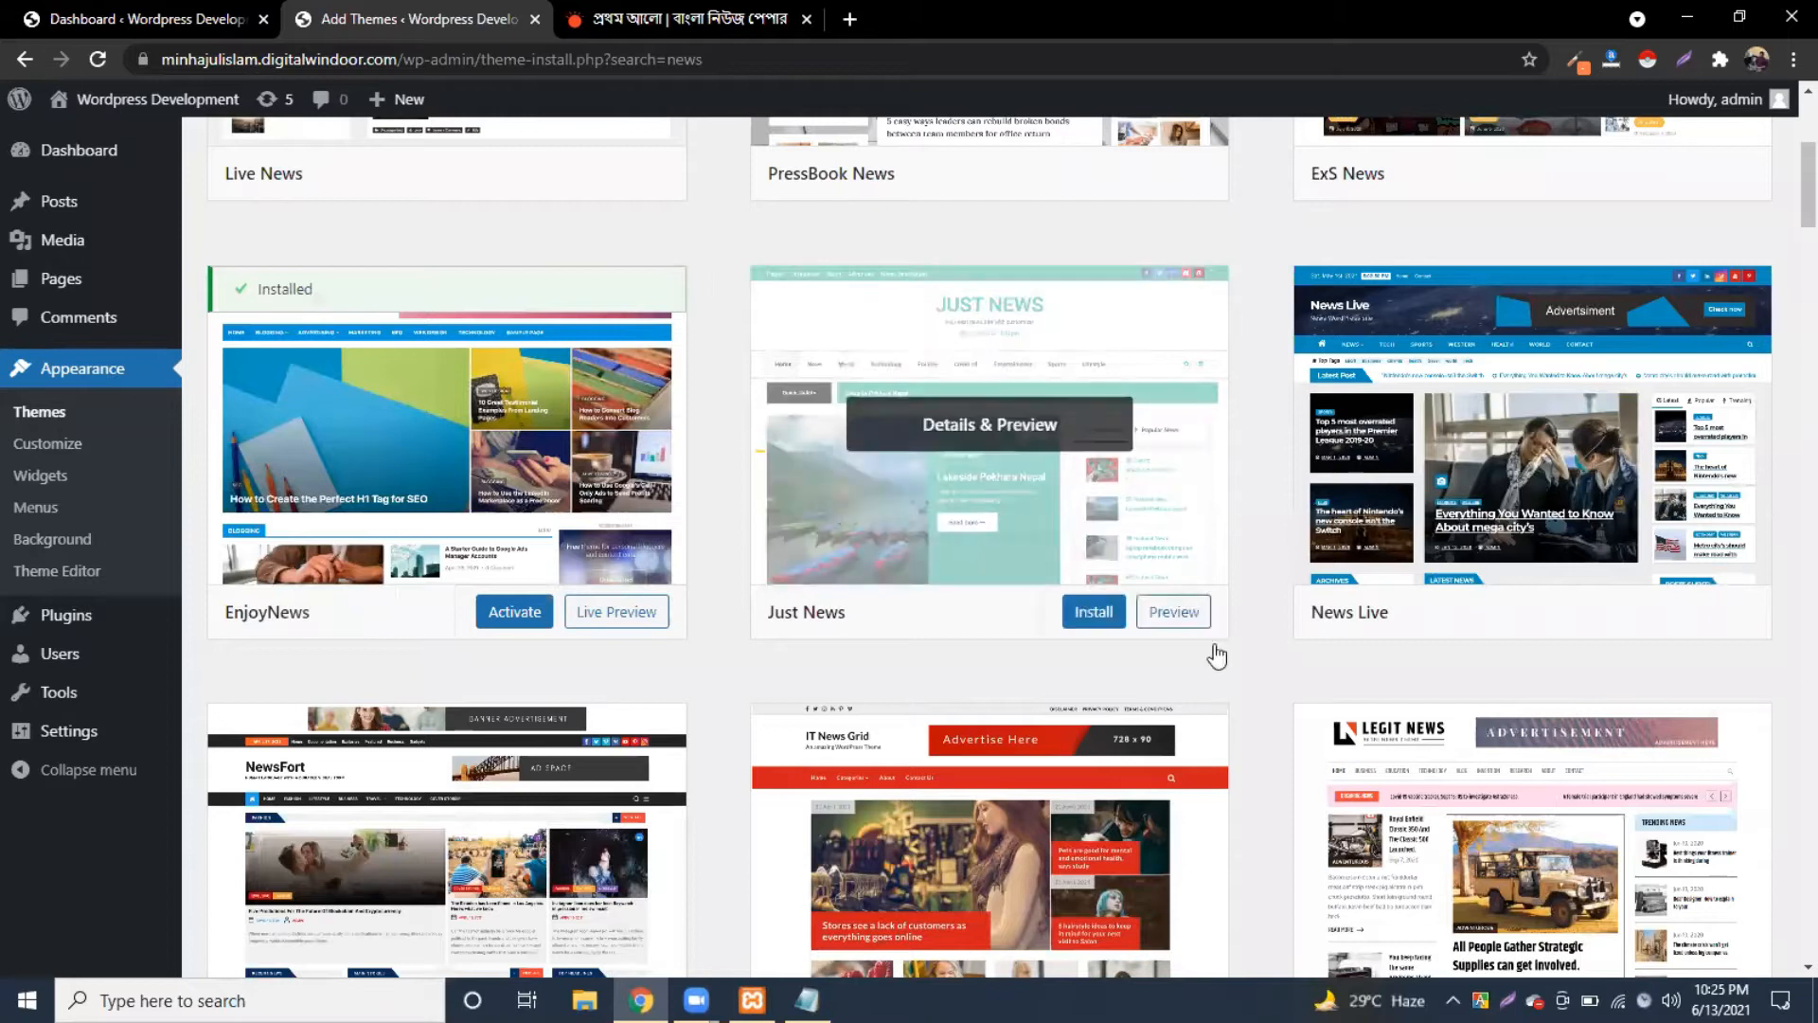
Step: Once installed, activate the EnjoyNews theme
{"action": "scroll", "coordinate": [1254, 628], "scroll_direction": "down", "scroll_amount": 2}
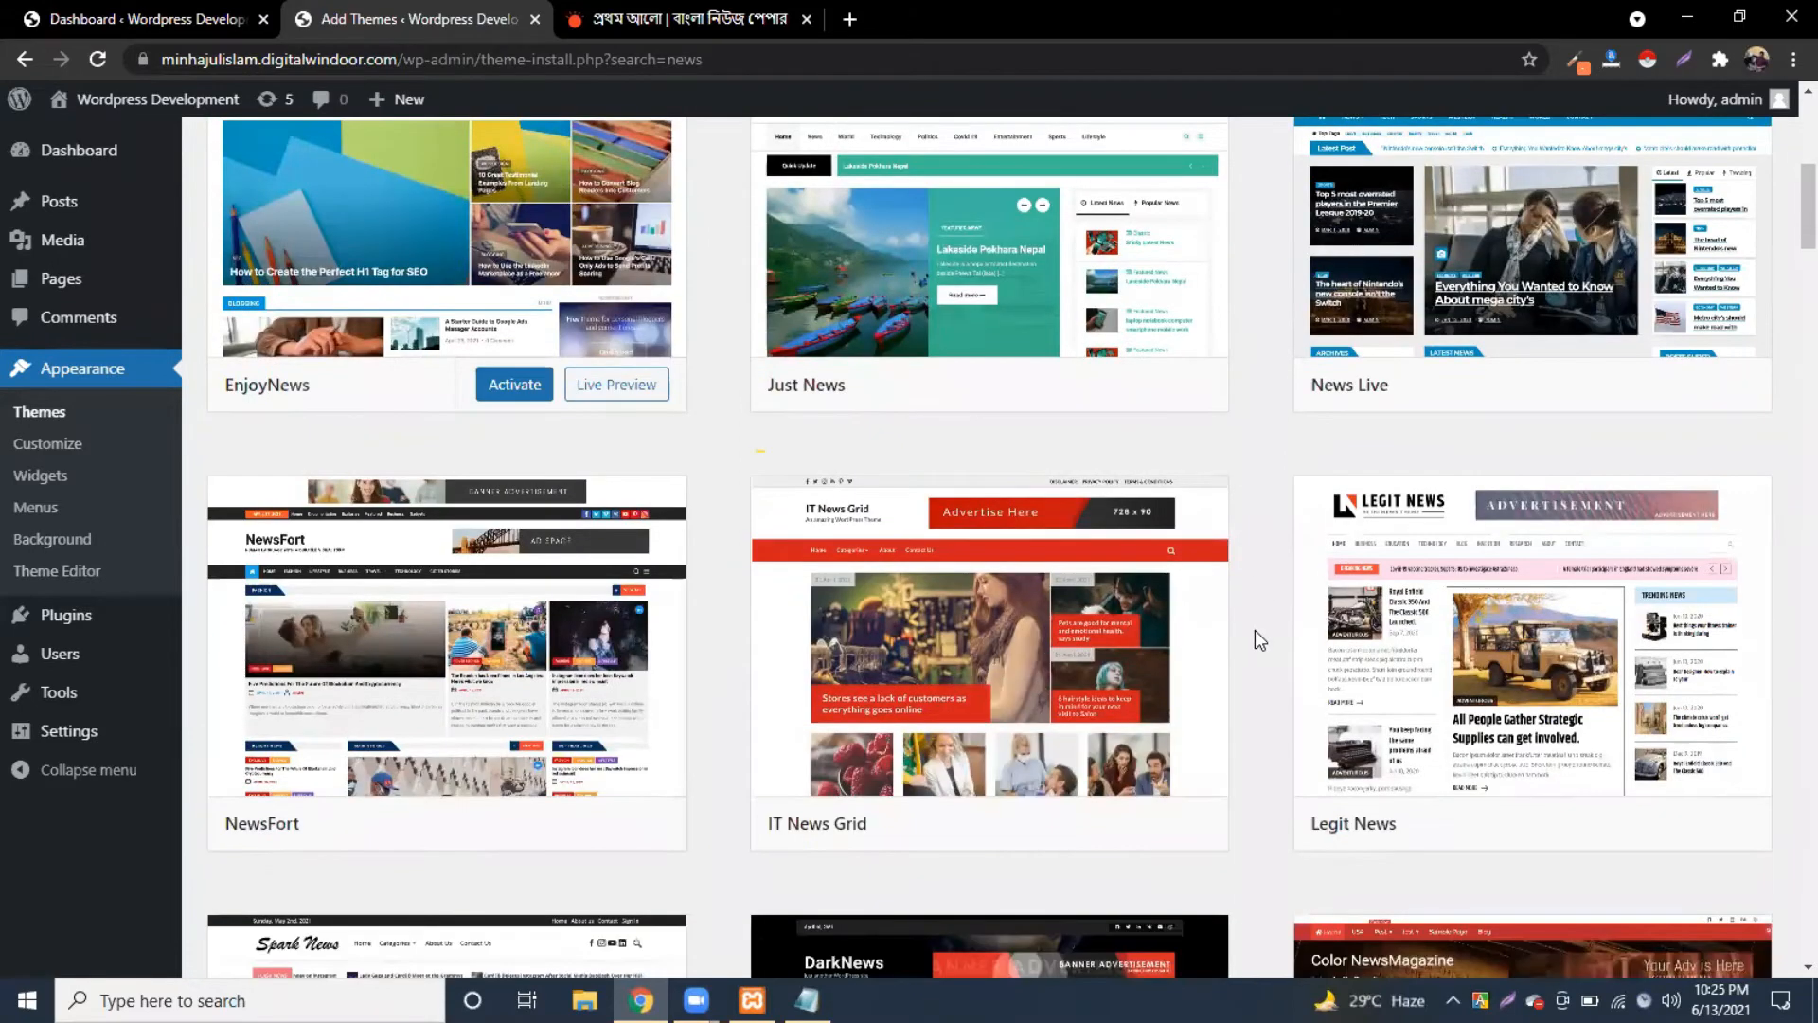
{"action": "scroll", "coordinate": [1250, 616], "scroll_direction": "up", "scroll_amount": 2}
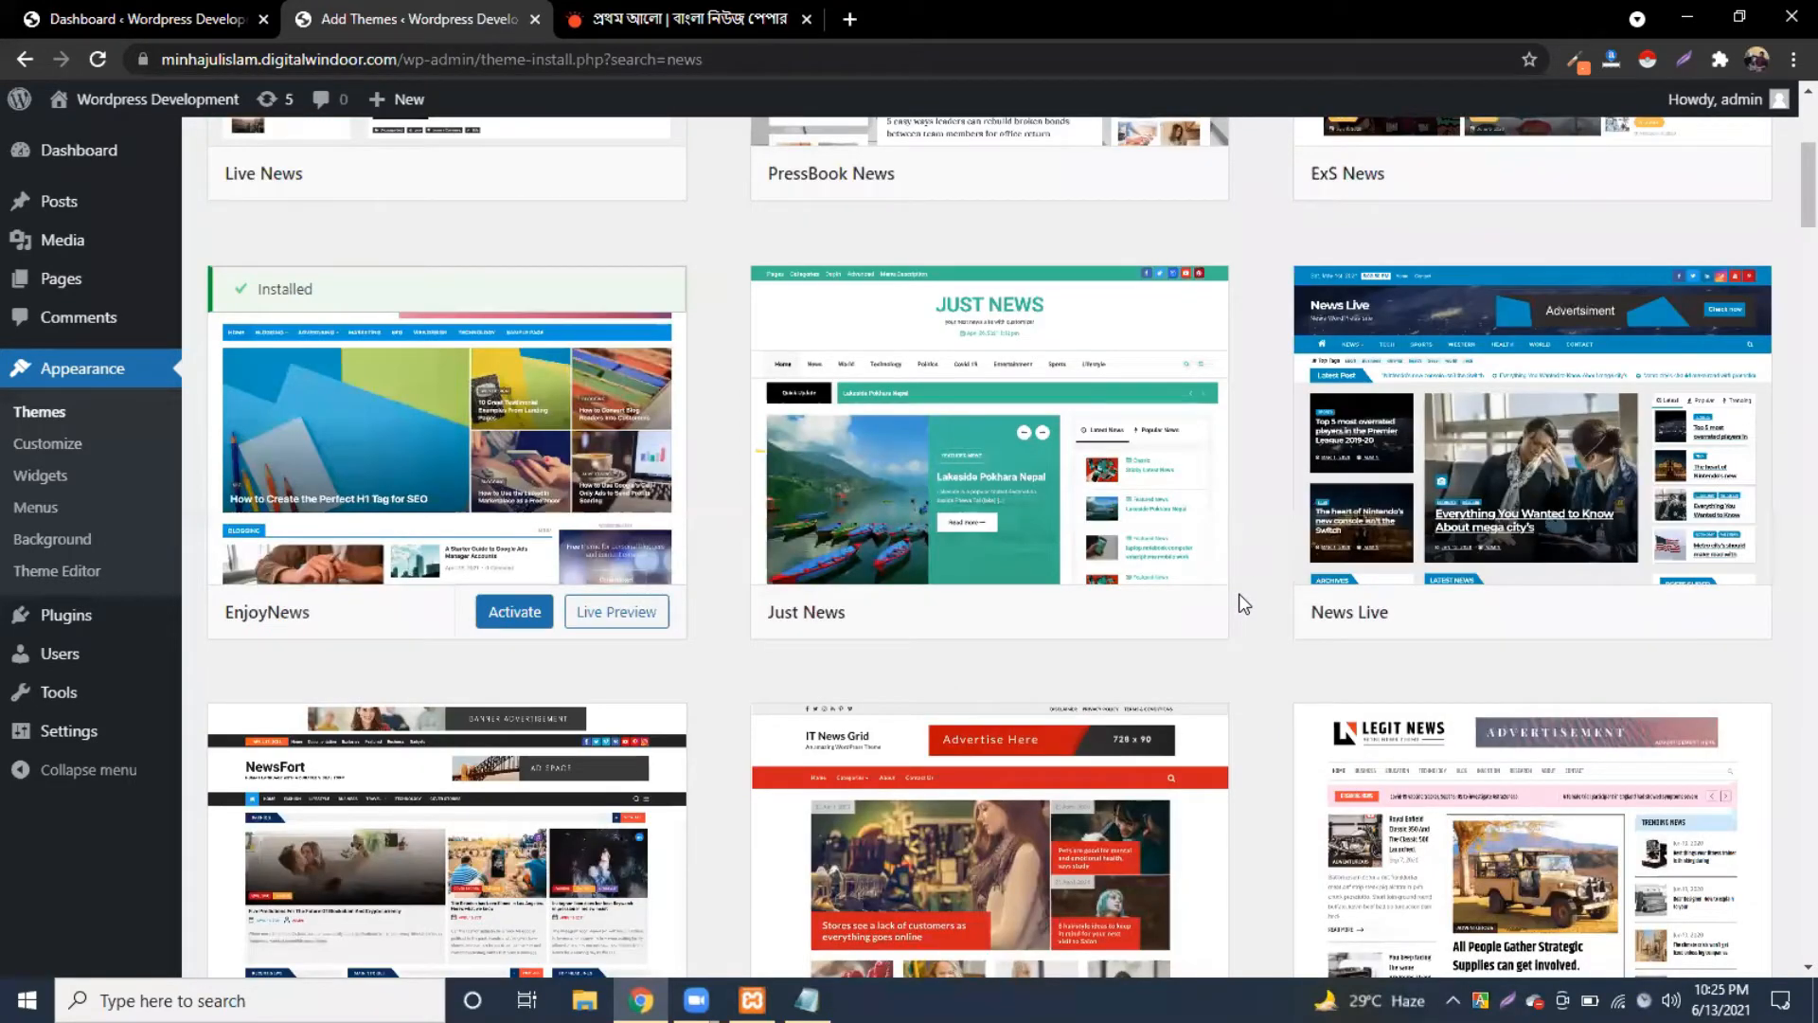
{"action": "scroll", "coordinate": [1240, 597], "scroll_direction": "down", "scroll_amount": 2}
{"action": "scroll", "coordinate": [1231, 597], "scroll_direction": "down", "scroll_amount": 1}
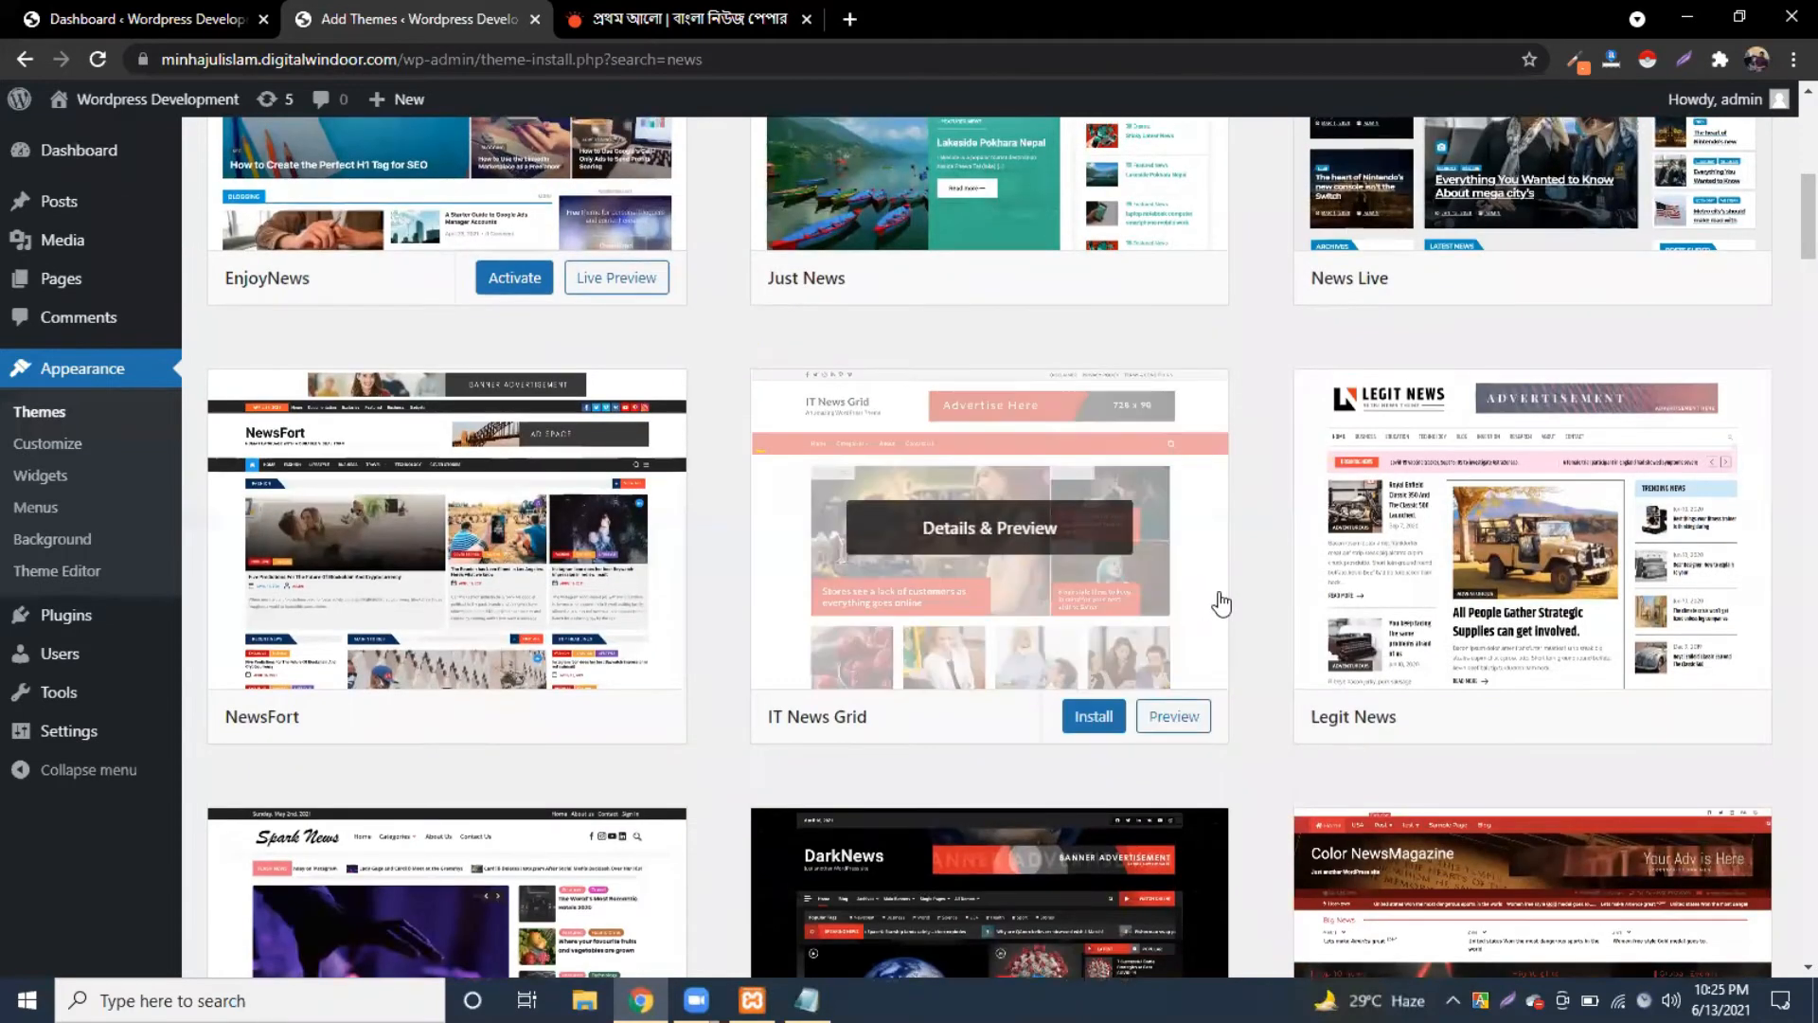
{"action": "scroll", "coordinate": [501, 630], "scroll_direction": "up", "scroll_amount": 3}
{"action": "left_click", "coordinate": [507, 615]}
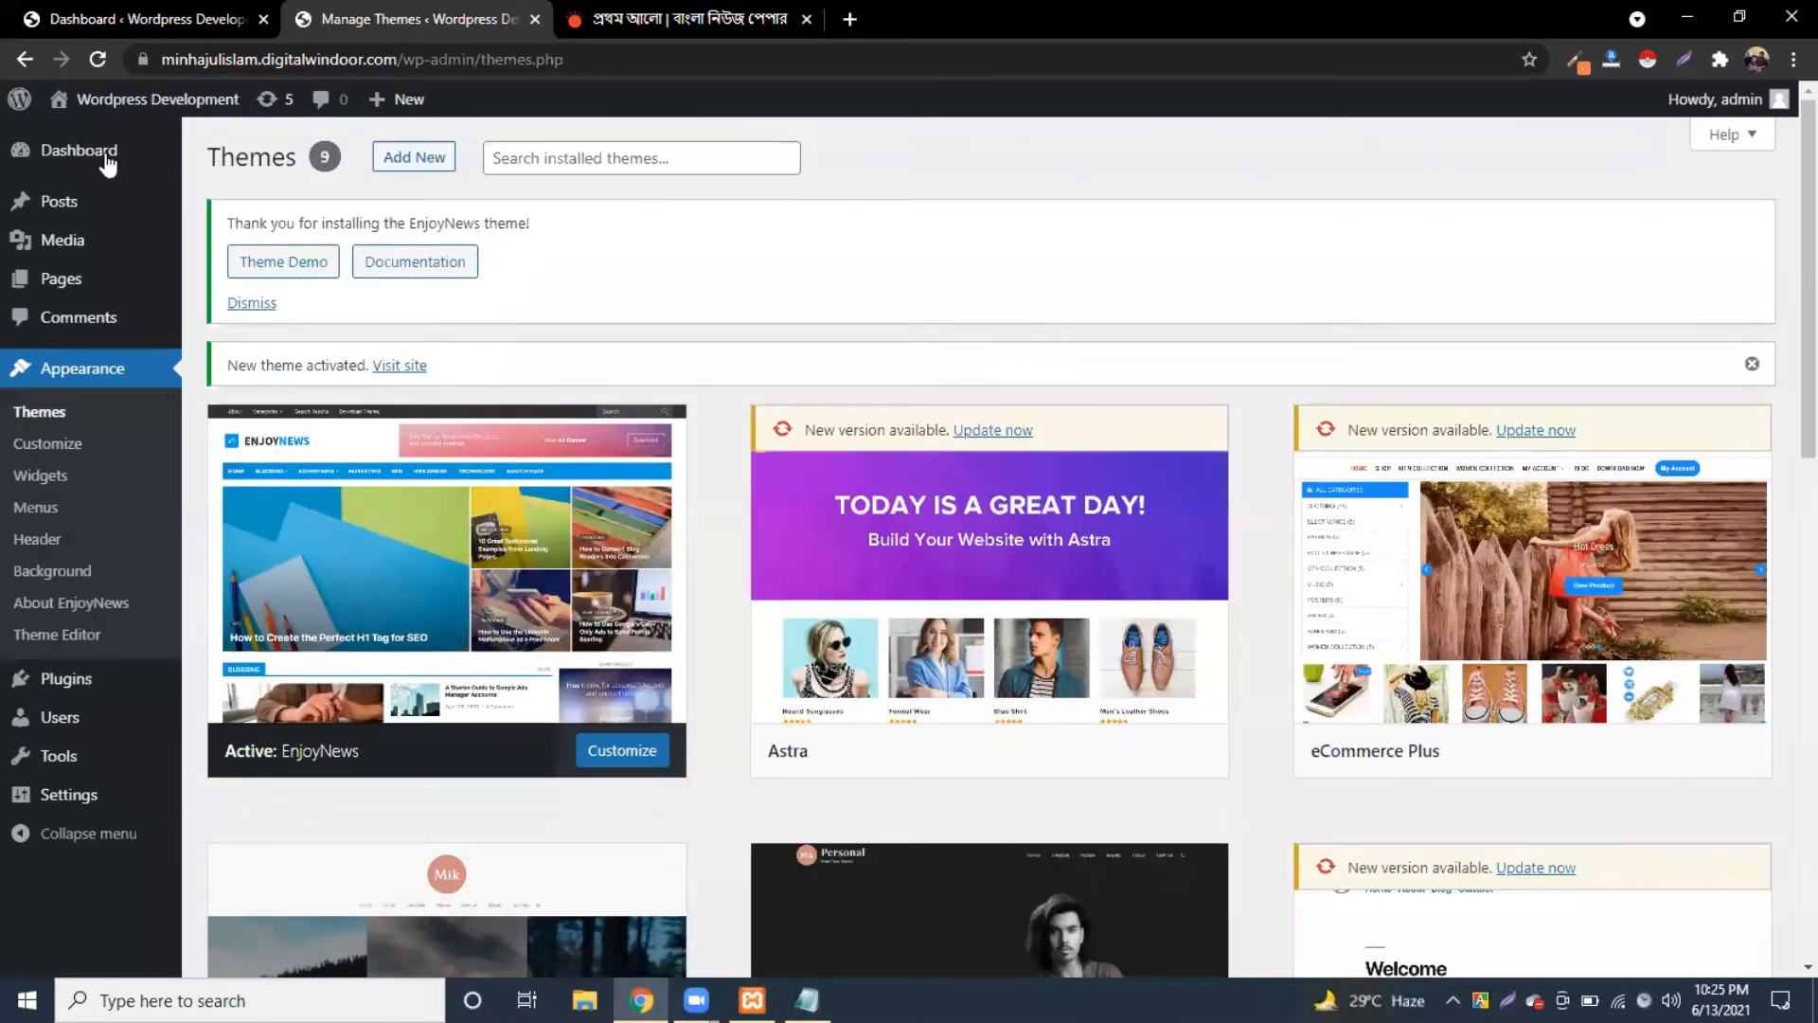
Step: Go to the Dashboard and read the EnjoyNews thank-you notice
{"action": "left_click", "coordinate": [105, 148]}
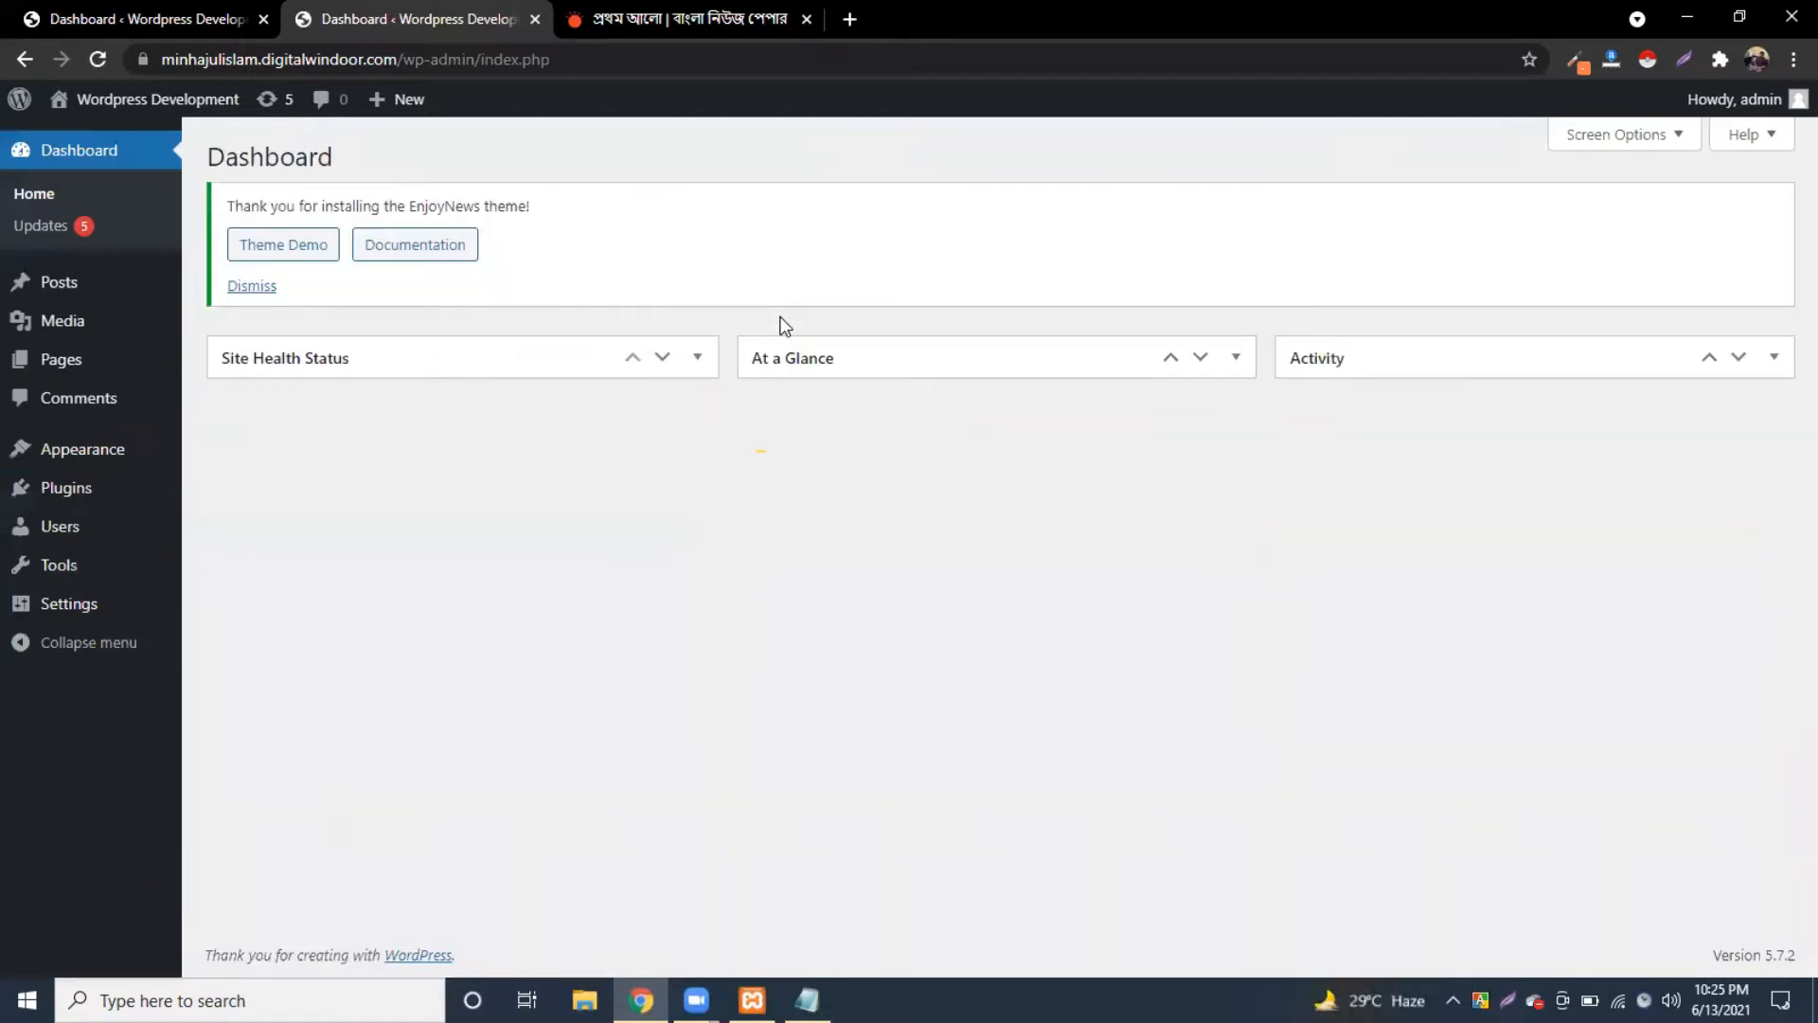
{"action": "left_click_drag", "start_coordinate": [251, 207], "coordinate": [527, 211]}
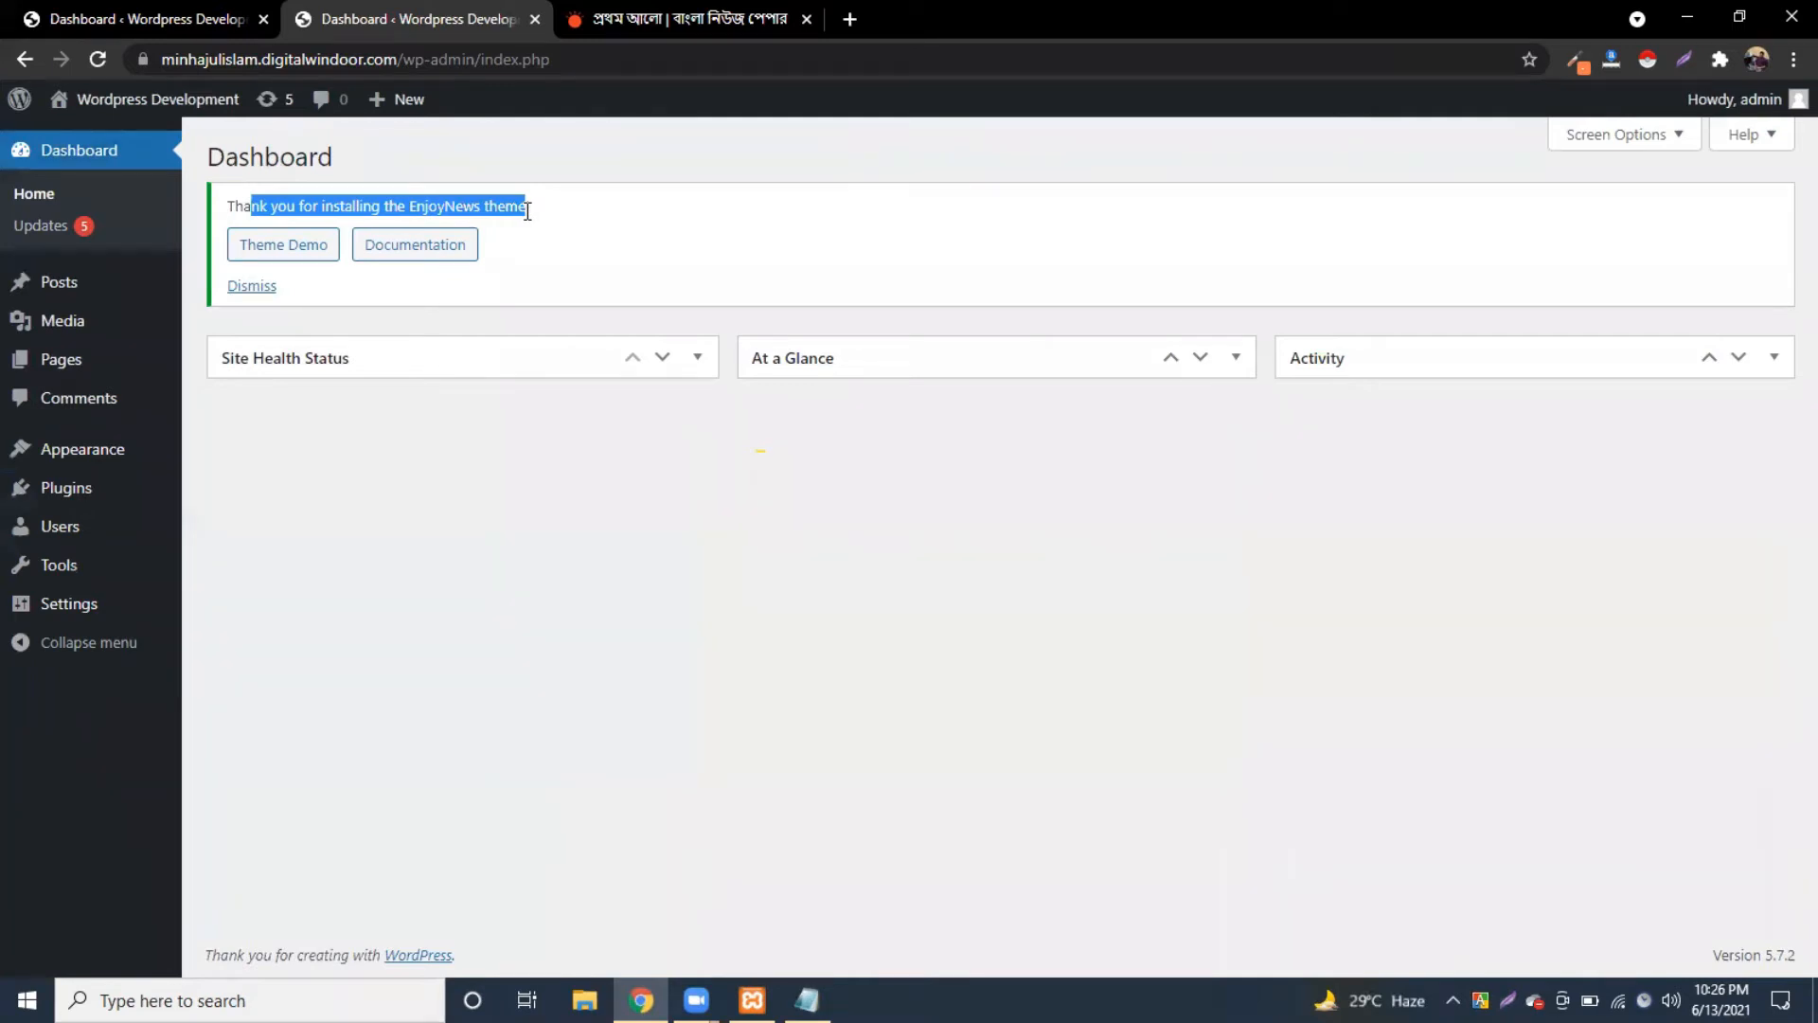
{"action": "left_click", "coordinate": [514, 211]}
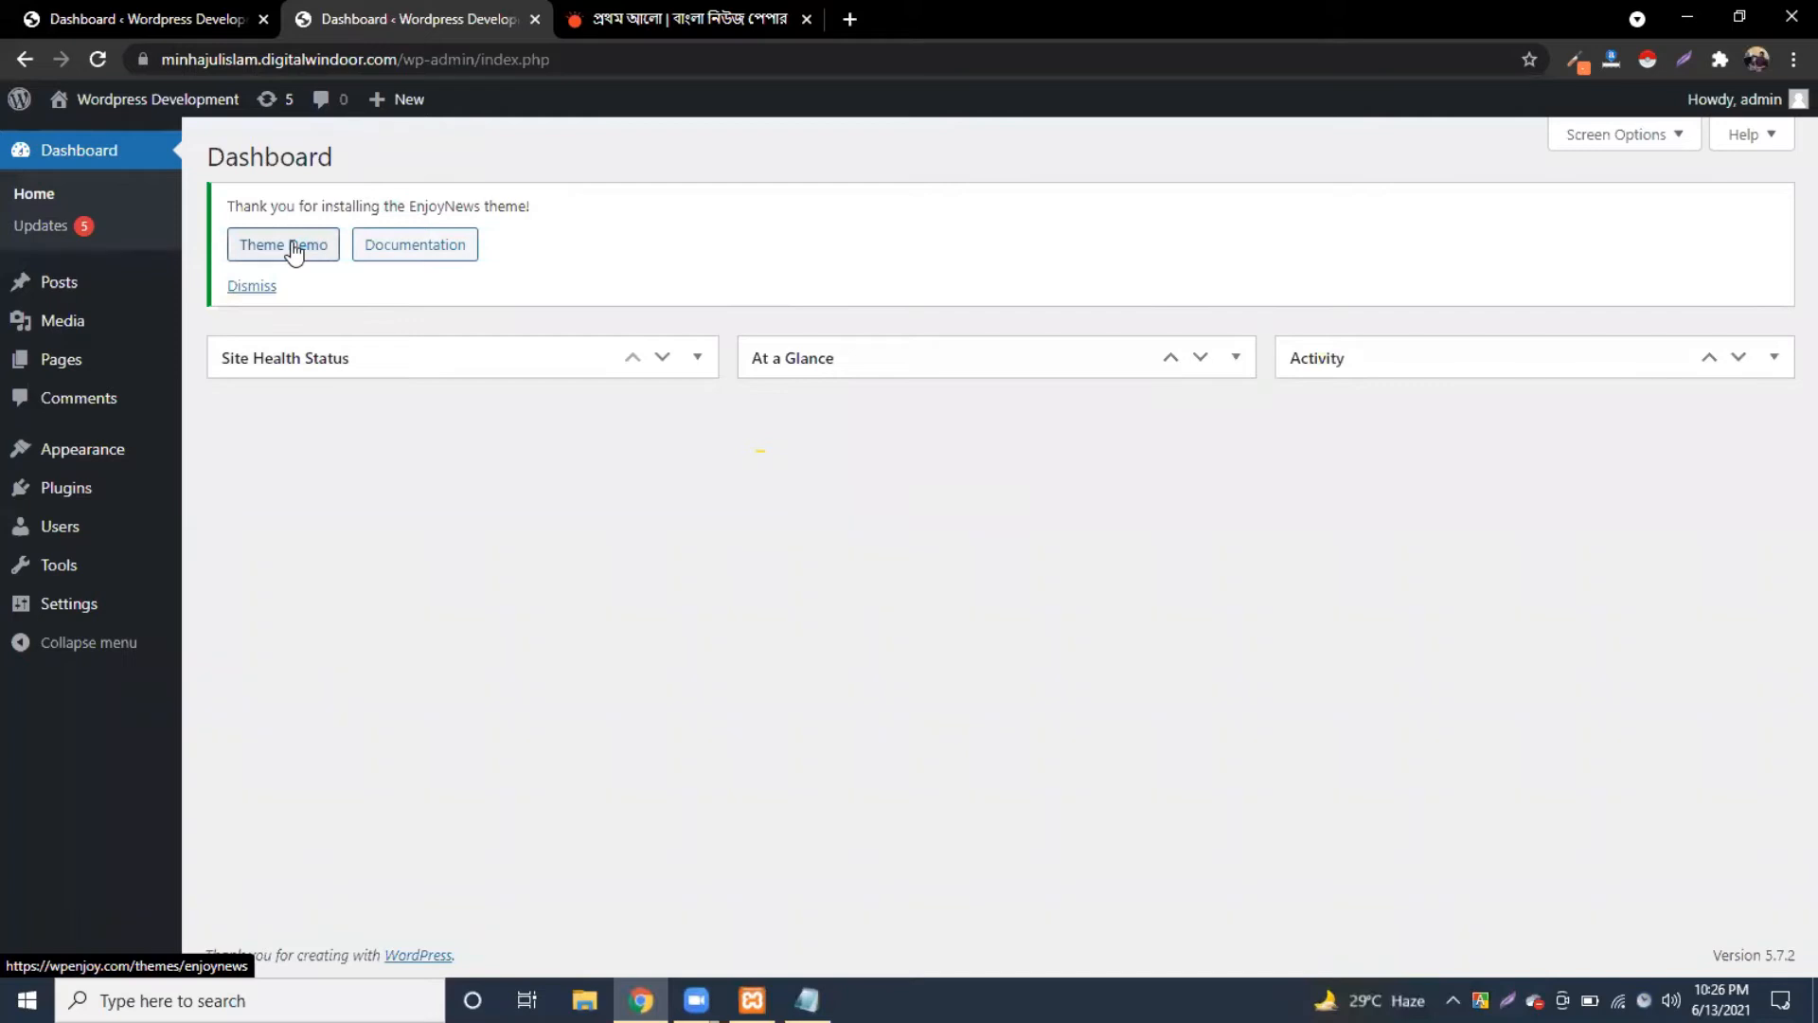
Step: Open the notice's Documentation and Theme Demo links in new tabs and view the theme page
{"action": "right_click", "coordinate": [417, 252]}
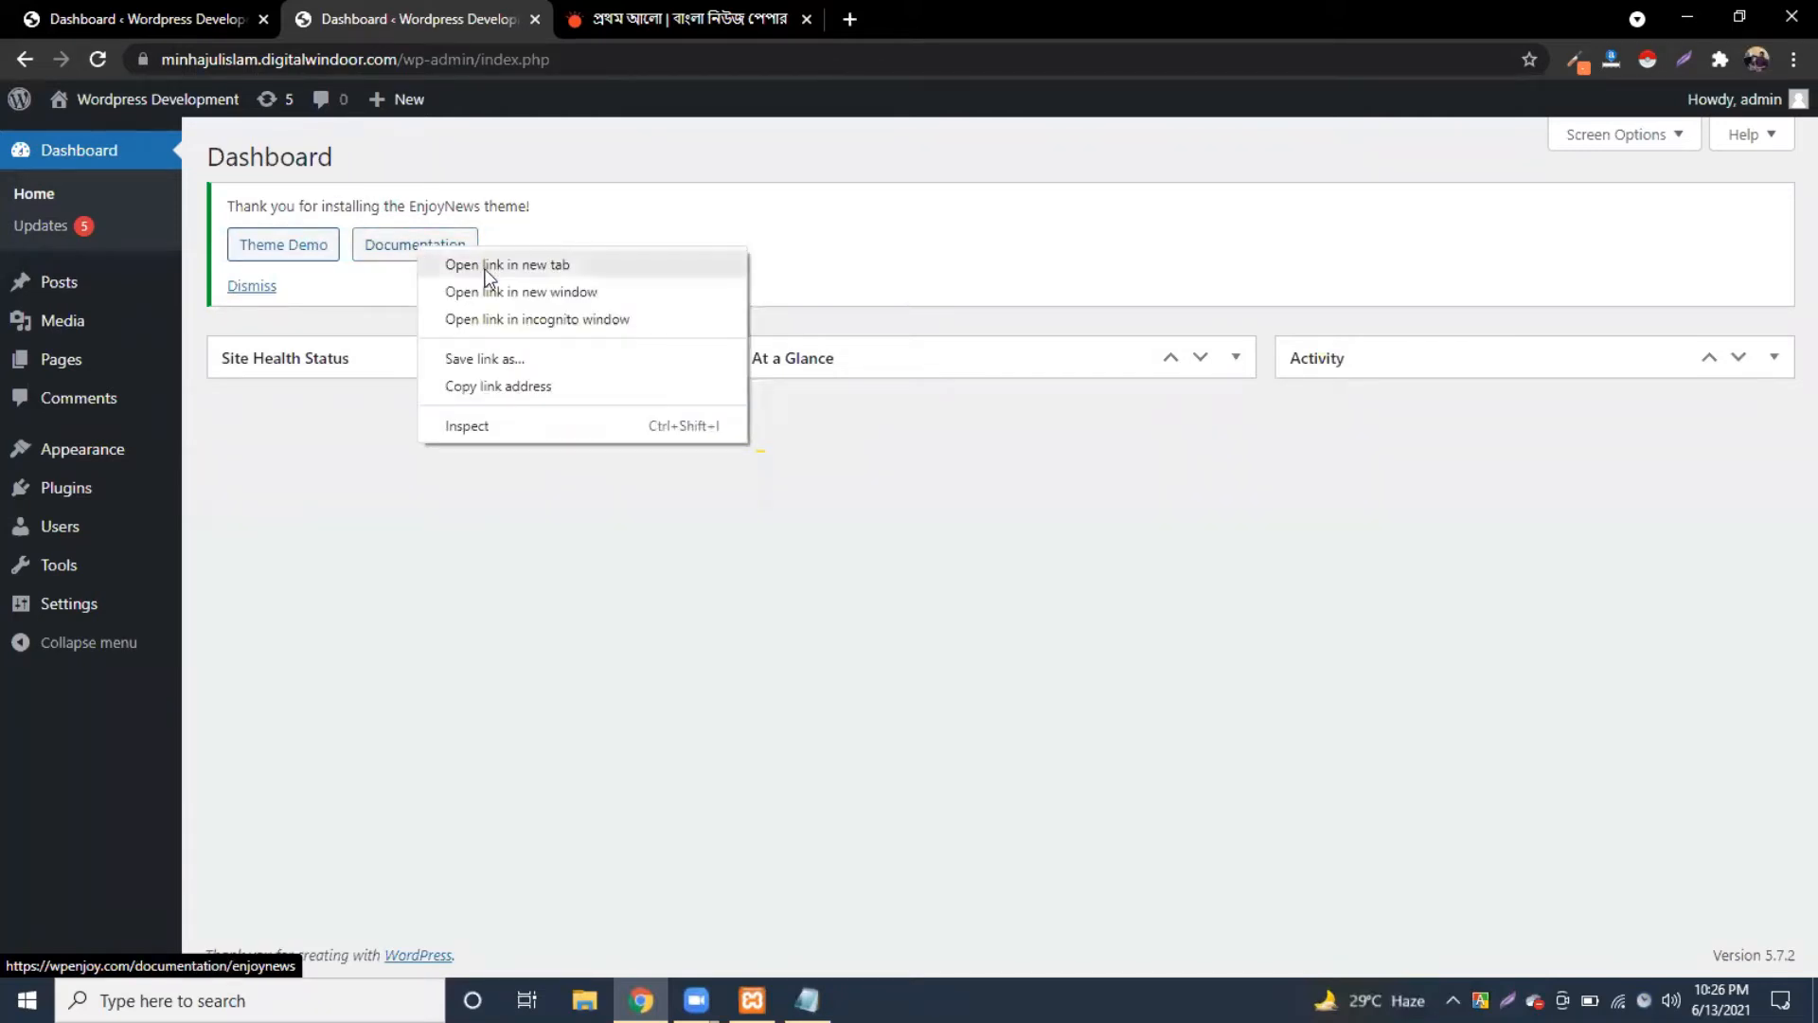
{"action": "left_click", "coordinate": [481, 263]}
{"action": "right_click", "coordinate": [270, 245]}
{"action": "left_click", "coordinate": [341, 264]}
{"action": "left_click", "coordinate": [951, 4]}
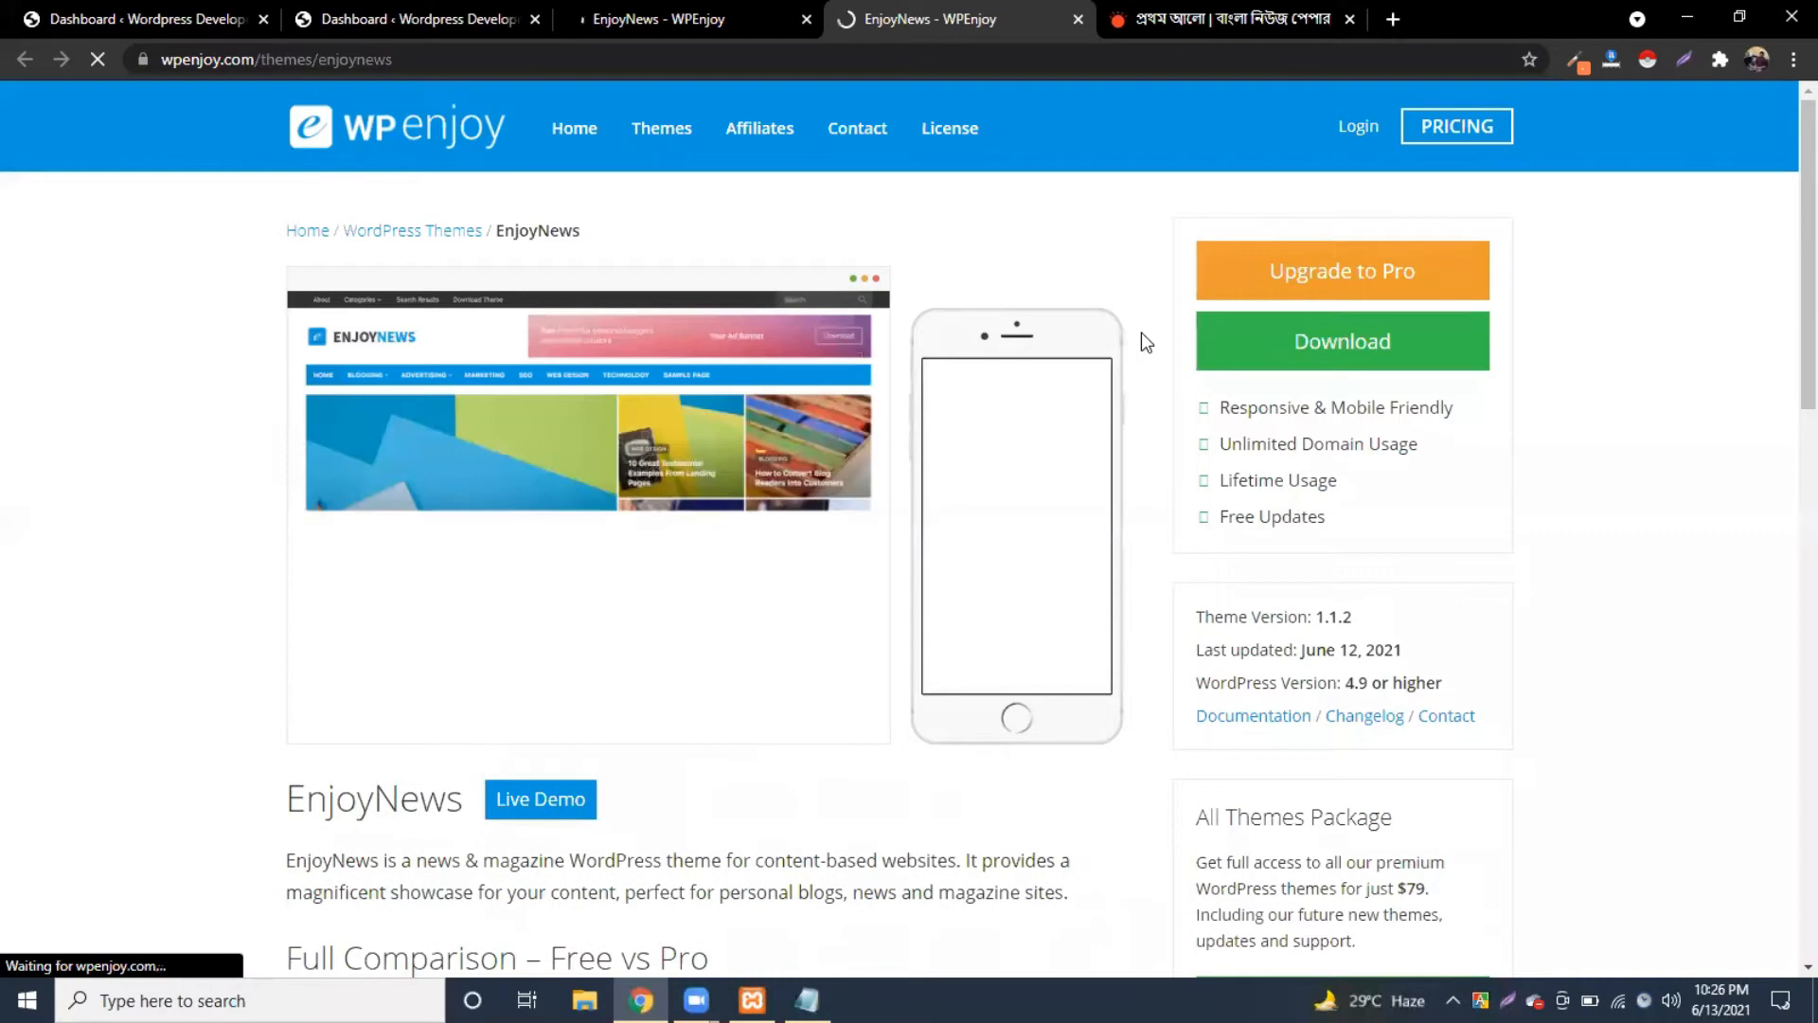
Step: Open the EnjoyNews live demo site from the theme page
{"action": "scroll", "coordinate": [1140, 332], "scroll_direction": "down", "scroll_amount": 1}
{"action": "scroll", "coordinate": [1140, 332], "scroll_direction": "down", "scroll_amount": 2}
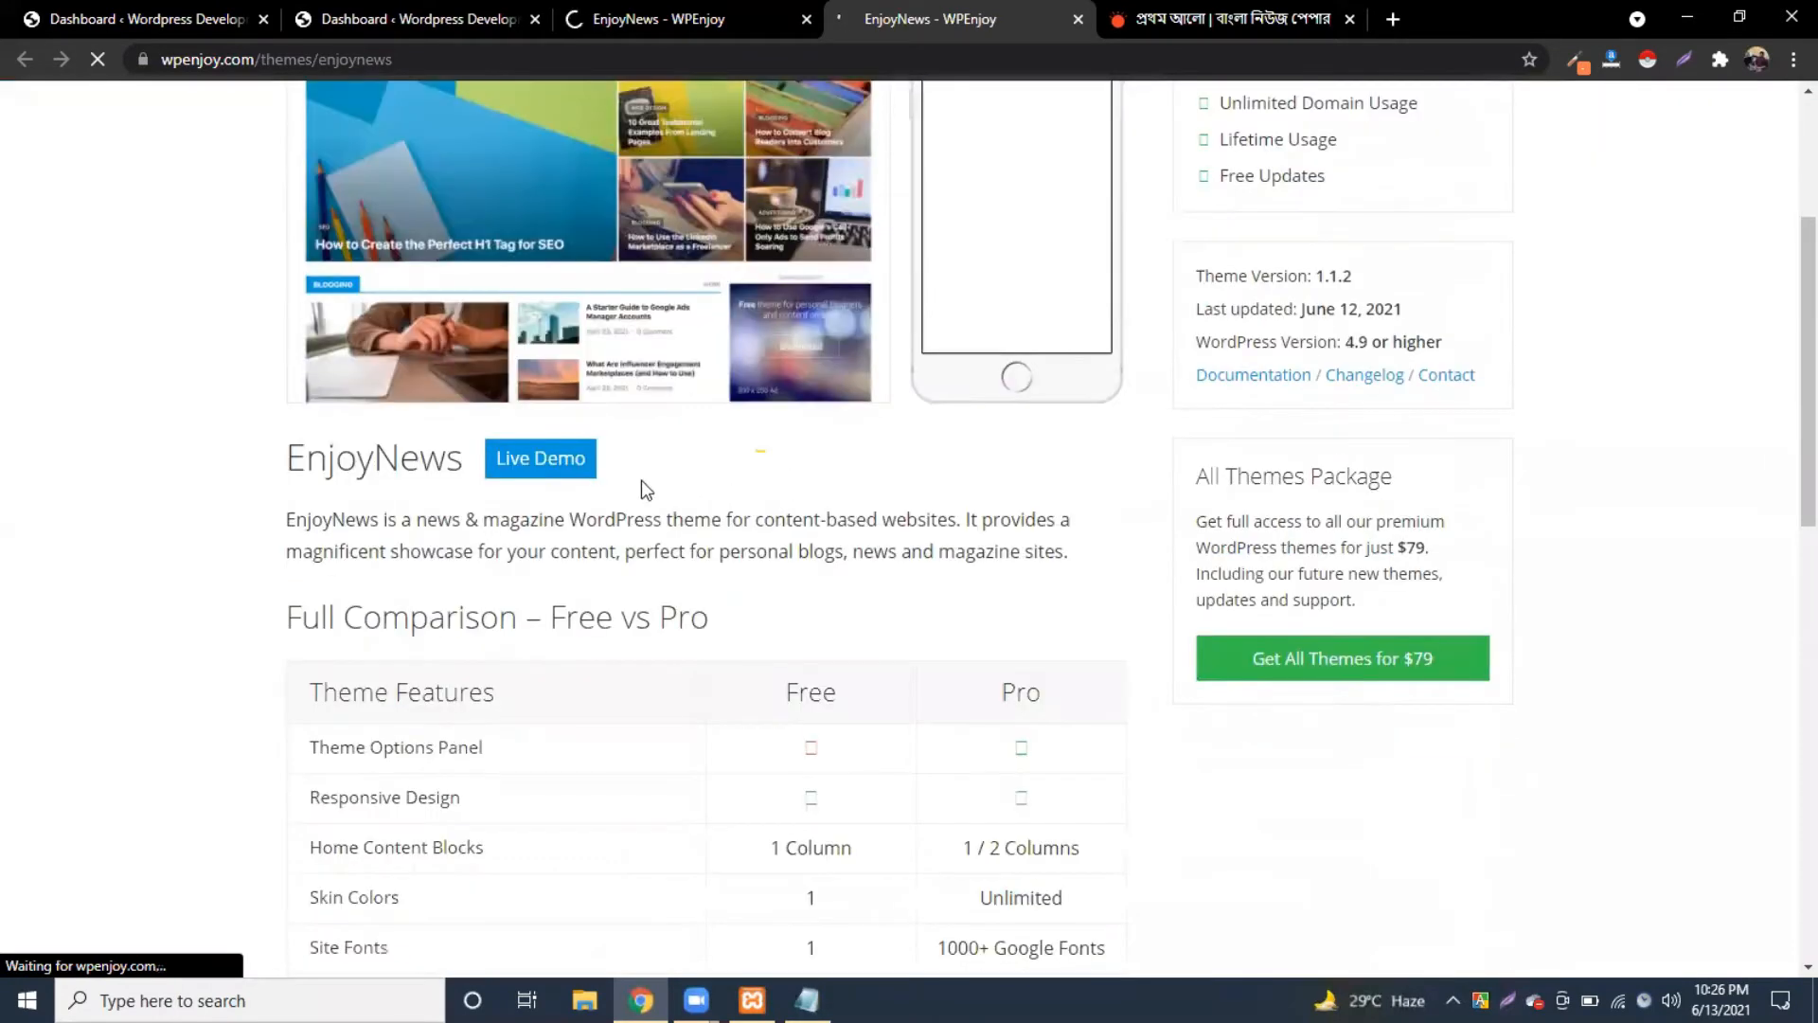
{"action": "left_click", "coordinate": [553, 464]}
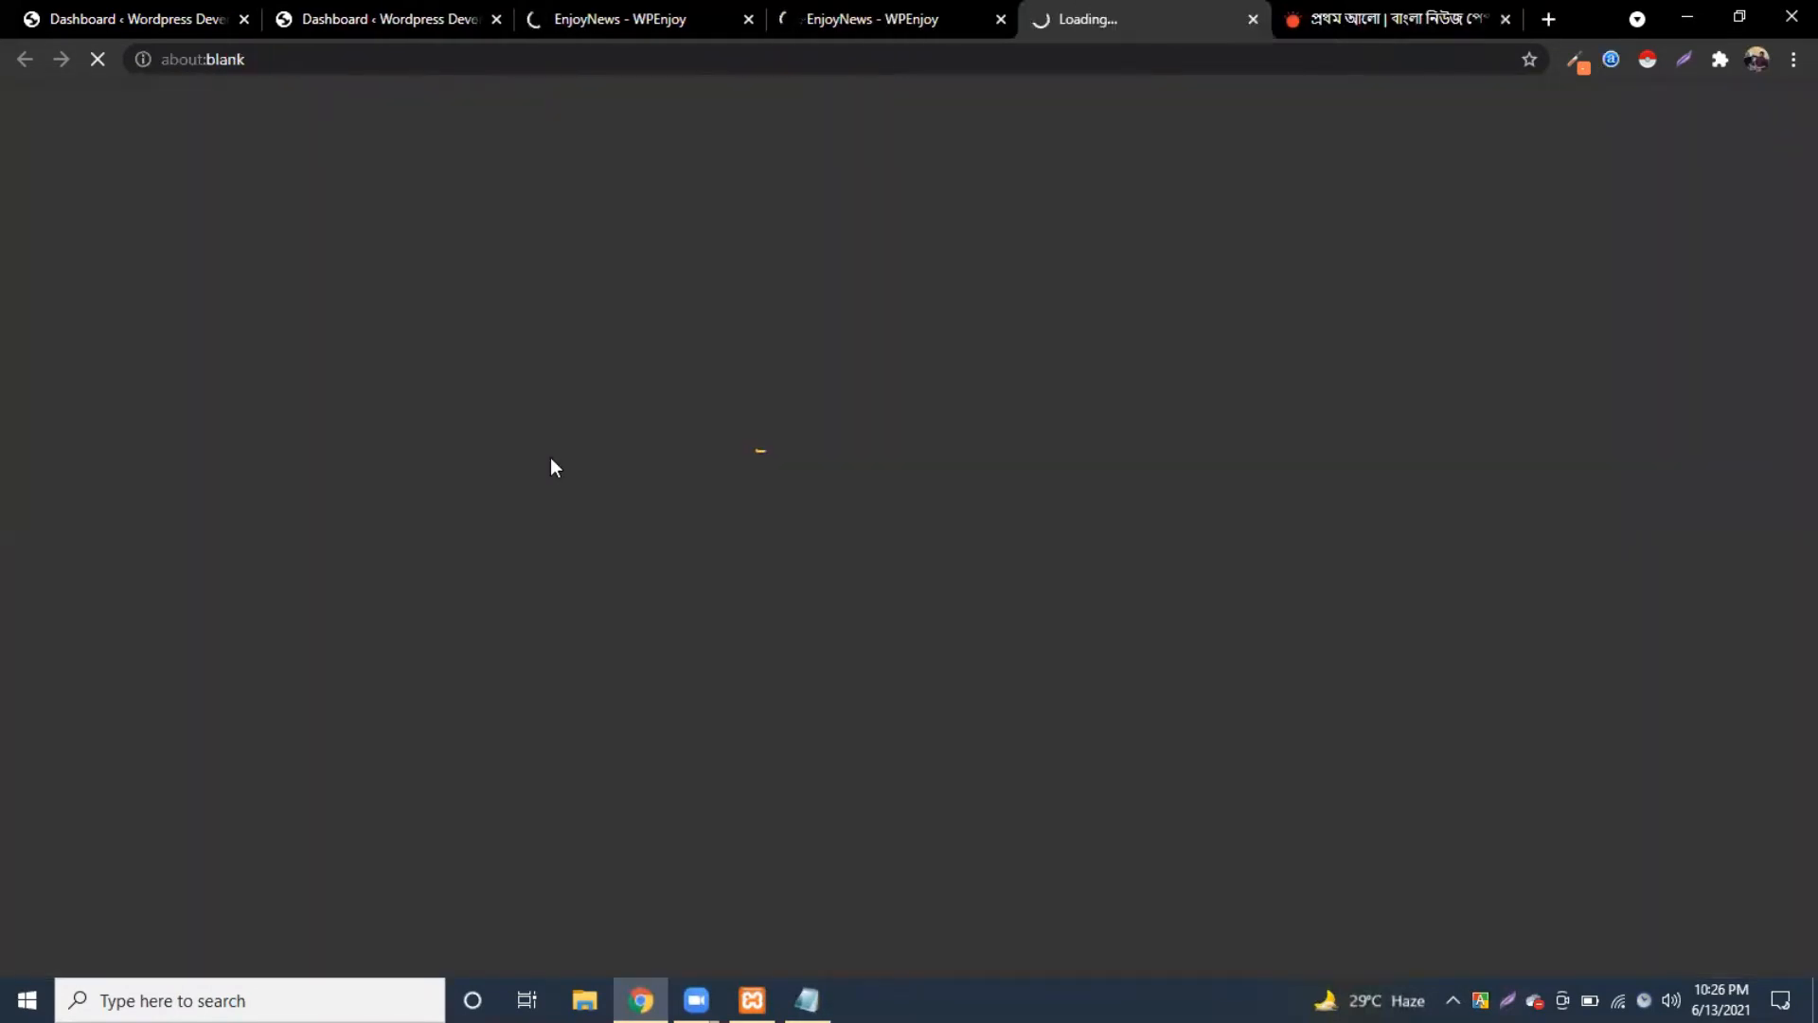
Step: Browse the demo's news sections, then return to the theme page's Free vs Pro comparison
{"action": "left_click", "coordinate": [845, 19]}
{"action": "left_click", "coordinate": [1166, 15]}
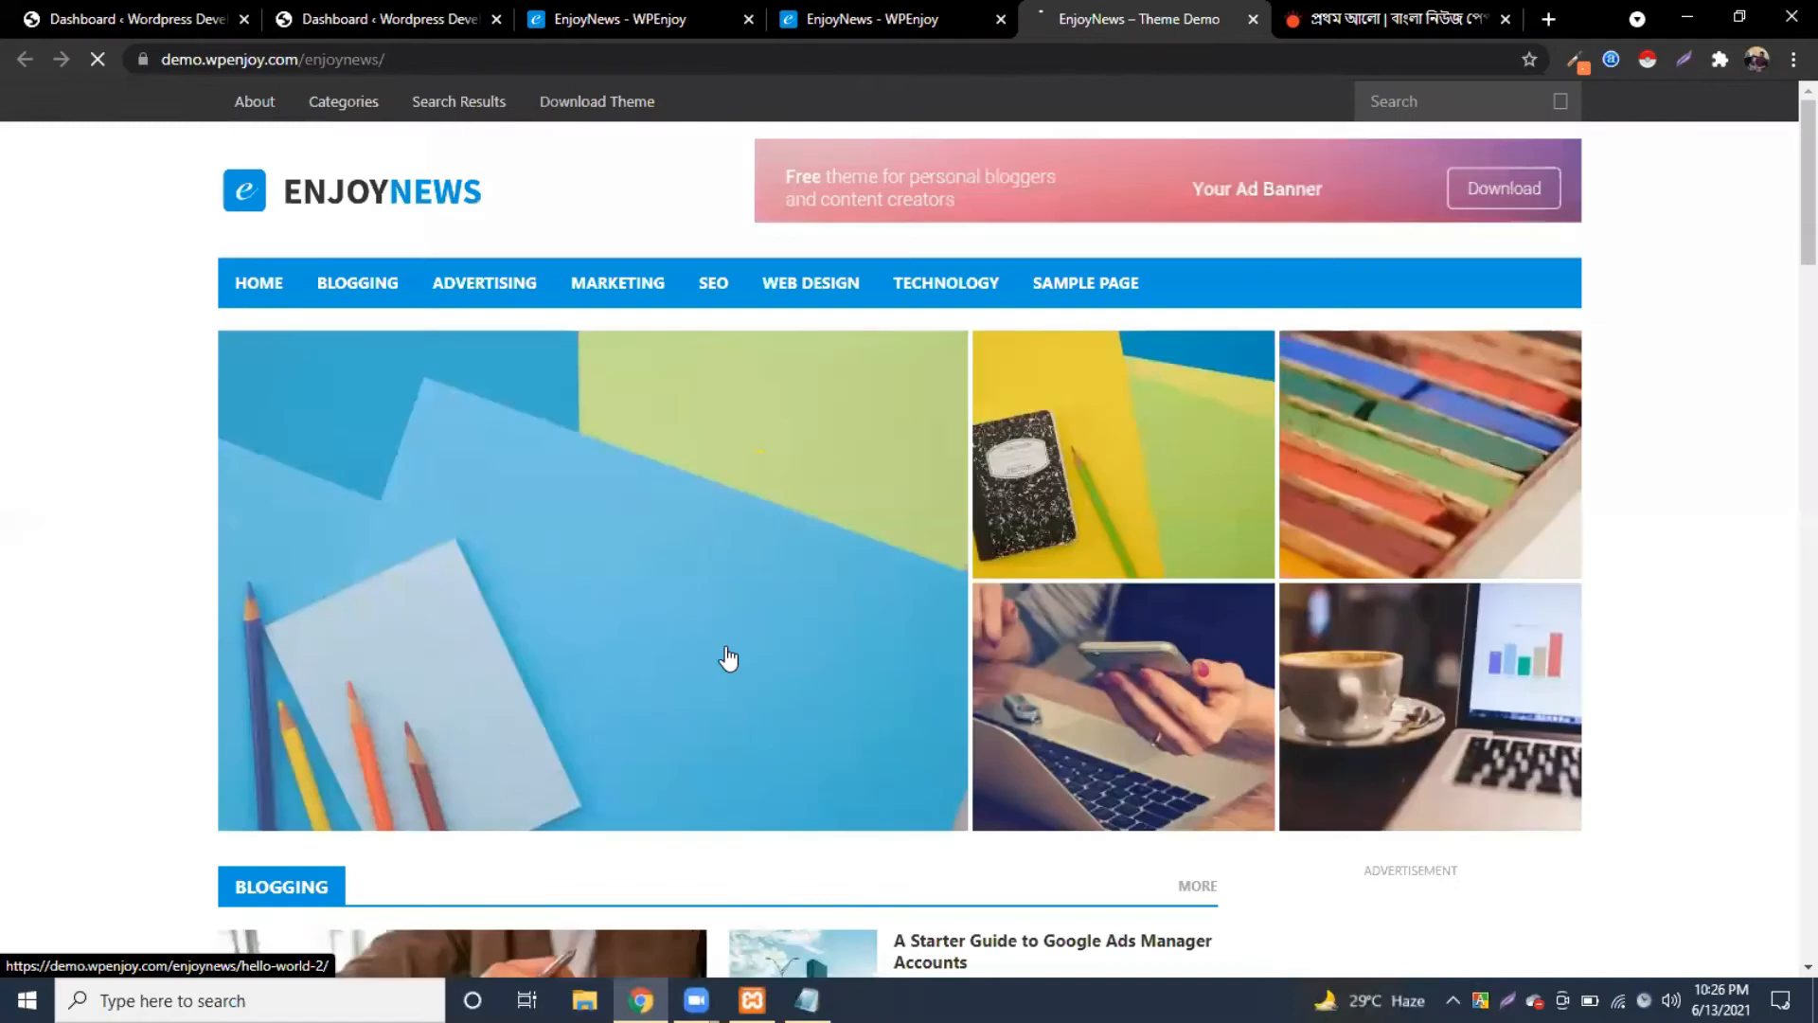
{"action": "scroll", "coordinate": [966, 565], "scroll_direction": "down", "scroll_amount": 6}
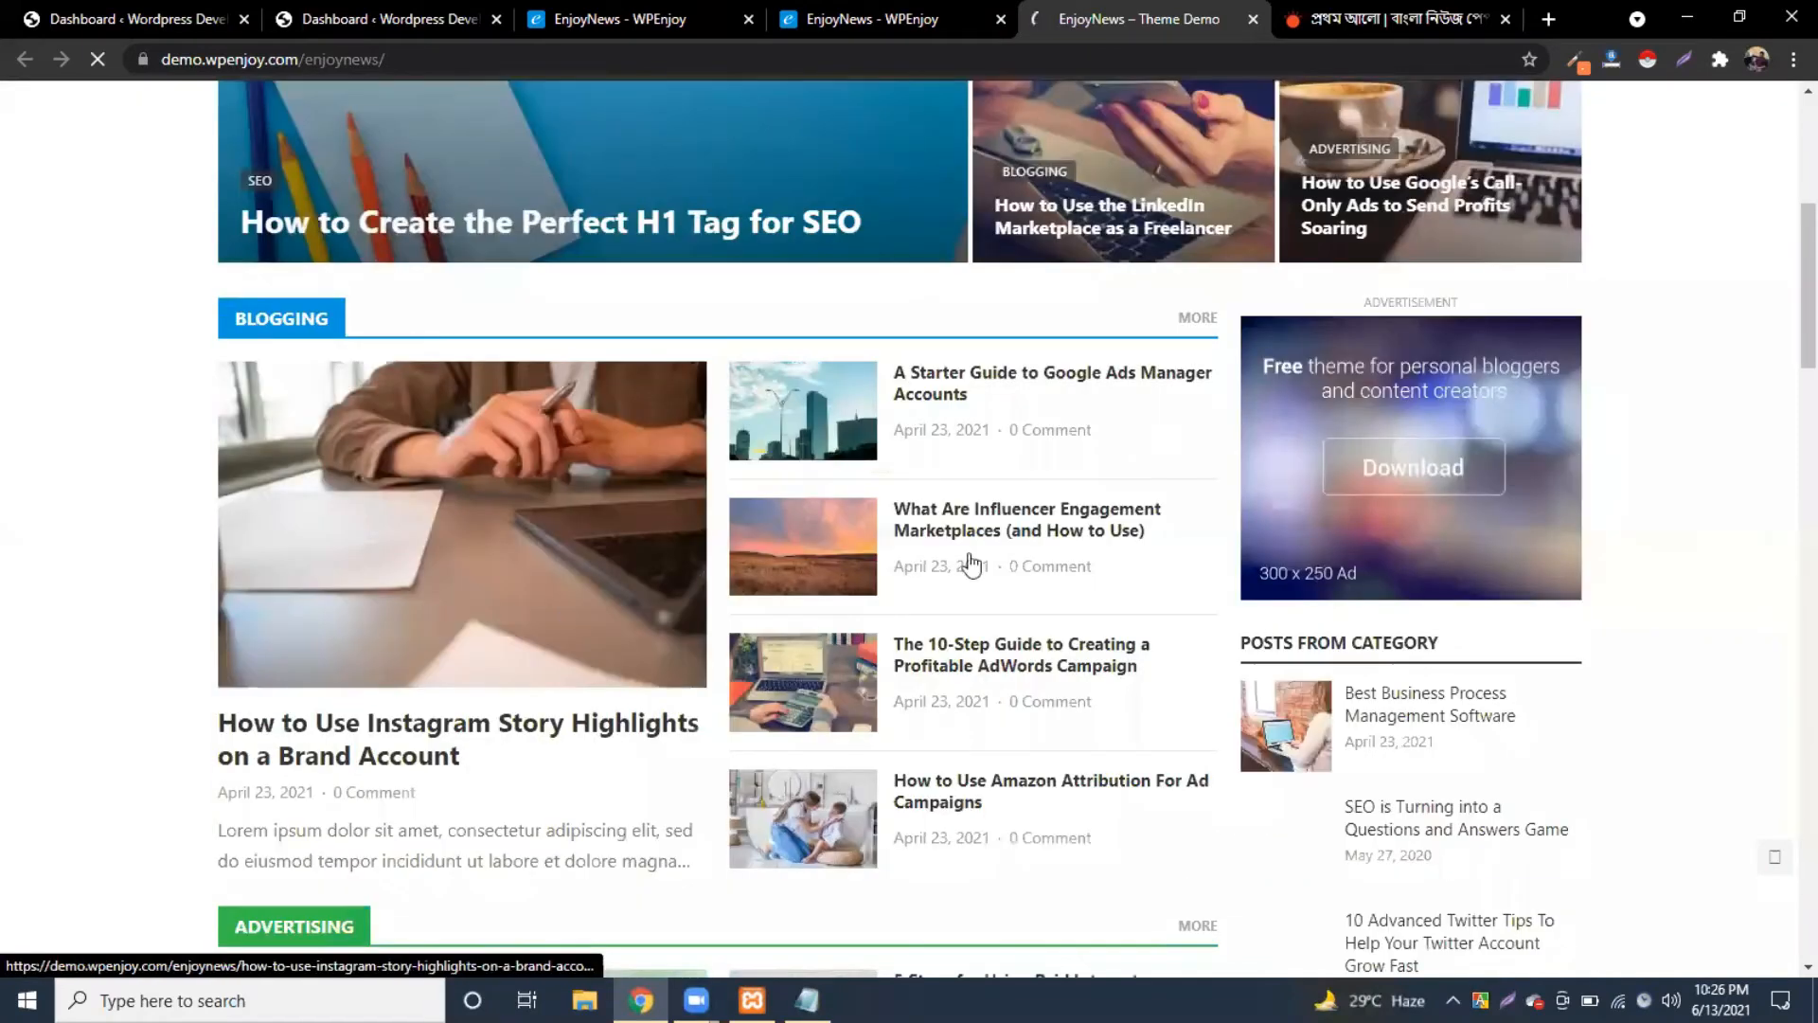
{"action": "scroll", "coordinate": [1070, 591], "scroll_direction": "down", "scroll_amount": 4}
{"action": "scroll", "coordinate": [1058, 597], "scroll_direction": "down", "scroll_amount": 10}
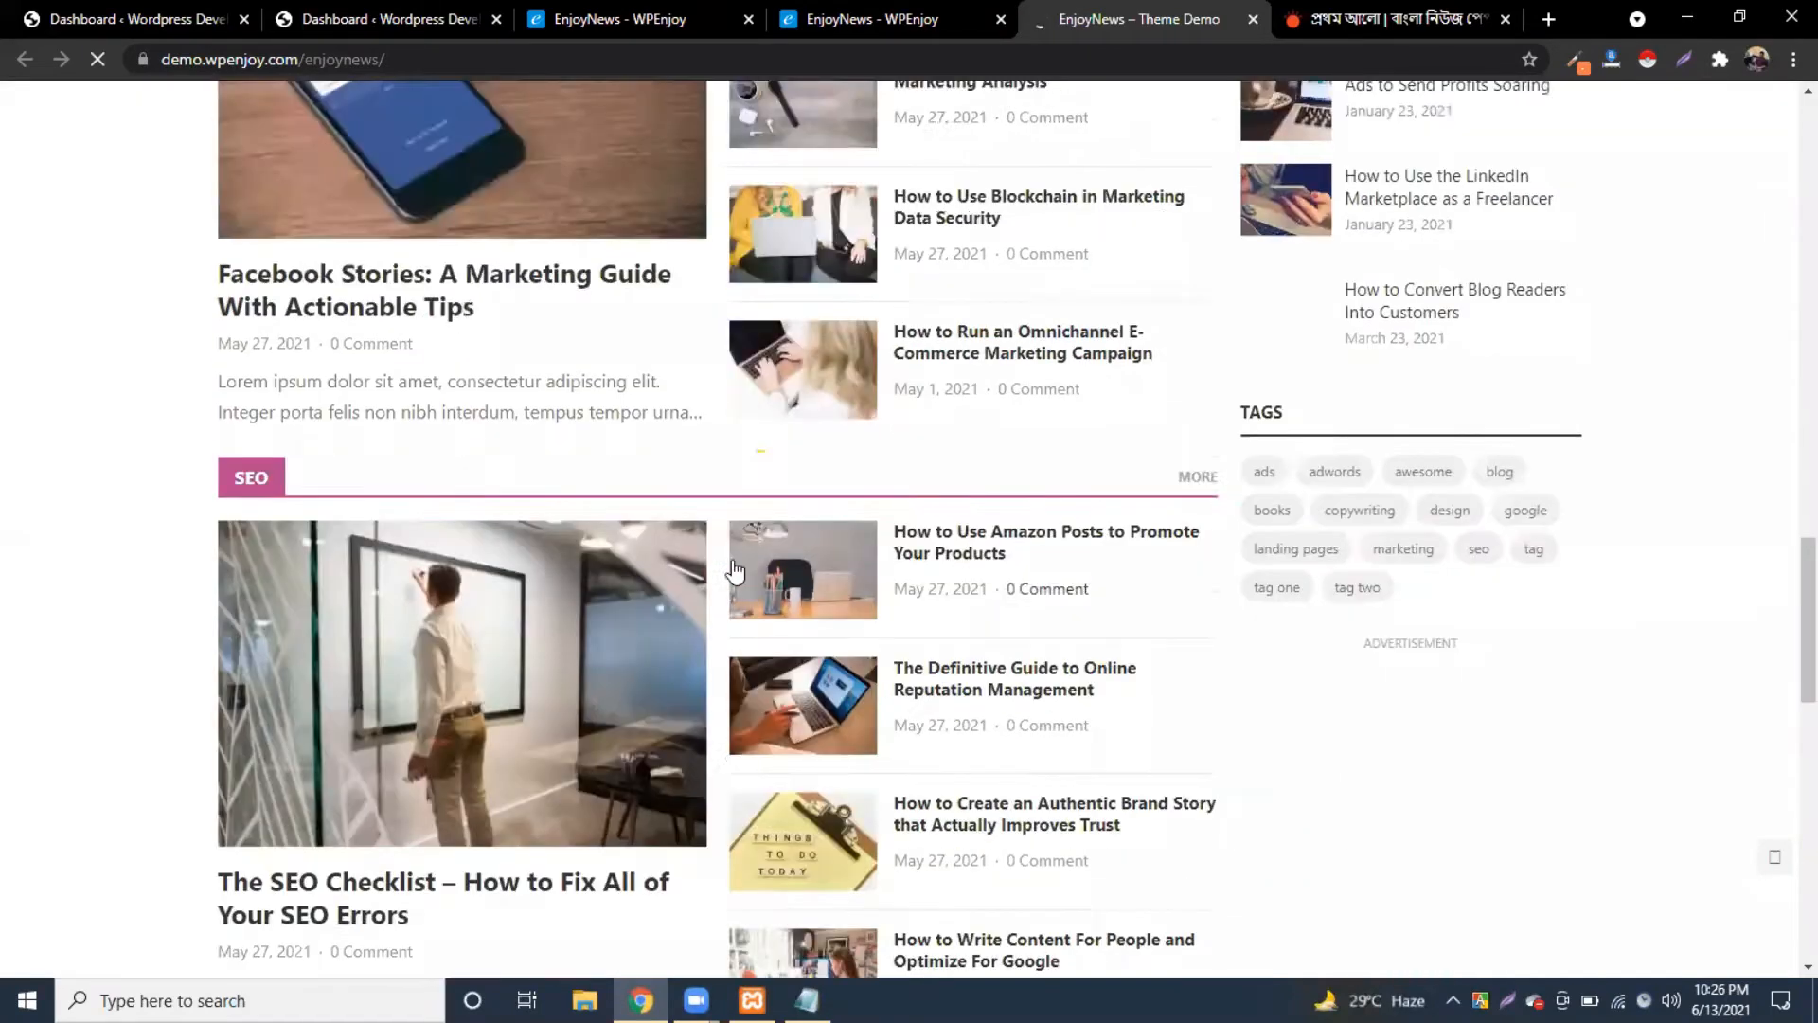
{"action": "scroll", "coordinate": [1002, 596], "scroll_direction": "down", "scroll_amount": 4}
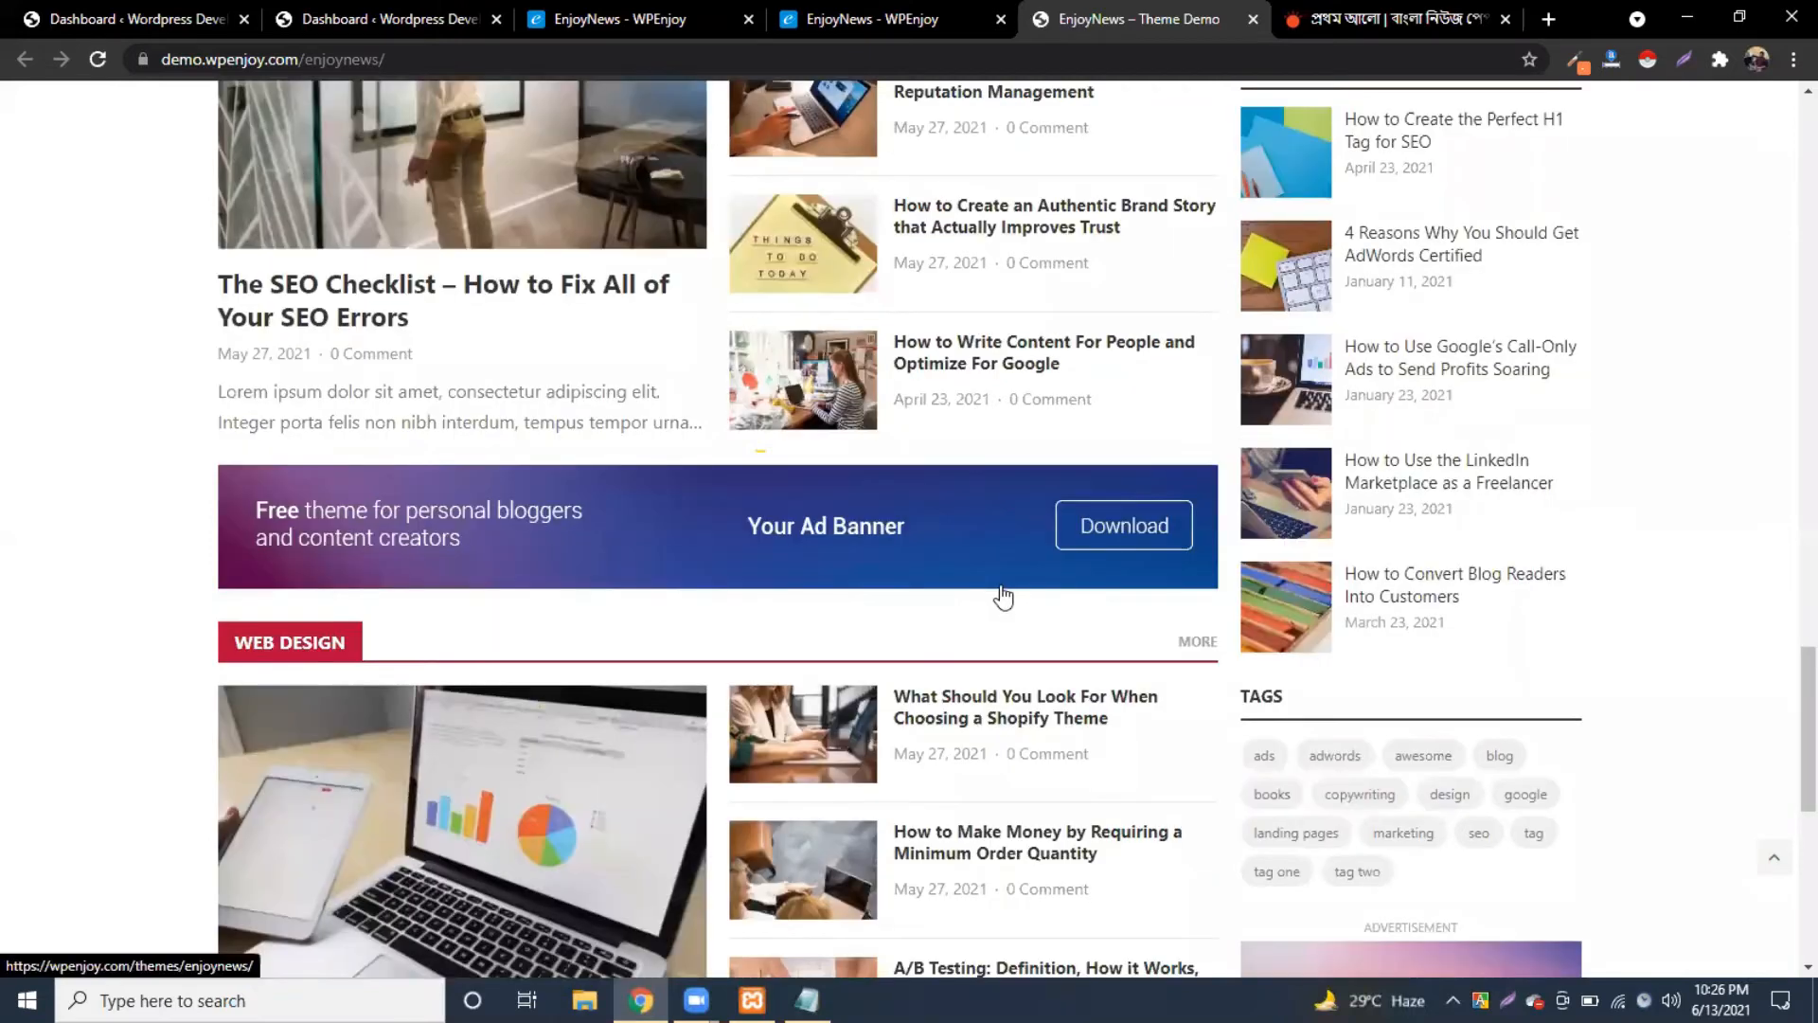
{"action": "key", "text": "Home"}
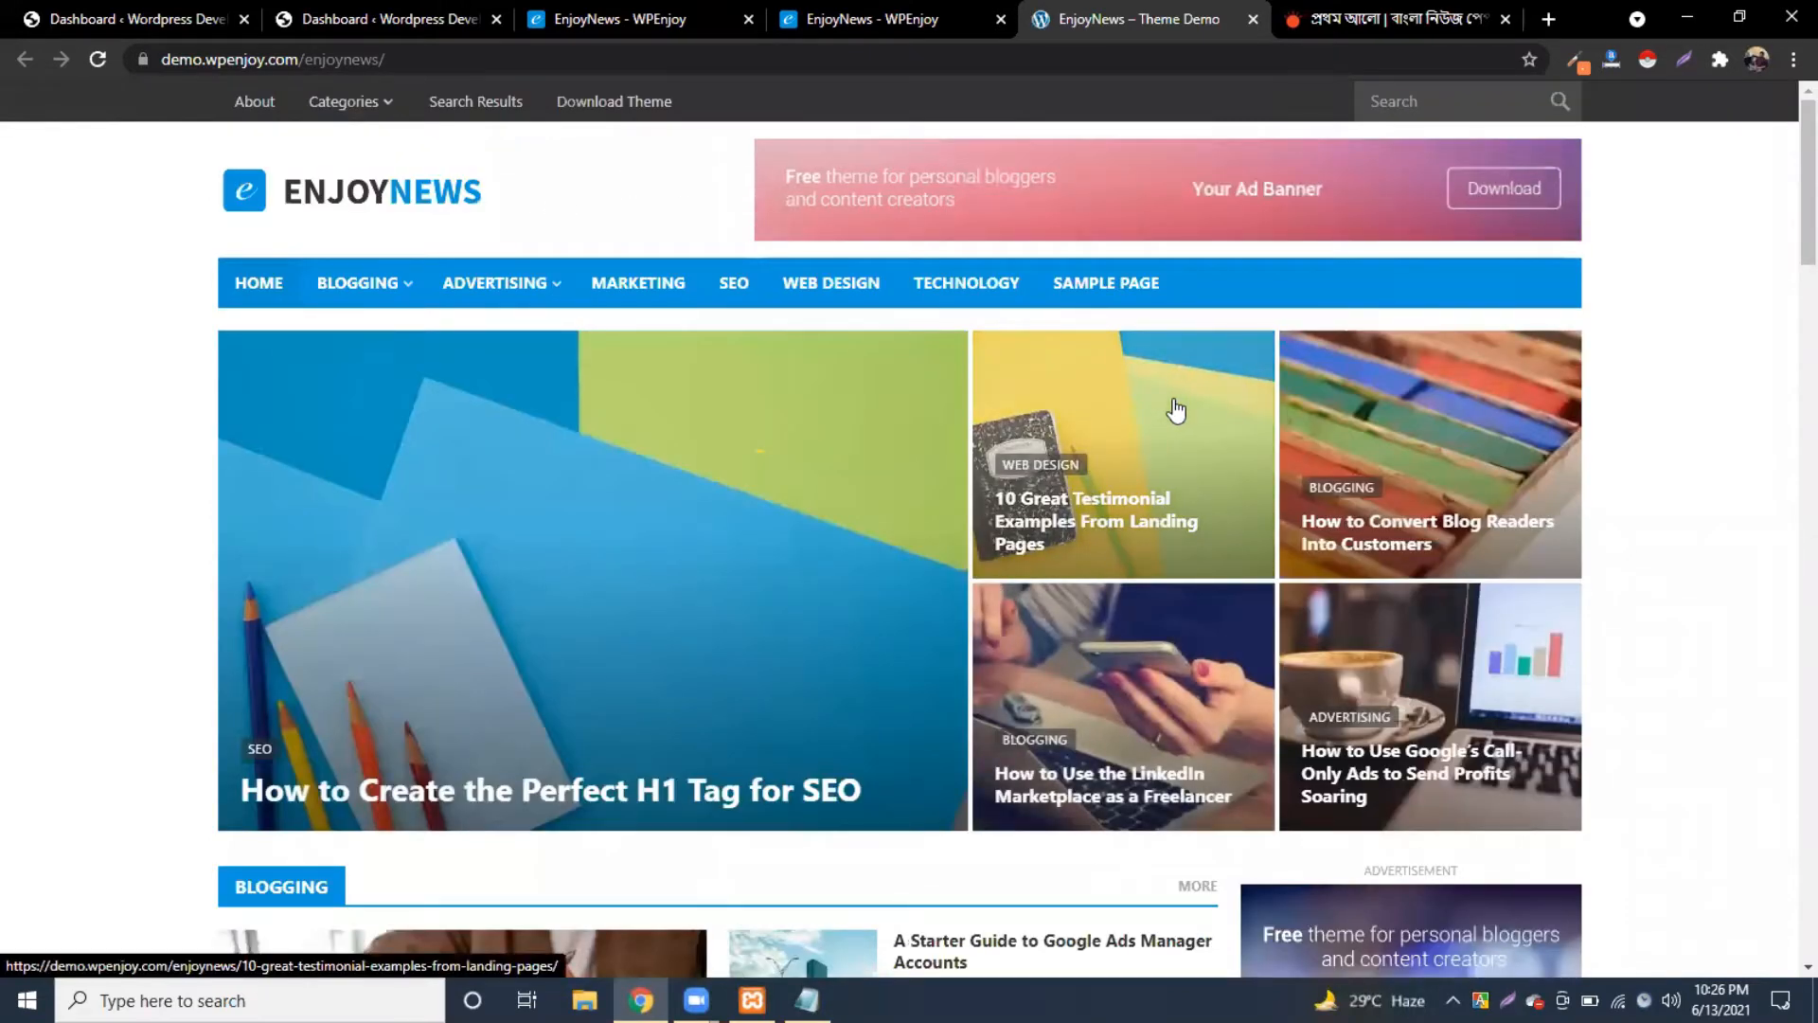
{"action": "left_click", "coordinate": [894, 19]}
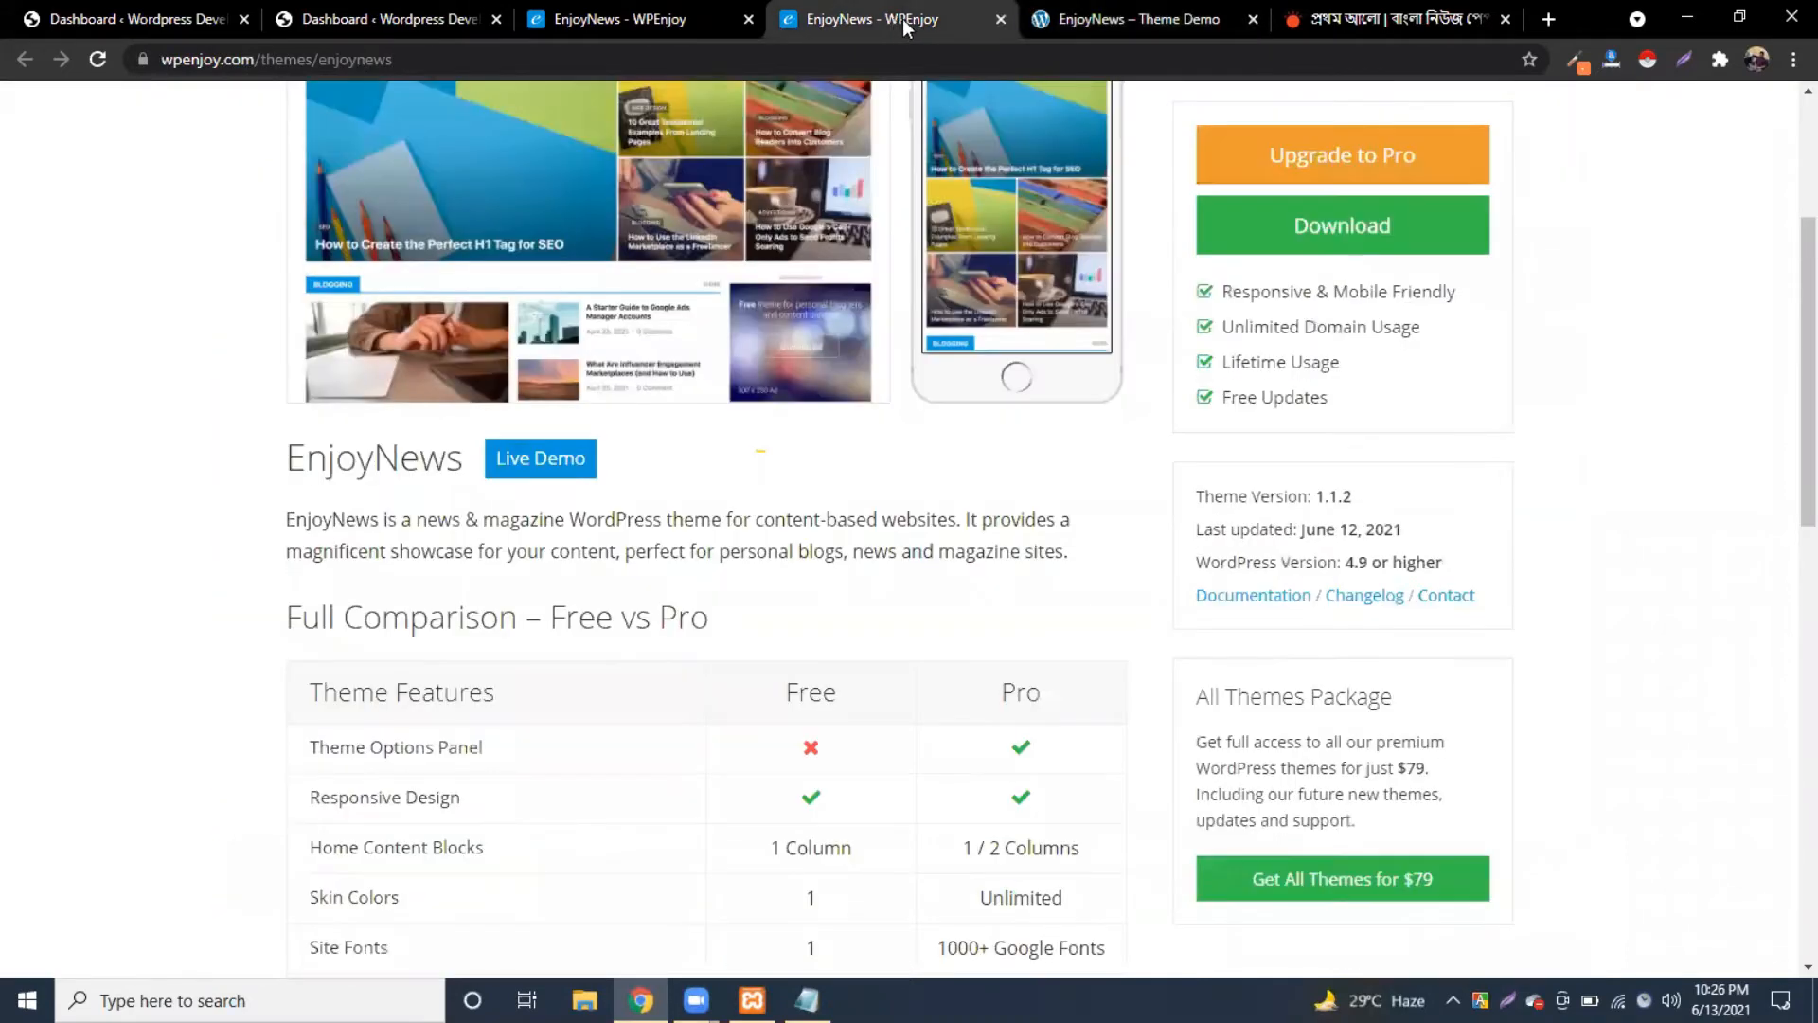
Step: Close the theme page, read the docs' Home Content widget and ad-banner setup, then close the docs
{"action": "key", "text": "ctrl+w"}
{"action": "left_click", "coordinate": [669, 19]}
{"action": "scroll", "coordinate": [663, 568], "scroll_direction": "down", "scroll_amount": 3}
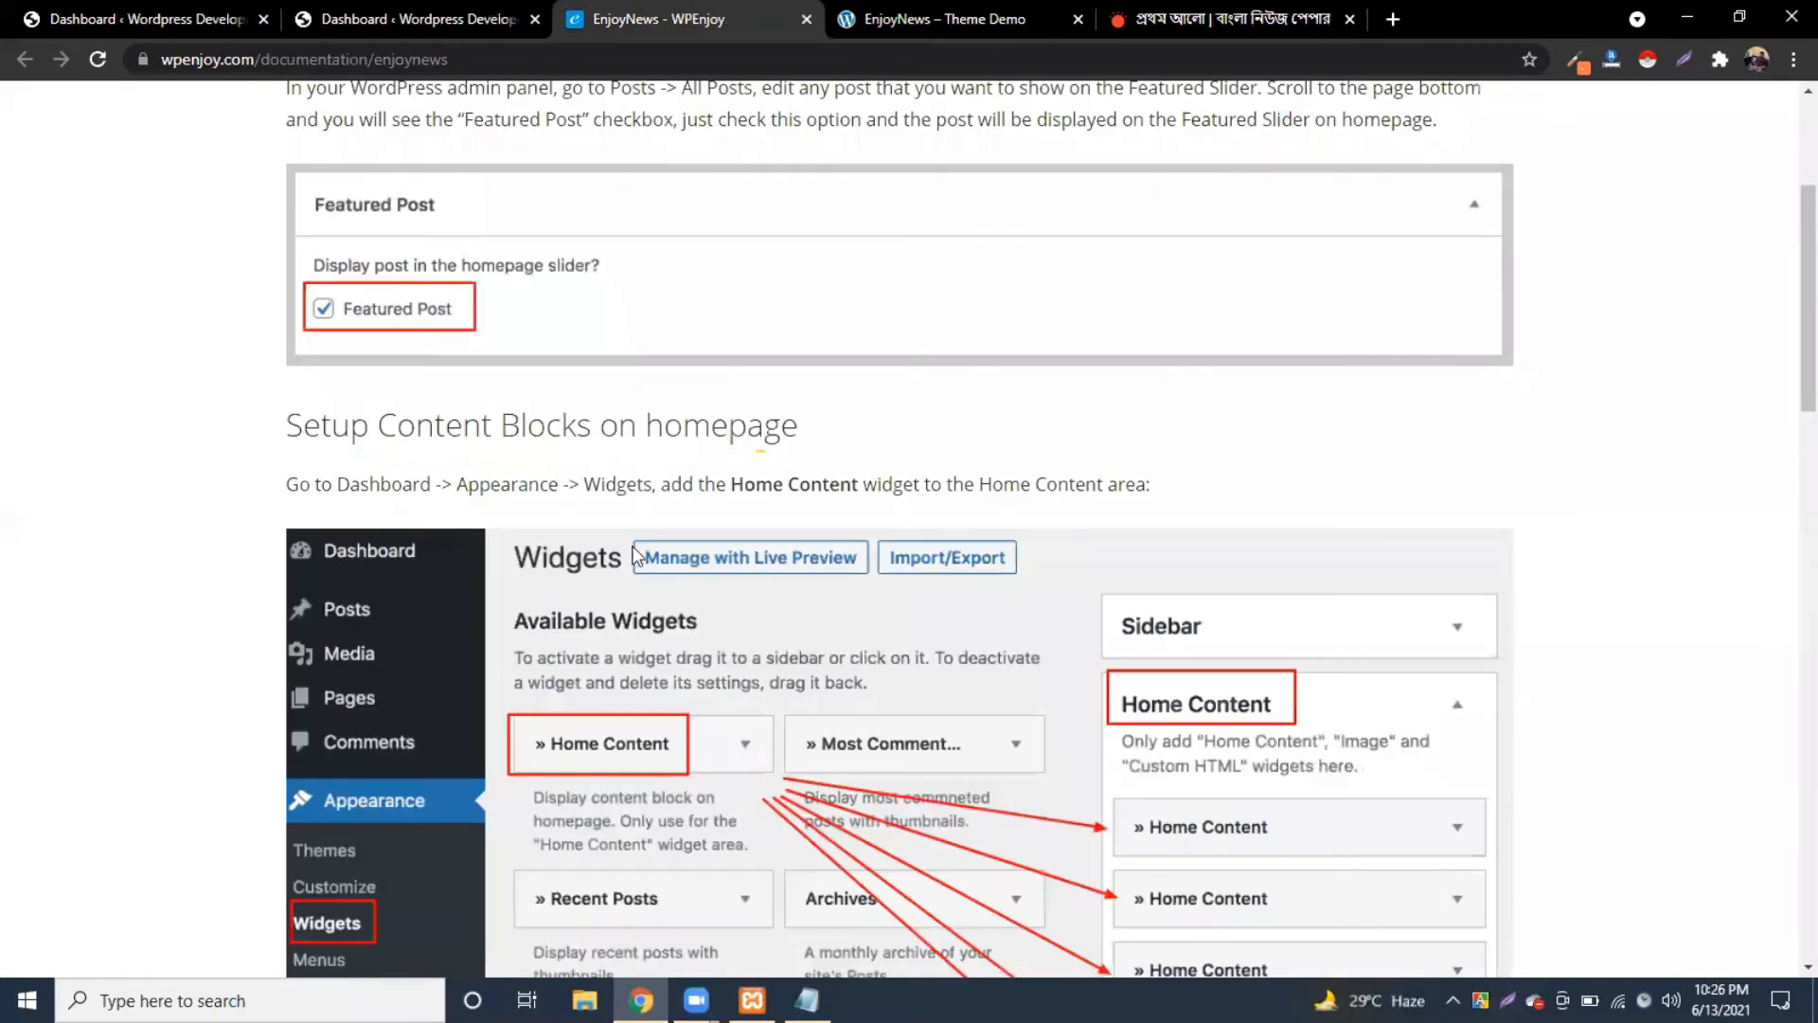
{"action": "scroll", "coordinate": [568, 559], "scroll_direction": "down", "scroll_amount": 2}
{"action": "scroll", "coordinate": [719, 544], "scroll_direction": "down", "scroll_amount": 2}
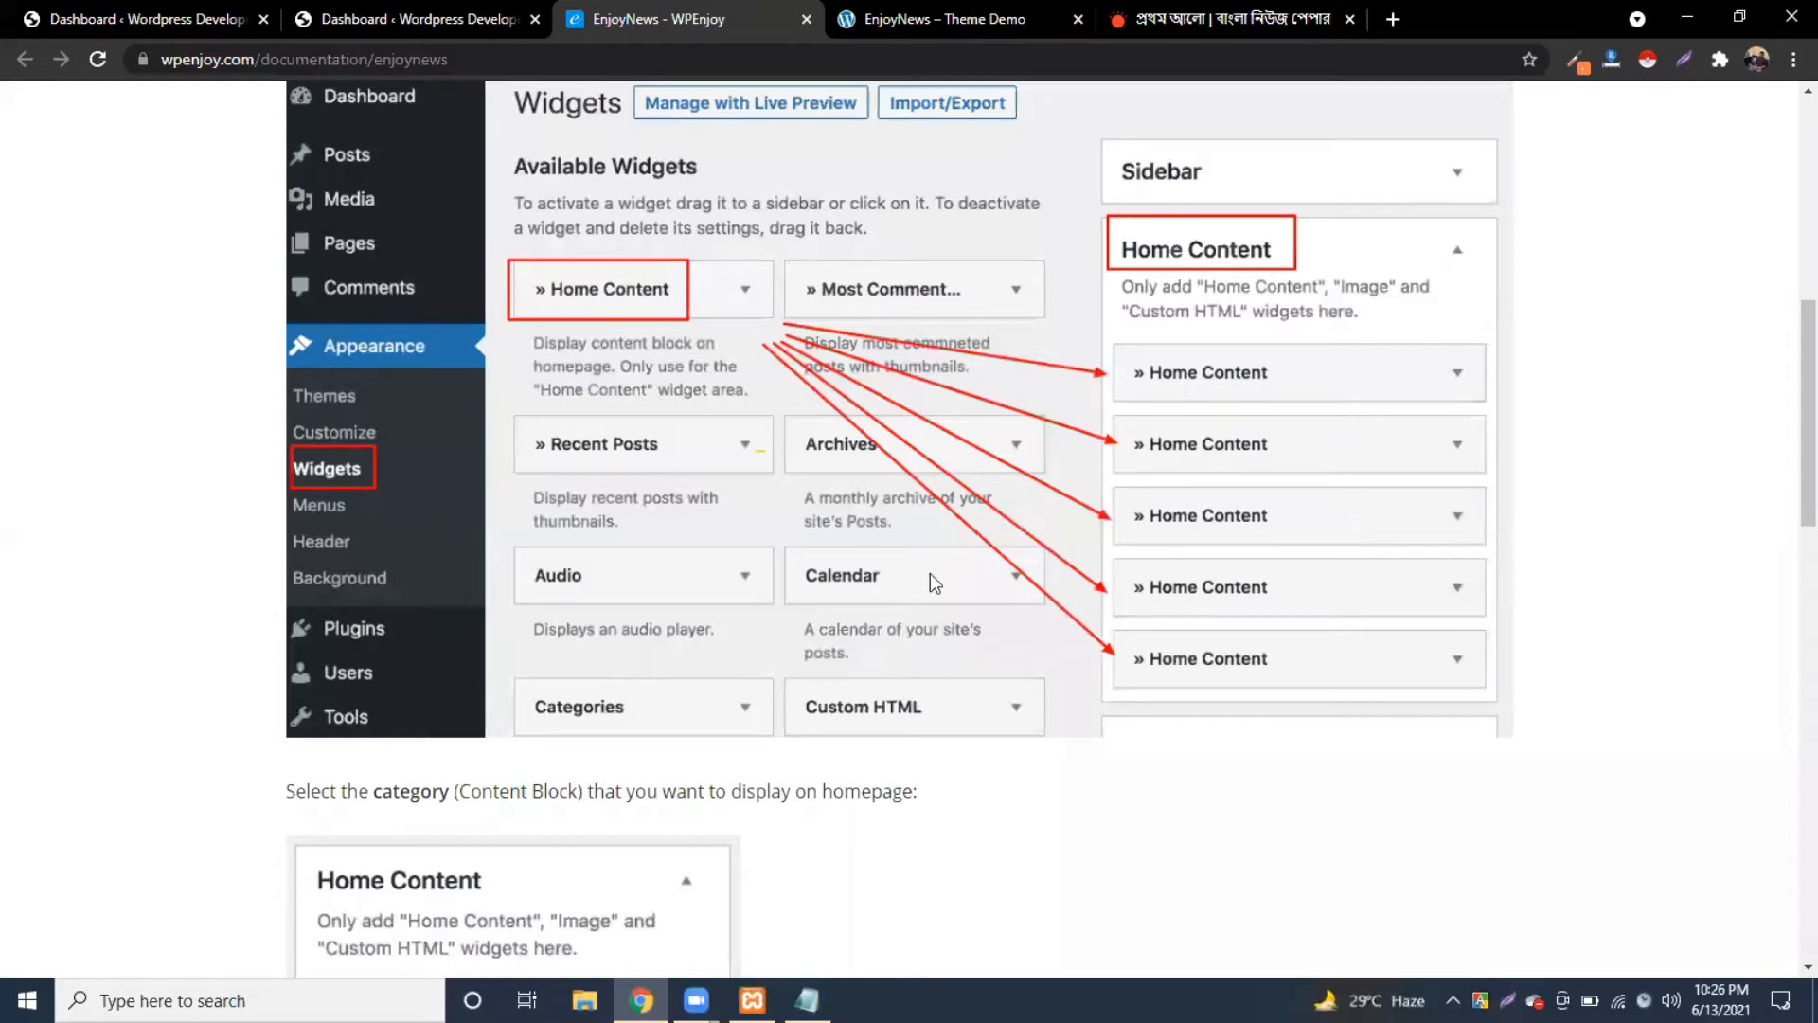
{"action": "scroll", "coordinate": [863, 553], "scroll_direction": "down", "scroll_amount": 5}
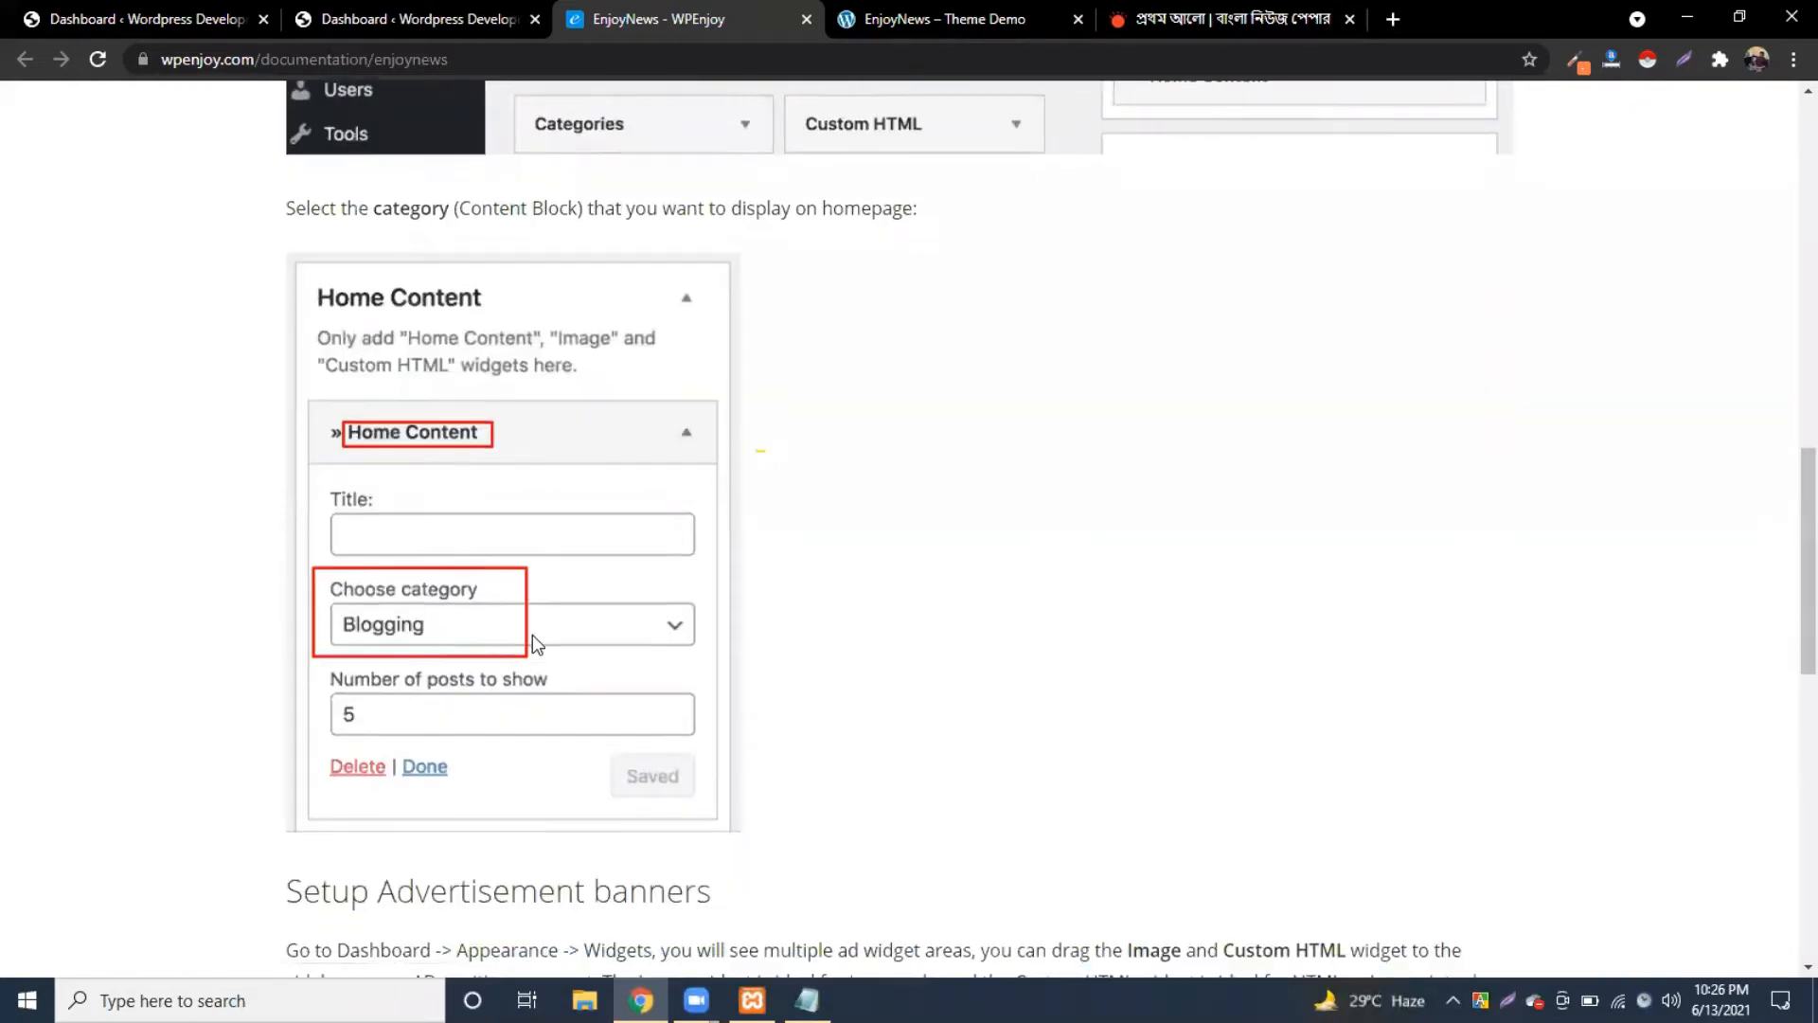
{"action": "scroll", "coordinate": [533, 634], "scroll_direction": "down", "scroll_amount": 7}
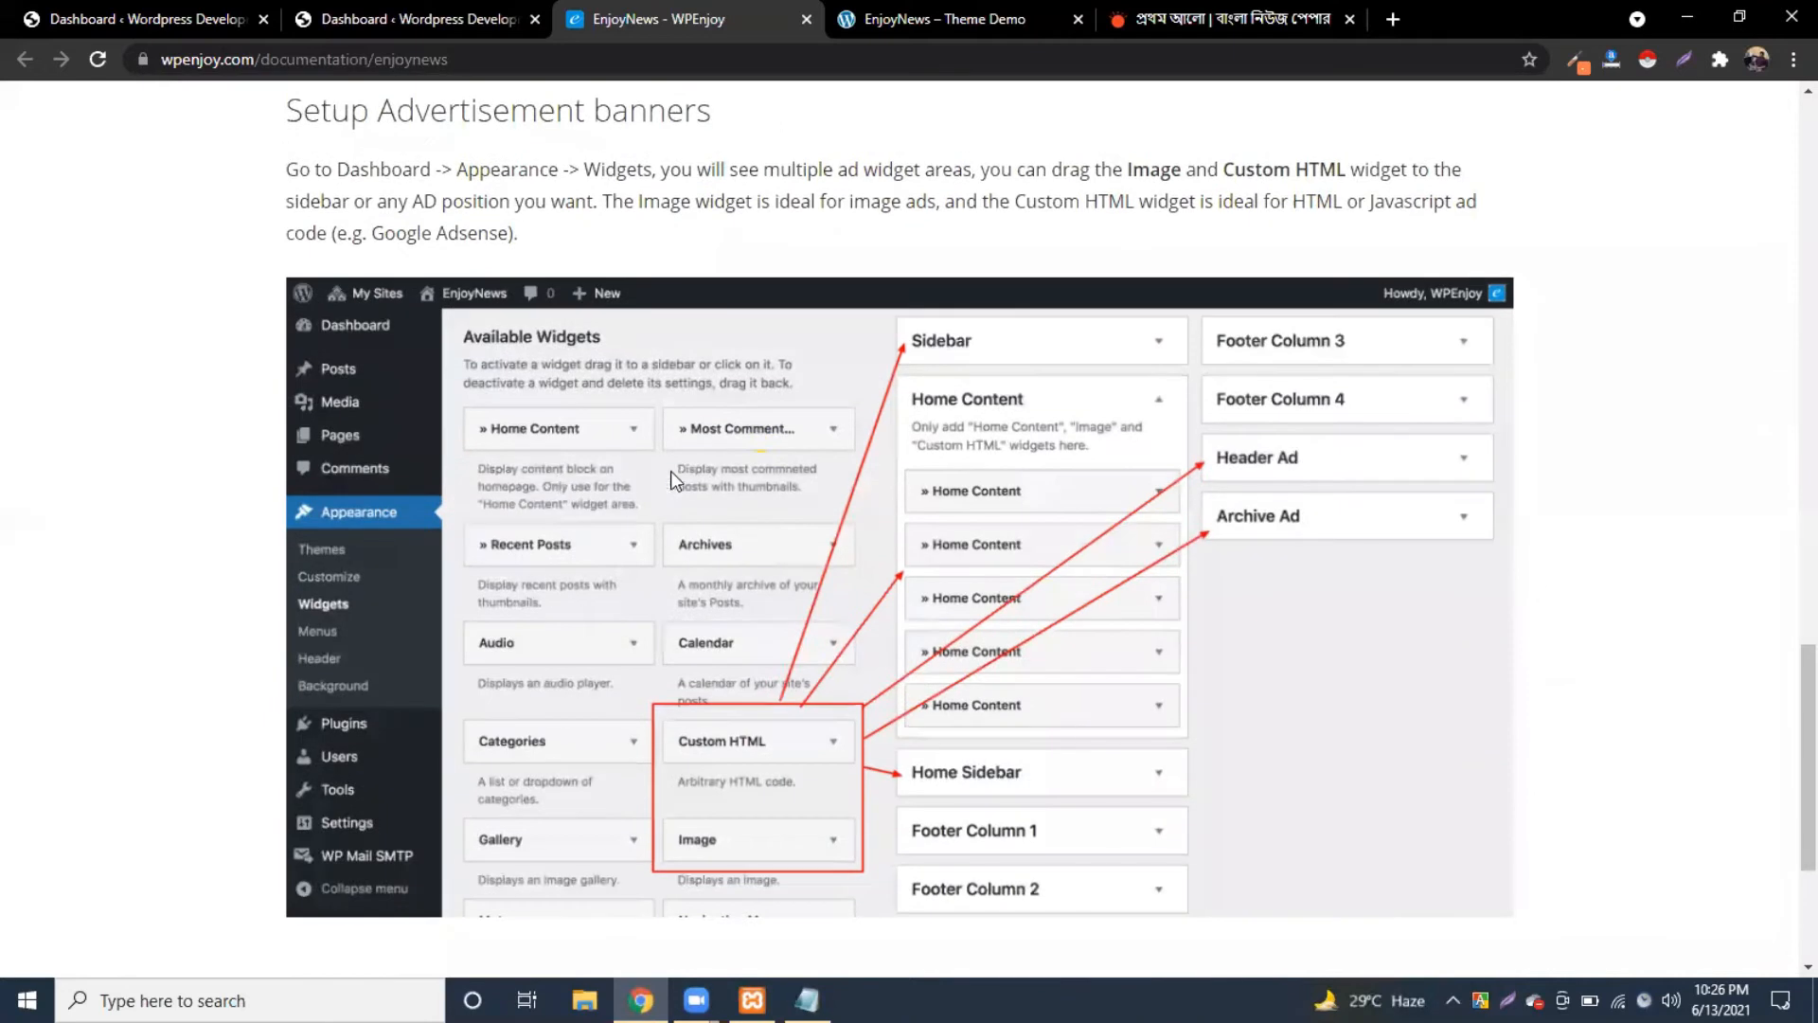
{"action": "scroll", "coordinate": [672, 473], "scroll_direction": "down", "scroll_amount": 4}
{"action": "scroll", "coordinate": [668, 483], "scroll_direction": "up", "scroll_amount": 3}
{"action": "scroll", "coordinate": [729, 85], "scroll_direction": "up", "scroll_amount": 5}
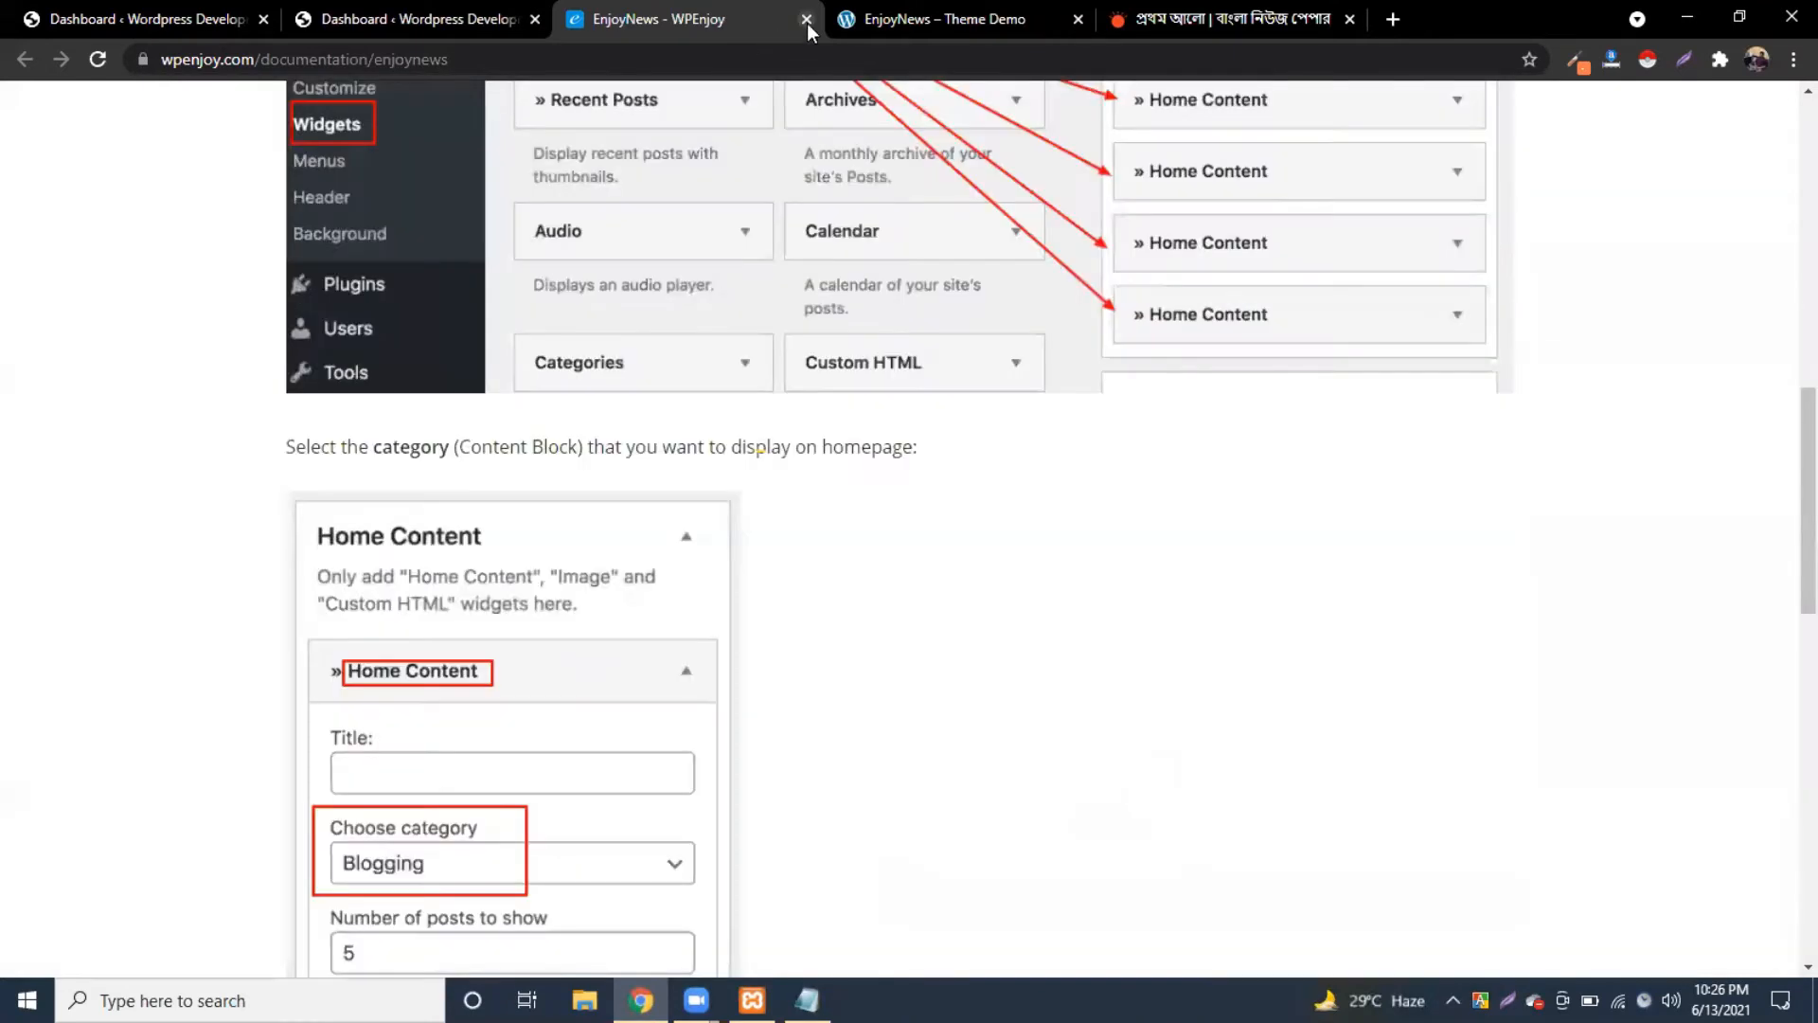
{"action": "left_click", "coordinate": [807, 19]}
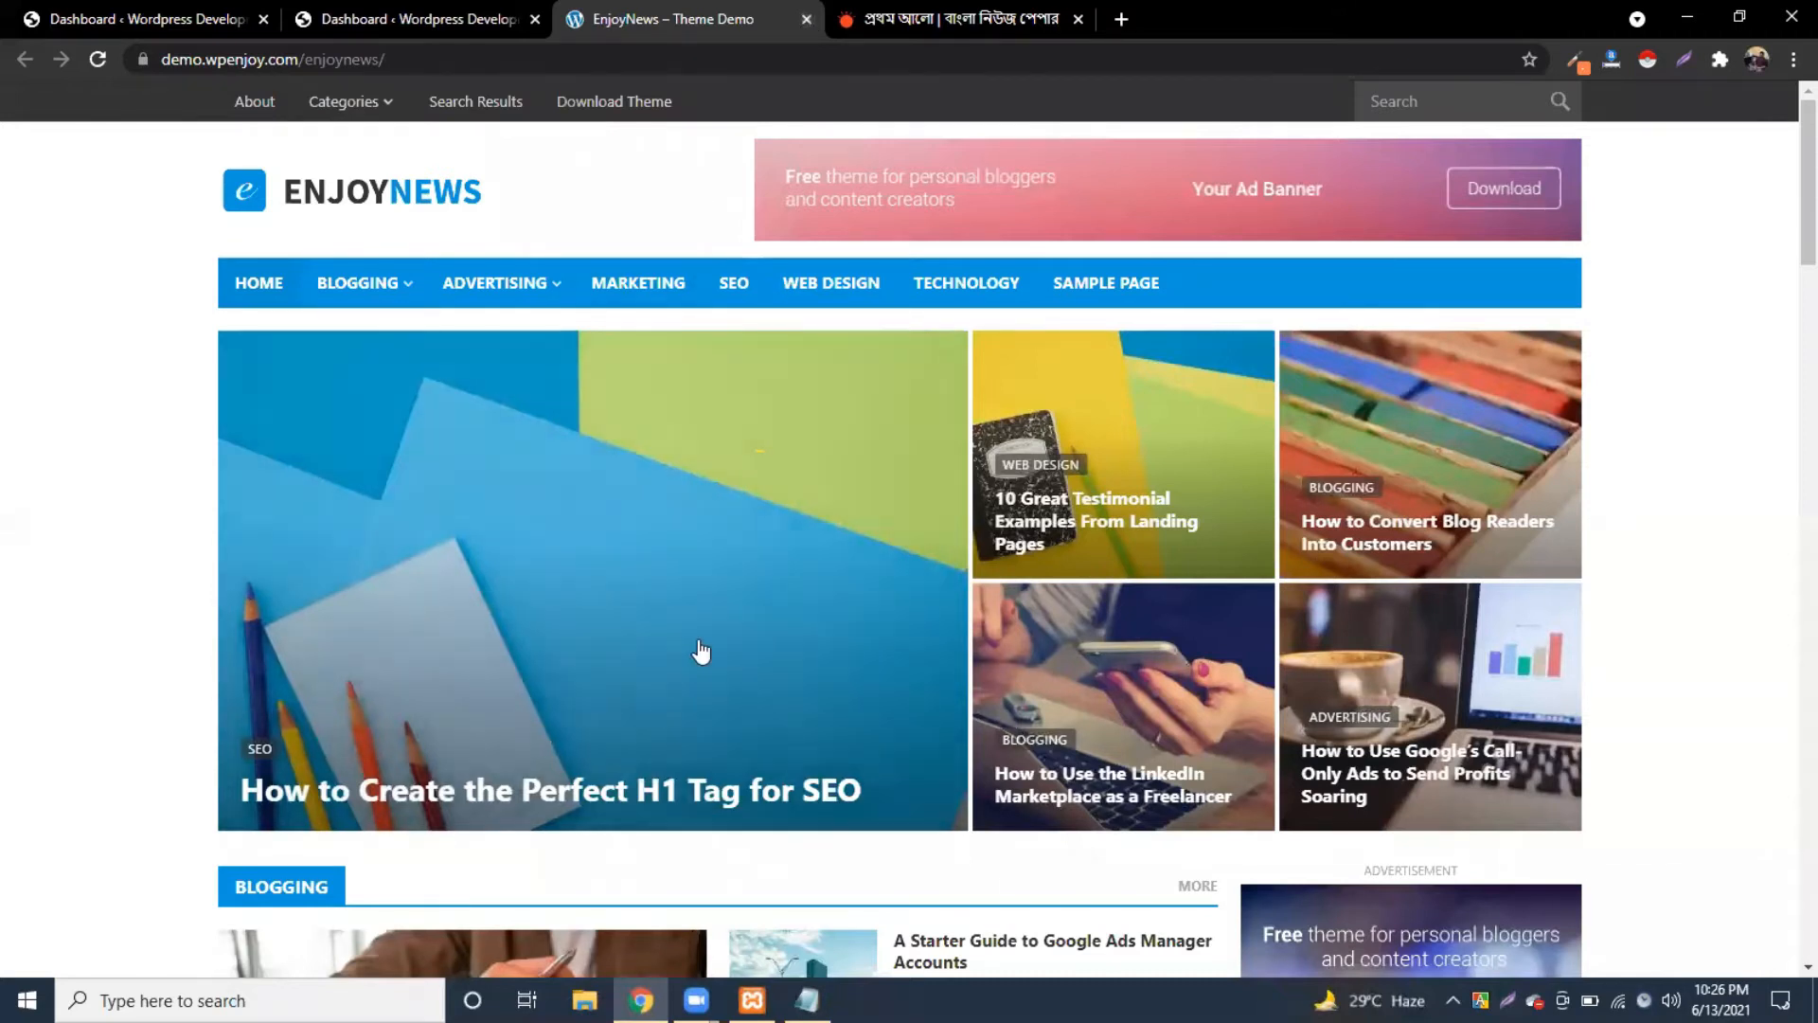
{"action": "scroll", "coordinate": [701, 646], "scroll_direction": "down", "scroll_amount": 6}
{"action": "scroll", "coordinate": [703, 639], "scroll_direction": "down", "scroll_amount": 4}
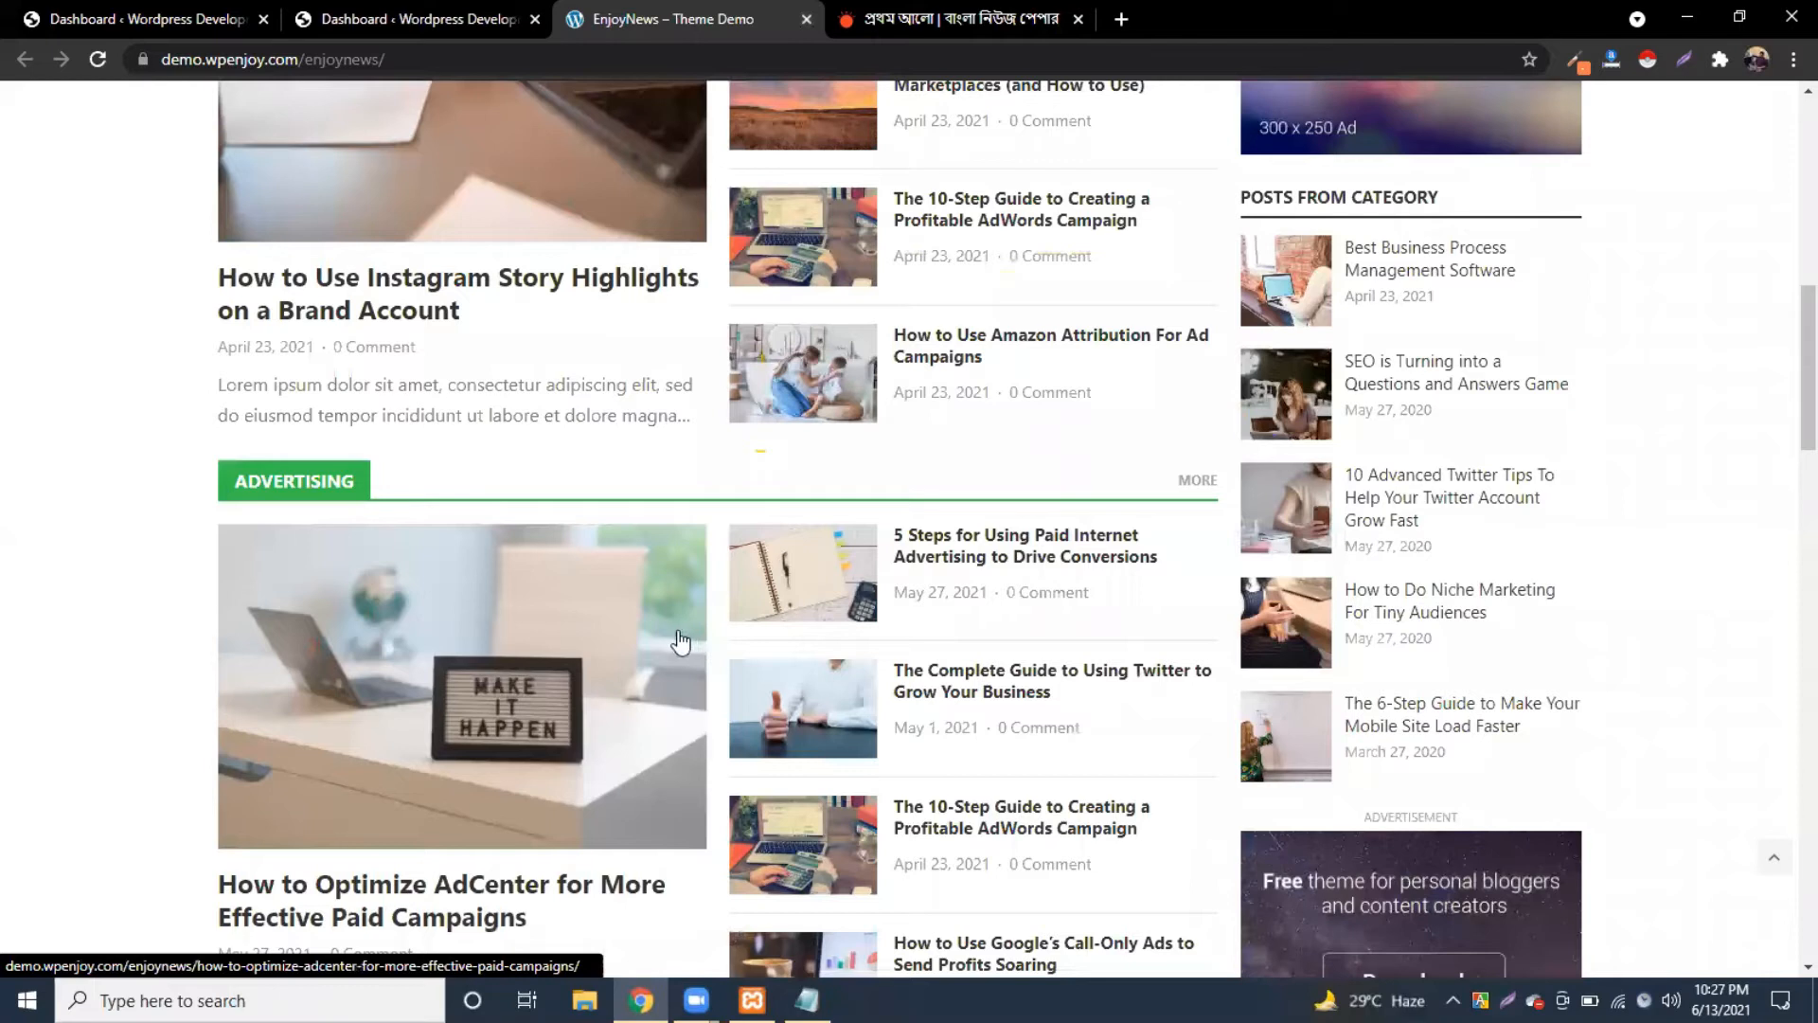
{"action": "scroll", "coordinate": [662, 631], "scroll_direction": "up", "scroll_amount": 7}
{"action": "scroll", "coordinate": [205, 753], "scroll_direction": "up", "scroll_amount": 2}
{"action": "scroll", "coordinate": [304, 793], "scroll_direction": "down", "scroll_amount": 1}
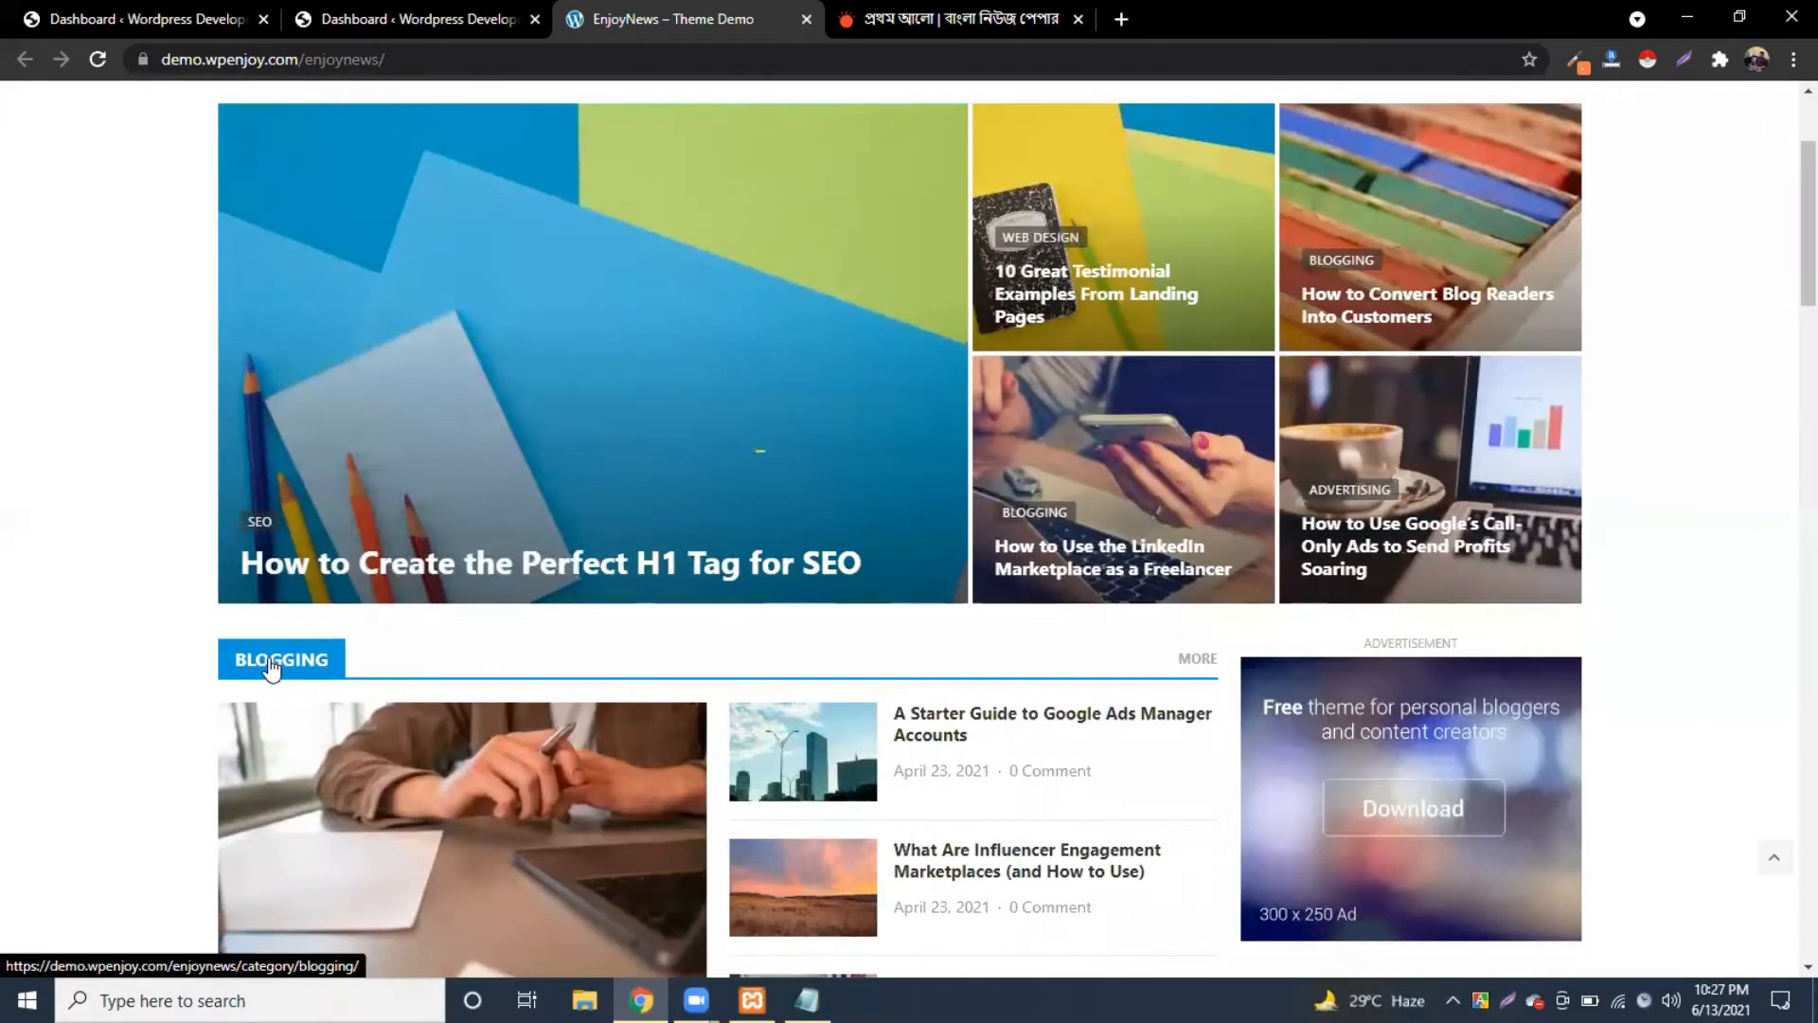
{"action": "scroll", "coordinate": [273, 667], "scroll_direction": "down", "scroll_amount": 1}
{"action": "scroll", "coordinate": [291, 564], "scroll_direction": "down", "scroll_amount": 3}
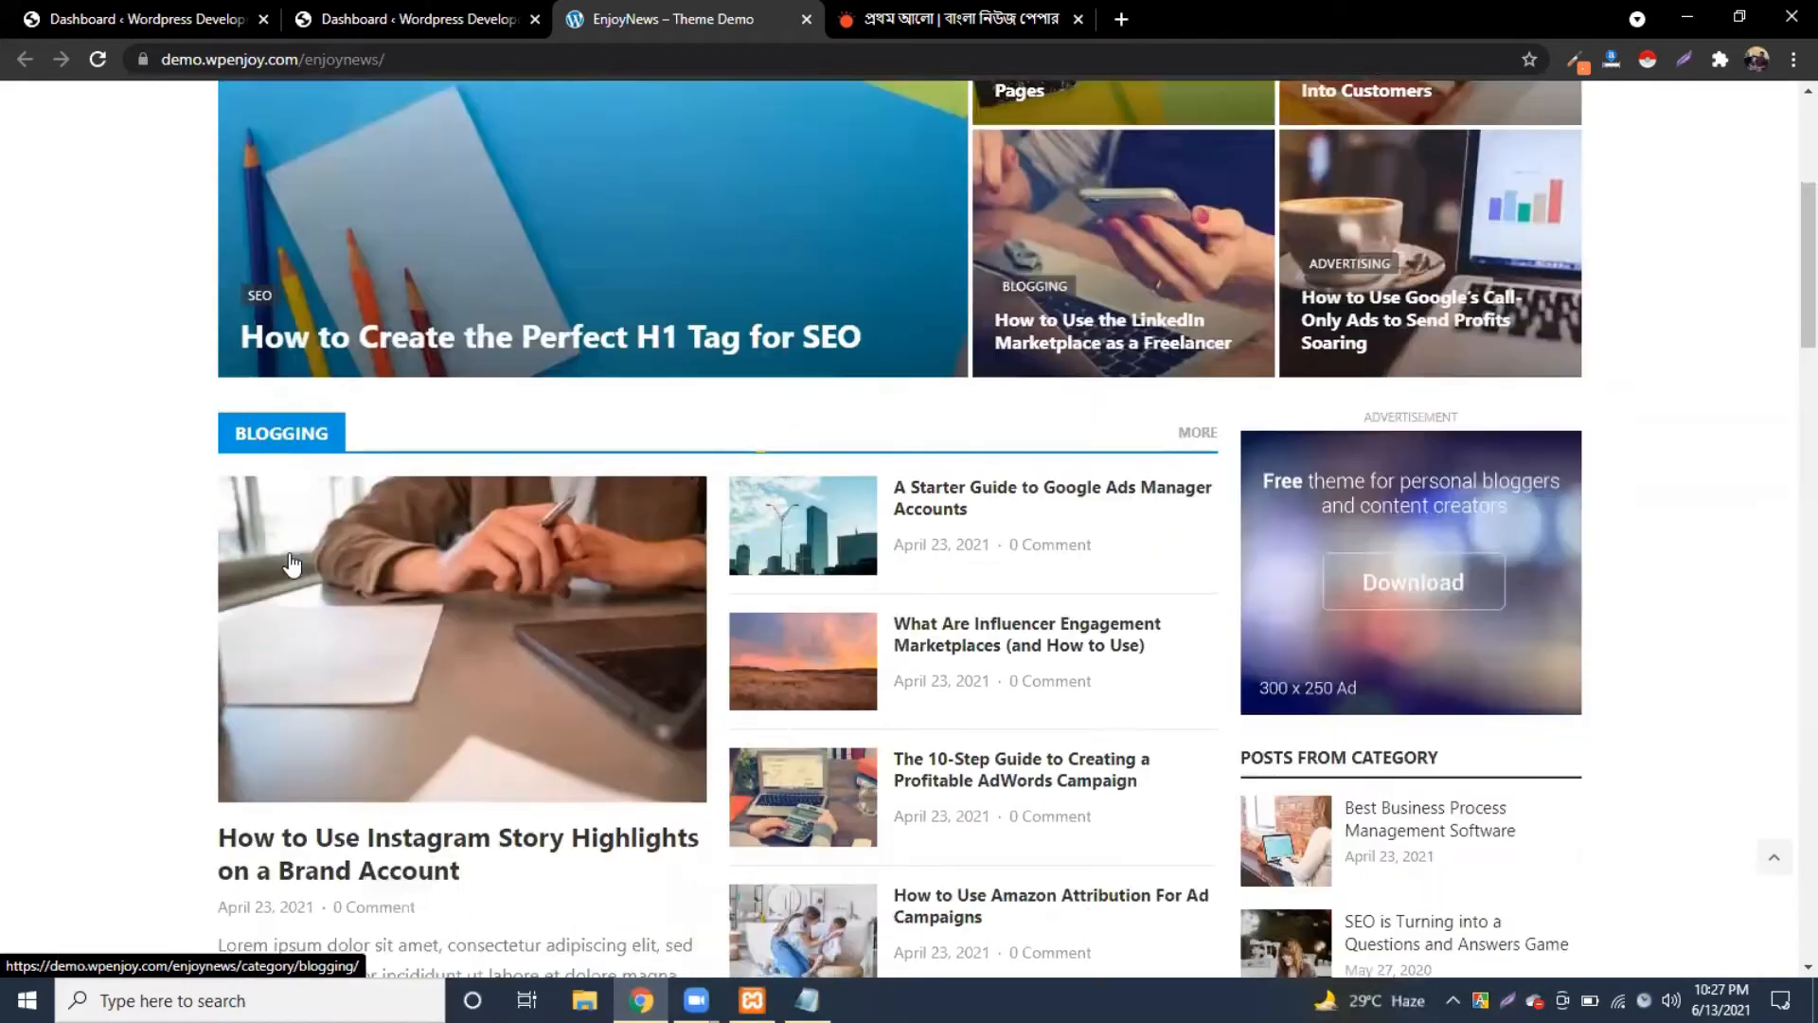
{"action": "scroll", "coordinate": [256, 497], "scroll_direction": "down", "scroll_amount": 3}
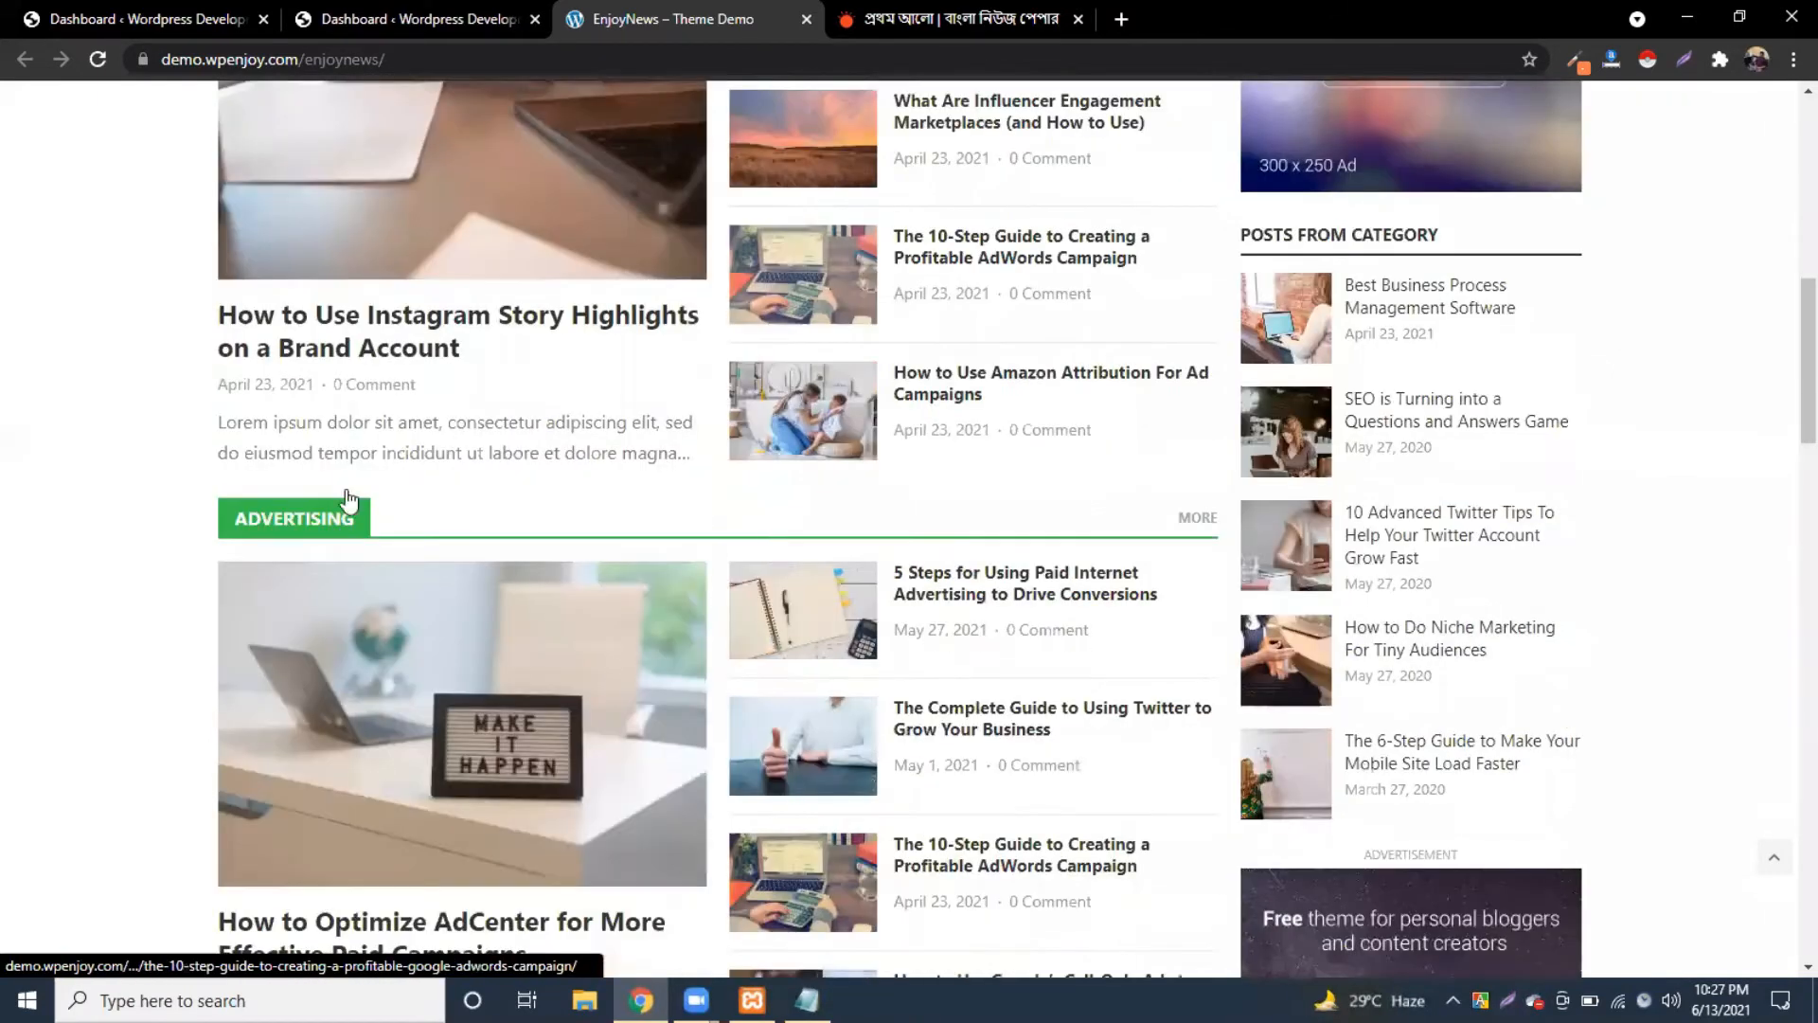
{"action": "scroll", "coordinate": [1075, 606], "scroll_direction": "down", "scroll_amount": 5}
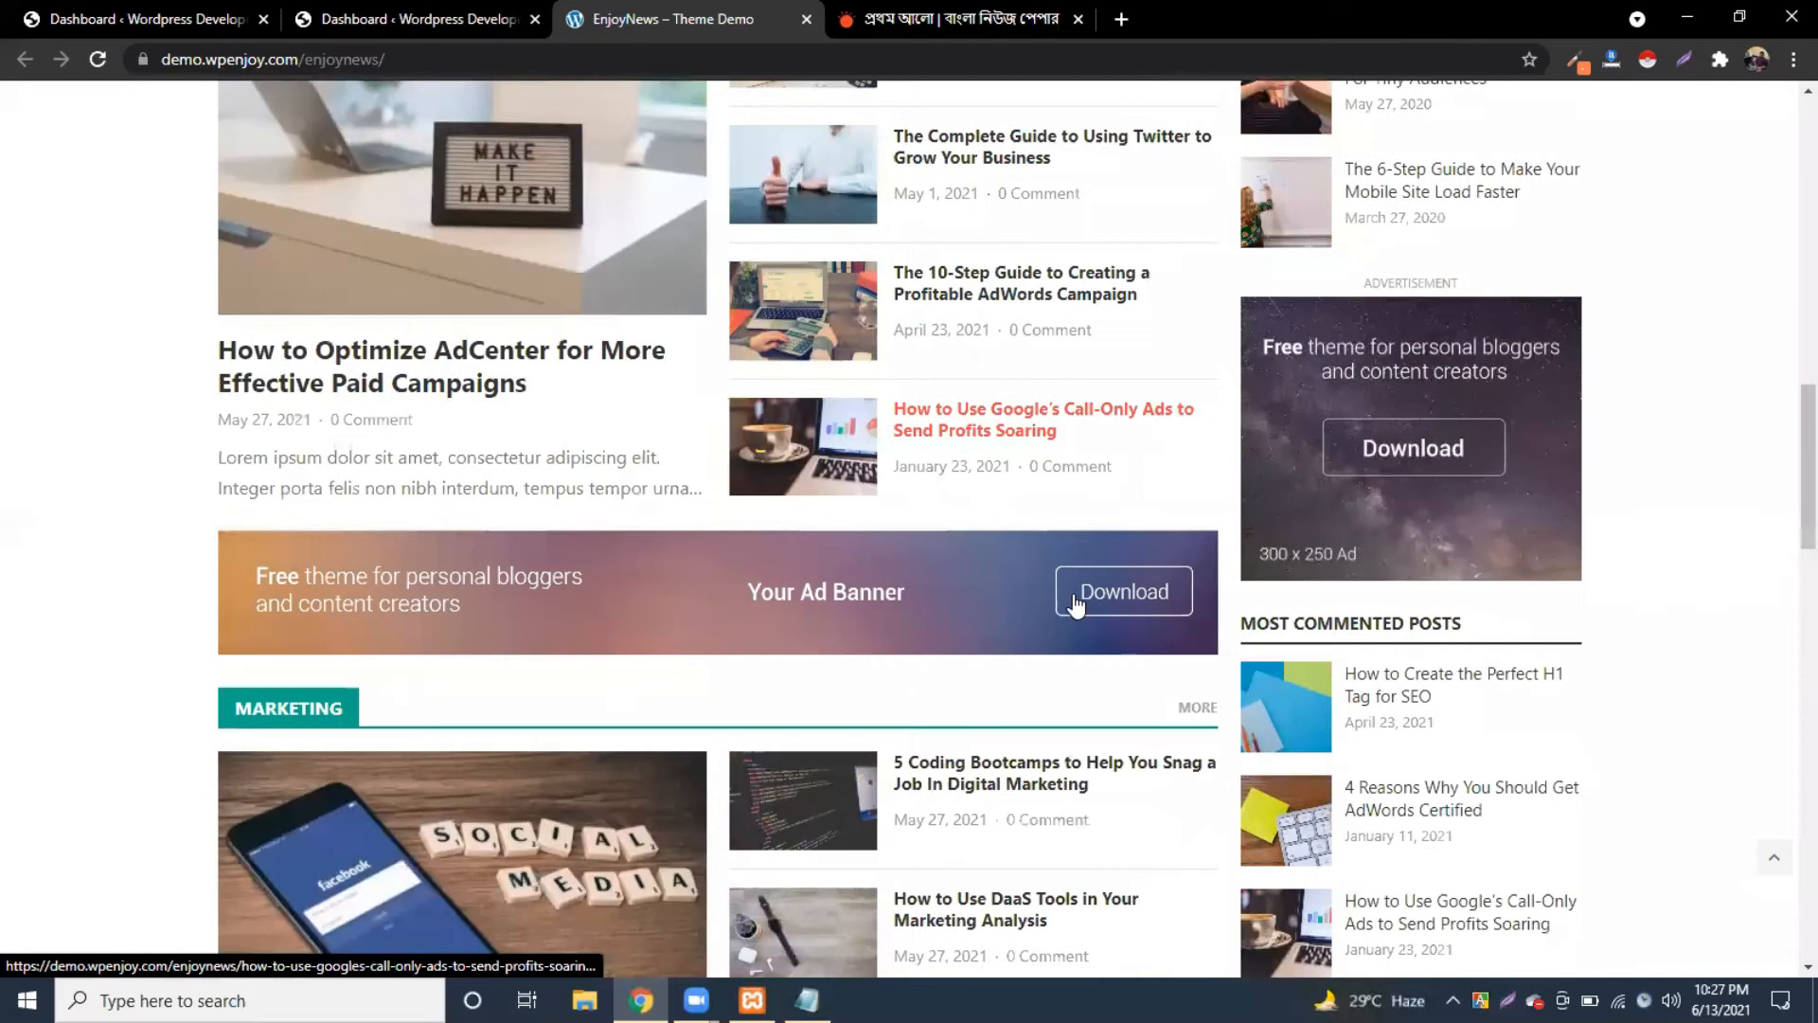
{"action": "scroll", "coordinate": [875, 547], "scroll_direction": "down", "scroll_amount": 7}
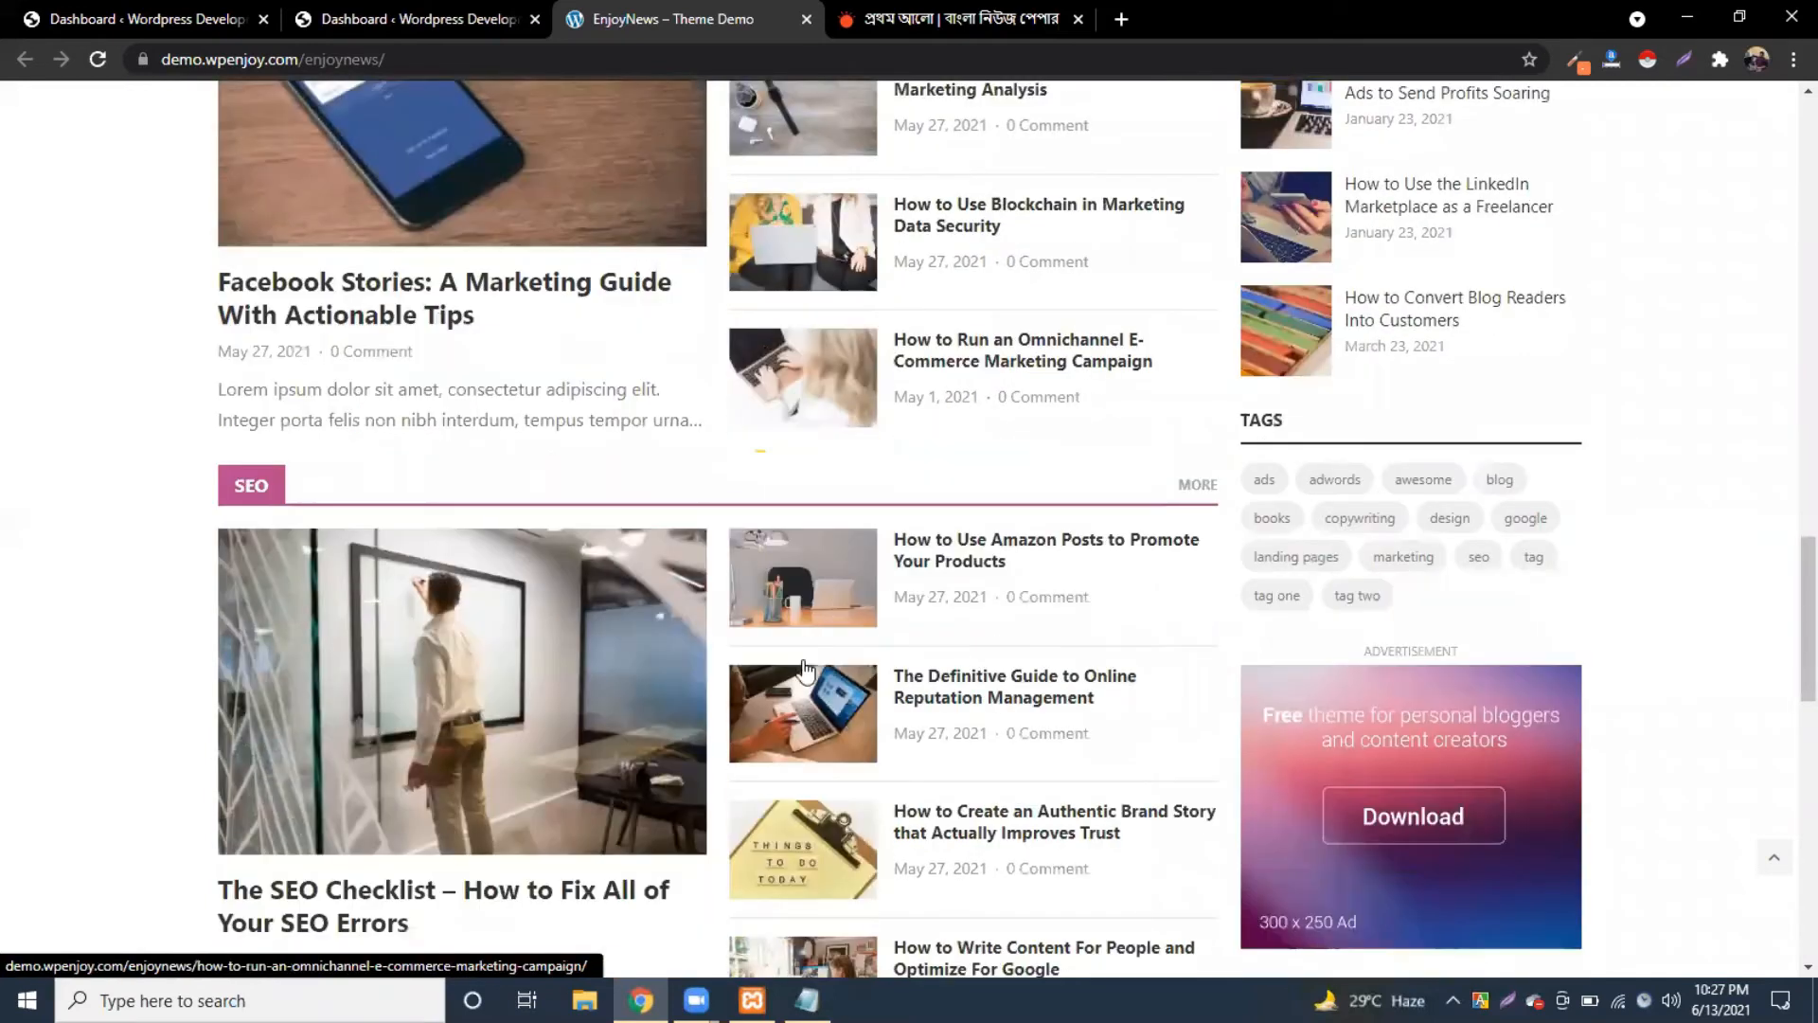
{"action": "scroll", "coordinate": [1325, 483], "scroll_direction": "up", "scroll_amount": 11}
{"action": "scroll", "coordinate": [1349, 388], "scroll_direction": "up", "scroll_amount": 4}
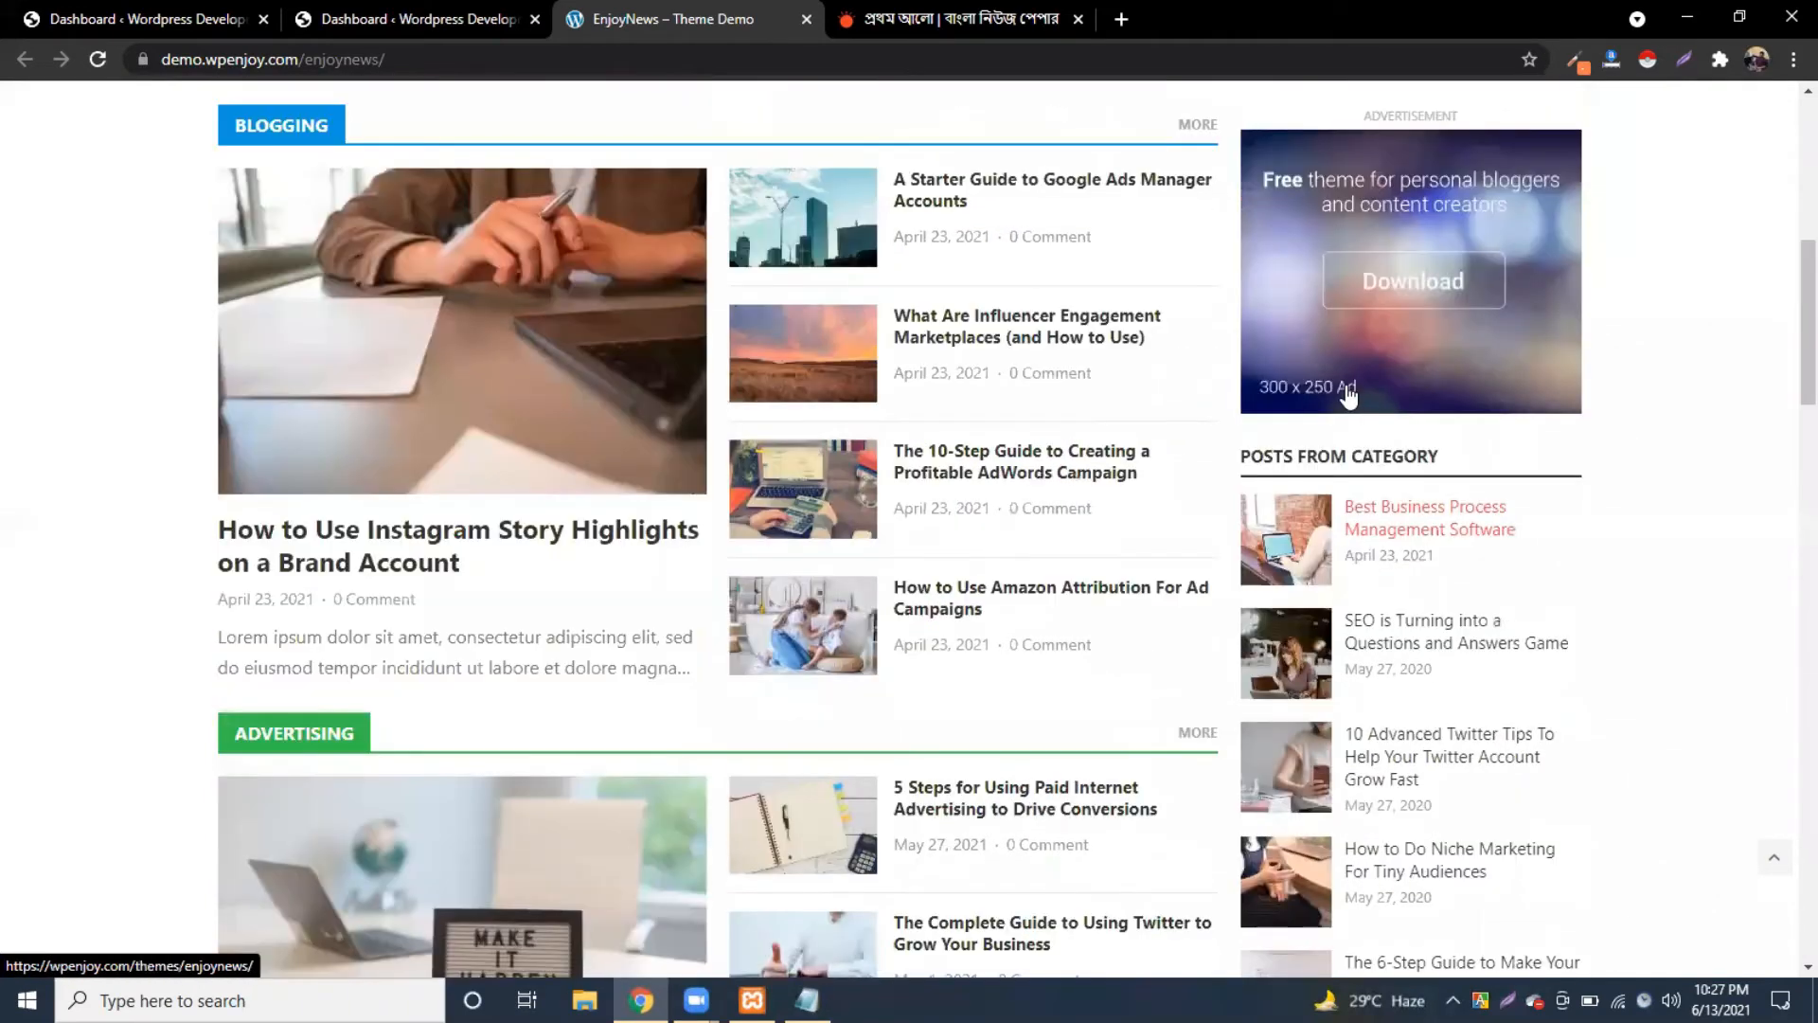
{"action": "scroll", "coordinate": [1554, 426], "scroll_direction": "up", "scroll_amount": 2}
{"action": "scroll", "coordinate": [1544, 275], "scroll_direction": "down", "scroll_amount": 3}
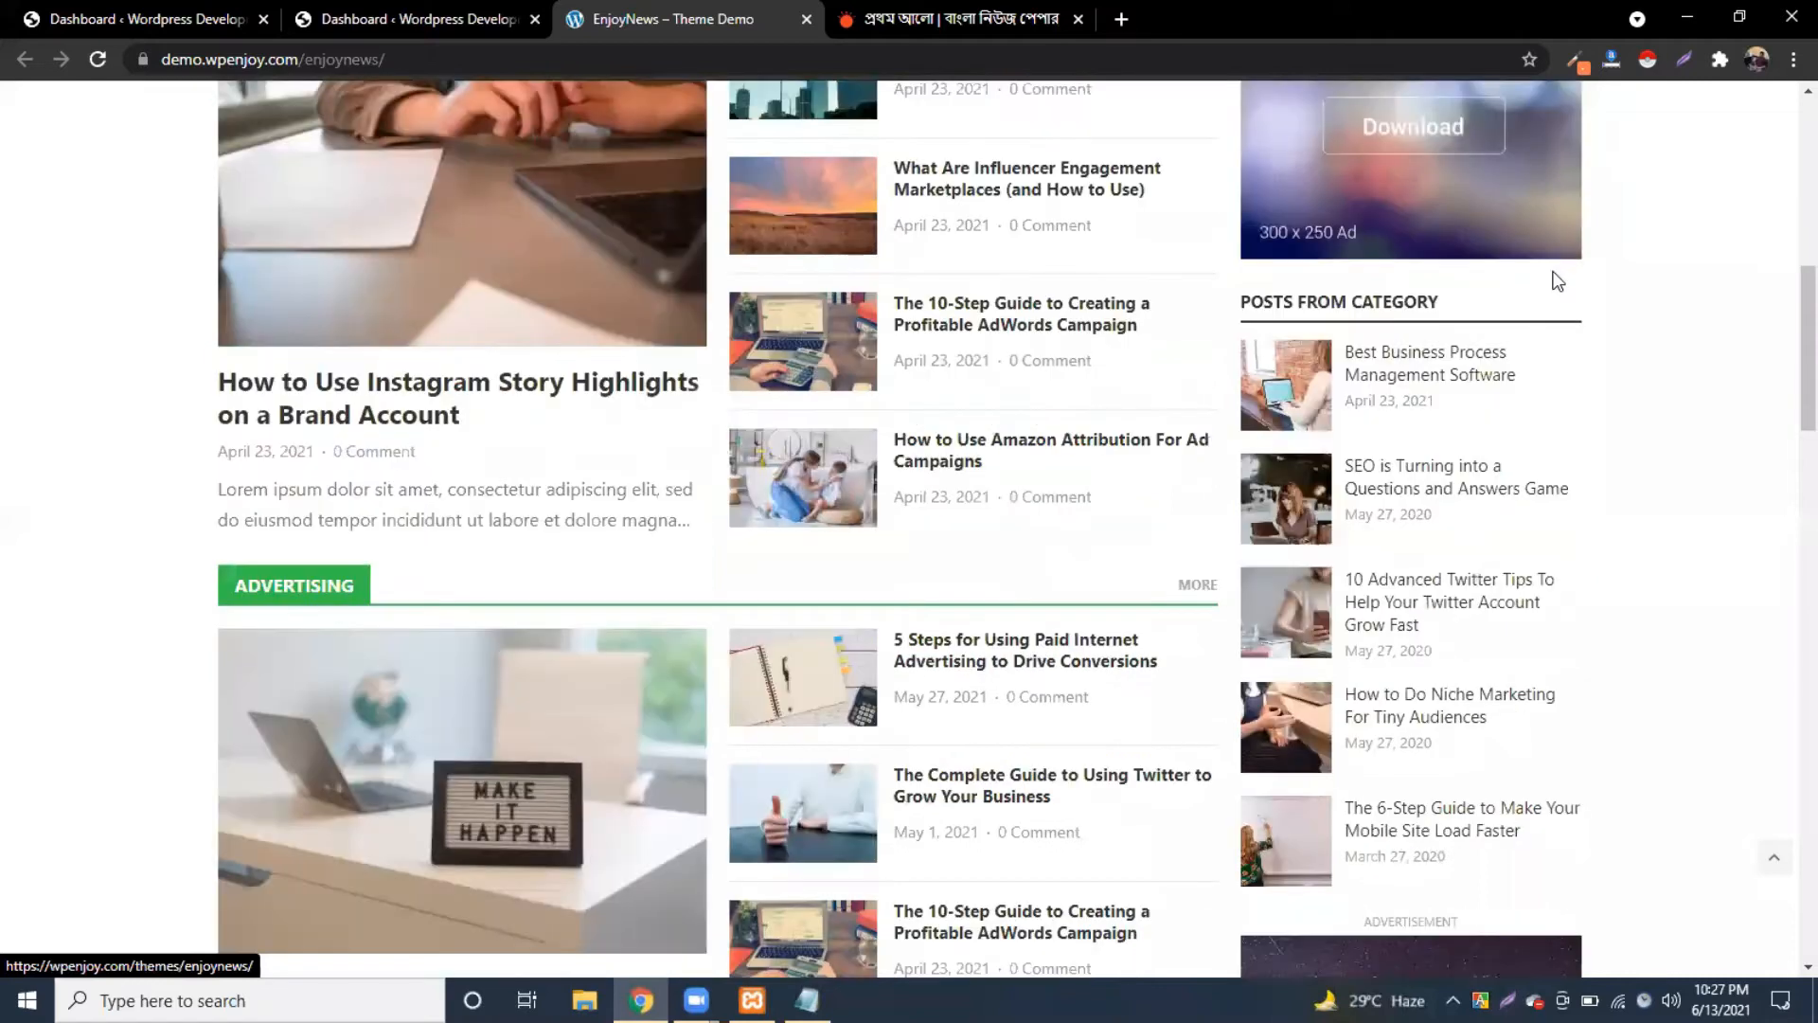
{"action": "scroll", "coordinate": [1543, 284], "scroll_direction": "down", "scroll_amount": 5}
{"action": "scroll", "coordinate": [1612, 434], "scroll_direction": "down", "scroll_amount": 3}
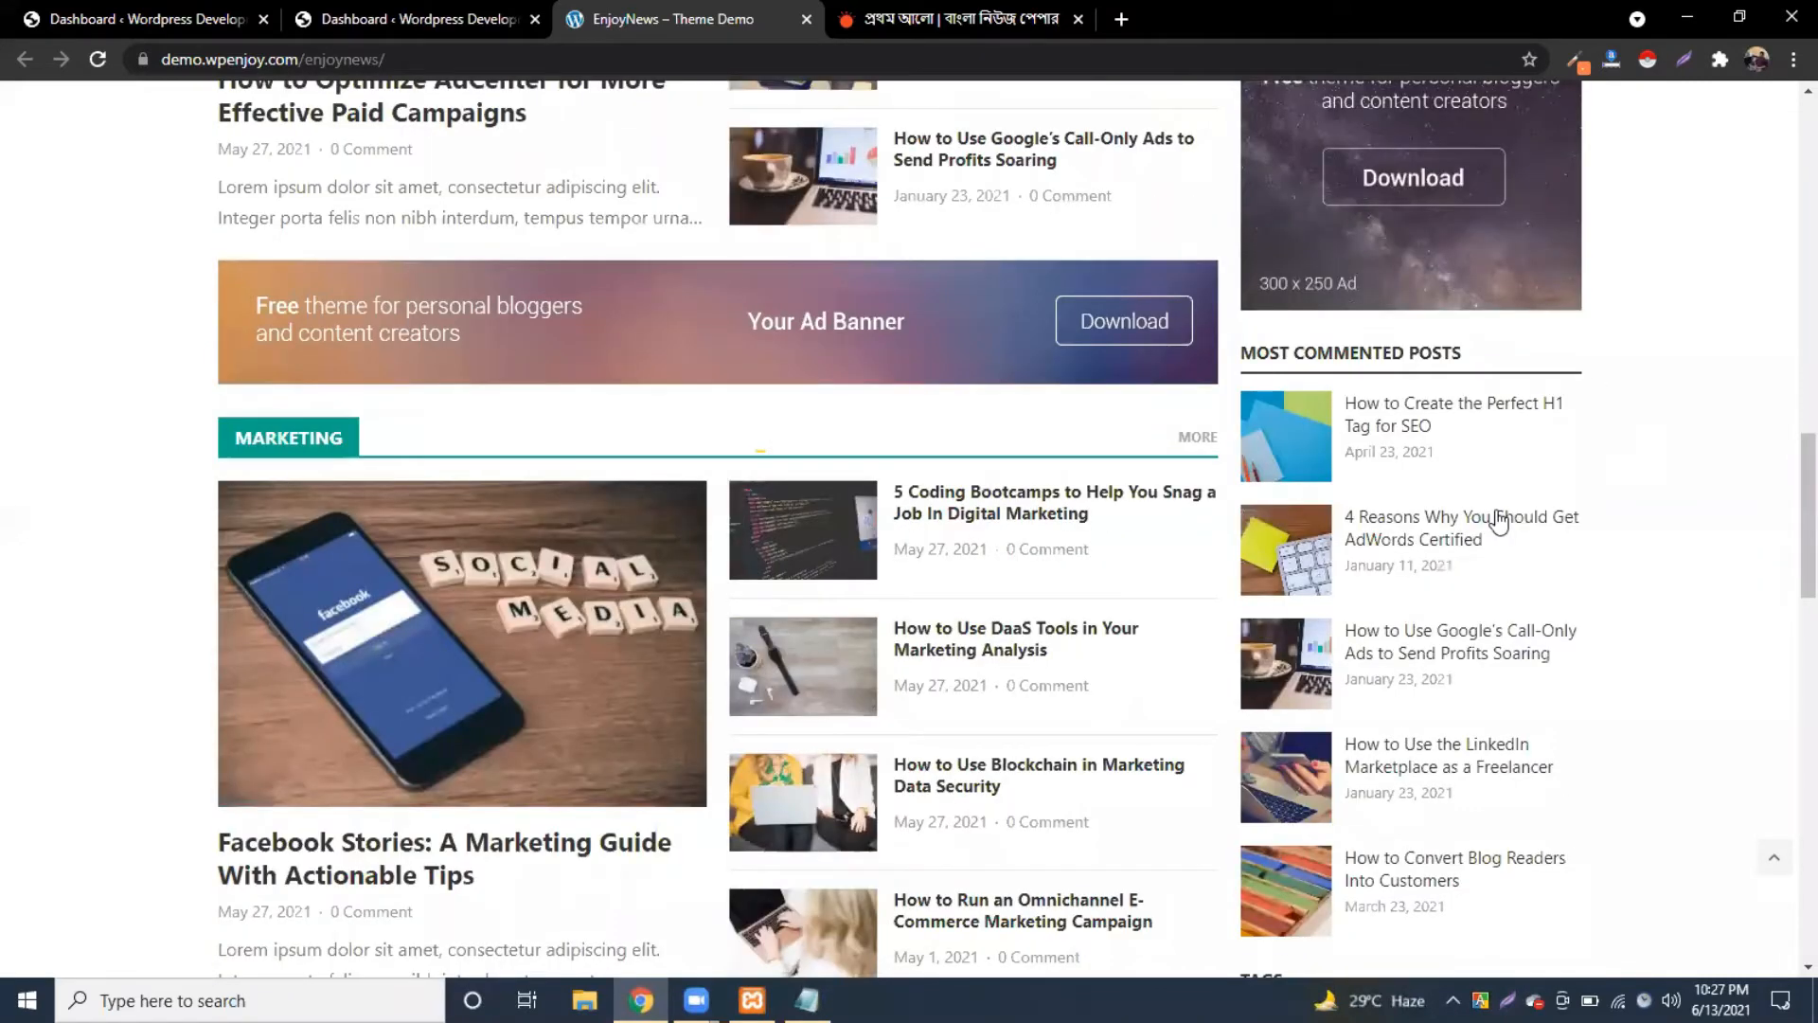
{"action": "scroll", "coordinate": [1562, 549], "scroll_direction": "down", "scroll_amount": 5}
{"action": "scroll", "coordinate": [1439, 611], "scroll_direction": "down", "scroll_amount": 6}
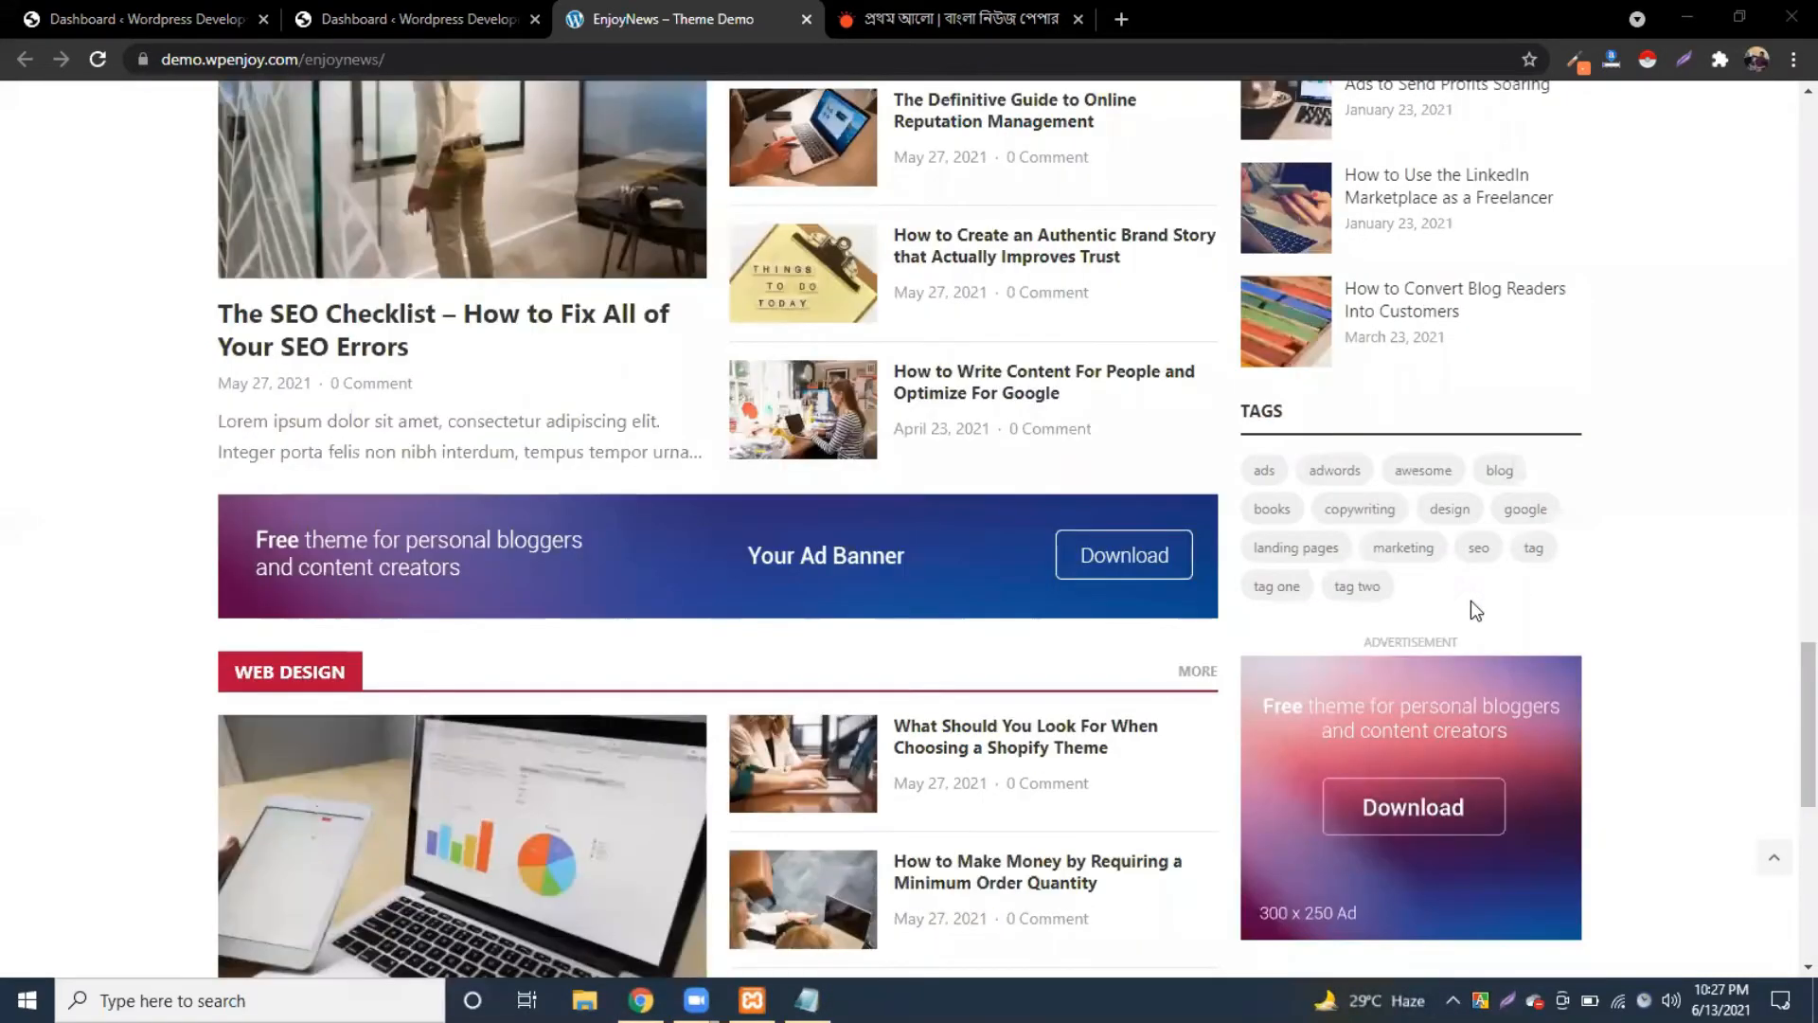
{"action": "scroll", "coordinate": [1470, 606], "scroll_direction": "down", "scroll_amount": 5}
{"action": "scroll", "coordinate": [1465, 610], "scroll_direction": "up", "scroll_amount": 10}
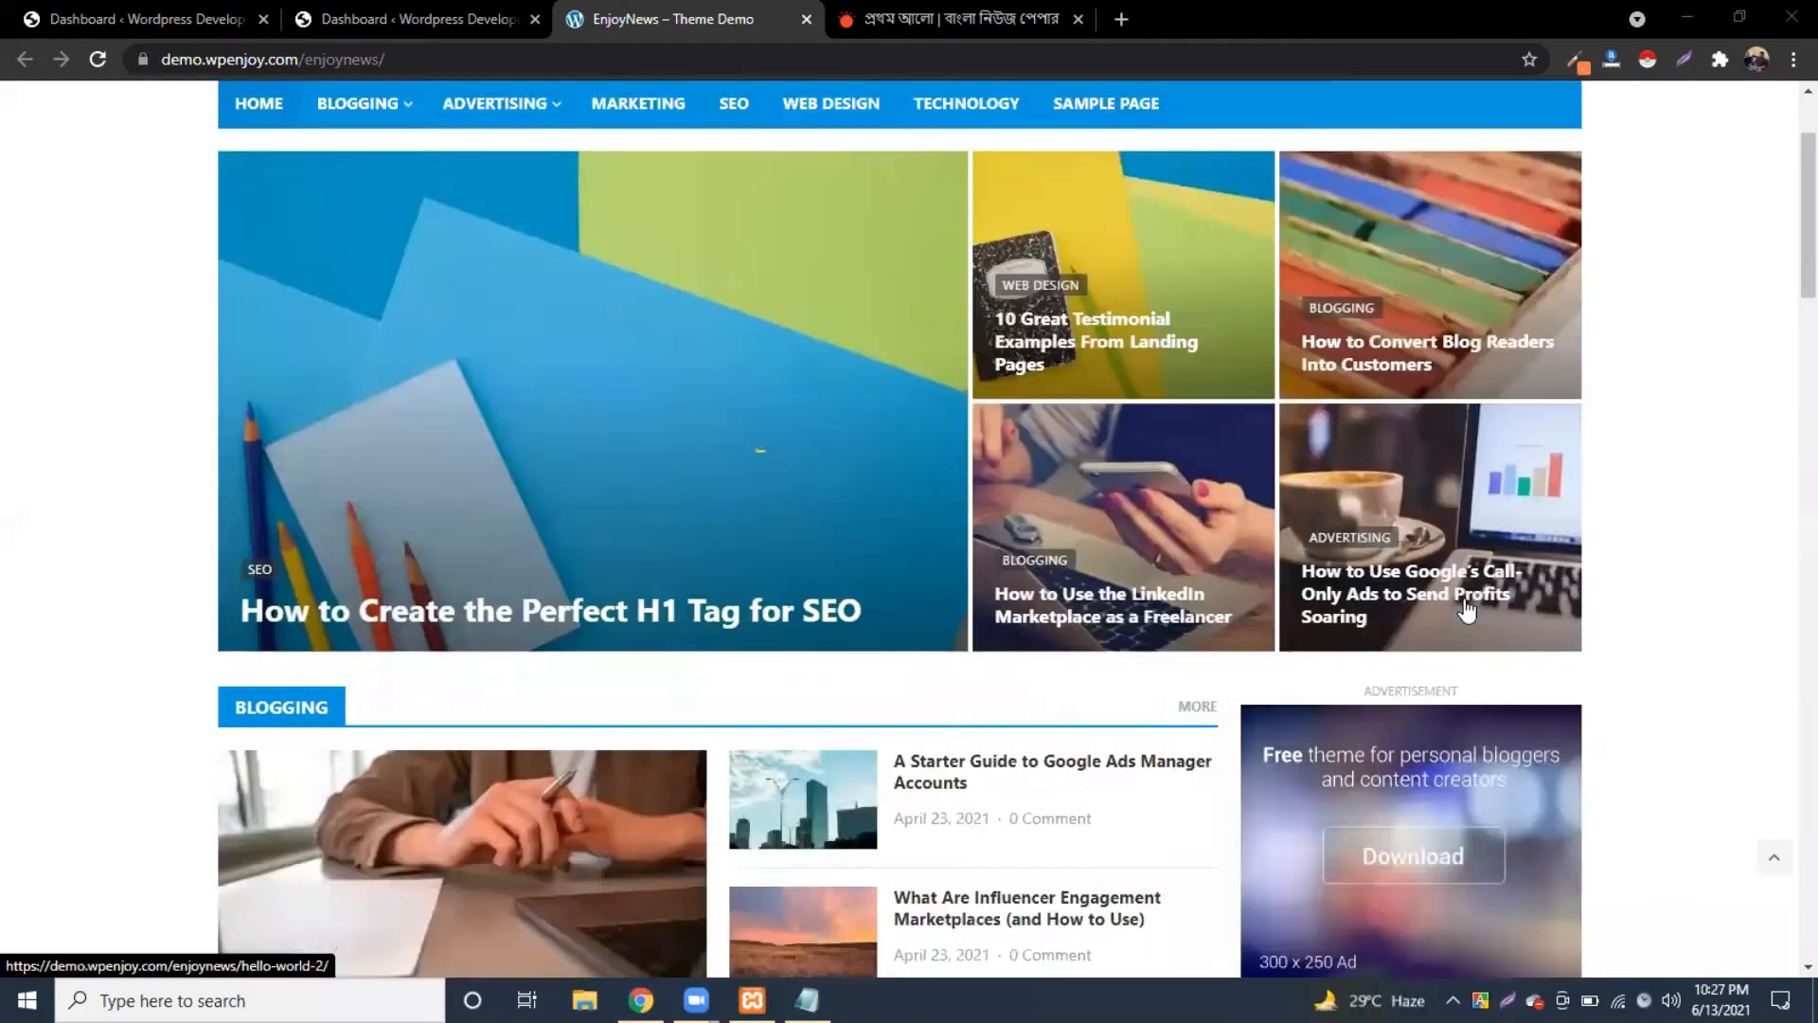
{"action": "scroll", "coordinate": [1467, 611], "scroll_direction": "down", "scroll_amount": 10}
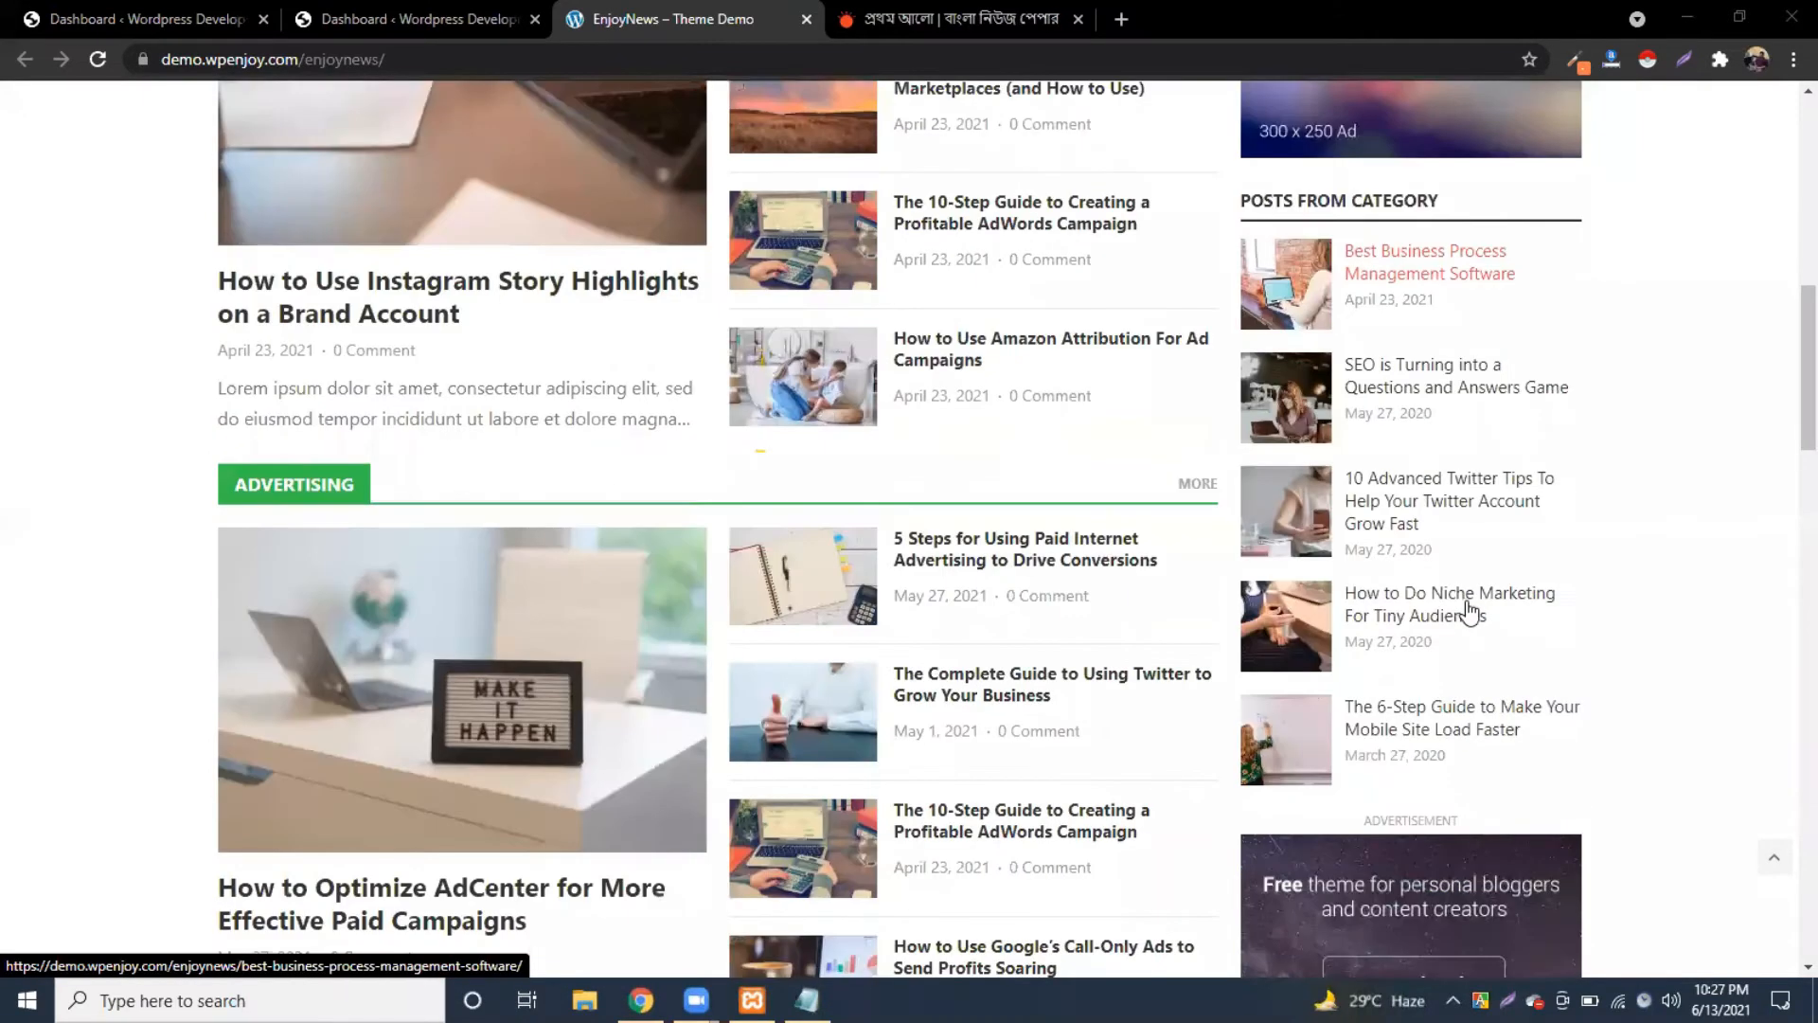
{"action": "scroll", "coordinate": [1467, 611], "scroll_direction": "down", "scroll_amount": 20}
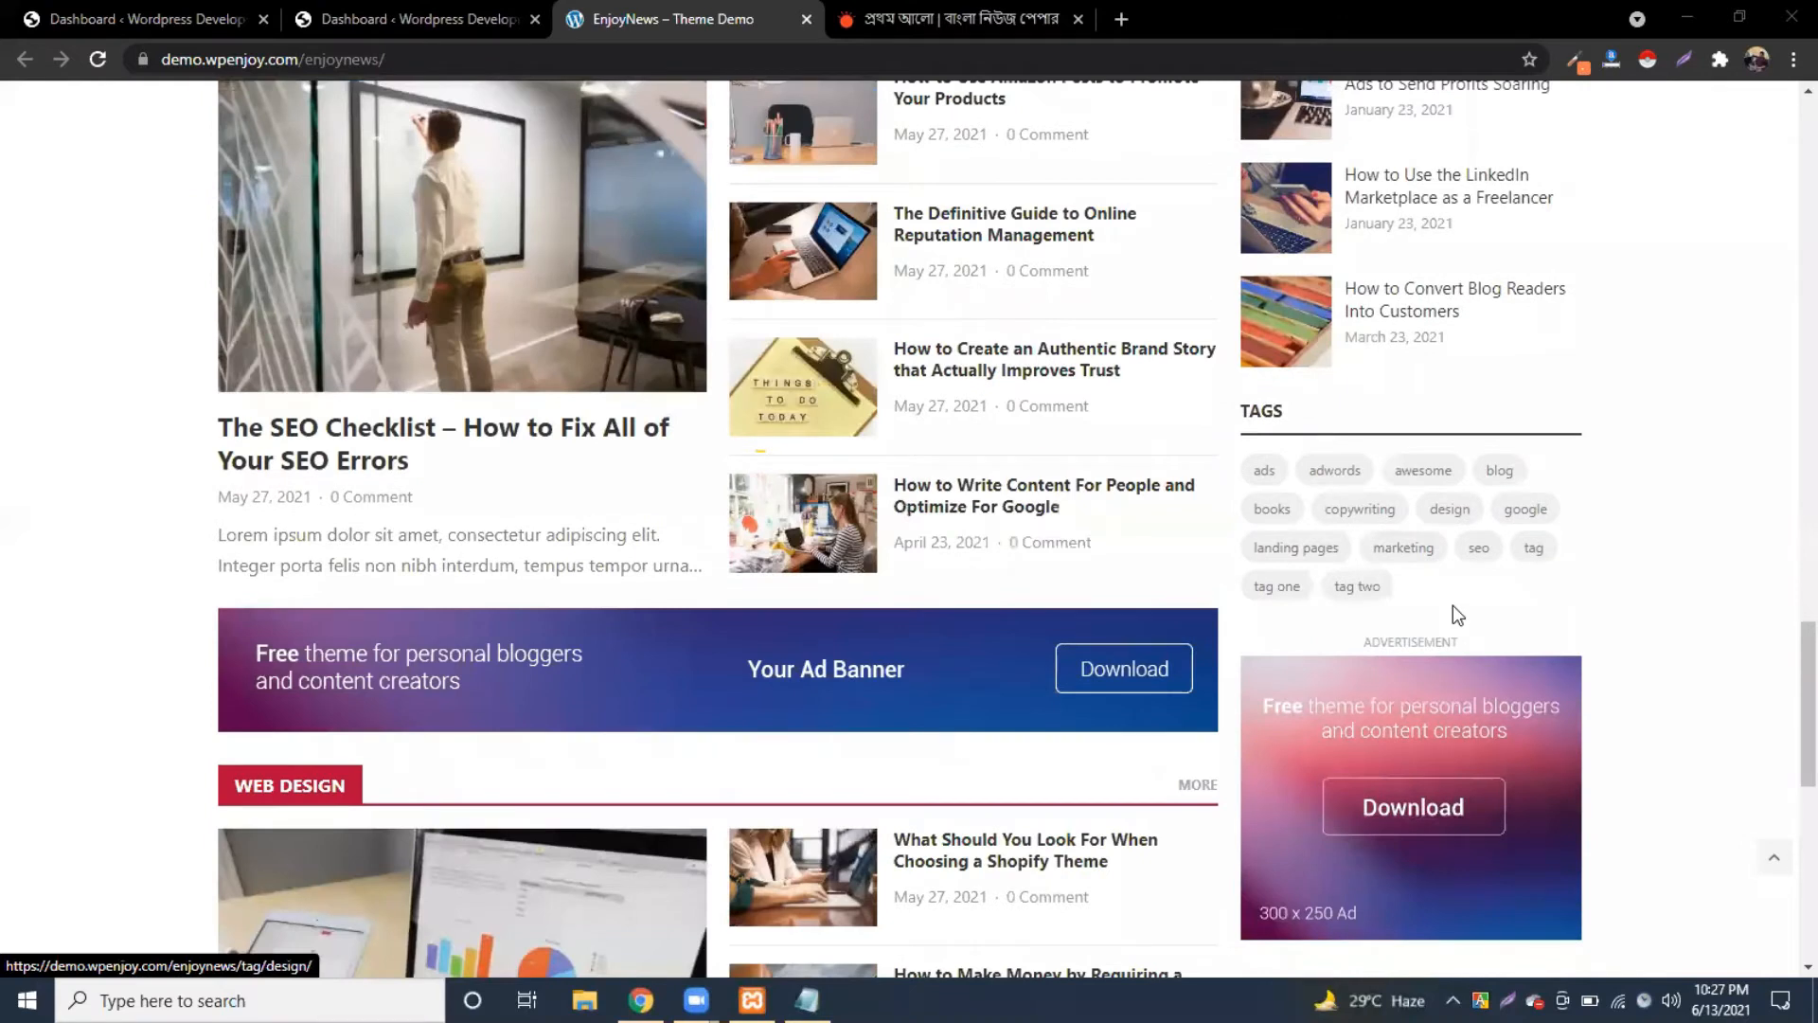
{"action": "scroll", "coordinate": [1453, 607], "scroll_direction": "down", "scroll_amount": 5}
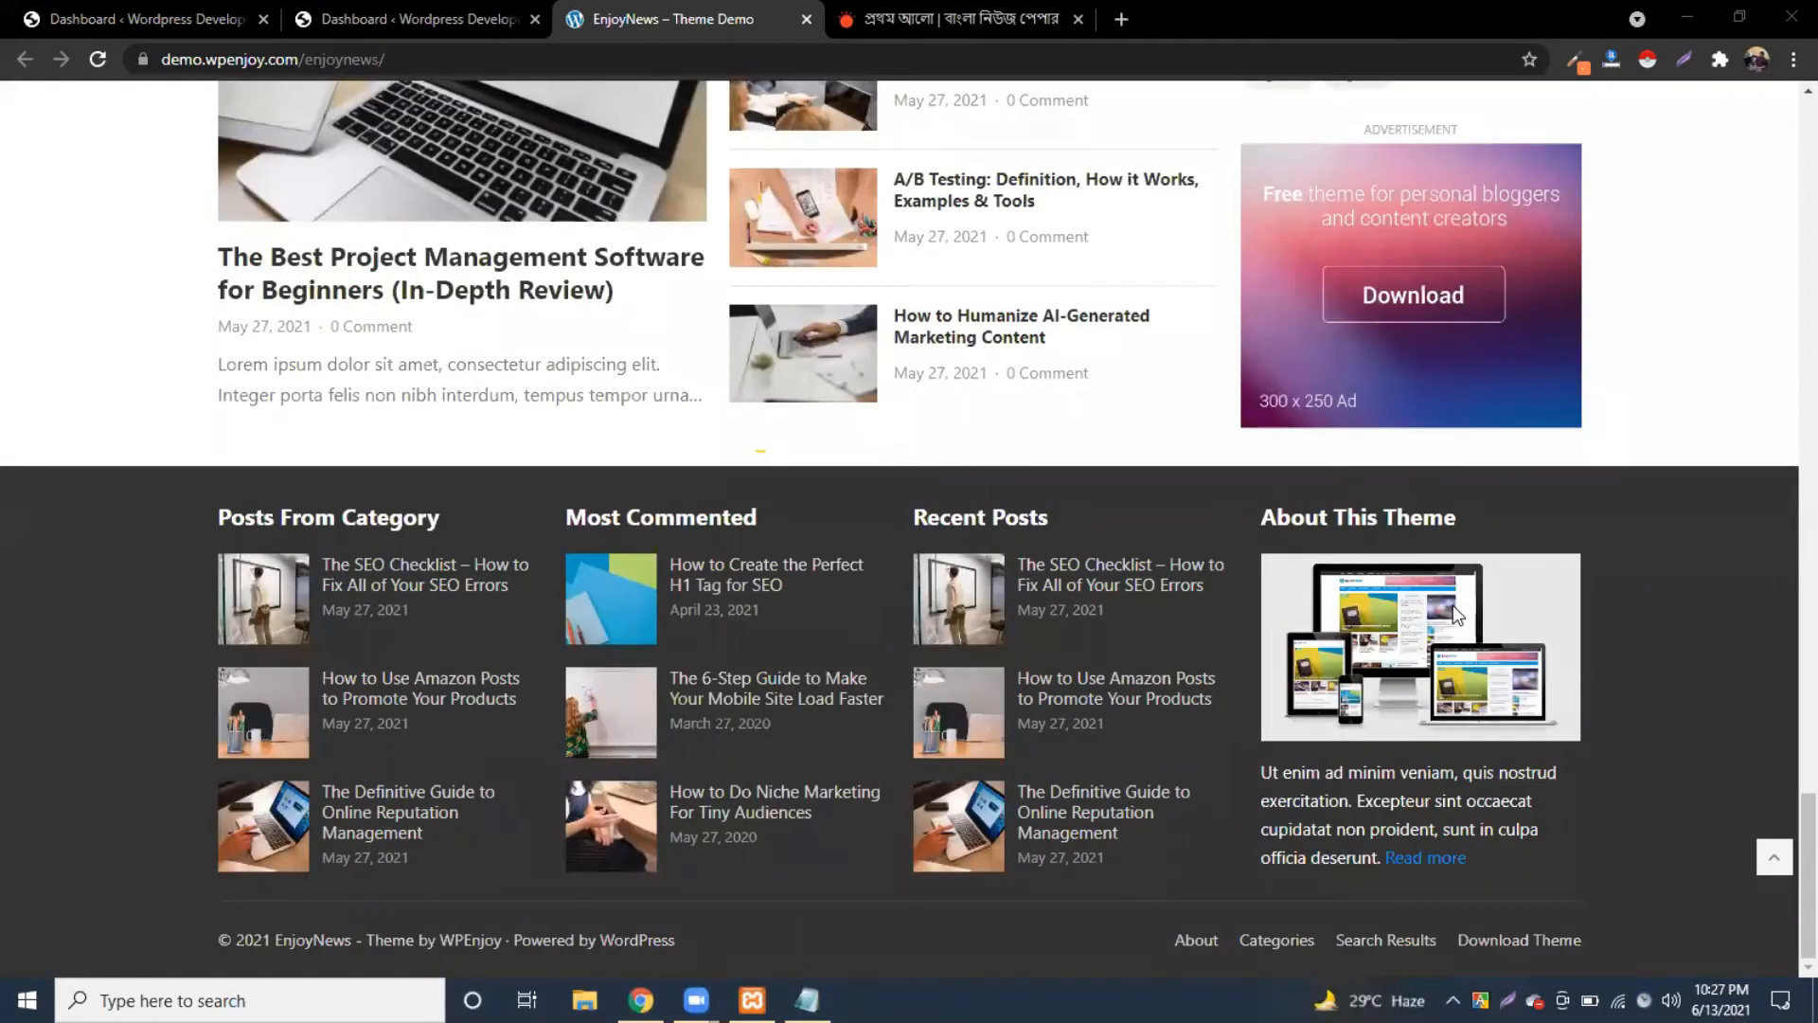
{"action": "scroll", "coordinate": [1453, 605], "scroll_direction": "up", "scroll_amount": 15}
{"action": "scroll", "coordinate": [1454, 616], "scroll_direction": "down", "scroll_amount": 4}
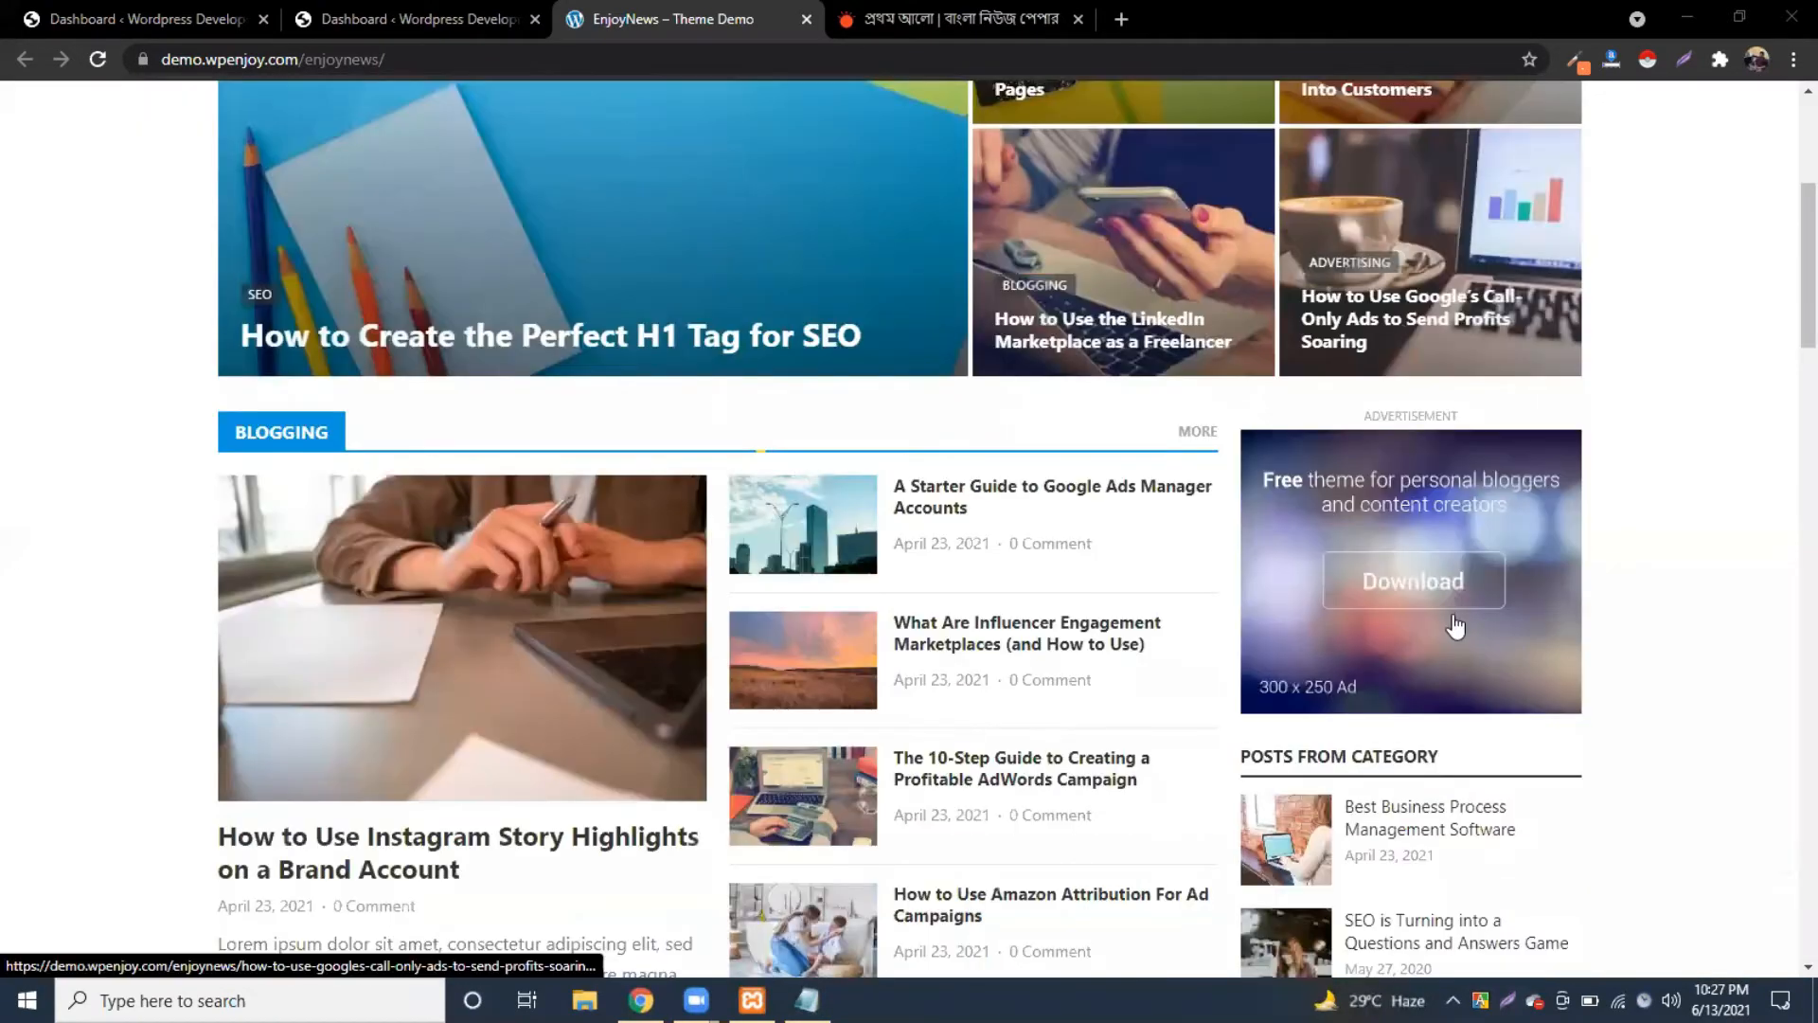
{"action": "scroll", "coordinate": [1456, 625], "scroll_direction": "down", "scroll_amount": 2}
Step: Scroll through the Prothom Alo homepage, then switch back to the 'Dashboard ‹ Wordpress Development' tab
{"action": "left_click", "coordinate": [1015, 4]}
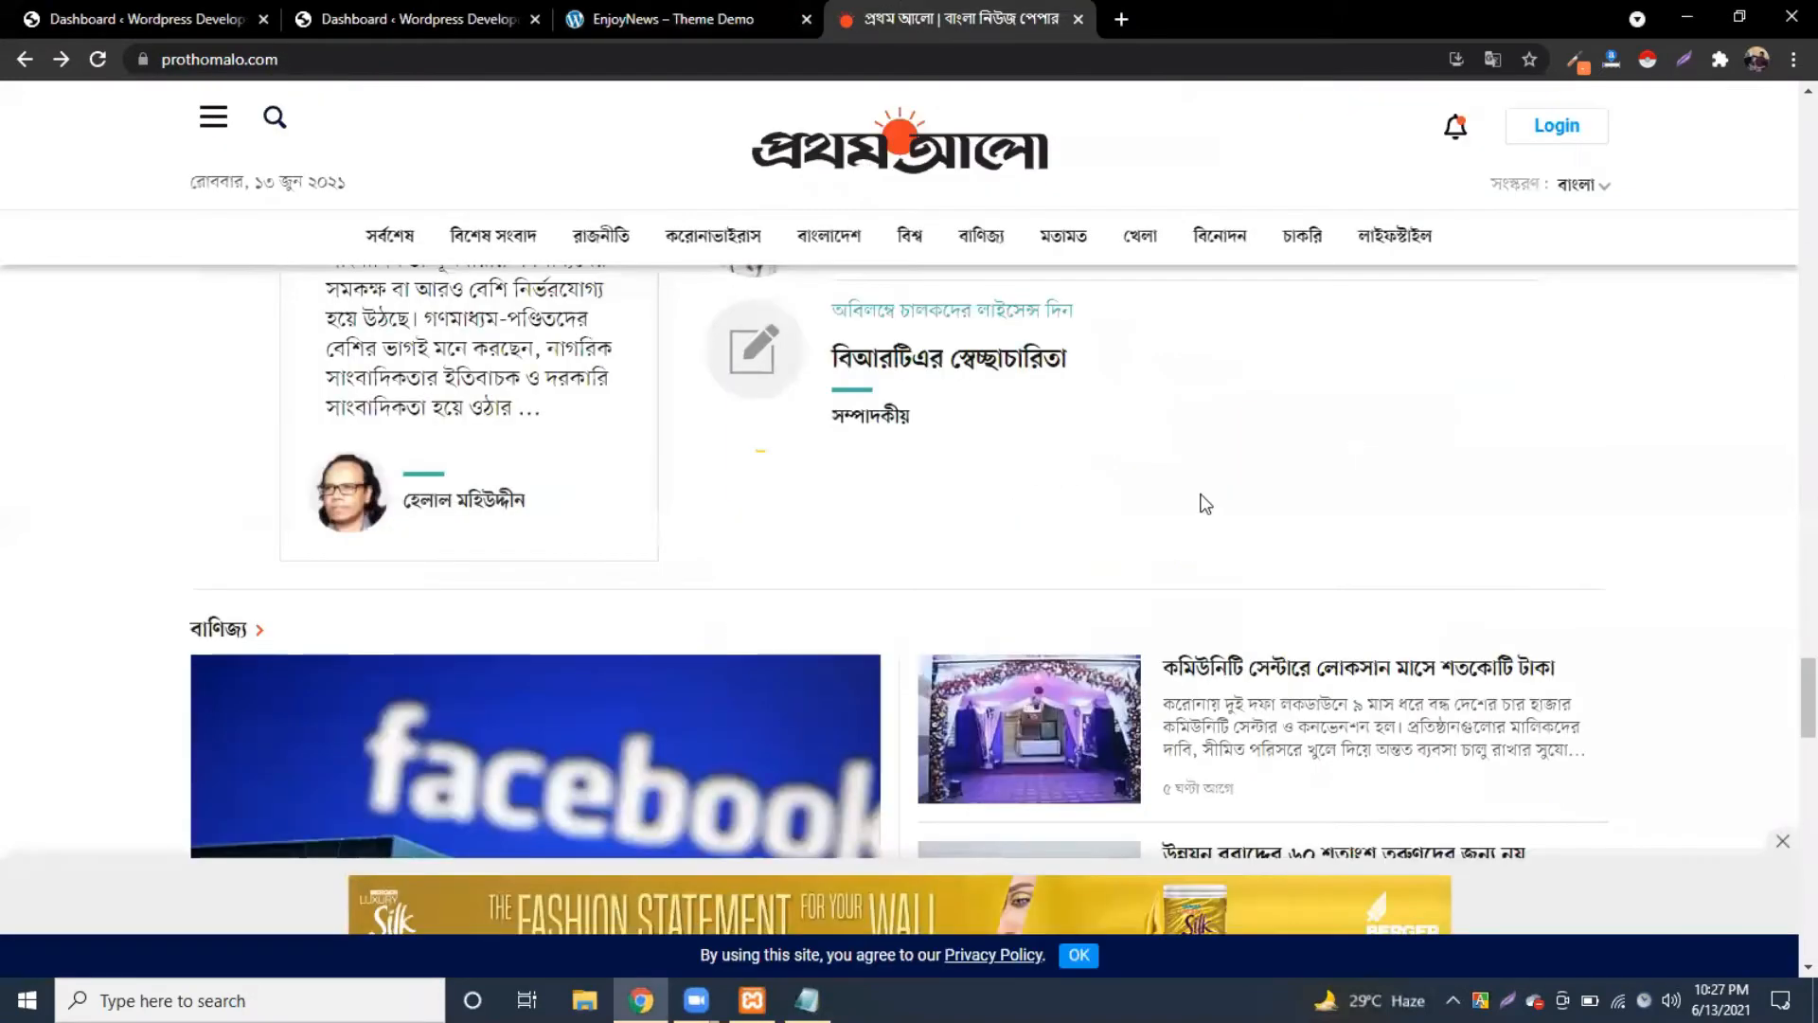
{"action": "scroll", "coordinate": [1277, 504], "scroll_direction": "up", "scroll_amount": 14}
{"action": "scroll", "coordinate": [1278, 503], "scroll_direction": "up", "scroll_amount": 9}
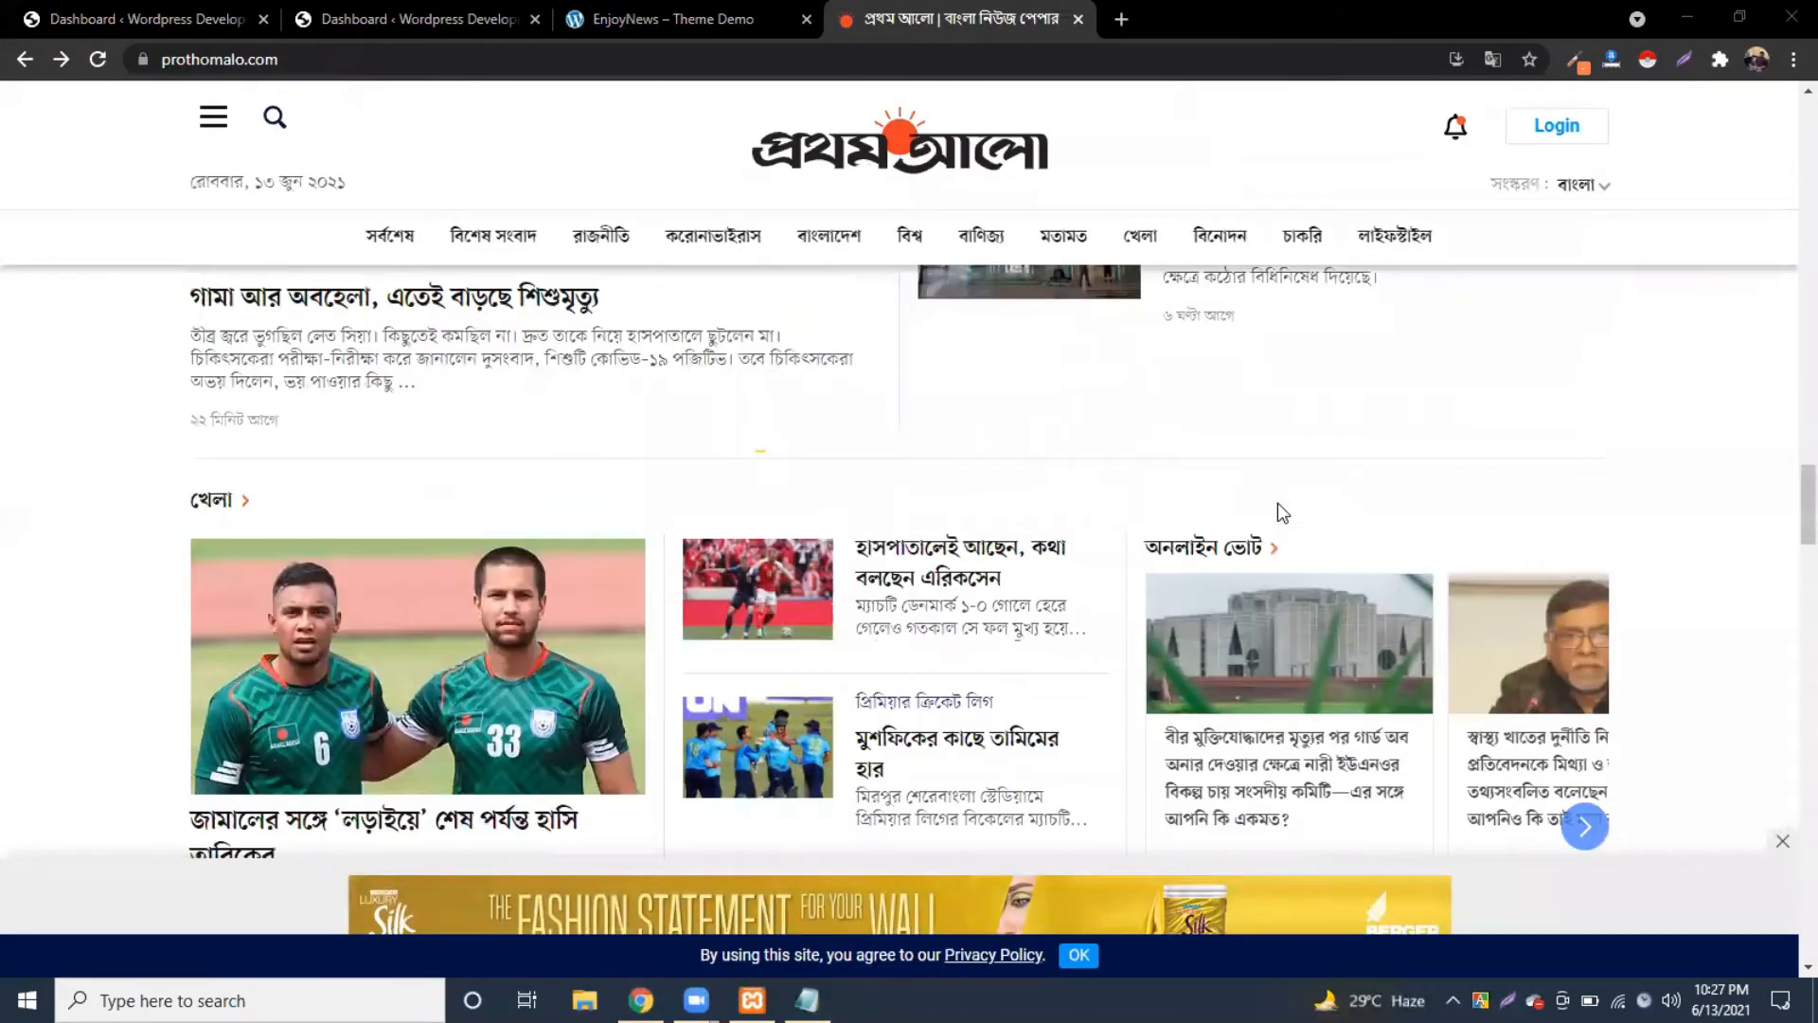
{"action": "scroll", "coordinate": [1276, 503], "scroll_direction": "up", "scroll_amount": 6}
{"action": "scroll", "coordinate": [1277, 503], "scroll_direction": "up", "scroll_amount": 5}
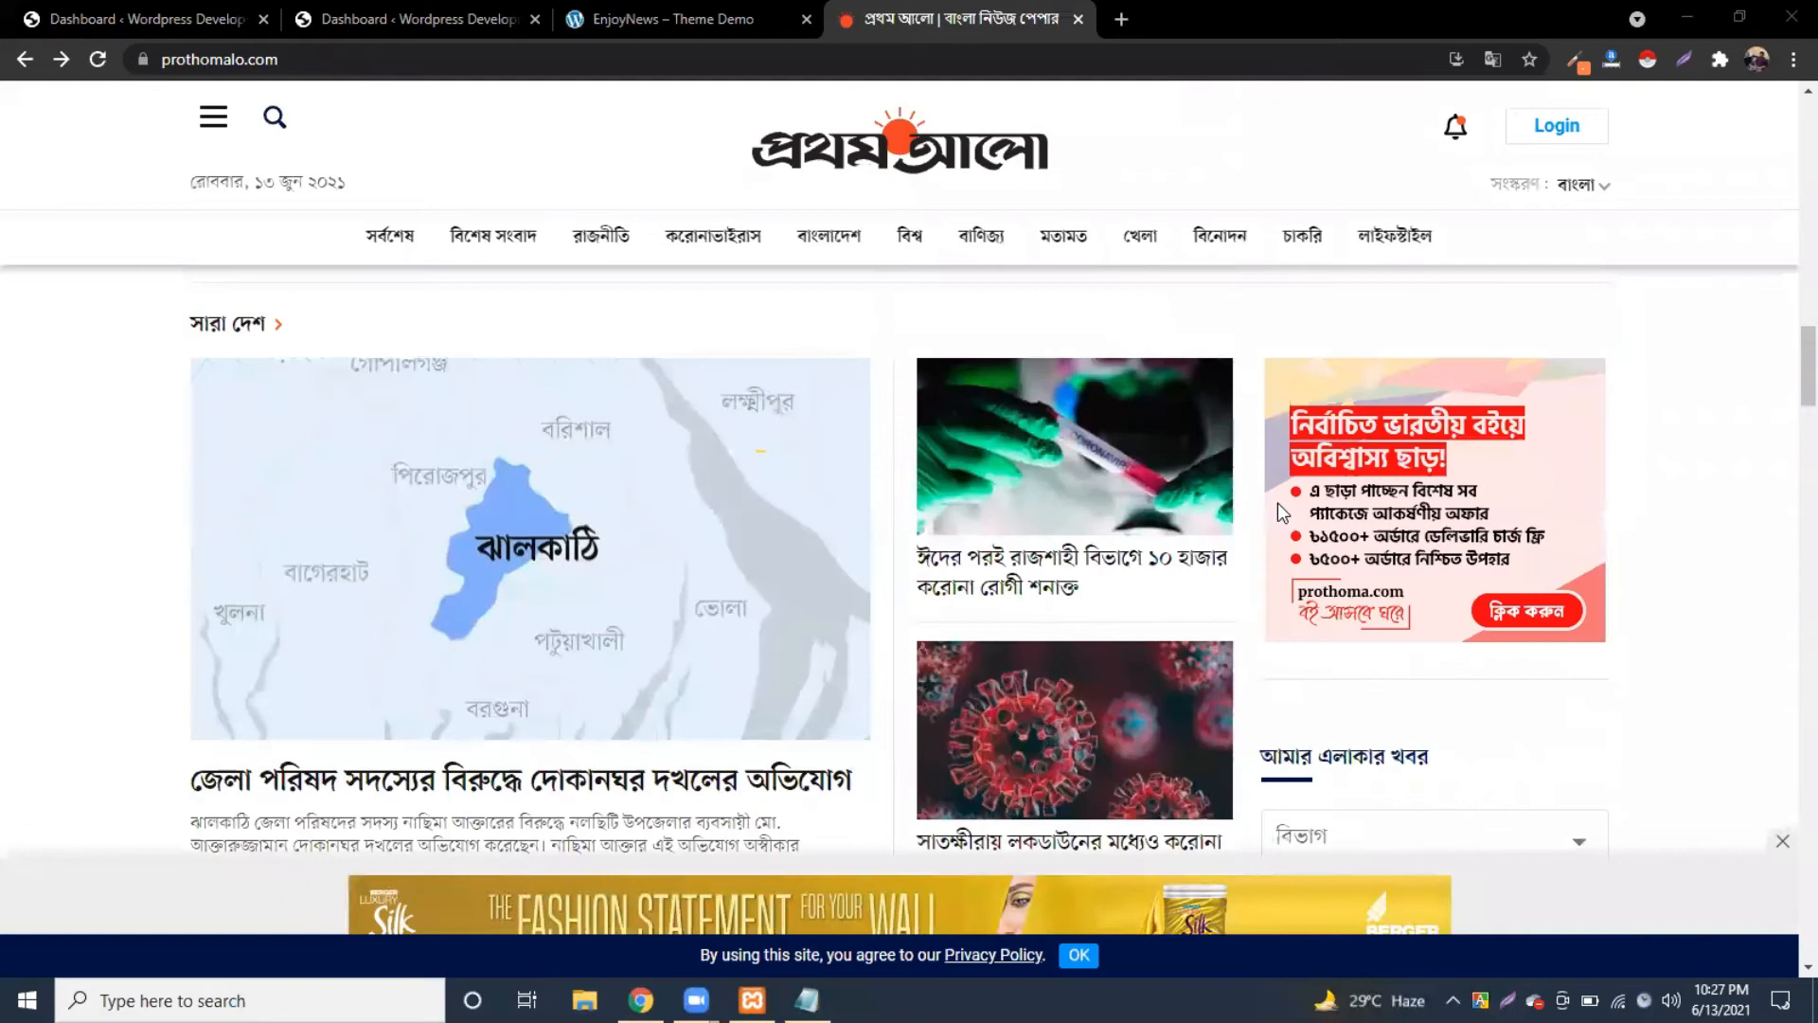
{"action": "scroll", "coordinate": [1277, 502], "scroll_direction": "up", "scroll_amount": 5}
{"action": "scroll", "coordinate": [1470, 513], "scroll_direction": "down", "scroll_amount": 5}
{"action": "scroll", "coordinate": [1399, 596], "scroll_direction": "down", "scroll_amount": 3}
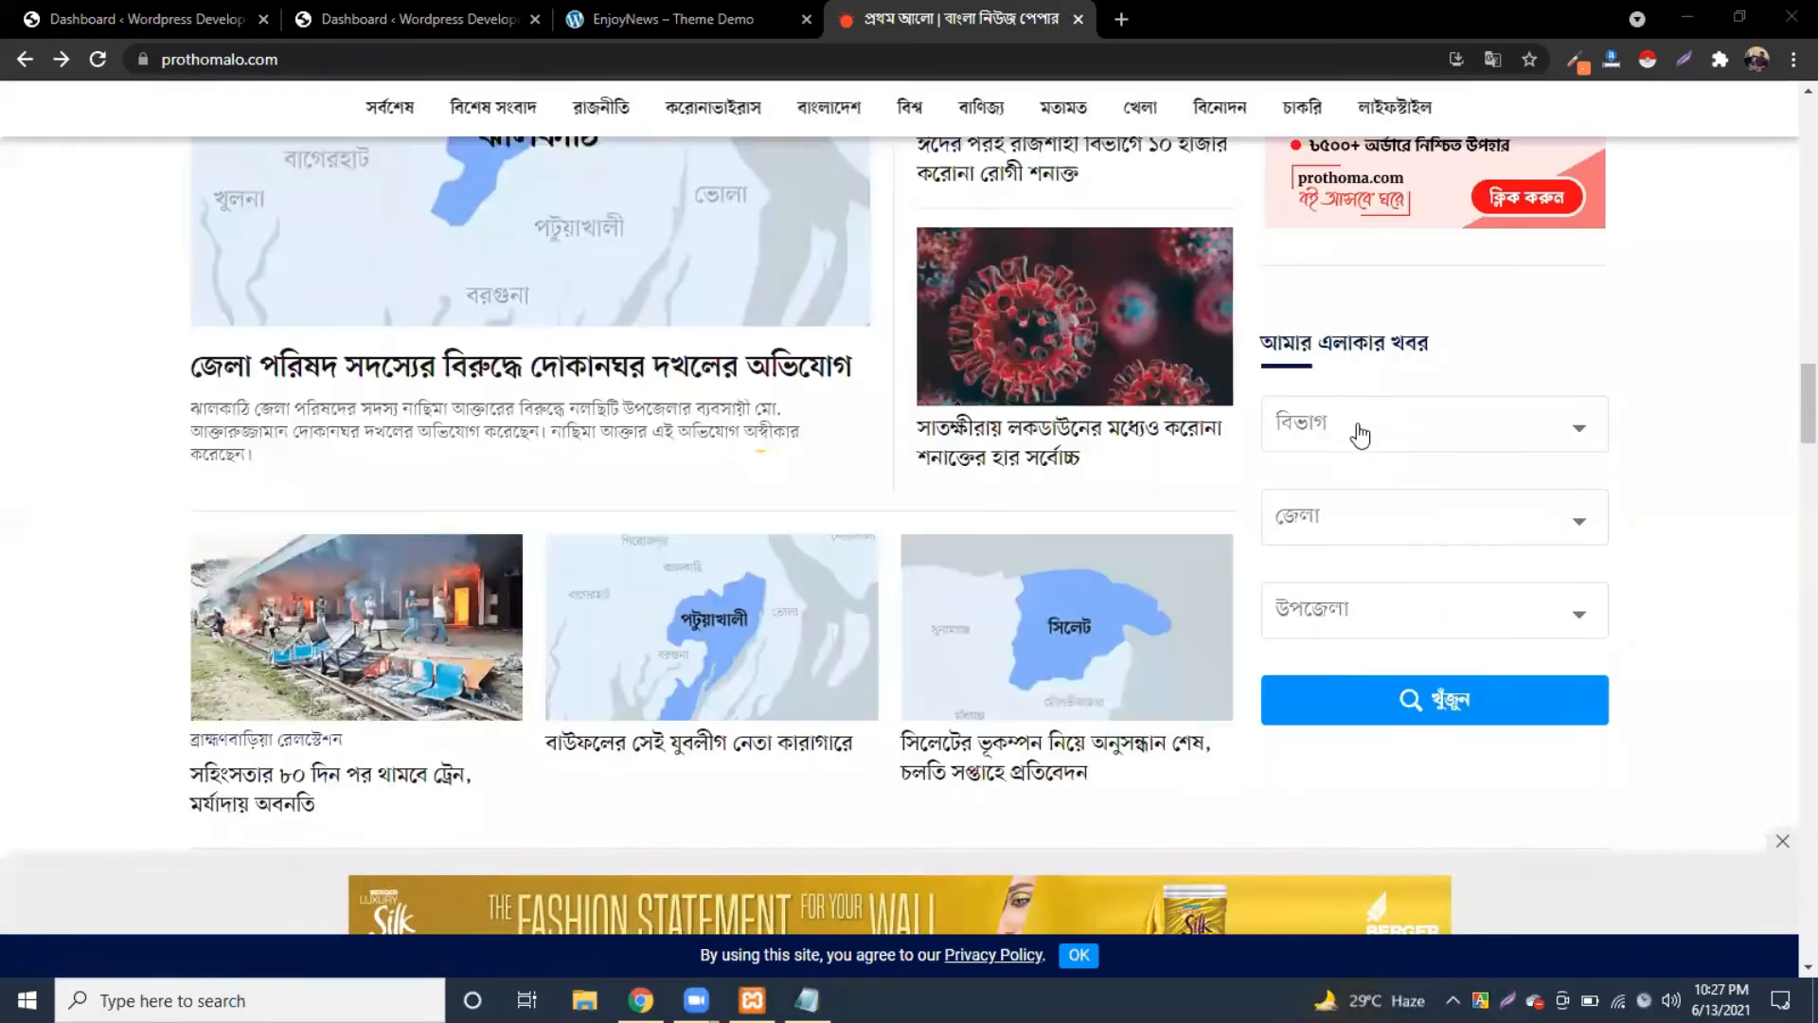
{"action": "scroll", "coordinate": [1358, 523], "scroll_direction": "up", "scroll_amount": 5}
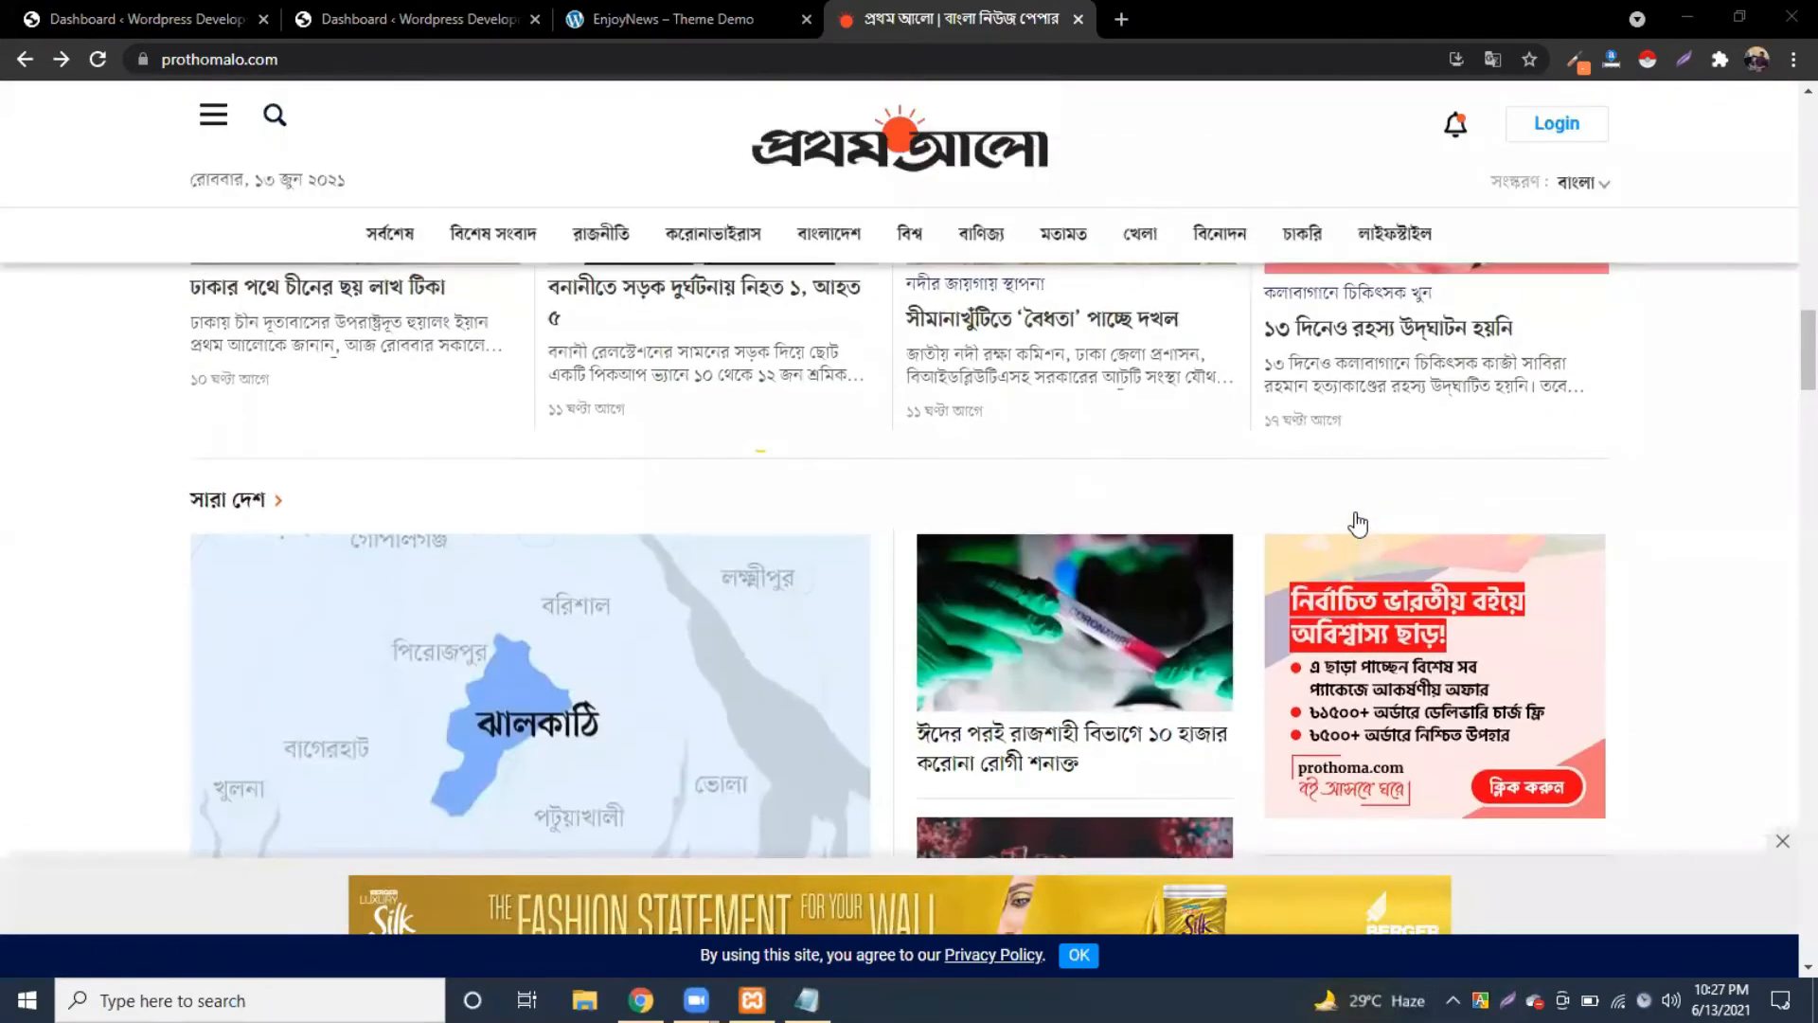
{"action": "scroll", "coordinate": [1358, 523], "scroll_direction": "up", "scroll_amount": 10}
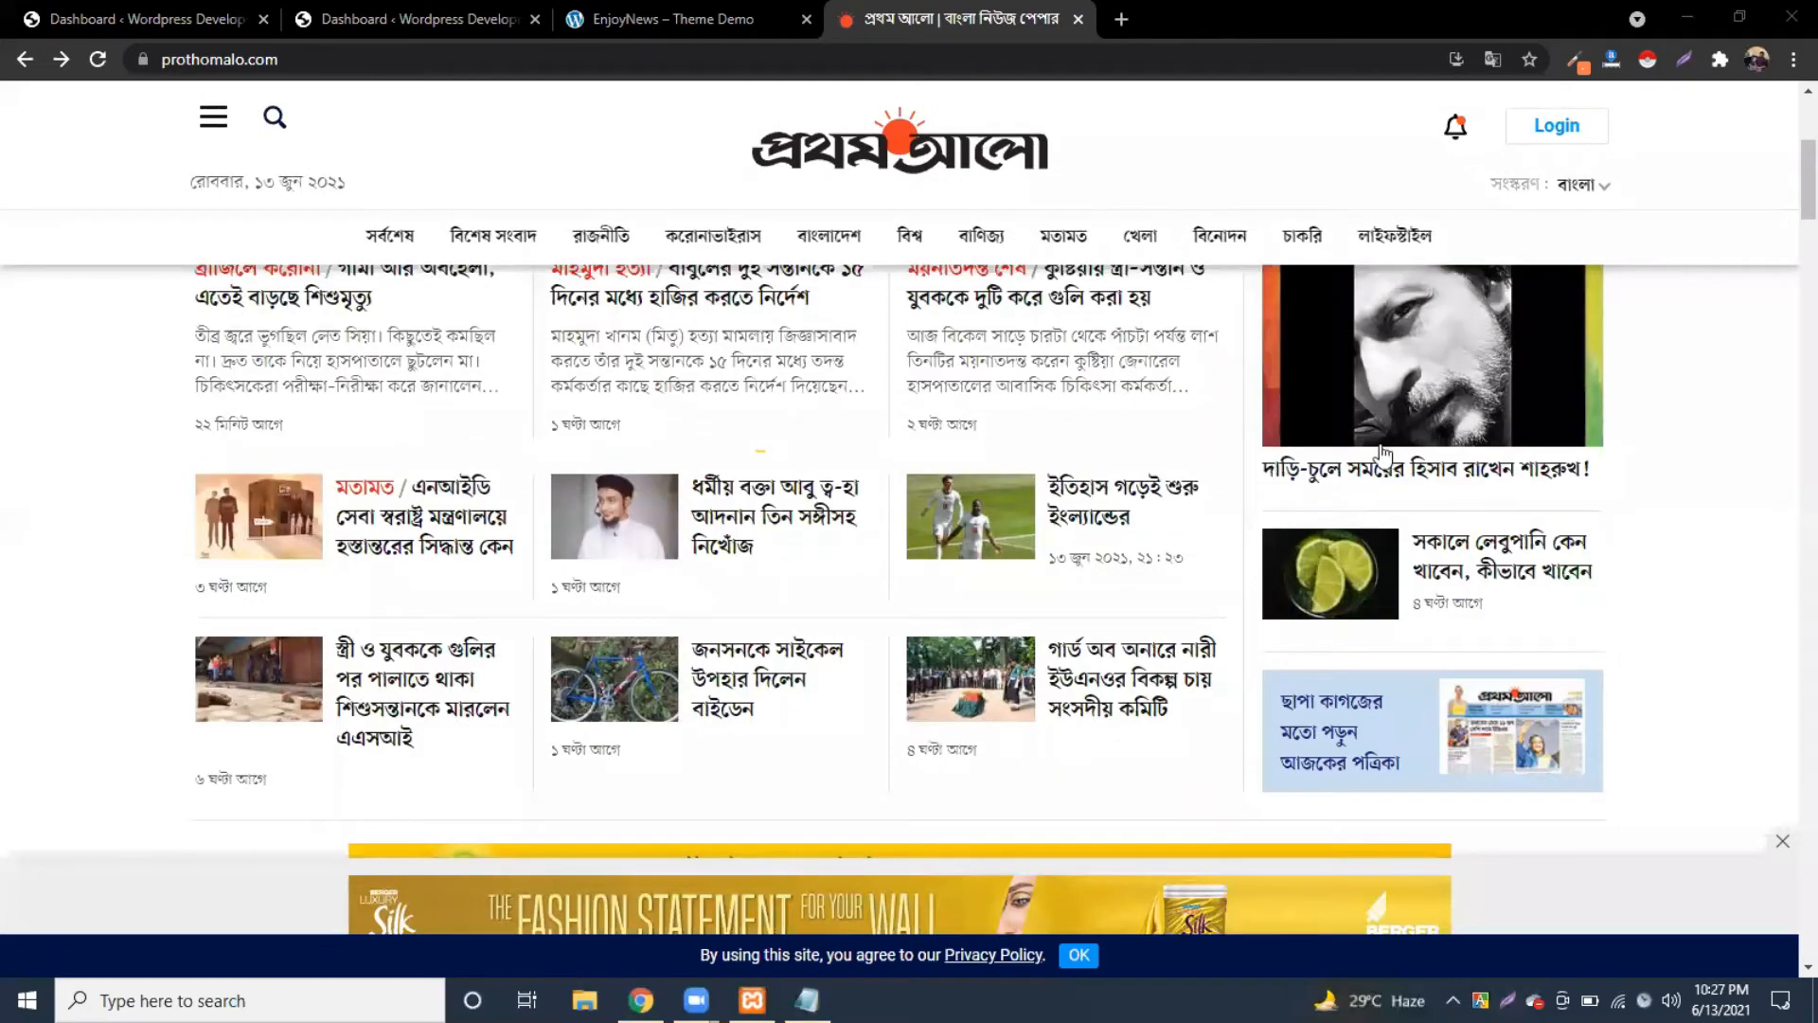
{"action": "scroll", "coordinate": [1363, 516], "scroll_direction": "up", "scroll_amount": 5}
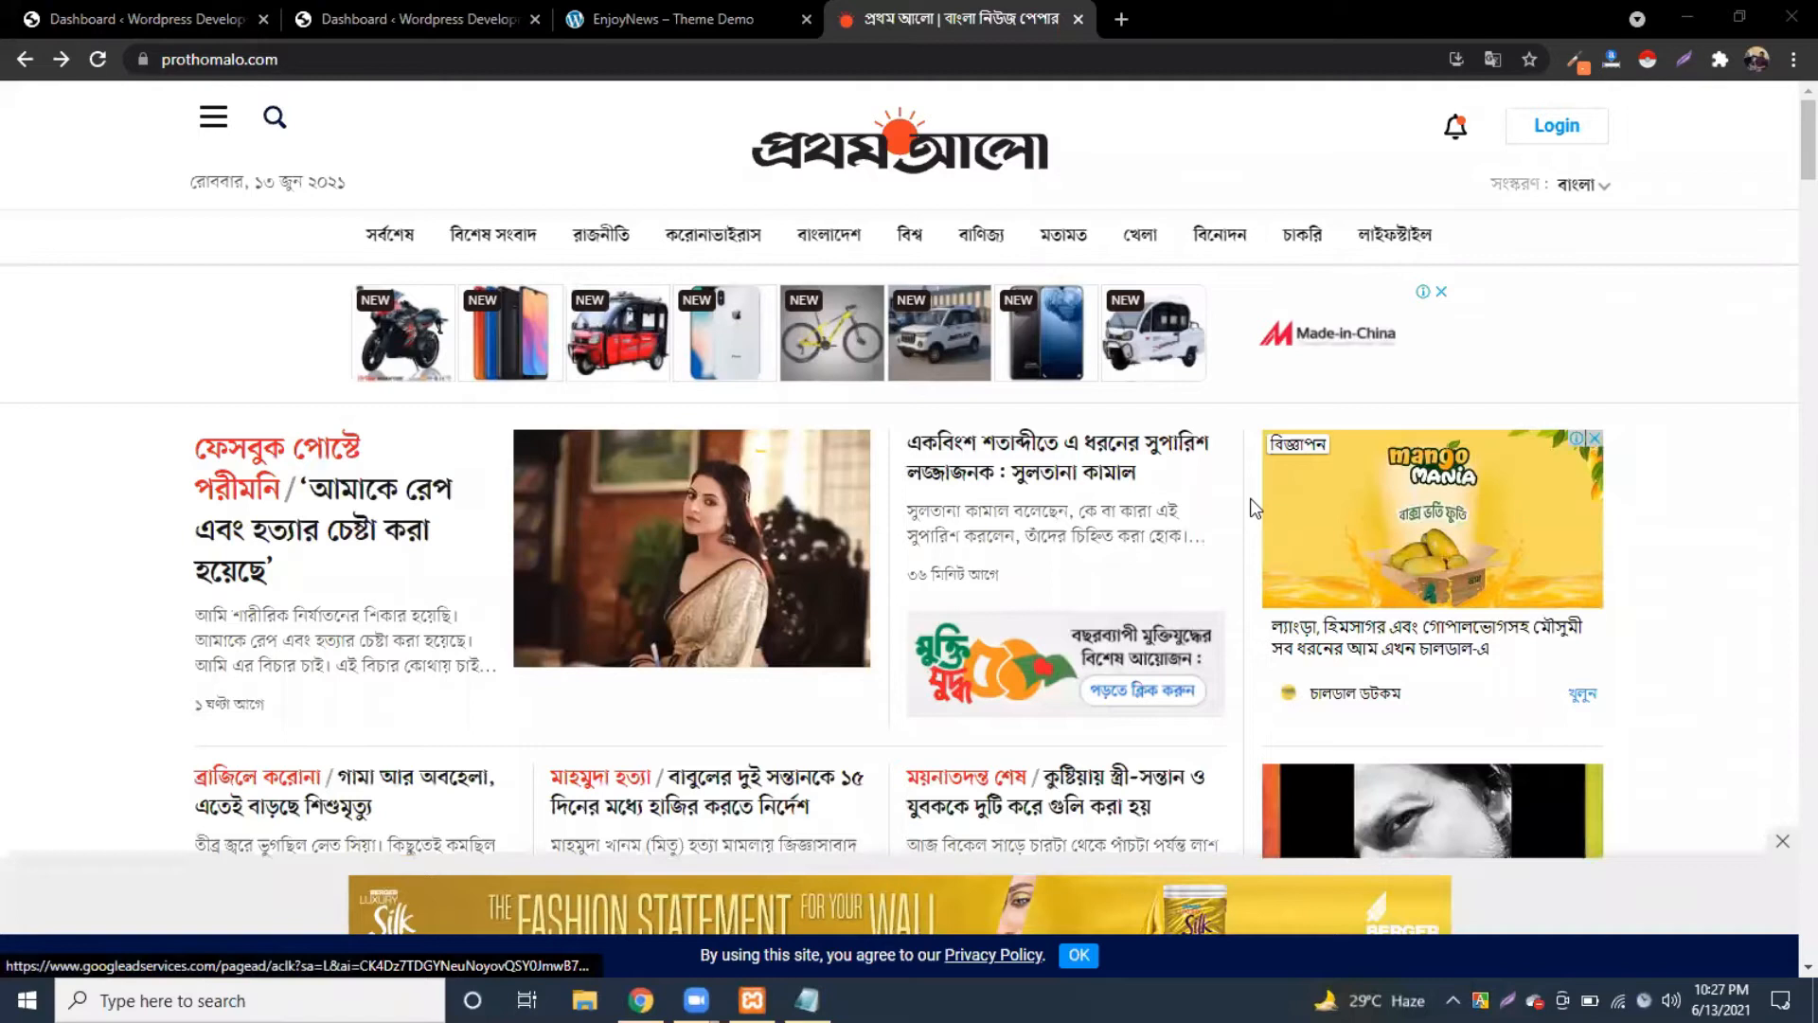
{"action": "left_click", "coordinate": [410, 21]}
{"action": "left_click", "coordinate": [772, 253]}
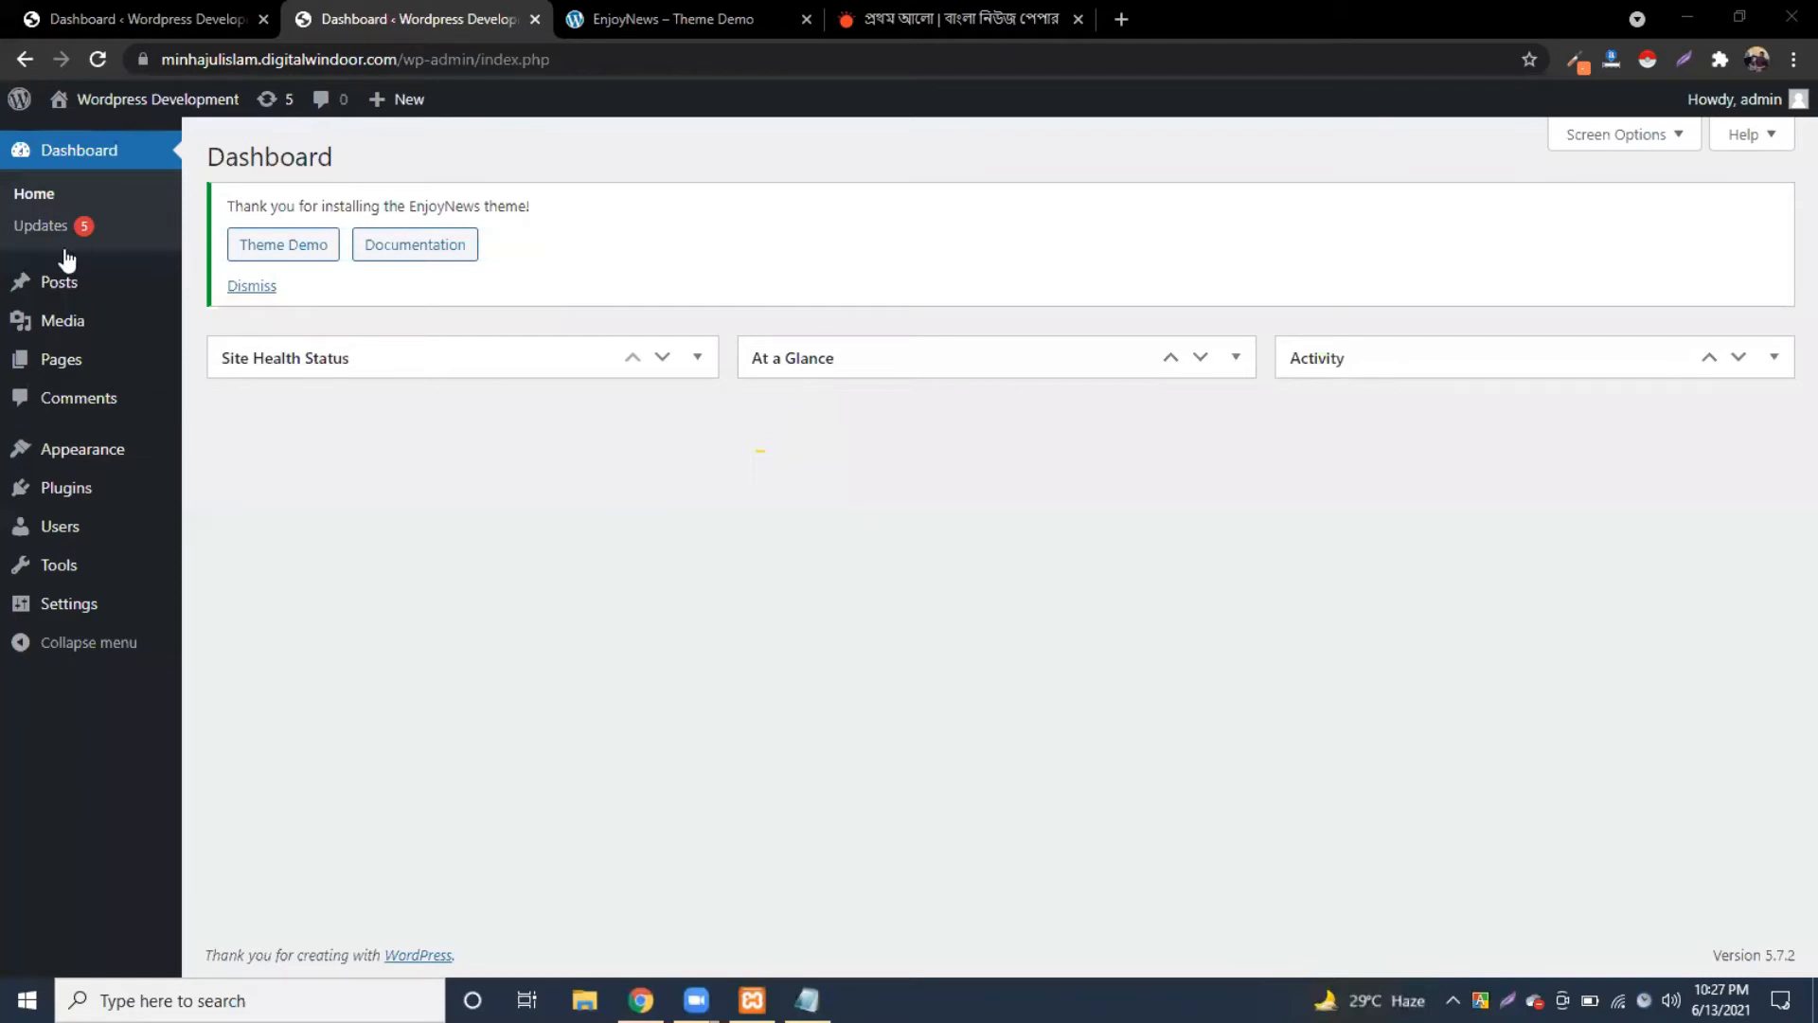
Step: Bulk-move the Privacy Policy and Sample Page pages to Trash, then start a new page
{"action": "left_click", "coordinate": [55, 365]}
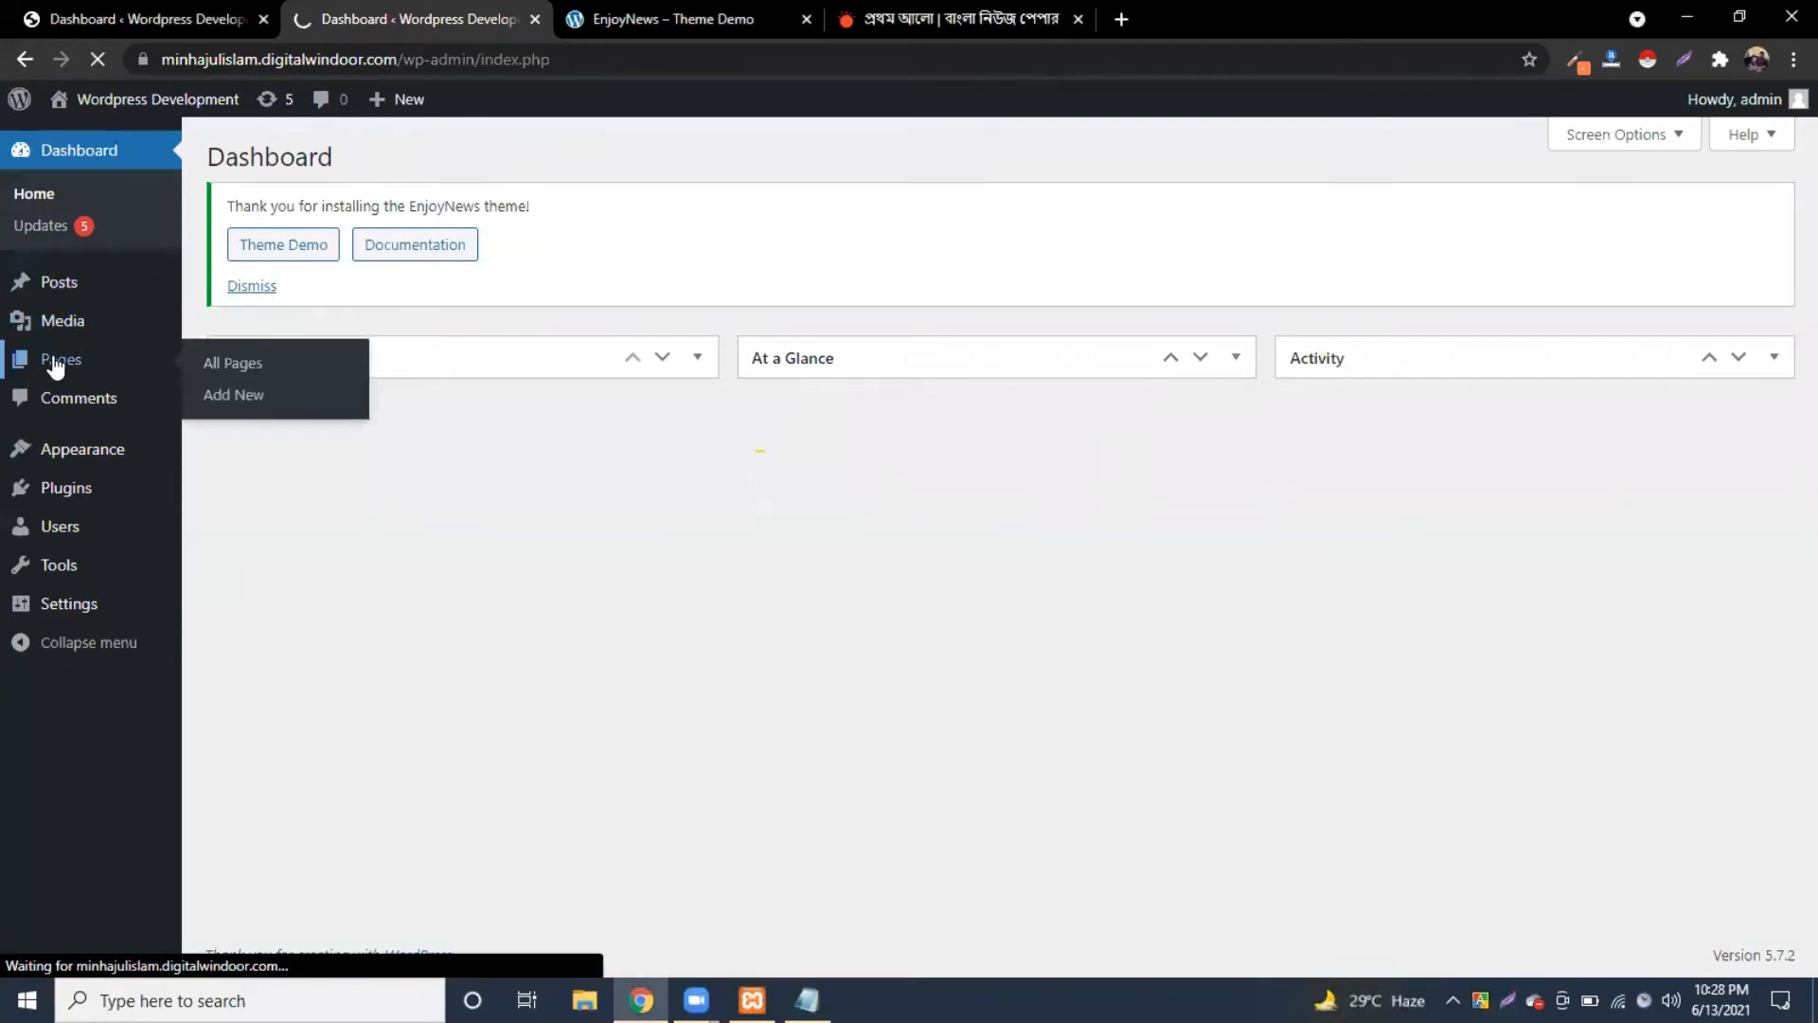
{"action": "mouse_move", "coordinate": [336, 509]}
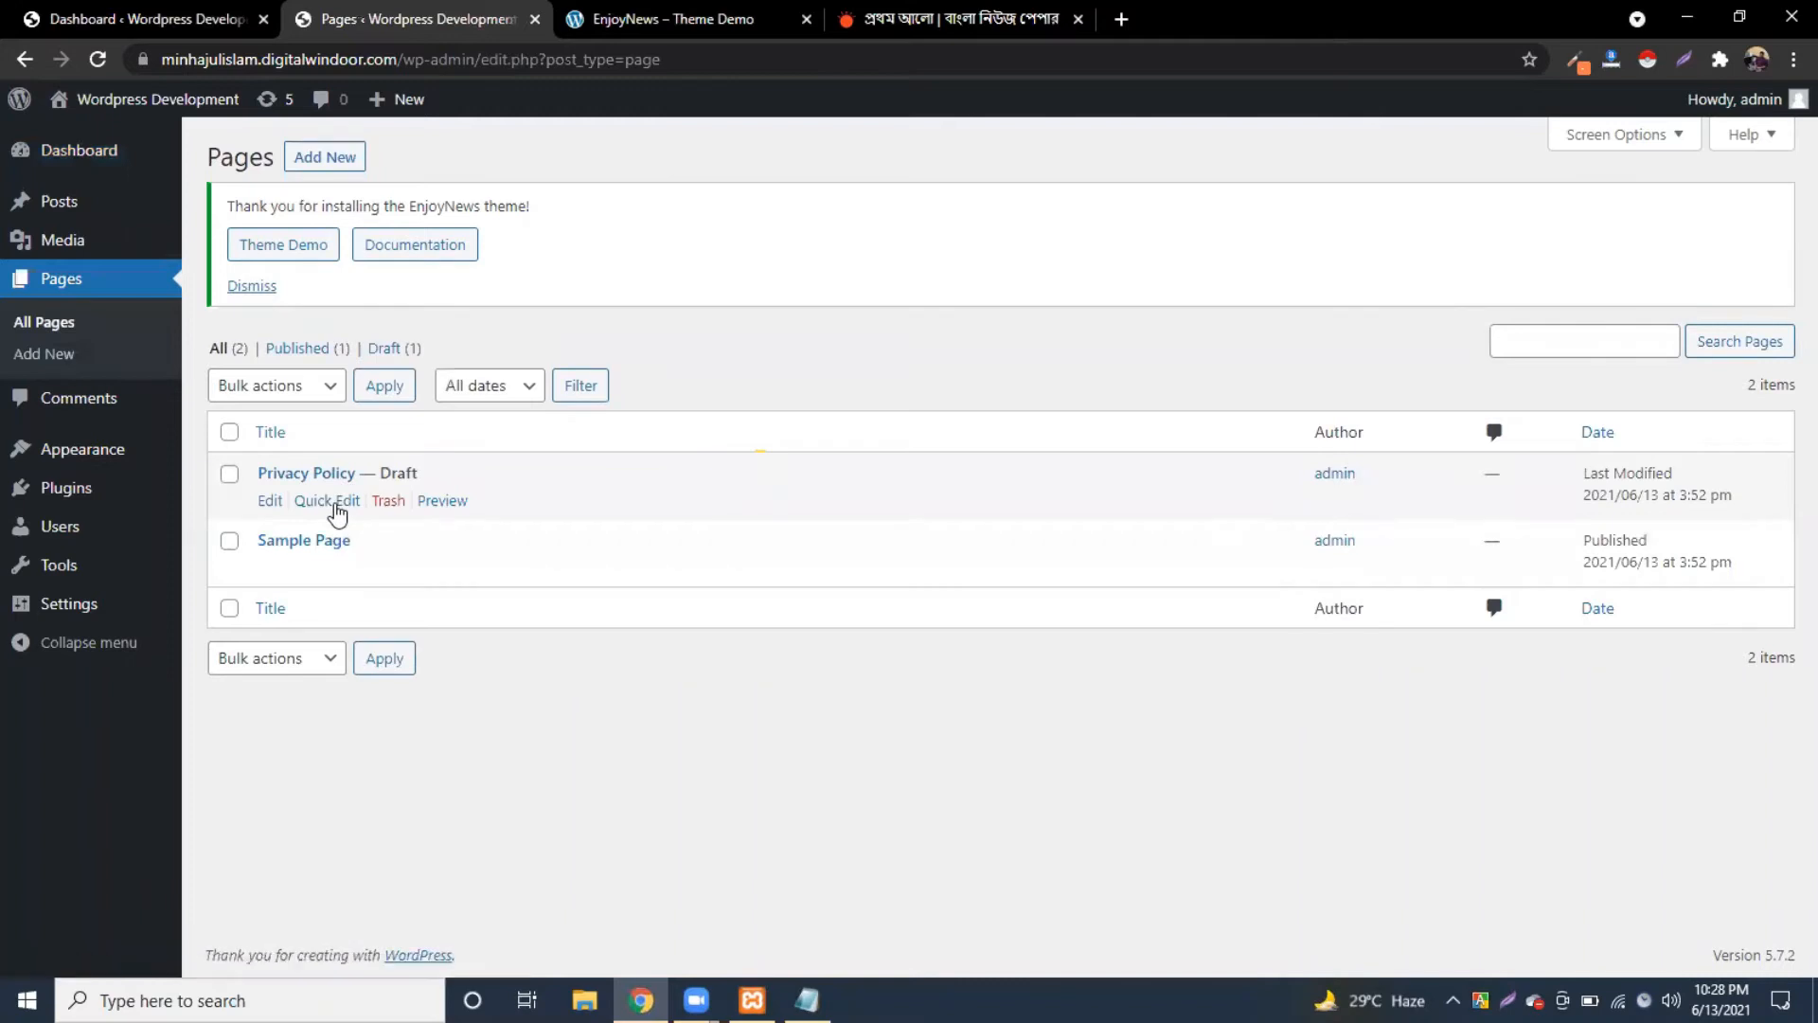
{"action": "left_click", "coordinate": [229, 432]}
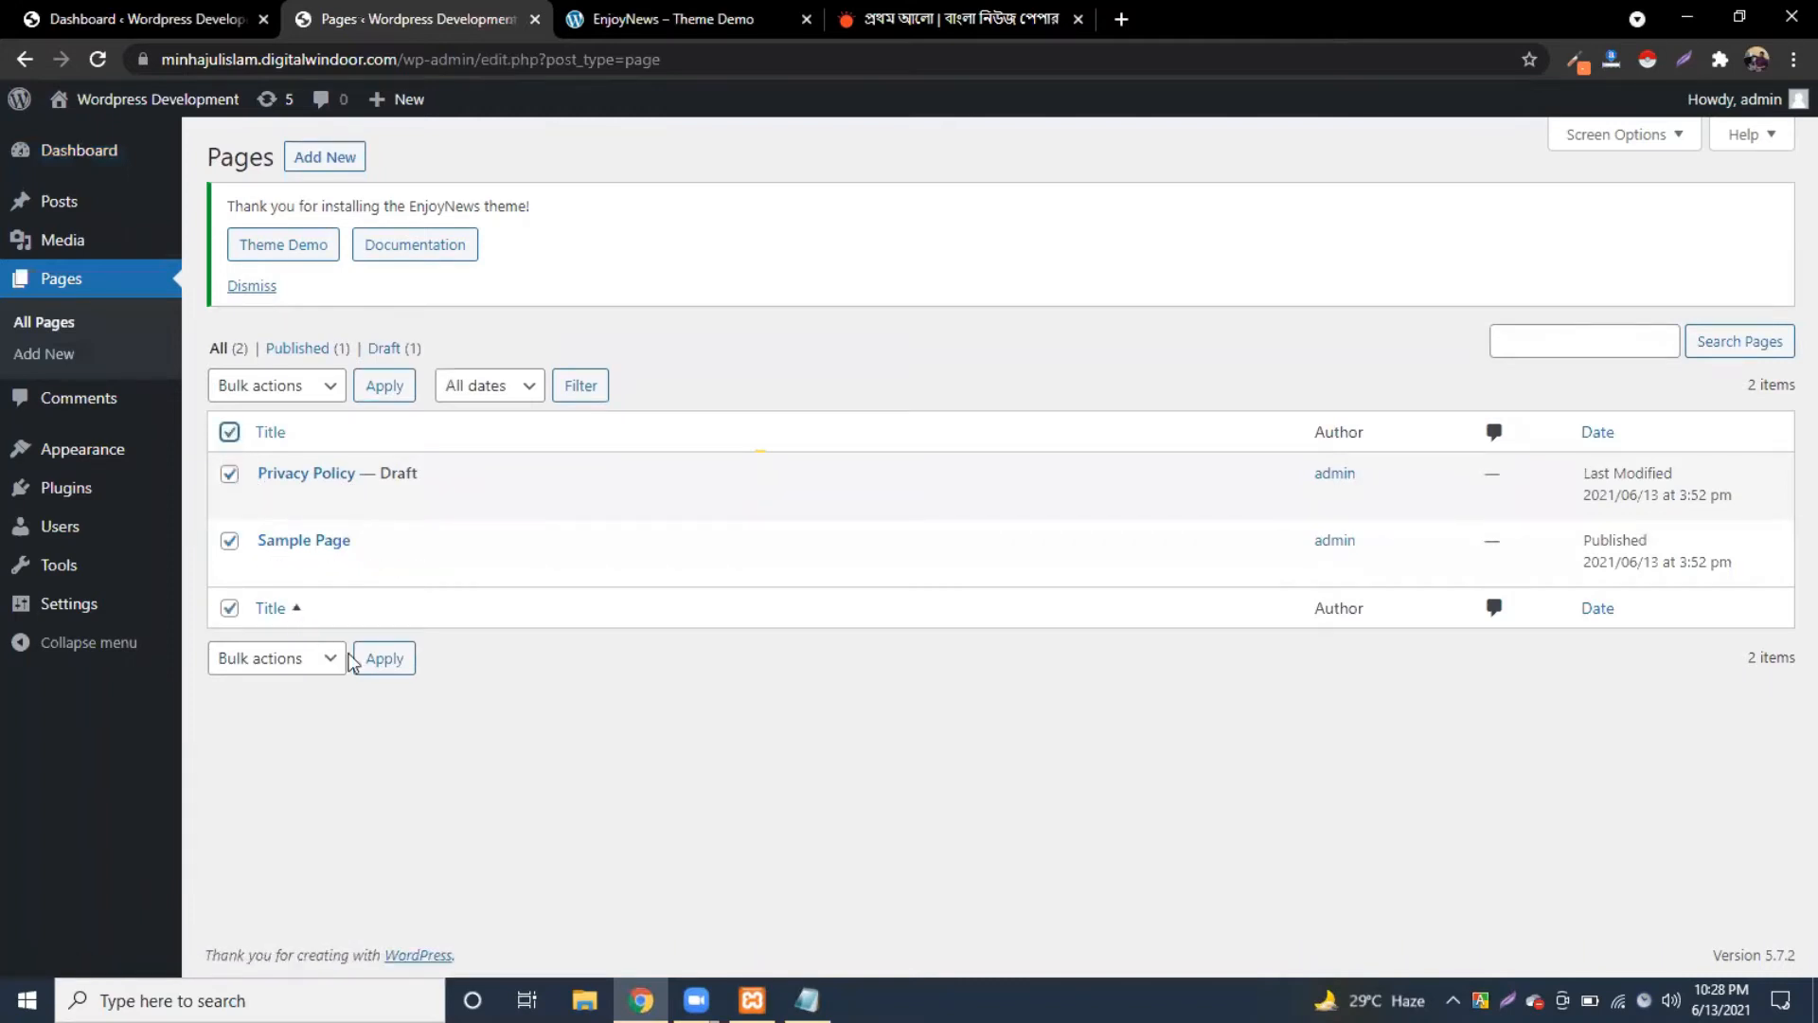
{"action": "left_click", "coordinate": [316, 660]}
{"action": "left_click", "coordinate": [293, 736]}
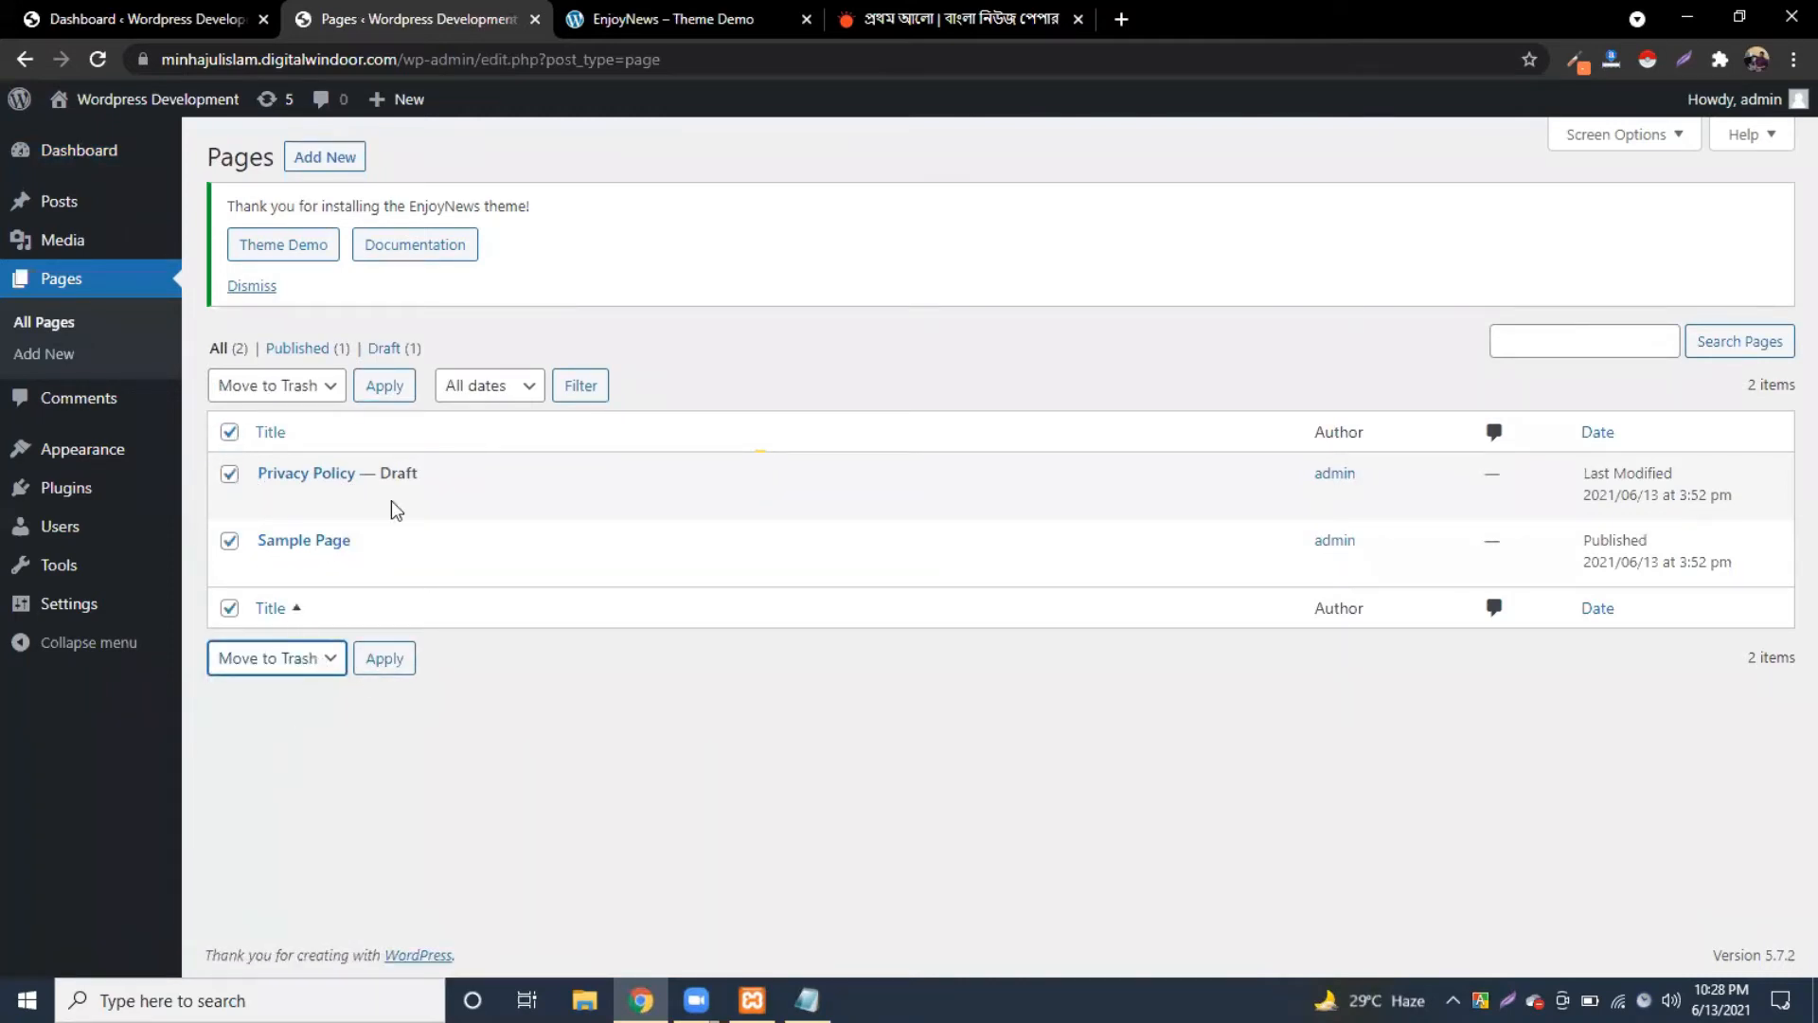
{"action": "left_click", "coordinate": [380, 386]}
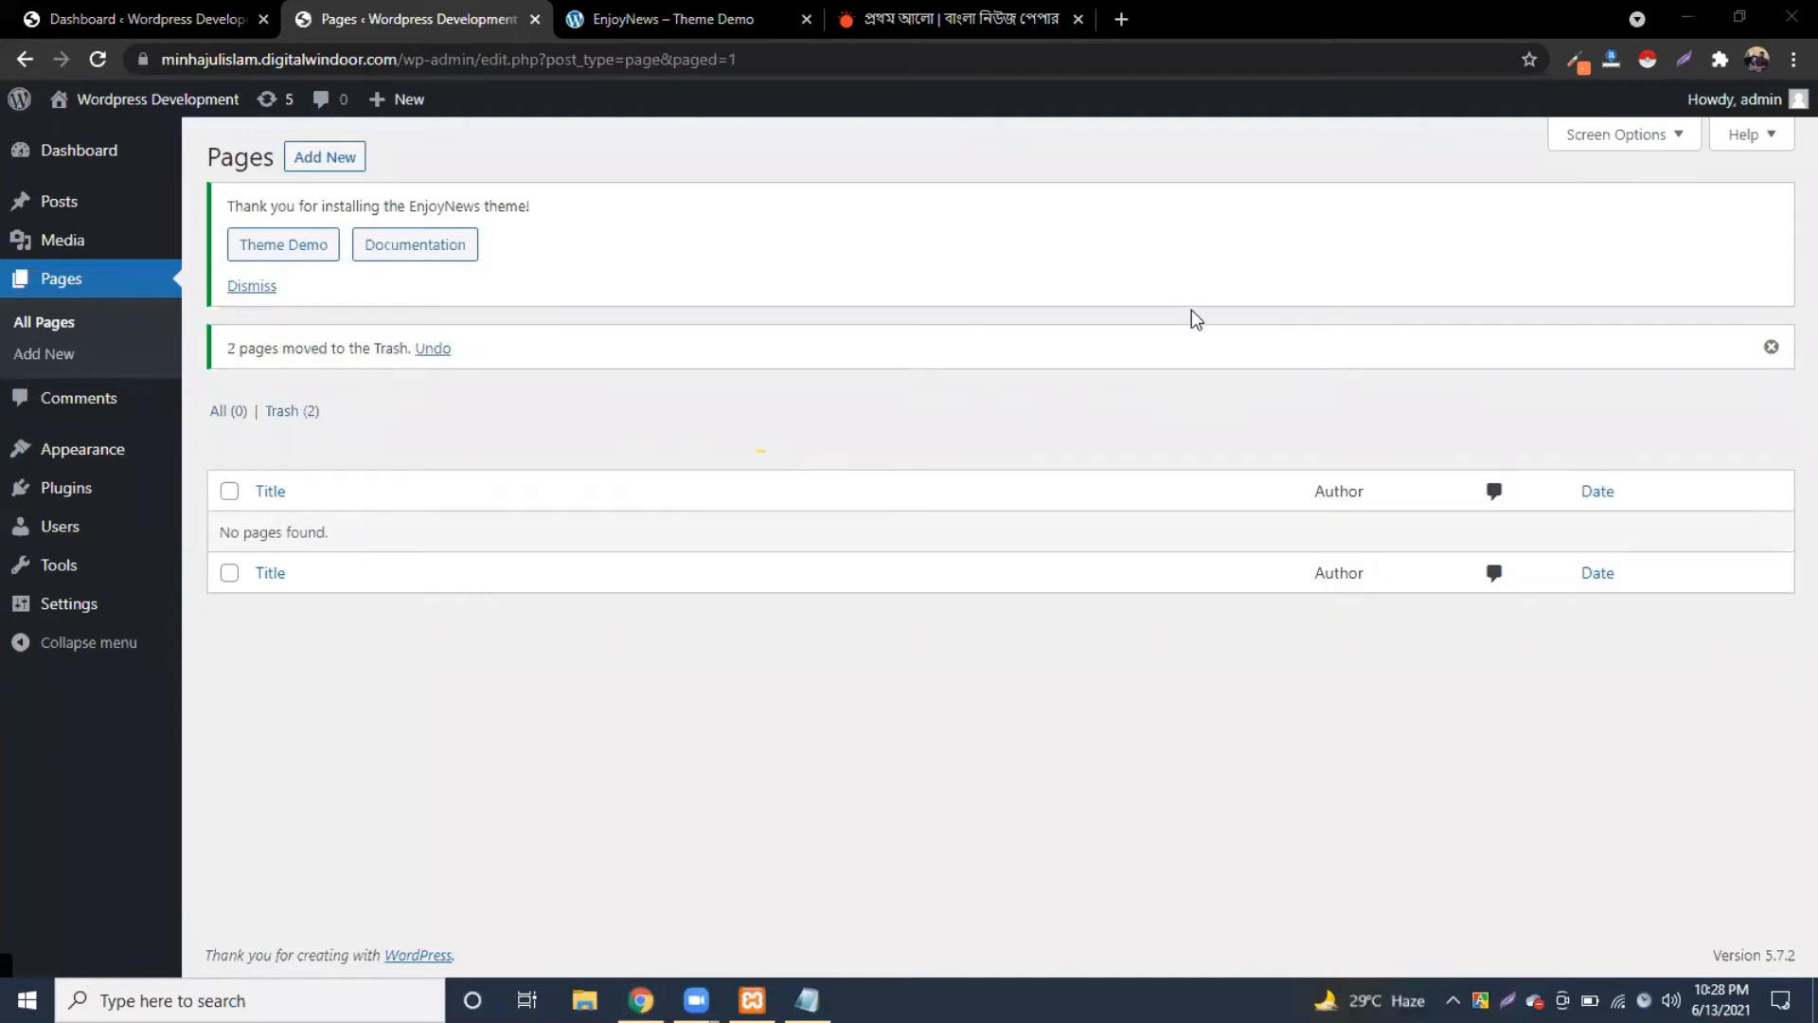
{"action": "left_click", "coordinate": [300, 171]}
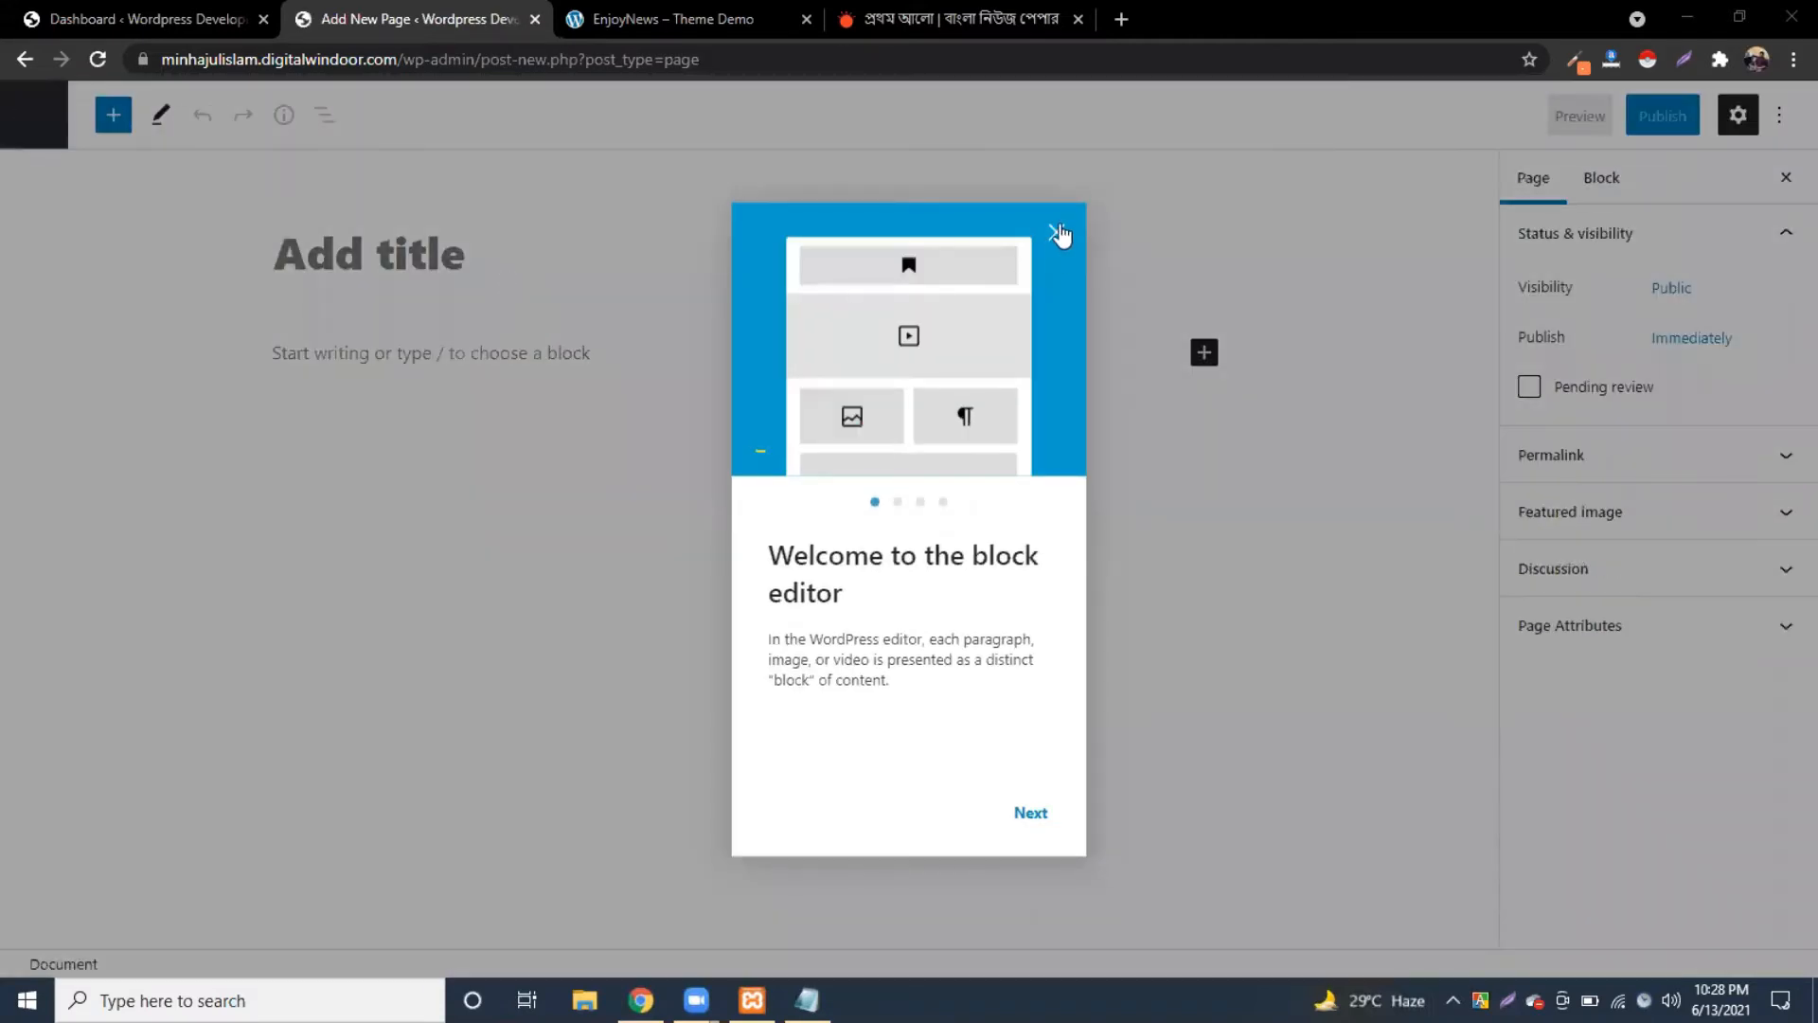
Step: Title the new page 'Home', publish it, and go back to the Pages list
{"action": "left_click", "coordinate": [1056, 233]}
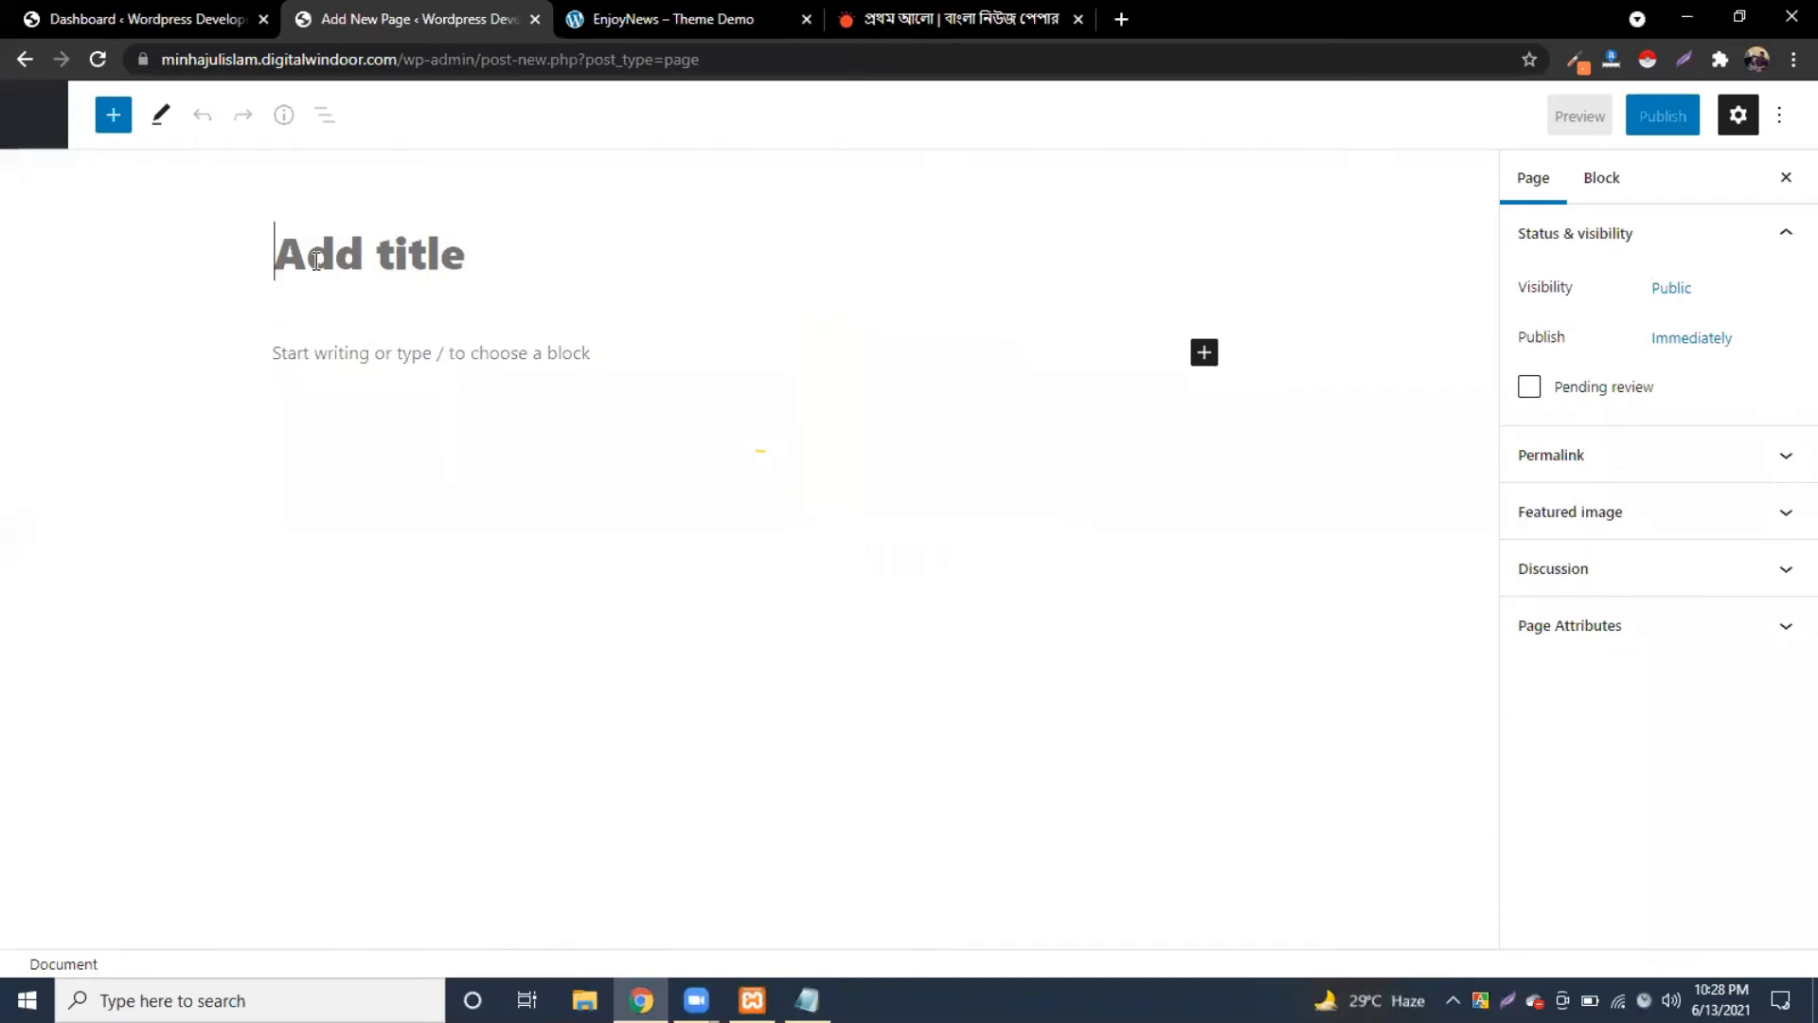
{"action": "type", "text": "Homepage"}
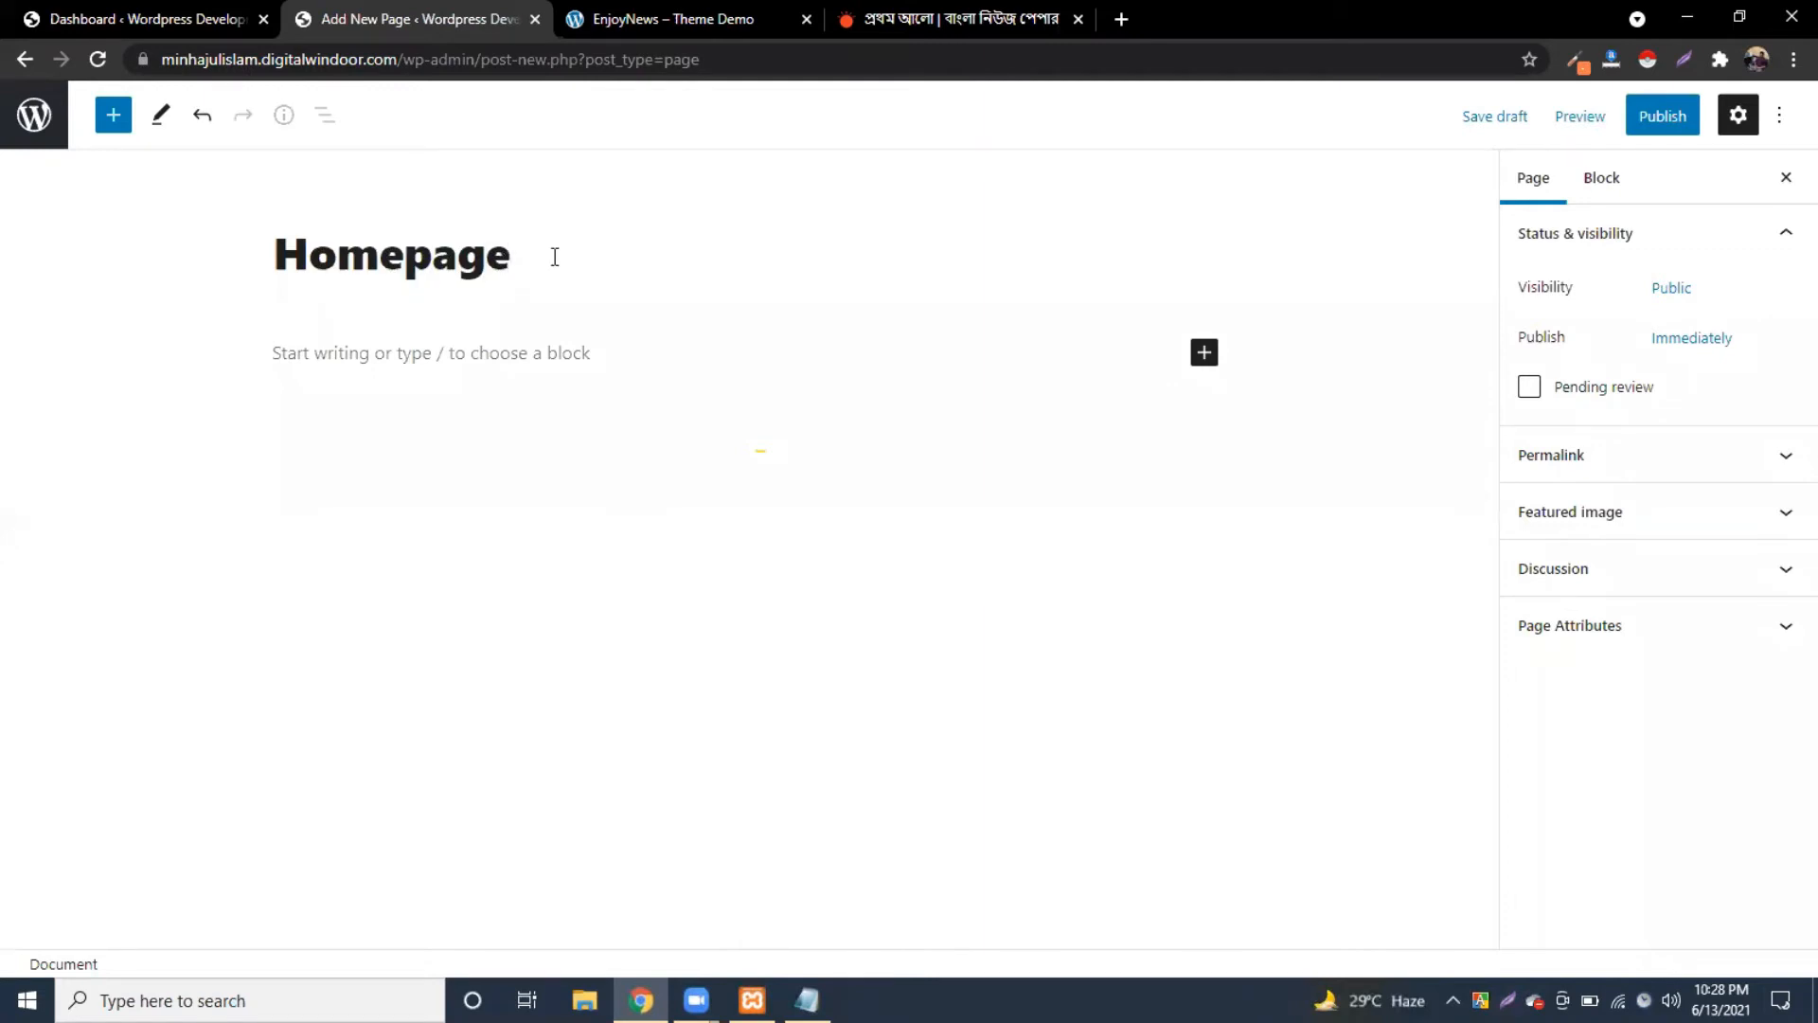
{"action": "key", "text": "BackSpace"}
{"action": "key", "text": "BackSpace"}
{"action": "key", "text": "BackSpace"}
{"action": "key", "text": "BackSpace"}
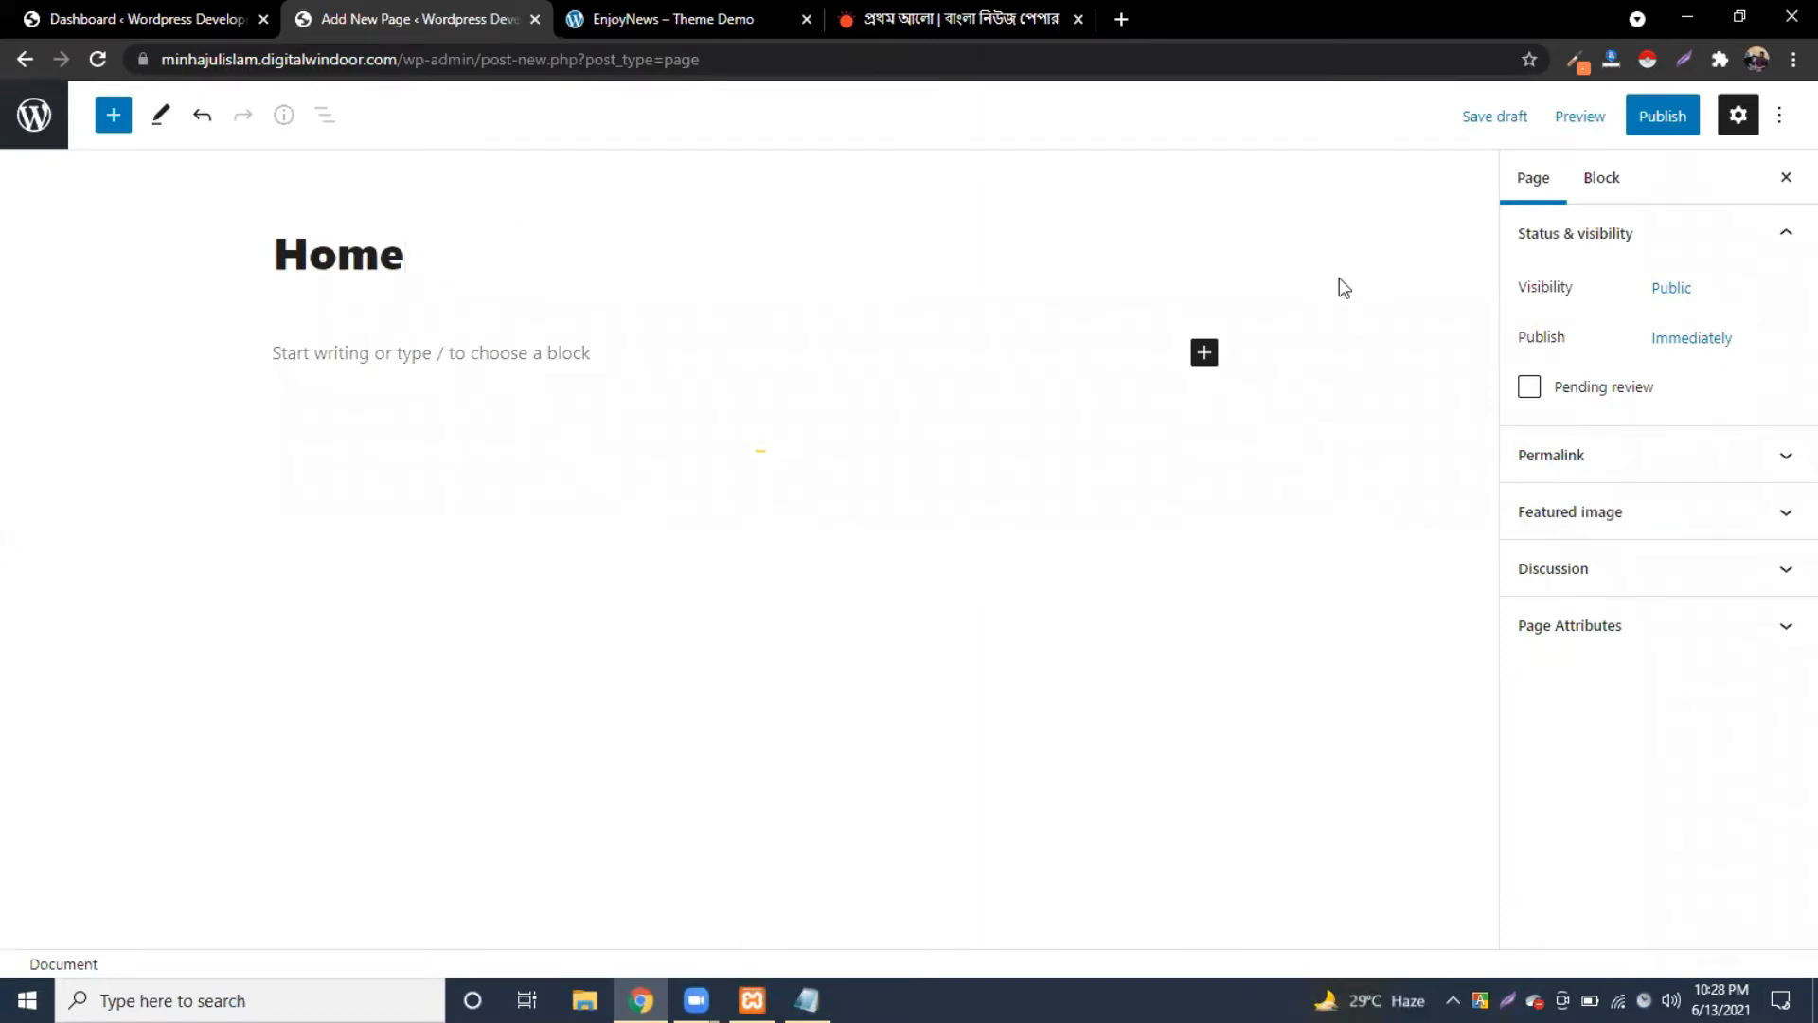
{"action": "left_click", "coordinate": [1593, 629]}
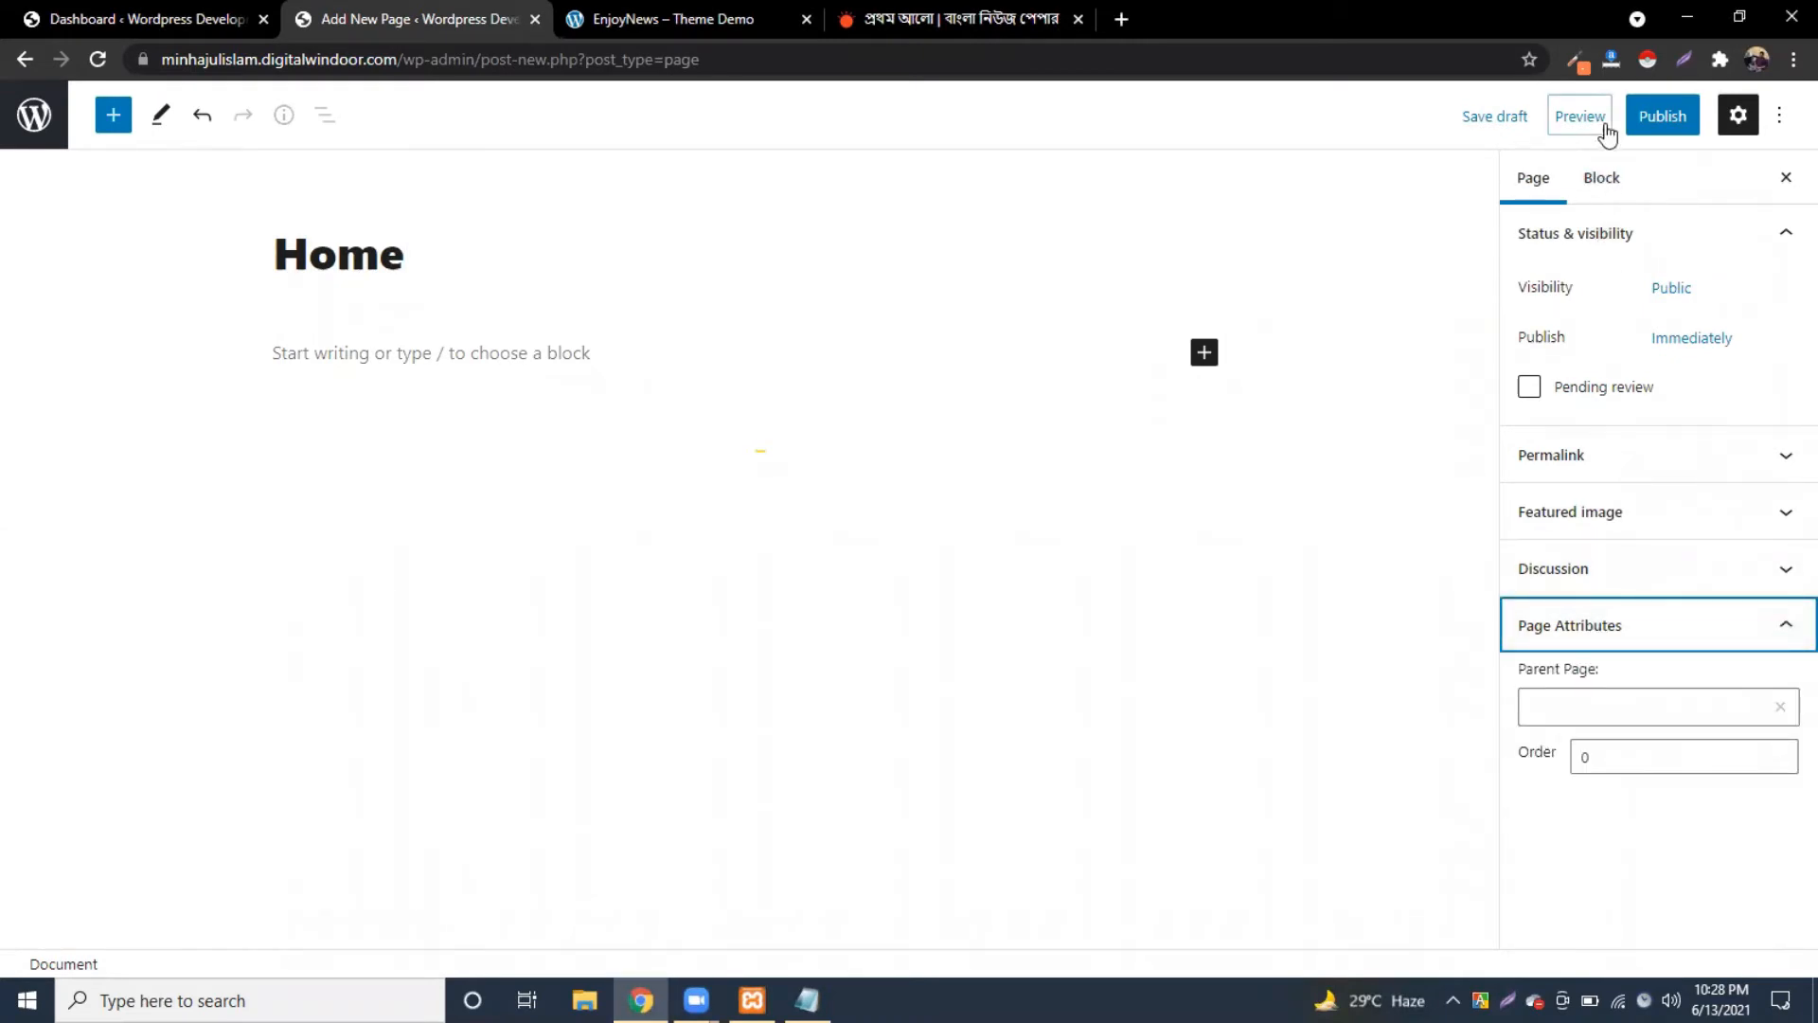
{"action": "left_click", "coordinate": [1647, 126]}
{"action": "left_click", "coordinate": [1647, 126]}
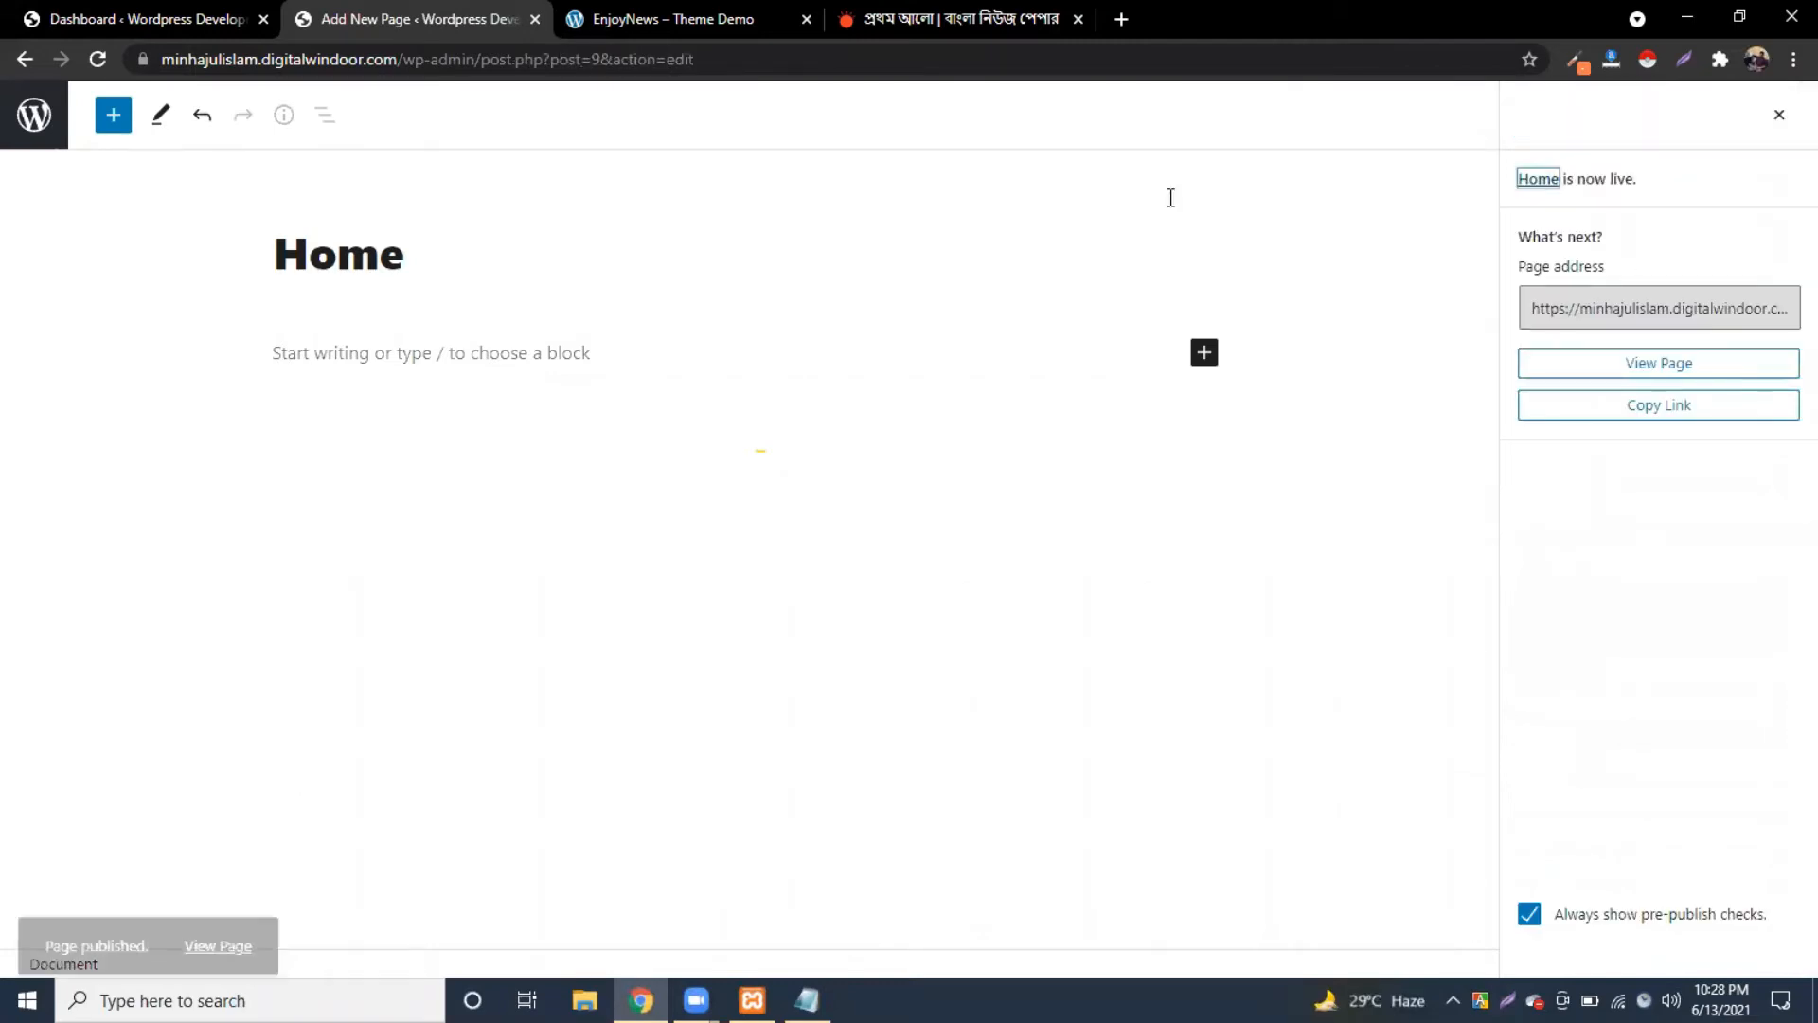
{"action": "left_click", "coordinate": [34, 115]}
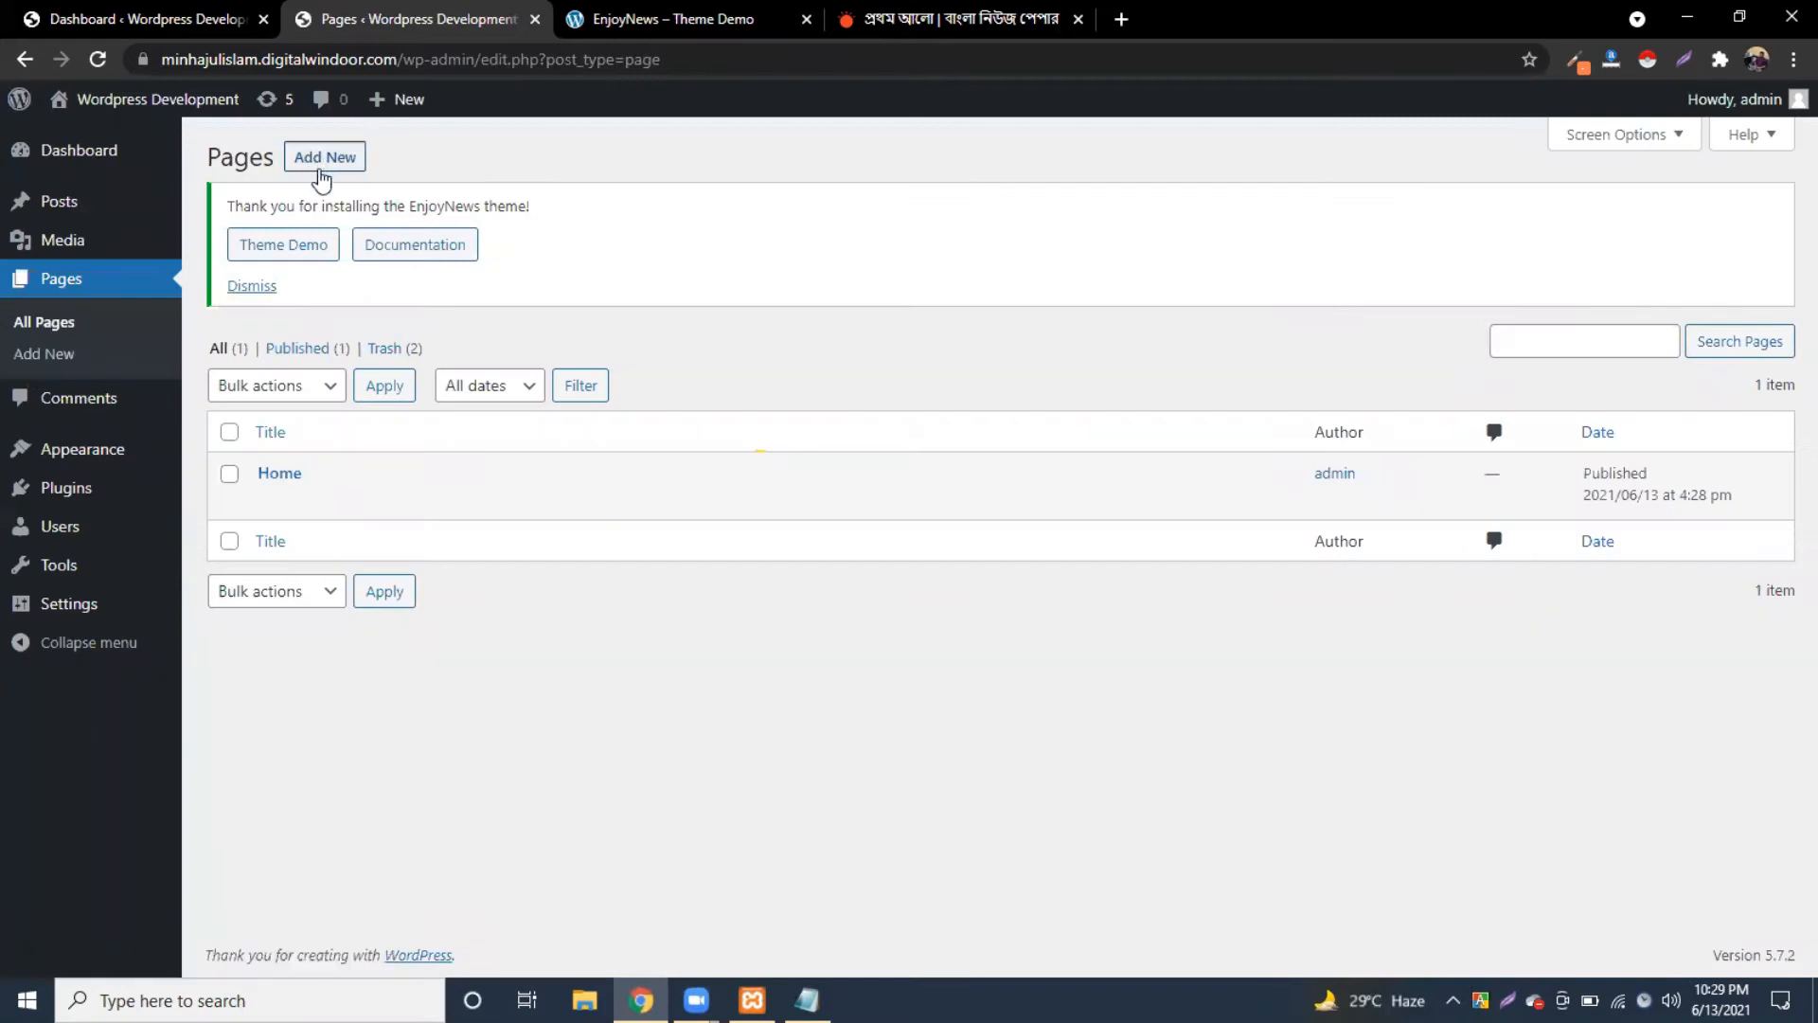
Step: Add a new page titled 'Blog', publish it, and return to the Pages list
{"action": "left_click", "coordinate": [342, 159]}
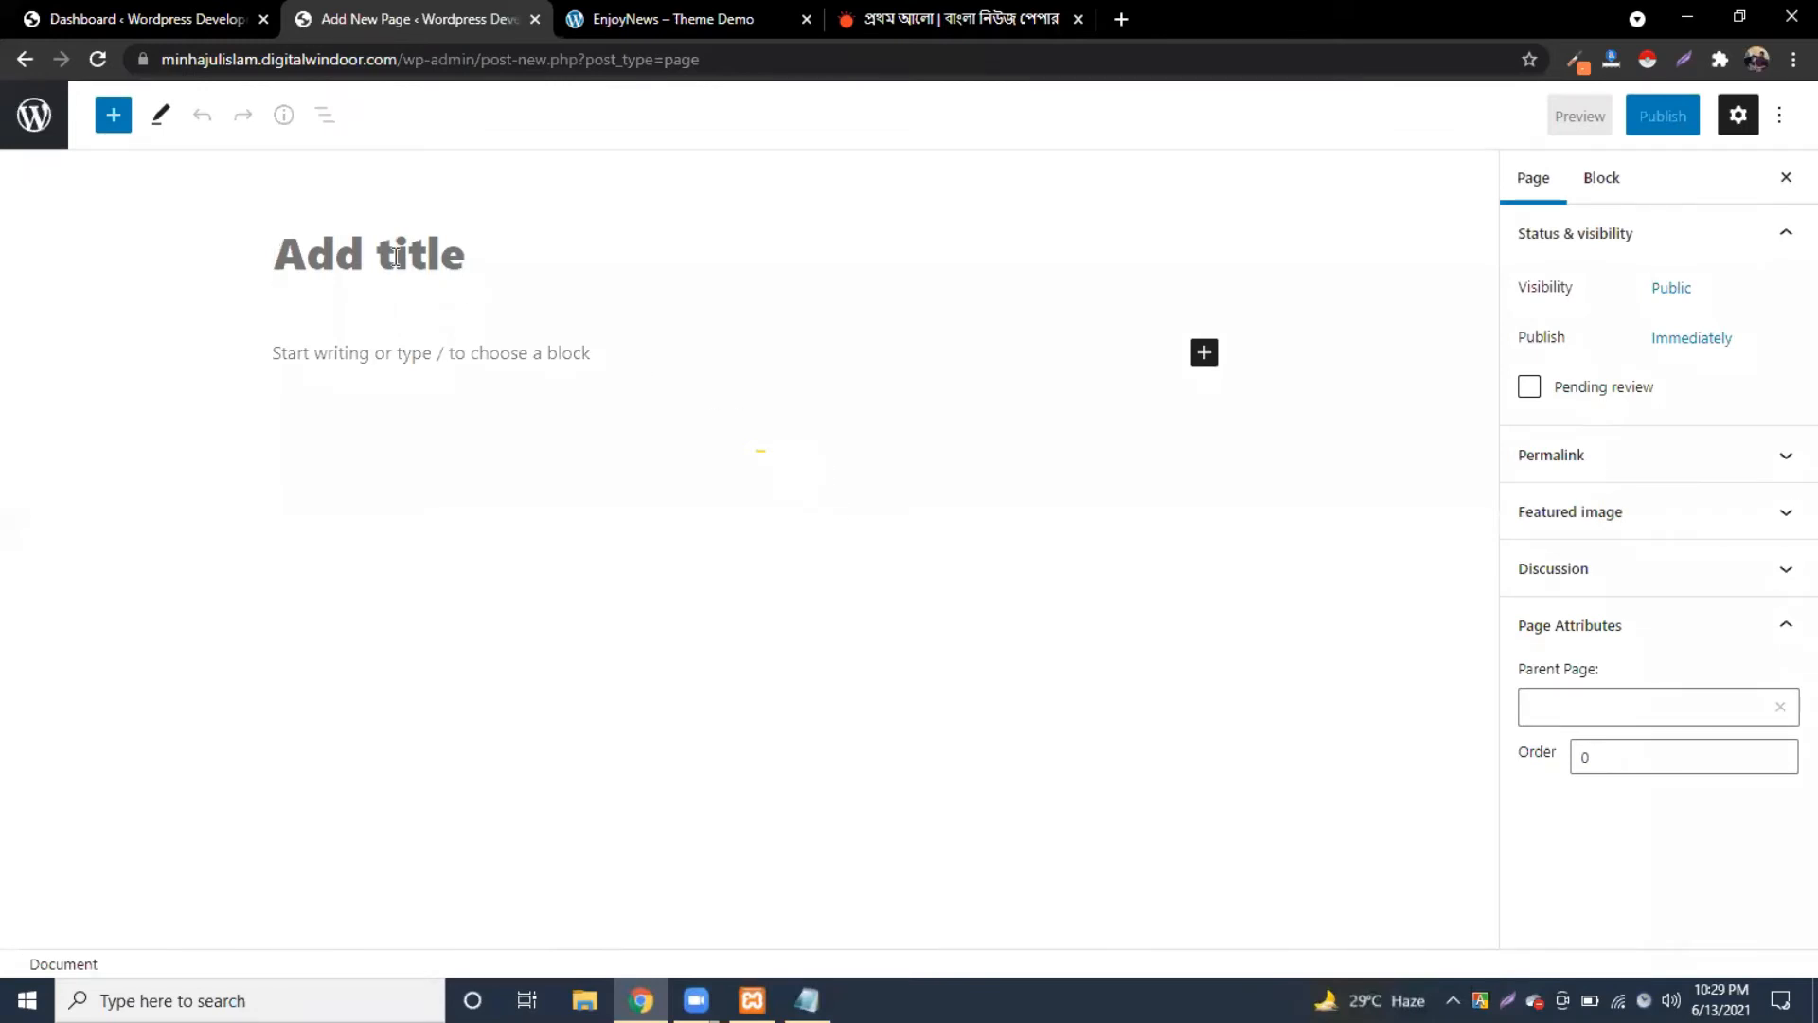
{"action": "type", "text": "b"}
{"action": "key", "text": "BackSpace"}
{"action": "type", "text": "Blog"}
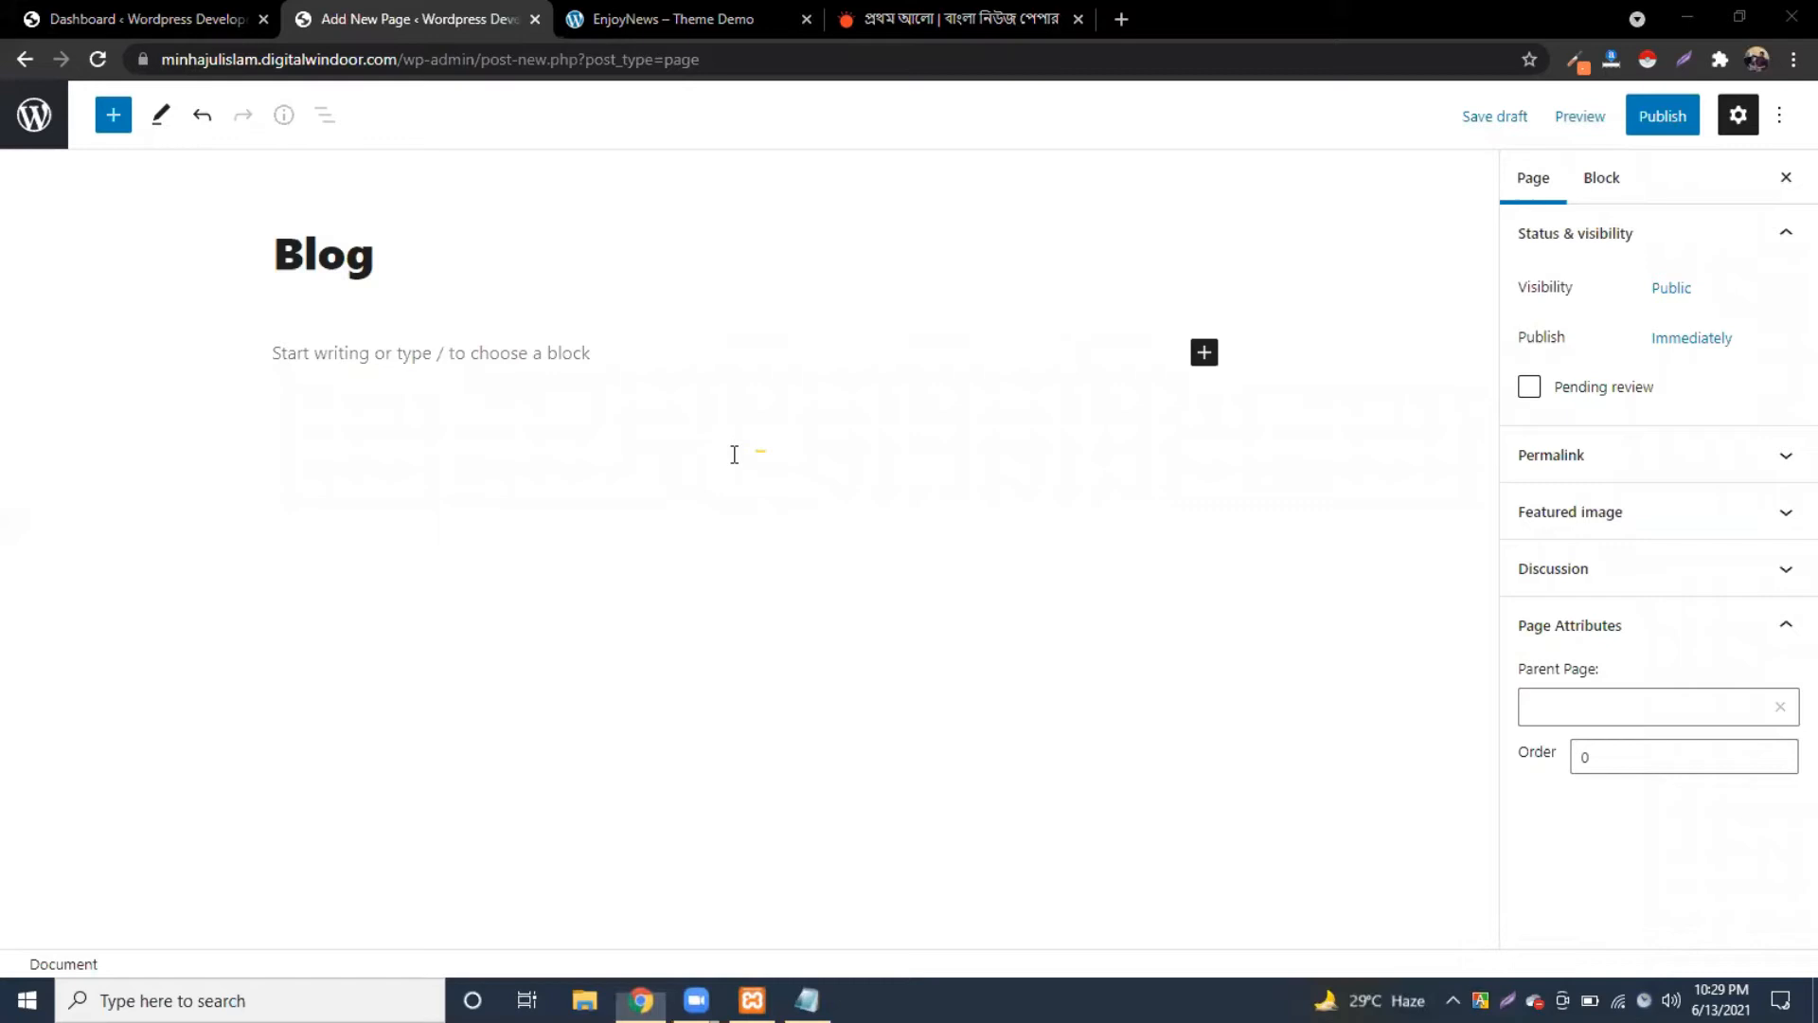
{"action": "left_click", "coordinate": [1658, 115]}
{"action": "left_click", "coordinate": [1613, 116]}
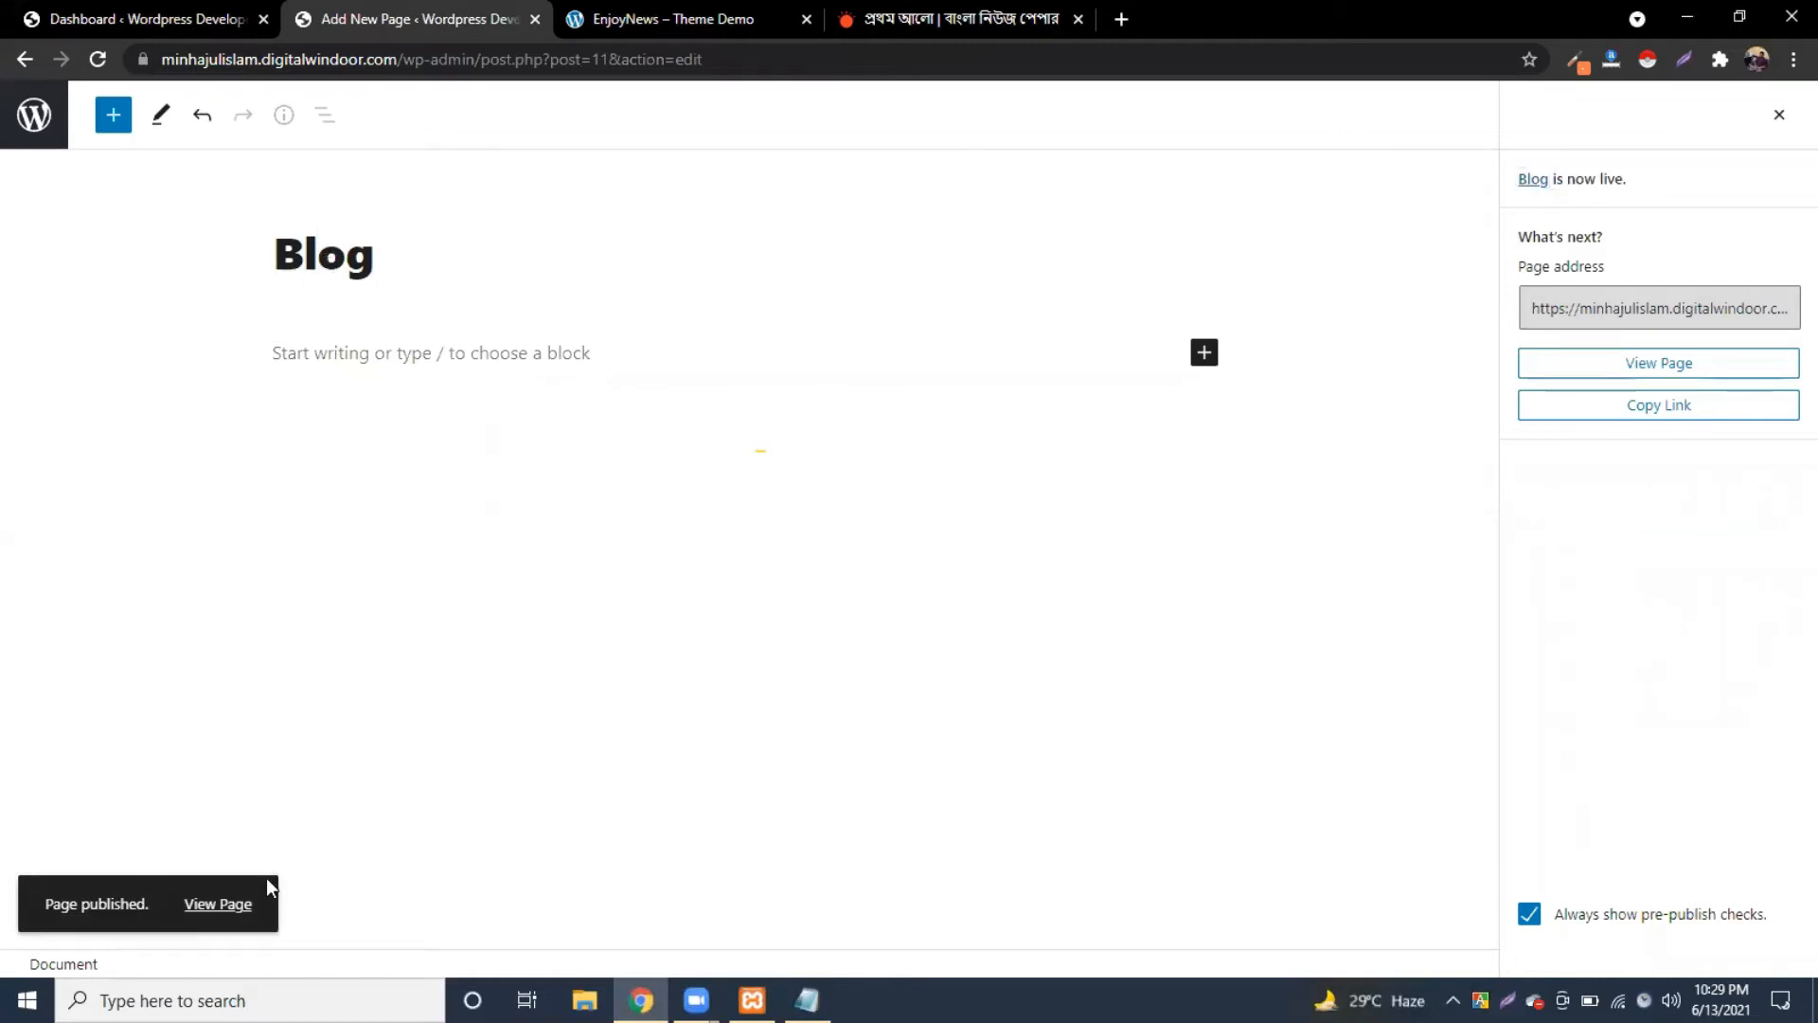
{"action": "left_click", "coordinate": [32, 123]}
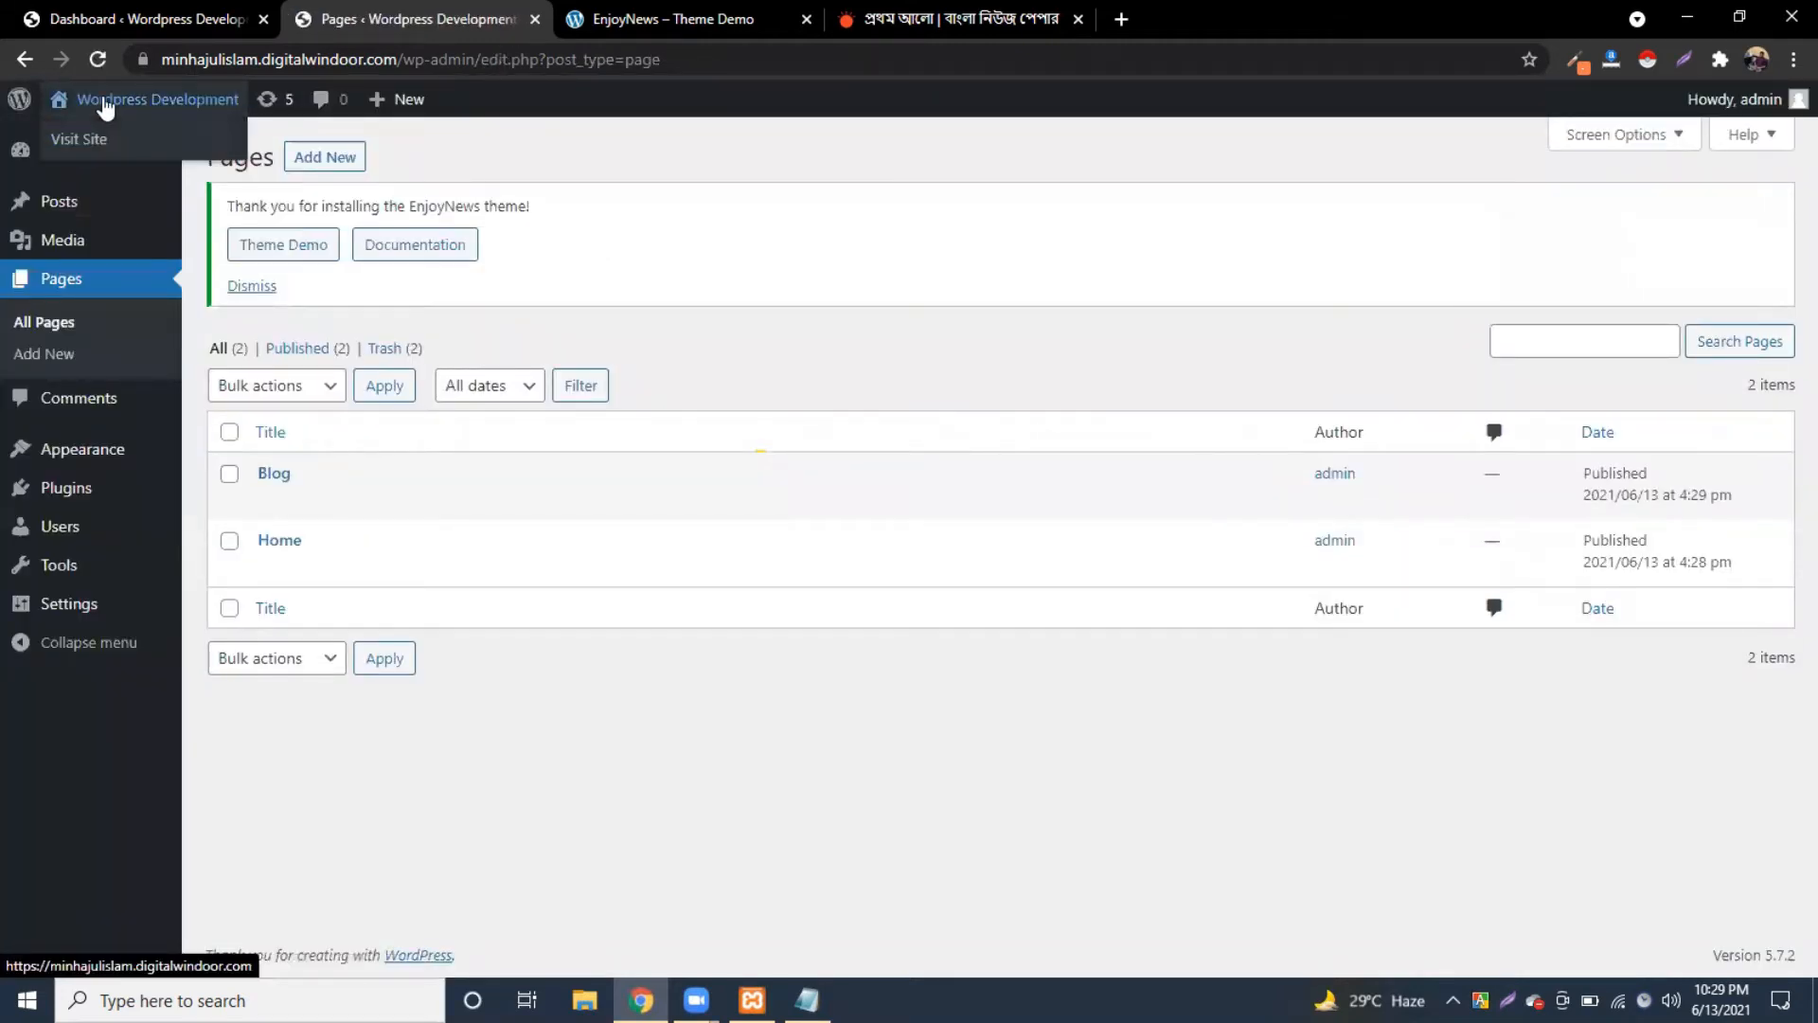
Step: Open the live site from the admin-bar site name in a new tab and close the EnjoyNews demo tab
{"action": "right_click", "coordinate": [106, 106]}
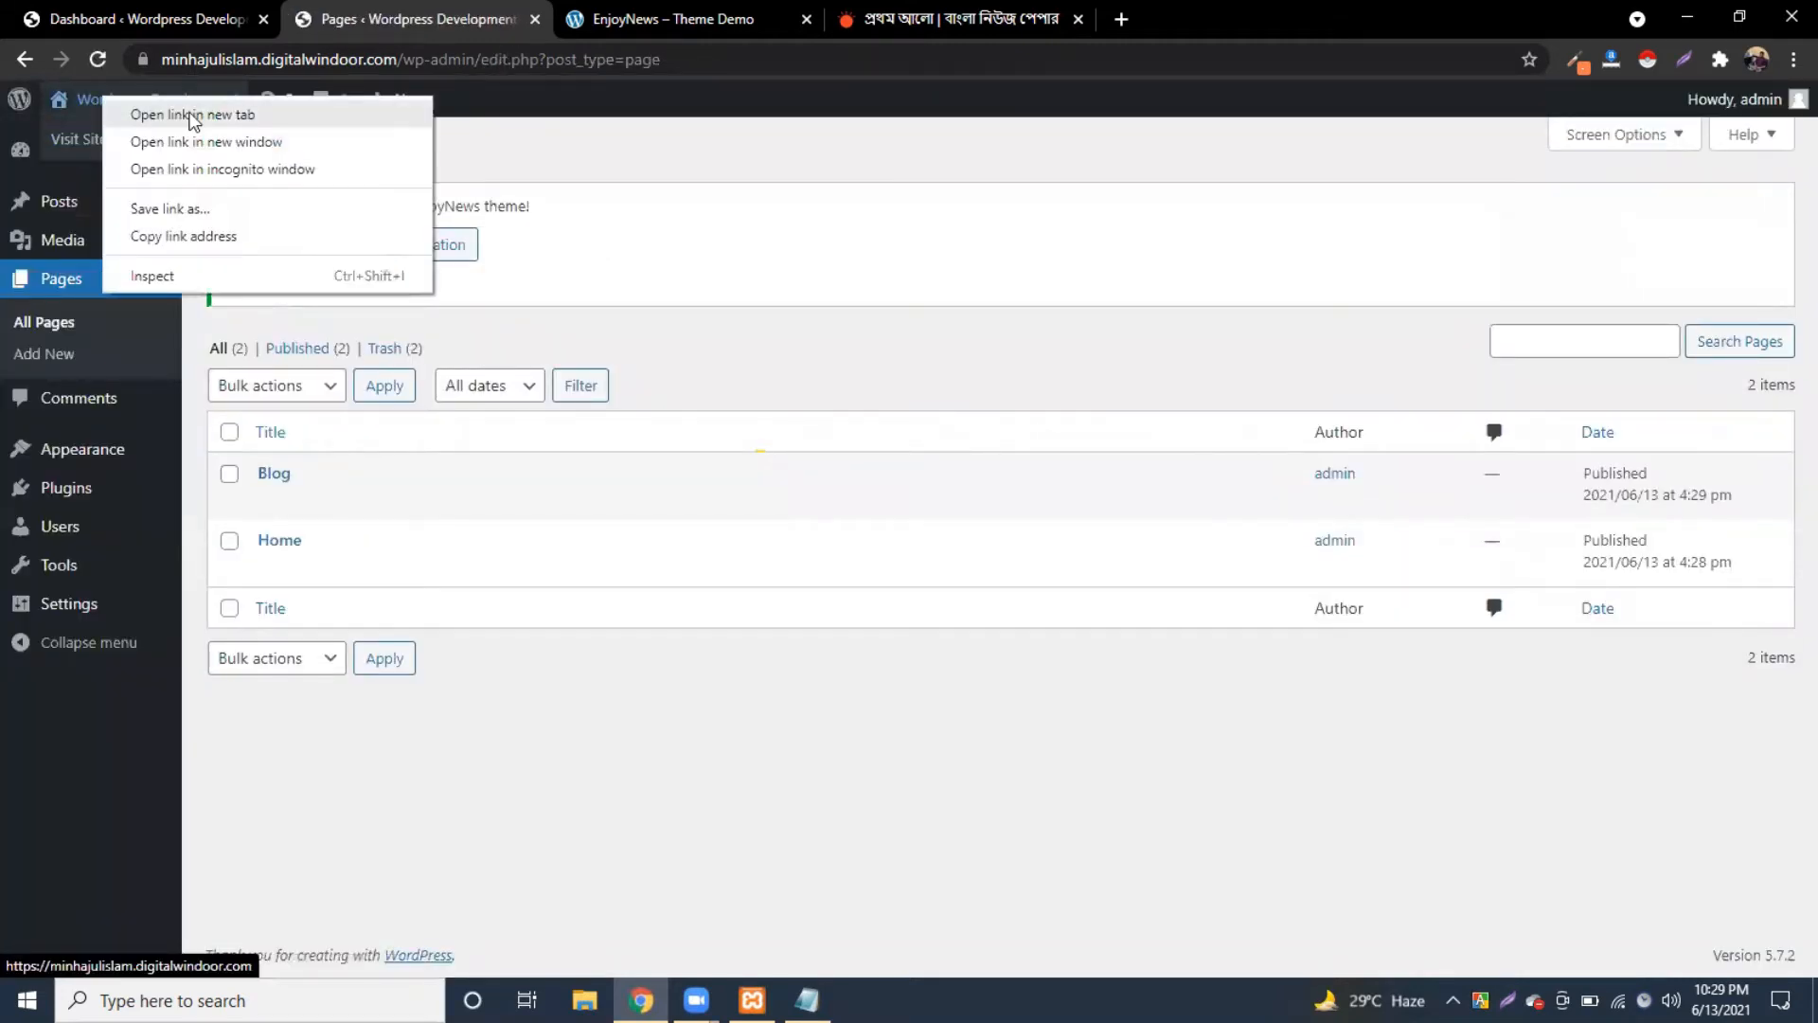
{"action": "left_click", "coordinate": [180, 113]}
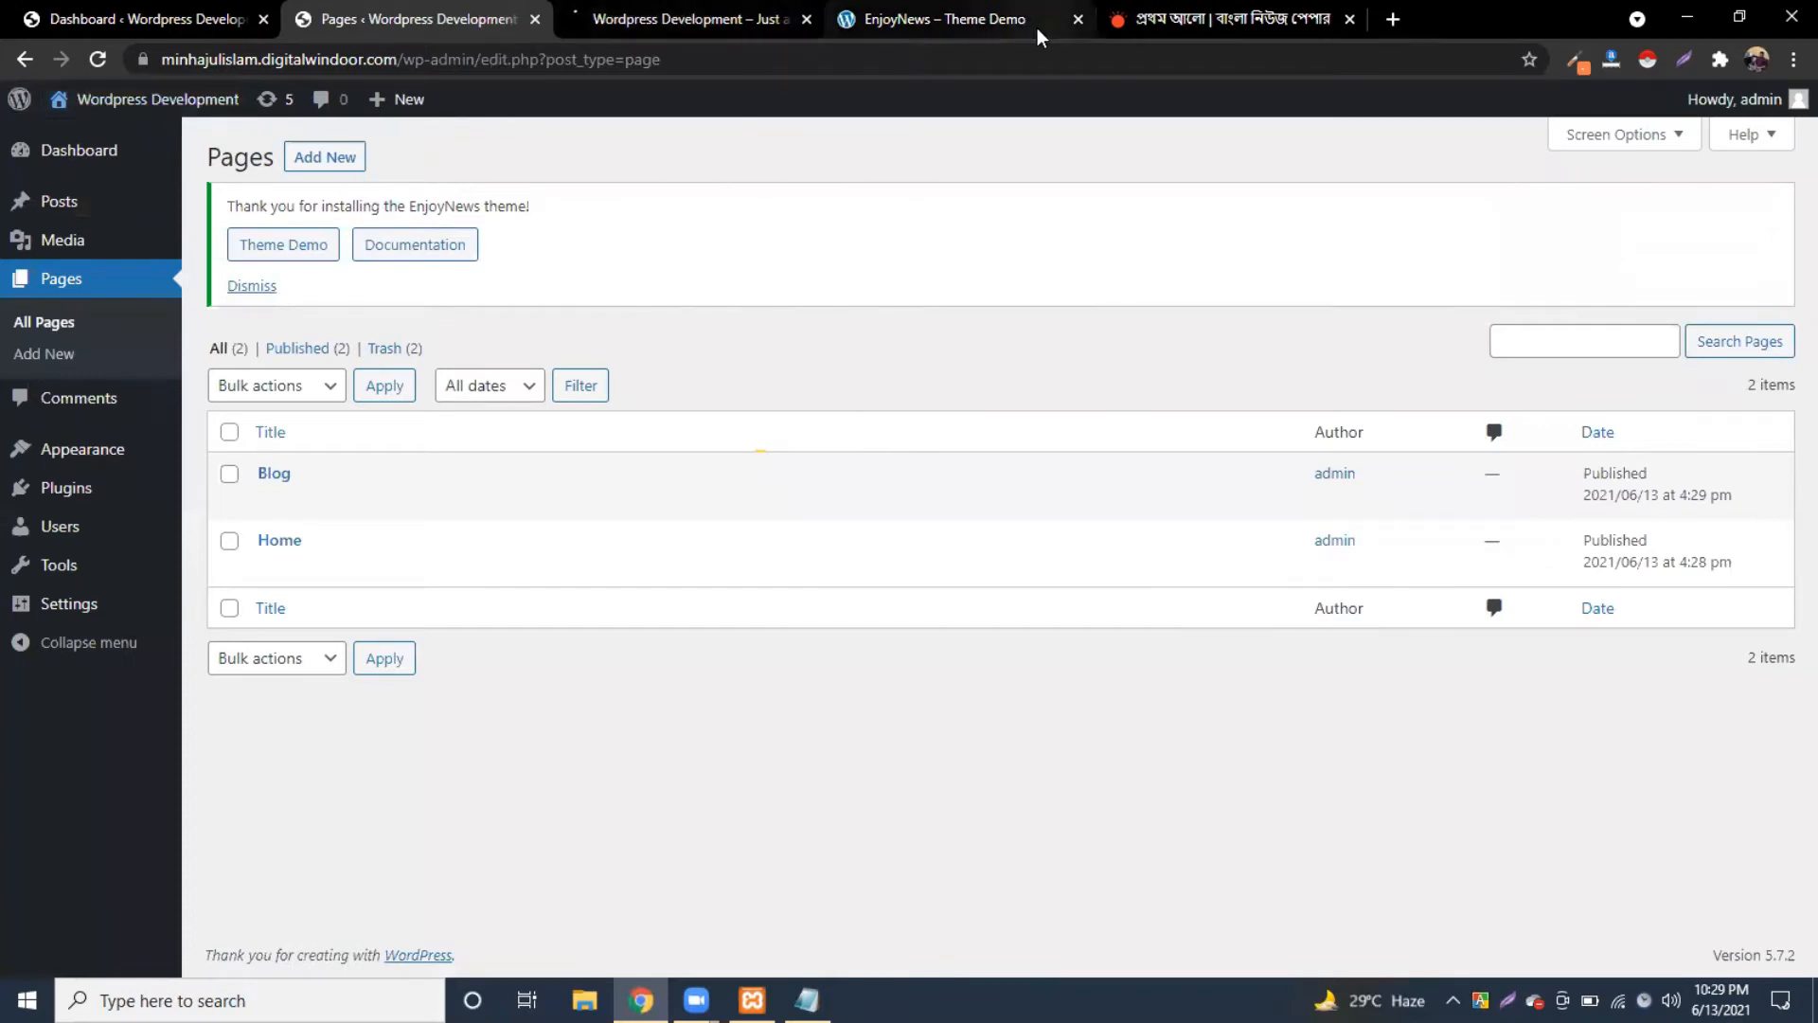
{"action": "left_click", "coordinate": [1037, 26]}
{"action": "left_click", "coordinate": [1075, 20]}
Step: Move Prothom Alo into its own minimized window, then scroll the site's front page
{"action": "left_click_drag", "start_coordinate": [947, 24], "coordinate": [1047, 172]}
{"action": "left_click", "coordinate": [1694, 15]}
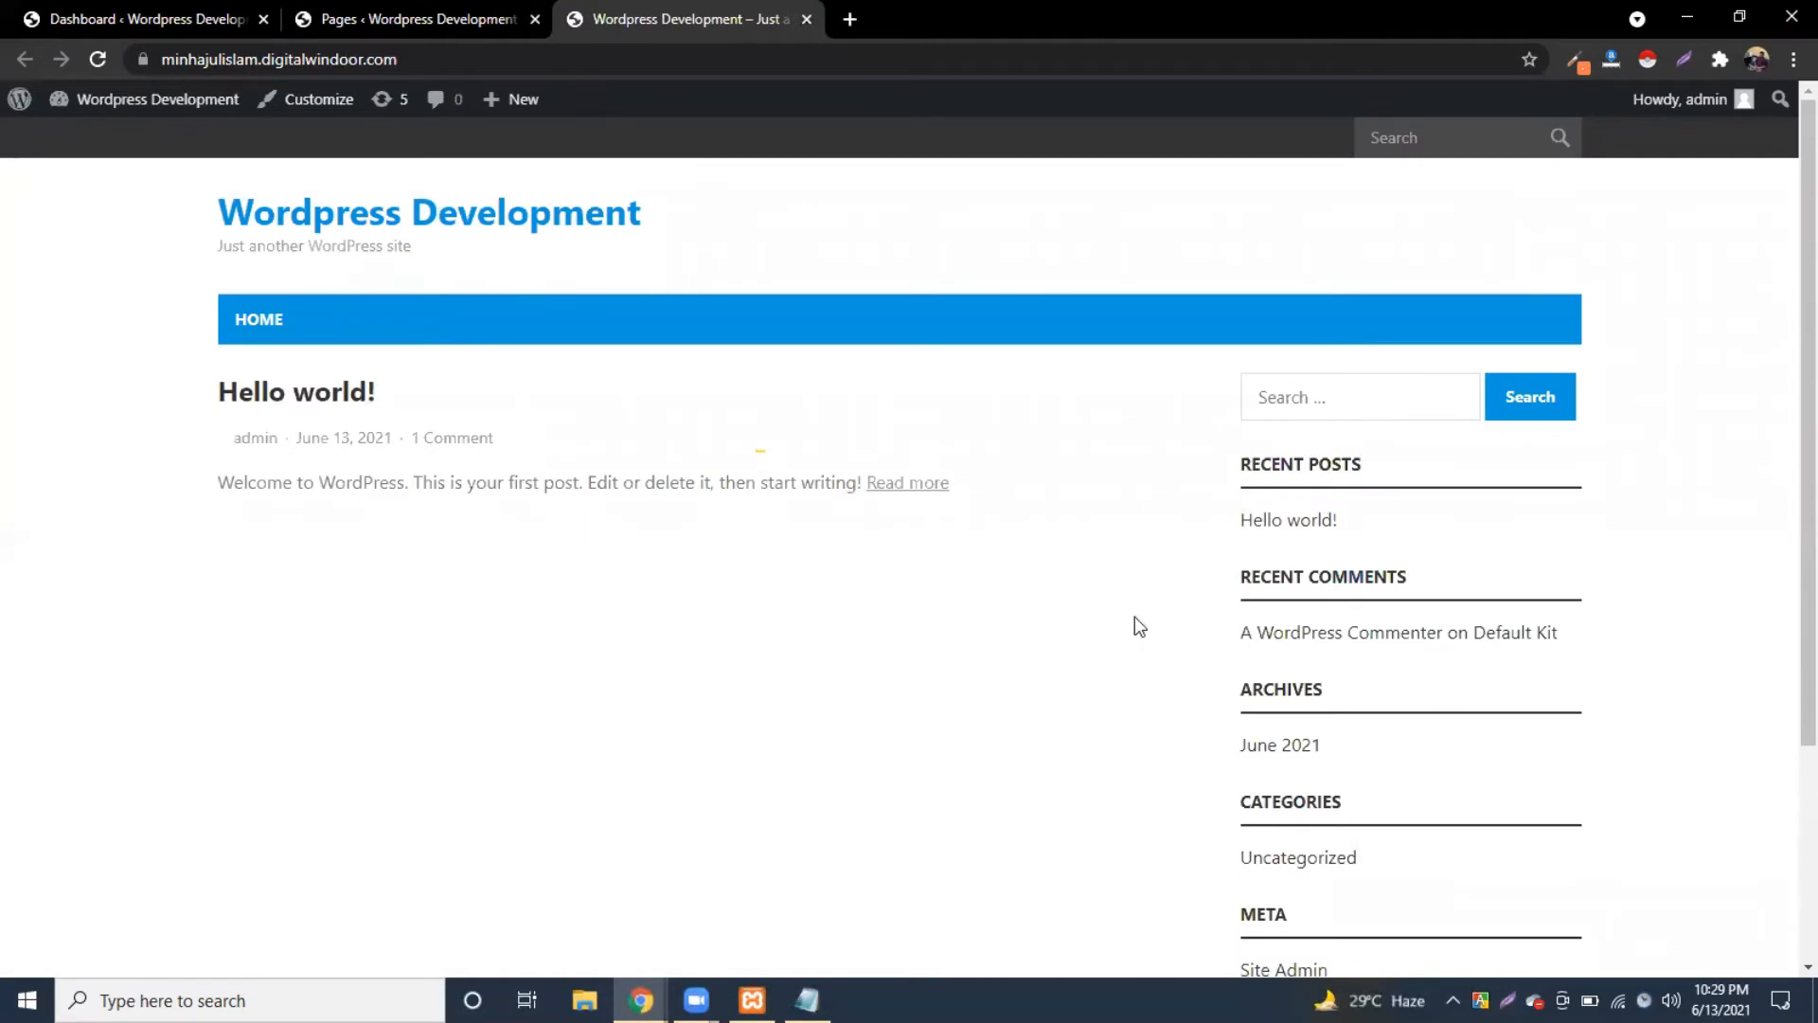
{"action": "scroll", "coordinate": [691, 649], "scroll_direction": "down", "scroll_amount": 1}
{"action": "scroll", "coordinate": [696, 654], "scroll_direction": "up", "scroll_amount": 1}
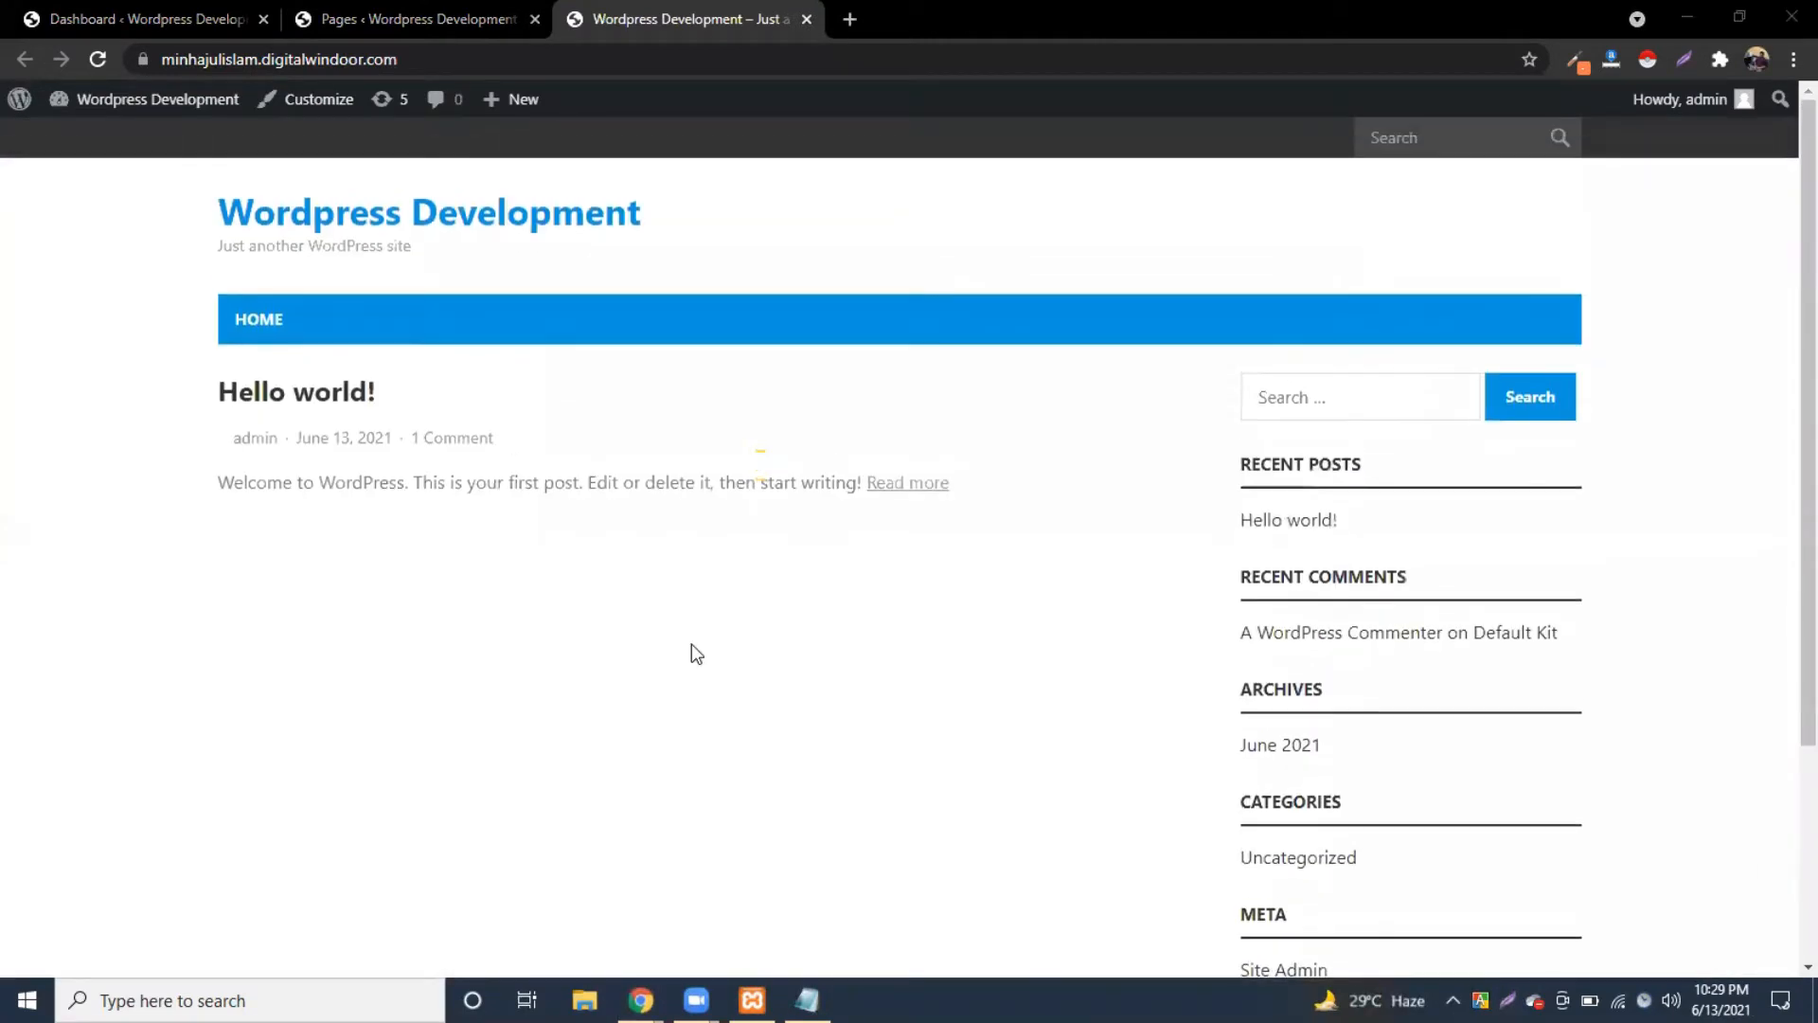
{"action": "scroll", "coordinate": [695, 654], "scroll_direction": "down", "scroll_amount": 1}
{"action": "scroll", "coordinate": [696, 654], "scroll_direction": "up", "scroll_amount": 1}
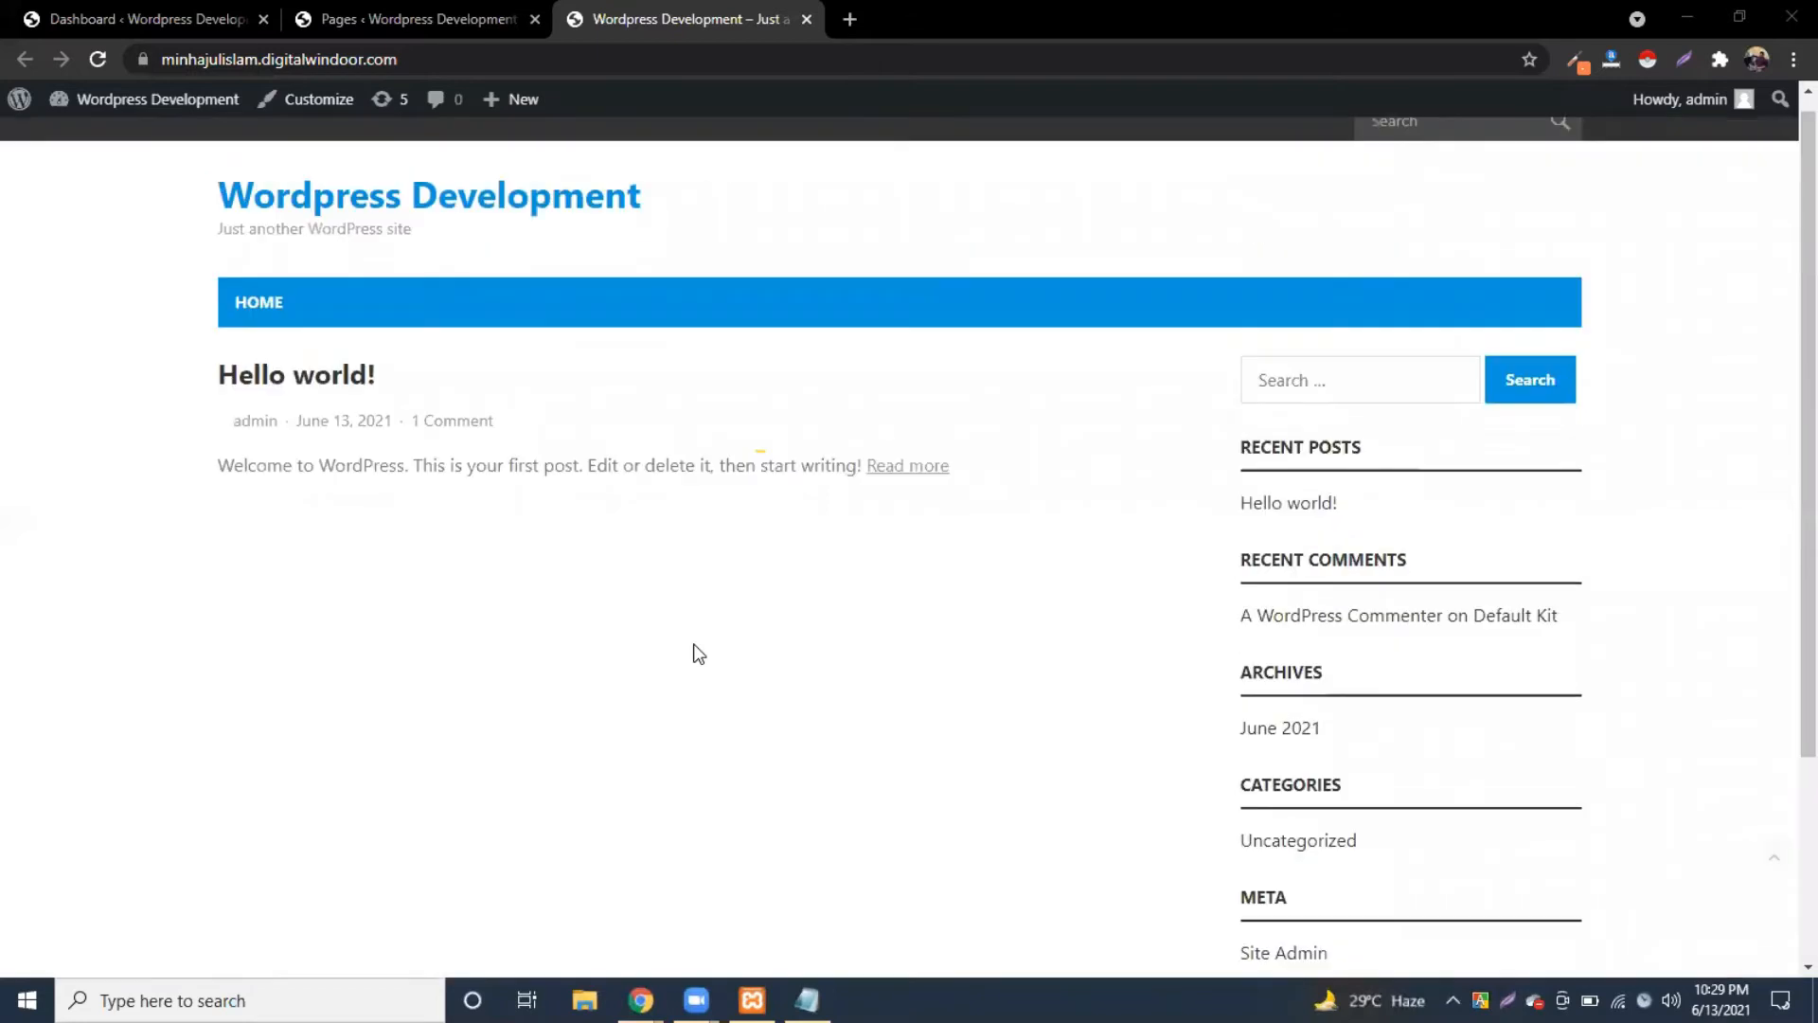
{"action": "scroll", "coordinate": [698, 653], "scroll_direction": "down", "scroll_amount": 1}
{"action": "scroll", "coordinate": [698, 654], "scroll_direction": "up", "scroll_amount": 1}
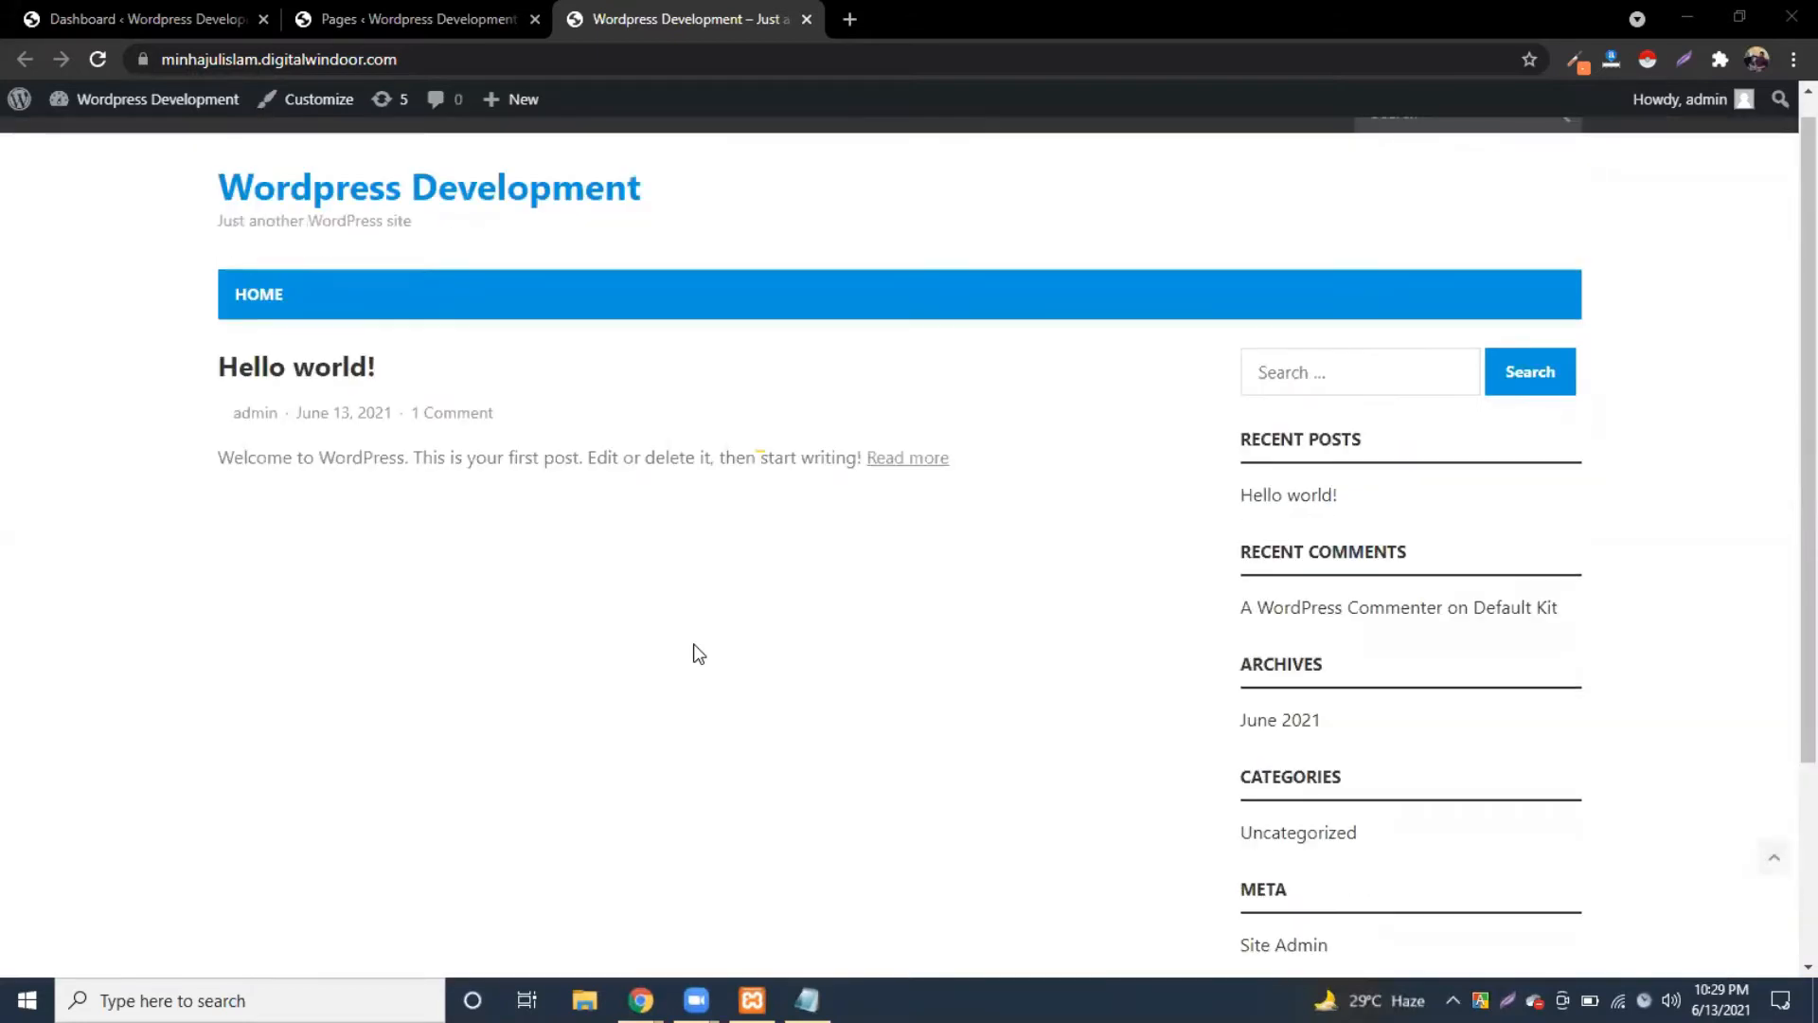
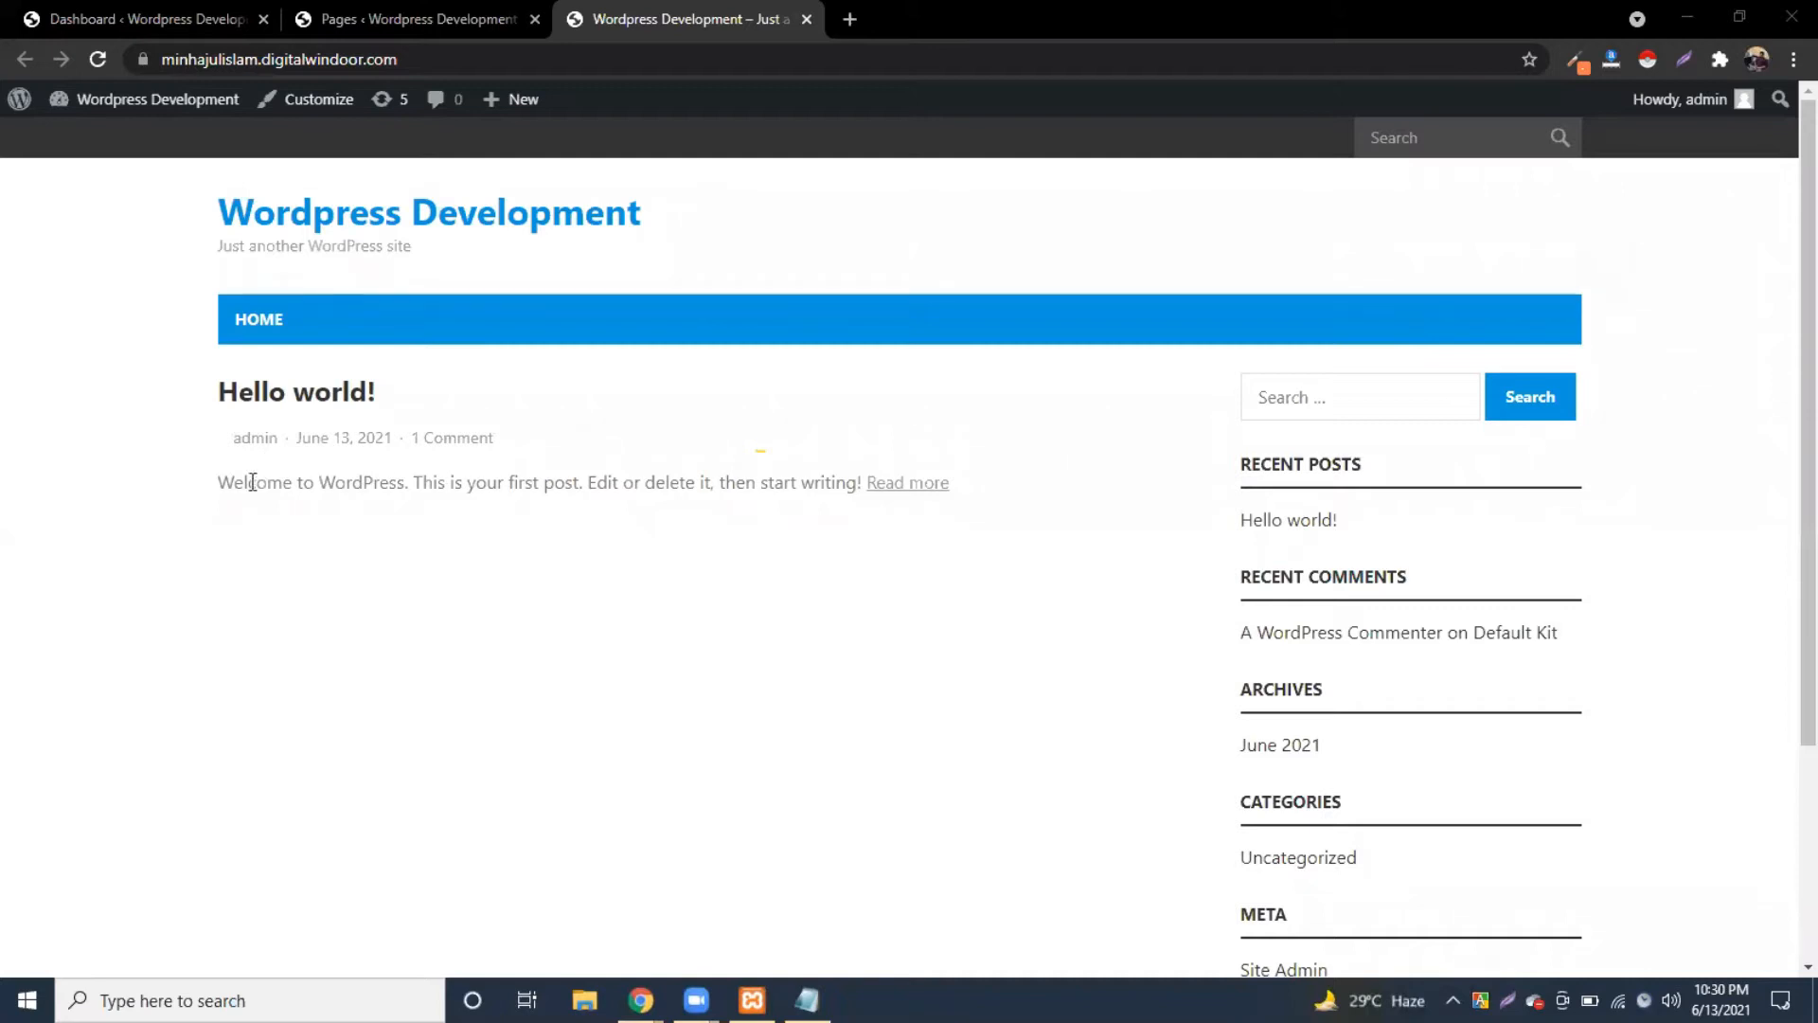
Step: Highlight the Hello world! post's title, meta line and welcome text on the front page
{"action": "left_click_drag", "start_coordinate": [187, 392], "coordinate": [479, 402]}
{"action": "left_click_drag", "start_coordinate": [608, 381], "coordinate": [201, 392]}
{"action": "left_click", "coordinate": [157, 397]}
{"action": "left_click_drag", "start_coordinate": [323, 399], "coordinate": [540, 406]}
{"action": "left_click", "coordinate": [758, 487]}
{"action": "left_click_drag", "start_coordinate": [1089, 502], "coordinate": [634, 421]}
{"action": "left_click", "coordinate": [634, 420]}
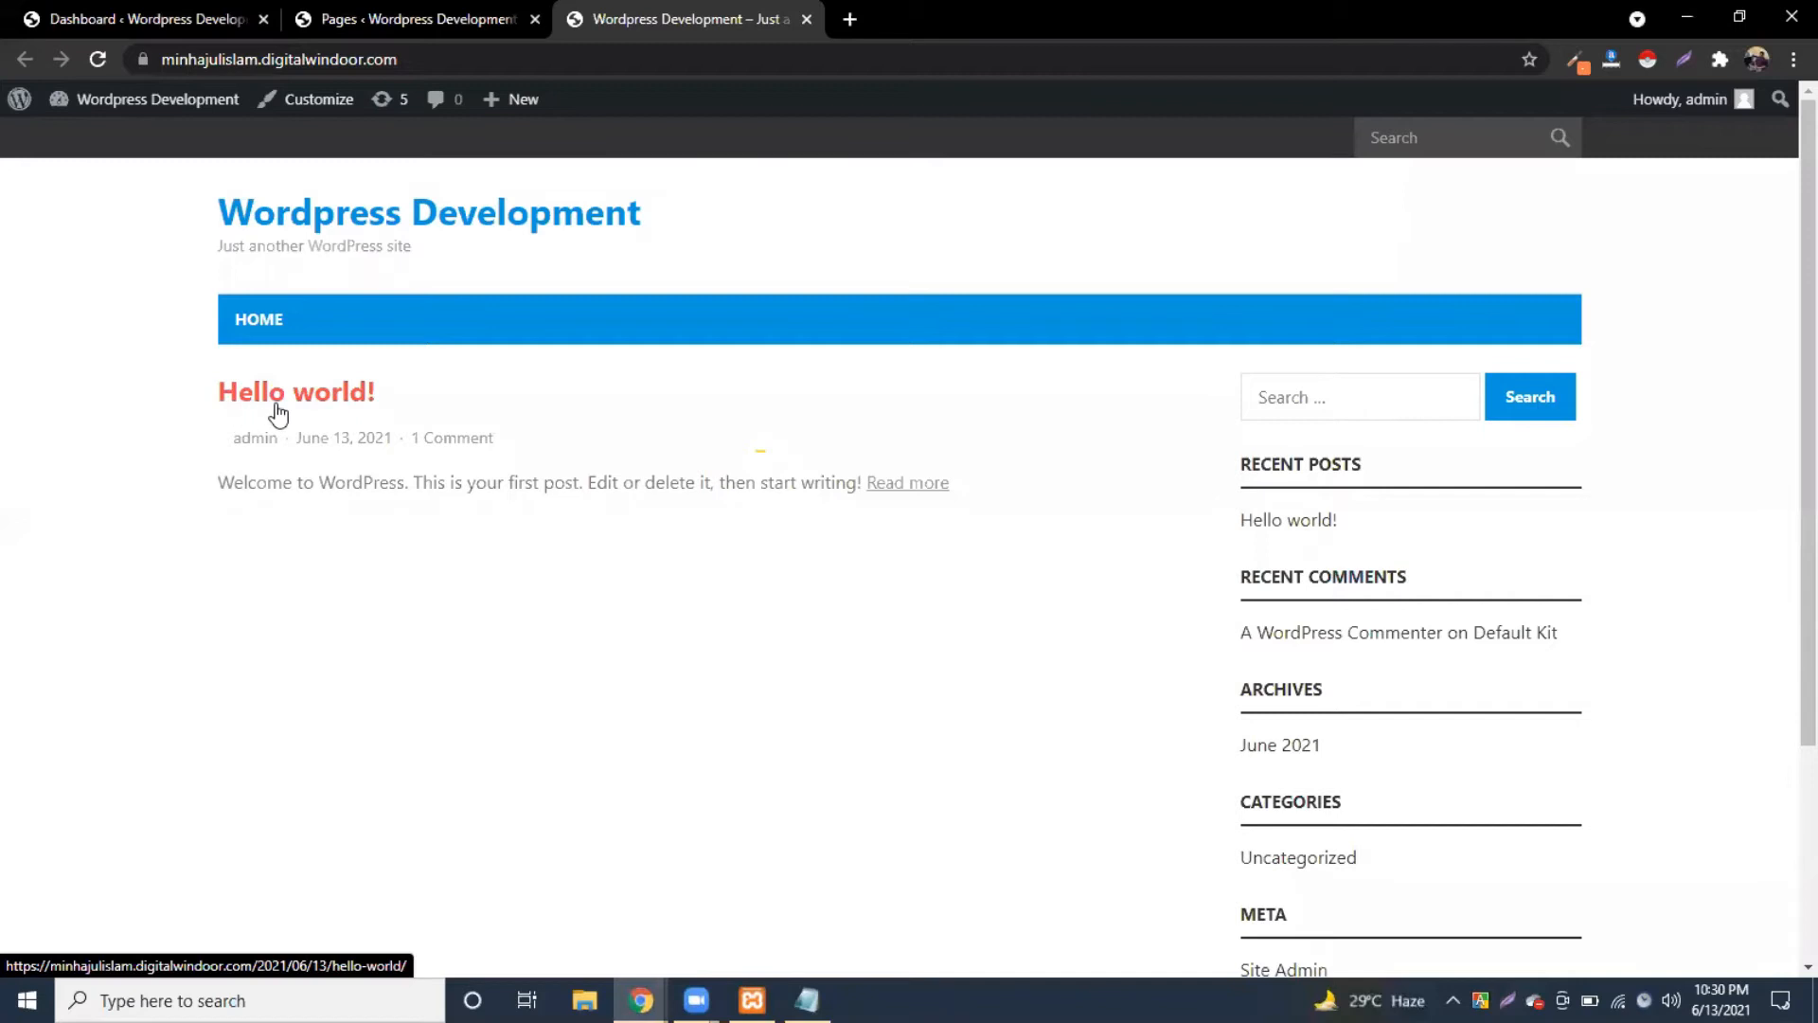
Step: Go to the Posts list, which holds only Hello world!, and start a new post
{"action": "left_click", "coordinate": [299, 21]}
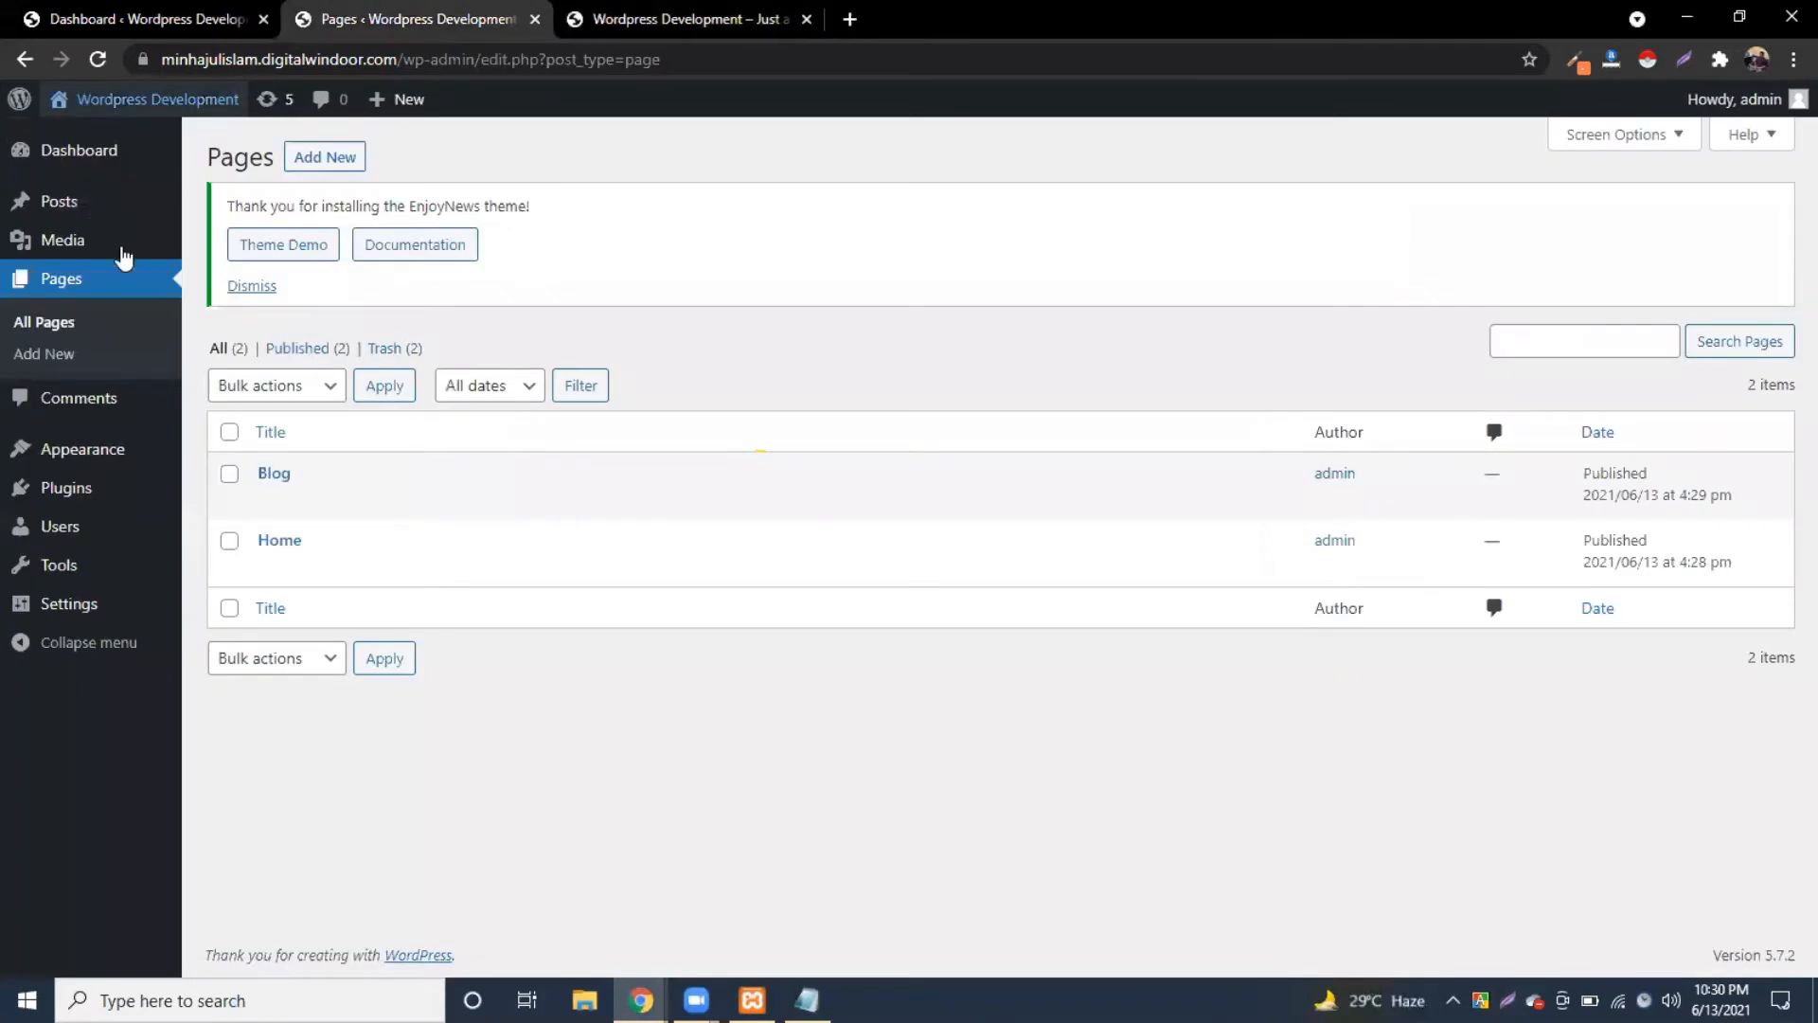
{"action": "left_click", "coordinate": [80, 215]}
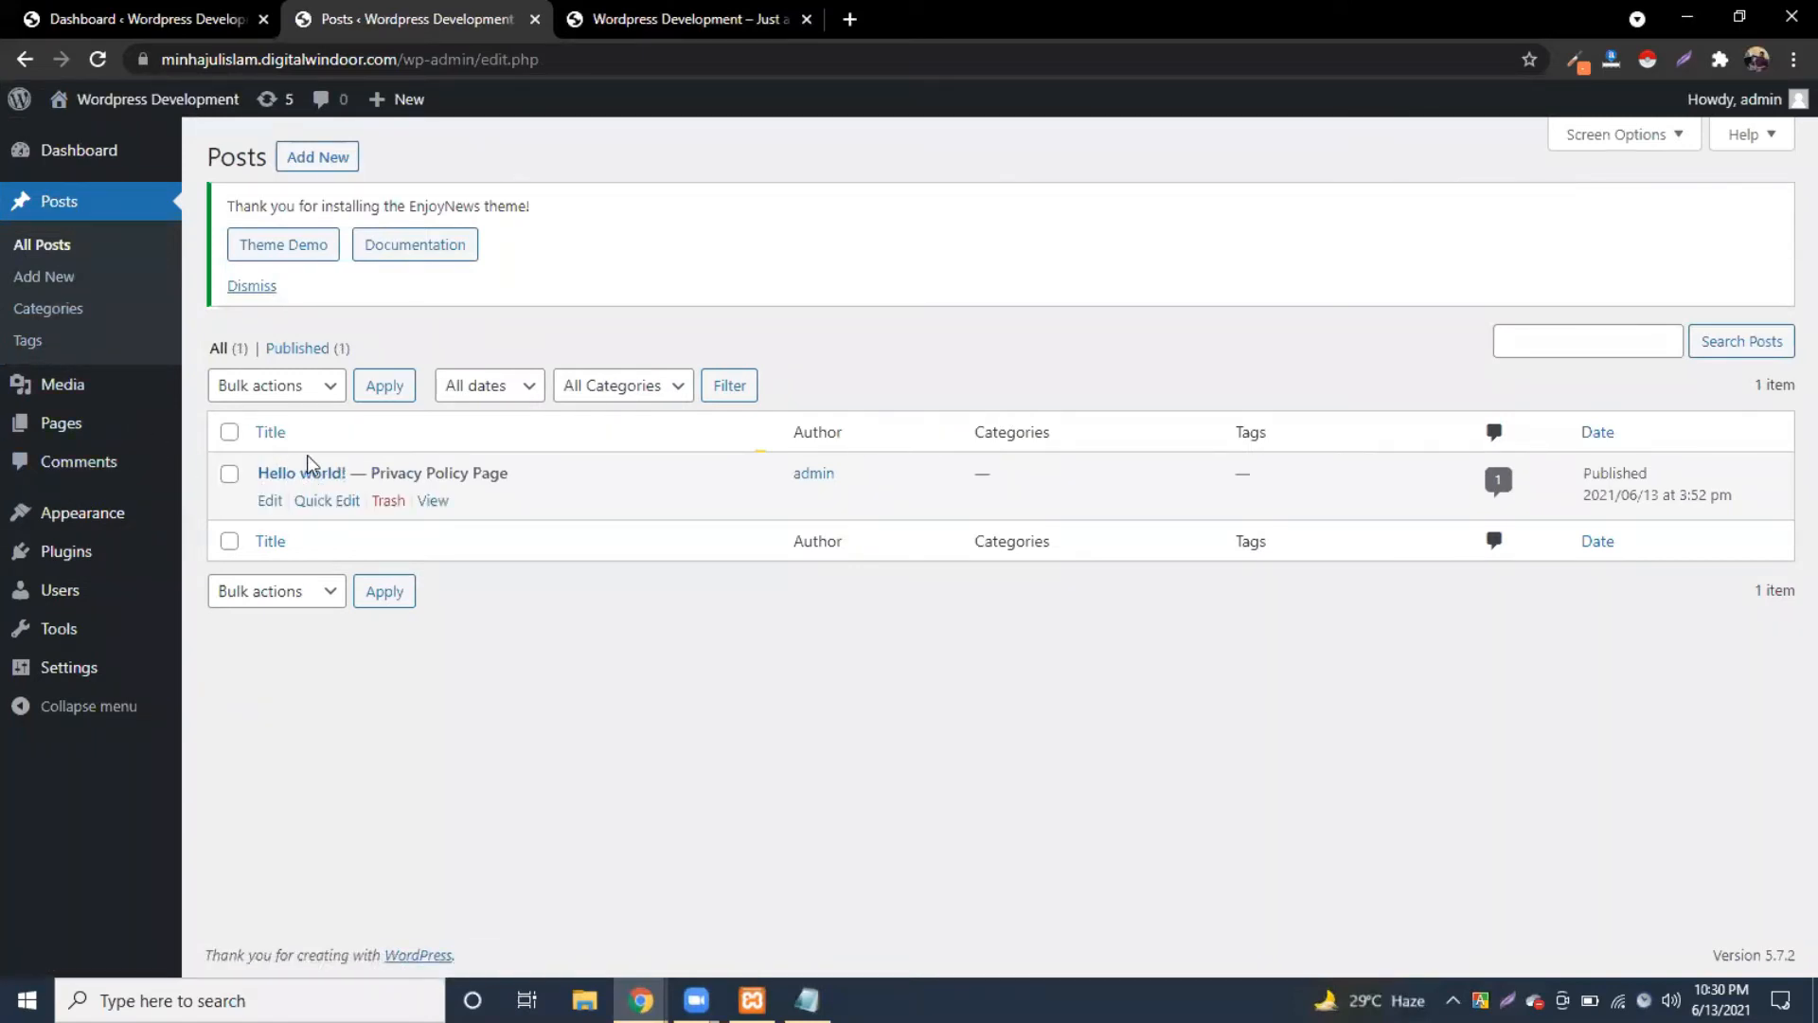
{"action": "left_click", "coordinate": [731, 15]}
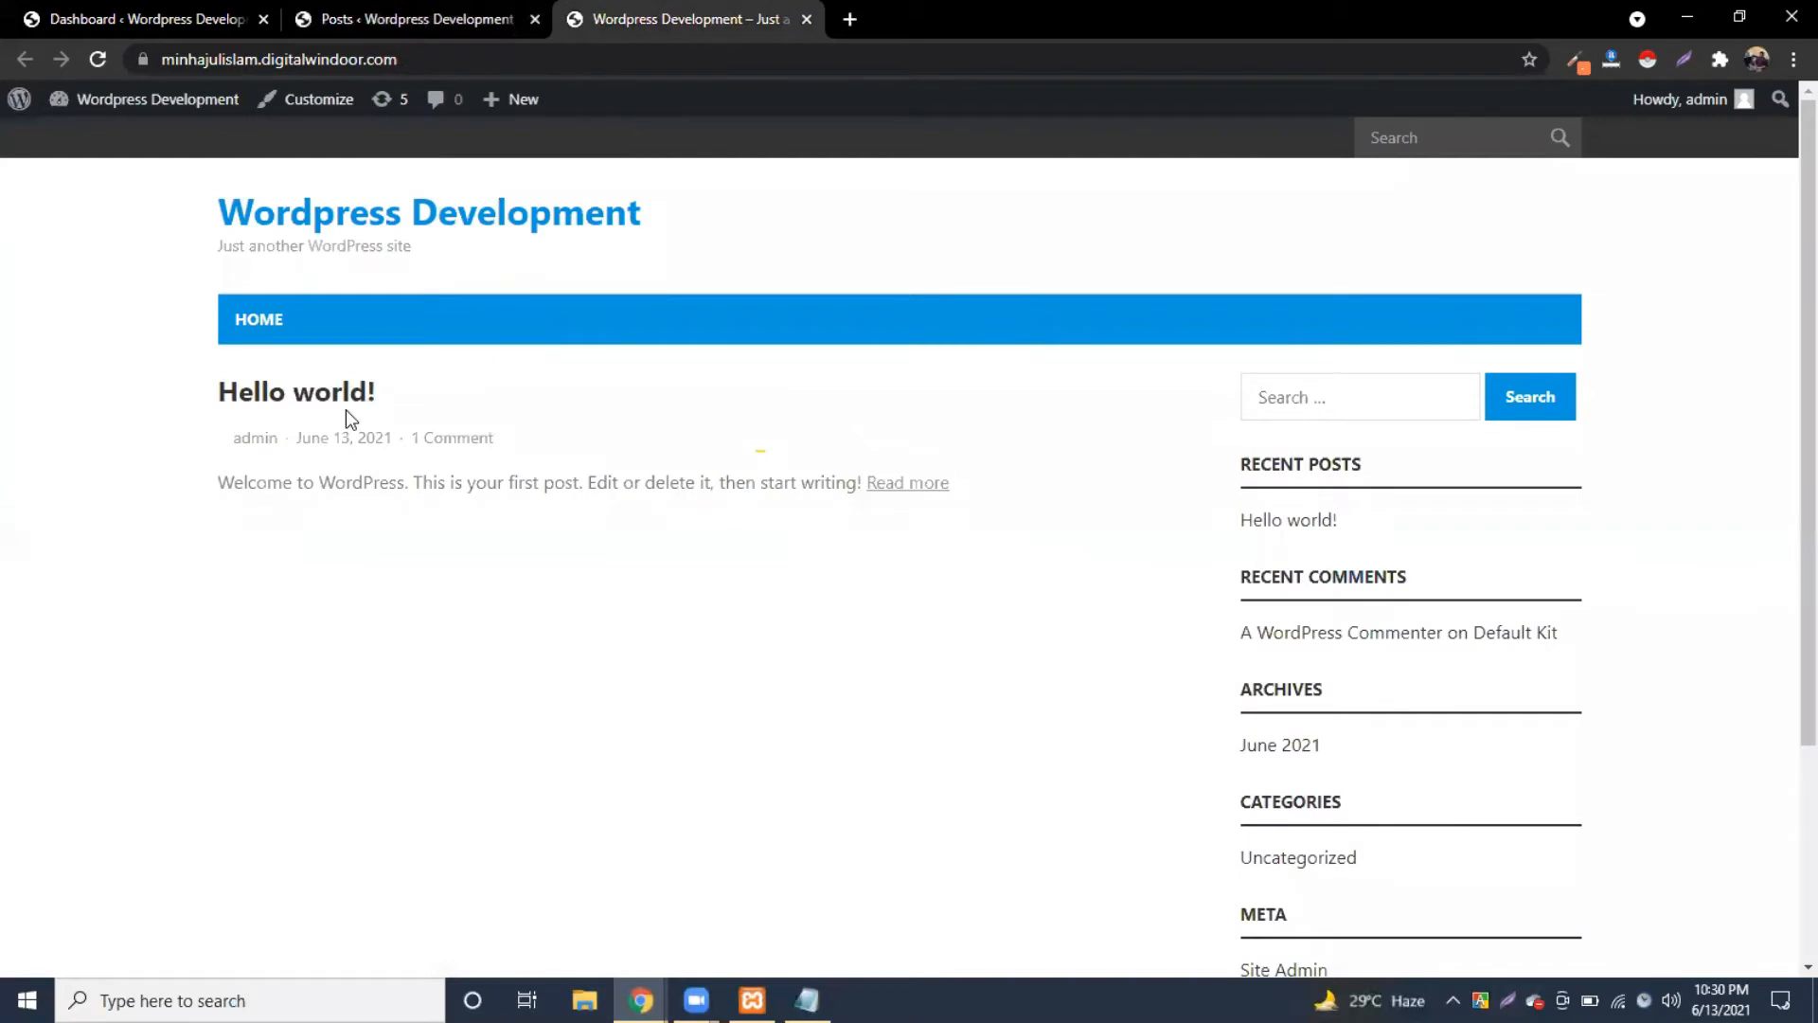
{"action": "left_click", "coordinate": [401, 5]}
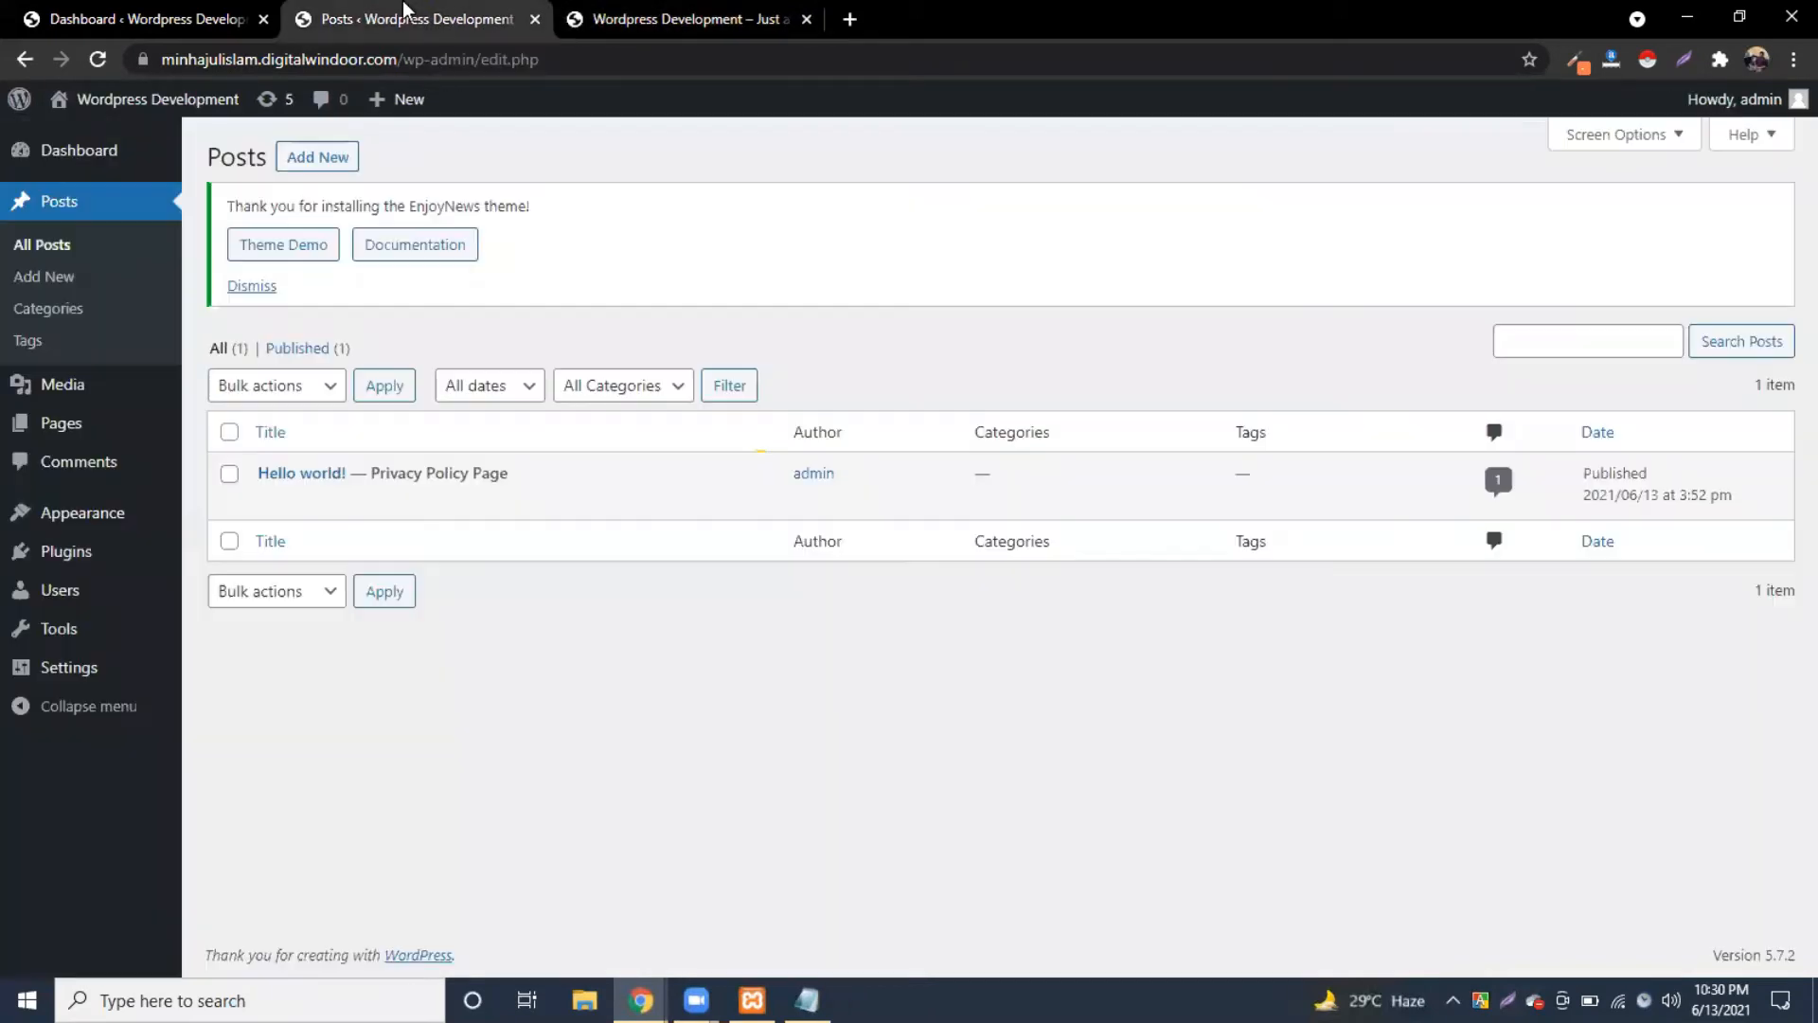
{"action": "left_click", "coordinate": [320, 168]}
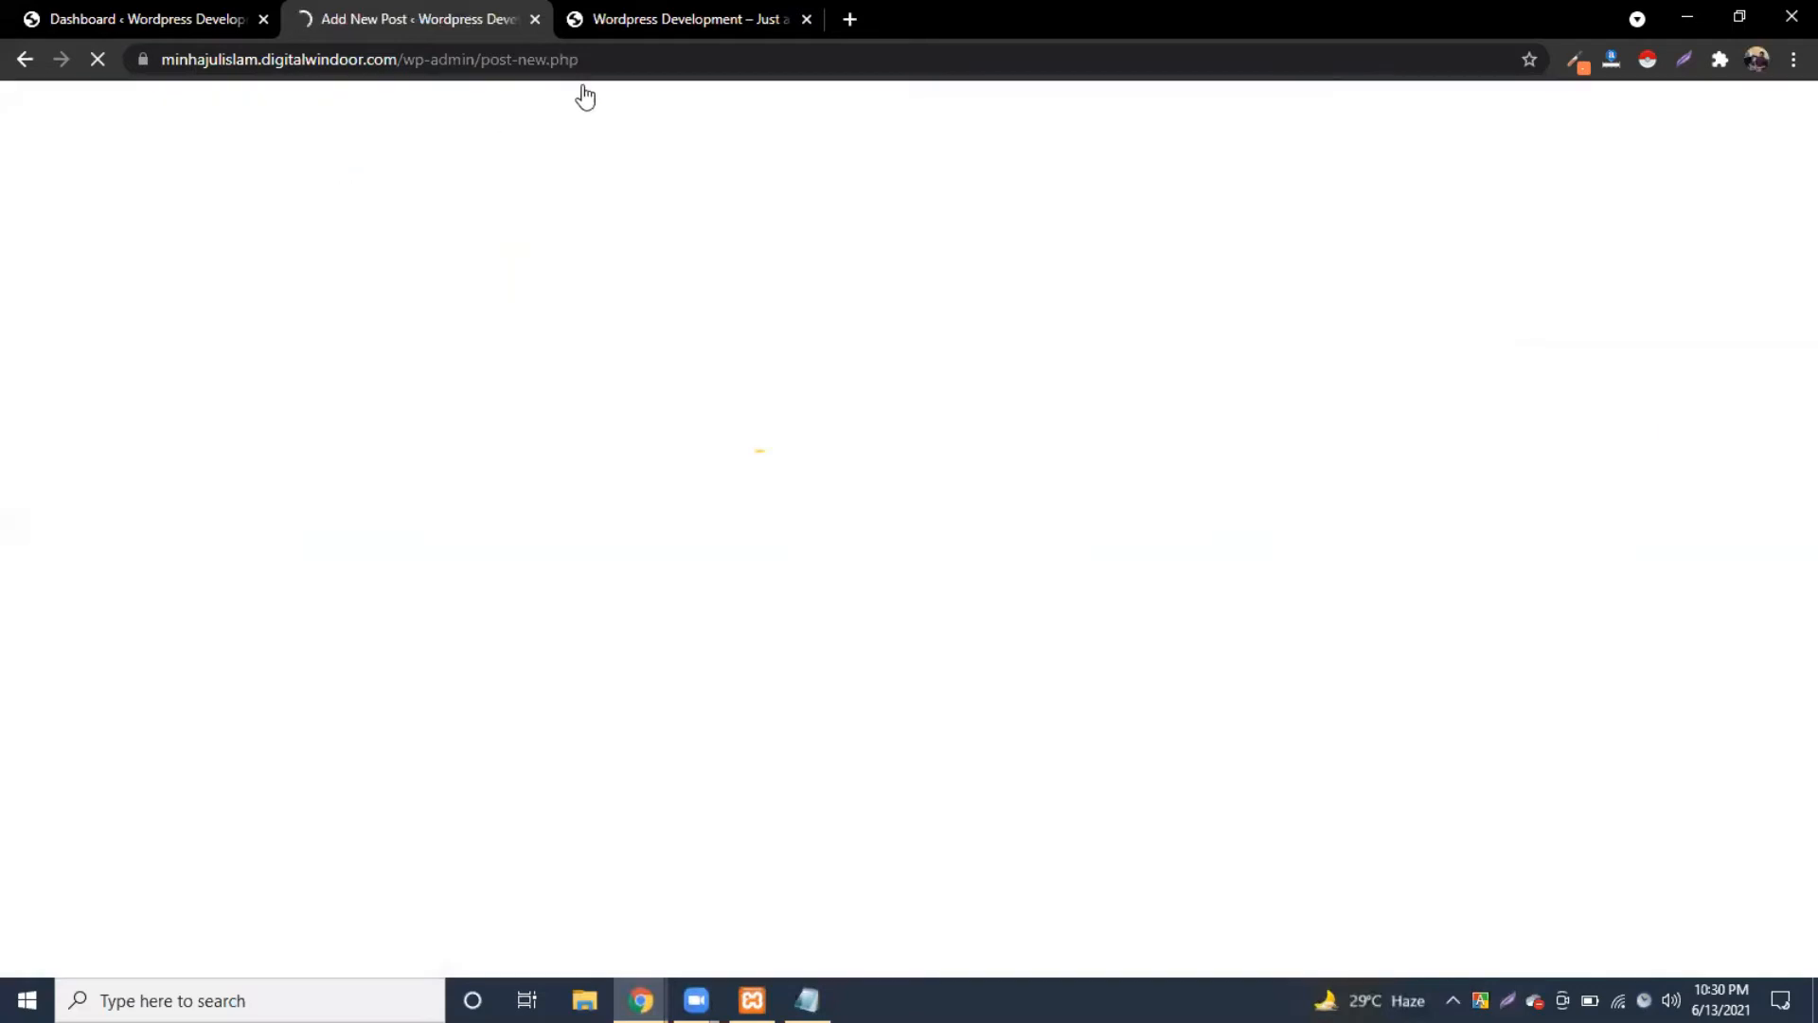
Step: Give the new post a short self-introduction title and publish it
{"action": "left_click", "coordinate": [650, 13]}
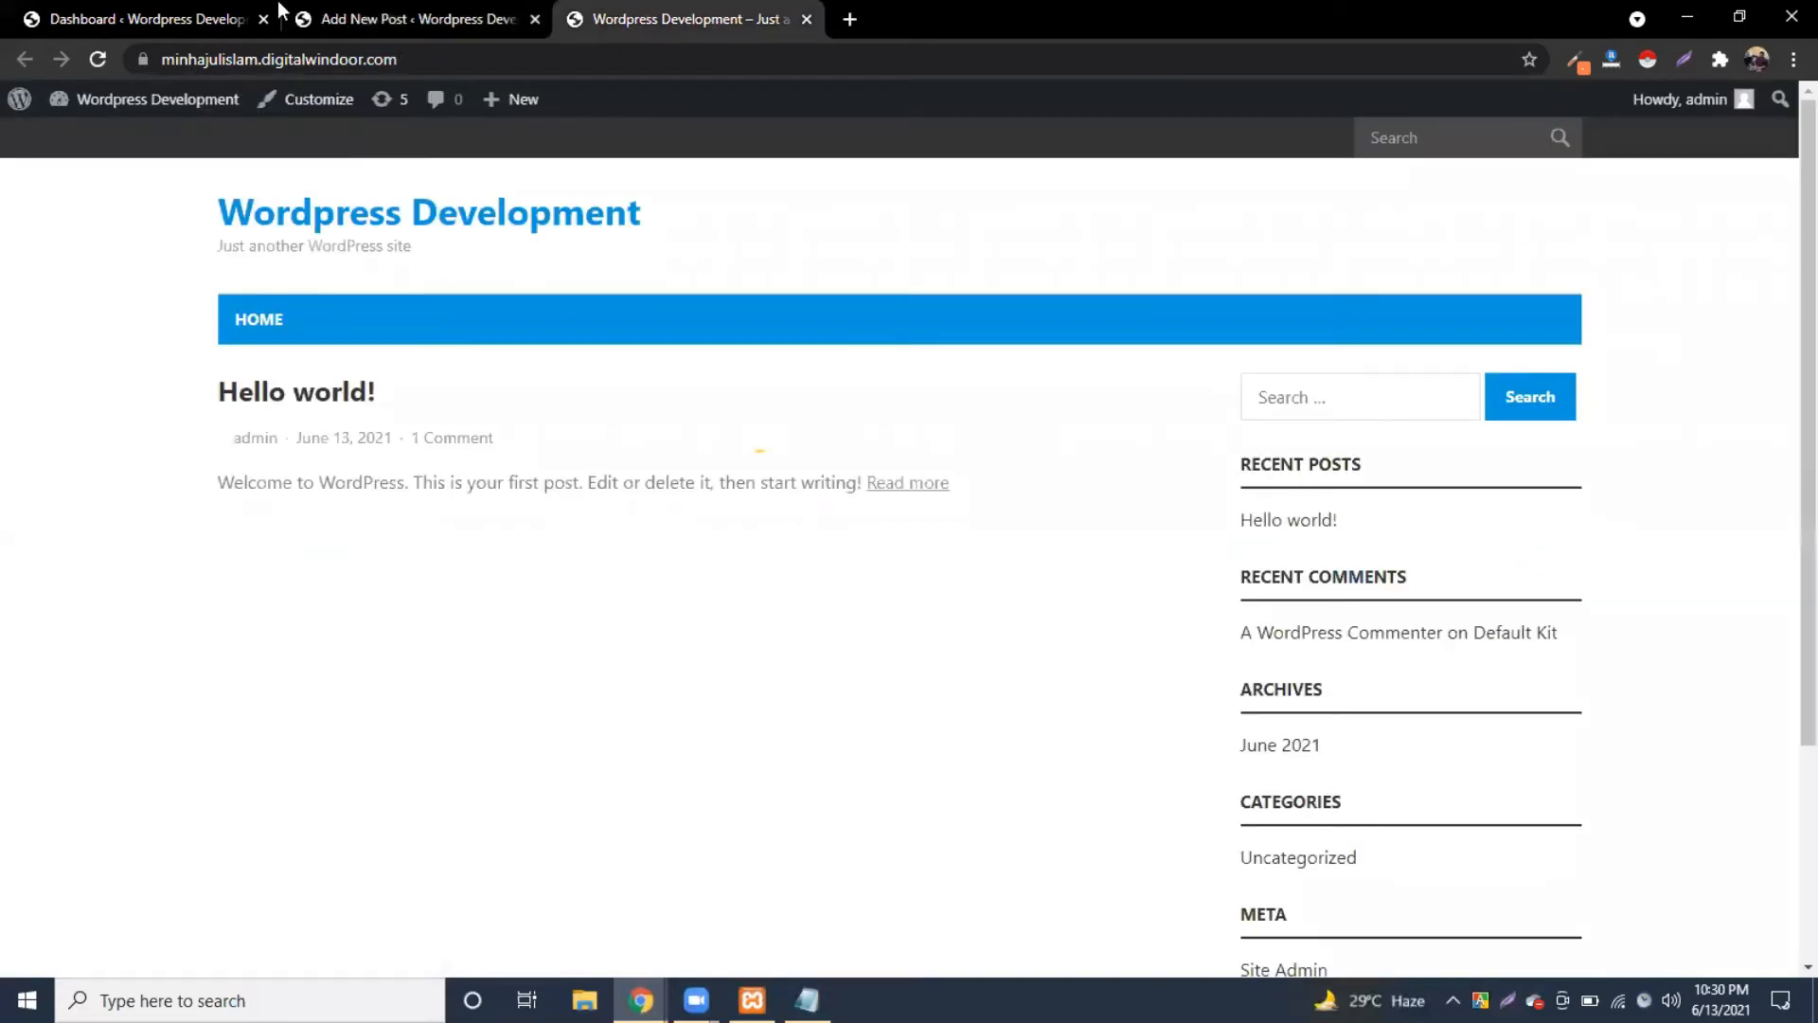
{"action": "left_click", "coordinate": [436, 15]}
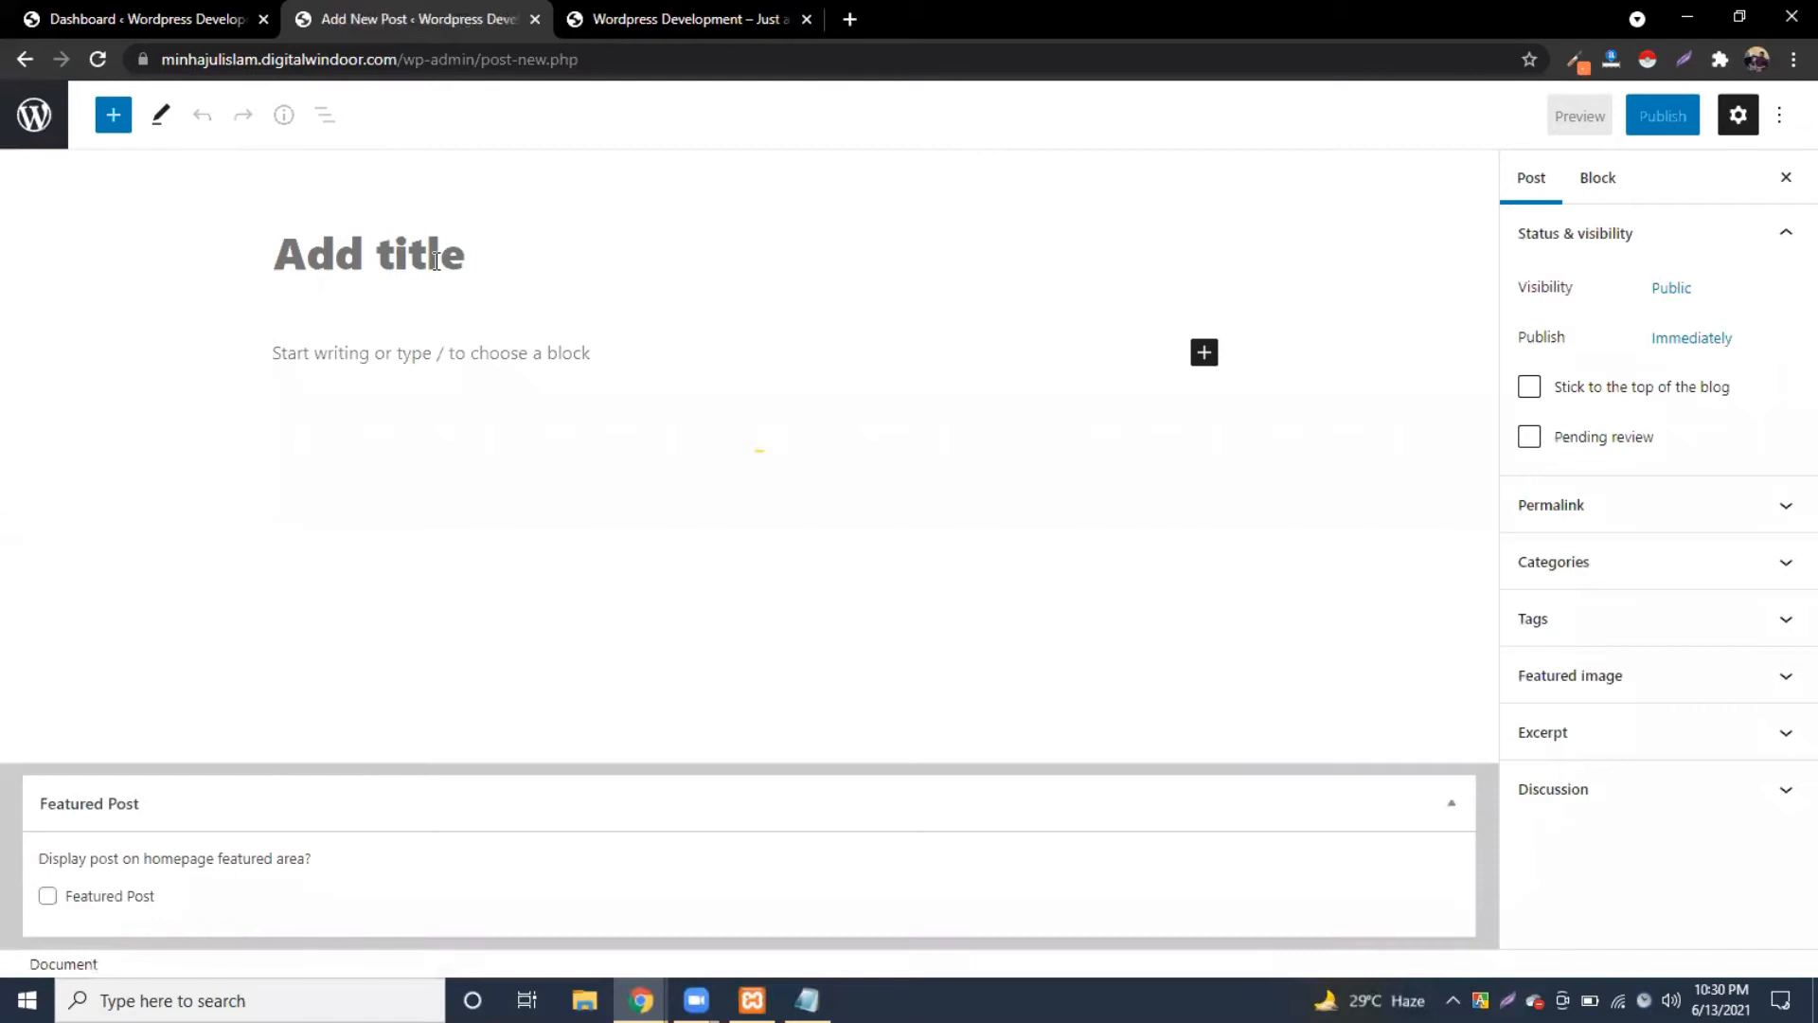
{"action": "type", "text": "Hi i"}
{"action": "type", "text": "am Minhaj"}
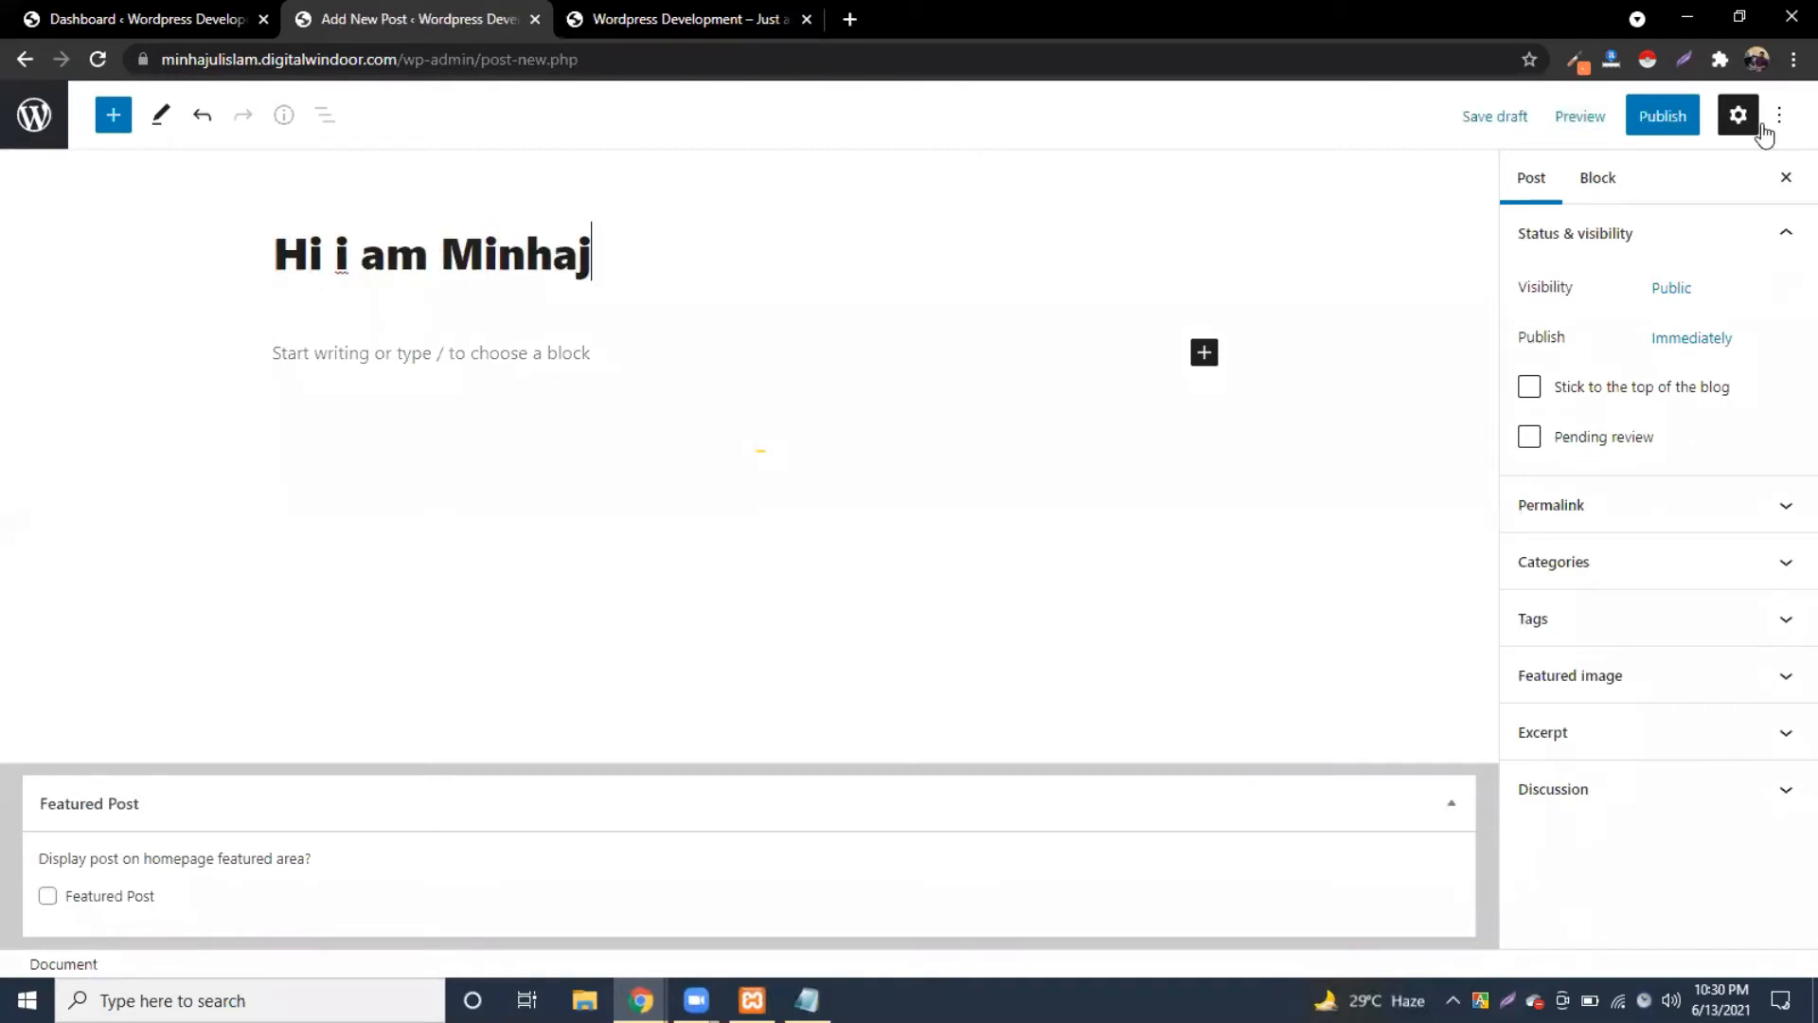
{"action": "left_click", "coordinate": [1638, 114]}
{"action": "left_click", "coordinate": [1634, 118]}
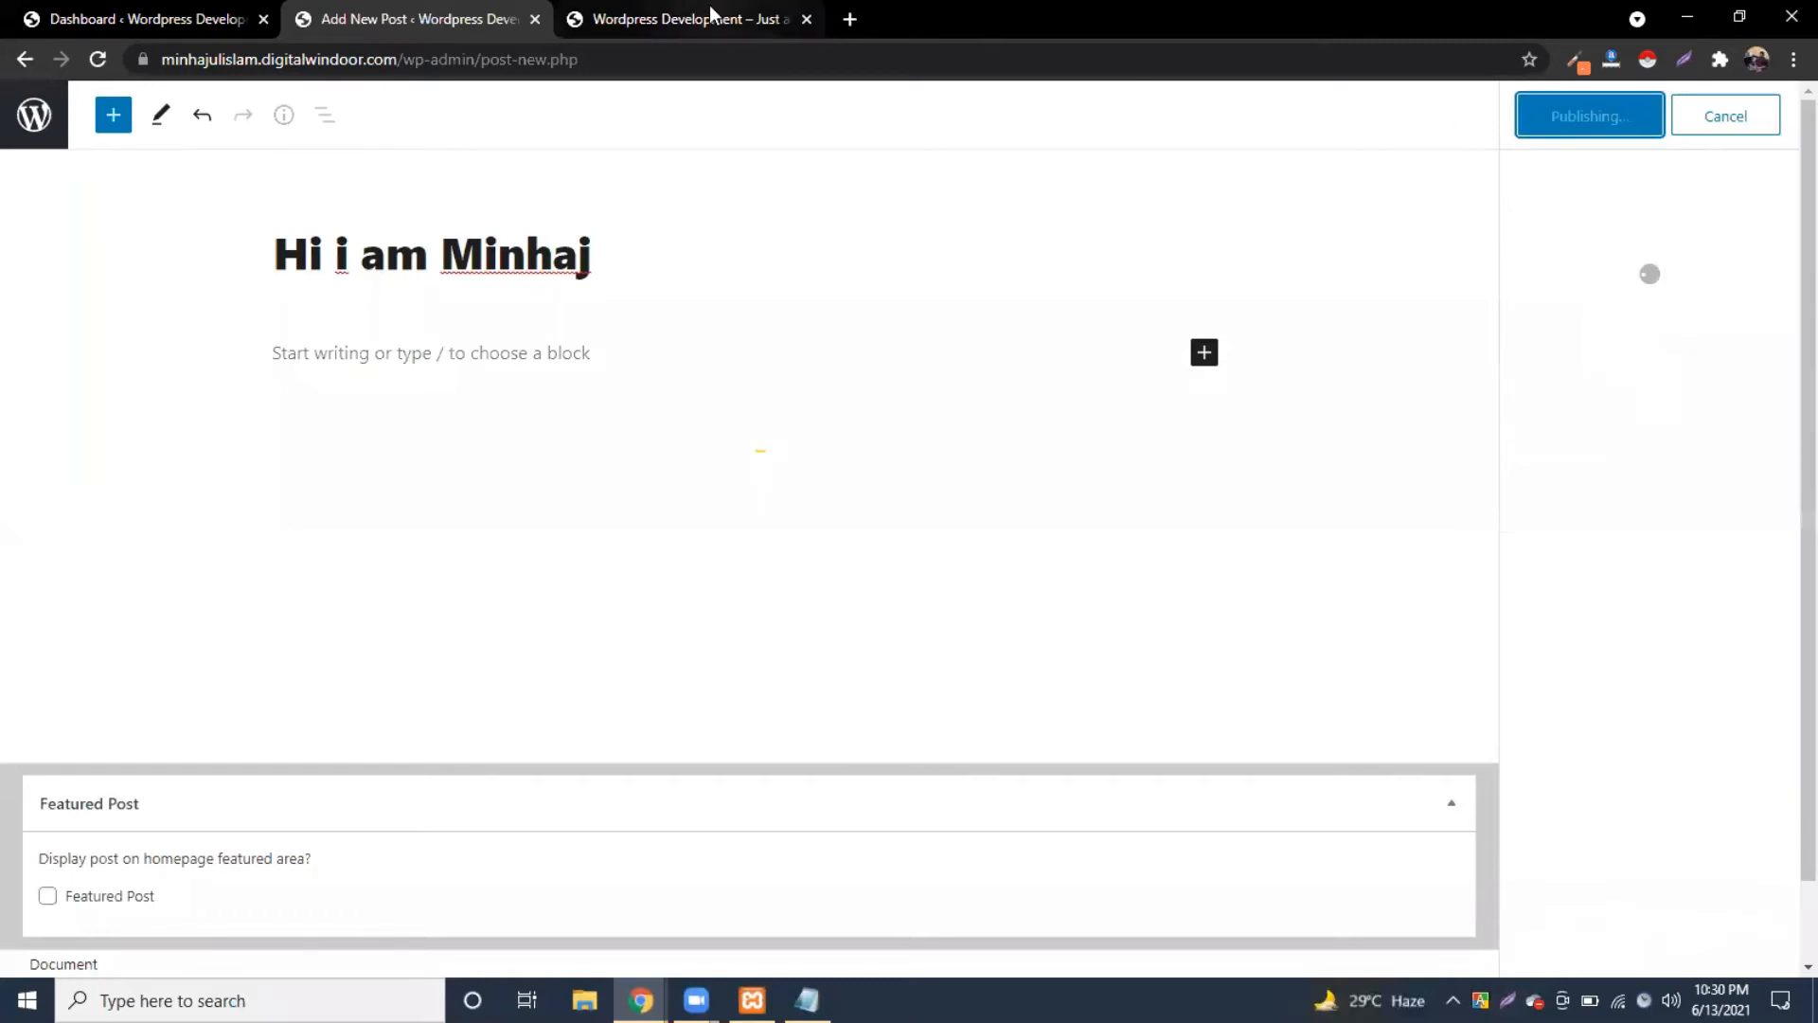
Step: Reload the front page to confirm the new post appears above Hello world!
{"action": "left_click", "coordinate": [710, 13]}
{"action": "left_click", "coordinate": [98, 59]}
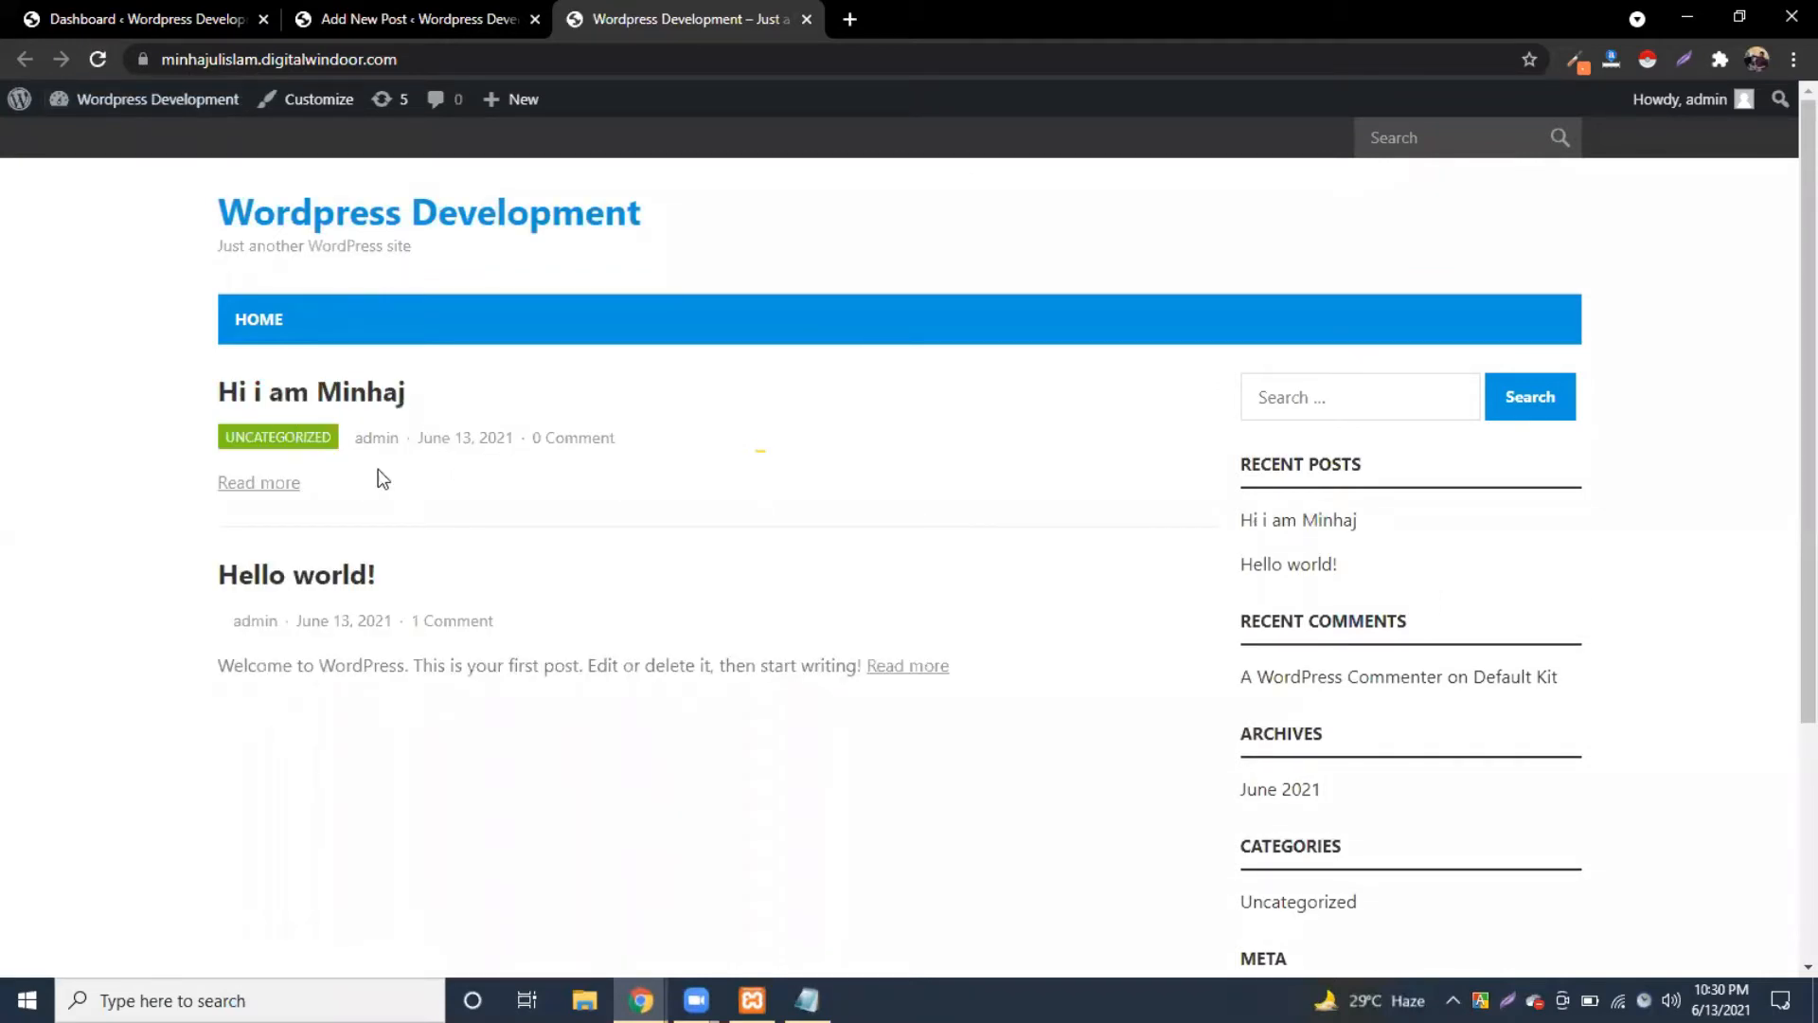
{"action": "left_click", "coordinate": [412, 8]}
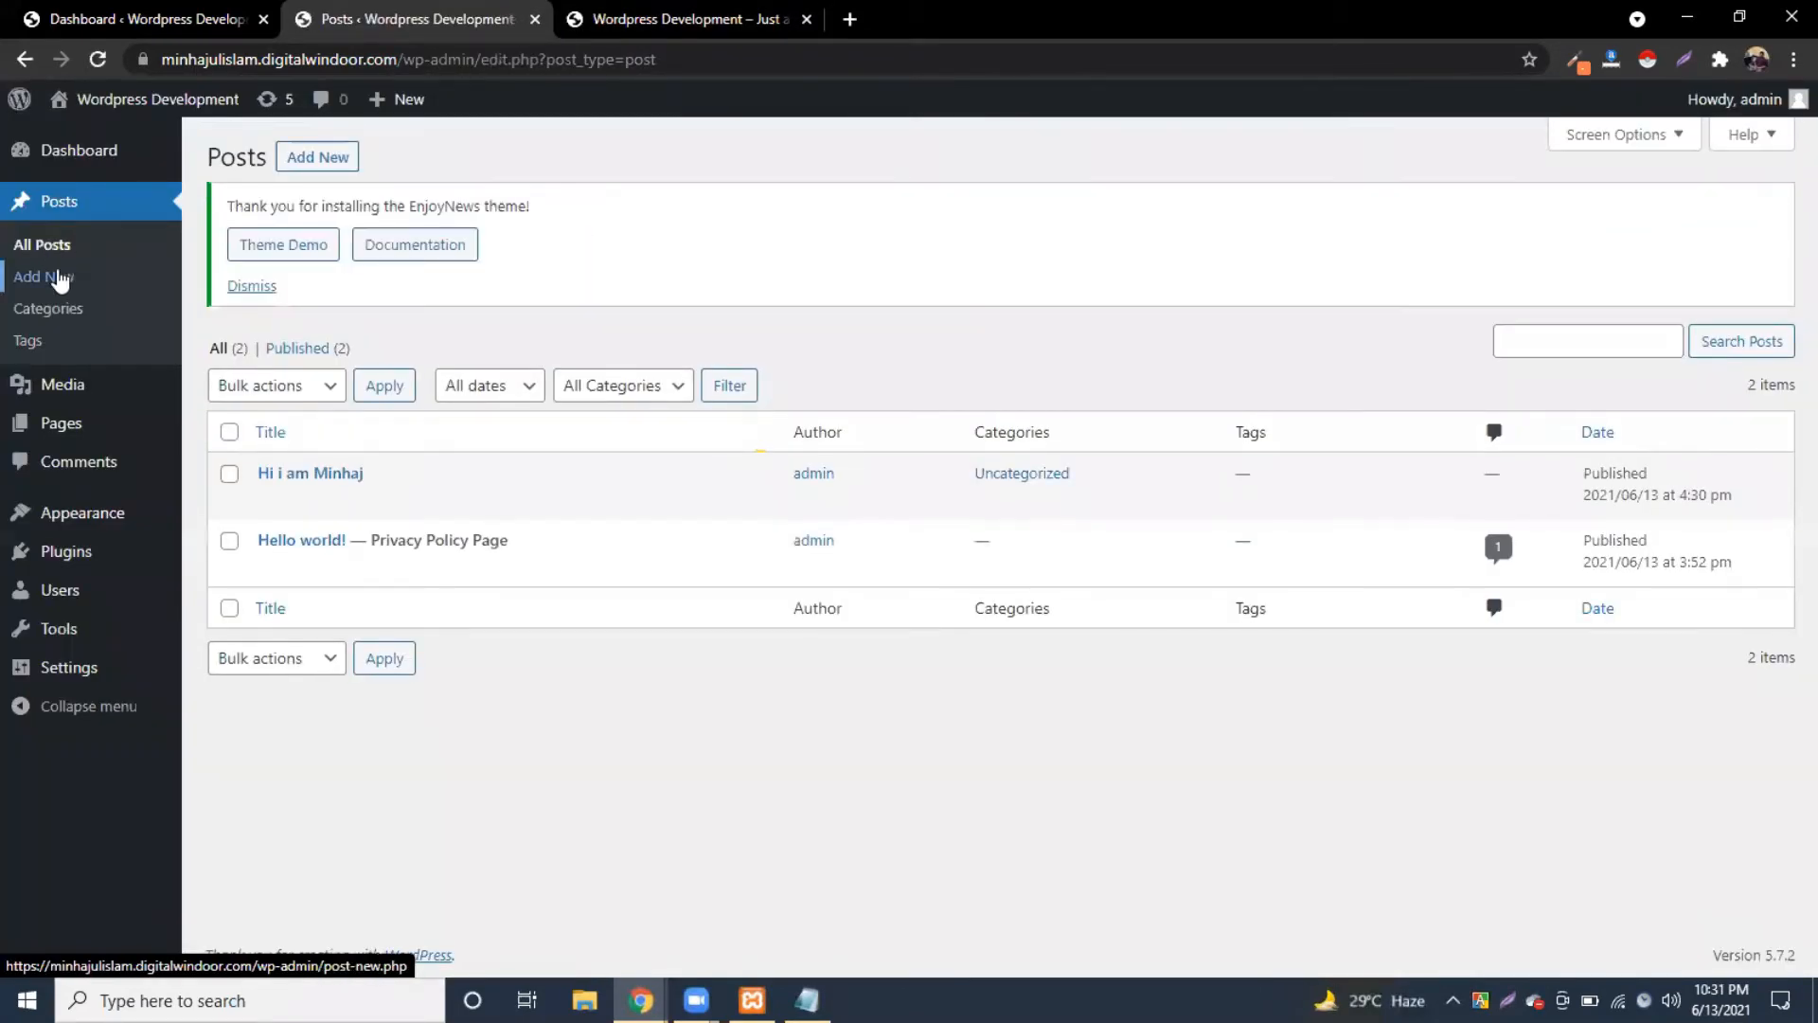
{"action": "left_click", "coordinate": [660, 12]}
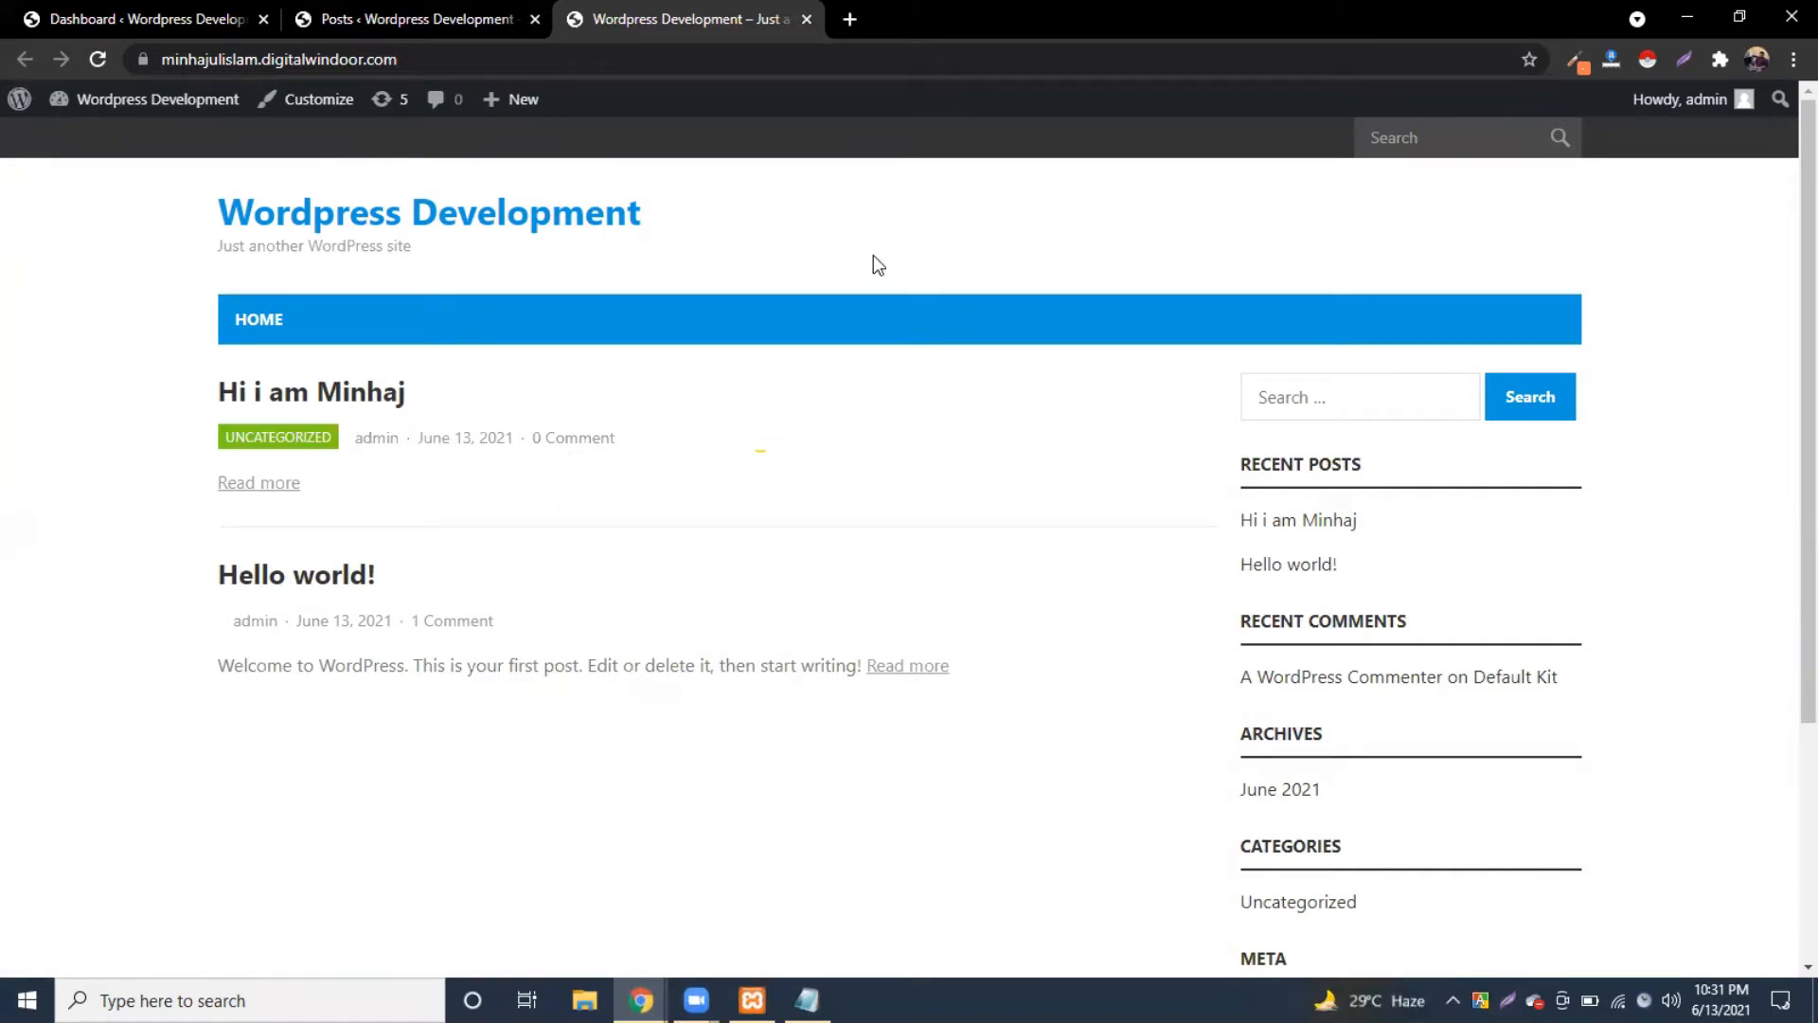
{"action": "left_click", "coordinate": [382, 12]}
{"action": "left_click", "coordinate": [130, 19]}
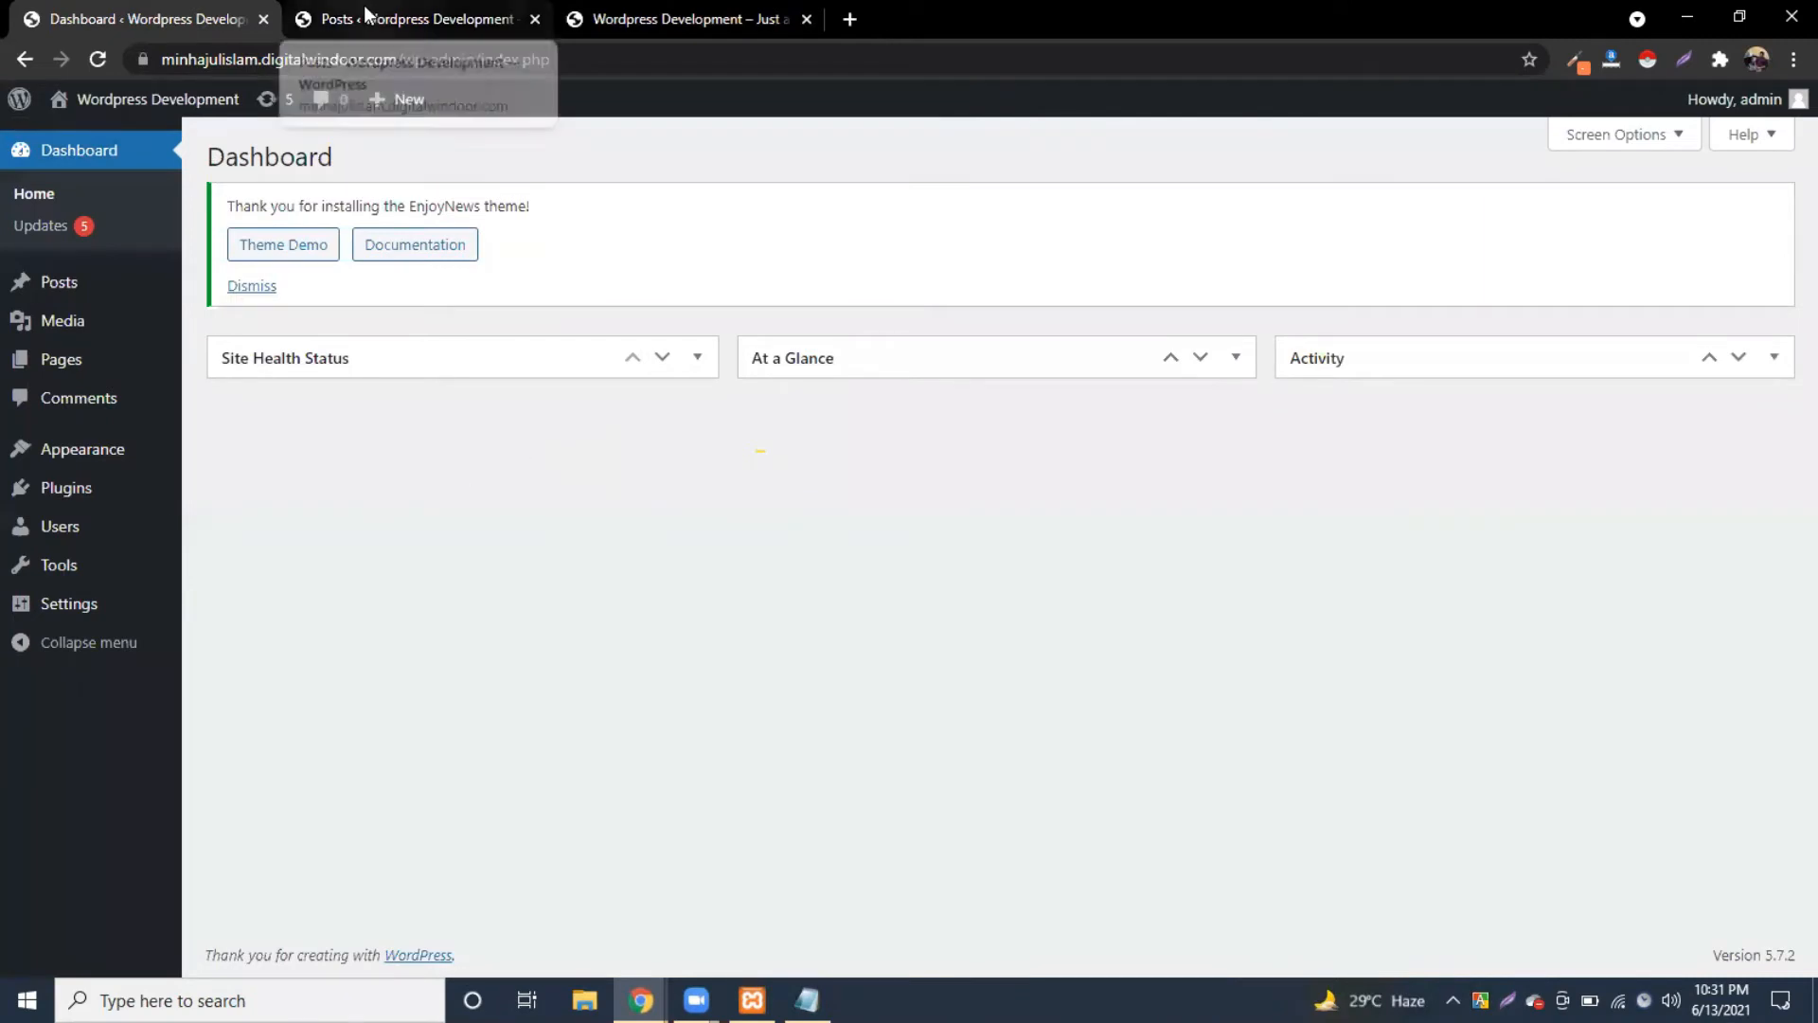
Step: Open Reading settings and compare the static-page and latest-posts homepage options
{"action": "mouse_move", "coordinate": [73, 614]}
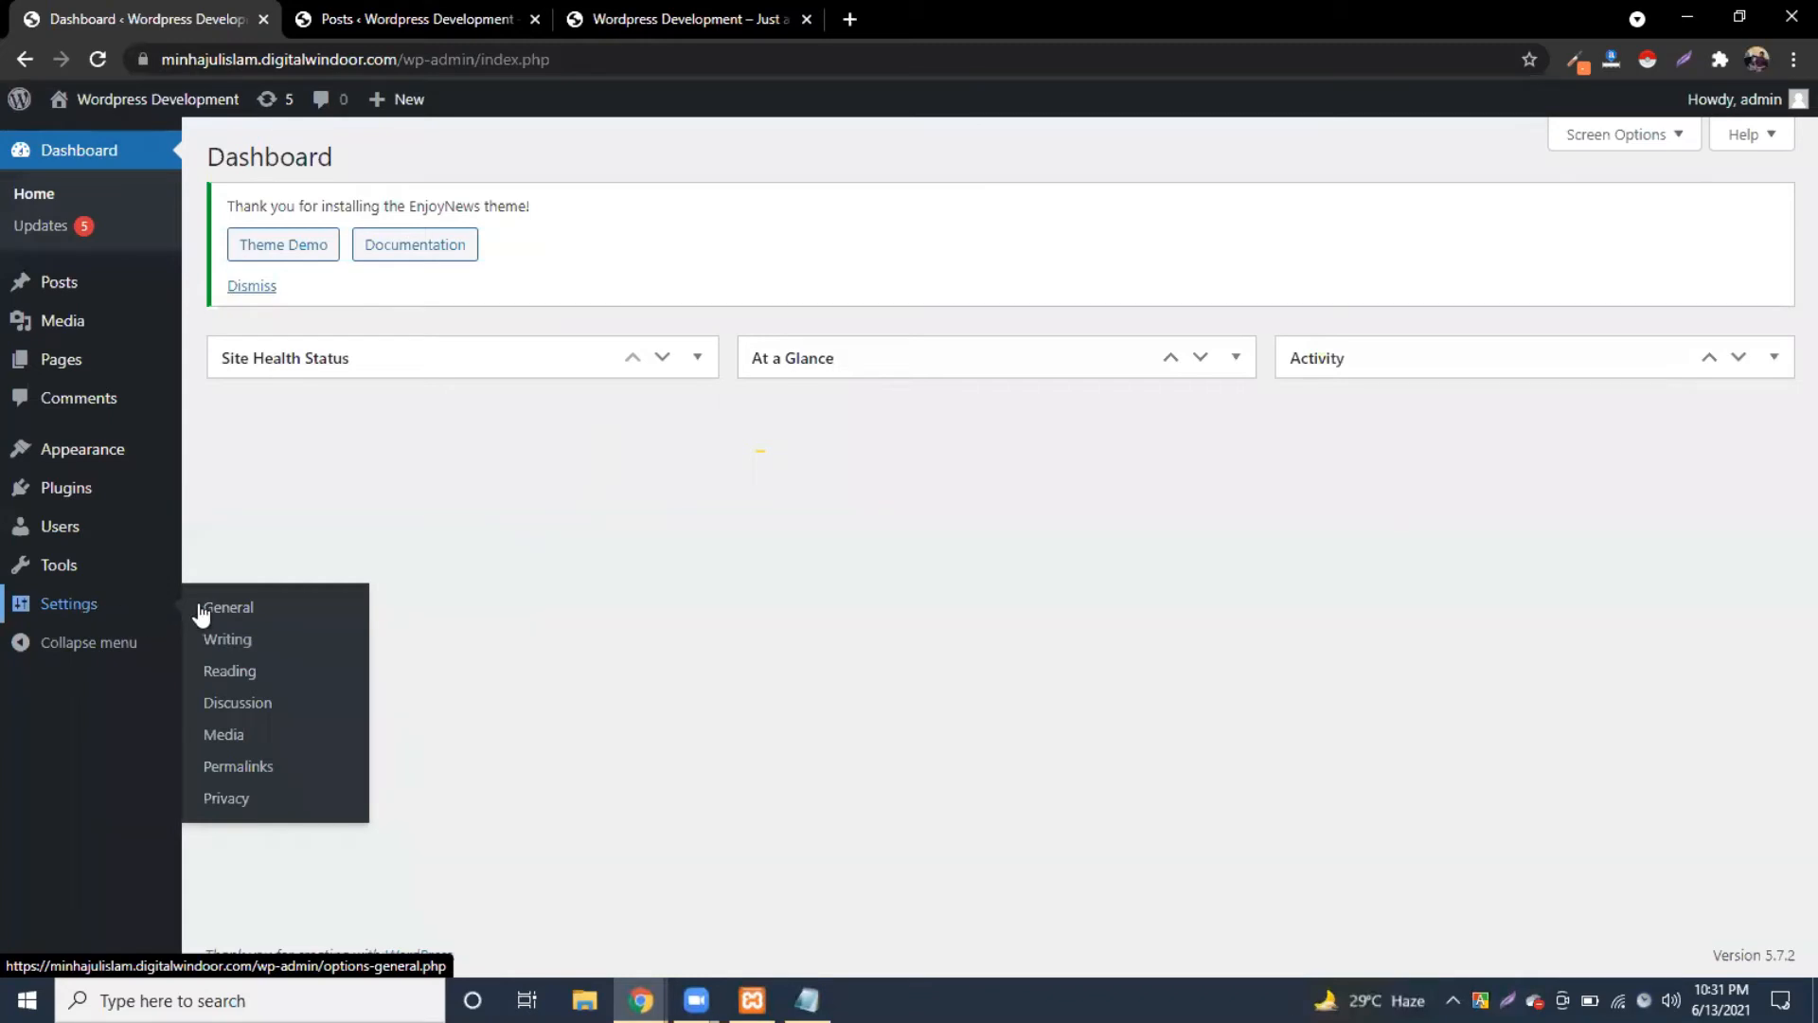
{"action": "left_click", "coordinate": [227, 671]}
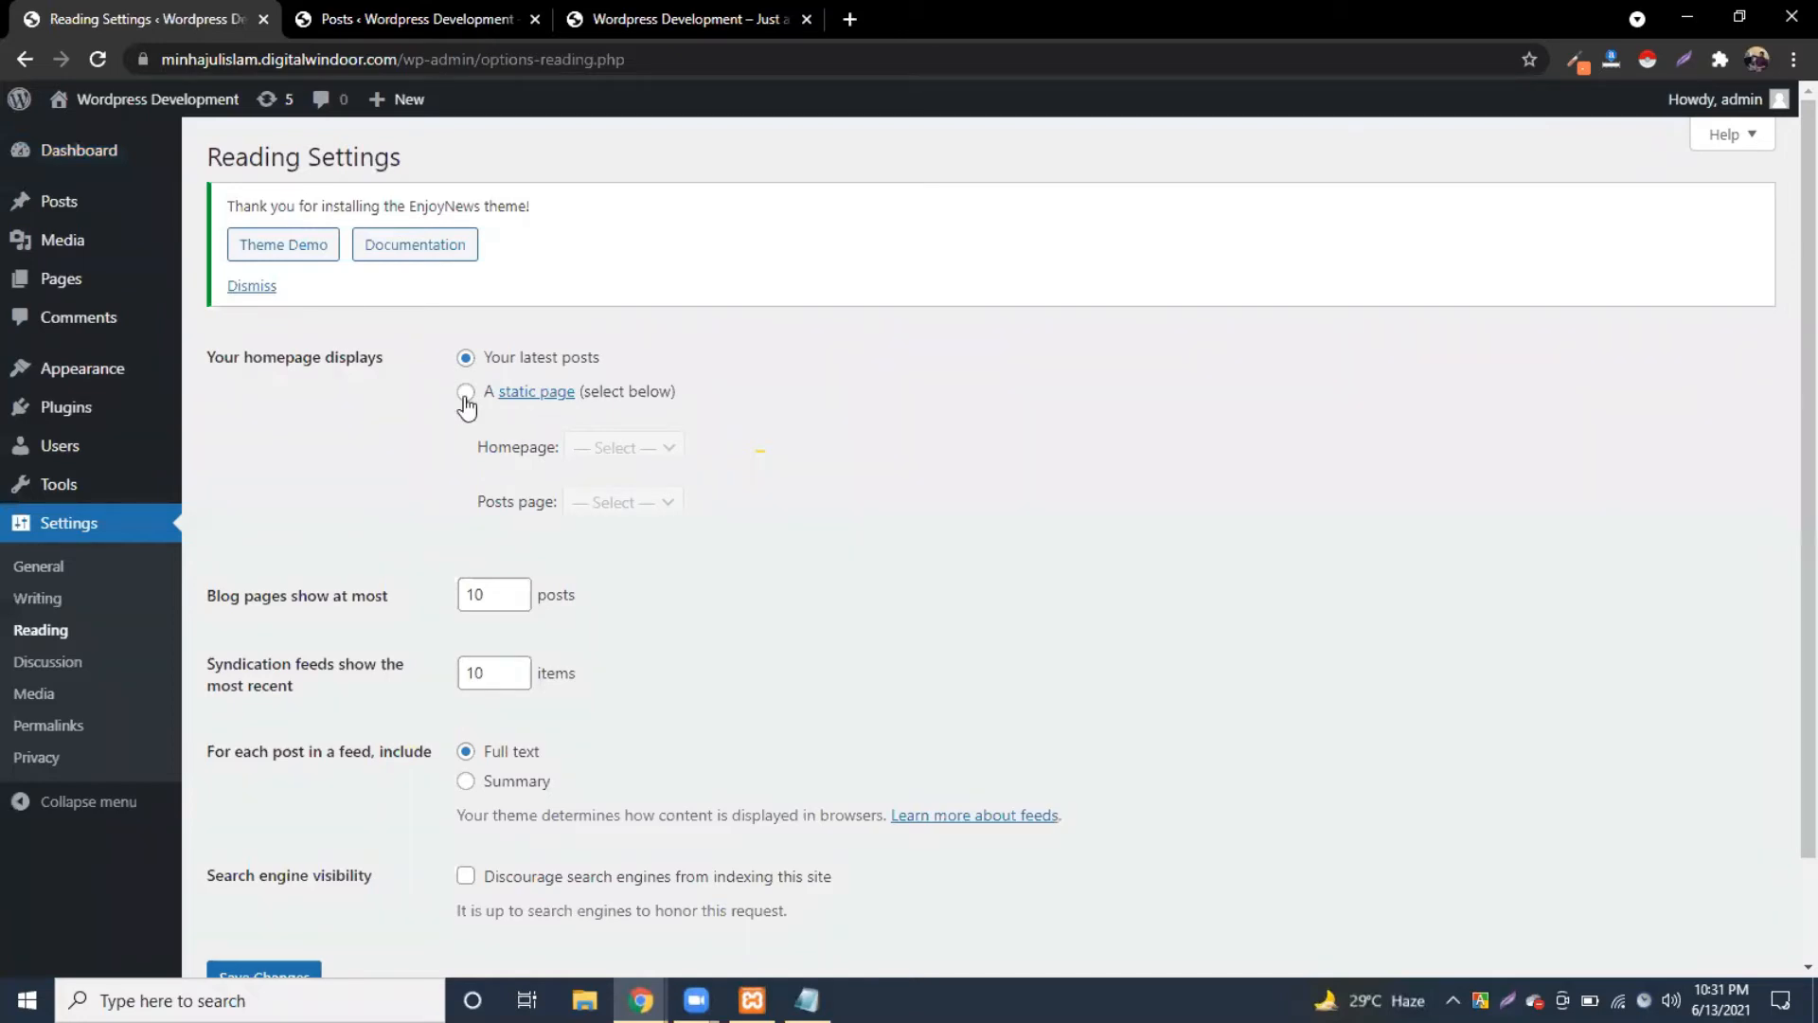
{"action": "left_click_drag", "start_coordinate": [232, 357], "coordinate": [396, 357]}
{"action": "left_click", "coordinate": [399, 360]}
{"action": "left_click", "coordinate": [465, 393]}
{"action": "left_click", "coordinate": [466, 359]}
{"action": "left_click", "coordinate": [465, 395]}
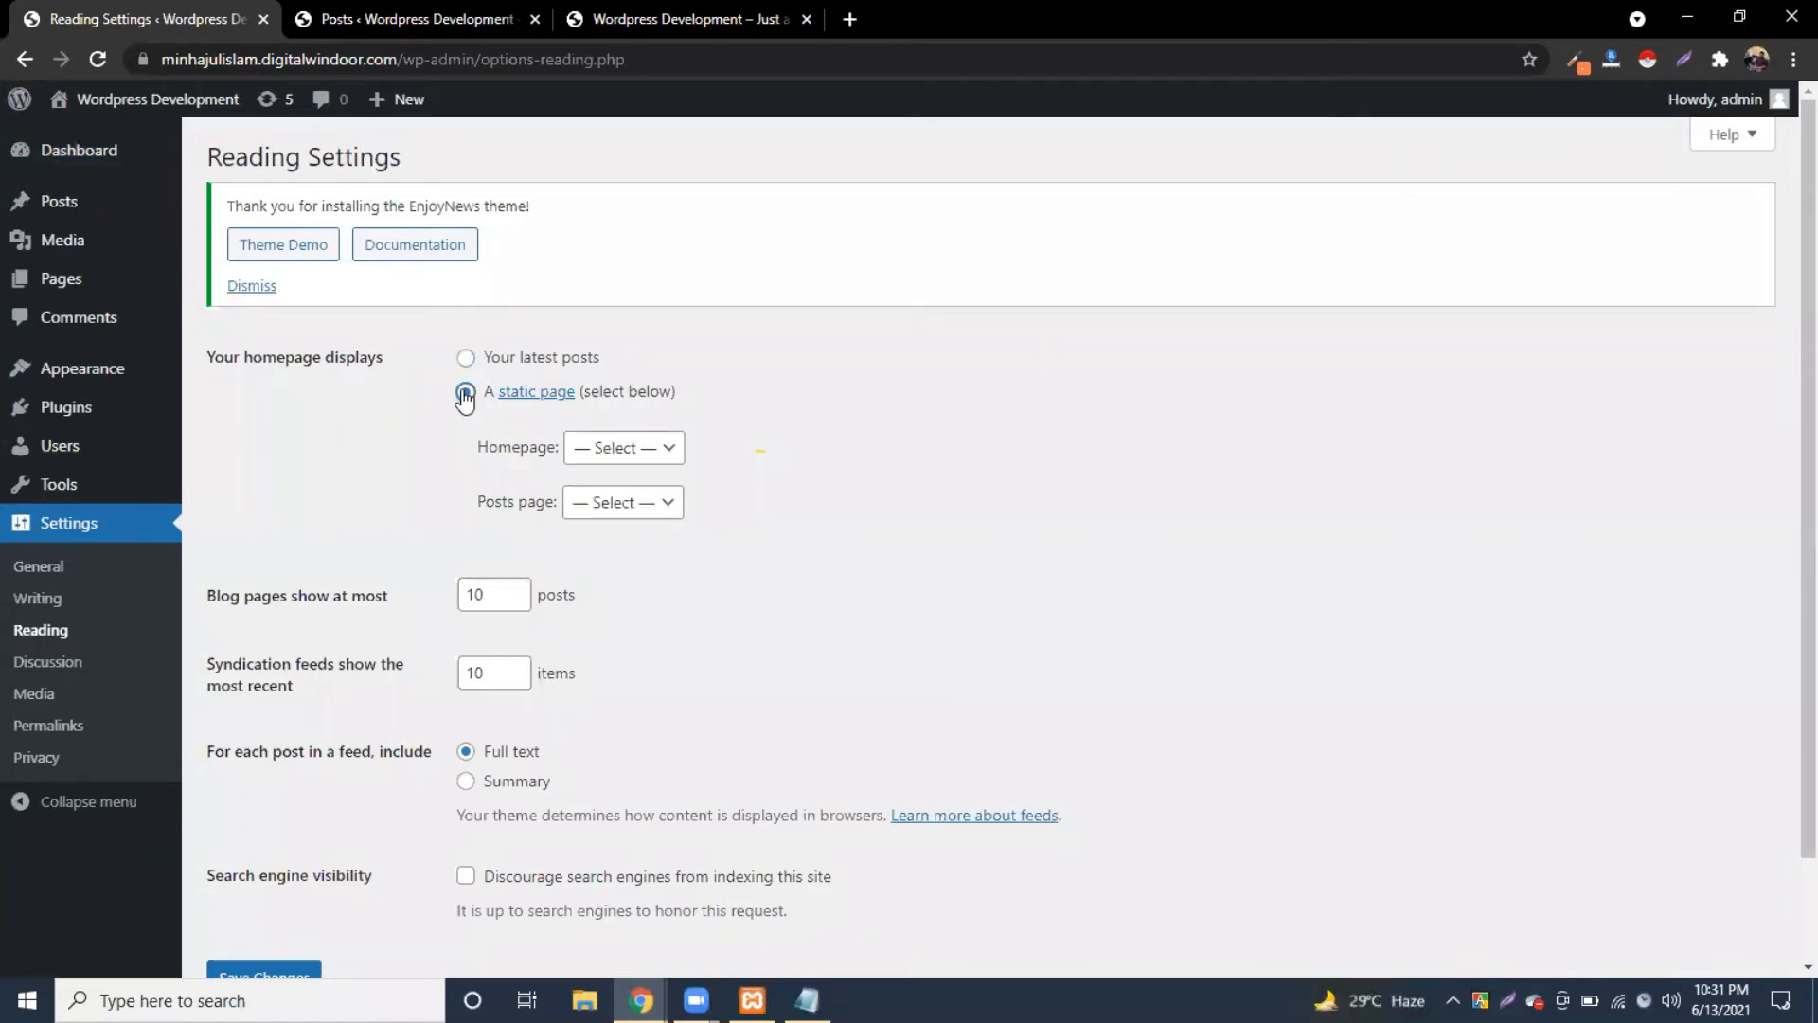
{"action": "left_click", "coordinate": [465, 359]}
{"action": "left_click", "coordinate": [611, 397]}
{"action": "left_click", "coordinate": [466, 358]}
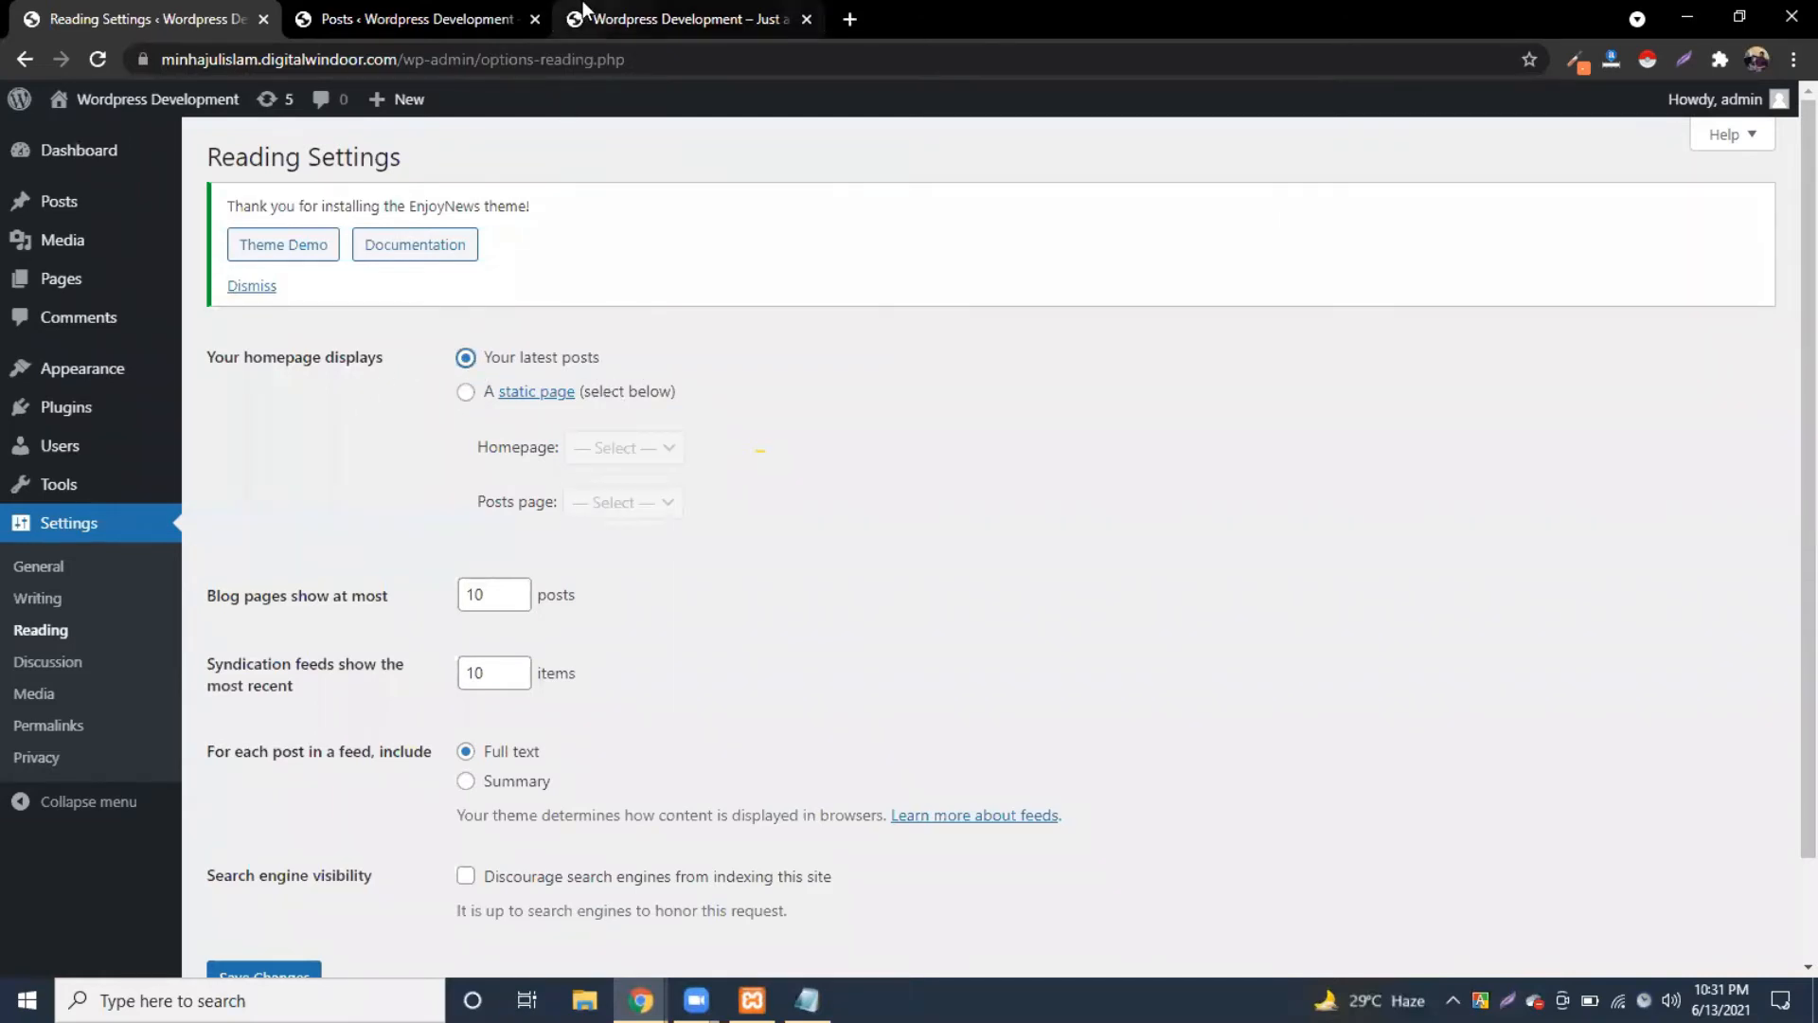
{"action": "left_click", "coordinate": [583, 5]}
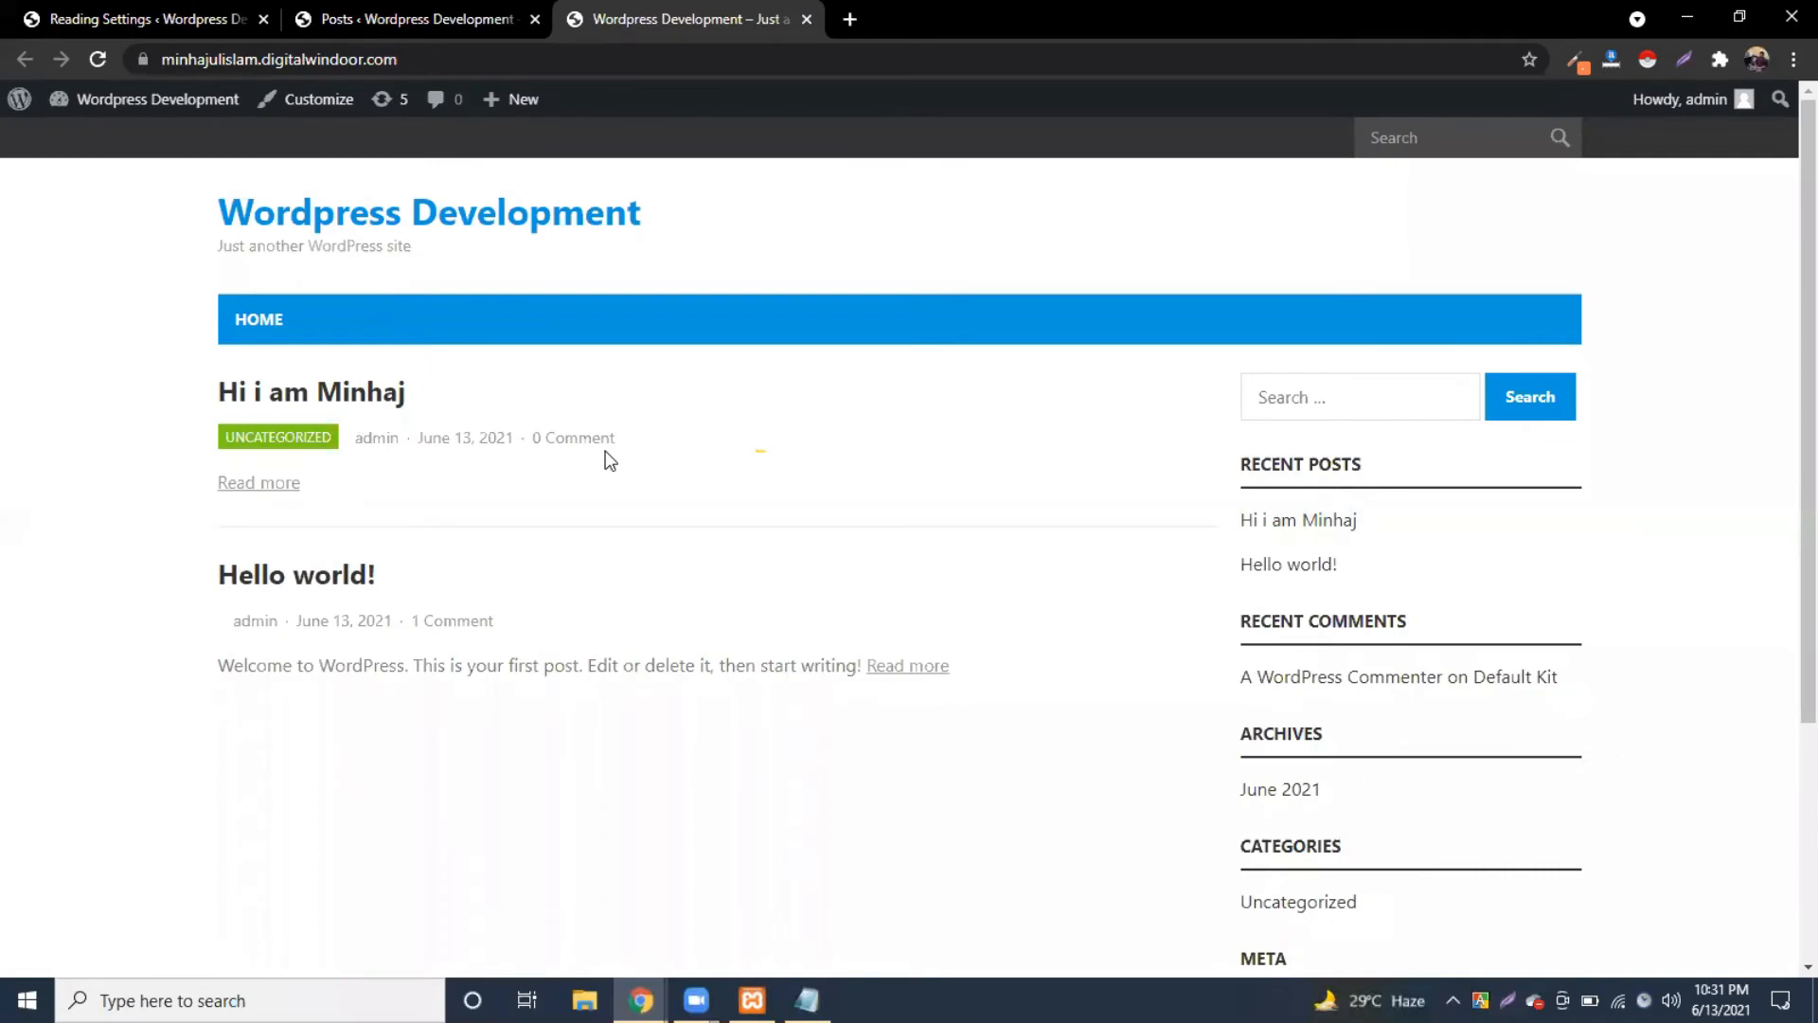
{"action": "left_click", "coordinate": [57, 19]}
Step: Choose 'A static page', with Home for Homepage and Blog for Posts page
{"action": "left_click", "coordinate": [479, 392]}
{"action": "left_click", "coordinate": [666, 448]}
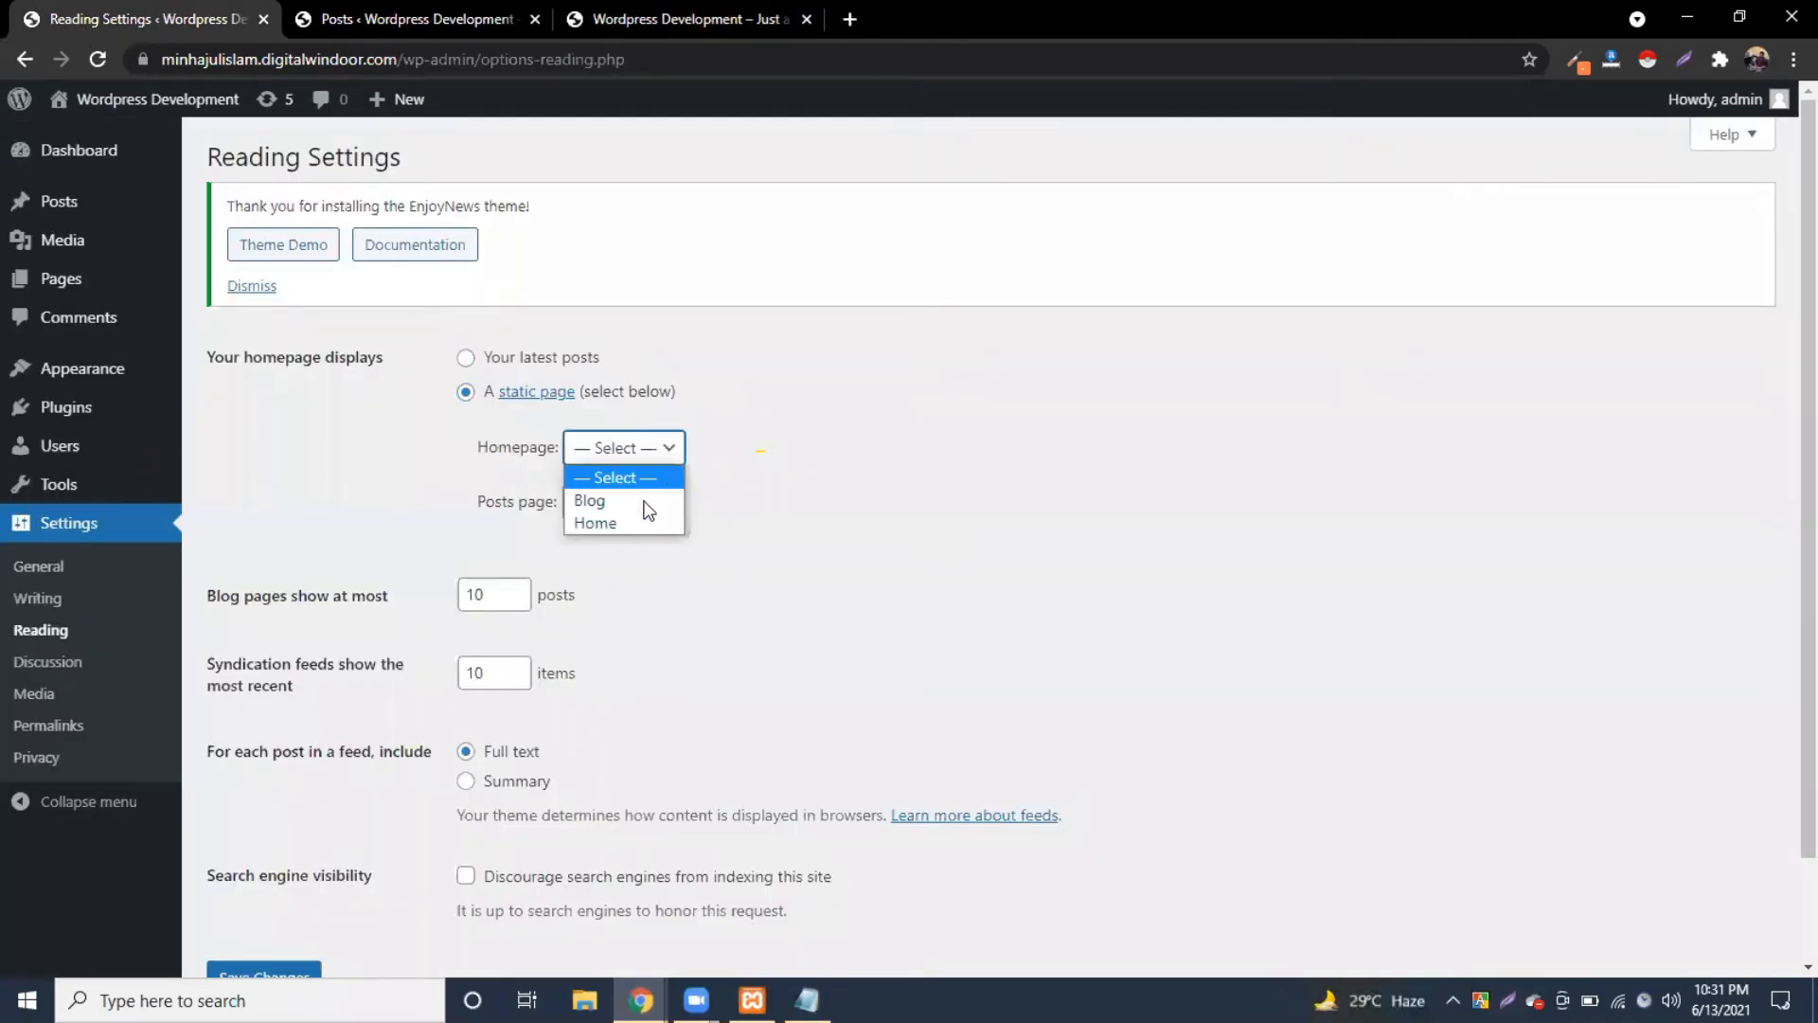
{"action": "left_click", "coordinate": [628, 523]}
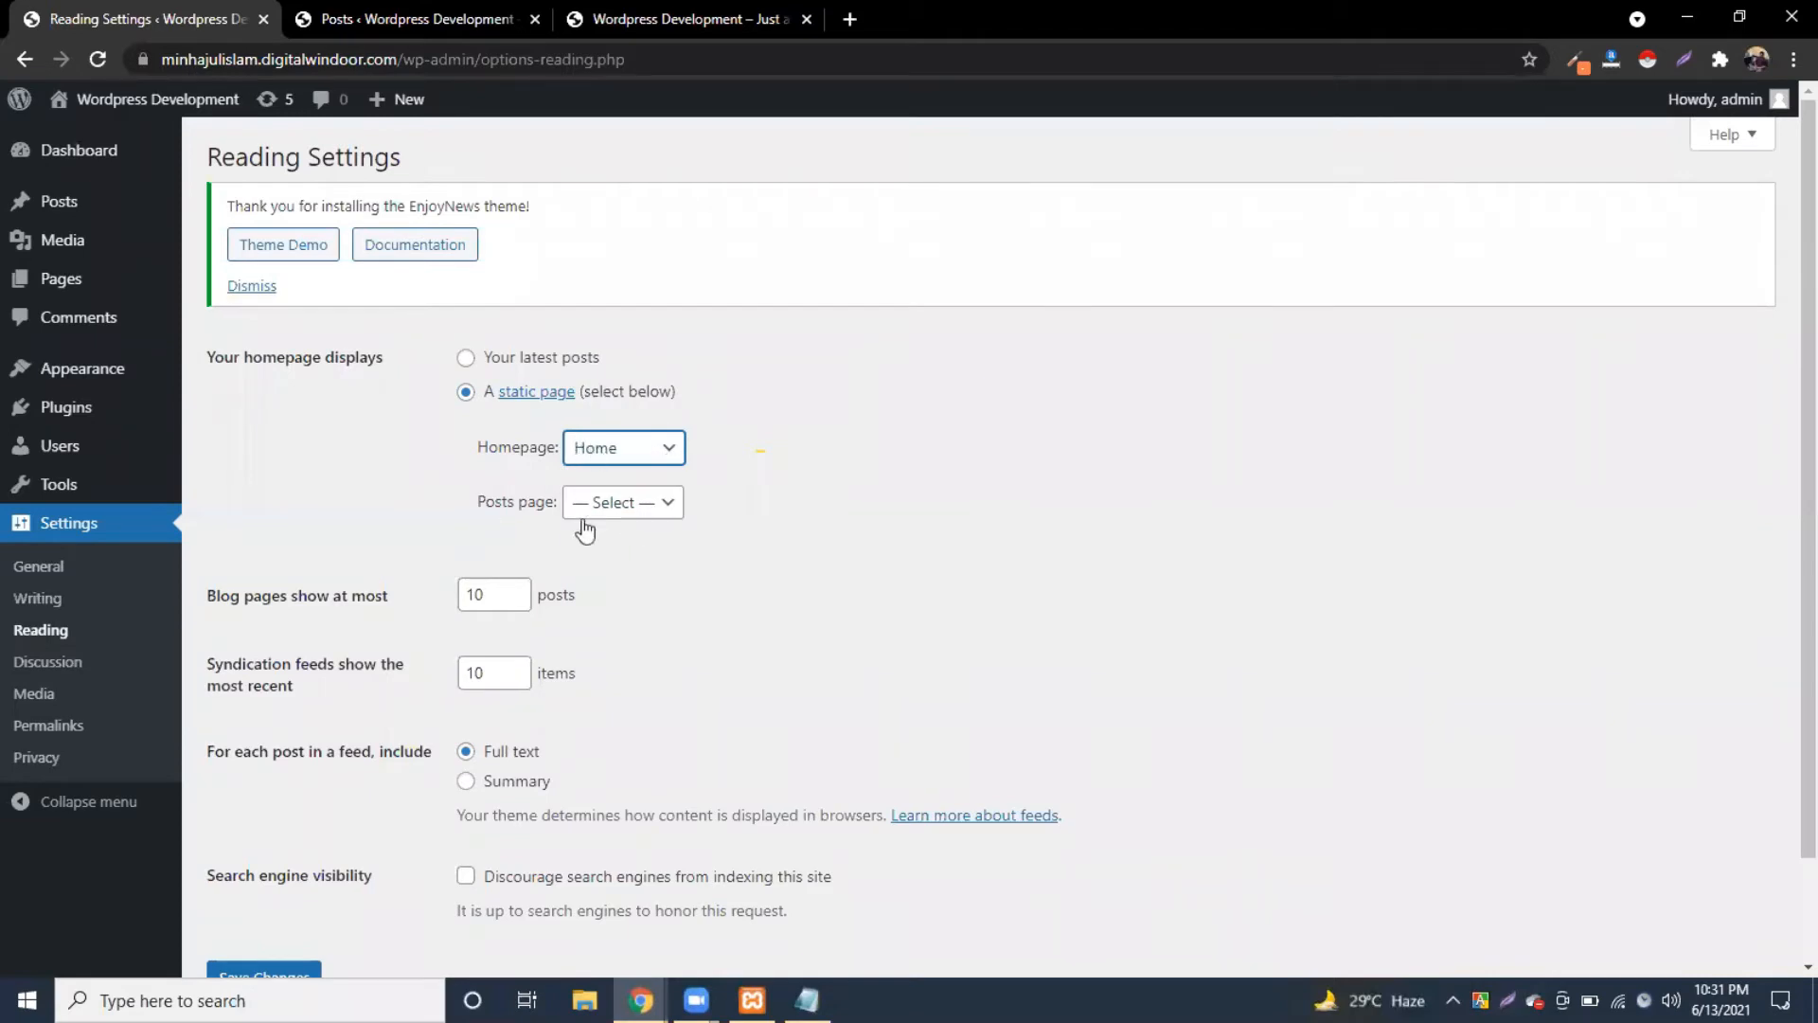
{"action": "left_click", "coordinate": [640, 516]}
{"action": "left_click", "coordinate": [678, 555]}
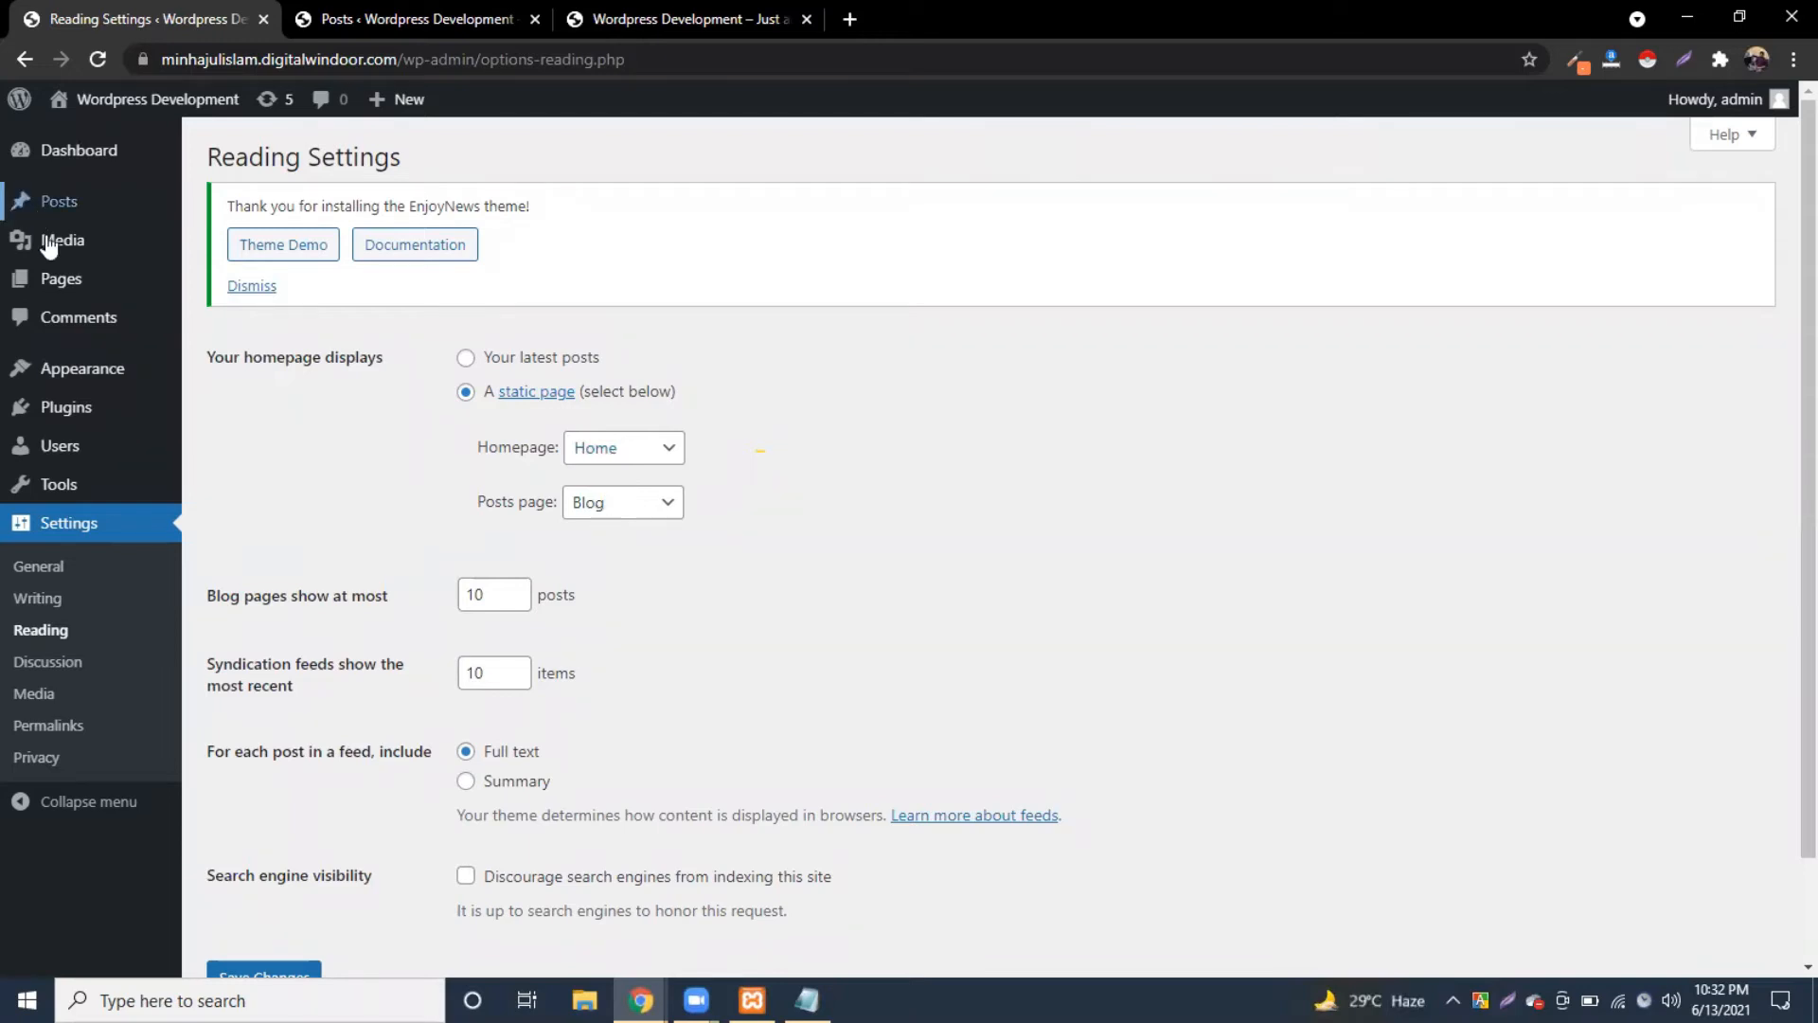
{"action": "scroll", "coordinate": [492, 805], "scroll_direction": "down", "scroll_amount": 2}
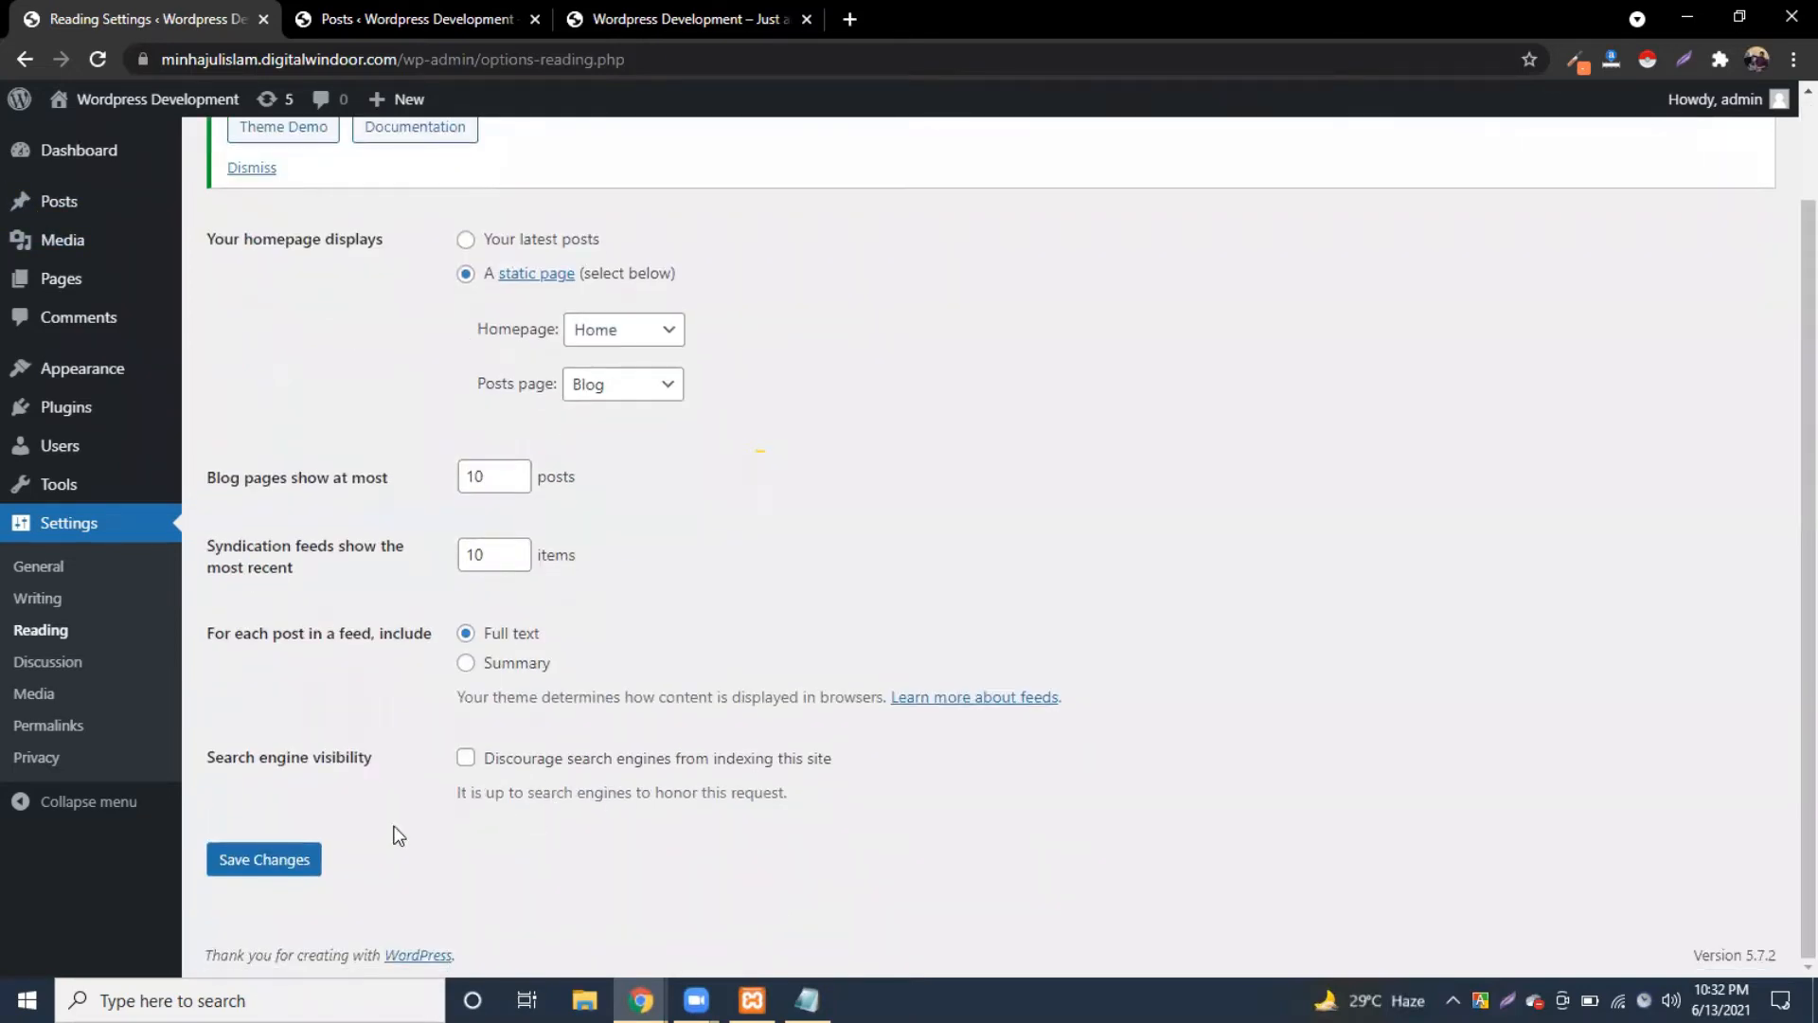
Step: Save the static homepage settings and enable 'Discourage search engines from indexing this site'
{"action": "left_click", "coordinate": [275, 859]}
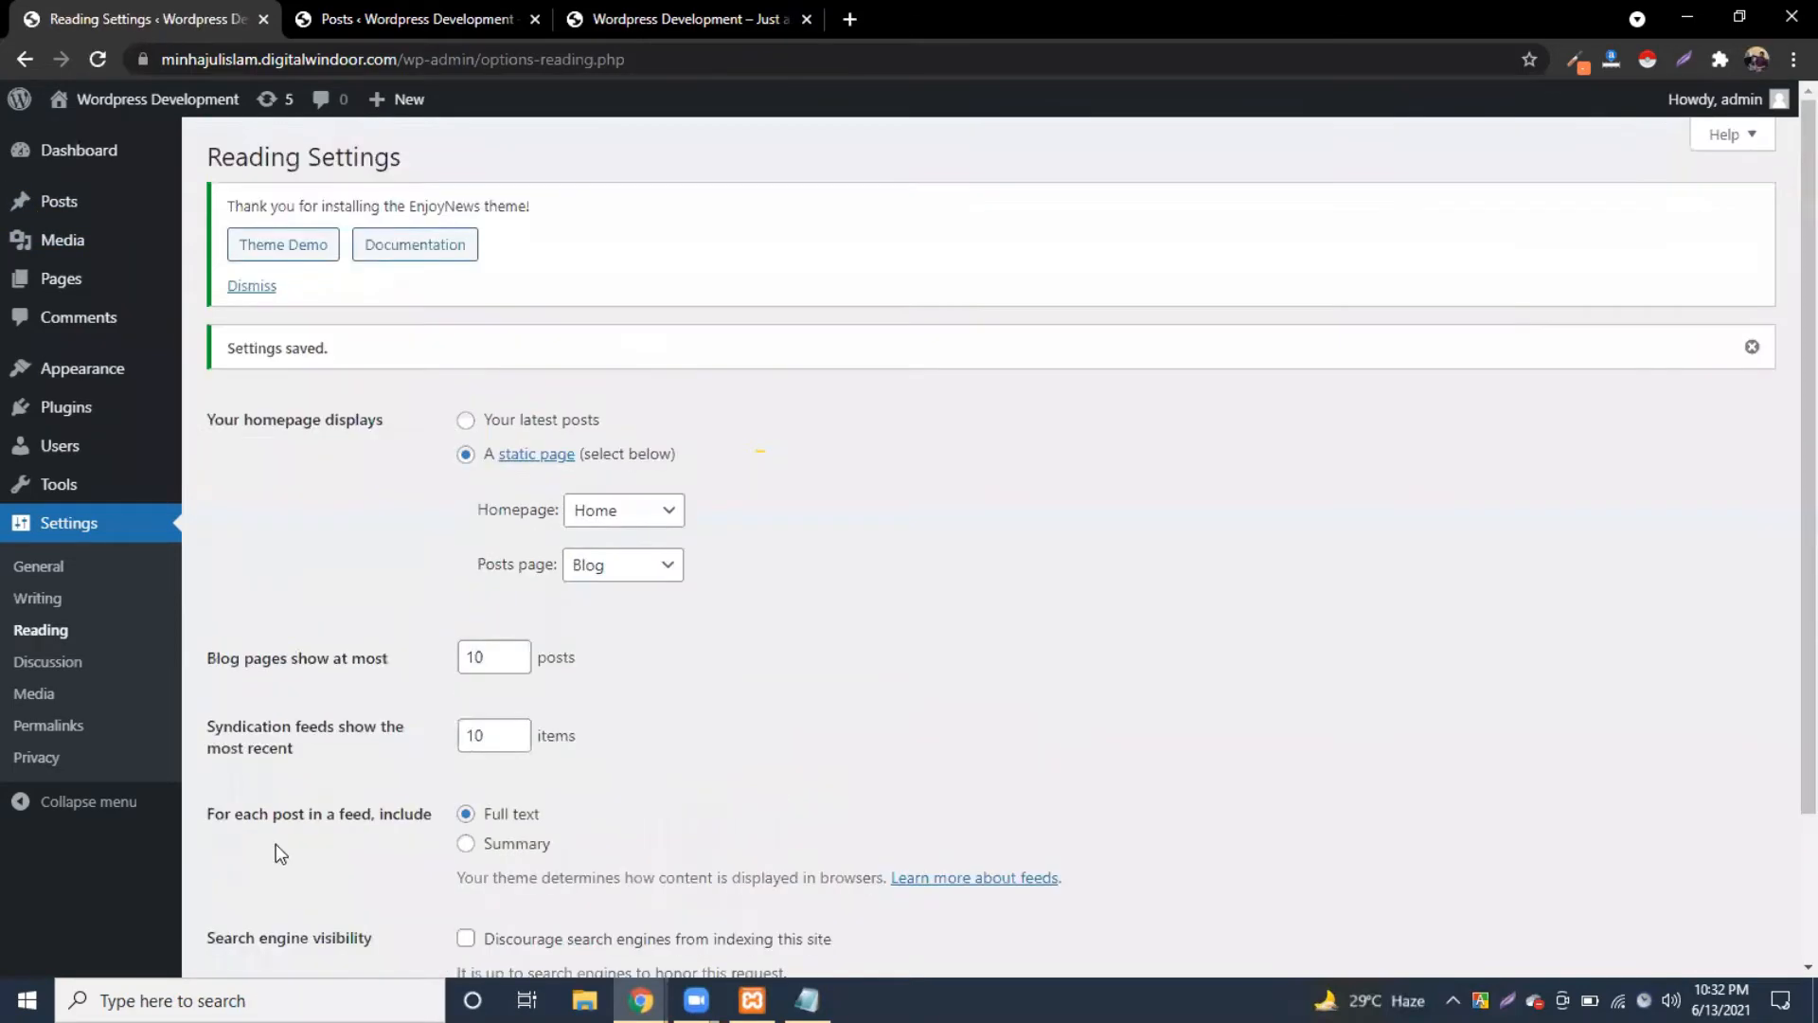
{"action": "scroll", "coordinate": [371, 818], "scroll_direction": "down", "scroll_amount": 2}
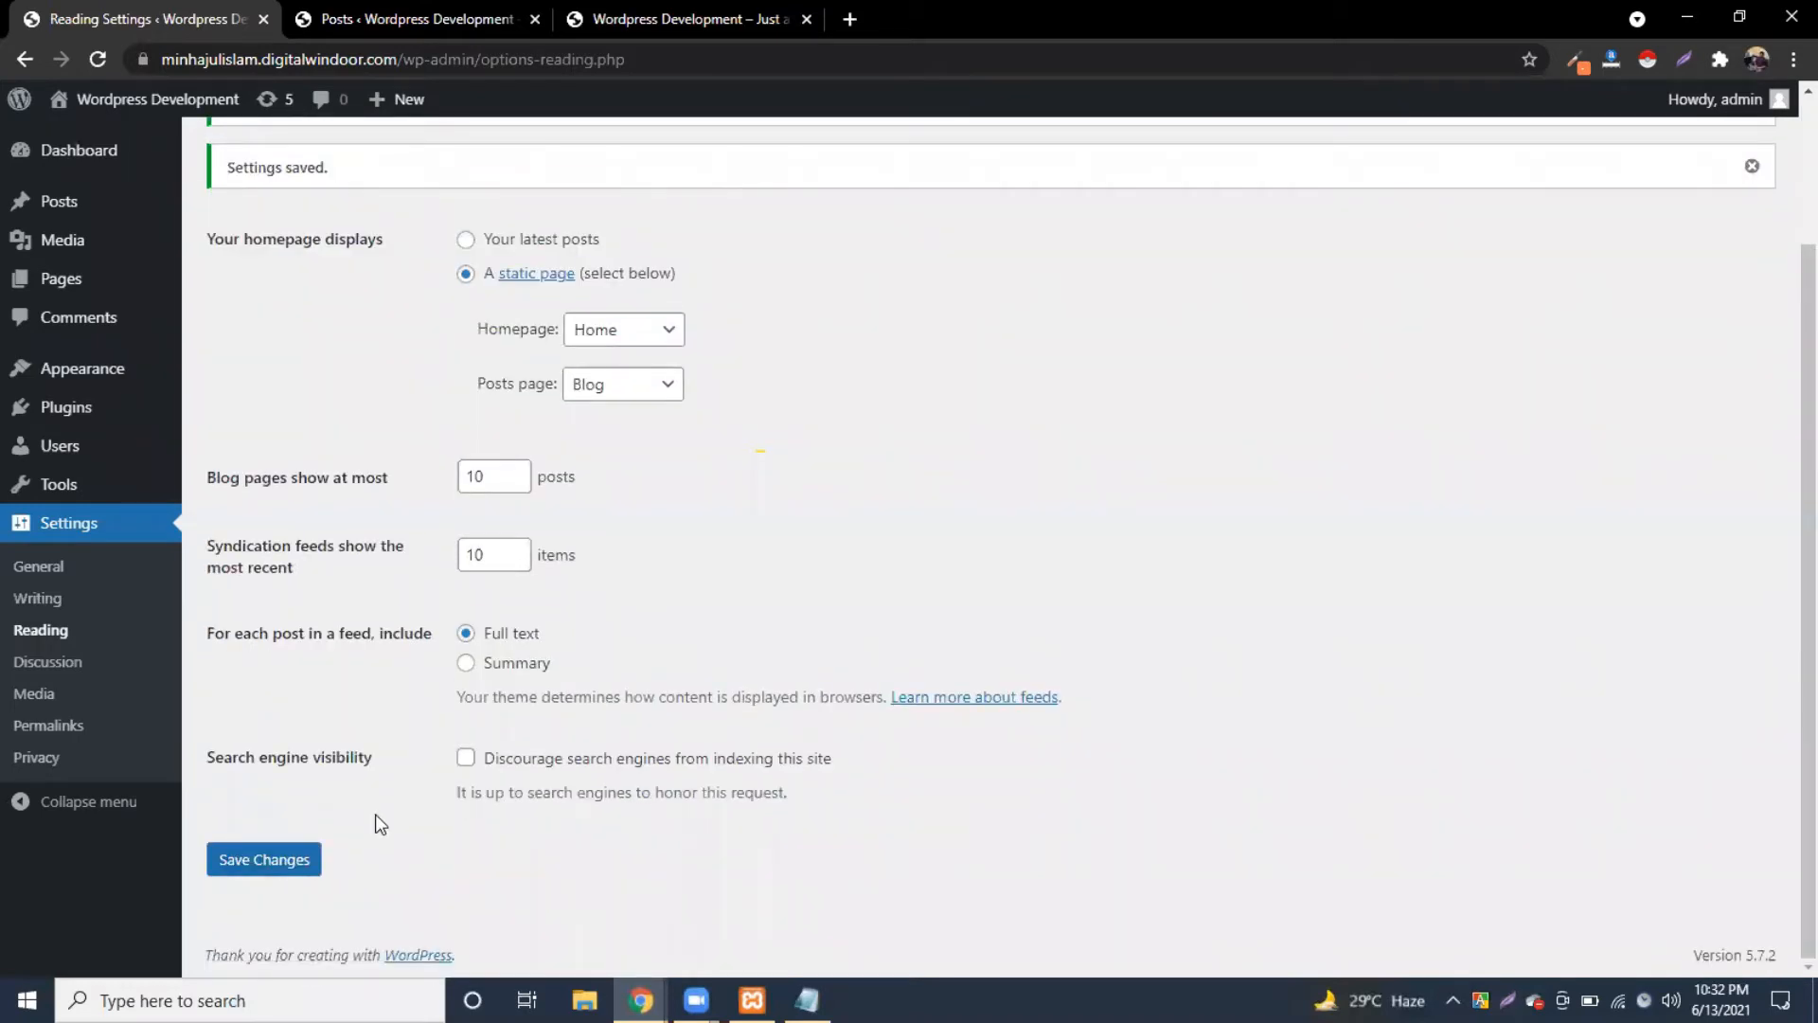
{"action": "left_click", "coordinate": [466, 757]}
{"action": "left_click", "coordinate": [239, 864]}
{"action": "left_click", "coordinate": [242, 860]}
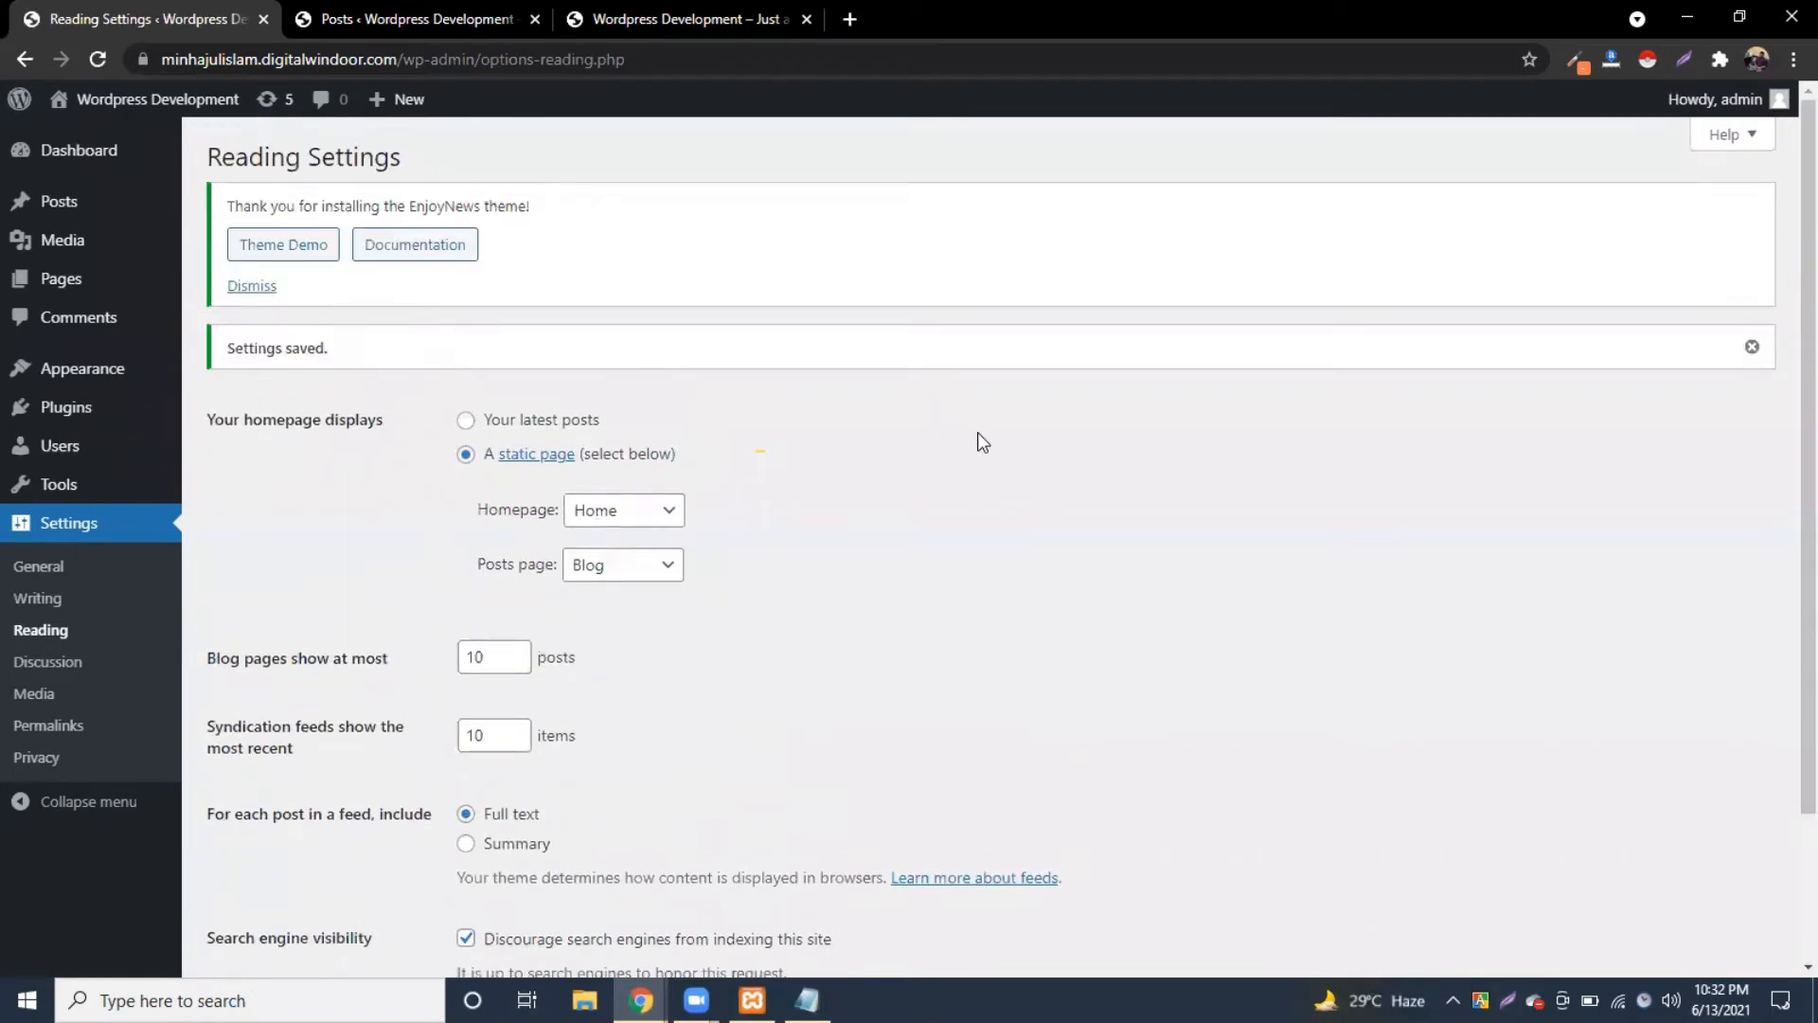
Step: Review the saved Reading settings, then move to the Posts list and front page
{"action": "scroll", "coordinate": [901, 555], "scroll_direction": "down", "scroll_amount": 2}
{"action": "scroll", "coordinate": [887, 561], "scroll_direction": "up", "scroll_amount": 2}
{"action": "scroll", "coordinate": [878, 553], "scroll_direction": "down", "scroll_amount": 2}
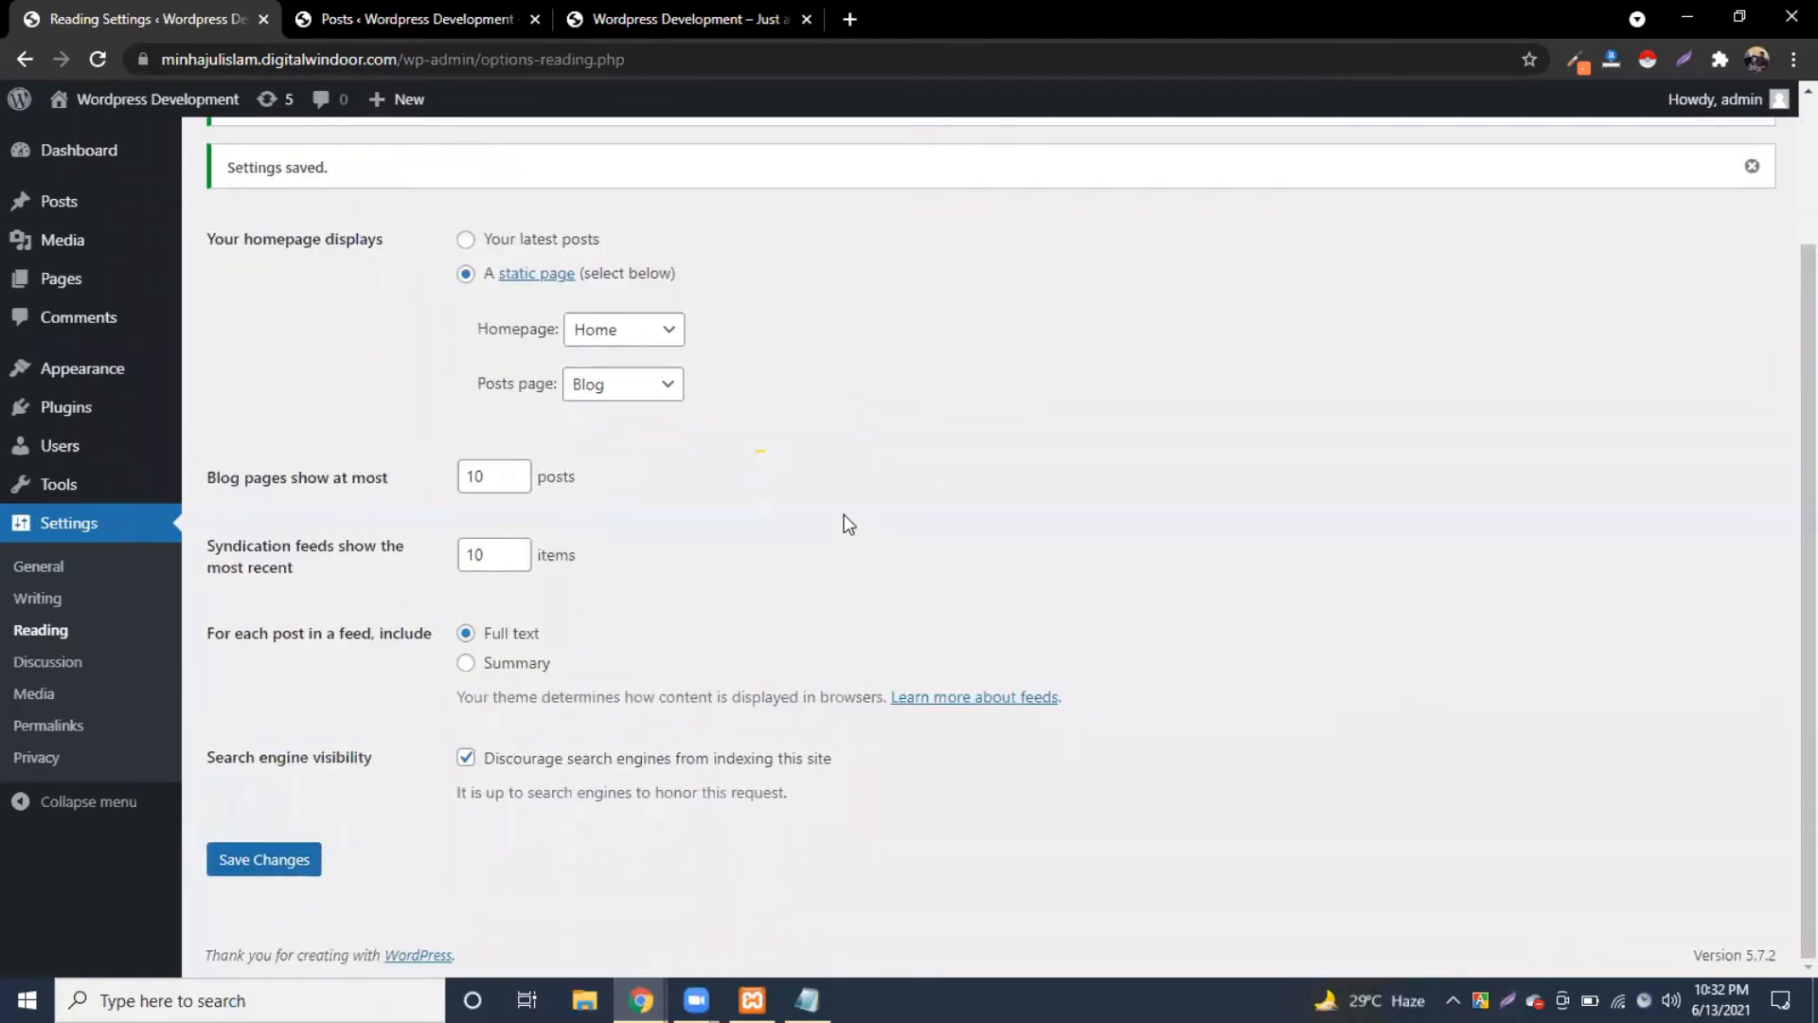
{"action": "scroll", "coordinate": [812, 527], "scroll_direction": "up", "scroll_amount": 2}
{"action": "left_click", "coordinate": [417, 18]}
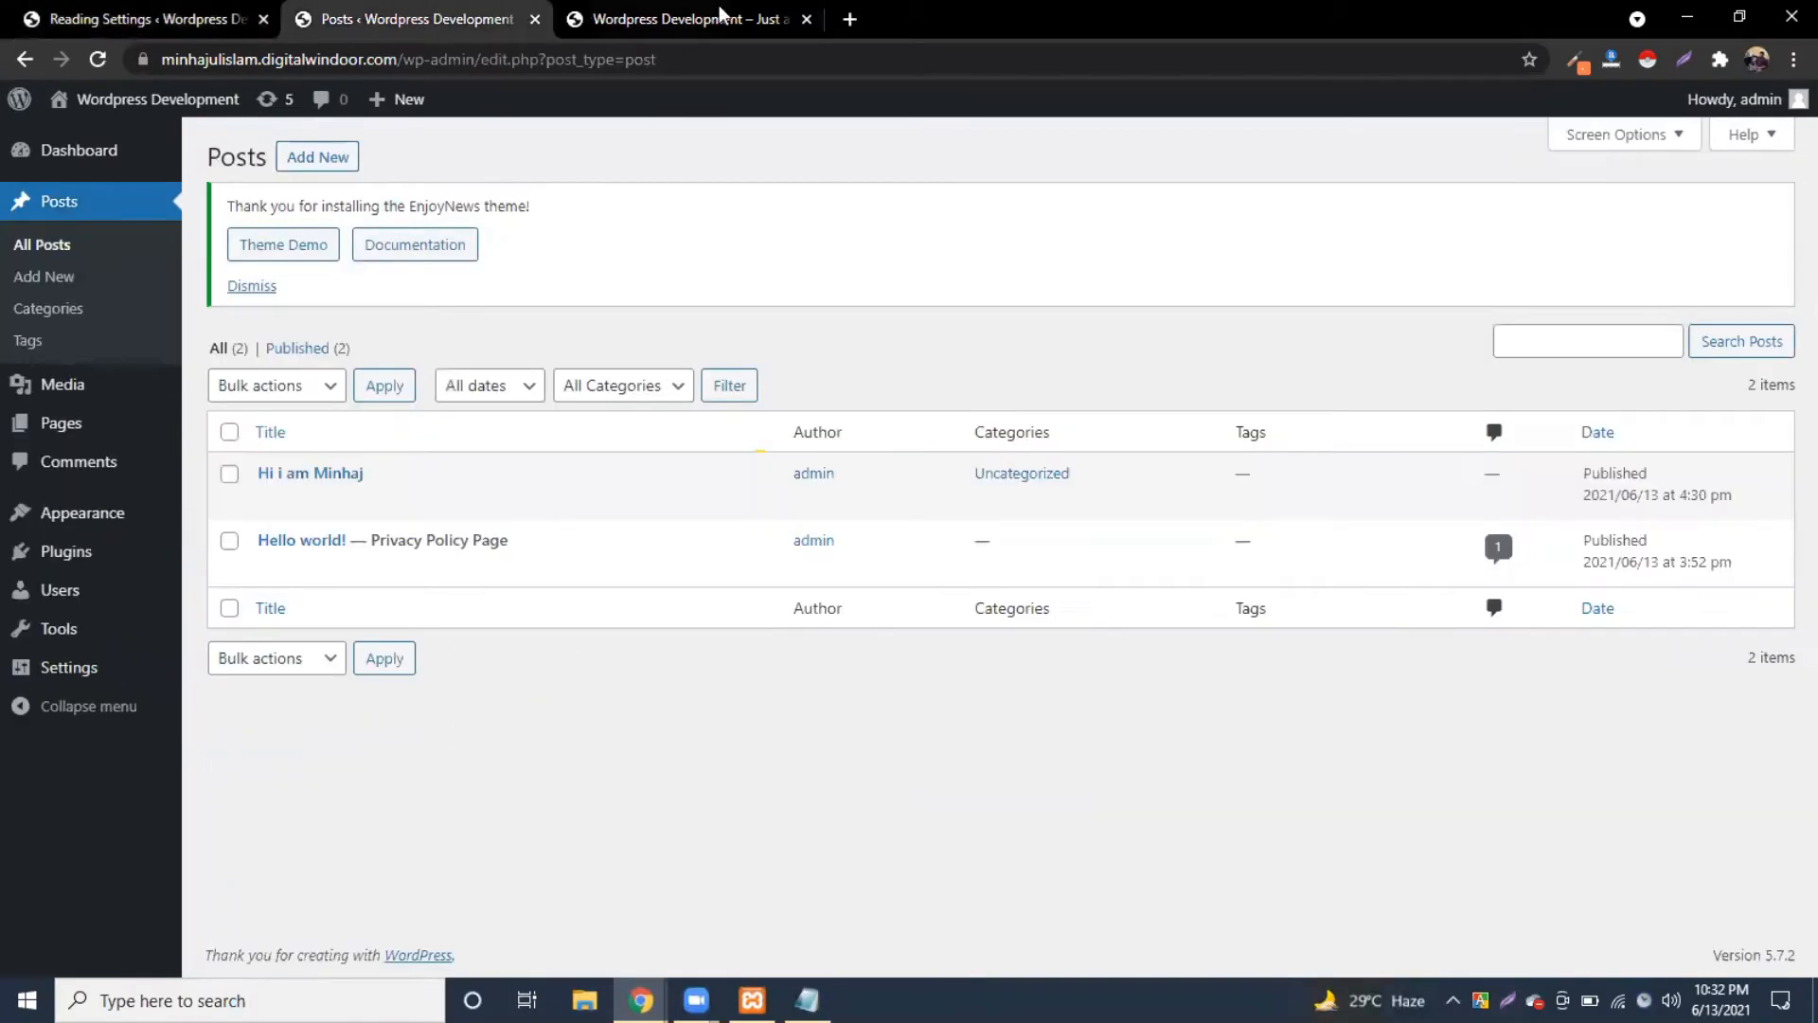
{"action": "left_click", "coordinate": [687, 19]}
{"action": "left_click", "coordinate": [106, 61]}
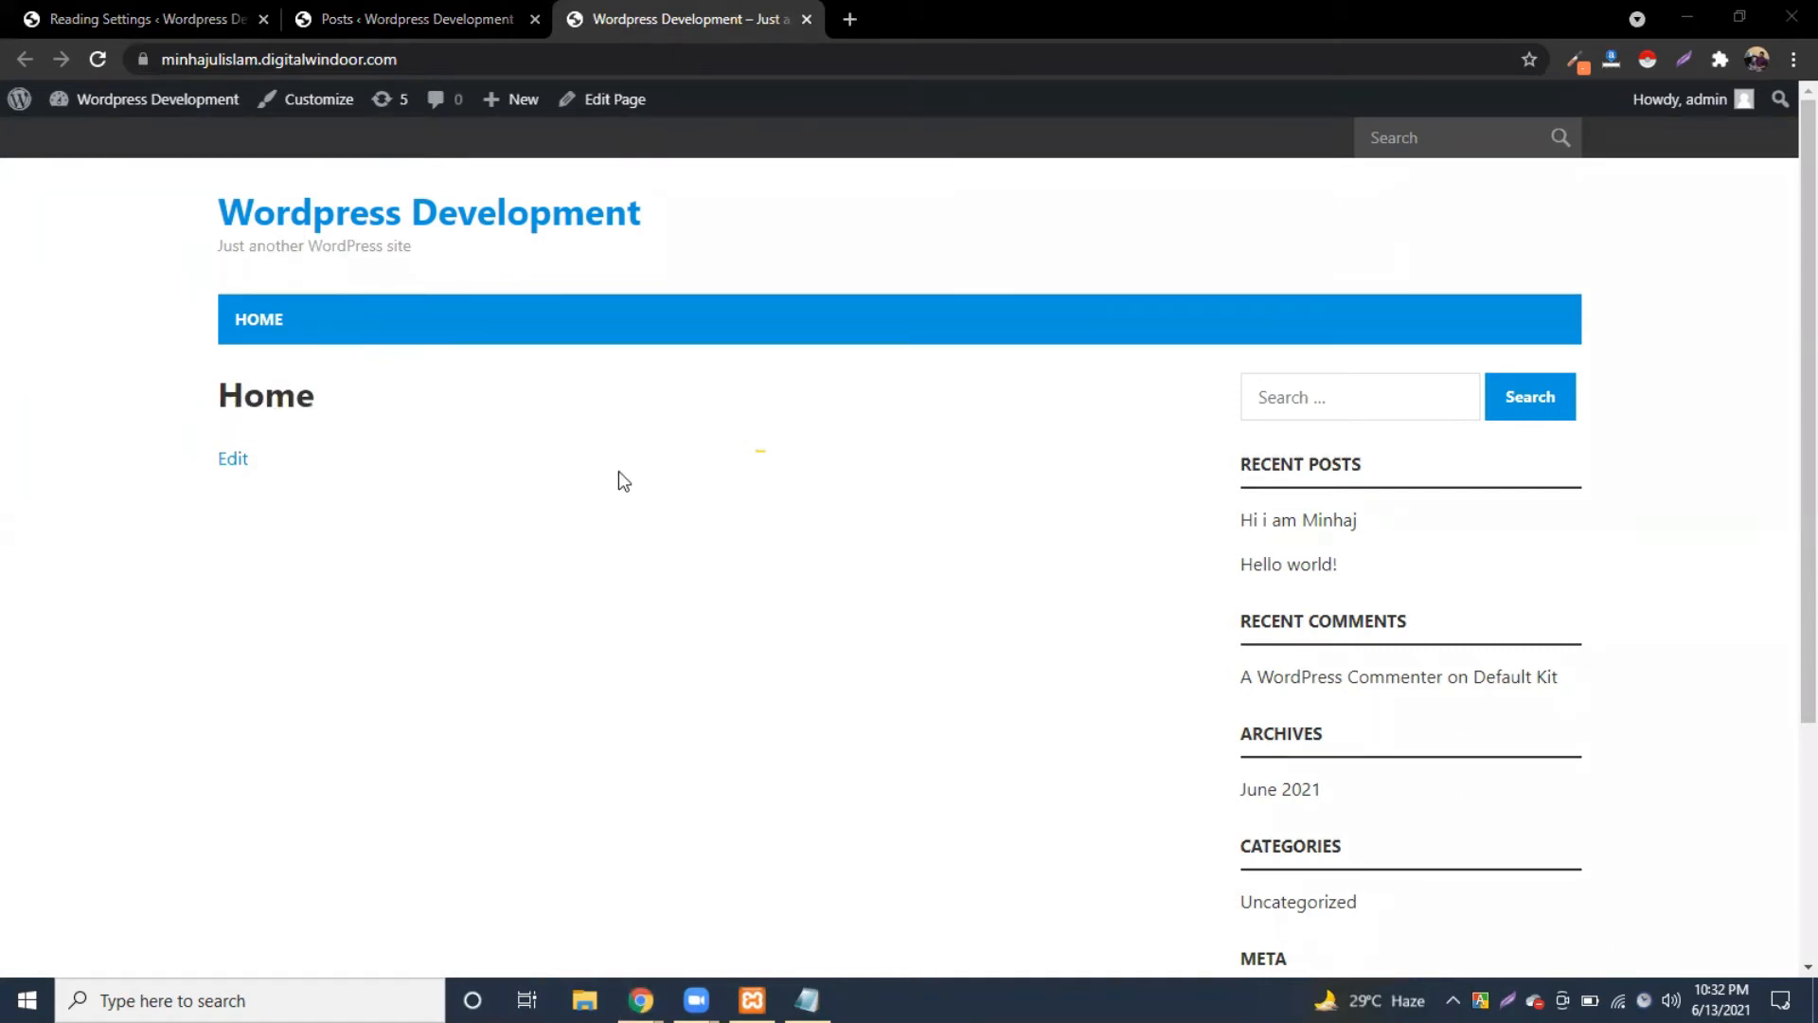
{"action": "scroll", "coordinate": [581, 487], "scroll_direction": "down", "scroll_amount": 2}
{"action": "scroll", "coordinate": [593, 470], "scroll_direction": "up", "scroll_amount": 1}
{"action": "scroll", "coordinate": [663, 472], "scroll_direction": "down", "scroll_amount": 3}
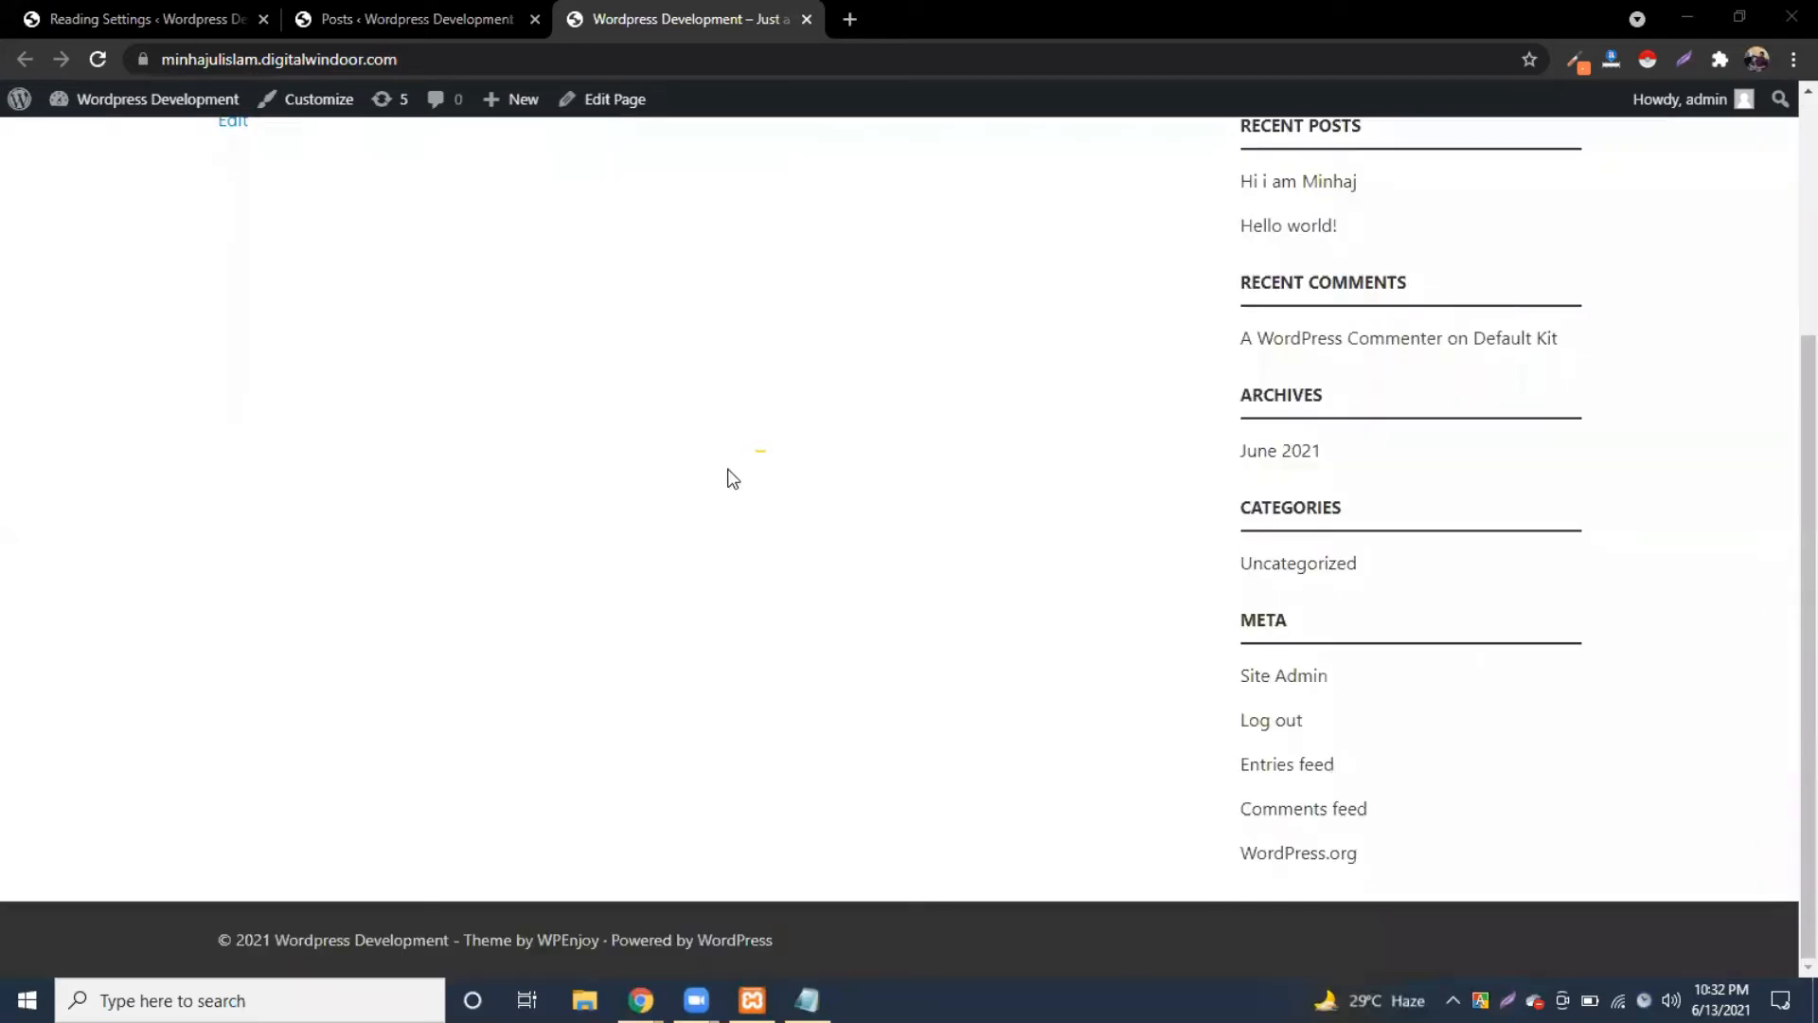
{"action": "scroll", "coordinate": [1505, 426], "scroll_direction": "up", "scroll_amount": 2}
{"action": "scroll", "coordinate": [1347, 377], "scroll_direction": "down", "scroll_amount": 2}
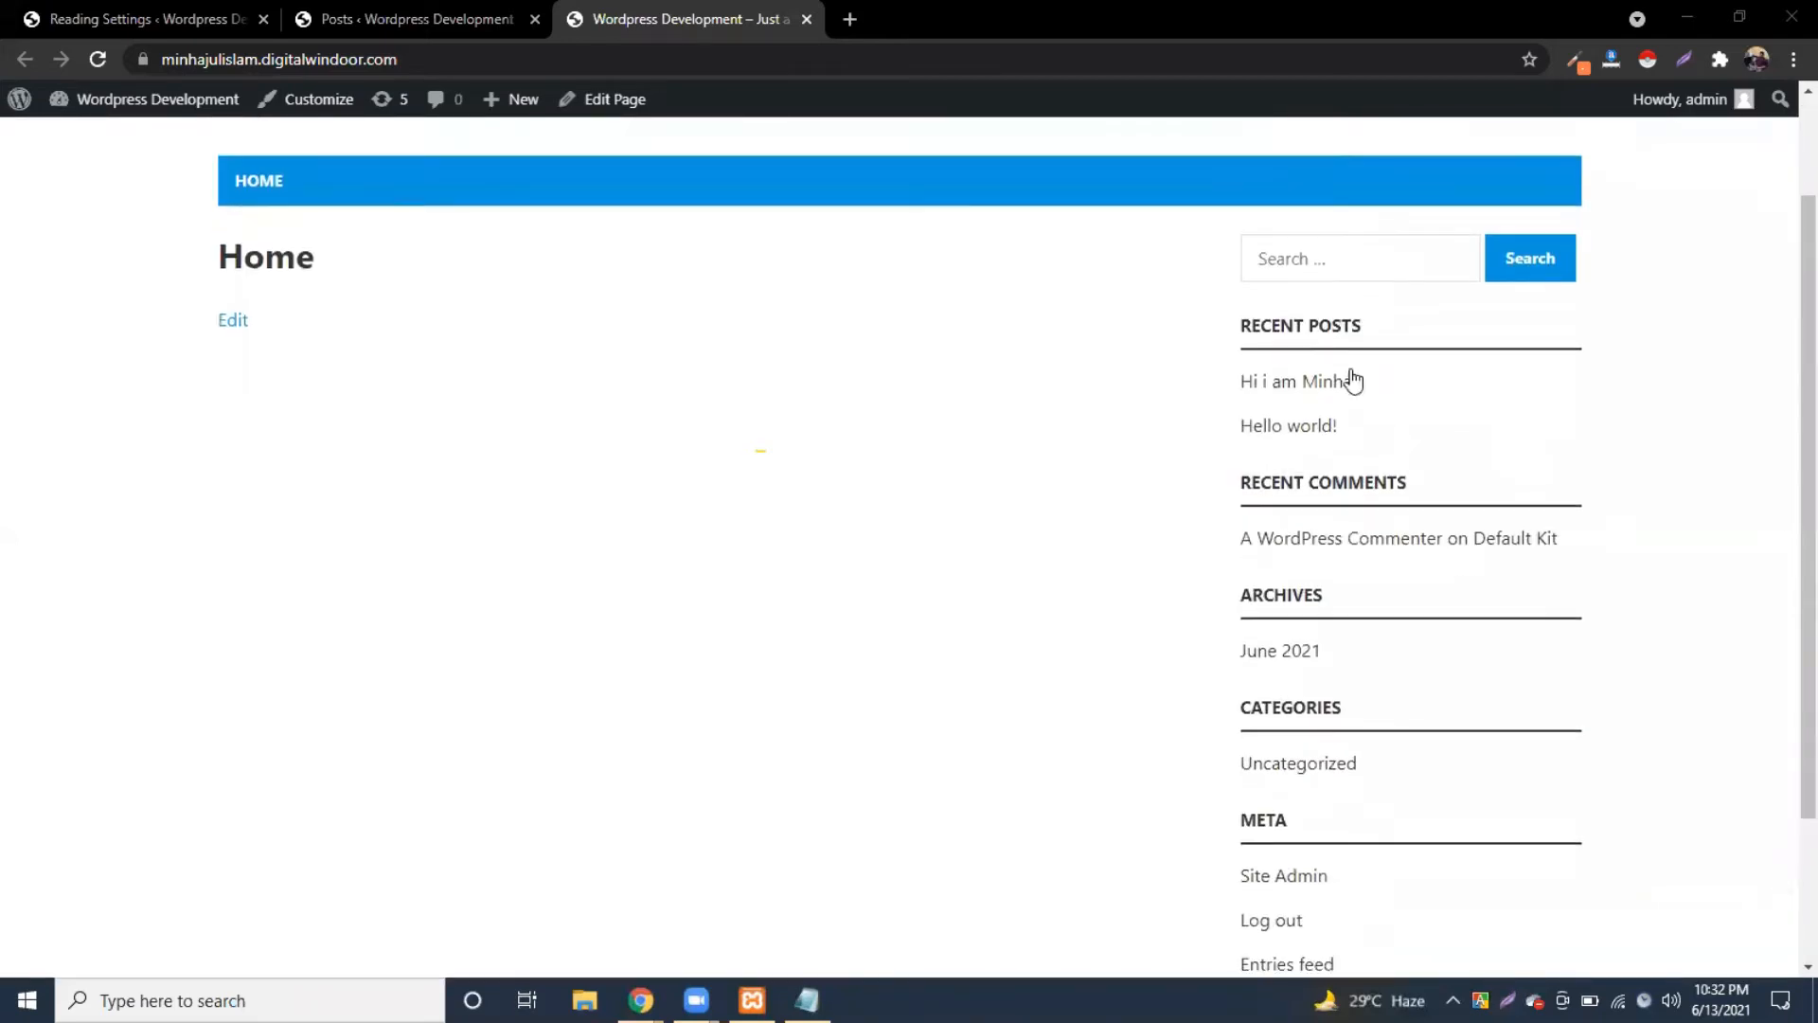
{"action": "scroll", "coordinate": [1010, 394], "scroll_direction": "up", "scroll_amount": 3}
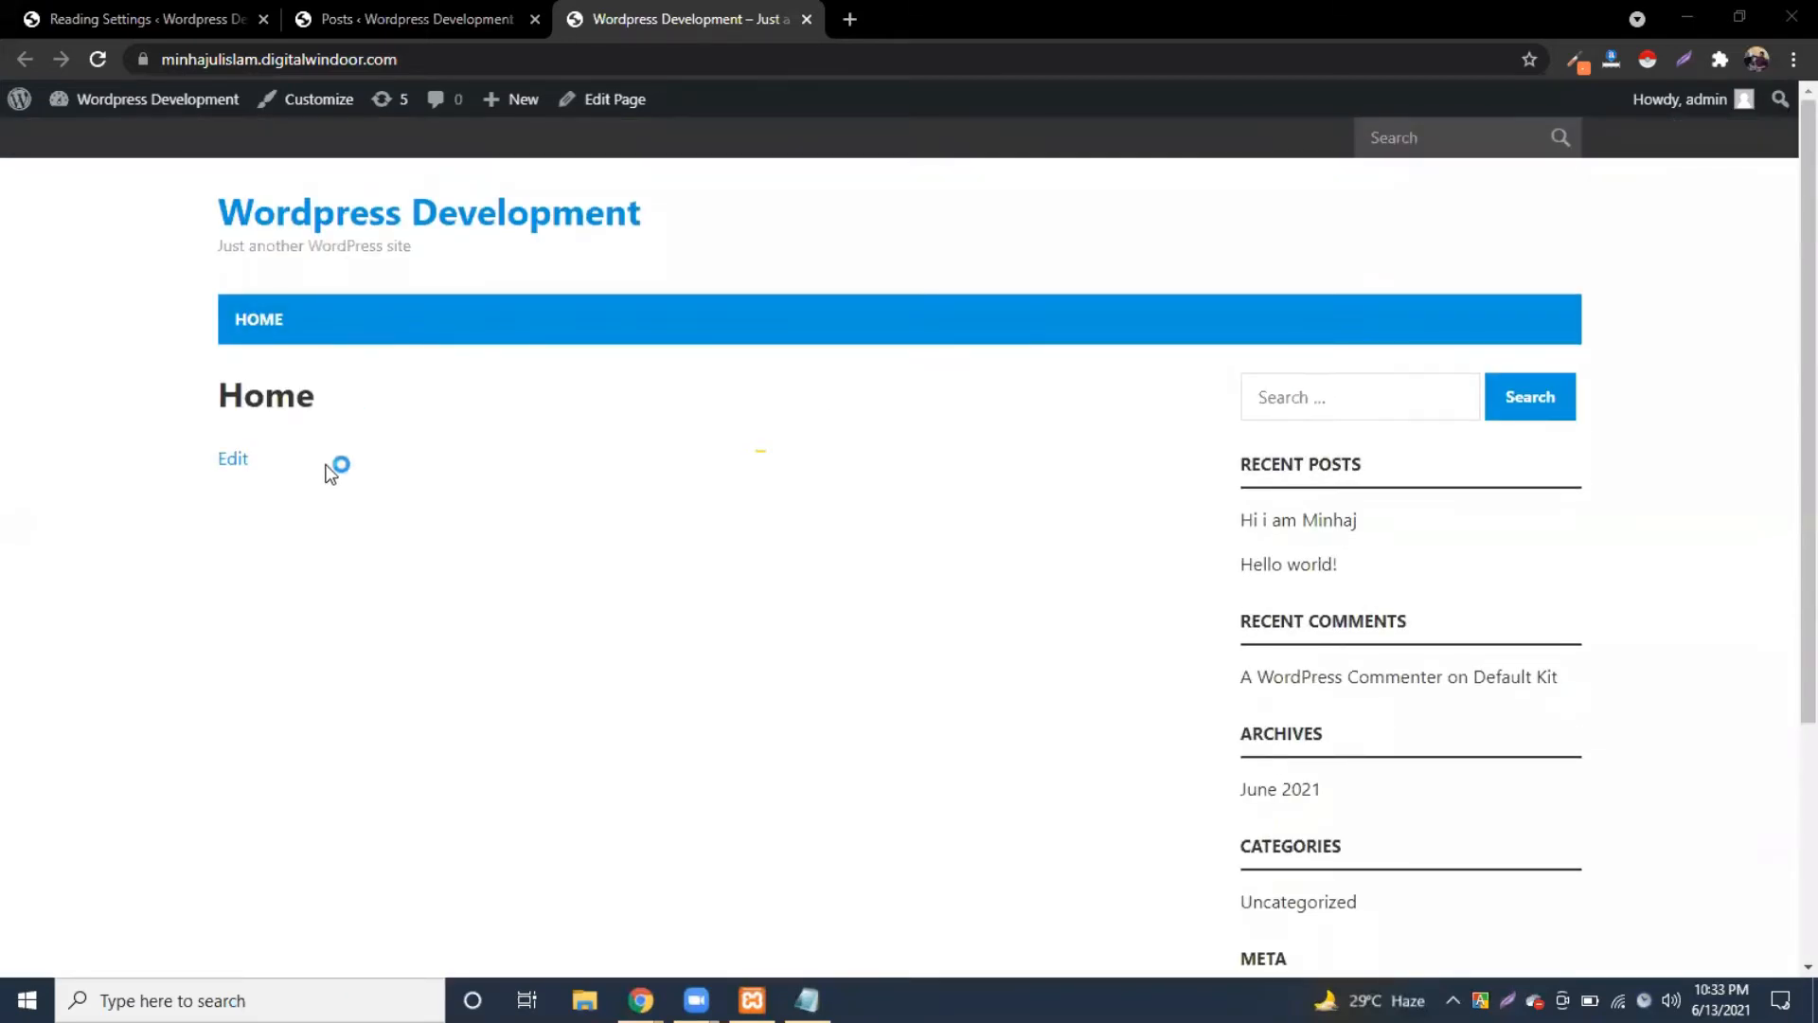
{"action": "scroll", "coordinate": [337, 466], "scroll_direction": "down", "scroll_amount": 3}
{"action": "scroll", "coordinate": [333, 470], "scroll_direction": "up", "scroll_amount": 2}
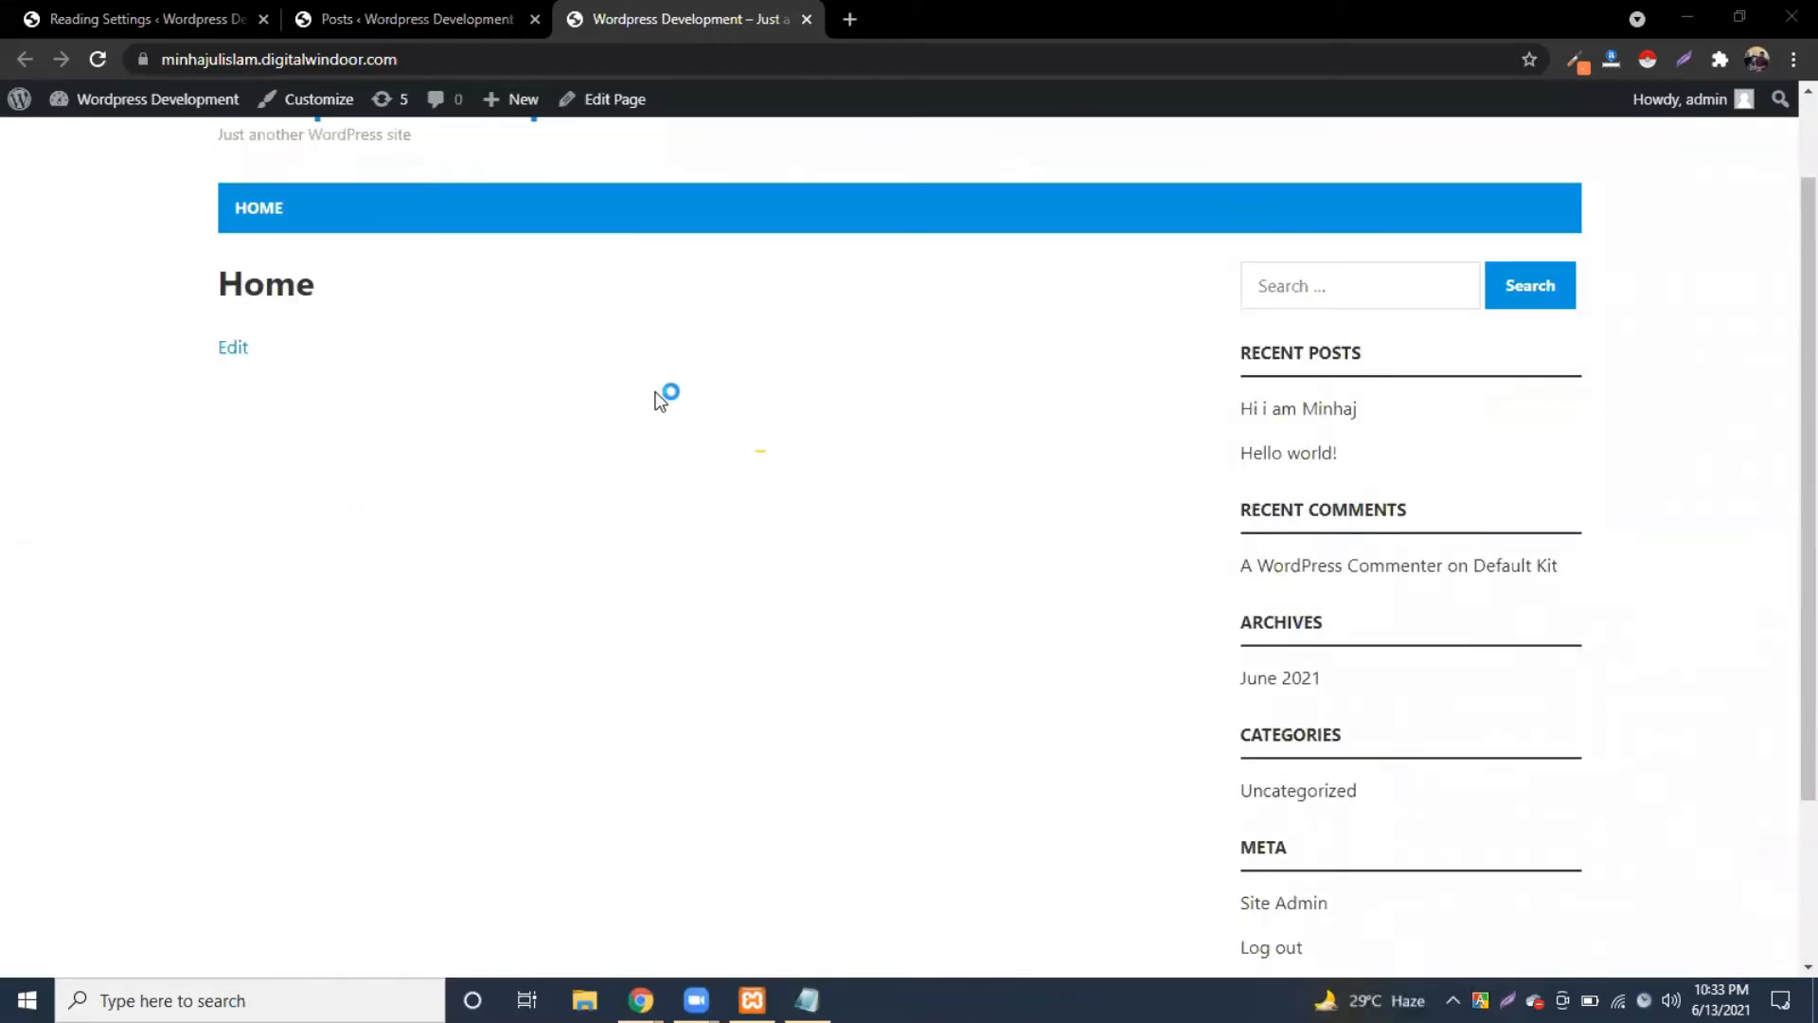
{"action": "scroll", "coordinate": [661, 394], "scroll_direction": "up", "scroll_amount": 1}
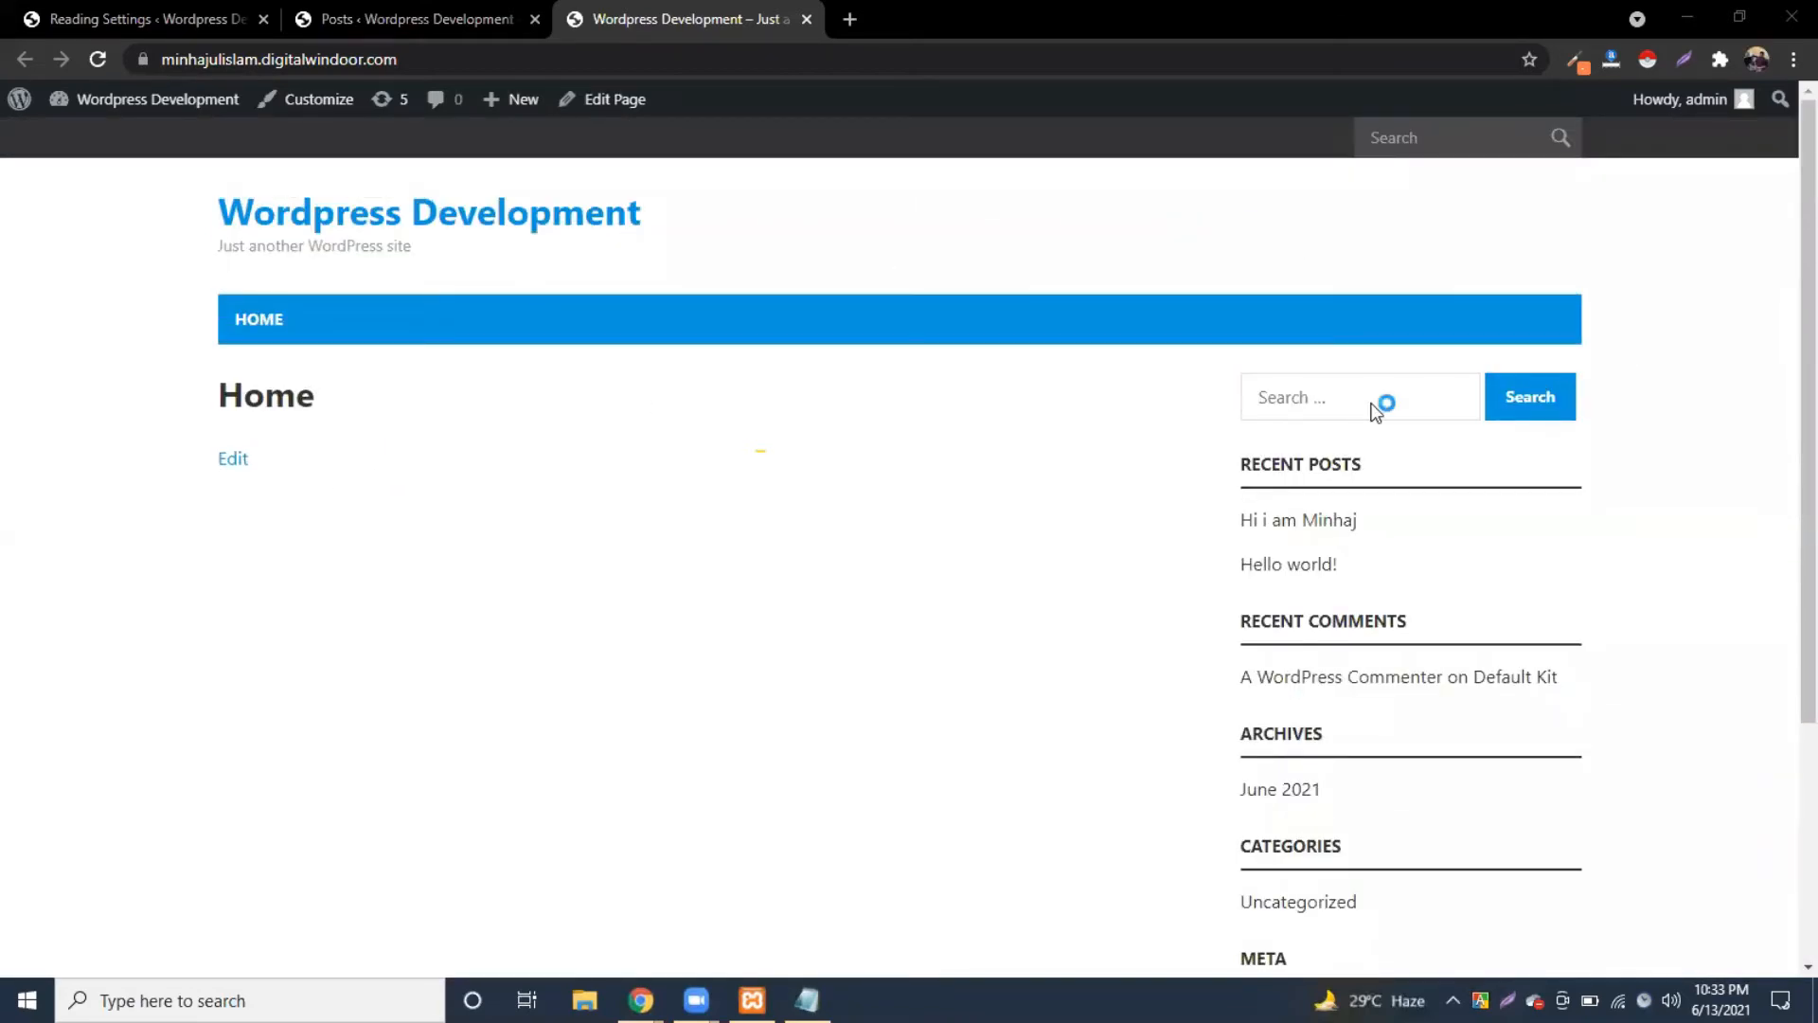
{"action": "scroll", "coordinate": [892, 499], "scroll_direction": "down", "scroll_amount": 1}
{"action": "scroll", "coordinate": [892, 499], "scroll_direction": "up", "scroll_amount": 1}
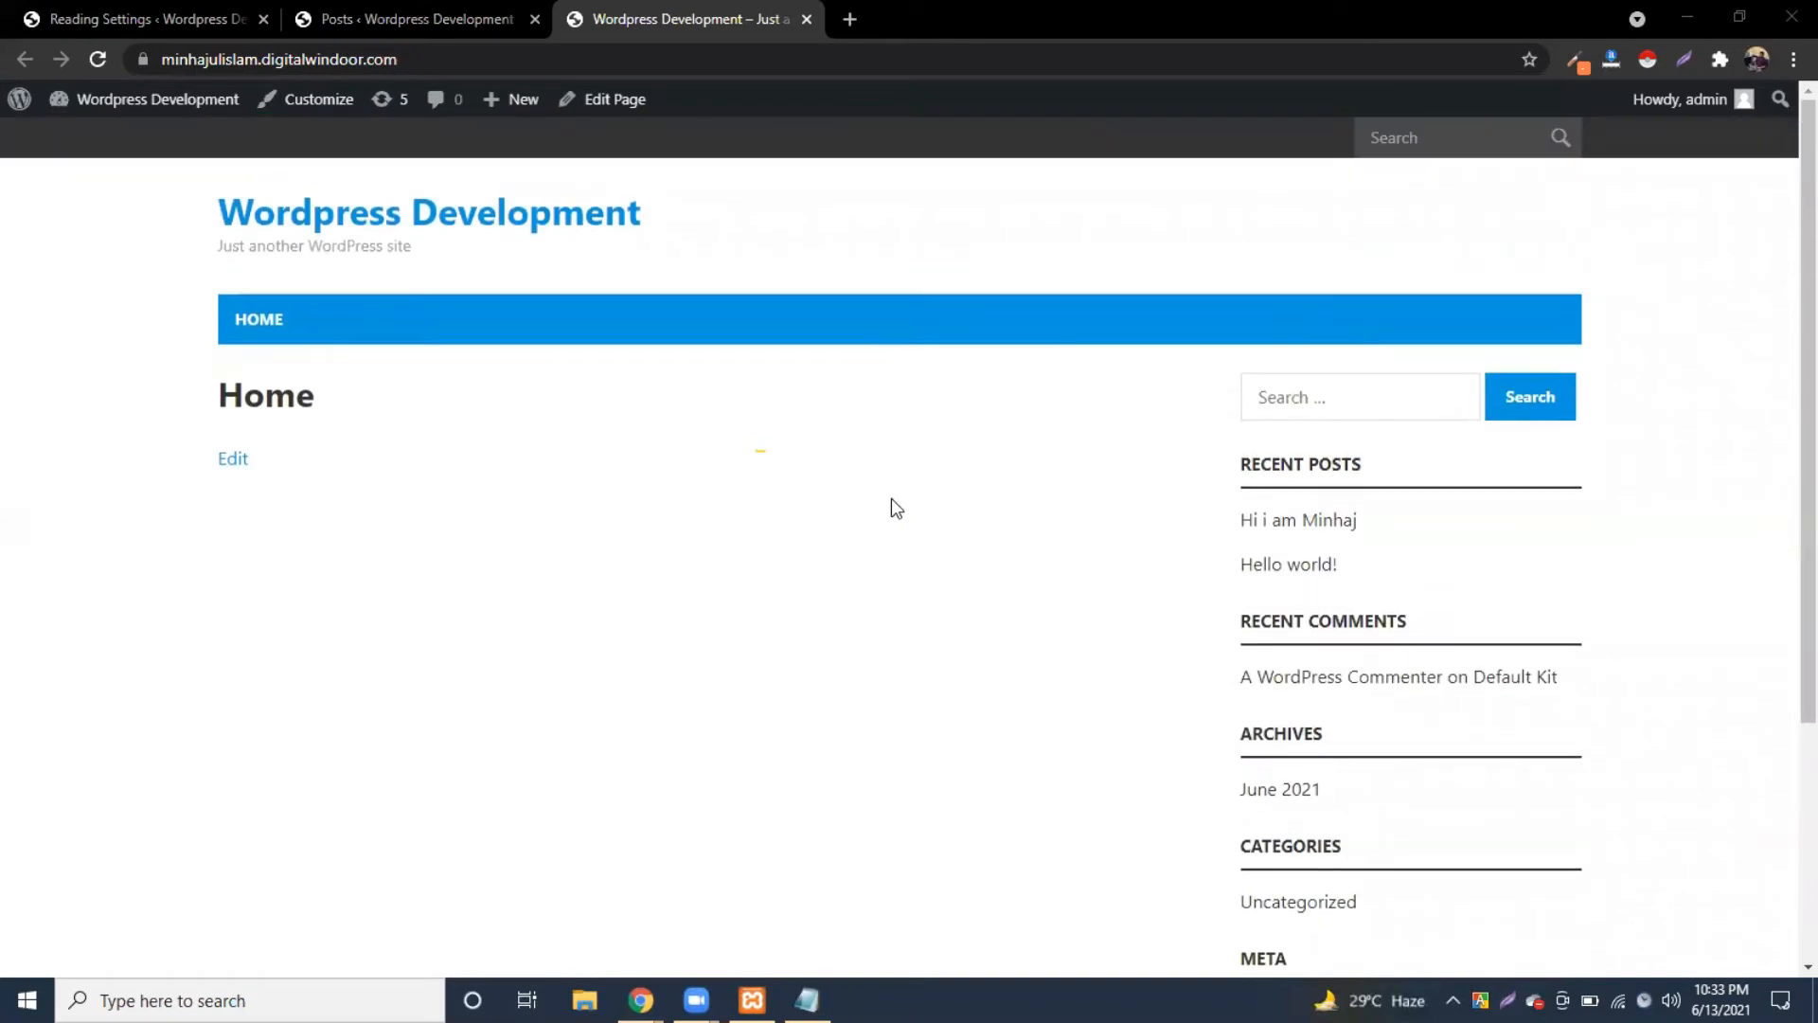
{"action": "scroll", "coordinate": [893, 508], "scroll_direction": "down", "scroll_amount": 1}
{"action": "scroll", "coordinate": [824, 480], "scroll_direction": "up", "scroll_amount": 1}
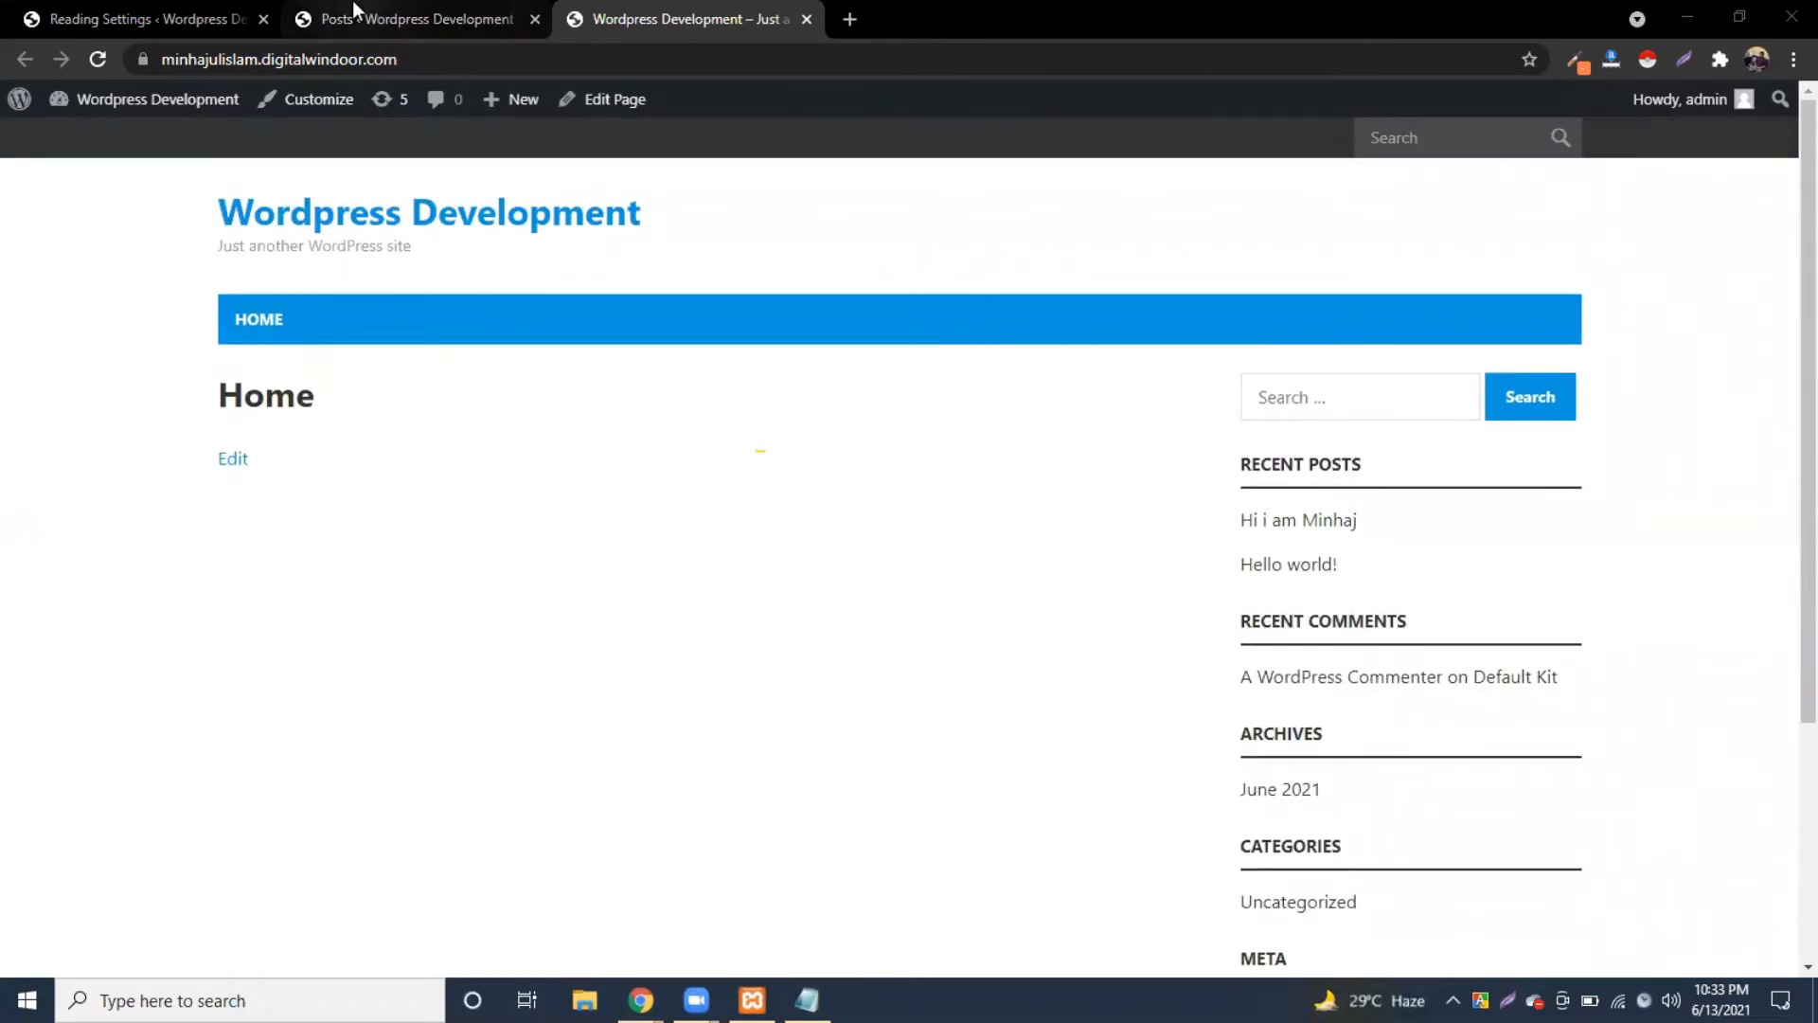
Step: Load prothomalo.com in a new browser tab
{"action": "left_click", "coordinate": [850, 19]}
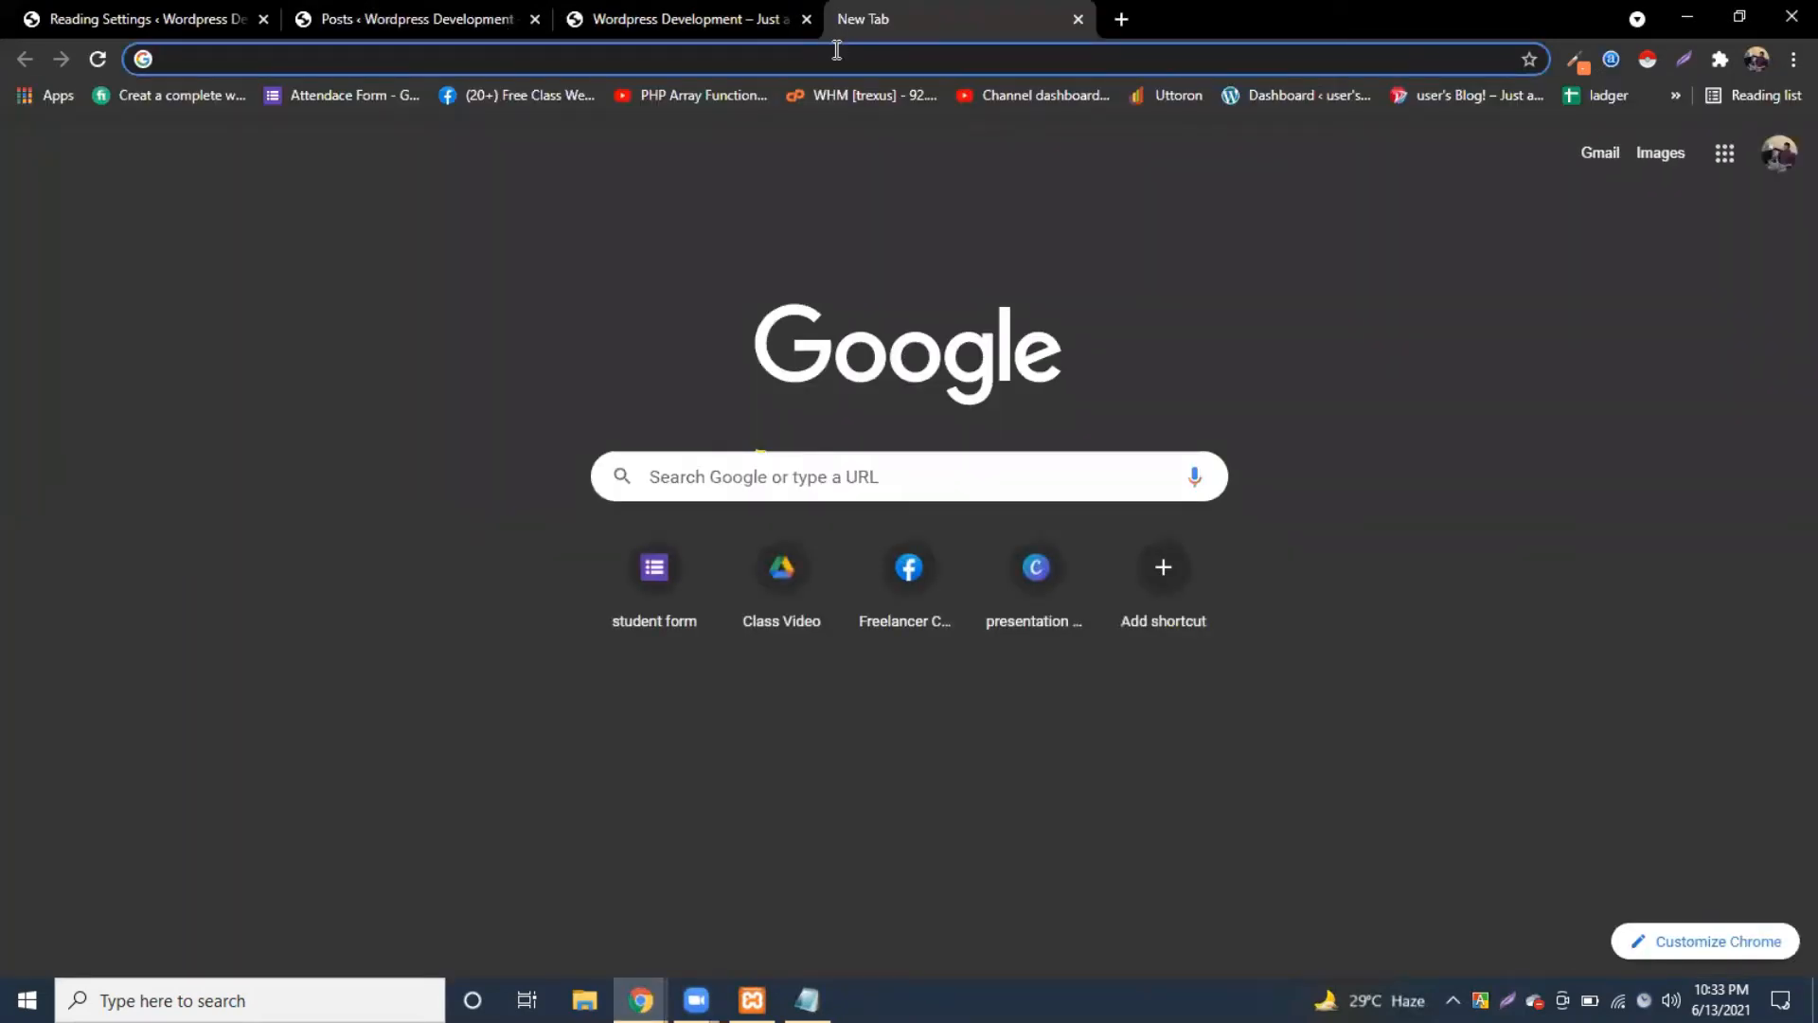
{"action": "type", "text": "prot"}
{"action": "key", "text": "Return"}
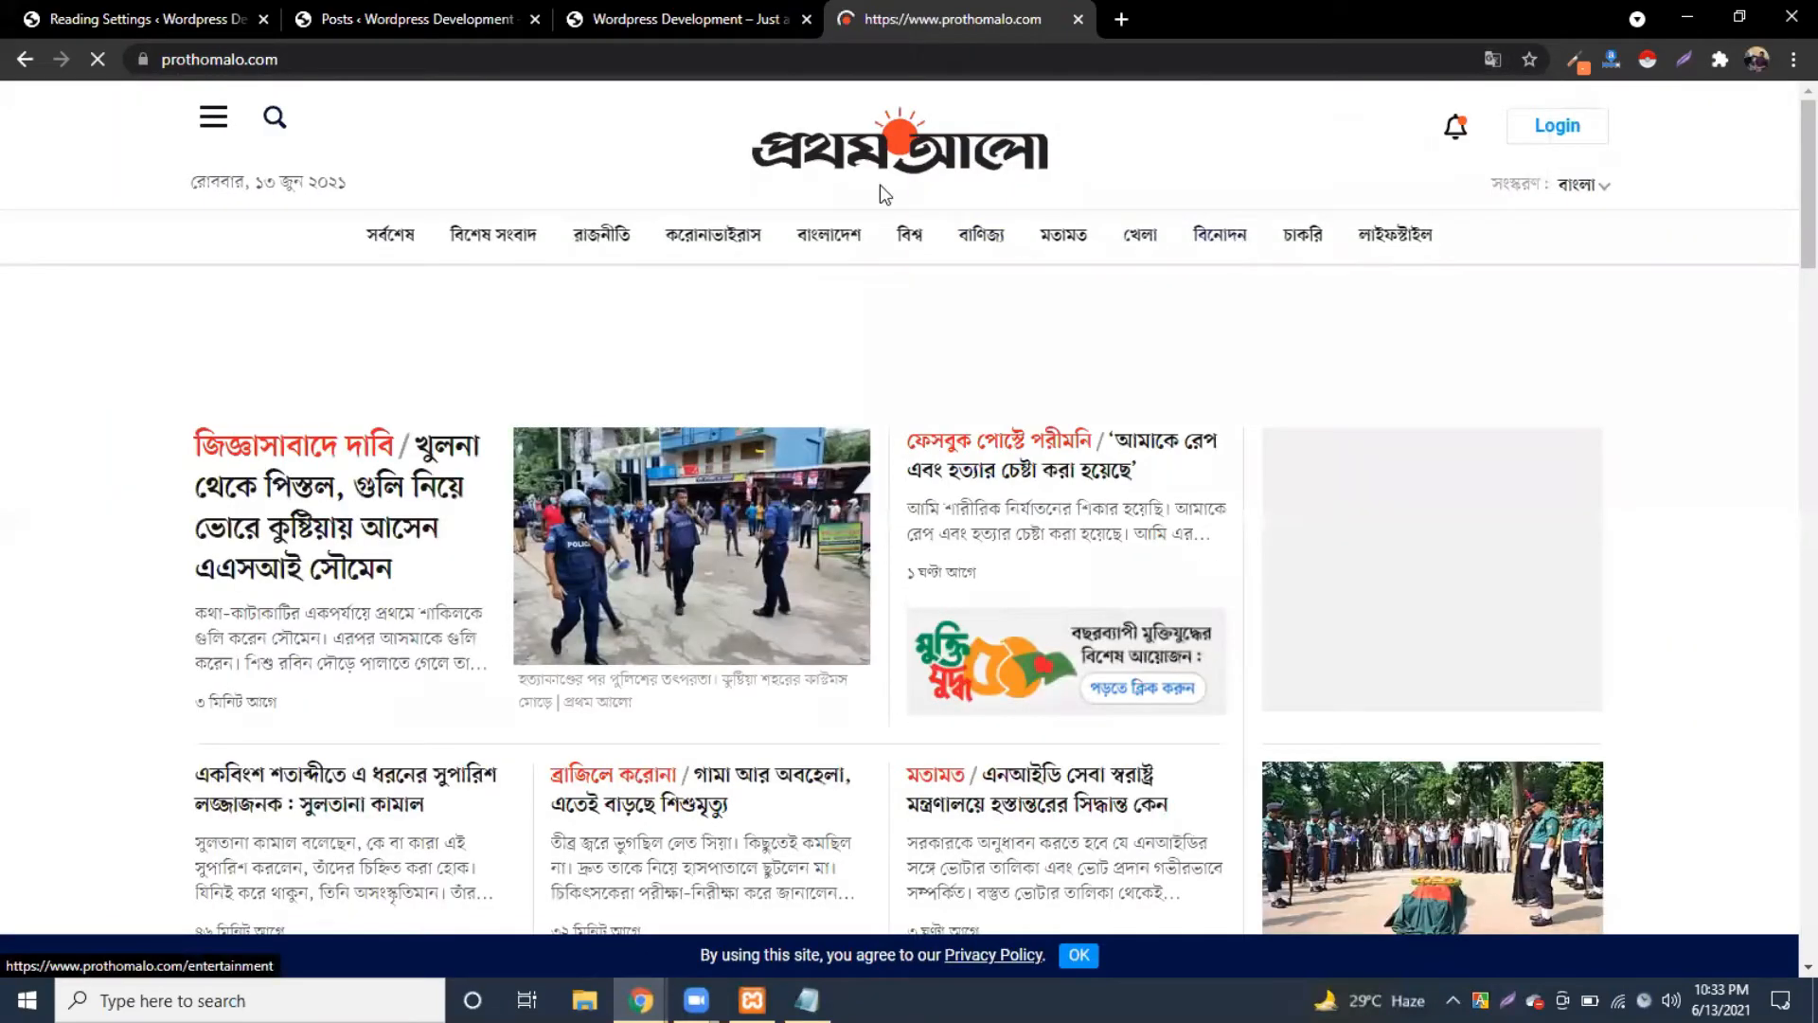
Step: Look over the WordPress site's Home page, selecting its Home heading
{"action": "left_click", "coordinate": [594, 20]}
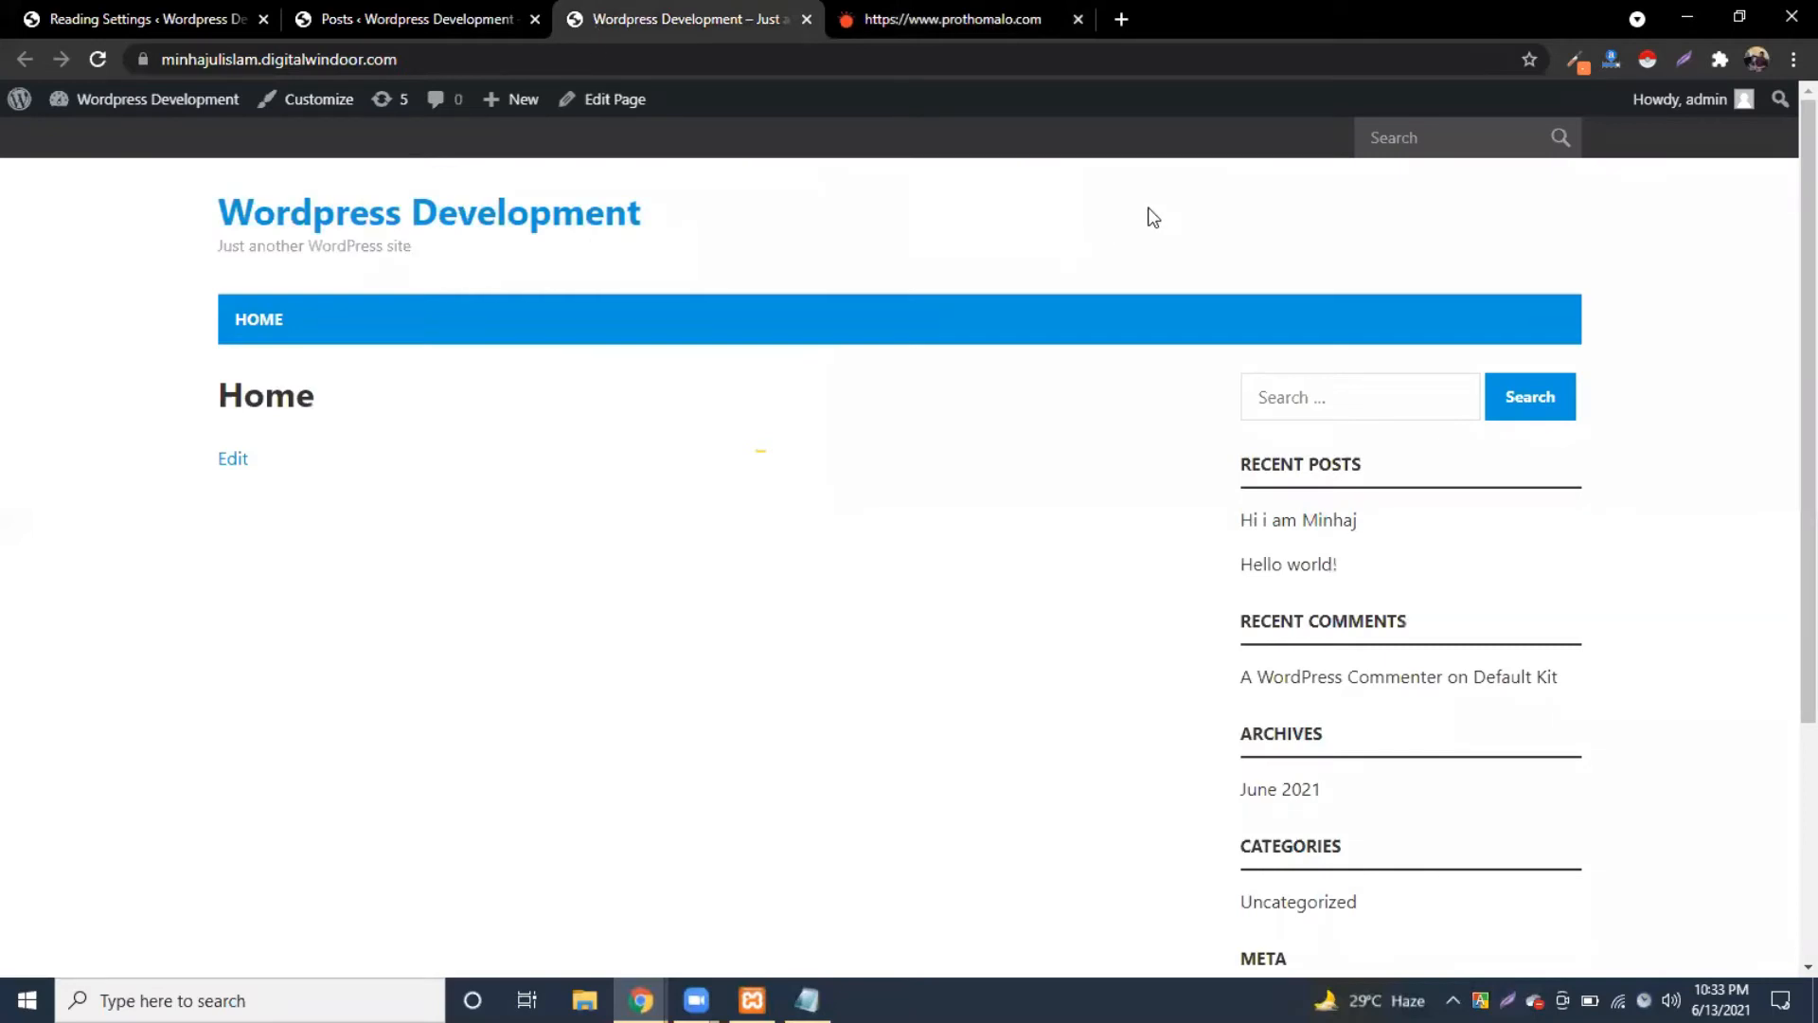
{"action": "scroll", "coordinate": [1141, 218], "scroll_direction": "down", "scroll_amount": 3}
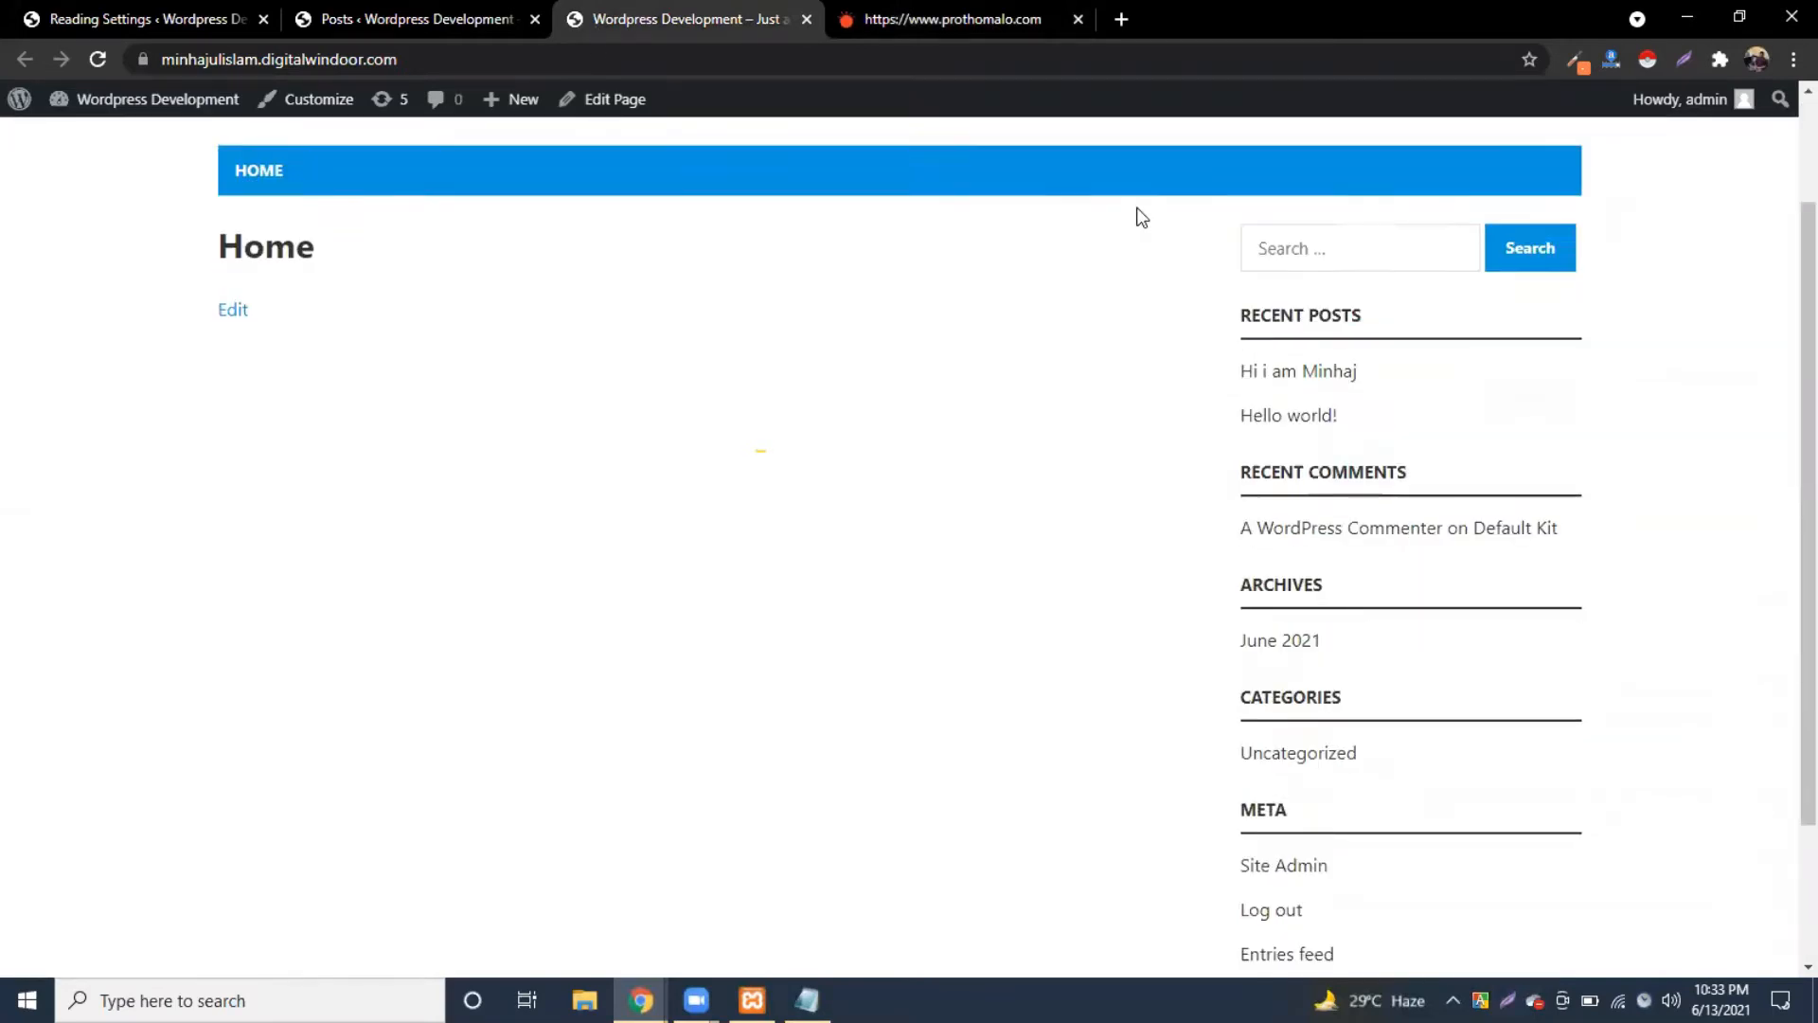
{"action": "scroll", "coordinate": [1136, 218], "scroll_direction": "up", "scroll_amount": 3}
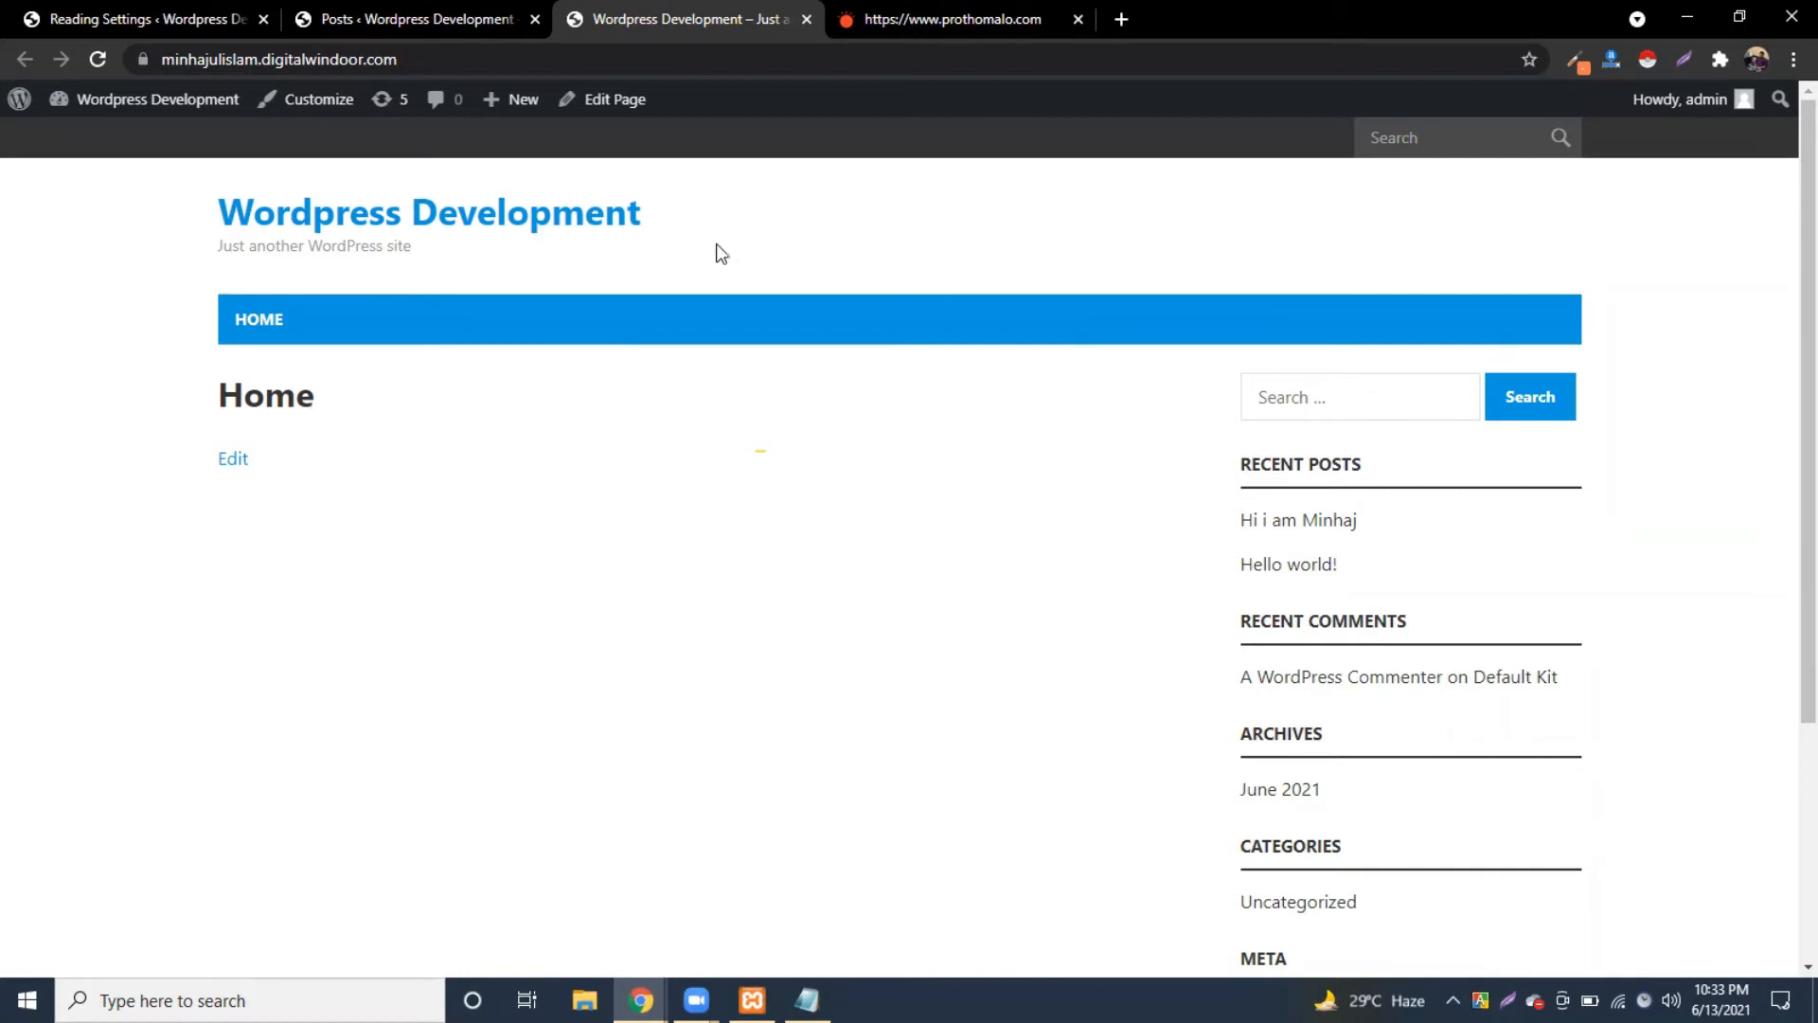
{"action": "left_click_drag", "start_coordinate": [220, 396], "coordinate": [361, 395]}
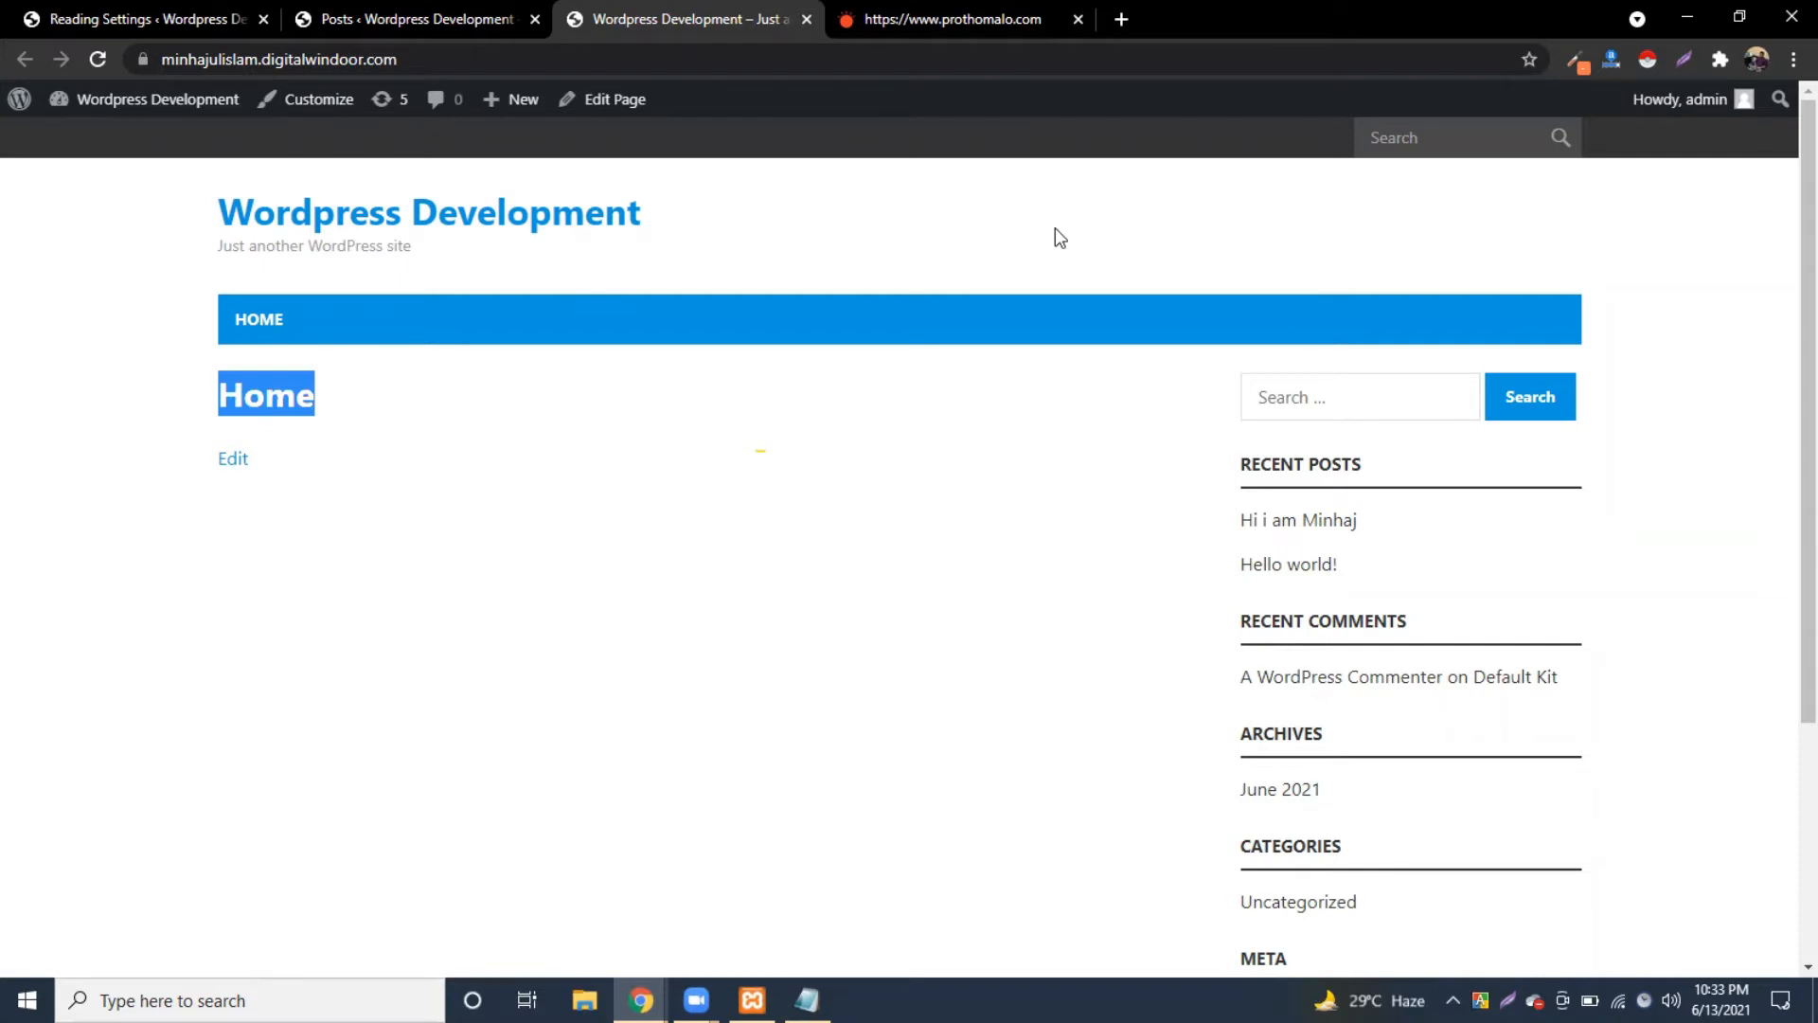
{"action": "left_click", "coordinate": [305, 390]}
{"action": "left_click_drag", "start_coordinate": [195, 397], "coordinate": [366, 406]}
{"action": "left_click", "coordinate": [366, 397]}
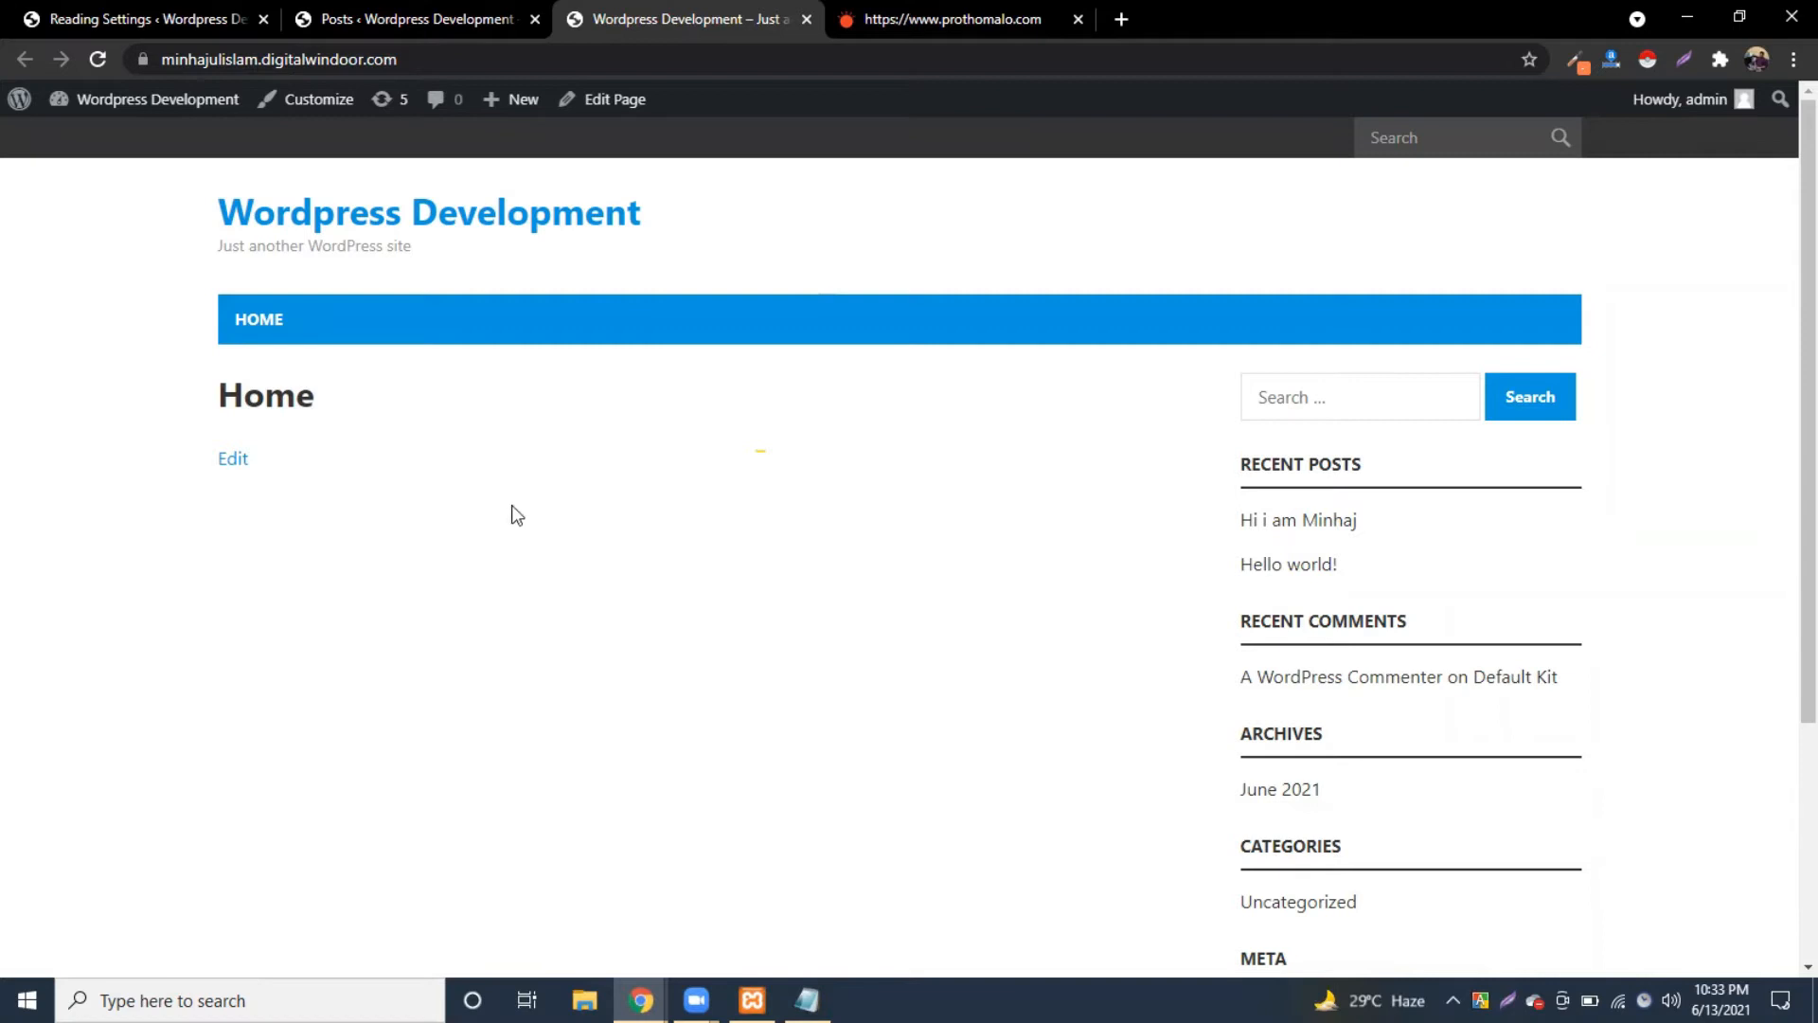
{"action": "scroll", "coordinate": [336, 485], "scroll_direction": "down", "scroll_amount": 1}
{"action": "scroll", "coordinate": [342, 494], "scroll_direction": "down", "scroll_amount": 1}
Step: Scroll the Prothom Alo homepage down to its Dhaka news section
{"action": "left_click", "coordinate": [913, 15]}
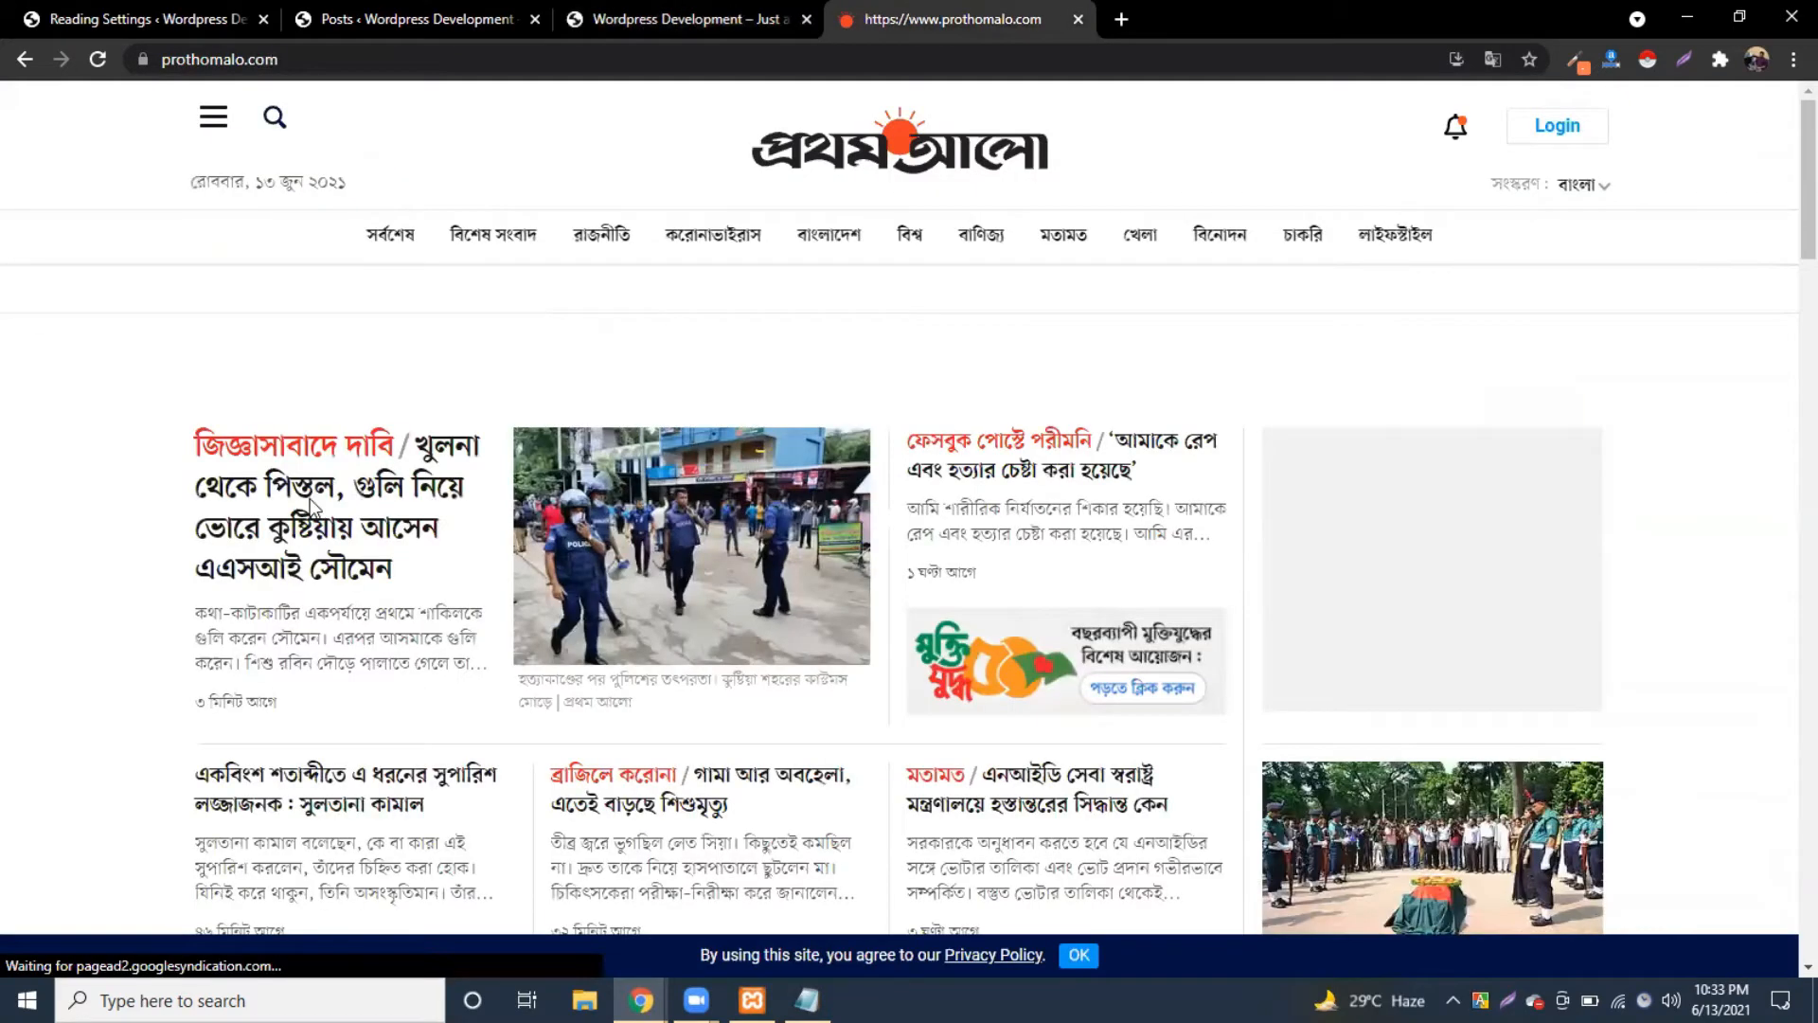
{"action": "scroll", "coordinate": [312, 508], "scroll_direction": "down", "scroll_amount": 15}
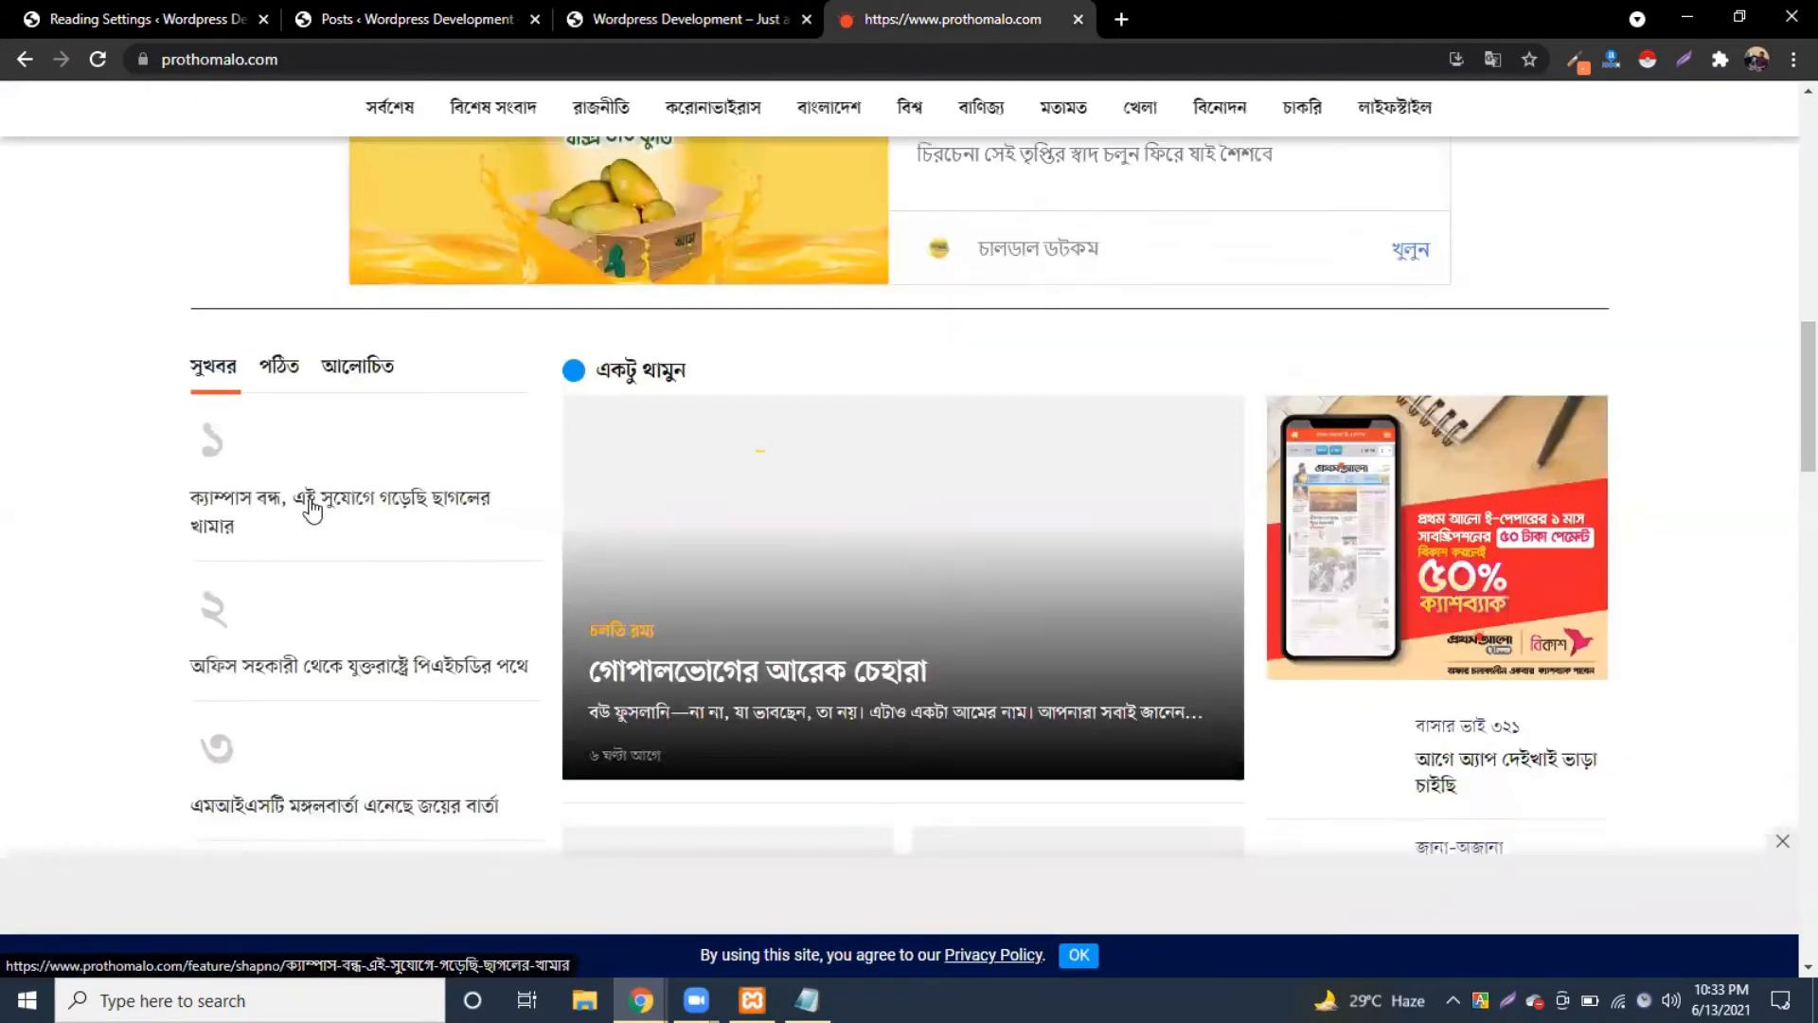
{"action": "scroll", "coordinate": [312, 508], "scroll_direction": "down", "scroll_amount": 5}
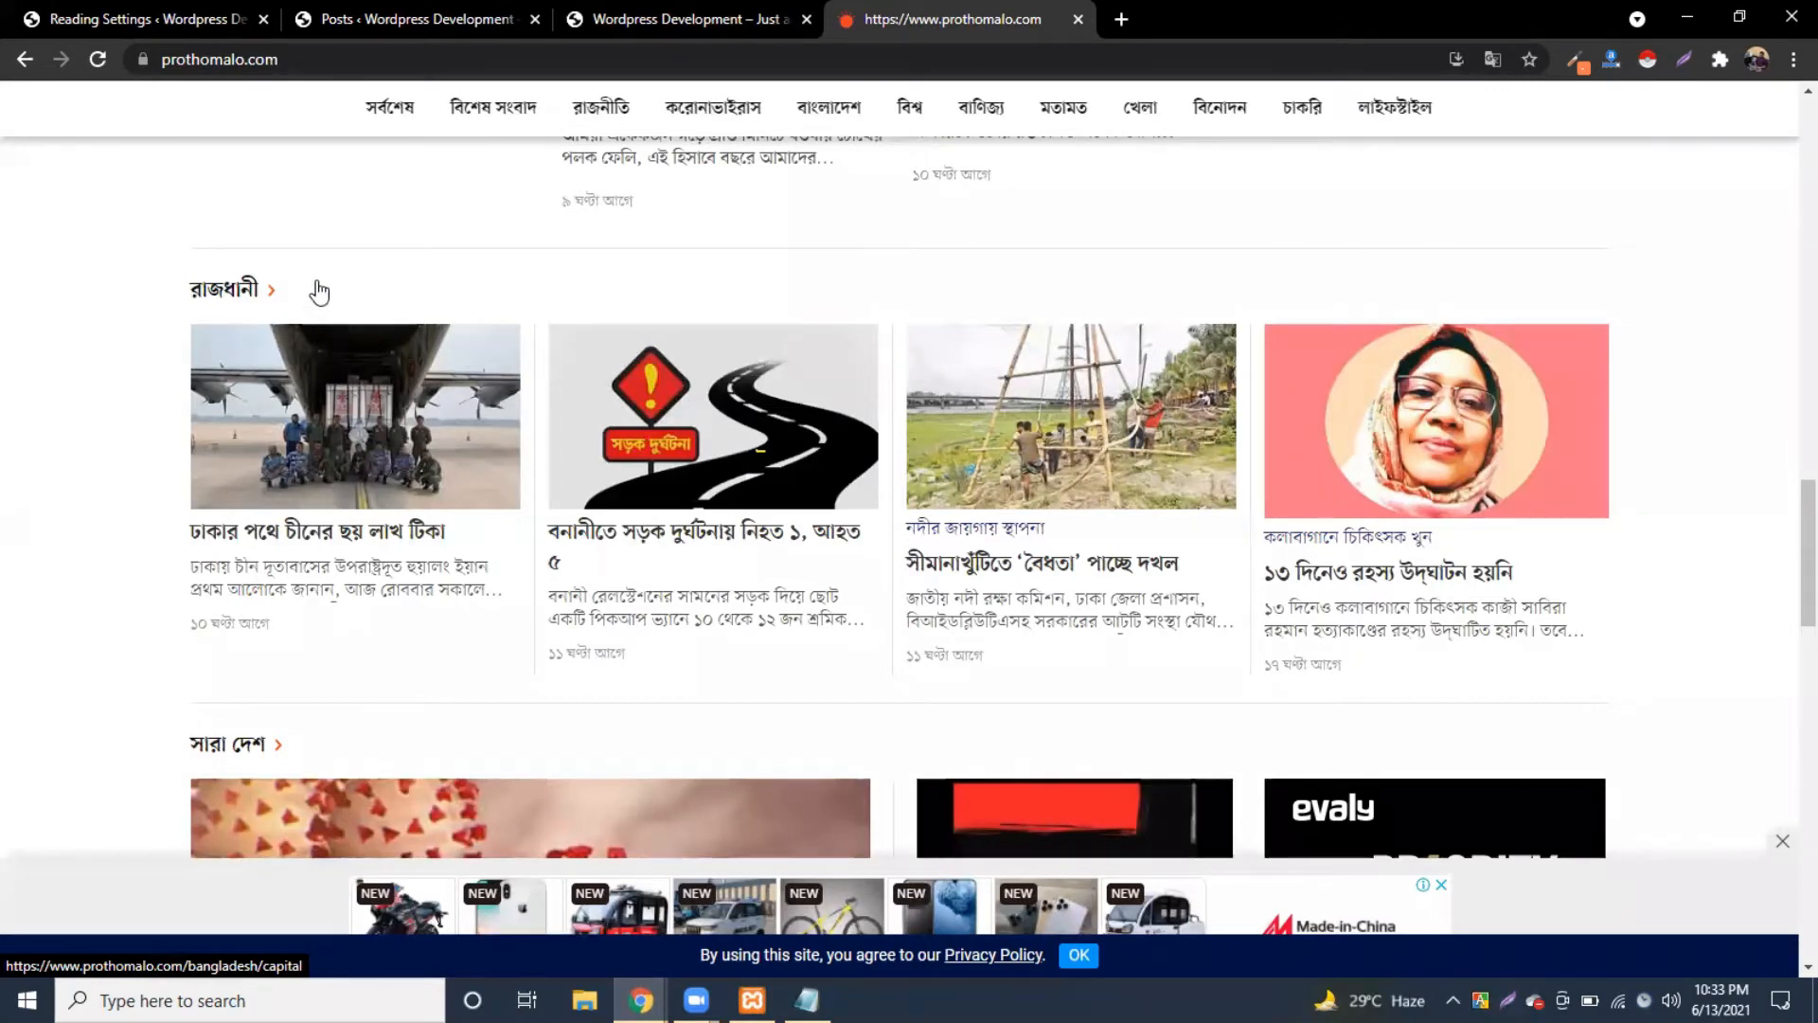
{"action": "scroll", "coordinate": [396, 526], "scroll_direction": "down", "scroll_amount": 1}
{"action": "scroll", "coordinate": [396, 526], "scroll_direction": "up", "scroll_amount": 2}
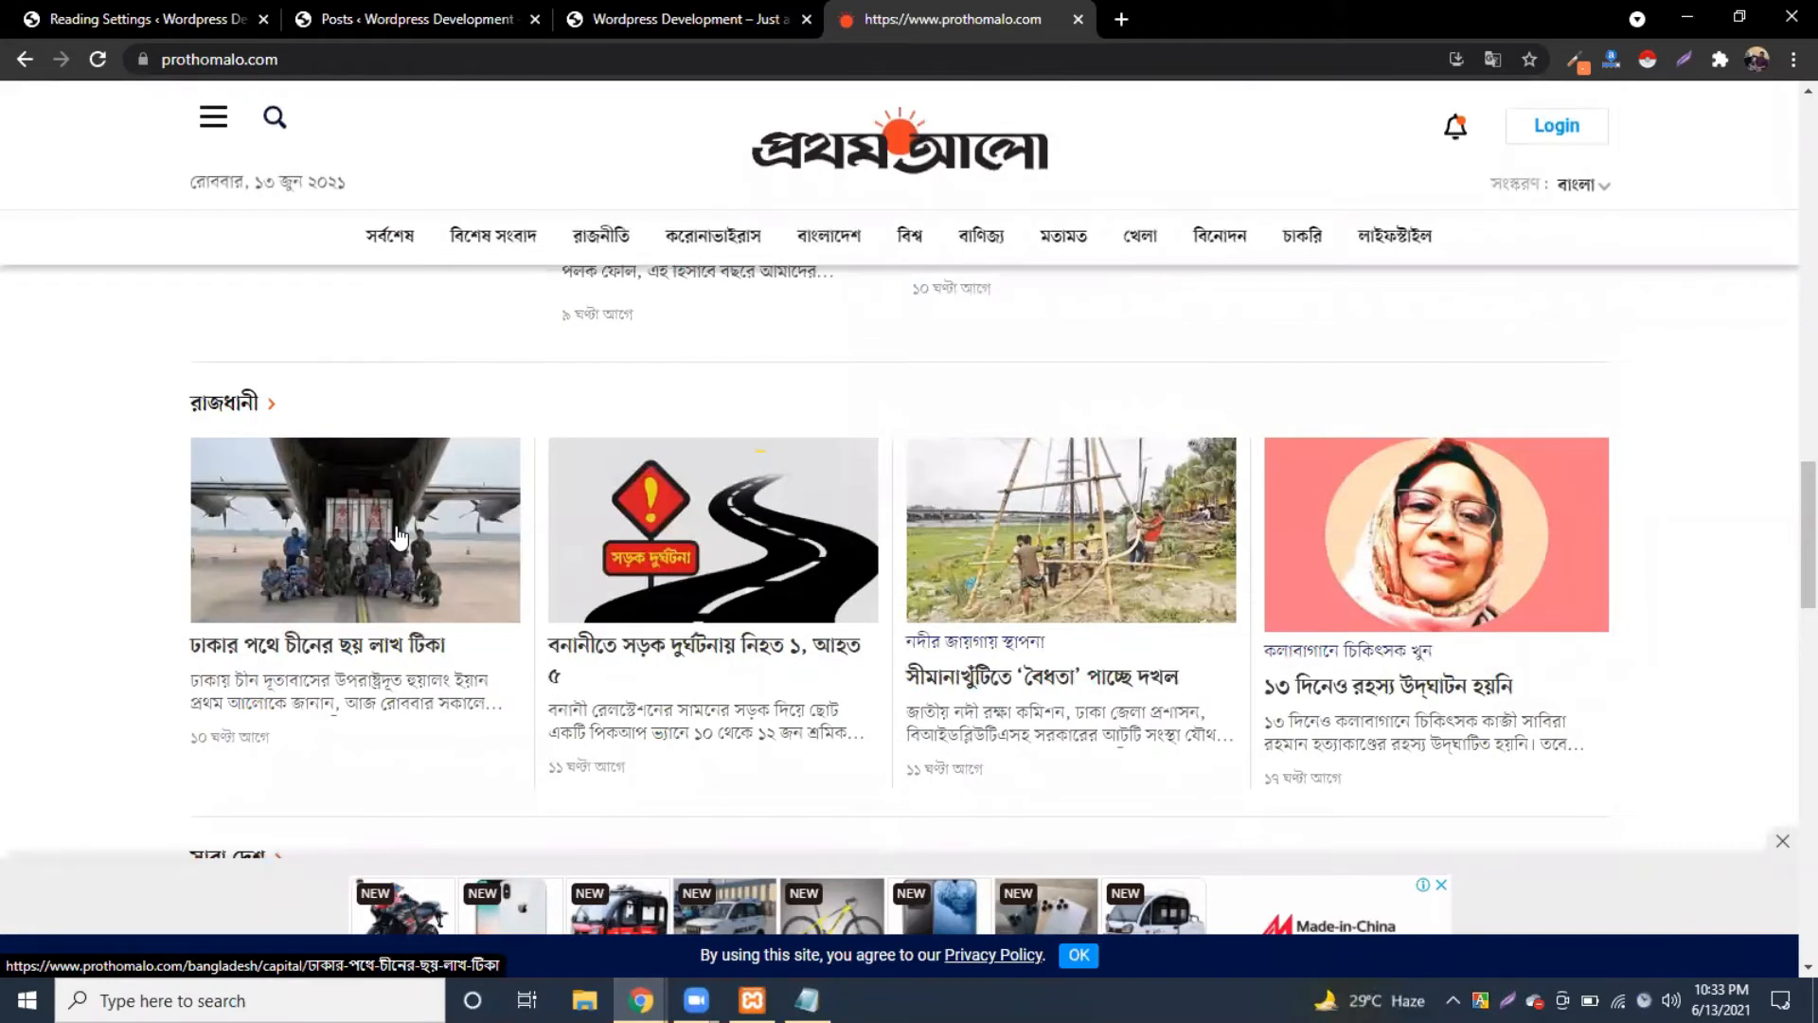
Step: Open WordPress's Categories page, listing only Uncategorized, then return to the Prothom Alo tab
{"action": "left_click", "coordinate": [436, 4]}
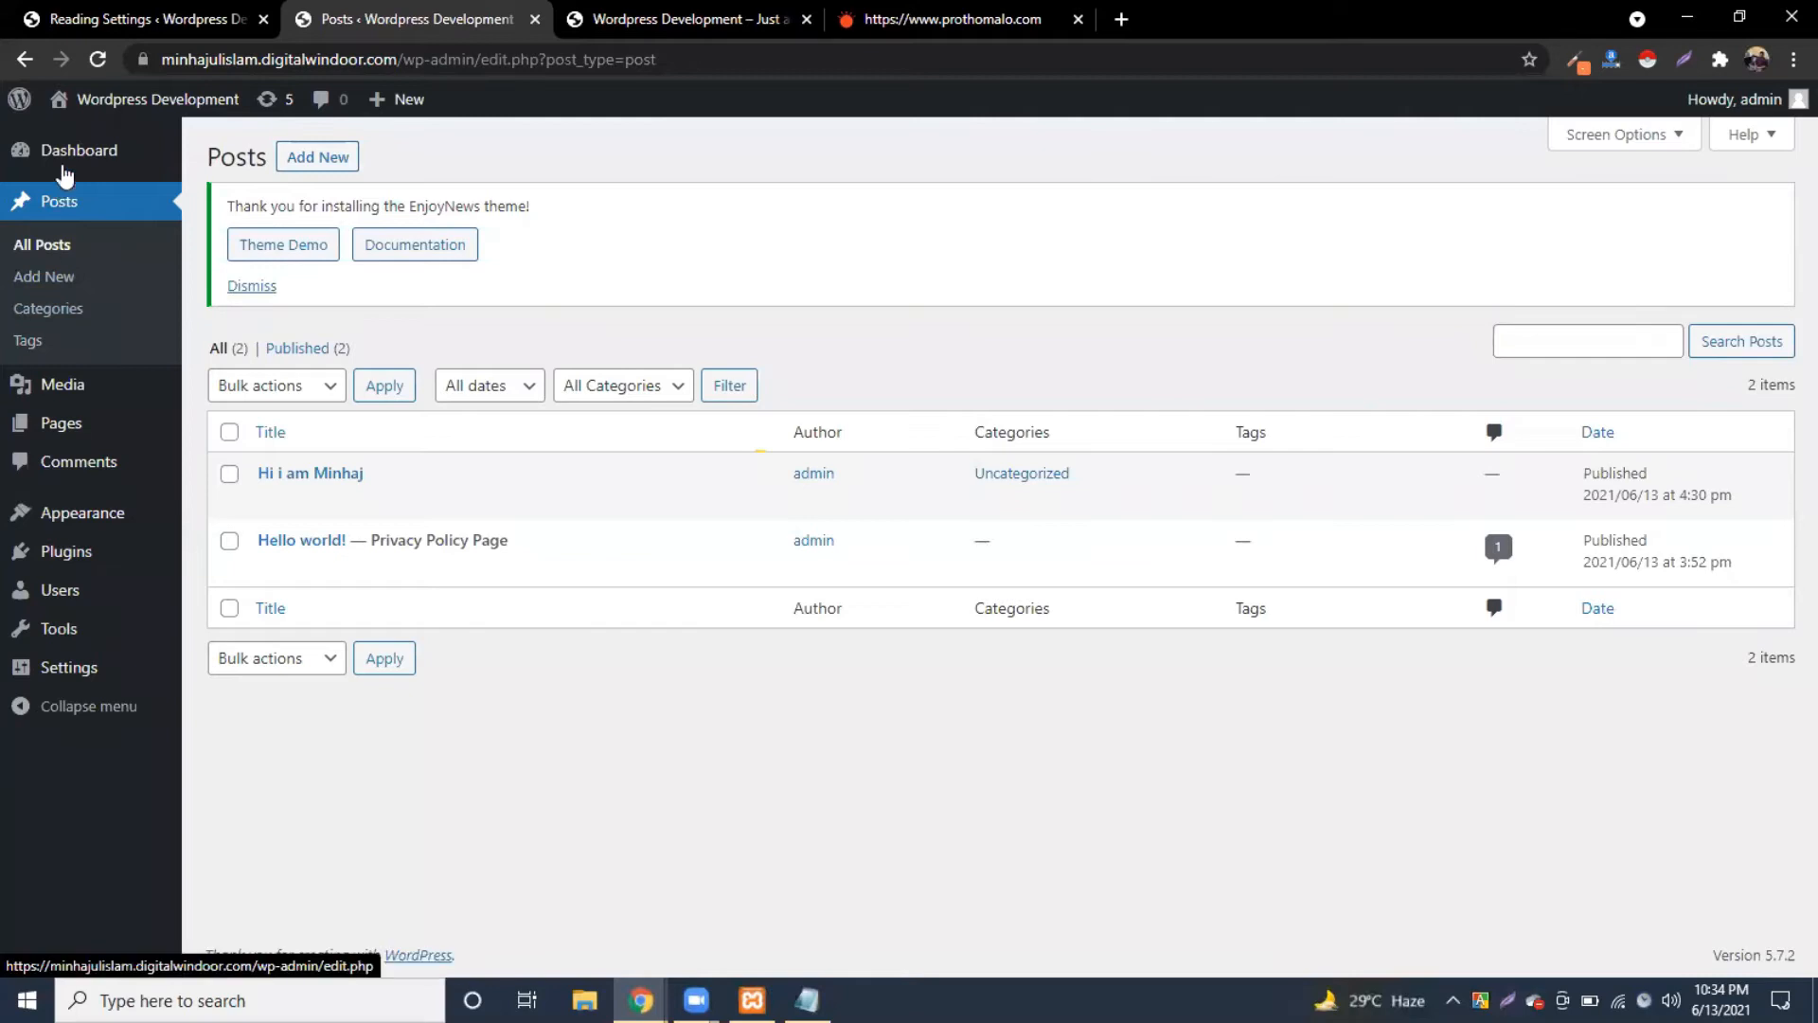
{"action": "left_click", "coordinate": [49, 309]}
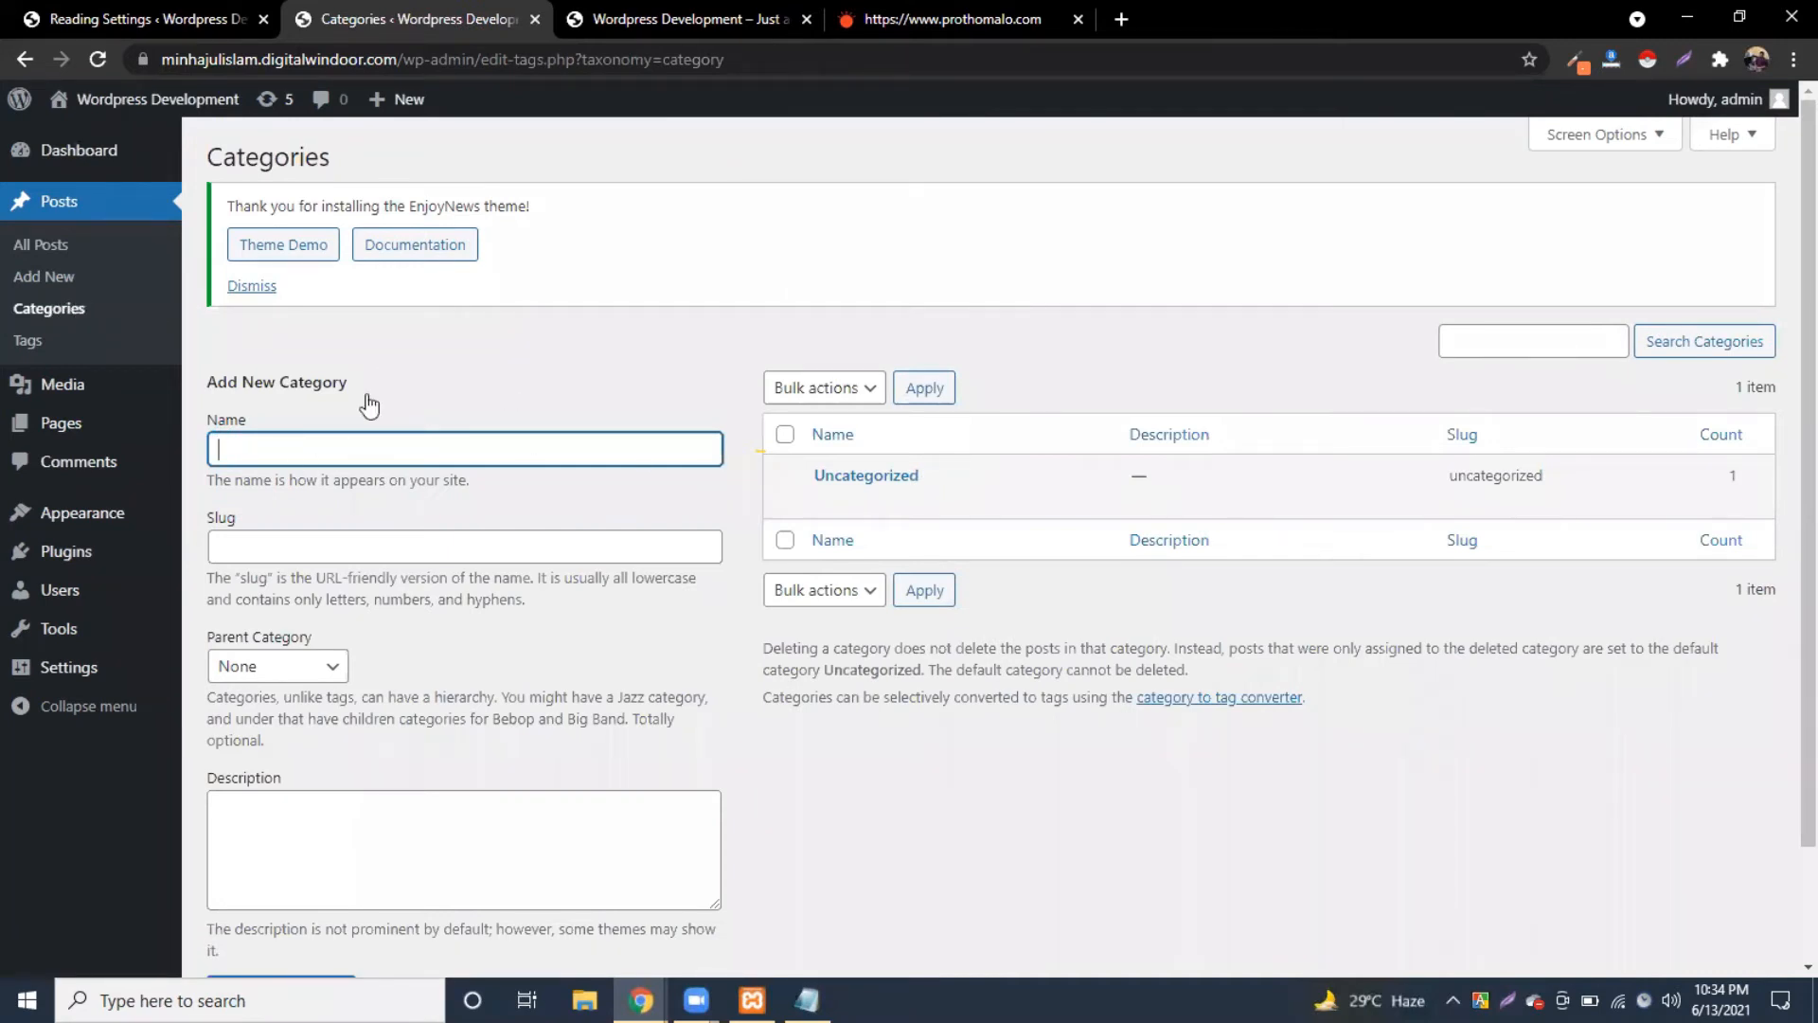
{"action": "scroll", "coordinate": [297, 328], "scroll_direction": "down", "scroll_amount": 1}
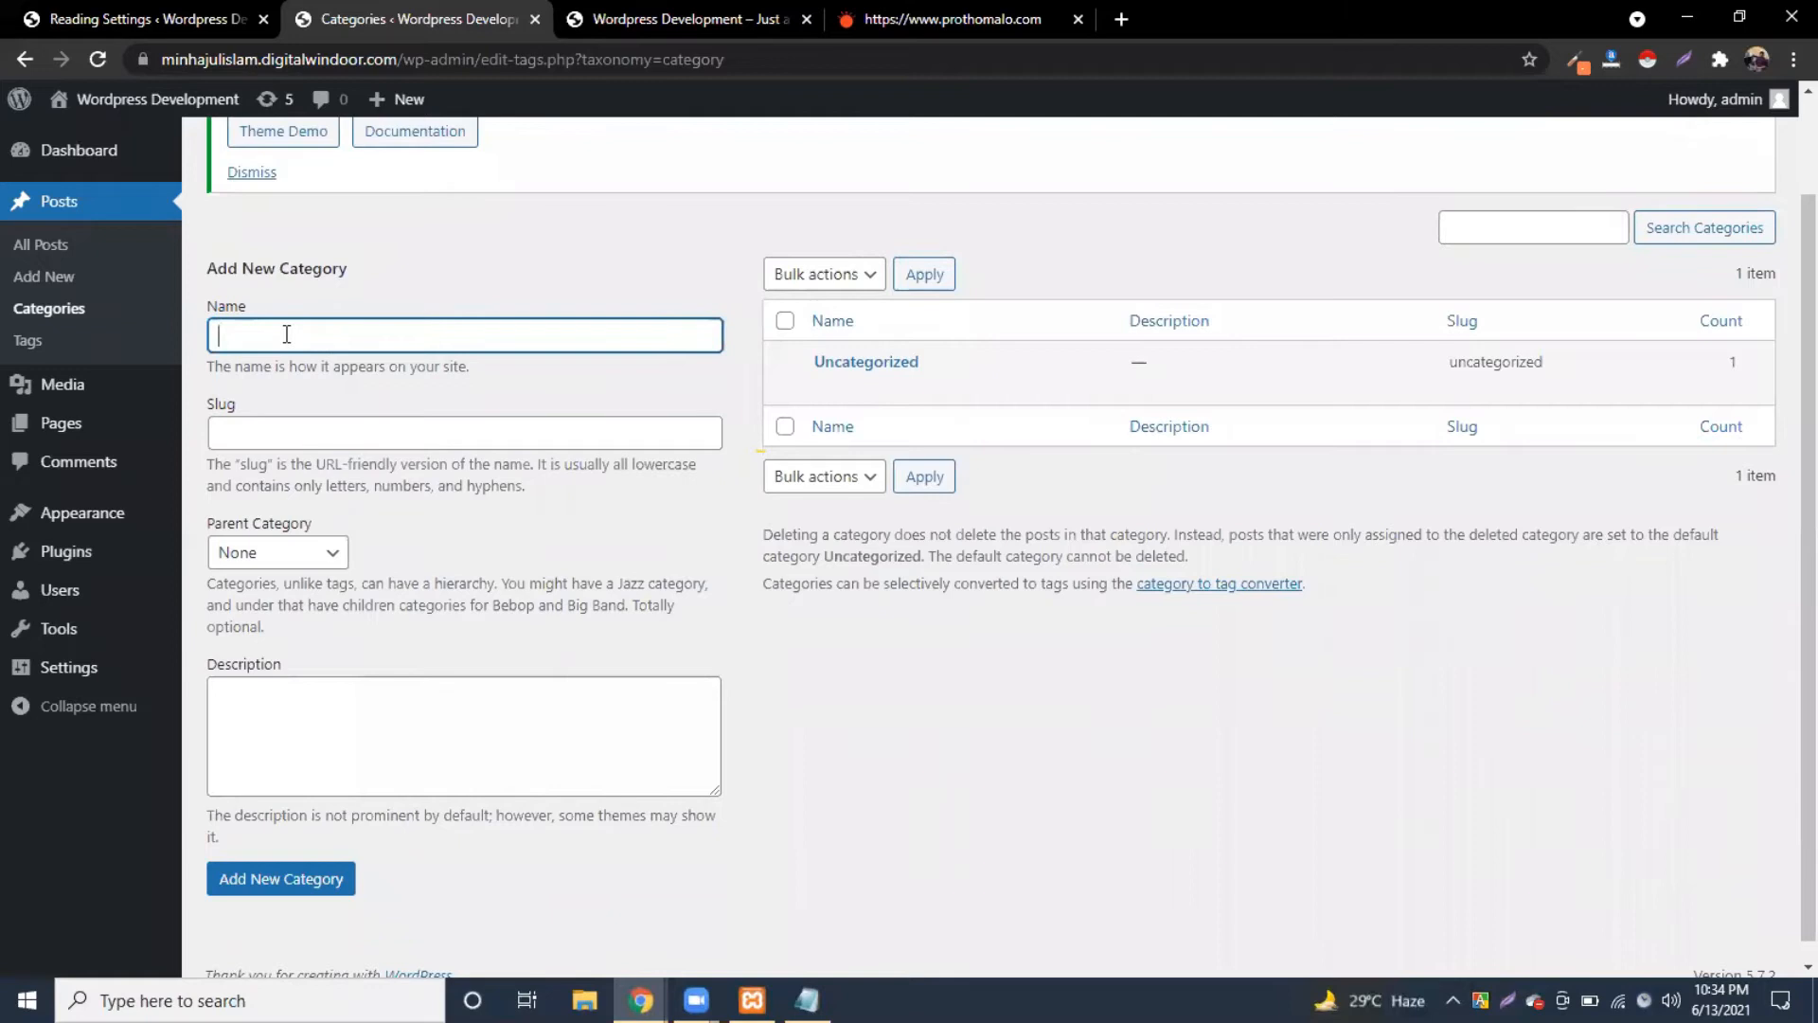
{"action": "left_click", "coordinate": [857, 19]}
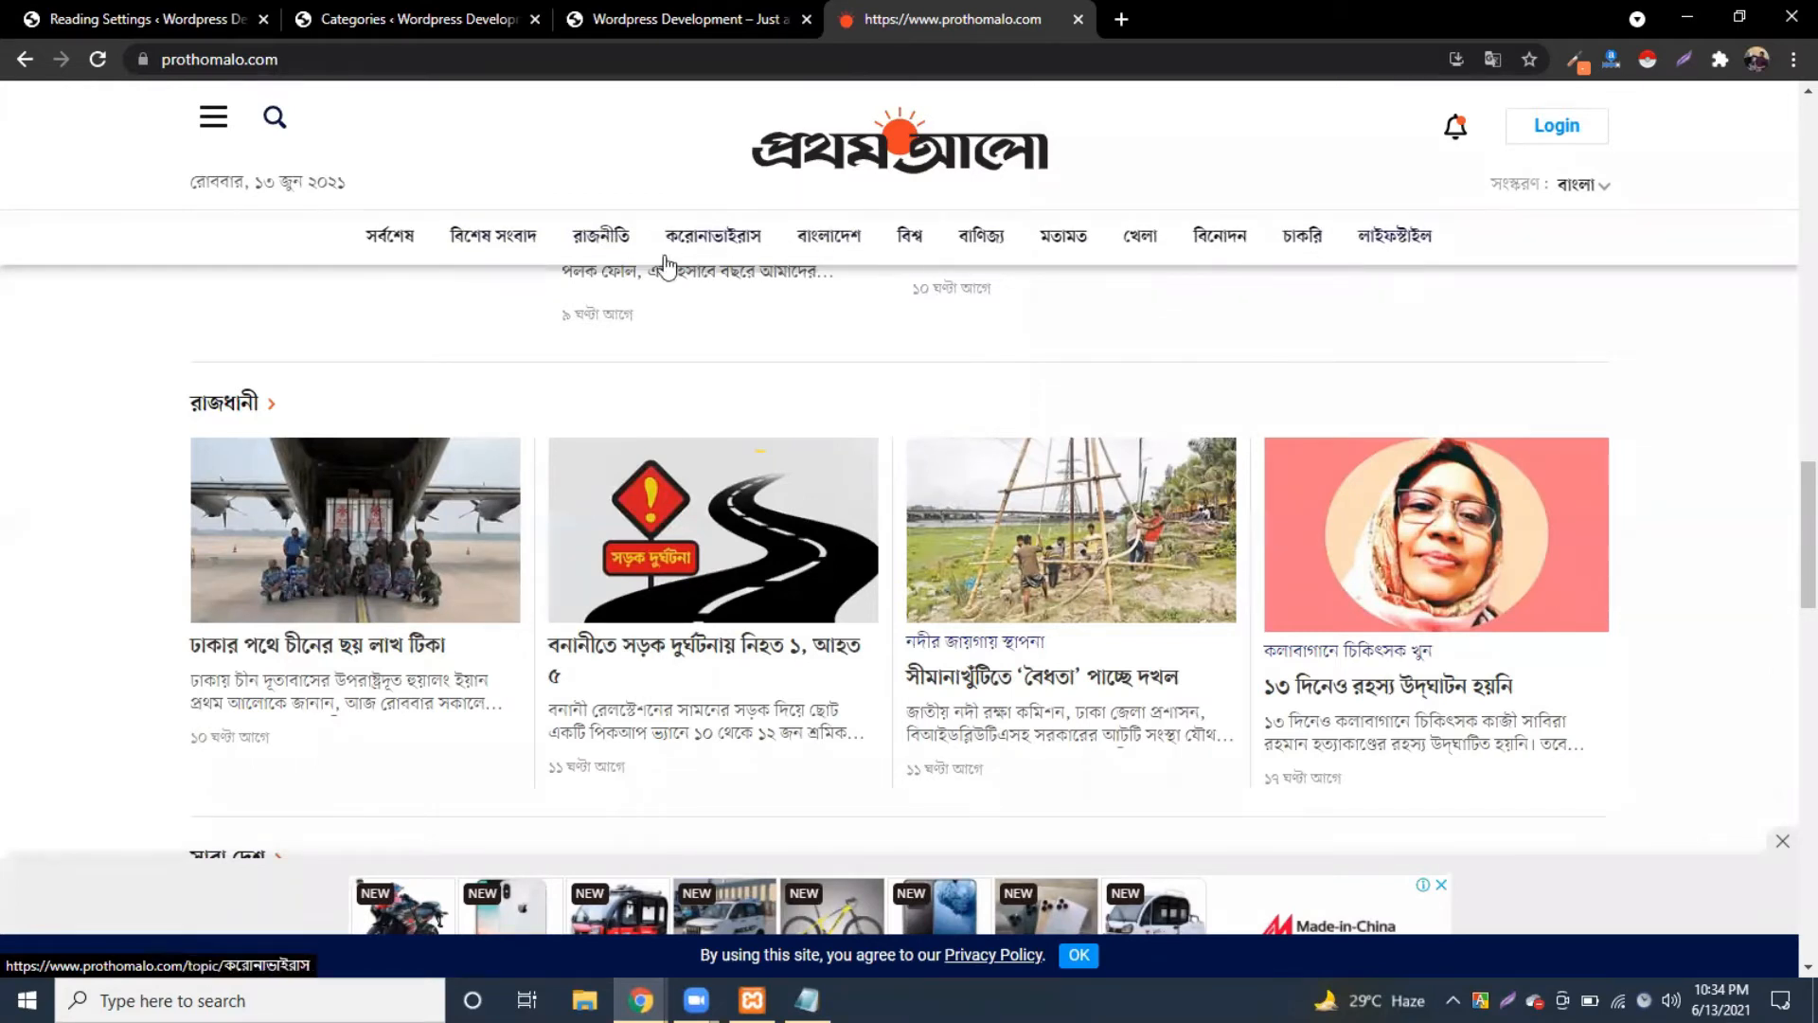
Step: Browse Prothom Alo's সর্বশেষ and বিশেষ সংবাদ sections, selecting their headings
{"action": "left_click", "coordinate": [405, 248]}
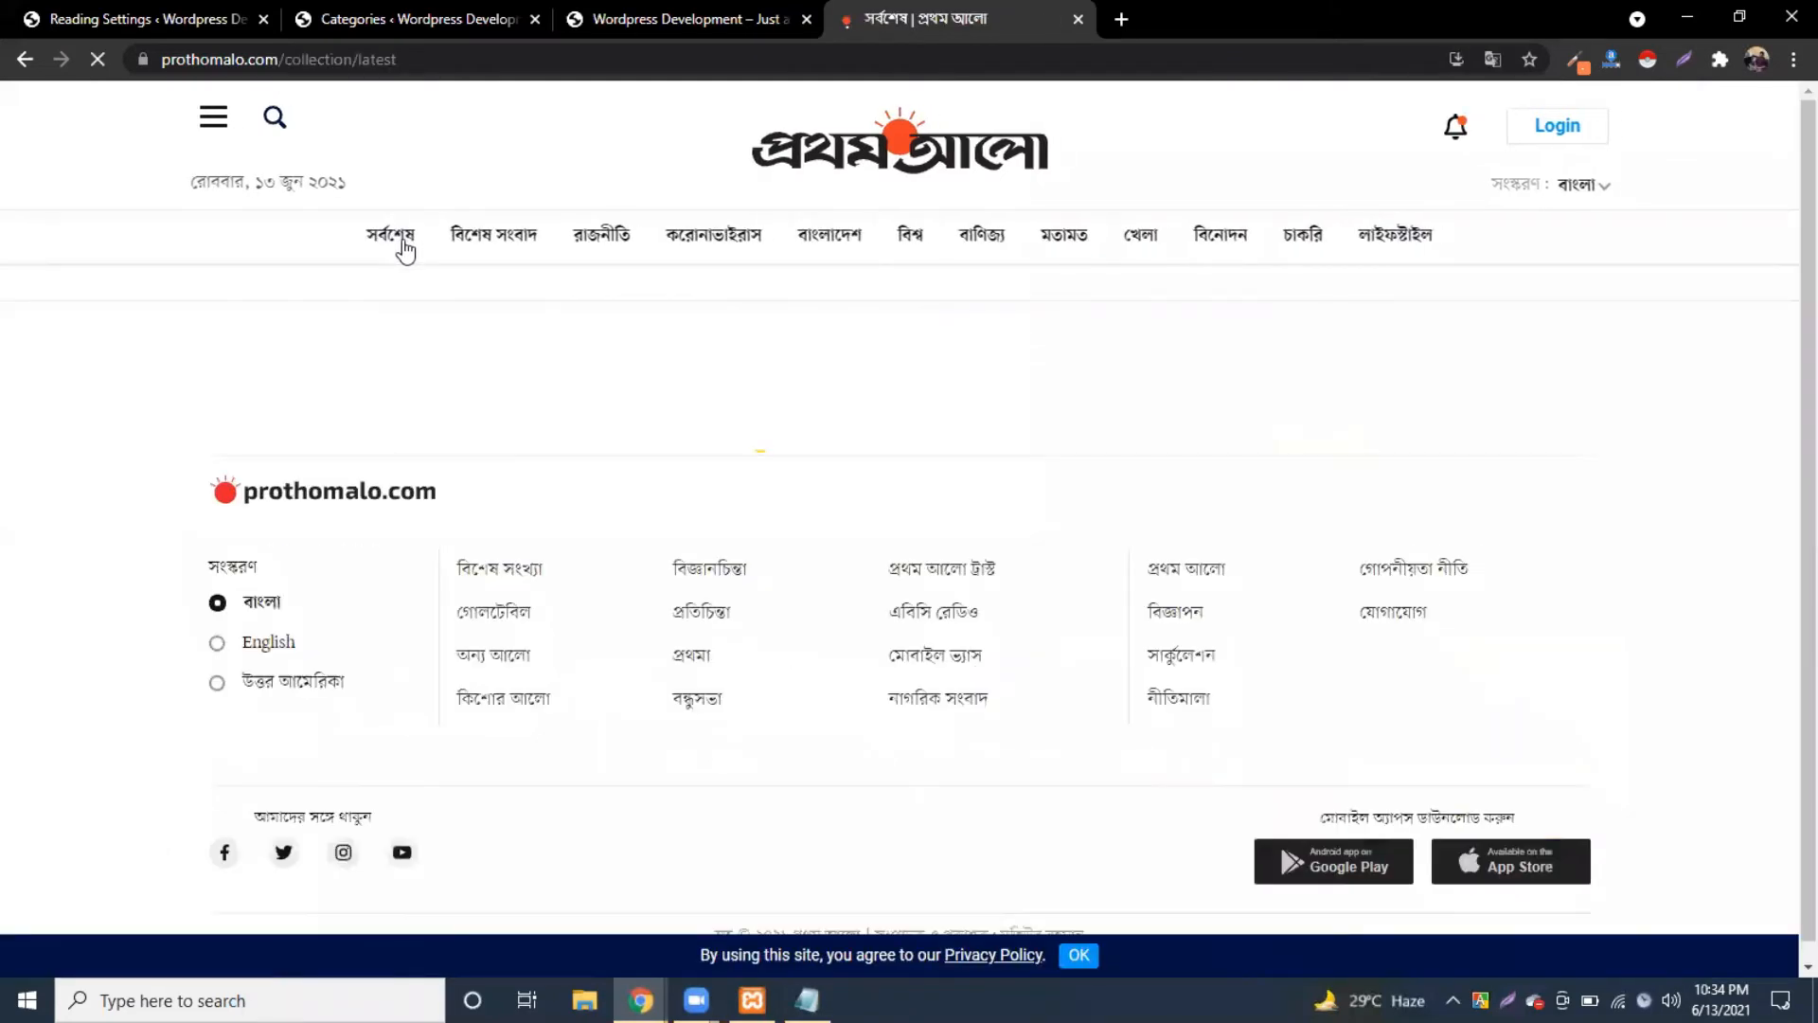
{"action": "left_click_drag", "start_coordinate": [584, 471], "coordinate": [400, 474]}
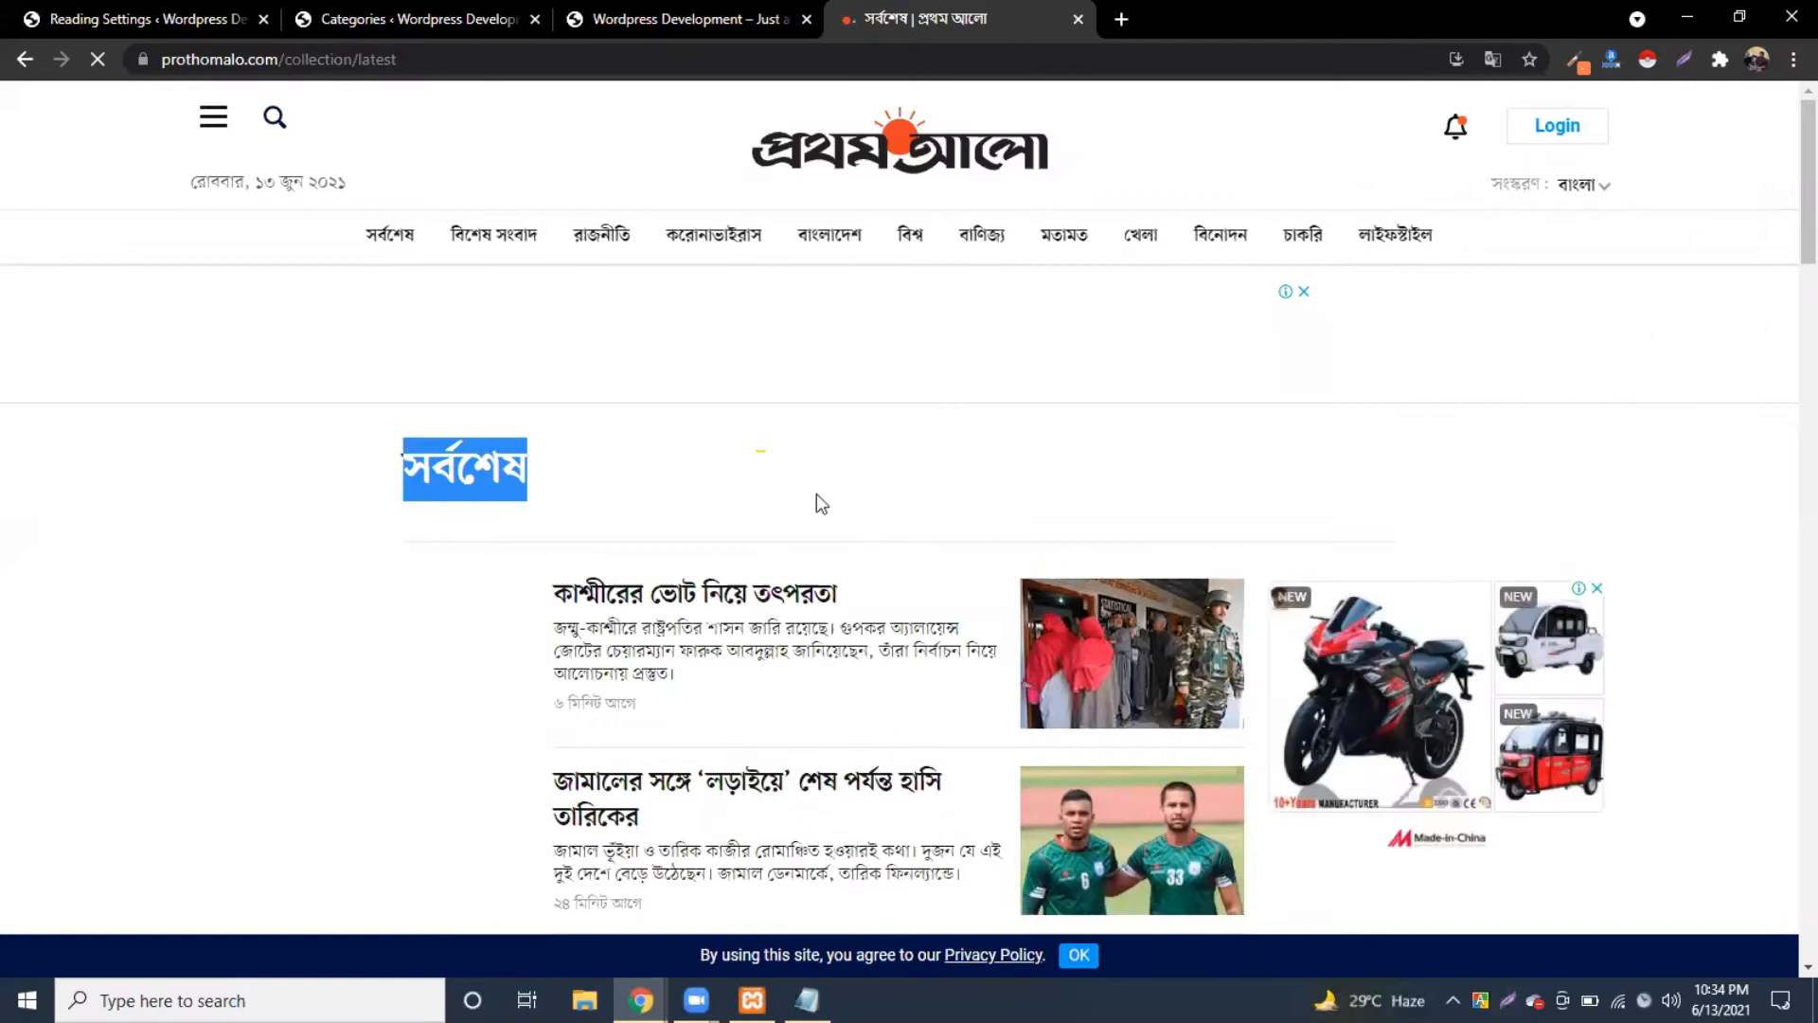
{"action": "left_click", "coordinate": [479, 245]}
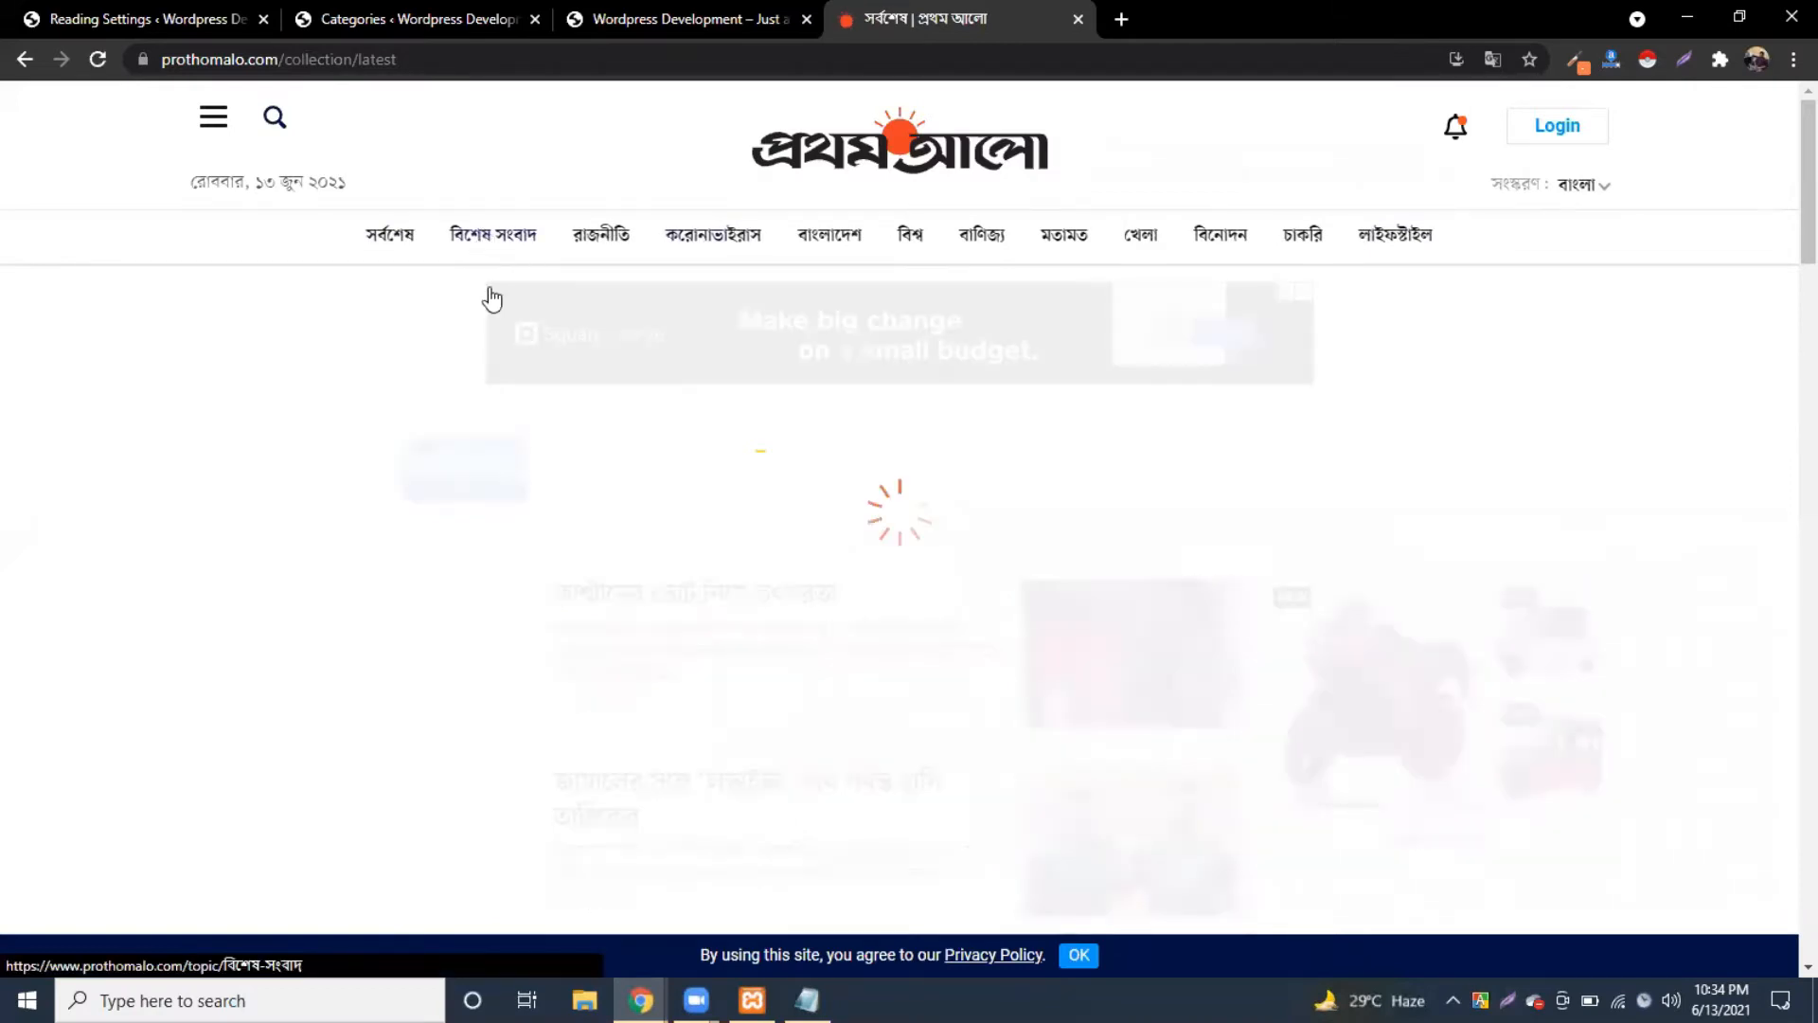
{"action": "left_click_drag", "start_coordinate": [635, 475], "coordinate": [375, 472]}
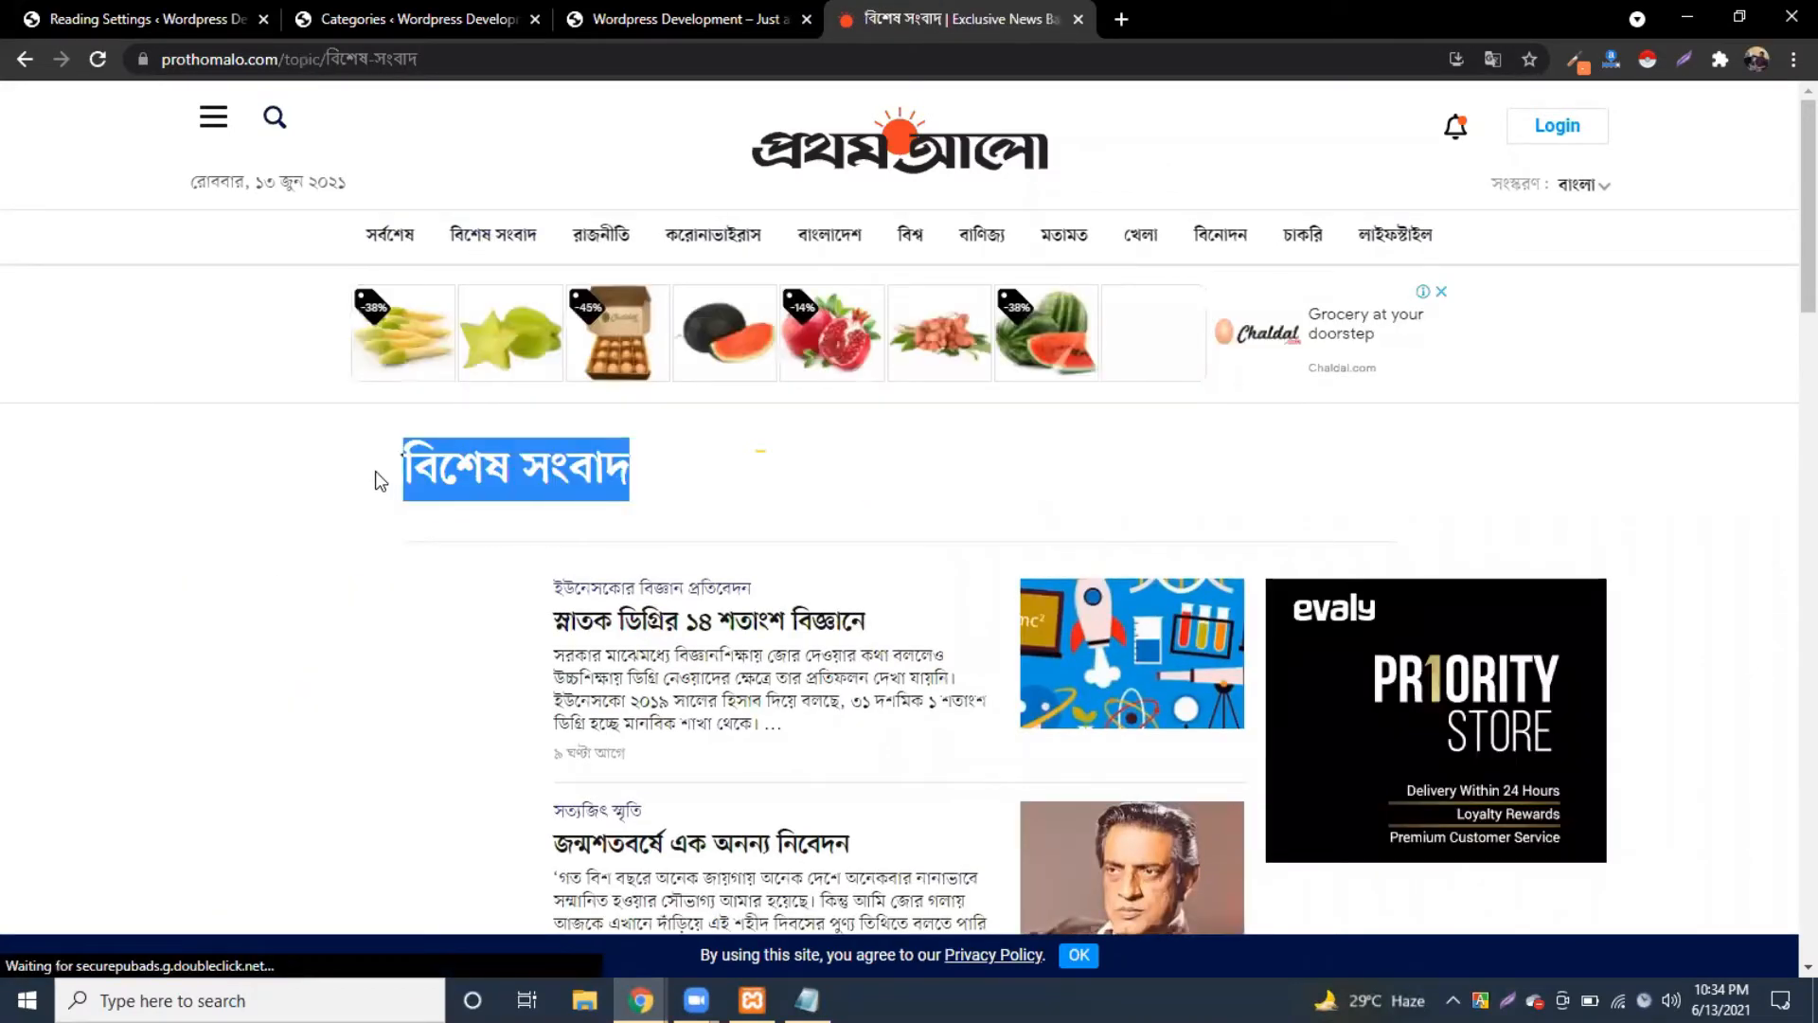
{"action": "left_click", "coordinate": [652, 489]}
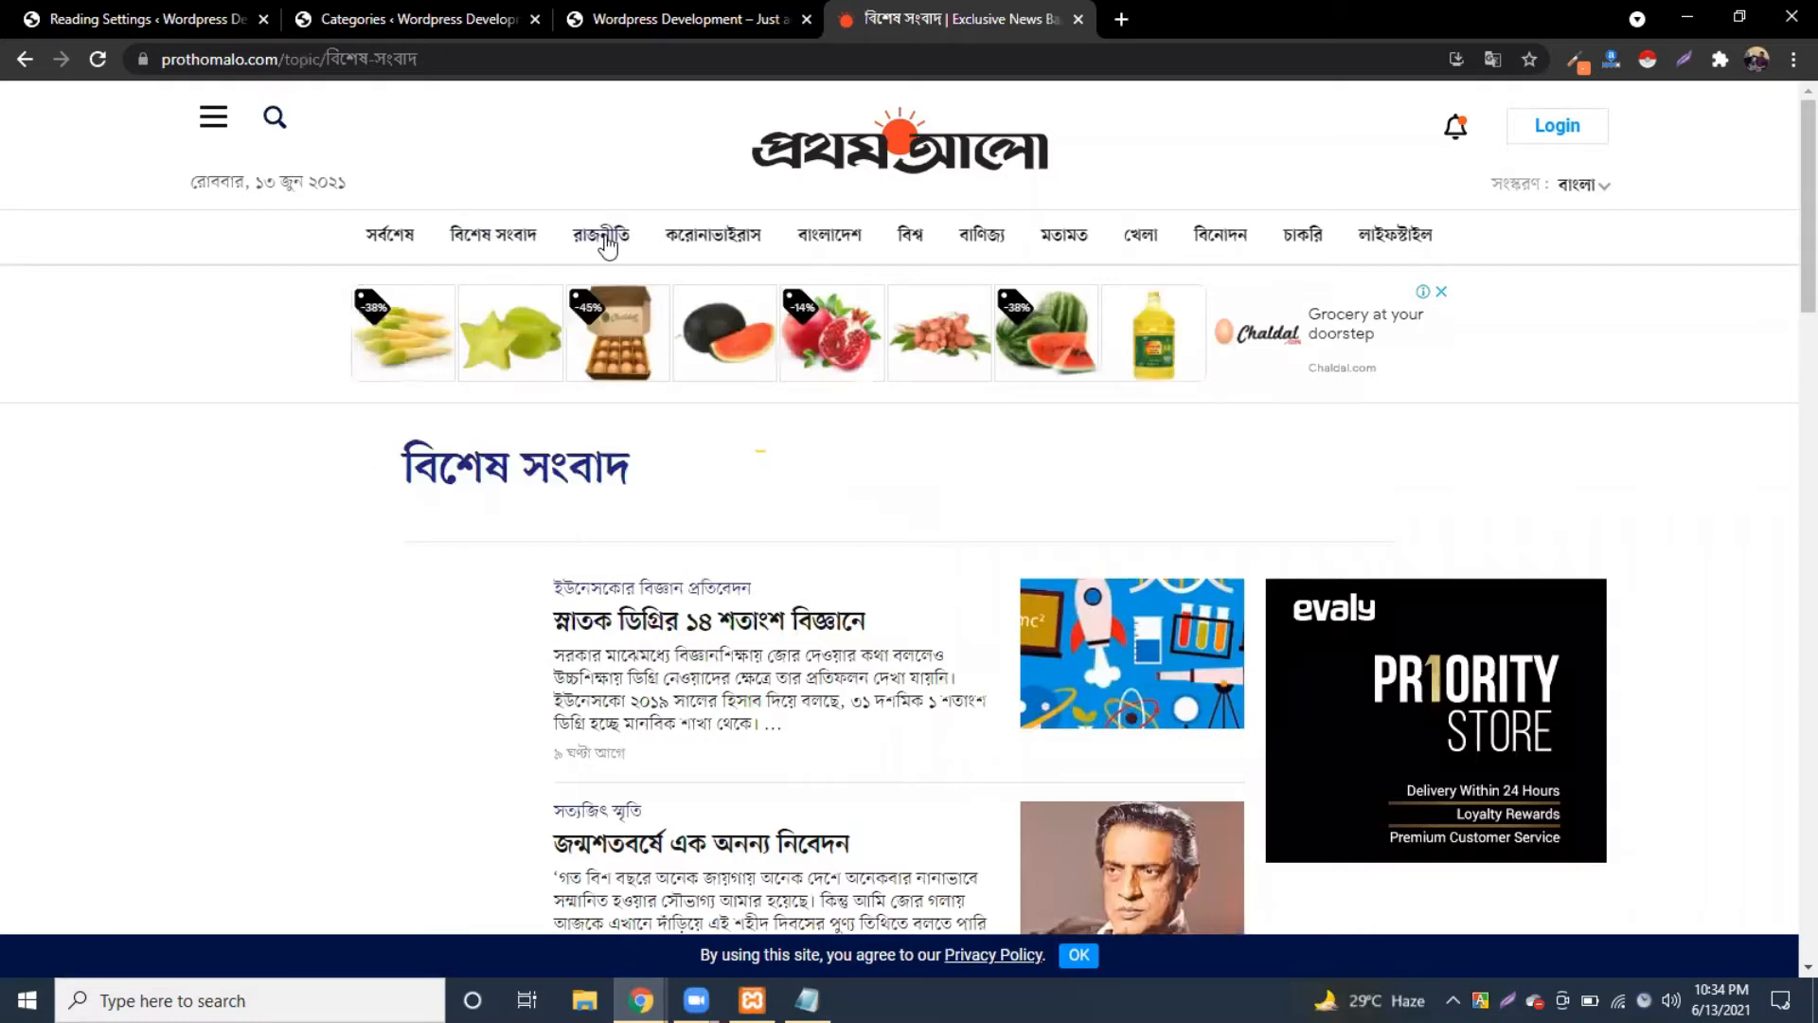
Step: Copy রাজনীতি from Prothom Alo and add it as a category with parent None
{"action": "left_click", "coordinate": [602, 239]}
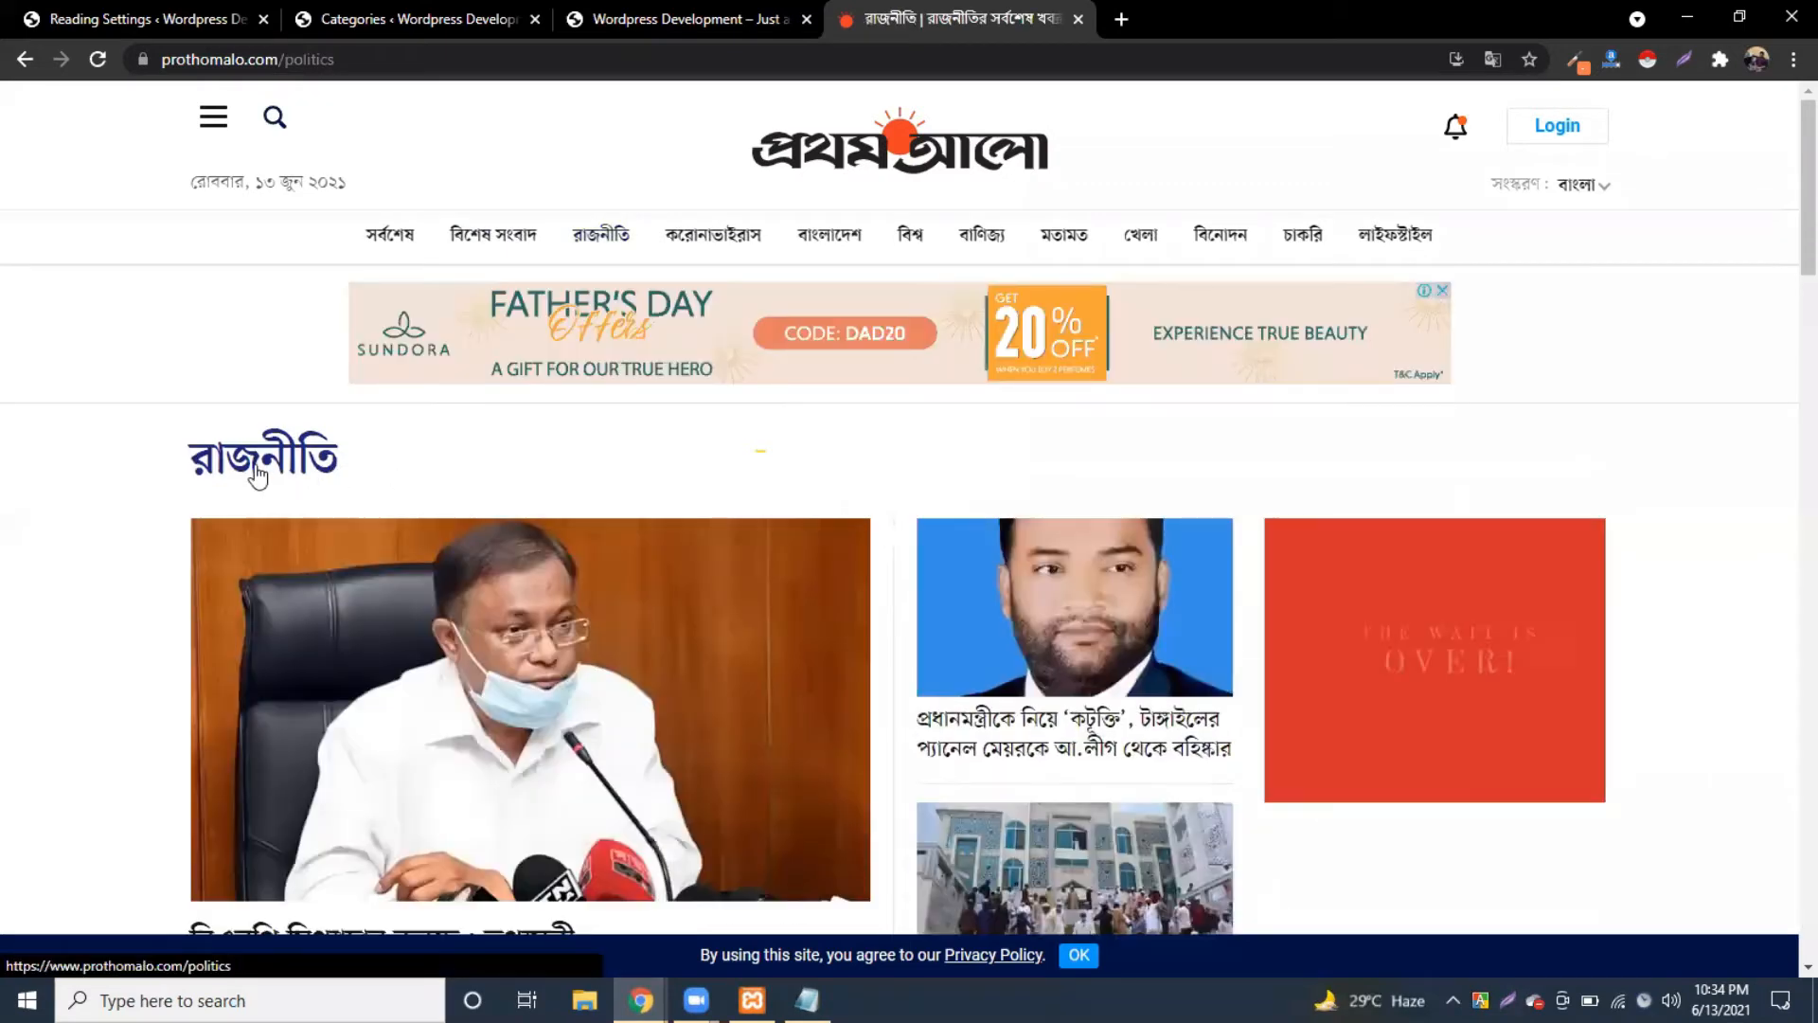
{"action": "left_click_drag", "start_coordinate": [401, 470], "coordinate": [188, 469]}
{"action": "key", "text": "ctrl+c"}
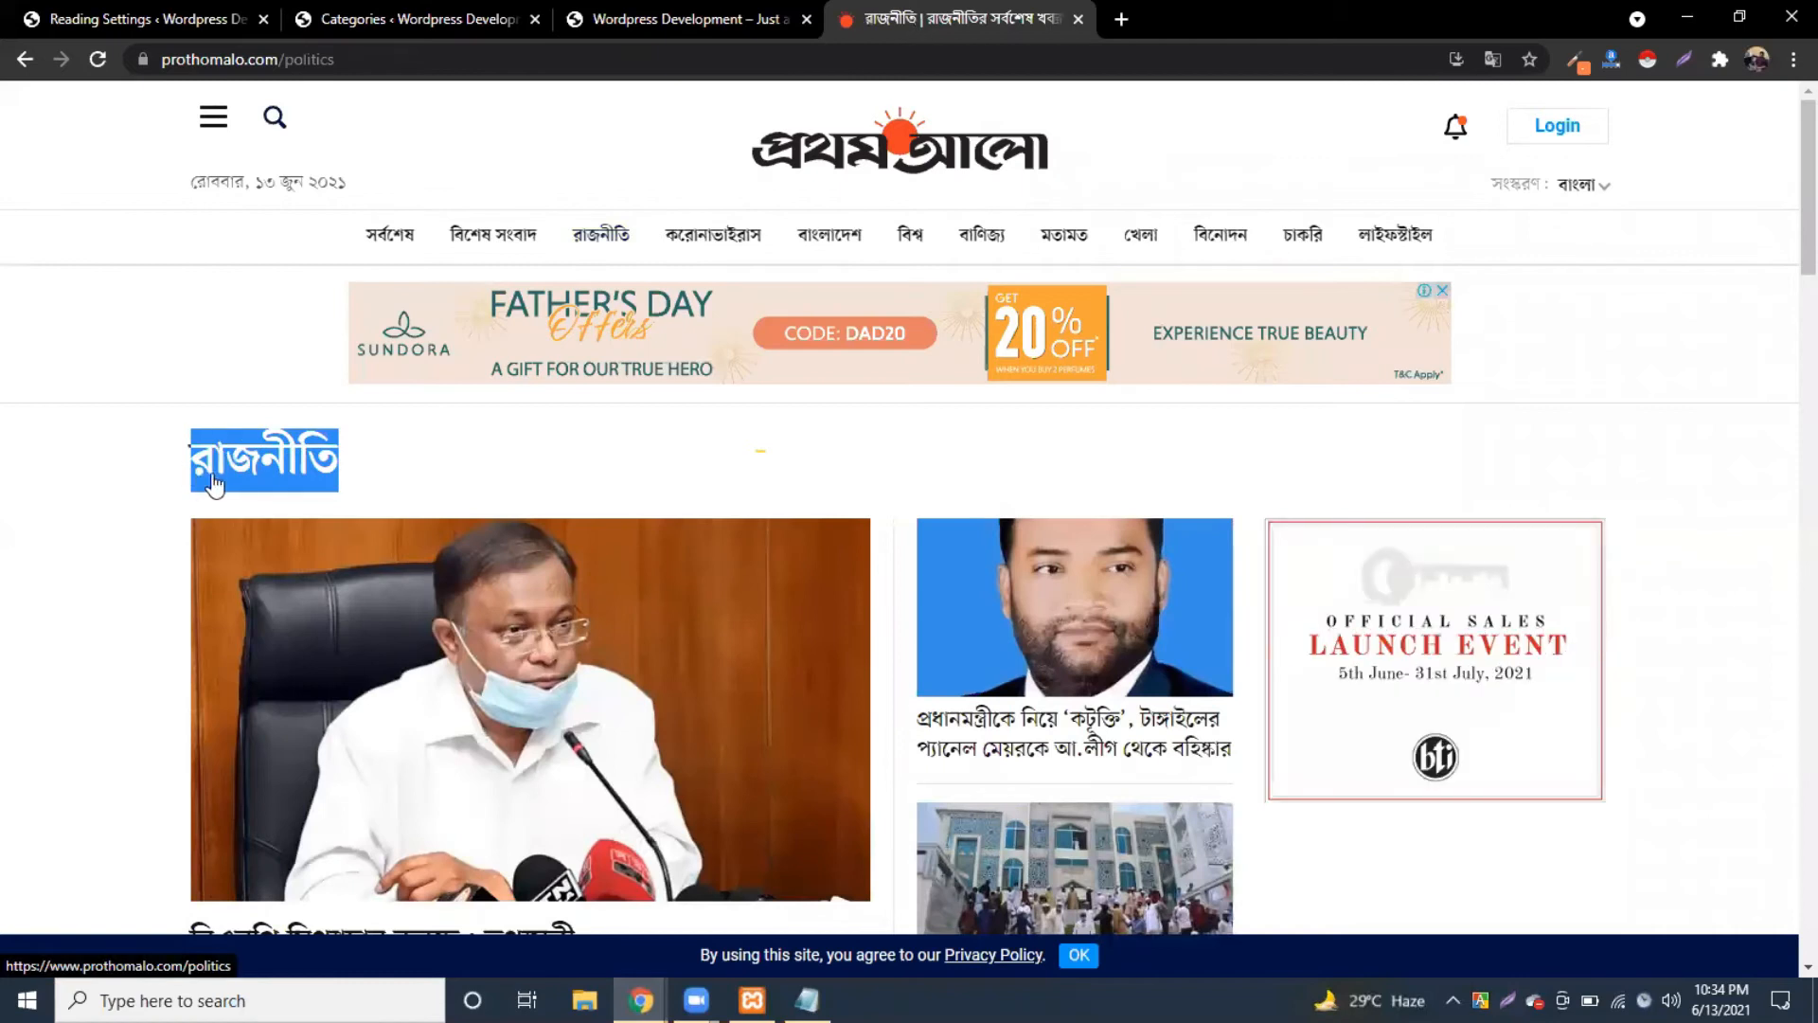
{"action": "left_click", "coordinate": [345, 16]}
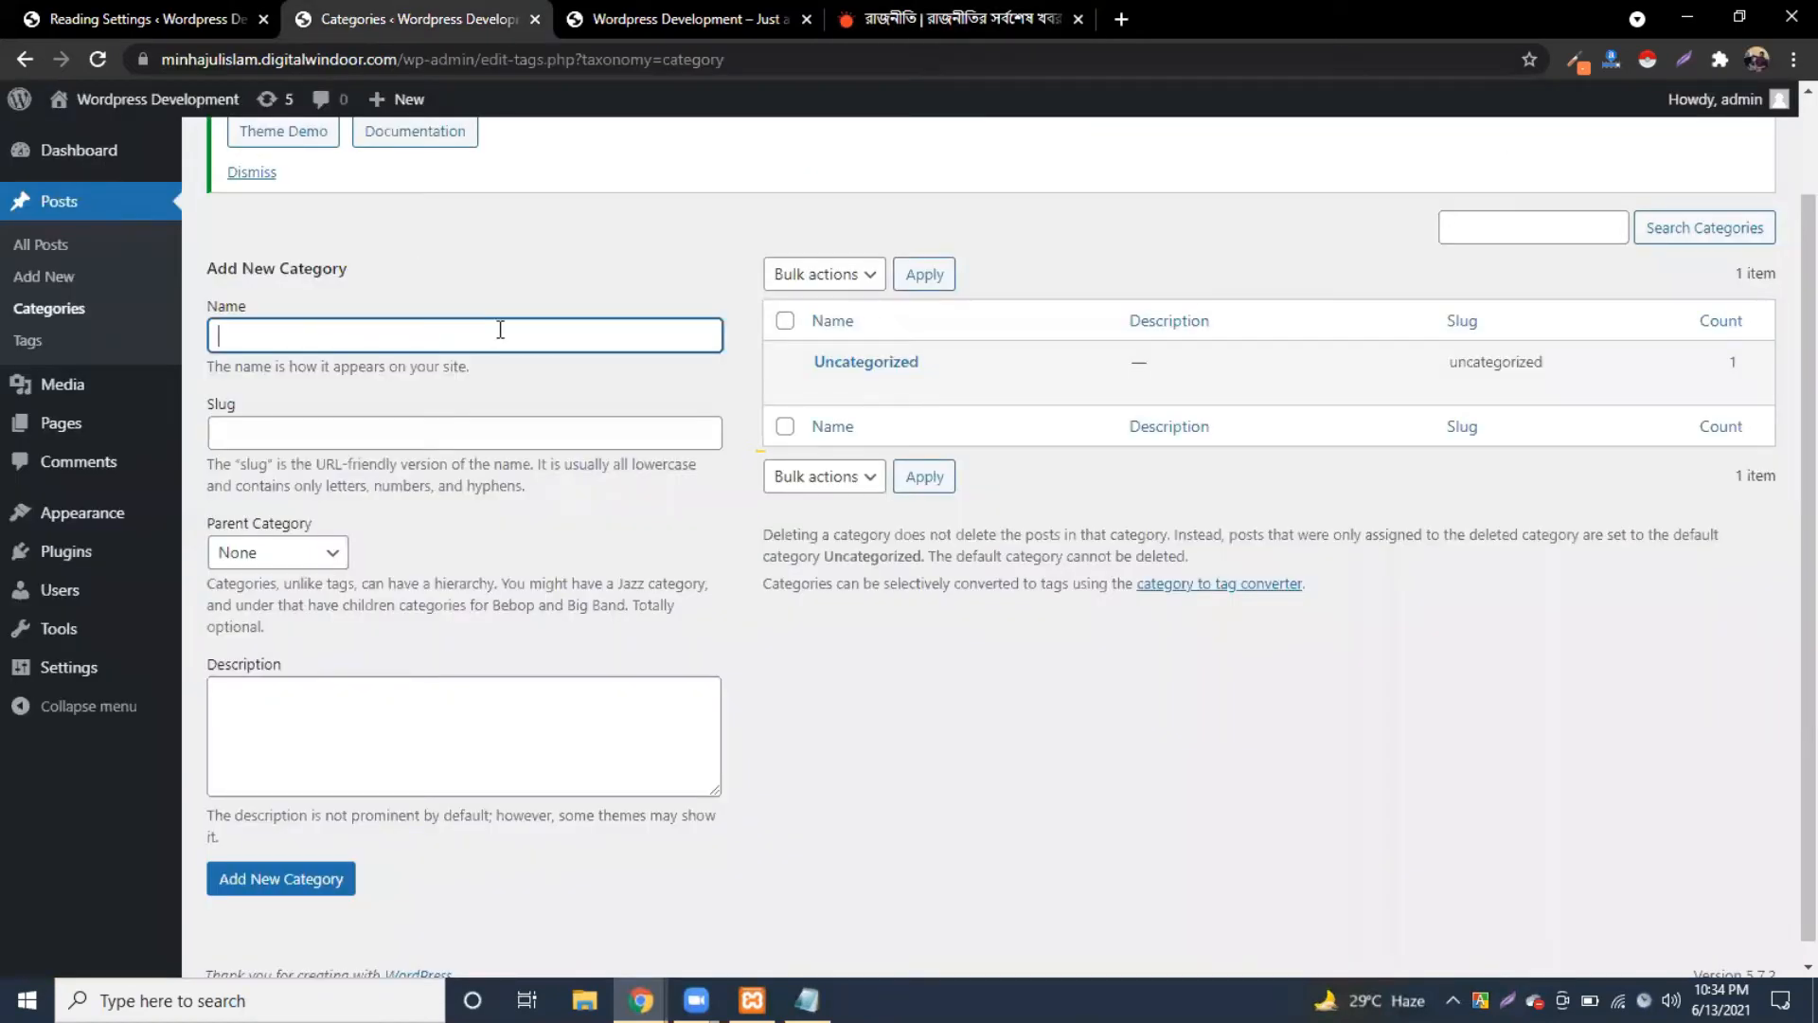
{"action": "key", "text": "ctrl+v"}
{"action": "left_click", "coordinate": [492, 244]}
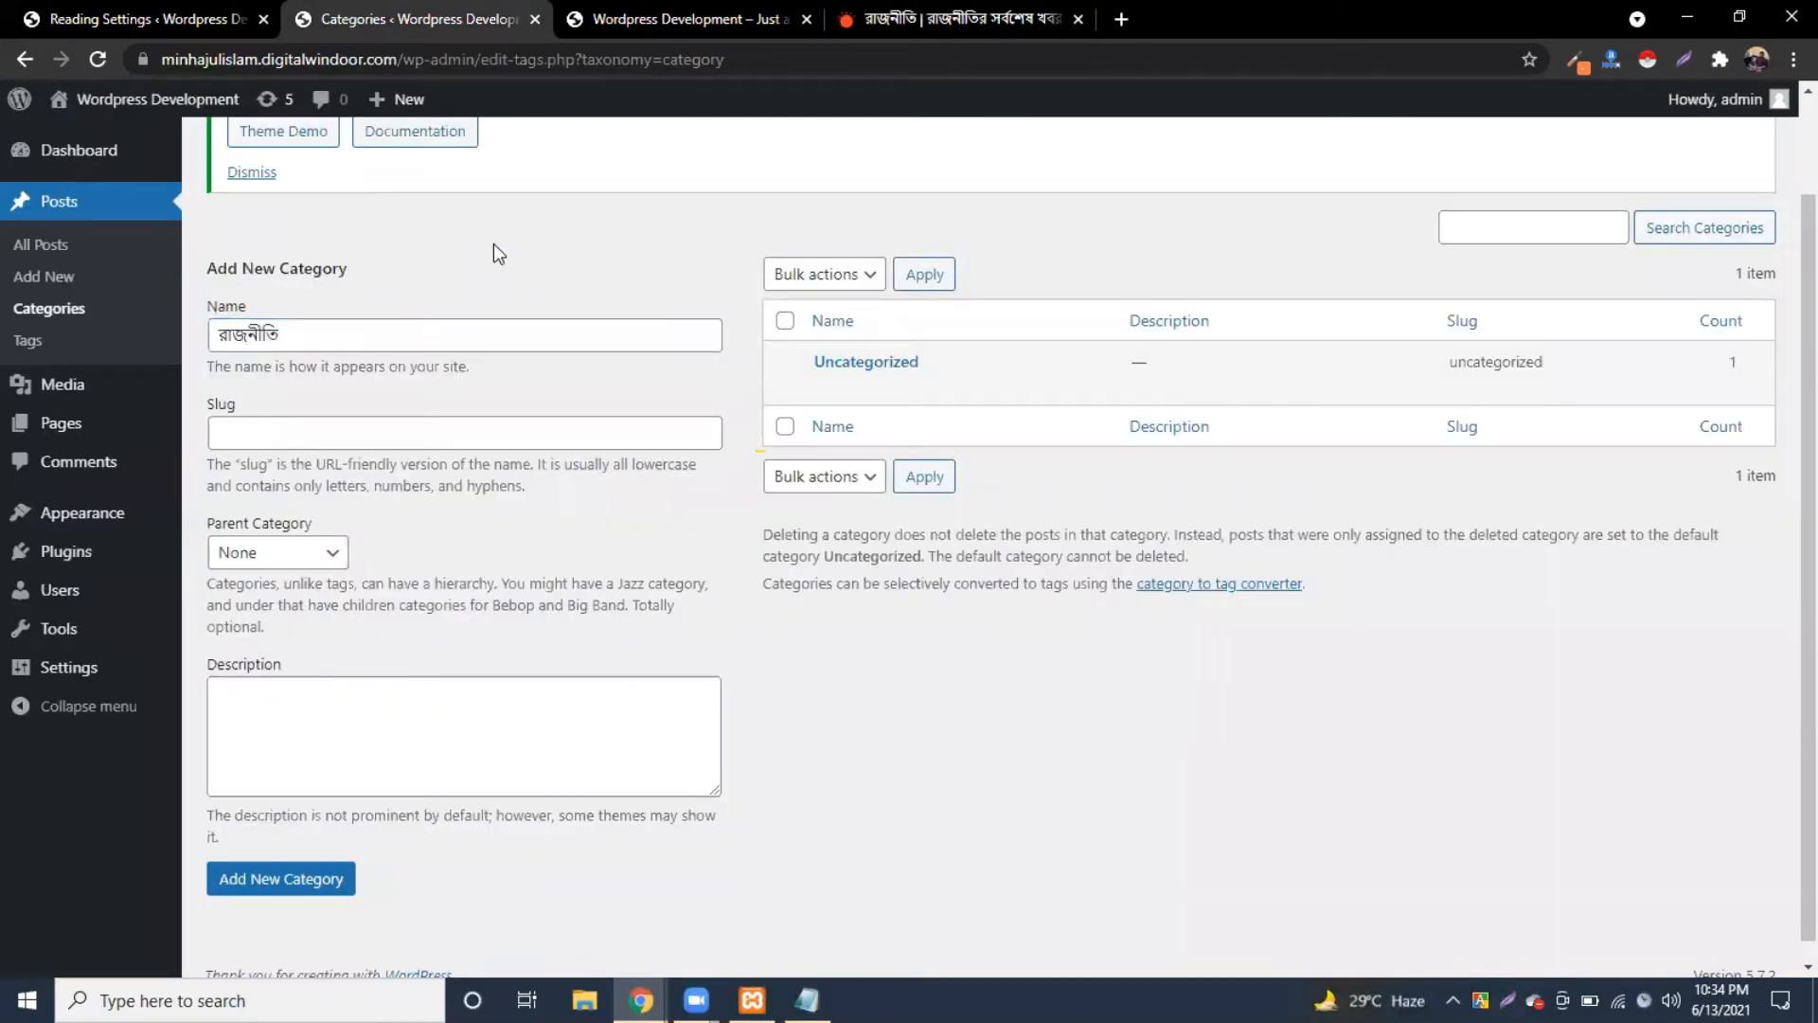
{"action": "left_click", "coordinate": [421, 526]}
{"action": "left_click", "coordinate": [343, 385]}
{"action": "left_click", "coordinate": [300, 423]}
{"action": "left_click", "coordinate": [434, 279]}
{"action": "left_click", "coordinate": [275, 432]}
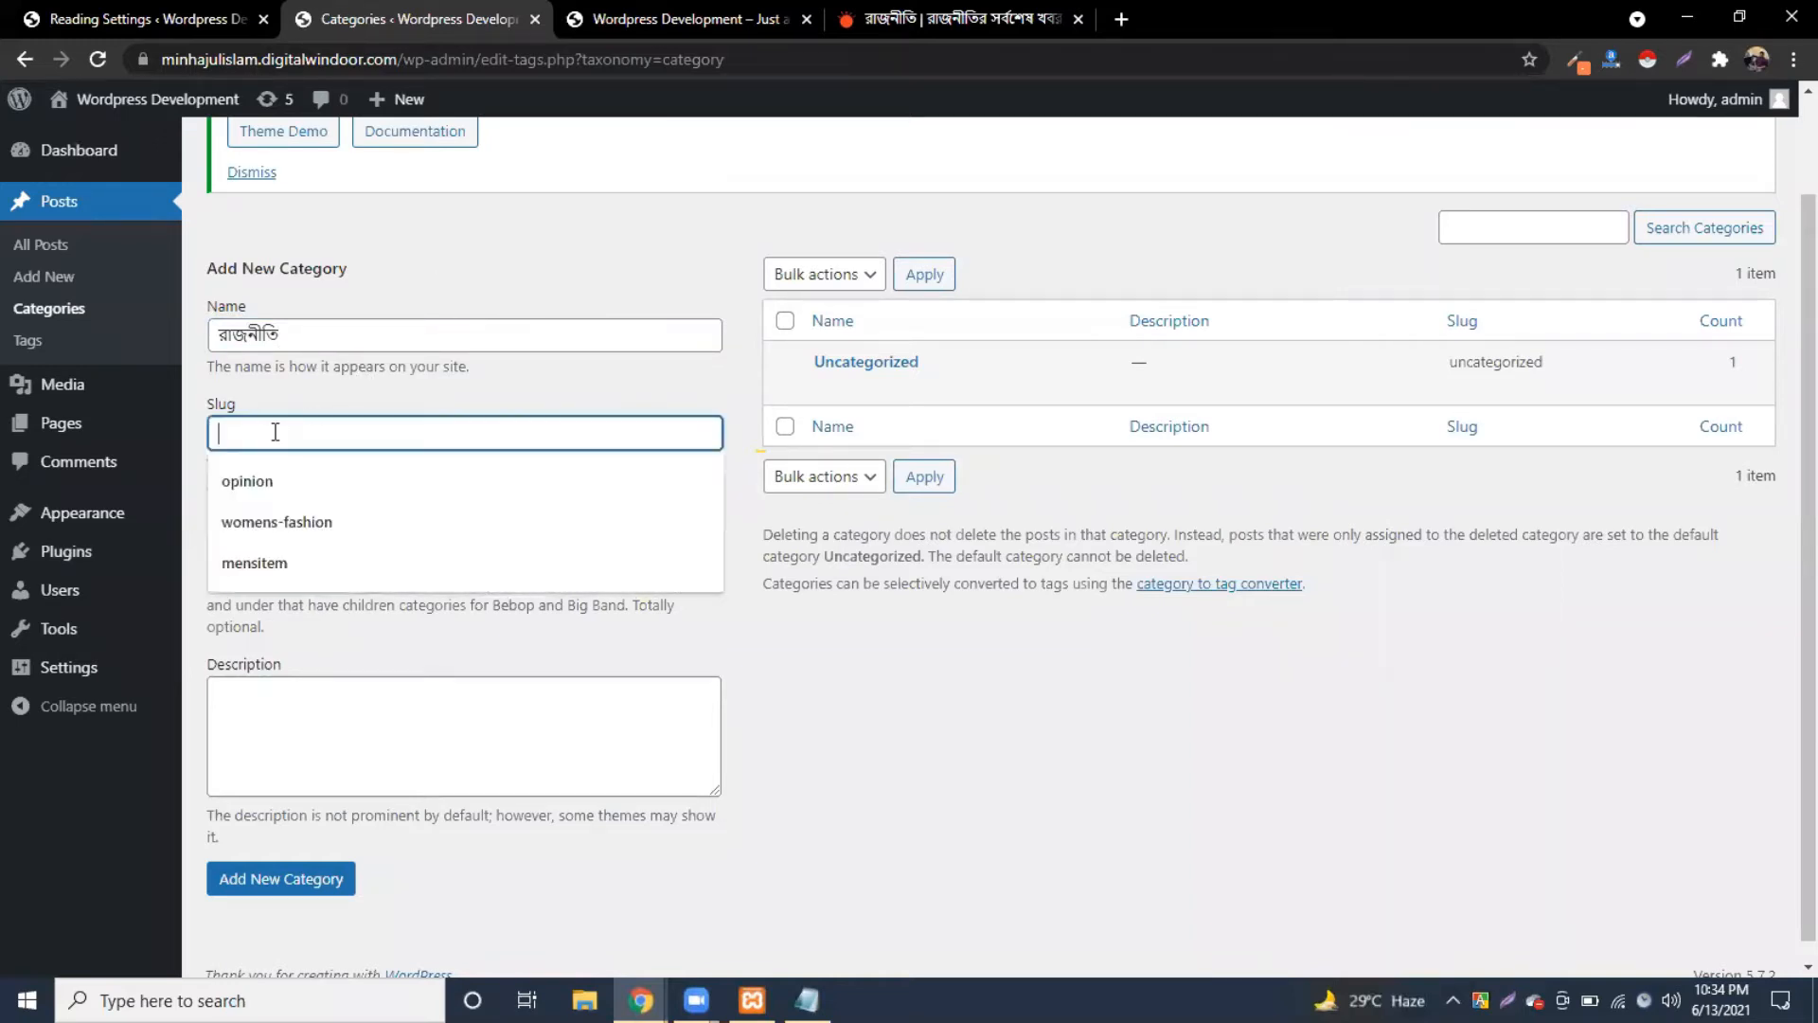
{"action": "left_click", "coordinate": [730, 627]}
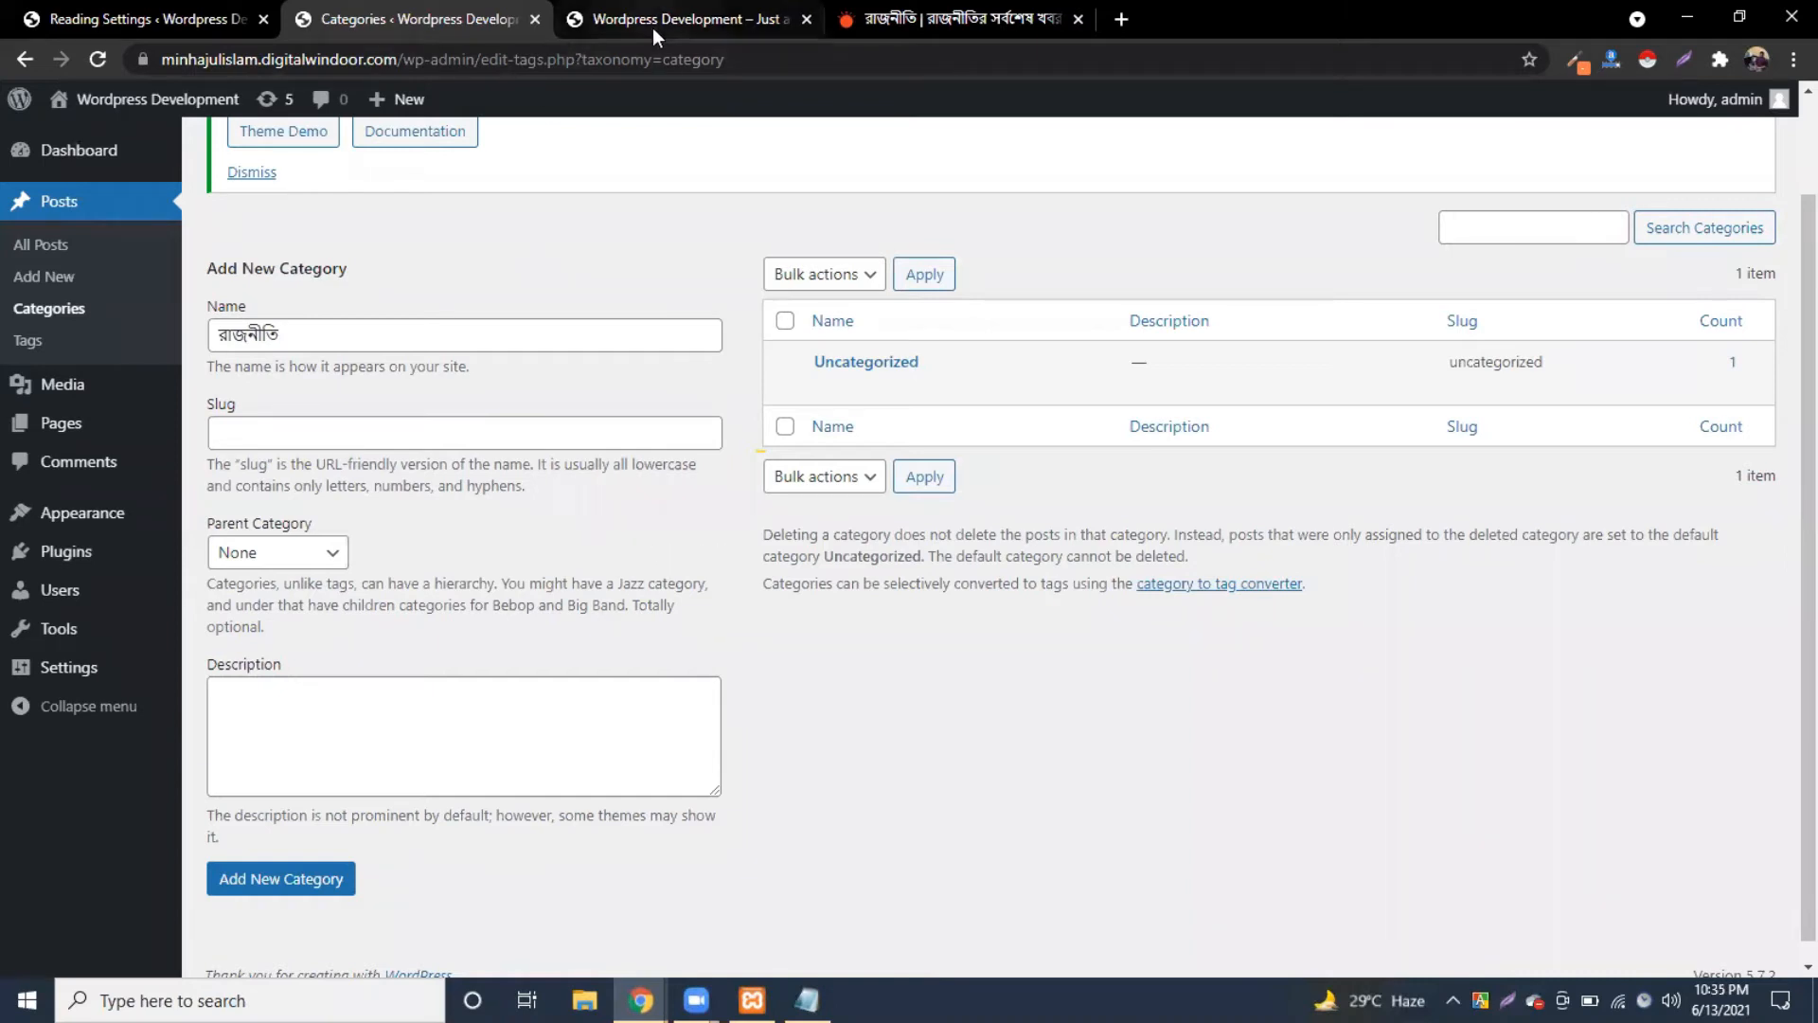
{"action": "left_click", "coordinate": [284, 878]}
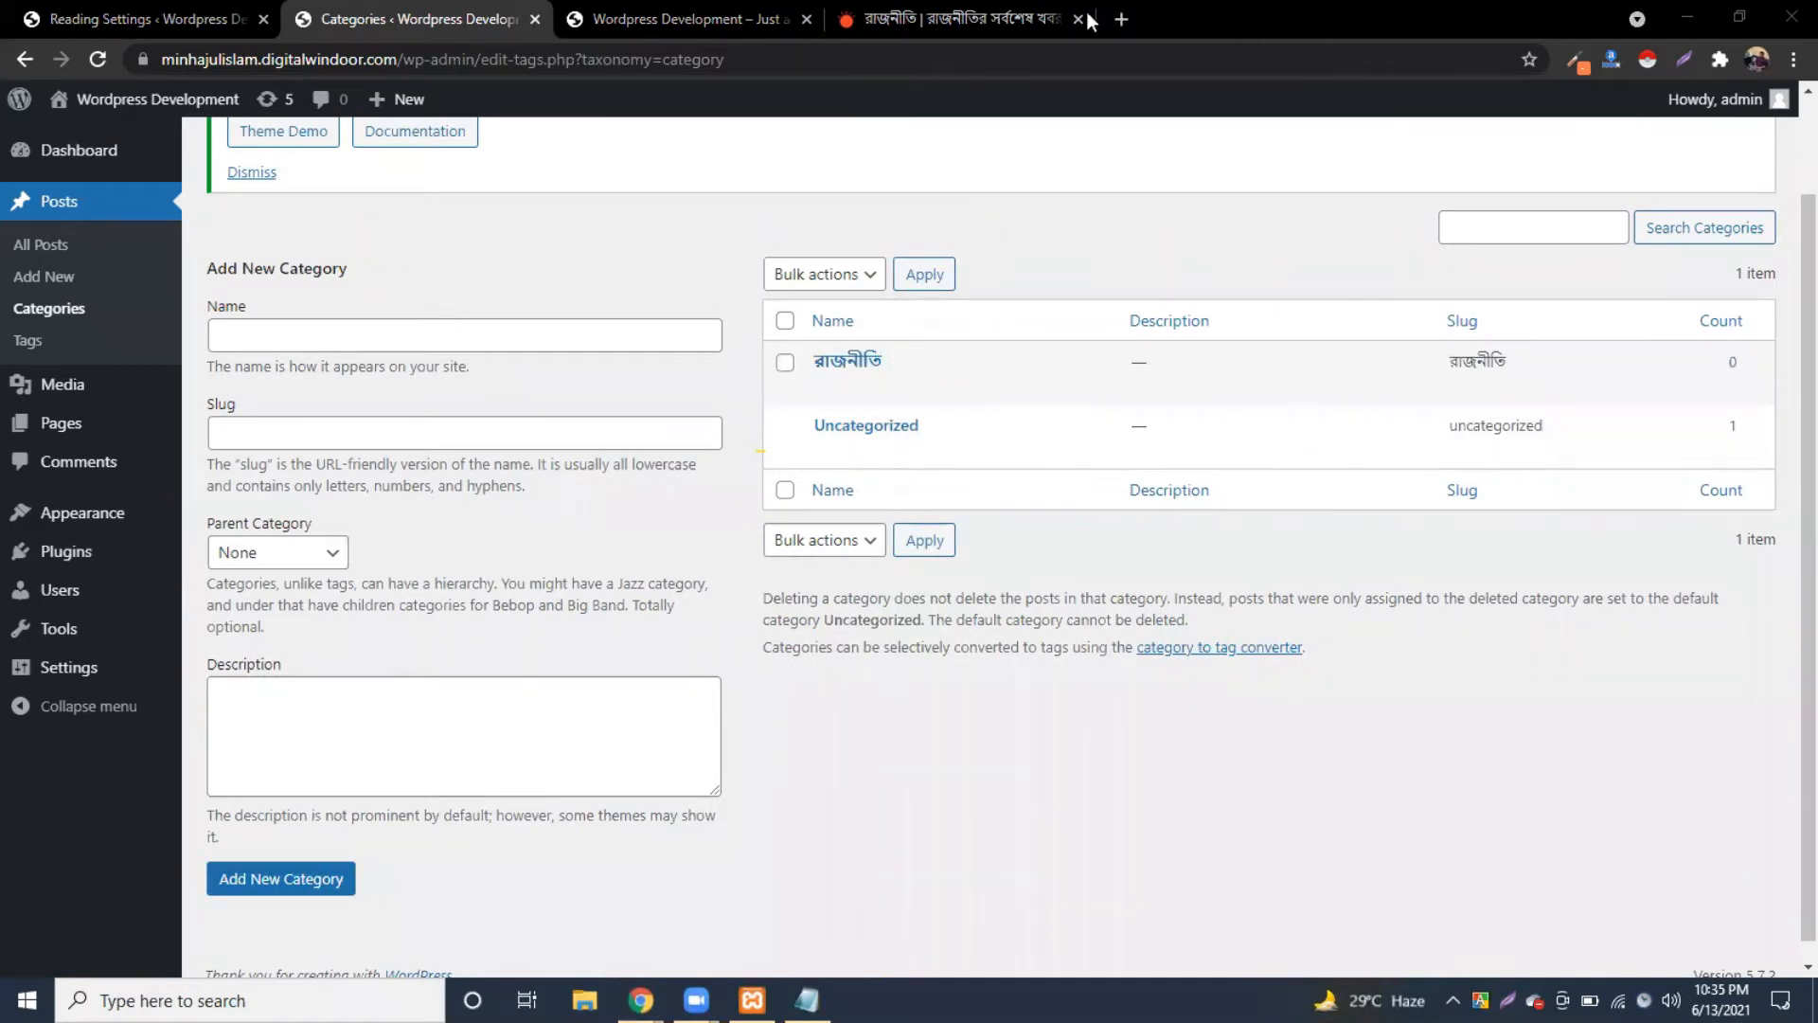
Step: Copy বাংলাদেশ from Prothom Alo's section heading and add it as a category
{"action": "left_click", "coordinate": [917, 19]}
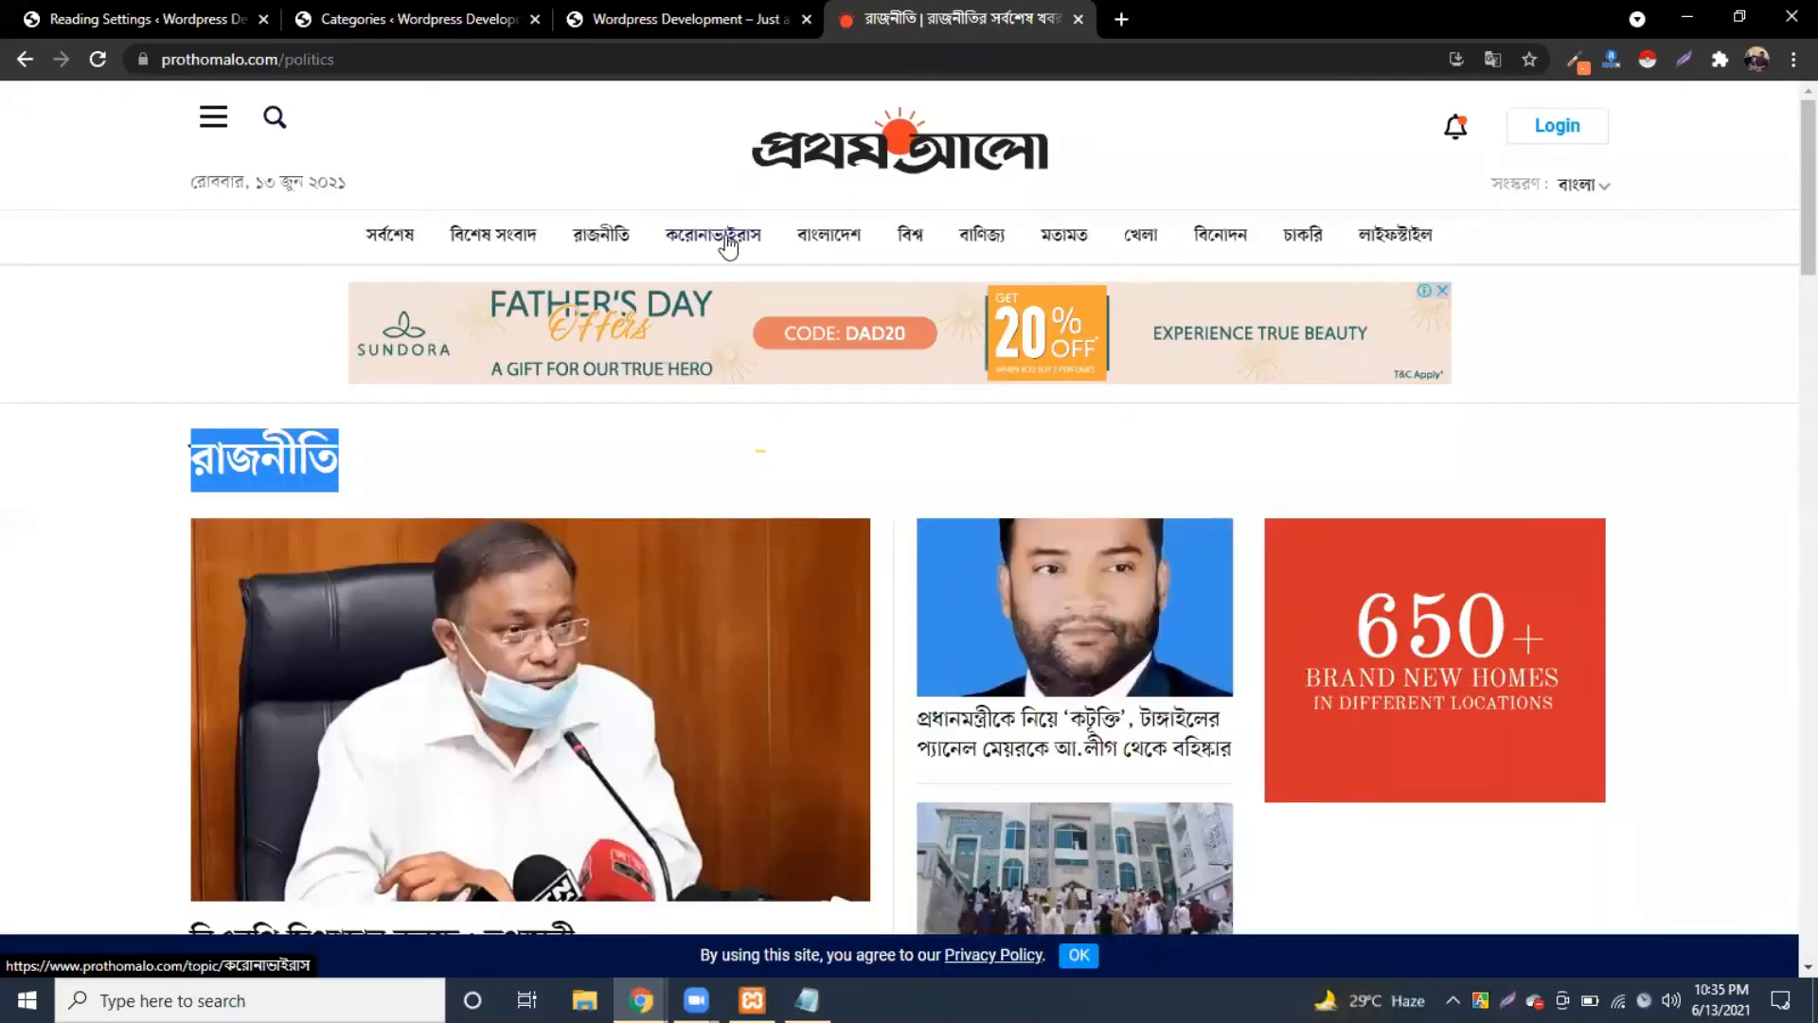
{"action": "left_click", "coordinate": [824, 244]}
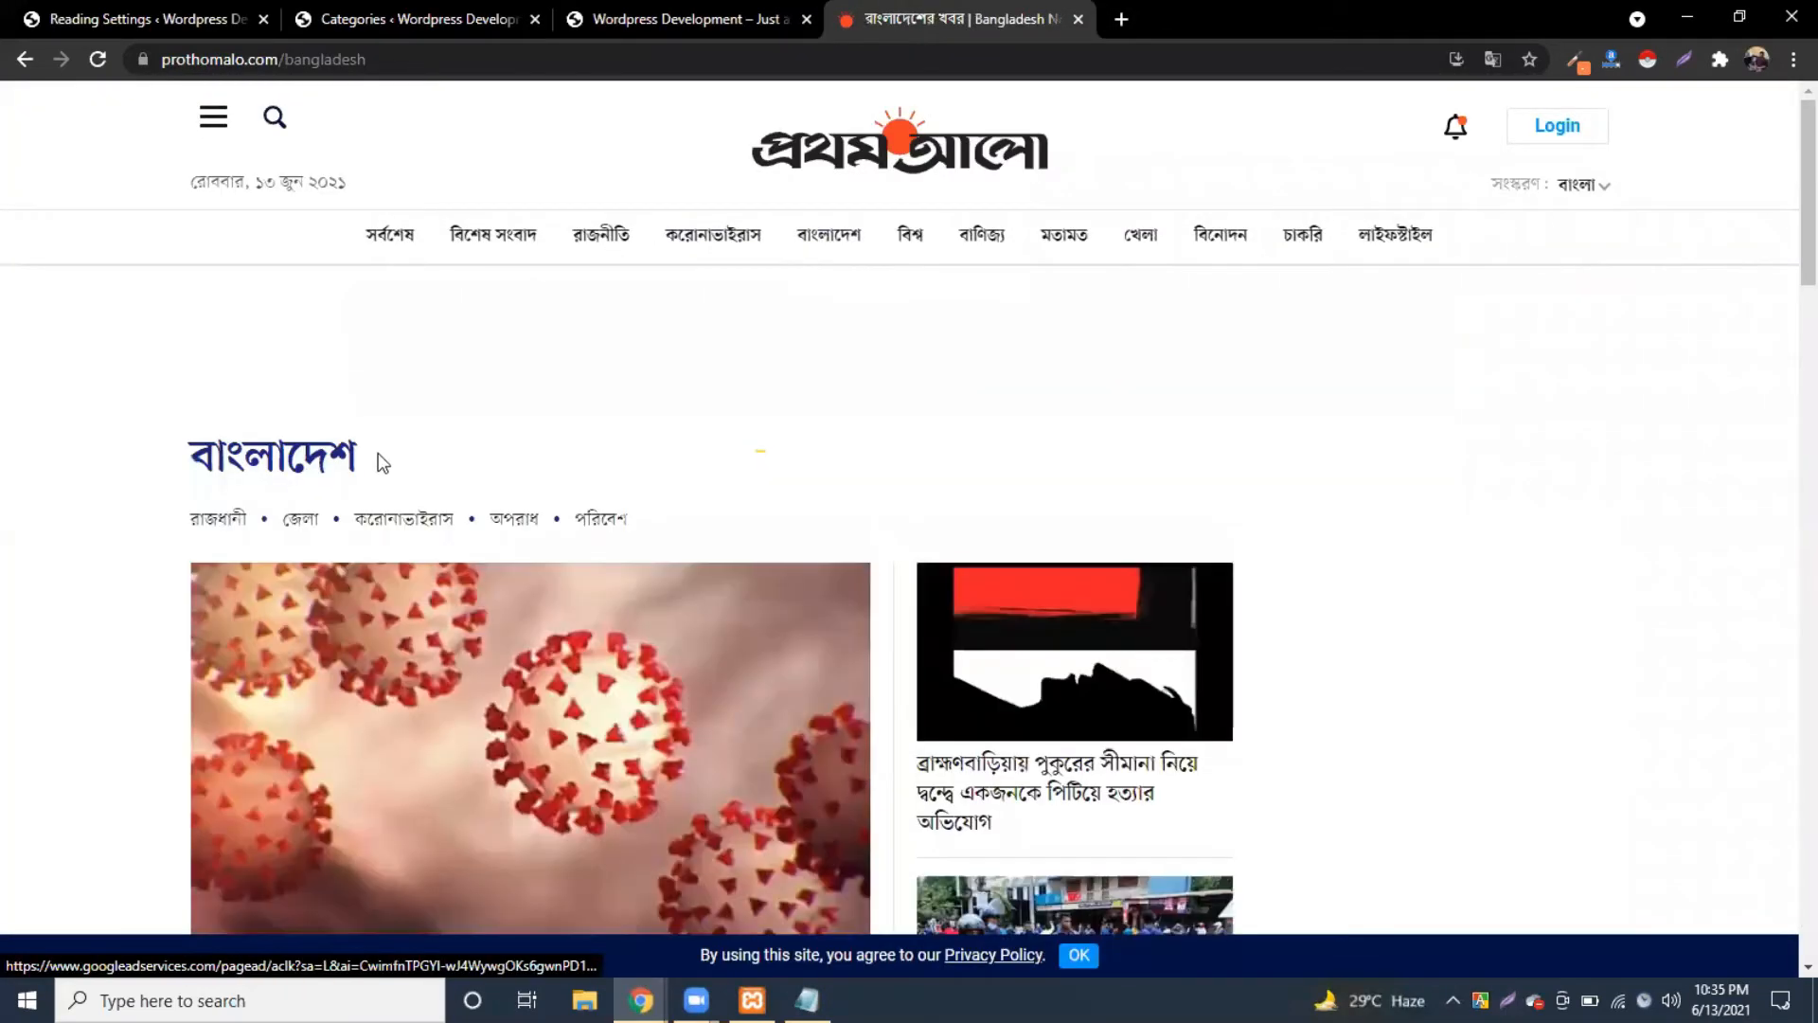
{"action": "left_click_drag", "start_coordinate": [375, 468], "coordinate": [190, 462]}
{"action": "key", "text": "ctrl+c"}
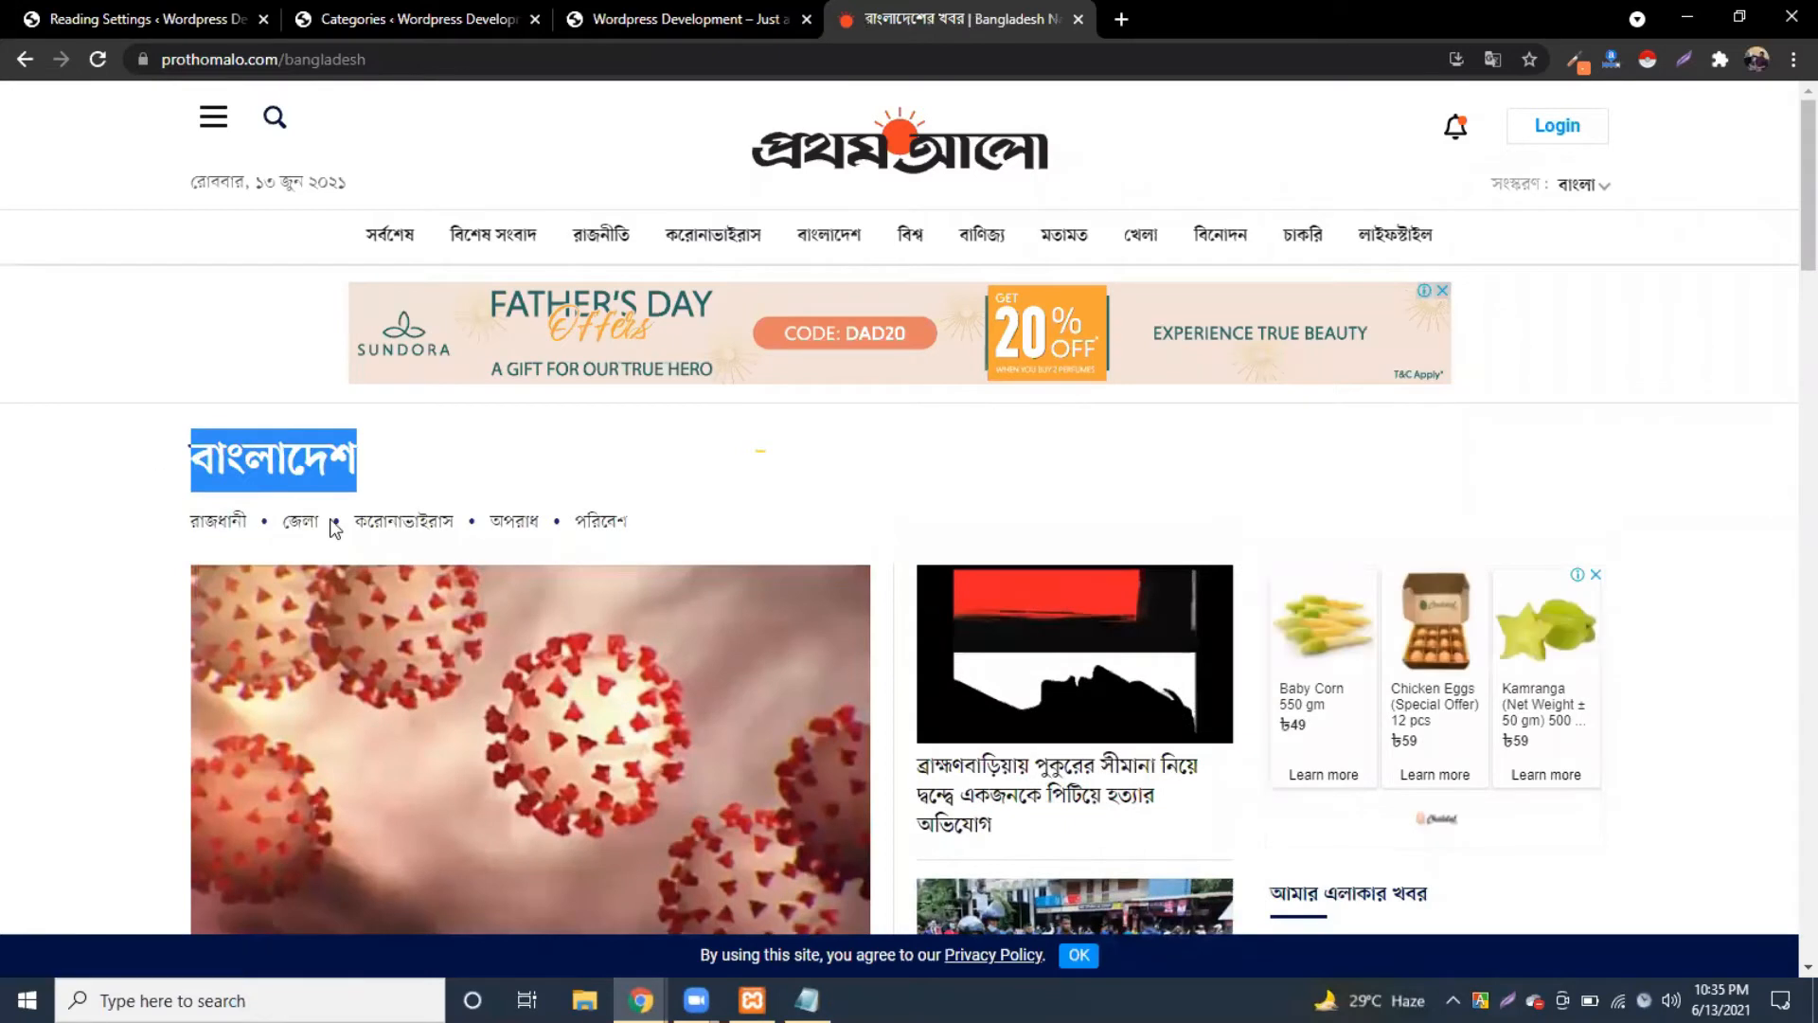
{"action": "left_click", "coordinate": [379, 3]}
{"action": "left_click", "coordinate": [311, 333]}
{"action": "key", "text": "ctrl+v"}
{"action": "left_click", "coordinate": [293, 875]}
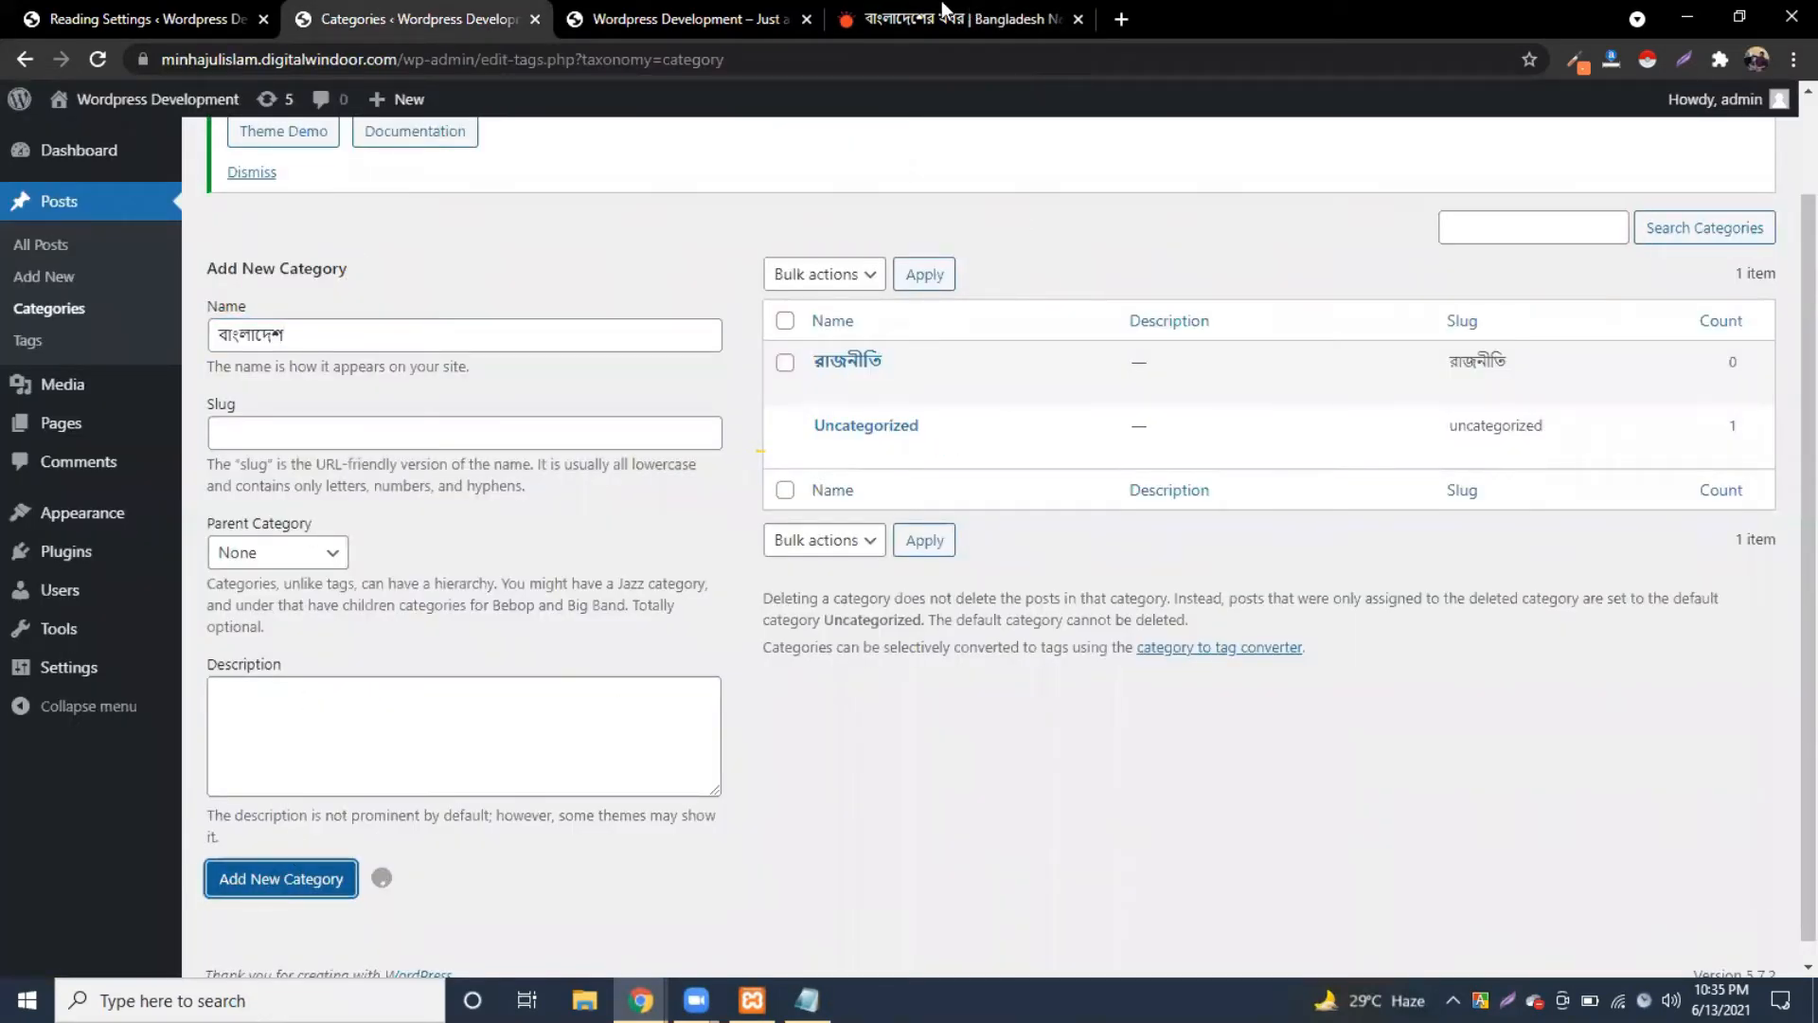
{"action": "left_click", "coordinate": [947, 14]}
Step: Copy বিশ্ব and বাণিজ্য from Prothom Alo and add each as a category
{"action": "left_click", "coordinate": [909, 238]}
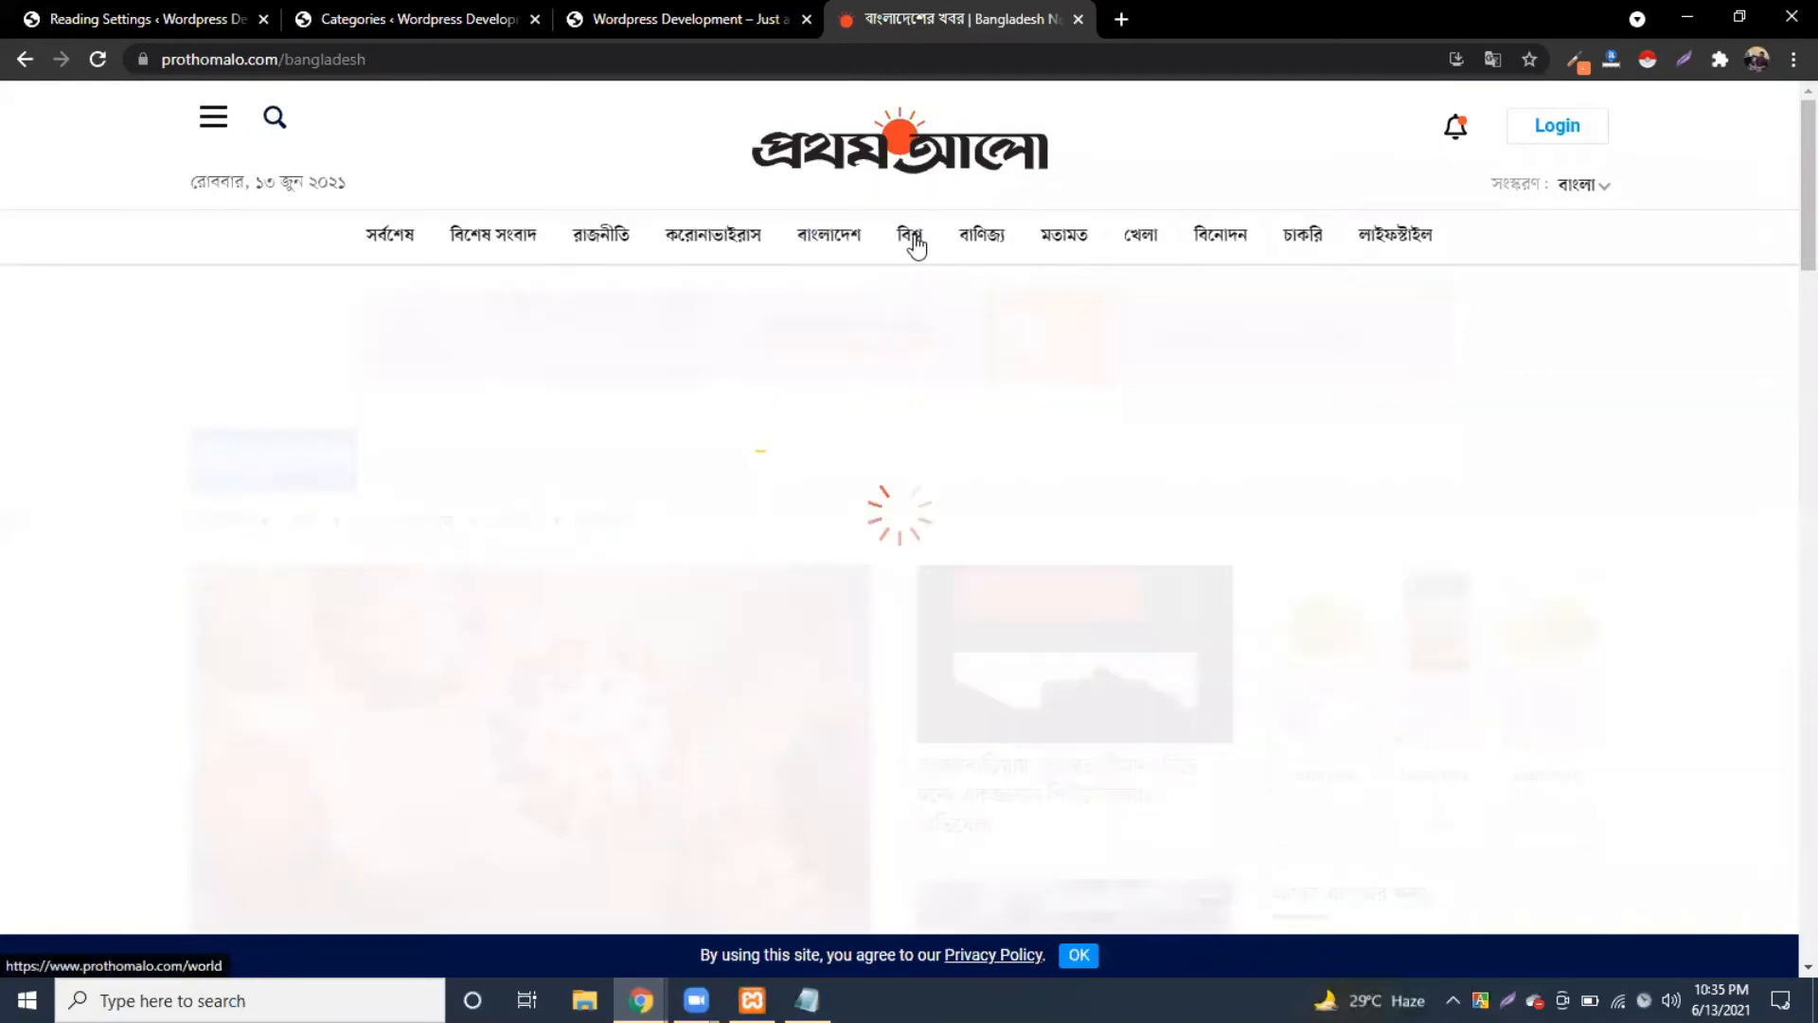
{"action": "left_click_drag", "start_coordinate": [293, 469], "coordinate": [189, 465]}
{"action": "key", "text": "ctrl+c"}
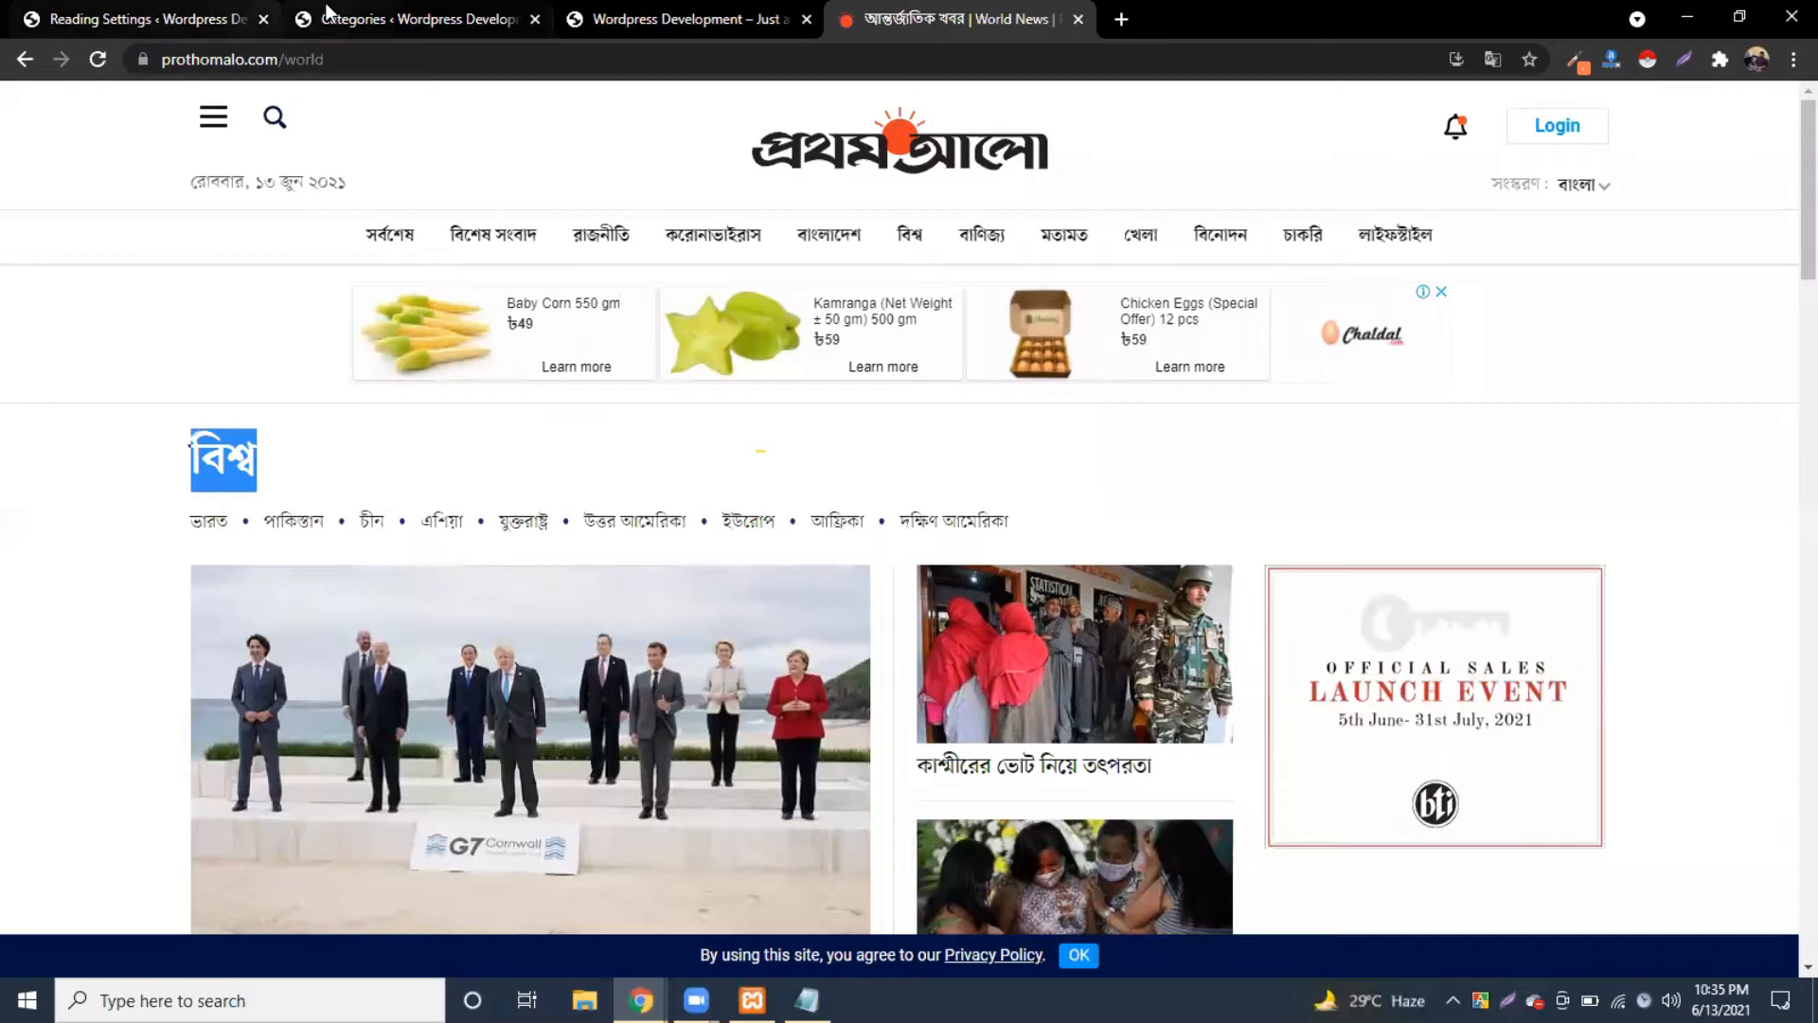
{"action": "left_click", "coordinate": [407, 19]}
{"action": "left_click", "coordinate": [316, 333]}
{"action": "key", "text": "ctrl+v"}
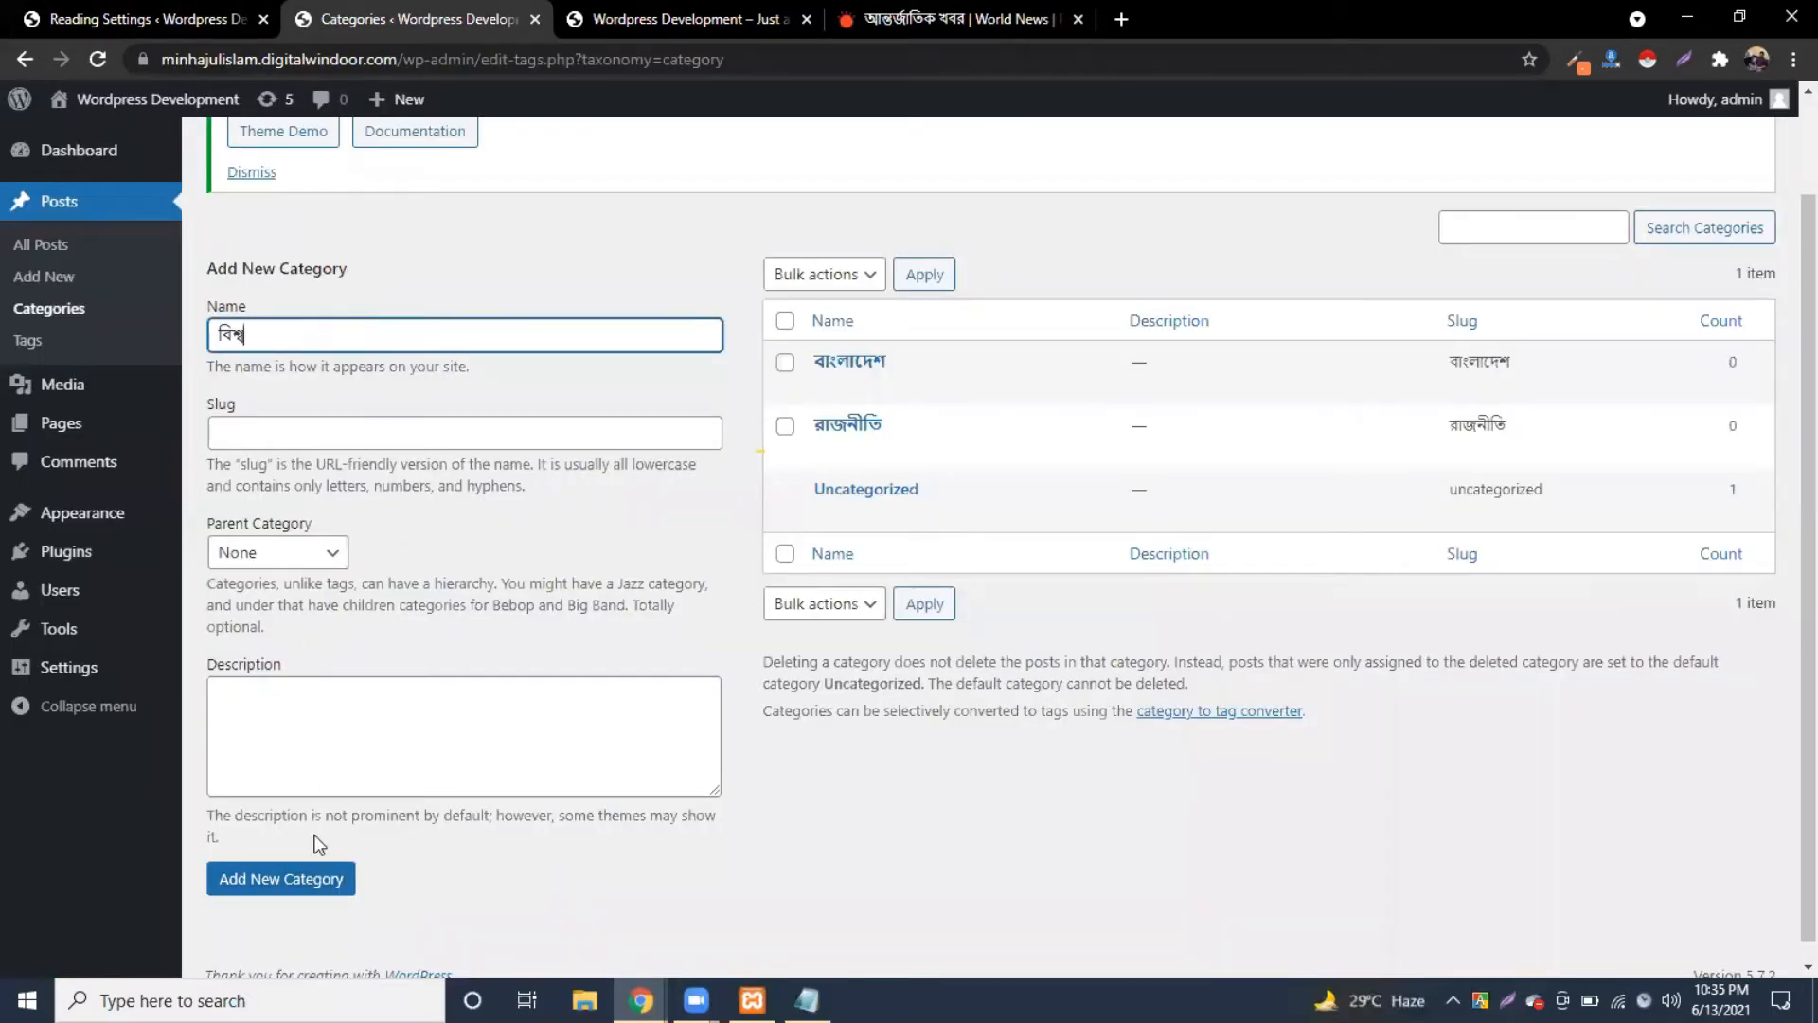
{"action": "left_click", "coordinate": [309, 878]}
{"action": "left_click", "coordinate": [970, 14]}
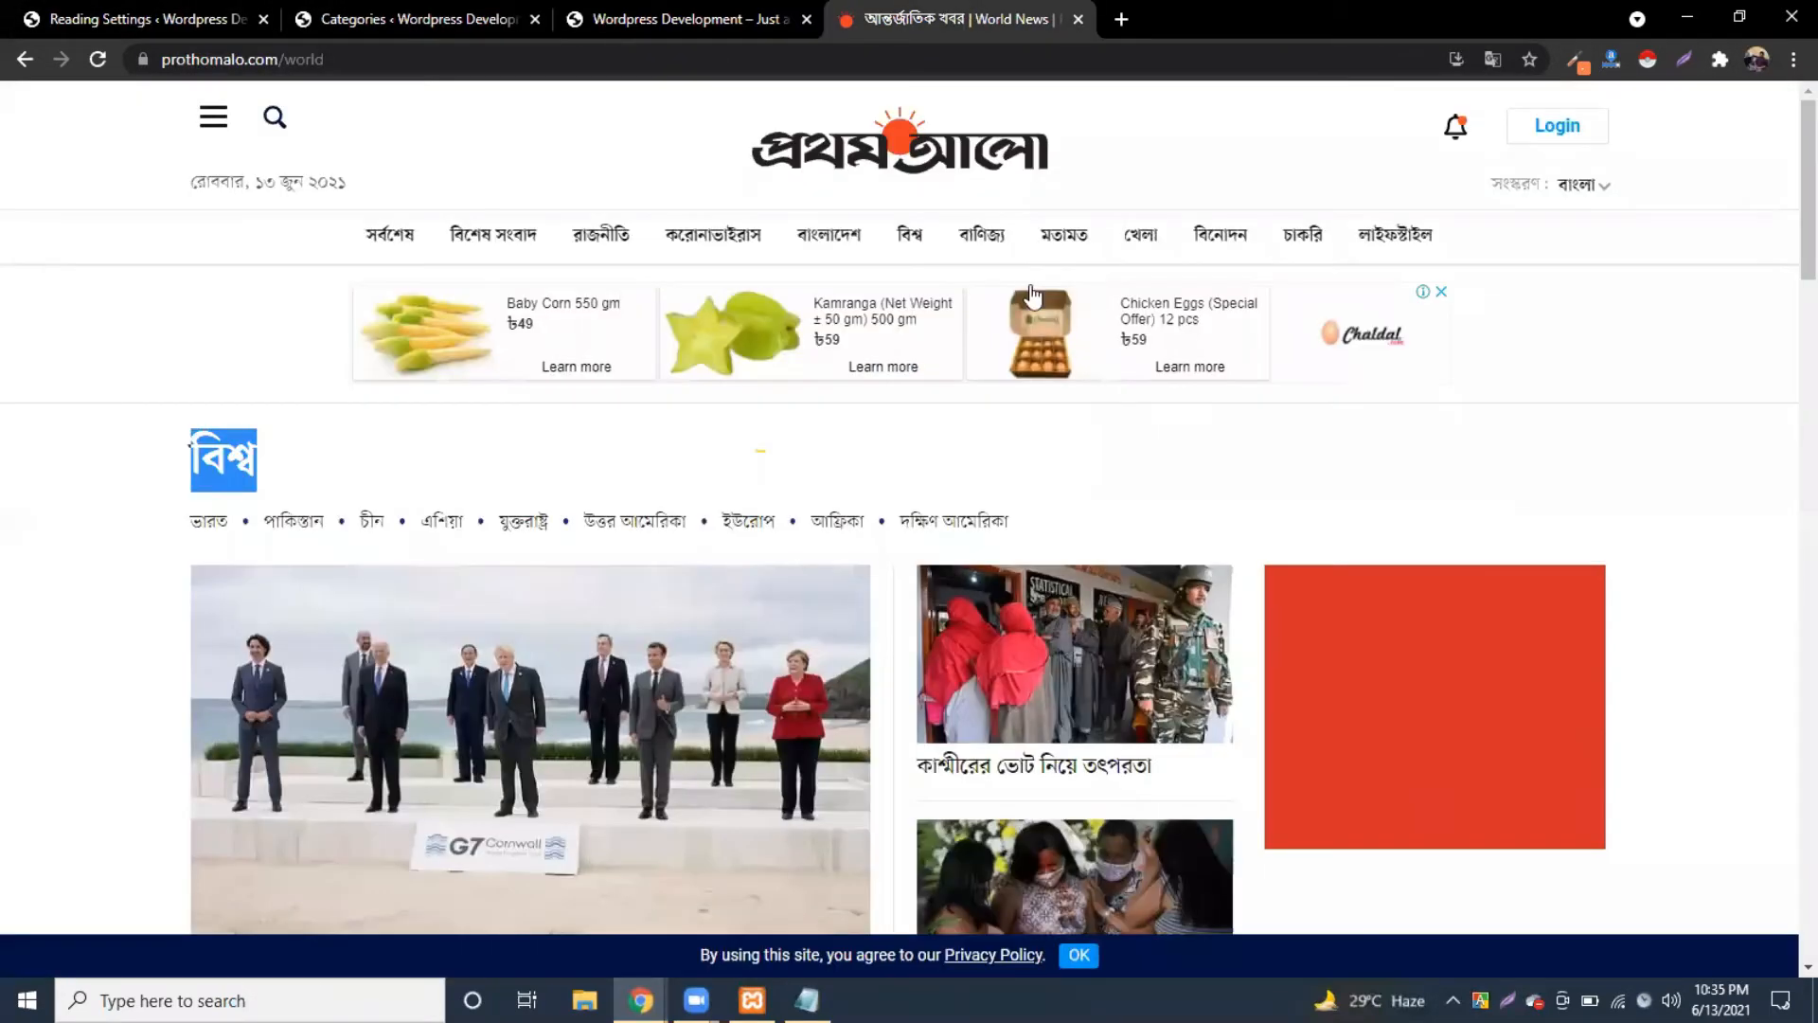
{"action": "left_click", "coordinate": [983, 239]}
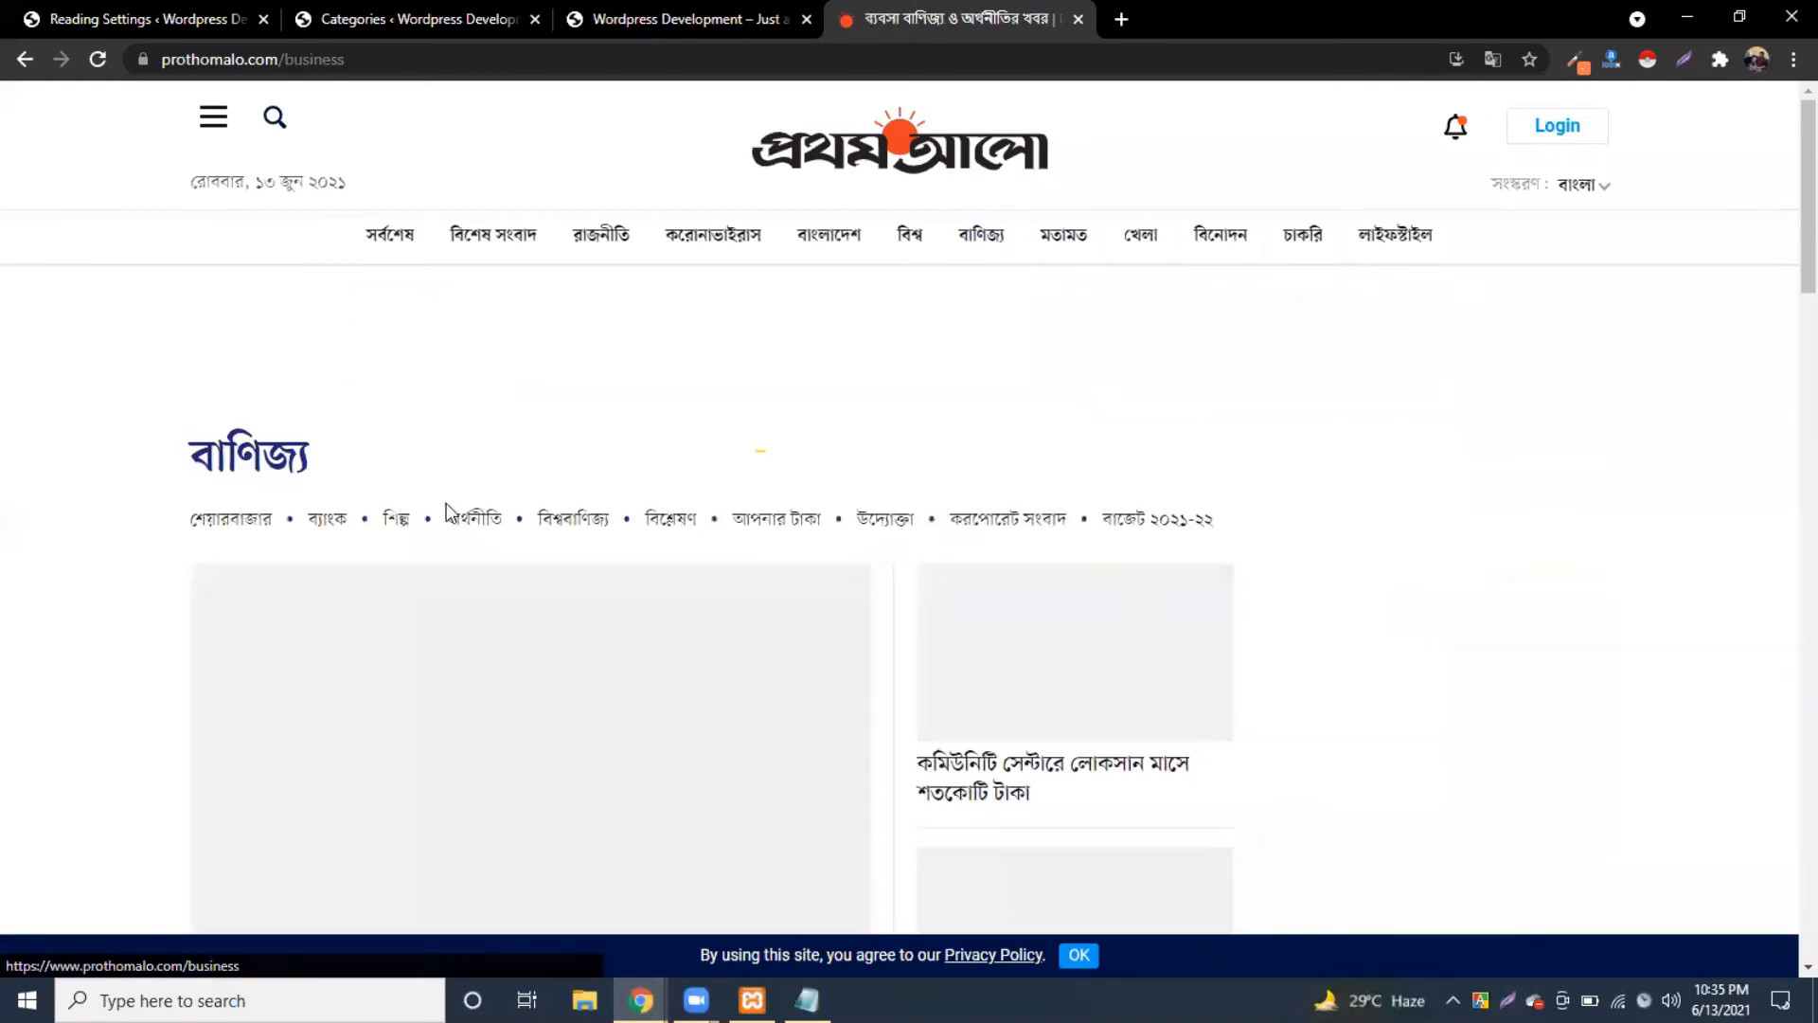
{"action": "left_click_drag", "start_coordinate": [318, 459], "coordinate": [237, 502]}
{"action": "key", "text": "ctrl+c"}
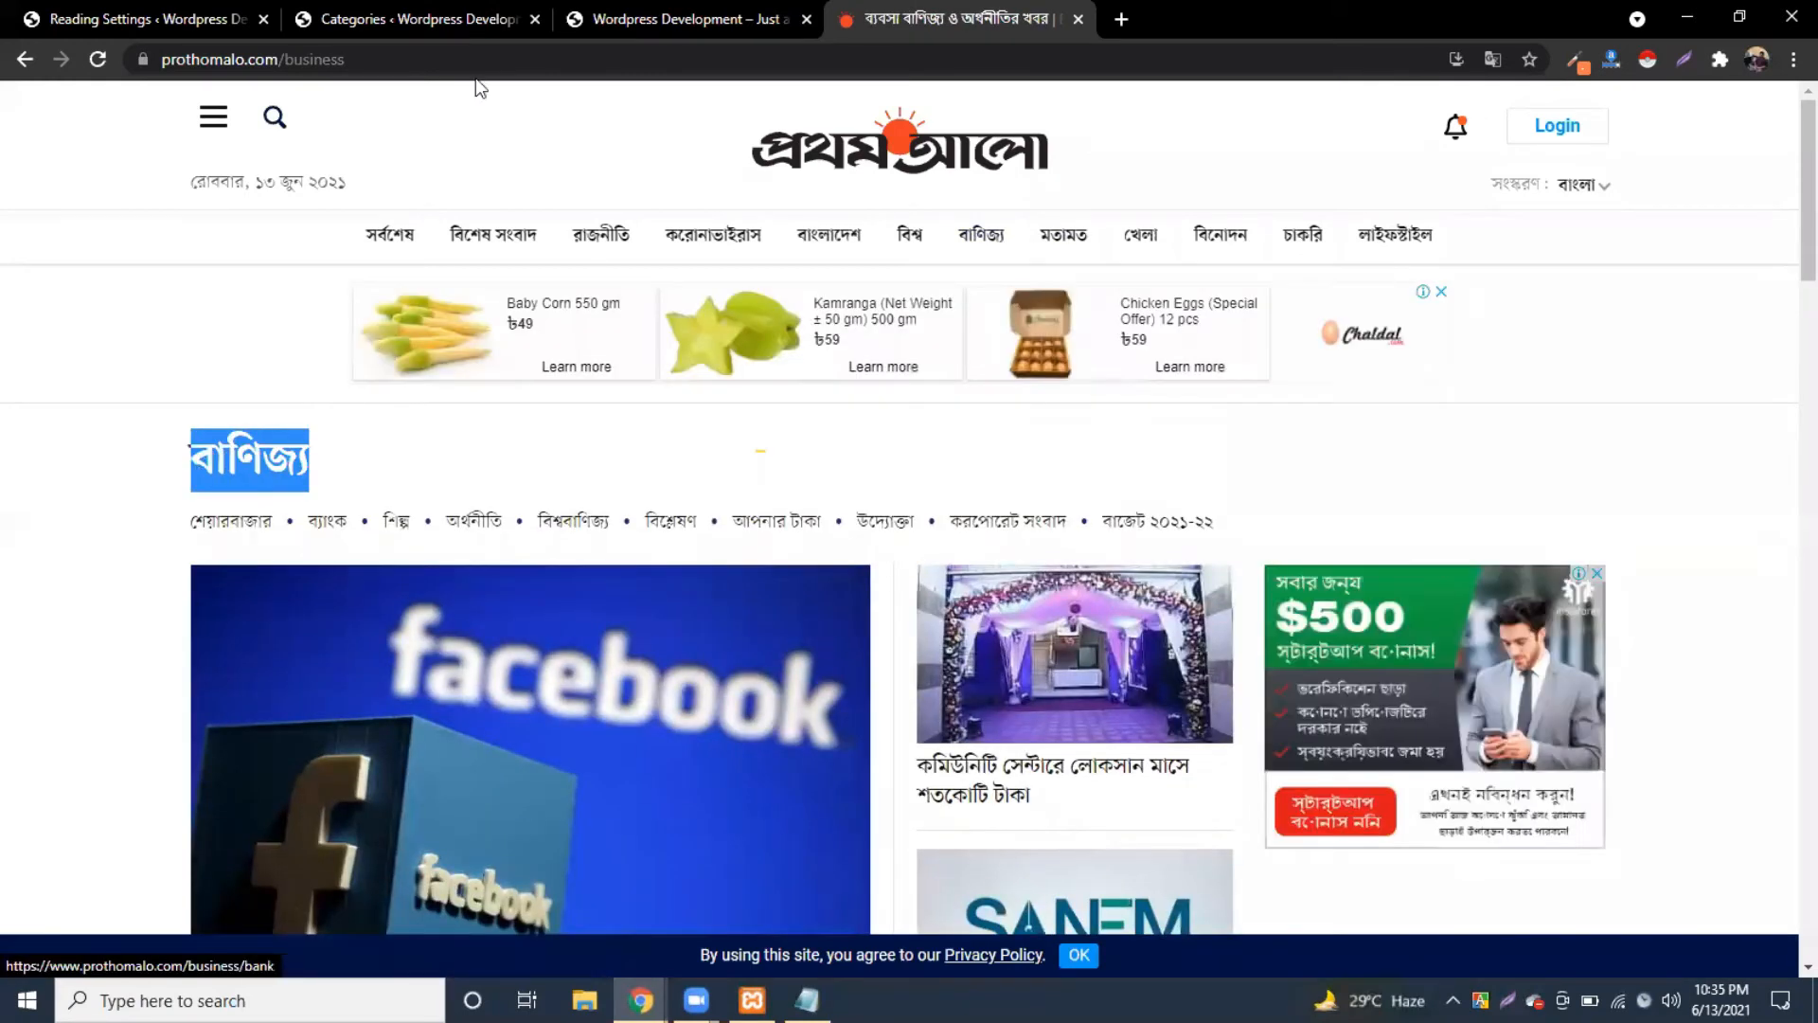
{"action": "left_click", "coordinate": [343, 17]}
{"action": "left_click", "coordinate": [298, 325]}
{"action": "key", "text": "ctrl+v"}
{"action": "left_click", "coordinate": [305, 882]}
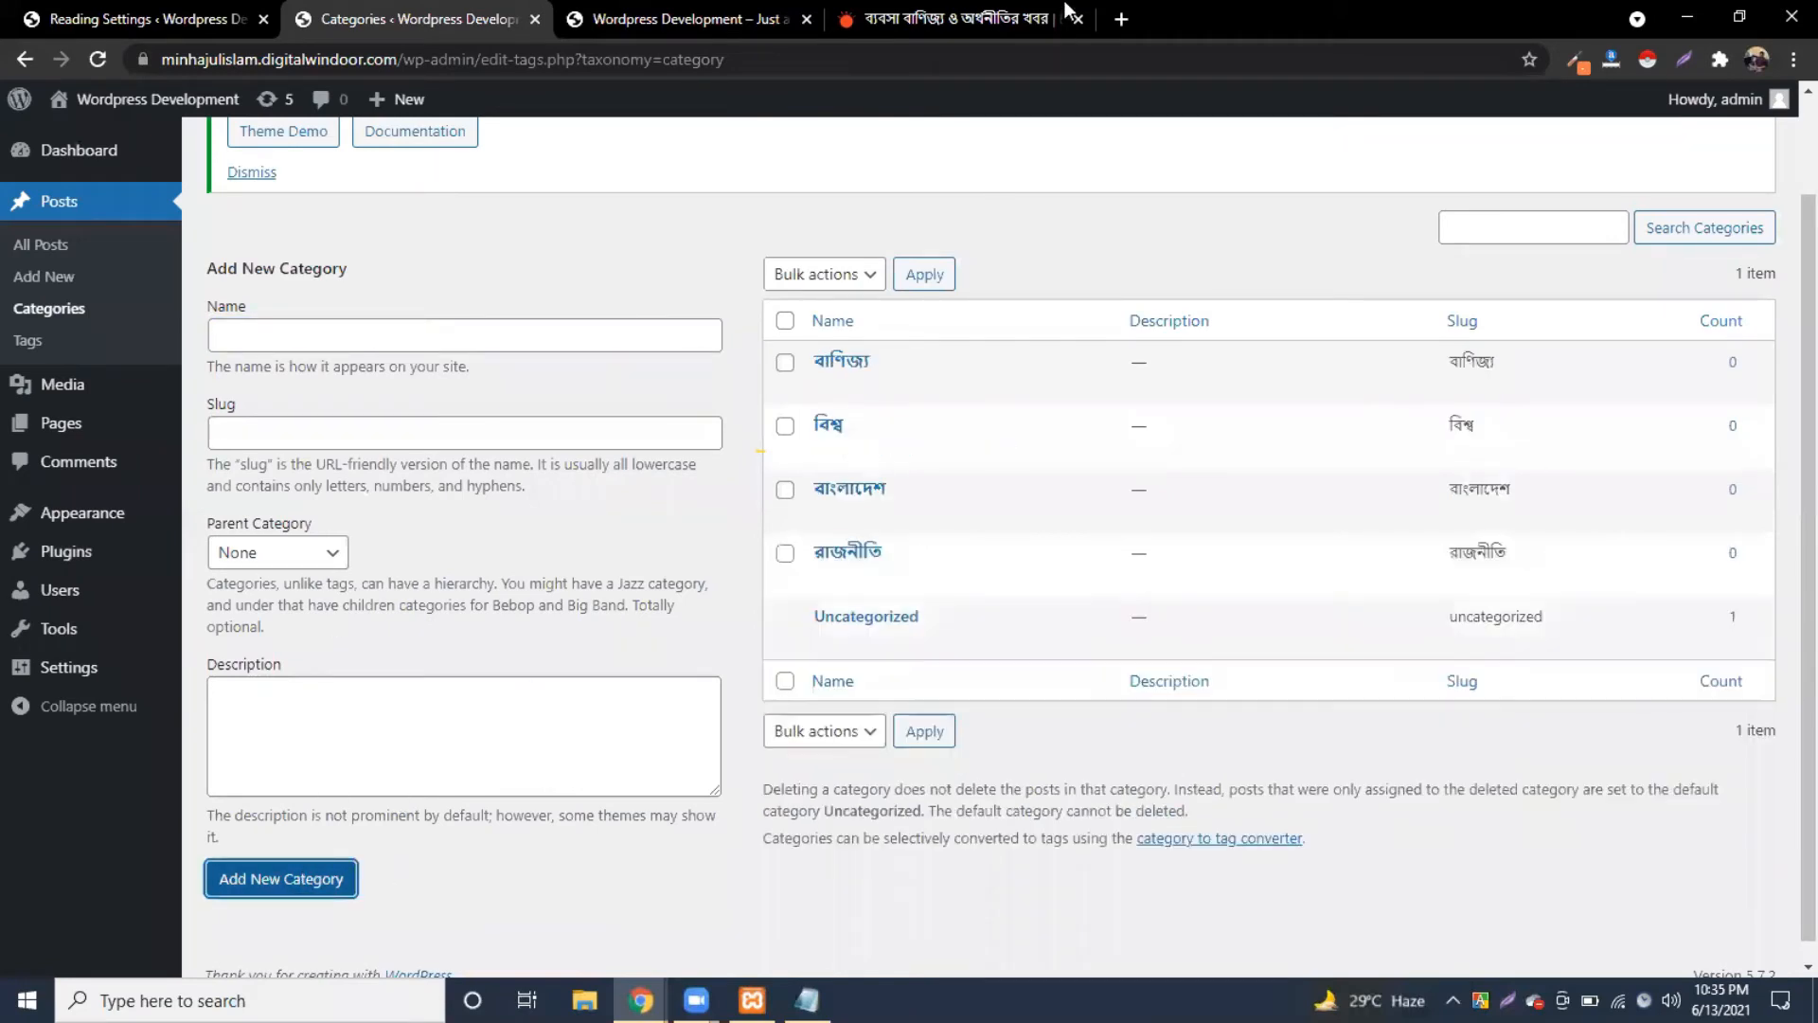
{"action": "left_click", "coordinate": [939, 17]}
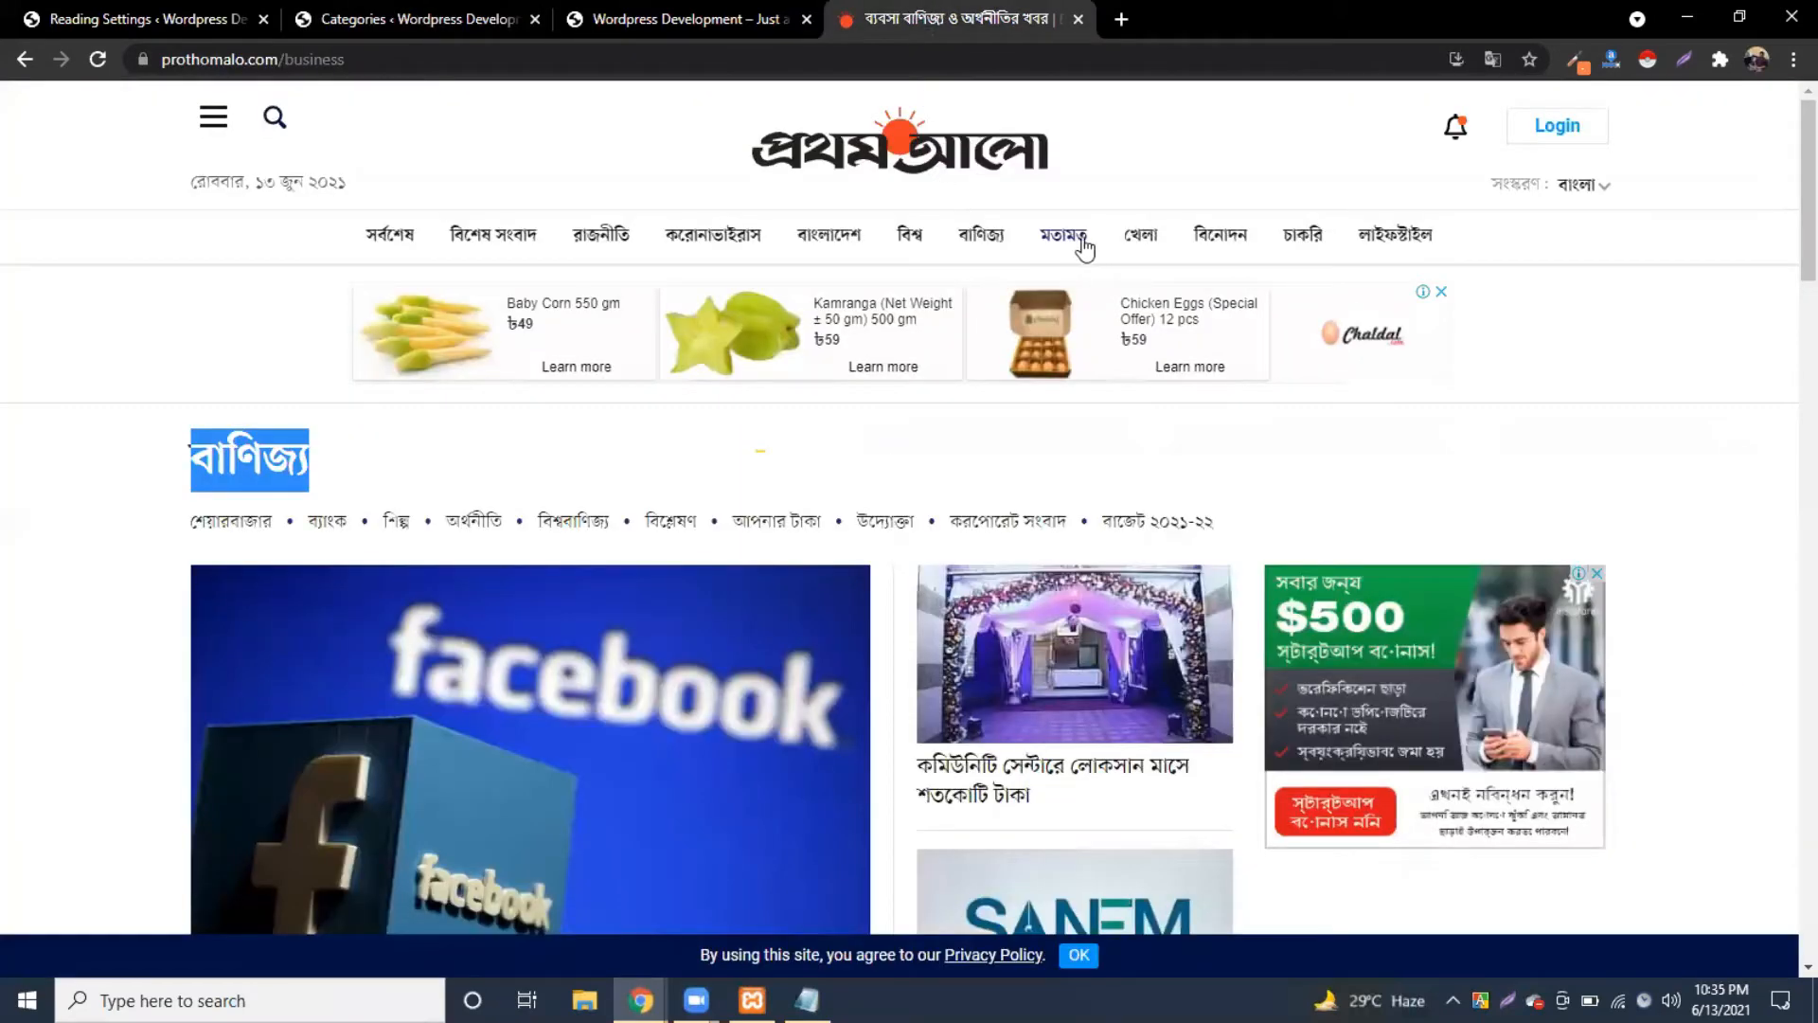
Step: Copy খেলা and বিনোদন from Prothom Alo and add each as a category
{"action": "left_click", "coordinate": [1140, 238]}
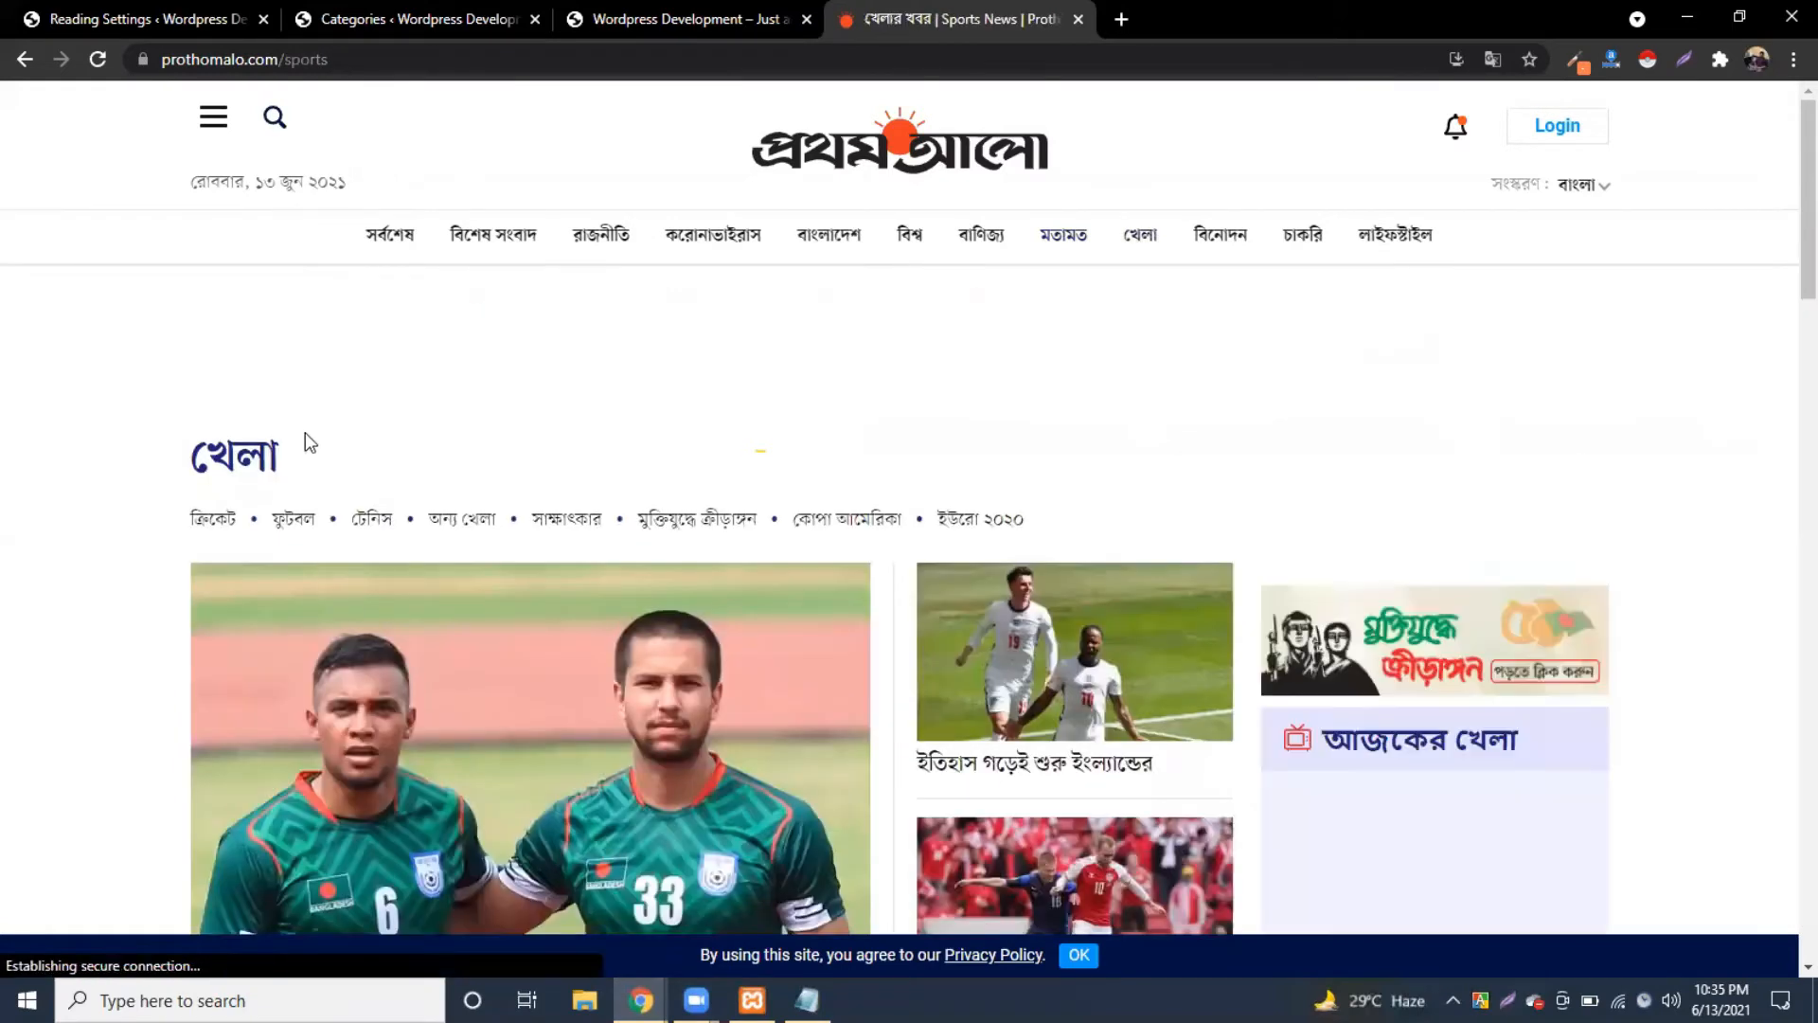
{"action": "left_click_drag", "start_coordinate": [381, 494], "coordinate": [176, 473]}
{"action": "key", "text": "ctrl+c"}
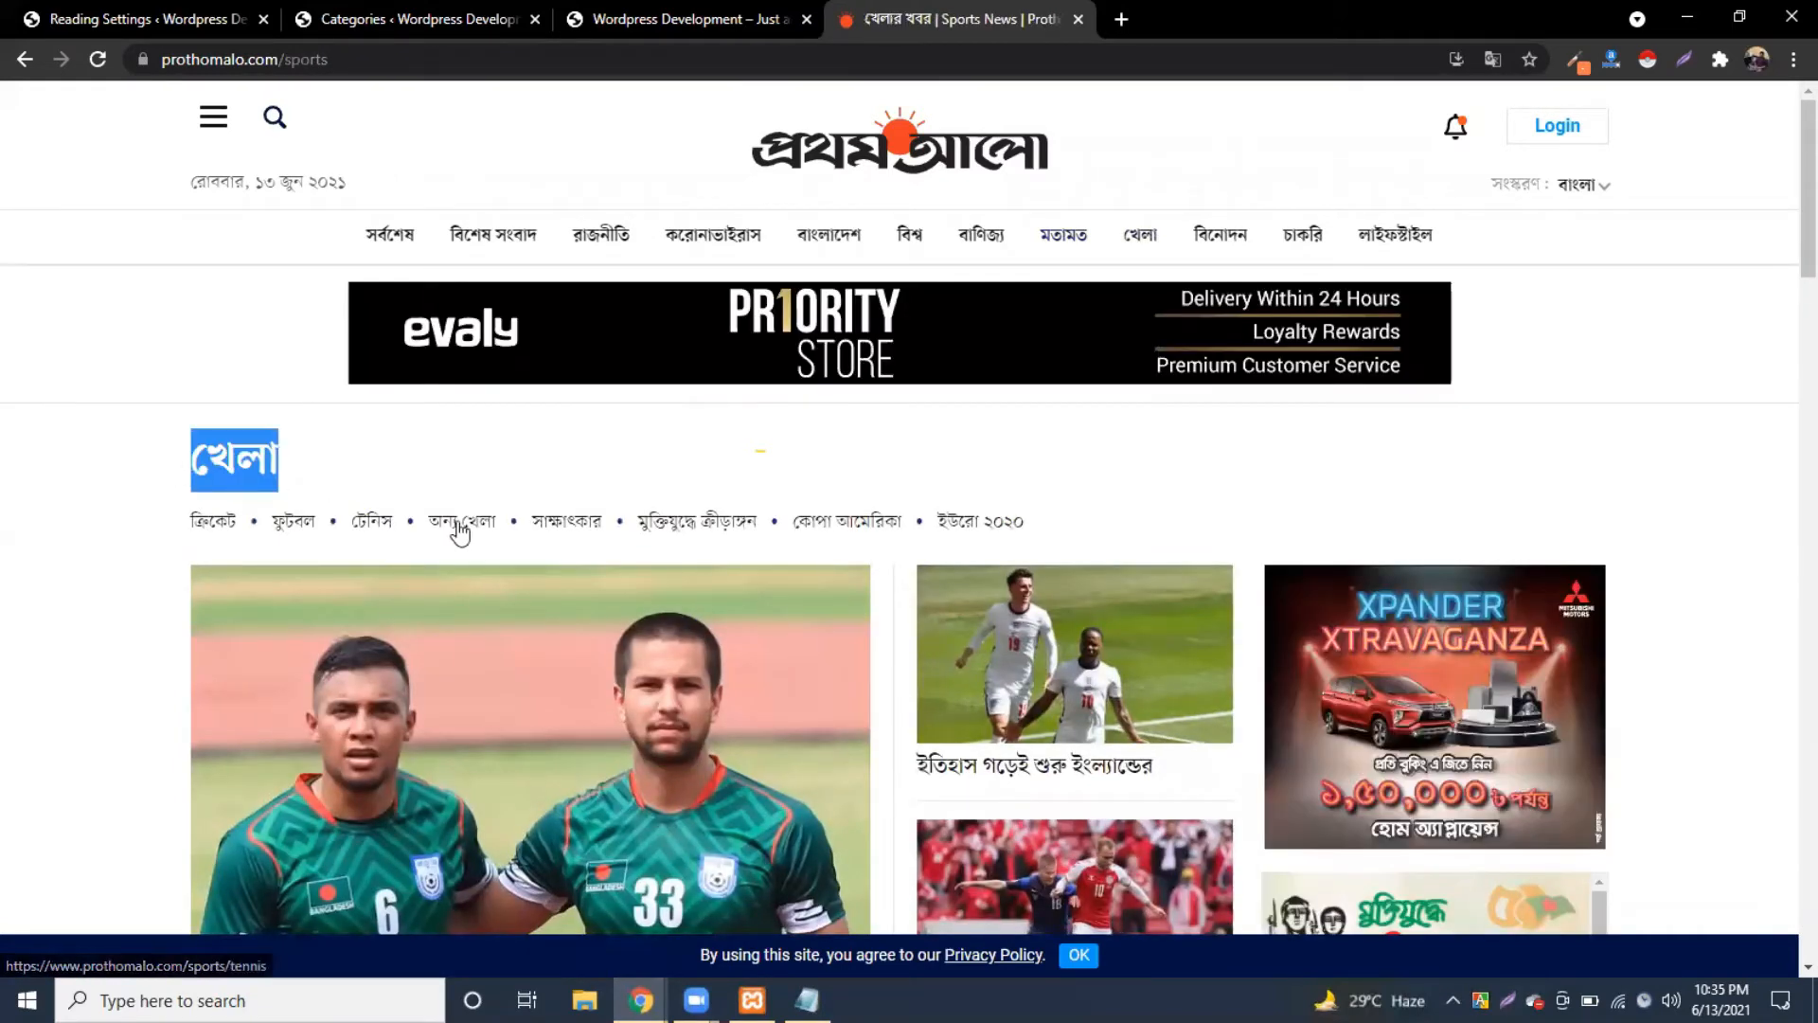
{"action": "left_click", "coordinate": [394, 18]}
{"action": "left_click", "coordinate": [350, 318]}
{"action": "key", "text": "ctrl+v"}
{"action": "left_click", "coordinate": [535, 257]}
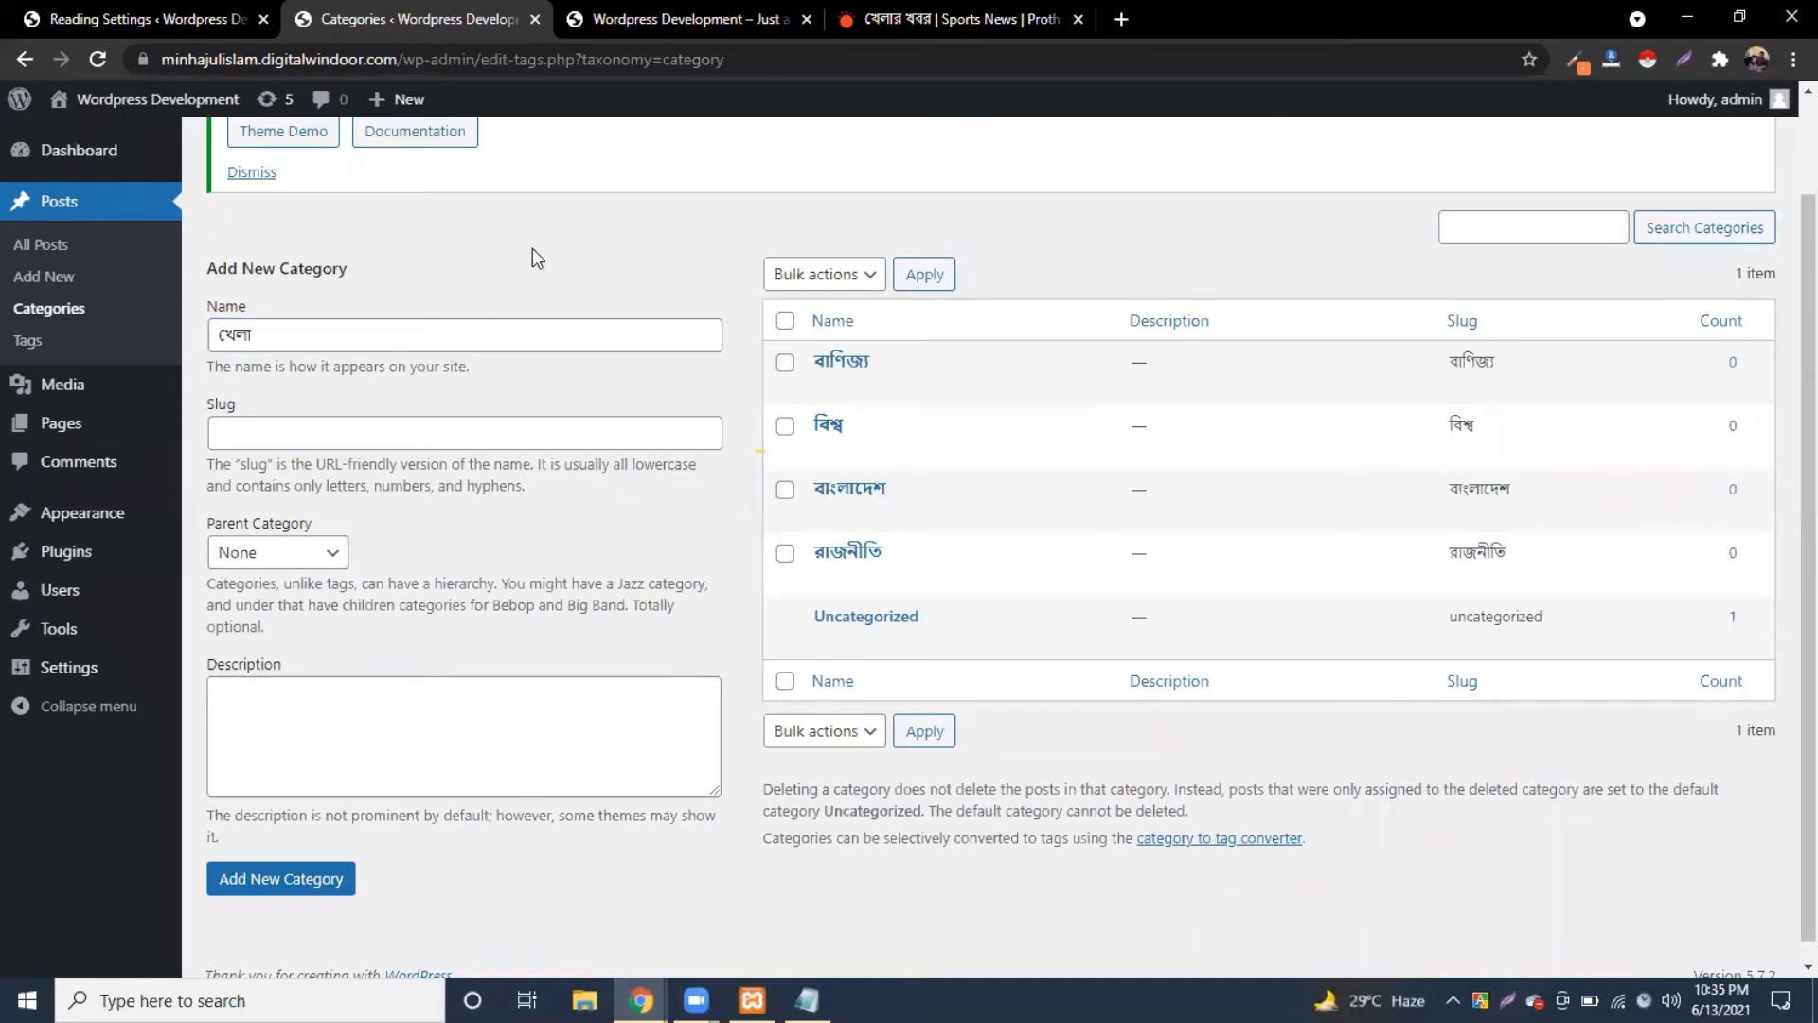
{"action": "left_click", "coordinate": [294, 888]}
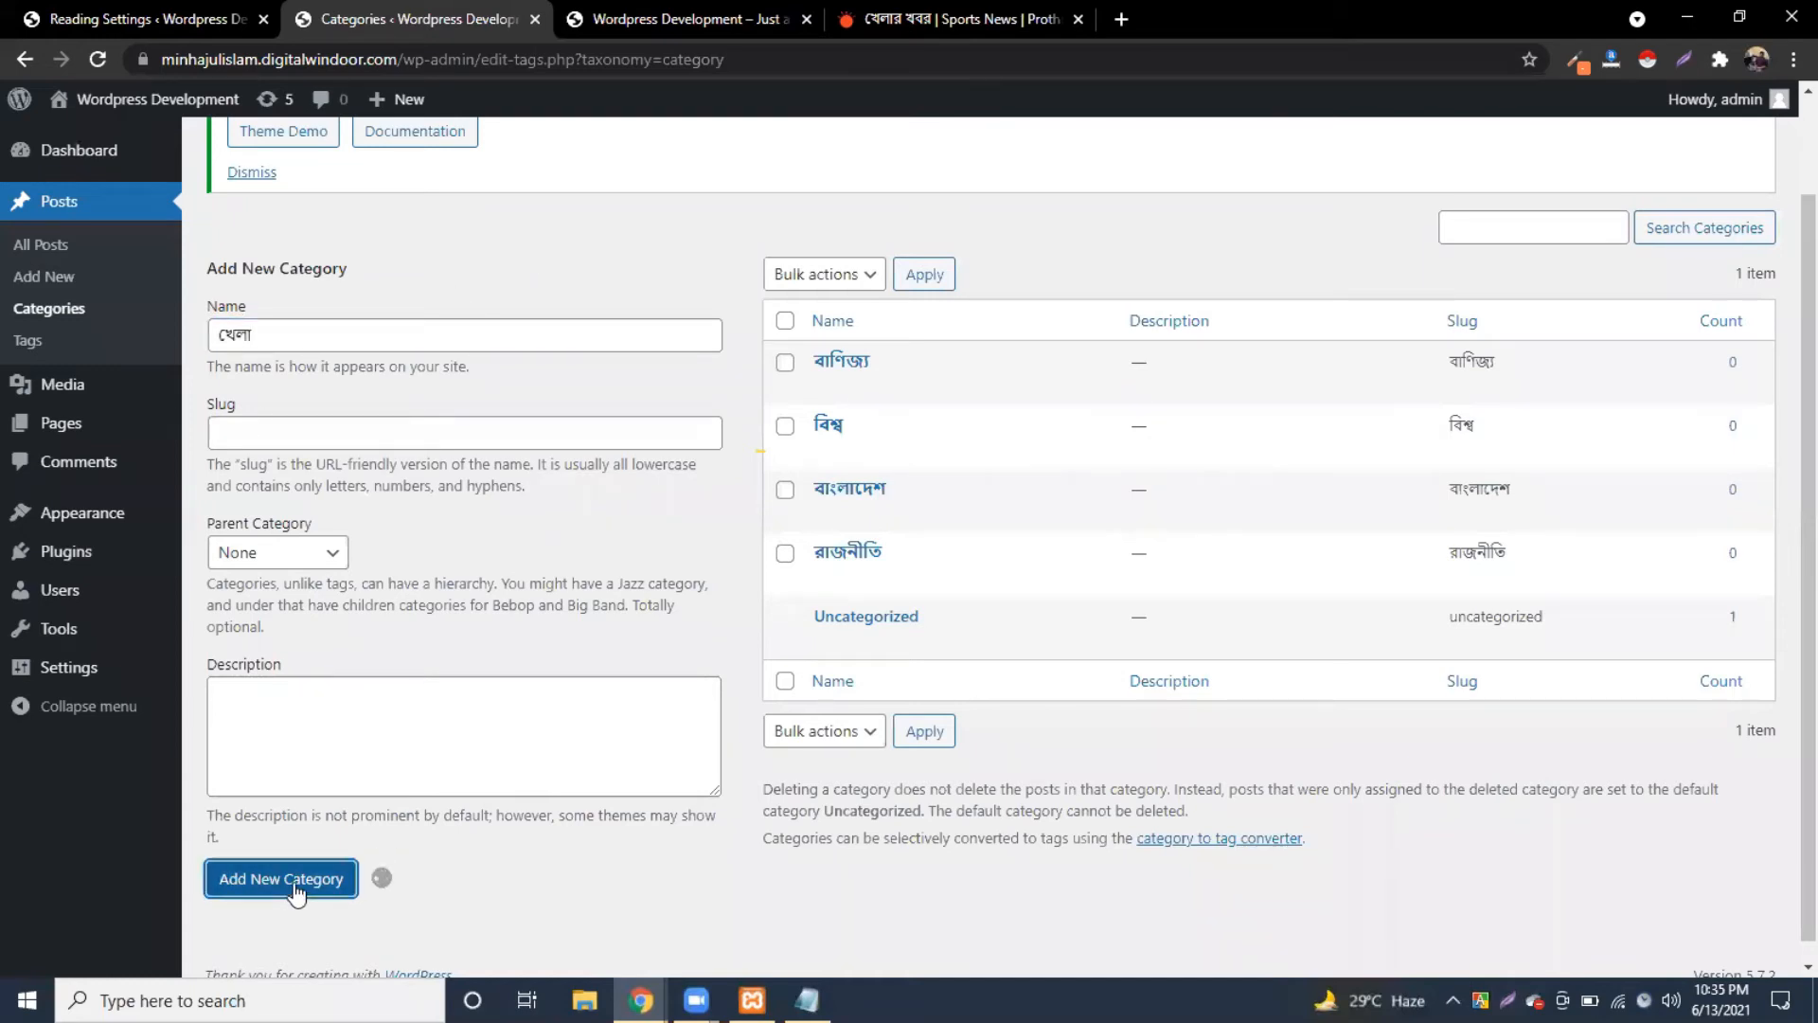
{"action": "left_click", "coordinate": [926, 19]}
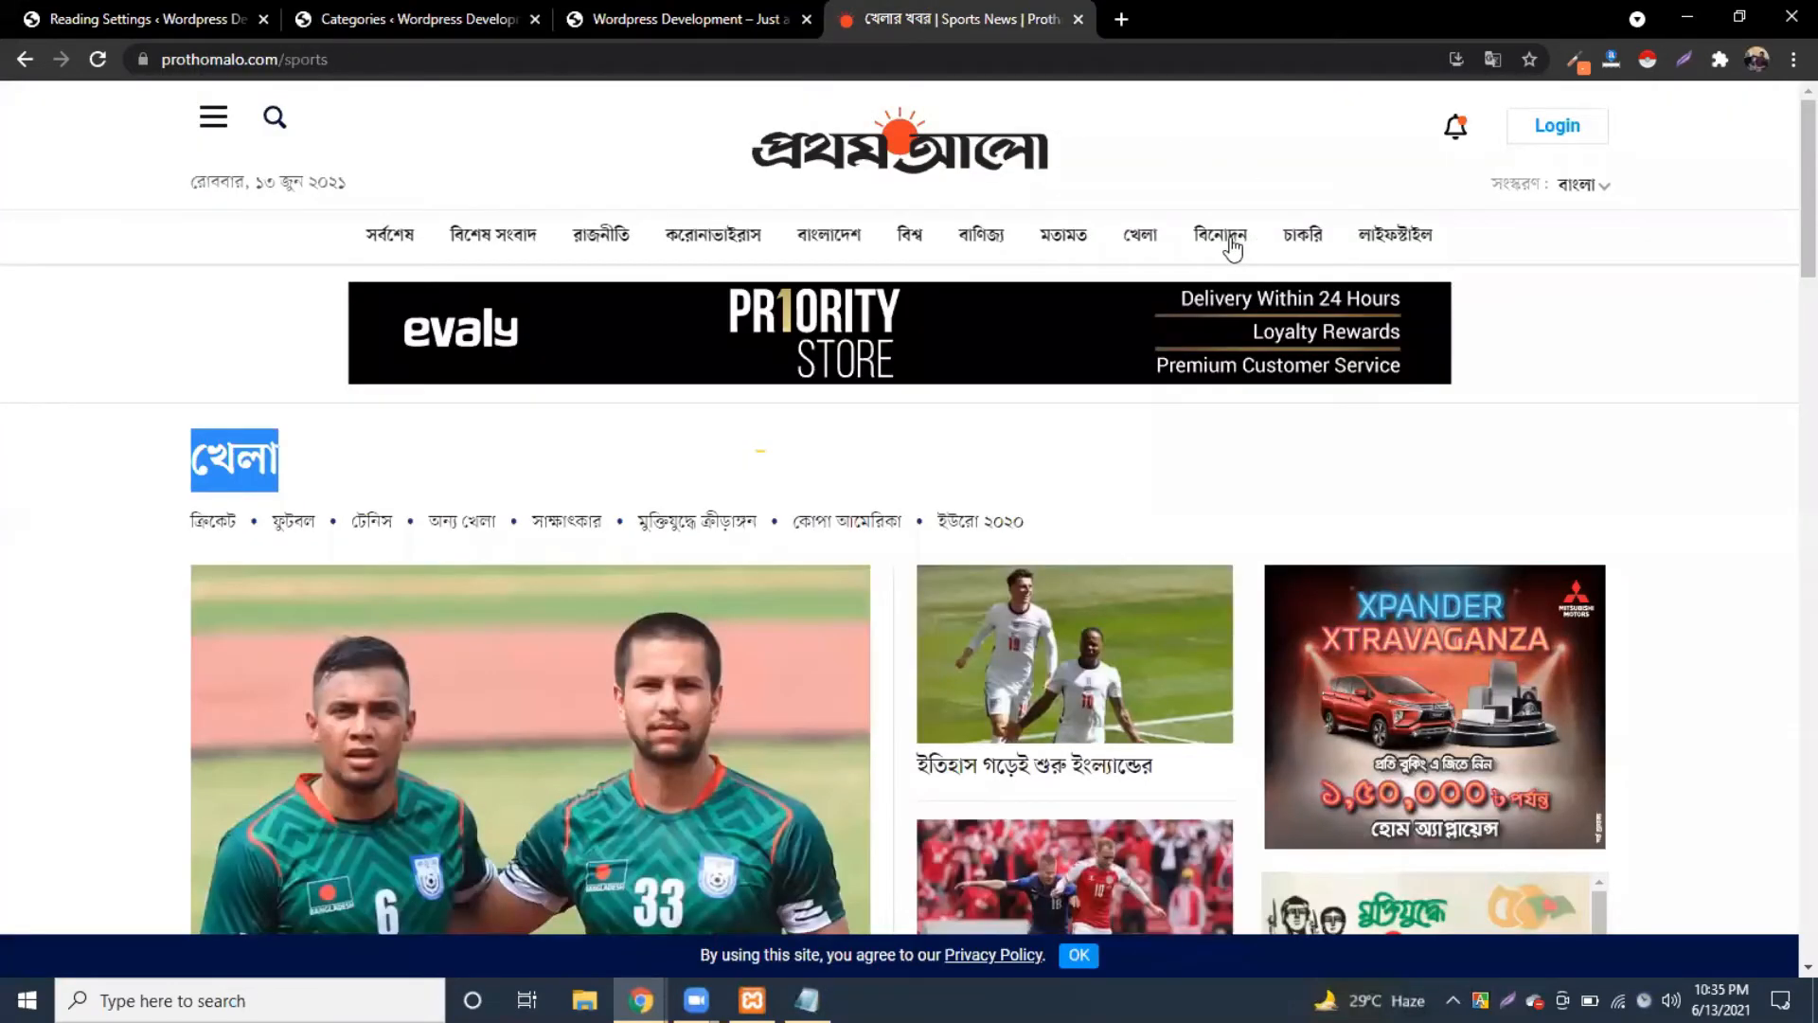
{"action": "left_click", "coordinate": [1228, 236]}
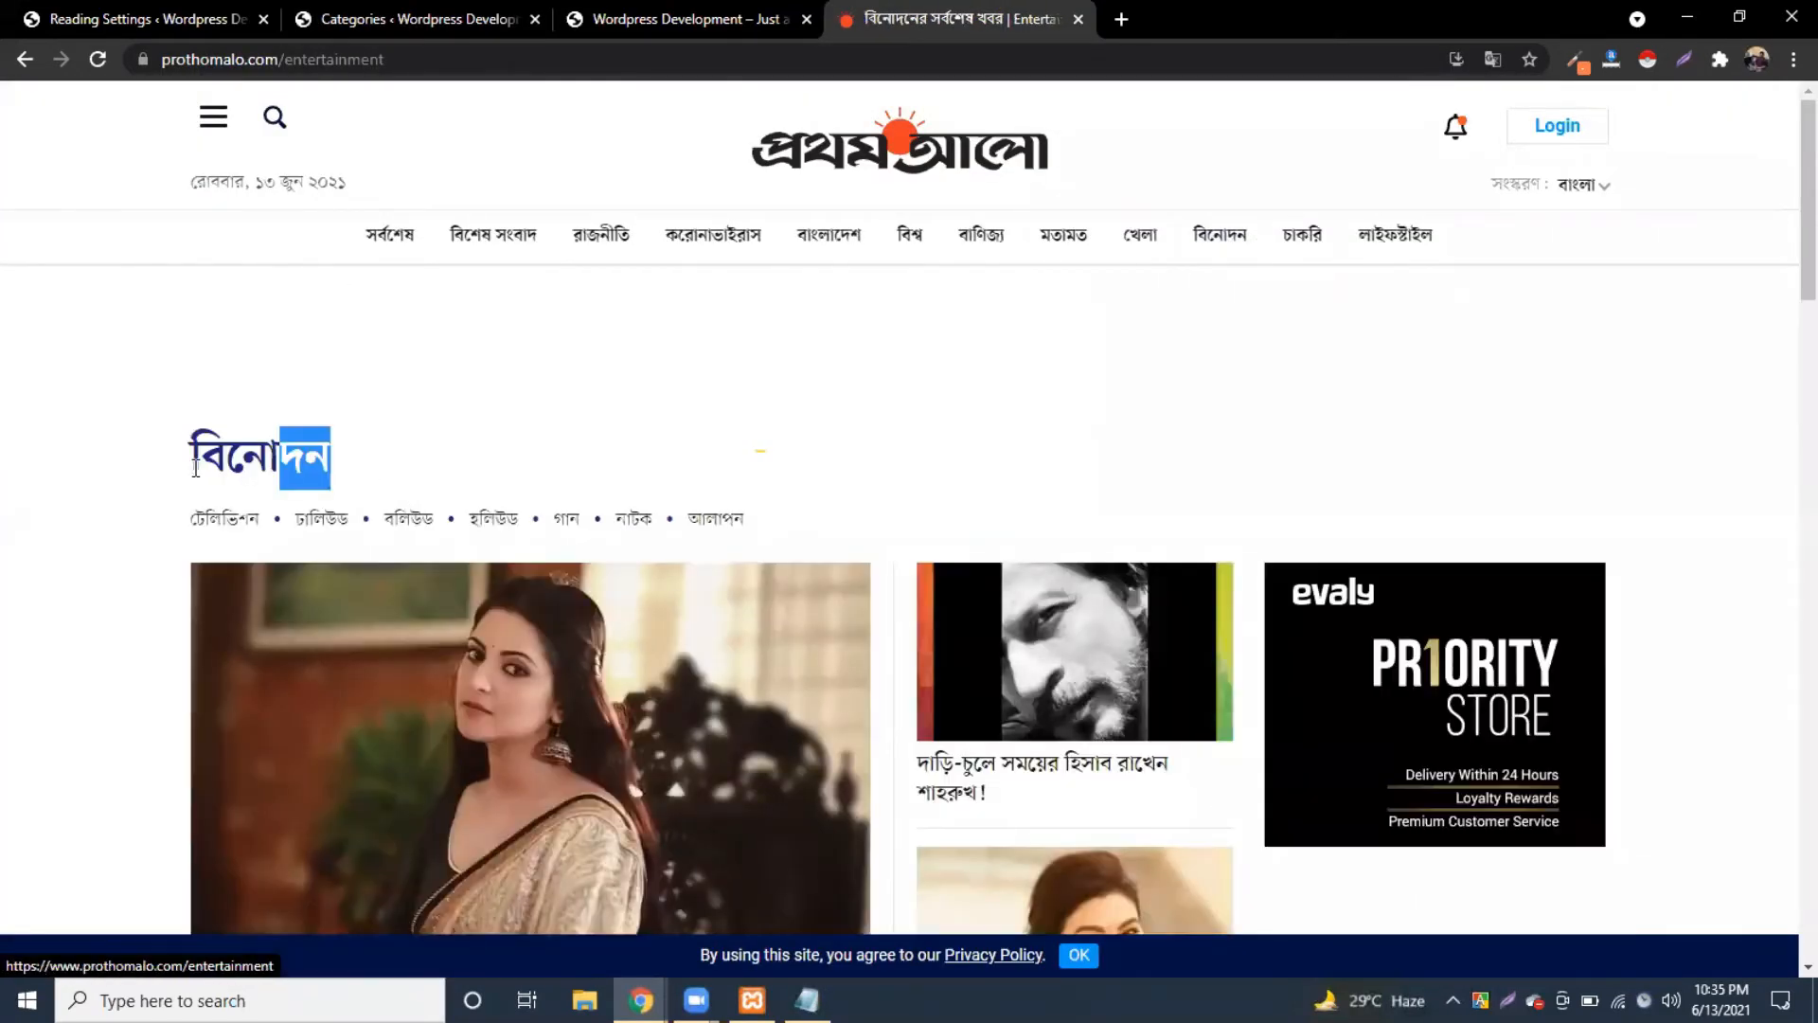
{"action": "left_click", "coordinate": [417, 10]}
{"action": "left_click", "coordinate": [292, 338]}
{"action": "type", "text": "বিনোদন"}
{"action": "left_click", "coordinate": [300, 888]}
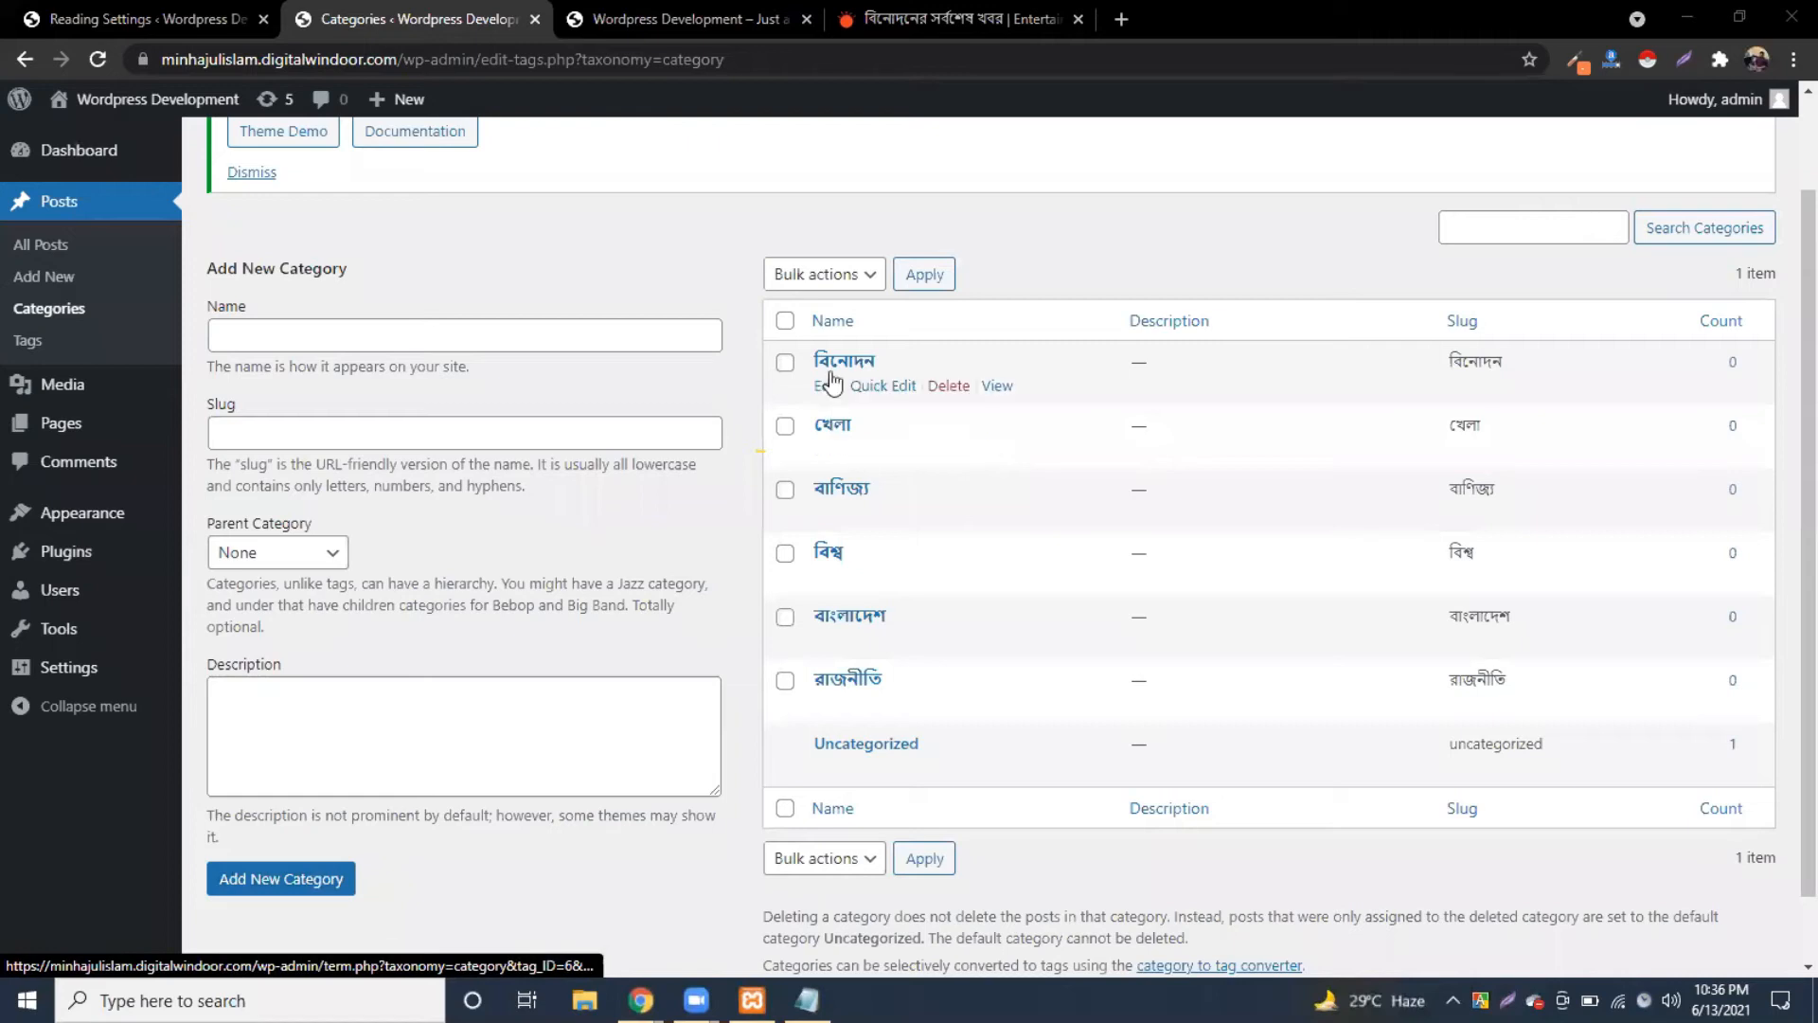
{"action": "scroll", "coordinate": [1060, 236], "scroll_direction": "up", "scroll_amount": 2}
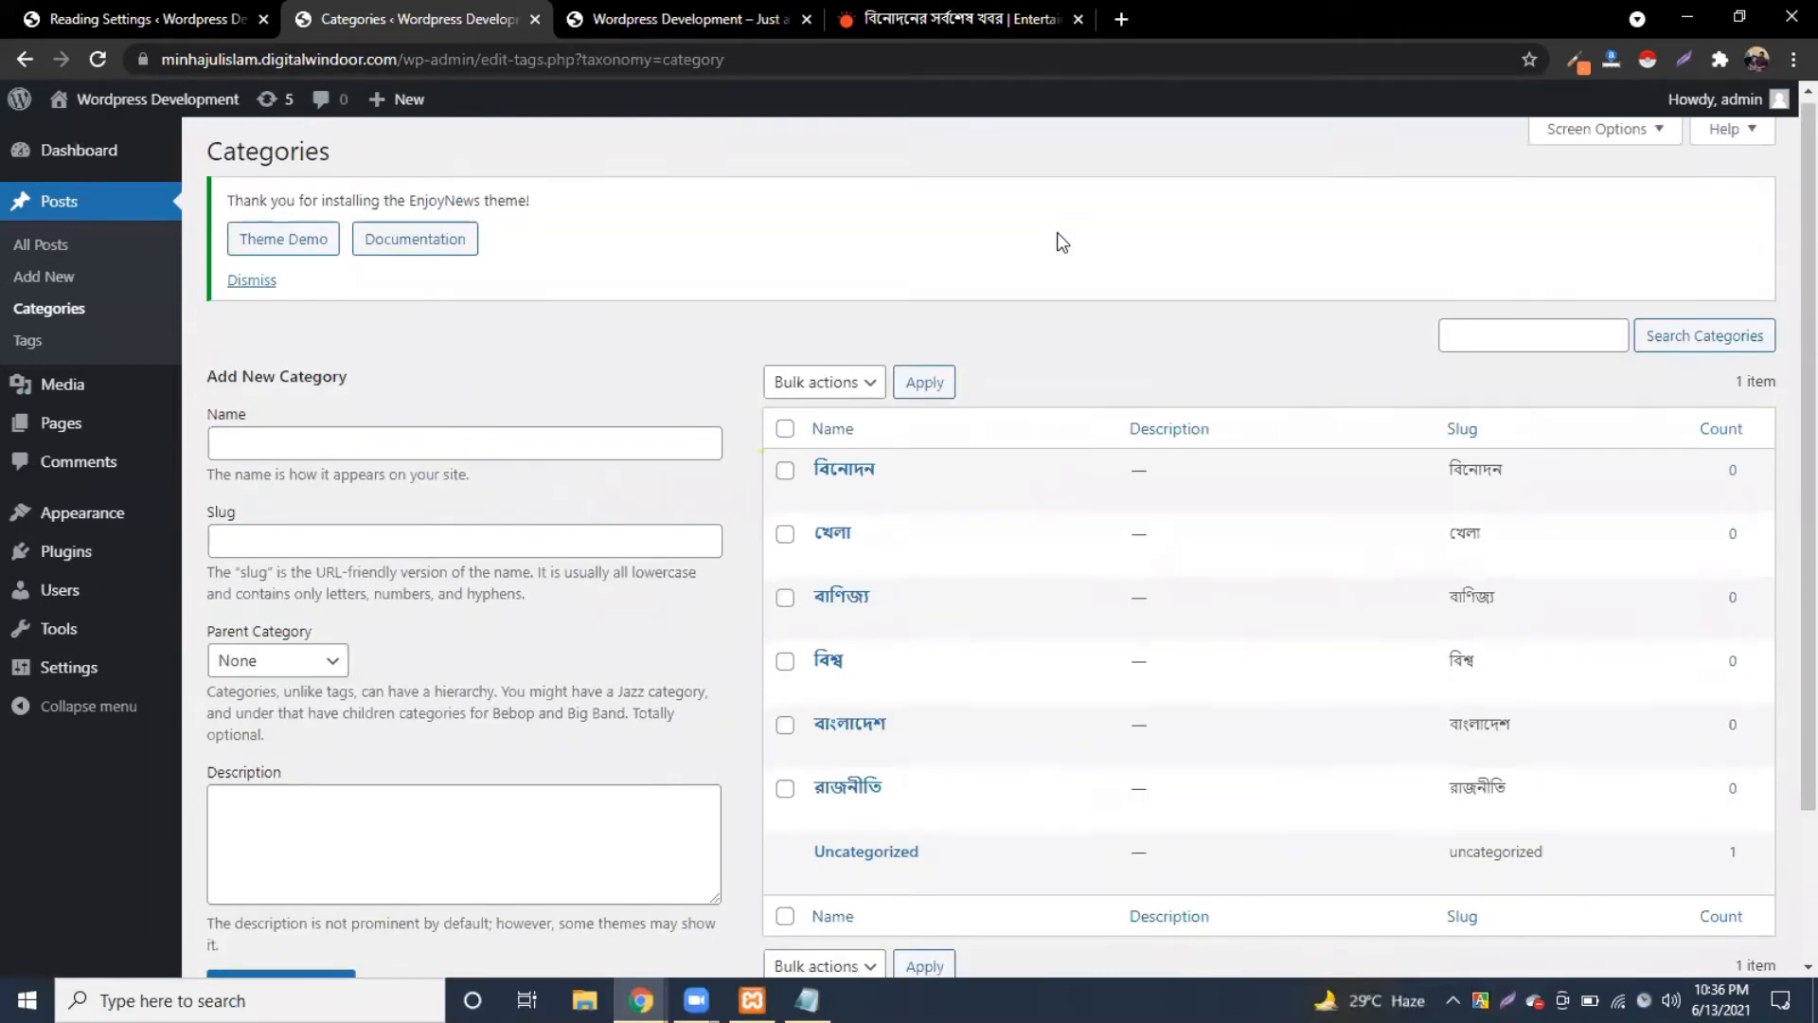
{"action": "scroll", "coordinate": [1056, 243], "scroll_direction": "down", "scroll_amount": 2}
{"action": "left_click", "coordinate": [633, 19]}
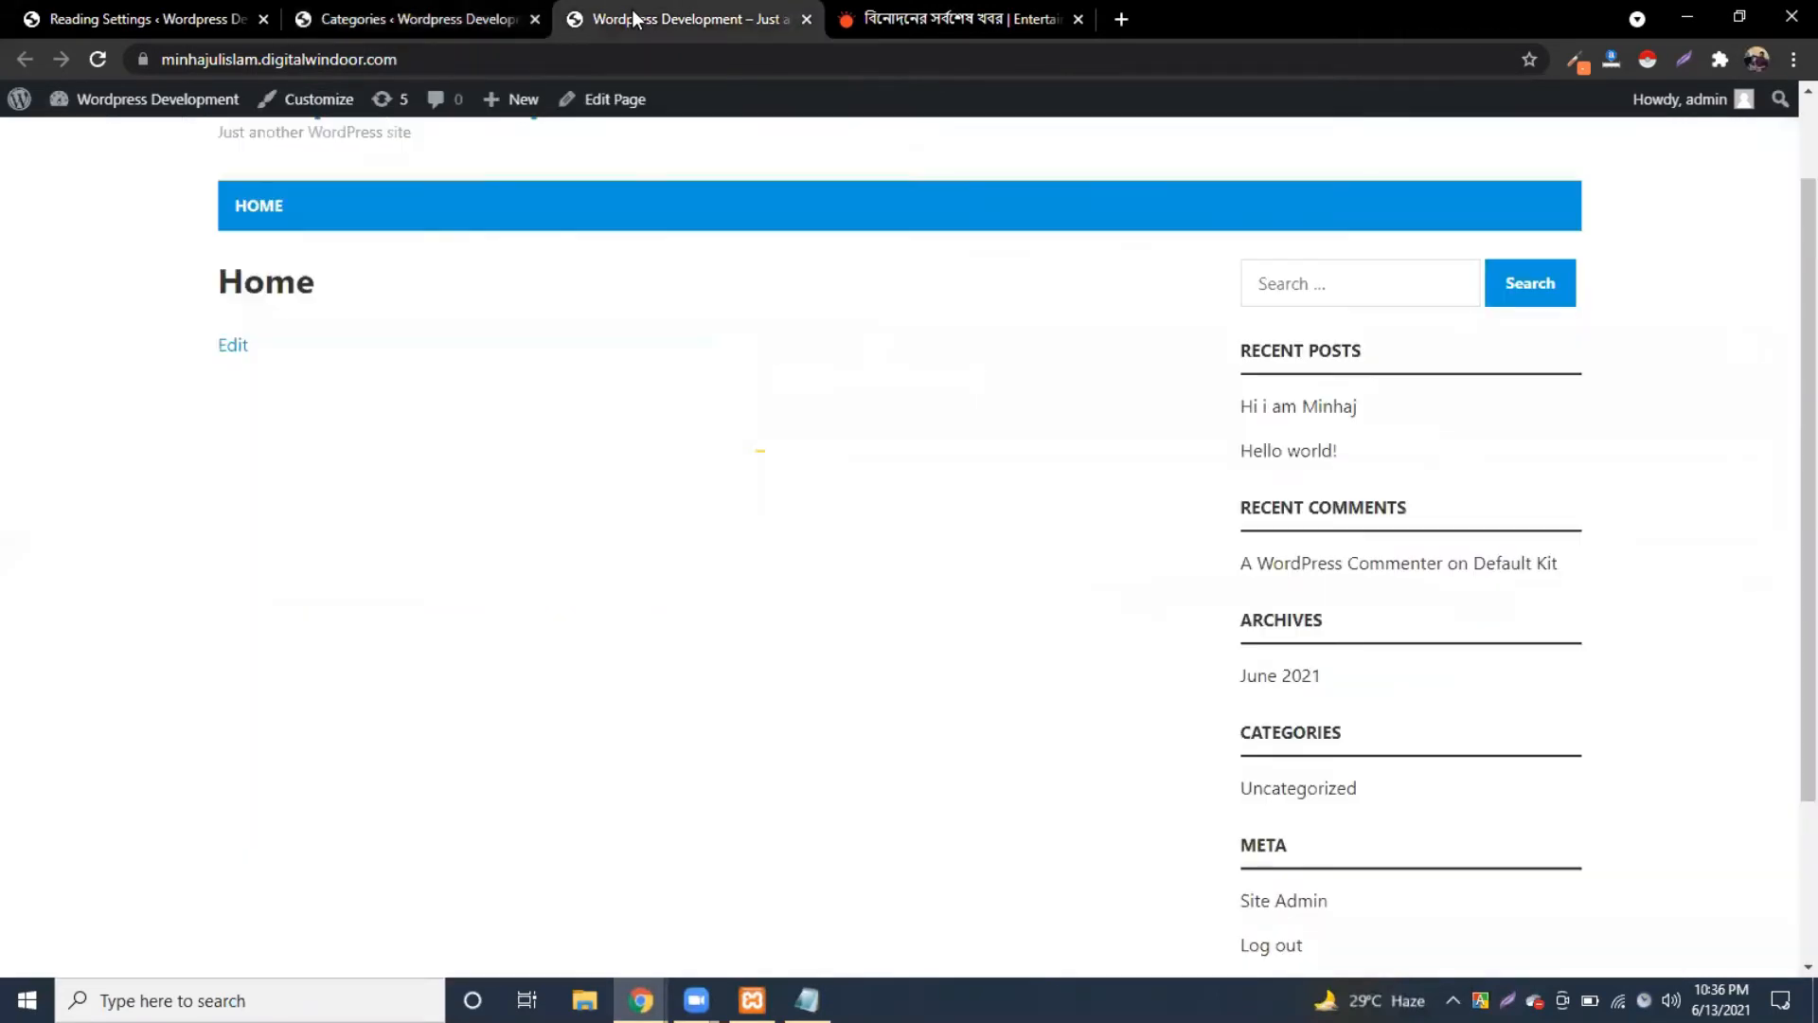
{"action": "scroll", "coordinate": [953, 284], "scroll_direction": "up", "scroll_amount": 1}
{"action": "left_click", "coordinate": [947, 27]}
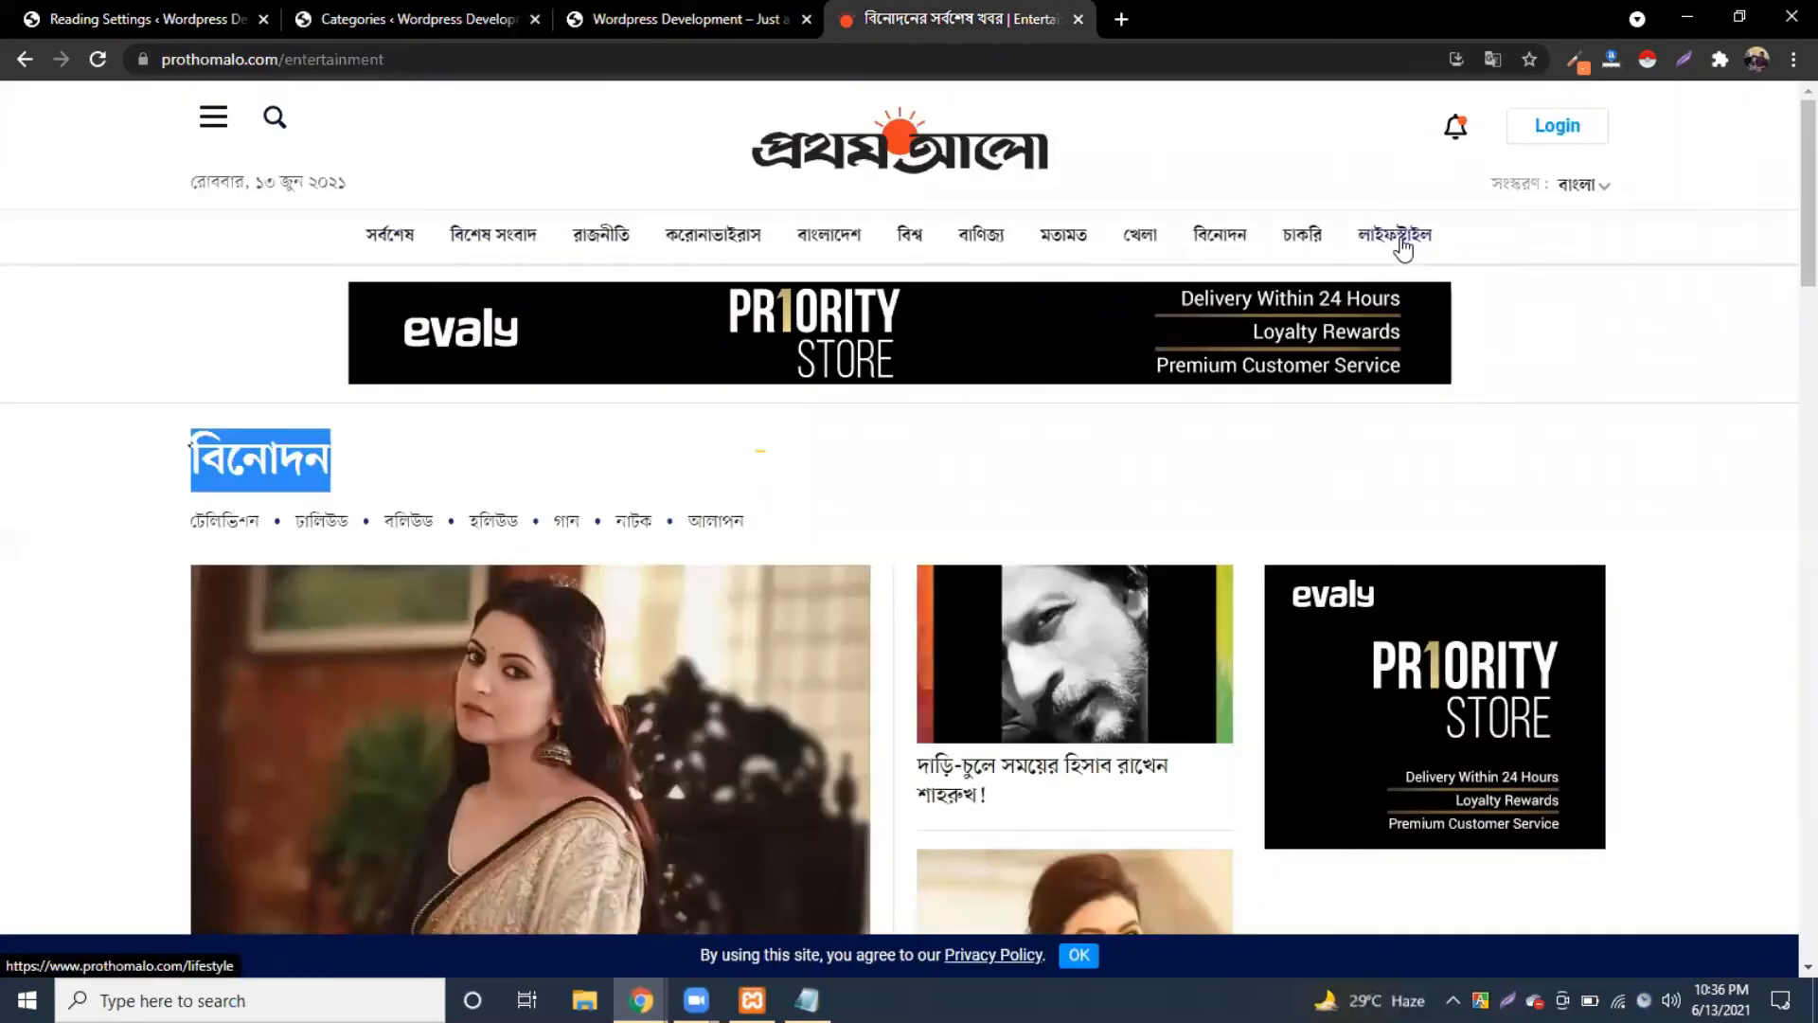
{"action": "left_click", "coordinate": [553, 253]}
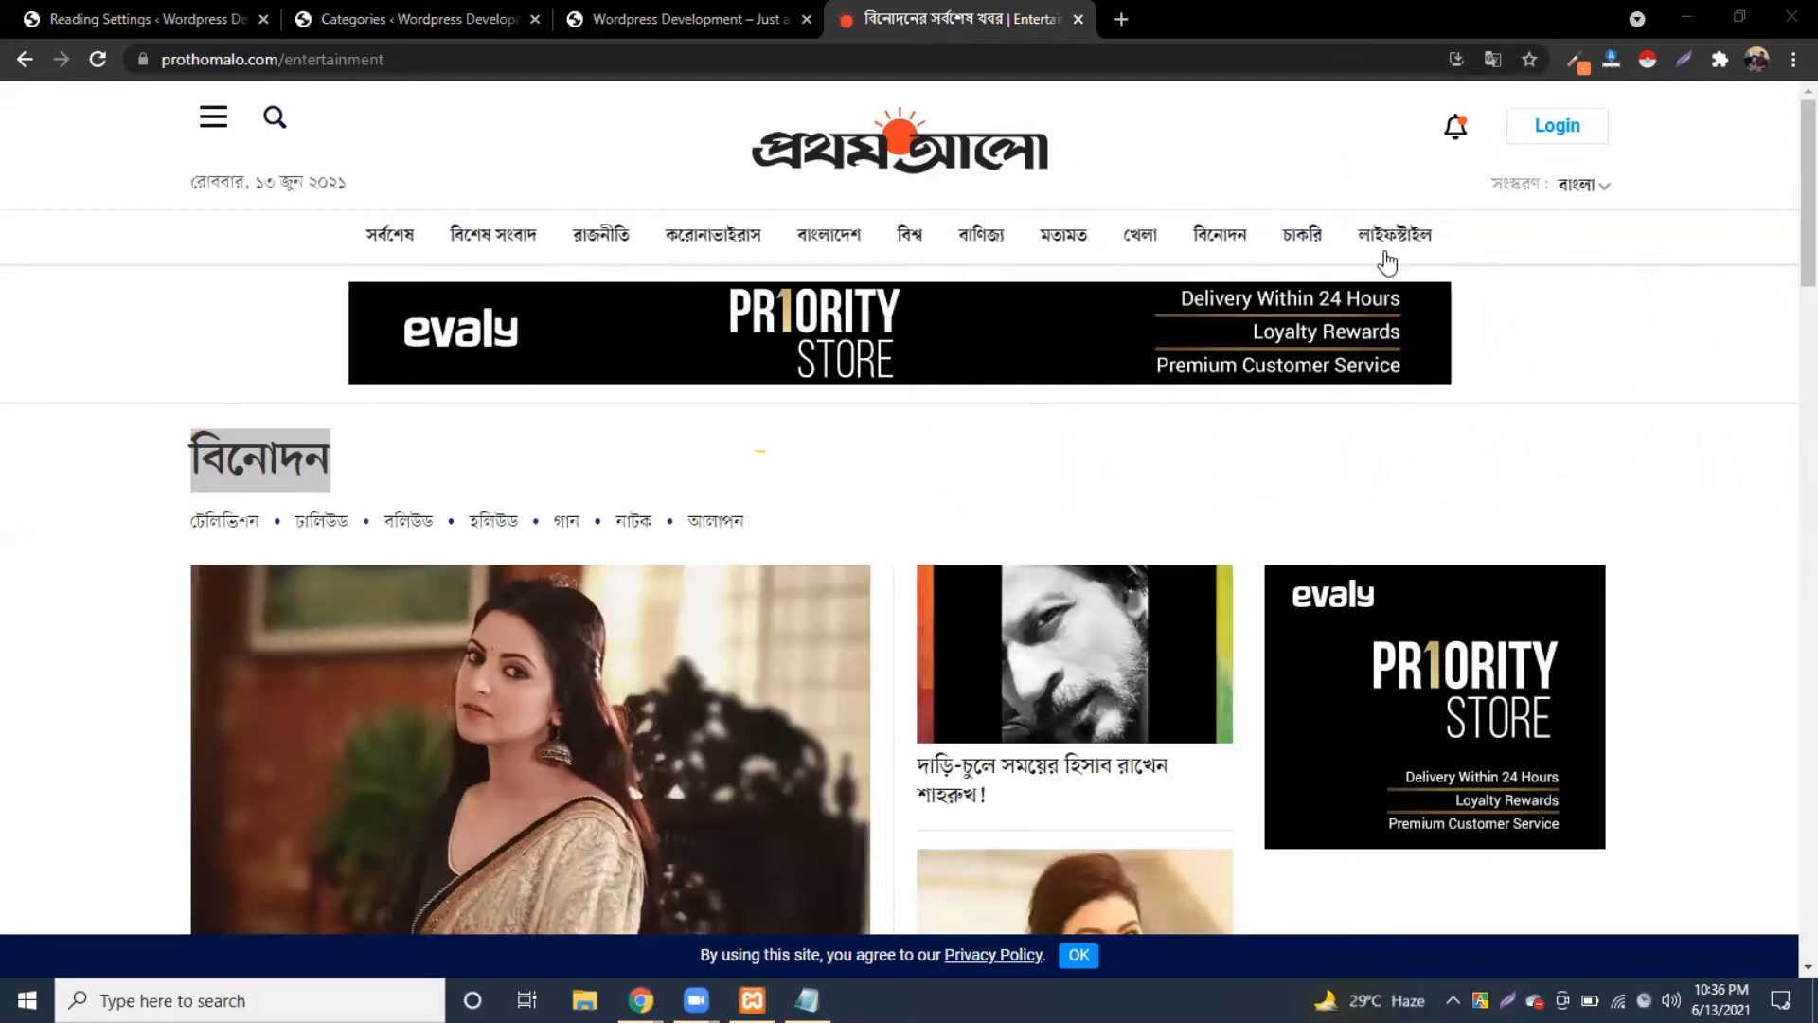
{"action": "left_click", "coordinate": [1169, 161]}
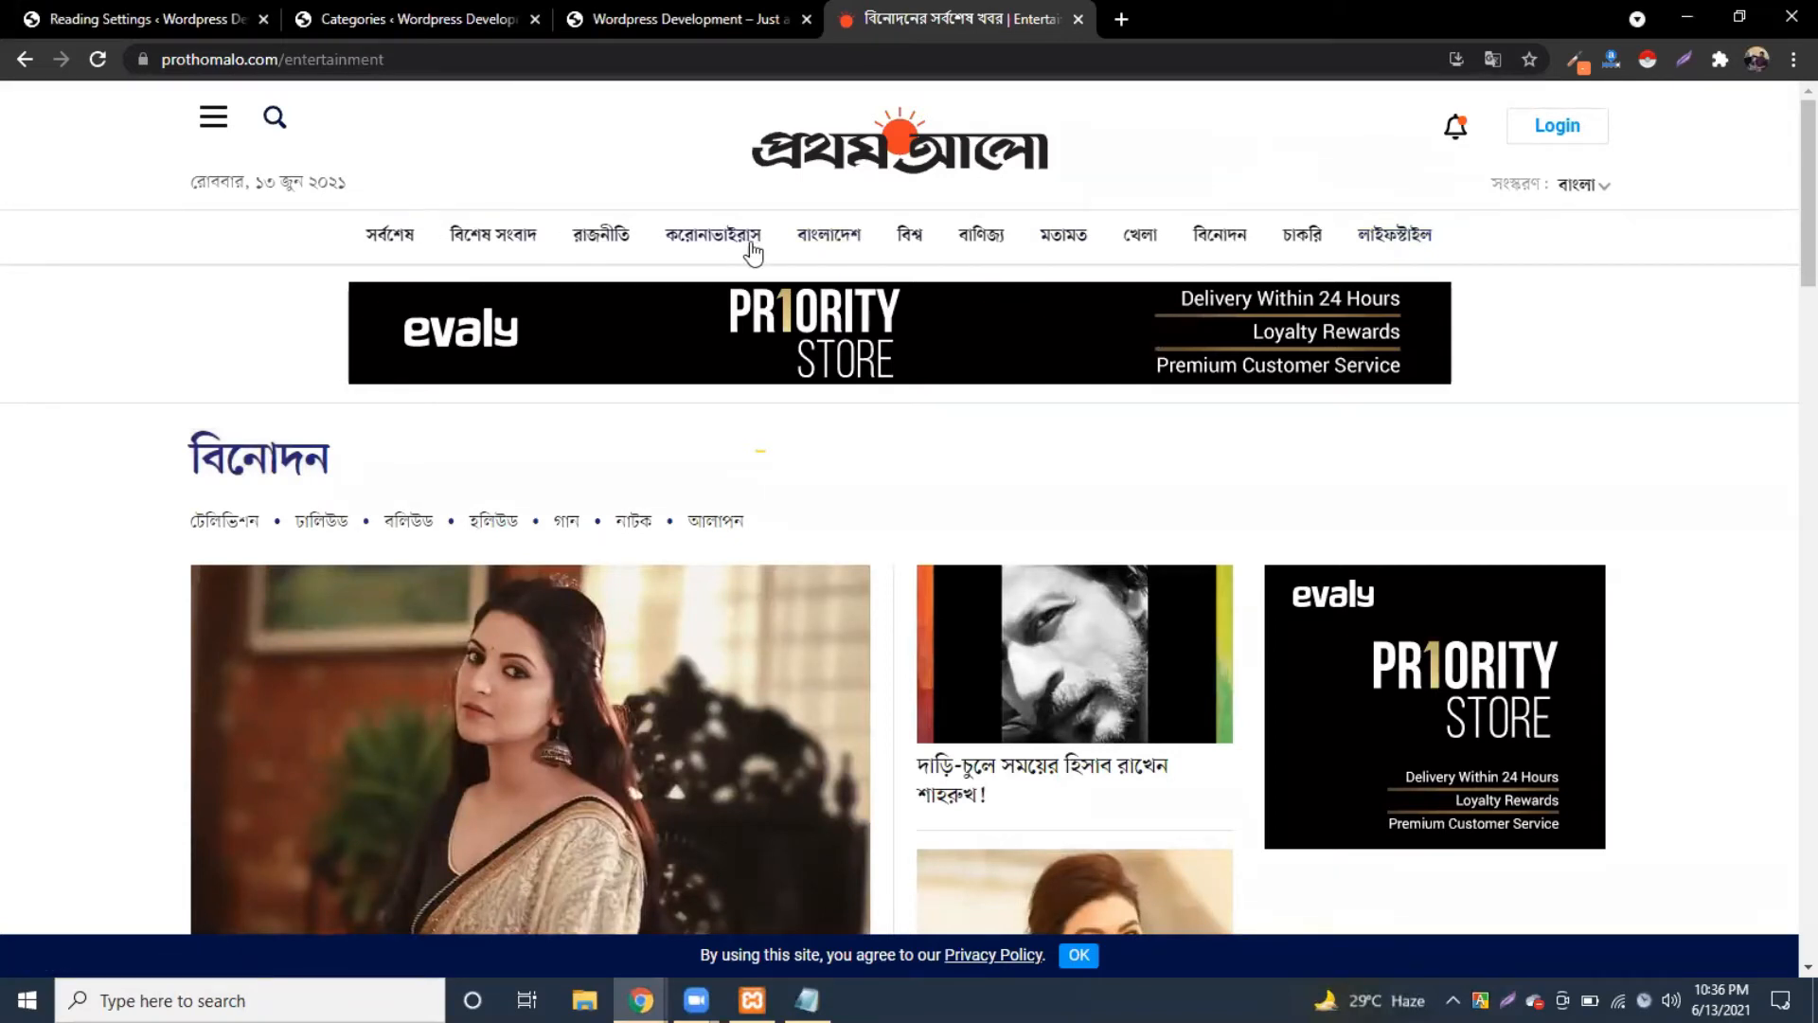
{"action": "left_click", "coordinate": [392, 21]}
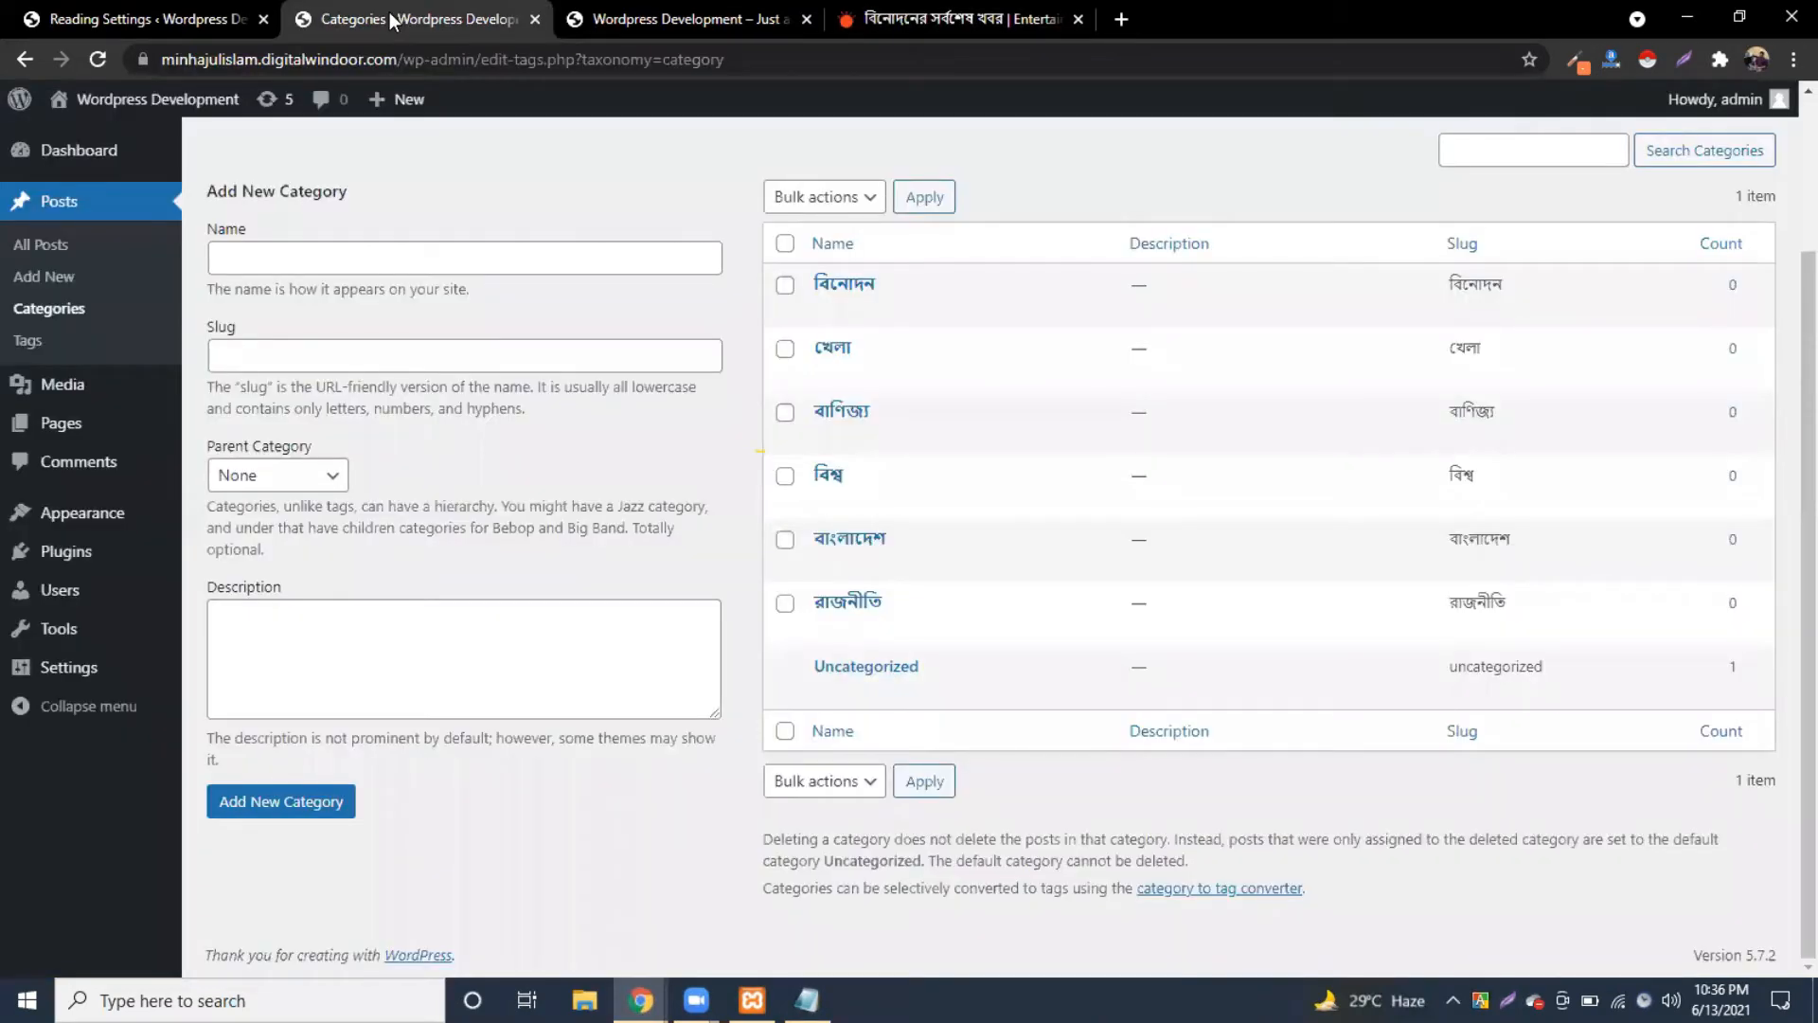
Step: In Appearance > Menus, create an empty menu named 'primary menu'
{"action": "mouse_move", "coordinate": [66, 514]}
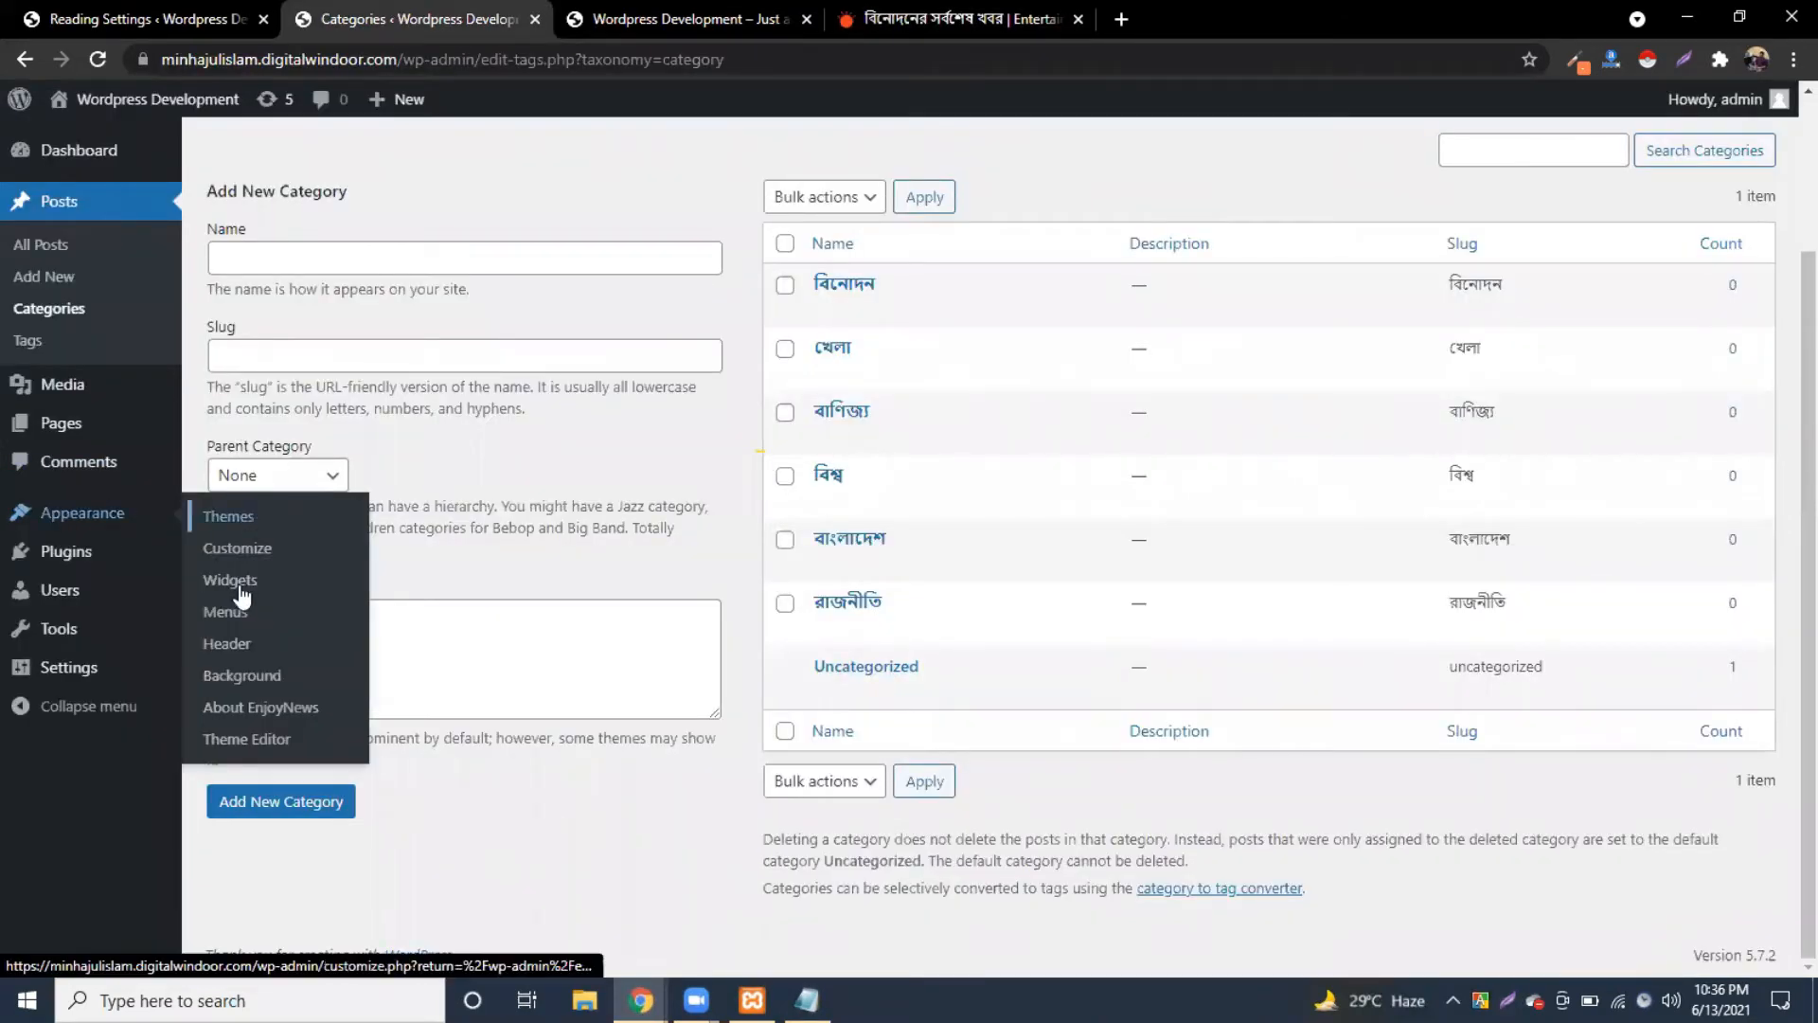
{"action": "left_click", "coordinate": [237, 616]}
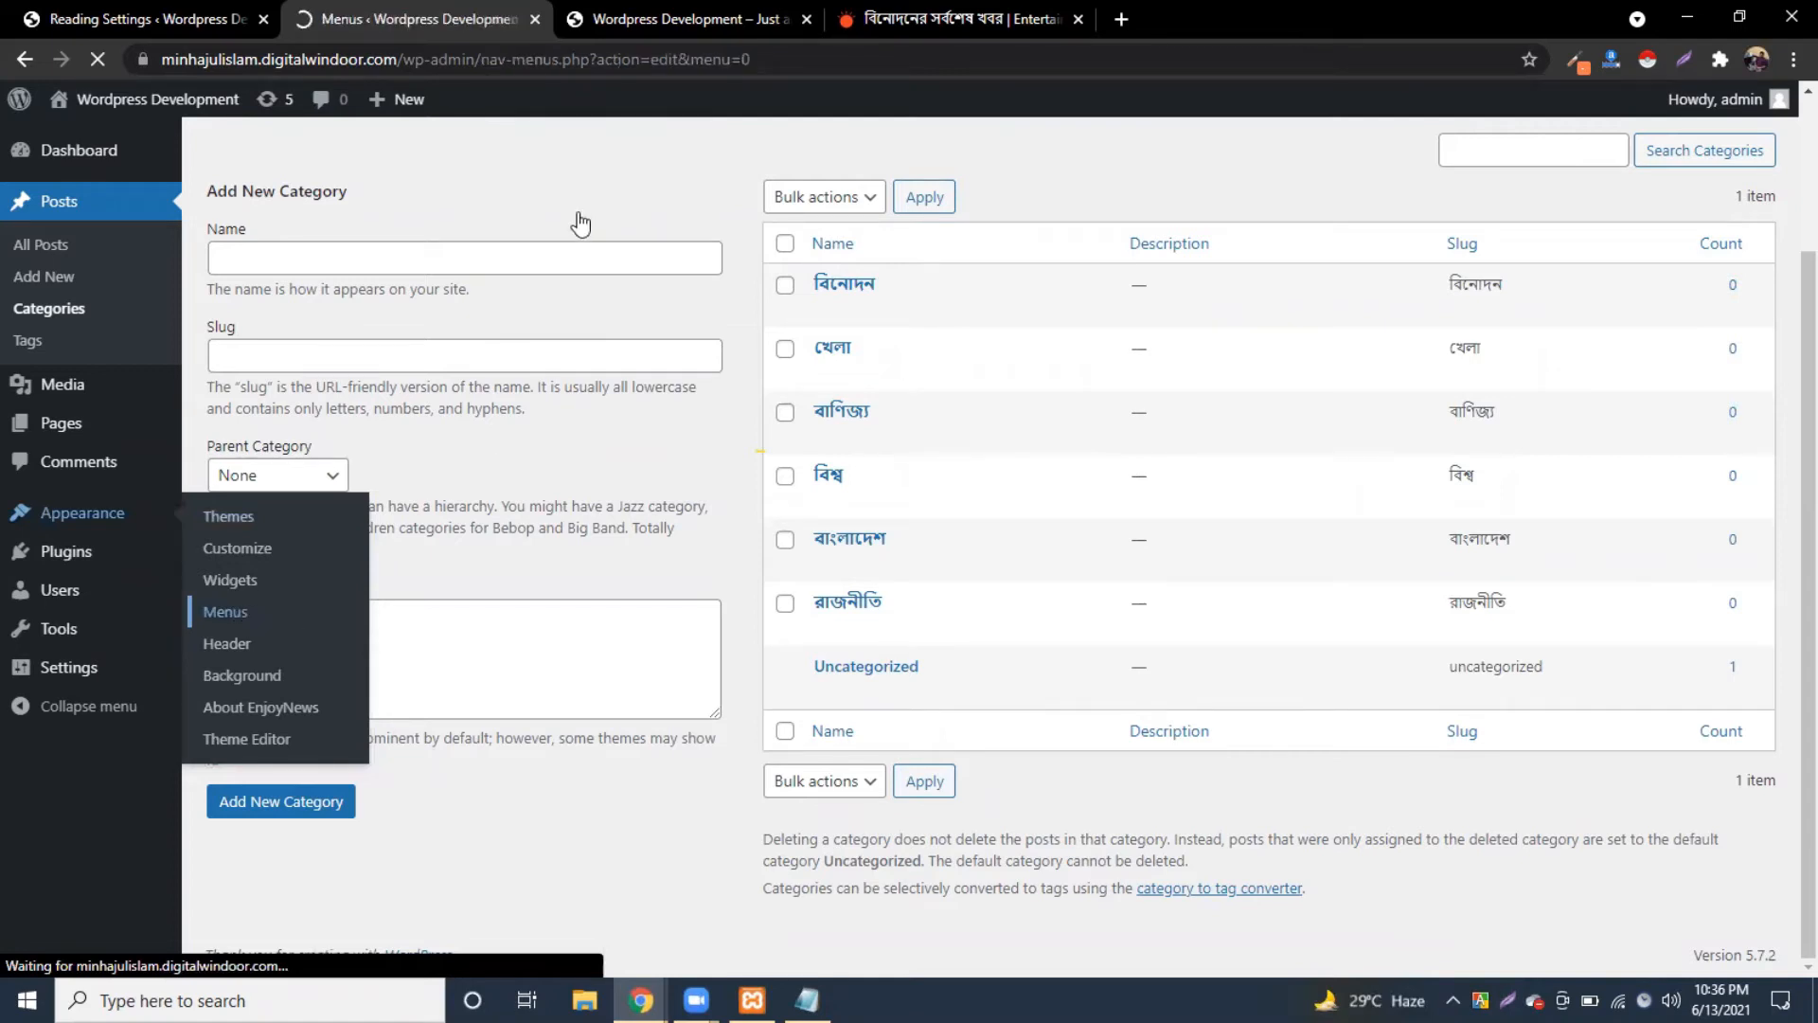
{"action": "scroll", "coordinate": [702, 408], "scroll_direction": "down", "scroll_amount": 1}
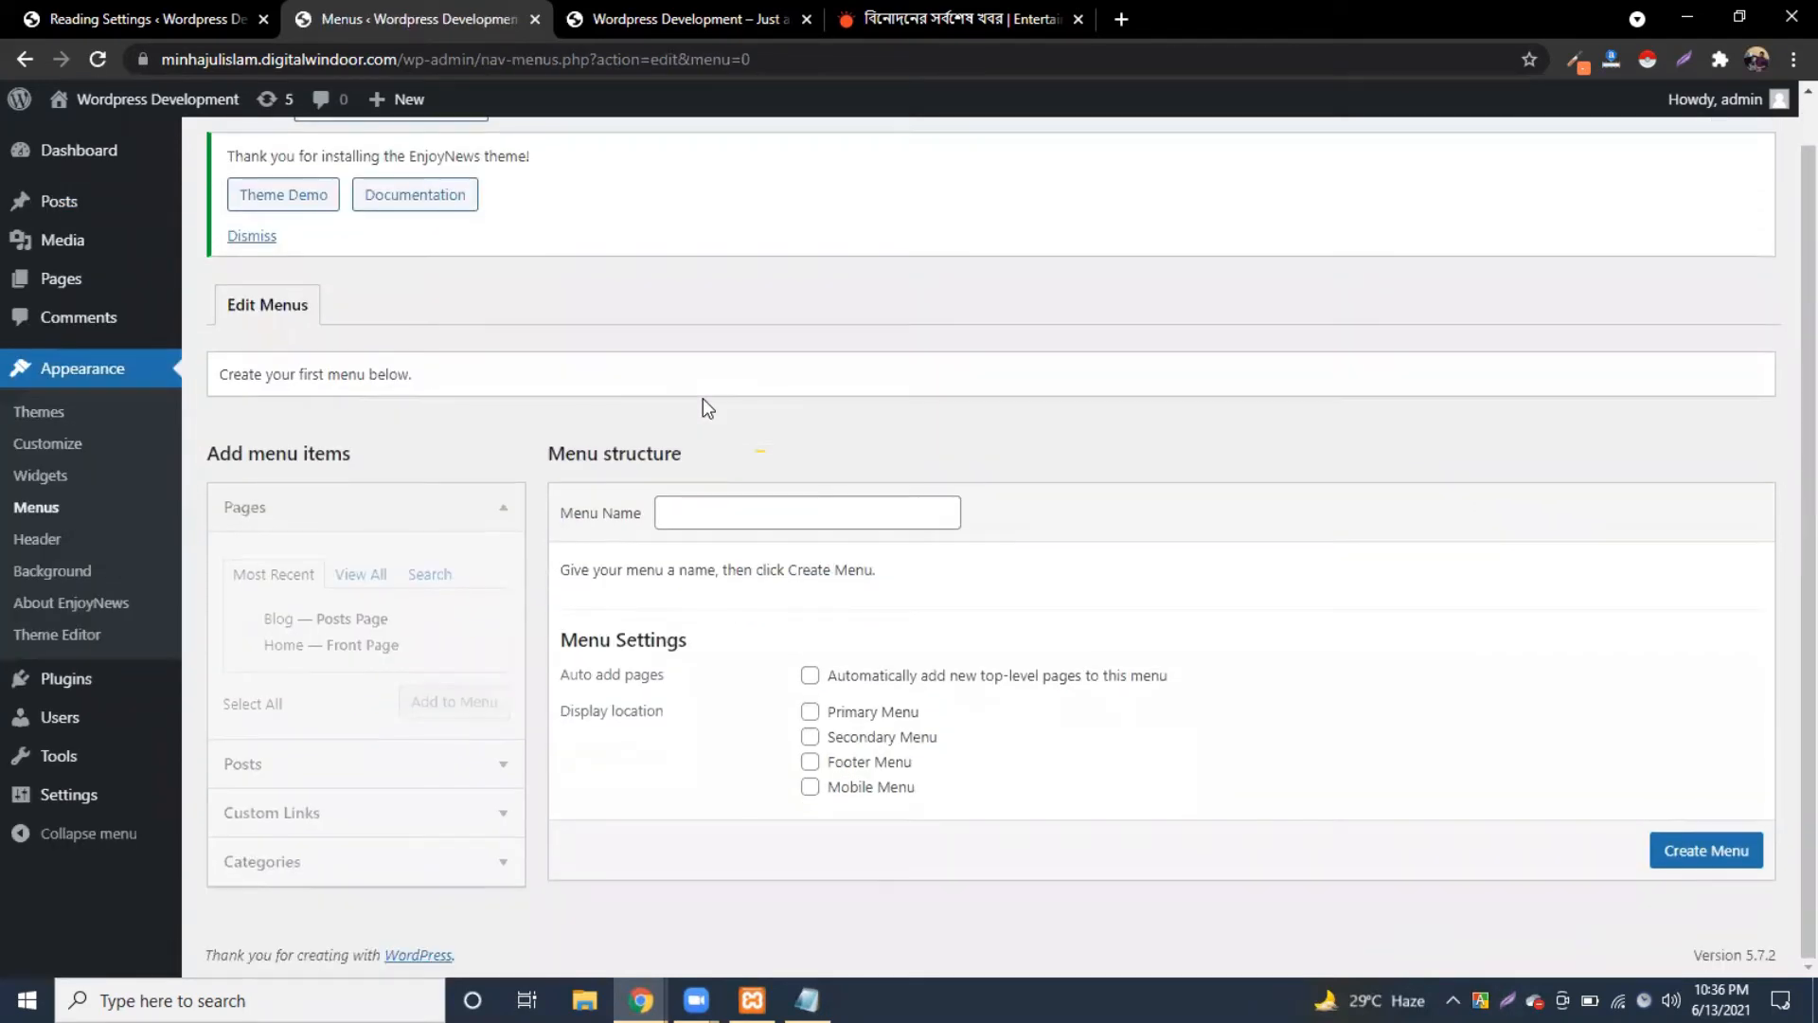
{"action": "left_click", "coordinate": [503, 520]}
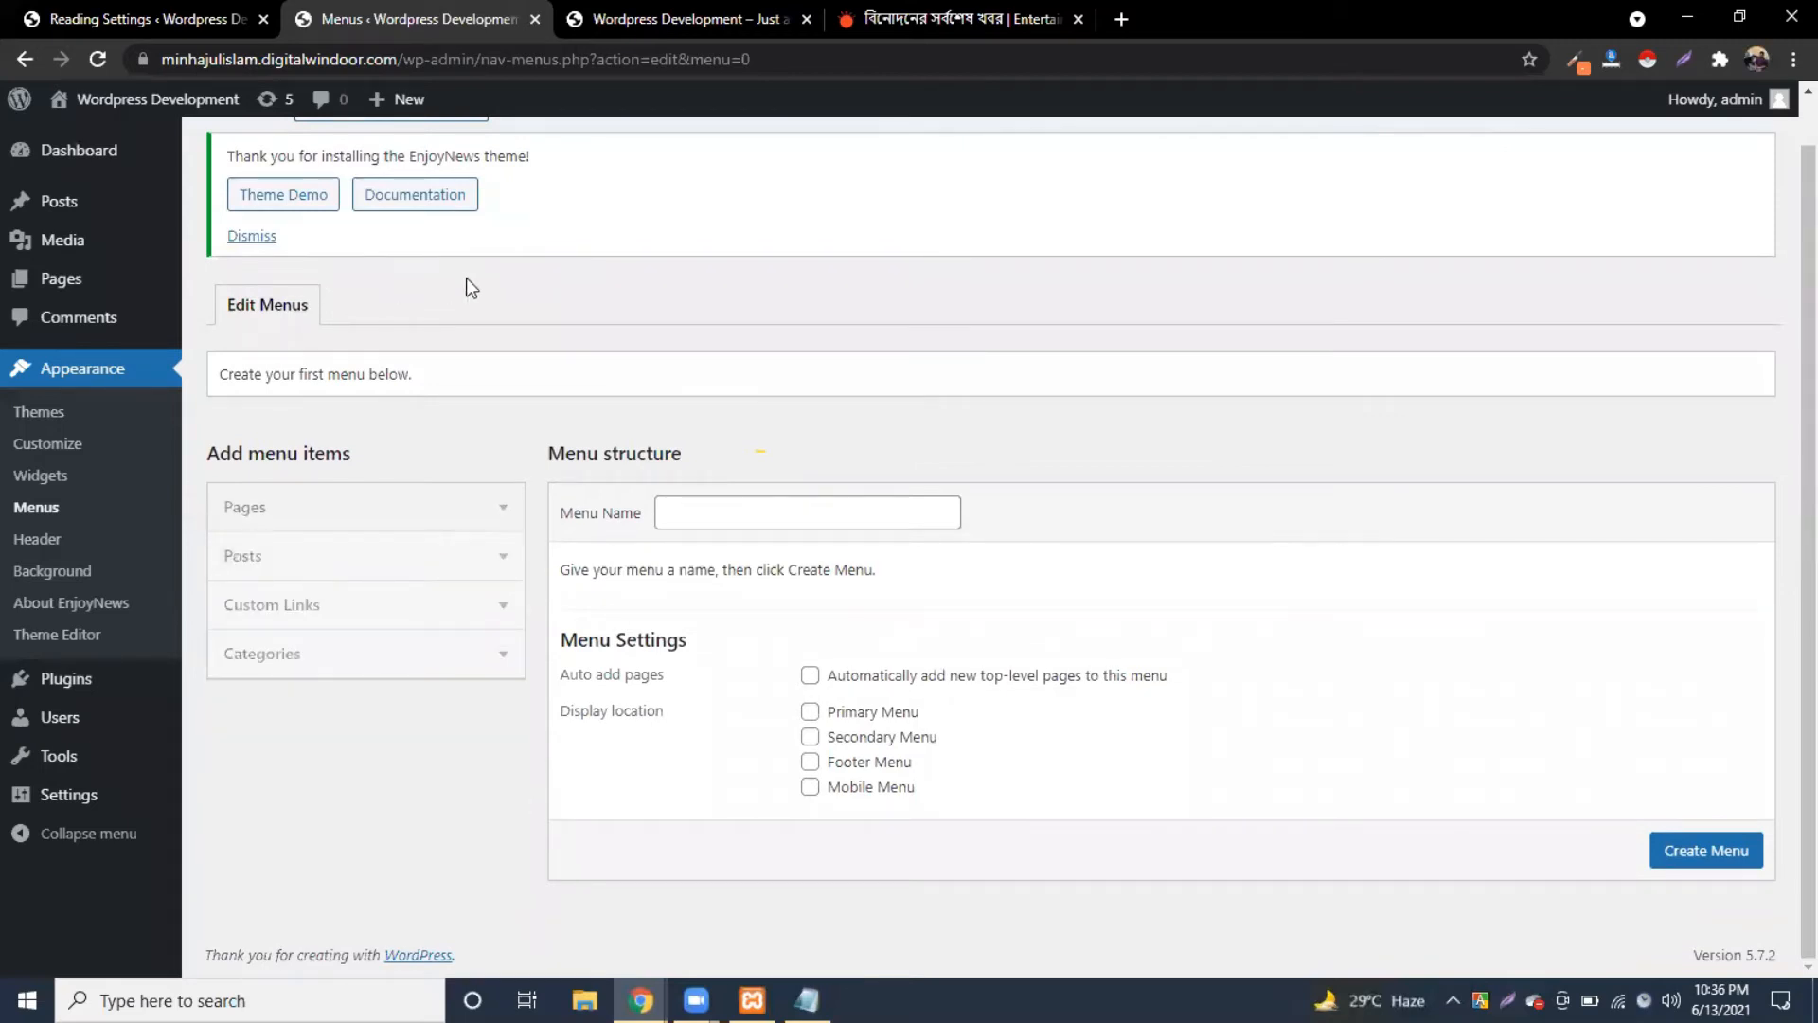
{"action": "scroll", "coordinate": [379, 327], "scroll_direction": "up", "scroll_amount": 1}
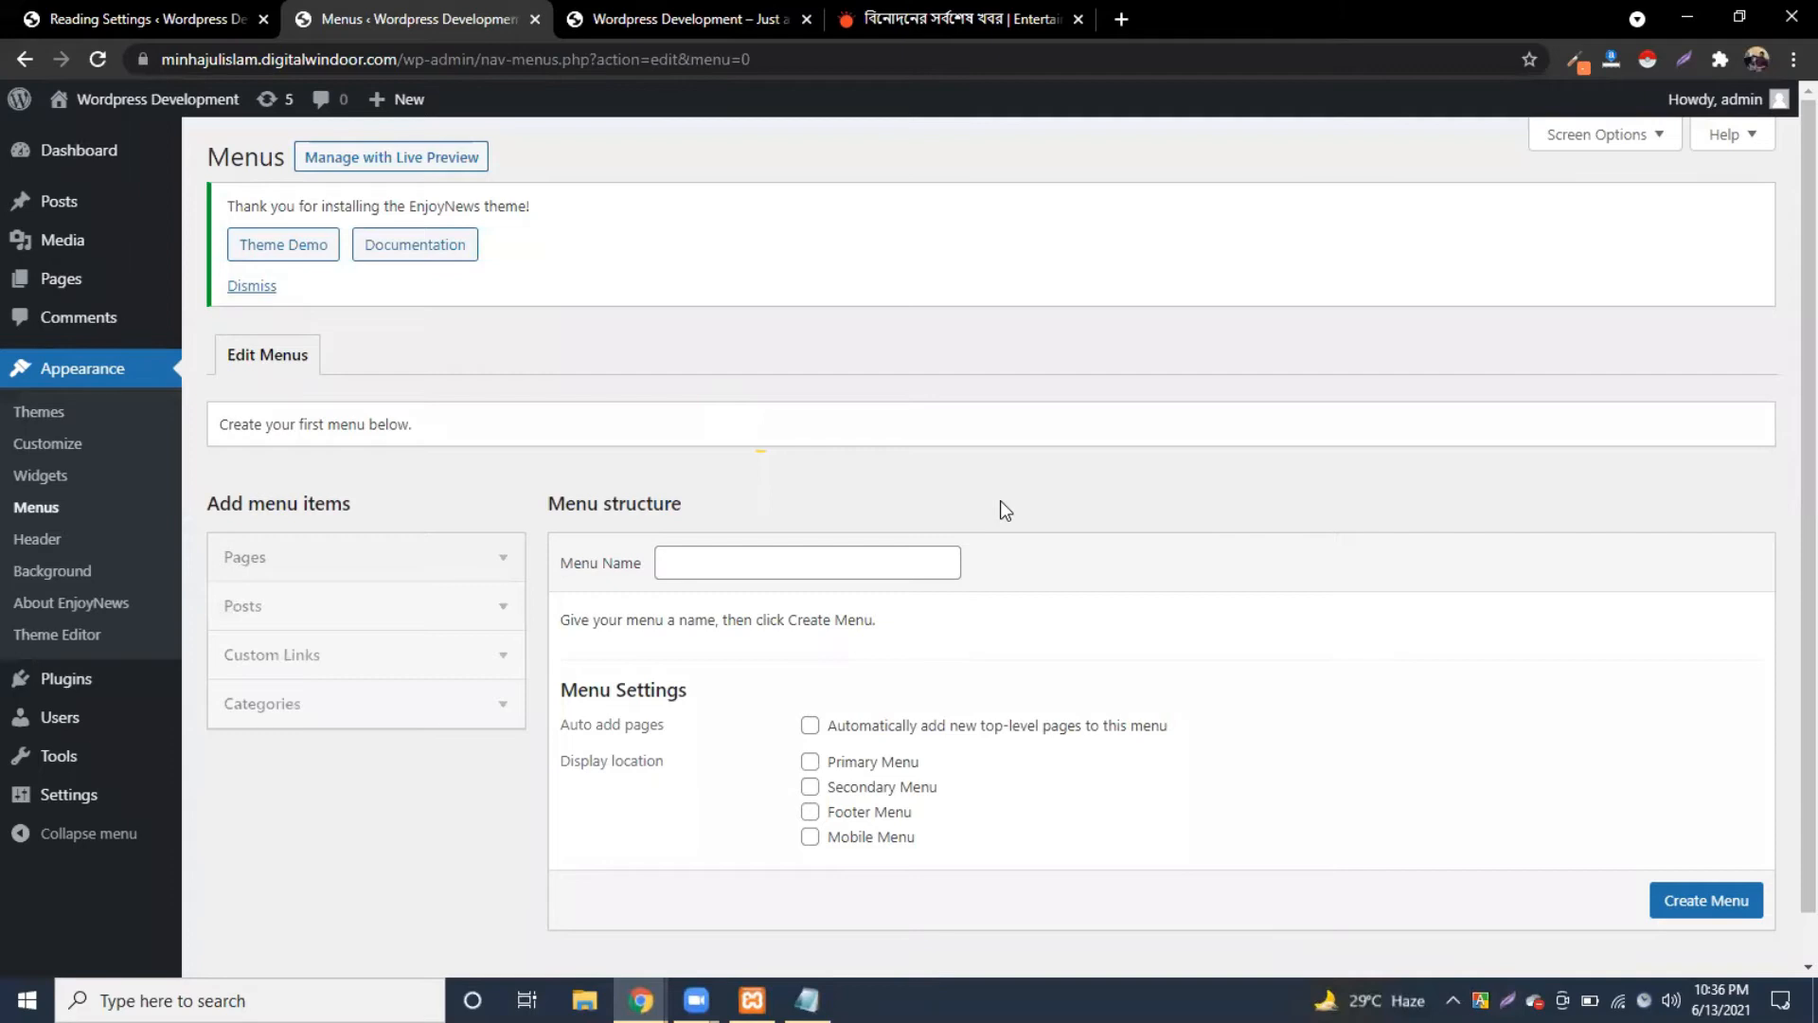
{"action": "left_click", "coordinate": [732, 559]}
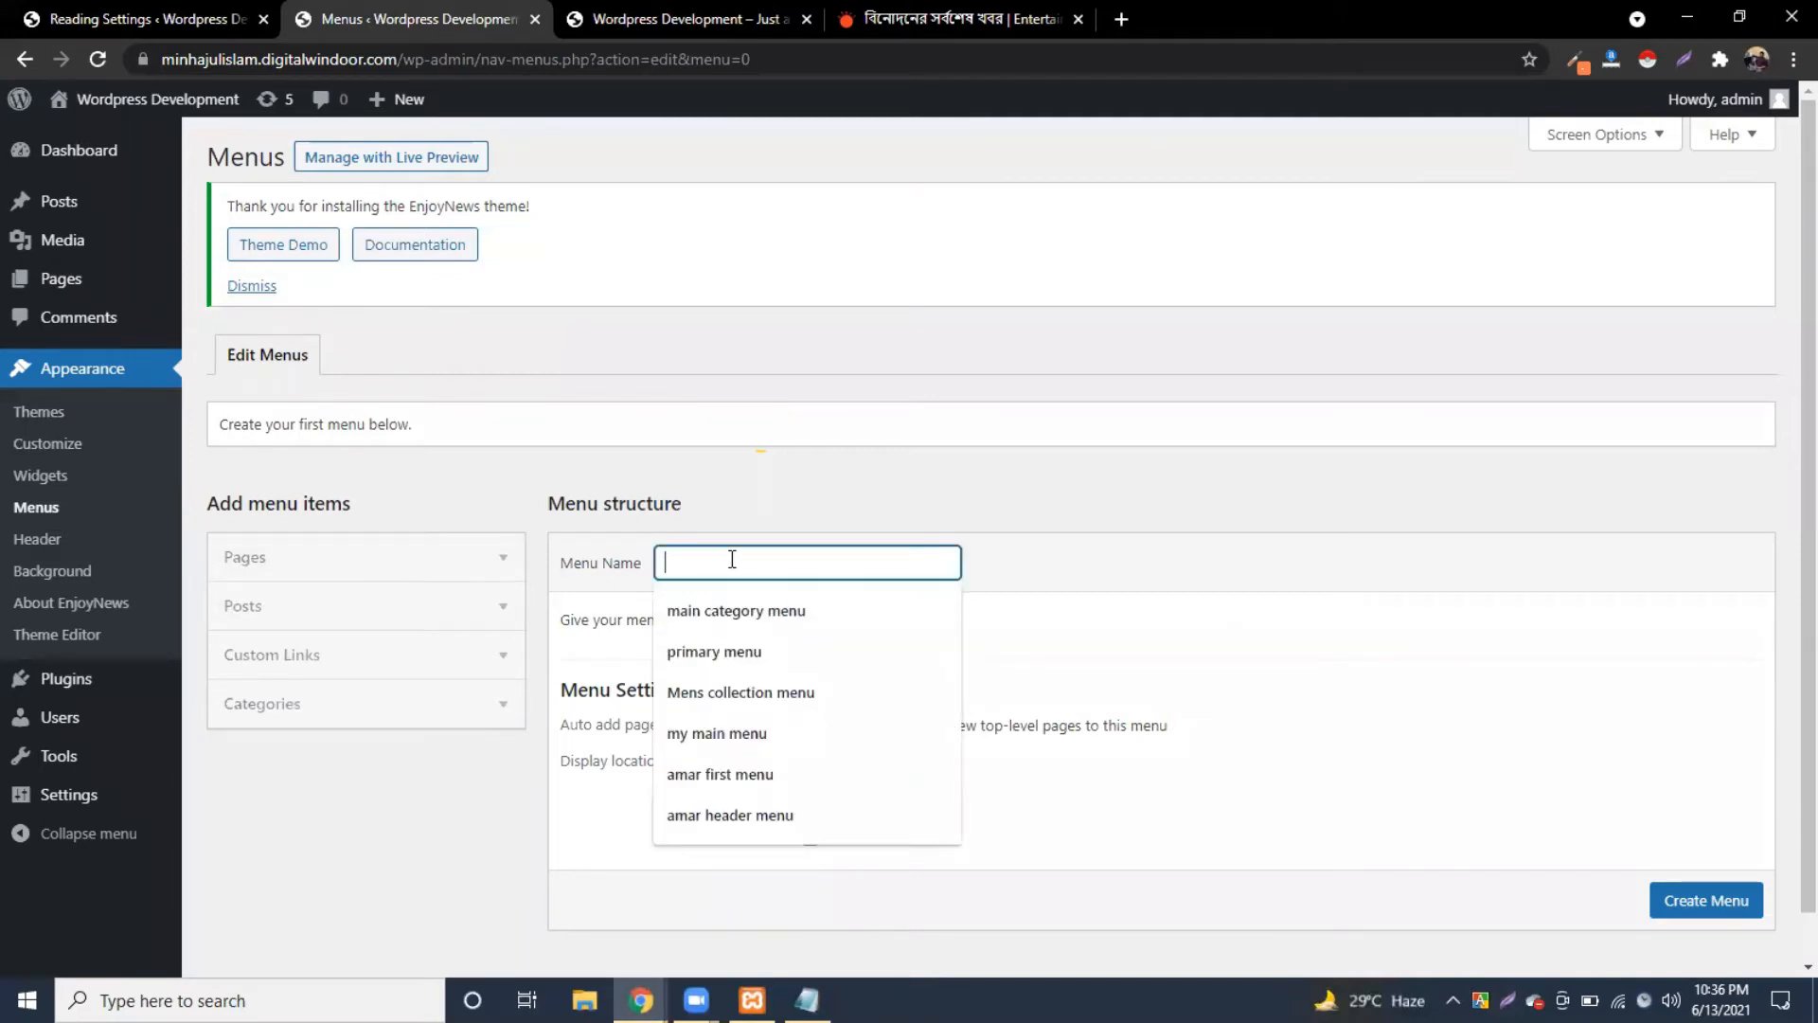
{"action": "type", "text": "primaru"}
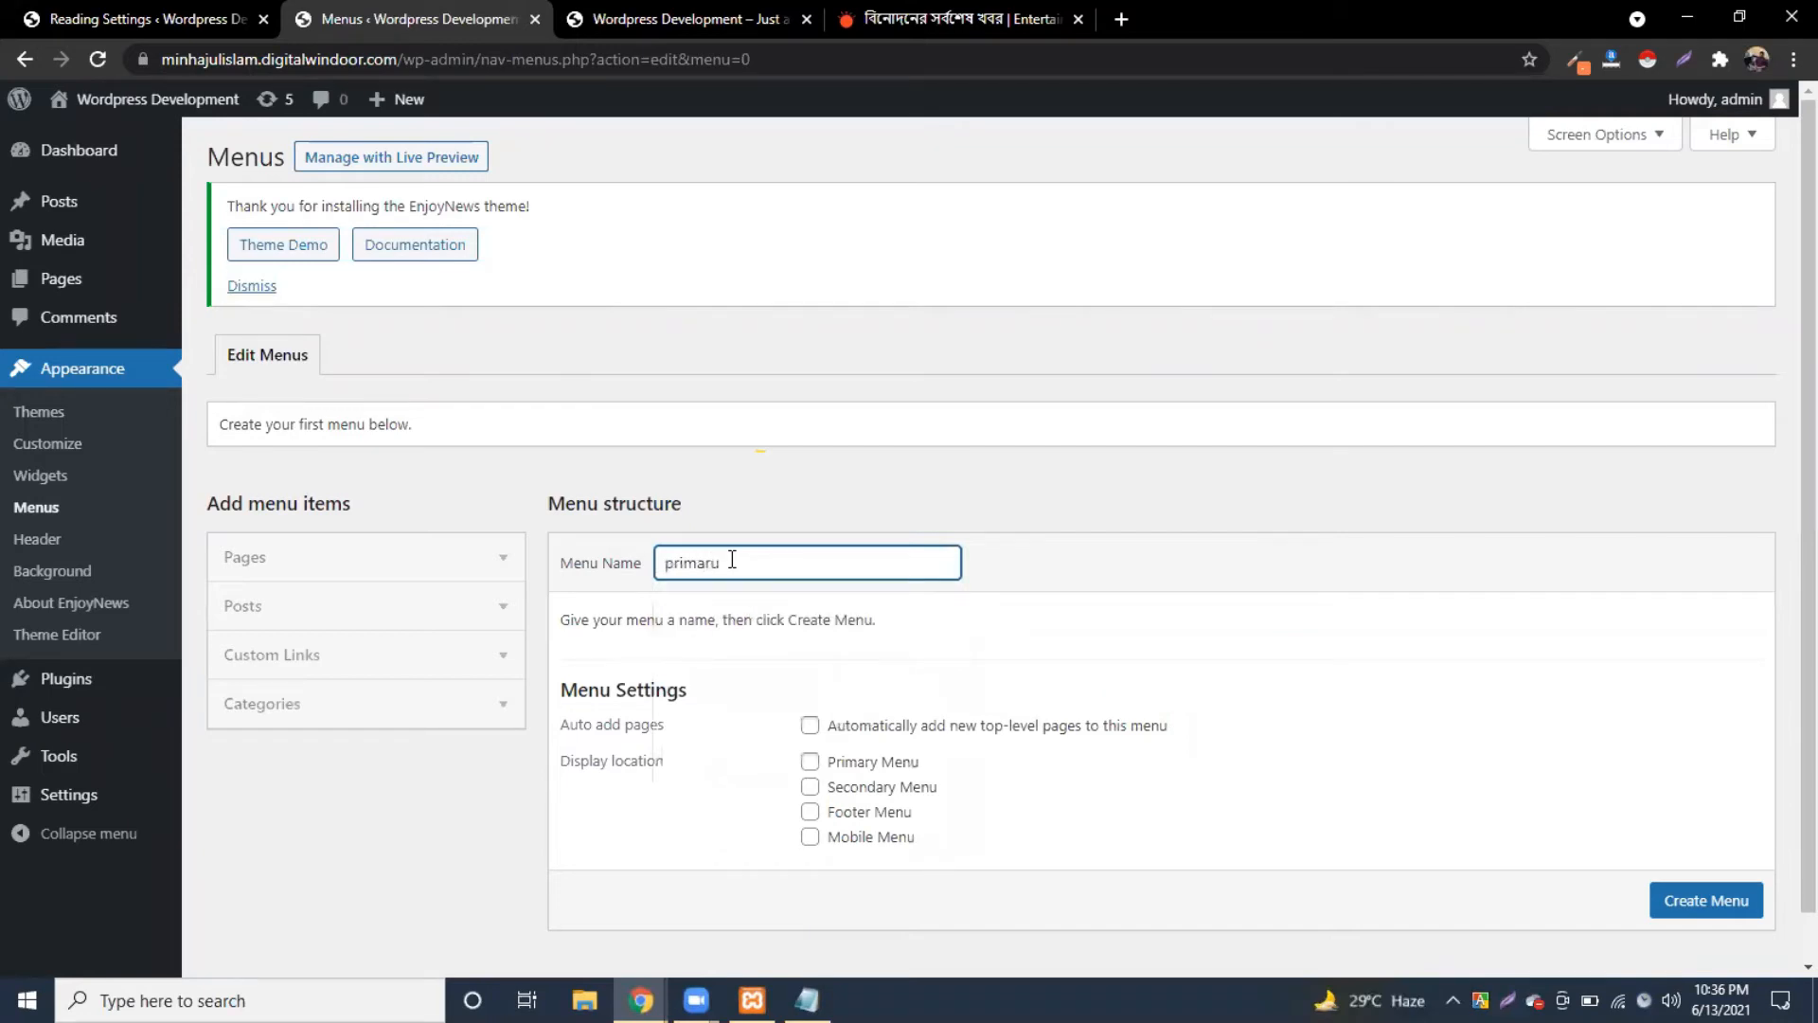
{"action": "key", "text": "BackSpace"}
{"action": "type", "text": "y menu"}
{"action": "left_click", "coordinate": [1704, 911]}
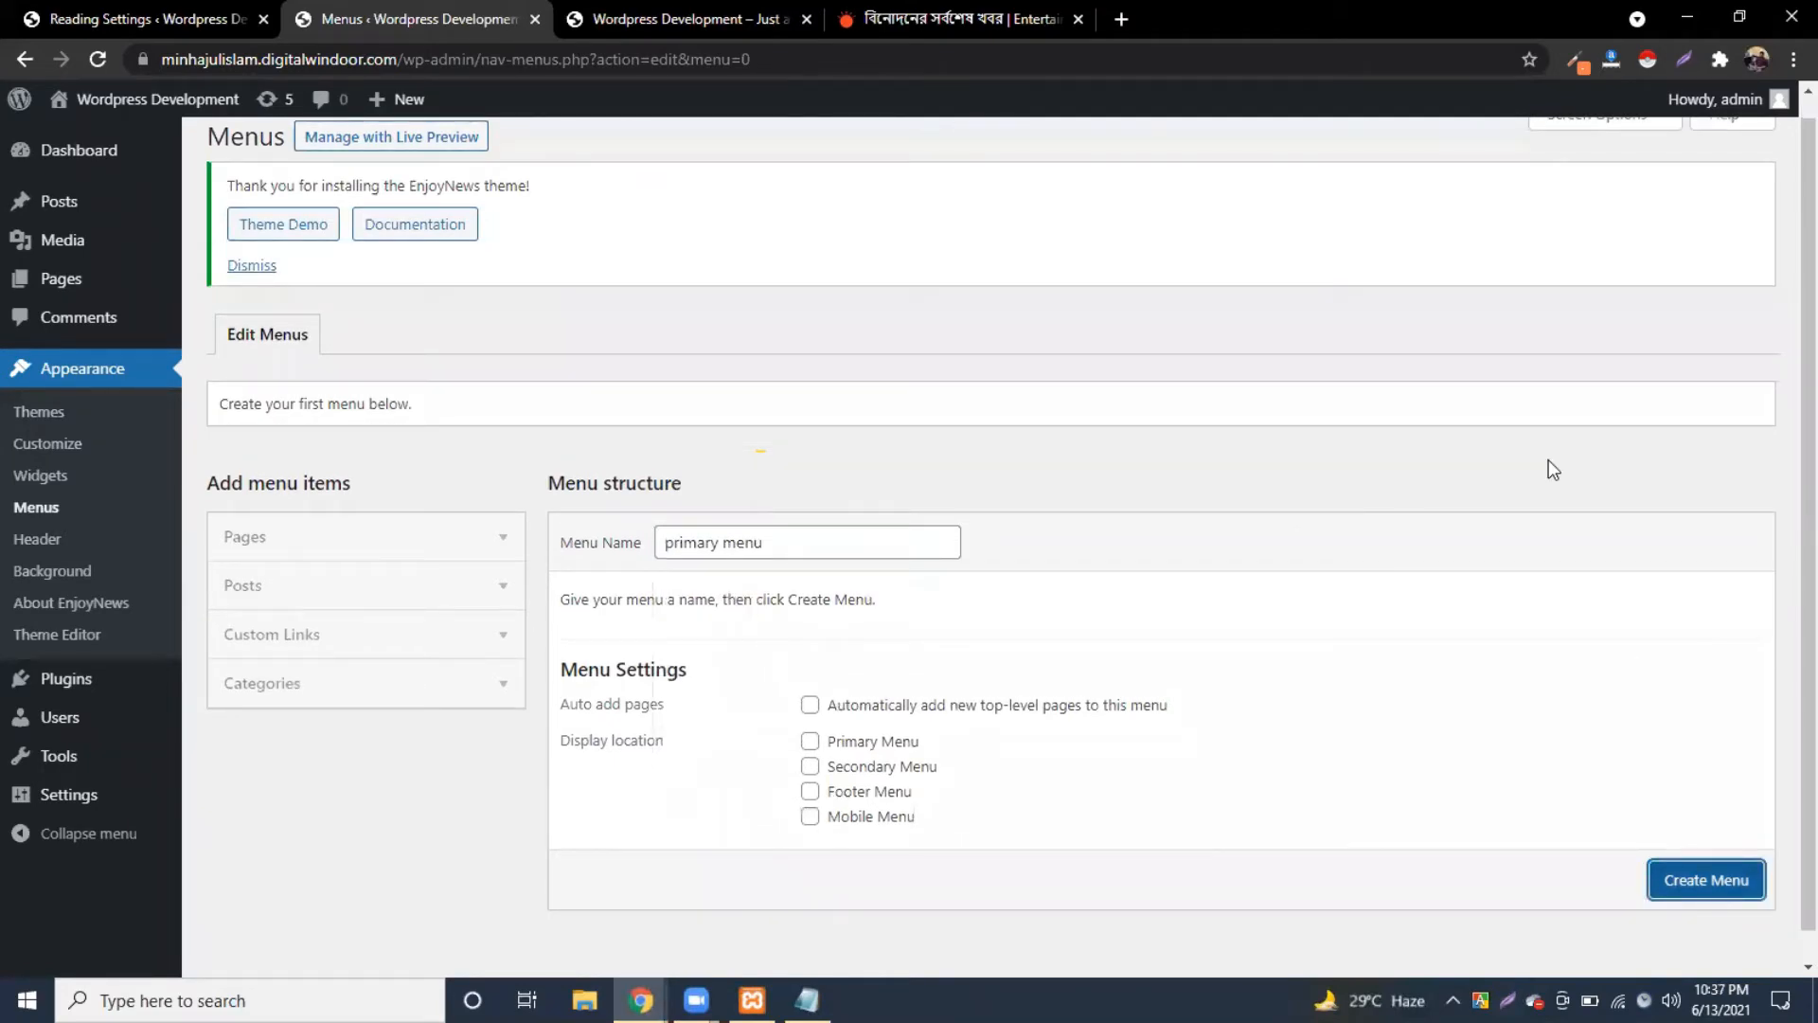
{"action": "left_click", "coordinate": [1695, 880]}
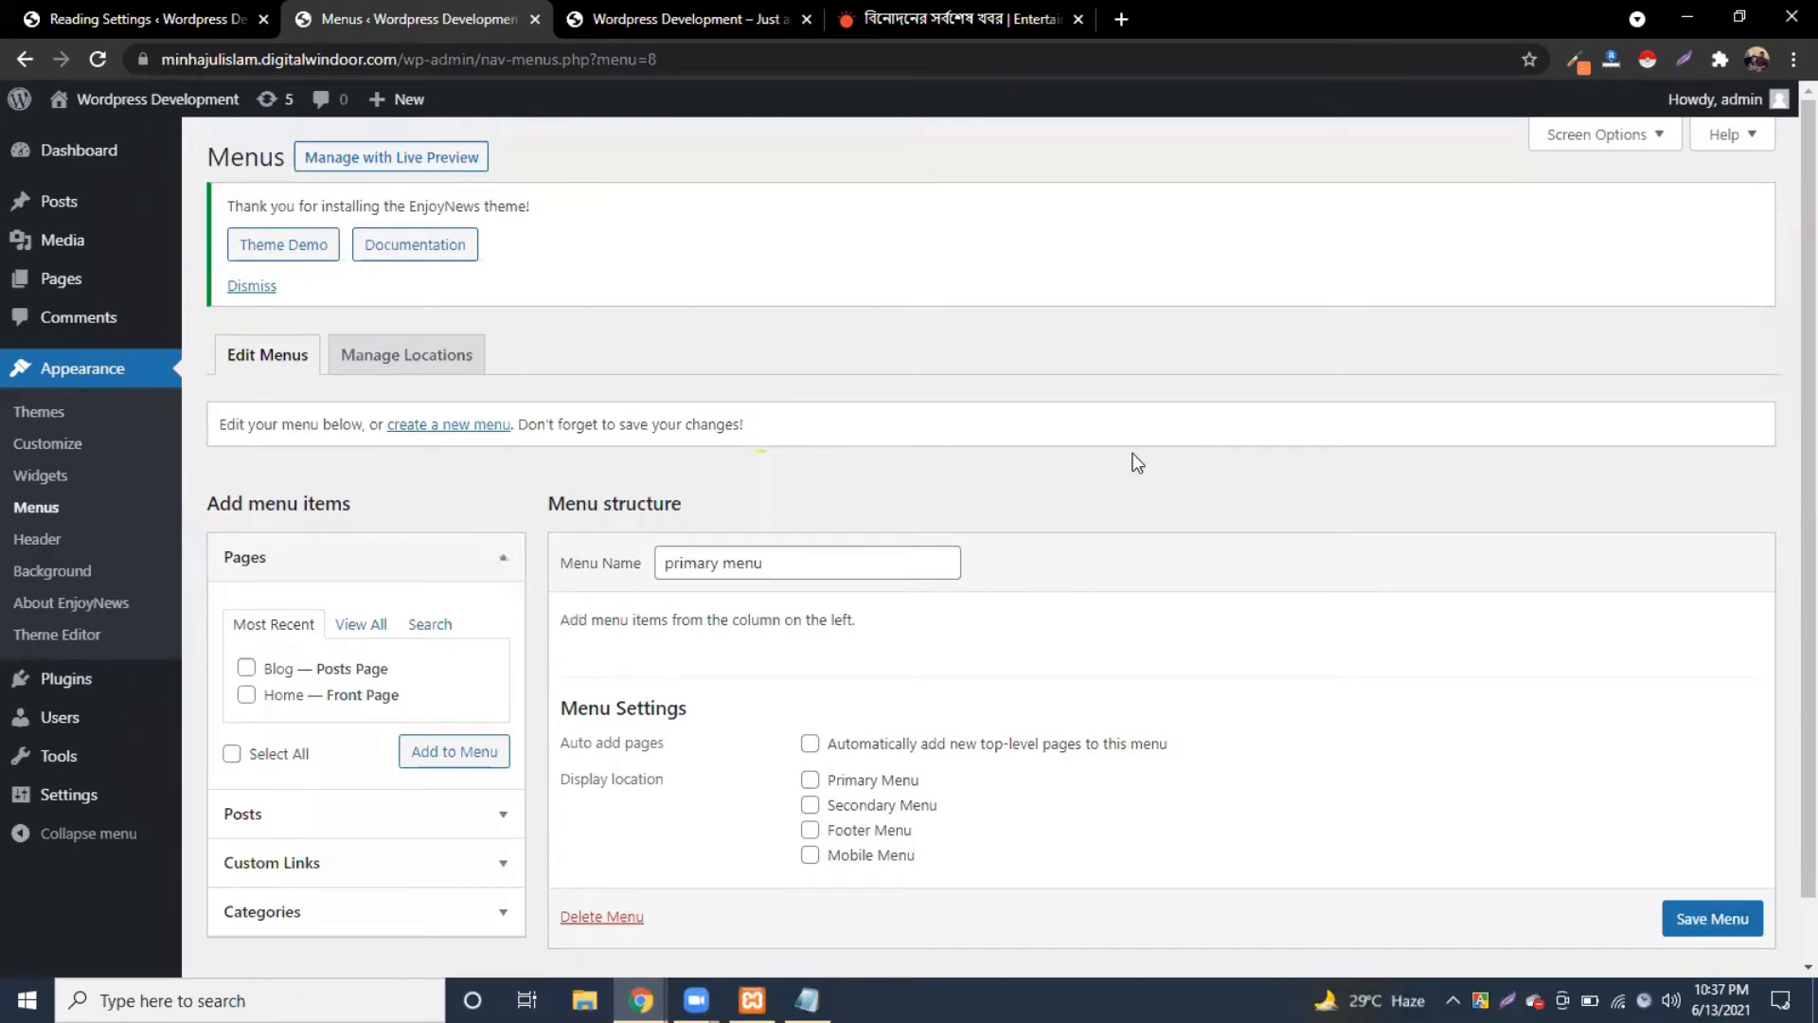
Step: Collapse the Pages box and enable the Categories box through Screen Options
{"action": "left_click", "coordinate": [500, 560]}
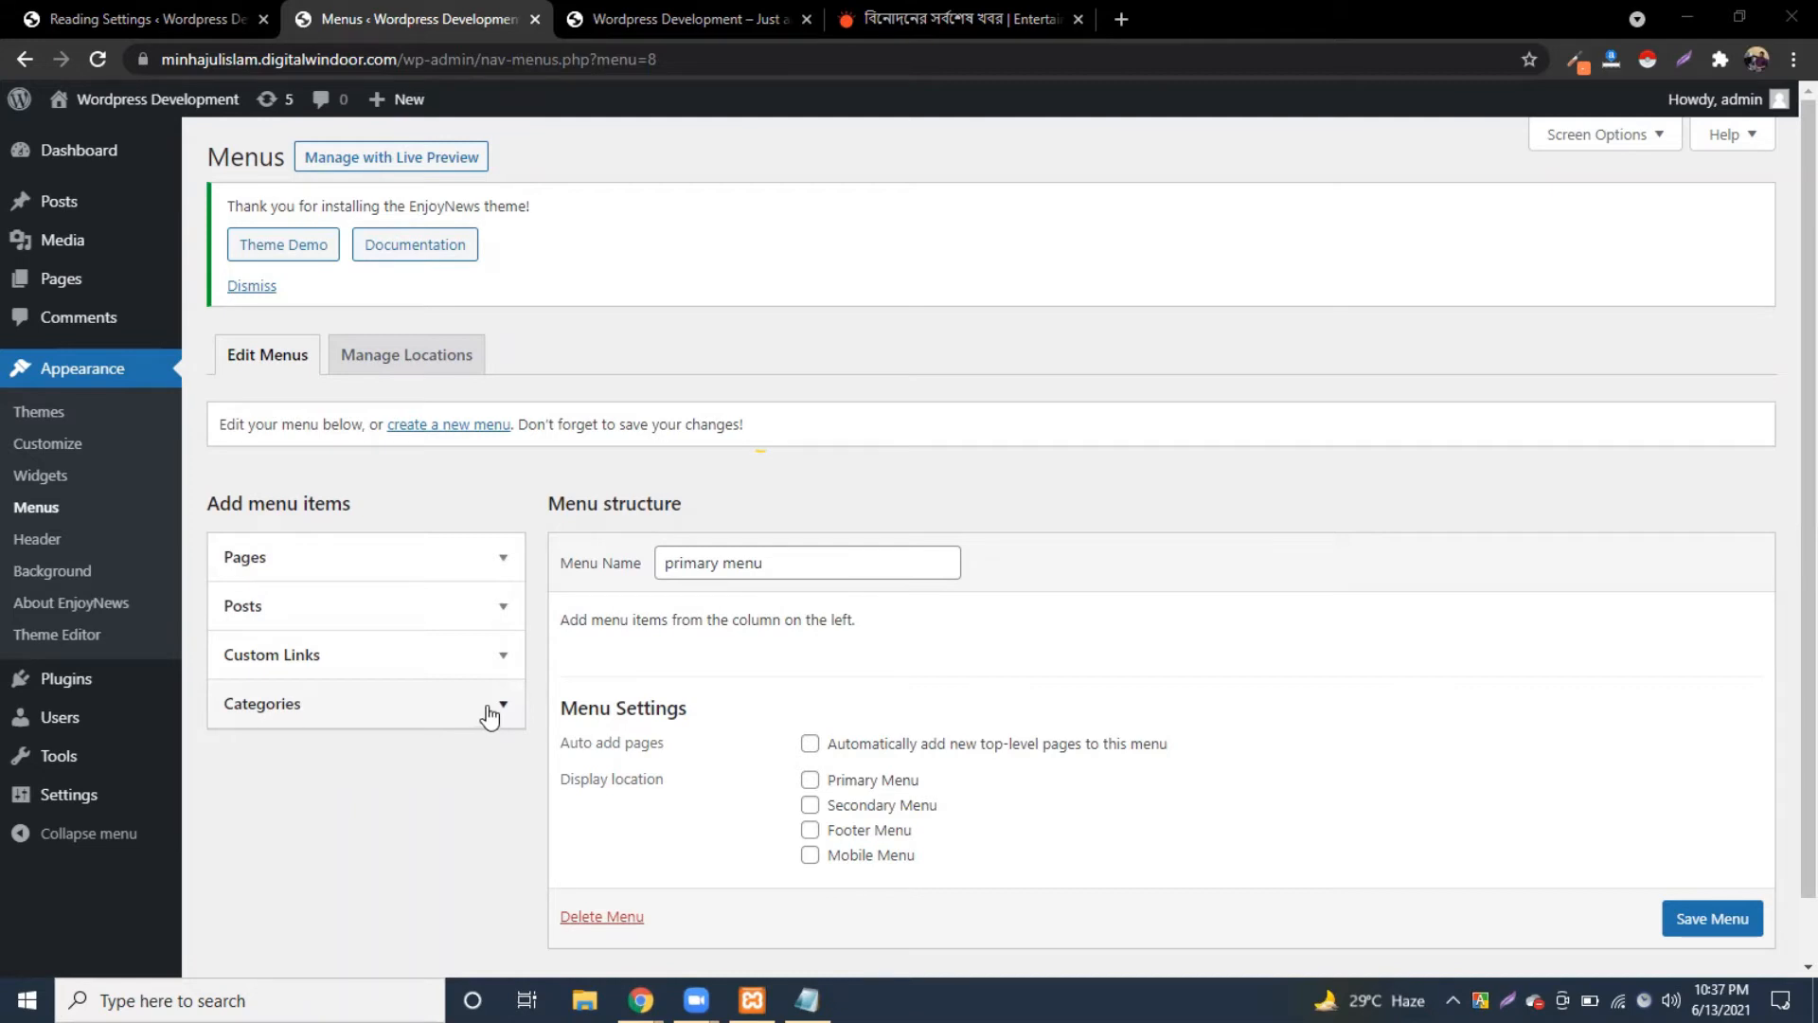
{"action": "left_click", "coordinate": [1628, 142]}
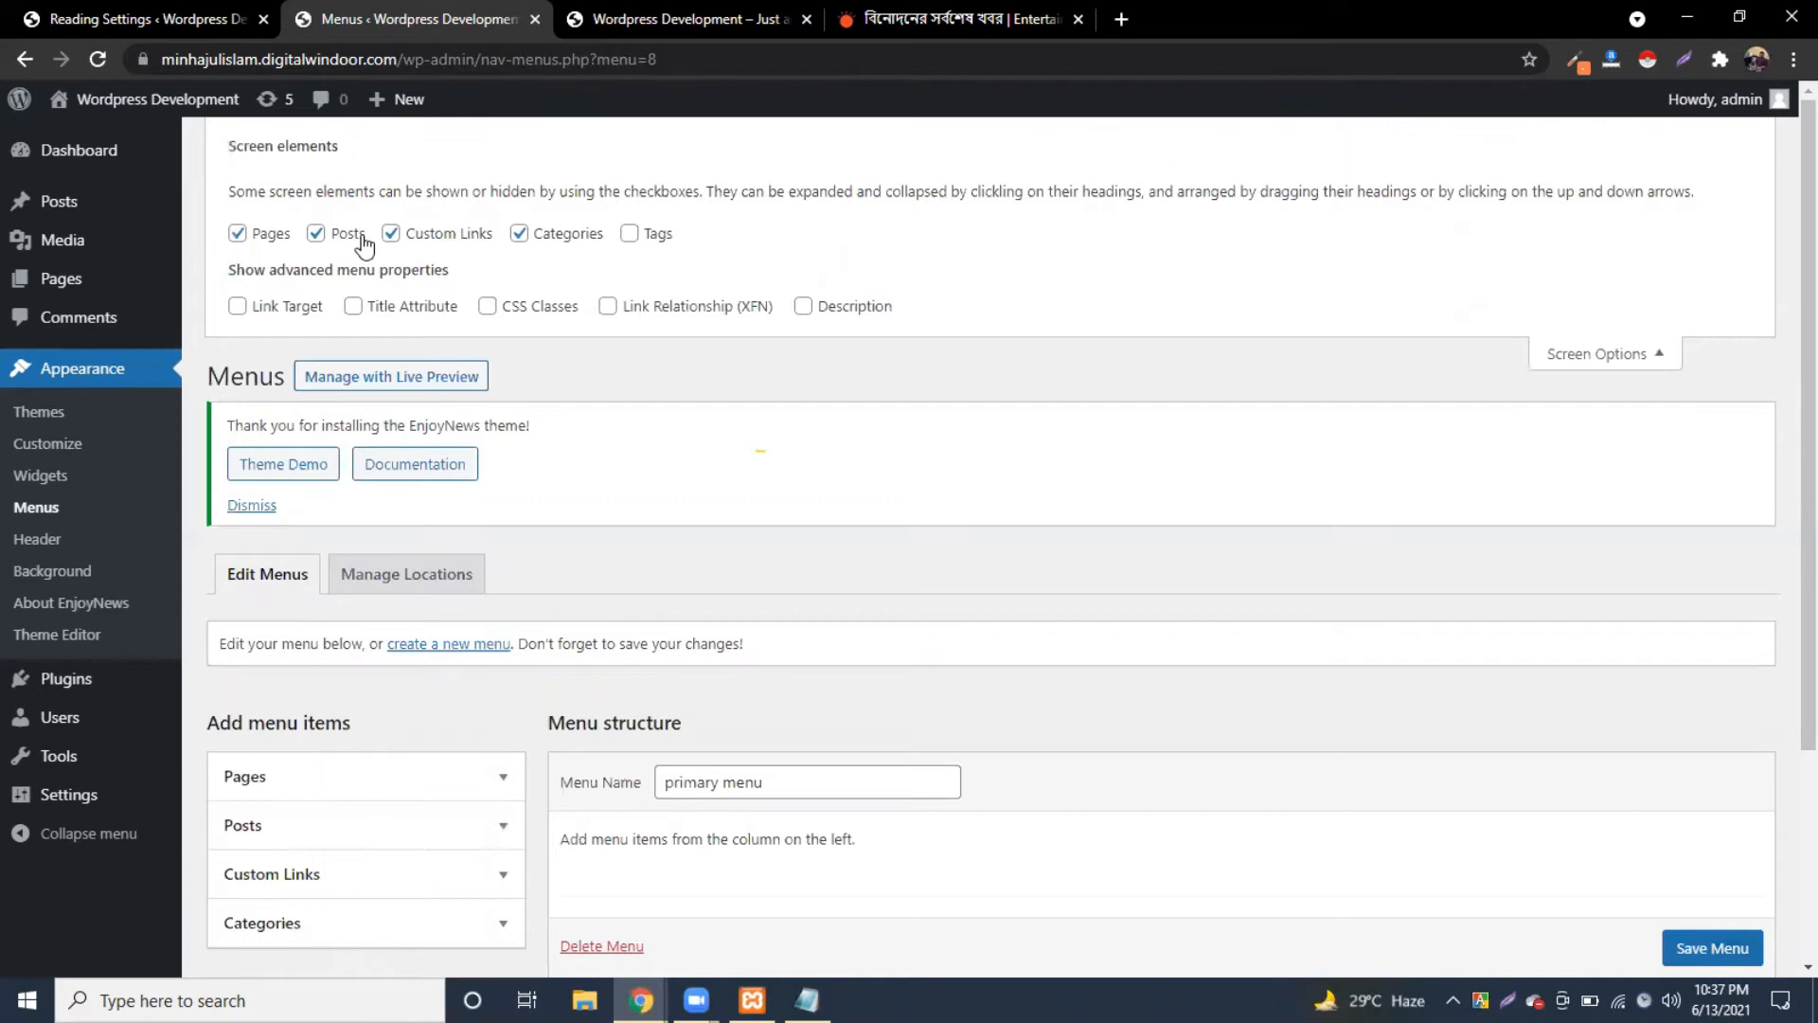
{"action": "left_click", "coordinate": [522, 236]}
{"action": "left_click", "coordinate": [1609, 360]}
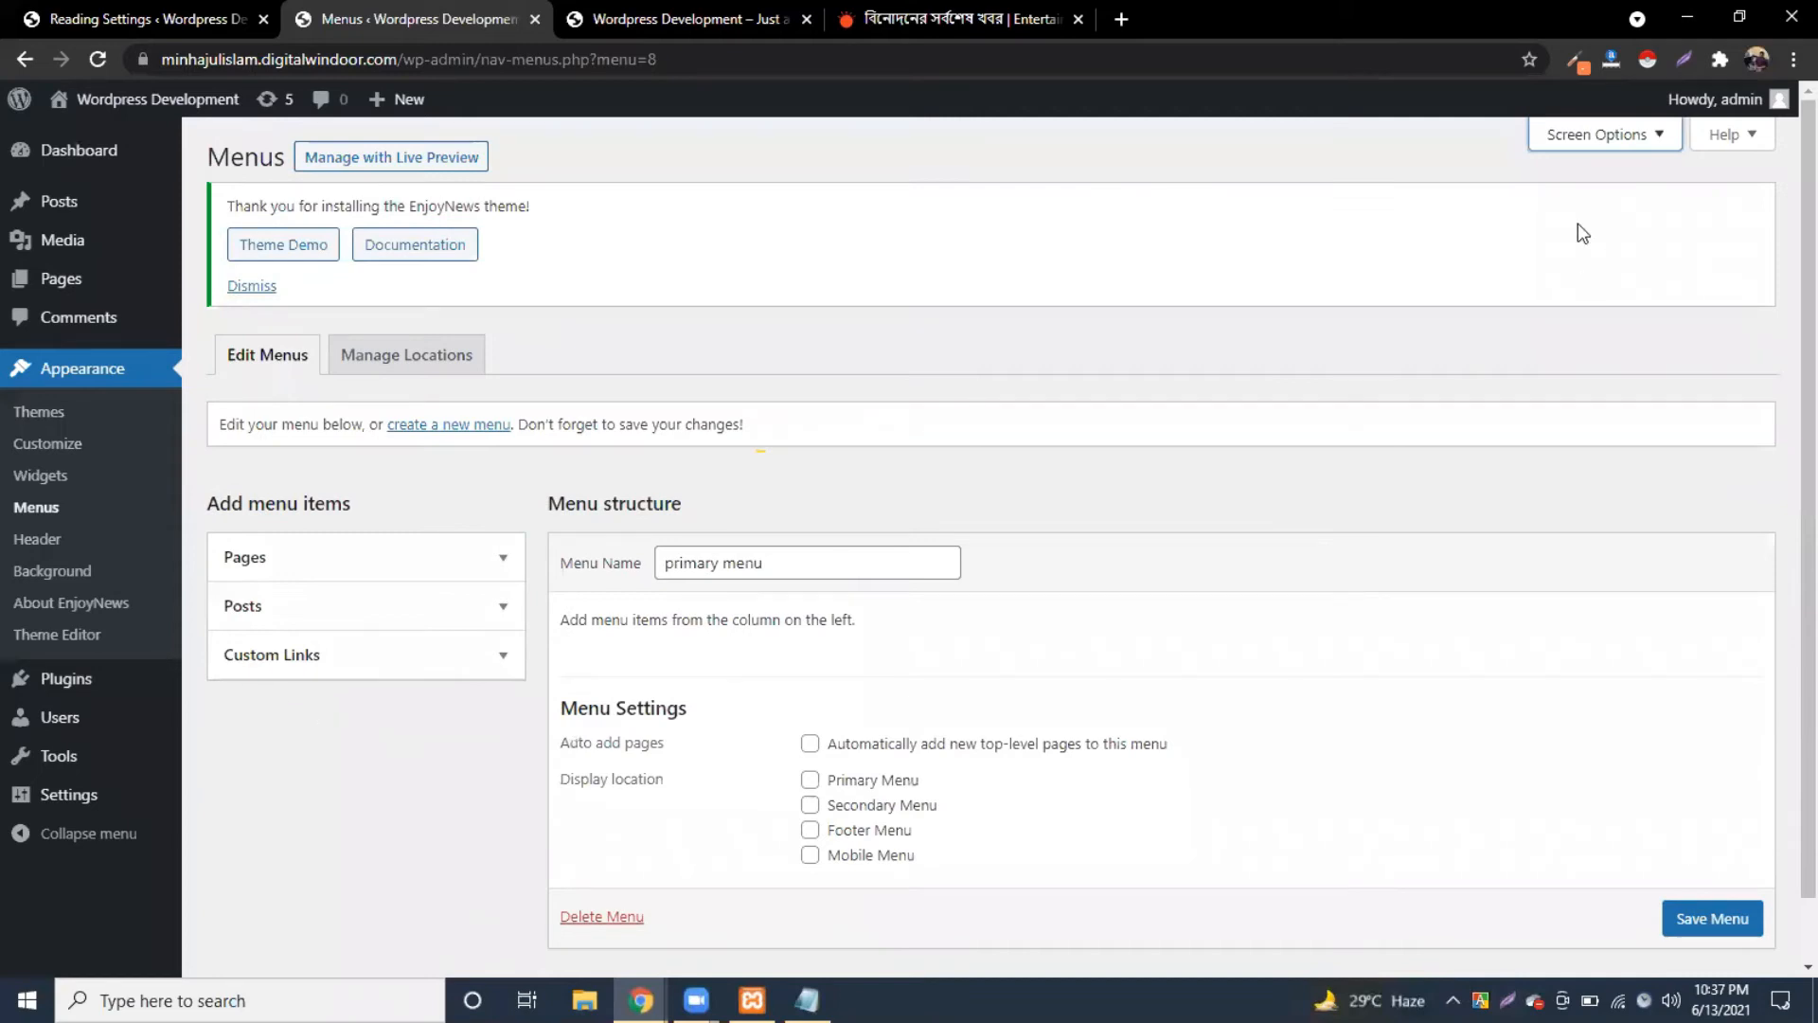
{"action": "left_click", "coordinate": [1592, 140]}
{"action": "left_click", "coordinate": [520, 235]}
{"action": "scroll", "coordinate": [410, 690], "scroll_direction": "down", "scroll_amount": 1}
{"action": "scroll", "coordinate": [388, 800], "scroll_direction": "down", "scroll_amount": 1}
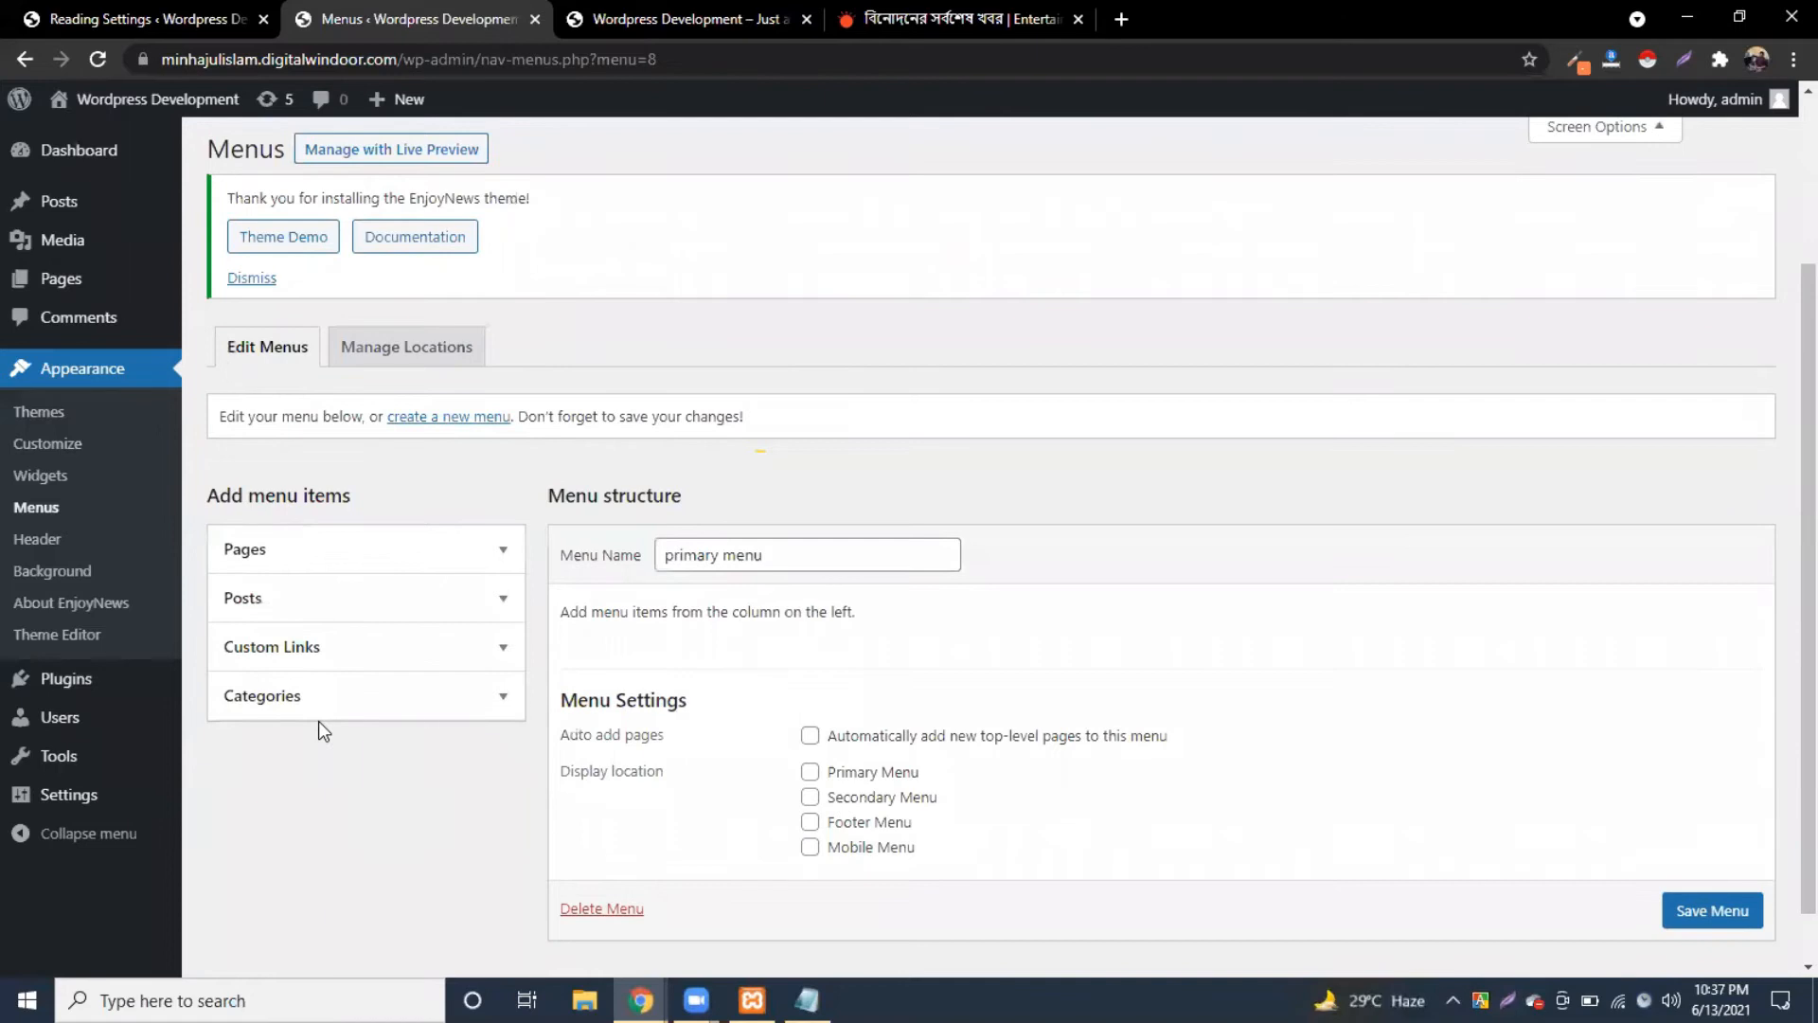
{"action": "scroll", "coordinate": [1607, 145], "scroll_direction": "up", "scroll_amount": 2}
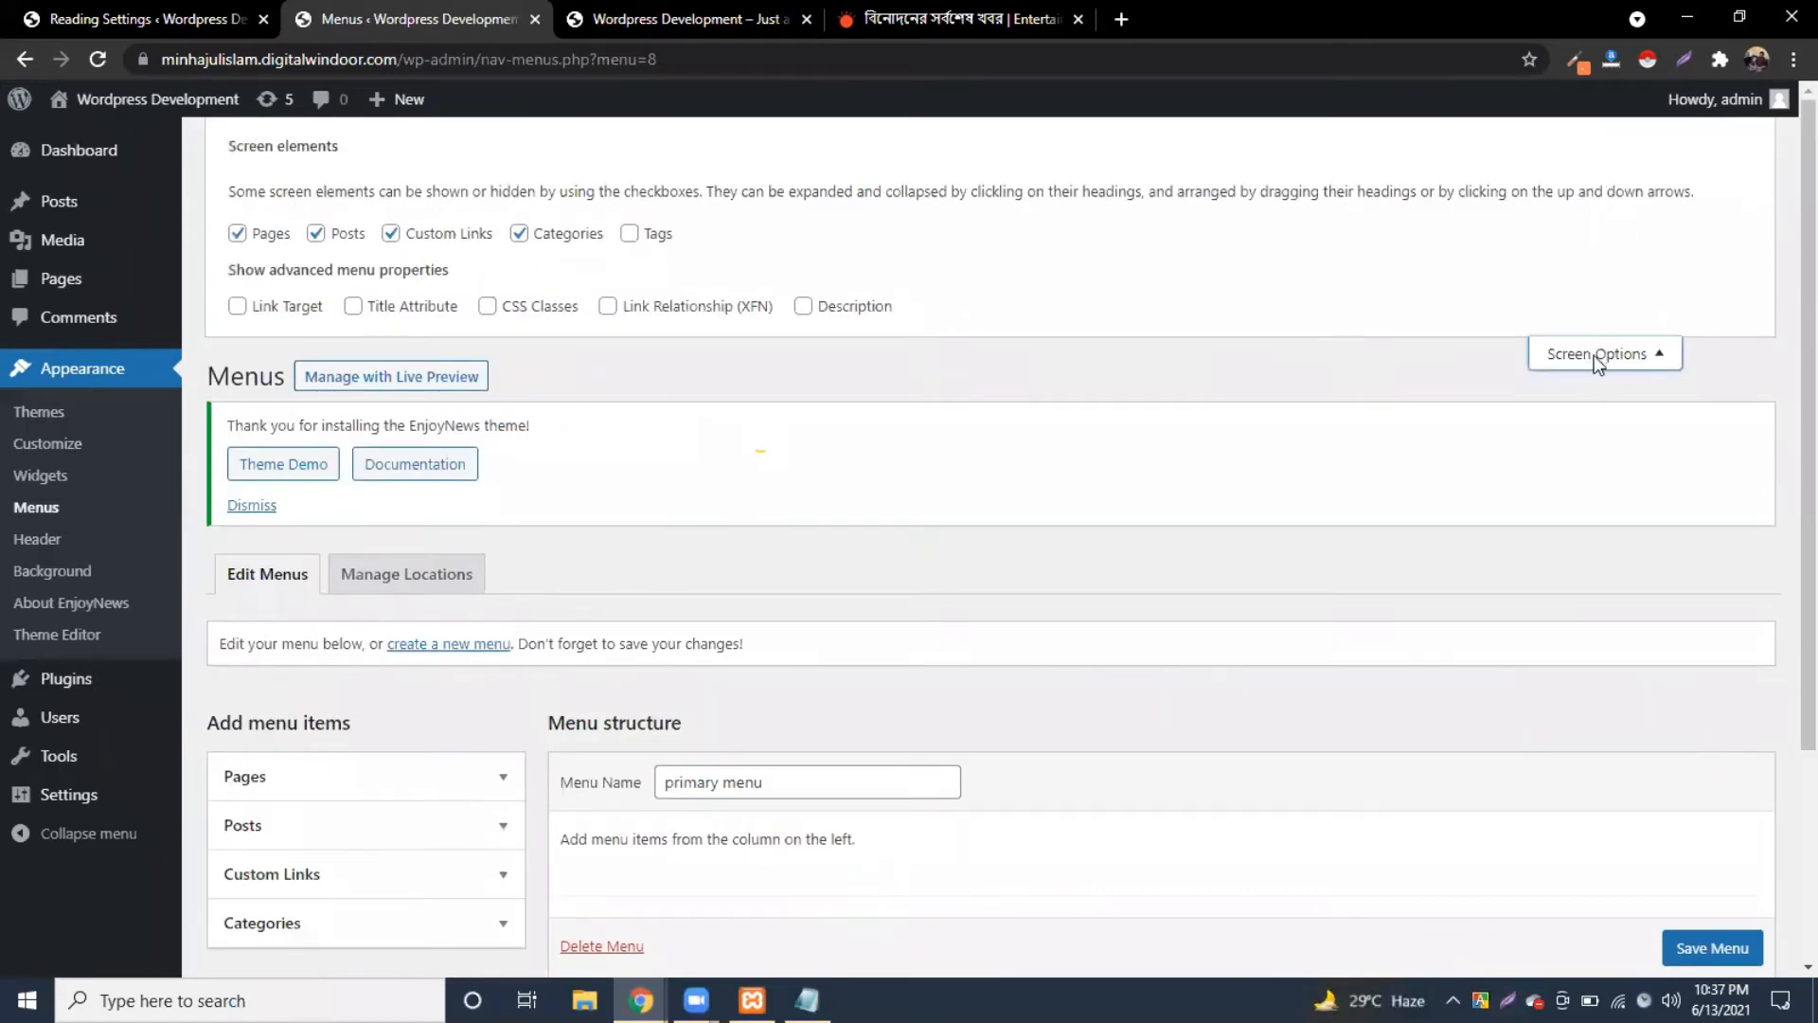
{"action": "left_click", "coordinate": [1593, 355]}
Step: Expand the Categories box and list all categories under View All
{"action": "left_click", "coordinate": [408, 710]}
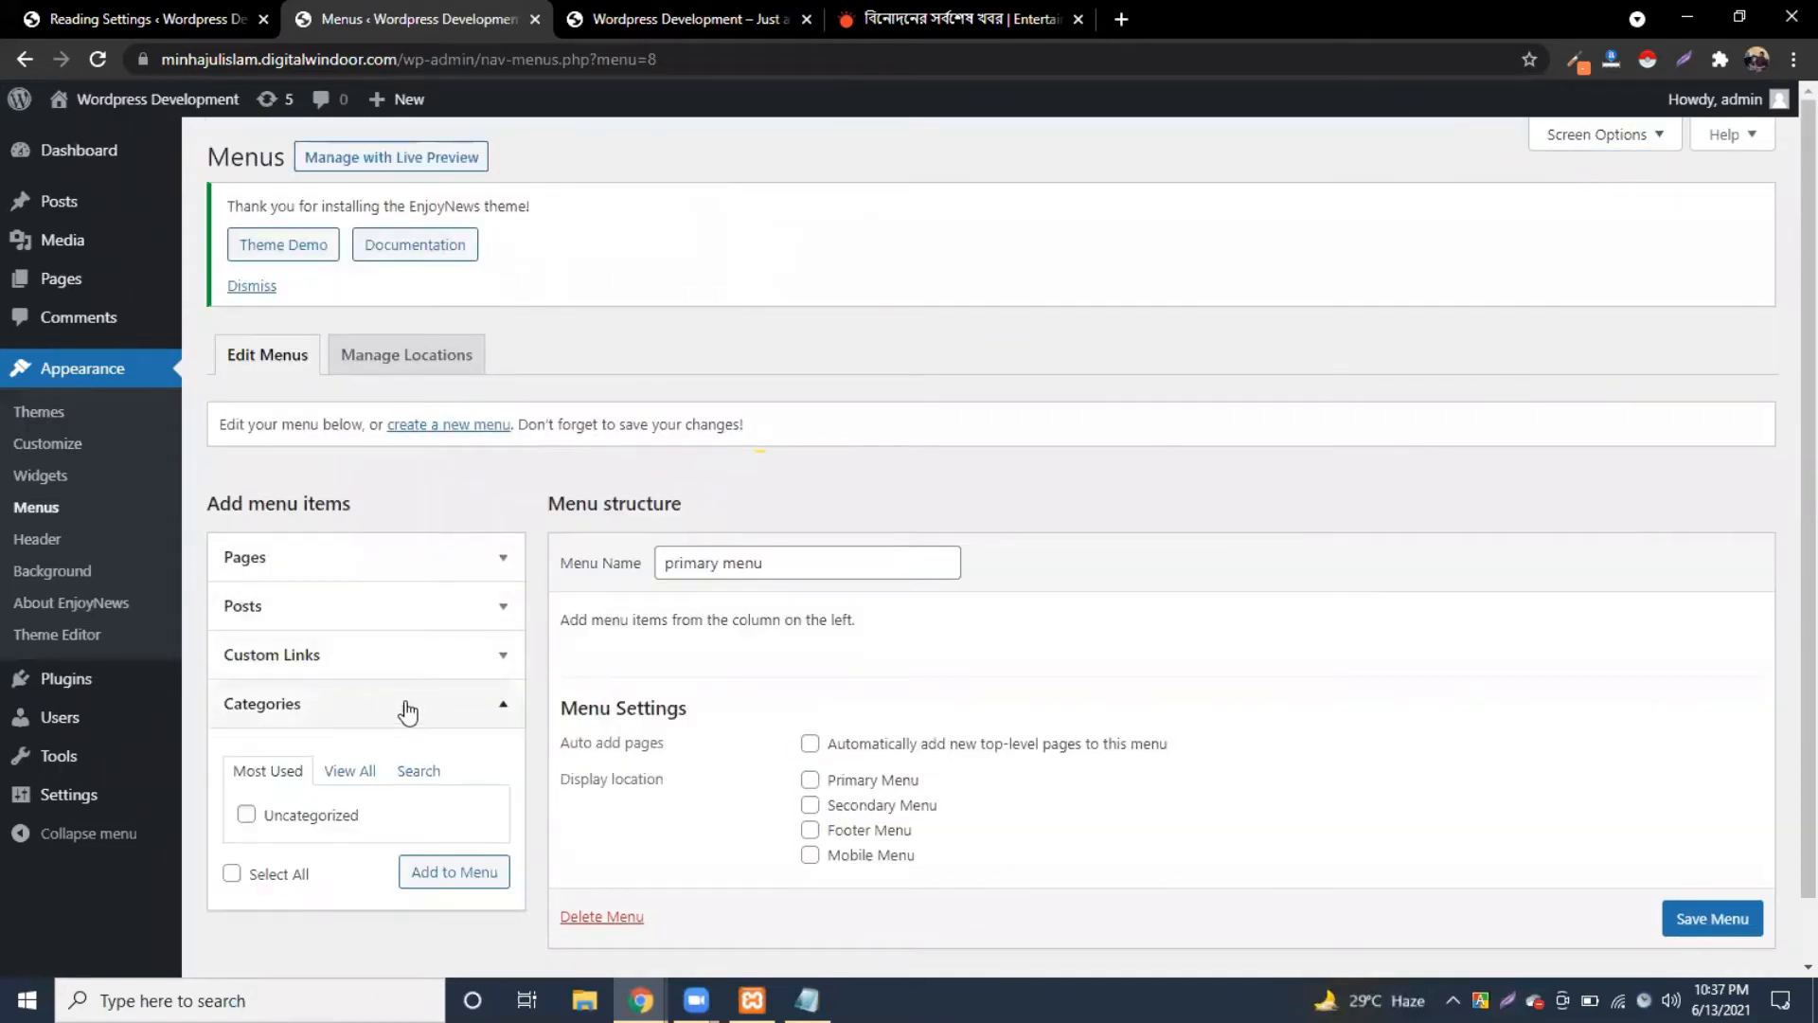
{"action": "scroll", "coordinate": [407, 710], "scroll_direction": "down", "scroll_amount": 1}
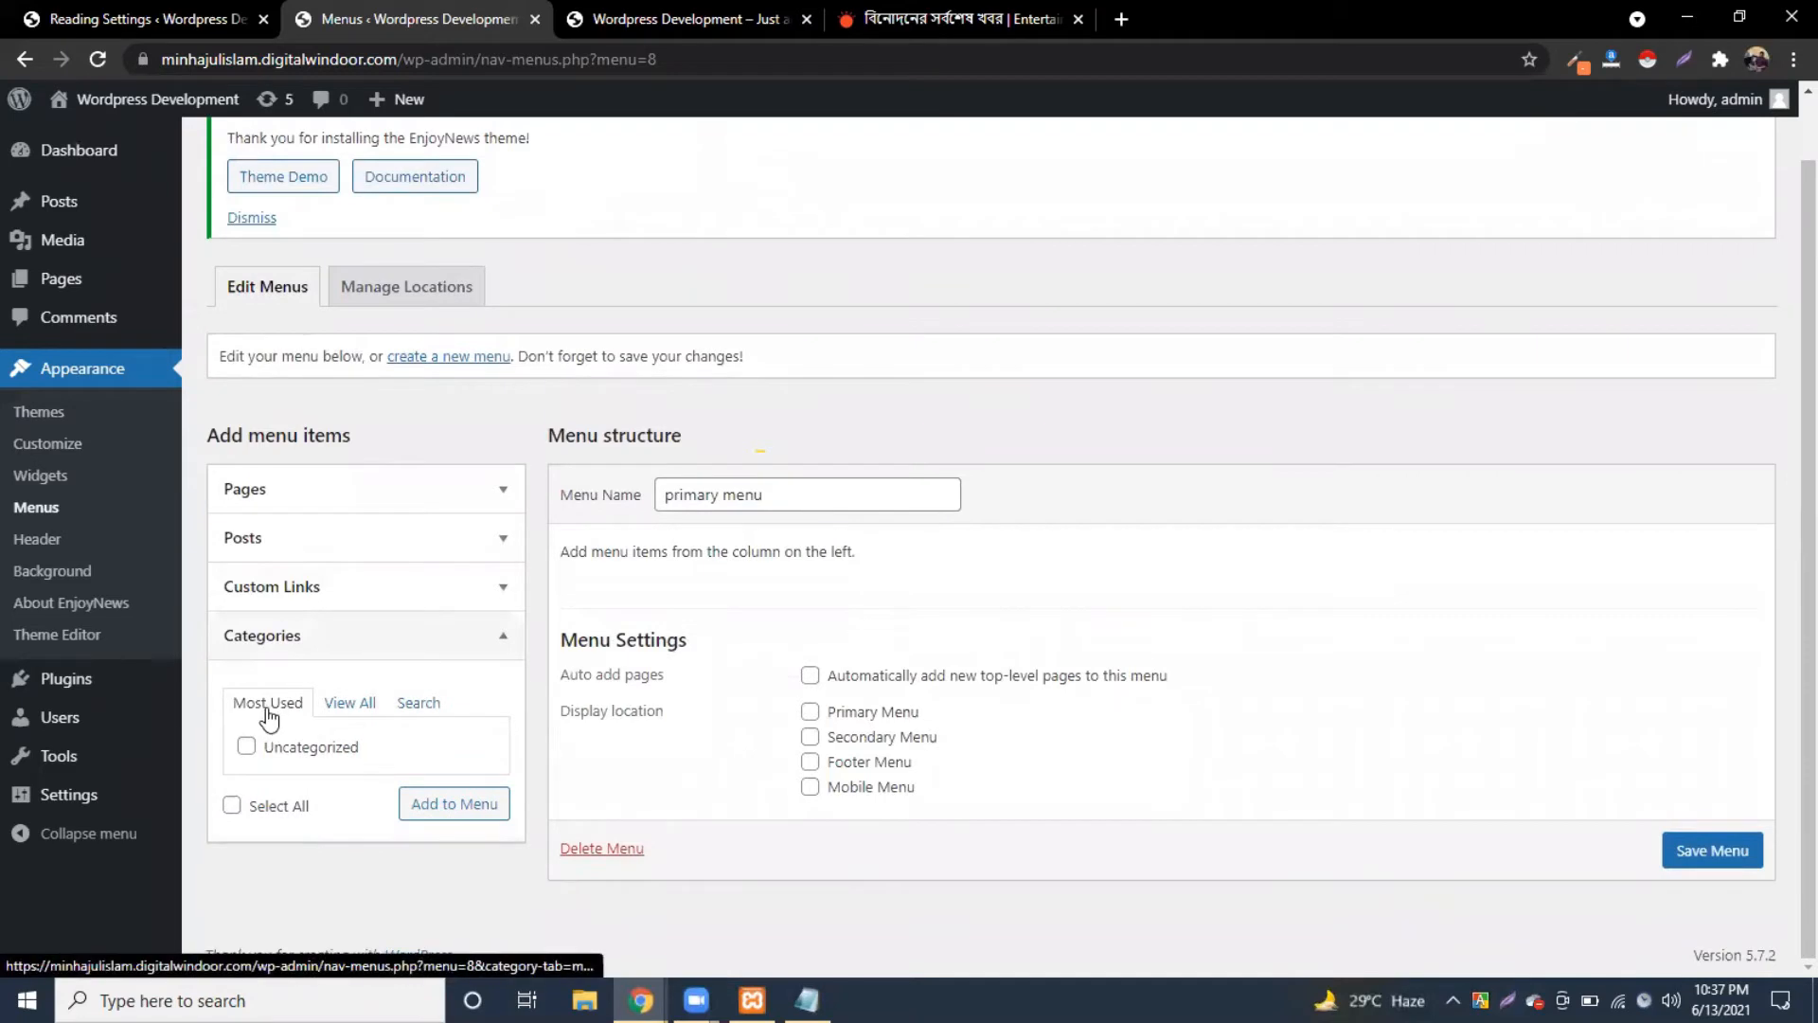
{"action": "left_click", "coordinate": [347, 702]}
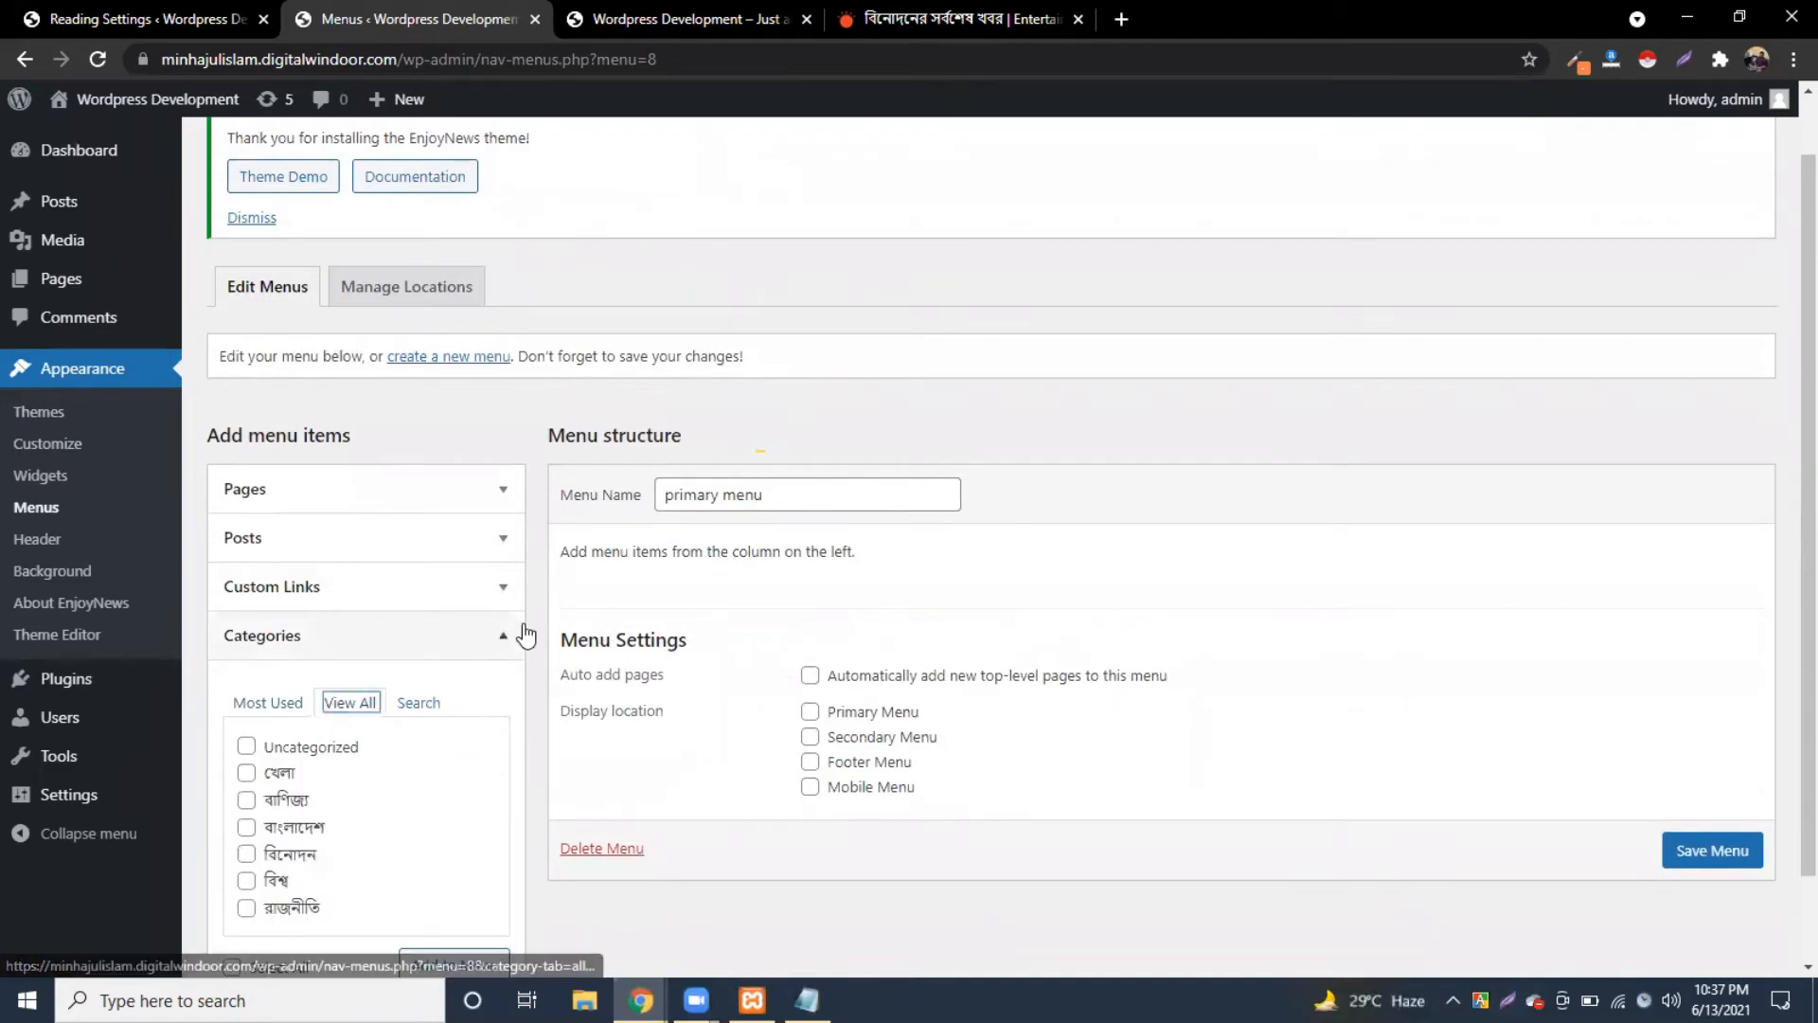
{"action": "scroll", "coordinate": [527, 635], "scroll_direction": "down", "scroll_amount": 1}
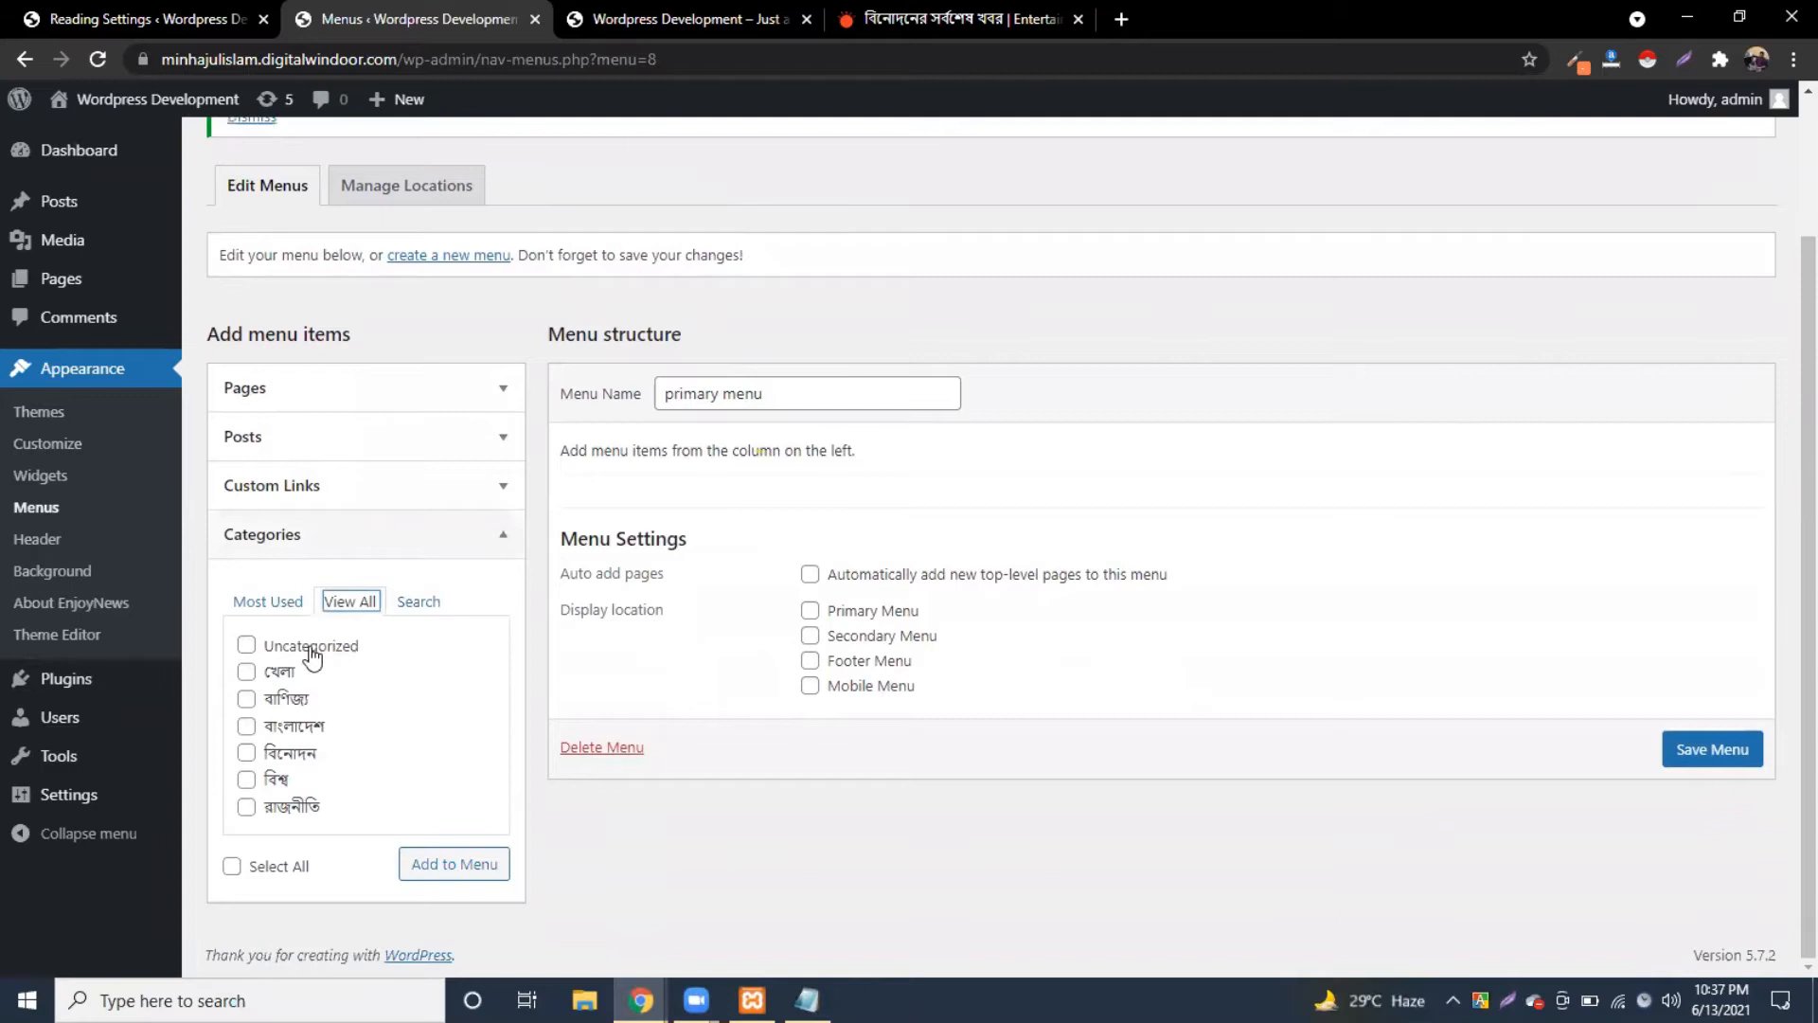
Step: Add the six Bengali categories (খেলা, বাণিজ্য, বাংলাদেশ, বিনোদন, বিশ্ব, রাজনীতি) to the menu
{"action": "left_click", "coordinate": [246, 671]}
{"action": "left_click", "coordinate": [246, 699]}
{"action": "left_click", "coordinate": [246, 725]}
{"action": "left_click", "coordinate": [246, 753]}
{"action": "left_click", "coordinate": [247, 779]}
{"action": "left_click", "coordinate": [245, 807]}
{"action": "left_click", "coordinate": [431, 861]}
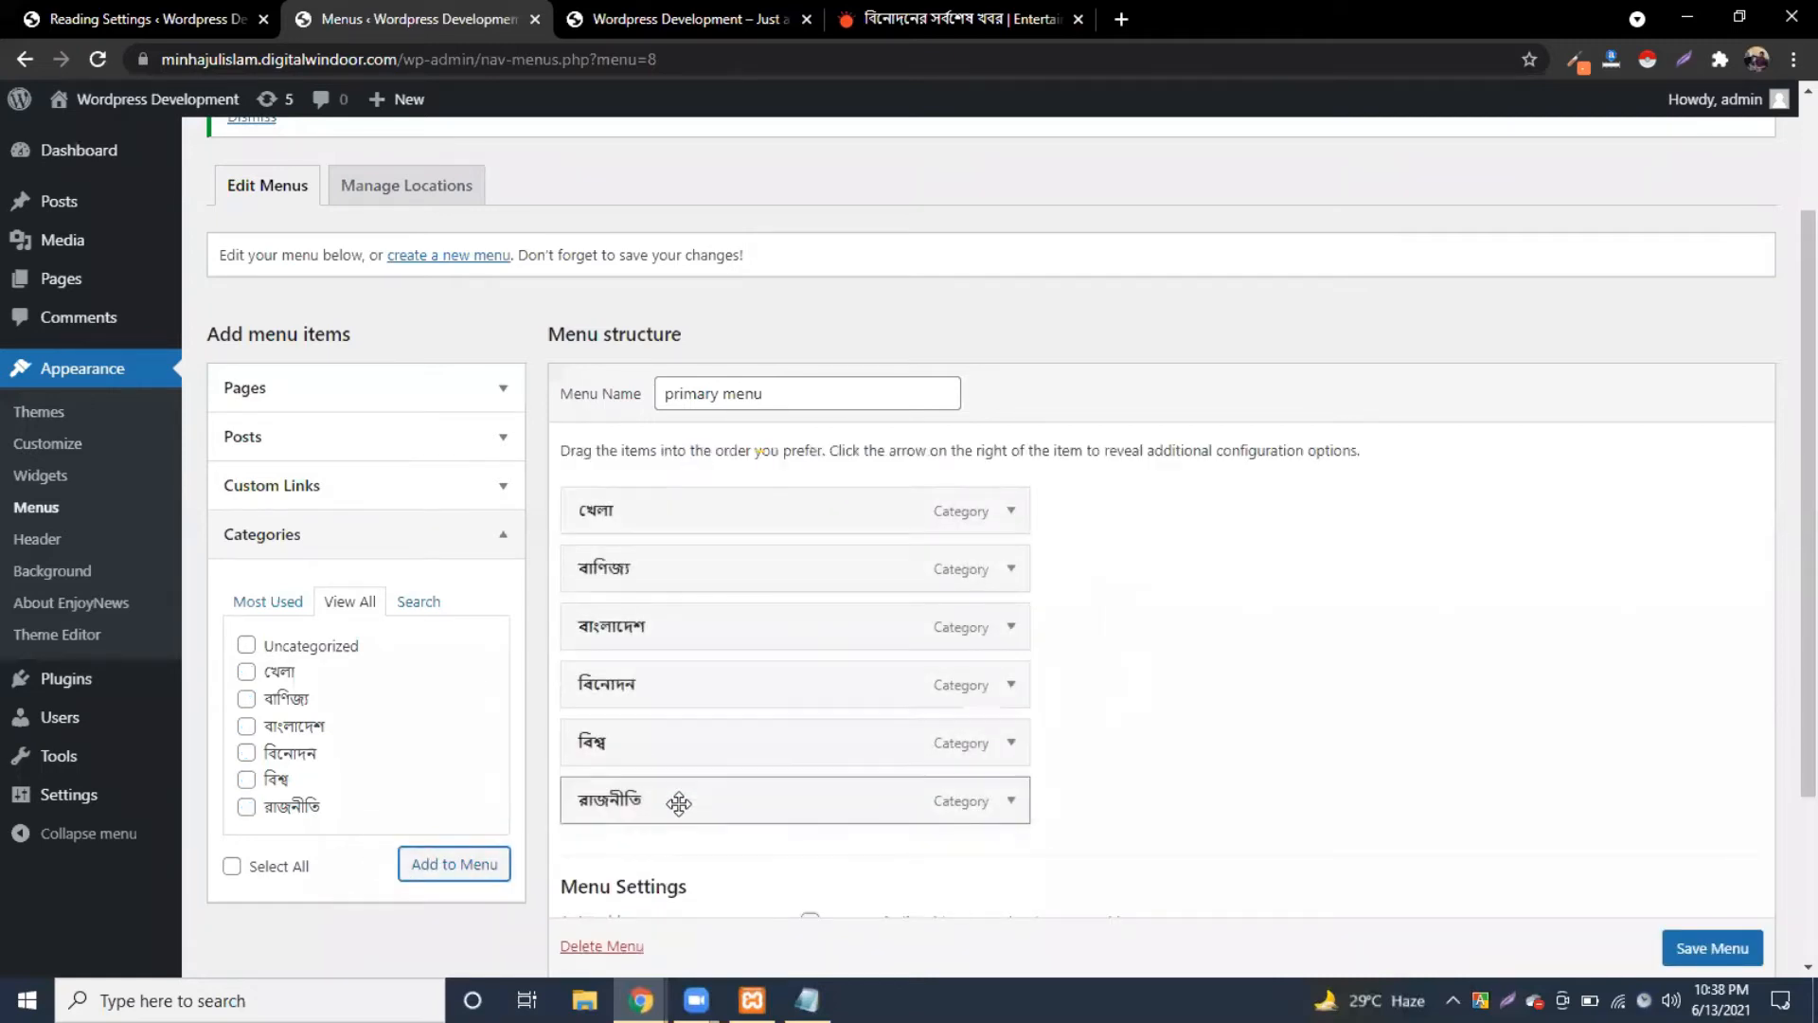
Step: Drag the menu items into the order রাজনীতি, বাংলাদেশ, বিশ্ব, বিনোদন, খেলা, বাণিজ্য
{"action": "left_click_drag", "start_coordinate": [637, 629], "coordinate": [635, 502]}
{"action": "left_click_drag", "start_coordinate": [630, 739], "coordinate": [633, 578]}
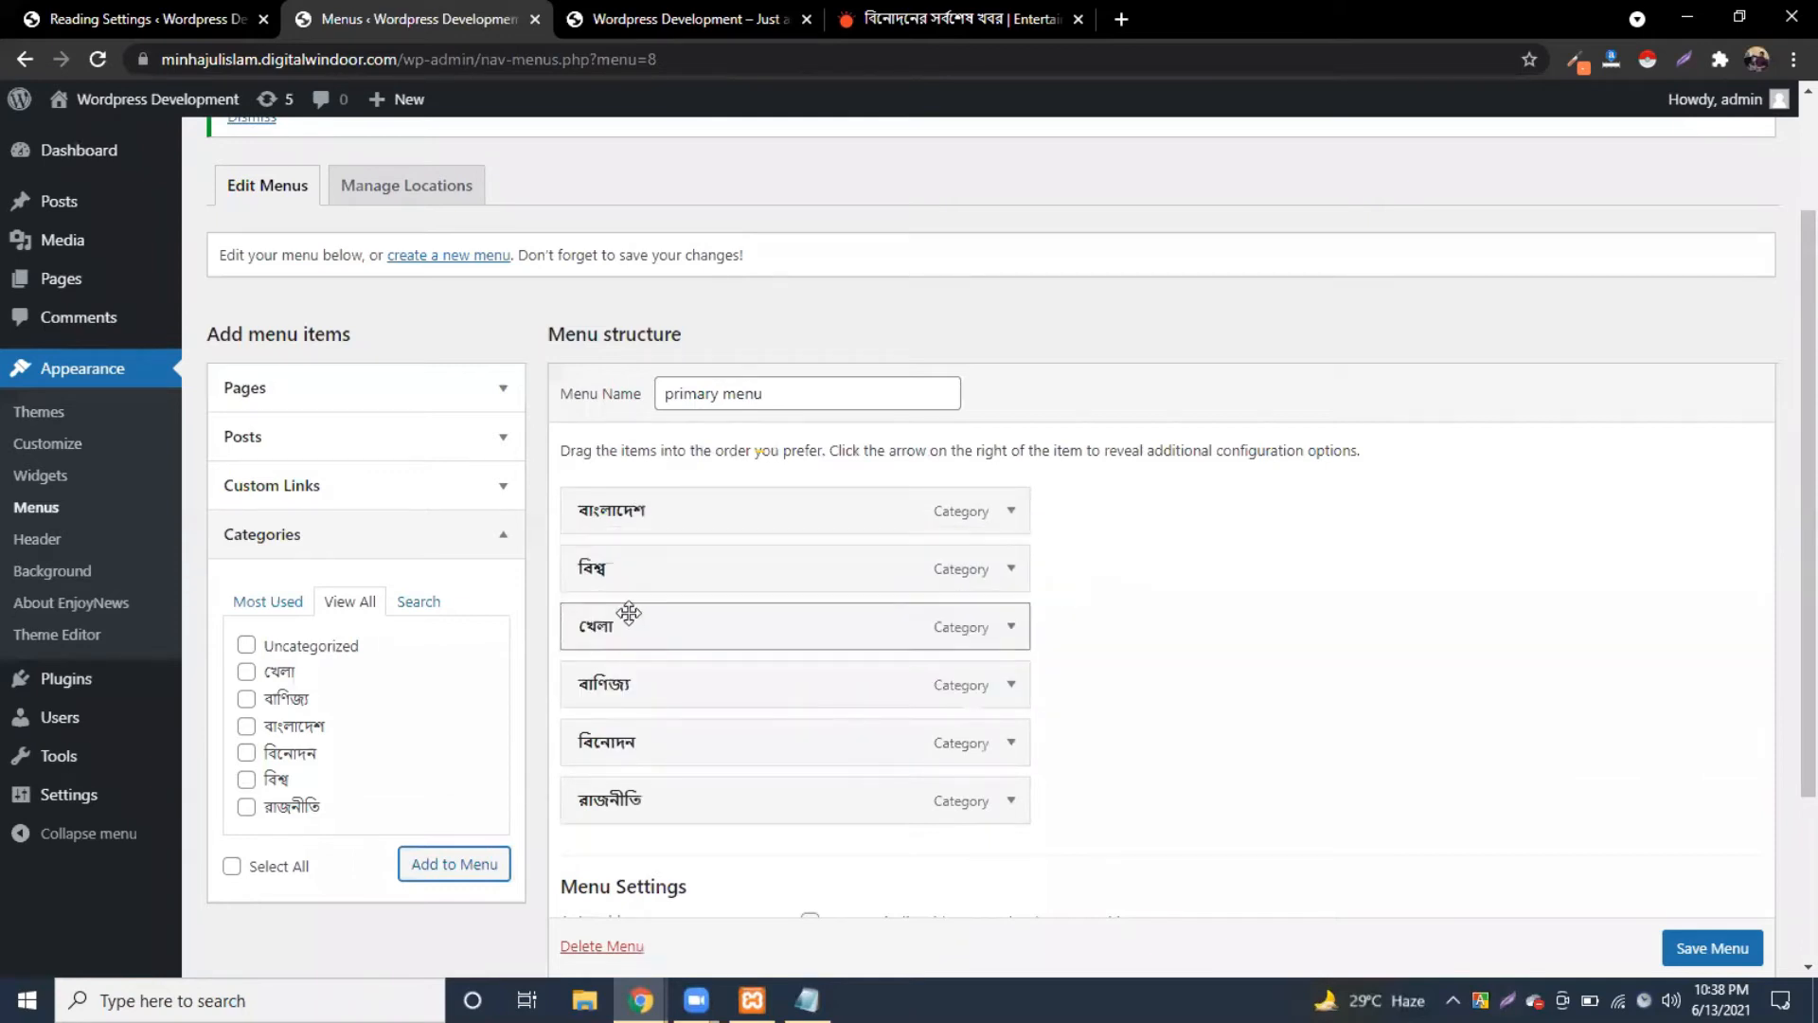
{"action": "left_click_drag", "start_coordinate": [628, 783], "coordinate": [623, 578]}
{"action": "left_click_drag", "start_coordinate": [633, 794], "coordinate": [633, 688]}
{"action": "mouse_move", "coordinate": [632, 797]}
{"action": "left_mouse_down"}
{"action": "mouse_move", "coordinate": [629, 701]}
{"action": "mouse_move", "coordinate": [643, 811]}
{"action": "left_mouse_up"}
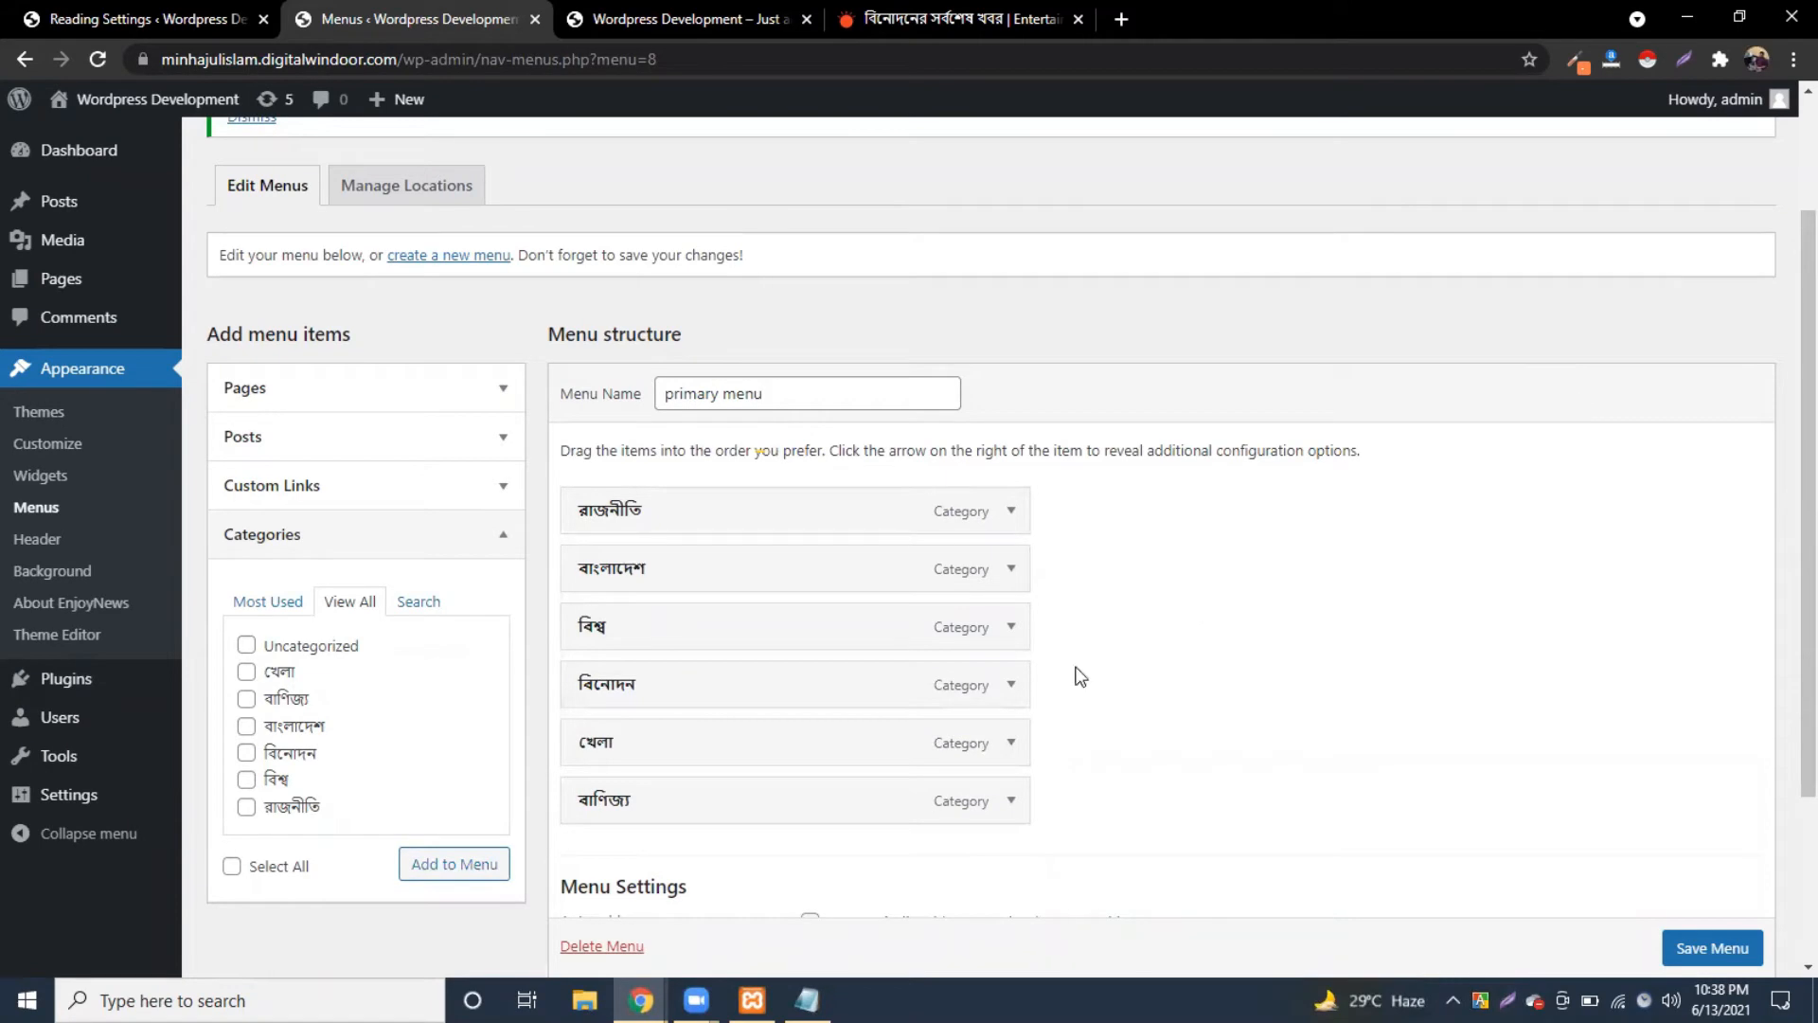
{"action": "scroll", "coordinate": [1115, 686], "scroll_direction": "down", "scroll_amount": 2}
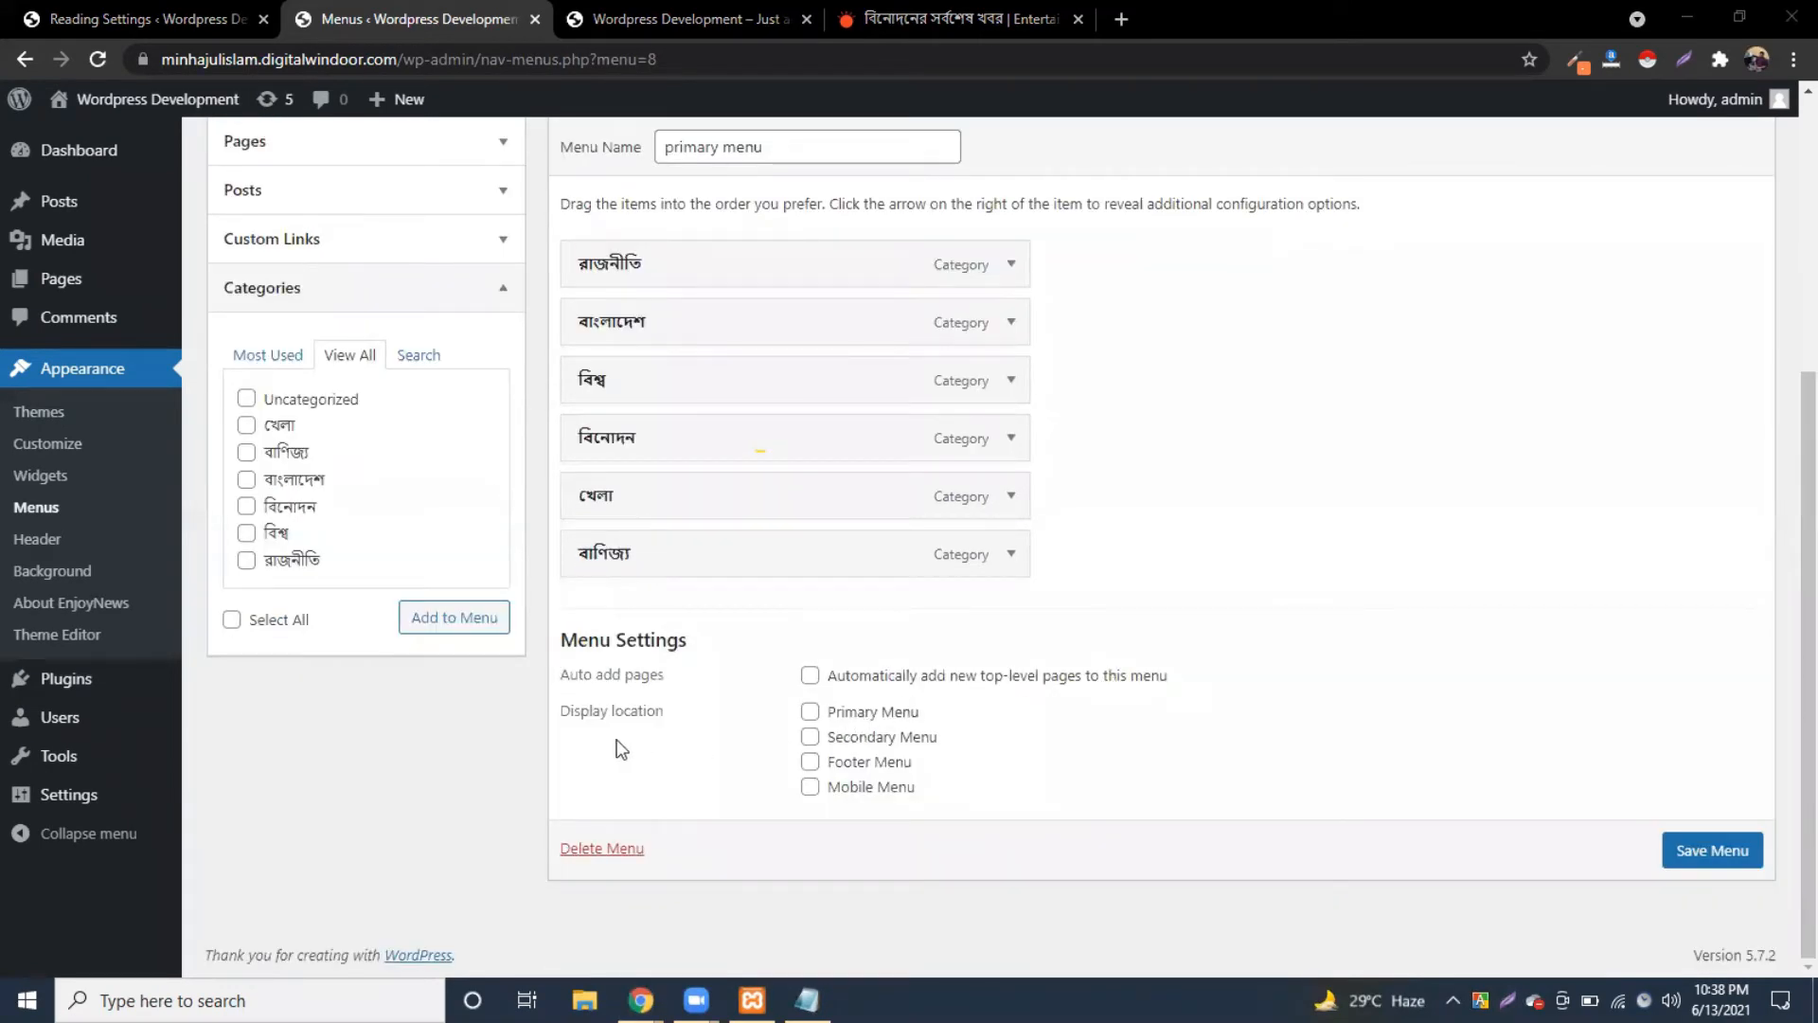
Step: Assign the menu to the Primary location, save it, and reload the front page to check
{"action": "left_click", "coordinate": [809, 711]}
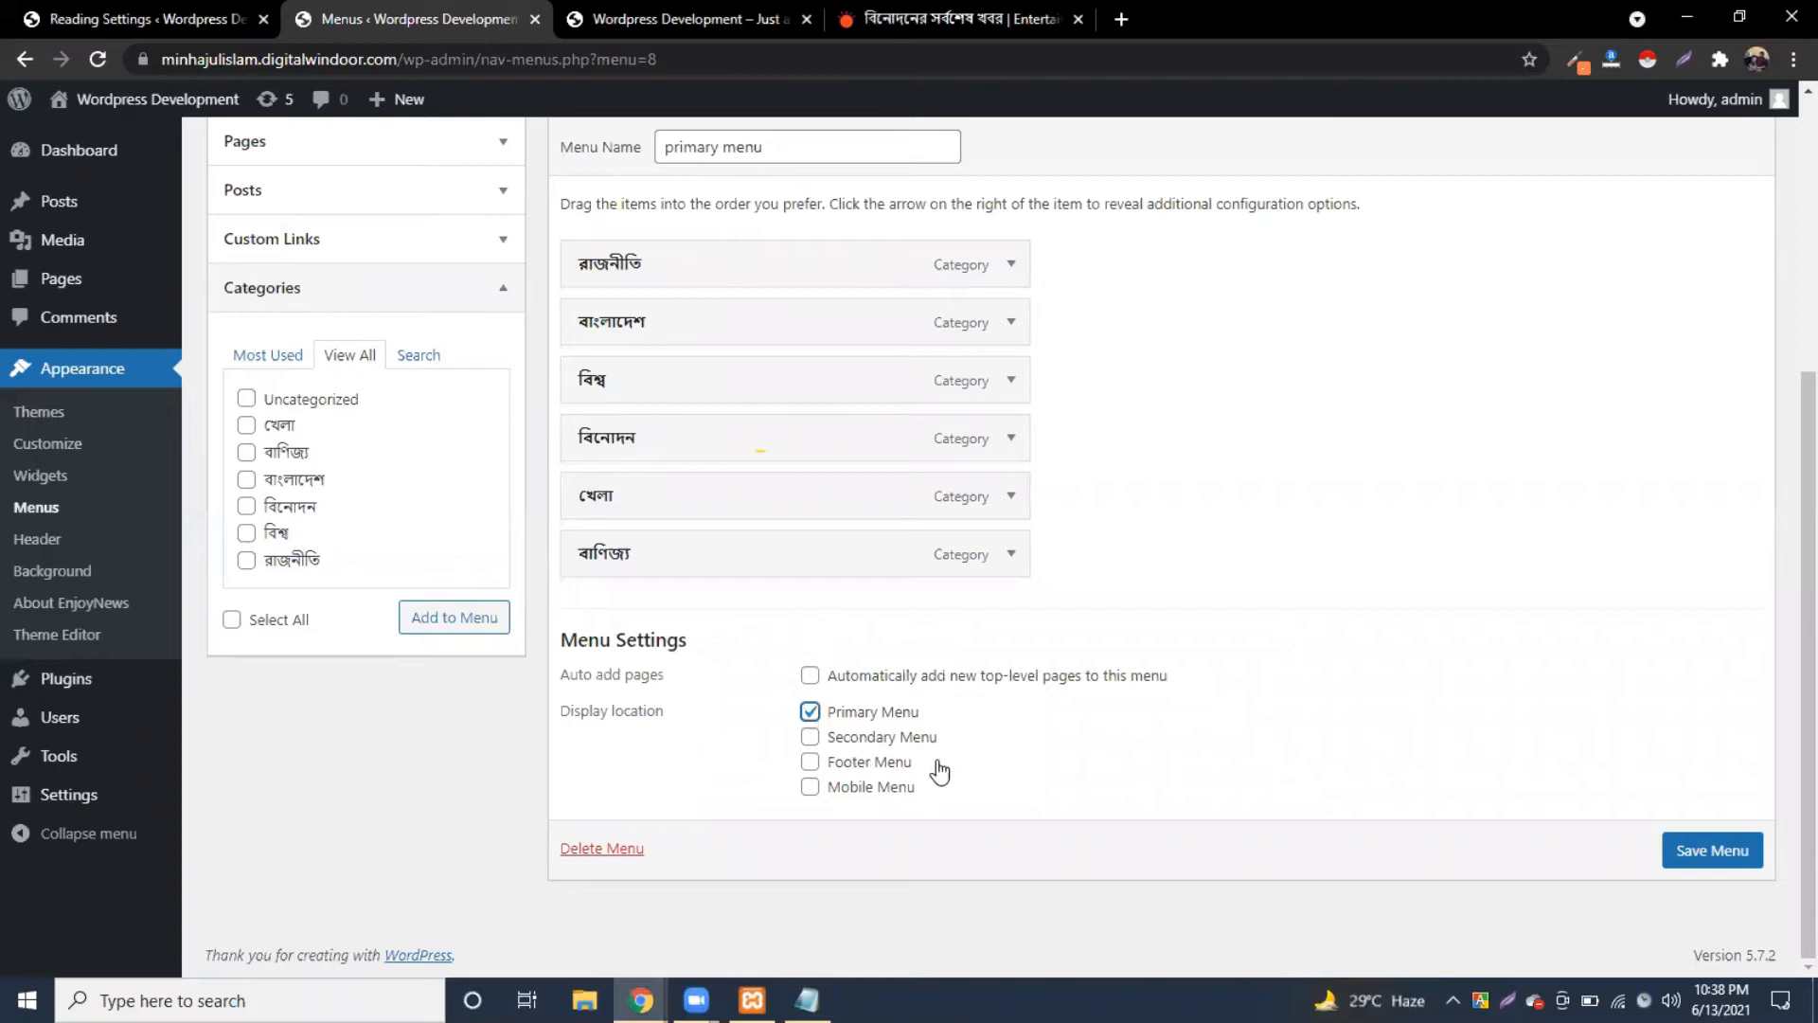
{"action": "left_click", "coordinate": [1679, 856]}
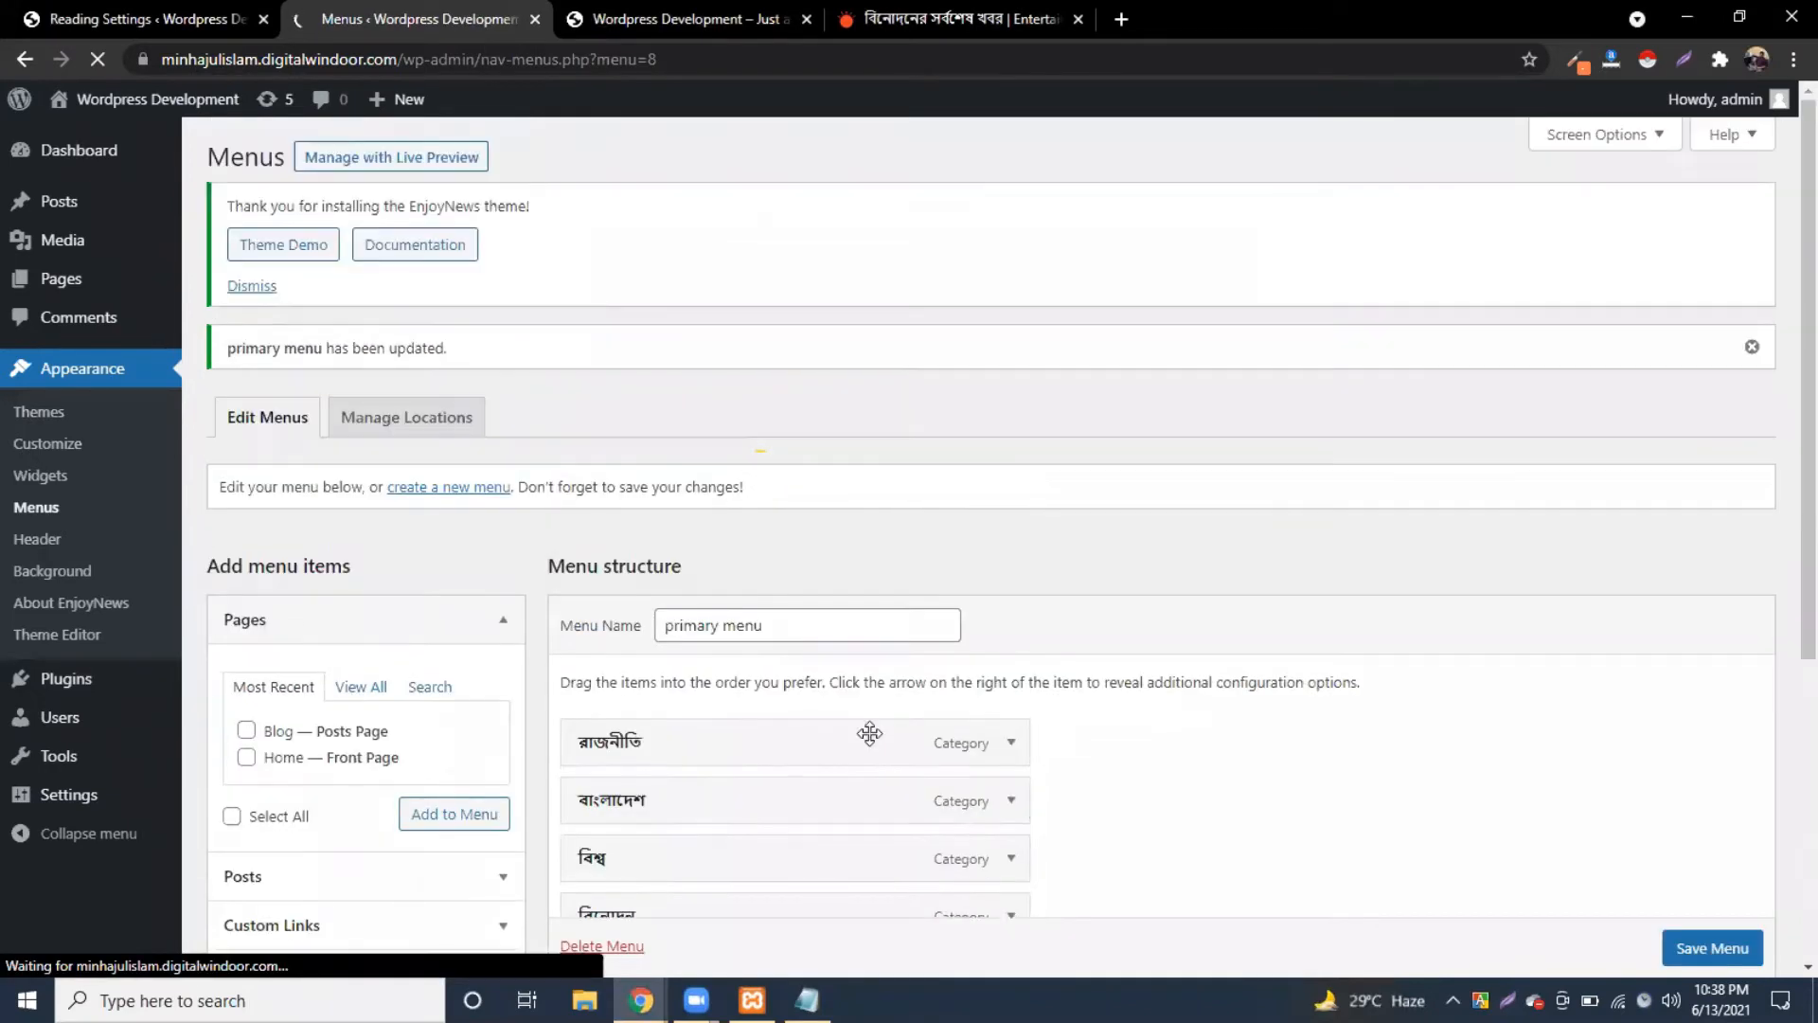
{"action": "scroll", "coordinate": [985, 689], "scroll_direction": "down", "scroll_amount": 4}
{"action": "scroll", "coordinate": [985, 689], "scroll_direction": "up", "scroll_amount": 4}
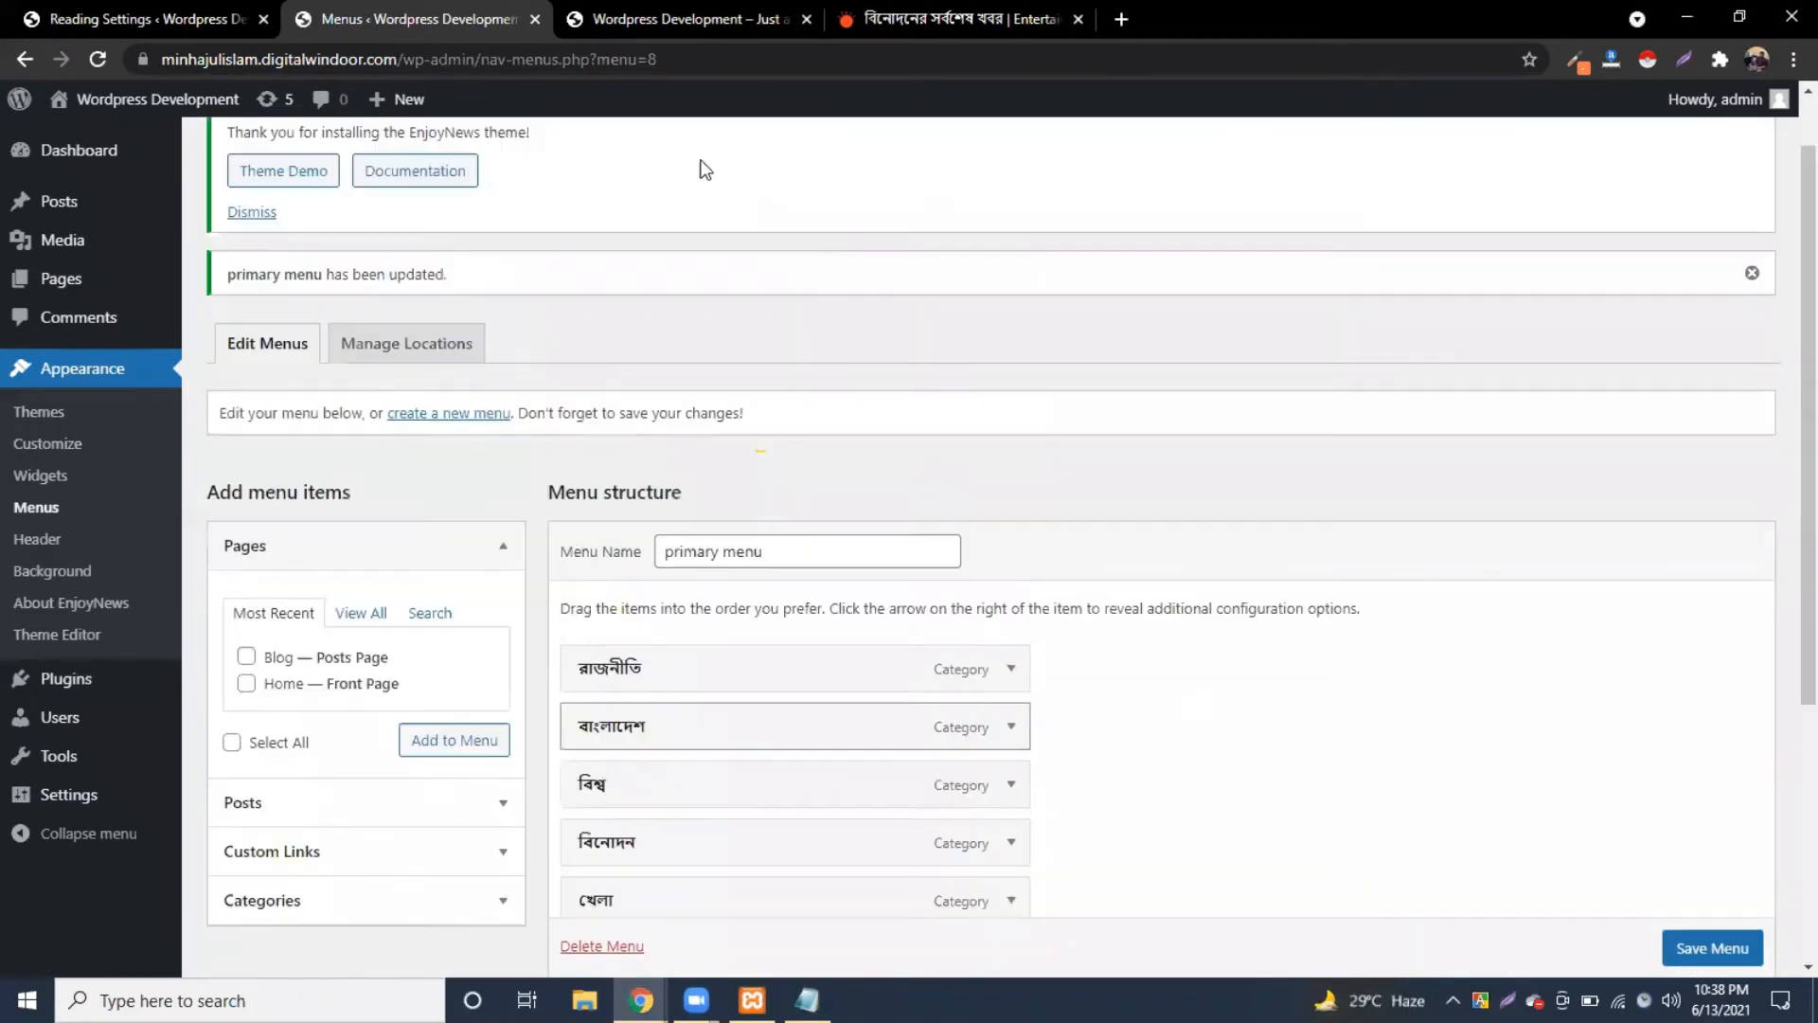
{"action": "left_click", "coordinate": [701, 19]}
{"action": "left_click", "coordinate": [98, 61]}
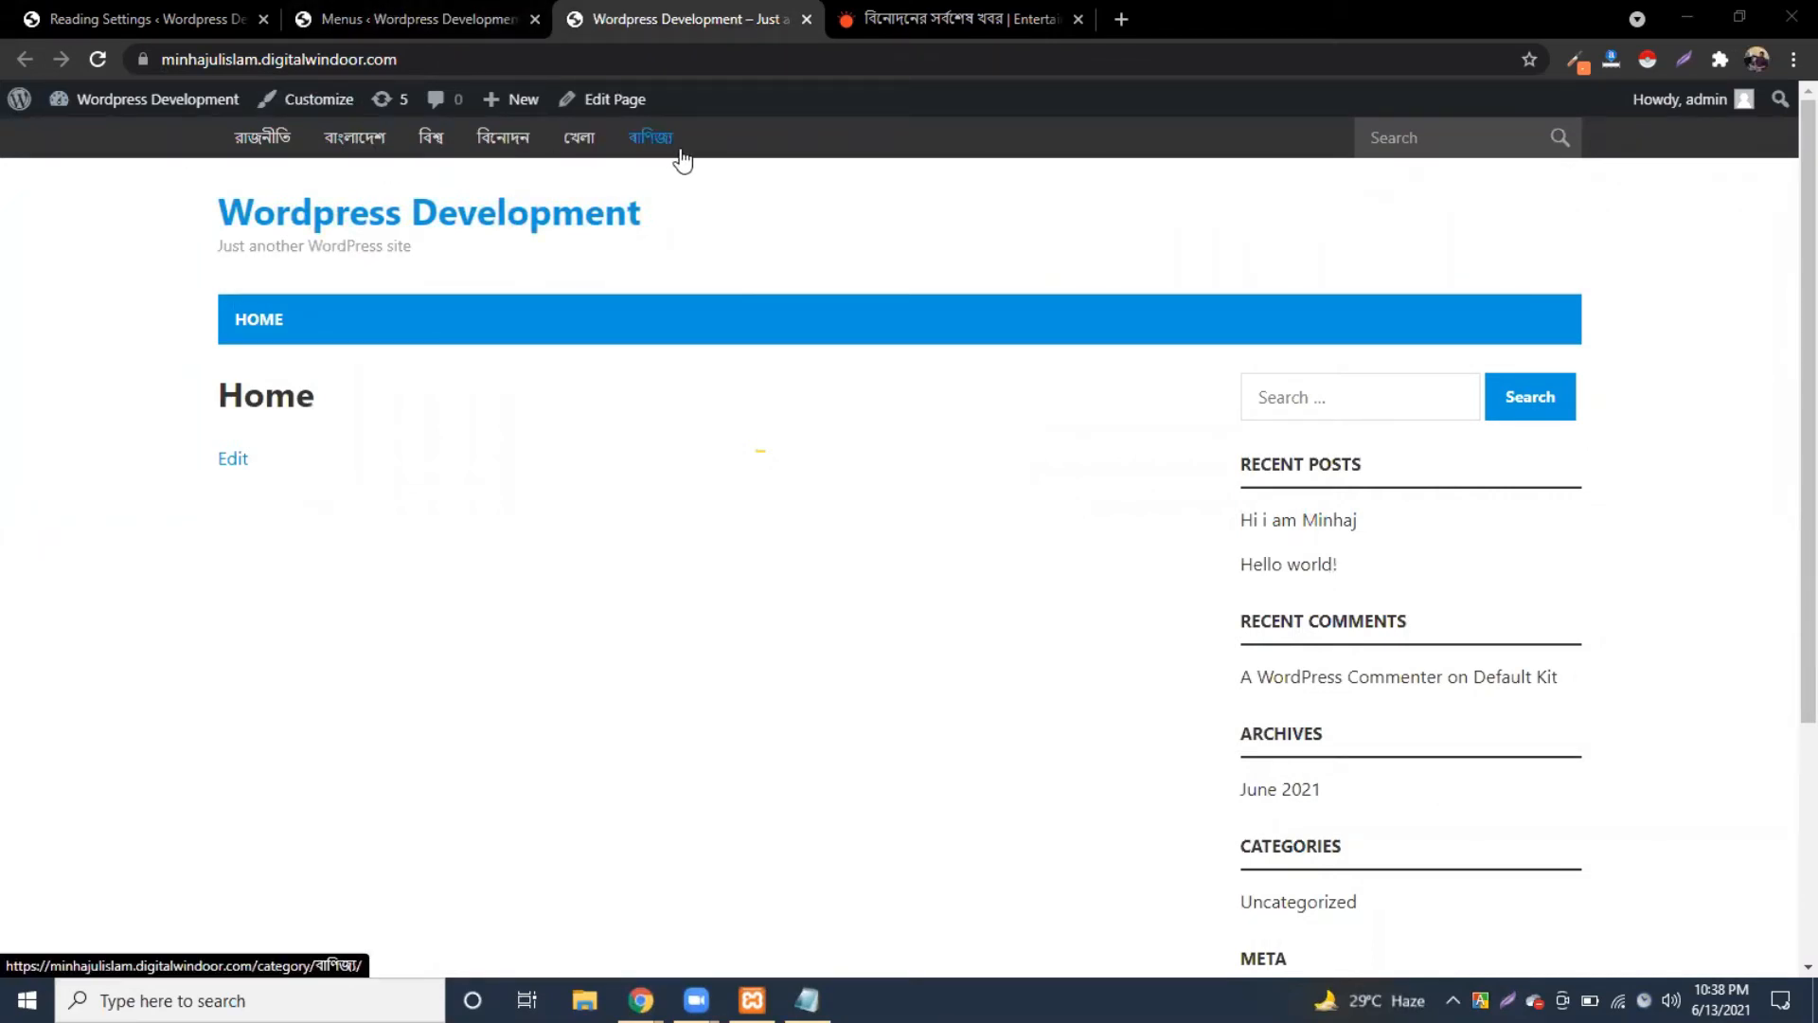
Step: Also assign the menu to the Secondary location, save, and reload the front page
{"action": "left_click", "coordinate": [394, 20]}
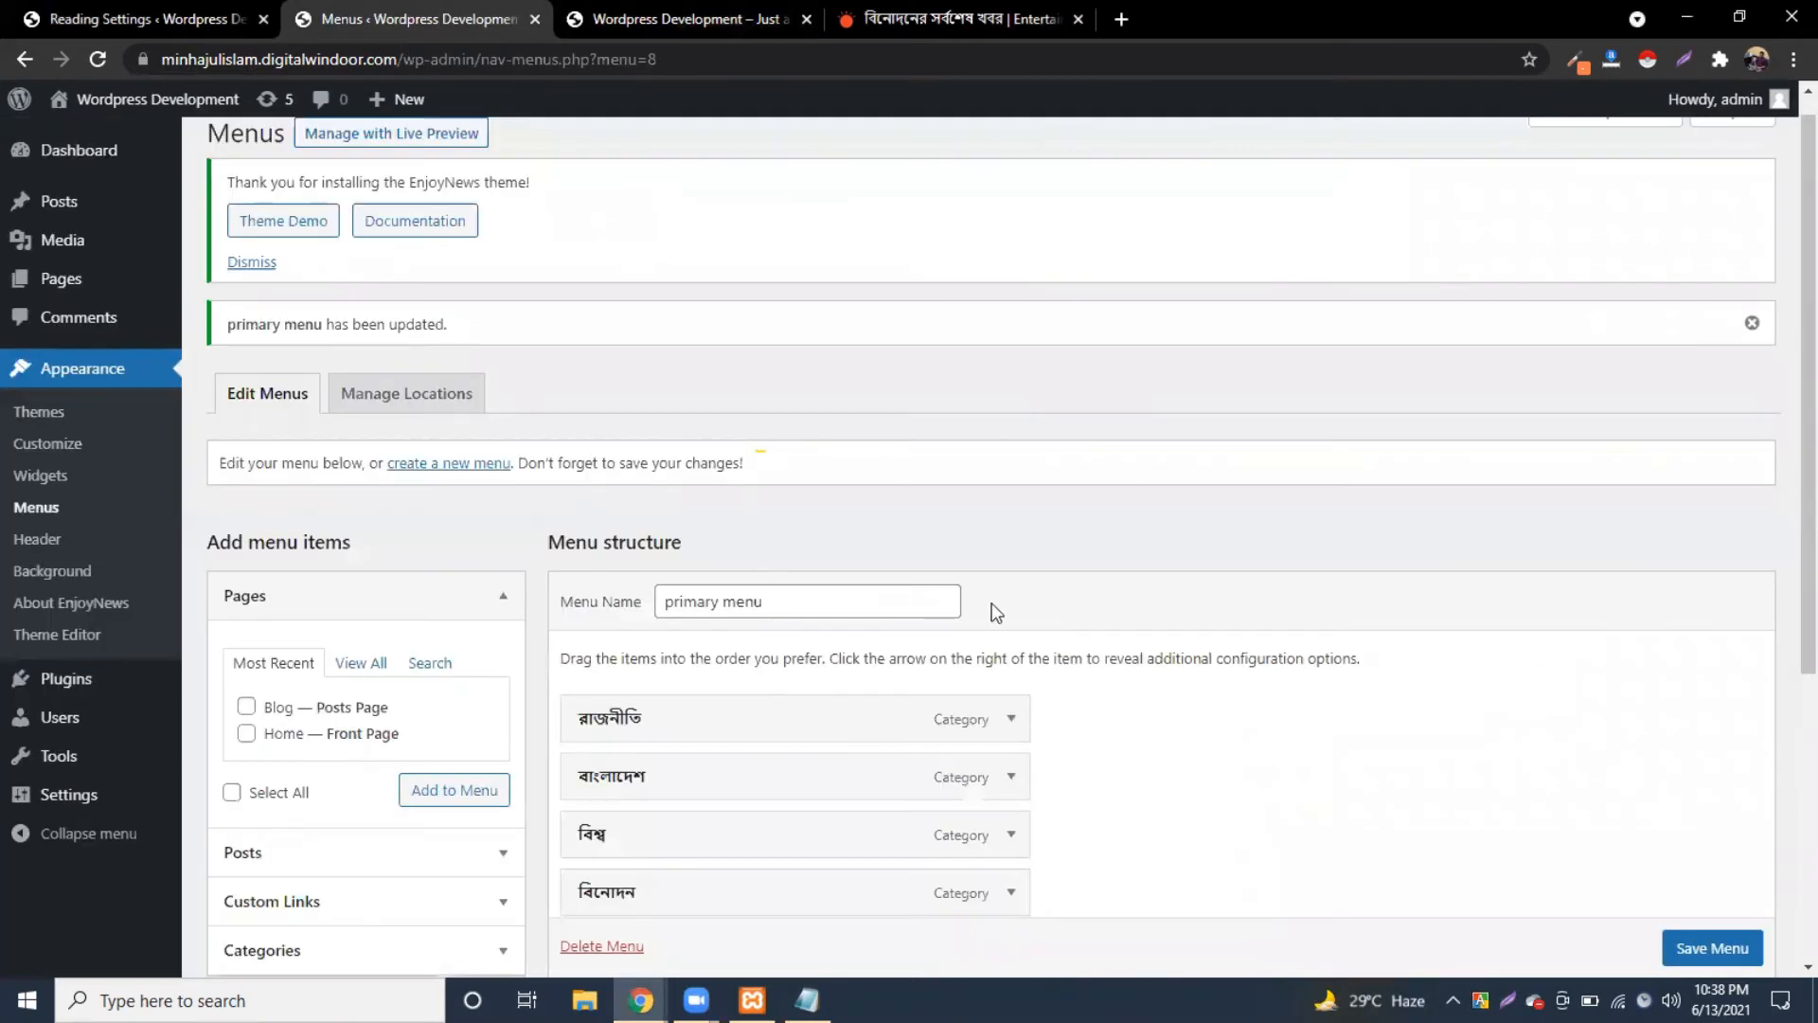
{"action": "scroll", "coordinate": [1054, 591], "scroll_direction": "down", "scroll_amount": 5}
{"action": "left_click", "coordinate": [875, 744]}
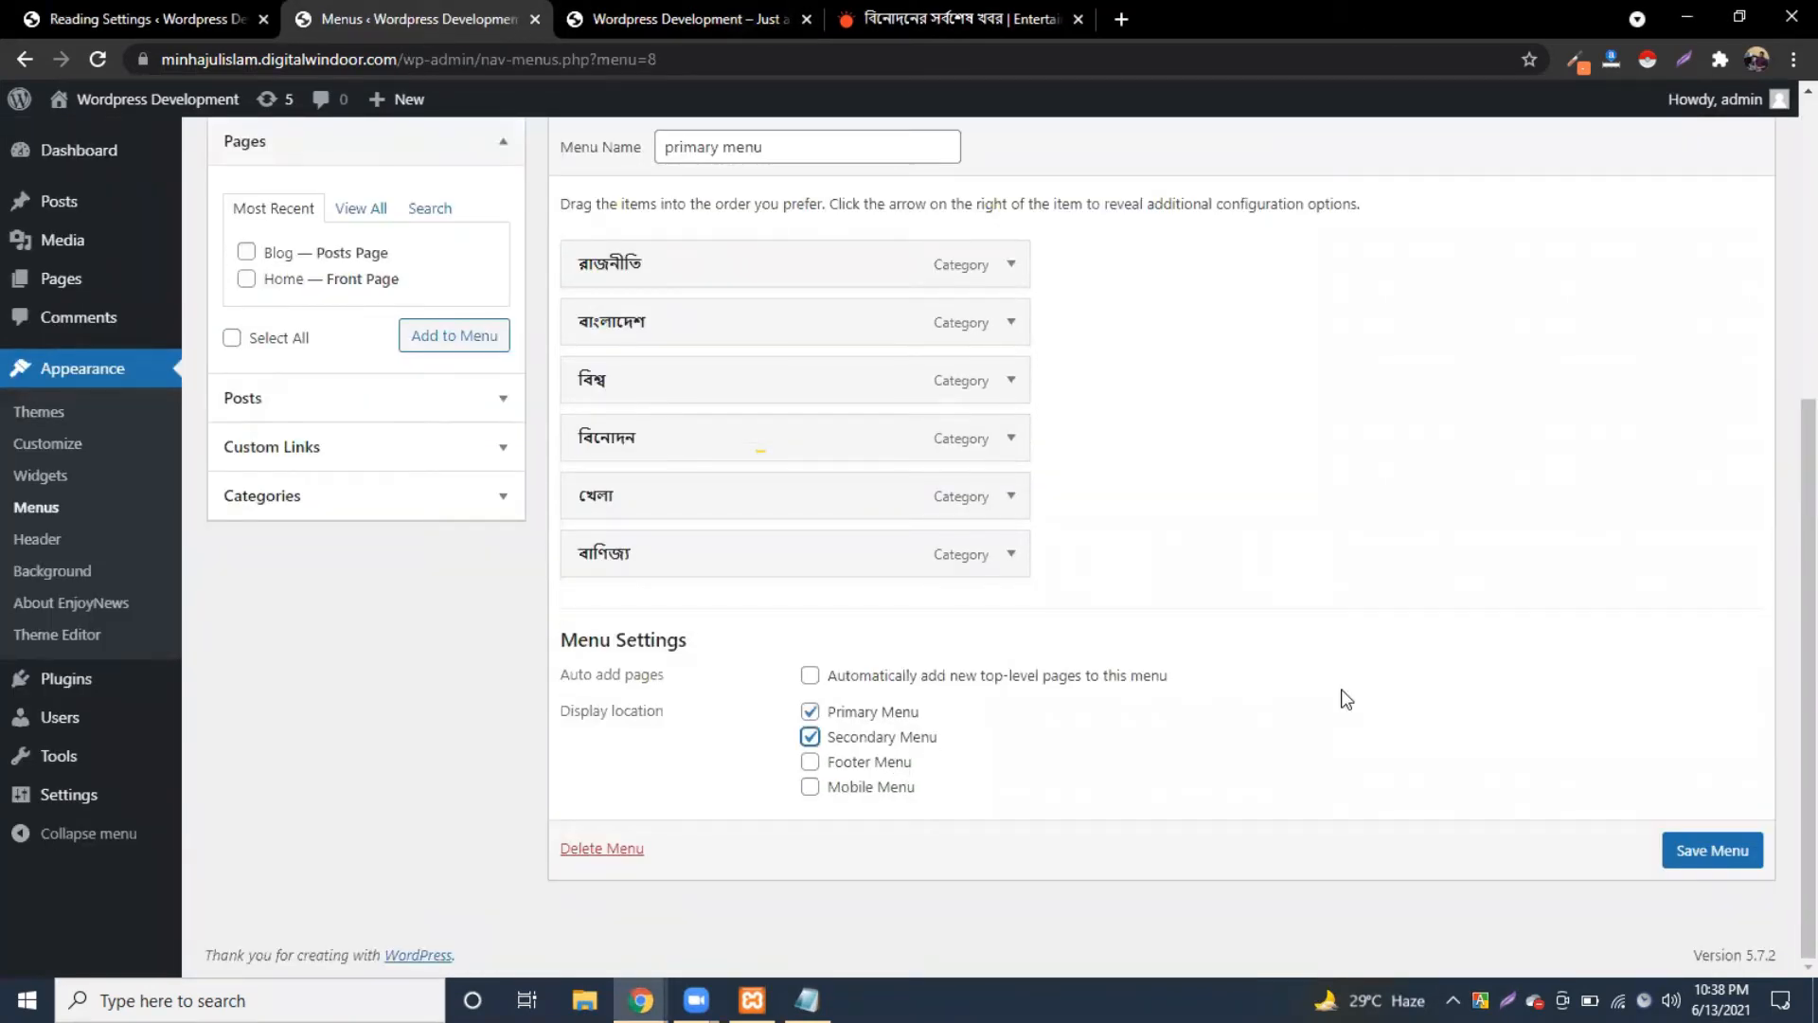
{"action": "left_click", "coordinate": [1708, 849]}
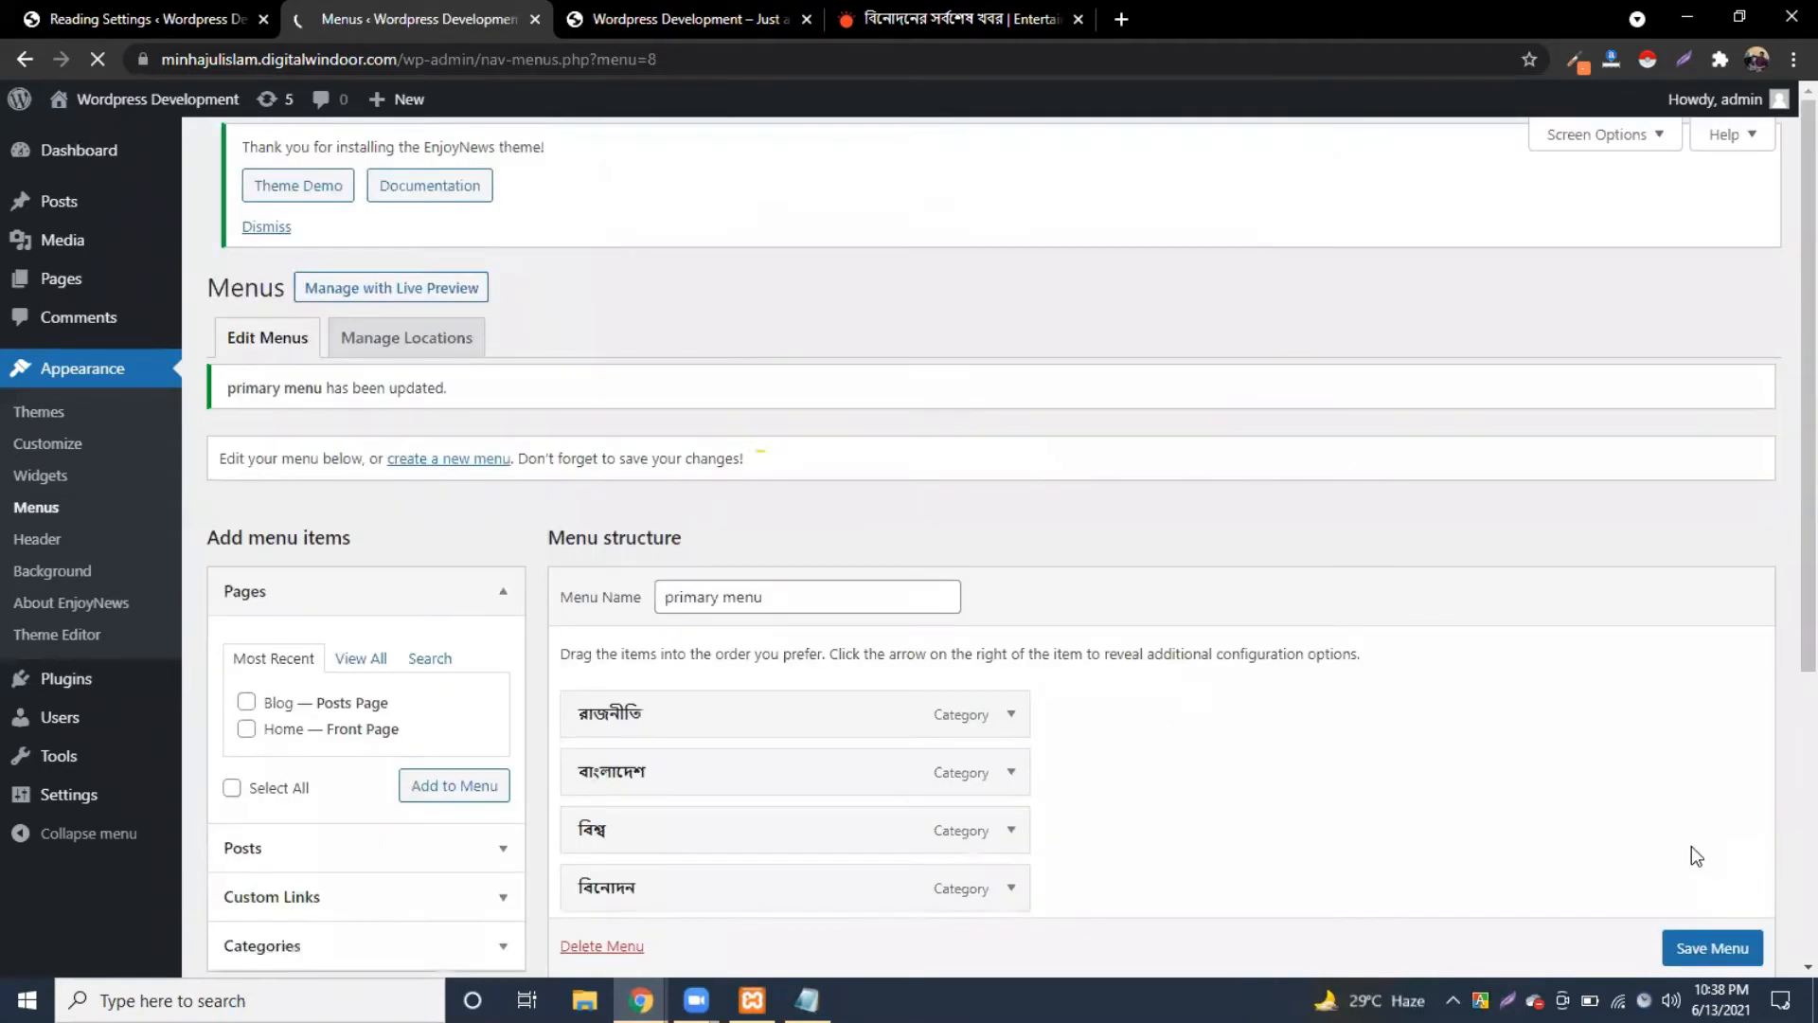
{"action": "left_click", "coordinate": [666, 17]}
{"action": "left_click", "coordinate": [98, 63]}
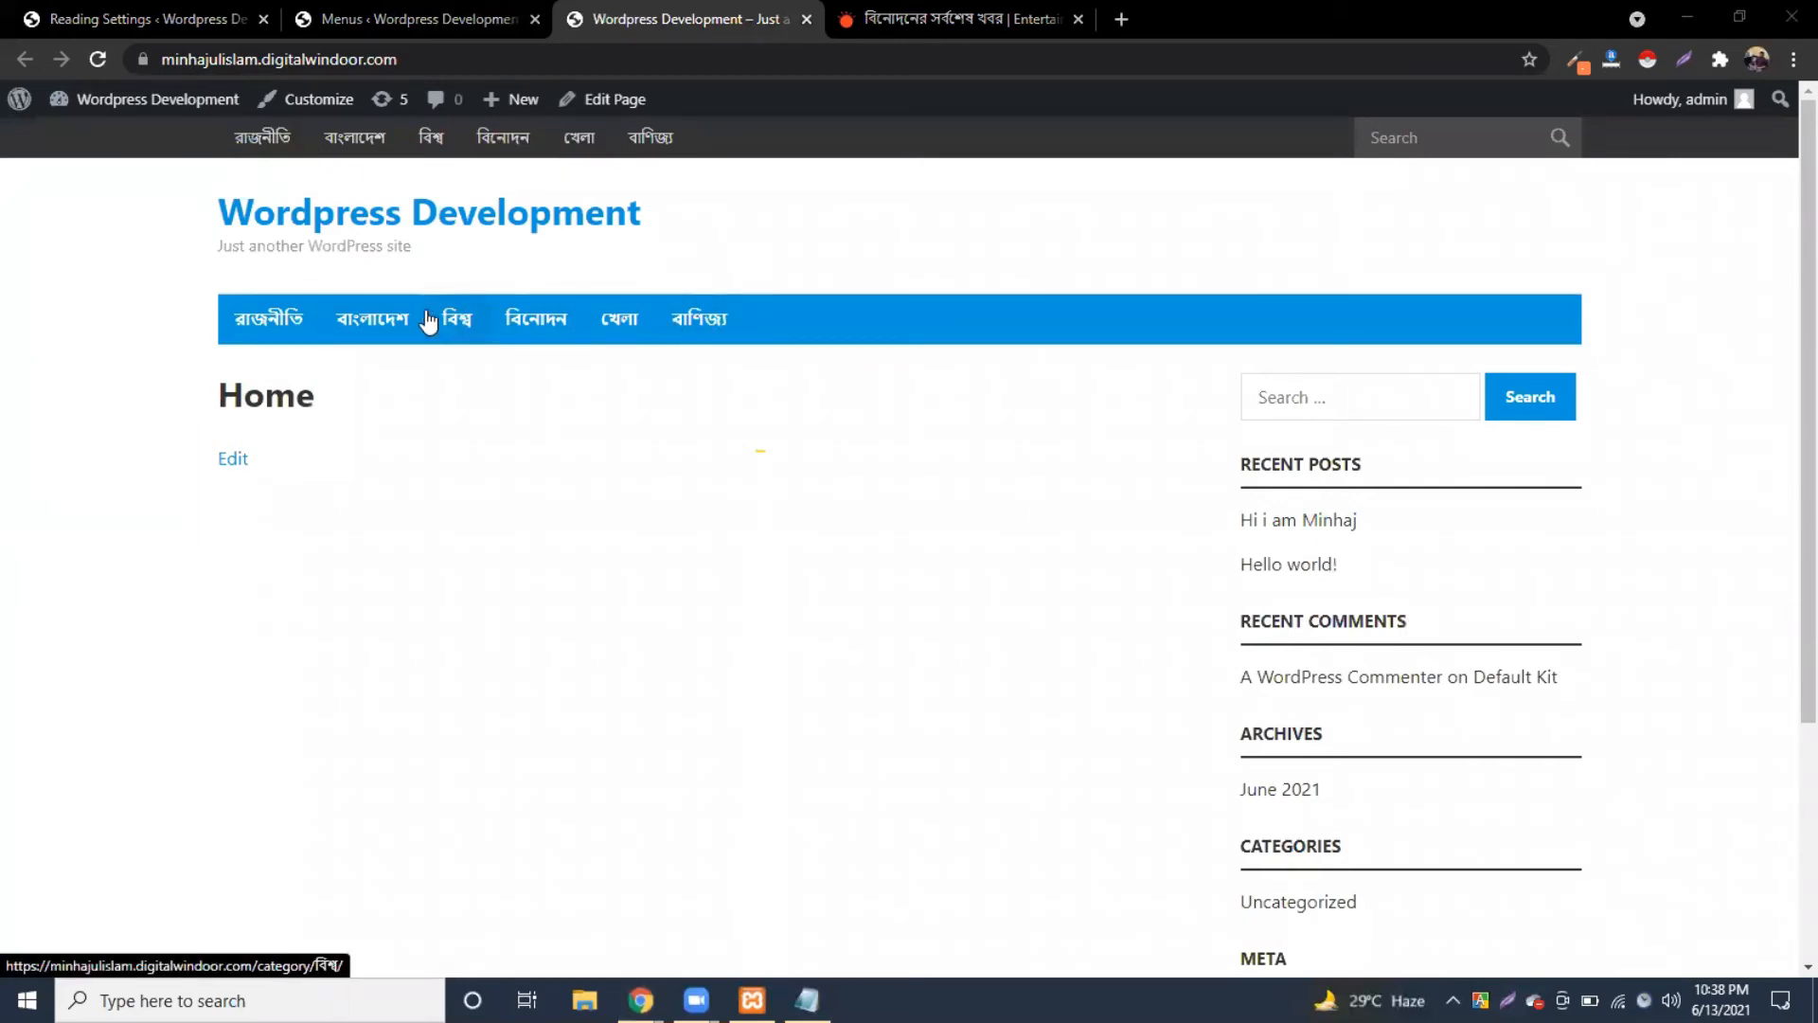
Step: Remove the menu from the Primary location and save the menu settings
{"action": "left_click", "coordinate": [393, 19]}
{"action": "scroll", "coordinate": [767, 705], "scroll_direction": "down", "scroll_amount": 5}
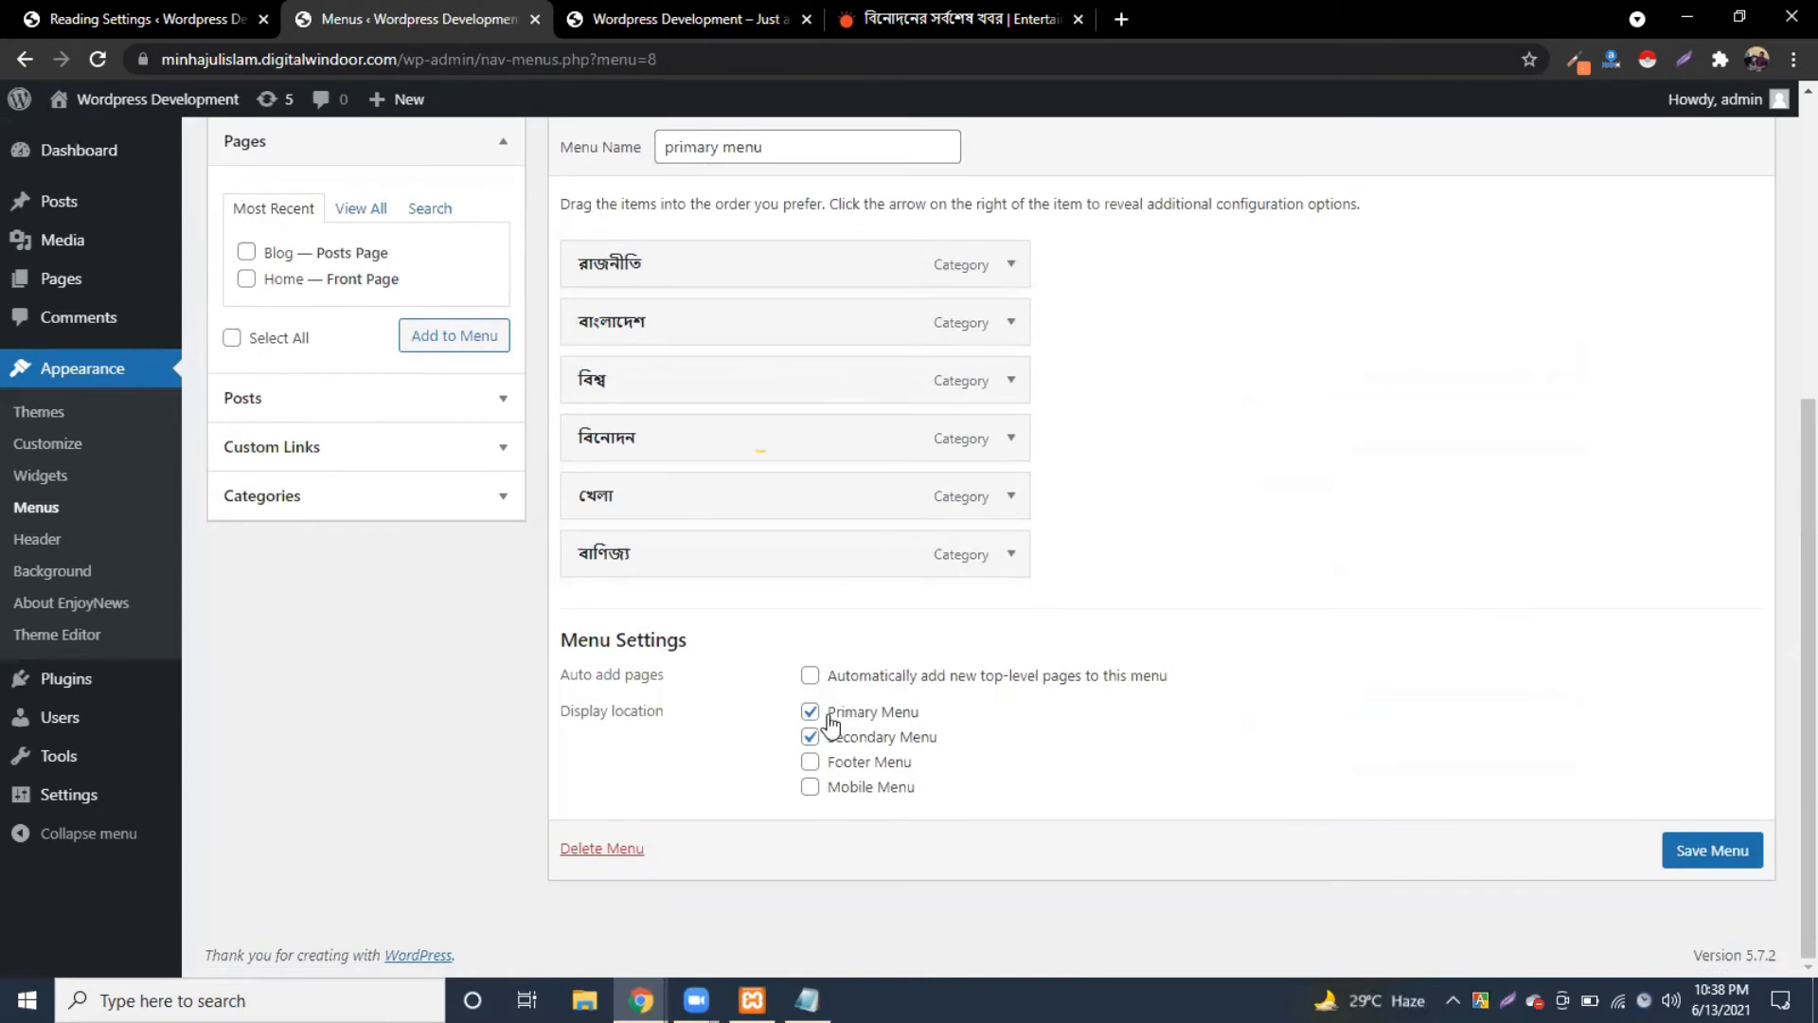
{"action": "left_click", "coordinate": [1600, 468]}
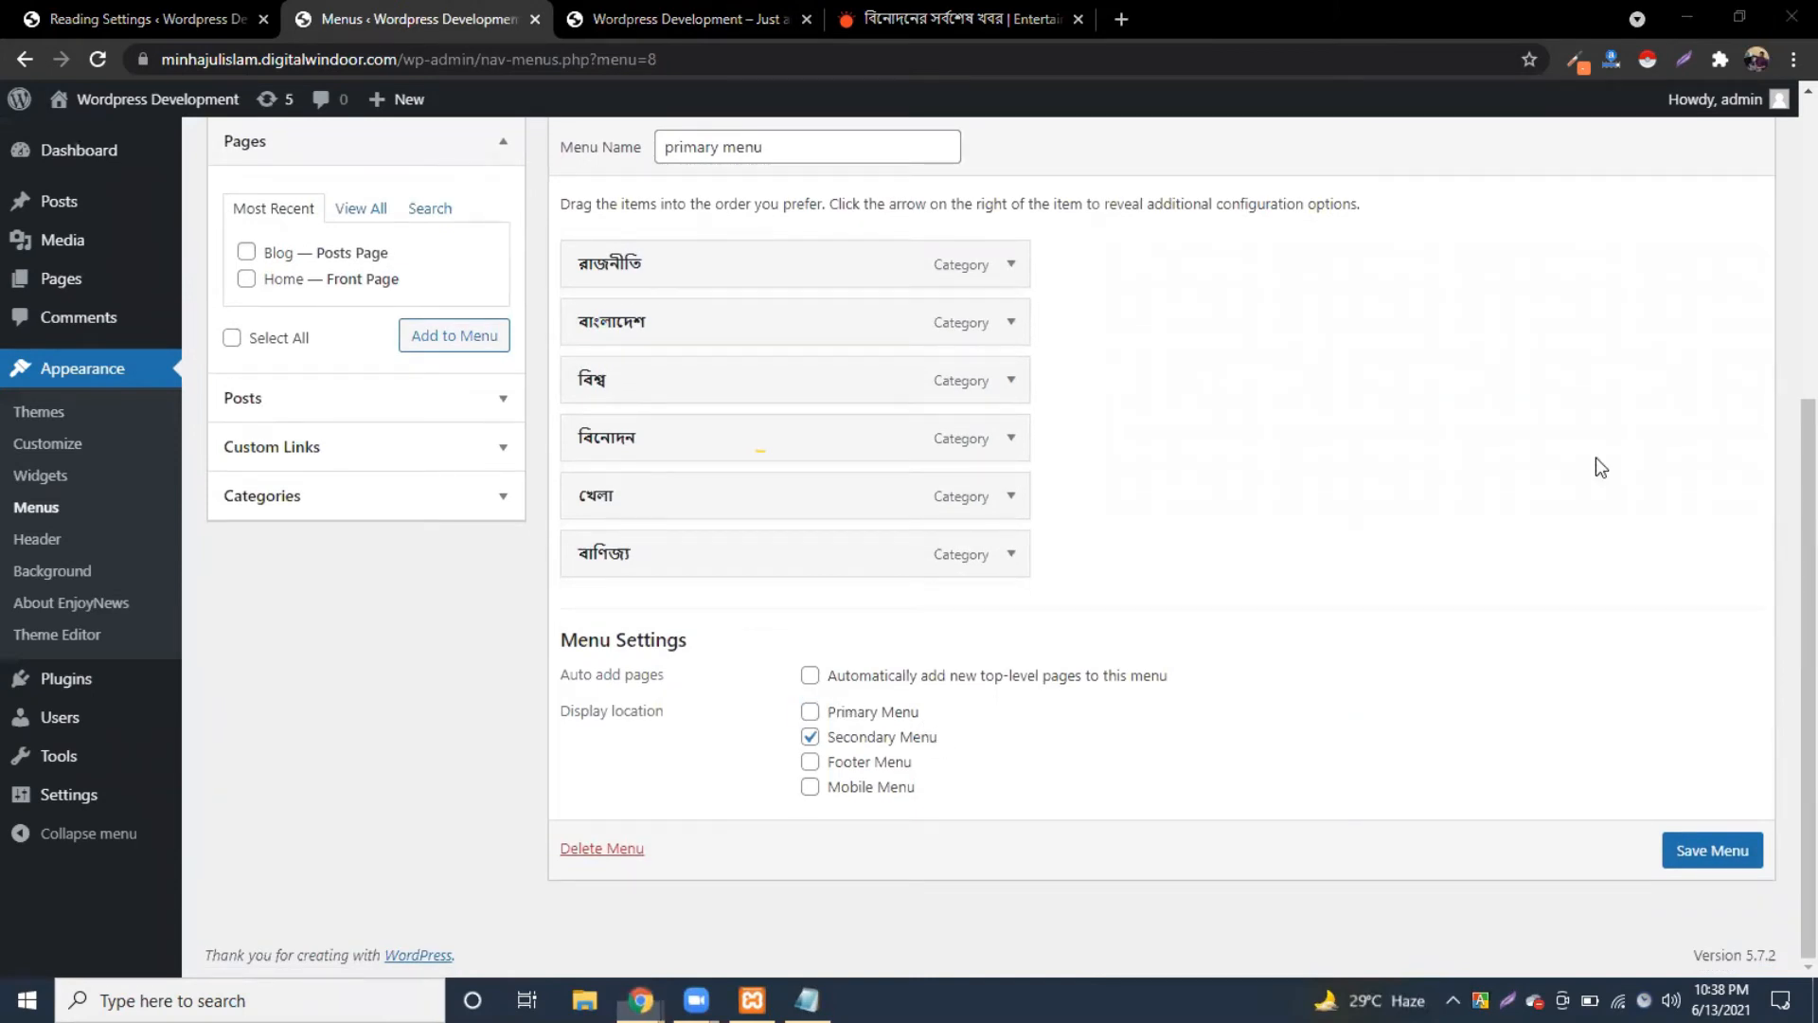
{"action": "left_click", "coordinate": [1712, 850]}
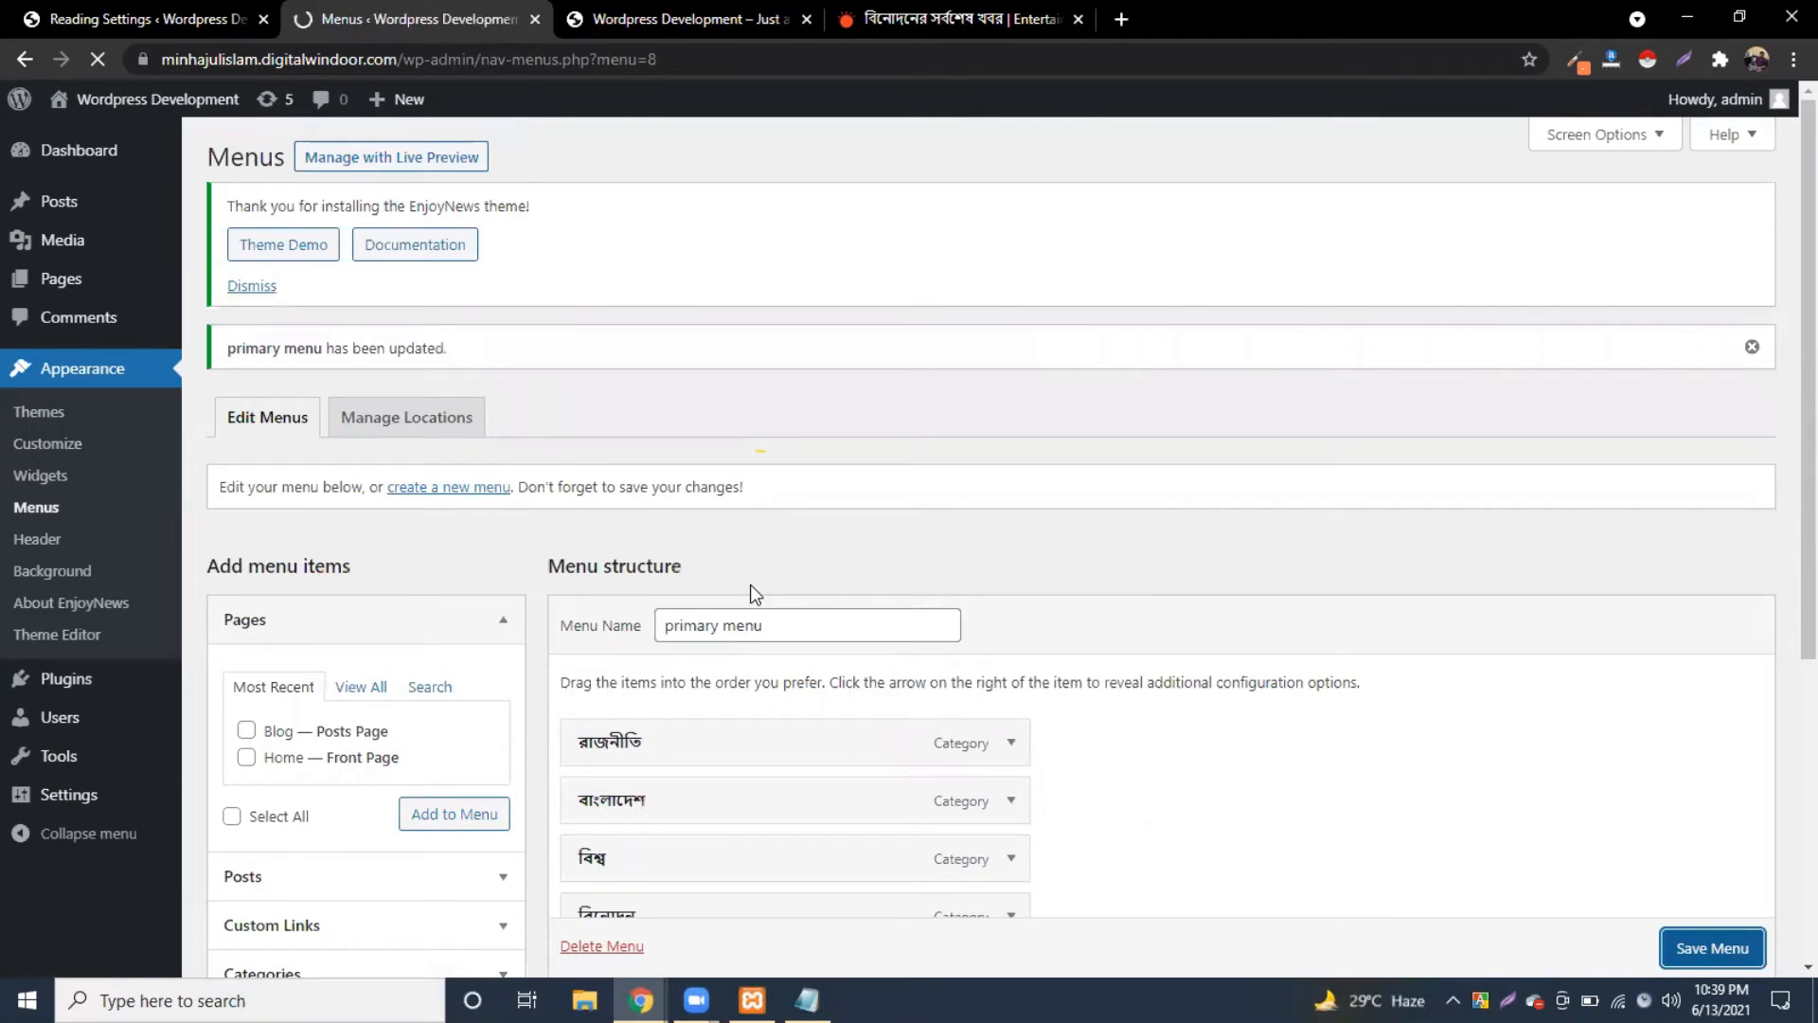
{"action": "scroll", "coordinate": [992, 594], "scroll_direction": "down", "scroll_amount": 3}
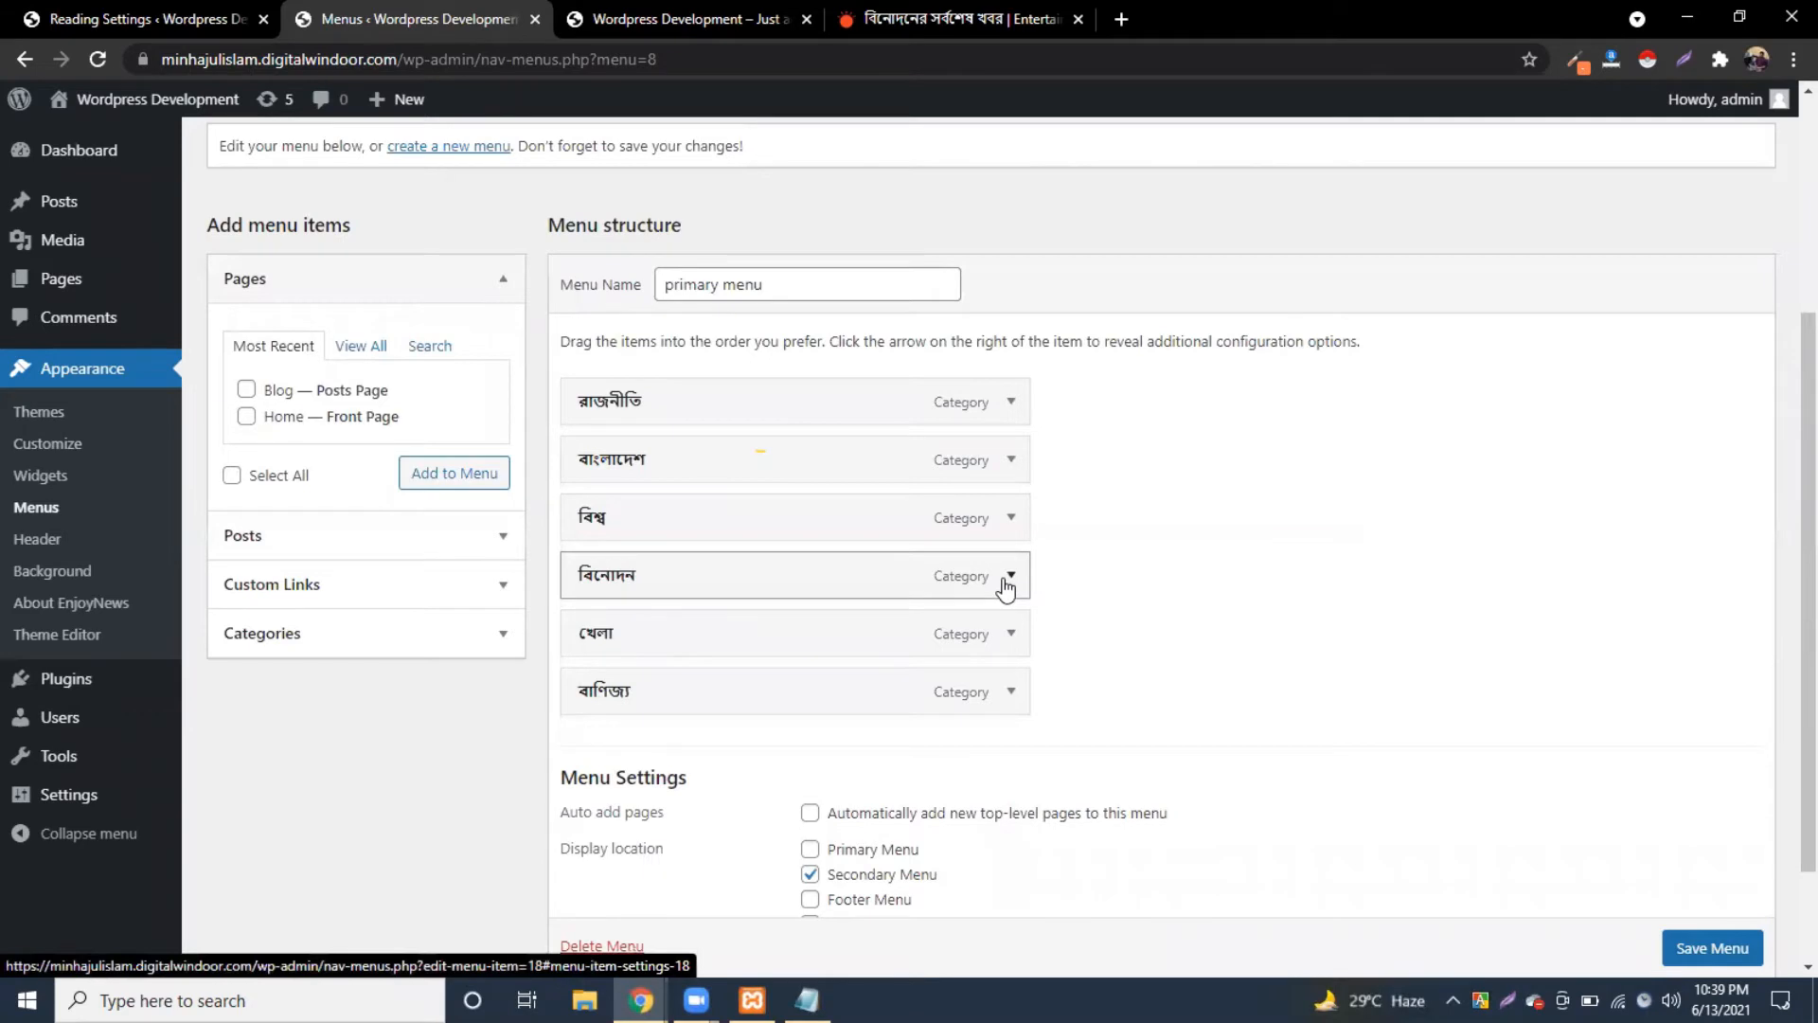
Step: Scroll through the live front page to check the Bengali category navigation bar
{"action": "left_click", "coordinate": [687, 19]}
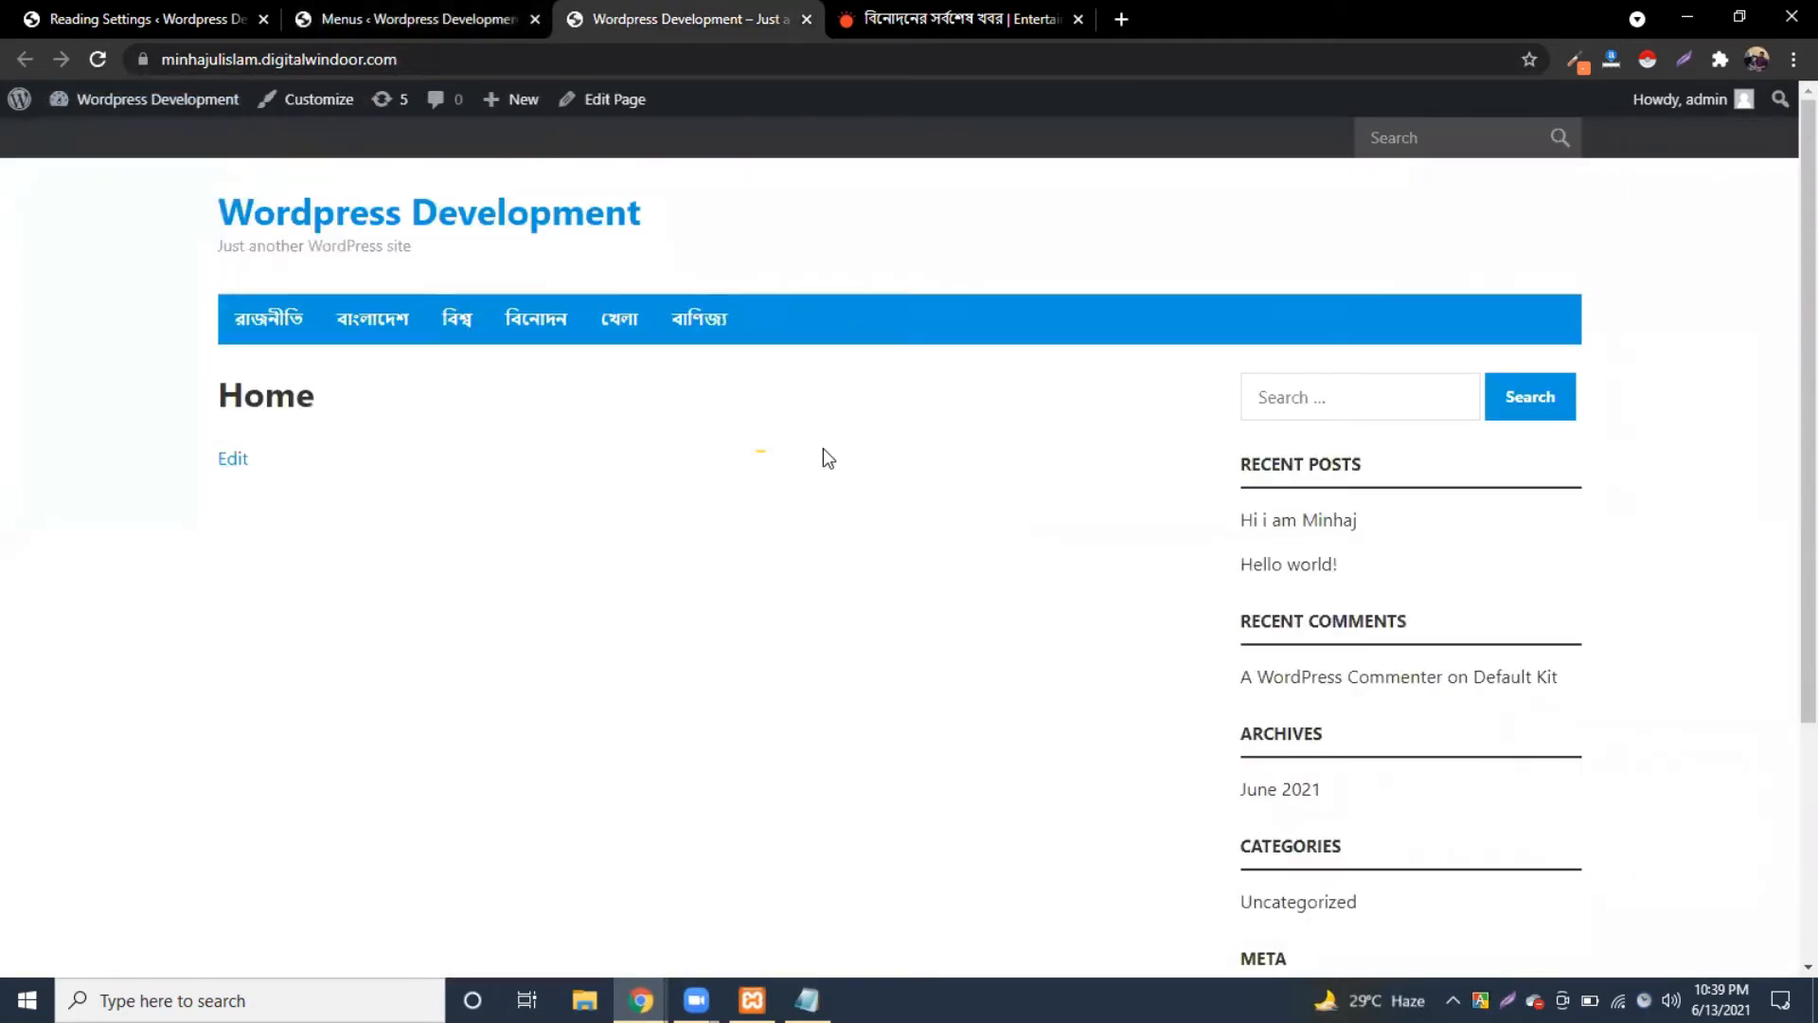
{"action": "scroll", "coordinate": [890, 451], "scroll_direction": "down", "scroll_amount": 4}
{"action": "scroll", "coordinate": [852, 435], "scroll_direction": "up", "scroll_amount": 4}
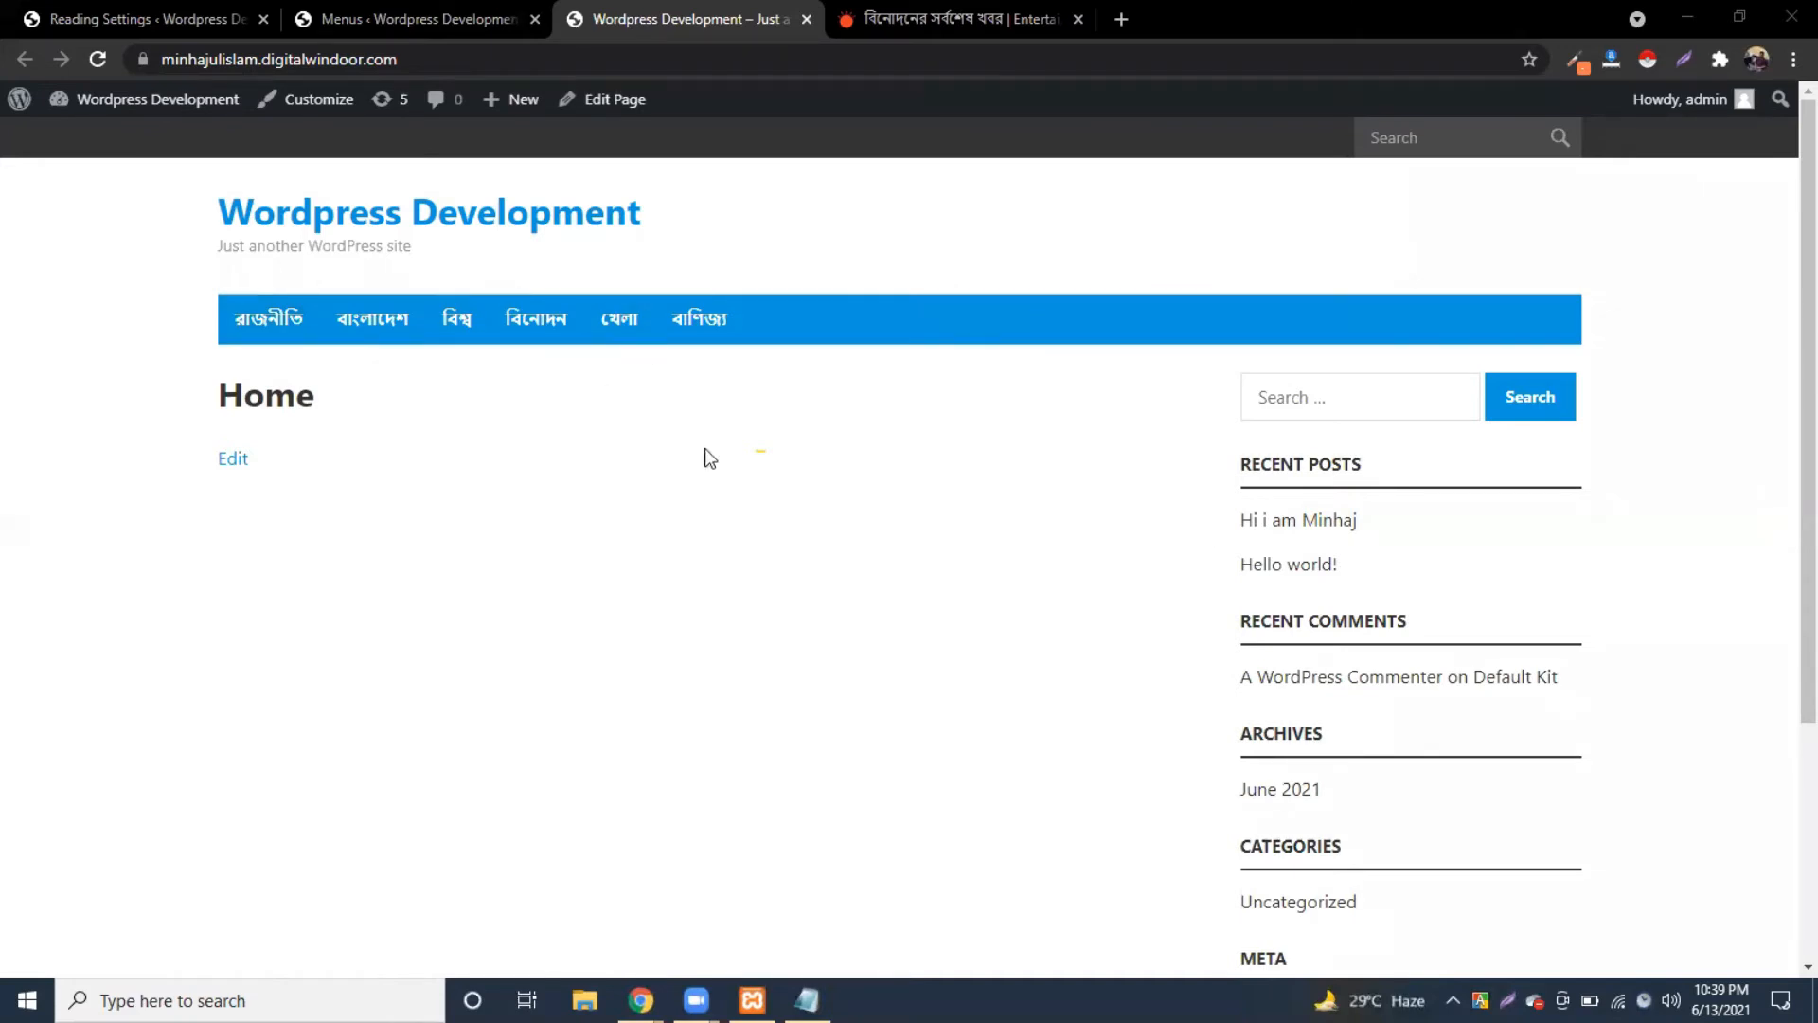
{"action": "scroll", "coordinate": [735, 458], "scroll_direction": "down", "scroll_amount": 3}
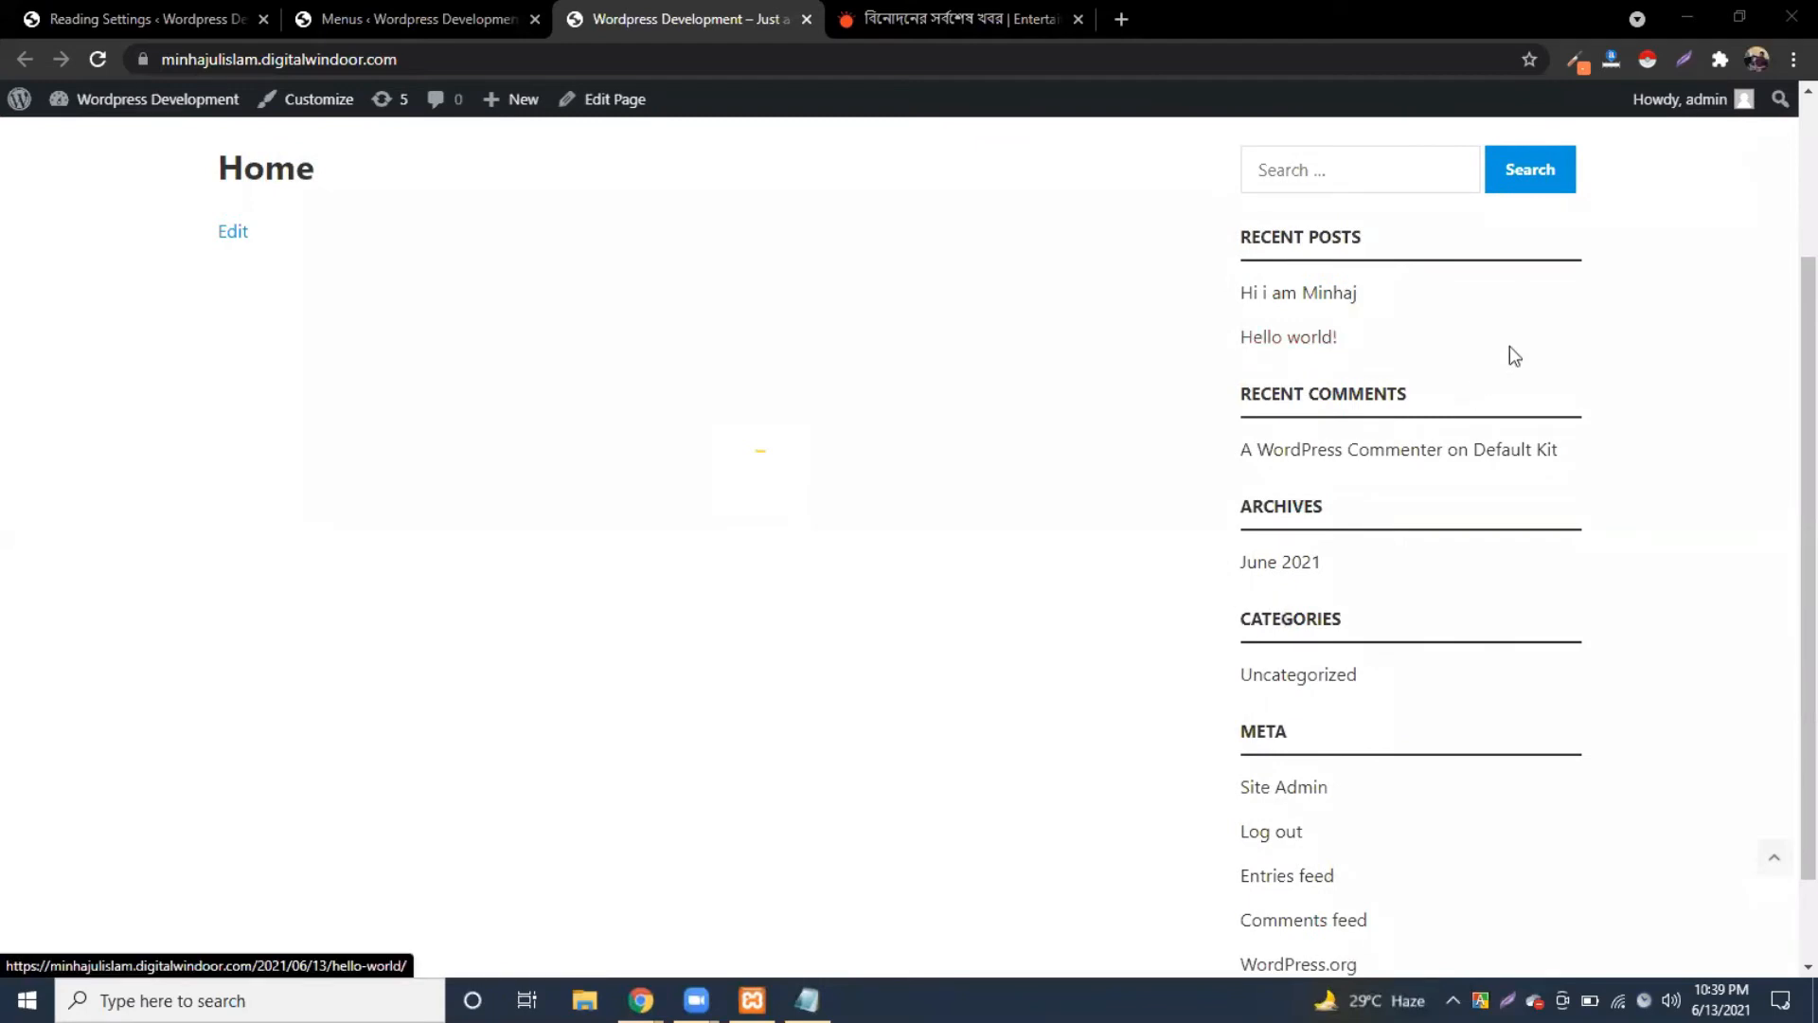
{"action": "scroll", "coordinate": [1375, 338], "scroll_direction": "up", "scroll_amount": 3}
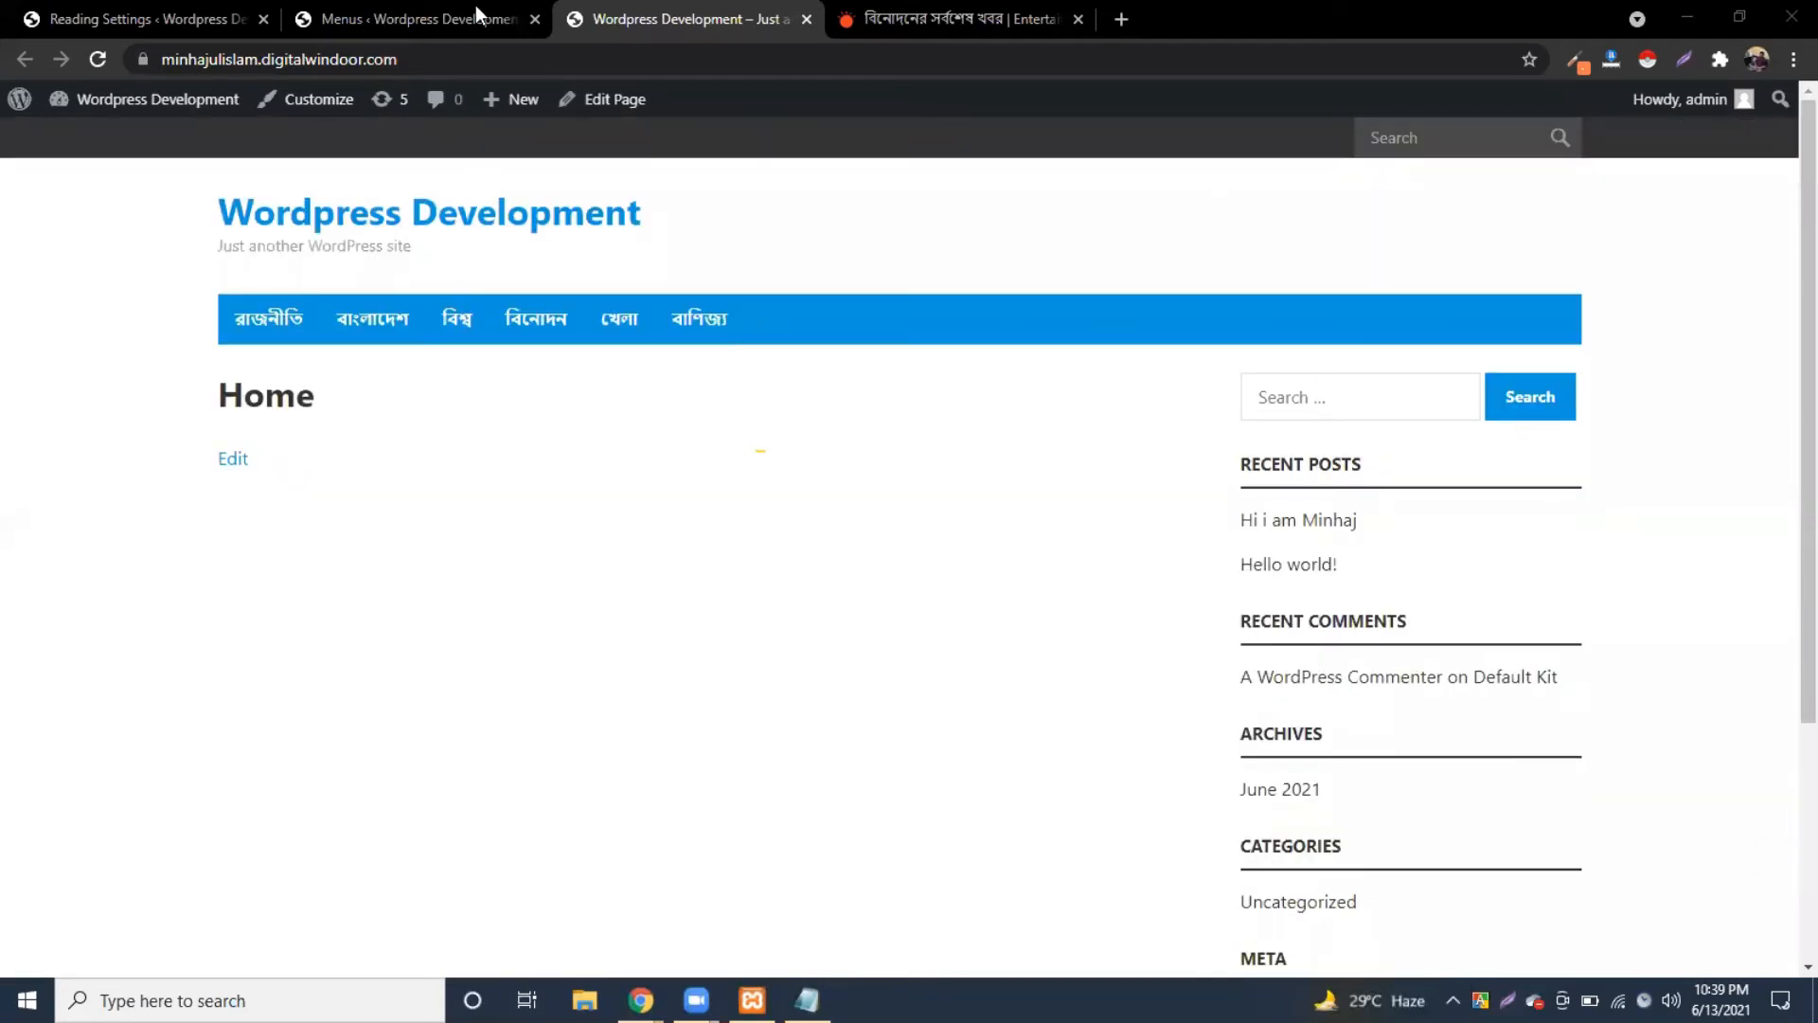
Step: Open the Home page in the block editor and expand its Permalink, Featured image and Discussion panels
{"action": "left_click", "coordinate": [597, 102]}
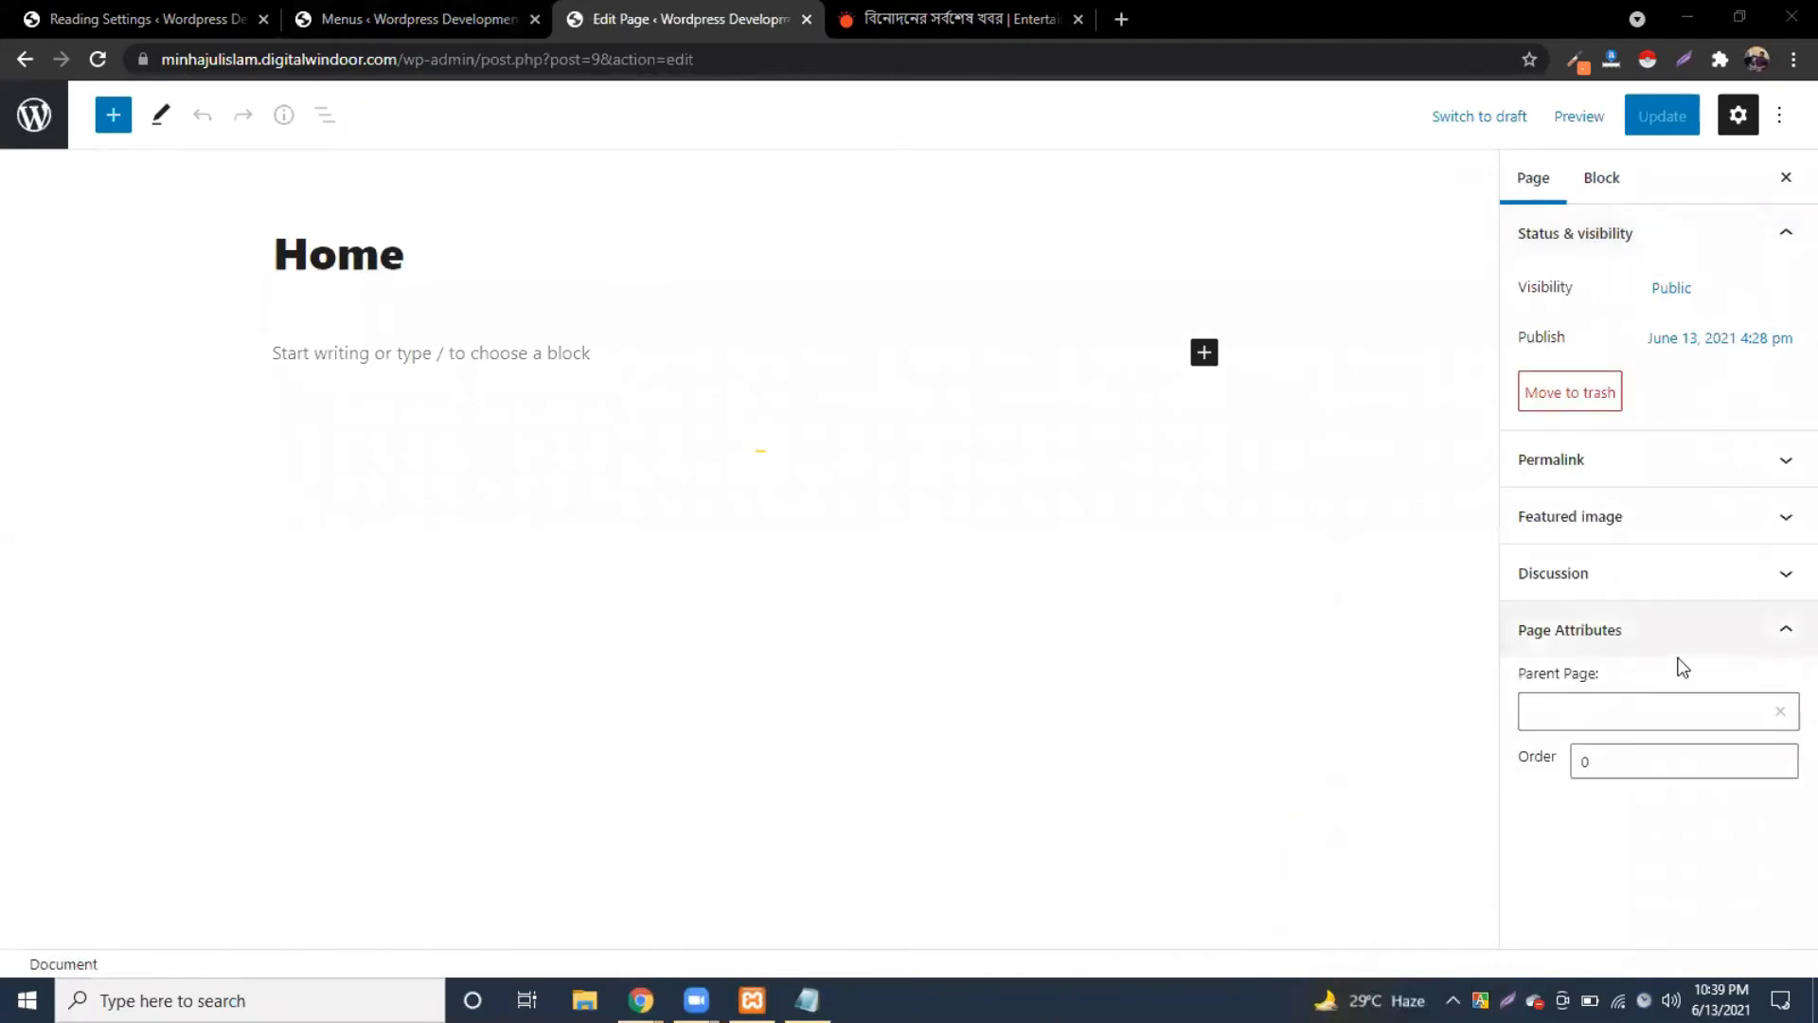
{"action": "left_click", "coordinate": [1737, 114]}
{"action": "left_click", "coordinate": [1737, 114]}
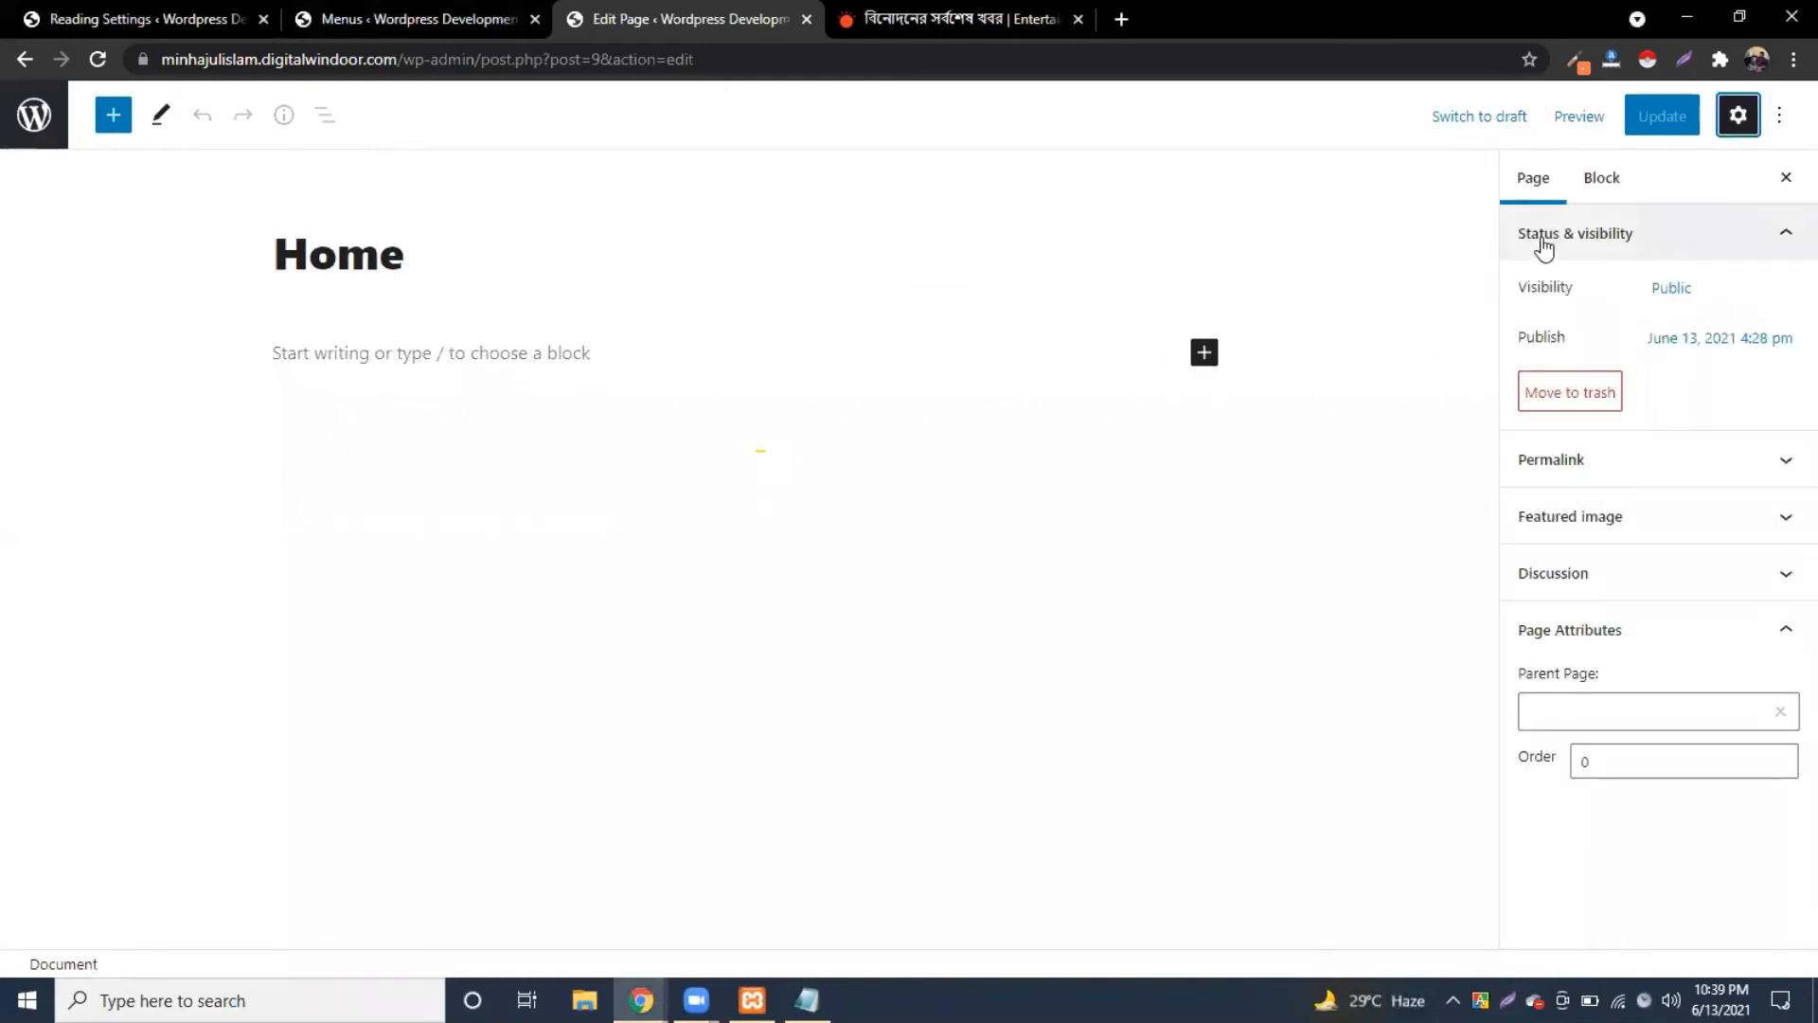
{"action": "left_click", "coordinate": [1692, 460]}
{"action": "left_click", "coordinate": [1692, 460]}
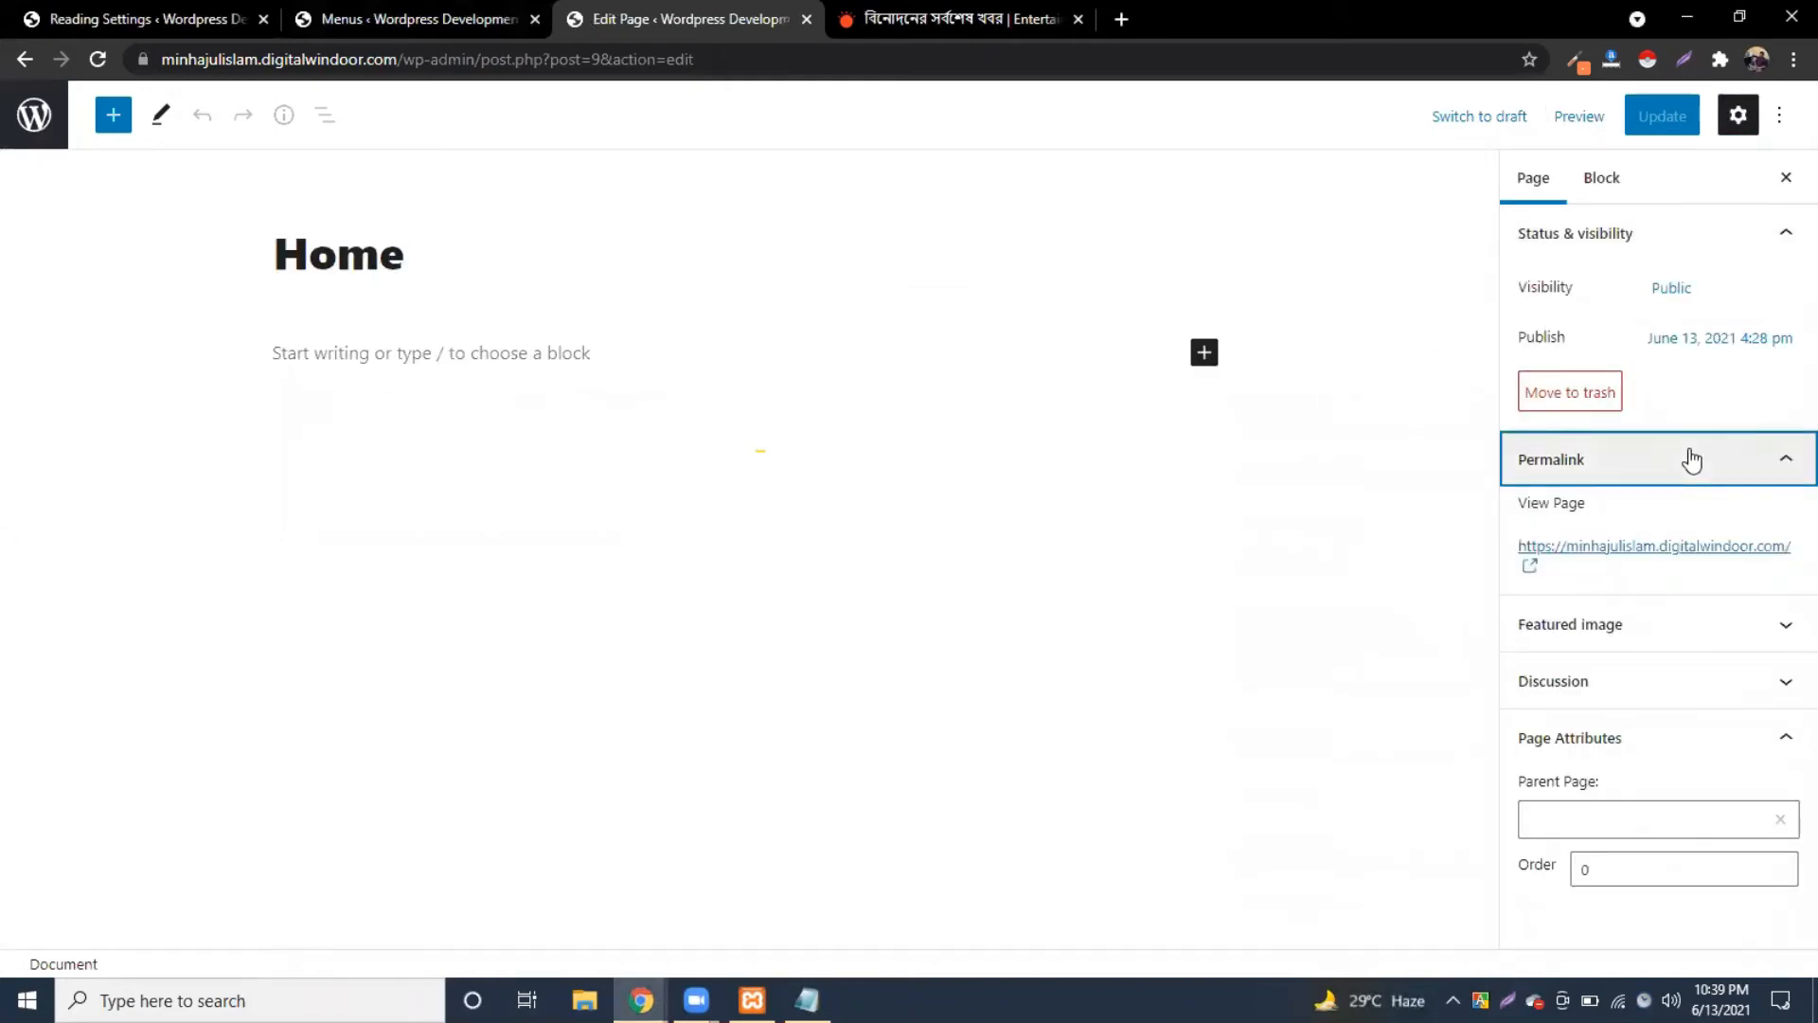
{"action": "left_click", "coordinate": [1660, 630]}
{"action": "left_click", "coordinate": [1682, 725]}
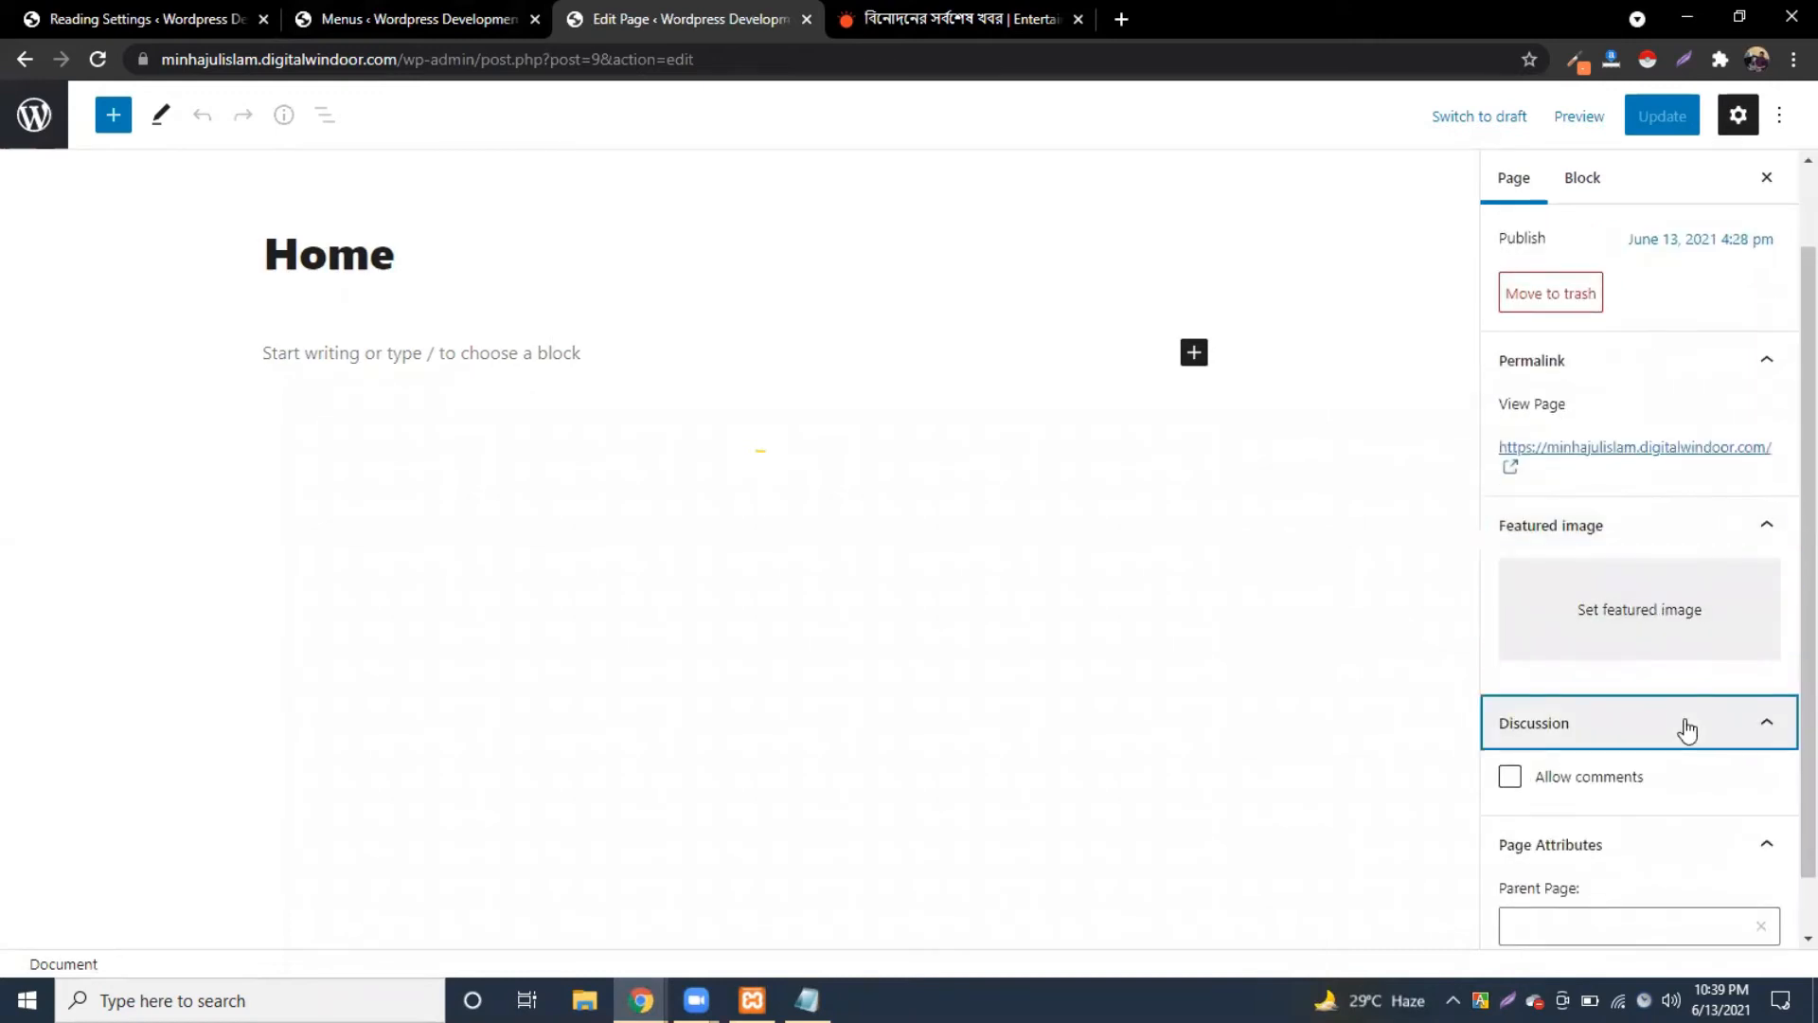
{"action": "scroll", "coordinate": [1695, 753], "scroll_direction": "down", "scroll_amount": 1}
{"action": "left_click", "coordinate": [1745, 772]}
{"action": "scroll", "coordinate": [1692, 787], "scroll_direction": "up", "scroll_amount": 1}
Step: Collapse every page settings panel and bring up the editor's Options menu
{"action": "left_click", "coordinate": [1589, 184]}
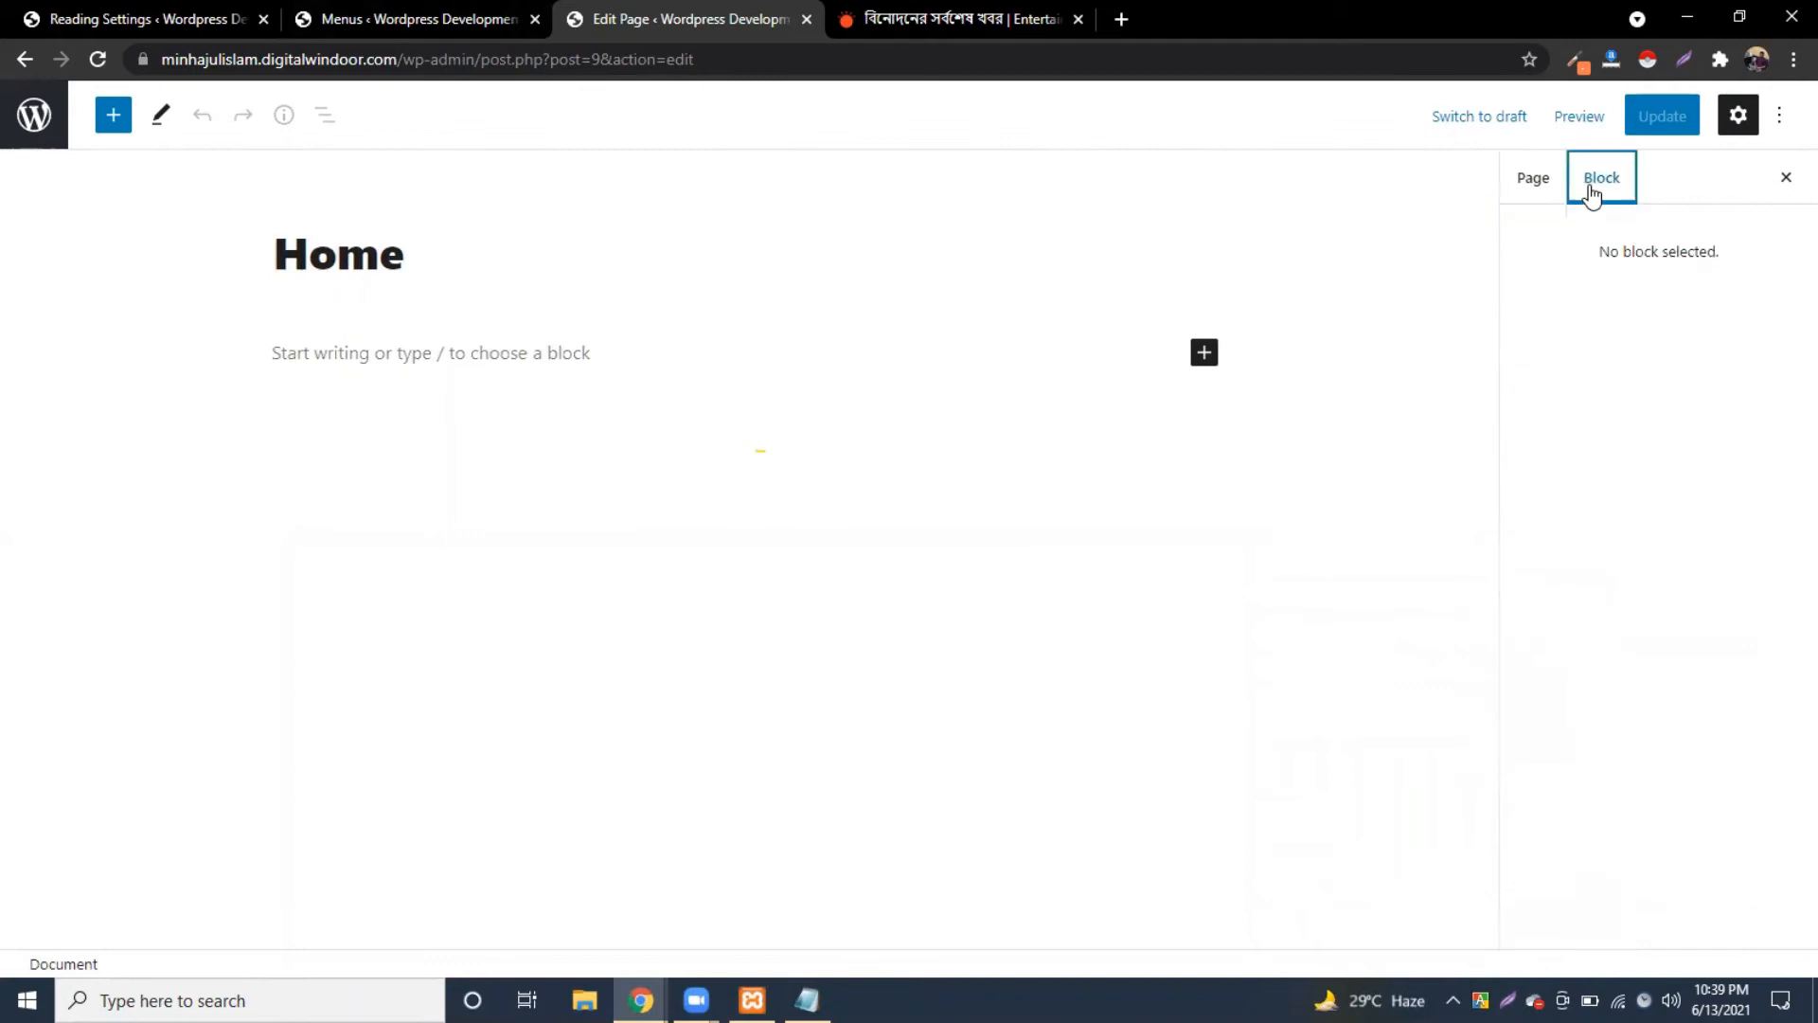
{"action": "left_click", "coordinate": [1534, 182]}
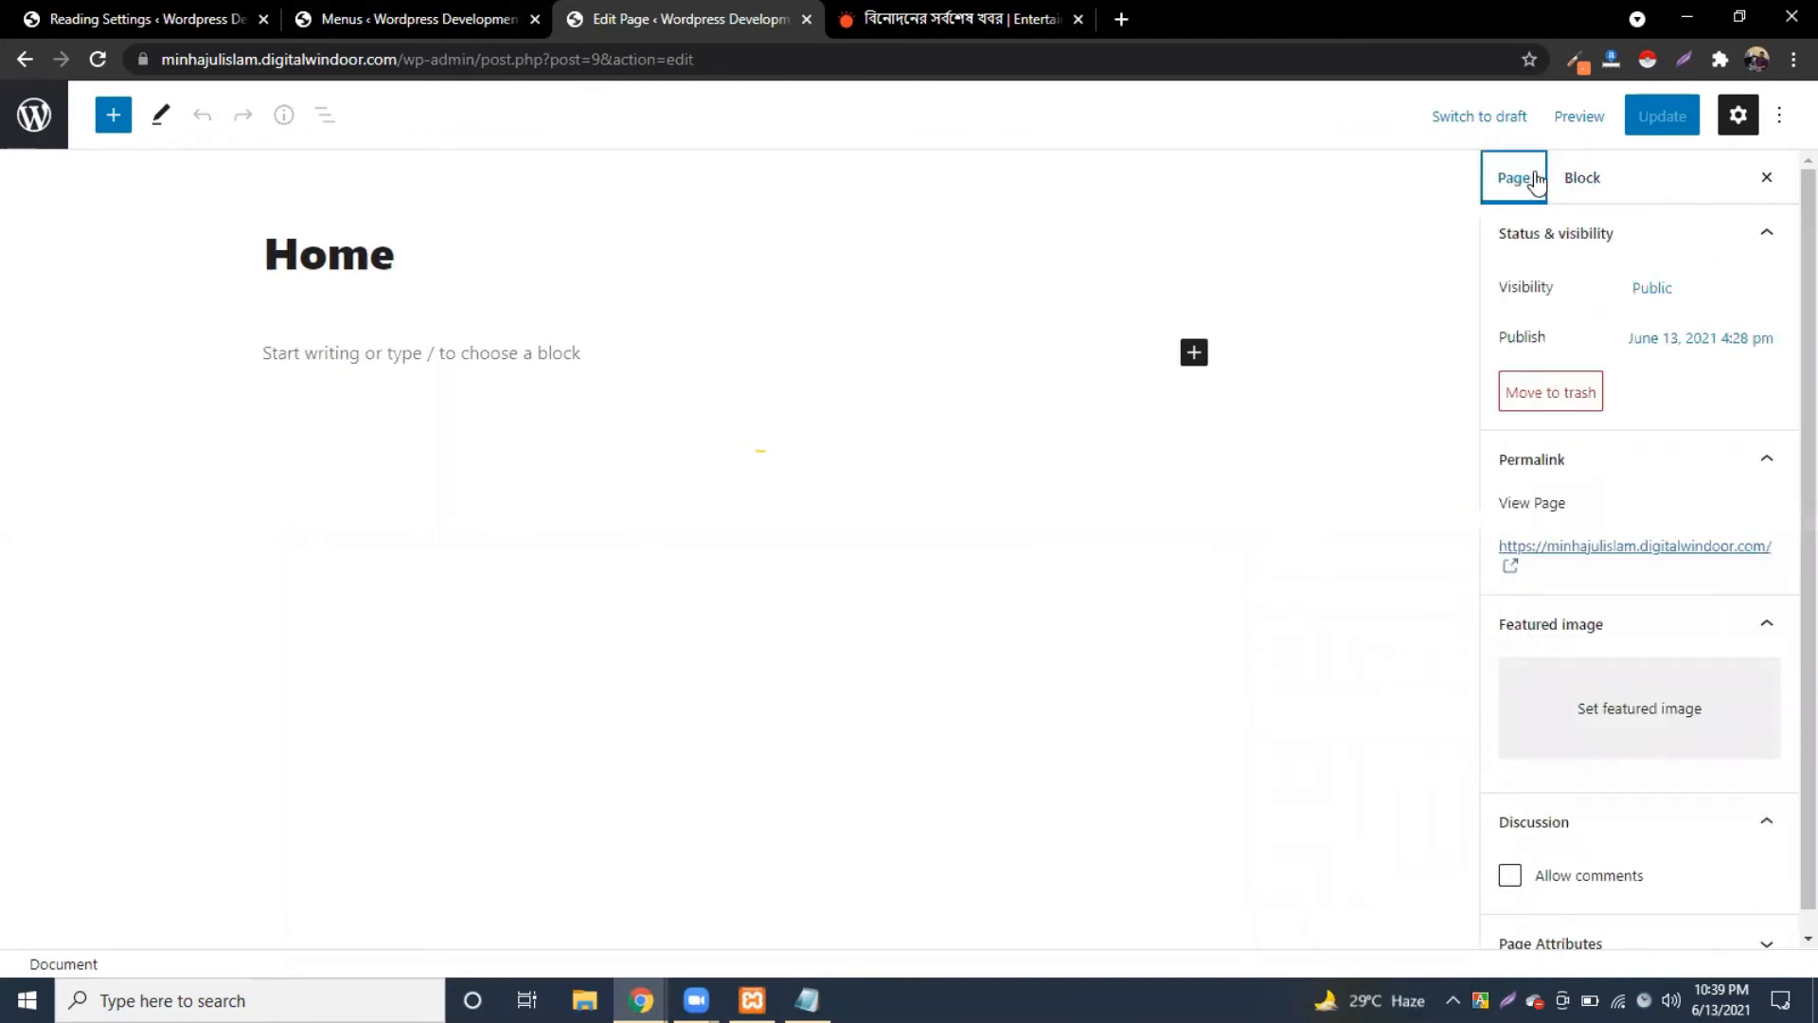
{"action": "left_click", "coordinate": [1767, 233]}
{"action": "left_click", "coordinate": [1784, 294]}
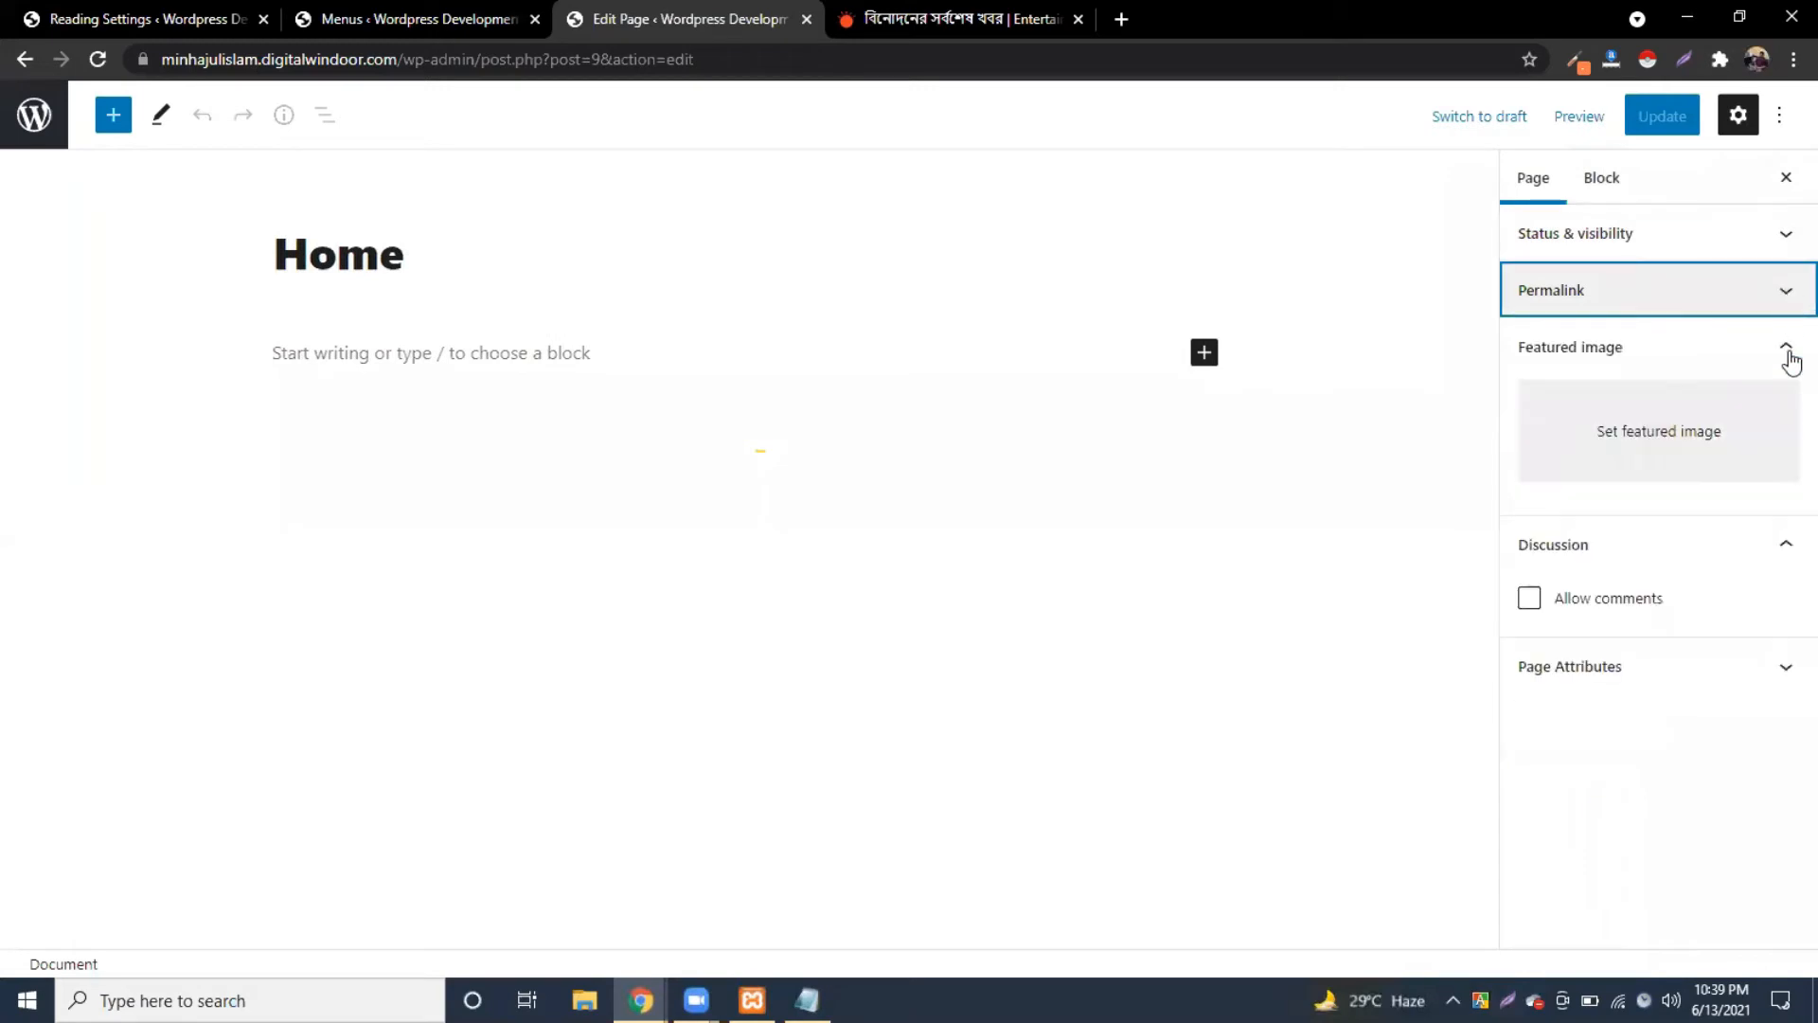
{"action": "left_click", "coordinate": [1787, 351]}
{"action": "left_click", "coordinate": [1780, 407]}
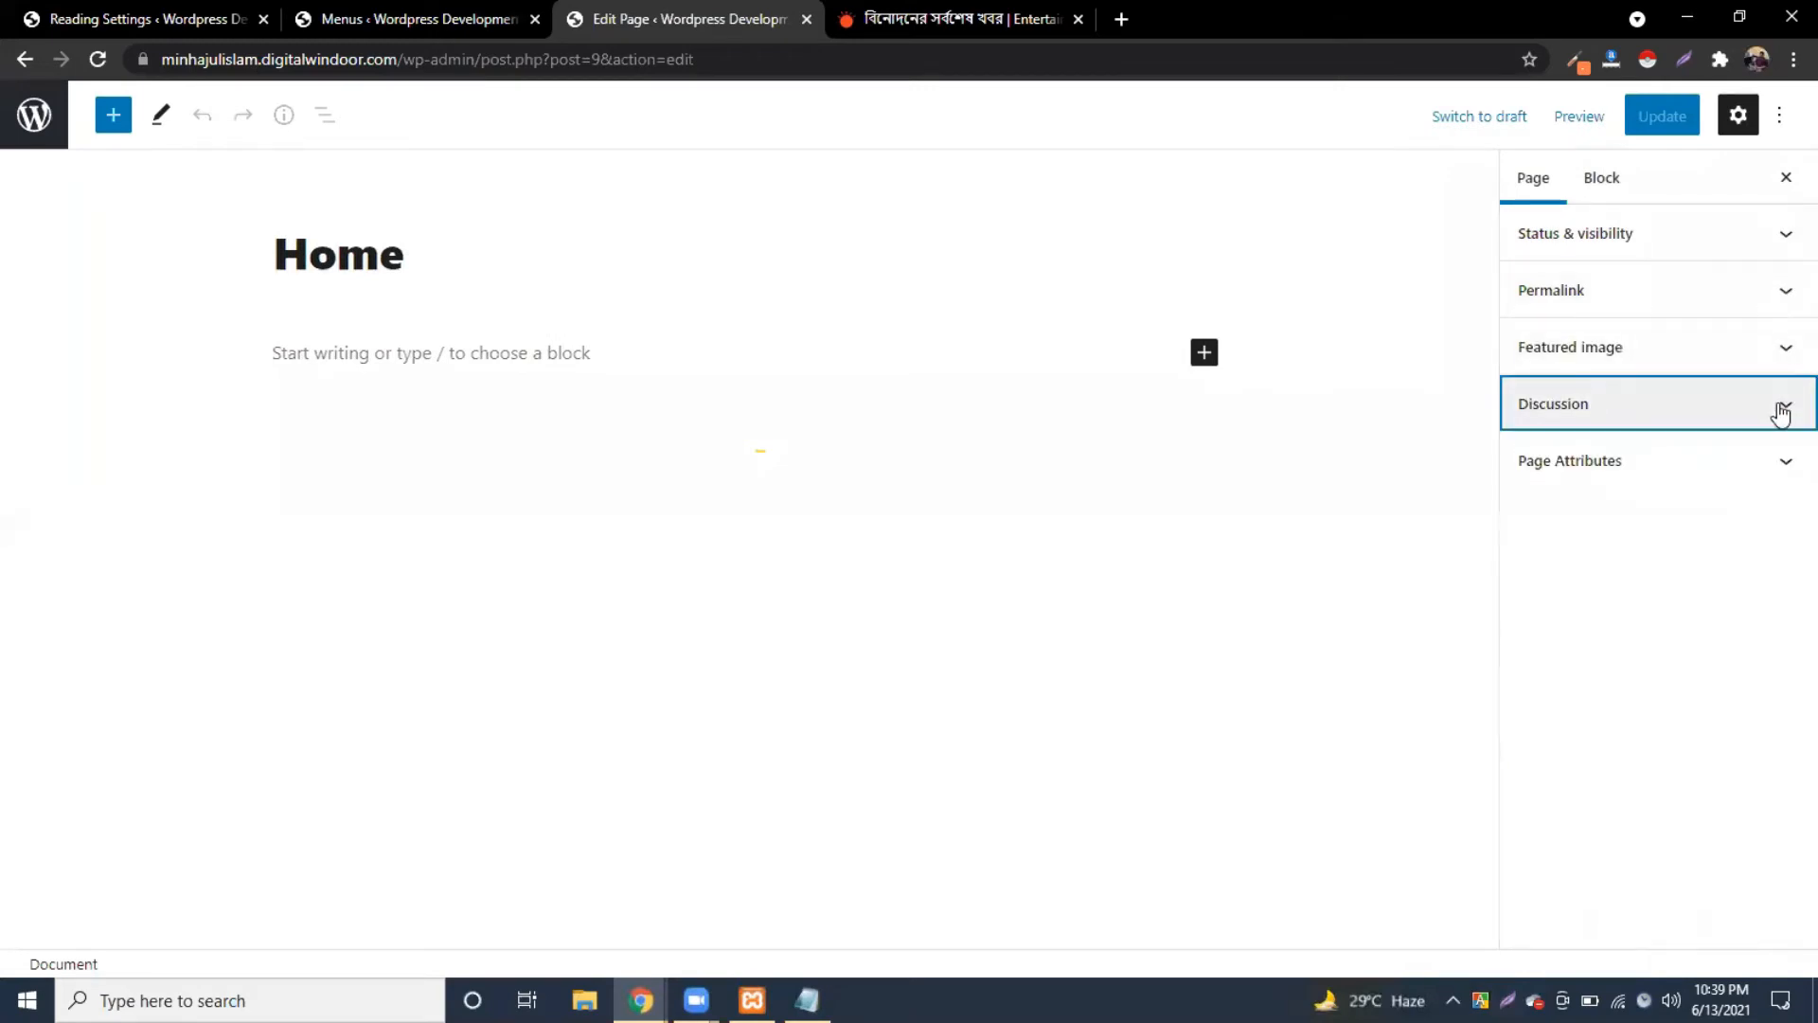
{"action": "left_click", "coordinate": [1789, 455]}
{"action": "left_click", "coordinate": [1789, 454]}
{"action": "left_click", "coordinate": [1786, 459]}
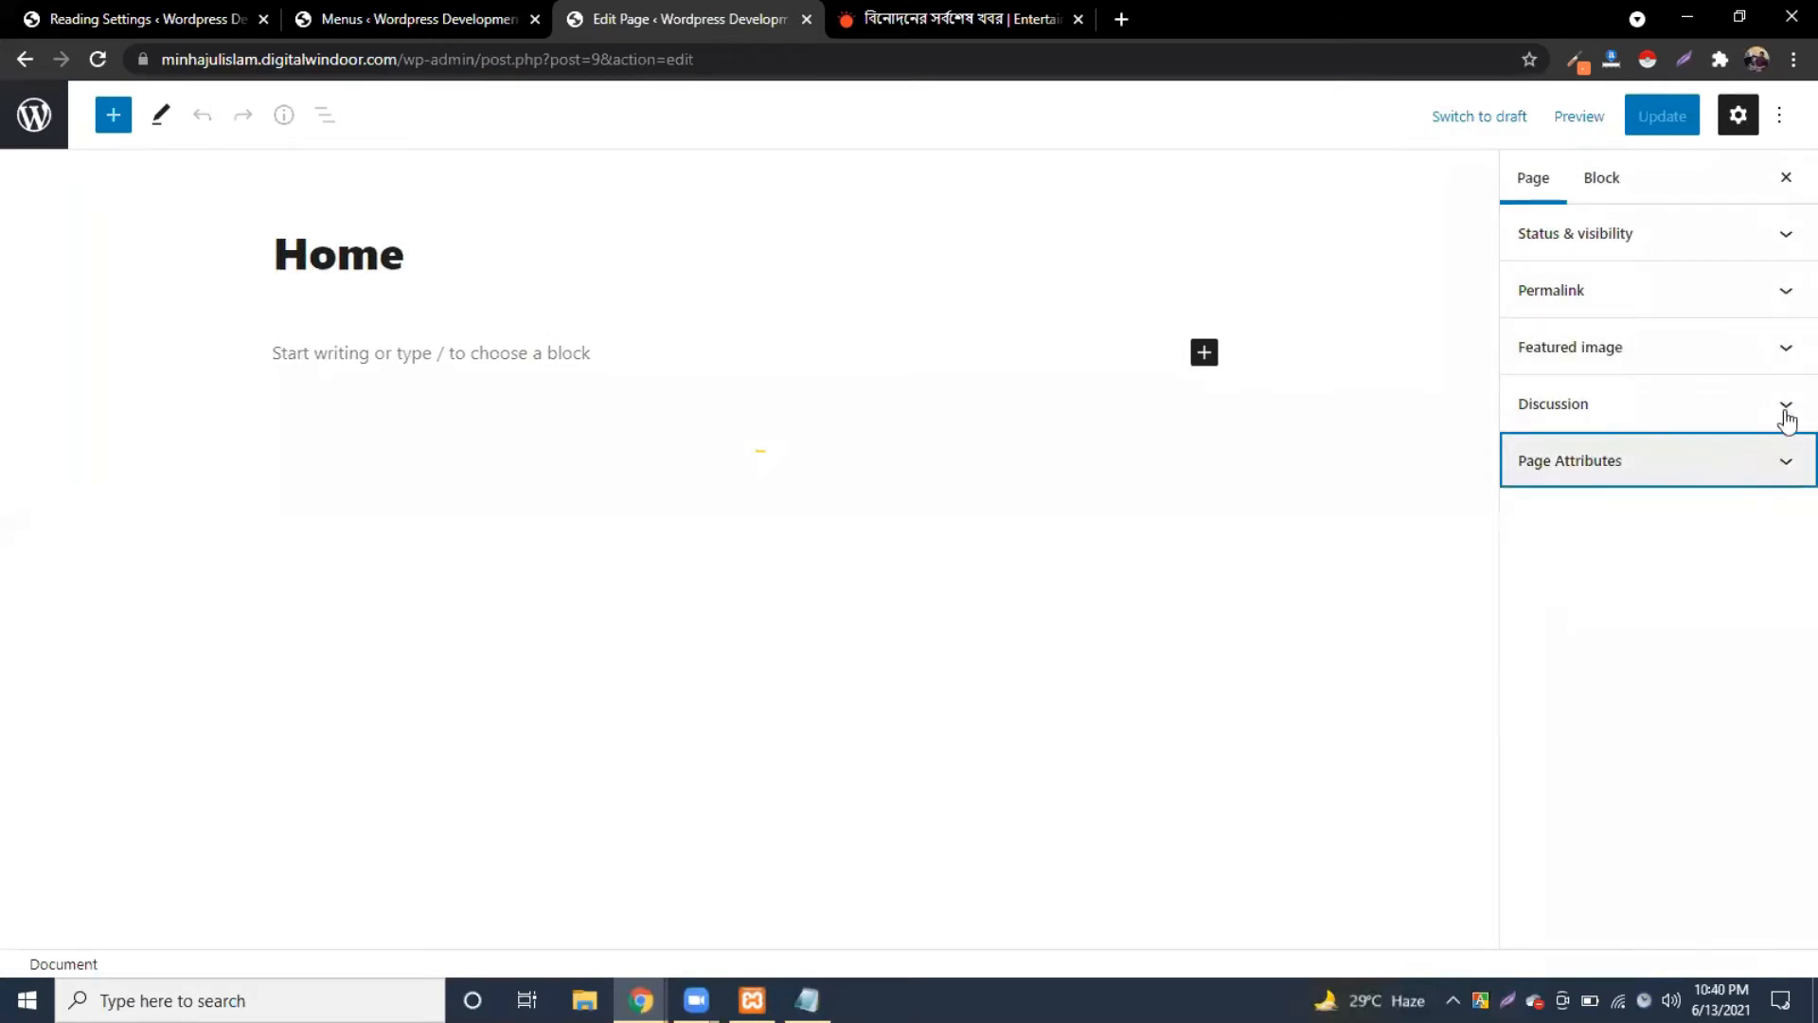
{"action": "left_click", "coordinate": [1782, 118]}
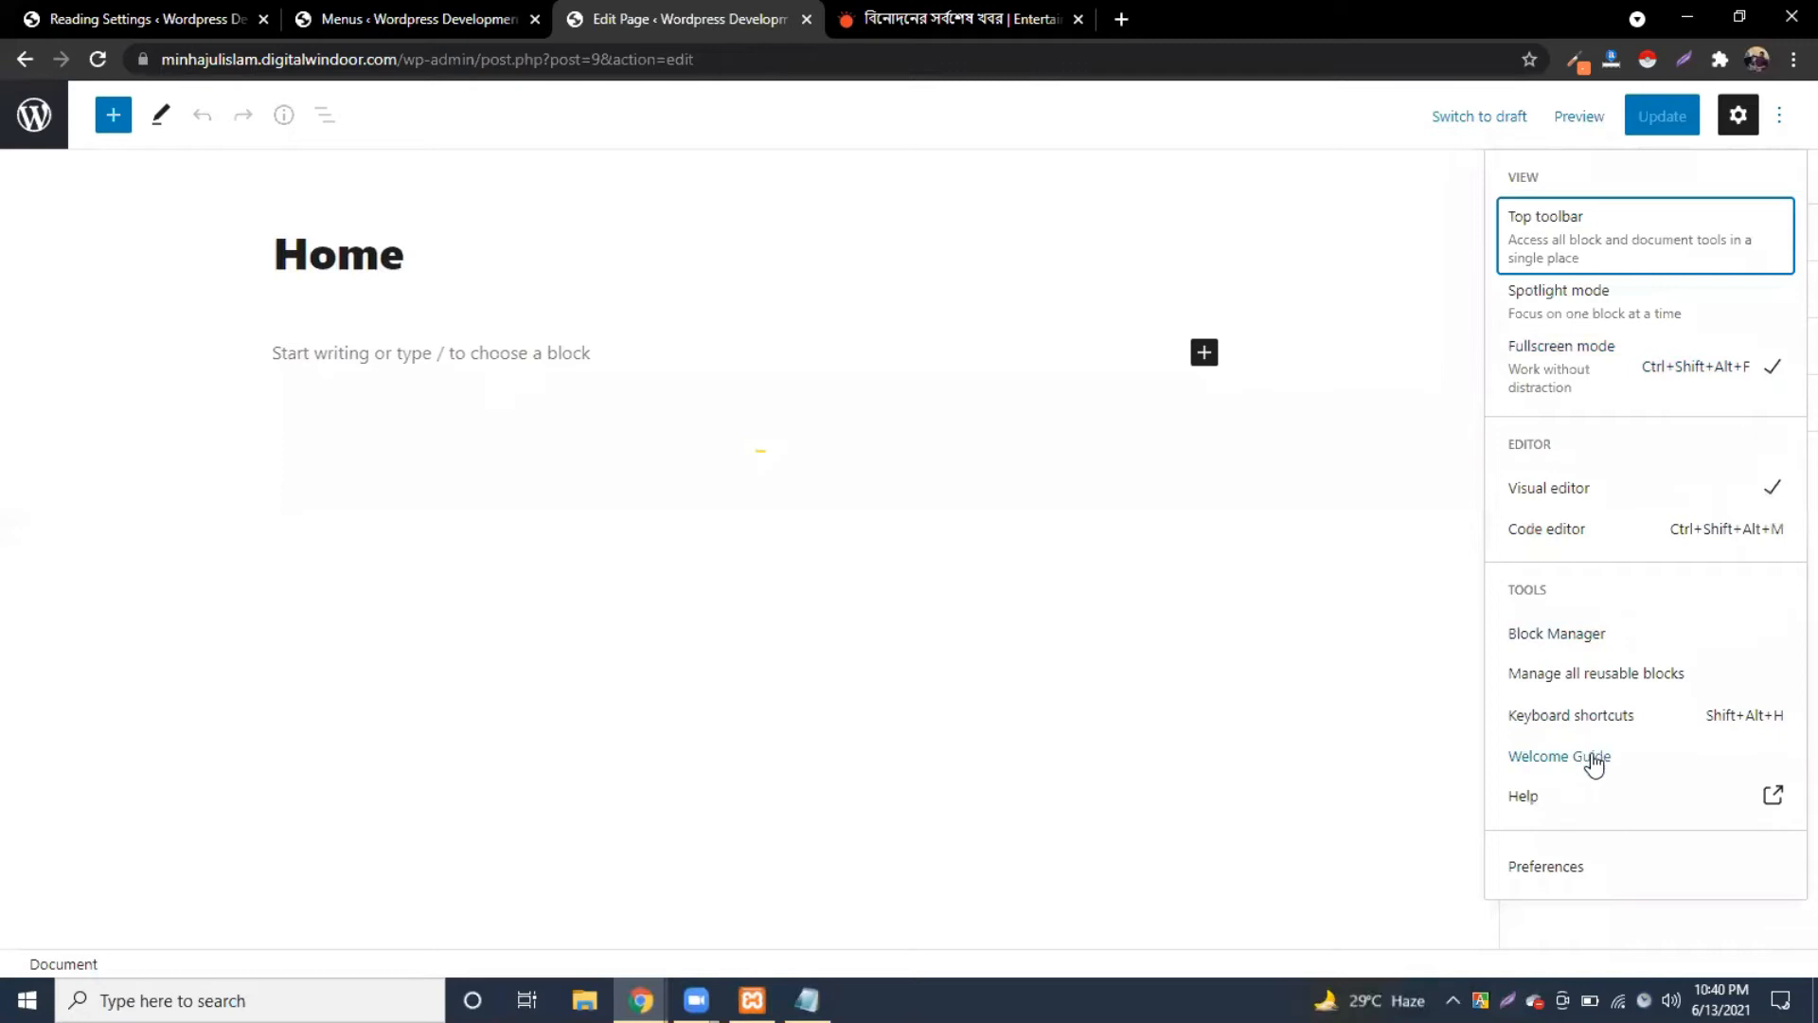
{"action": "left_click", "coordinate": [1553, 871]}
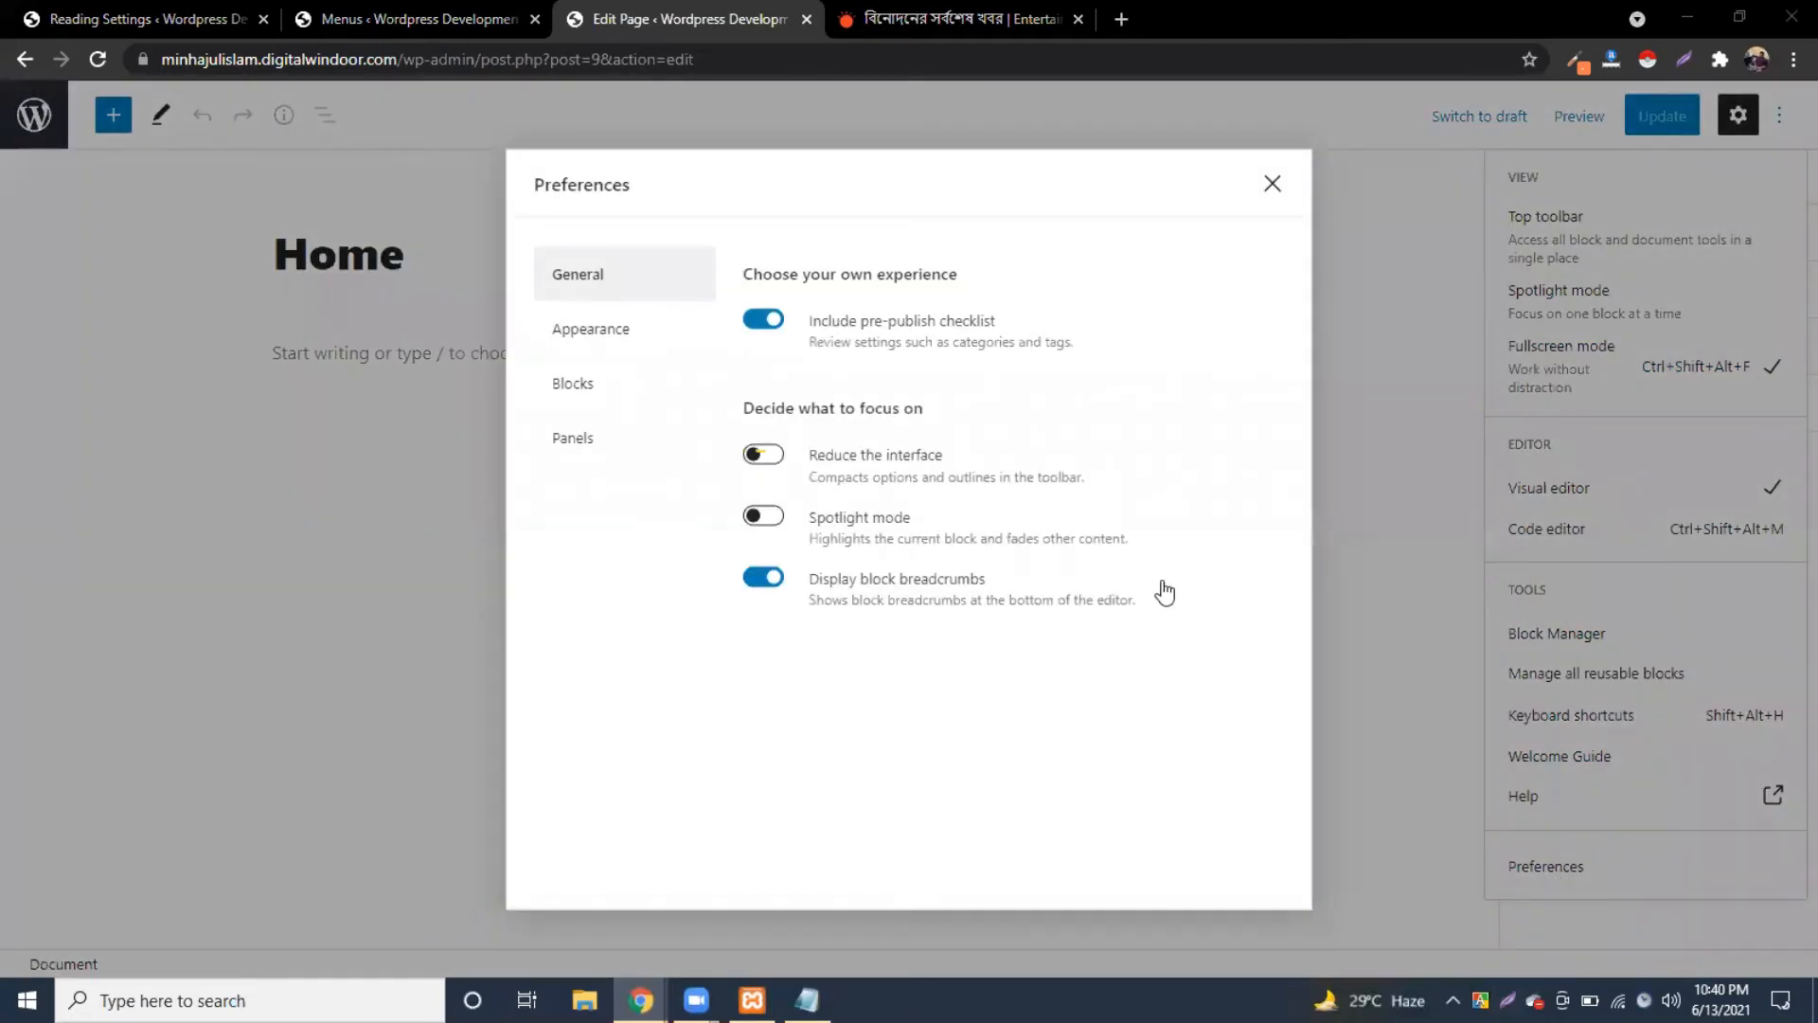
{"action": "left_click", "coordinate": [589, 339]}
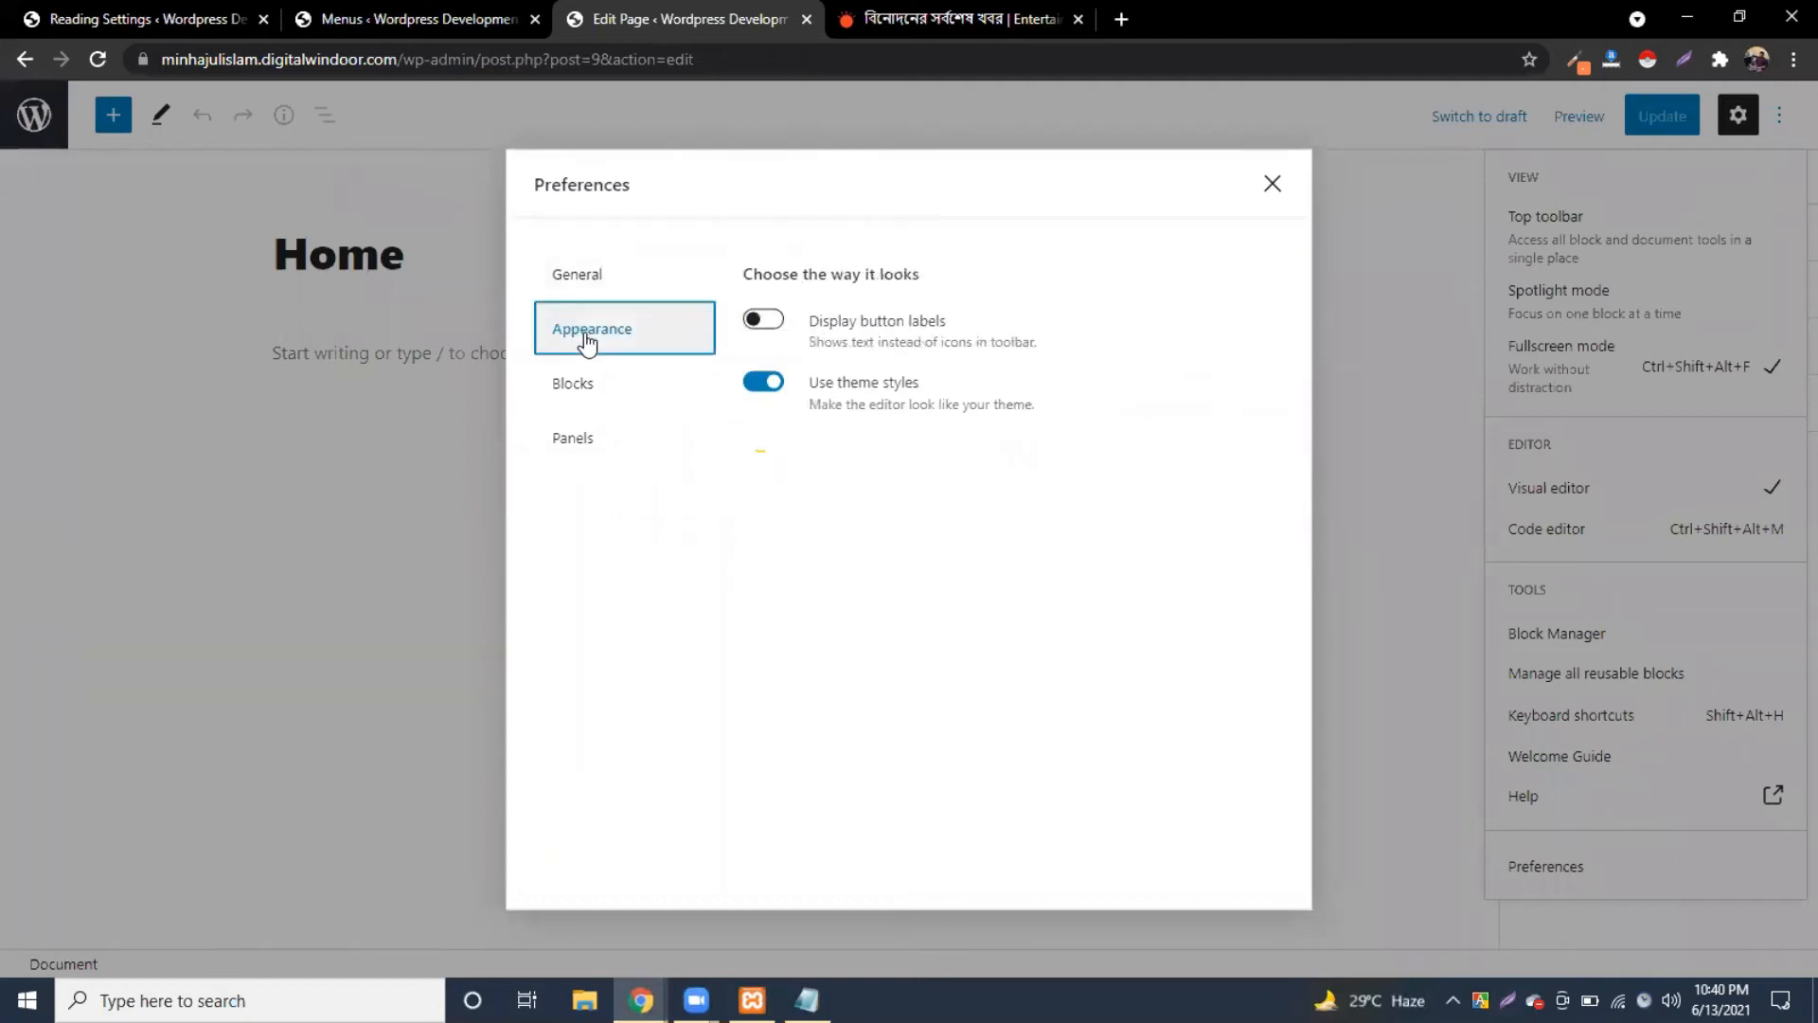
{"action": "left_click", "coordinate": [595, 400]}
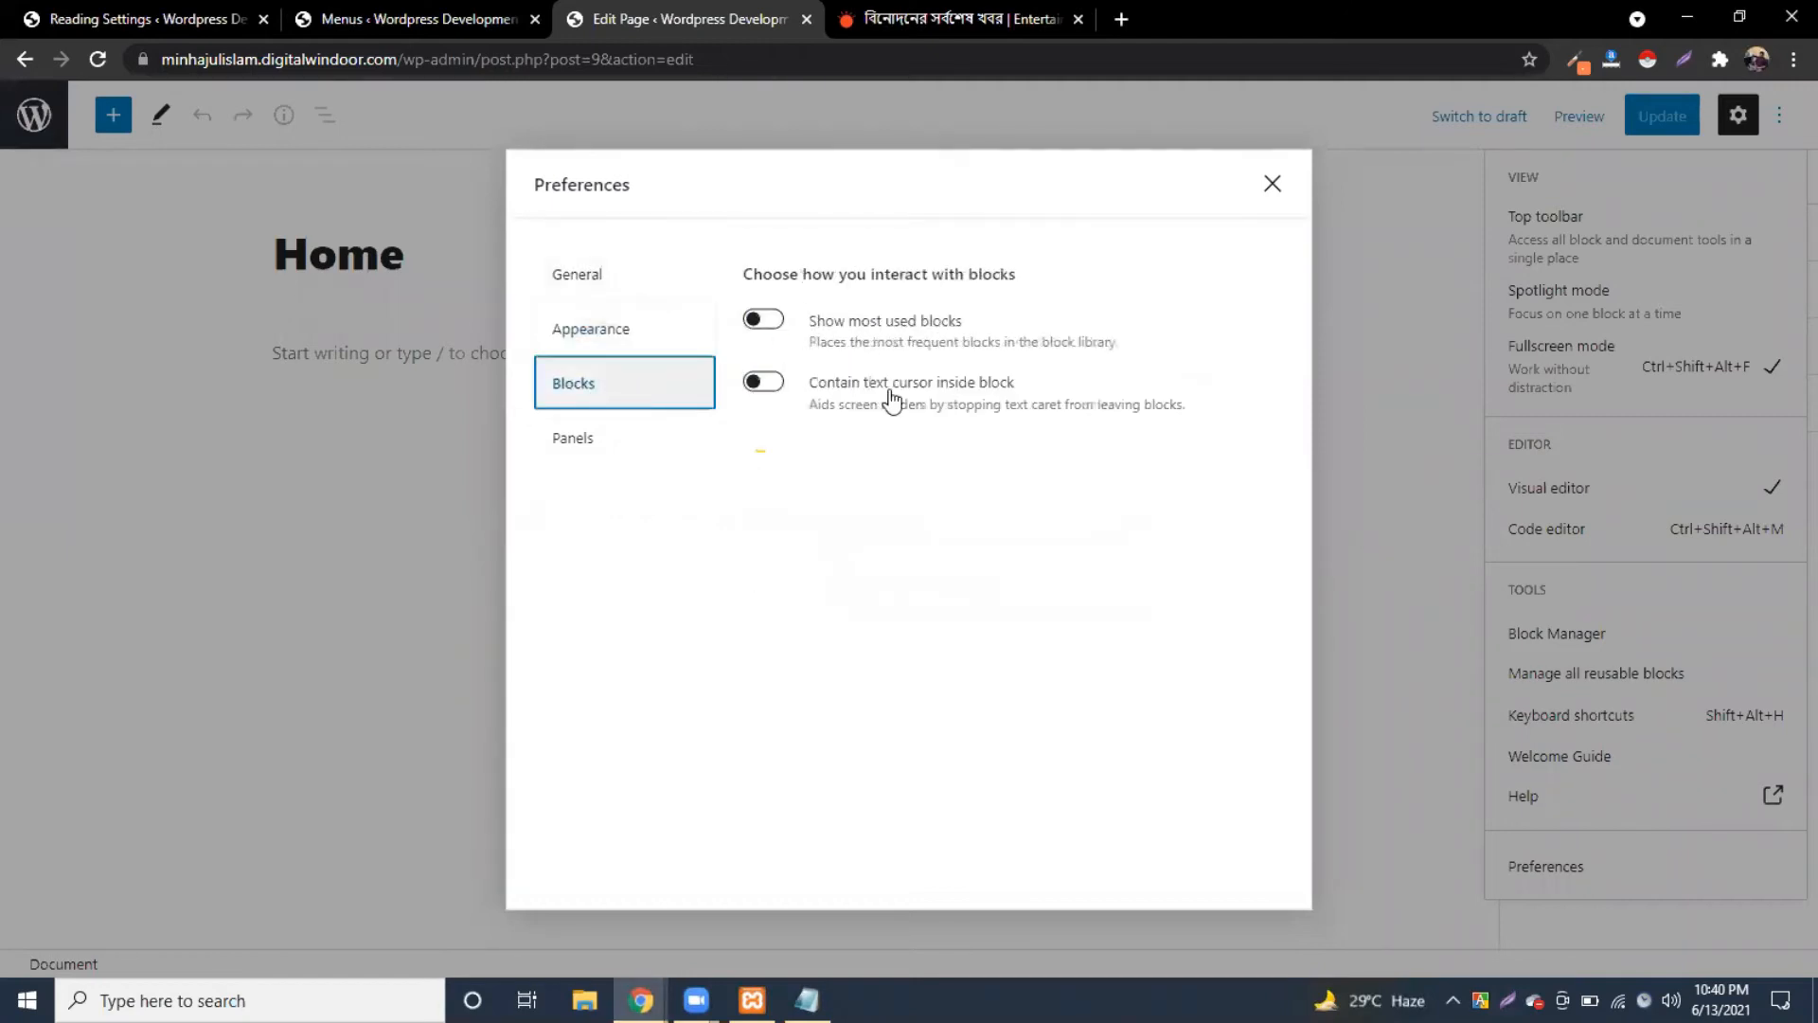
{"action": "left_click", "coordinate": [585, 442]}
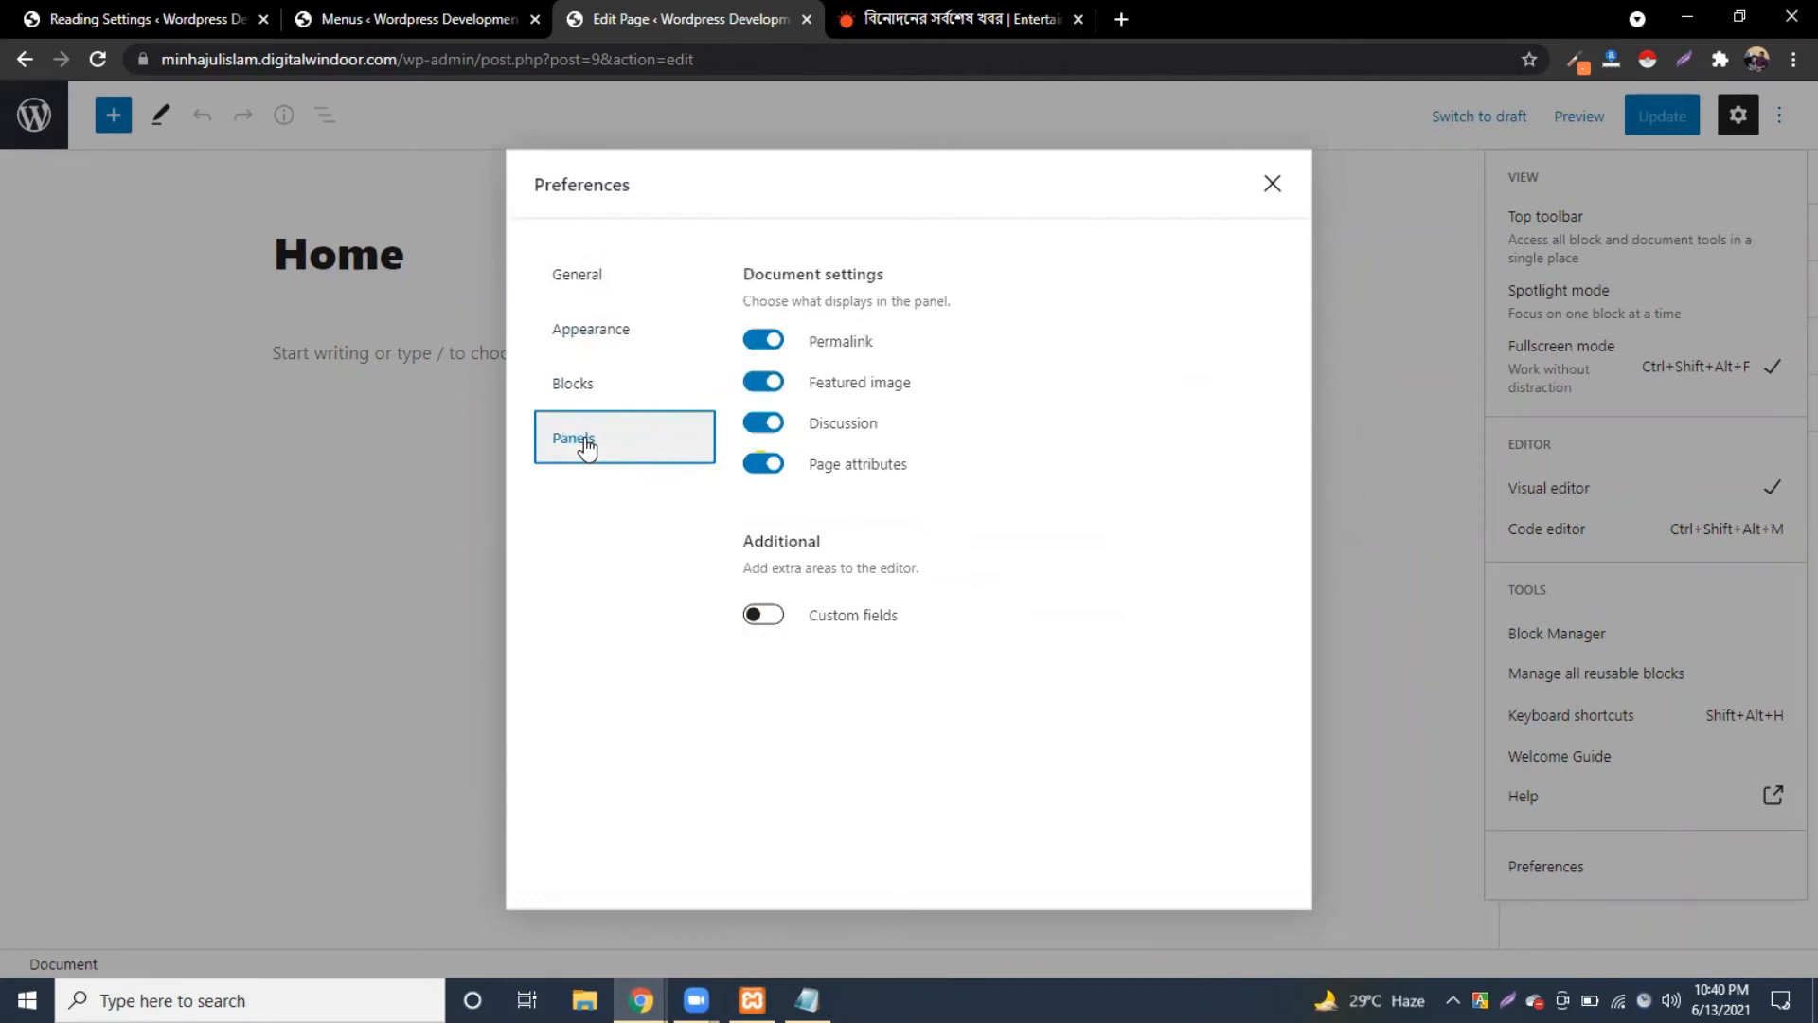
{"action": "left_click", "coordinate": [757, 617]}
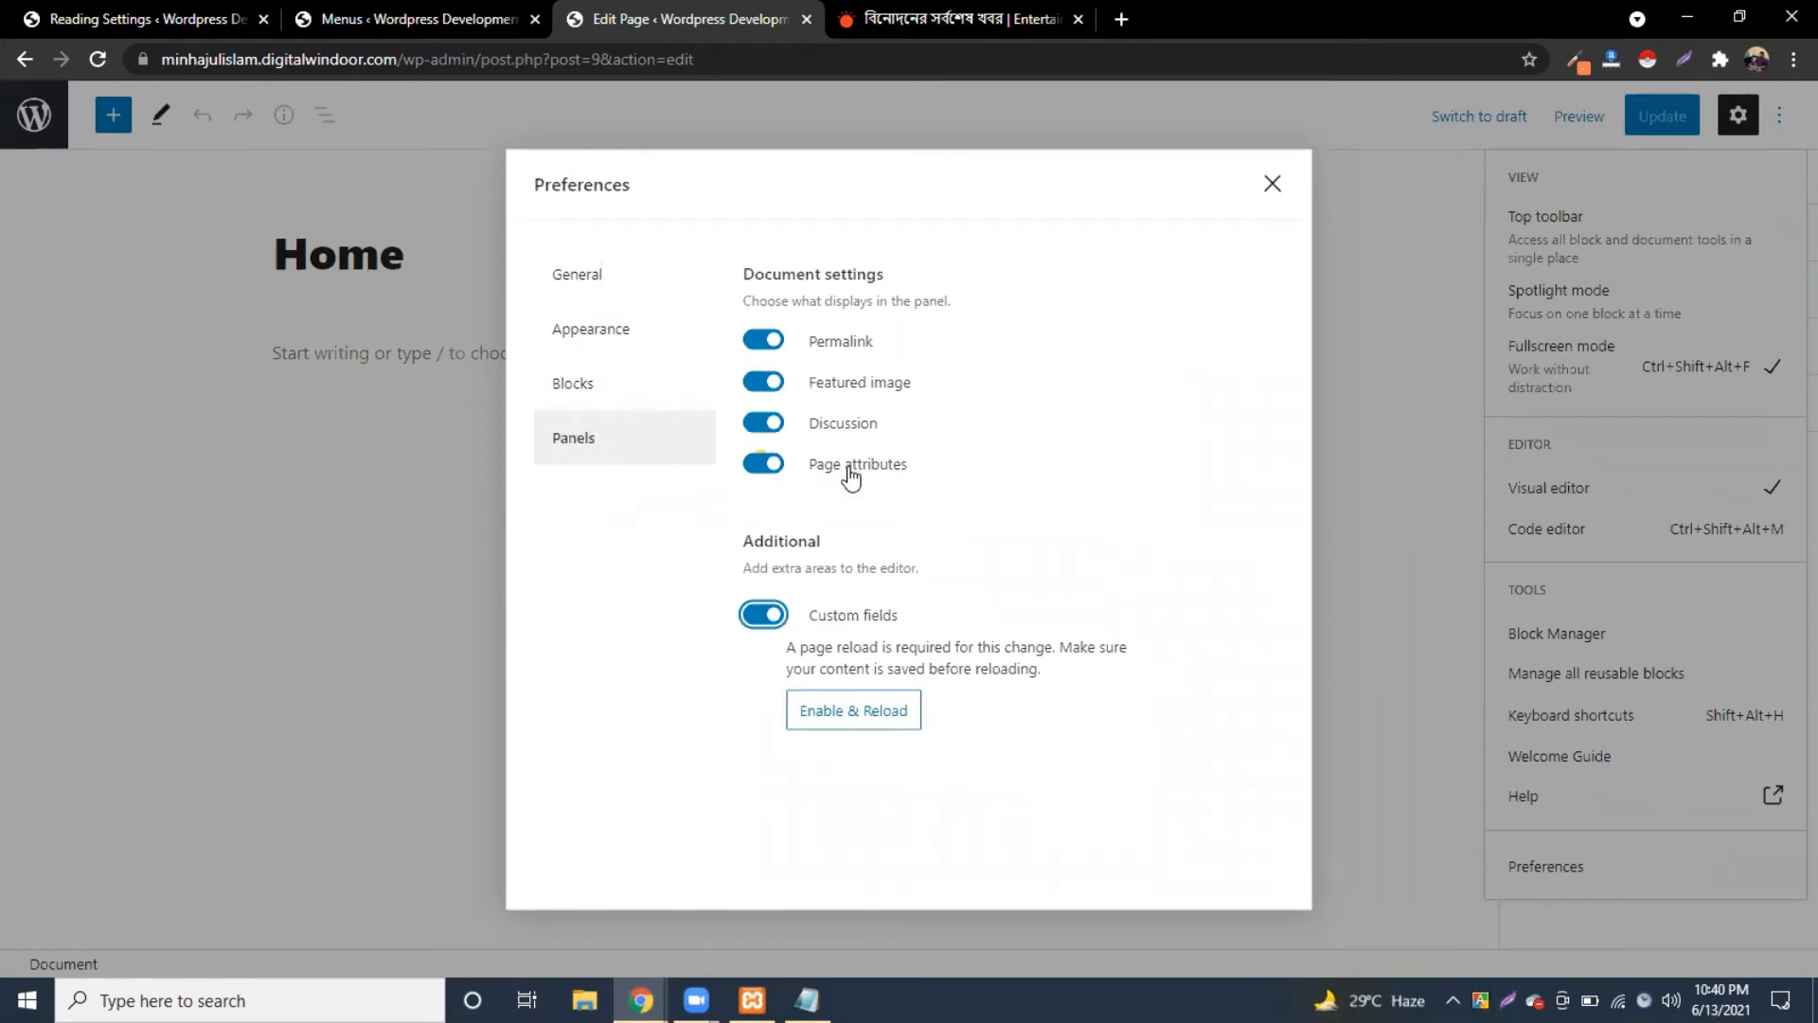
{"action": "left_click", "coordinate": [597, 284]}
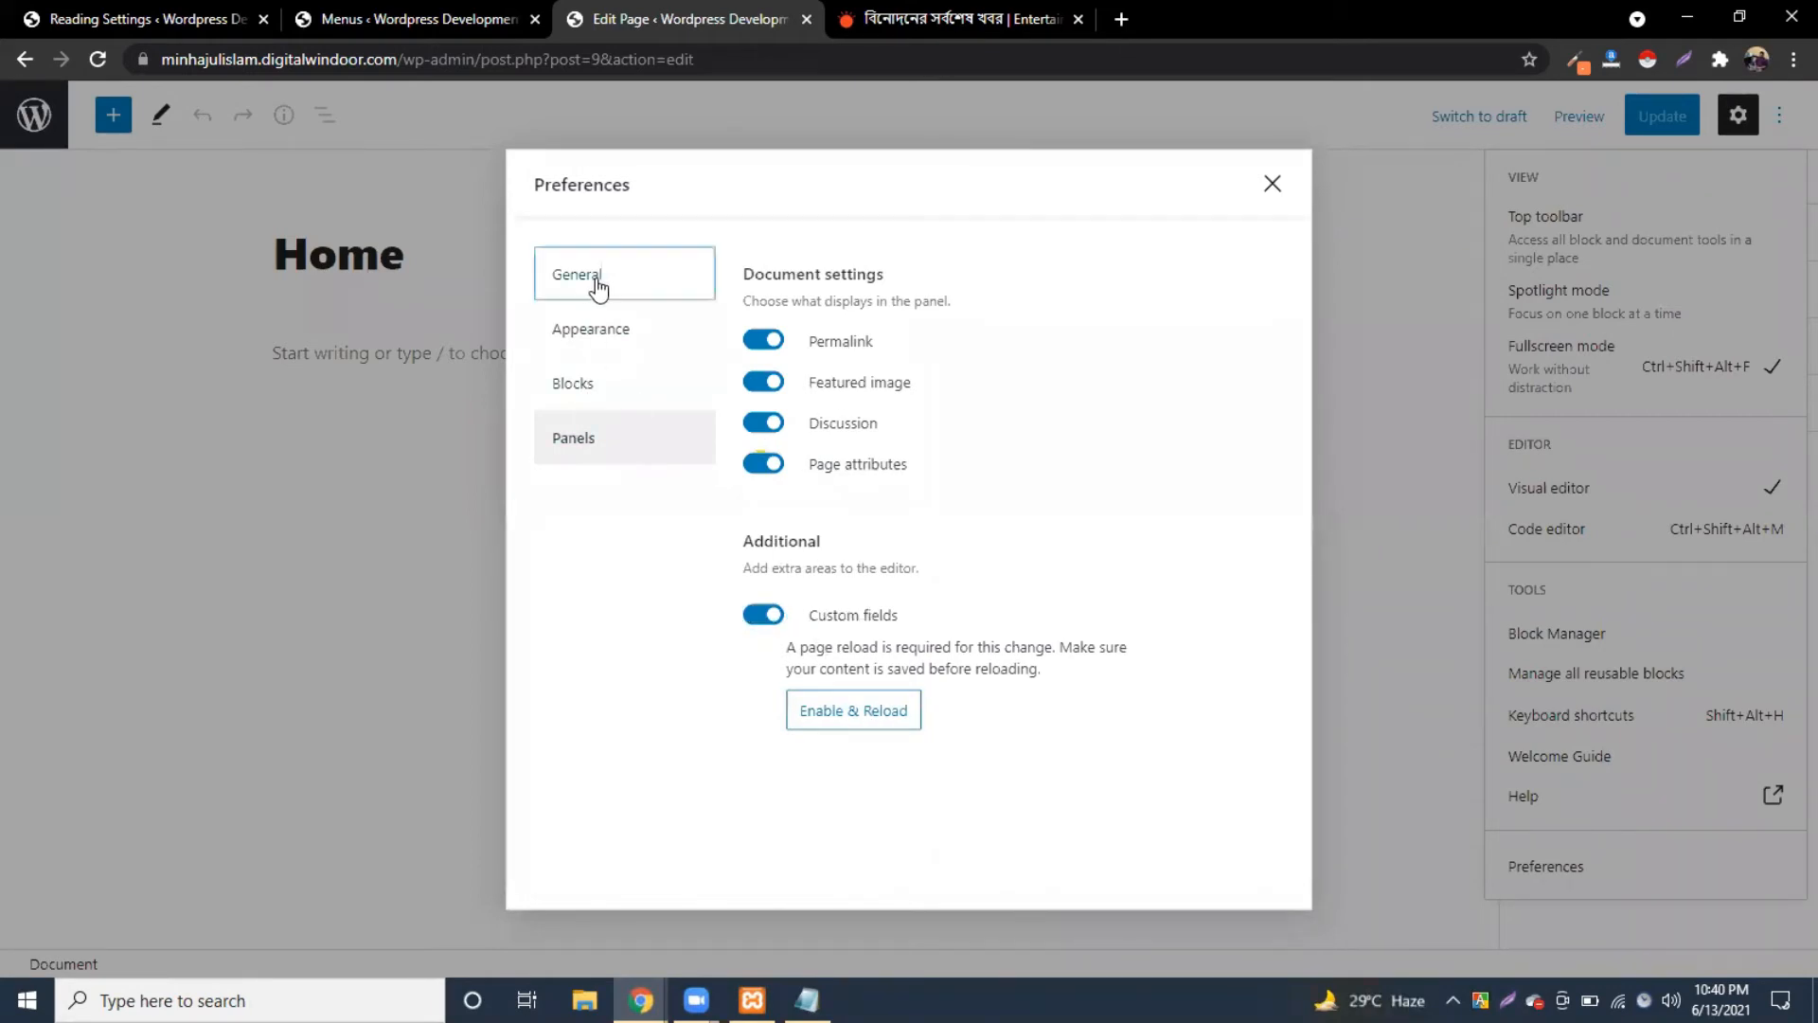
{"action": "left_click", "coordinate": [587, 338]}
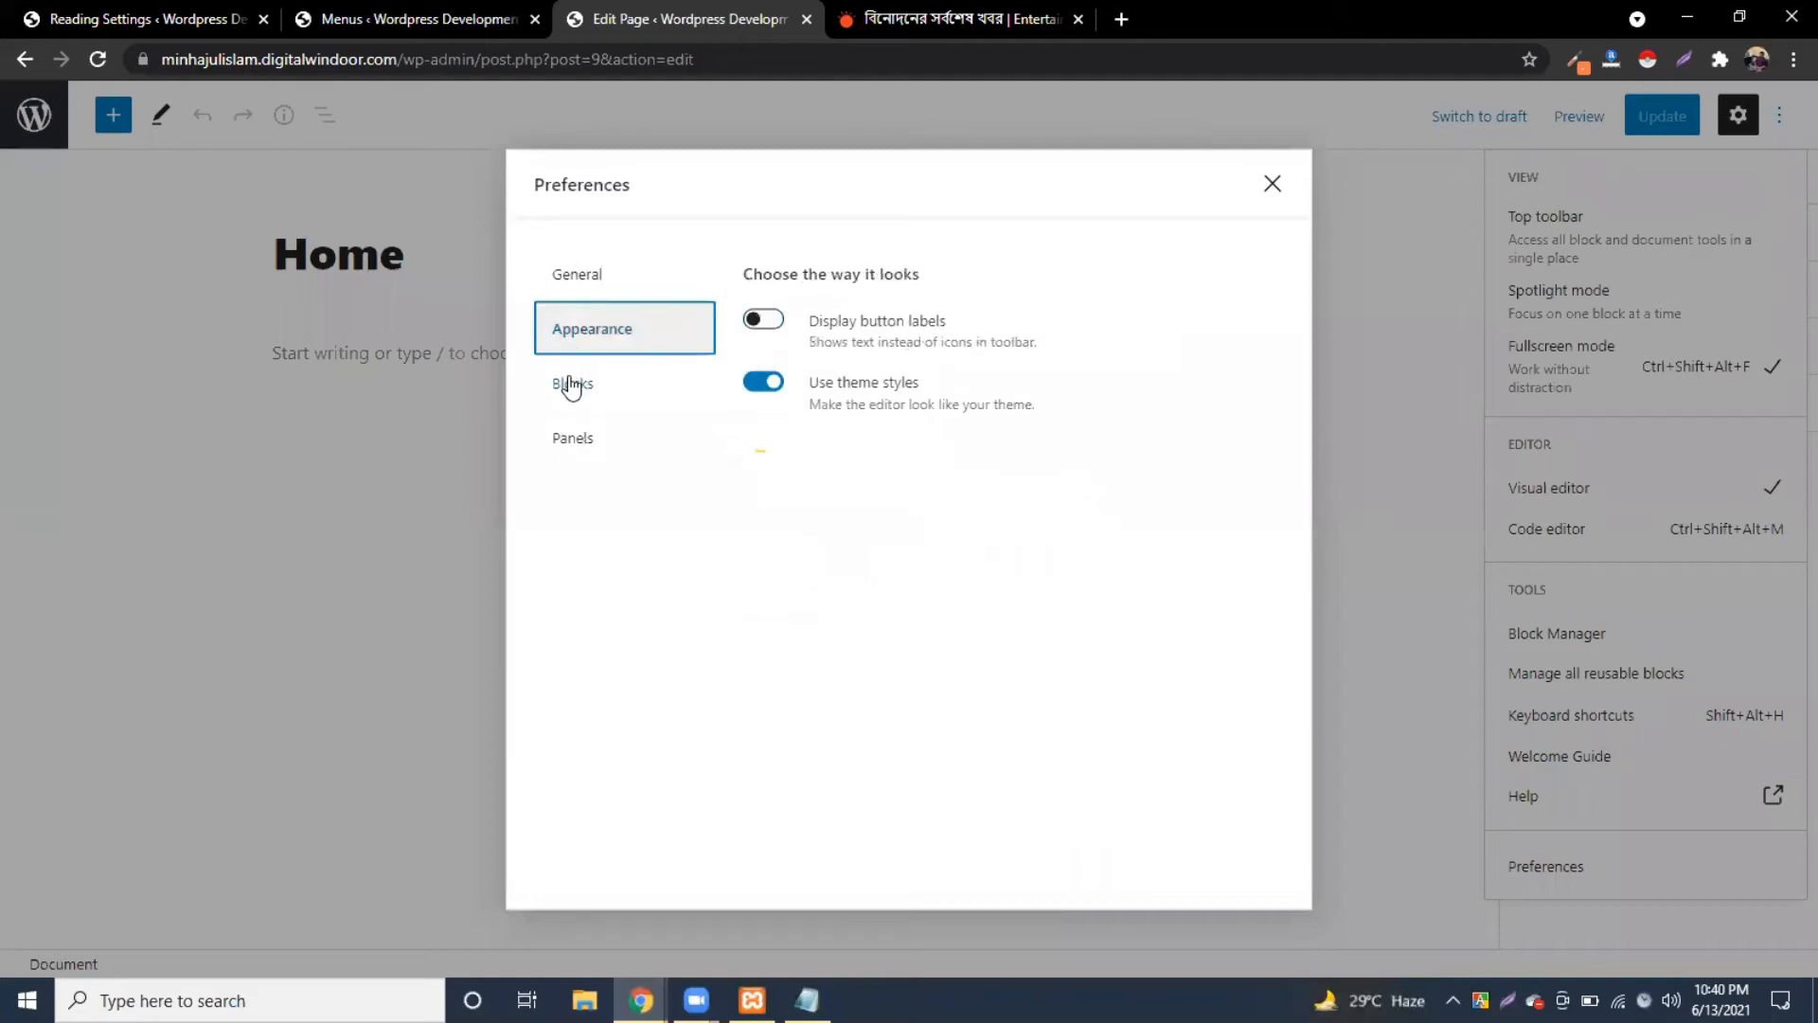
{"action": "left_click", "coordinate": [573, 387]}
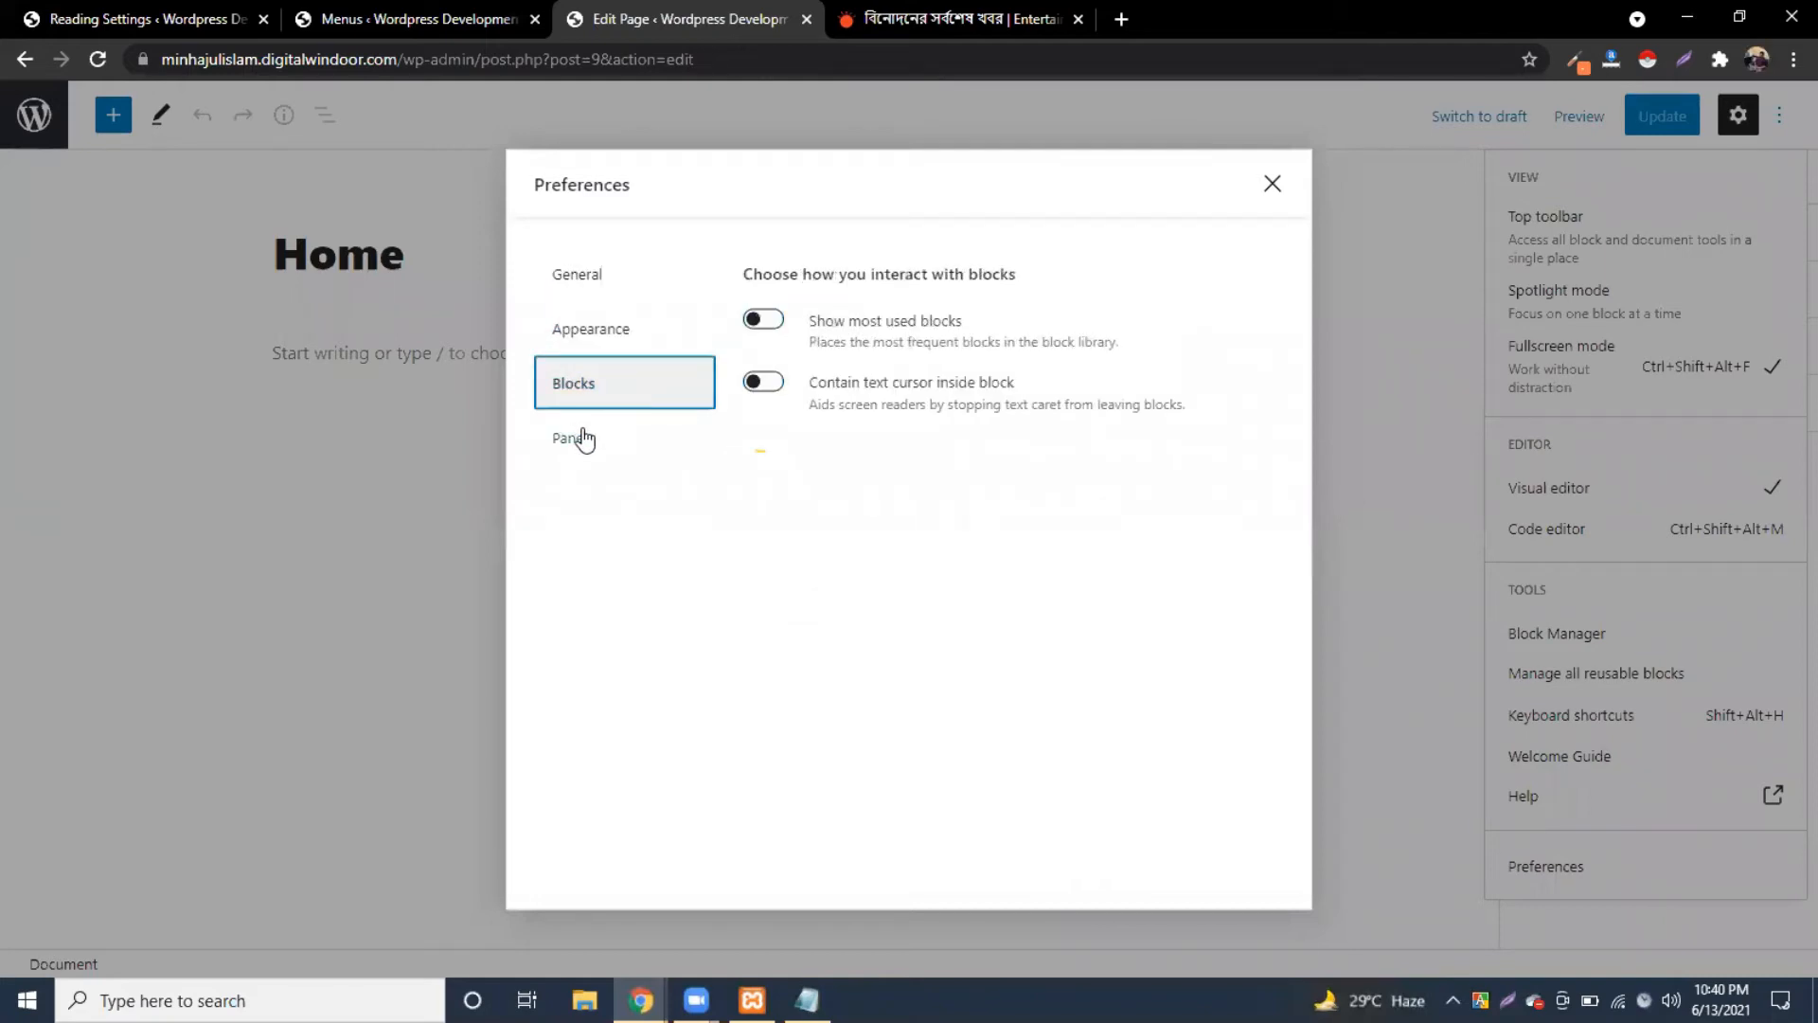
{"action": "left_click", "coordinate": [579, 439]}
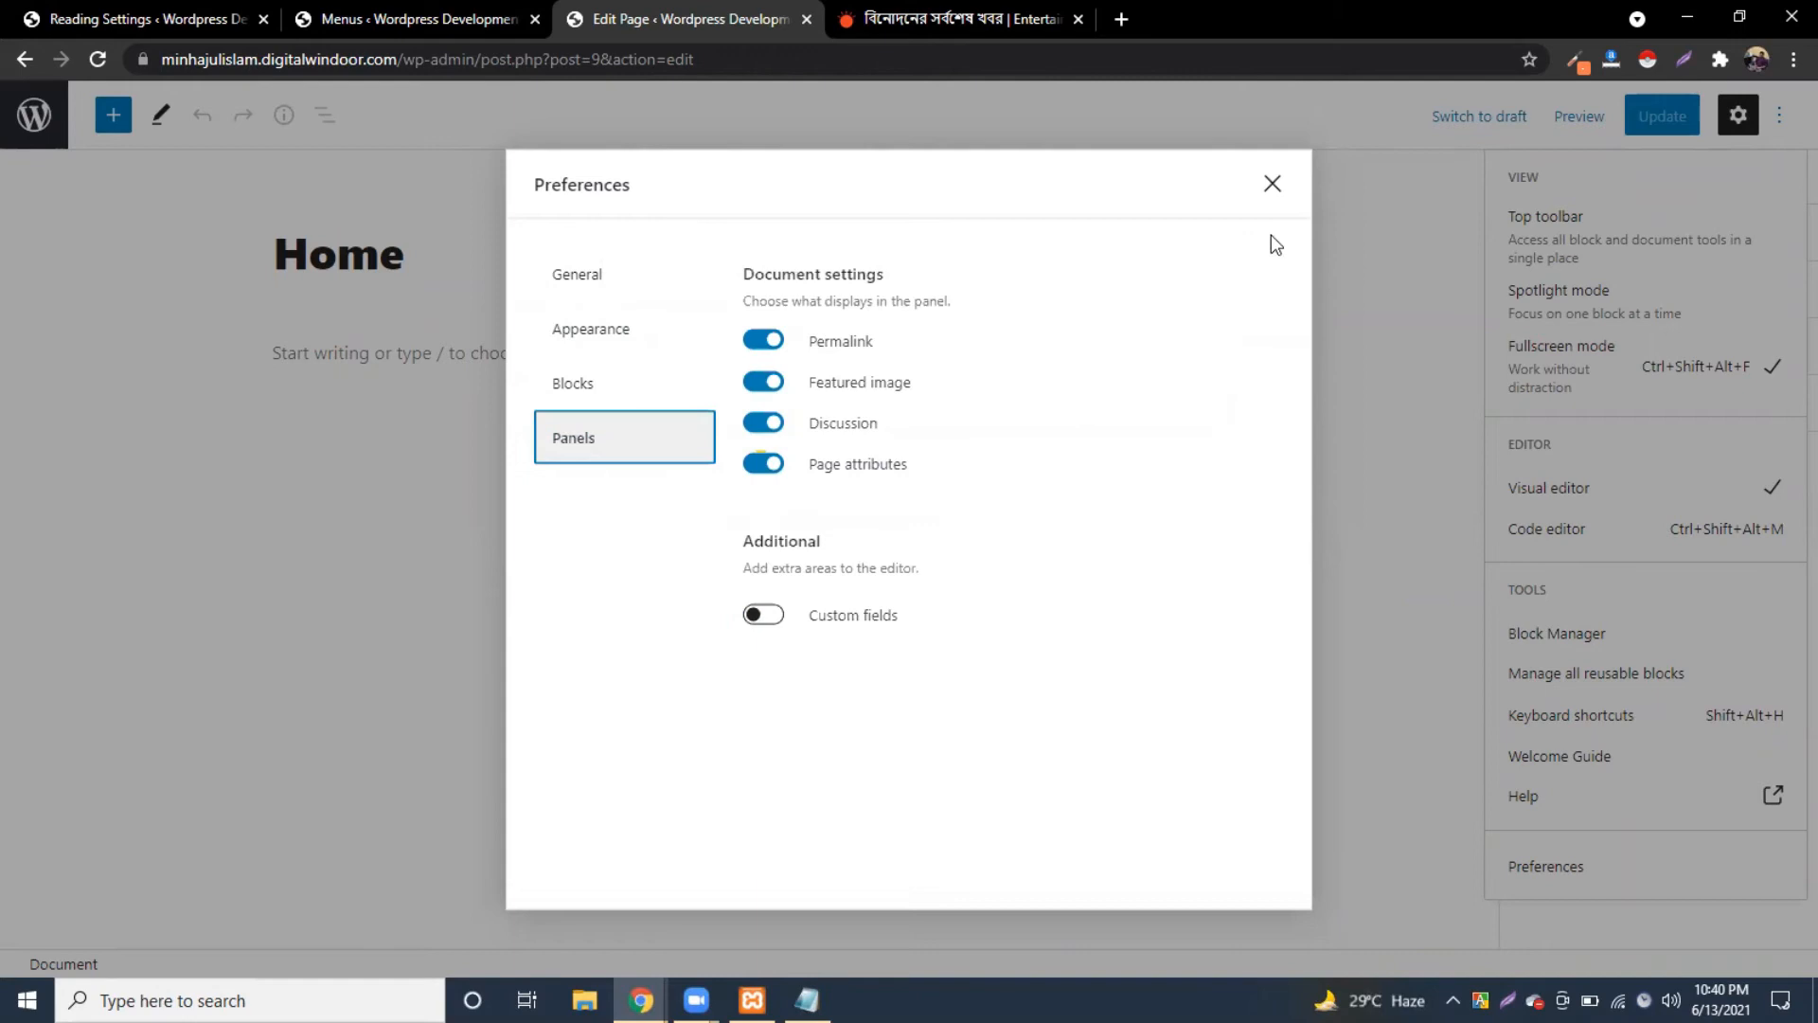
{"action": "left_click", "coordinate": [1271, 185]}
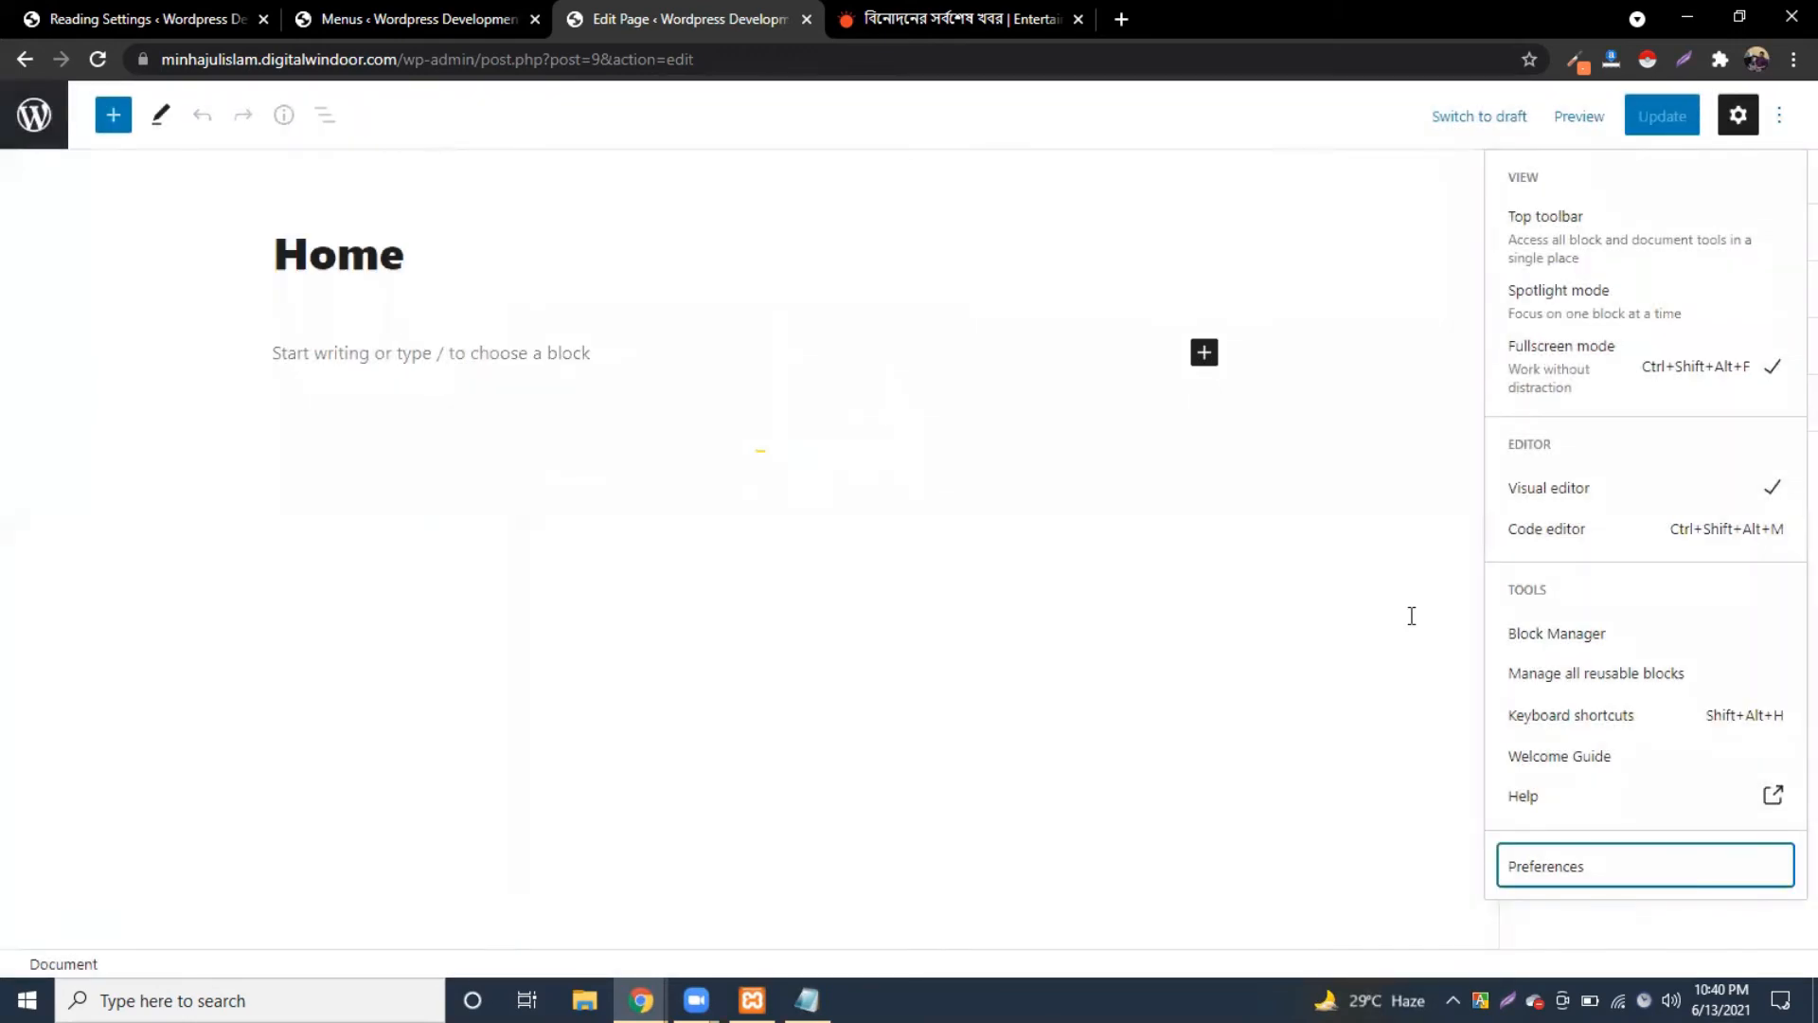
Step: Look through the Block Manager, then hide the settings sidebar and update the Home page
{"action": "left_click", "coordinate": [1556, 632]}
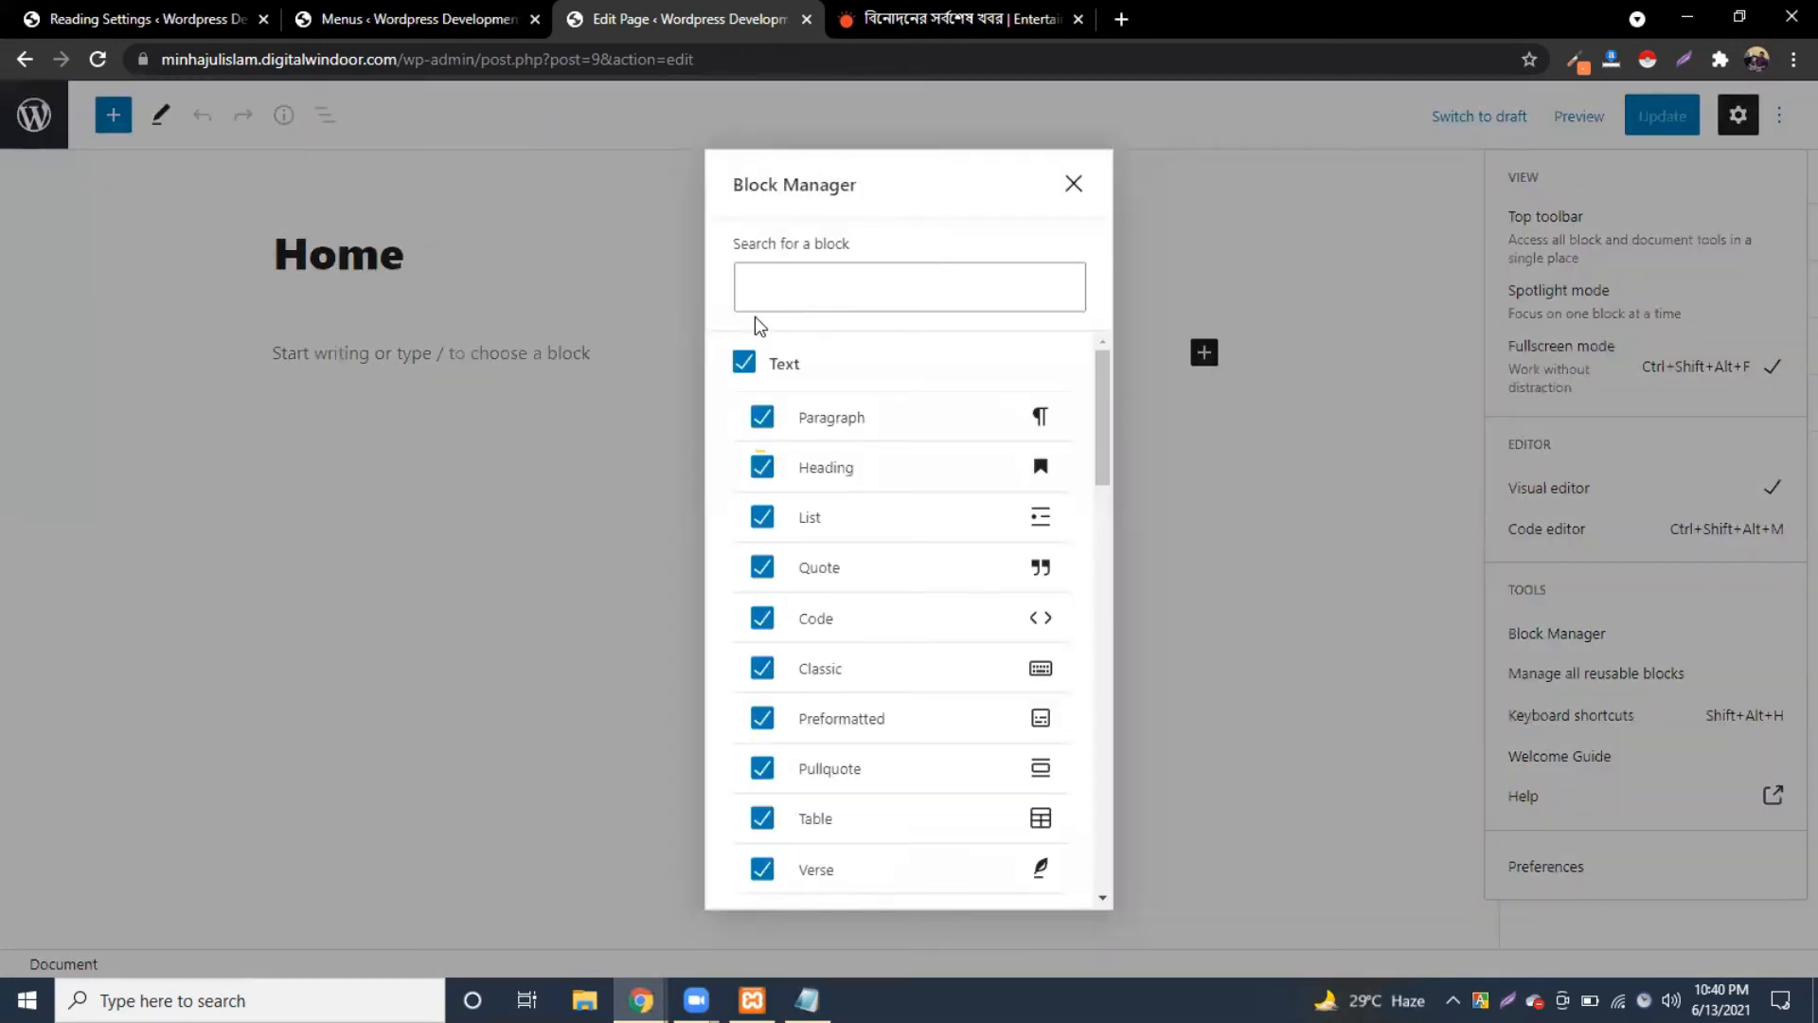
{"action": "scroll", "coordinate": [828, 613], "scroll_direction": "down", "scroll_amount": 15}
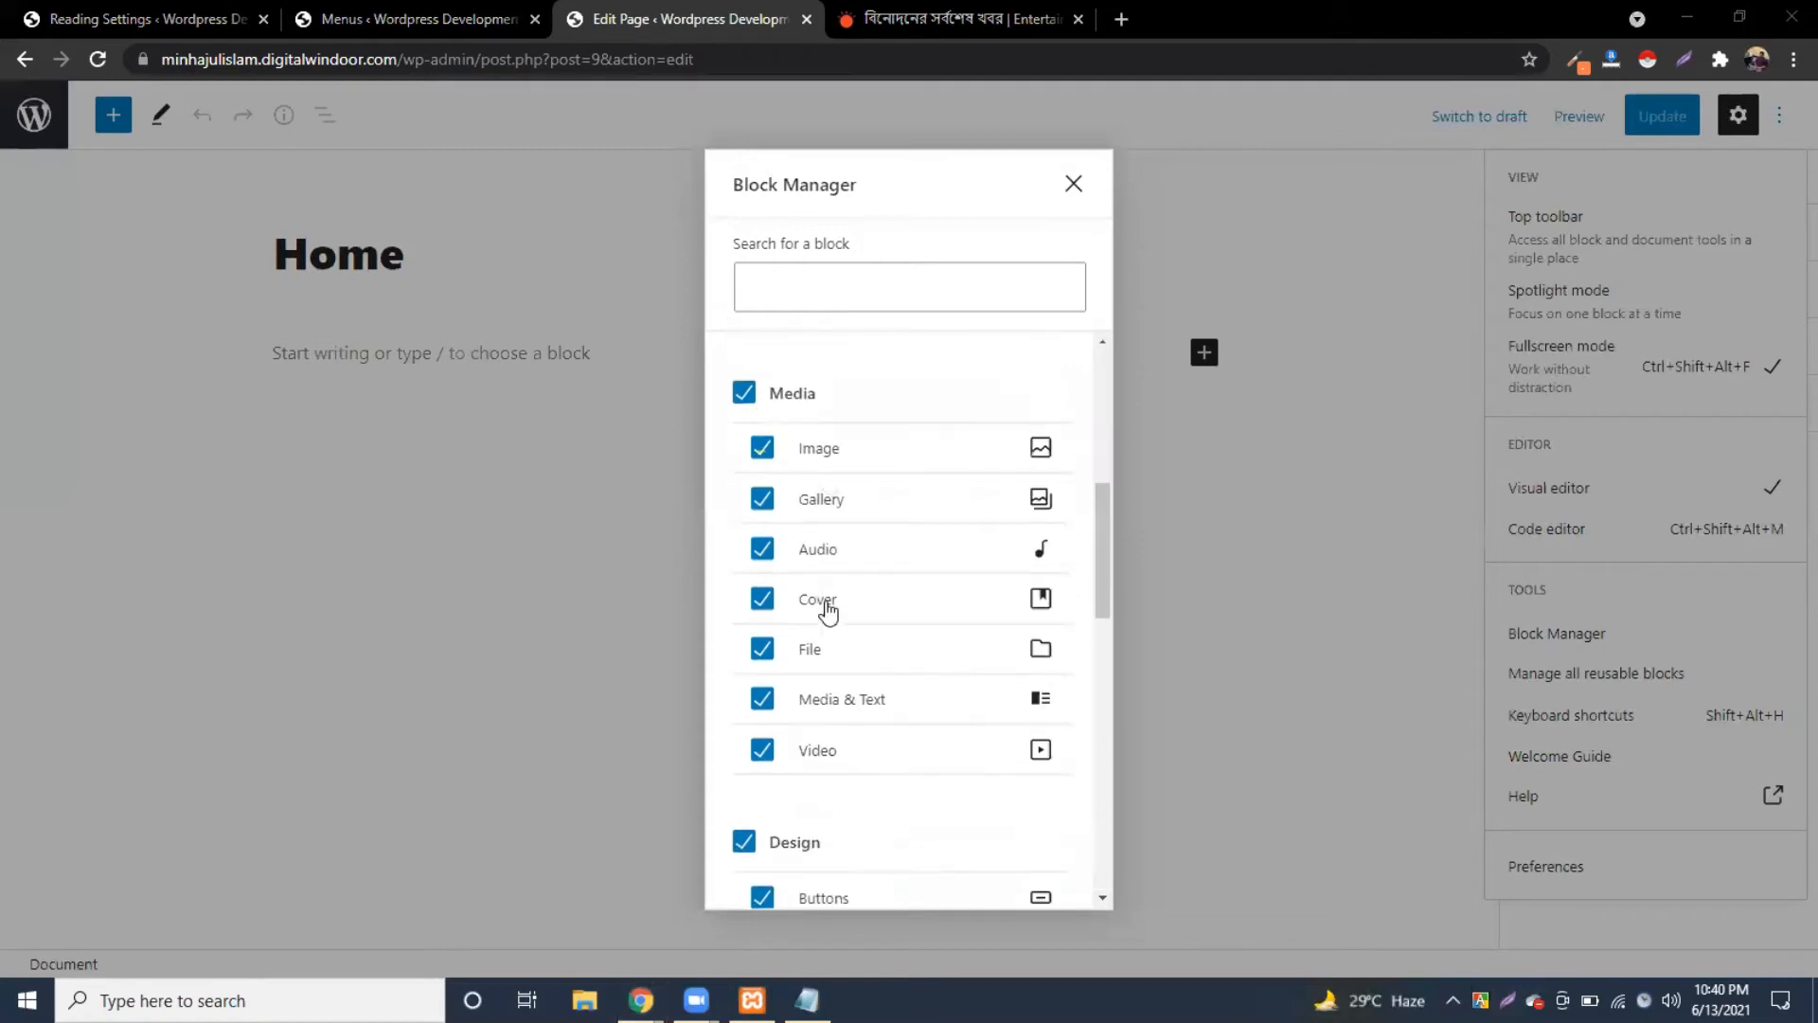
{"action": "scroll", "coordinate": [825, 611], "scroll_direction": "down", "scroll_amount": 3}
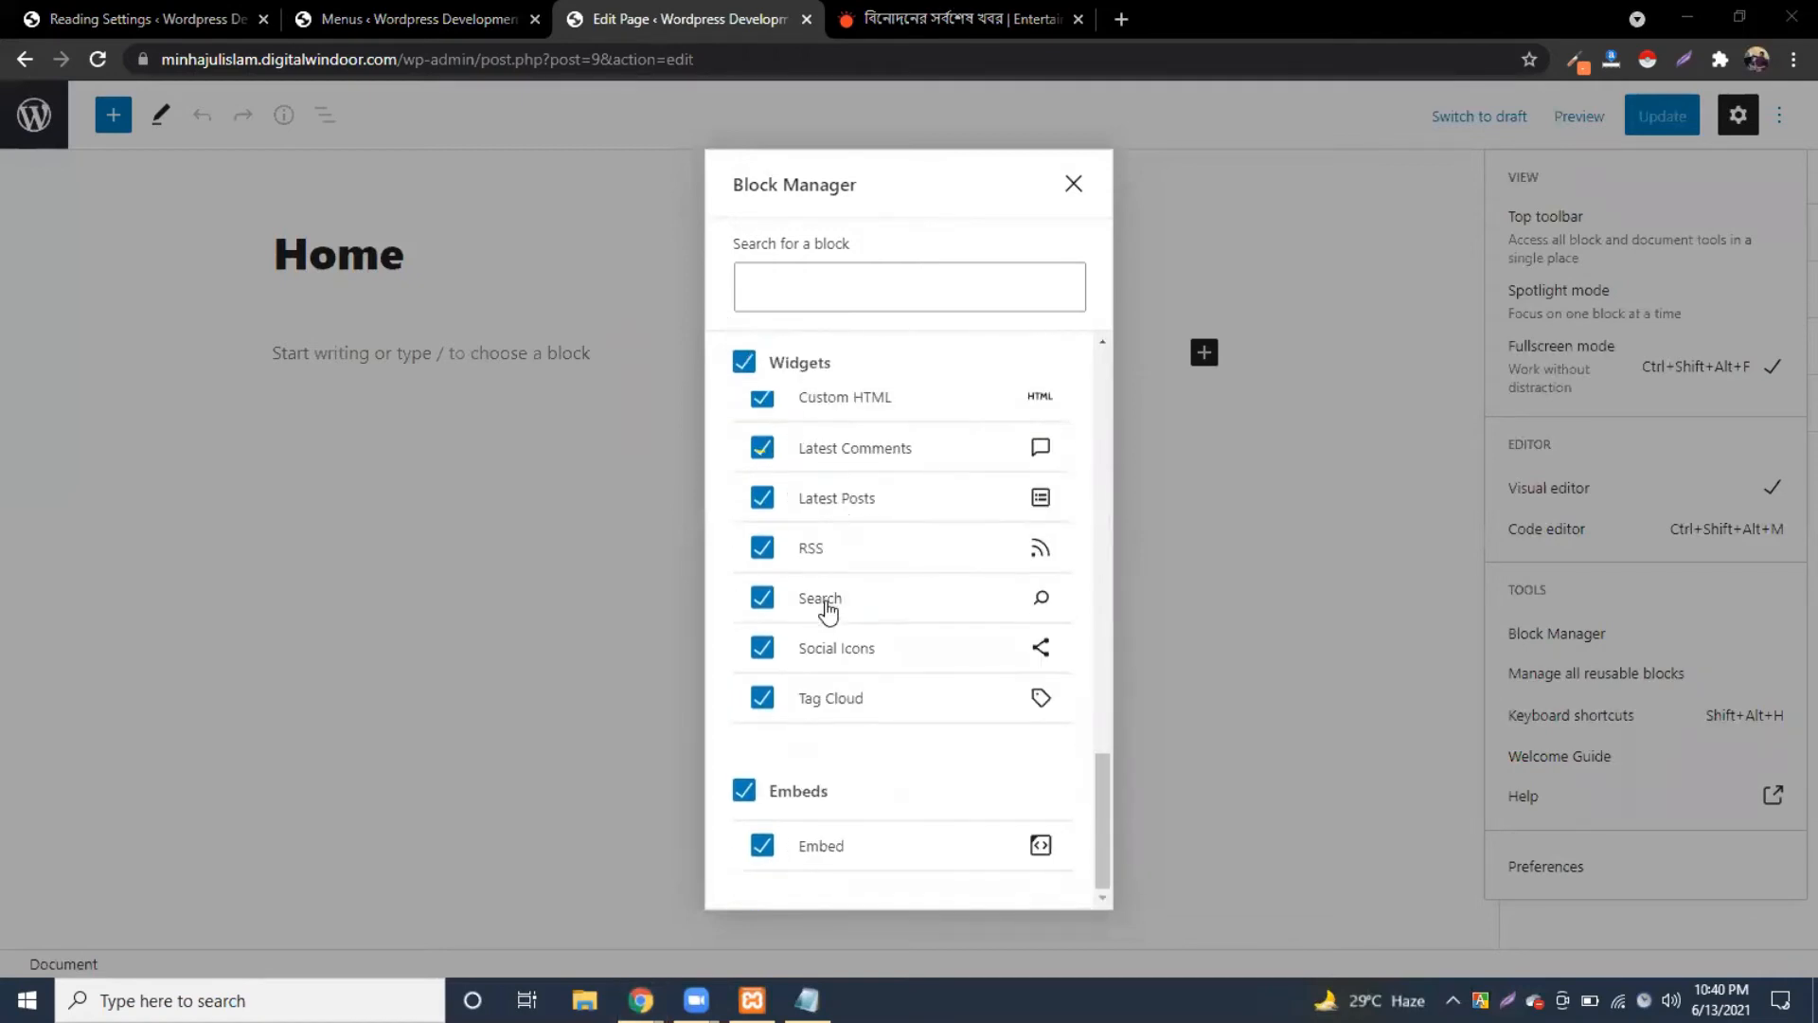
{"action": "left_click", "coordinate": [1073, 183]}
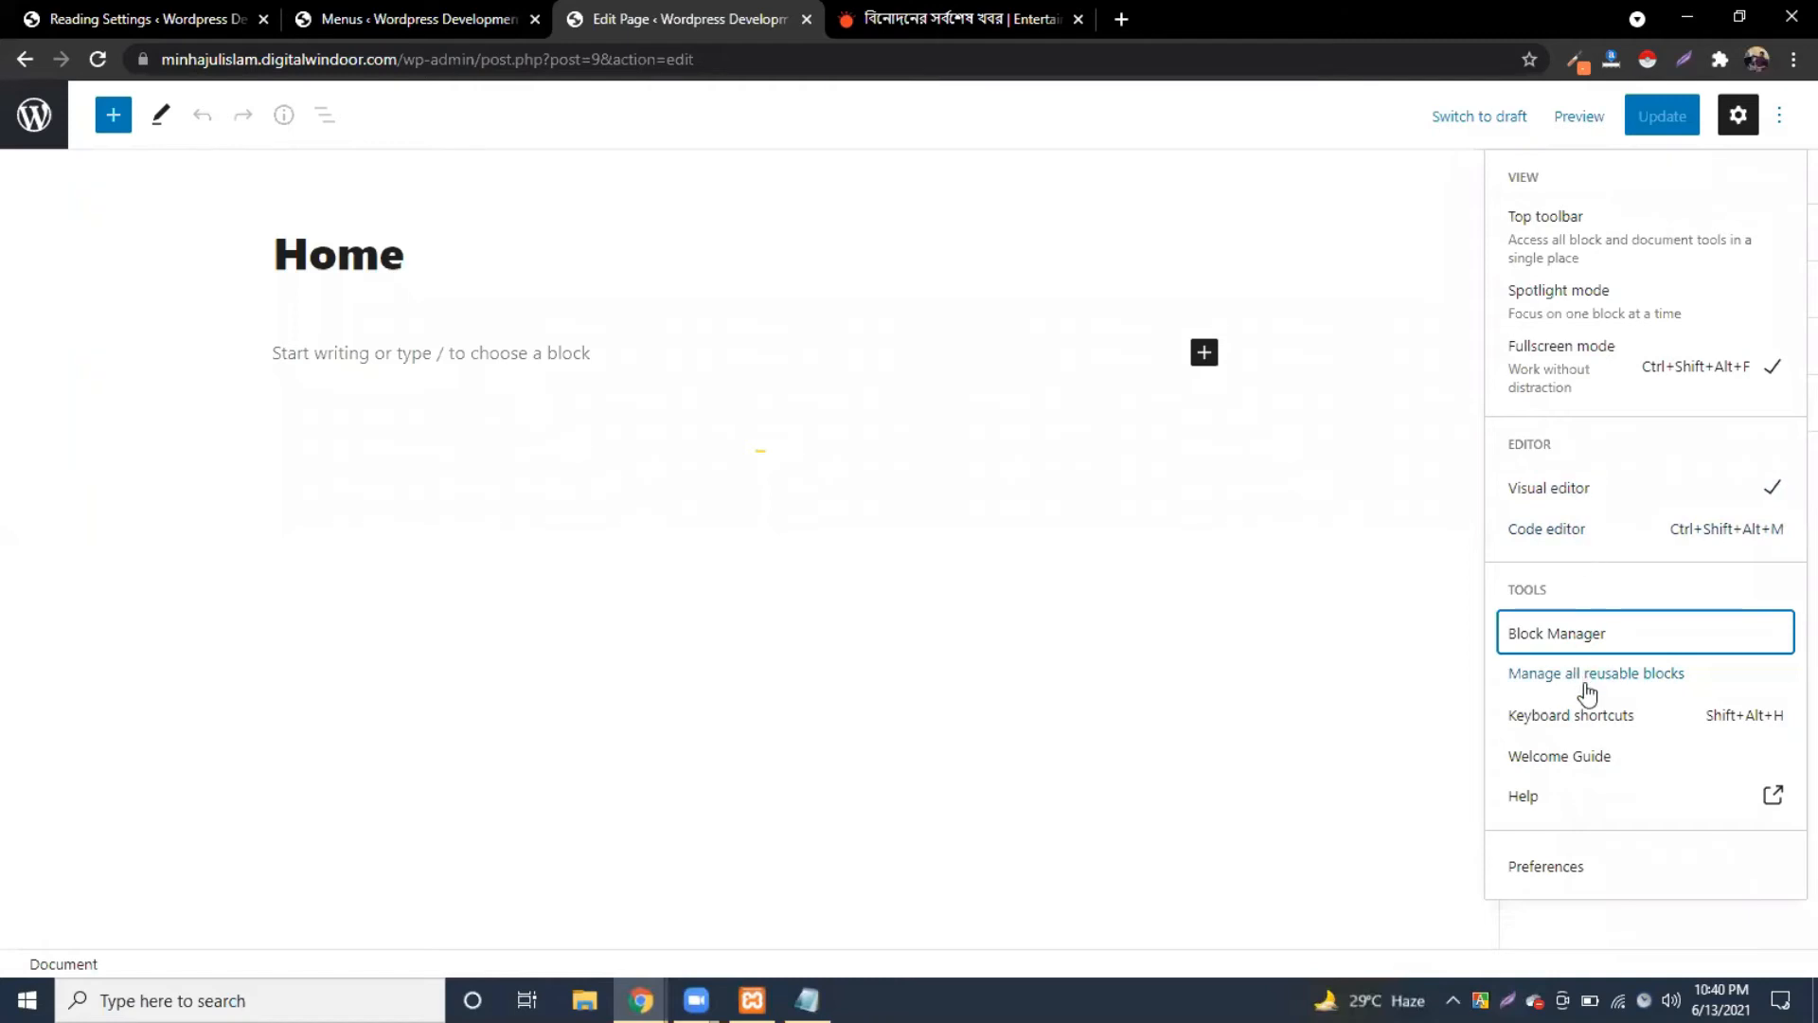
{"action": "left_click", "coordinate": [1733, 115]}
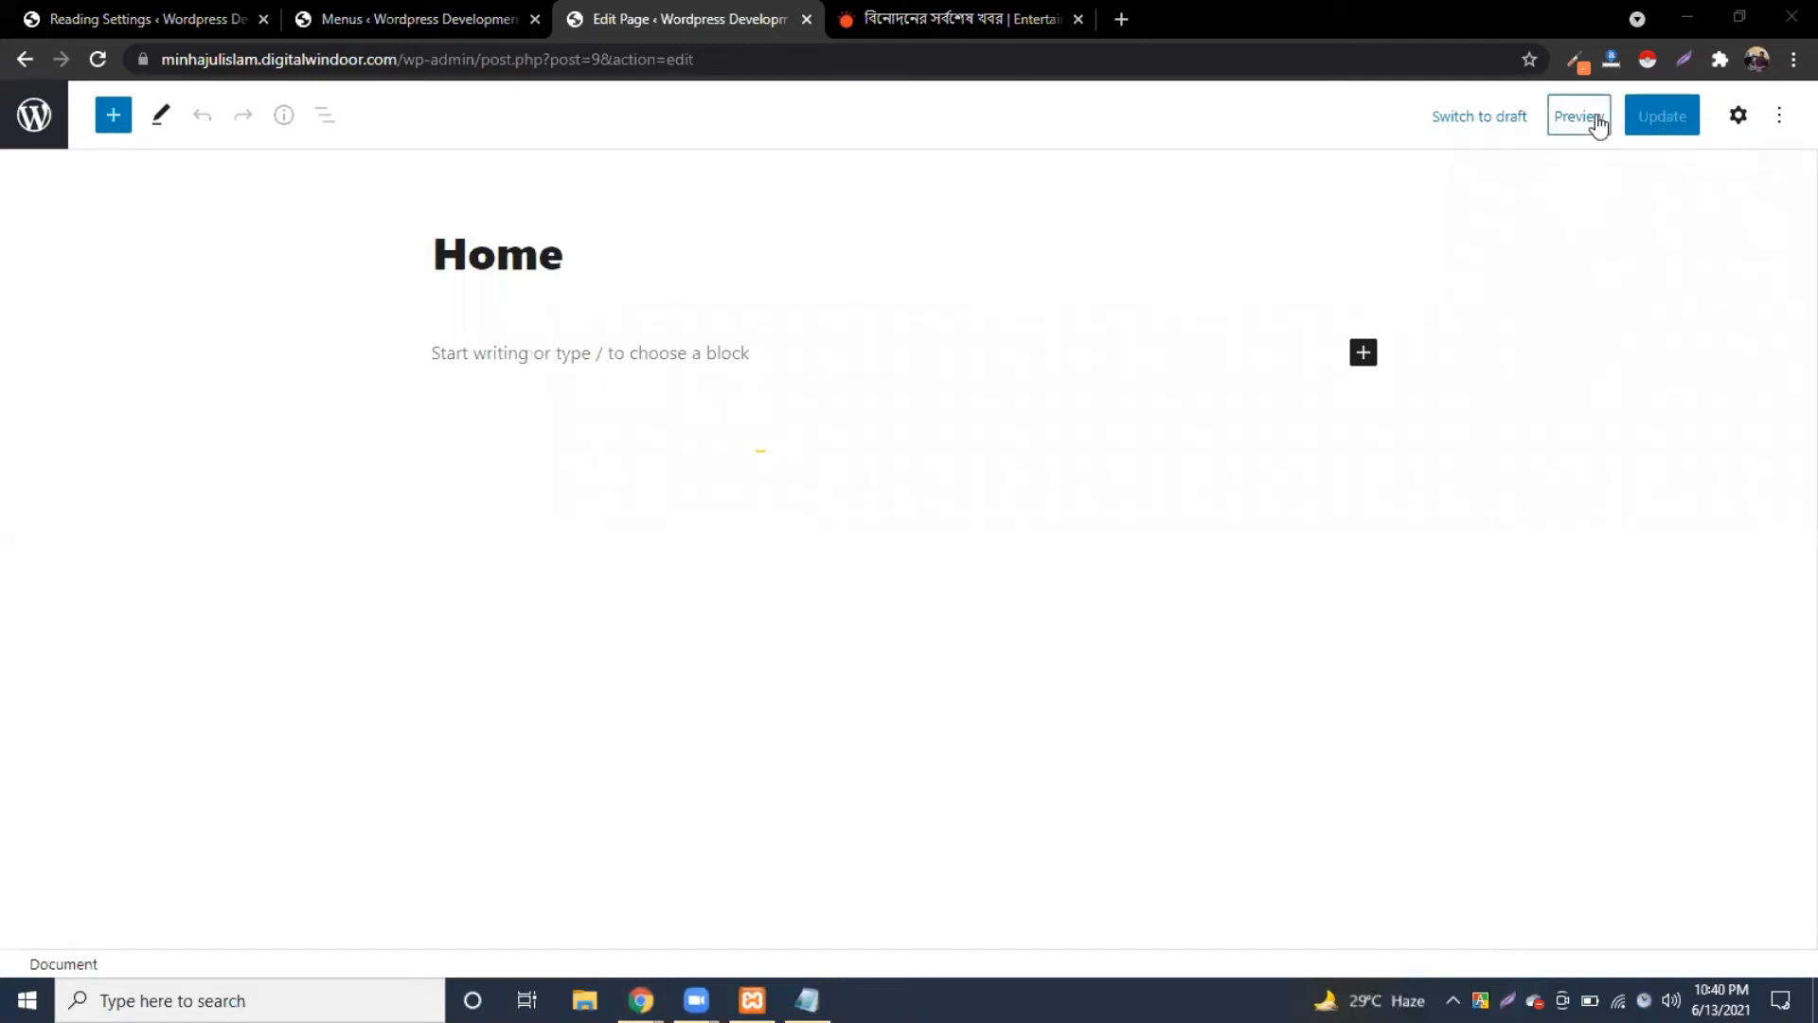
{"action": "left_click", "coordinate": [1662, 117]}
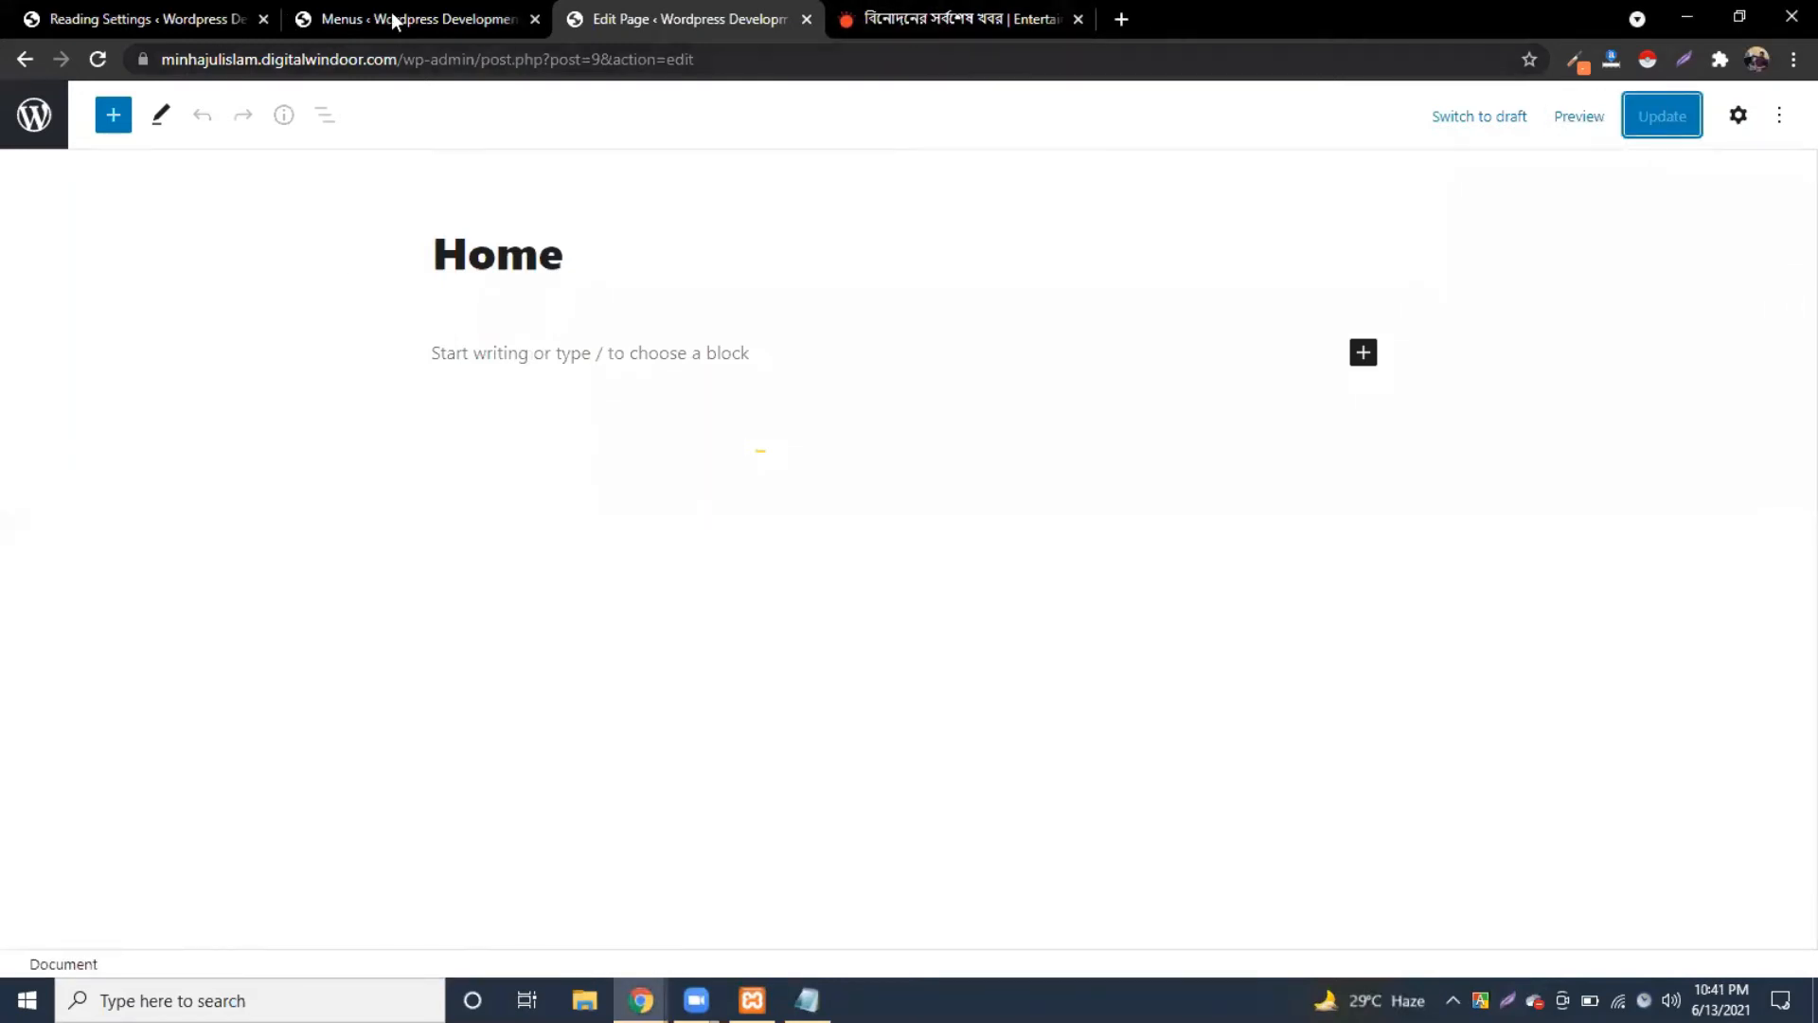
Step: Reload the site homepage and scroll to the footer and back to the category menu
{"action": "left_click", "coordinate": [396, 19]}
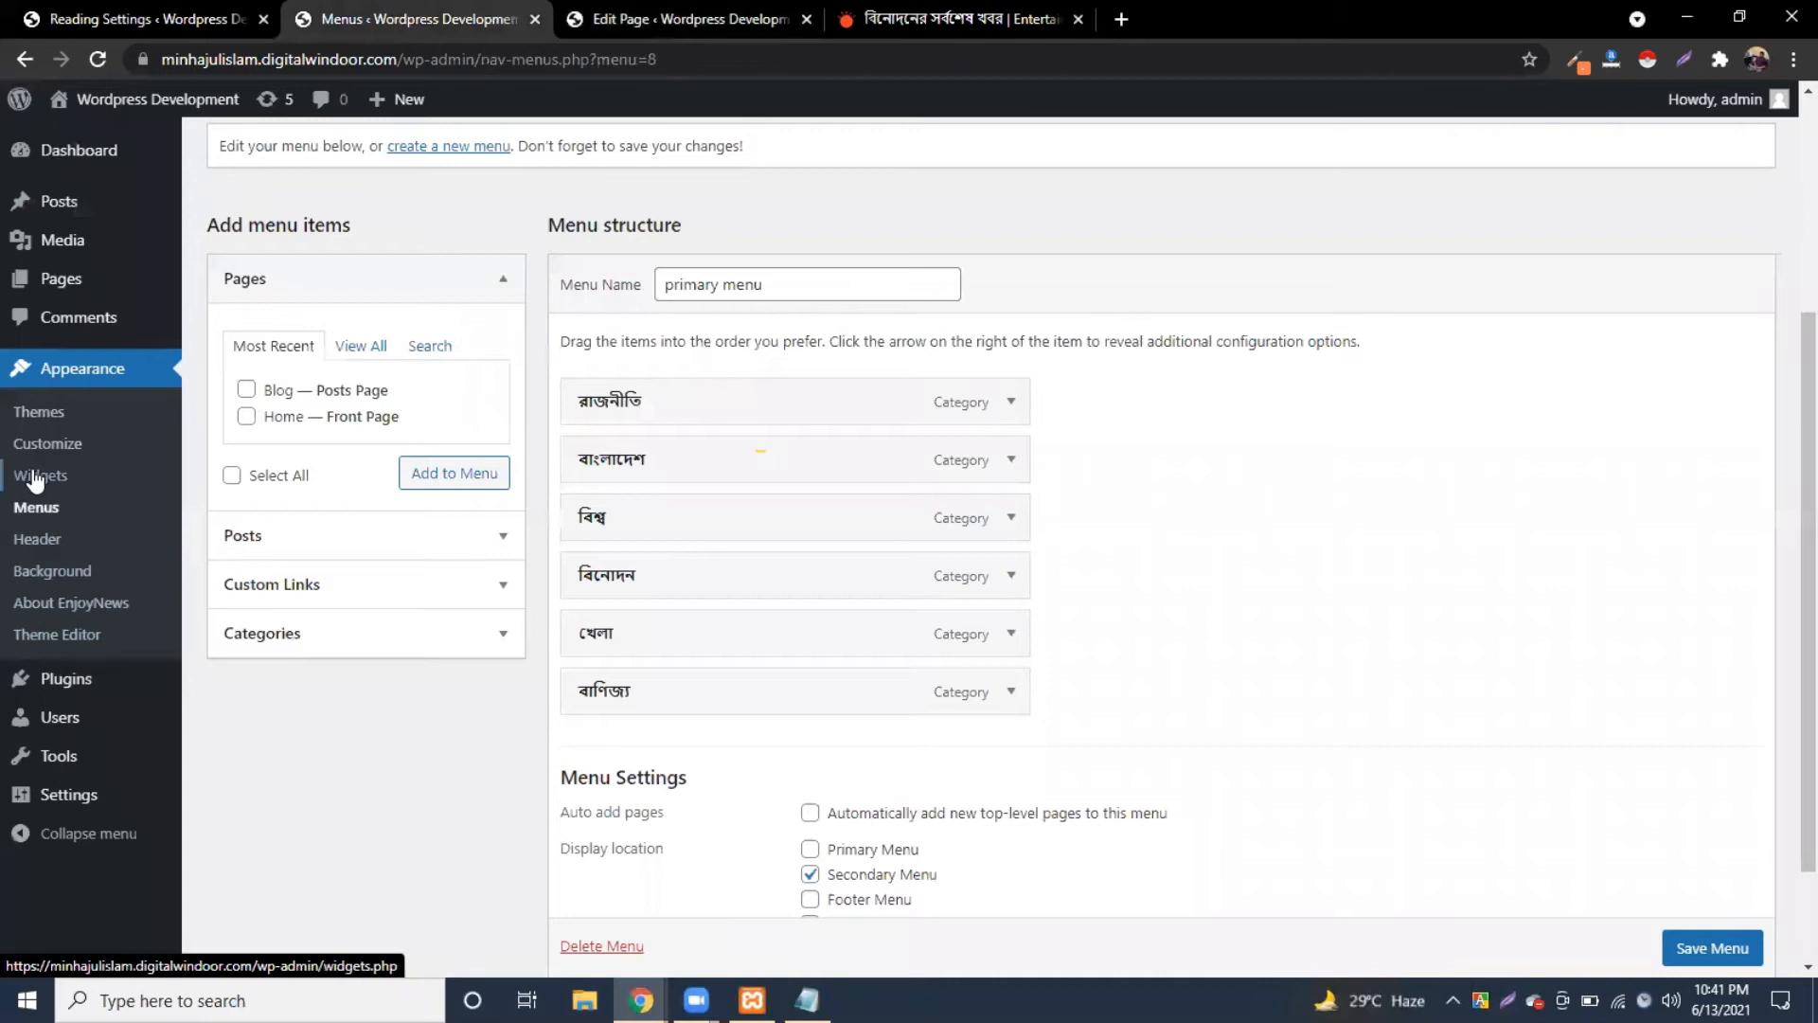
{"action": "key", "text": "ctrl+Tab"}
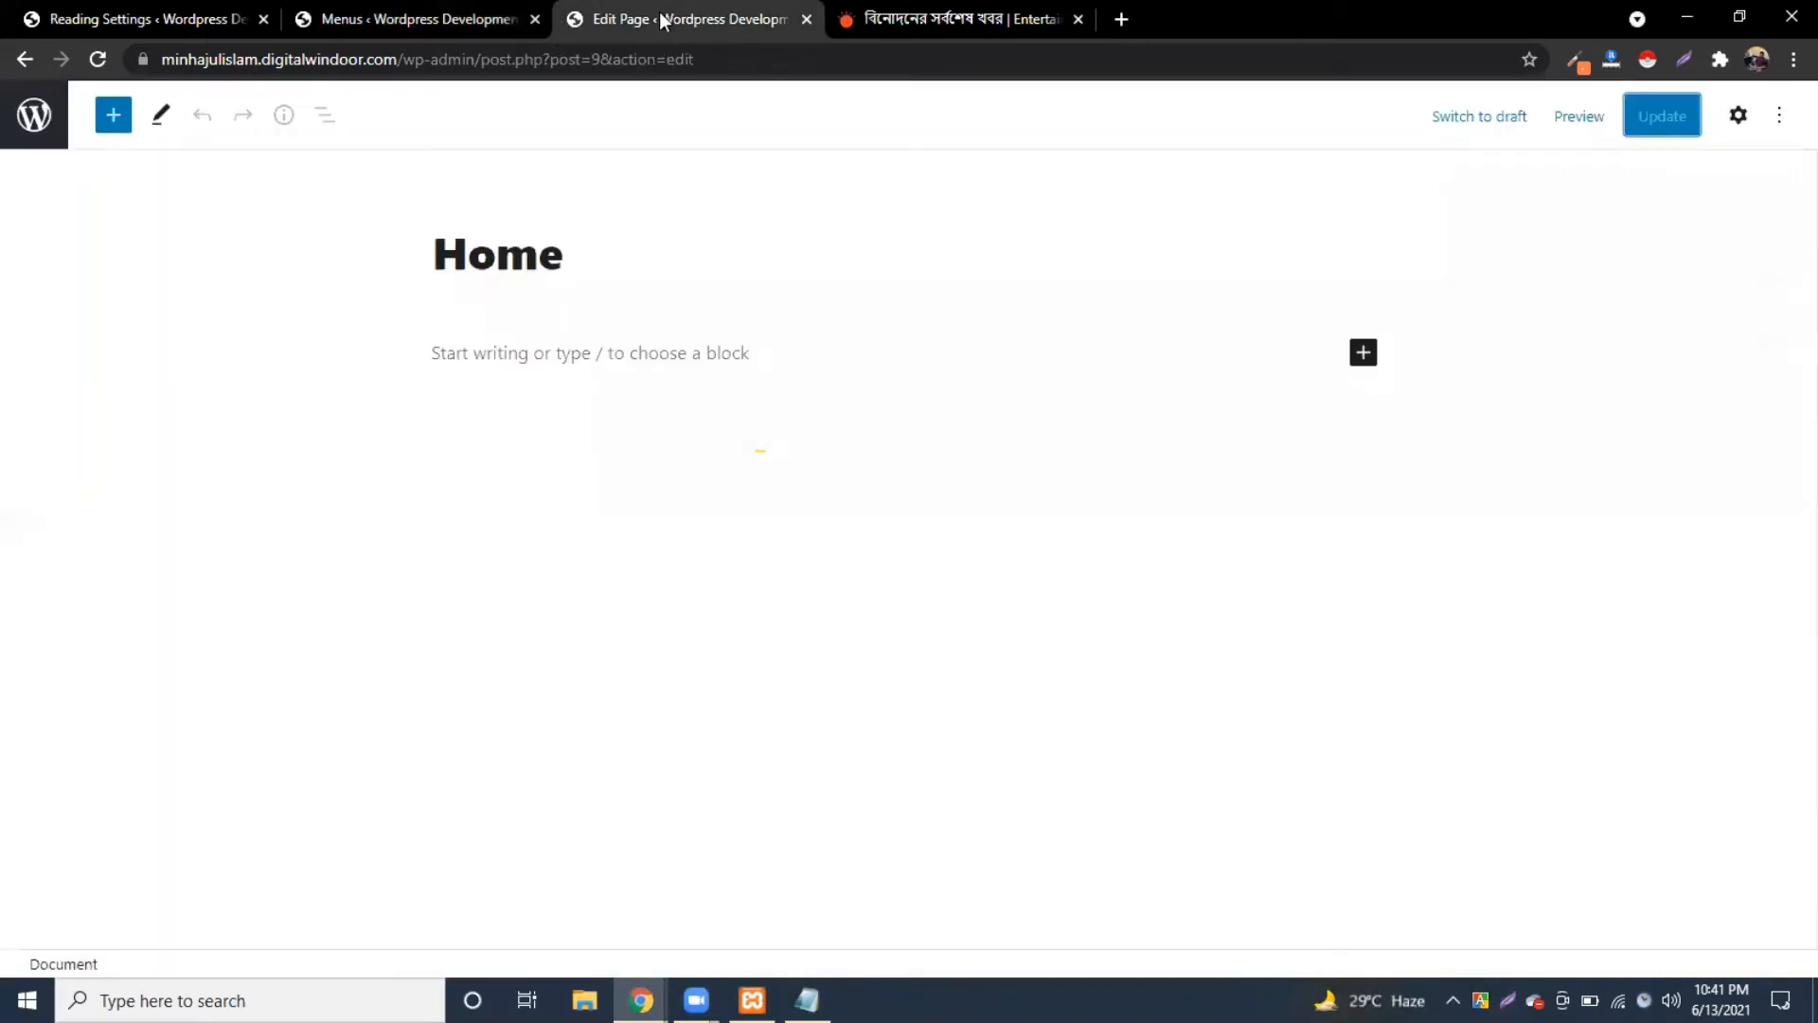
{"action": "left_click", "coordinate": [23, 60]}
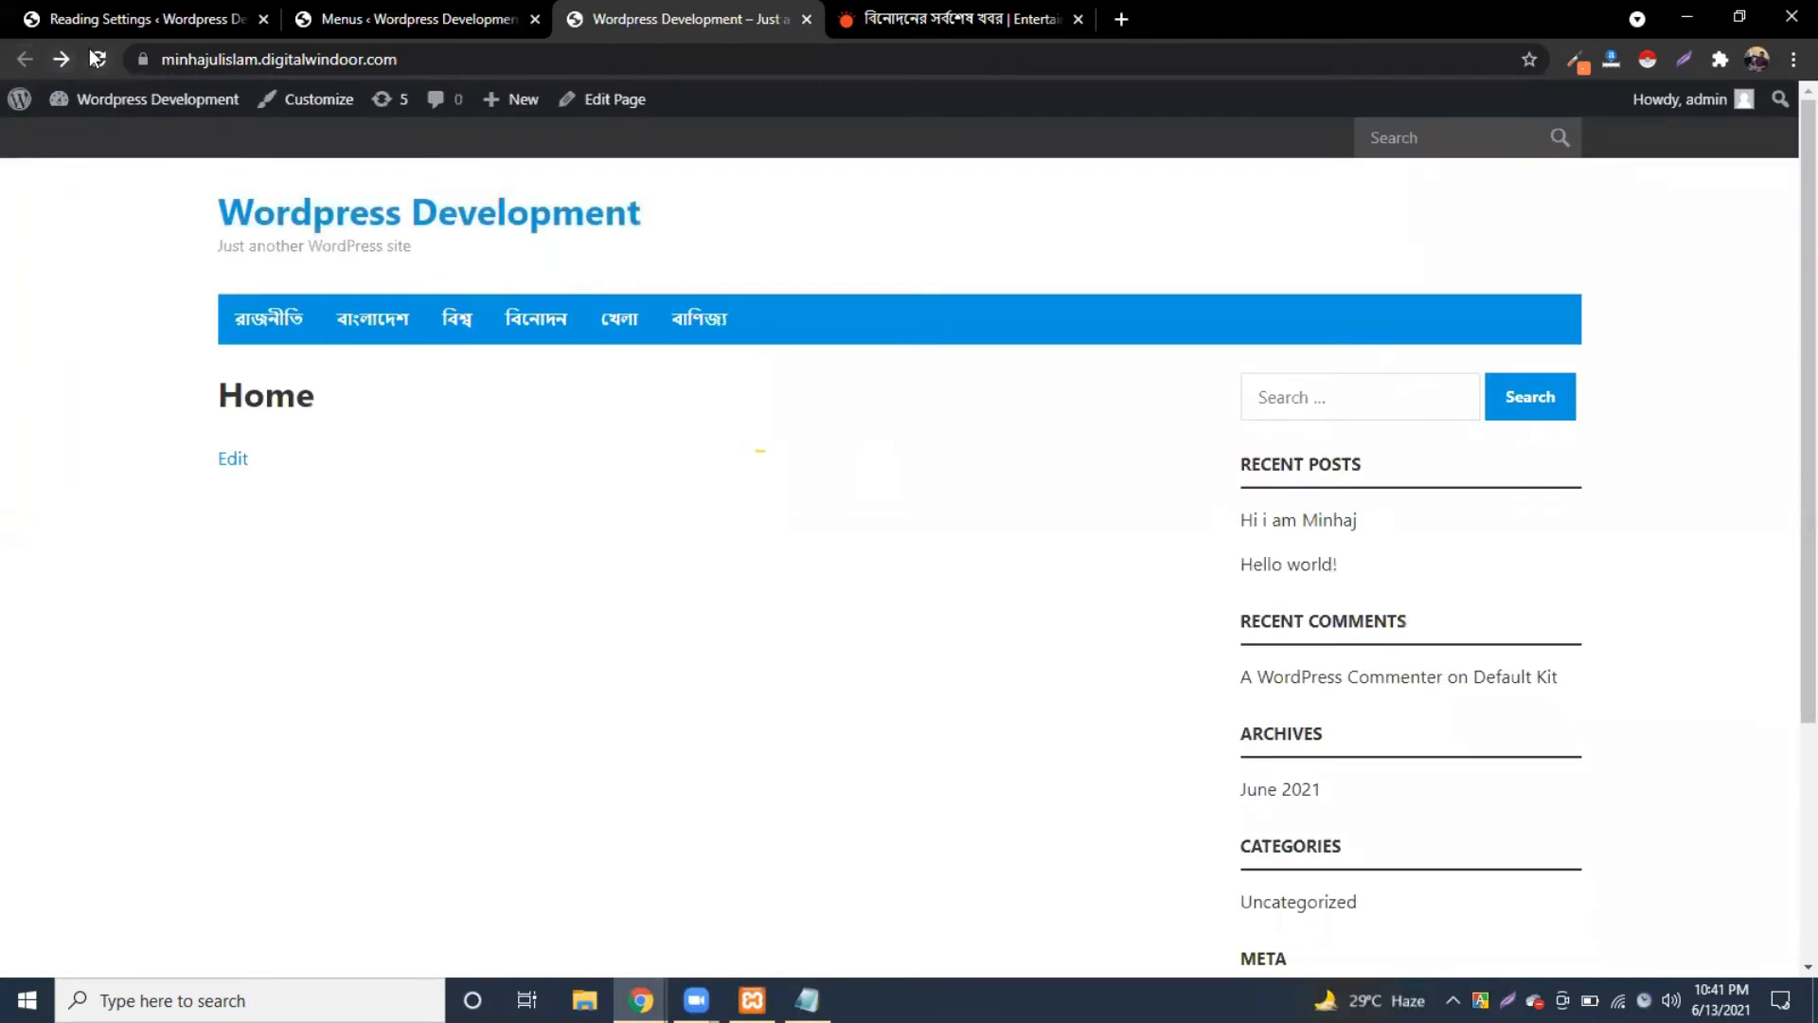
{"action": "left_click", "coordinate": [98, 59]}
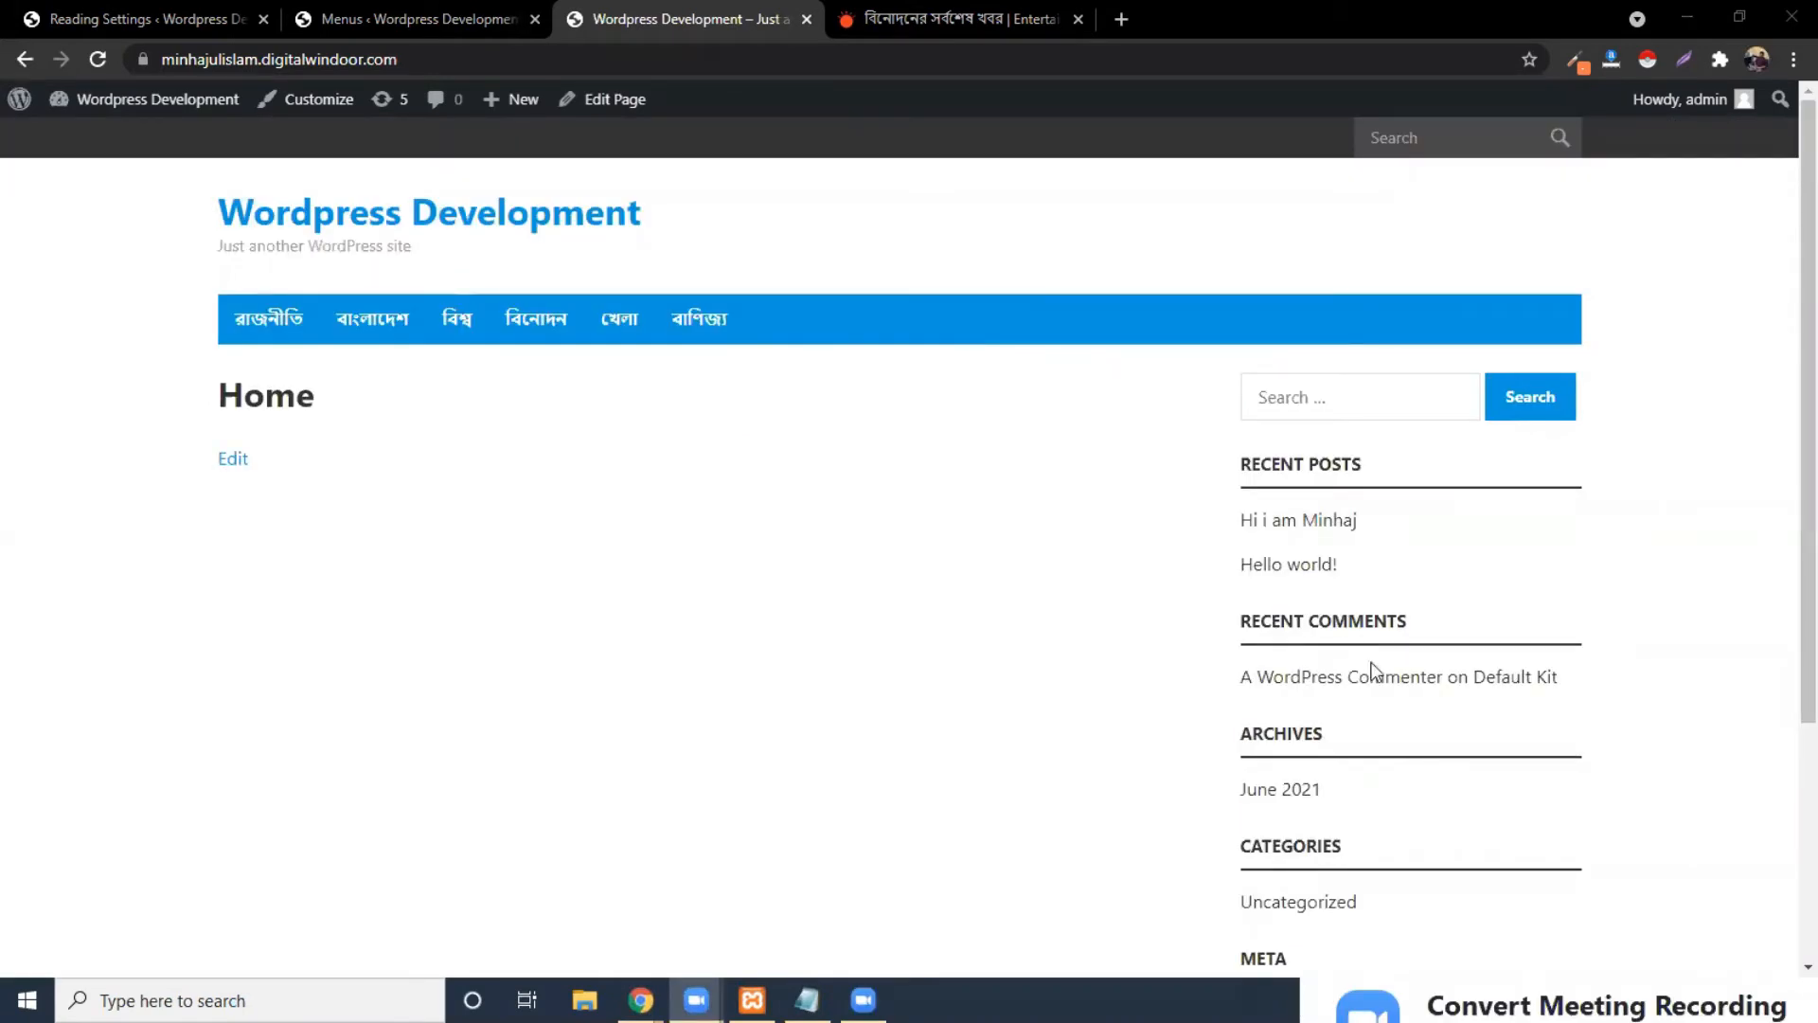
{"action": "scroll", "coordinate": [1375, 670], "scroll_direction": "down", "scroll_amount": 4}
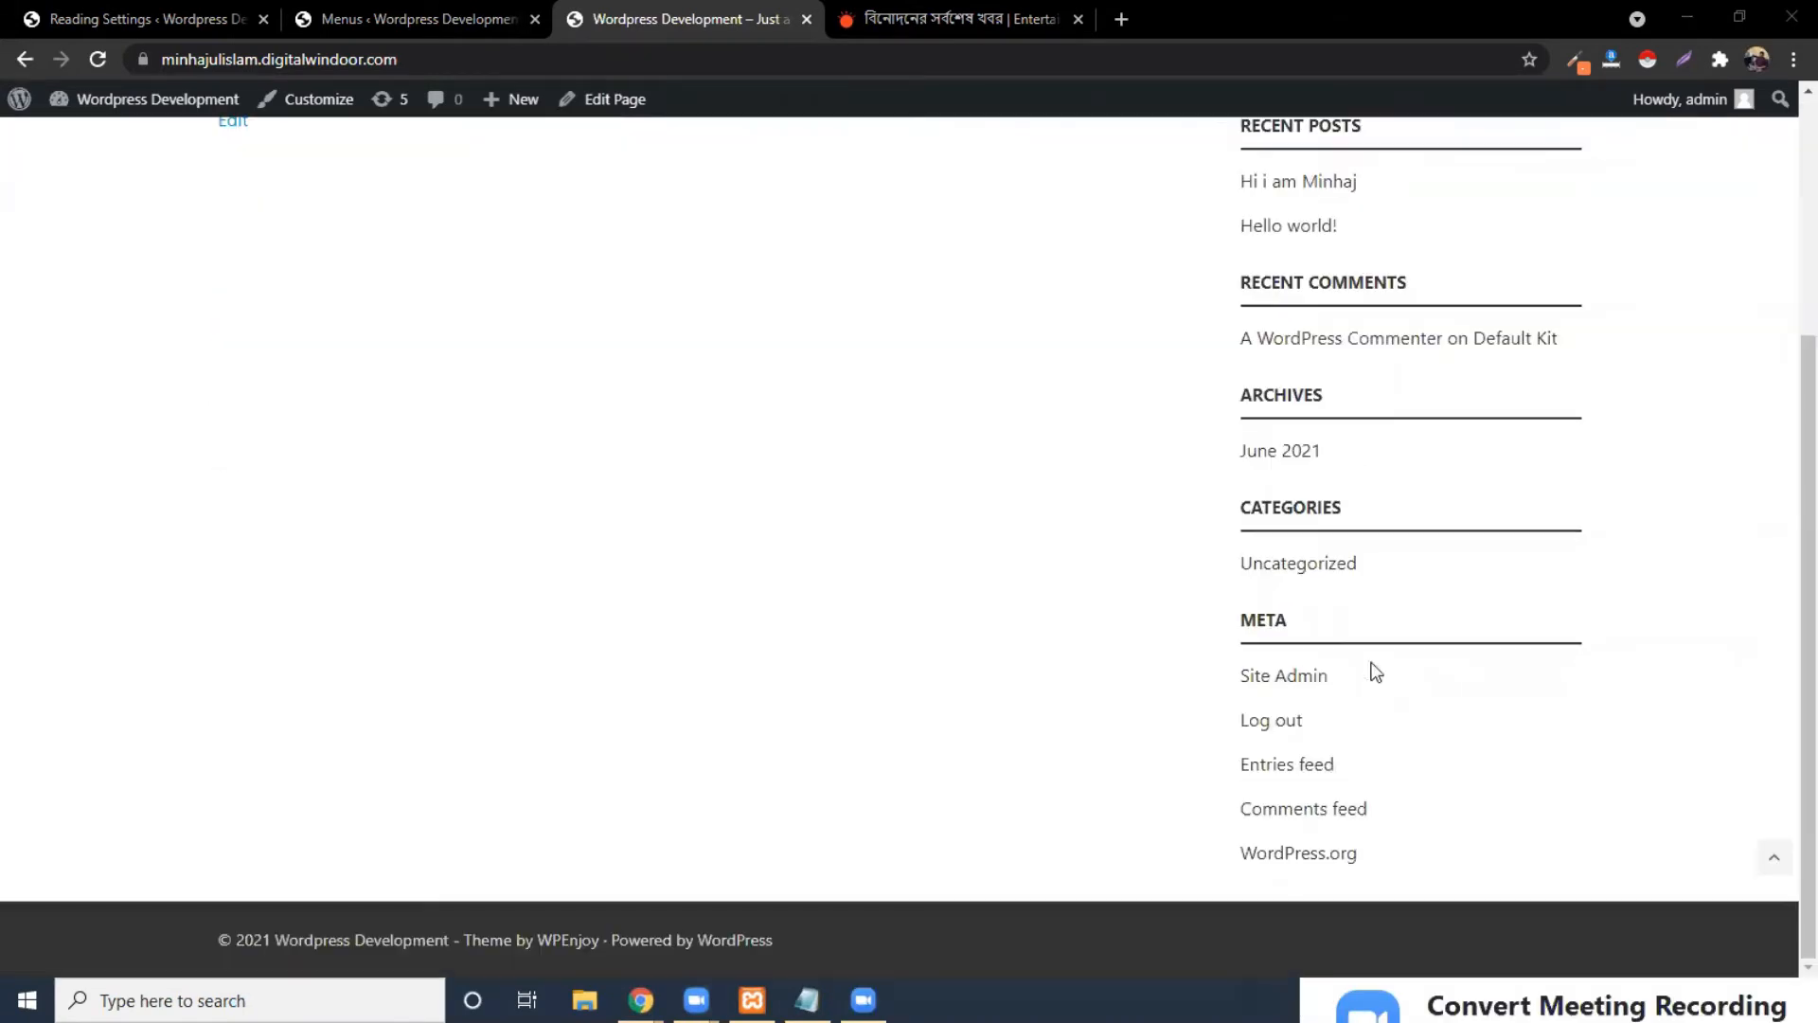
{"action": "scroll", "coordinate": [685, 297], "scroll_direction": "up", "scroll_amount": 4}
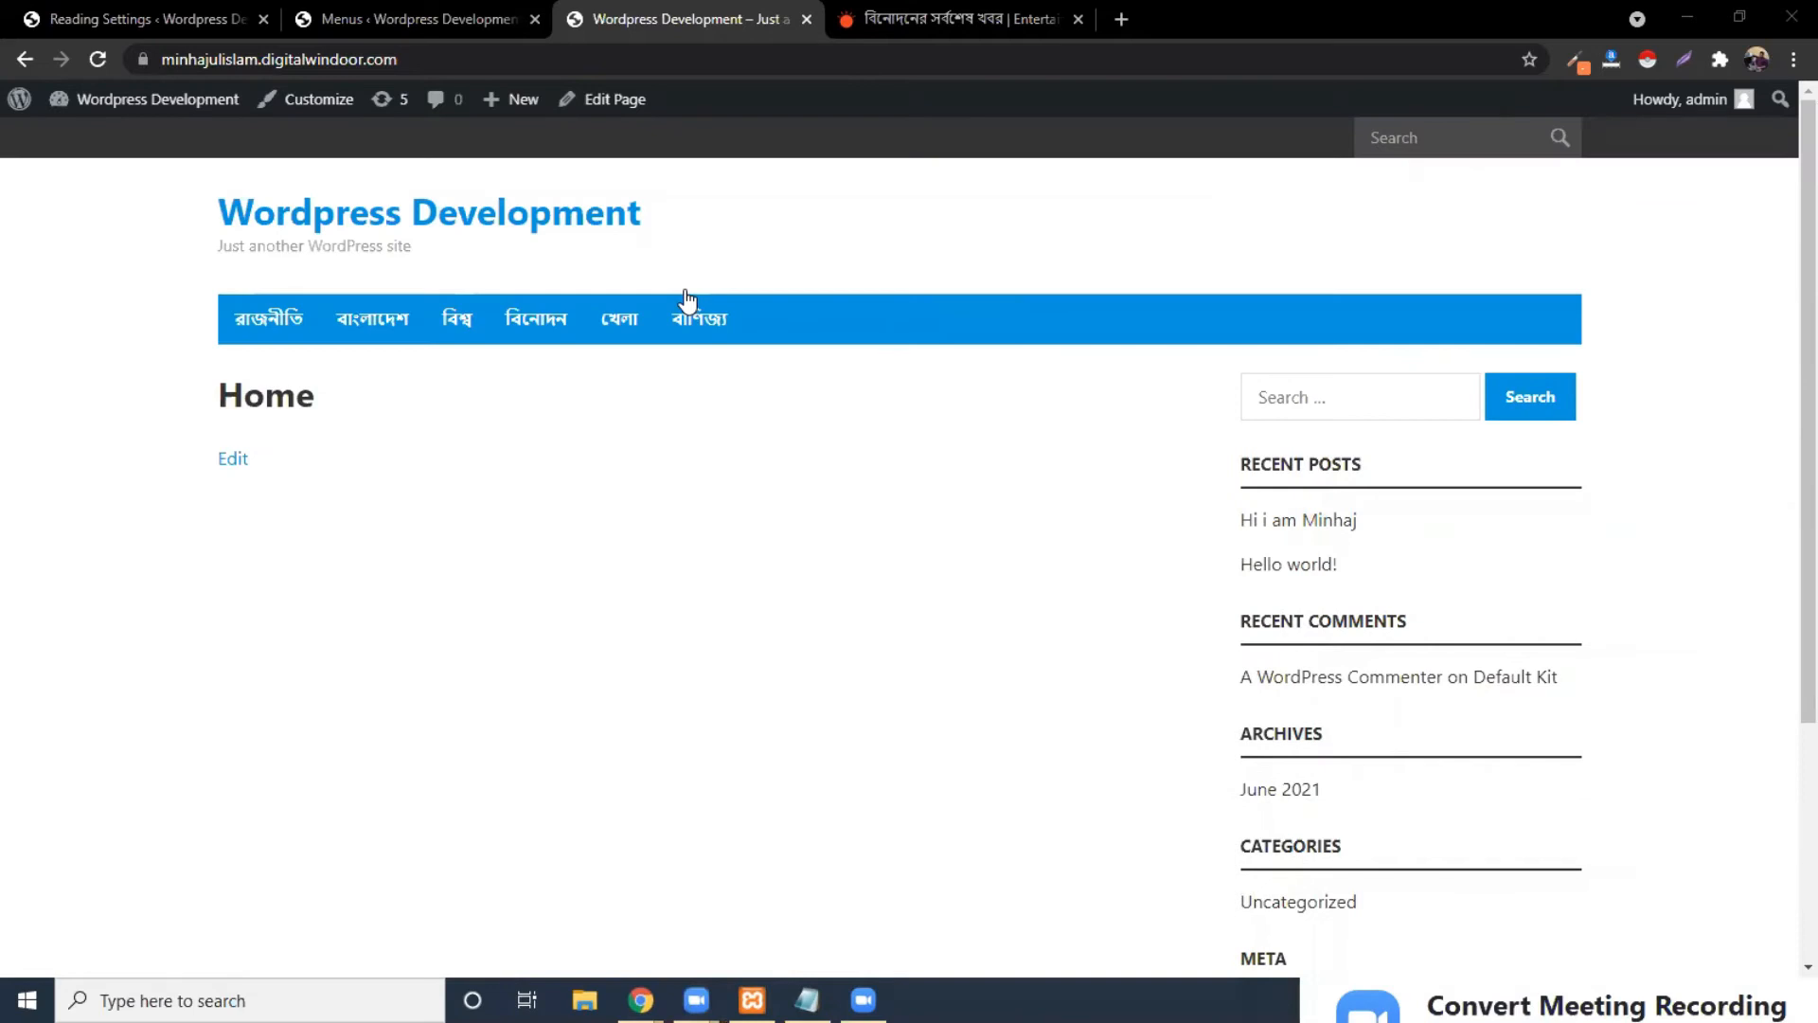
{"action": "left_click", "coordinate": [923, 10]}
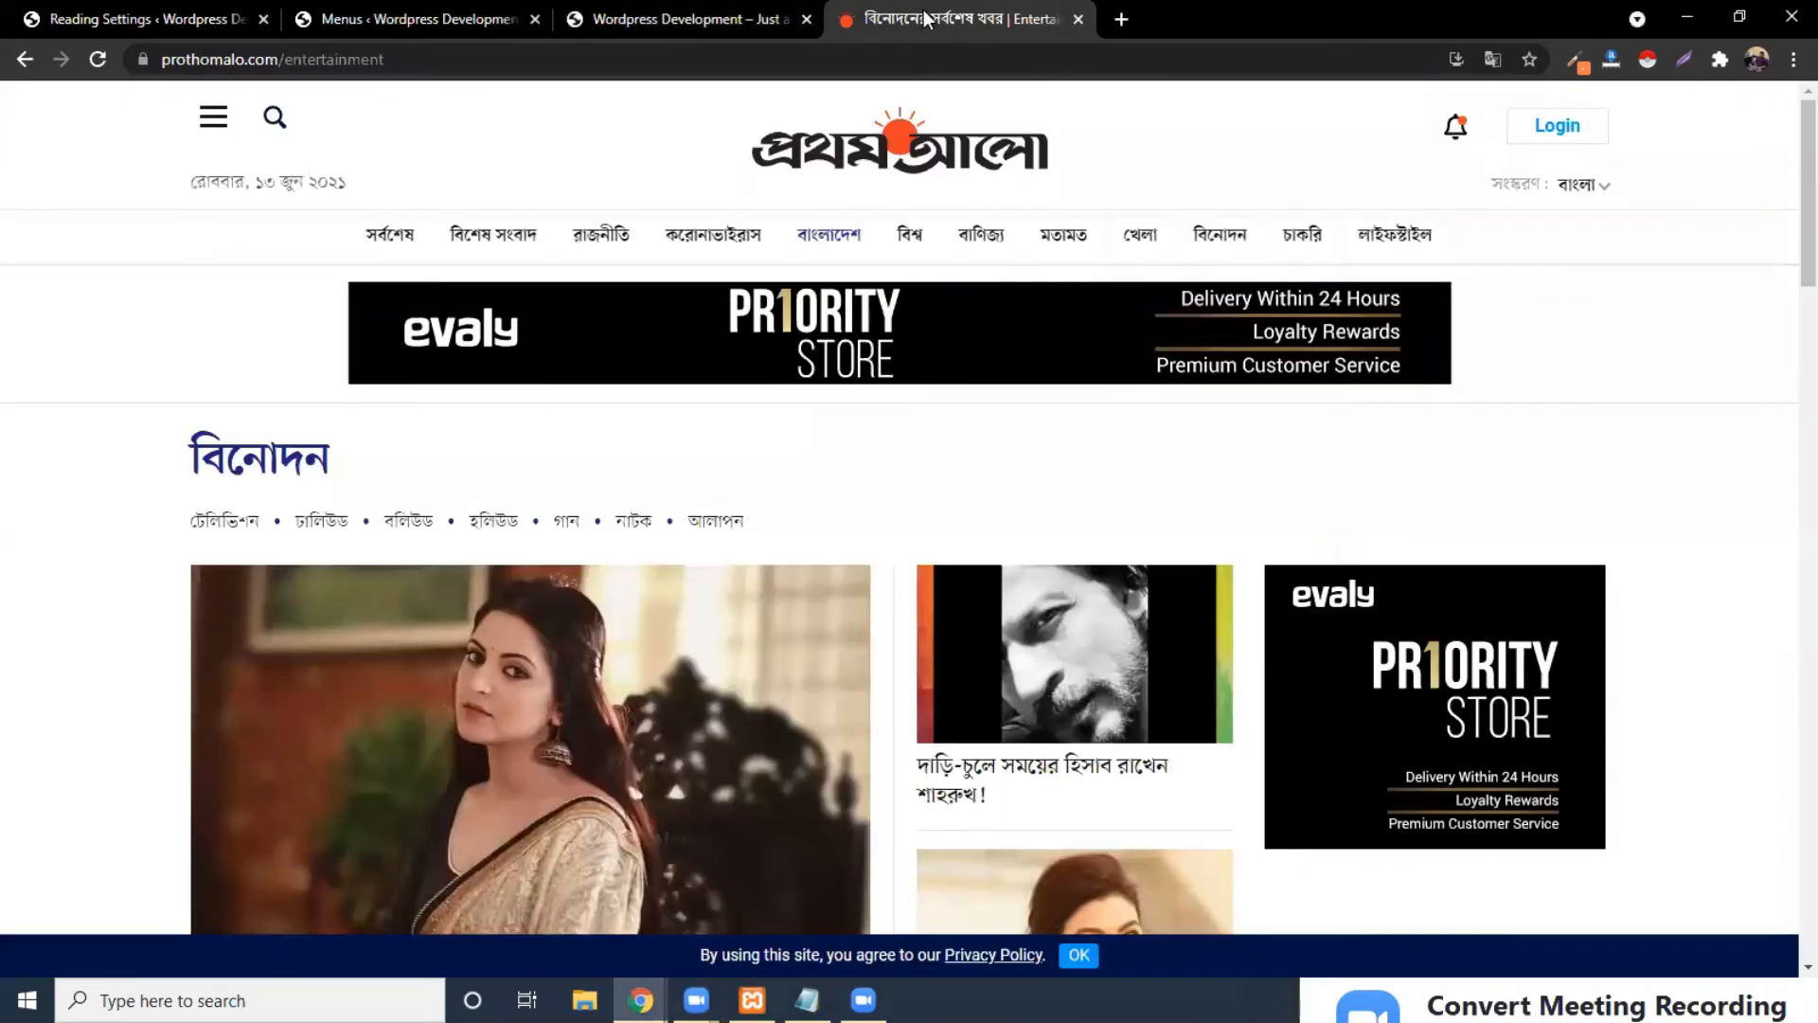
{"action": "scroll", "coordinate": [1413, 566], "scroll_direction": "down", "scroll_amount": 10}
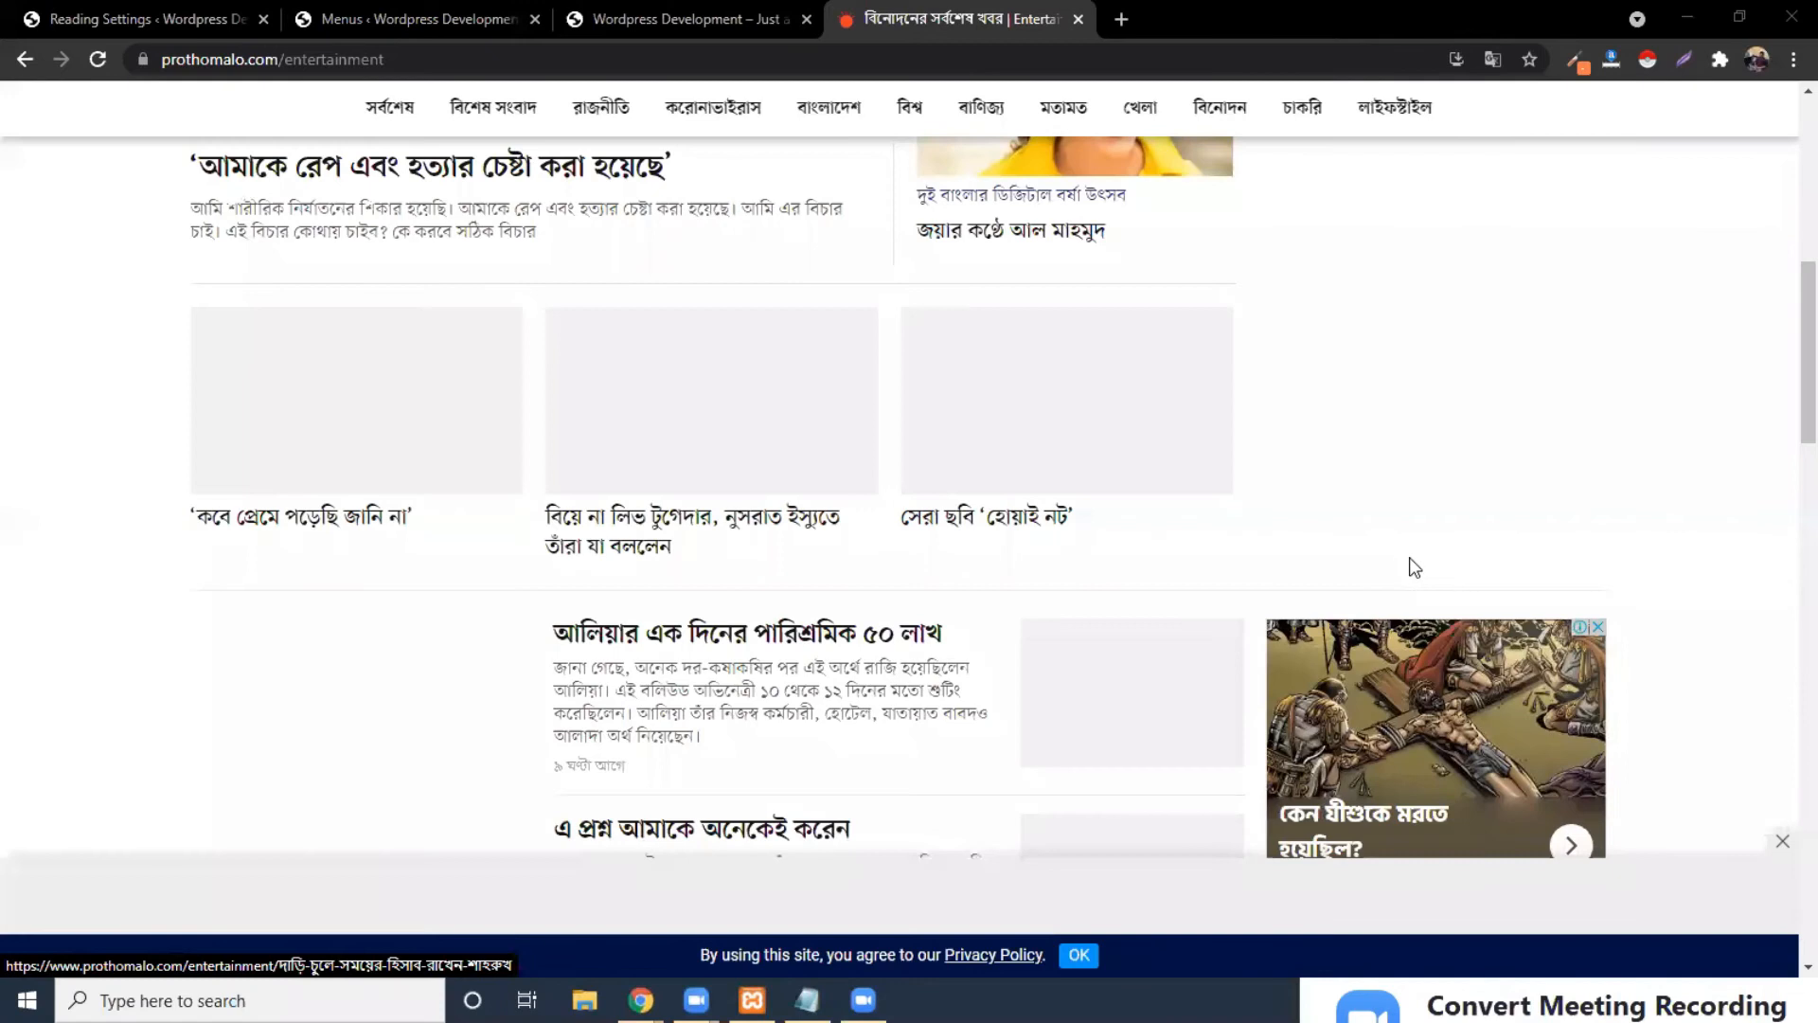
{"action": "scroll", "coordinate": [1413, 566], "scroll_direction": "down", "scroll_amount": 5}
{"action": "scroll", "coordinate": [1411, 560], "scroll_direction": "down", "scroll_amount": 3}
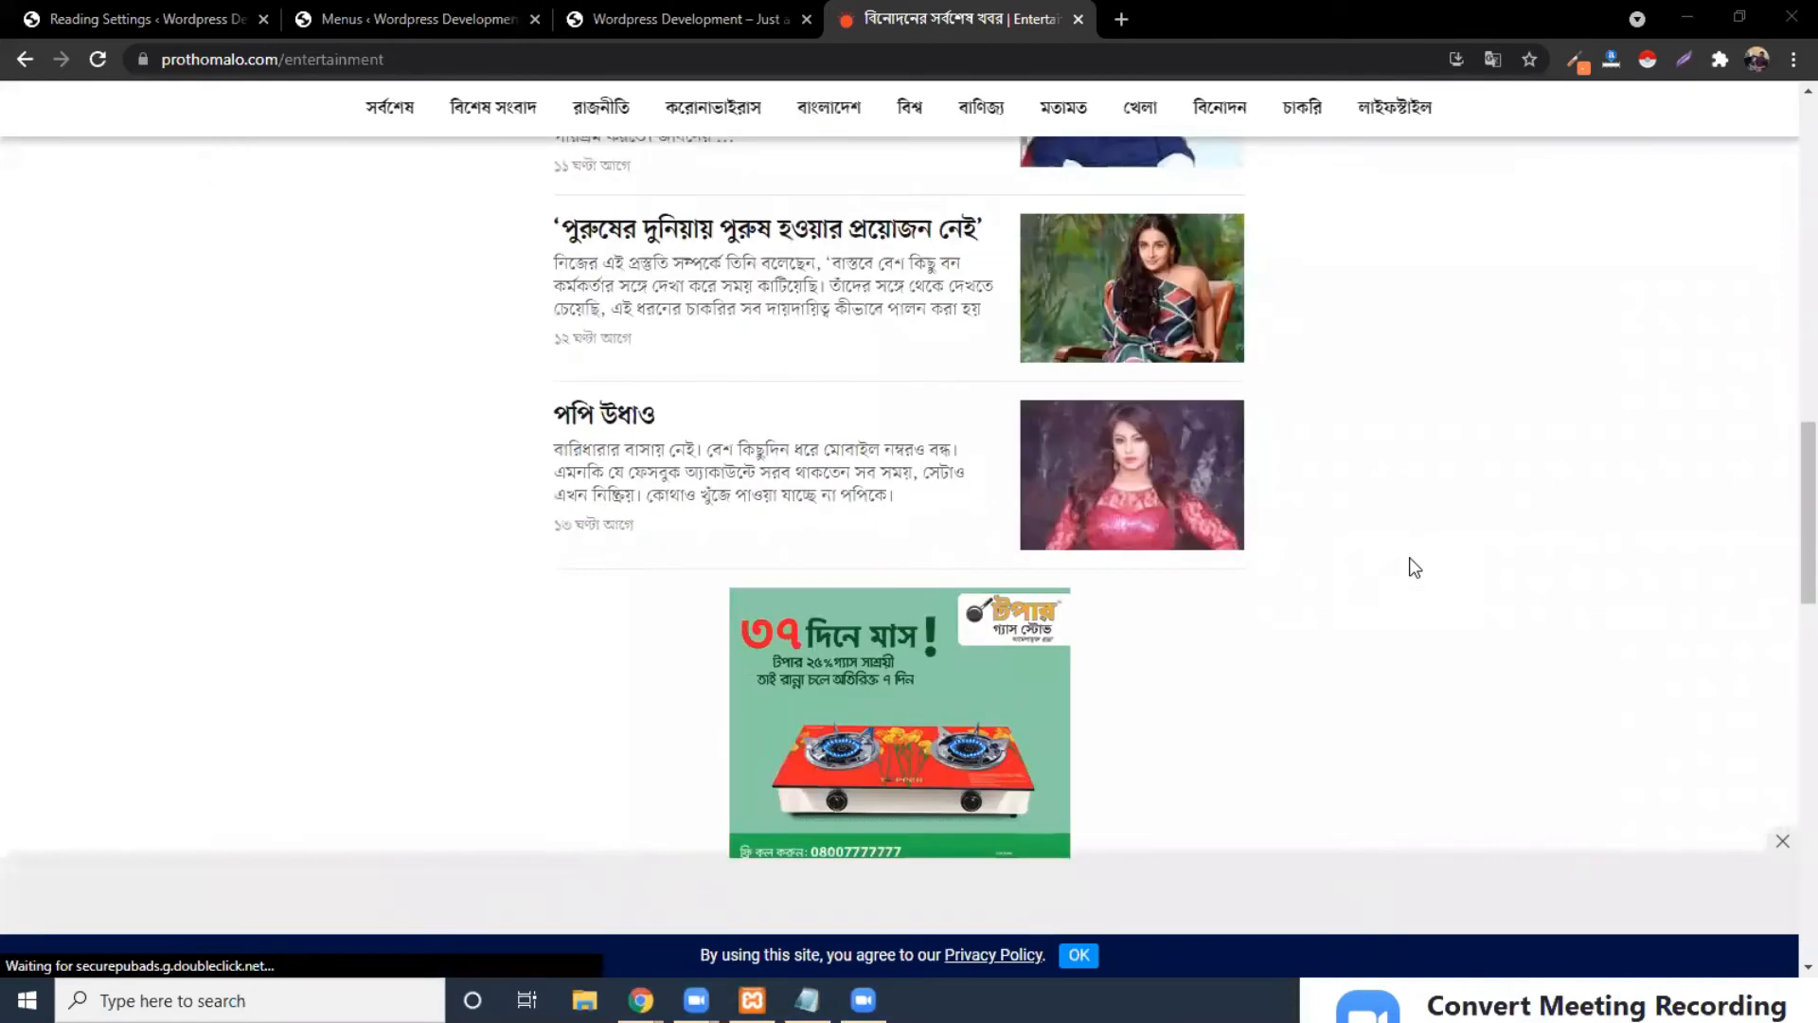
{"action": "scroll", "coordinate": [1411, 560], "scroll_direction": "down", "scroll_amount": 3}
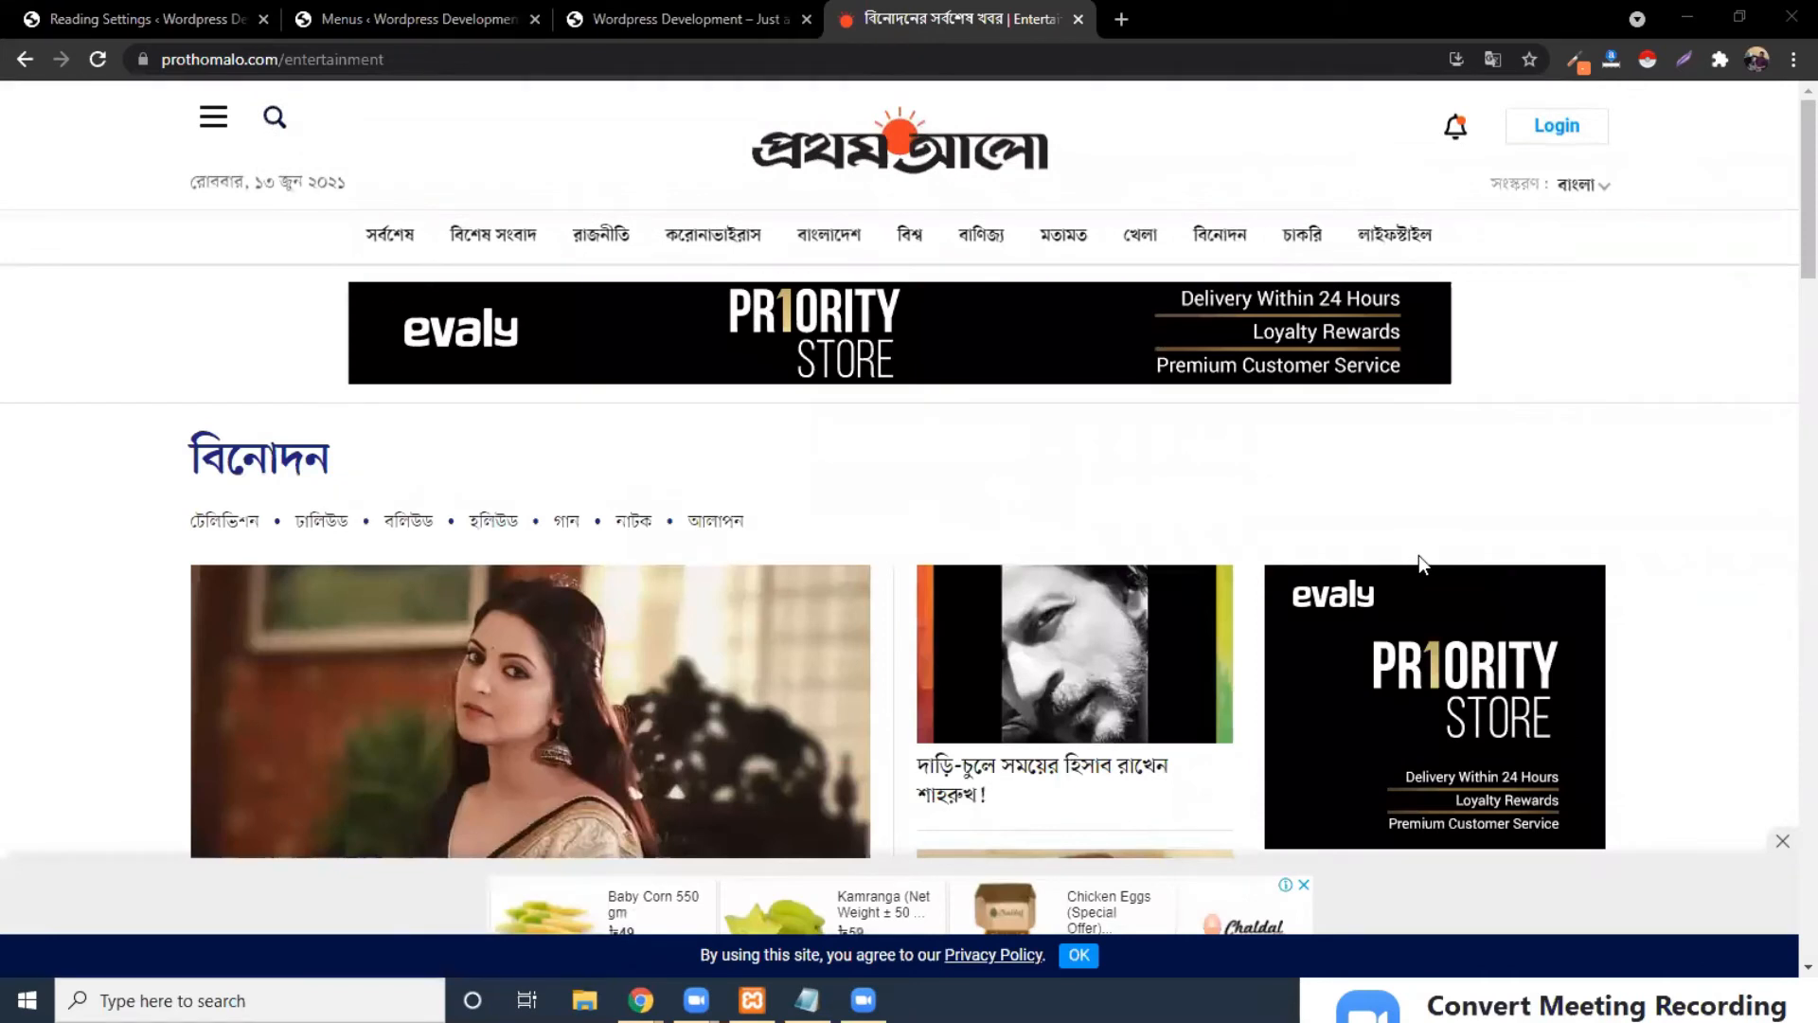
{"action": "left_click", "coordinate": [689, 21]}
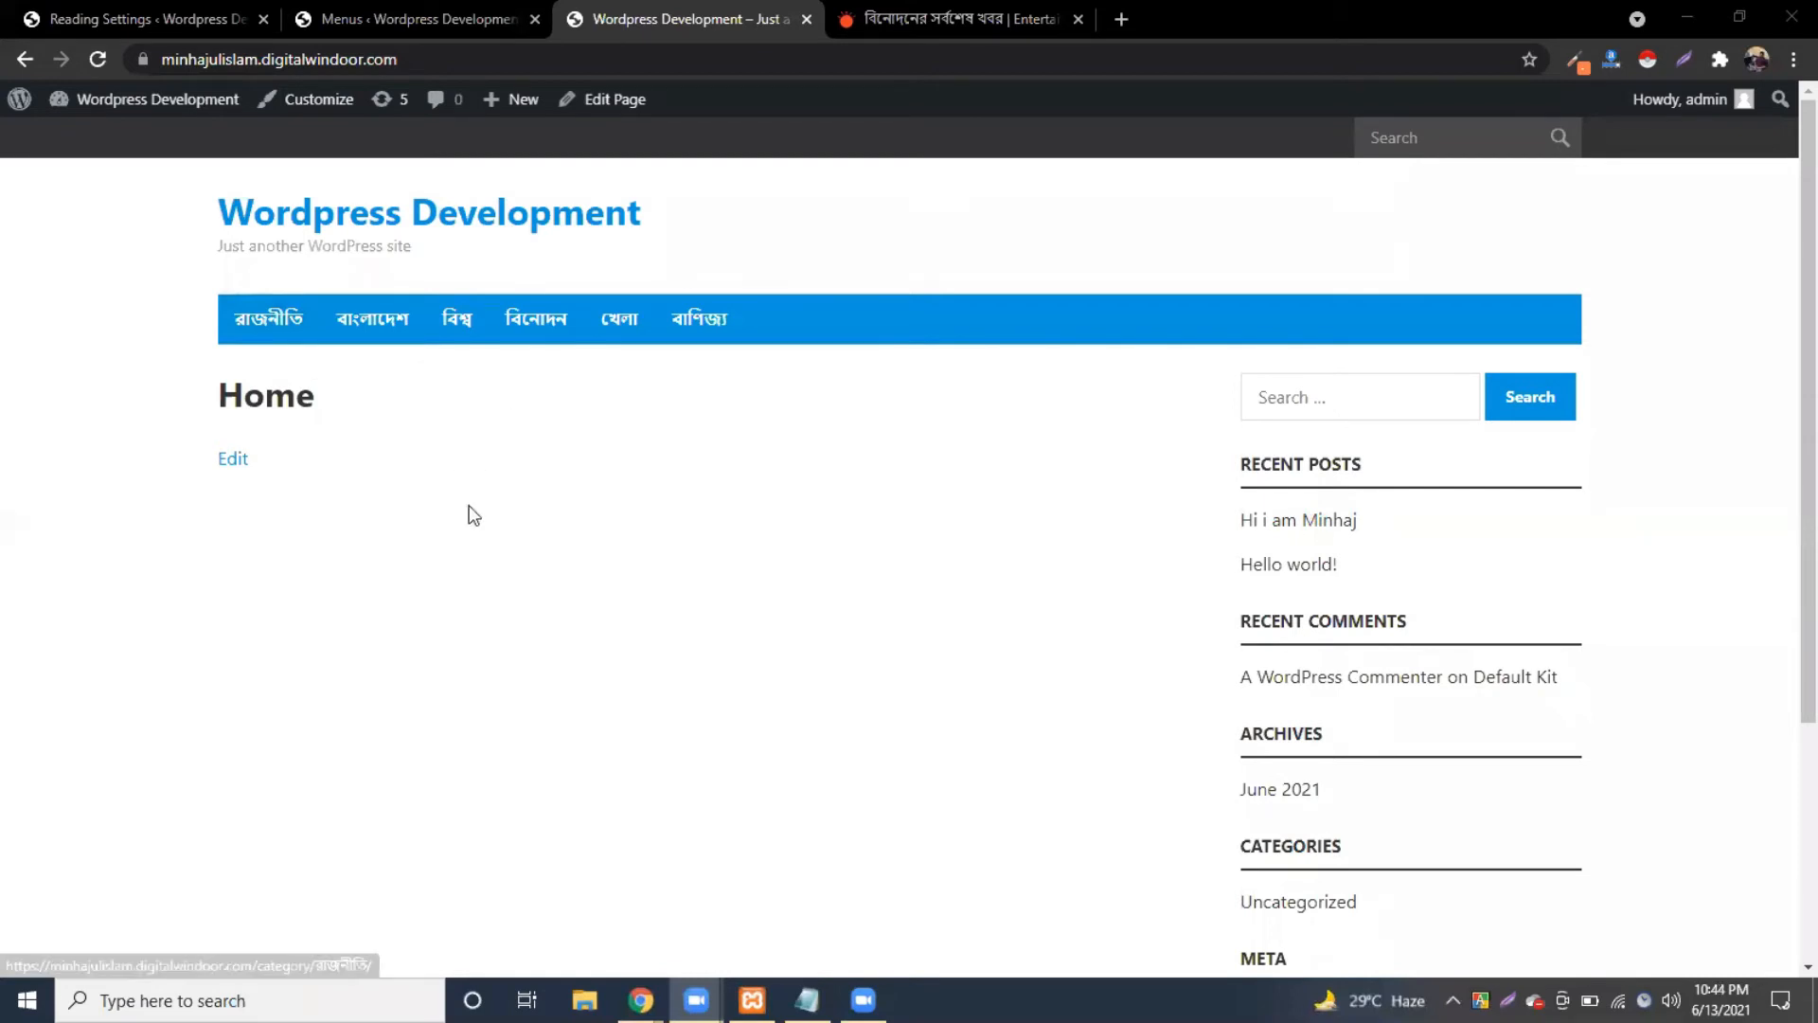
Step: Open All Posts from the admin sidebar to see the two published posts
{"action": "left_click", "coordinate": [856, 185]}
{"action": "left_click", "coordinate": [417, 7]}
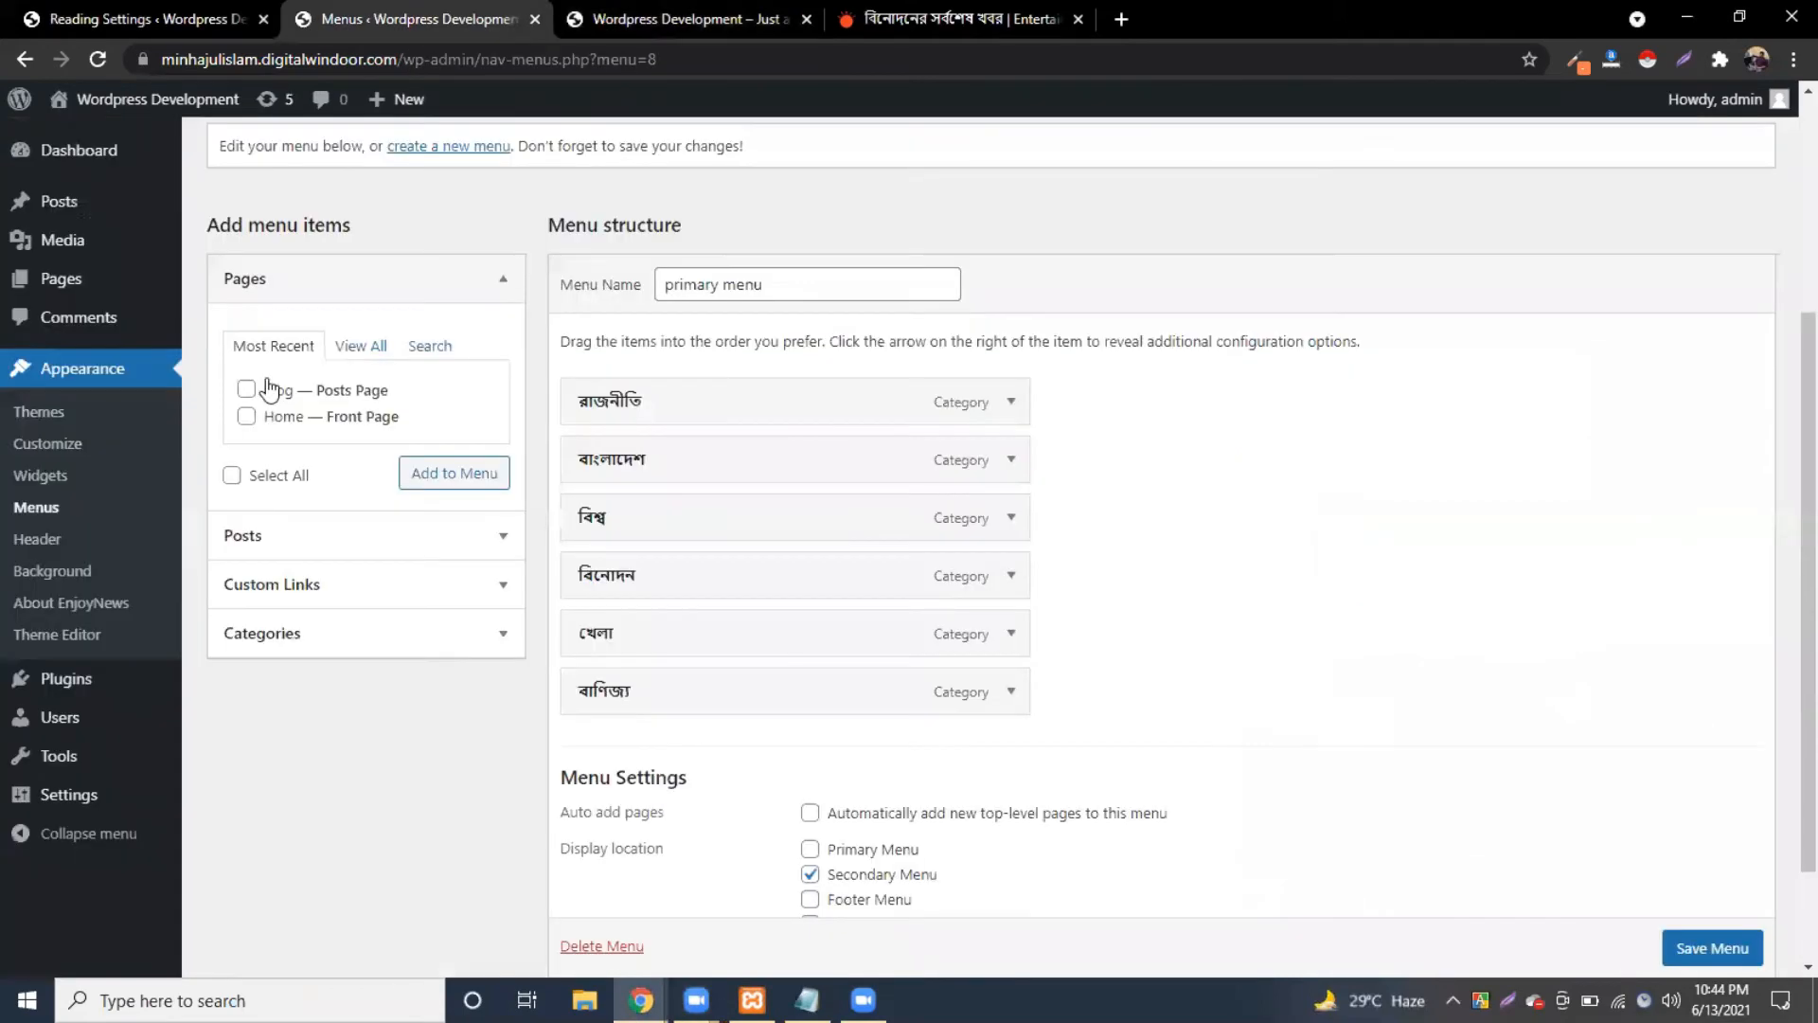
{"action": "left_click", "coordinate": [51, 213]}
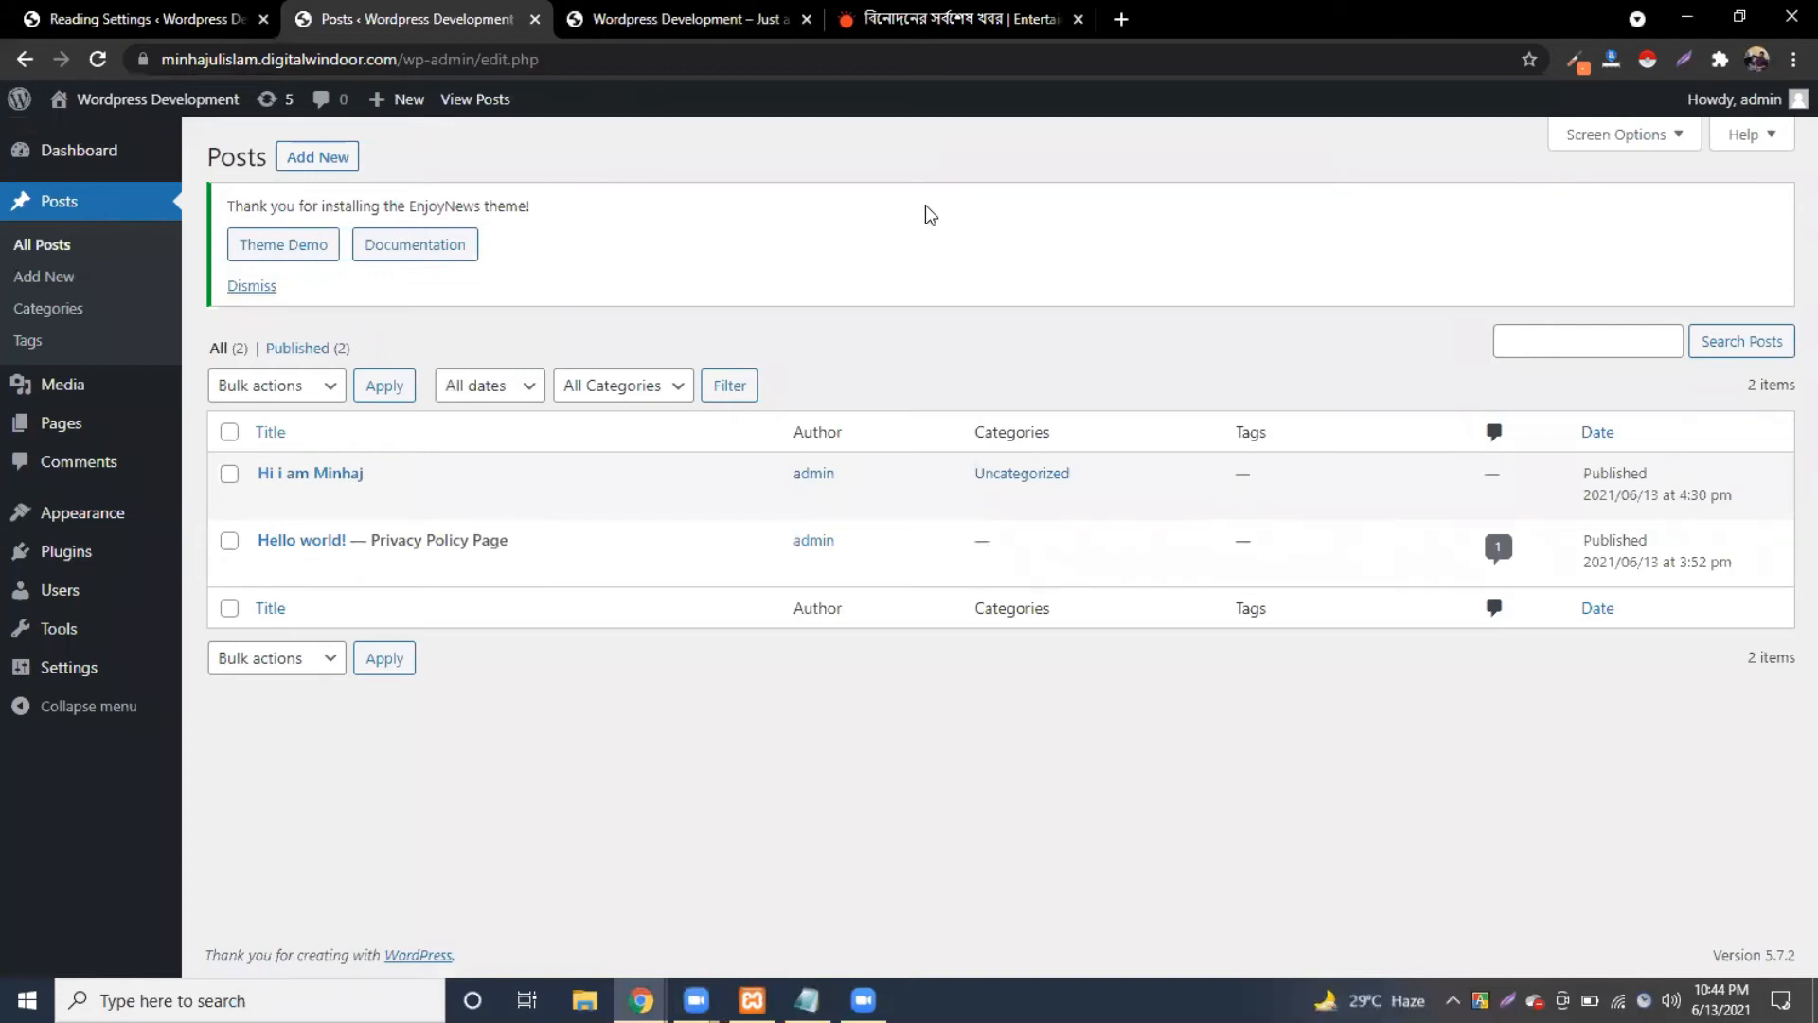
Step: Open a Prothom Alo রাজনীতি article, select its full headline, and return to WordPress
{"action": "left_click", "coordinate": [1000, 9]}
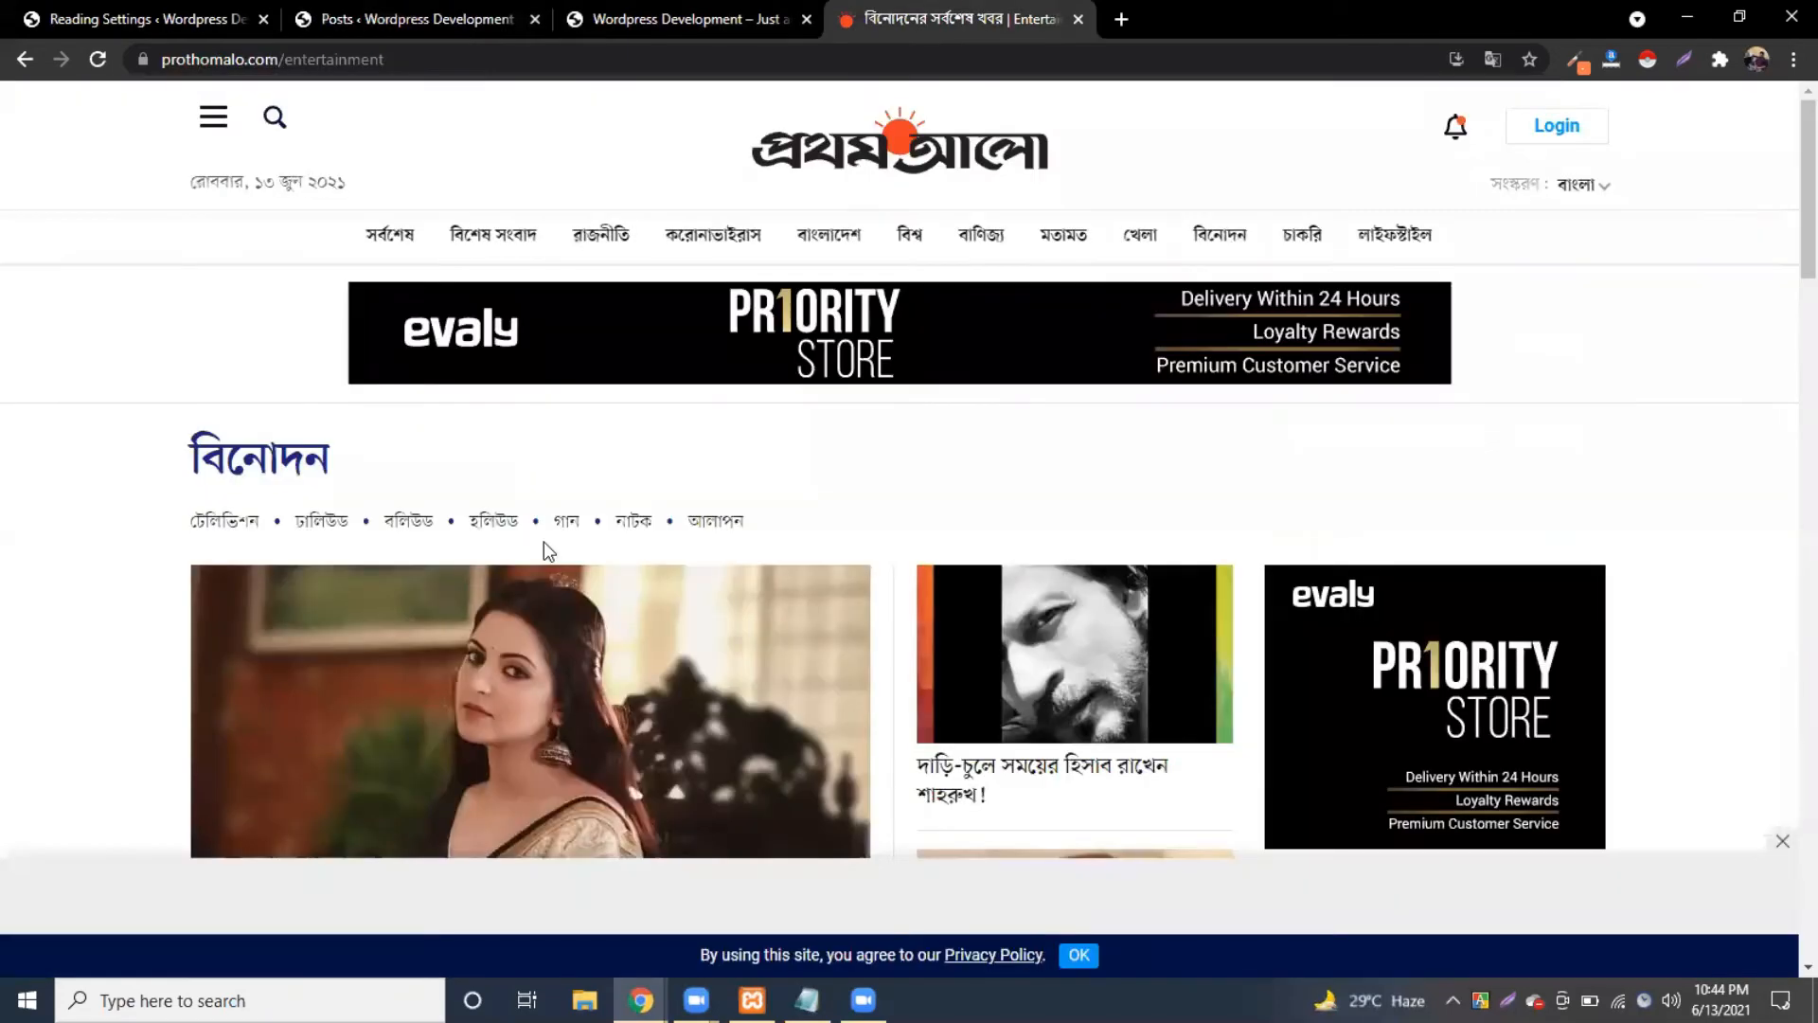
{"action": "left_click", "coordinate": [602, 239]}
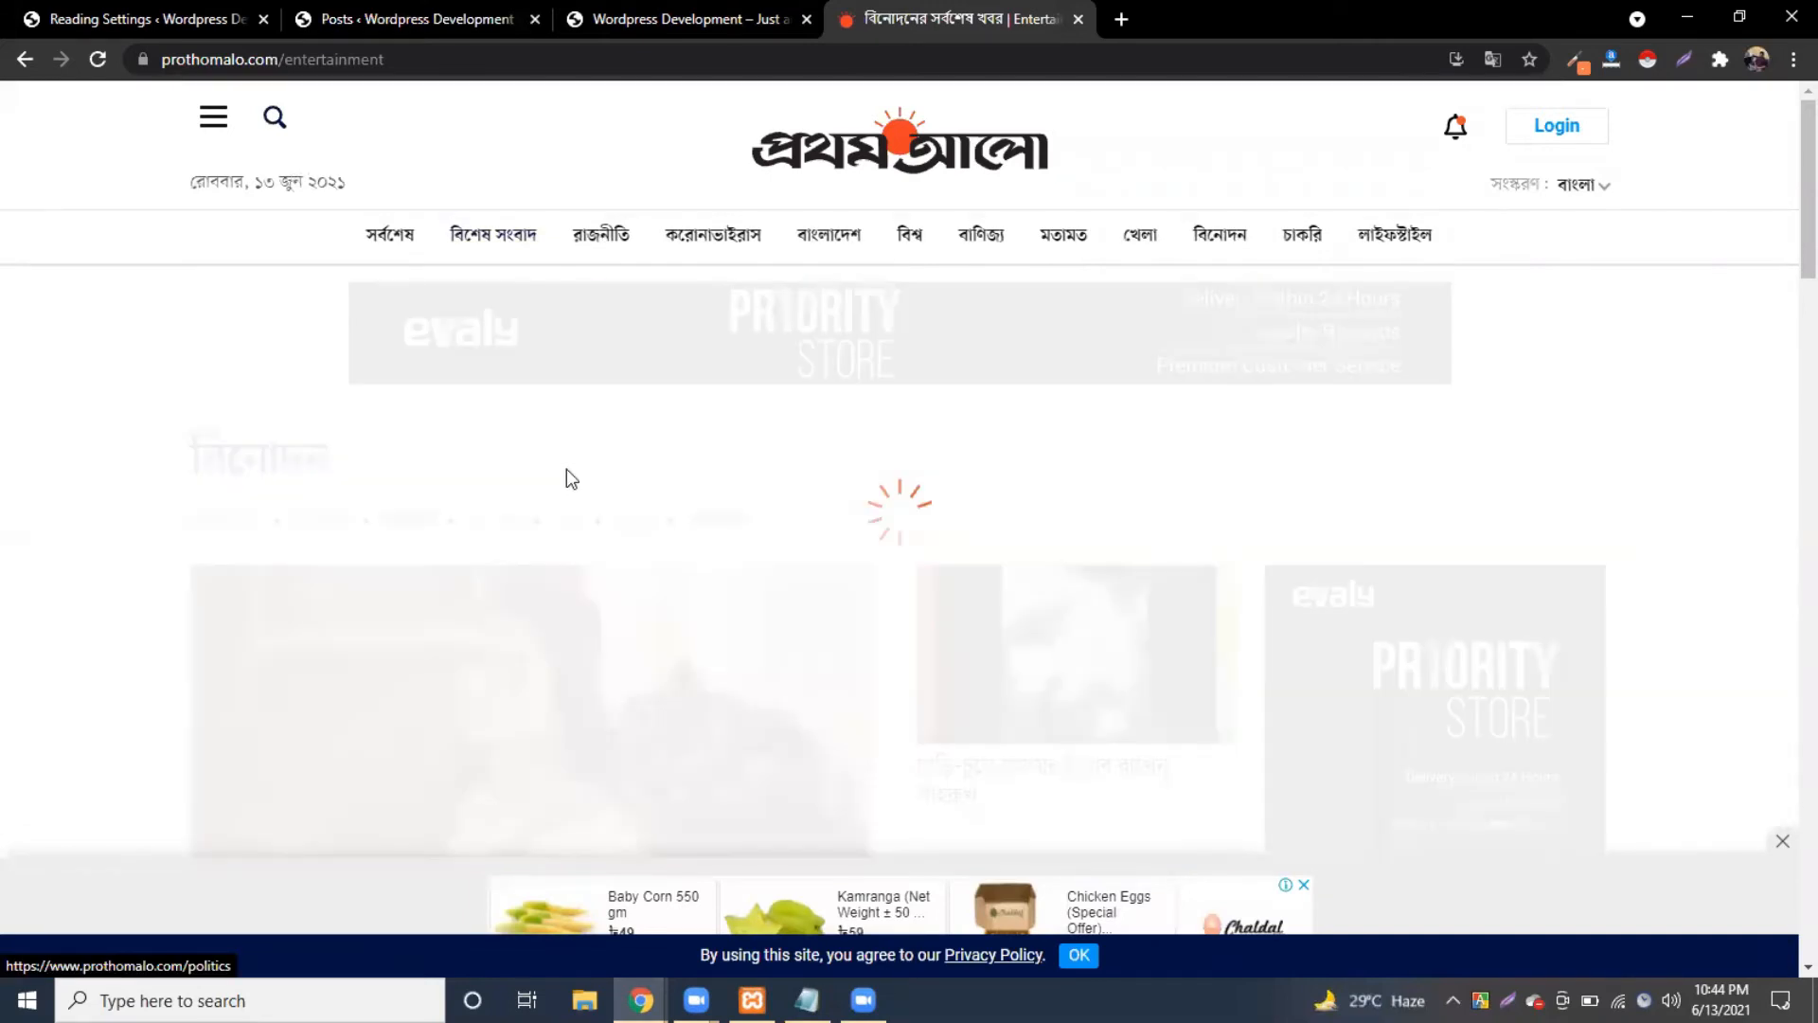
{"action": "scroll", "coordinate": [566, 469], "scroll_direction": "down", "scroll_amount": 3}
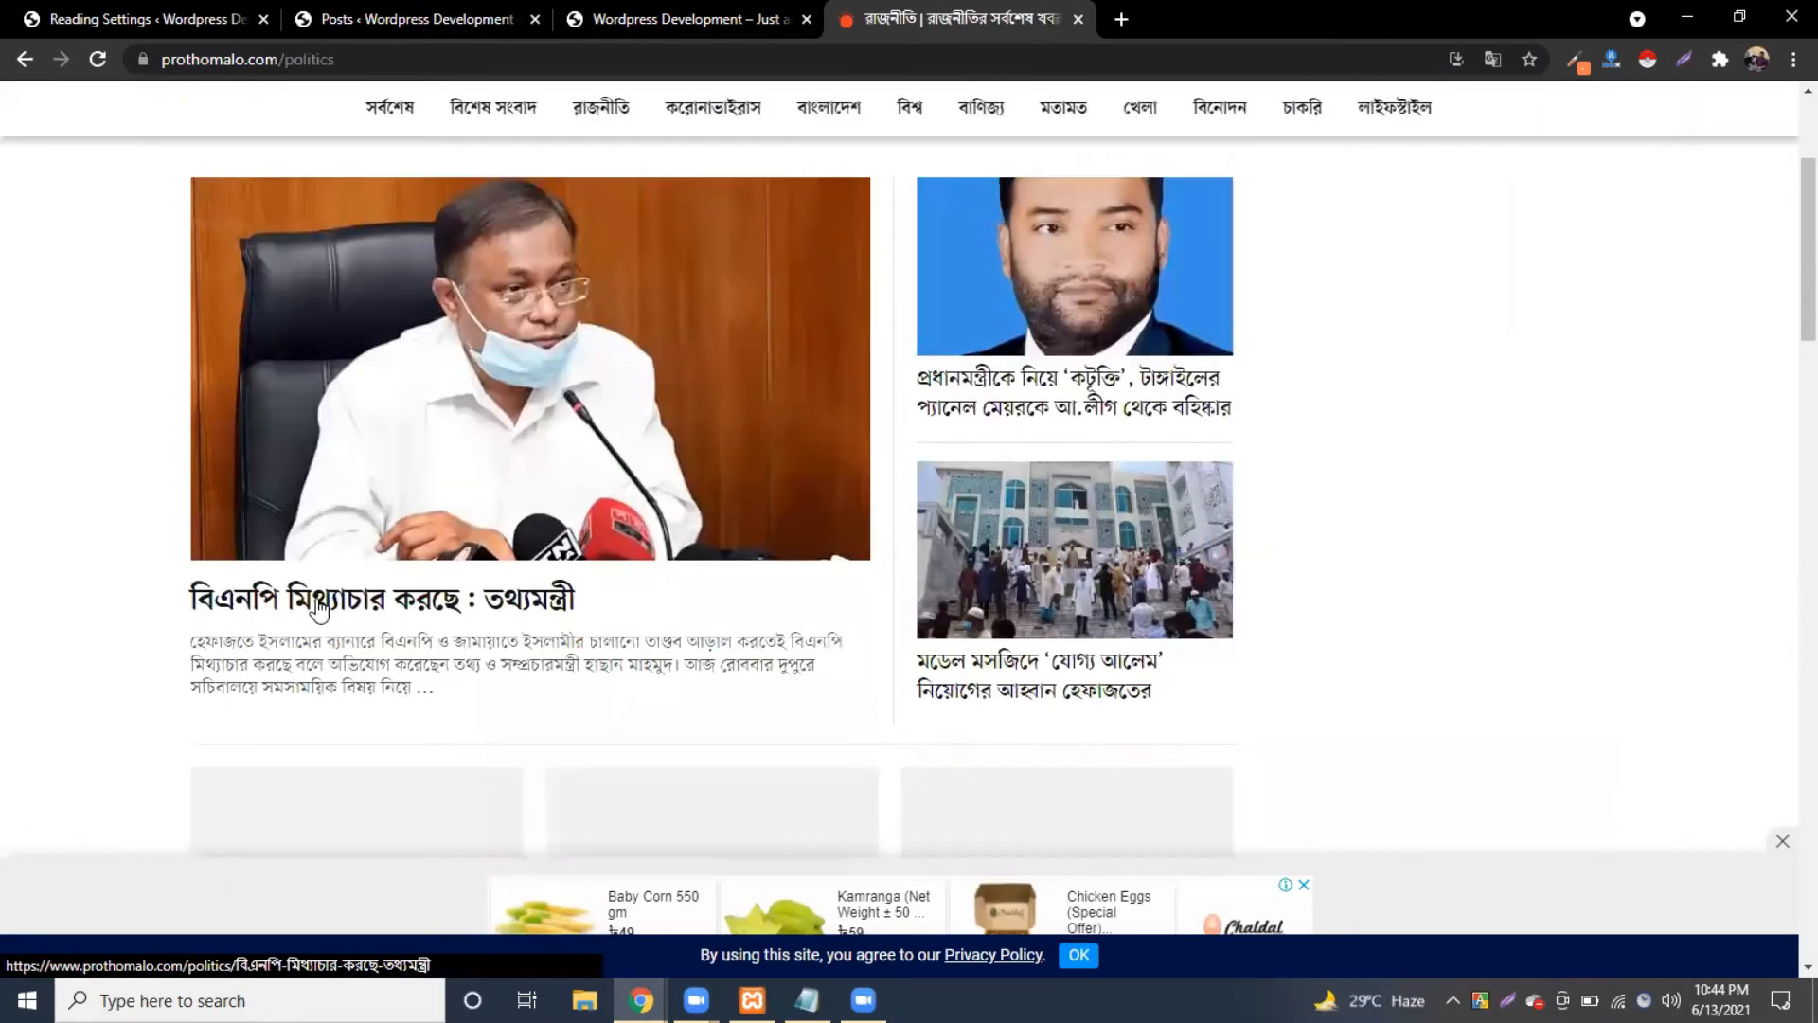
{"action": "scroll", "coordinate": [943, 459], "scroll_direction": "down", "scroll_amount": 1}
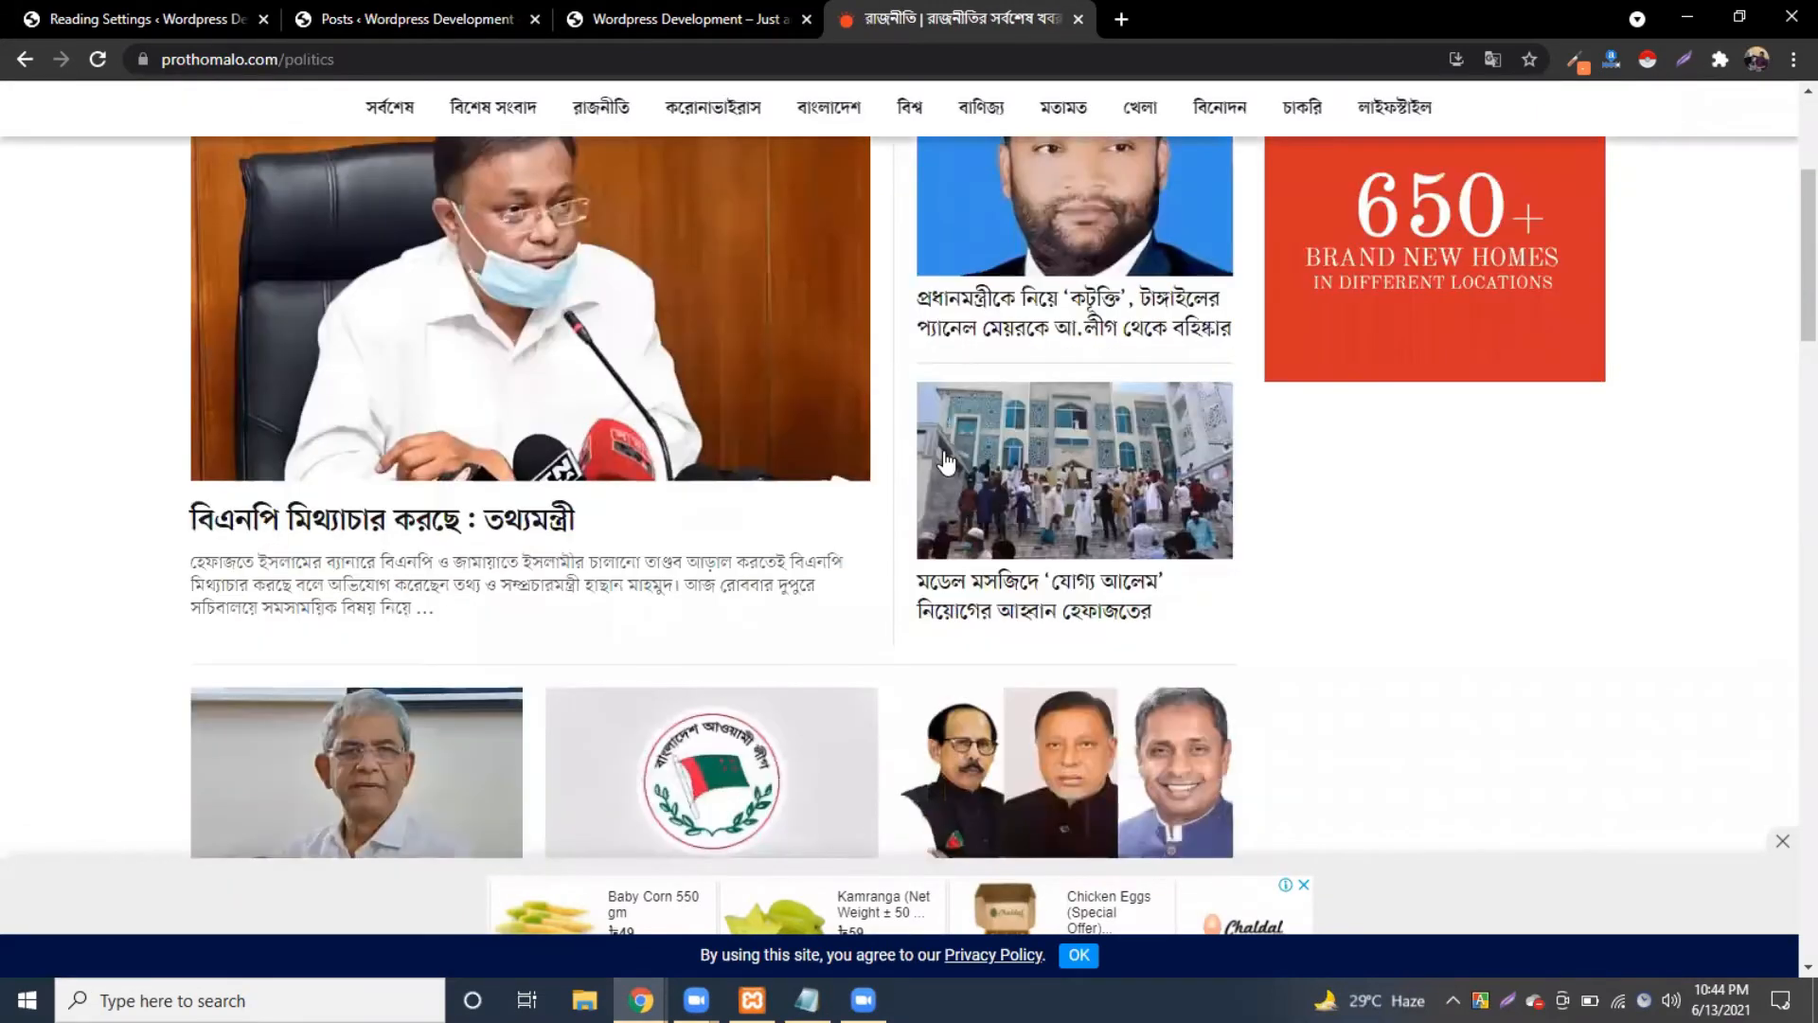
{"action": "scroll", "coordinate": [944, 460], "scroll_direction": "down", "scroll_amount": 3}
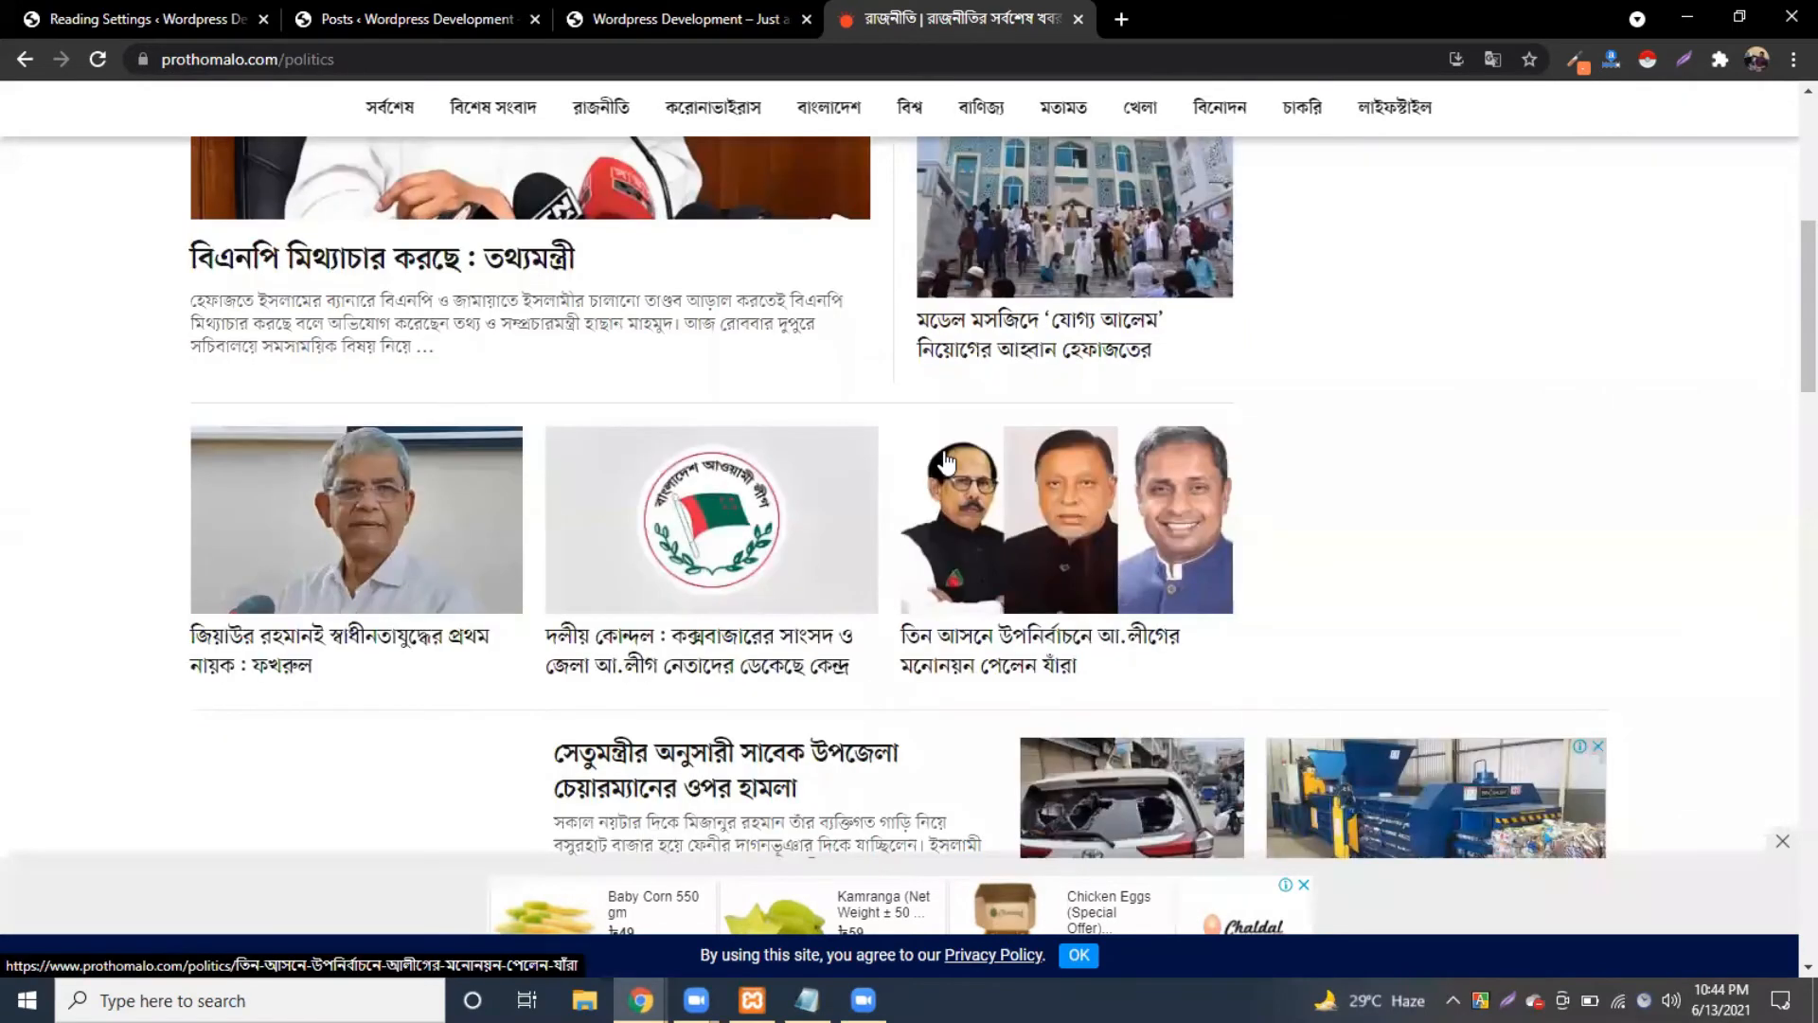
{"action": "left_click", "coordinate": [254, 637]}
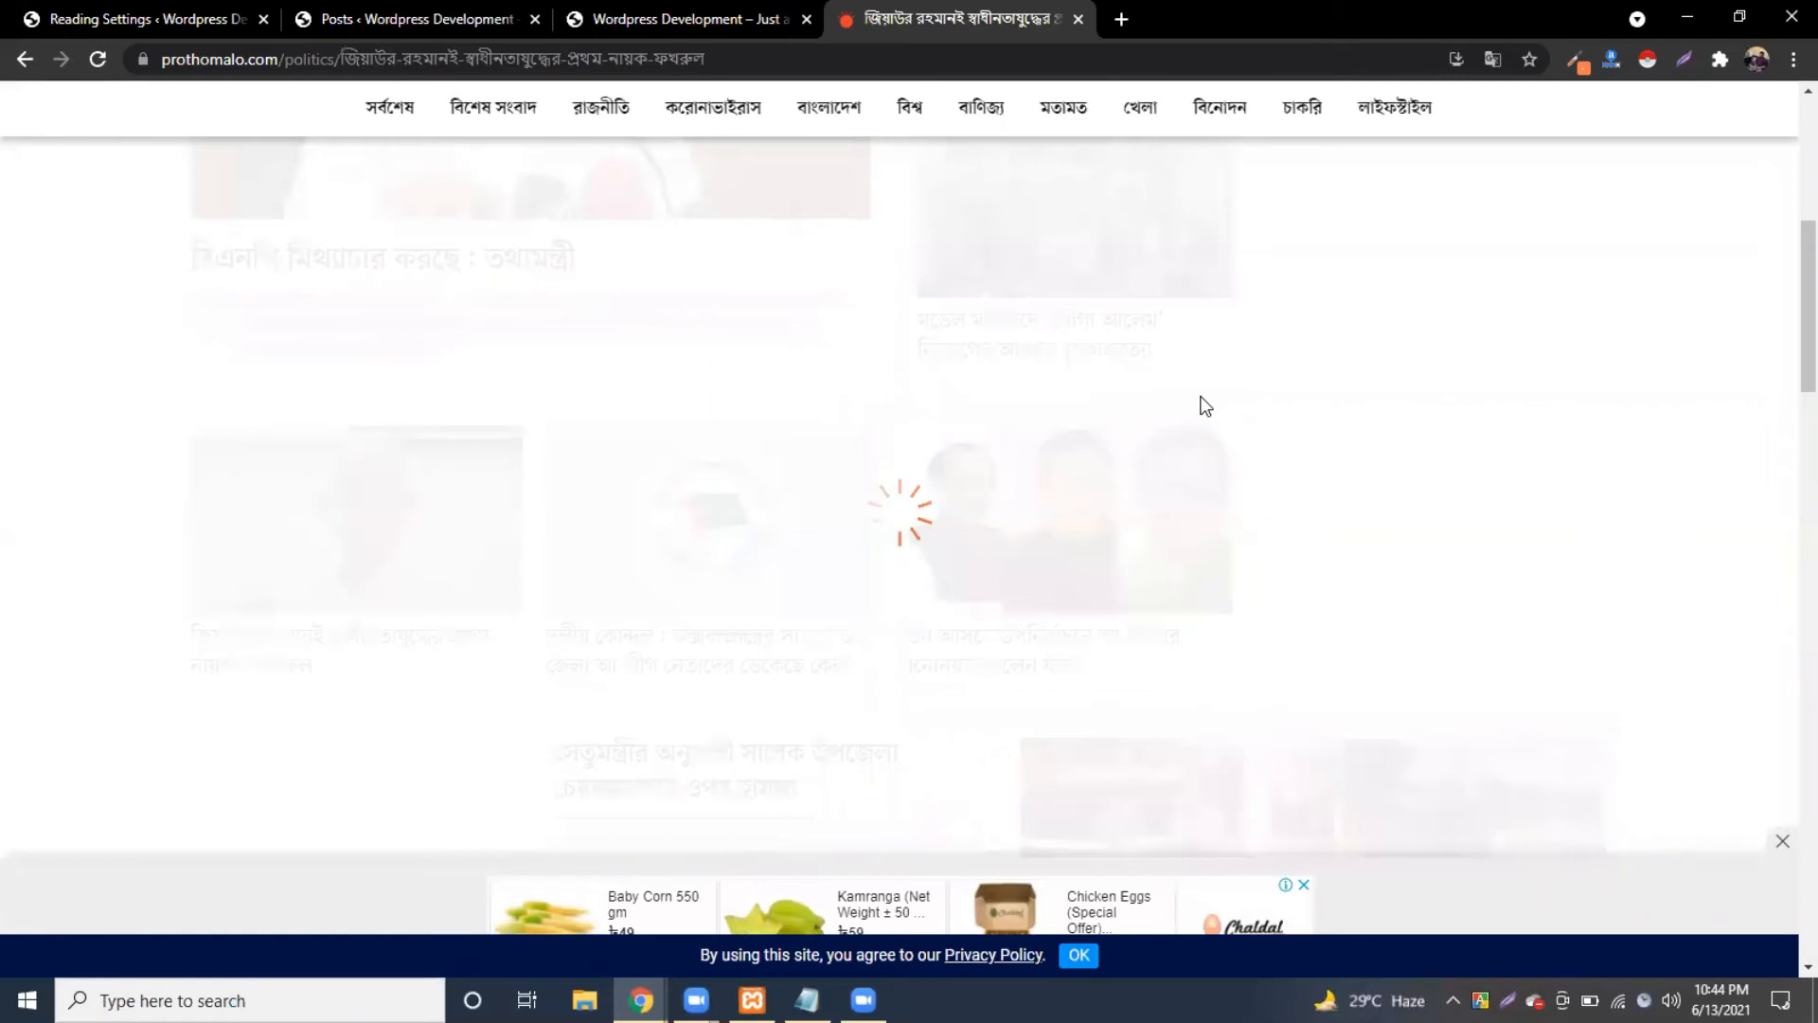
{"action": "triple_click", "coordinate": [765, 507]}
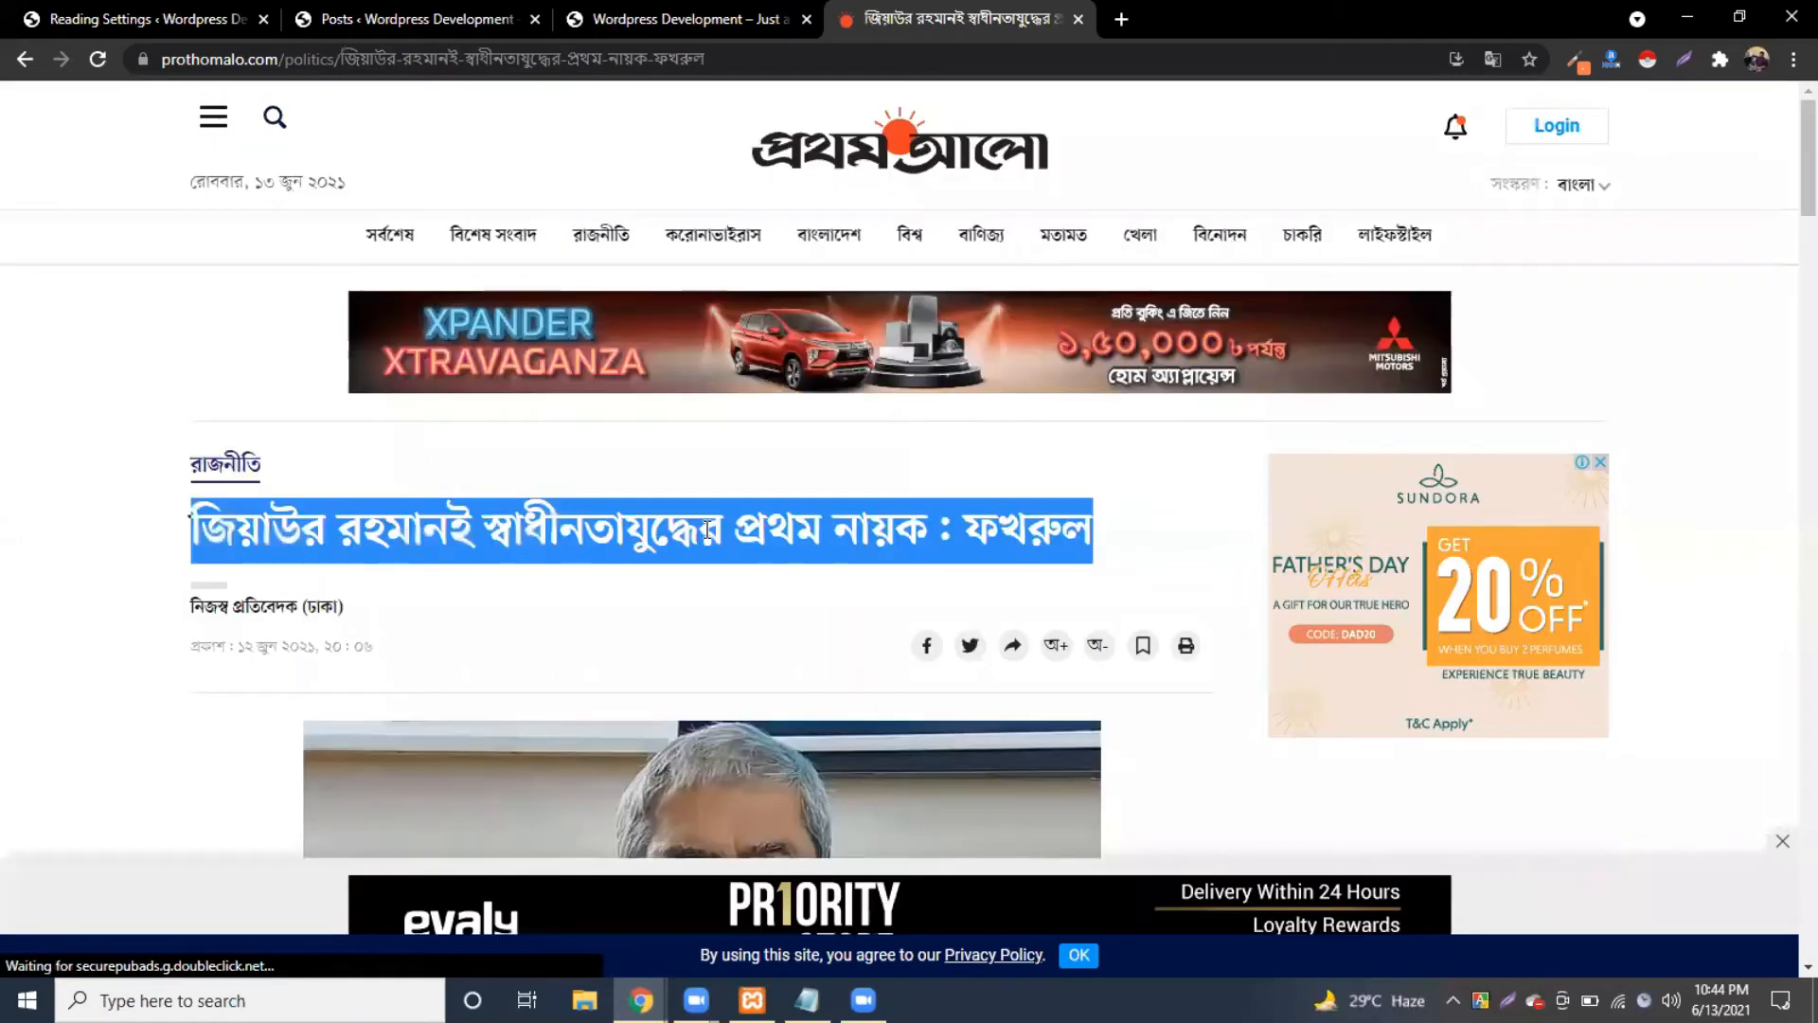
{"action": "left_click", "coordinate": [326, 28]}
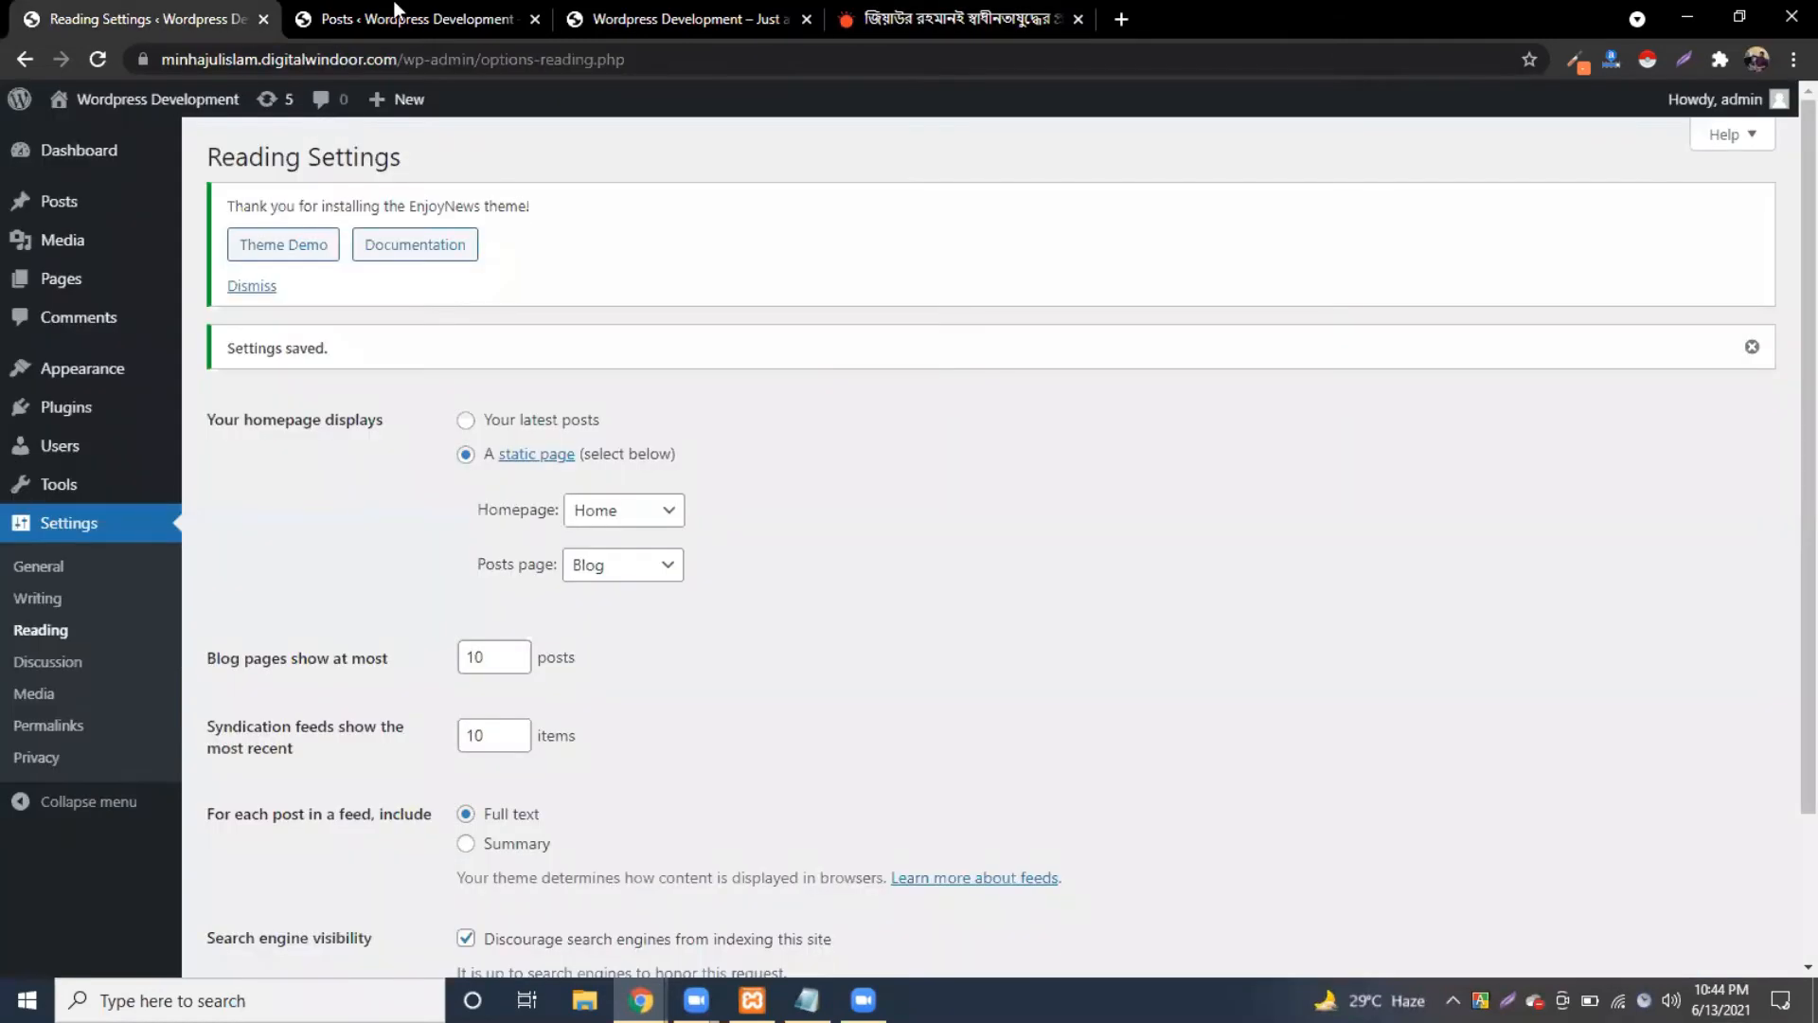
Step: Create a new post with the pasted Prothom Alo headline as title and expand Featured image
{"action": "left_click", "coordinate": [315, 163]}
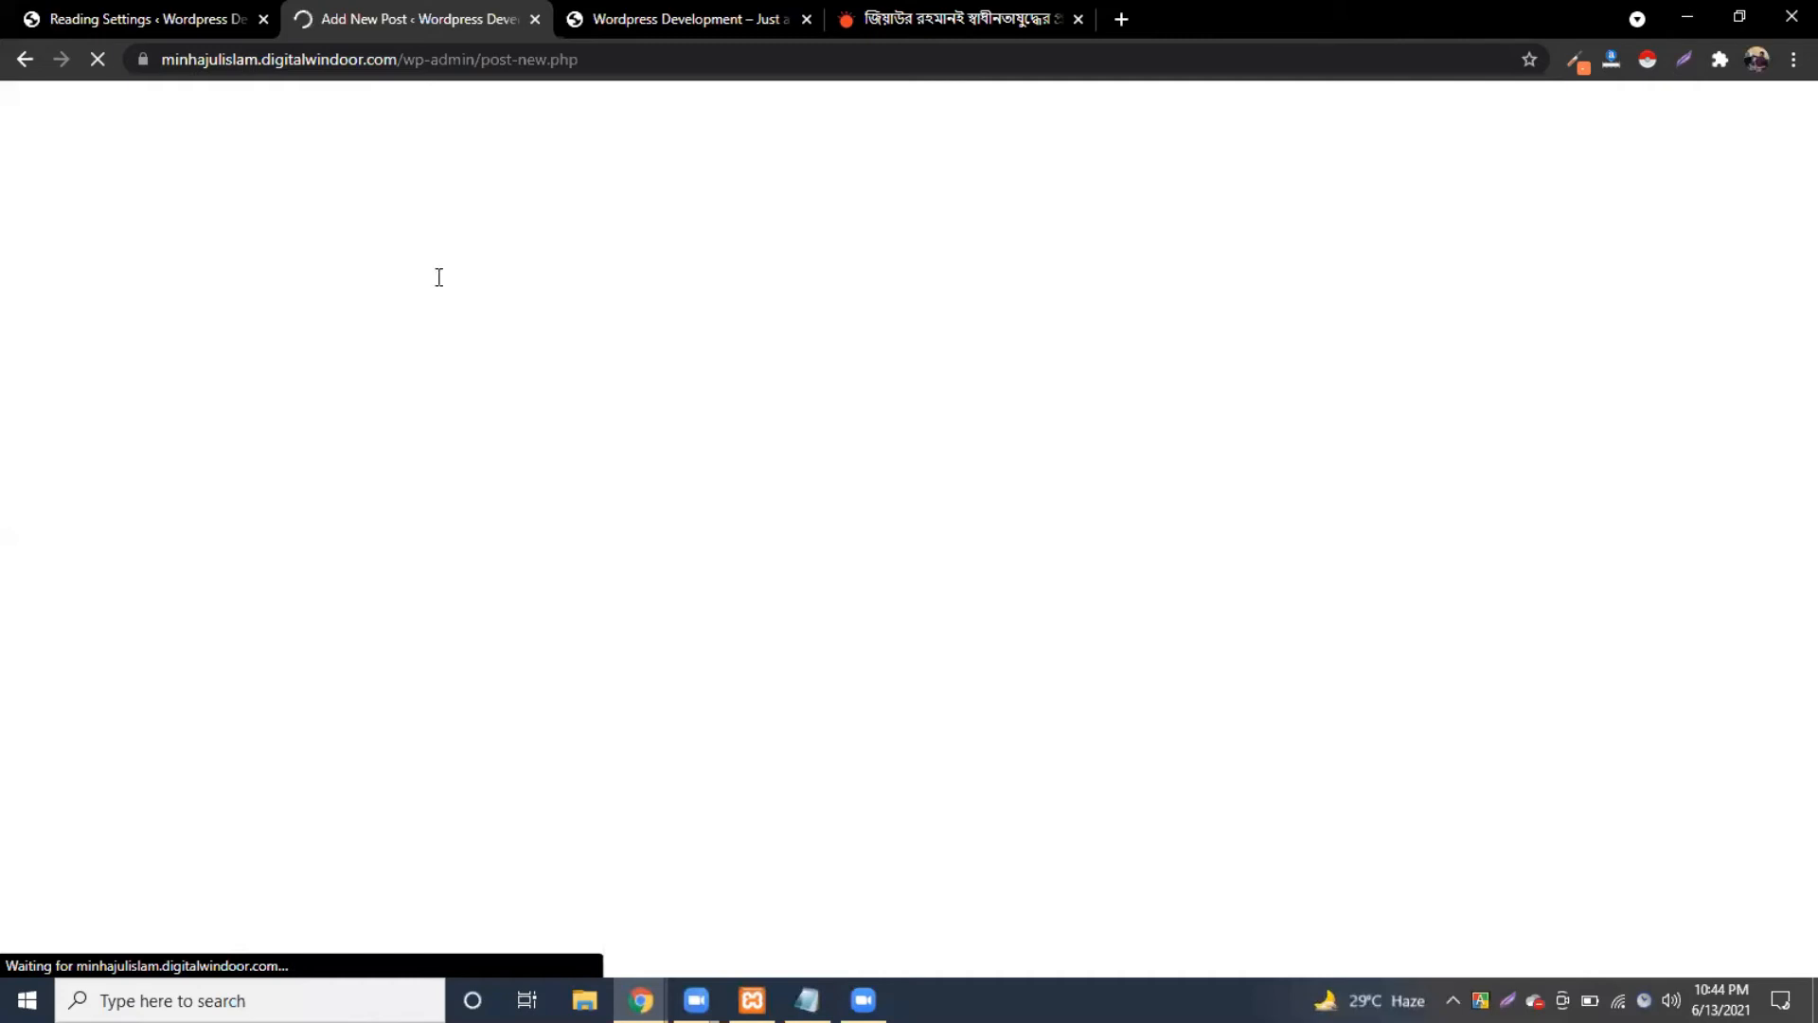
{"action": "type", "text": "জিয়াউর রহমানই স্বাধীনতাযুদ্ধের প্রথম নায়ক: ফখরুল"}
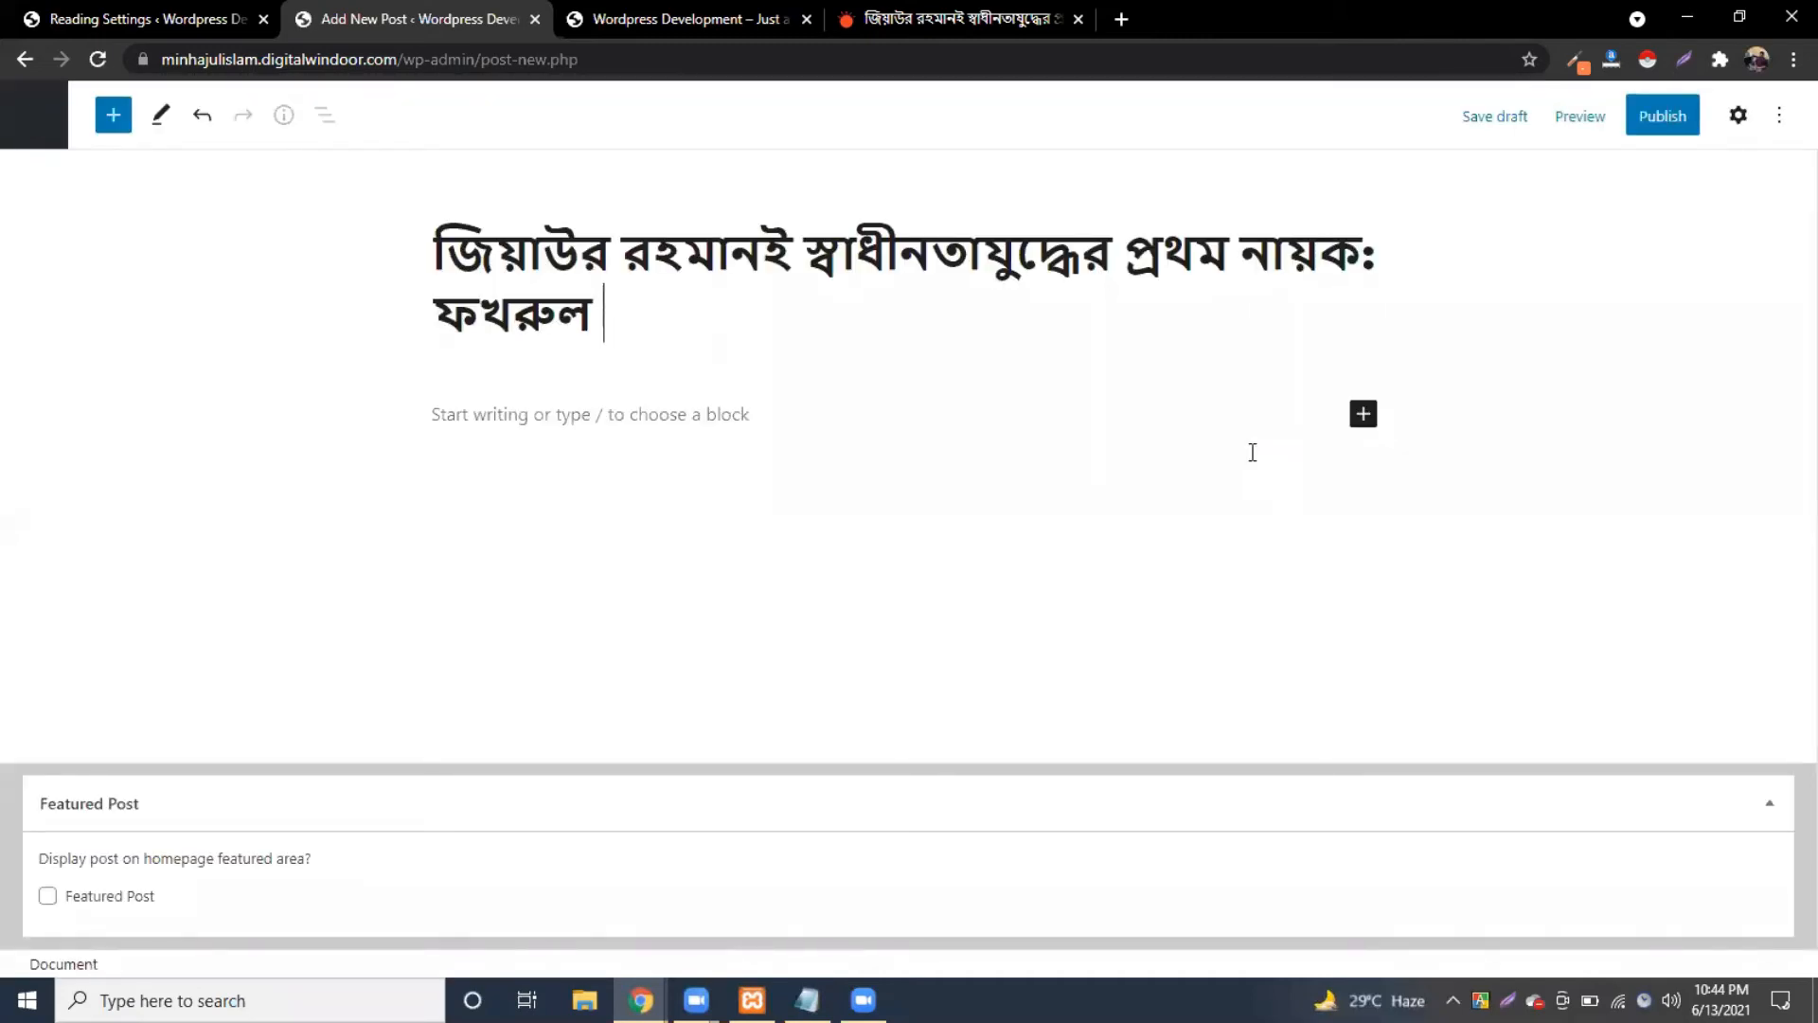
{"action": "left_click", "coordinate": [1738, 115]}
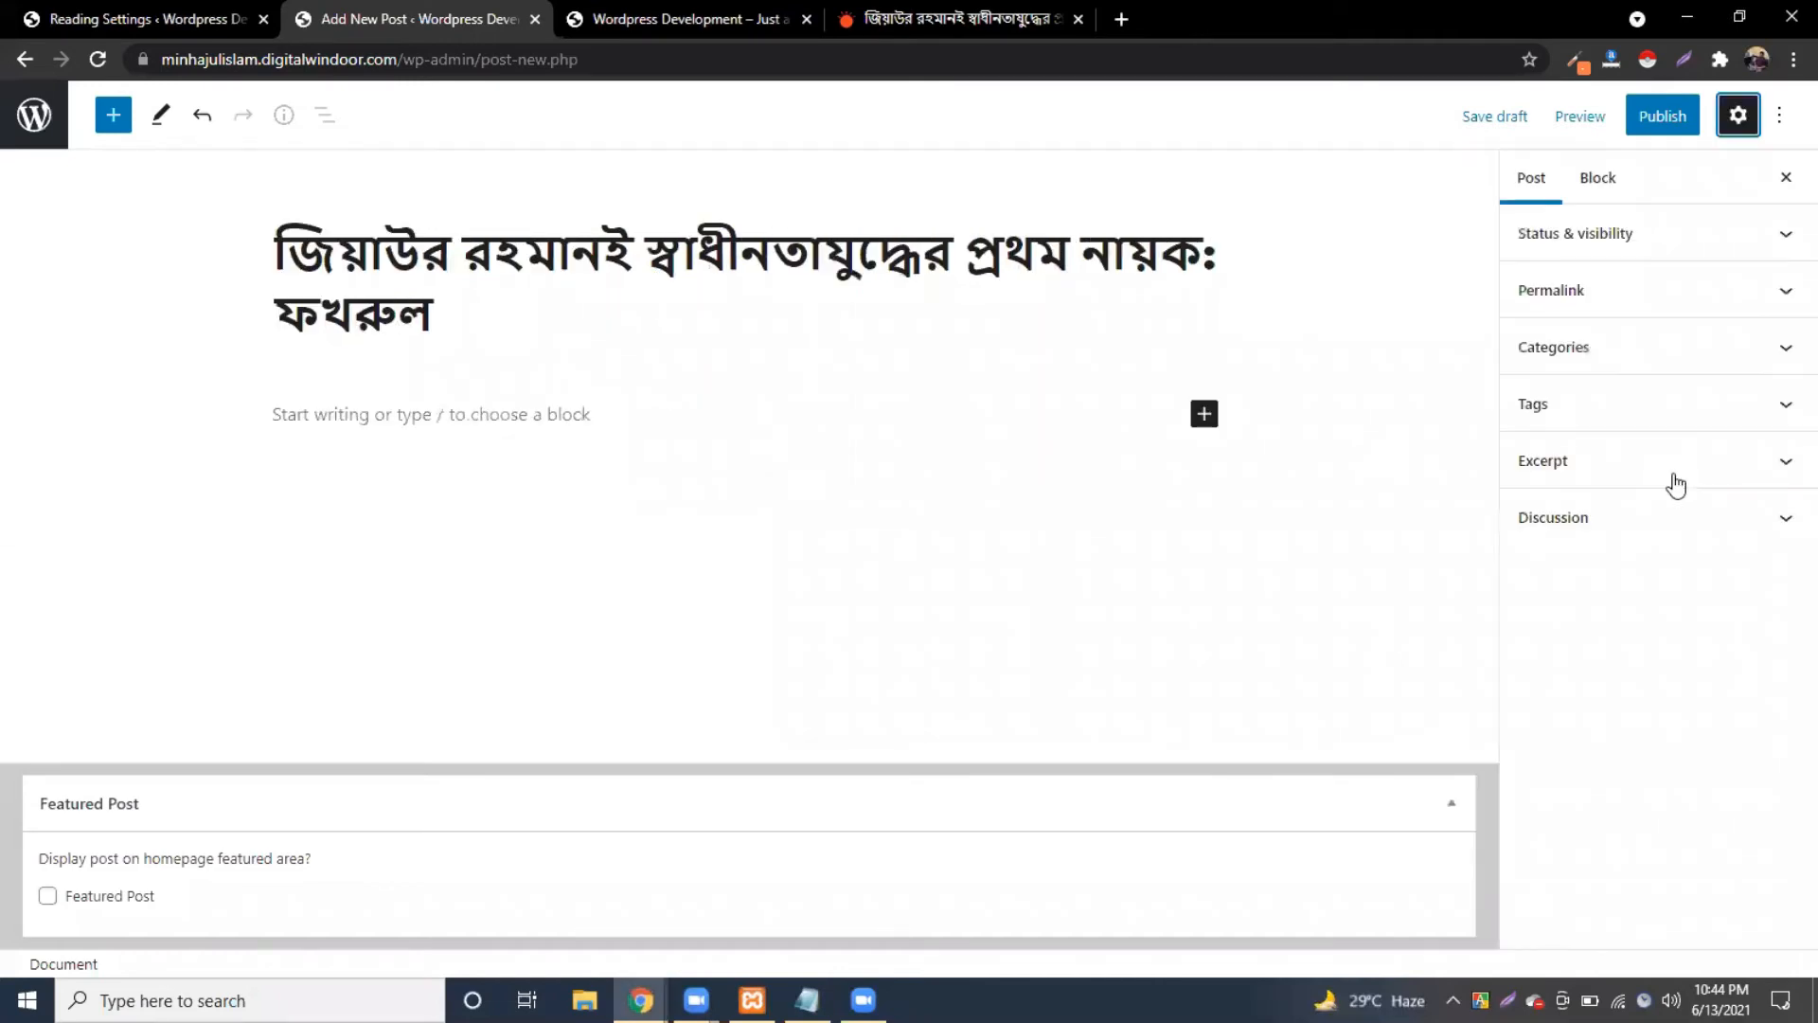
{"action": "left_click", "coordinate": [1641, 462]}
{"action": "left_click", "coordinate": [890, 15]}
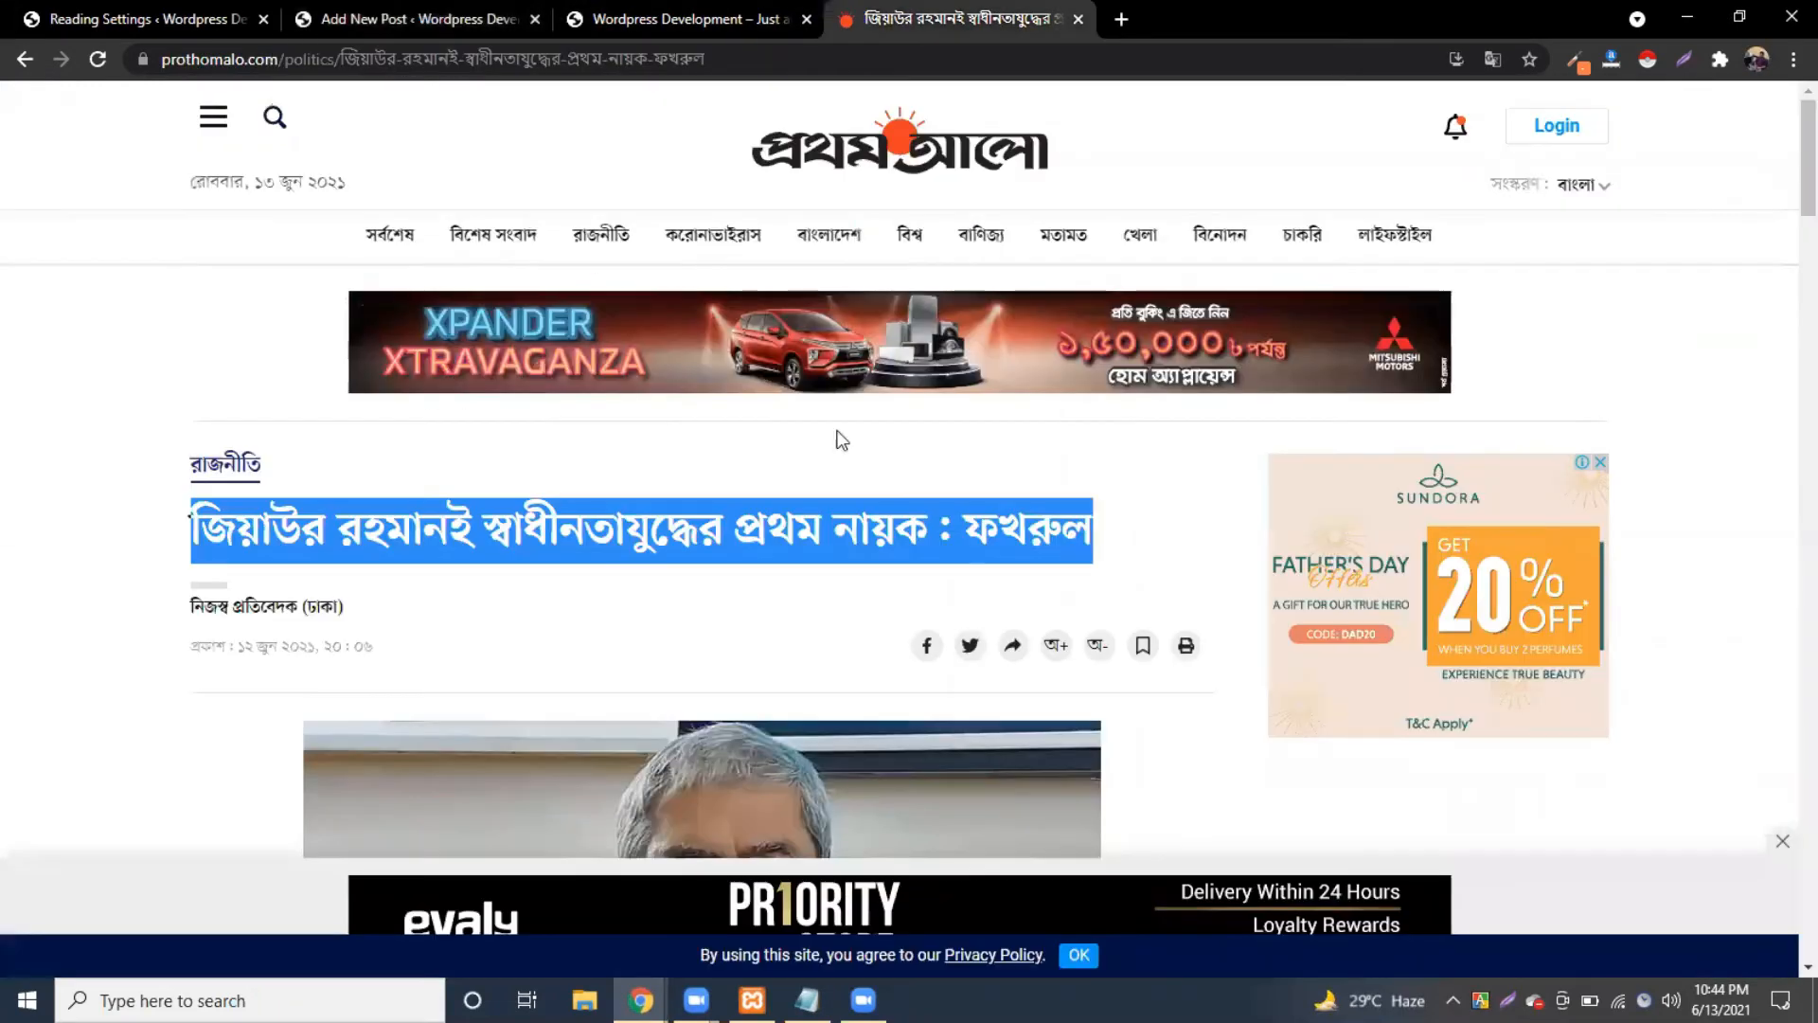
Step: Save the Prothom Alo article's photo with Save image as, targeting the Downloads folder
{"action": "scroll", "coordinate": [583, 447], "scroll_direction": "down", "scroll_amount": 4}
{"action": "right_click", "coordinate": [581, 451]}
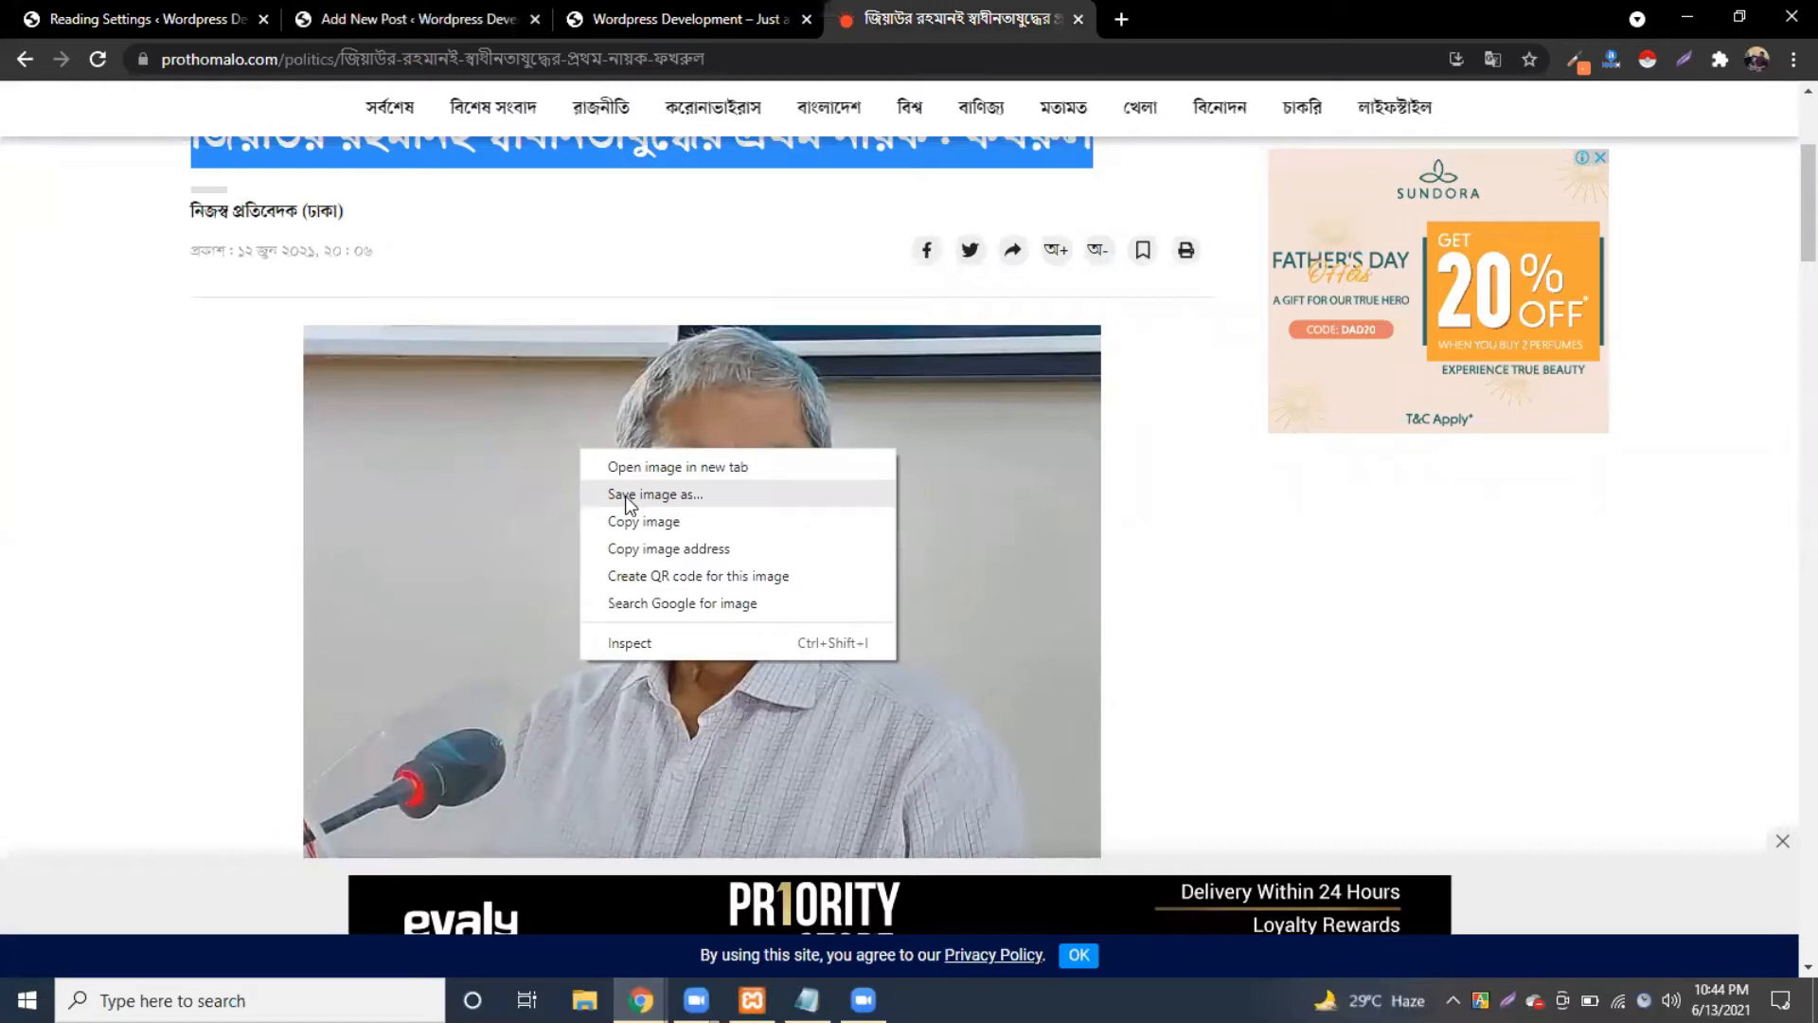
{"action": "left_click", "coordinate": [625, 495]}
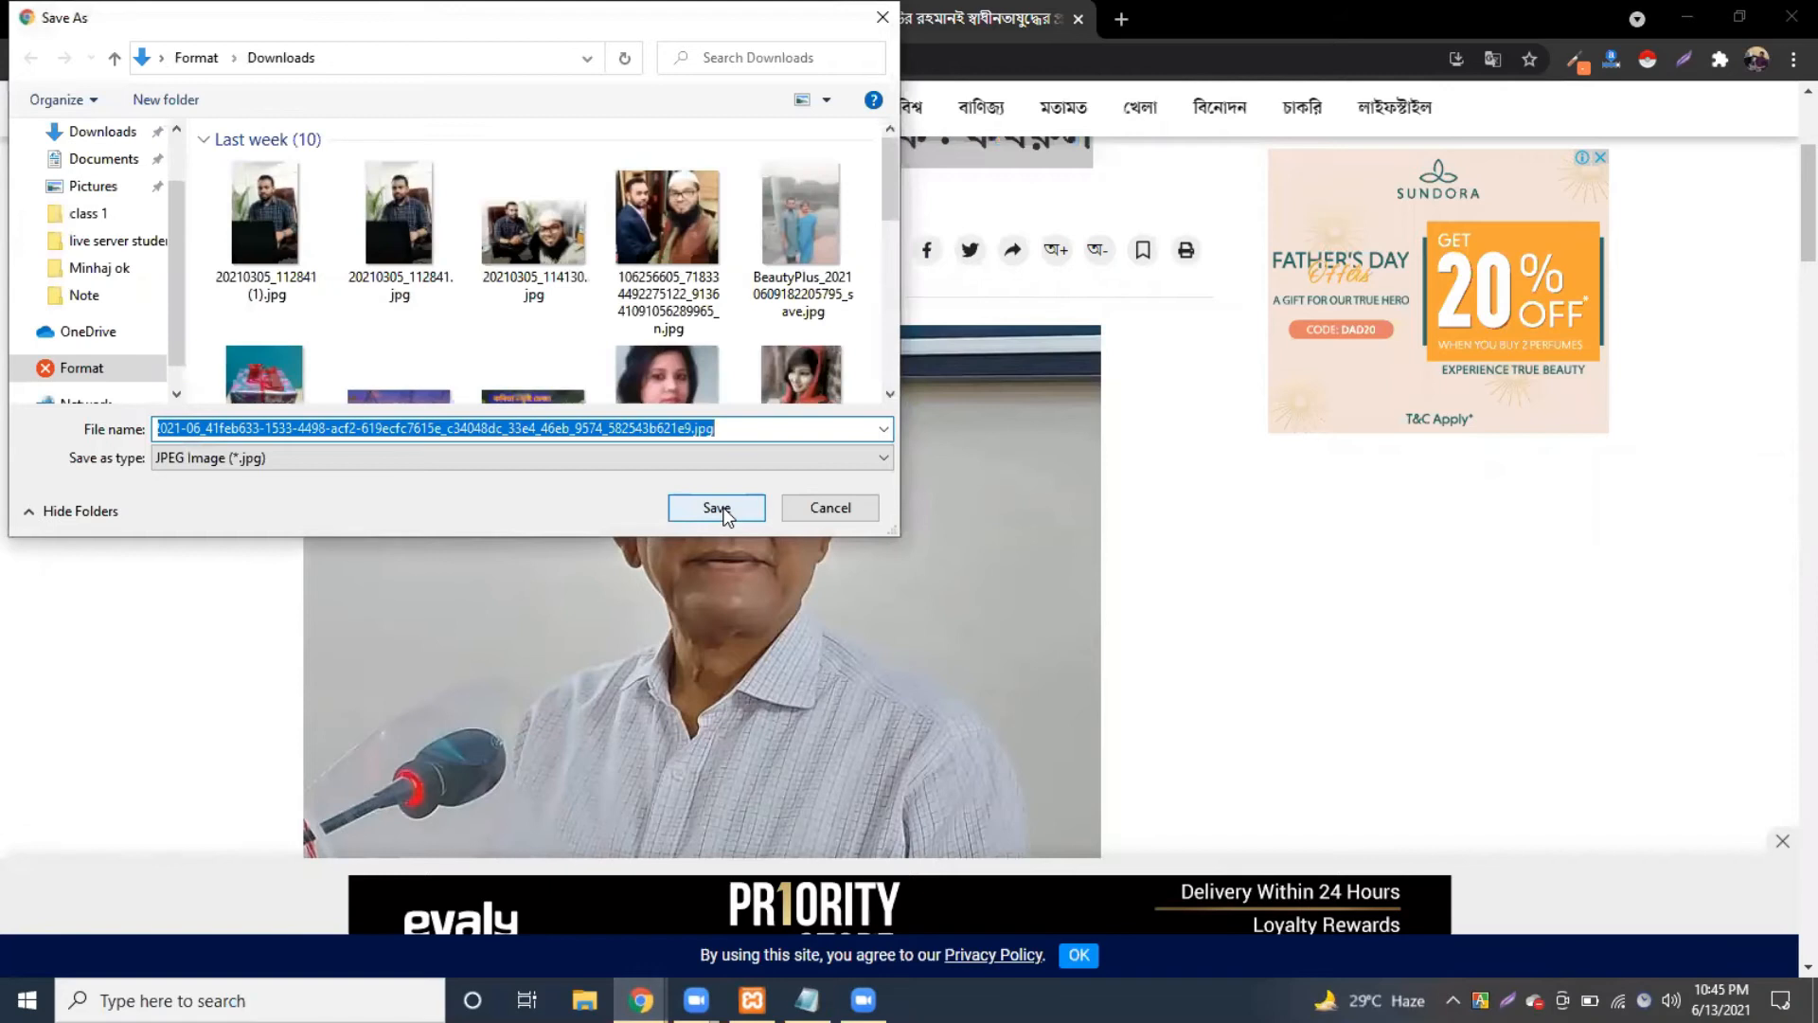
Step: Save the photo to Downloads, then upload it as the new post's featured image
{"action": "key", "text": "Return"}
{"action": "left_click", "coordinate": [605, 21]}
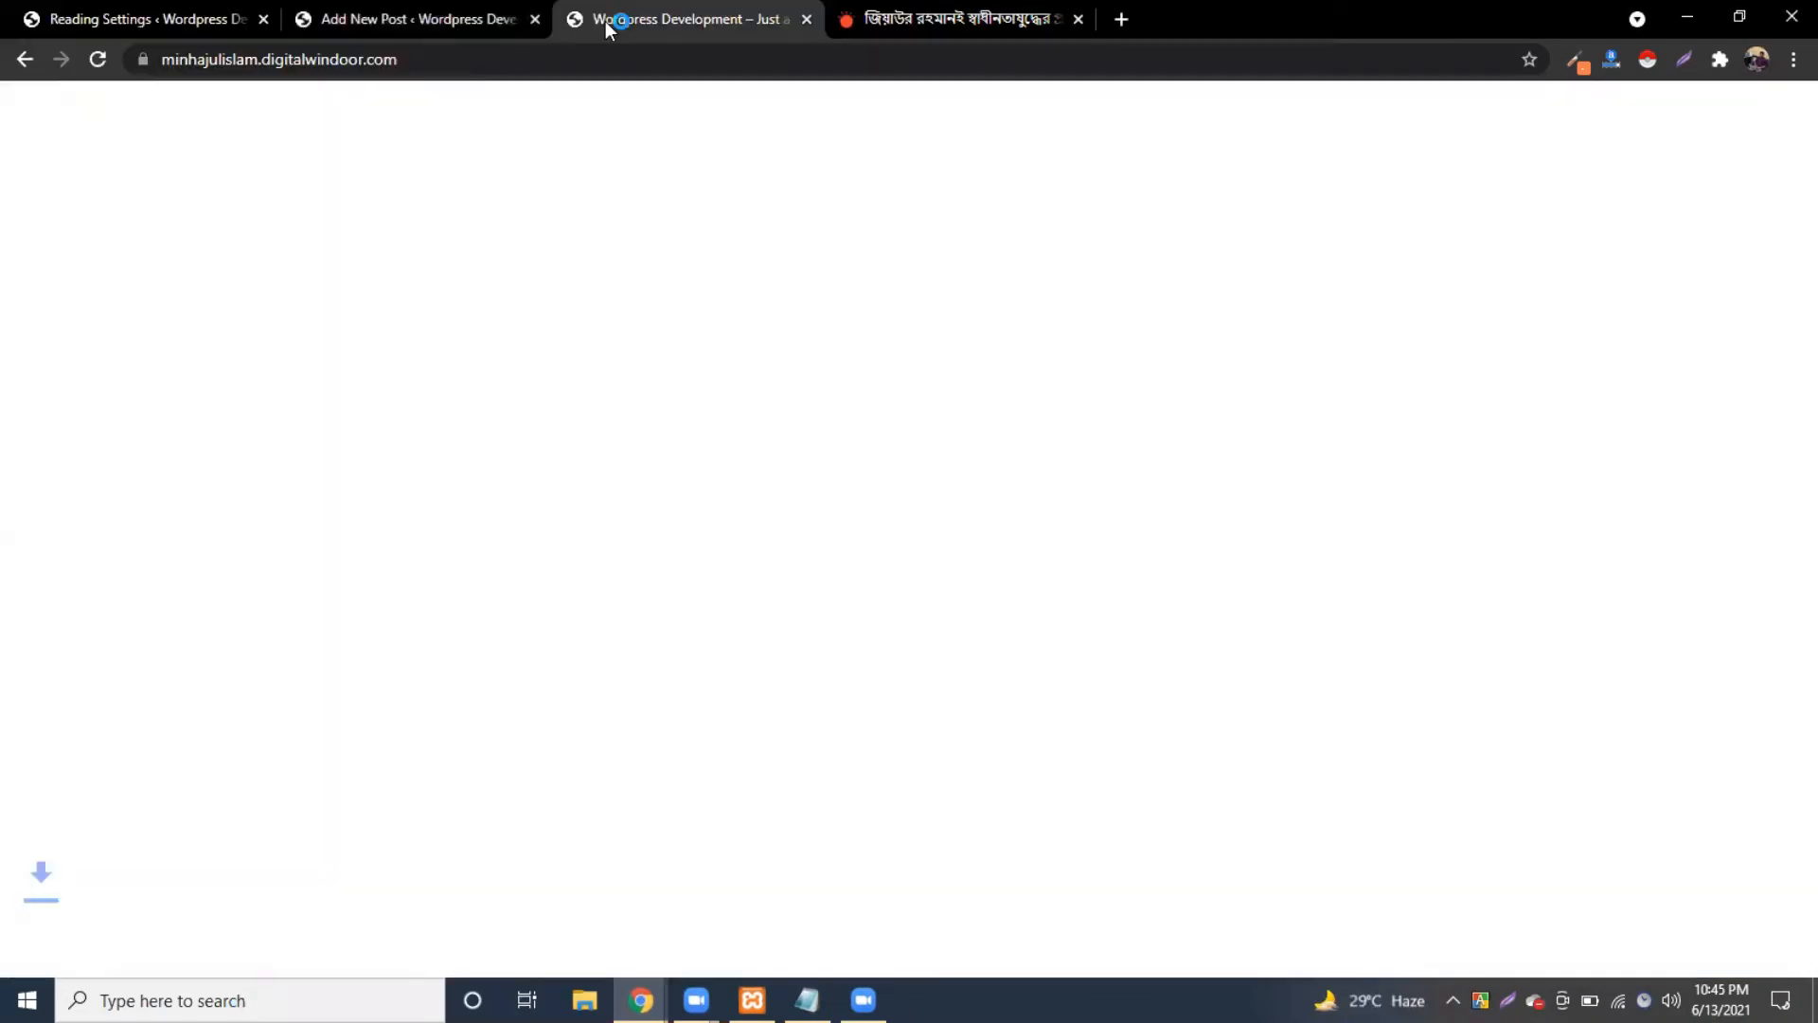
{"action": "left_click", "coordinate": [343, 19]}
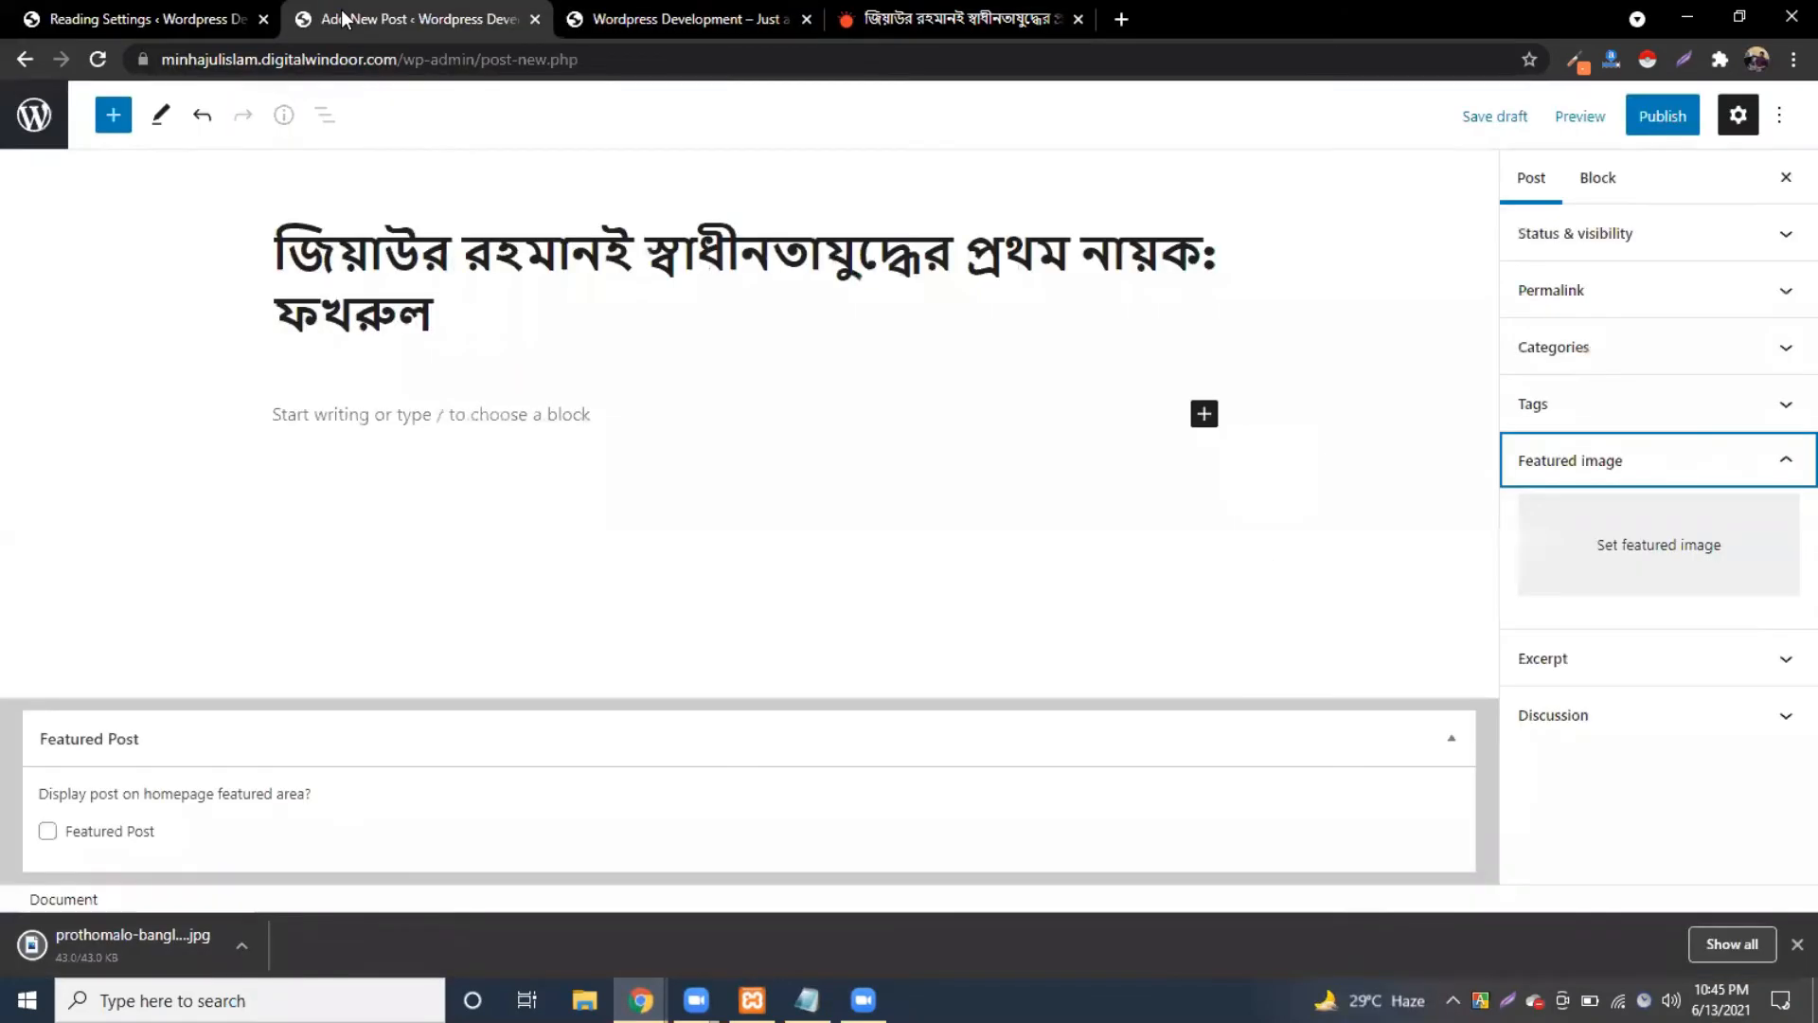
{"action": "left_click", "coordinate": [1634, 537]}
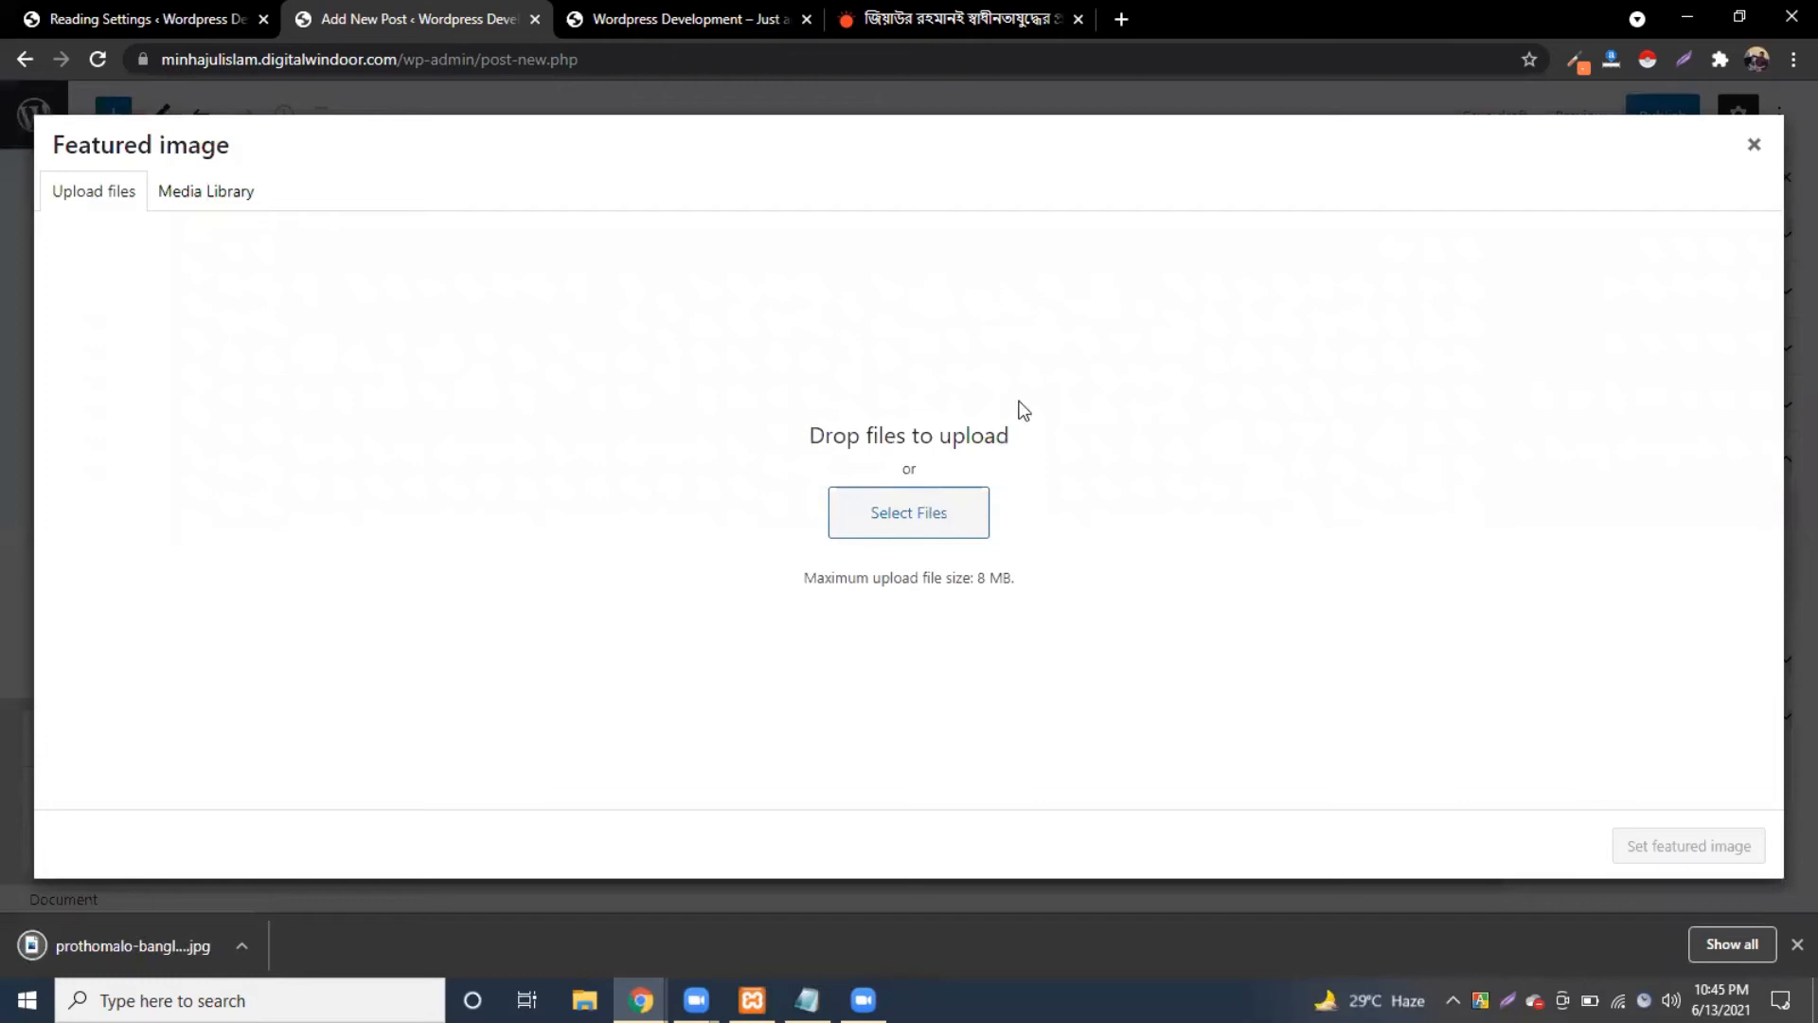
{"action": "left_click", "coordinate": [942, 509]}
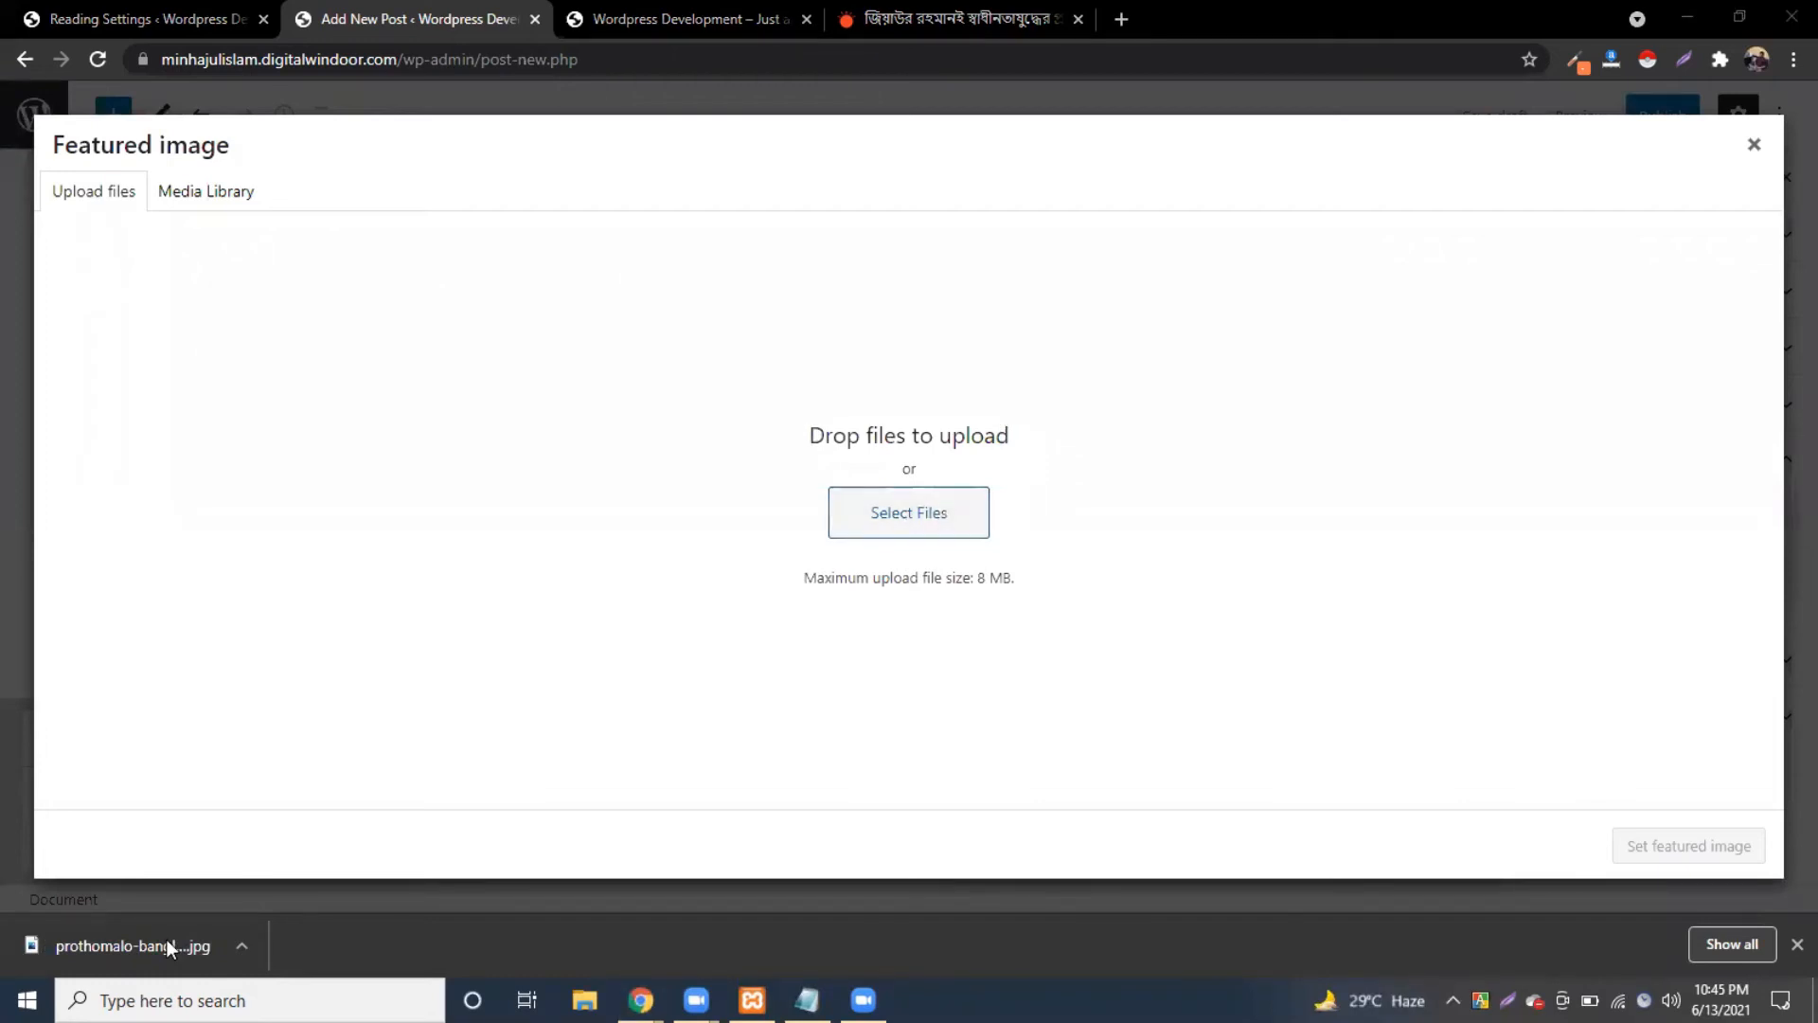
{"action": "left_click_drag", "start_coordinate": [920, 549], "coordinate": [1070, 644]}
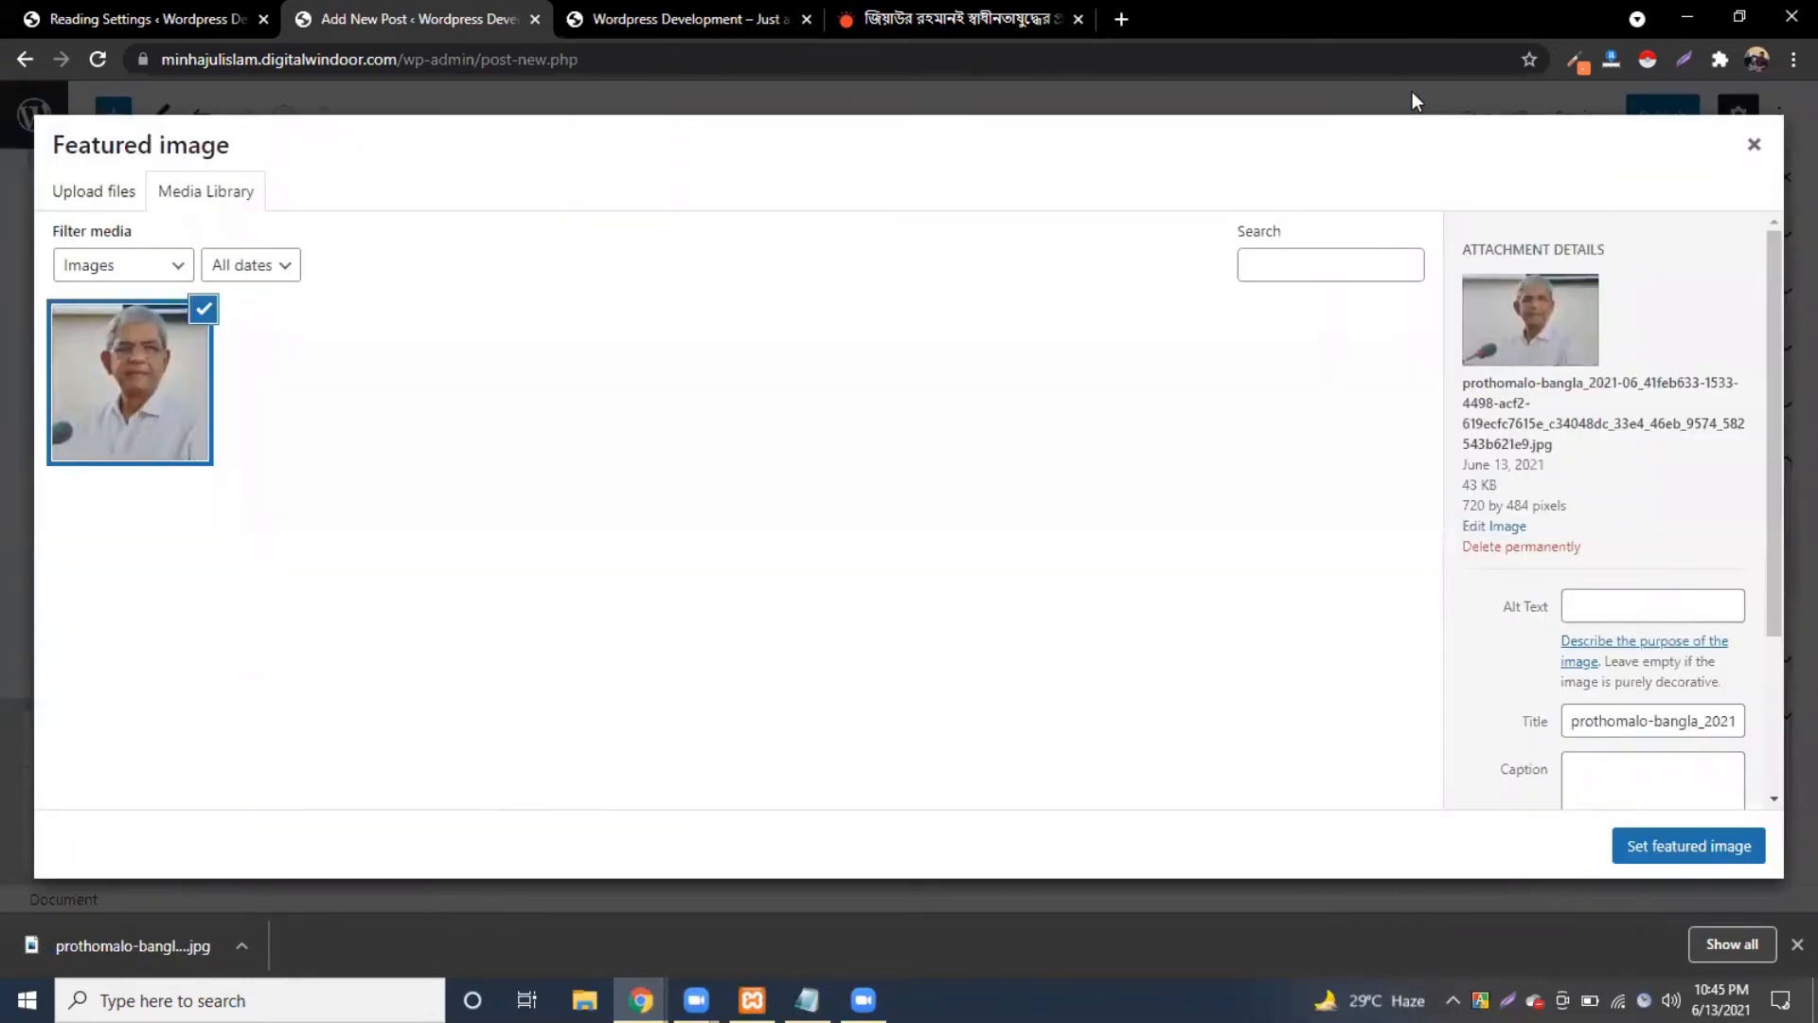
{"action": "left_click", "coordinate": [1682, 860]}
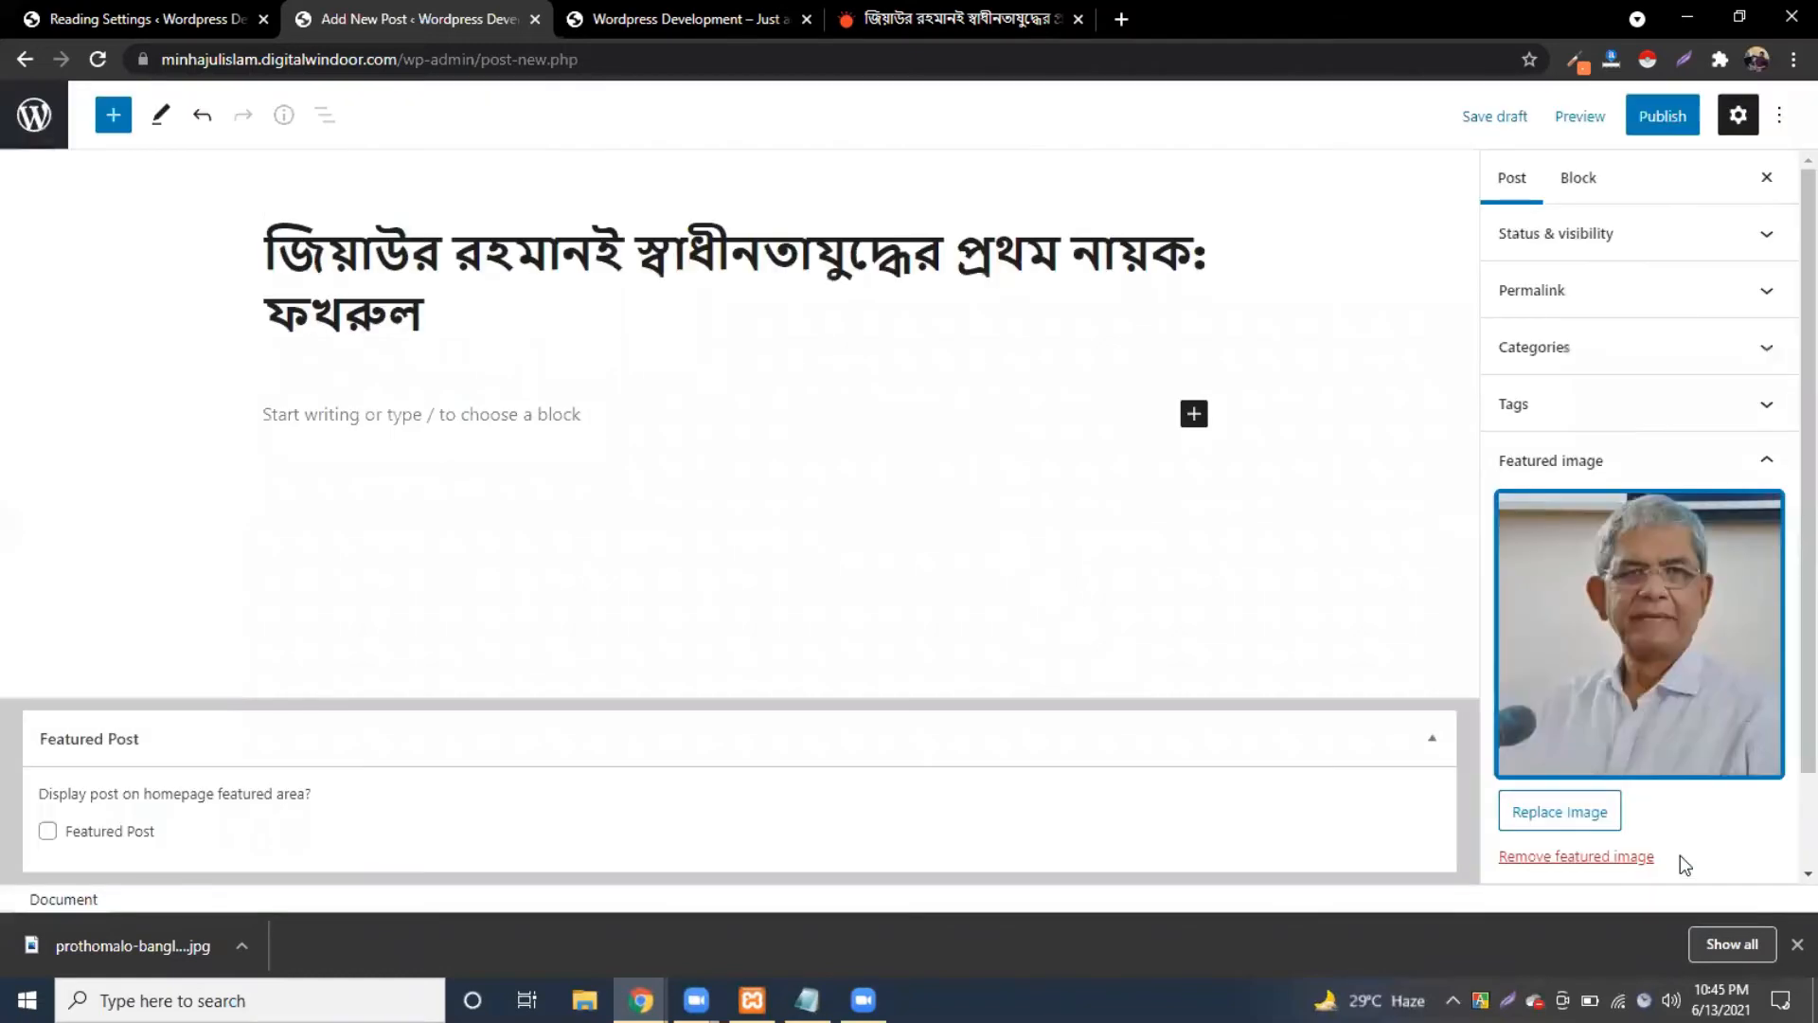
Step: Copy the Prothom Alo article's first three paragraphs and paste them into the post body
{"action": "left_click", "coordinate": [920, 19]}
{"action": "scroll", "coordinate": [394, 361], "scroll_direction": "down", "scroll_amount": 5}
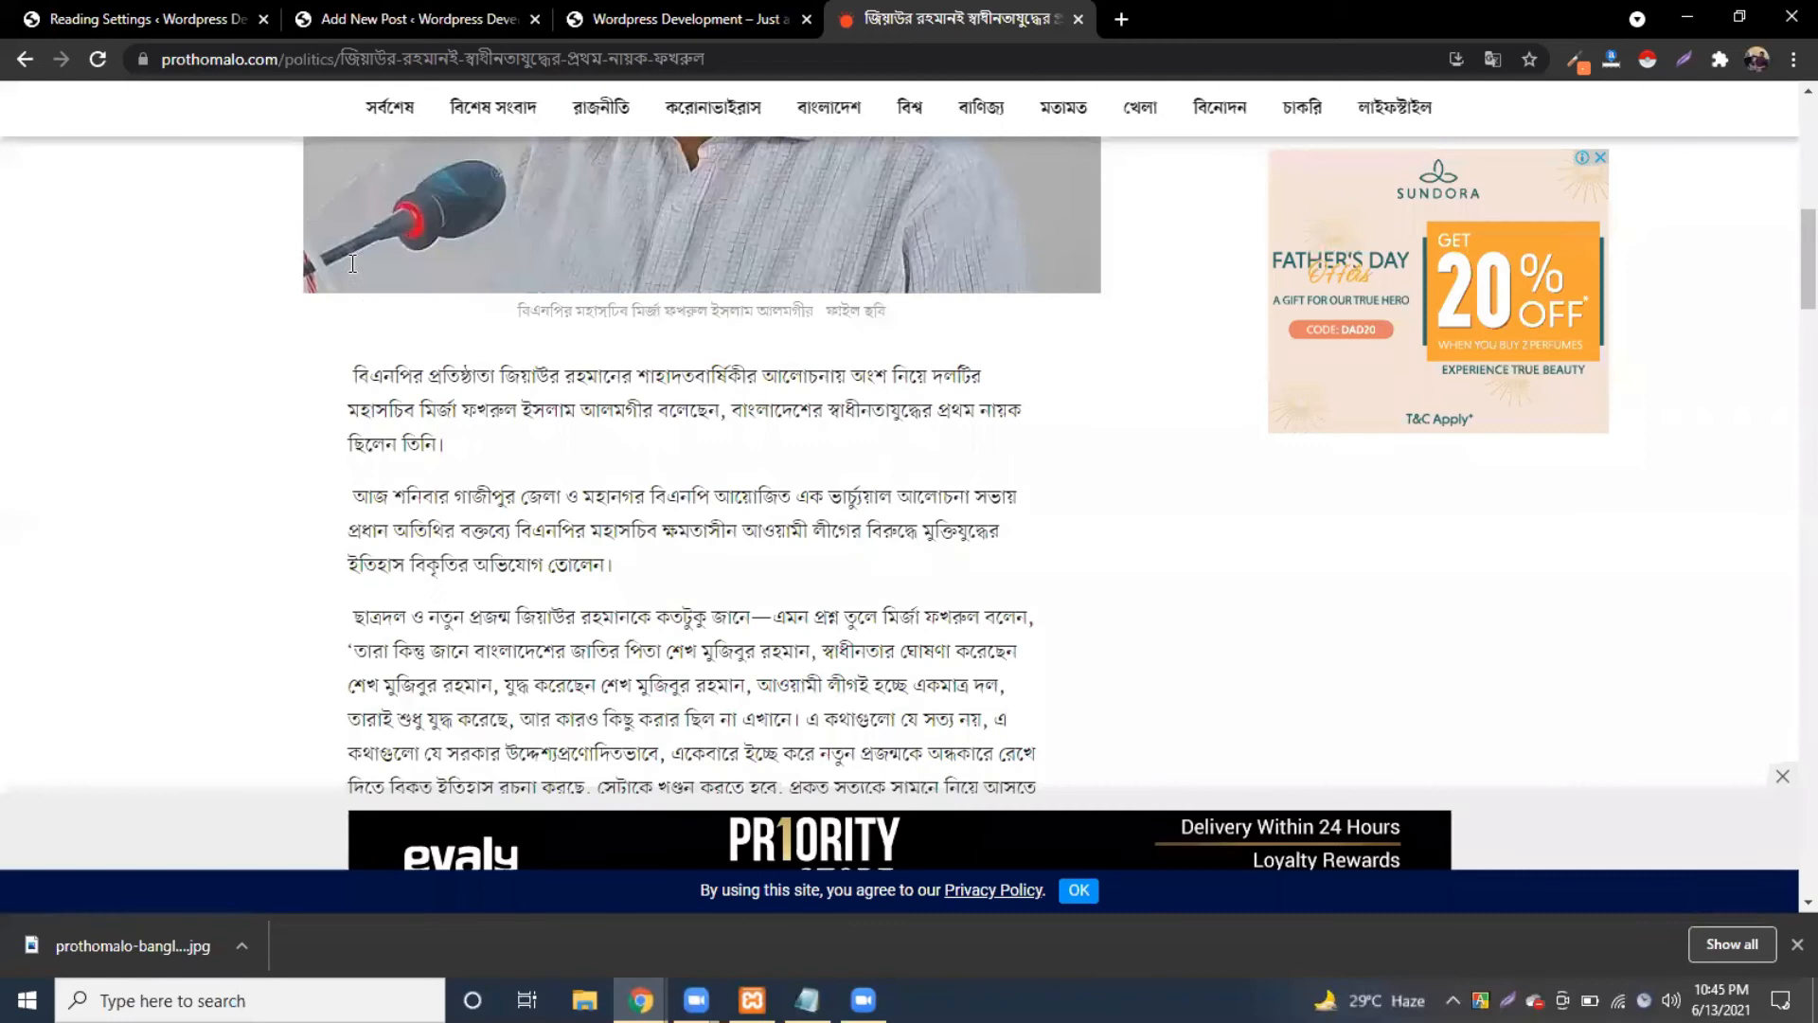
{"action": "scroll", "coordinate": [583, 568], "scroll_direction": "down", "scroll_amount": 1}
{"action": "left_click_drag", "start_coordinate": [352, 260], "coordinate": [519, 606]}
{"action": "left_click_drag", "start_coordinate": [632, 778], "coordinate": [632, 780]}
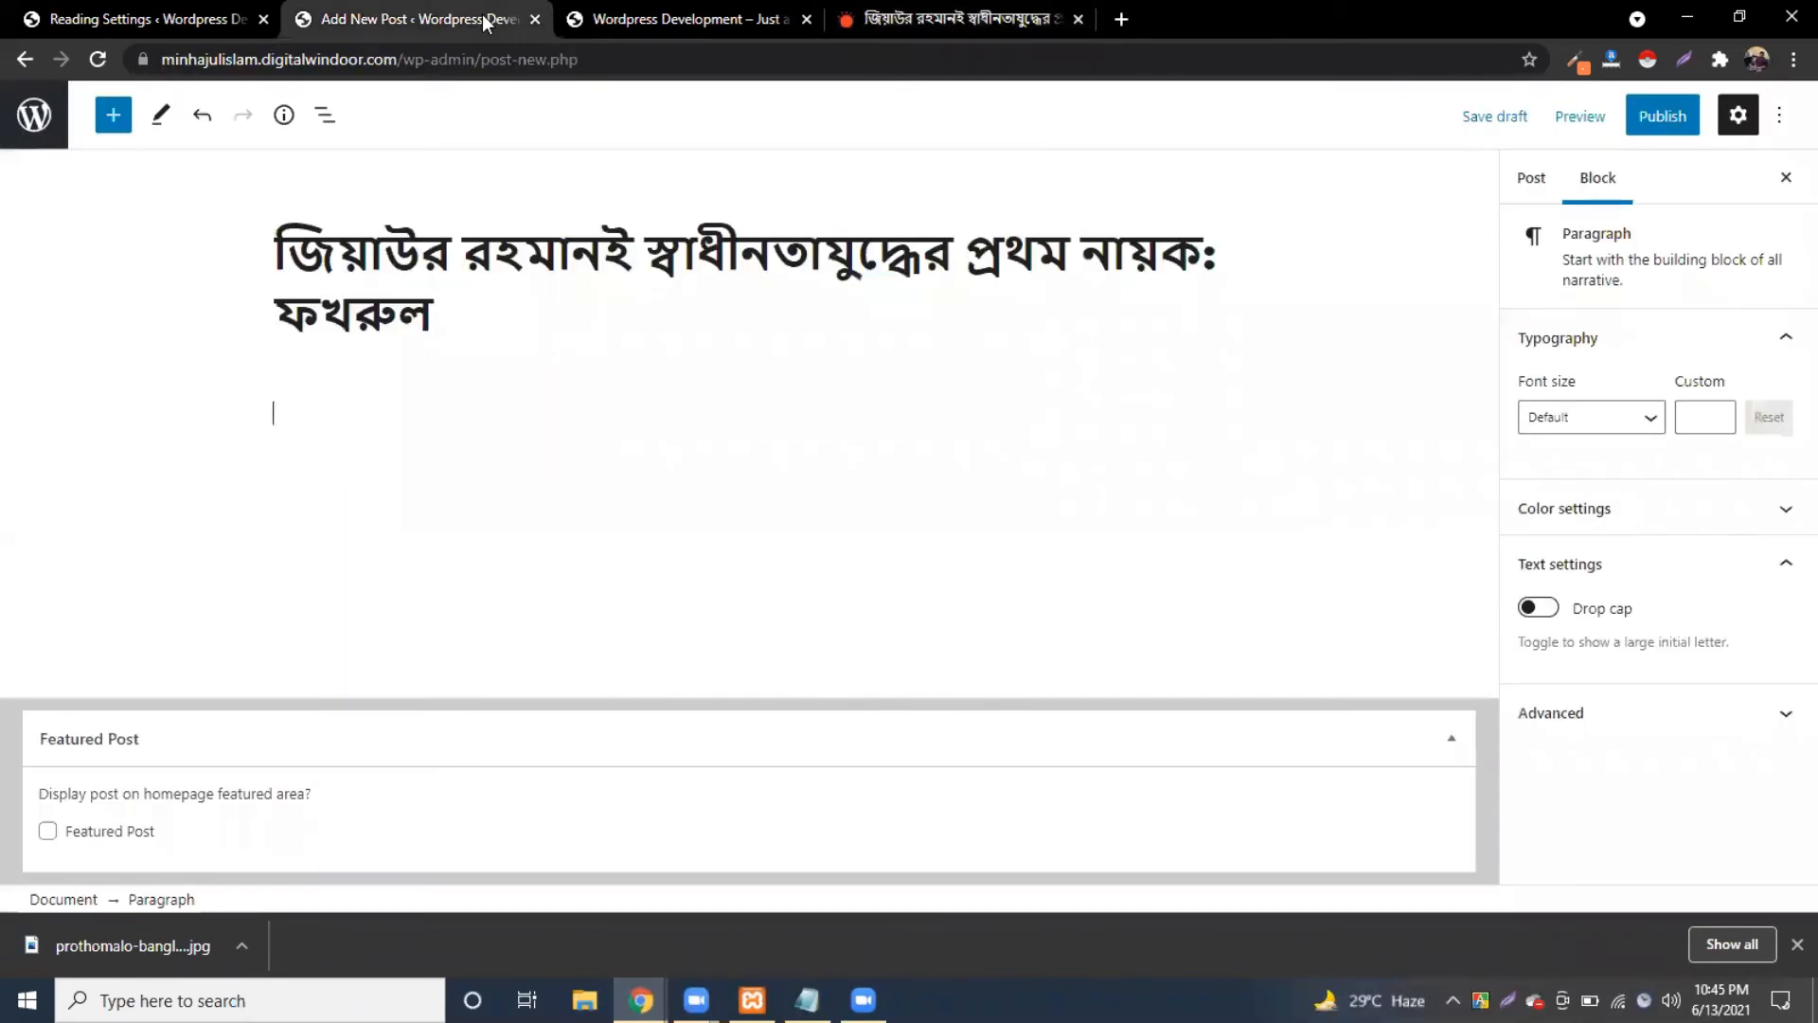
{"action": "left_click", "coordinate": [490, 21]}
{"action": "key", "text": "ctrl+v"}
Step: File the post under the রাজনীতি category and publish it
{"action": "left_click", "coordinate": [1671, 117]}
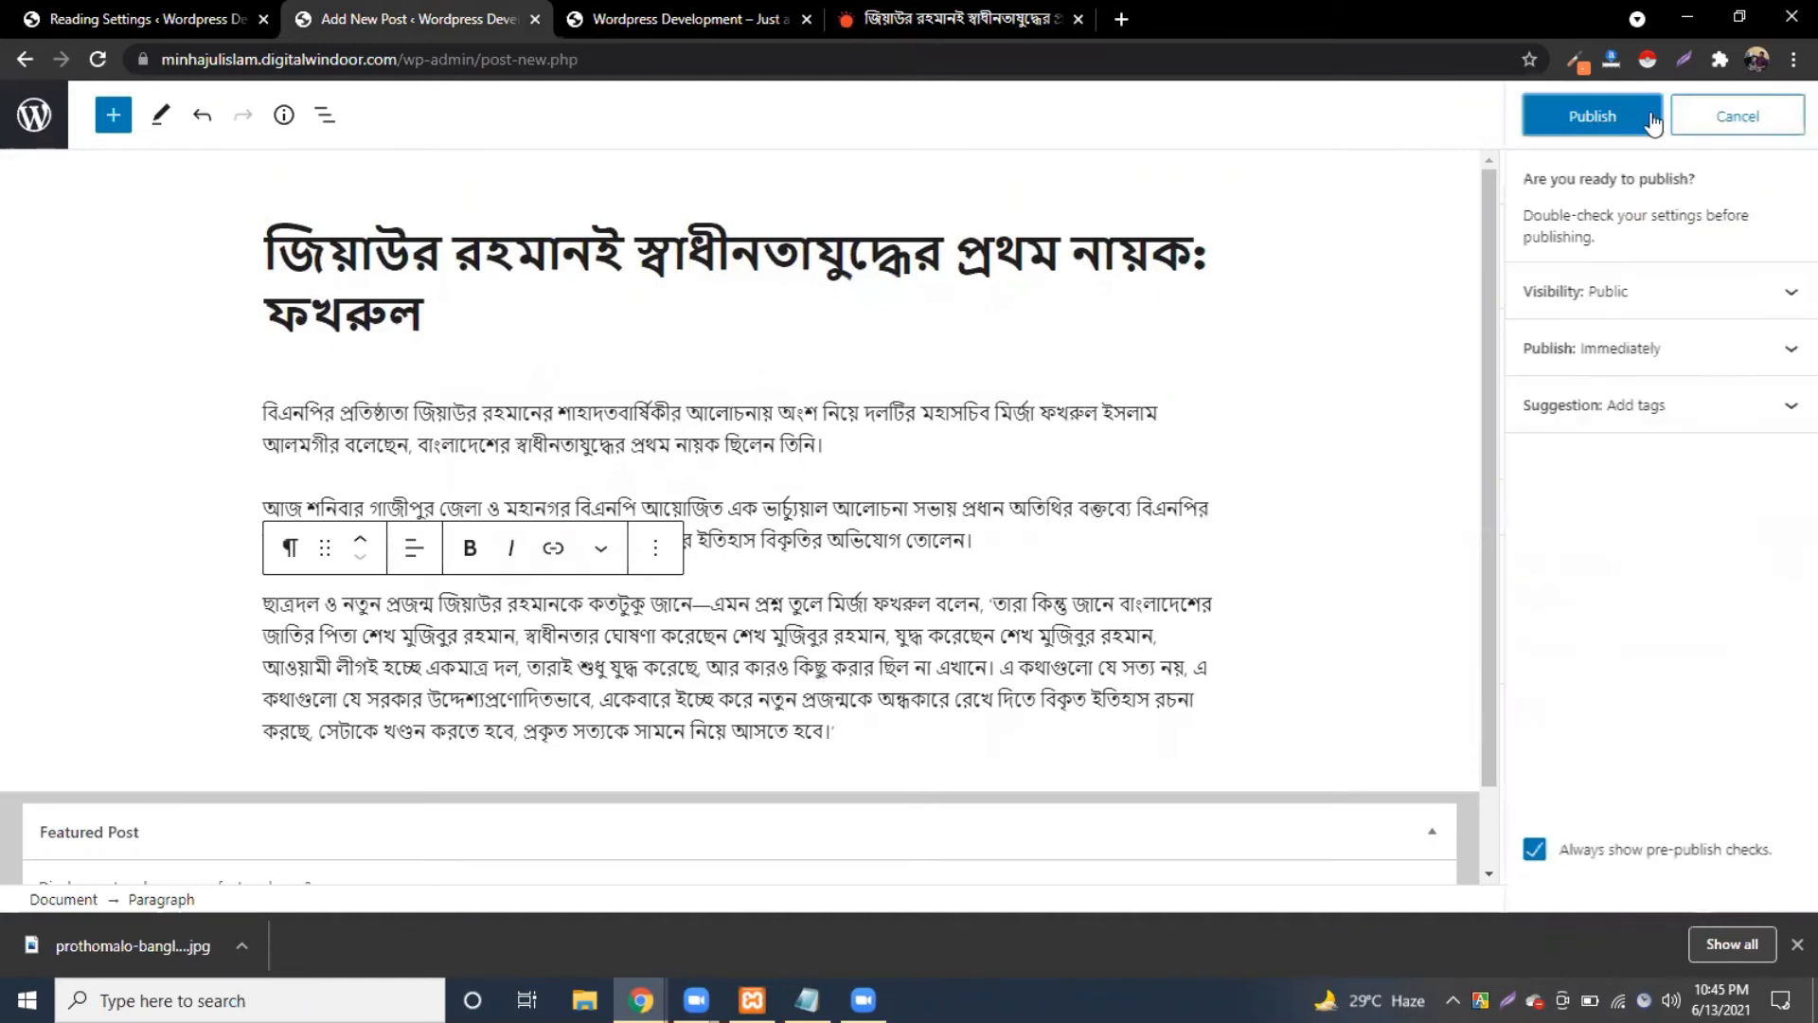
{"action": "left_click", "coordinate": [1754, 120]}
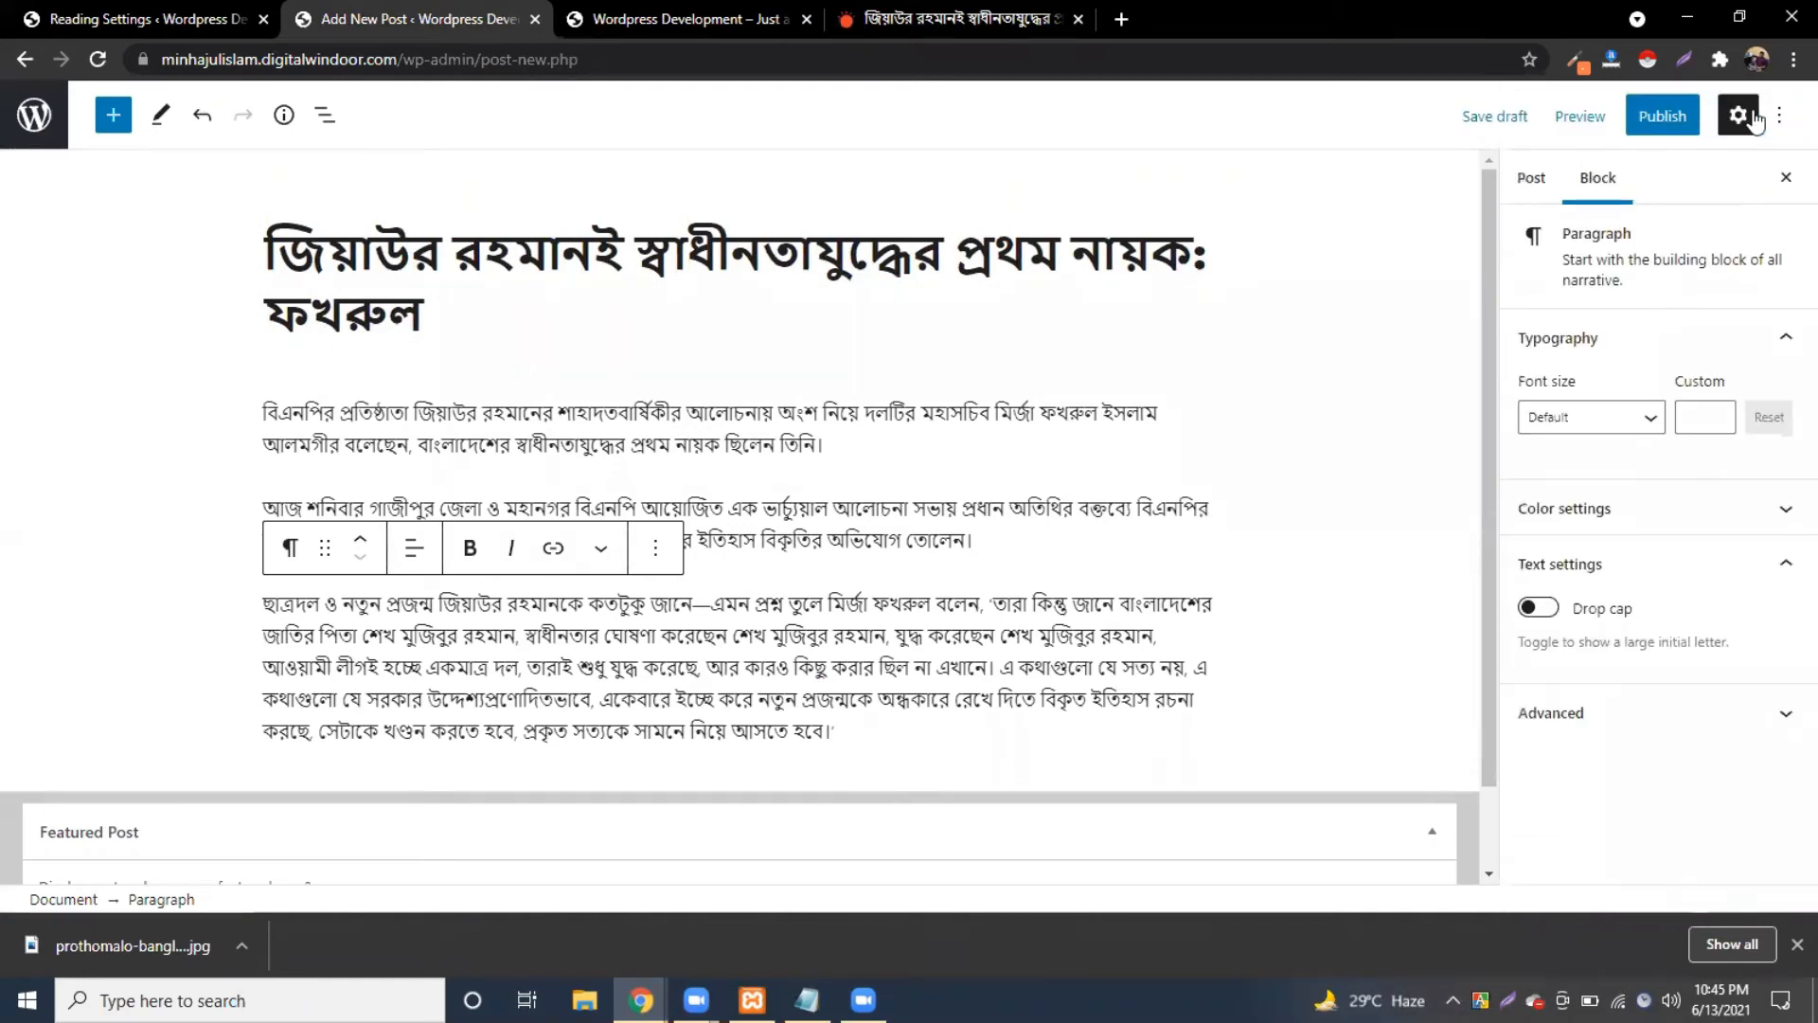
{"action": "left_click", "coordinate": [1532, 182]}
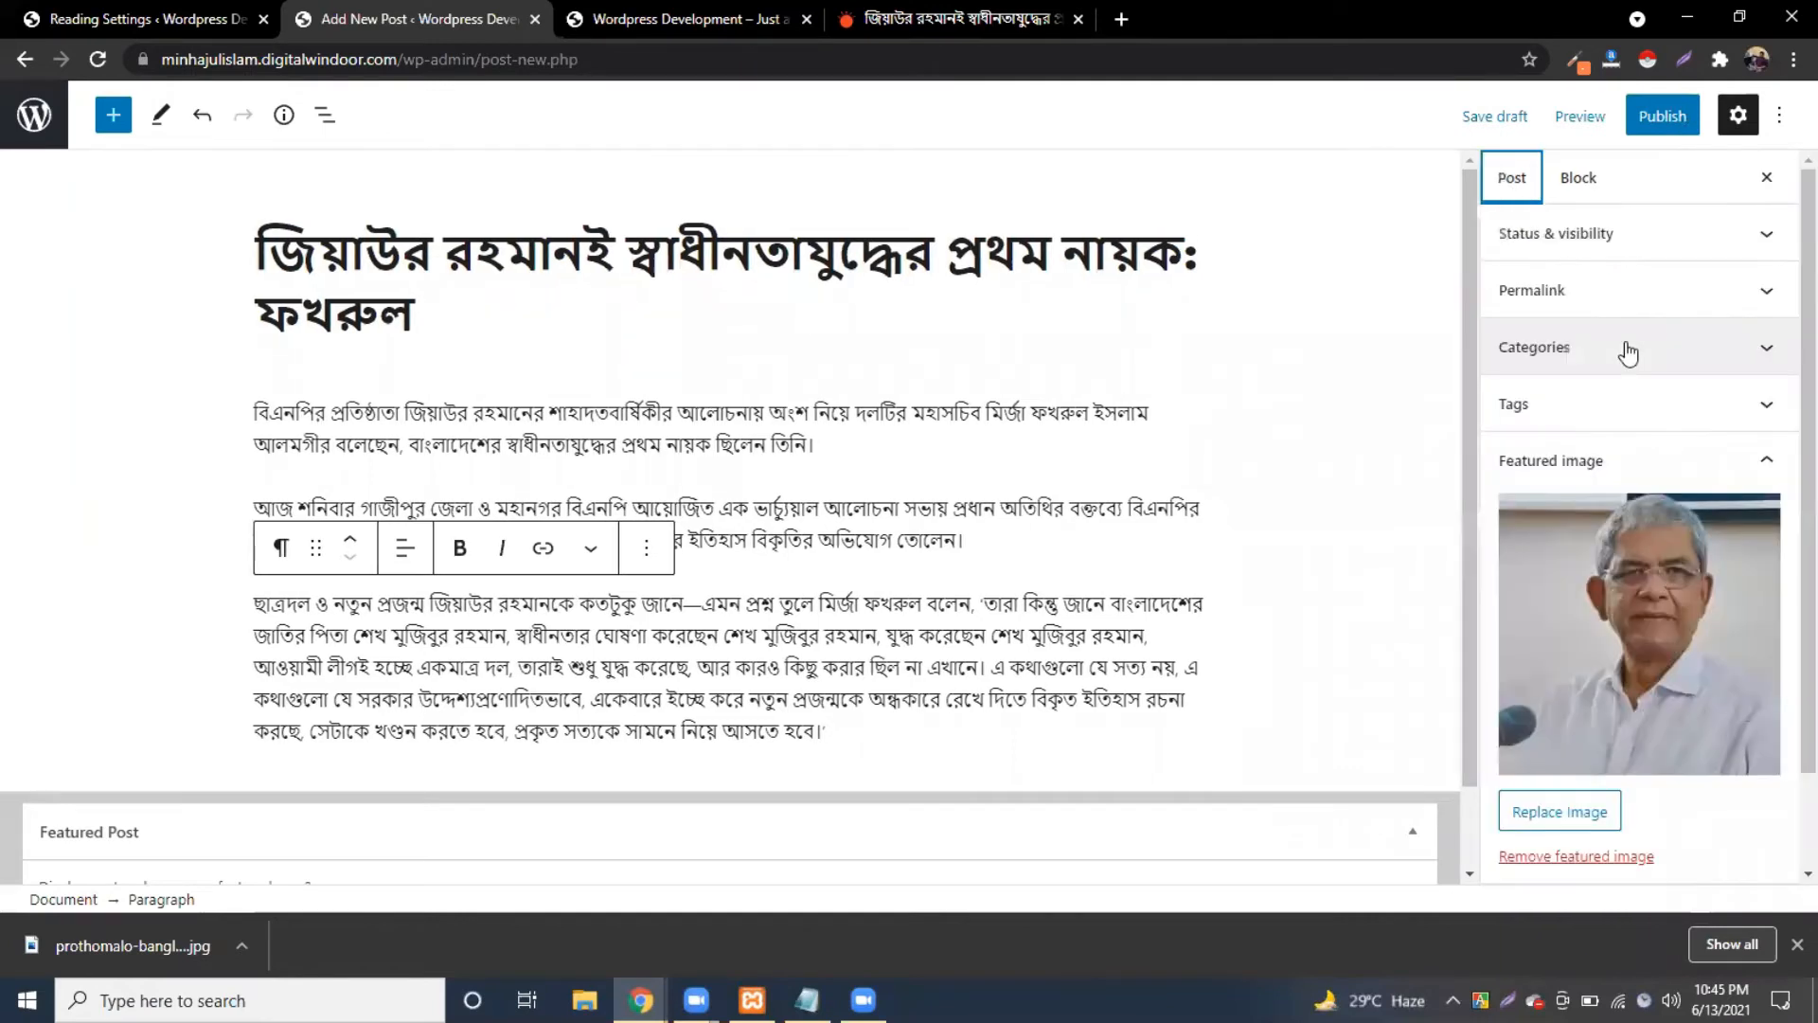
{"action": "left_click", "coordinate": [1628, 353]}
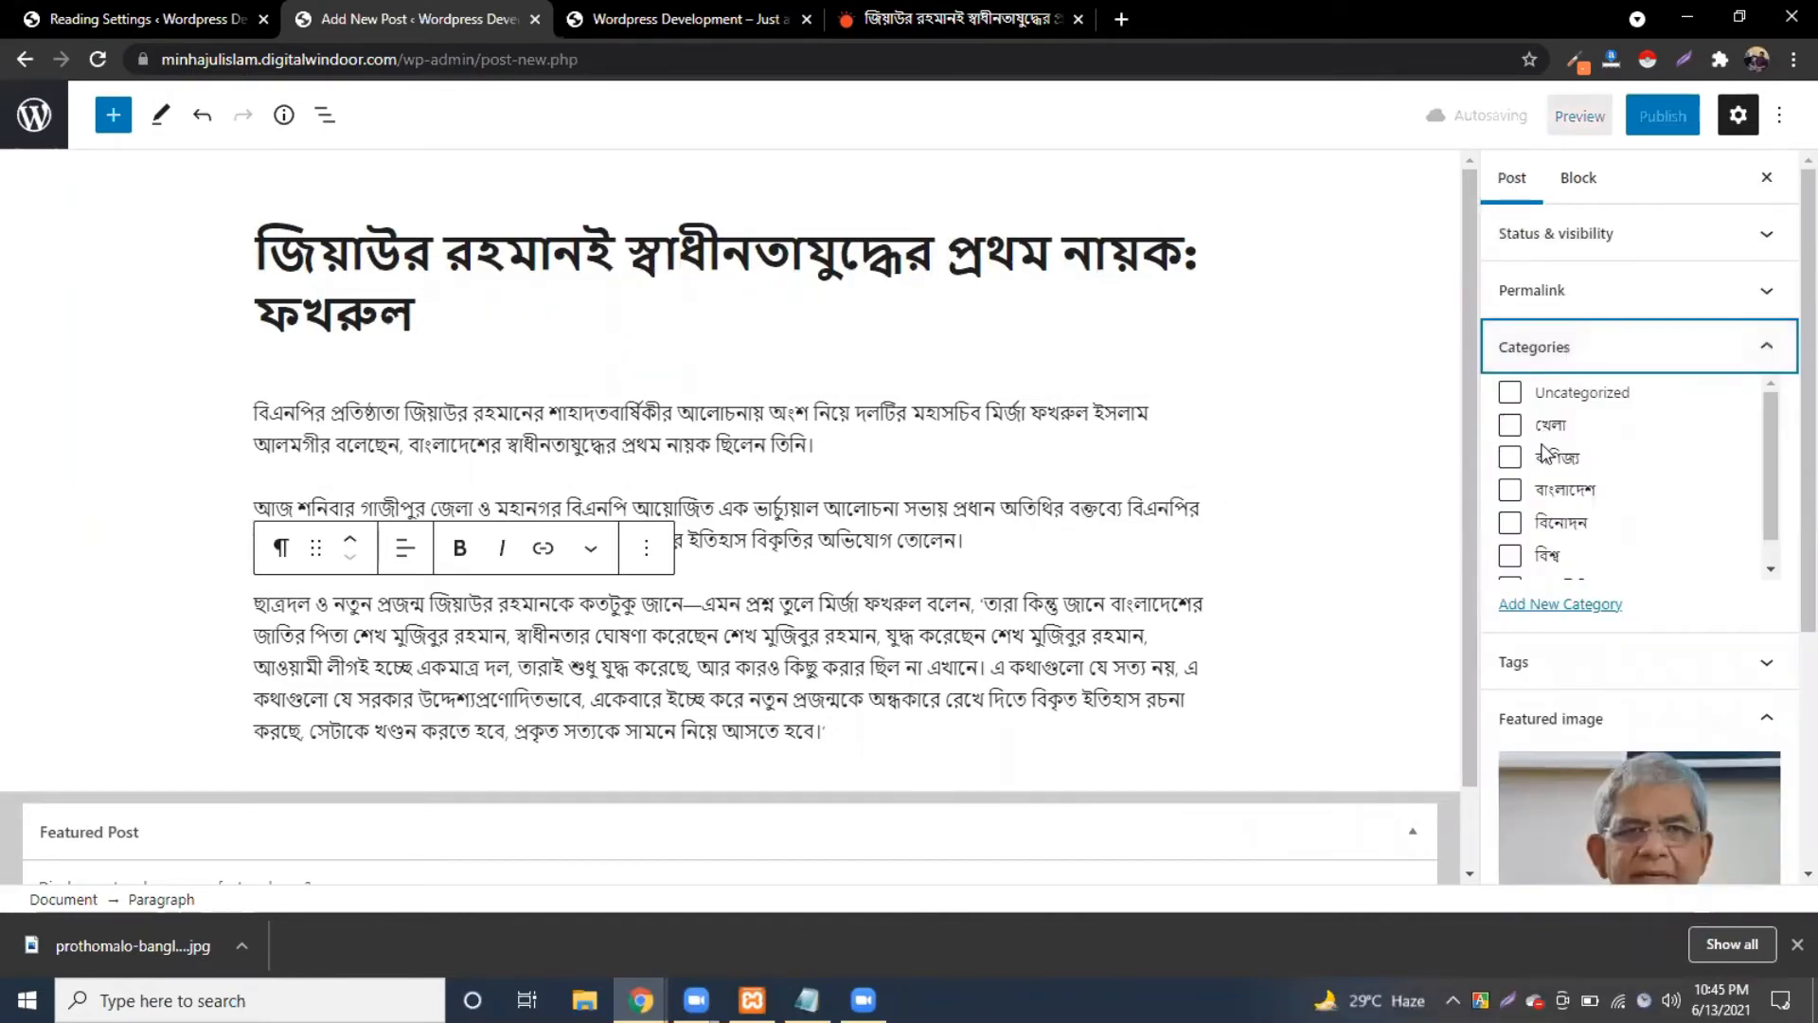
{"action": "scroll", "coordinate": [1543, 473], "scroll_direction": "down", "scroll_amount": 1}
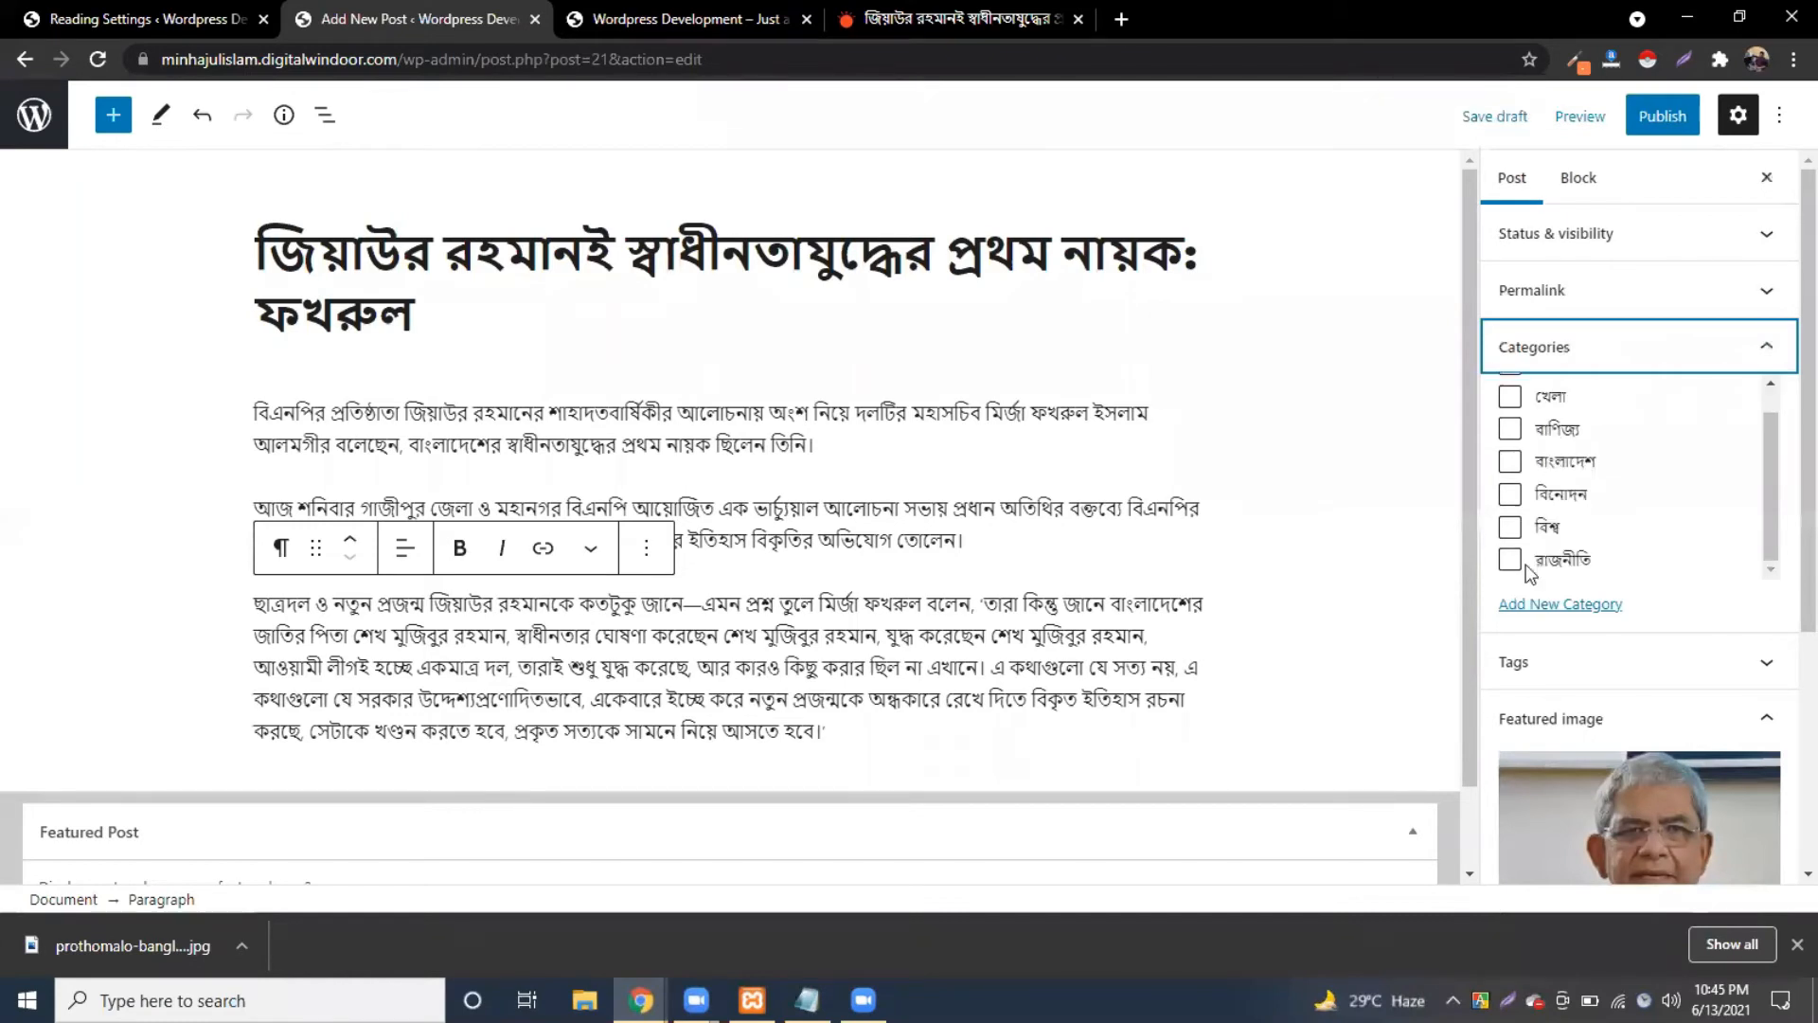
{"action": "left_click", "coordinate": [1510, 560]}
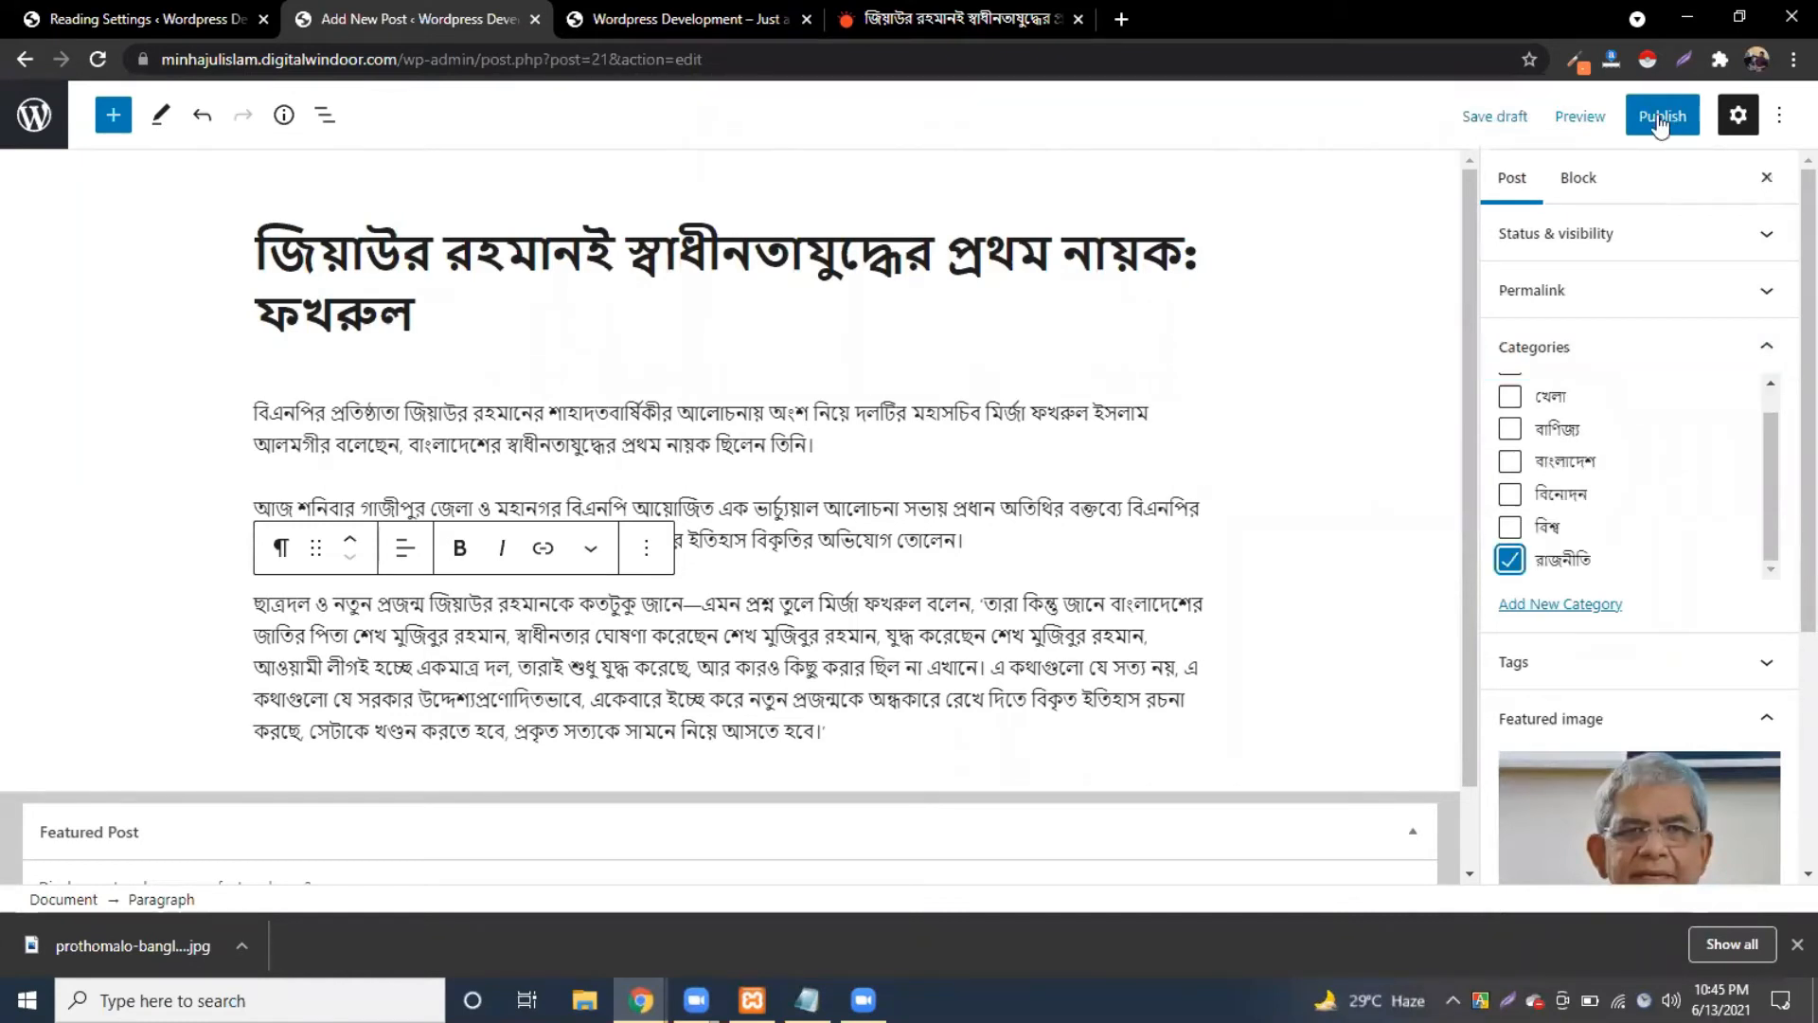
{"action": "left_click", "coordinate": [1661, 121]}
{"action": "left_click", "coordinate": [1608, 123]}
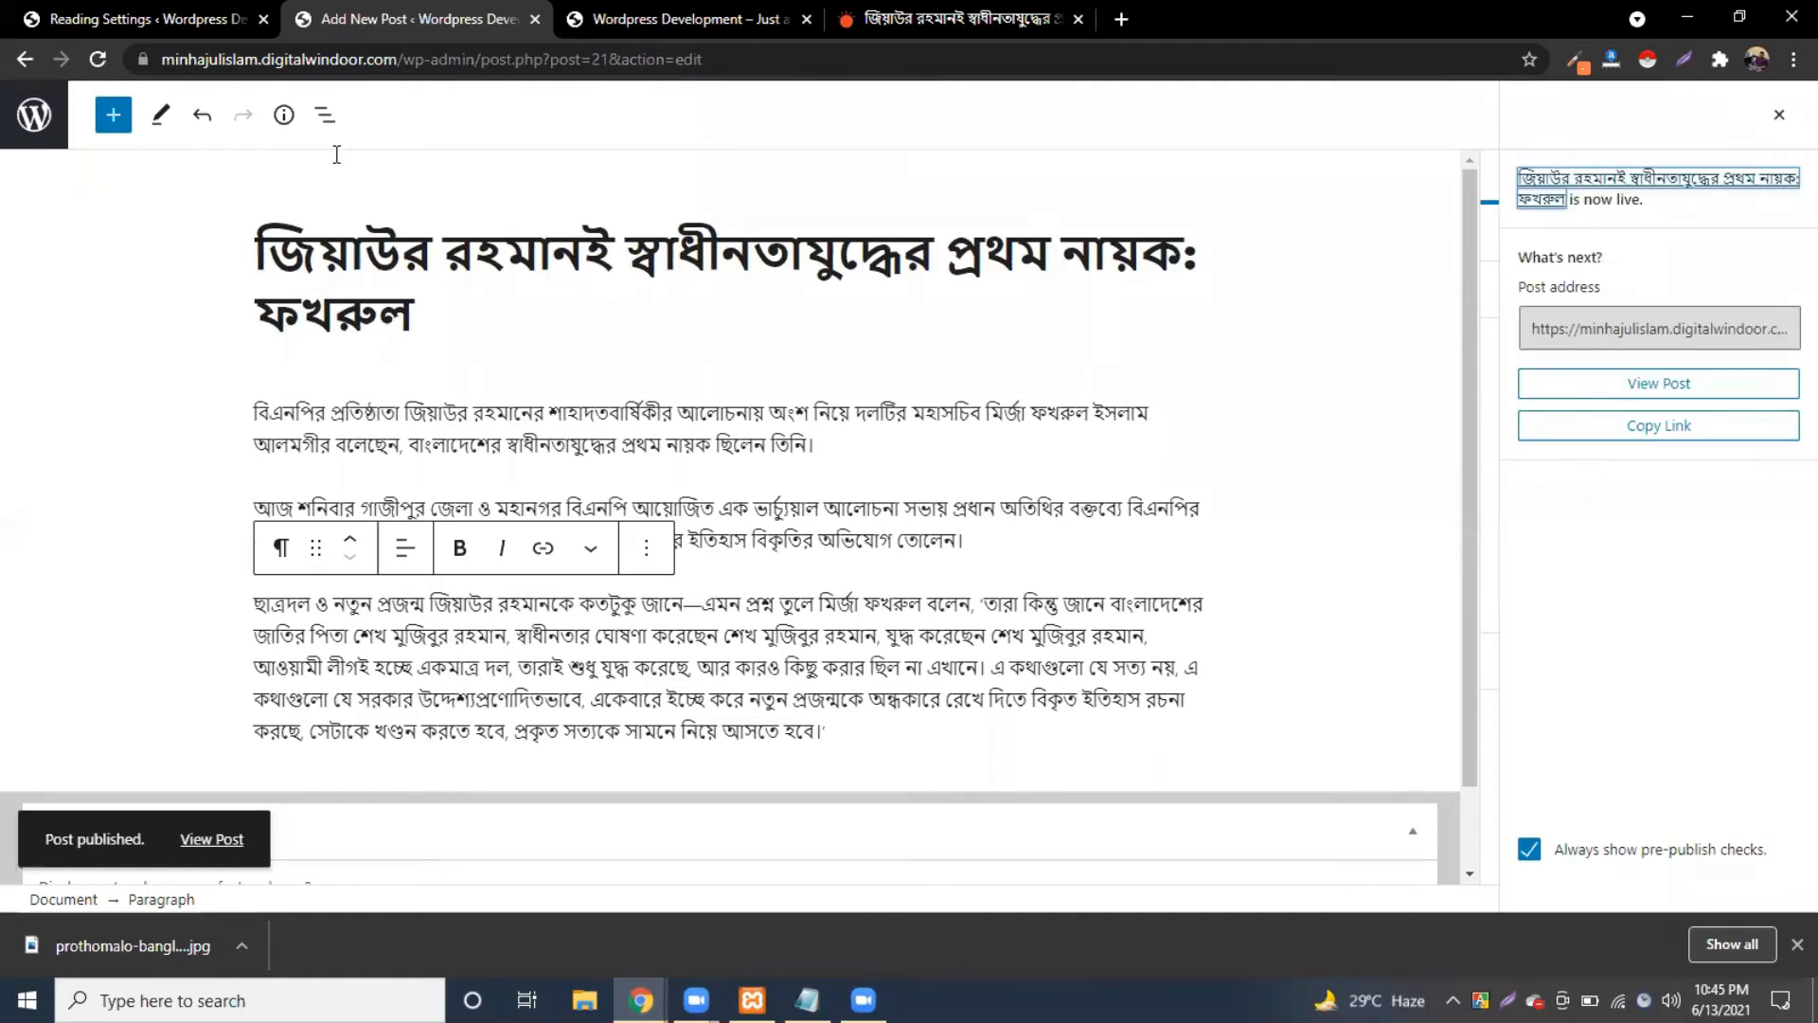
{"action": "left_click", "coordinate": [42, 130]}
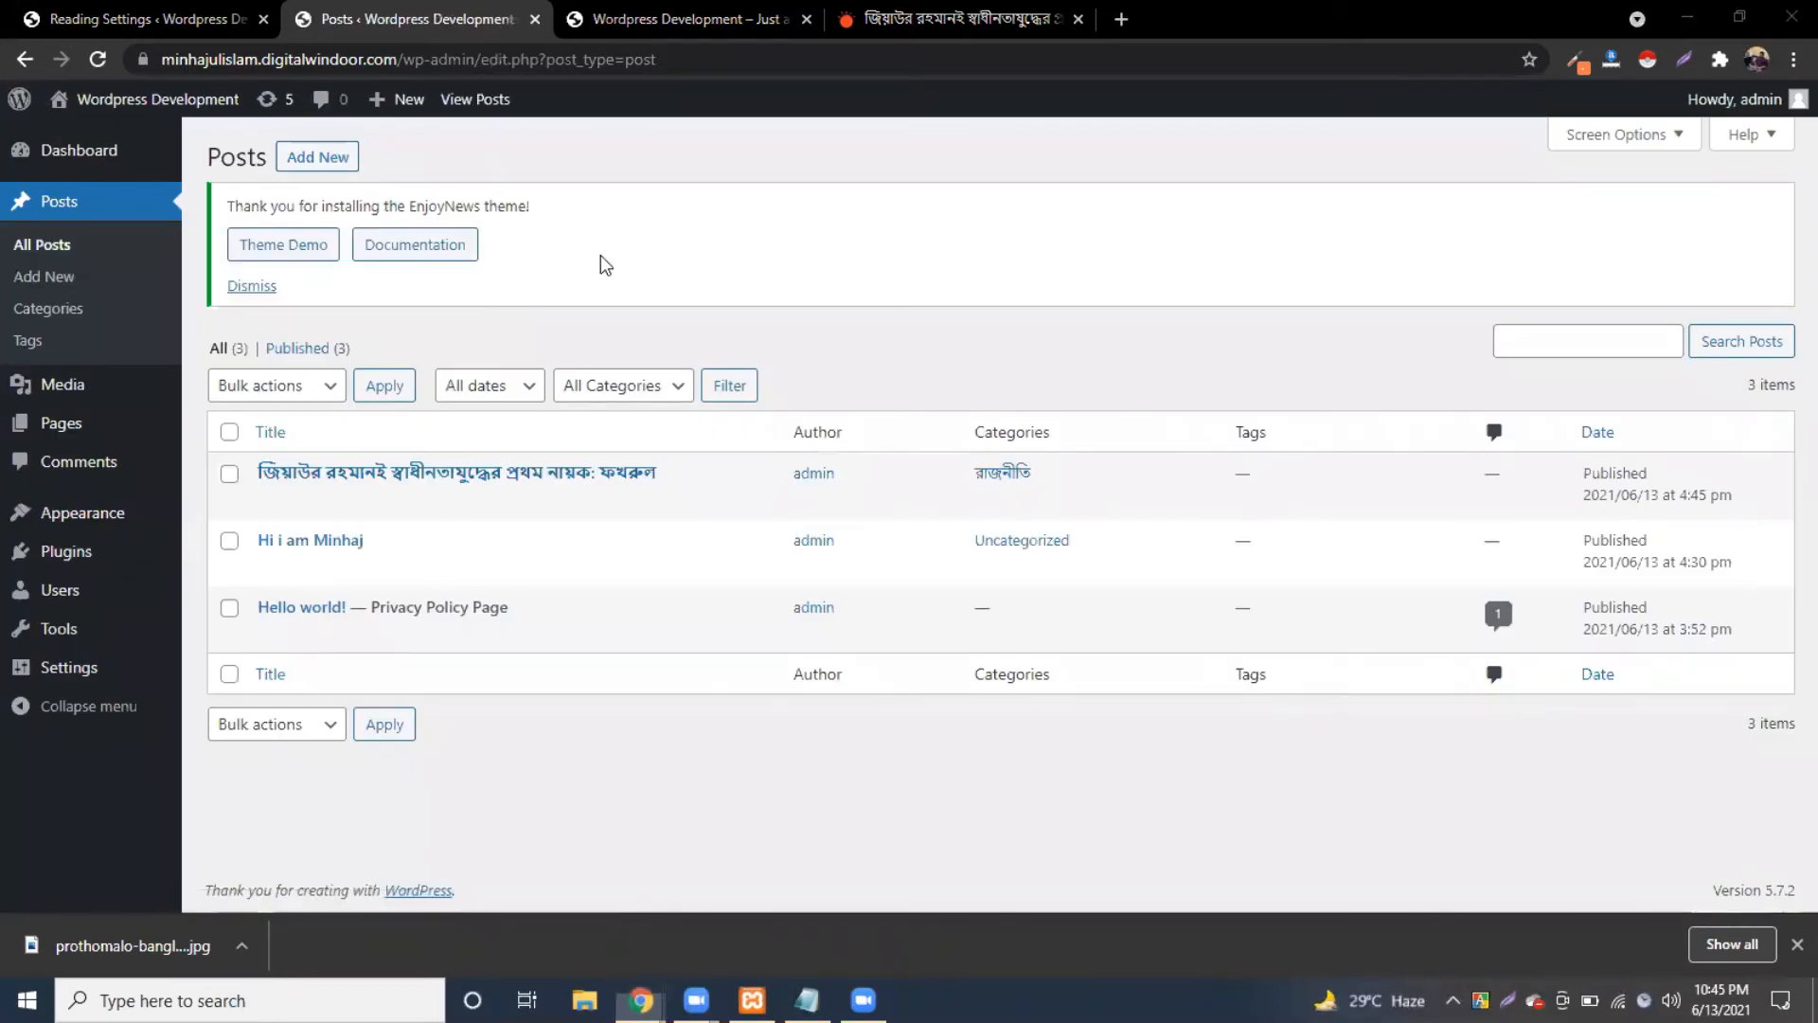
Step: Save Reading settings with 'Discourage search engines from indexing' still ticked, after passing through General
{"action": "mouse_move", "coordinate": [87, 671]}
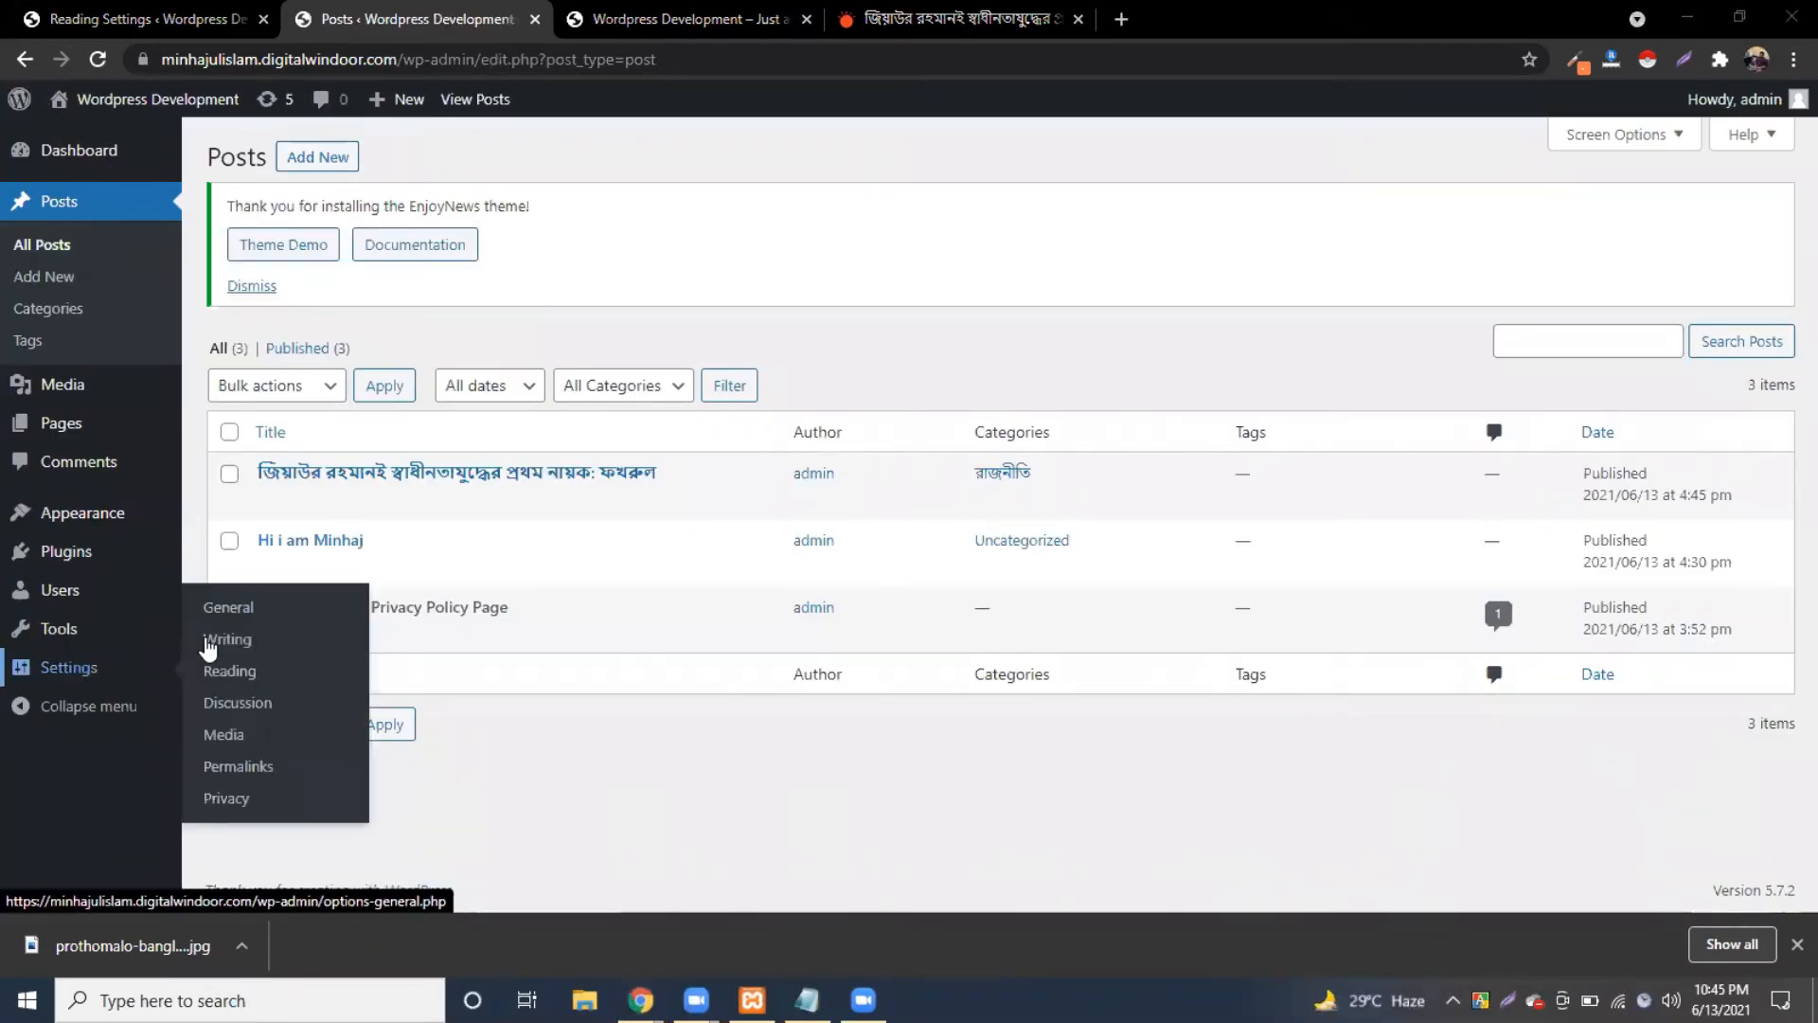
{"action": "left_click", "coordinate": [228, 609]}
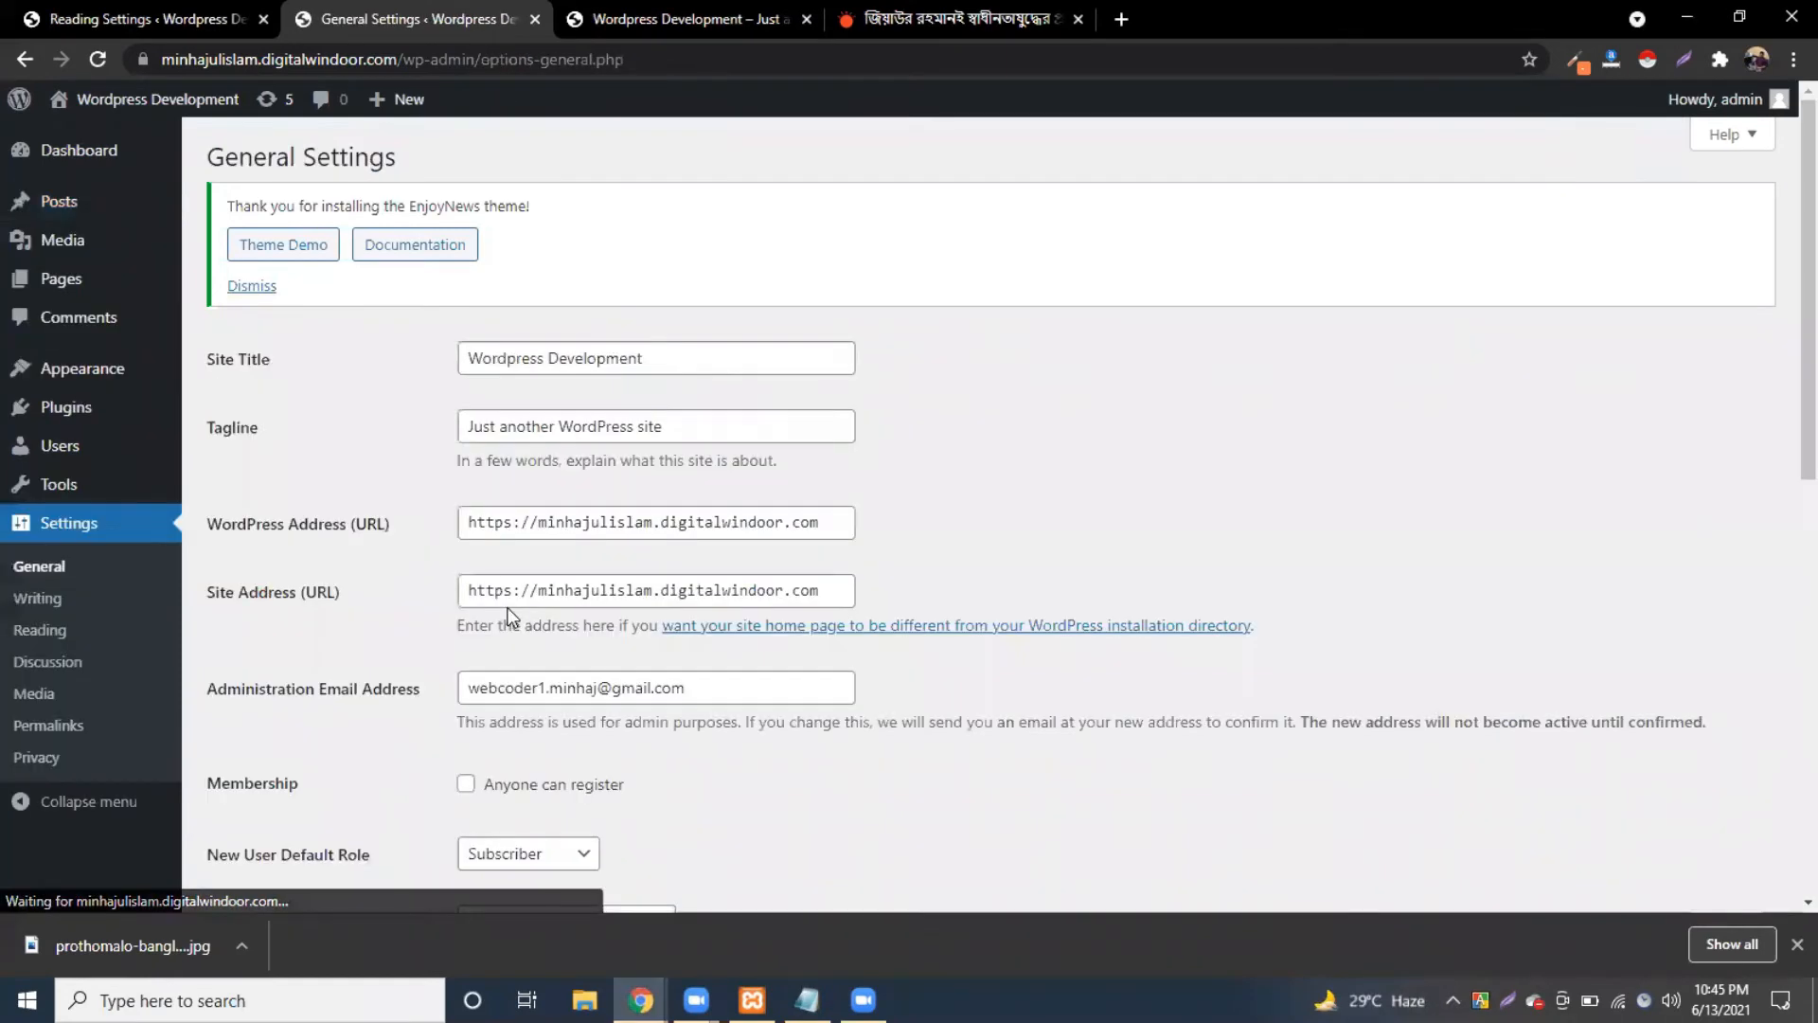
{"action": "scroll", "coordinate": [516, 605], "scroll_direction": "down", "scroll_amount": 4}
{"action": "scroll", "coordinate": [515, 605], "scroll_direction": "down", "scroll_amount": 6}
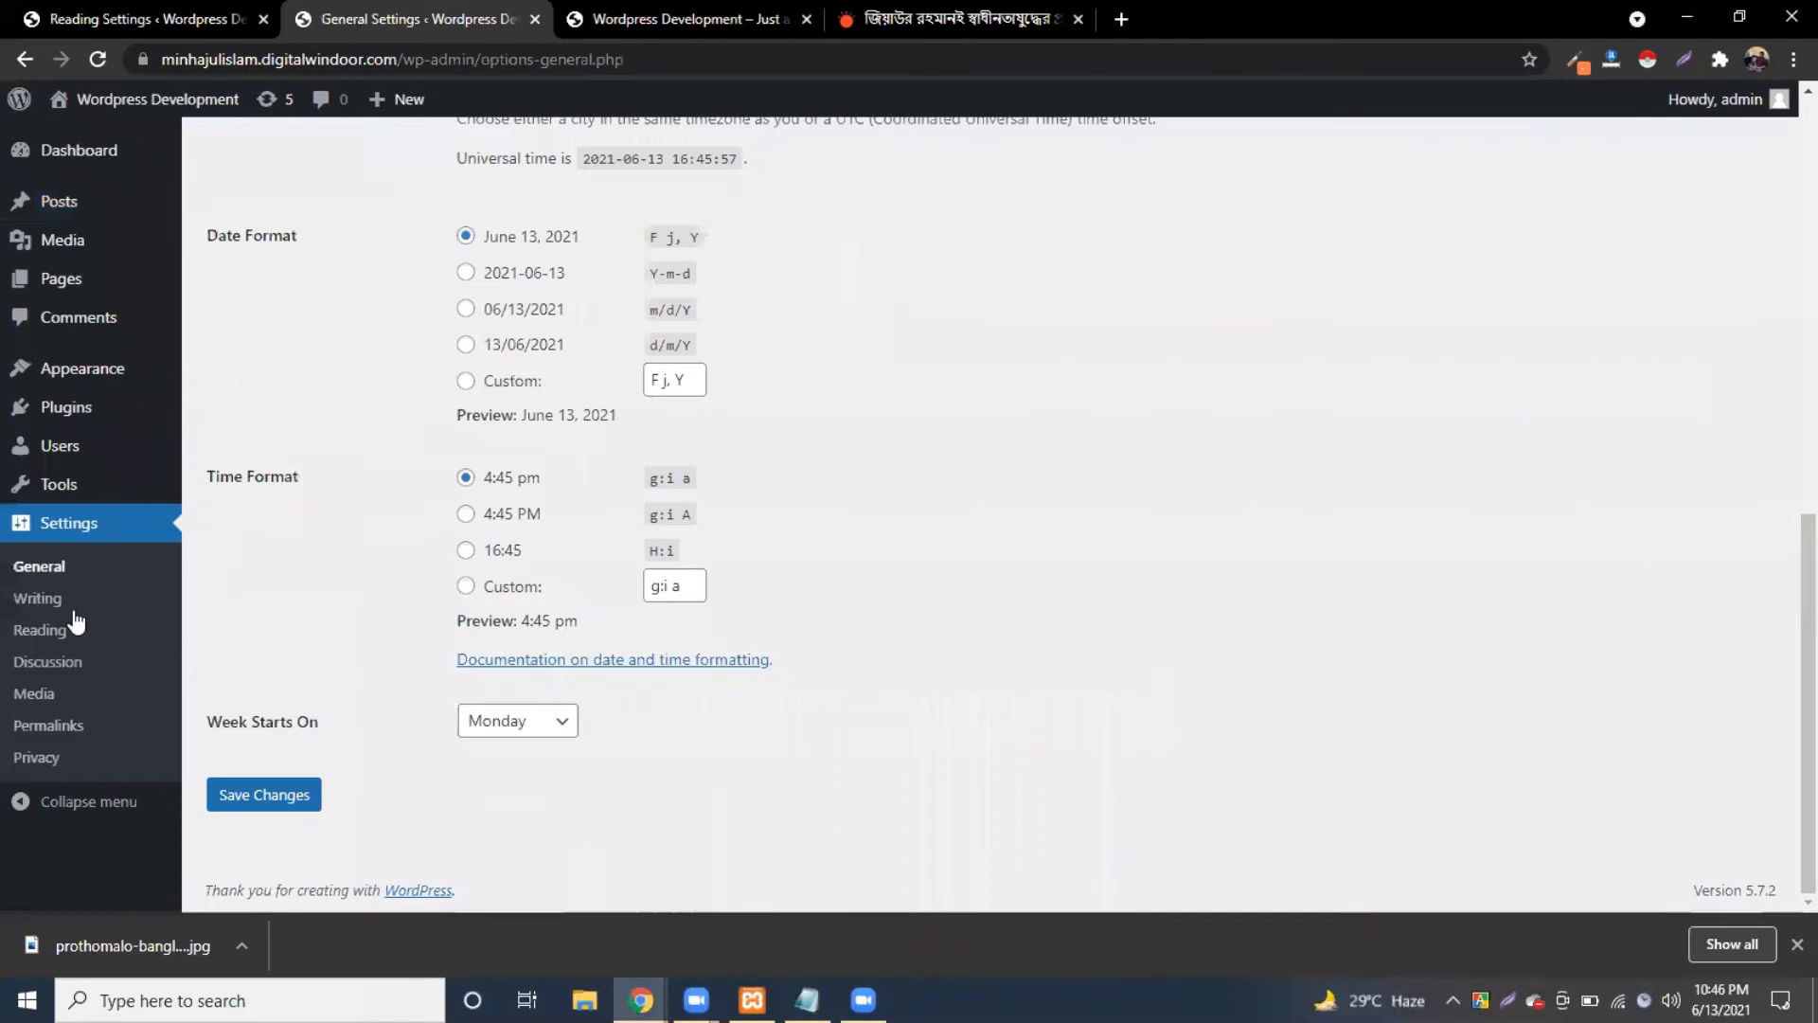
{"action": "left_click", "coordinate": [49, 632]}
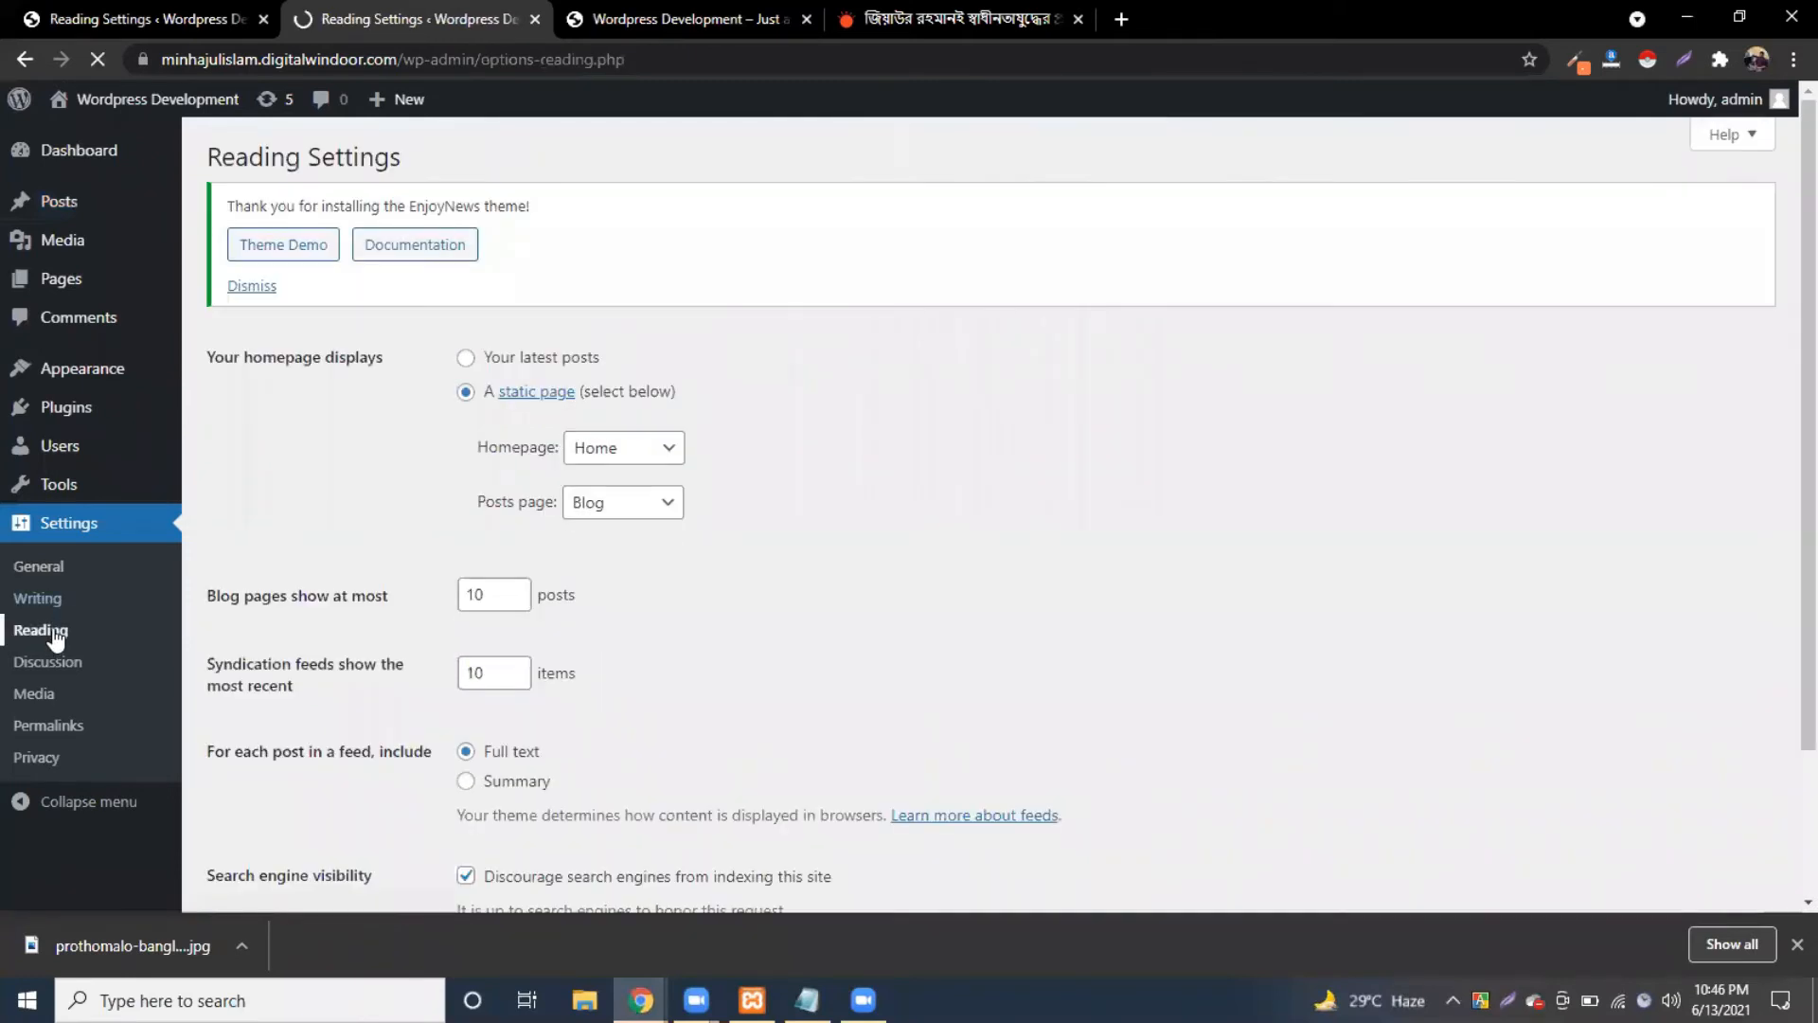
{"action": "scroll", "coordinate": [465, 718], "scroll_direction": "down", "scroll_amount": 2}
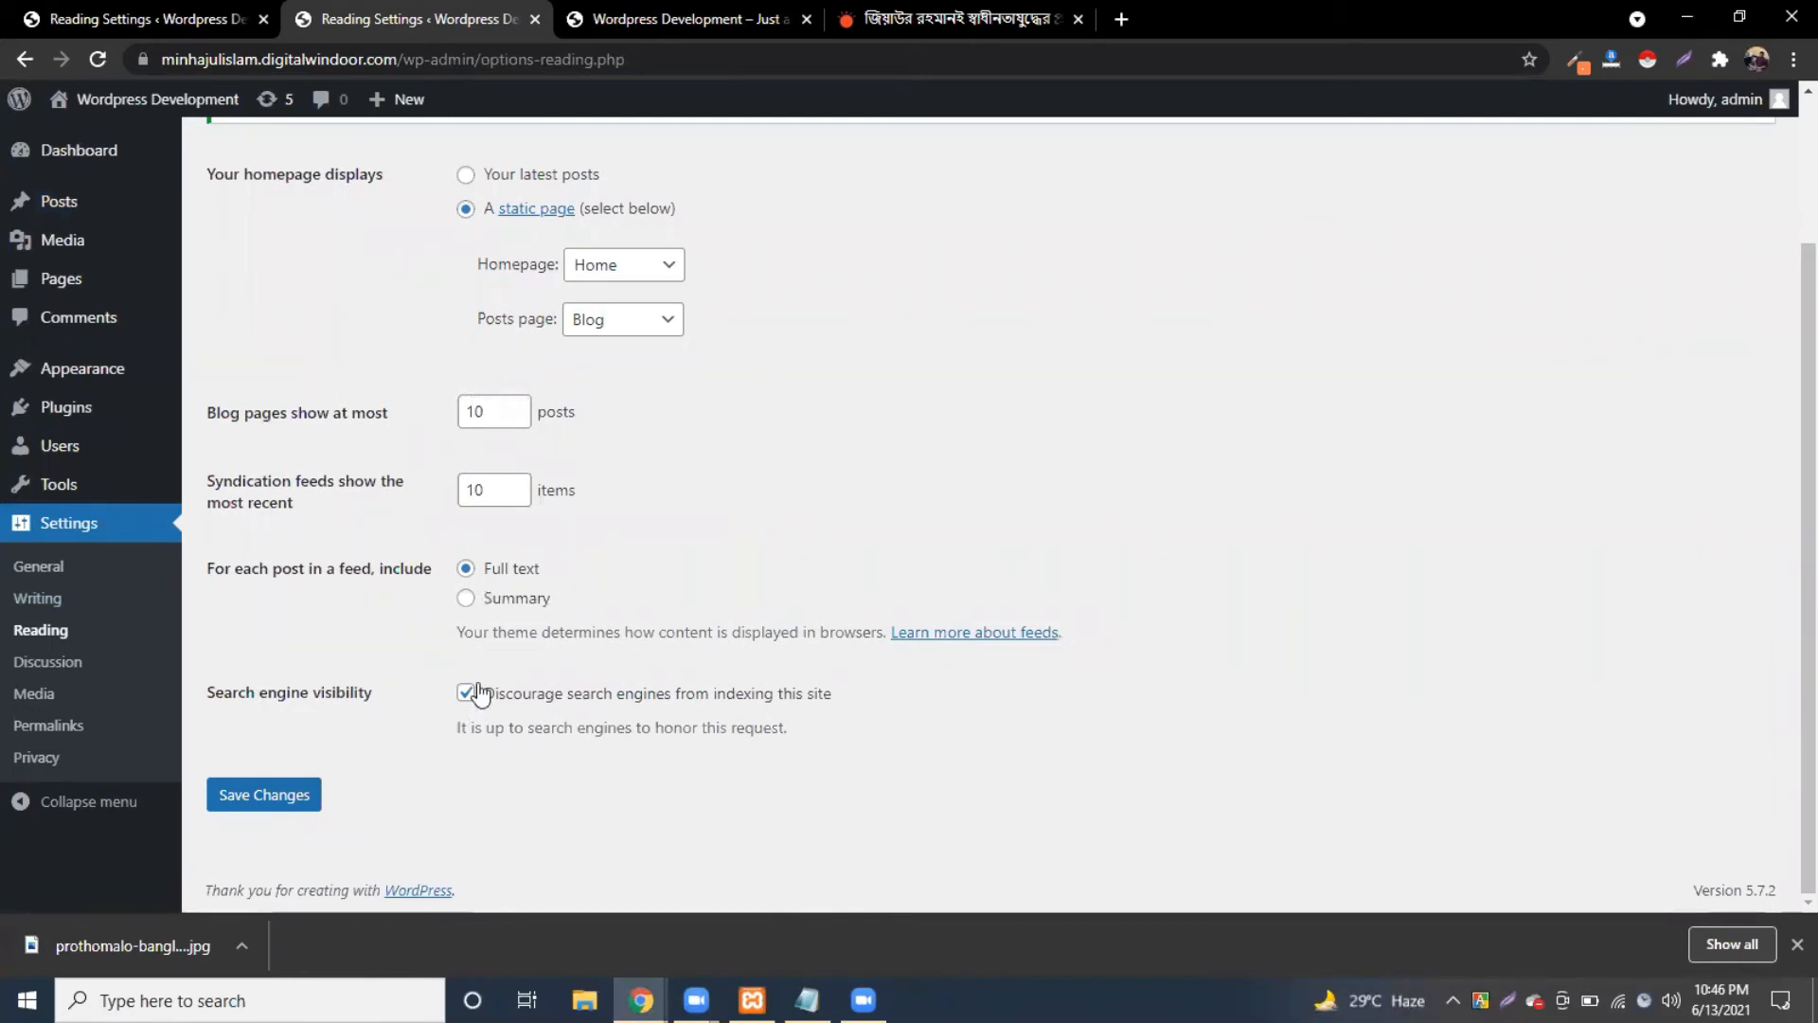
{"action": "left_click", "coordinate": [466, 693]}
{"action": "left_click", "coordinate": [467, 693]}
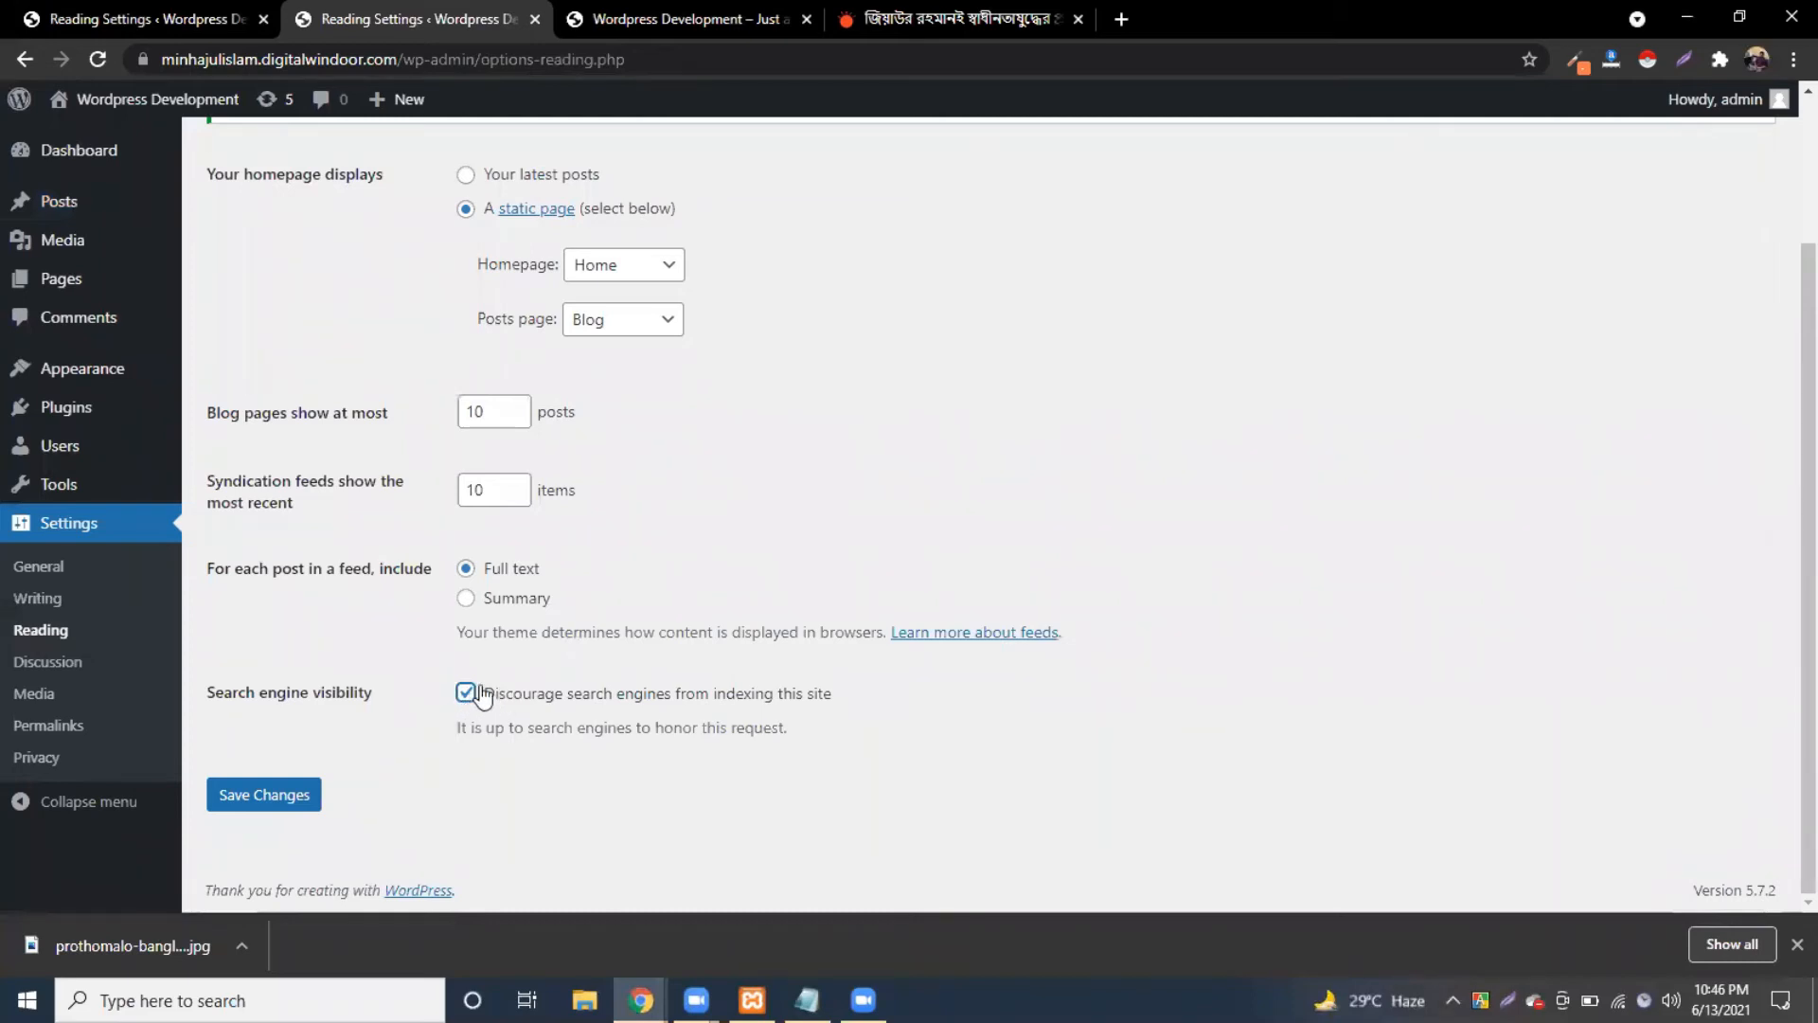
{"action": "left_click", "coordinate": [282, 804]}
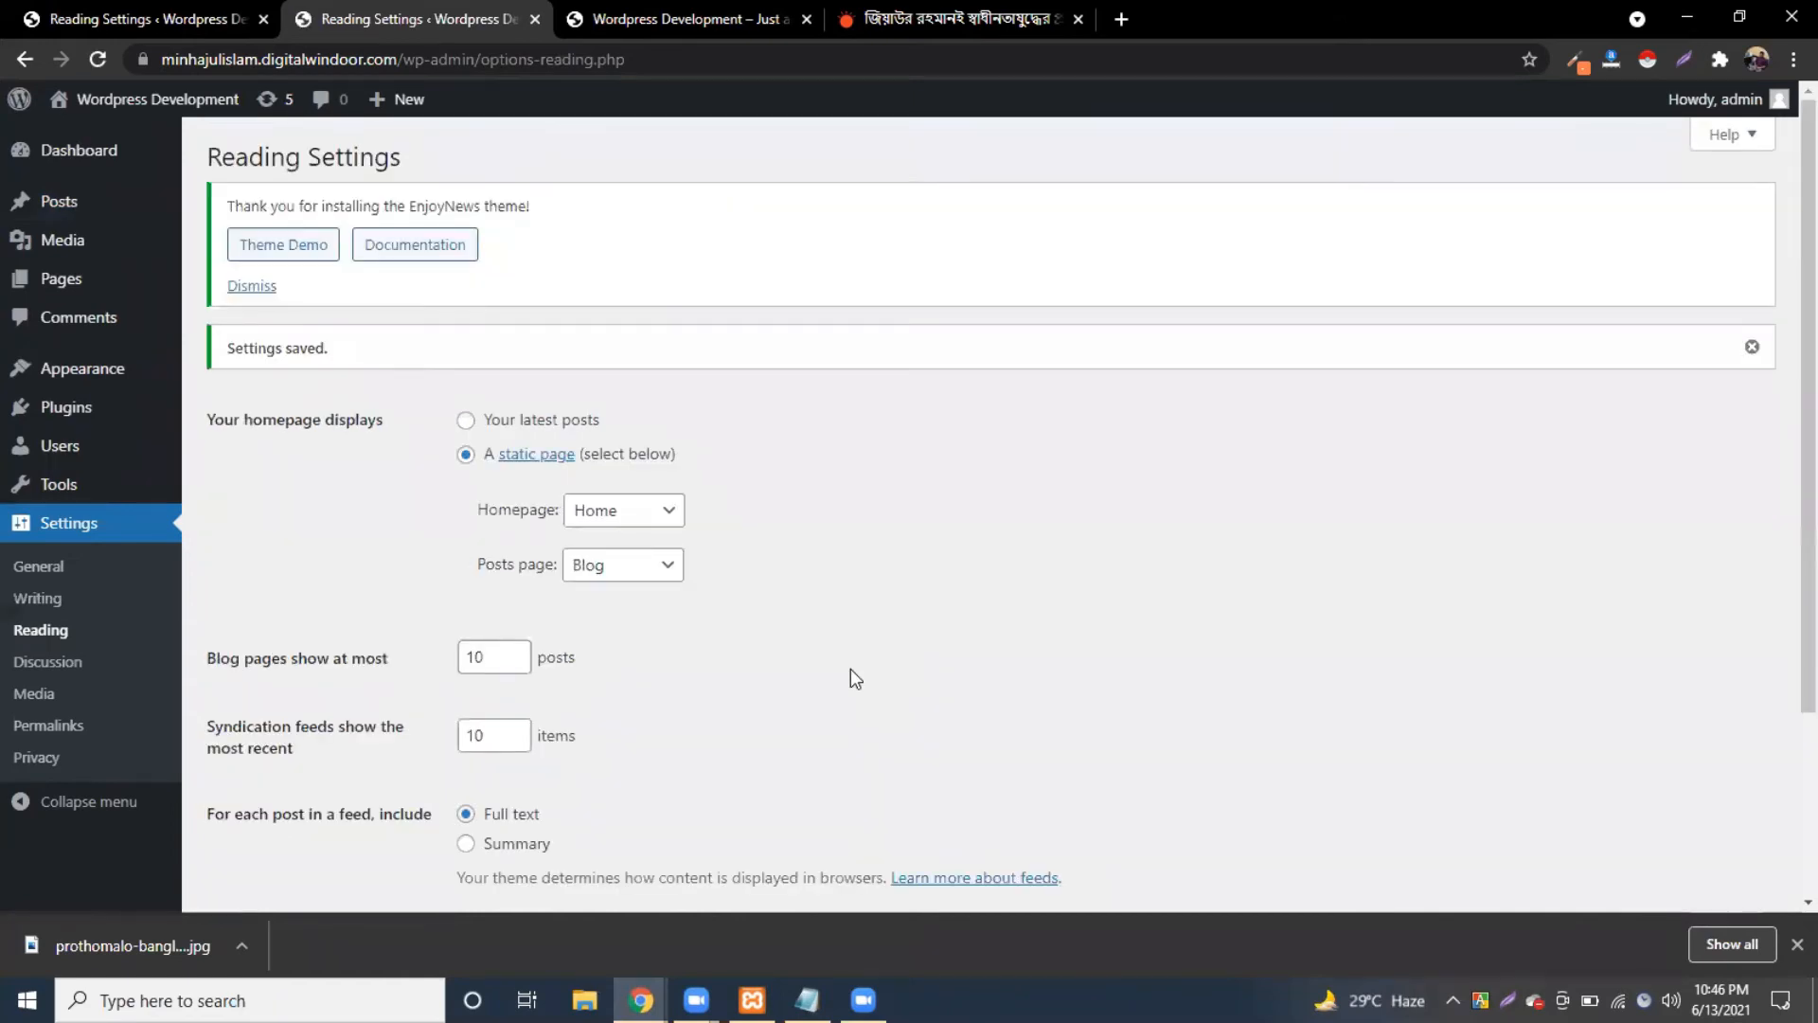
{"action": "scroll", "coordinate": [861, 674], "scroll_direction": "down", "scroll_amount": 3}
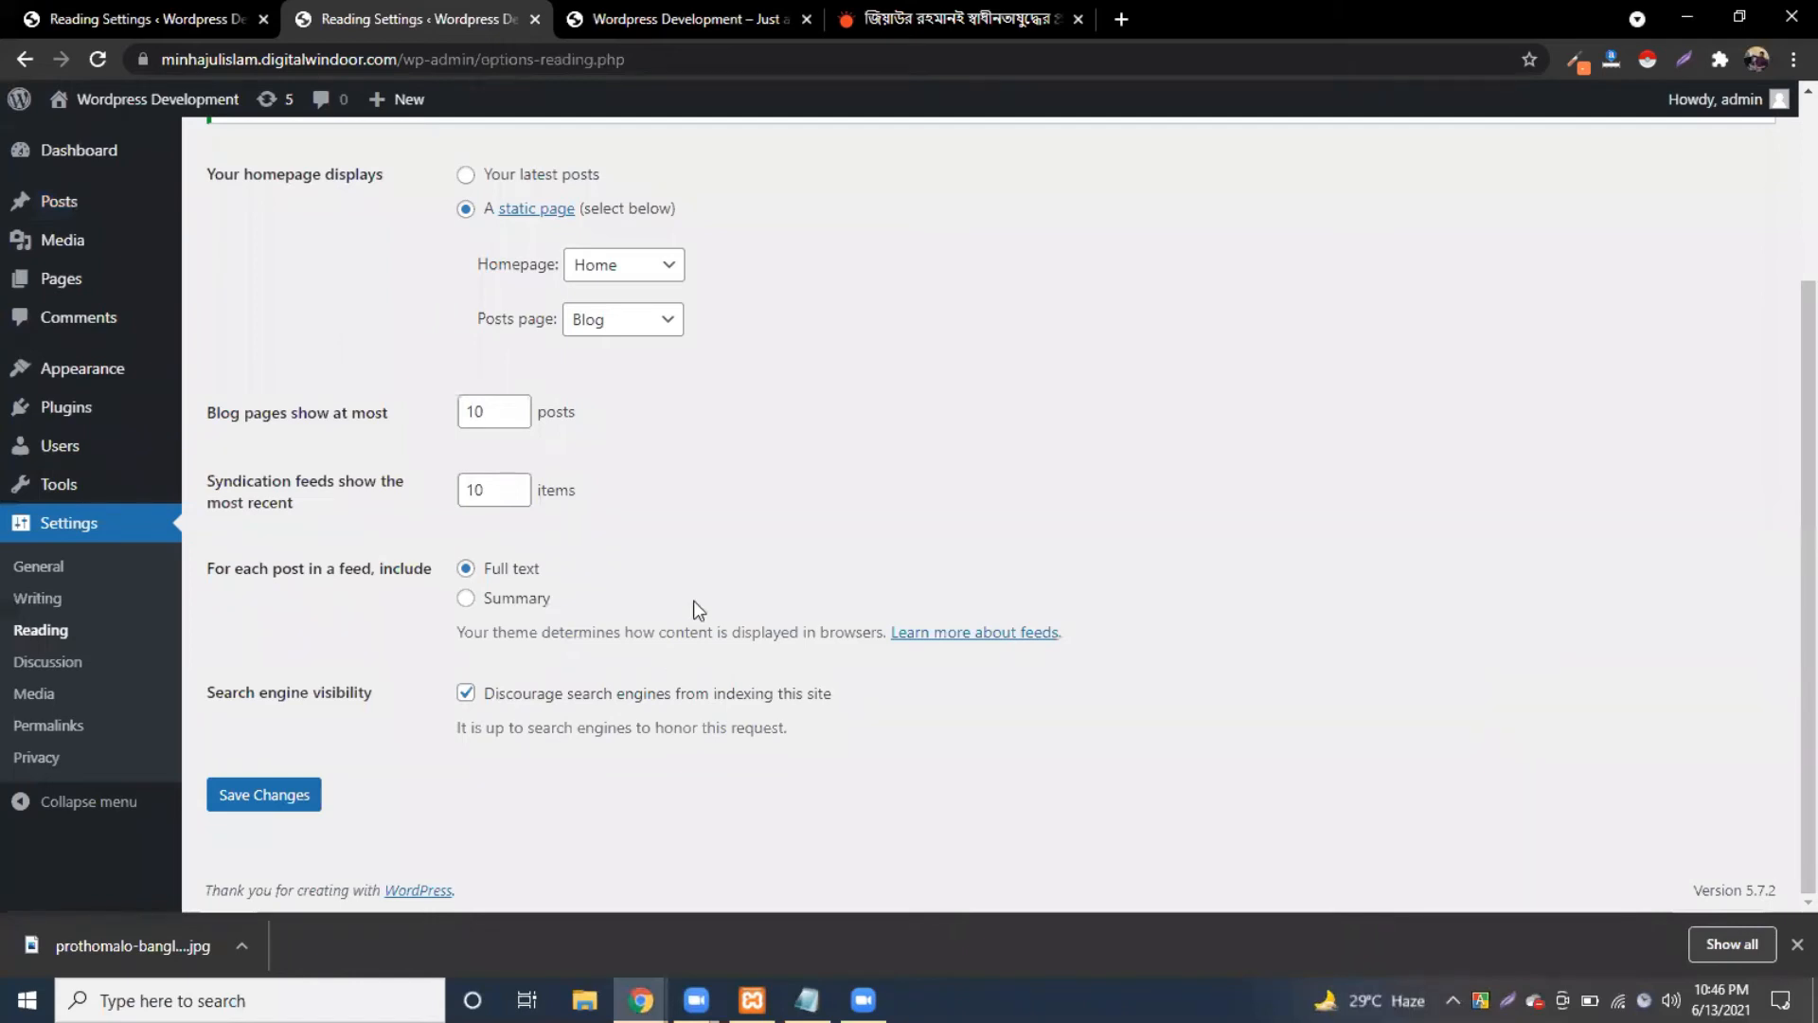
{"action": "left_click", "coordinate": [673, 10]}
Step: Reload the live site and look at the রাজনীতি and বাংলাদেশ category pages for the new post
{"action": "left_click", "coordinate": [101, 57]}
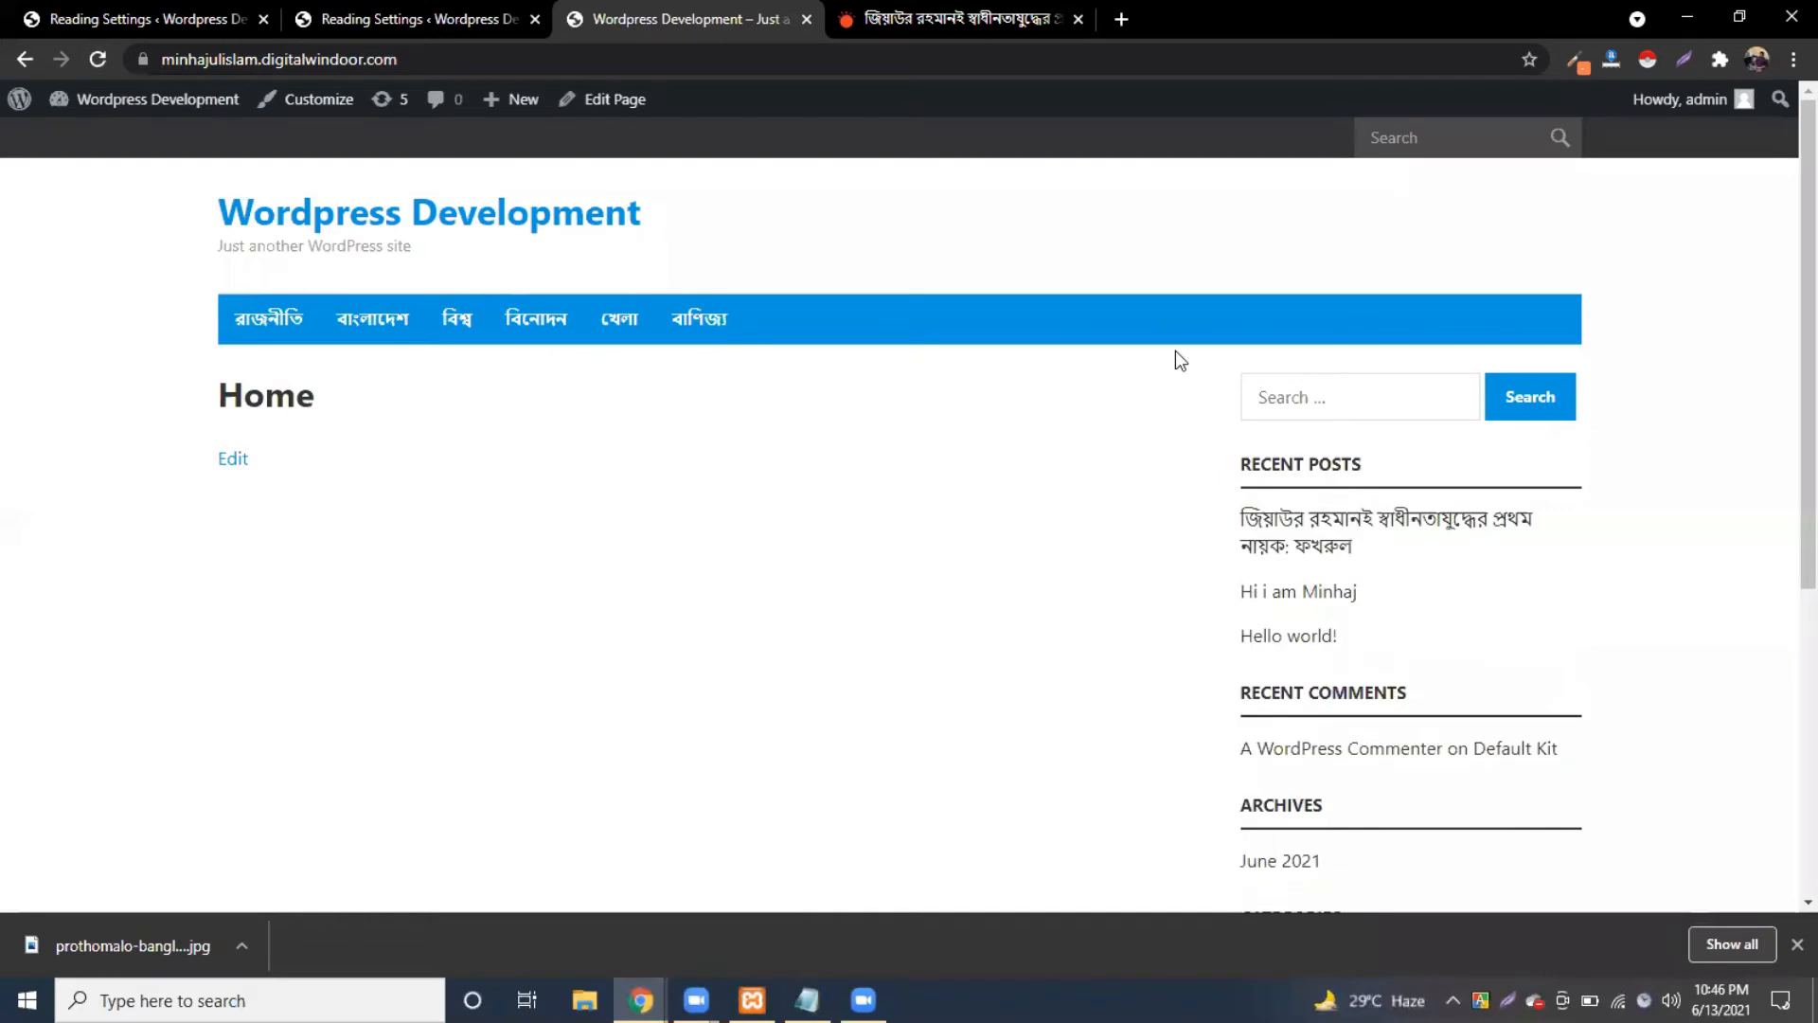
{"action": "left_click", "coordinate": [268, 331]}
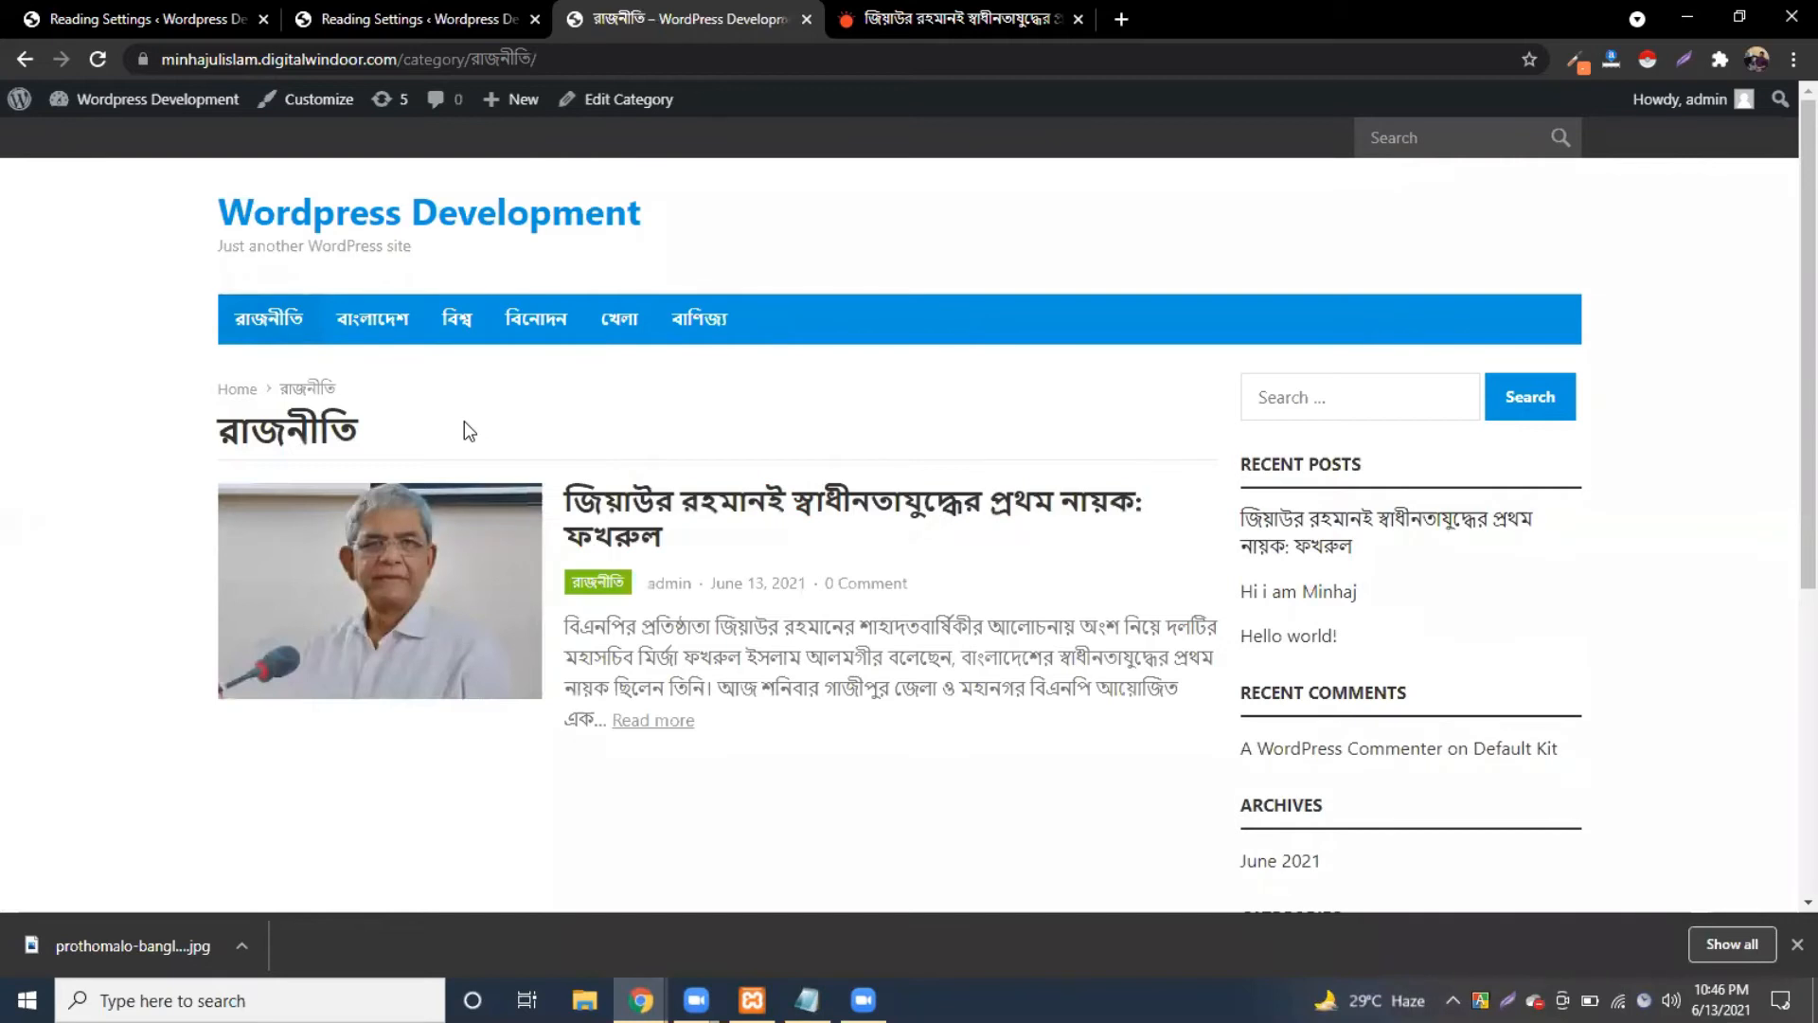
{"action": "left_click", "coordinate": [368, 334]}
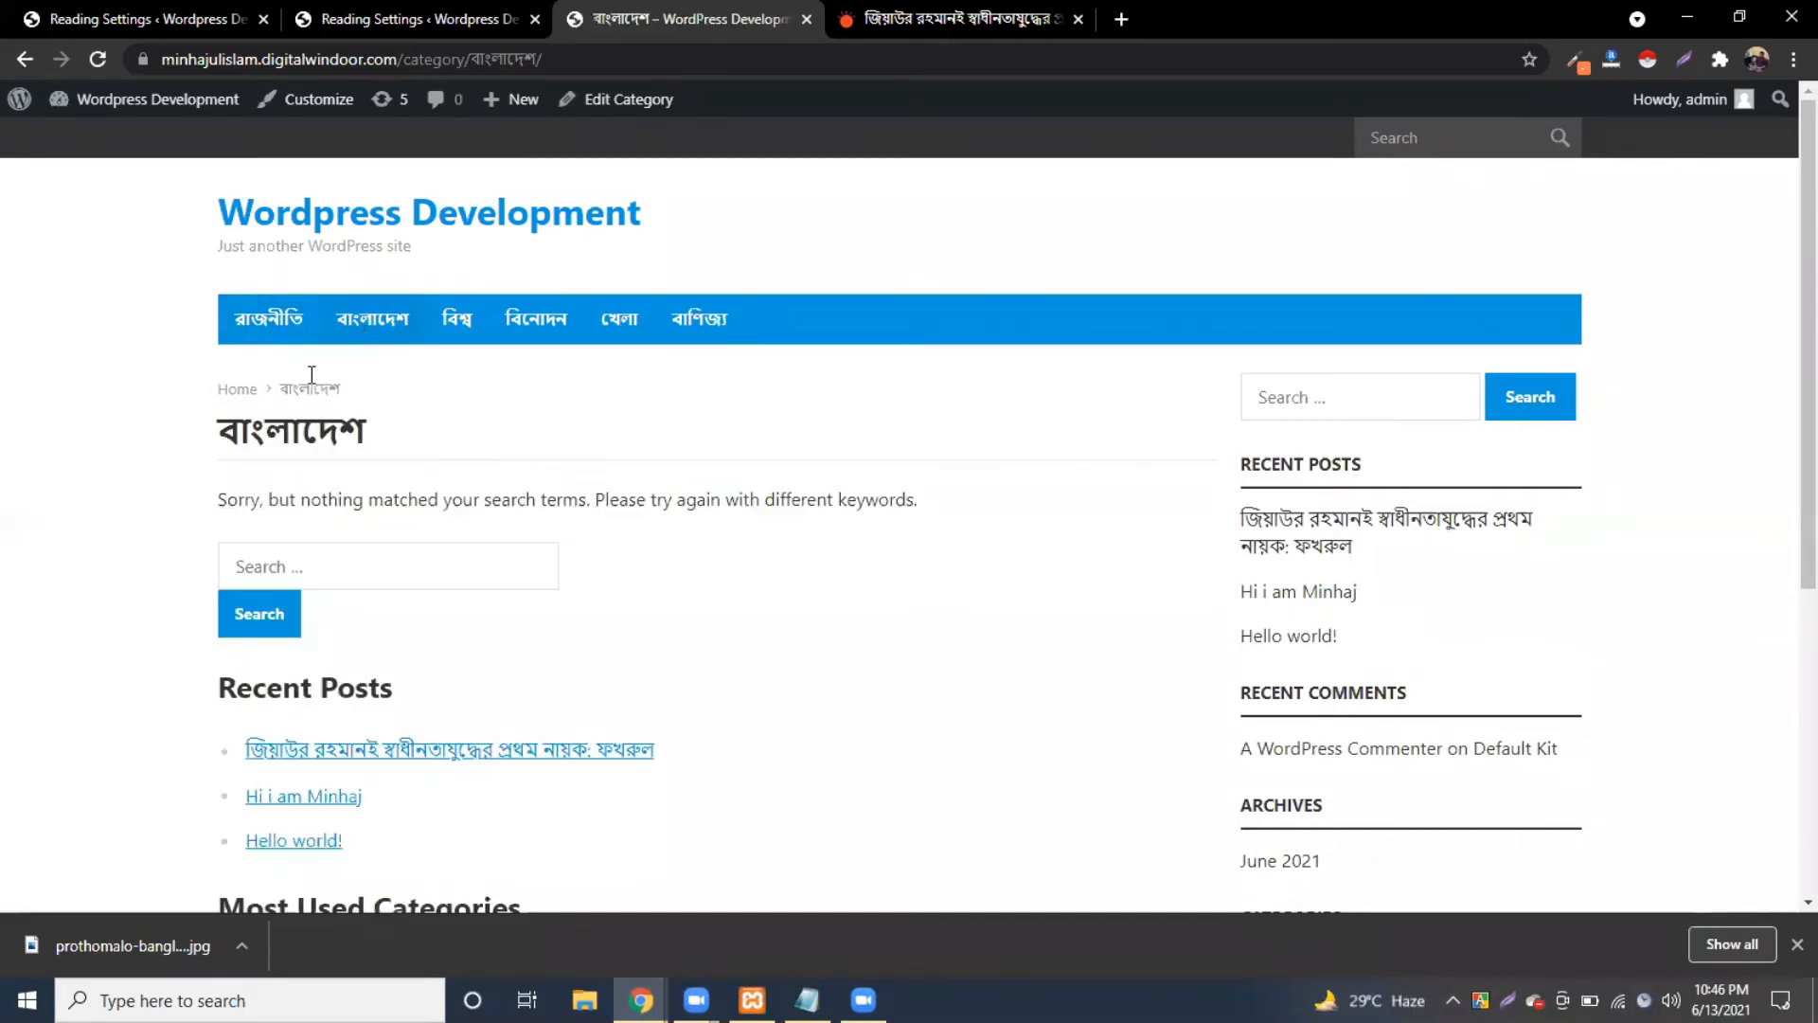
{"action": "left_click", "coordinate": [268, 320]}
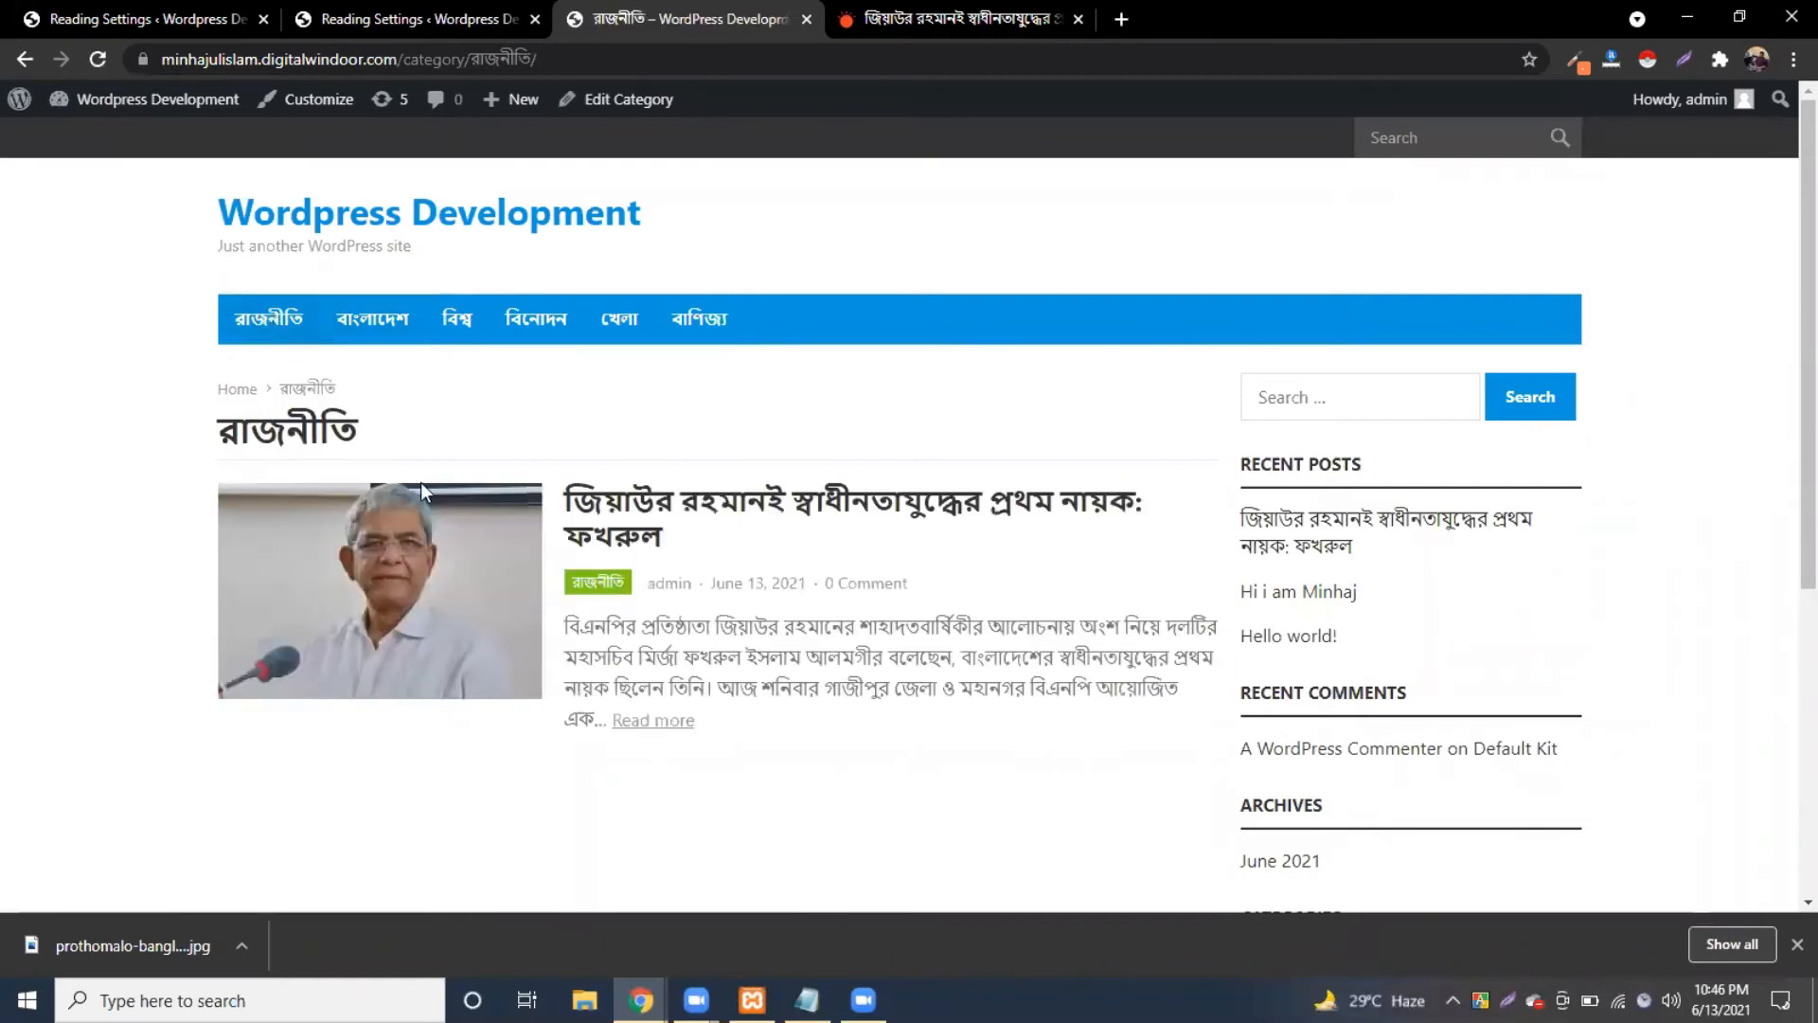
{"action": "scroll", "coordinate": [743, 708], "scroll_direction": "down", "scroll_amount": 2}
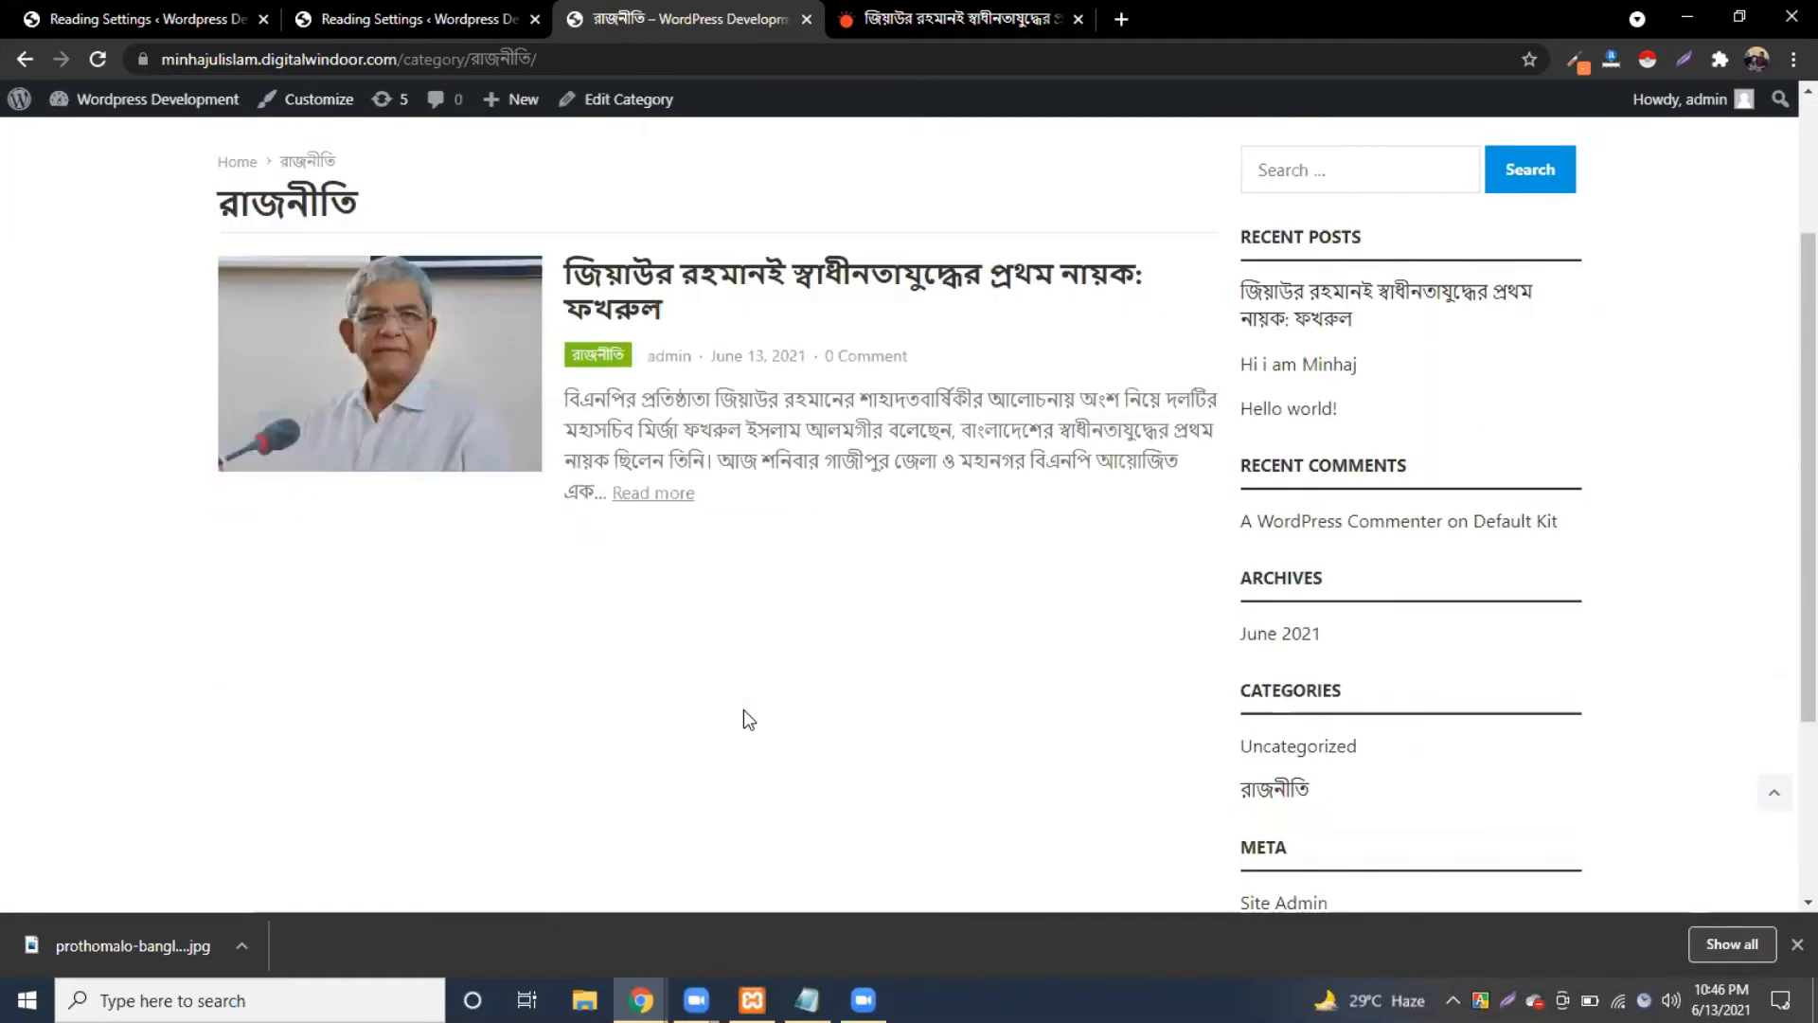
{"action": "scroll", "coordinate": [373, 417], "scroll_direction": "up", "scroll_amount": 2}
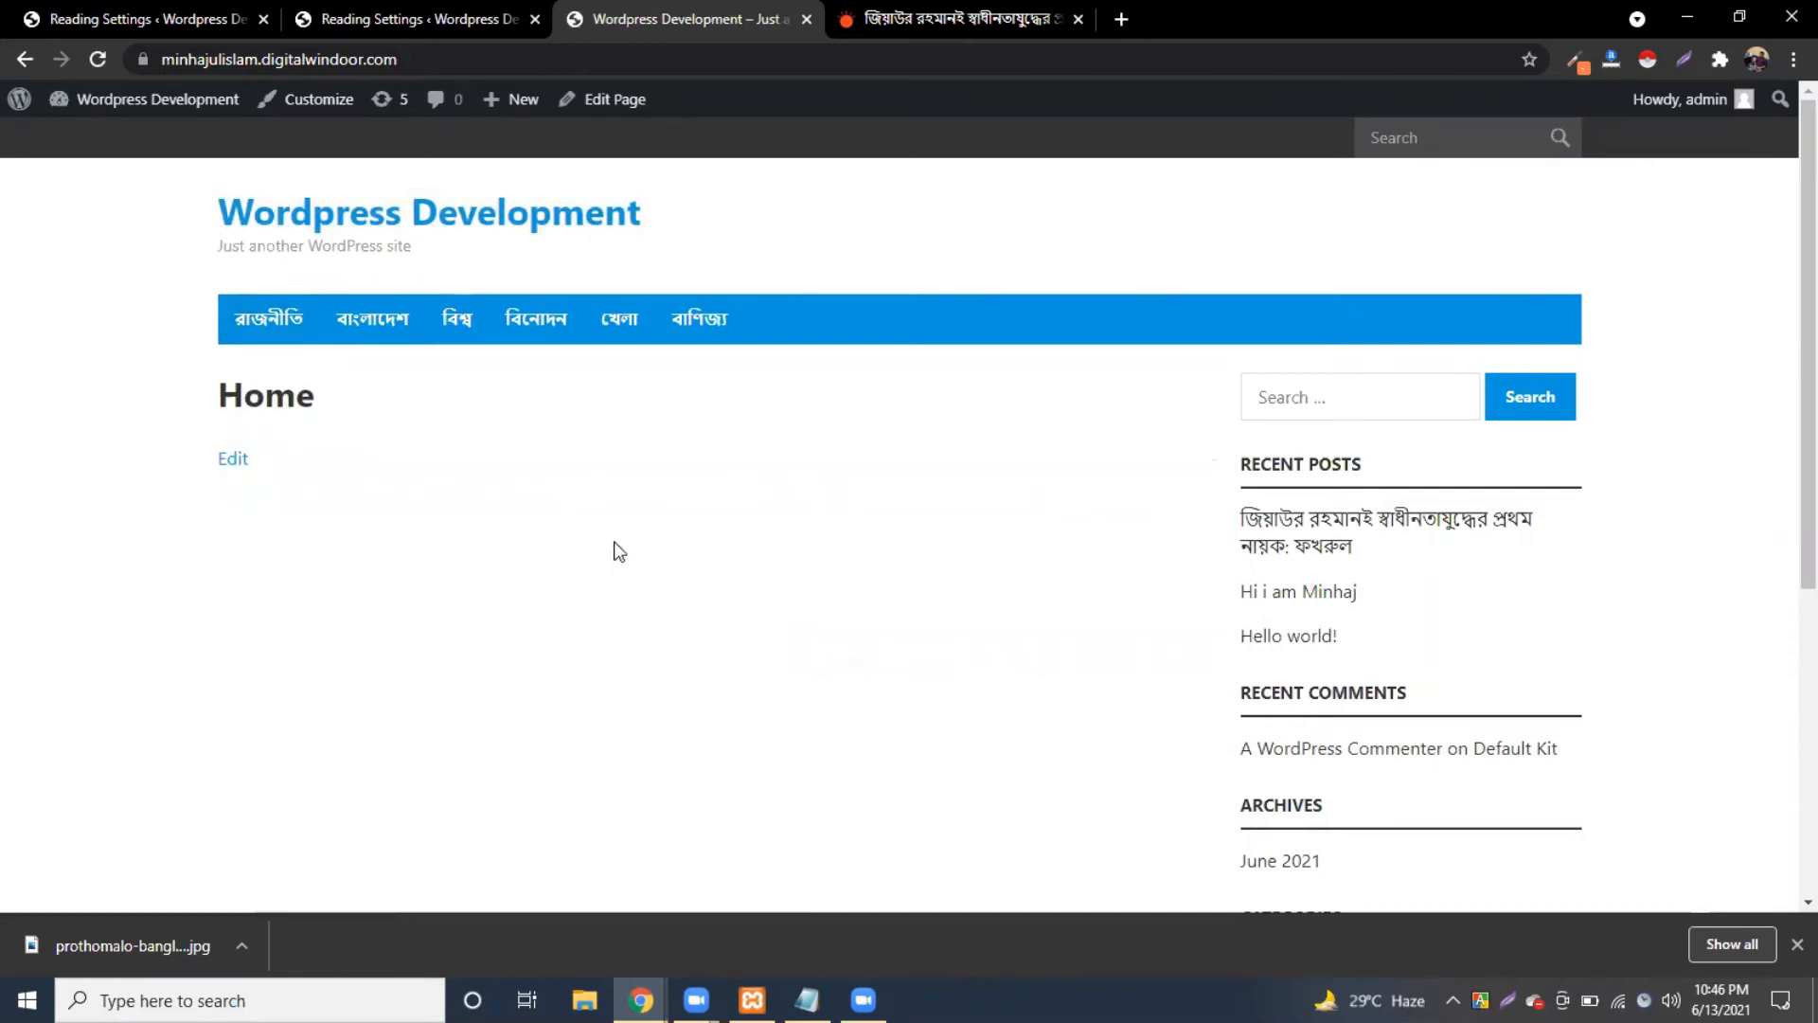
{"action": "scroll", "coordinate": [620, 551], "scroll_direction": "down", "scroll_amount": 2}
{"action": "scroll", "coordinate": [474, 154], "scroll_direction": "up", "scroll_amount": 2}
Step: Close the duplicate Reading Settings browser tab
{"action": "left_click", "coordinate": [312, 18]}
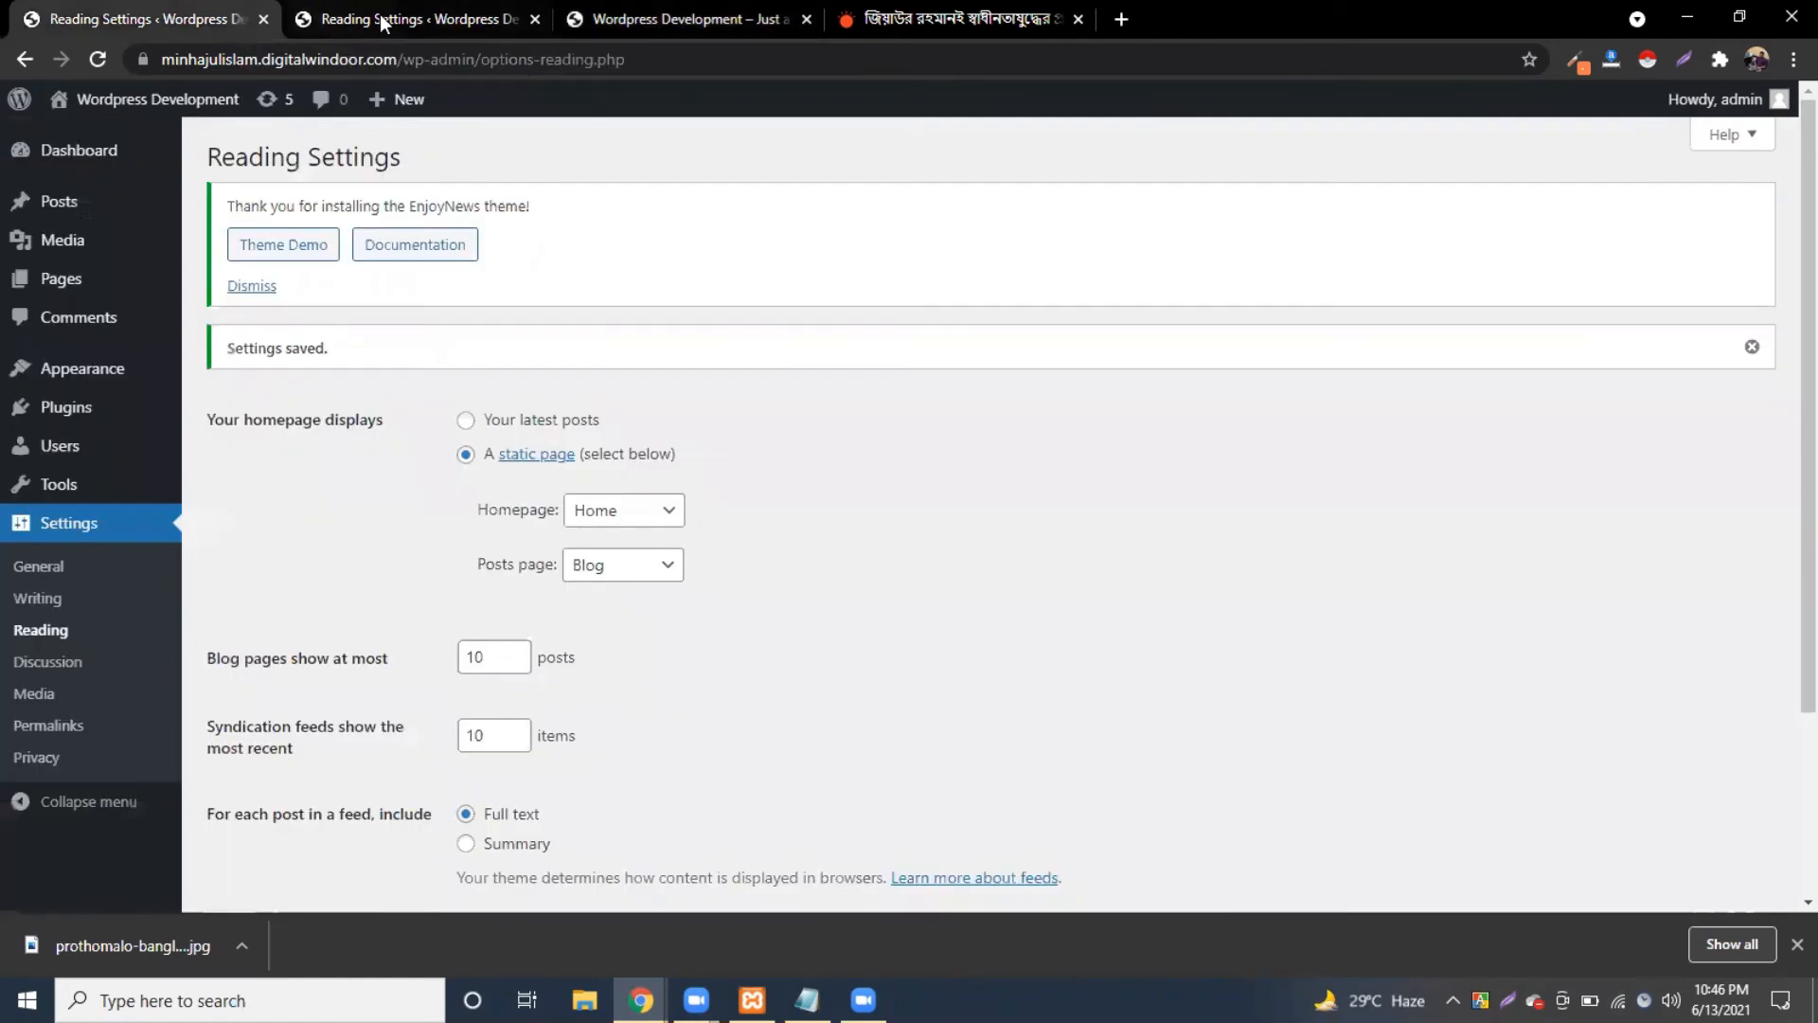
{"action": "left_click", "coordinate": [167, 19]}
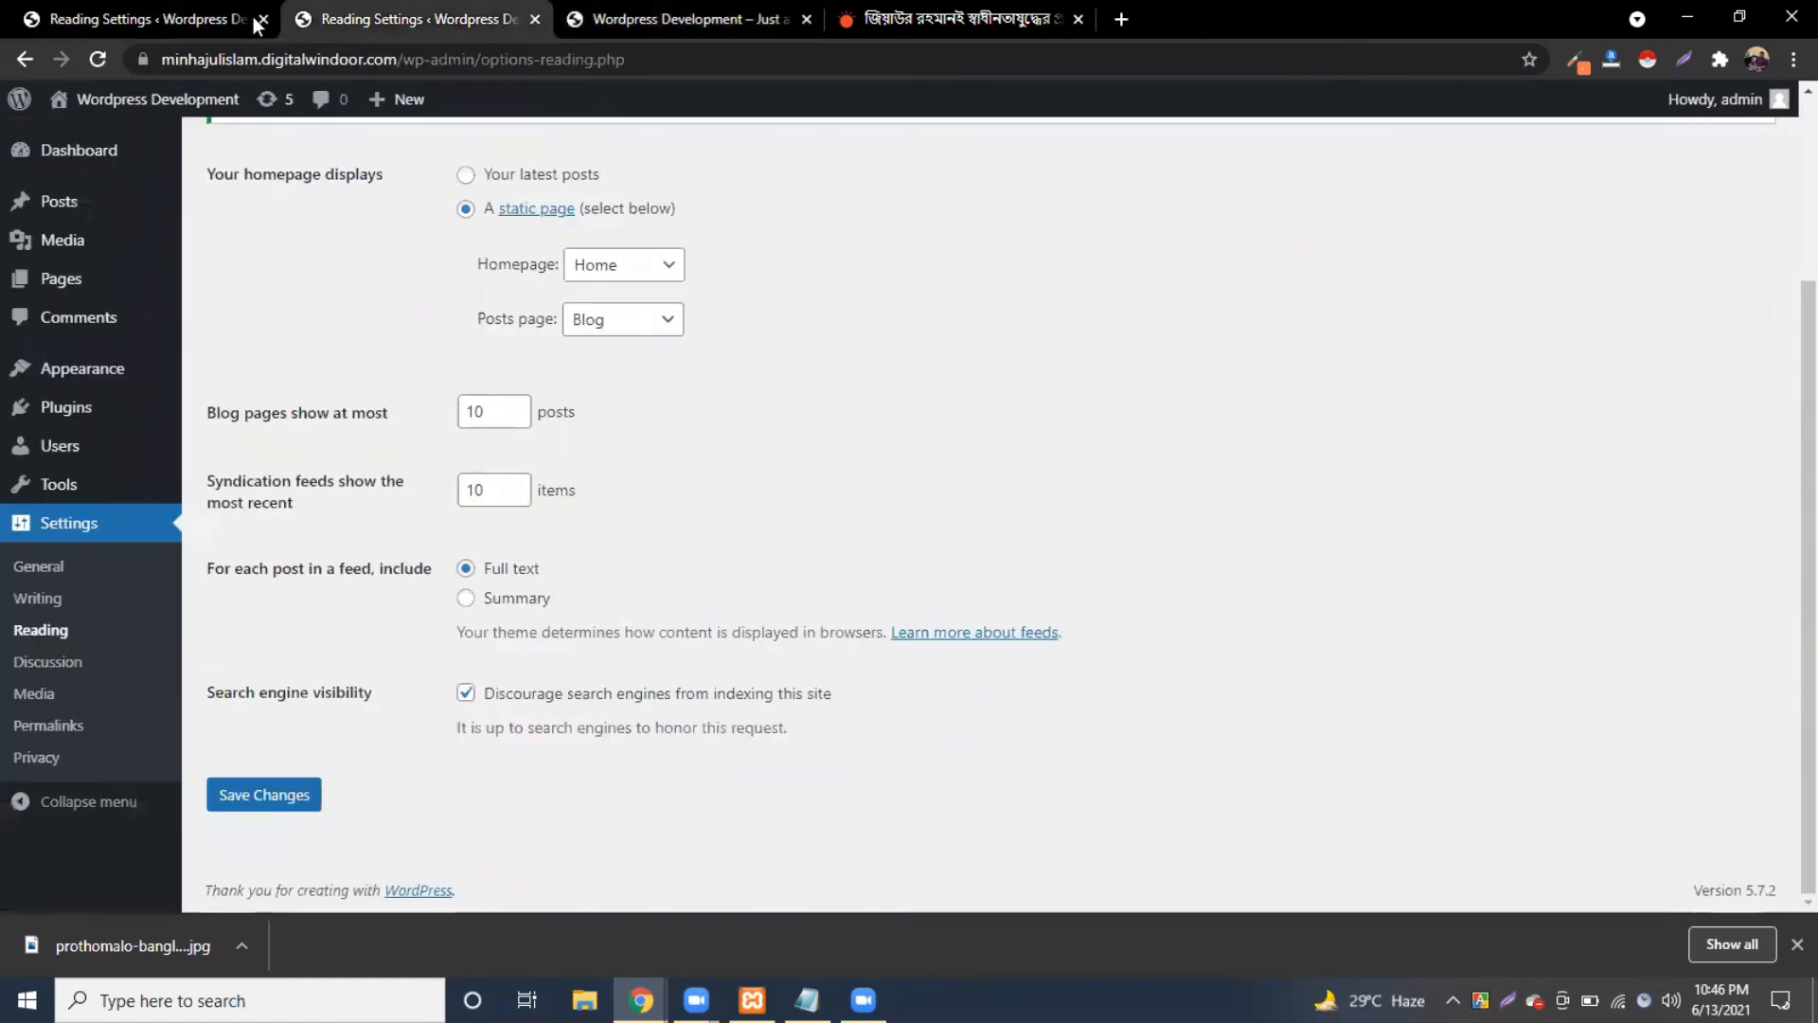
{"action": "middle_click", "coordinate": [173, 19]}
Step: Show the admin Posts list, then open the EnjoyNews Theme Demo page in a new tab
{"action": "left_click", "coordinate": [87, 219]}
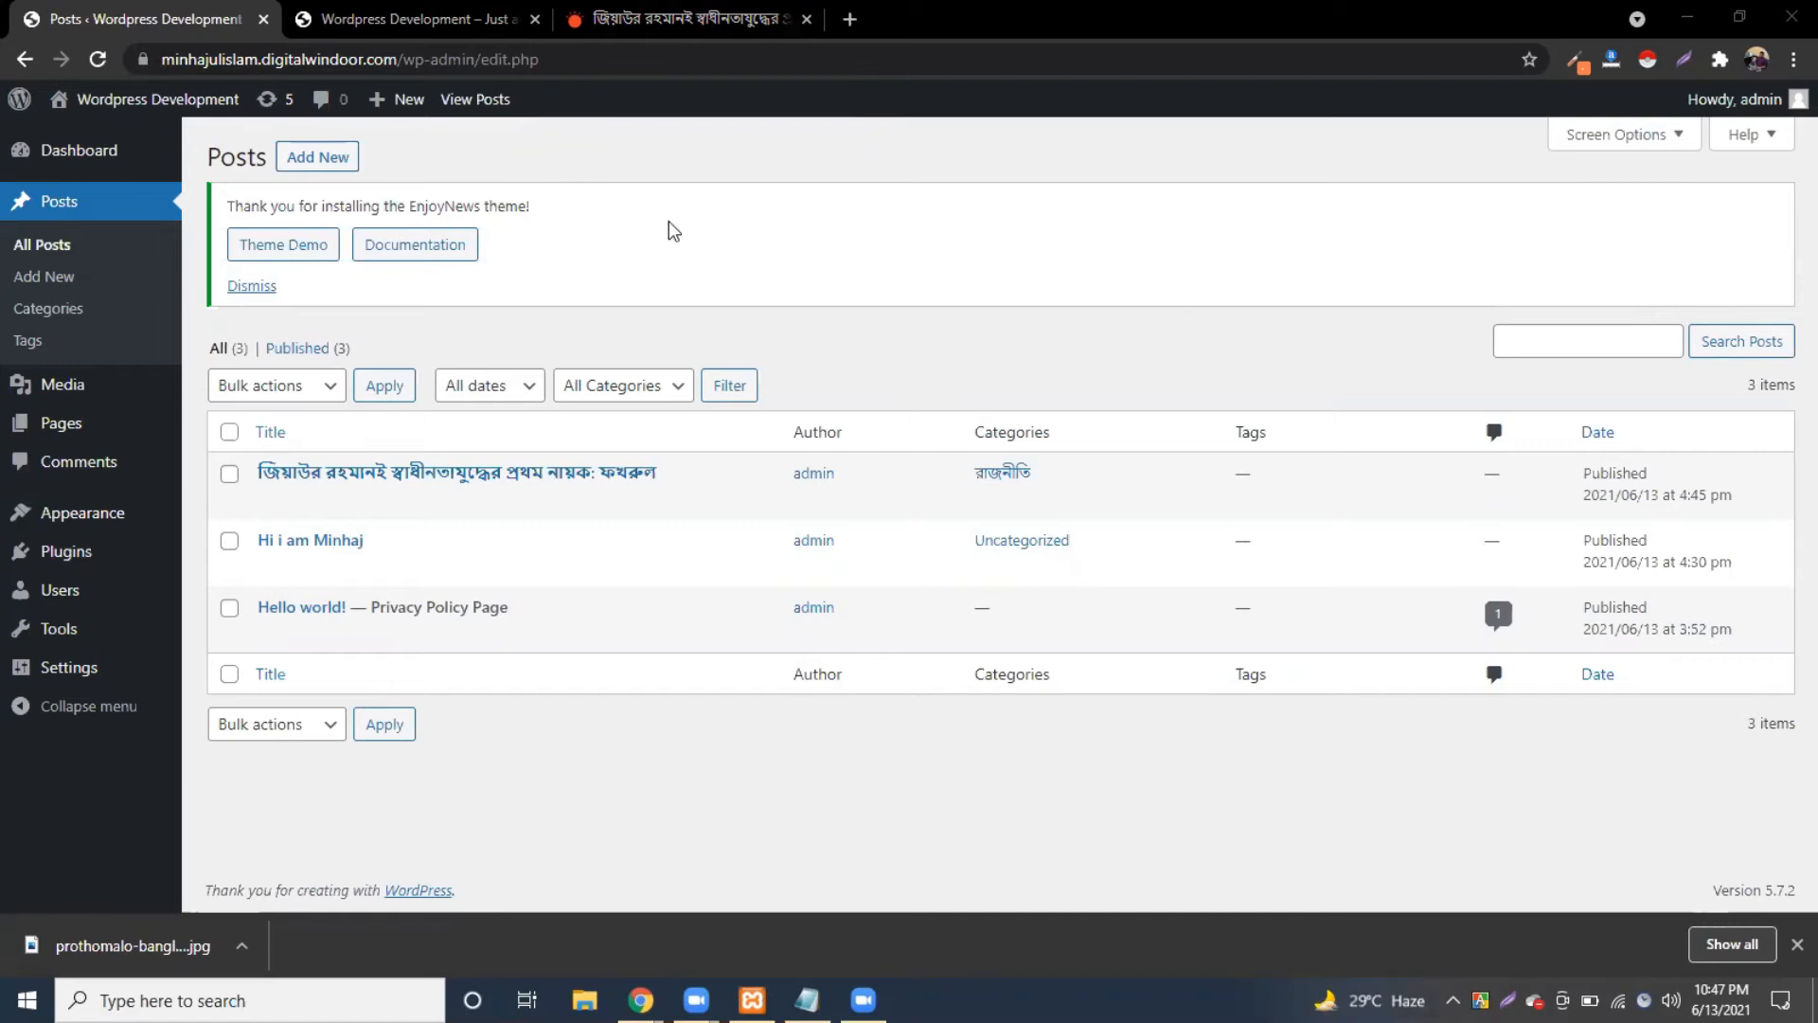
{"action": "left_click", "coordinate": [845, 222]}
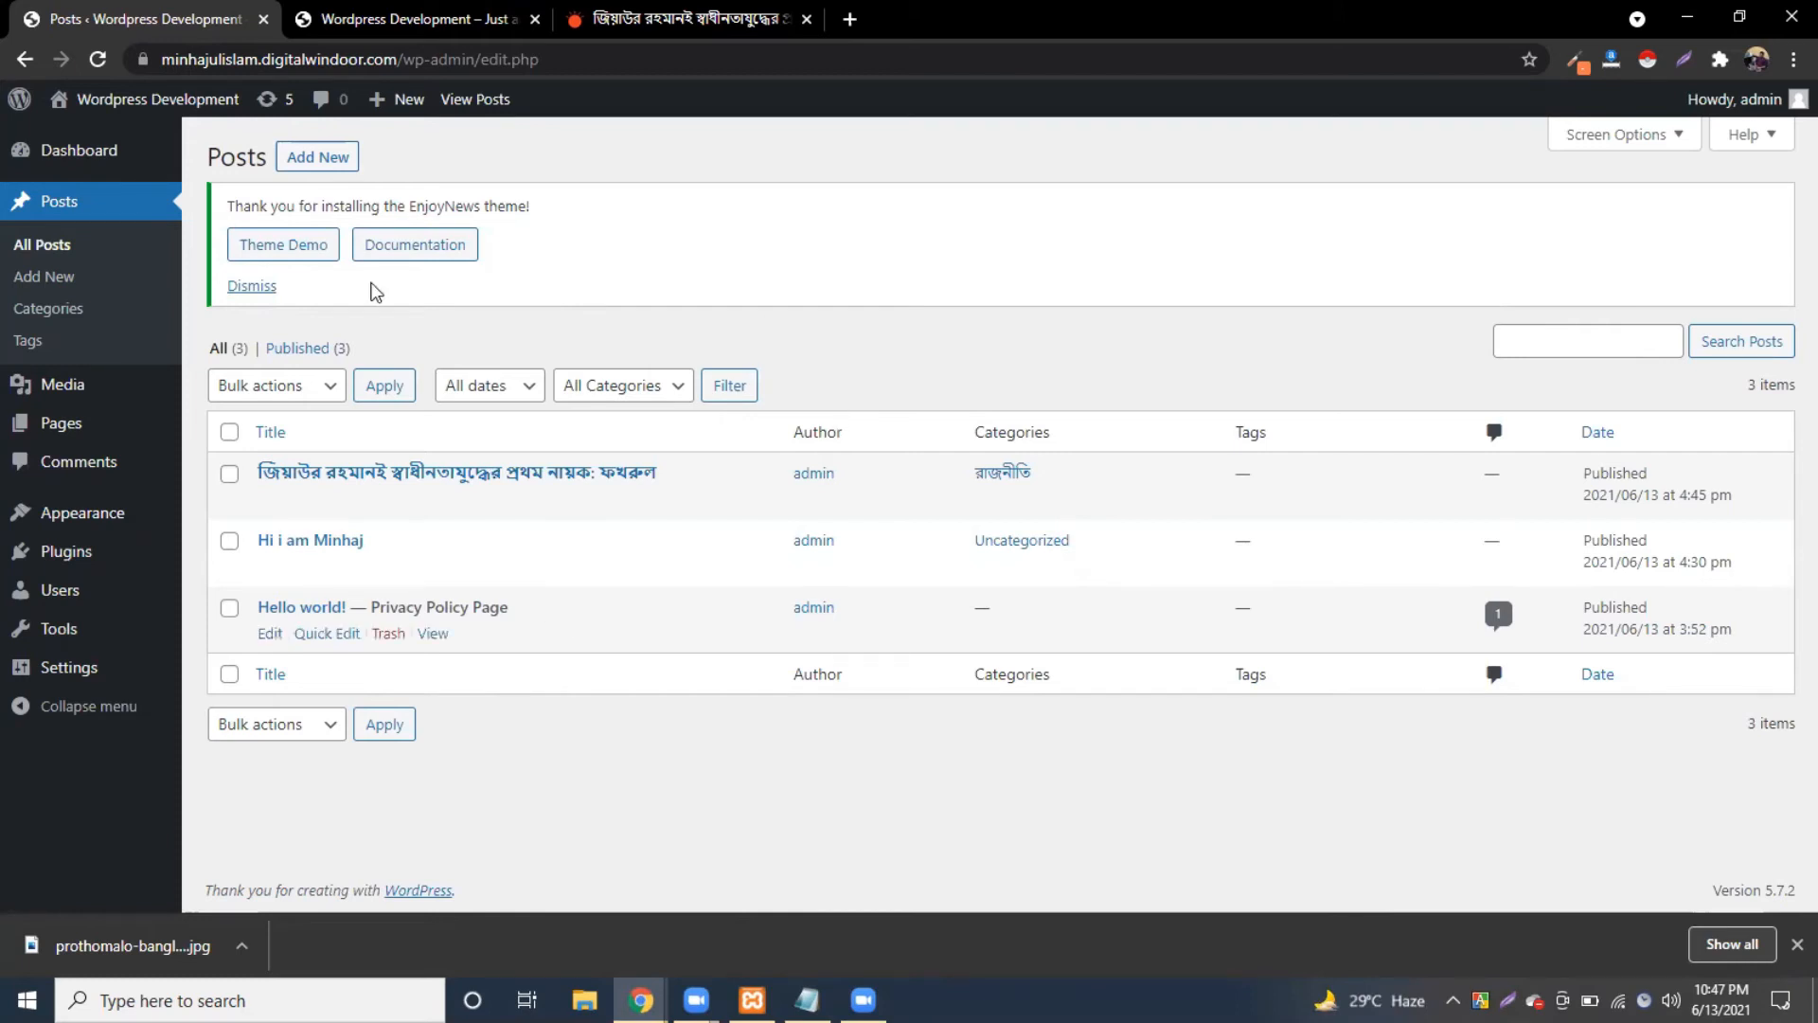
{"action": "left_click", "coordinate": [295, 246]}
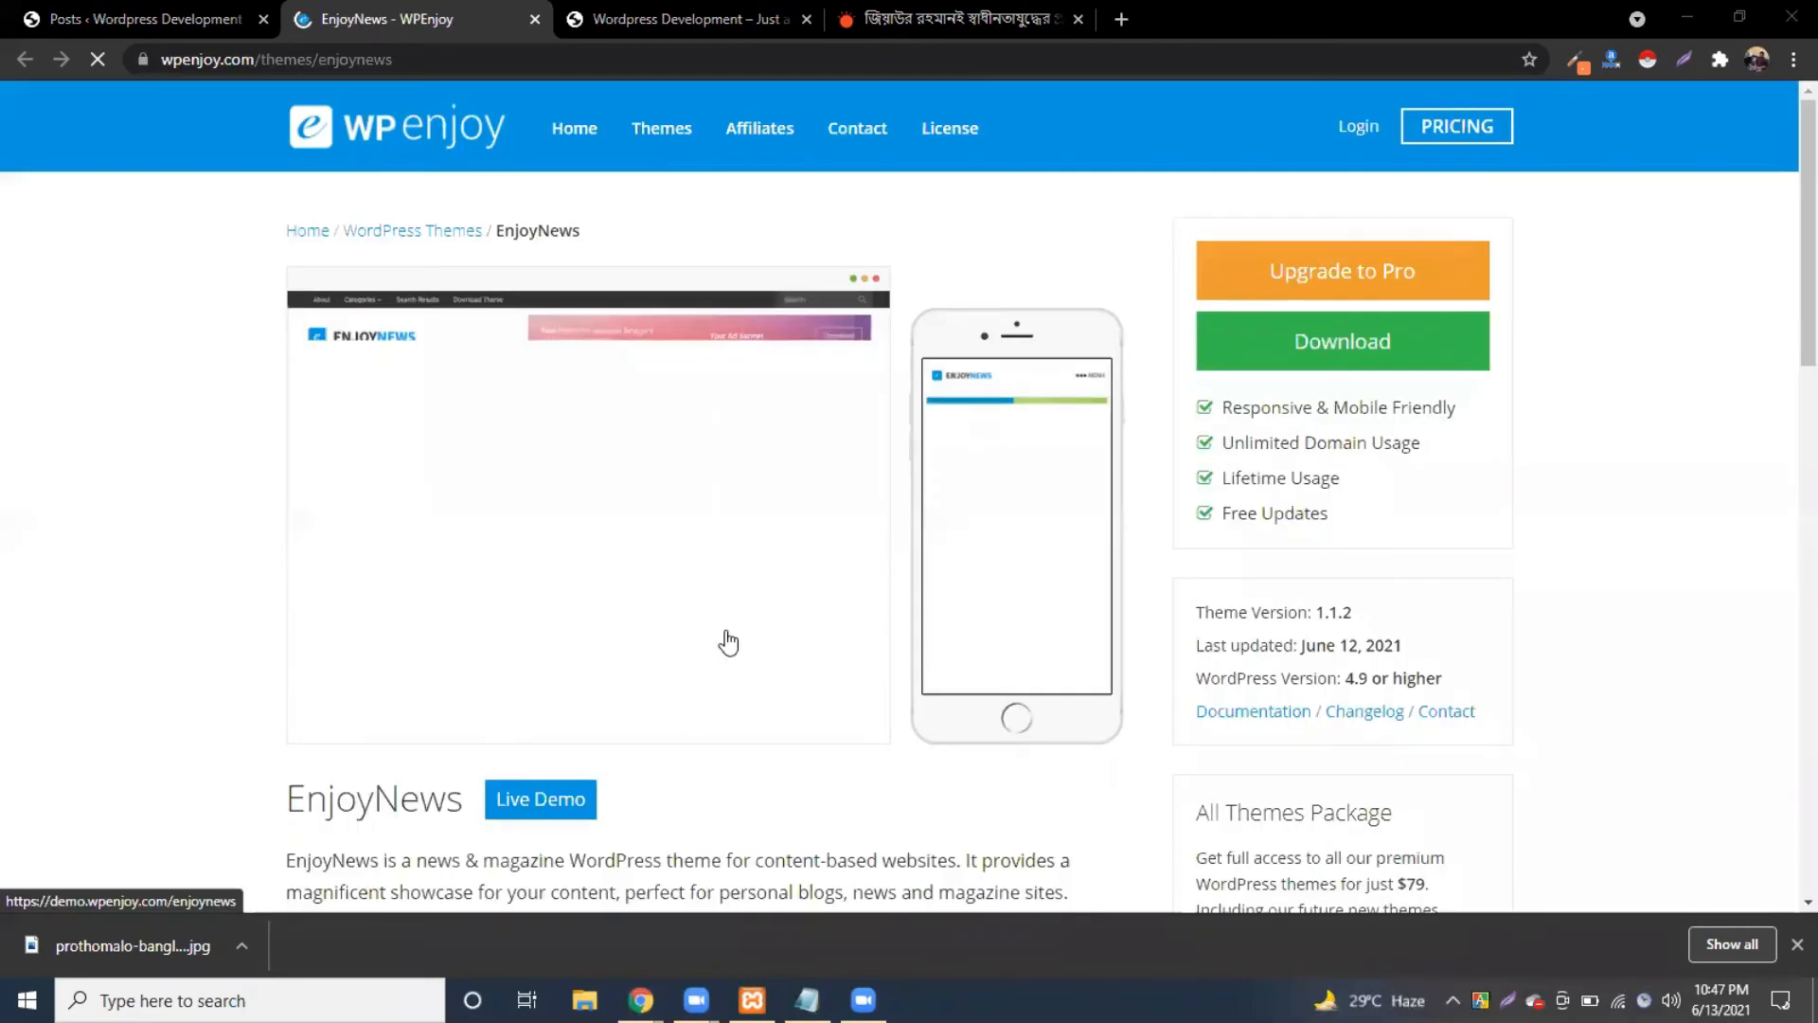
Step: Scroll through the EnjoyNews Free vs Pro table, then return to the WordPress Posts tab
{"action": "scroll", "coordinate": [653, 732], "scroll_direction": "down", "scroll_amount": 8}
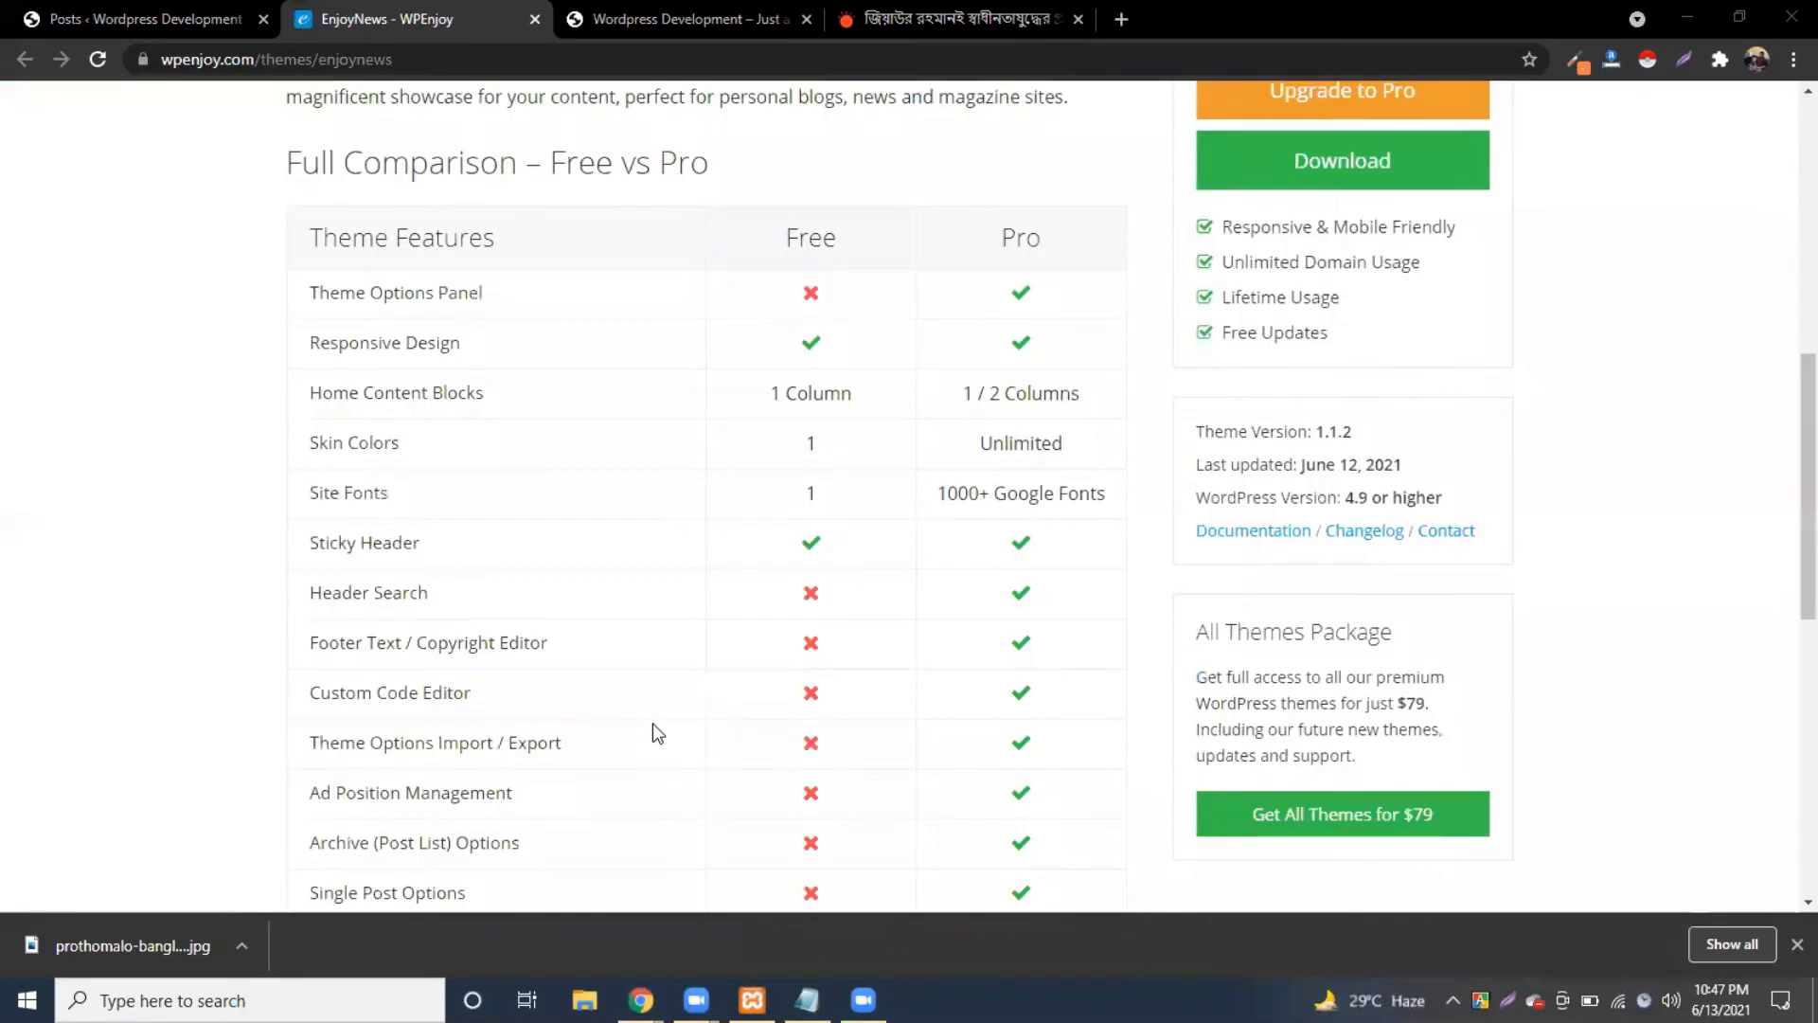
{"action": "scroll", "coordinate": [657, 712], "scroll_direction": "up", "scroll_amount": 1}
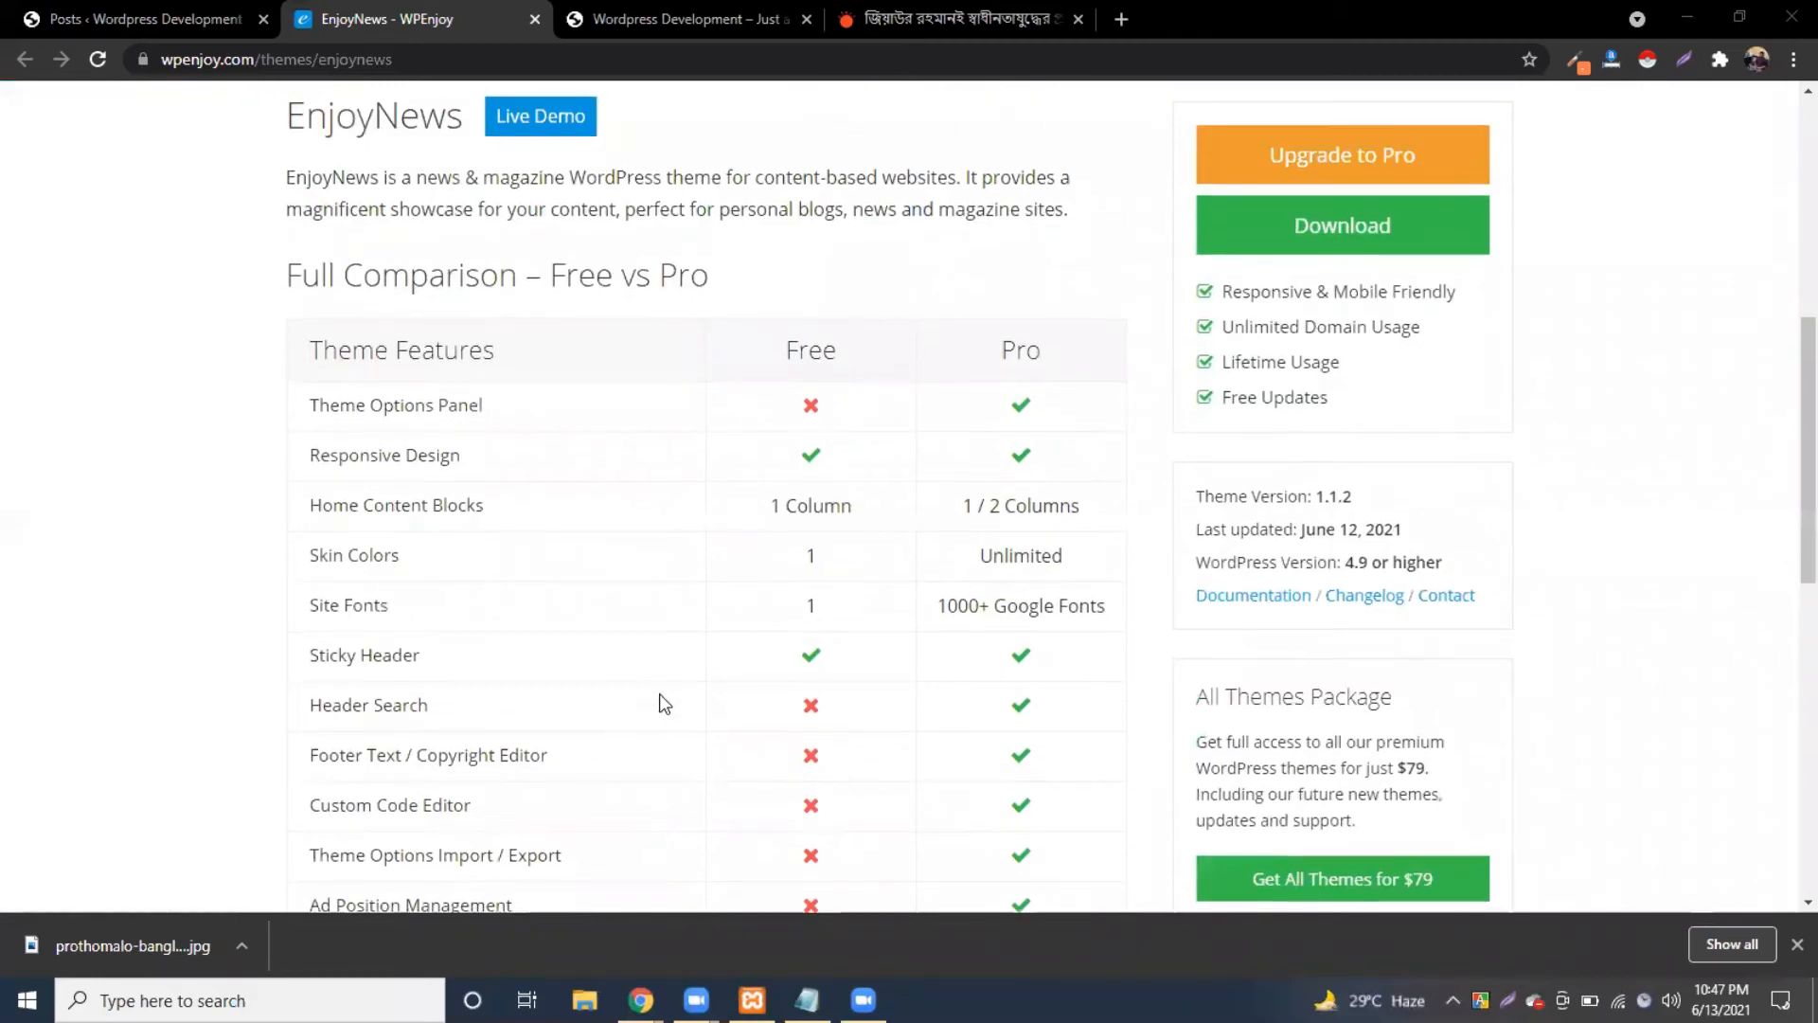
{"action": "scroll", "coordinate": [661, 699], "scroll_direction": "down", "scroll_amount": 7}
{"action": "scroll", "coordinate": [661, 702], "scroll_direction": "down", "scroll_amount": 3}
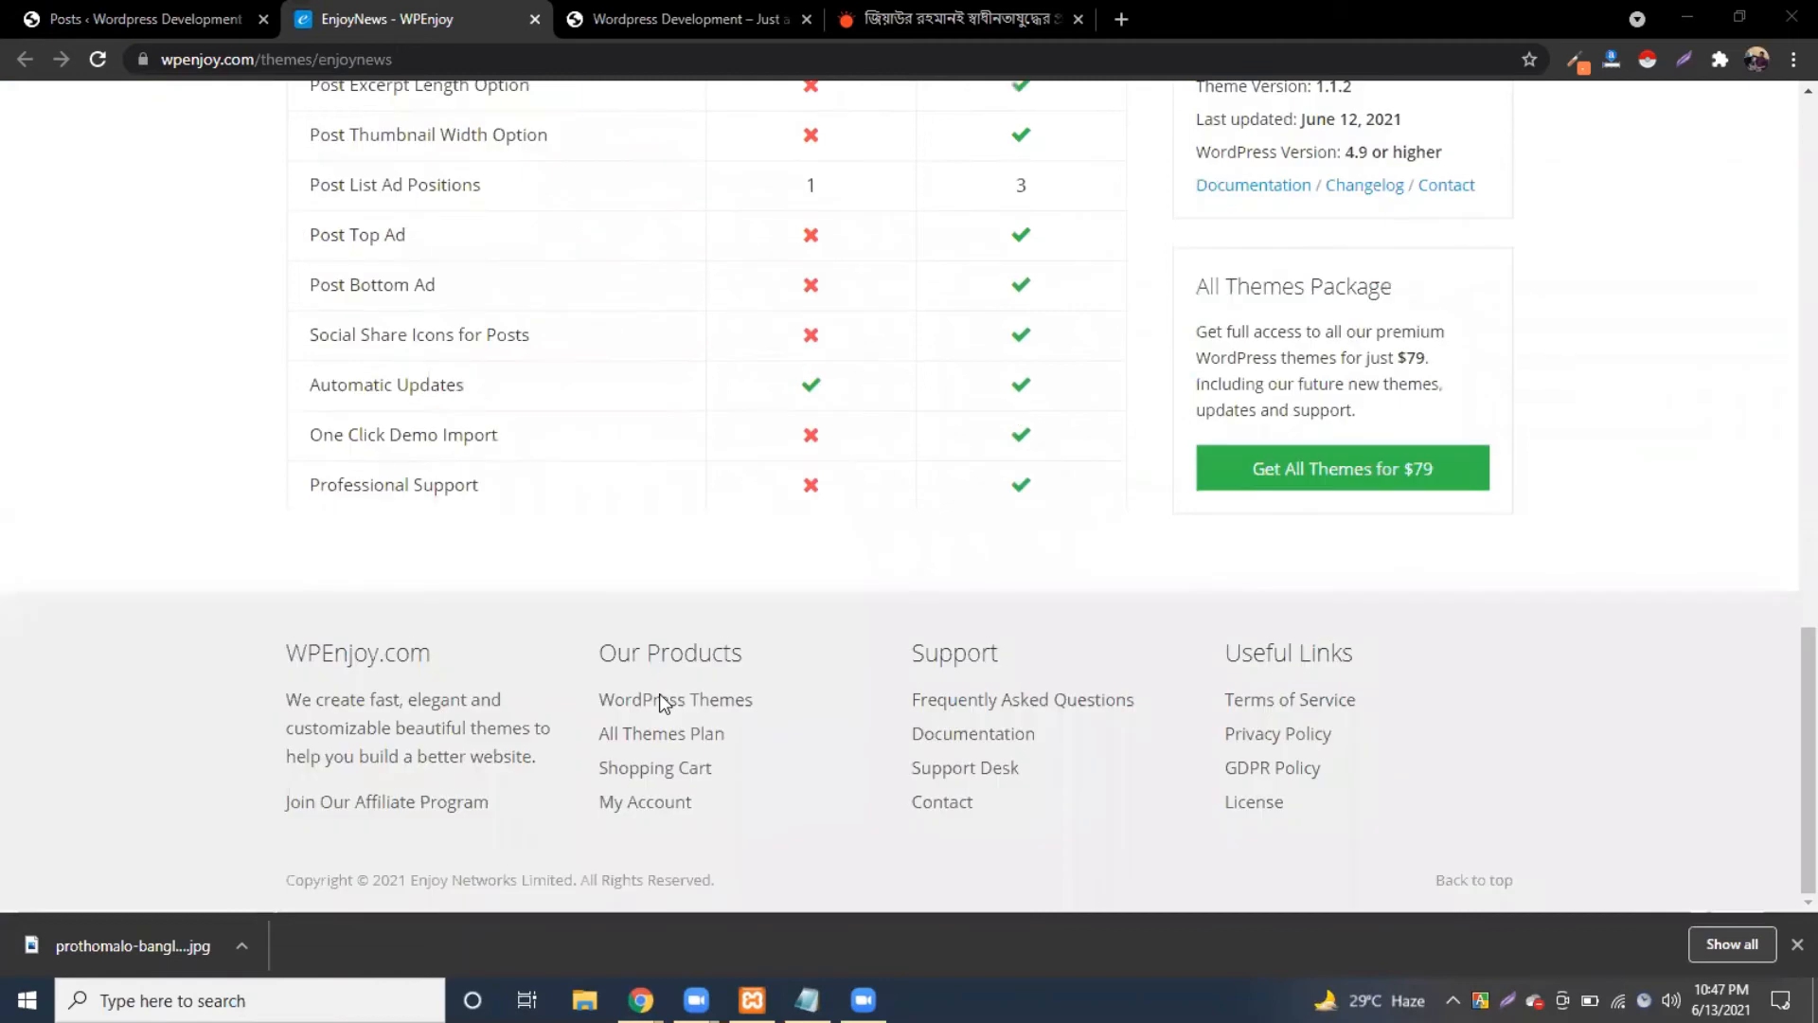
{"action": "scroll", "coordinate": [661, 701], "scroll_direction": "up", "scroll_amount": 2}
{"action": "scroll", "coordinate": [1298, 455], "scroll_direction": "up", "scroll_amount": 6}
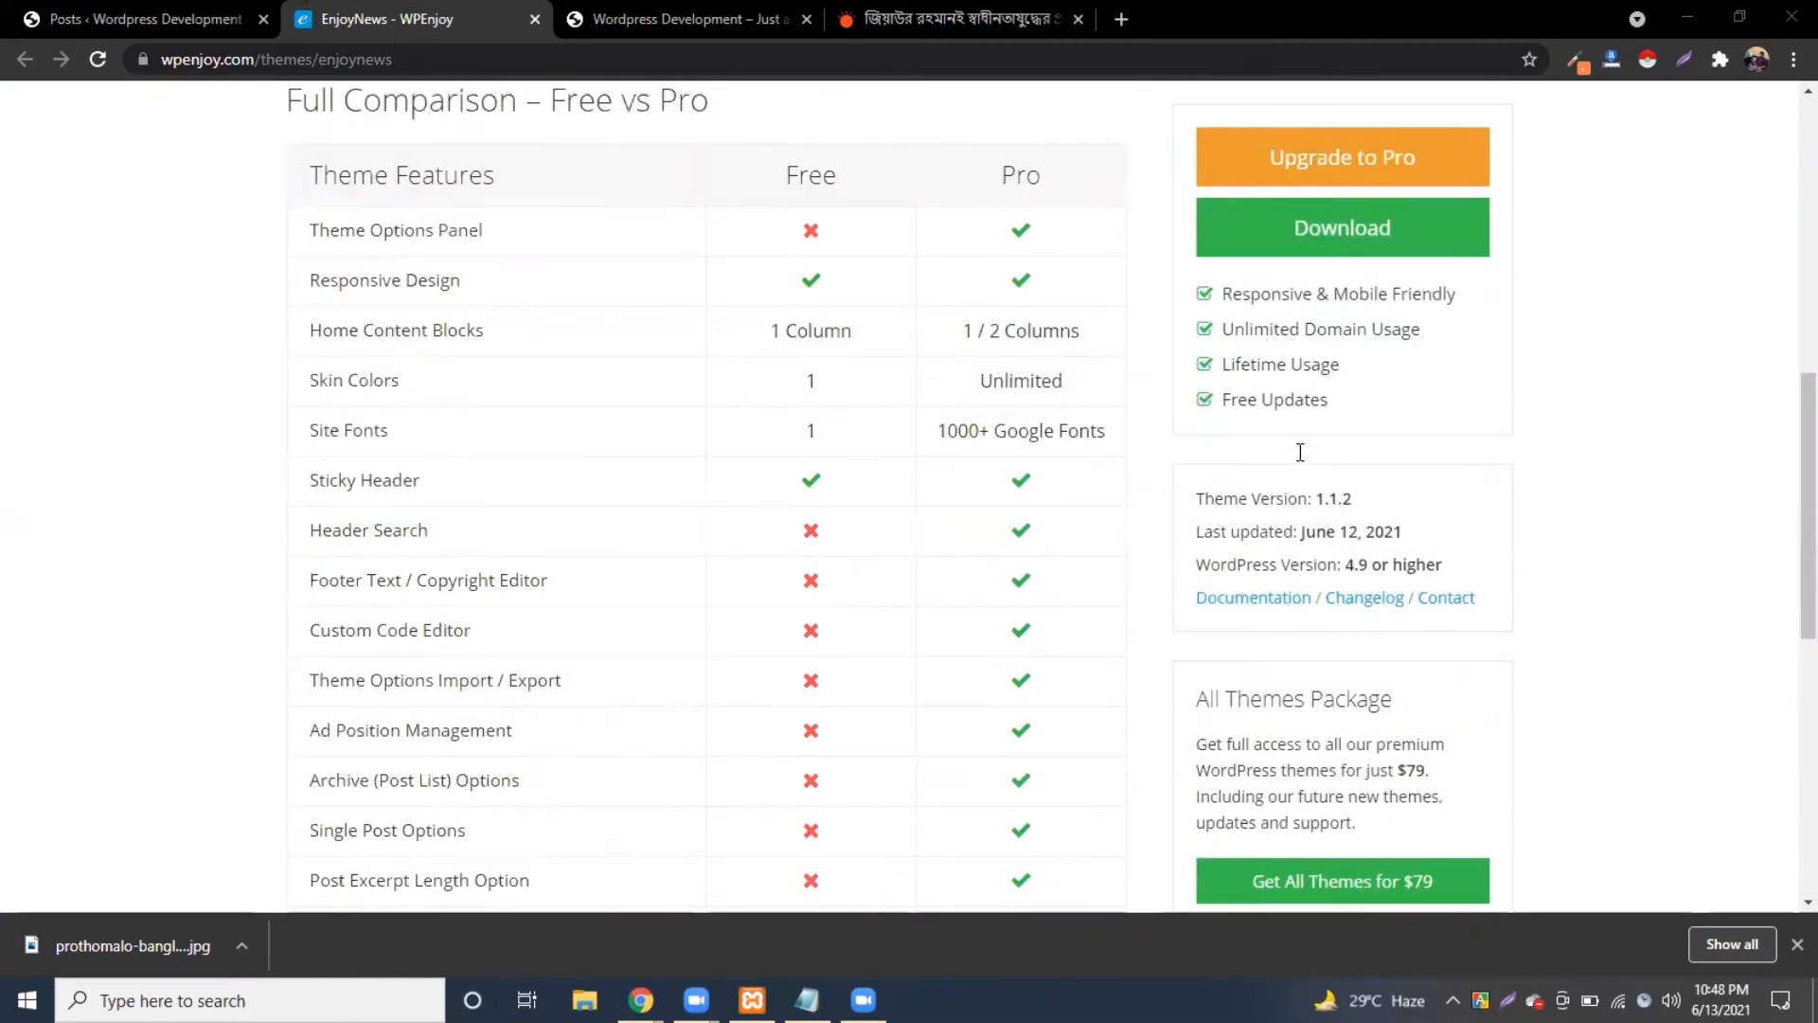
{"action": "scroll", "coordinate": [587, 488], "scroll_direction": "up", "scroll_amount": 5}
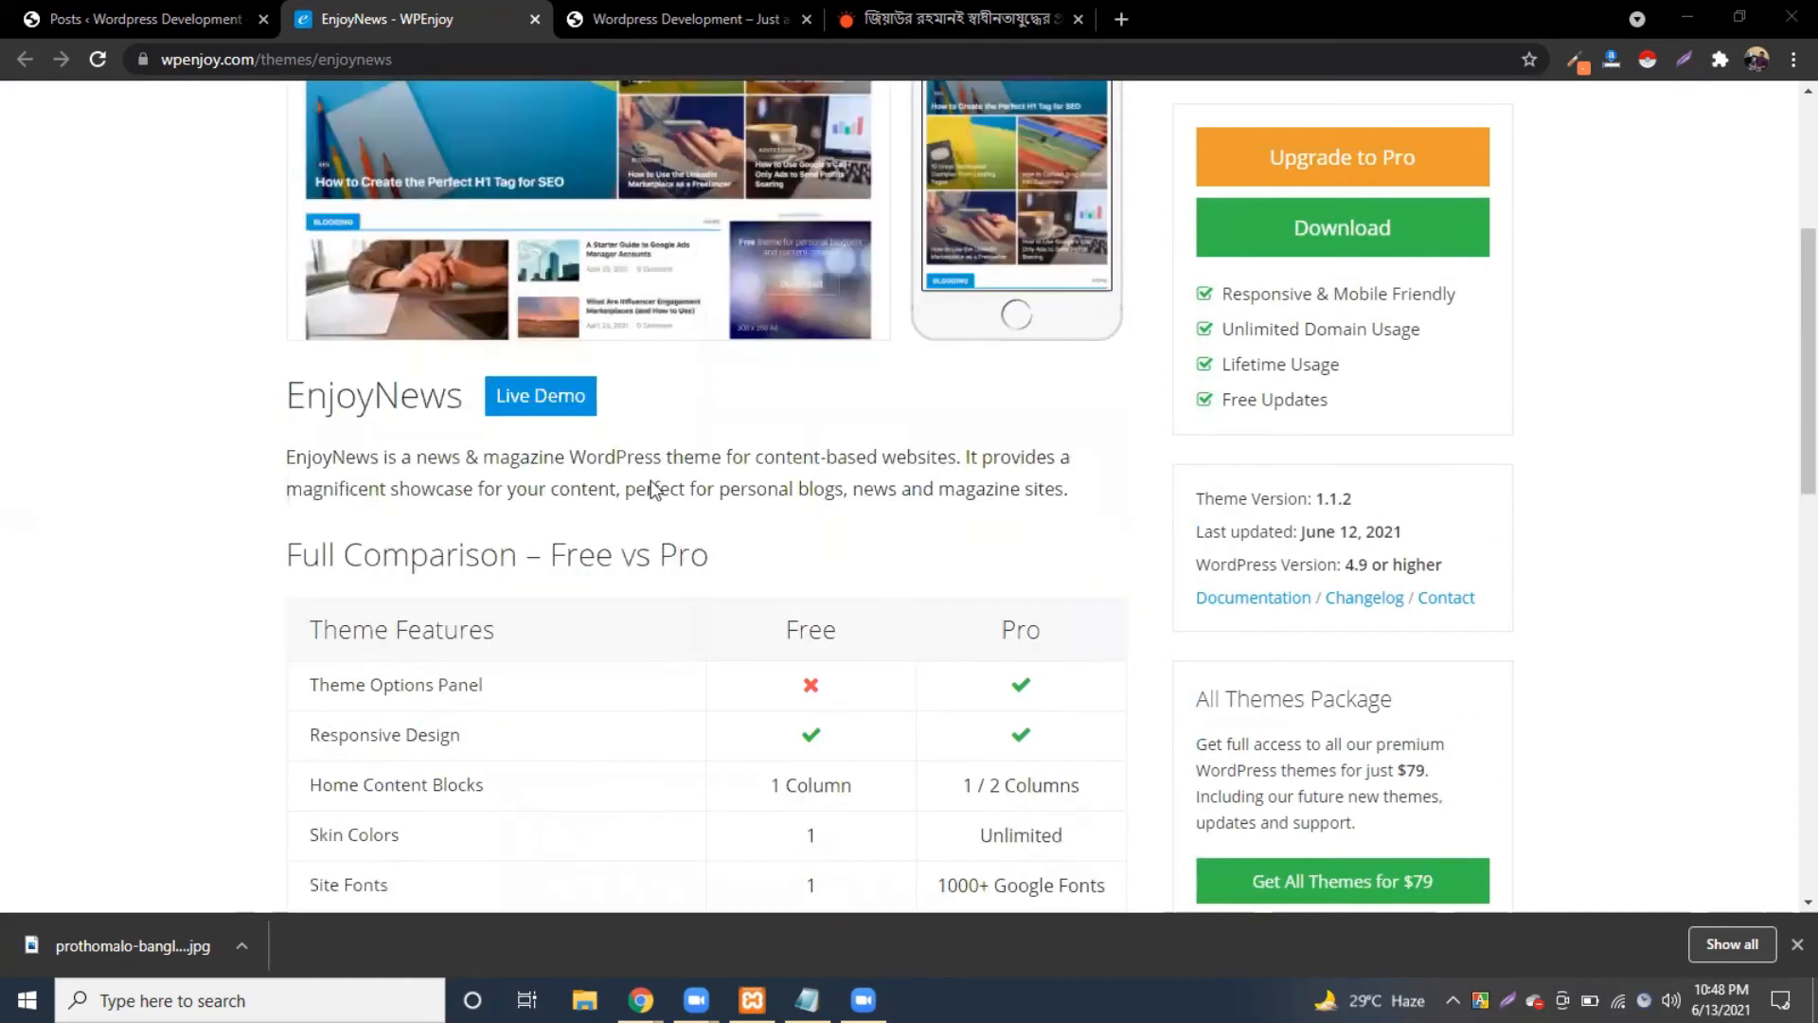
{"action": "scroll", "coordinate": [581, 497], "scroll_direction": "up", "scroll_amount": 4}
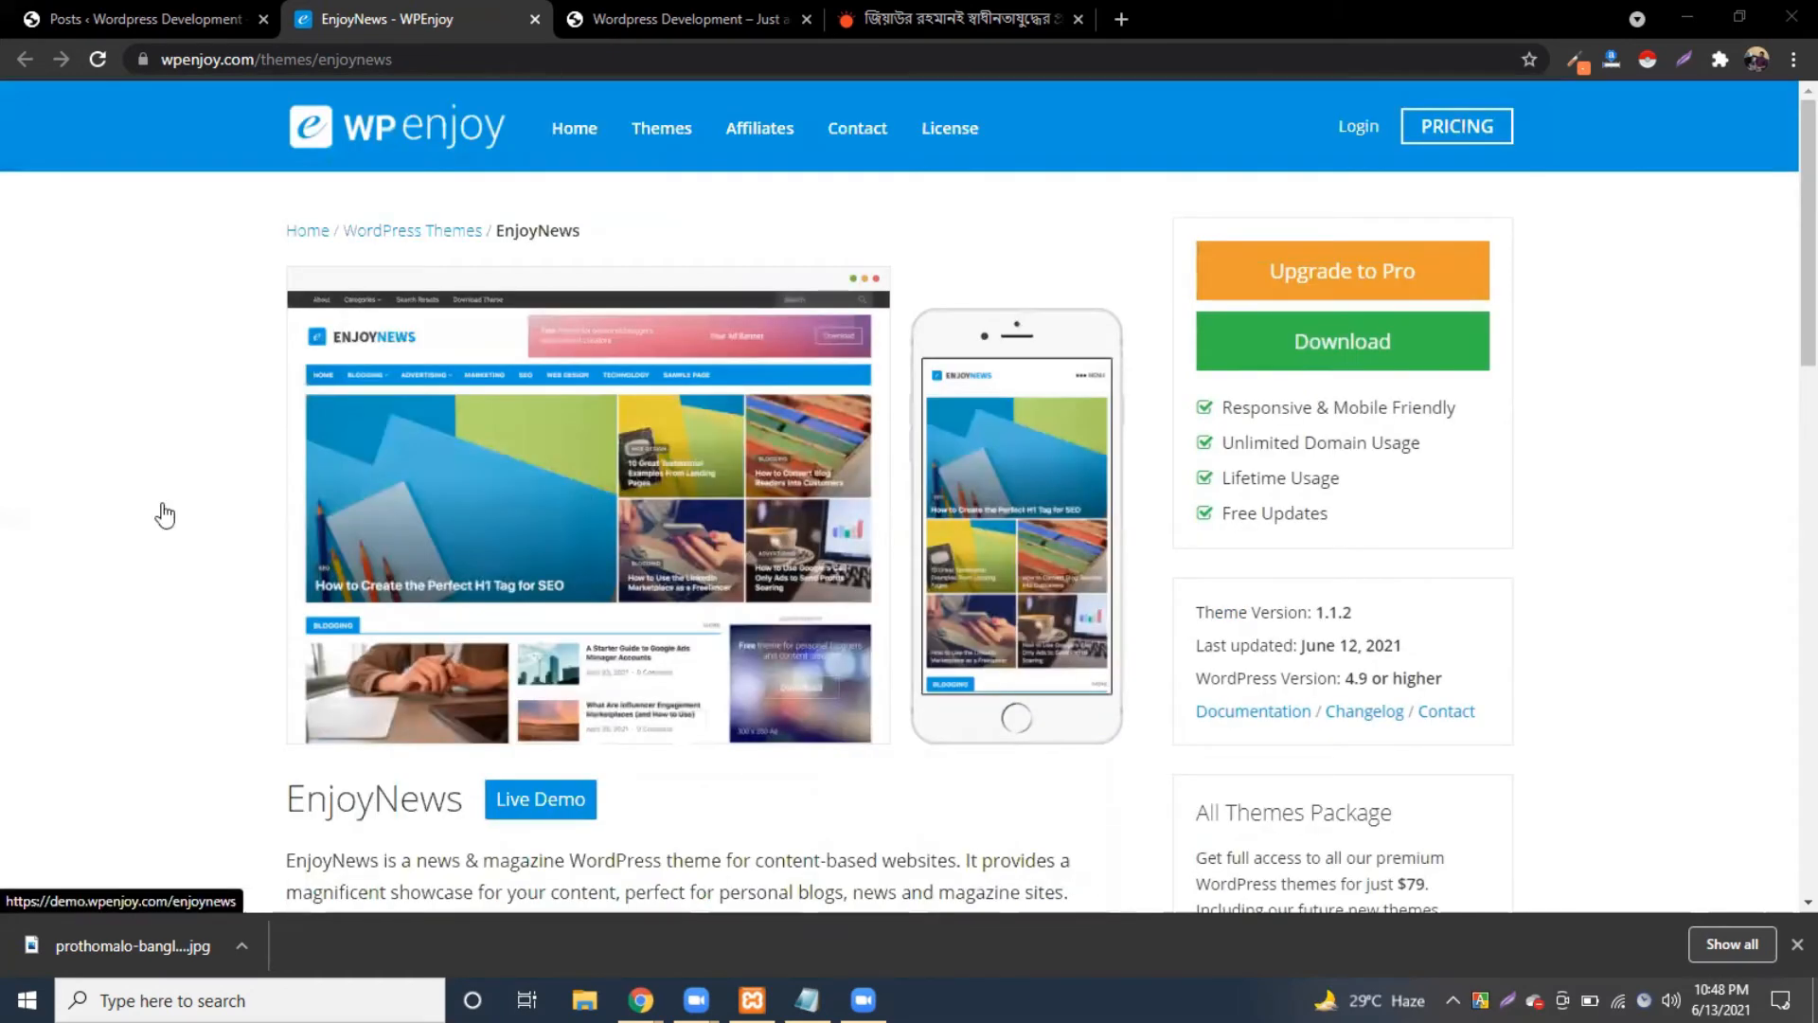
{"action": "key", "text": "ctrl+shift+Tab"}
{"action": "mouse_move", "coordinate": [101, 522]}
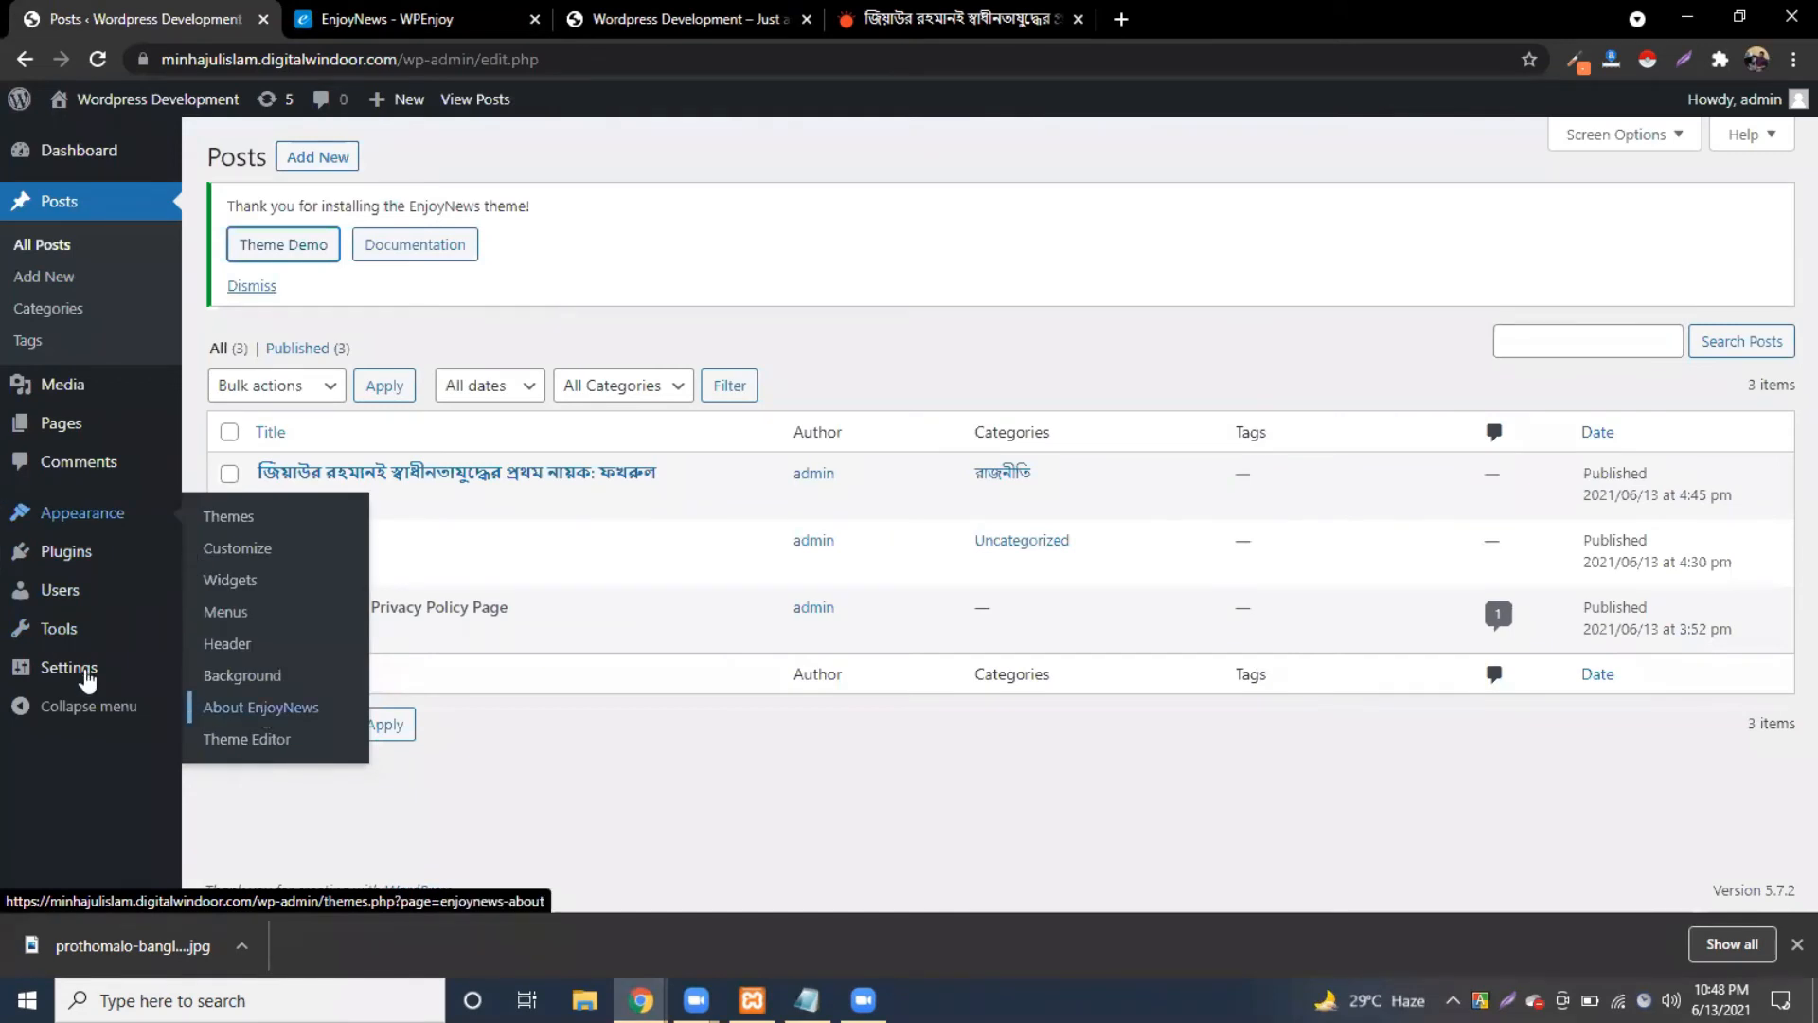
Step: Open Appearance > About EnjoyNews and launch its Theme Demo page on wpenjoy.com
{"action": "mouse_move", "coordinate": [66, 421]}
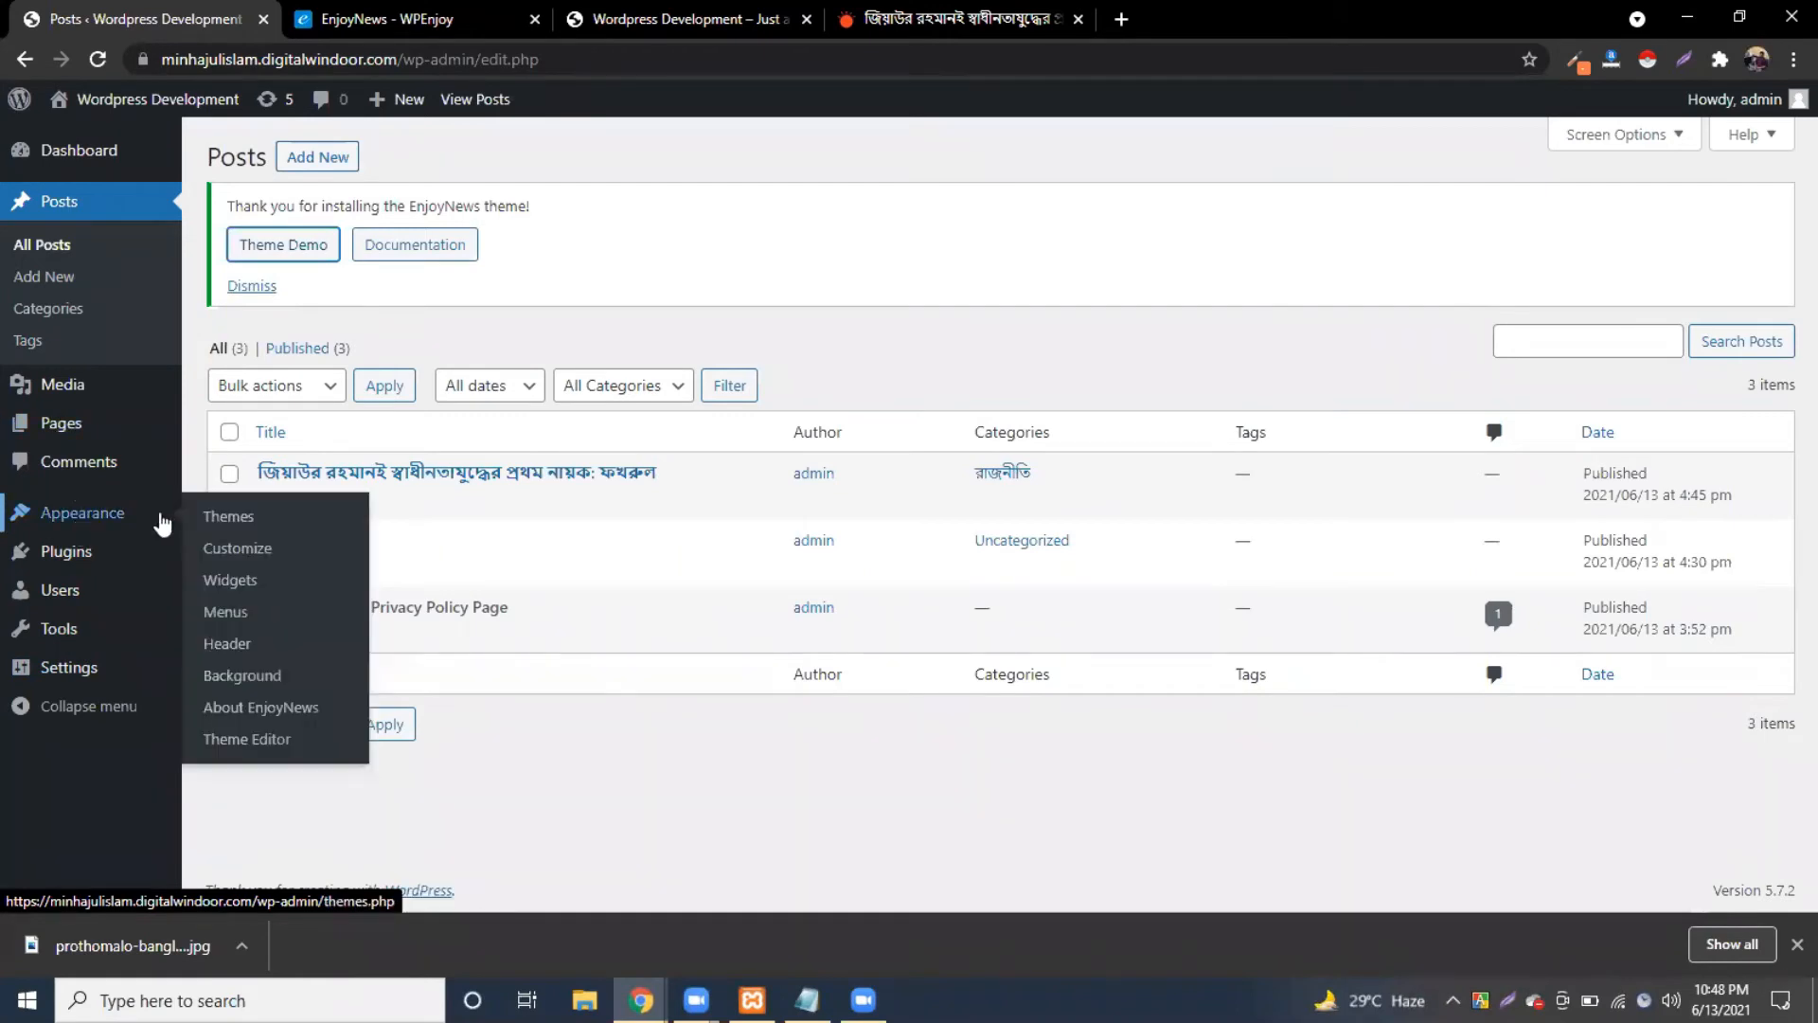
{"action": "left_click", "coordinate": [247, 711]}
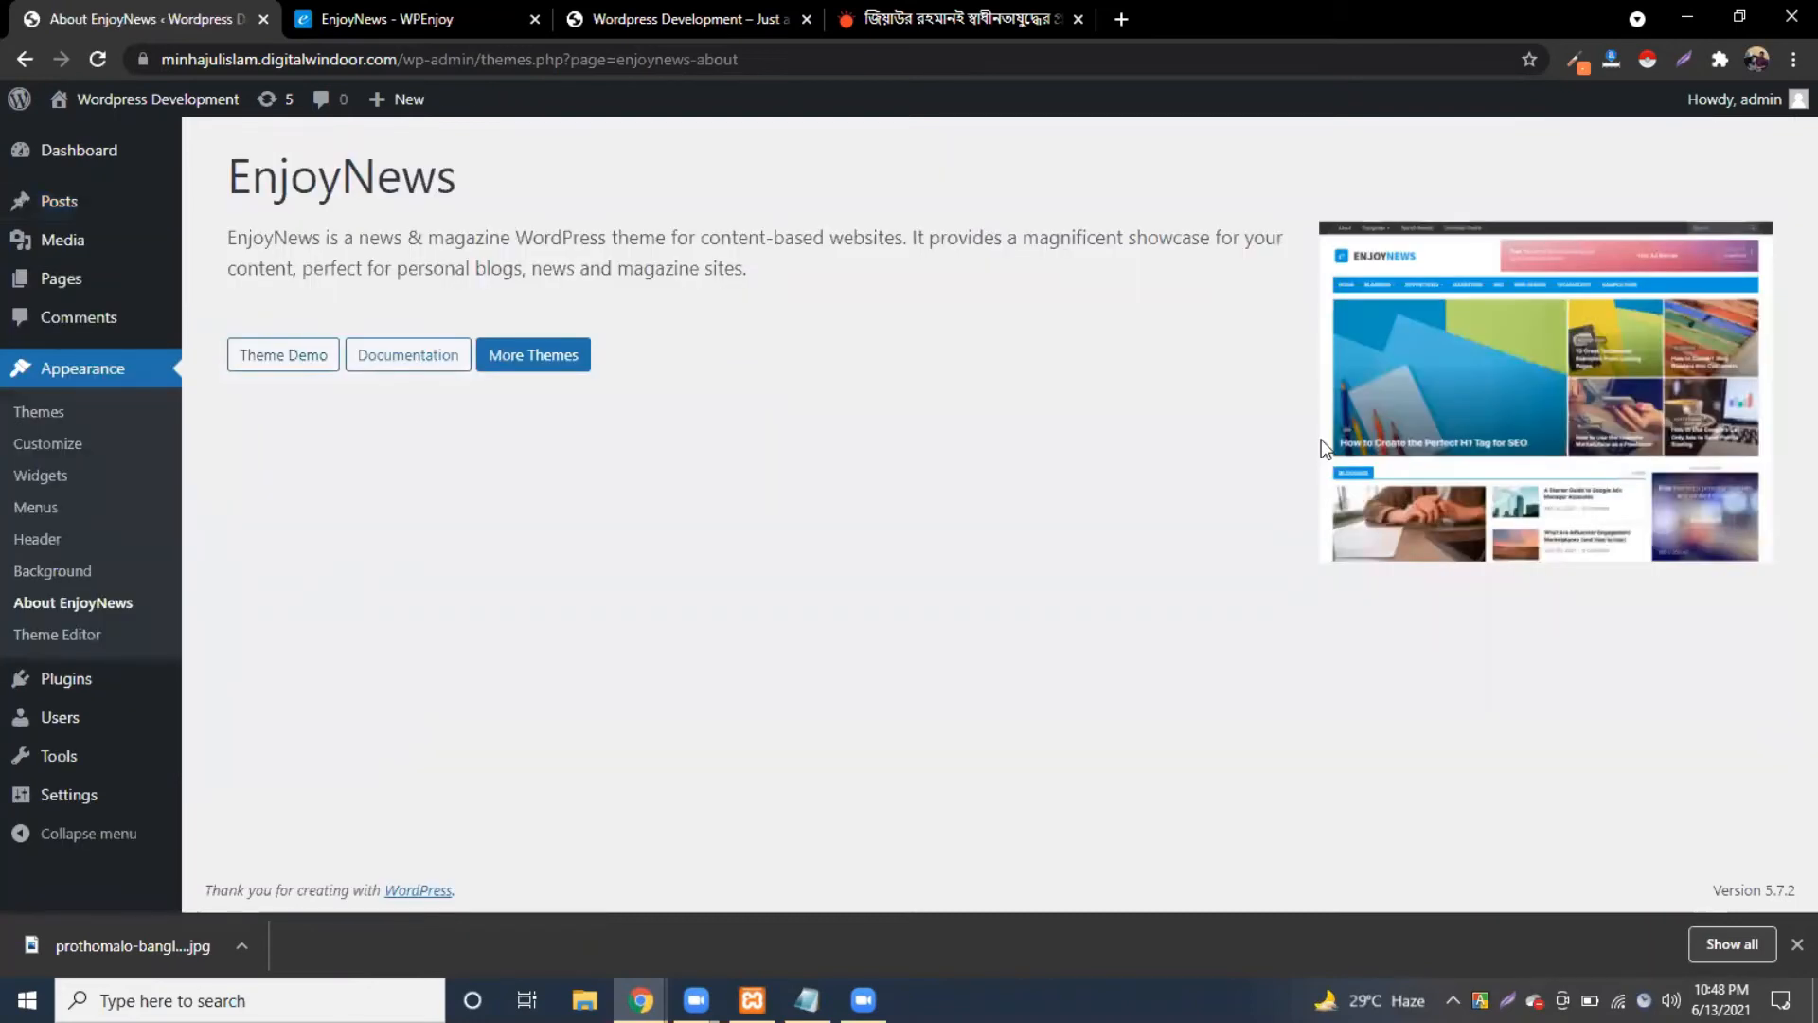
{"action": "left_click", "coordinate": [264, 359]}
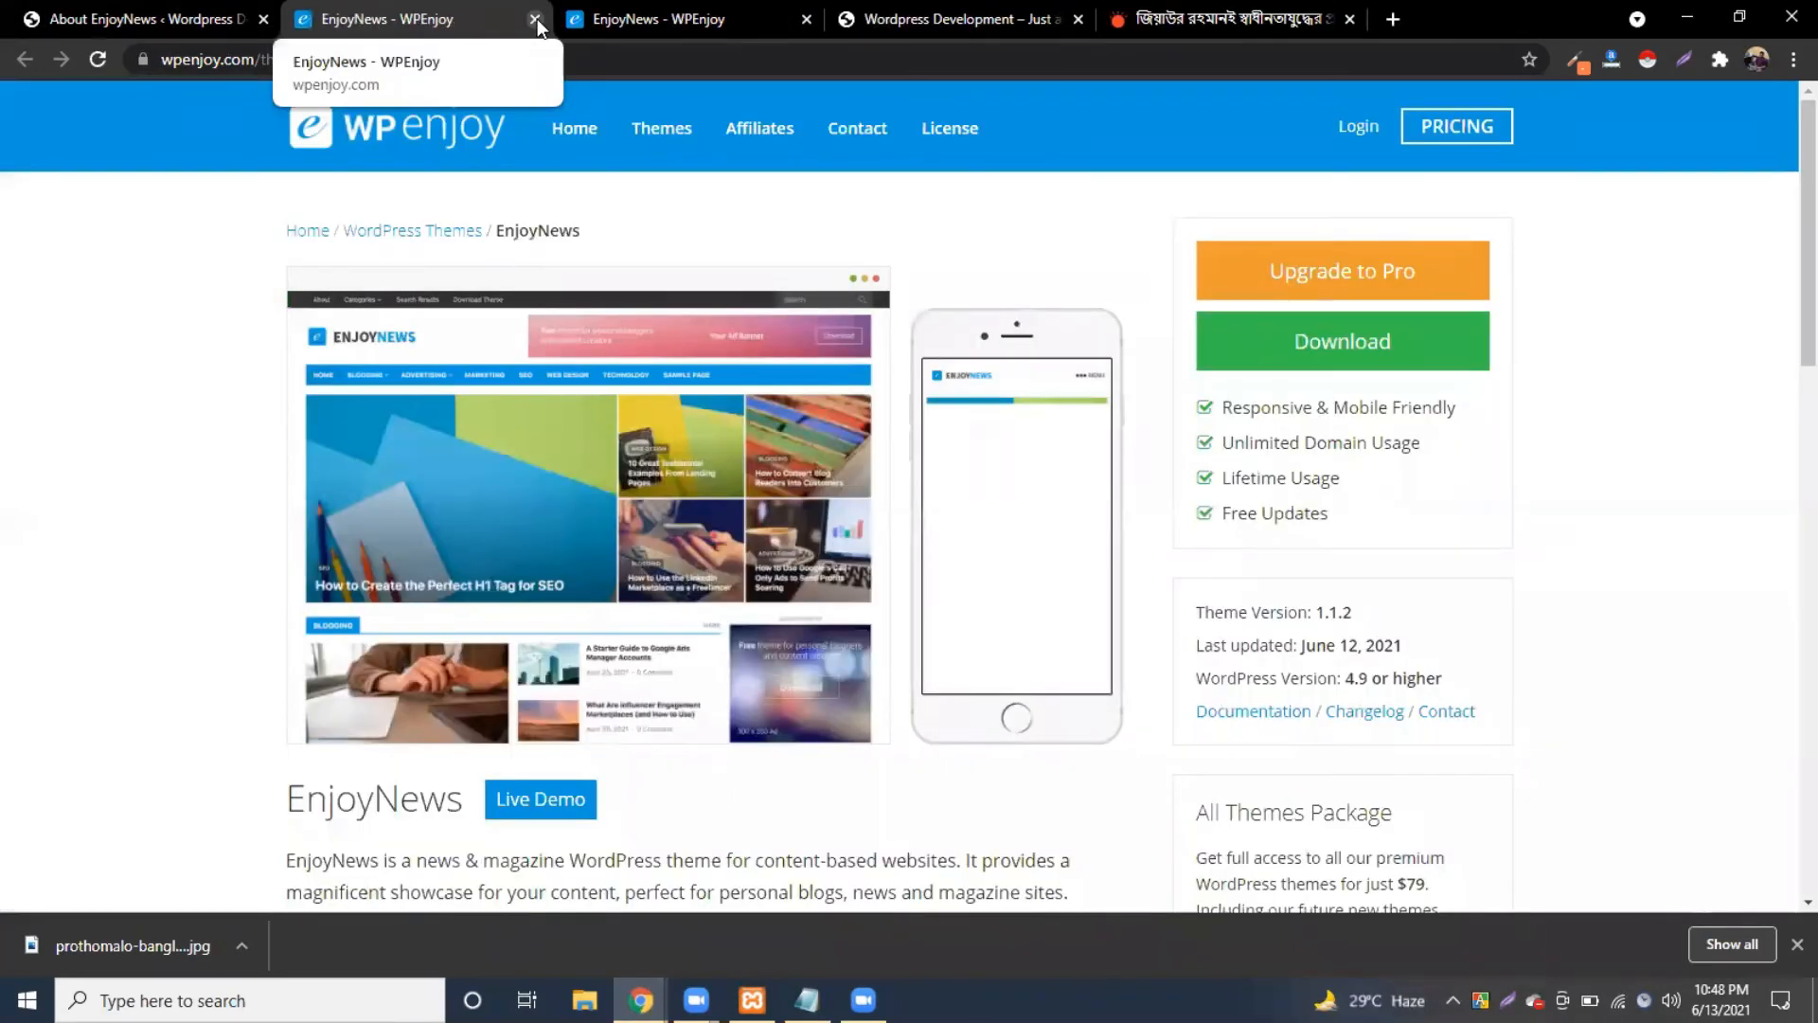
Step: Close the extra theme tab, read through the EnjoyNews documentation, then close it
{"action": "key", "text": "ctrl+w"}
{"action": "left_click", "coordinate": [391, 354]}
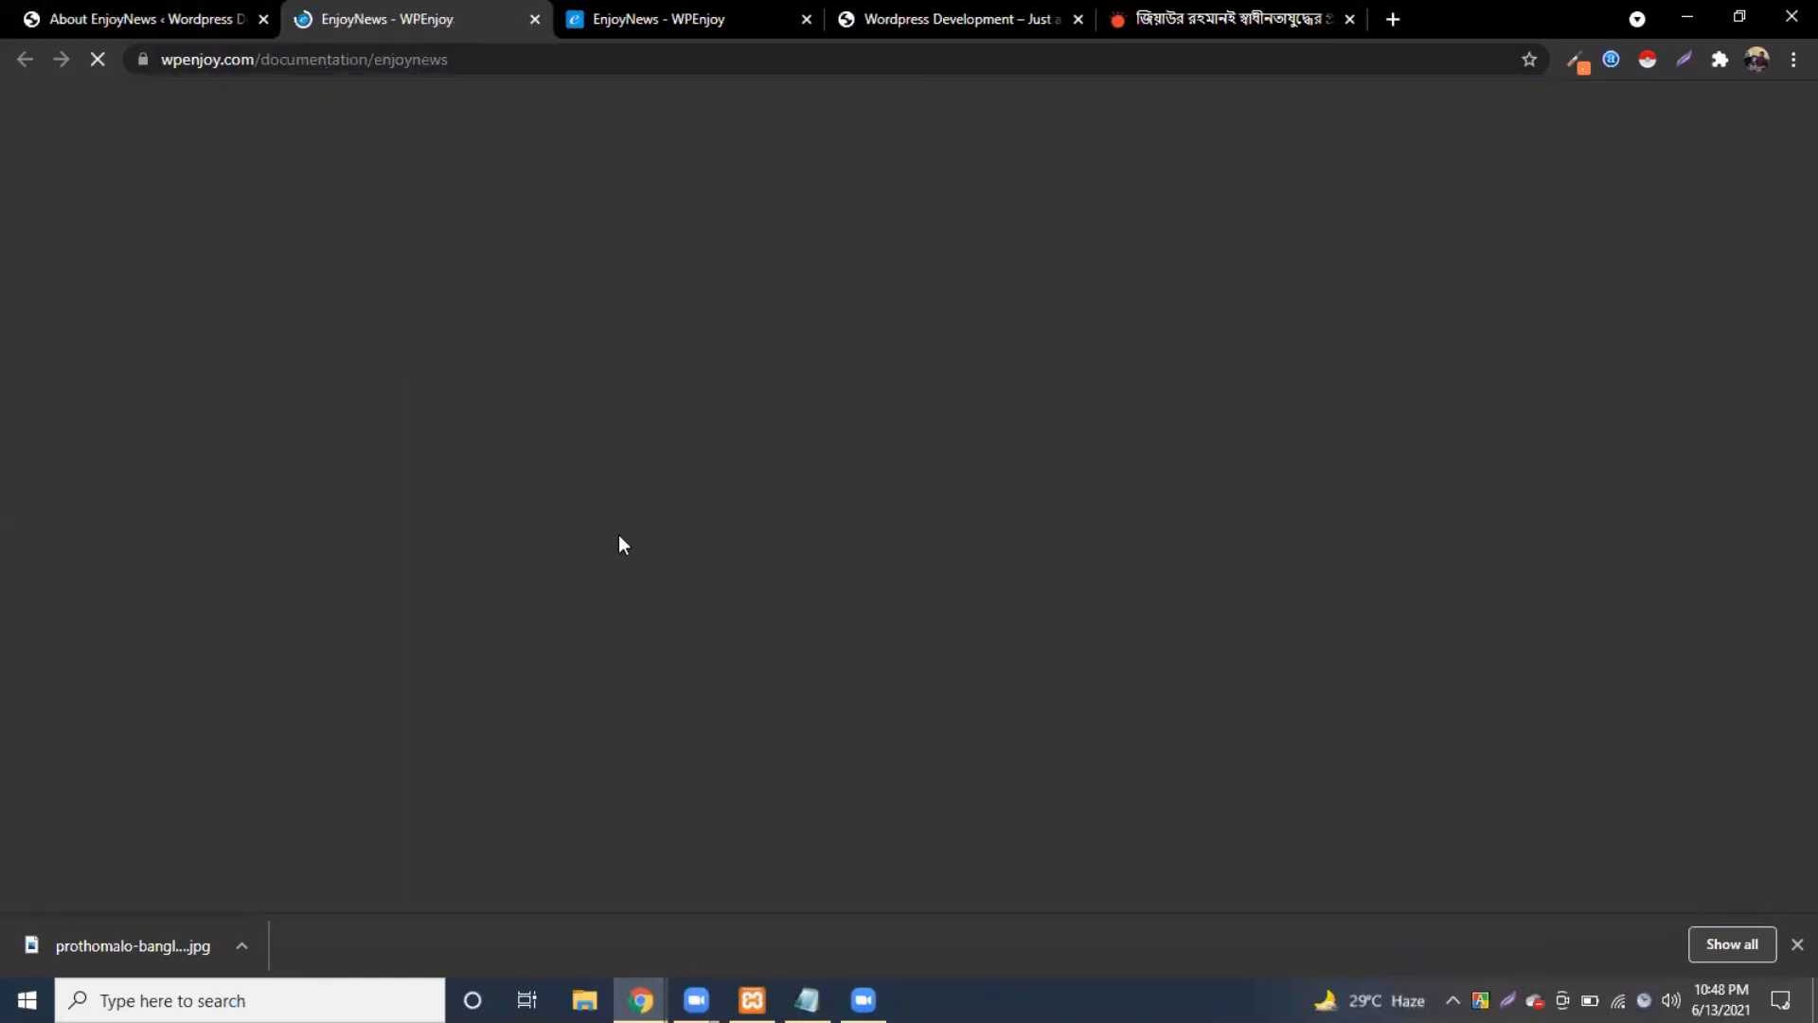
{"action": "scroll", "coordinate": [628, 526], "scroll_direction": "down", "scroll_amount": 5}
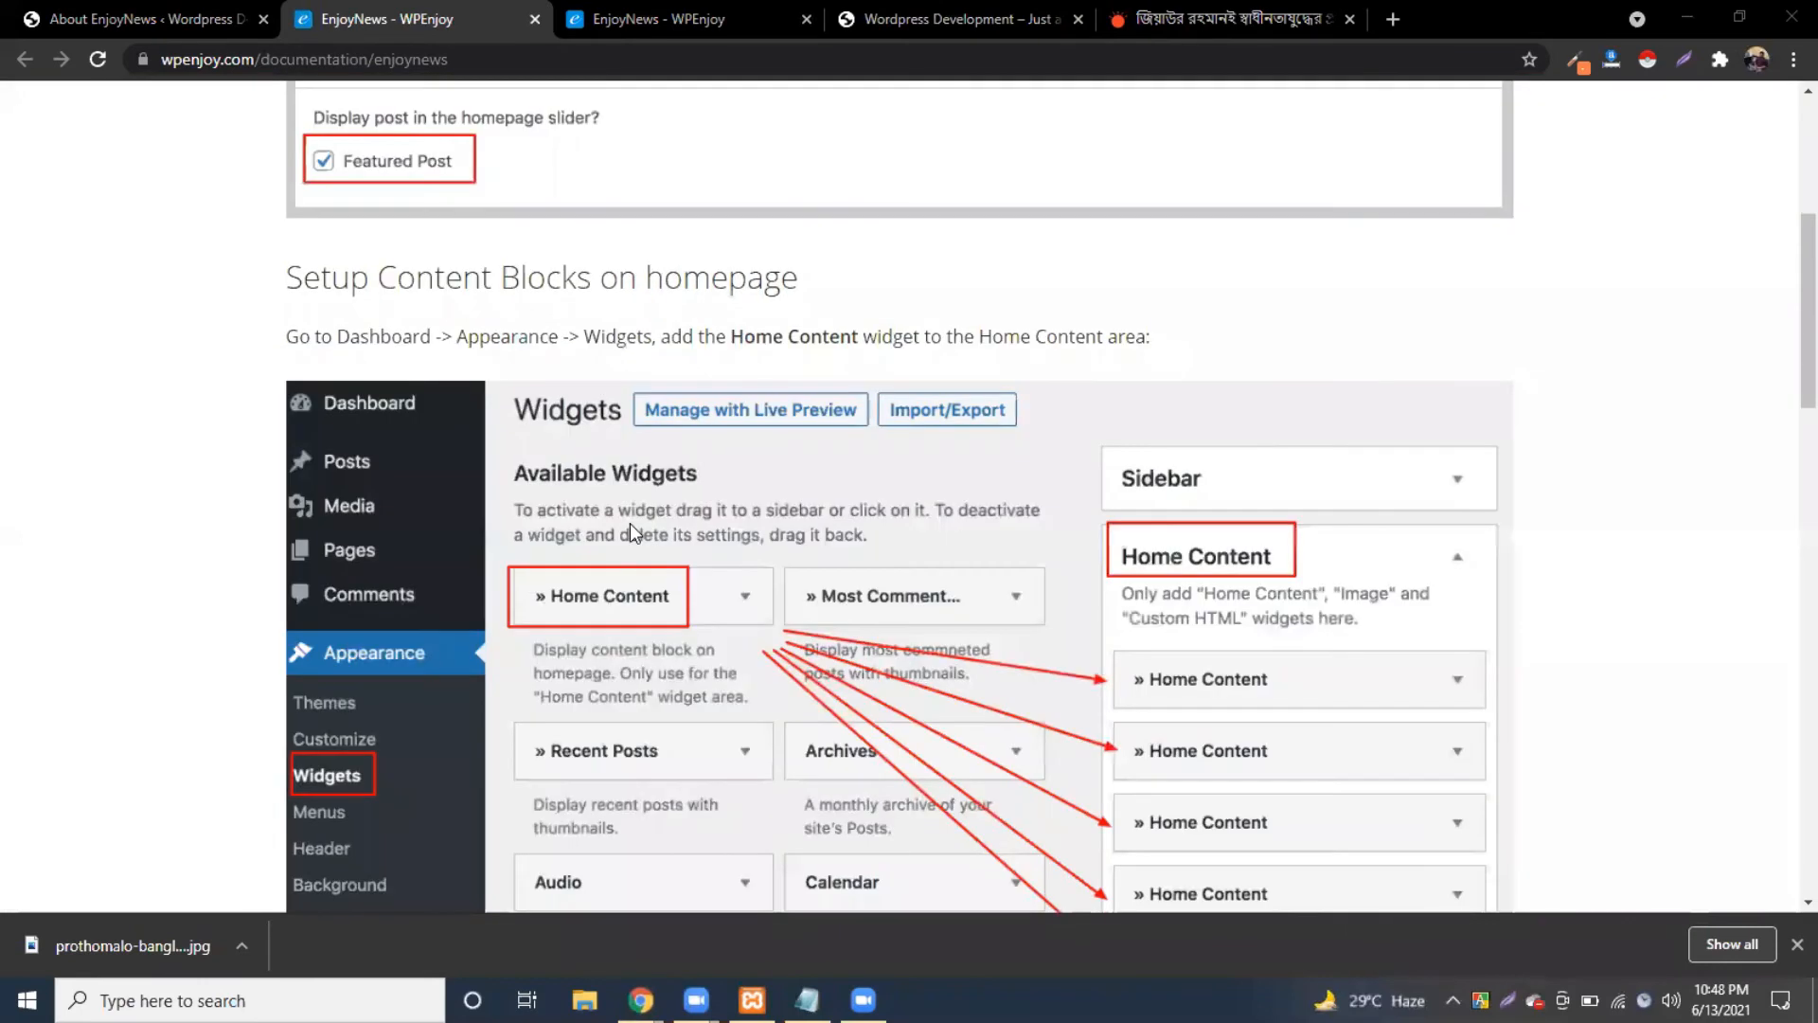
{"action": "scroll", "coordinate": [629, 523], "scroll_direction": "up", "scroll_amount": 2}
{"action": "scroll", "coordinate": [628, 523], "scroll_direction": "down", "scroll_amount": 8}
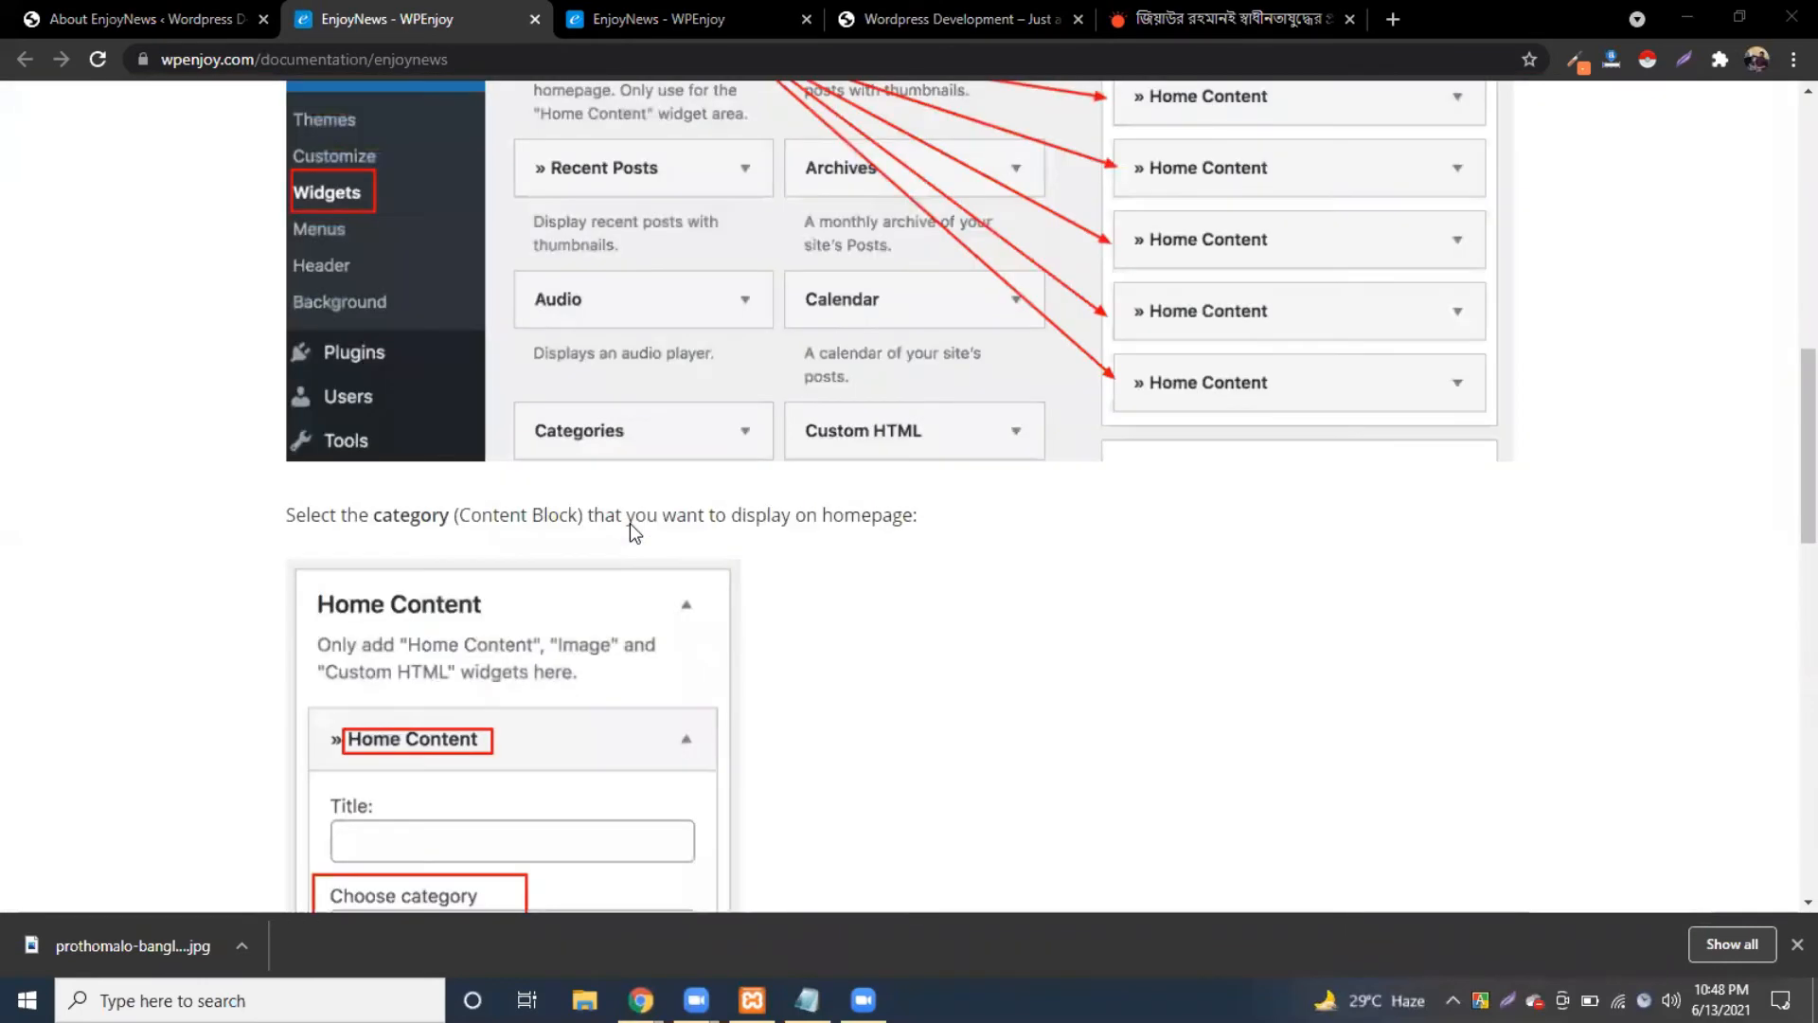
{"action": "scroll", "coordinate": [629, 521], "scroll_direction": "down", "scroll_amount": 15}
{"action": "scroll", "coordinate": [628, 511], "scroll_direction": "down", "scroll_amount": 3}
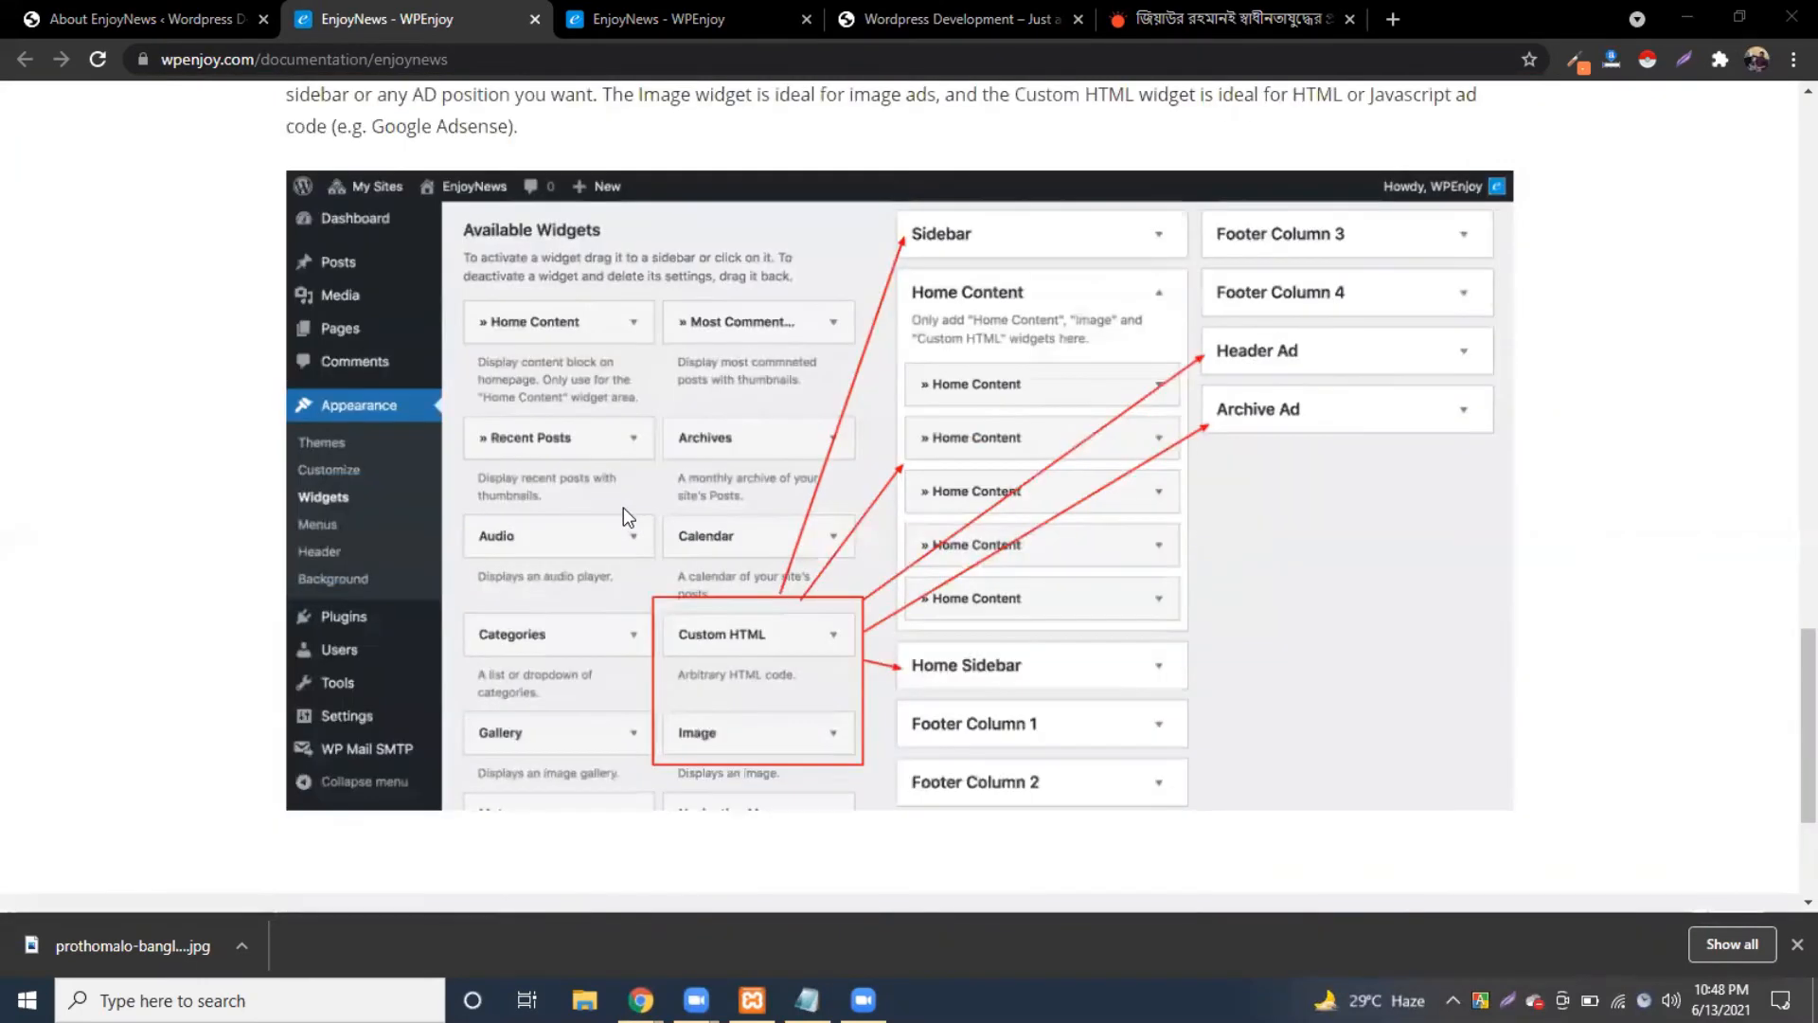
{"action": "scroll", "coordinate": [623, 508], "scroll_direction": "up", "scroll_amount": 4}
{"action": "scroll", "coordinate": [720, 481], "scroll_direction": "up", "scroll_amount": 10}
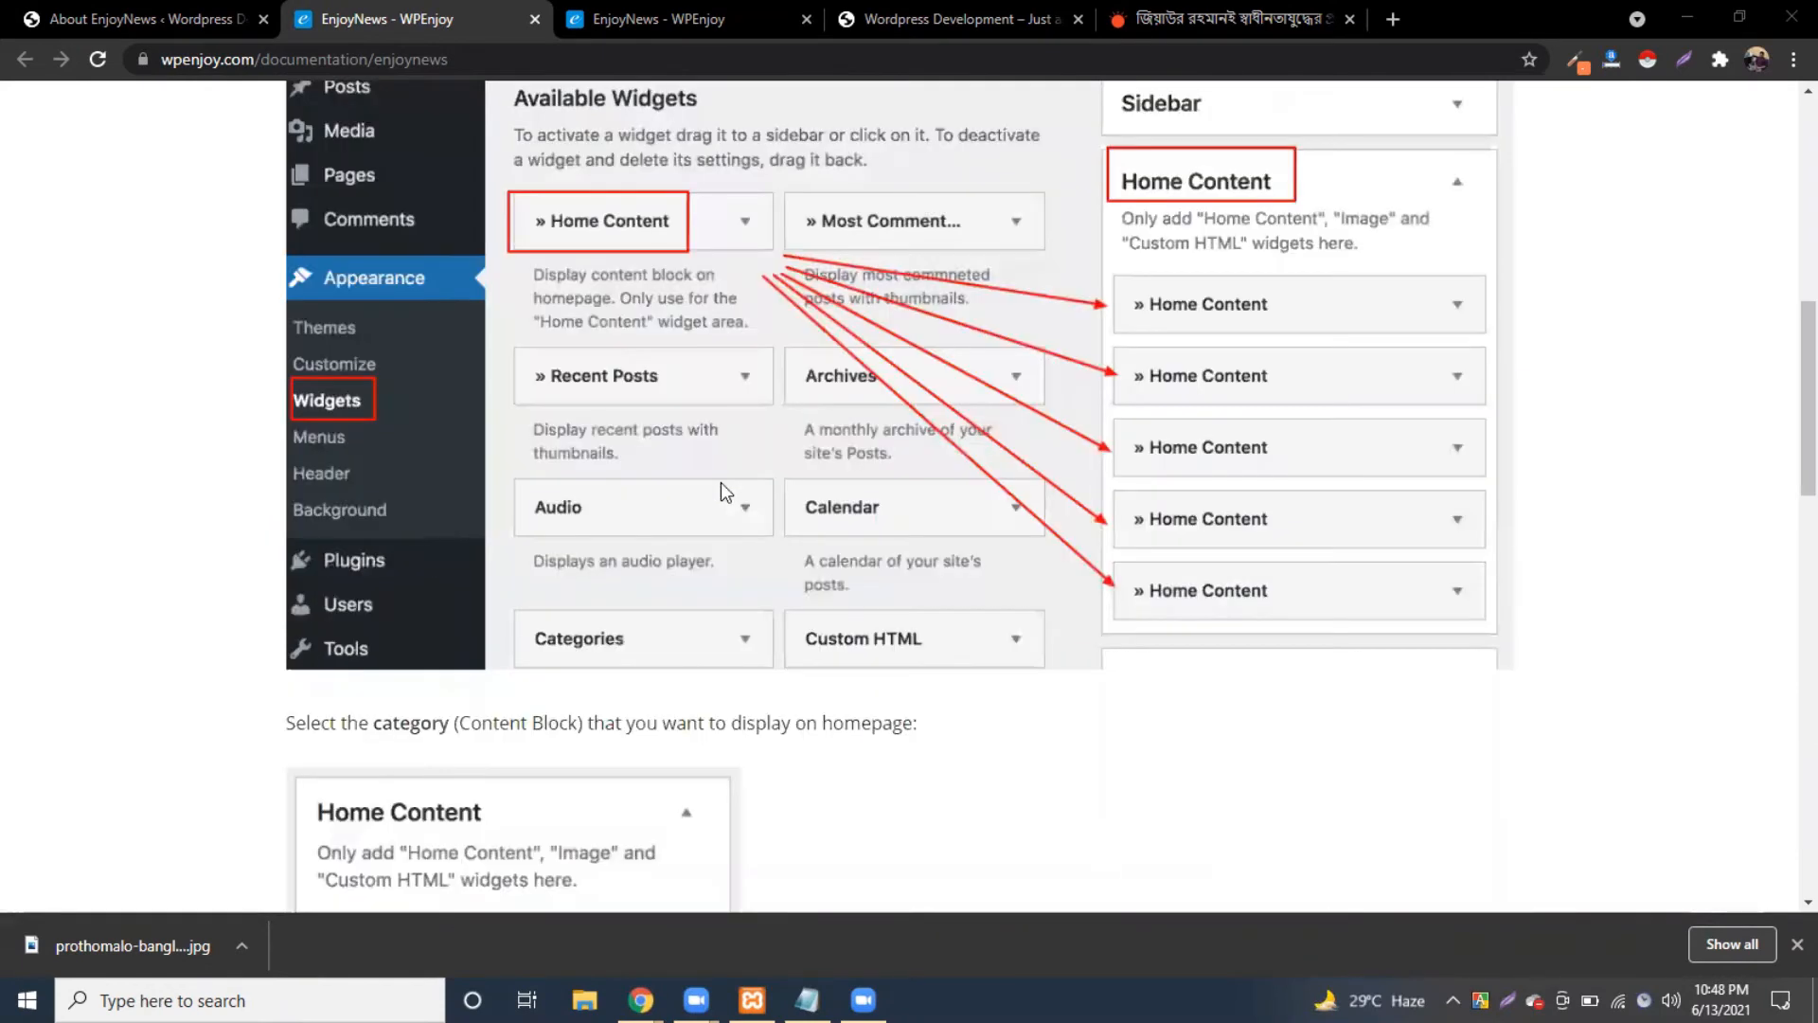
{"action": "scroll", "coordinate": [720, 481], "scroll_direction": "up", "scroll_amount": 8}
{"action": "scroll", "coordinate": [720, 481], "scroll_direction": "up", "scroll_amount": 3}
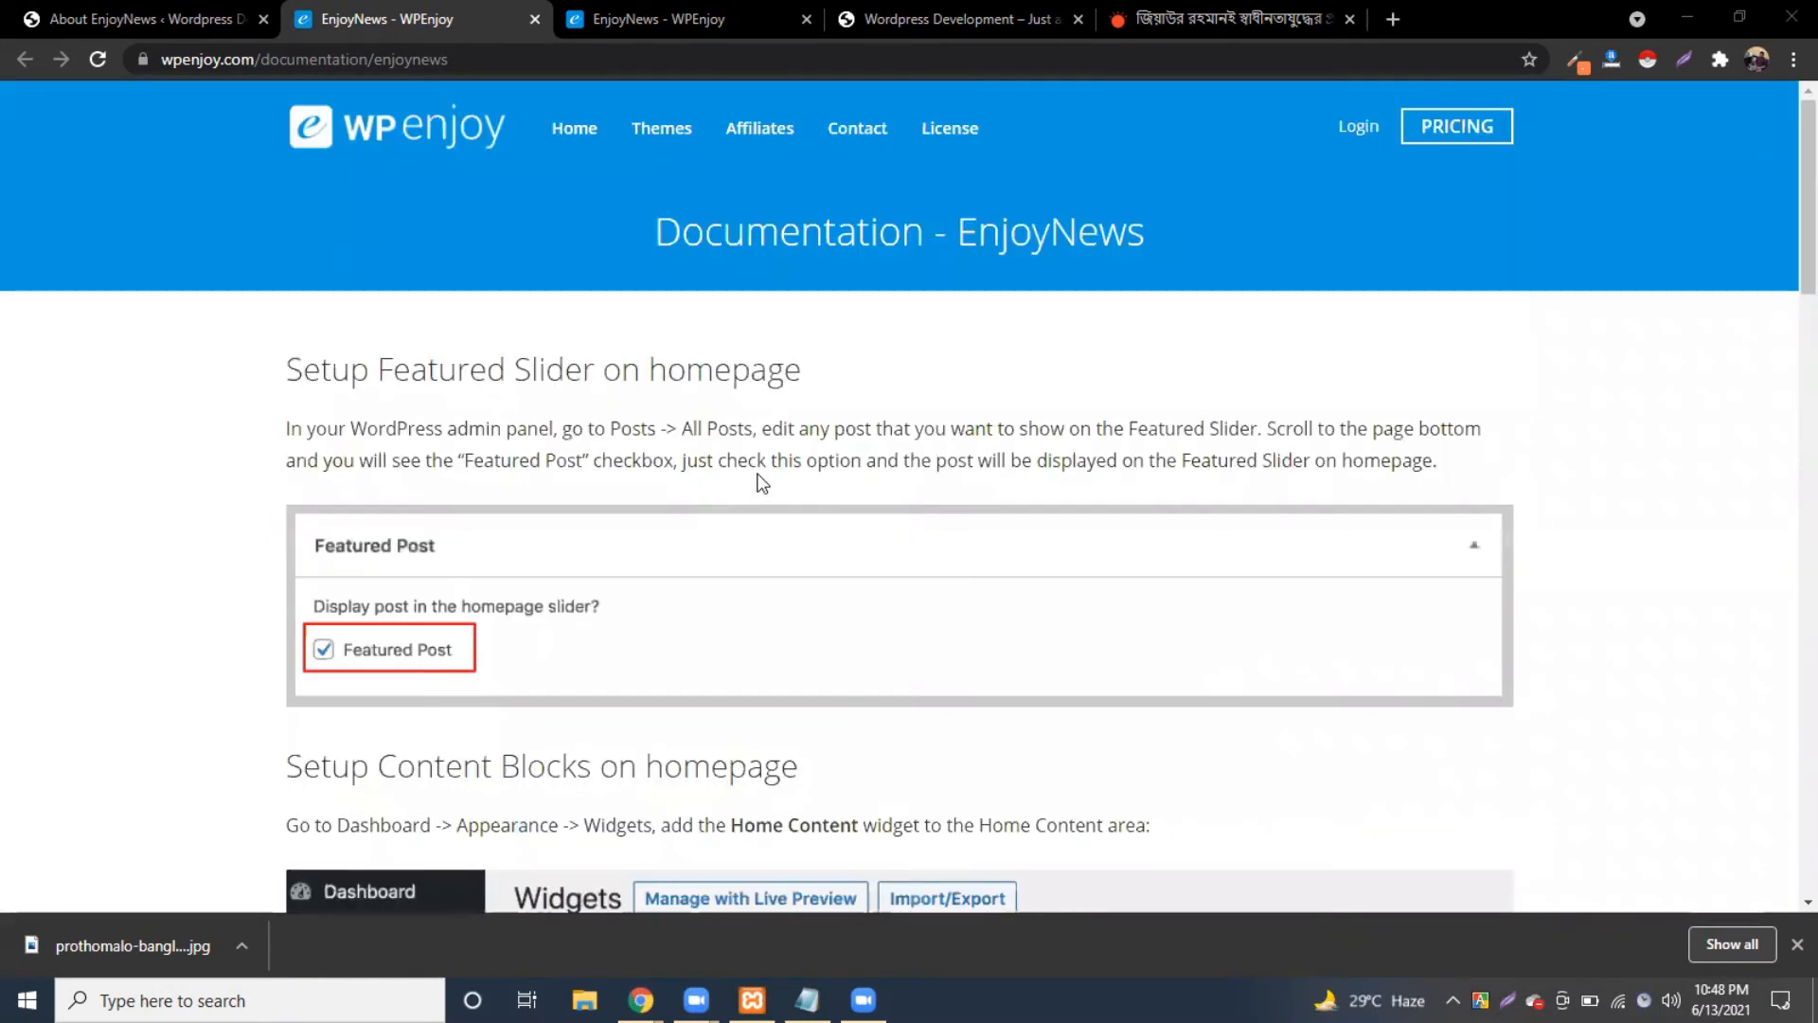
{"action": "left_click", "coordinate": [535, 19]}
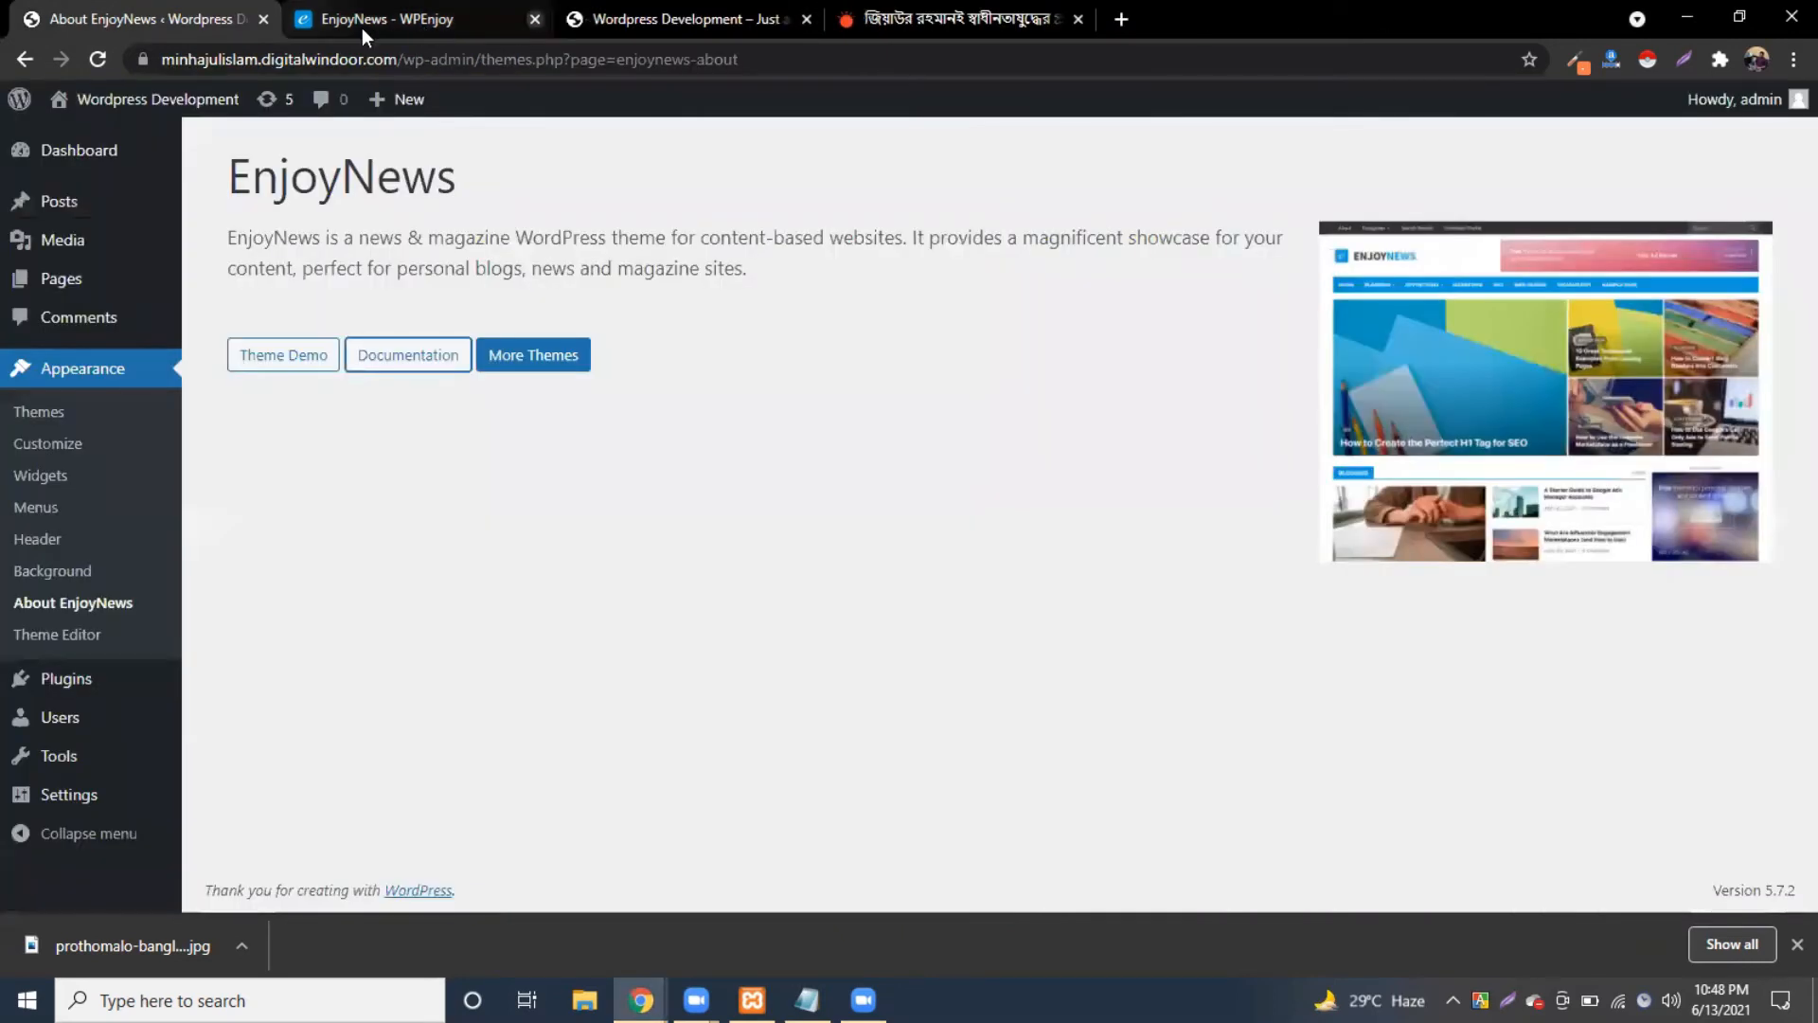
Step: Look over the EnjoyNews theme page once more, then close it to reveal the site's front page
{"action": "left_click", "coordinate": [419, 19]}
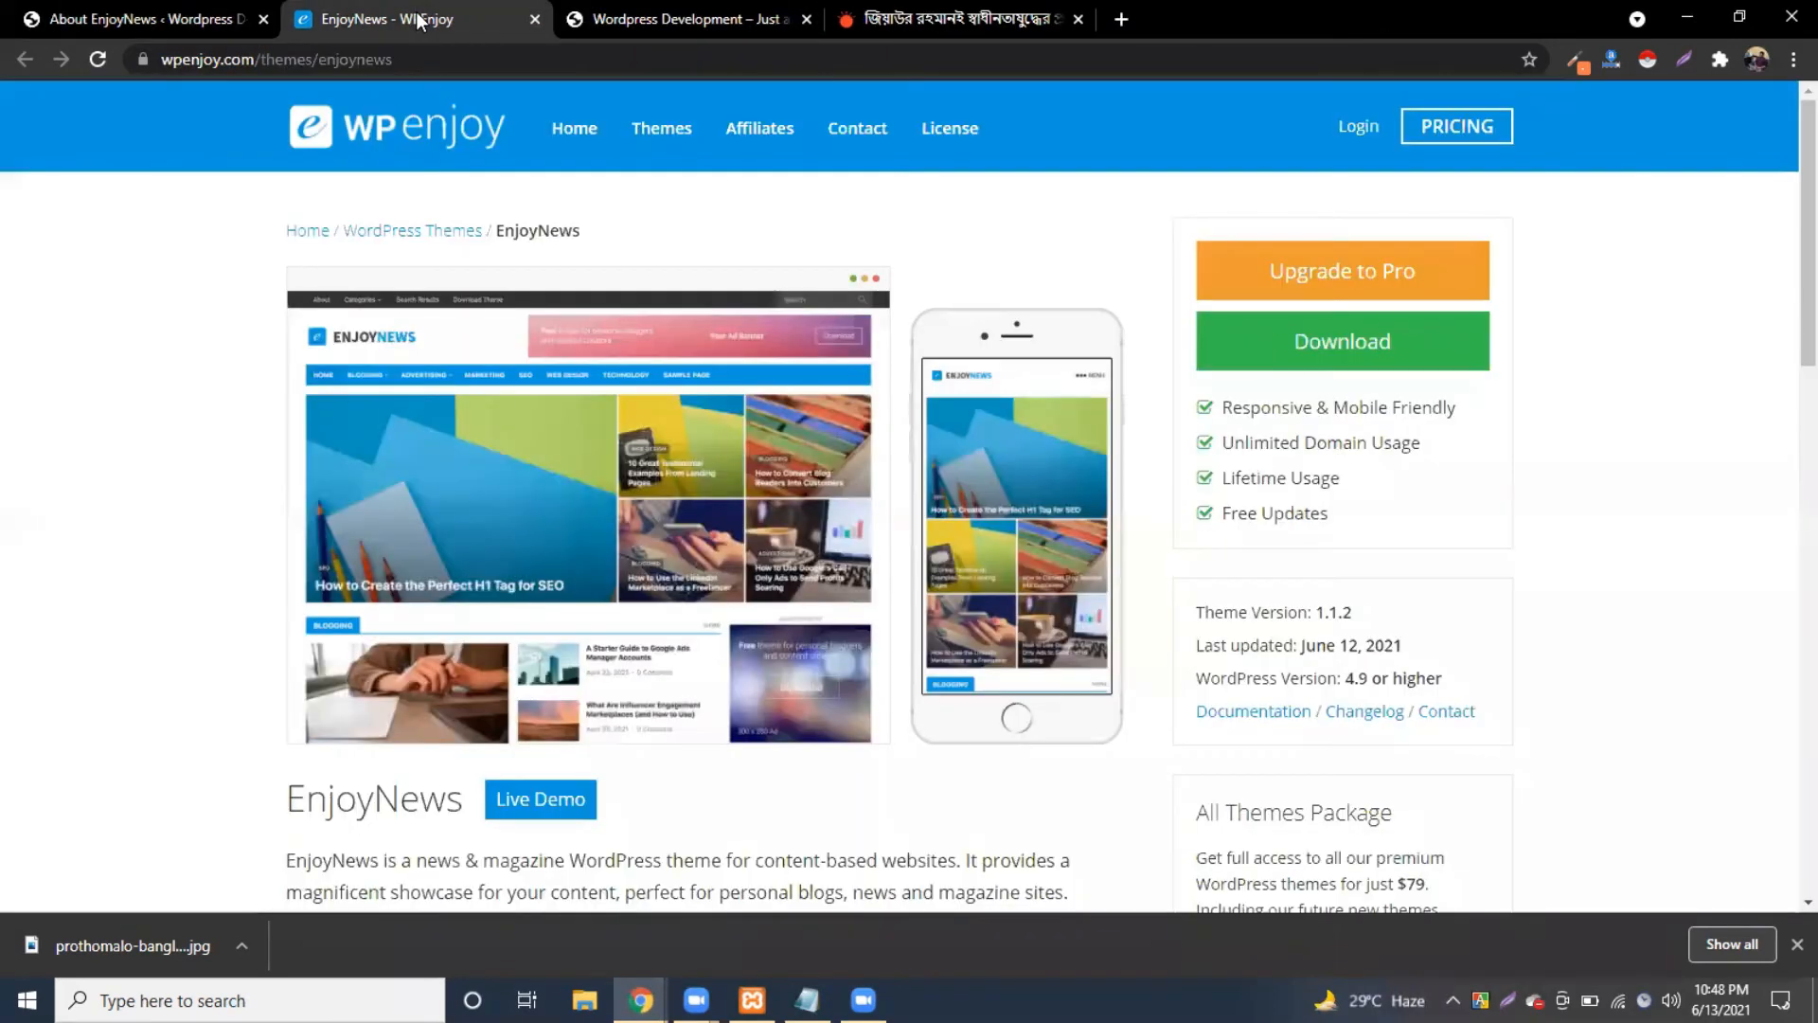
{"action": "scroll", "coordinate": [805, 568], "scroll_direction": "down", "scroll_amount": 6}
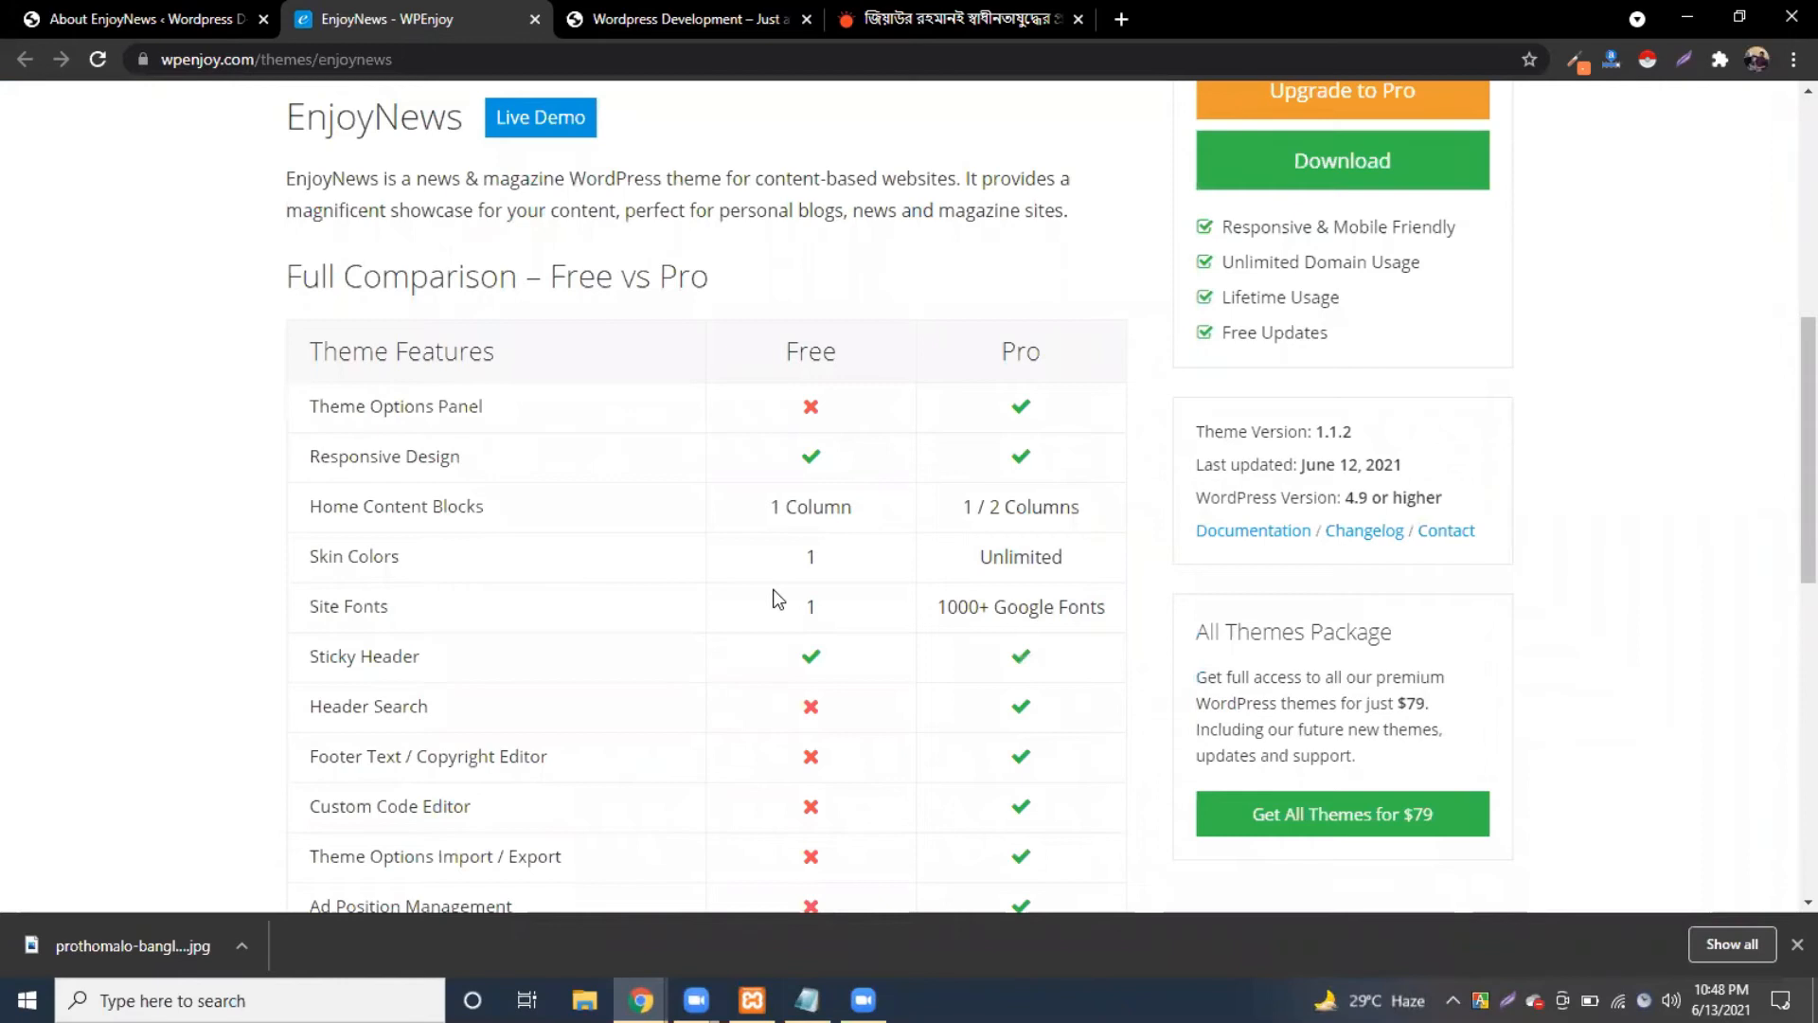
{"action": "scroll", "coordinate": [778, 598], "scroll_direction": "down", "scroll_amount": 1}
{"action": "scroll", "coordinate": [788, 596], "scroll_direction": "down", "scroll_amount": 5}
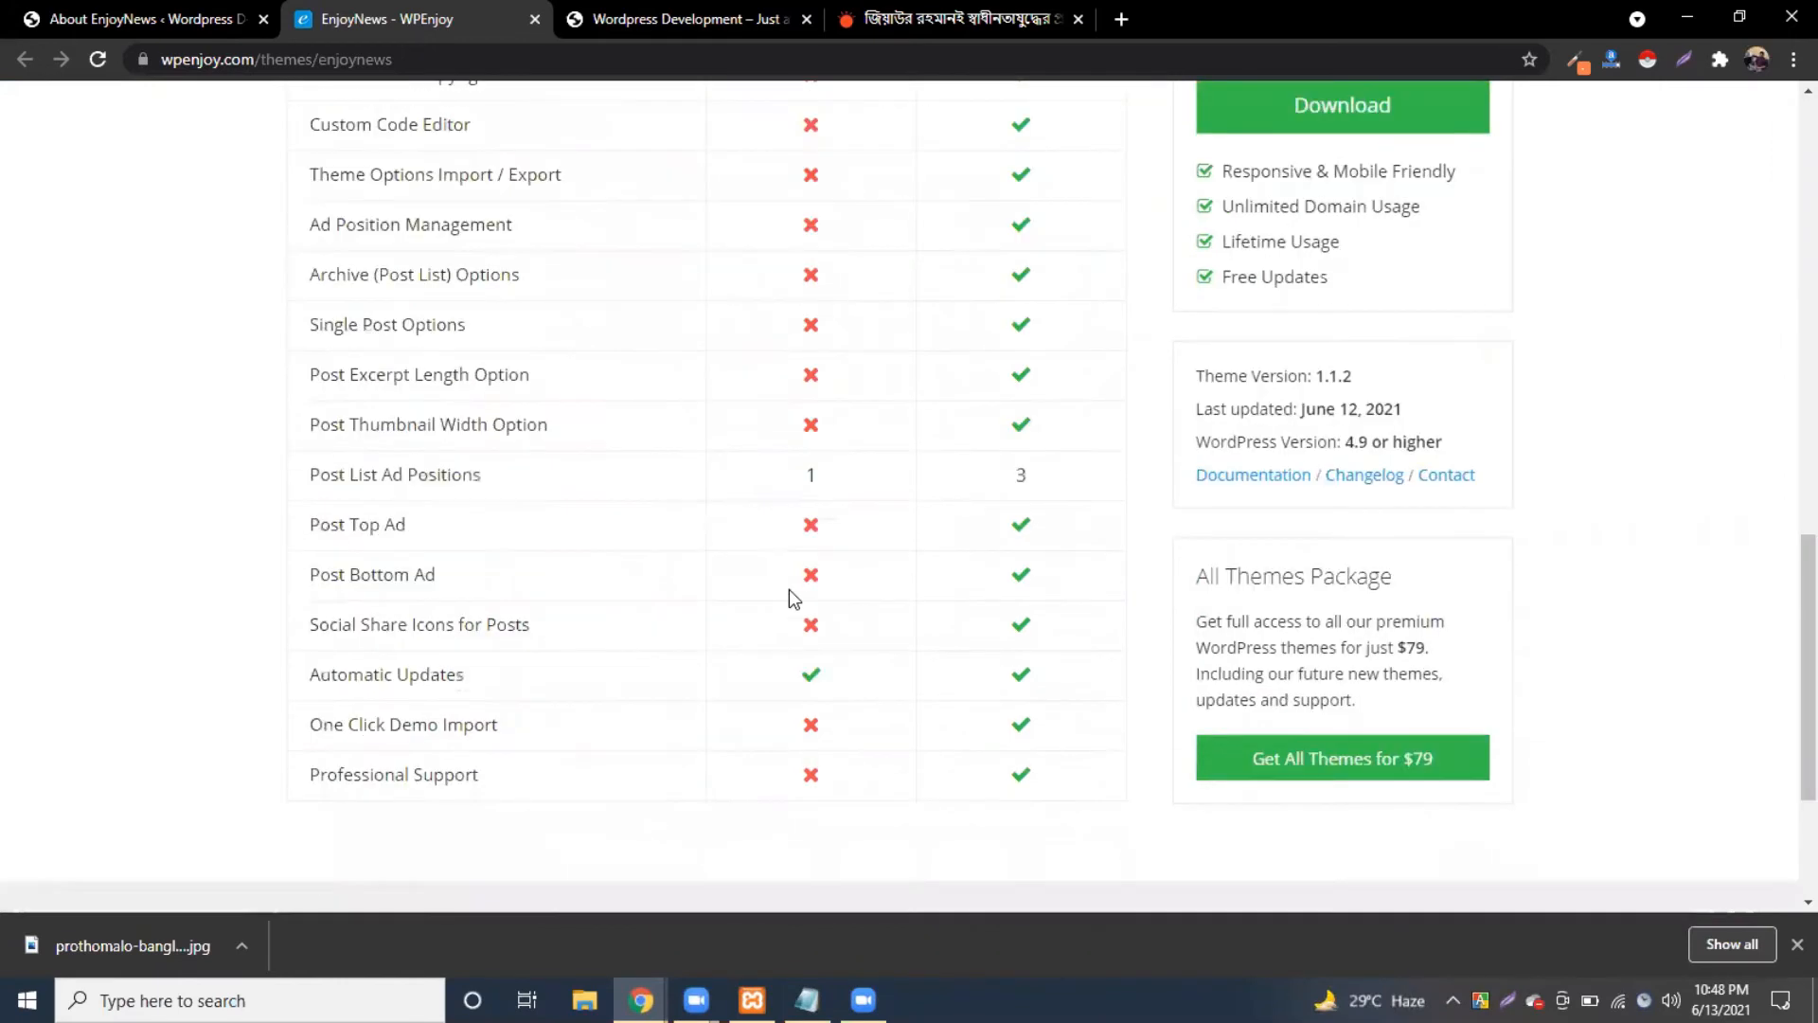
{"action": "scroll", "coordinate": [788, 597], "scroll_direction": "up", "scroll_amount": 3}
{"action": "scroll", "coordinate": [535, 36], "scroll_direction": "up", "scroll_amount": 9}
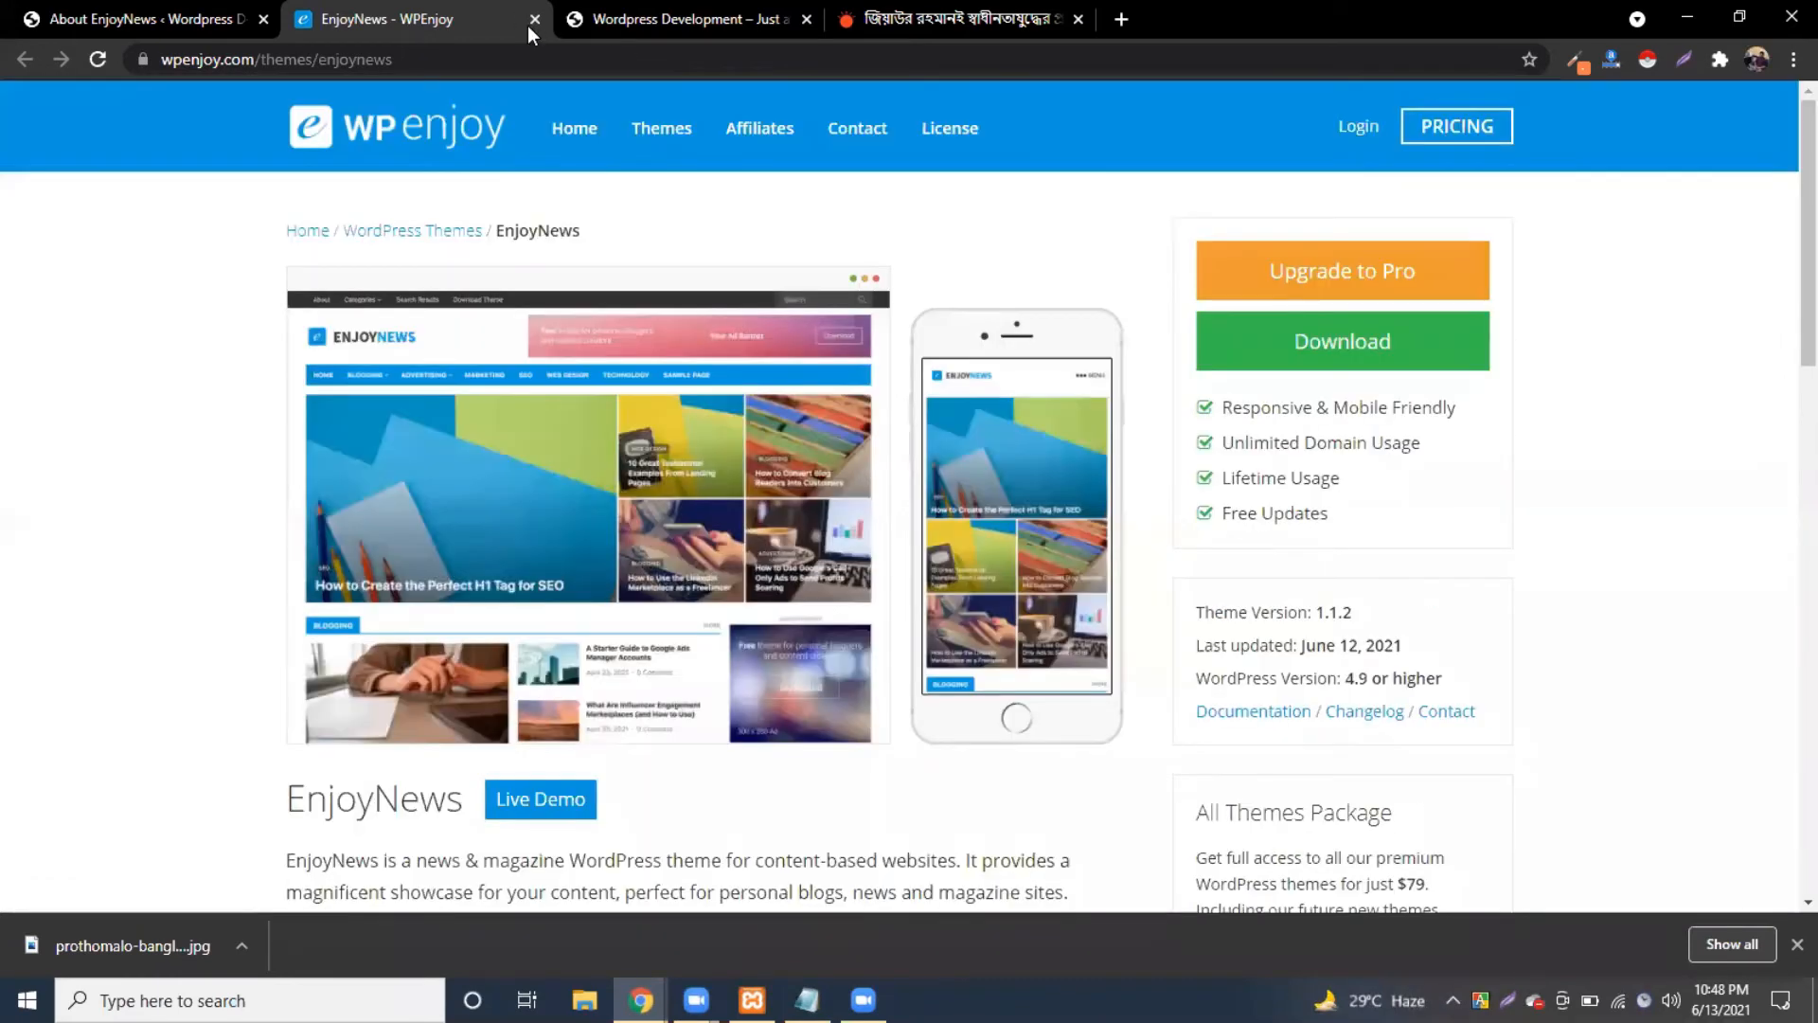
{"action": "left_click", "coordinate": [535, 19]}
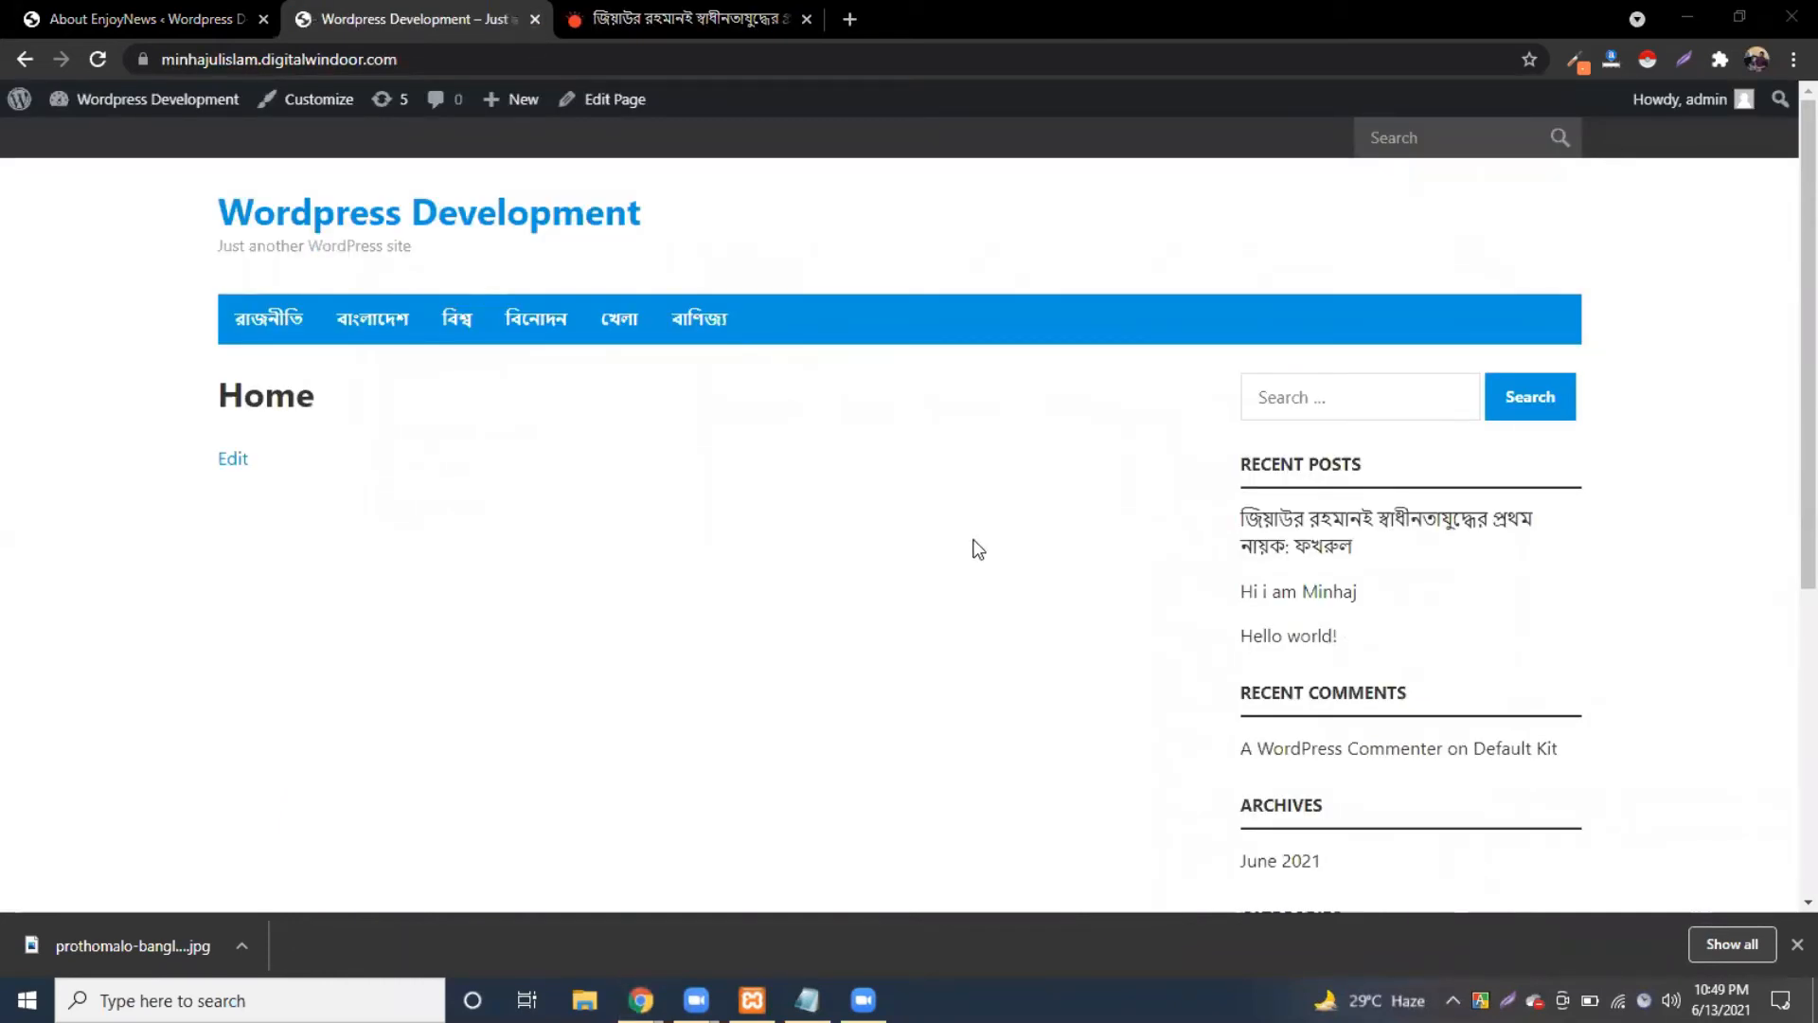
Step: Go from the politics article to prothomalo.com's homepage and scroll through its news sections
{"action": "scroll", "coordinate": [668, 225], "scroll_direction": "down", "scroll_amount": 1}
{"action": "left_click", "coordinate": [724, 19]}
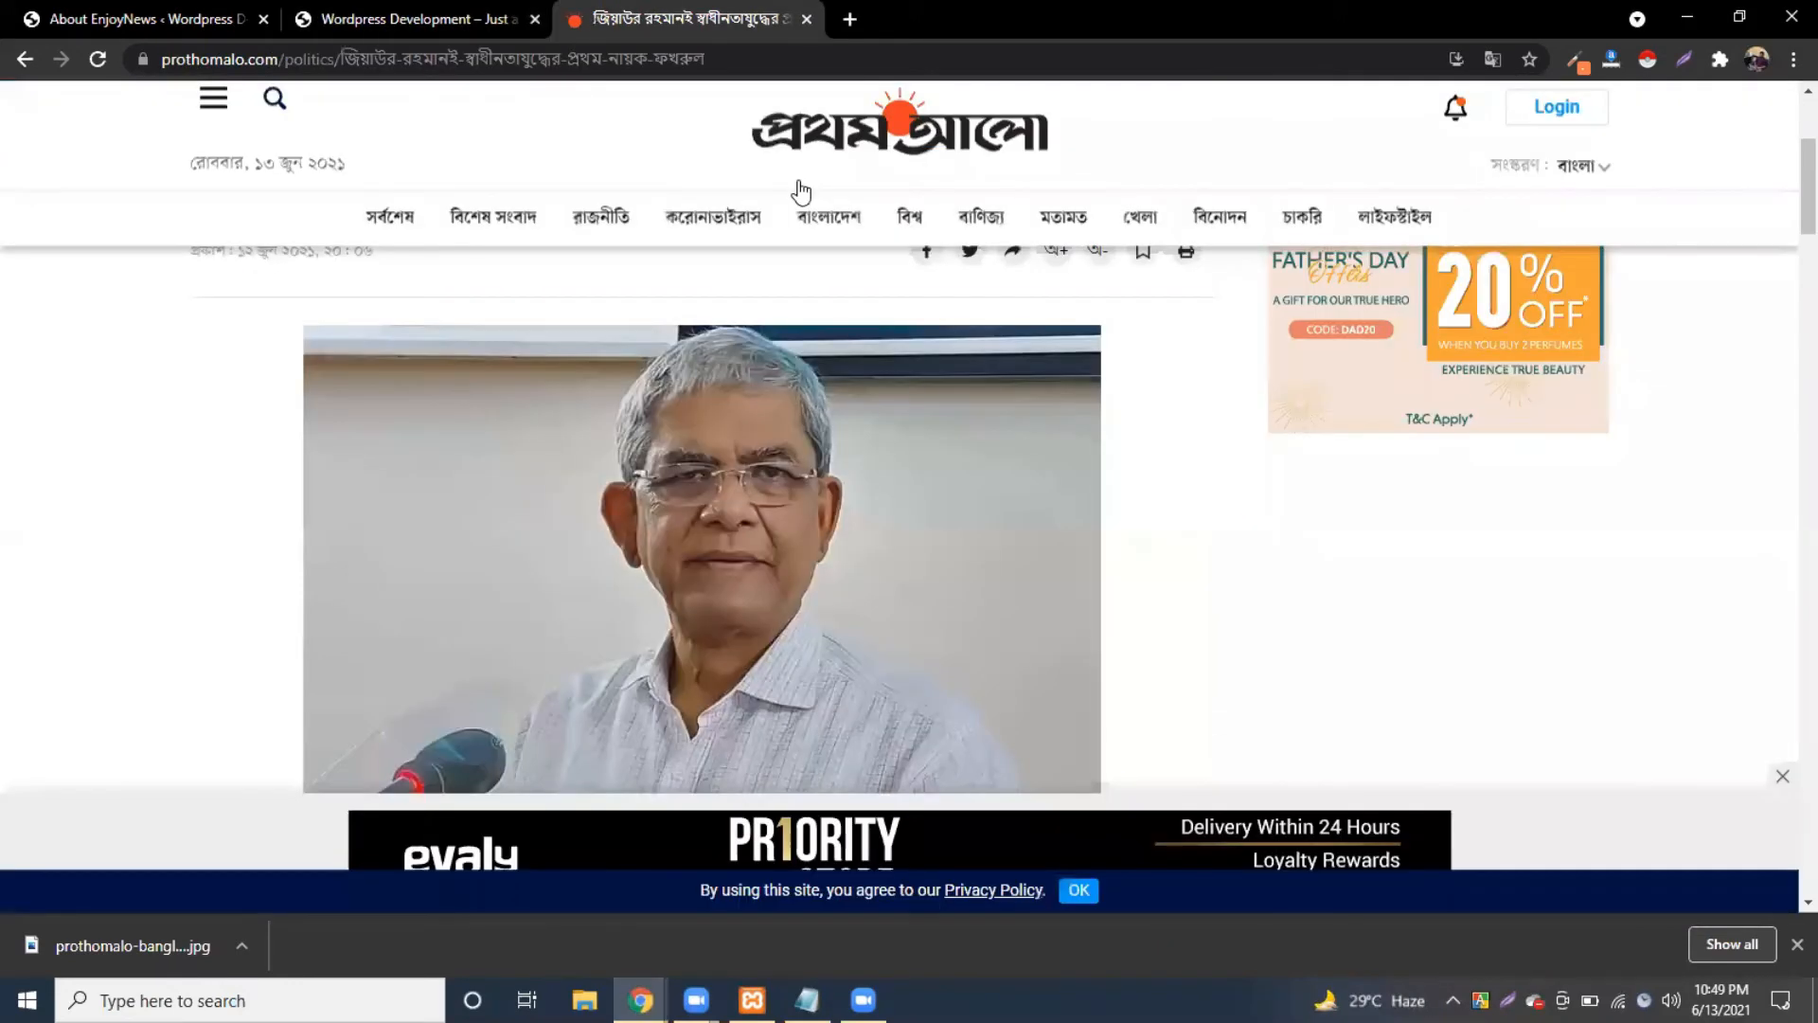
{"action": "left_click", "coordinate": [837, 167]}
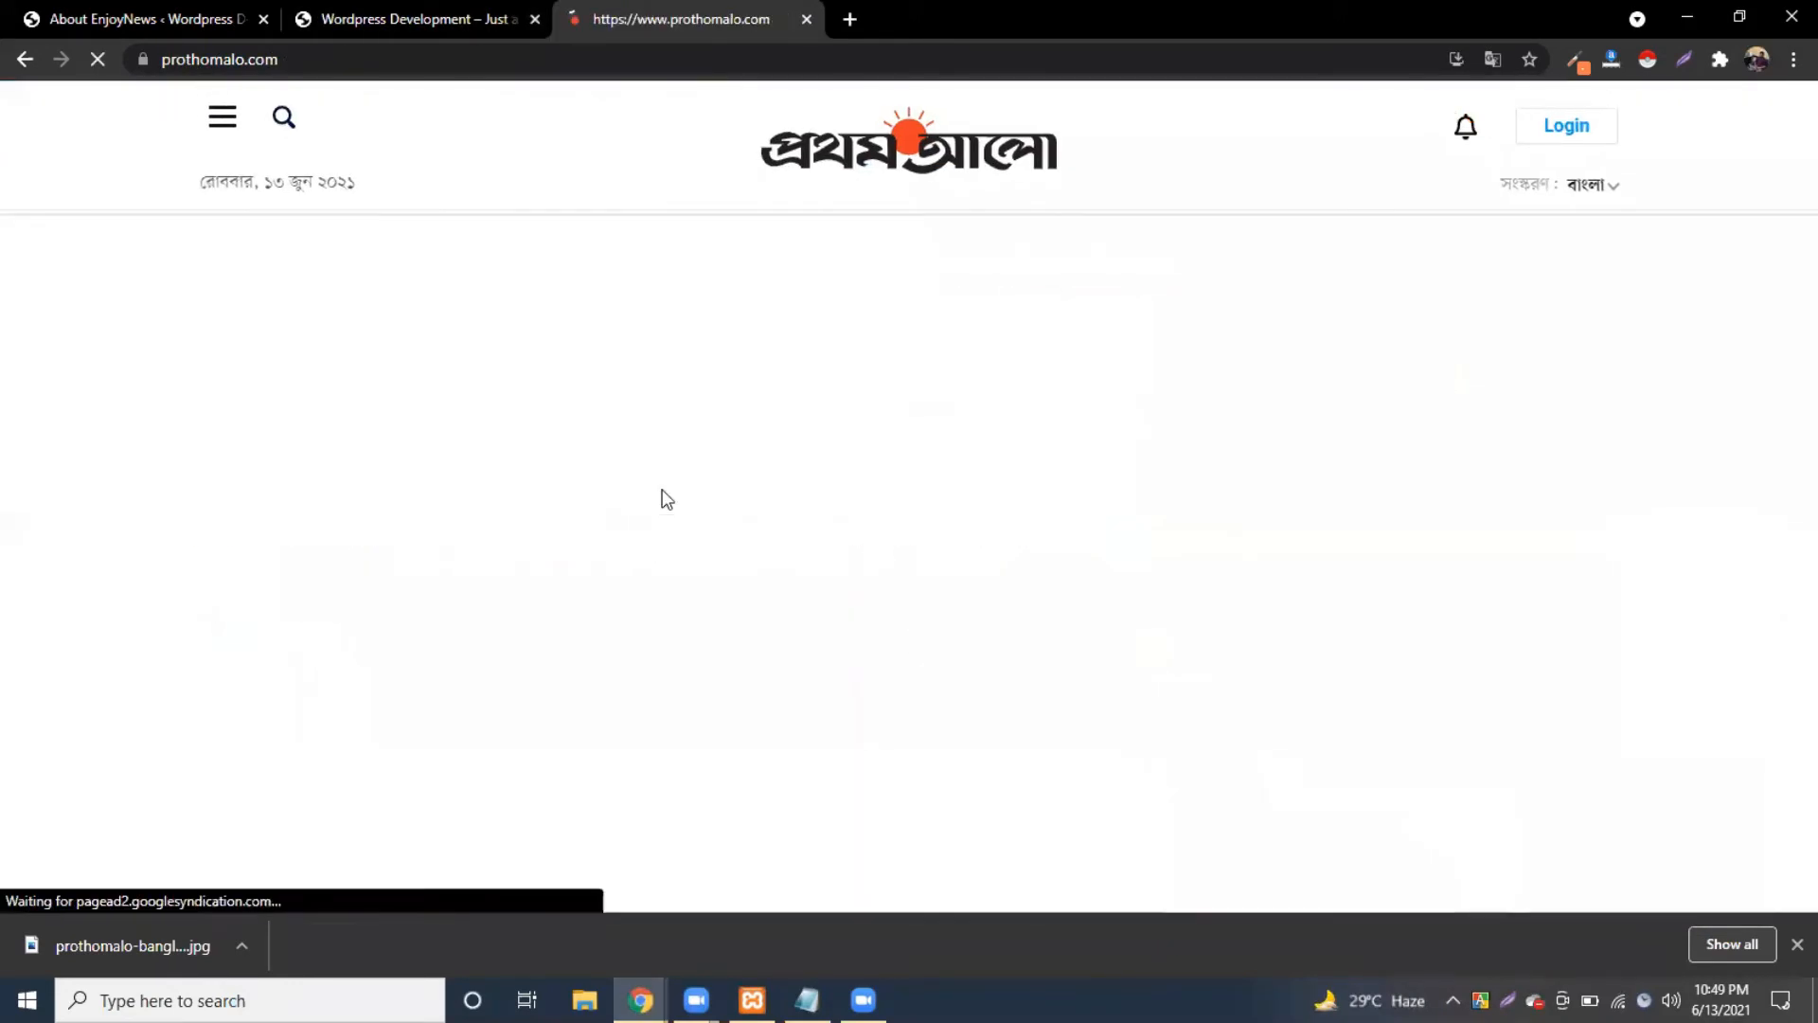
{"action": "scroll", "coordinate": [662, 499], "scroll_direction": "down", "scroll_amount": 1}
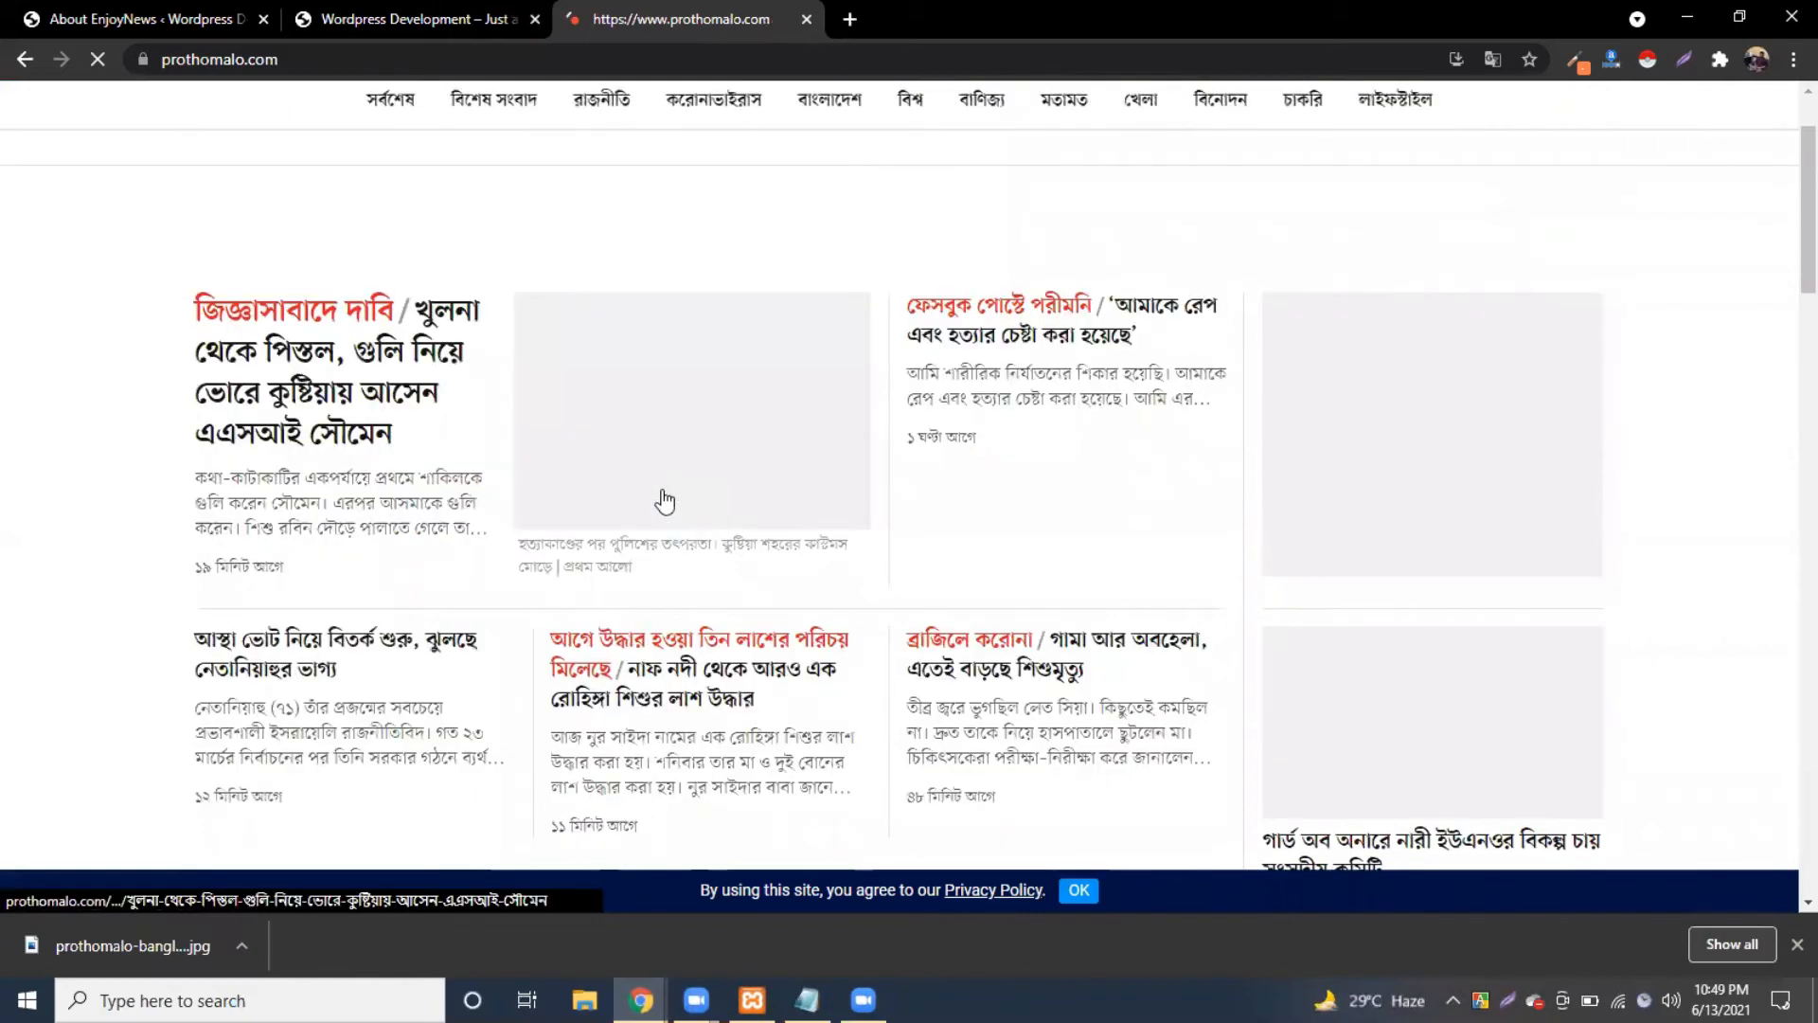
{"action": "scroll", "coordinate": [369, 499], "scroll_direction": "down", "scroll_amount": 5}
{"action": "scroll", "coordinate": [369, 504], "scroll_direction": "down", "scroll_amount": 5}
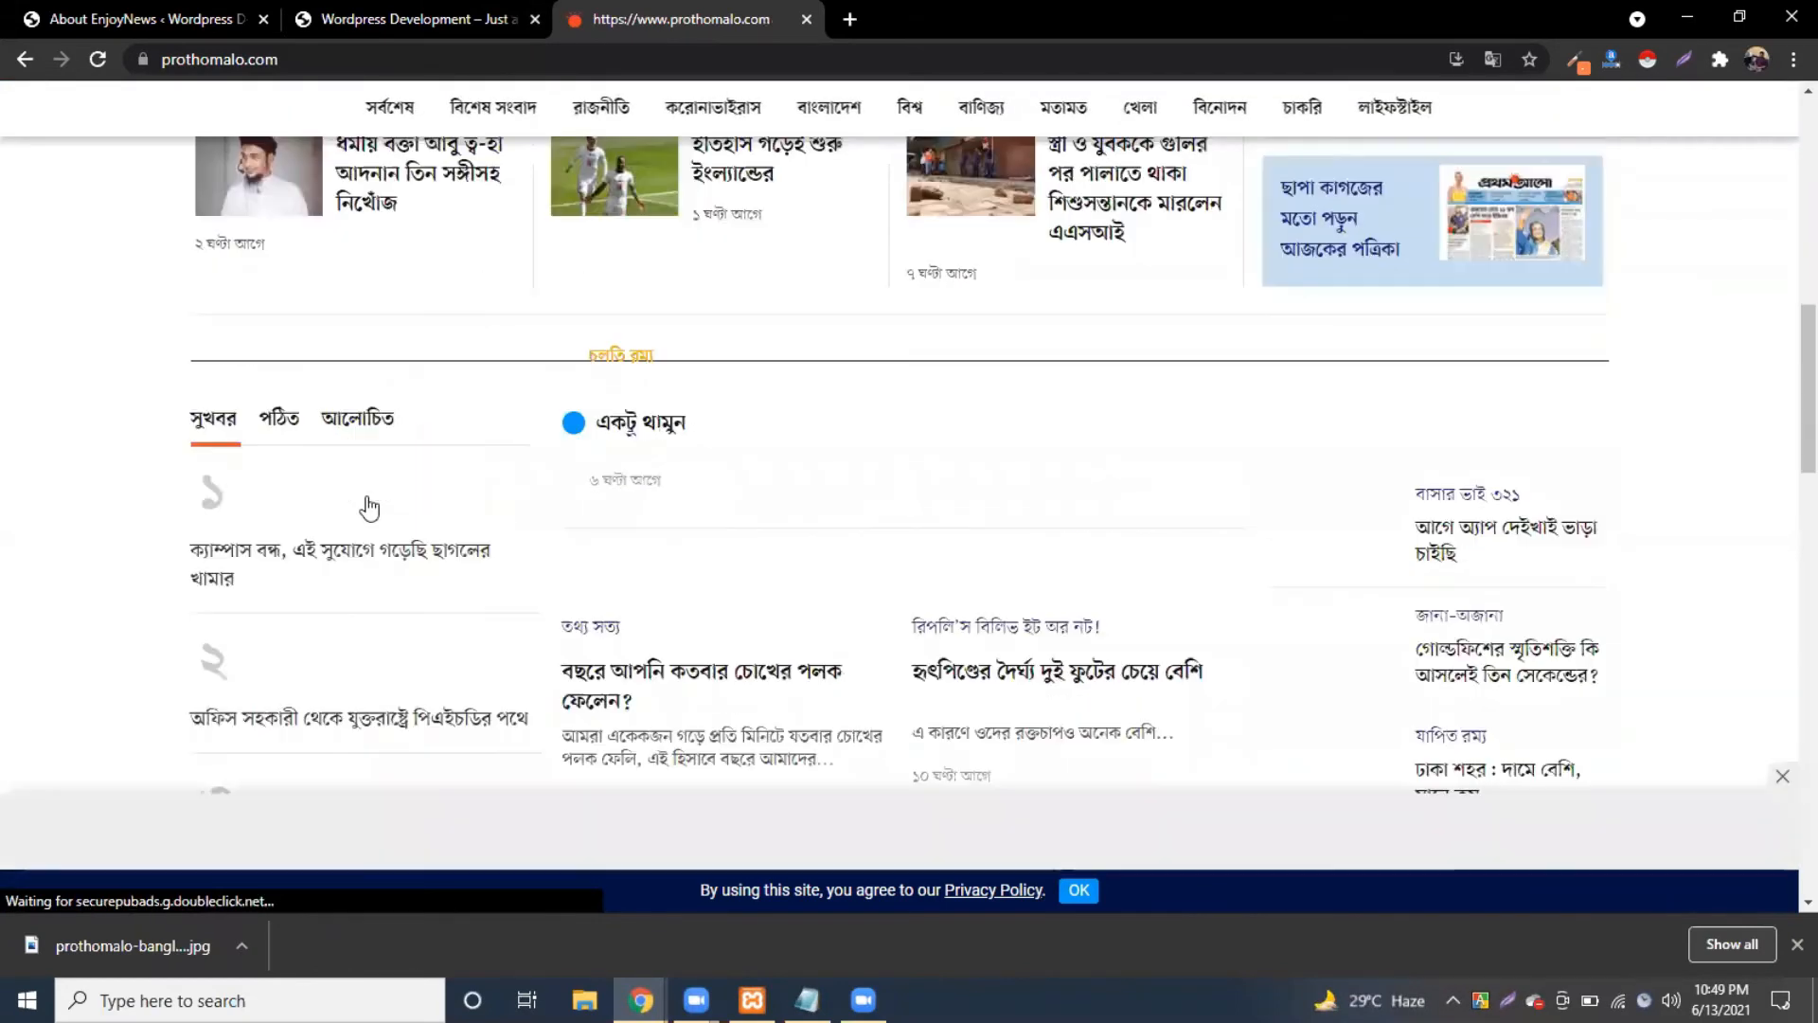
{"action": "scroll", "coordinate": [275, 547], "scroll_direction": "down", "scroll_amount": 4}
{"action": "scroll", "coordinate": [255, 551], "scroll_direction": "down", "scroll_amount": 5}
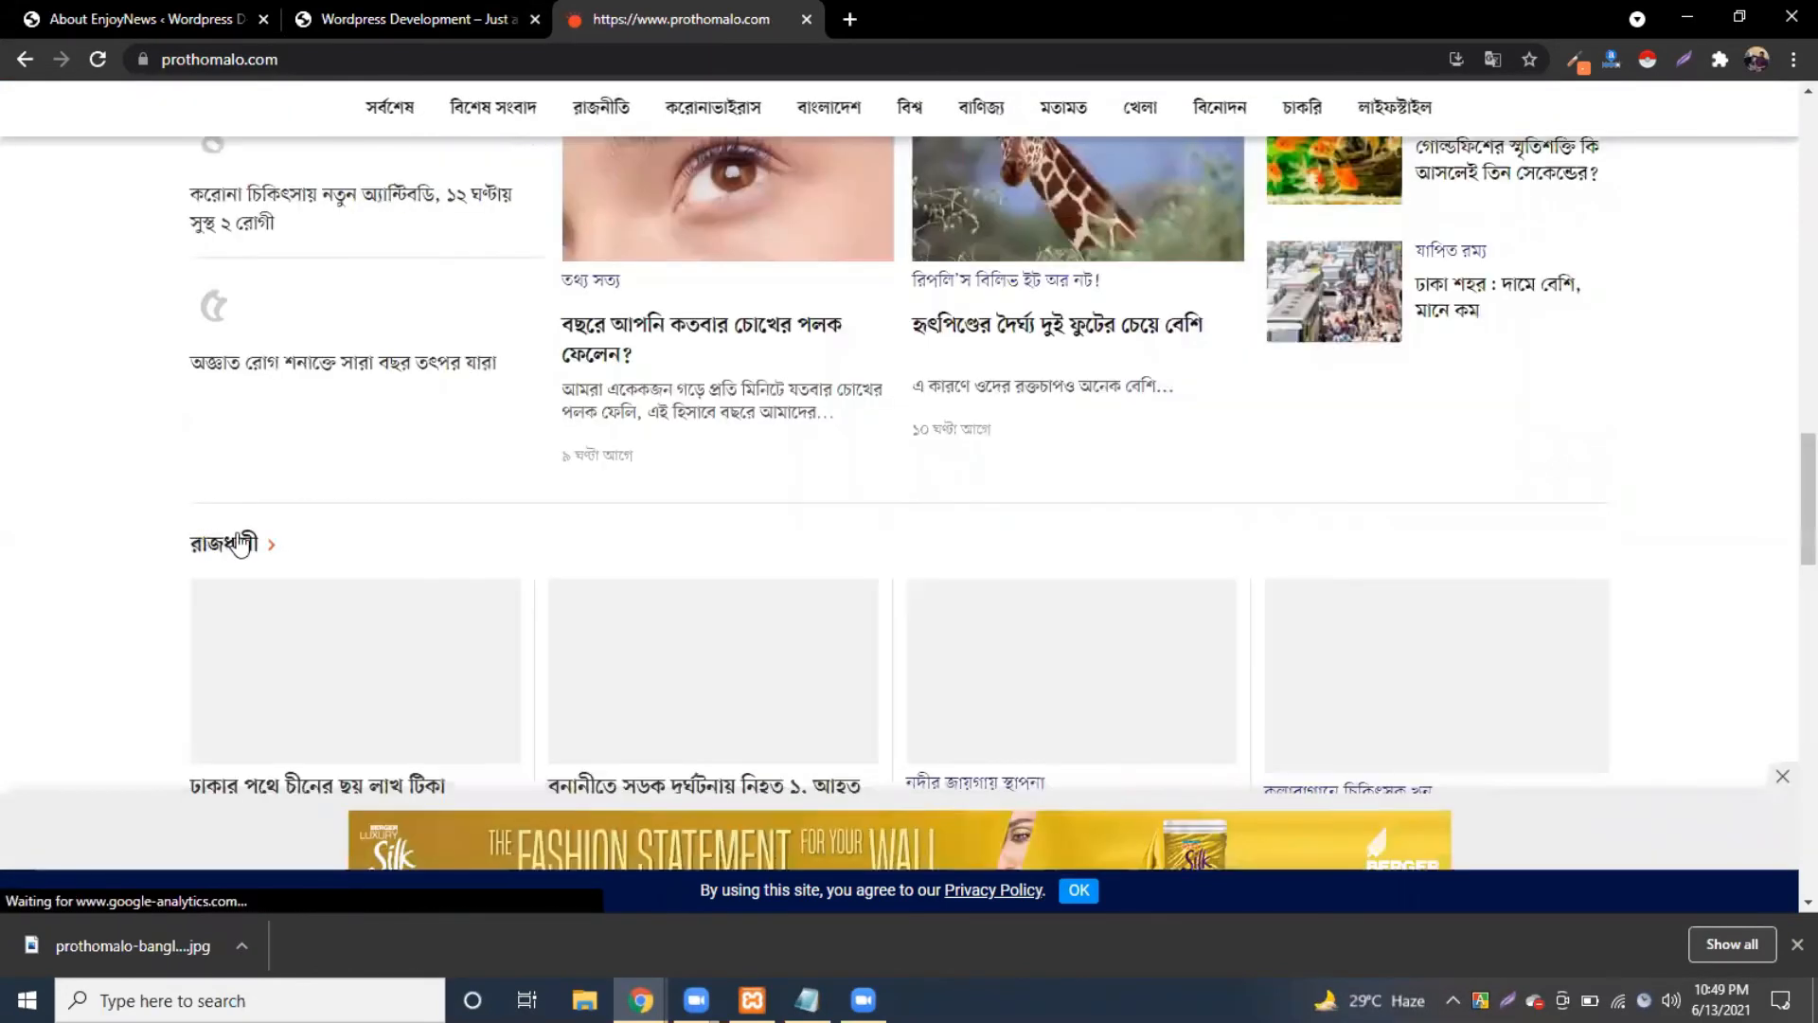
{"action": "scroll", "coordinate": [241, 545], "scroll_direction": "down", "scroll_amount": 2}
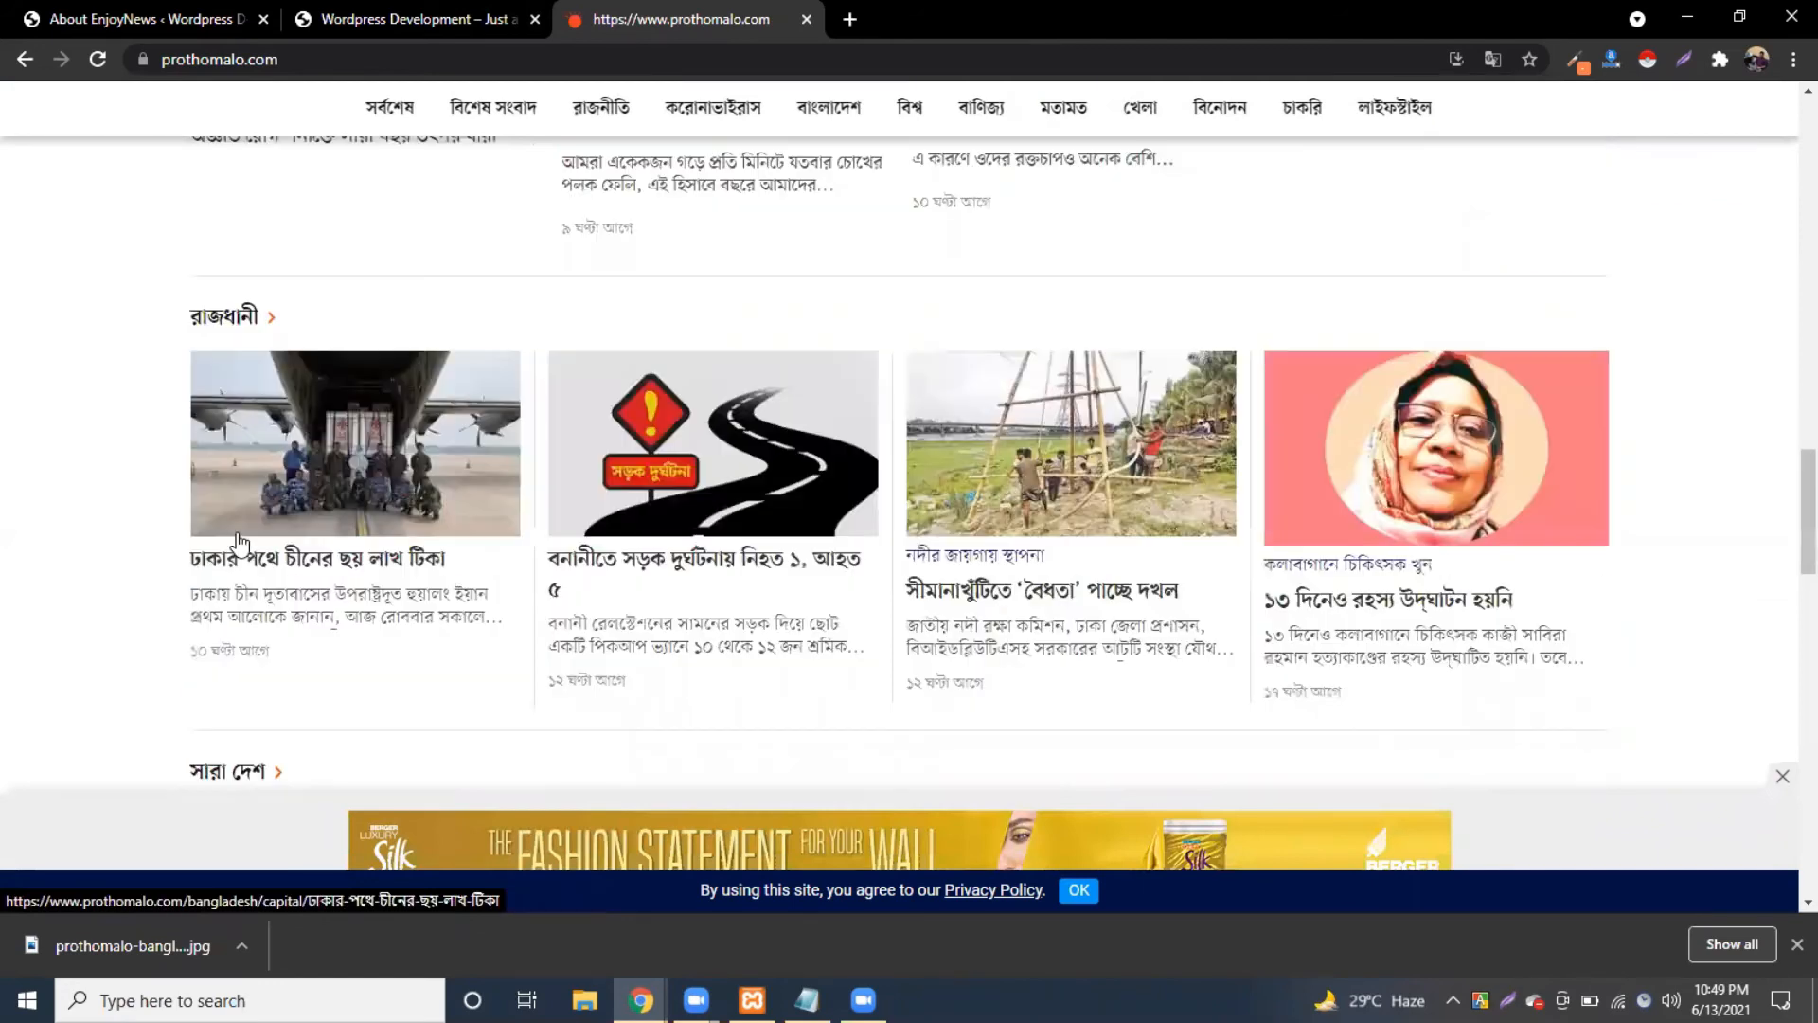
{"action": "scroll", "coordinate": [240, 544], "scroll_direction": "up", "scroll_amount": 6}
{"action": "scroll", "coordinate": [292, 528], "scroll_direction": "up", "scroll_amount": 8}
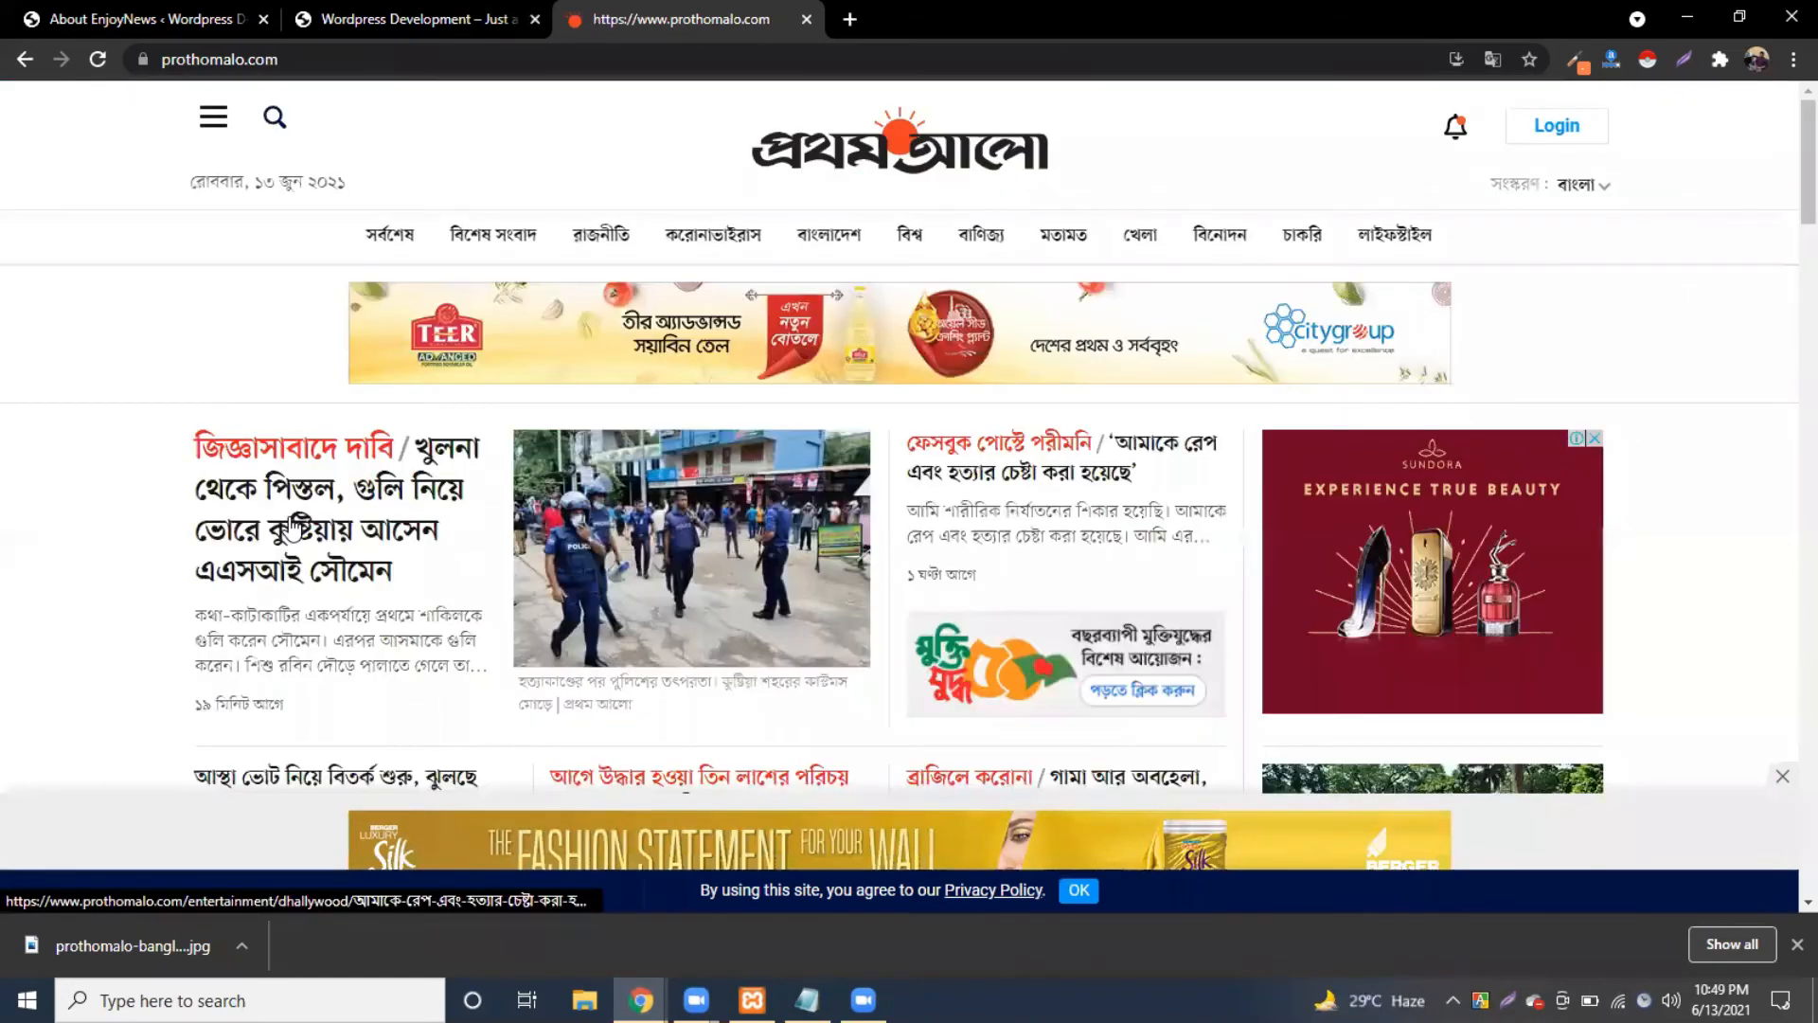
Step: Glance at the front page, then open the Widgets screen from the About EnjoyNews admin page
{"action": "left_click", "coordinate": [110, 25]}
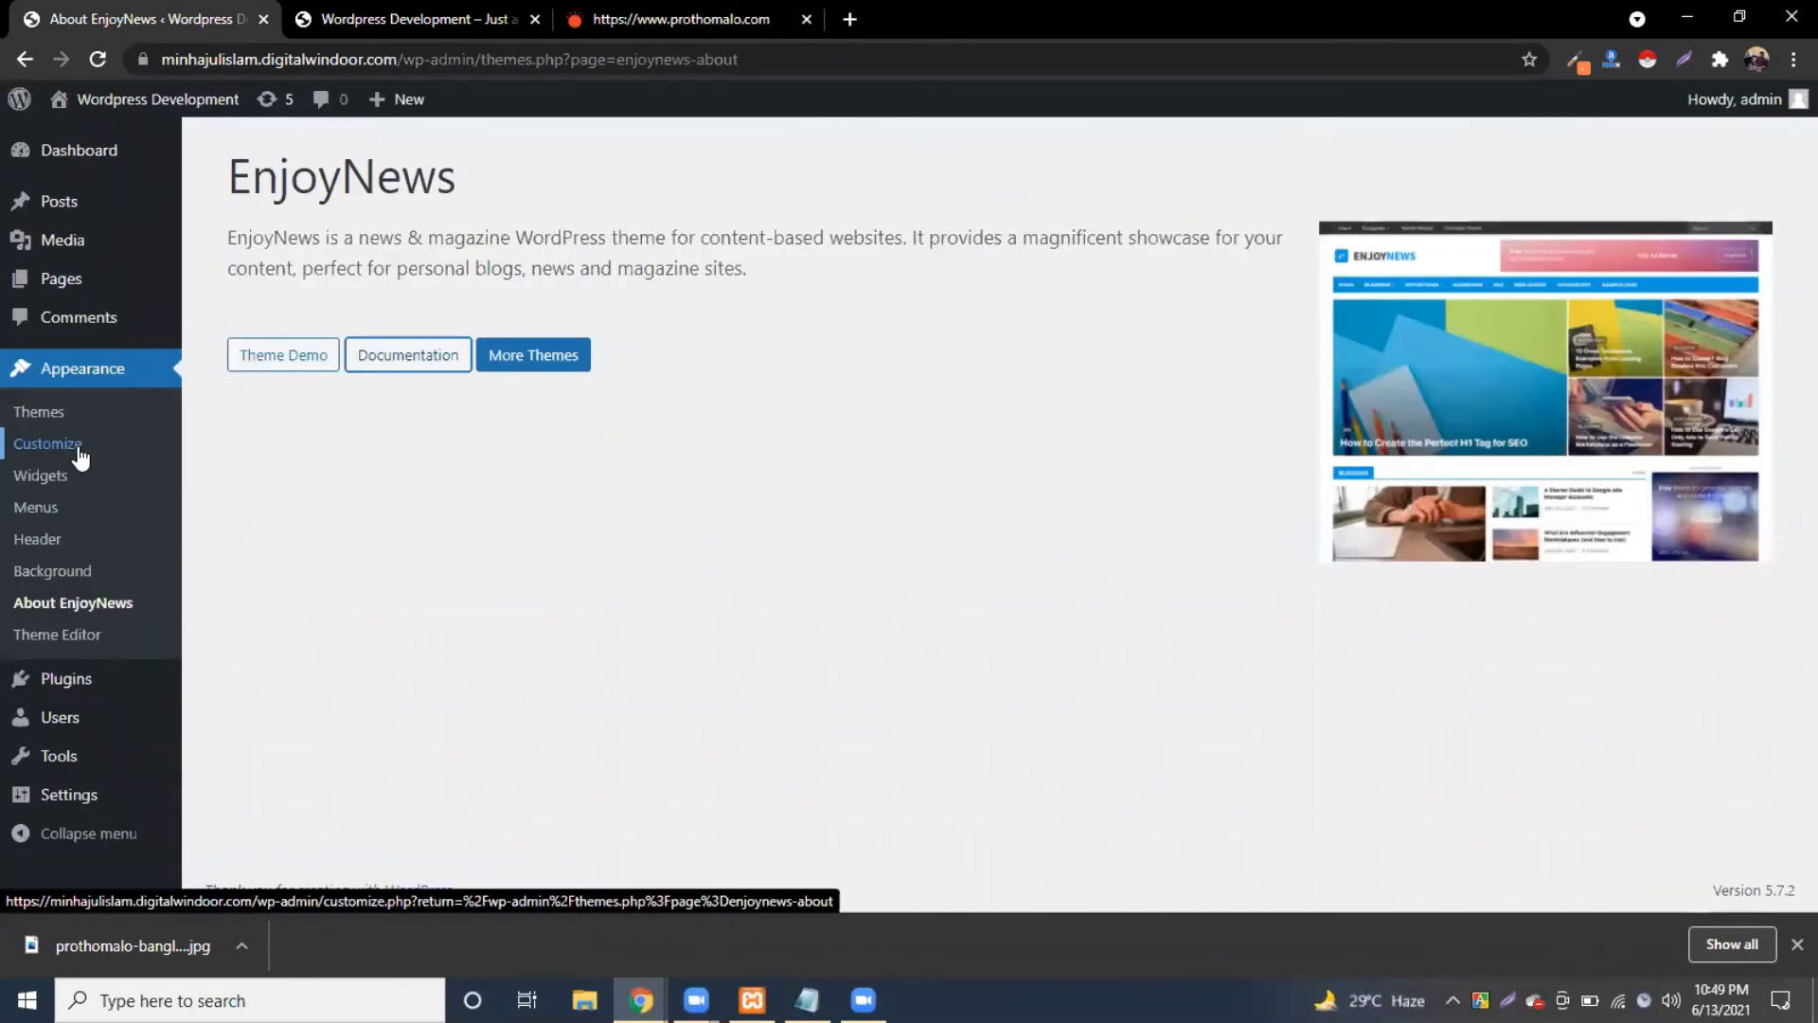
{"action": "left_click", "coordinate": [419, 19]}
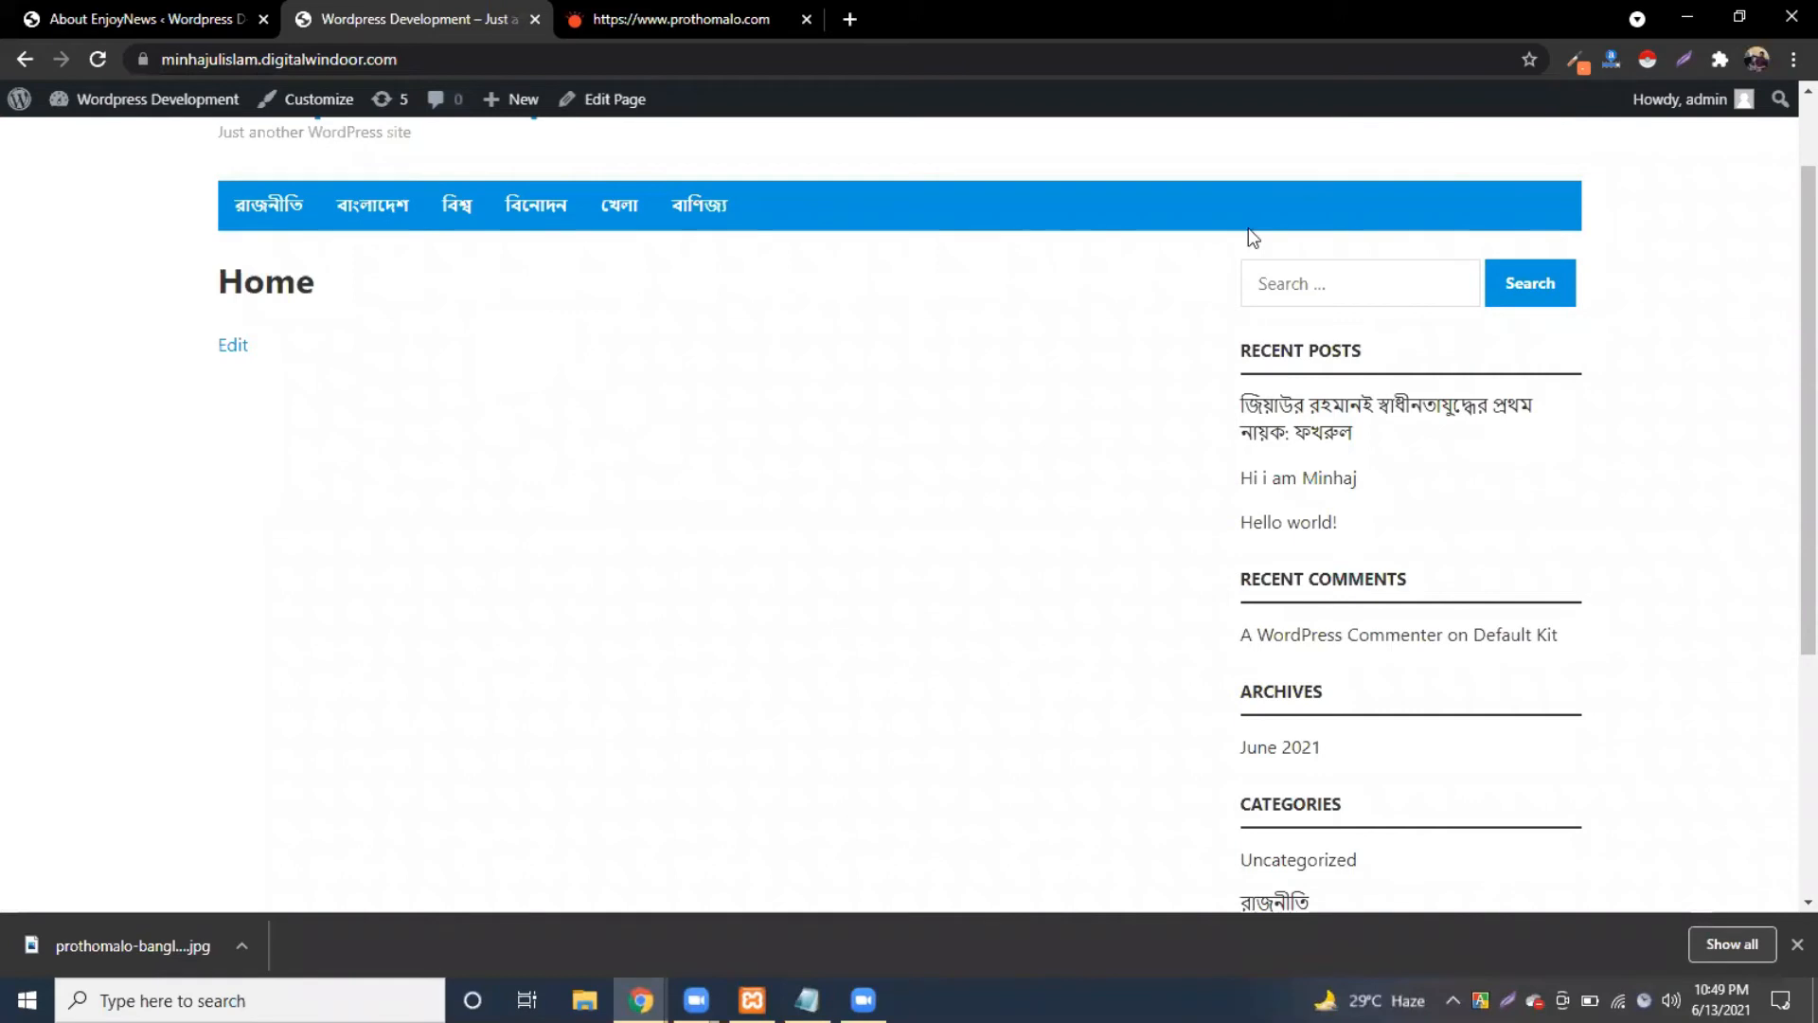
{"action": "key", "text": "ctrl+shift+Tab"}
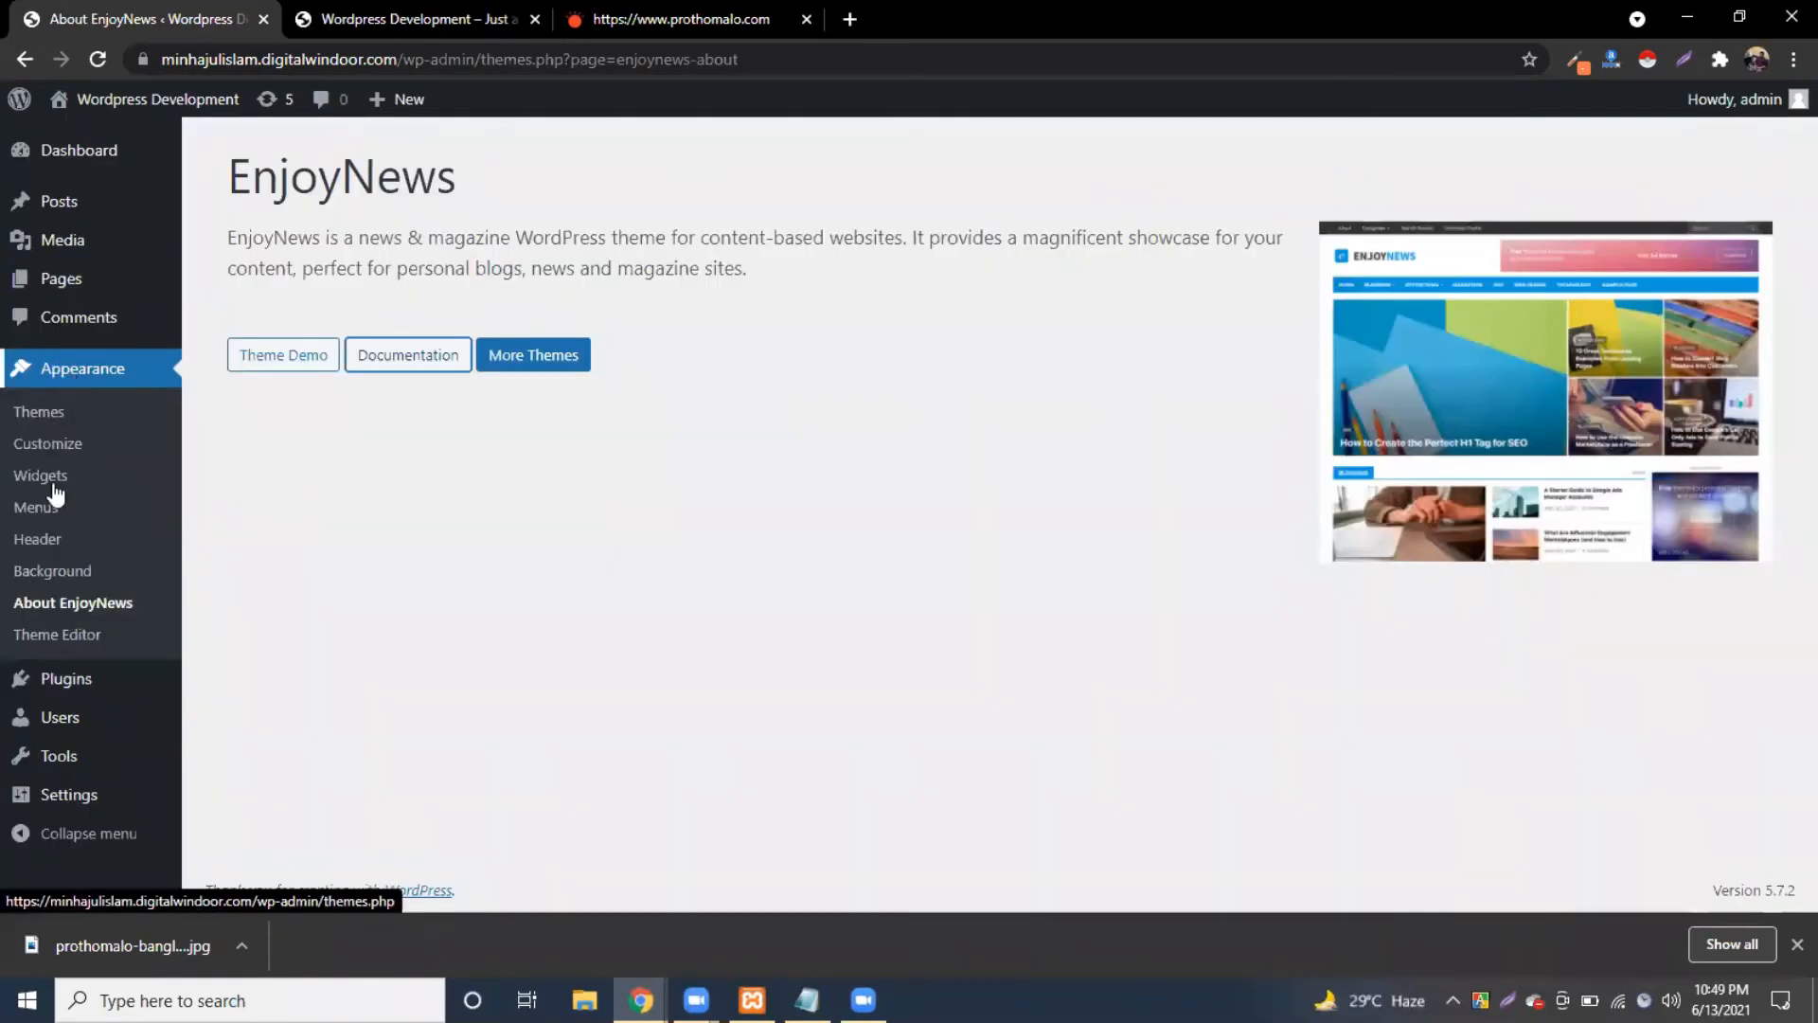
{"action": "left_click", "coordinate": [53, 476]}
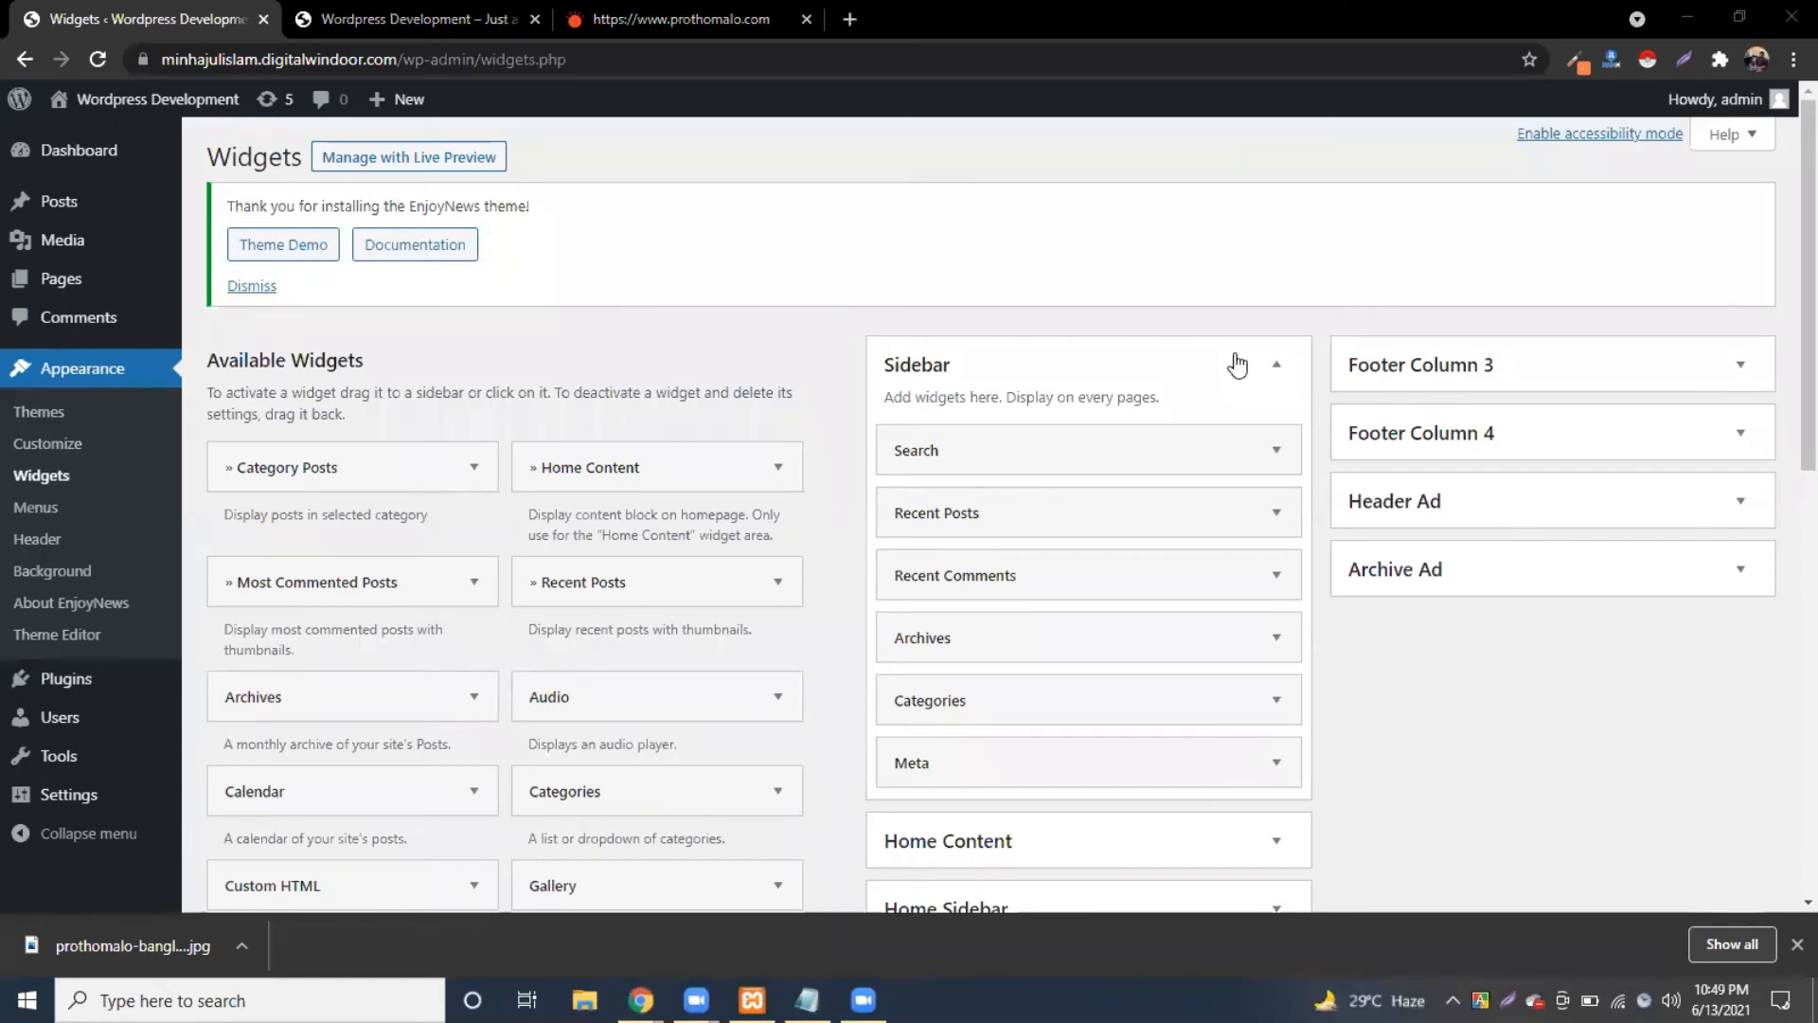
Step: Remove Search, Recent Posts, Recent Comments, Archives, Categories and Meta from the Sidebar
{"action": "scroll", "coordinate": [1288, 279], "scroll_direction": "down", "scroll_amount": 1}
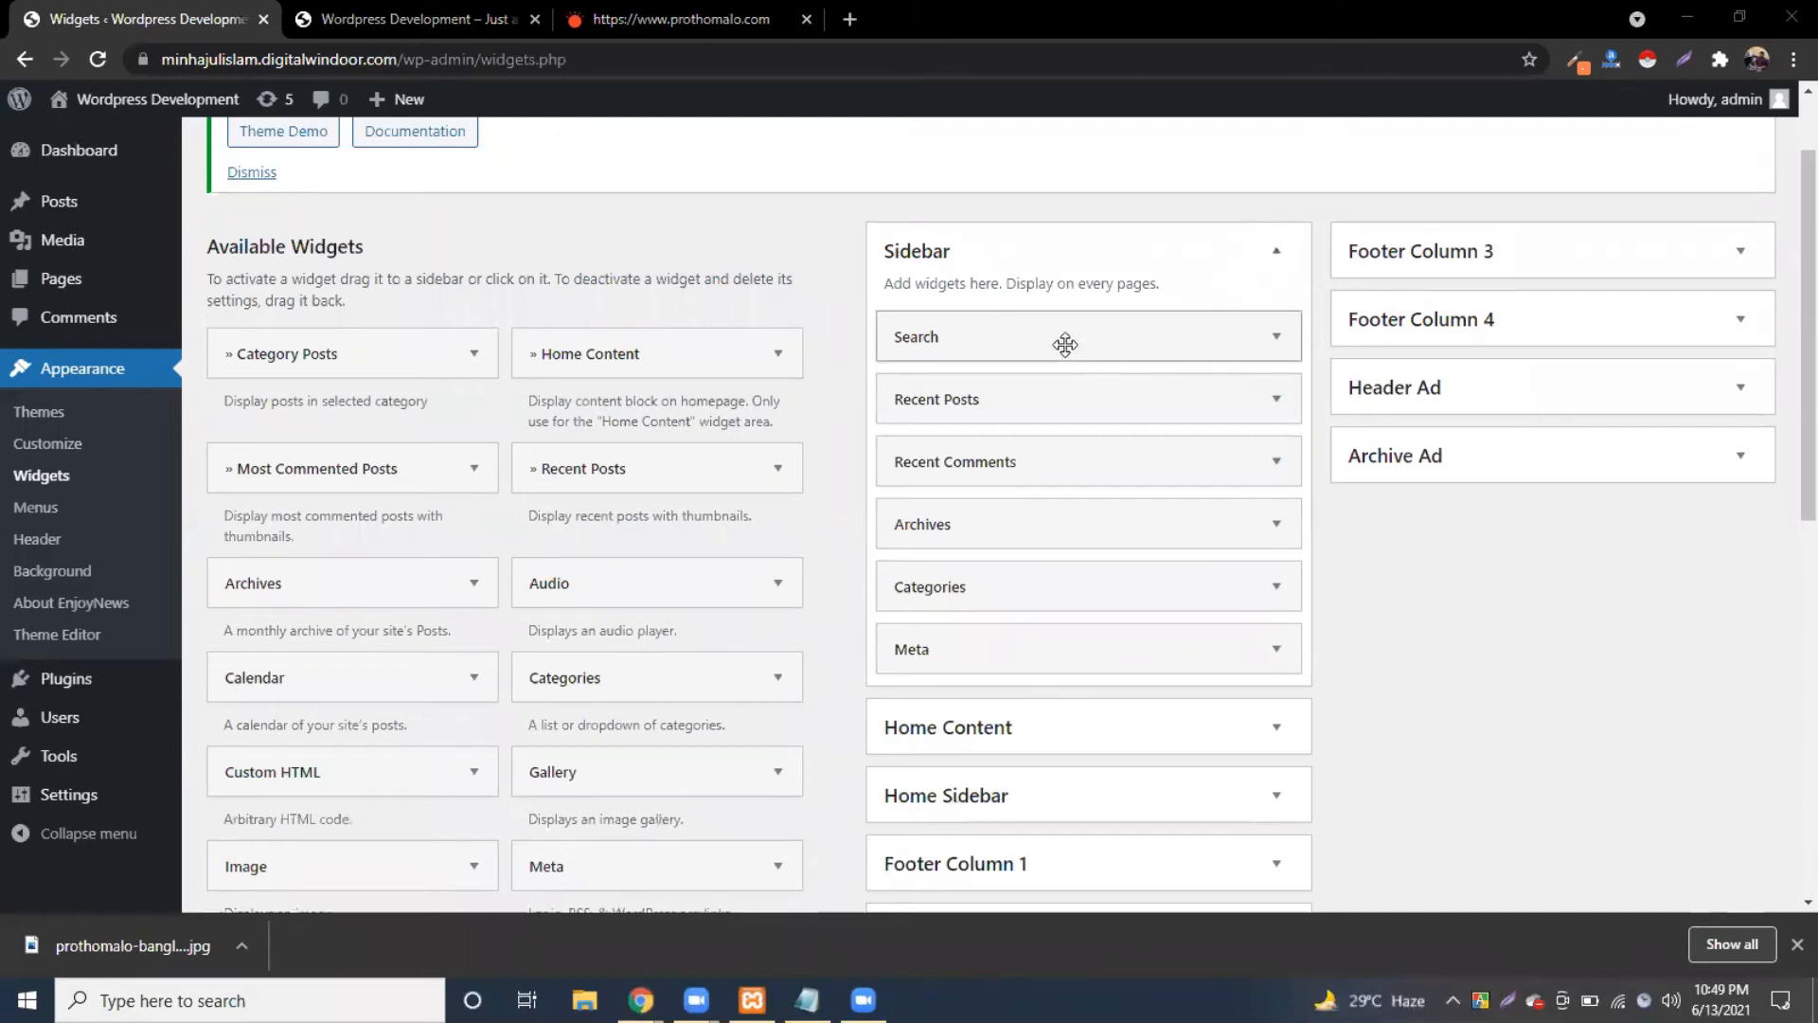
{"action": "left_click_drag", "start_coordinate": [629, 399], "coordinate": [629, 398]}
{"action": "left_click_drag", "start_coordinate": [902, 341], "coordinate": [852, 352]}
{"action": "left_click_drag", "start_coordinate": [1051, 339], "coordinate": [447, 336]}
{"action": "left_click_drag", "start_coordinate": [1085, 341], "coordinate": [544, 346]}
{"action": "left_click_drag", "start_coordinate": [1007, 336], "coordinate": [438, 300]}
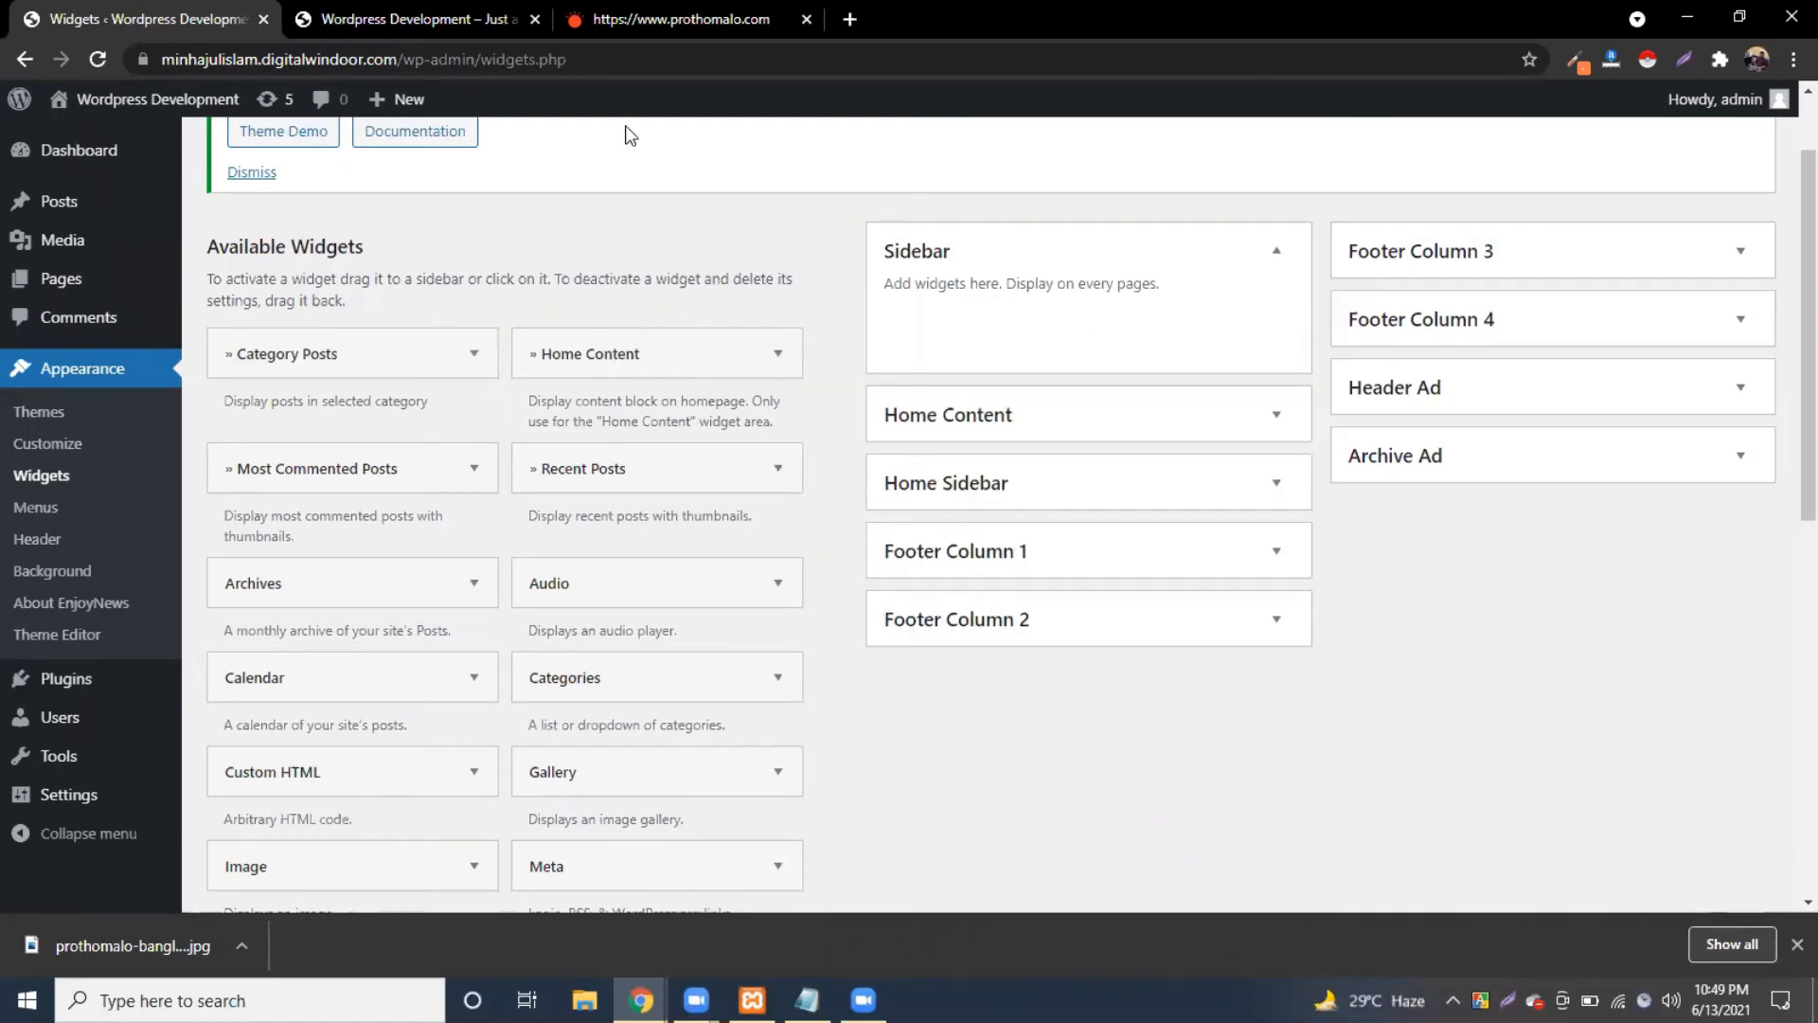
Step: Reload the front page to confirm the sidebar column is gone
{"action": "left_click", "coordinate": [414, 14]}
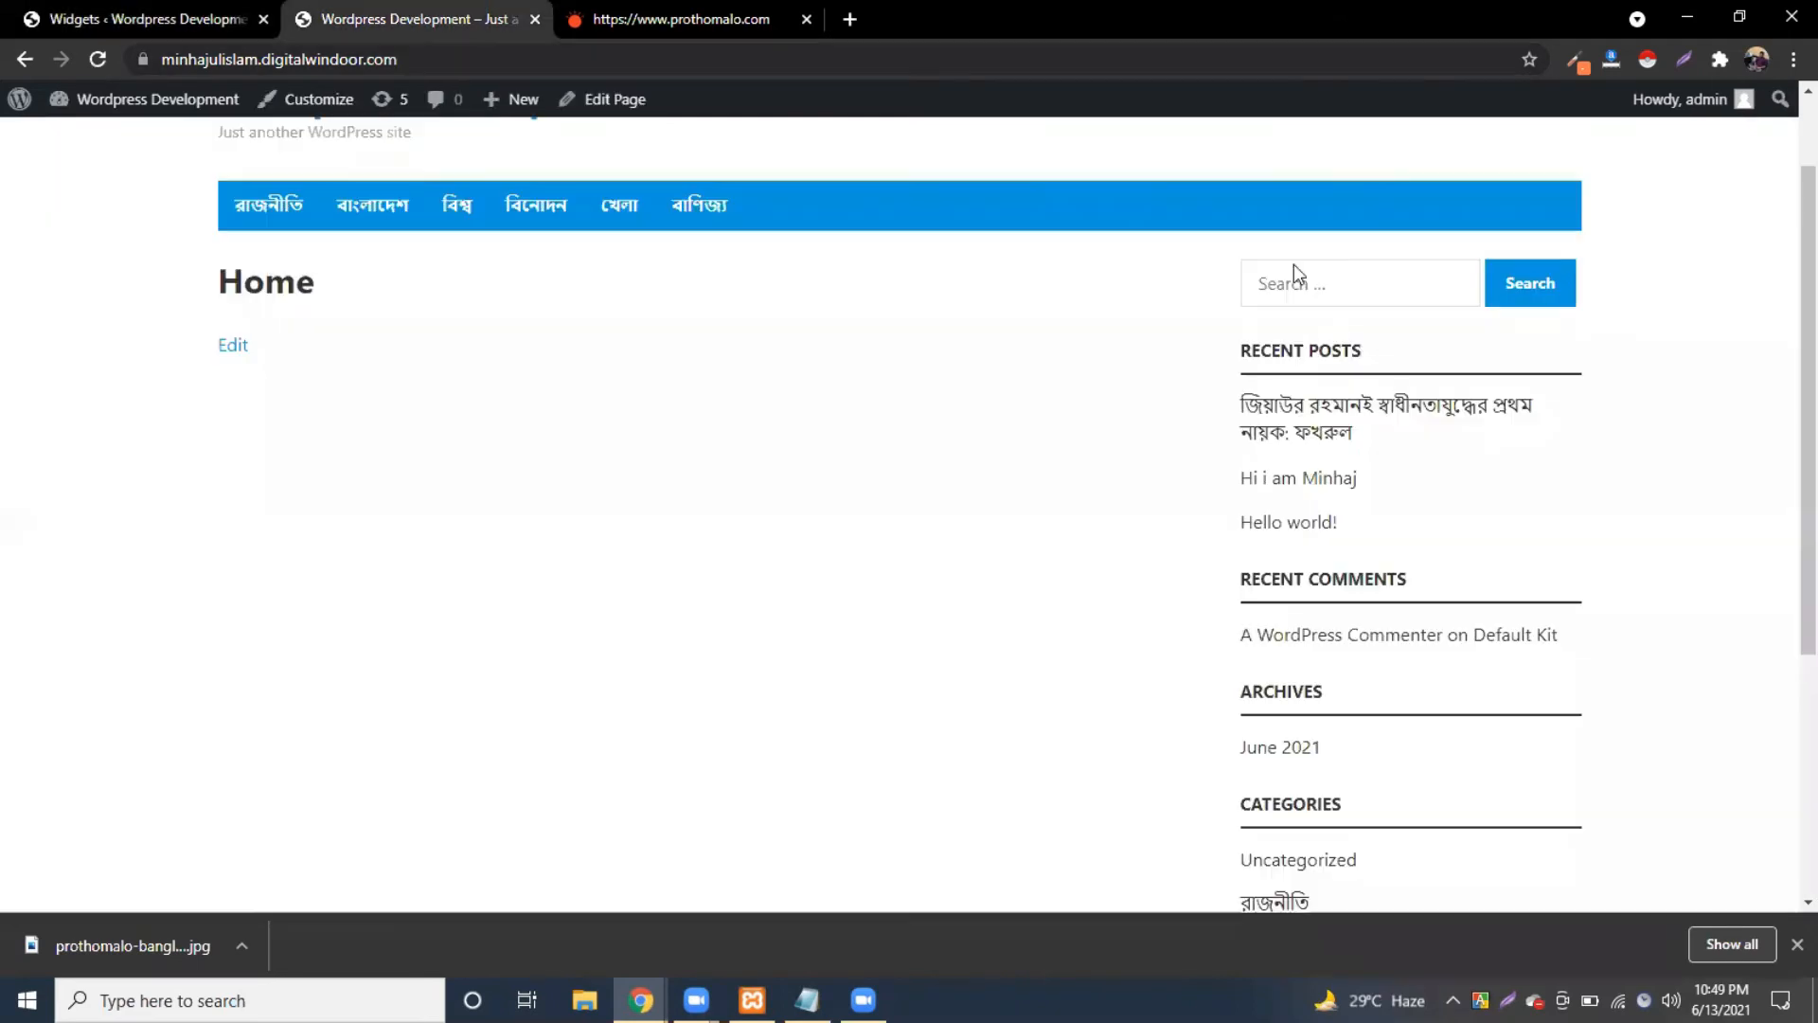
{"action": "key", "text": "F5"}
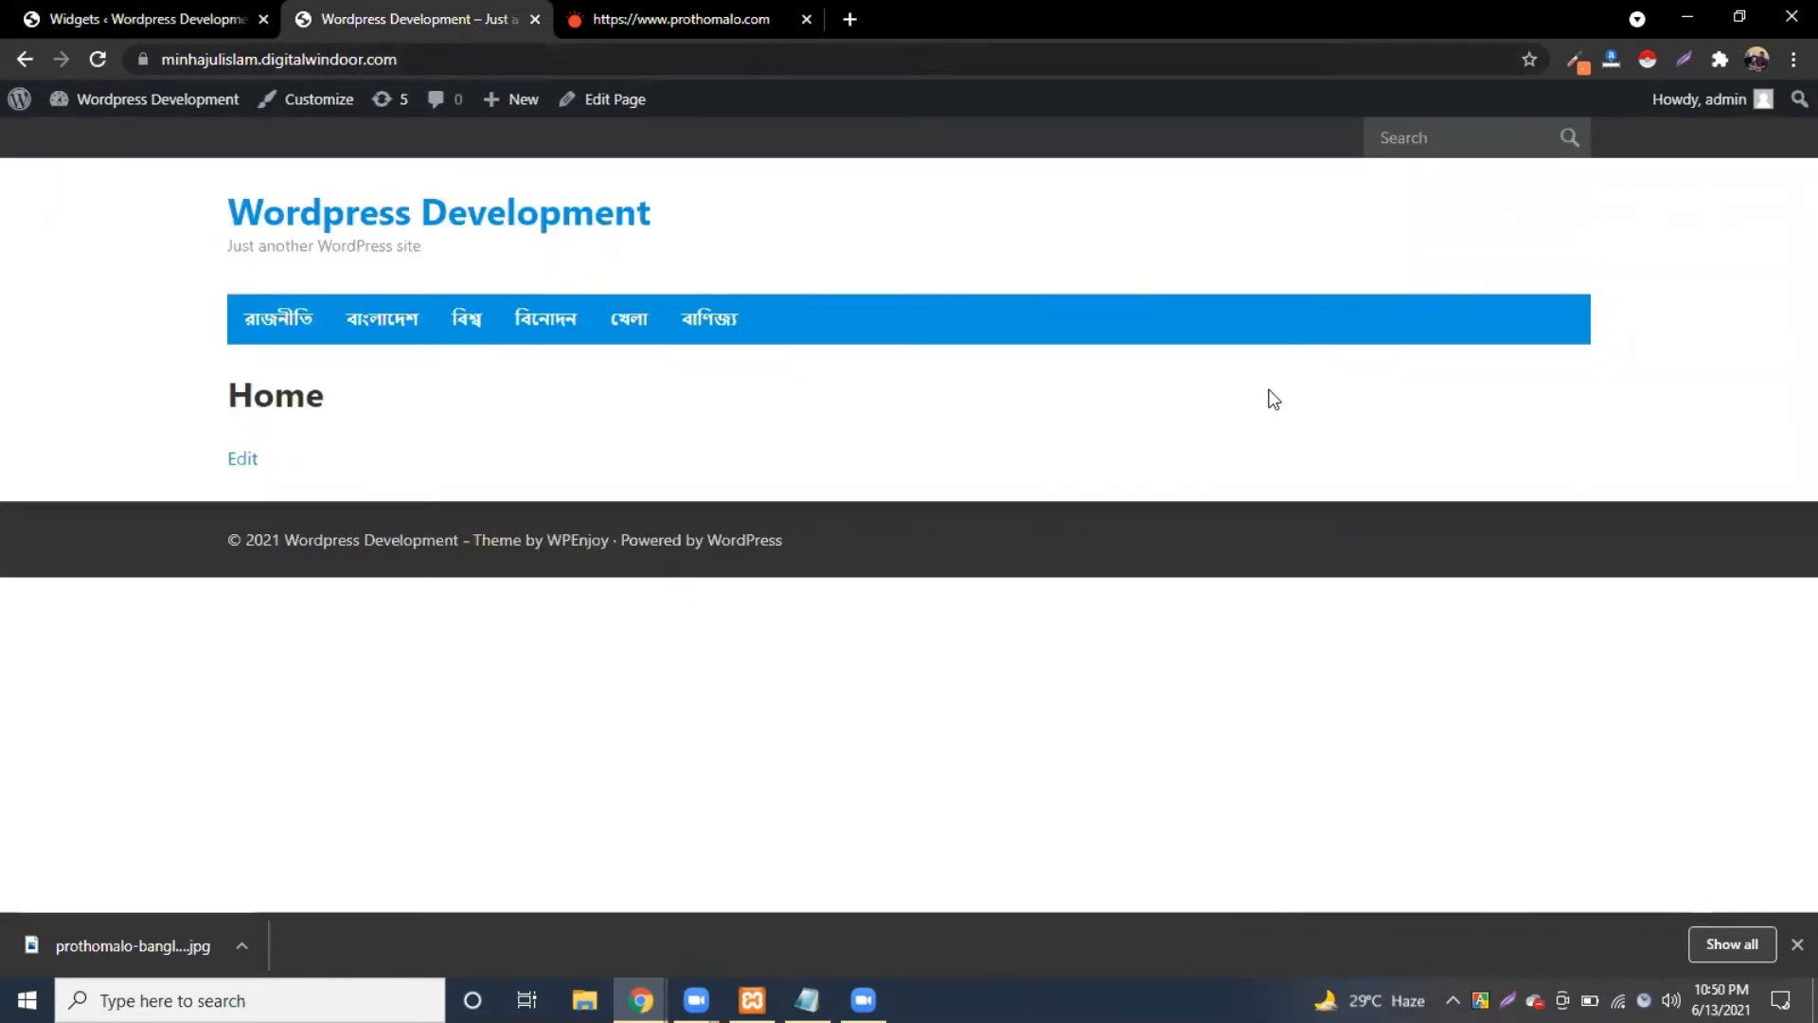
{"action": "left_click", "coordinate": [167, 16]}
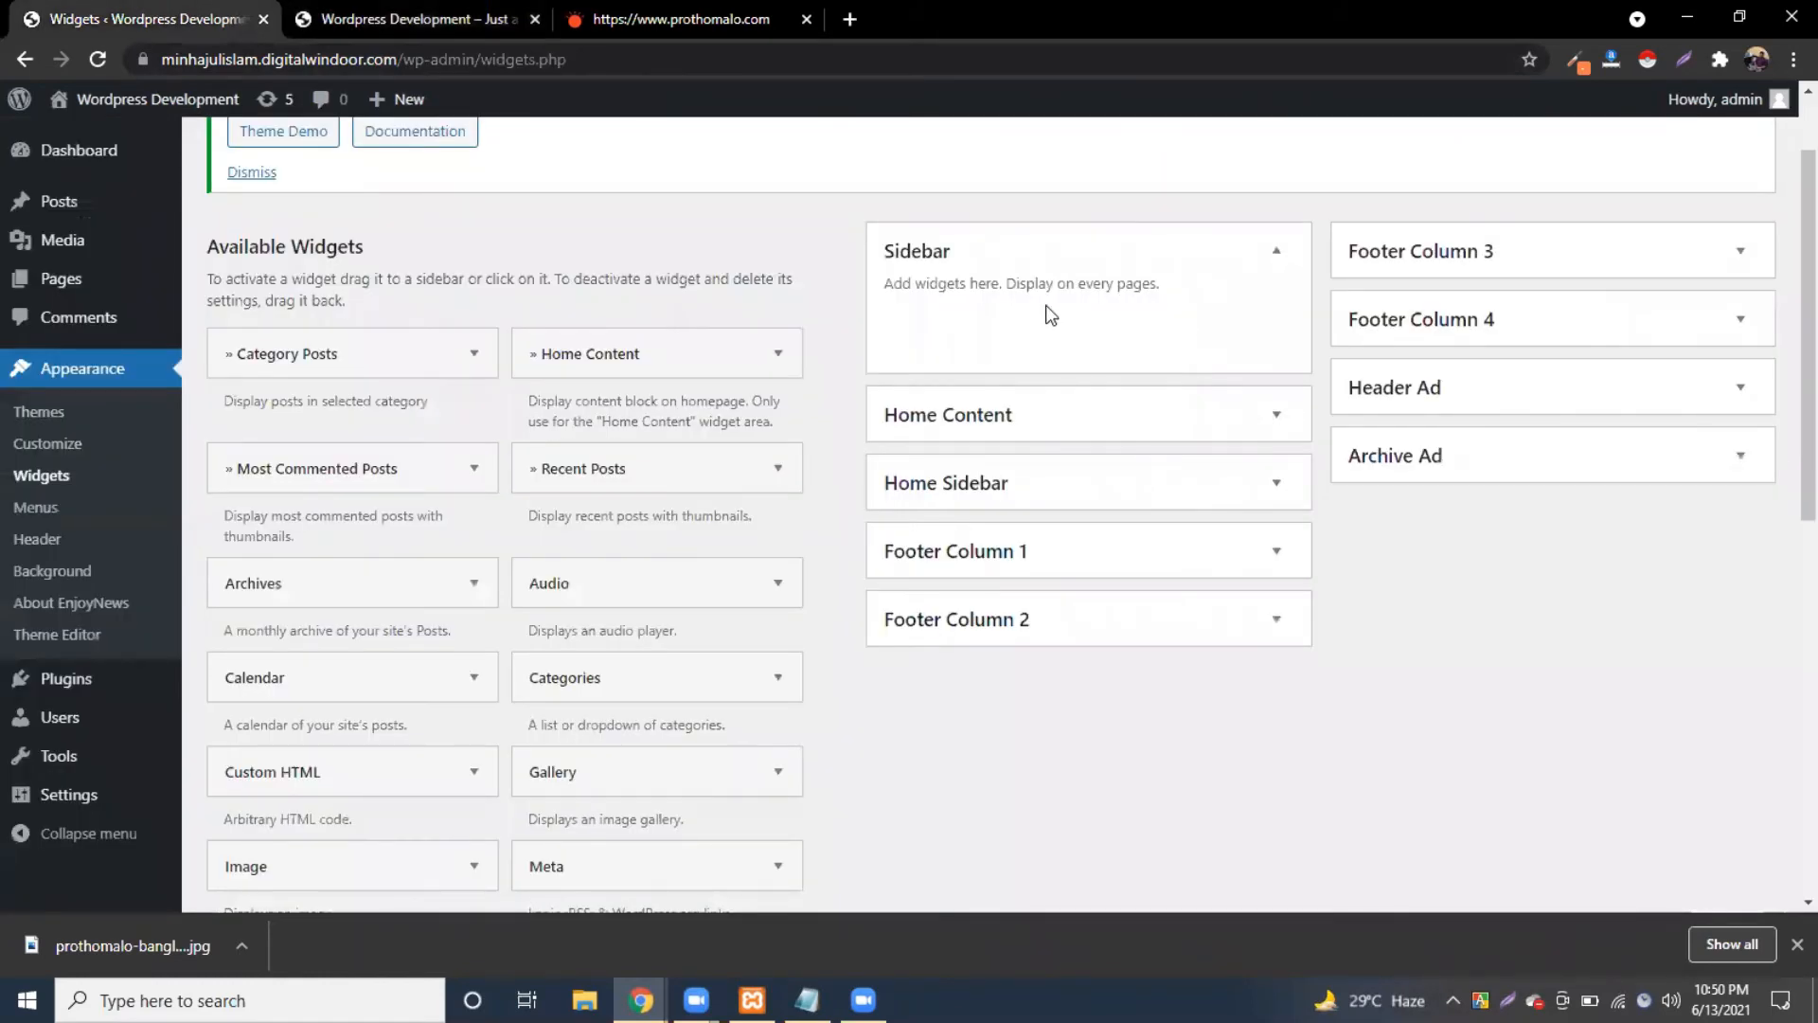
Step: Expand the Home Content and Home Sidebar areas, comparing each against the front page
{"action": "left_click", "coordinate": [1283, 437]}
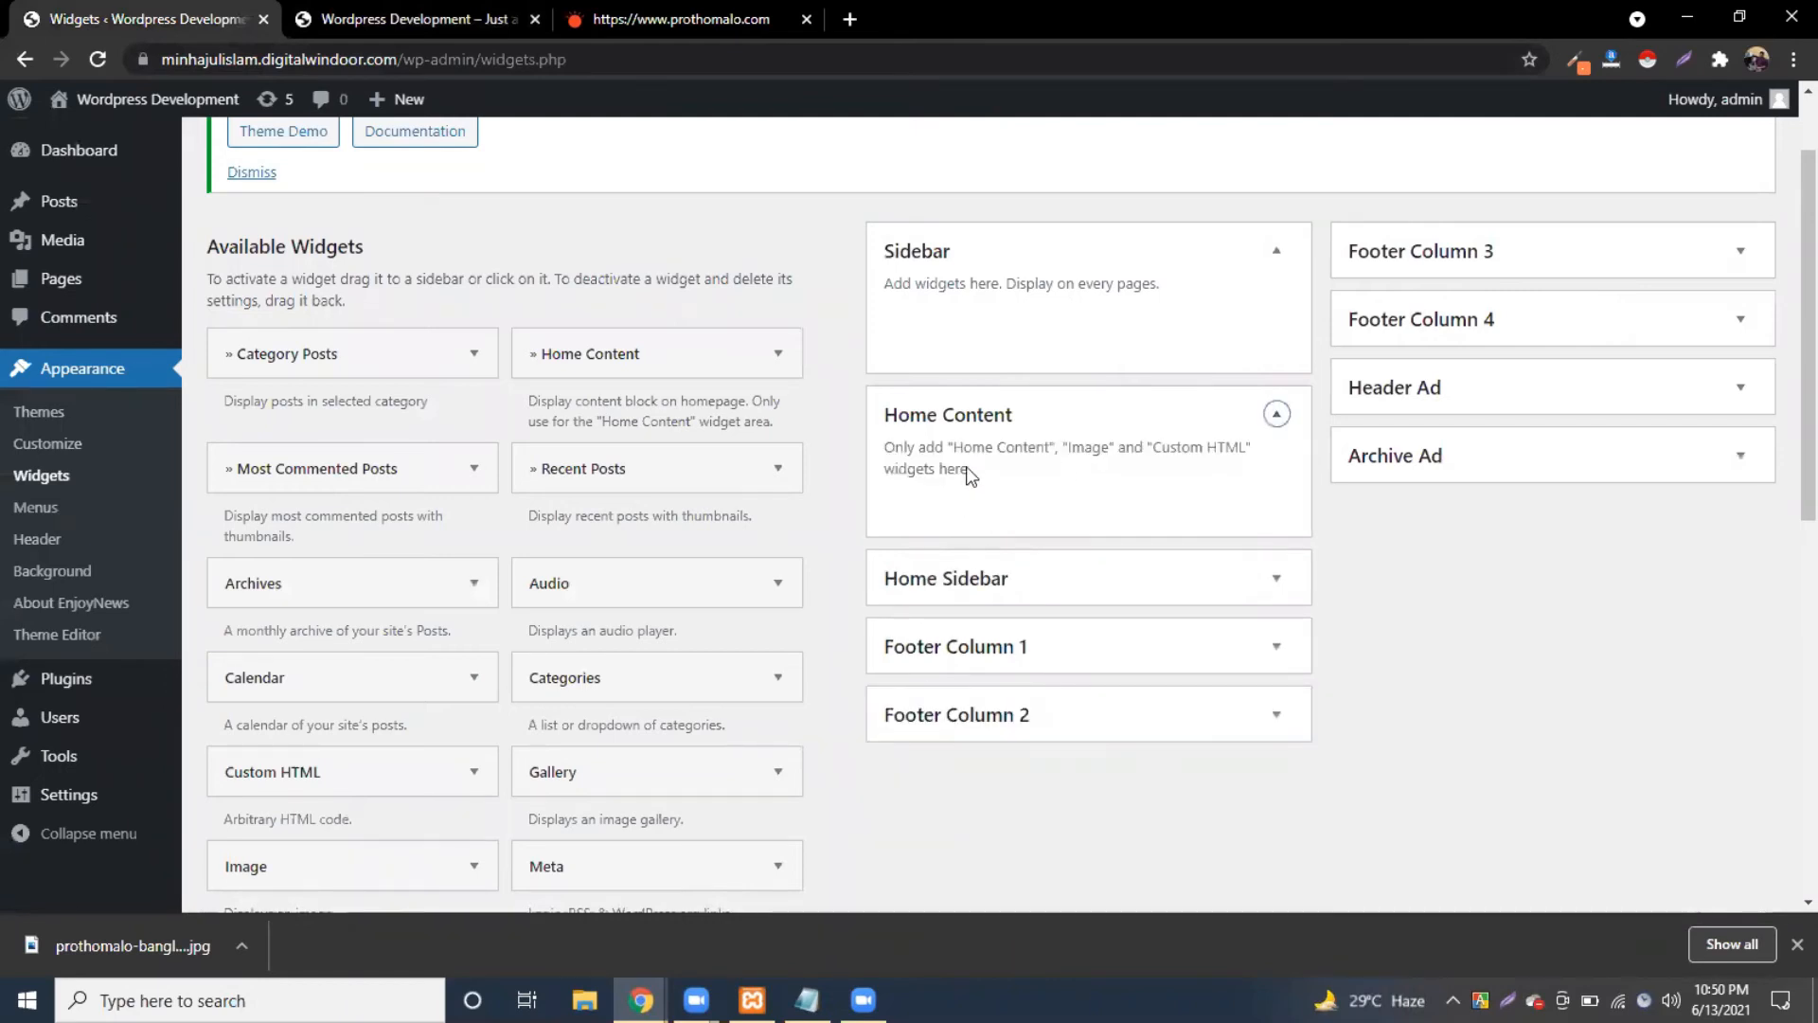
{"action": "scroll", "coordinate": [991, 478], "scroll_direction": "down", "scroll_amount": 1}
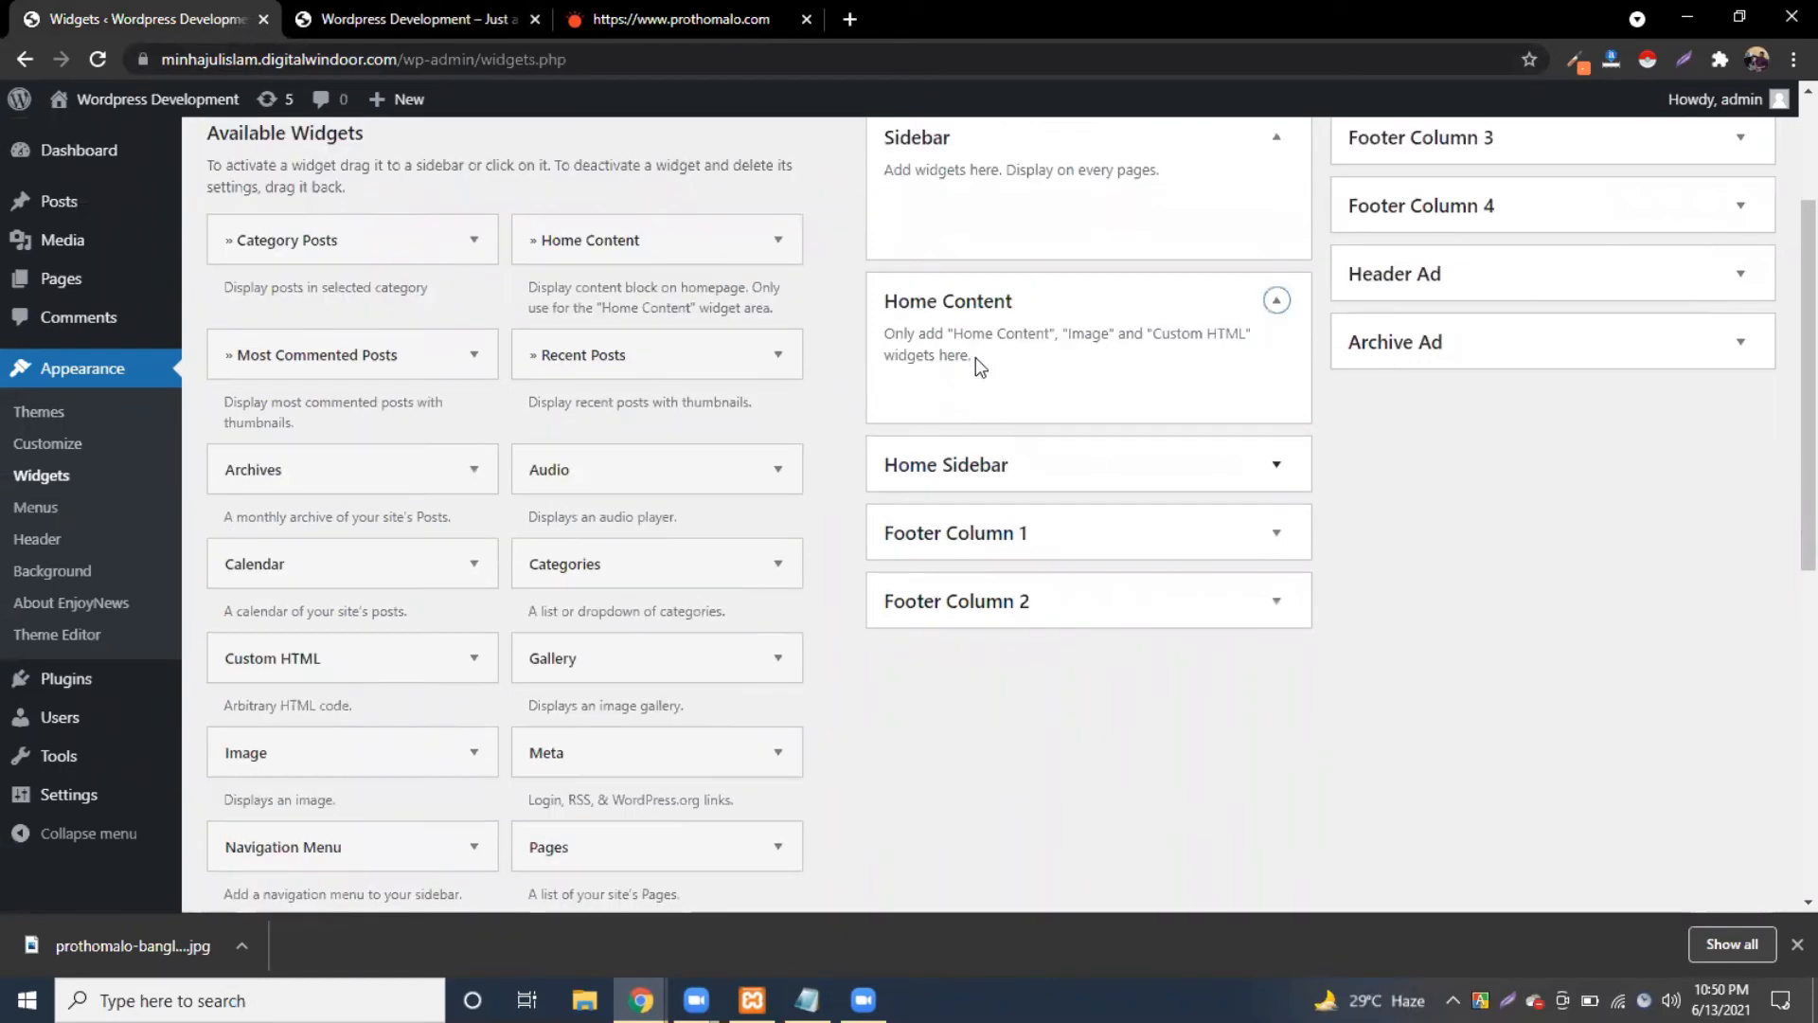
{"action": "left_click", "coordinate": [390, 17]}
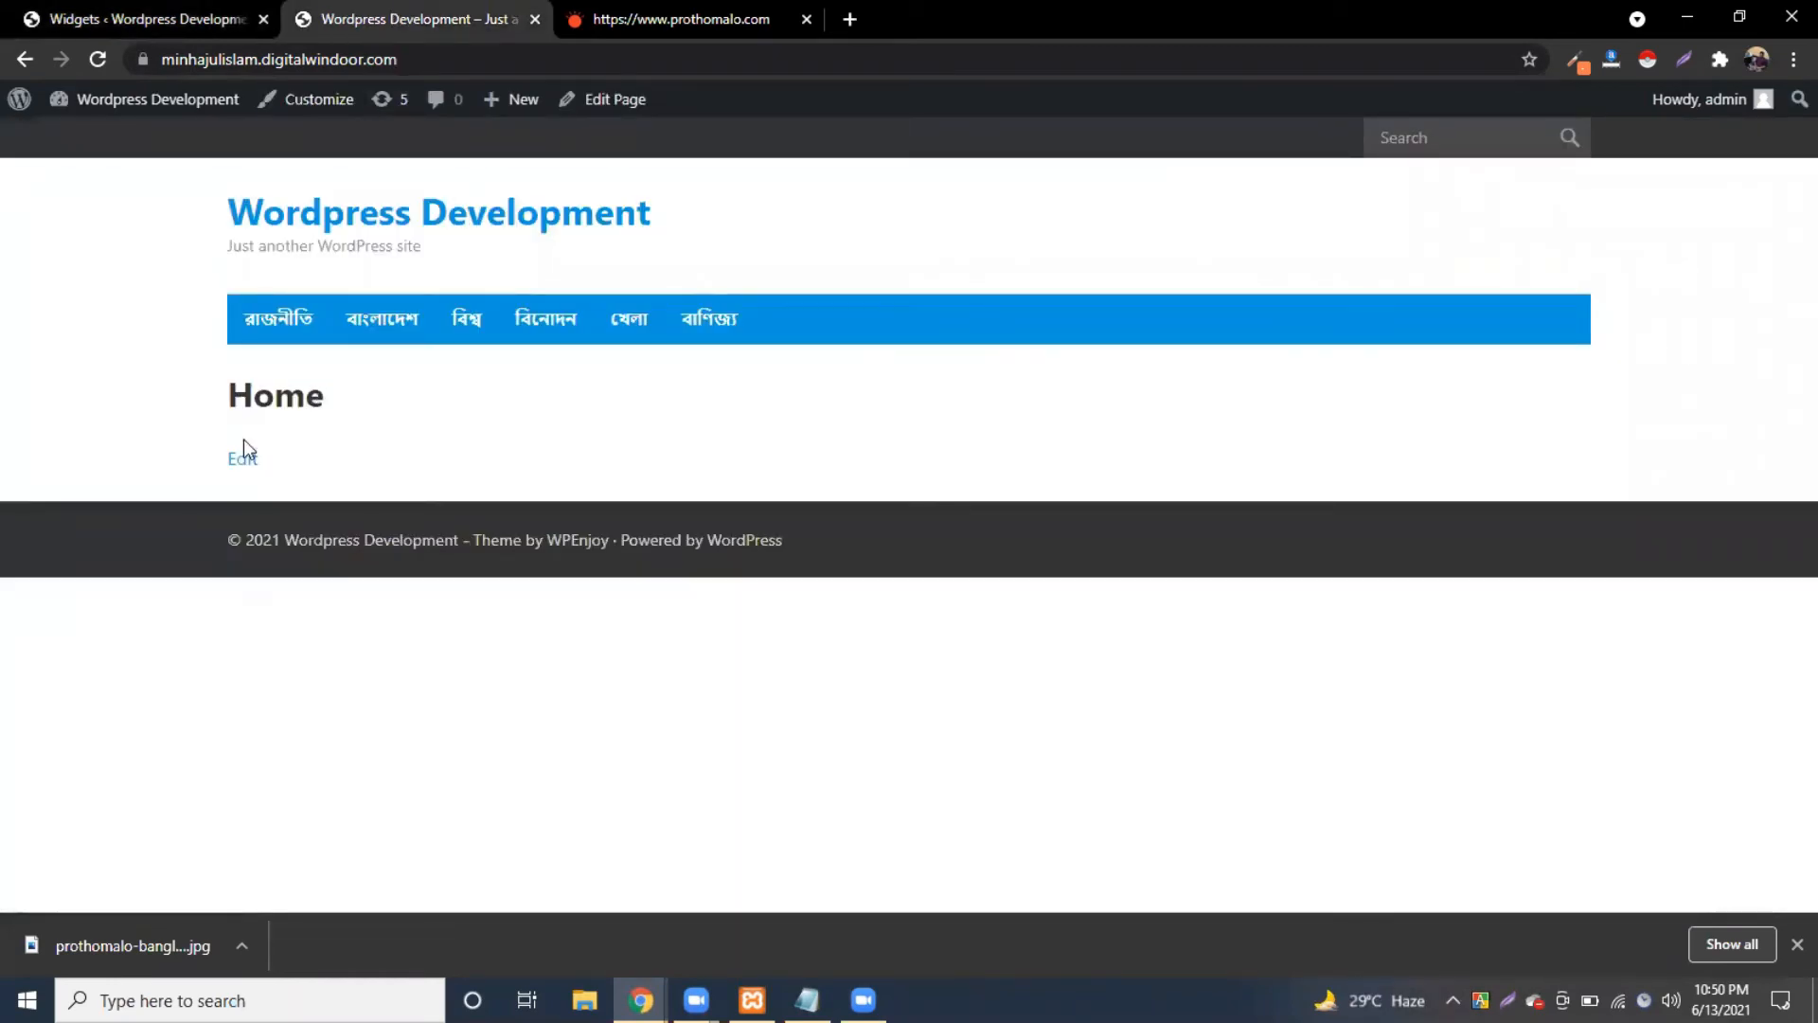
{"action": "left_click", "coordinate": [122, 9]}
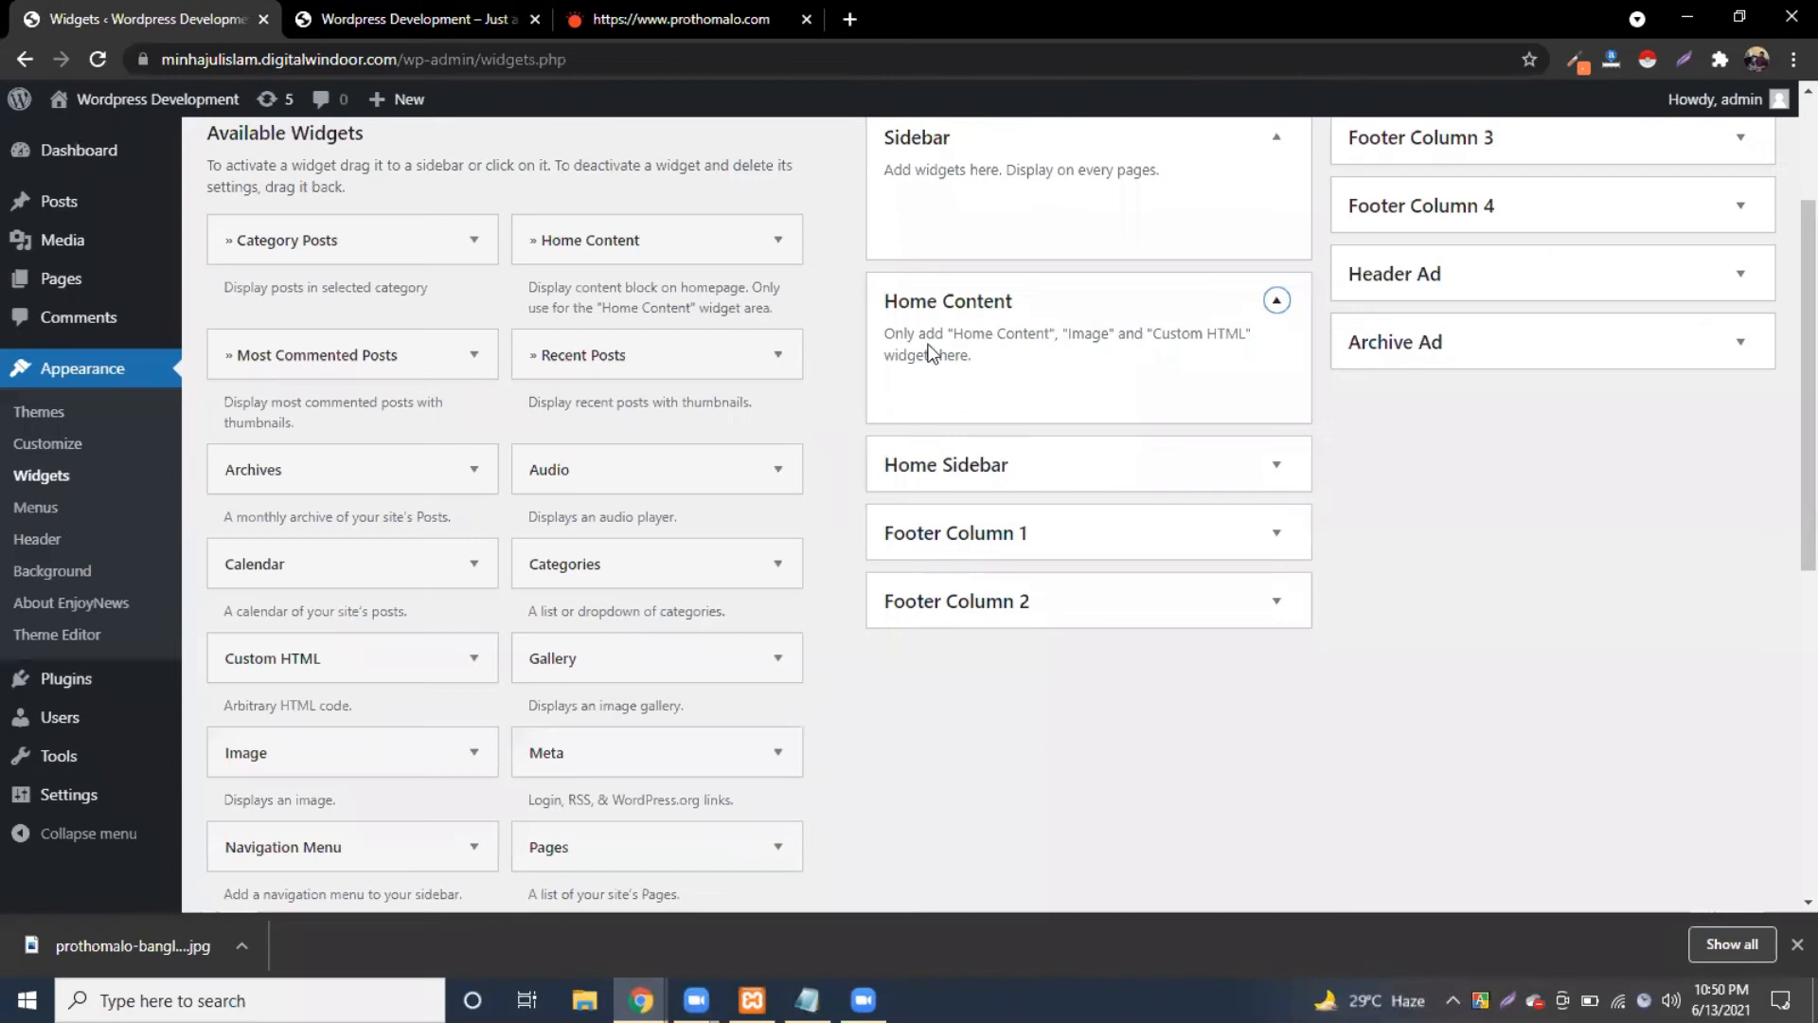
{"action": "left_click", "coordinate": [1179, 473]}
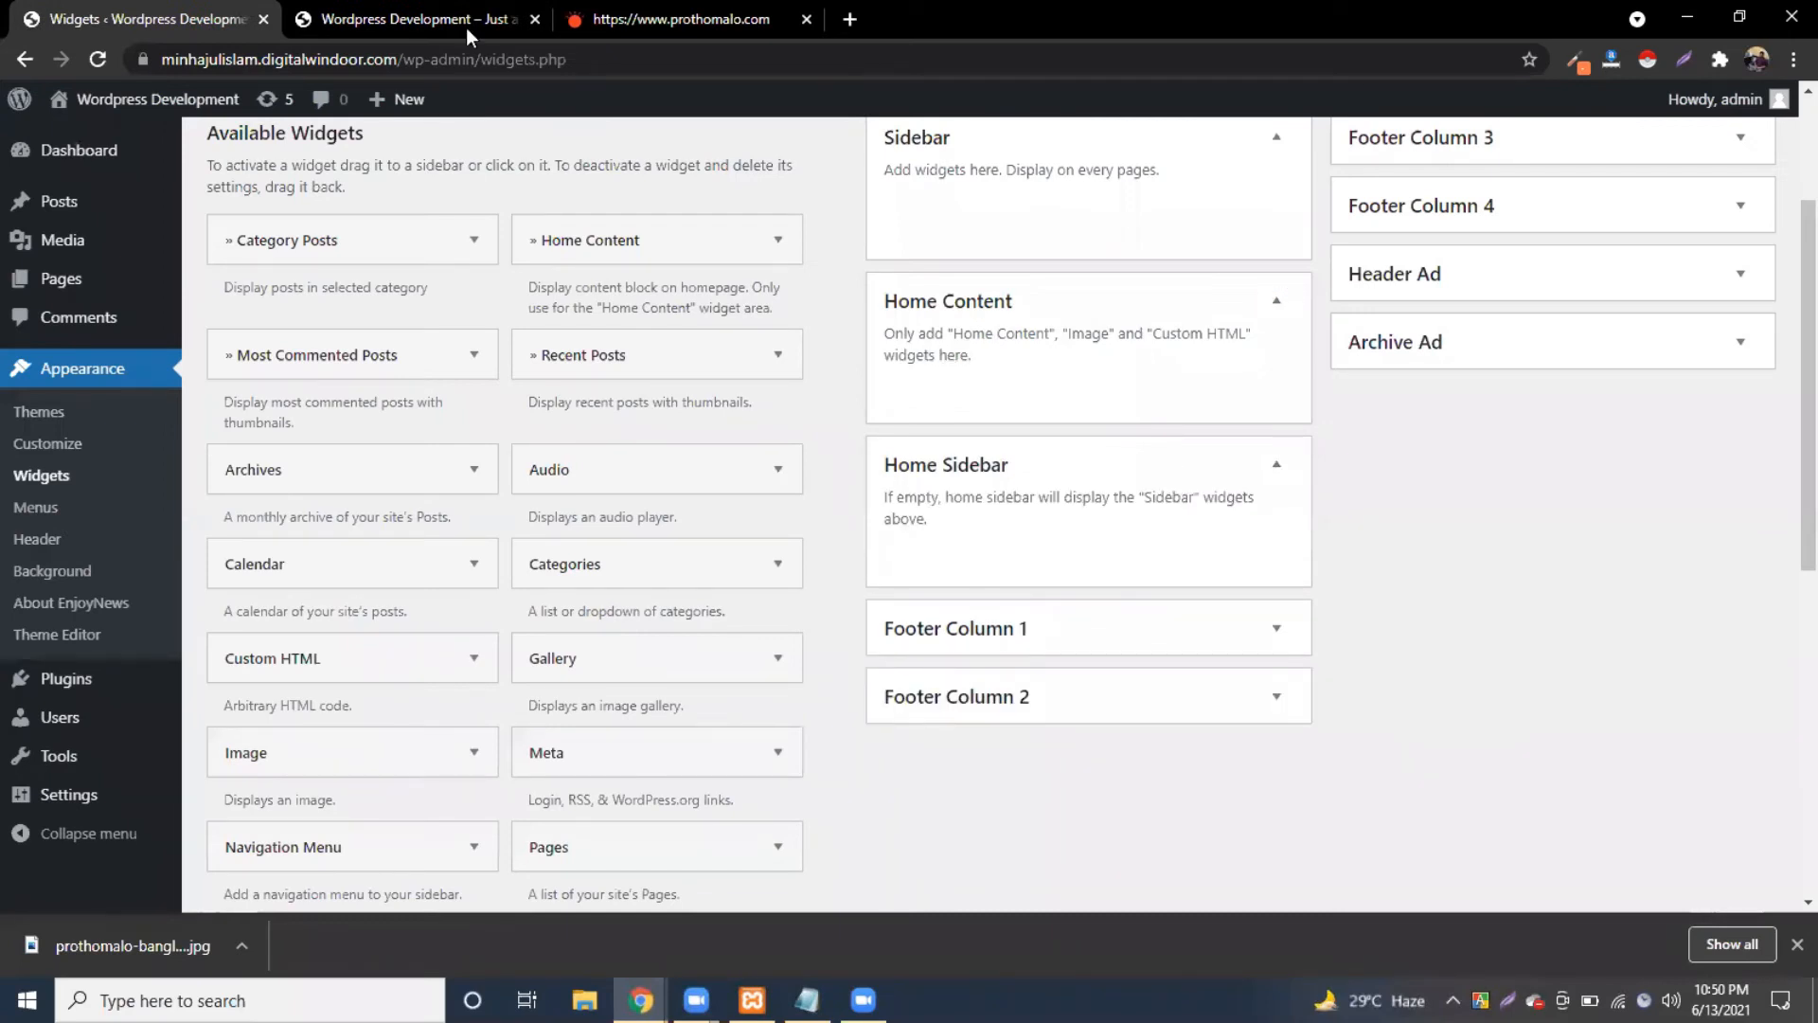
{"action": "key", "text": "ctrl+Tab"}
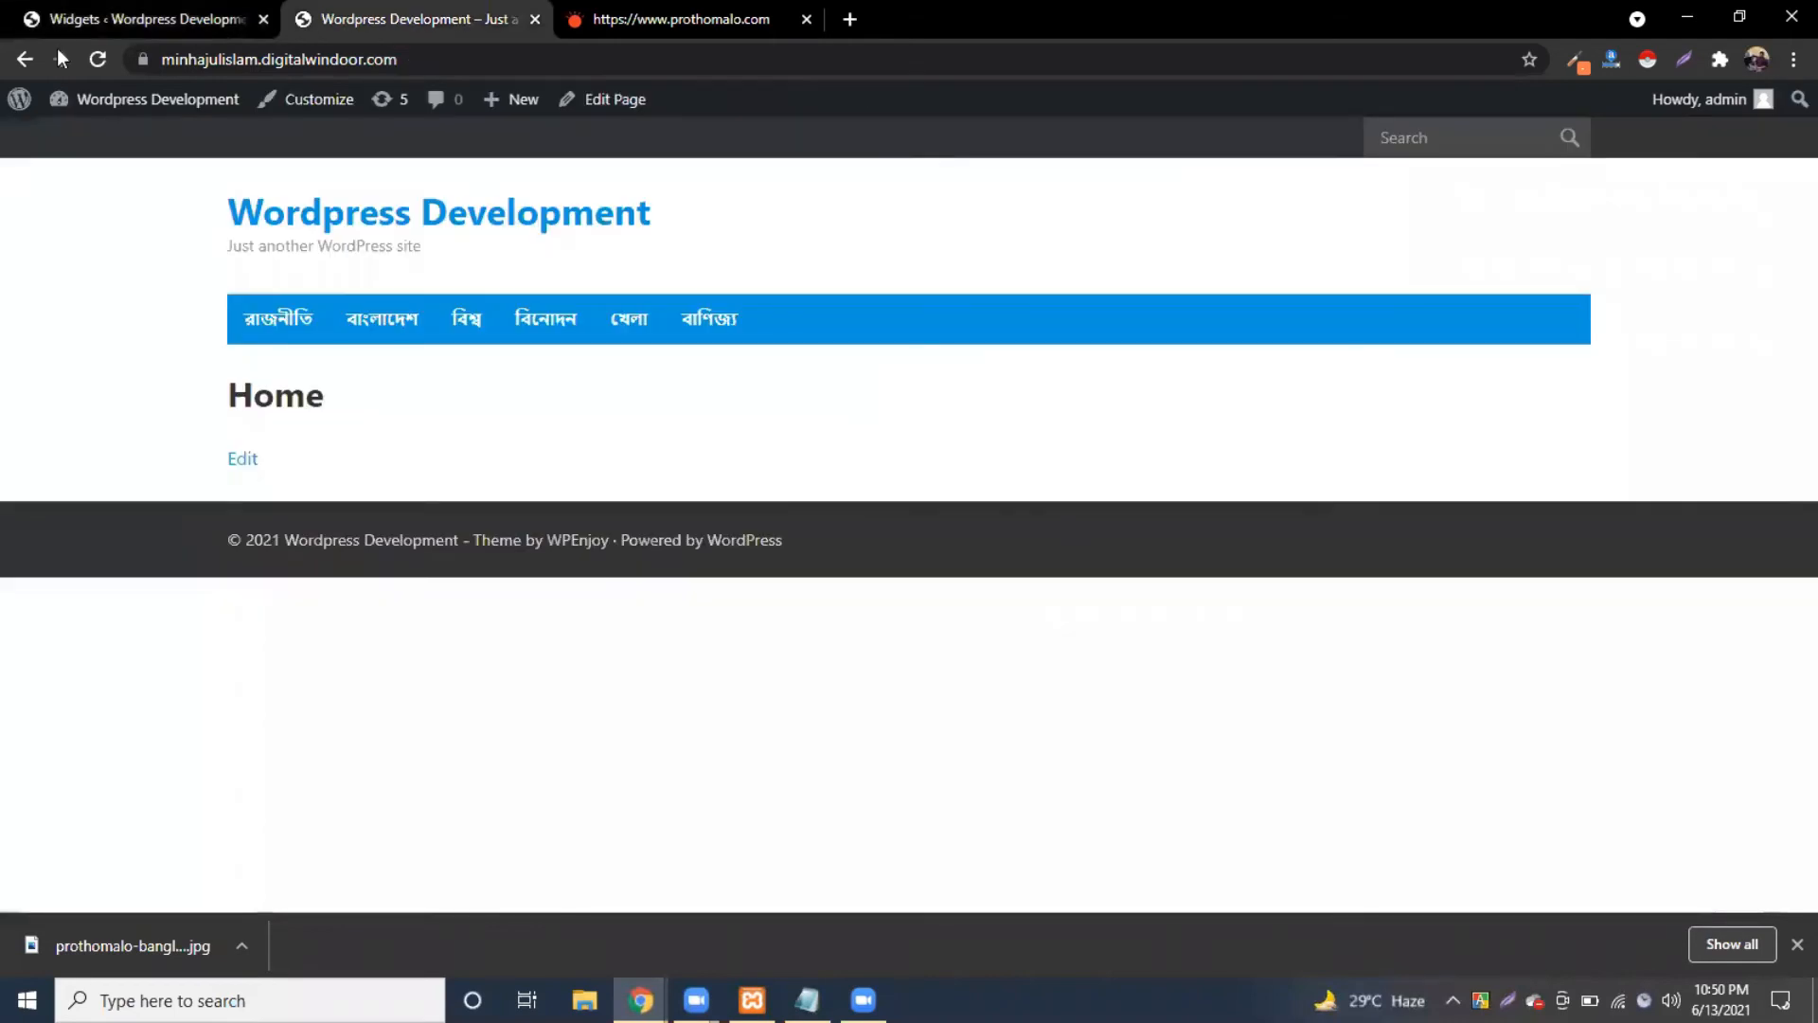
{"action": "key", "text": "ctrl+shift+Tab"}
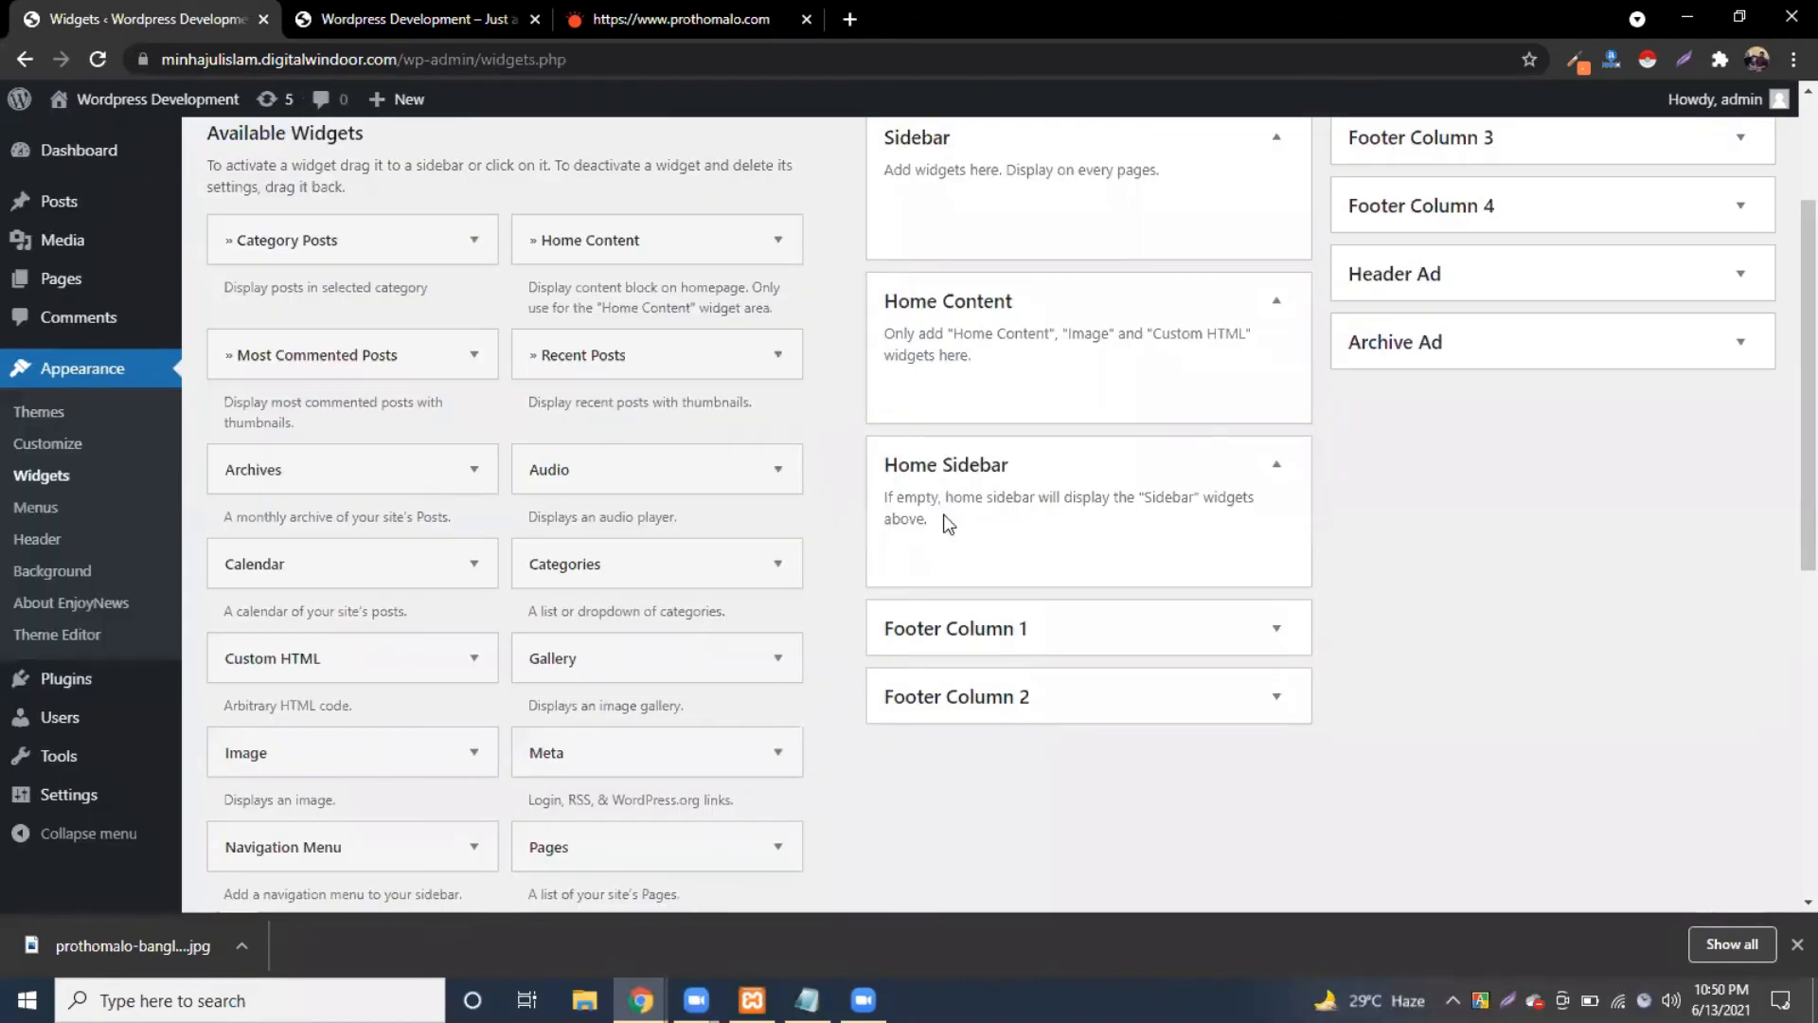
Step: Scroll through Available Widgets to review EnjoyNews's custom widgets
{"action": "scroll", "coordinate": [947, 521], "scroll_direction": "up", "scroll_amount": 1}
{"action": "scroll", "coordinate": [1313, 412], "scroll_direction": "up", "scroll_amount": 2}
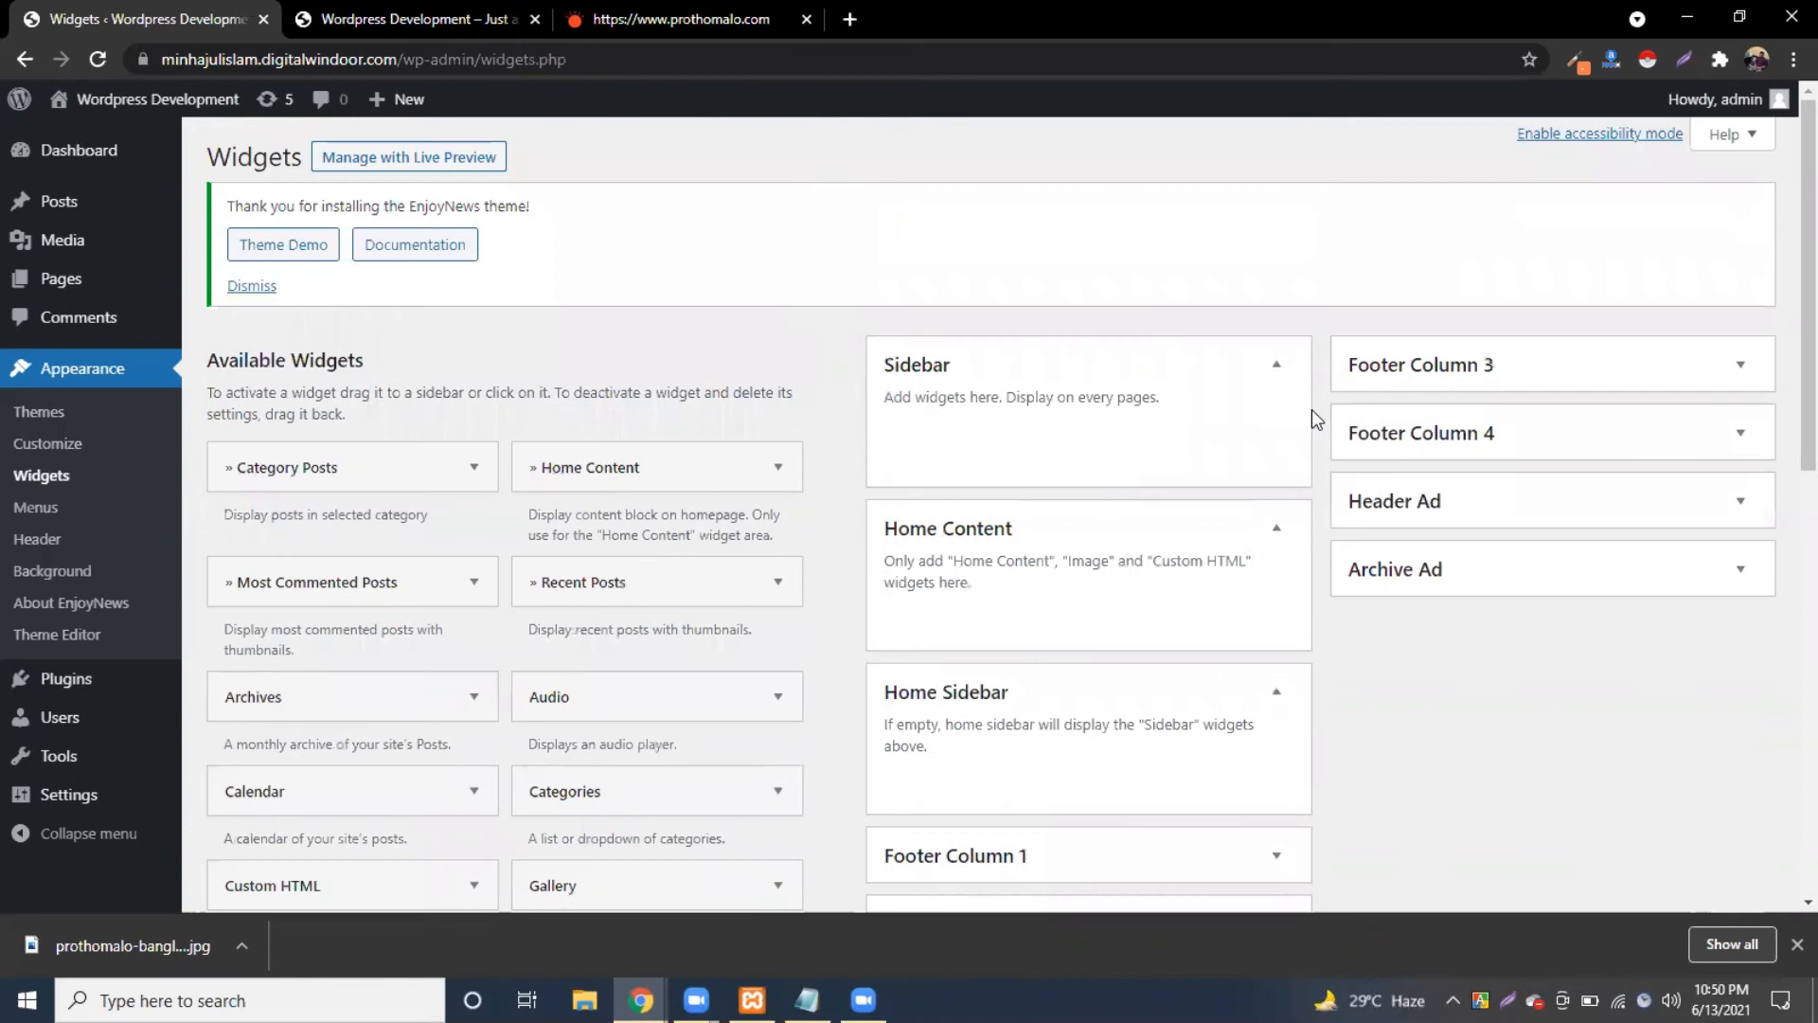
{"action": "scroll", "coordinate": [1312, 413], "scroll_direction": "down", "scroll_amount": 2}
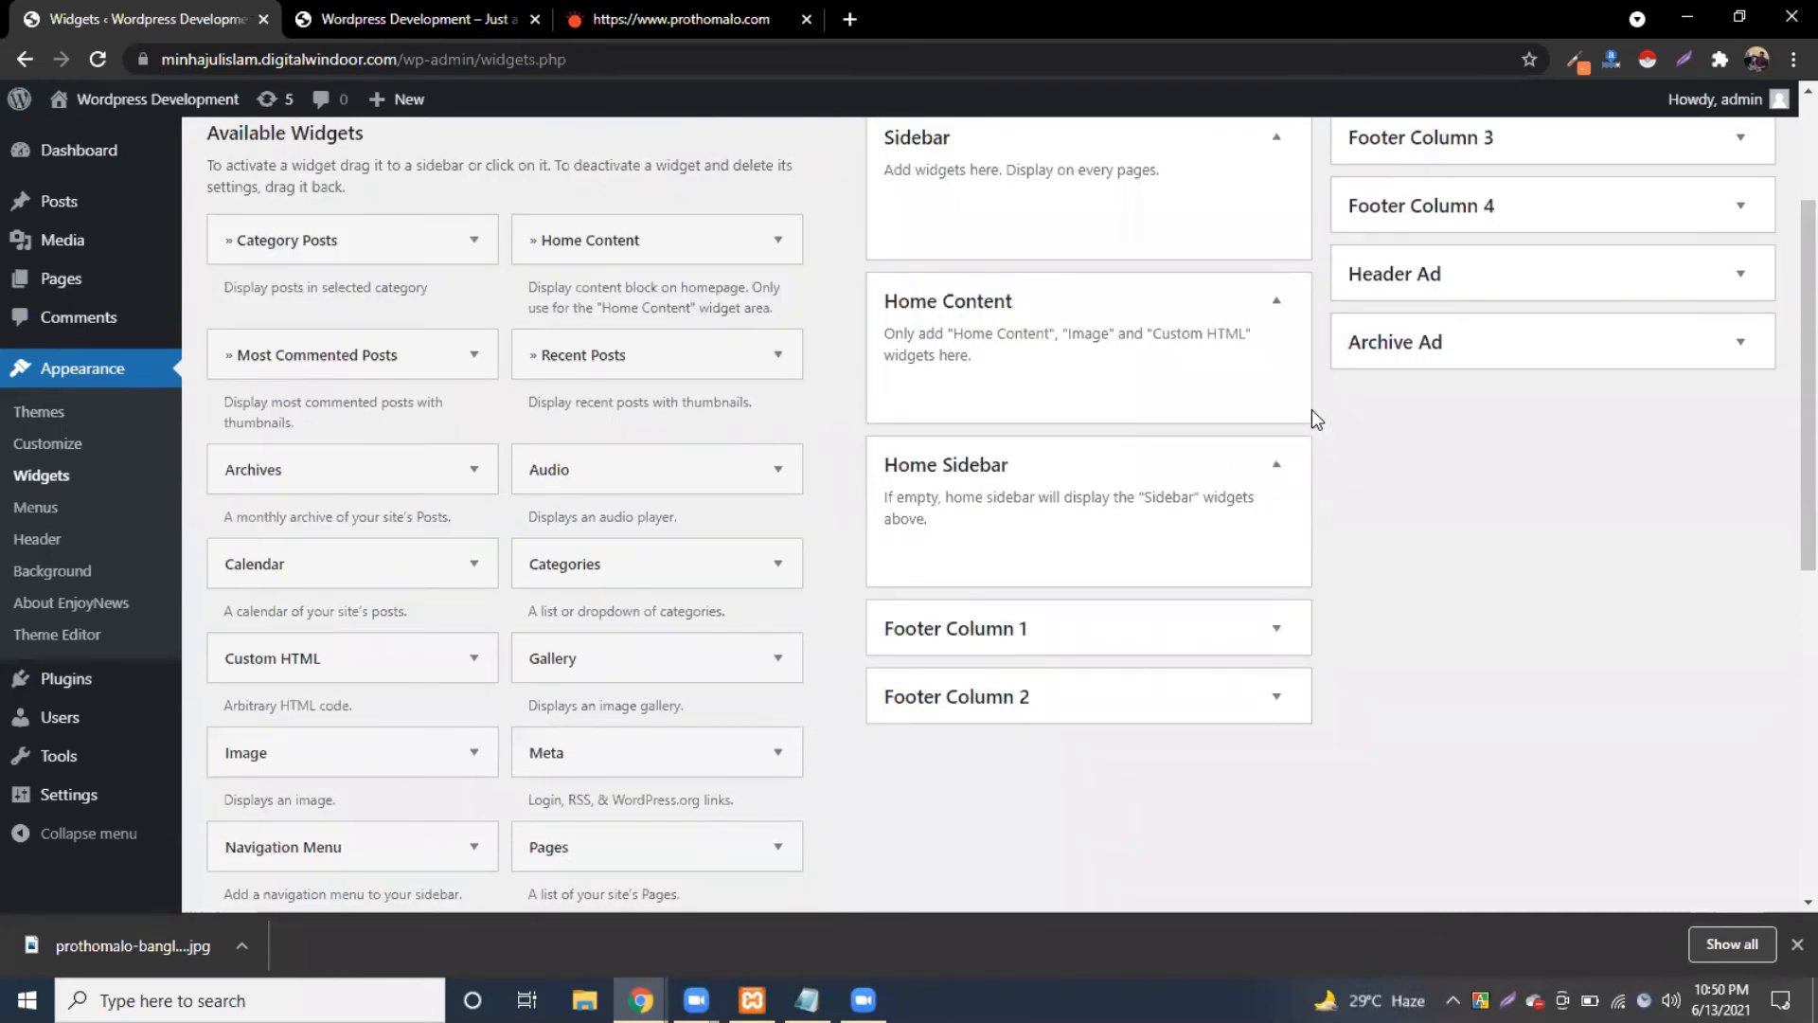
{"action": "scroll", "coordinate": [947, 478], "scroll_direction": "up", "scroll_amount": 1}
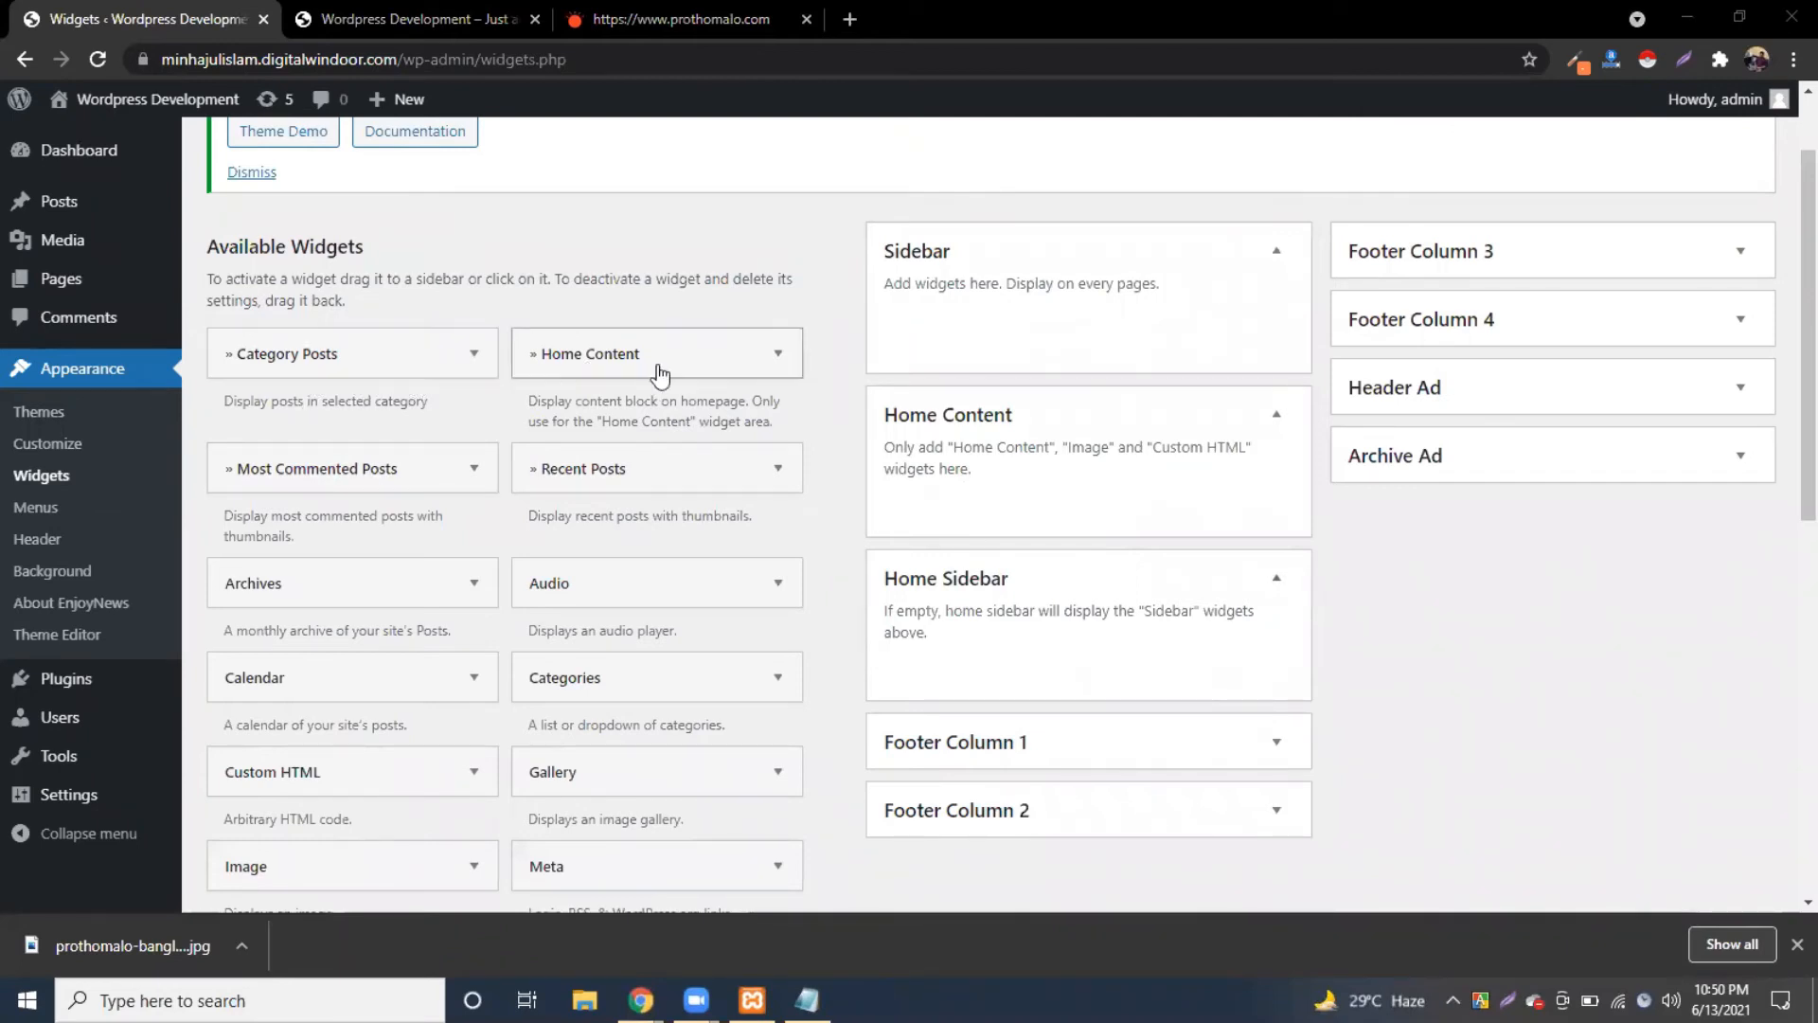
{"action": "scroll", "coordinate": [606, 364], "scroll_direction": "down", "scroll_amount": 1}
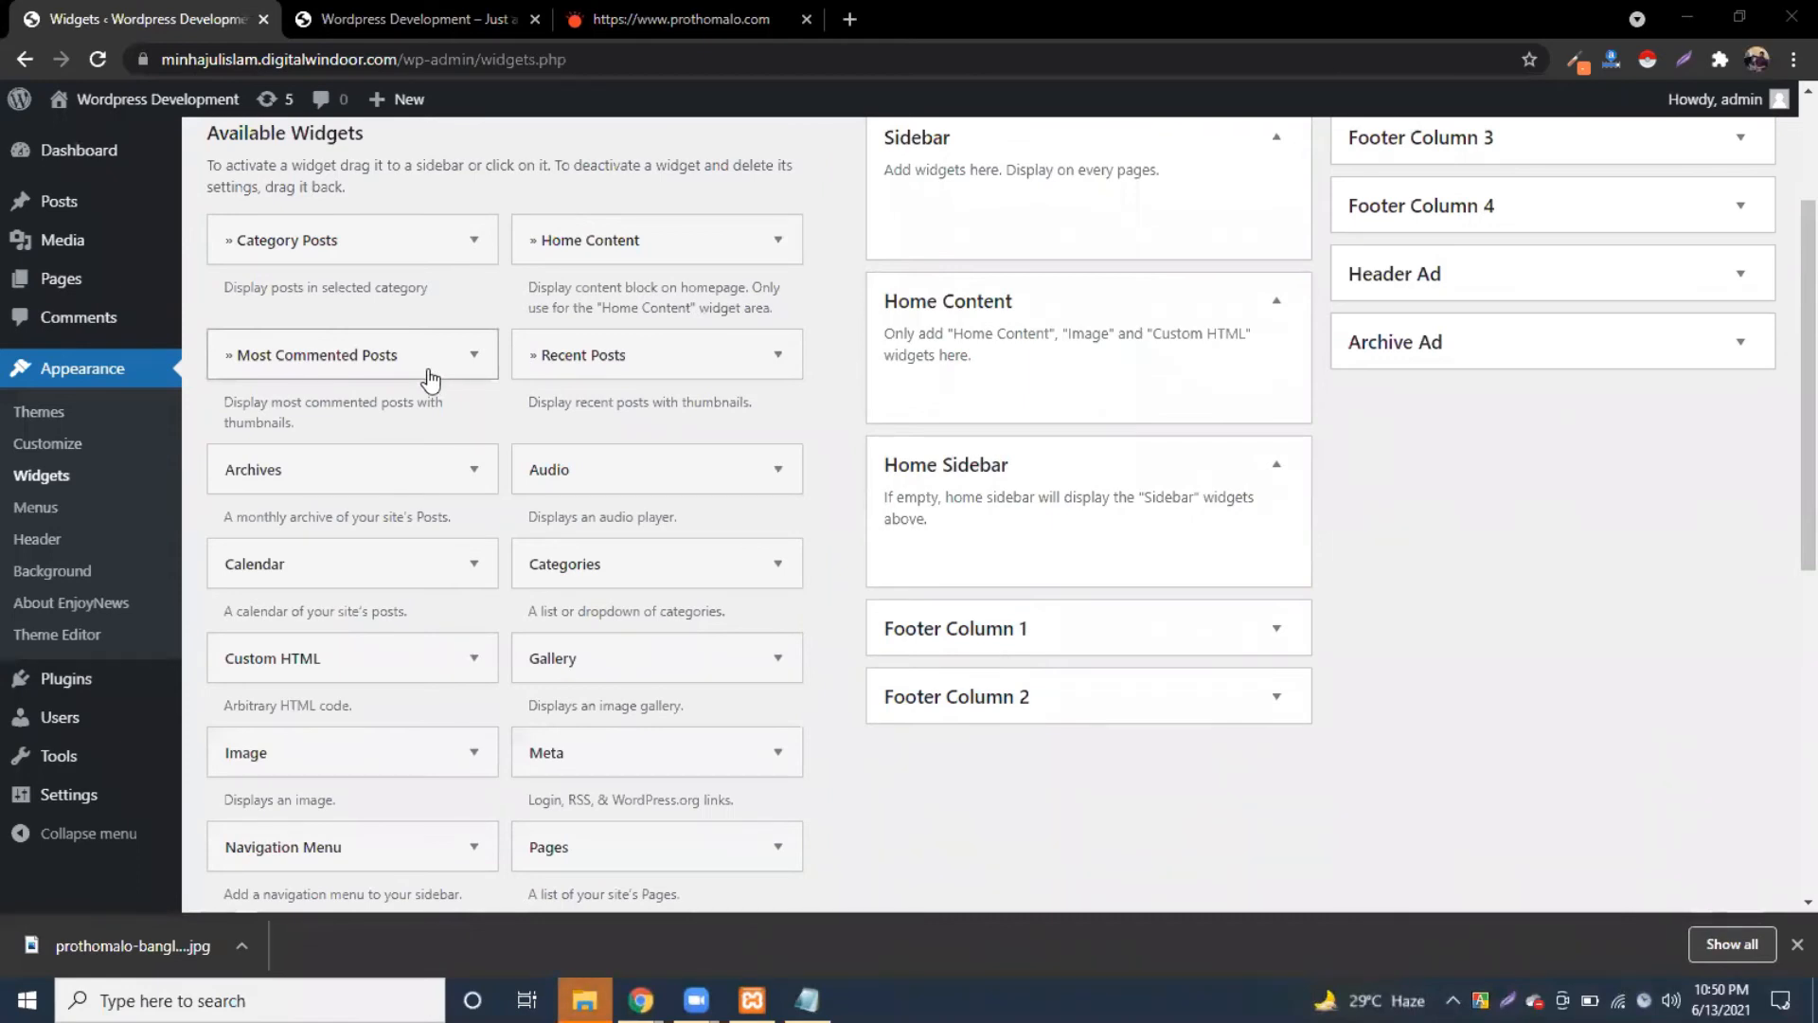
{"action": "scroll", "coordinate": [479, 358], "scroll_direction": "down", "scroll_amount": 1}
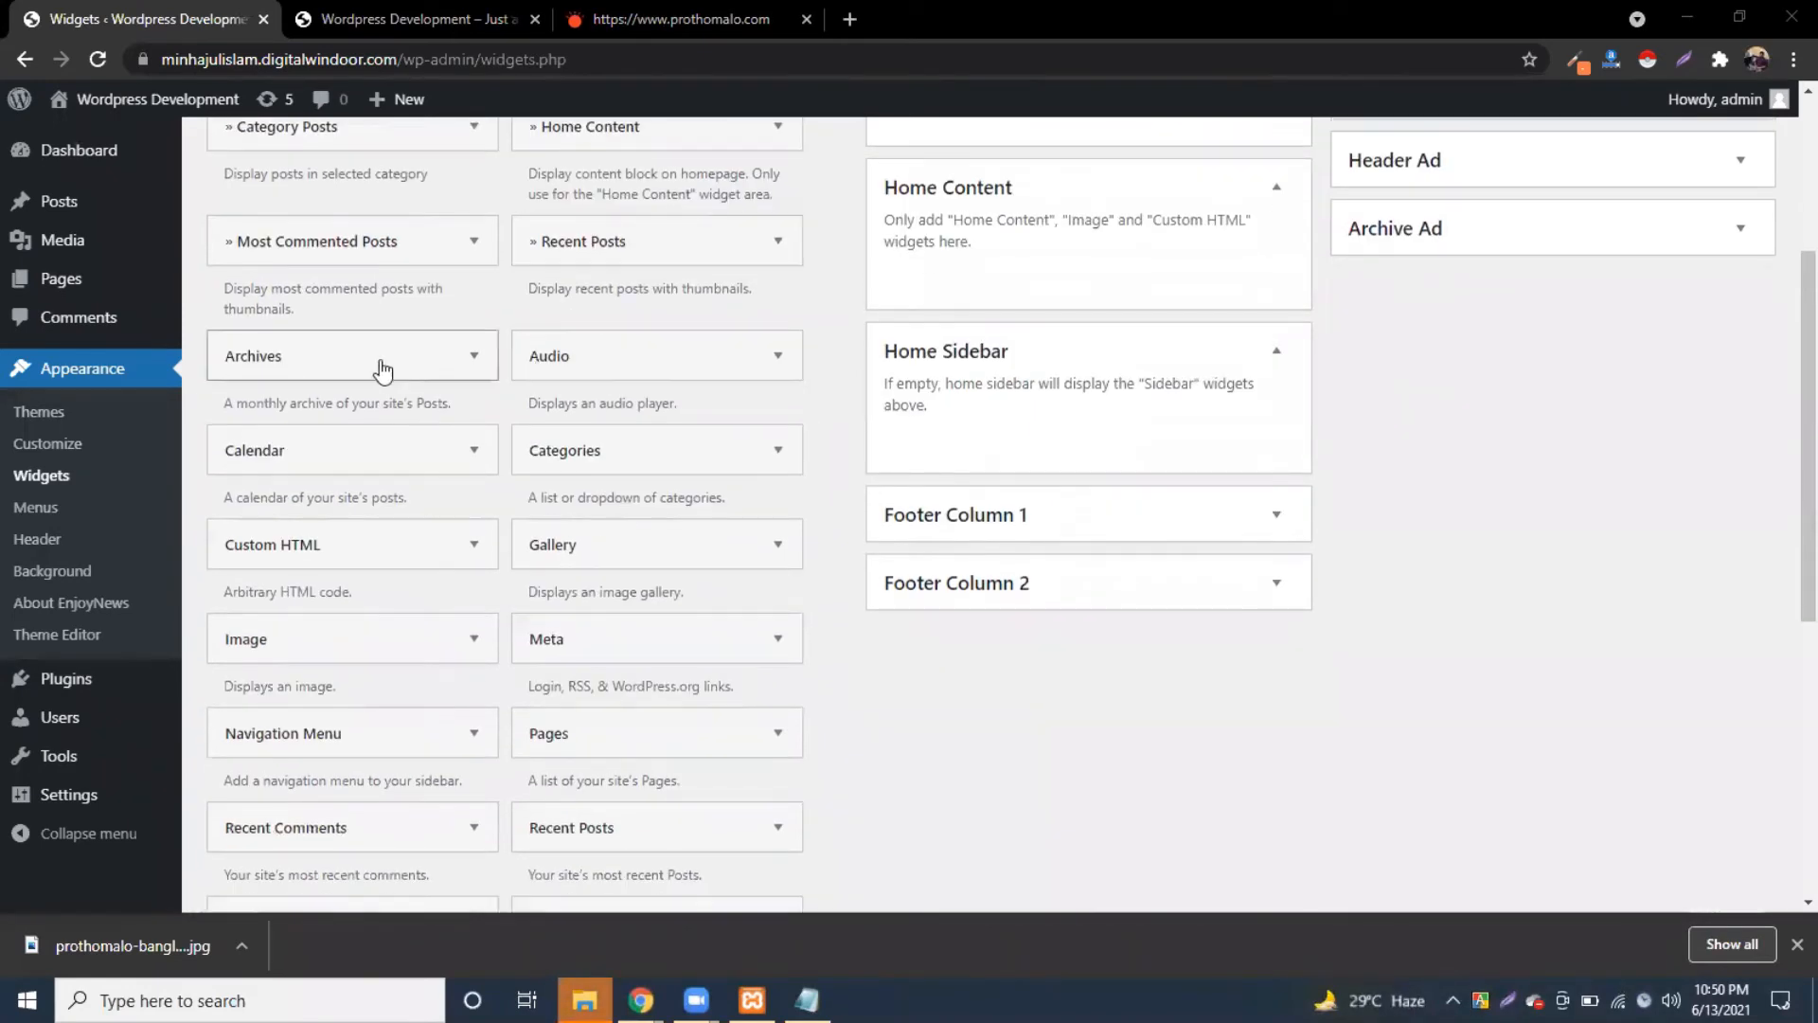
{"action": "scroll", "coordinate": [296, 357], "scroll_direction": "down", "scroll_amount": 1}
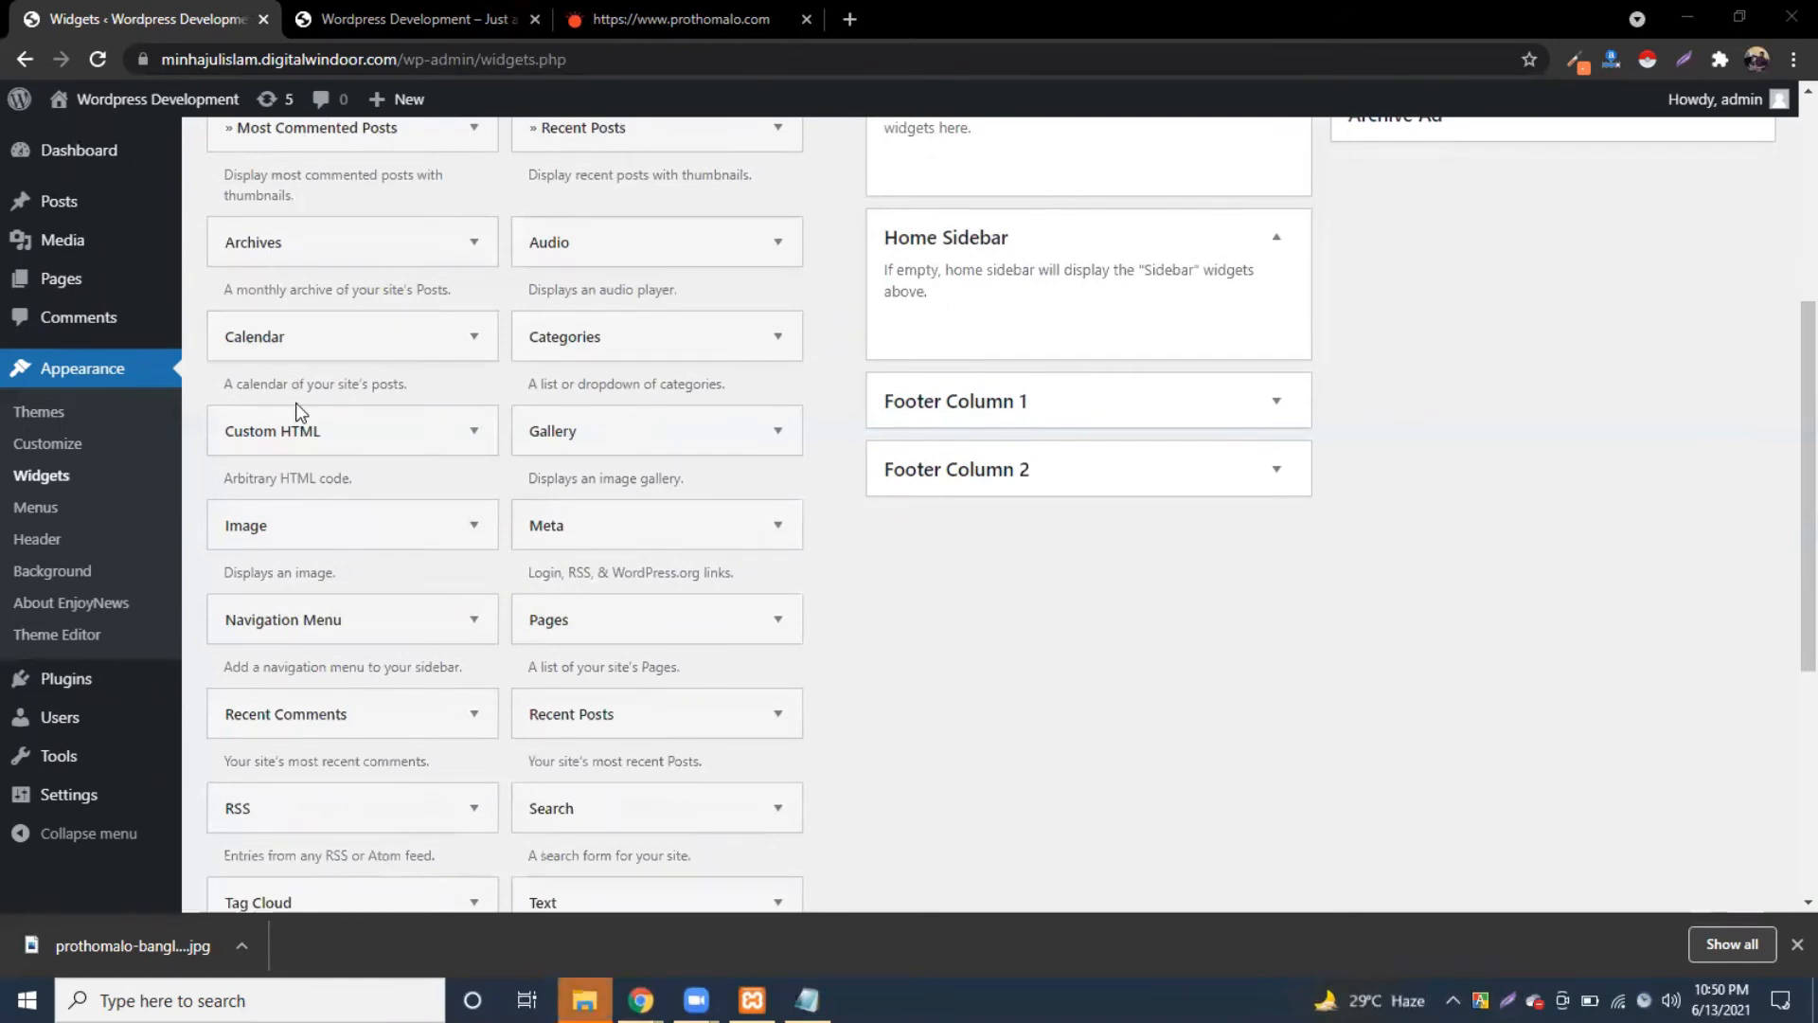
{"action": "scroll", "coordinate": [301, 421], "scroll_direction": "down", "scroll_amount": 1}
{"action": "scroll", "coordinate": [401, 612], "scroll_direction": "down", "scroll_amount": 3}
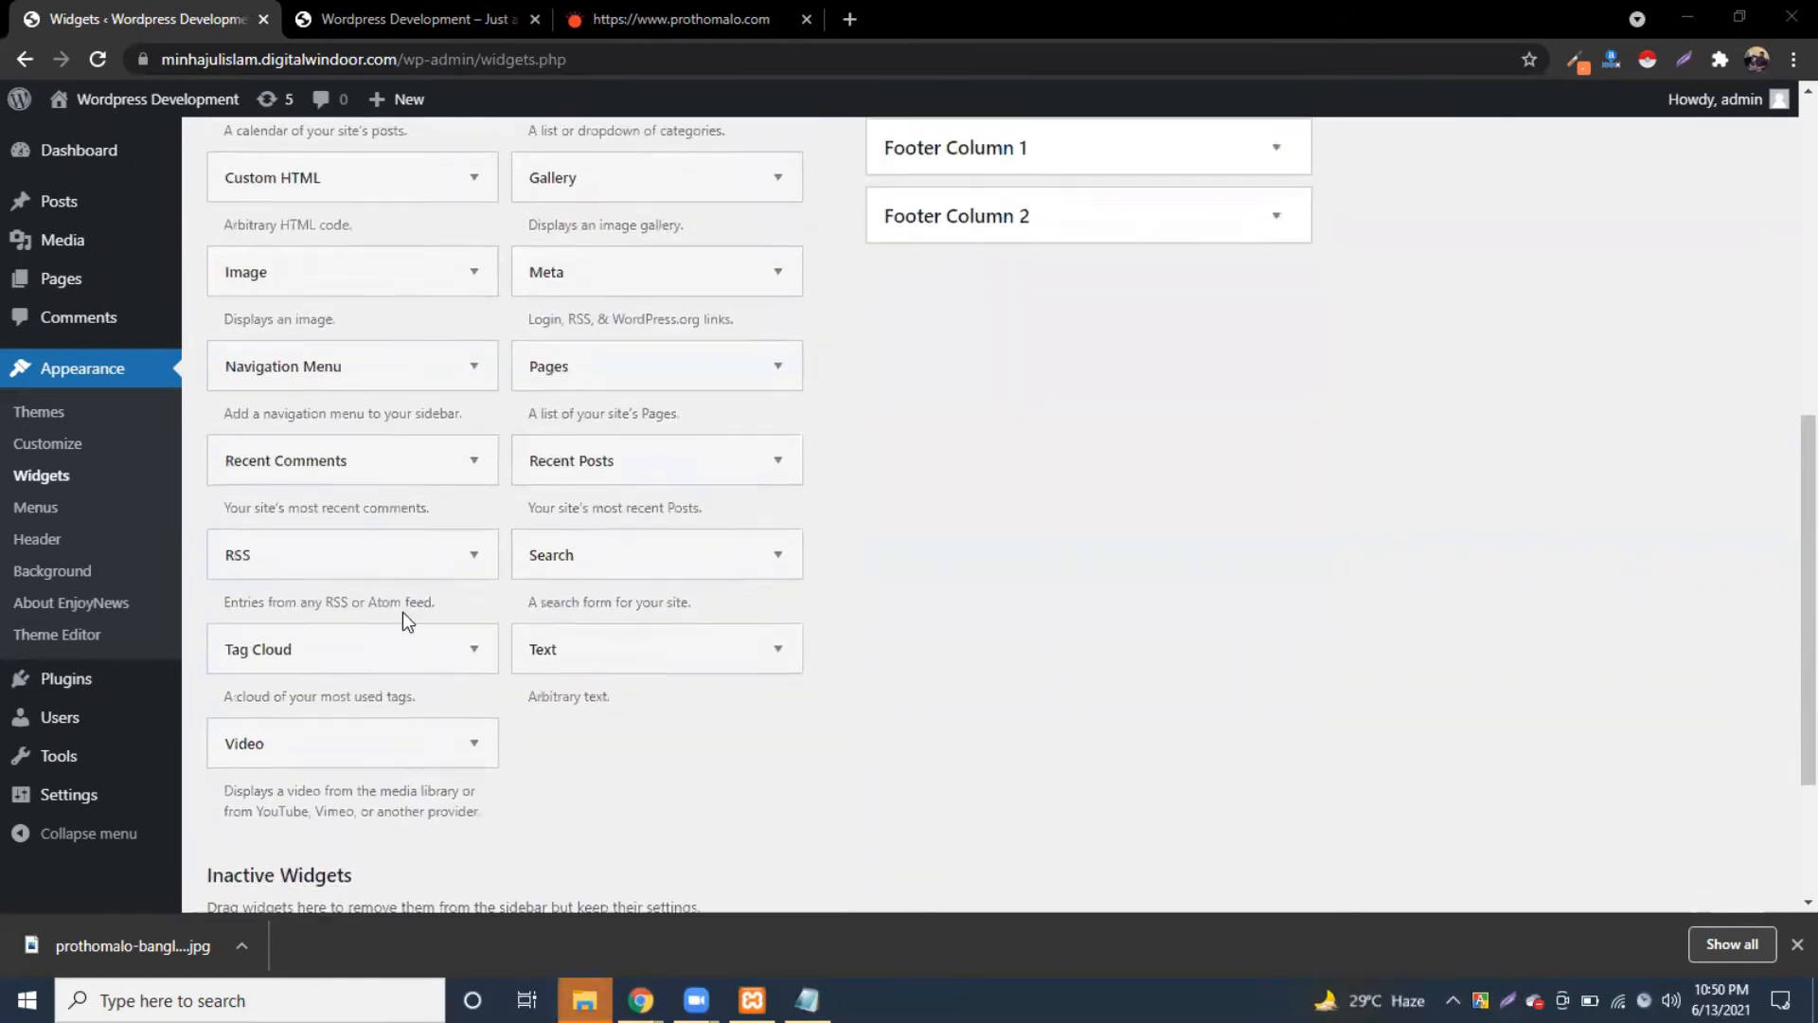
{"action": "scroll", "coordinate": [417, 593], "scroll_direction": "up", "scroll_amount": 8}
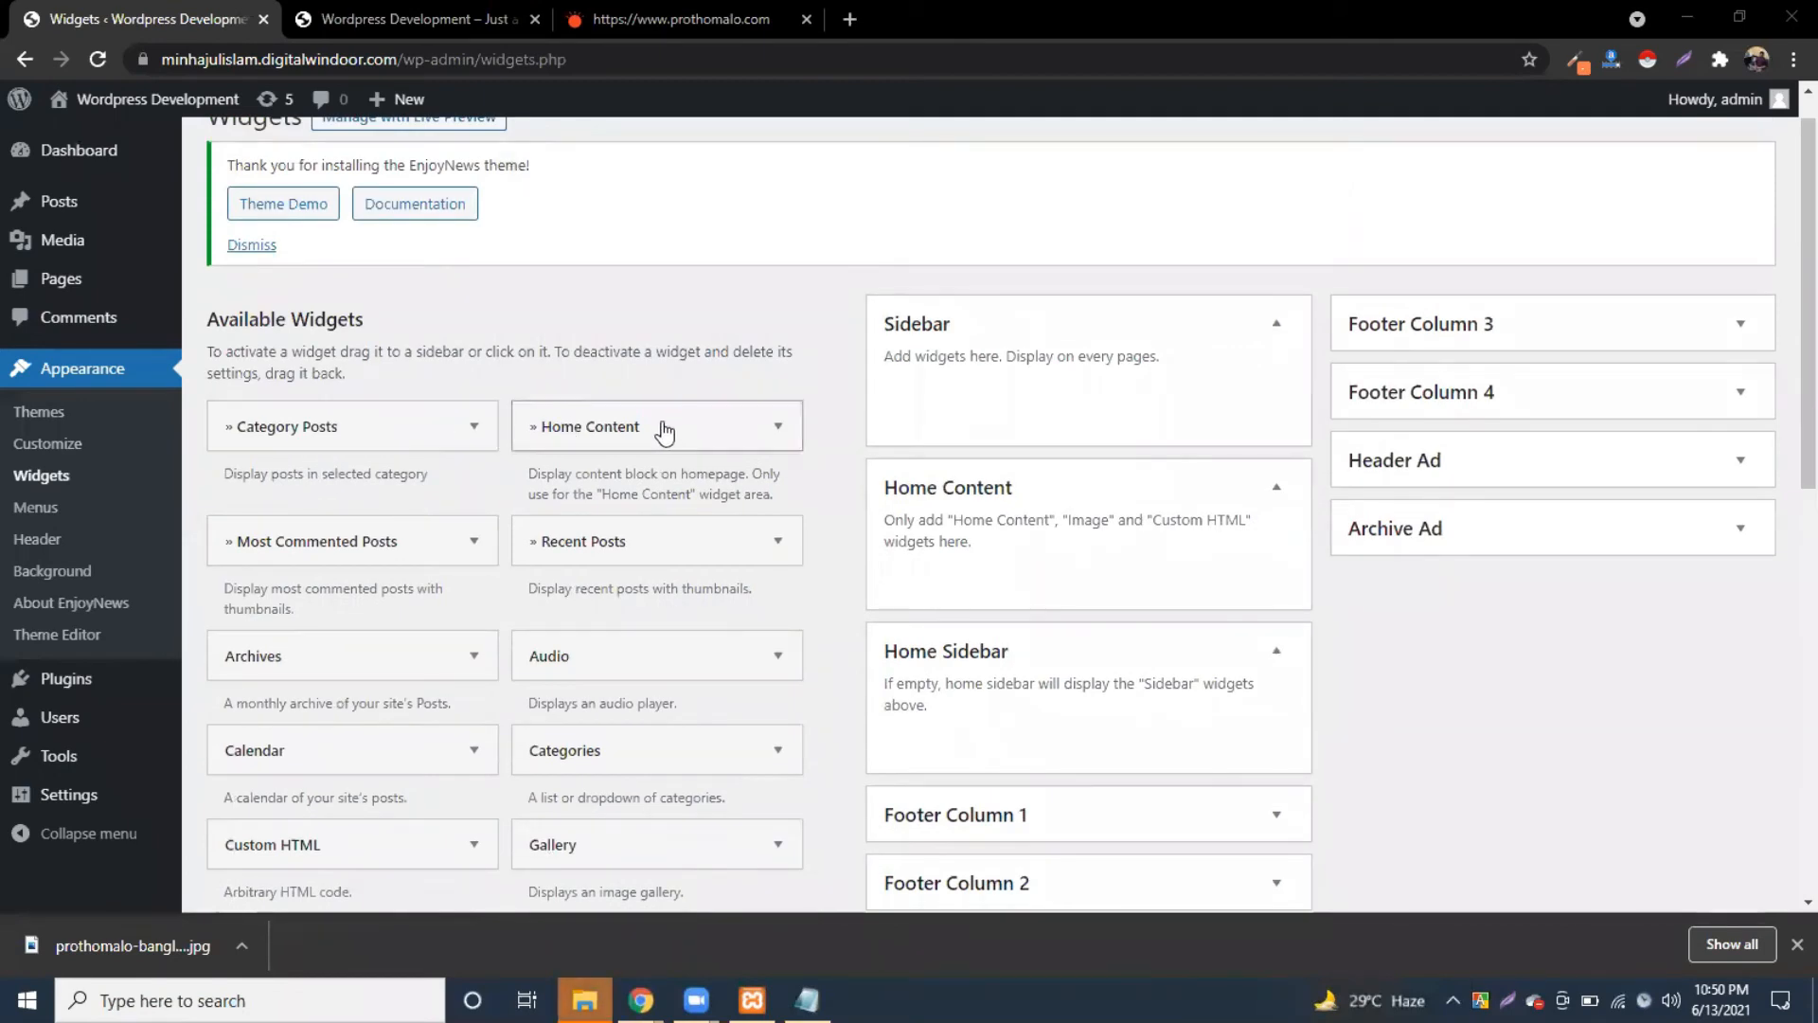
Step: Add a » Category Posts widget to Home Content and select its Title field
{"action": "left_click_drag", "start_coordinate": [296, 436], "coordinate": [980, 566]}
{"action": "scroll", "coordinate": [1003, 561], "scroll_direction": "down", "scroll_amount": 3}
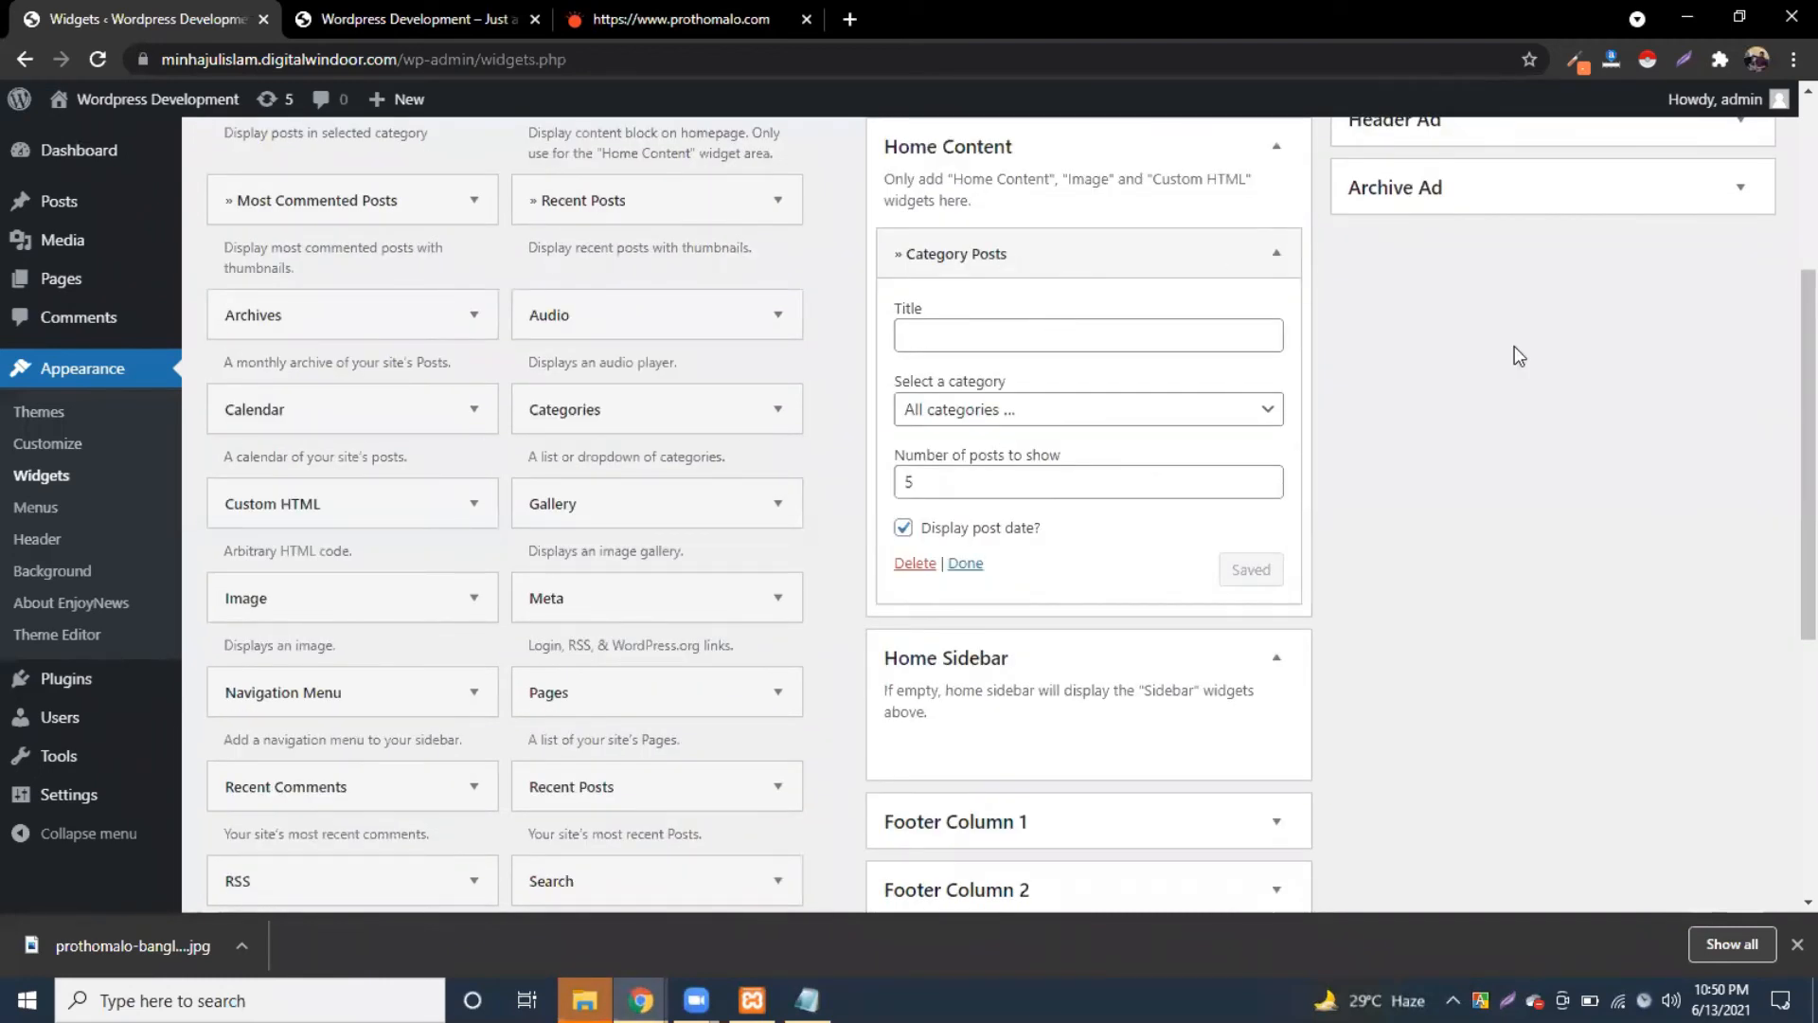
{"action": "left_click", "coordinate": [966, 324]}
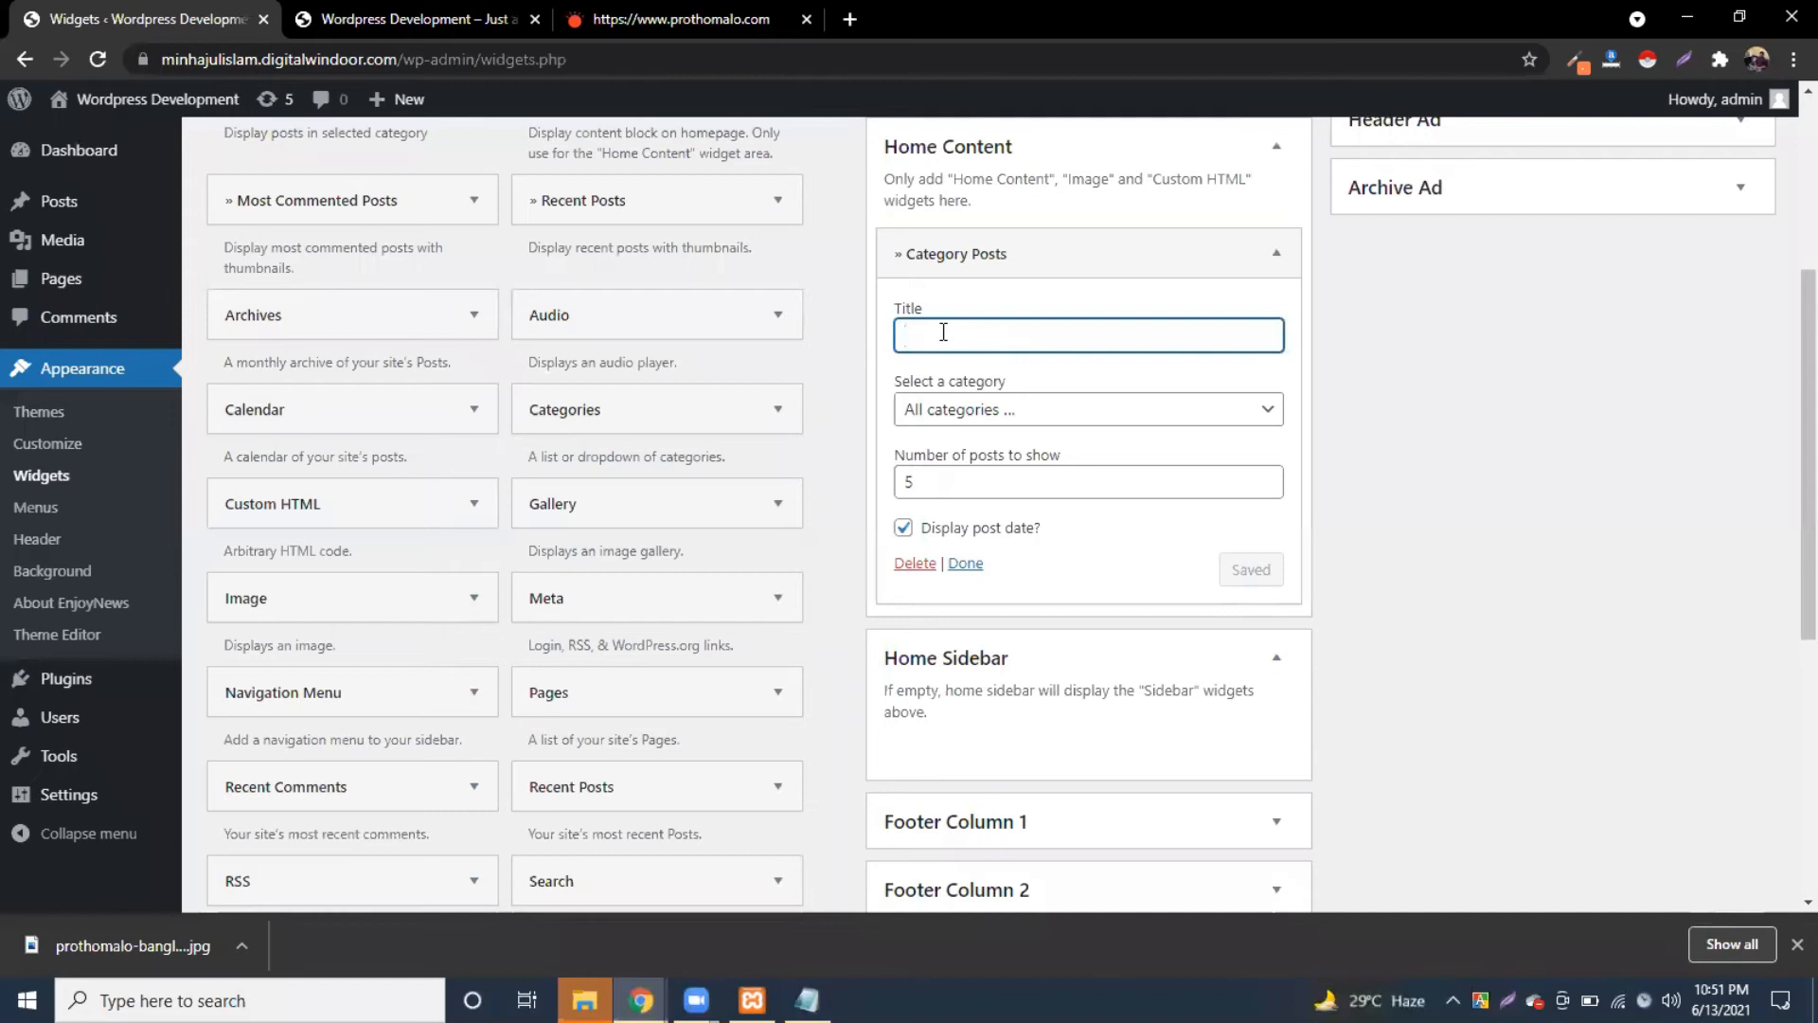
Step: After checking Prothom Alo and the front page, open the widget's Select a category list
{"action": "left_click", "coordinate": [677, 18]}
{"action": "left_click", "coordinate": [377, 12]}
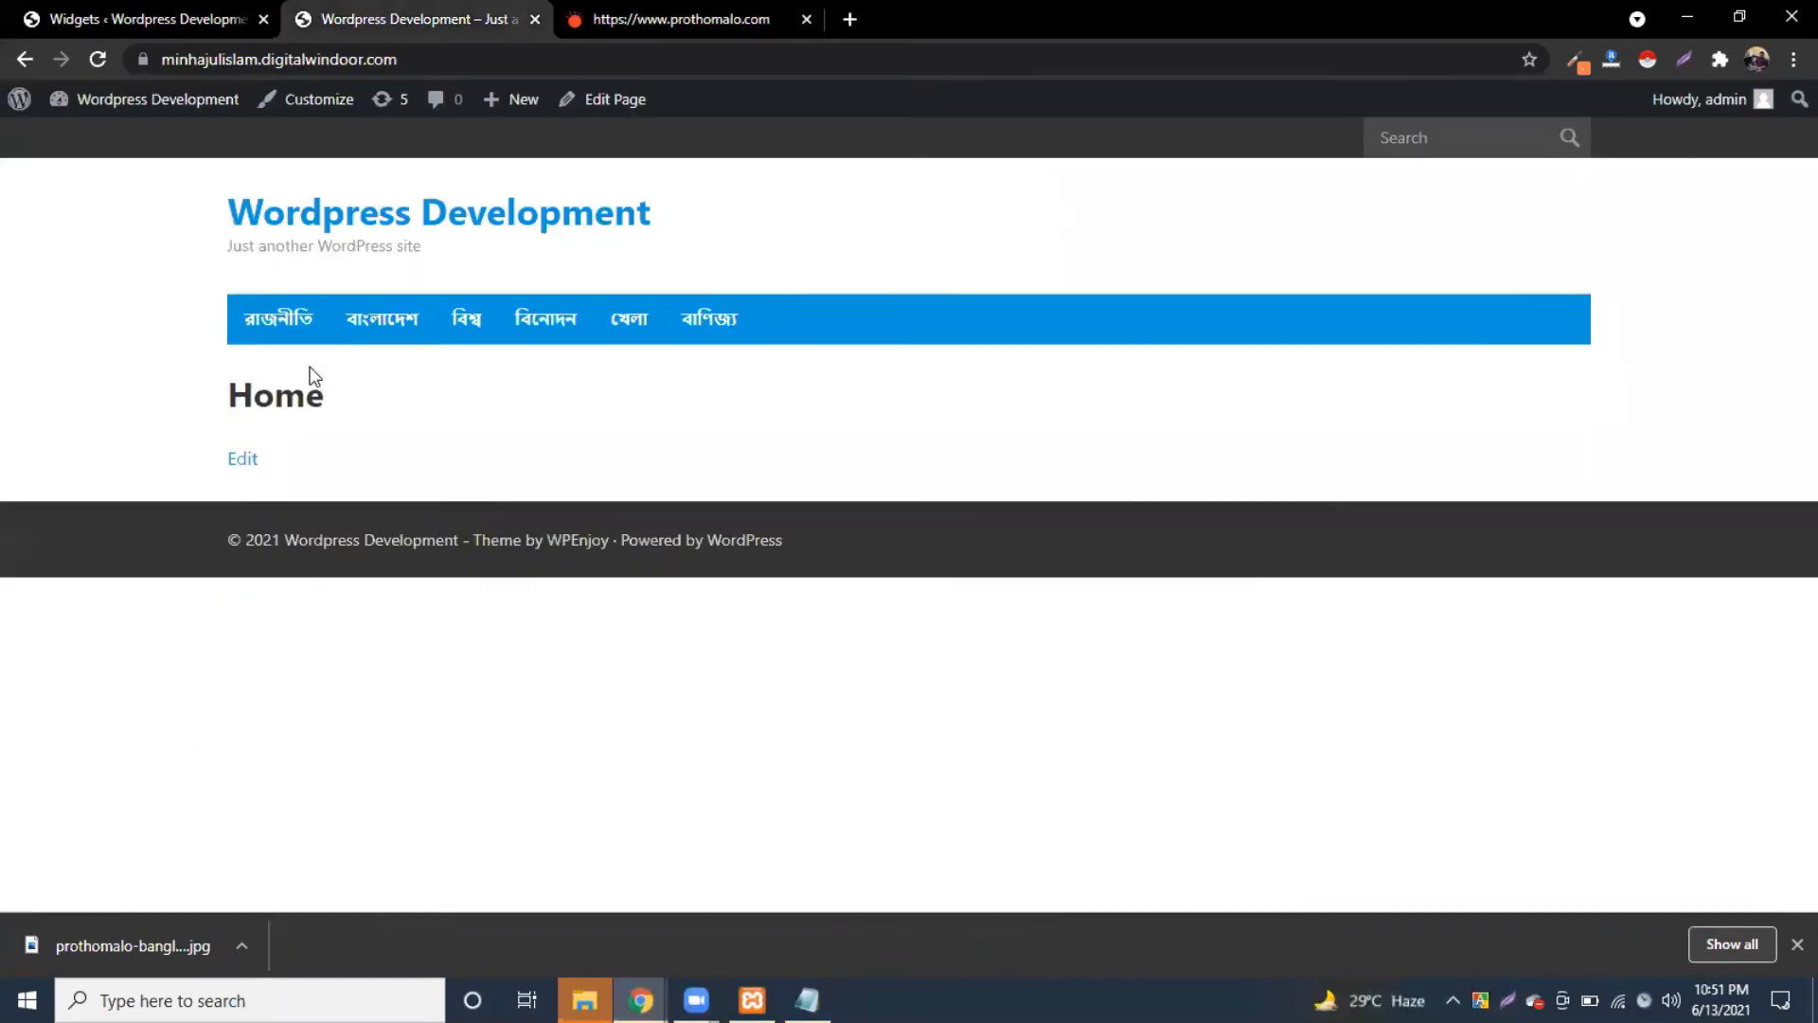
{"action": "key", "text": "ctrl+shift+Tab"}
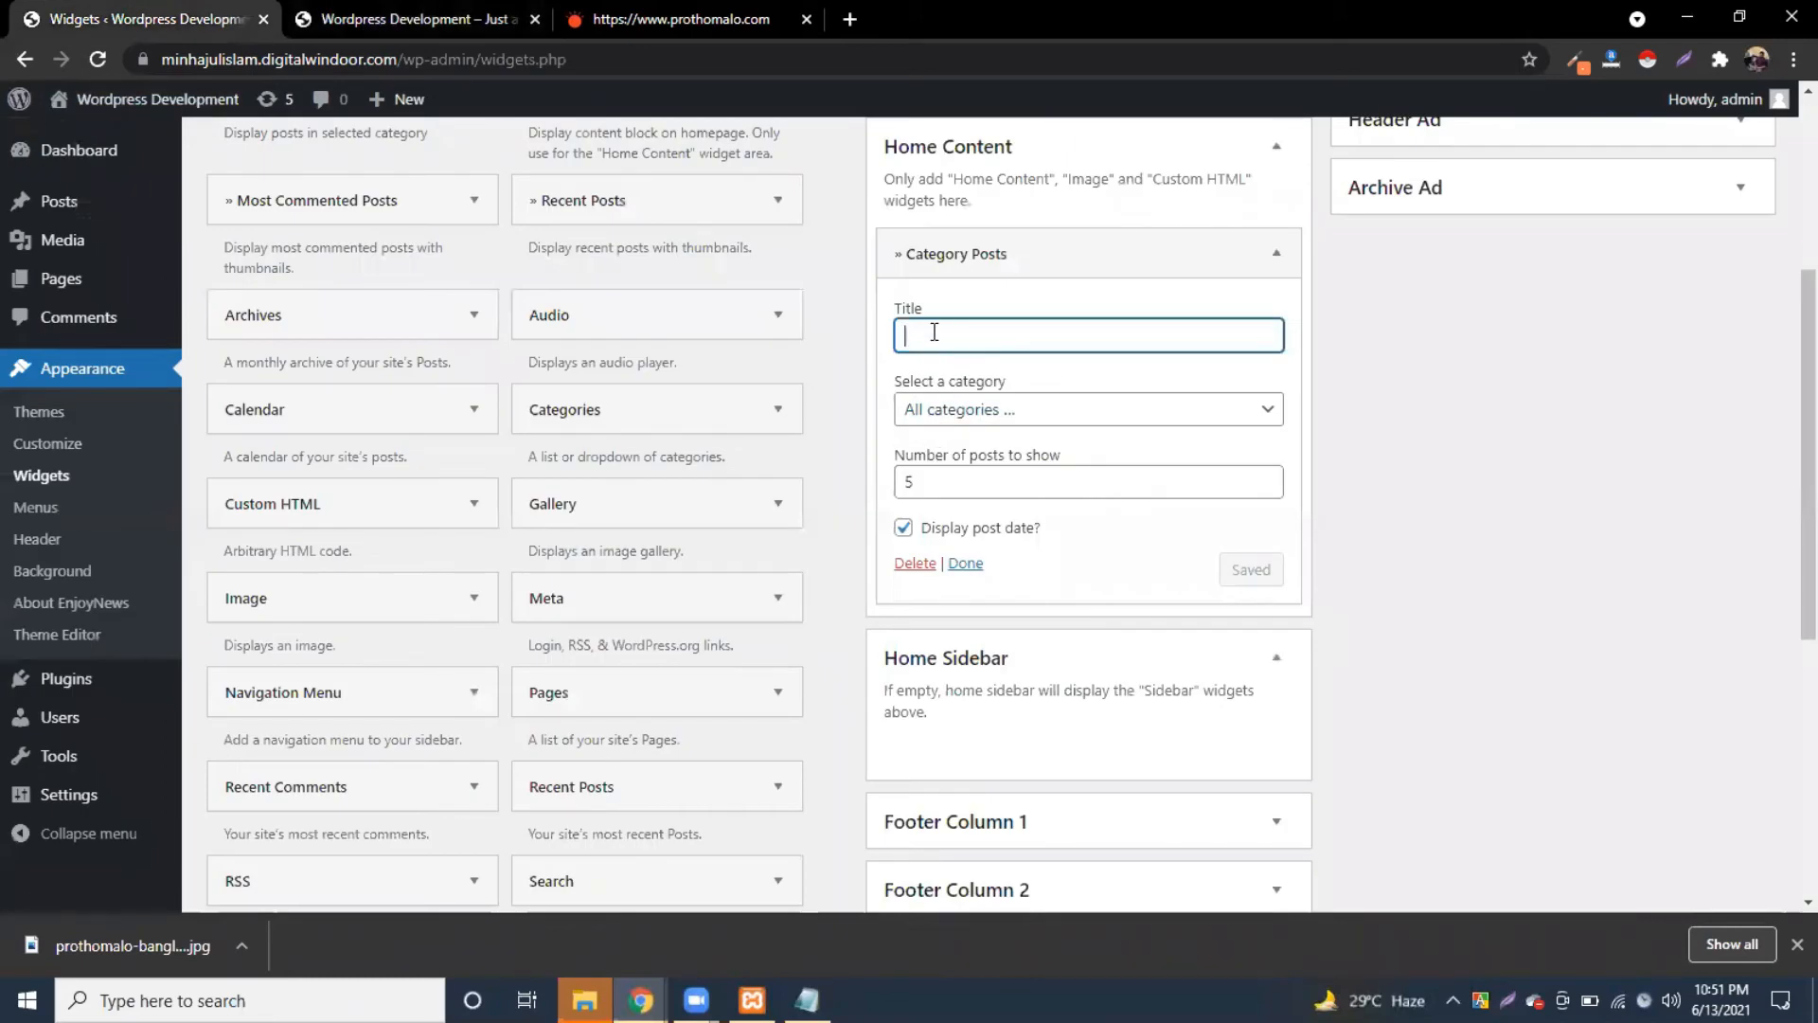
{"action": "left_click", "coordinate": [1006, 409]}
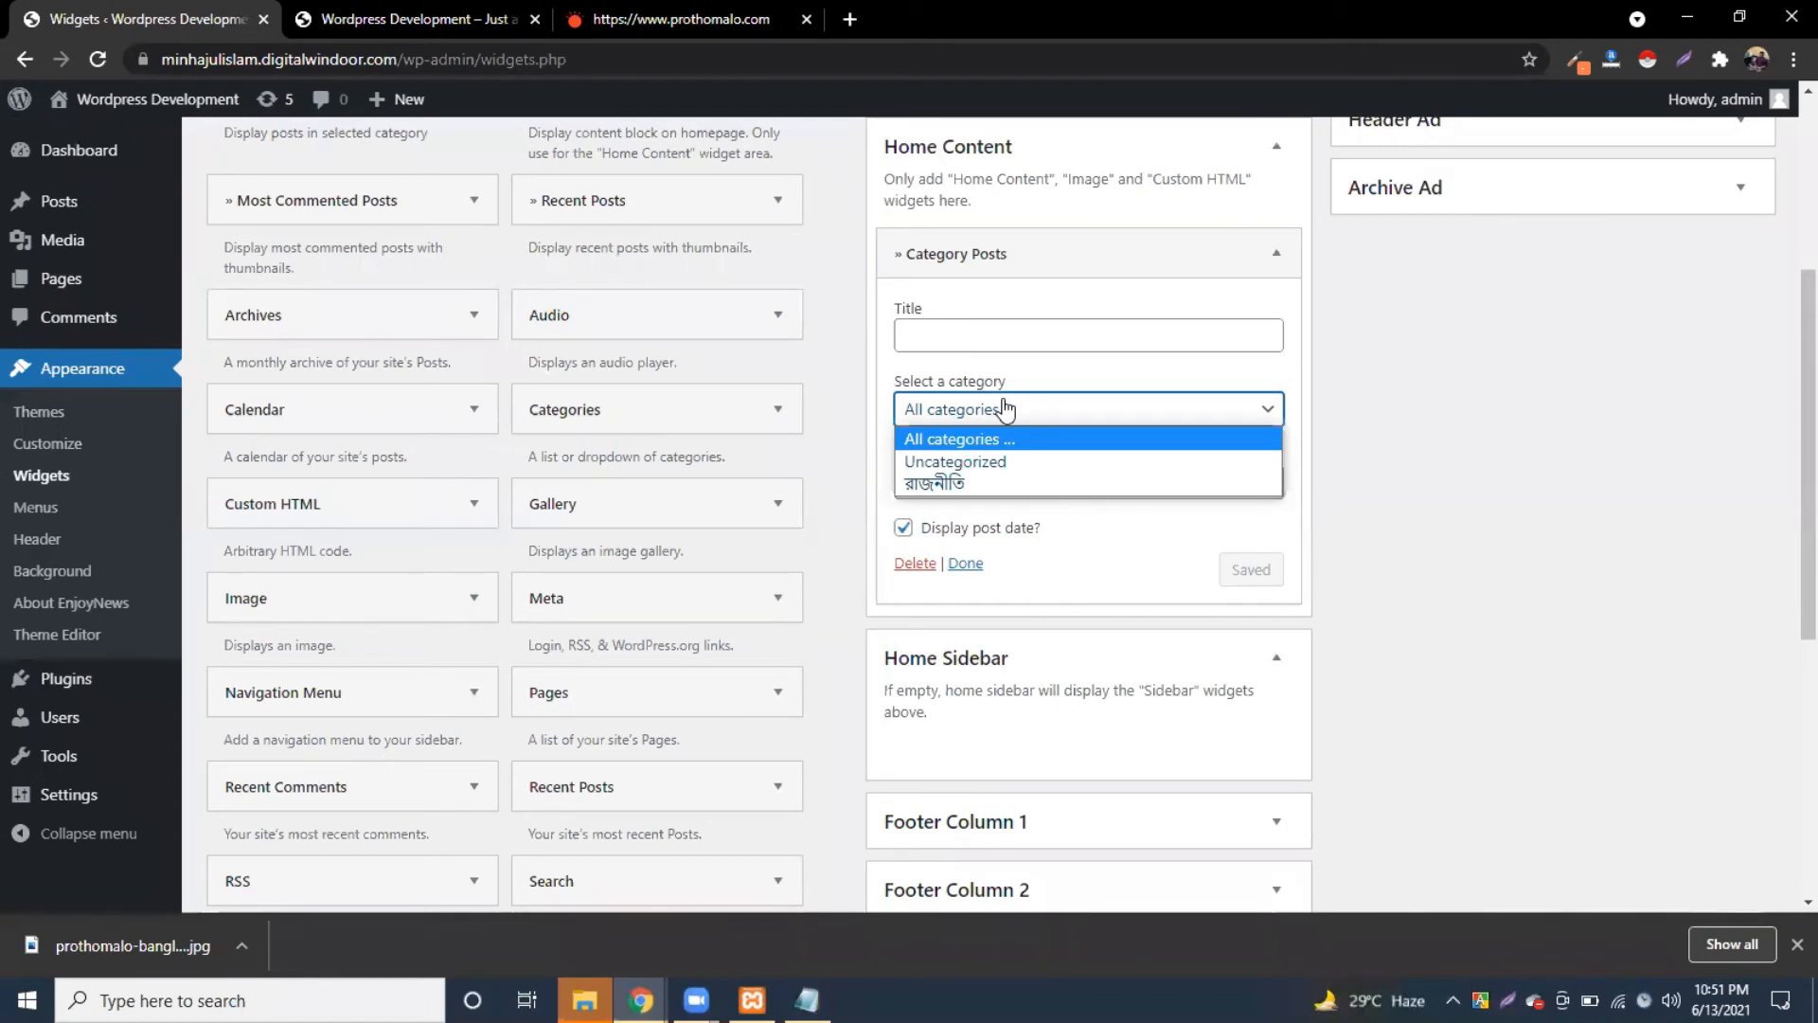
{"action": "left_click", "coordinate": [1006, 409]}
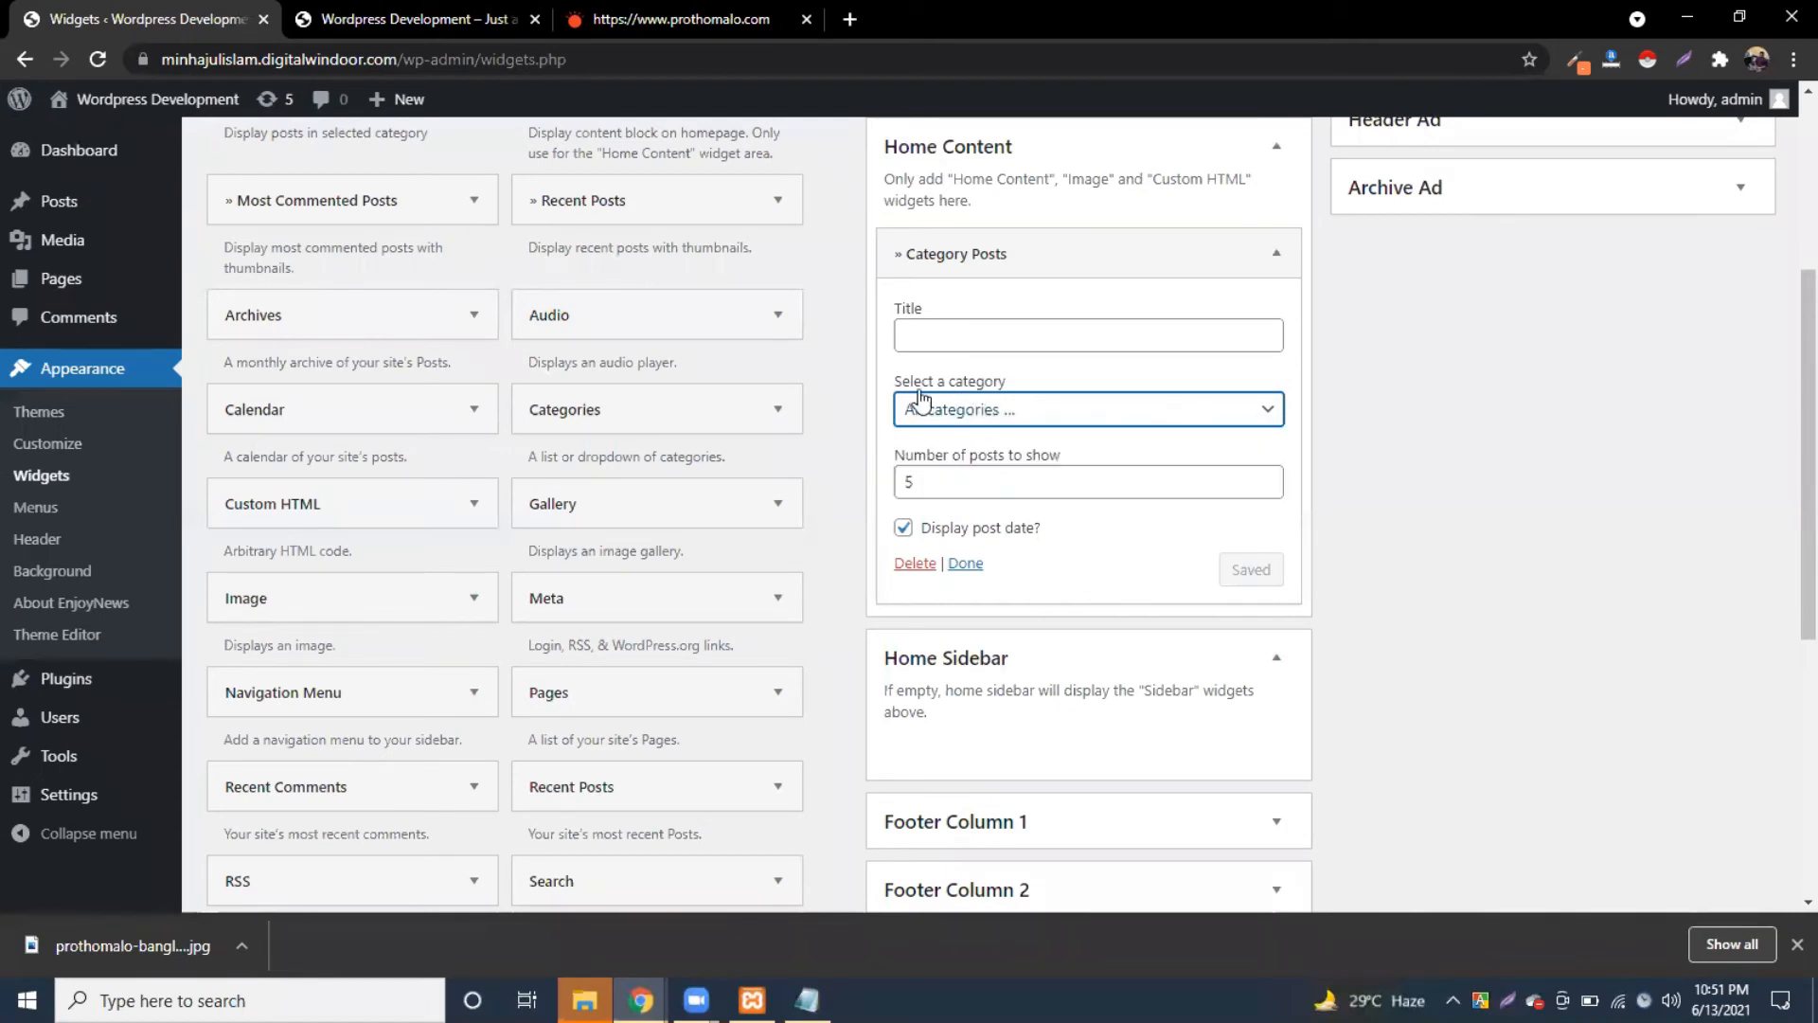
{"action": "left_click", "coordinate": [996, 415]}
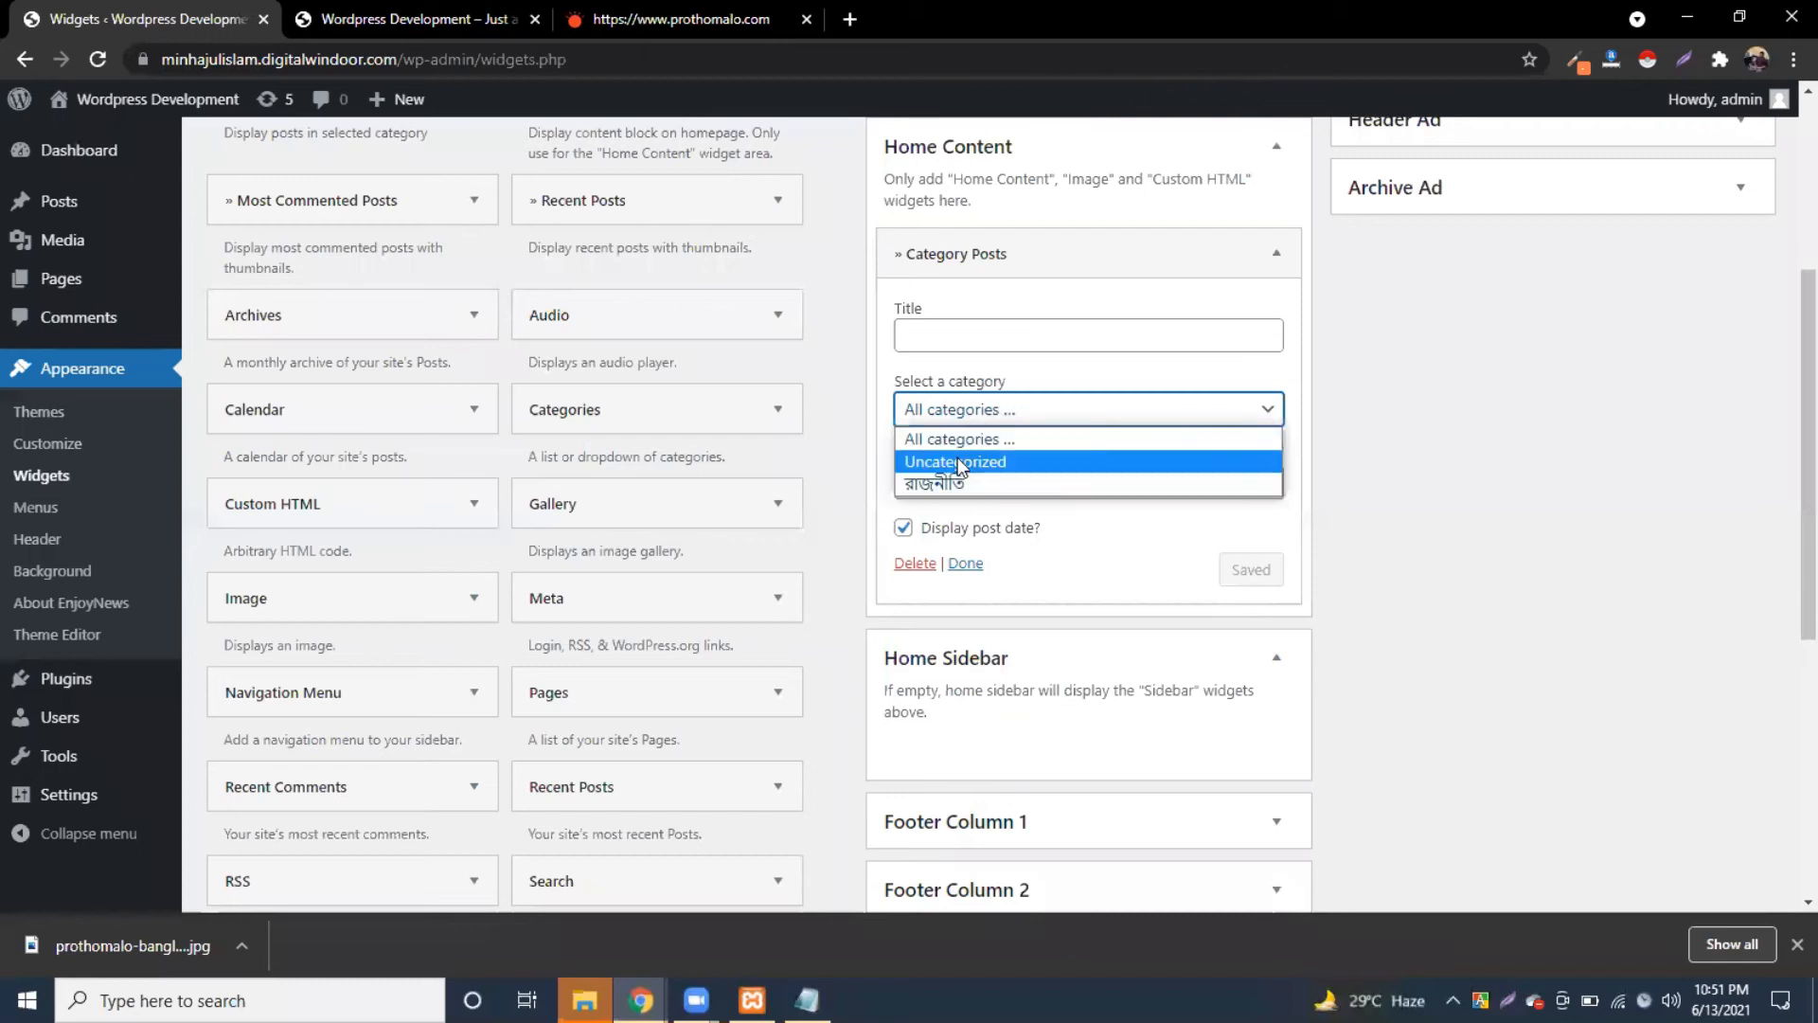
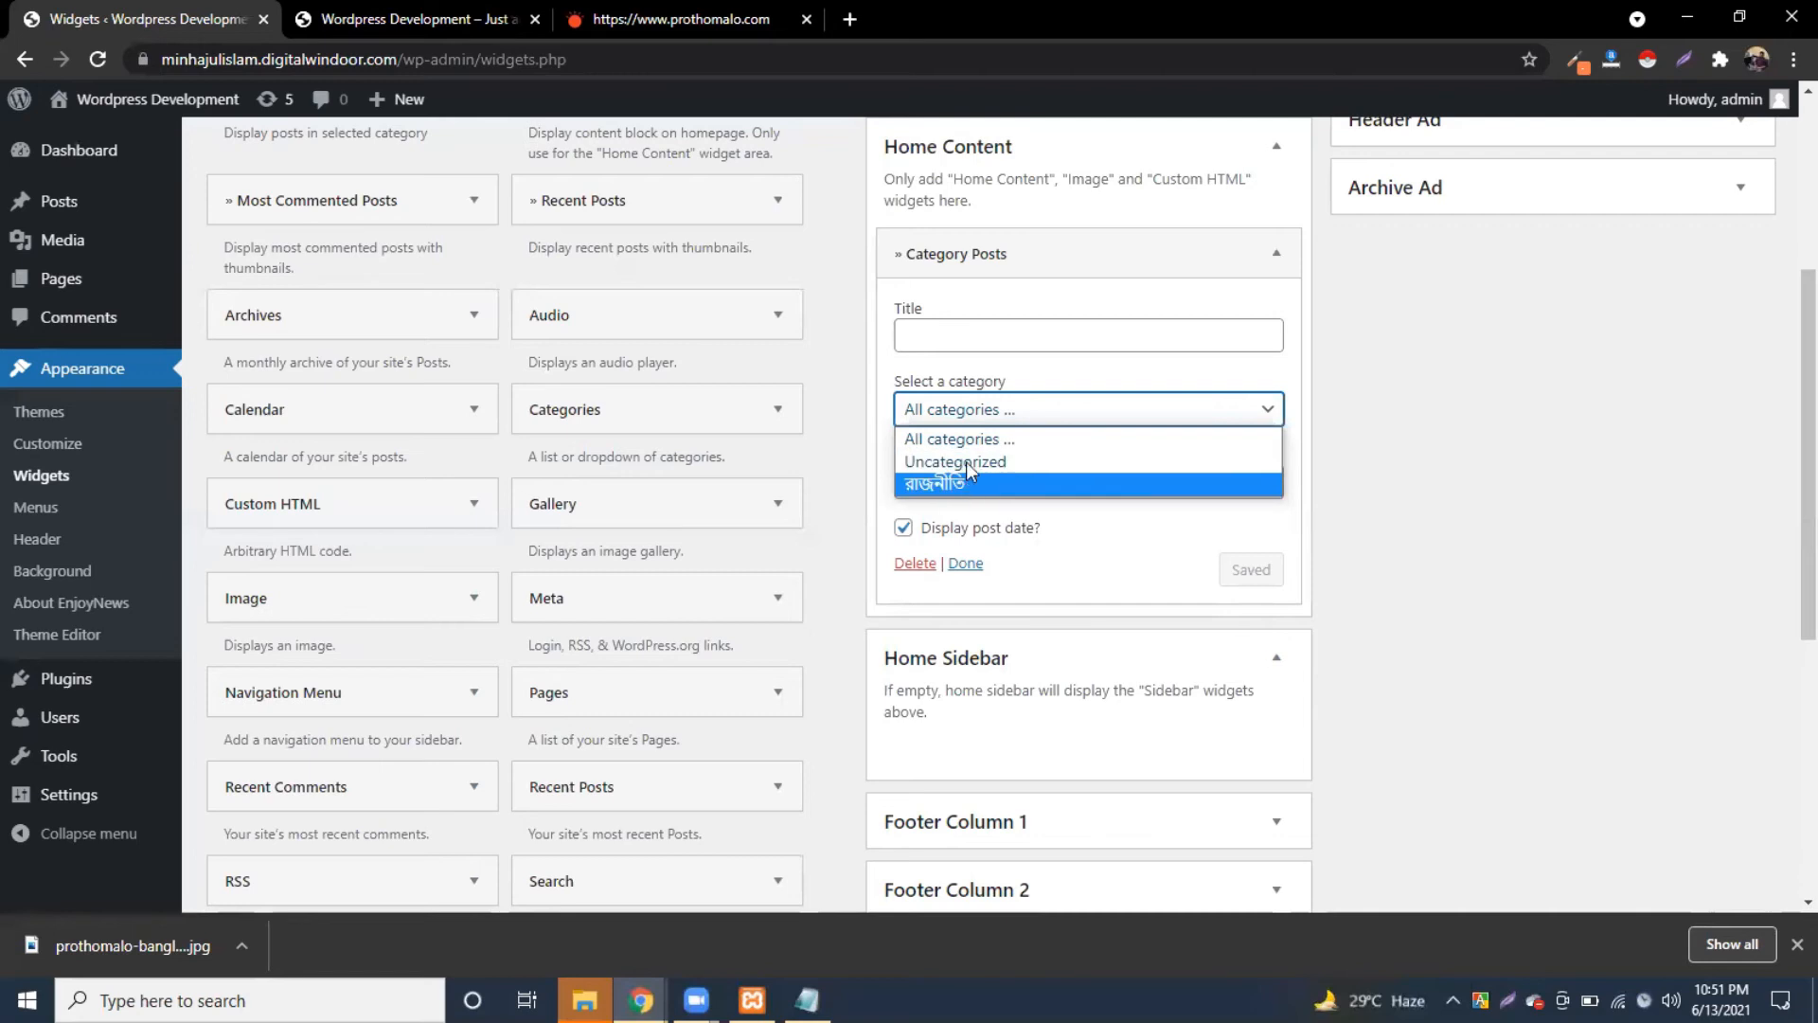
Step: Set the Category Posts widget's category to রাজনীতি
{"action": "left_click", "coordinate": [390, 19]}
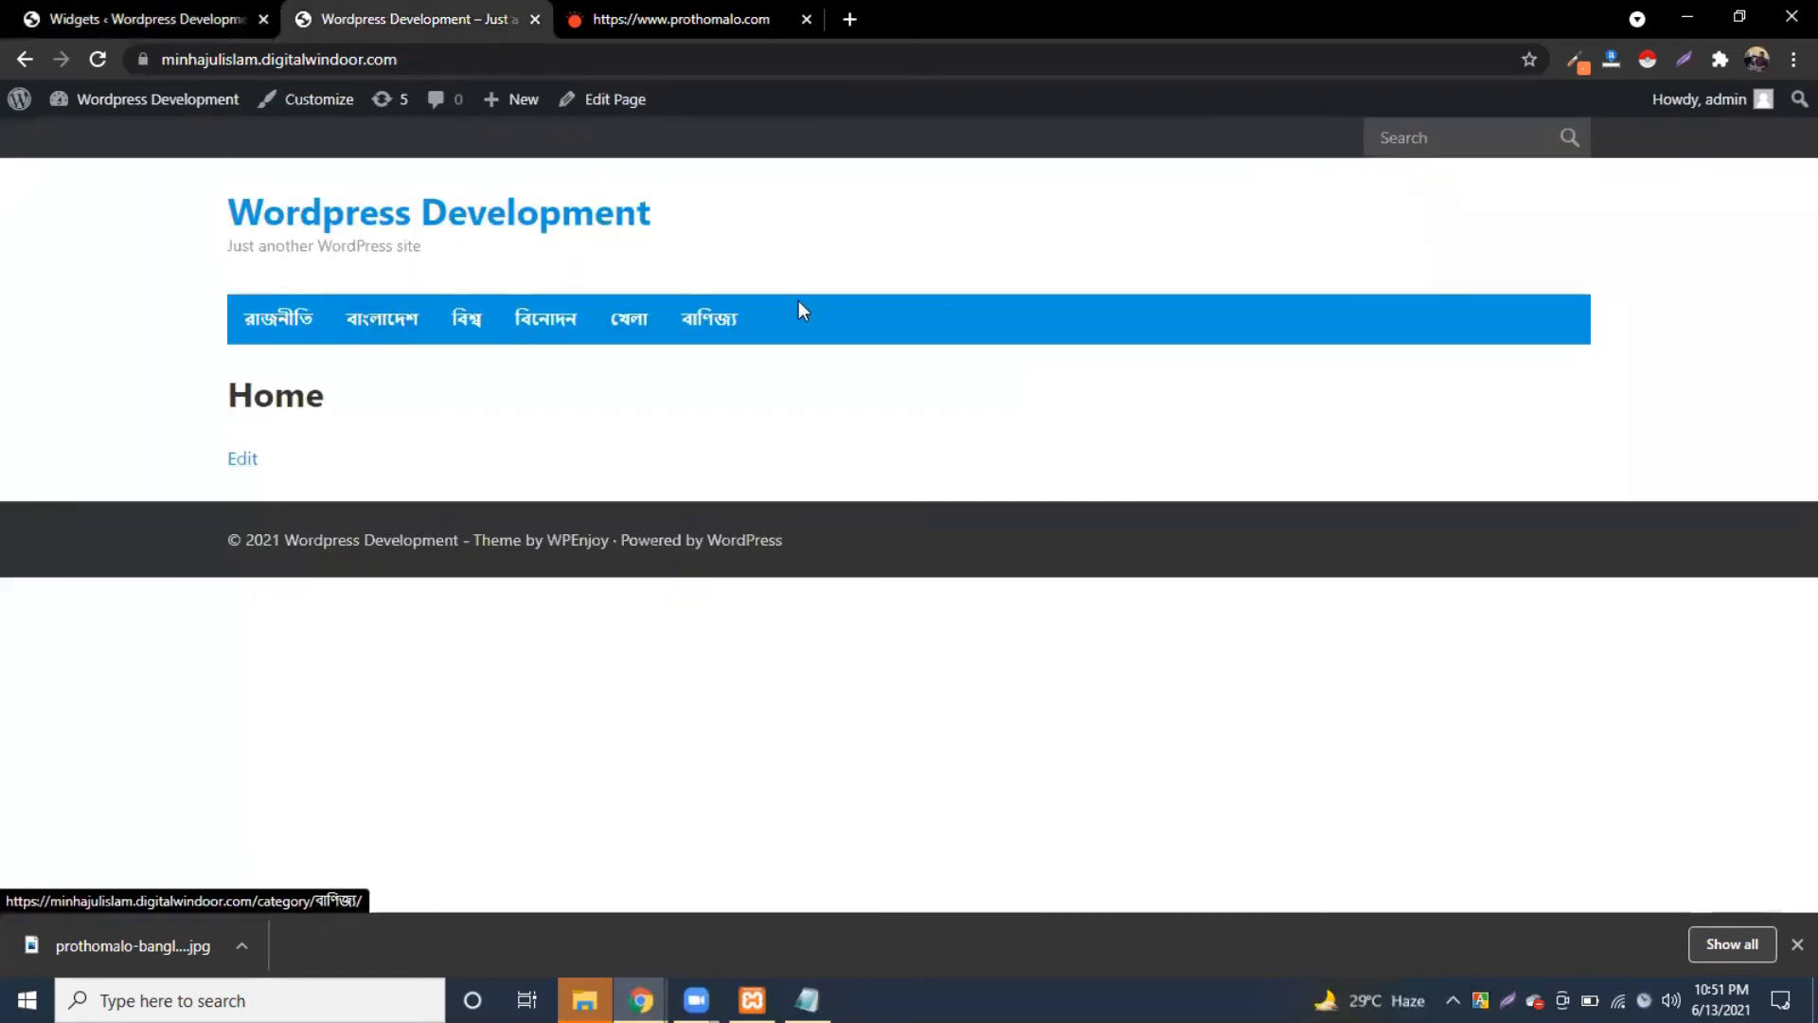
{"action": "left_click", "coordinate": [189, 19]}
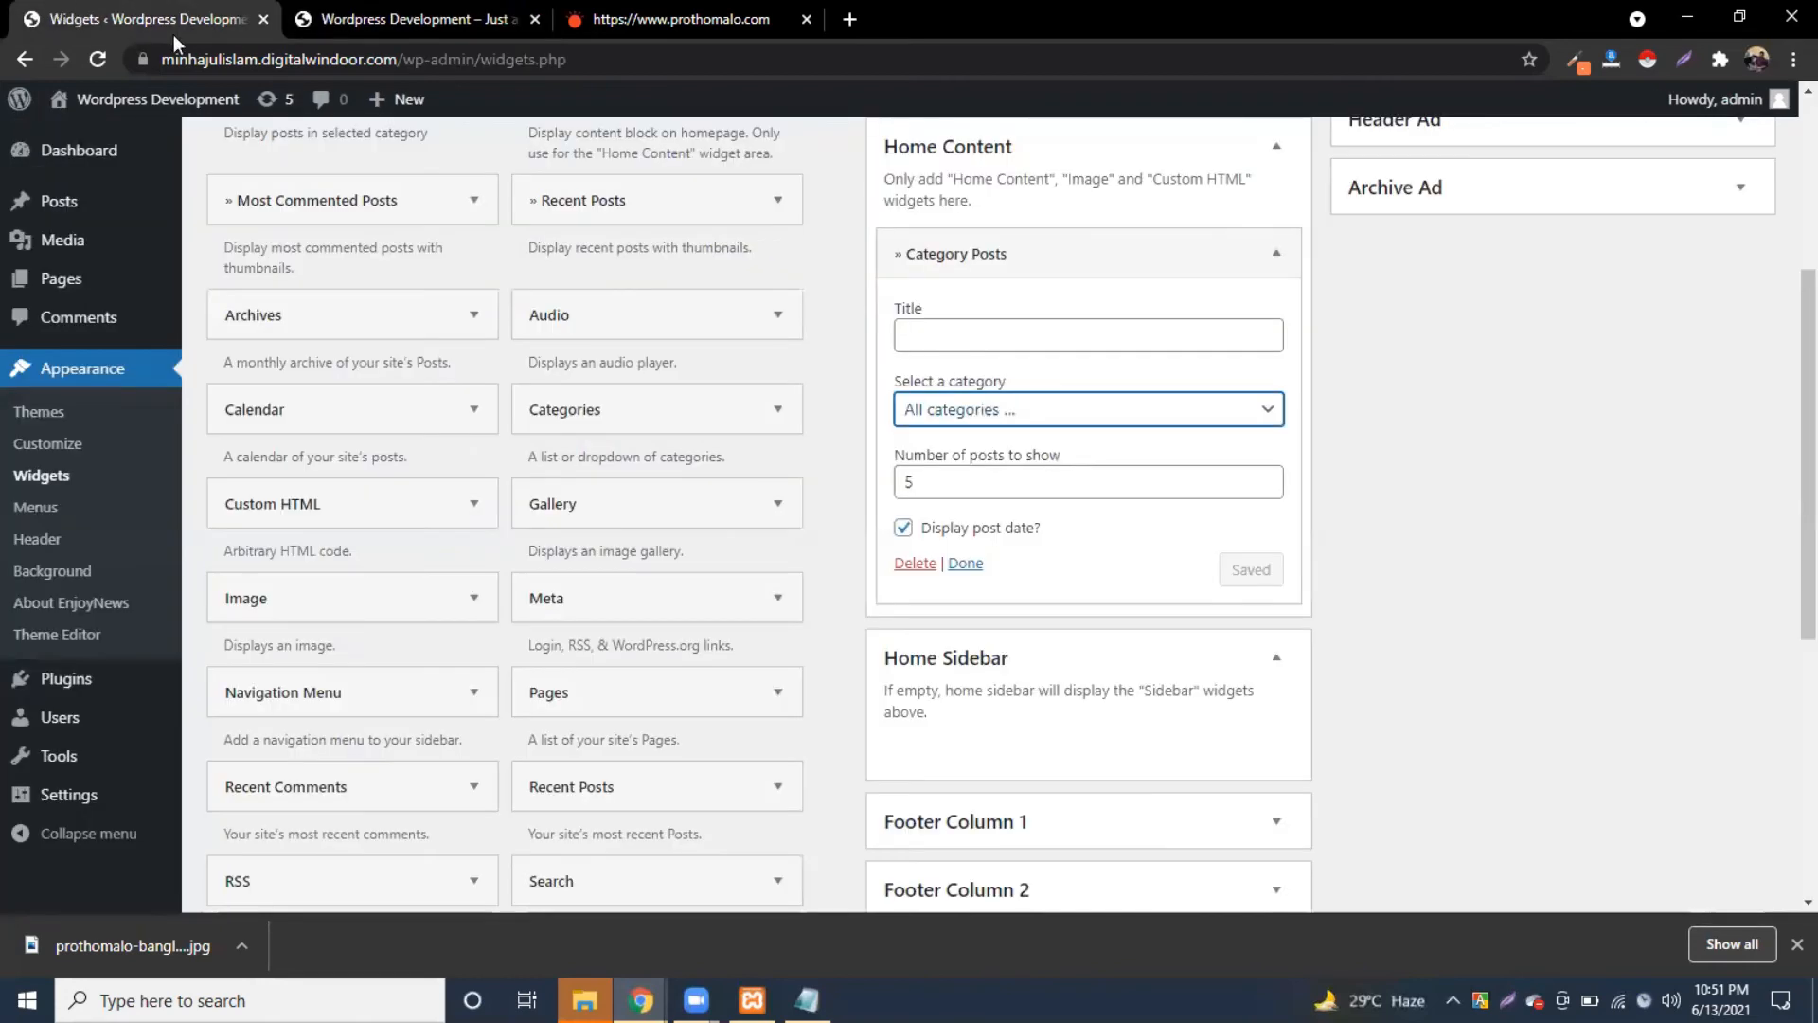
{"action": "left_click", "coordinate": [980, 413]}
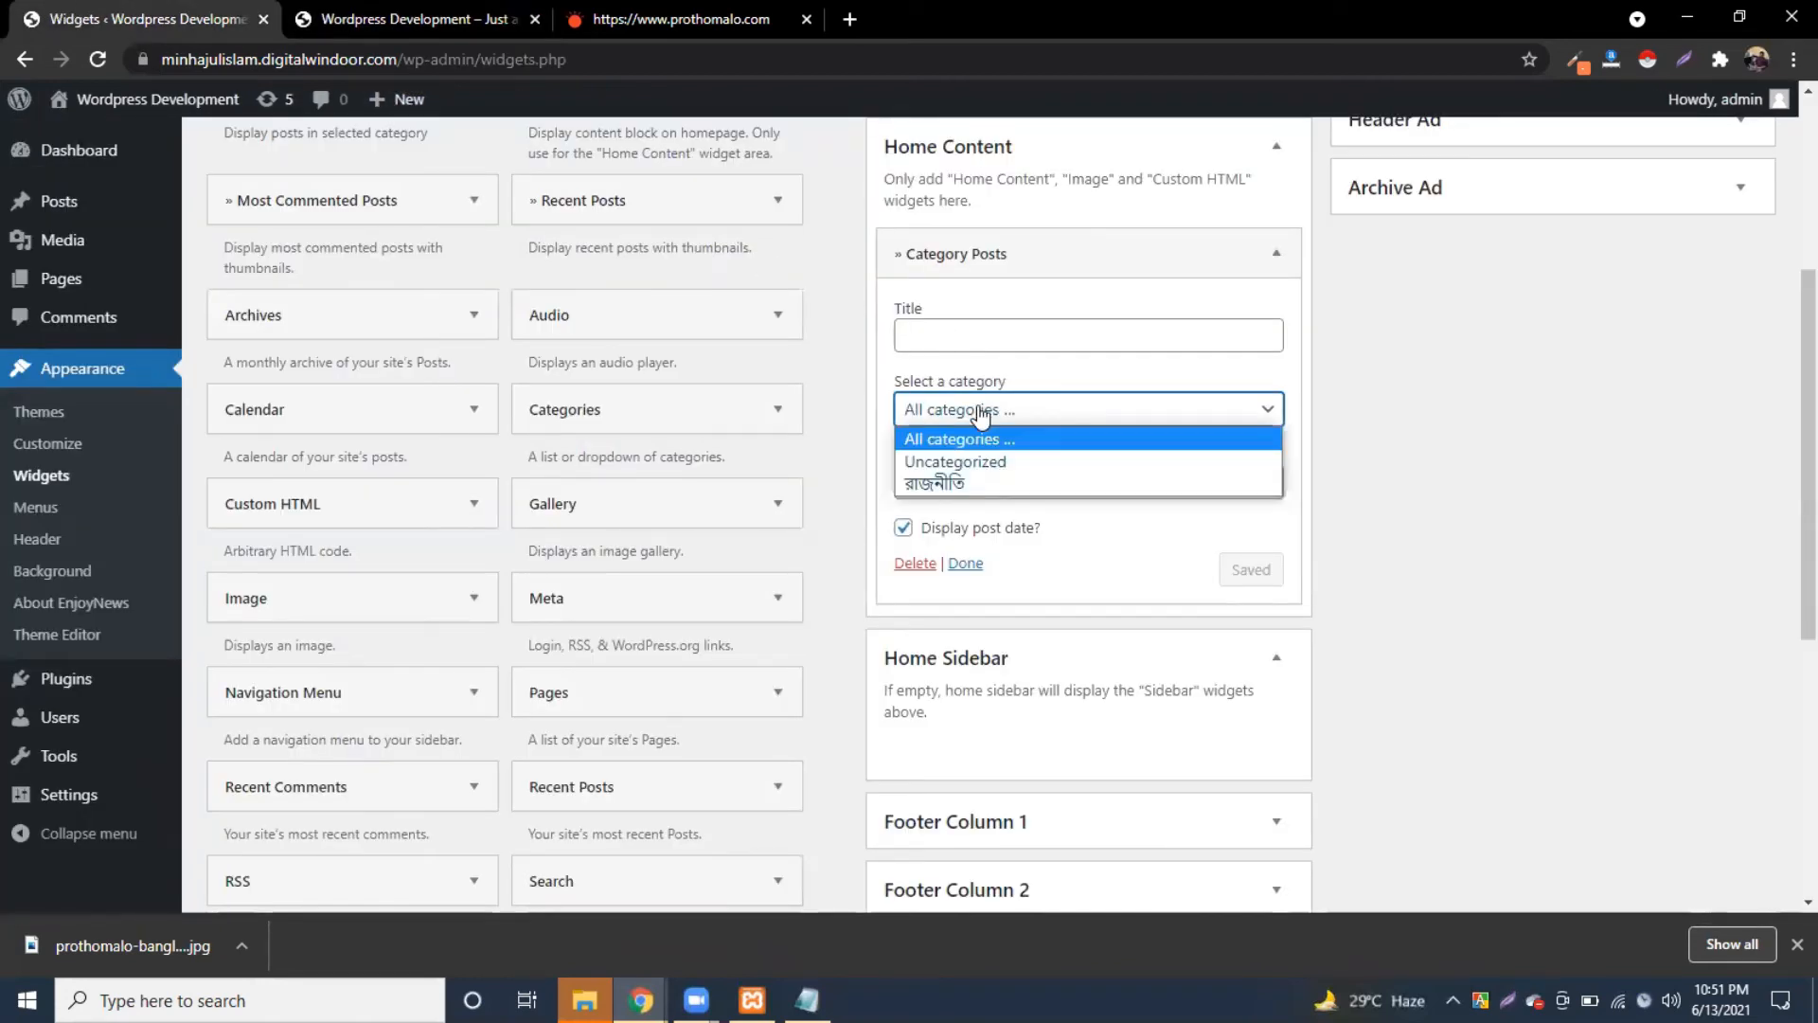
{"action": "left_click", "coordinate": [953, 482]}
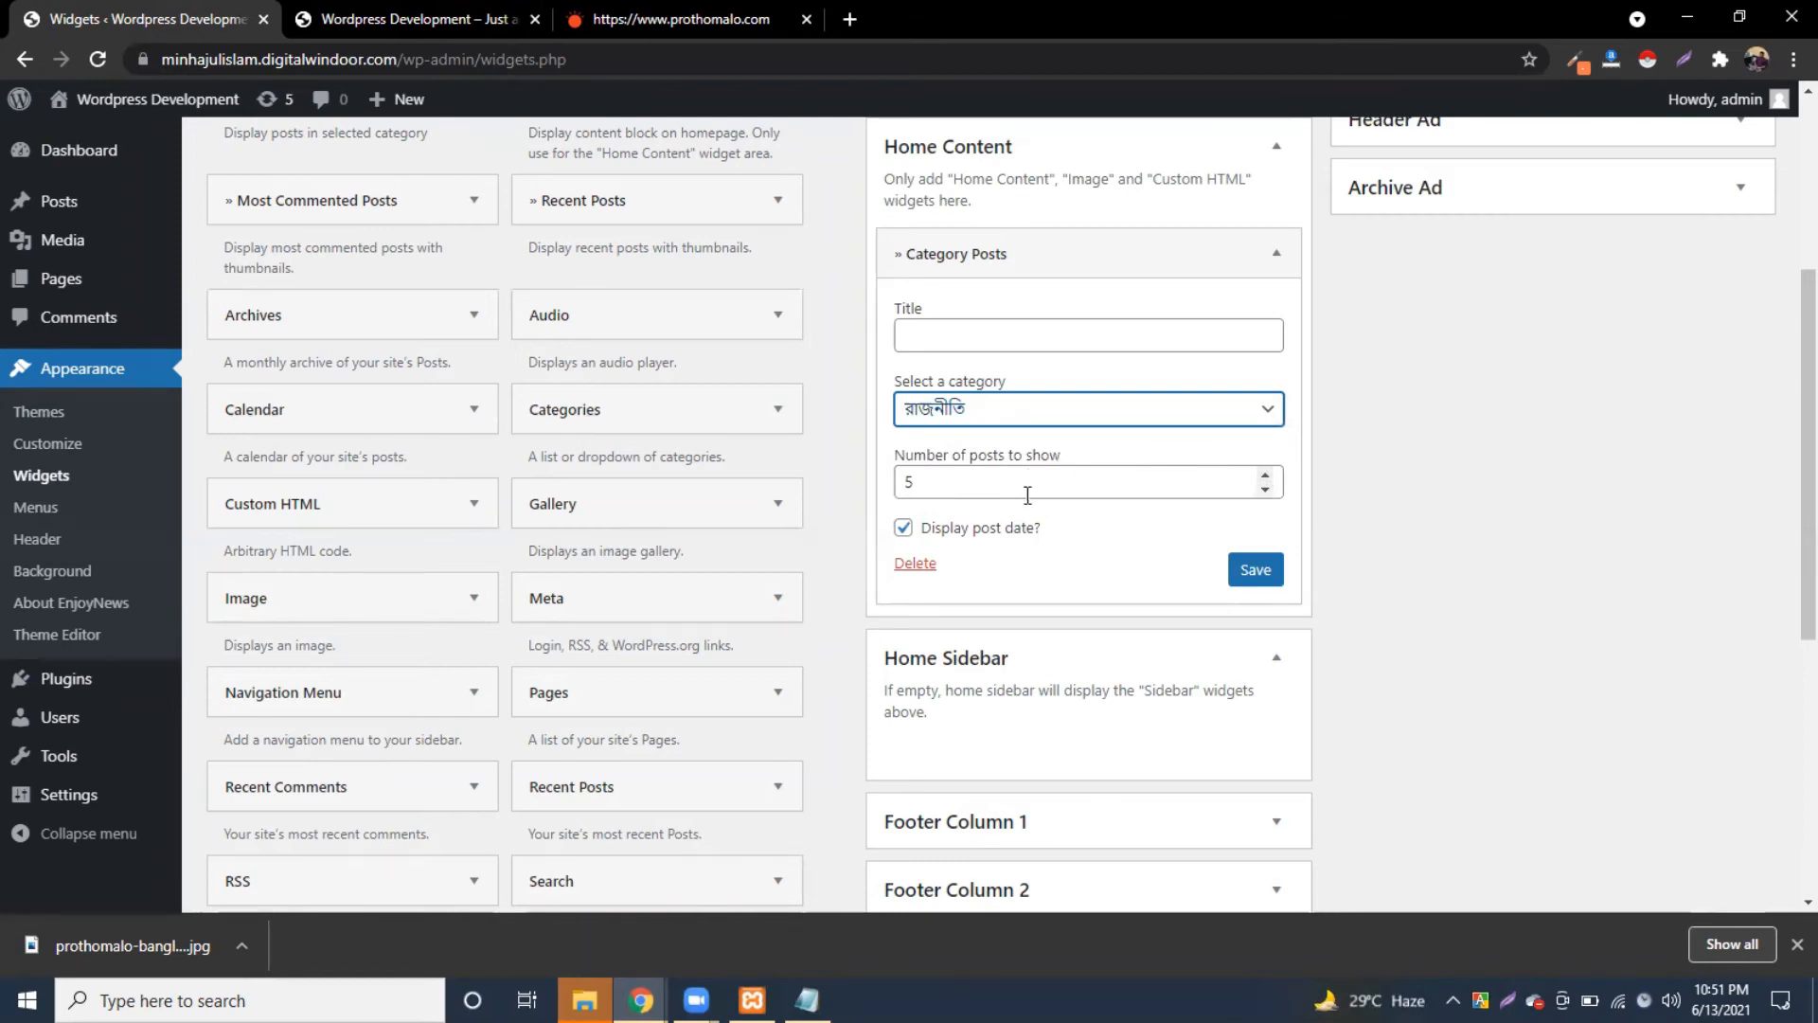
Step: Leave the post count at 5 and save the widget's রাজনীতি setting
{"action": "double_click", "coordinate": [1266, 476]}
{"action": "double_click", "coordinate": [1266, 476]}
{"action": "double_click", "coordinate": [1266, 476]}
{"action": "left_click", "coordinate": [1266, 476]}
{"action": "double_click", "coordinate": [1265, 491]}
{"action": "left_click", "coordinate": [1265, 490]}
{"action": "double_click", "coordinate": [1265, 490]}
{"action": "left_click", "coordinate": [1265, 491]}
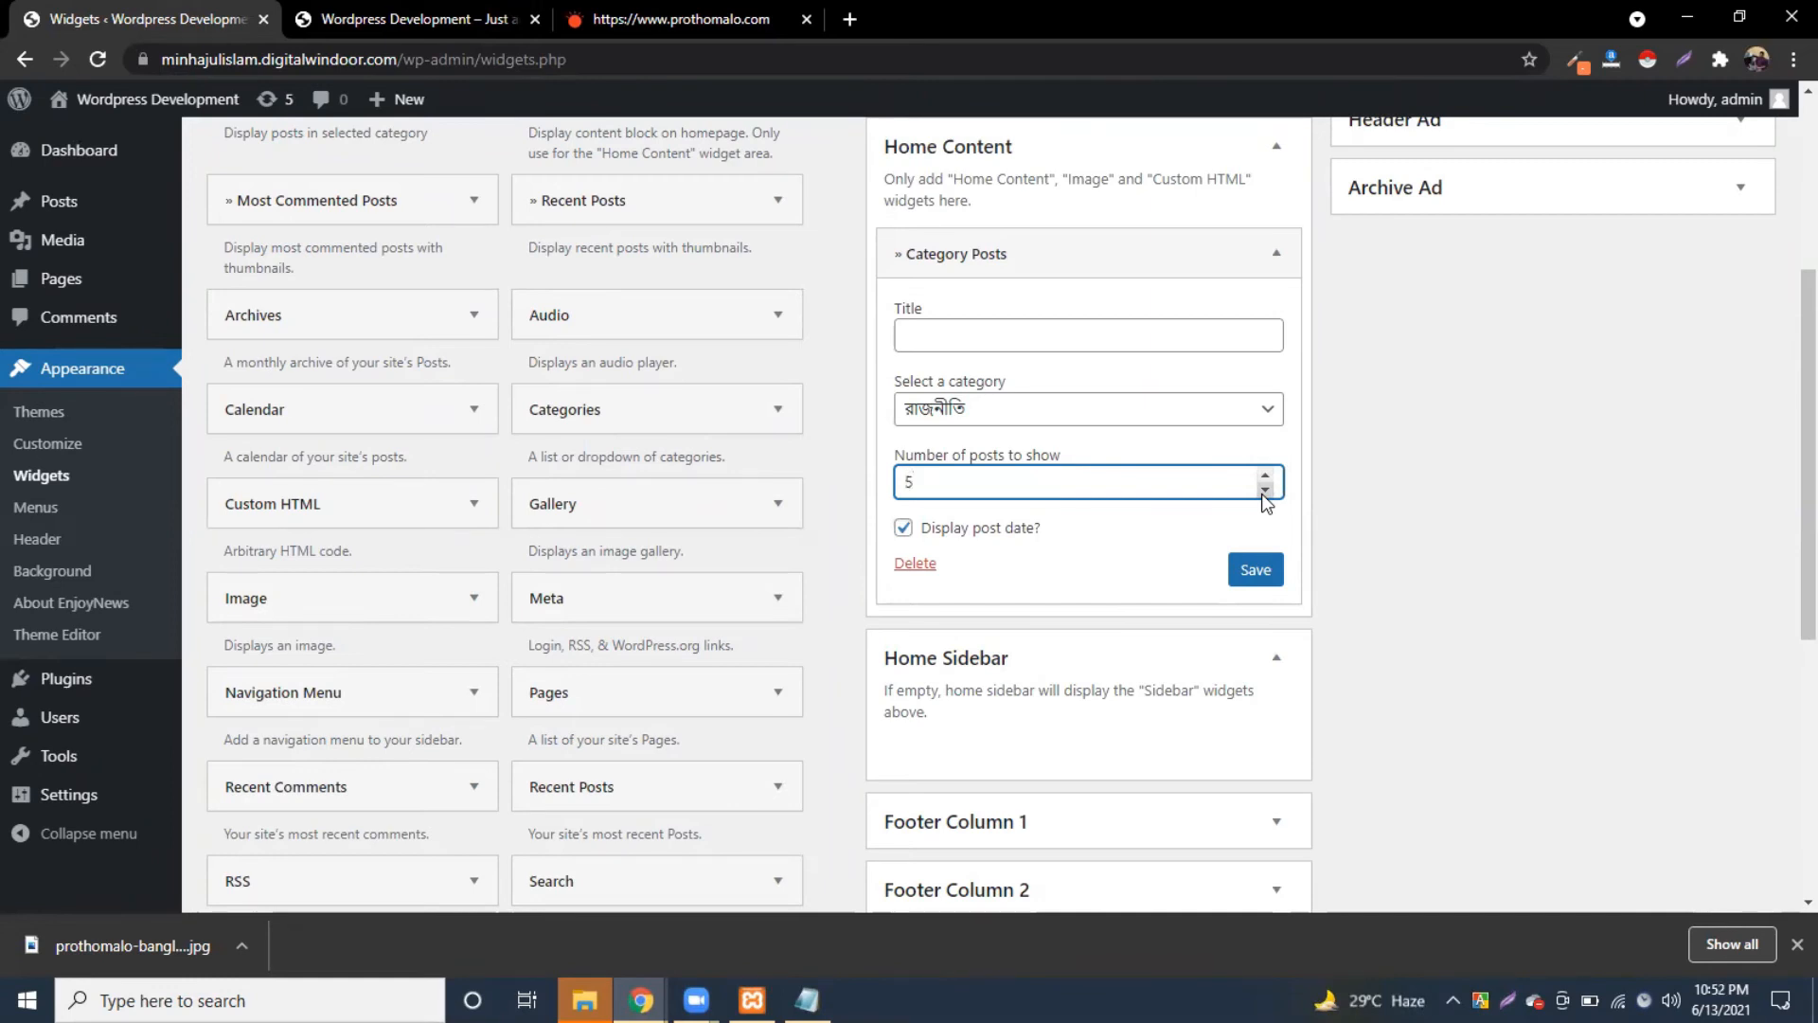
{"action": "scroll", "coordinate": [1088, 587], "scroll_direction": "up", "scroll_amount": 2}
{"action": "scroll", "coordinate": [1088, 588], "scroll_direction": "down", "scroll_amount": 2}
{"action": "left_click", "coordinate": [1262, 569]}
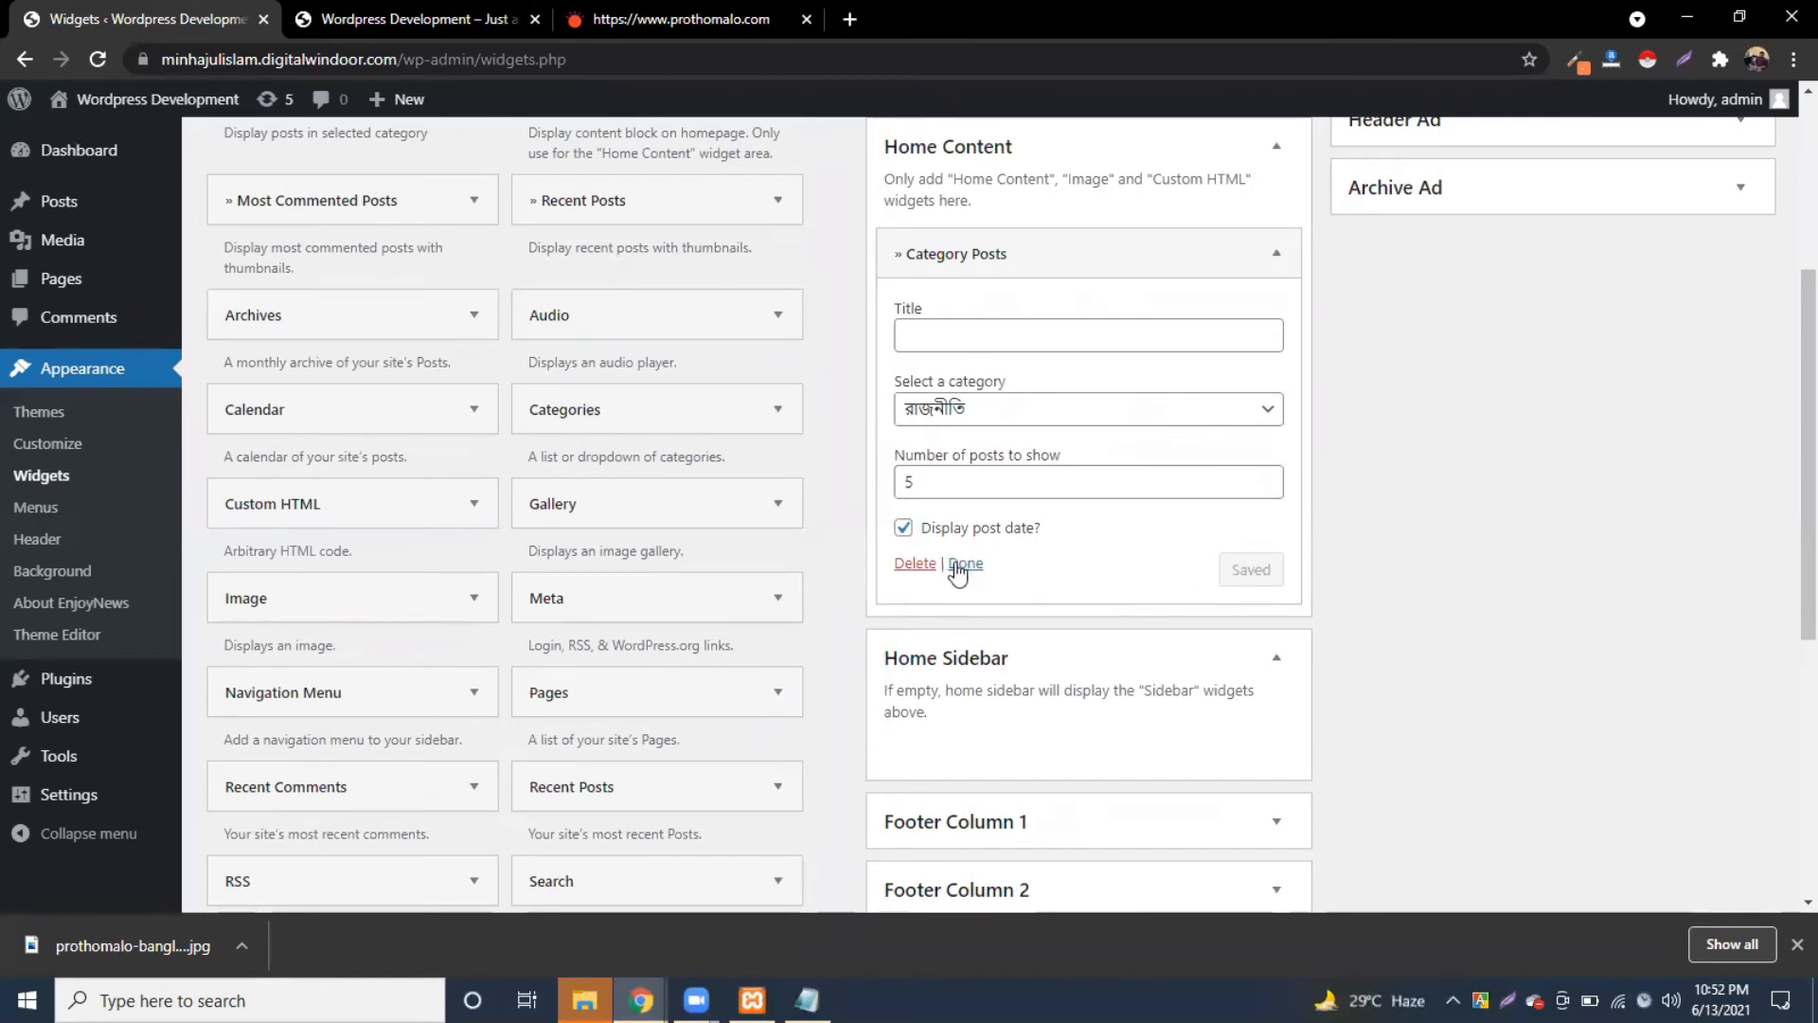
{"action": "left_click", "coordinate": [963, 565]}
Step: Reload the site's front page to check the রাজনীতি widget
{"action": "scroll", "coordinate": [956, 577], "scroll_direction": "up", "scroll_amount": 3}
{"action": "left_click", "coordinate": [417, 19]}
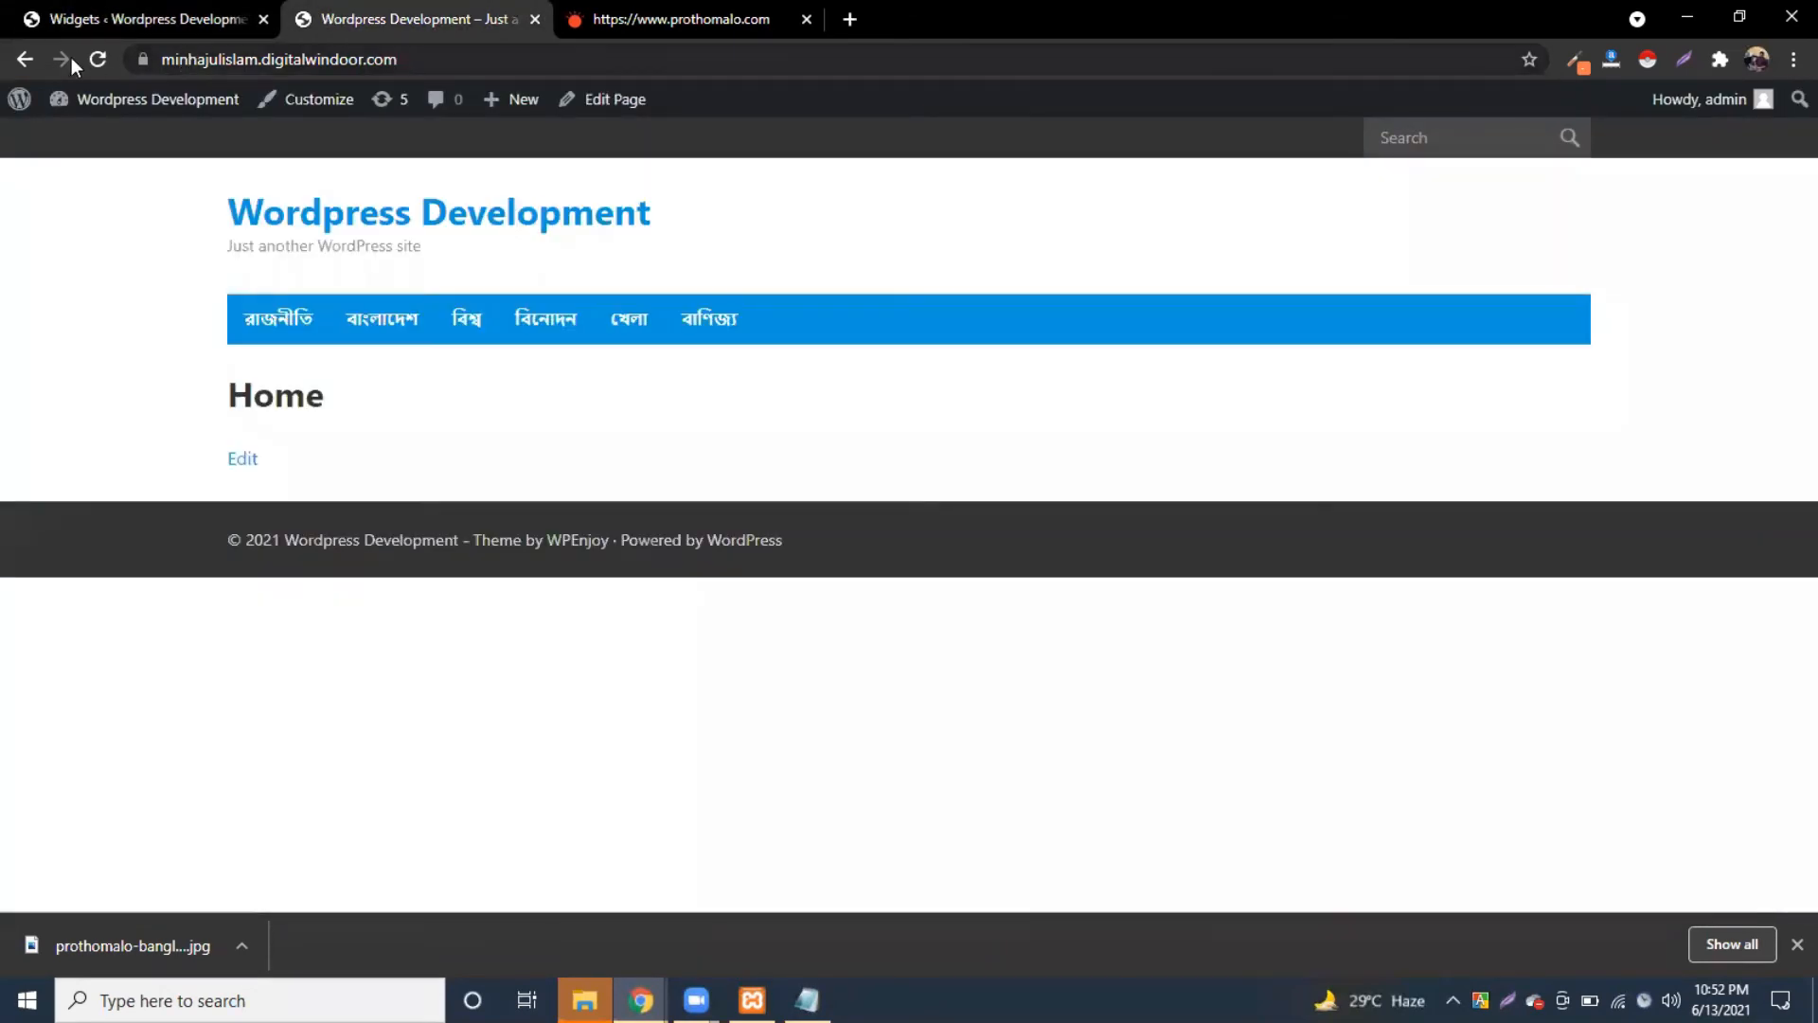
{"action": "left_click", "coordinate": [98, 60]}
{"action": "left_click", "coordinate": [96, 60]}
Step: Reopen the Category Posts widget's settings and select its Title field
{"action": "left_click", "coordinate": [142, 19]}
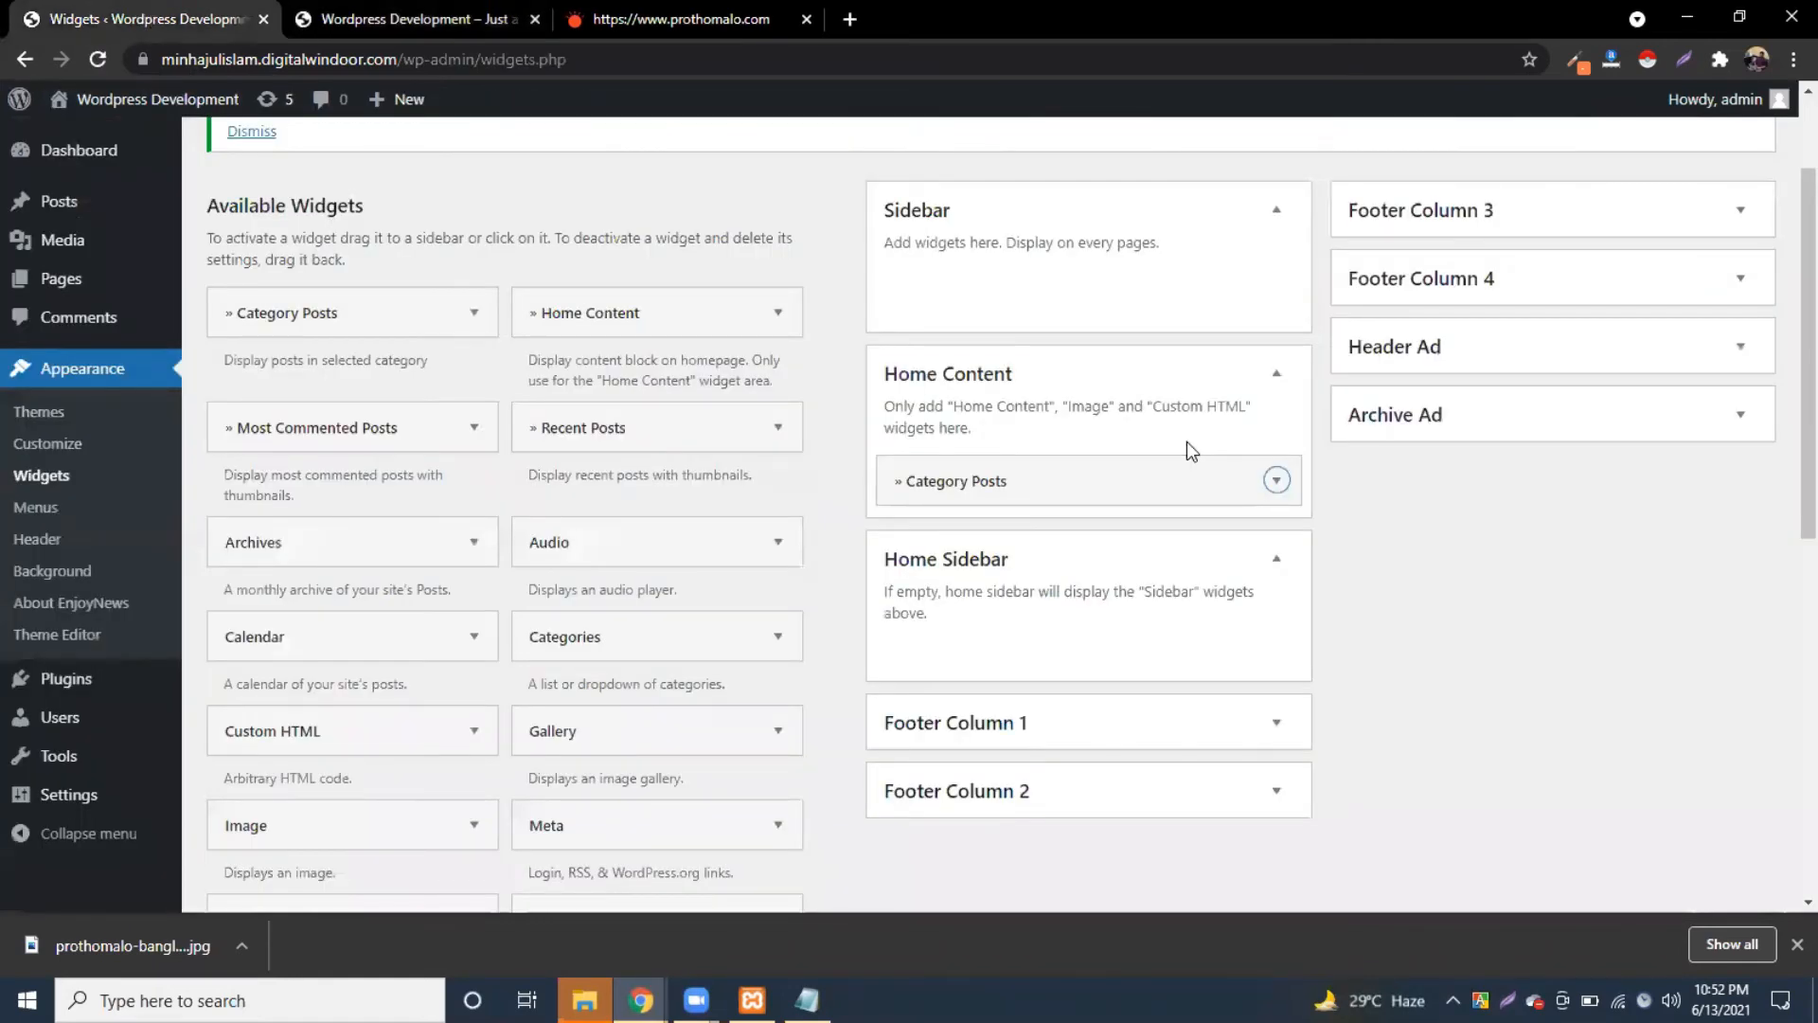
{"action": "left_click", "coordinate": [1275, 483]}
{"action": "scroll", "coordinate": [1105, 640], "scroll_direction": "down", "scroll_amount": 2}
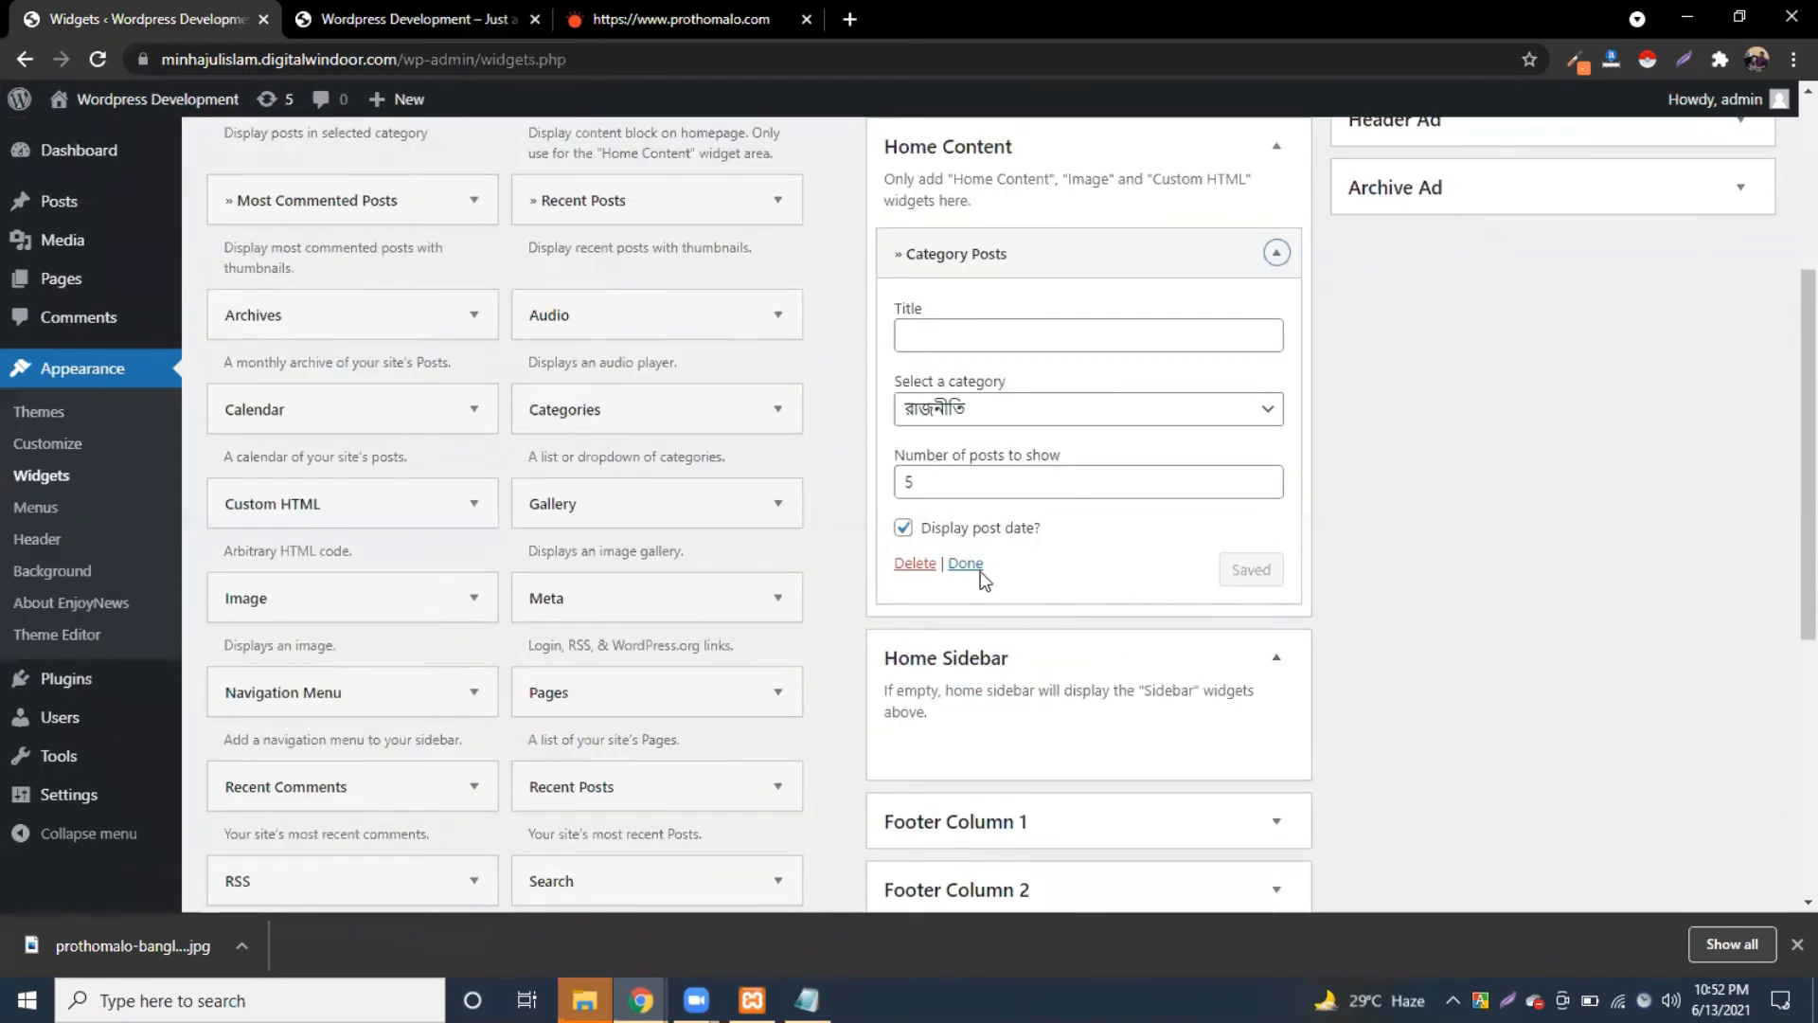
{"action": "left_click", "coordinate": [947, 325]}
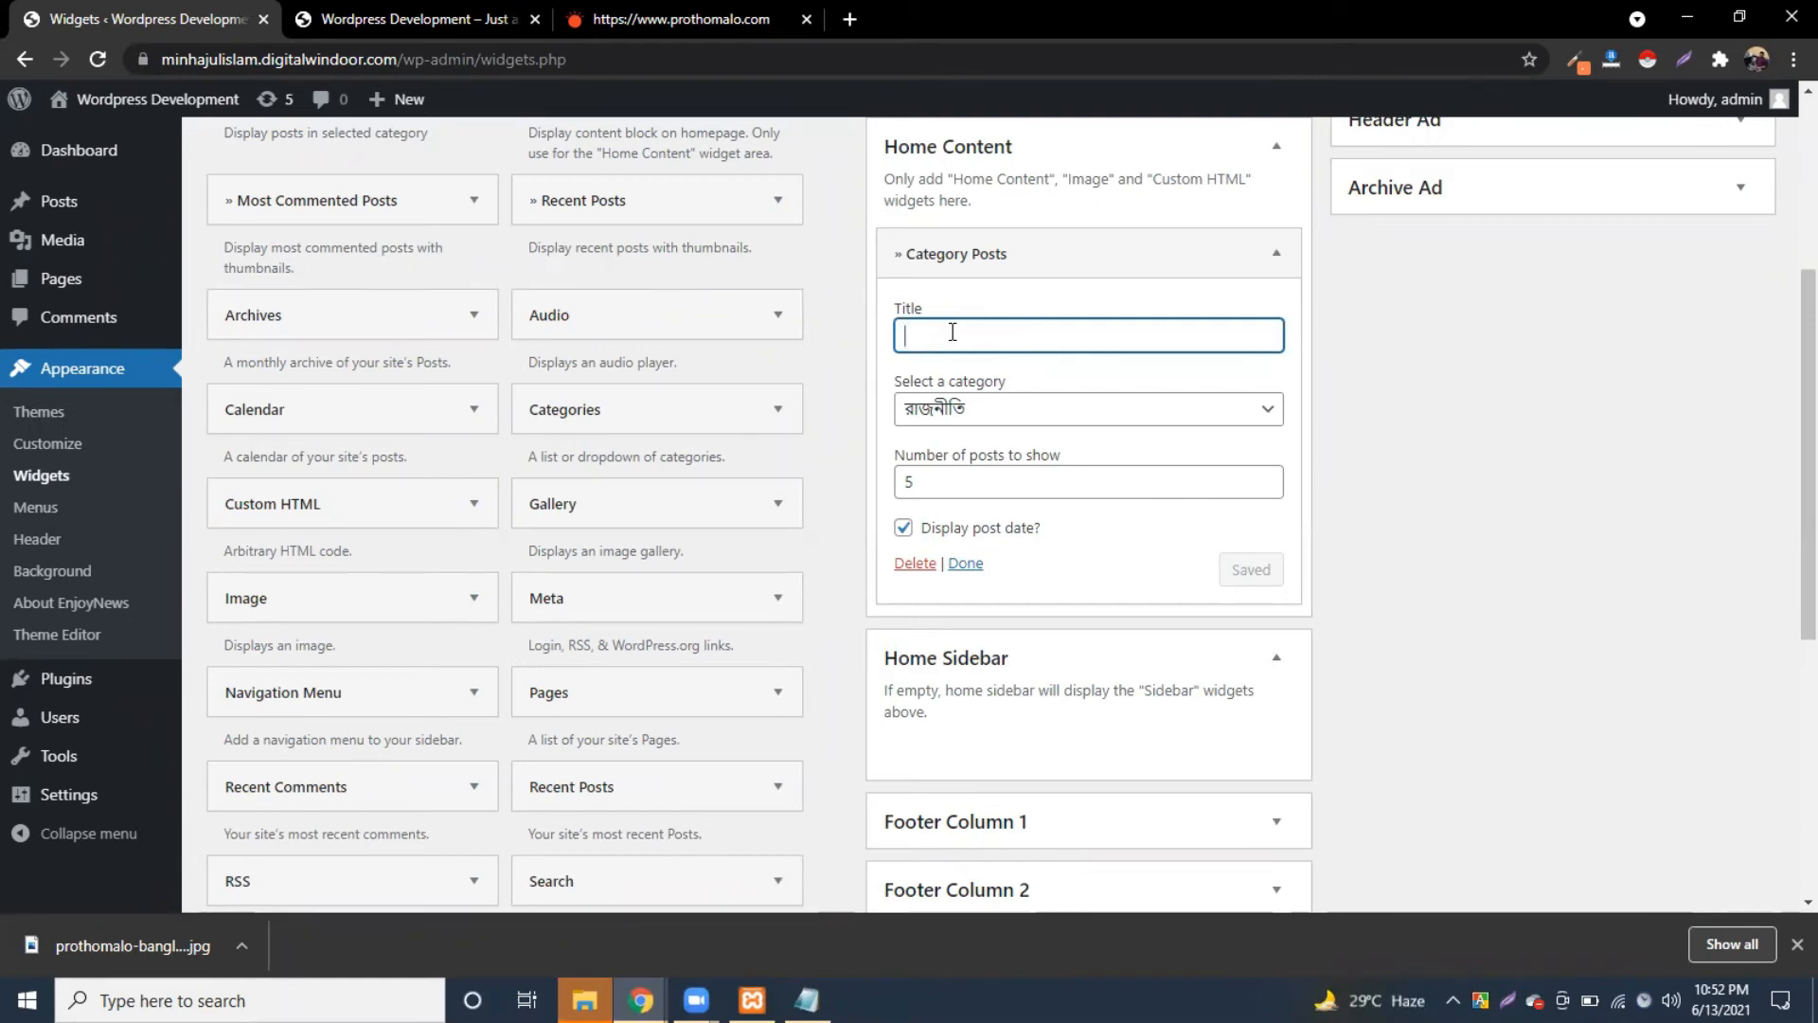
Step: Title the widget রাজনীতি, save it, and reload the front page
{"action": "type", "text": "rajniti"}
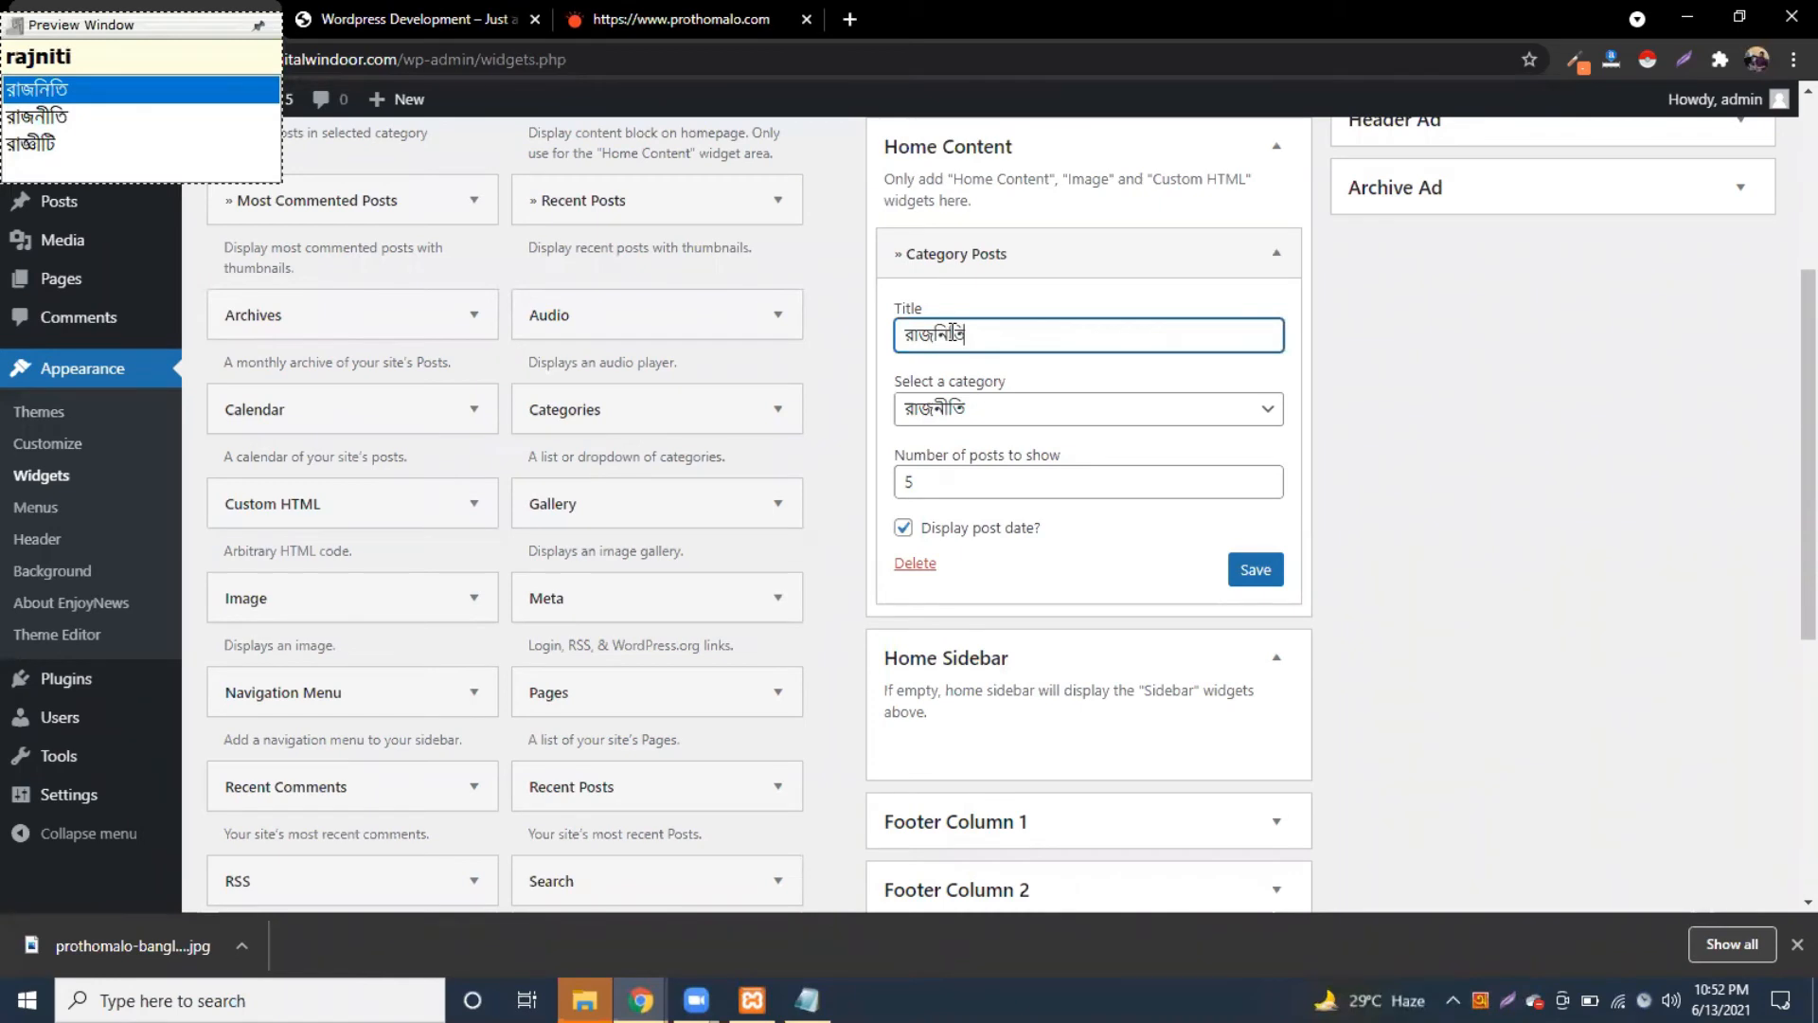
{"action": "key", "text": "Down"}
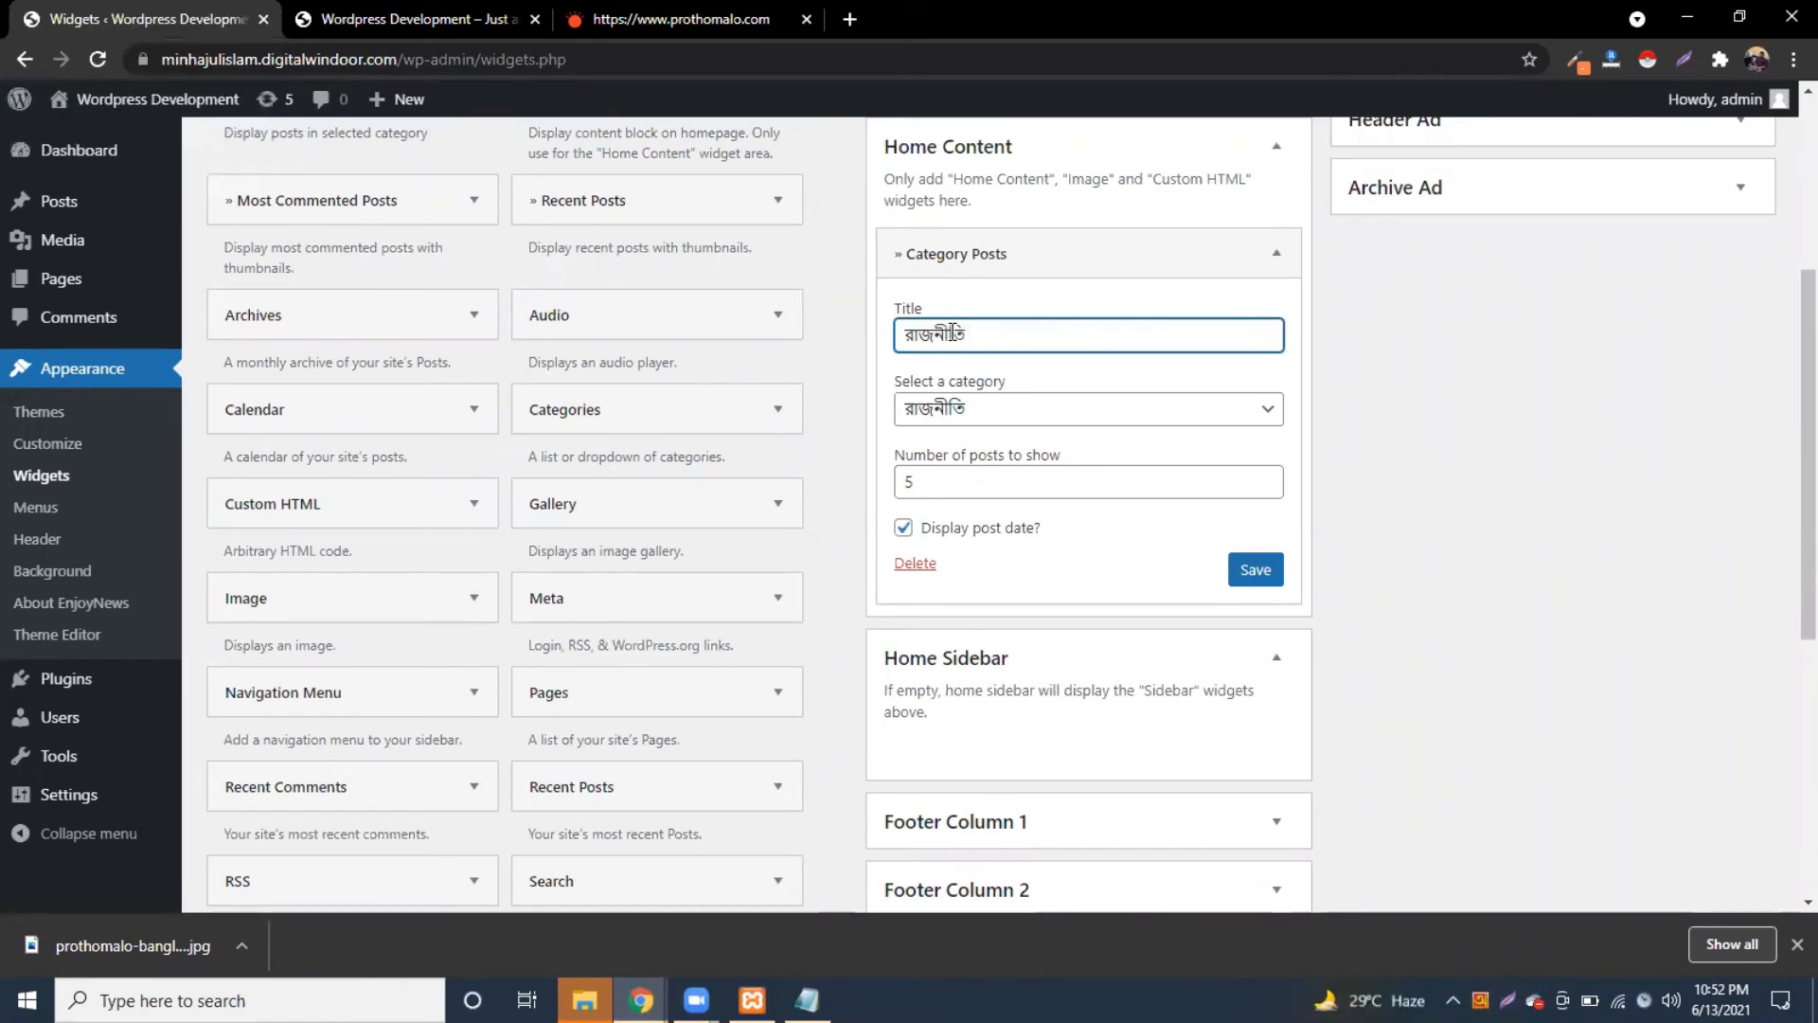
{"action": "left_click", "coordinate": [1242, 572]}
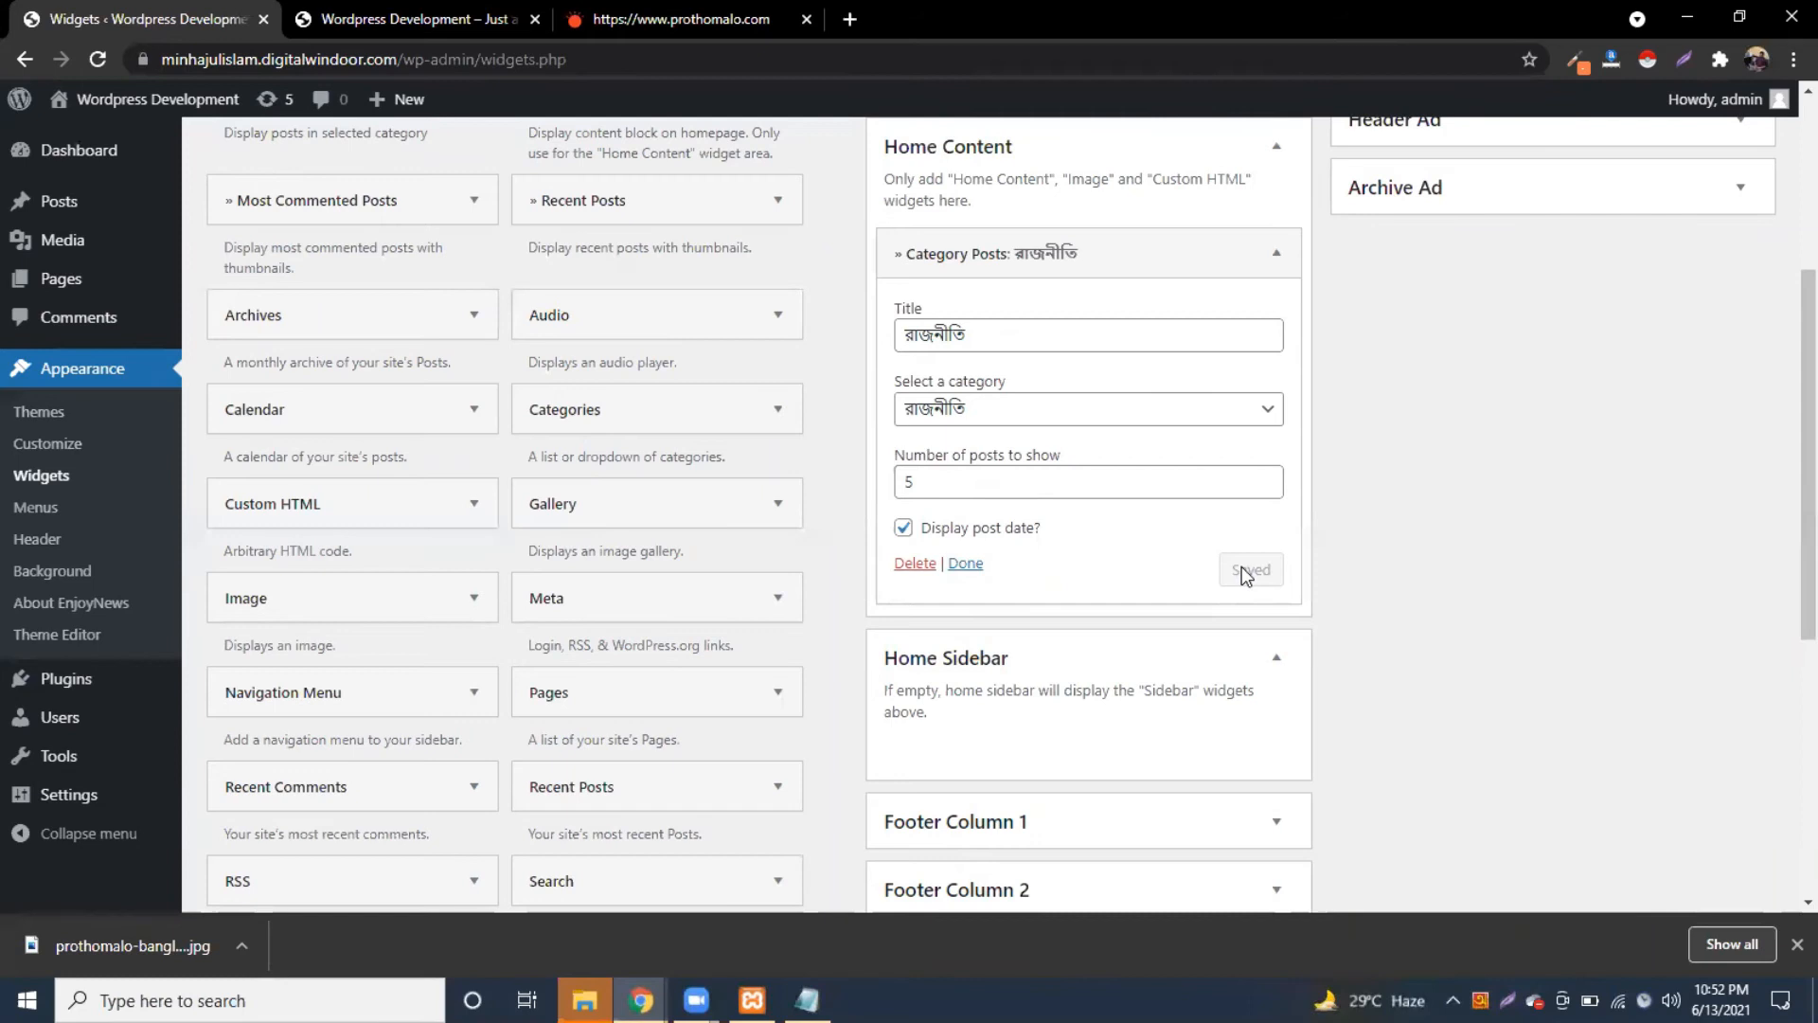
{"action": "left_click", "coordinate": [368, 17]}
{"action": "left_click", "coordinate": [106, 65]}
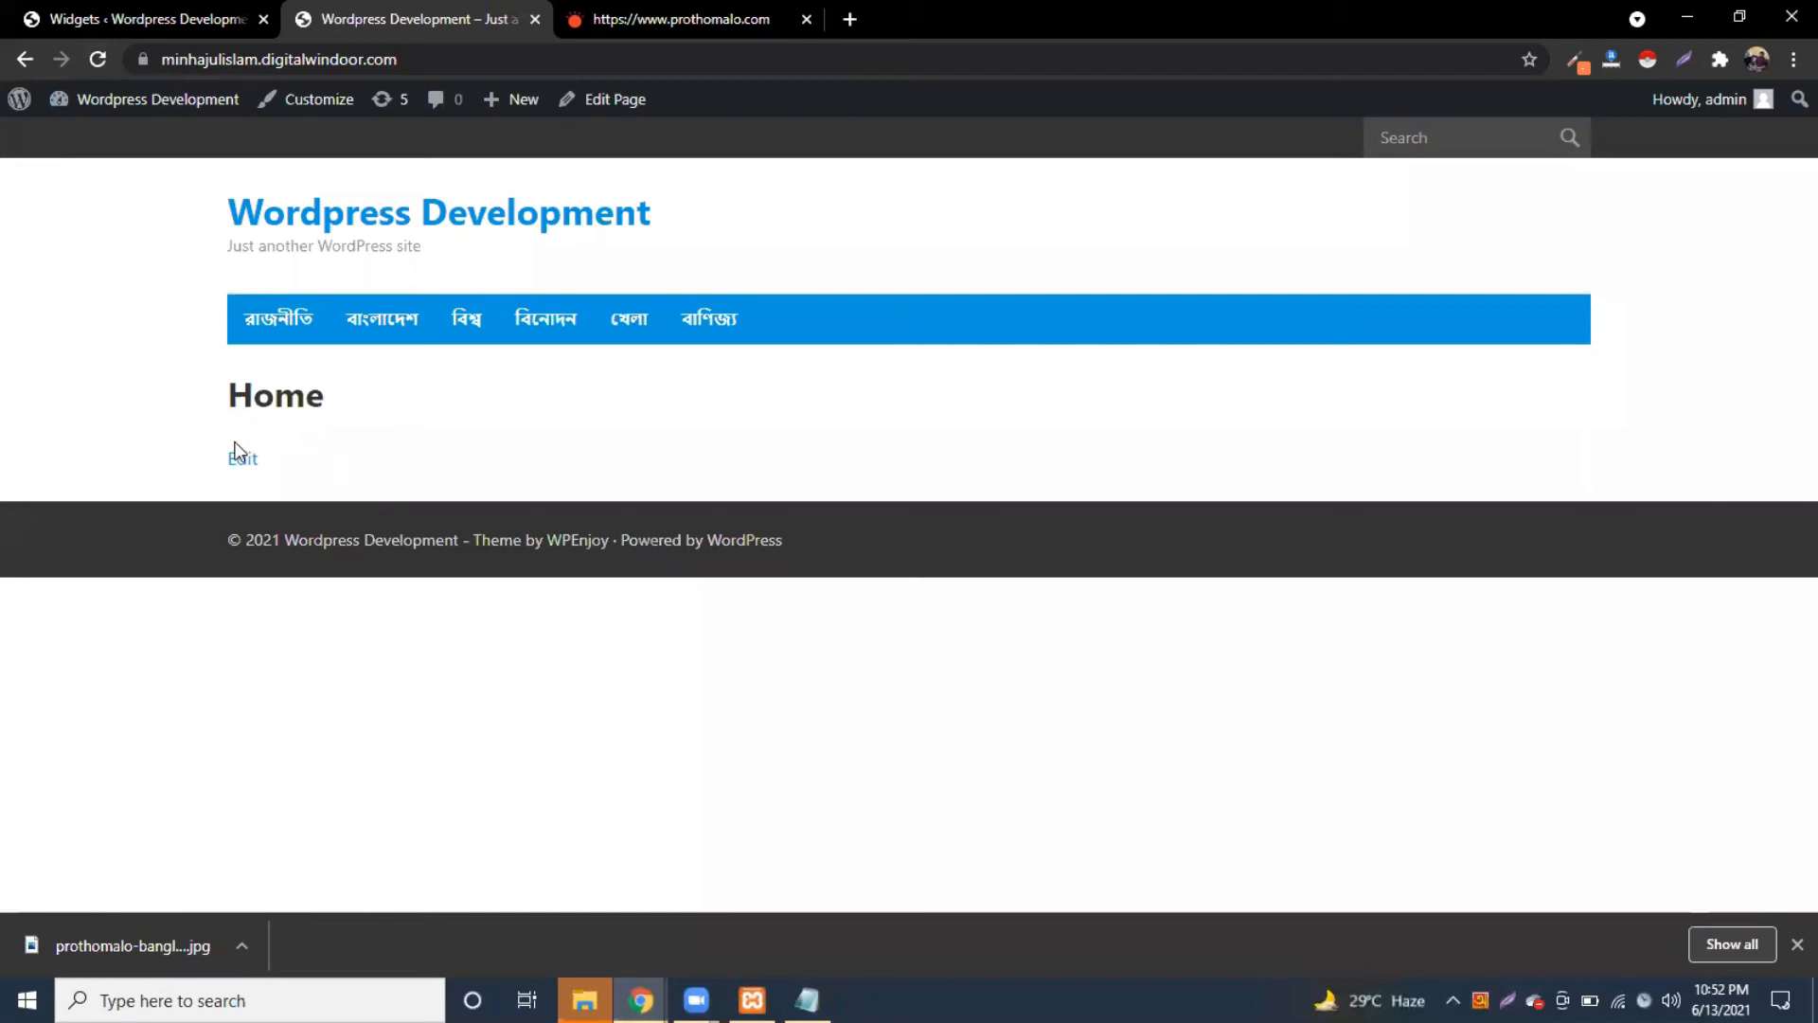
Step: Visit the রাজনীতি category page, then return to the site's home page
{"action": "left_click", "coordinate": [264, 337]}
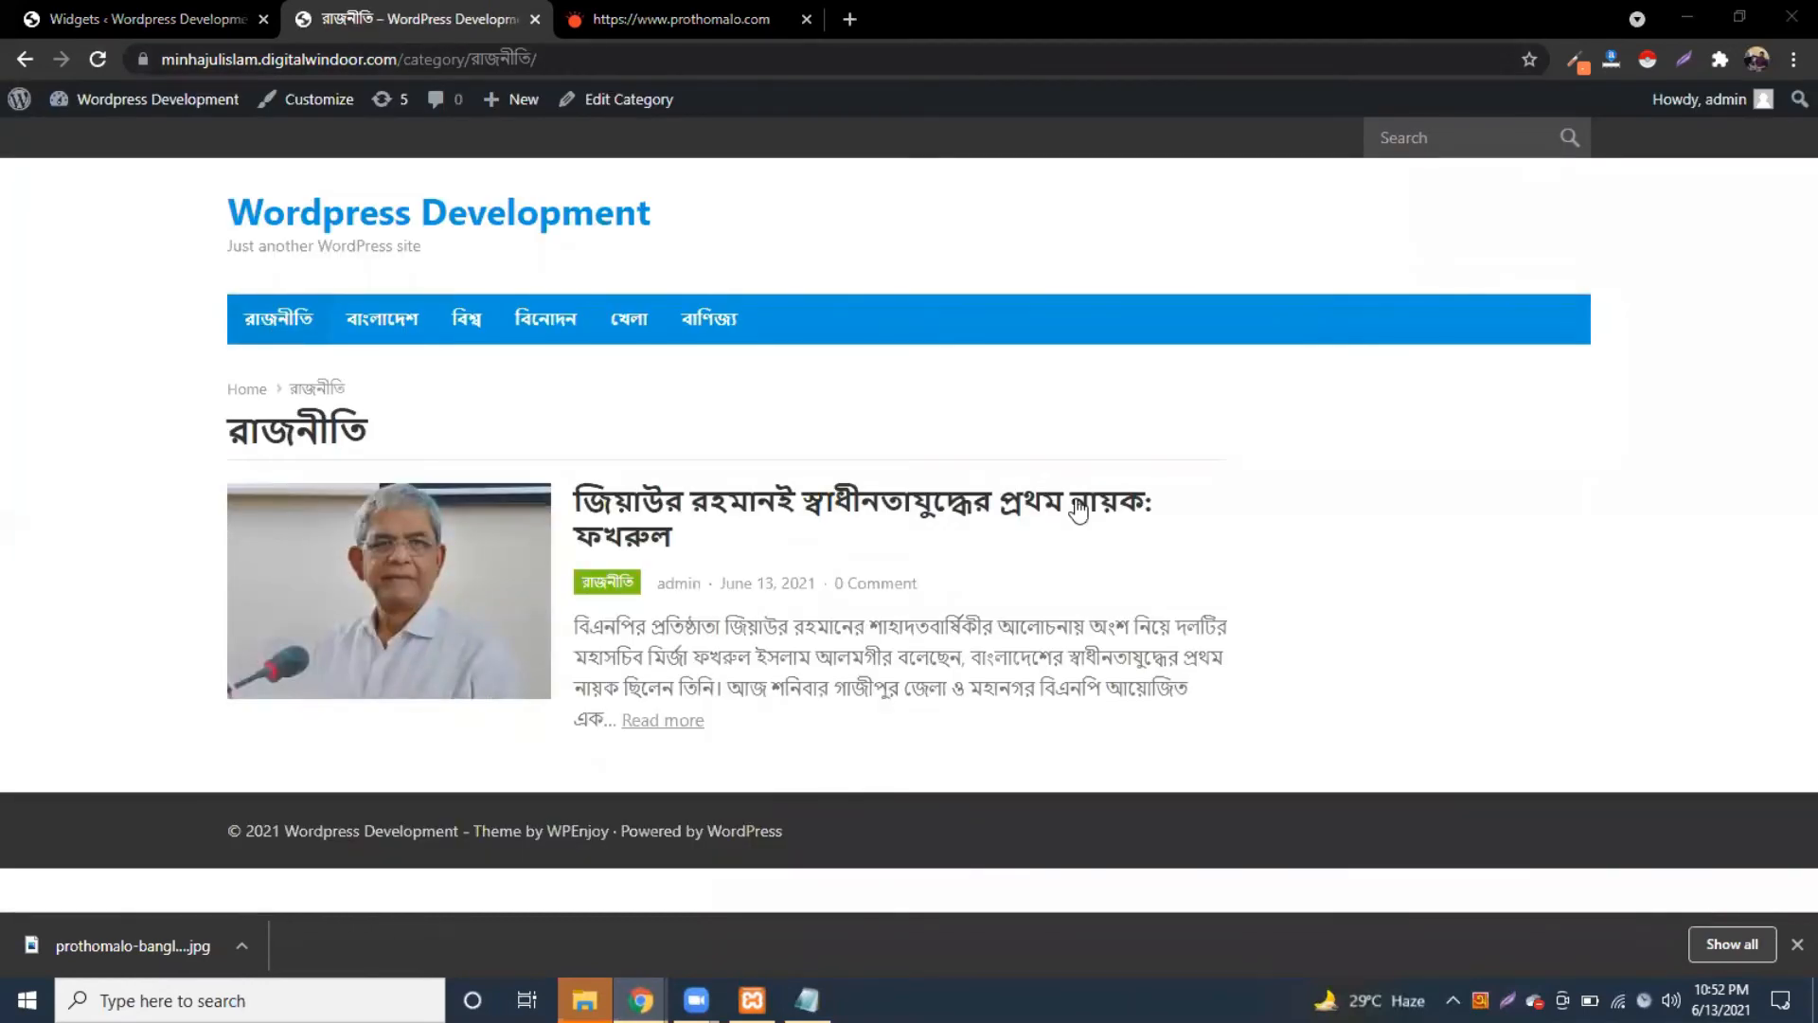
{"action": "left_click", "coordinate": [93, 102]}
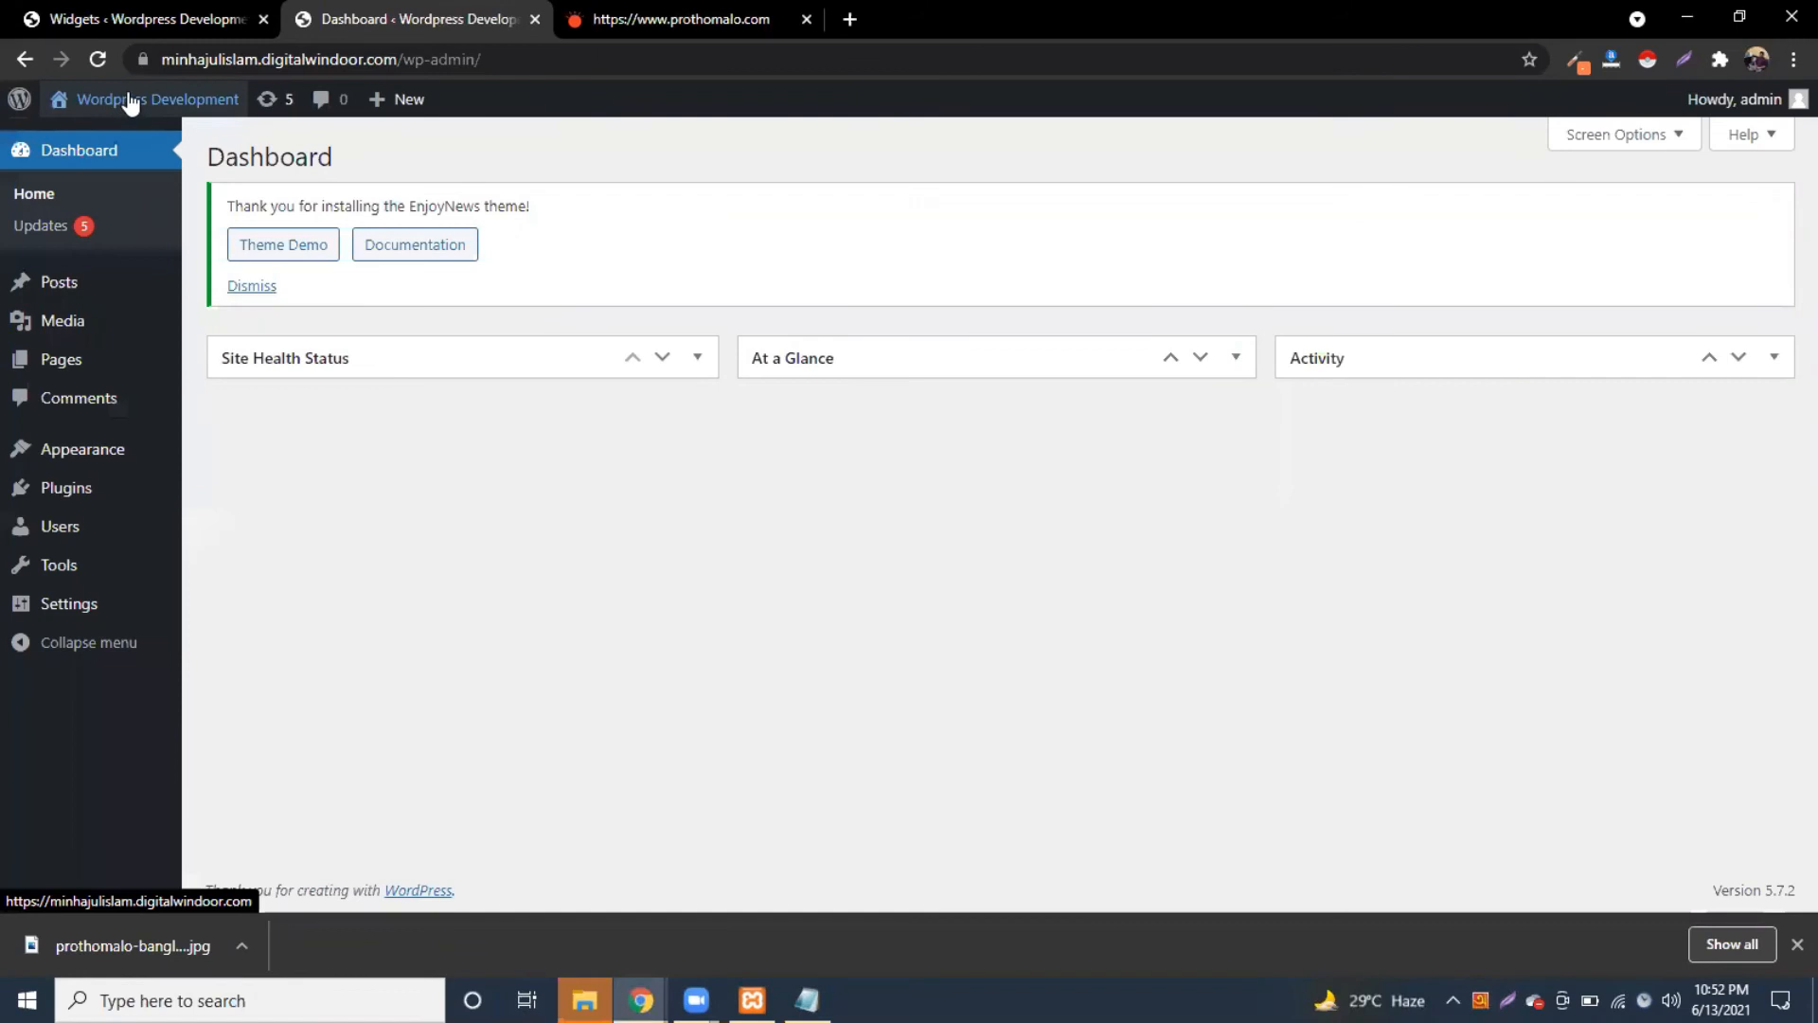
{"action": "left_click", "coordinate": [130, 101]}
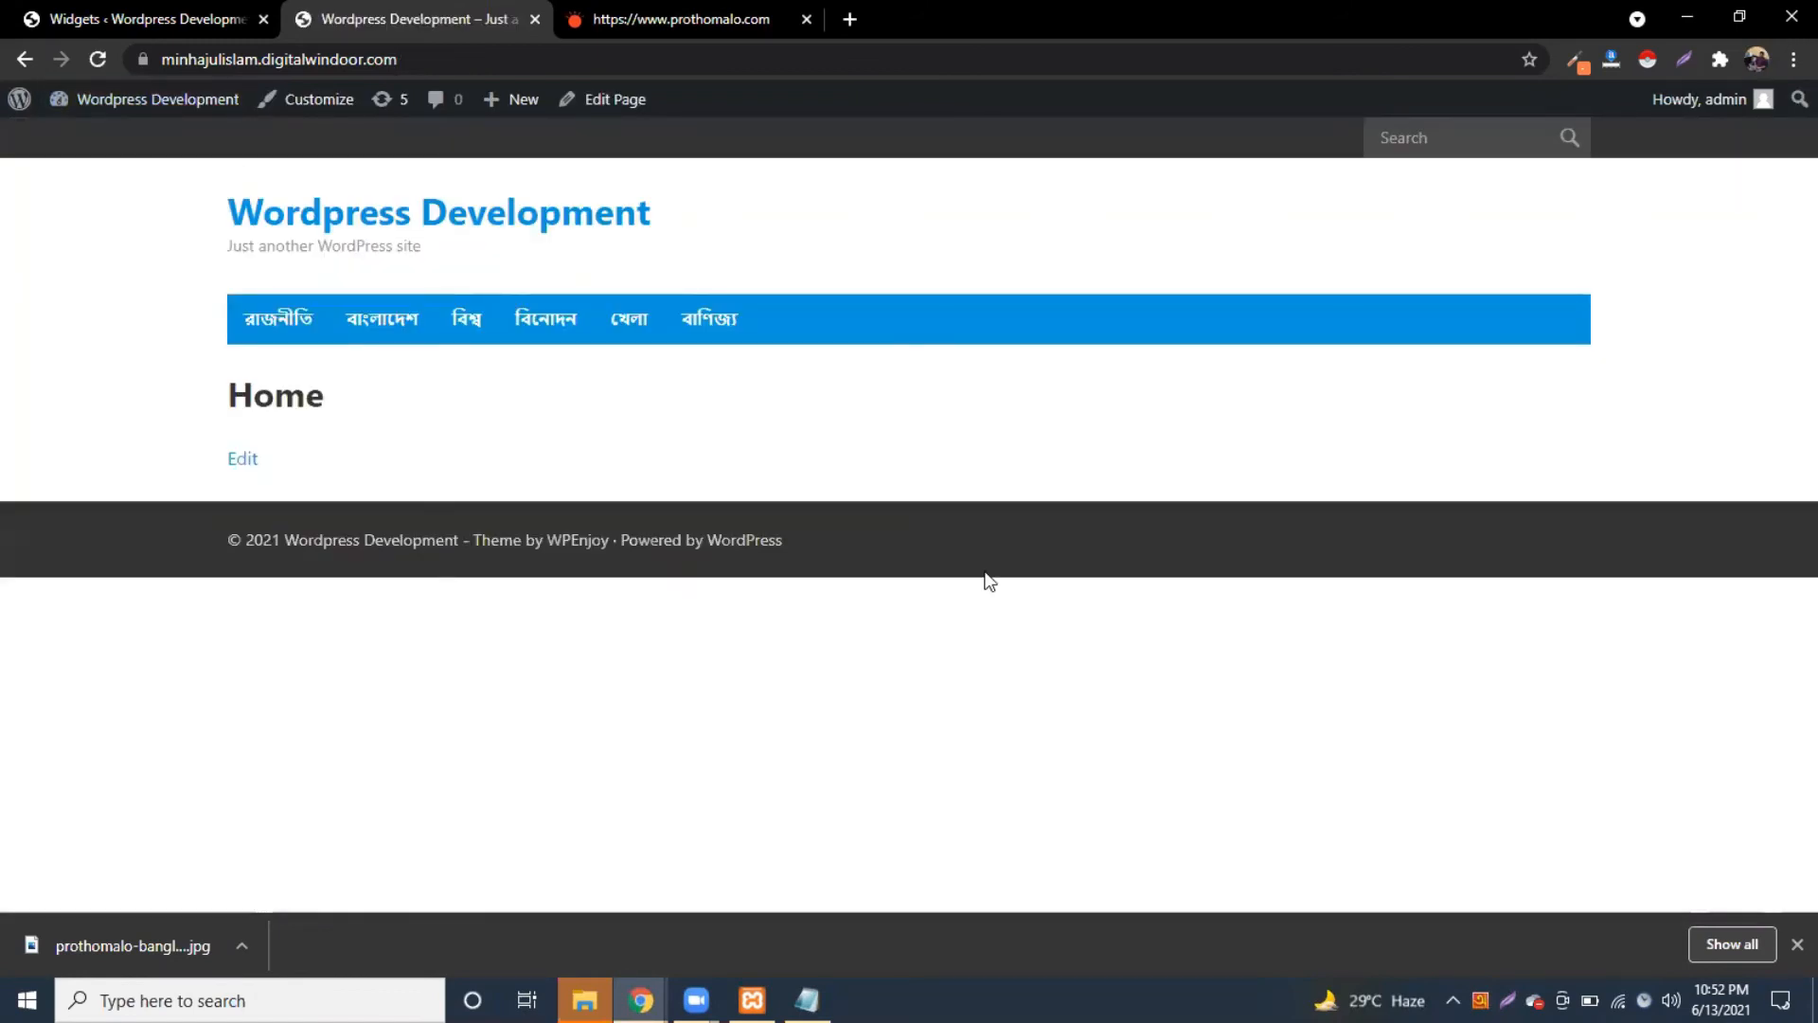
Step: Switch the widget's category to All categories, save, and recheck the front page
{"action": "left_click", "coordinate": [134, 34]}
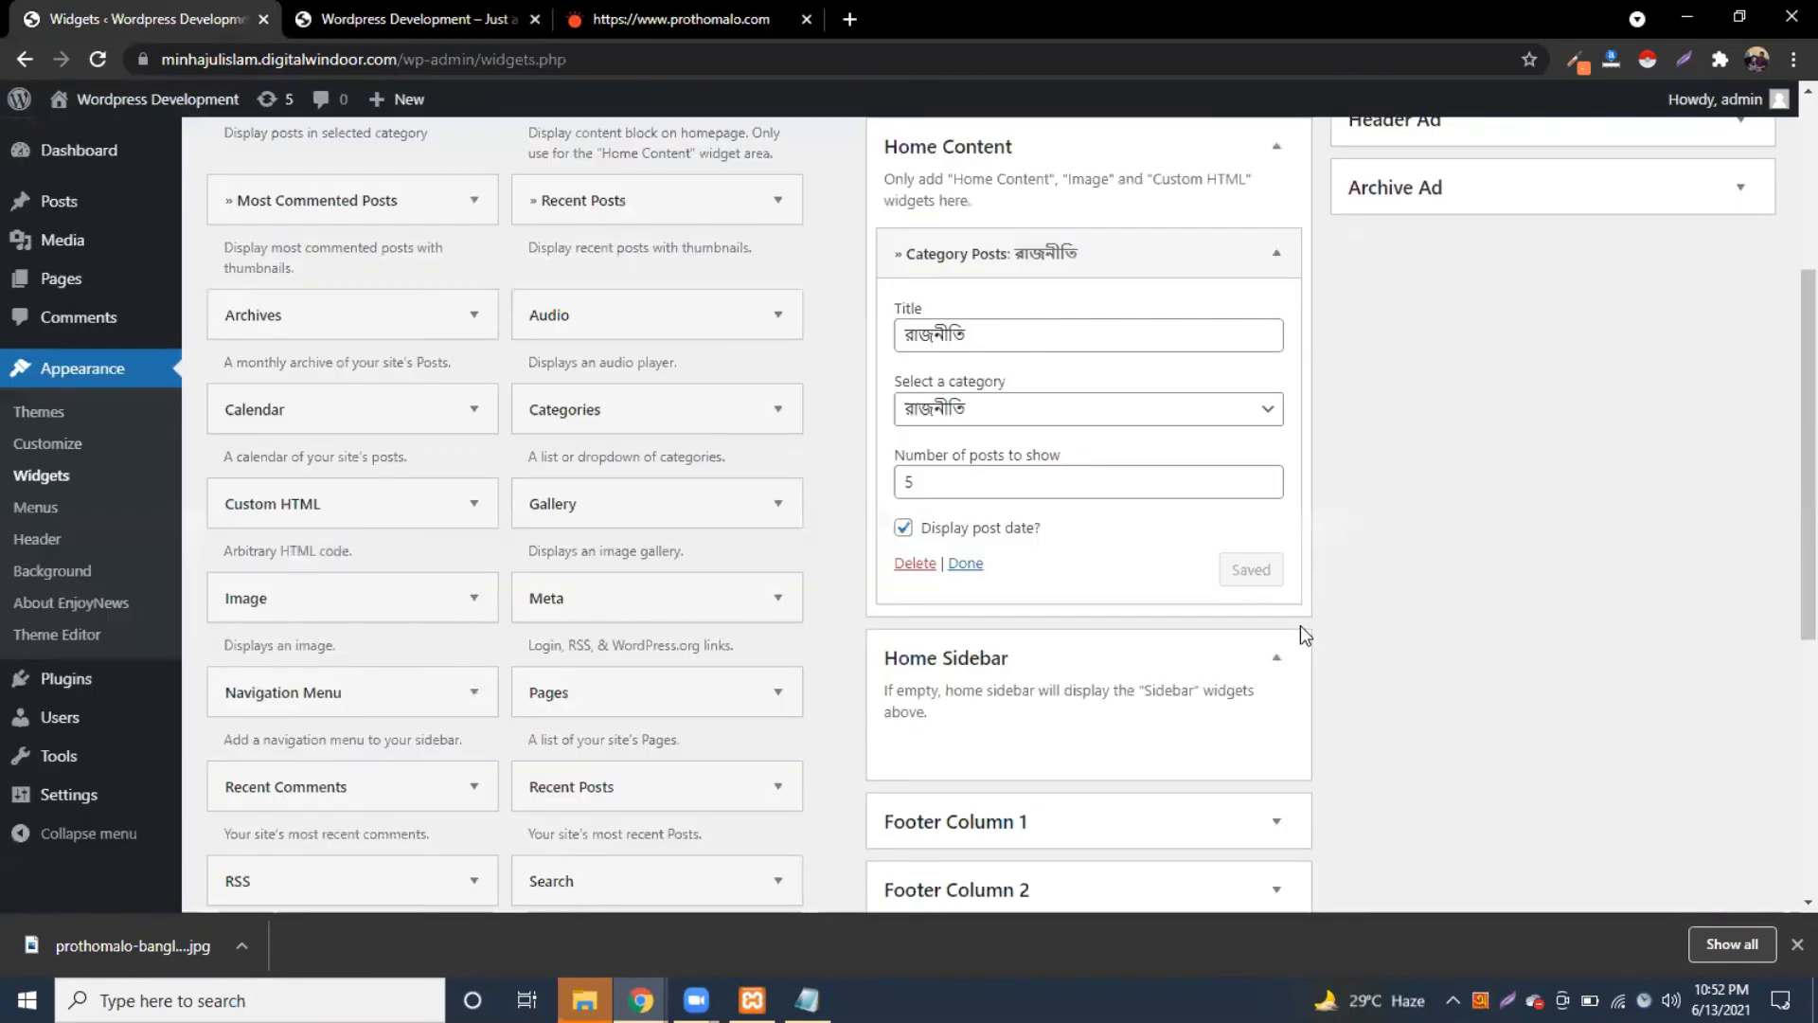
{"action": "scroll", "coordinate": [1299, 634], "scroll_direction": "up", "scroll_amount": 2}
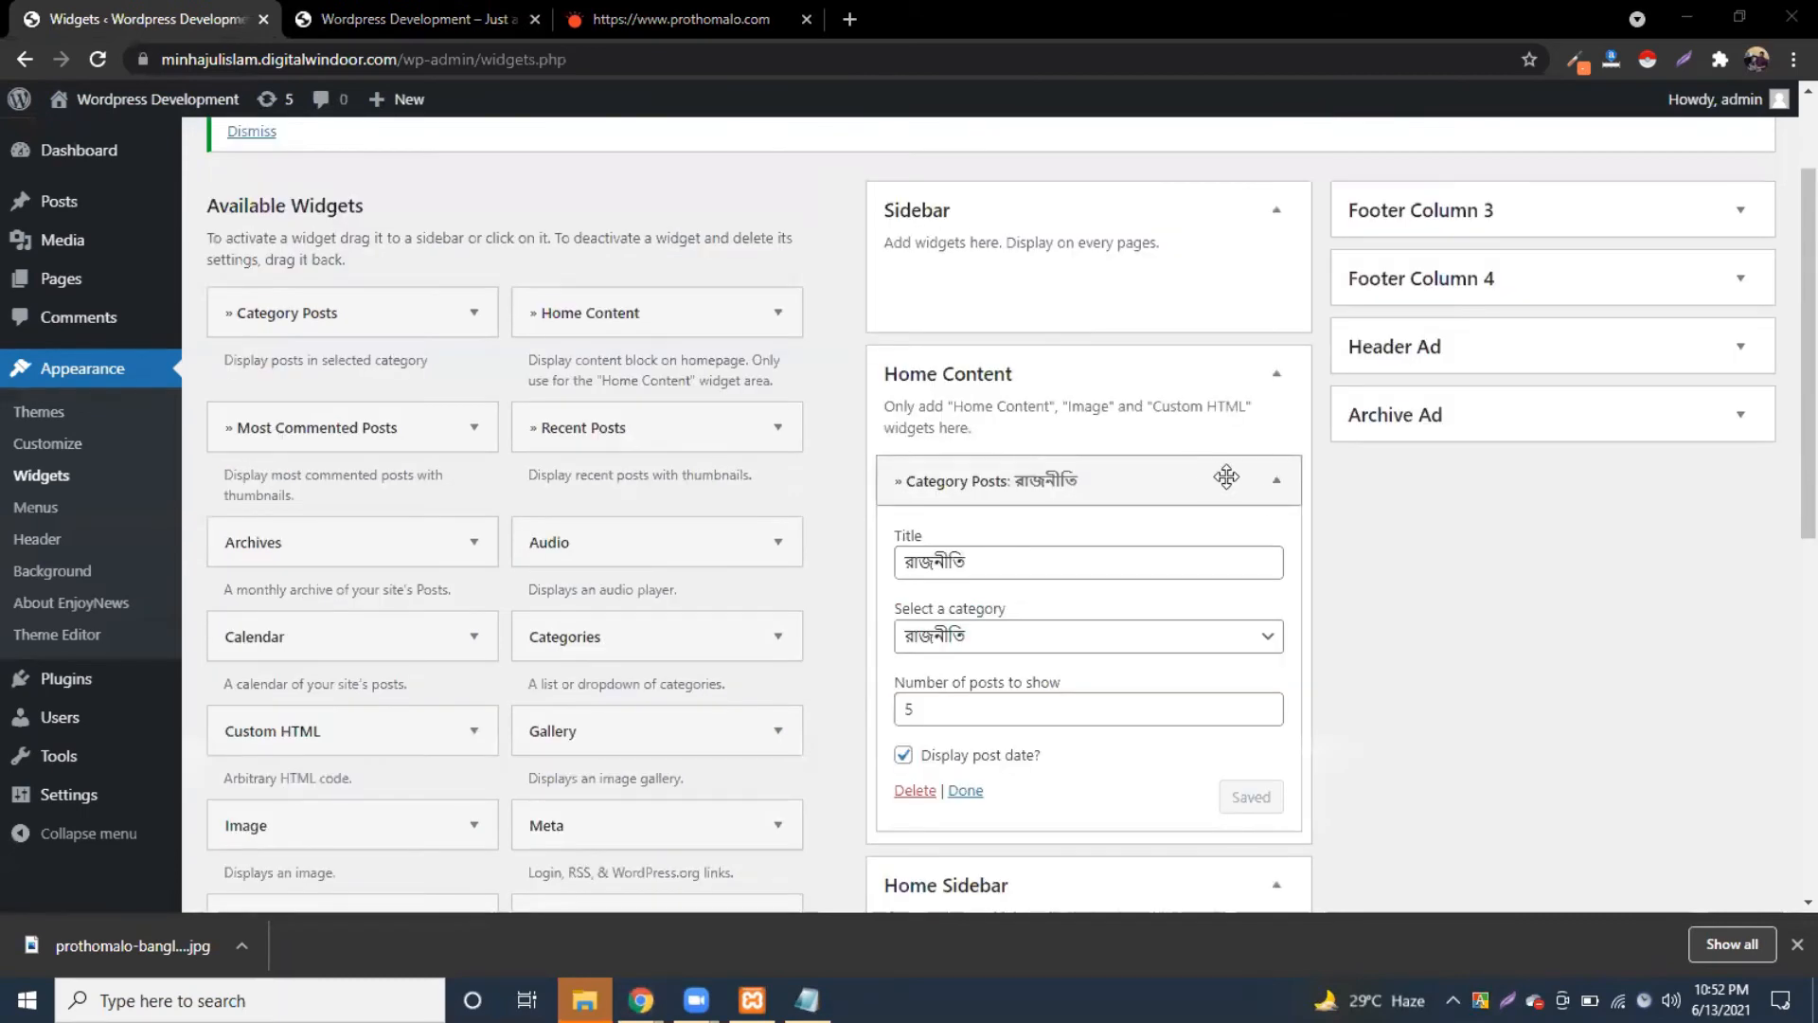
{"action": "left_click", "coordinate": [1256, 633]}
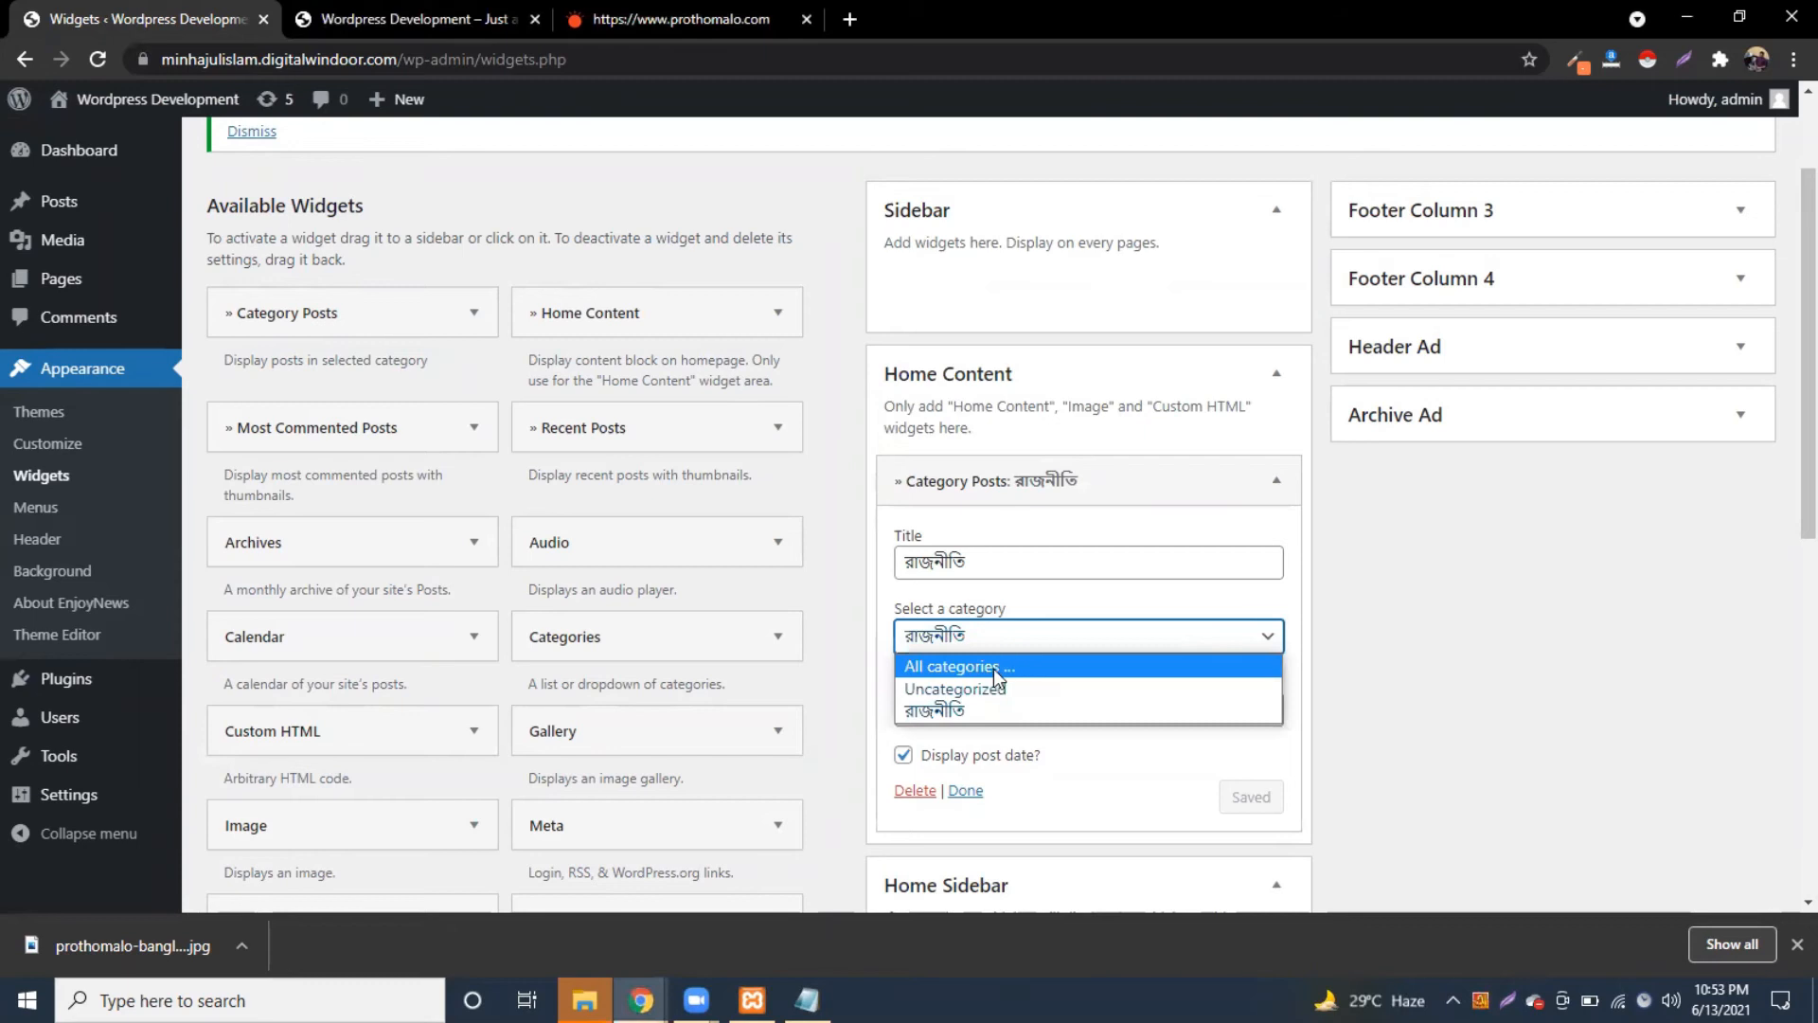
{"action": "left_click", "coordinate": [996, 666]}
{"action": "left_click", "coordinate": [1252, 798]}
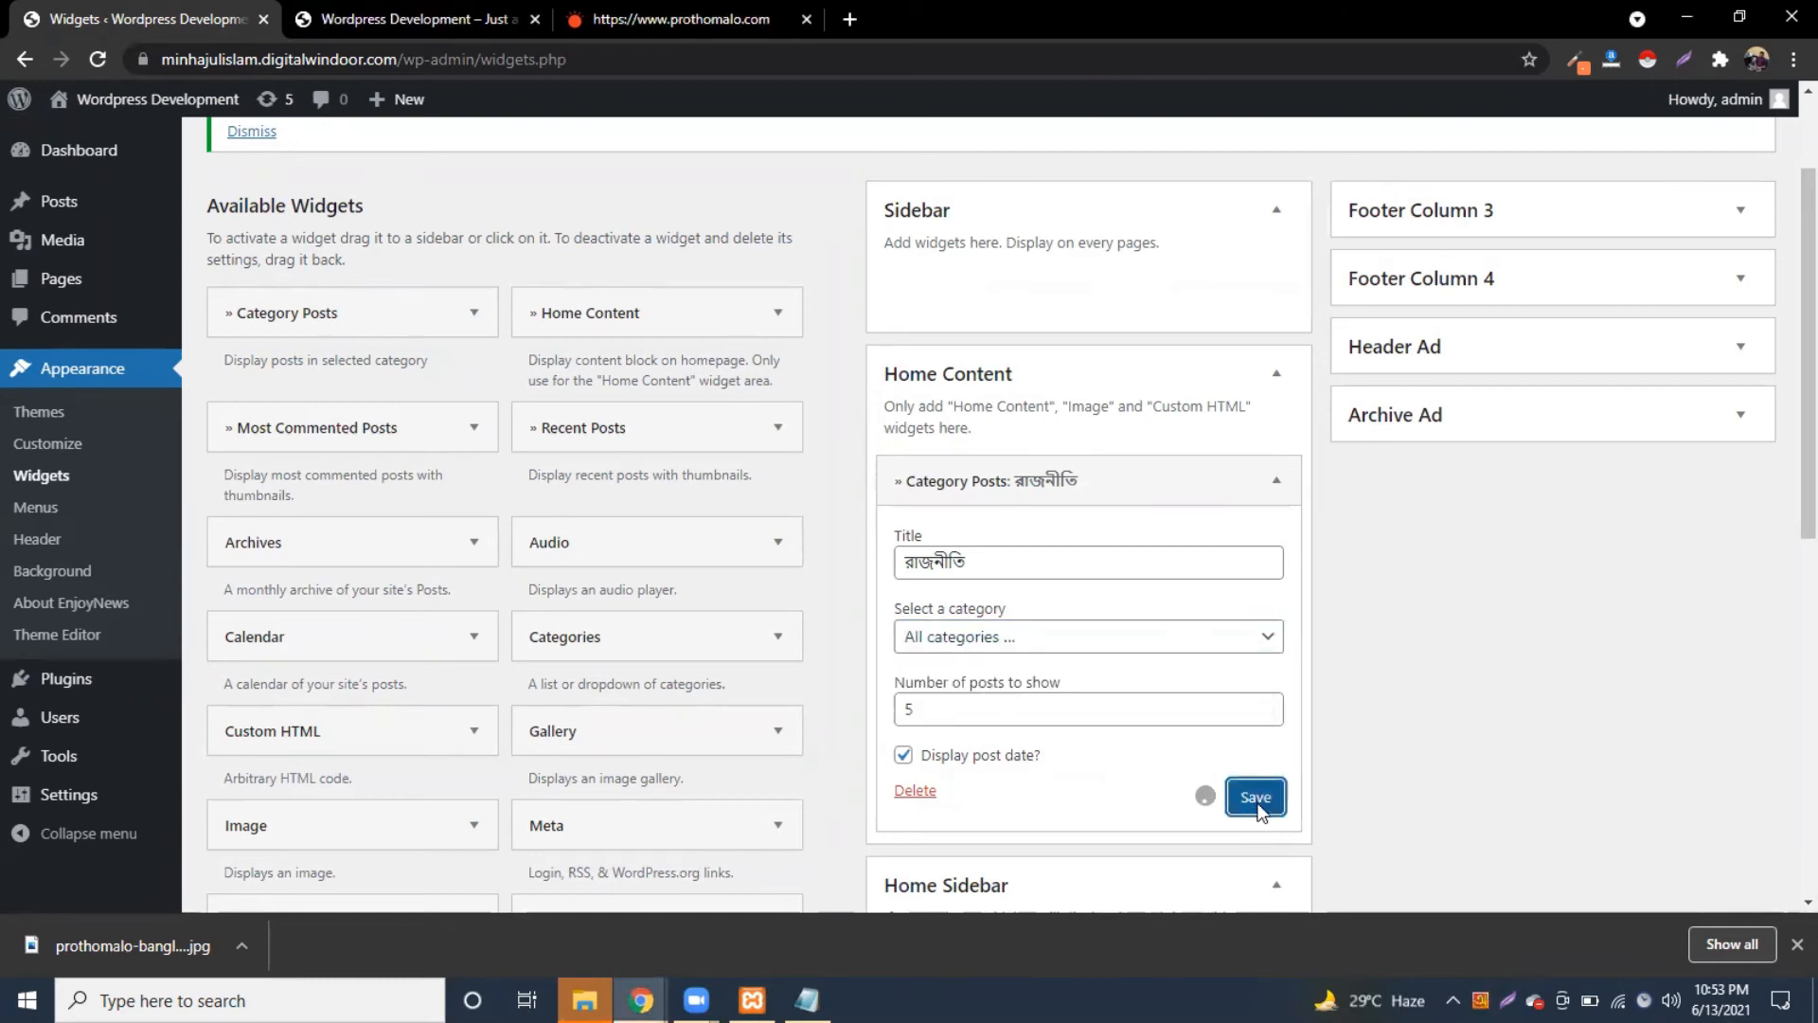
{"action": "left_click", "coordinate": [412, 19]}
{"action": "left_click", "coordinate": [98, 60]}
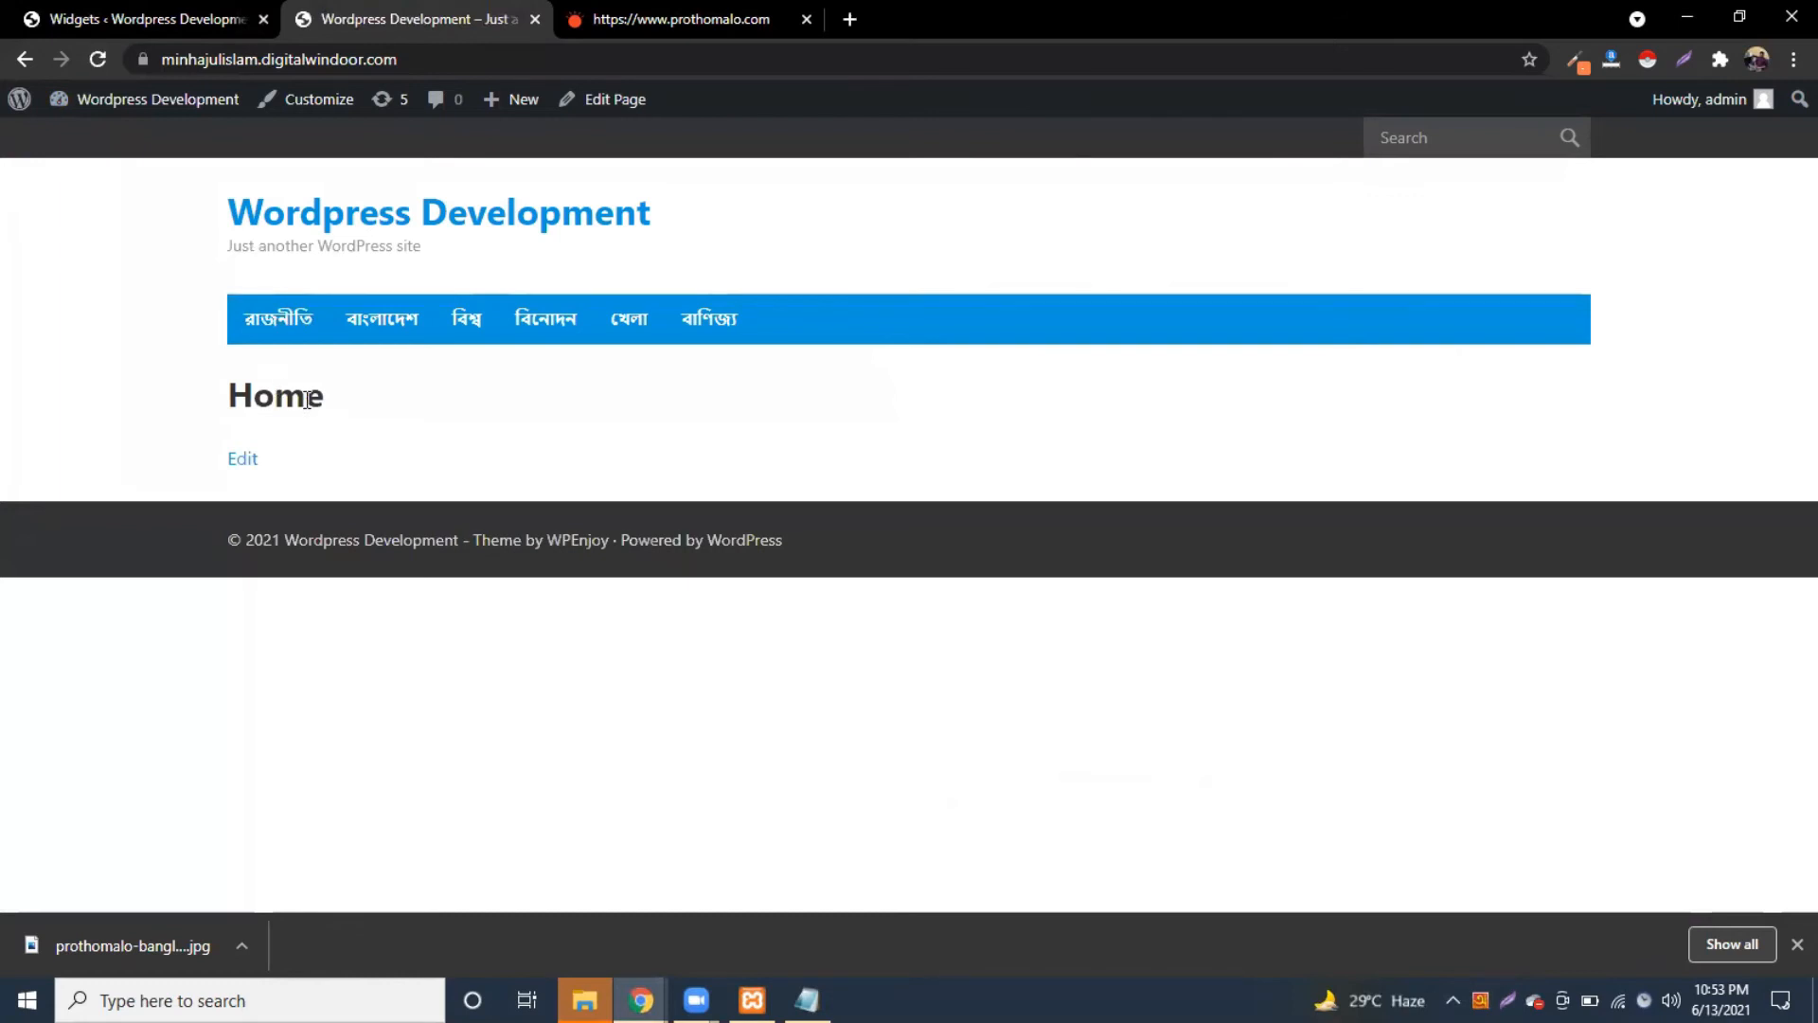
Step: Delete the Category Posts widget from Home Content
{"action": "left_click", "coordinate": [33, 13]}
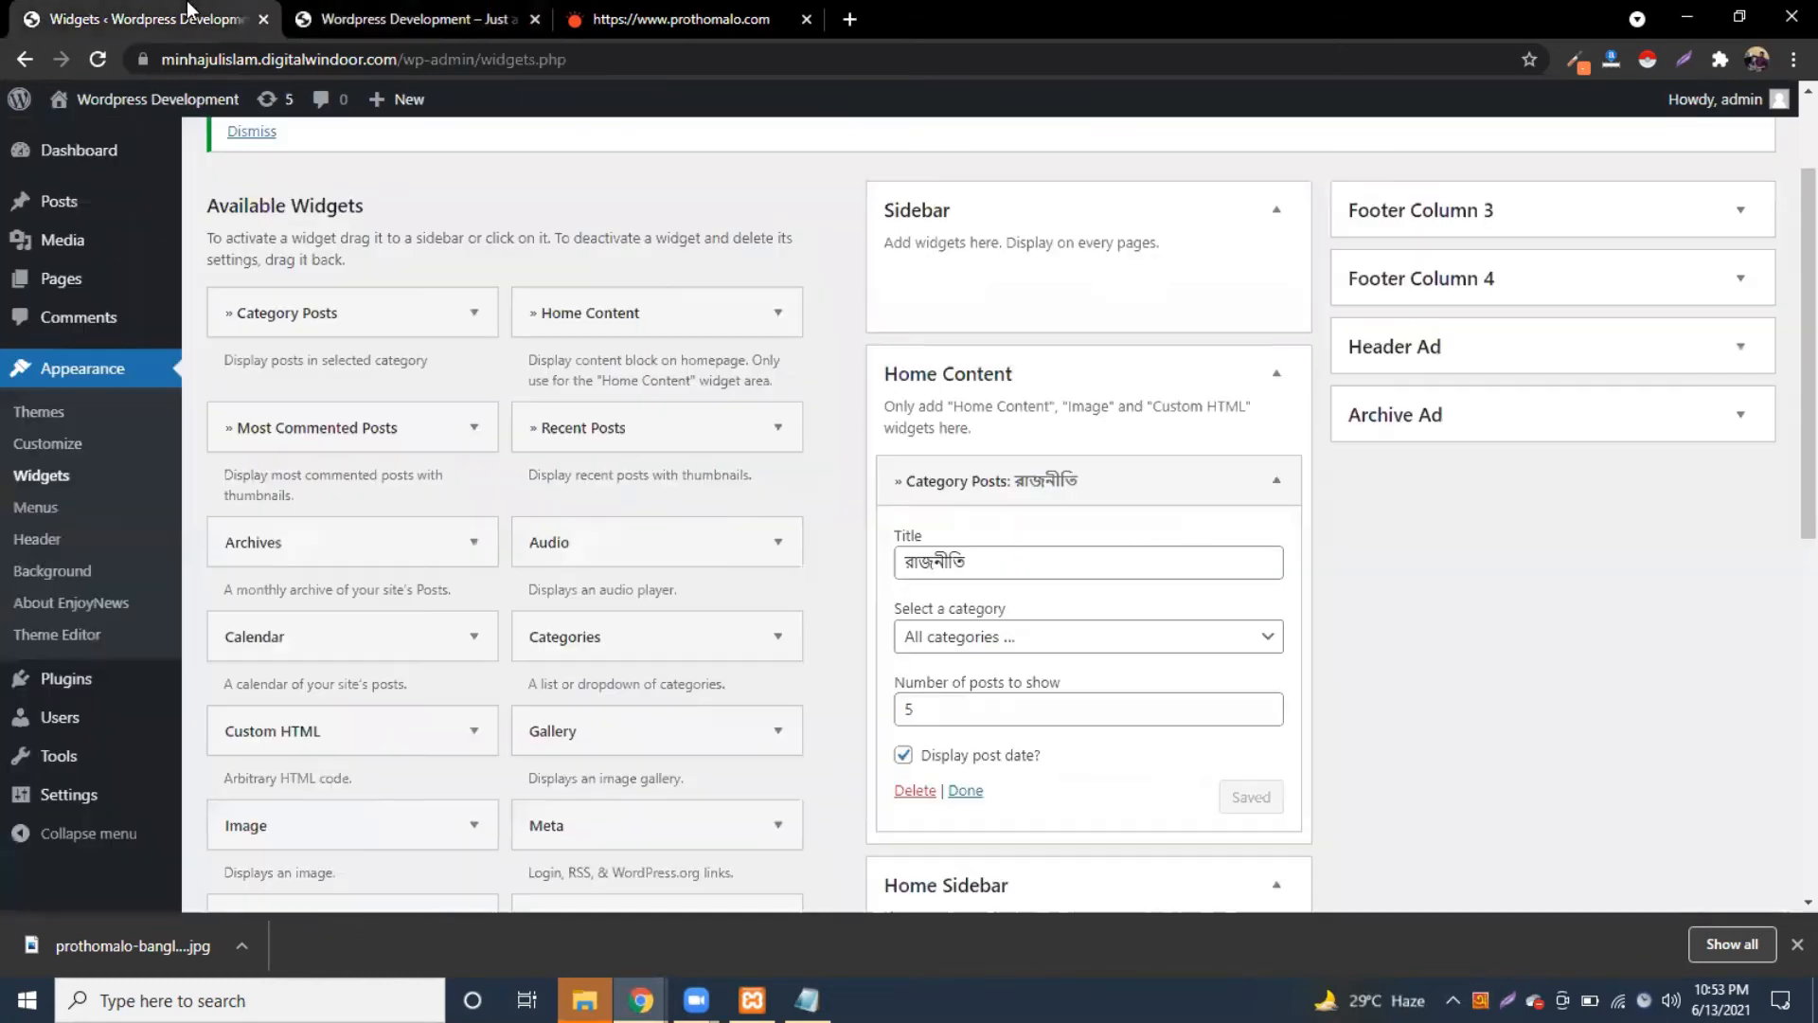
{"action": "left_click", "coordinate": [1280, 481]}
{"action": "left_click", "coordinate": [1280, 480]}
{"action": "left_click", "coordinate": [911, 792]}
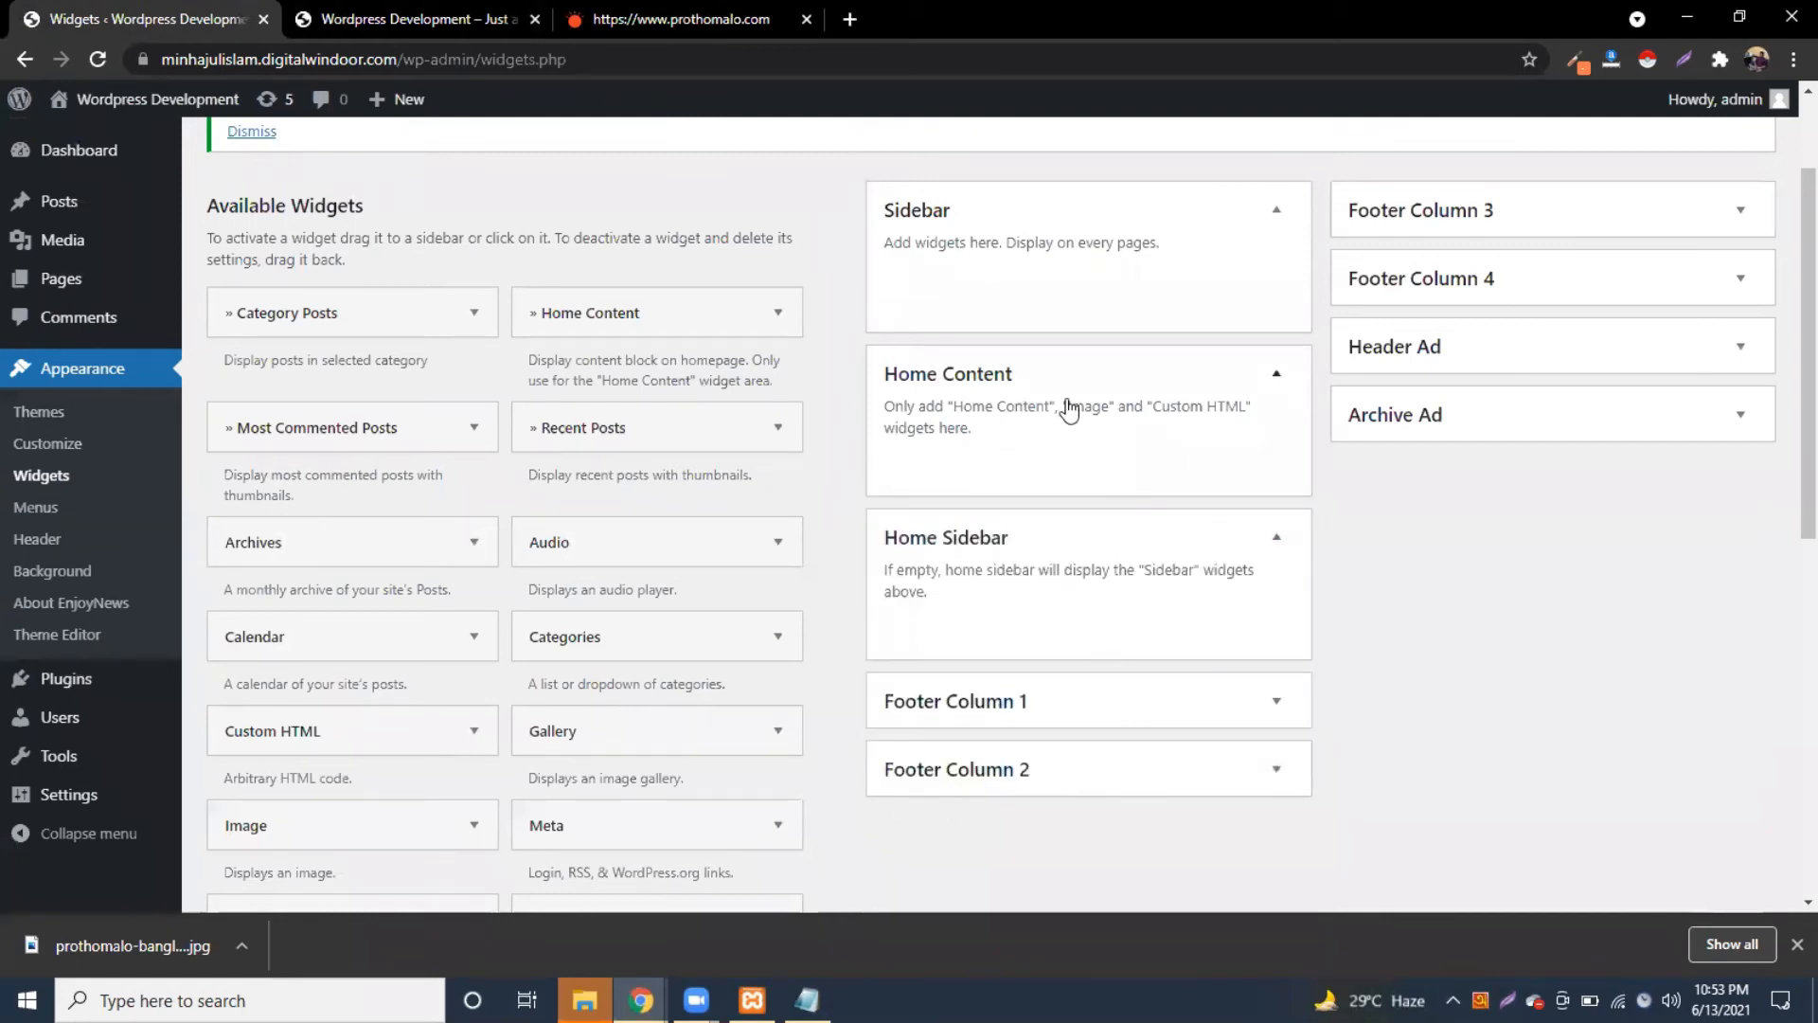
Step: Add a Home Content widget to the Home Content area, keeping All categories
{"action": "left_click_drag", "start_coordinate": [788, 306], "coordinate": [986, 468]}
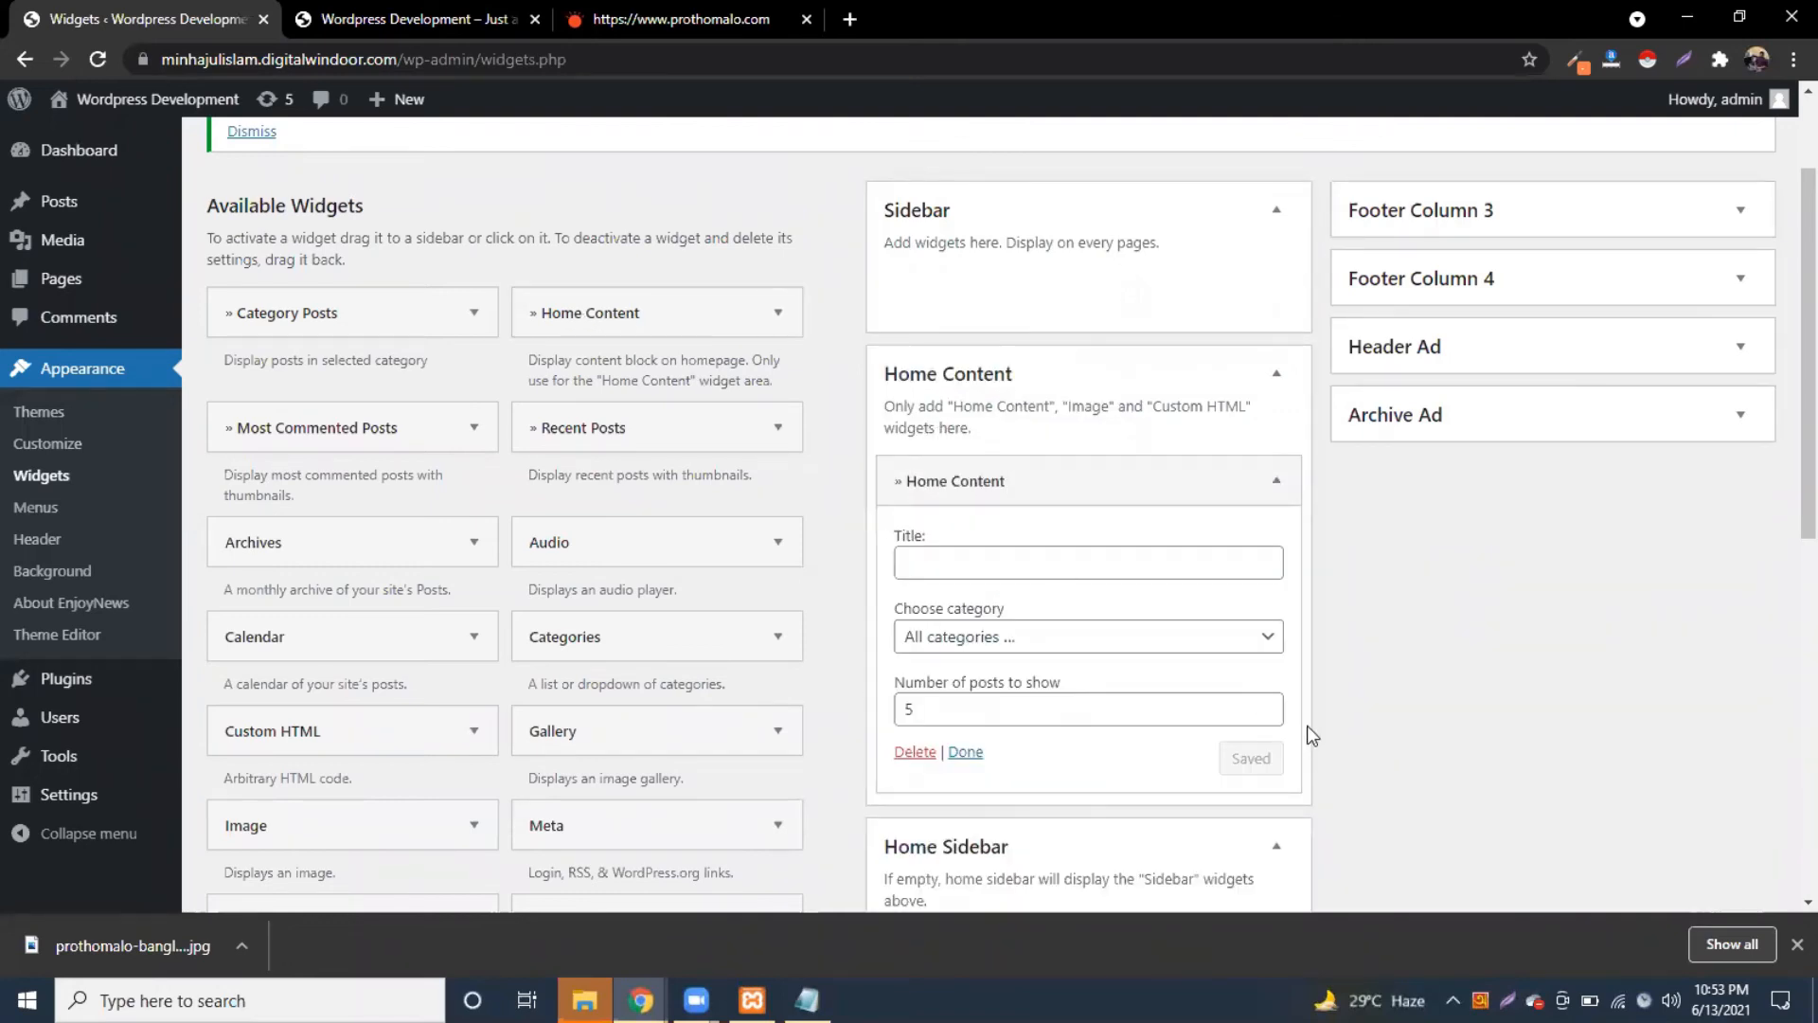
{"action": "scroll", "coordinate": [1064, 571], "scroll_direction": "down", "scroll_amount": 1}
{"action": "left_click", "coordinate": [952, 452]}
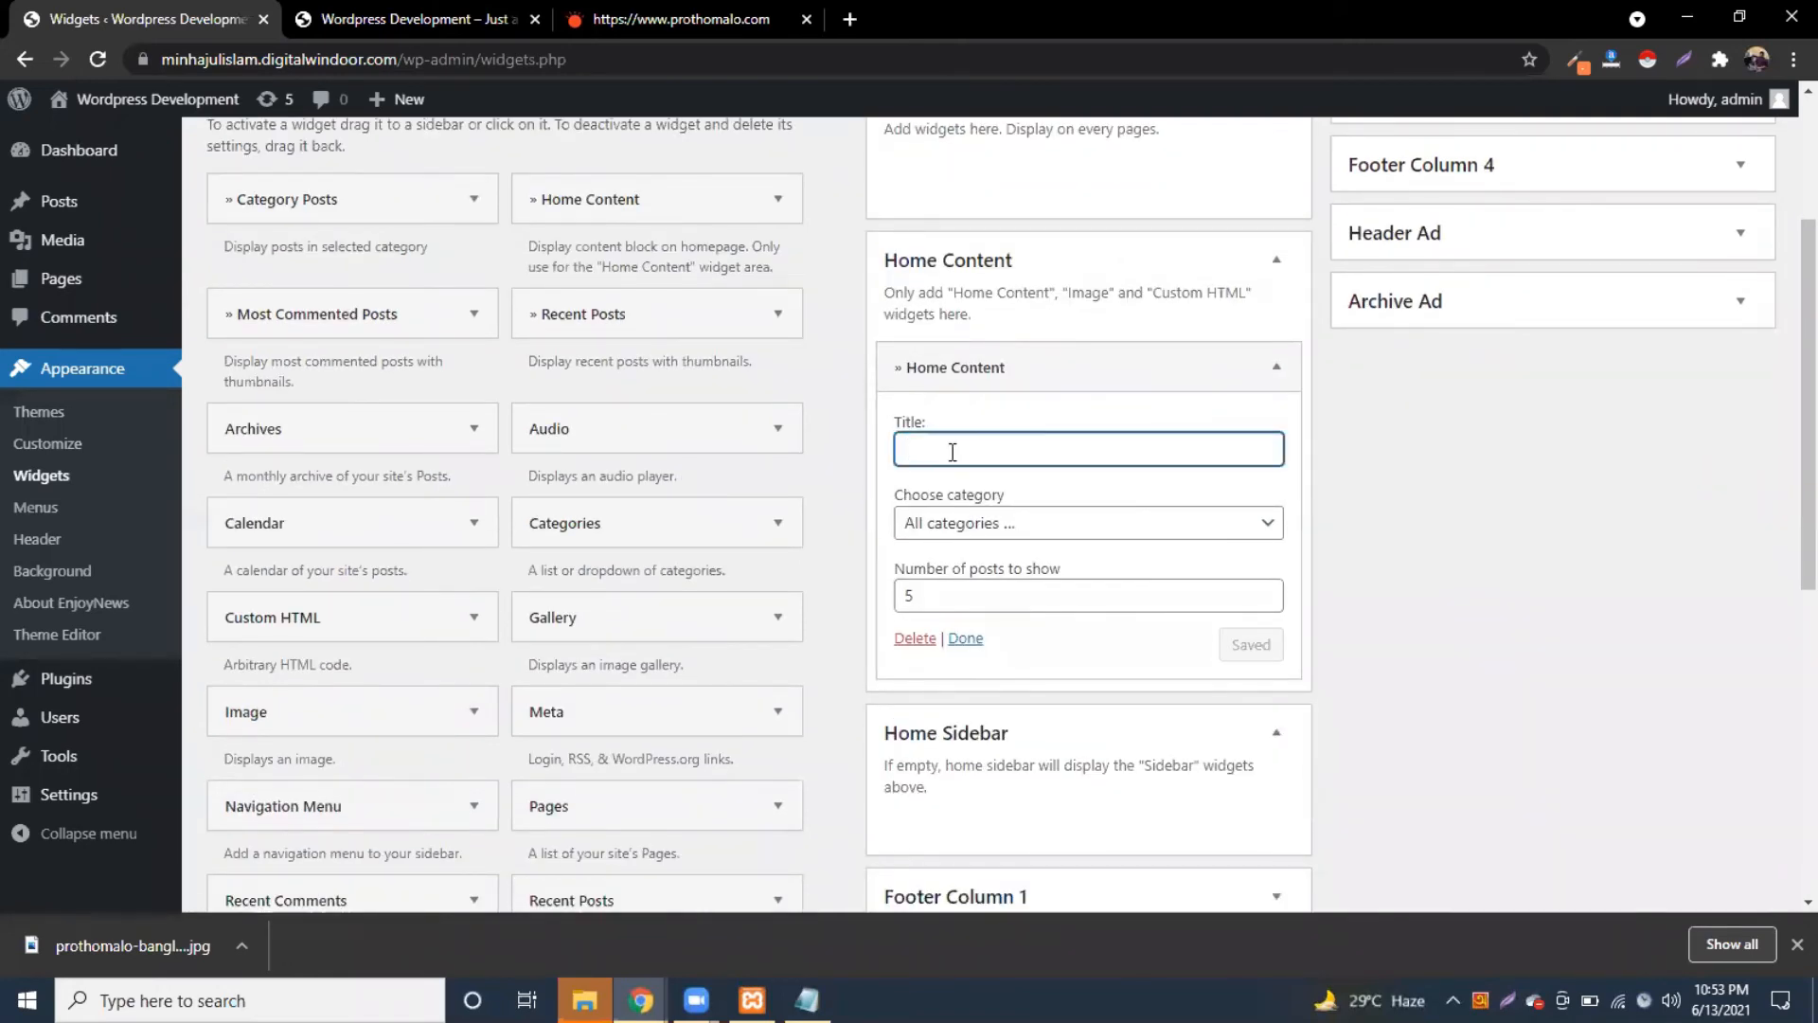
{"action": "left_click", "coordinate": [1098, 527]}
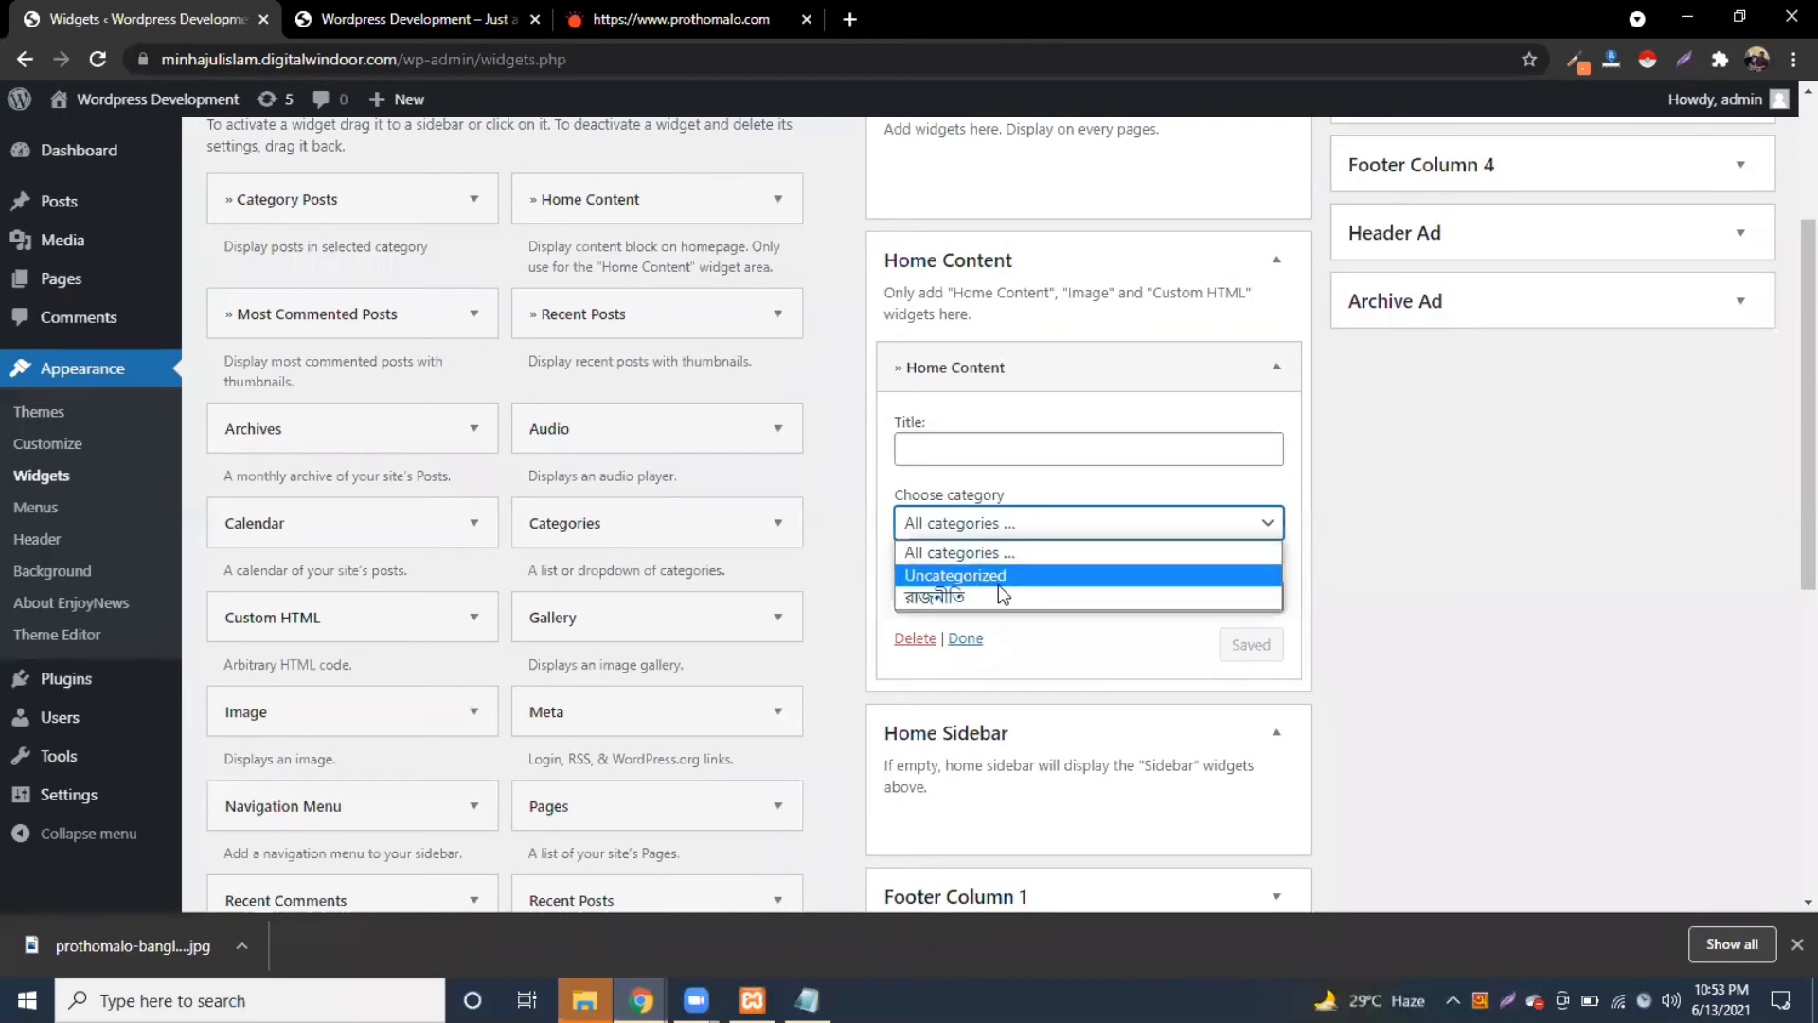
{"action": "left_click", "coordinate": [1002, 553]}
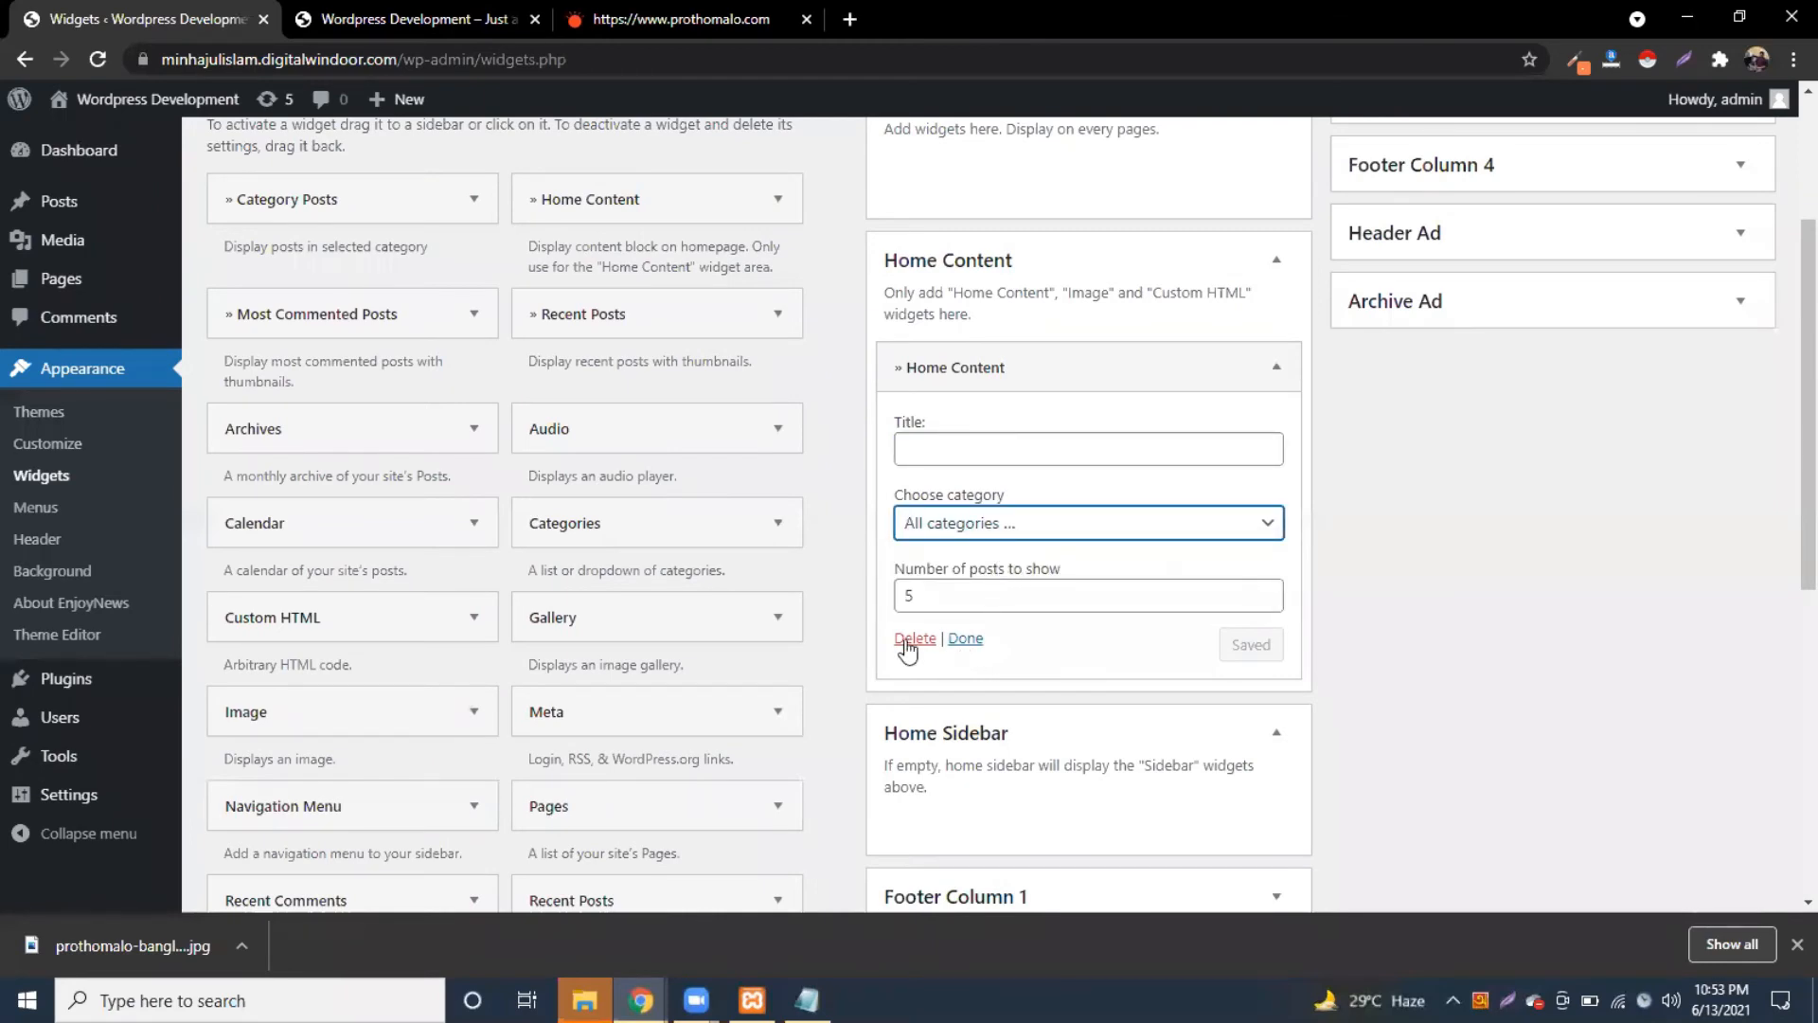
Step: Enter রাজনীতি as the Home Content widget's title and save it
{"action": "left_click", "coordinate": [972, 450]}
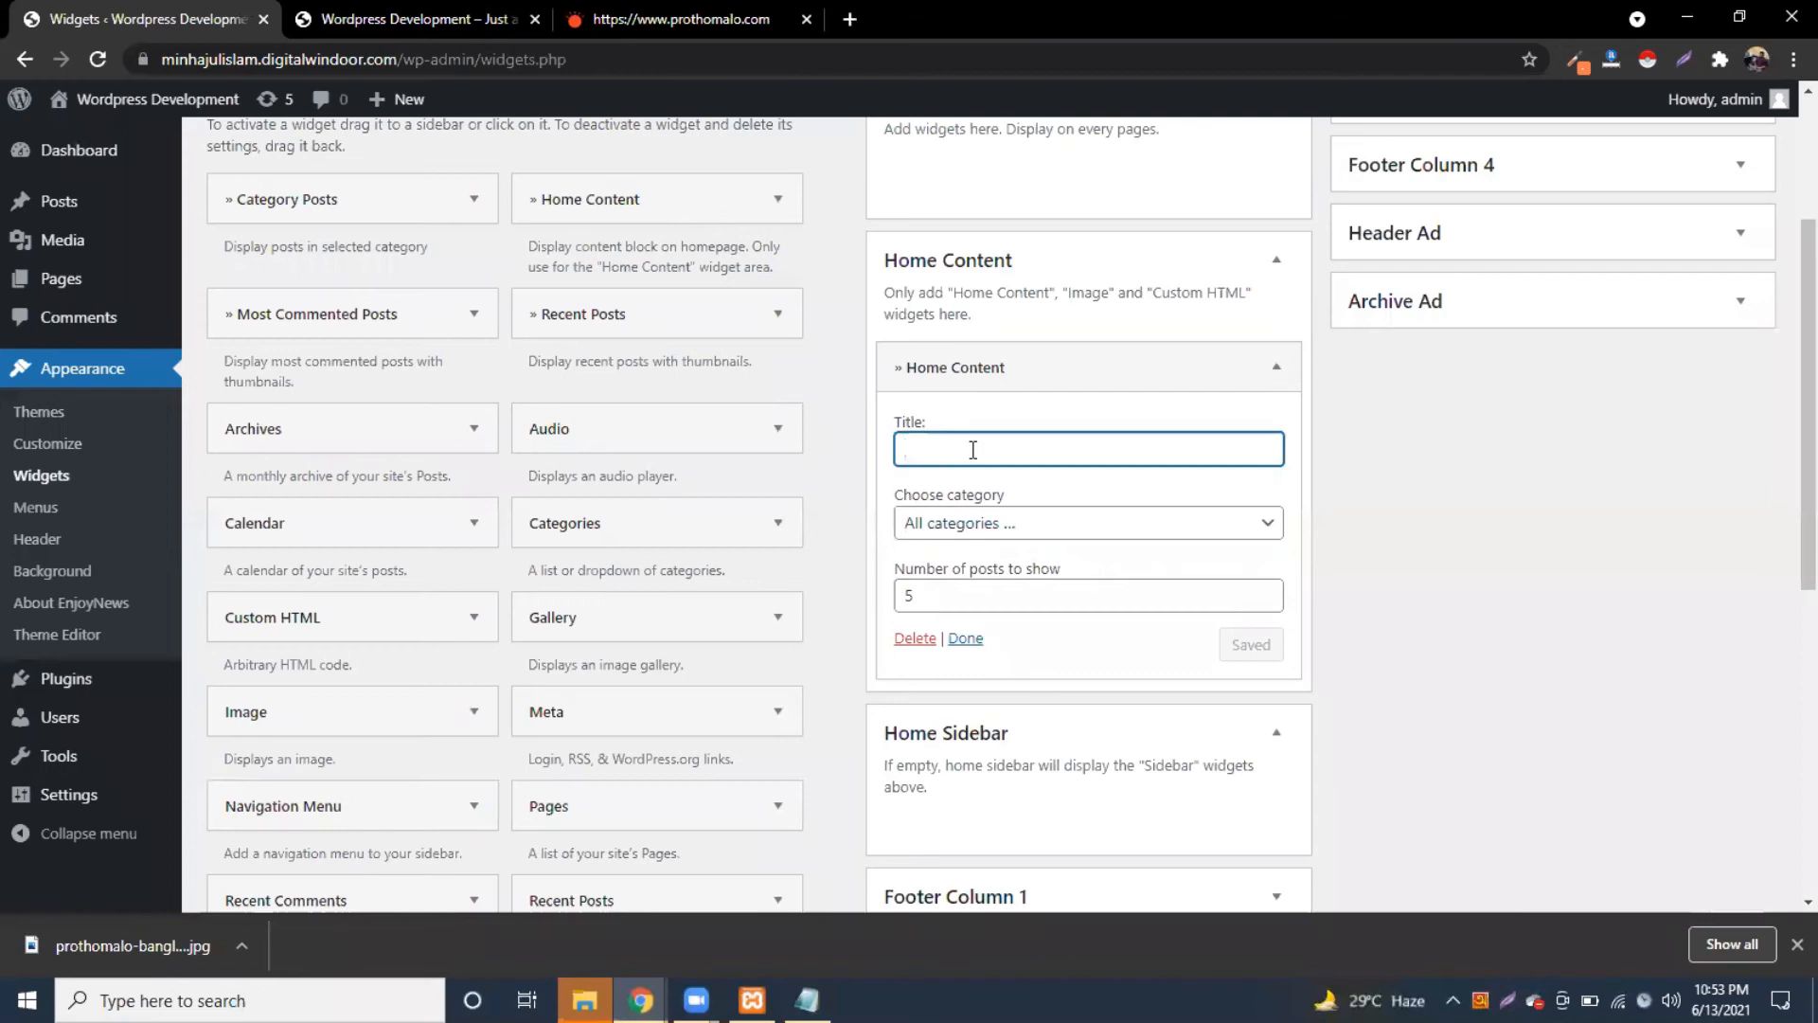
{"action": "key", "text": "ctrl+v"}
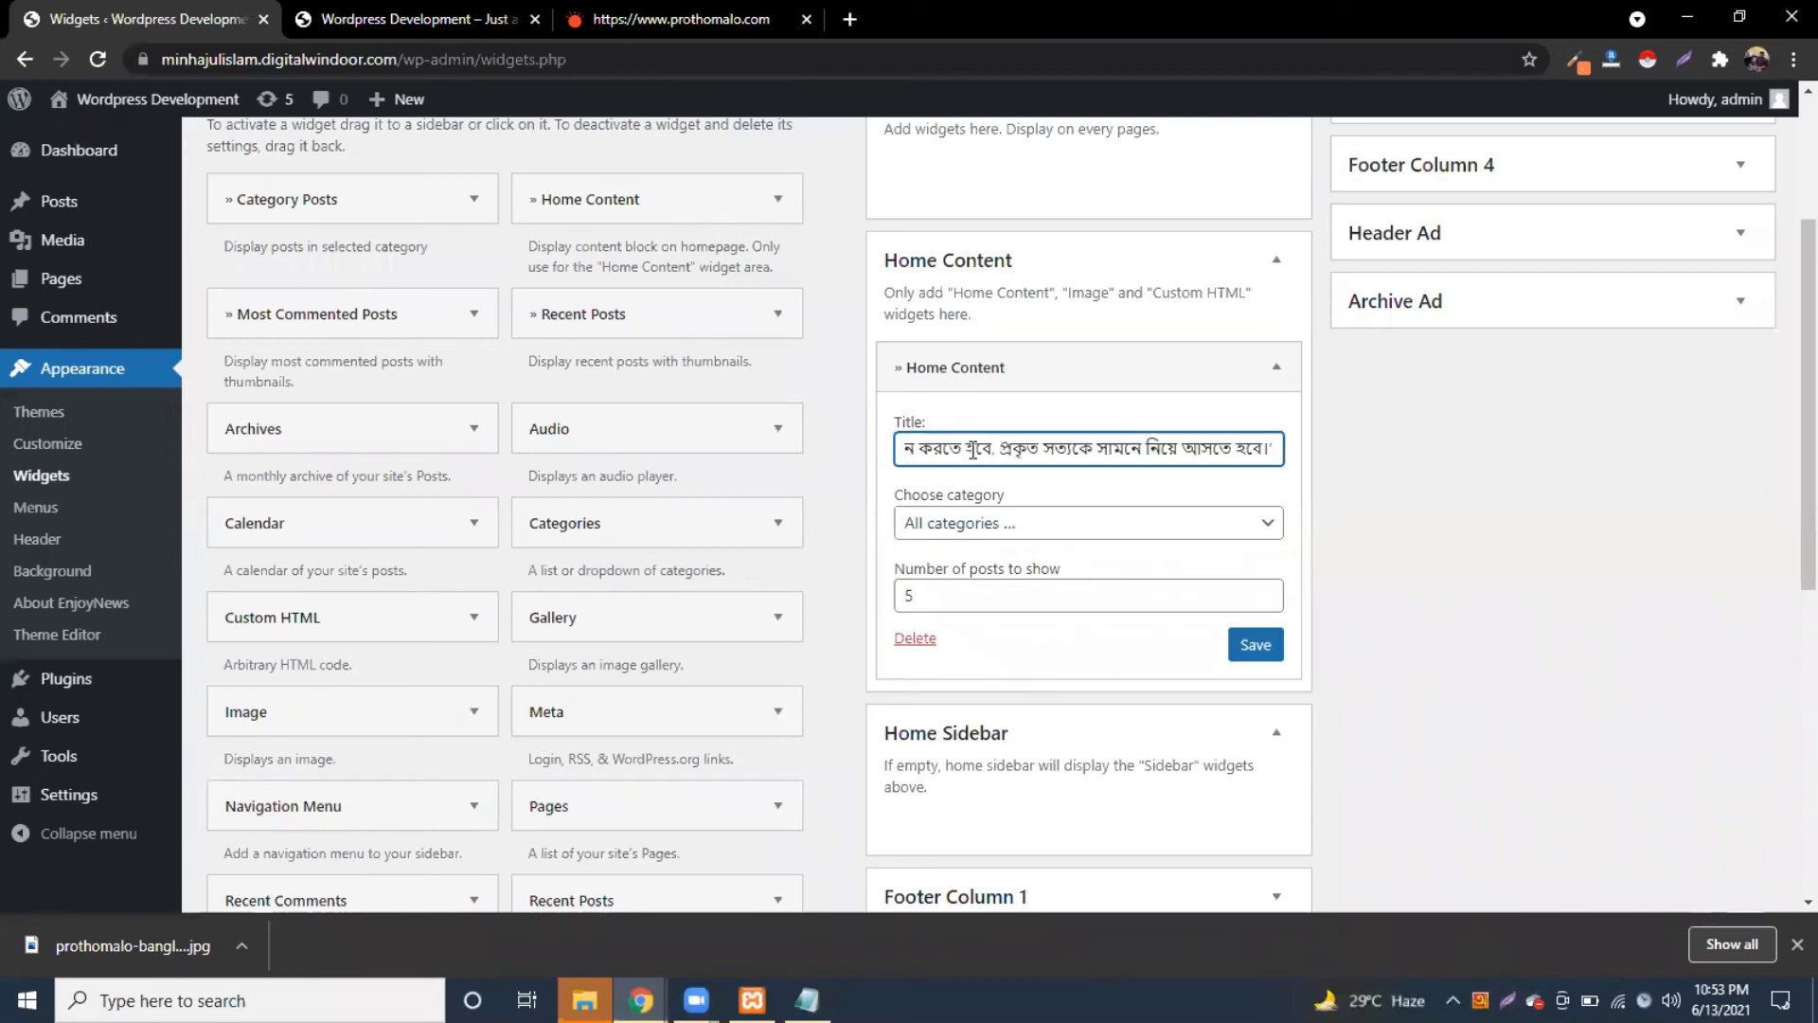
{"action": "key", "text": "ctrl+a"}
{"action": "key", "text": "BackSpace"}
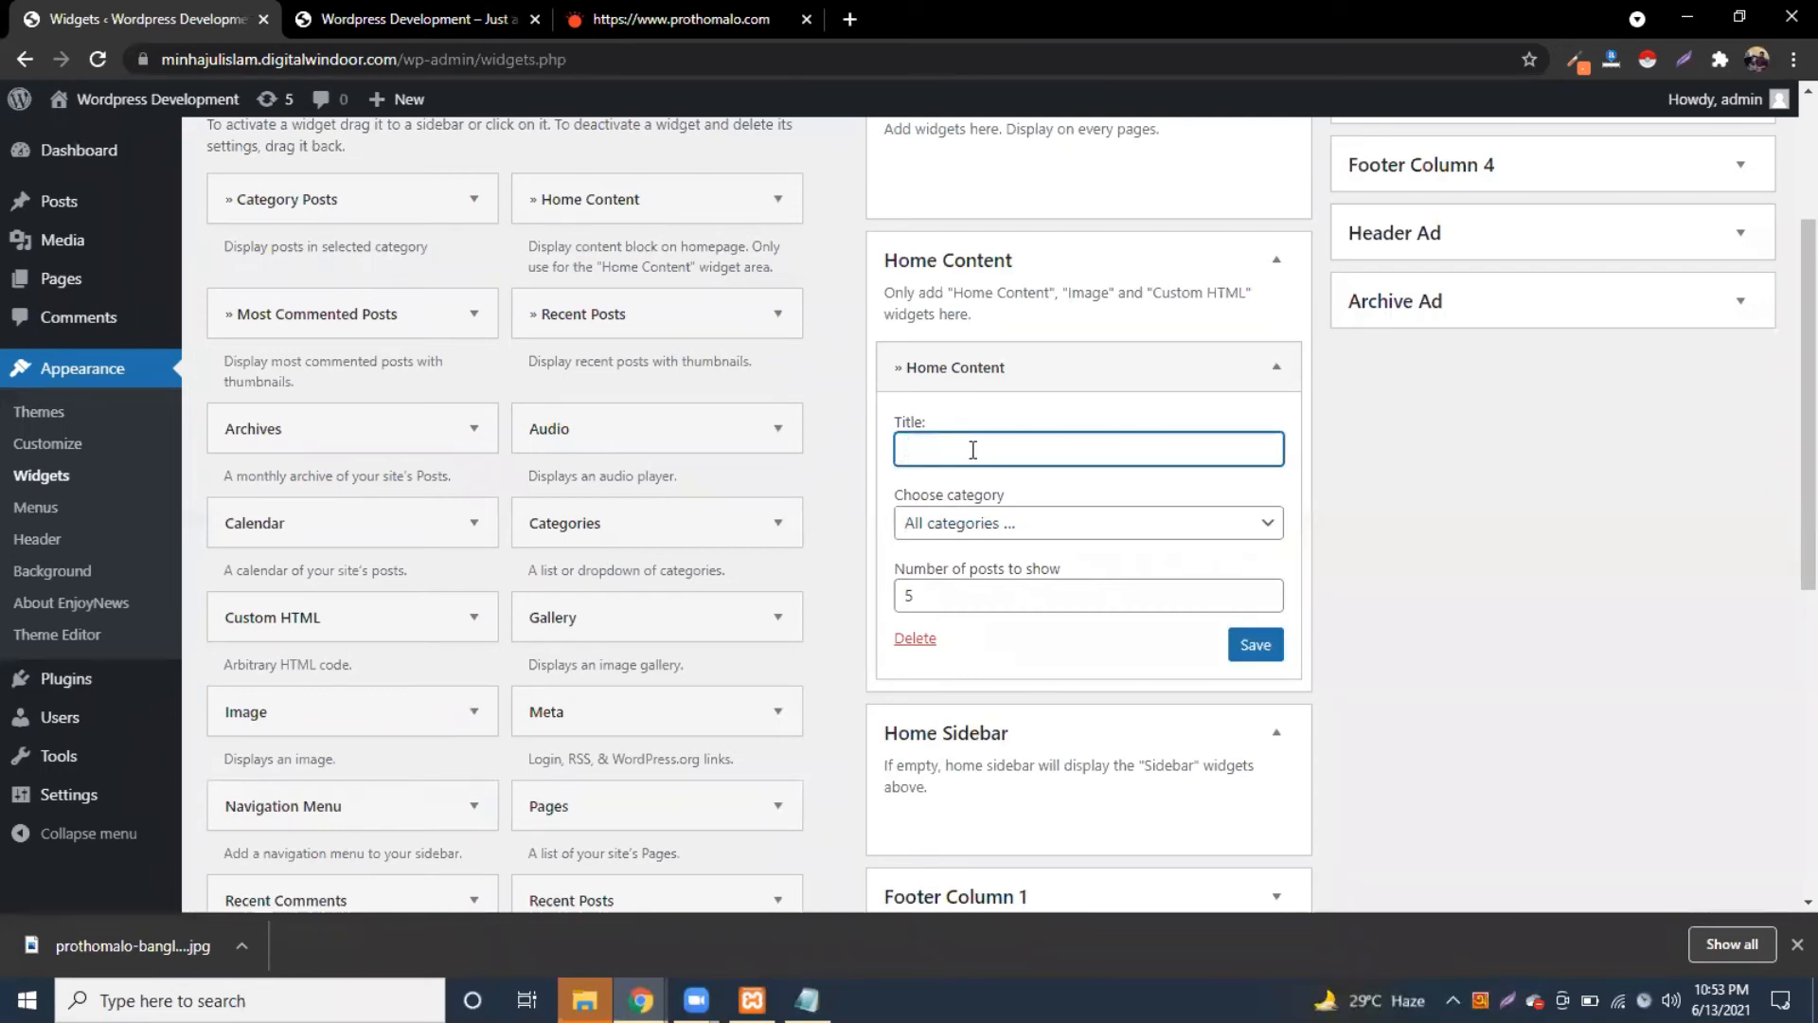
{"action": "type", "text": "ra"}
{"action": "key", "text": "BackSpace"}
{"action": "key", "text": "BackSpace"}
{"action": "type", "text": "rajniti"}
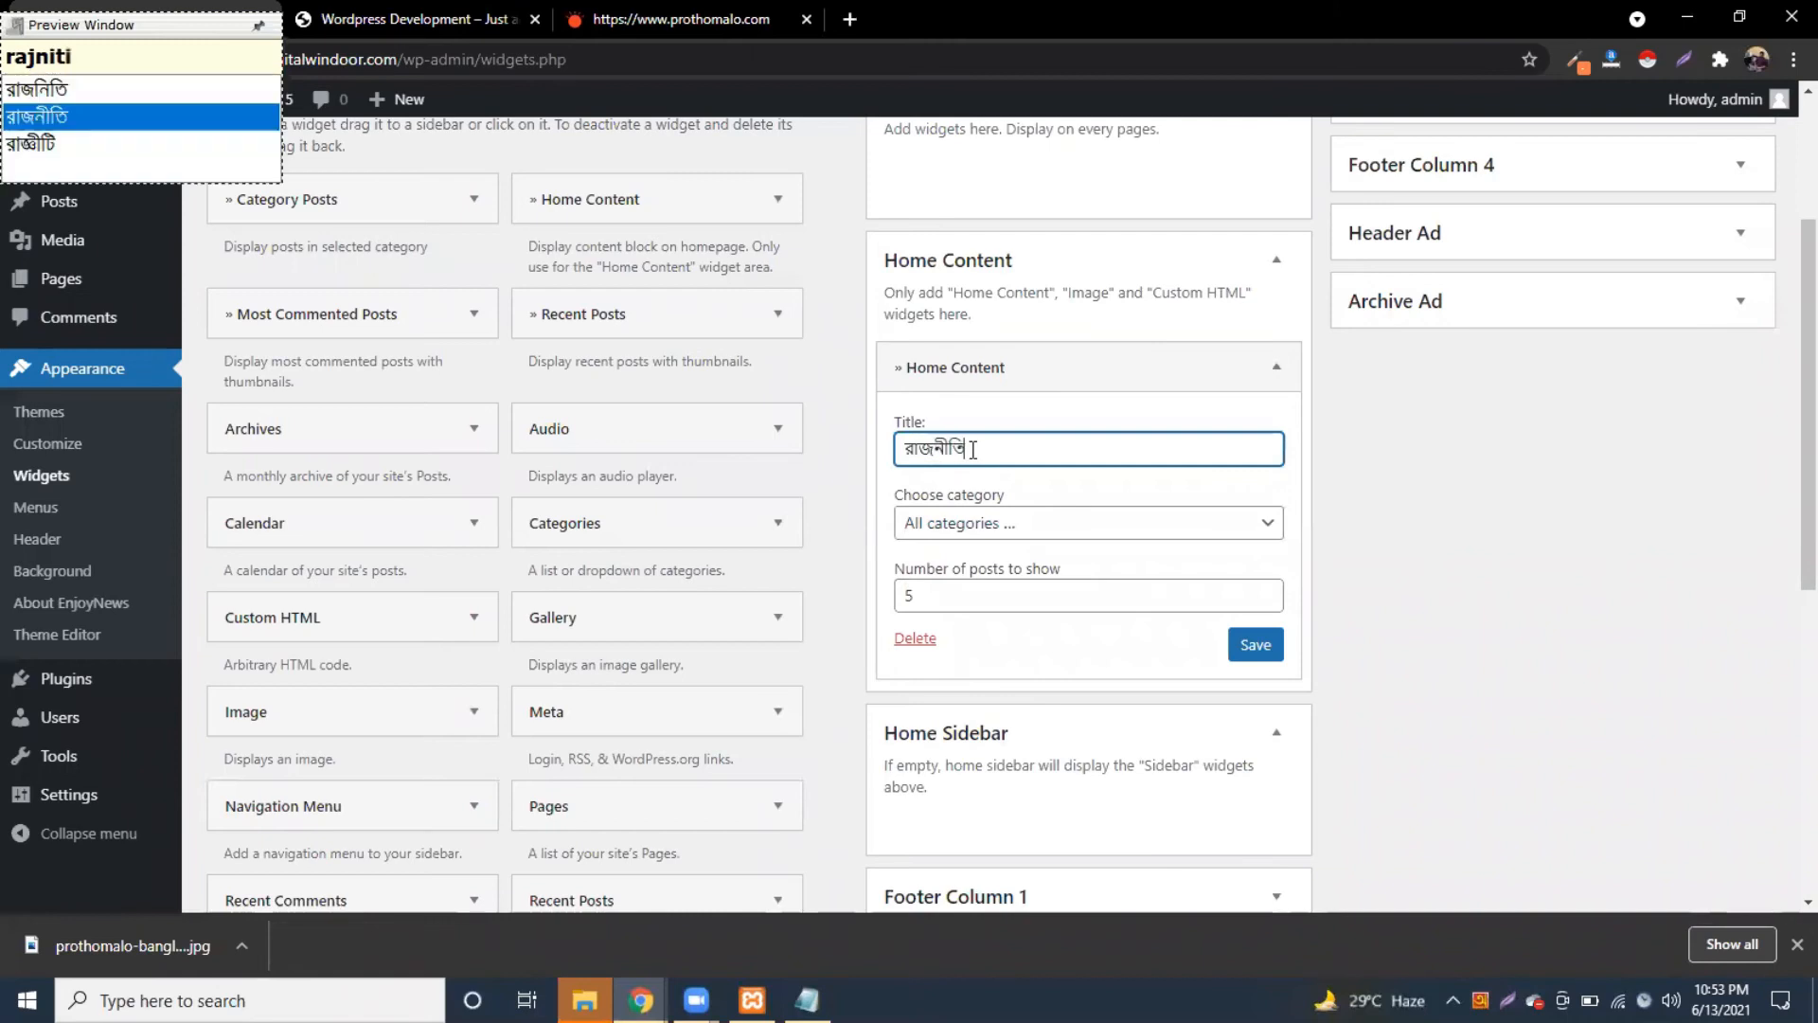
{"action": "key", "text": "space"}
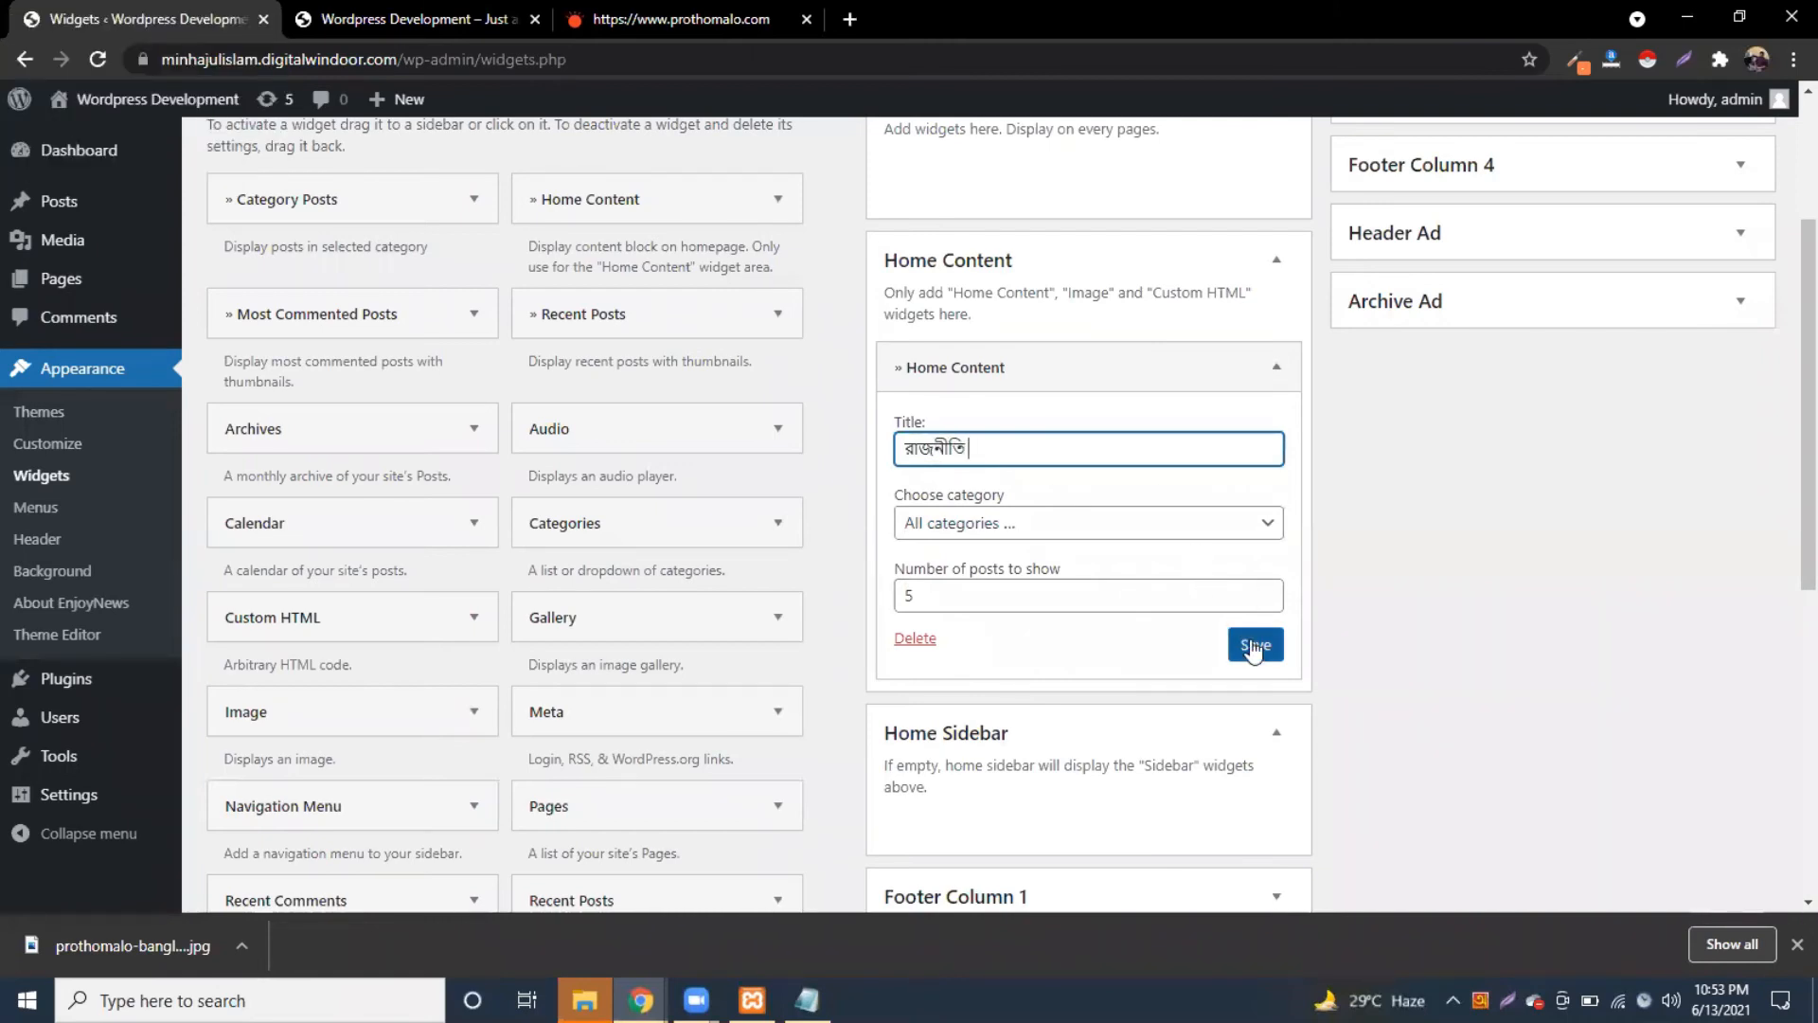
{"action": "left_click", "coordinate": [1254, 646]}
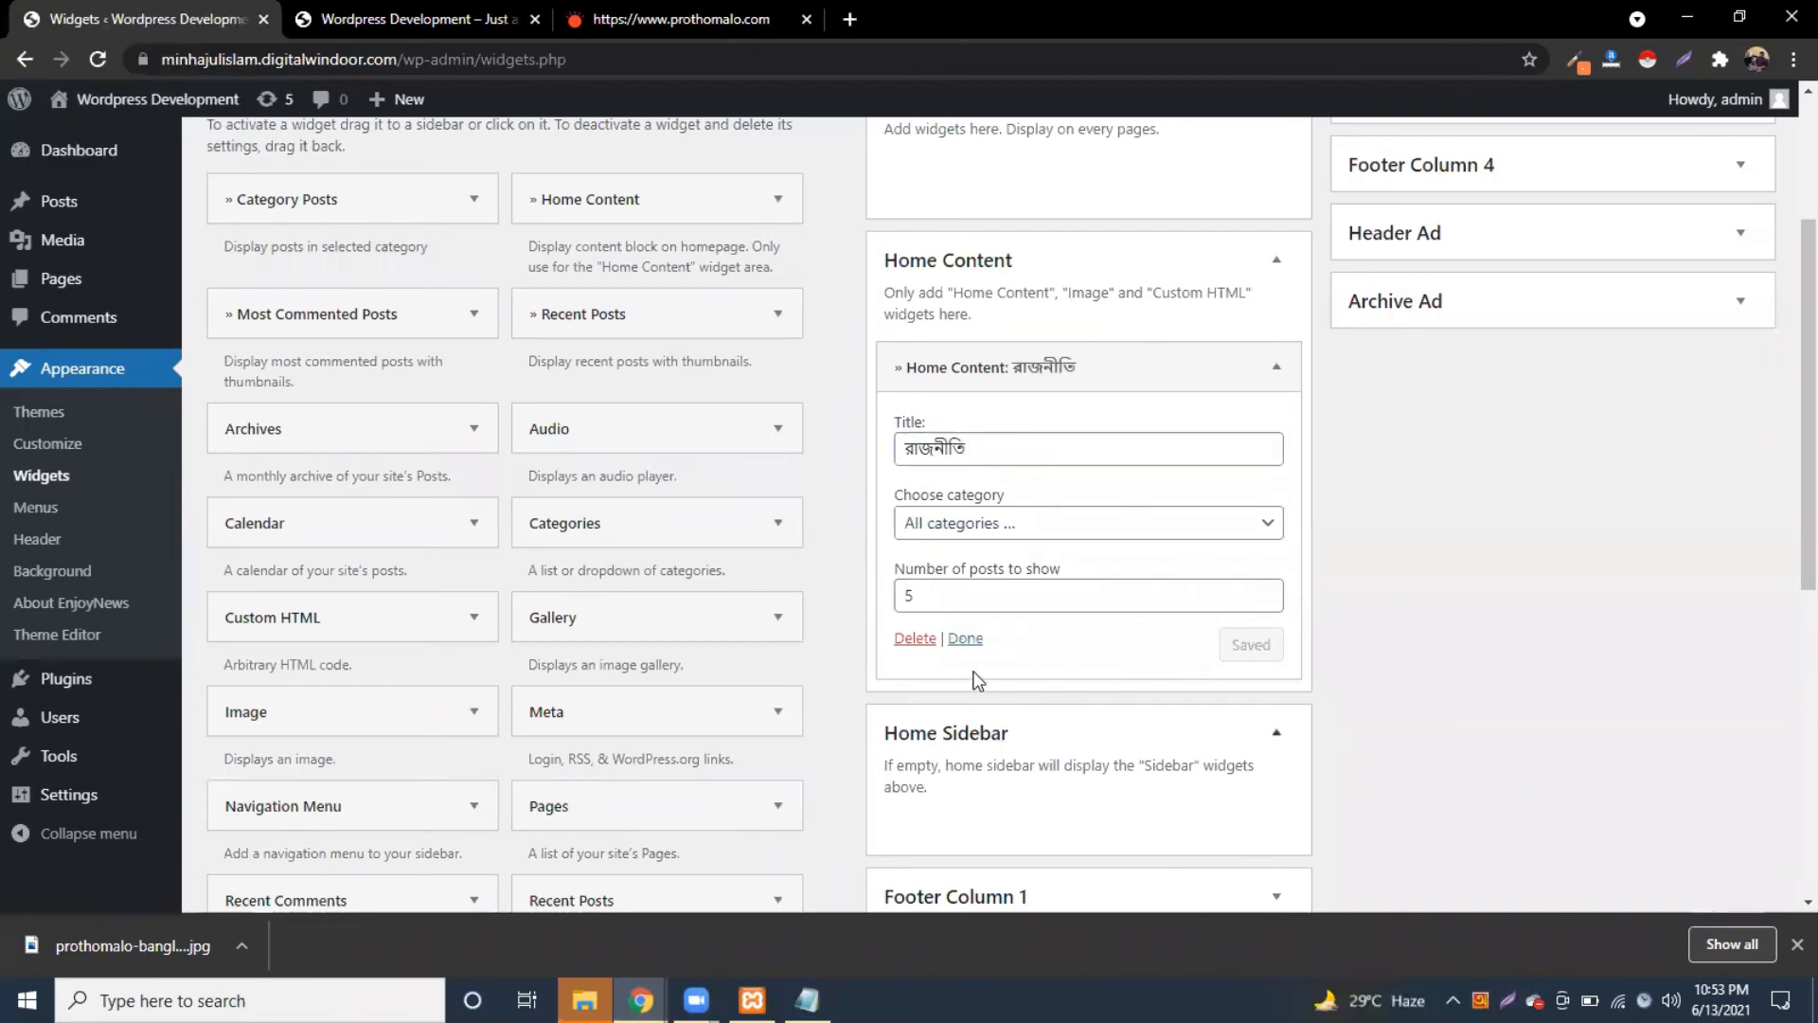
Step: Reload the front page to look for the রাজনীতি widget
{"action": "left_click", "coordinate": [966, 638]}
{"action": "scroll", "coordinate": [969, 640], "scroll_direction": "up", "scroll_amount": 3}
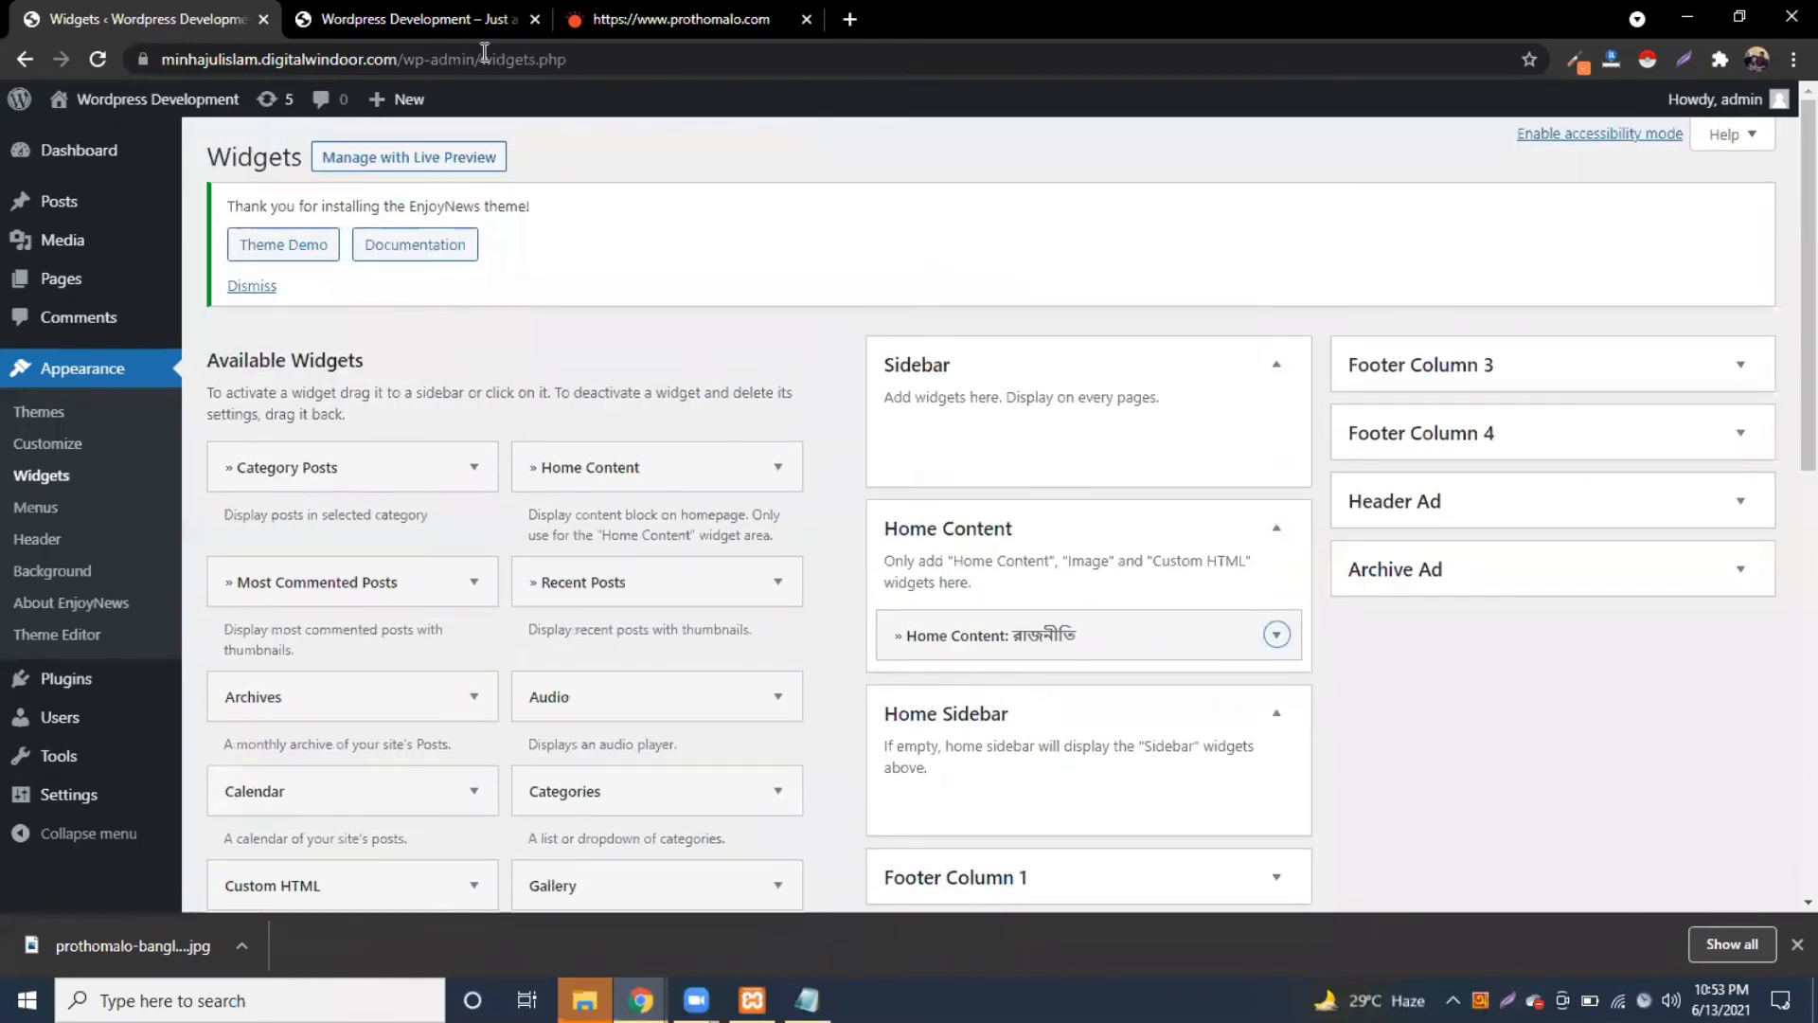
{"action": "left_click", "coordinate": [303, 21]}
{"action": "left_click", "coordinate": [100, 60]}
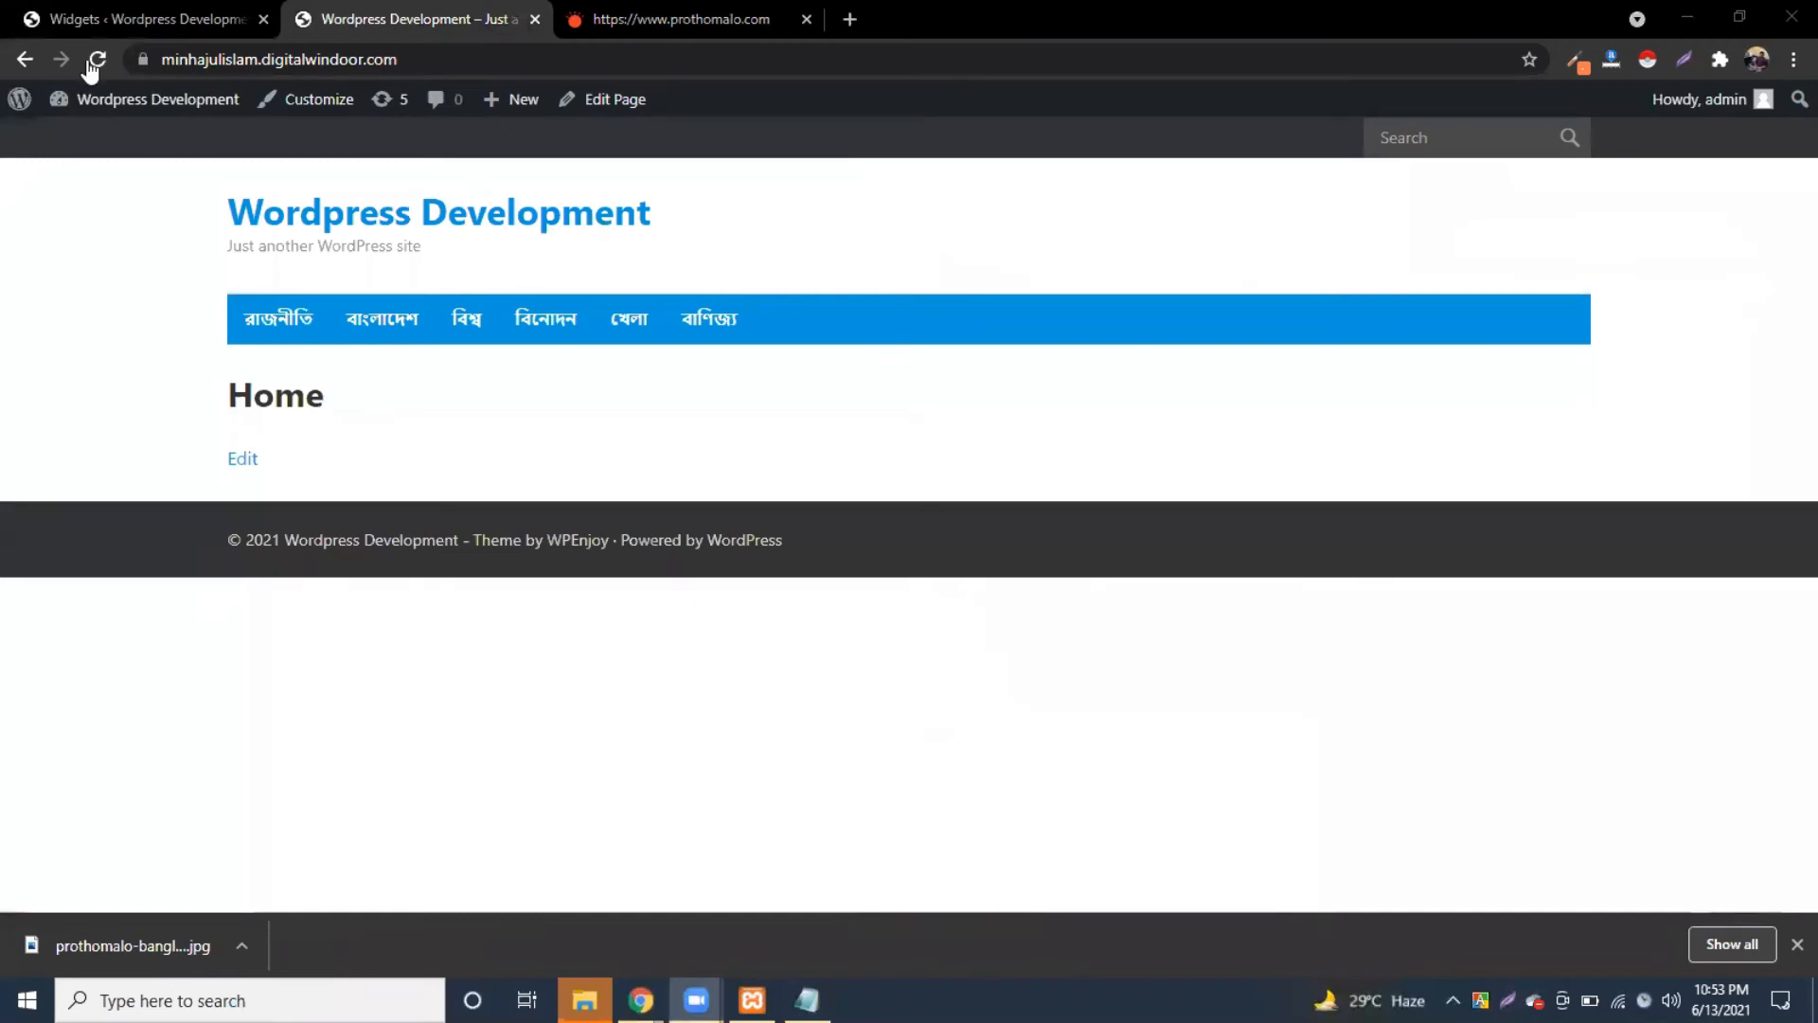
{"action": "left_click", "coordinate": [139, 4]}
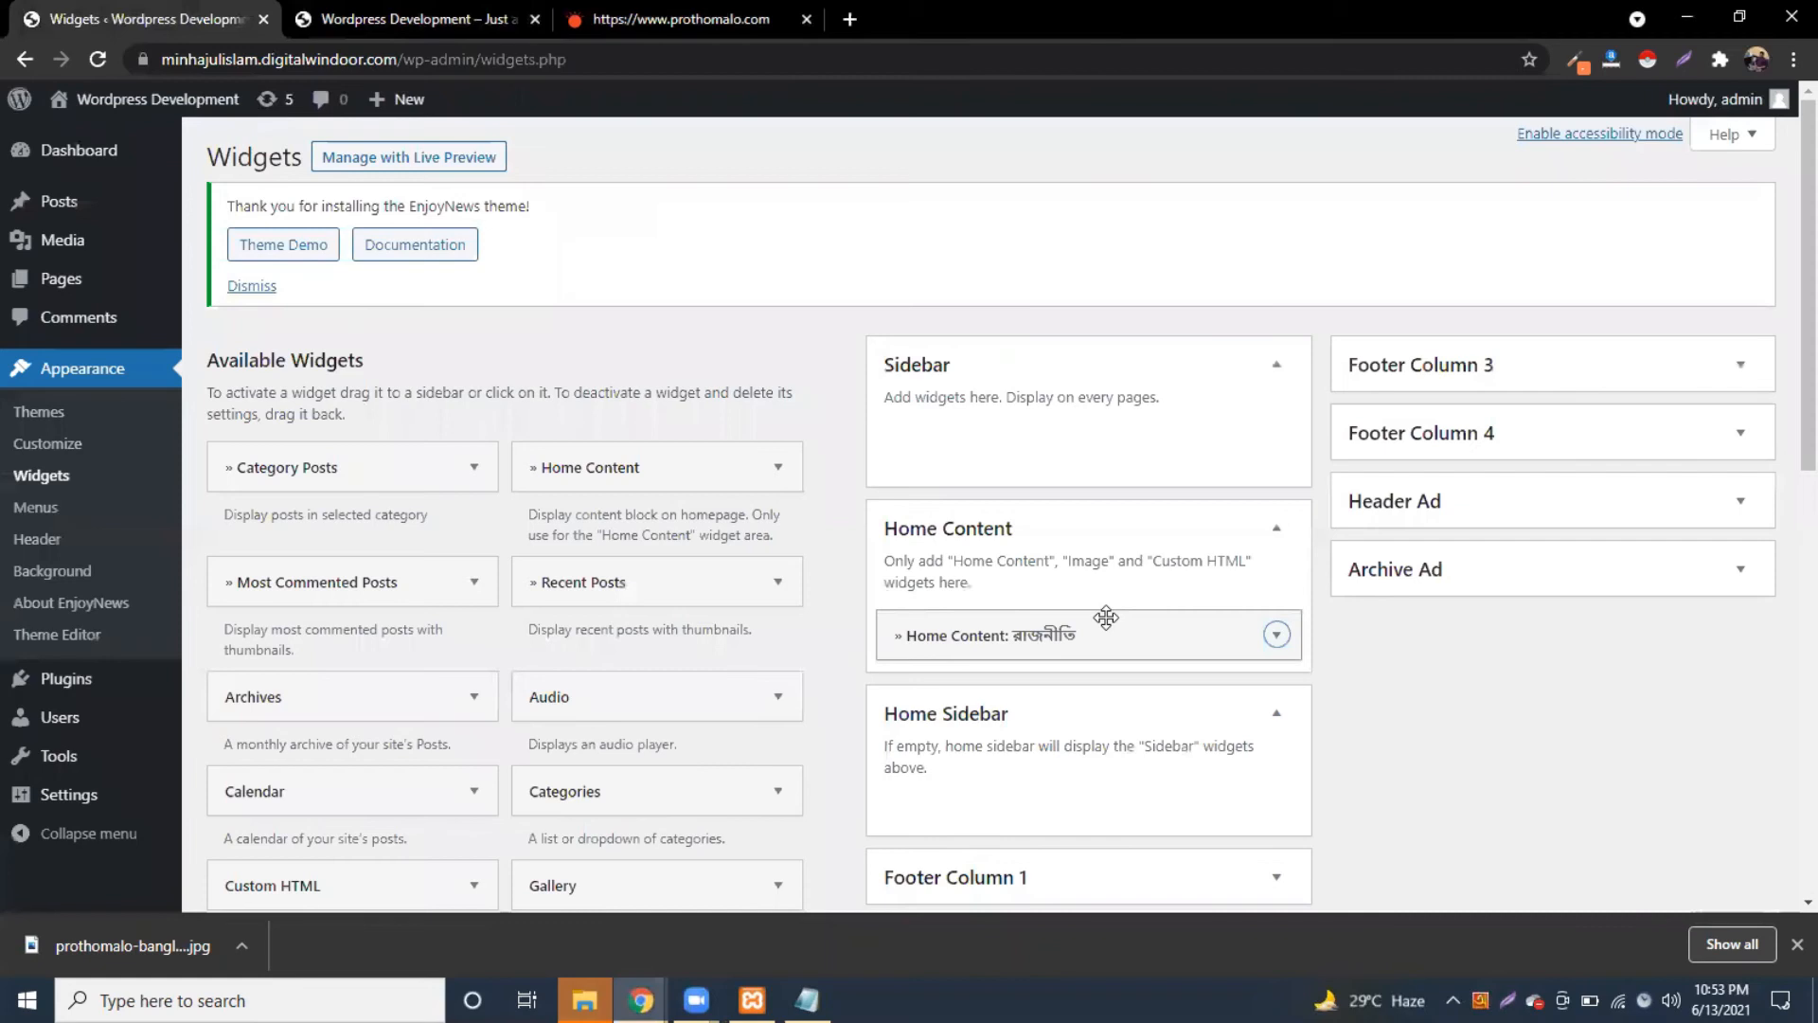
Step: Move the রাজনীতি widget into the Sidebar area
{"action": "scroll", "coordinate": [1106, 621], "scroll_direction": "down", "scroll_amount": 3}
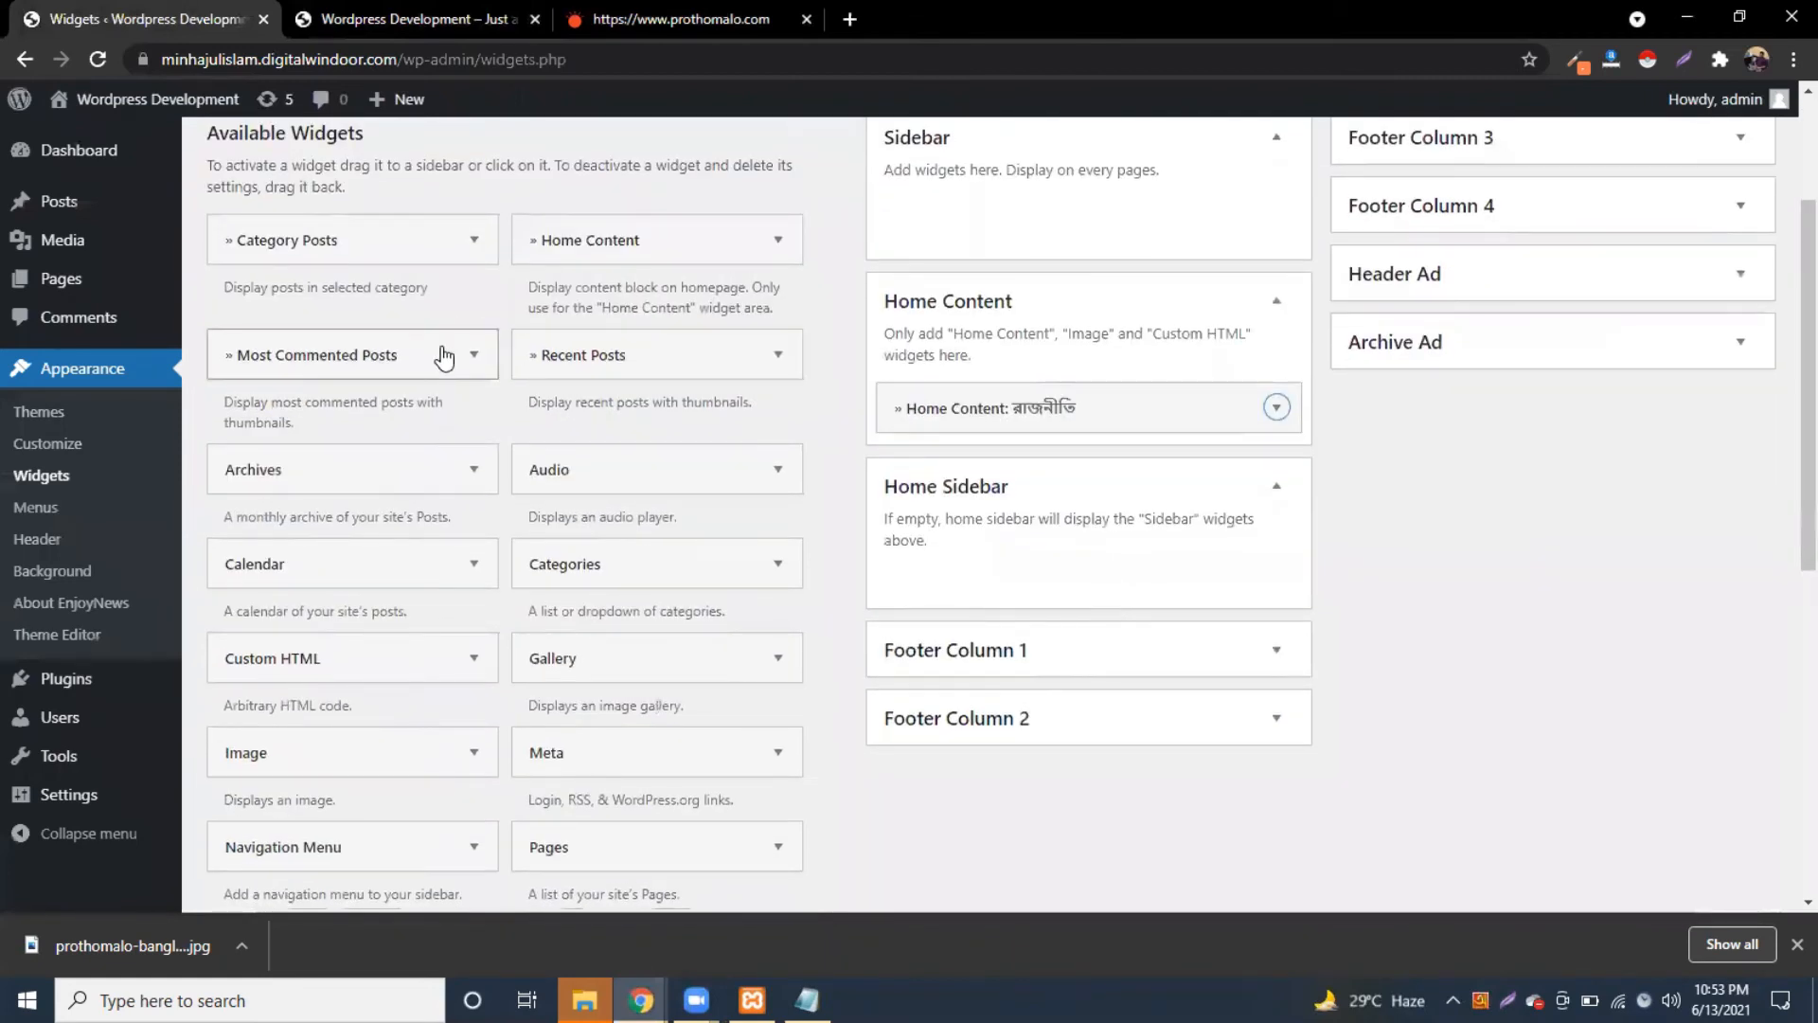
{"action": "scroll", "coordinate": [447, 417], "scroll_direction": "down", "scroll_amount": 3}
{"action": "scroll", "coordinate": [845, 491], "scroll_direction": "up", "scroll_amount": 3}
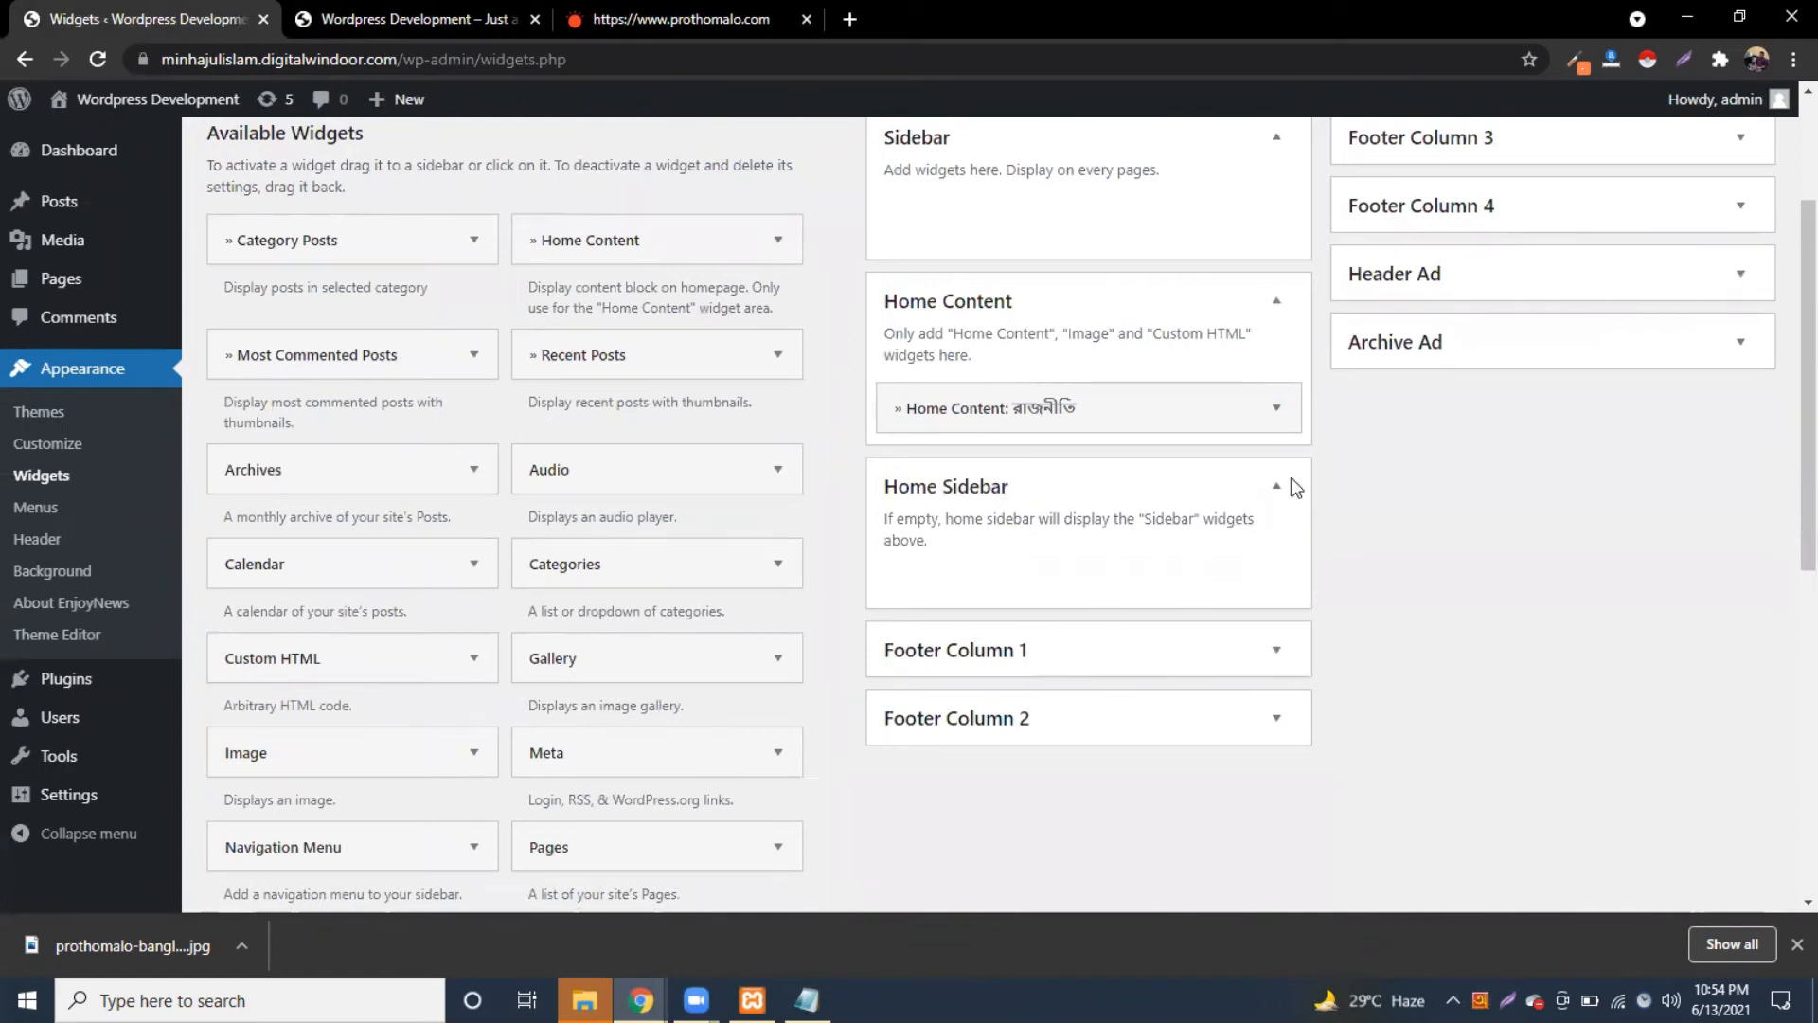
{"action": "scroll", "coordinate": [1027, 625], "scroll_direction": "up", "scroll_amount": 3}
{"action": "left_click_drag", "start_coordinate": [1027, 625], "coordinate": [1023, 426]}
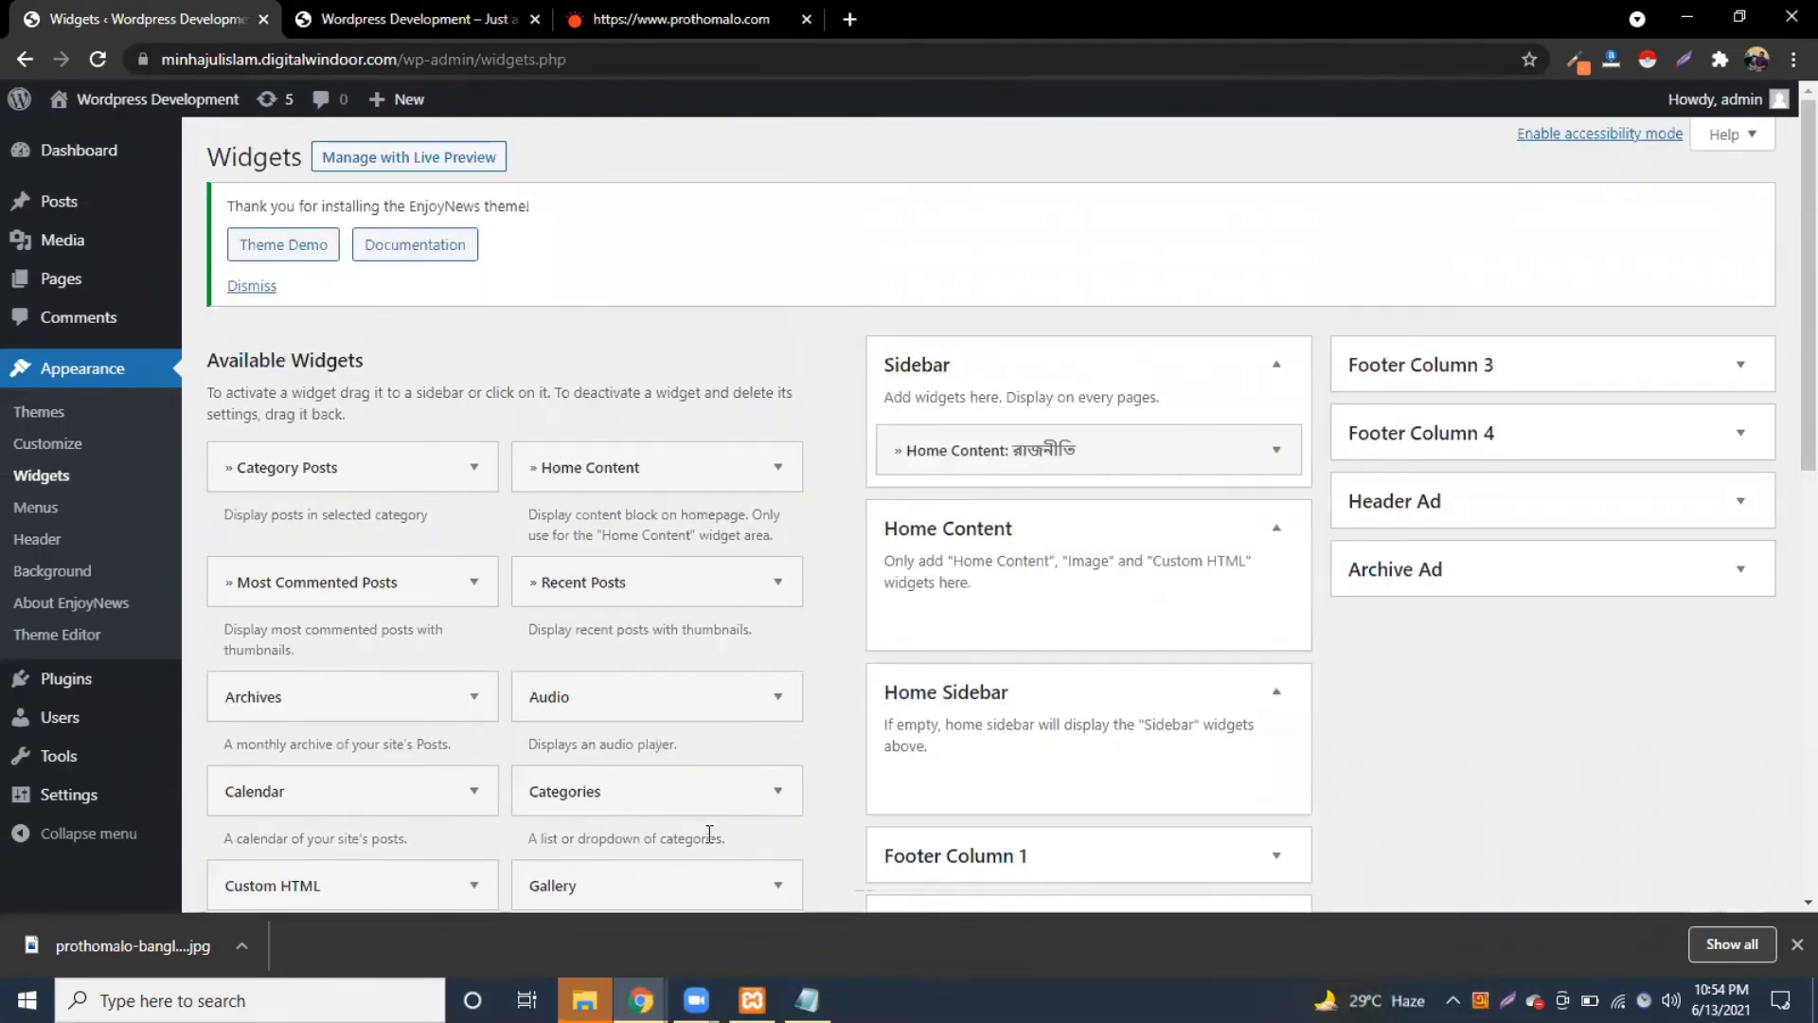
{"action": "scroll", "coordinate": [710, 833], "scroll_direction": "down", "scroll_amount": 5}
{"action": "scroll", "coordinate": [1266, 609], "scroll_direction": "up", "scroll_amount": 4}
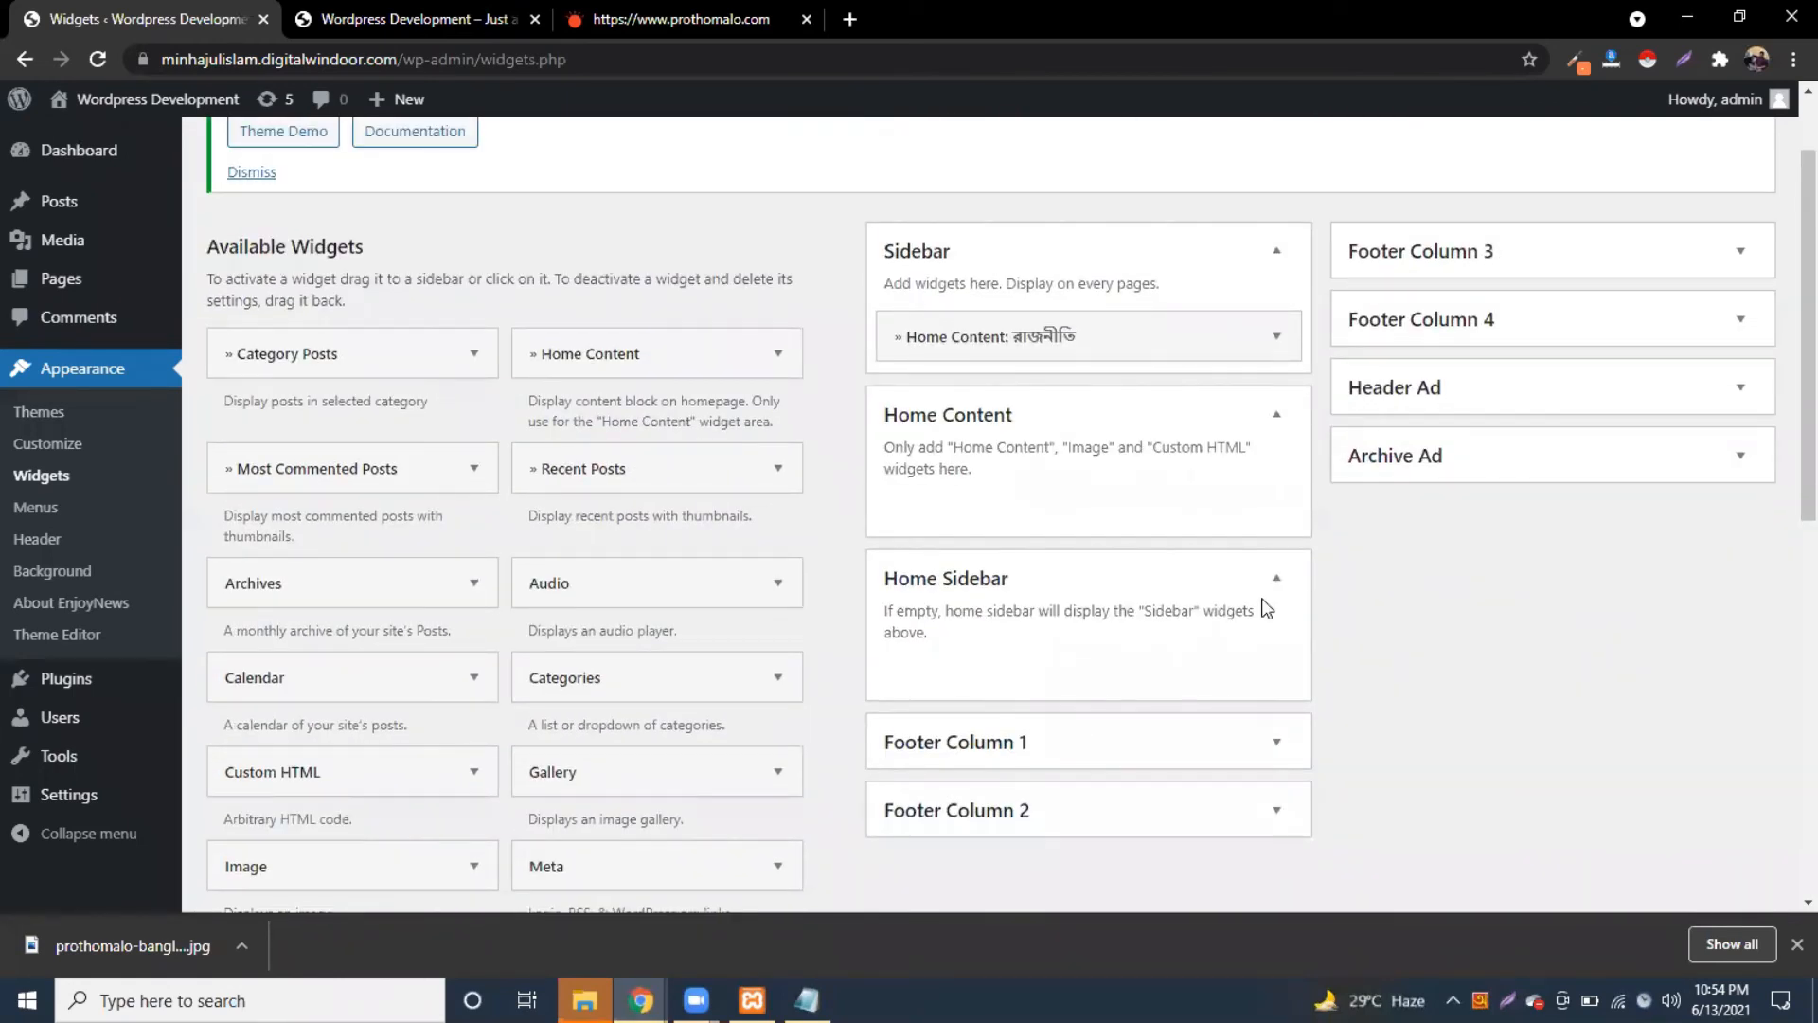
Step: Choose the রাজনীতি category for the widget and save
{"action": "left_click", "coordinate": [1063, 338]}
{"action": "left_click", "coordinate": [1088, 493]}
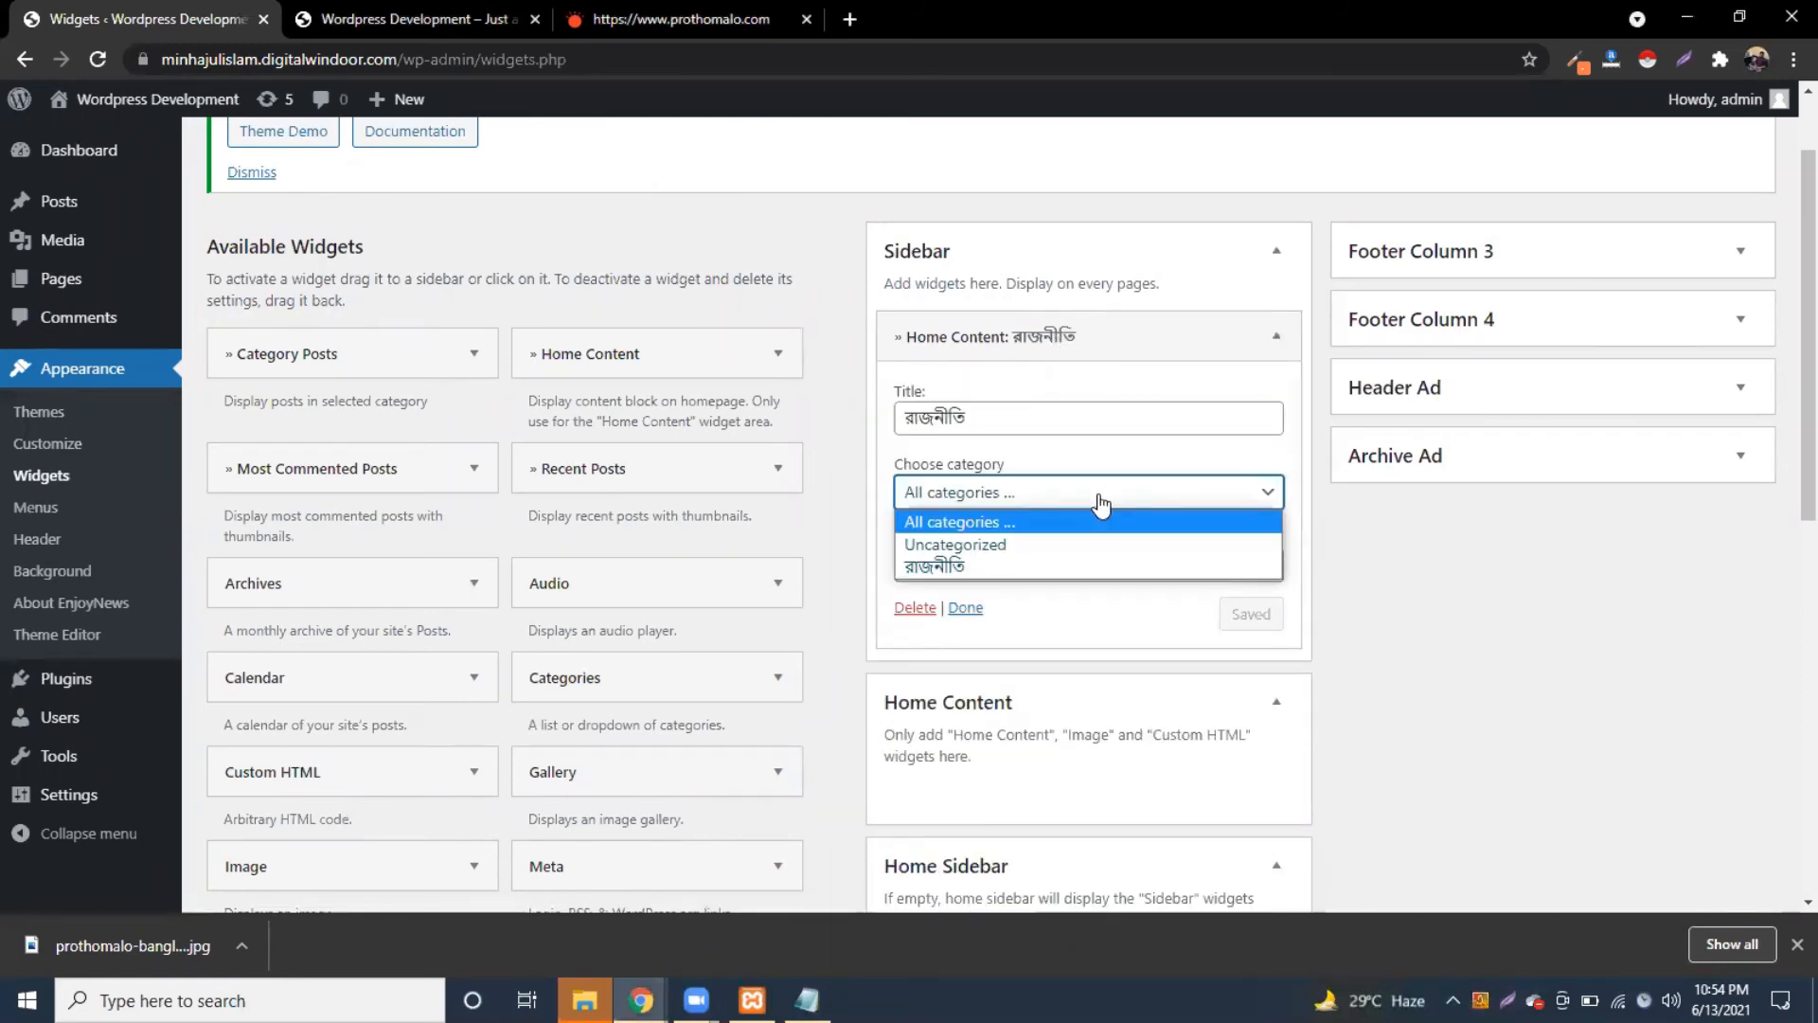
{"action": "left_click", "coordinate": [989, 565]}
{"action": "left_click", "coordinate": [1252, 617]}
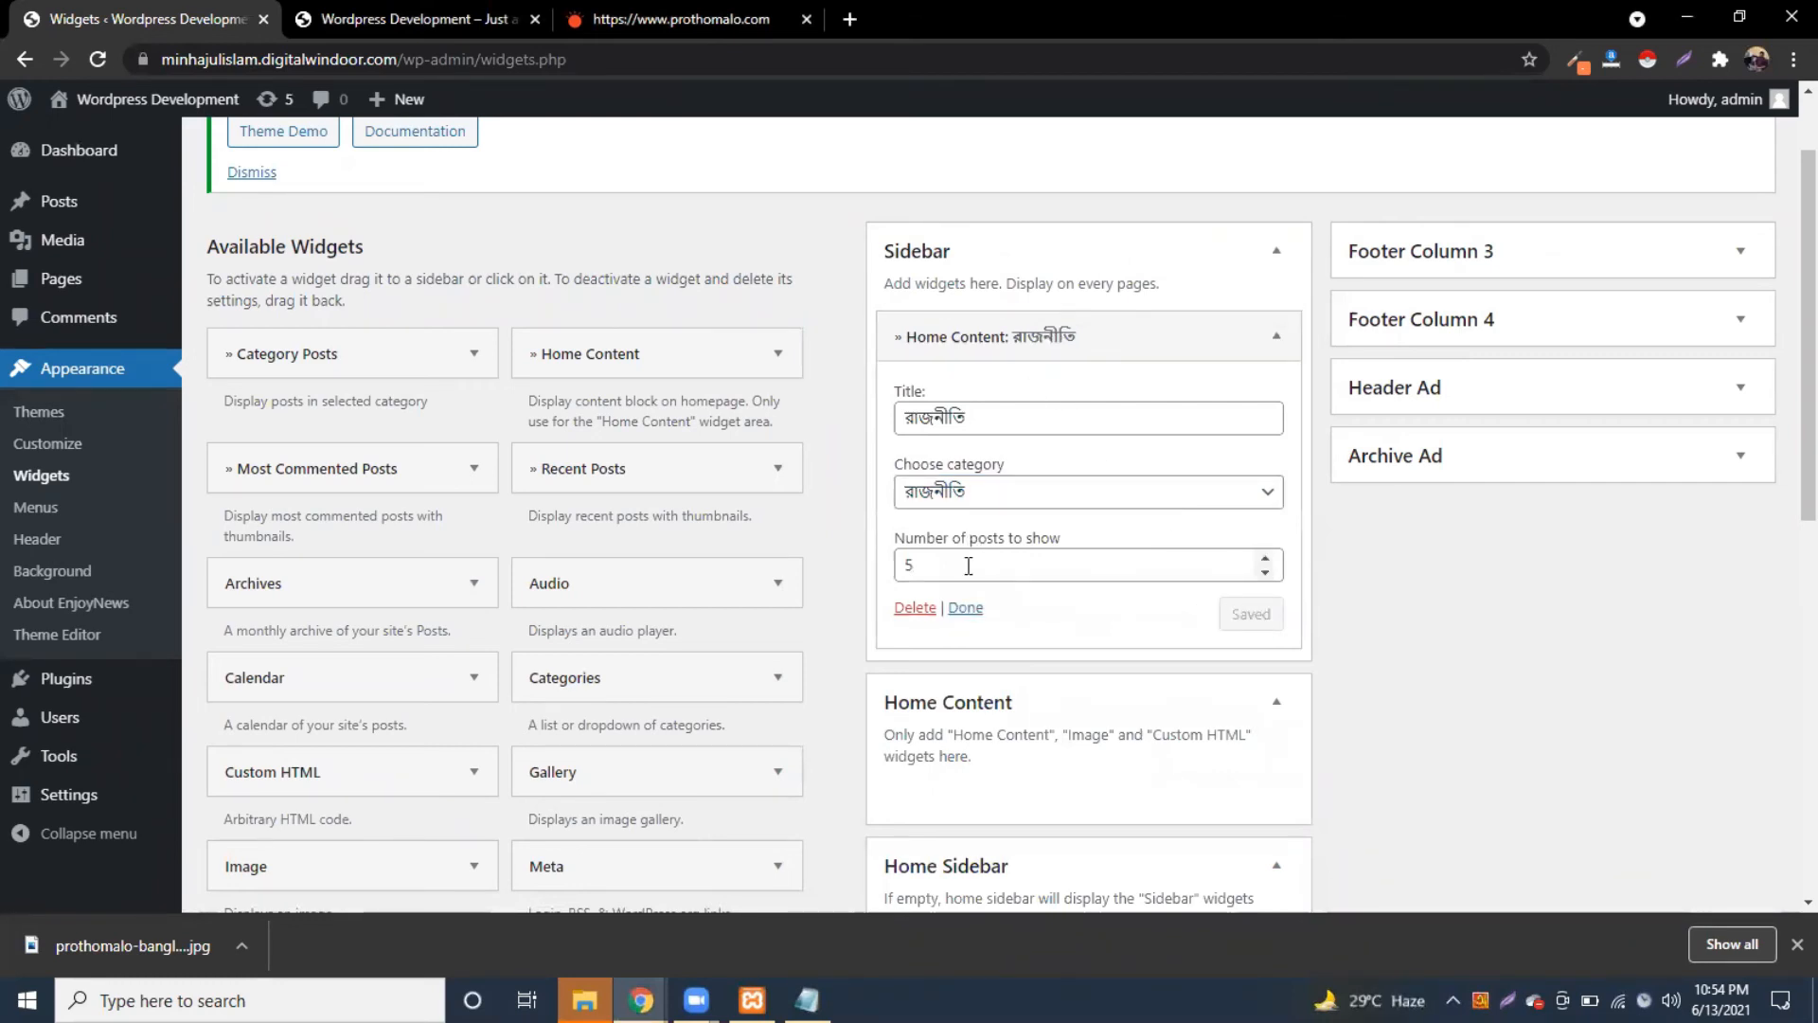
{"action": "left_click", "coordinate": [965, 608]}
Step: Move the widget back into Home Content and reload the front page
{"action": "left_click_drag", "start_coordinate": [1014, 327], "coordinate": [1051, 533]}
{"action": "left_click", "coordinate": [1277, 521]}
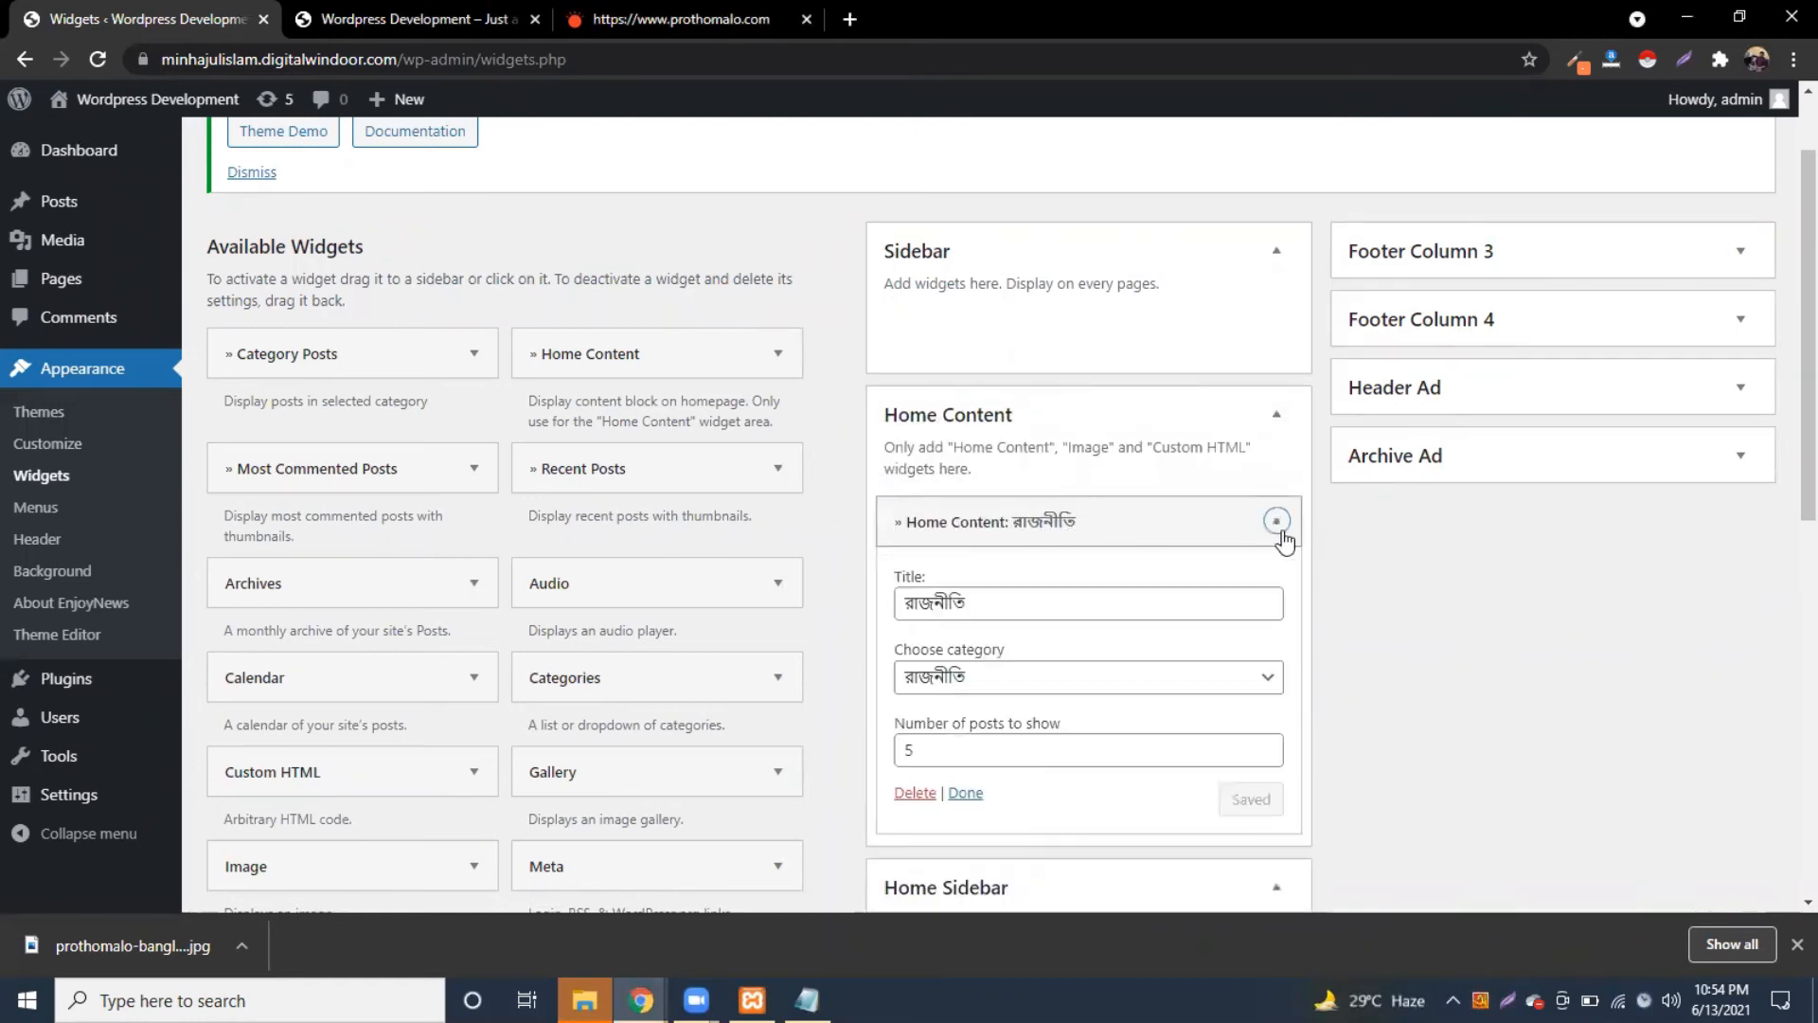
{"action": "left_click", "coordinate": [1276, 521]}
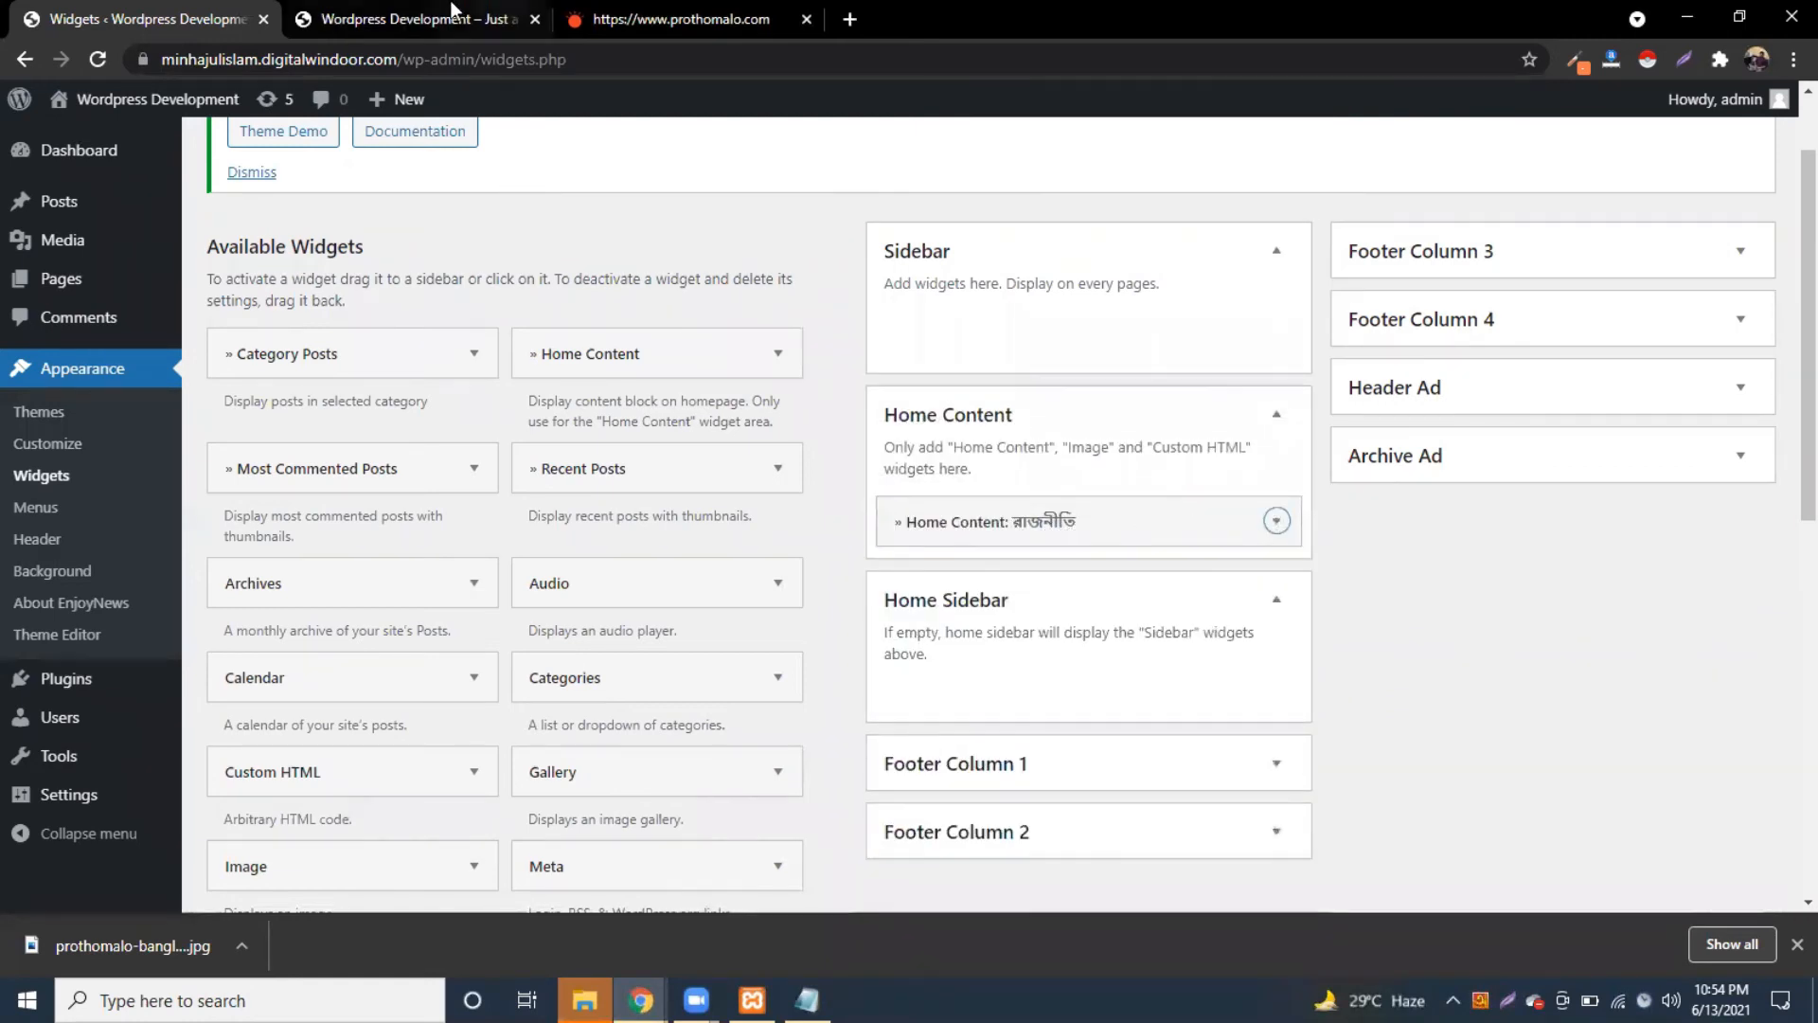
{"action": "left_click", "coordinate": [407, 19]}
{"action": "left_click", "coordinate": [99, 60]}
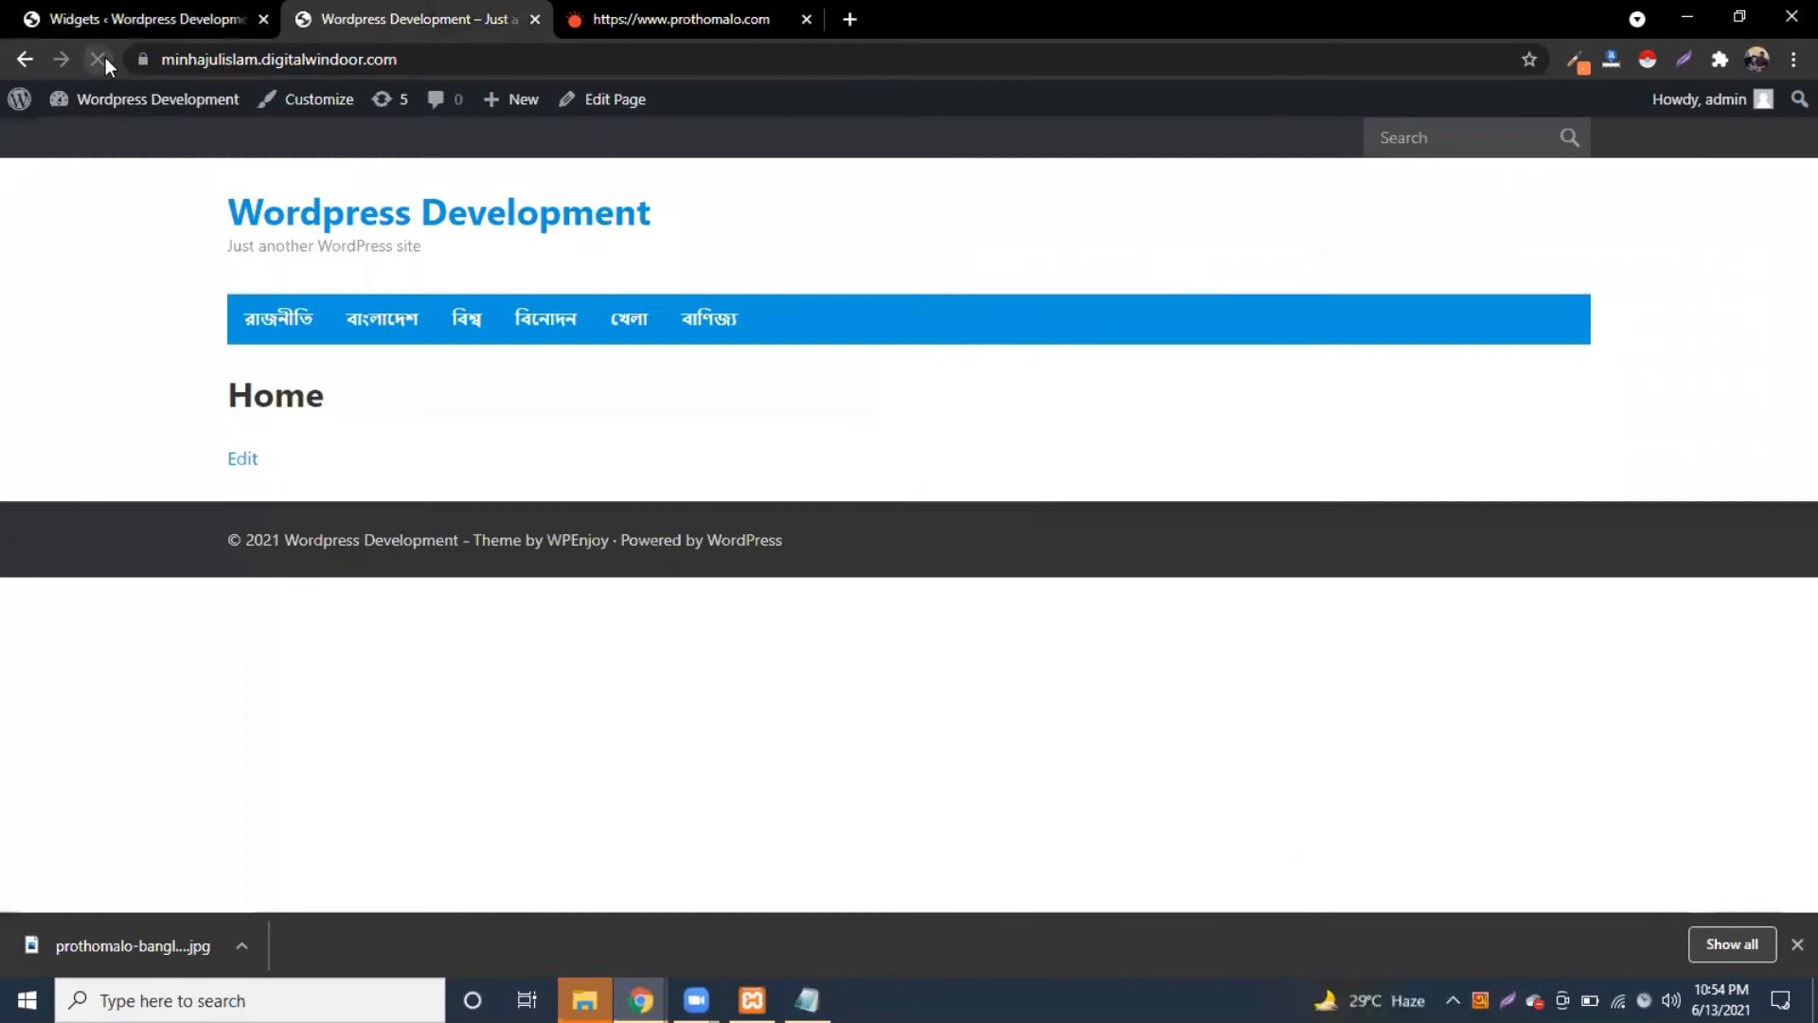
{"action": "left_click", "coordinate": [161, 16]}
Step: Put the widget in Sidebar again and scroll the reloaded front page to inspect it
{"action": "left_click_drag", "start_coordinate": [1009, 517], "coordinate": [994, 317]}
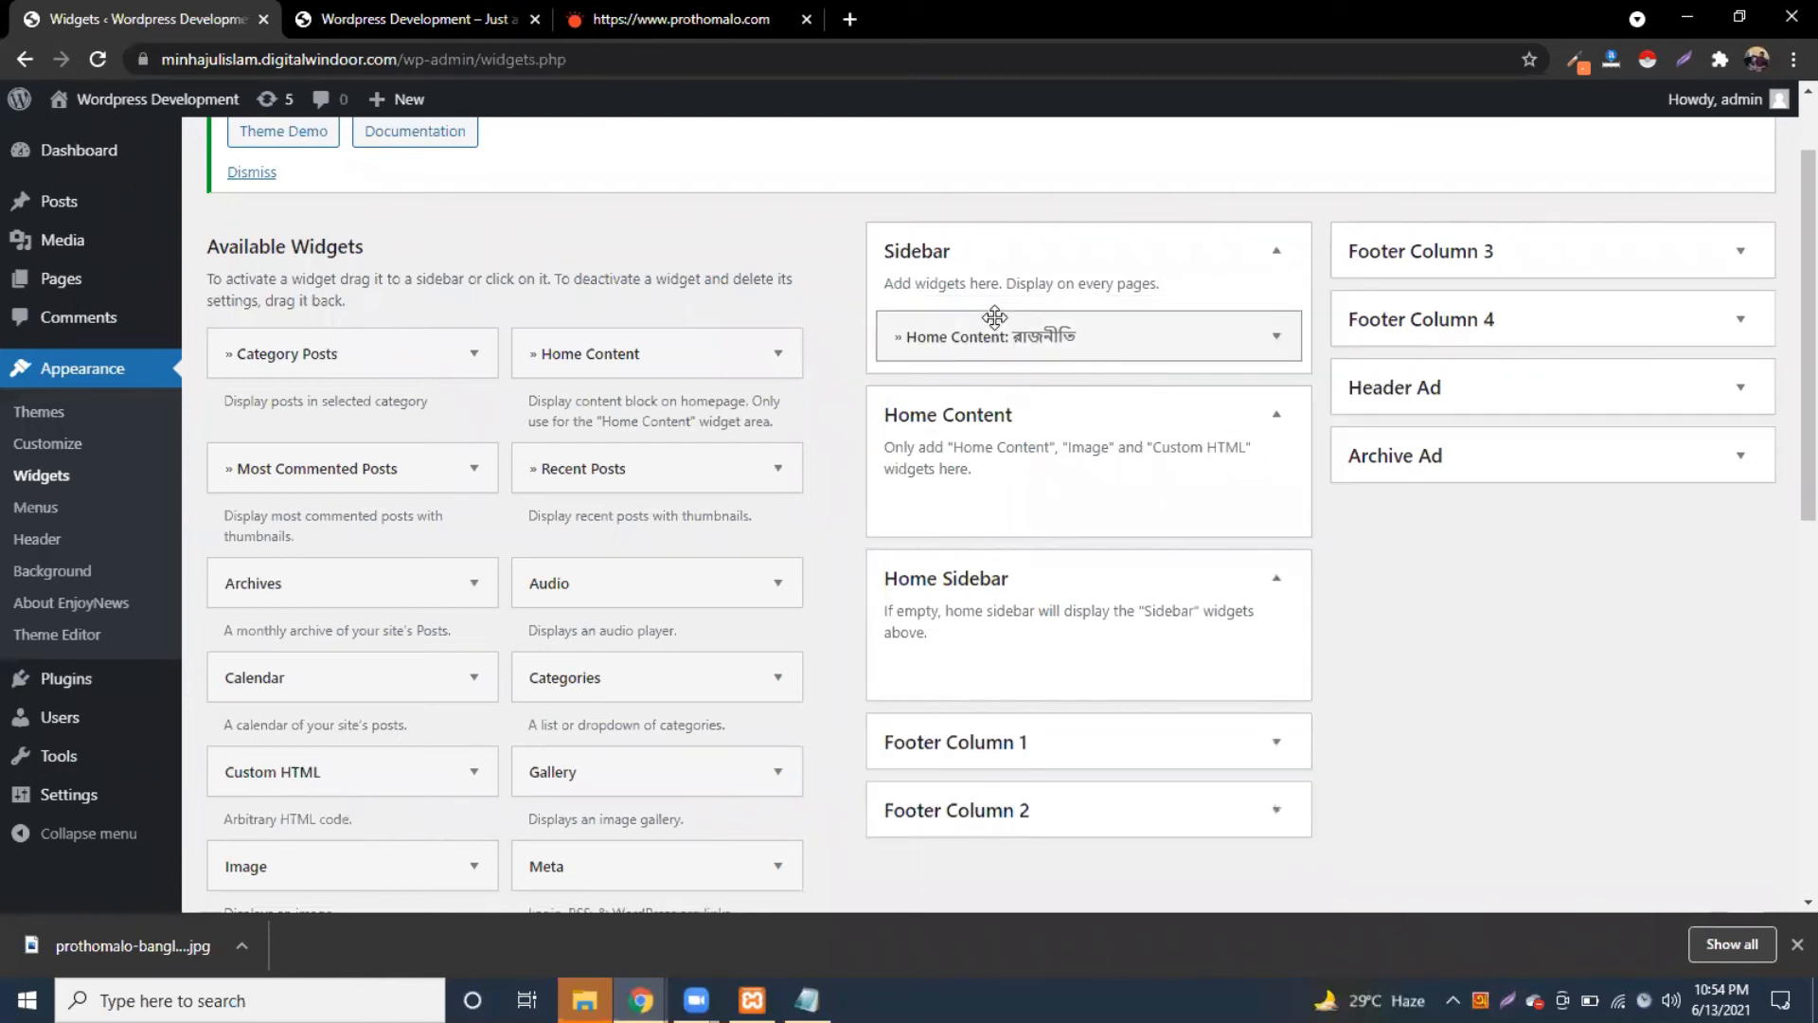
{"action": "left_click", "coordinate": [360, 19]}
{"action": "left_click", "coordinate": [90, 67]}
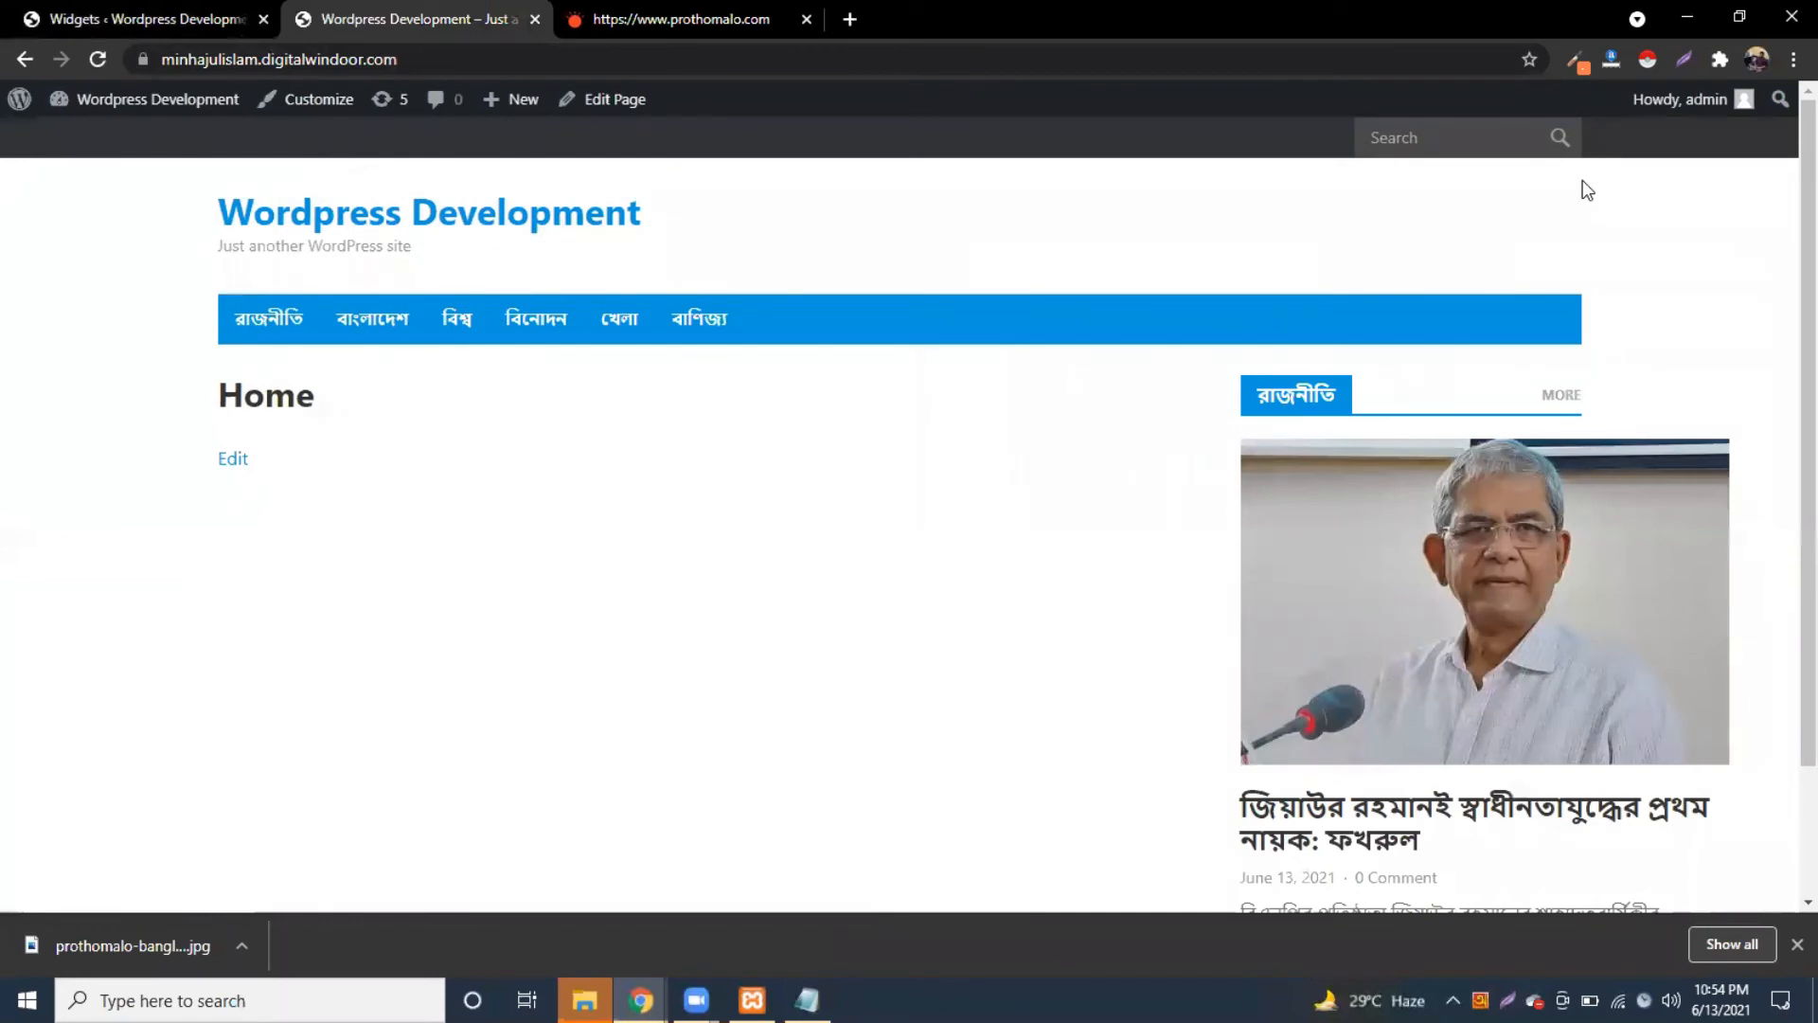
{"action": "scroll", "coordinate": [1528, 653], "scroll_direction": "down", "scroll_amount": 3}
{"action": "scroll", "coordinate": [1527, 653], "scroll_direction": "up", "scroll_amount": 3}
{"action": "scroll", "coordinate": [1528, 653], "scroll_direction": "down", "scroll_amount": 3}
{"action": "scroll", "coordinate": [1527, 653], "scroll_direction": "up", "scroll_amount": 3}
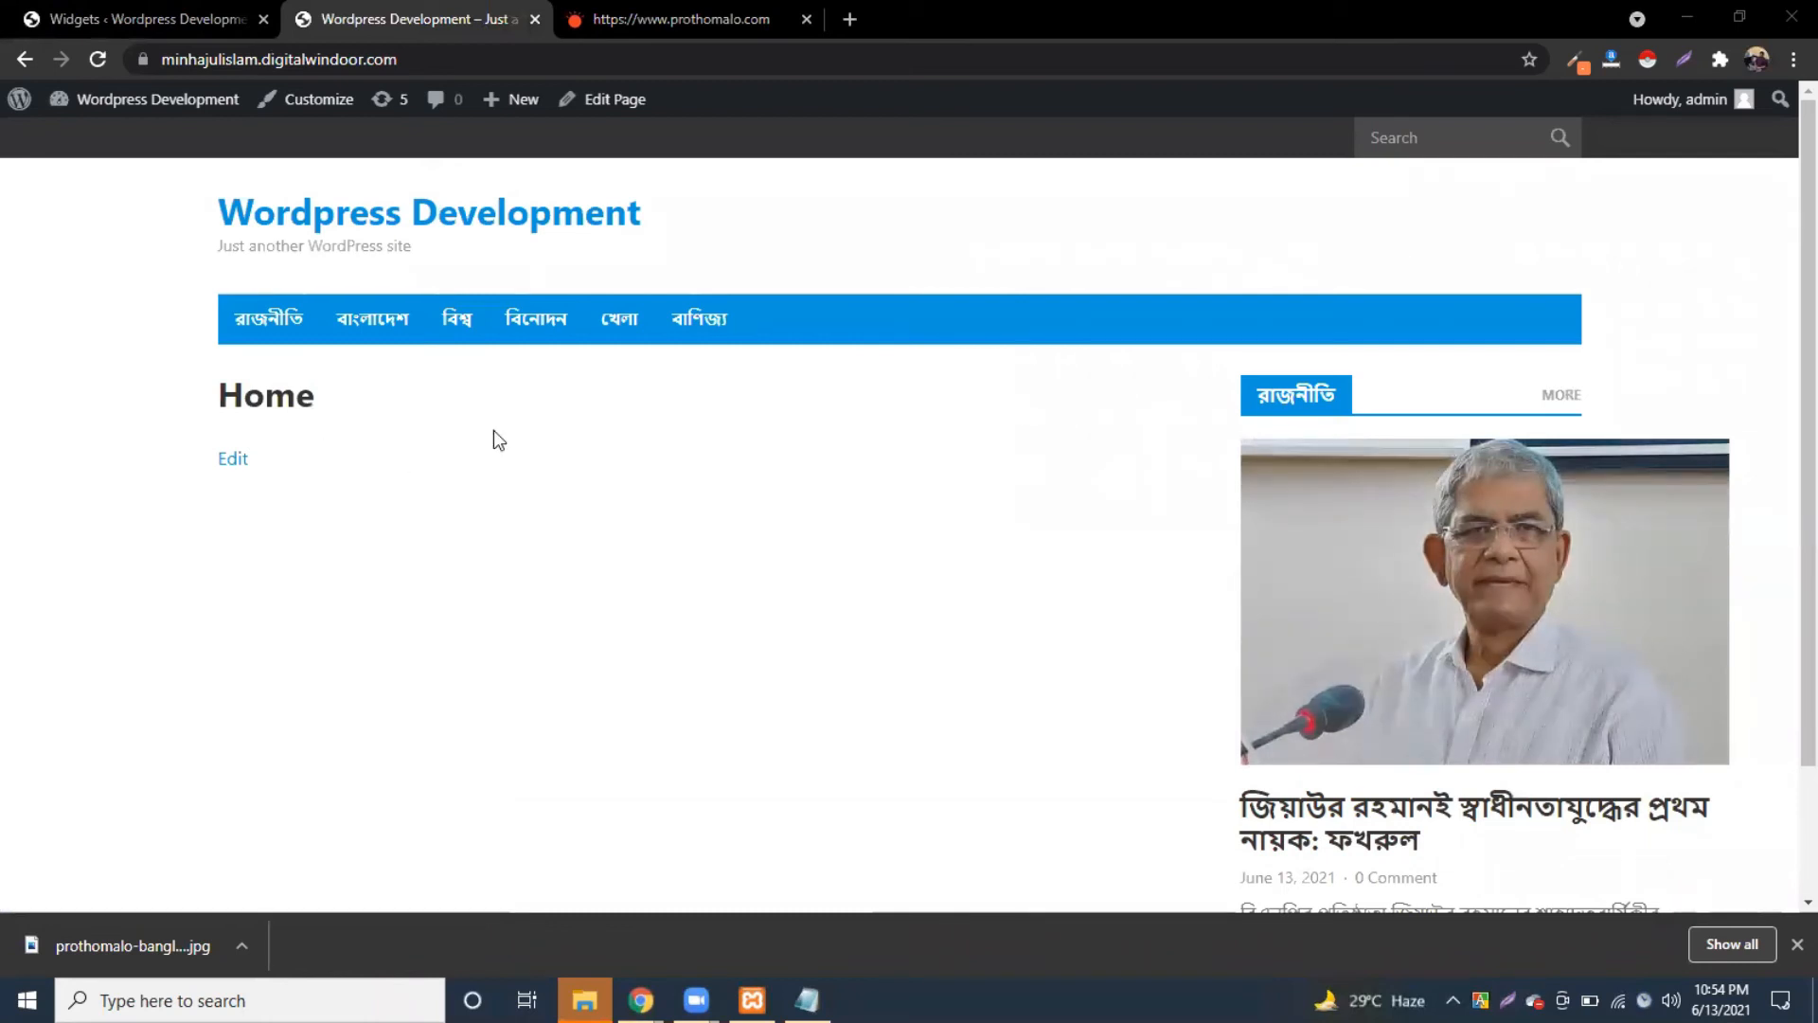
{"action": "scroll", "coordinate": [1269, 473], "scroll_direction": "down", "scroll_amount": 3}
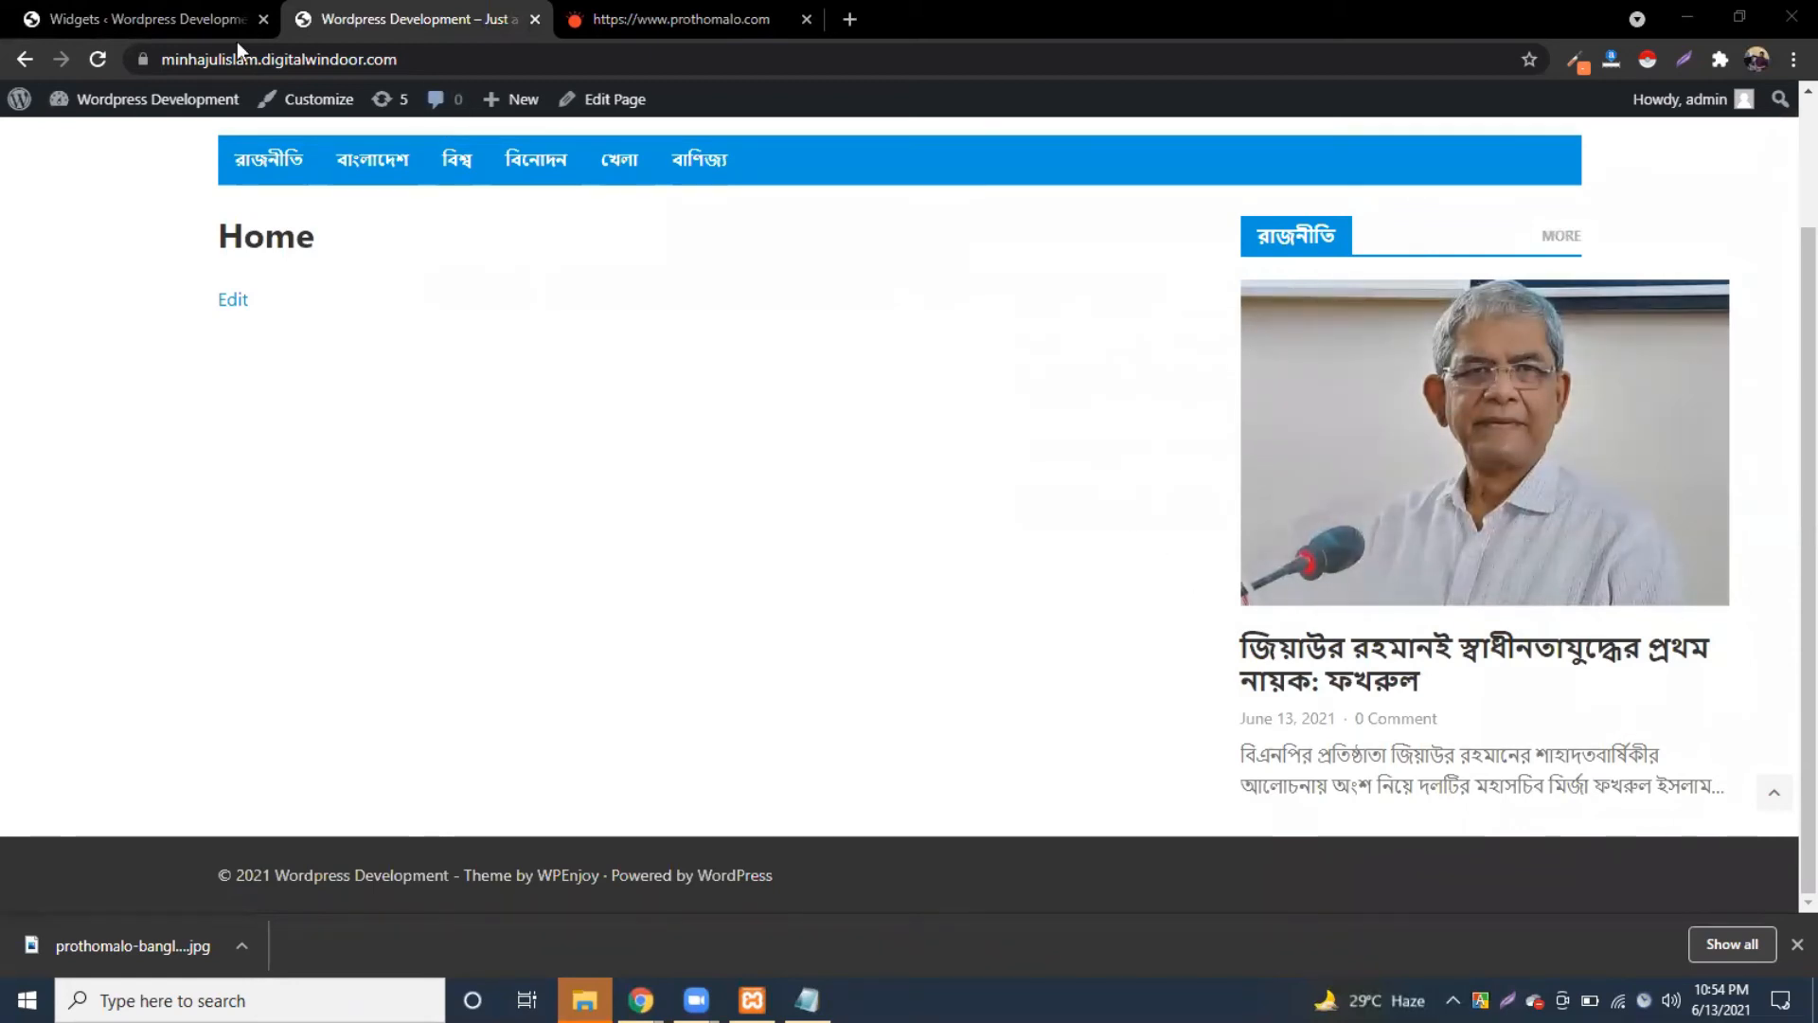
{"action": "left_click", "coordinate": [218, 19]}
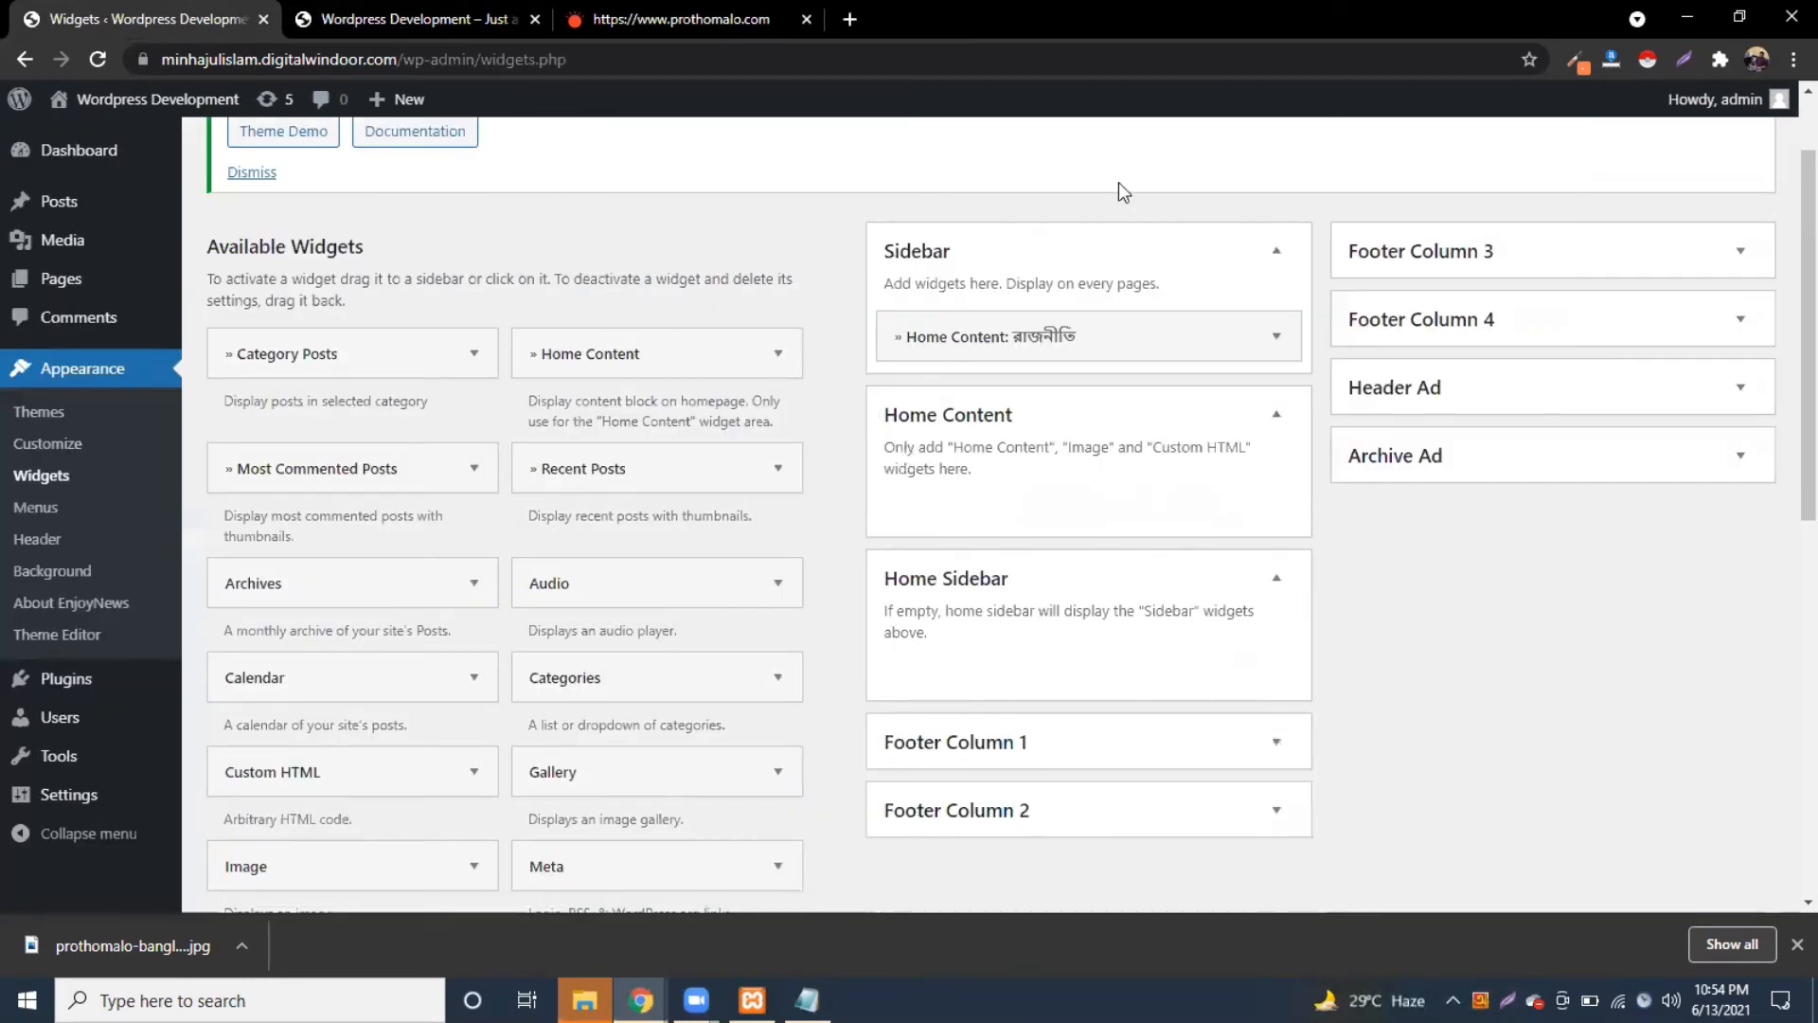
Step: Drop the রাজনীতি widget into Home Sidebar and reload the front page
{"action": "left_click_drag", "start_coordinate": [1012, 335], "coordinate": [1052, 645]}
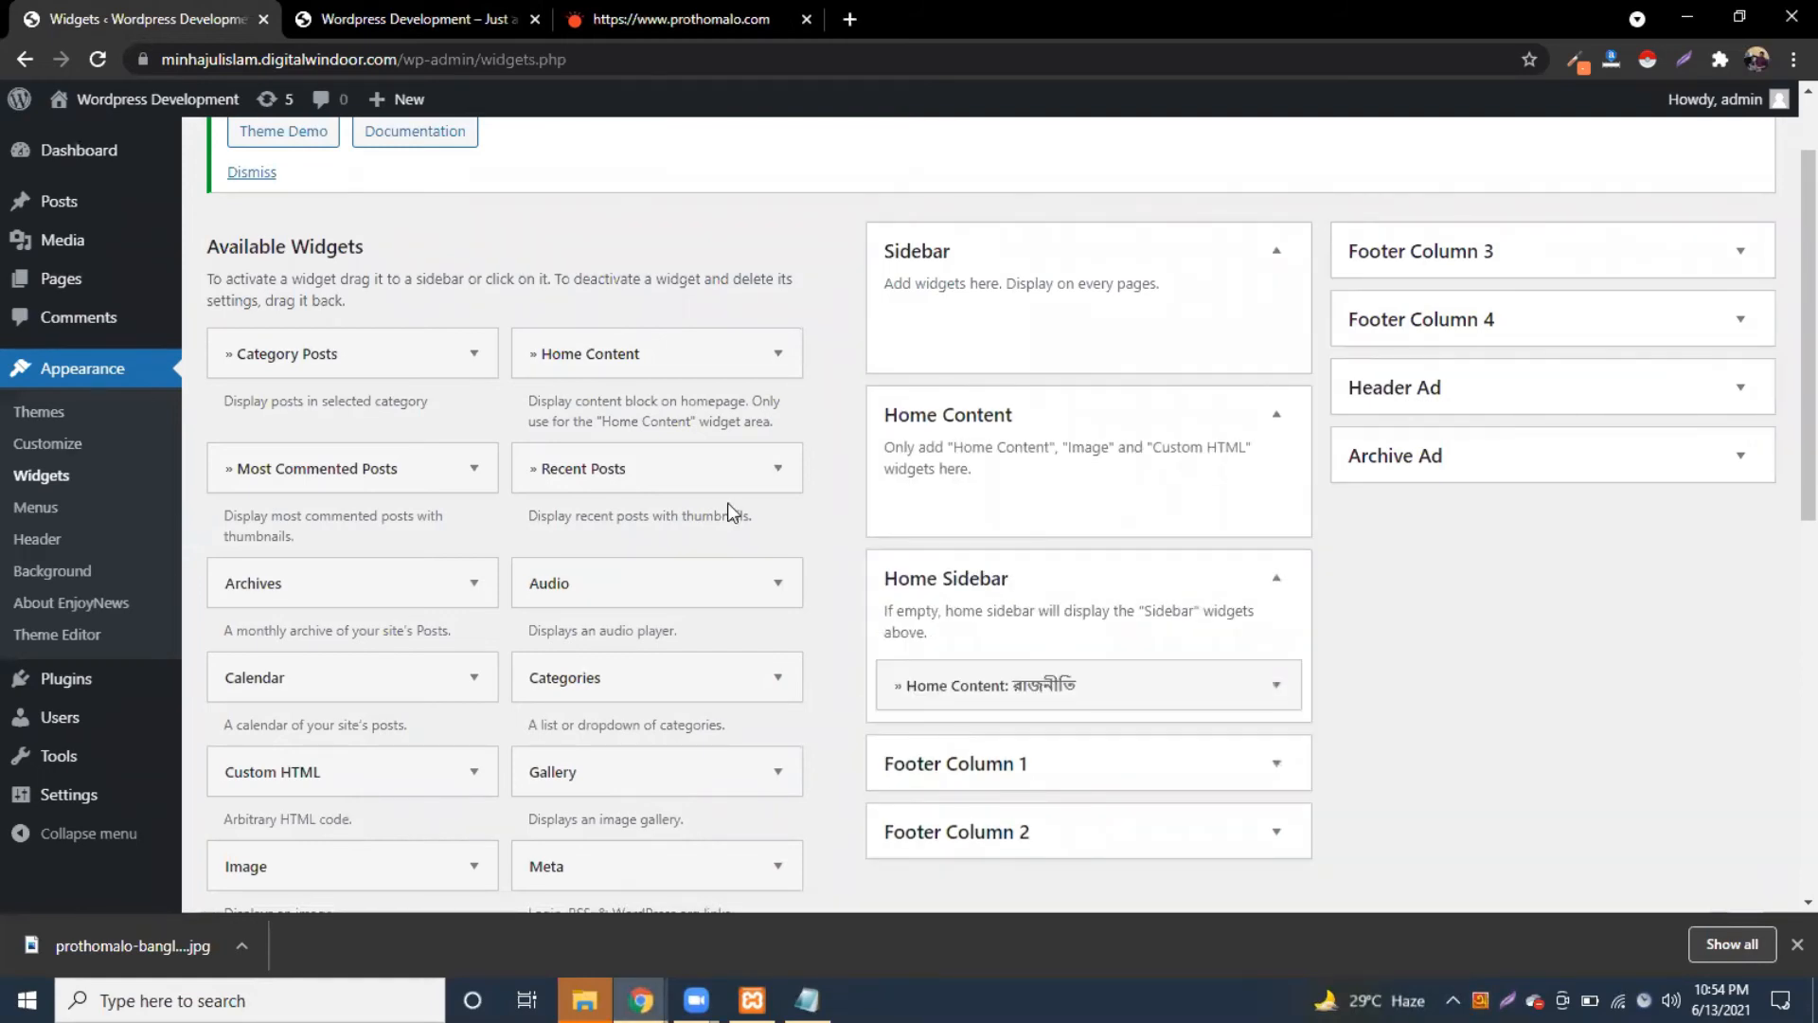
{"action": "left_click", "coordinate": [424, 12]}
{"action": "left_click", "coordinate": [101, 58]}
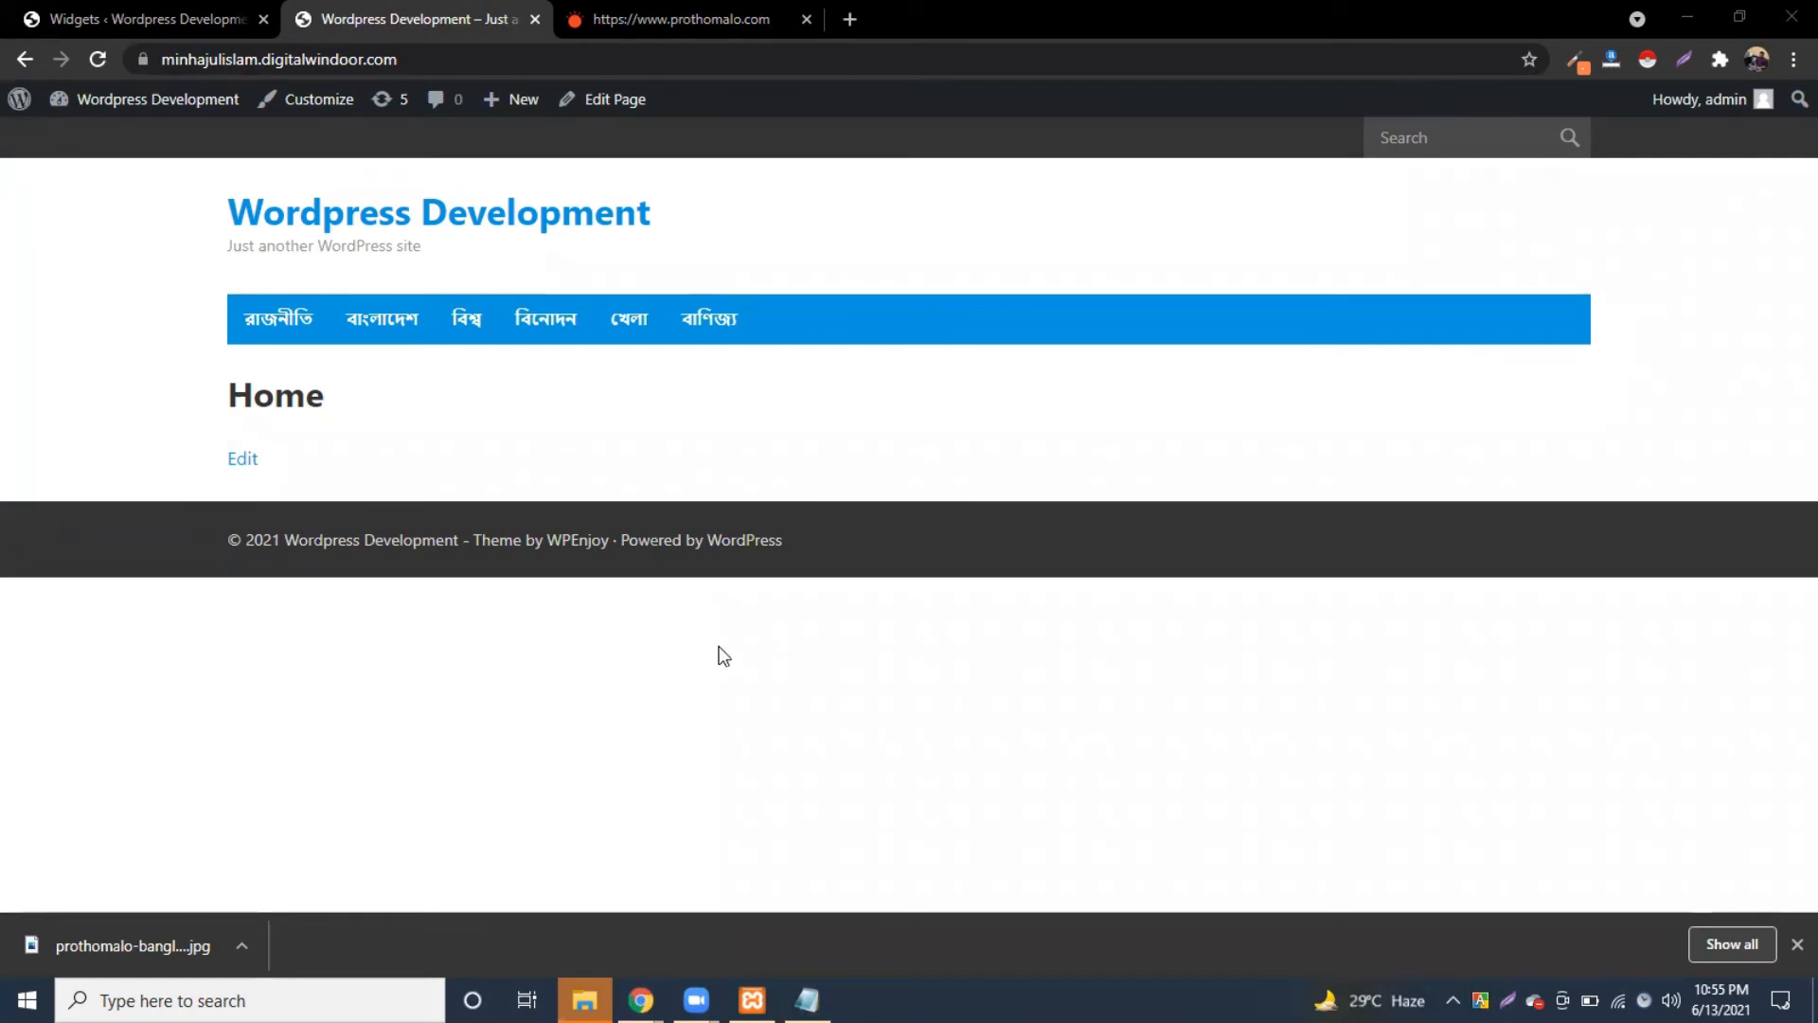
{"action": "left_click", "coordinate": [99, 59]}
{"action": "left_click", "coordinate": [189, 17]}
{"action": "left_click", "coordinate": [99, 60]}
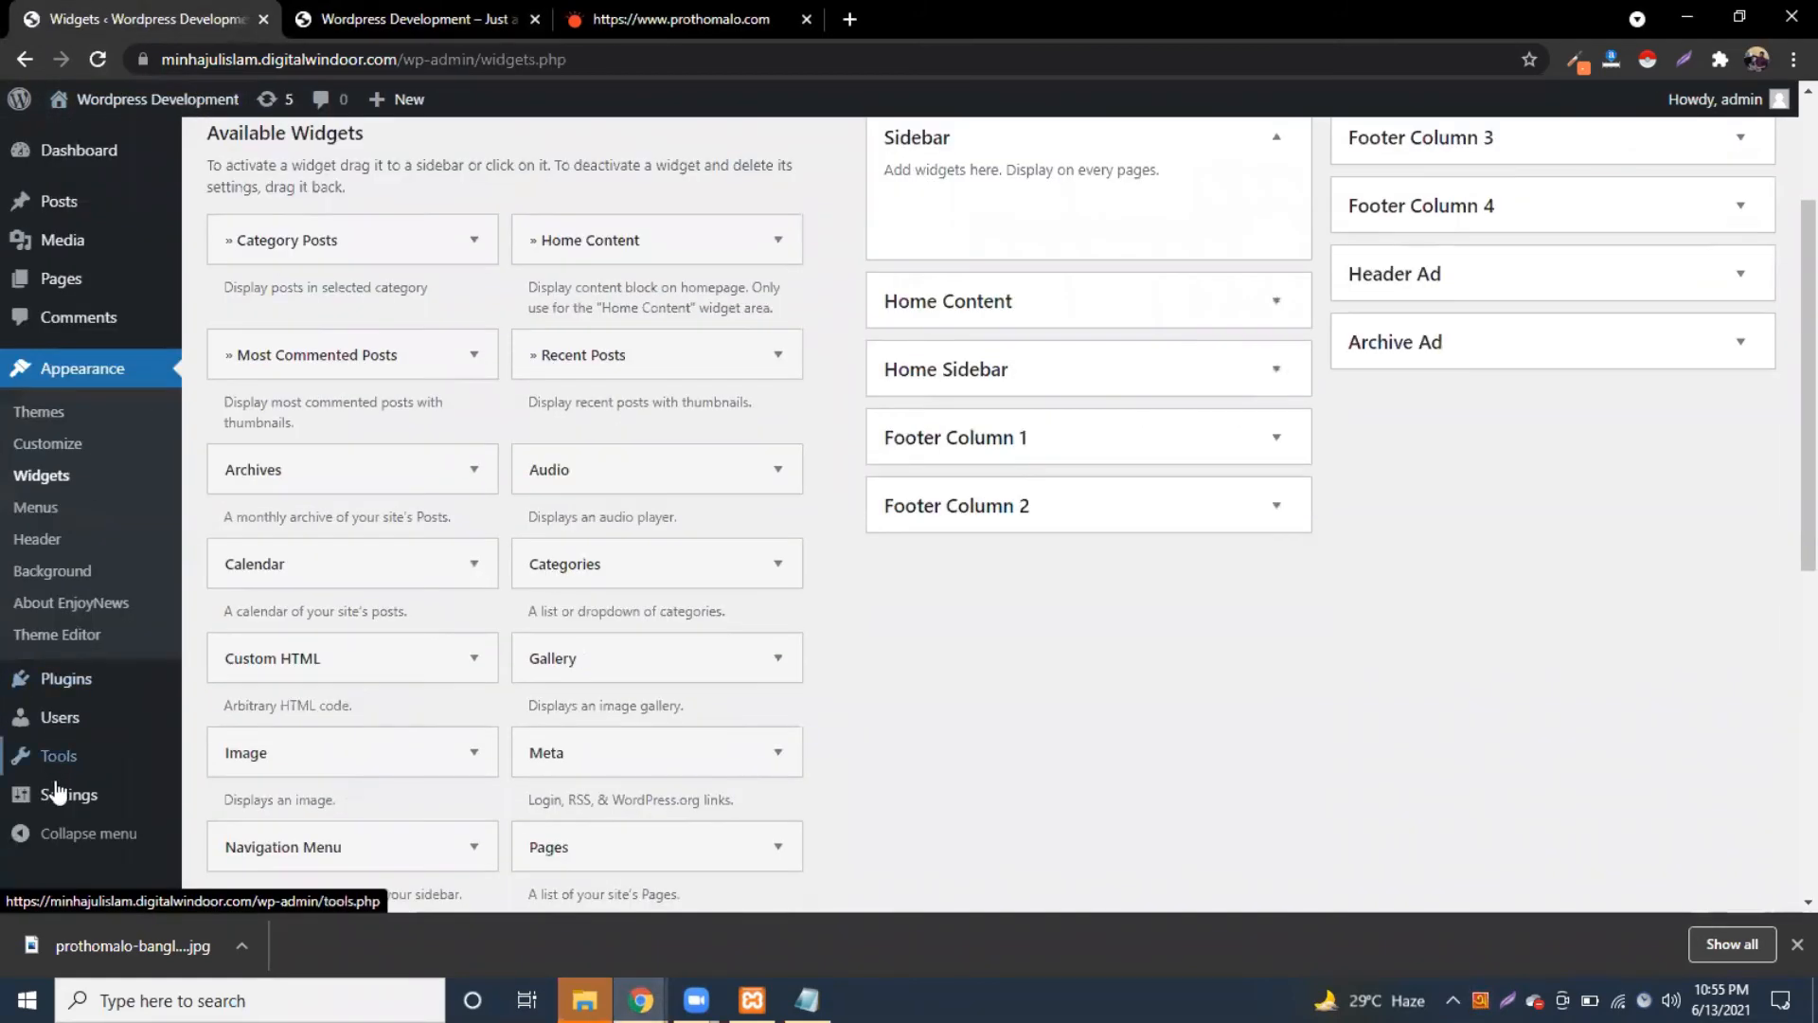
Step: Review the Reading settings' homepage choice, keeping Home selected
{"action": "mouse_move", "coordinate": [57, 791]}
{"action": "left_click", "coordinate": [220, 722]}
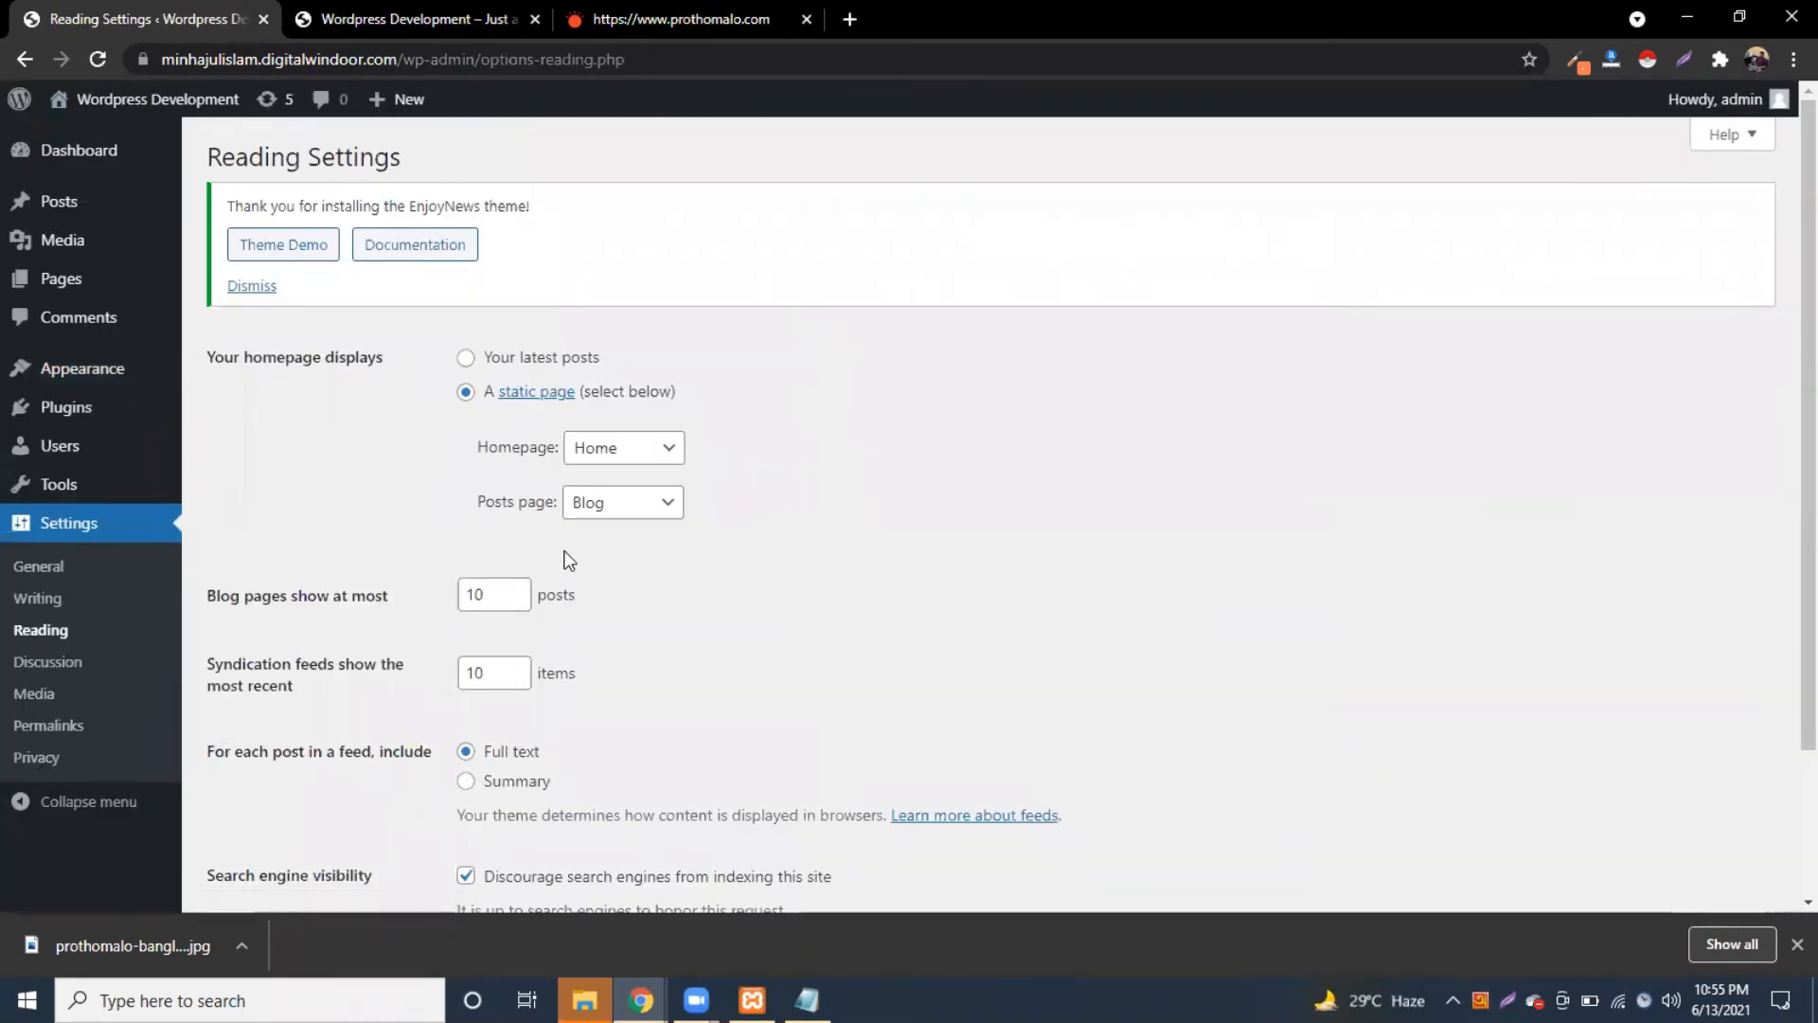
{"action": "left_click", "coordinate": [630, 453]}
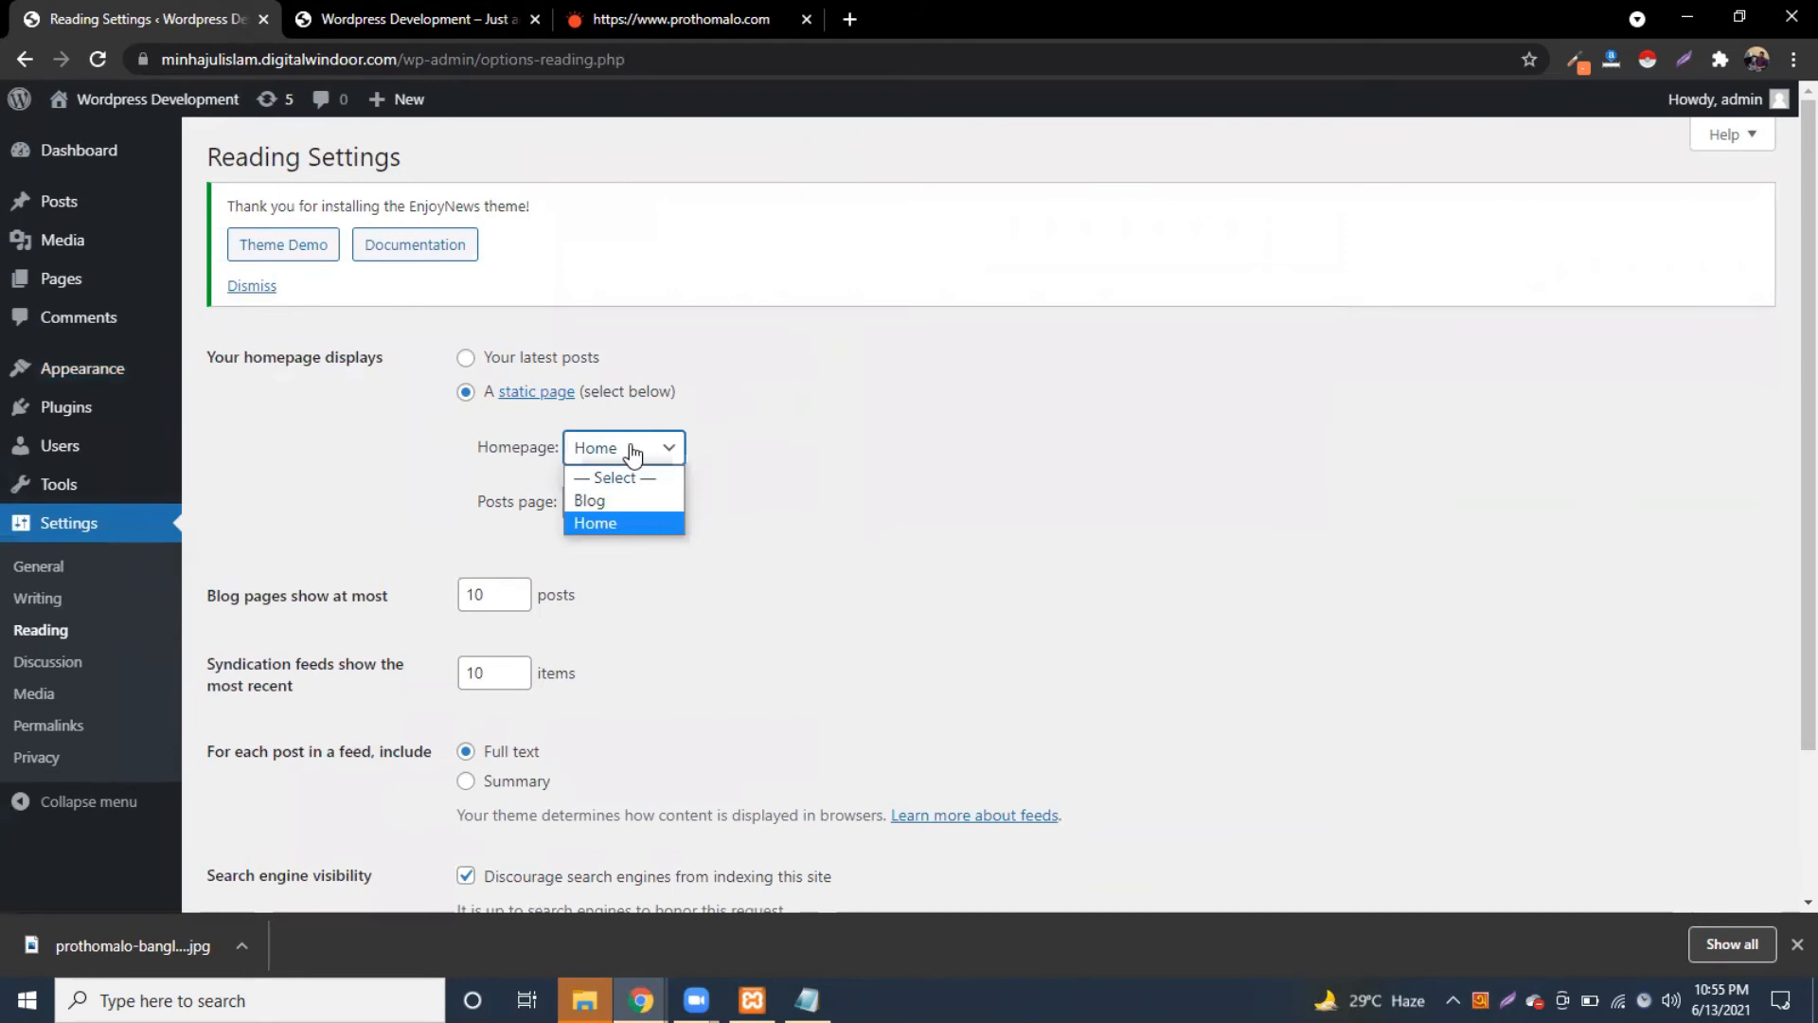
{"action": "left_click", "coordinate": [852, 405]}
Step: Compare the Reading settings against the live homepage
{"action": "left_click", "coordinate": [378, 4]}
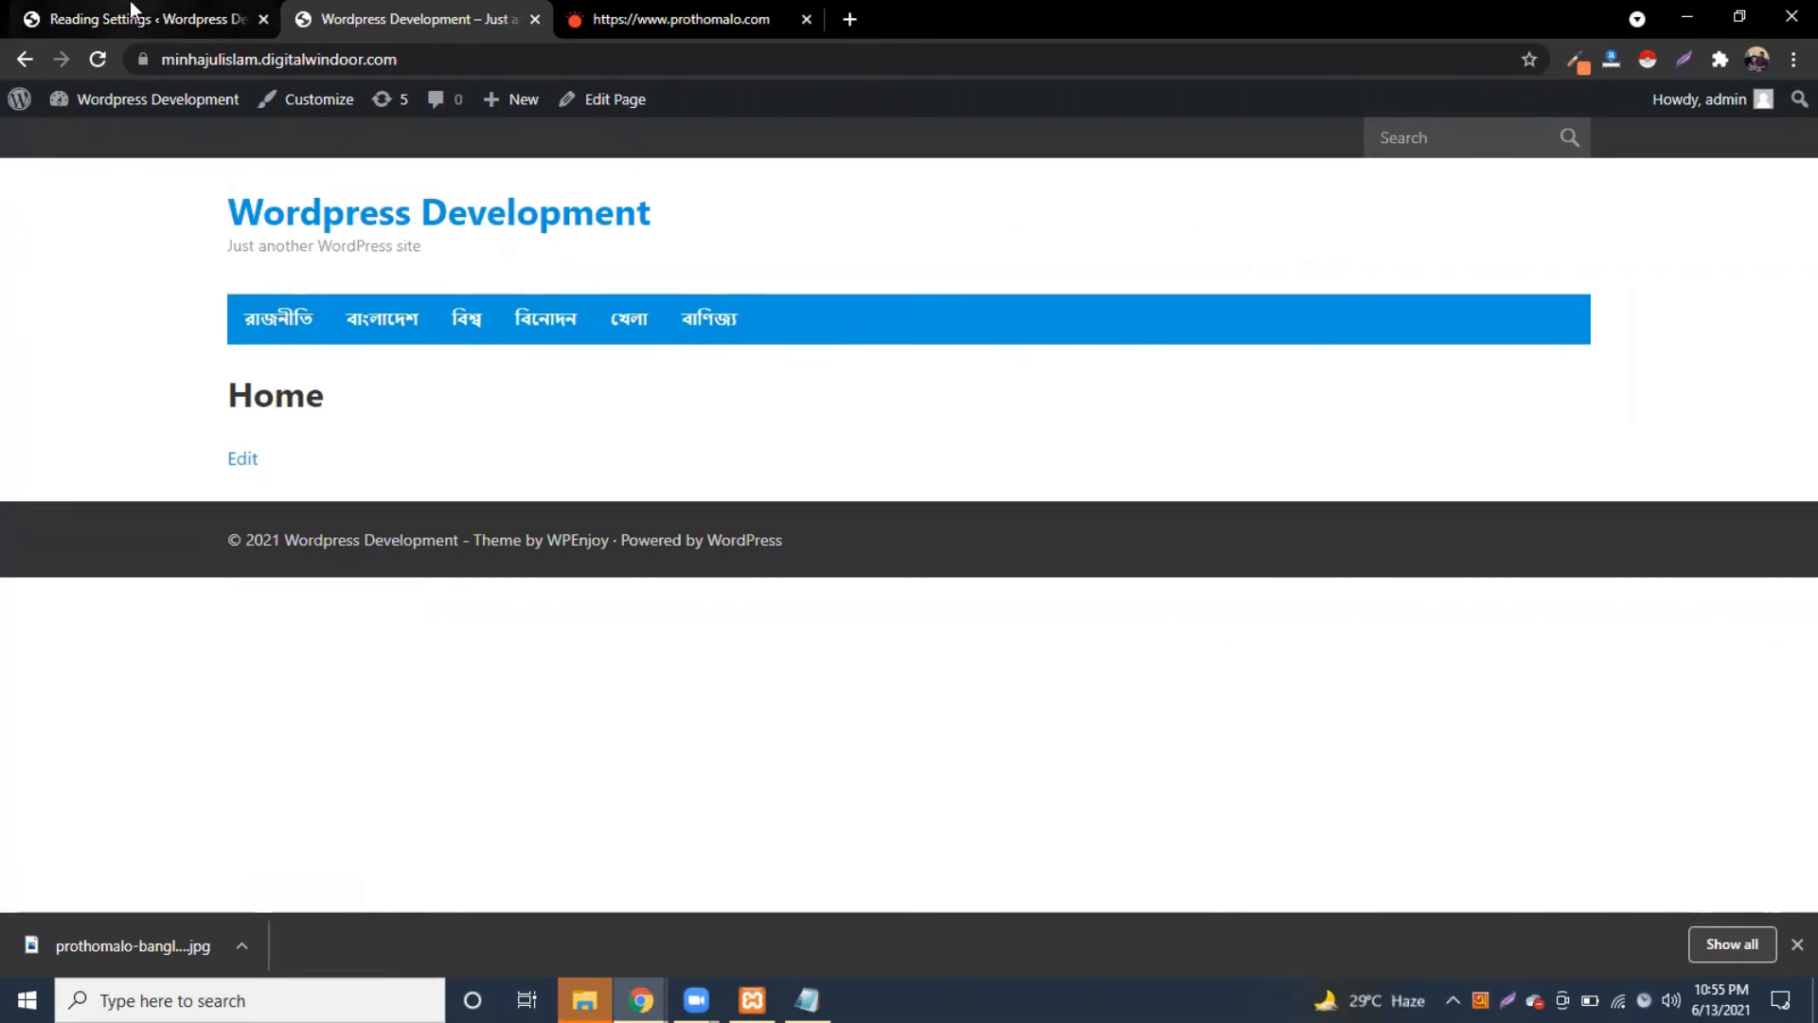
{"action": "left_click", "coordinate": [326, 235]}
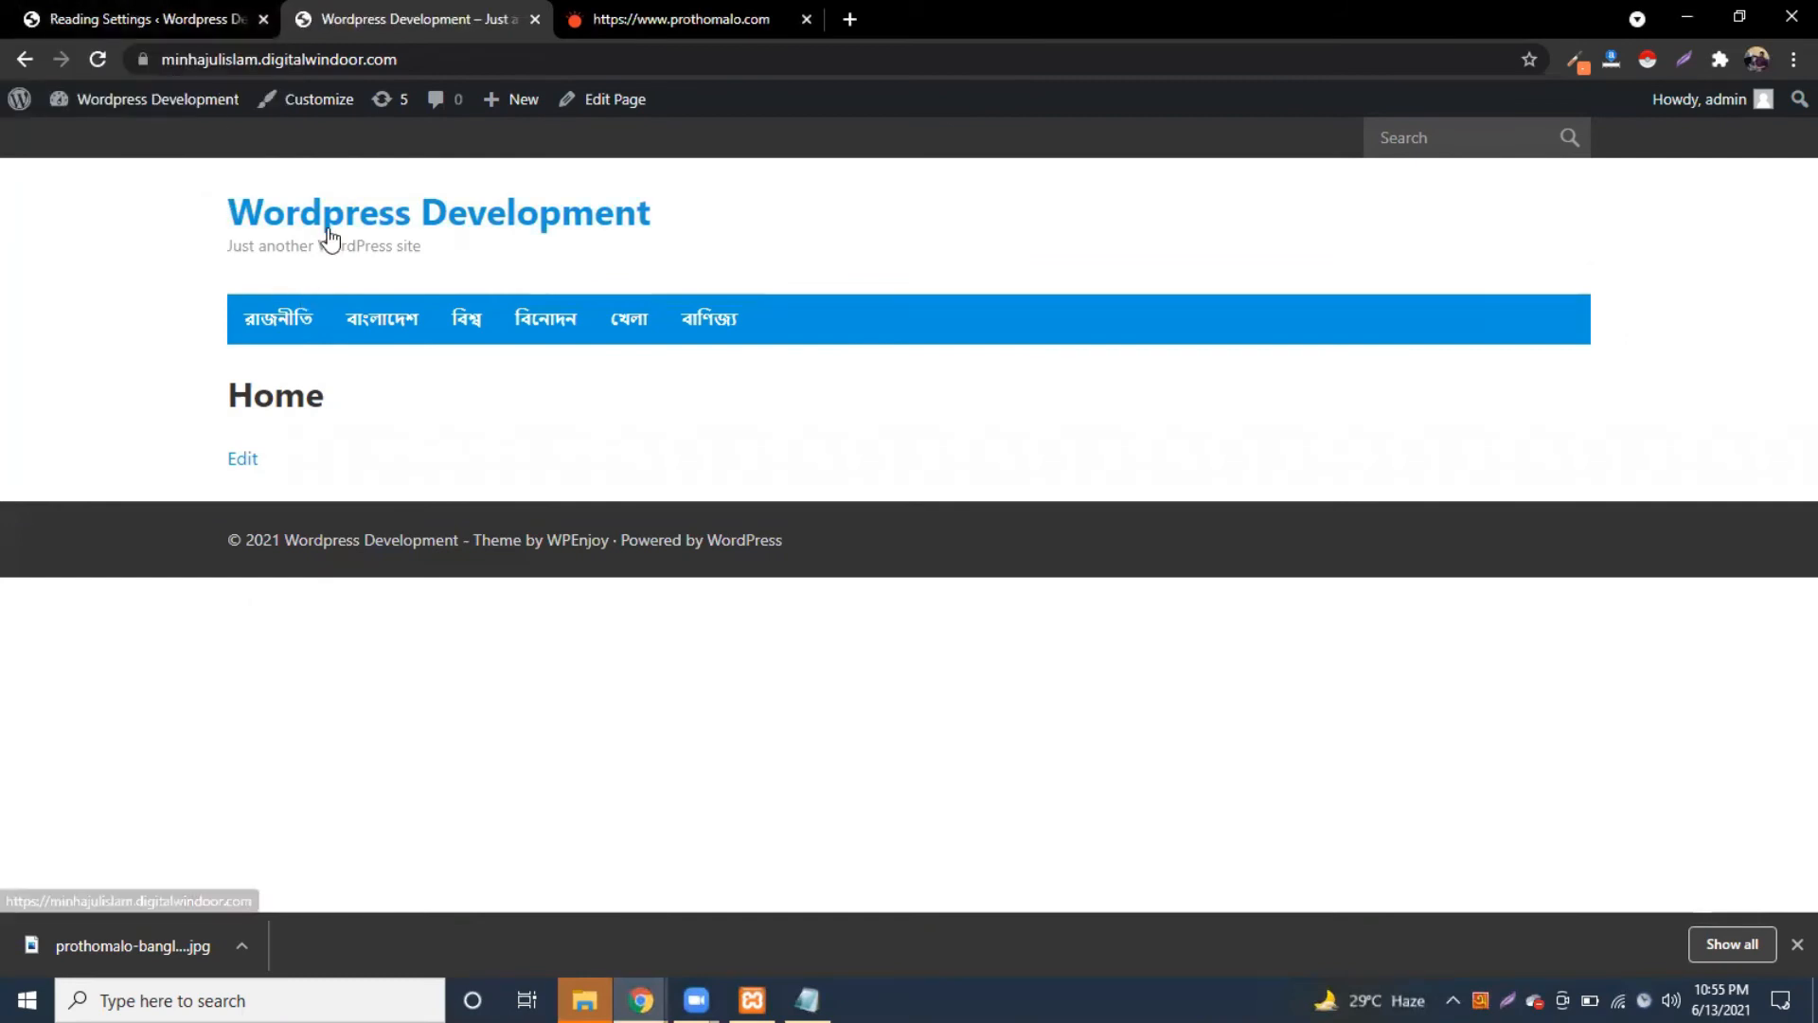
{"action": "left_click", "coordinate": [150, 4]}
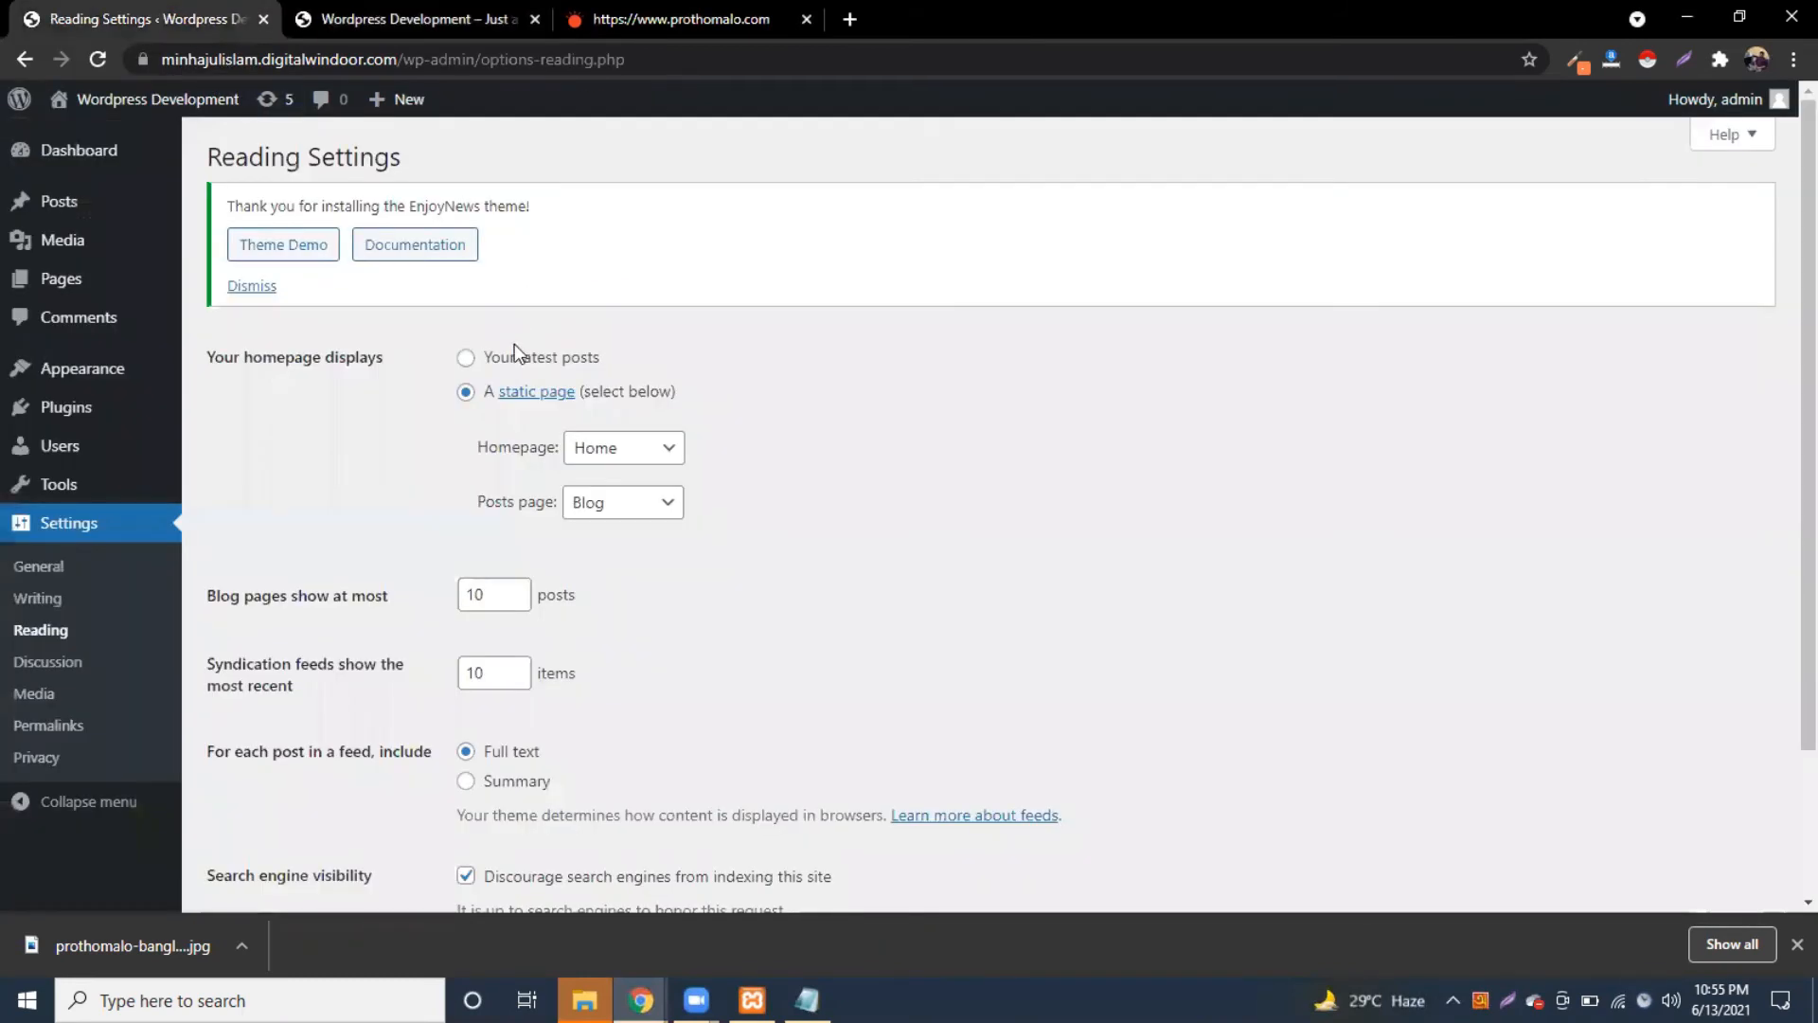
{"action": "left_click", "coordinate": [393, 4]}
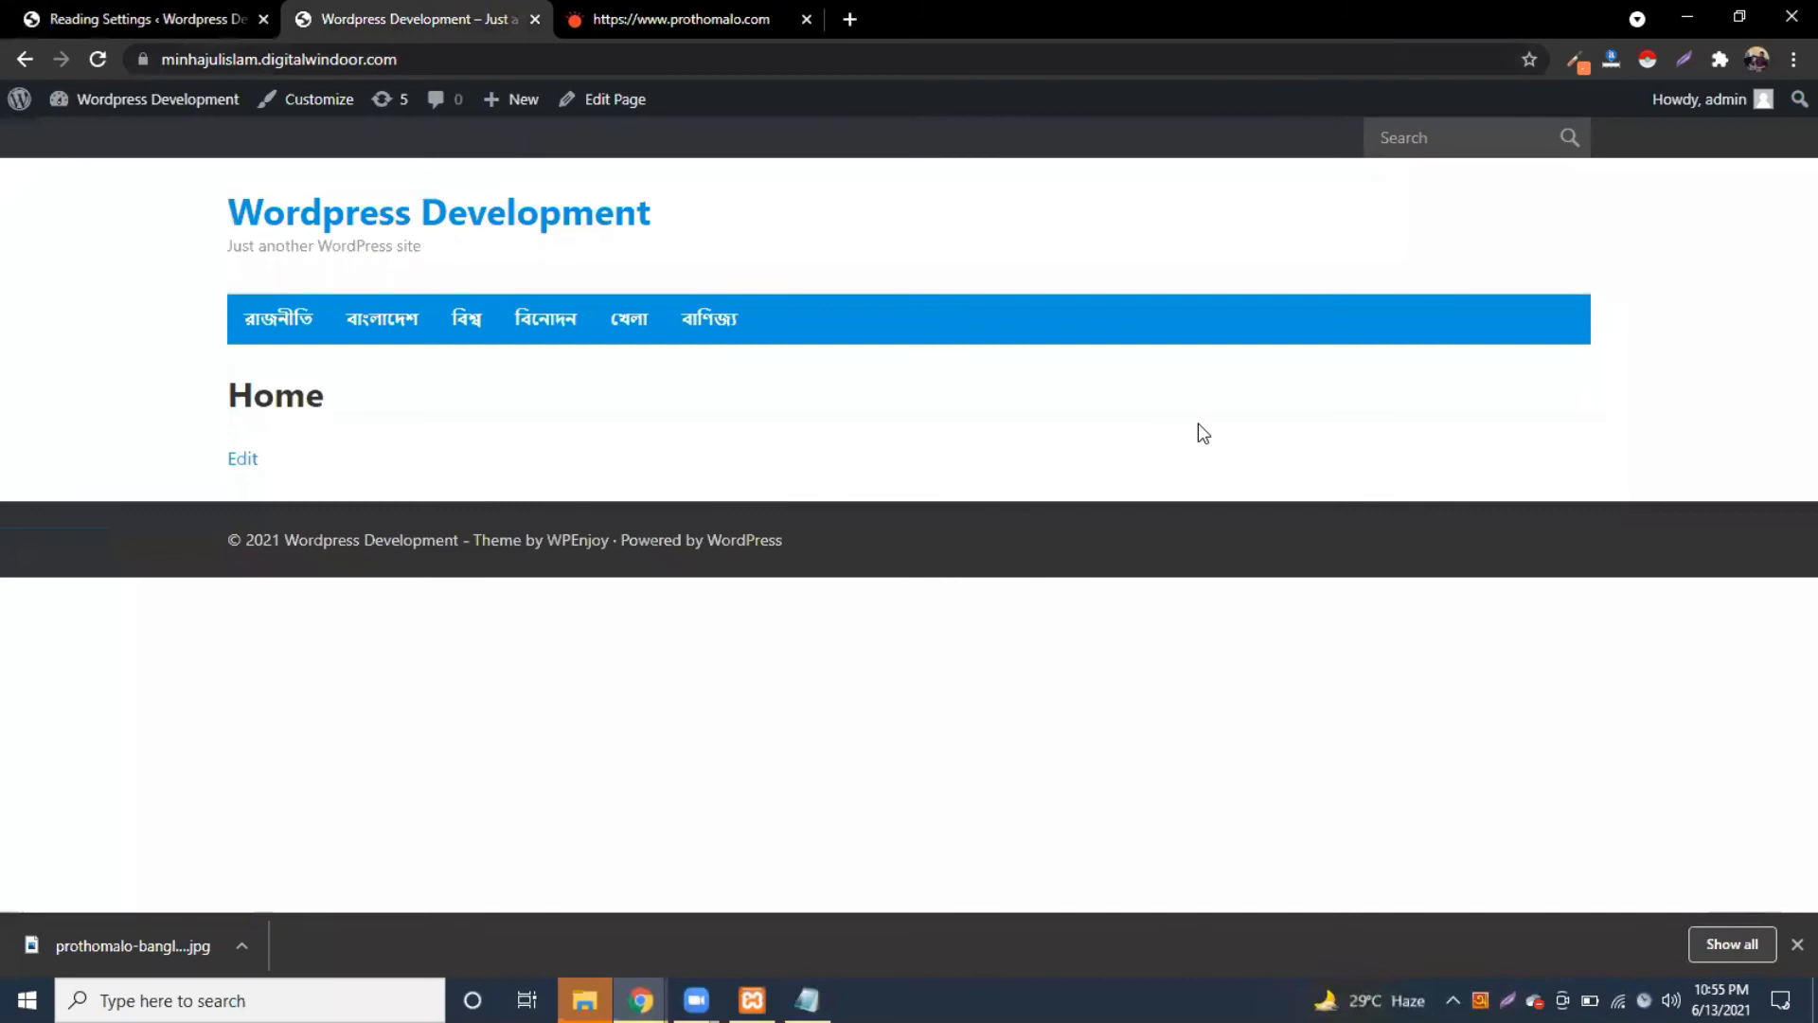
{"action": "left_click", "coordinate": [117, 26]}
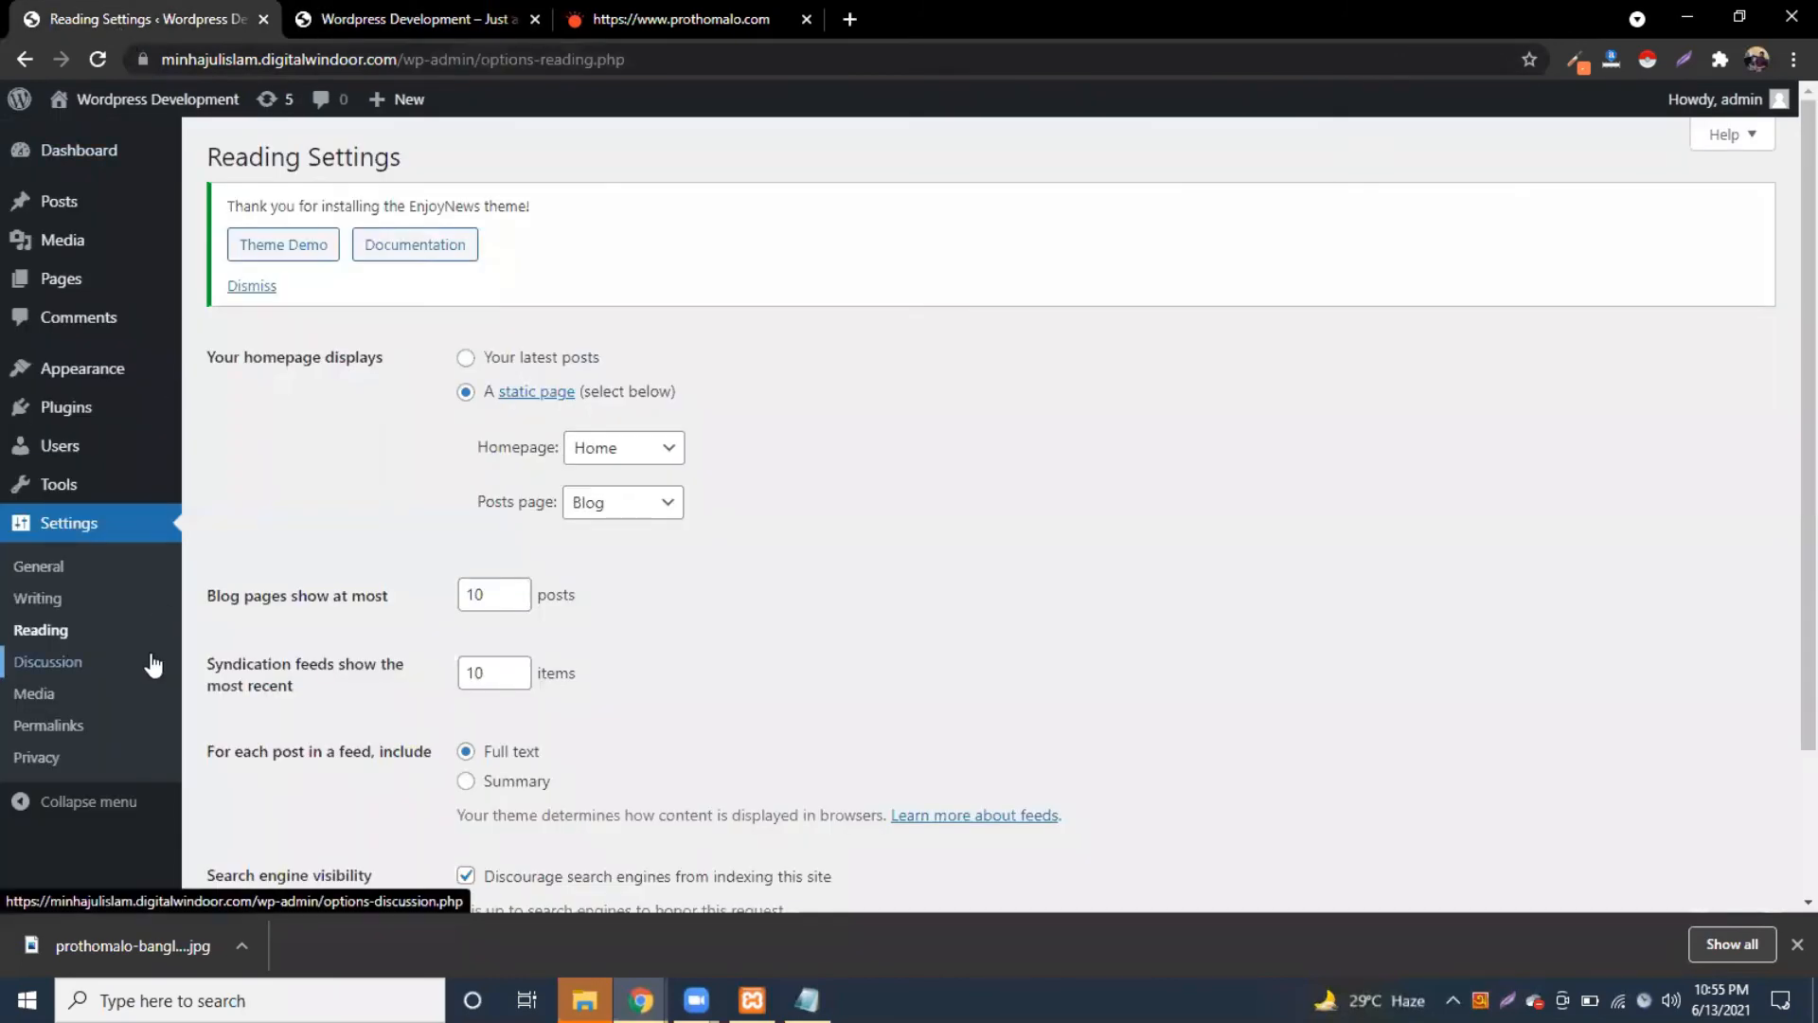
Step: Open the Home page in the editor and expand its page attributes
{"action": "left_click", "coordinate": [363, 15]}
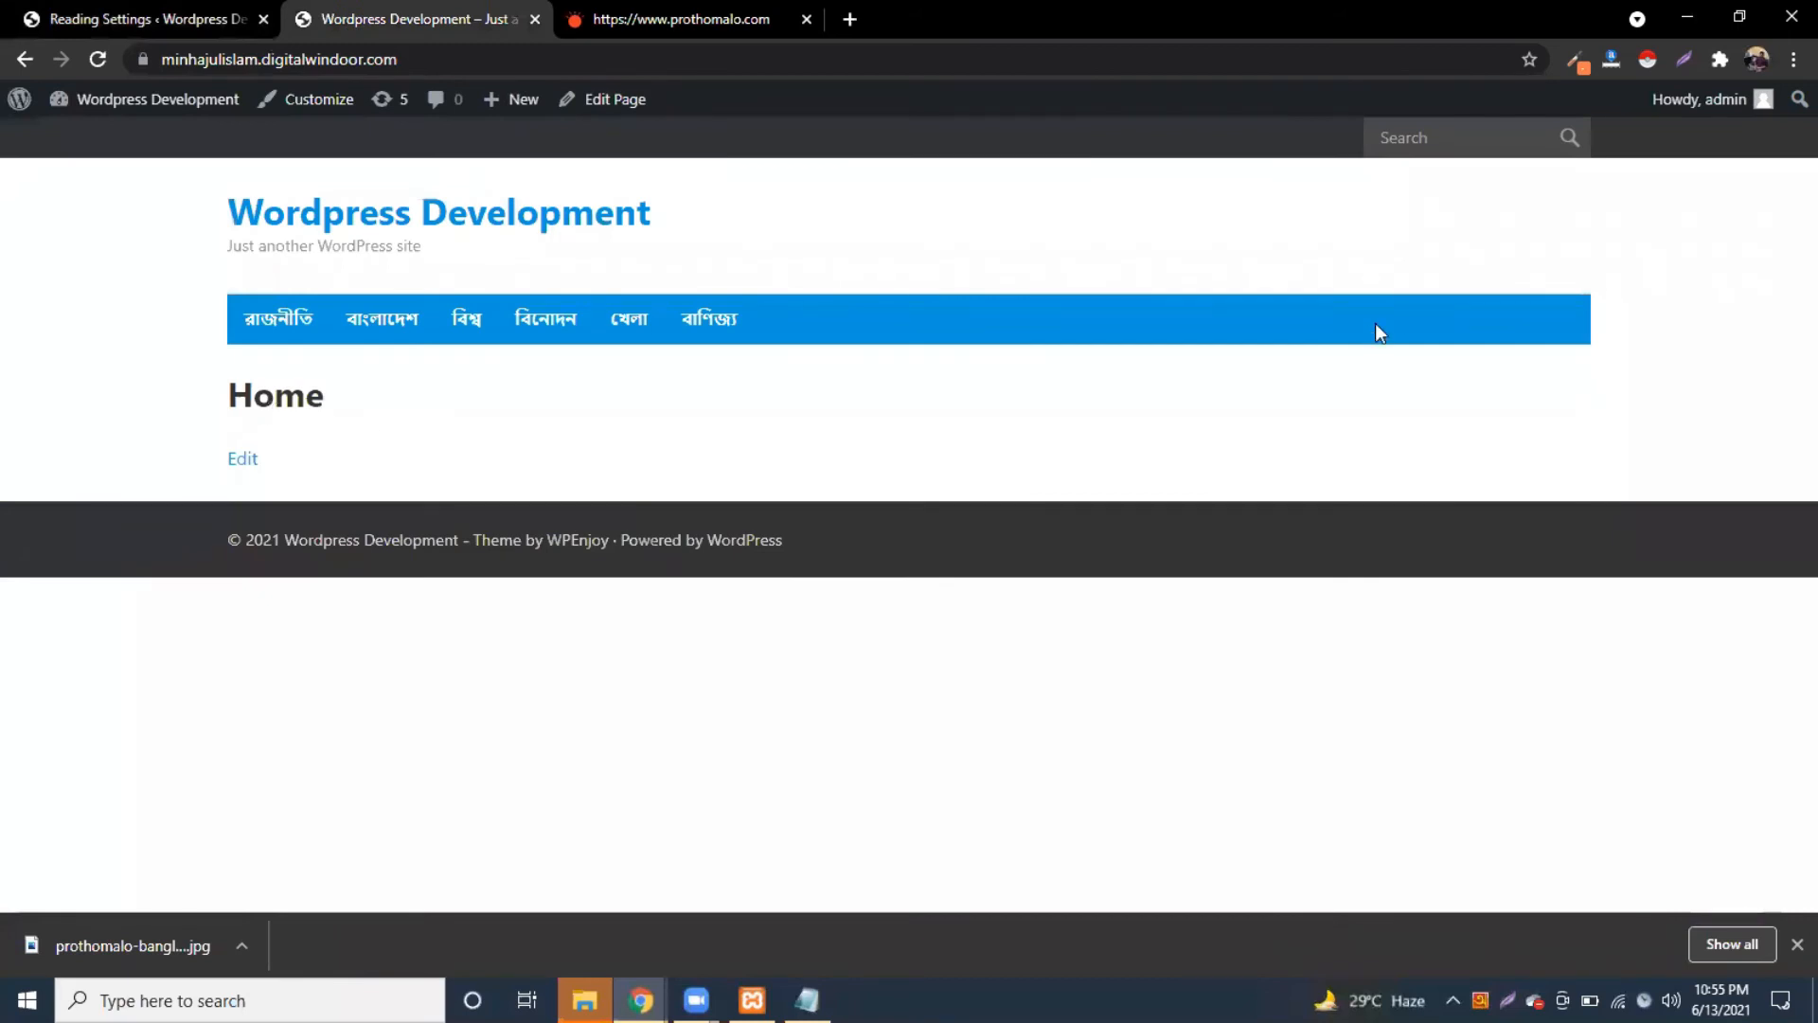
{"action": "left_click", "coordinate": [248, 452]}
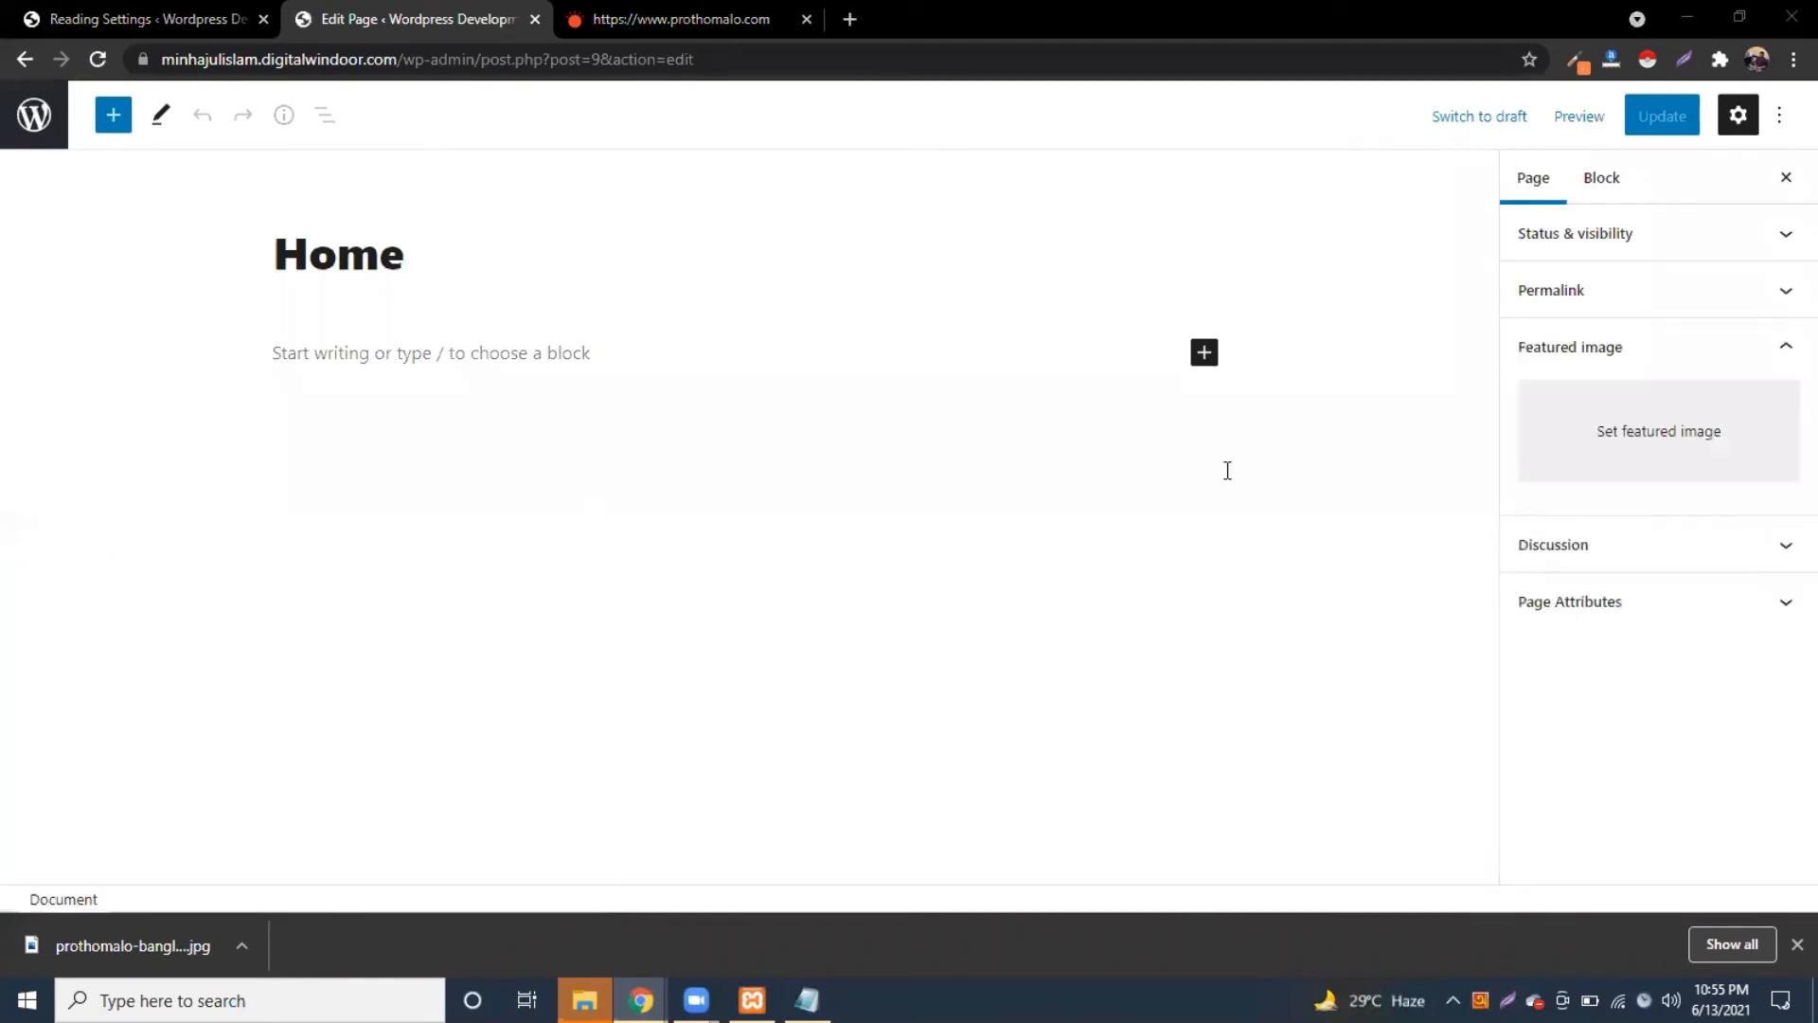
{"action": "left_click", "coordinate": [1721, 605]}
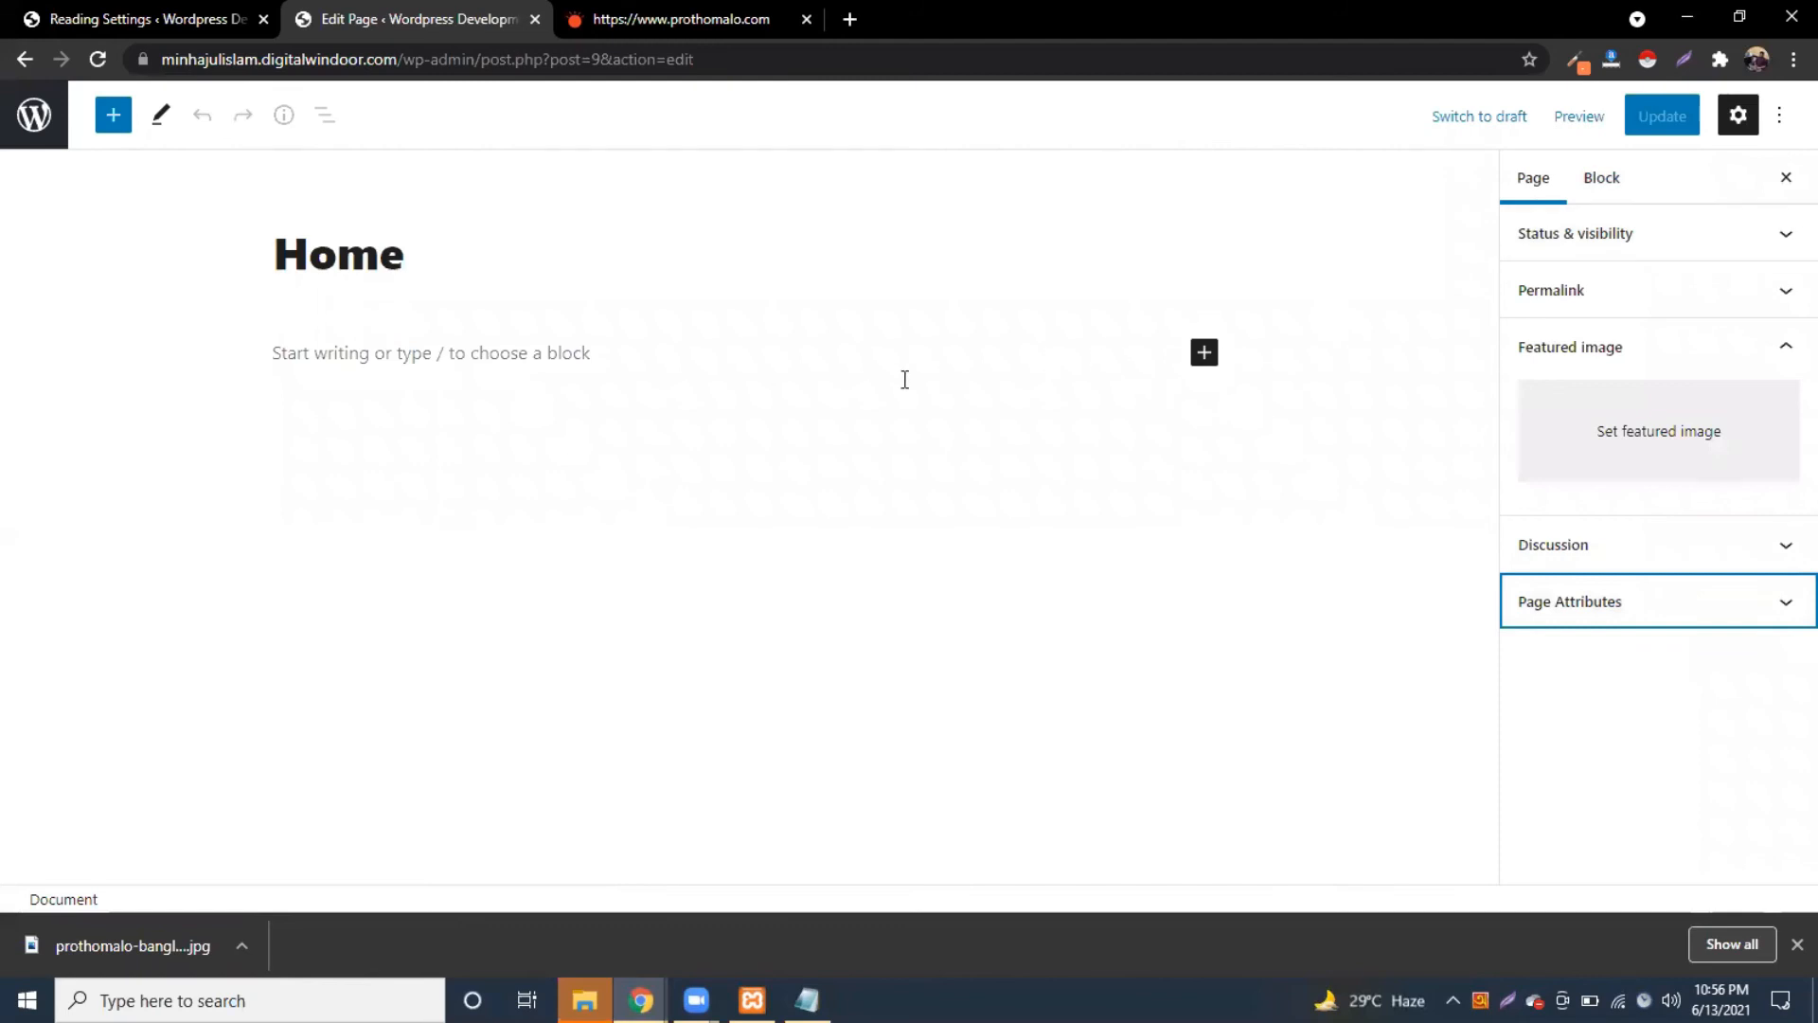
Step: Set the homepage to display 'Your latest posts' and save the Reading settings
{"action": "left_click", "coordinate": [145, 11]}
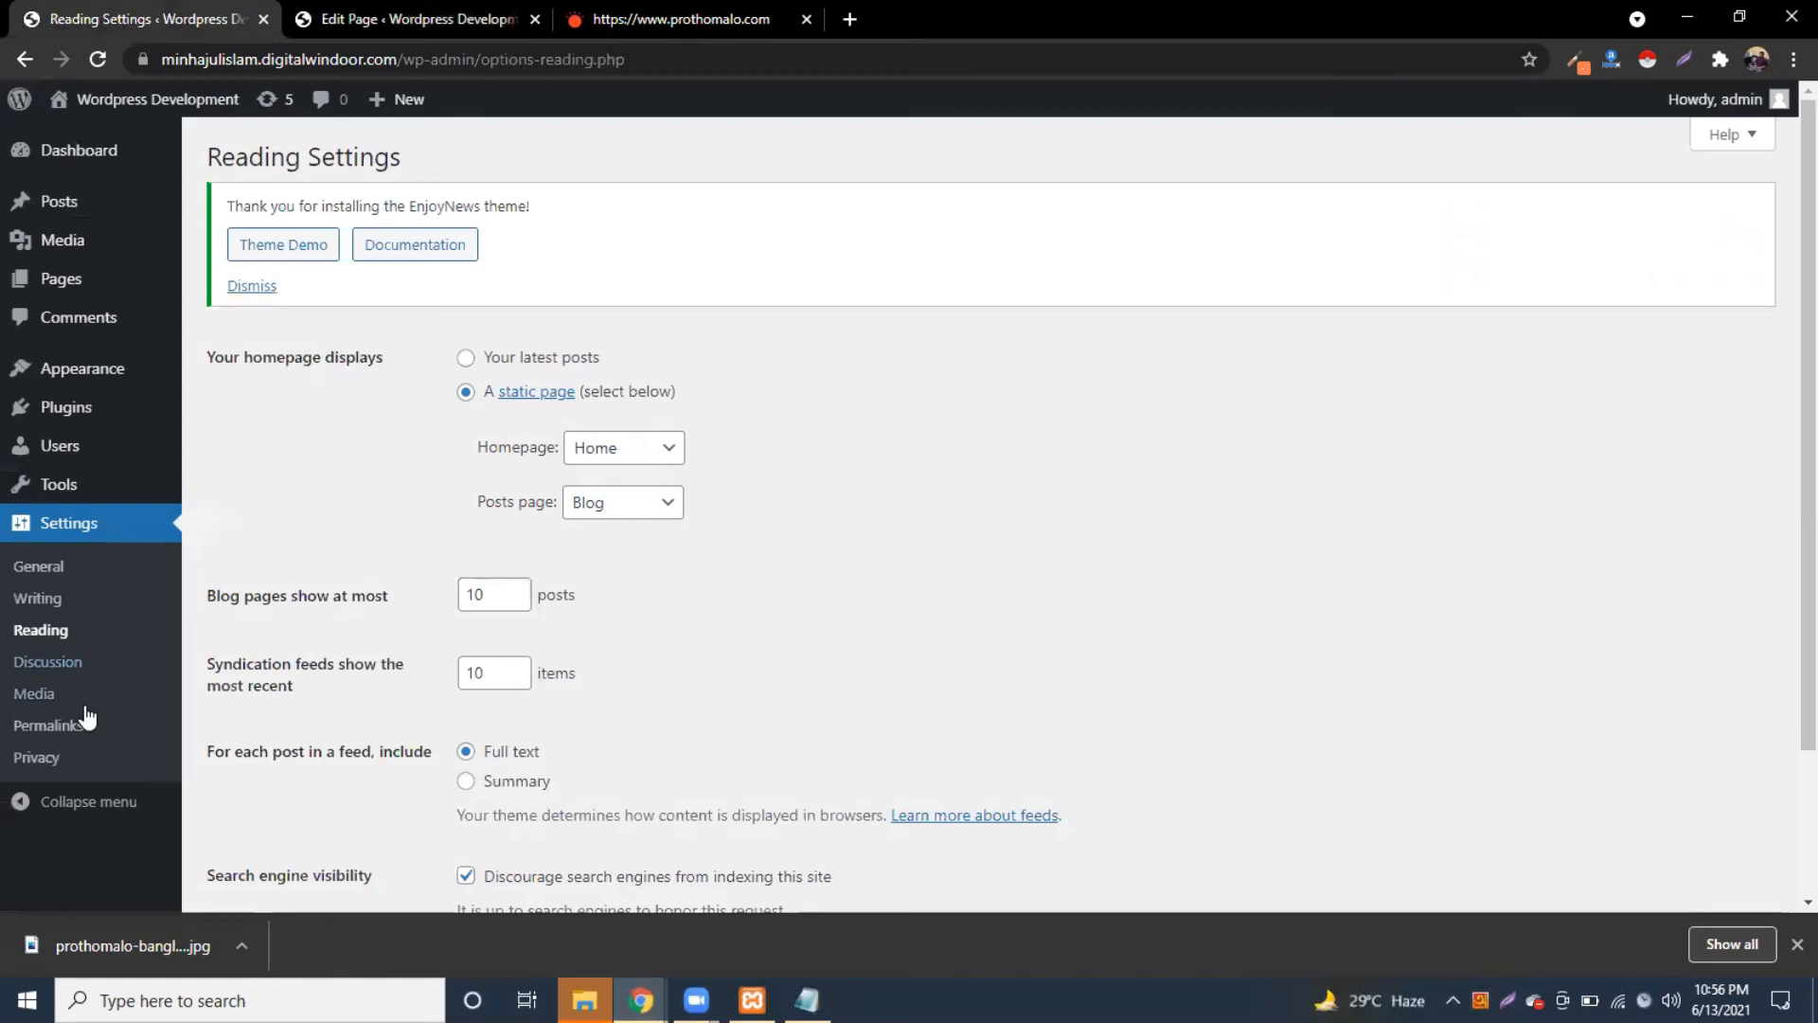
{"action": "left_click", "coordinate": [465, 357]}
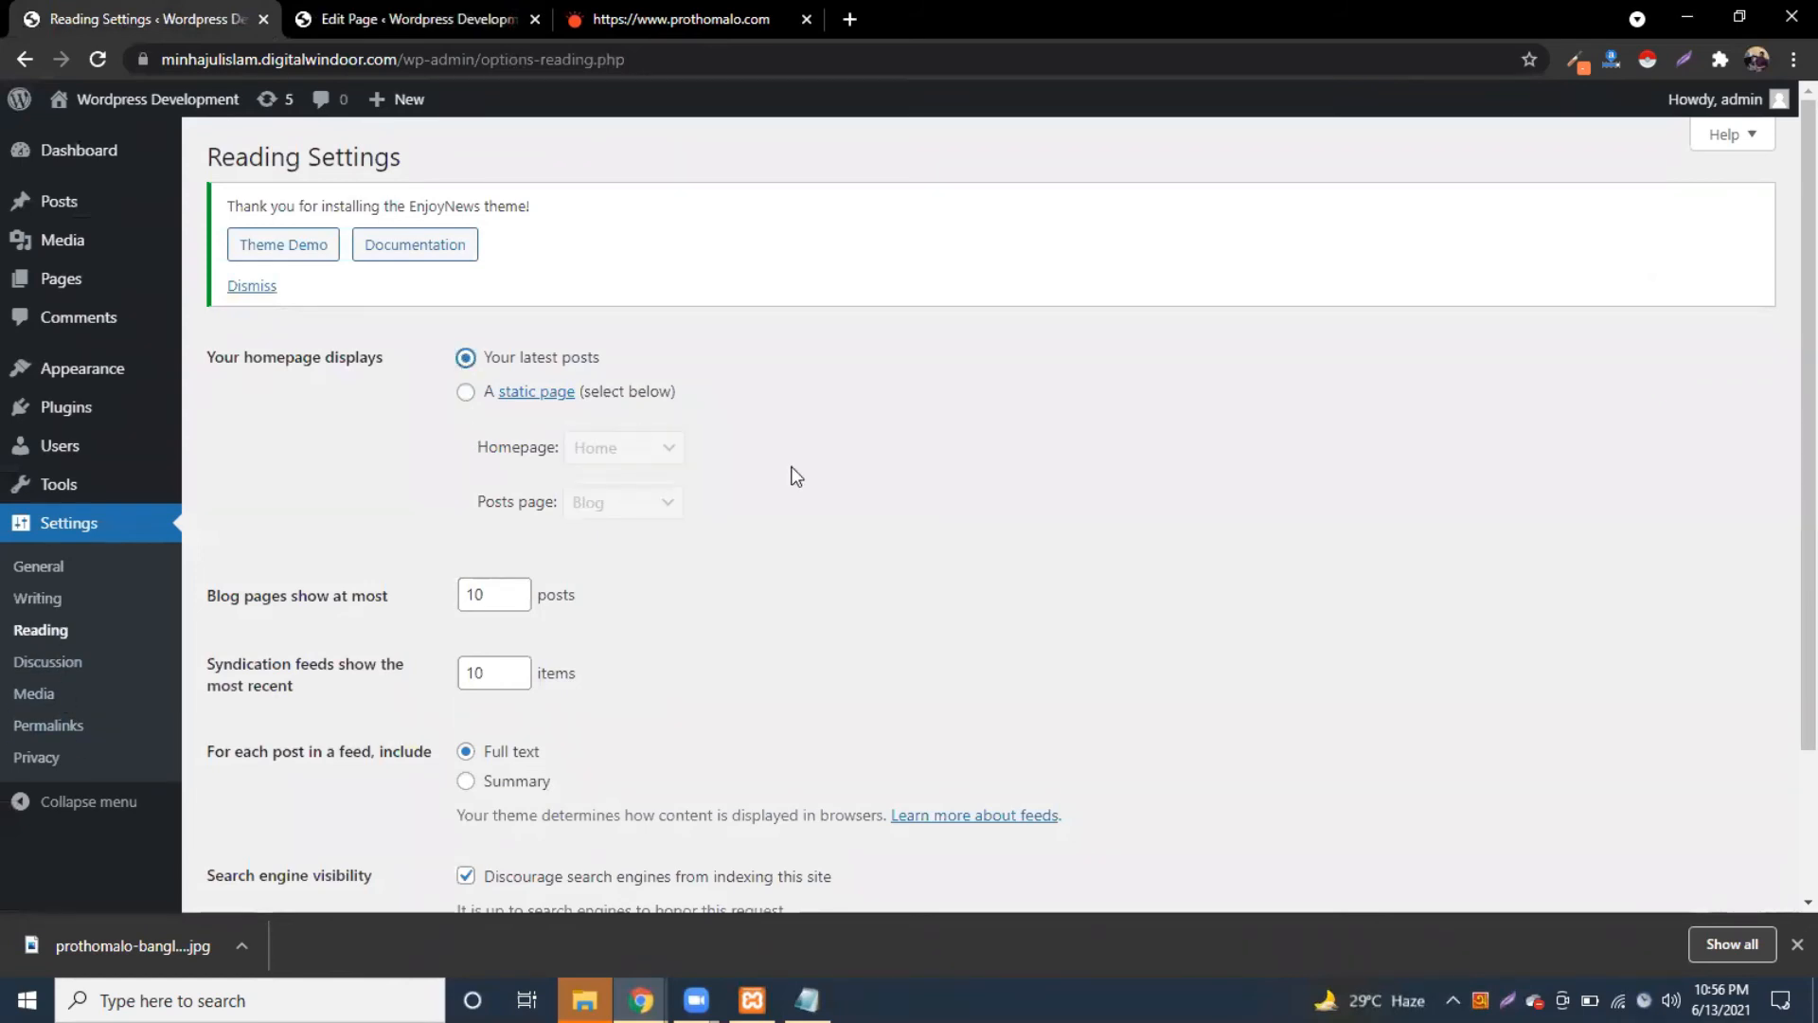
{"action": "scroll", "coordinate": [791, 474], "scroll_direction": "down", "scroll_amount": 2}
{"action": "left_click", "coordinate": [264, 798]}
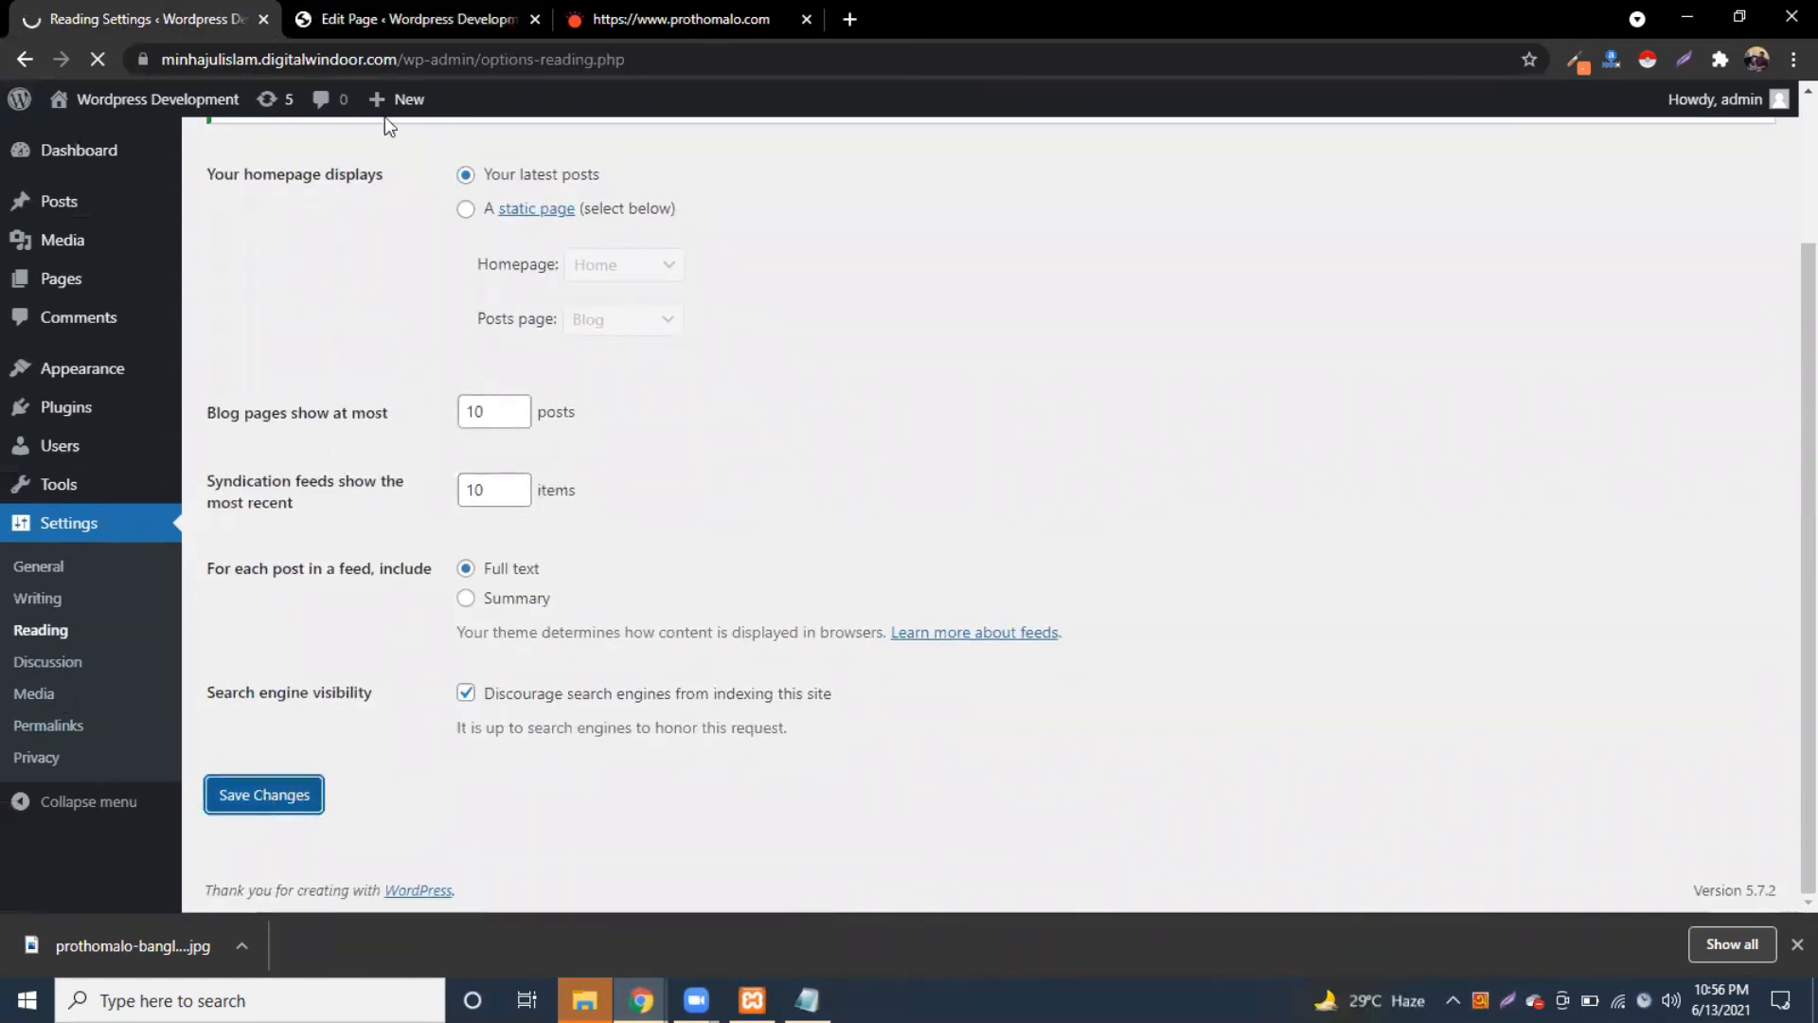
Step: Reload the Home page editor, go to the Pages list, and open the live site
{"action": "left_click", "coordinate": [350, 21]}
{"action": "left_click", "coordinate": [95, 61]}
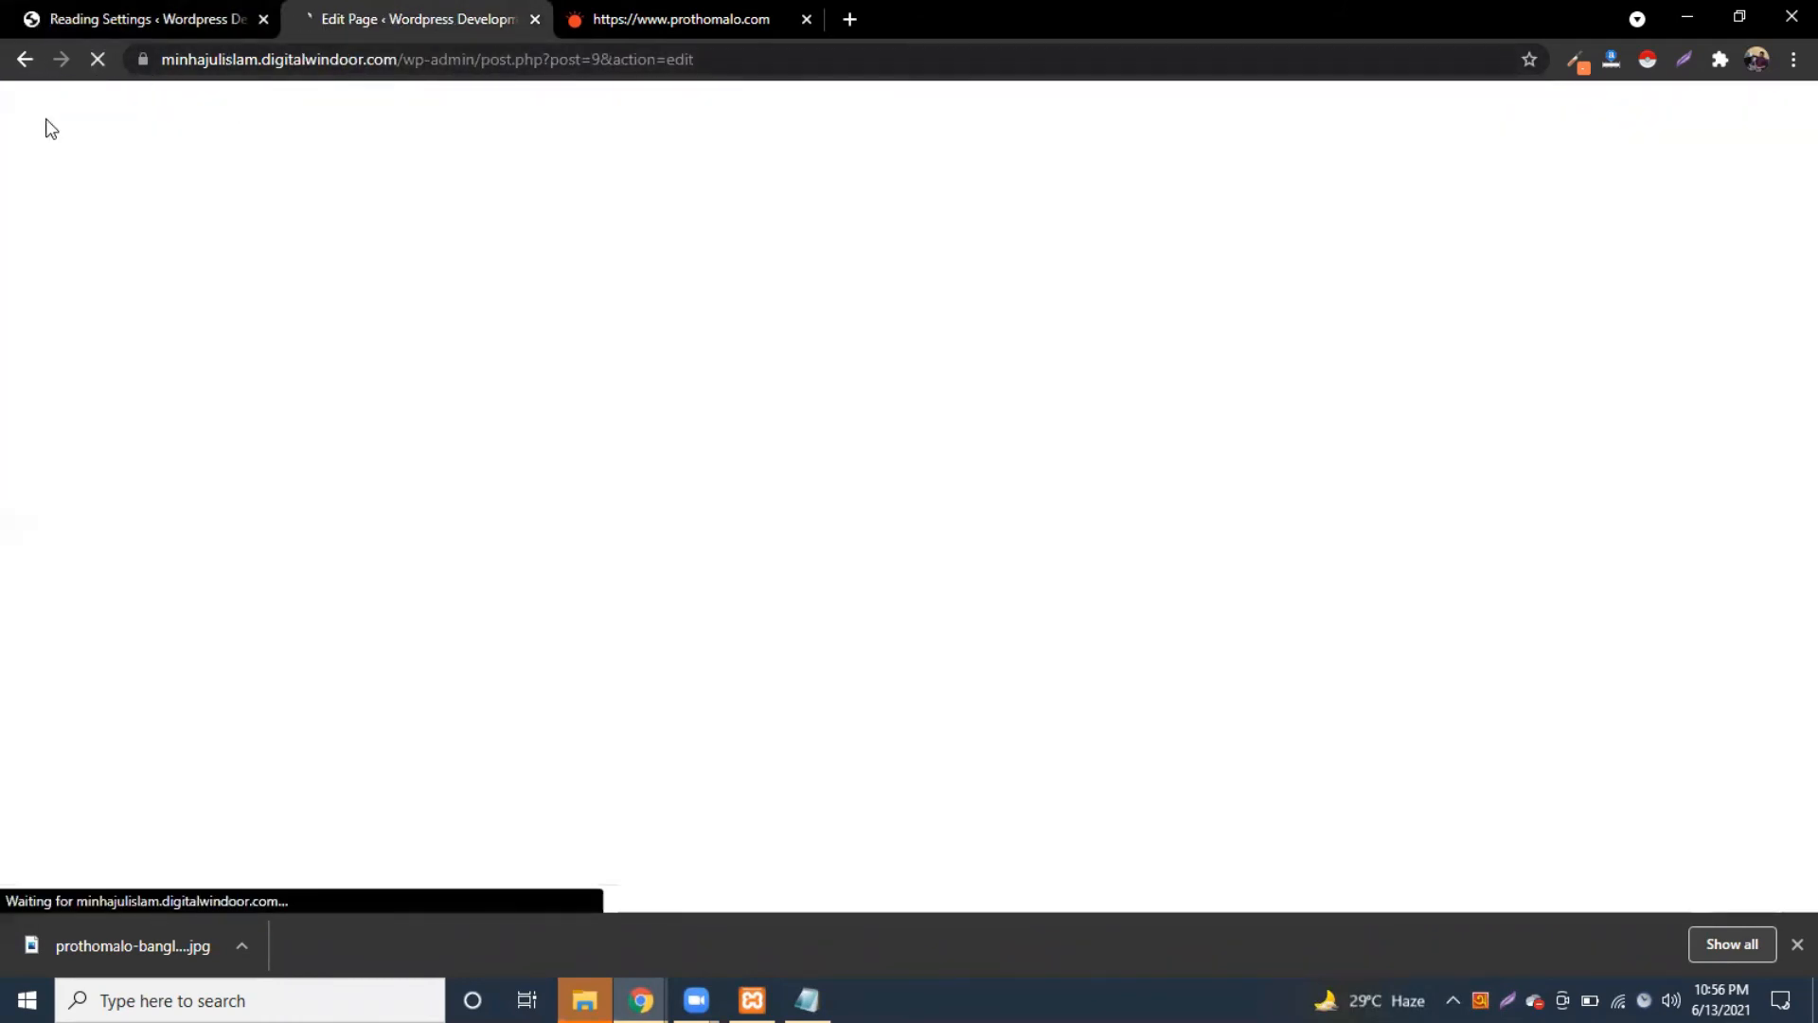
{"action": "left_click", "coordinate": [33, 113]}
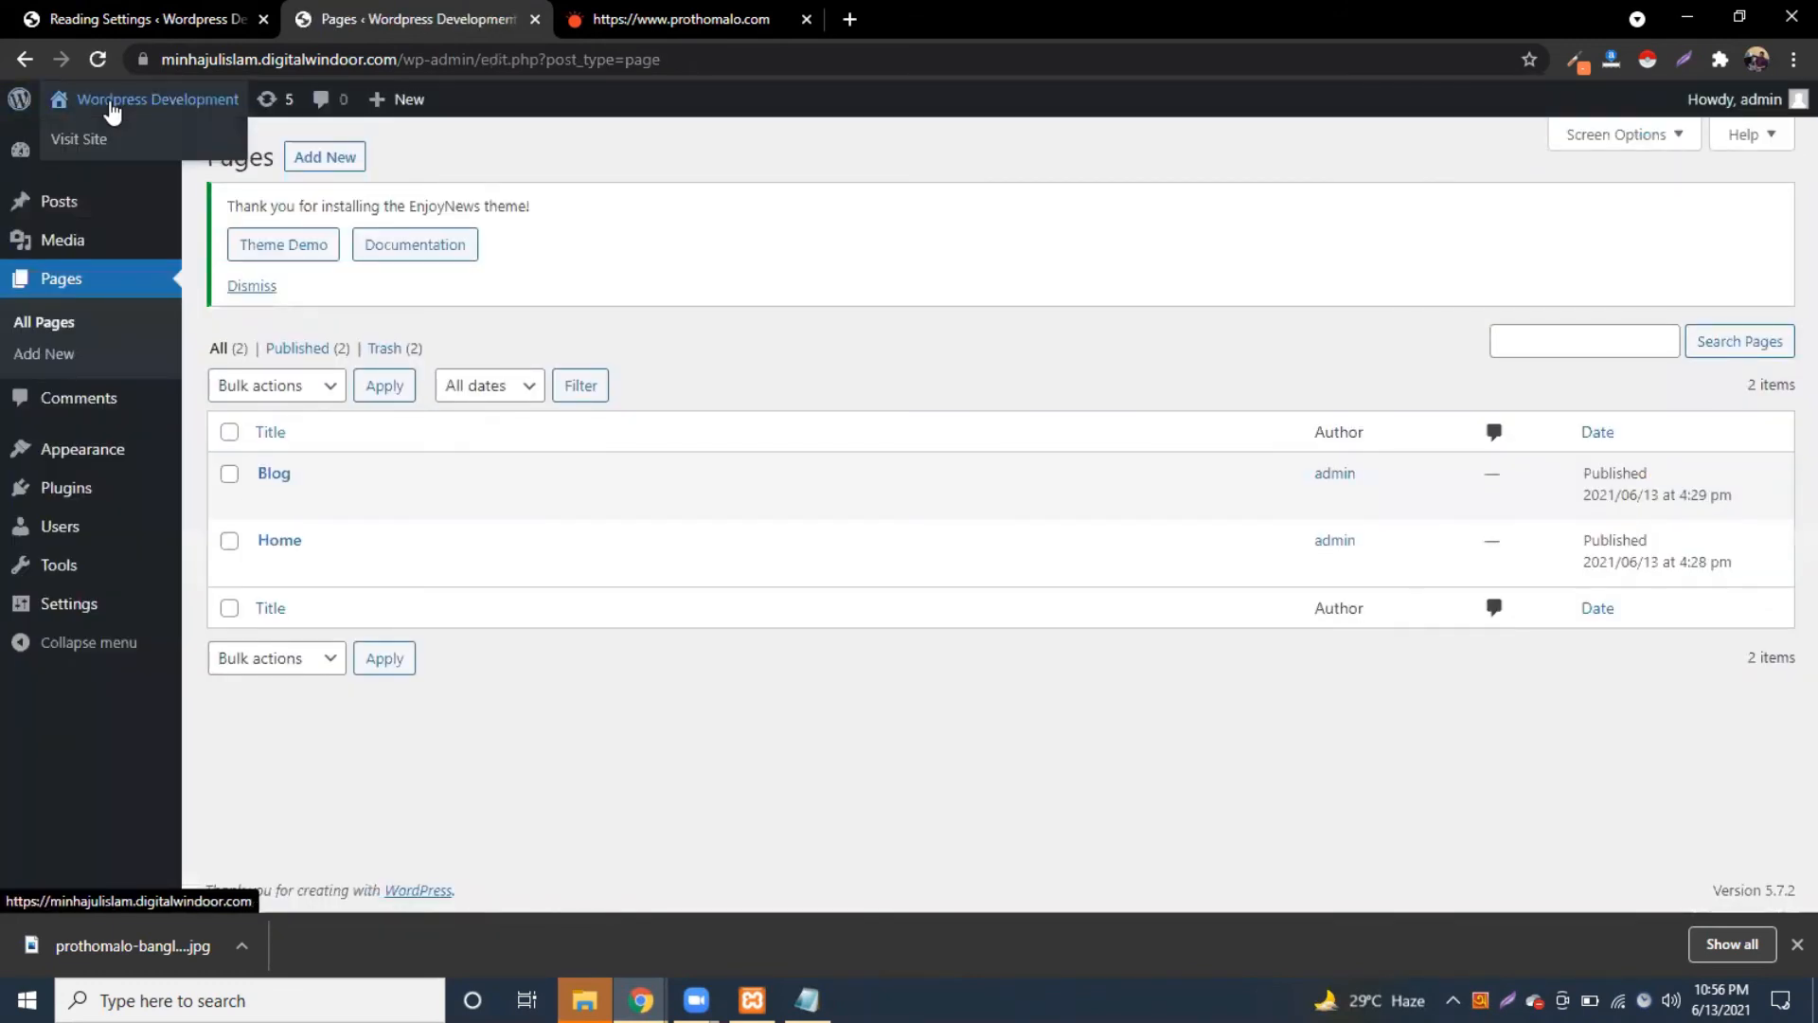
{"action": "left_click", "coordinate": [109, 109]}
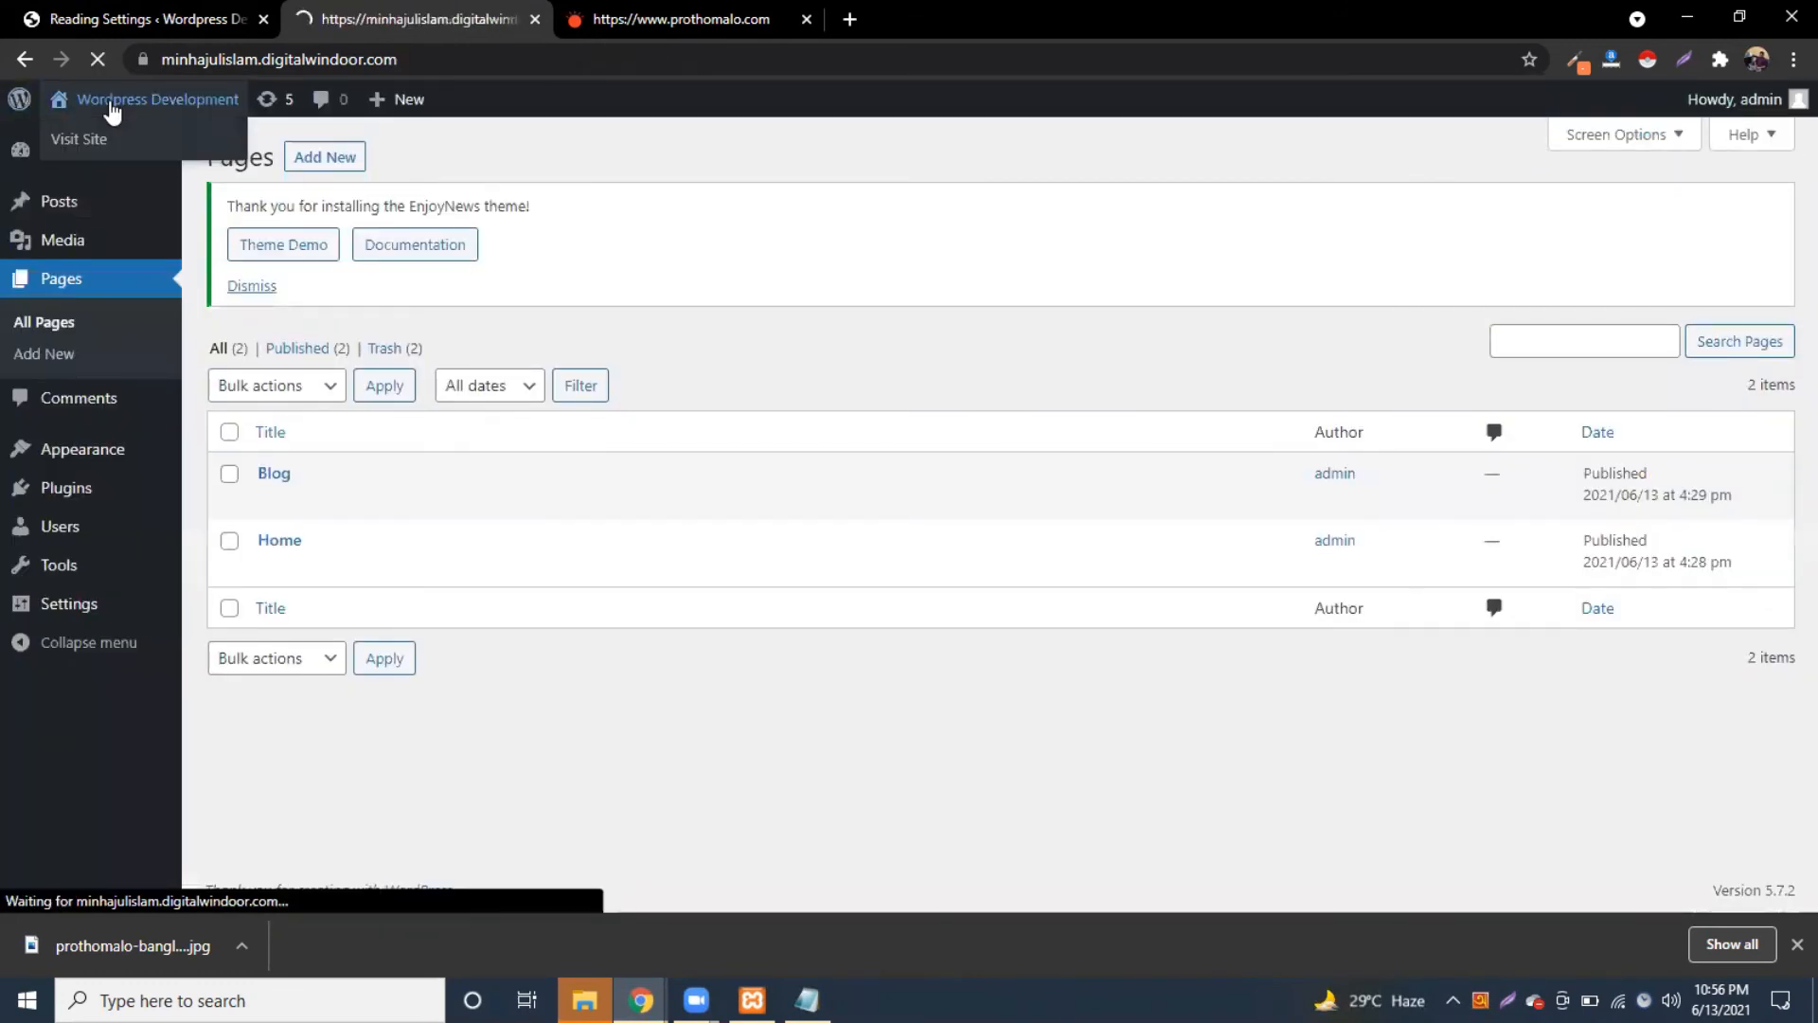
Step: Reload the live homepage to review the latest-posts layout
{"action": "scroll", "coordinate": [862, 723], "scroll_direction": "down", "scroll_amount": 3}
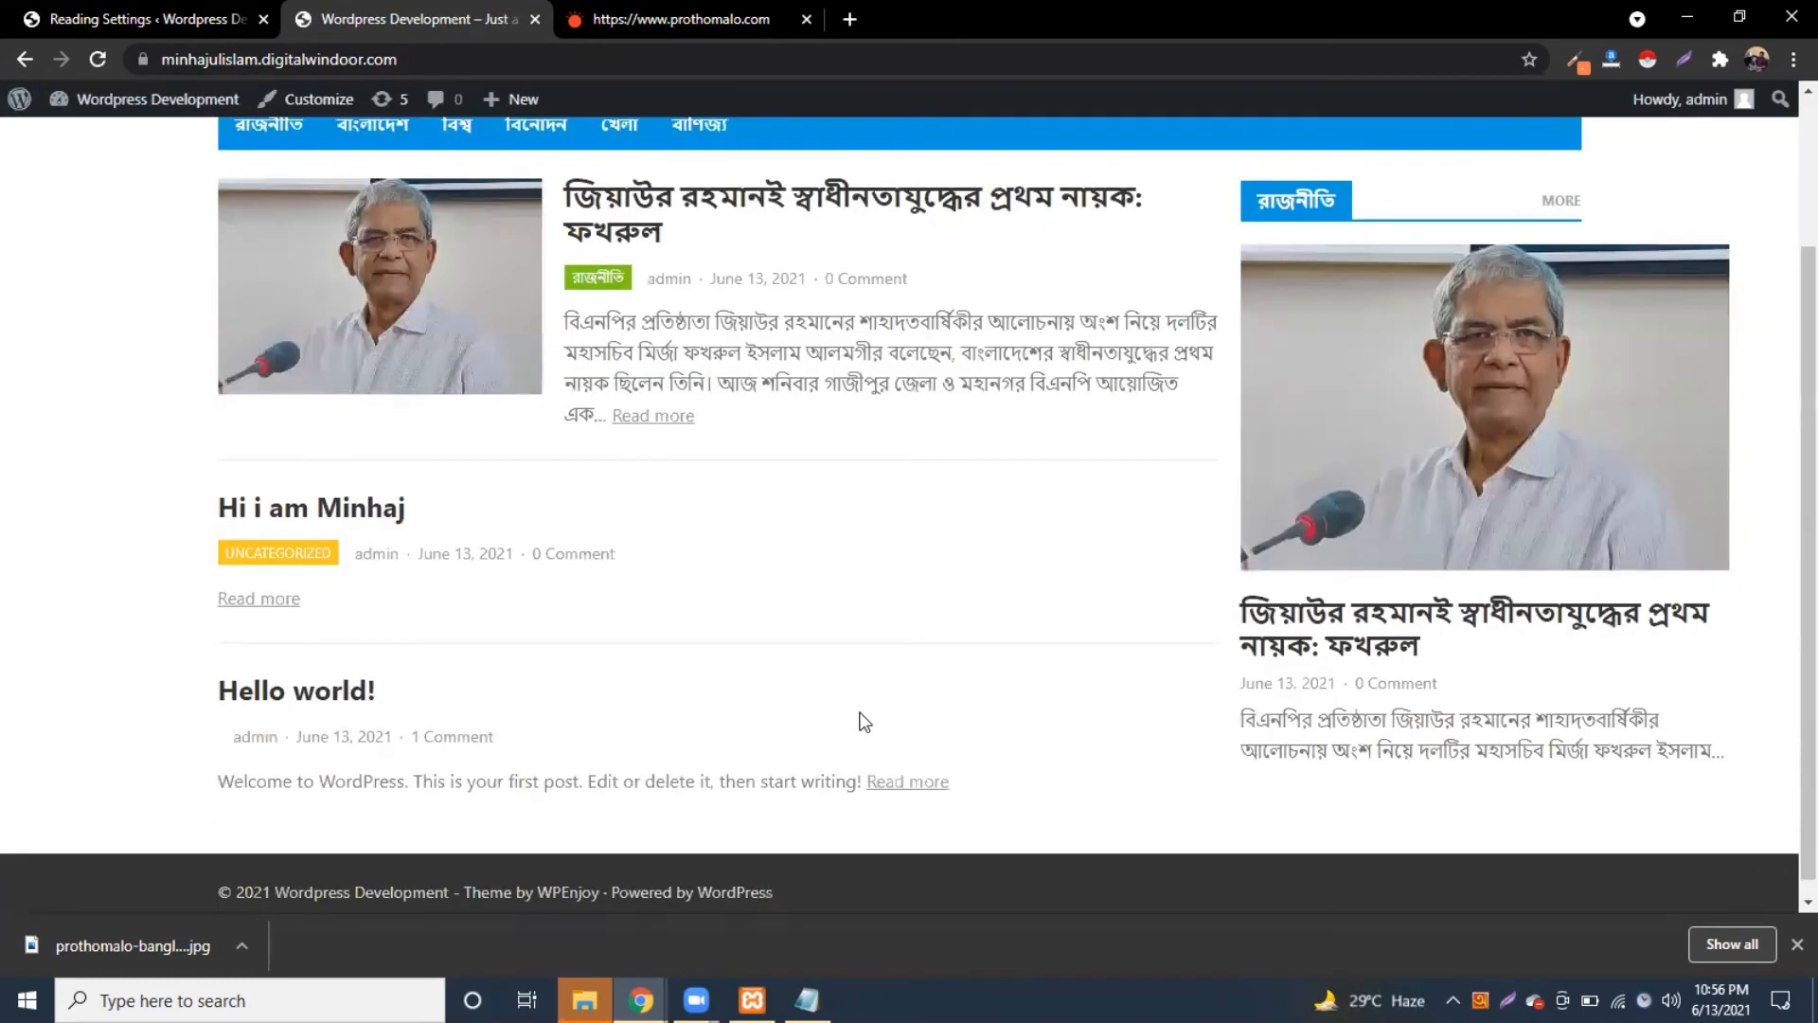
{"action": "scroll", "coordinate": [862, 722], "scroll_direction": "up", "scroll_amount": 2}
{"action": "left_click", "coordinate": [338, 217]}
{"action": "left_click", "coordinate": [316, 227]}
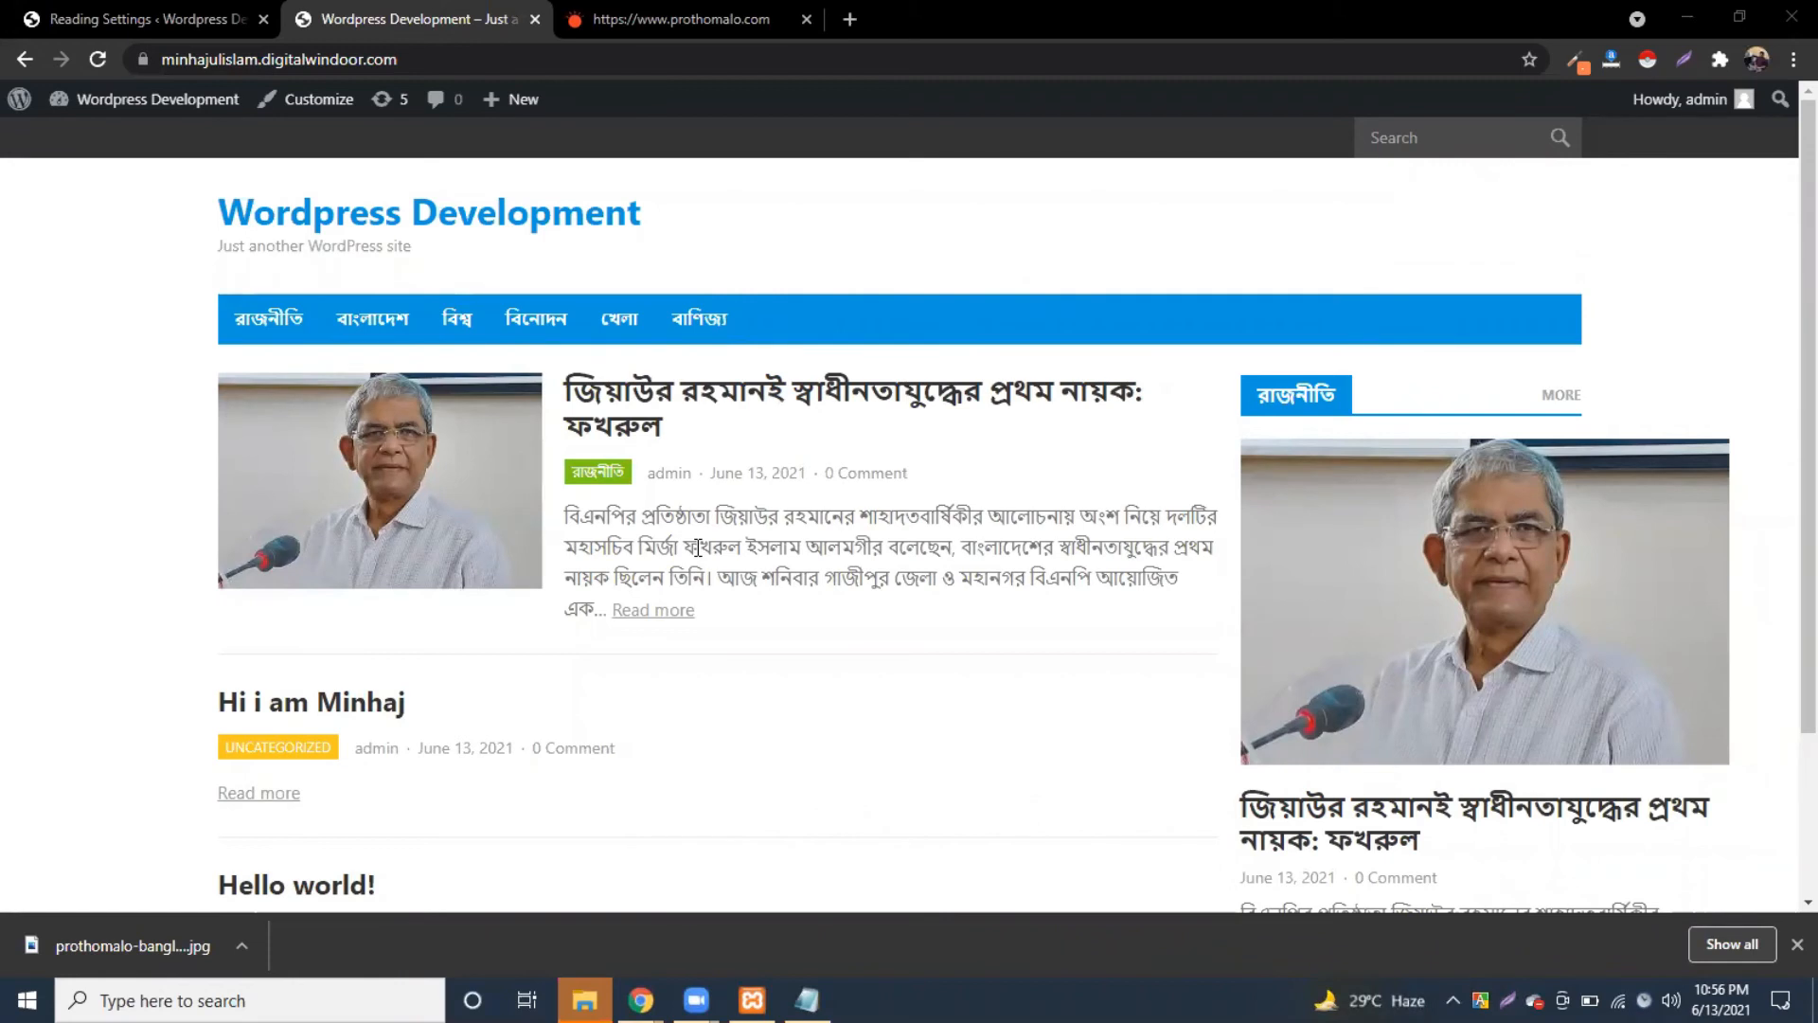
{"action": "left_click", "coordinate": [140, 3]}
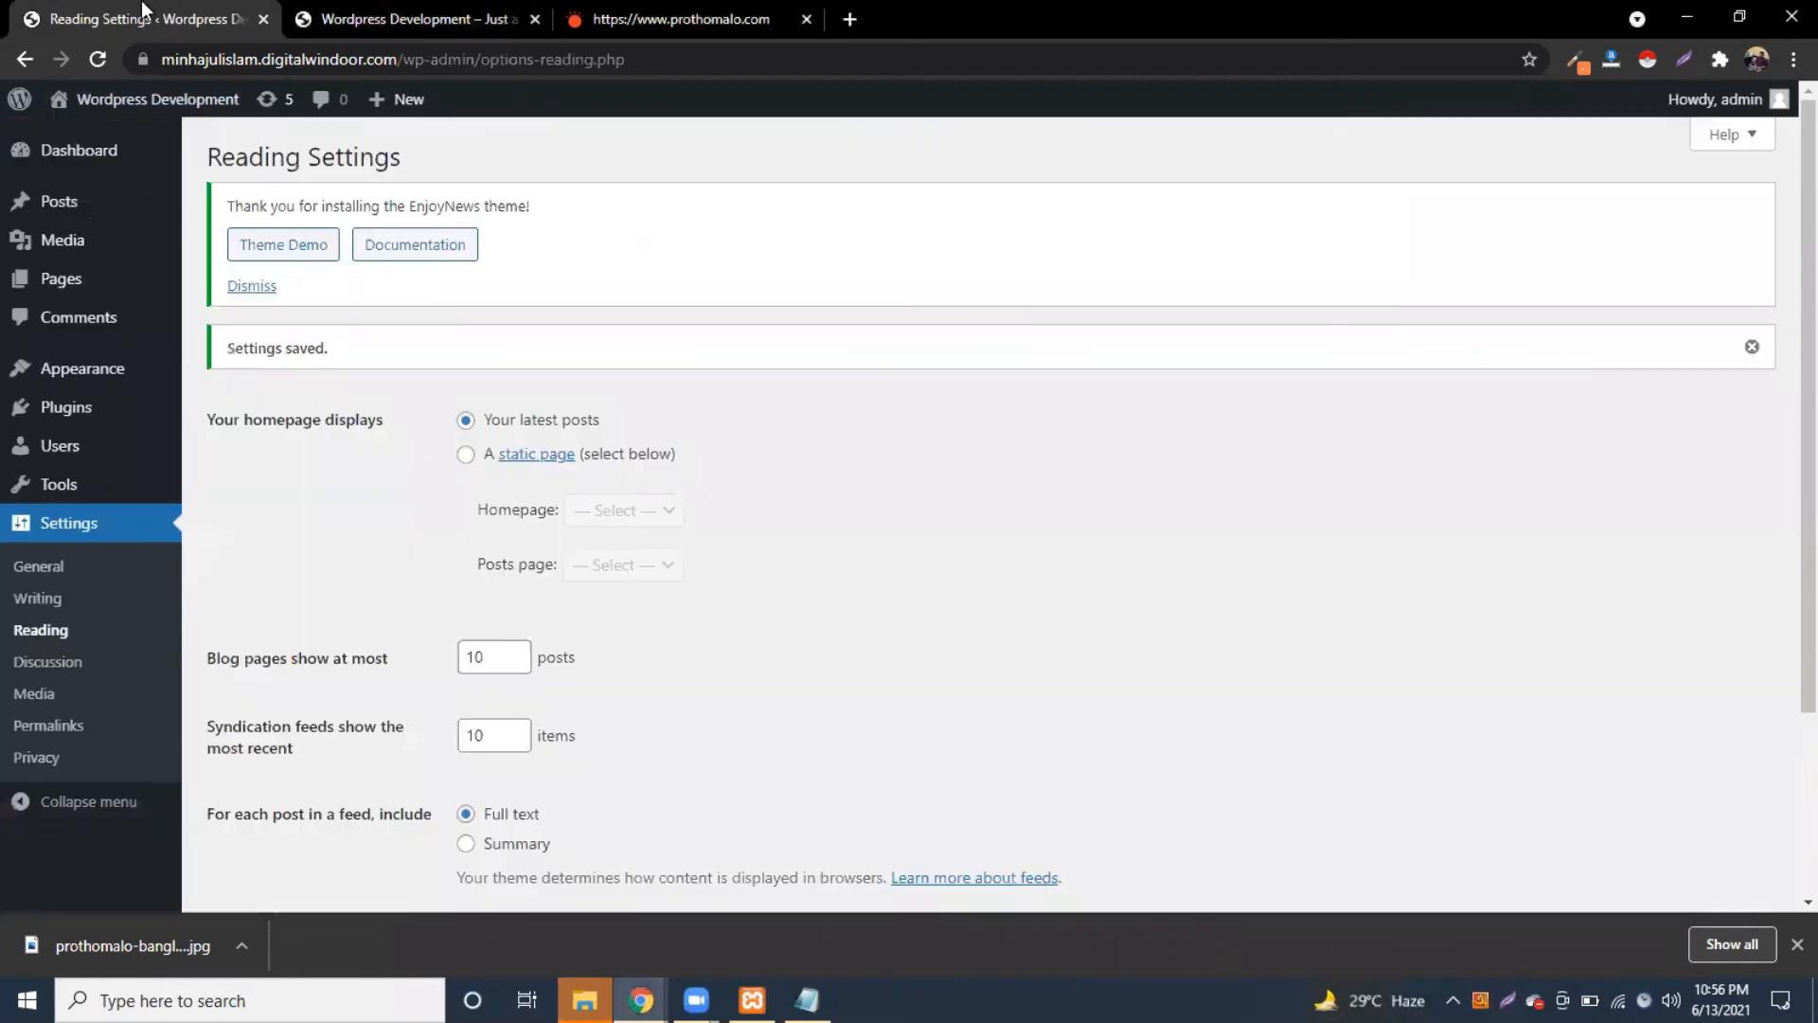
Step: Choose 'A static page' with Home as homepage and Blog as posts page, then save
{"action": "left_click", "coordinate": [464, 455]}
{"action": "left_click", "coordinate": [636, 519]}
{"action": "left_click", "coordinate": [606, 568]}
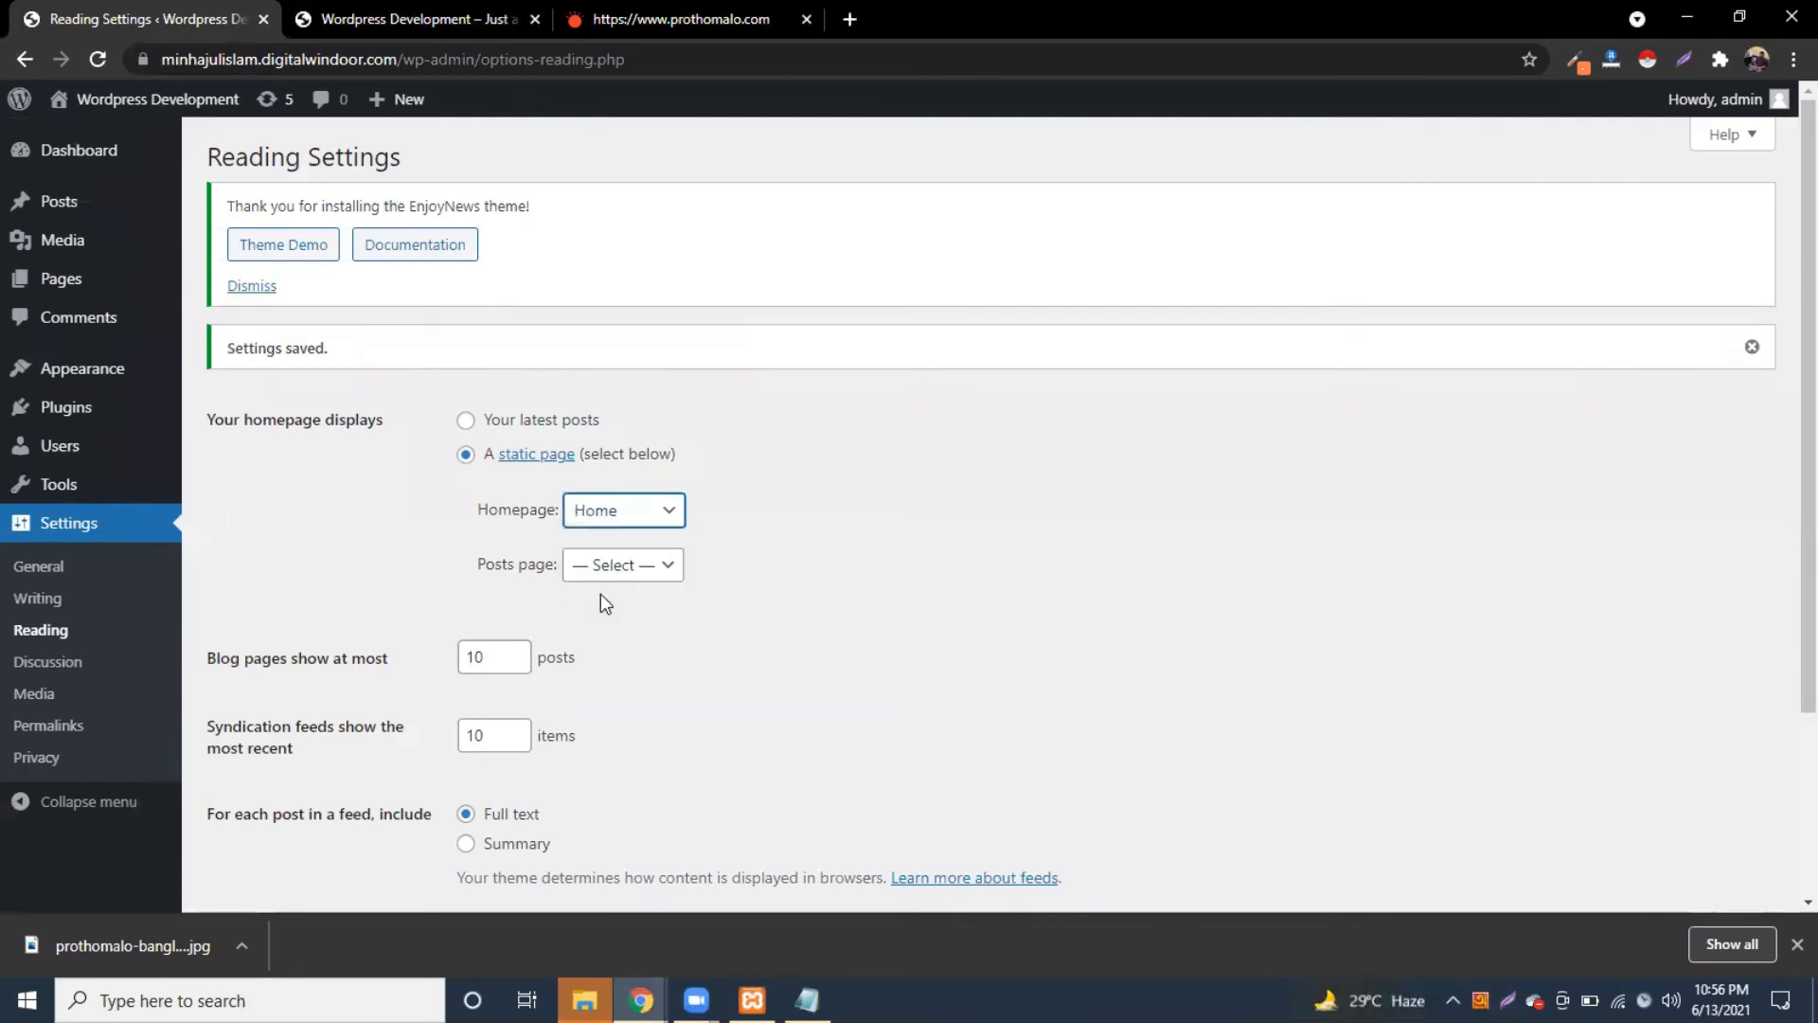
{"action": "left_click", "coordinate": [611, 566]}
{"action": "left_click", "coordinate": [607, 615]}
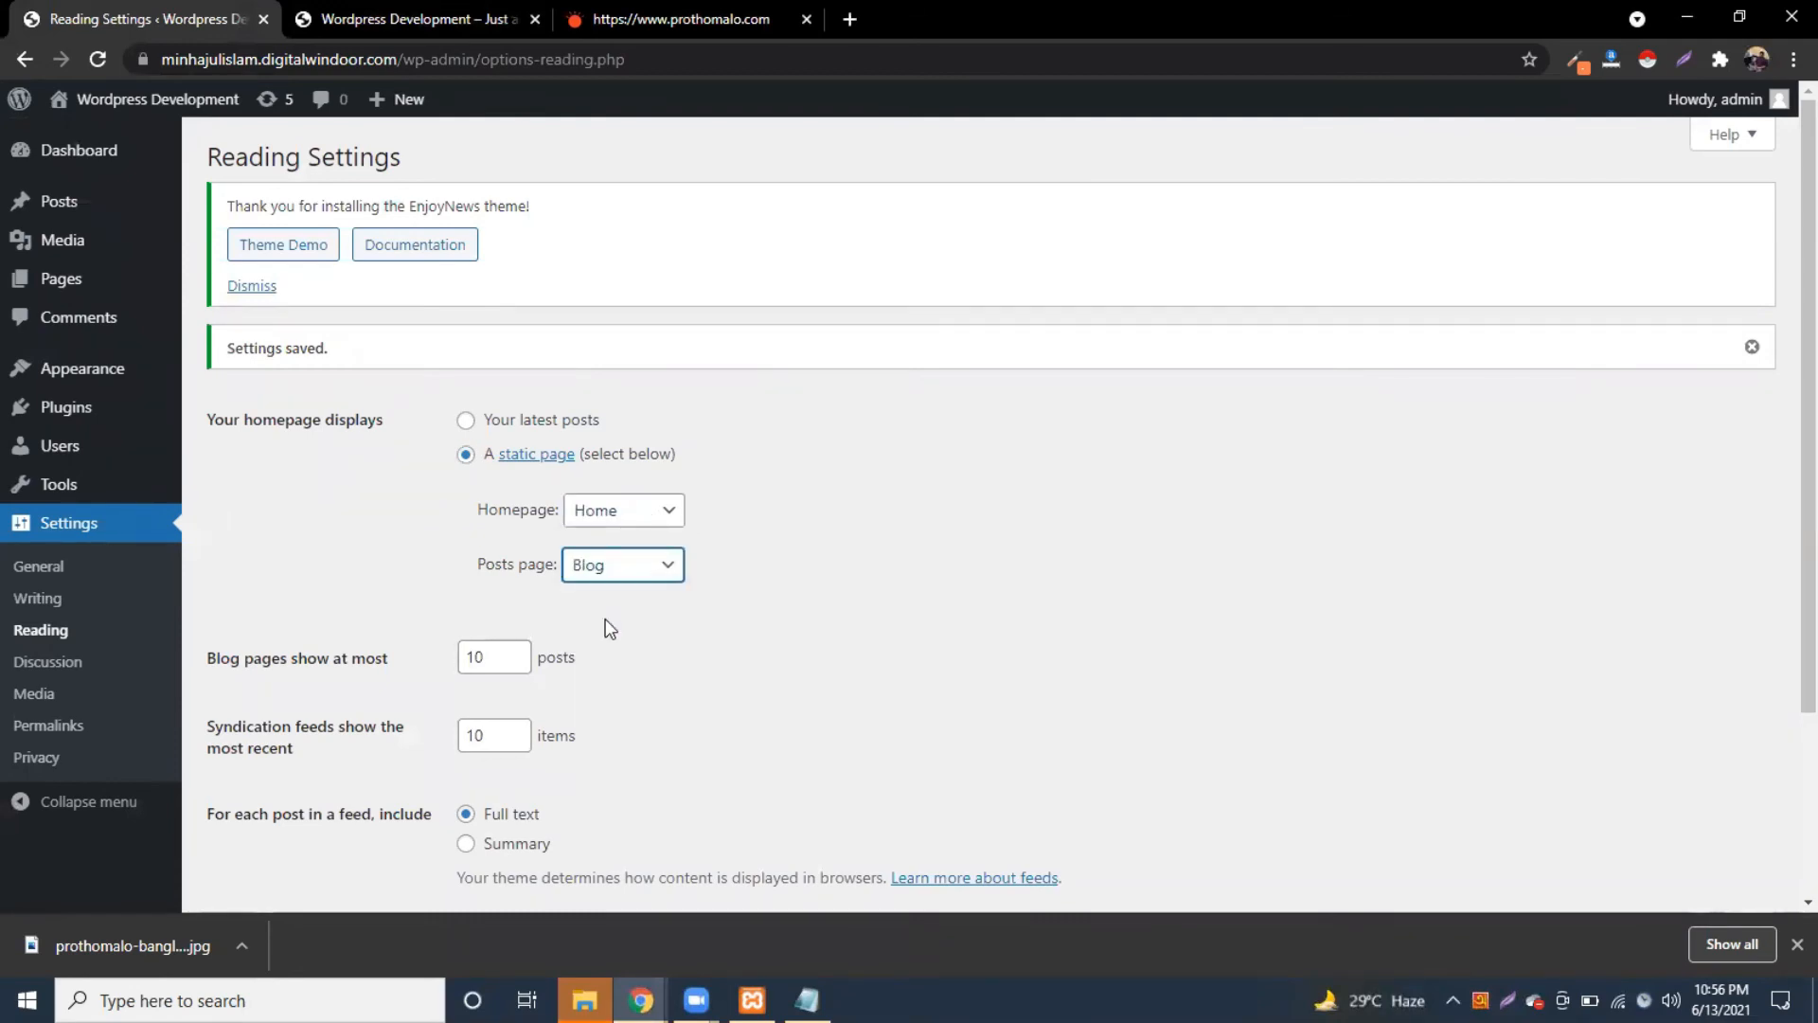
{"action": "scroll", "coordinate": [587, 762], "scroll_direction": "down", "scroll_amount": 3}
{"action": "left_click", "coordinate": [274, 798]}
Step: Open the EnjoyNews documentation and find the Setup Featured Slider on homepage section
{"action": "left_click", "coordinate": [457, 247]}
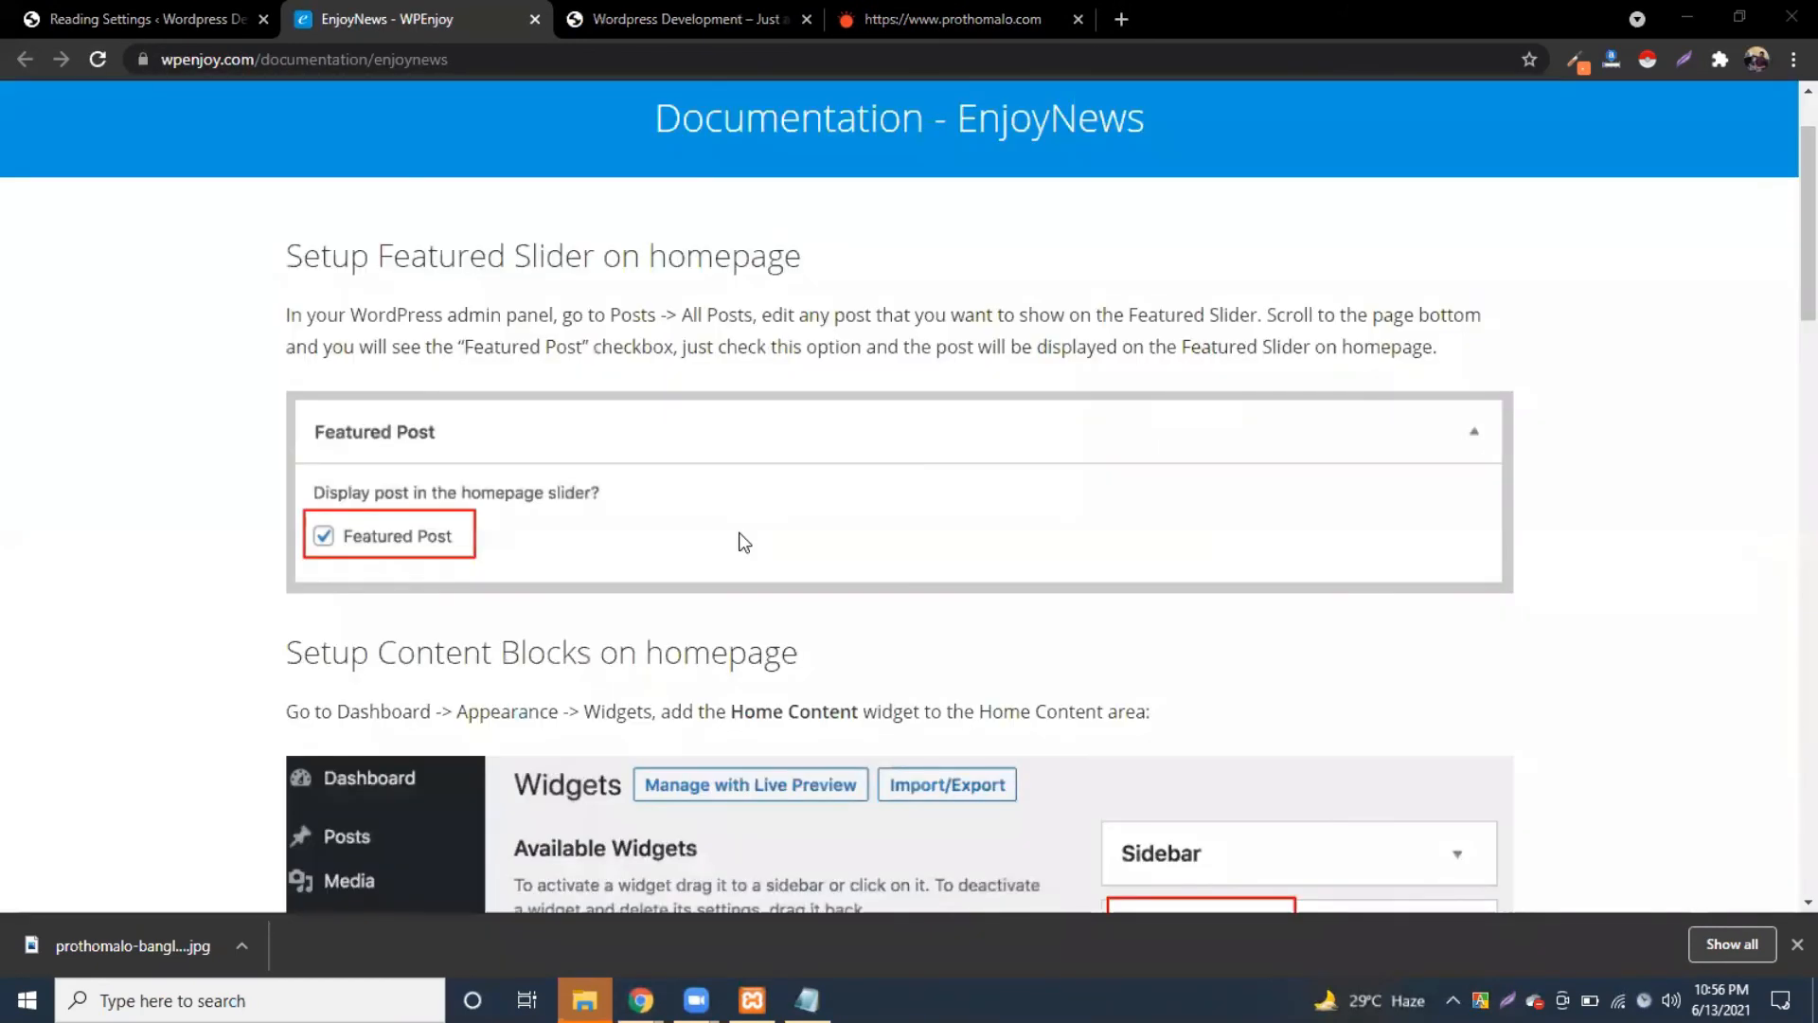
{"action": "scroll", "coordinate": [744, 542], "scroll_direction": "down", "scroll_amount": 4}
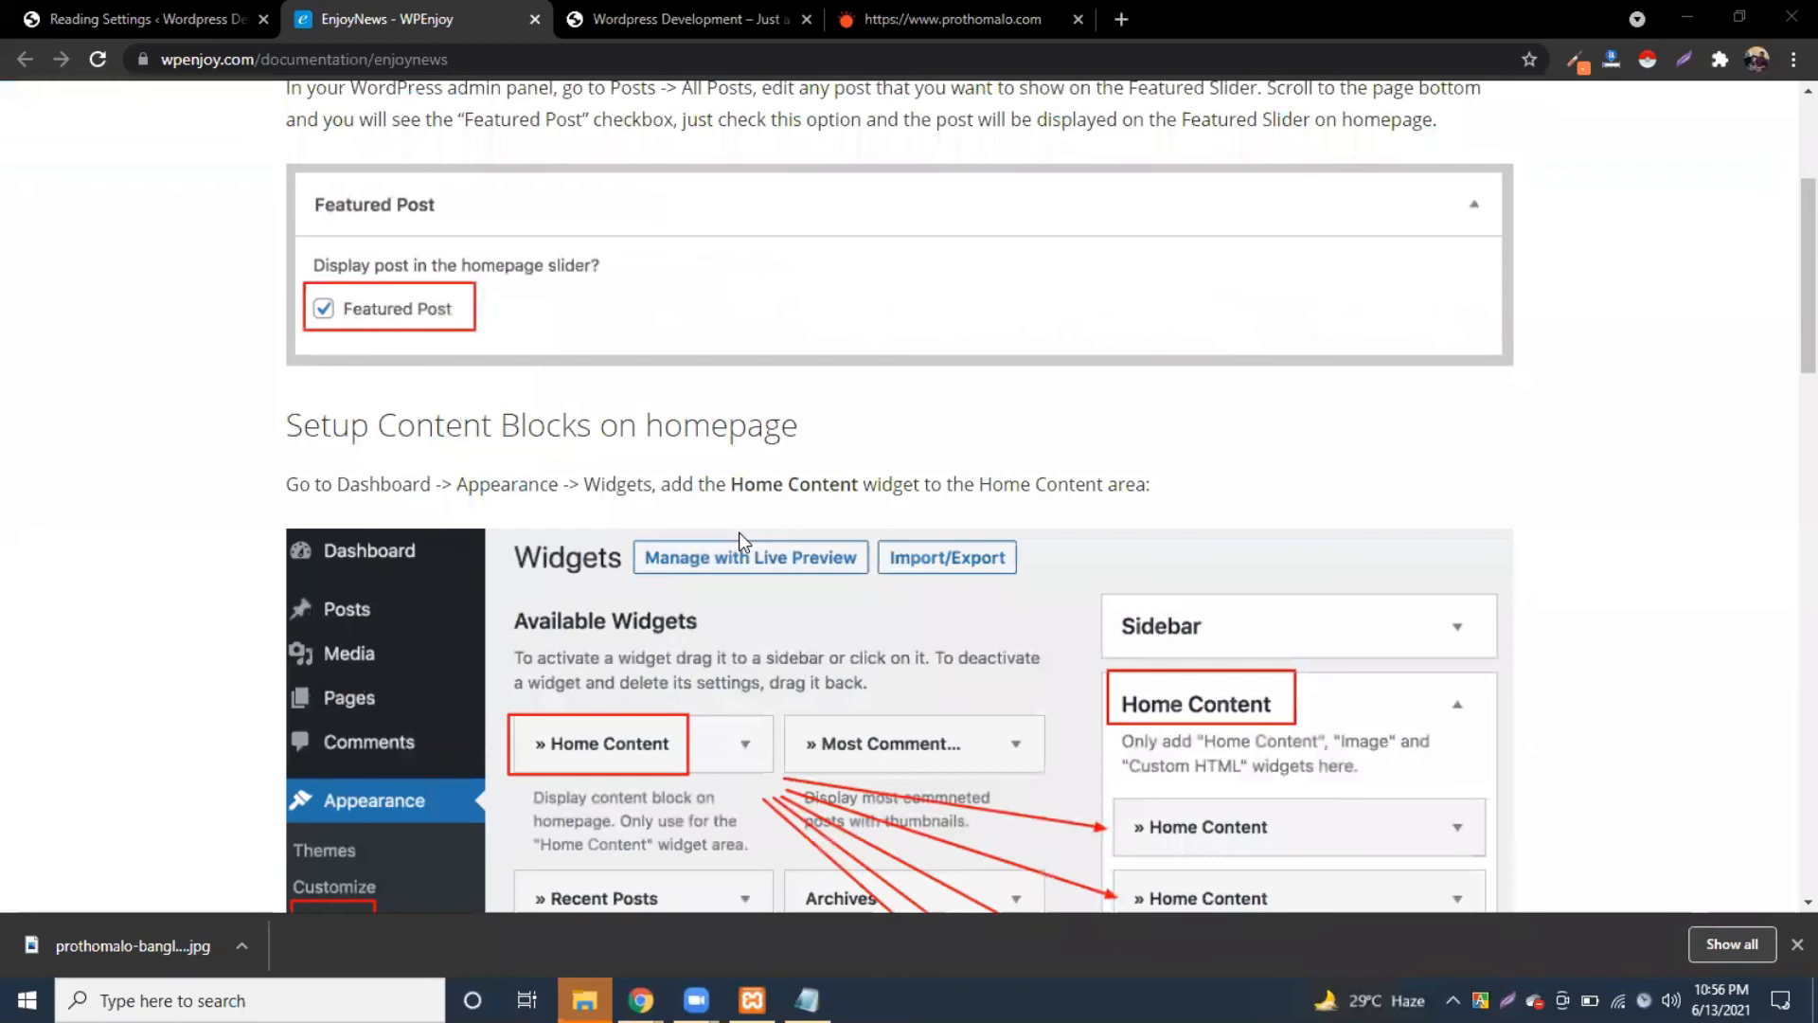
{"action": "scroll", "coordinate": [744, 542], "scroll_direction": "up", "scroll_amount": 4}
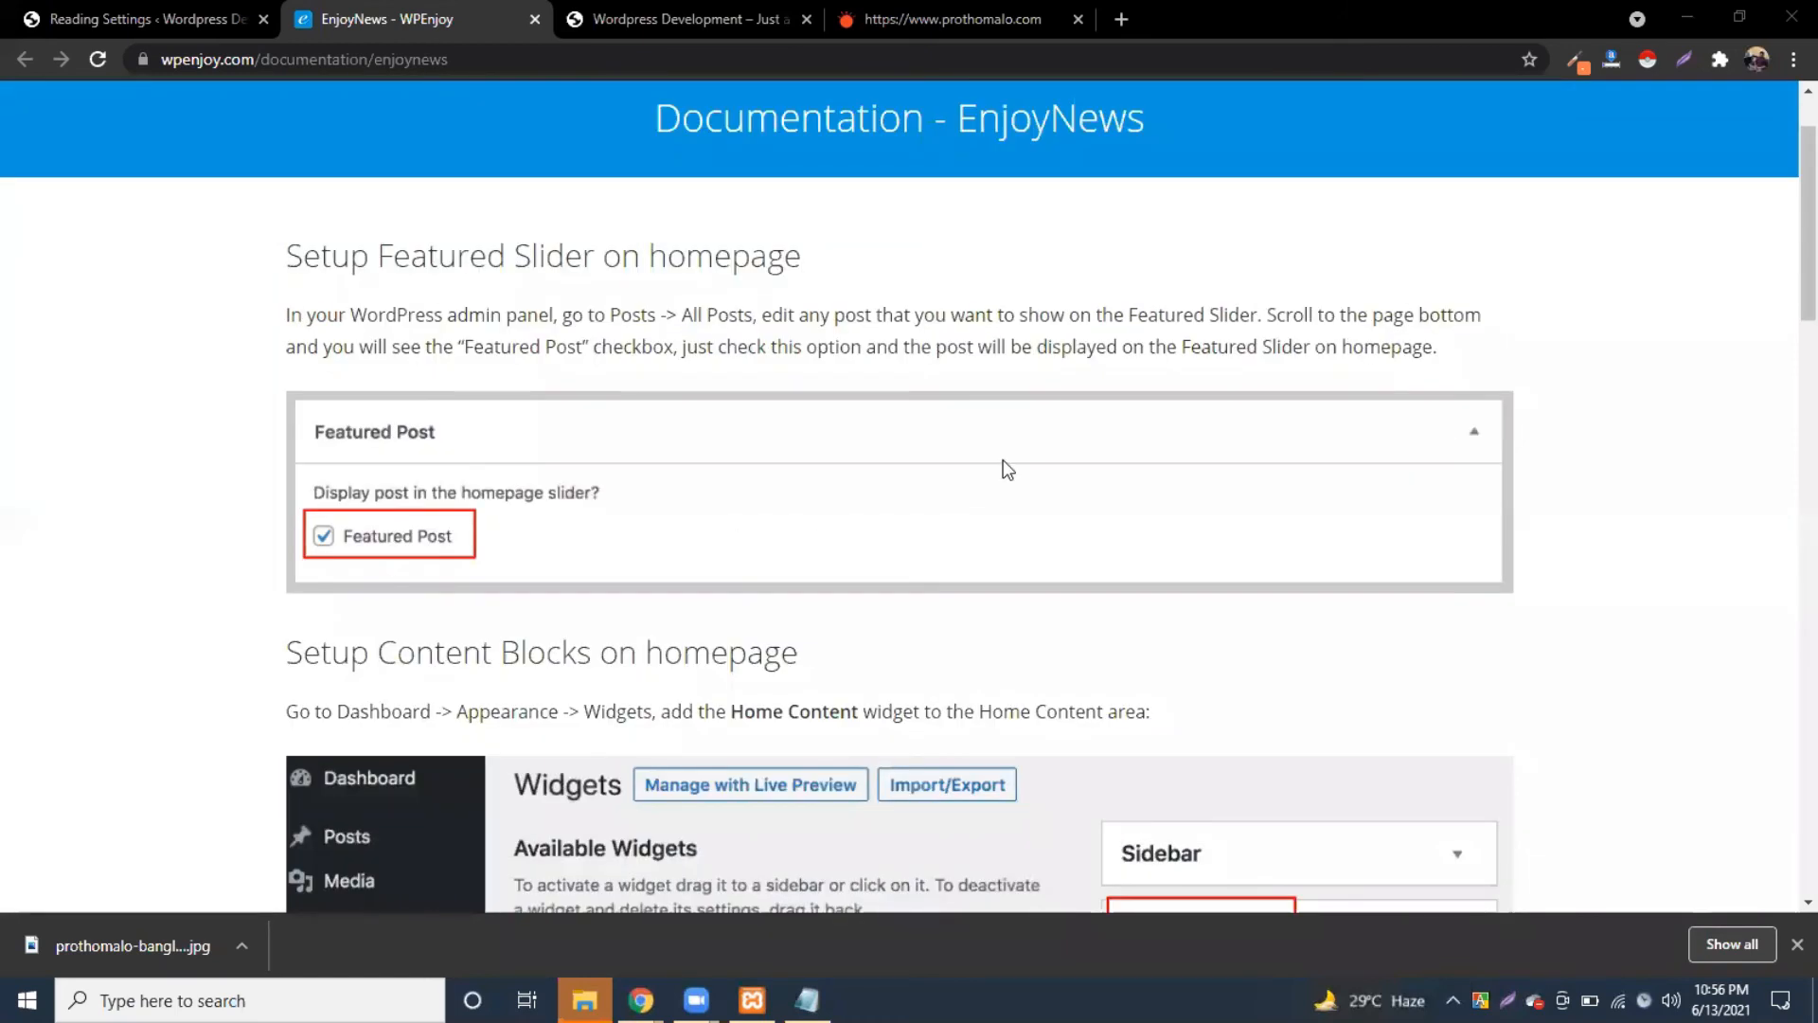
{"action": "scroll", "coordinate": [810, 696], "scroll_direction": "down", "scroll_amount": 1}
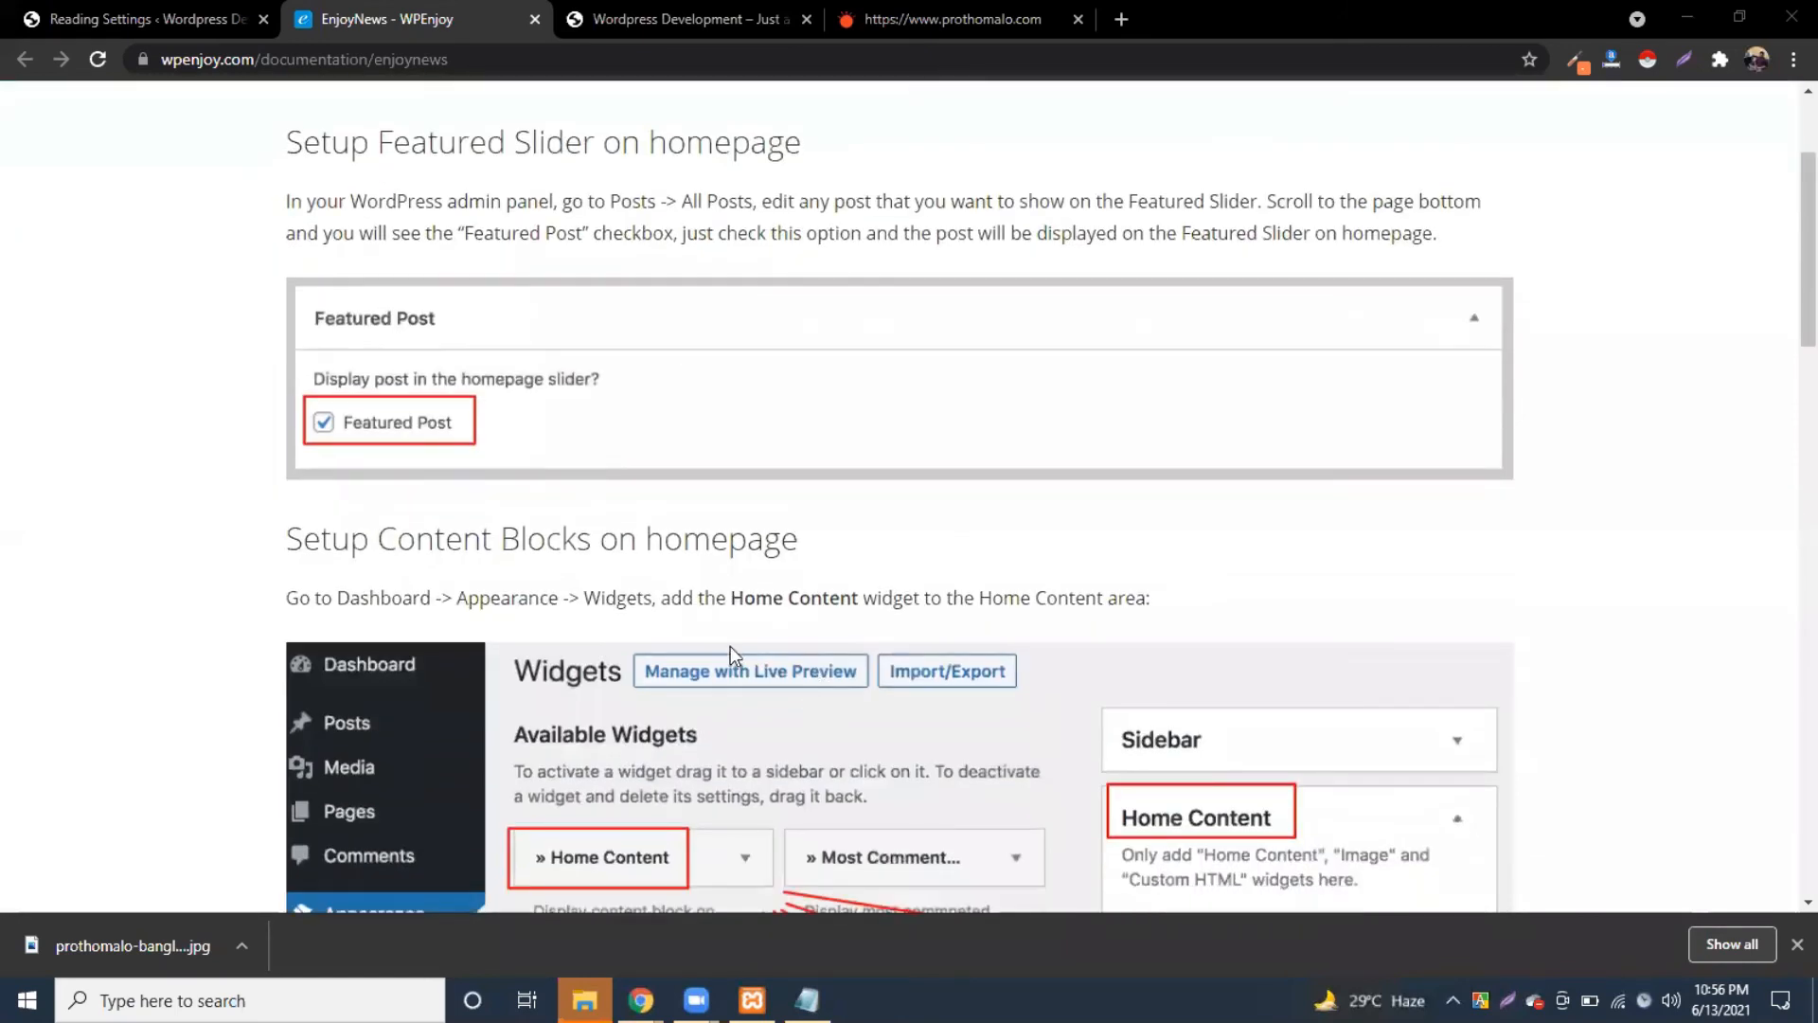
{"action": "scroll", "coordinate": [646, 510], "scroll_direction": "down", "scroll_amount": 4}
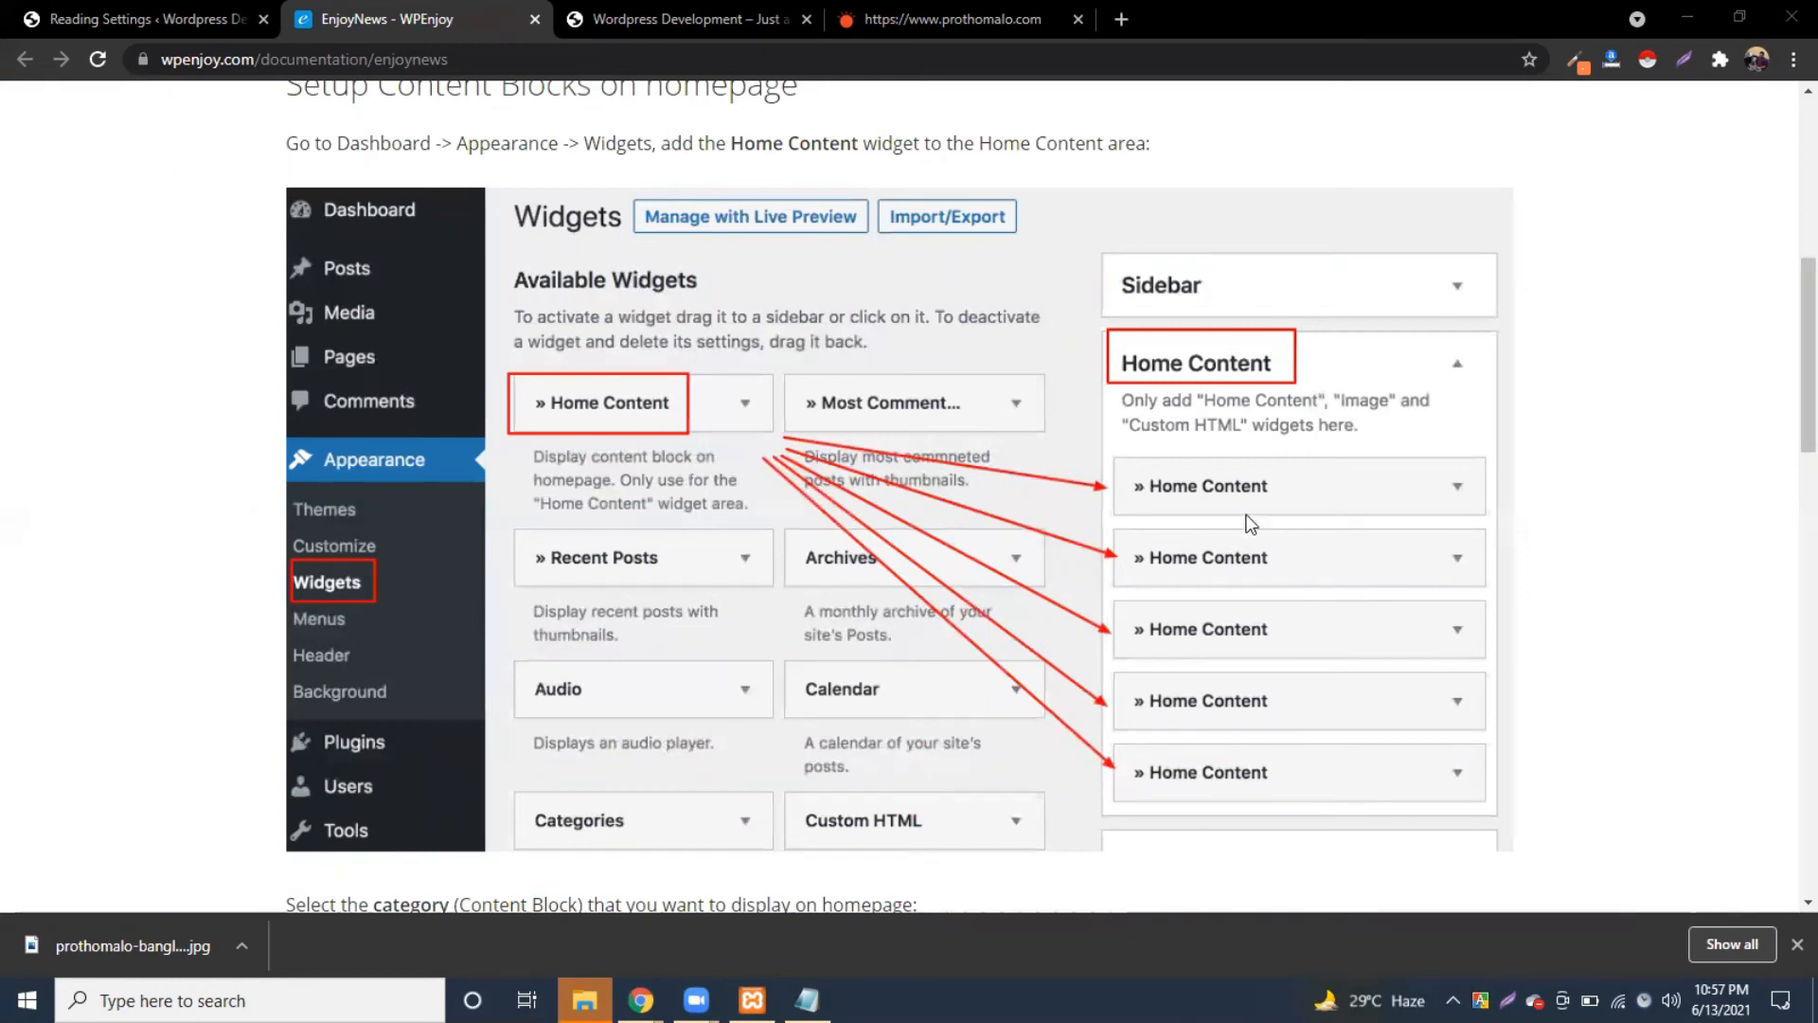
{"action": "scroll", "coordinate": [713, 447], "scroll_direction": "up", "scroll_amount": 1}
{"action": "scroll", "coordinate": [714, 447], "scroll_direction": "up", "scroll_amount": 5}
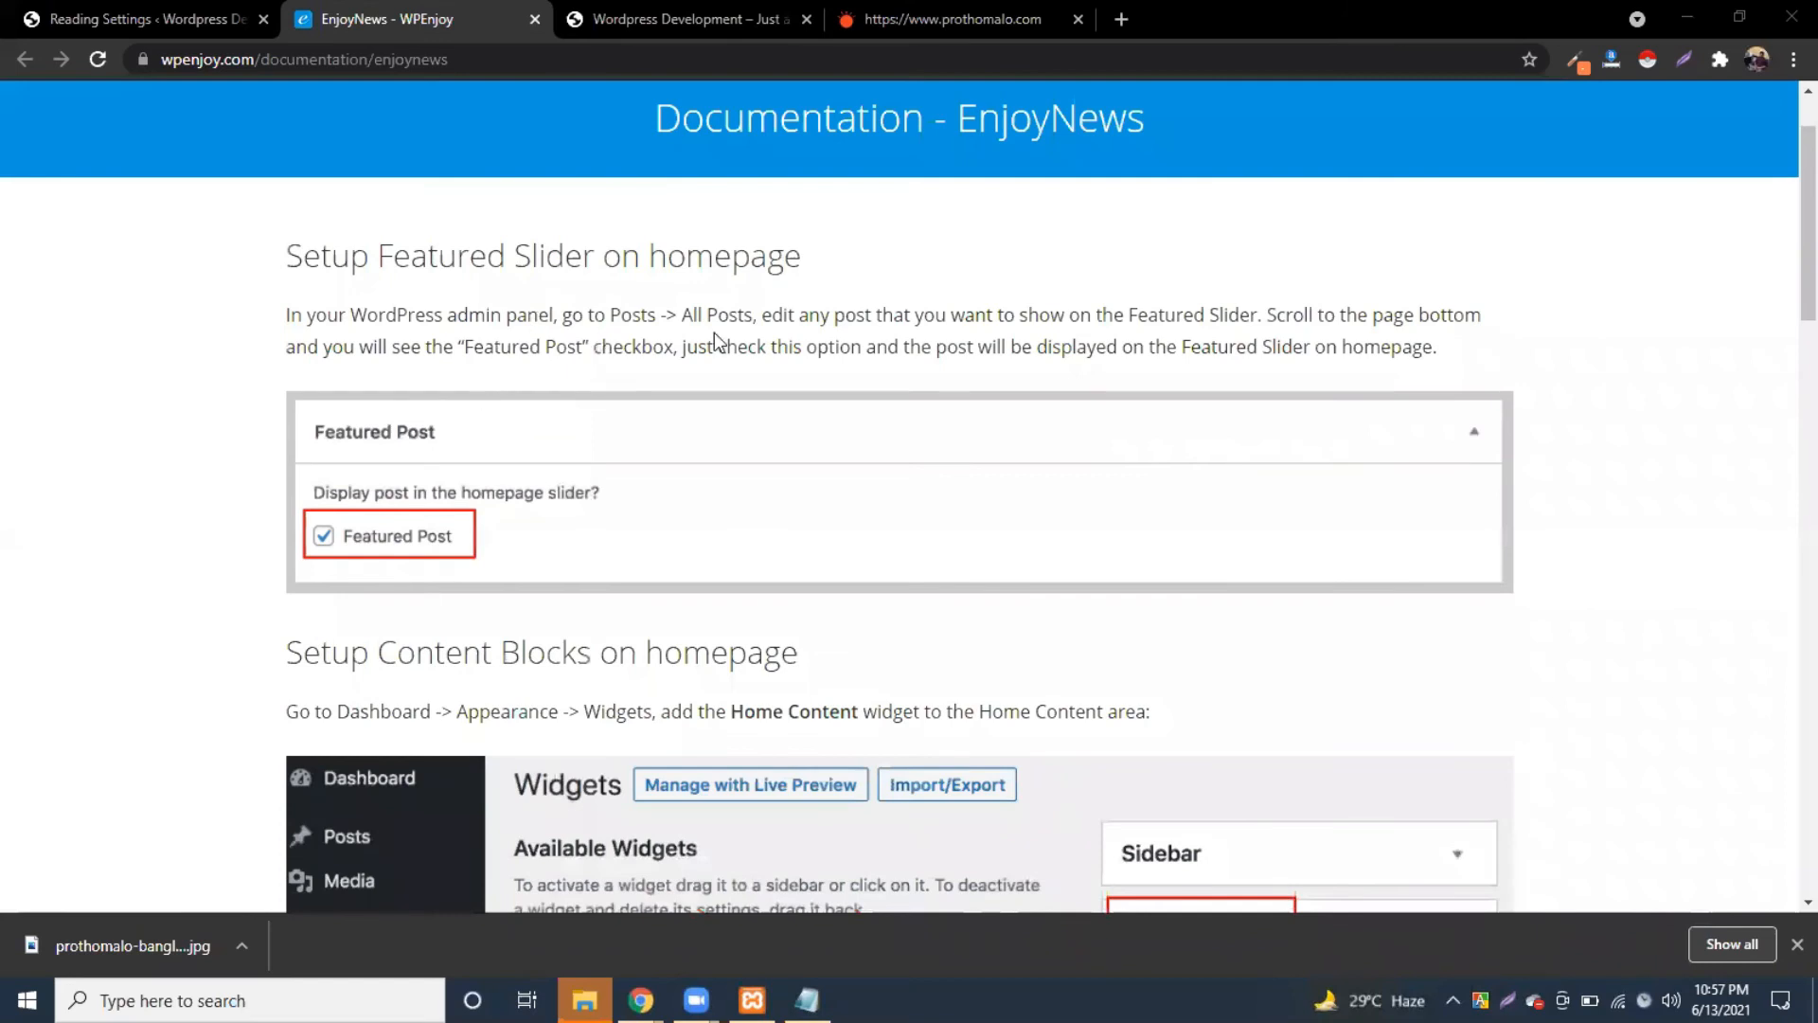
Step: Highlight the instructions on using a post's Featured Post checkbox for the homepage slider
{"action": "left_click_drag", "start_coordinate": [585, 317], "coordinate": [781, 315]}
{"action": "left_click_drag", "start_coordinate": [1114, 315], "coordinate": [1406, 314]}
{"action": "left_click", "coordinate": [1469, 315]}
{"action": "left_click_drag", "start_coordinate": [463, 346], "coordinate": [583, 346]}
{"action": "left_click_drag", "start_coordinate": [631, 347], "coordinate": [736, 349]}
{"action": "left_click_drag", "start_coordinate": [973, 348], "coordinate": [1384, 371]}
{"action": "left_click", "coordinate": [1386, 371]}
{"action": "left_click_drag", "start_coordinate": [1201, 349], "coordinate": [1403, 349]}
{"action": "left_click", "coordinate": [1399, 347]}
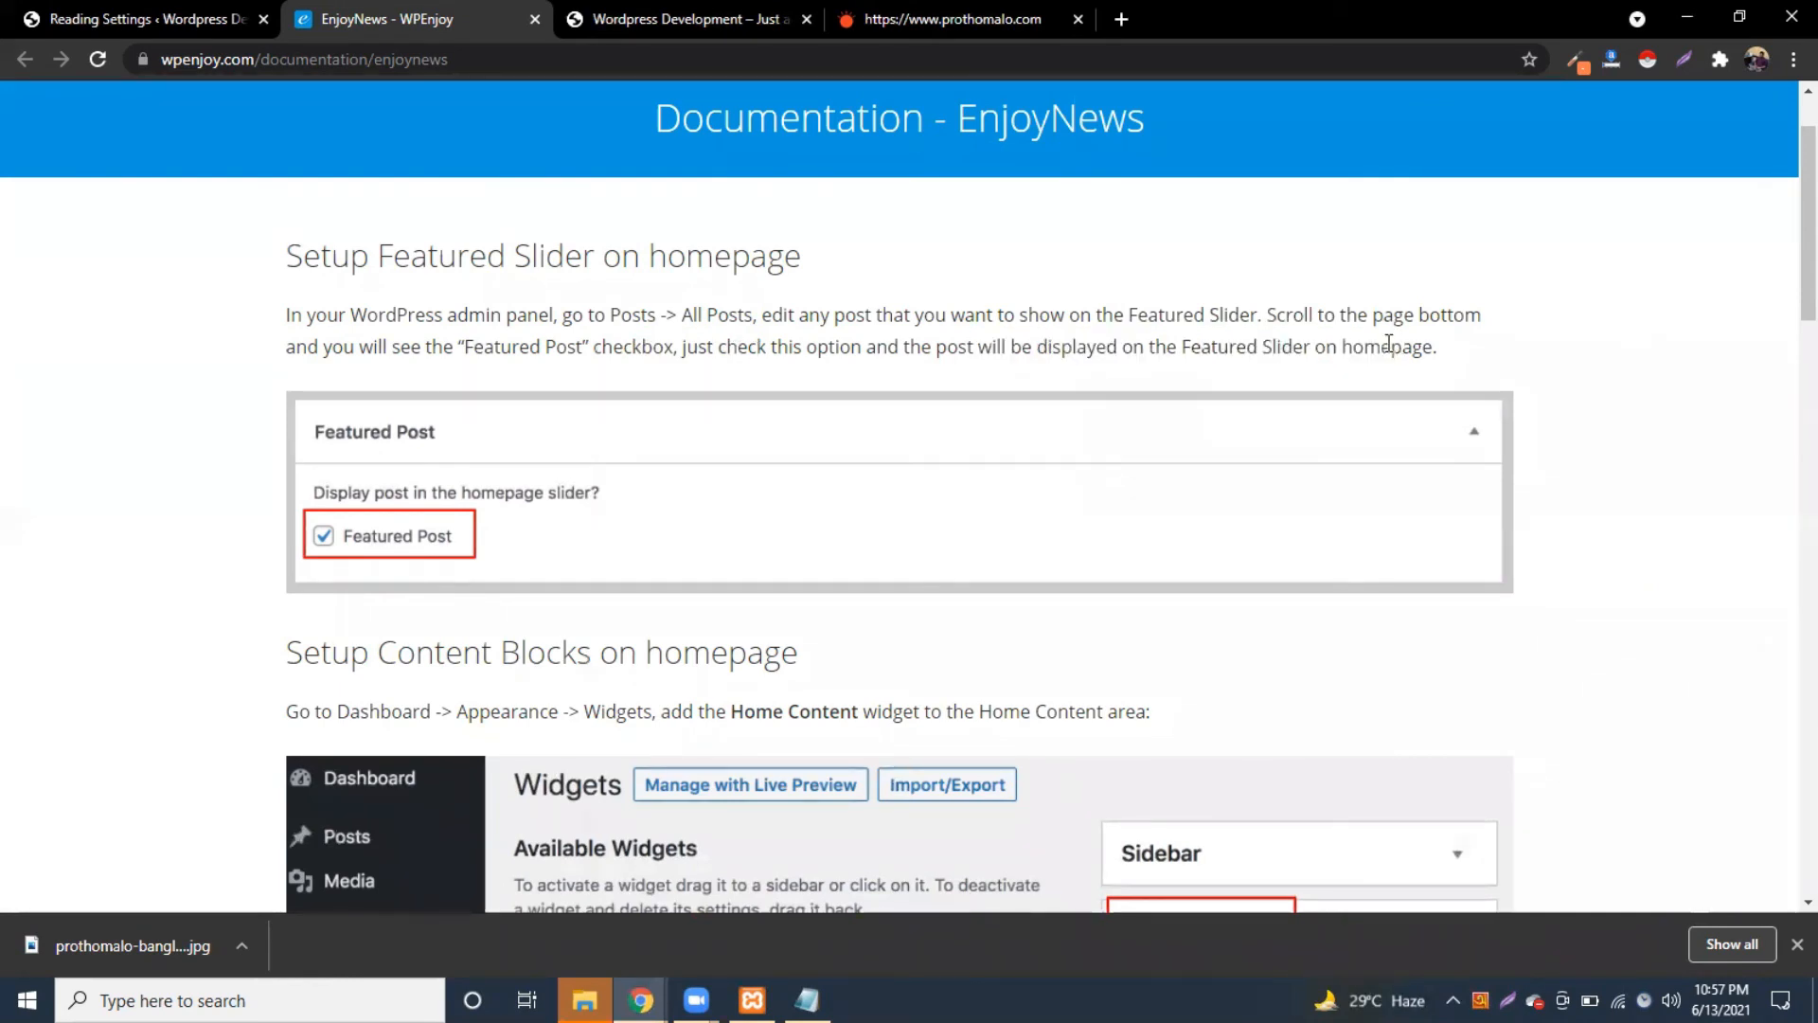
{"action": "scroll", "coordinate": [1216, 374], "scroll_direction": "down", "scroll_amount": 1}
{"action": "scroll", "coordinate": [1216, 377], "scroll_direction": "up", "scroll_amount": 1}
{"action": "double_click", "coordinate": [613, 317]}
{"action": "left_click", "coordinate": [639, 316]}
{"action": "double_click", "coordinate": [711, 316]}
{"action": "left_click_drag", "start_coordinate": [799, 317], "coordinate": [1308, 319]}
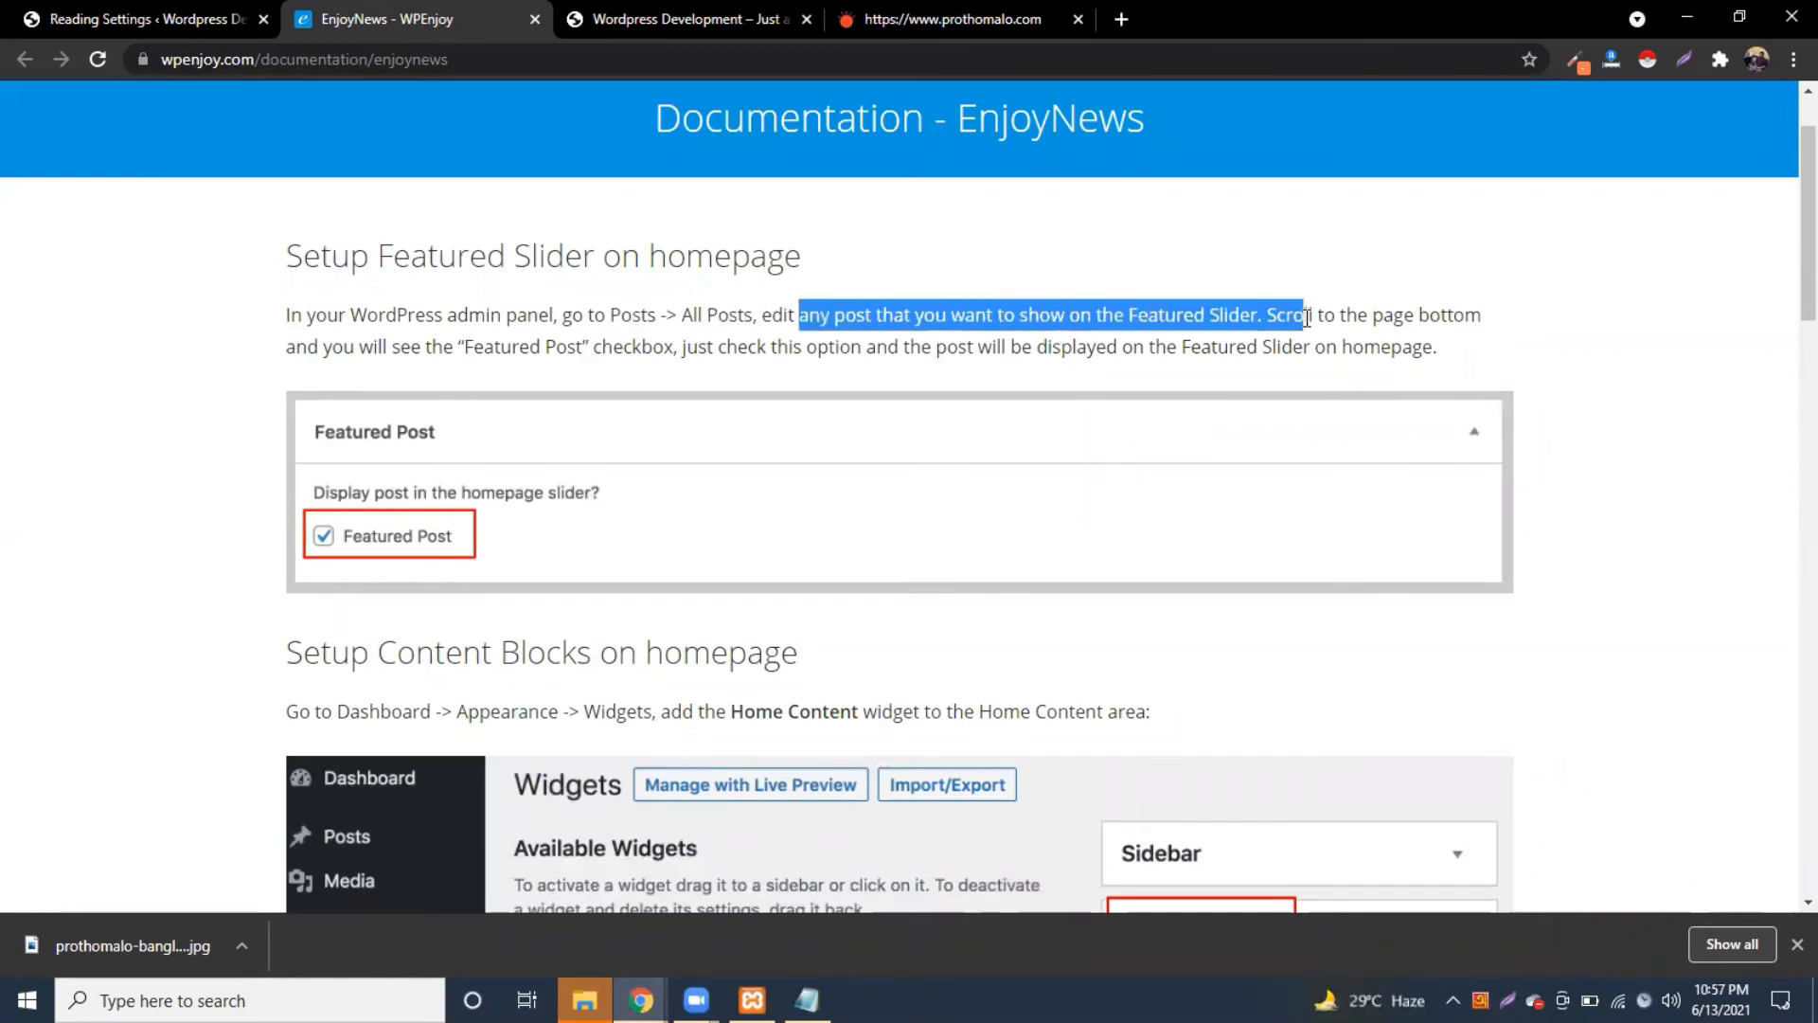
{"action": "left_click", "coordinate": [1369, 318]}
Step: Open the রাজনীতি news post for editing from the All Posts list
{"action": "left_click", "coordinate": [111, 10]}
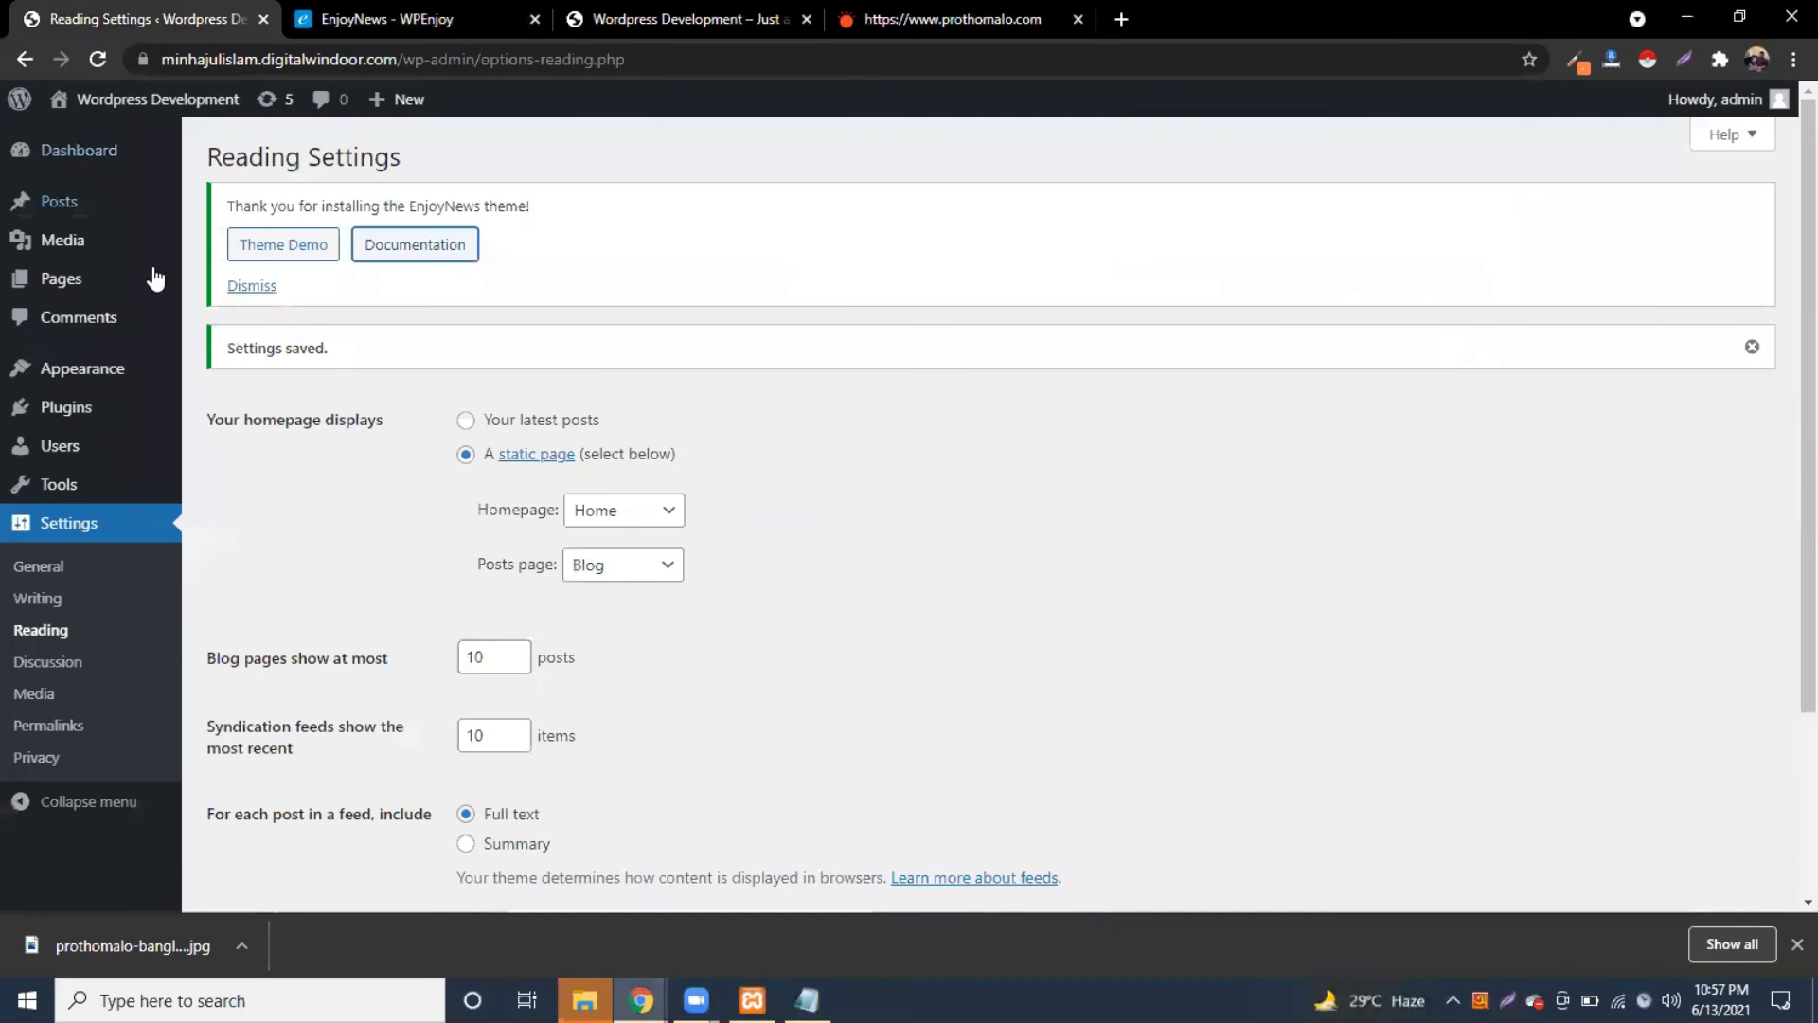
{"action": "left_click", "coordinate": [57, 202]}
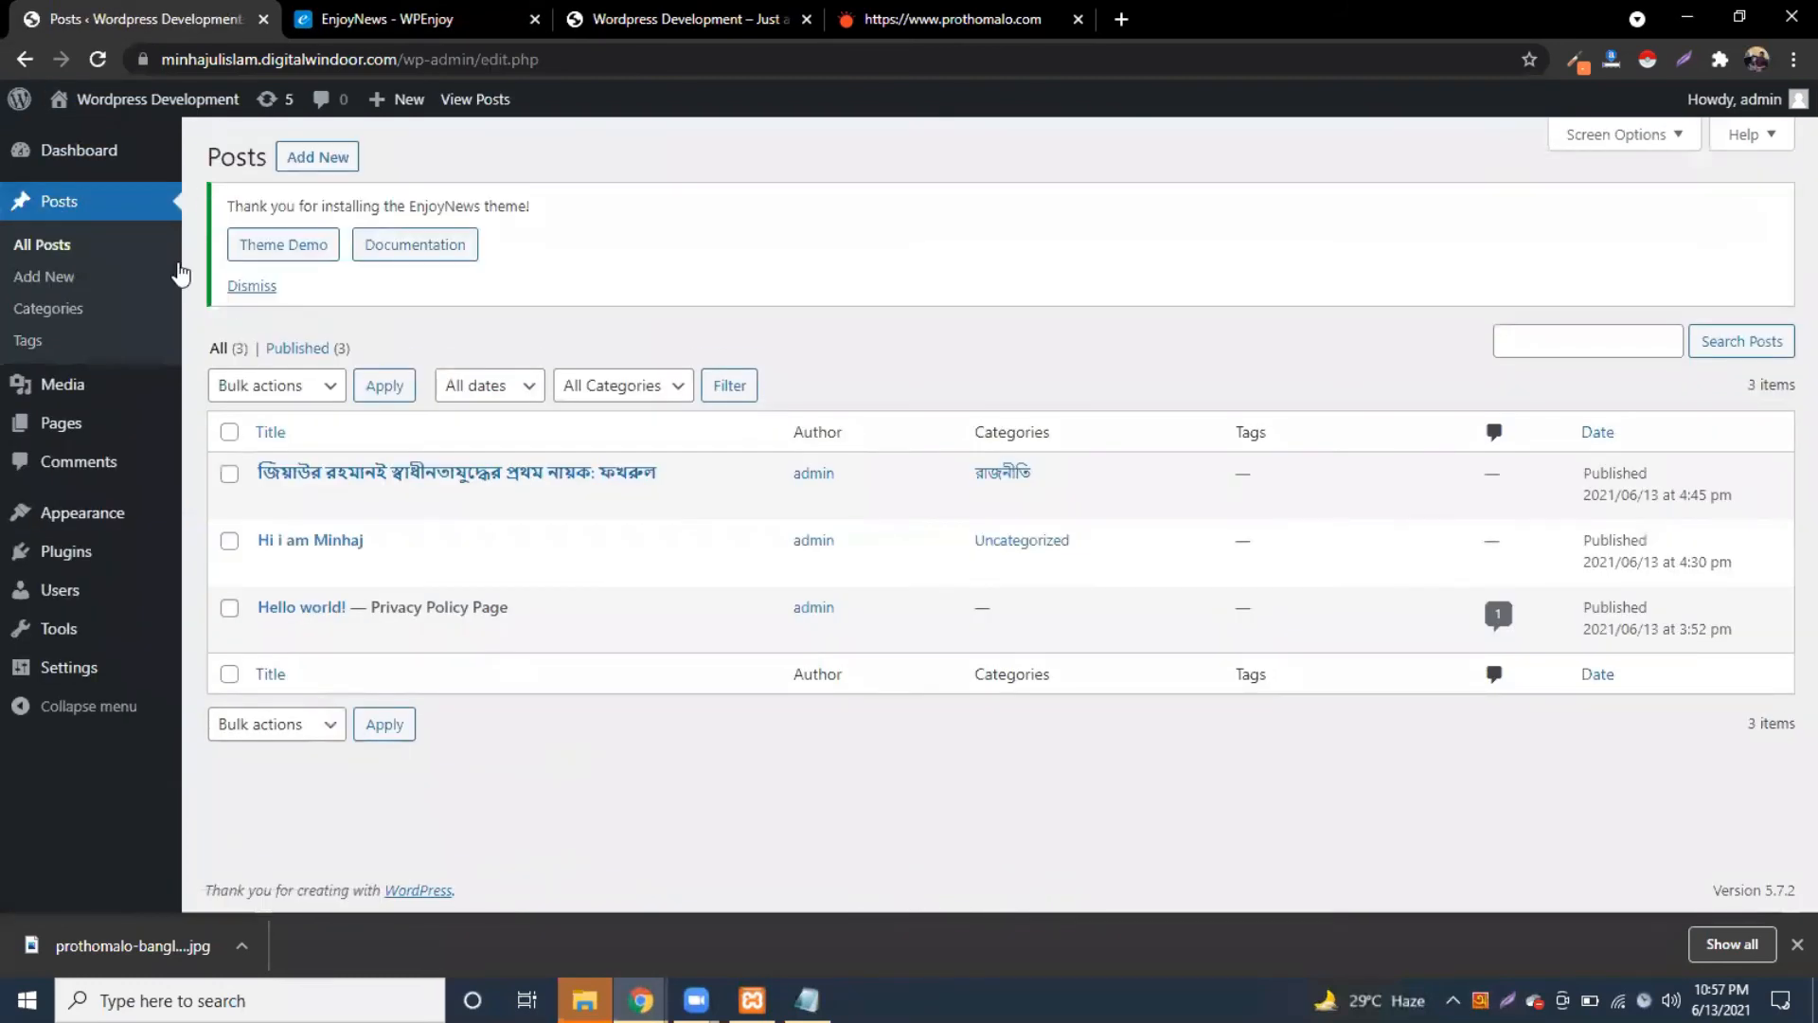
{"action": "left_click", "coordinate": [48, 246]}
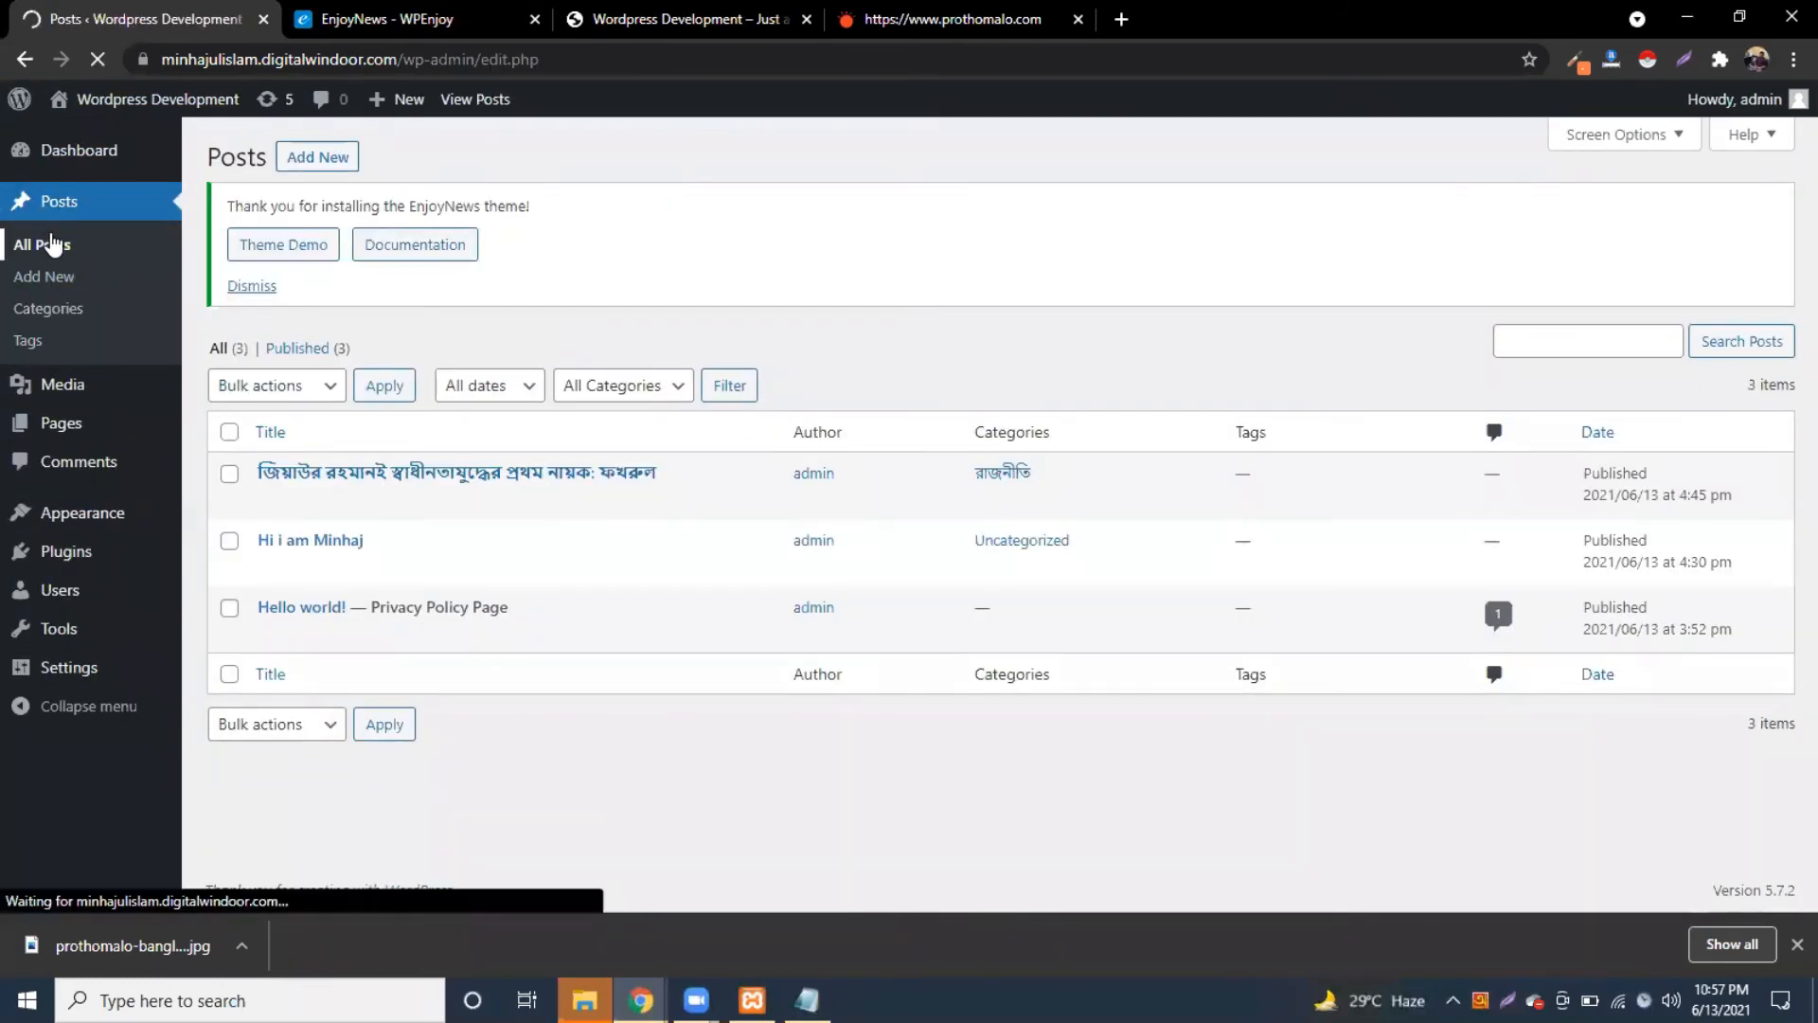
{"action": "left_click", "coordinate": [266, 502]}
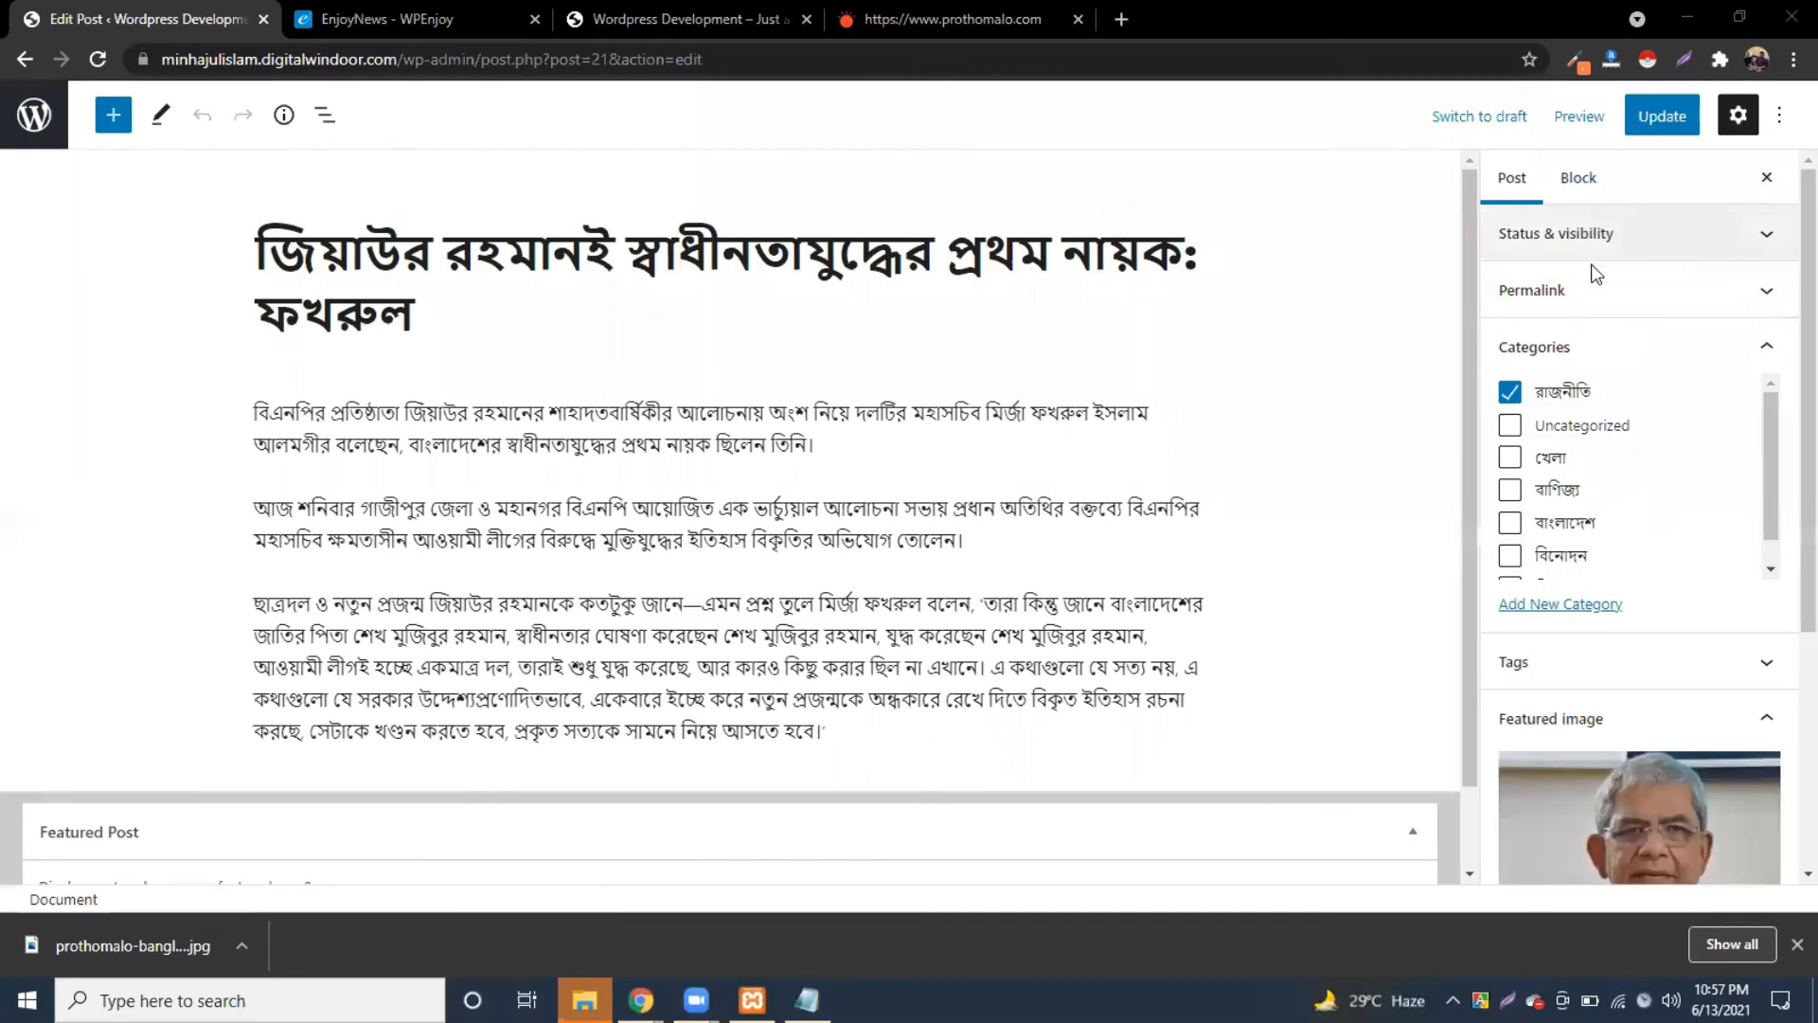
Step: Tick the post's Featured Post checkbox and update the post
{"action": "scroll", "coordinate": [1602, 662], "scroll_direction": "down", "scroll_amount": 4}
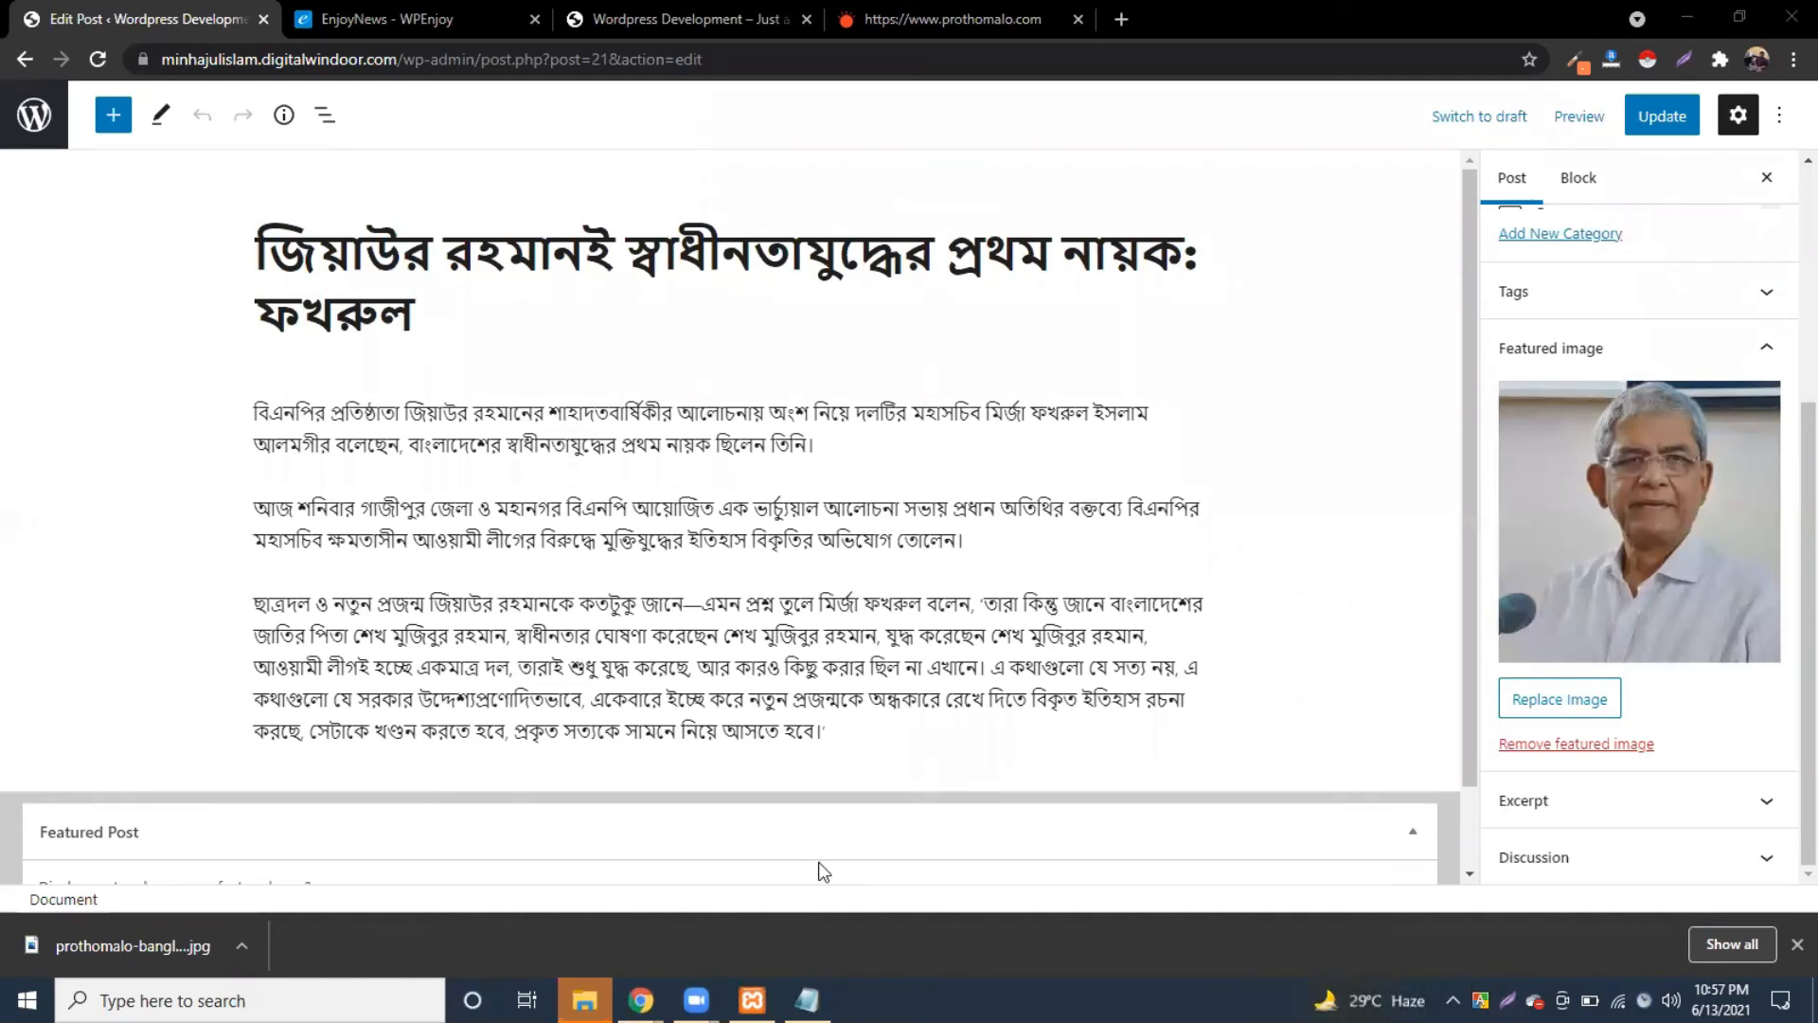
{"action": "scroll", "coordinate": [822, 871], "scroll_direction": "down", "scroll_amount": 1}
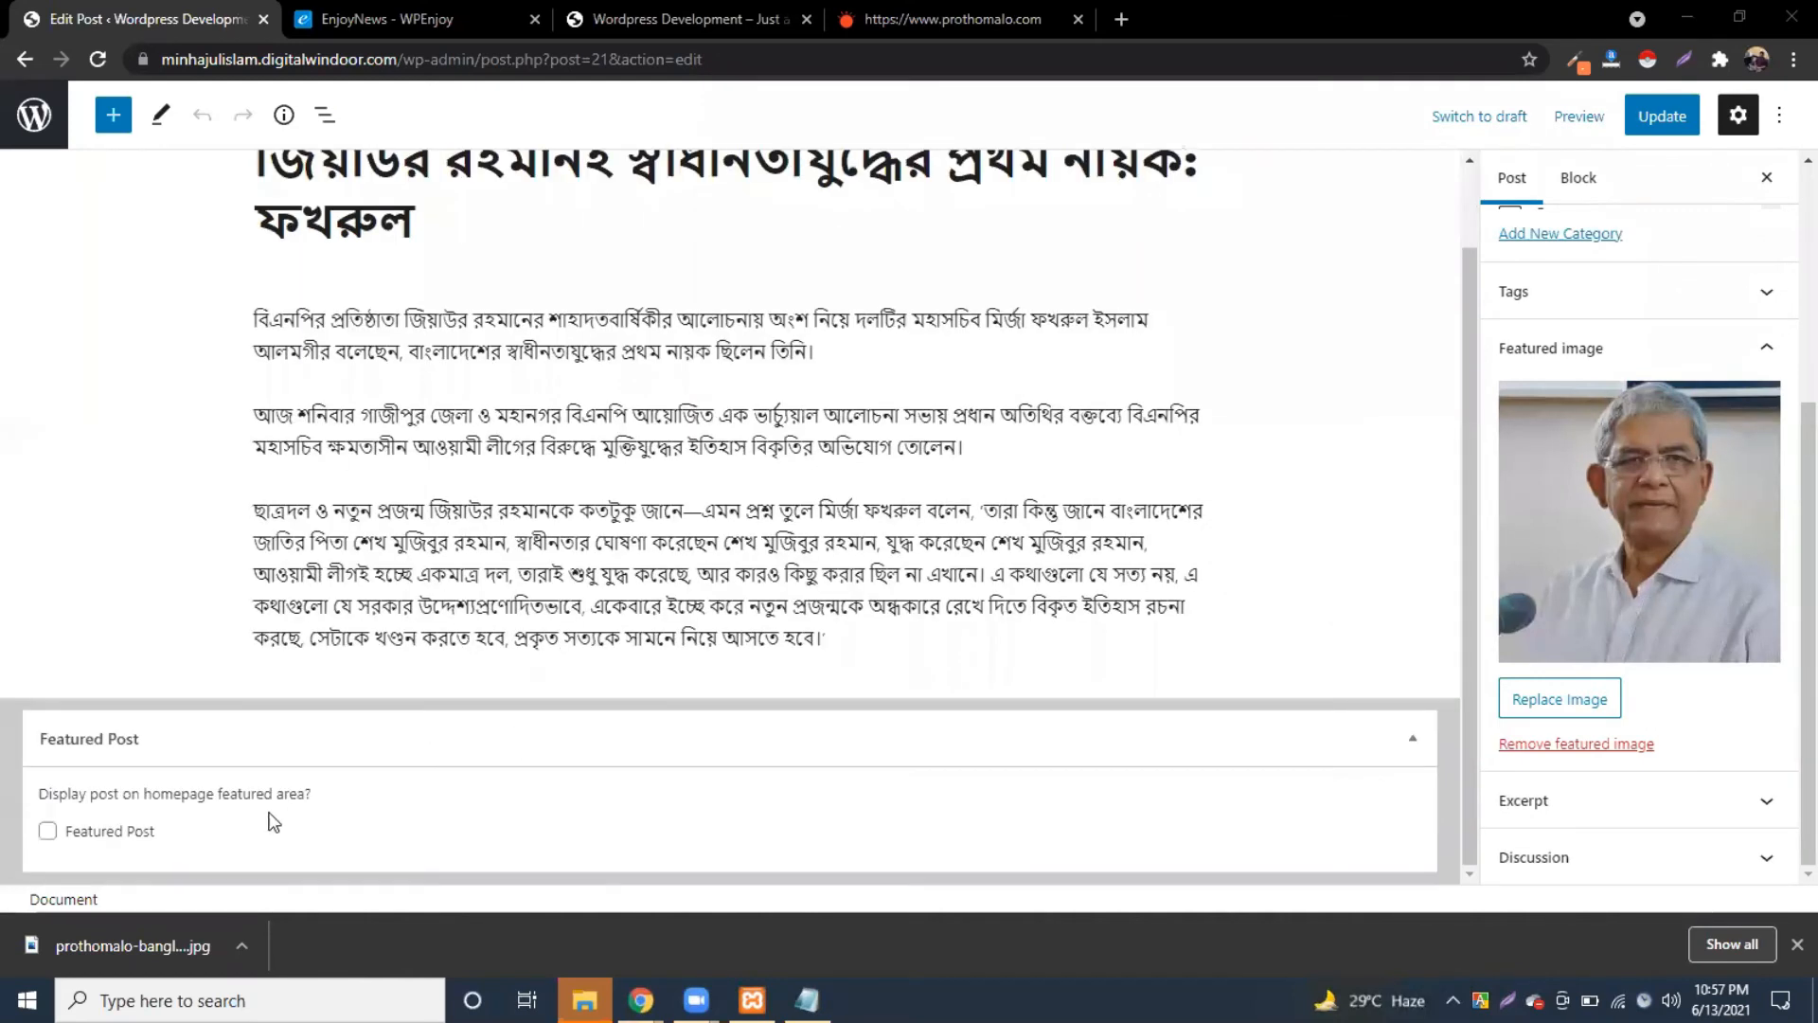
{"action": "left_click", "coordinate": [51, 829]}
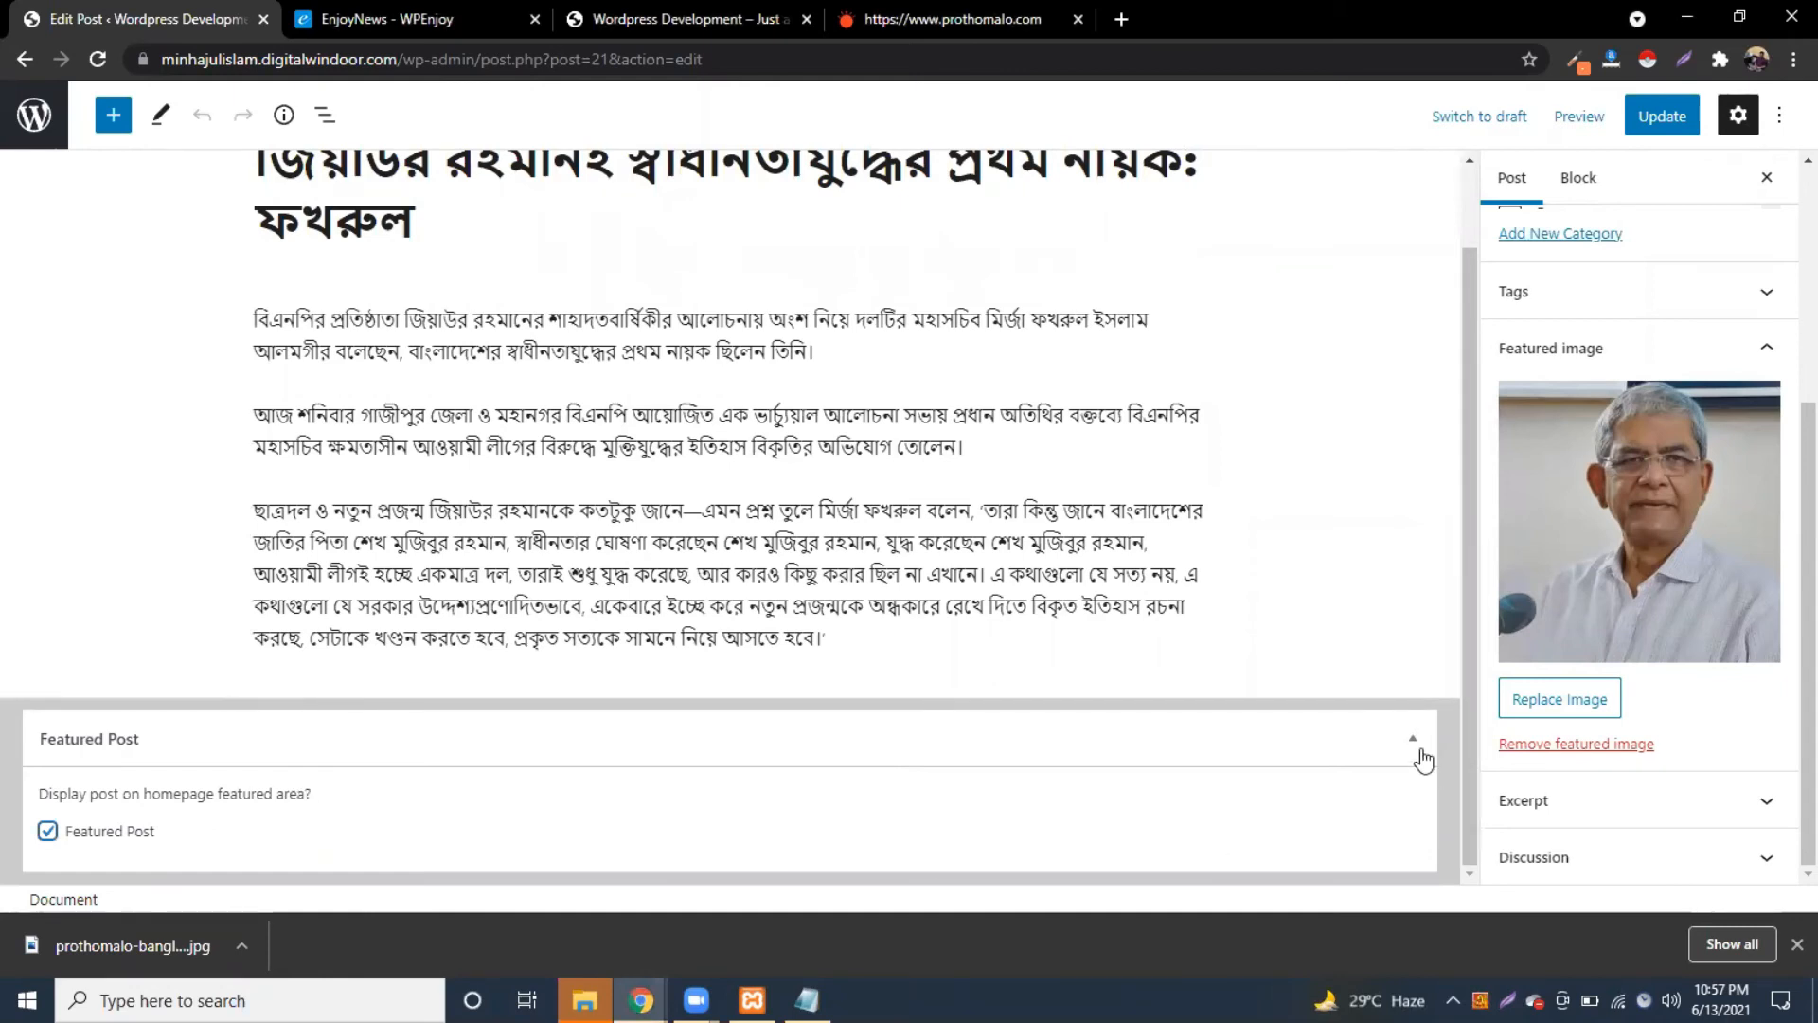
{"action": "left_click", "coordinate": [1647, 121]}
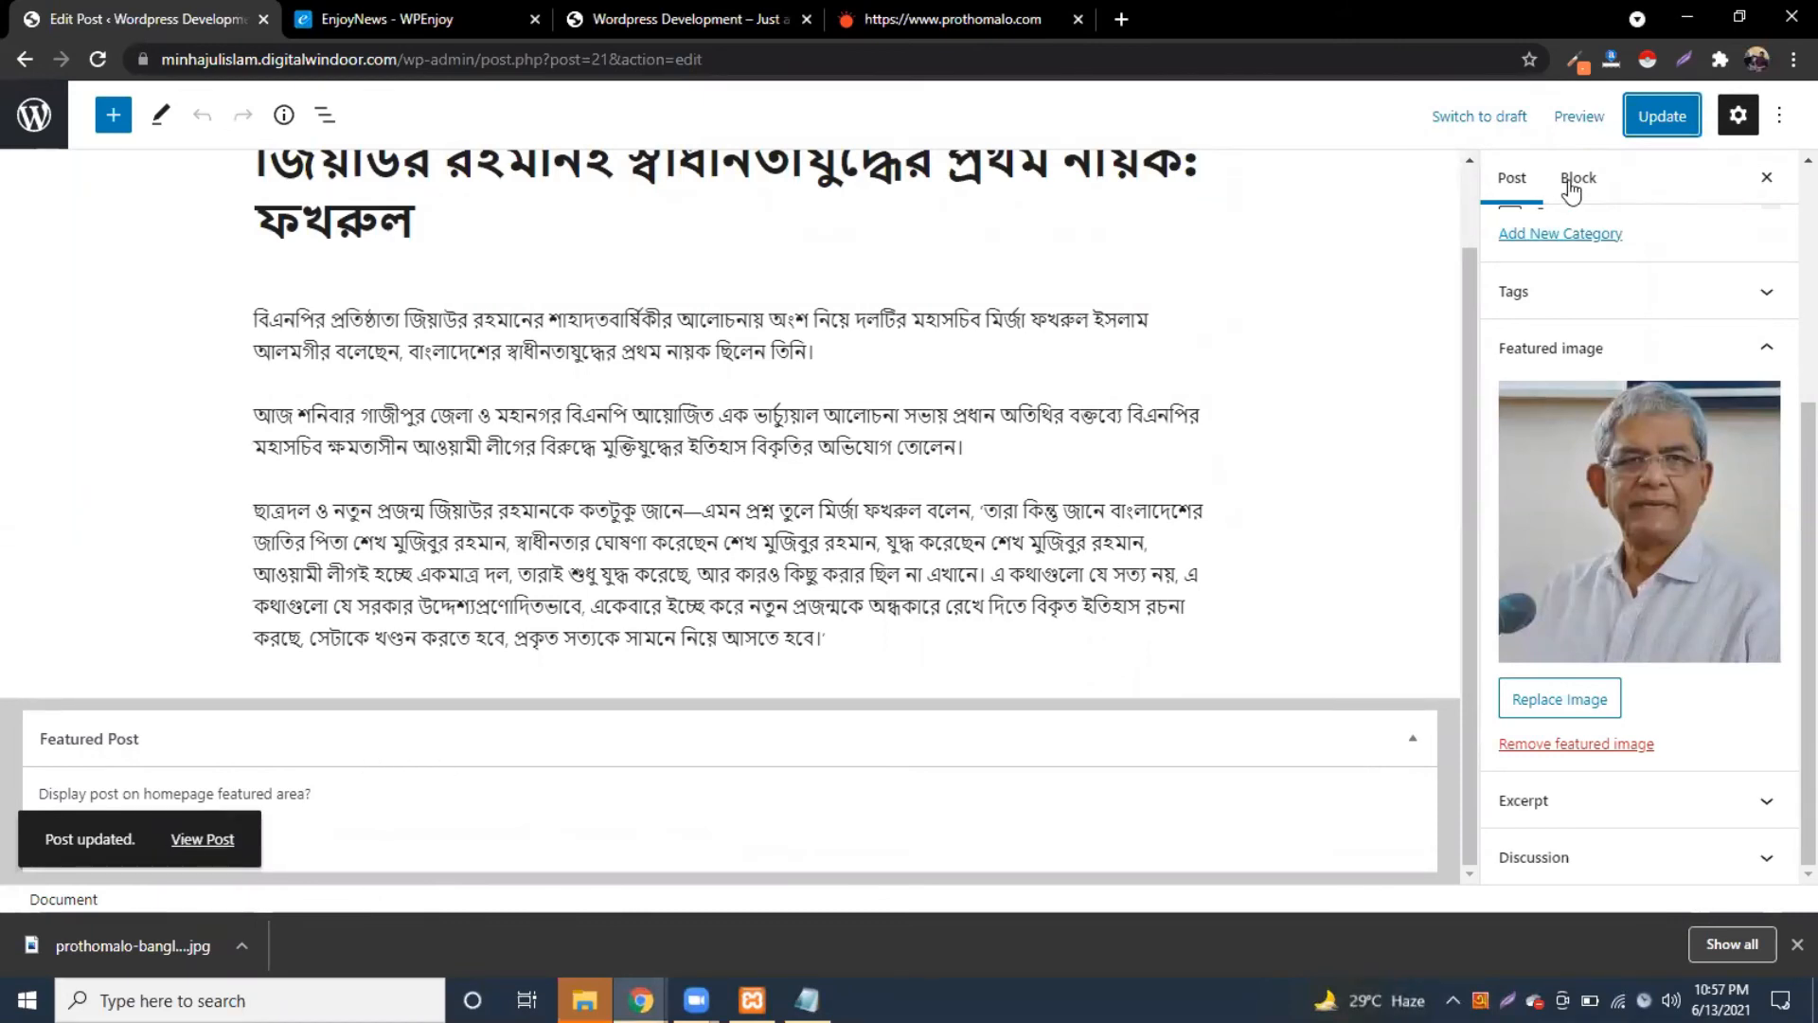
{"action": "left_click", "coordinate": [1650, 114]}
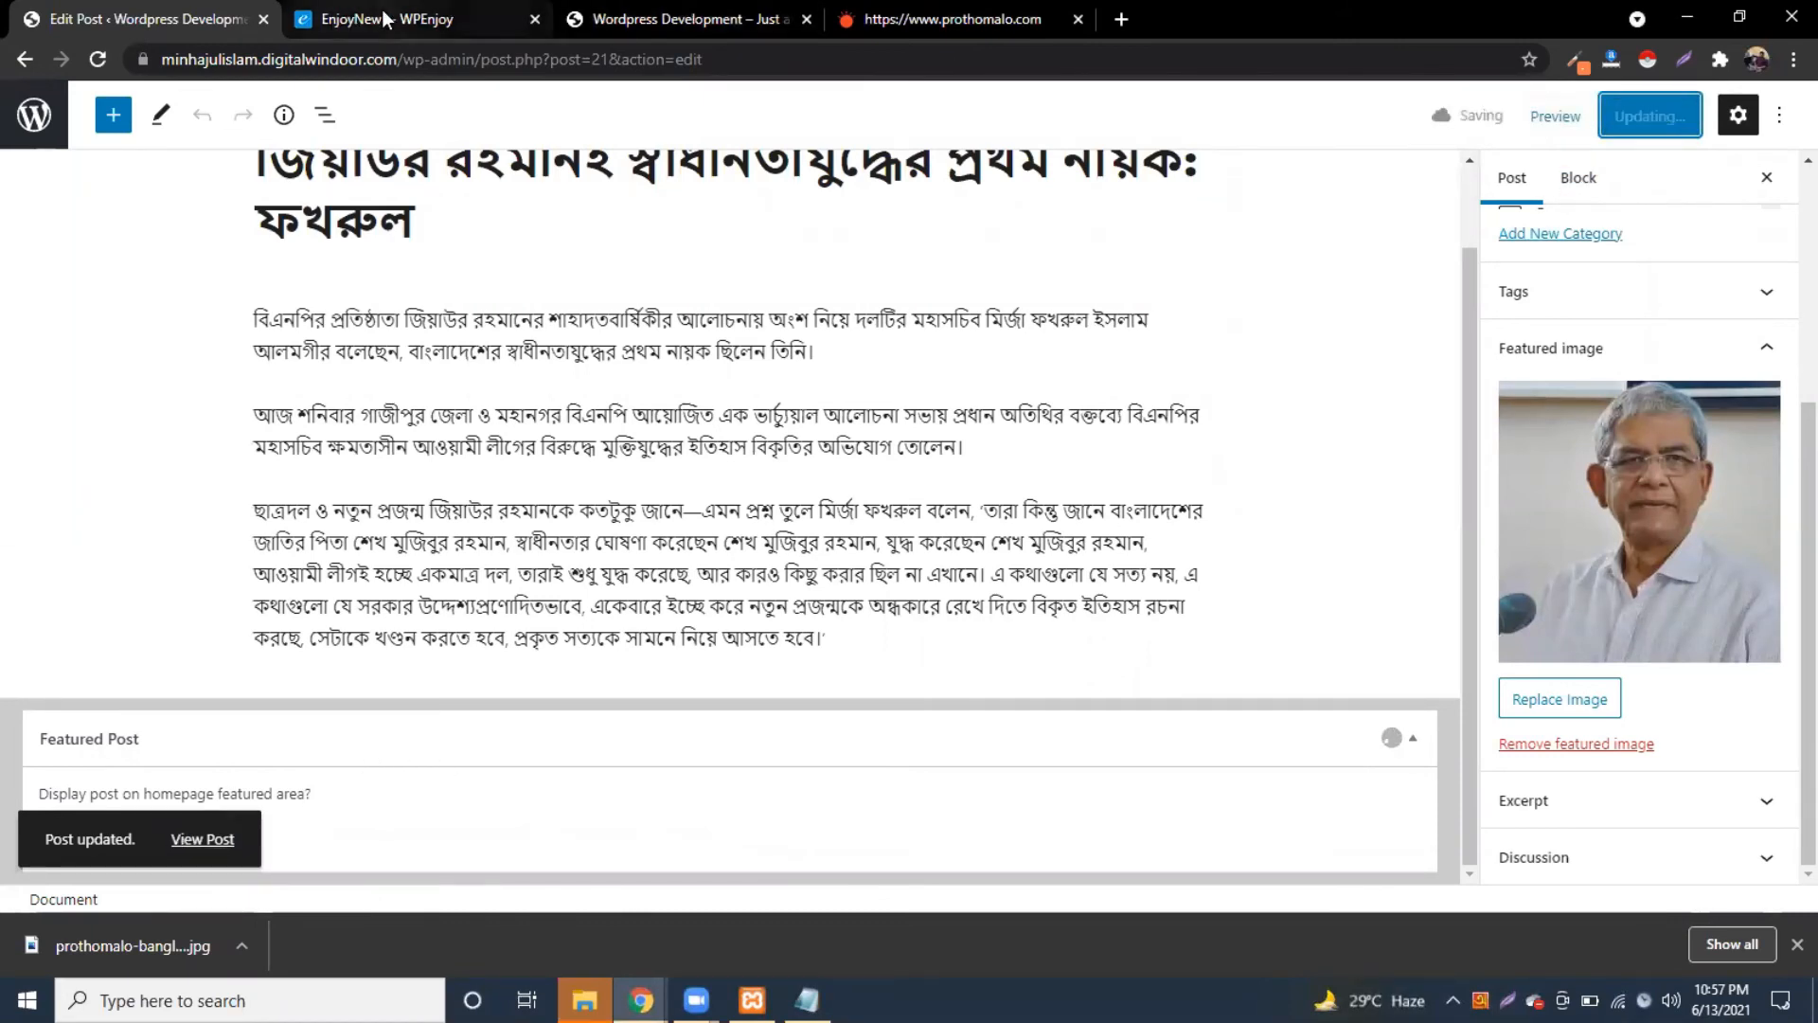
Step: From the live site tab, open the admin Dashboard link in a new browser tab
{"action": "left_click", "coordinate": [383, 17]}
{"action": "left_click", "coordinate": [691, 19]}
{"action": "right_click", "coordinate": [121, 100]}
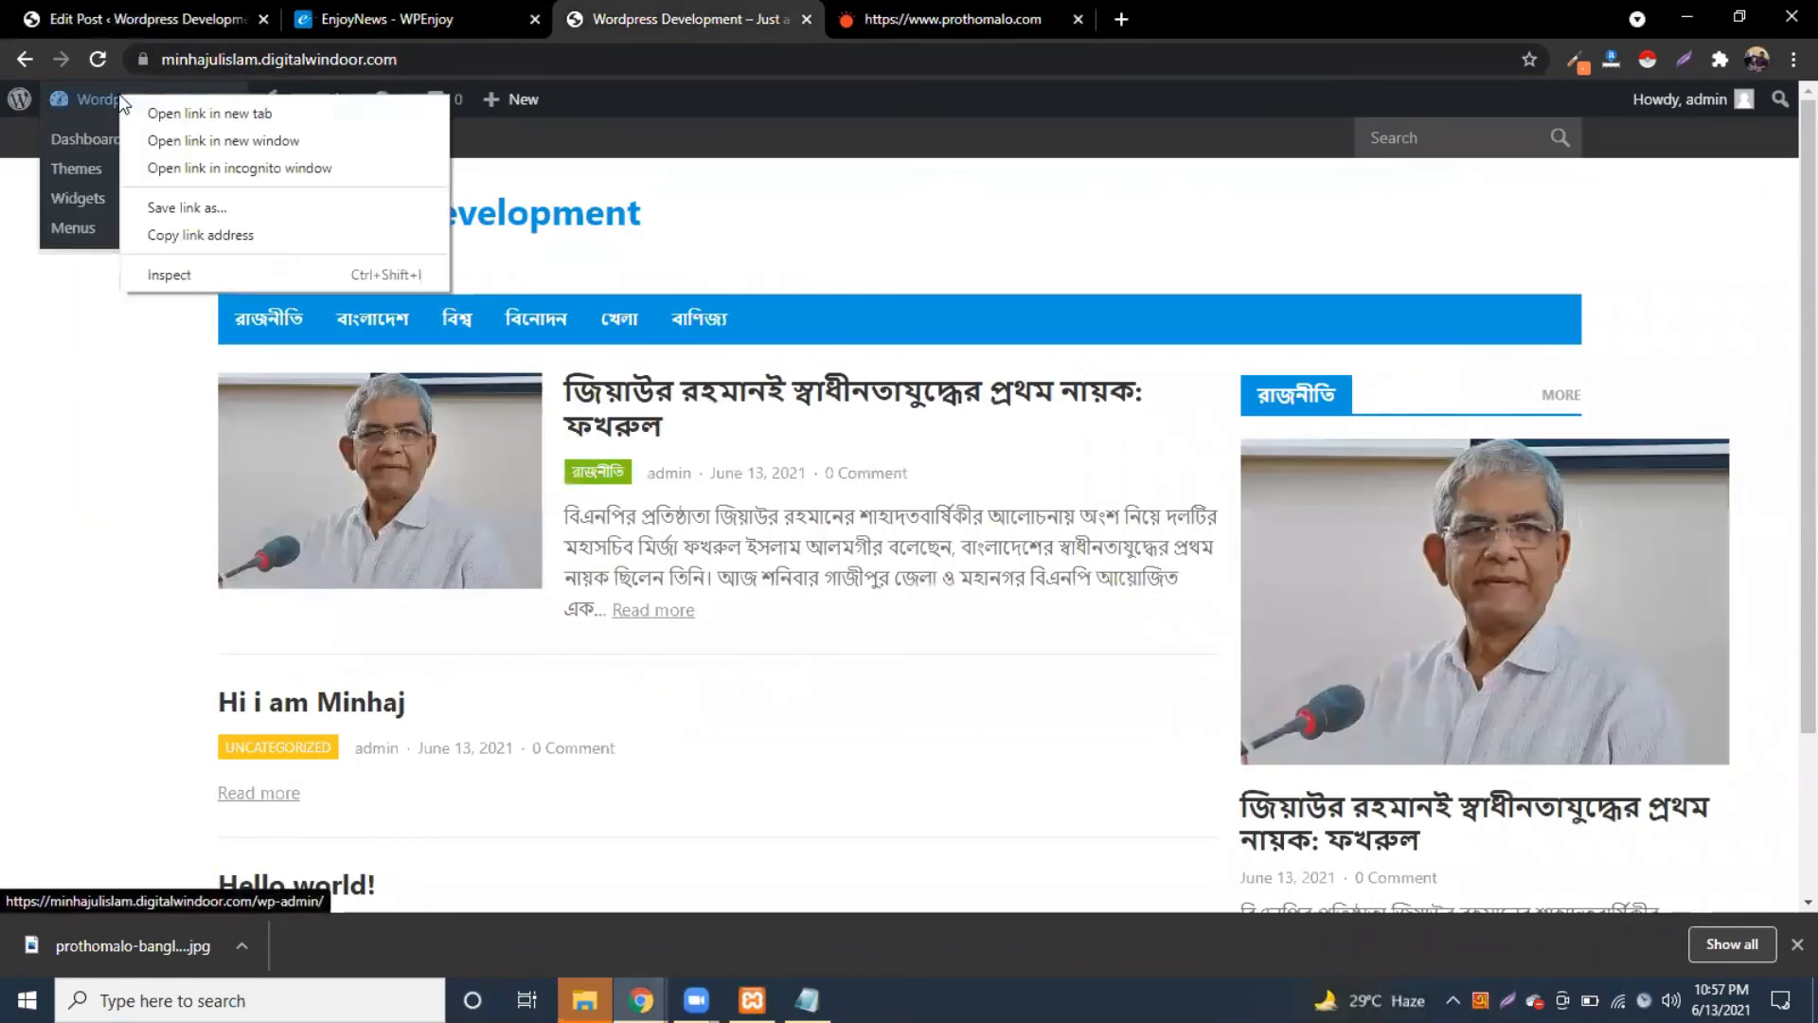
{"action": "left_click", "coordinate": [209, 112]}
{"action": "left_click", "coordinate": [958, 13]}
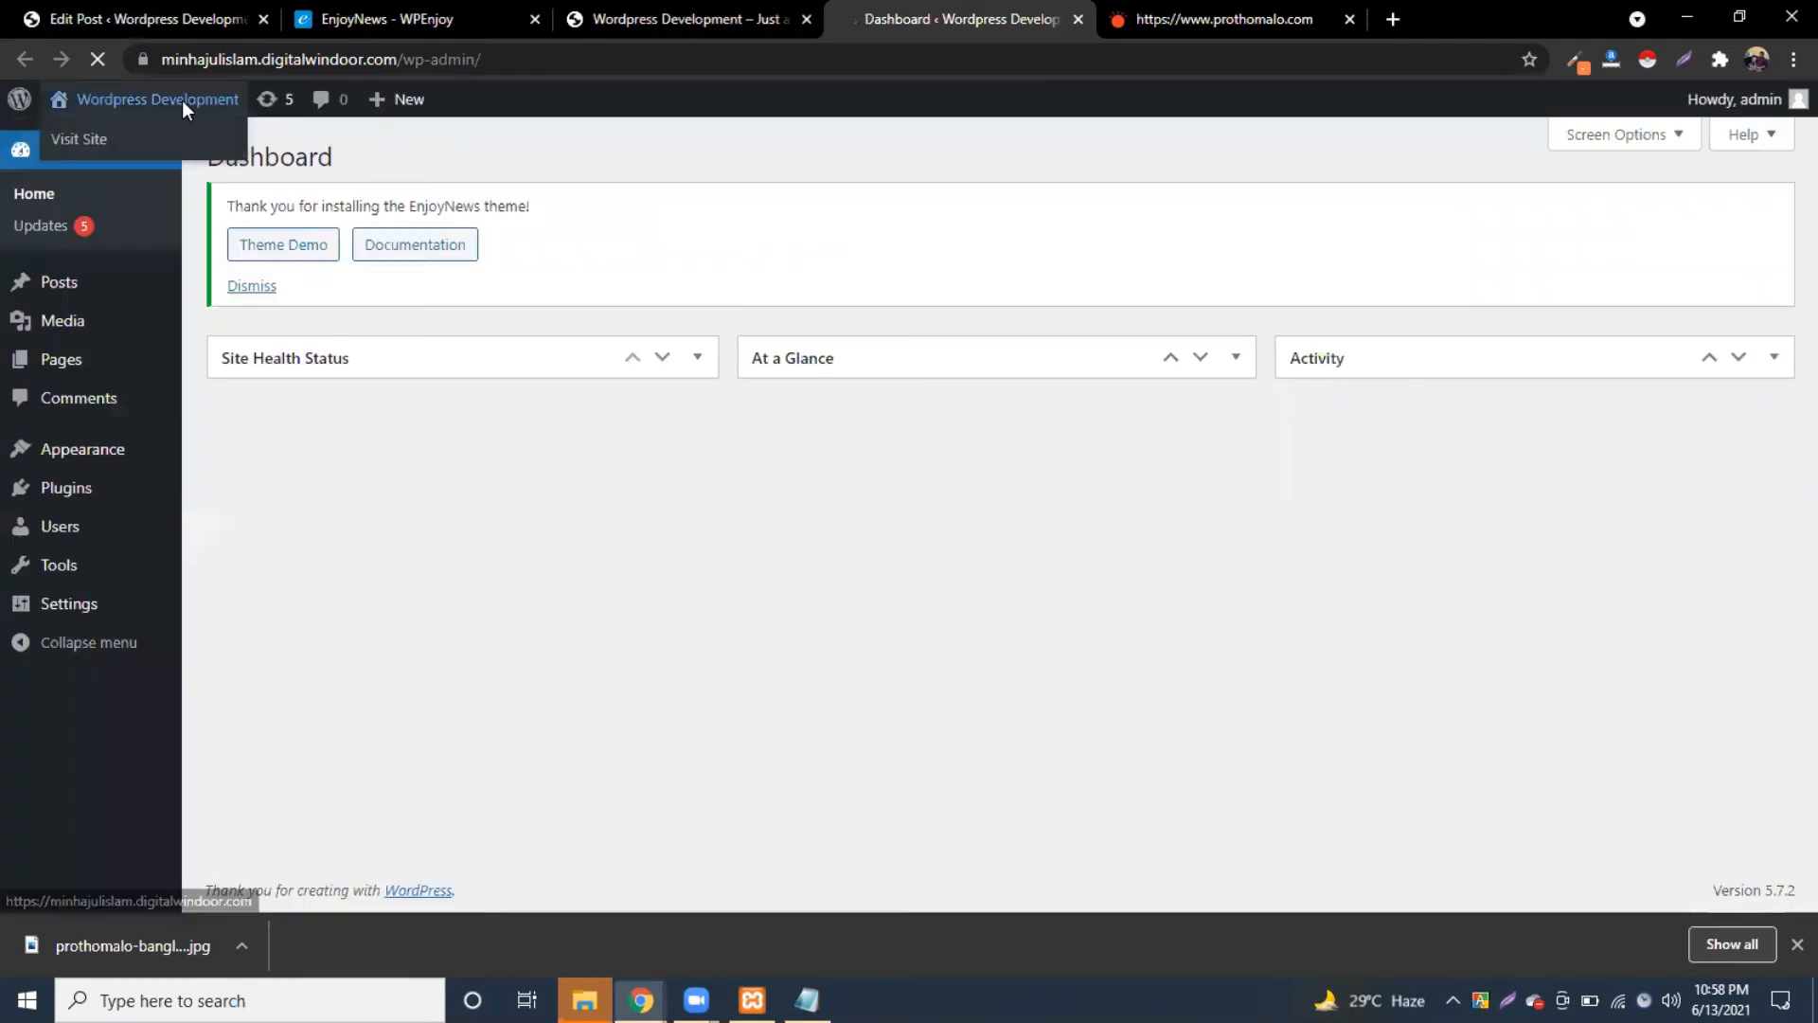
Step: Visit the site's front page, close the downloads bar, then return to the Dashboard
{"action": "left_click", "coordinate": [184, 104]}
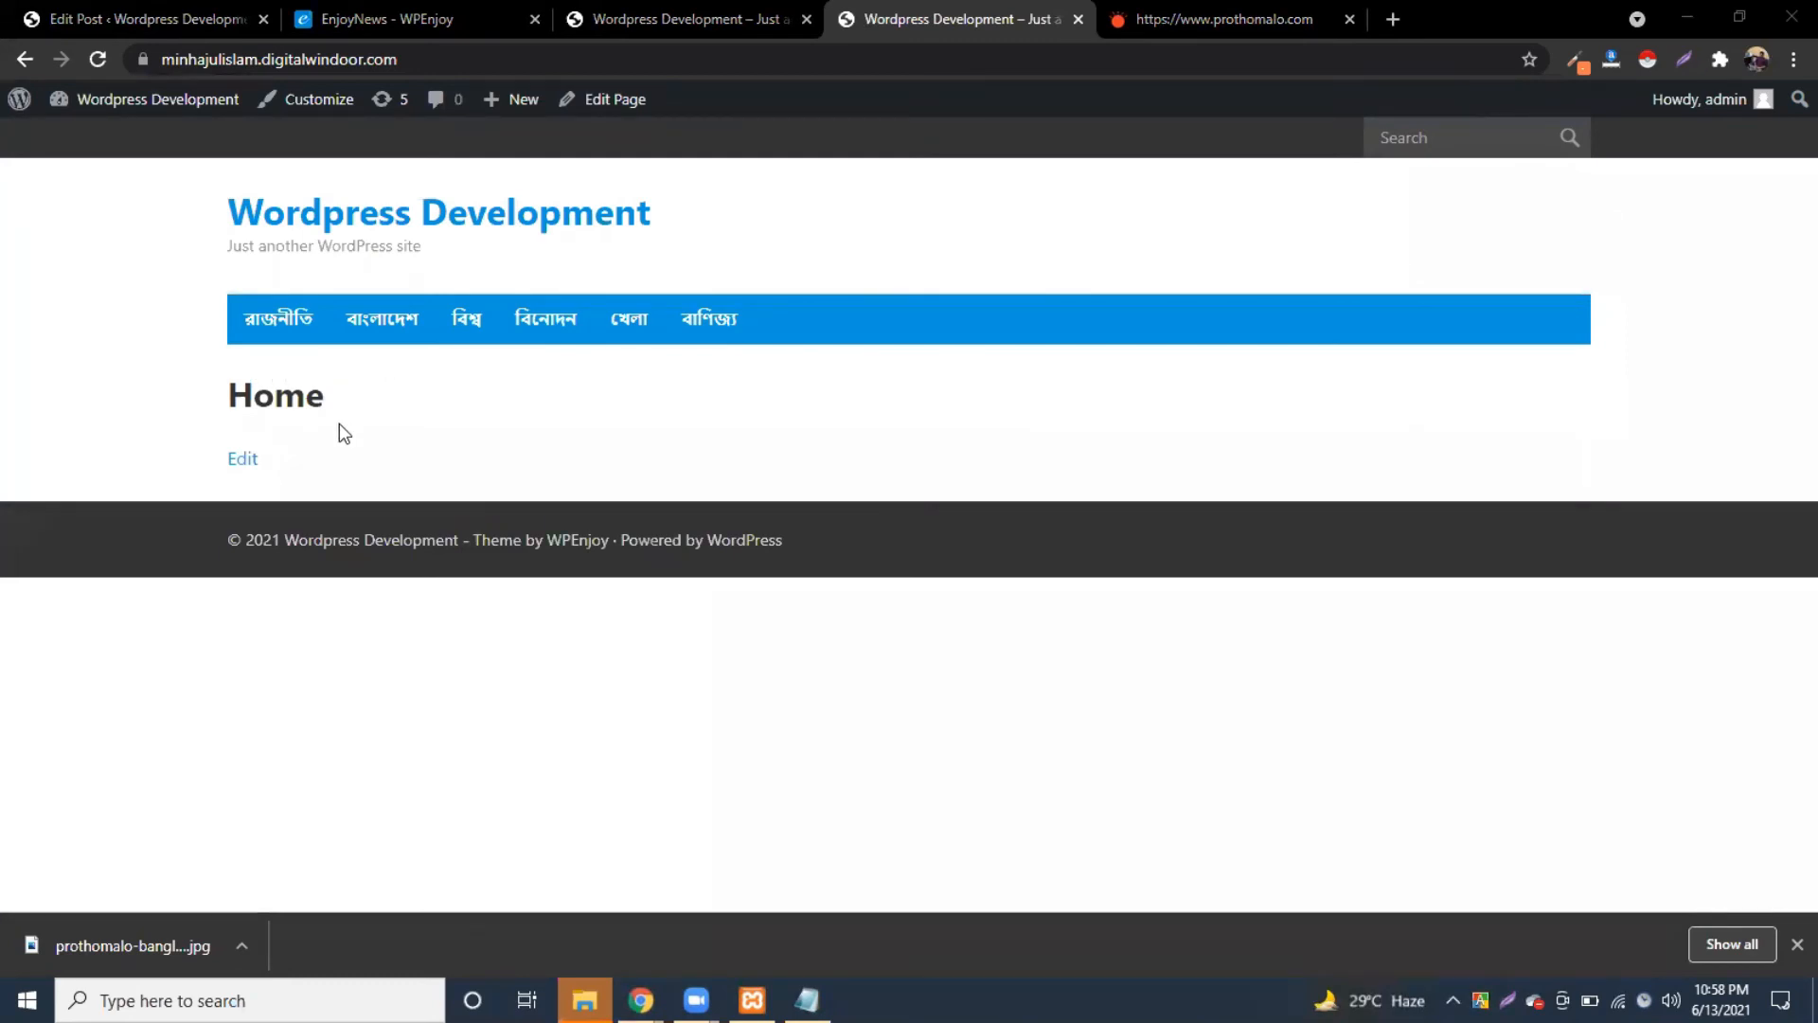
{"action": "left_click", "coordinate": [1796, 945]}
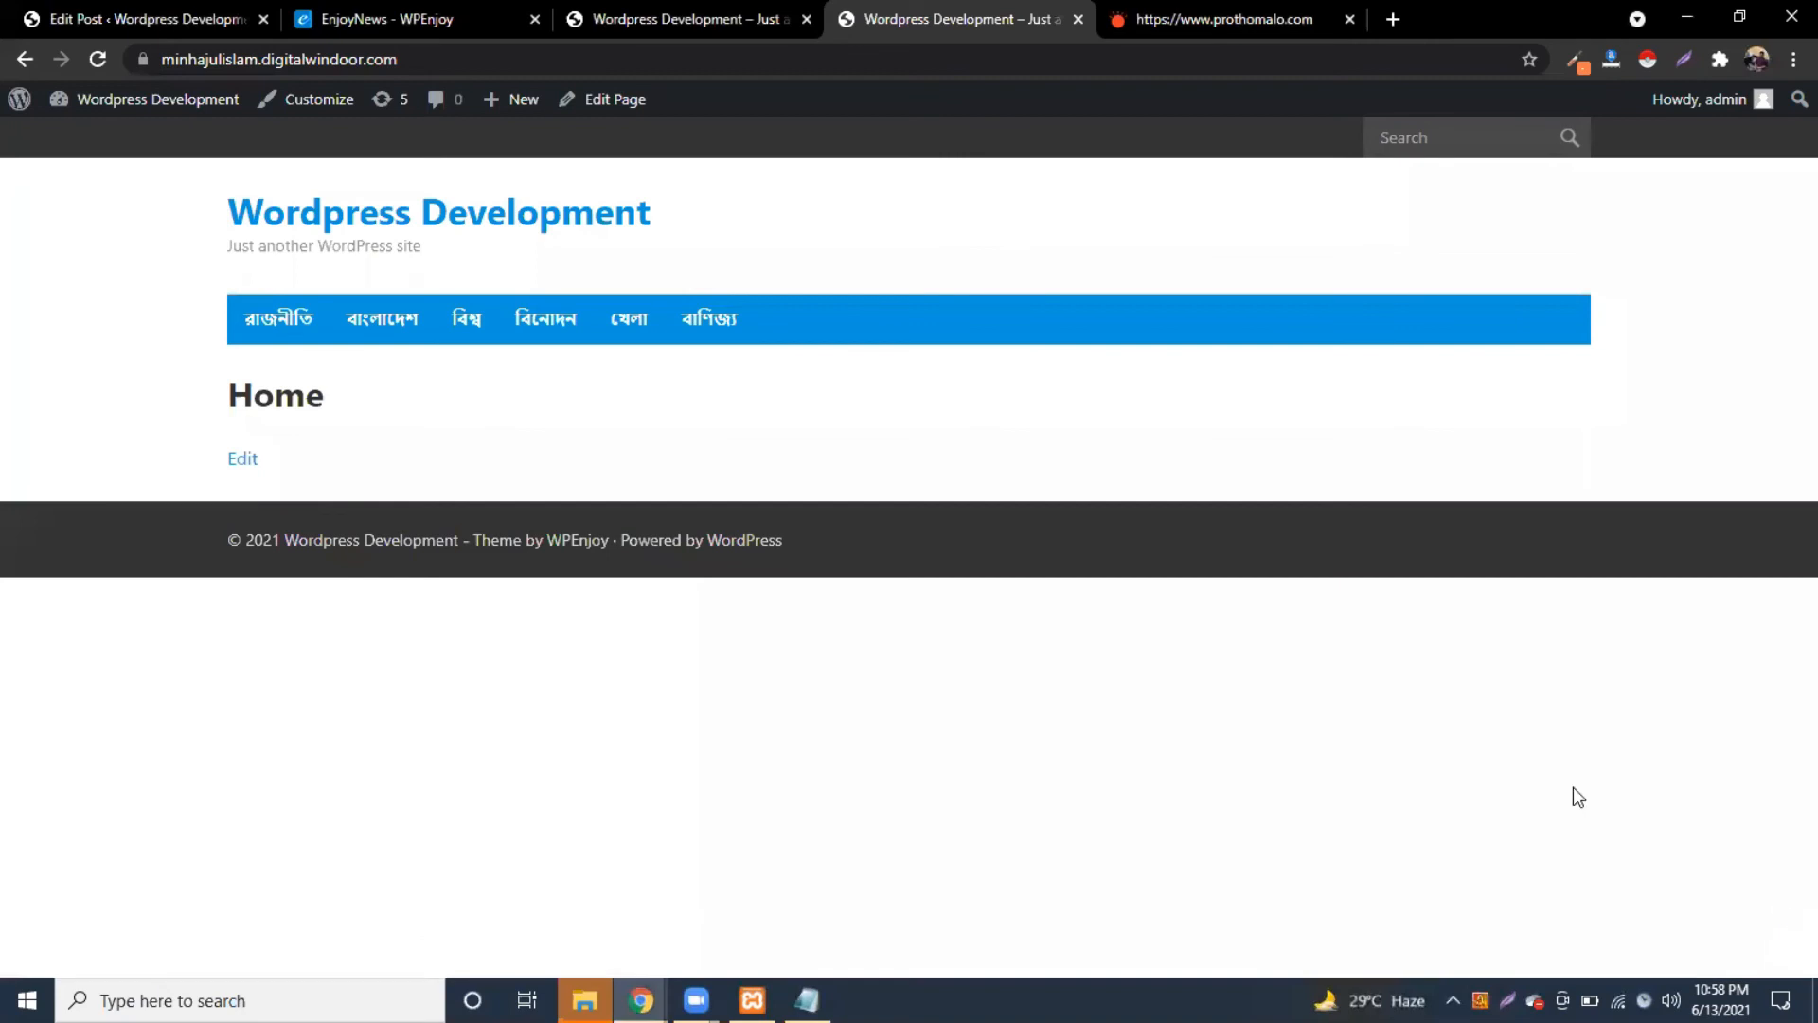
{"action": "mouse_move", "coordinate": [98, 102]}
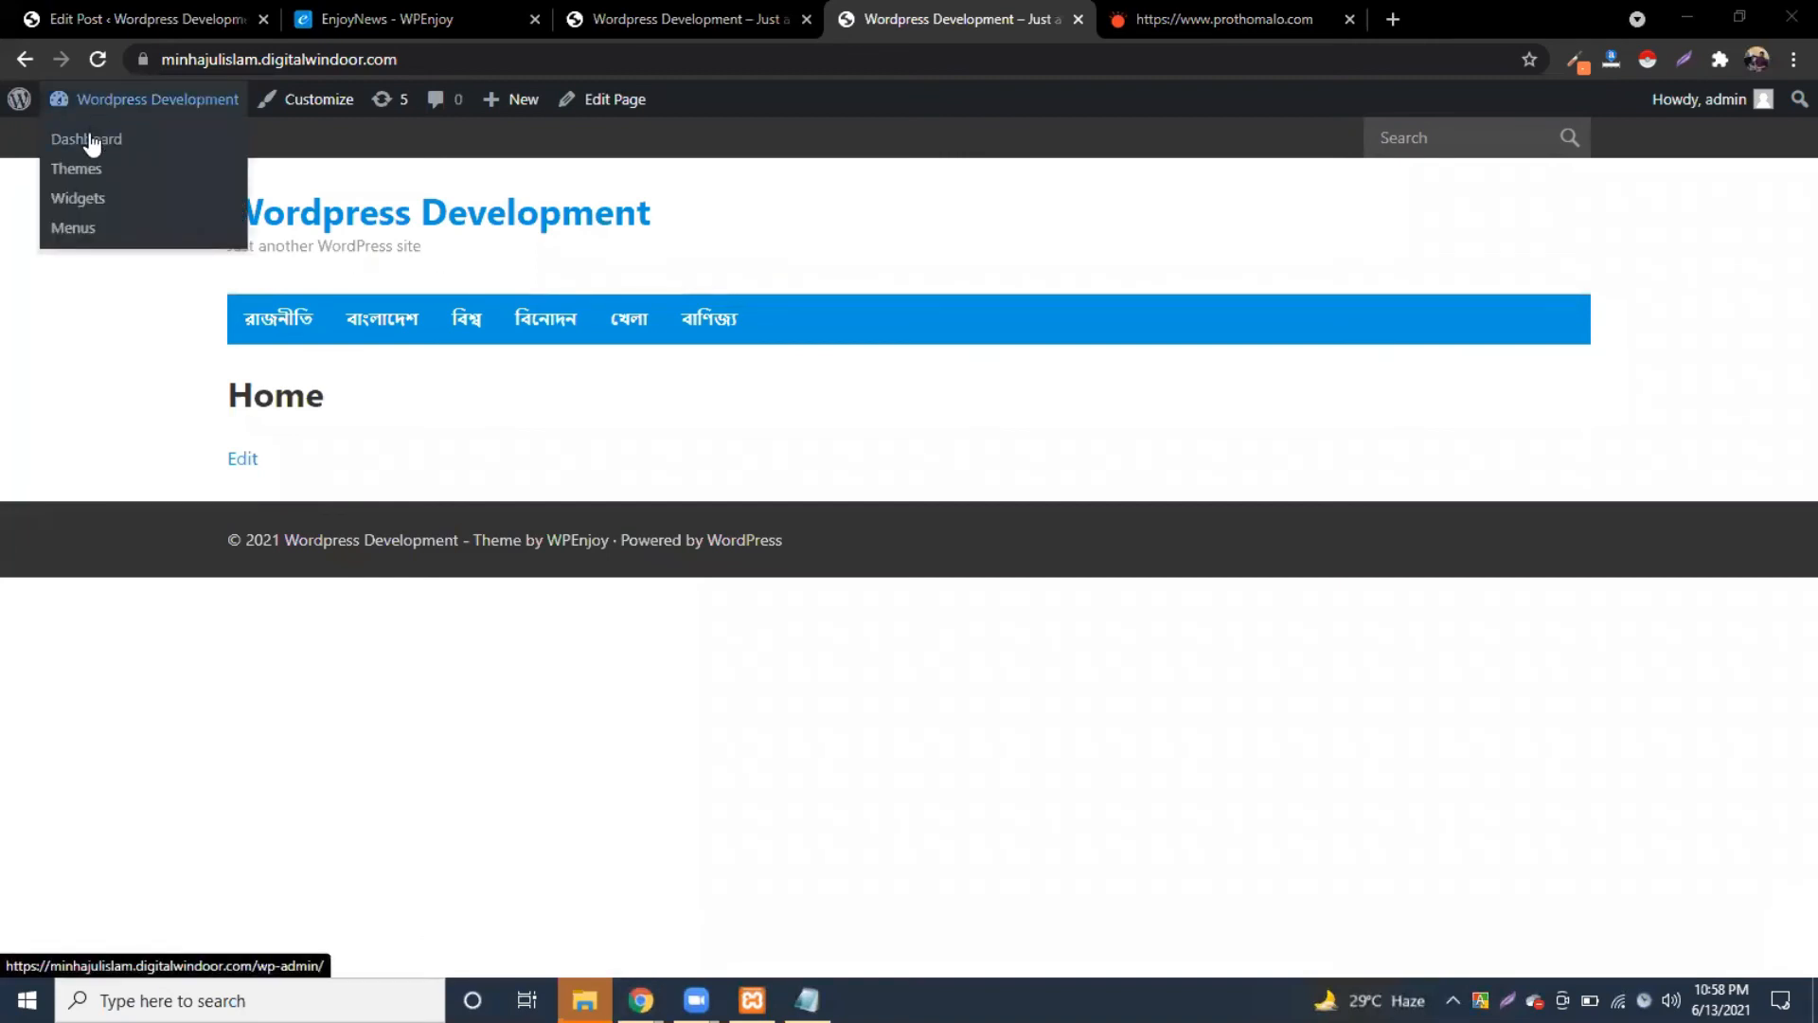
{"action": "left_click", "coordinate": [92, 142]}
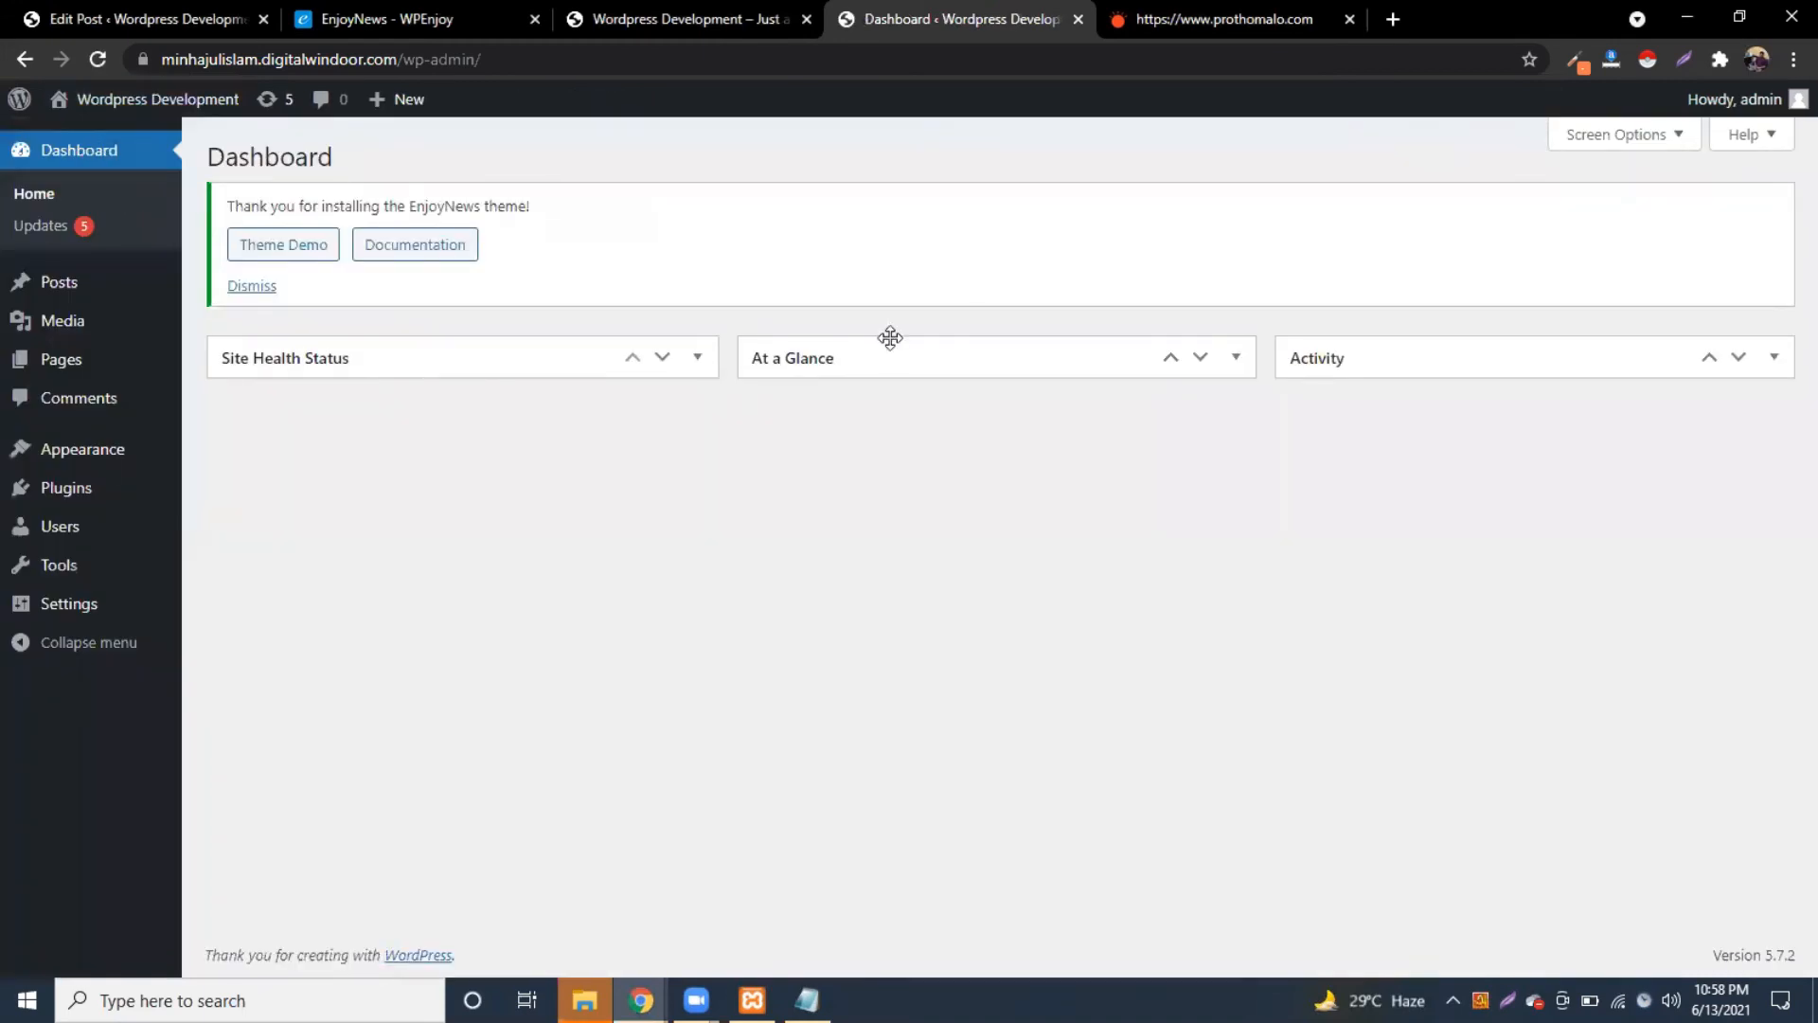
Step: Search the theme directory for 'news' from Appearance > Themes > Add New
{"action": "mouse_move", "coordinate": [82, 449]}
{"action": "left_click", "coordinate": [234, 463]}
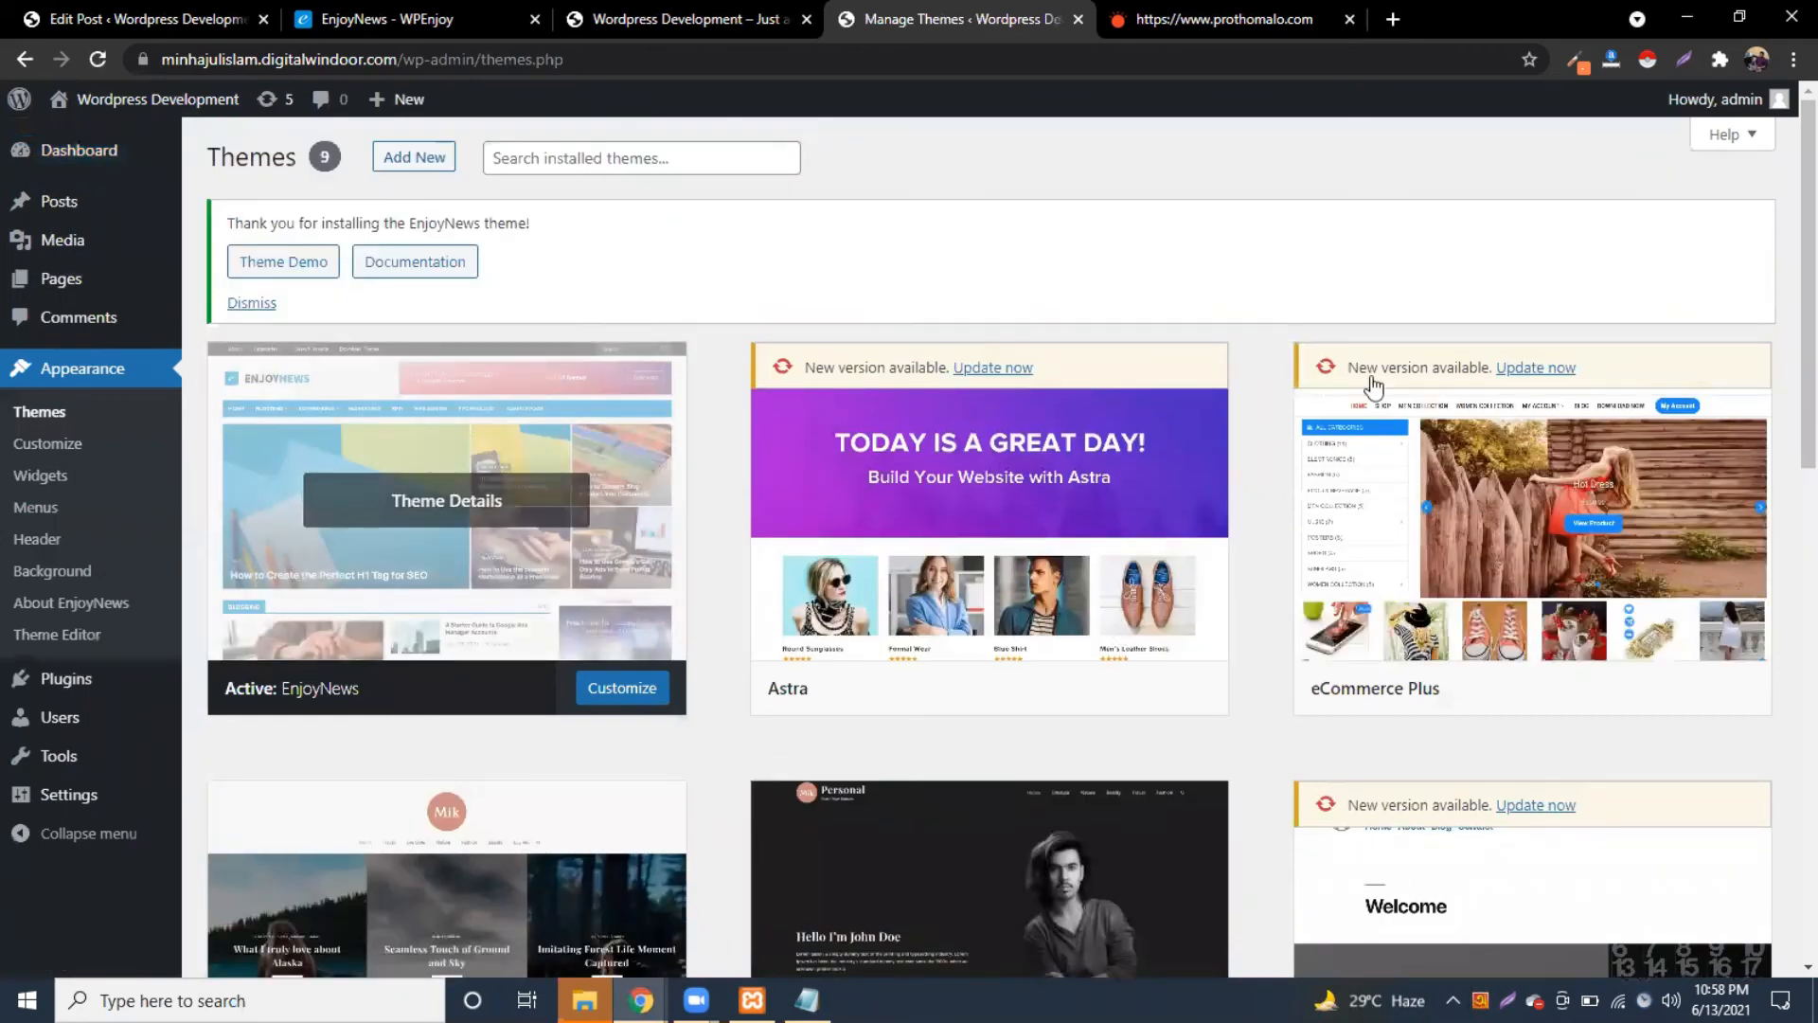
{"action": "left_click", "coordinate": [450, 155]}
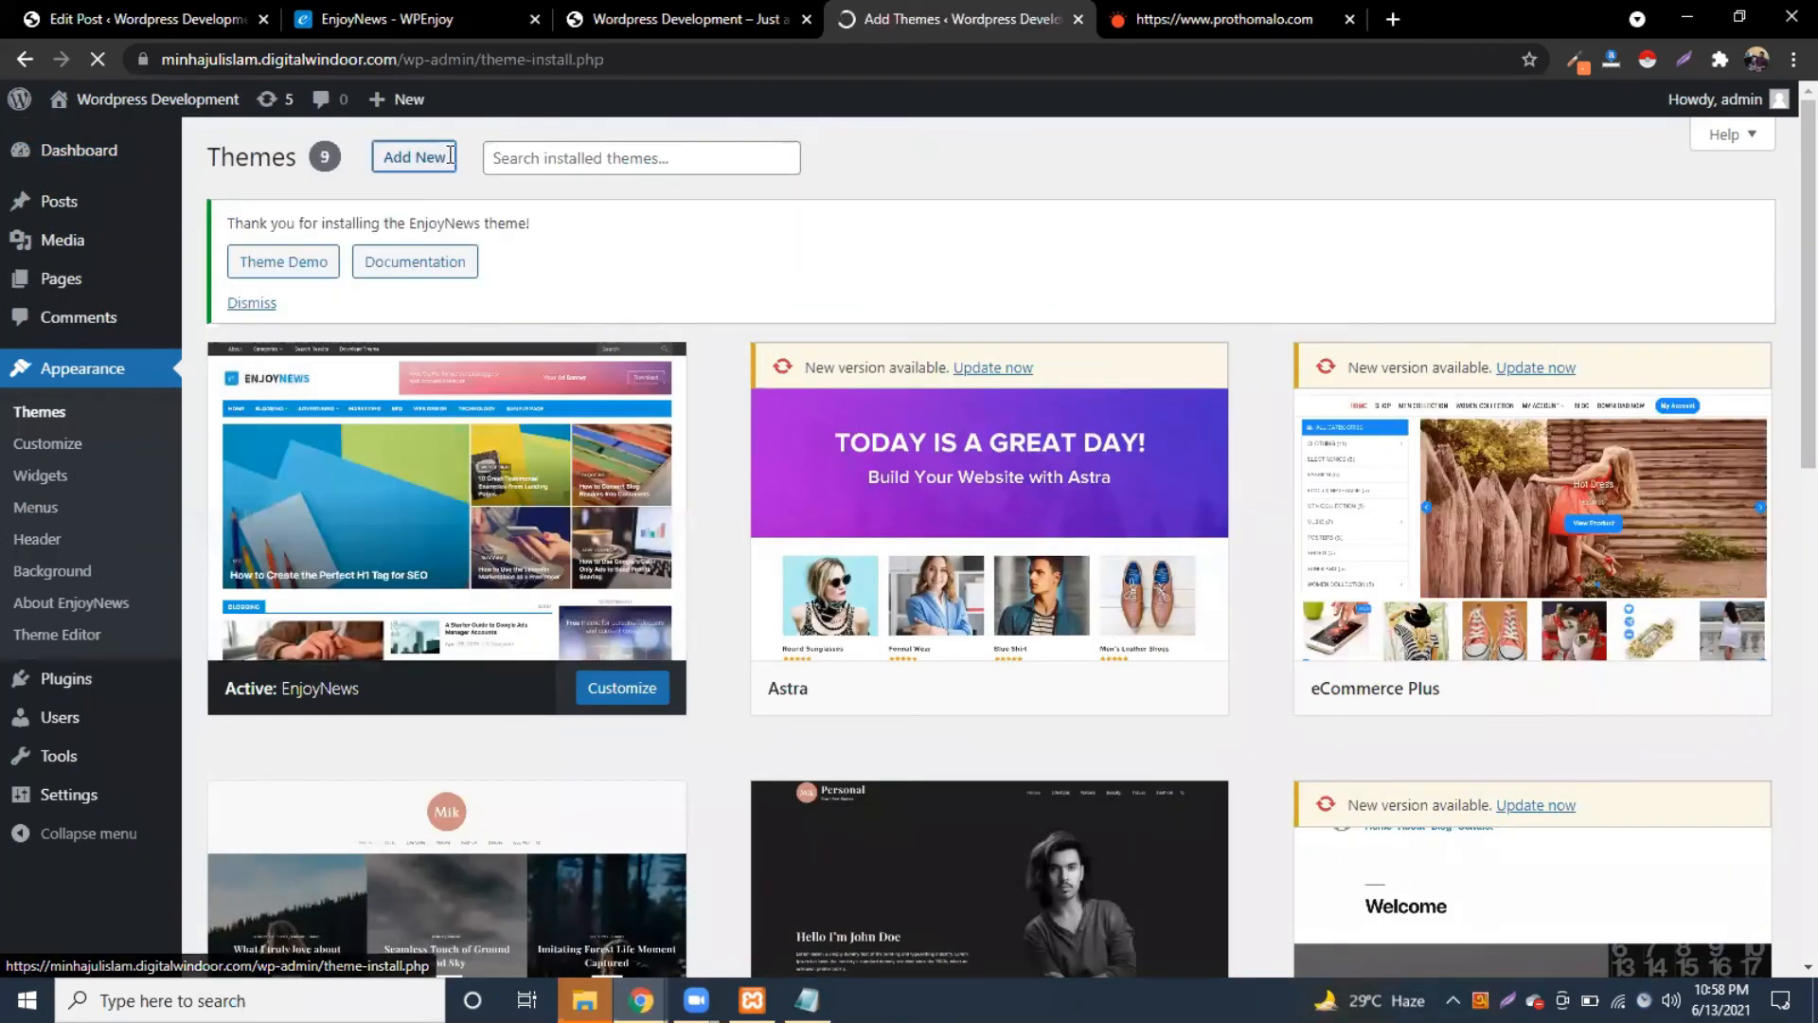
{"action": "left_click", "coordinate": [1534, 369]}
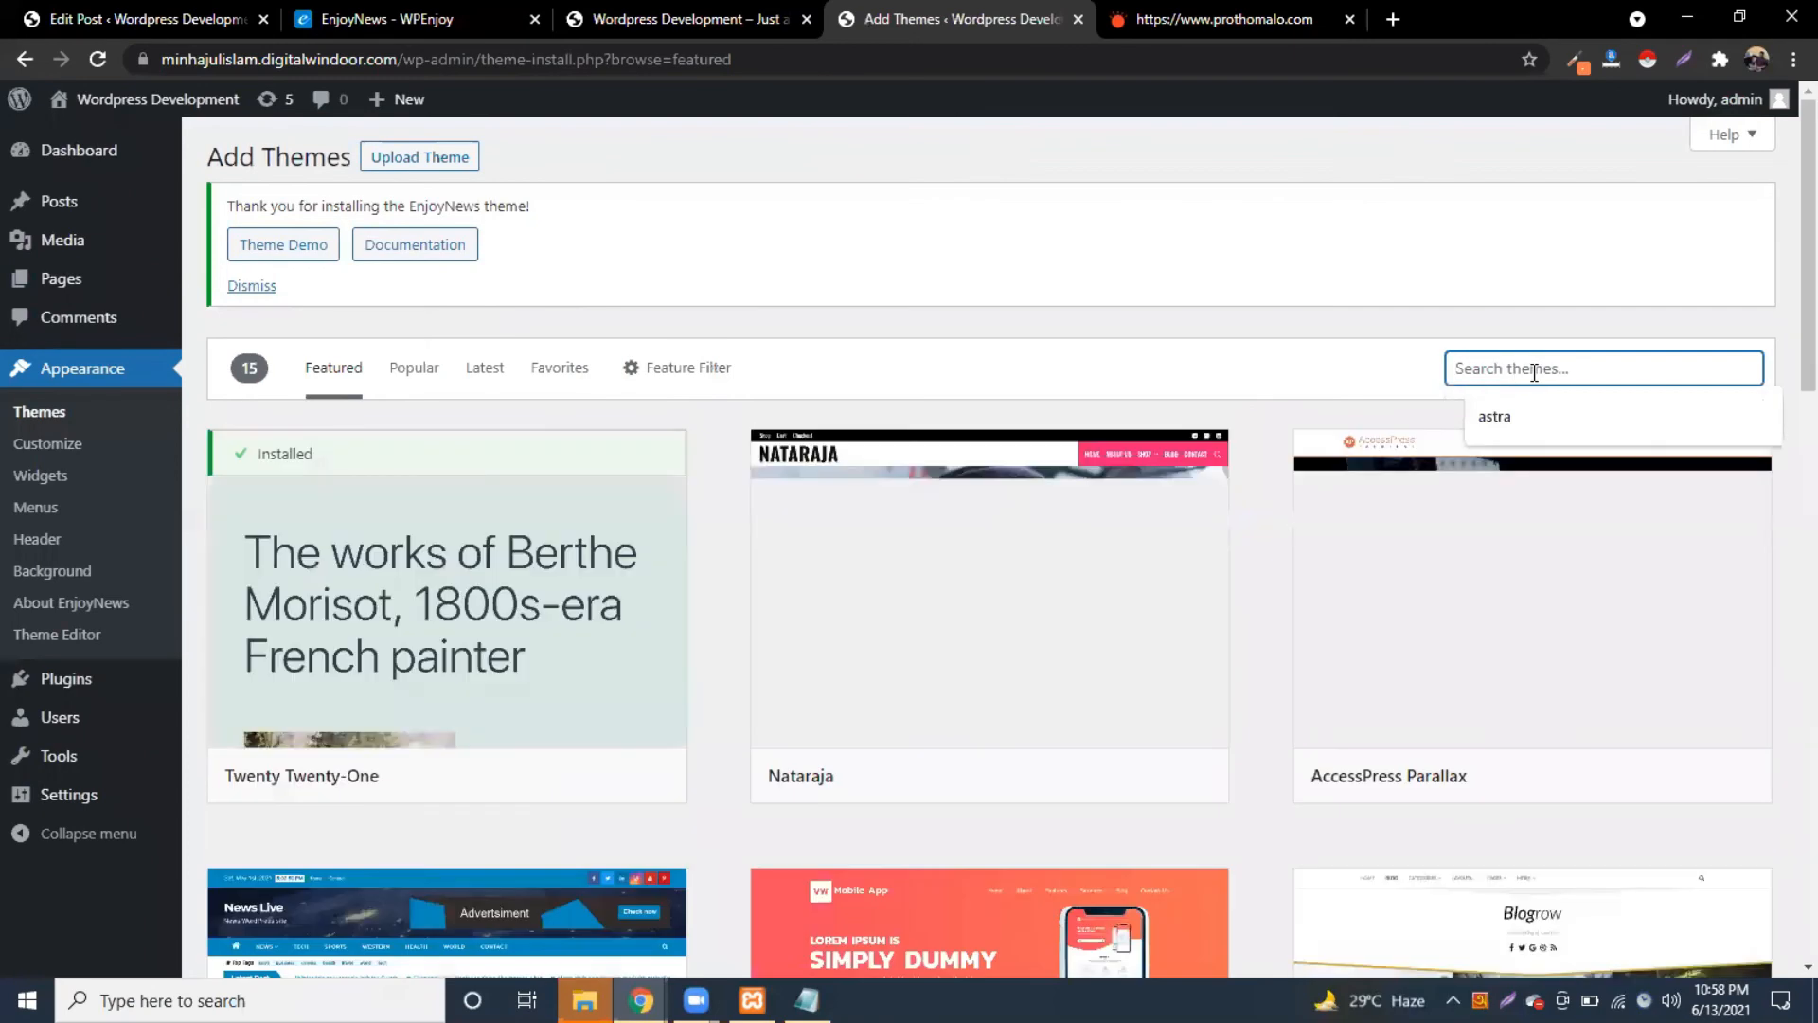
{"action": "type", "text": "news"}
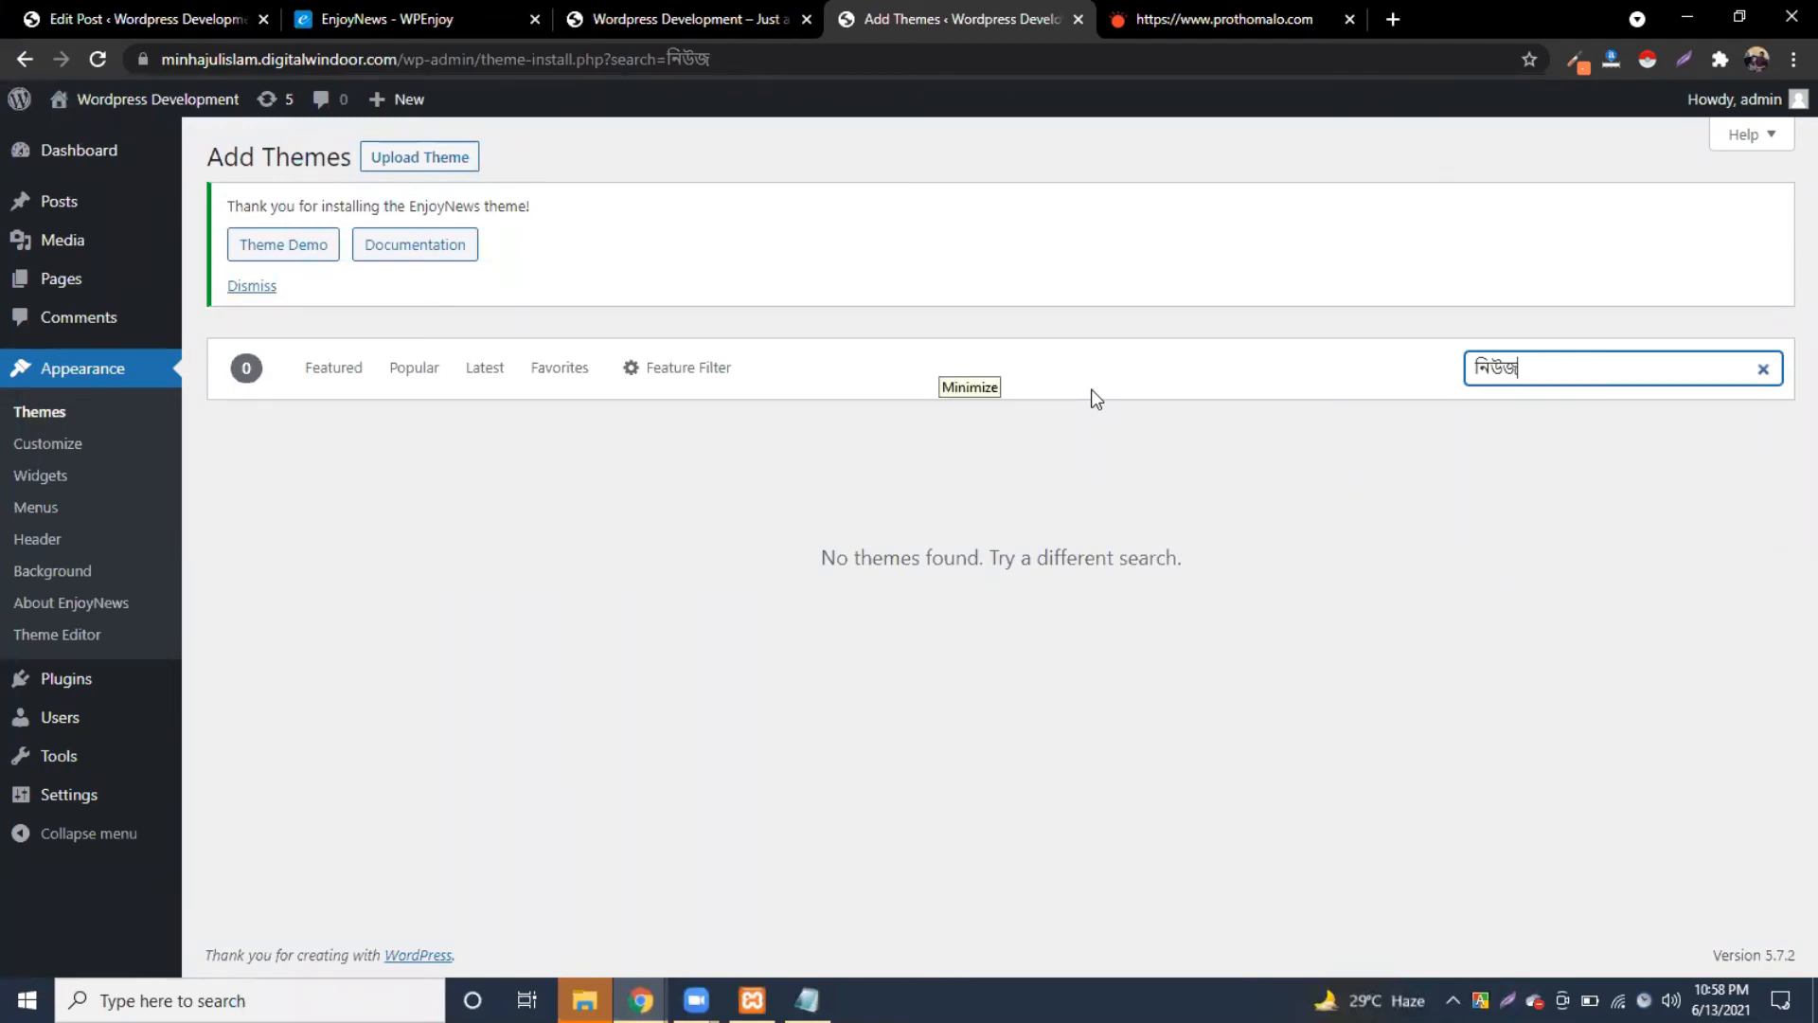
{"action": "left_click_drag", "start_coordinate": [1575, 366], "coordinate": [1351, 373]}
{"action": "key", "text": "BackSpace"}
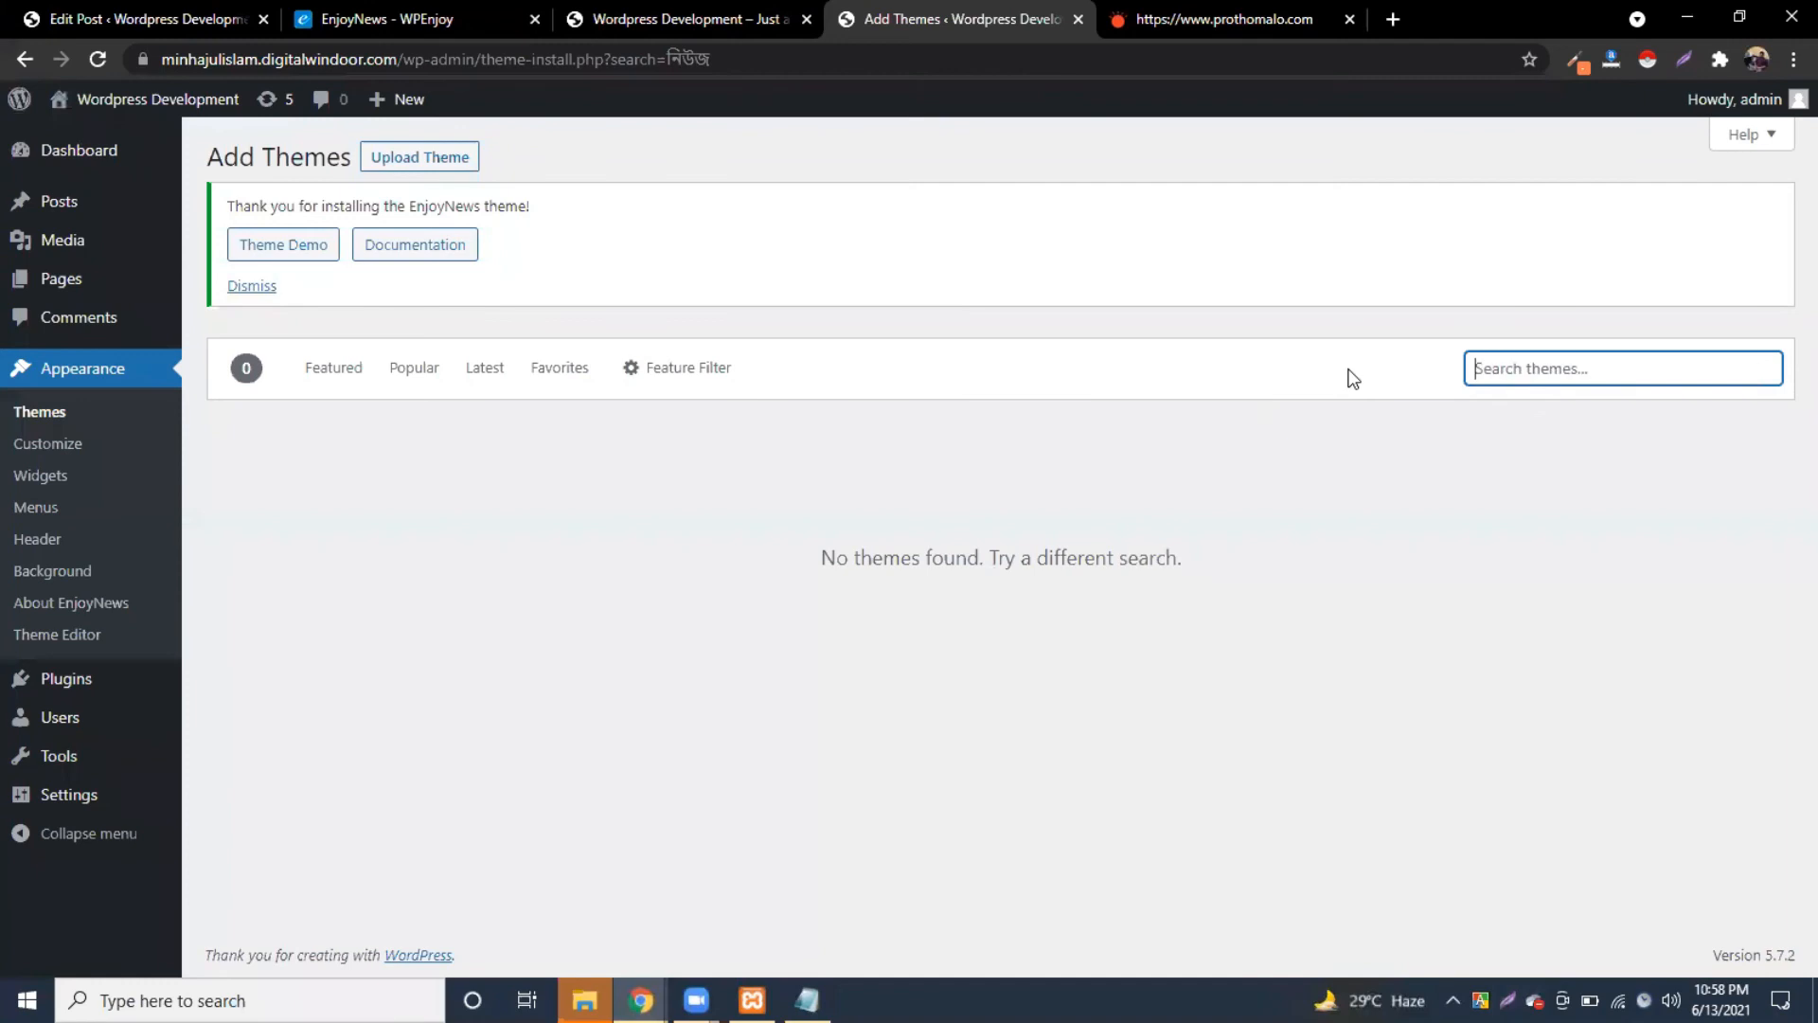
{"action": "type", "text": "news"}
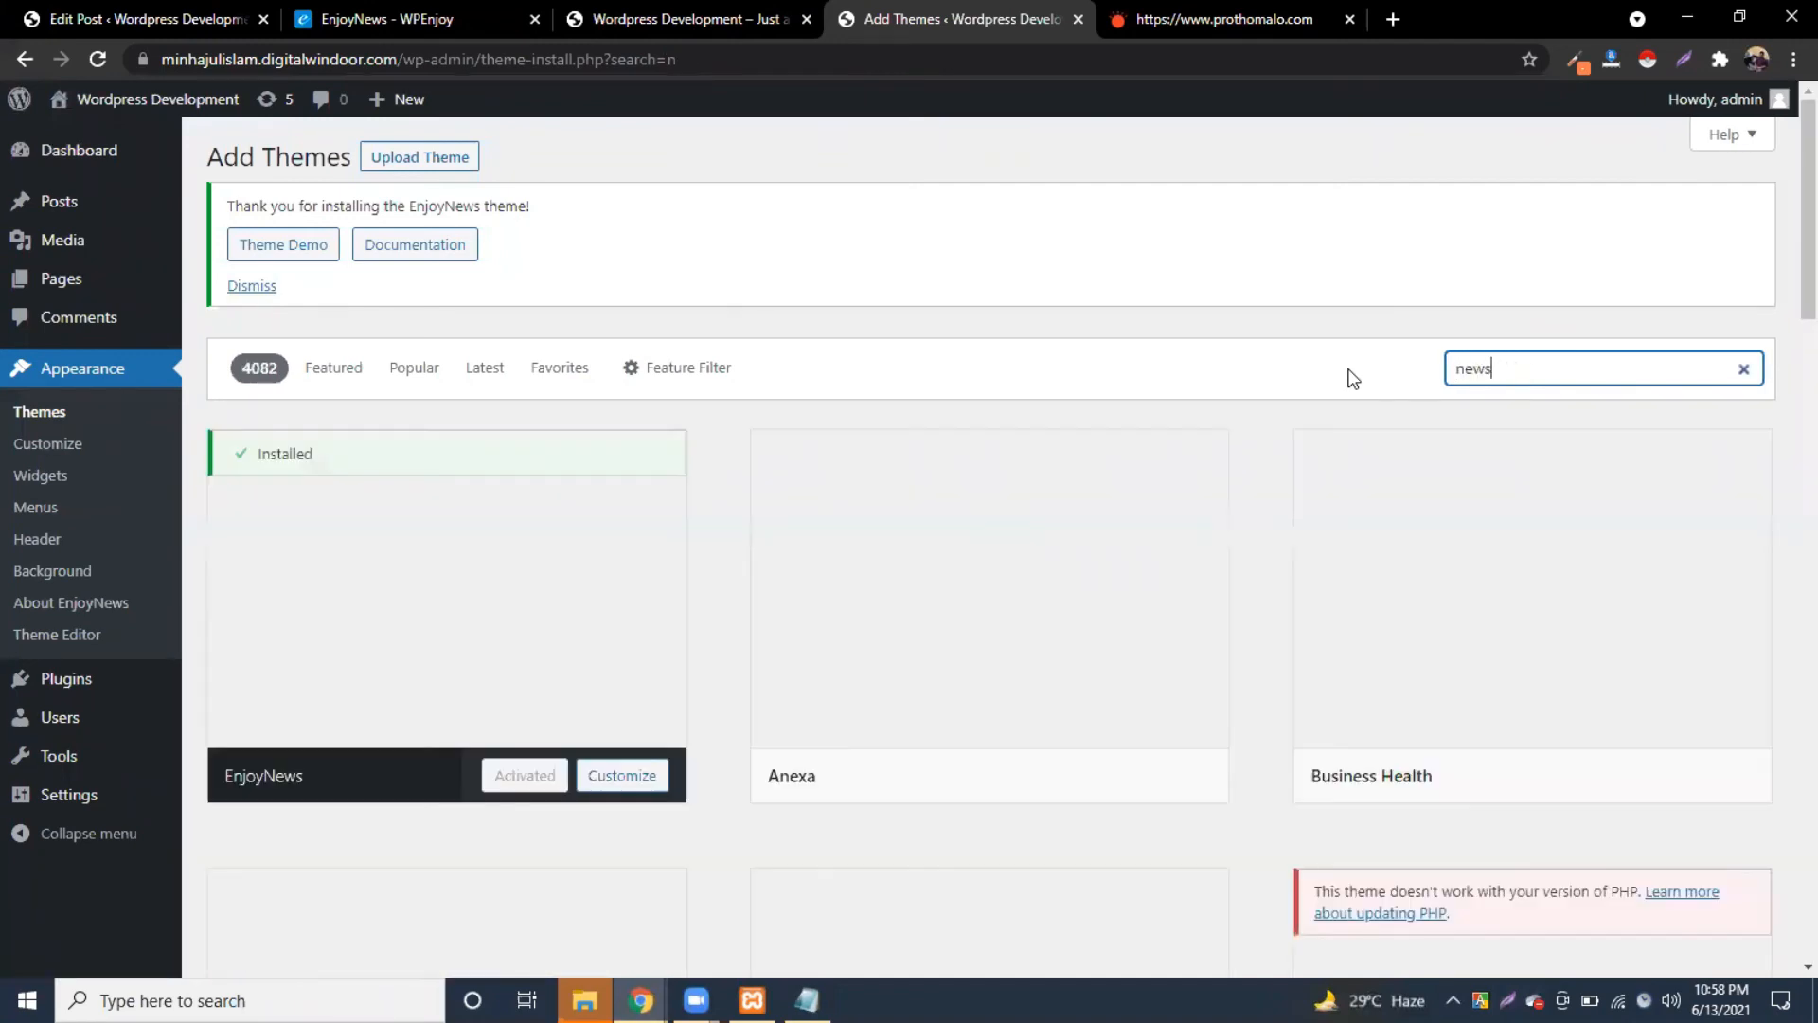
Step: Install the Engage News theme from the results and activate it
{"action": "scroll", "coordinate": [1021, 712], "scroll_direction": "down", "scroll_amount": 1}
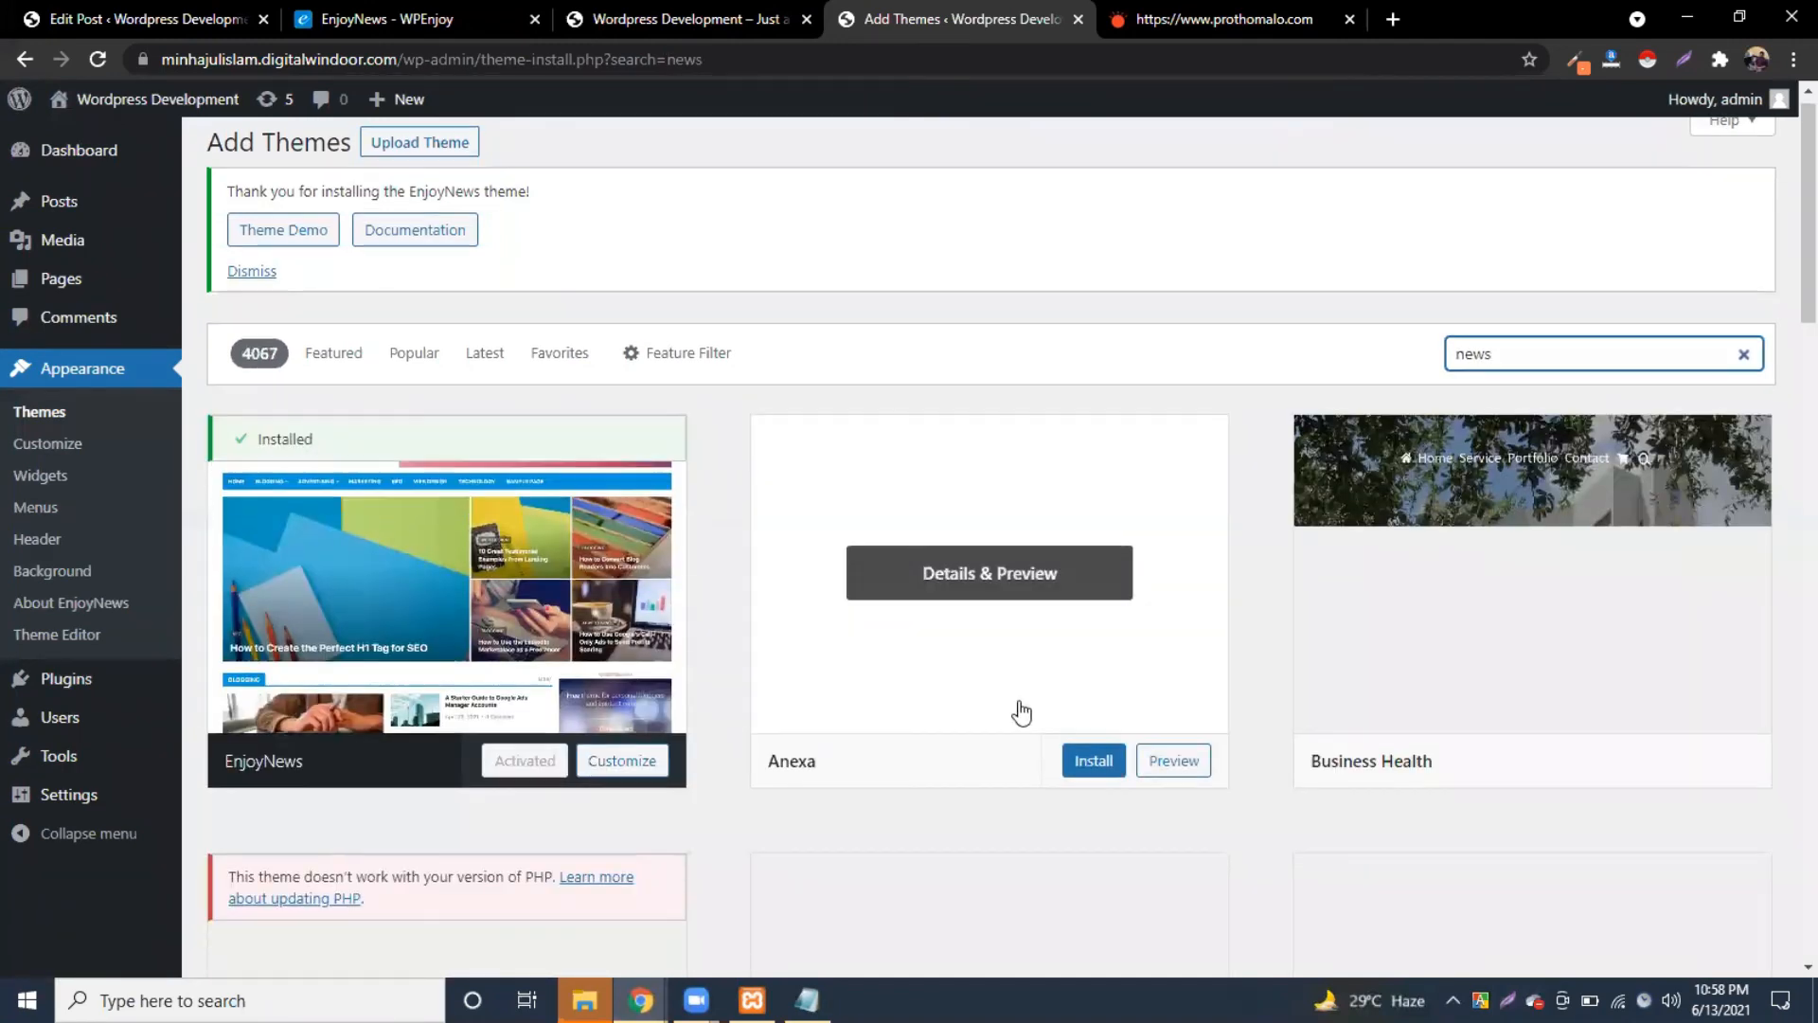
{"action": "scroll", "coordinate": [1021, 712], "scroll_direction": "down", "scroll_amount": 2}
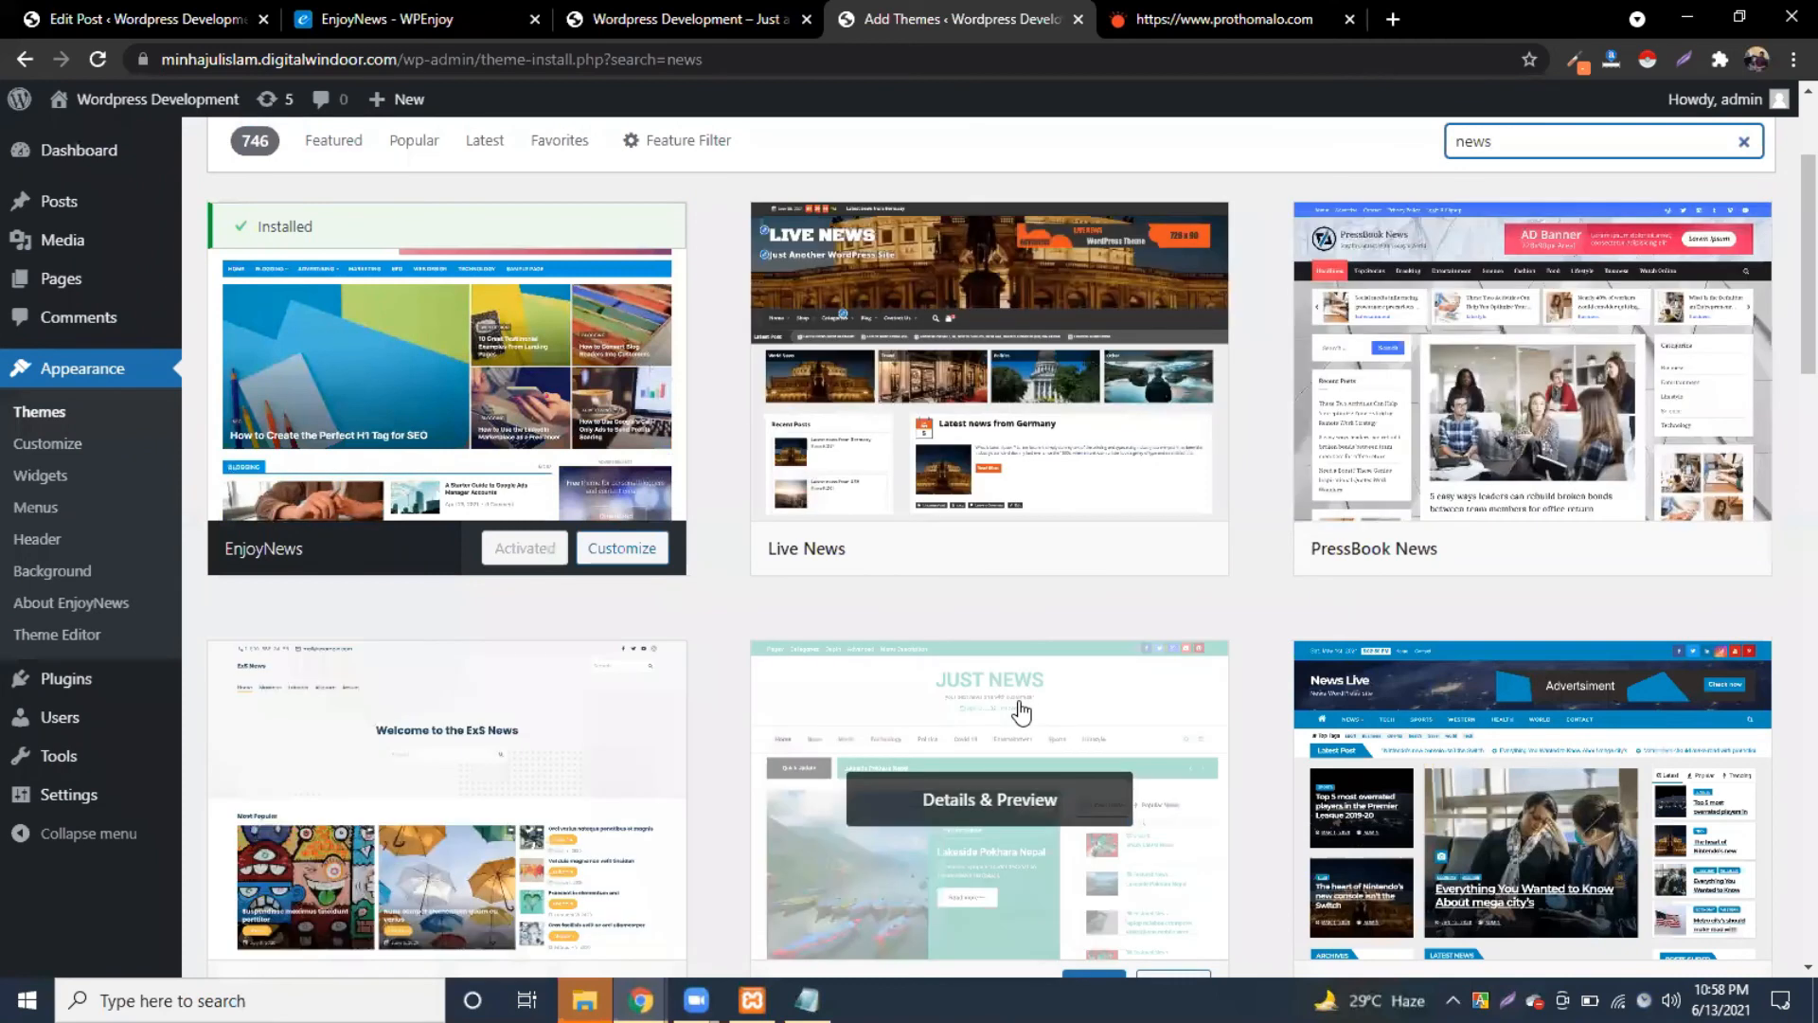
{"action": "scroll", "coordinate": [1021, 712], "scroll_direction": "down", "scroll_amount": 2}
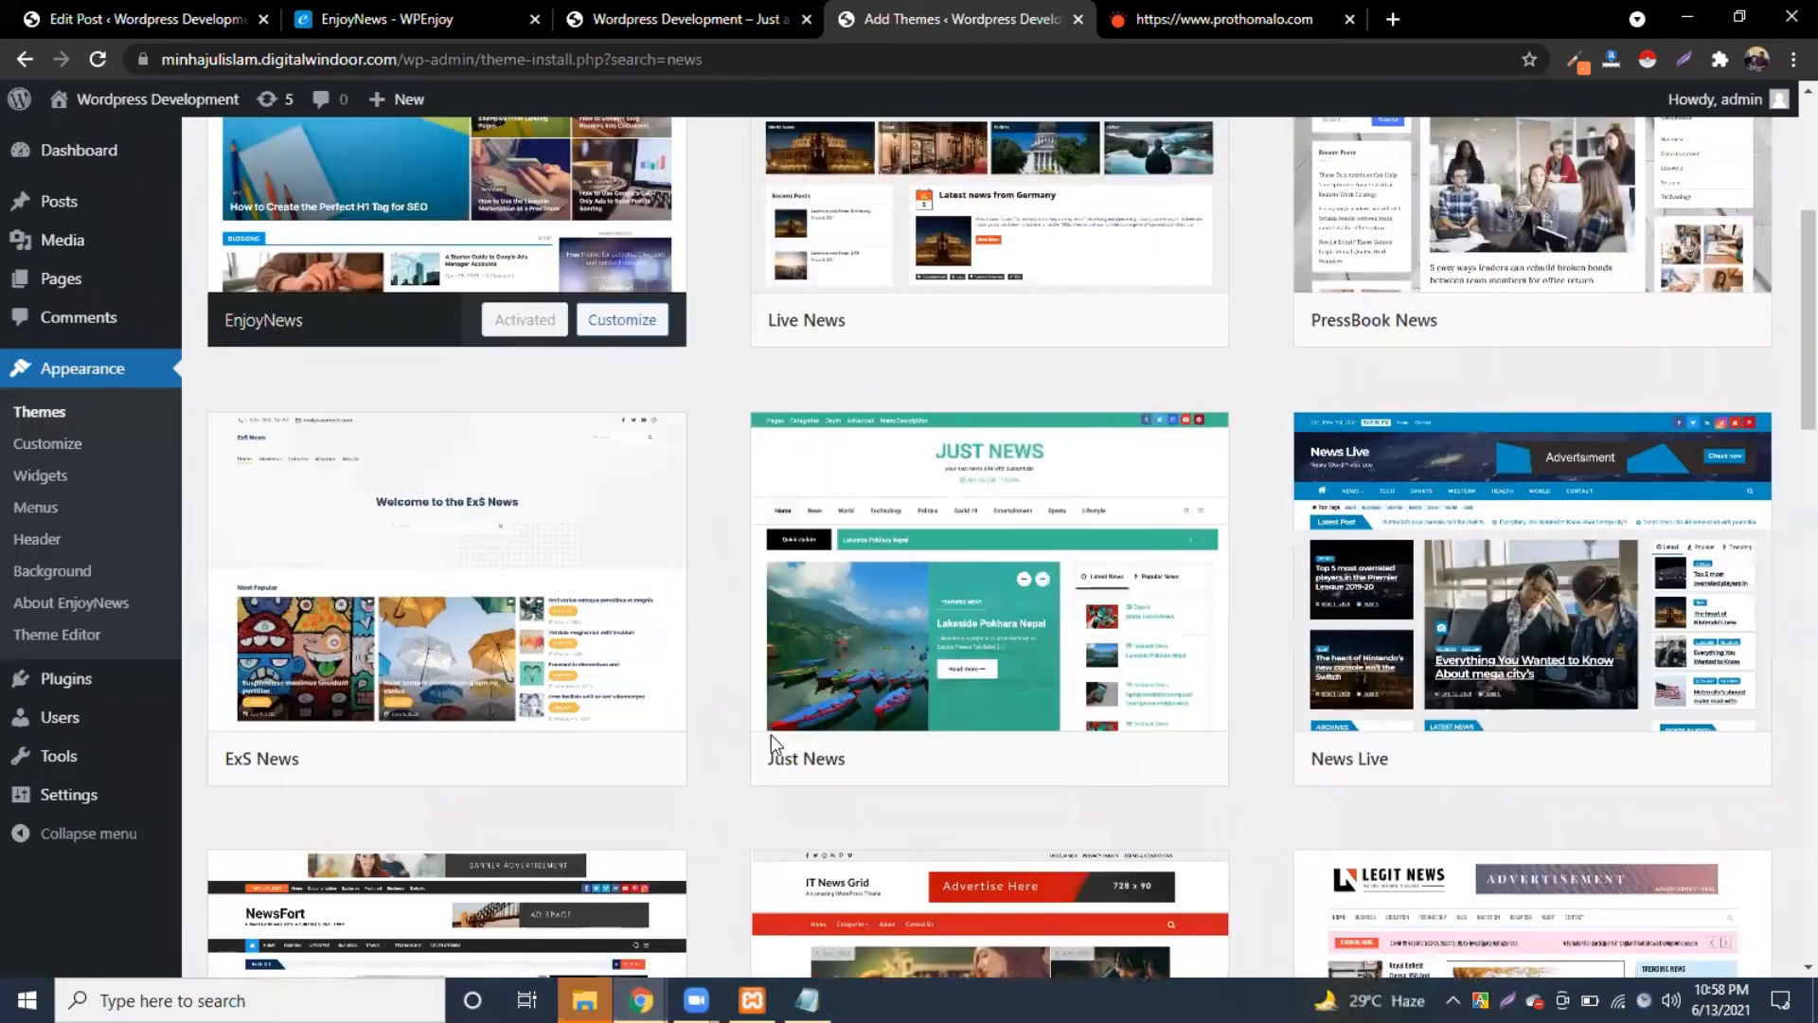
{"action": "scroll", "coordinate": [770, 738], "scroll_direction": "up", "scroll_amount": 2}
{"action": "scroll", "coordinate": [771, 739], "scroll_direction": "down", "scroll_amount": 7}
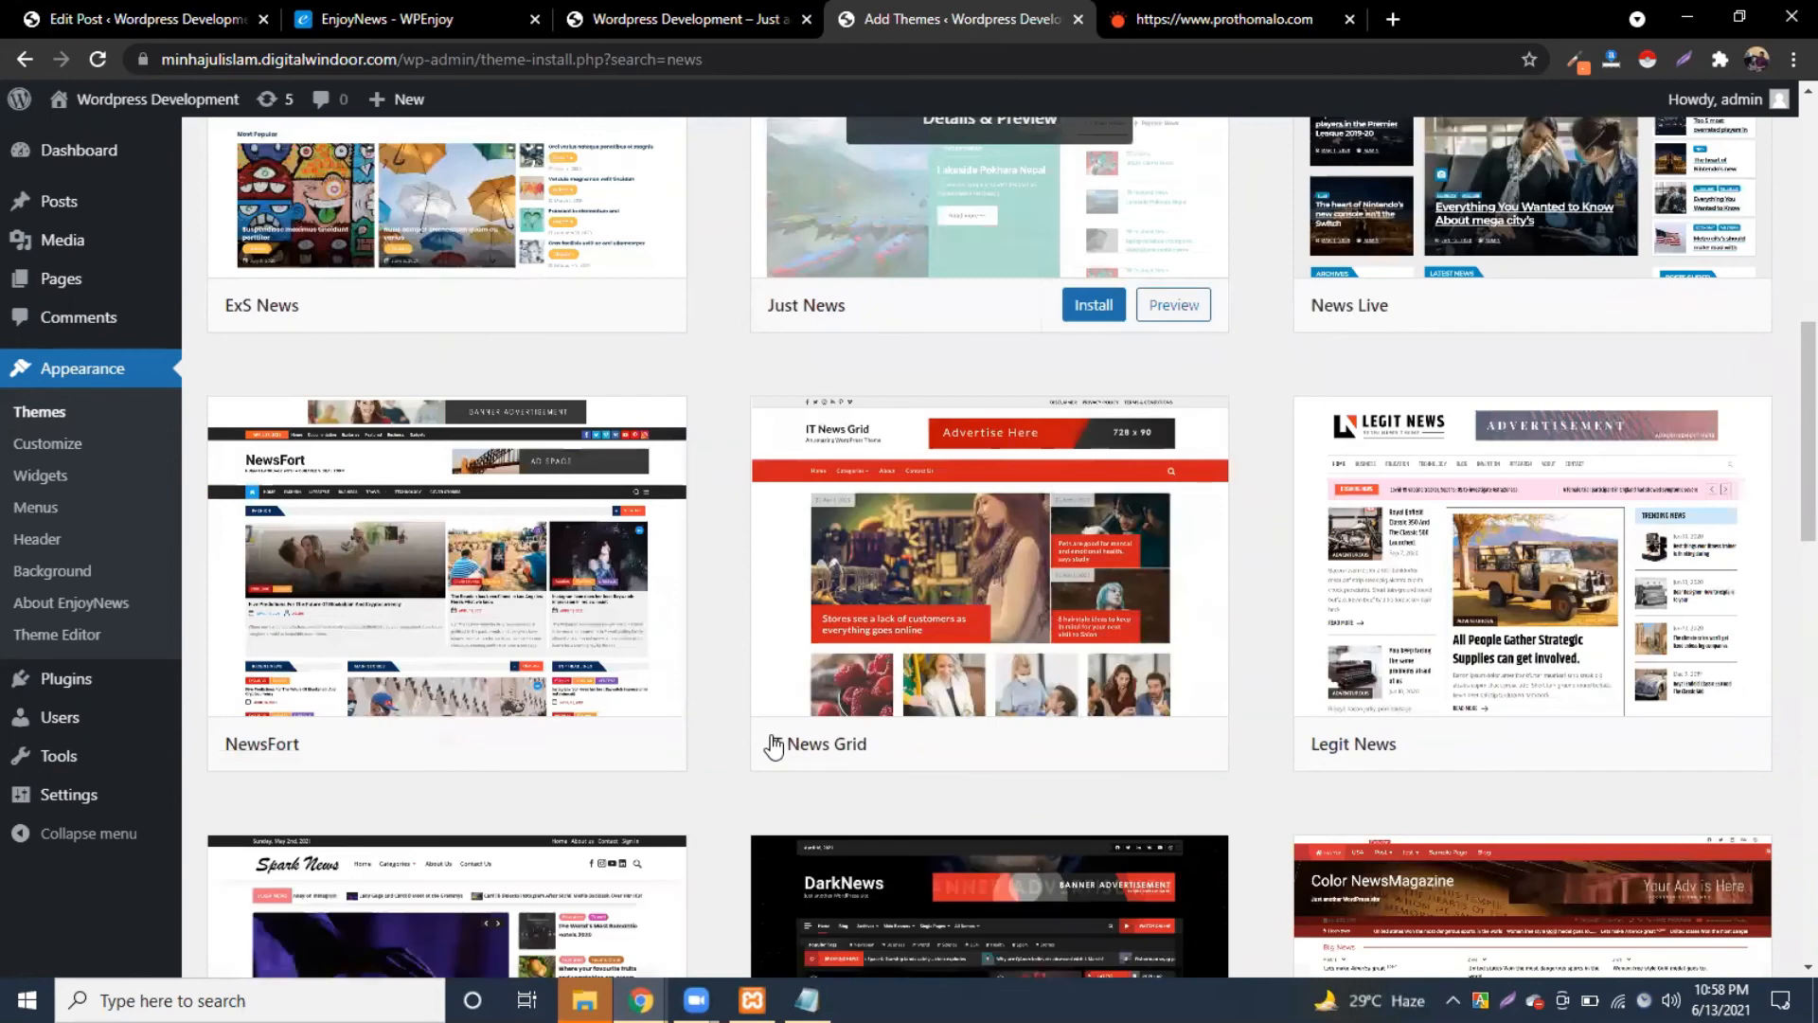
{"action": "scroll", "coordinate": [774, 746], "scroll_direction": "down", "scroll_amount": 2}
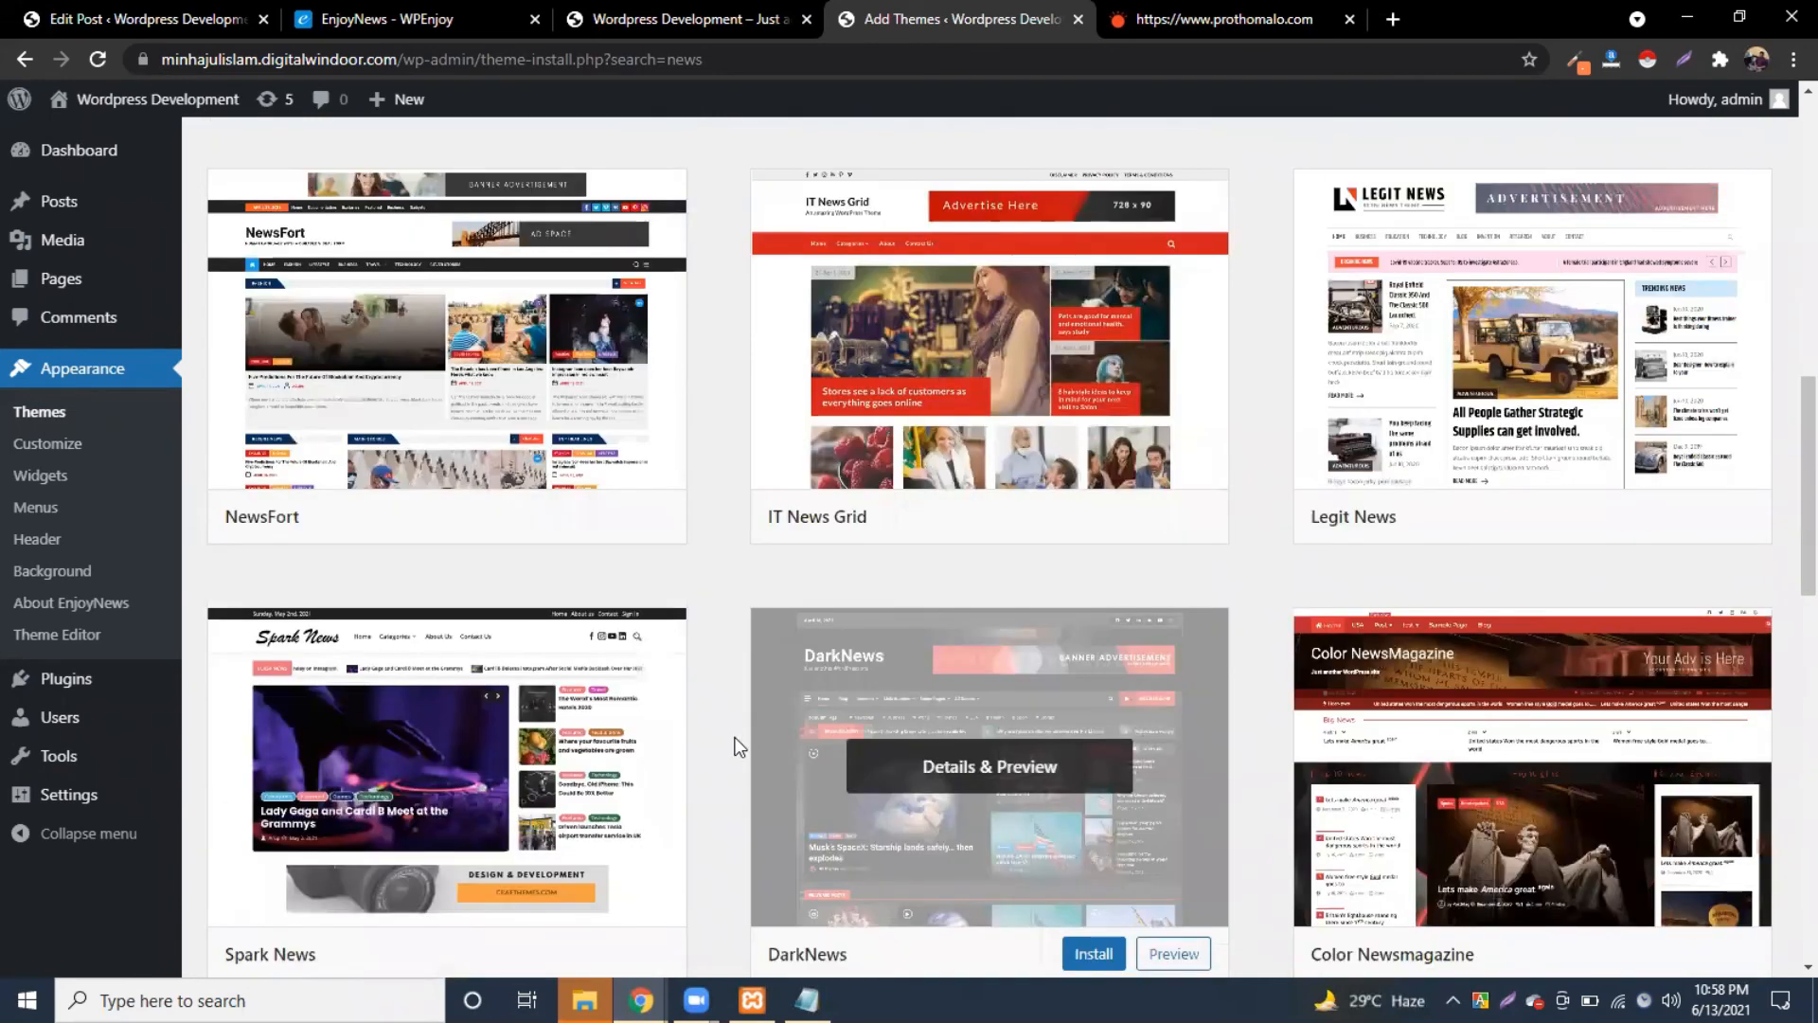
{"action": "scroll", "coordinate": [737, 746], "scroll_direction": "down", "scroll_amount": 2}
{"action": "scroll", "coordinate": [734, 741], "scroll_direction": "down", "scroll_amount": 3}
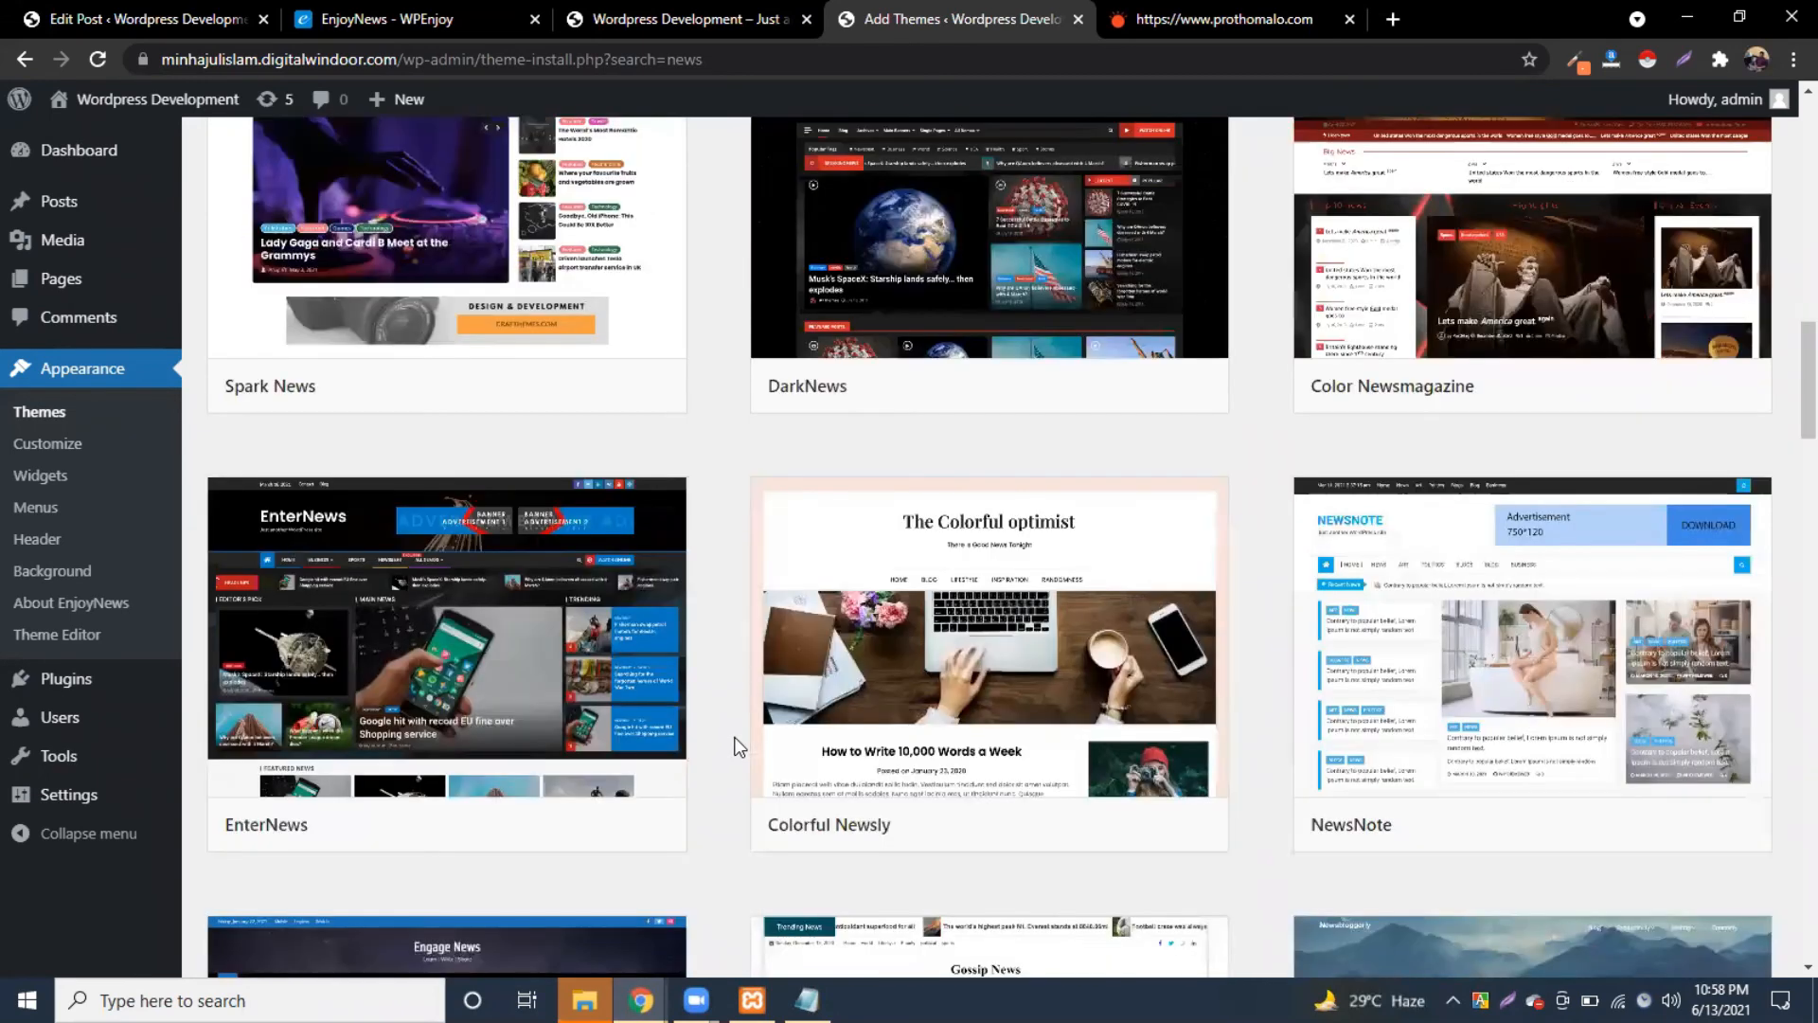
{"action": "scroll", "coordinate": [739, 747], "scroll_direction": "down", "scroll_amount": 4}
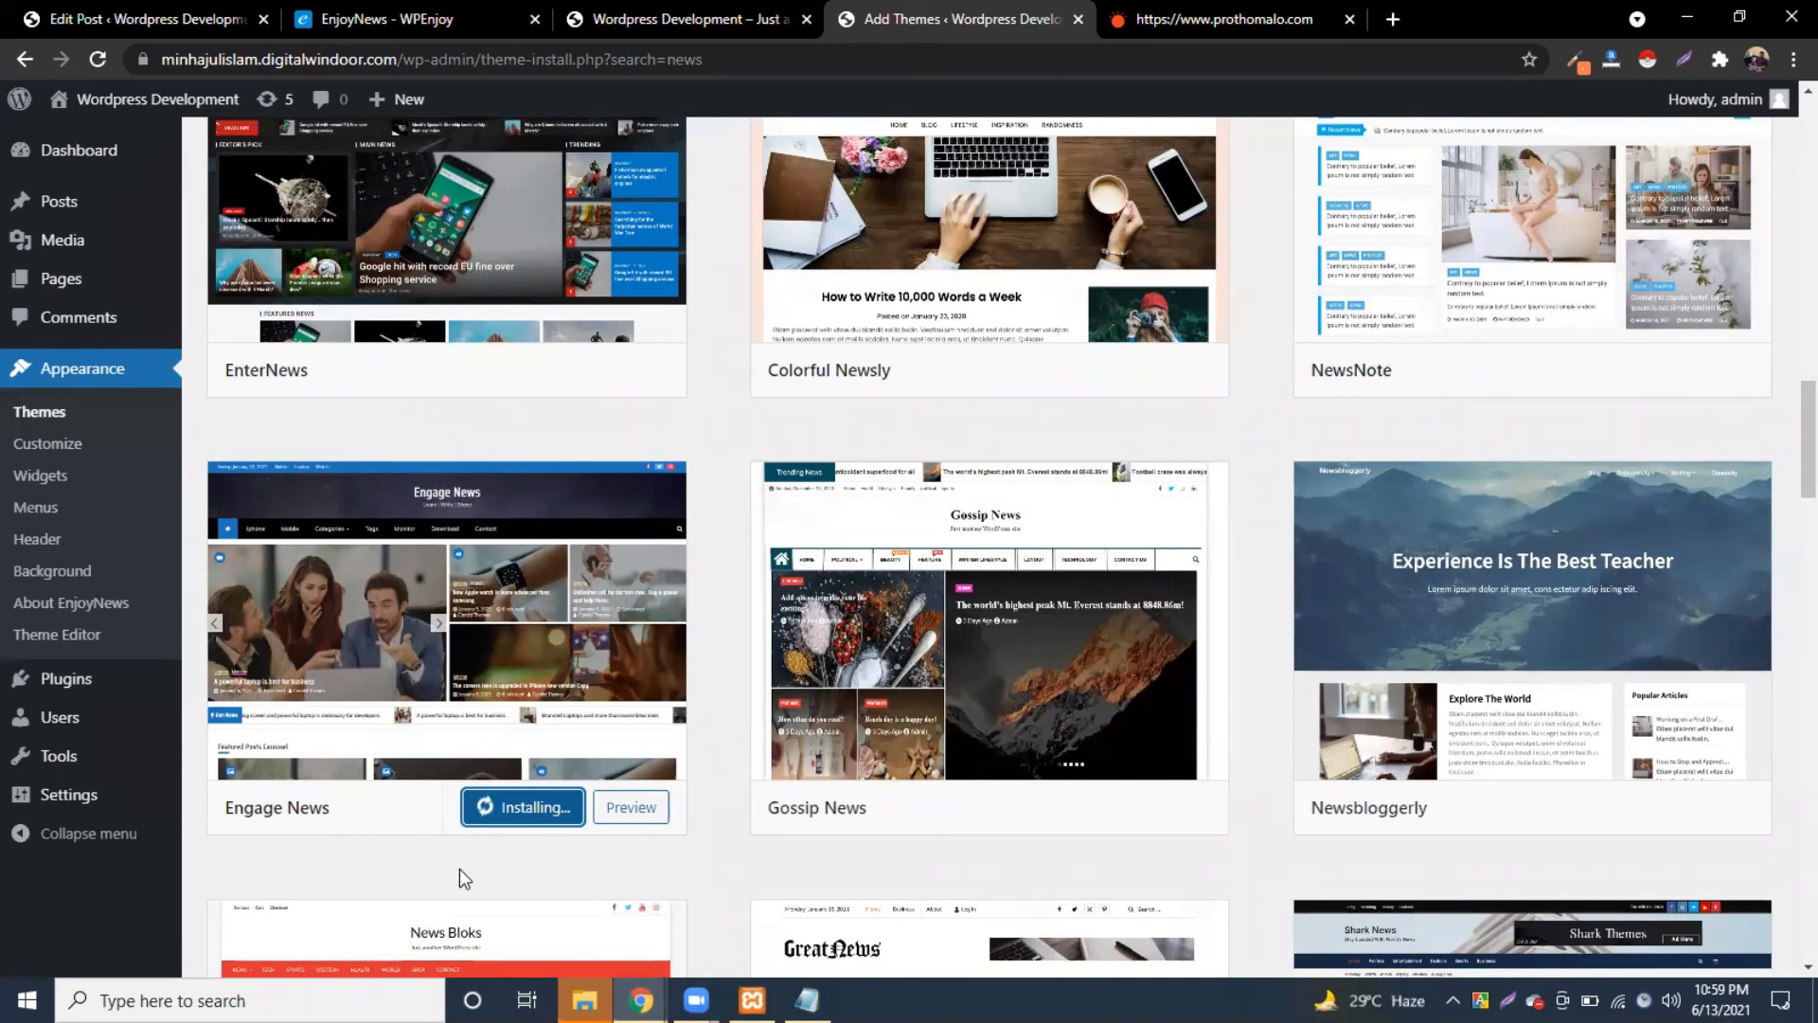
{"action": "left_click", "coordinate": [509, 810]}
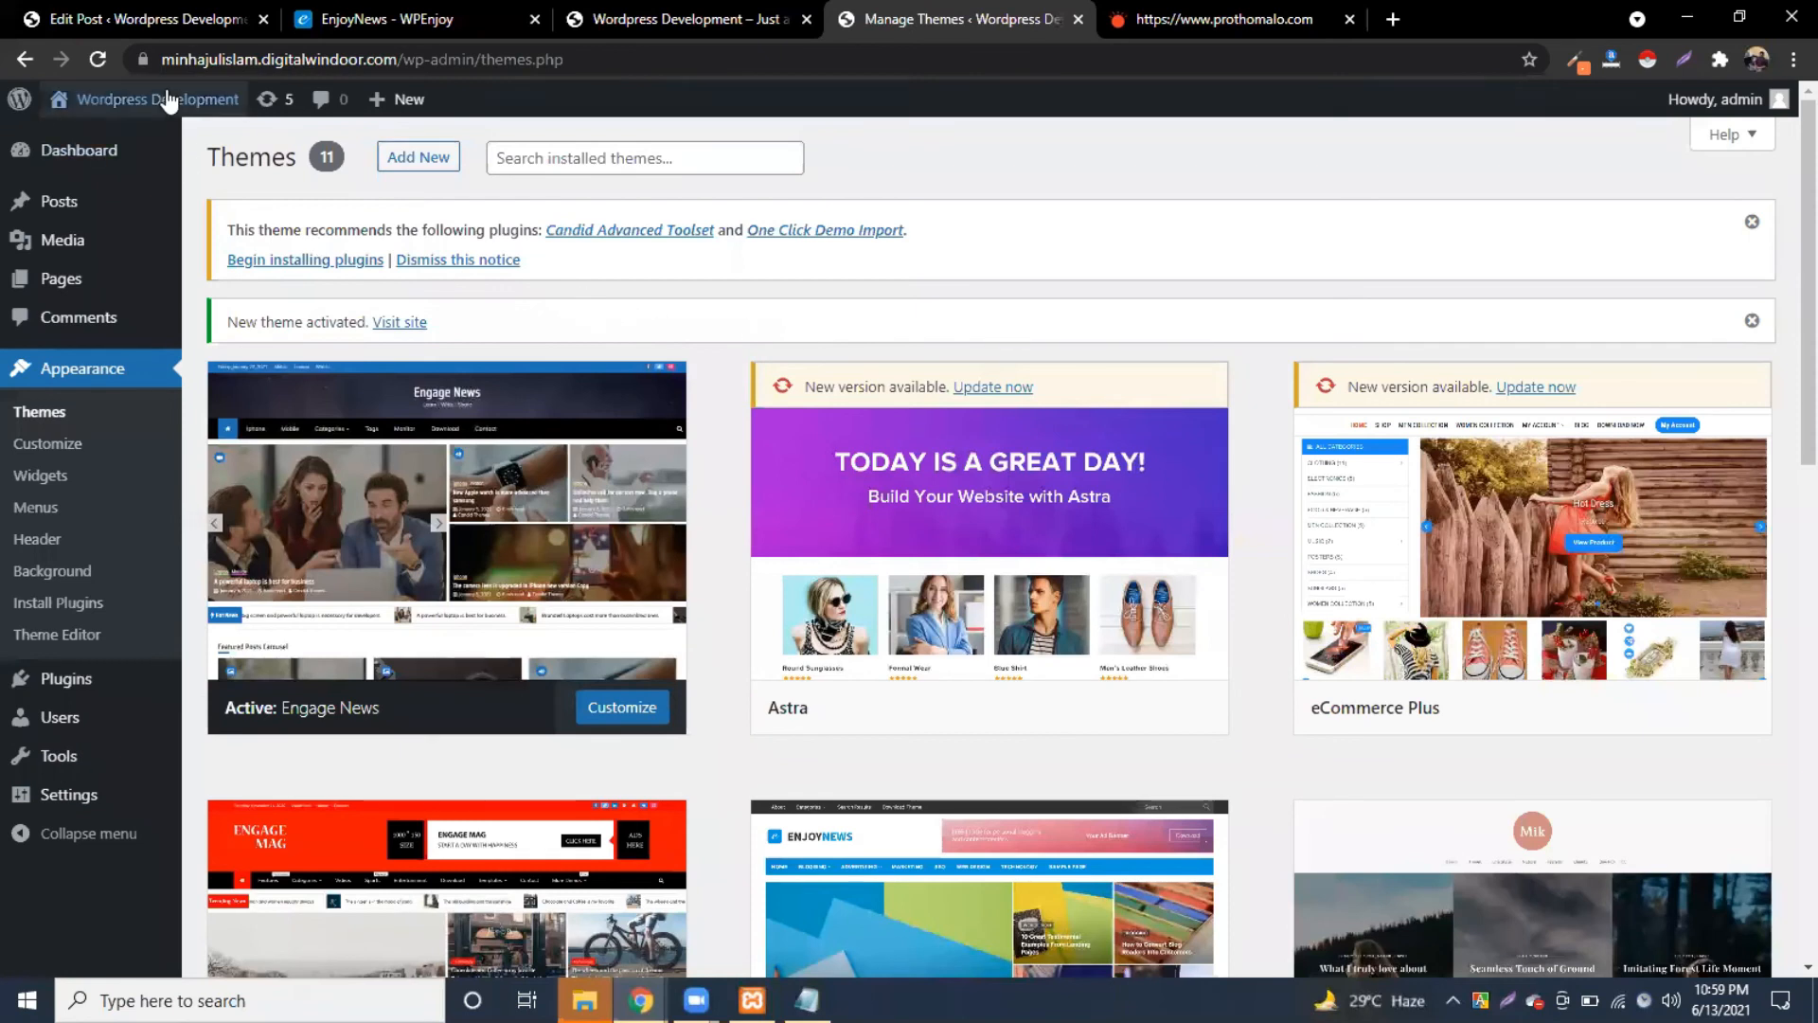
Step: Reload the live site and look over its new Engage News layout
{"action": "left_click", "coordinate": [719, 21]}
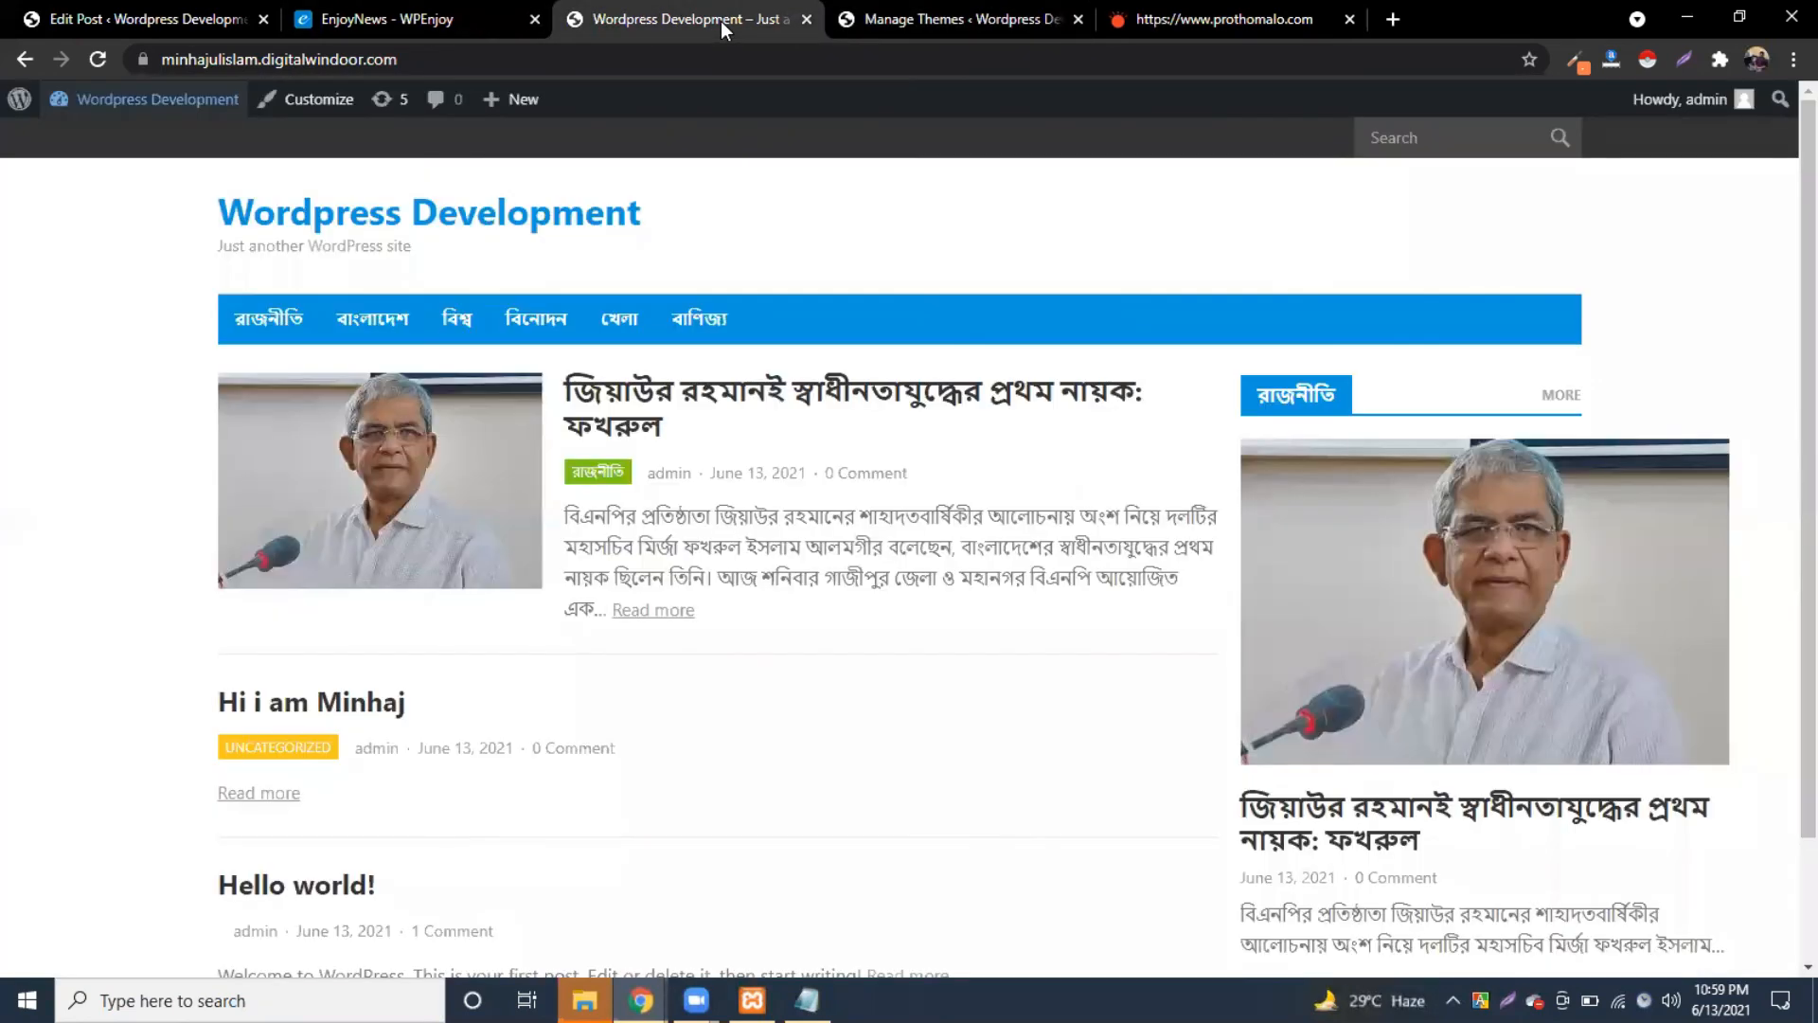
{"action": "left_click", "coordinate": [97, 68]}
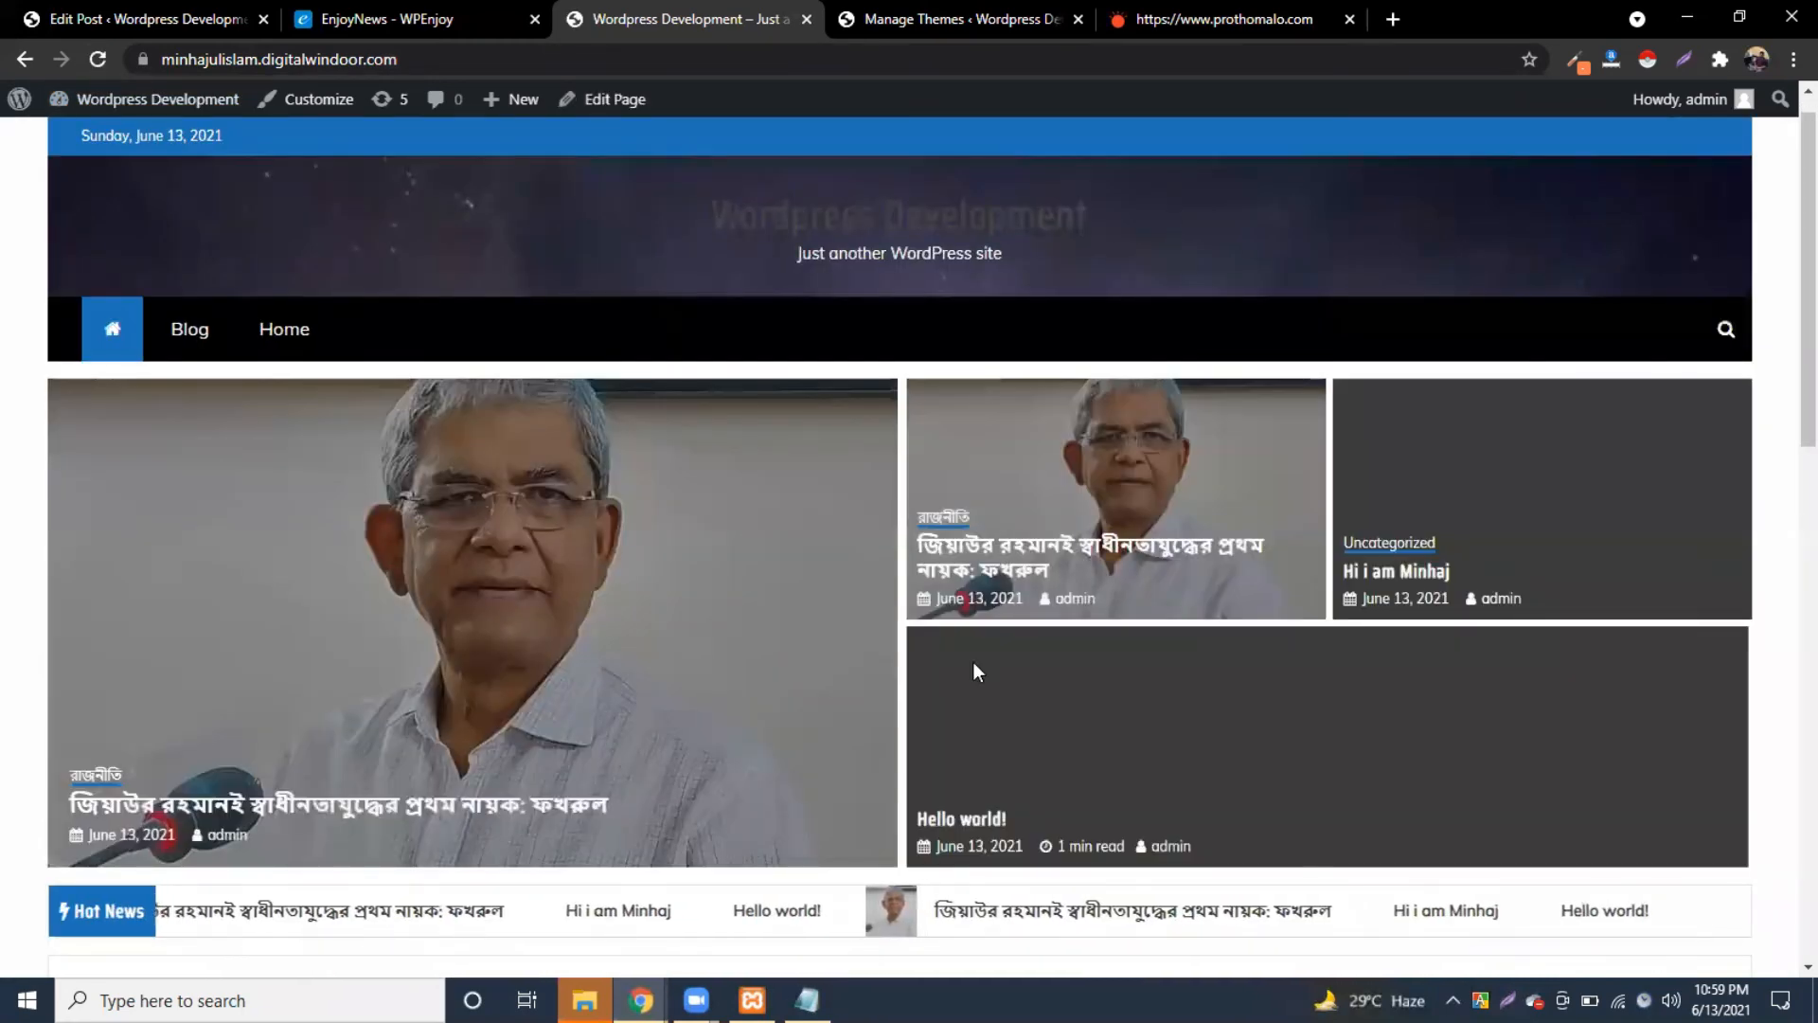
{"action": "scroll", "coordinate": [973, 661], "scroll_direction": "down", "scroll_amount": 5}
{"action": "scroll", "coordinate": [973, 662], "scroll_direction": "down", "scroll_amount": 6}
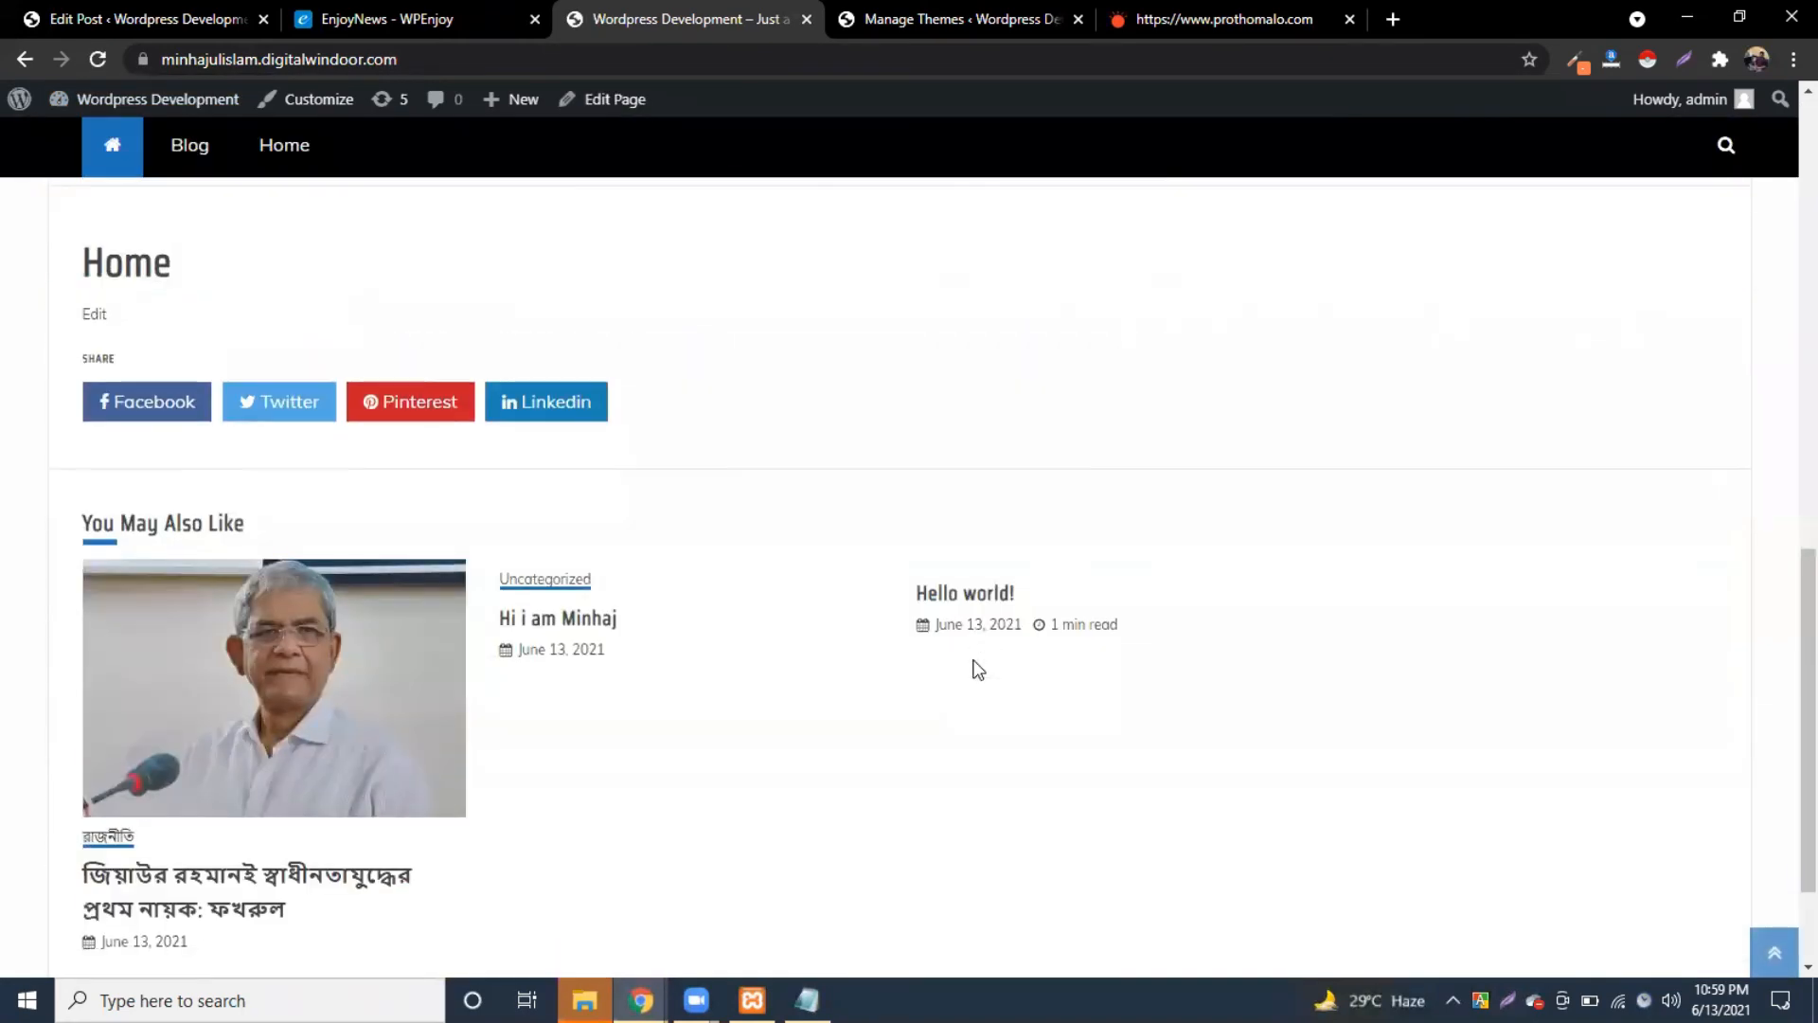
{"action": "scroll", "coordinate": [974, 668], "scroll_direction": "up", "scroll_amount": 4}
{"action": "scroll", "coordinate": [965, 673], "scroll_direction": "up", "scroll_amount": 7}
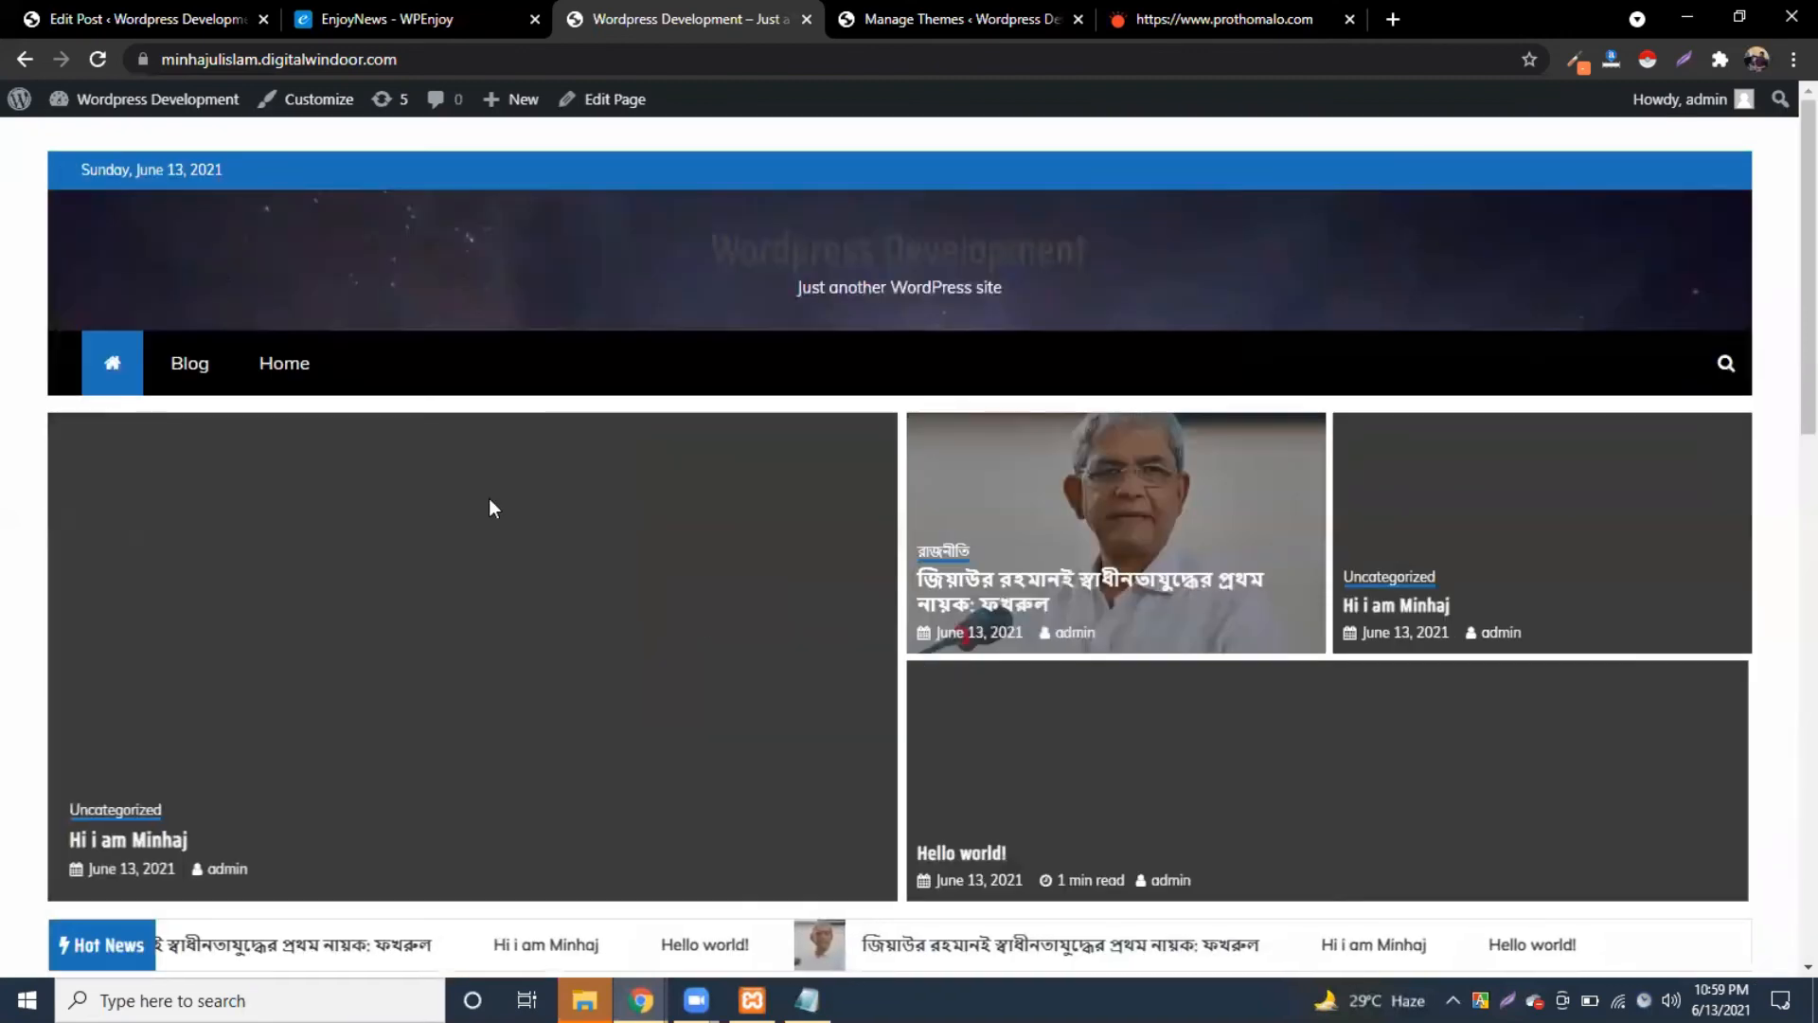
{"action": "scroll", "coordinate": [947, 721], "scroll_direction": "down", "scroll_amount": 8}
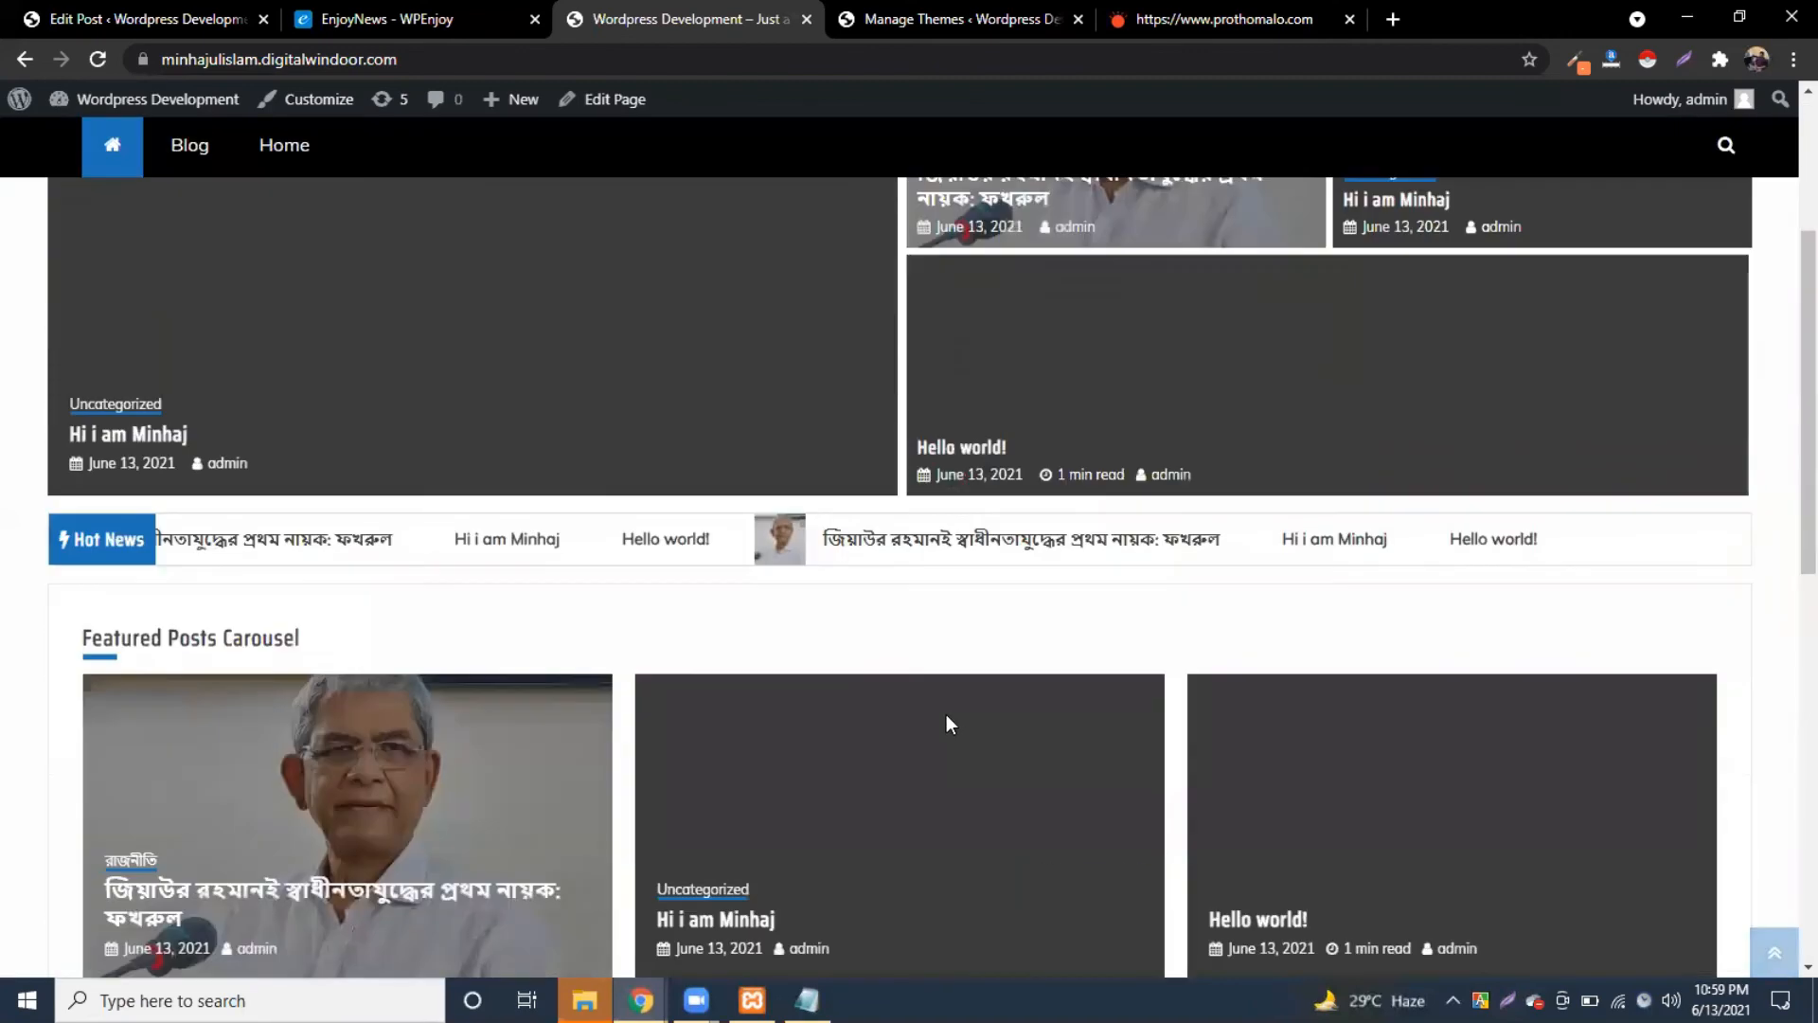
{"action": "scroll", "coordinate": [950, 724], "scroll_direction": "up", "scroll_amount": 8}
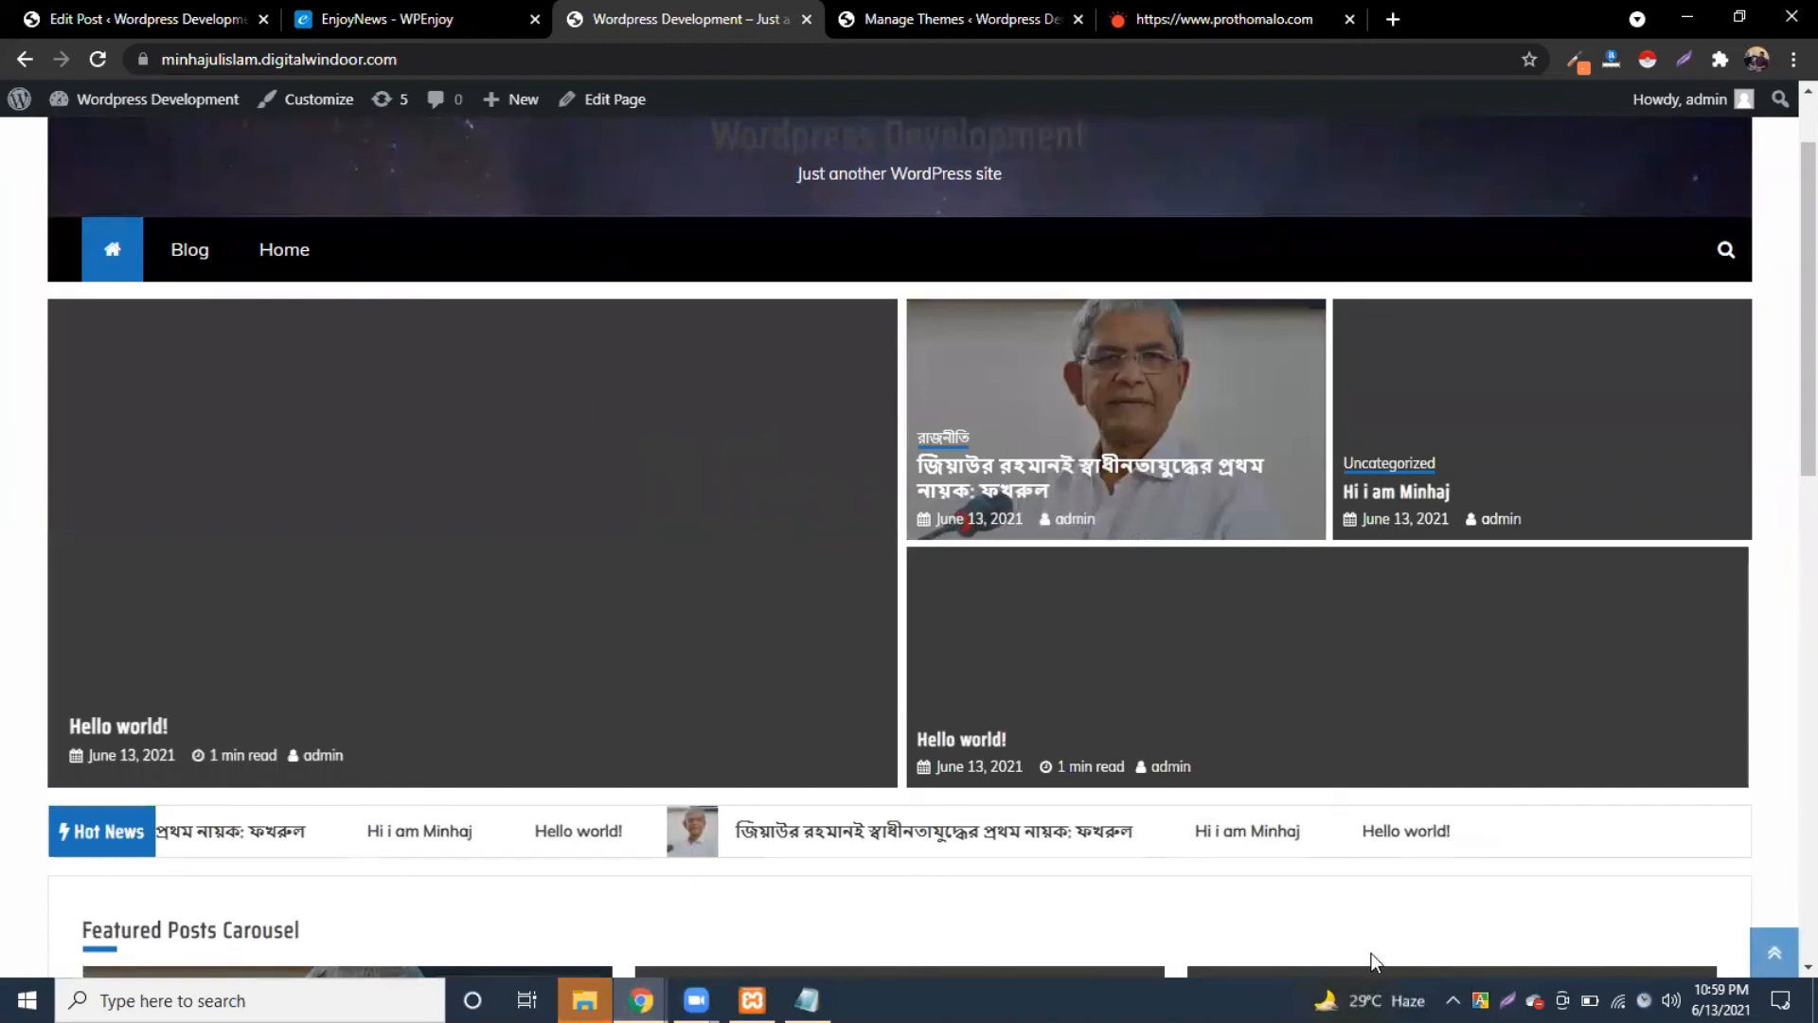
{"action": "scroll", "coordinate": [337, 352], "scroll_direction": "up", "scroll_amount": 2}
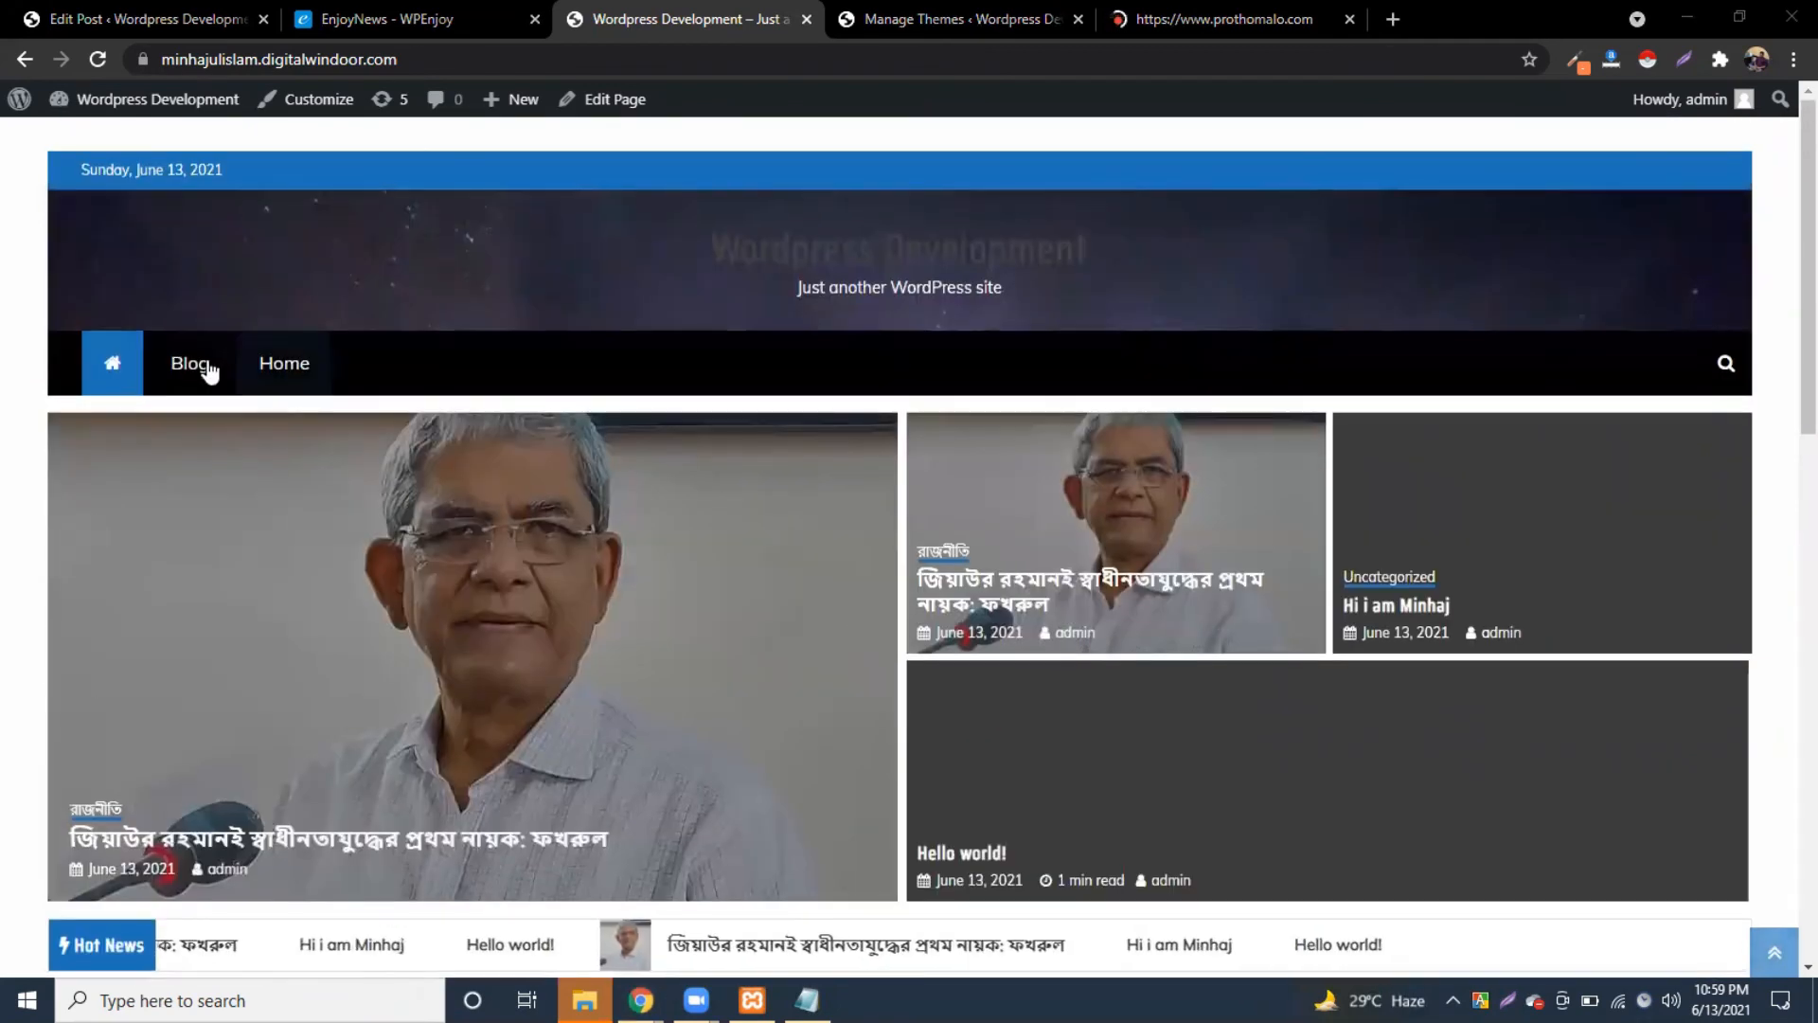
Step: Preview the Blog page and homepage, then return to the EnjoyNews documentation
{"action": "left_click", "coordinate": [205, 363]}
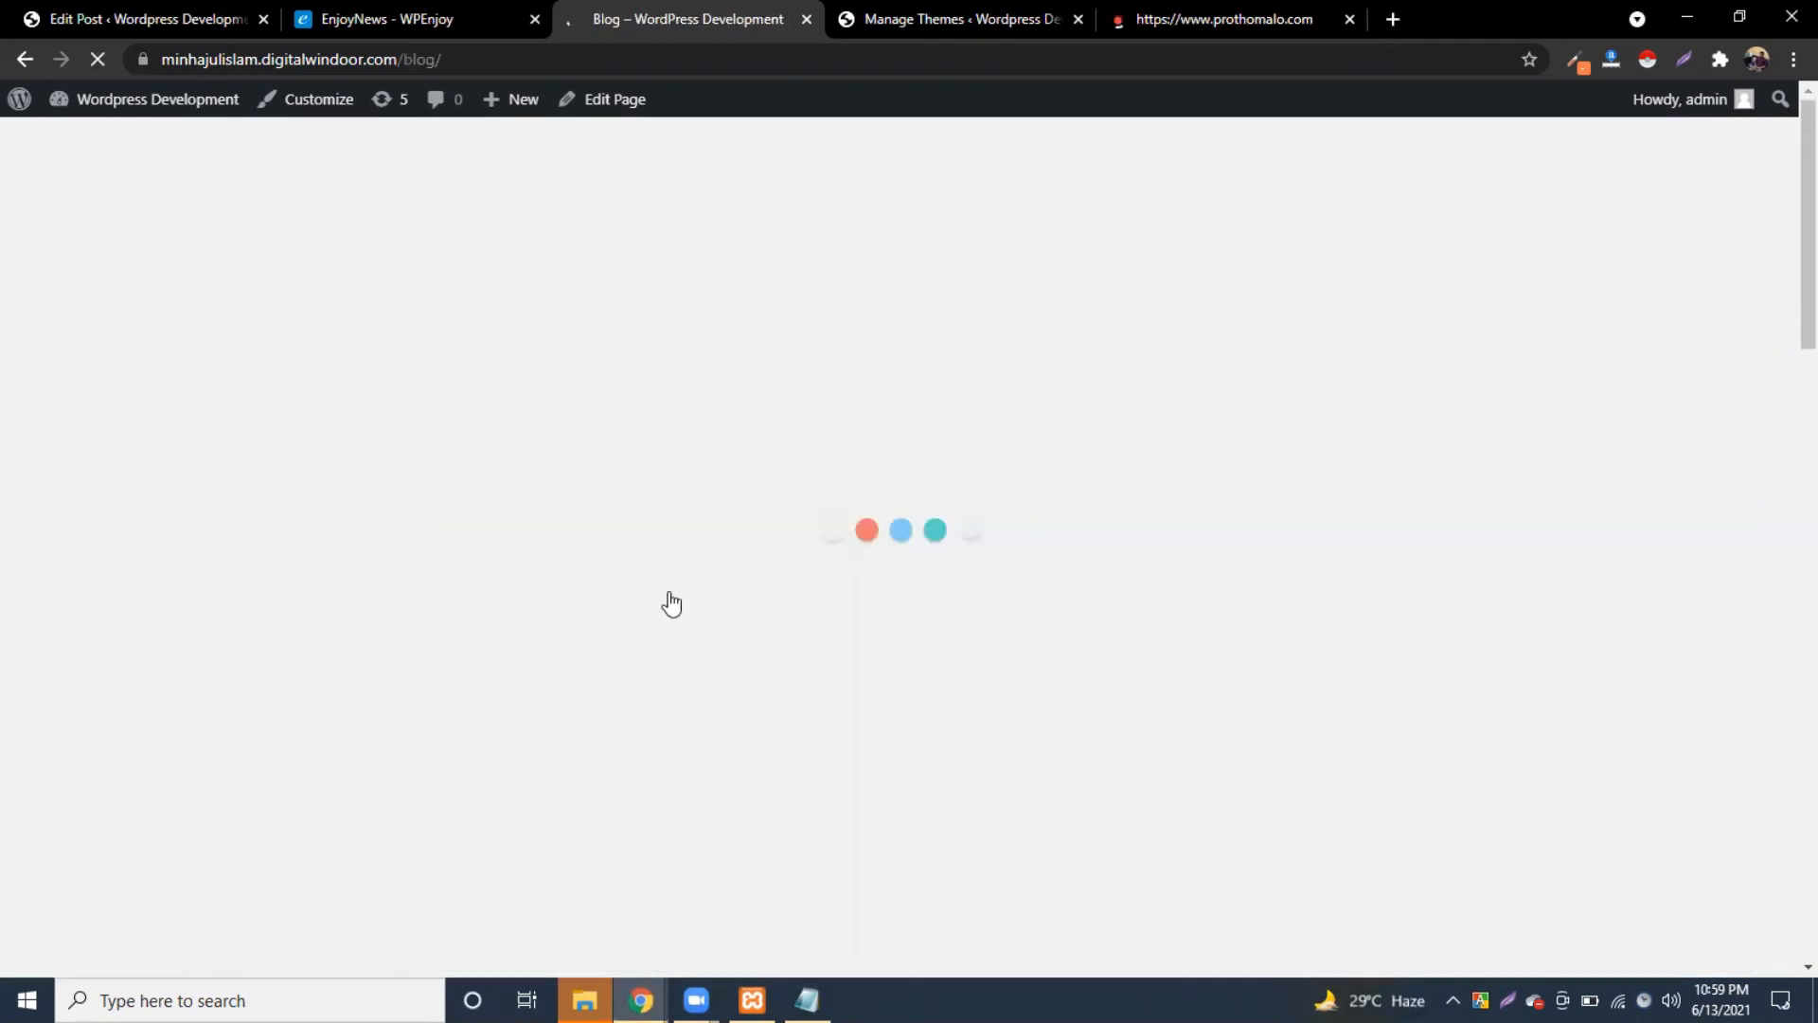
{"action": "scroll", "coordinate": [674, 605], "scroll_direction": "down", "scroll_amount": 6}
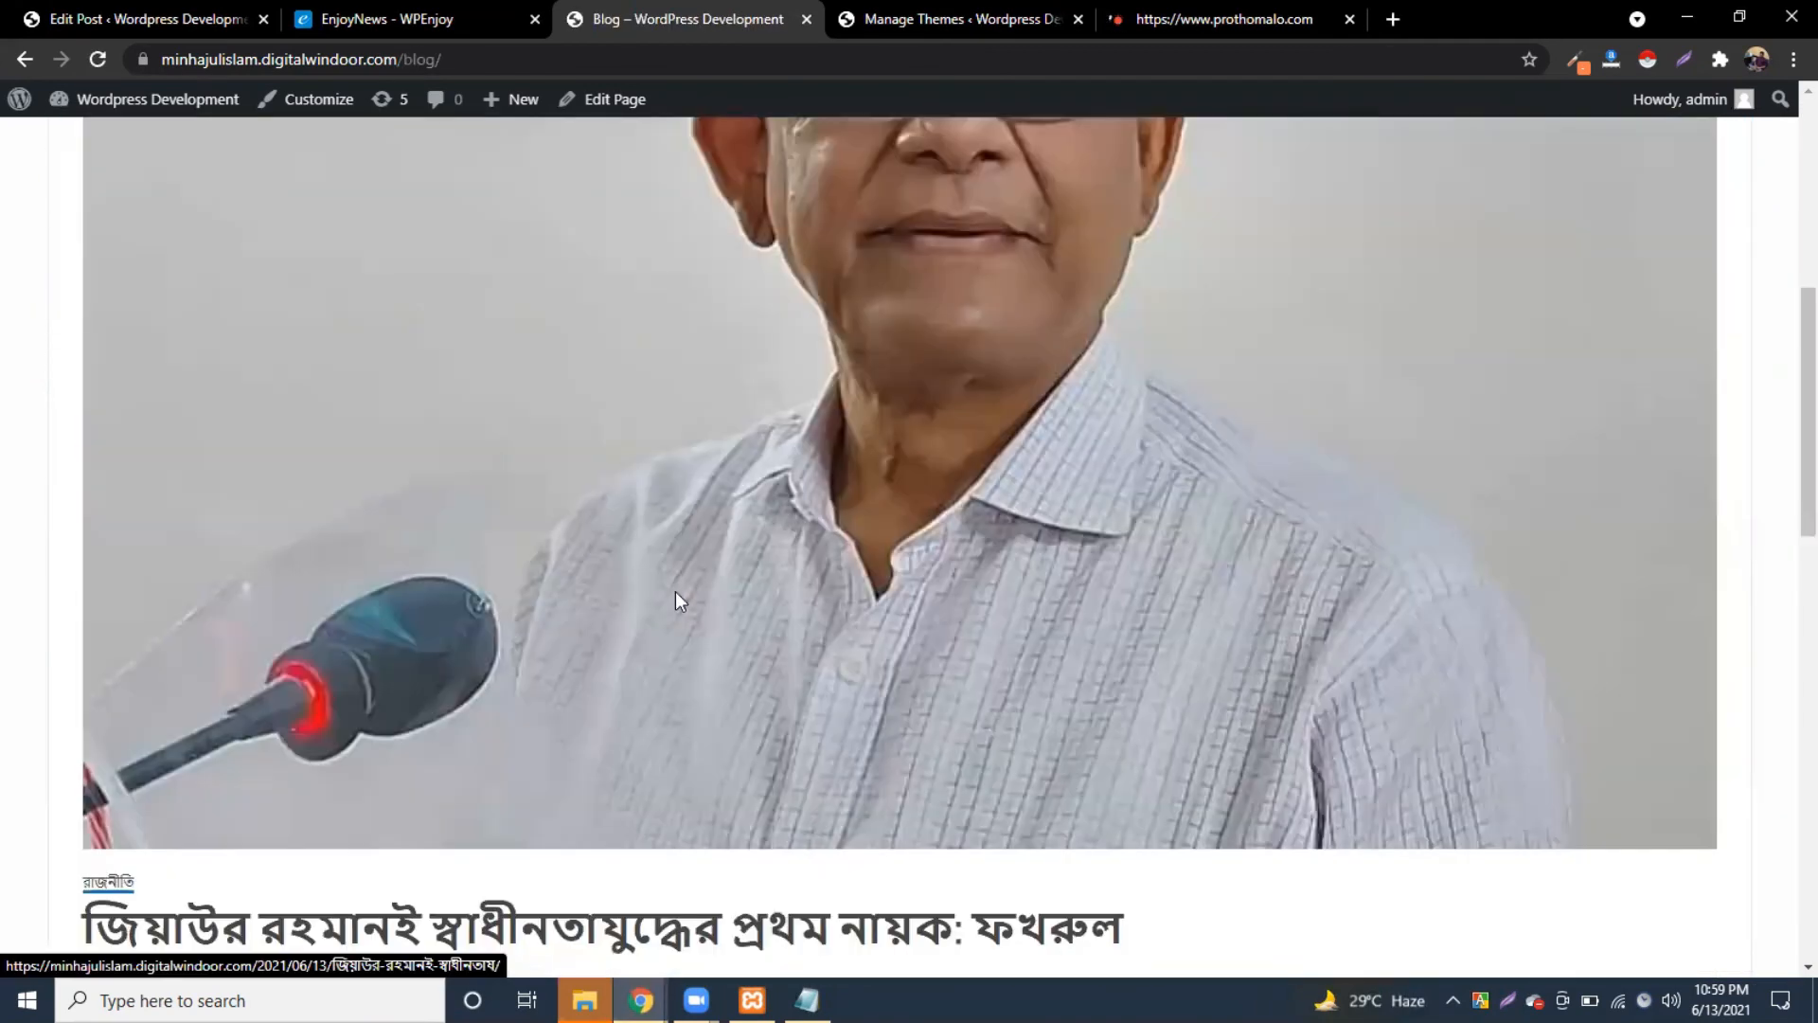
{"action": "scroll", "coordinate": [676, 592], "scroll_direction": "down", "scroll_amount": 3}
{"action": "scroll", "coordinate": [895, 288], "scroll_direction": "up", "scroll_amount": 9}
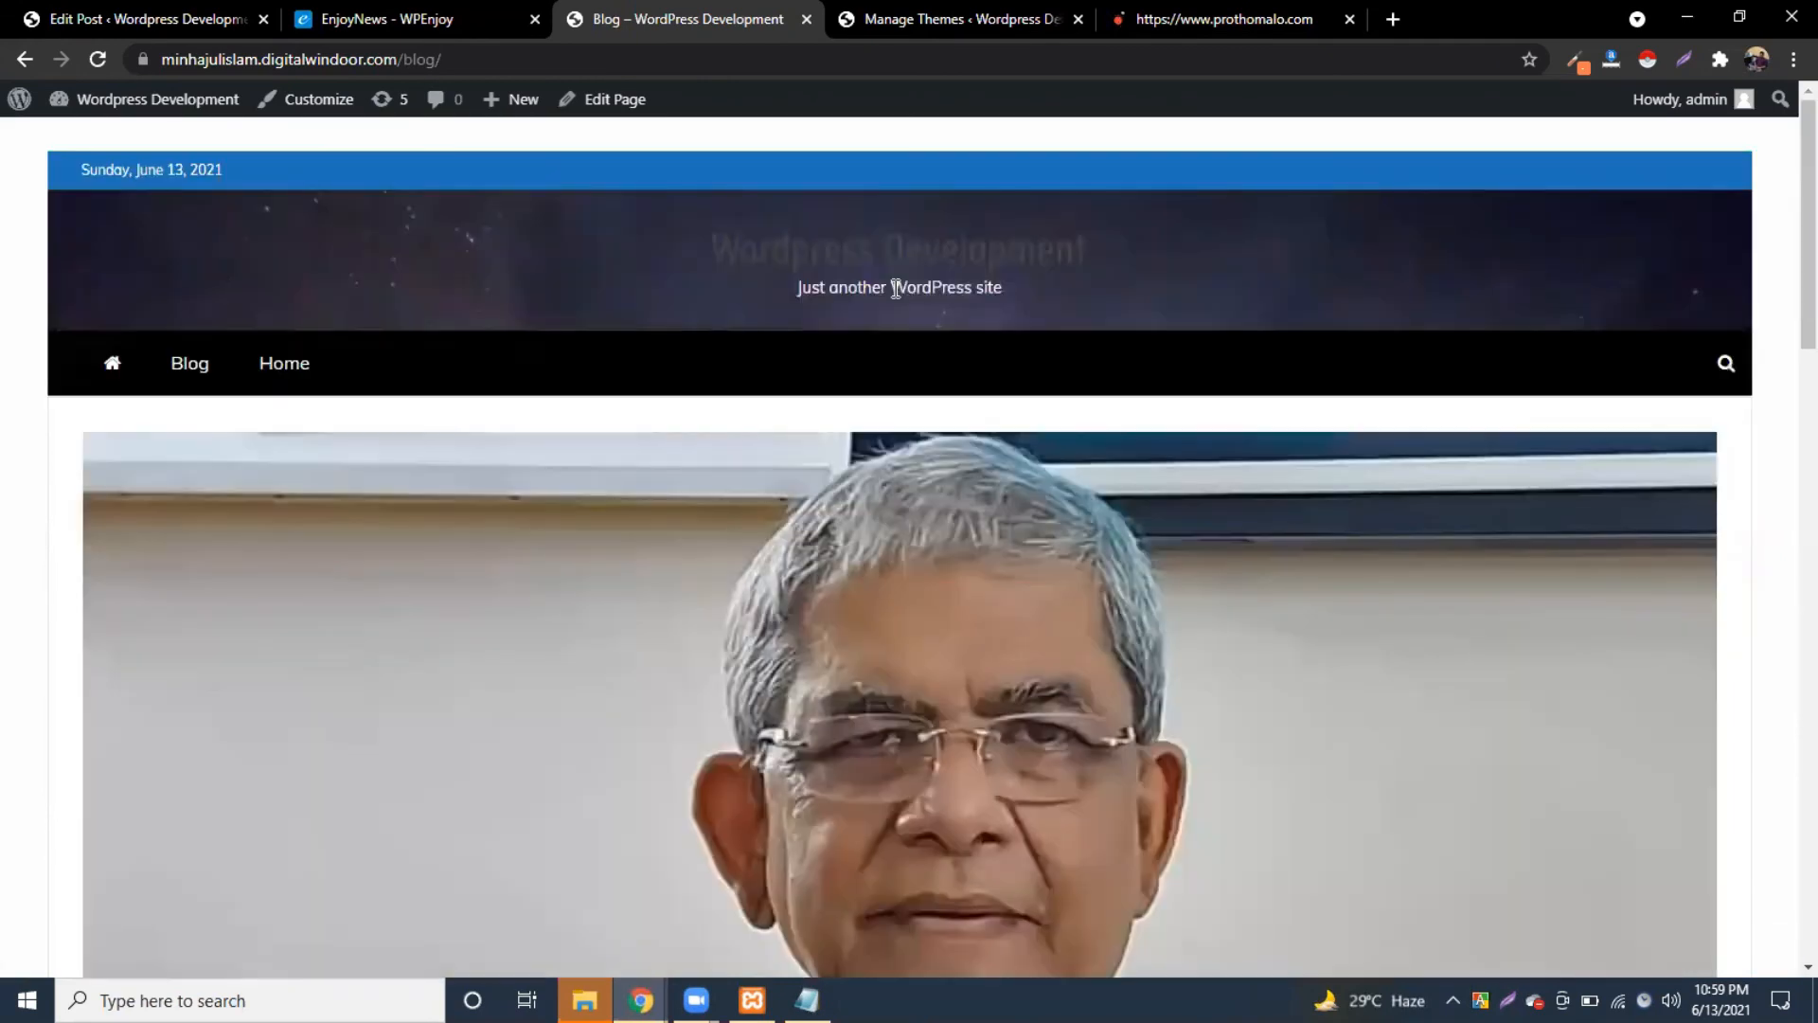
{"action": "left_click", "coordinate": [128, 376]}
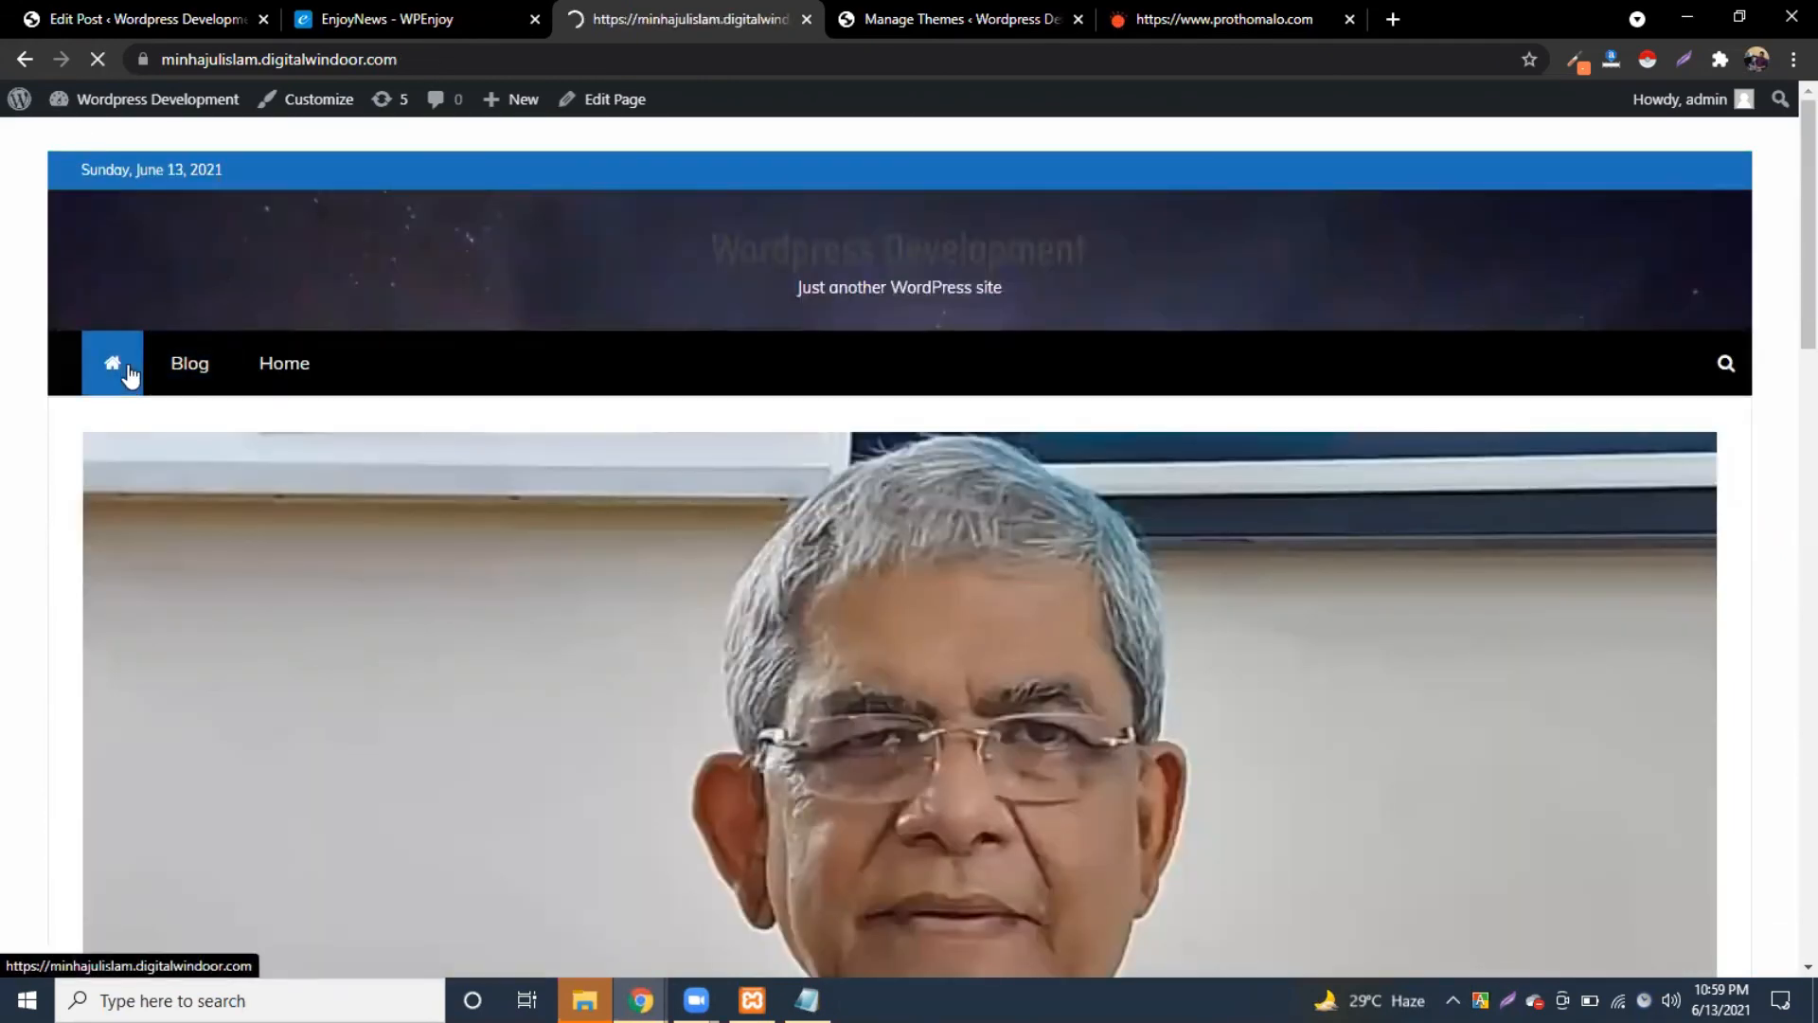
{"action": "scroll", "coordinate": [901, 679], "scroll_direction": "down", "scroll_amount": 2}
{"action": "scroll", "coordinate": [901, 680], "scroll_direction": "up", "scroll_amount": 2}
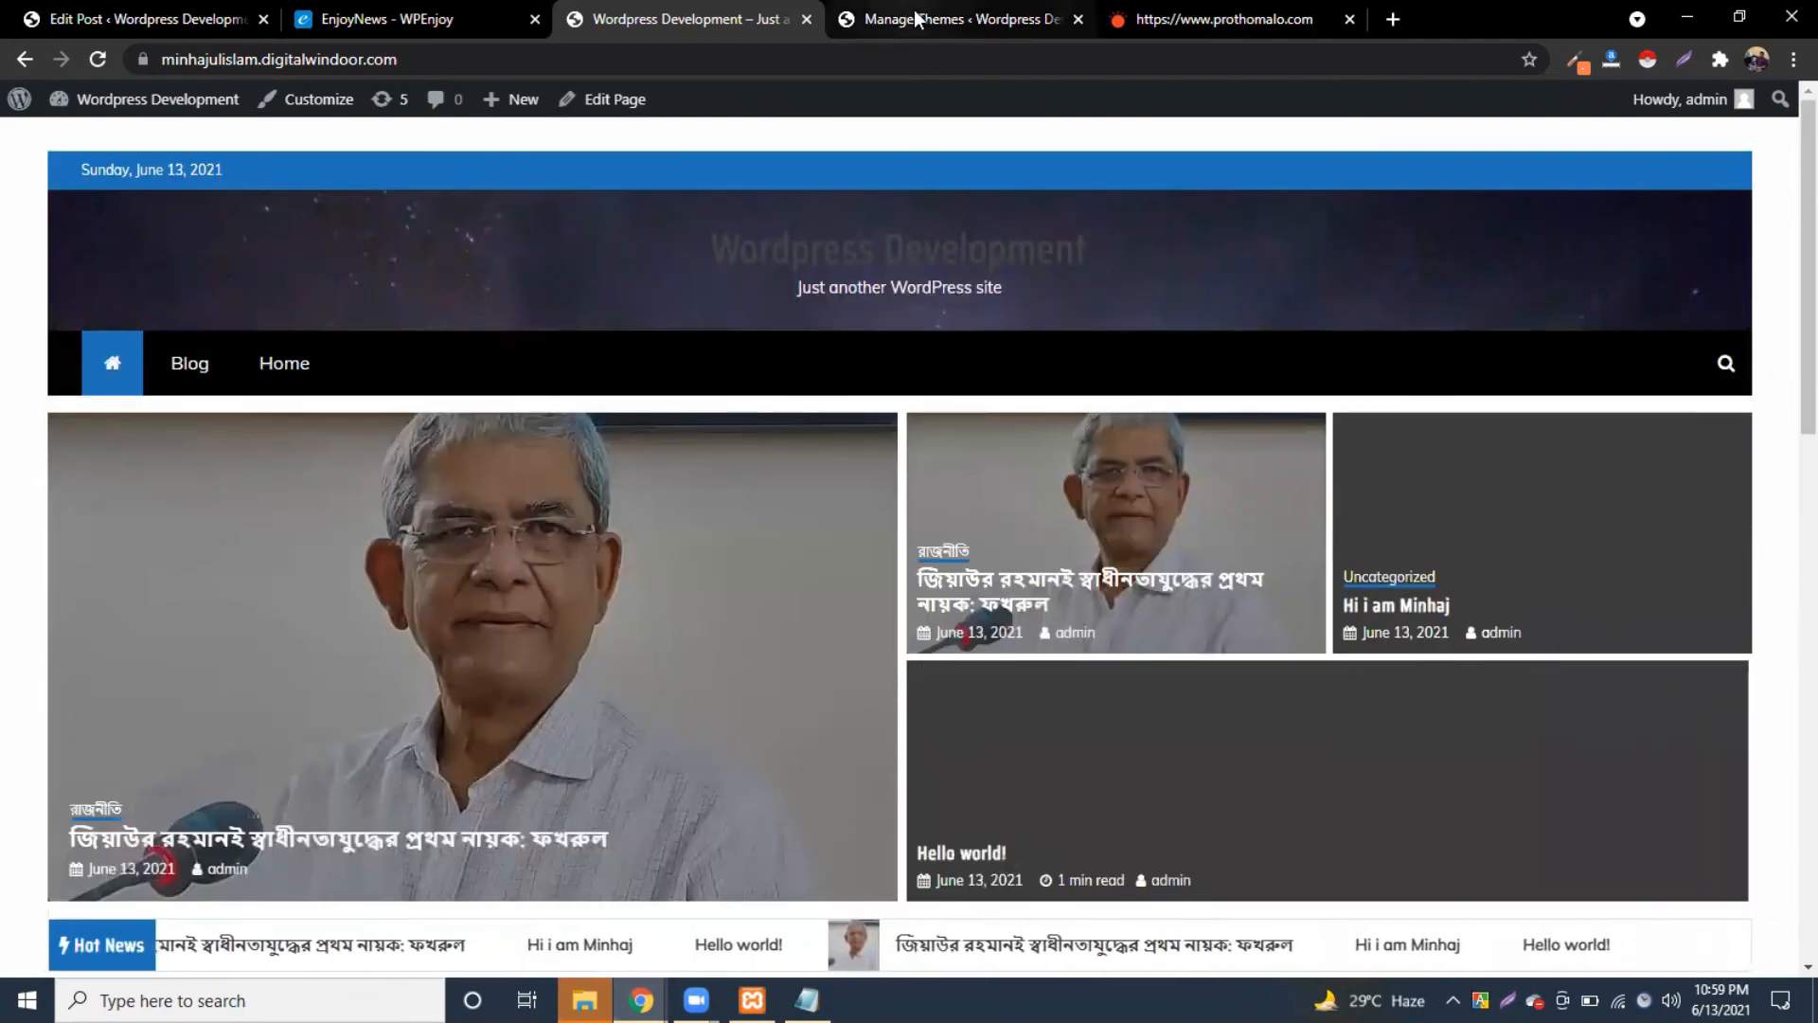
{"action": "left_click", "coordinate": [426, 19]}
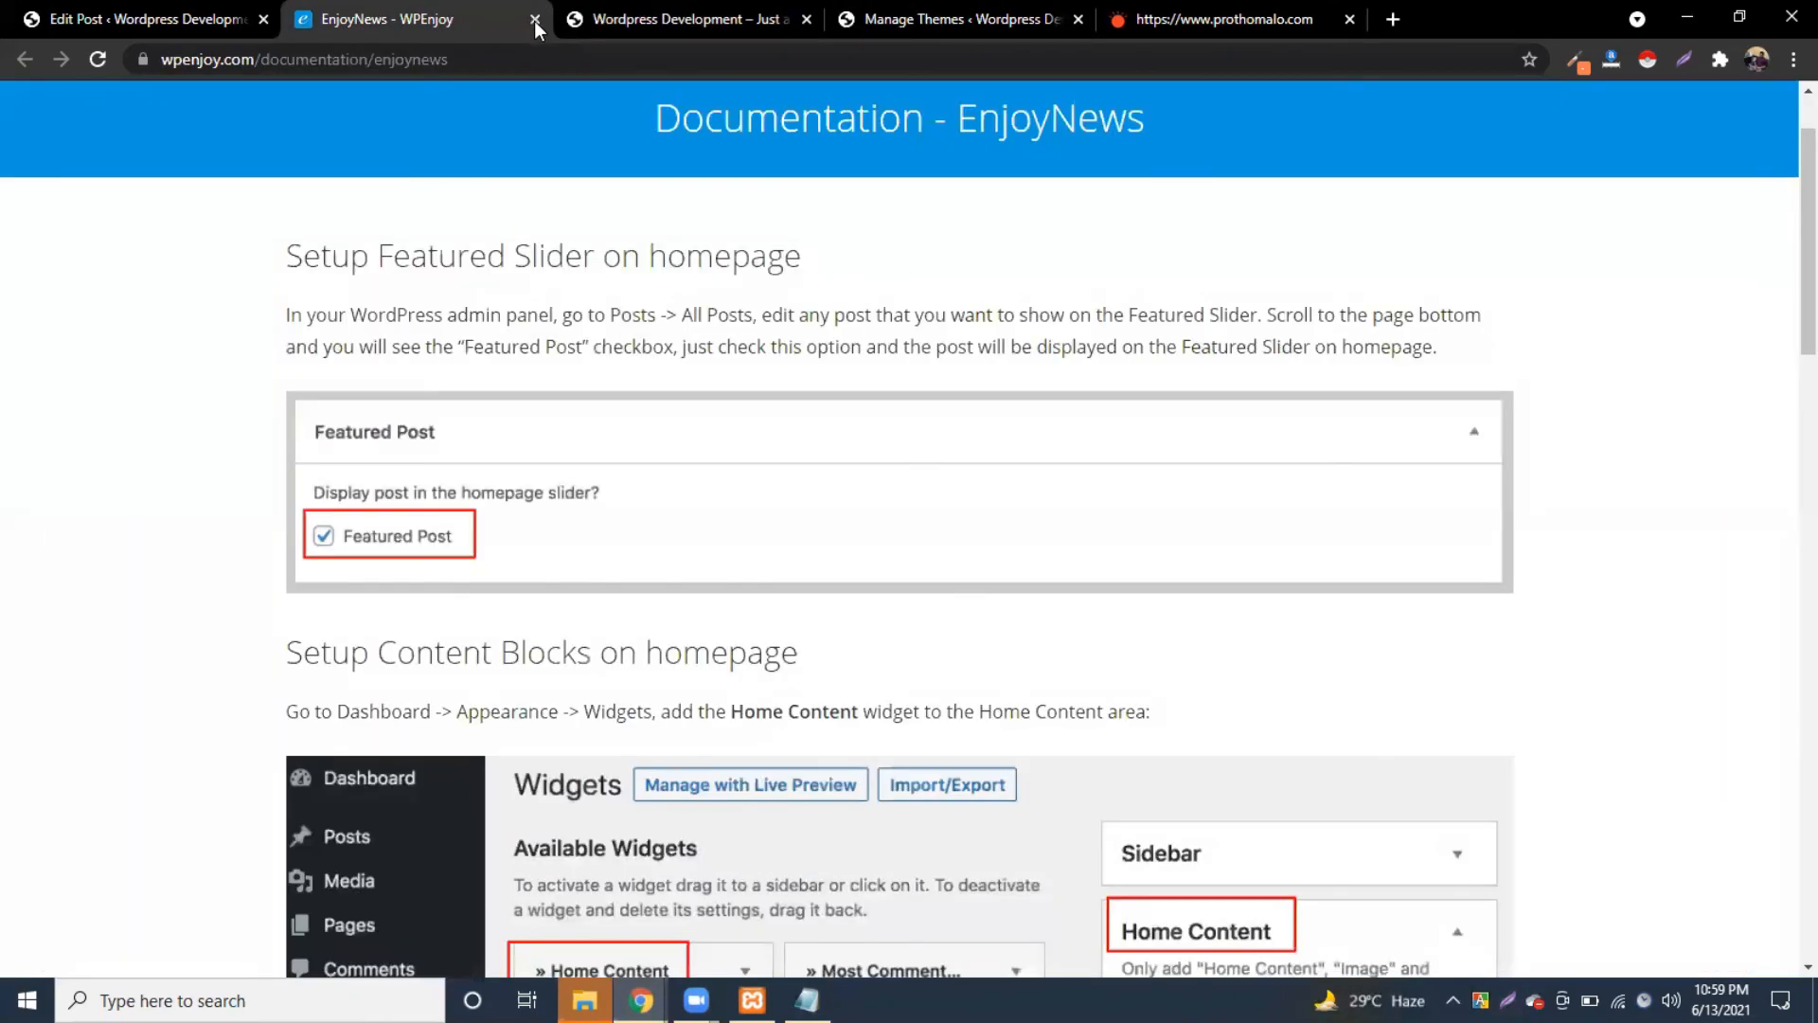
Step: Close the extra tabs, tick Primary as the menu's display location, and save the menu
{"action": "left_click", "coordinate": [534, 19]}
{"action": "left_click", "coordinate": [534, 19]}
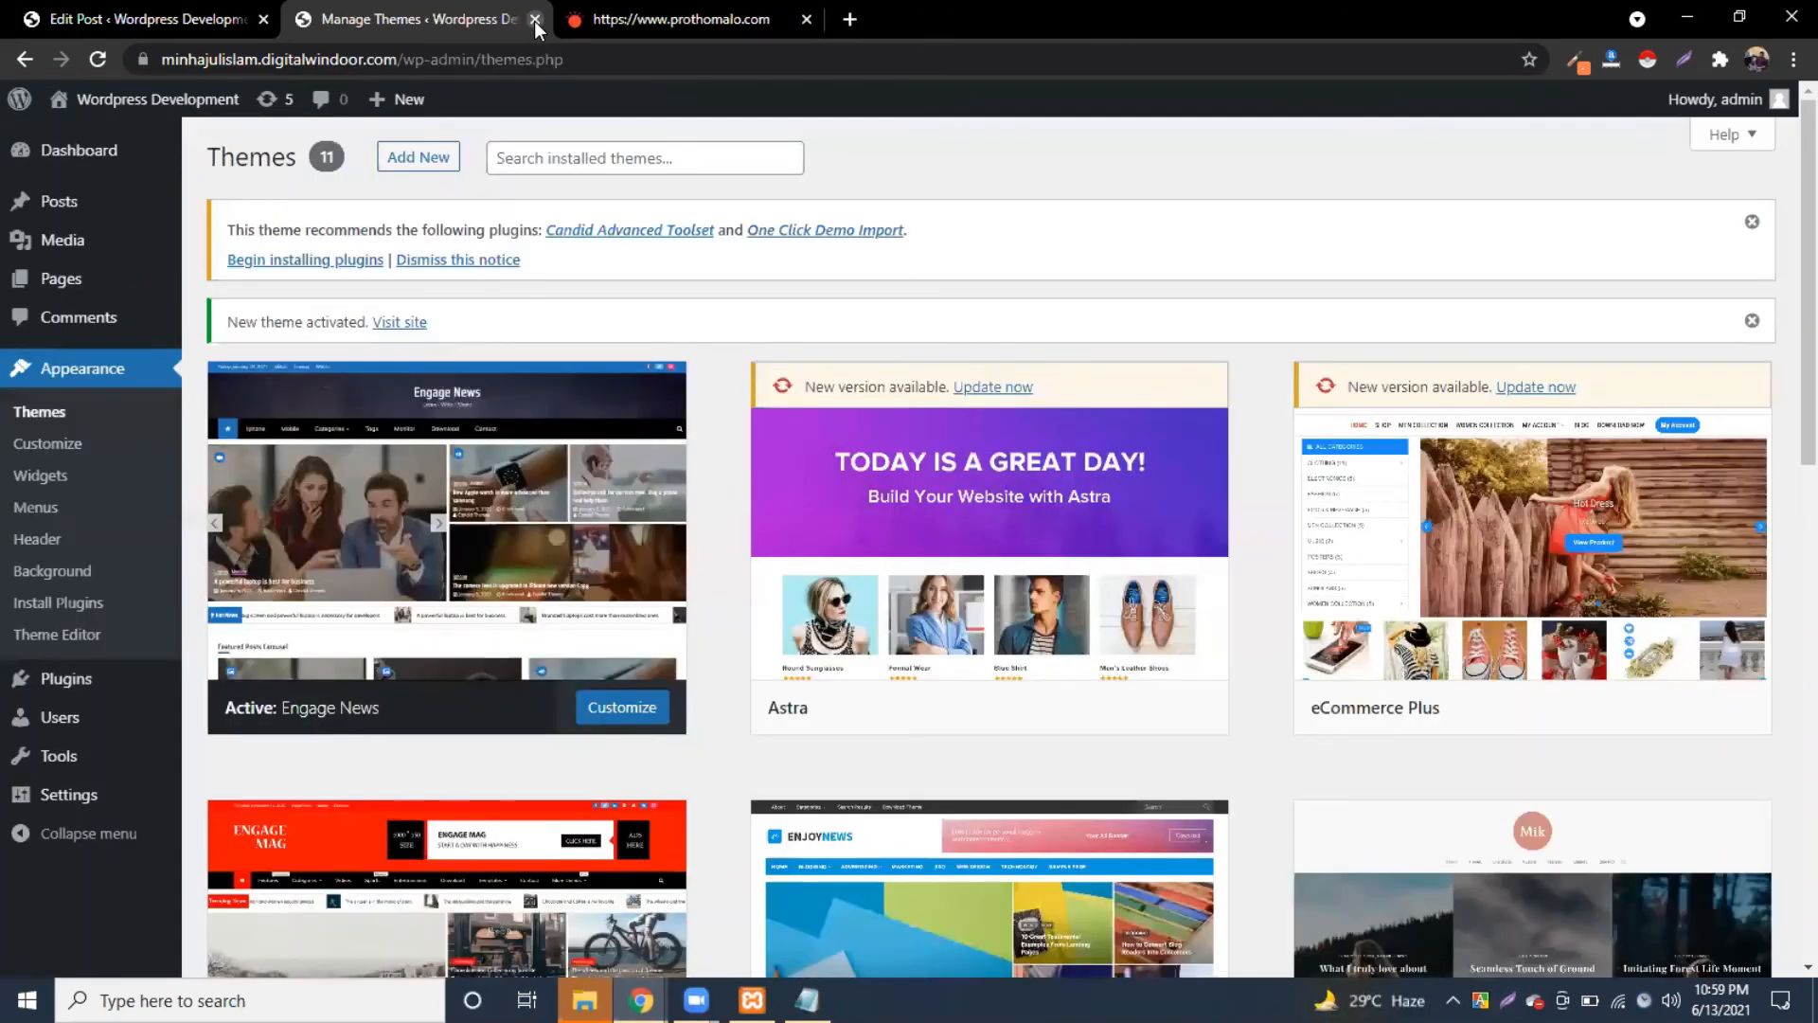
{"action": "left_click", "coordinate": [29, 508]}
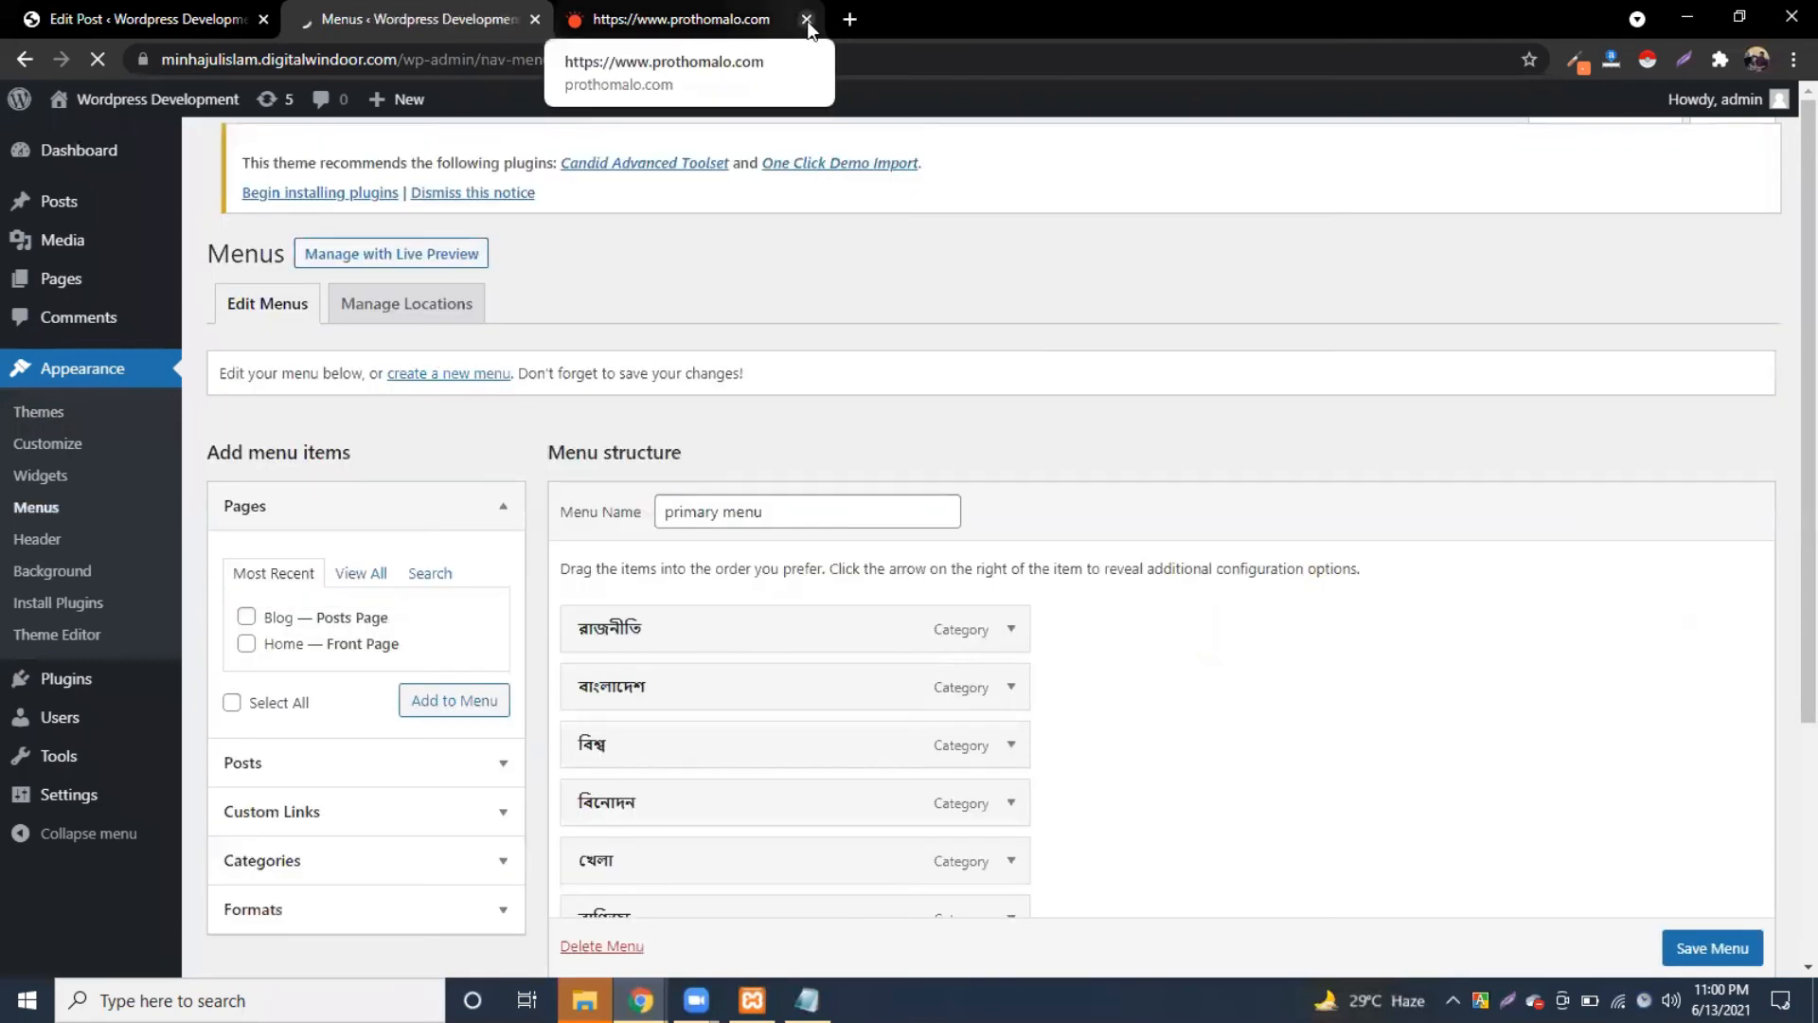
{"action": "left_click", "coordinate": [807, 19]}
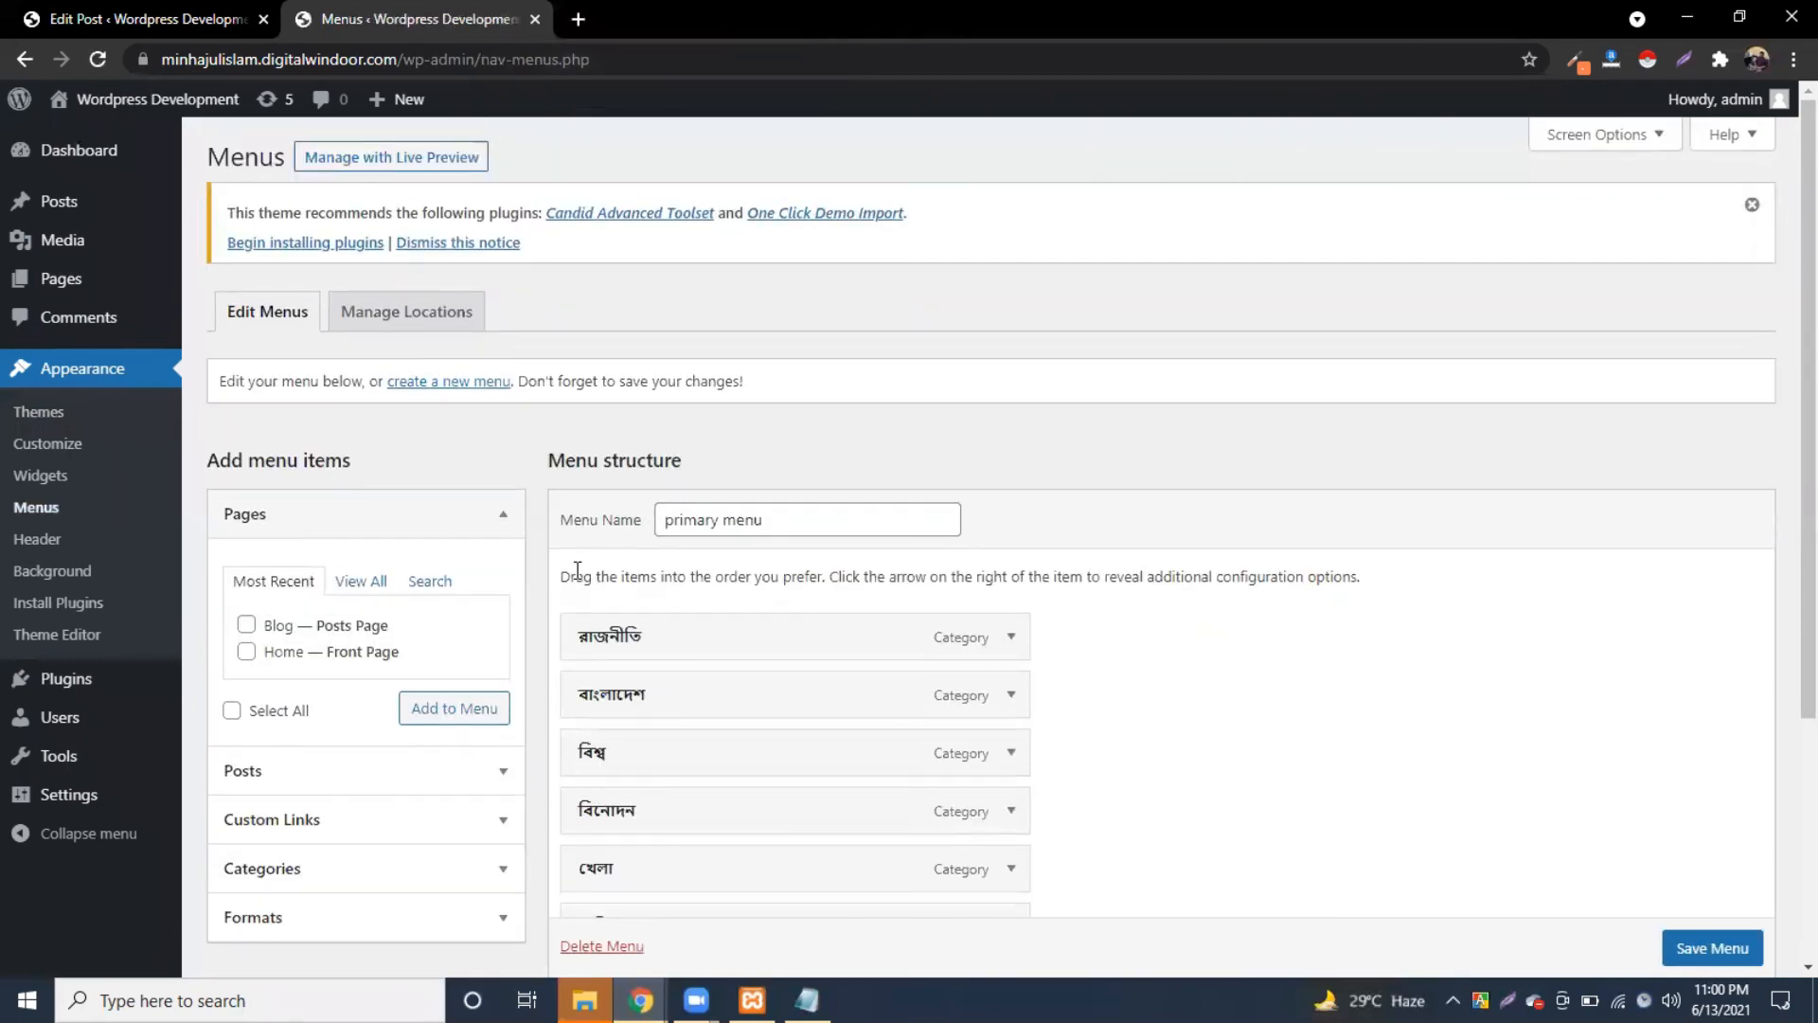
{"action": "scroll", "coordinate": [975, 520], "scroll_direction": "down", "scroll_amount": 3}
{"action": "left_click", "coordinate": [851, 742]}
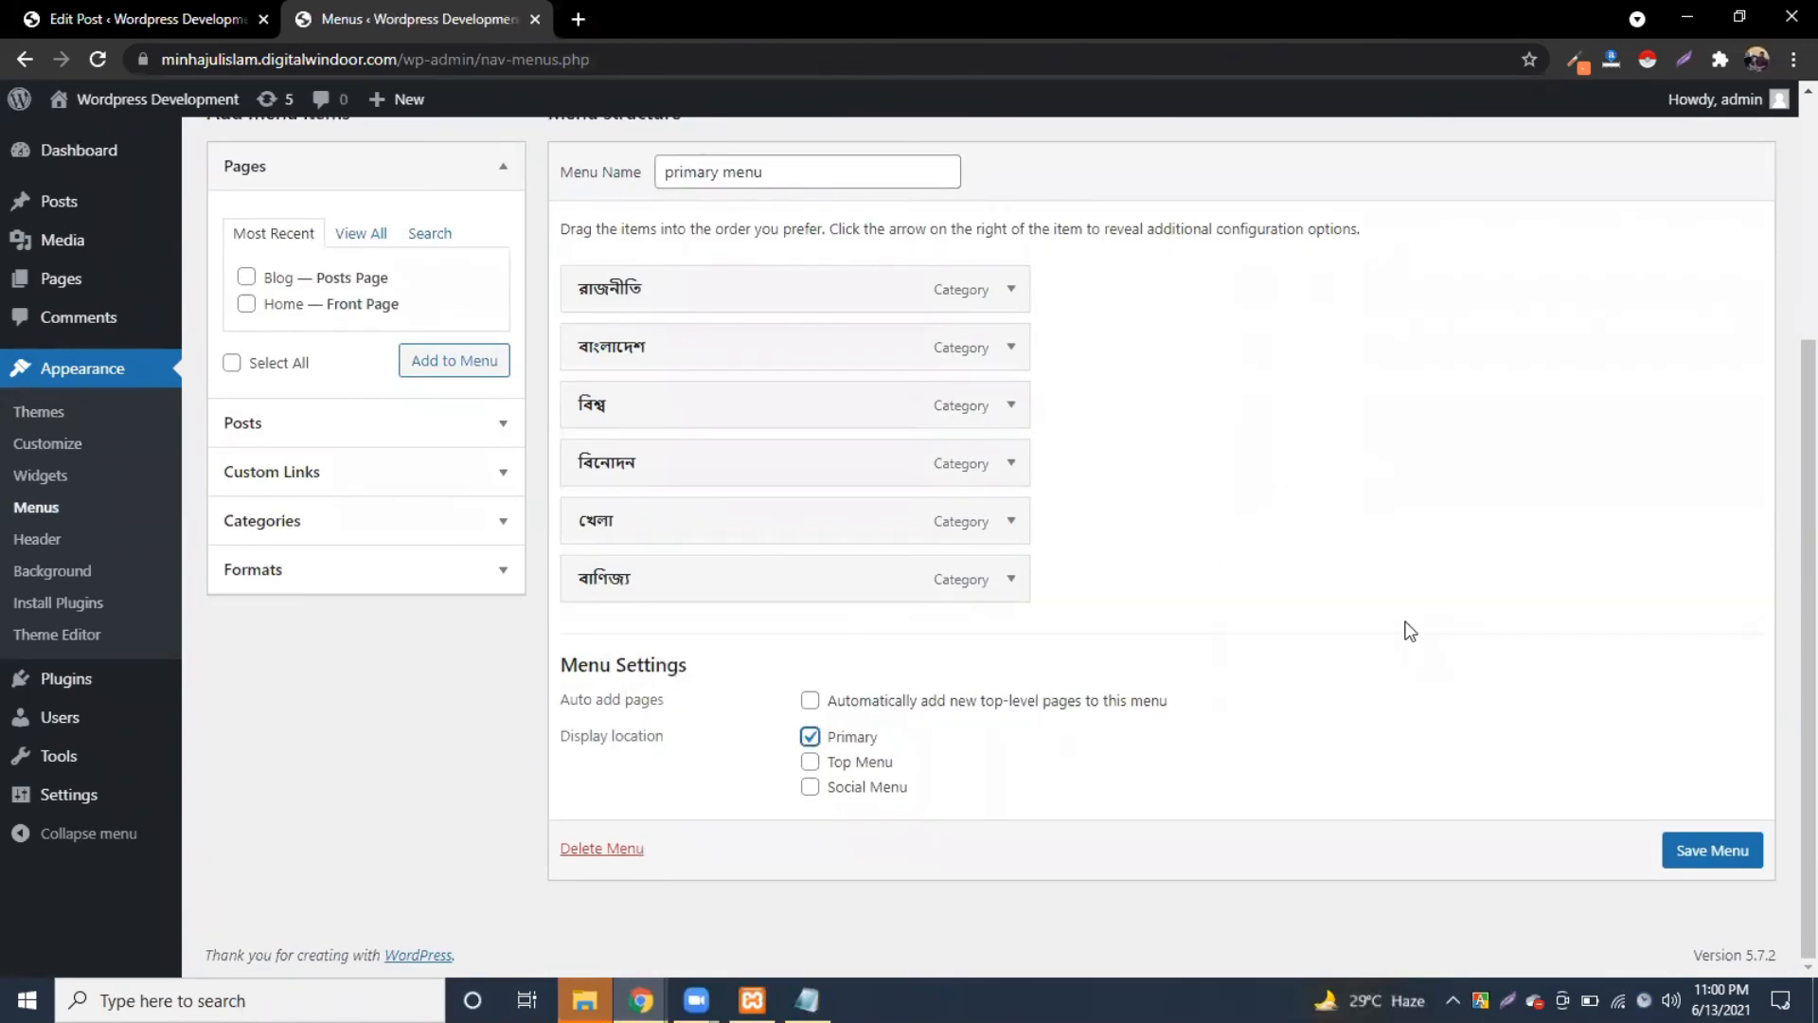
{"action": "left_click", "coordinate": [1712, 849]}
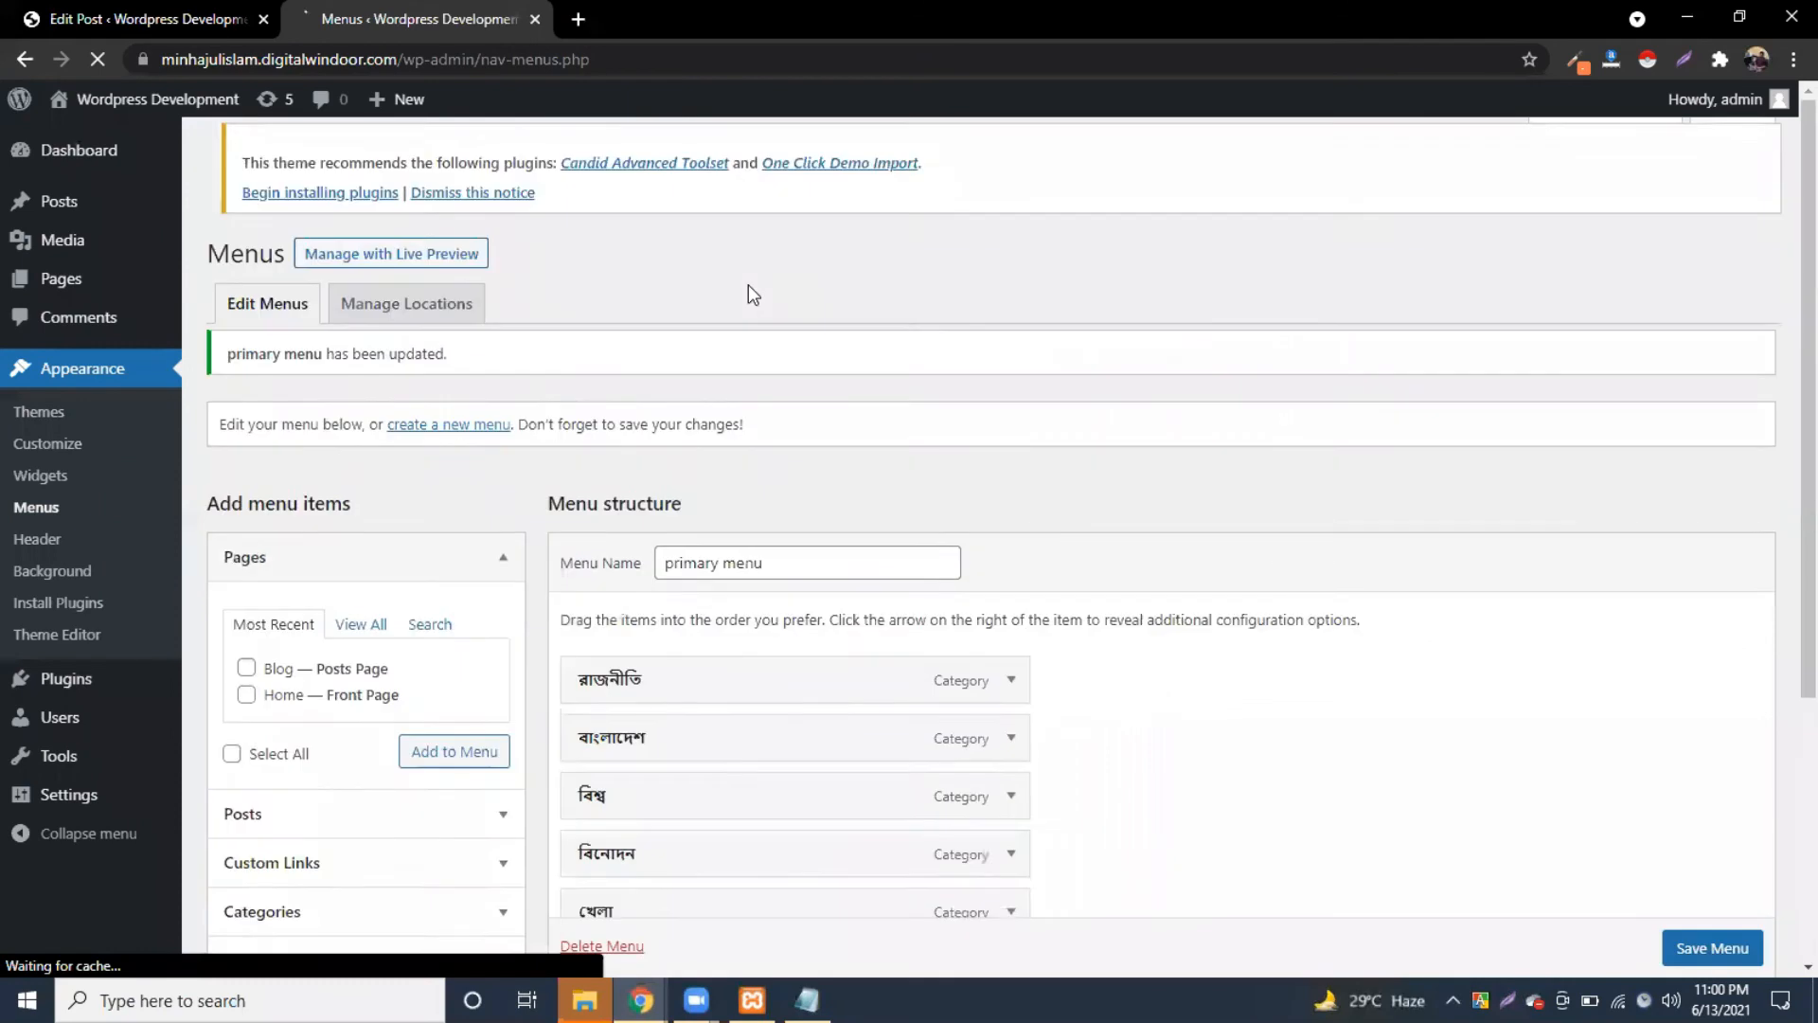
Step: Open the live site in a new tab to see the six-category navigation bar
{"action": "scroll", "coordinate": [880, 682], "scroll_direction": "down", "scroll_amount": 5}
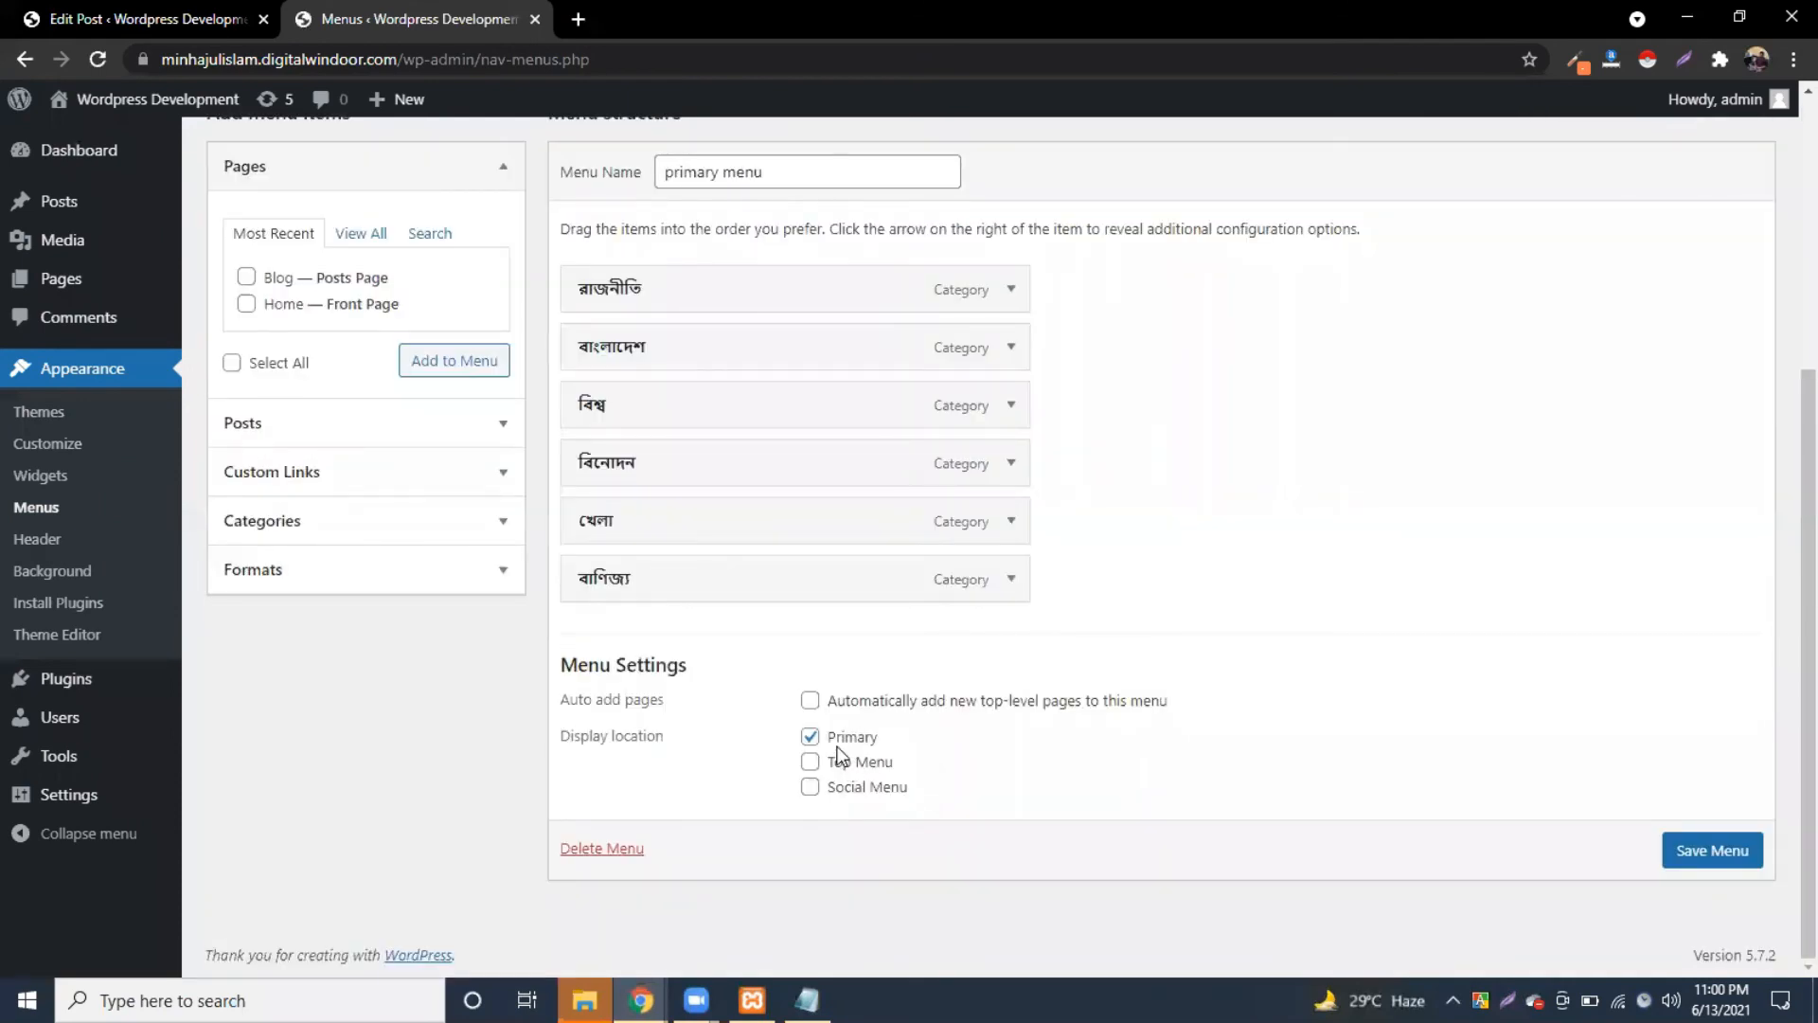
{"action": "mouse_move", "coordinate": [119, 98]}
{"action": "right_click", "coordinate": [185, 96]}
{"action": "left_click", "coordinate": [198, 105]}
{"action": "left_click", "coordinate": [677, 19]}
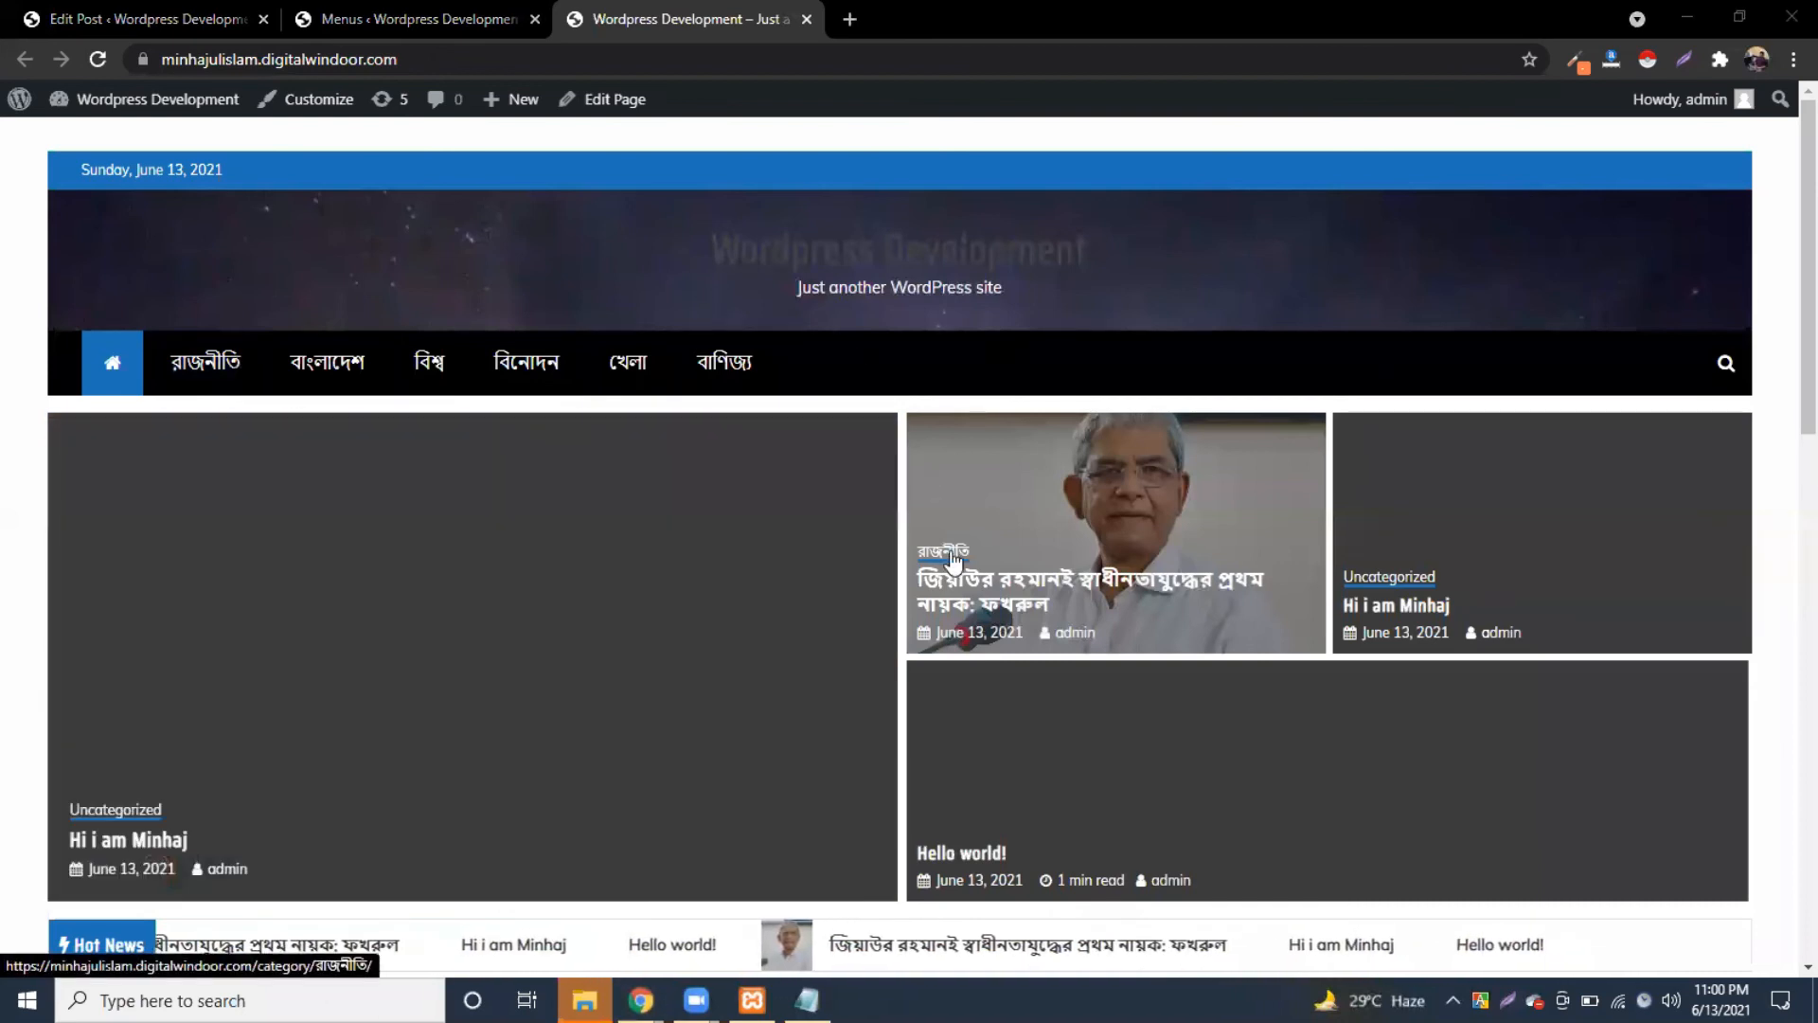
Step: Scroll through the updated front page, then go back to the Menus screen
{"action": "scroll", "coordinate": [951, 561], "scroll_direction": "down", "scroll_amount": 5}
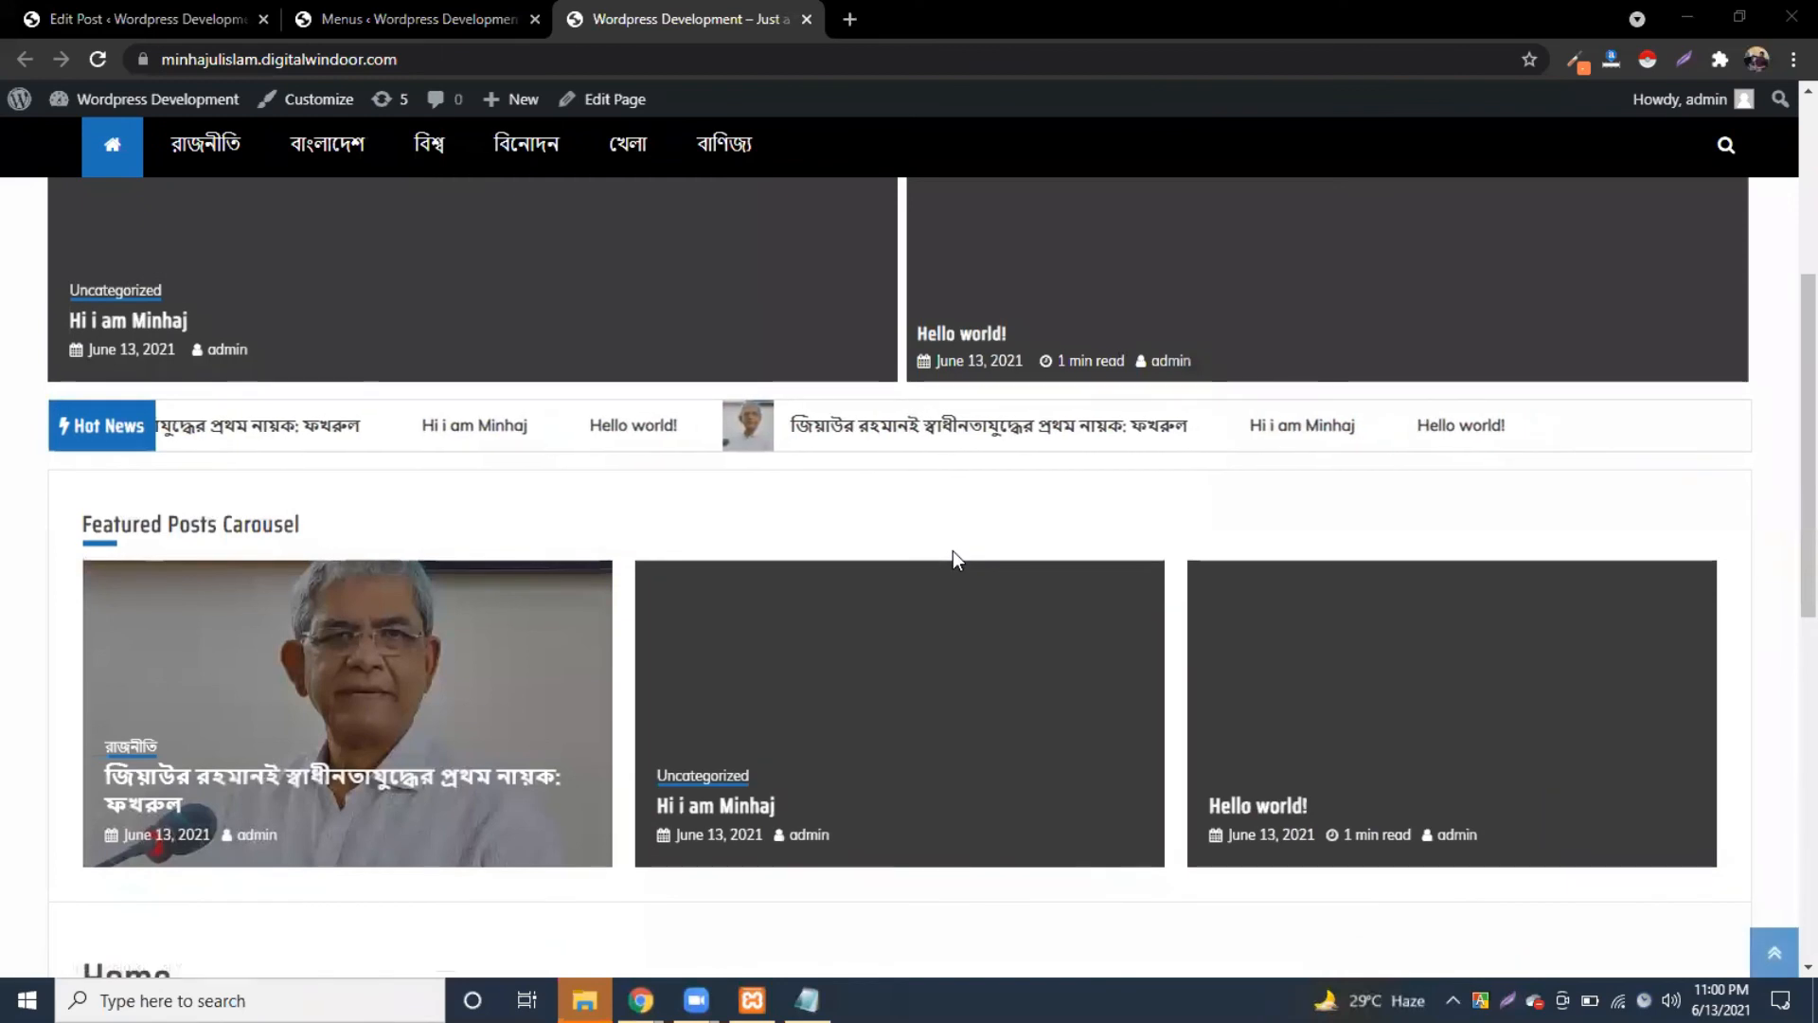
{"action": "scroll", "coordinate": [443, 573], "scroll_direction": "down", "scroll_amount": 2}
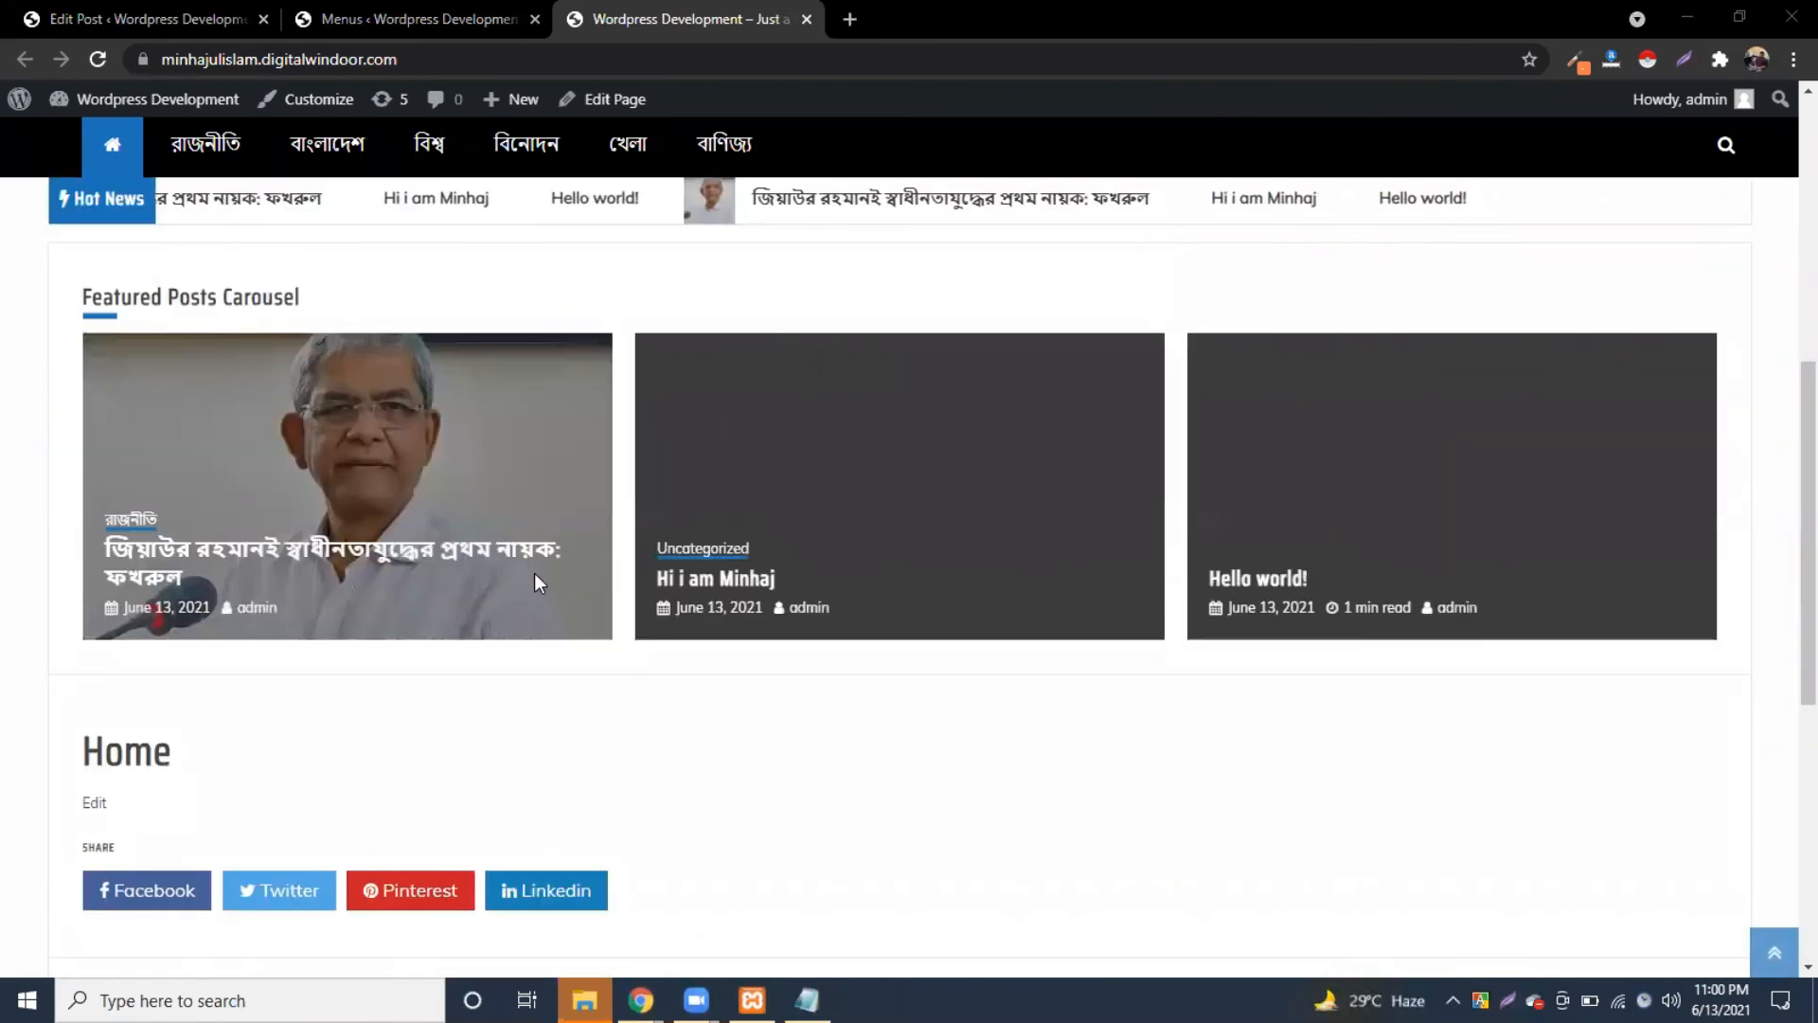
{"action": "scroll", "coordinate": [534, 572], "scroll_direction": "up", "scroll_amount": 2}
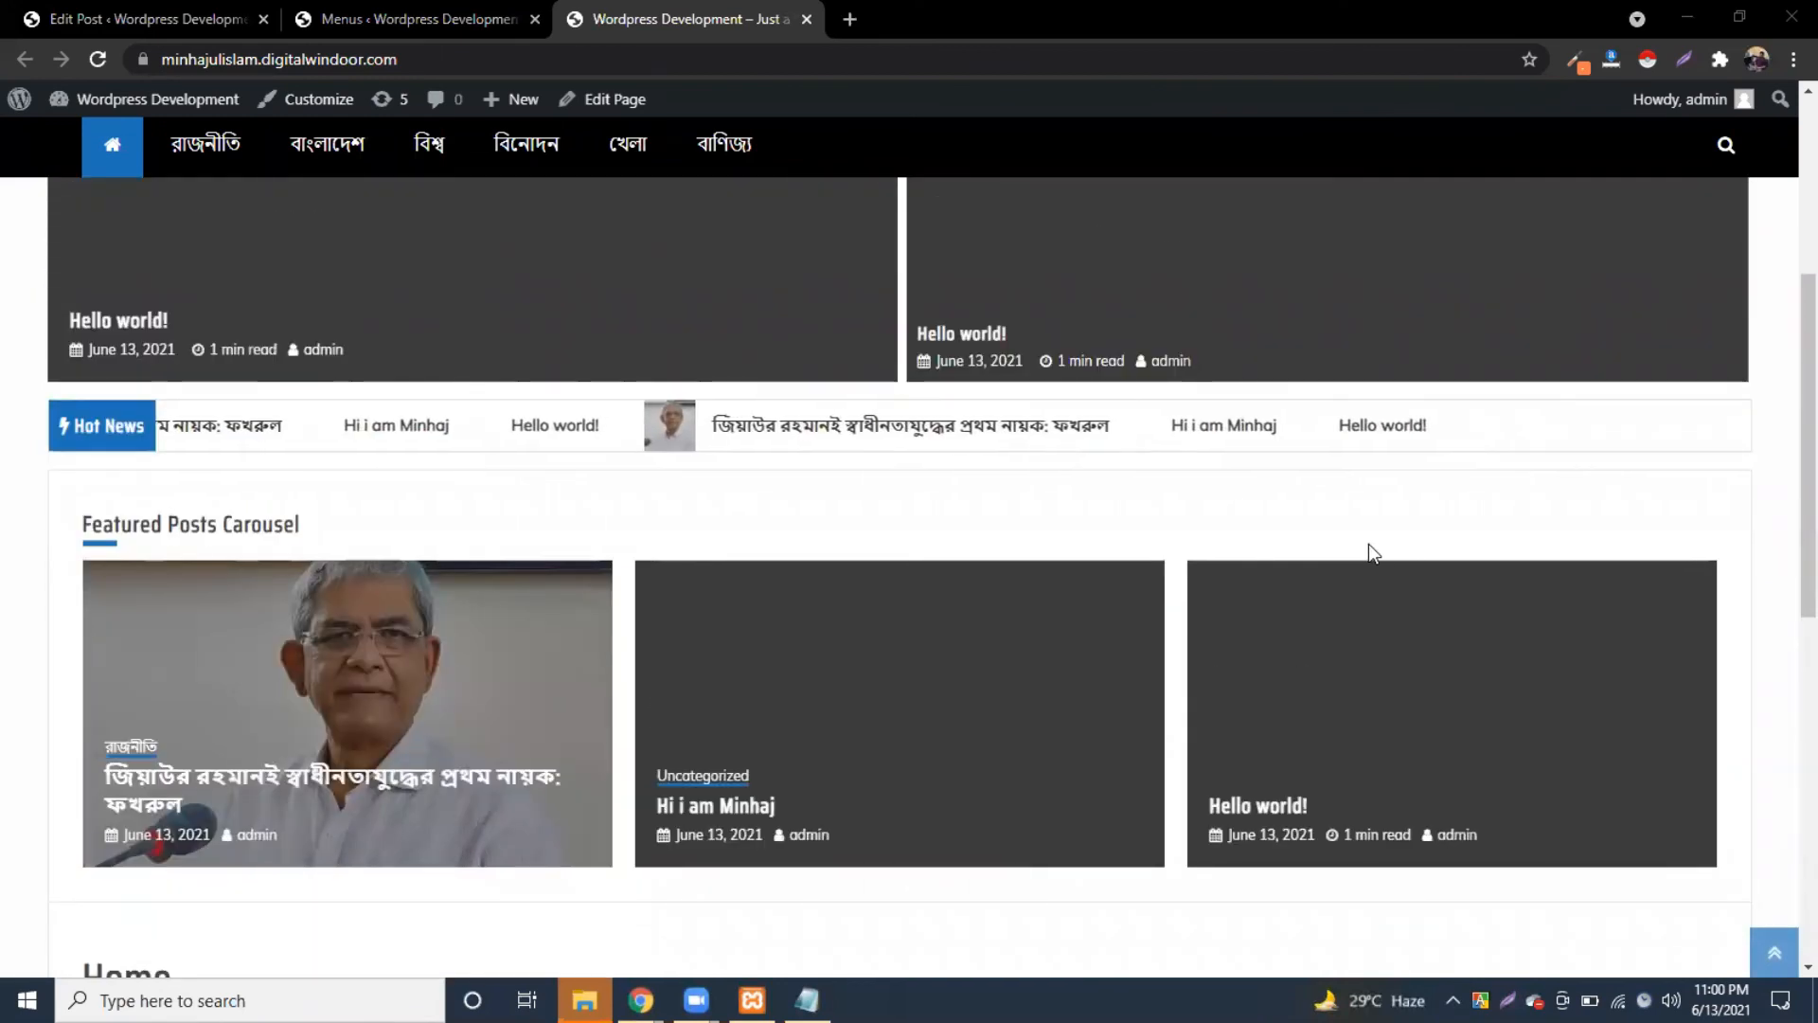
{"action": "left_click", "coordinate": [396, 23]}
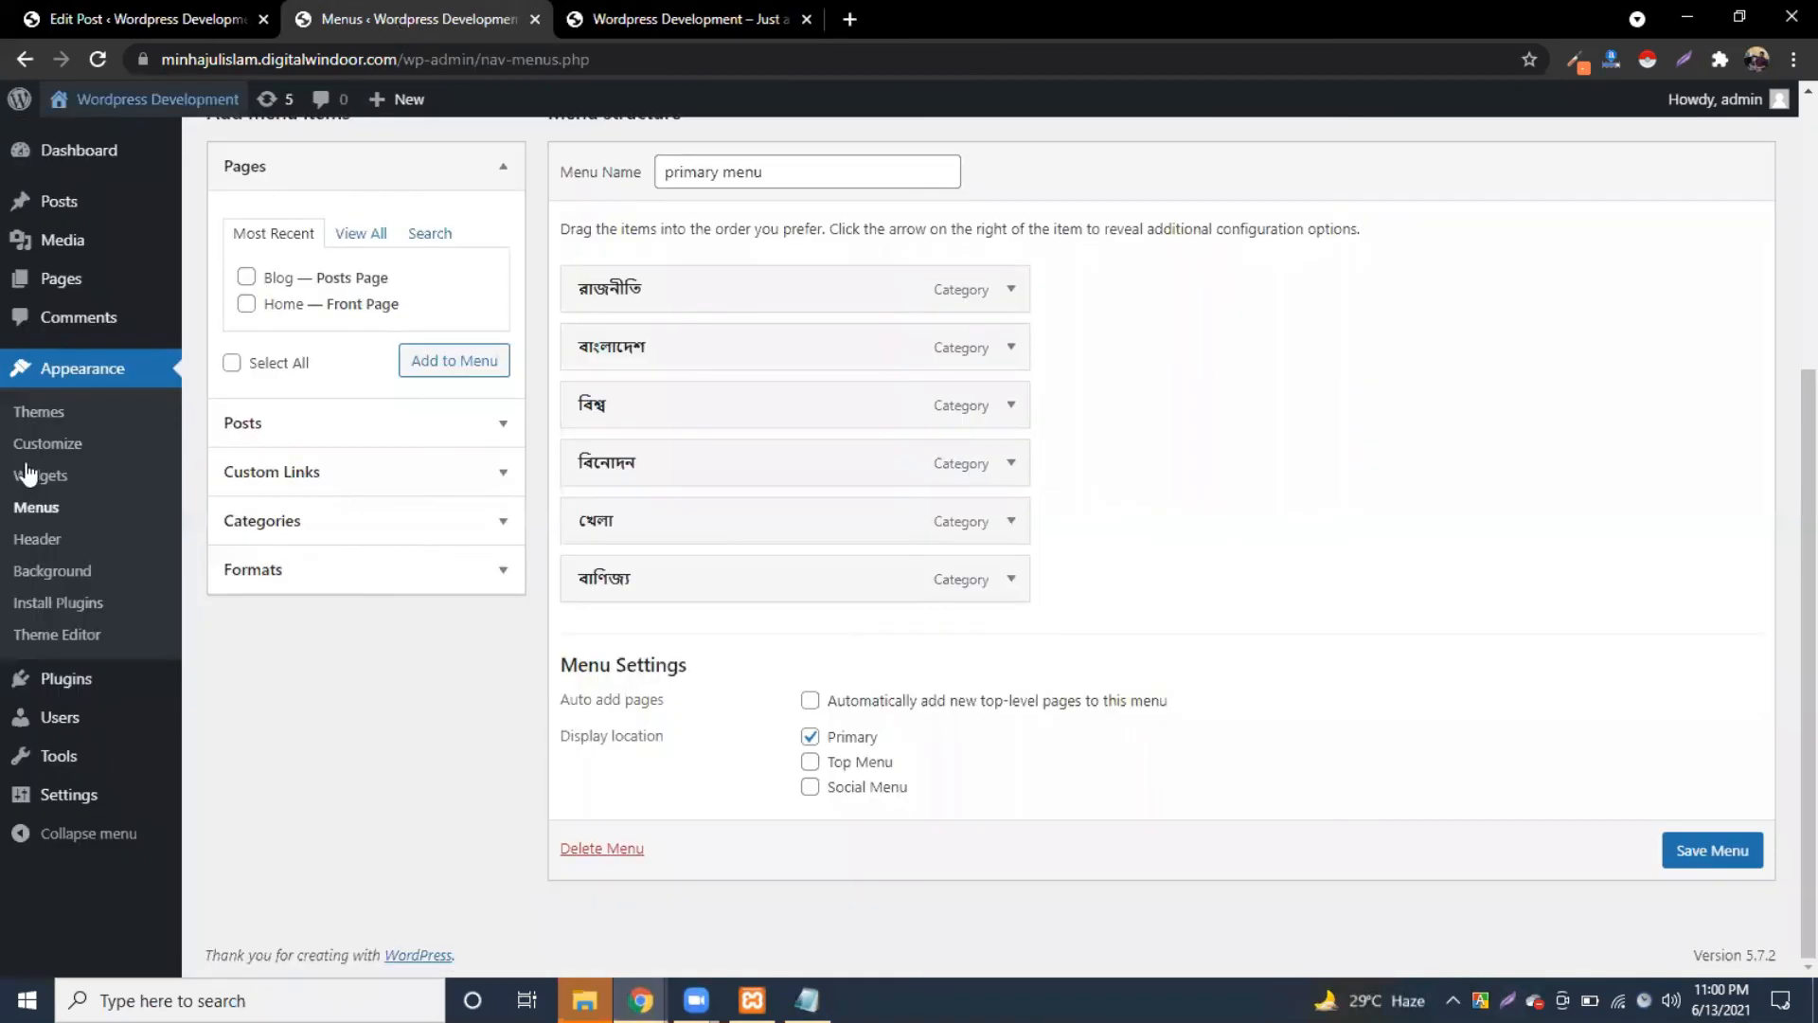
Step: Open Appearance > Widgets and expand the Home Page Widget Area
{"action": "left_click", "coordinate": [59, 481]}
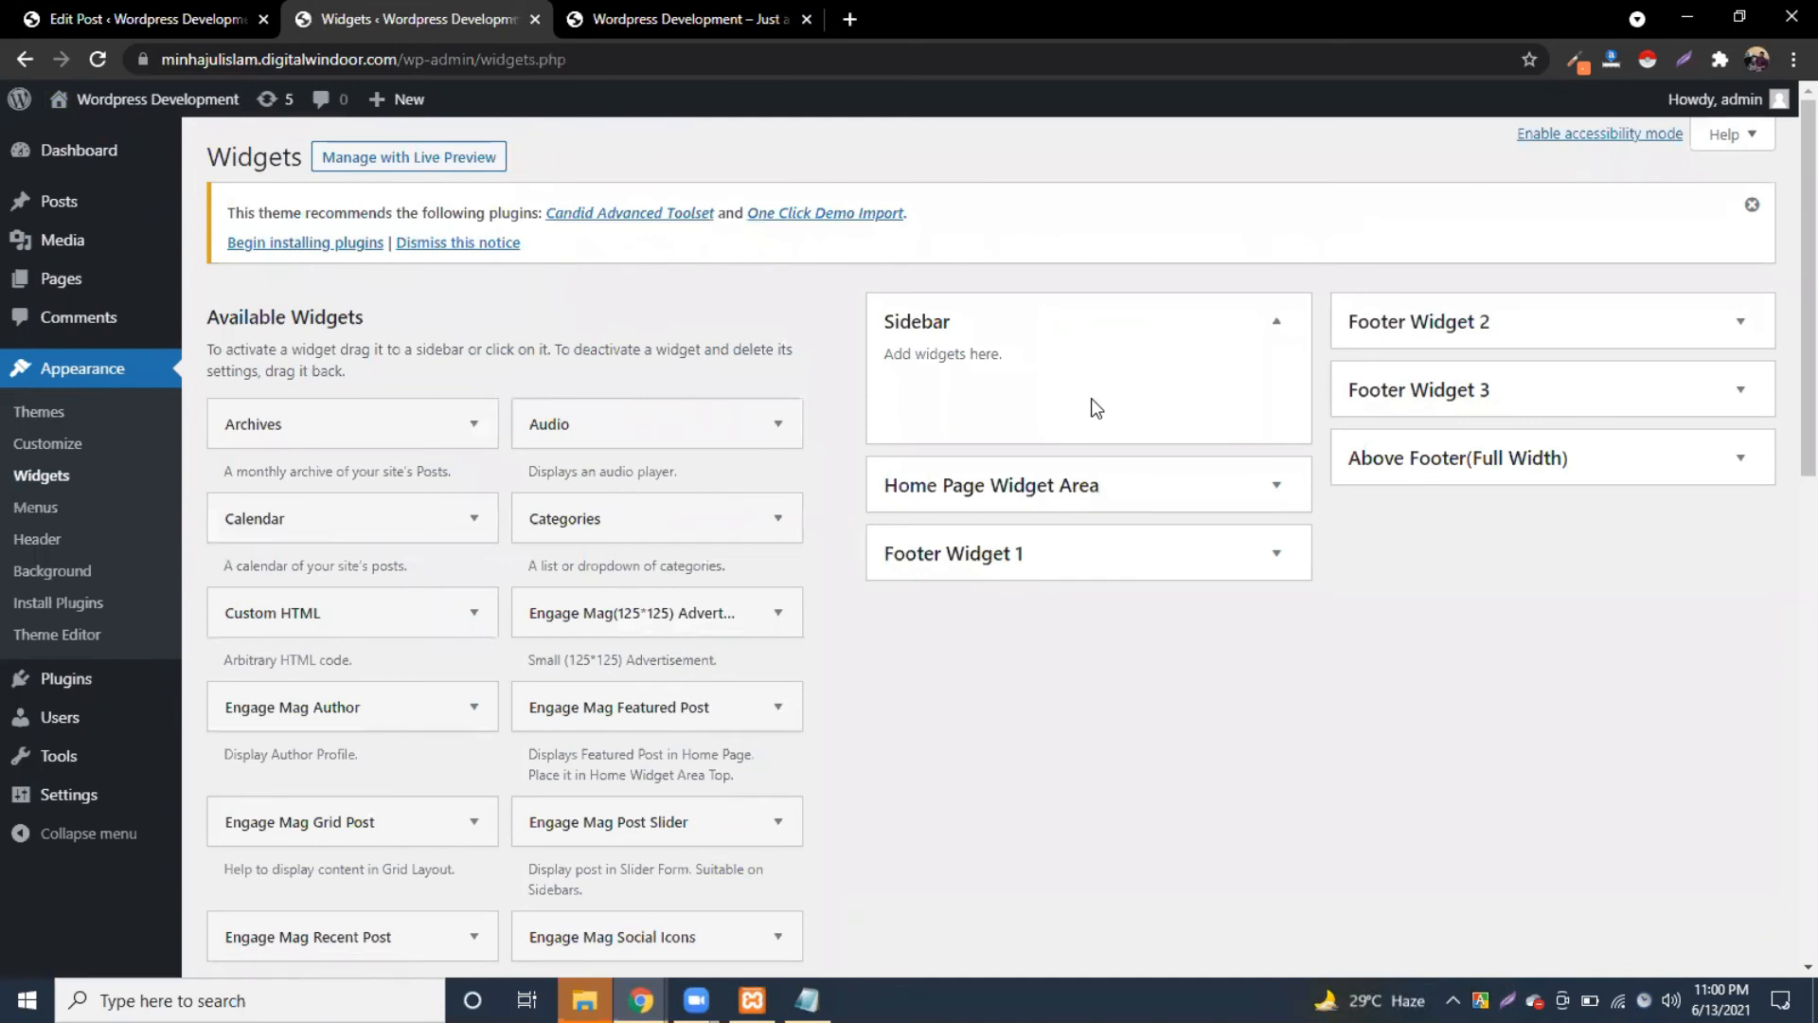
{"action": "left_click", "coordinate": [646, 7]}
{"action": "scroll", "coordinate": [1146, 561], "scroll_direction": "down", "scroll_amount": 4}
{"action": "scroll", "coordinate": [1440, 453], "scroll_direction": "down", "scroll_amount": 3}
{"action": "scroll", "coordinate": [1440, 449], "scroll_direction": "up", "scroll_amount": 5}
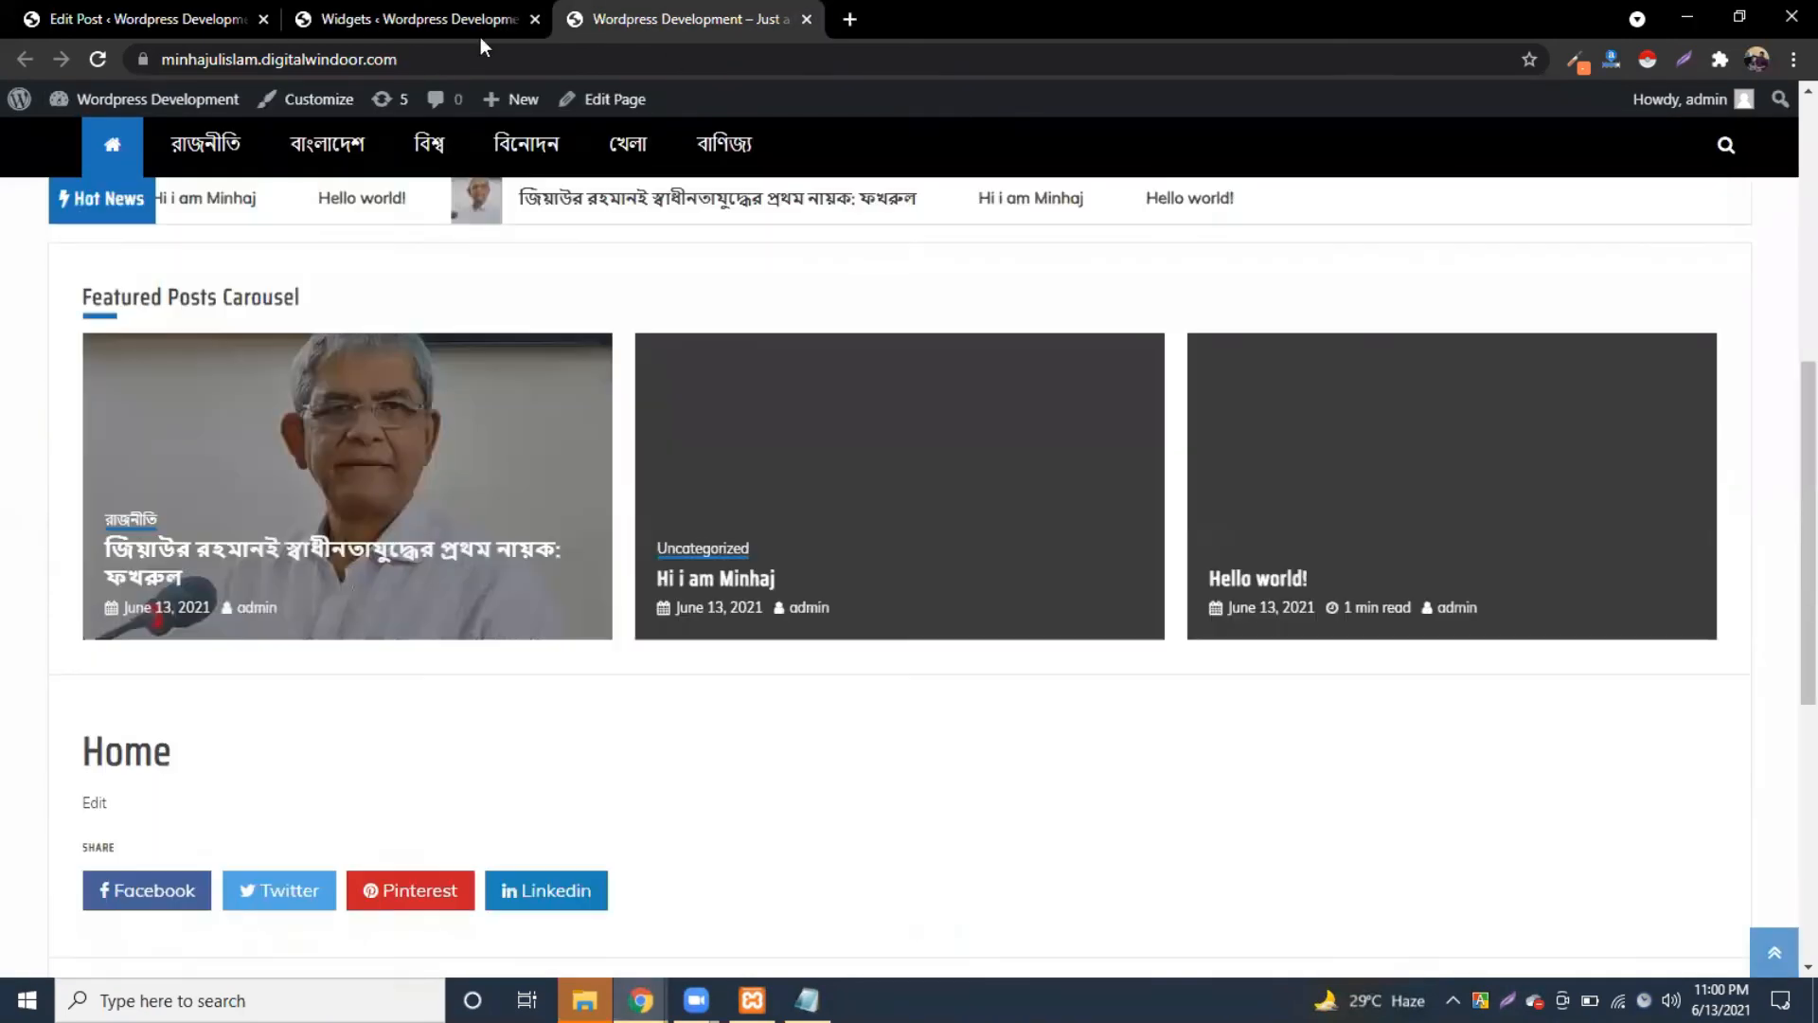
{"action": "left_click", "coordinate": [486, 28]}
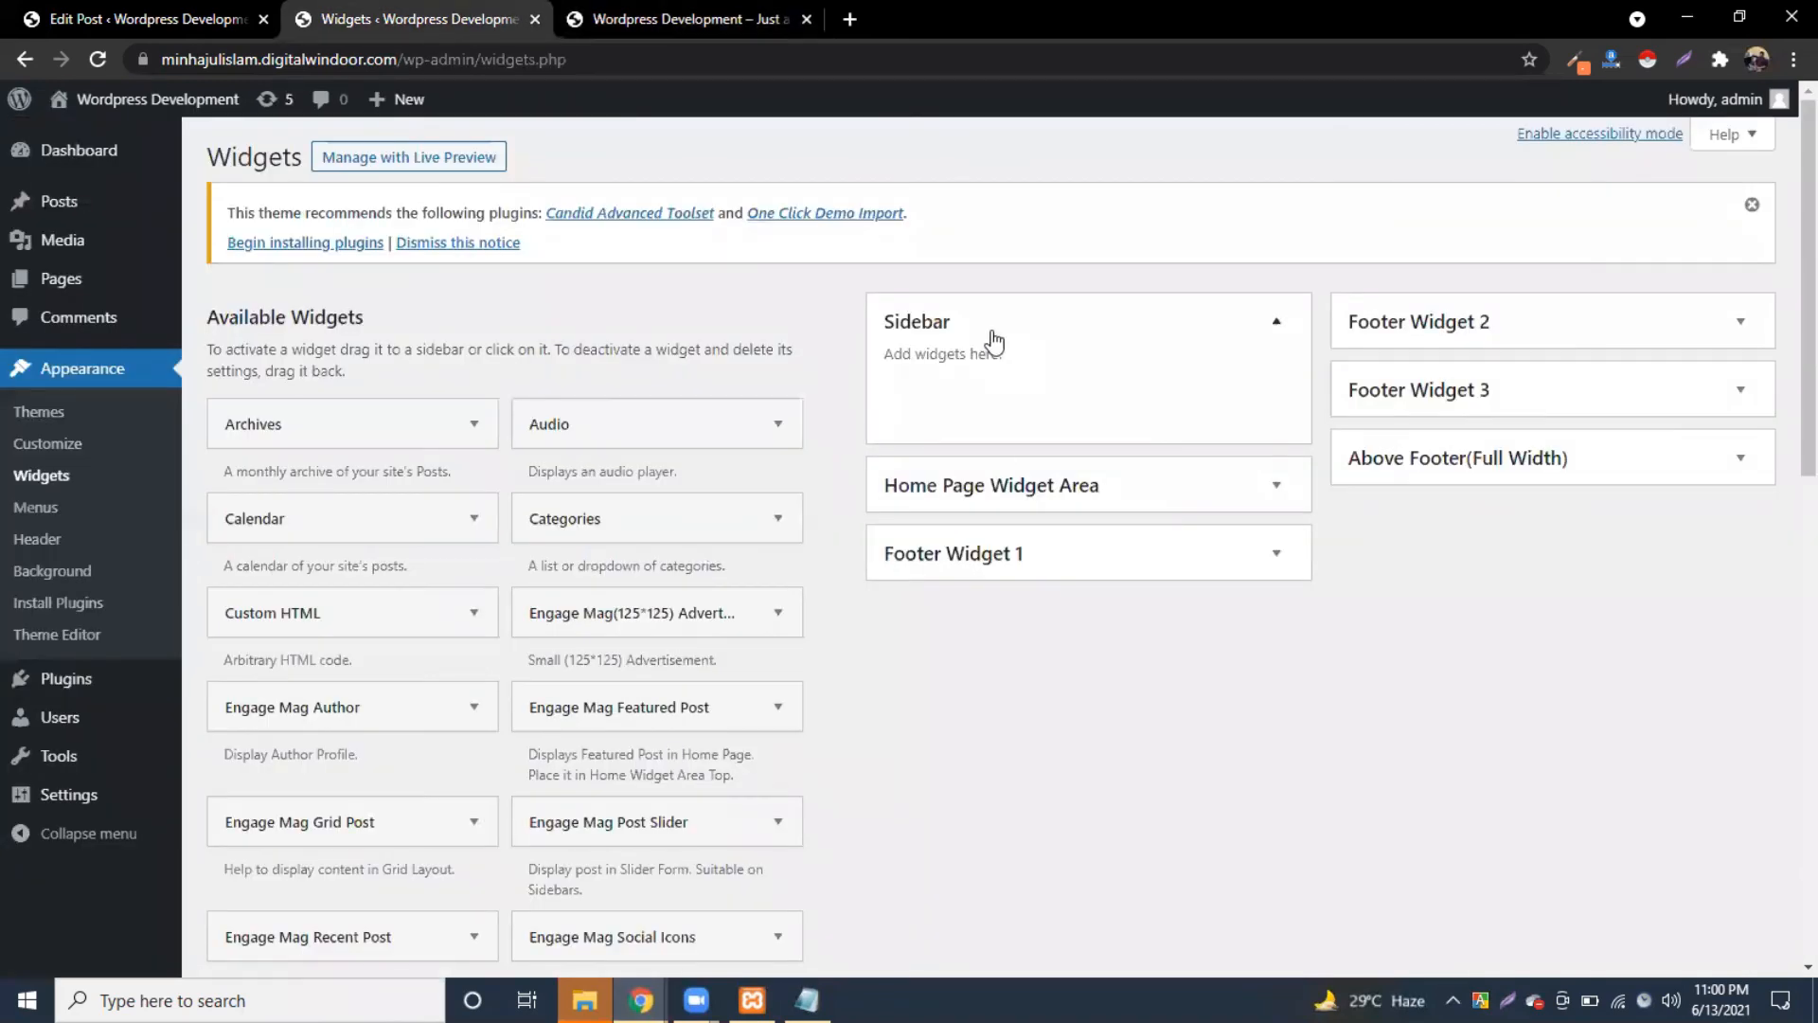
{"action": "left_click", "coordinate": [1159, 495]}
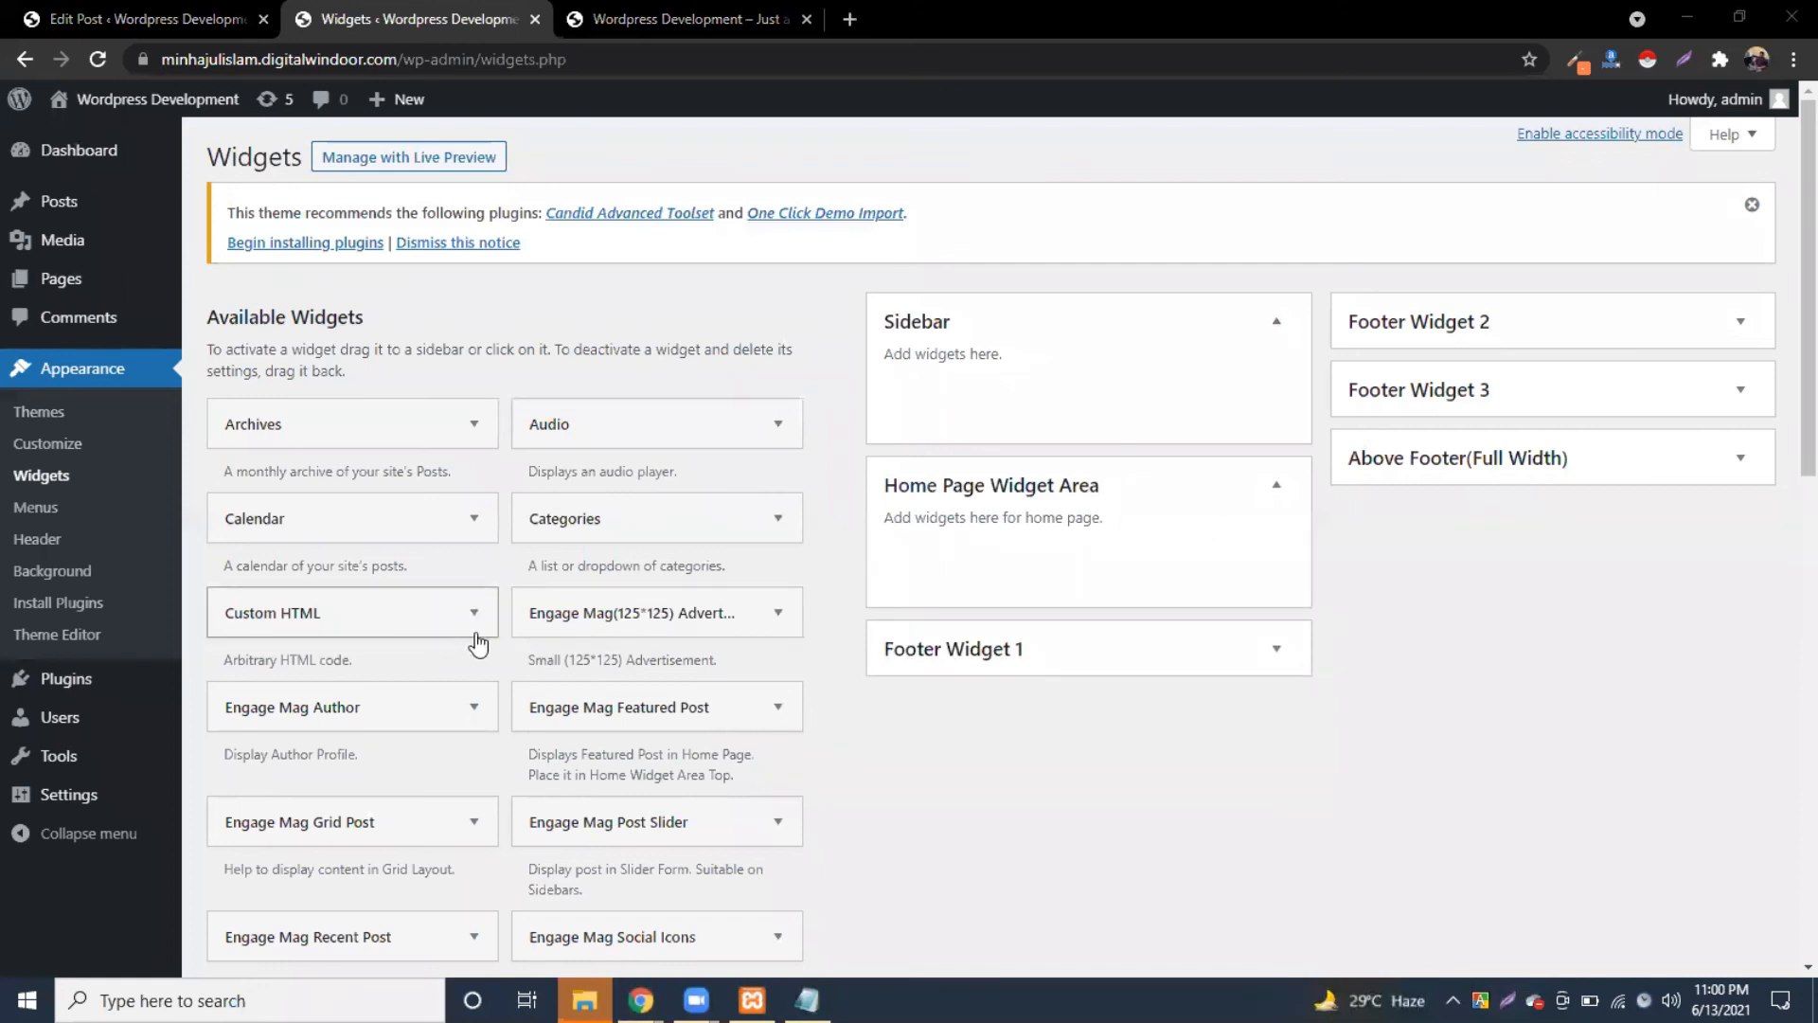
{"action": "scroll", "coordinate": [477, 643], "scroll_direction": "down", "scroll_amount": 1}
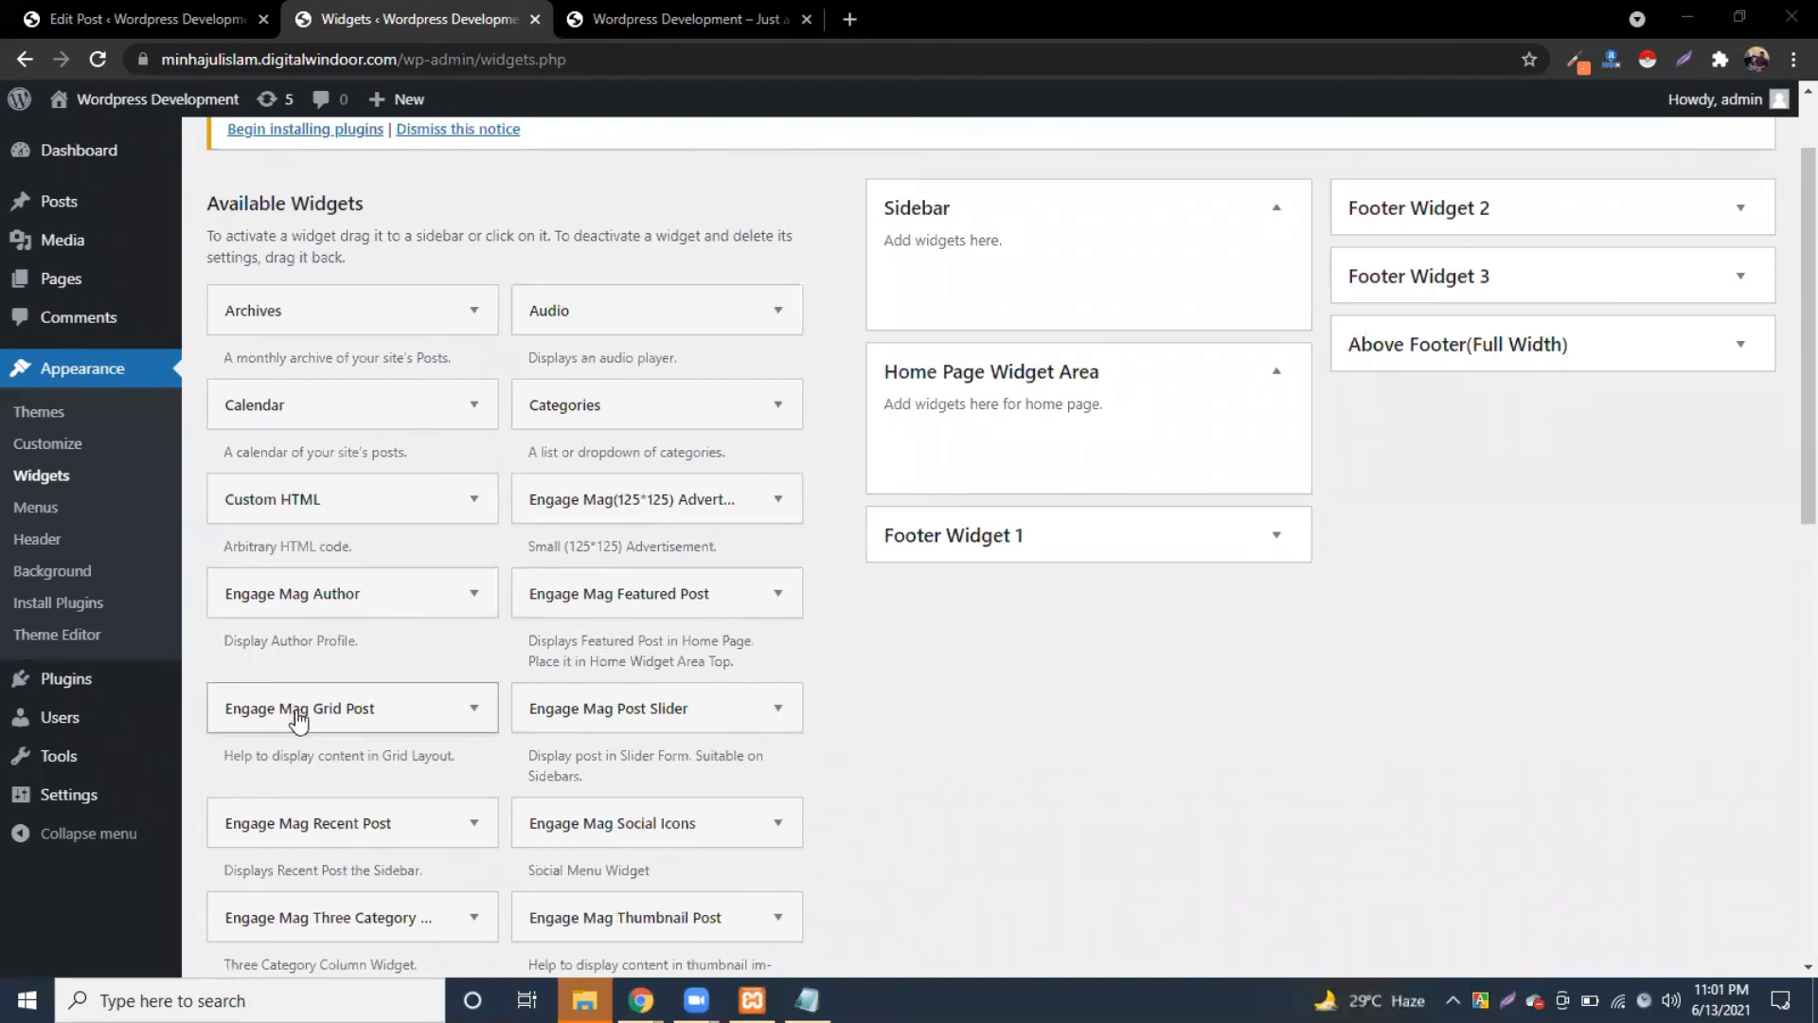
Step: Add an Engage Mag Grid Post widget titled Grid Posts News showing রাজনীতি, save, and reload the site
{"action": "left_click_drag", "start_coordinate": [328, 726], "coordinate": [1018, 438]}
{"action": "left_click", "coordinate": [994, 536]}
{"action": "left_click", "coordinate": [1032, 613]}
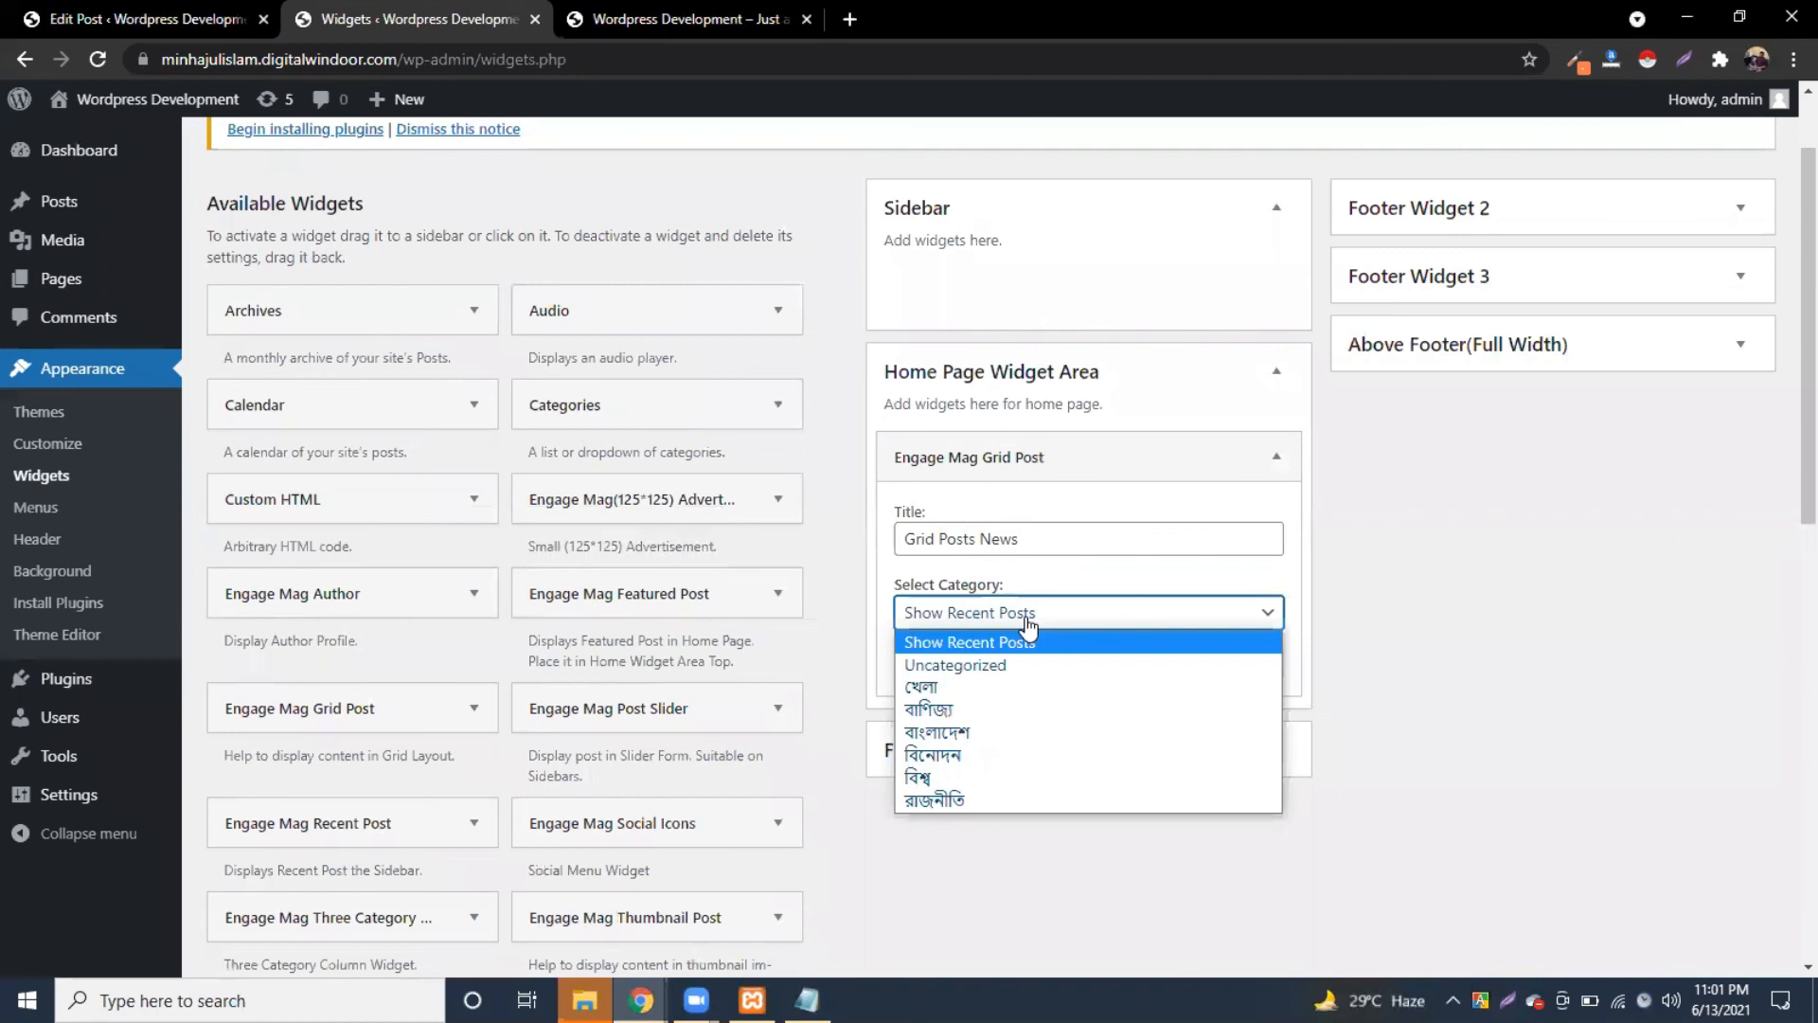
{"action": "left_click", "coordinate": [963, 731]}
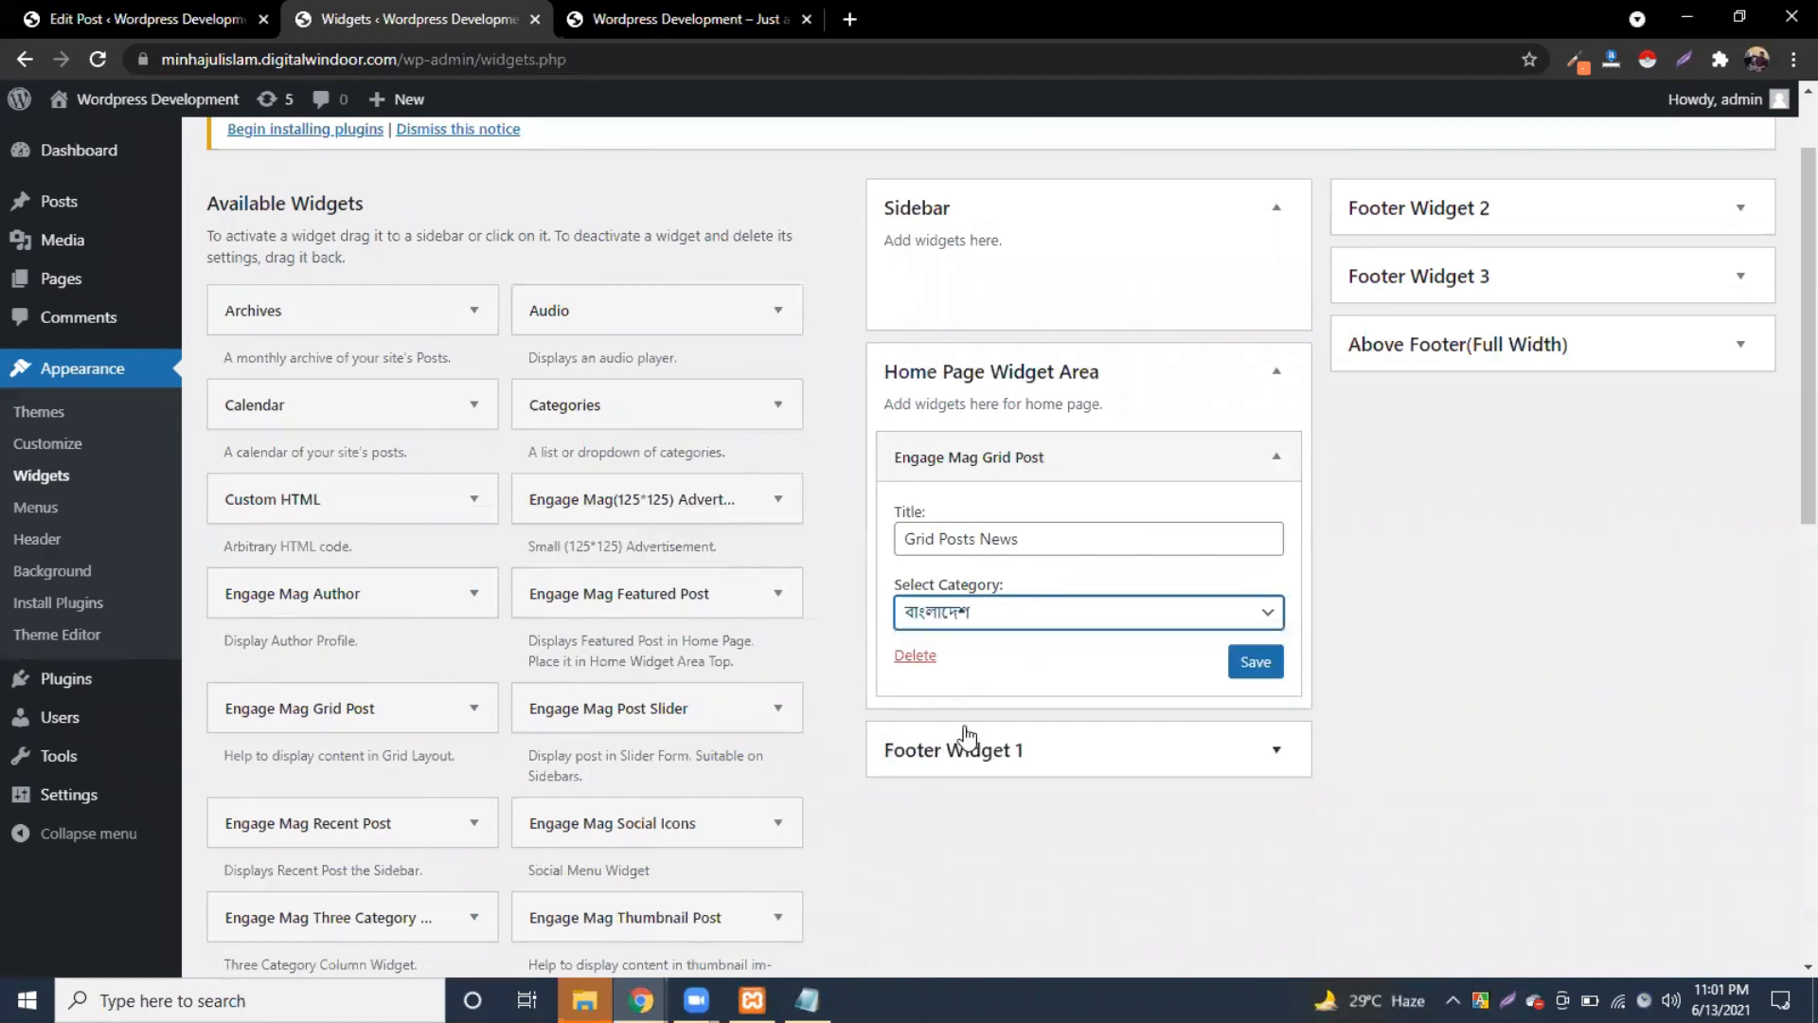
{"action": "left_click", "coordinate": [980, 617]}
{"action": "left_click", "coordinate": [1042, 800]}
{"action": "left_click", "coordinate": [1248, 662]}
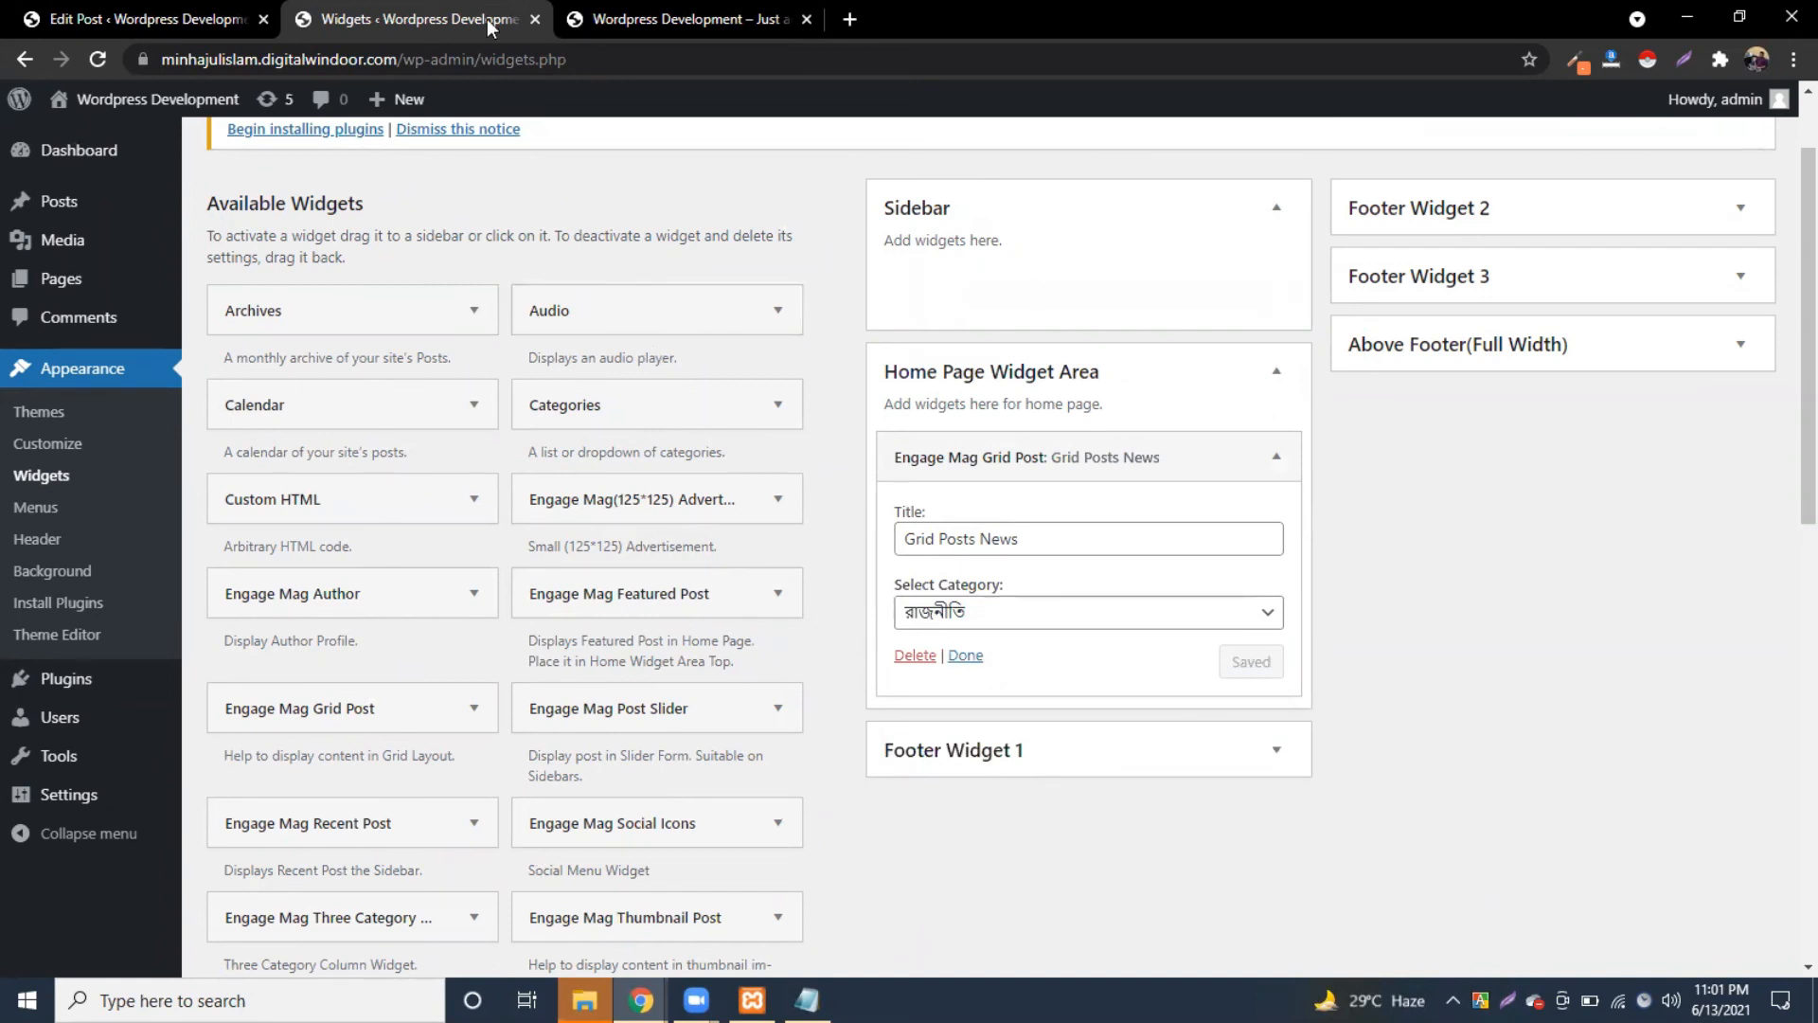
{"action": "left_click", "coordinate": [636, 19]}
{"action": "left_click", "coordinate": [108, 58]}
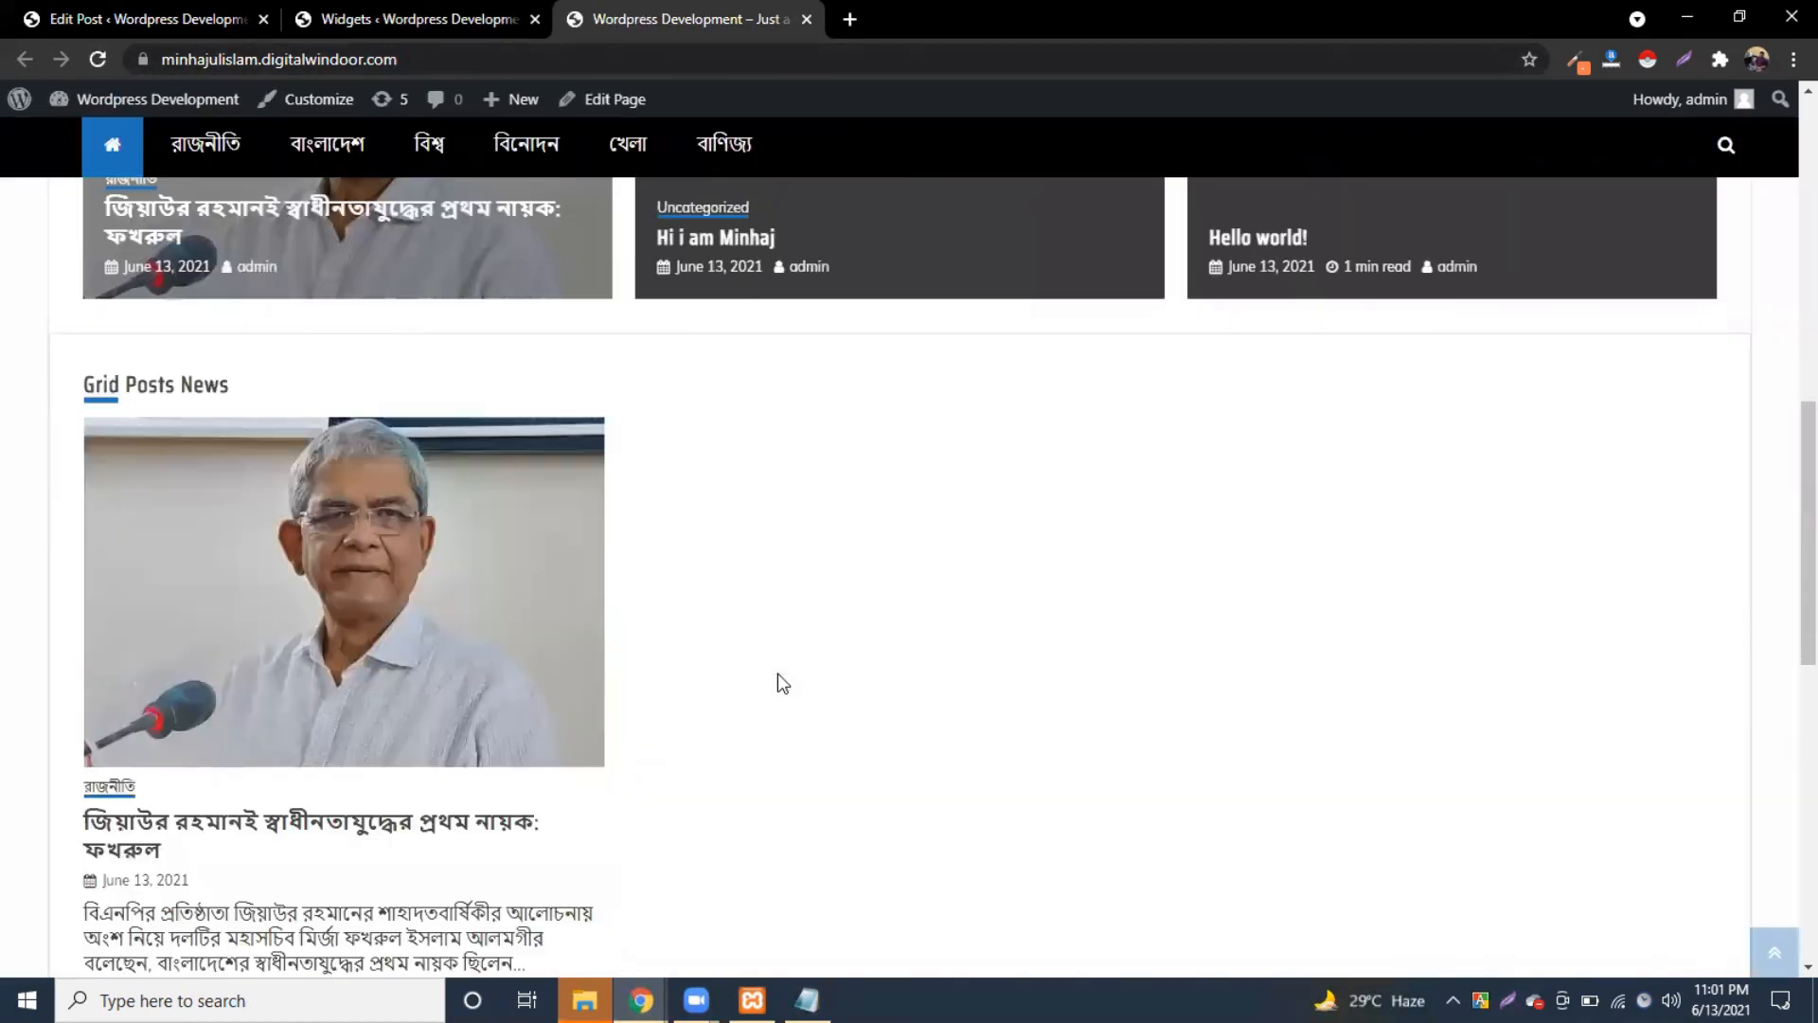
Step: Change the Grid Post widget title from Grid Posts News to রাজনীতি and save it
{"action": "scroll", "coordinate": [776, 673], "scroll_direction": "down", "scroll_amount": 6}
{"action": "scroll", "coordinate": [774, 672], "scroll_direction": "down", "scroll_amount": 5}
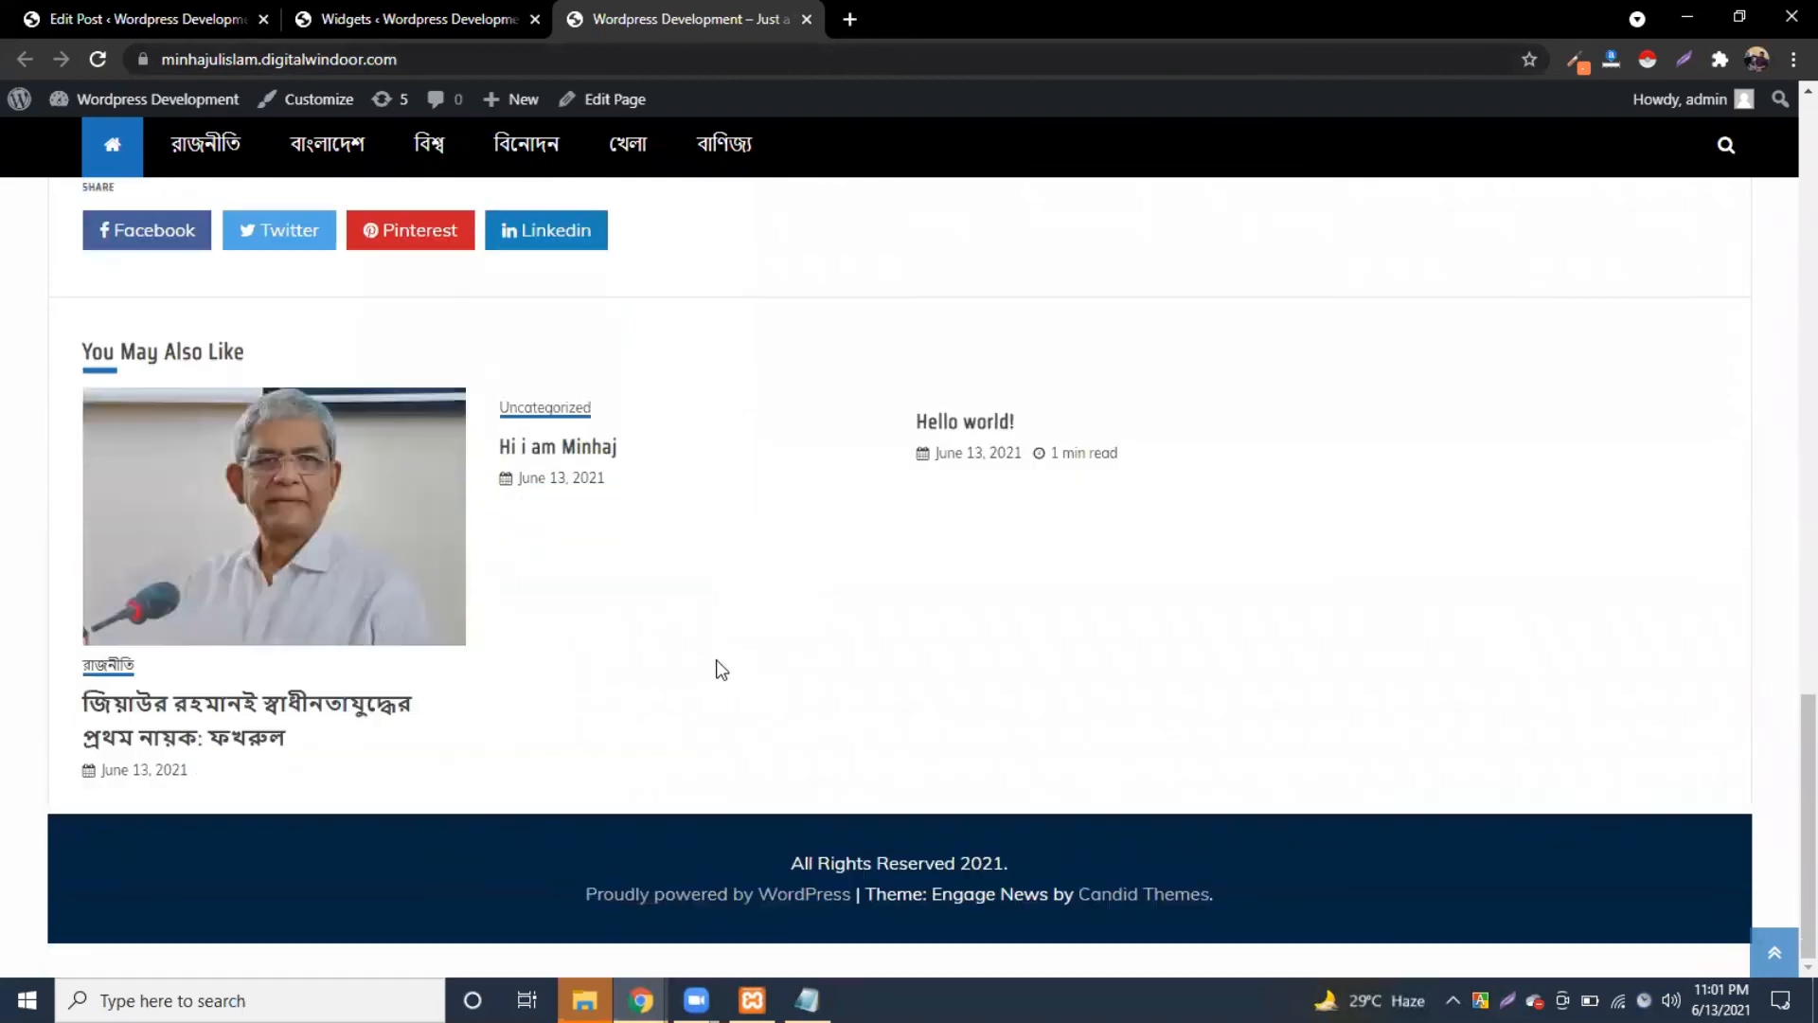
{"action": "scroll", "coordinate": [718, 669], "scroll_direction": "up", "scroll_amount": 7}
{"action": "scroll", "coordinate": [578, 665], "scroll_direction": "up", "scroll_amount": 3}
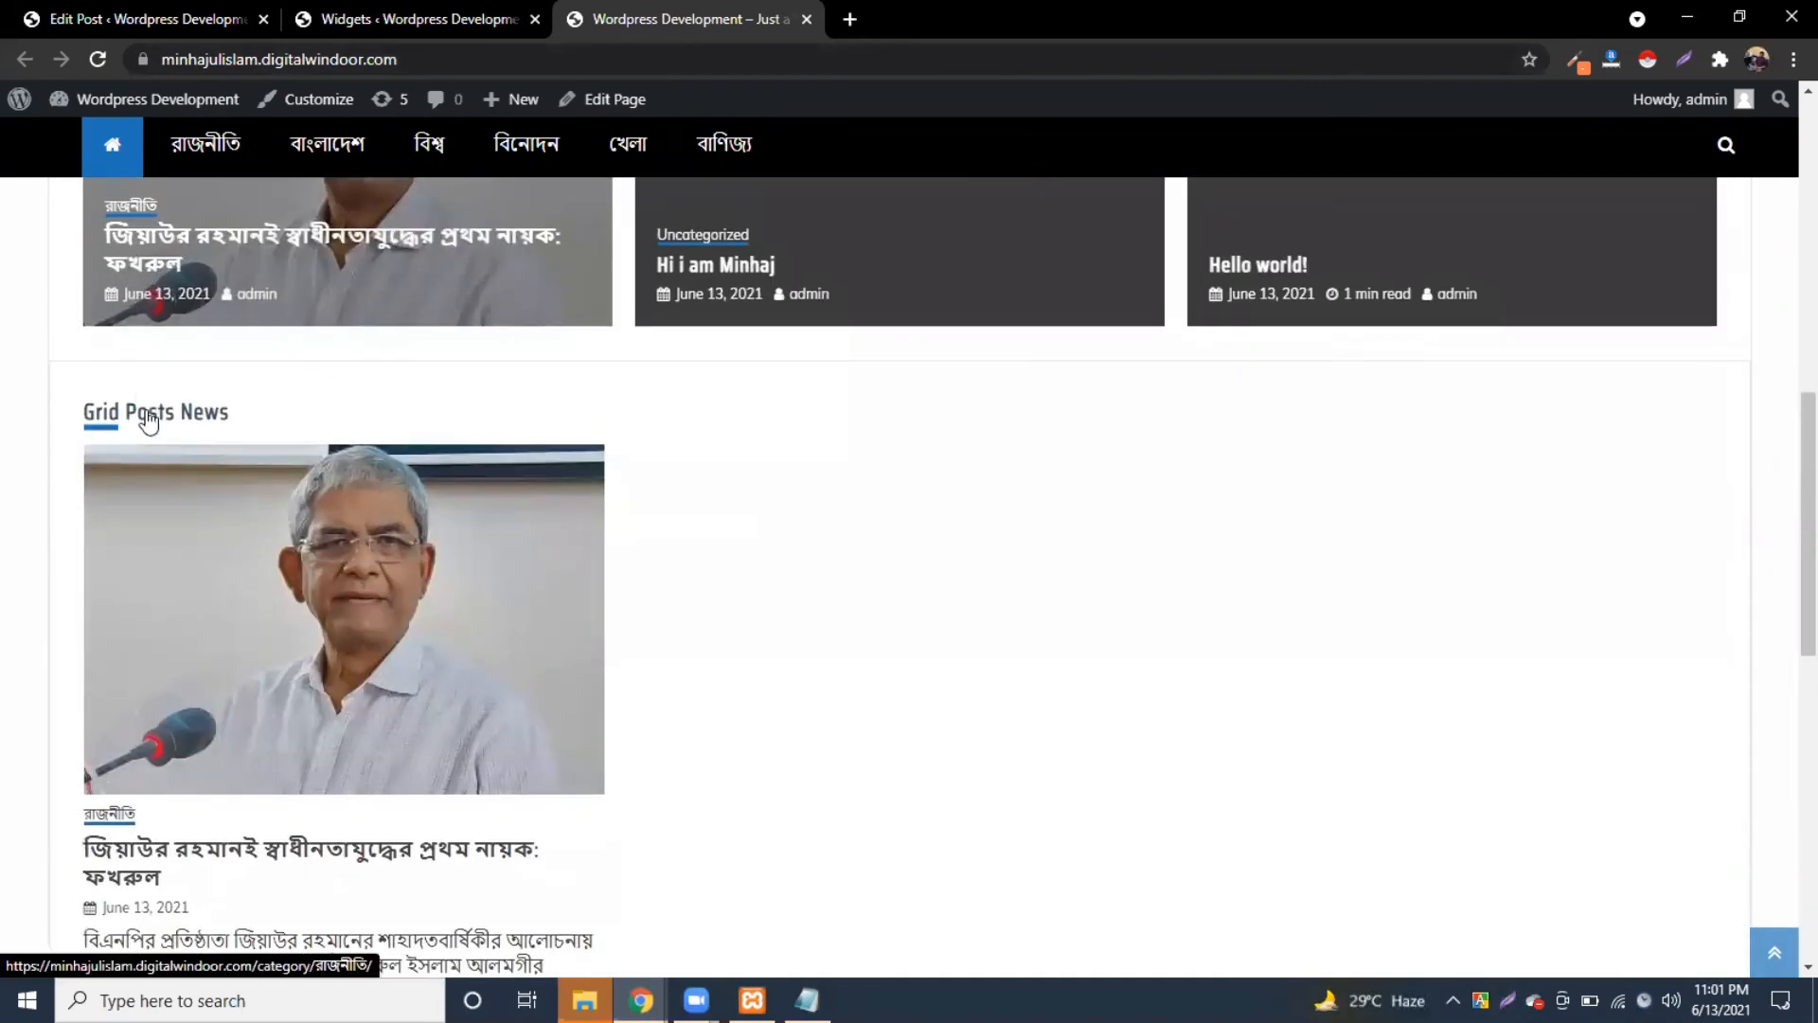
{"action": "left_click", "coordinate": [401, 17]}
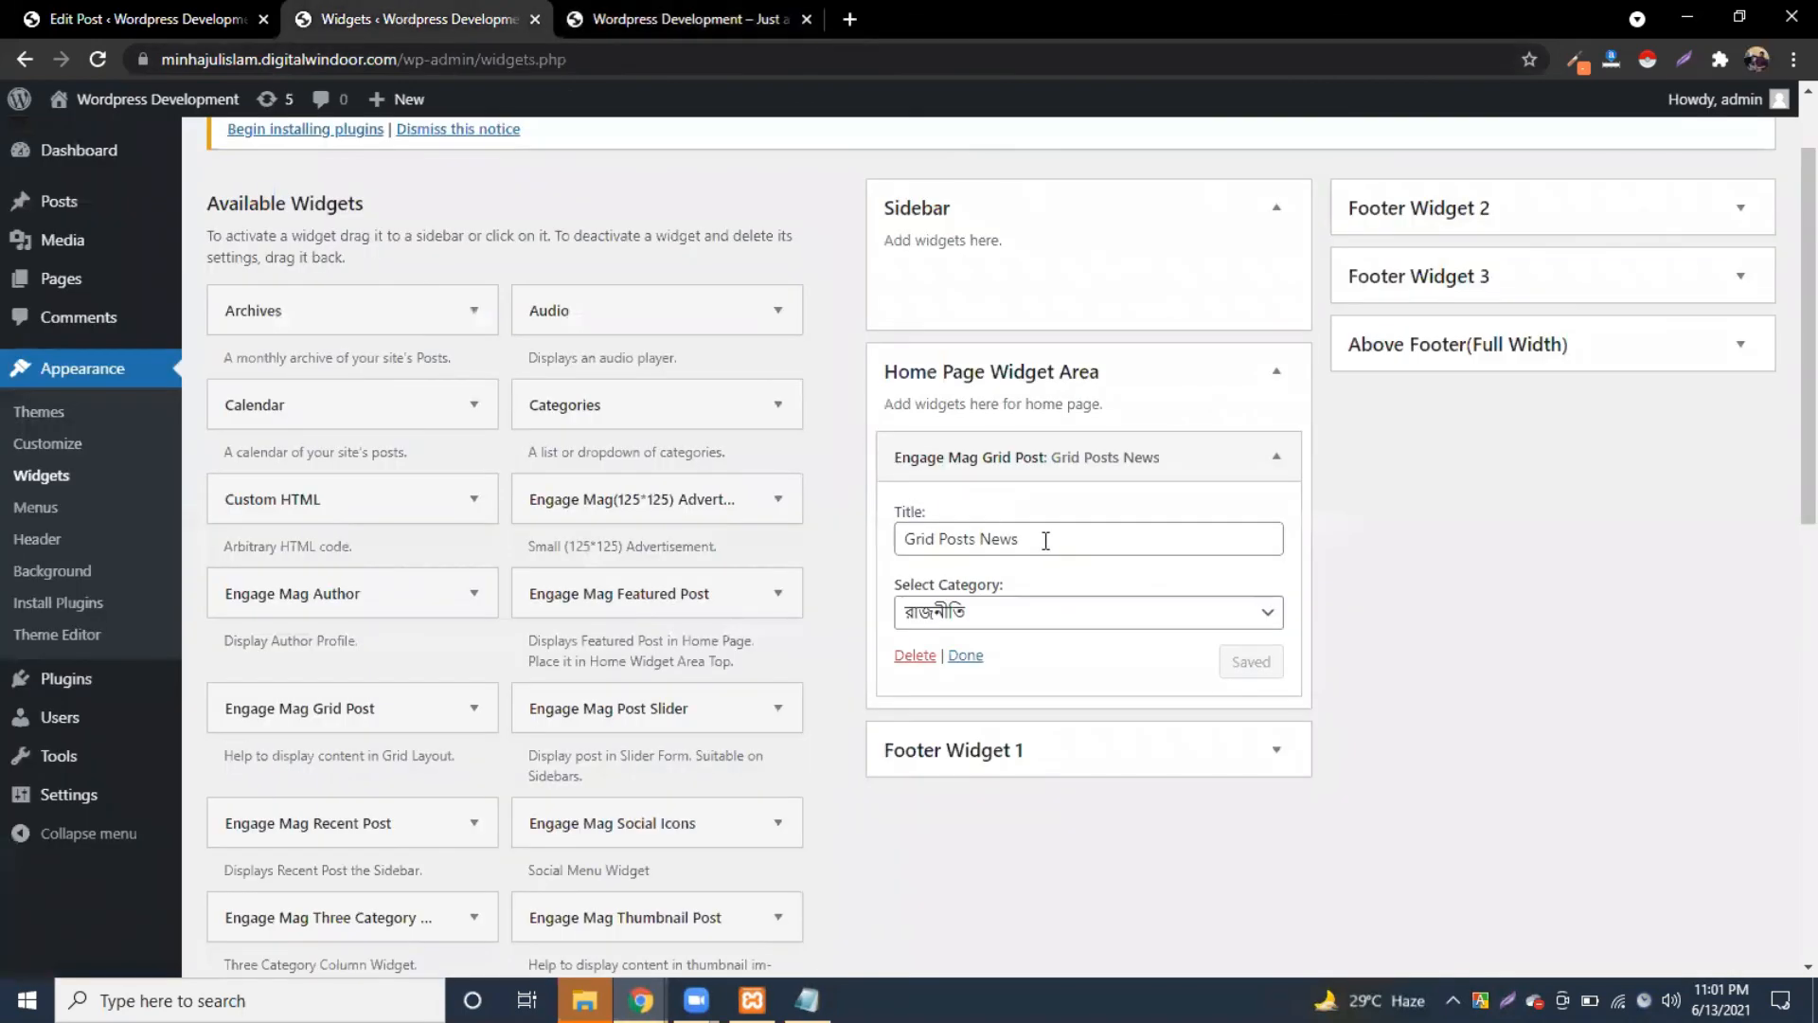
{"action": "left_click_drag", "start_coordinate": [1046, 540], "coordinate": [837, 535]}
{"action": "key", "text": "BackSpace"}
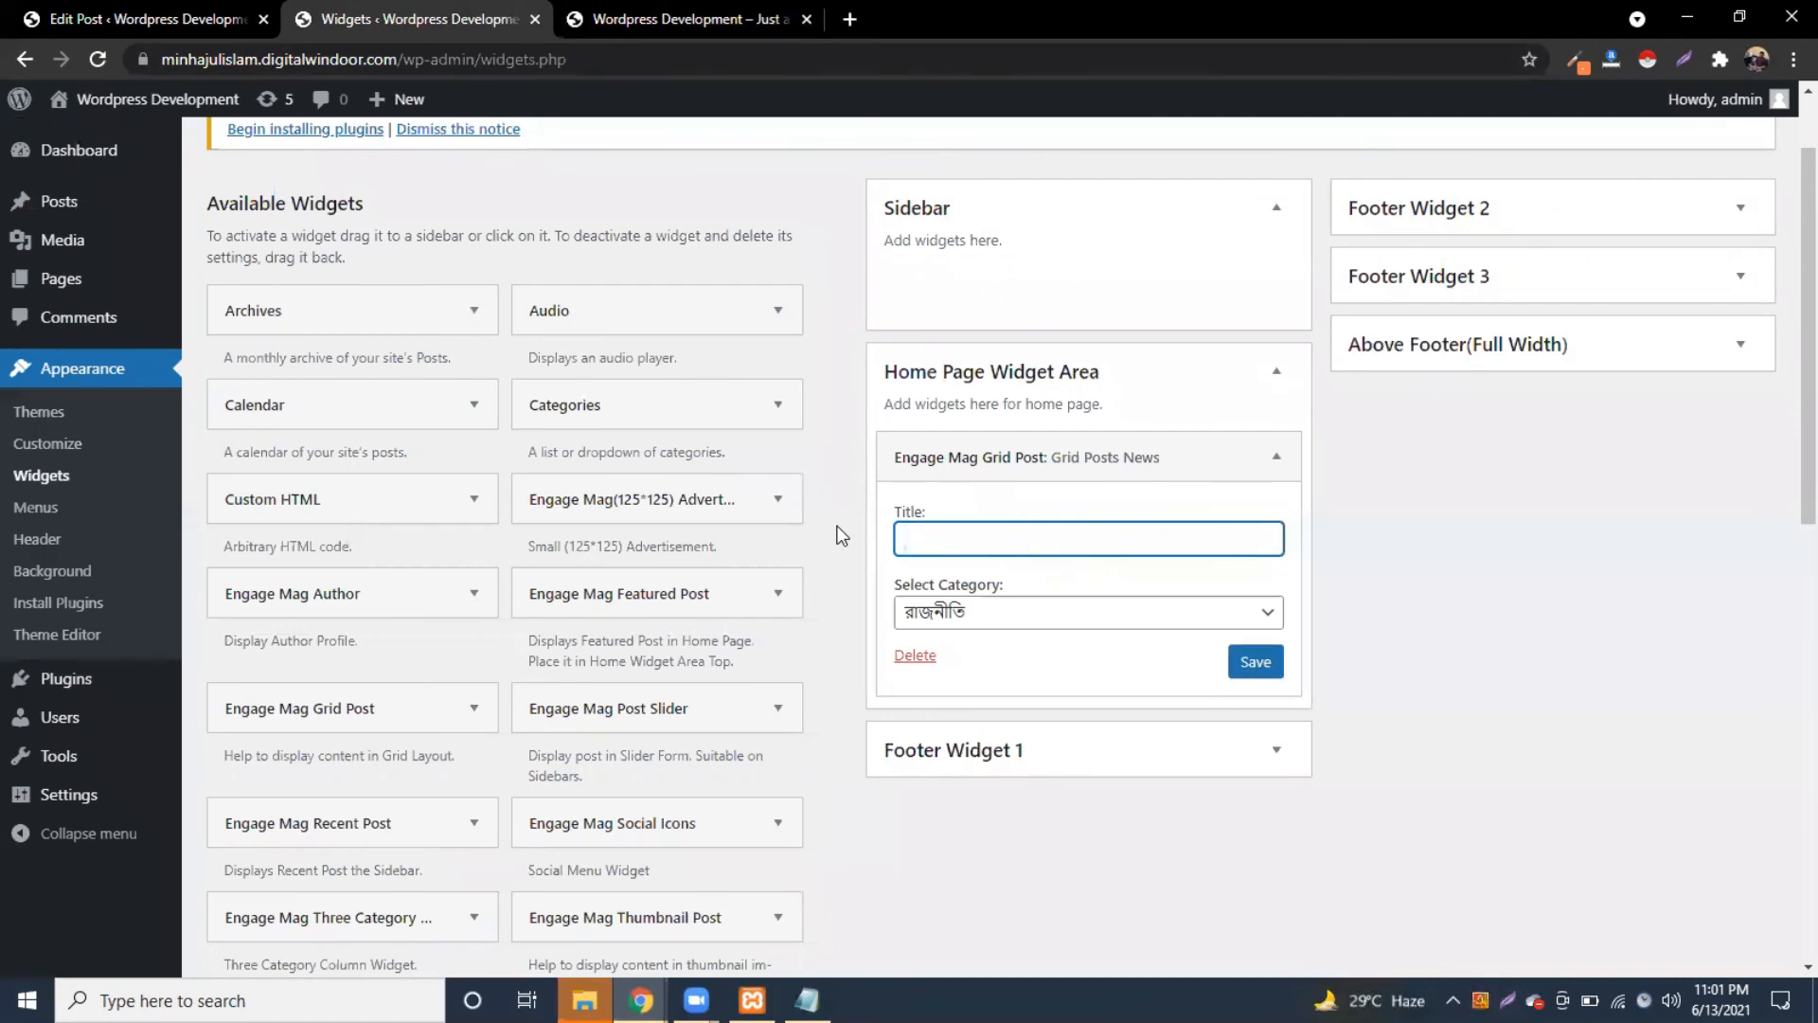
{"action": "type", "text": "r"}
{"action": "key", "text": "BackSpace"}
{"action": "type", "text": "rajniti"}
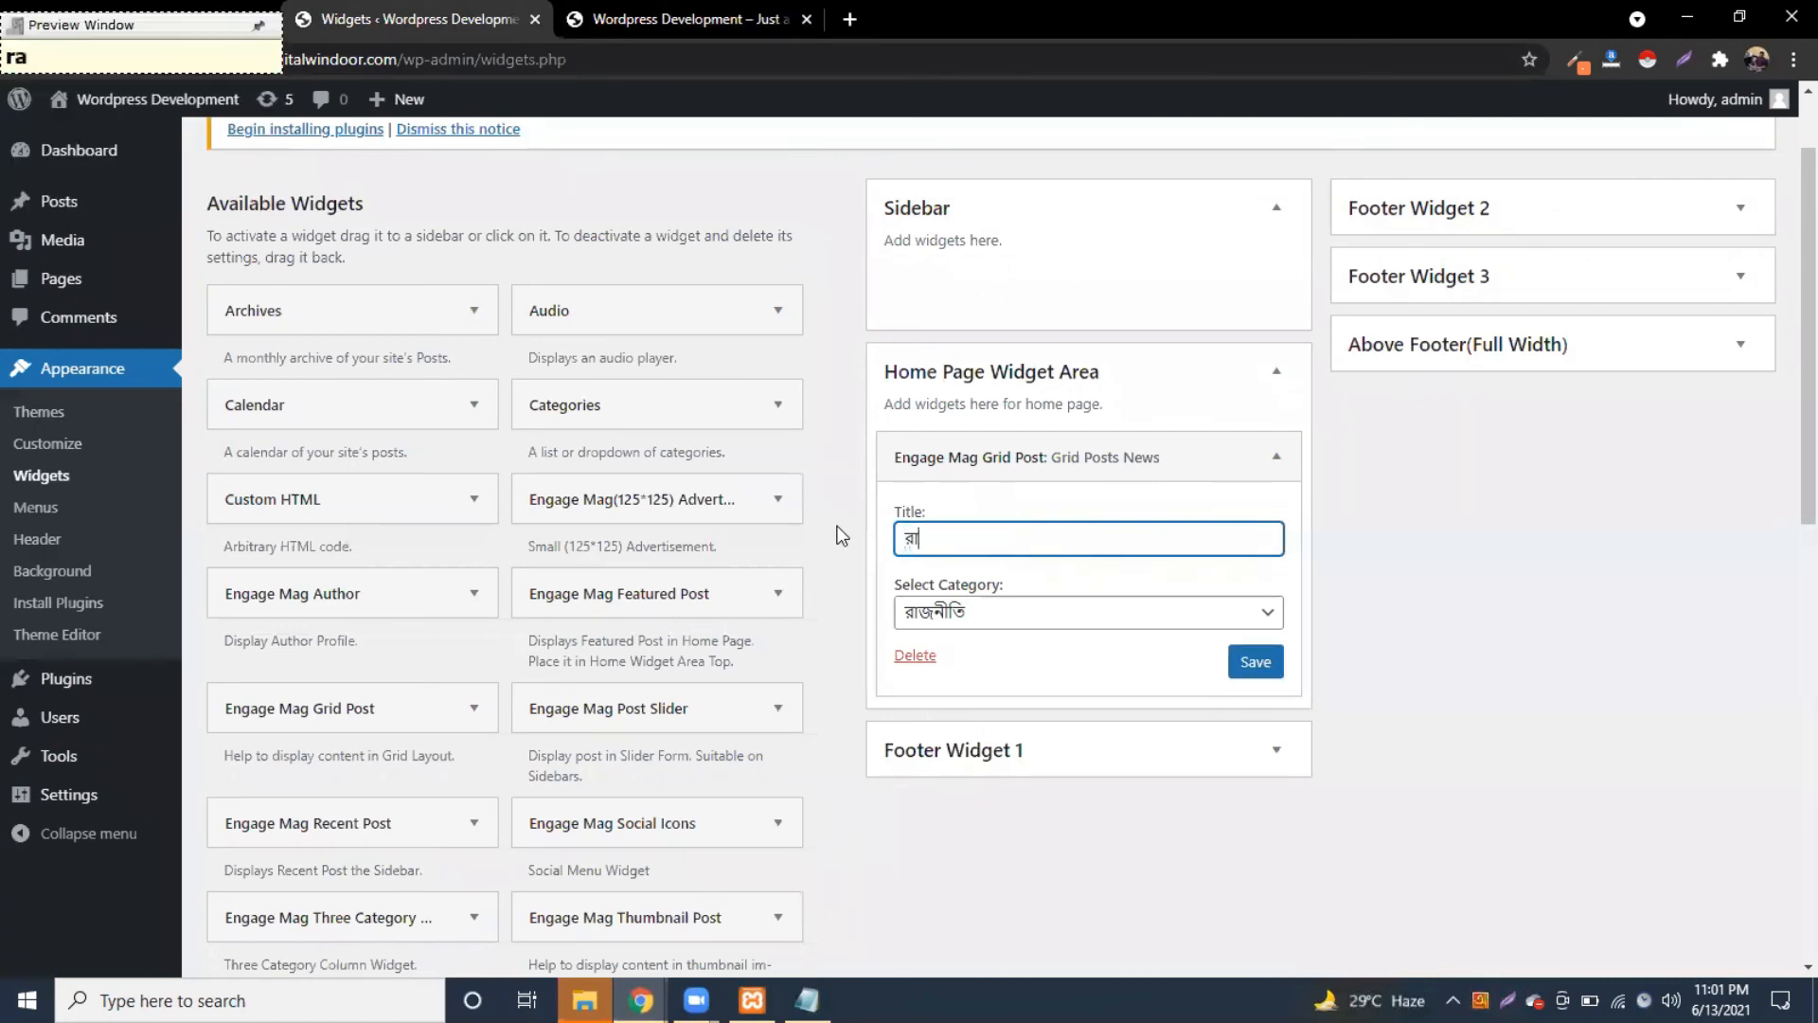
{"action": "left_click", "coordinate": [1248, 673]}
Step: Reload the front page to confirm the রাজনীতি grid heading, then return to the post editor
{"action": "left_click", "coordinate": [655, 21]}
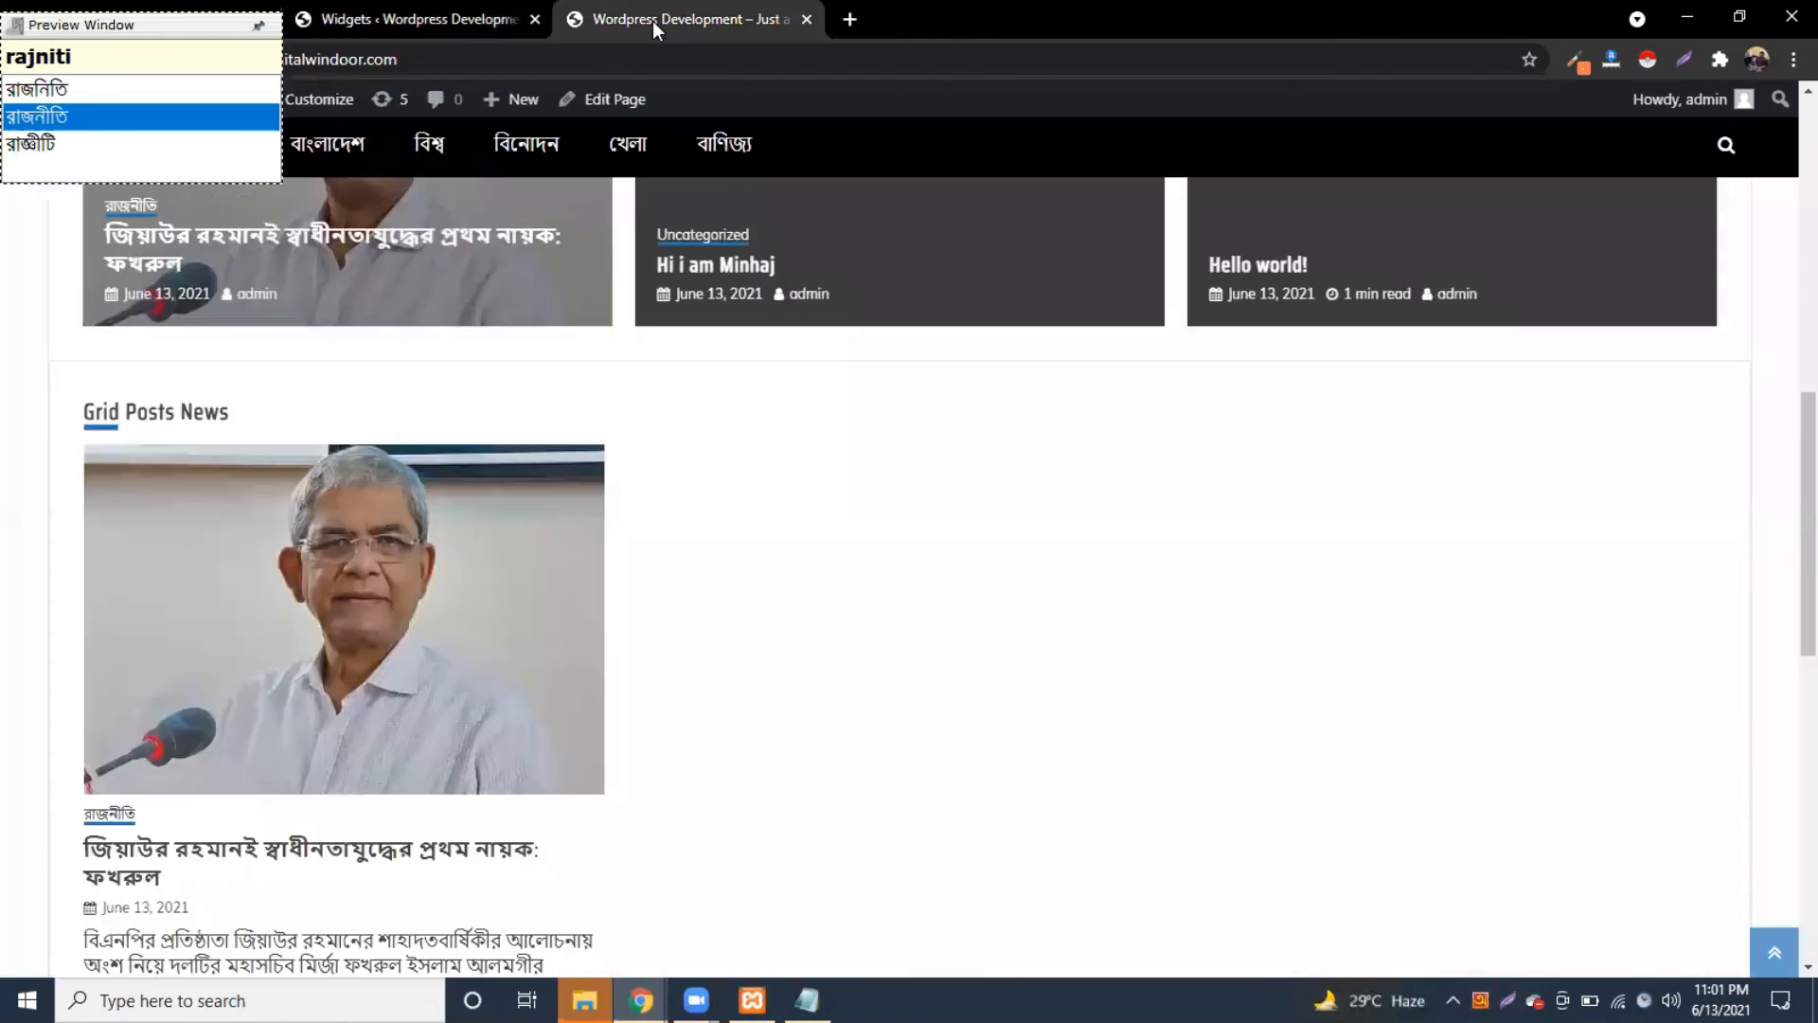
{"action": "left_click", "coordinate": [97, 59]}
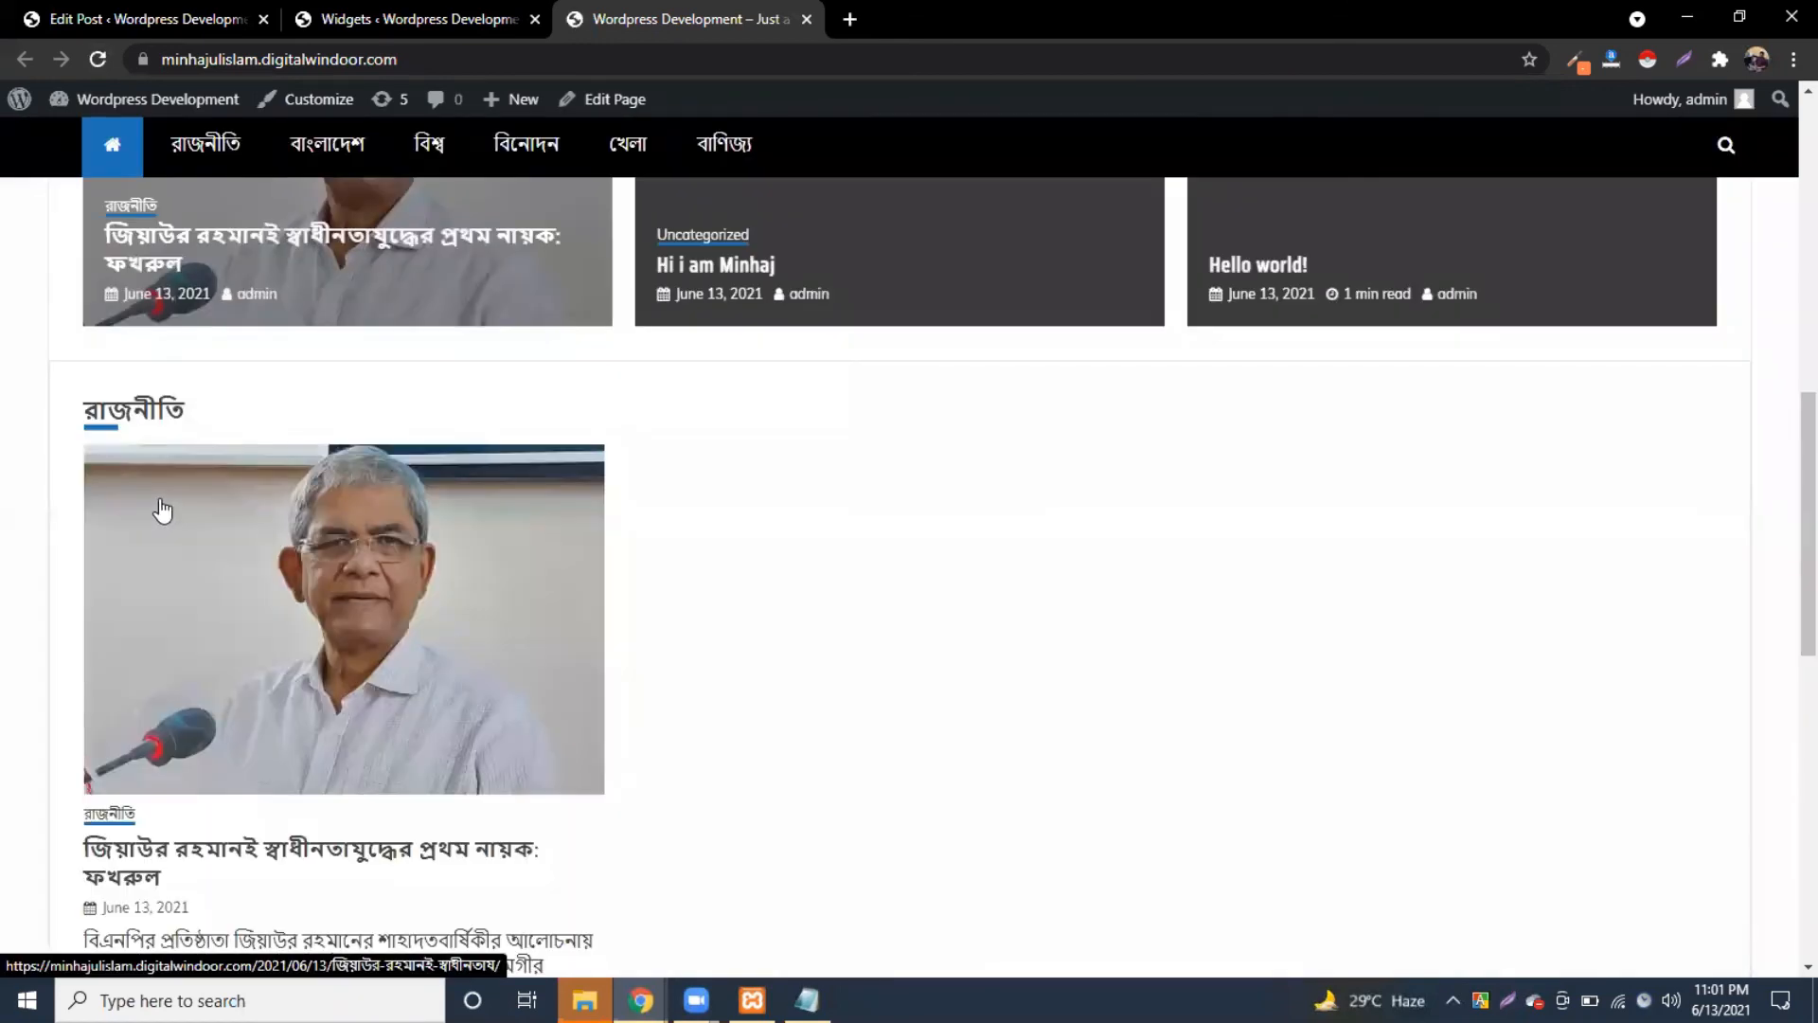
{"action": "scroll", "coordinate": [160, 498], "scroll_direction": "up", "scroll_amount": 2}
{"action": "scroll", "coordinate": [159, 498], "scroll_direction": "down", "scroll_amount": 1}
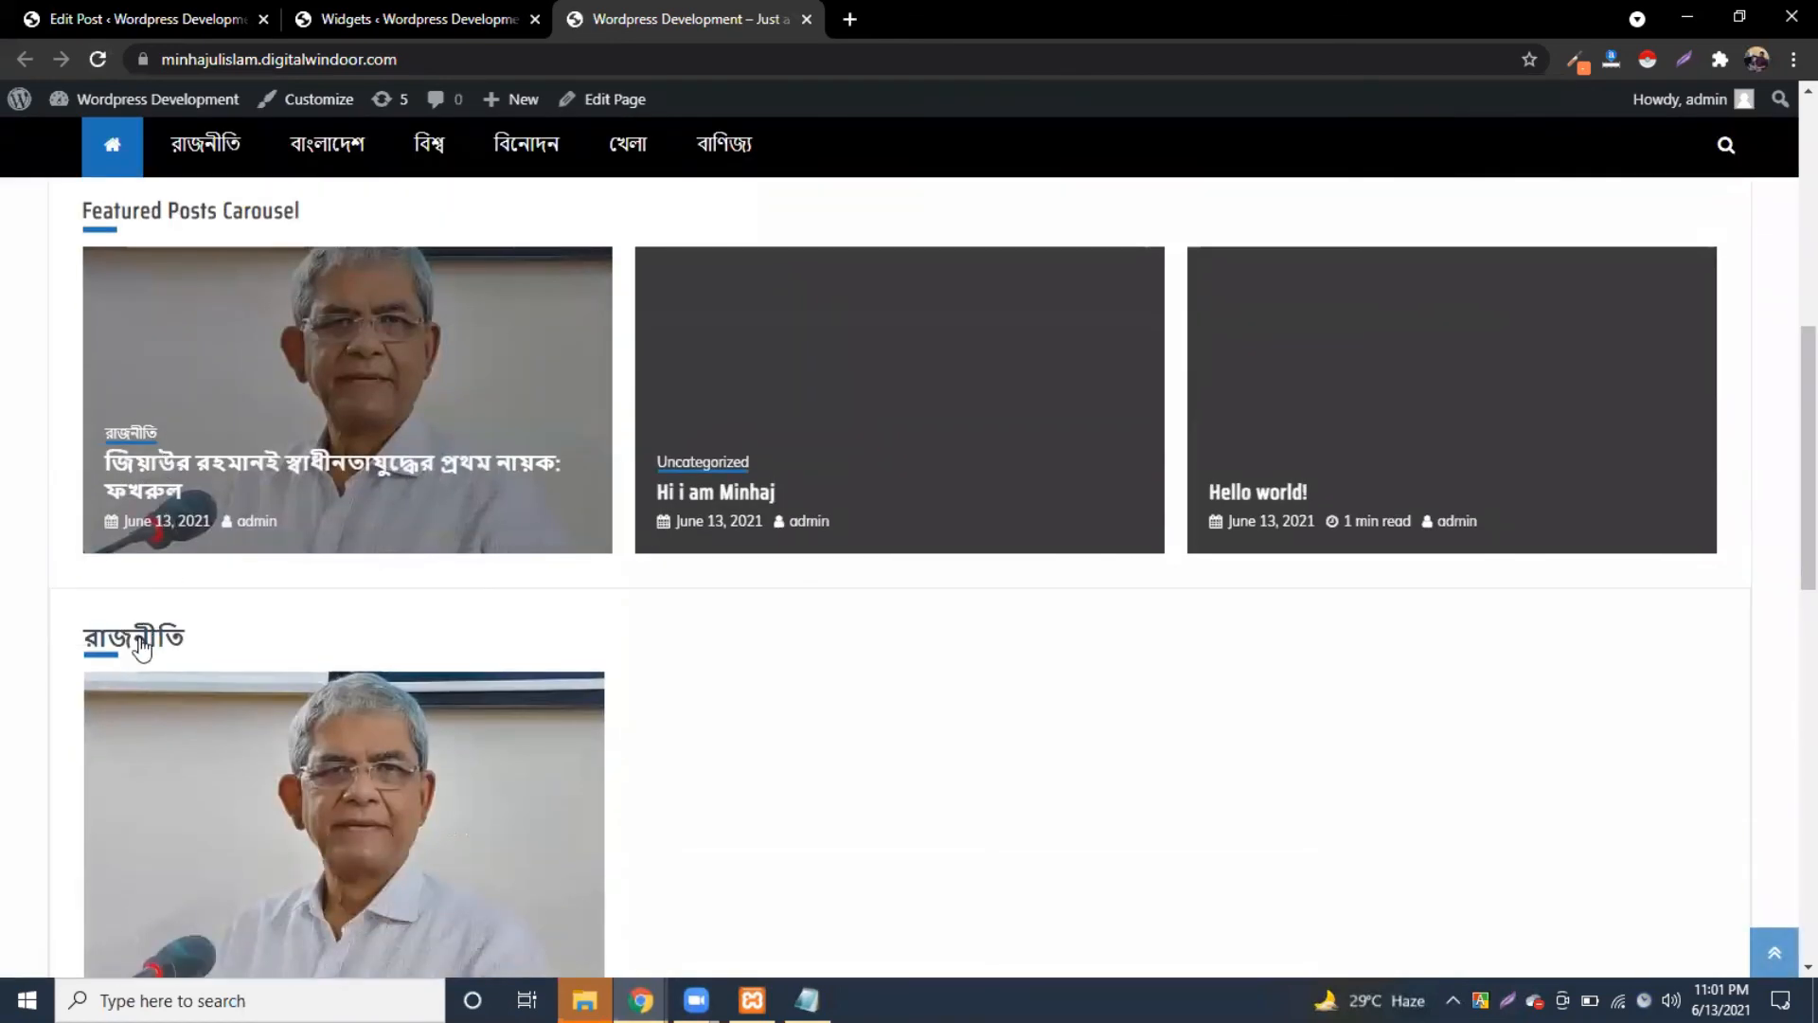
{"action": "scroll", "coordinate": [216, 668], "scroll_direction": "down", "scroll_amount": 3}
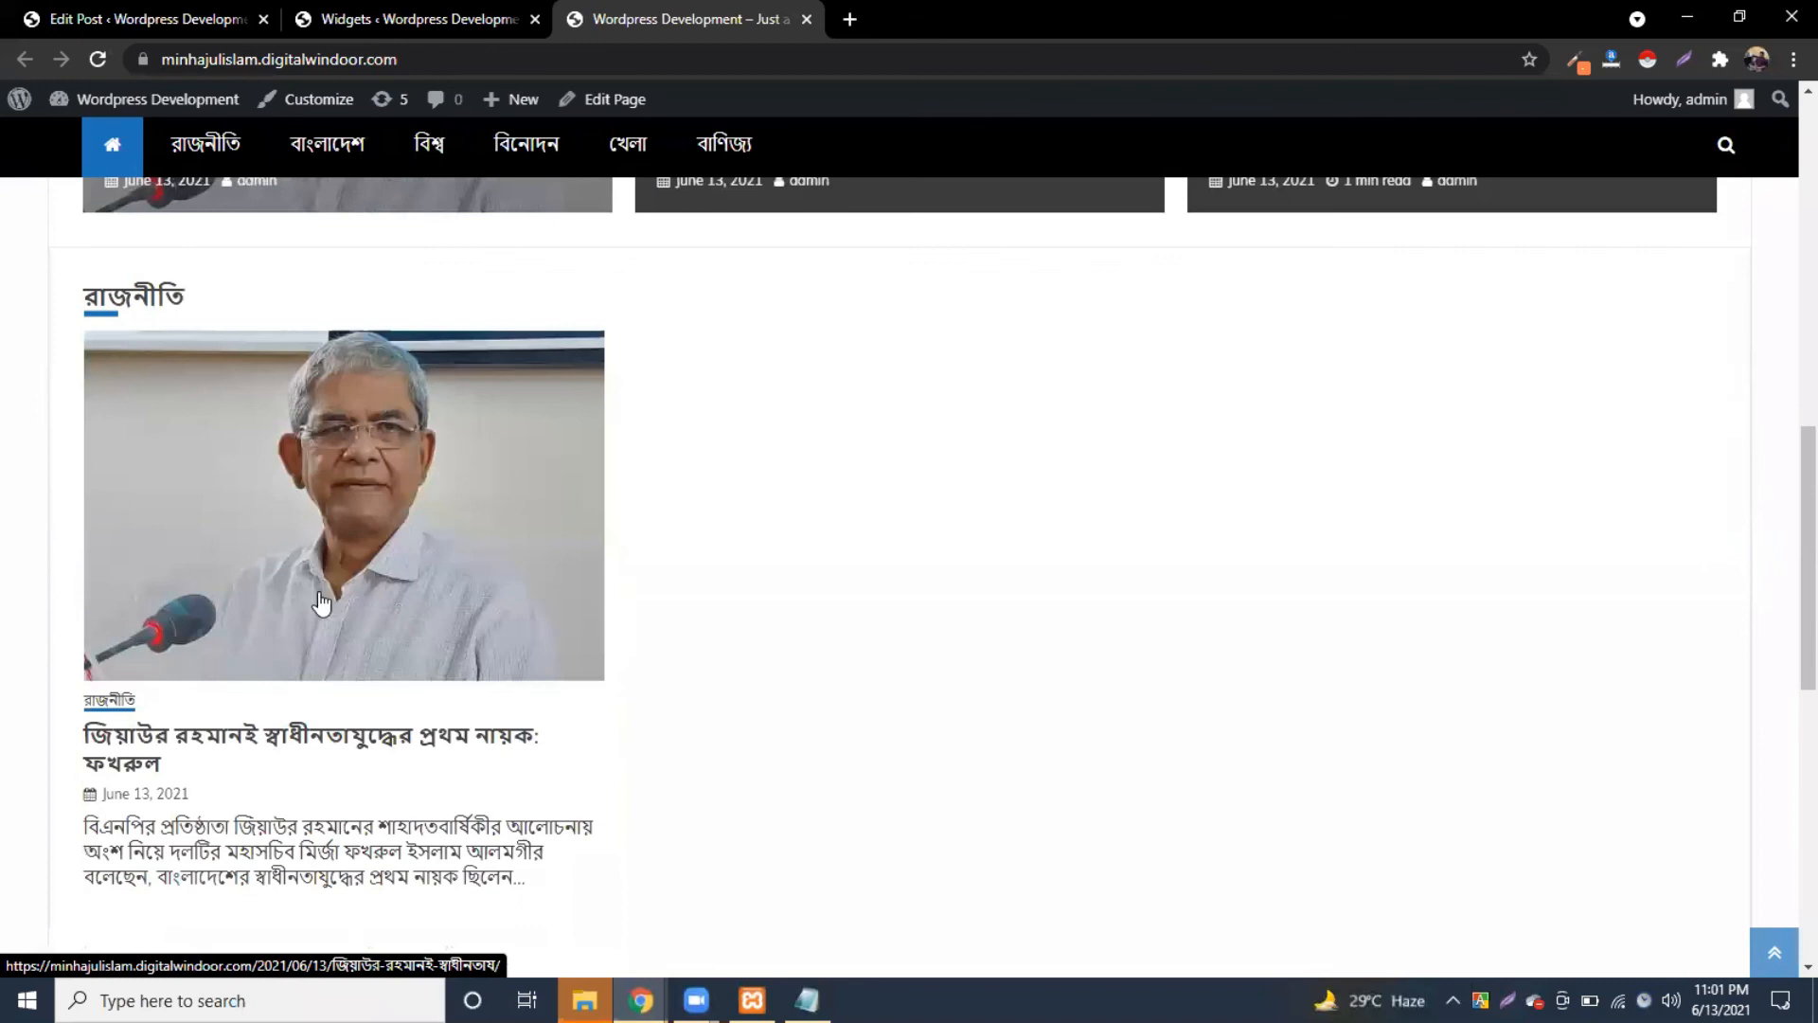
{"action": "scroll", "coordinate": [502, 632], "scroll_direction": "down", "scroll_amount": 3}
{"action": "scroll", "coordinate": [524, 647], "scroll_direction": "up", "scroll_amount": 1}
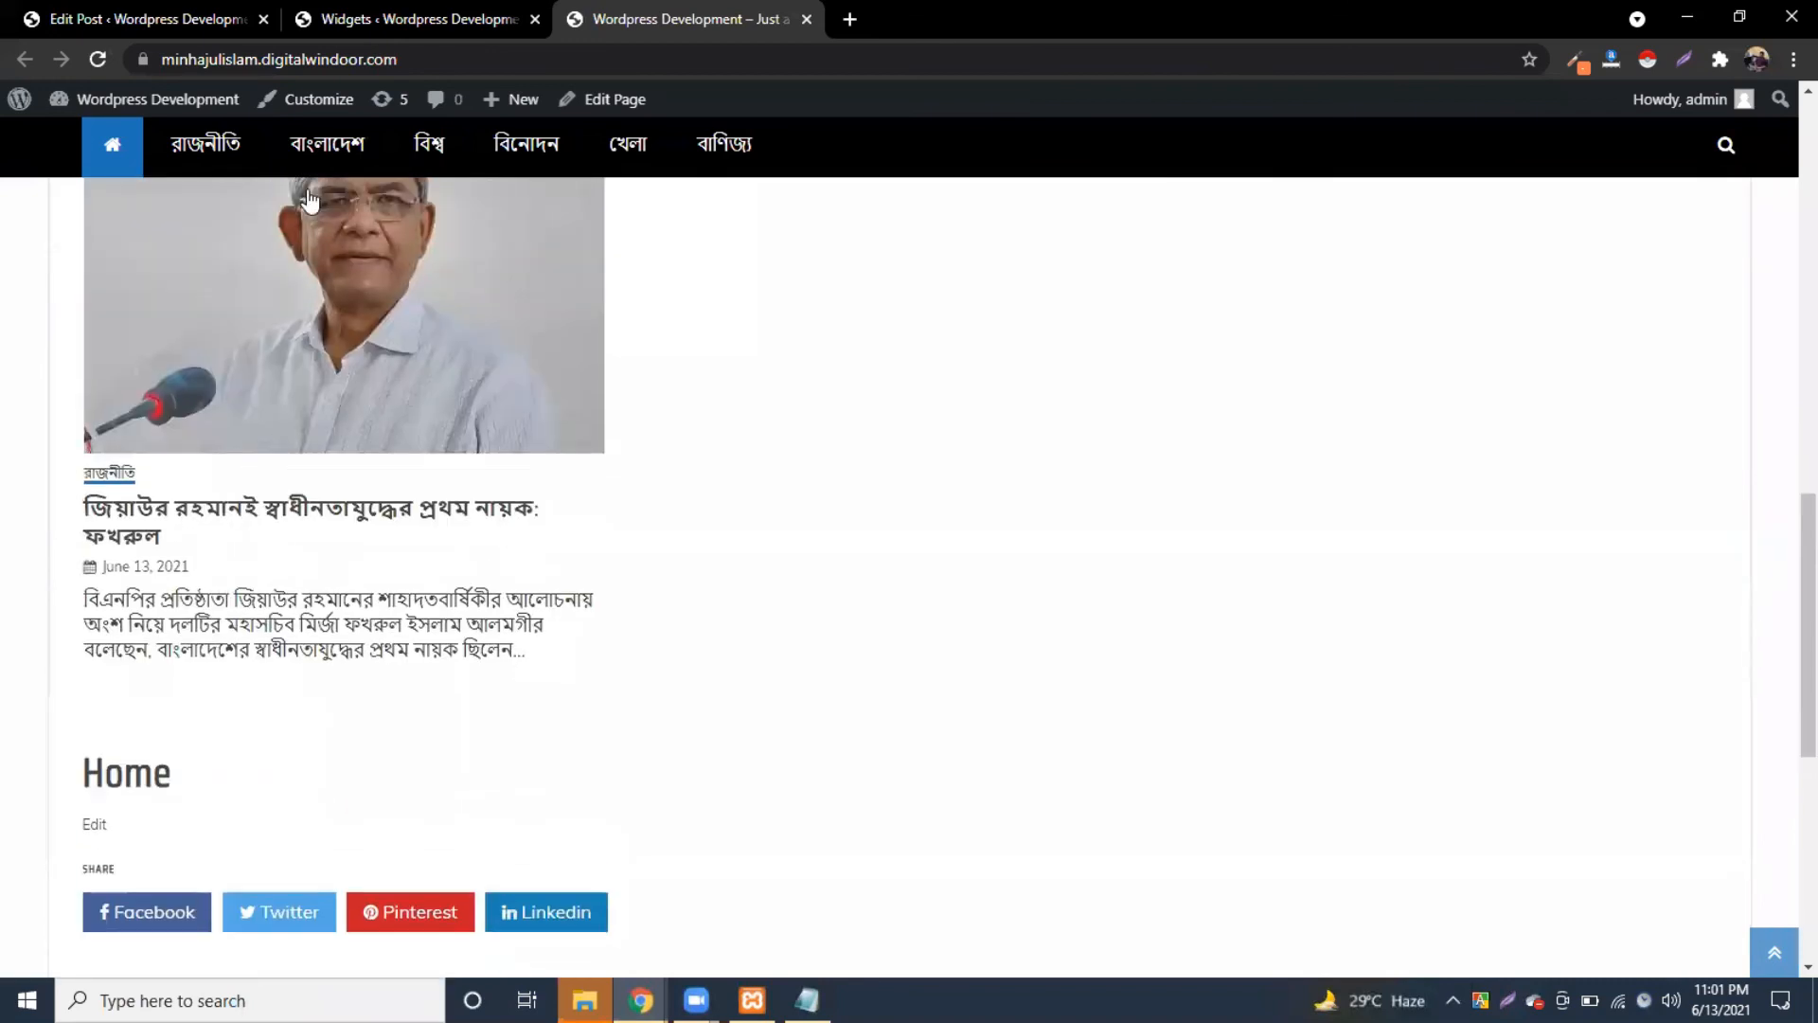
{"action": "left_click", "coordinate": [232, 17]}
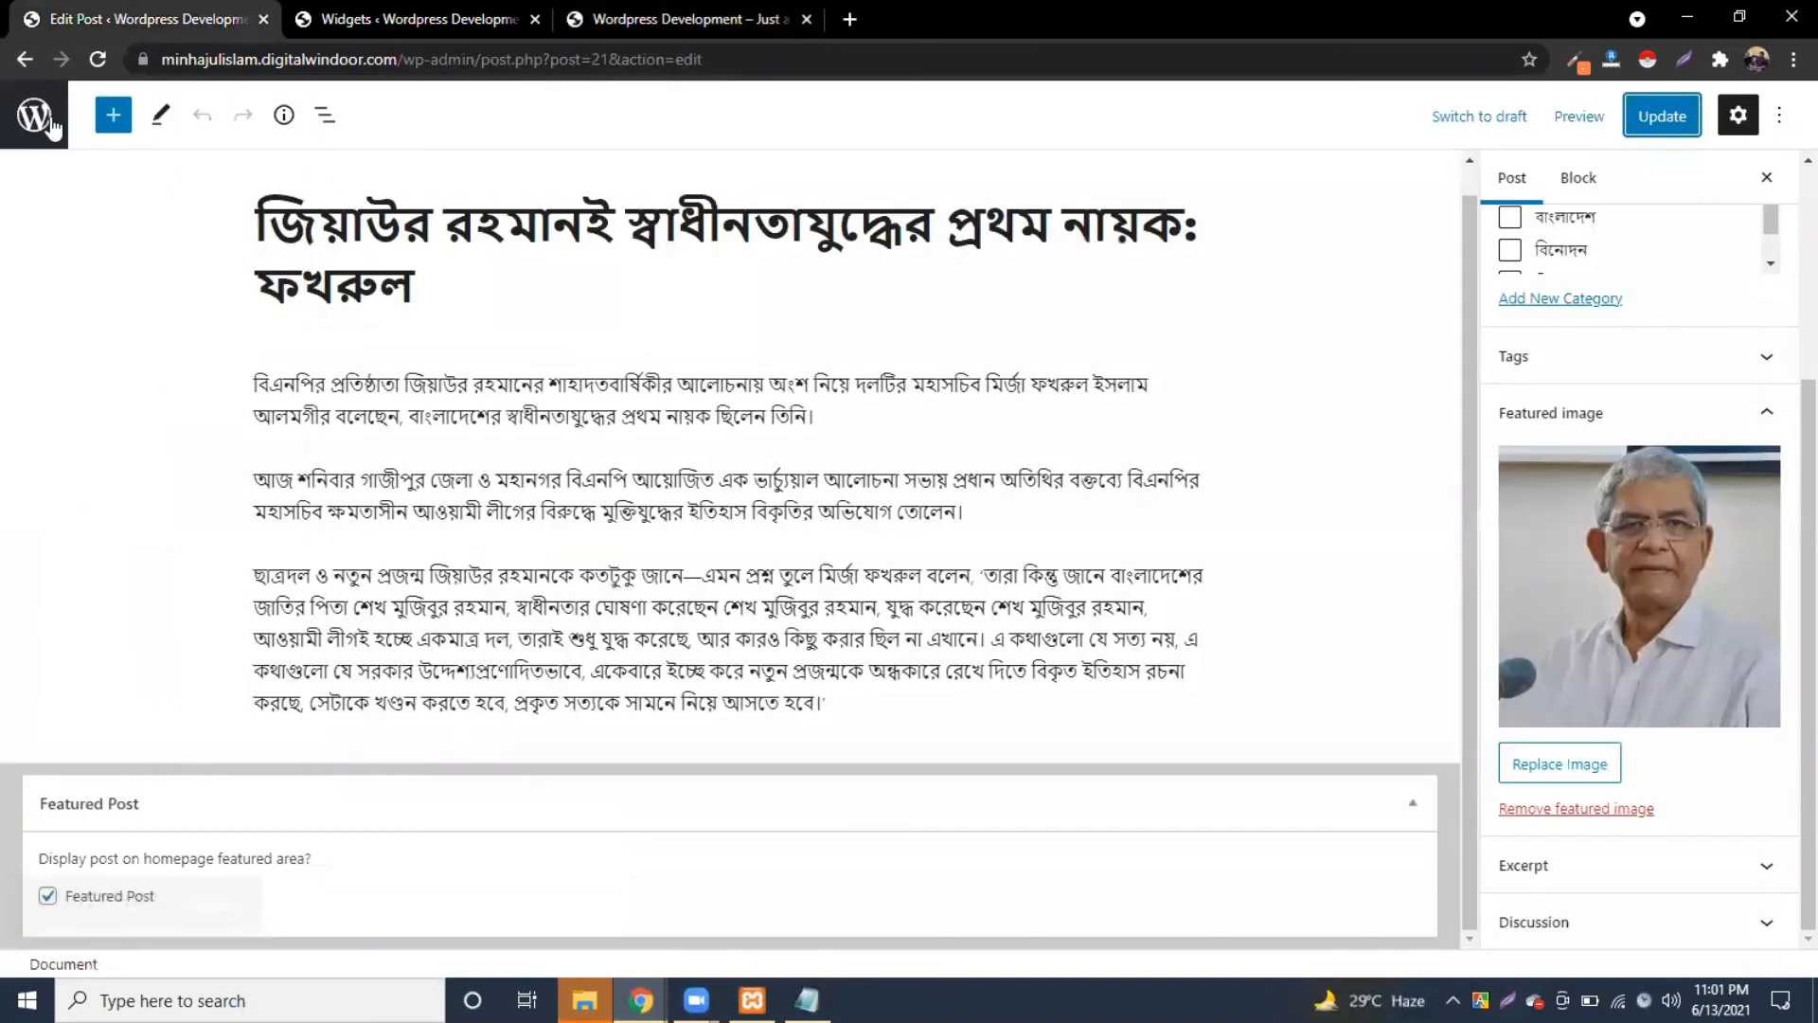
Step: Go to the Posts list, start an Add New post, and open a blank browser tab
{"action": "left_click", "coordinate": [43, 116]}
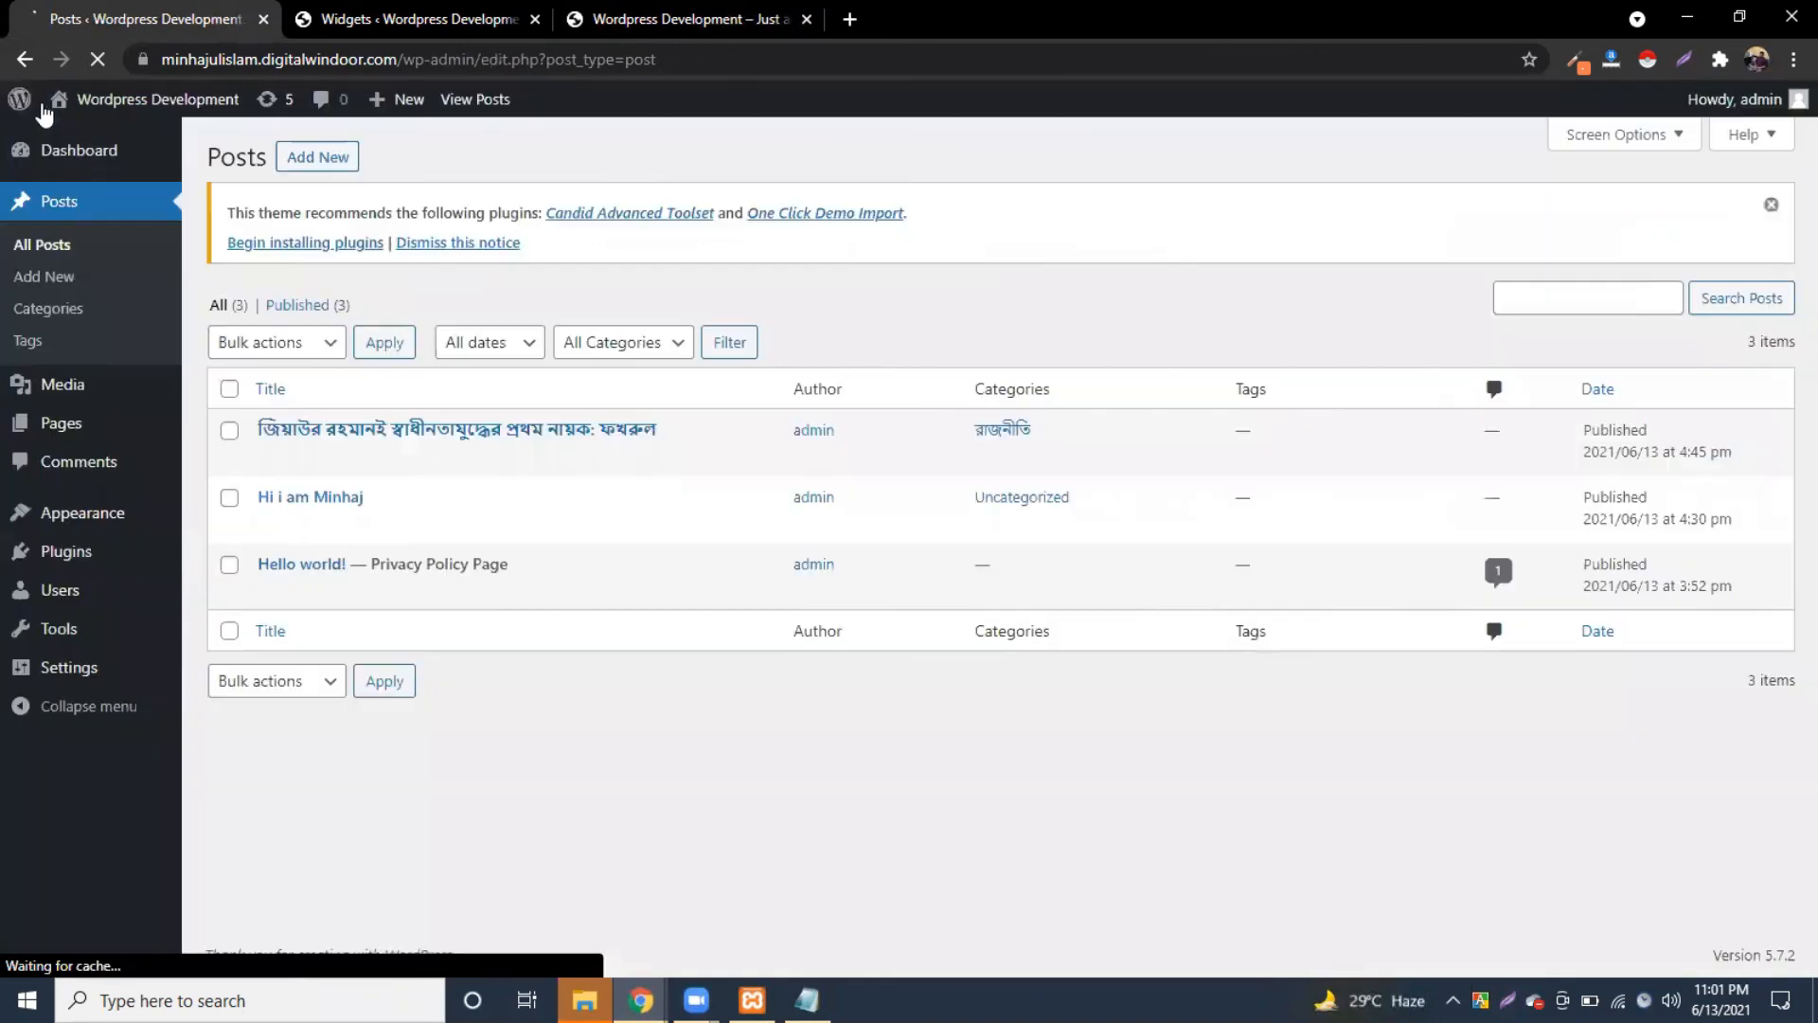
{"action": "left_click", "coordinate": [403, 13]}
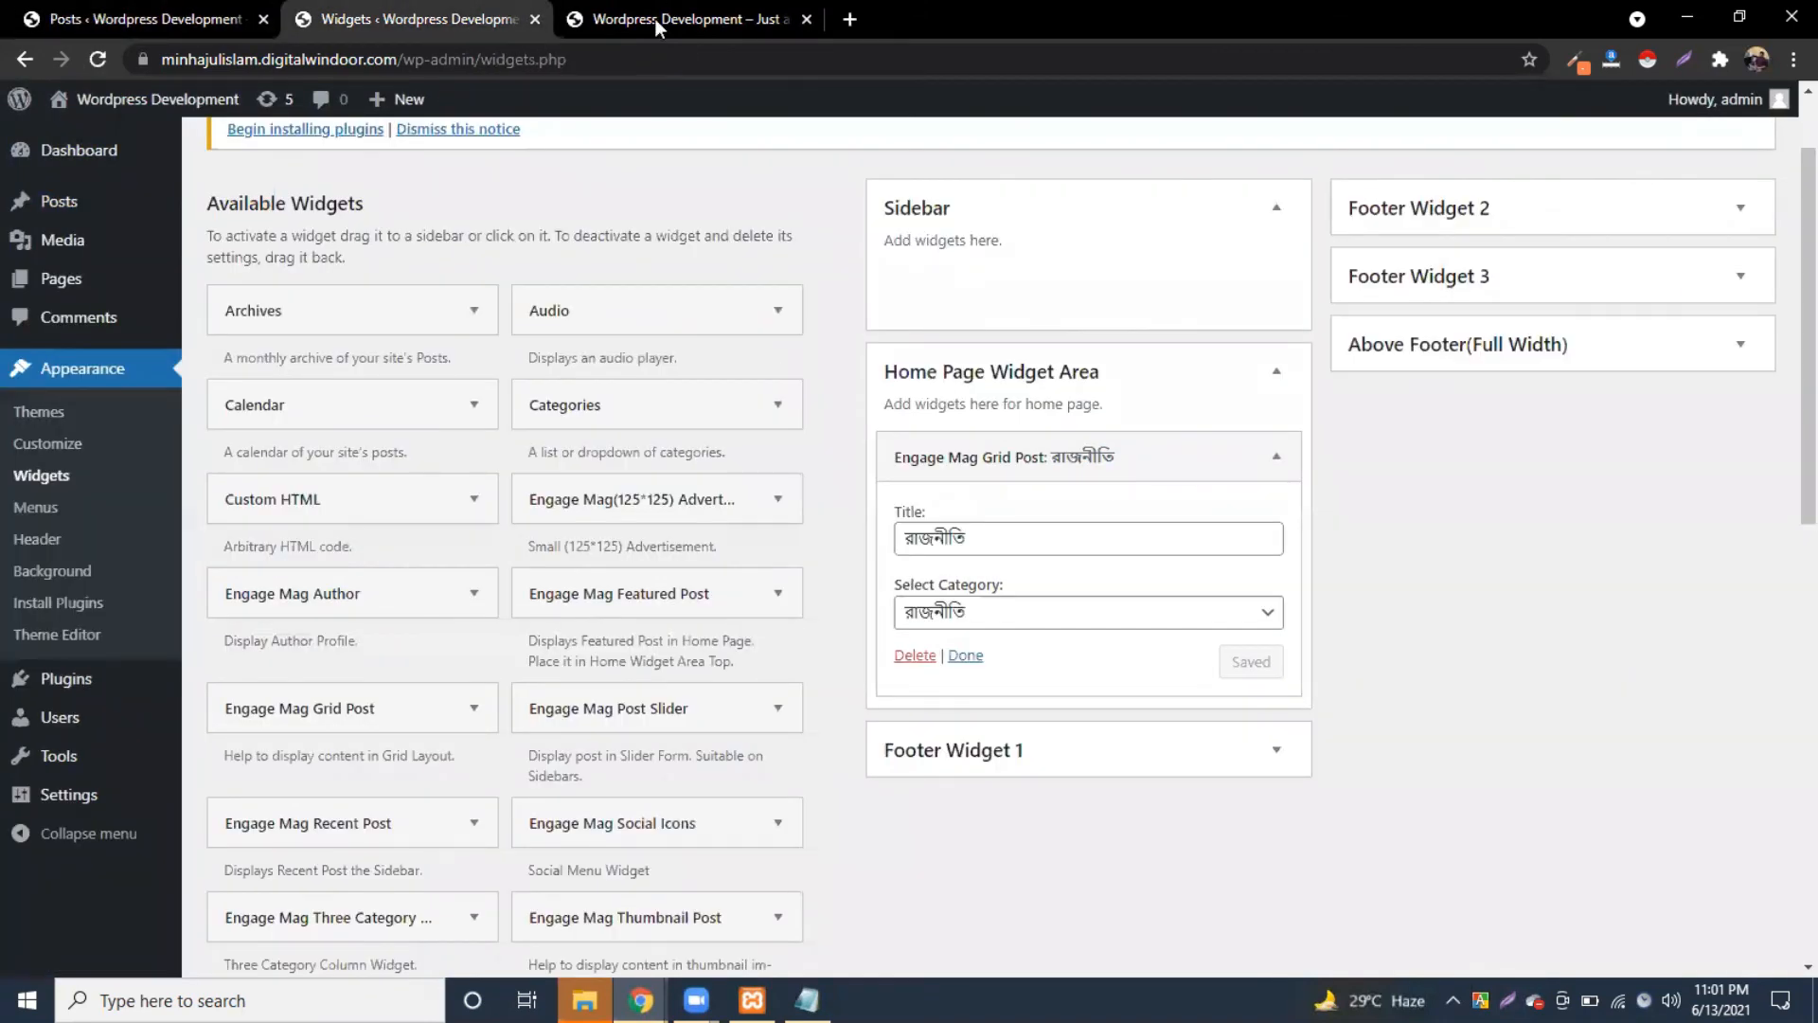
{"action": "key", "text": "ctrl+Tab"}
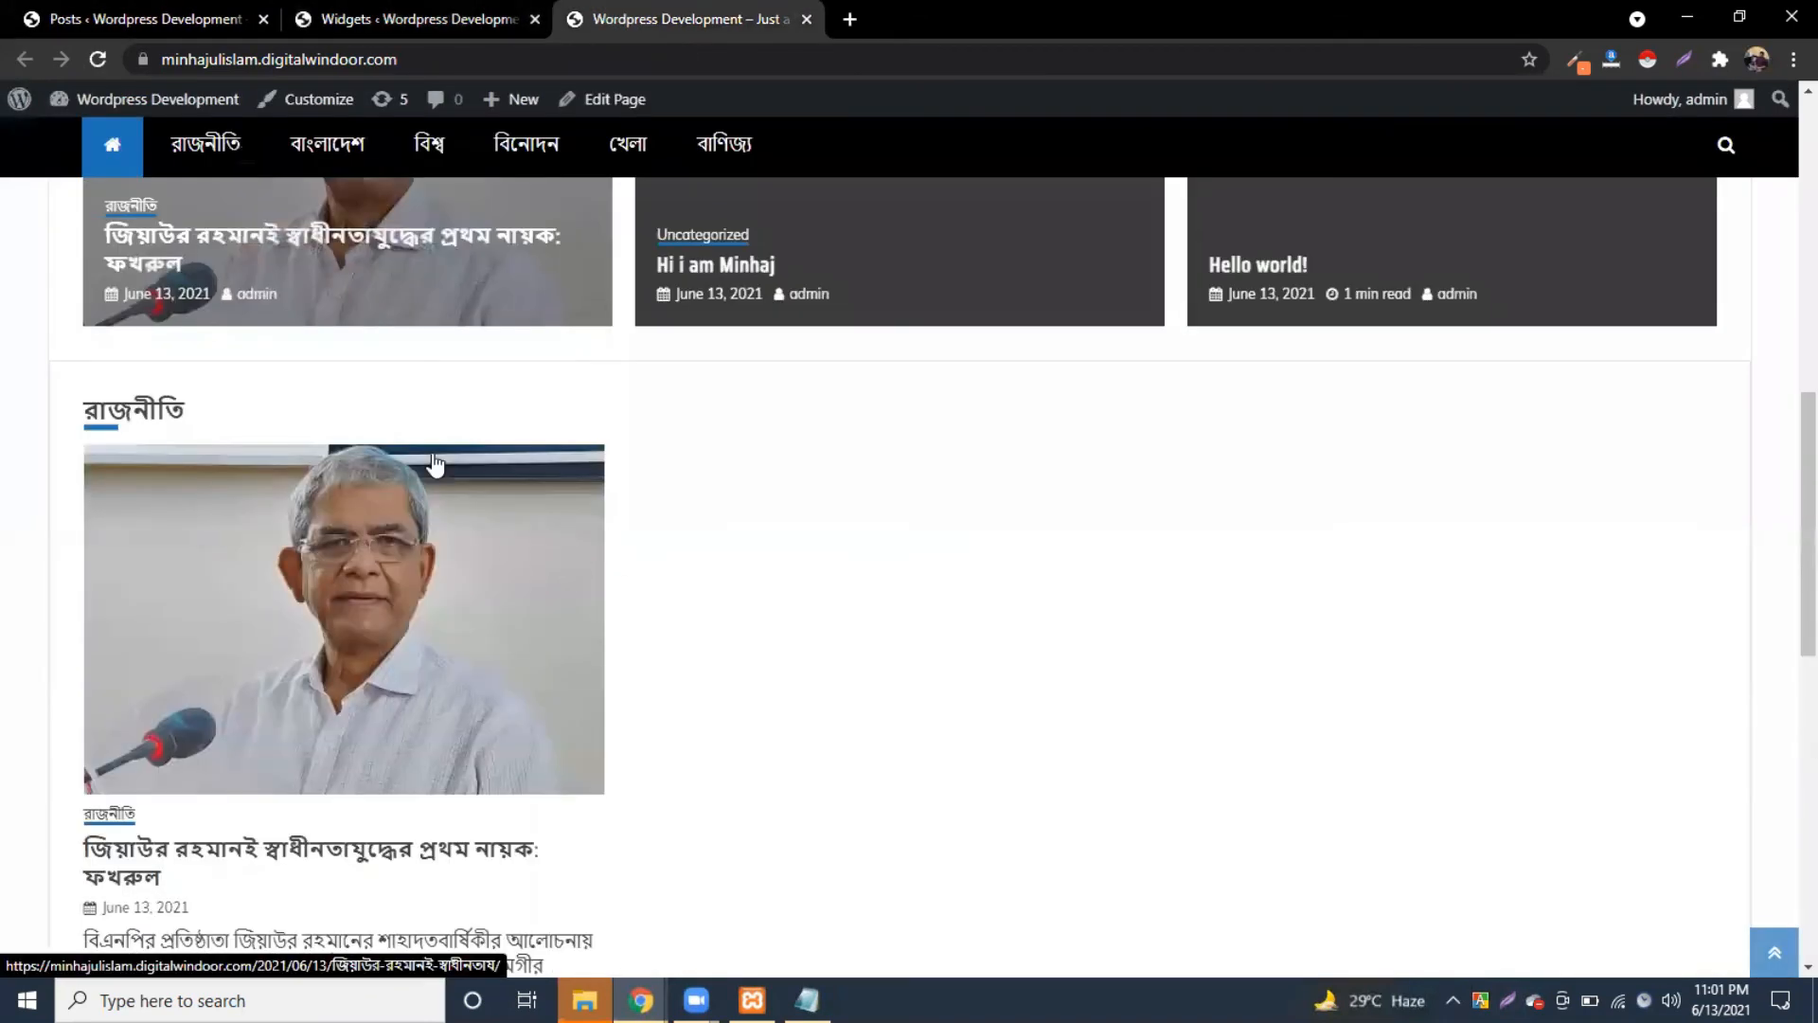
{"action": "left_click", "coordinate": [119, 8]}
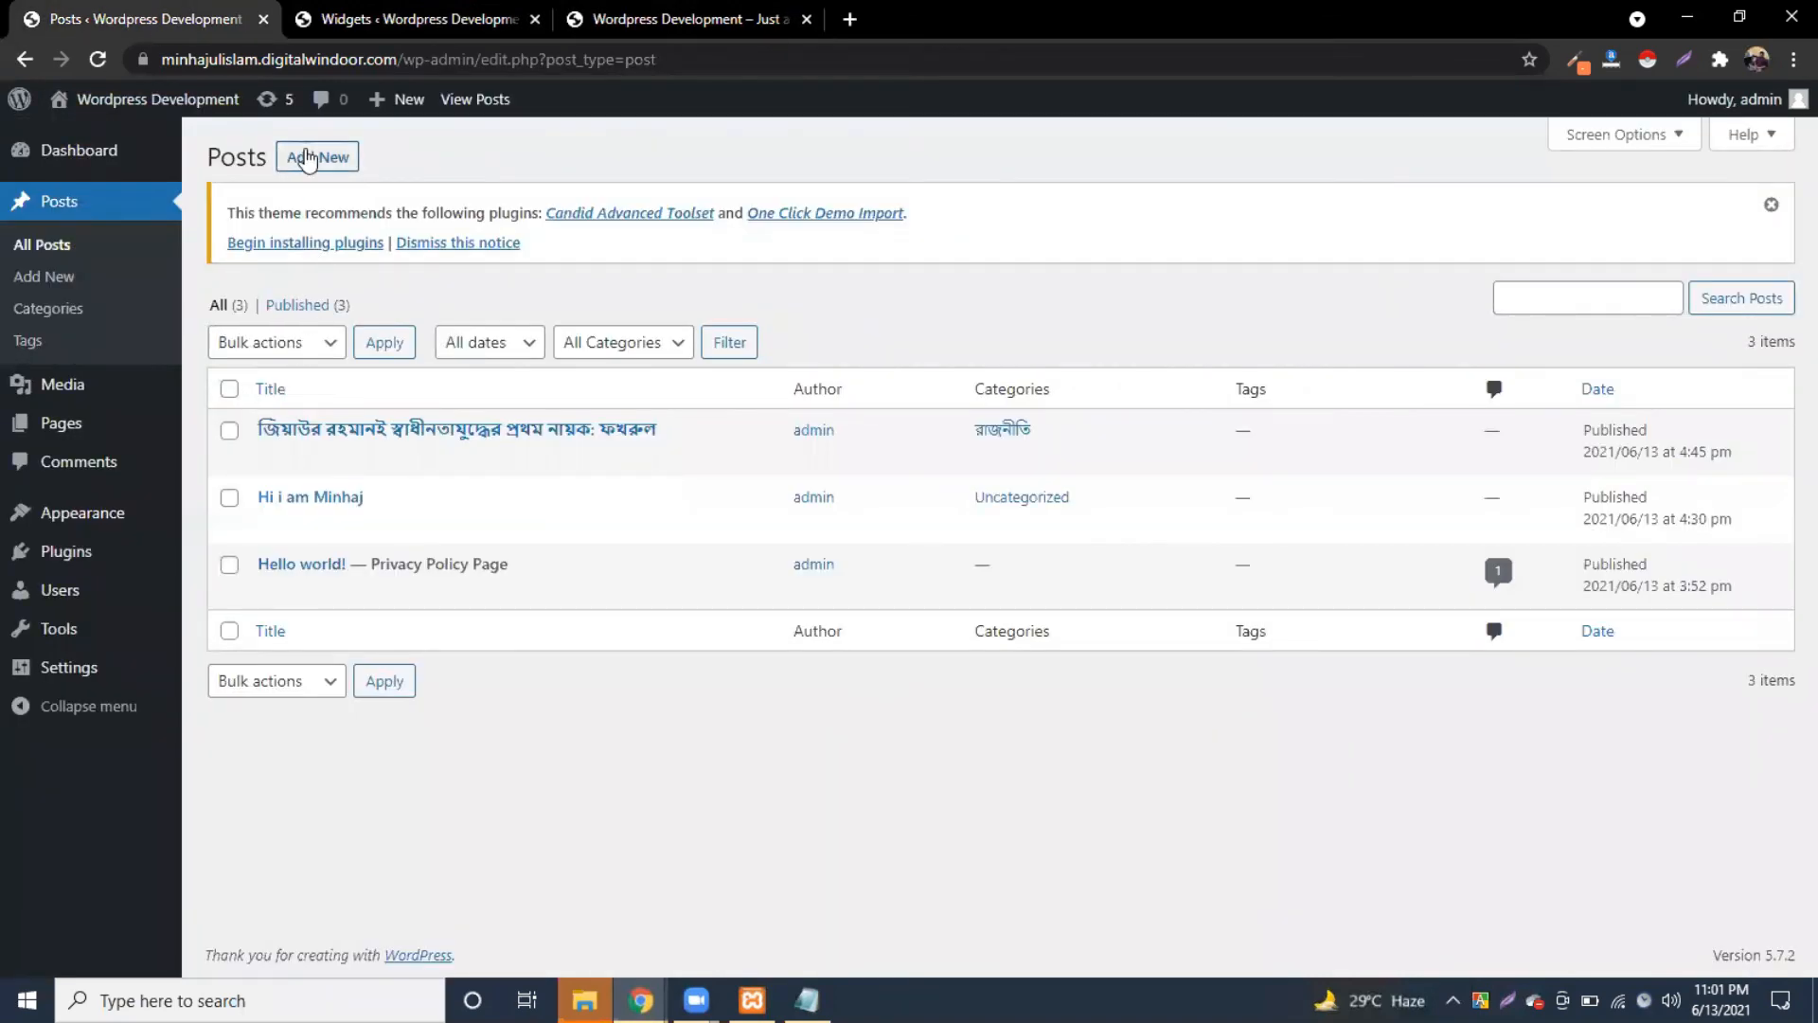
{"action": "left_click", "coordinate": [308, 159]}
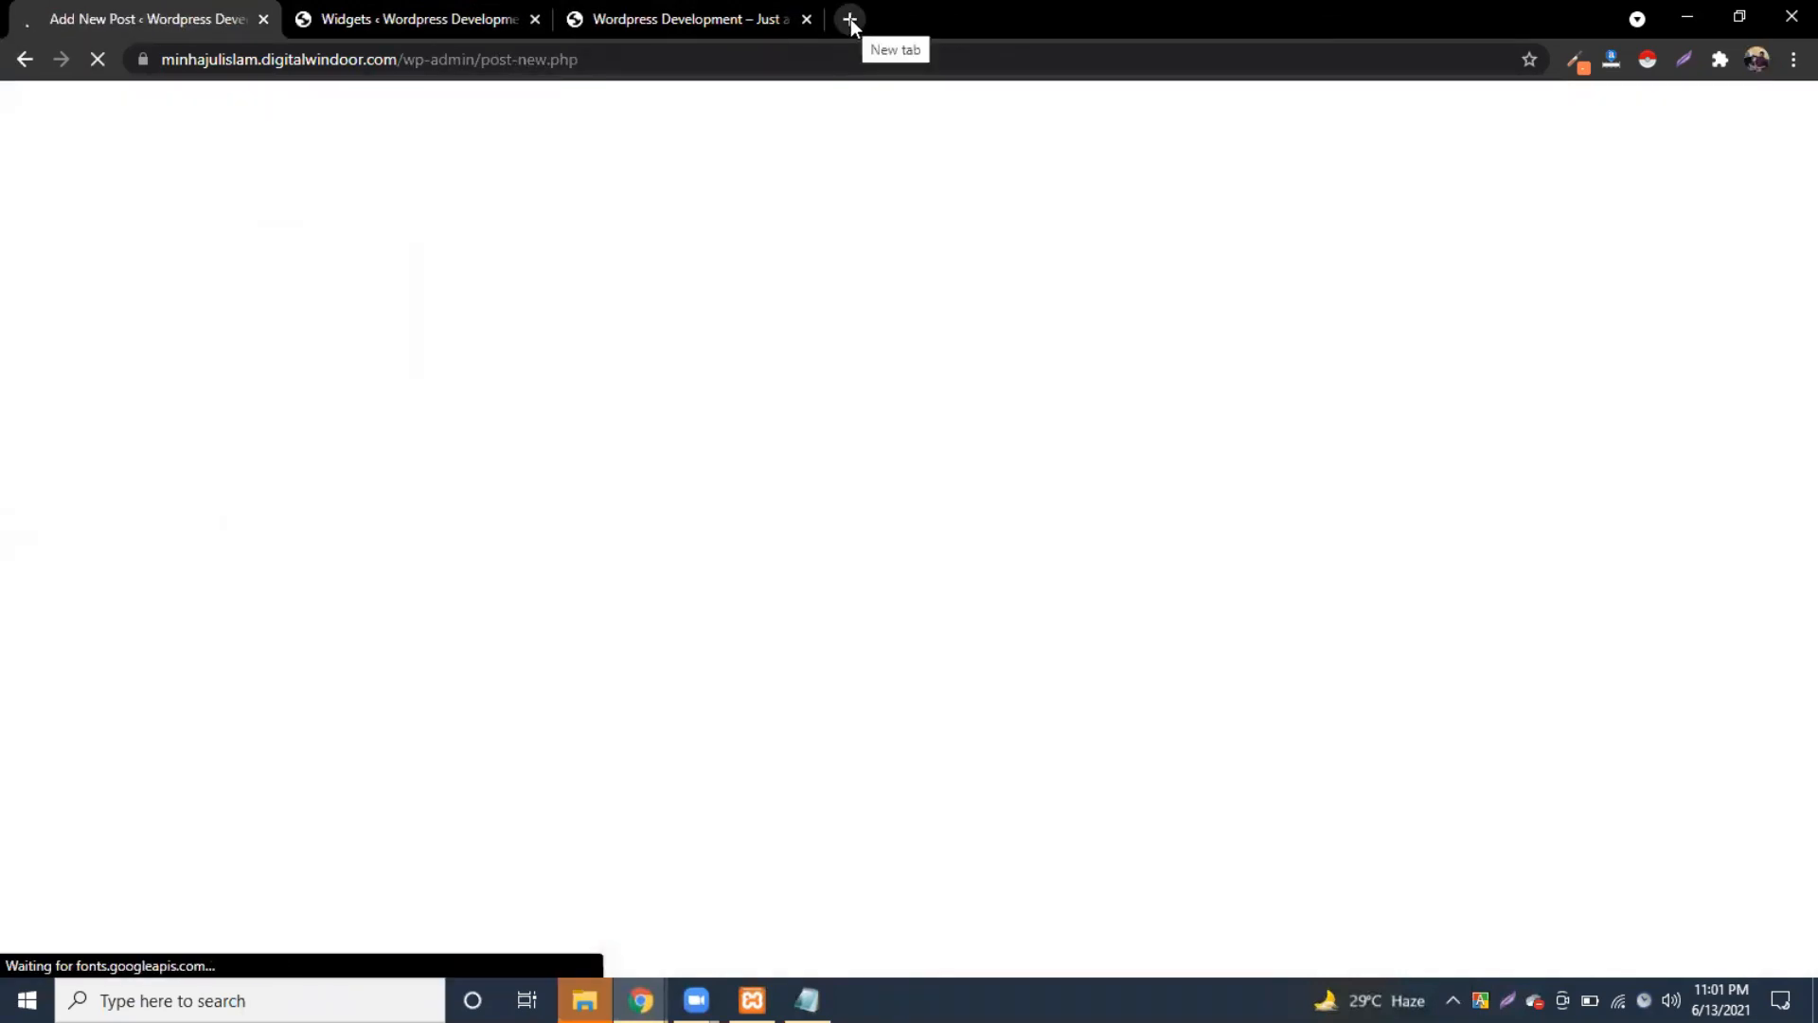
{"action": "left_click", "coordinate": [850, 19]}
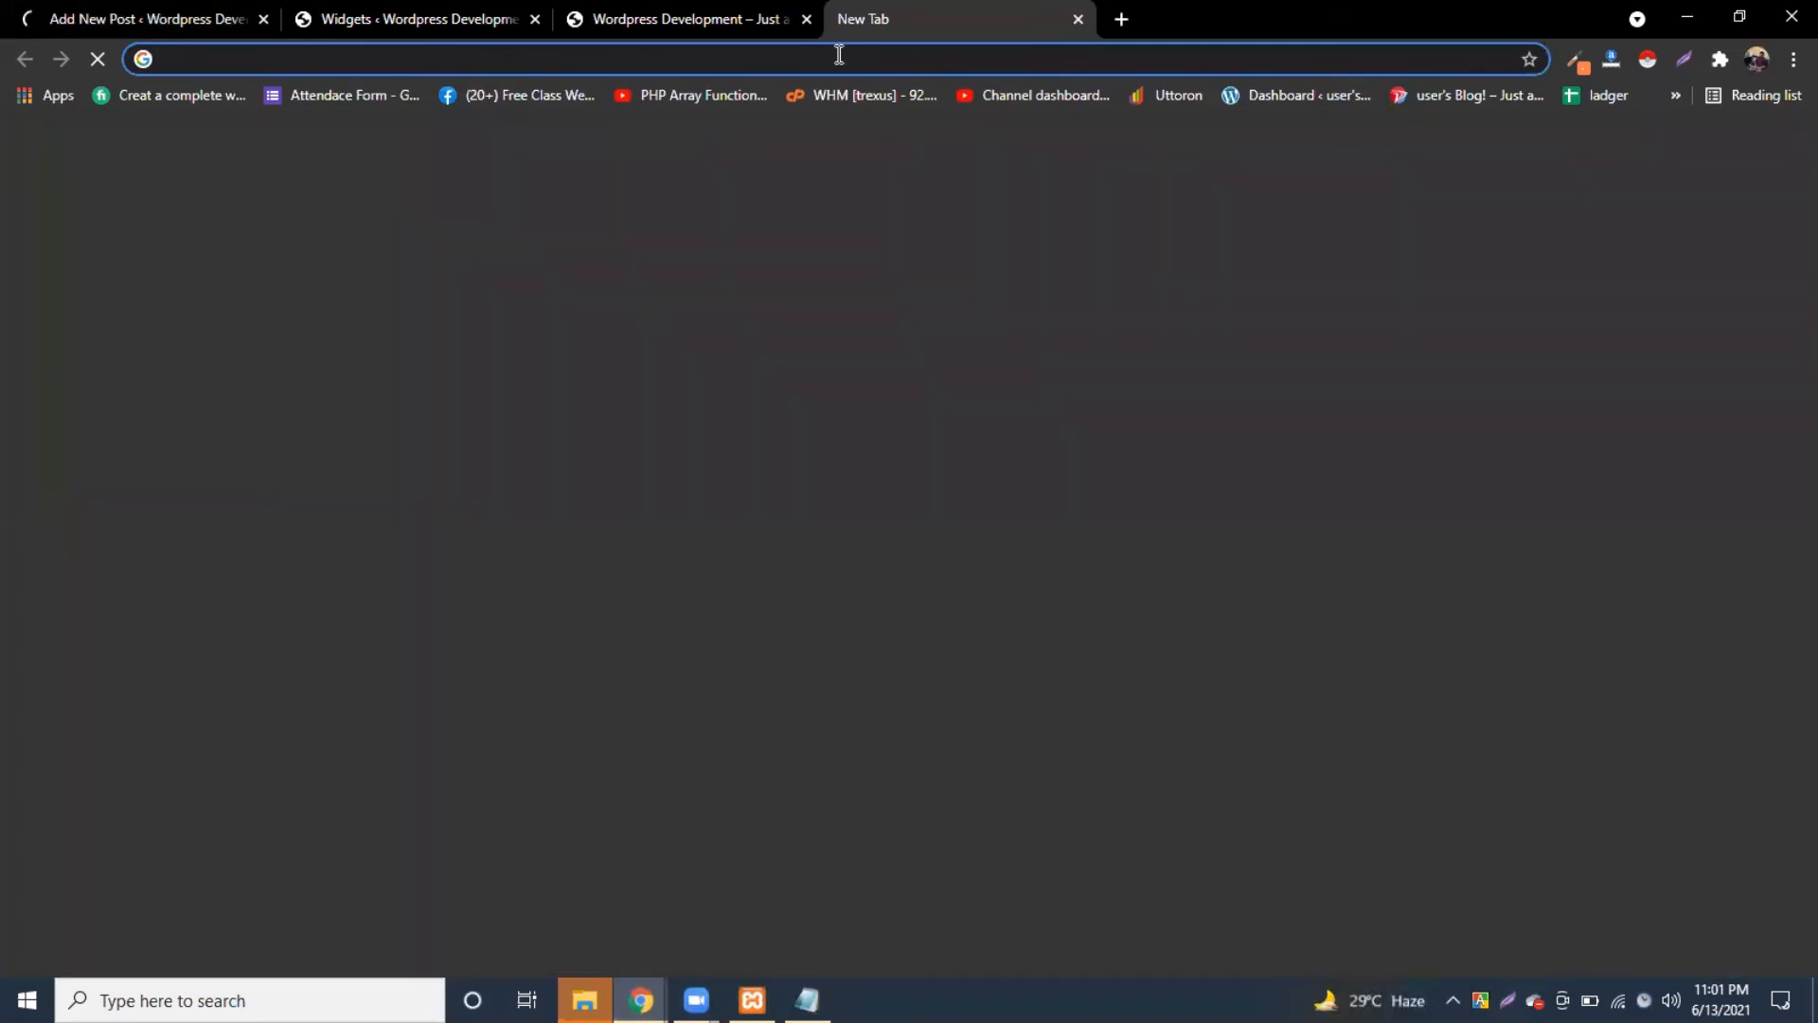
Step: Open the lead article in Prothom Alo's রাজনীতি section
{"action": "type", "text": "proth"}
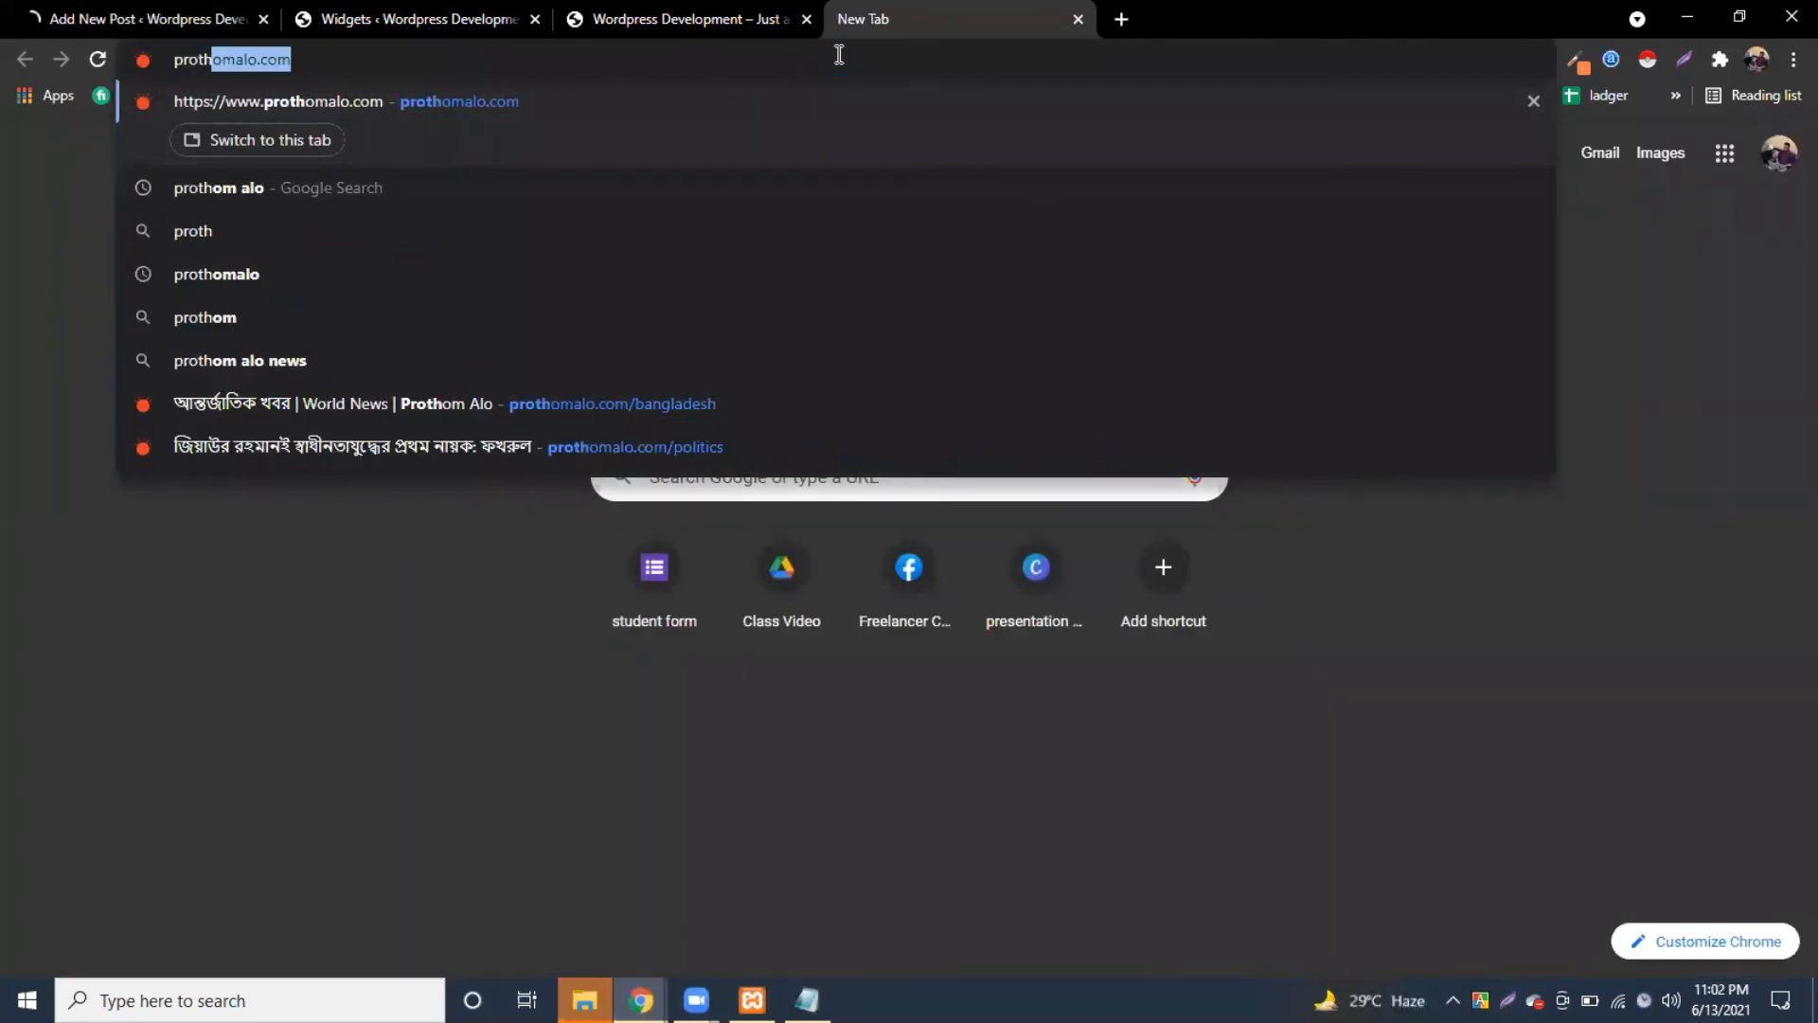
{"action": "key", "text": "Return"}
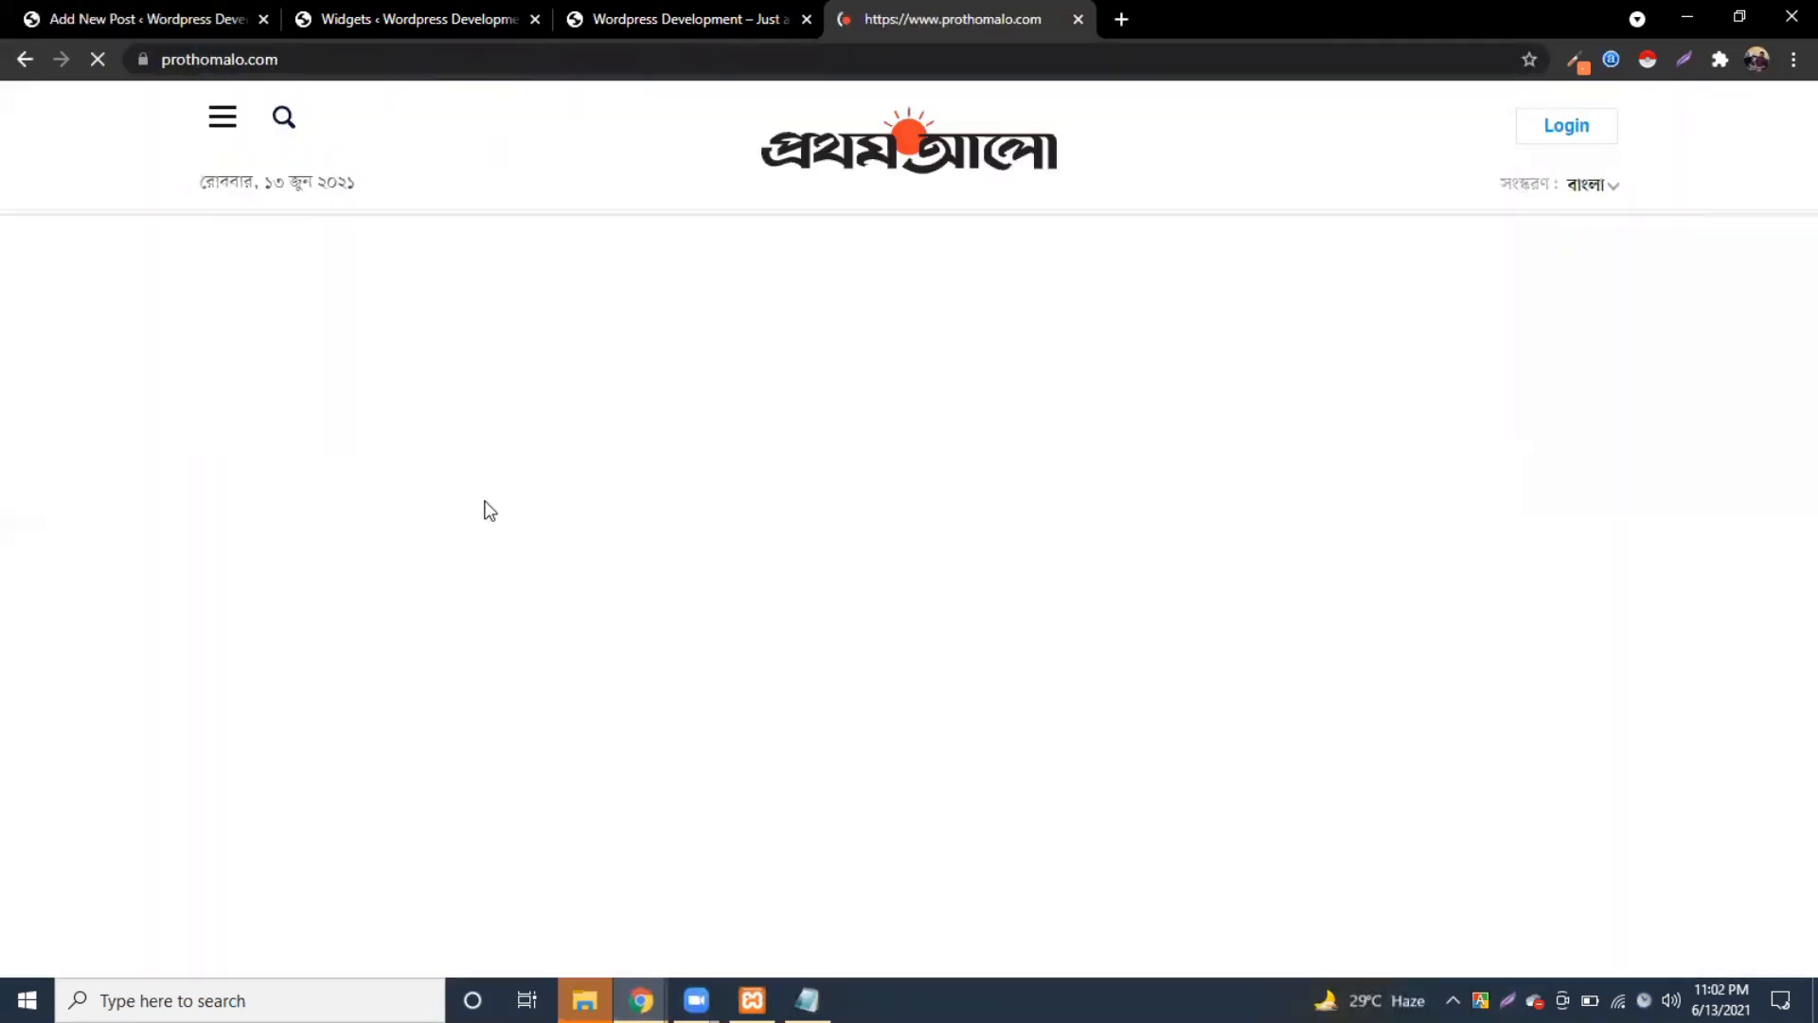
{"action": "left_click", "coordinate": [1520, 101]}
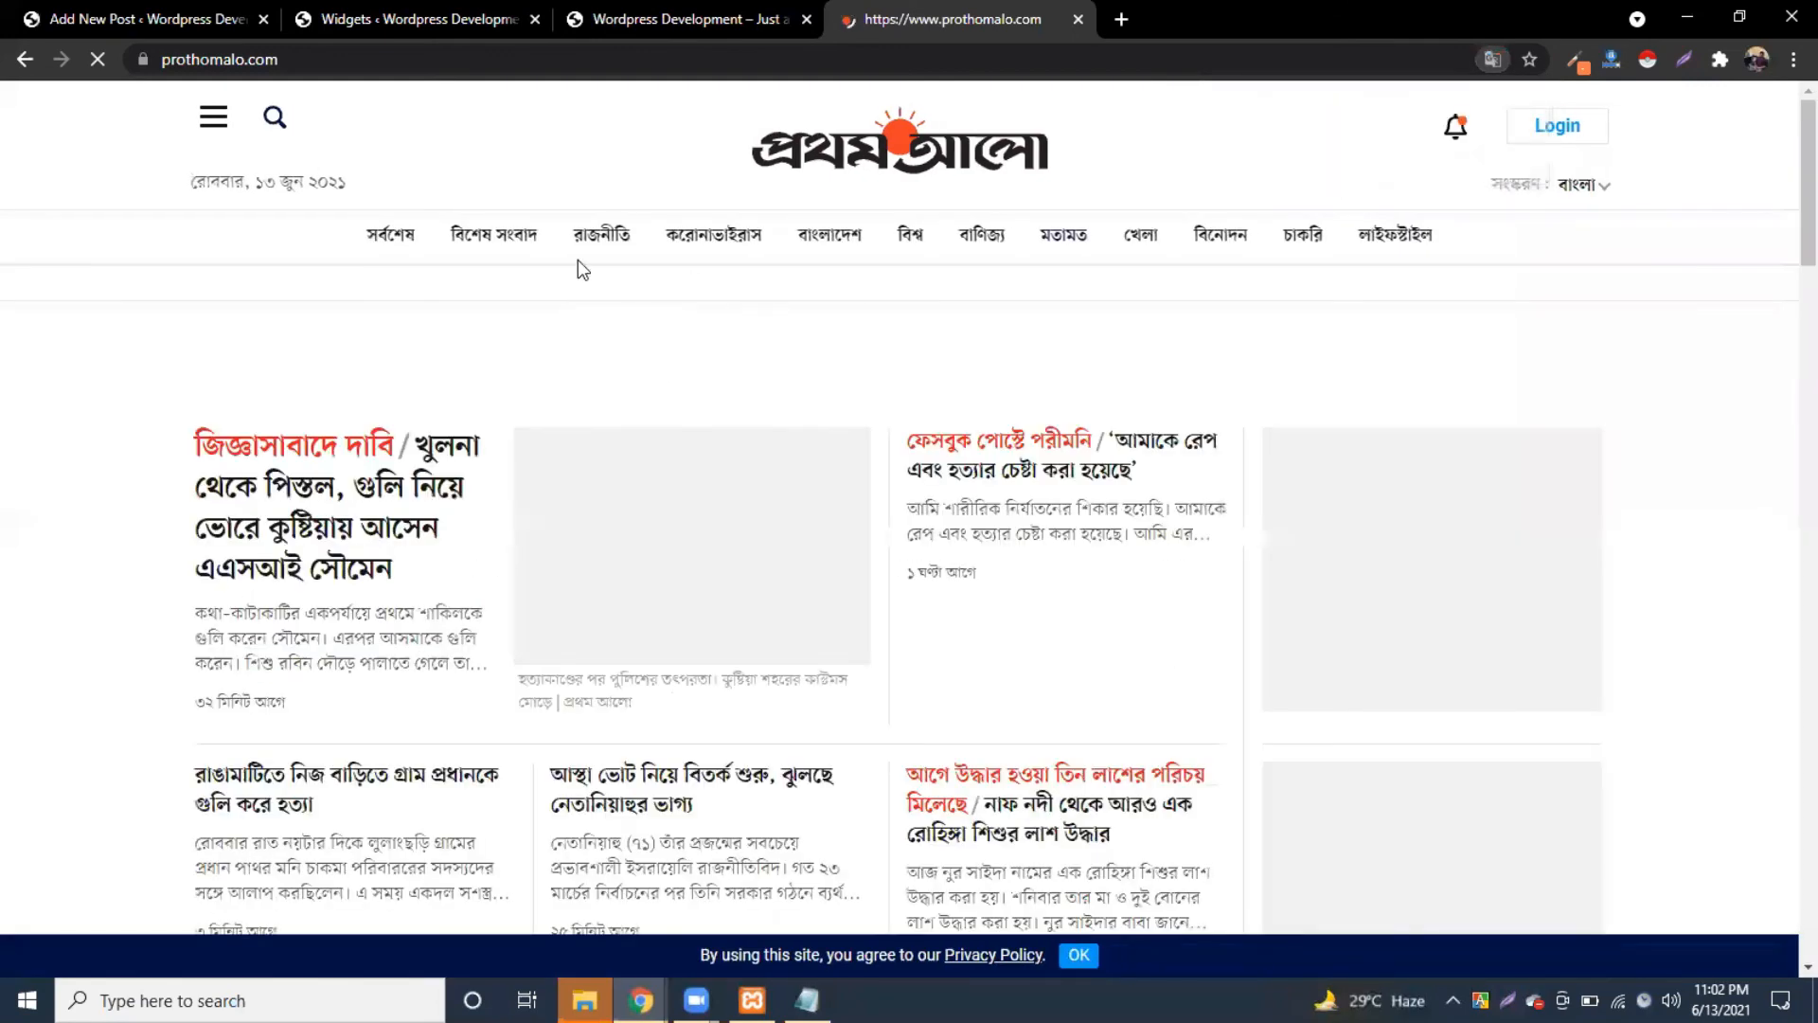
{"action": "left_click", "coordinate": [577, 248]}
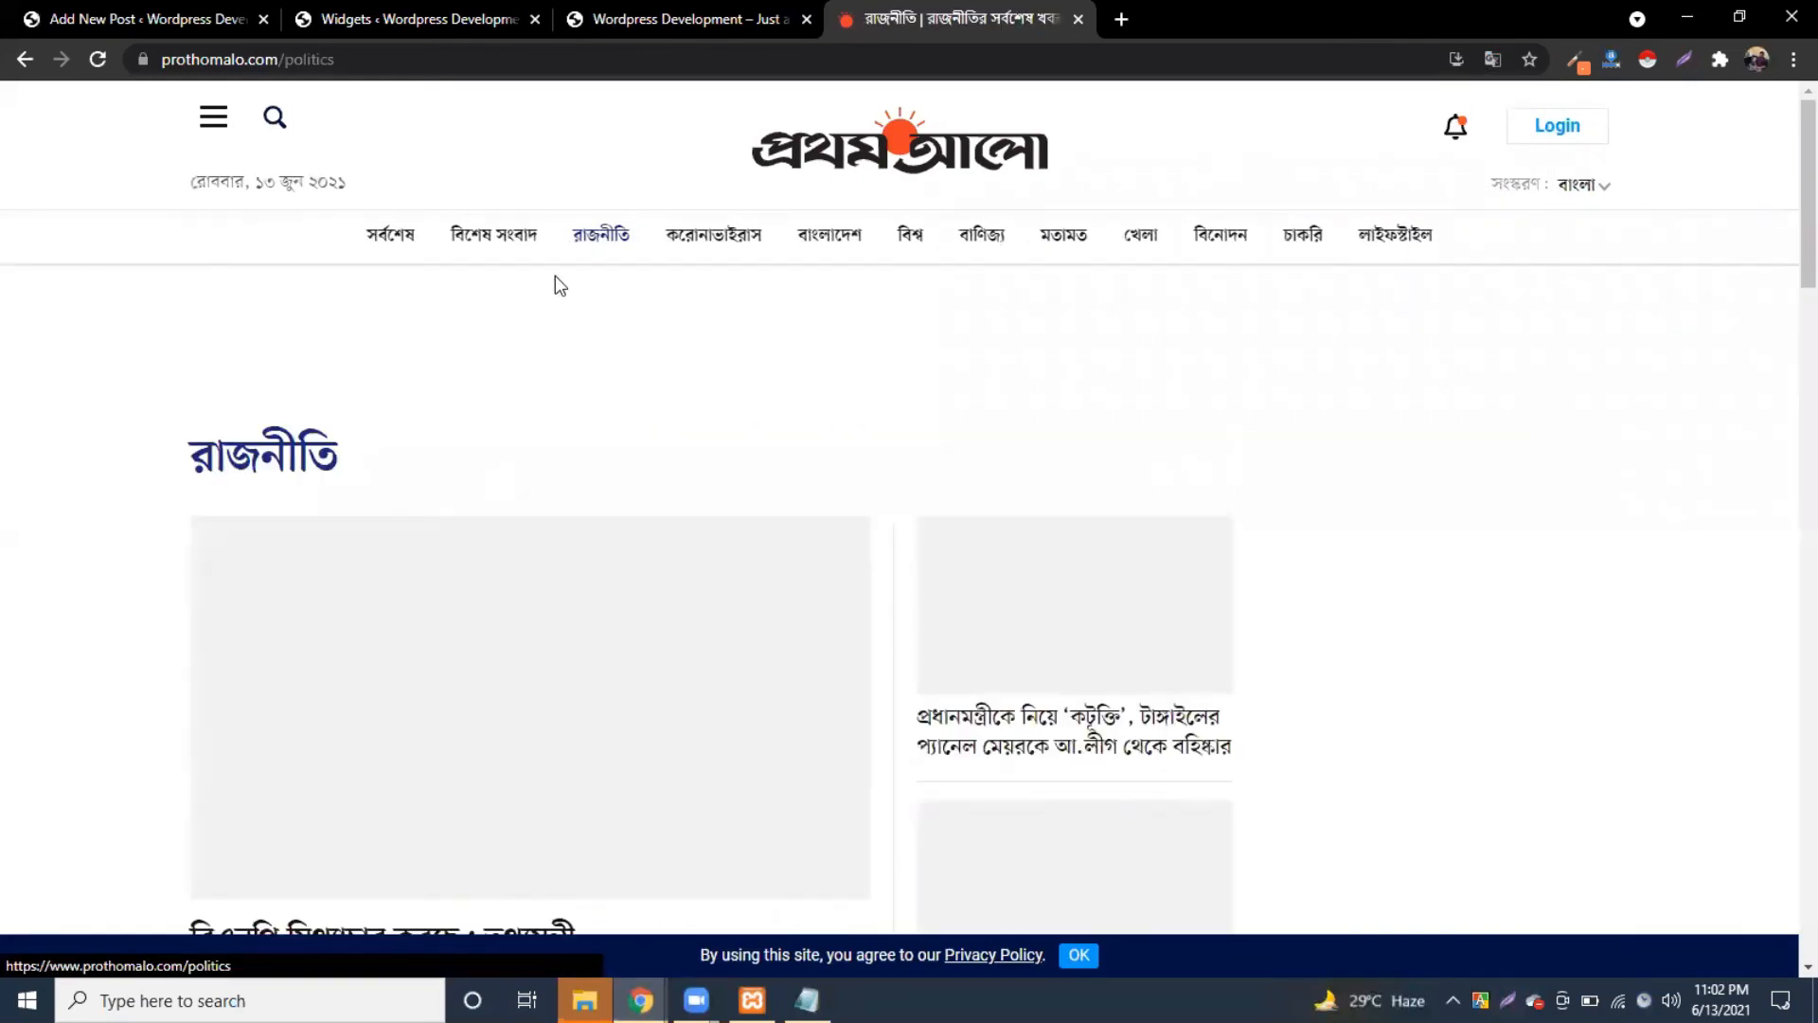
{"action": "scroll", "coordinate": [663, 443], "scroll_direction": "down", "scroll_amount": 4}
{"action": "left_click", "coordinate": [580, 416]}
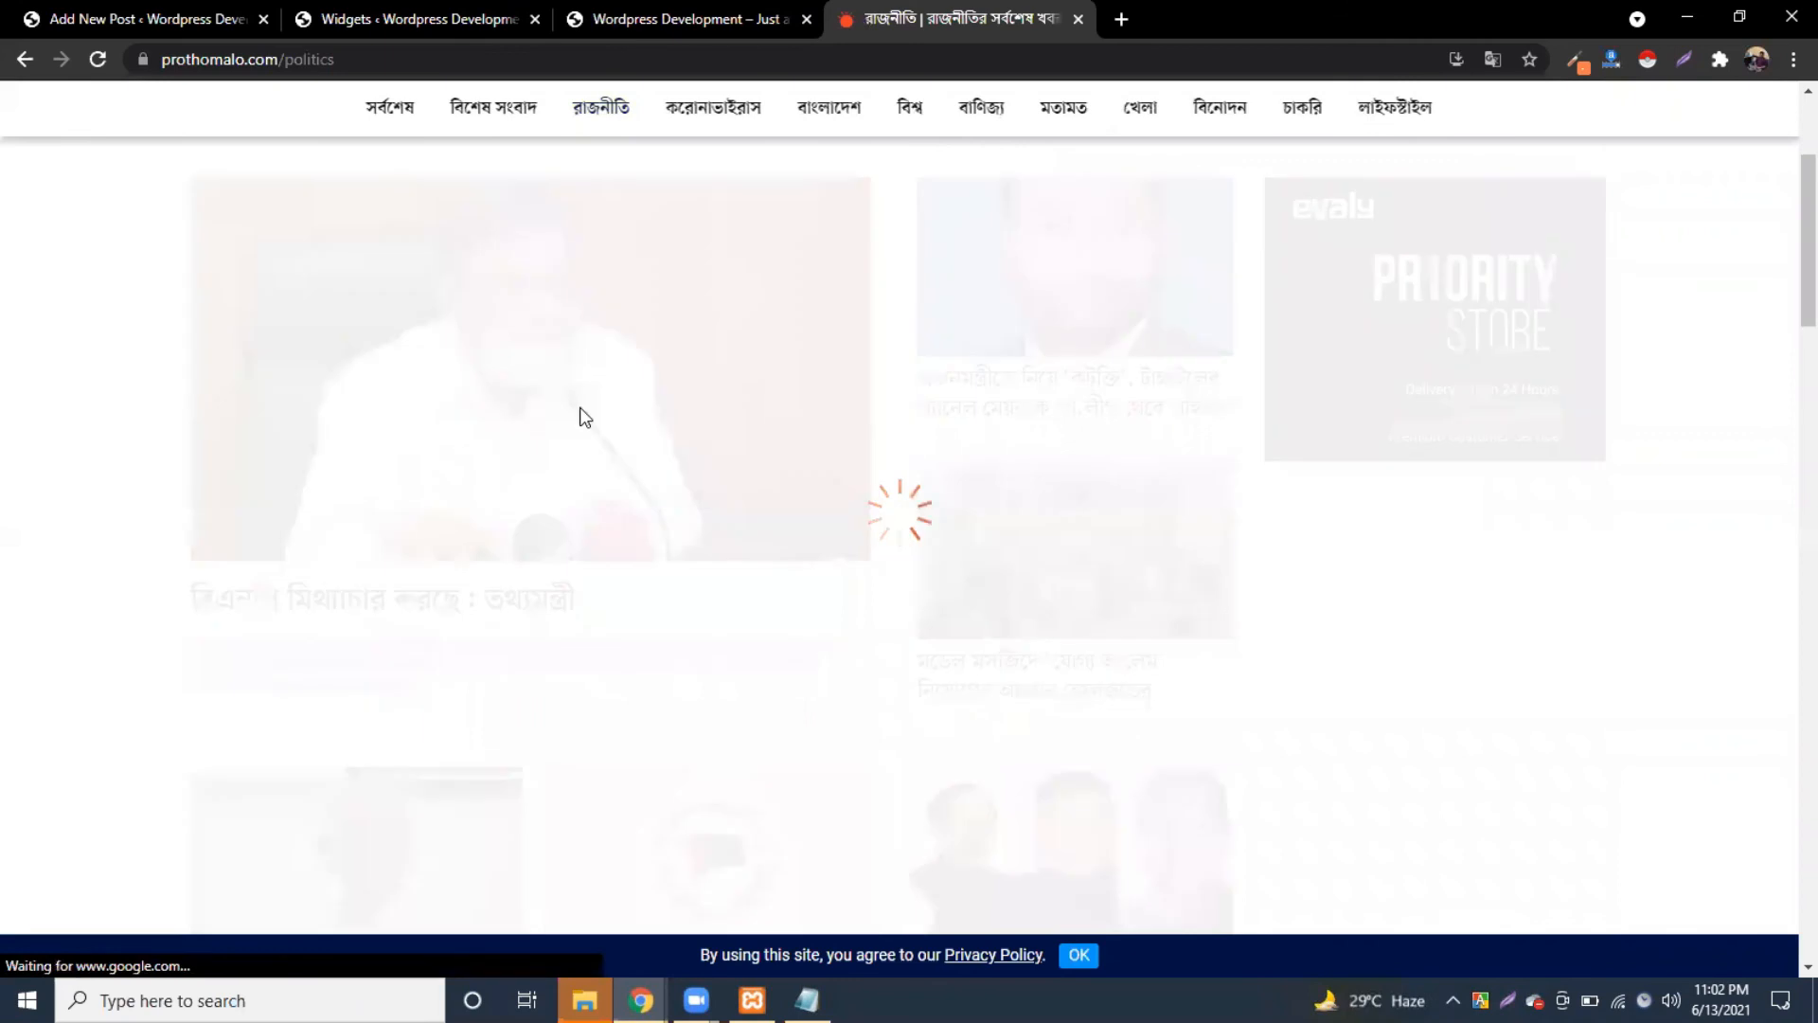
Step: Copy the headline 'বিএনপি মিথ্যাচার করছে: তথ্যমন্ত্রী' into the new WordPress post's title
{"action": "triple_click", "coordinate": [544, 499]}
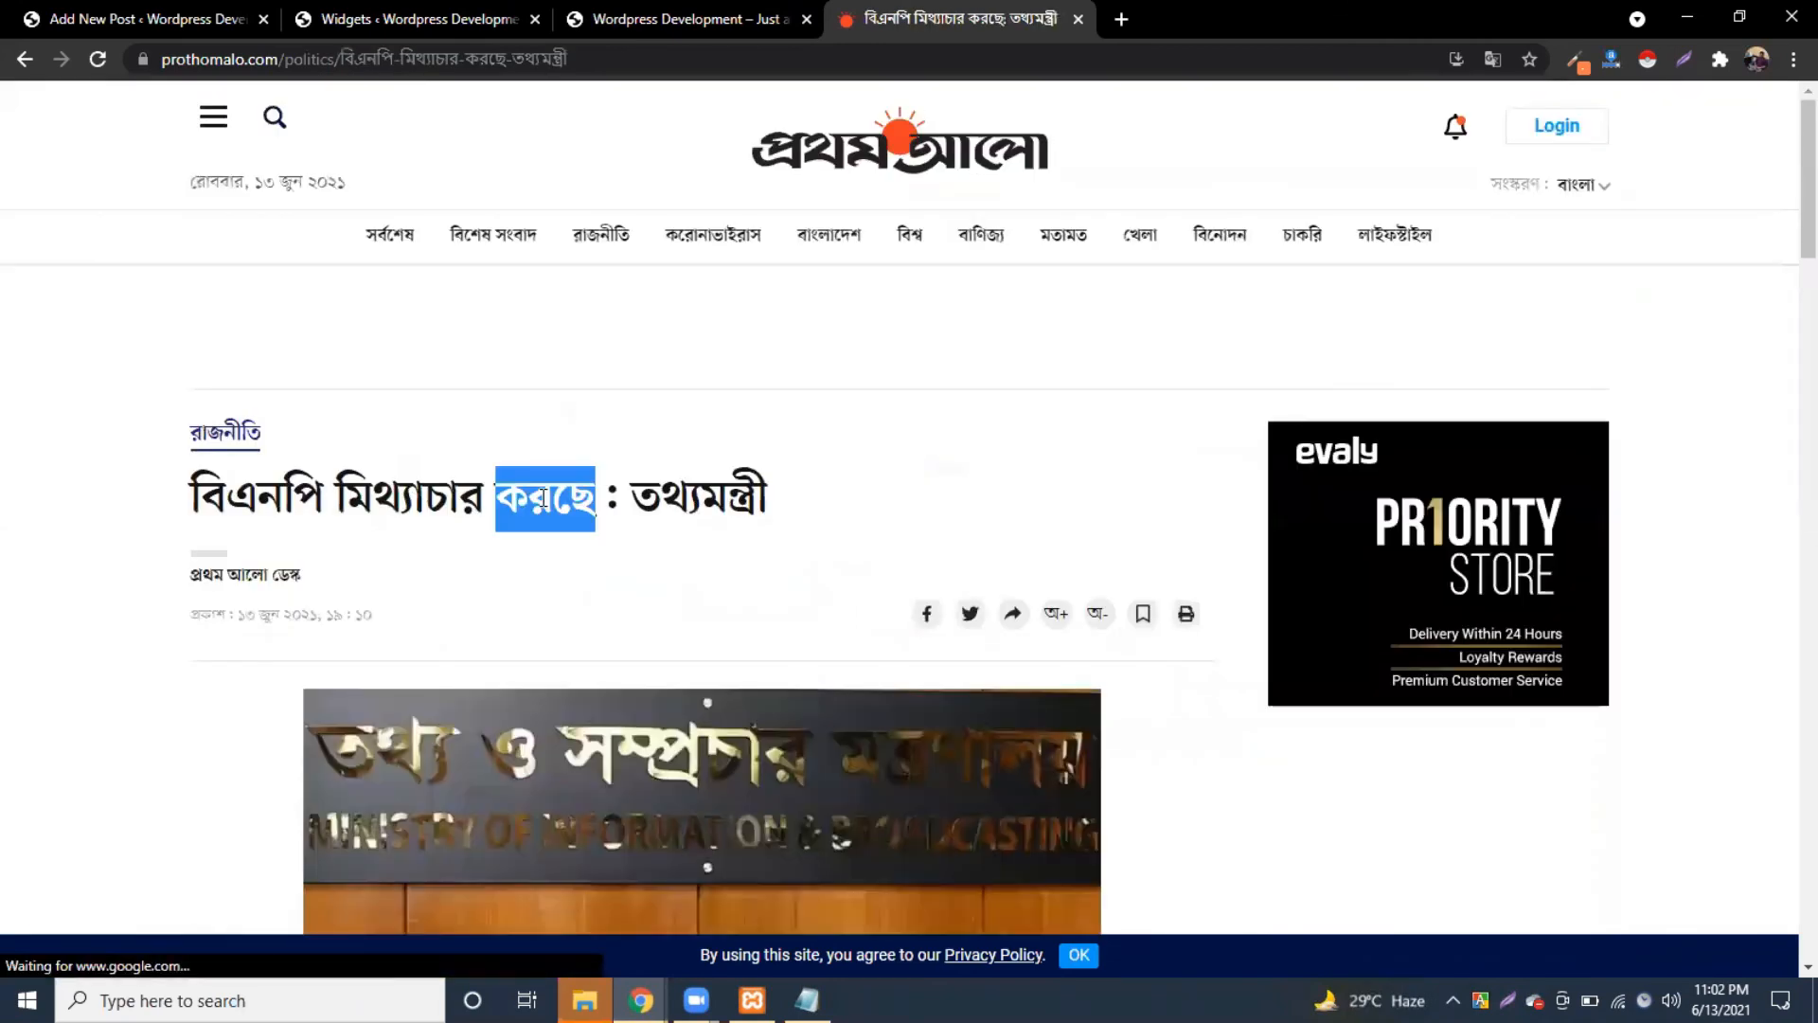
{"action": "left_click", "coordinate": [421, 11]}
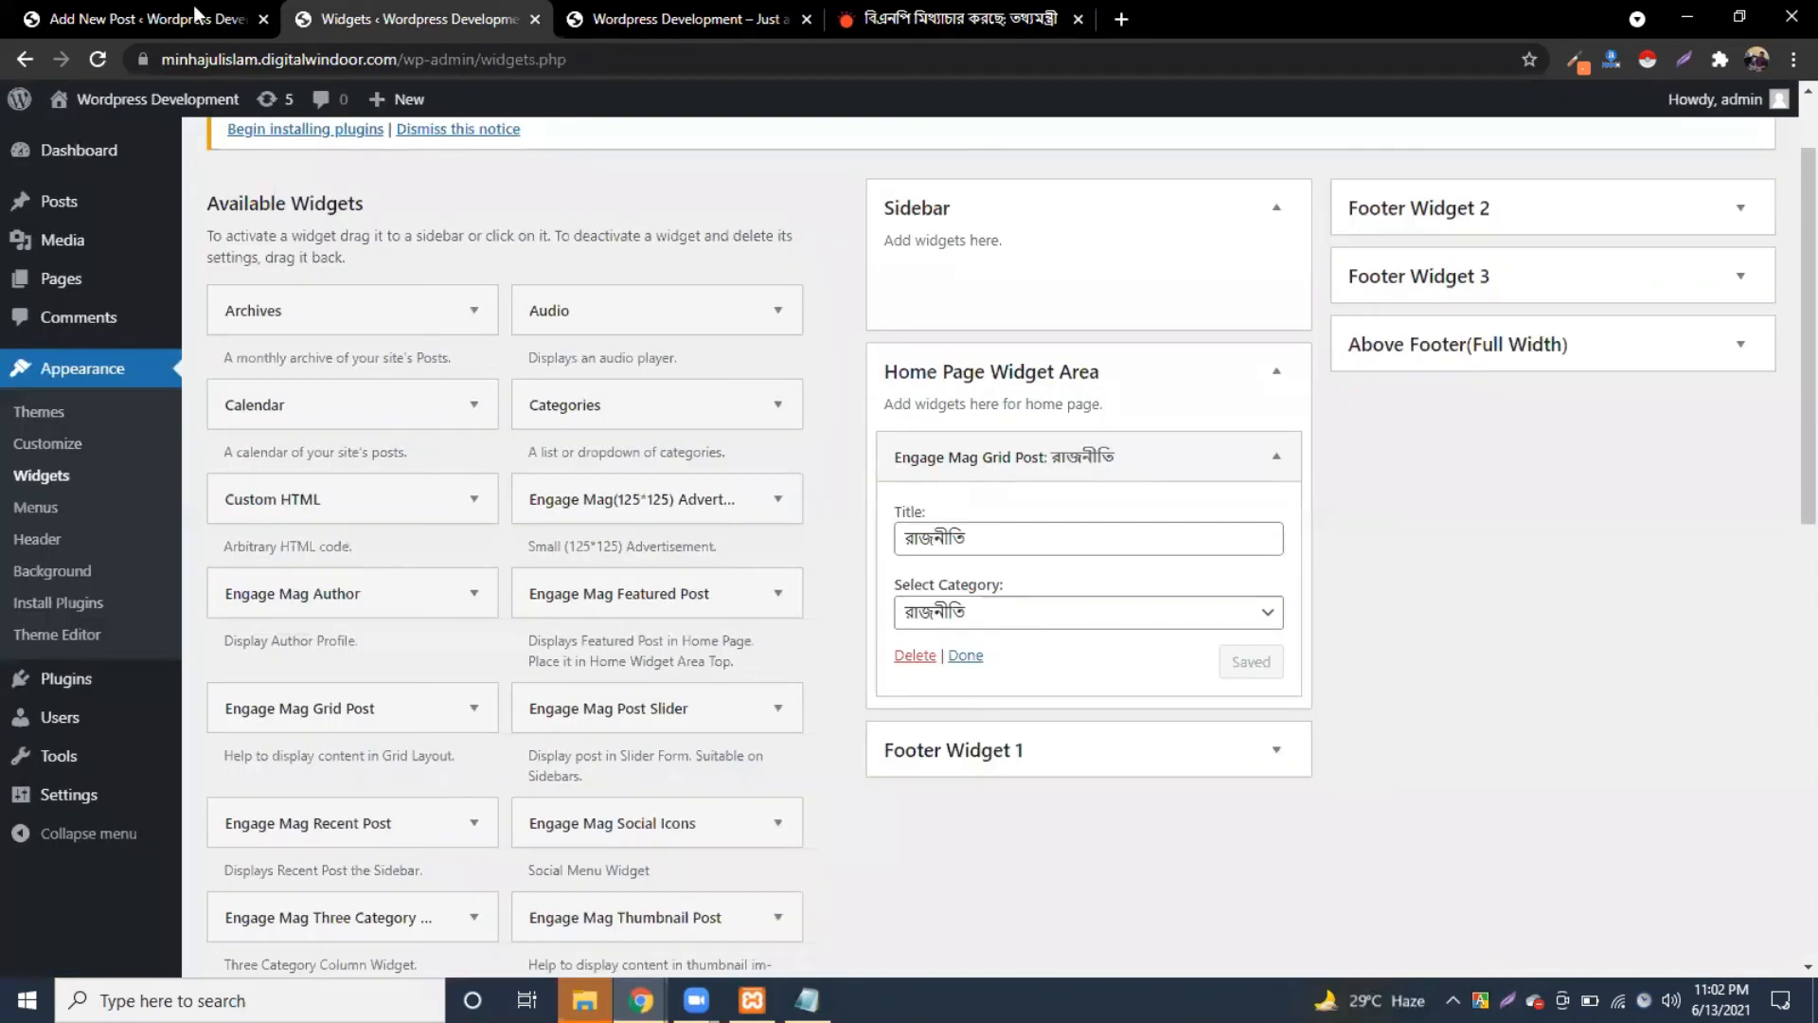
{"action": "left_click", "coordinate": [198, 13]}
{"action": "left_click", "coordinate": [402, 258]}
{"action": "type", "text": "বিএনপি মিথ্যাচার করছে: তথ্যমন্ত্রী"}
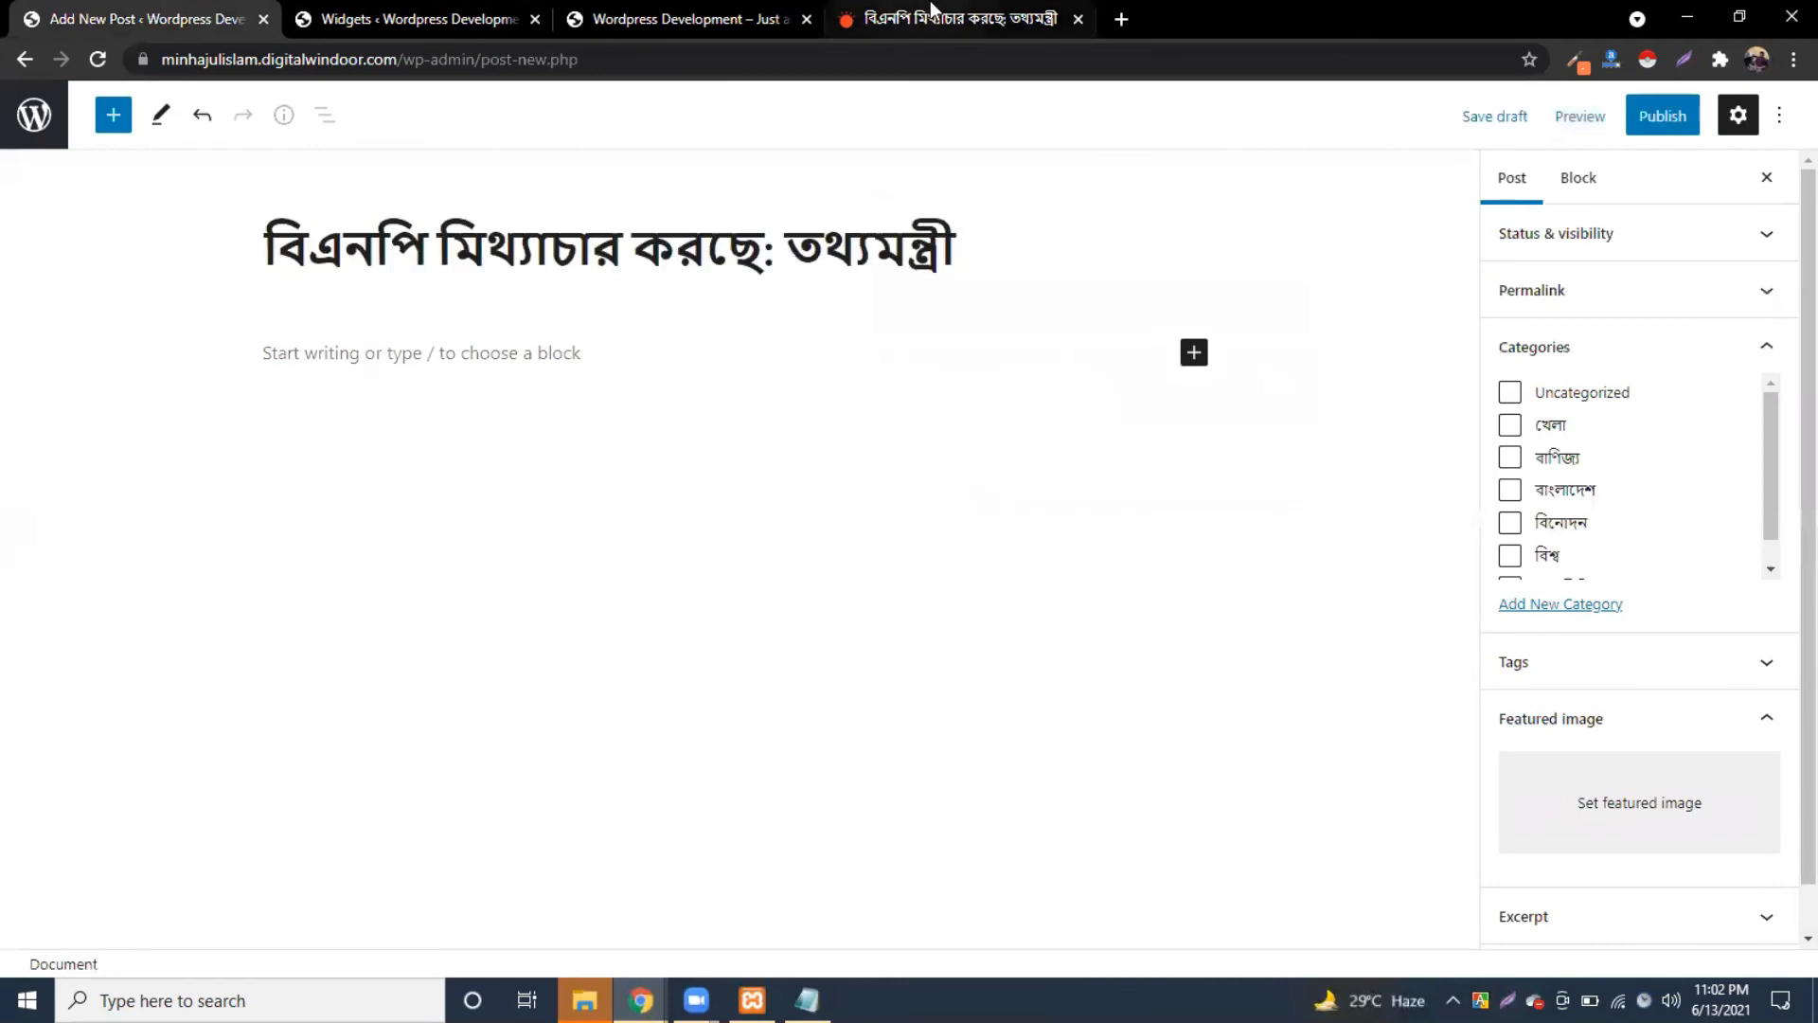
Step: Save the article's photo as a JPEG and select its opening paragraphs
{"action": "left_click", "coordinate": [935, 14]}
{"action": "scroll", "coordinate": [527, 461], "scroll_direction": "down", "scroll_amount": 6}
{"action": "right_click", "coordinate": [554, 370]}
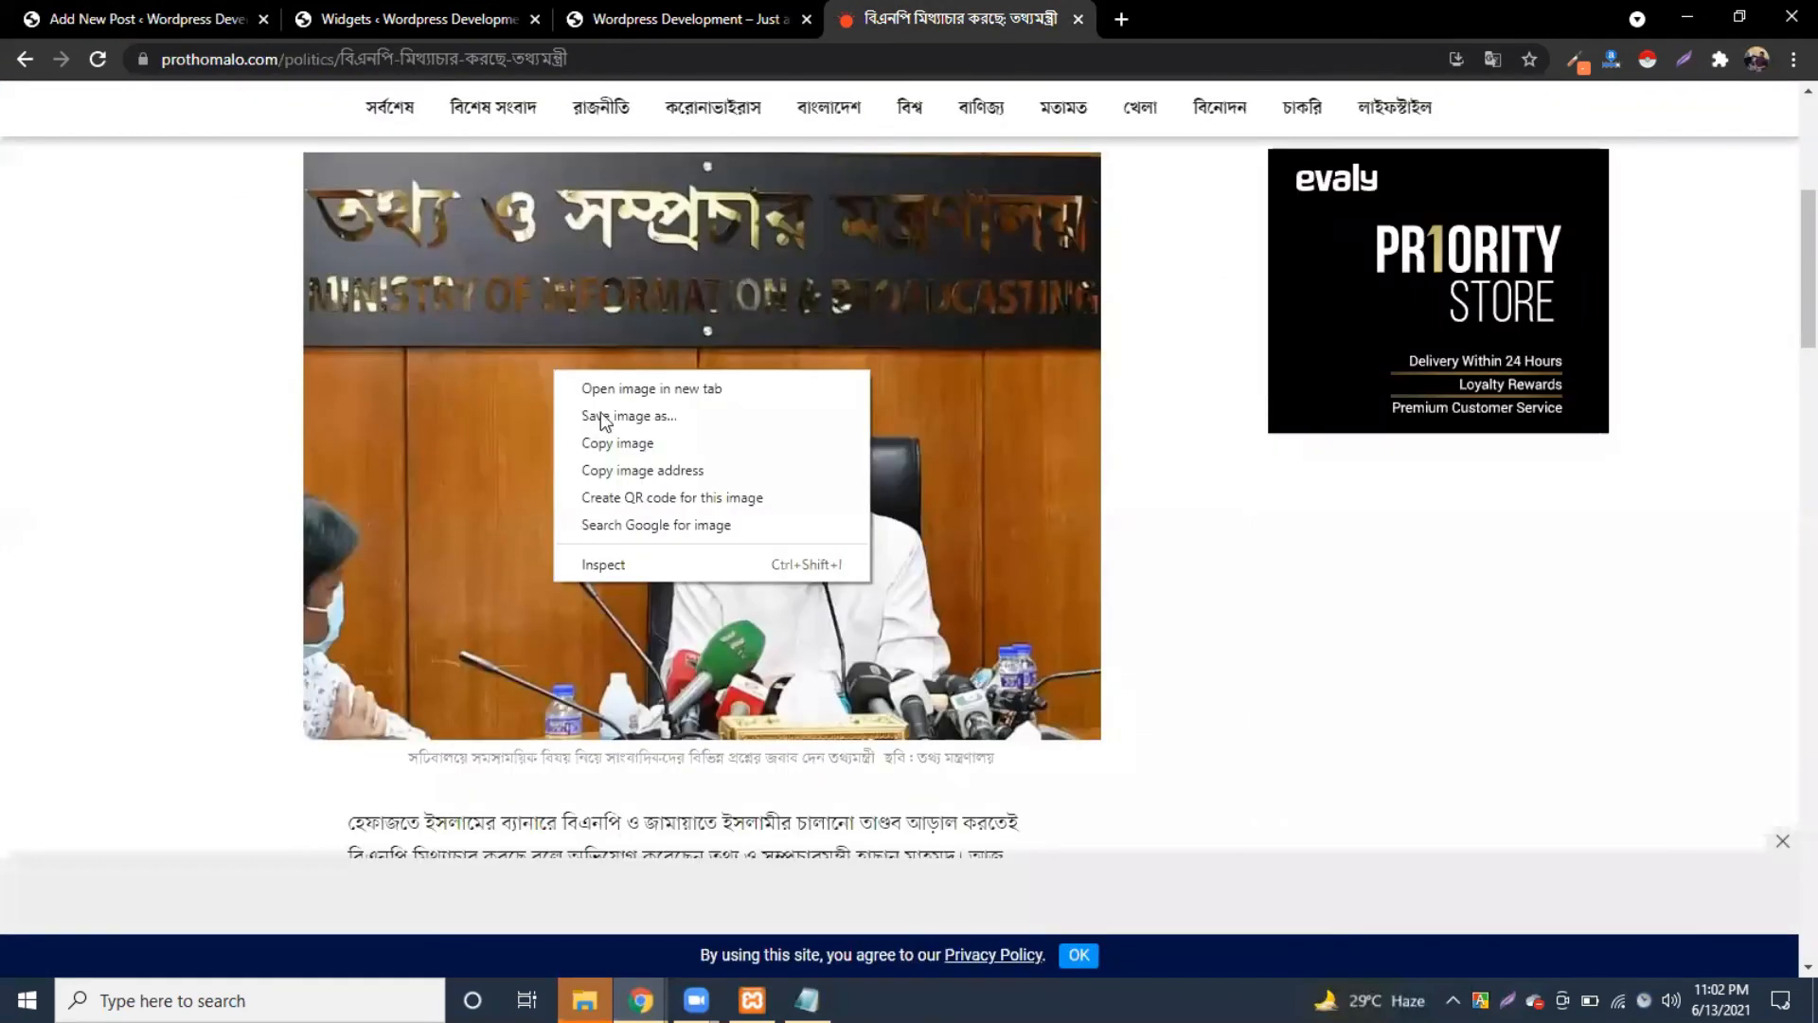
{"action": "left_click", "coordinate": [601, 412]}
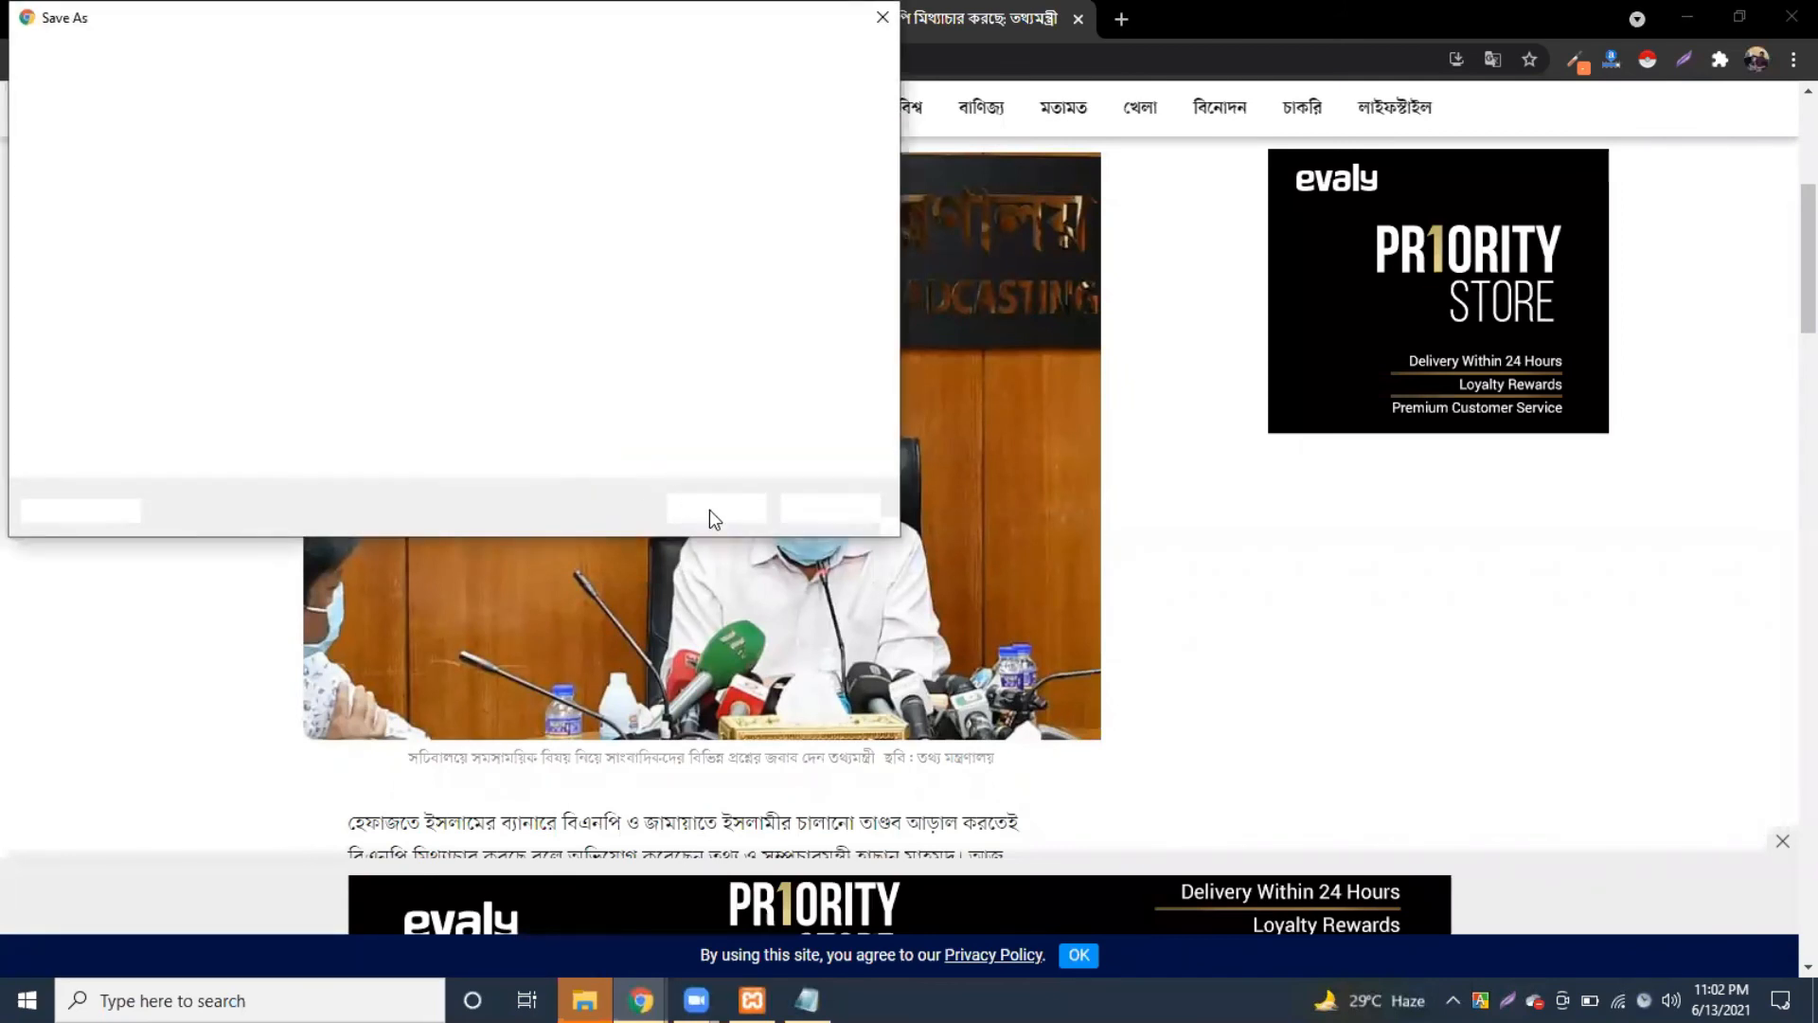
{"action": "left_click", "coordinate": [708, 509]}
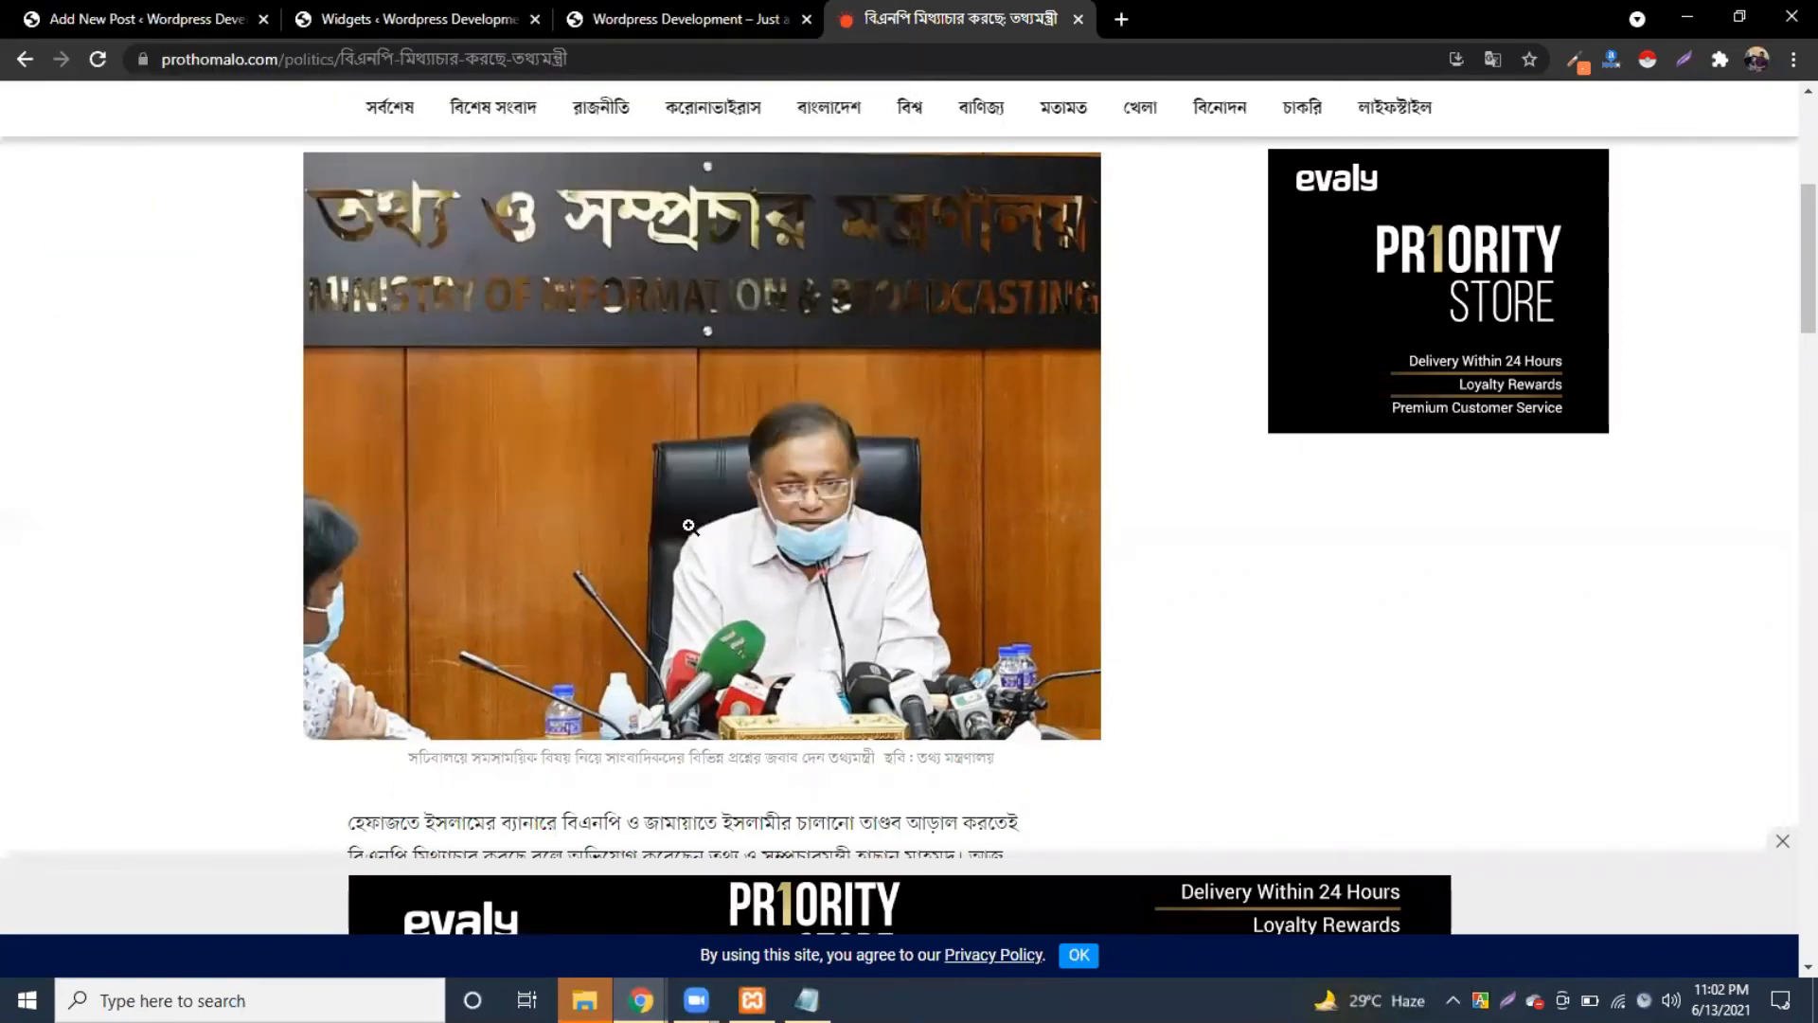
{"action": "scroll", "coordinate": [688, 526], "scroll_direction": "down", "scroll_amount": 5}
{"action": "left_click_drag", "start_coordinate": [351, 367], "coordinate": [813, 782]}
{"action": "key", "text": "ctrl+c"}
Step: Paste the copied article text into the post body
{"action": "left_click", "coordinate": [140, 8]}
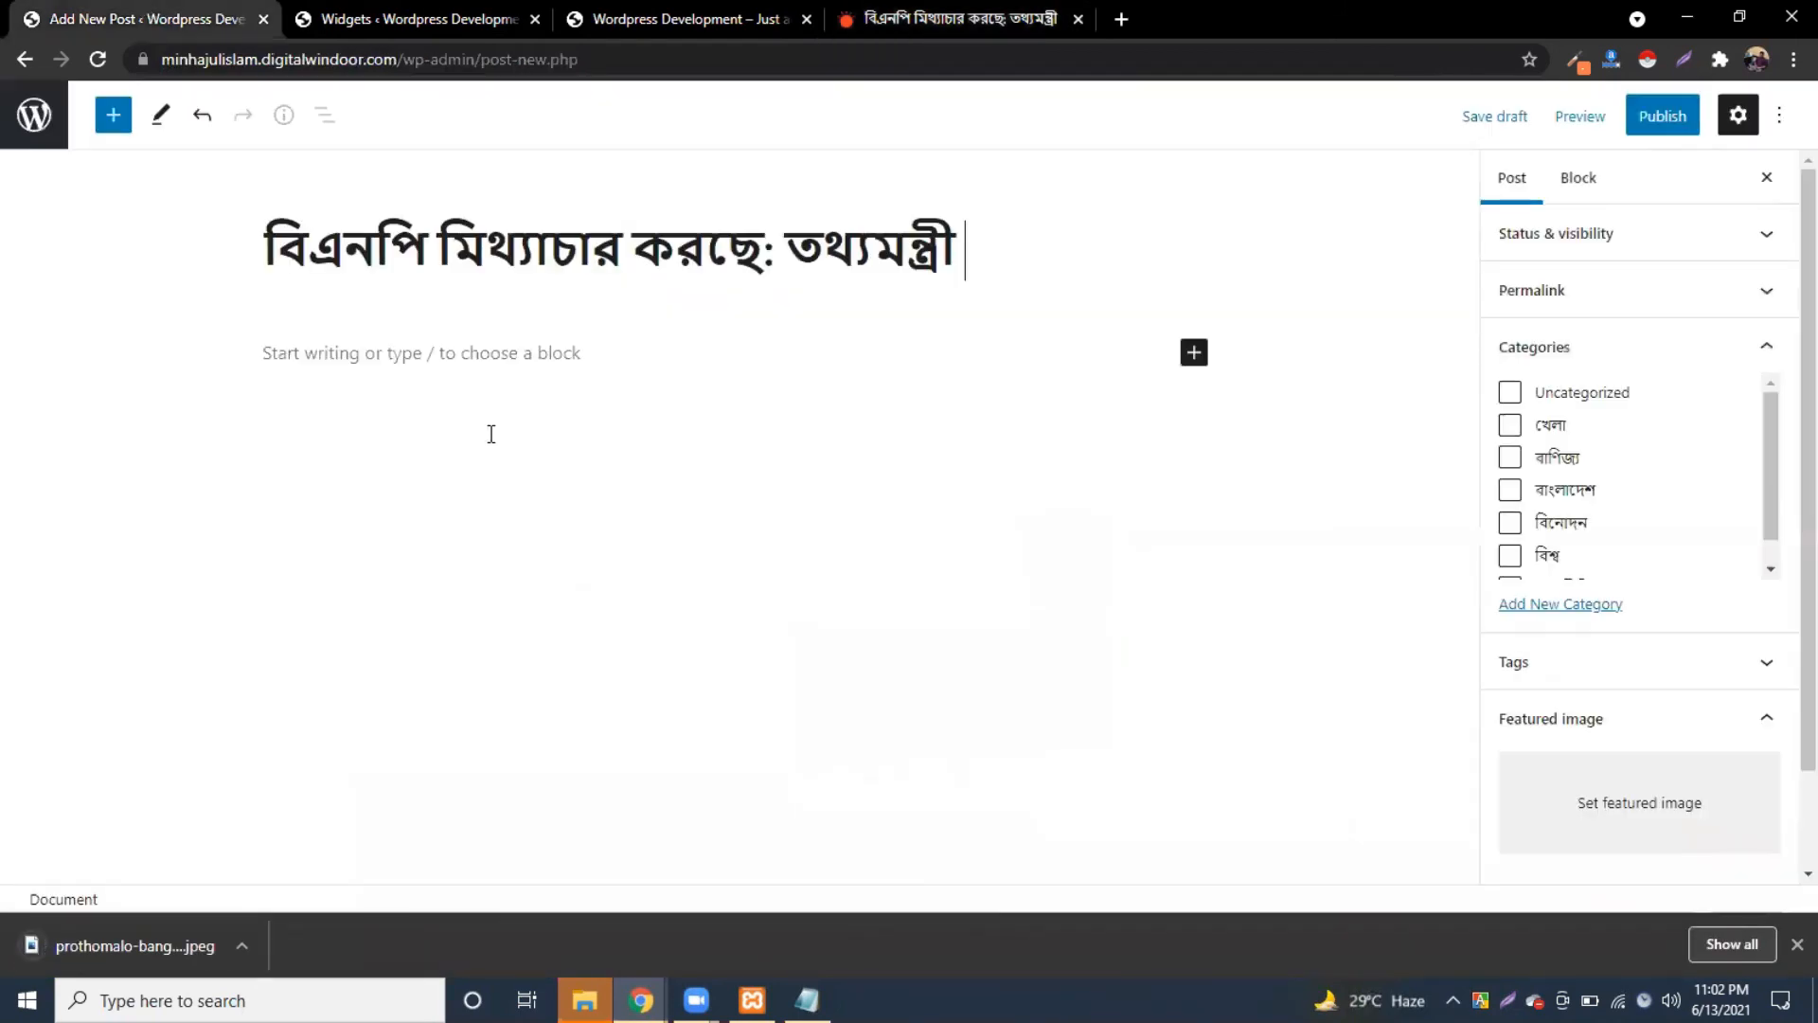
{"action": "left_click", "coordinate": [488, 356]}
{"action": "key", "text": "ctrl+v"}
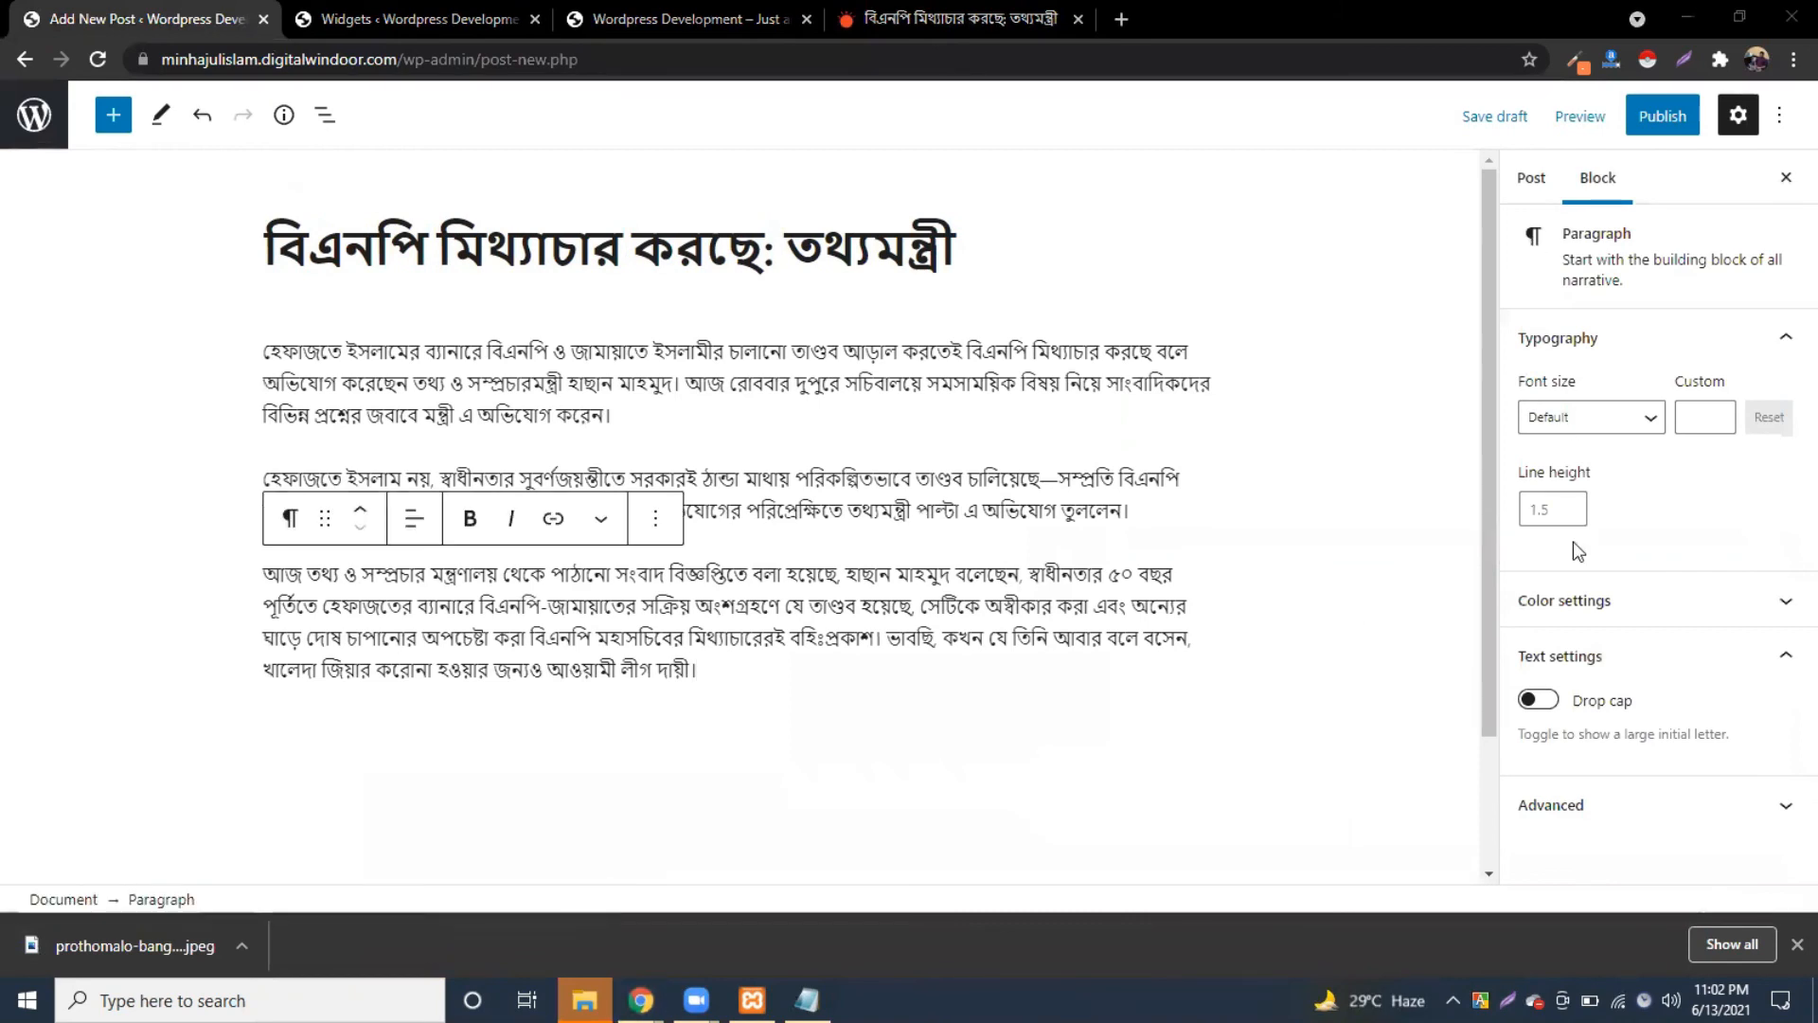
Step: Upload the downloaded press-conference photo and set it as the featured image
{"action": "left_click", "coordinate": [1532, 177]}
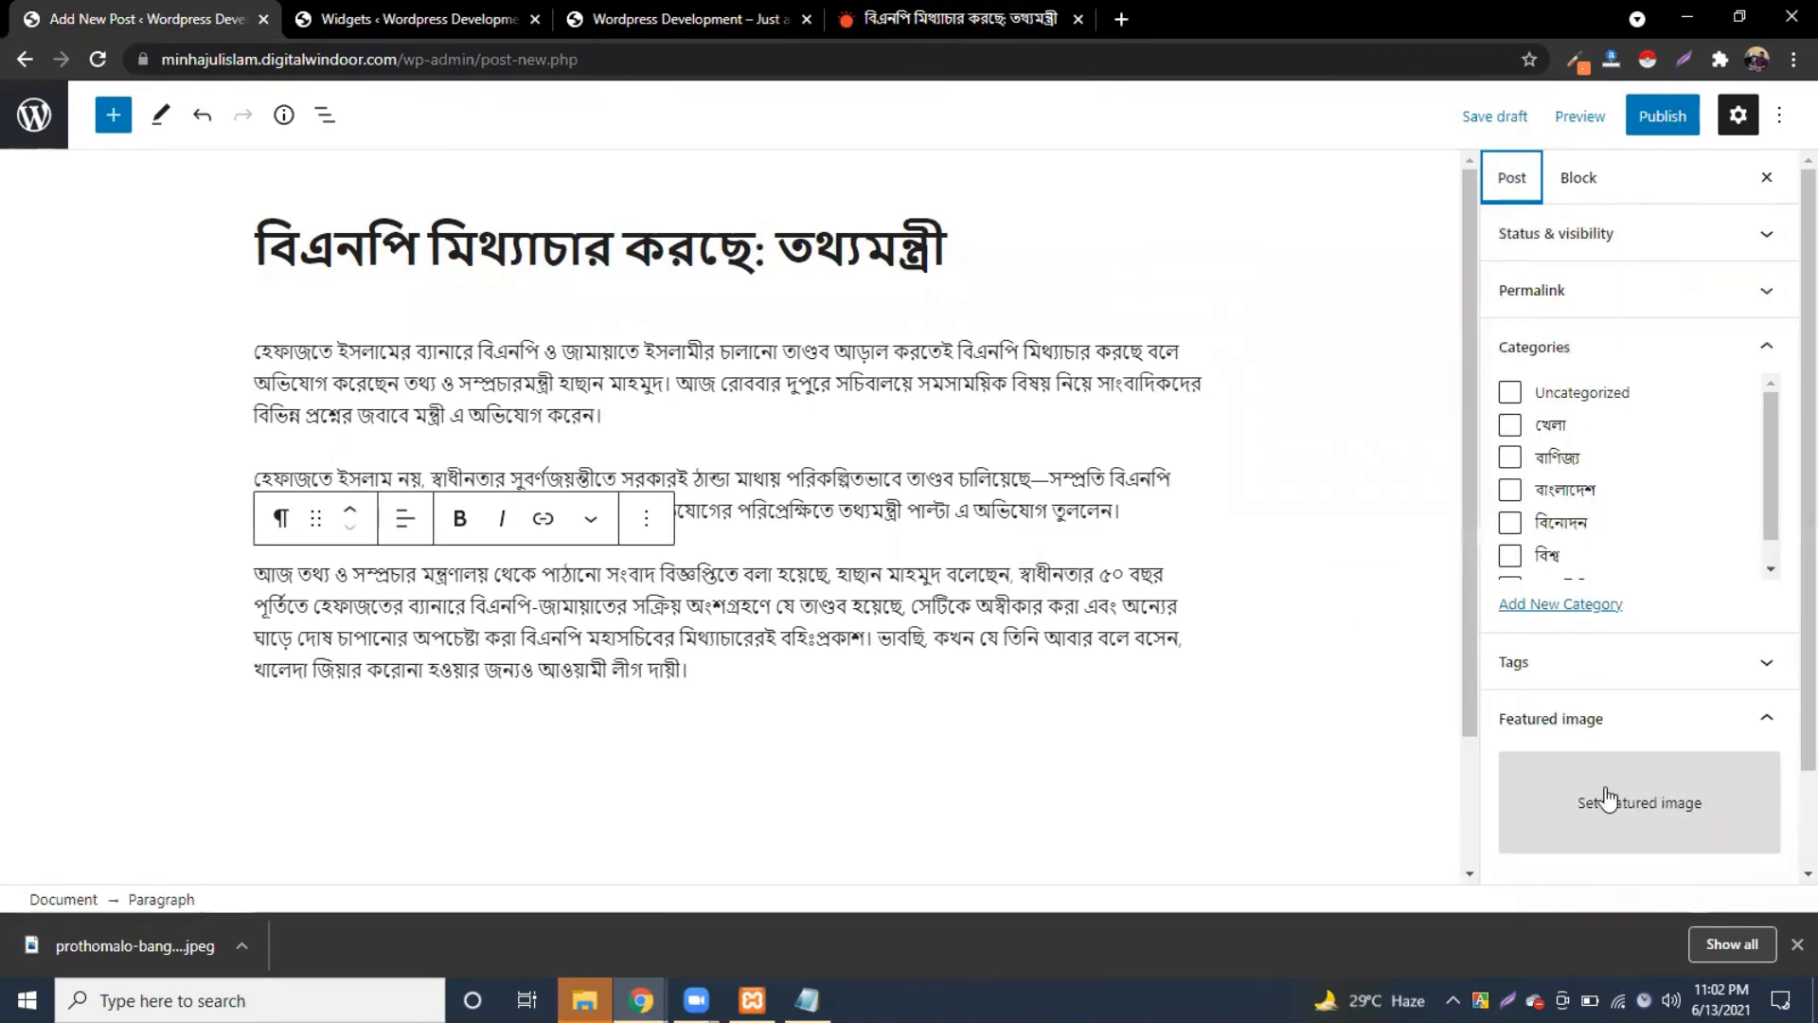
{"action": "left_click", "coordinate": [1704, 800]}
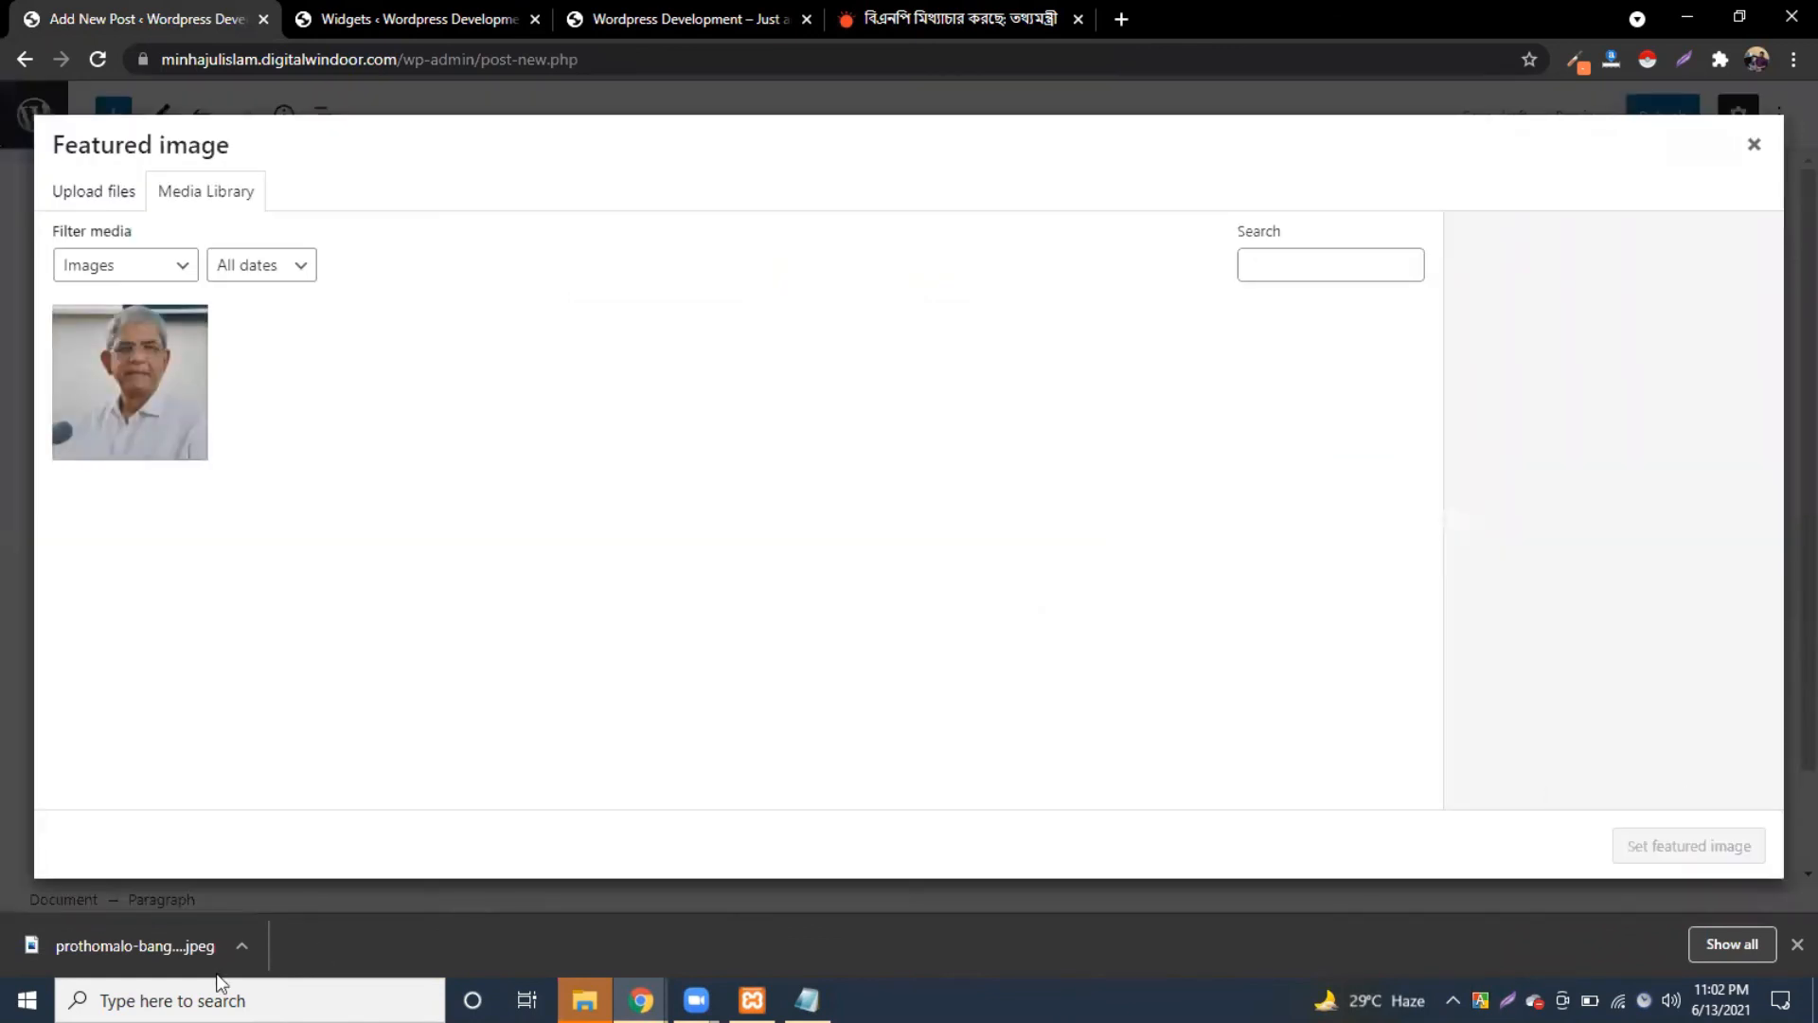
{"action": "left_click_drag", "start_coordinate": [400, 630], "coordinate": [1695, 844]}
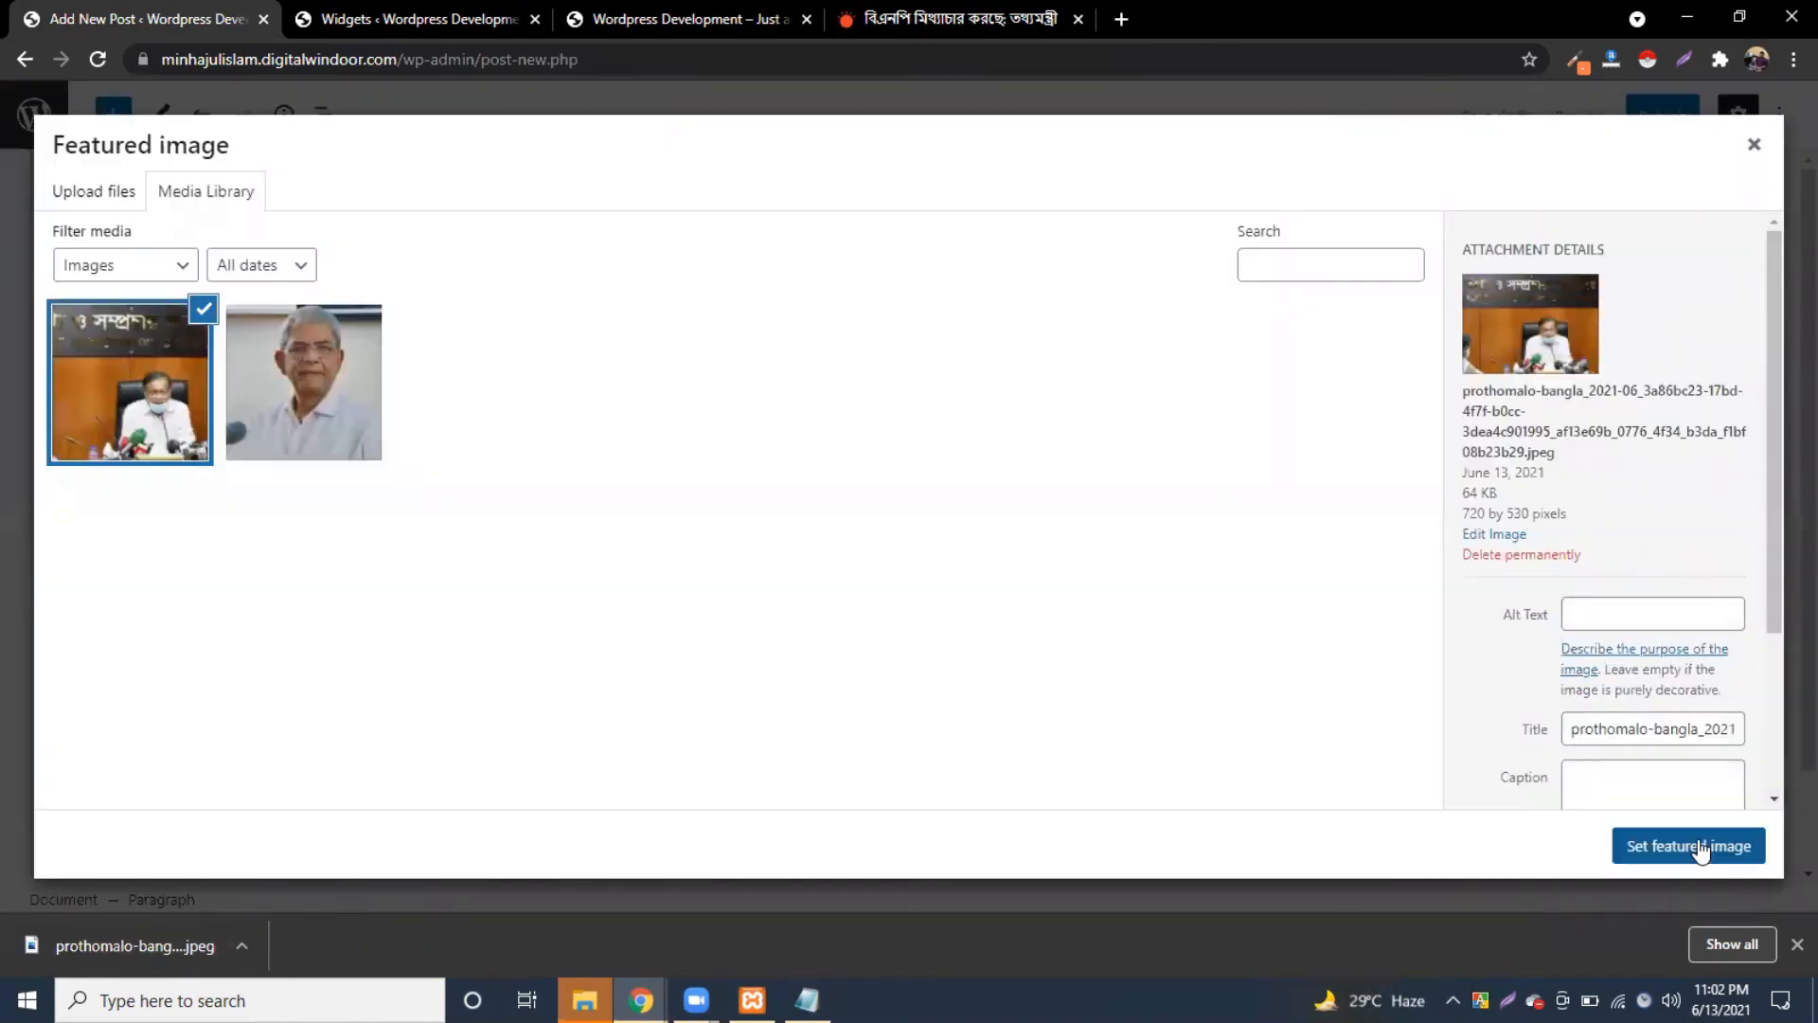
{"action": "left_click", "coordinate": [1688, 845]}
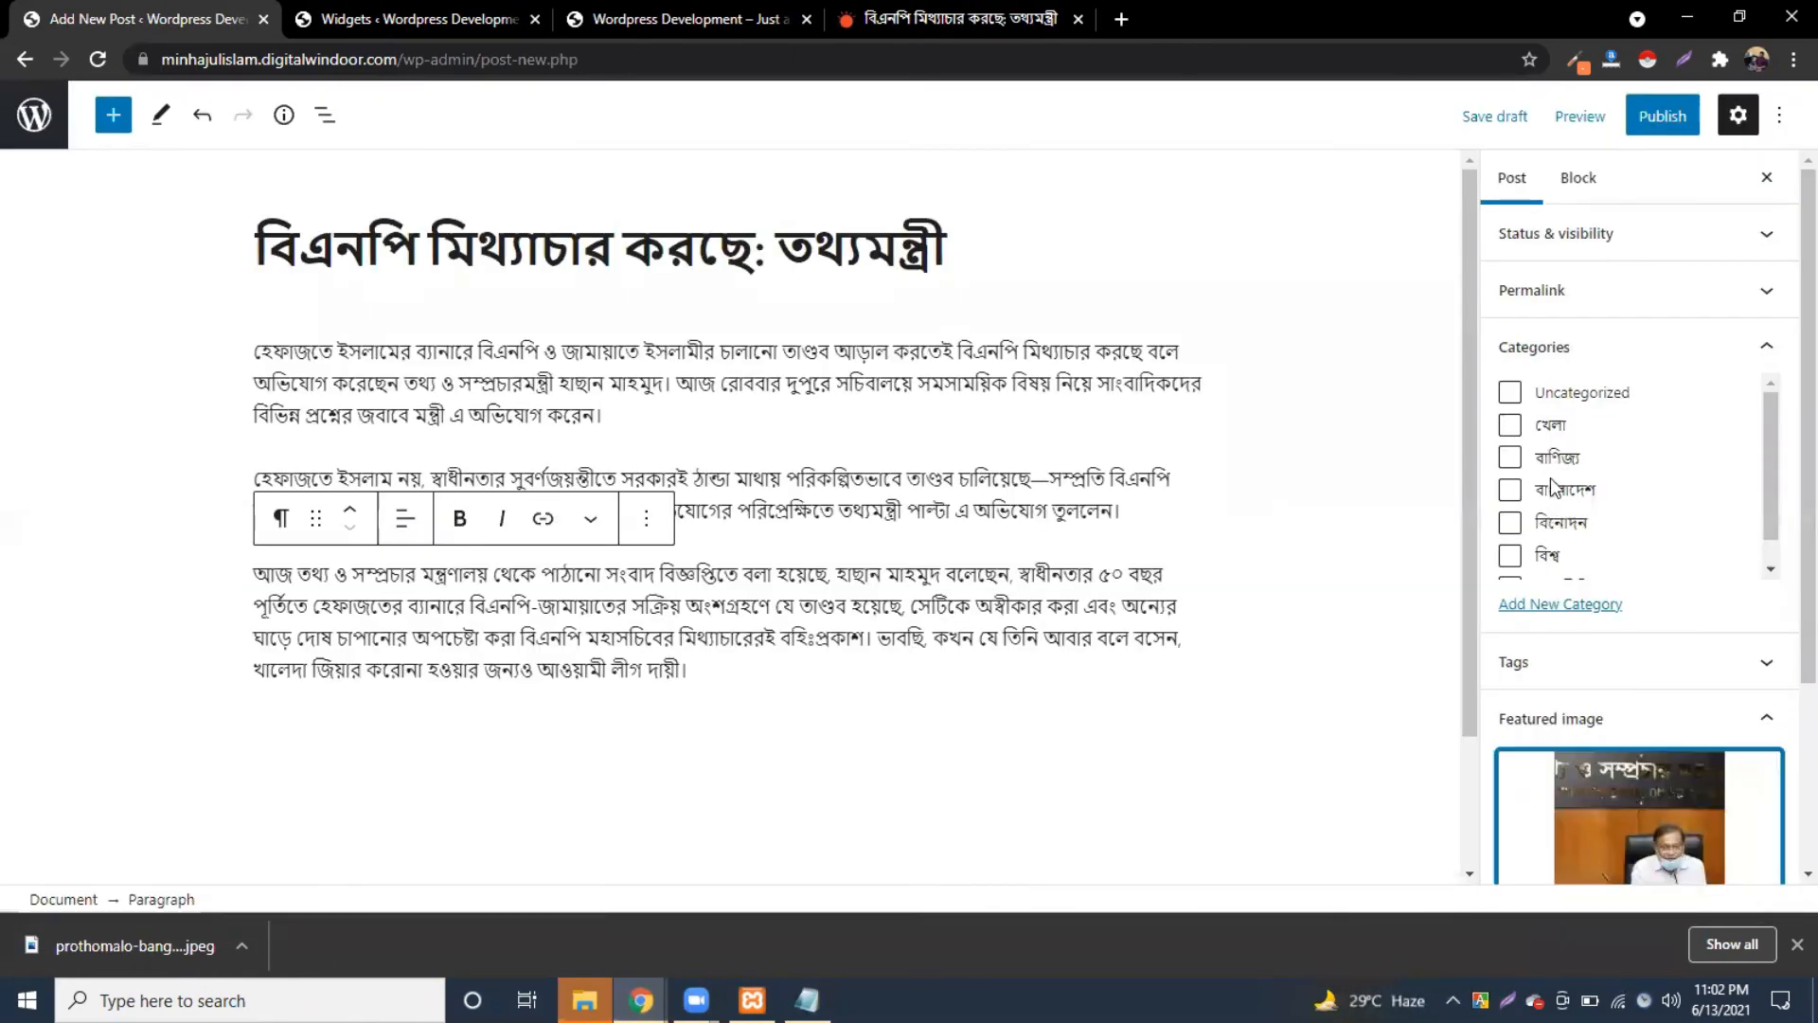
Step: File the post under রাজনীতি and publish it
{"action": "scroll", "coordinate": [1553, 521], "scroll_direction": "down", "scroll_amount": 1}
{"action": "left_click", "coordinate": [1534, 562]}
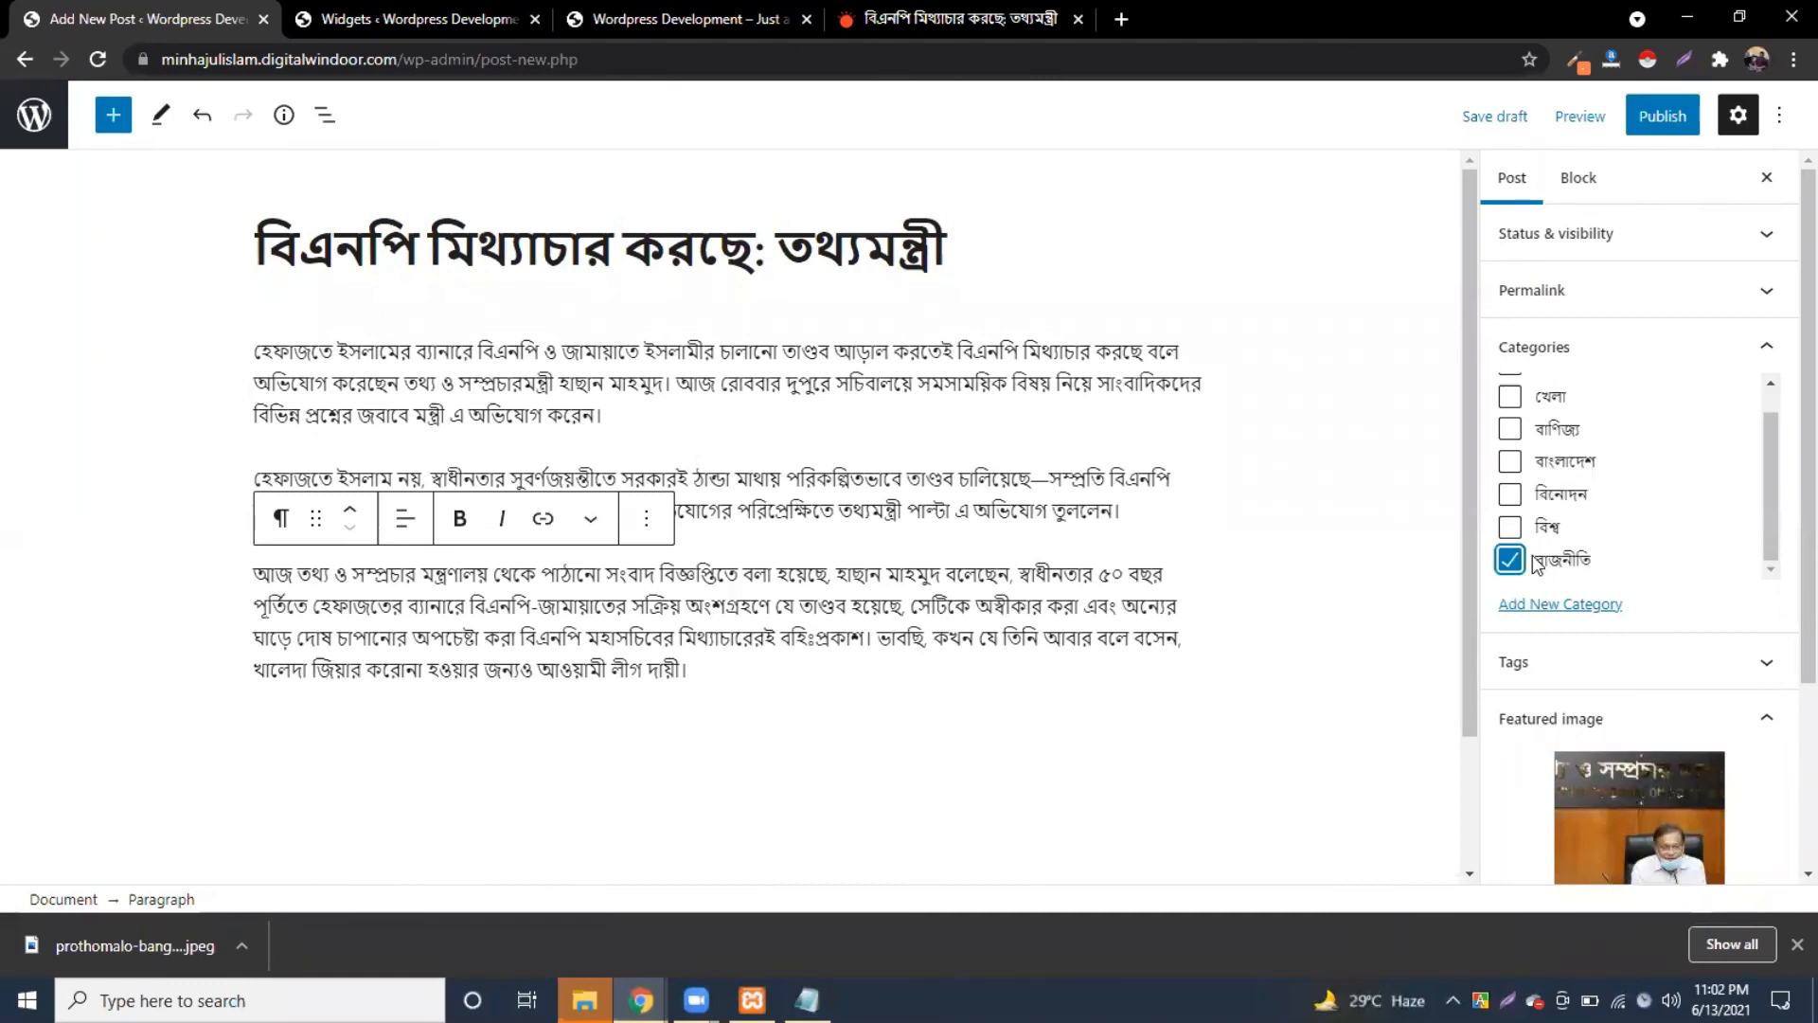
{"action": "left_click", "coordinate": [1652, 118]}
{"action": "left_click", "coordinate": [1612, 126]}
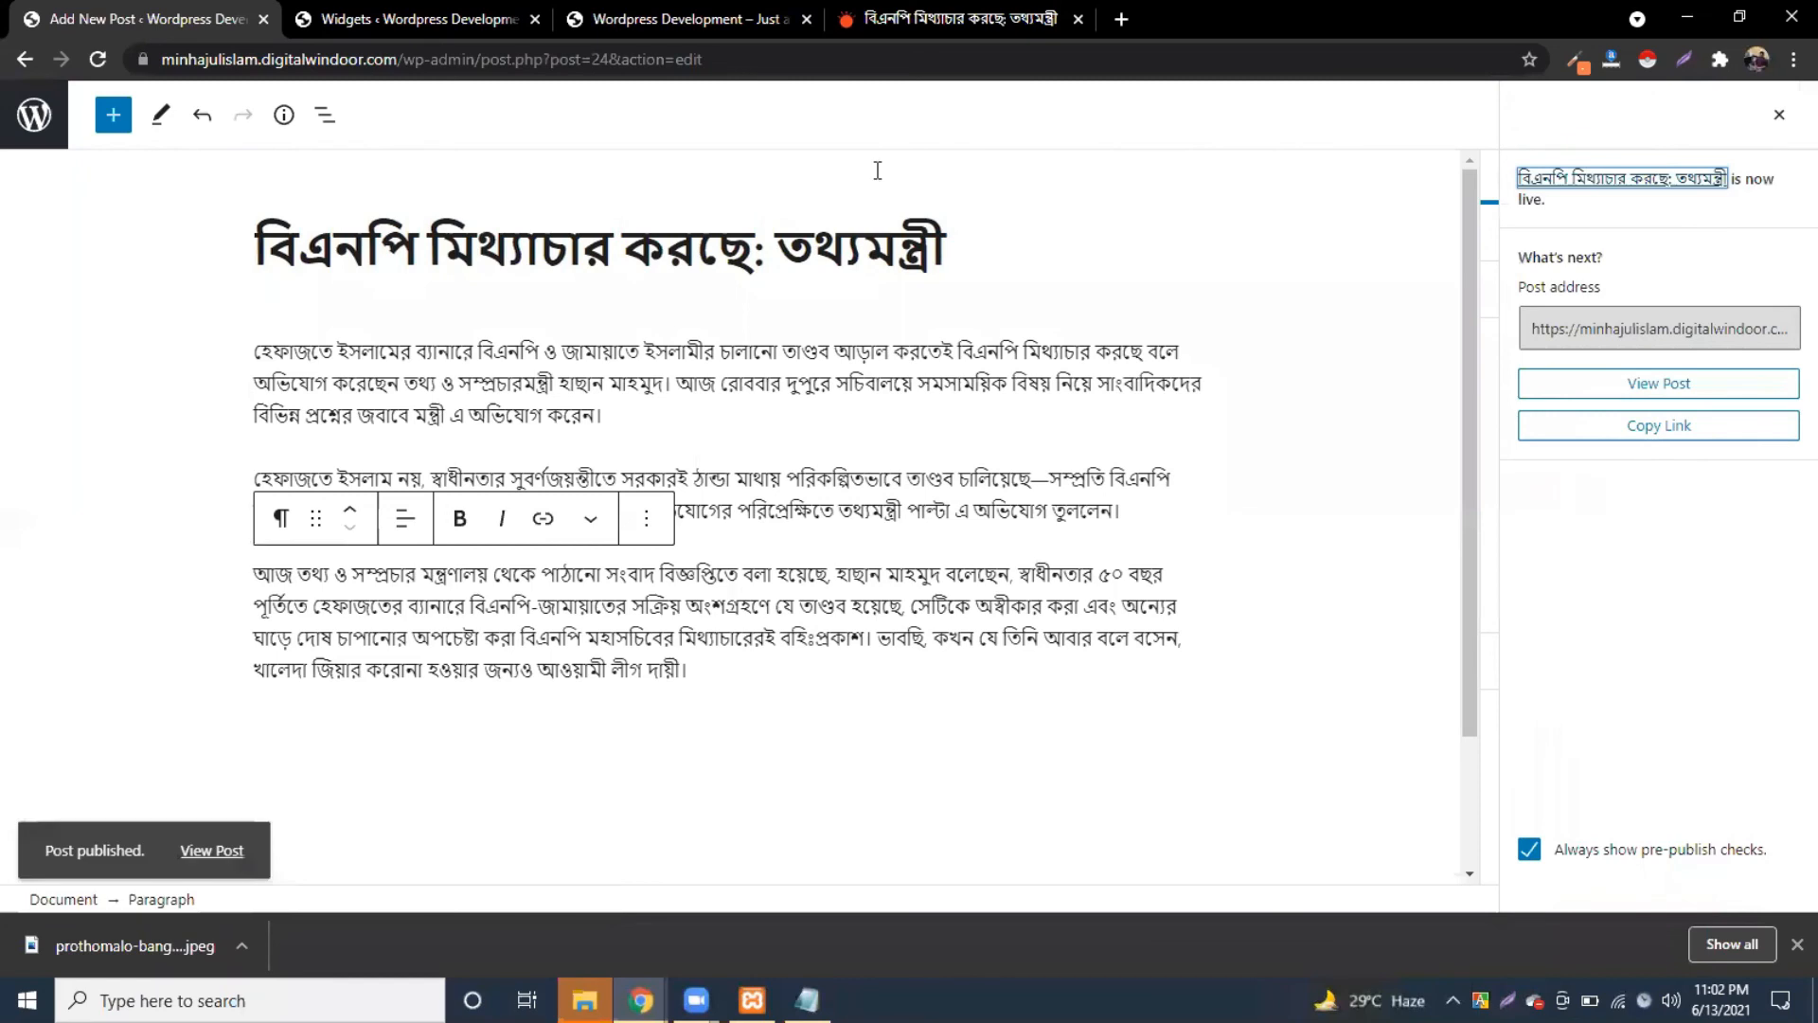
{"action": "left_click", "coordinate": [629, 21]}
Step: Reload the homepage, check that the রাজনীতি grid lists two posts, and return to Widgets
{"action": "left_click", "coordinate": [99, 60]}
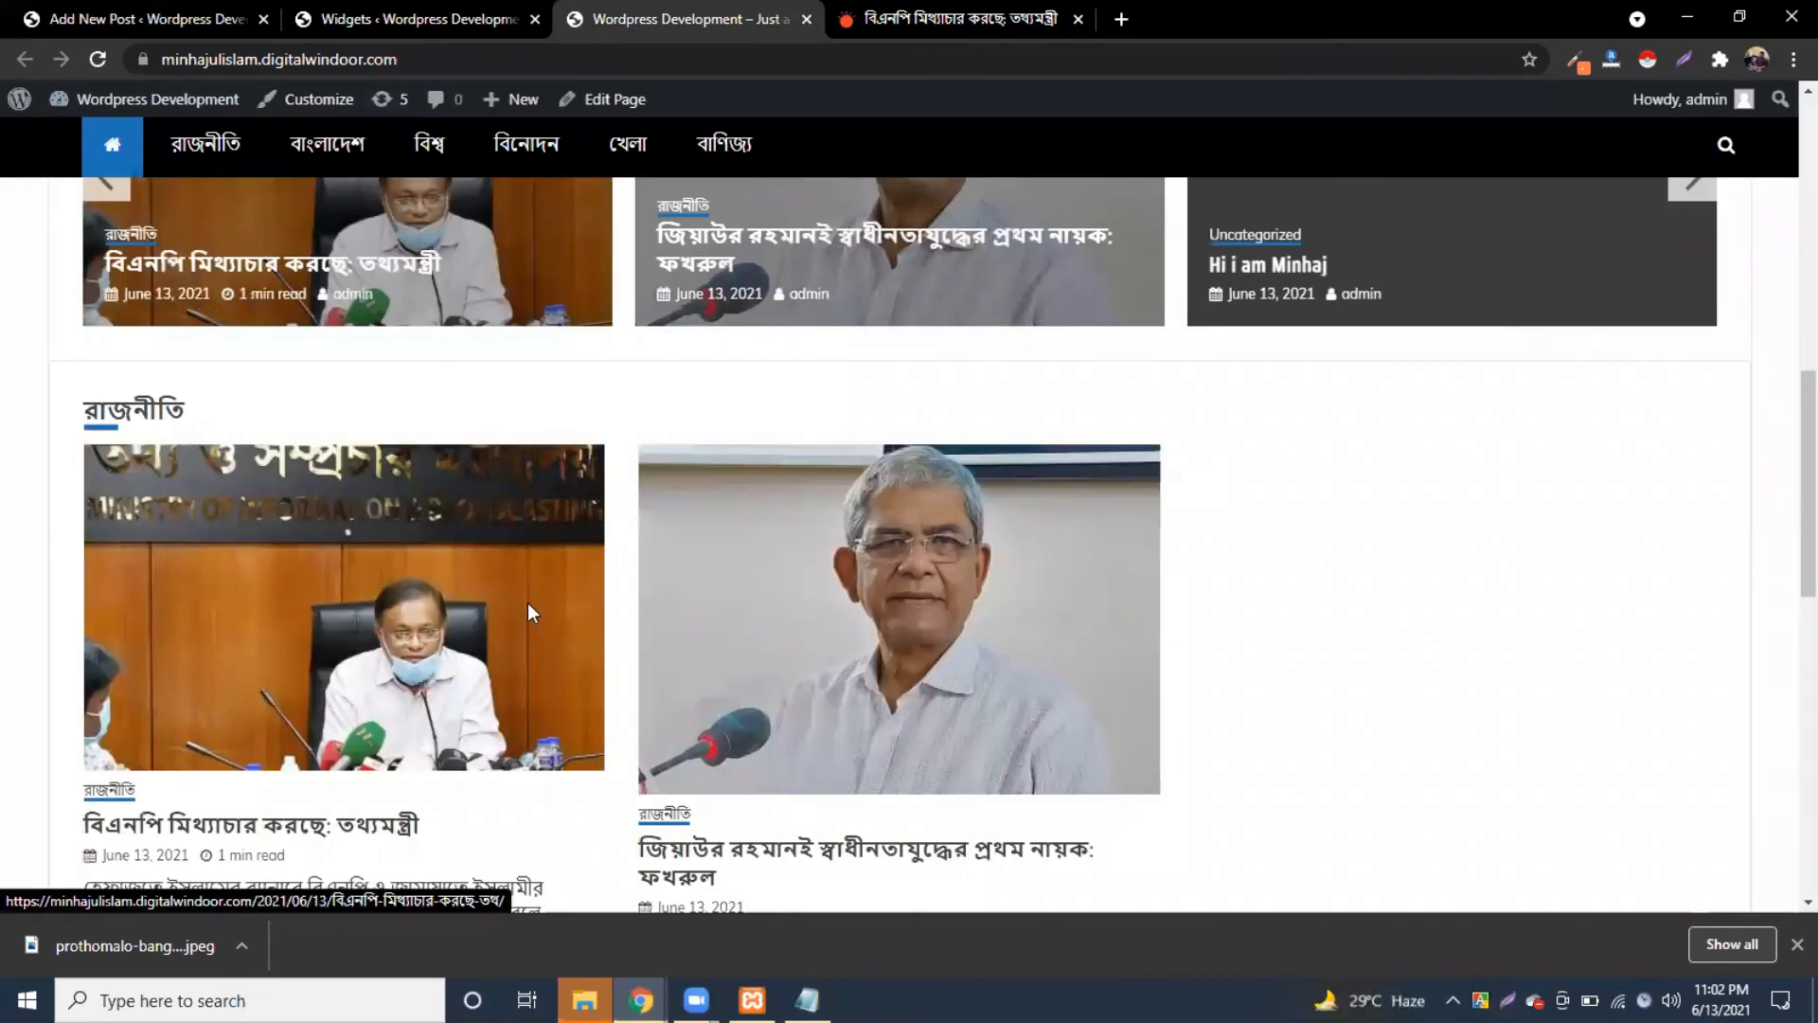
{"action": "scroll", "coordinate": [527, 604], "scroll_direction": "down", "scroll_amount": 2}
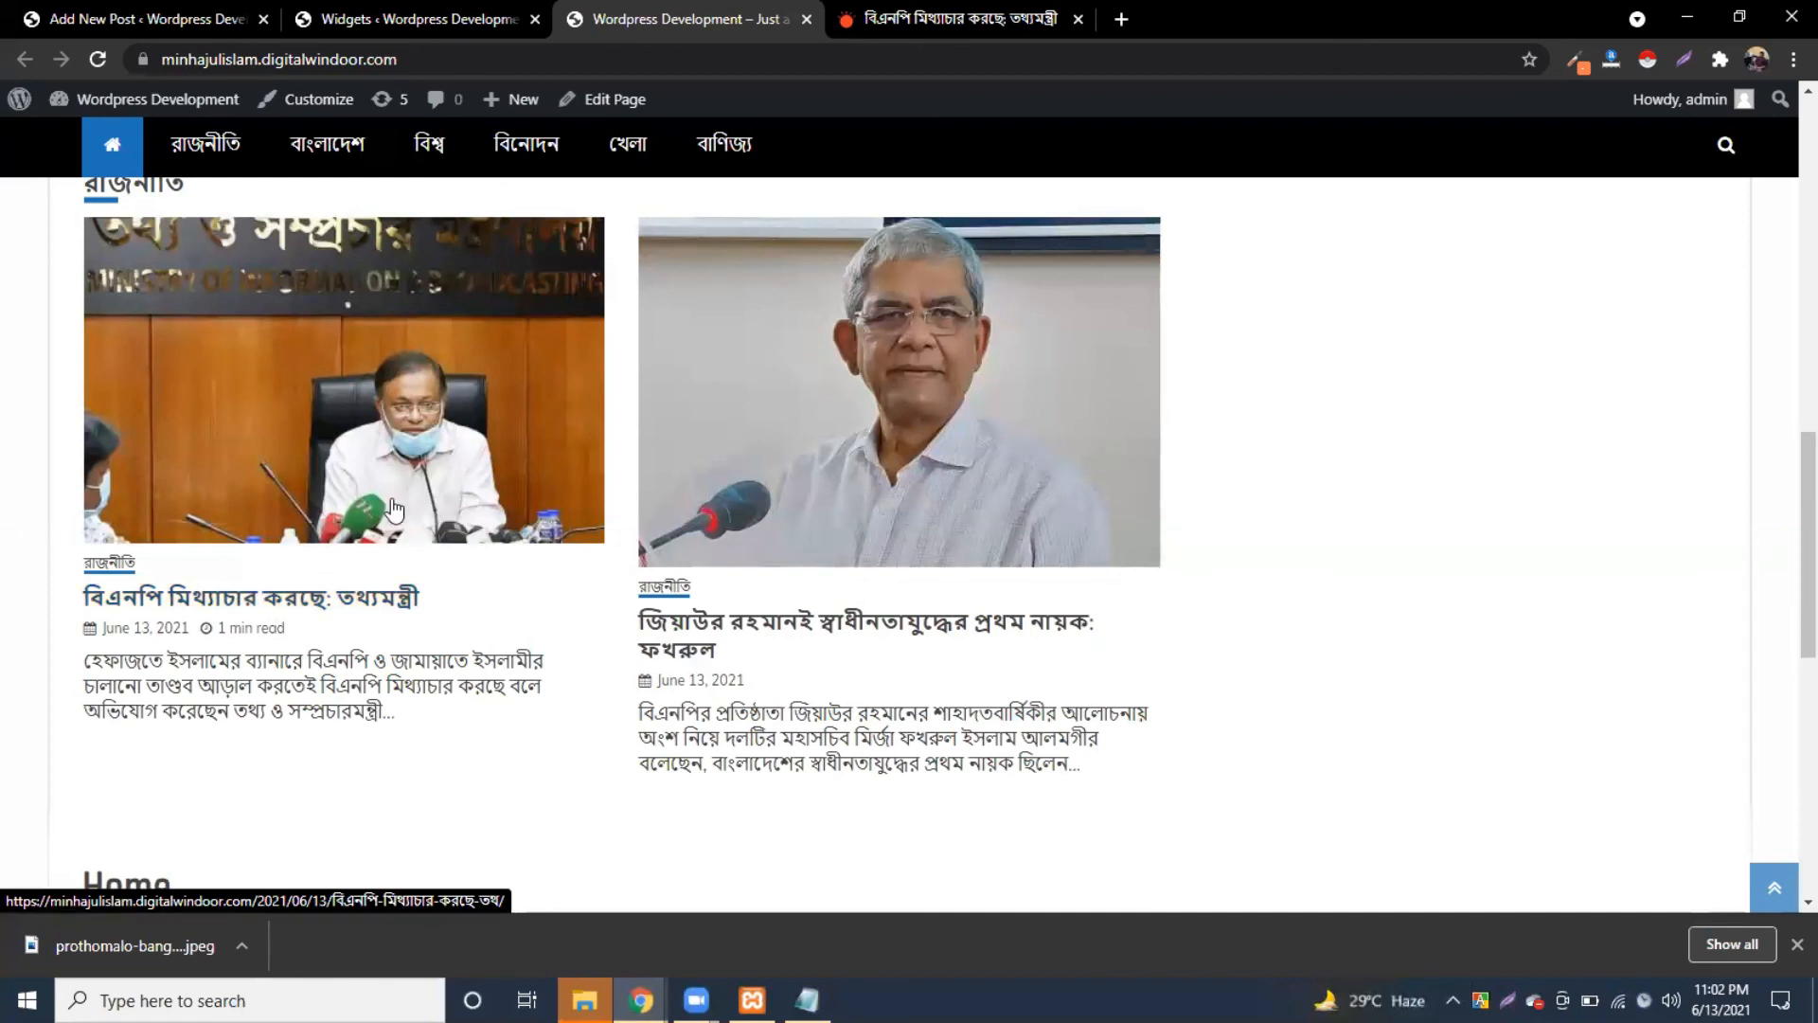
{"action": "scroll", "coordinate": [852, 502], "scroll_direction": "up", "scroll_amount": 2}
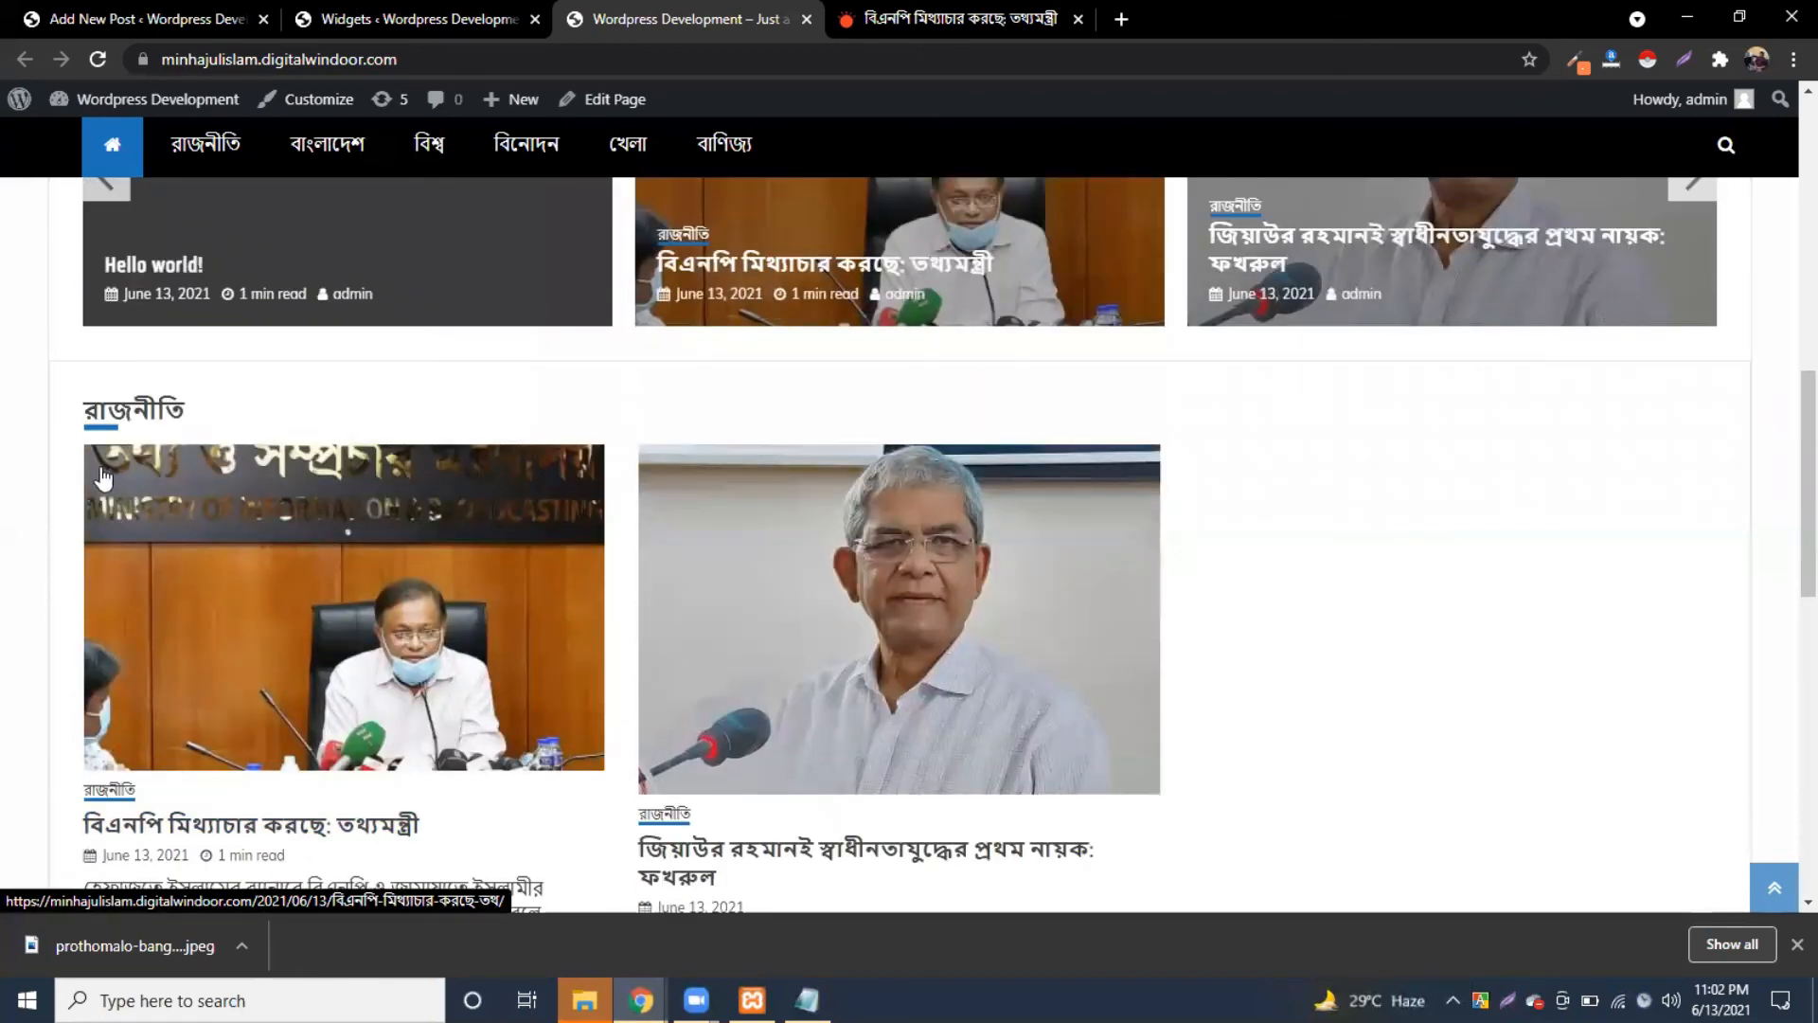
{"action": "scroll", "coordinate": [884, 516], "scroll_direction": "down", "scroll_amount": 4}
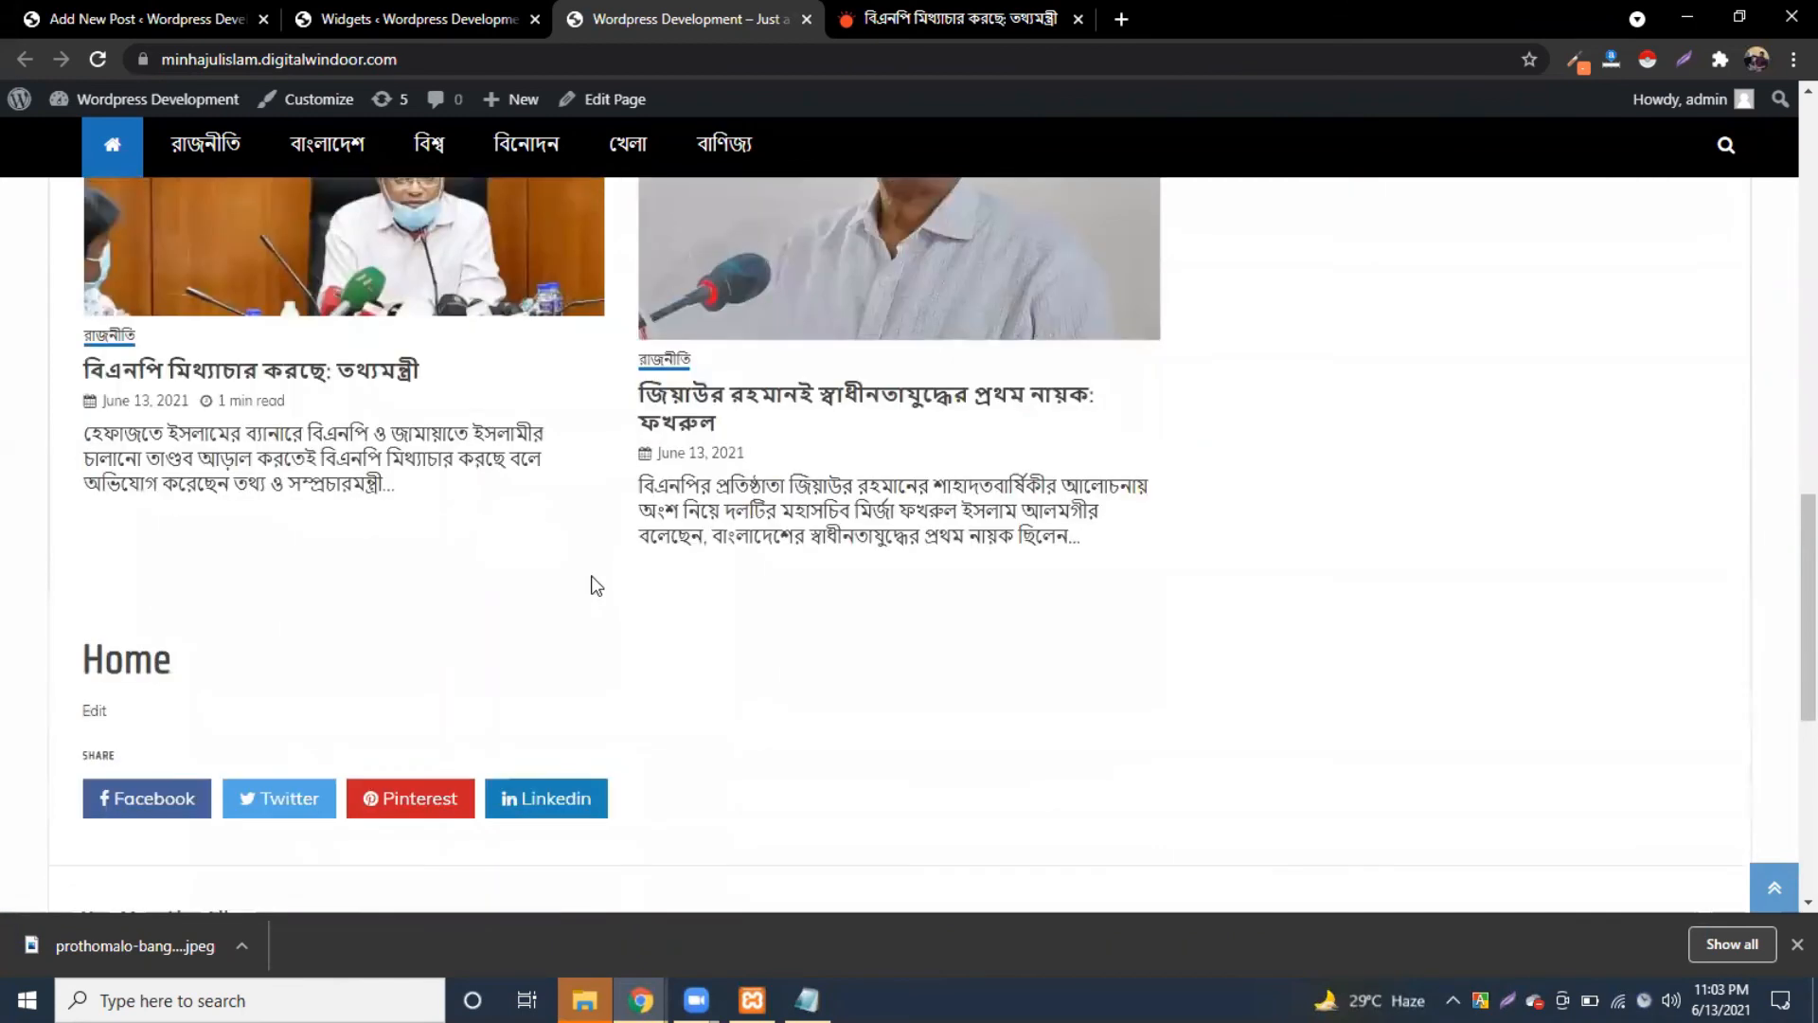
{"action": "scroll", "coordinate": [596, 585], "scroll_direction": "up", "scroll_amount": 2}
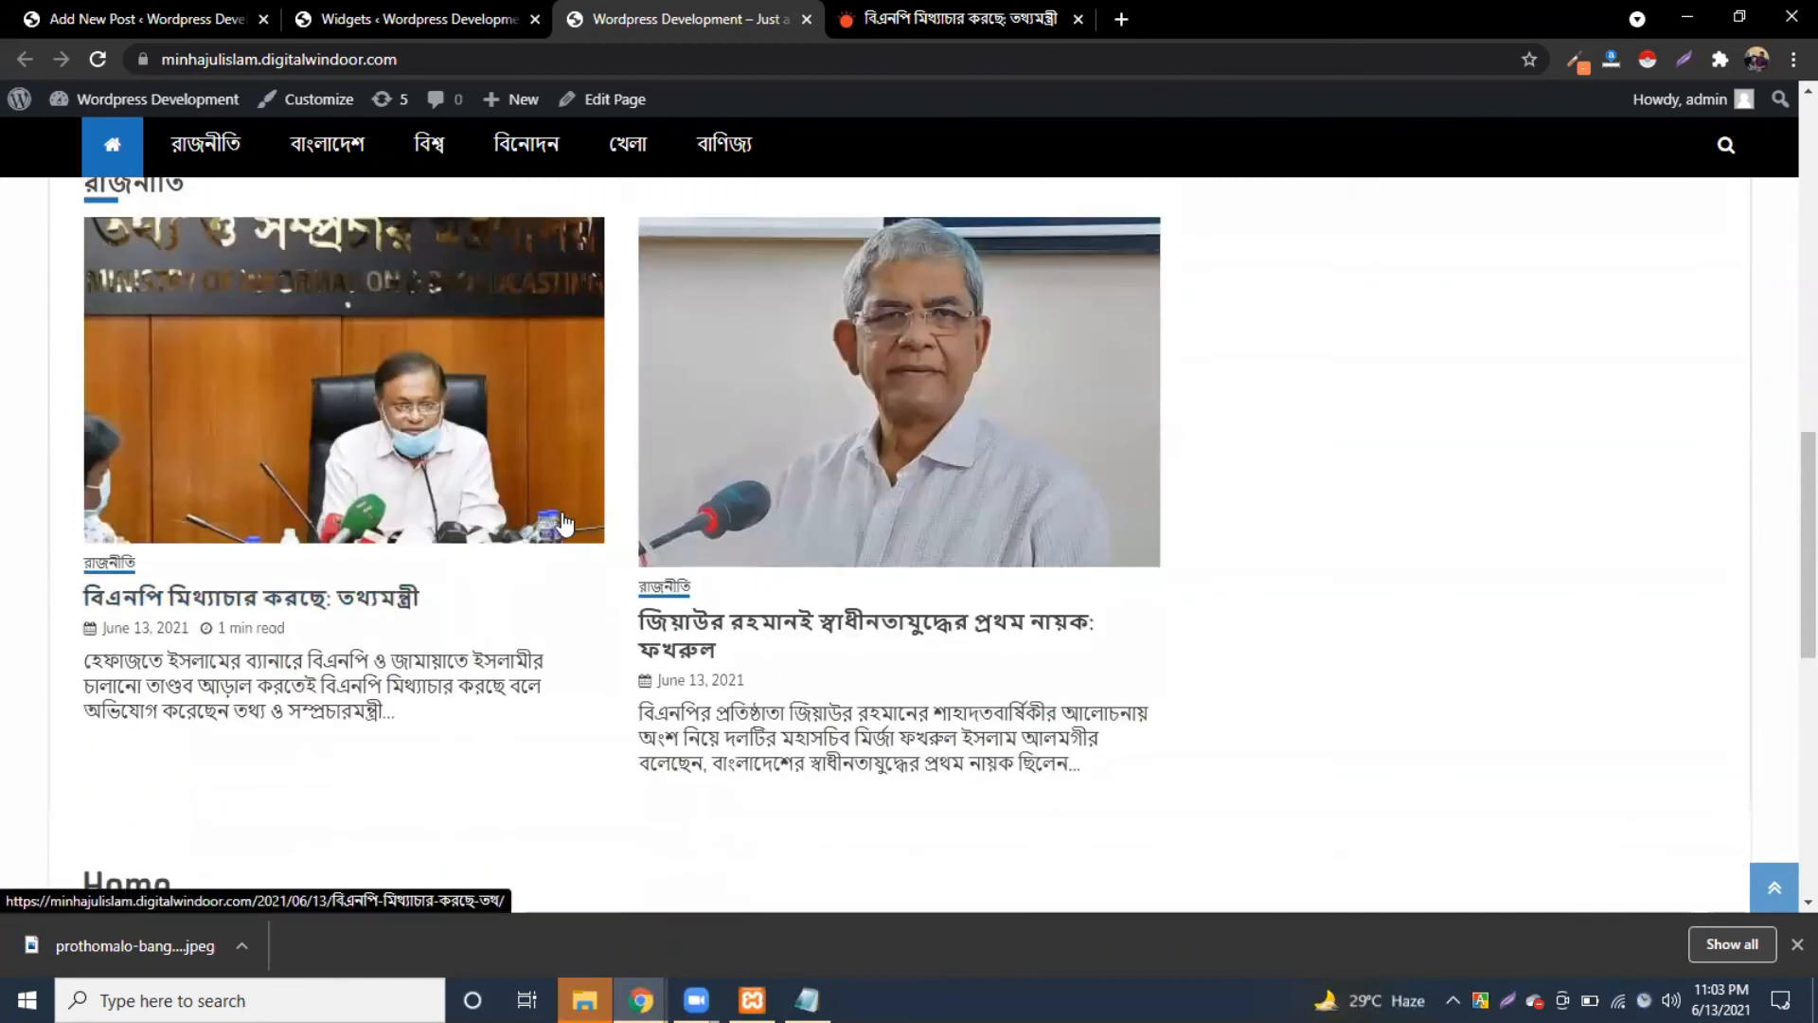
{"action": "left_click", "coordinate": [434, 17]}
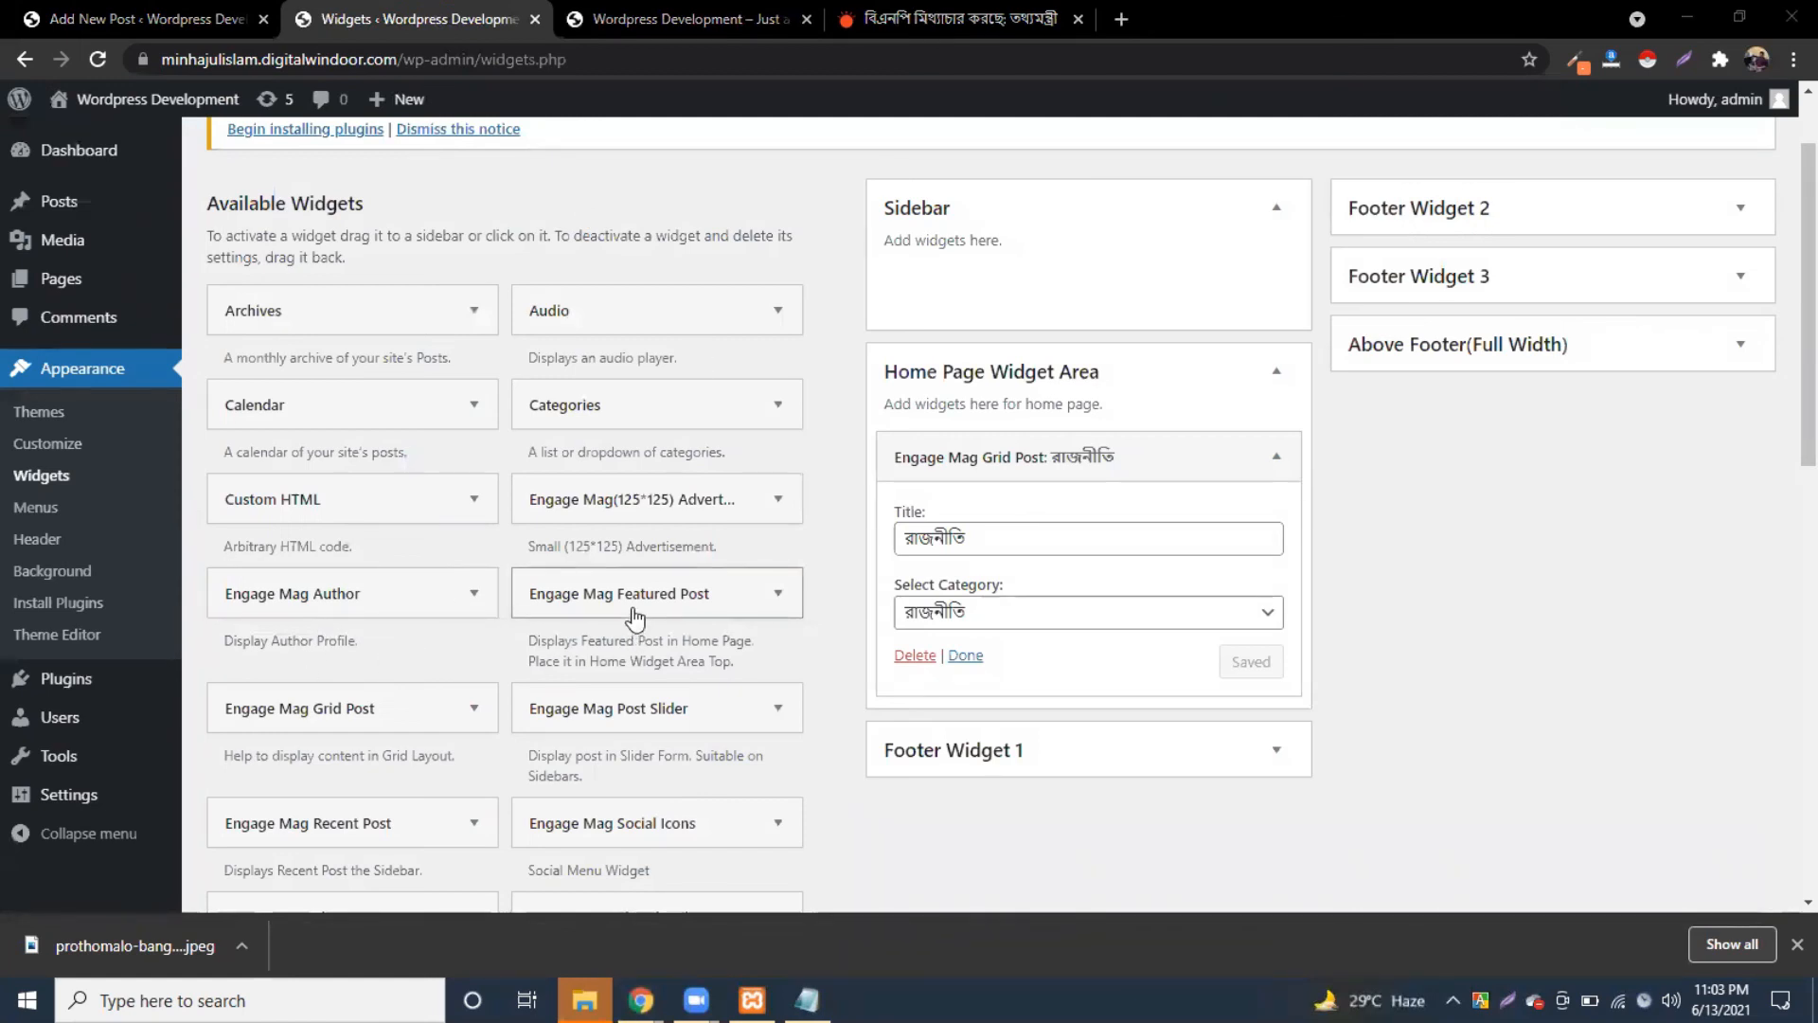
Step: Collapse the Engage Mag Grid Post widget titled রাজনীতি in the Home Page Widget Area
{"action": "scroll", "coordinate": [638, 609], "scroll_direction": "down", "scroll_amount": 1}
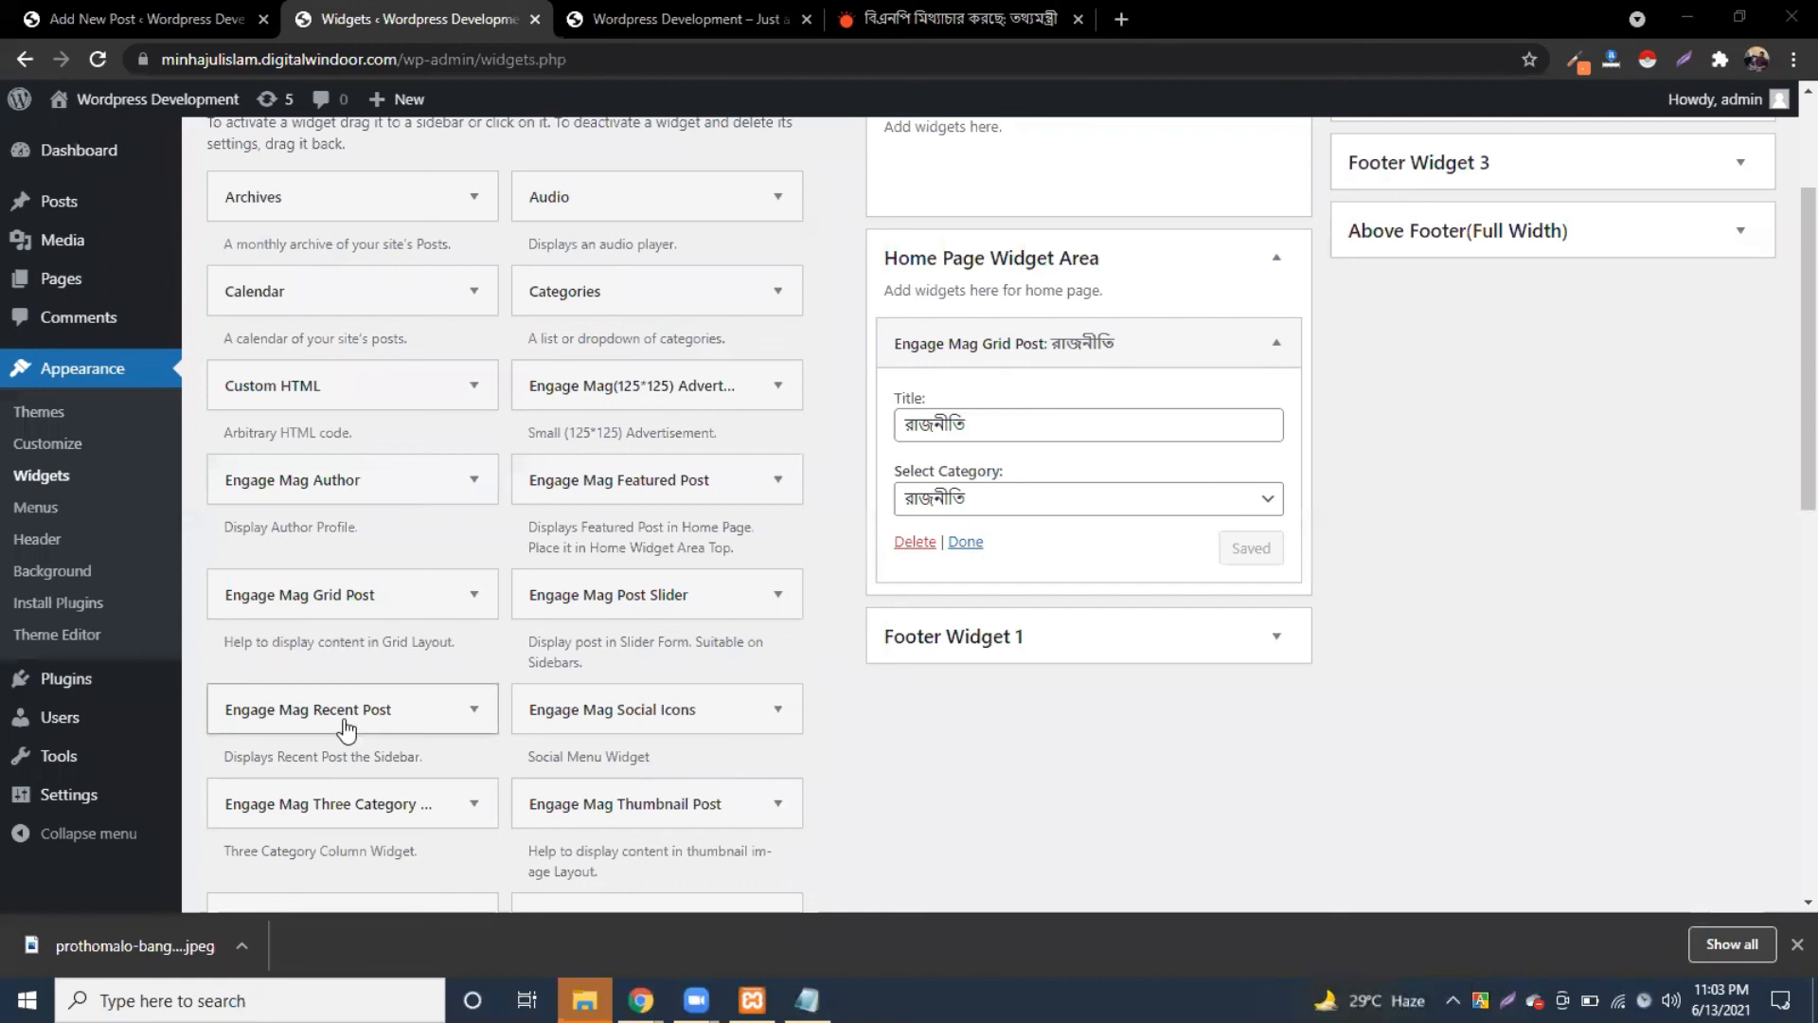
{"action": "scroll", "coordinate": [398, 722], "scroll_direction": "down", "scroll_amount": 1}
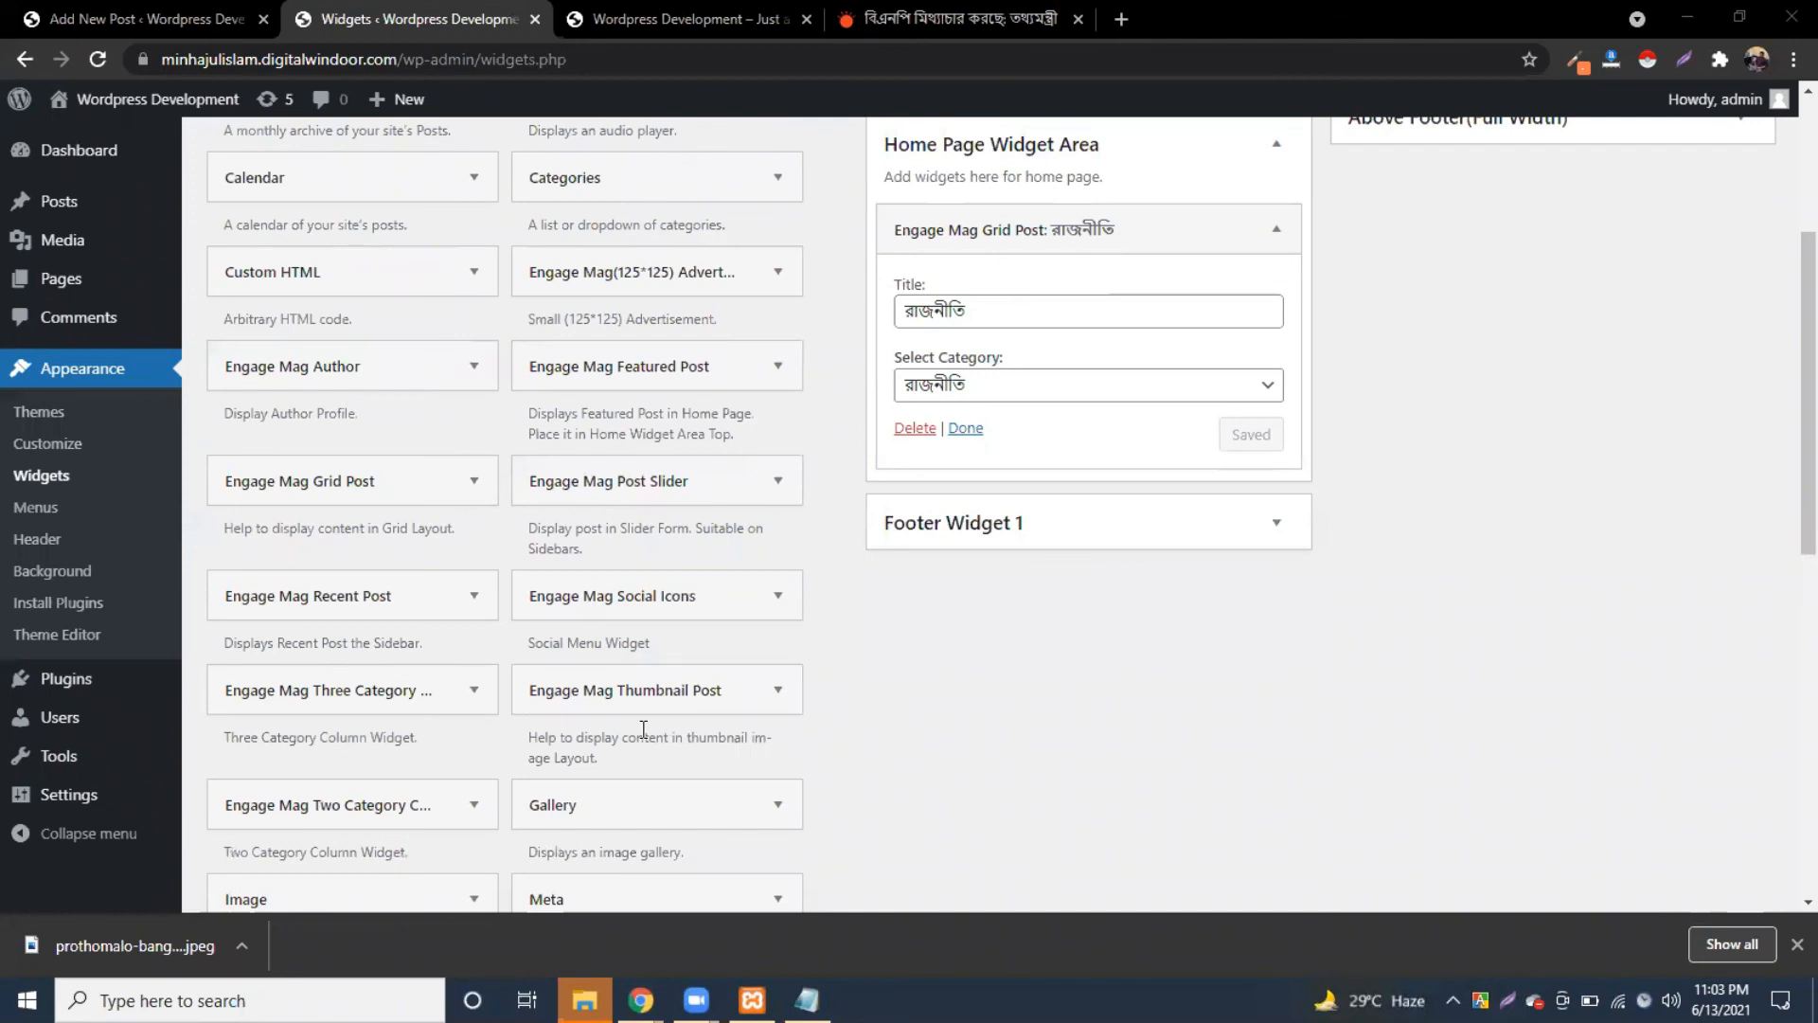
{"action": "scroll", "coordinate": [672, 721], "scroll_direction": "down", "scroll_amount": 1}
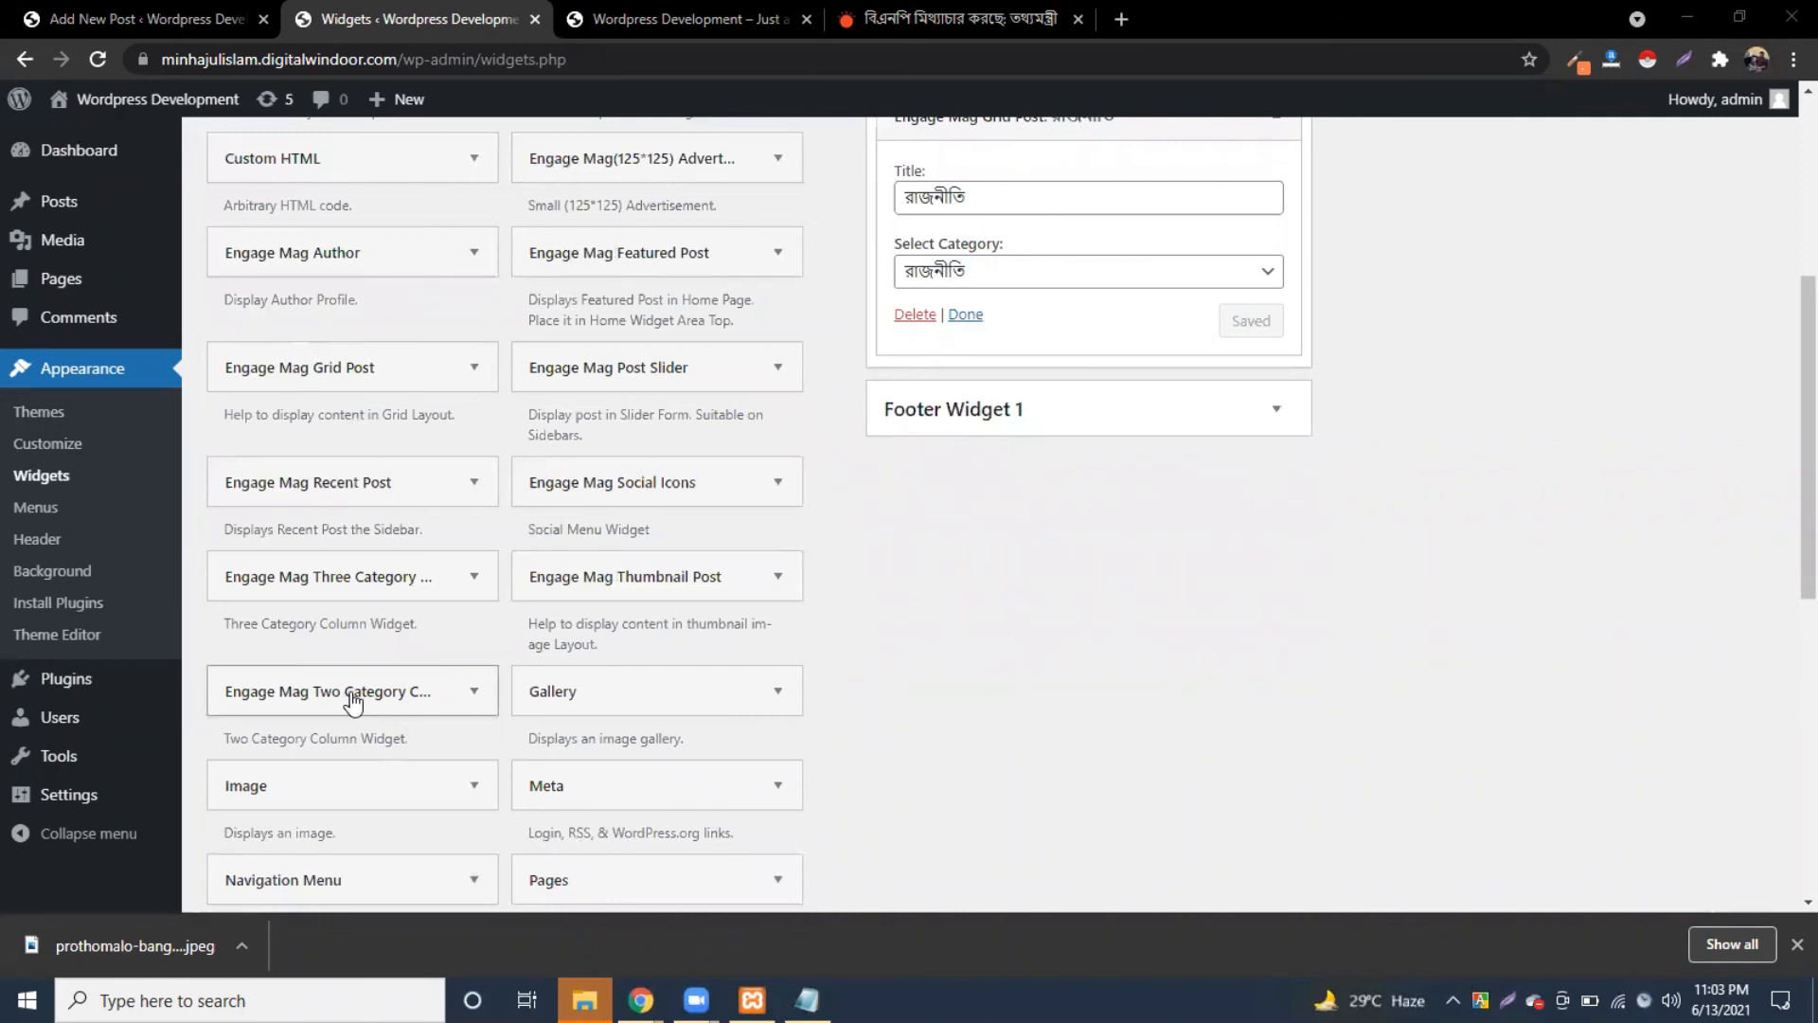
{"action": "scroll", "coordinate": [467, 474], "scroll_direction": "up", "scroll_amount": 1}
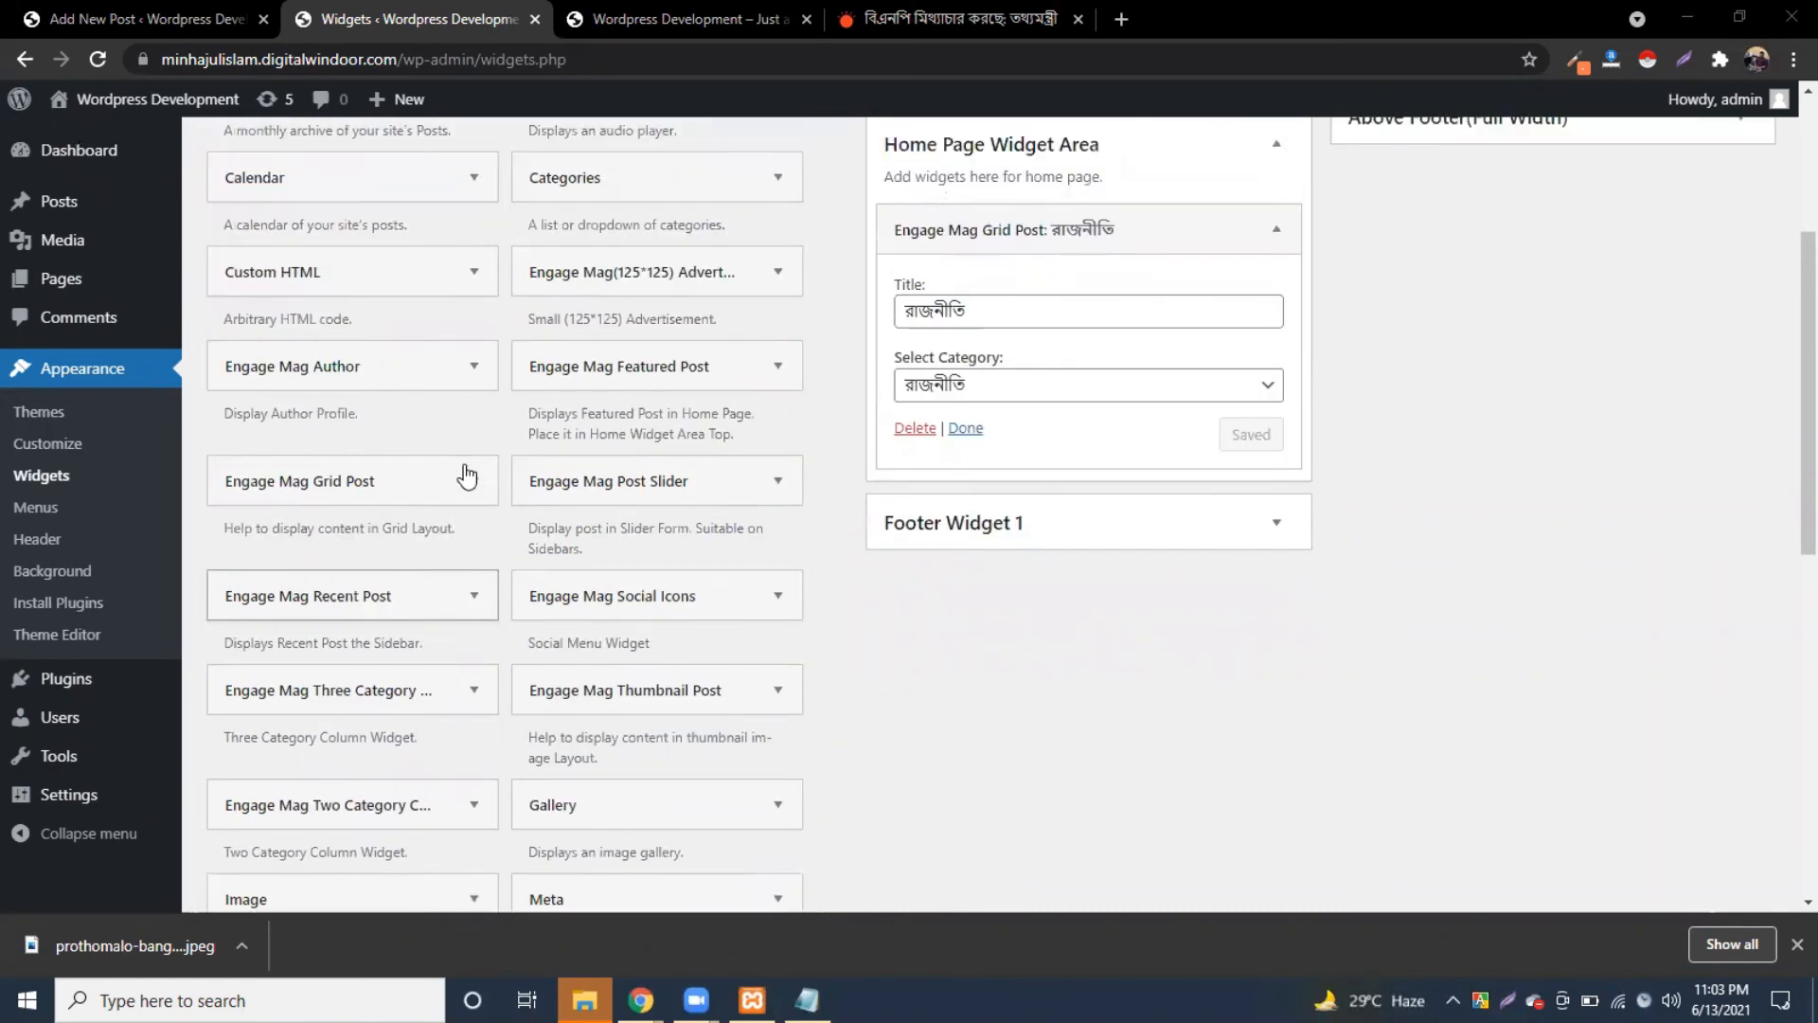
{"action": "left_click", "coordinate": [1262, 248]}
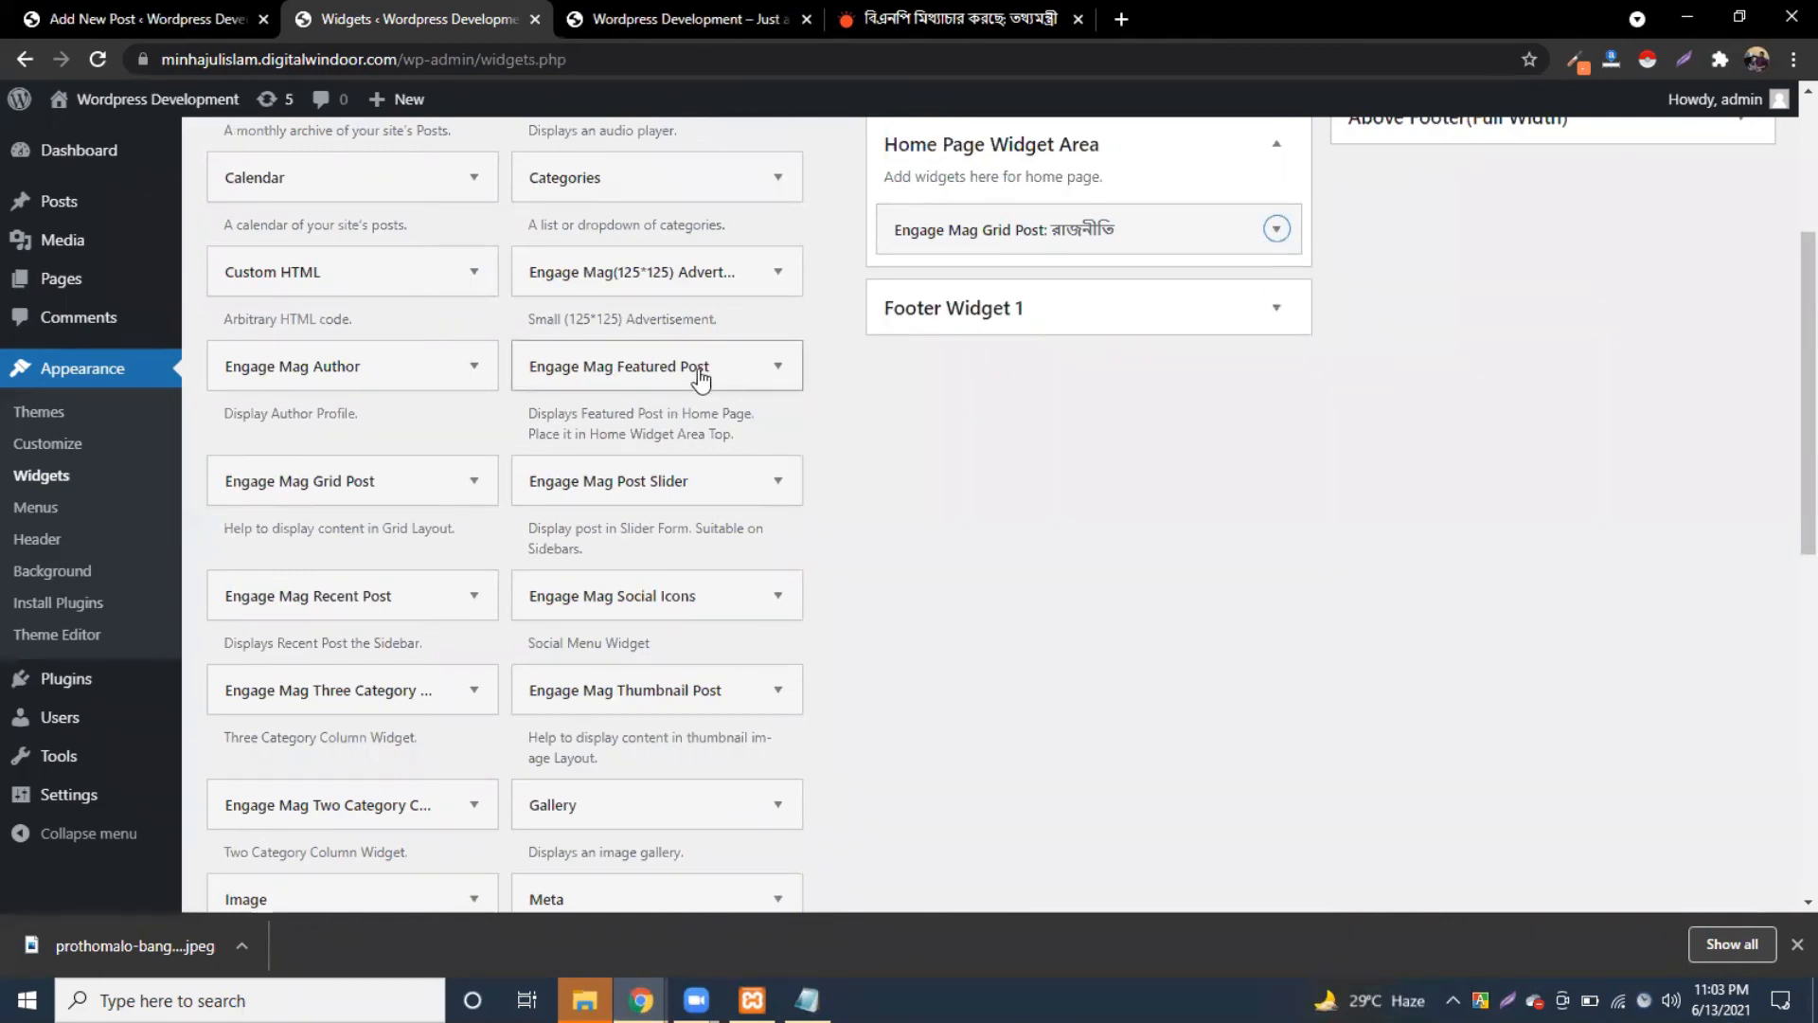
Step: Add an Engage Mag Three Category Column widget with রাজনীতি in column one and Uncategorized in column two
{"action": "left_click_drag", "start_coordinate": [388, 701], "coordinate": [1088, 278]}
{"action": "left_click", "coordinate": [1116, 374]}
{"action": "left_click", "coordinate": [989, 450]}
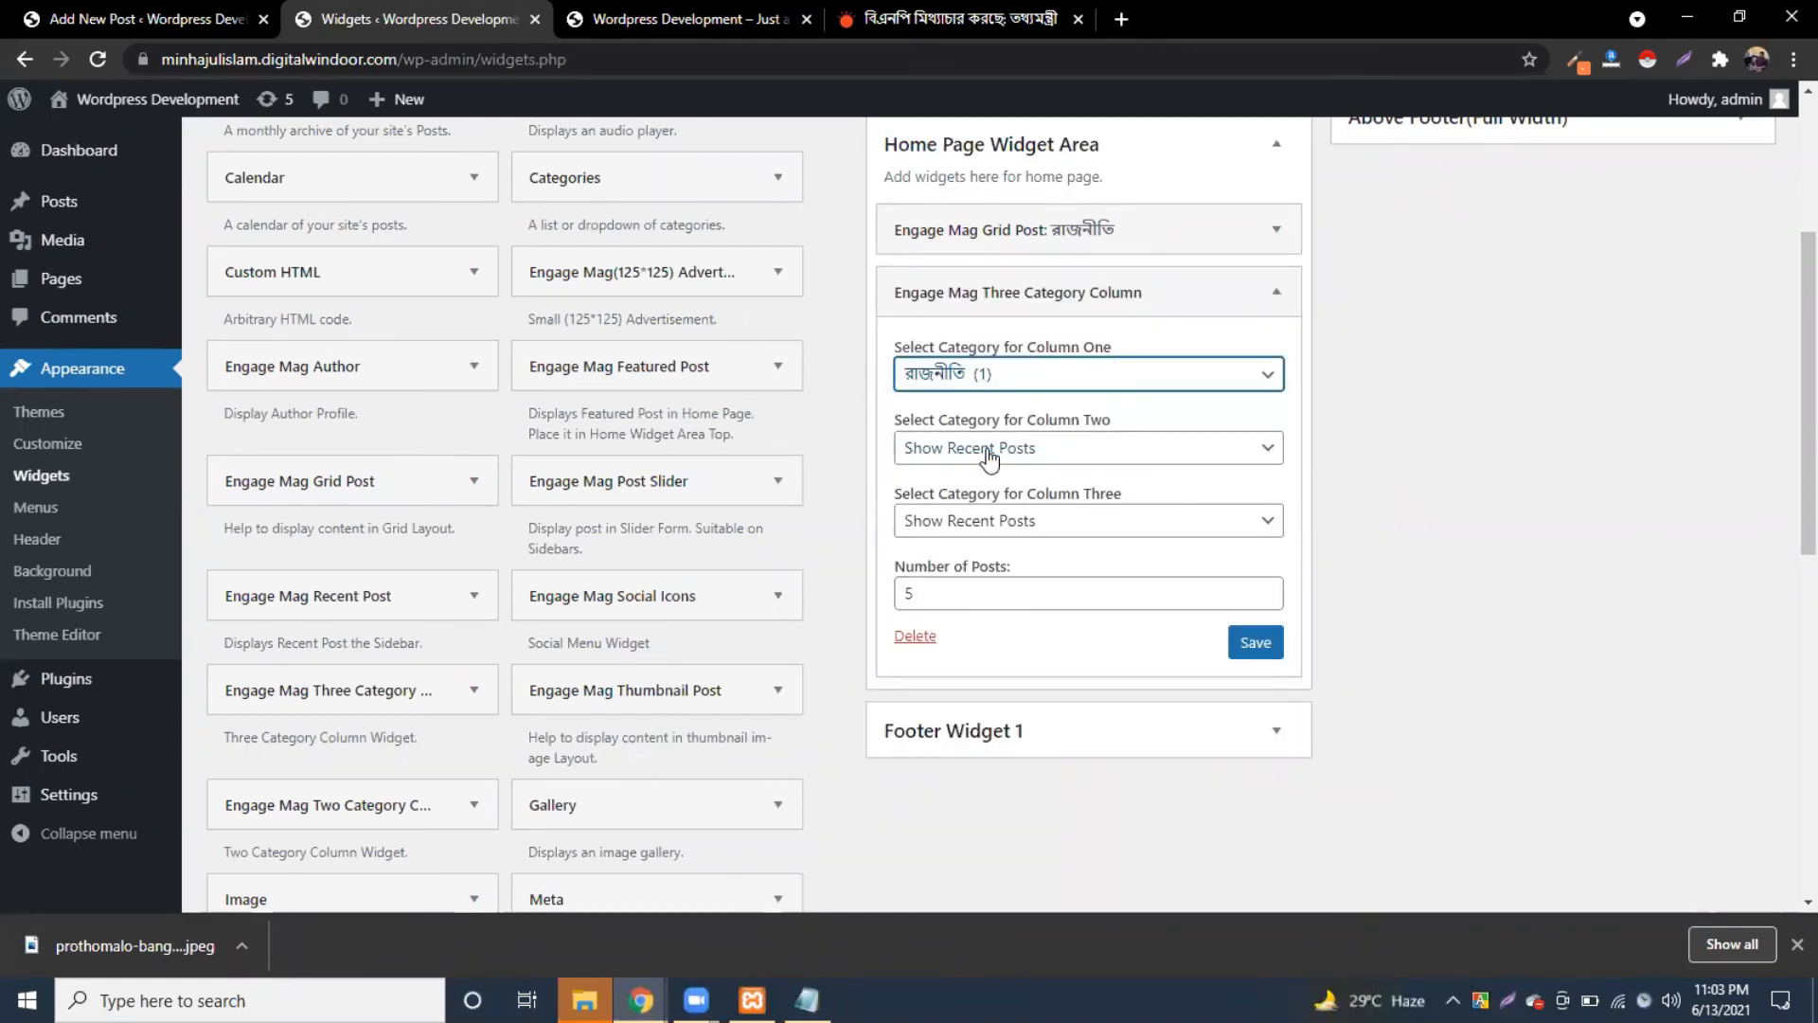
{"action": "left_click", "coordinate": [1059, 455]}
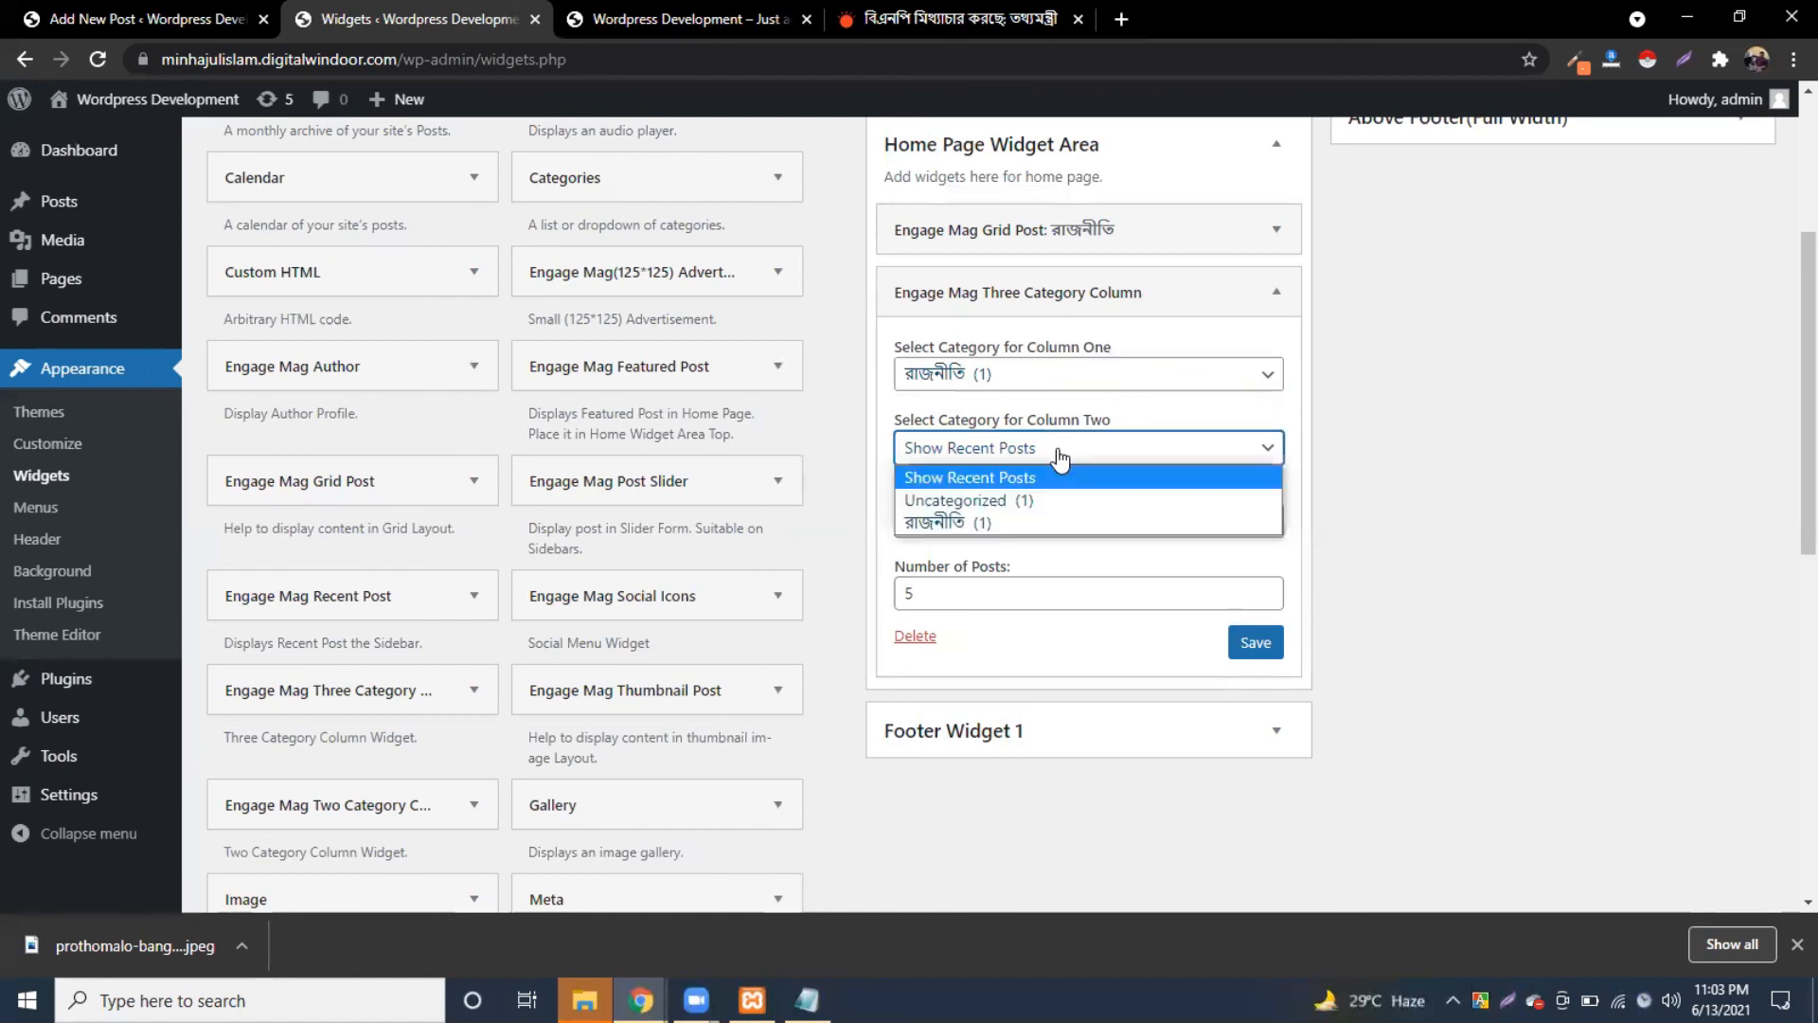
{"action": "left_click", "coordinate": [984, 523]}
{"action": "left_click", "coordinate": [996, 455]}
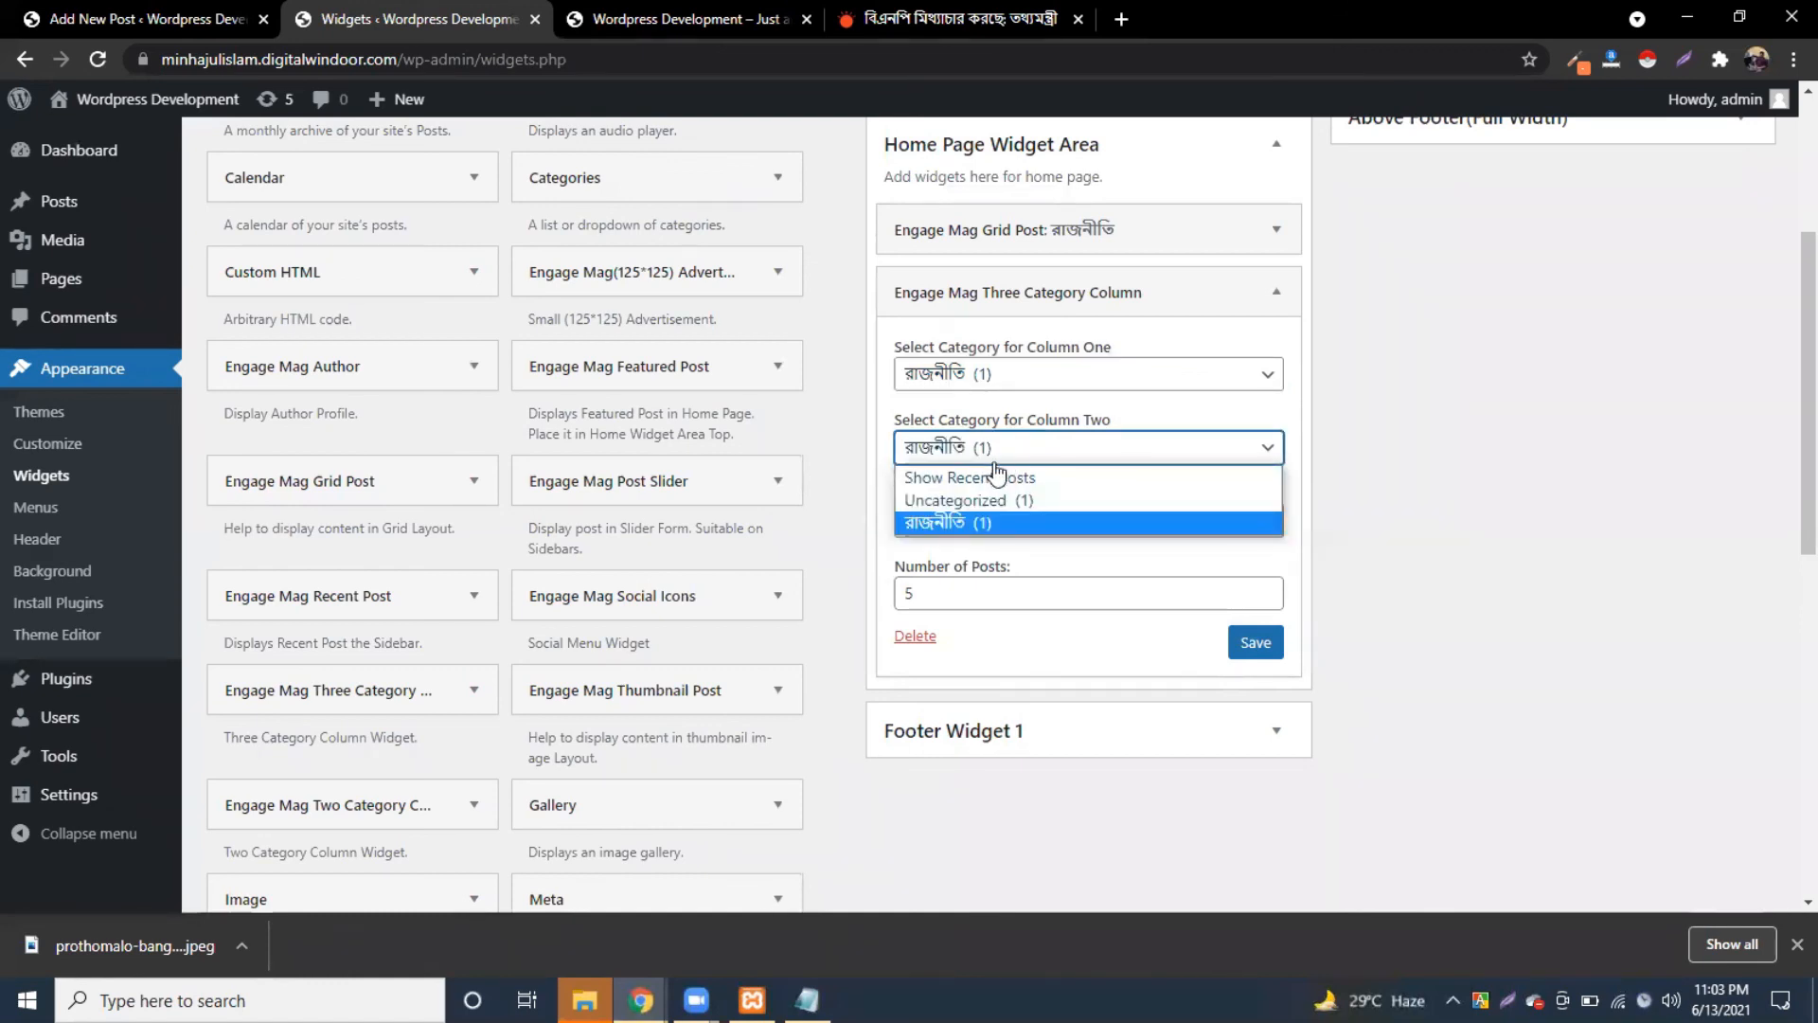
{"action": "left_click", "coordinate": [976, 499]}
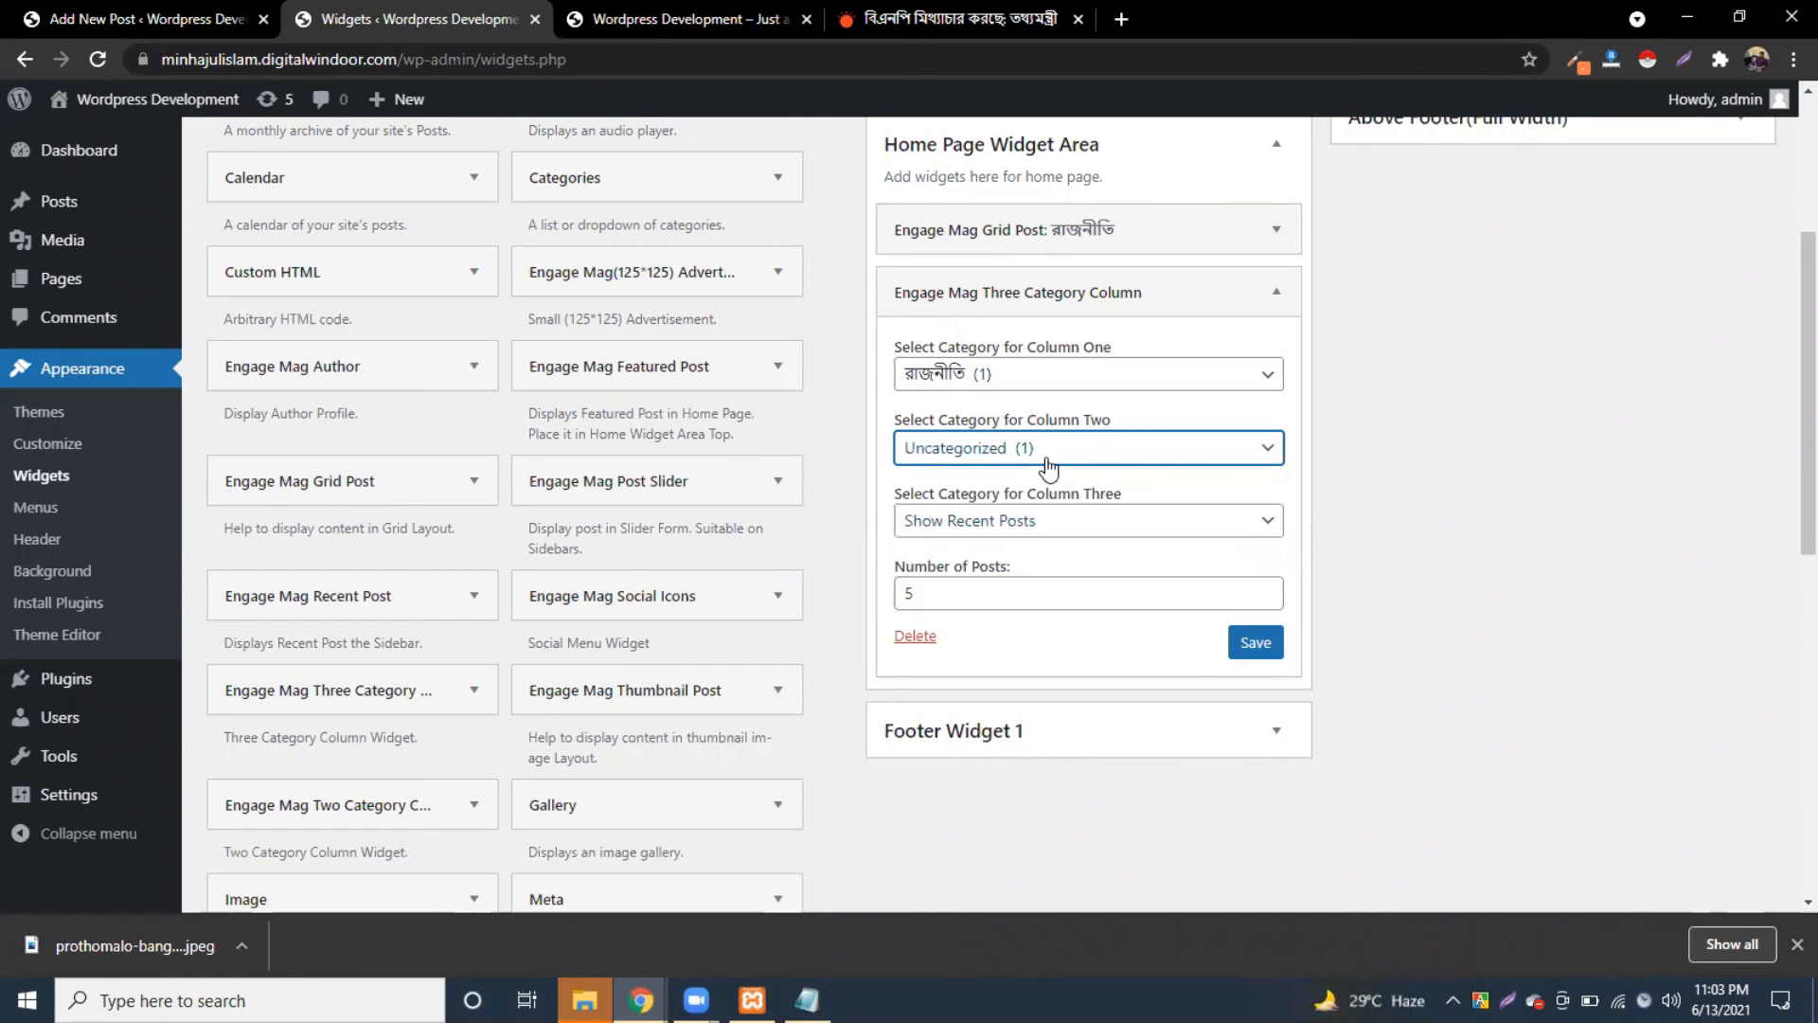
Step: Set column three to রাজনীতি, then save and close the widget
{"action": "left_click", "coordinate": [1022, 524]}
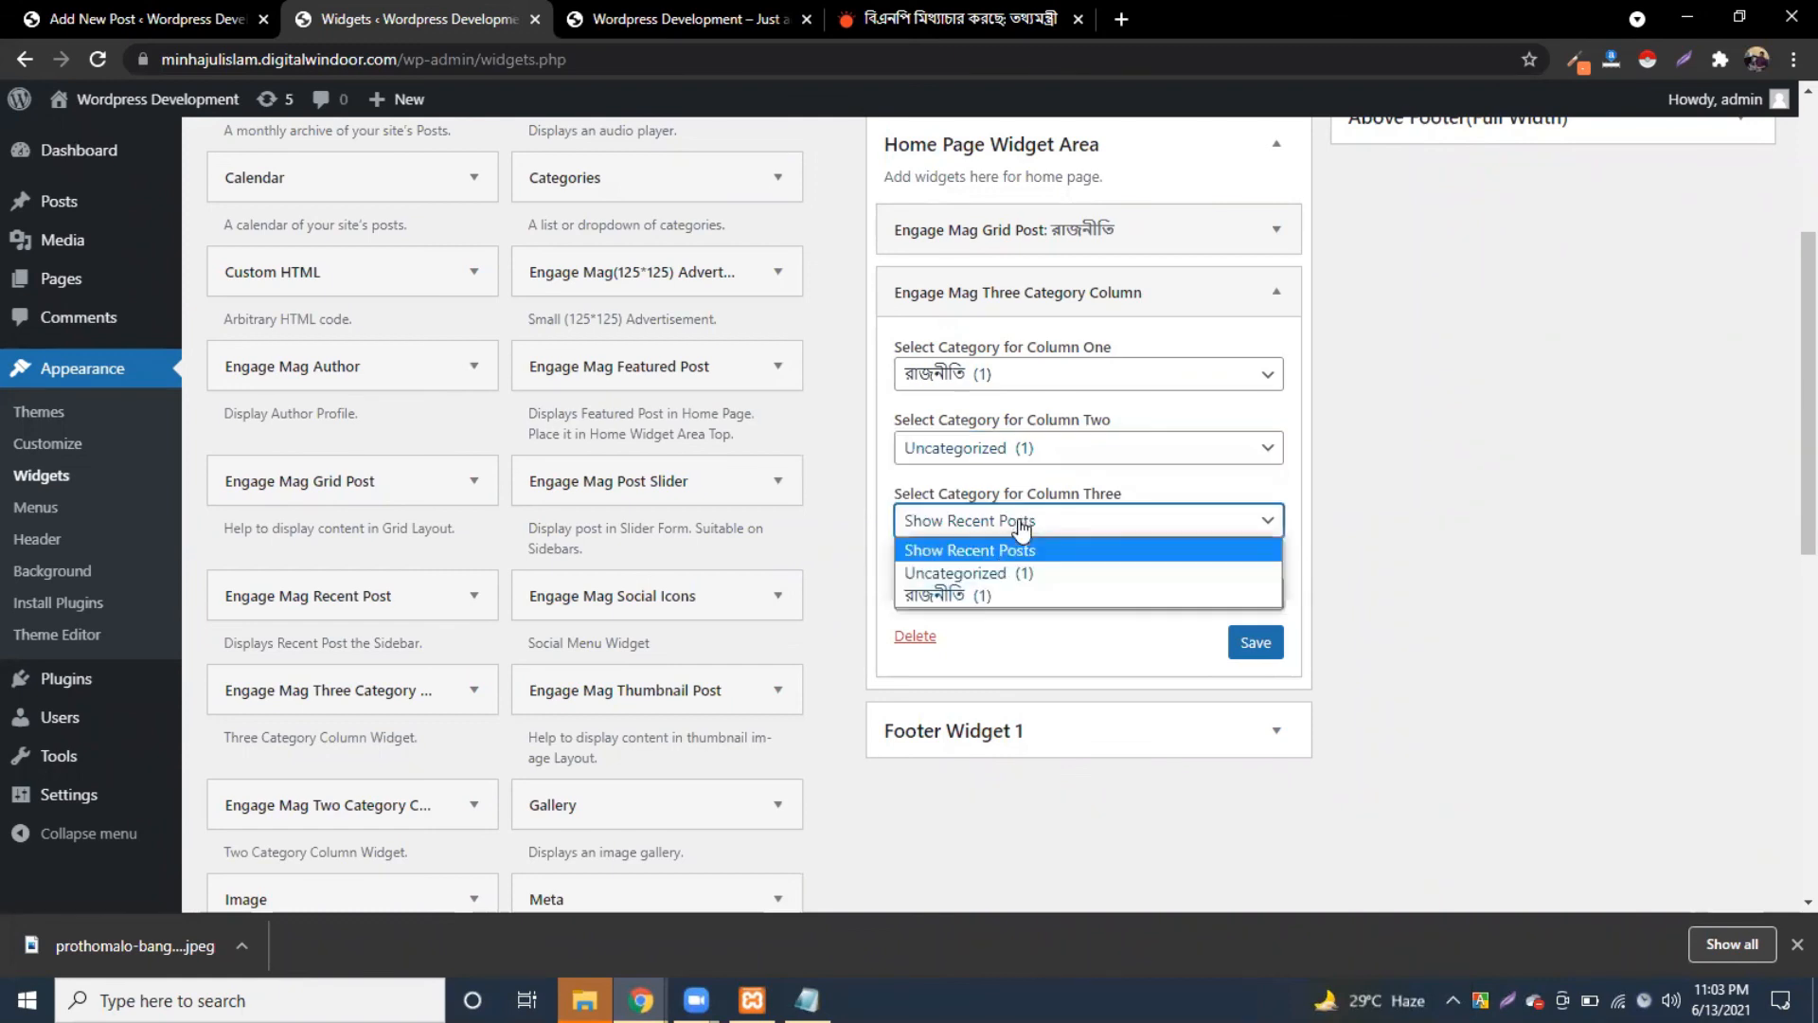
{"action": "left_click", "coordinate": [968, 590]}
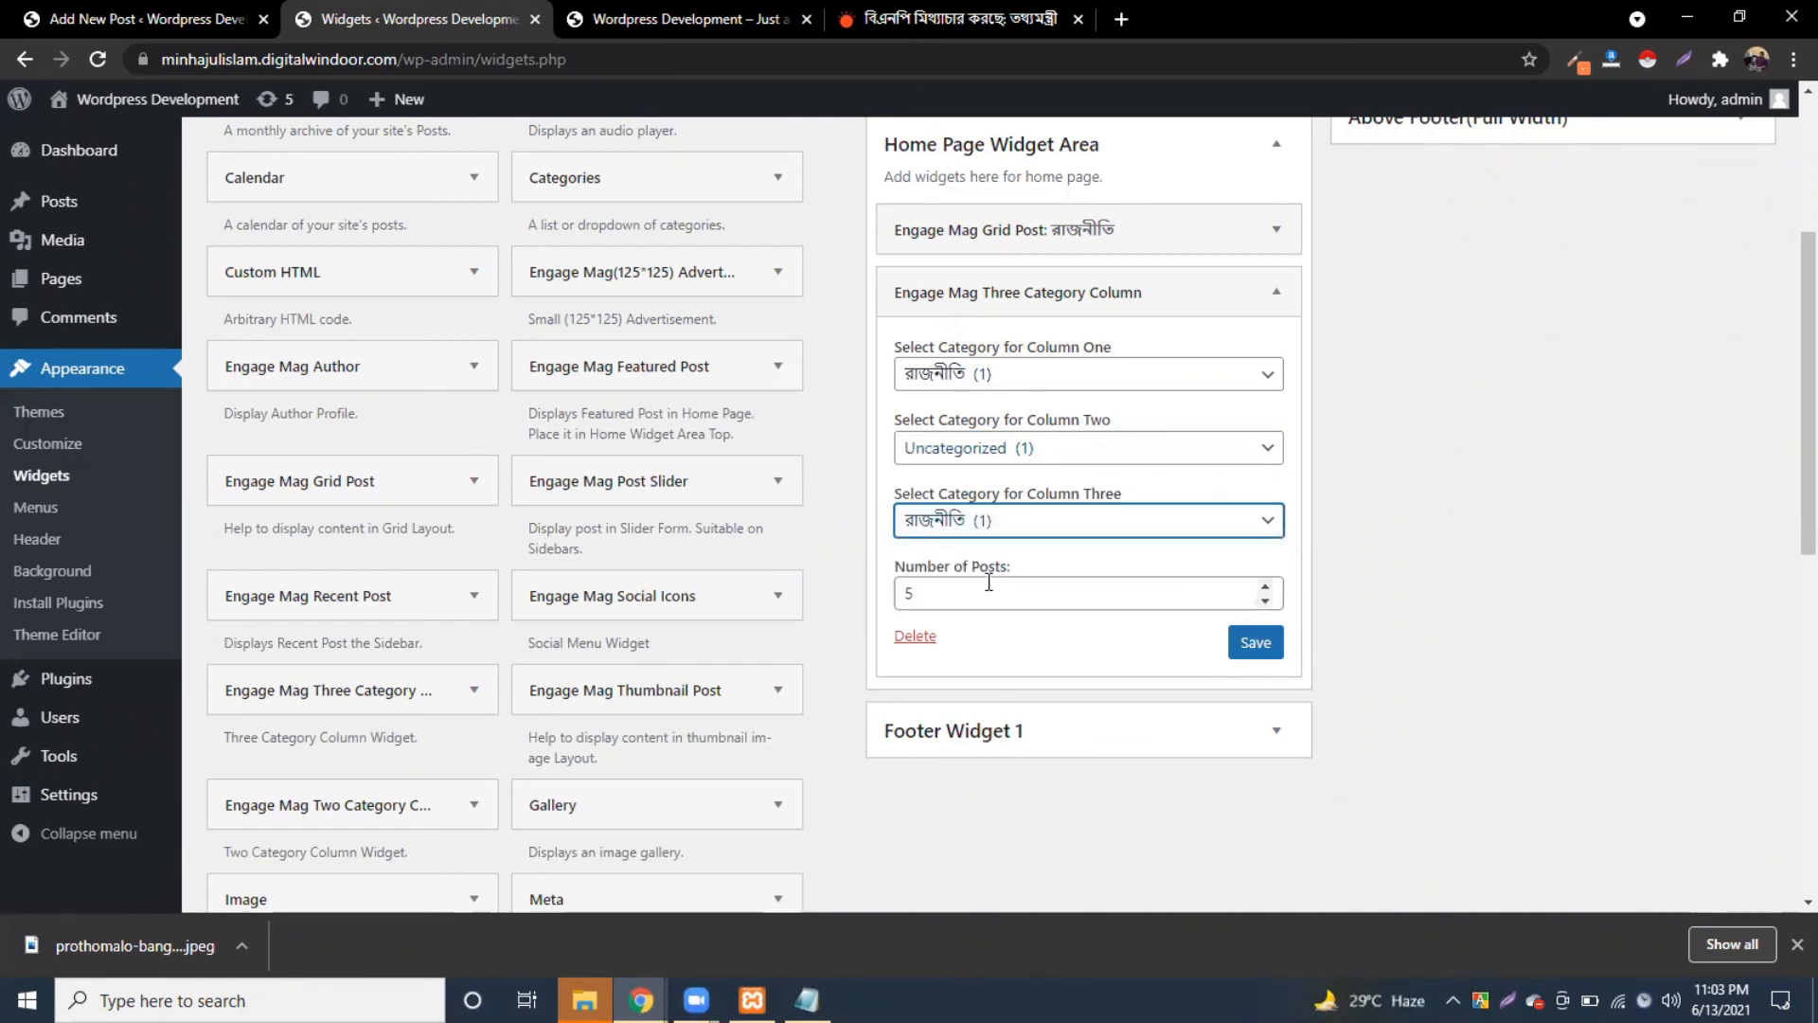
{"action": "left_click", "coordinate": [1001, 587]}
{"action": "left_click", "coordinate": [1256, 642]}
{"action": "left_click", "coordinate": [965, 636]}
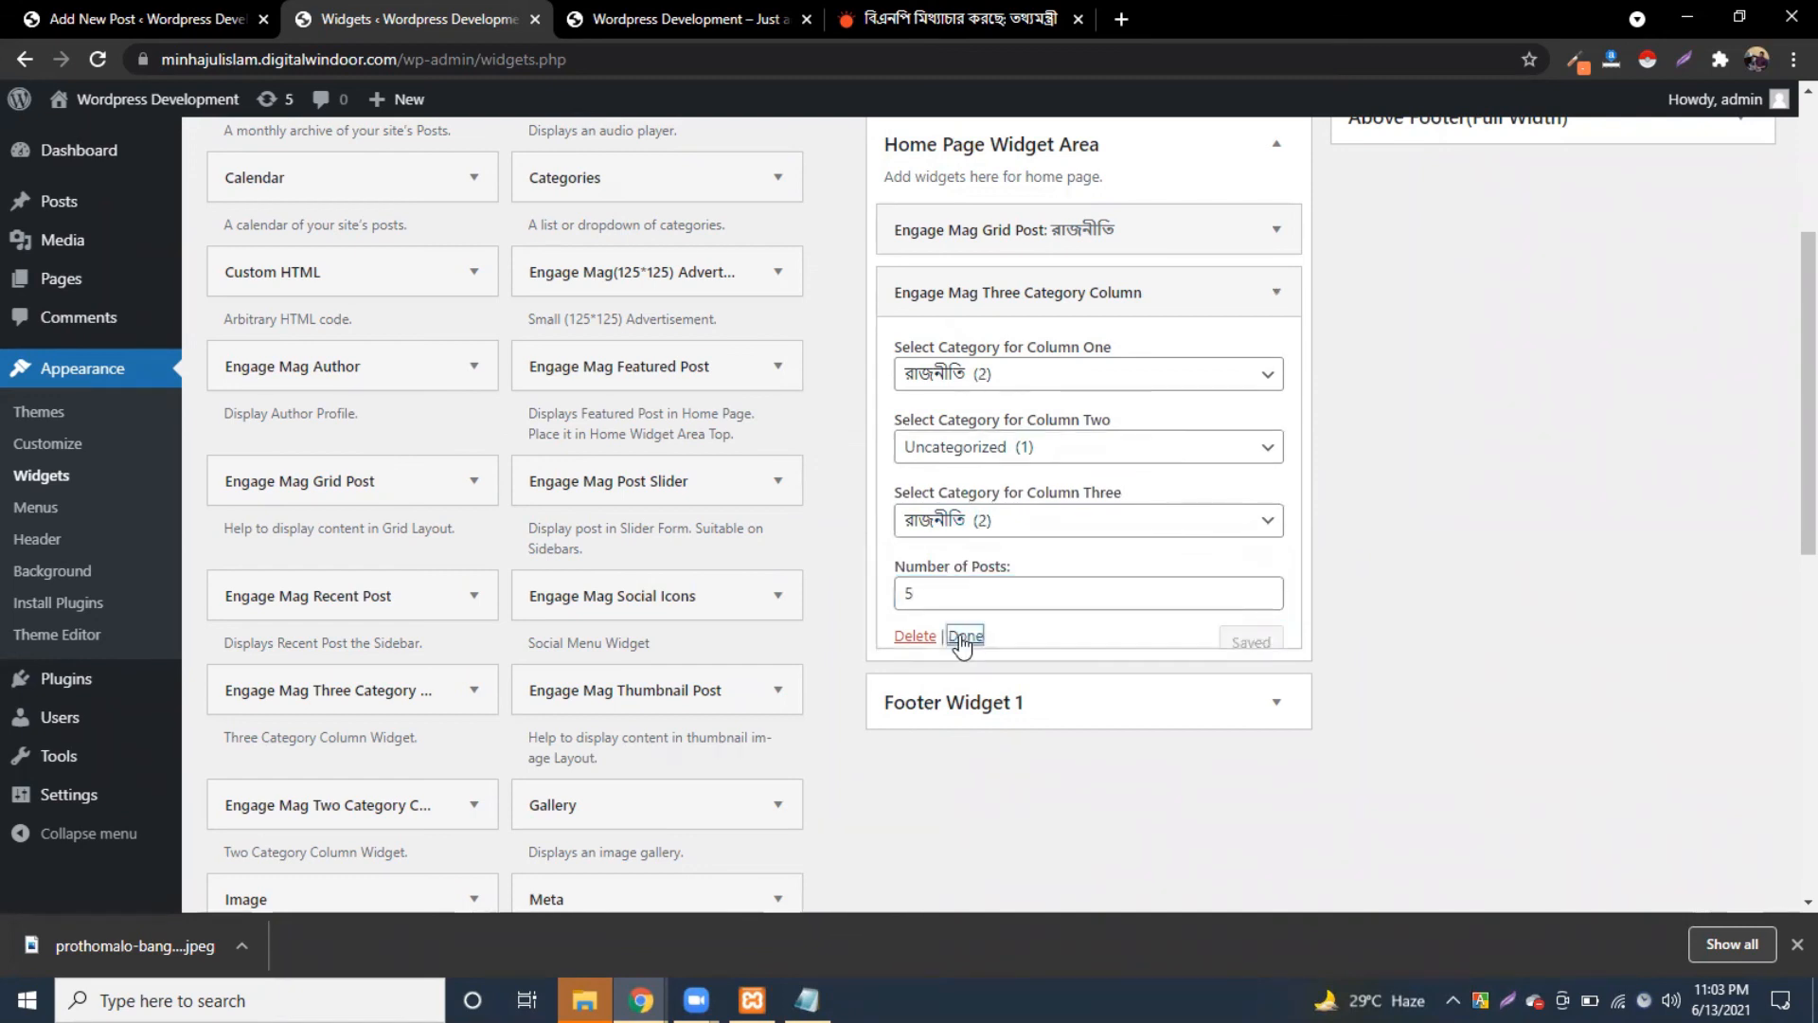
{"action": "left_click", "coordinate": [696, 19]}
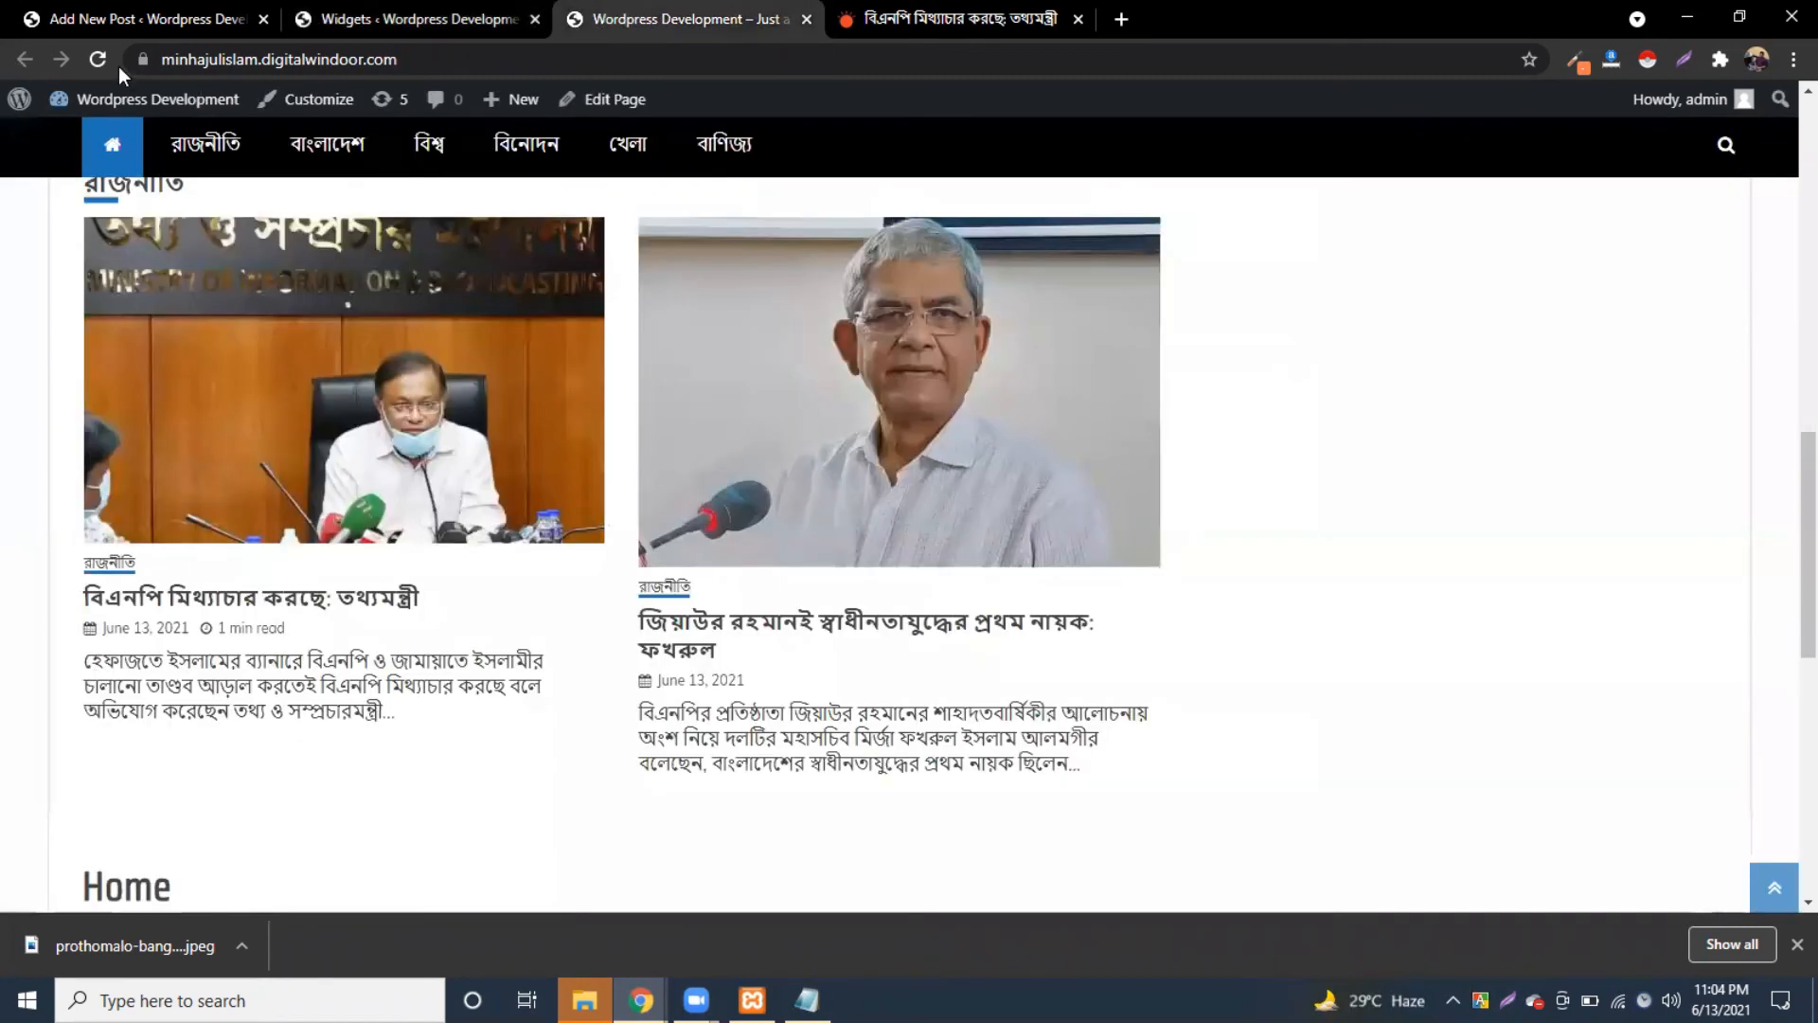
{"action": "left_click", "coordinate": [94, 59]}
{"action": "scroll", "coordinate": [396, 691], "scroll_direction": "down", "scroll_amount": 4}
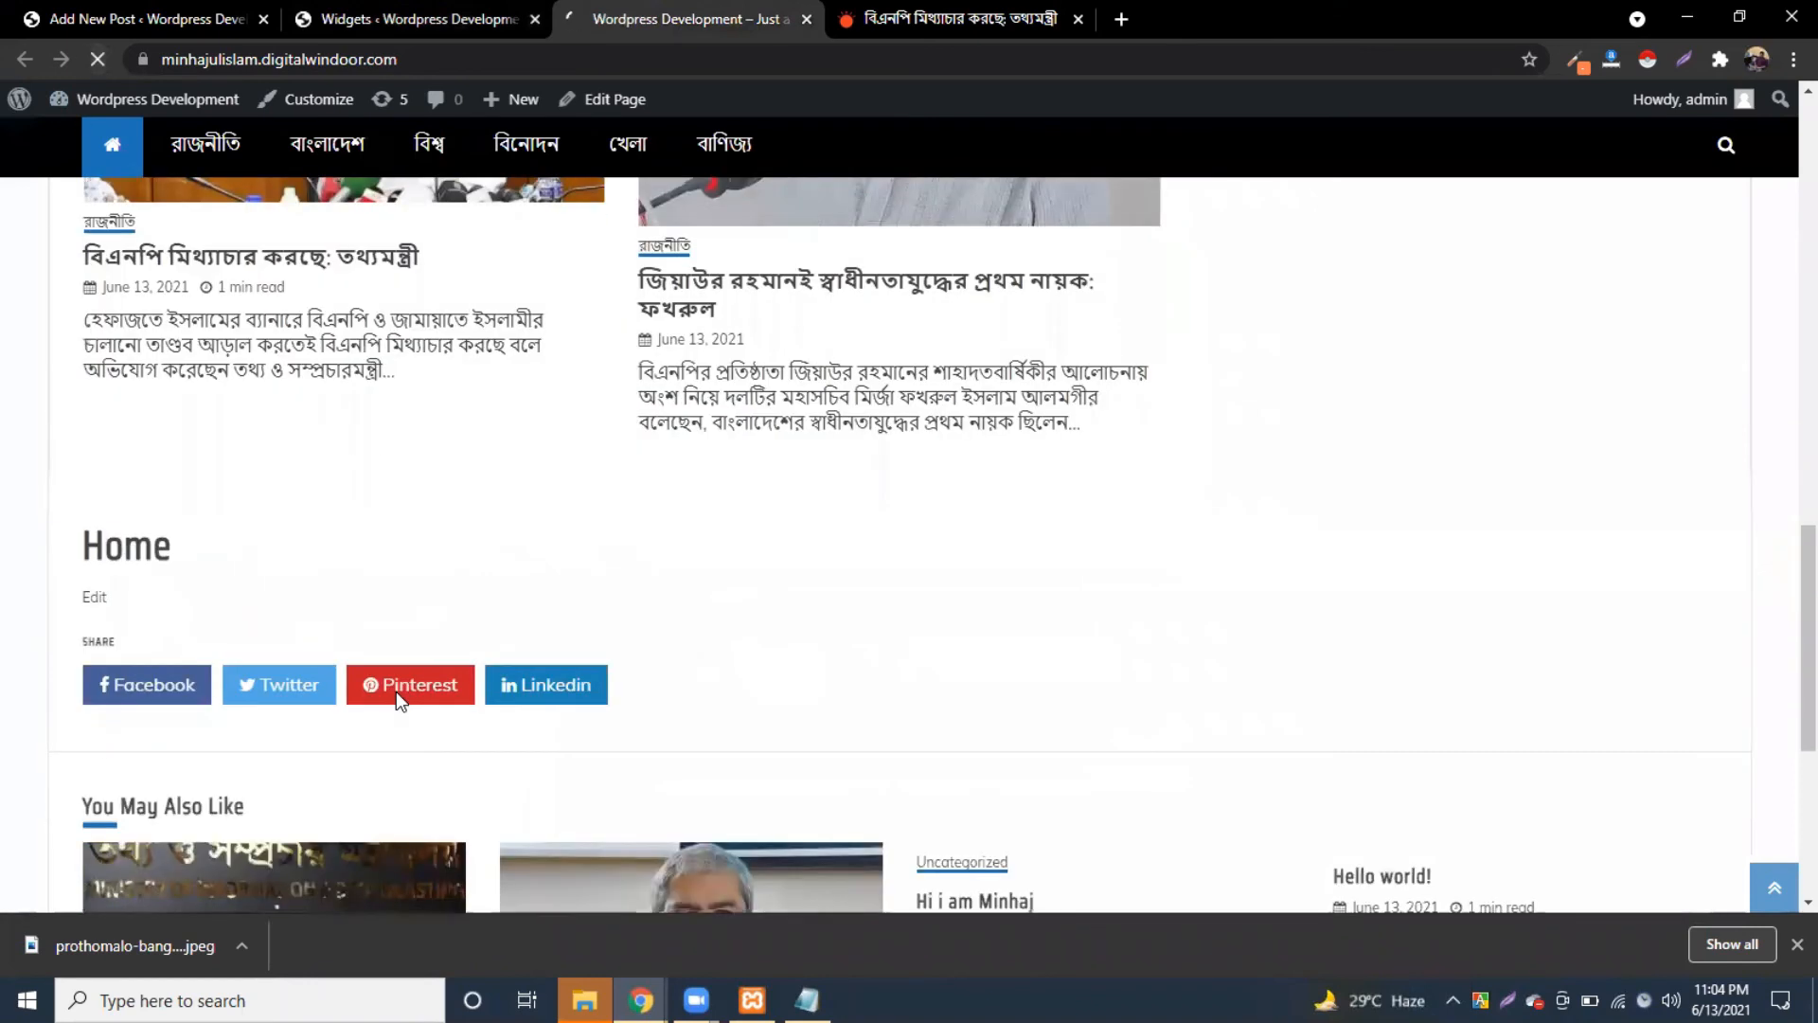
{"action": "scroll", "coordinate": [447, 654], "scroll_direction": "down", "scroll_amount": 4}
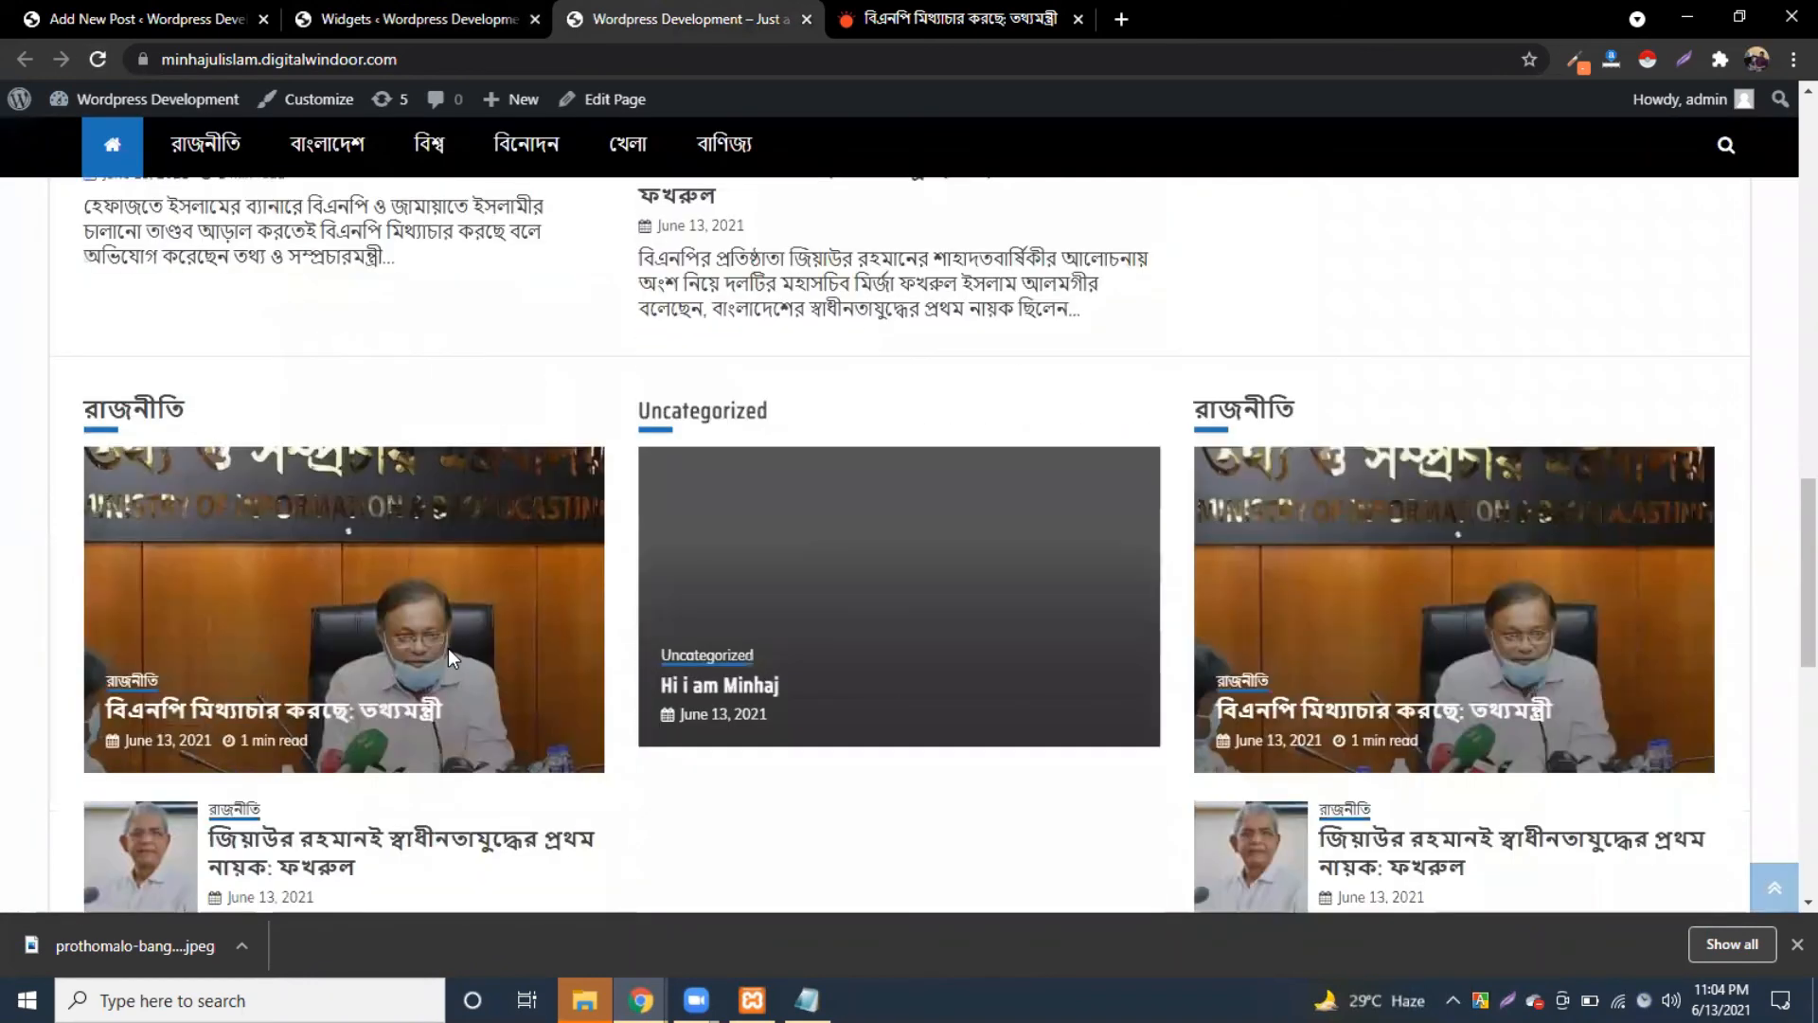
{"action": "scroll", "coordinate": [1516, 509], "scroll_direction": "down", "scroll_amount": 1}
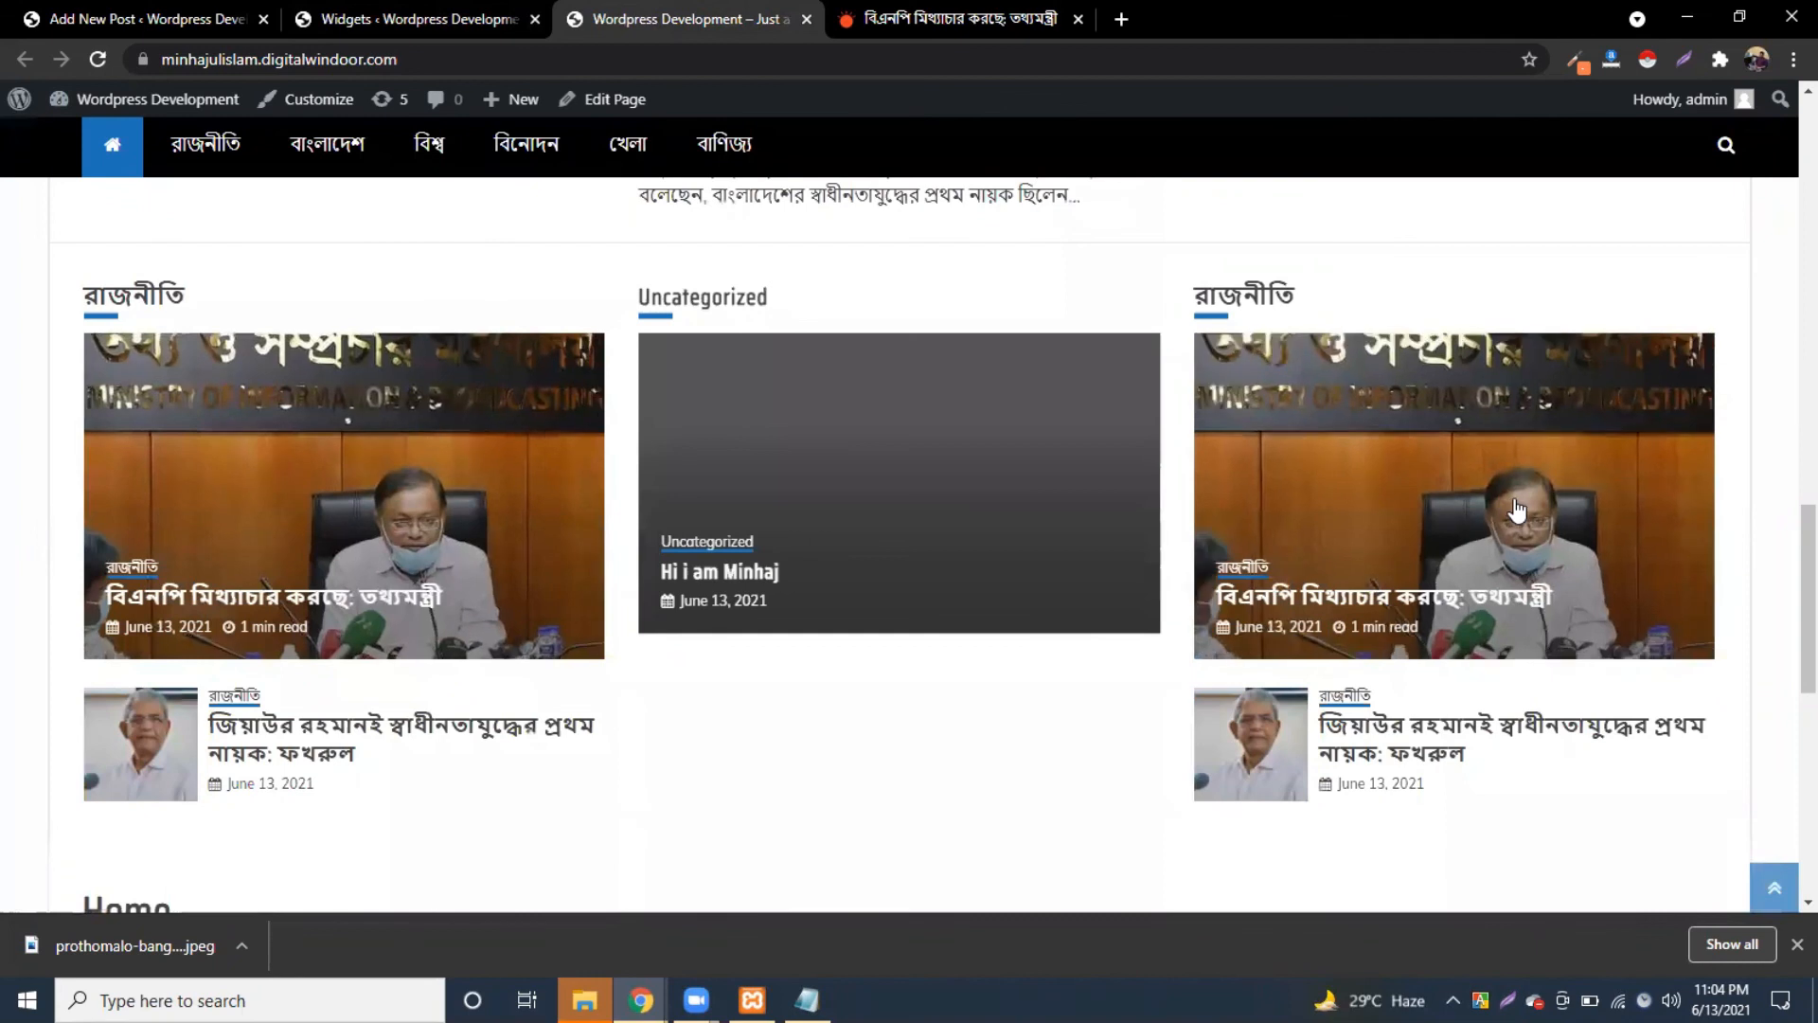
{"action": "scroll", "coordinate": [1326, 521], "scroll_direction": "up", "scroll_amount": 2}
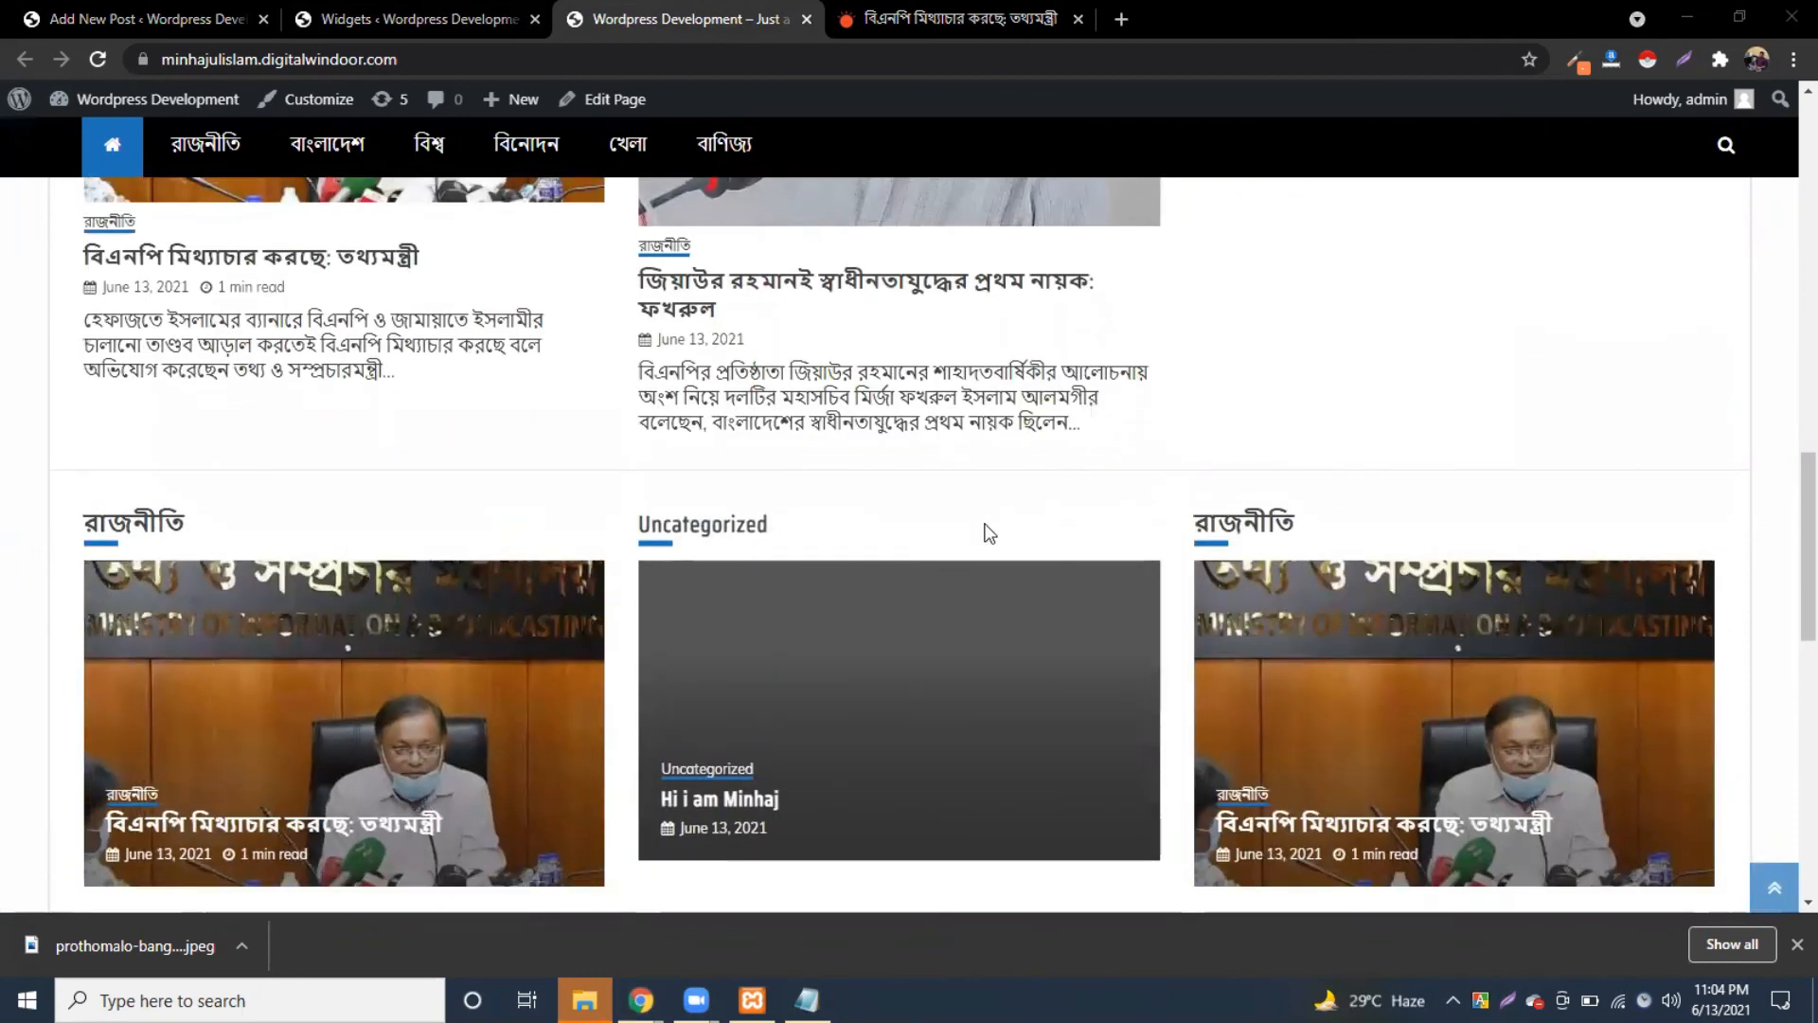
{"action": "scroll", "coordinate": [1331, 353], "scroll_direction": "down", "scroll_amount": 2}
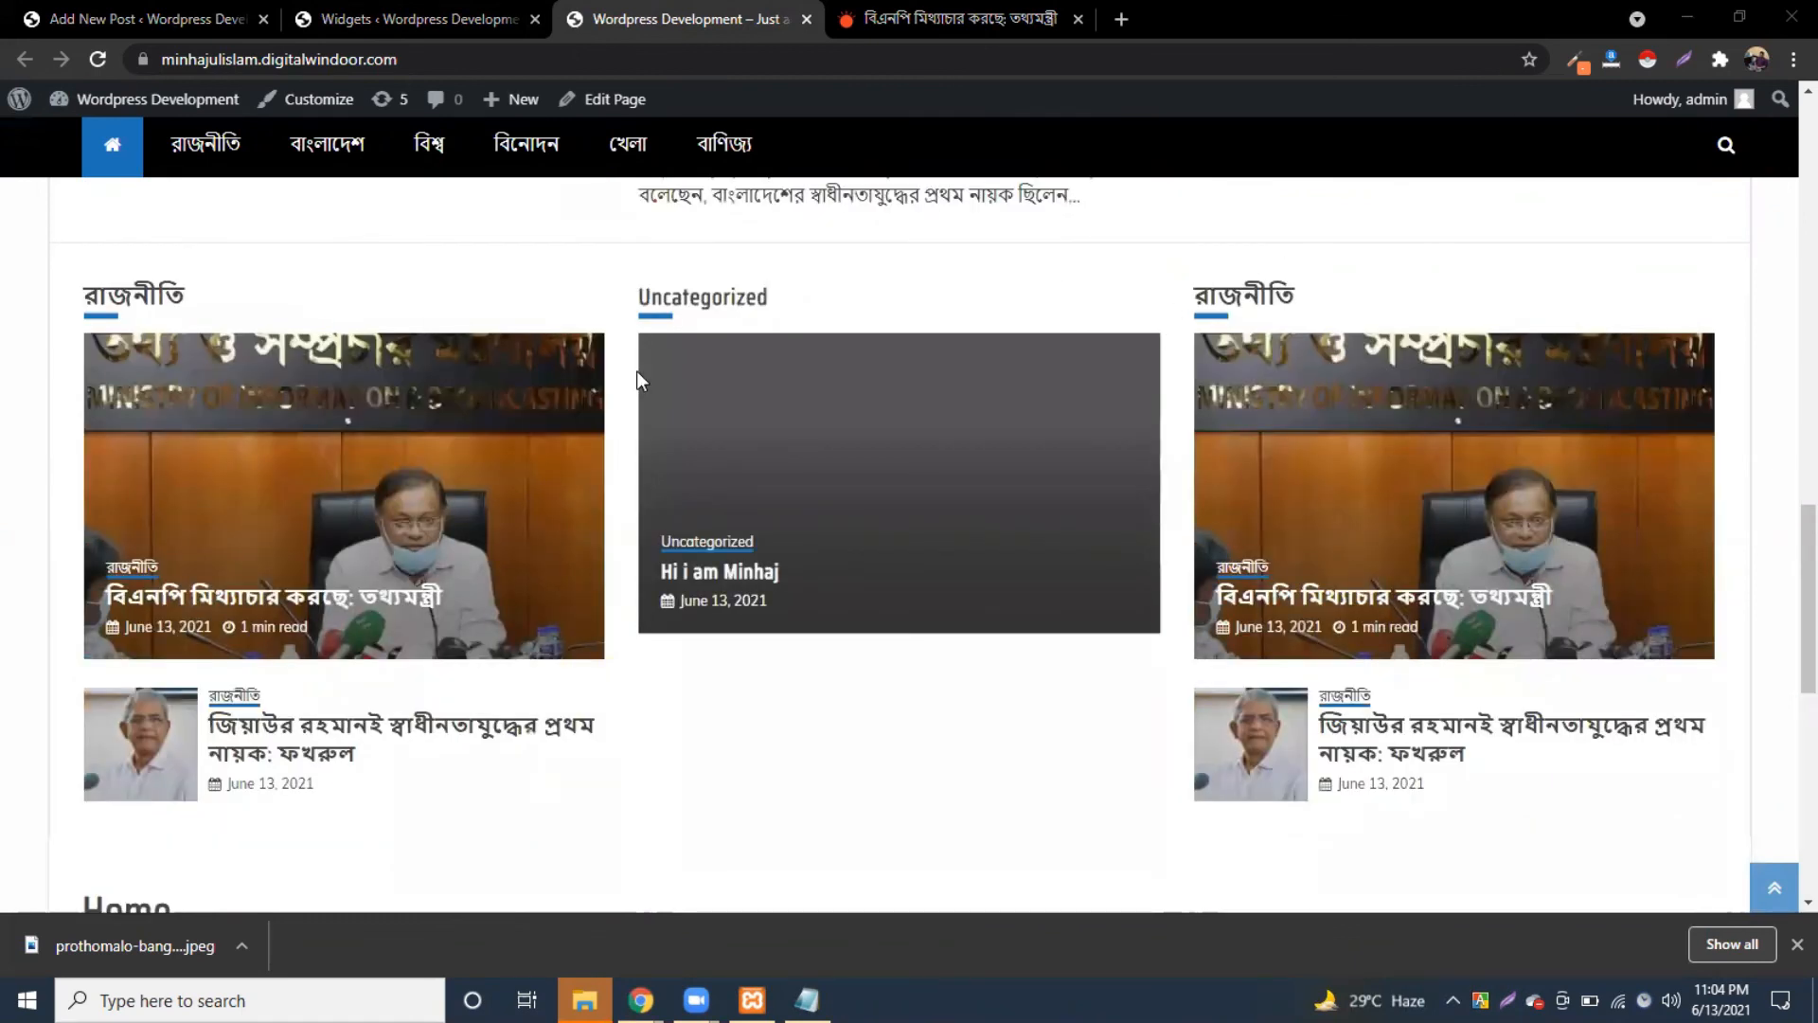
{"action": "scroll", "coordinate": [293, 526], "scroll_direction": "down", "scroll_amount": 3}
{"action": "scroll", "coordinate": [284, 520], "scroll_direction": "up", "scroll_amount": 2}
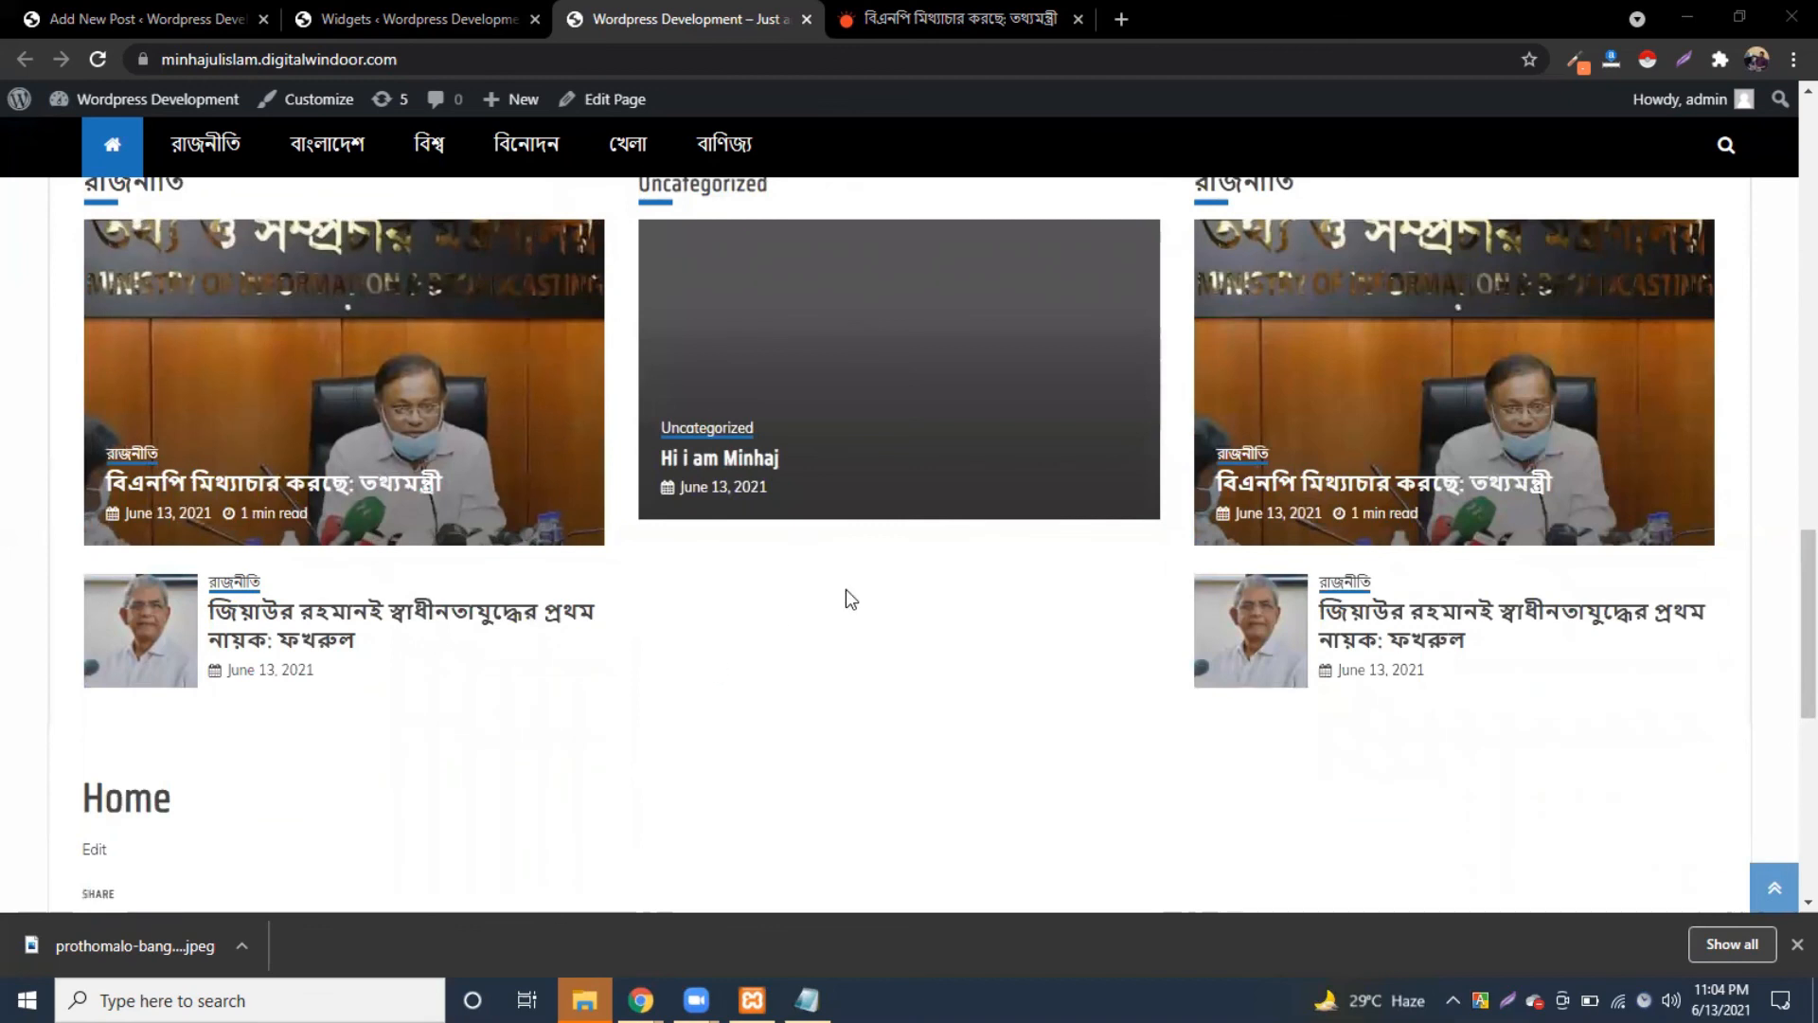
{"action": "scroll", "coordinate": [861, 534], "scroll_direction": "up", "scroll_amount": 5}
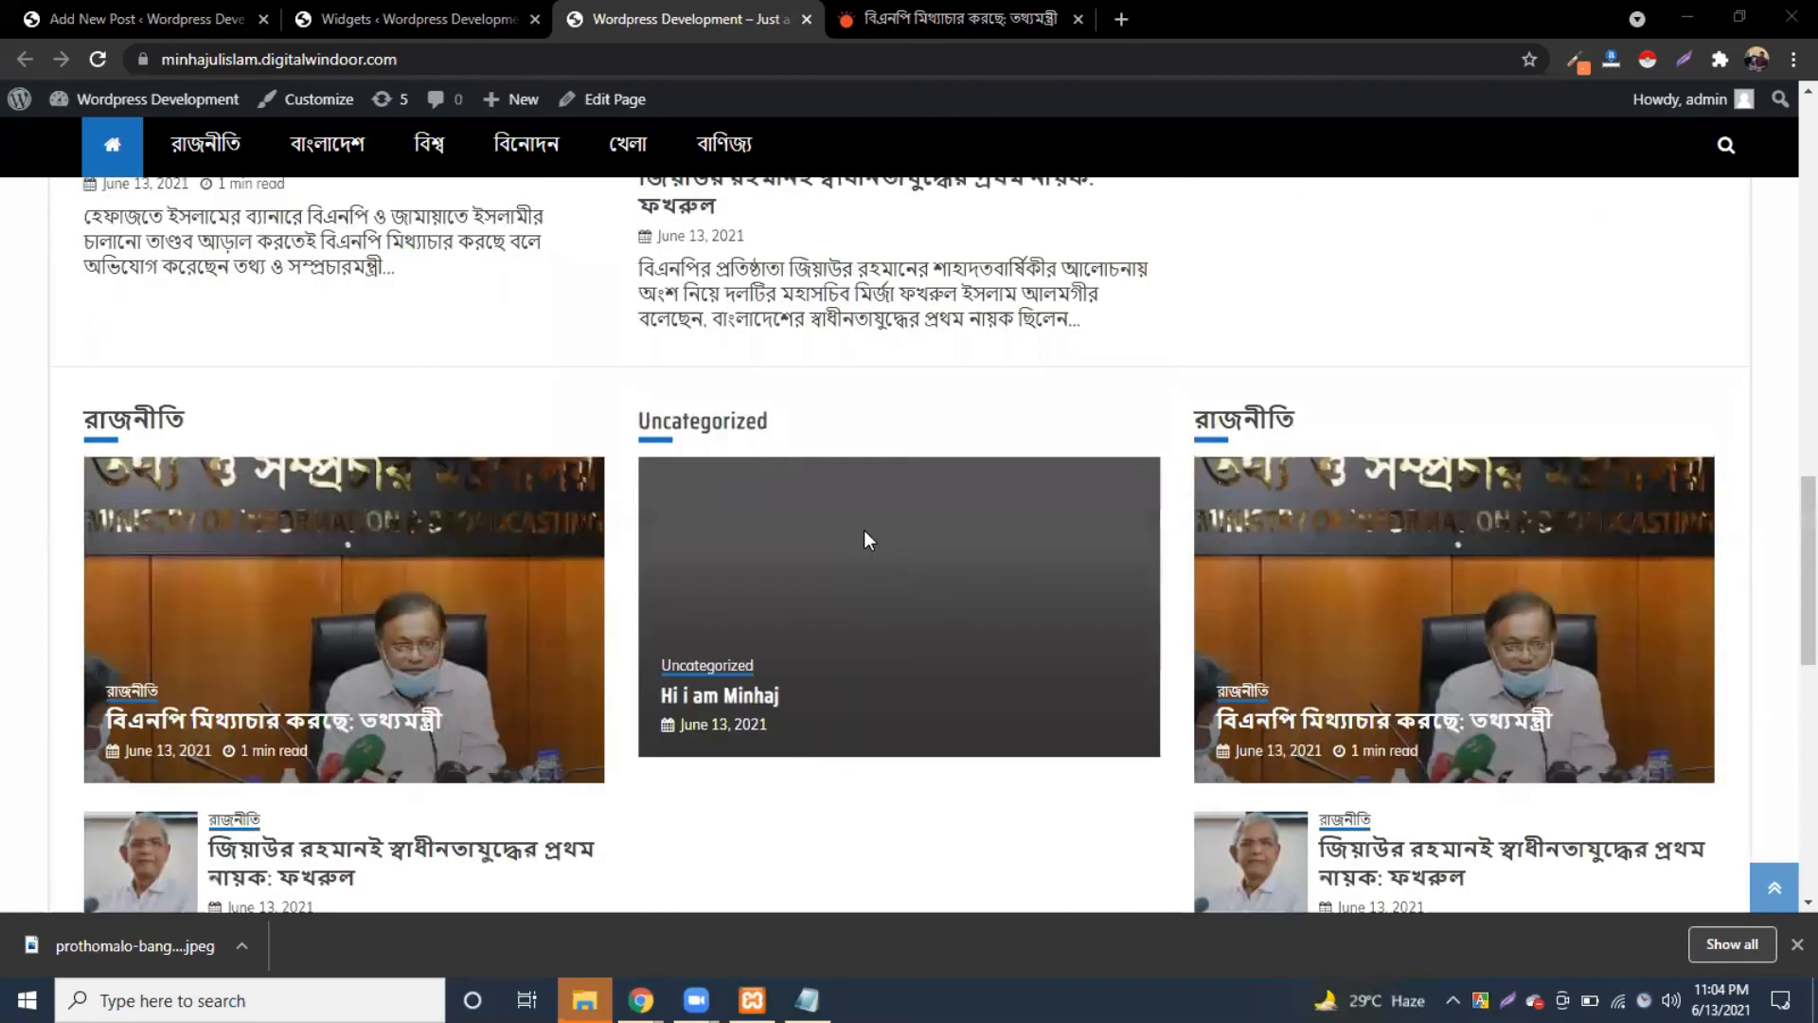
{"action": "scroll", "coordinate": [616, 21], "scroll_direction": "down", "scroll_amount": 3}
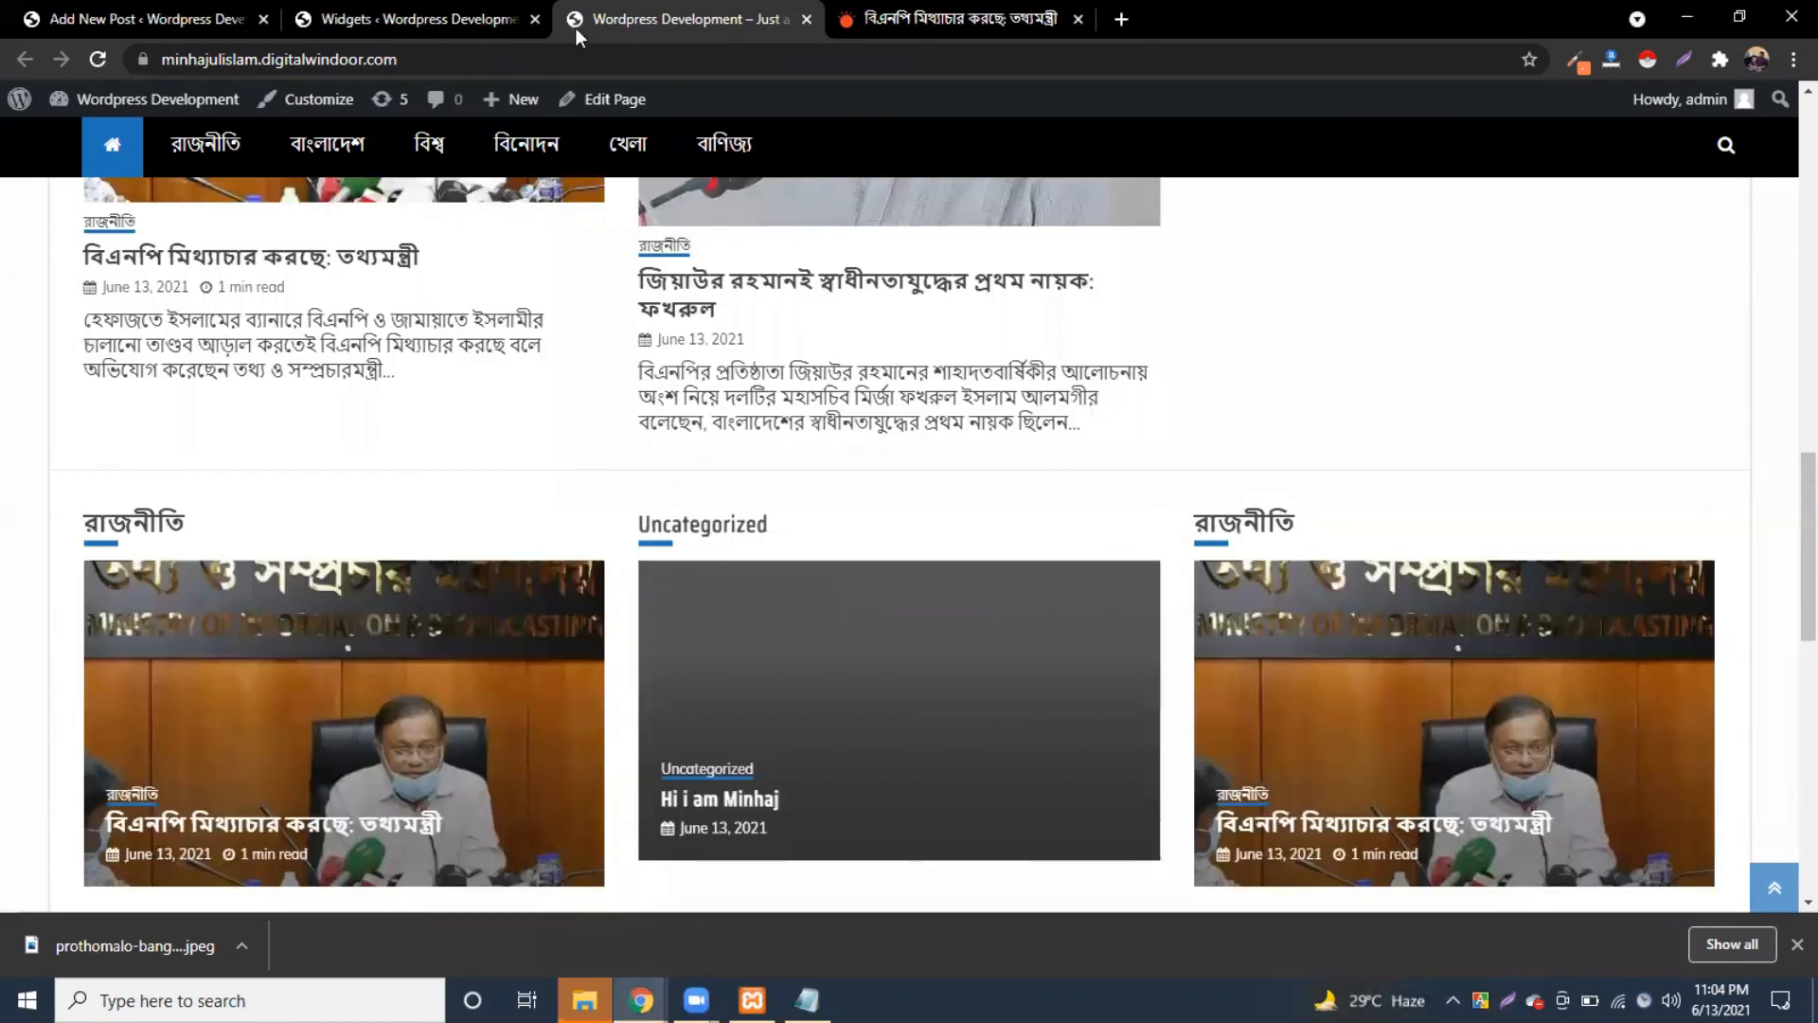
Step: Add an Engage Mag Post Slider widget showing recent posts to the Home Page Widget Area
{"action": "left_click", "coordinate": [398, 20]}
{"action": "scroll", "coordinate": [764, 536], "scroll_direction": "up", "scroll_amount": 1}
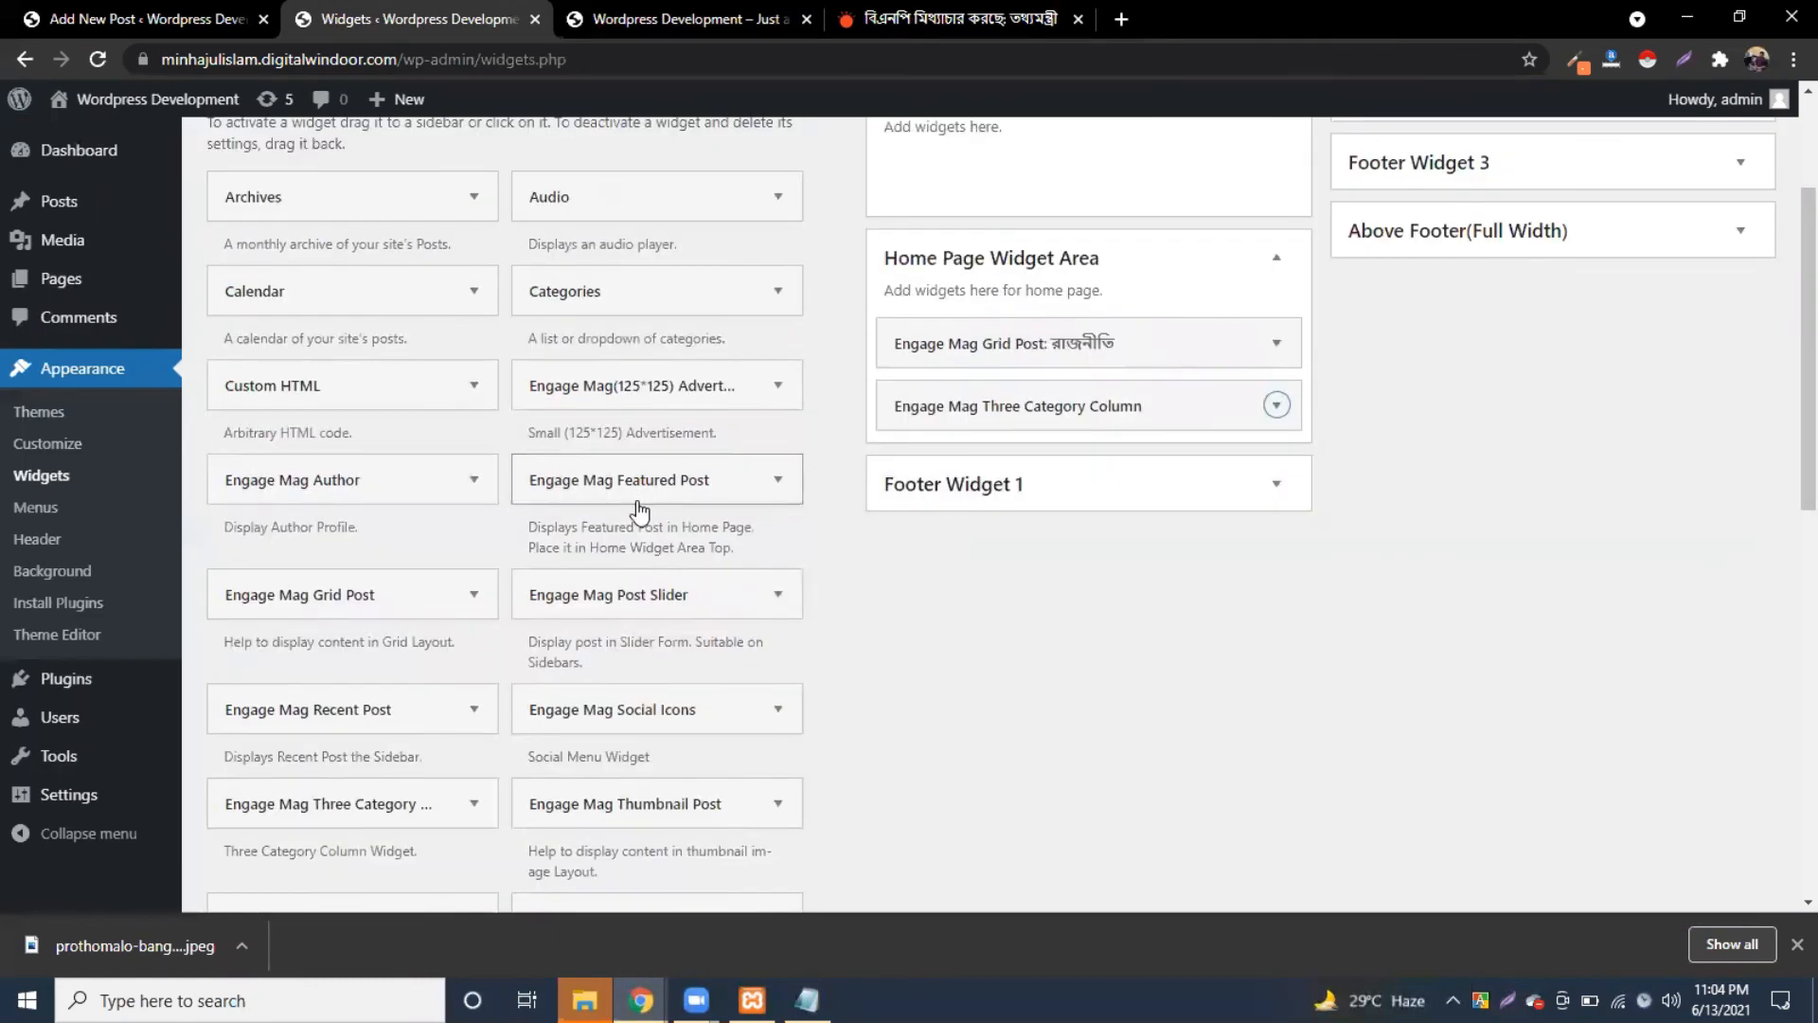
{"action": "scroll", "coordinate": [640, 511], "scroll_direction": "down", "scroll_amount": 1}
{"action": "left_click_drag", "start_coordinate": [647, 497], "coordinate": [1022, 319]}
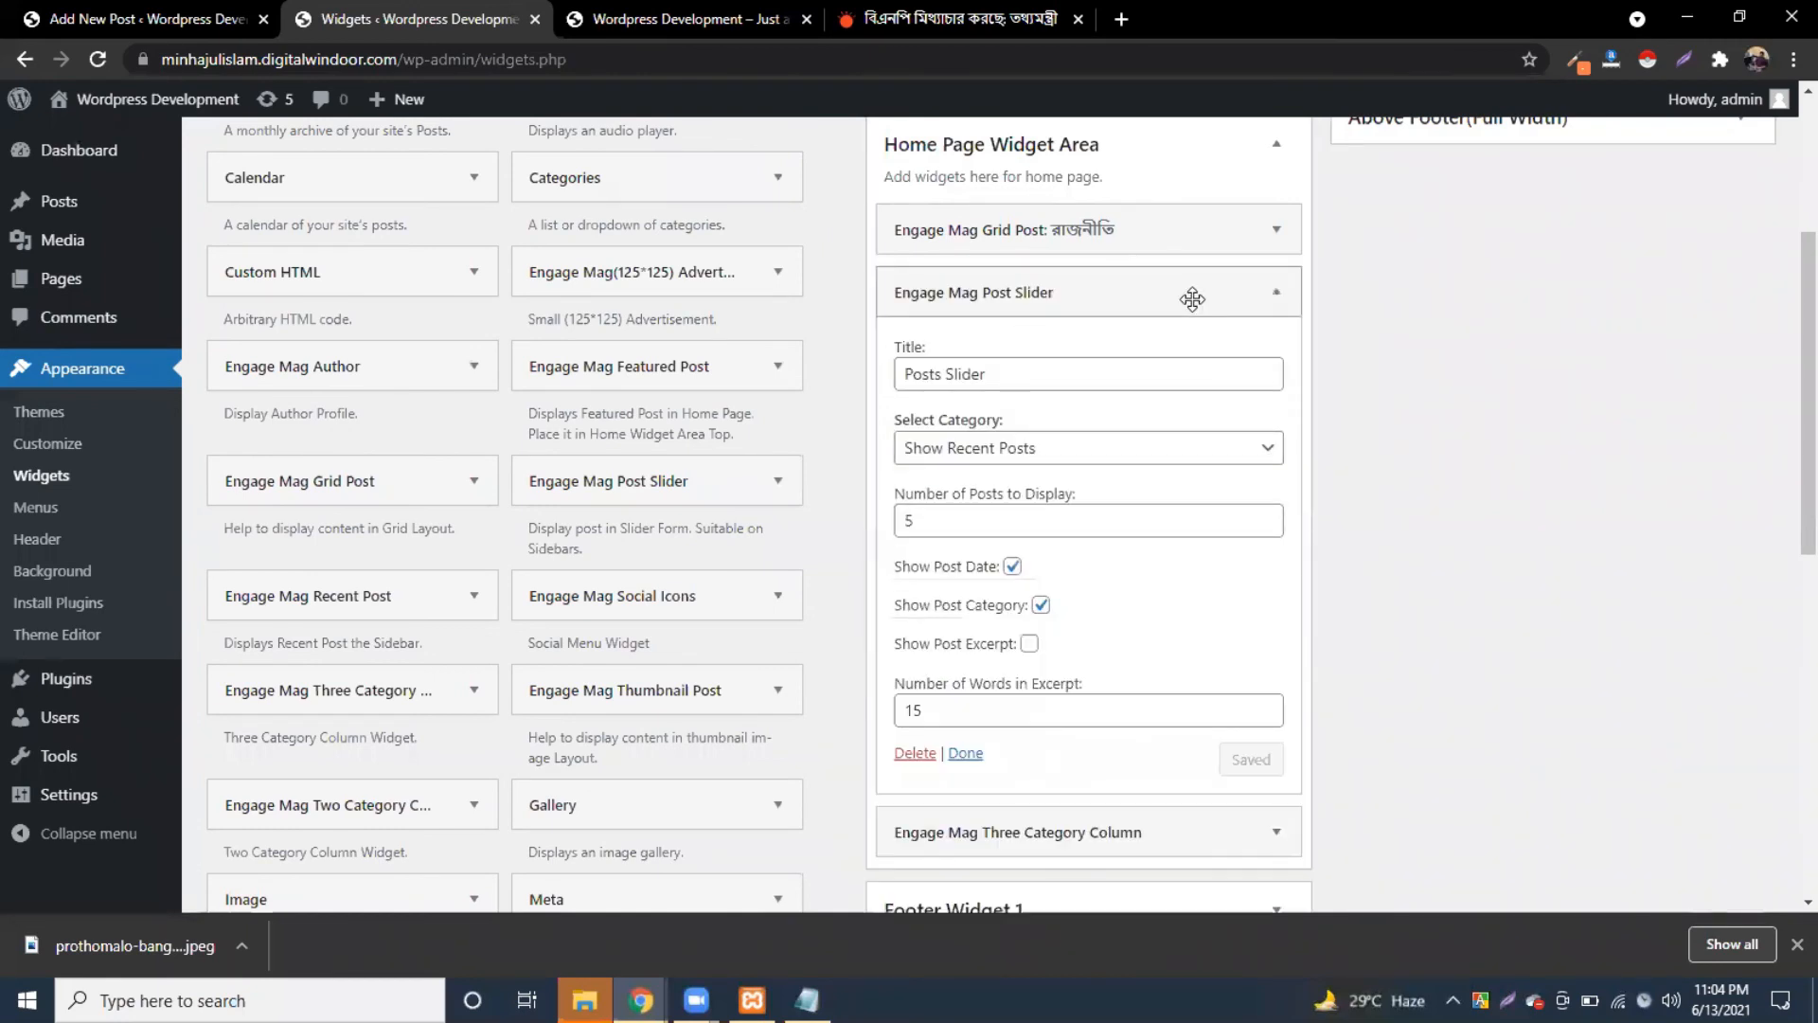
{"action": "left_click", "coordinate": [1101, 467]}
{"action": "left_click", "coordinate": [1101, 473]}
{"action": "scroll", "coordinate": [1185, 304], "scroll_direction": "down", "scroll_amount": 1}
{"action": "scroll", "coordinate": [1281, 292], "scroll_direction": "up", "scroll_amount": 1}
{"action": "left_click", "coordinate": [1276, 293]}
Step: Add an Engage Mag Grid Post widget titled Grid Posts News below it
{"action": "left_click", "coordinate": [1323, 528]}
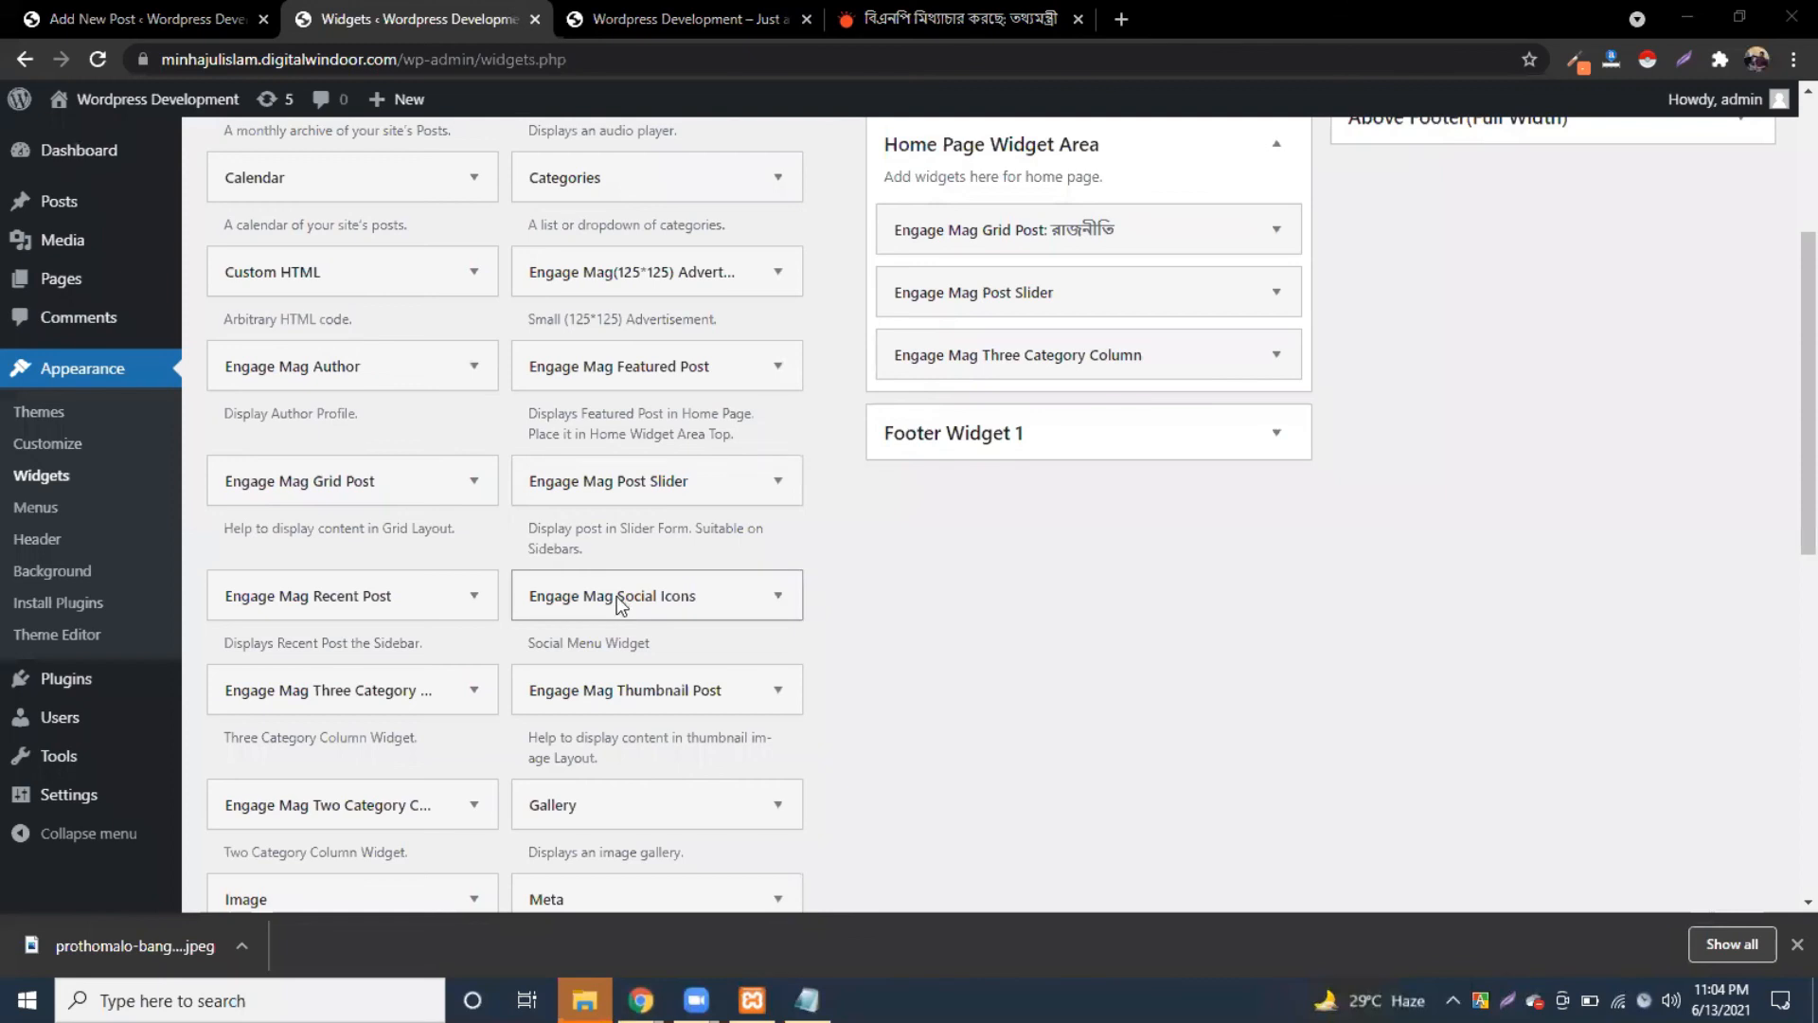
{"action": "scroll", "coordinate": [617, 594], "scroll_direction": "down", "scroll_amount": 2}
{"action": "scroll", "coordinate": [332, 514], "scroll_direction": "down", "scroll_amount": 1}
{"action": "scroll", "coordinate": [333, 514], "scroll_direction": "up", "scroll_amount": 3}
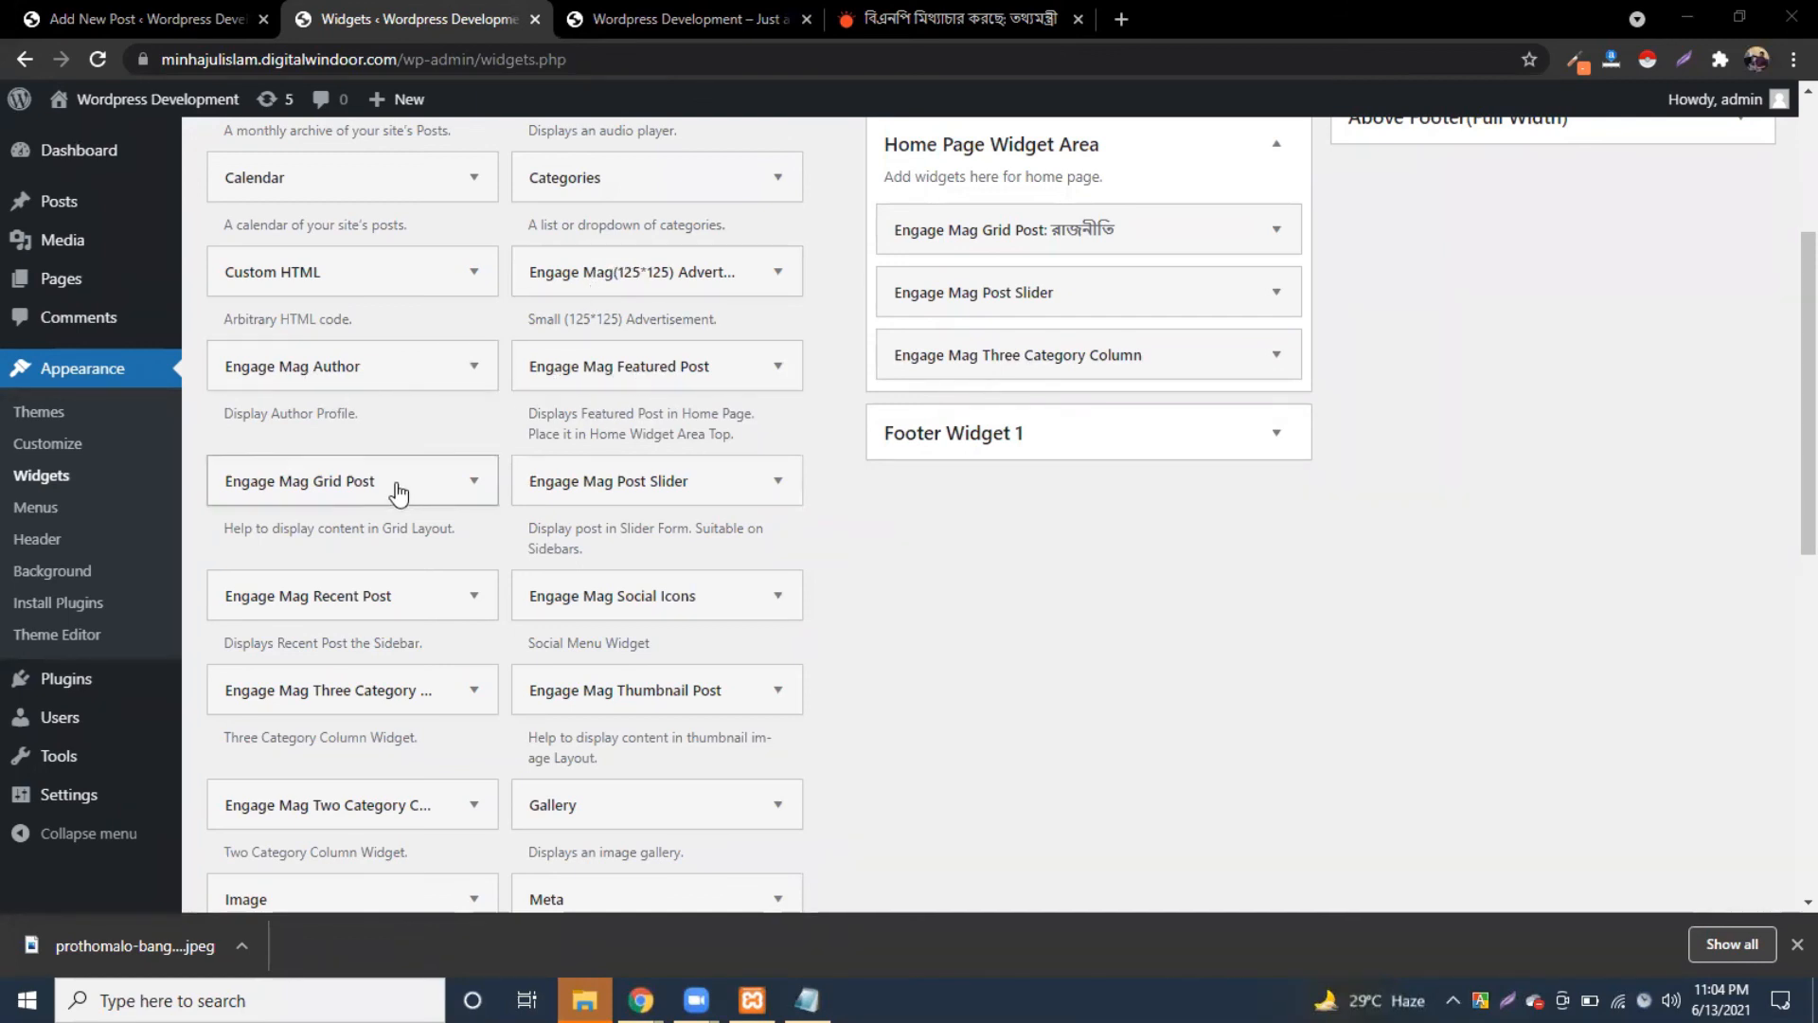
{"action": "left_click_drag", "start_coordinate": [292, 495], "coordinate": [992, 414]}
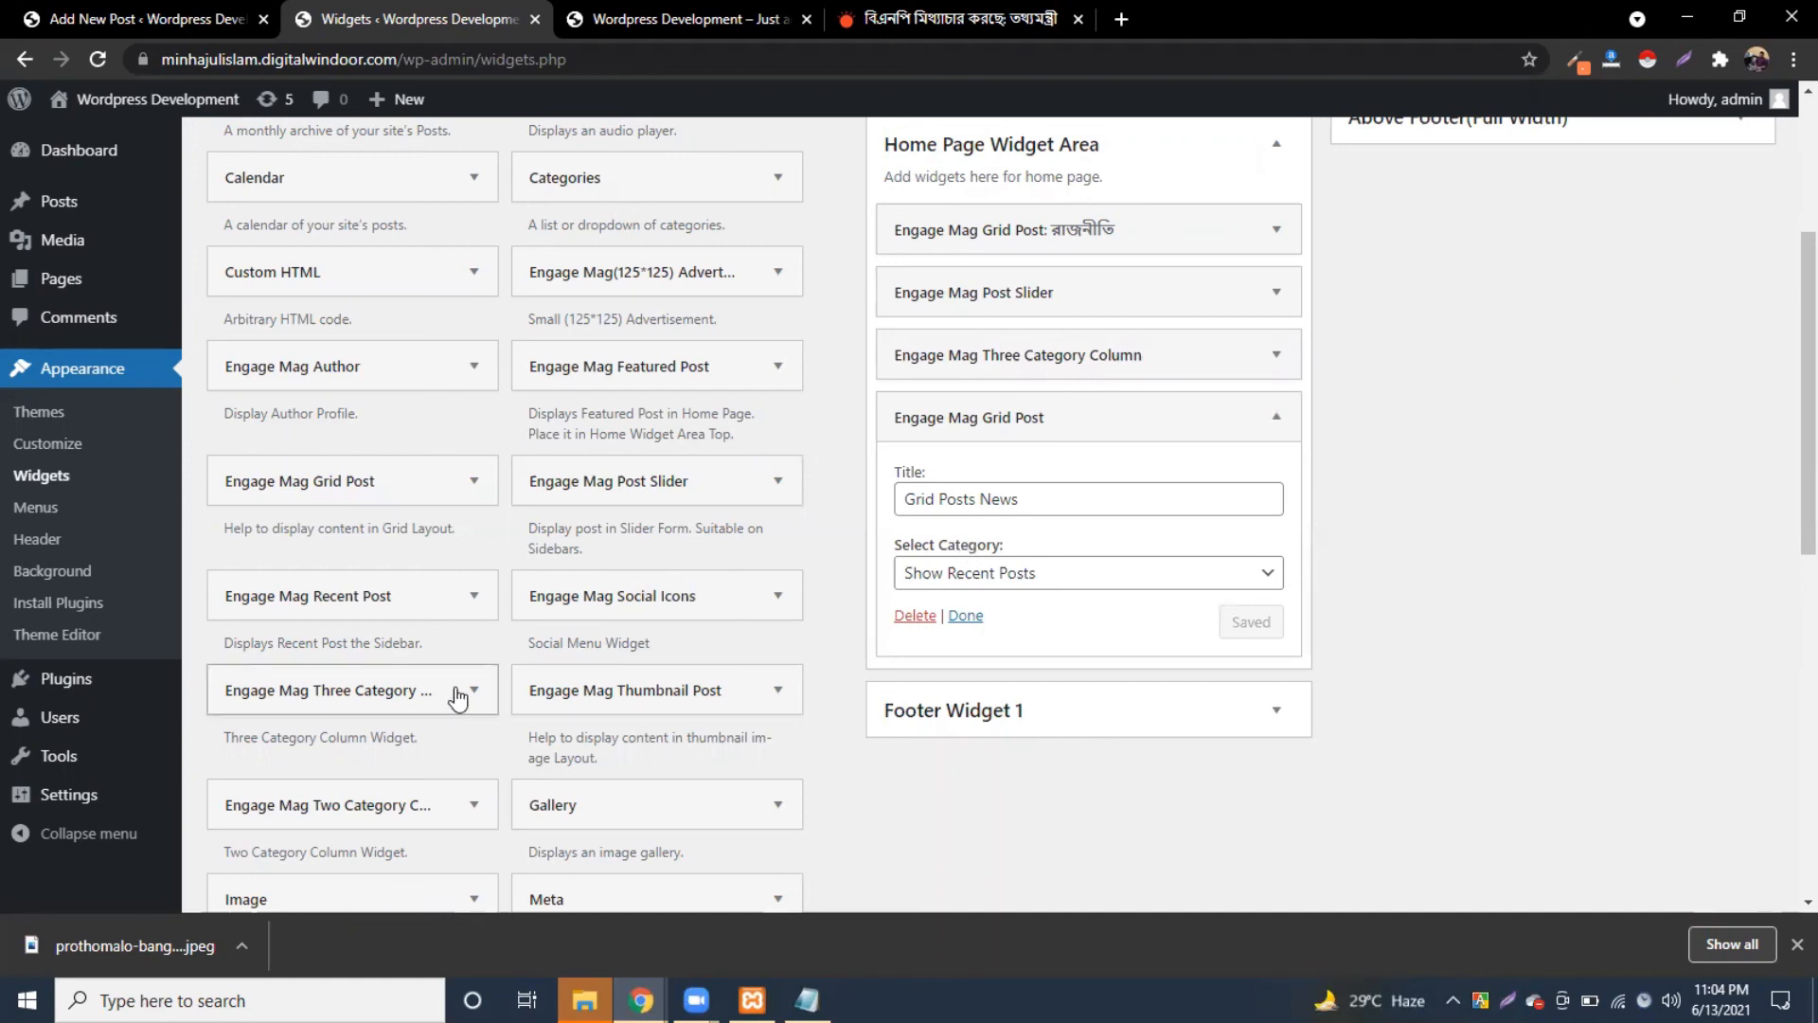
{"action": "scroll", "coordinate": [464, 696], "scroll_direction": "down", "scroll_amount": 1}
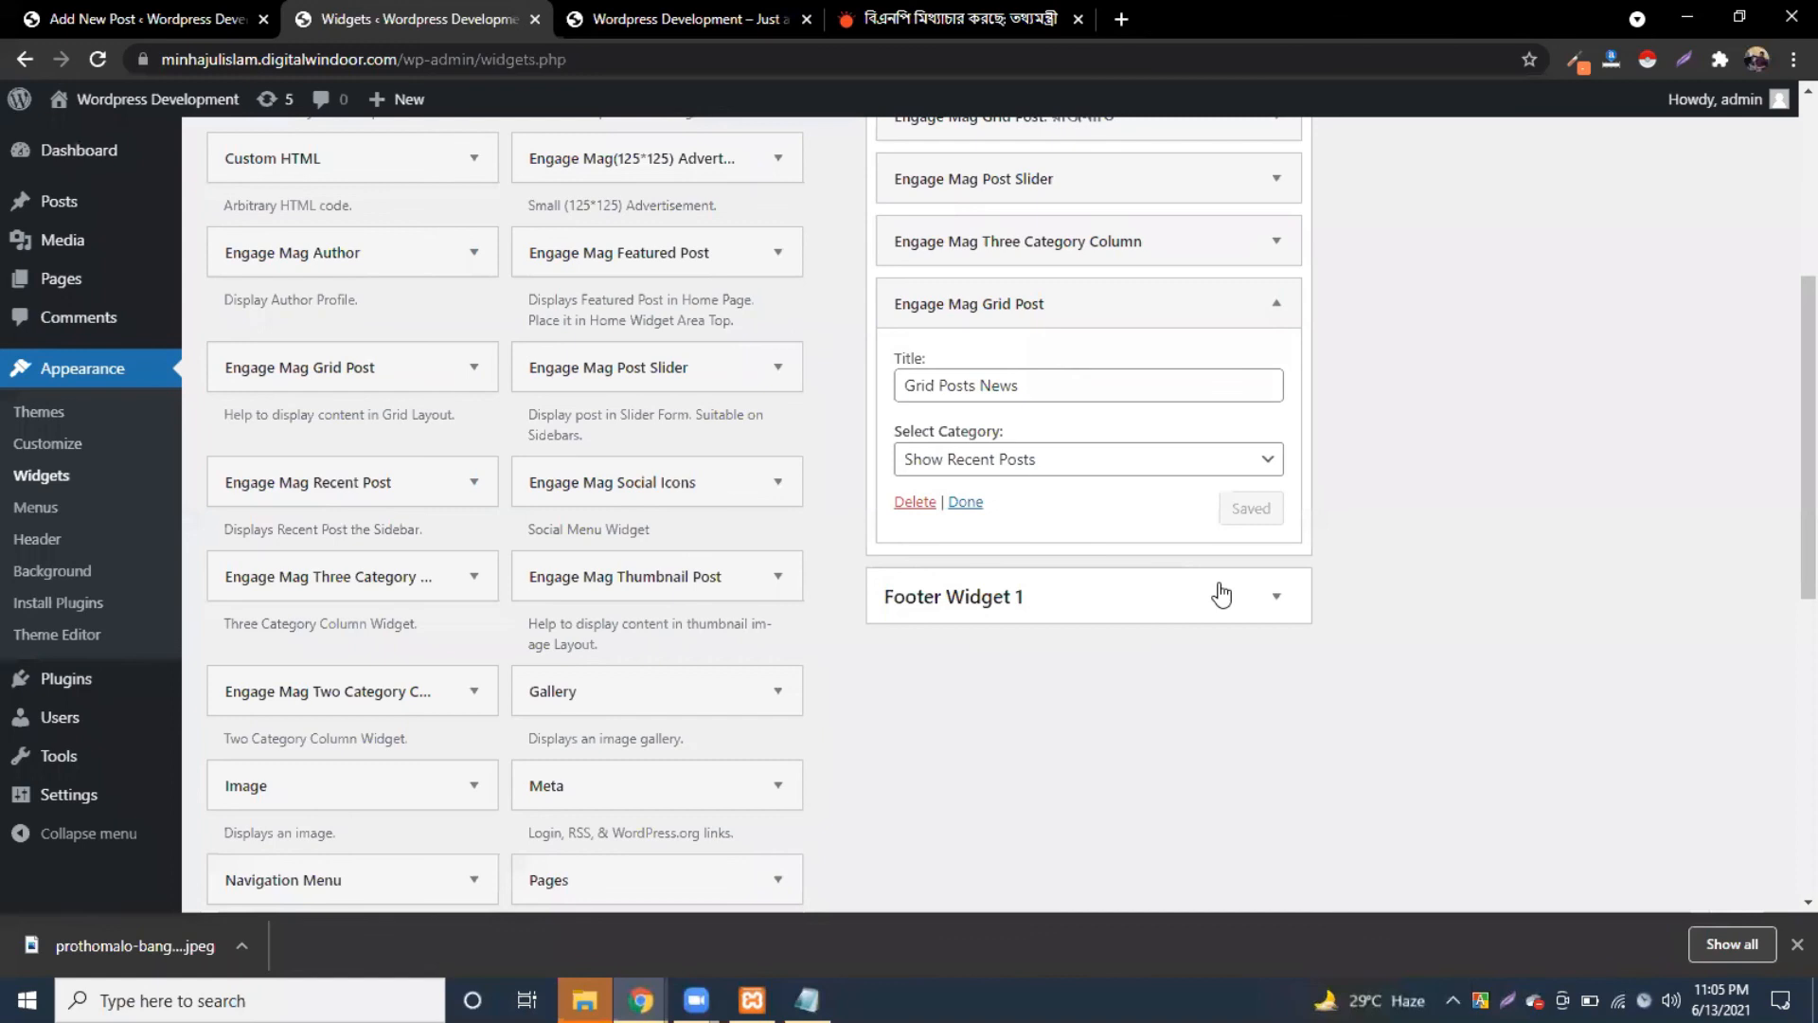
{"action": "scroll", "coordinate": [668, 696], "scroll_direction": "up", "scroll_amount": 5}
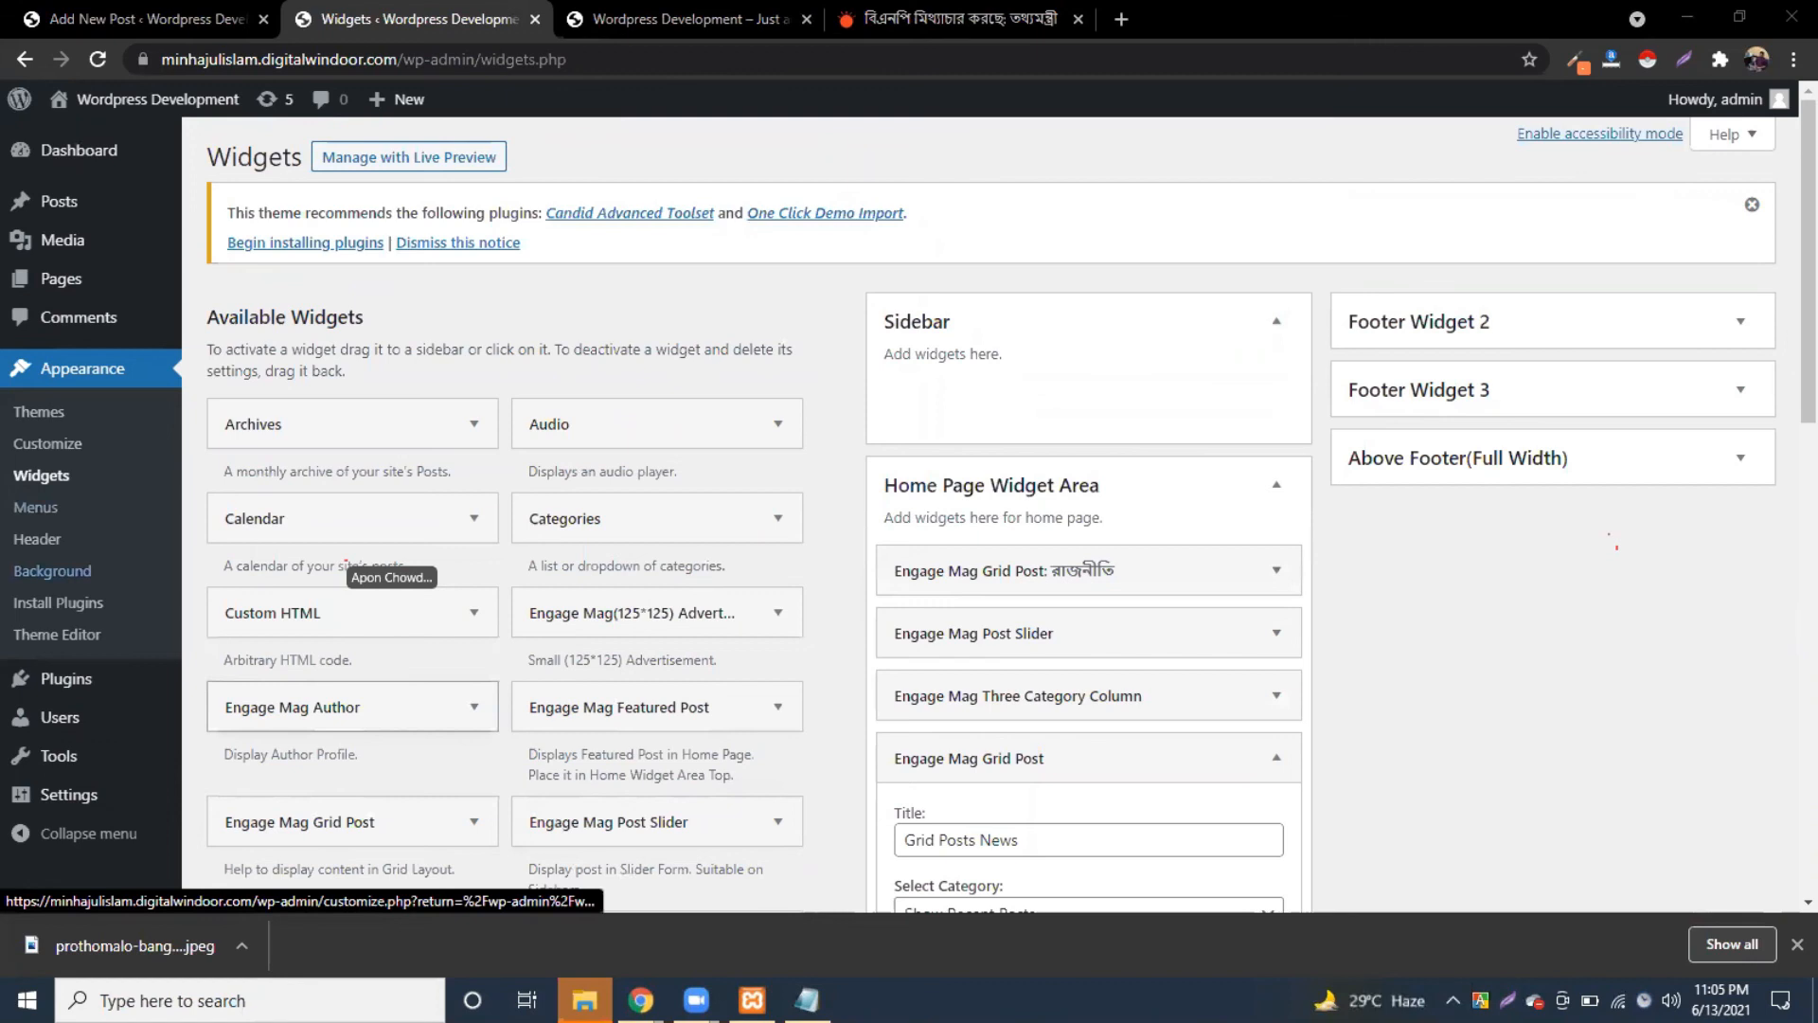
Step: Add notes steps 2 'category and add to menu' and 3 'category te post korben'
{"action": "key", "text": "alt+Tab"}
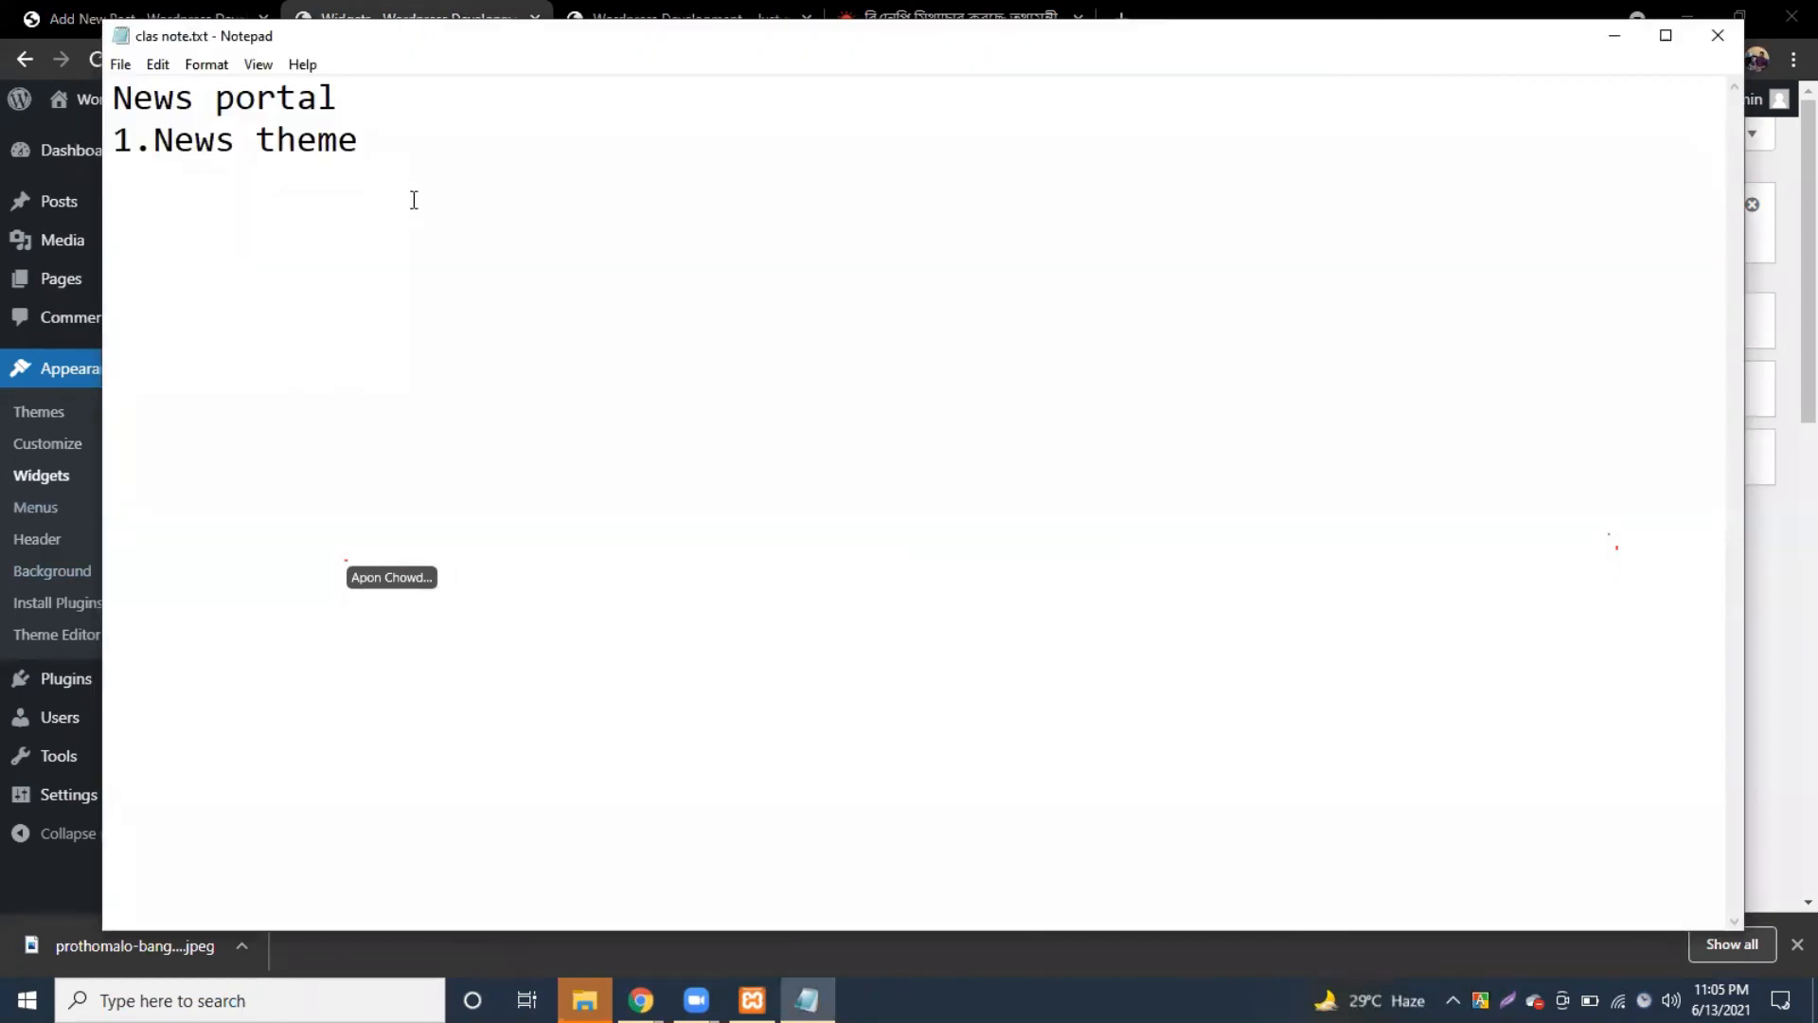
{"action": "key", "text": "Return"}
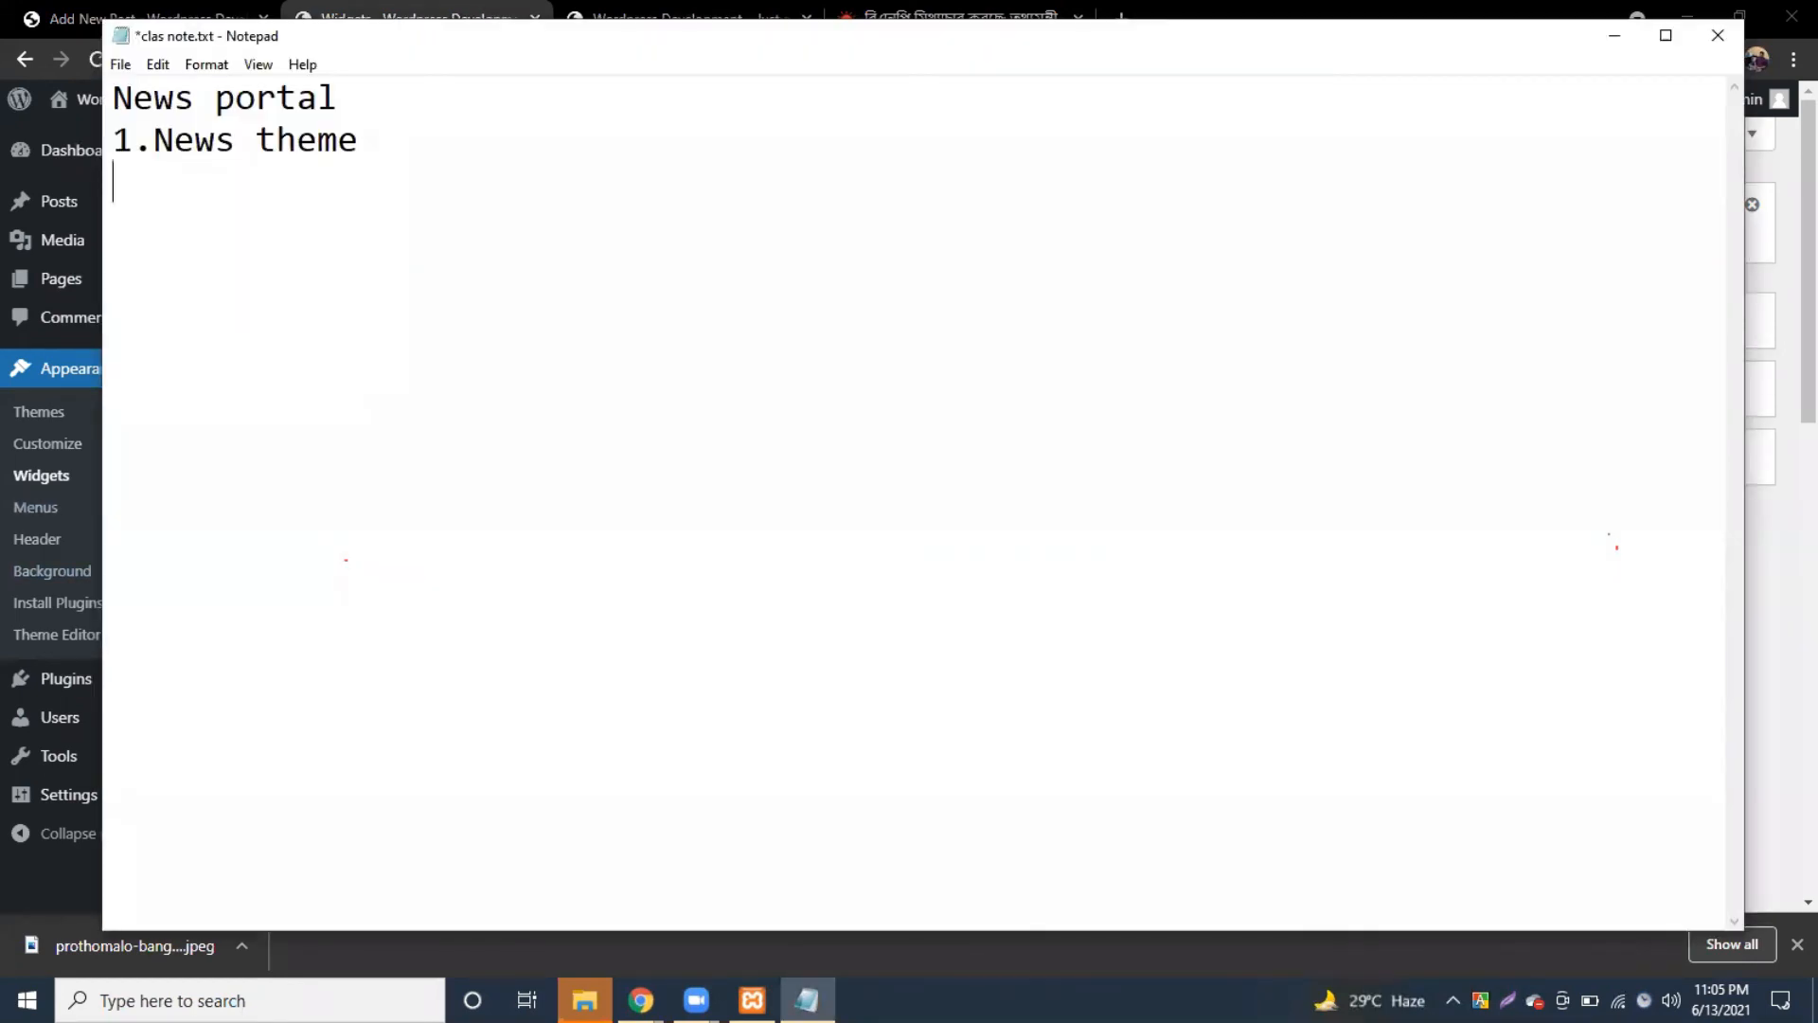
{"action": "type", "text": "2.p"}
{"action": "key", "text": "BackSpace"}
{"action": "type", "text": "cate"}
{"action": "type", "text": "gory and "}
{"action": "type", "text": "add to m"}
{"action": "type", "text": "enu"}
{"action": "type", "text": "3."}
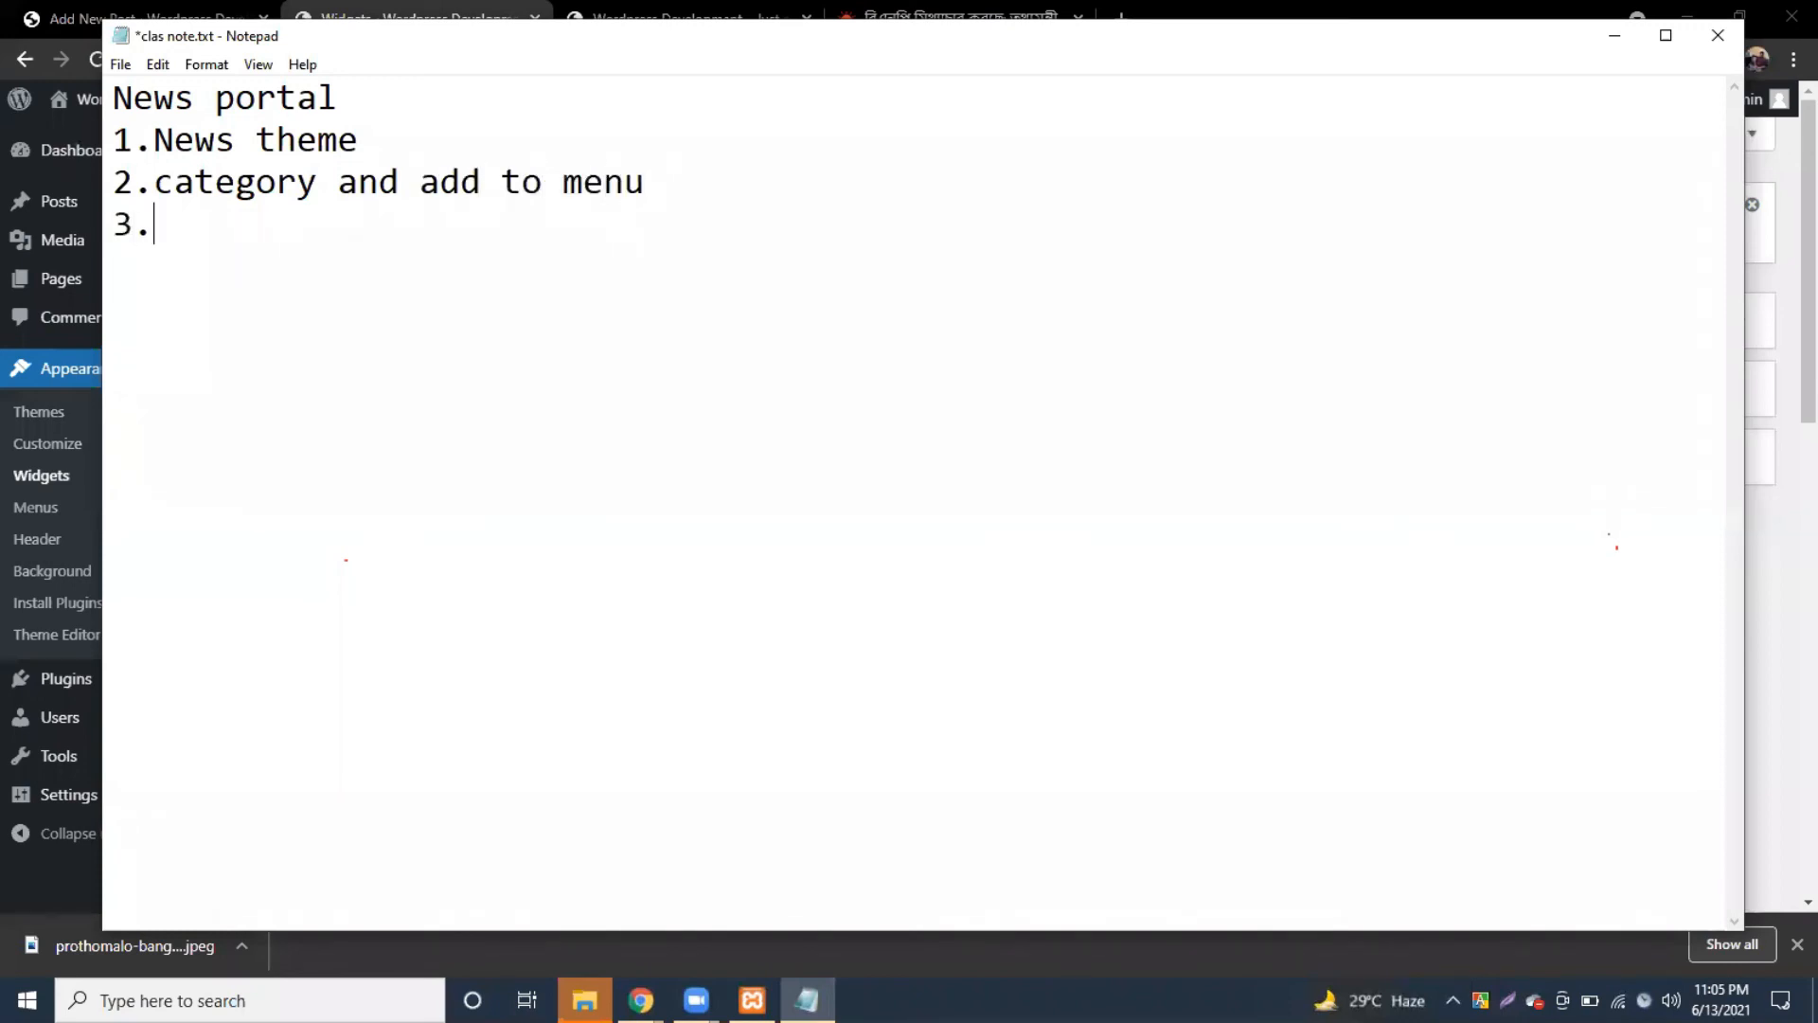
{"action": "type", "text": "cateory t"}
{"action": "key", "text": "BackSpace"}
{"action": "key", "text": "BackSpace"}
{"action": "key", "text": "BackSpace"}
{"action": "key", "text": "BackSpace"}
{"action": "key", "text": "BackSpace"}
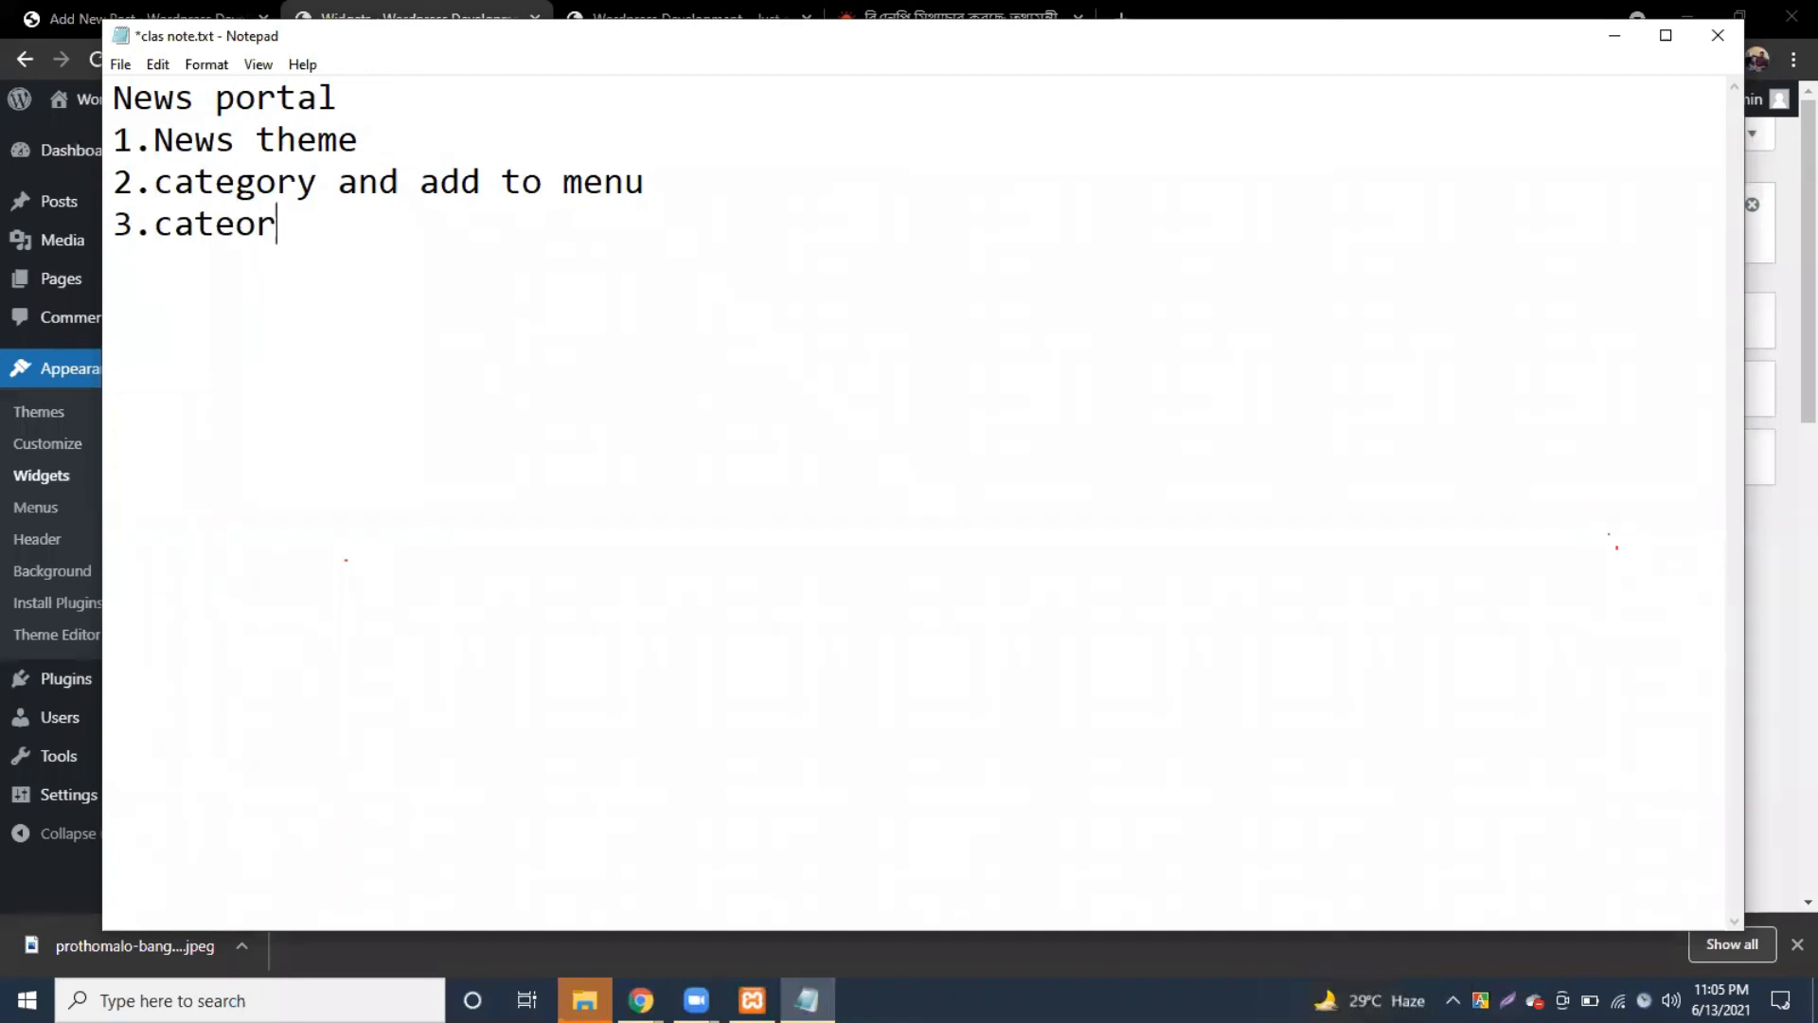
{"action": "type", "text": "groy te"}
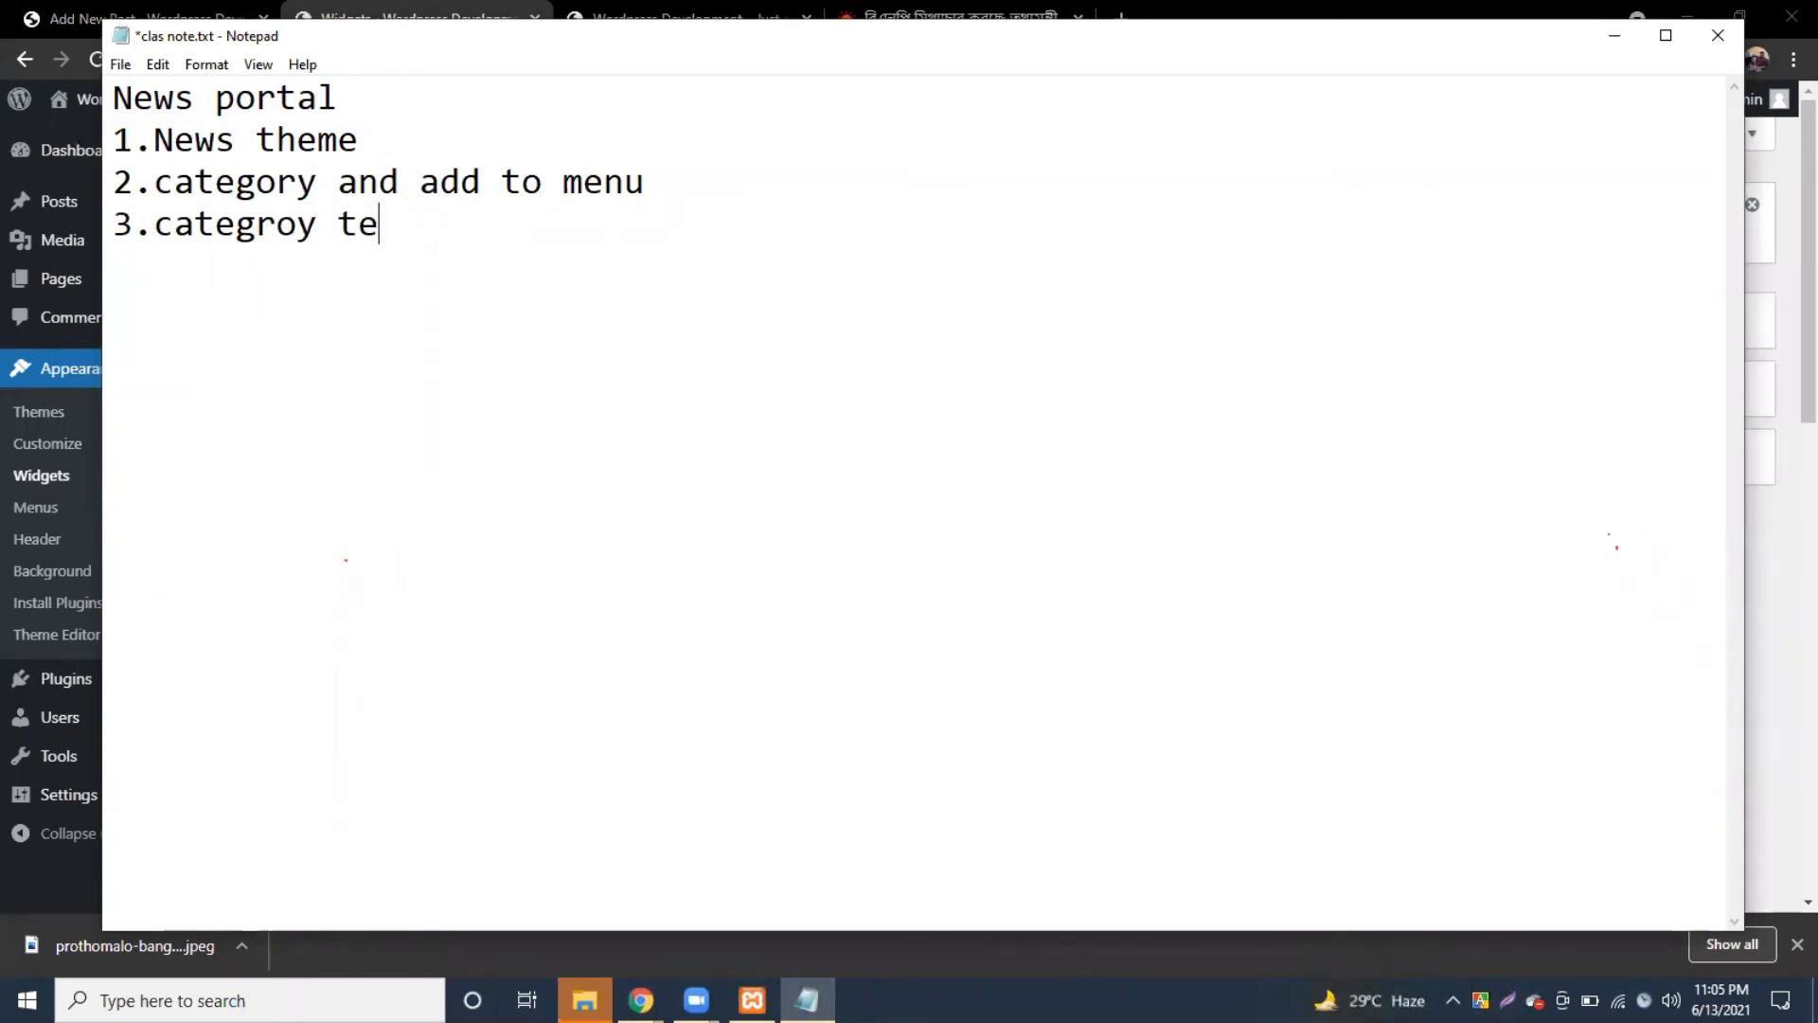
{"action": "type", "text": " post korben"}
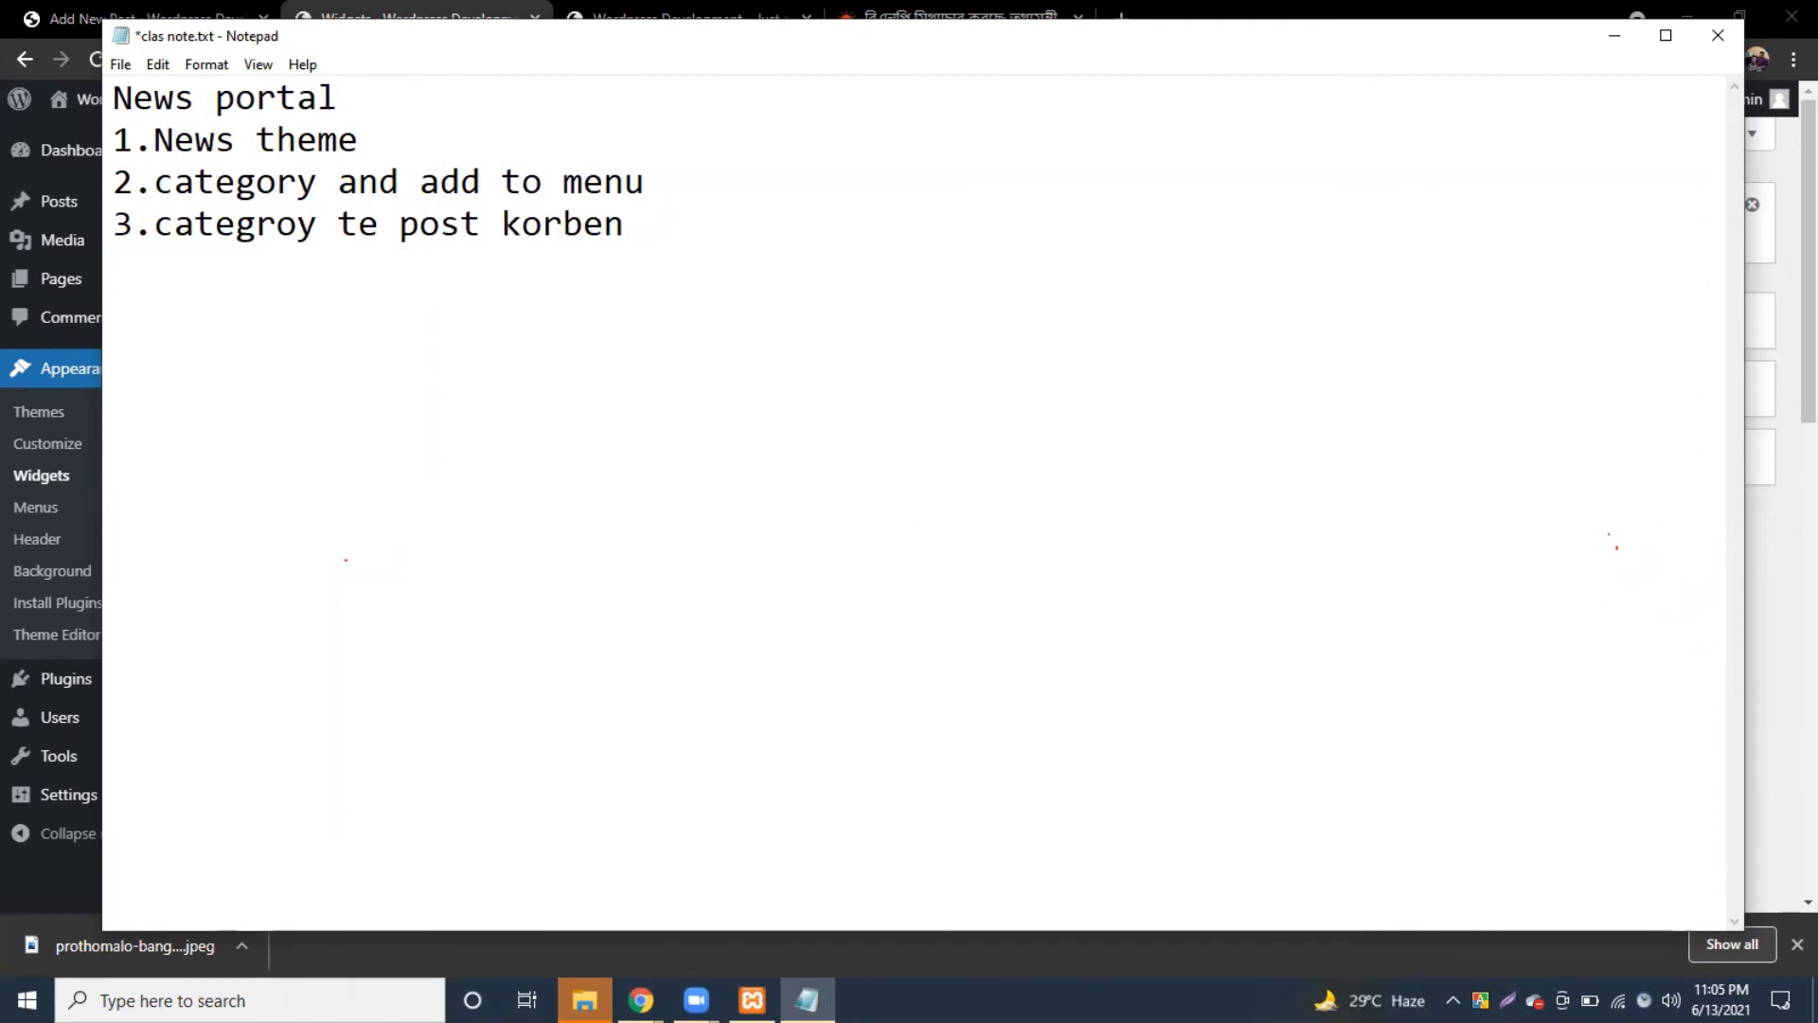
Step: Add step '4.widget -> section customize' and save clas note.txt
{"action": "key", "text": "Return"}
{"action": "type", "text": "4.widg"}
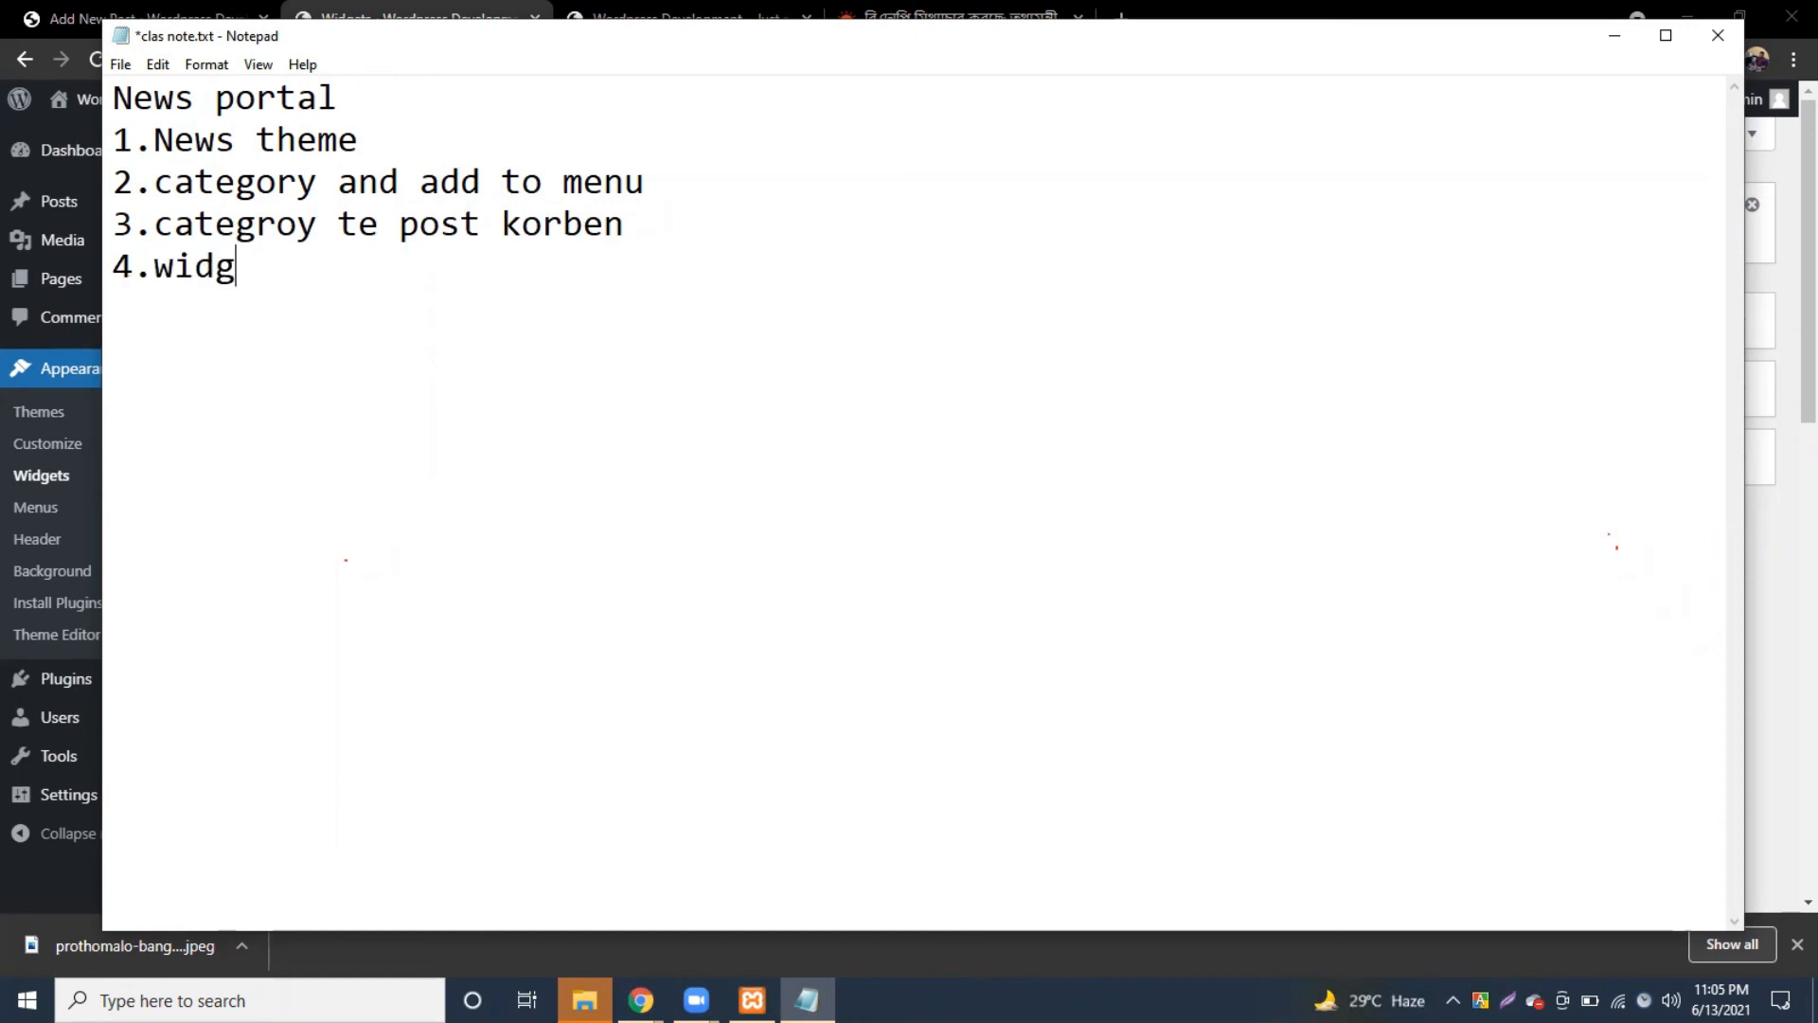
{"action": "type", "text": "et -> se"}
{"action": "type", "text": "c"}
{"action": "key", "text": "BackSpace"}
{"action": "type", "text": "section customize"}
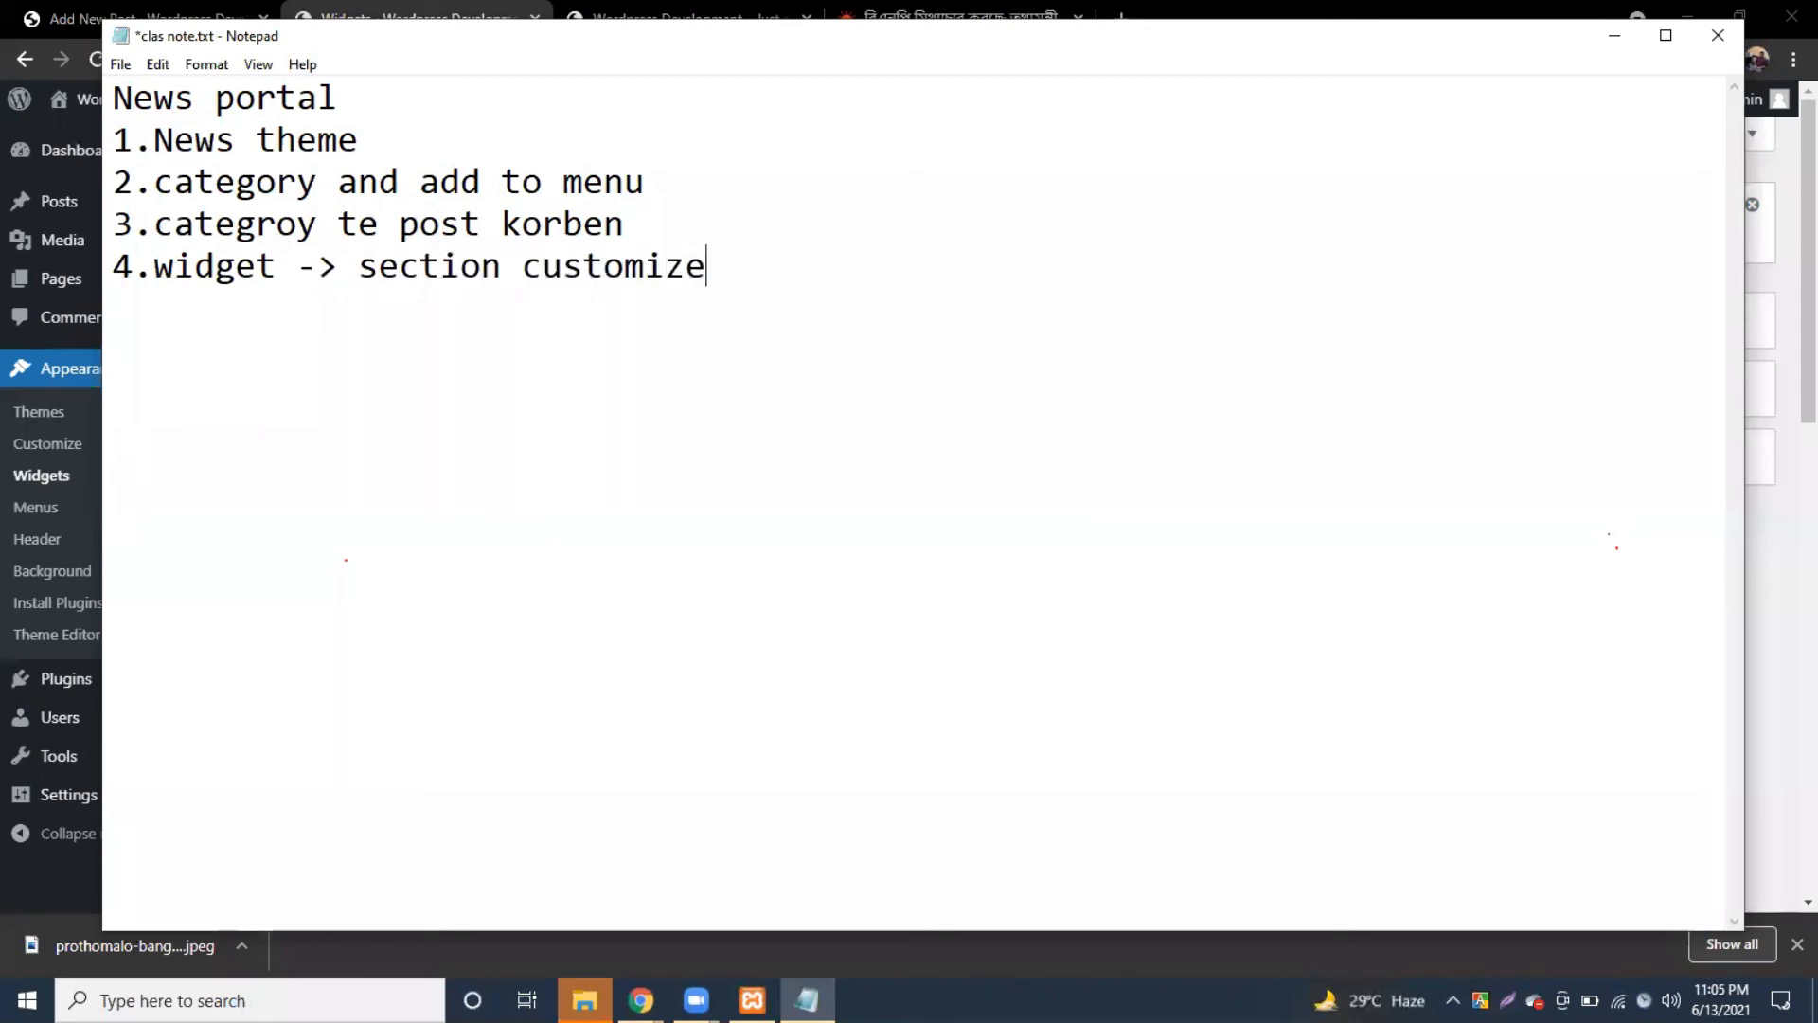
{"action": "key", "text": "ctrl+s"}
{"action": "key", "text": "Return"}
{"action": "key", "text": "ctrl+s"}
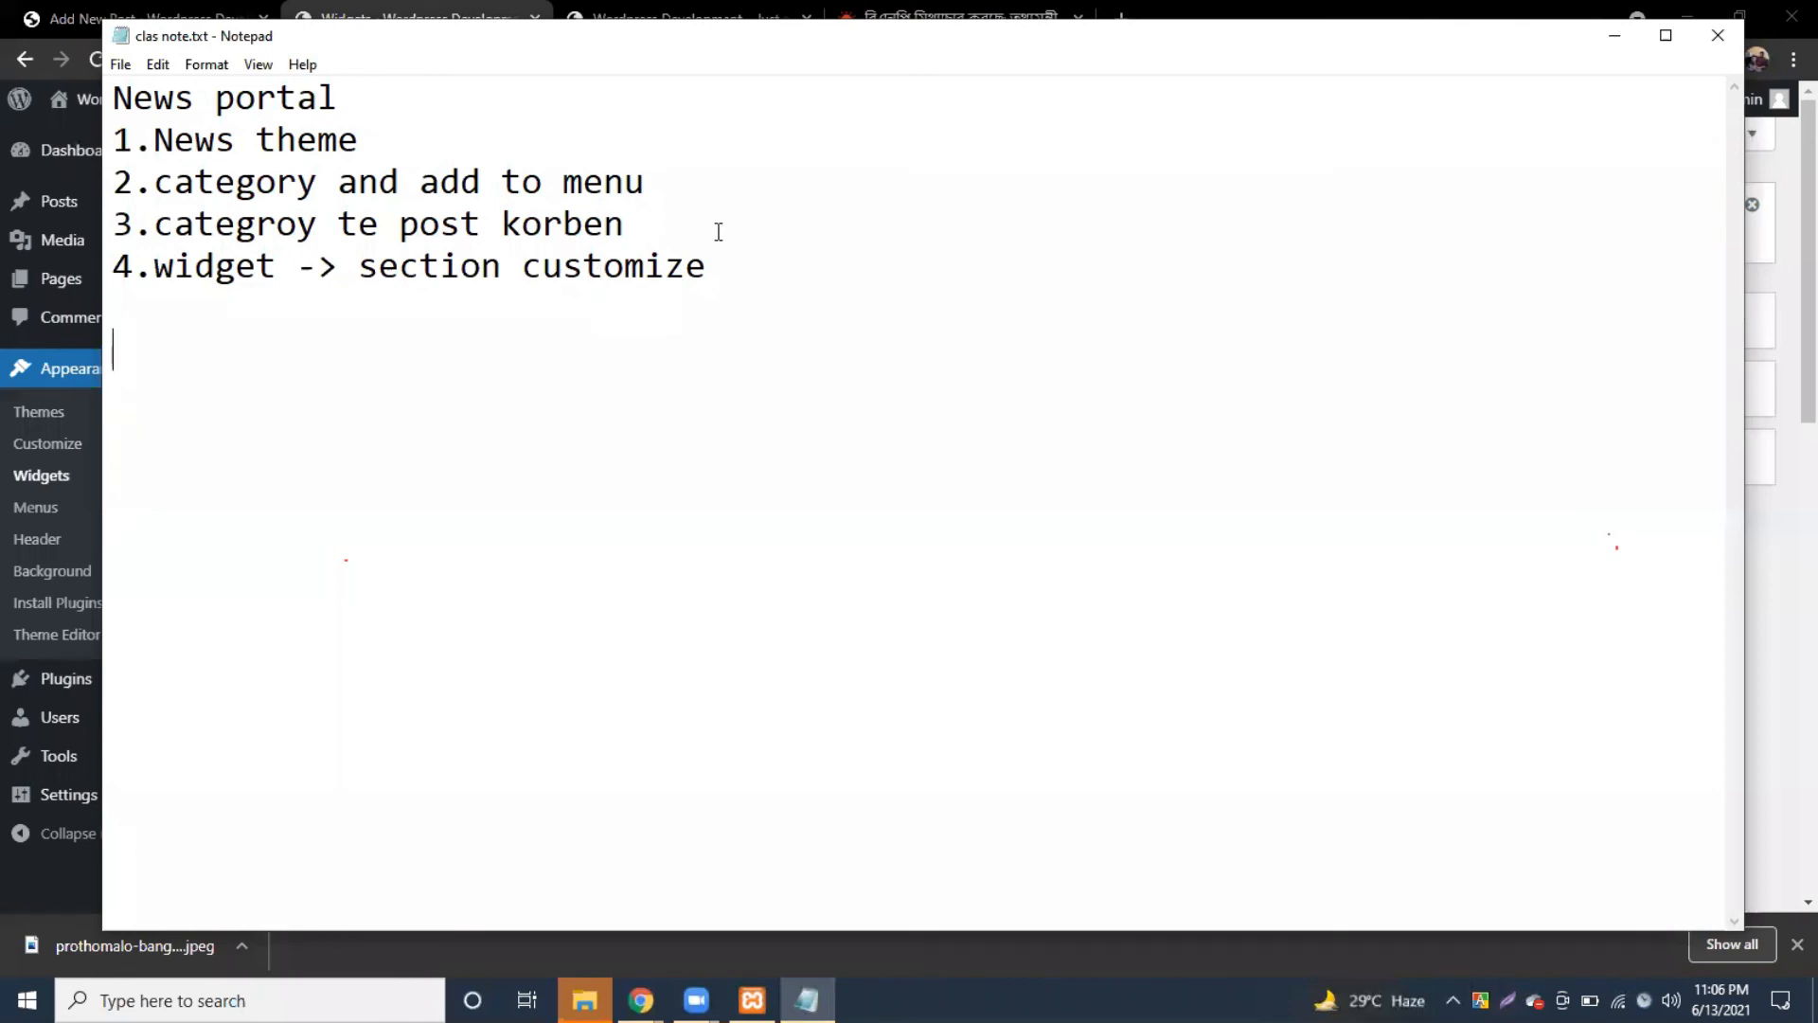
Step: Review the notes, then minimize Notepad to reveal the Widgets page
{"action": "left_click", "coordinate": [723, 274]}
{"action": "left_click_drag", "start_coordinate": [241, 139], "coordinate": [426, 146]}
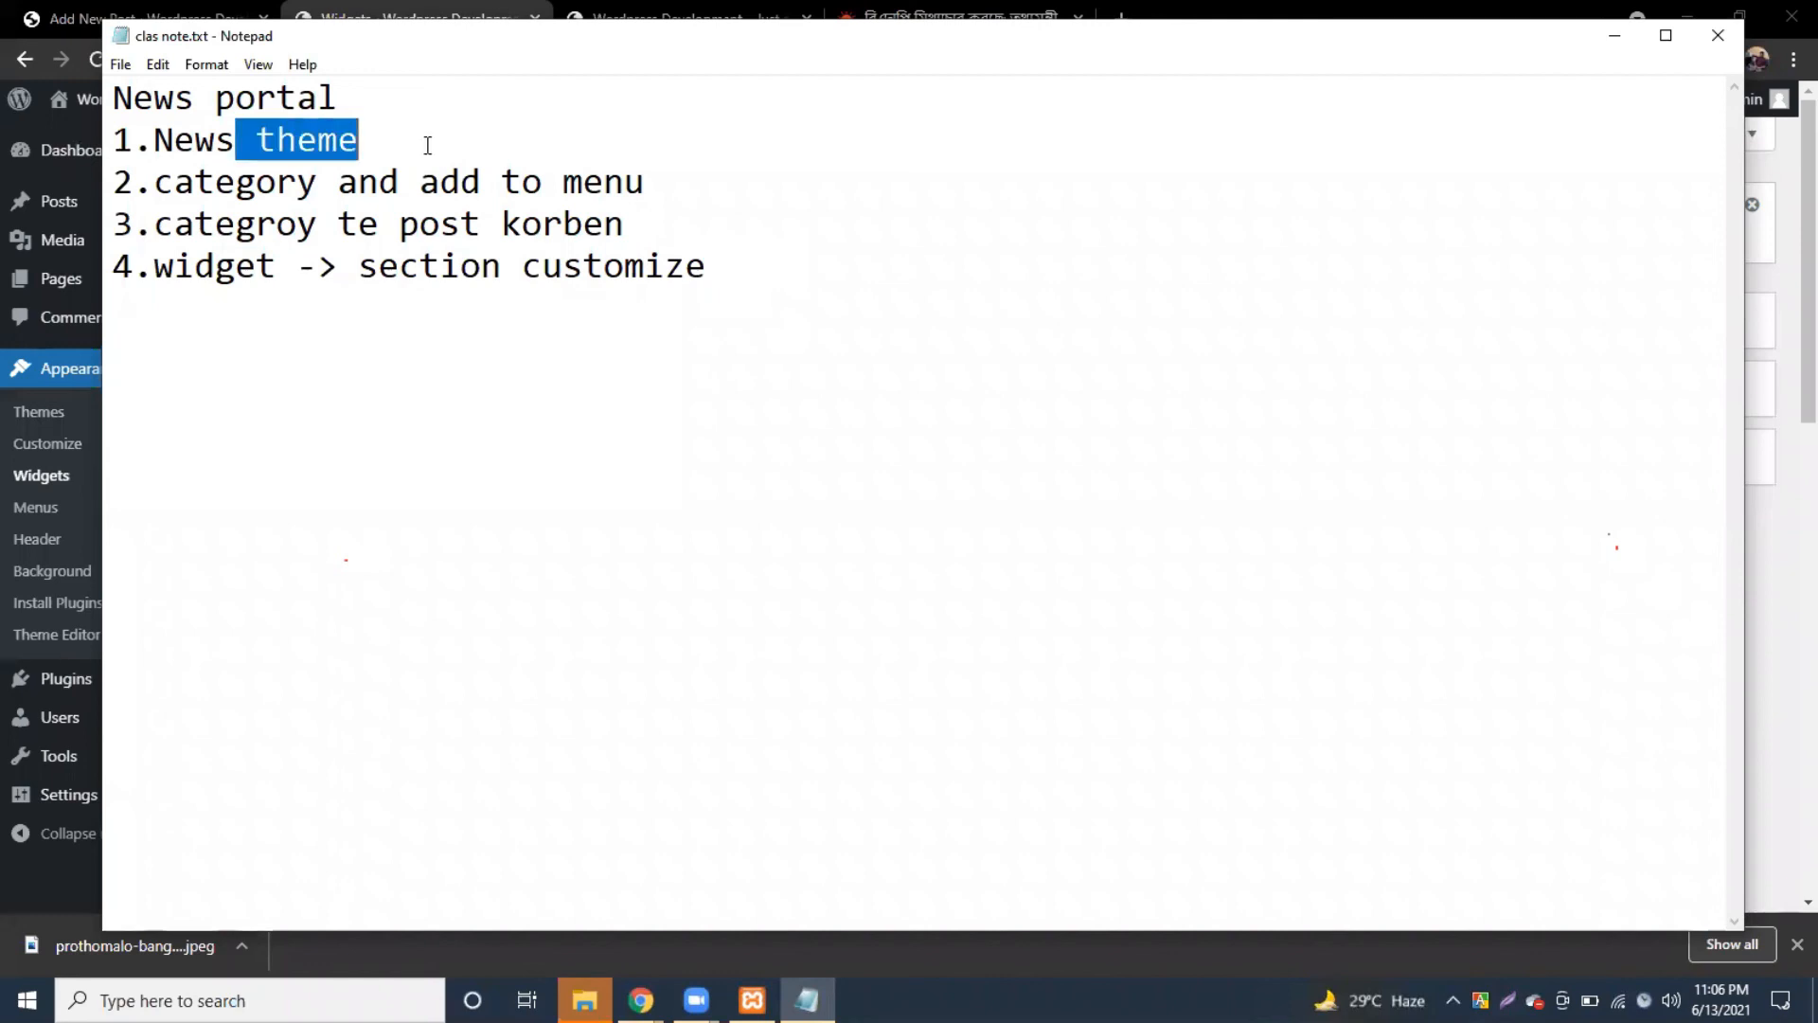
{"action": "left_click", "coordinate": [661, 183]}
{"action": "left_click", "coordinate": [744, 269]}
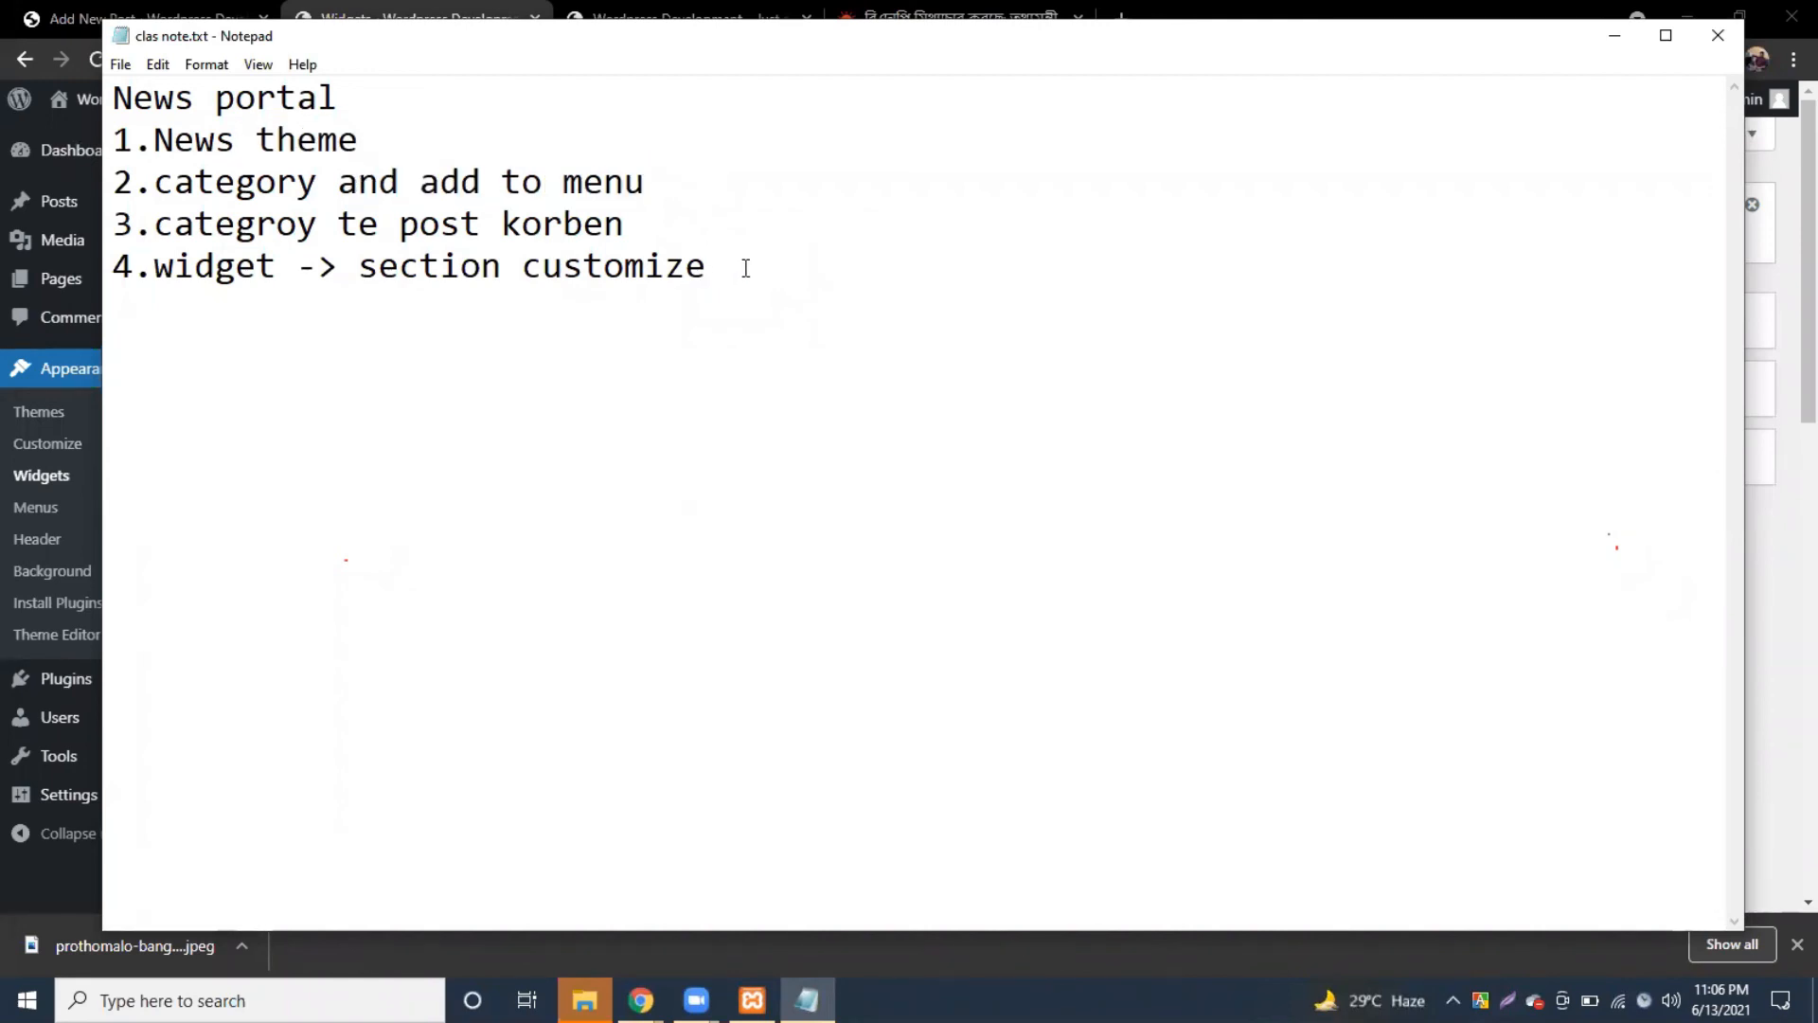
{"action": "left_click", "coordinate": [1614, 36]}
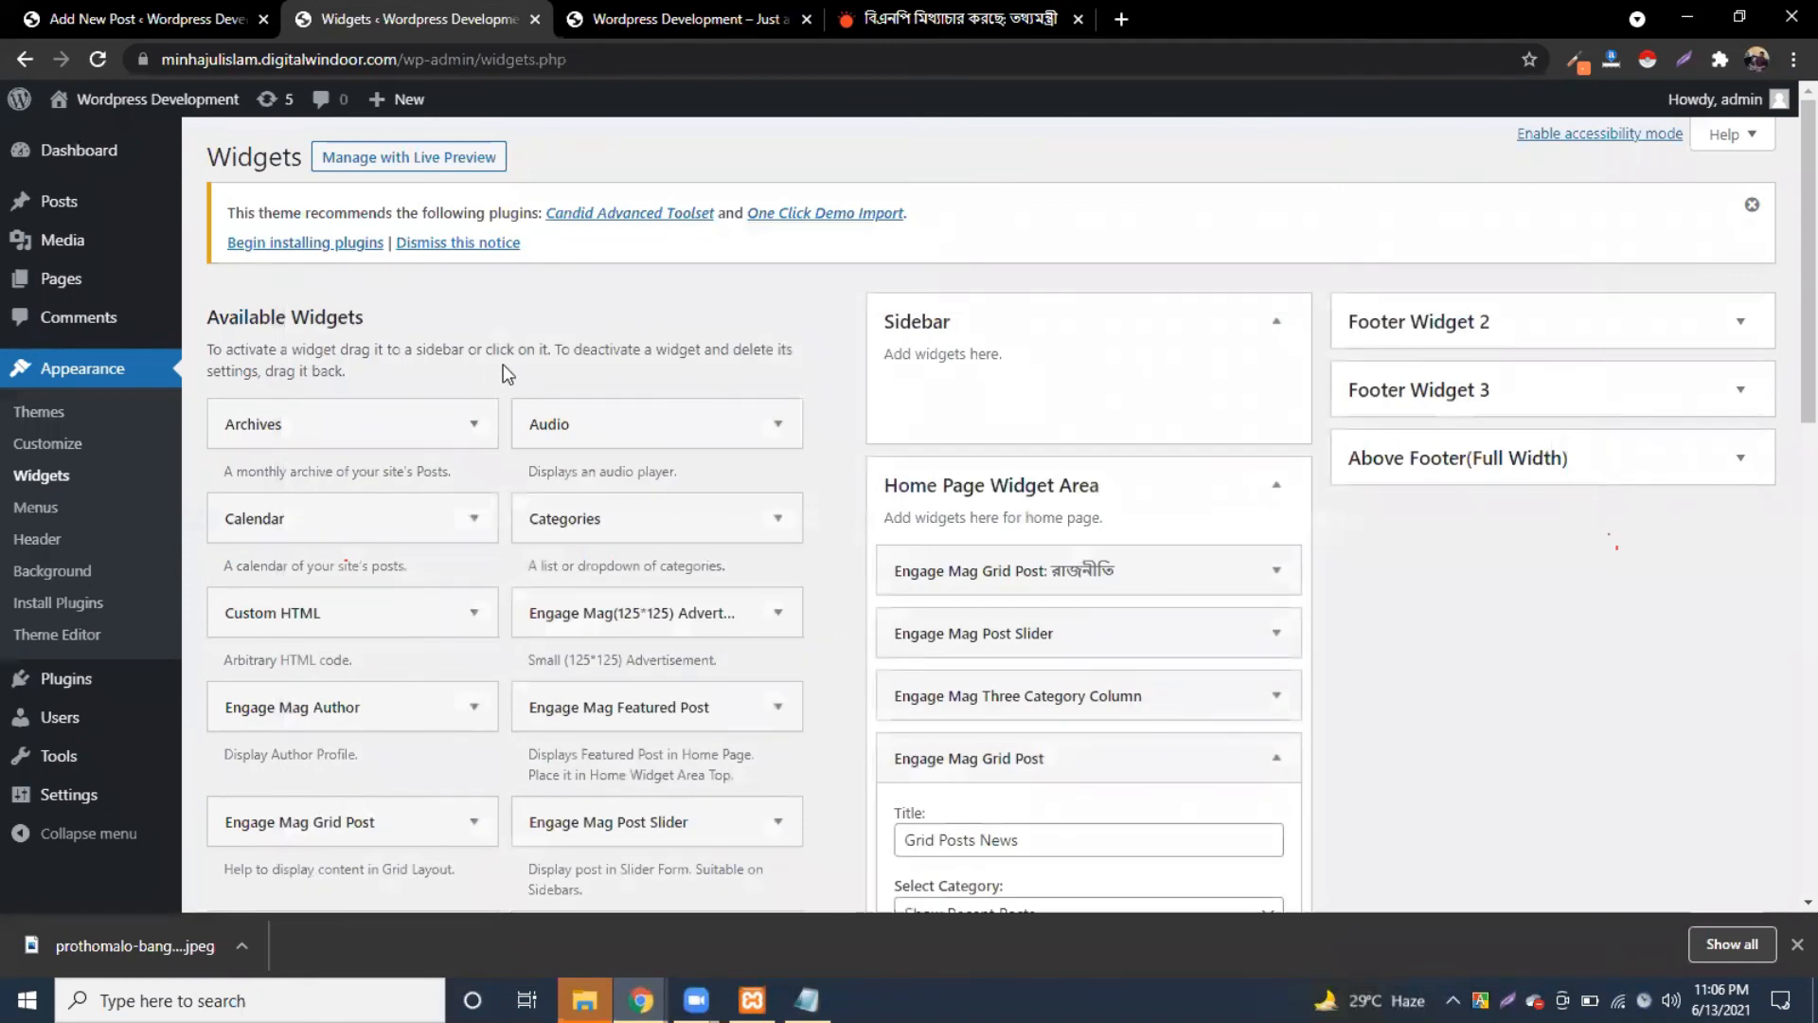
{"action": "left_click_drag", "start_coordinate": [324, 212], "coordinate": [511, 207]}
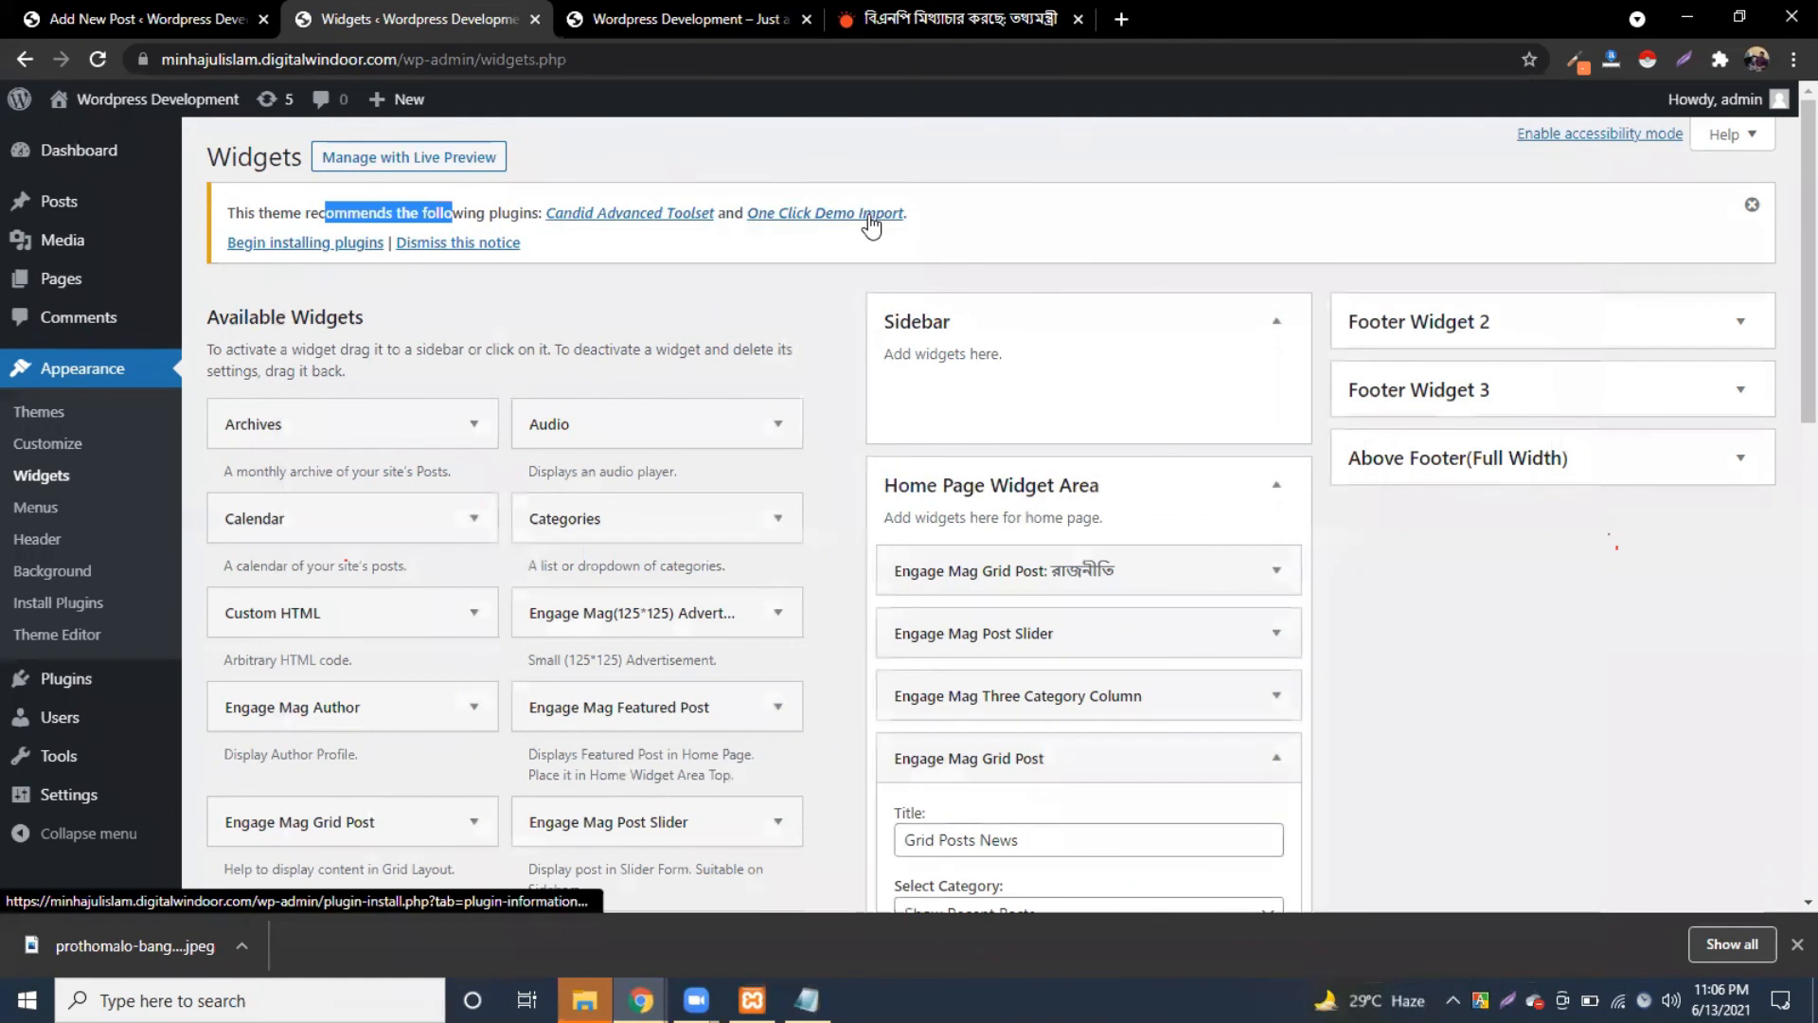